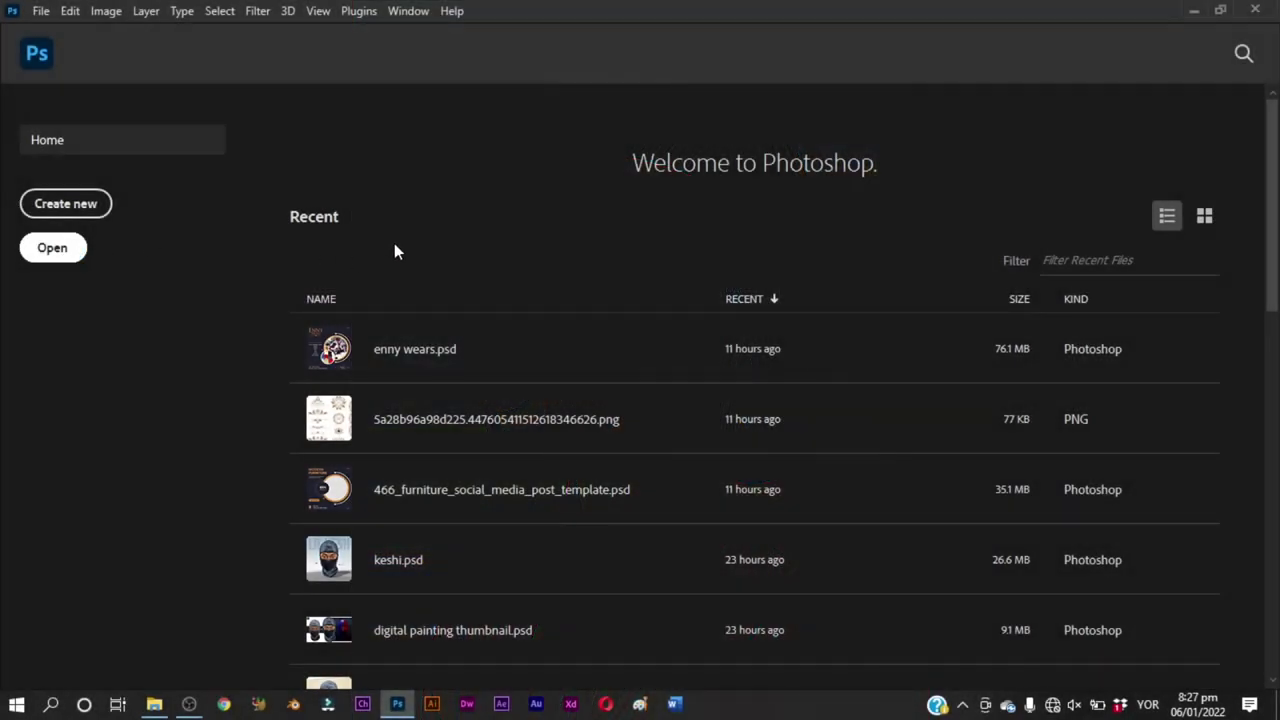
pyautogui.hotkey('ctrl', 'o')
pyautogui.click(455, 160)
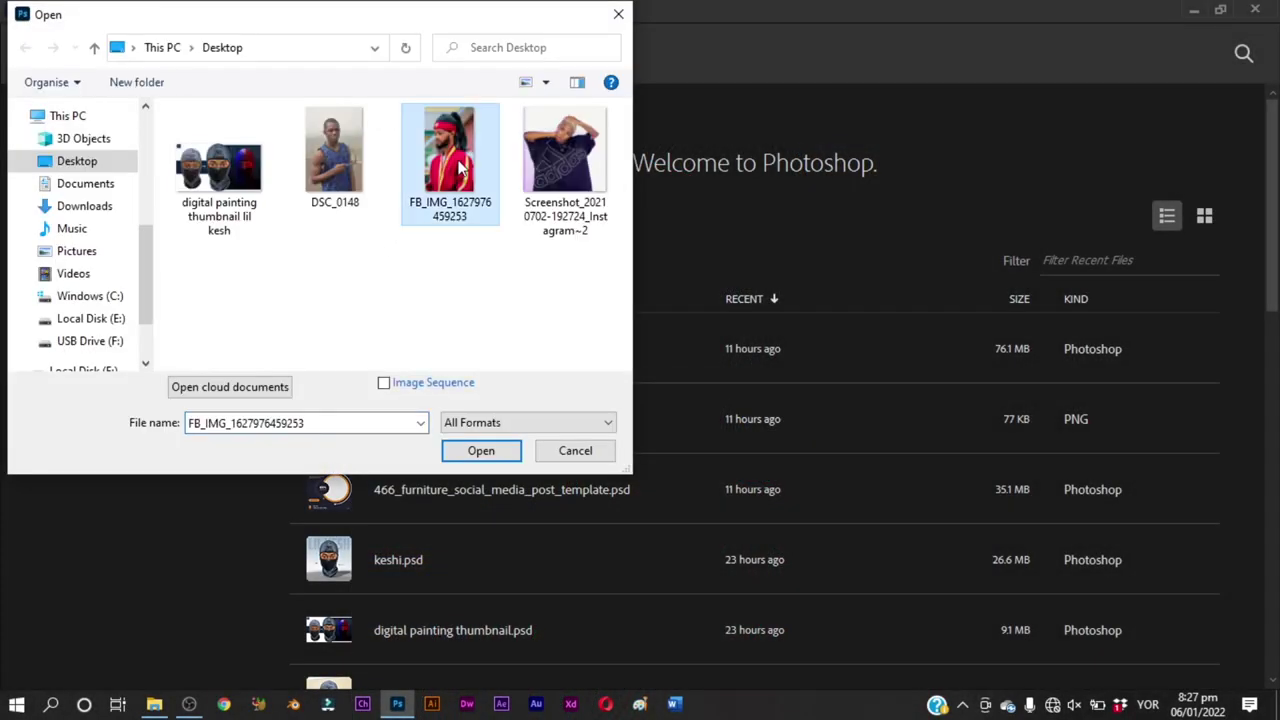
pyautogui.doubleClick(461, 168)
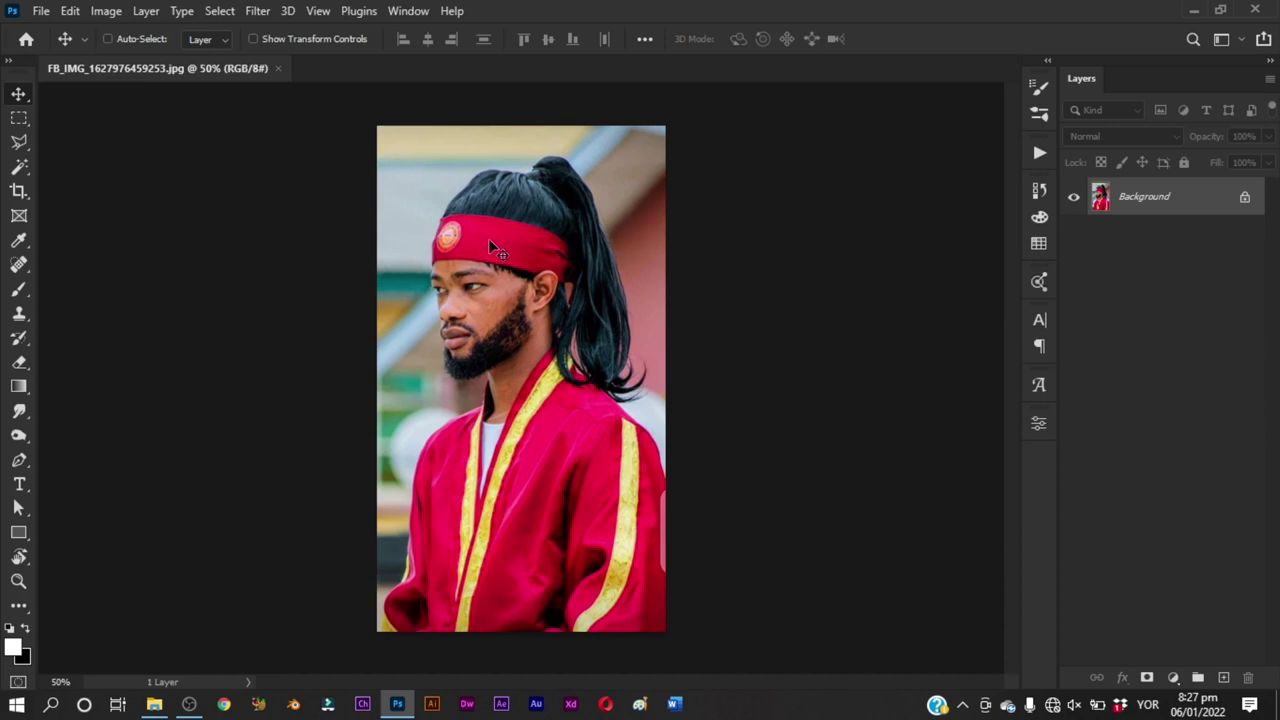
# Step: Crop the photo to a 4:5 (8:10) ratio, framing the man from just above his hair down to his chest
pyautogui.press('c')
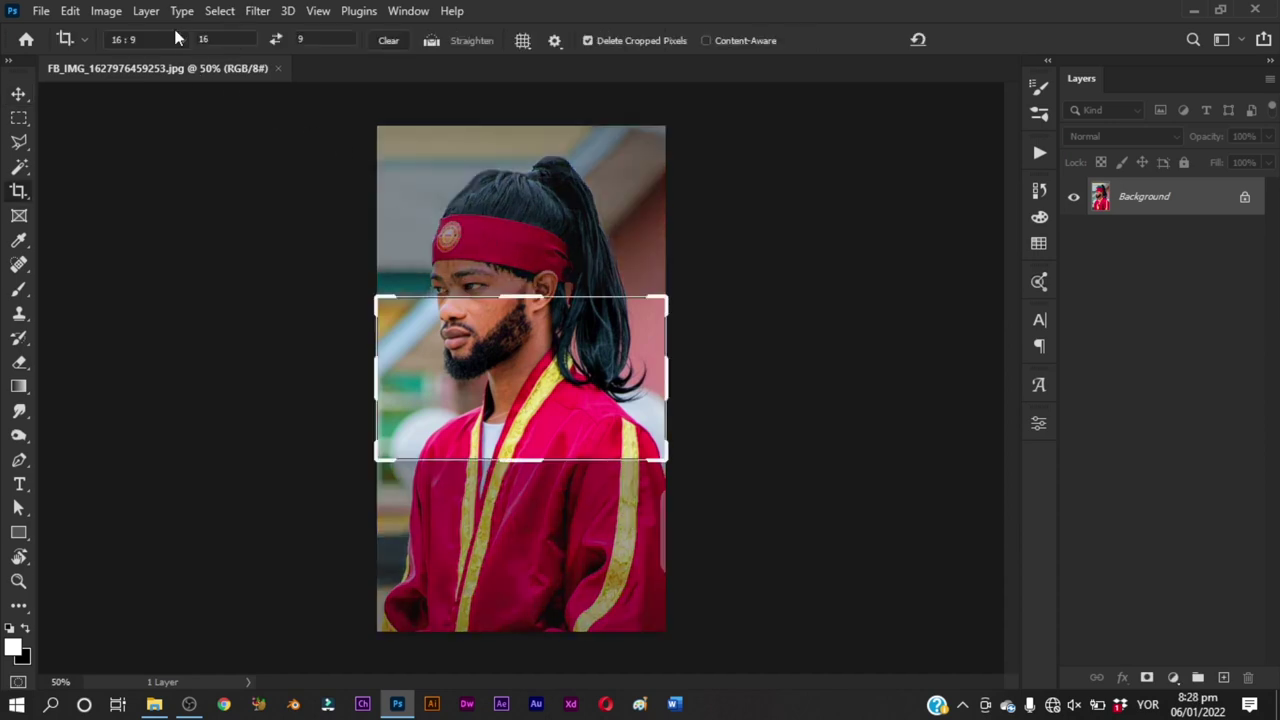
pyautogui.click(176, 38)
pyautogui.click(171, 124)
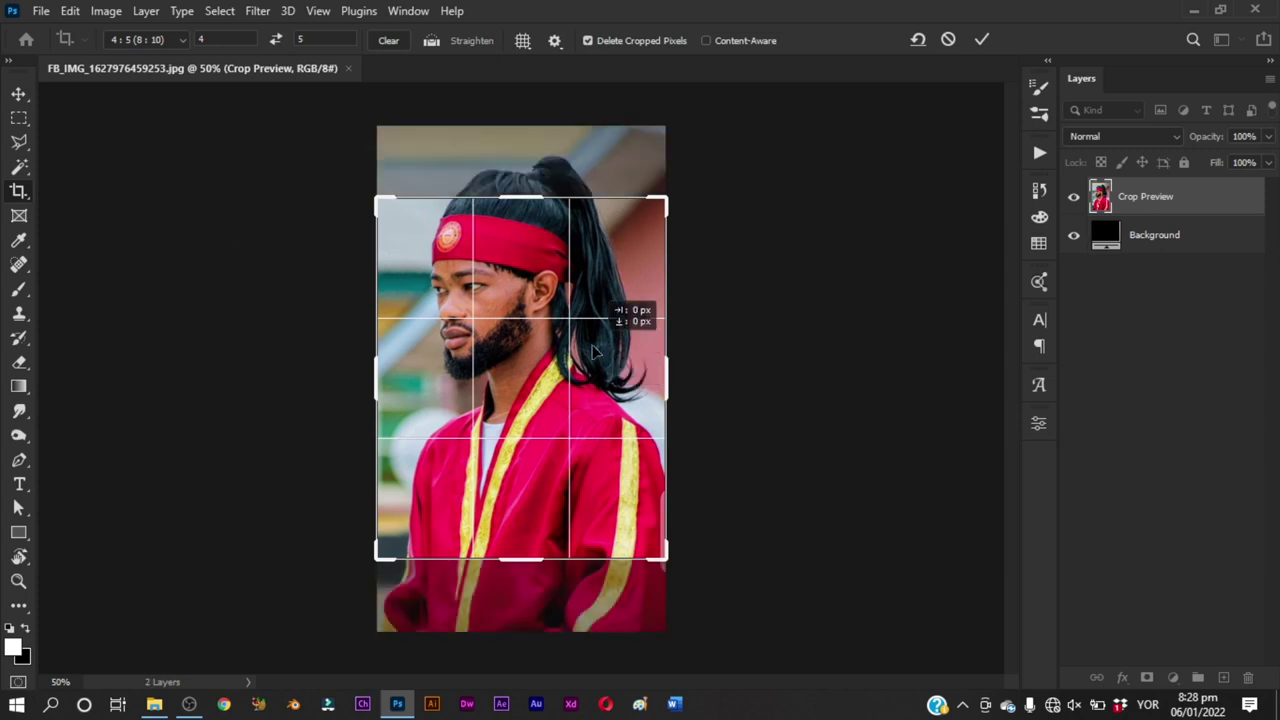
pyautogui.moveTo(597, 345); pyautogui.dragTo(591, 409)
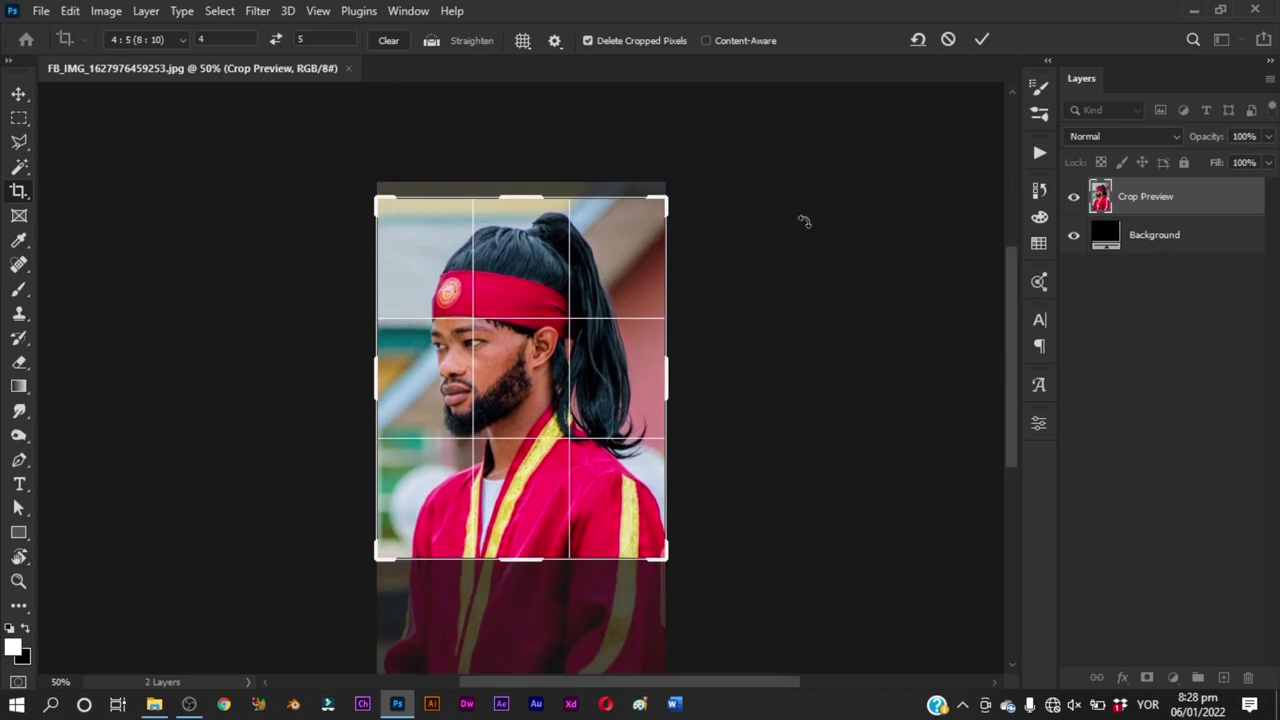
pyautogui.click(982, 40)
# Step: Resize the image to 7 inches wide at a resolution of 300 pixels/inch
pyautogui.press('z')
pyautogui.moveTo(490, 374); pyautogui.dragTo(507, 375)
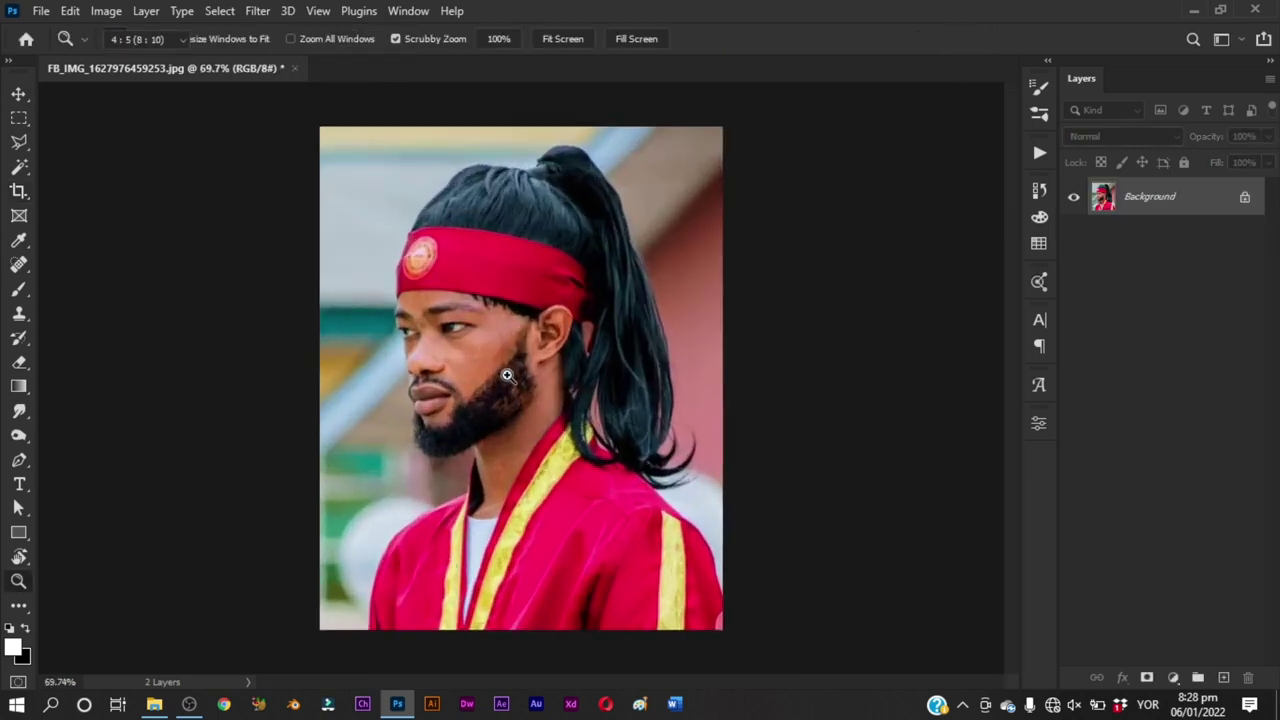
pyautogui.press('v')
pyautogui.click(105, 11)
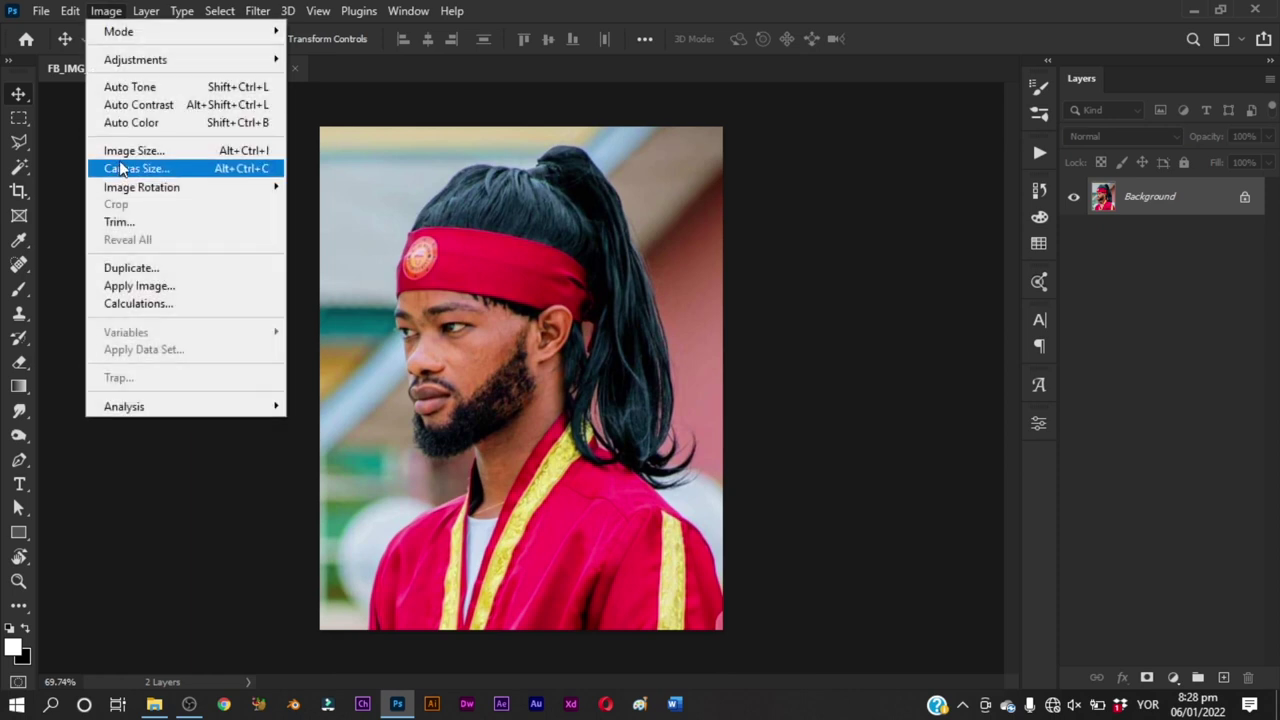
pyautogui.click(120, 152)
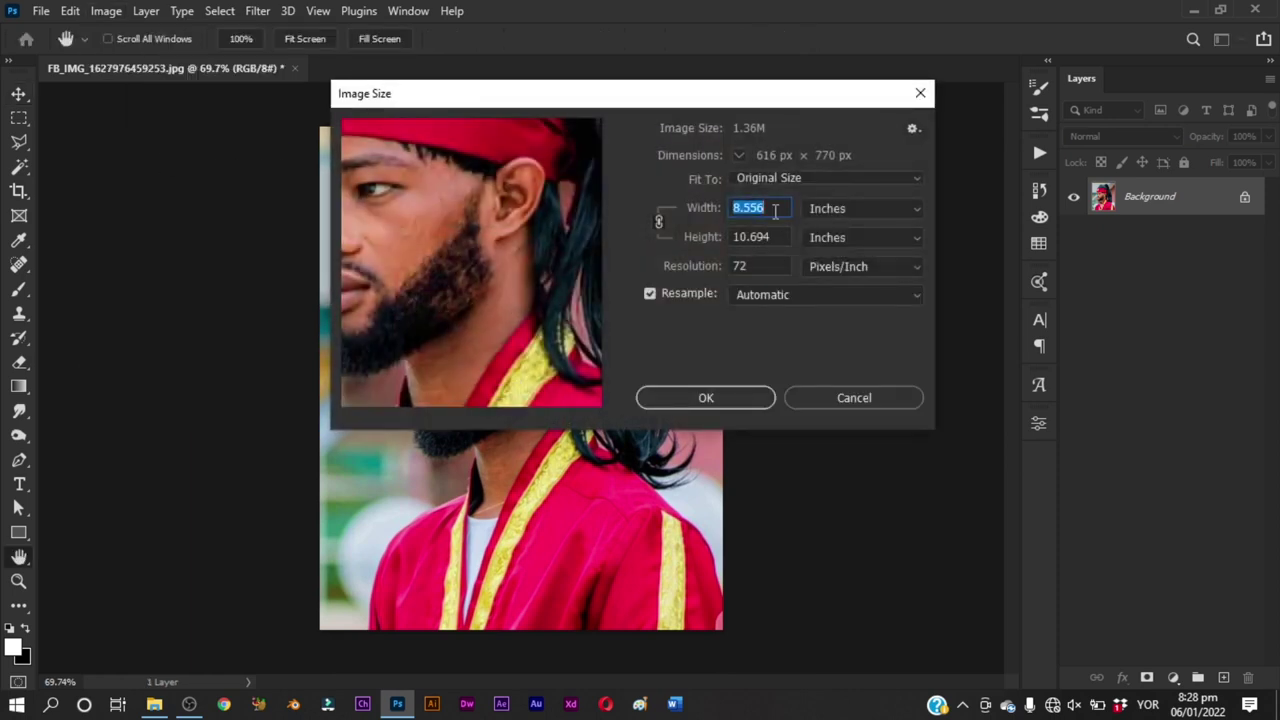
pyautogui.write('7')
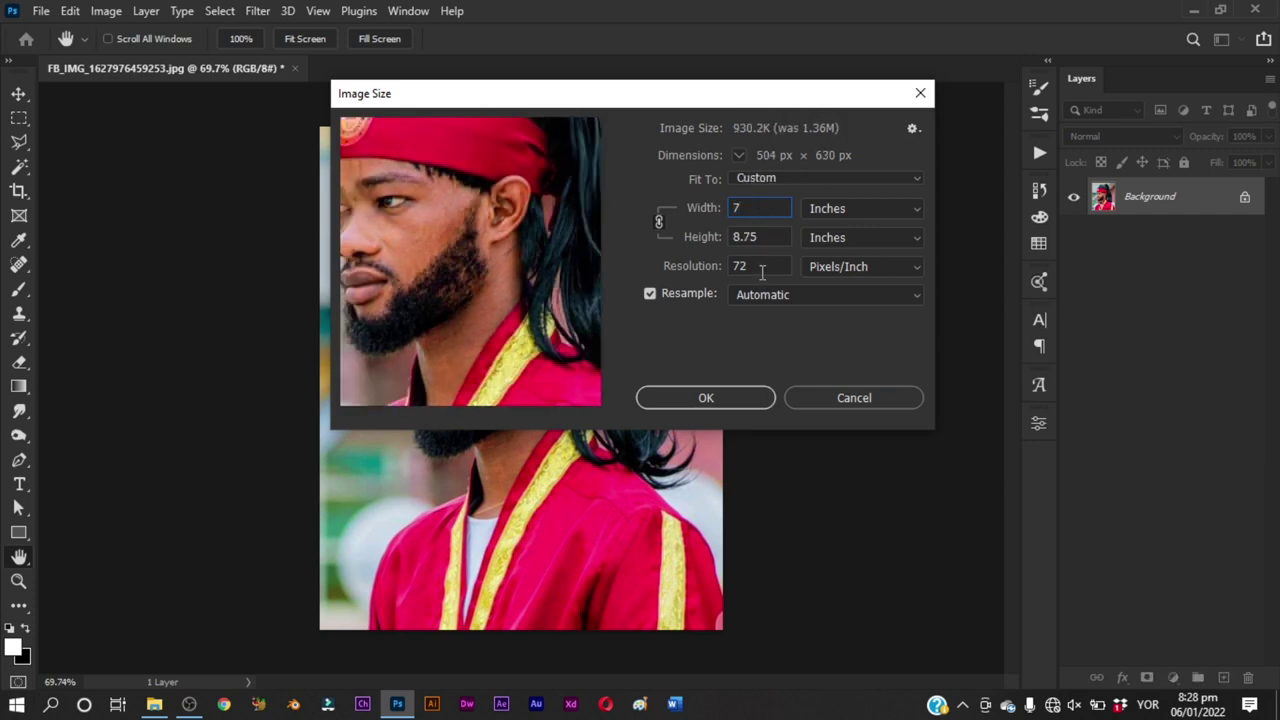
pyautogui.doubleClick(762, 268)
pyautogui.write('300')
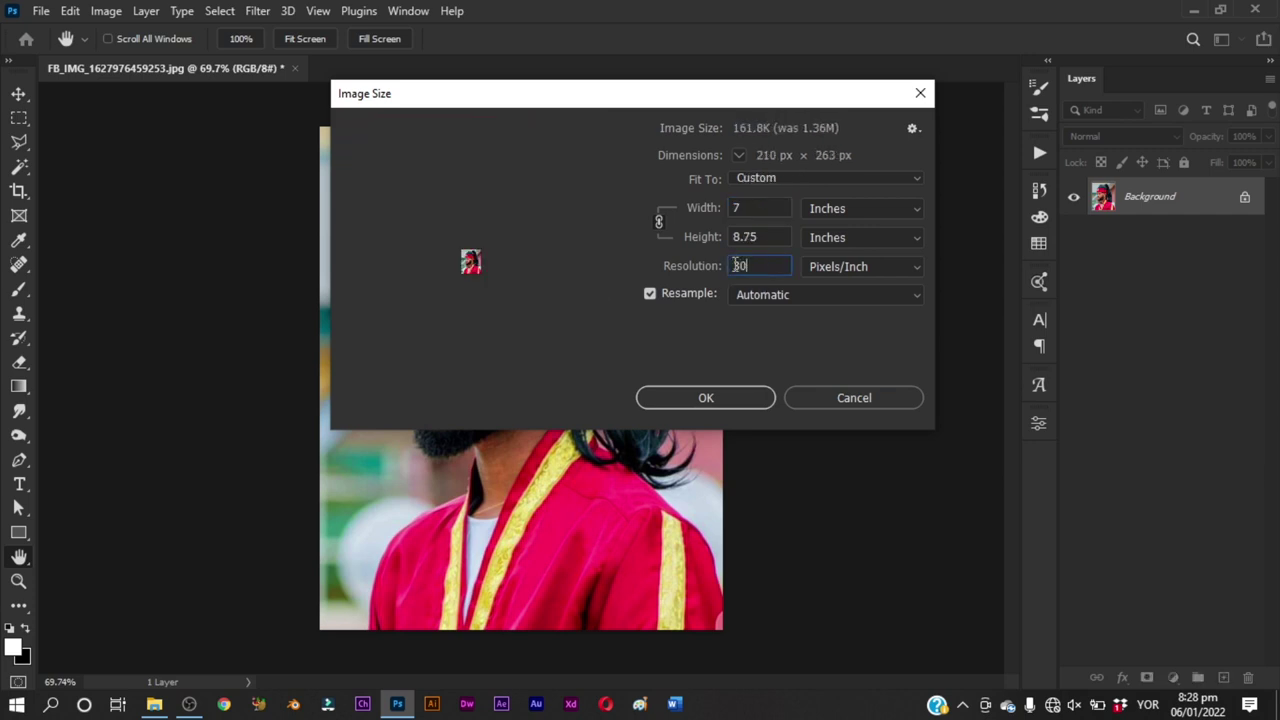
pyautogui.click(723, 396)
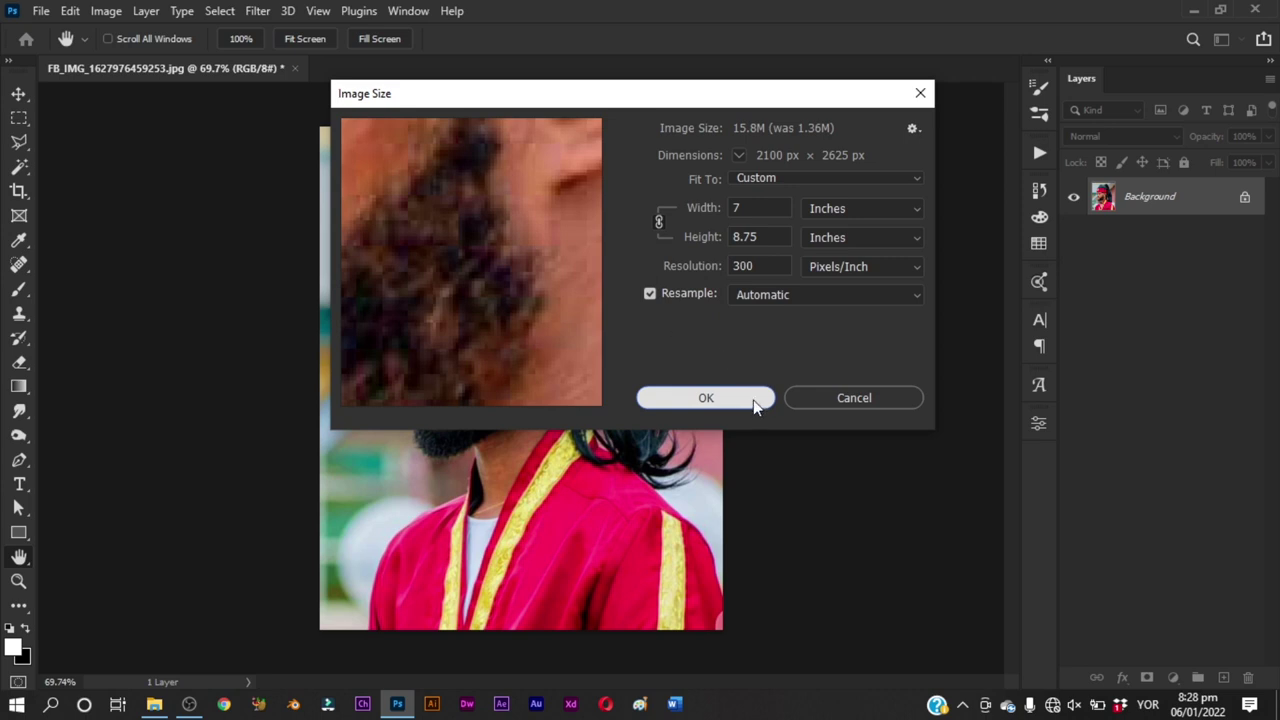
pyautogui.click(755, 400)
pyautogui.press('v')
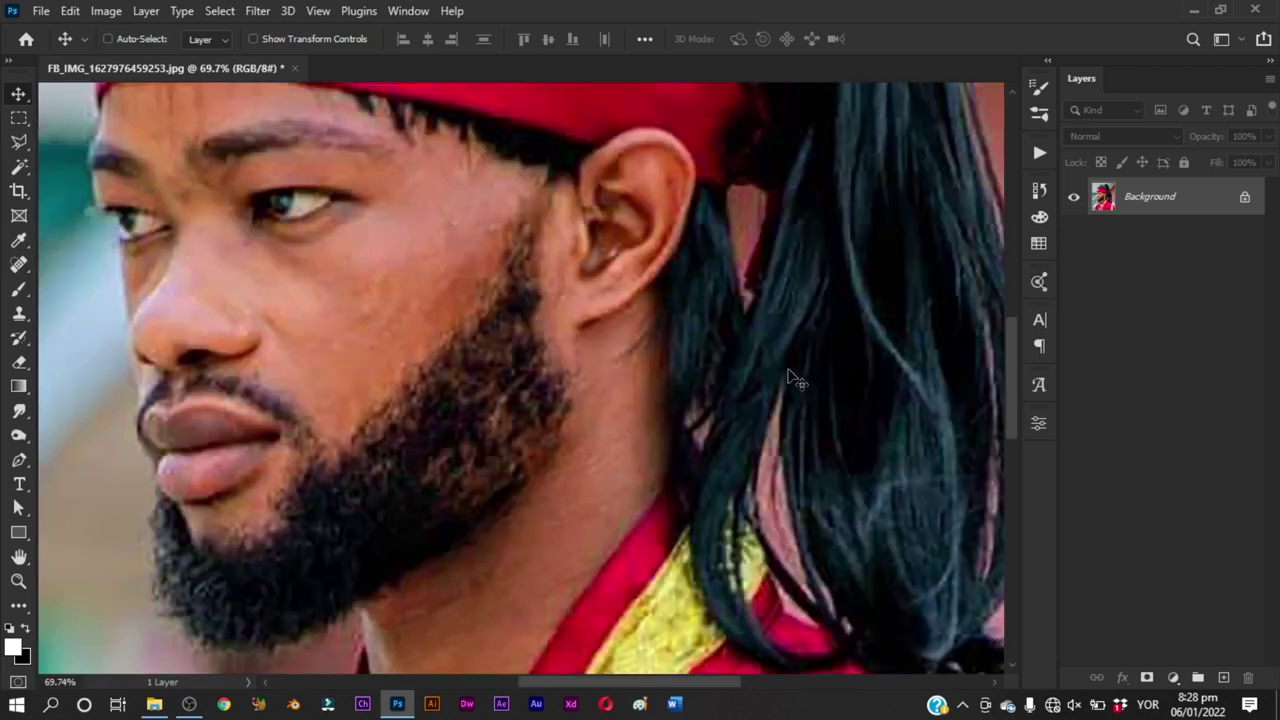
# Step: Unlock the background photo layer and add a new layer filled with white beneath it
pyautogui.press('z')
pyautogui.moveTo(600, 326); pyautogui.dragTo(513, 391)
pyautogui.press('v')
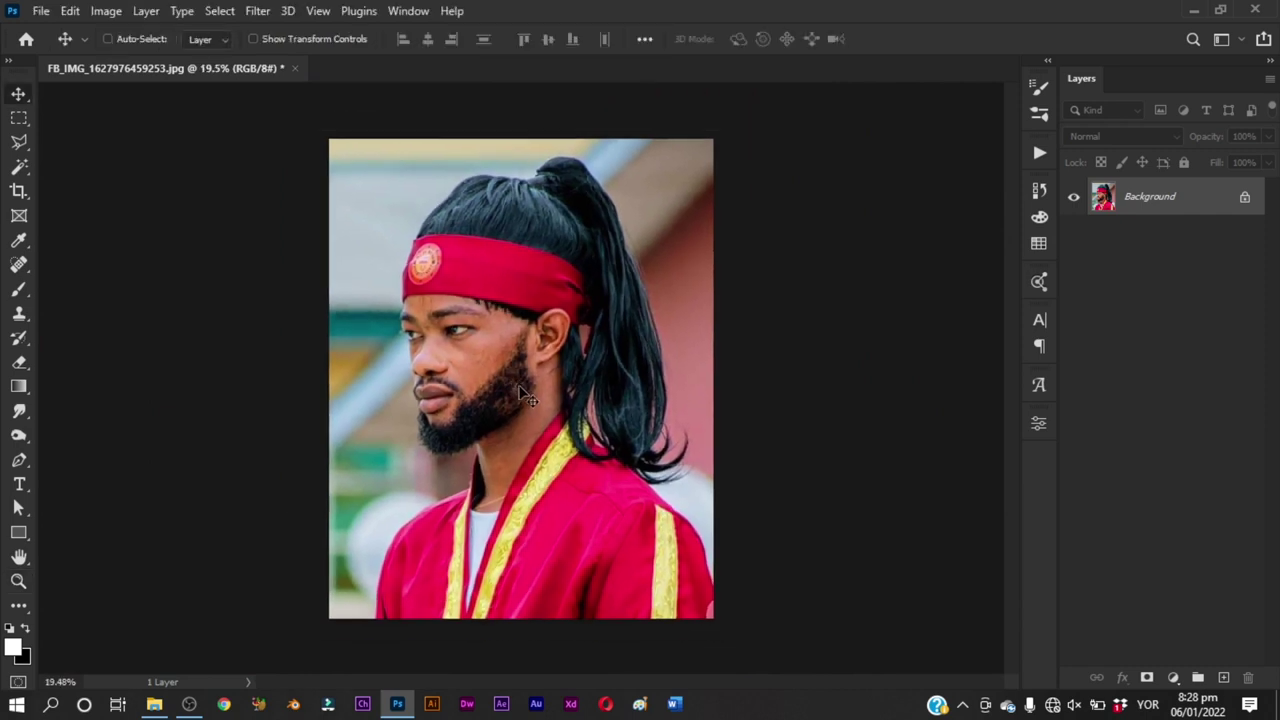
pyautogui.press('z')
pyautogui.press('v')
pyautogui.click(1245, 197)
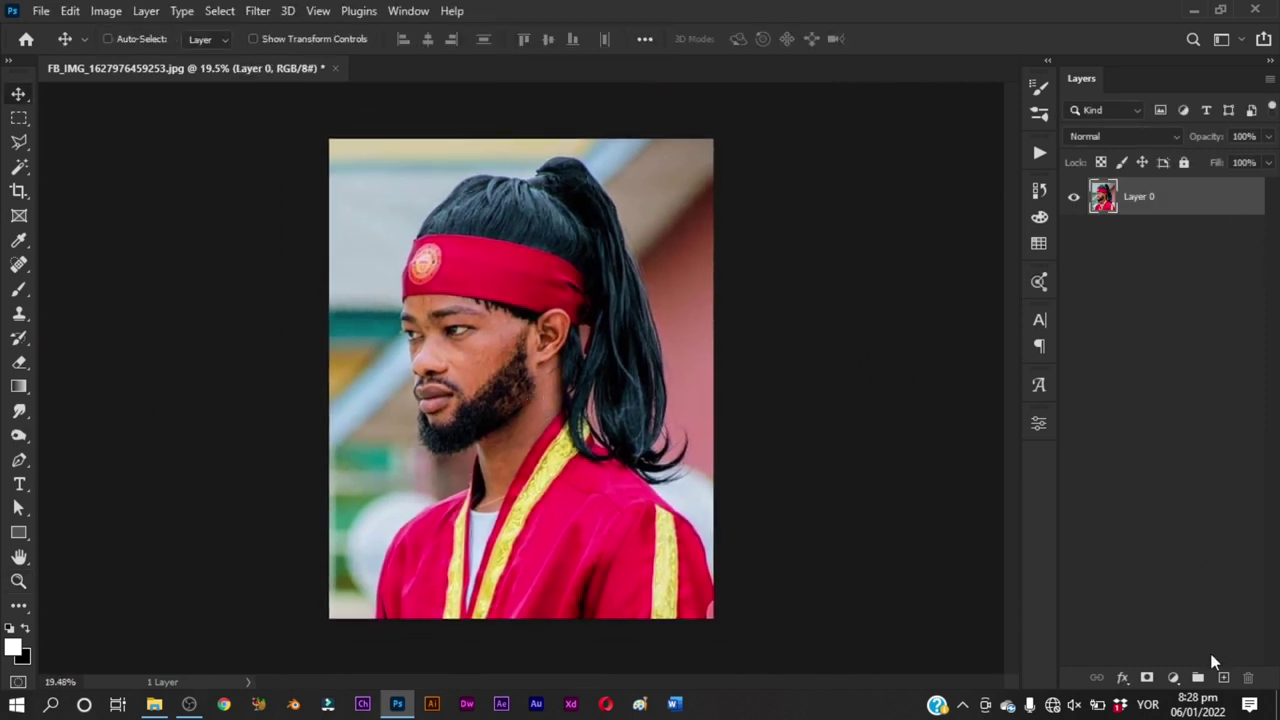
pyautogui.keyDown('ctrl'); pyautogui.click(1222, 677); pyautogui.keyUp('ctrl')
pyautogui.press('d')
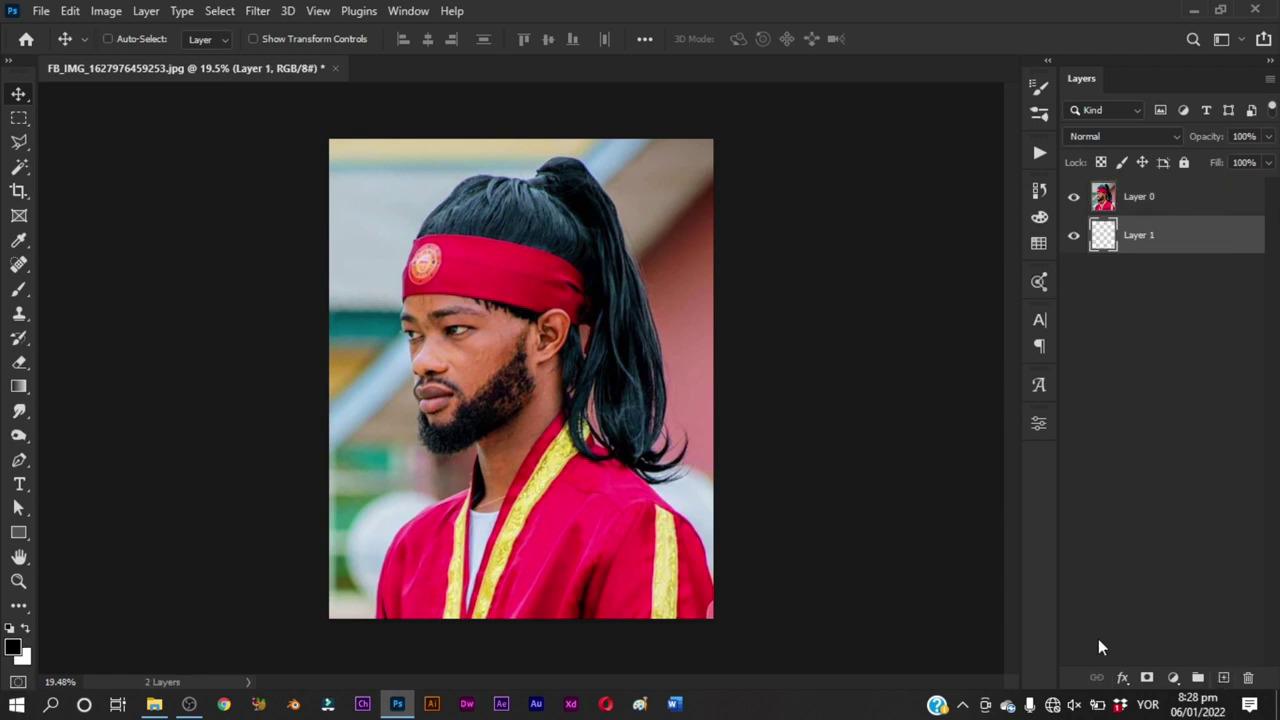
pyautogui.hotkey('ctrl', 'BackSpace')
# Step: Save the document to the Desktop as a Photoshop file named "mc jumong"
pyautogui.hotkey('ctrl', 'shift', 's')
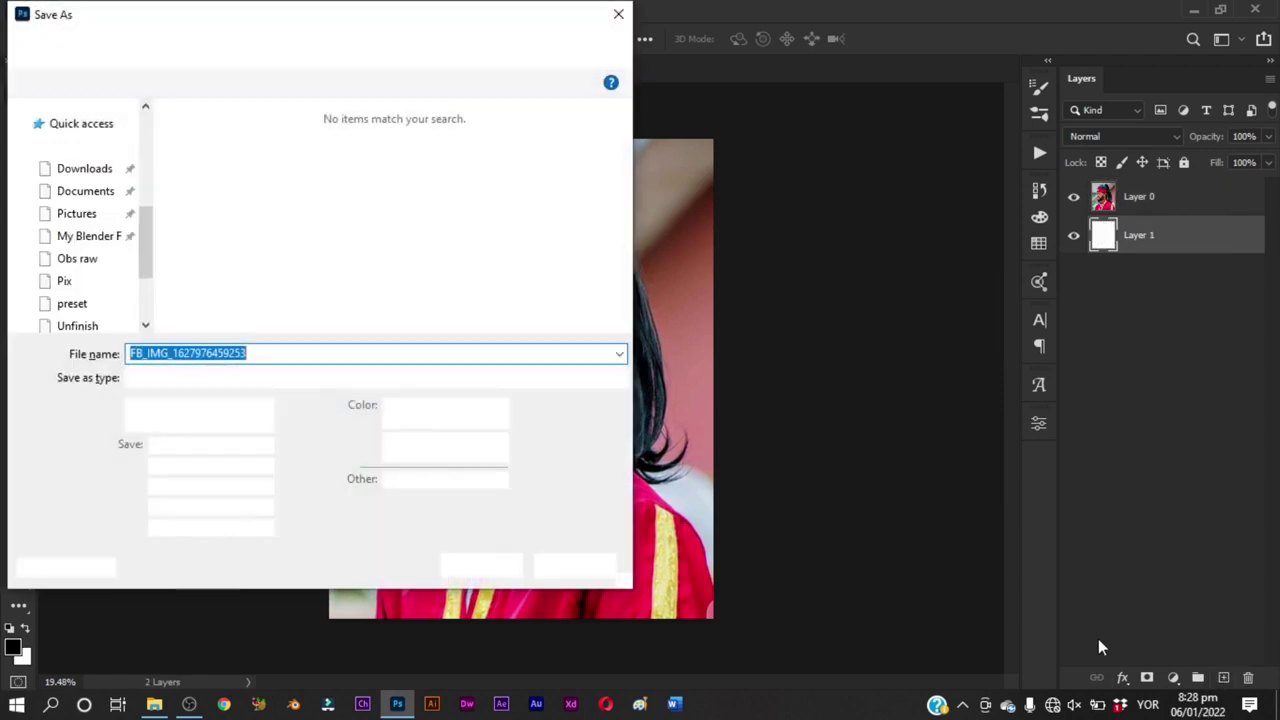
pyautogui.write('mc jum')
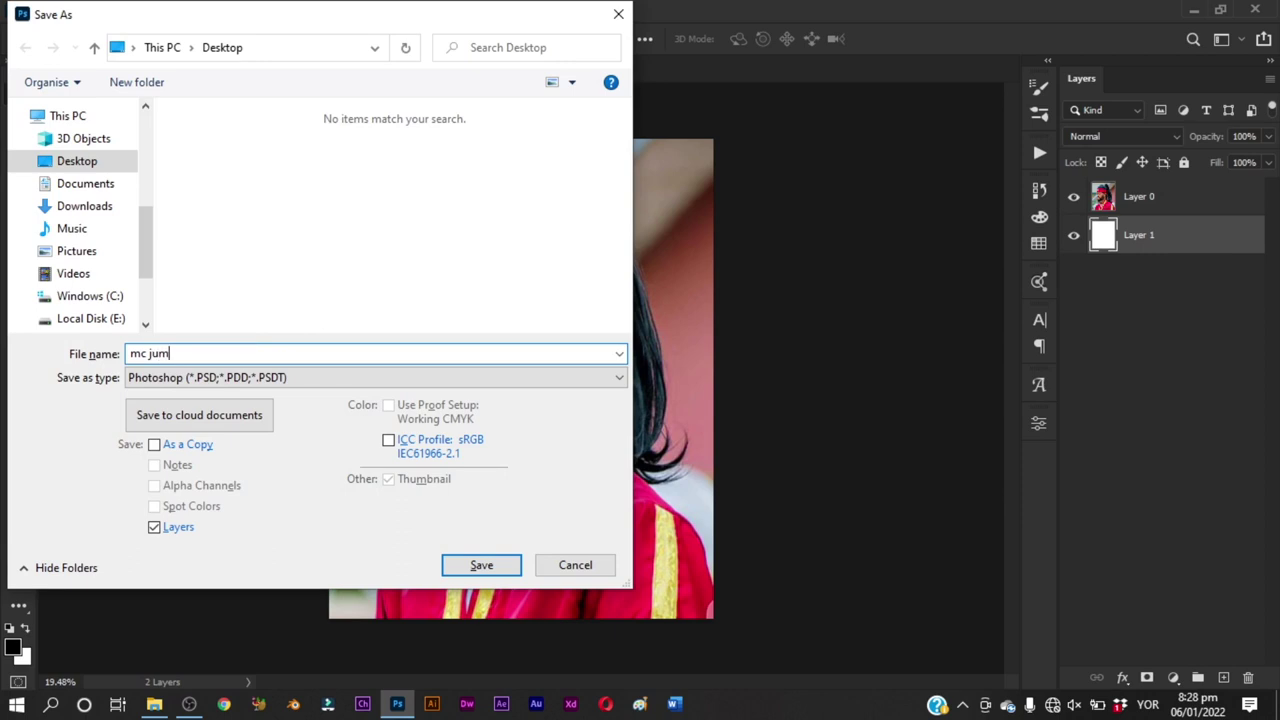
pyautogui.write('ong')
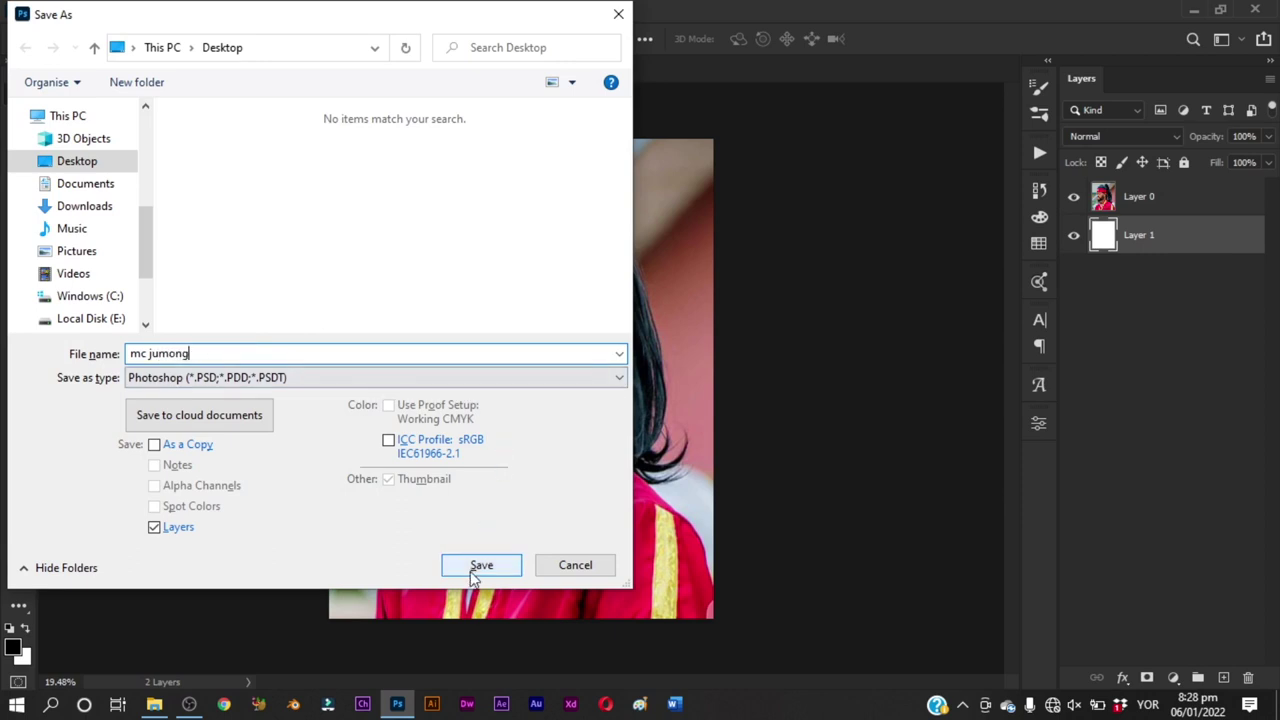
pyautogui.click(477, 565)
# Step: Save a JPEG copy named "mc jumong" to the Desktop at Maximum quality, 12
pyautogui.hotkey('ctrl', 'shift', 's')
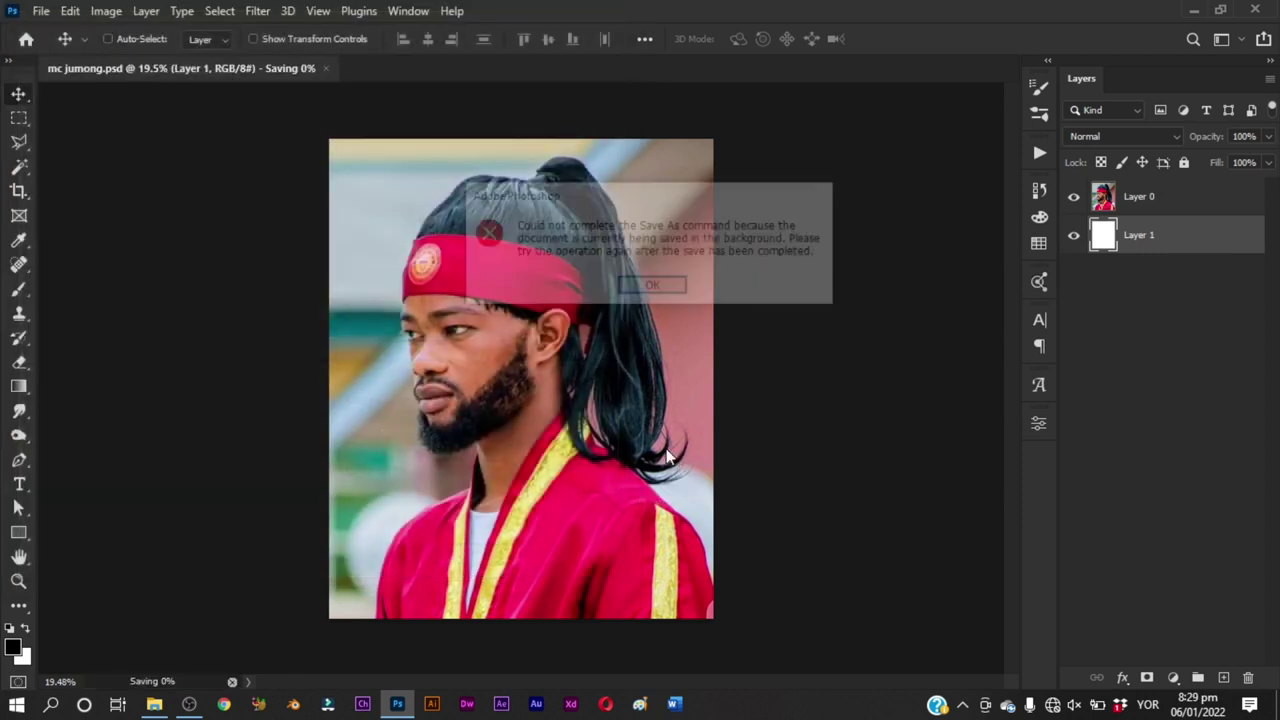
pyautogui.click(671, 287)
pyautogui.hotkey('ctrl', 'shift', 's')
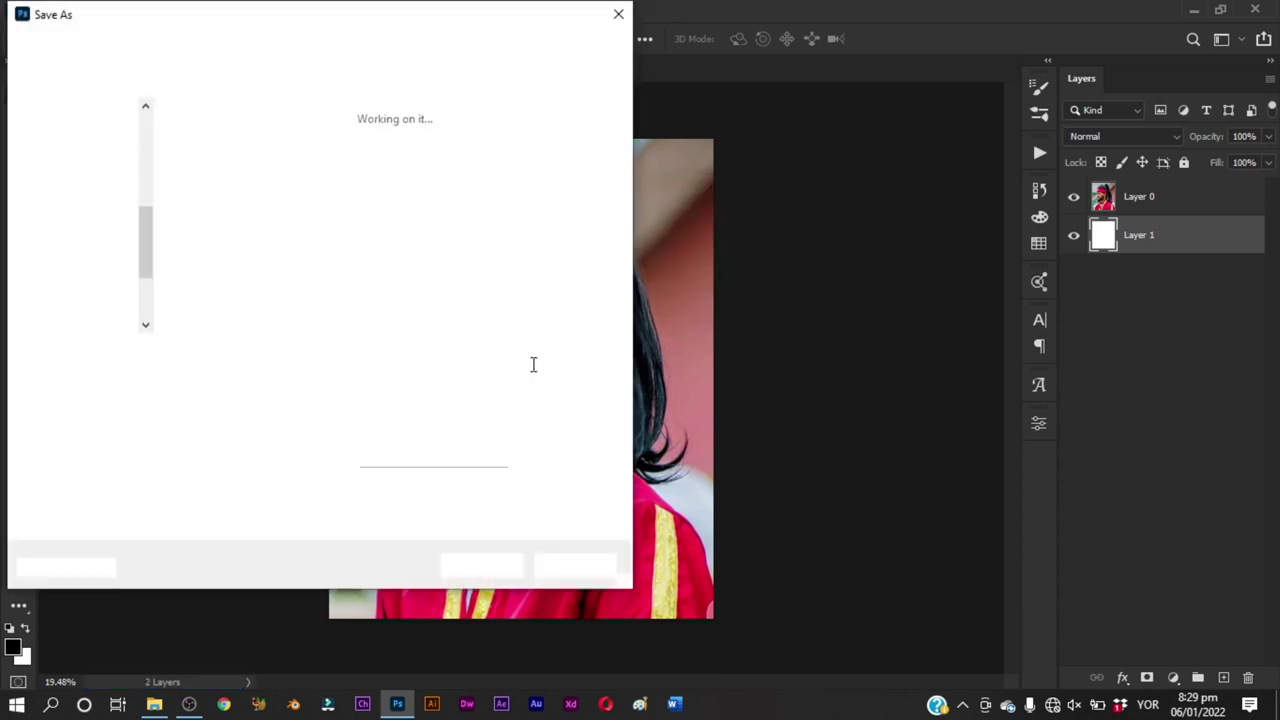
pyautogui.click(509, 377)
pyautogui.click(396, 527)
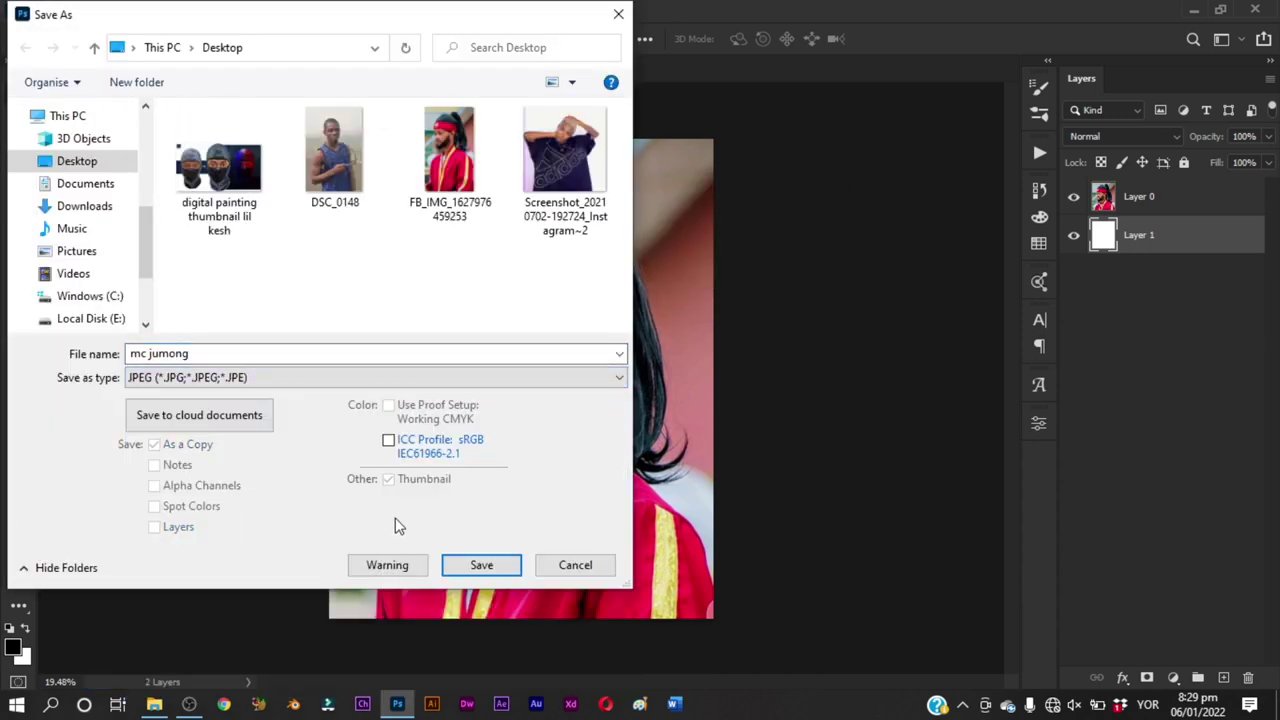
pyautogui.click(471, 567)
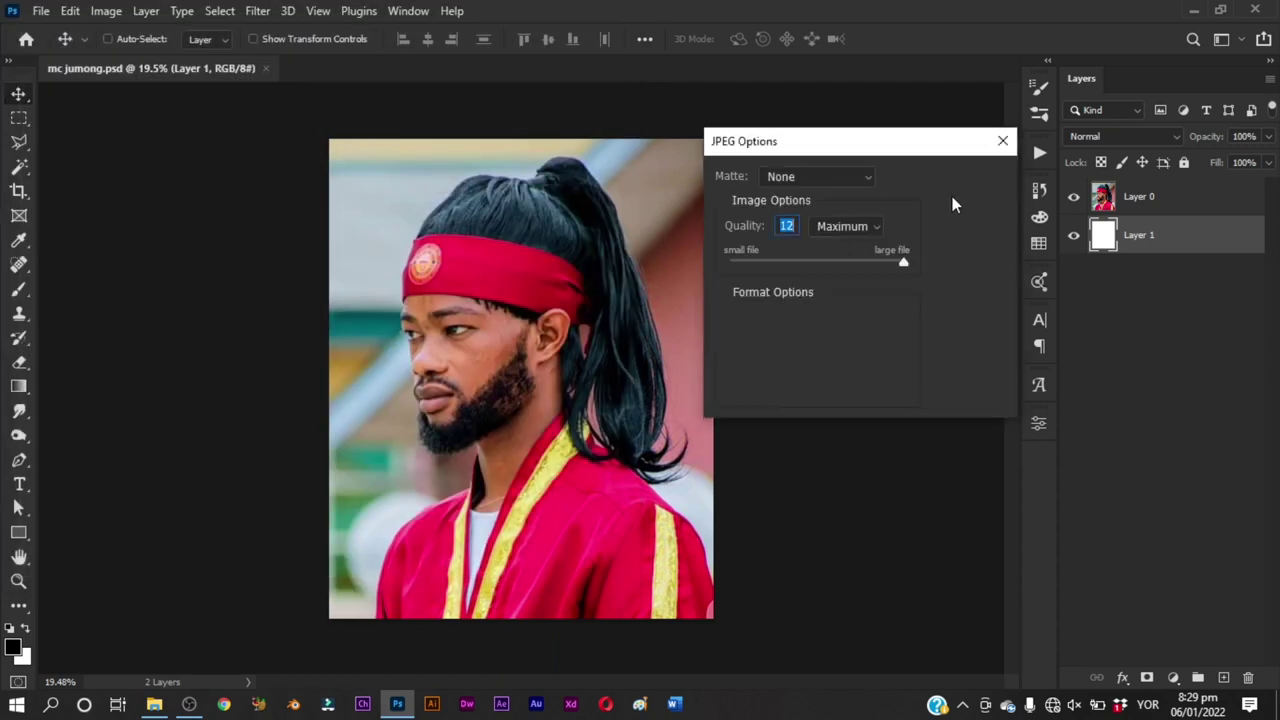
pyautogui.click(963, 184)
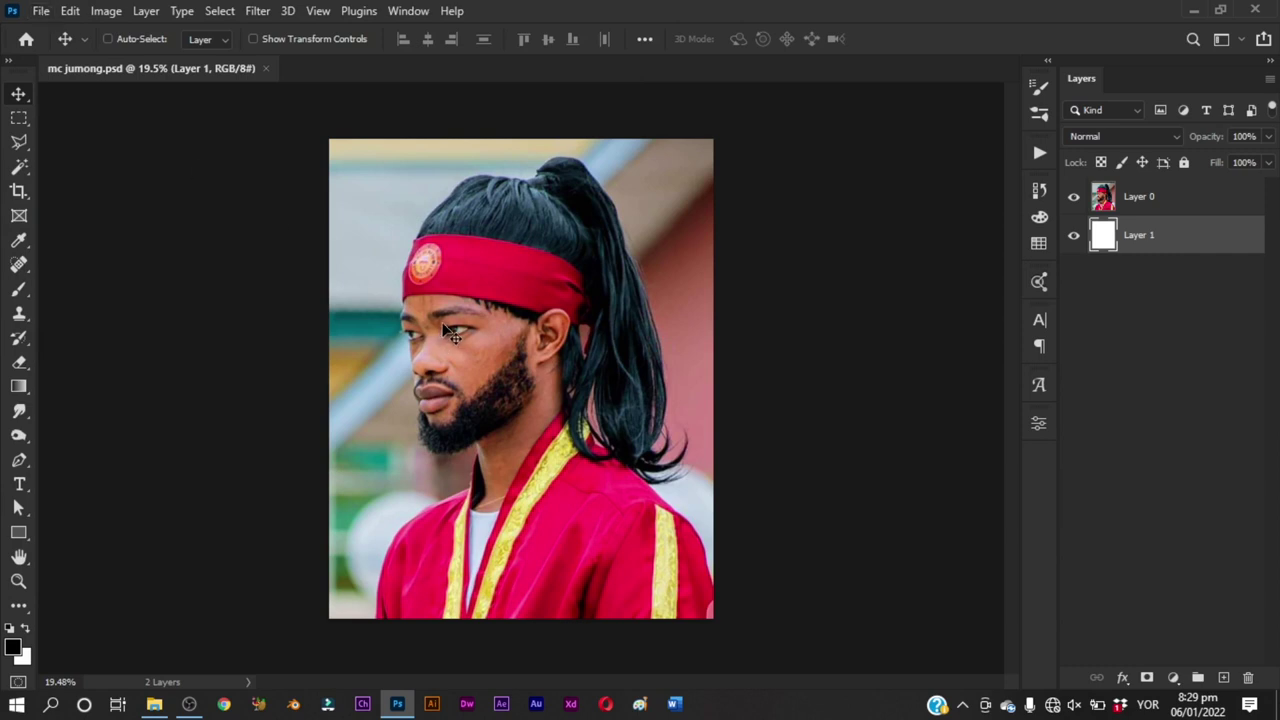
# Step: Create a new layer named "hair" above the white layer
pyautogui.press('p')
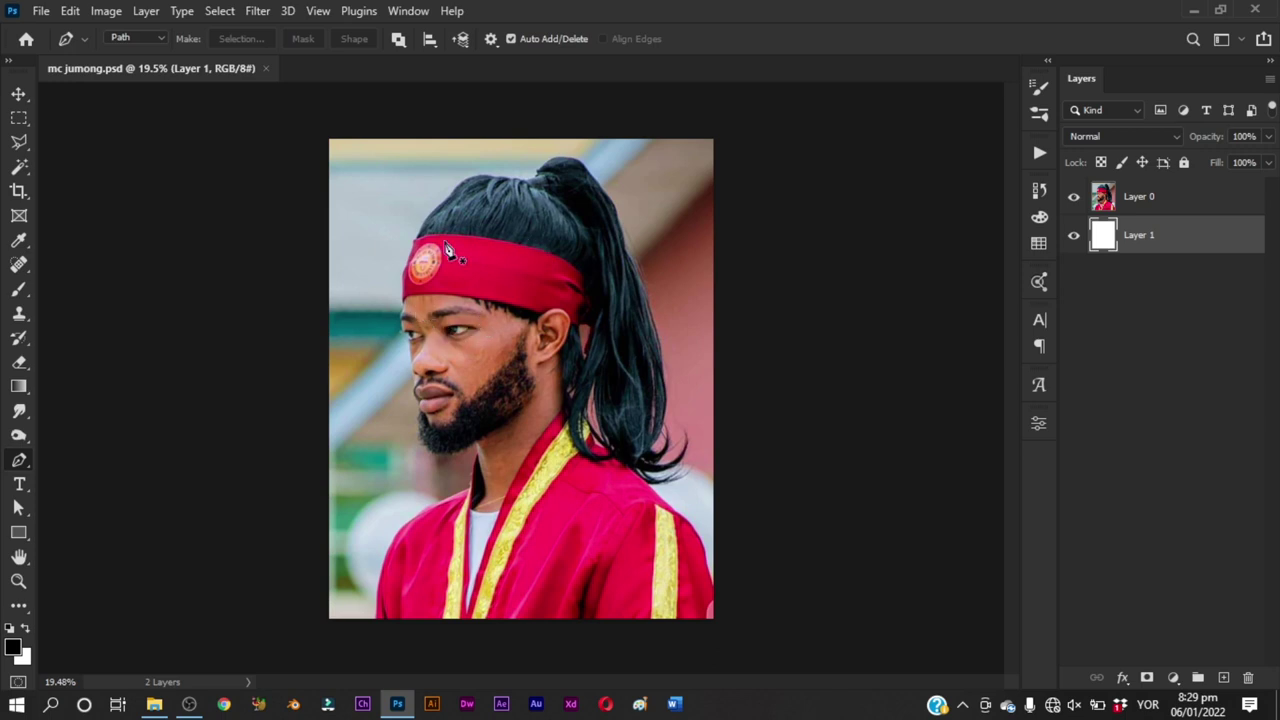
pyautogui.hotkey('ctrl', 'shift', 'n')
pyautogui.write('hair')
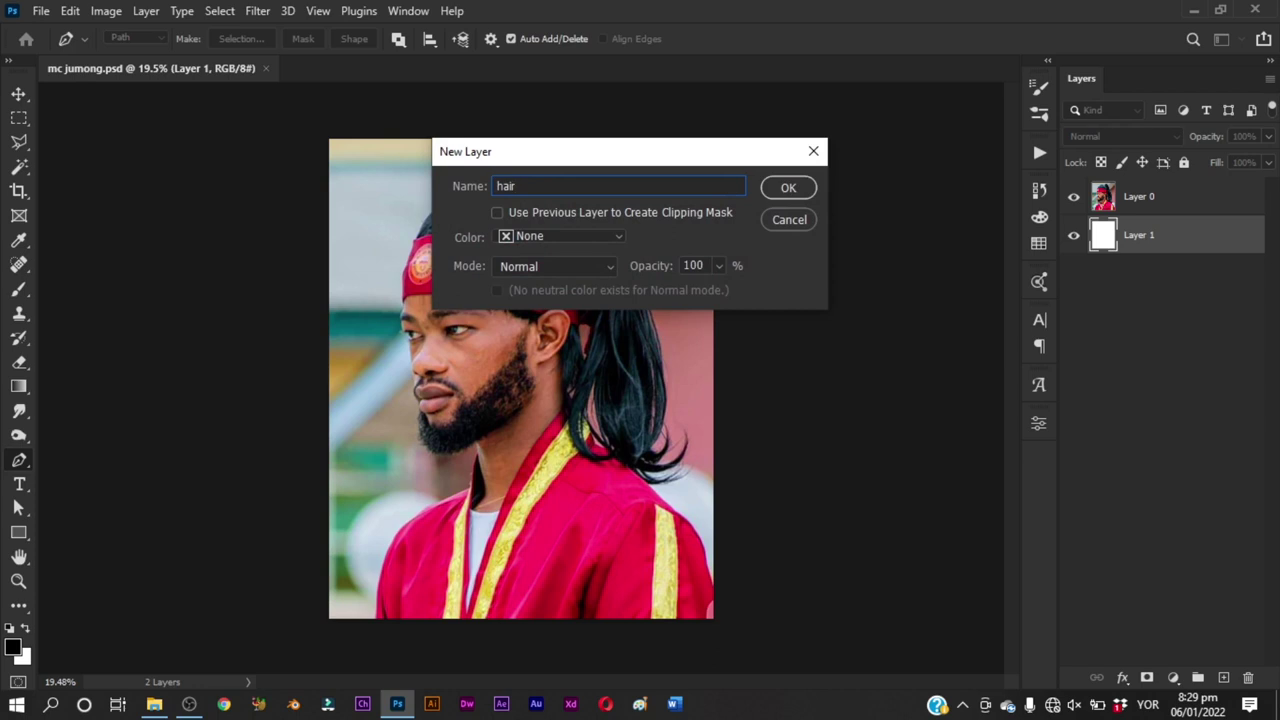
pyautogui.press('Return')
# Step: Add another empty layer, place it directly above the hair layer and rename it "label"
pyautogui.press('z')
pyautogui.moveTo(440, 261); pyautogui.dragTo(497, 312)
pyautogui.press('p')
pyautogui.moveTo(425, 292); pyautogui.dragTo(420, 409)
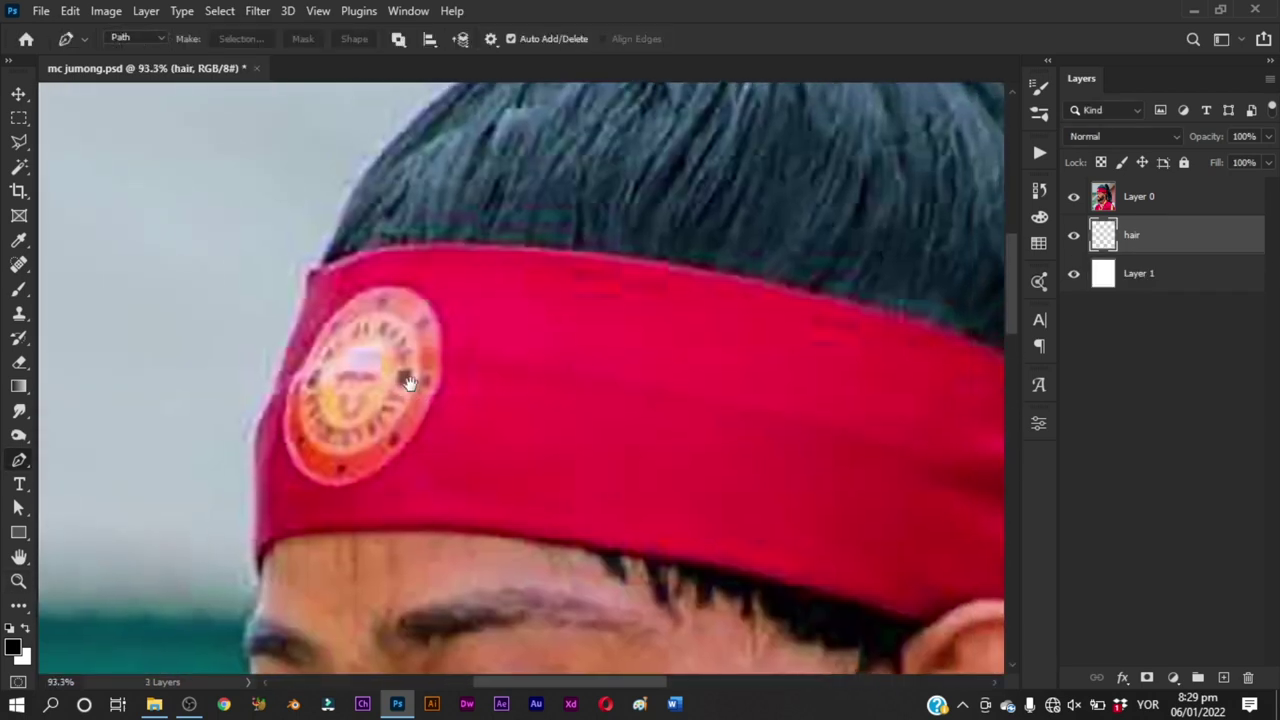
pyautogui.press('z')
pyautogui.moveTo(630, 372); pyautogui.dragTo(580, 376)
pyautogui.press('p')
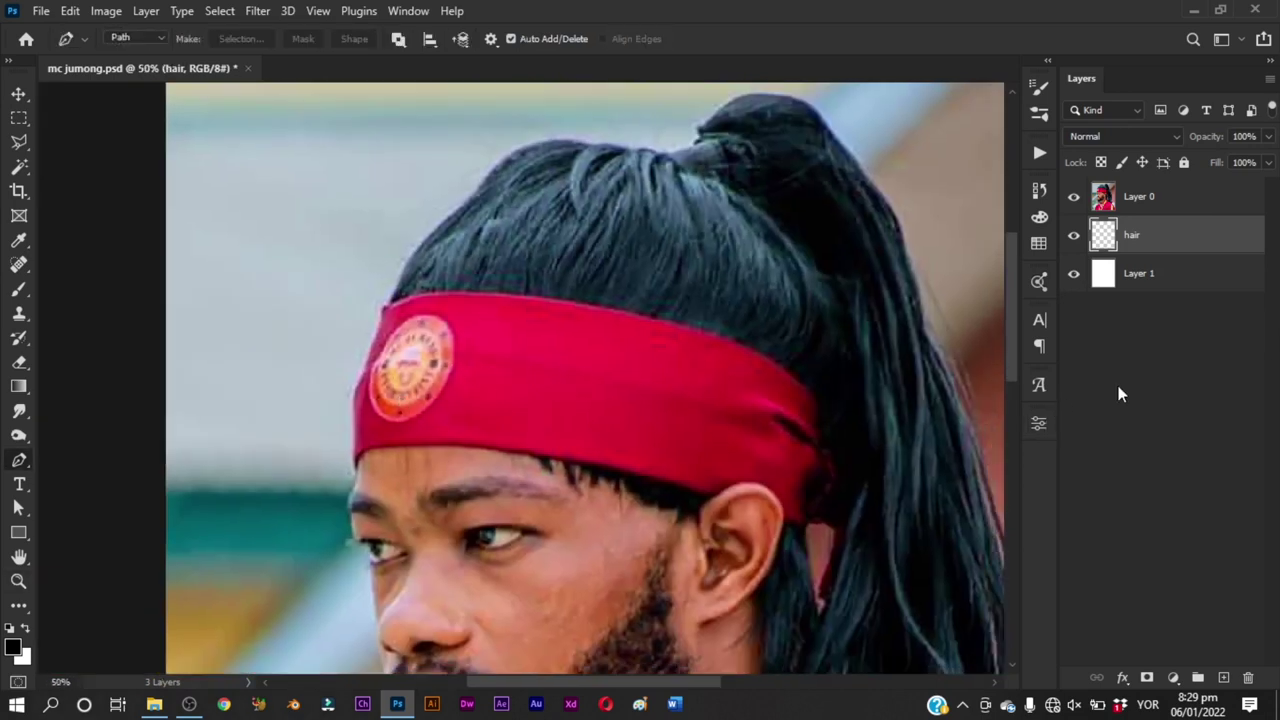
pyautogui.keyDown('ctrl'); pyautogui.click(1224, 677); pyautogui.keyUp('ctrl')
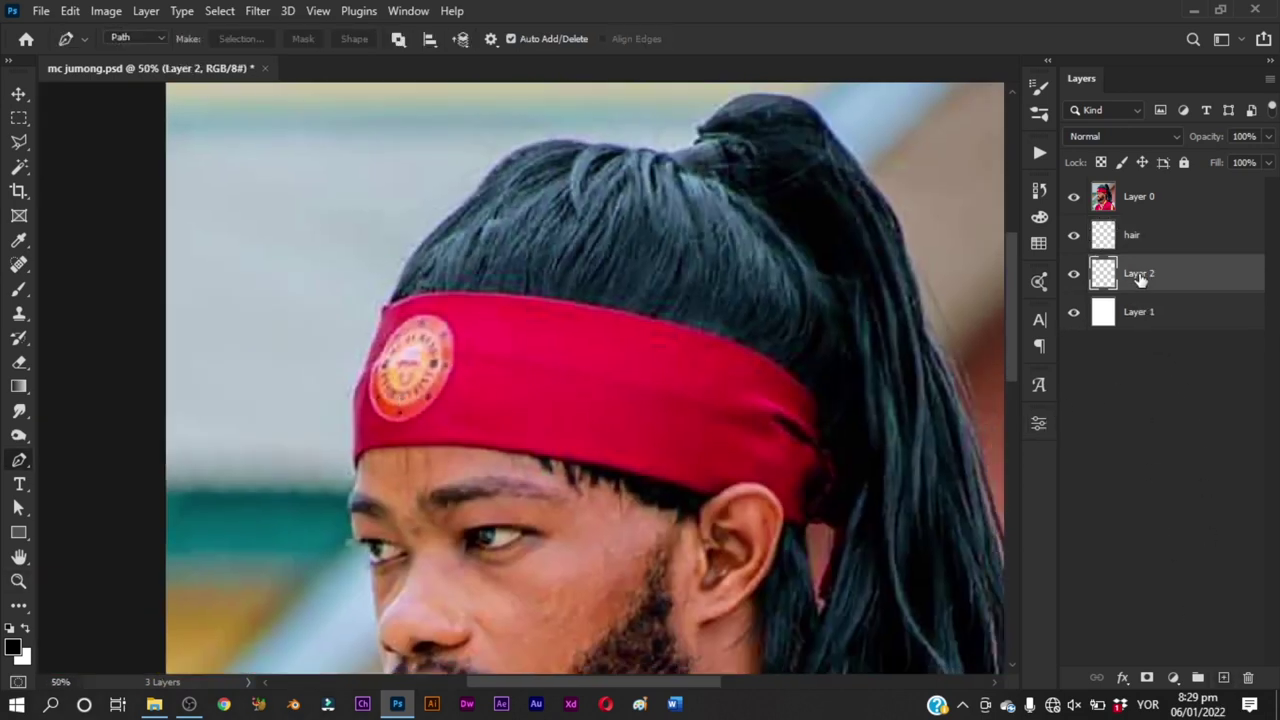
pyautogui.moveTo(1176, 256); pyautogui.dragTo(1175, 218)
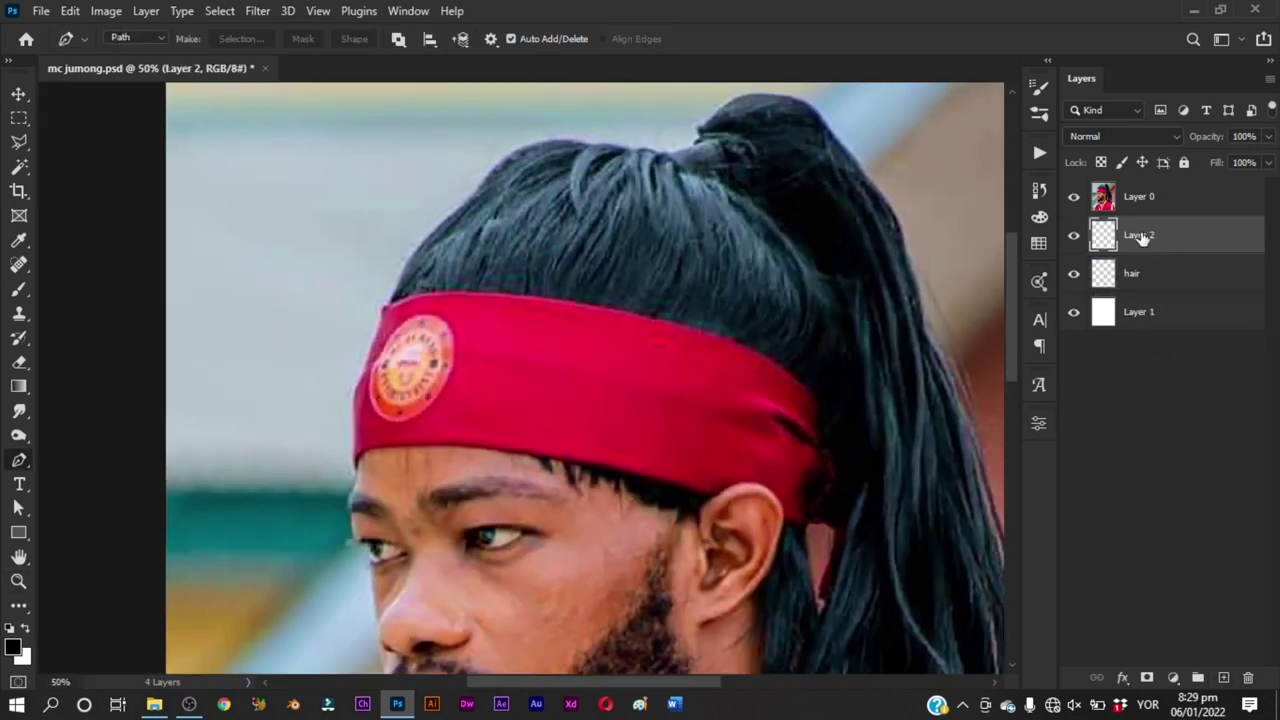
pyautogui.doubleClick(1140, 236)
pyautogui.write('label')
pyautogui.press('Return')
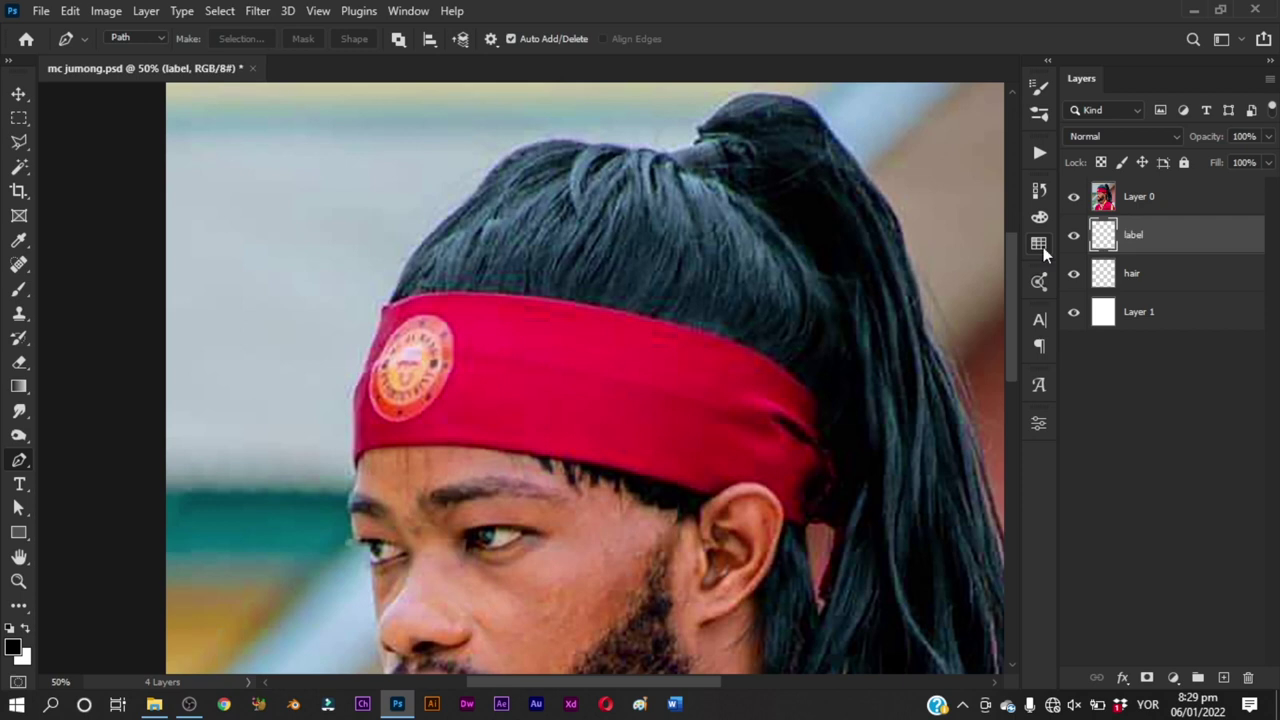
# Step: Trace the headband's front edge with a Pen path, from its upper corner at the hairline down to the forehead
pyautogui.hotkey('ctrl', 'space')
pyautogui.moveTo(370, 288); pyautogui.dragTo(432, 245)
pyautogui.press('space')
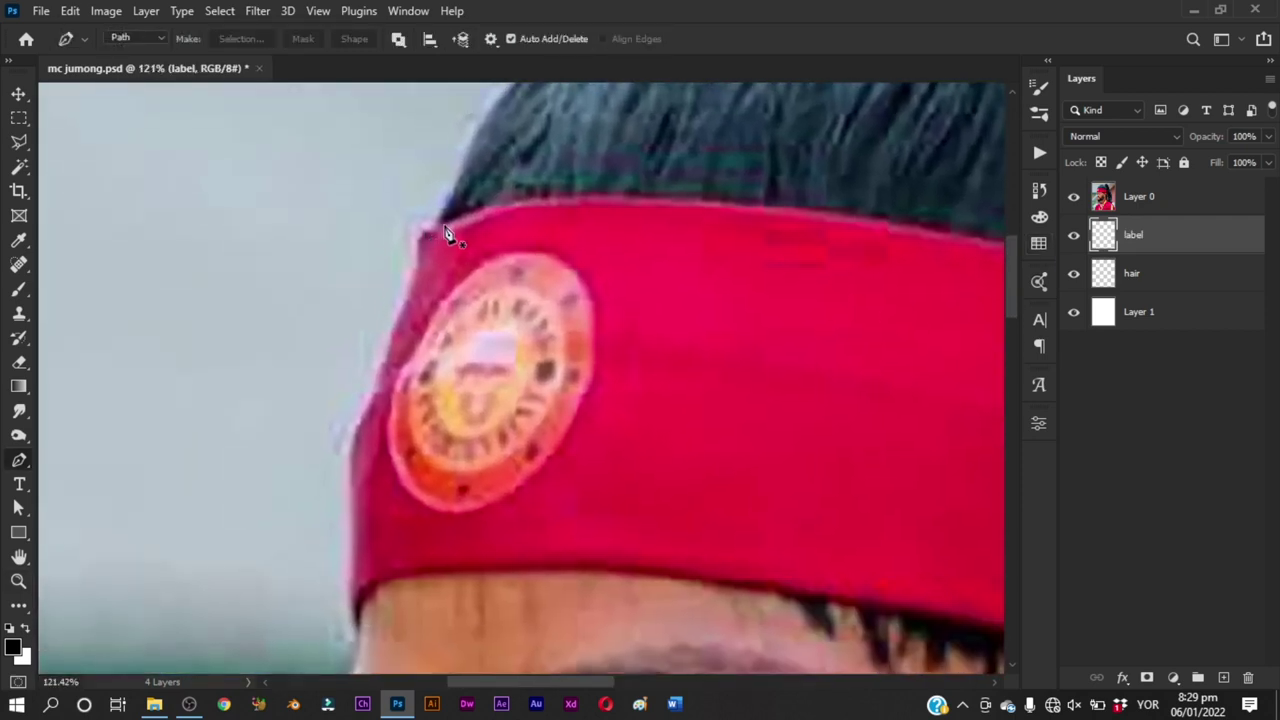
pyautogui.click(443, 226)
pyautogui.click(420, 247)
pyautogui.moveTo(401, 312); pyautogui.dragTo(398, 276)
pyautogui.click(386, 320)
pyautogui.click(386, 351)
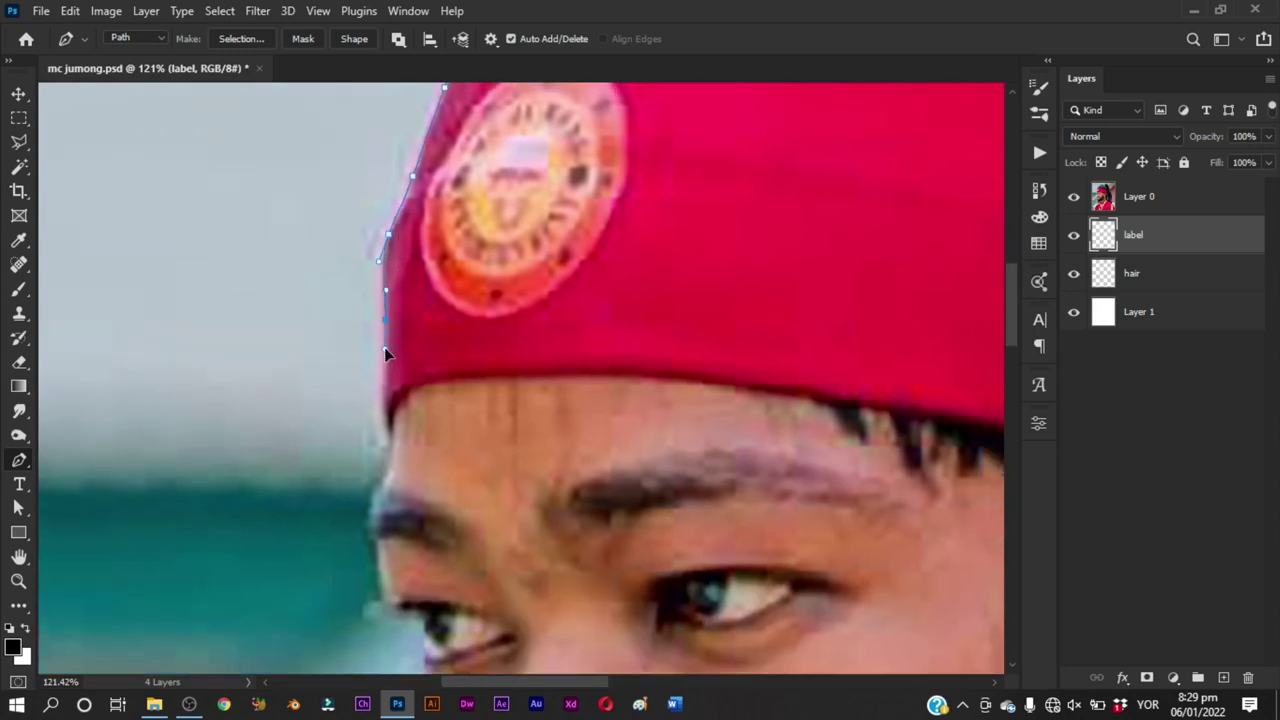
pyautogui.click(380, 374)
pyautogui.click(382, 399)
pyautogui.click(384, 425)
pyautogui.click(392, 440)
# Step: Continue the headband path along its lower edge, from the forehead corner across the hairline to the front of the ear
pyautogui.moveTo(411, 427); pyautogui.dragTo(391, 236)
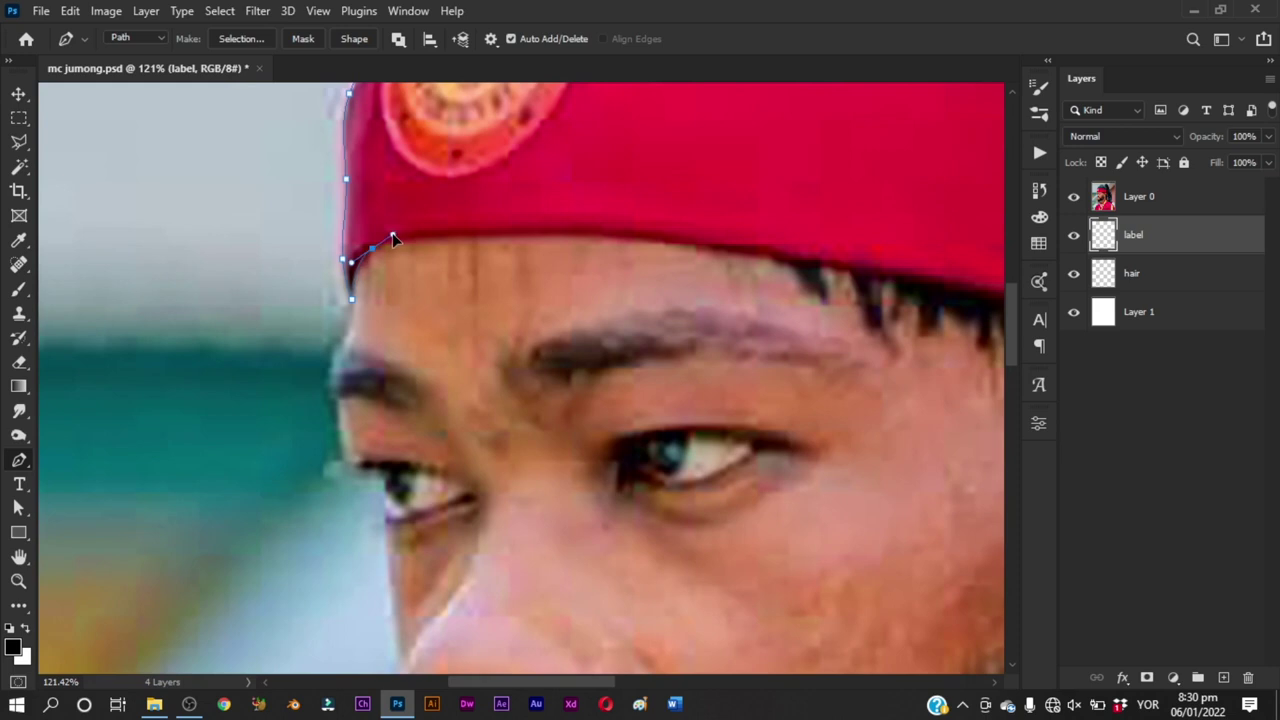
pyautogui.moveTo(632, 238); pyautogui.dragTo(466, 228)
pyautogui.moveTo(675, 256); pyautogui.dragTo(658, 291)
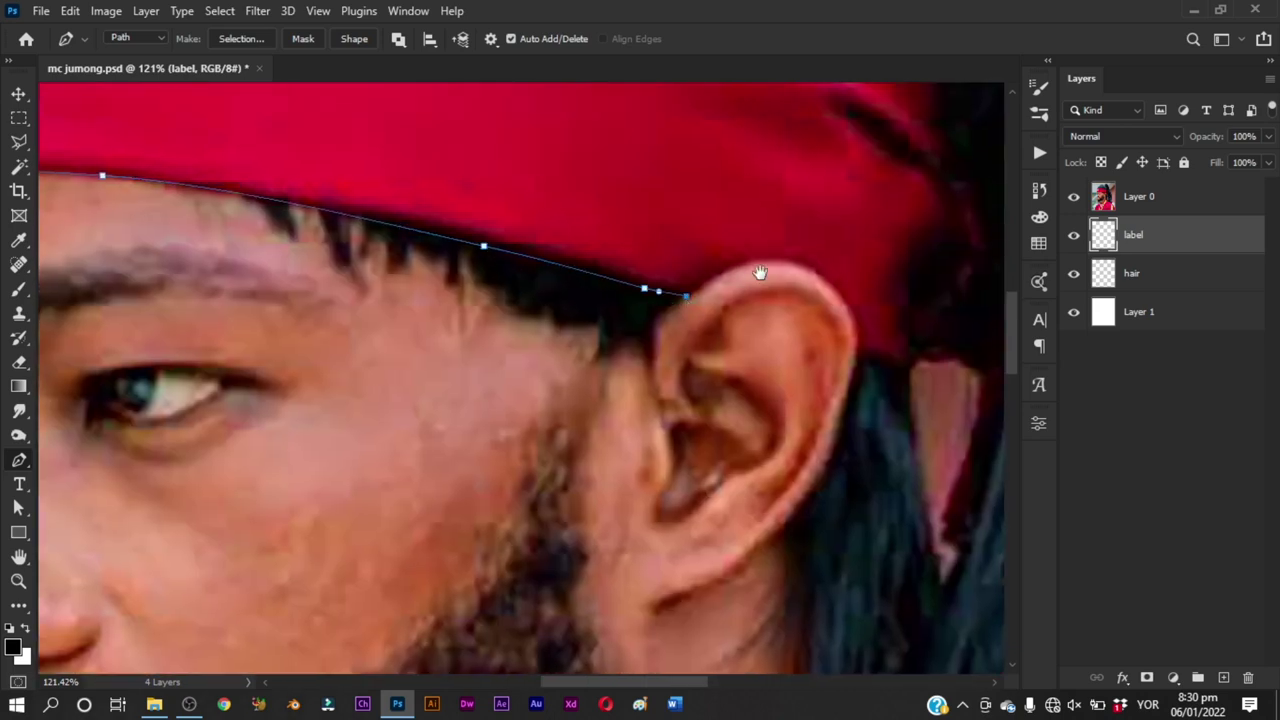
# Step: Extend the headband path over the top of the ear and along the short lower edge behind it
pyautogui.moveTo(760, 271); pyautogui.dragTo(637, 231)
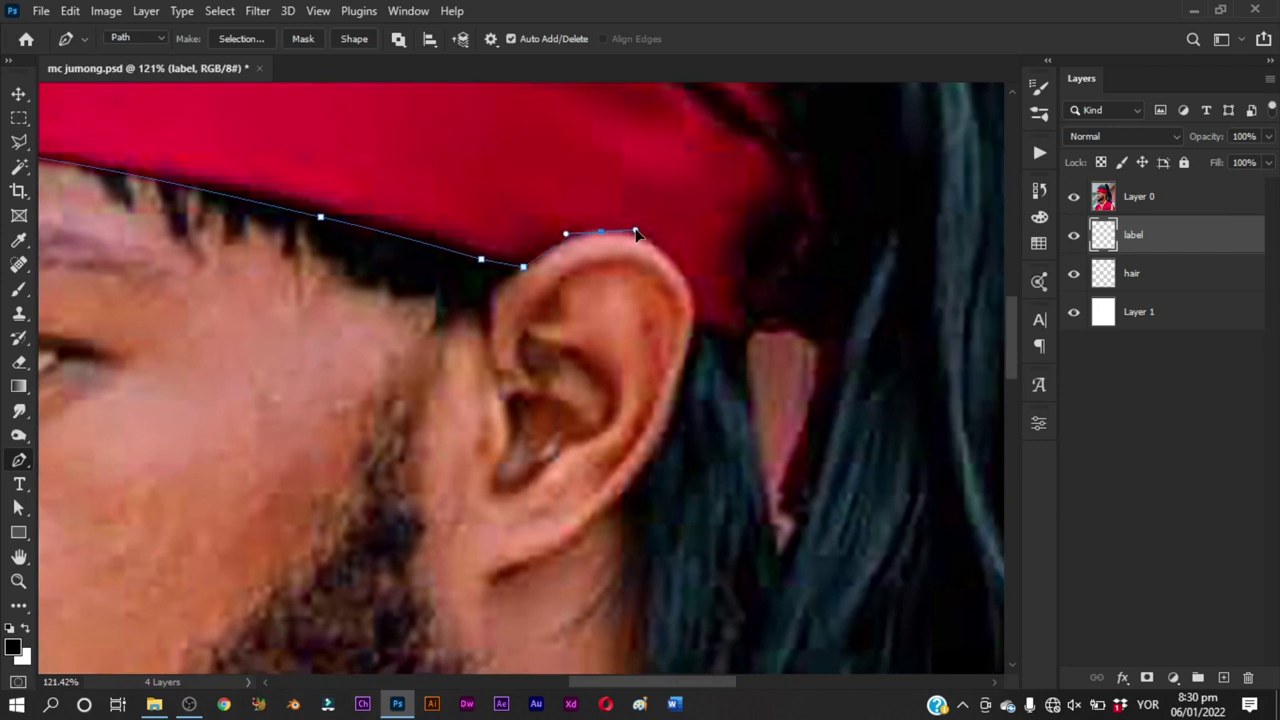
pyautogui.moveTo(683, 279); pyautogui.dragTo(690, 350)
pyautogui.hotkey('ctrl', 'z')
pyautogui.press('z')
pyautogui.moveTo(771, 277); pyautogui.dragTo(729, 386)
pyautogui.press('p')
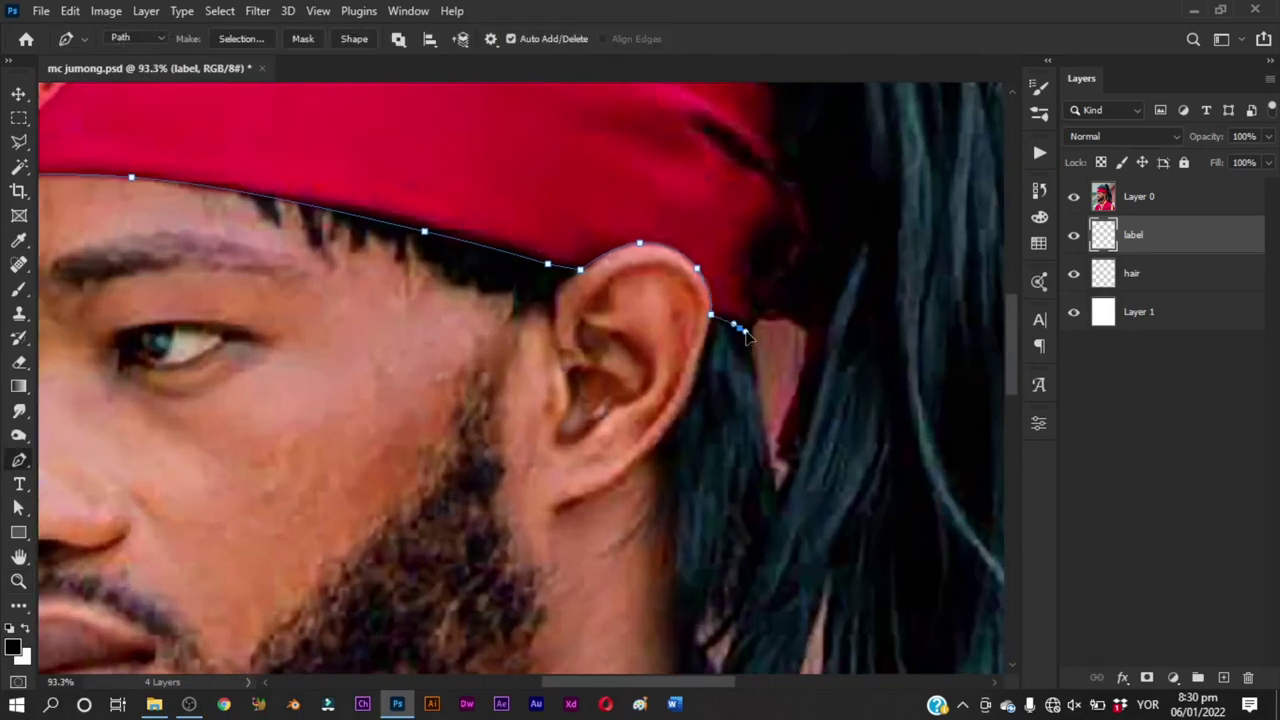
pyautogui.moveTo(745, 331); pyautogui.dragTo(700, 432)
pyautogui.hotkey('ctrl', 'z')
pyautogui.click(750, 332)
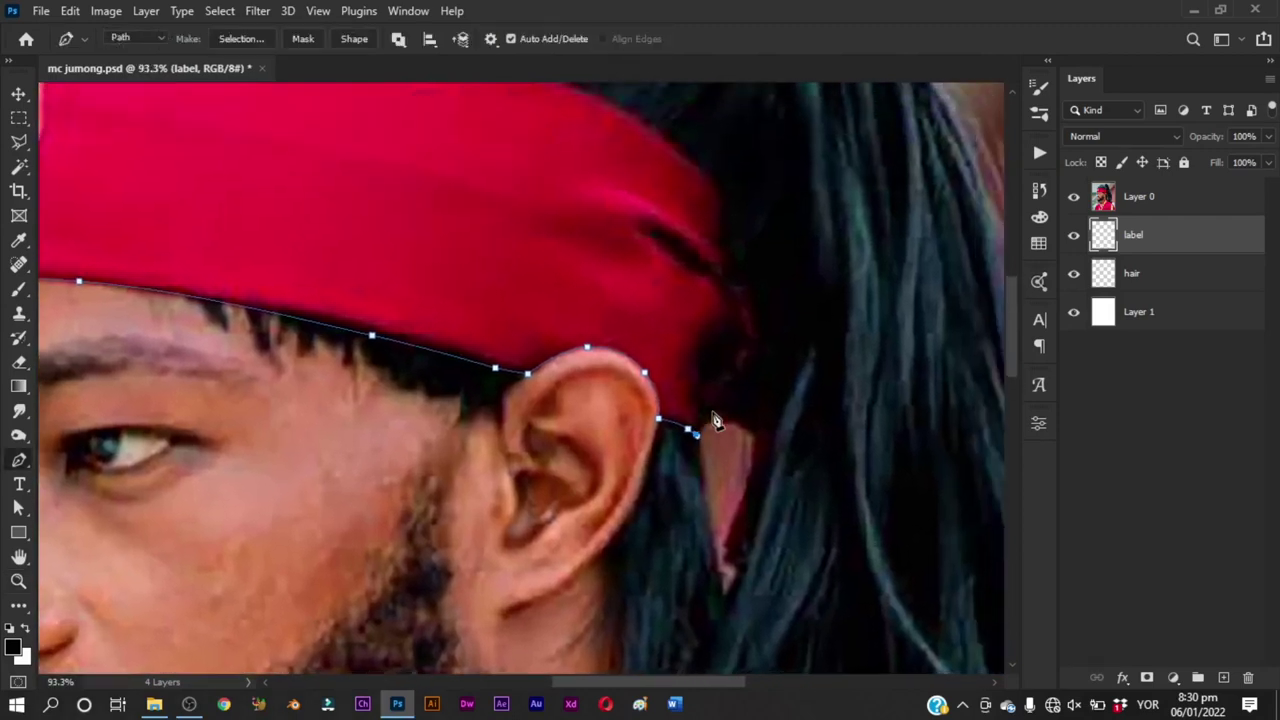
# Step: Trace the headband's back edge upward along the hair behind the ear with curved path segments
pyautogui.click(714, 411)
pyautogui.moveTo(752, 358); pyautogui.dragTo(723, 208)
pyautogui.moveTo(737, 223); pyautogui.dragTo(787, 331)
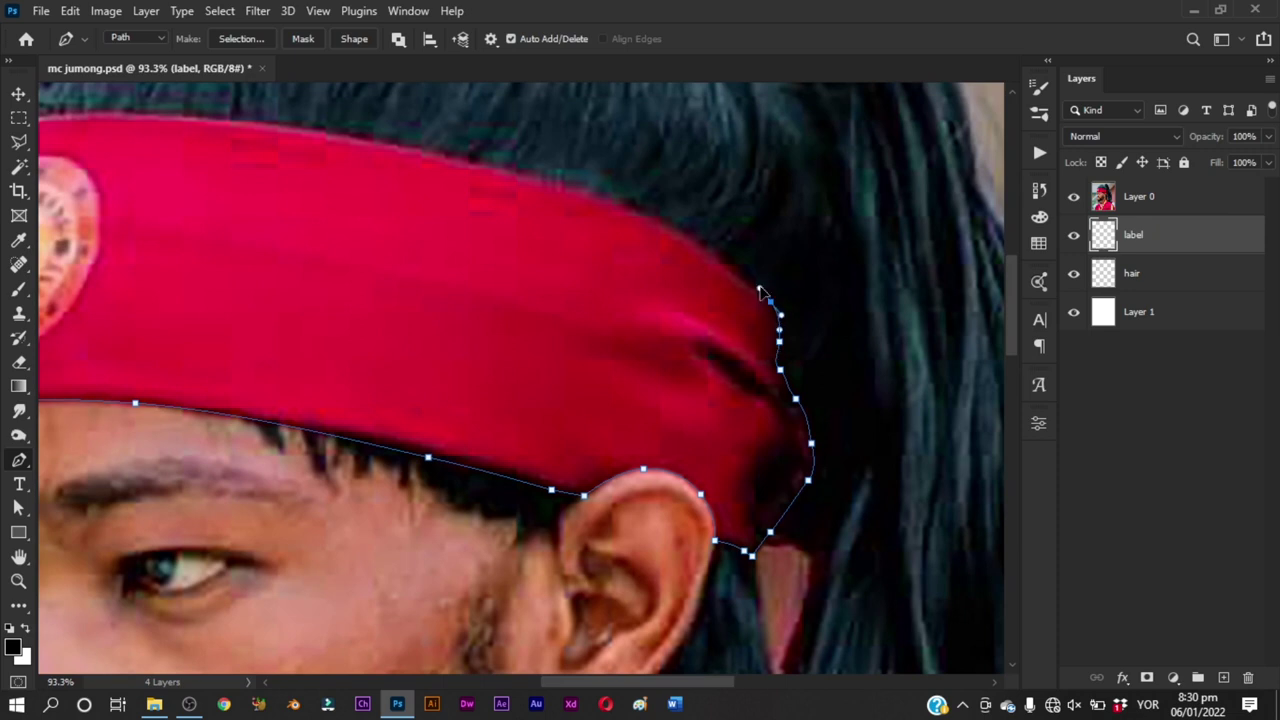
# Step: Trace the headband's upper edge forward along the hairline and close the path at its starting point
pyautogui.moveTo(735, 289); pyautogui.dragTo(789, 317)
pyautogui.moveTo(697, 248); pyautogui.dragTo(845, 282)
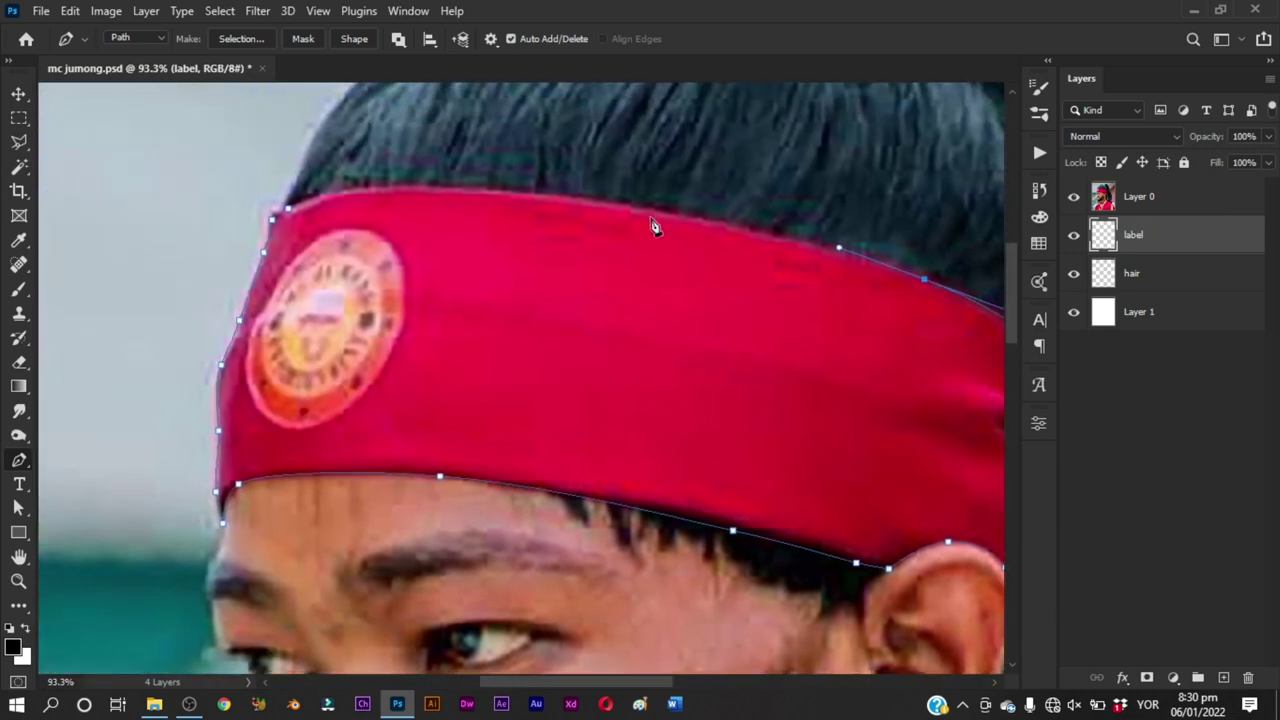
pyautogui.moveTo(524, 191); pyautogui.dragTo(378, 178)
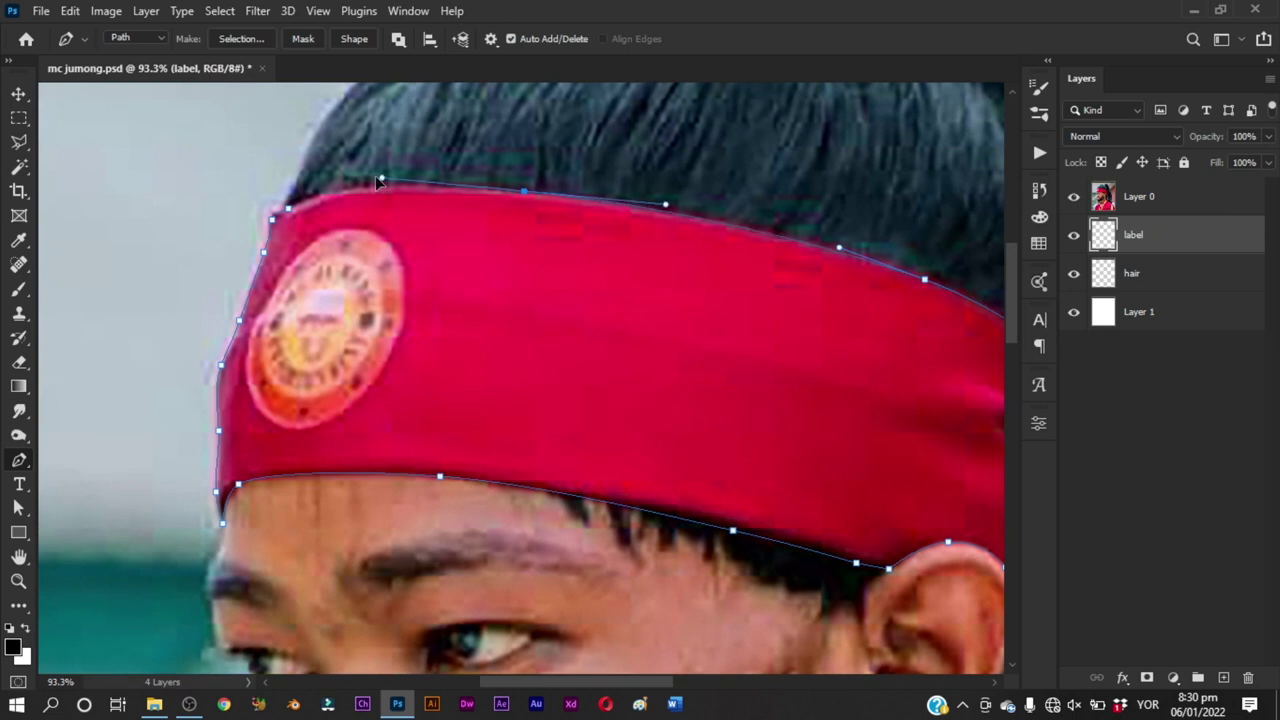
pyautogui.keyDown('alt'); pyautogui.click(290, 212); pyautogui.keyUp('alt')
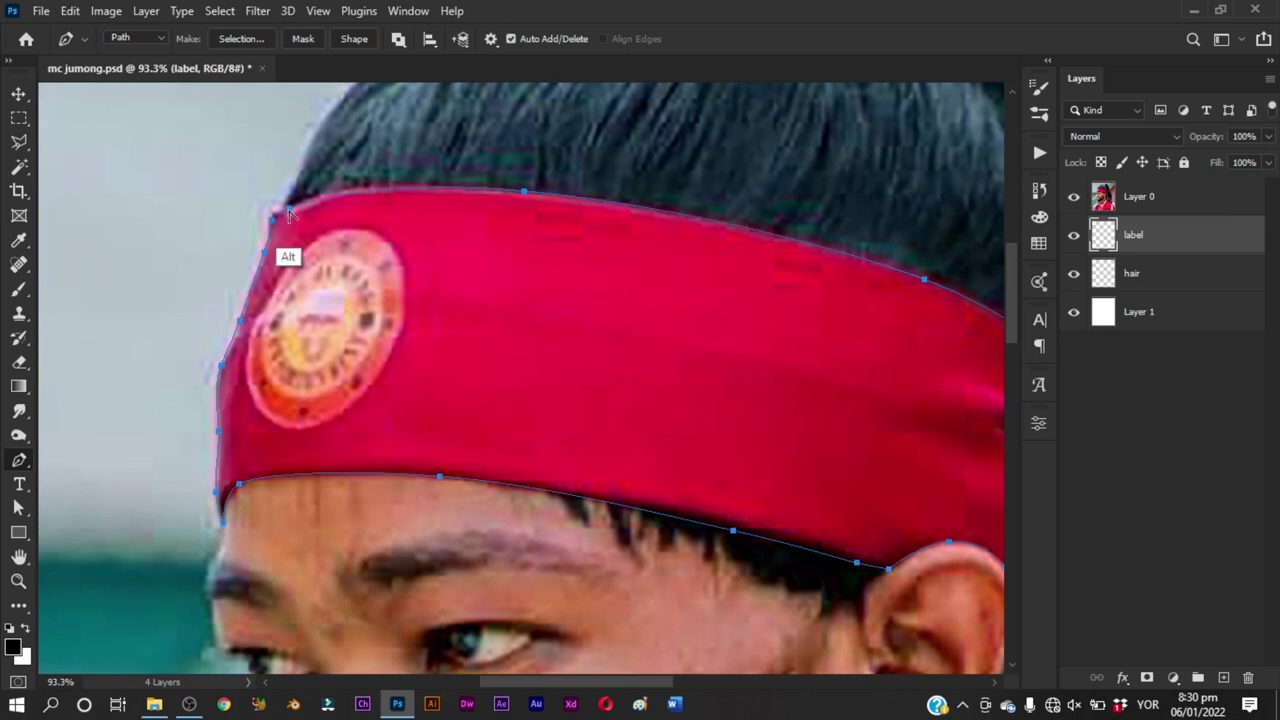
pyautogui.hotkey('ctrl', 'z')
pyautogui.moveTo(316, 244); pyautogui.dragTo(425, 276)
pyautogui.click(420, 260)
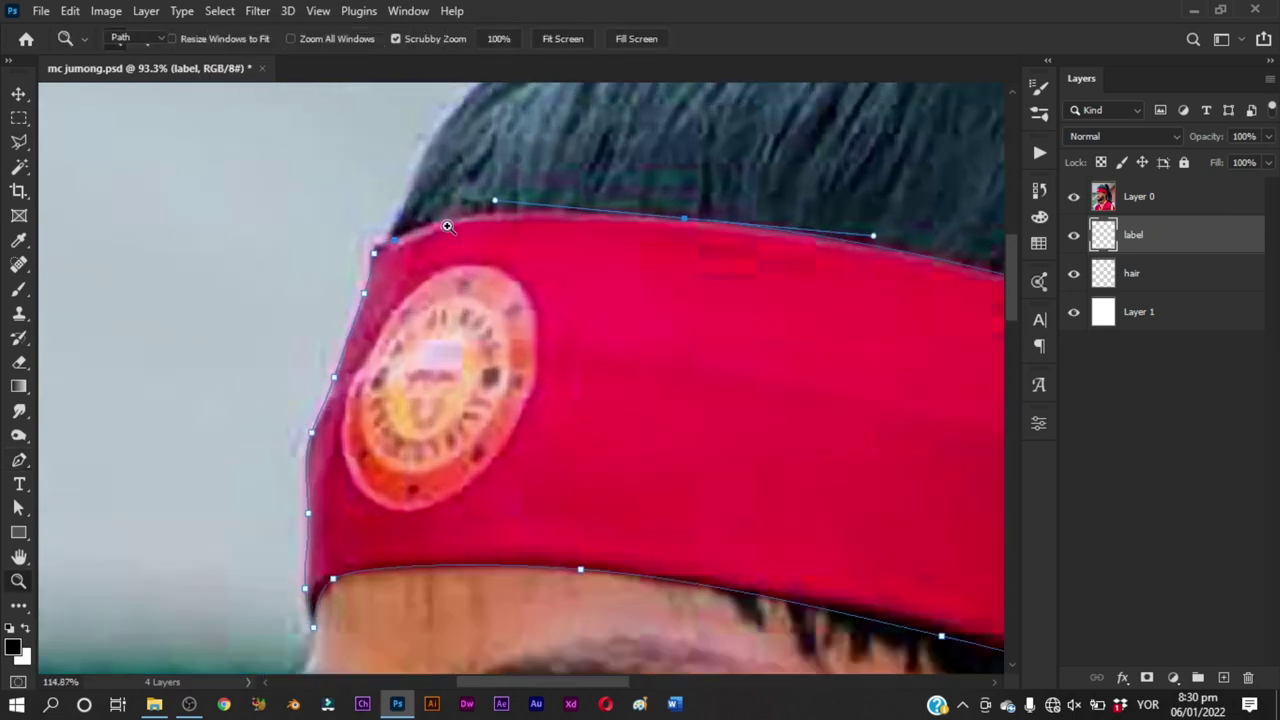
pyautogui.keyDown('alt'); pyautogui.click(397, 241); pyautogui.keyUp('alt')
pyautogui.keyDown('ctrl'); pyautogui.click(413, 297); pyautogui.keyUp('ctrl')
# Step: Sample the headband's red as the foreground color and change the brush preset to a soft round tip
pyautogui.moveTo(684, 291); pyautogui.dragTo(604, 388)
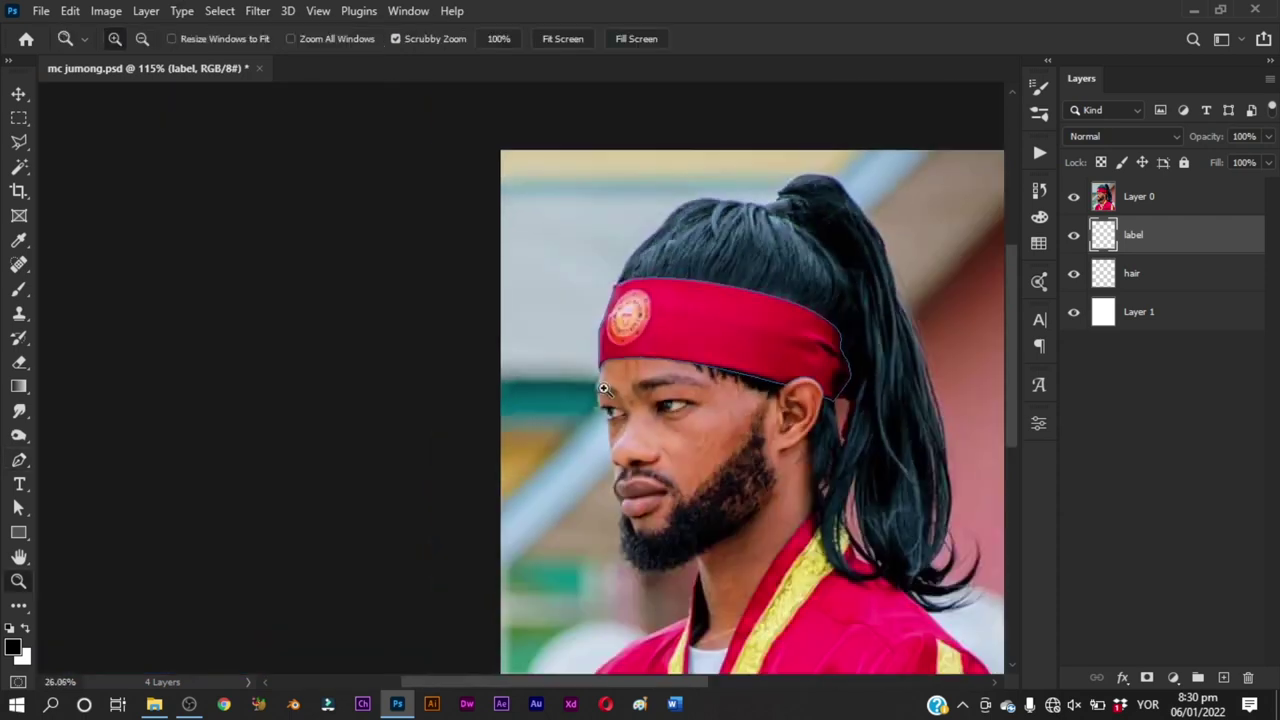
pyautogui.moveTo(703, 338); pyautogui.dragTo(646, 317)
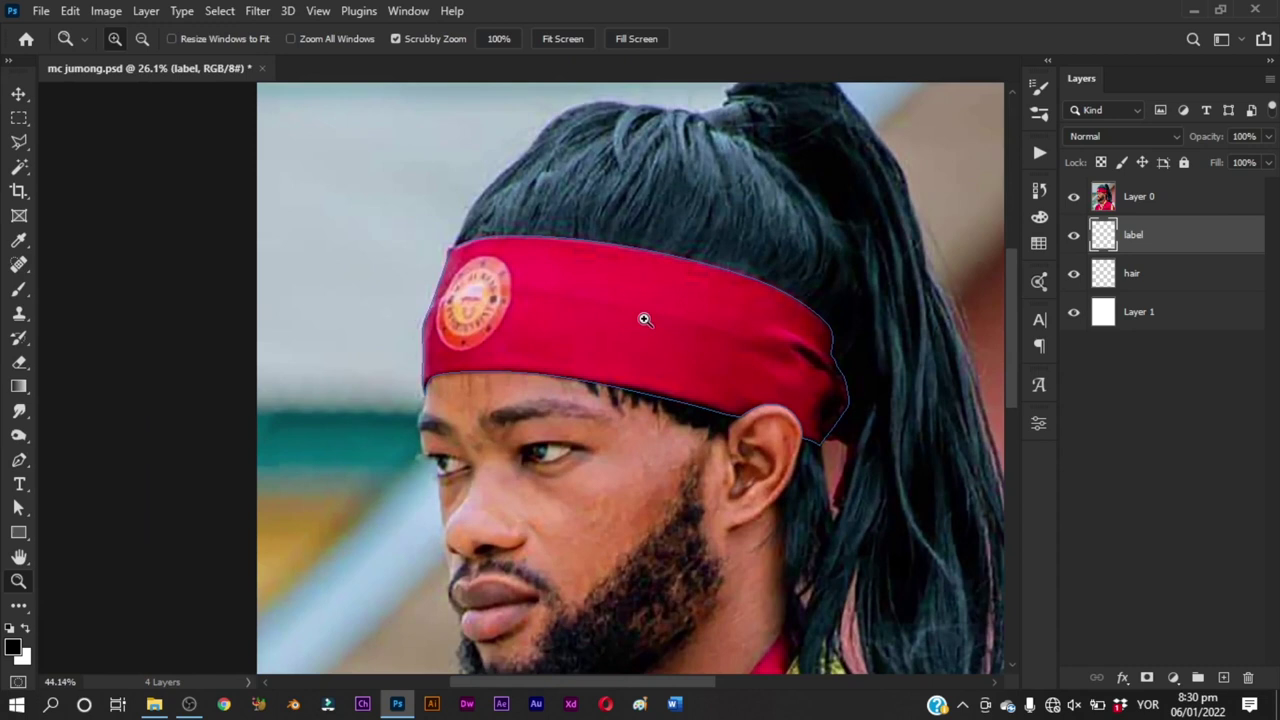
pyautogui.click(589, 285)
pyautogui.press('b')
pyautogui.keyDown('alt'); pyautogui.click(594, 326); pyautogui.keyUp('alt')
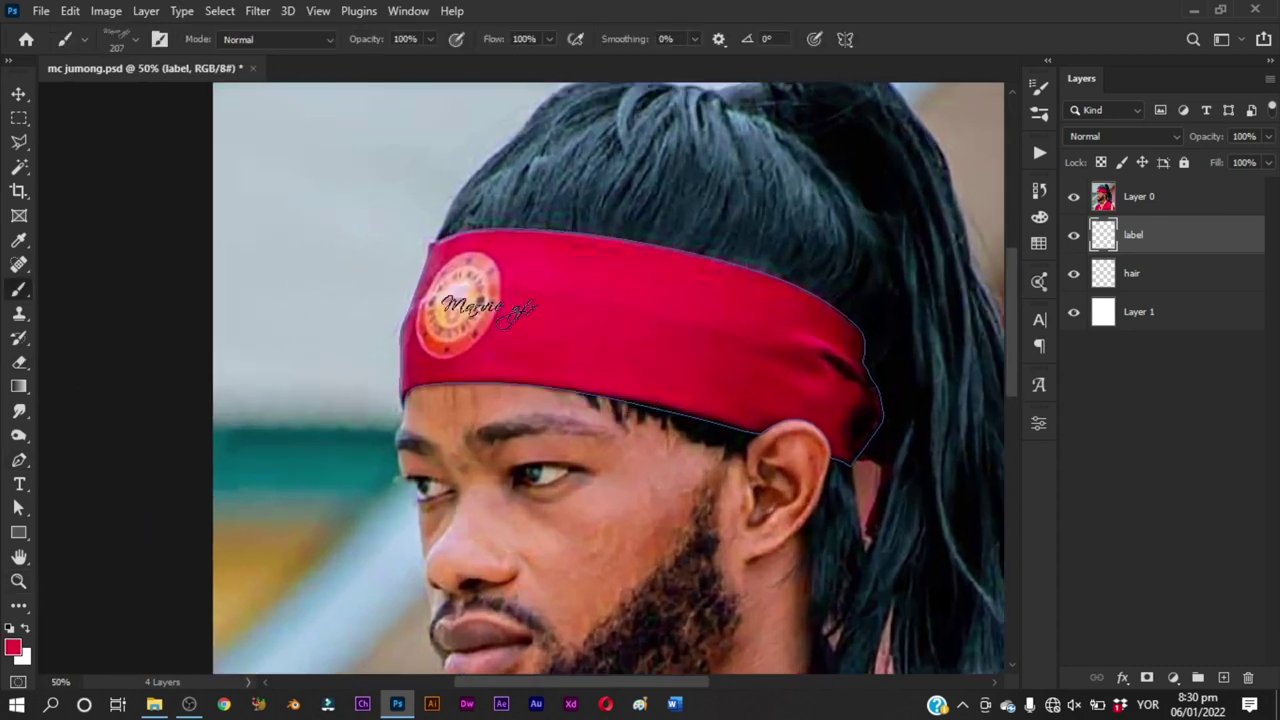
pyautogui.rightClick(552, 314)
pyautogui.click(606, 428)
pyautogui.click(492, 420)
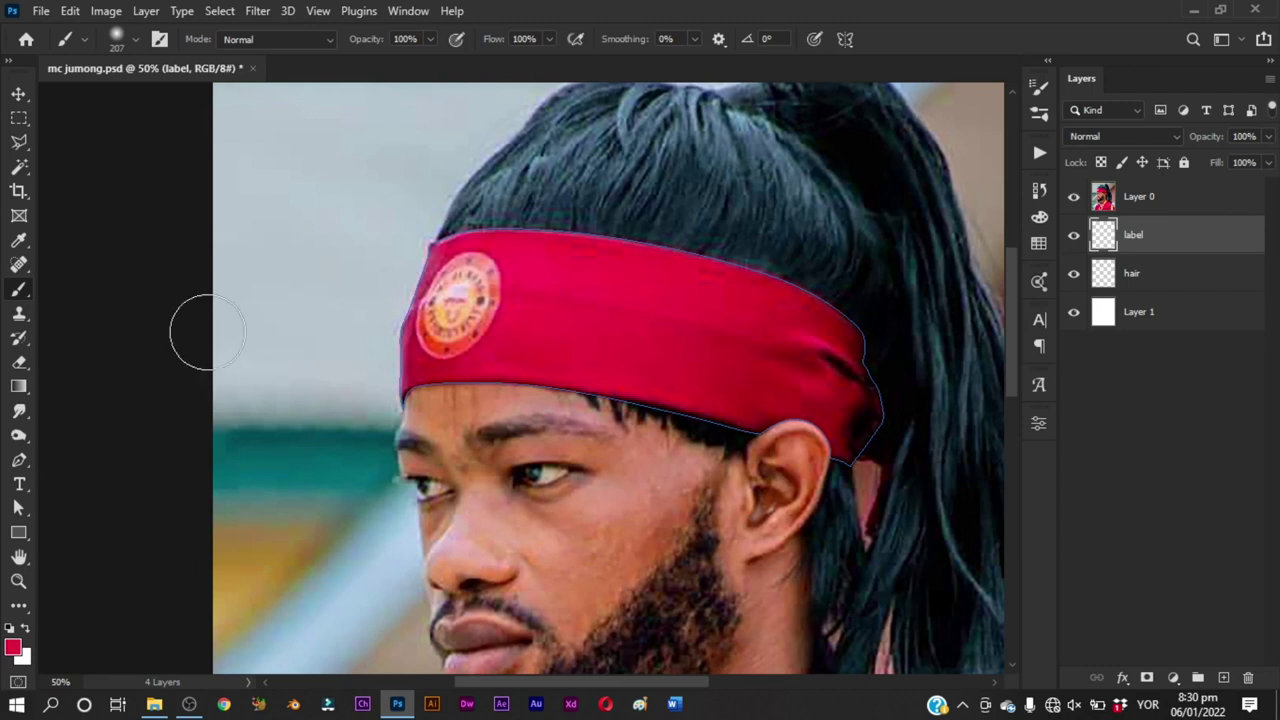
# Step: Shift the foreground color's hue from pinkish red to a purer red
pyautogui.click(13, 648)
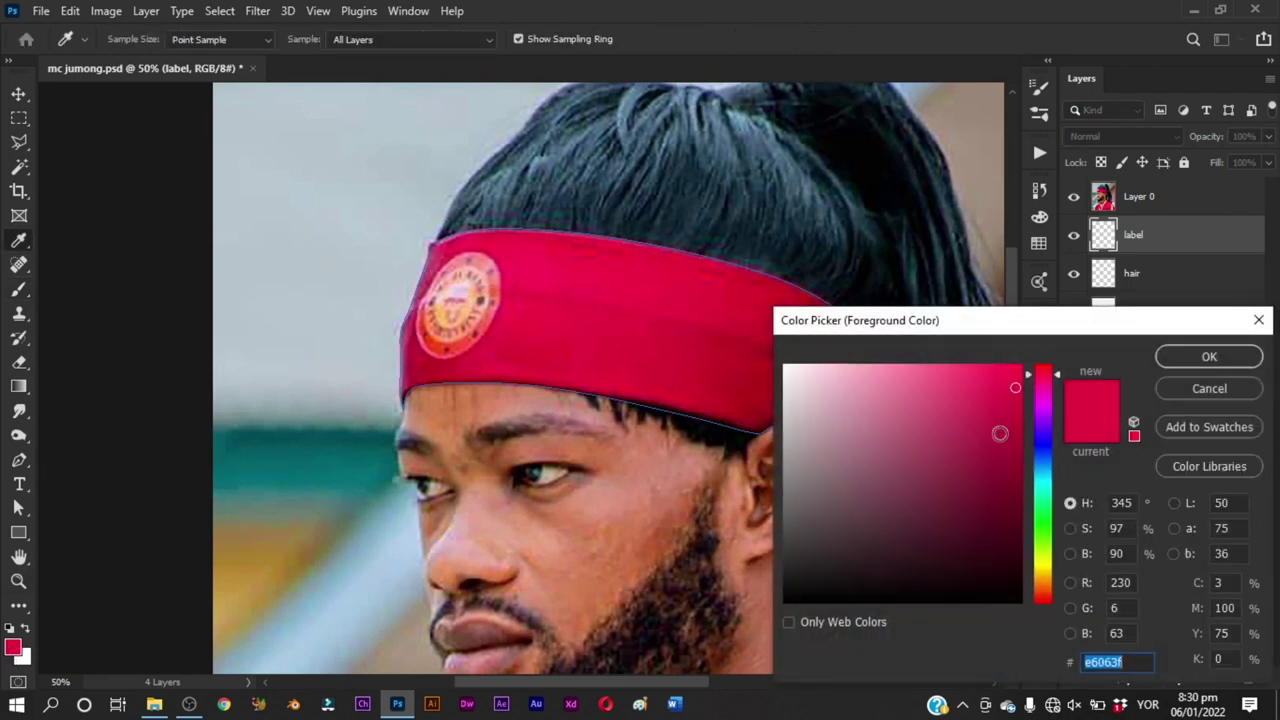
pyautogui.moveTo(1047, 376); pyautogui.dragTo(1048, 365)
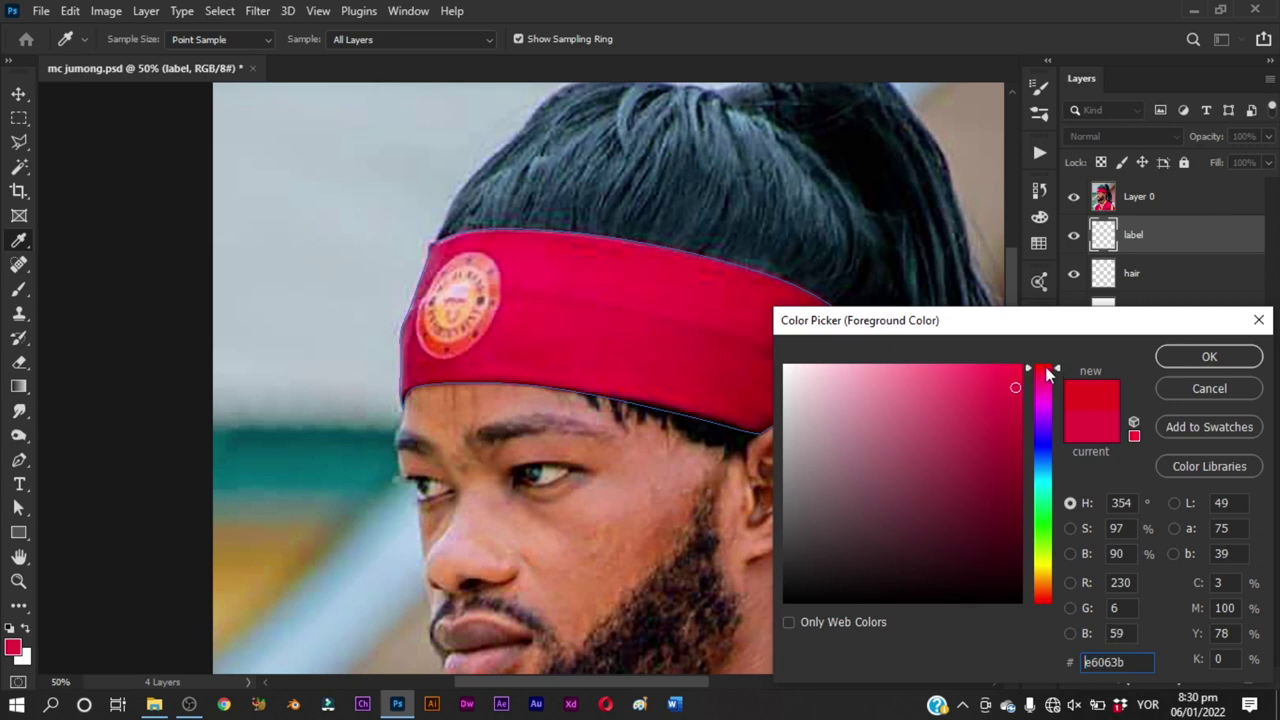
pyautogui.click(1208, 357)
# Step: Hide the photo layer, fill the headband path on the label layer with the foreground color, and dismiss the path
pyautogui.press('z')
pyautogui.moveTo(789, 289); pyautogui.dragTo(708, 403)
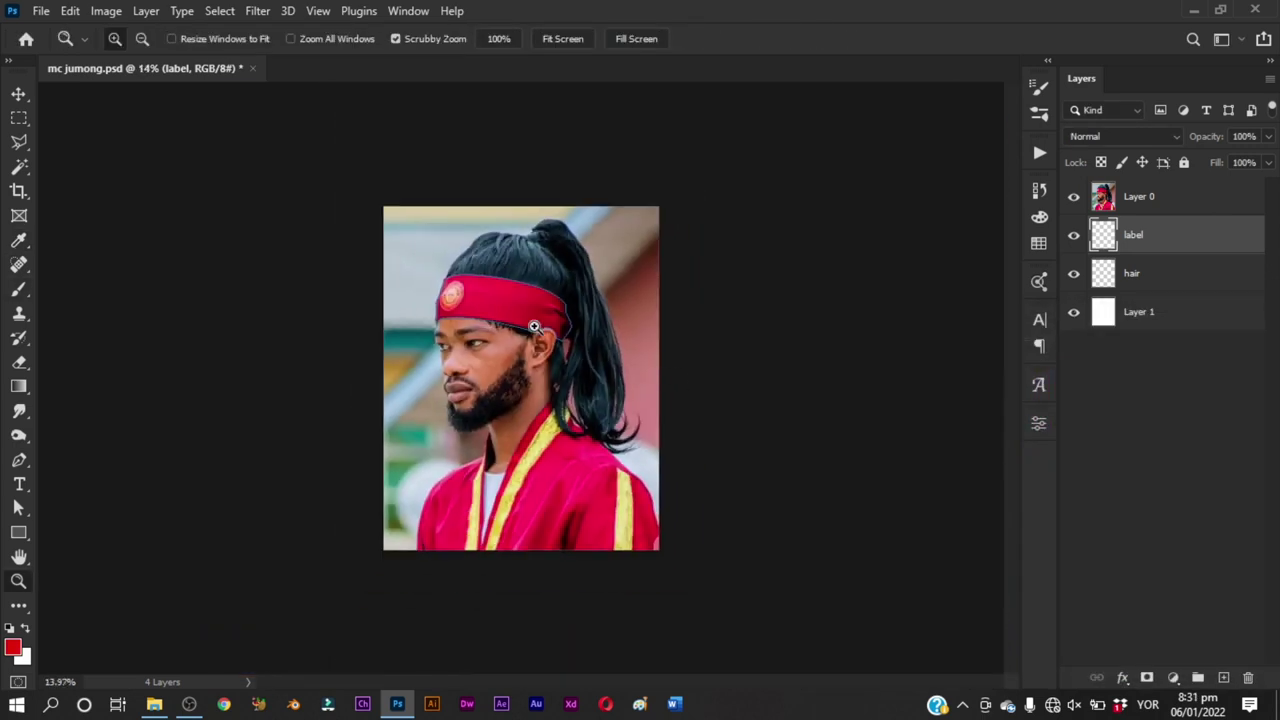
pyautogui.moveTo(535, 327); pyautogui.dragTo(565, 345)
pyautogui.press('p')
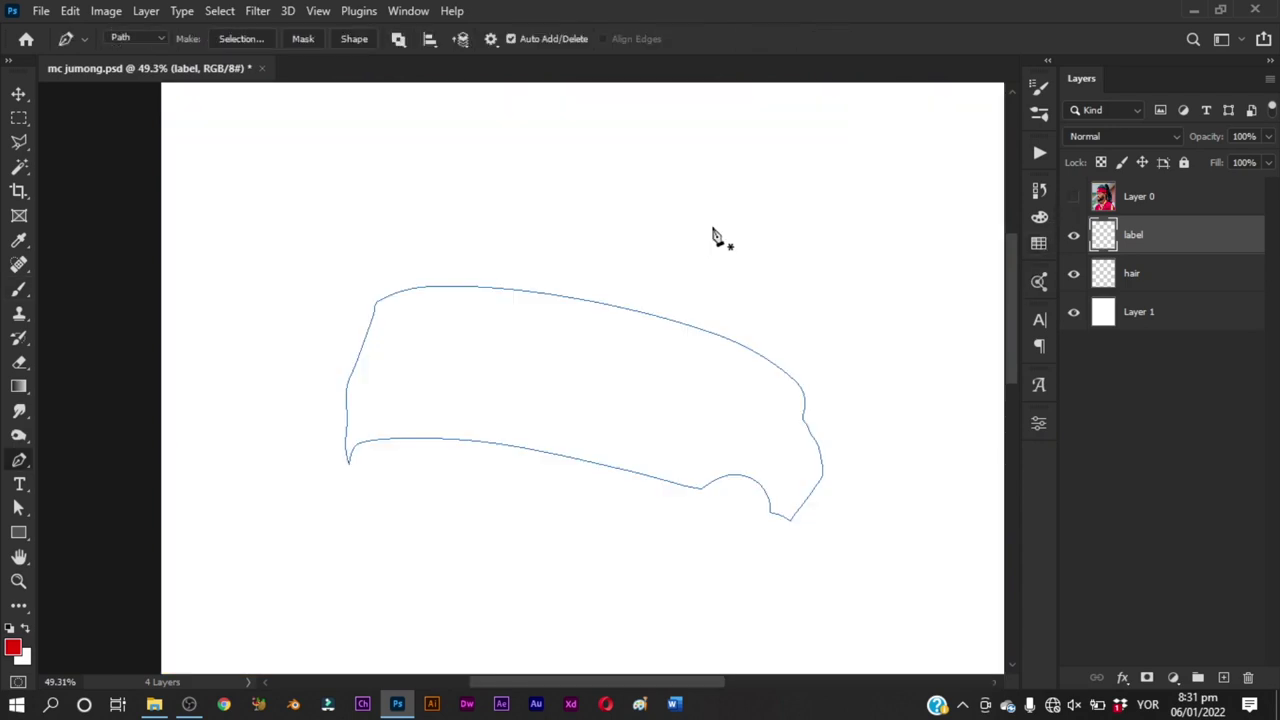
pyautogui.rightClick(714, 232)
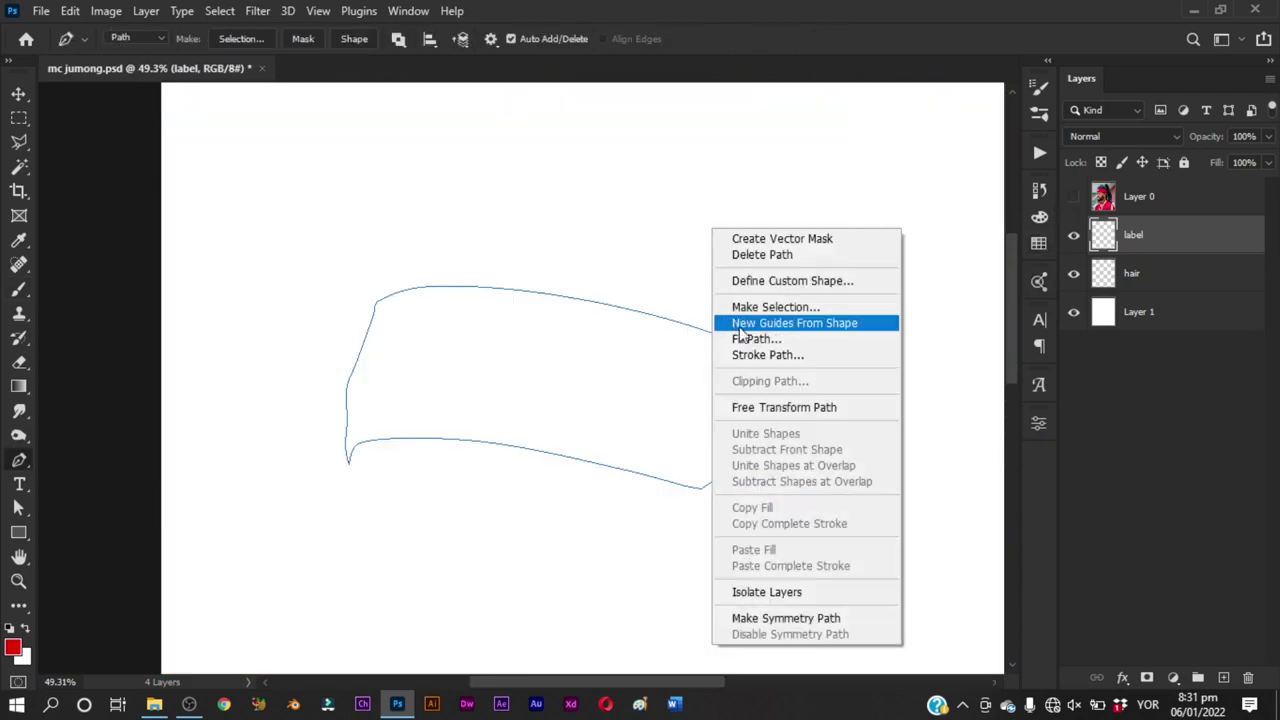
pyautogui.click(749, 341)
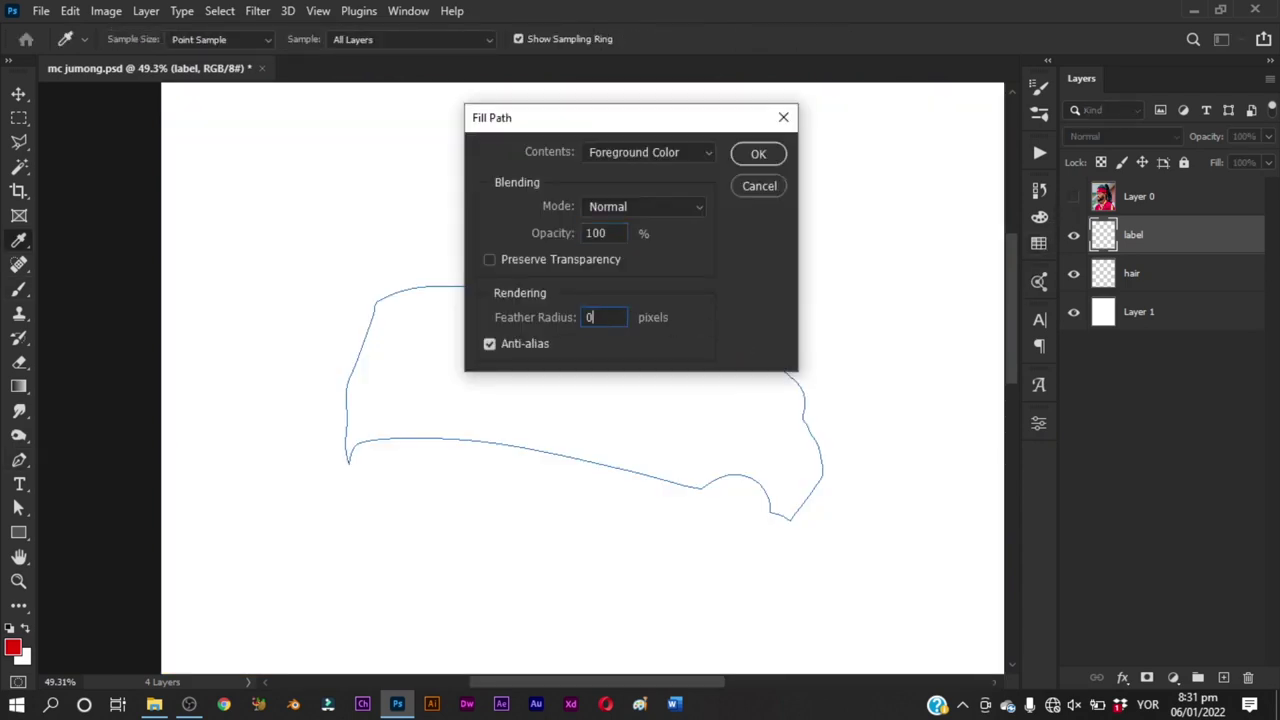
pyautogui.press('Return')
pyautogui.press('Return')
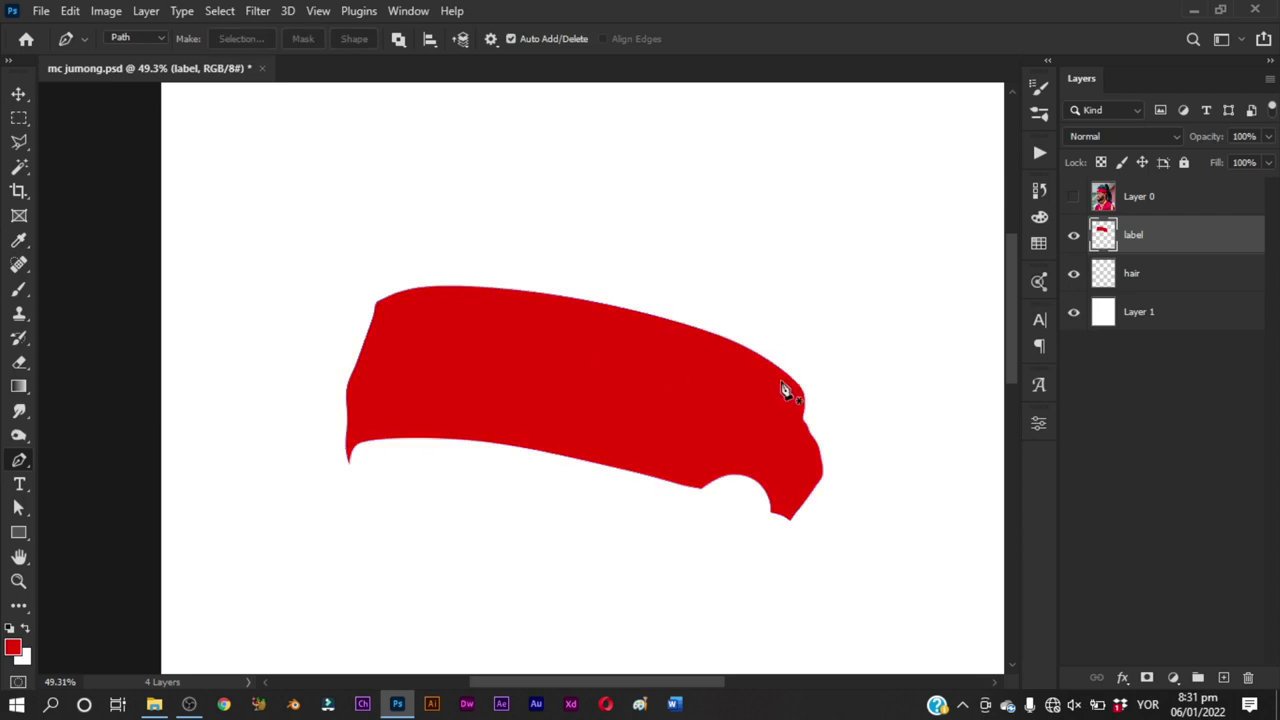
# Step: Compare the fill with the photo's headband and set the foreground color to dark red #4a0000 for shadows
pyautogui.click(1074, 198)
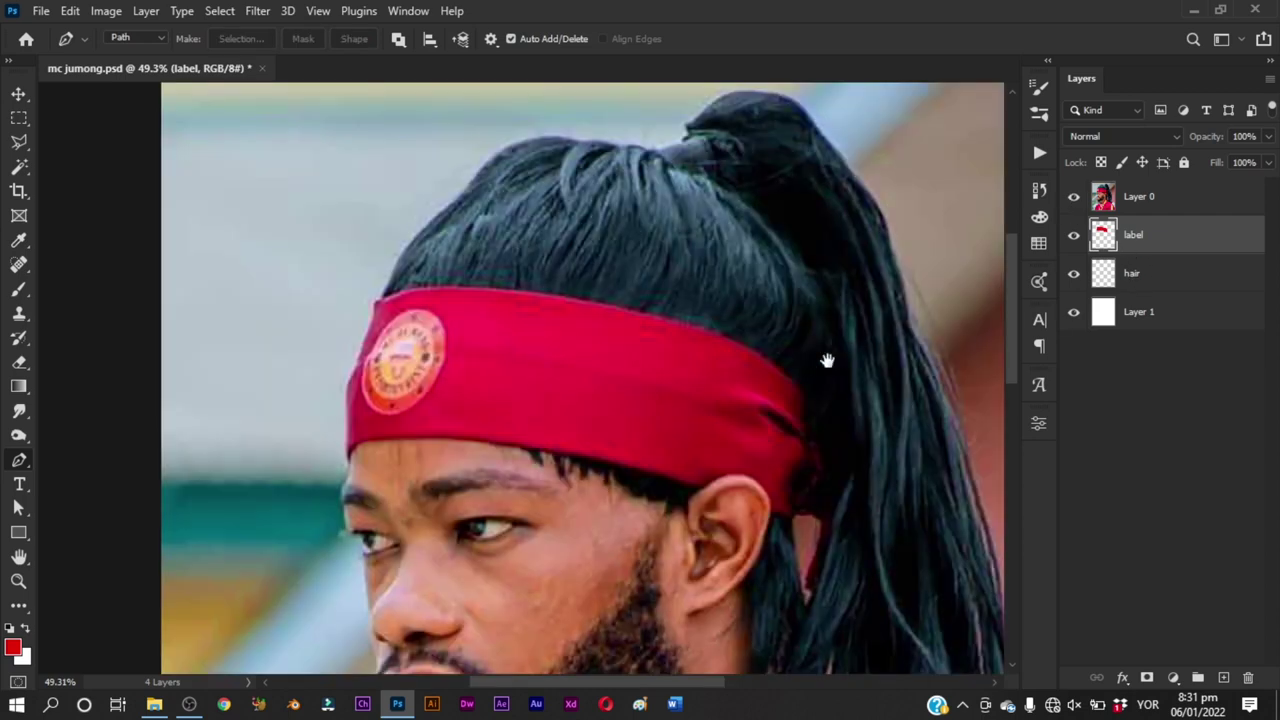
pyautogui.moveTo(827, 360)
pyautogui.mouseDown()
pyautogui.moveTo(709, 277)
pyautogui.moveTo(731, 289)
pyautogui.mouseUp()
pyautogui.press('b')
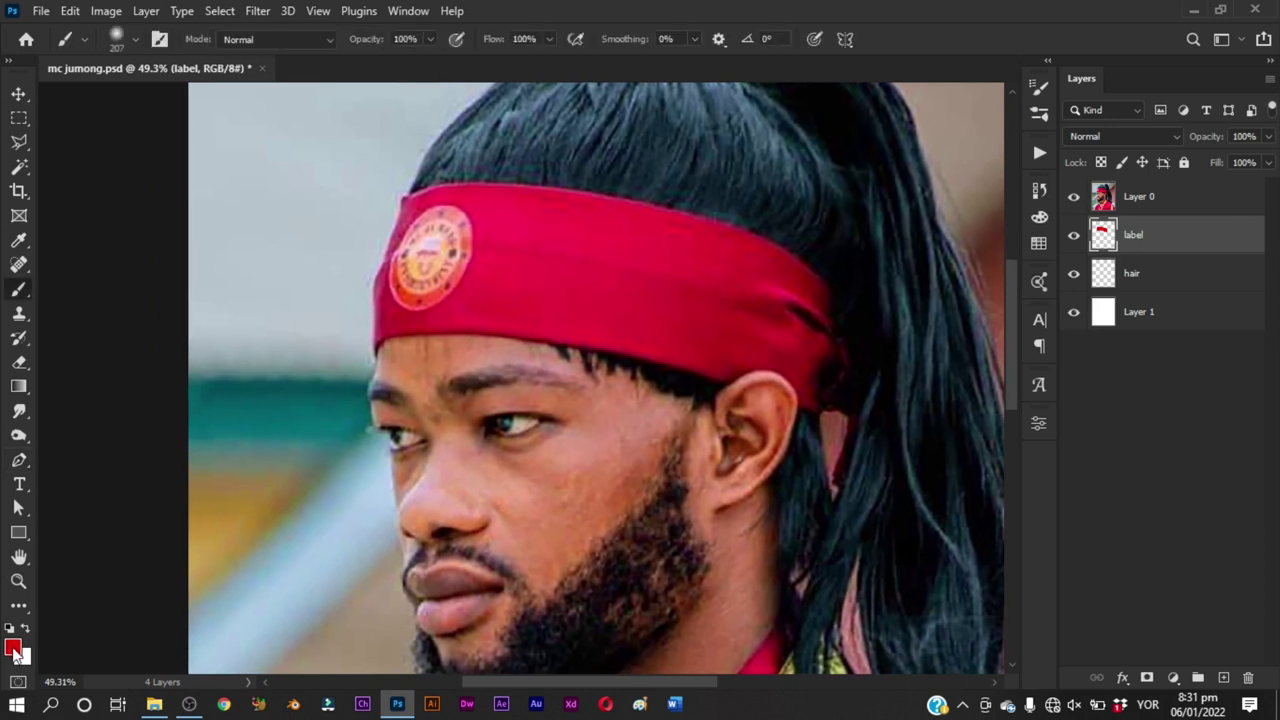
pyautogui.click(13, 648)
pyautogui.moveTo(1023, 446)
pyautogui.mouseDown()
pyautogui.moveTo(1006, 466)
pyautogui.moveTo(1024, 534)
pyautogui.mouseUp()
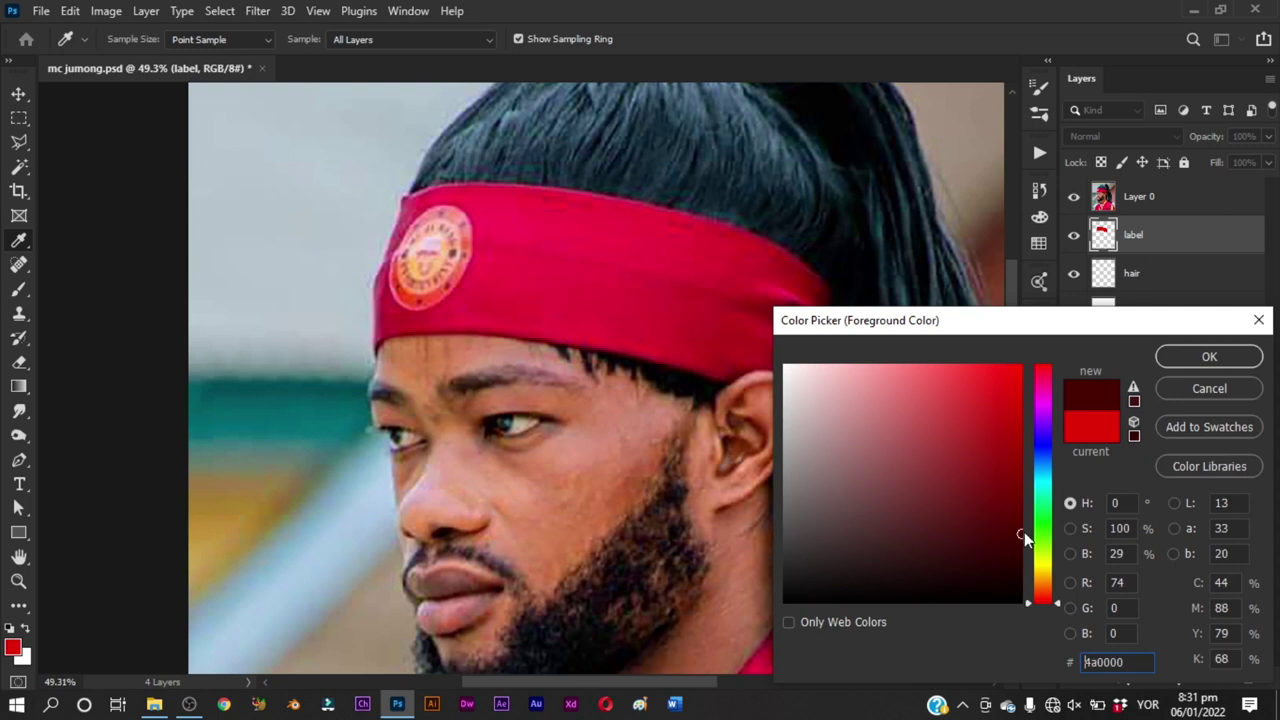
pyautogui.press('Return')
# Step: Swap the foreground and background colors and set the new foreground to a light pinkish red for highlights
pyautogui.press('x')
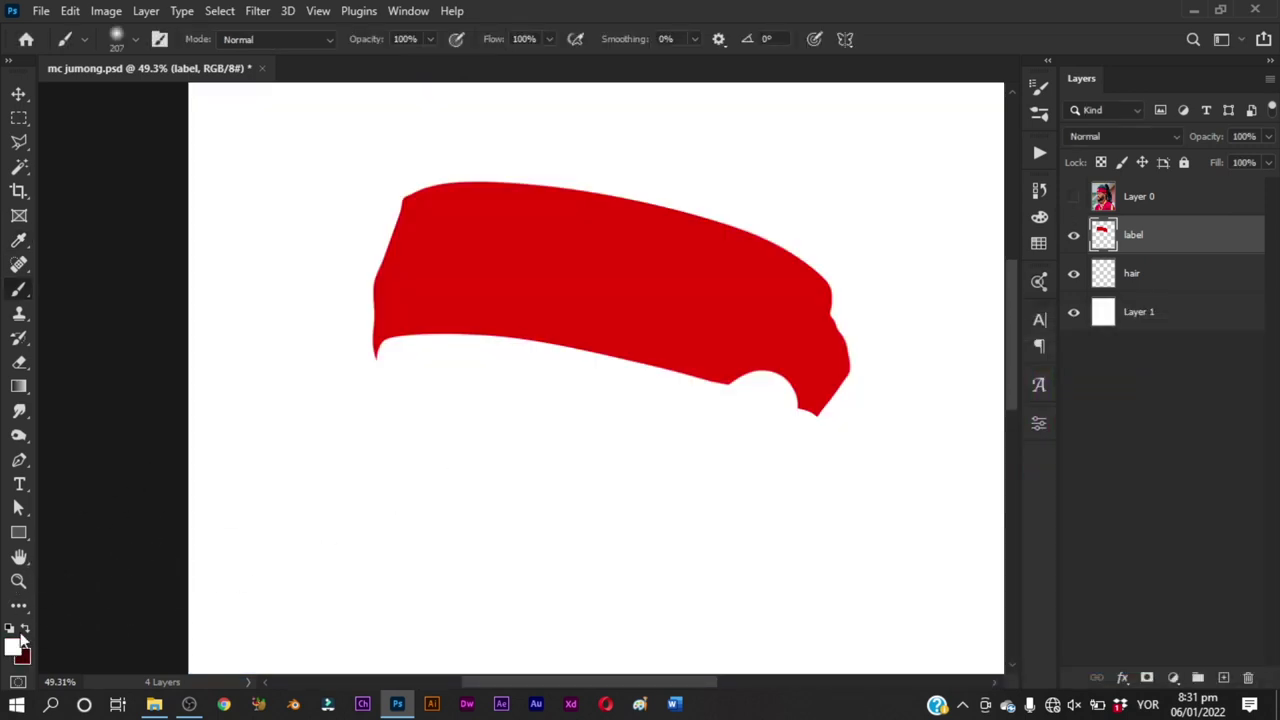
pyautogui.click(20, 638)
pyautogui.click(570, 323)
pyautogui.moveTo(989, 388); pyautogui.dragTo(917, 366)
pyautogui.press('Return')
# Step: Create a new layer above the label layer, clip it to the label layer, and show the photo layer
pyautogui.click(1225, 679)
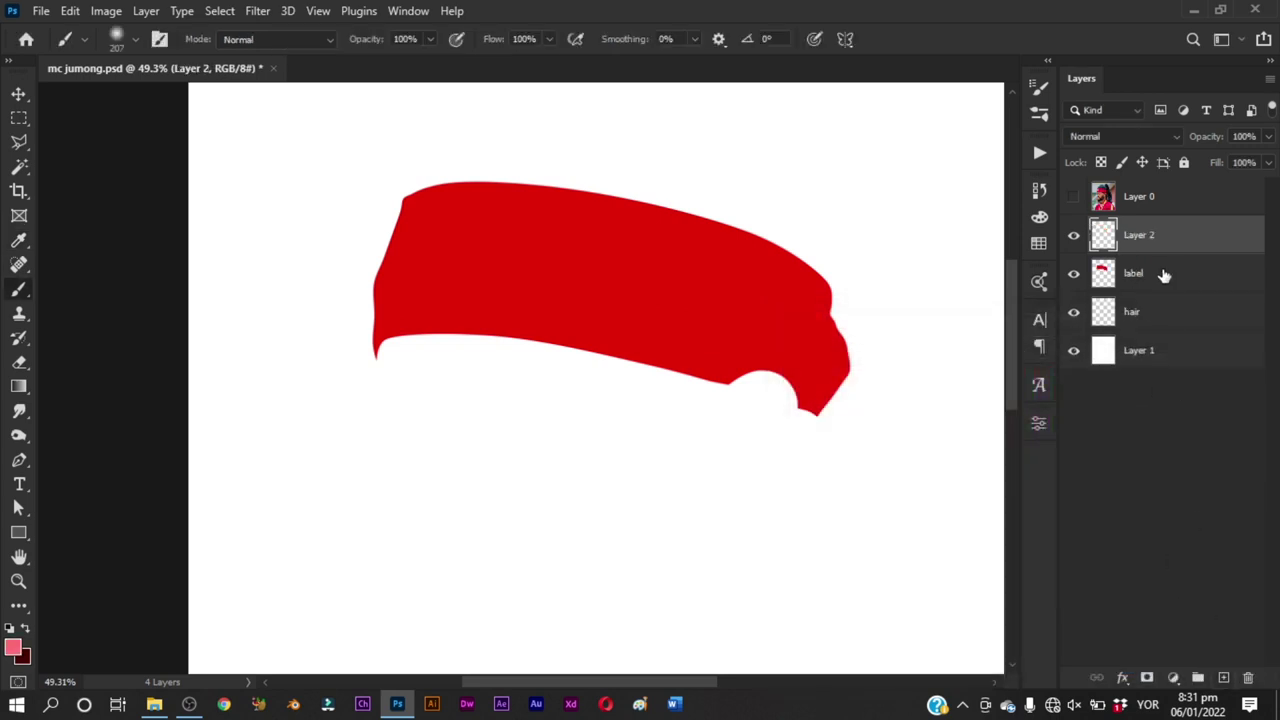
pyautogui.keyDown('alt'); pyautogui.click(1163, 253); pyautogui.keyUp('alt')
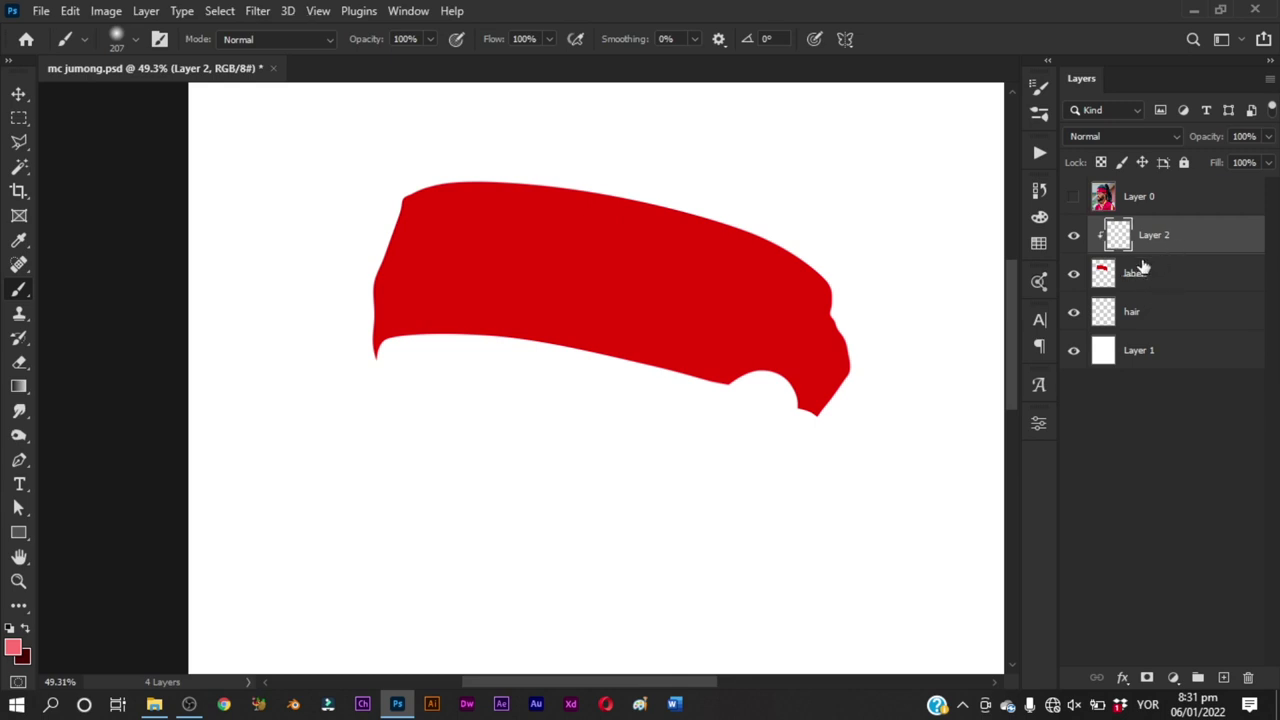
pyautogui.click(1073, 196)
# Step: Make the dark red the foreground color and reduce the brush size to 88 pixels
pyautogui.hotkey('ctrl', 'space')
pyautogui.click(407, 300)
pyautogui.moveTo(415, 299); pyautogui.dragTo(370, 300)
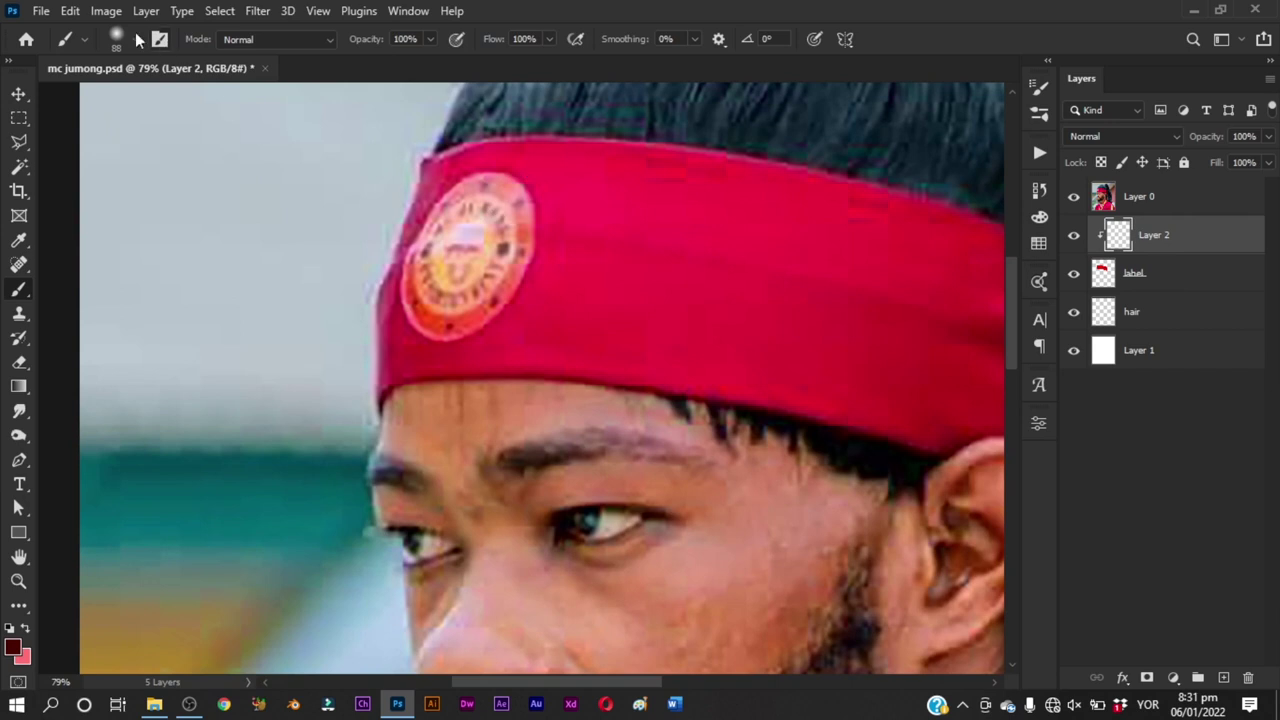
# Step: Open the saved JPEG copy mc jumong.jpg as a reference image
pyautogui.click(41, 11)
pyautogui.click(50, 48)
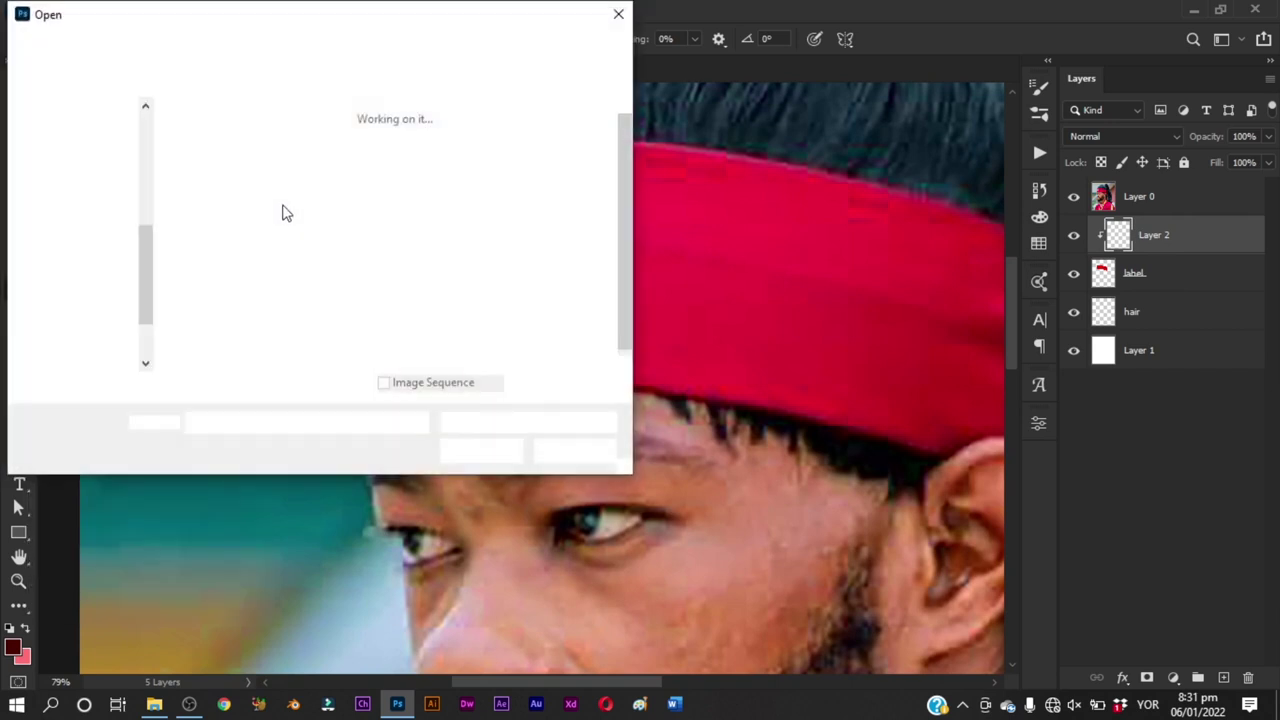
pyautogui.doubleClick(555, 171)
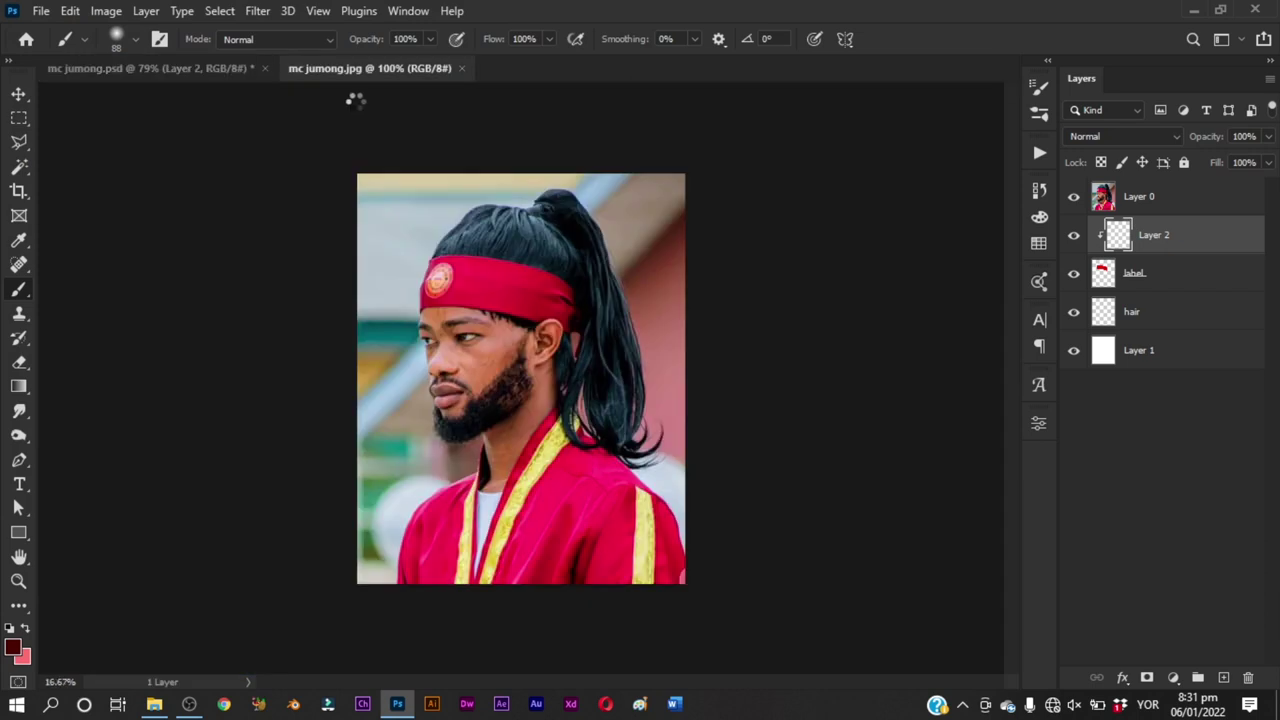
# Step: Arrange the two documents side by side and give mc jumong.psd the wider pane
pyautogui.click(411, 12)
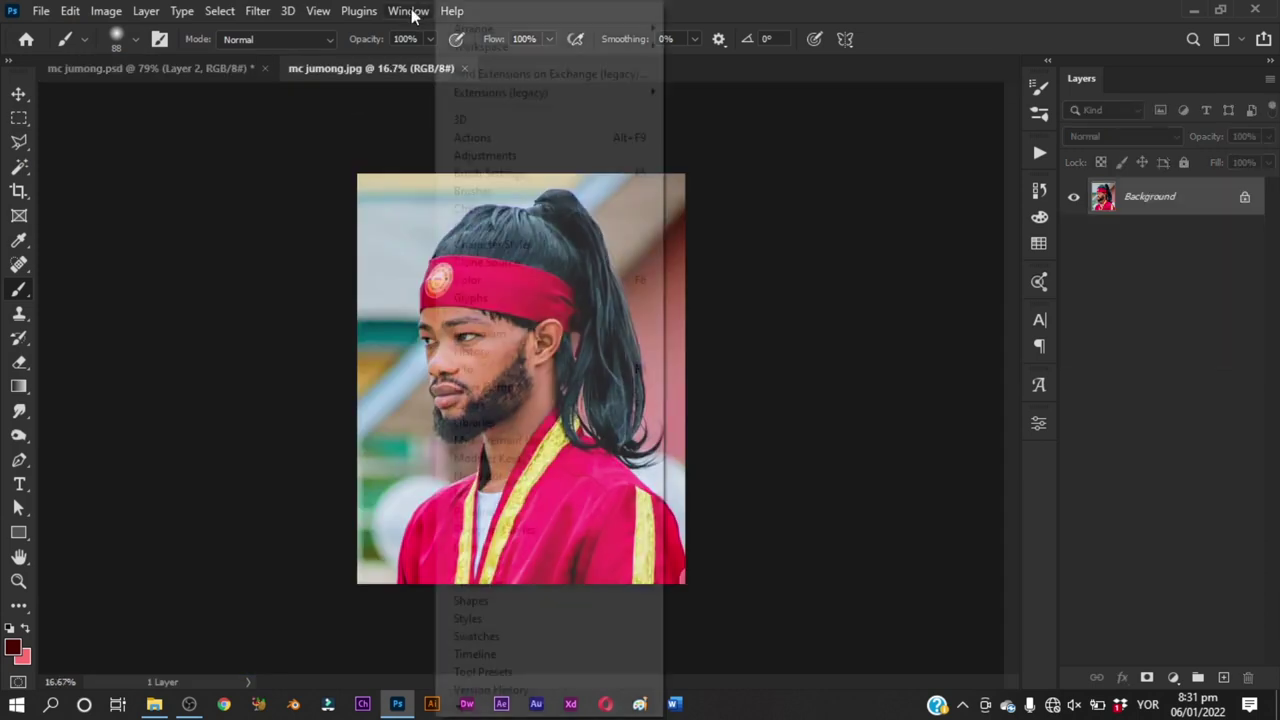
pyautogui.moveTo(450, 28)
pyautogui.click(425, 46)
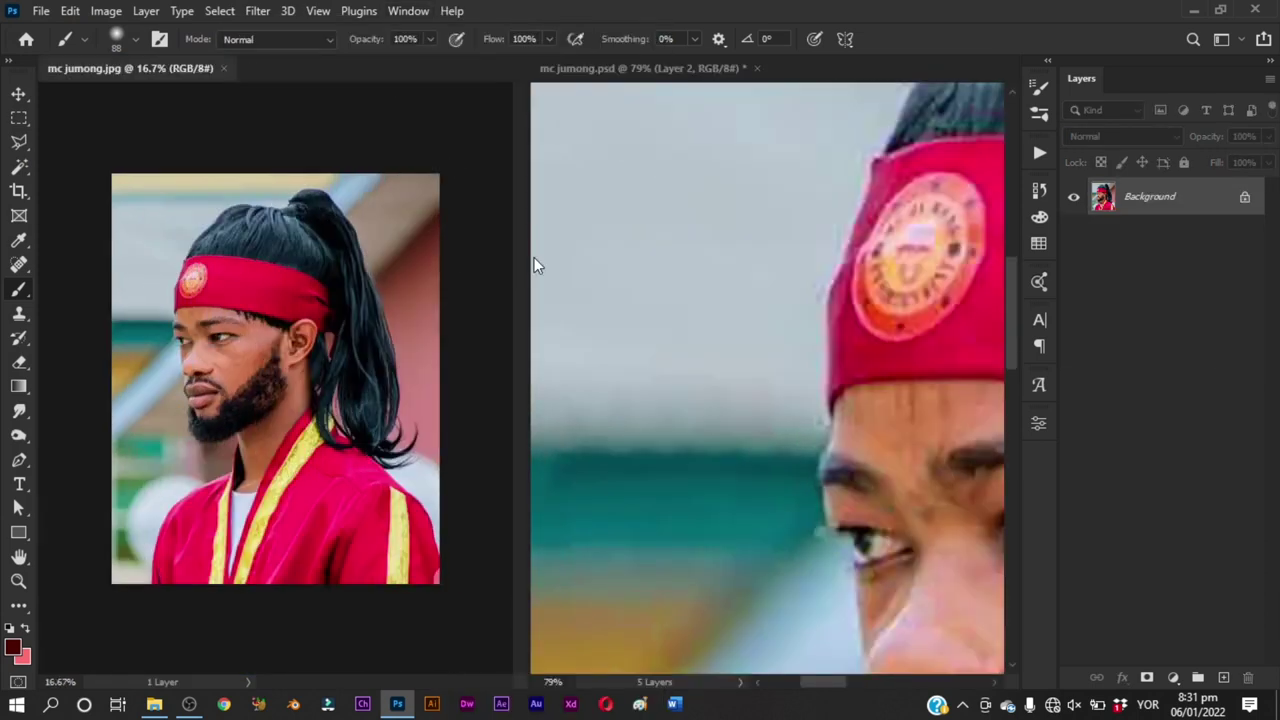
pyautogui.moveTo(528, 258); pyautogui.dragTo(476, 270)
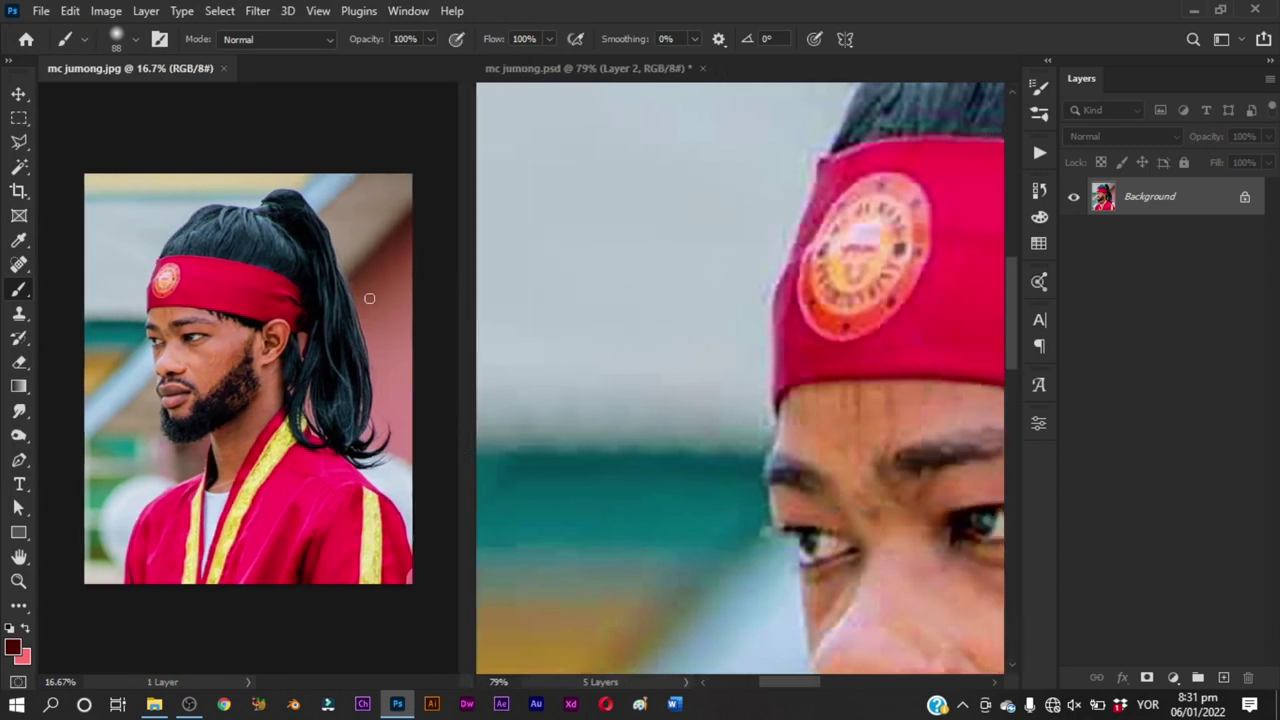
# Step: Frame the headband in both the reference and mc jumong.psd, and hide the photo layer in the PSD
pyautogui.press('z')
pyautogui.moveTo(200, 302)
pyautogui.mouseDown()
pyautogui.moveTo(265, 336)
pyautogui.moveTo(254, 351)
pyautogui.moveTo(256, 332)
pyautogui.mouseUp()
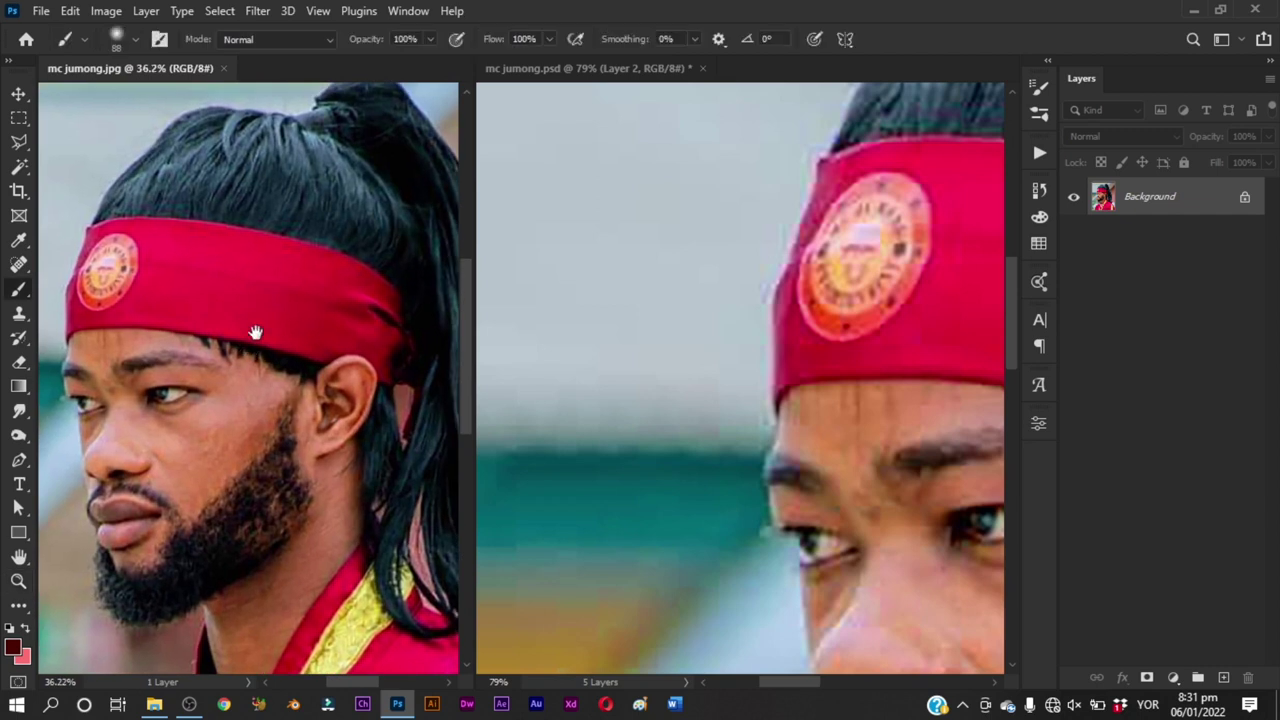
pyautogui.click(754, 363)
pyautogui.moveTo(754, 363); pyautogui.dragTo(578, 358)
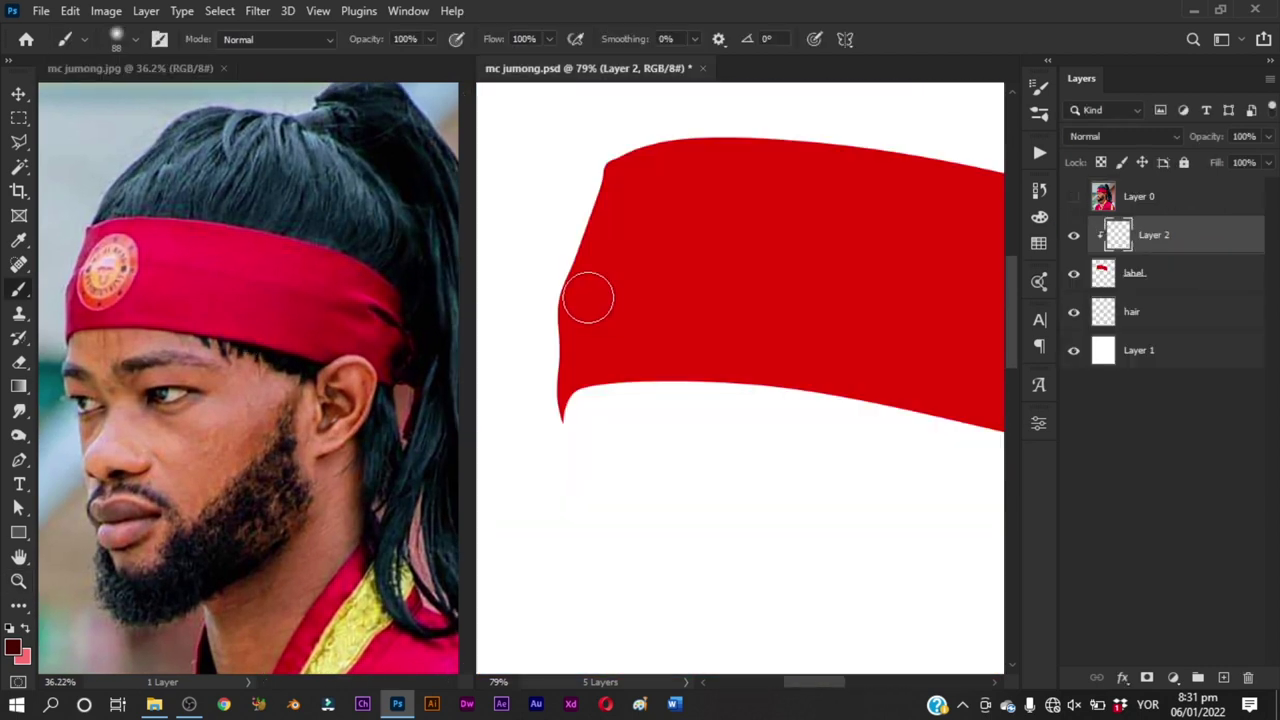
pyautogui.moveTo(589, 297)
pyautogui.mouseDown()
pyautogui.moveTo(611, 290)
pyautogui.moveTo(590, 340)
pyautogui.mouseUp()
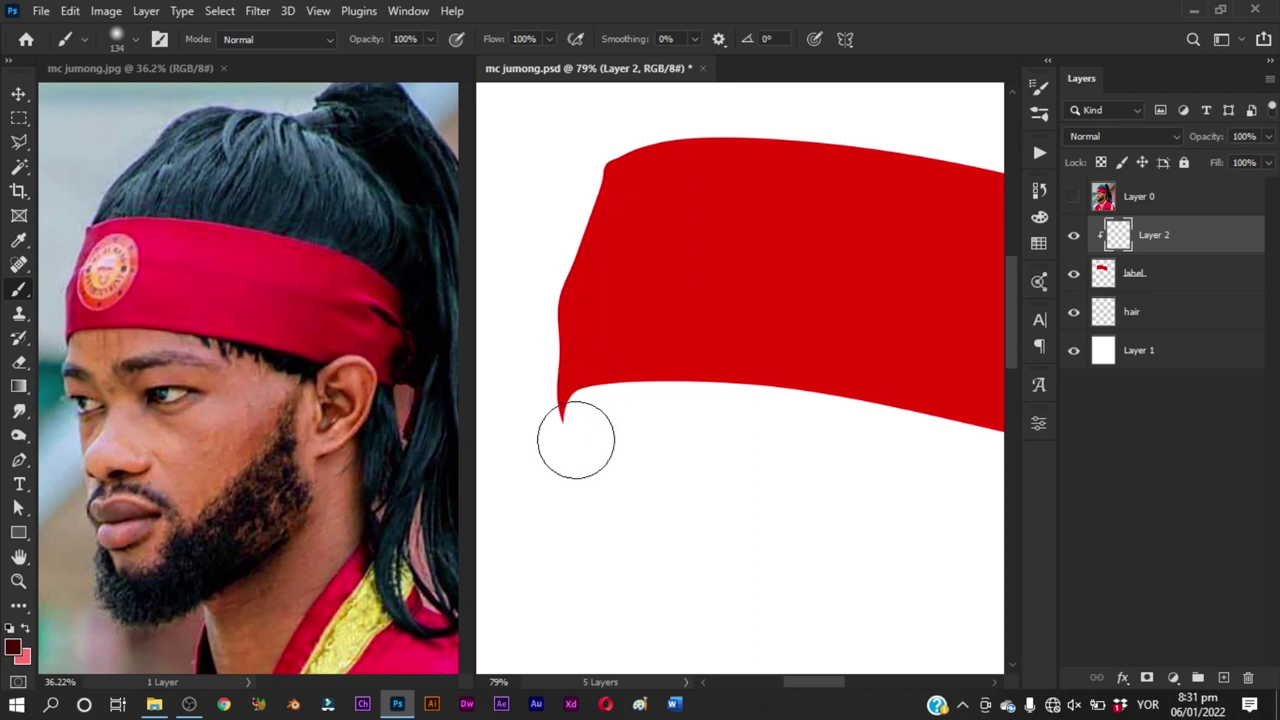
pyautogui.hotkey('ctrl', 'z')
pyautogui.moveTo(576, 418)
pyautogui.mouseDown()
pyautogui.moveTo(602, 279)
pyautogui.moveTo(657, 197)
pyautogui.mouseUp()
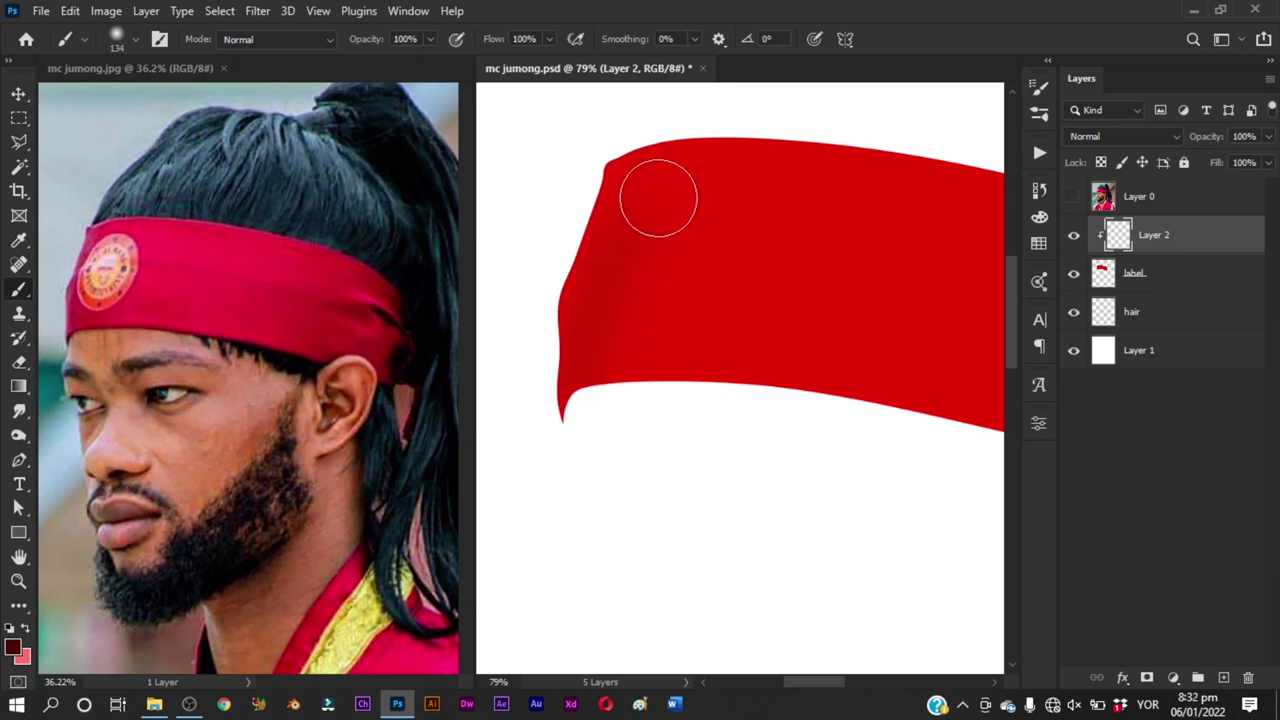
pyautogui.hotkey('ctrl', 'z')
# Step: Shade the front end of the headband on Layer 2 with a soft dark red brush of 174 to 242 px
pyautogui.moveTo(601, 346); pyautogui.dragTo(621, 335)
pyautogui.moveTo(625, 283); pyautogui.dragTo(631, 443)
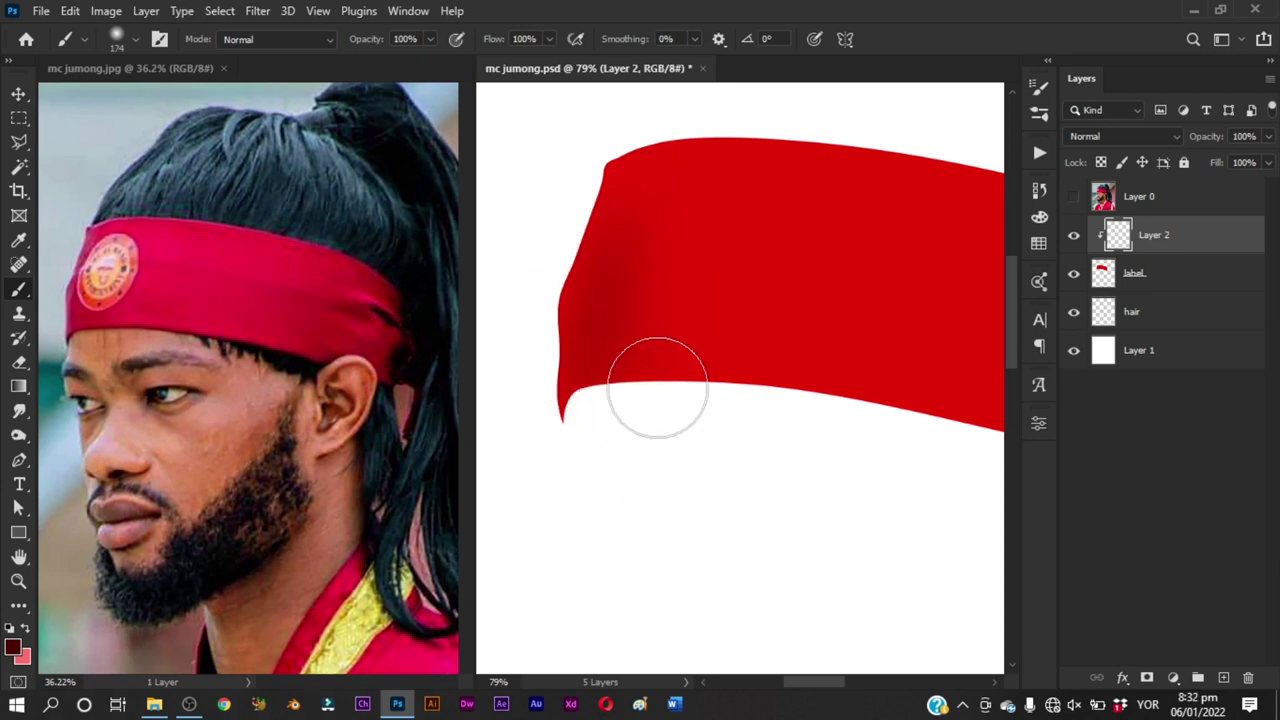
pyautogui.moveTo(657, 334); pyautogui.dragTo(690, 324)
pyautogui.moveTo(649, 266)
pyautogui.mouseDown()
pyautogui.moveTo(688, 399)
pyautogui.moveTo(743, 457)
pyautogui.mouseUp()
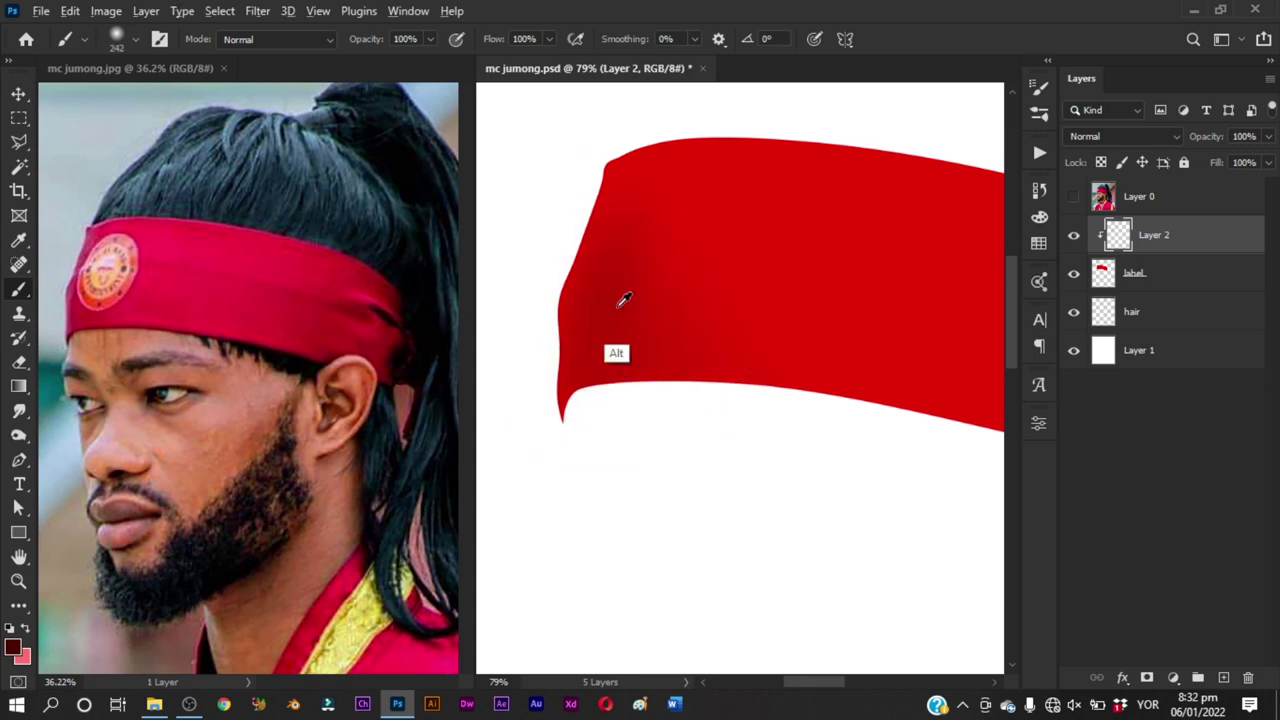
pyautogui.moveTo(617, 307); pyautogui.dragTo(543, 303)
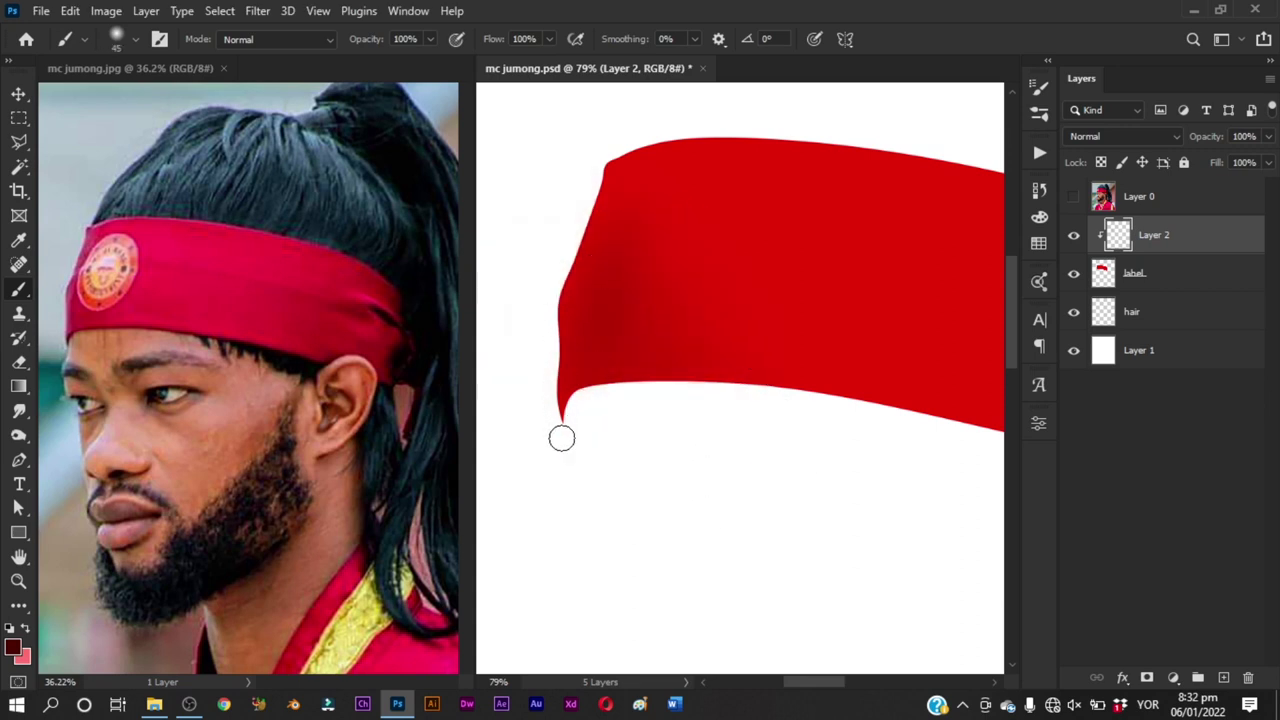
# Step: Blend dark red shading along the headband's front side and upper edge with a soft brush of 83 to 188 px
pyautogui.press('z')
pyautogui.moveTo(659, 279)
pyautogui.mouseDown()
pyautogui.moveTo(583, 432)
pyautogui.moveTo(558, 441)
pyautogui.moveTo(593, 460)
pyautogui.moveTo(624, 425)
pyautogui.mouseUp()
pyautogui.press('z')
pyautogui.moveTo(604, 290); pyautogui.dragTo(633, 283)
pyautogui.moveTo(652, 220); pyautogui.dragTo(672, 221)
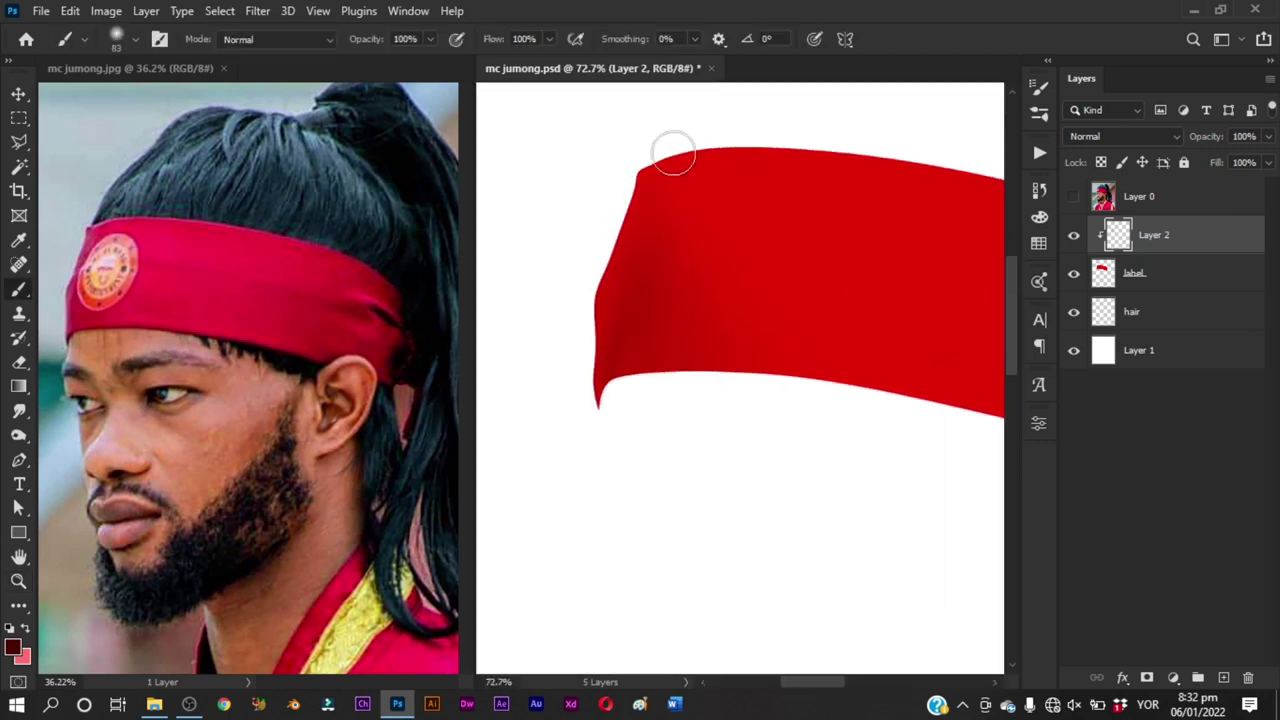
pyautogui.moveTo(683, 157); pyautogui.dragTo(699, 157)
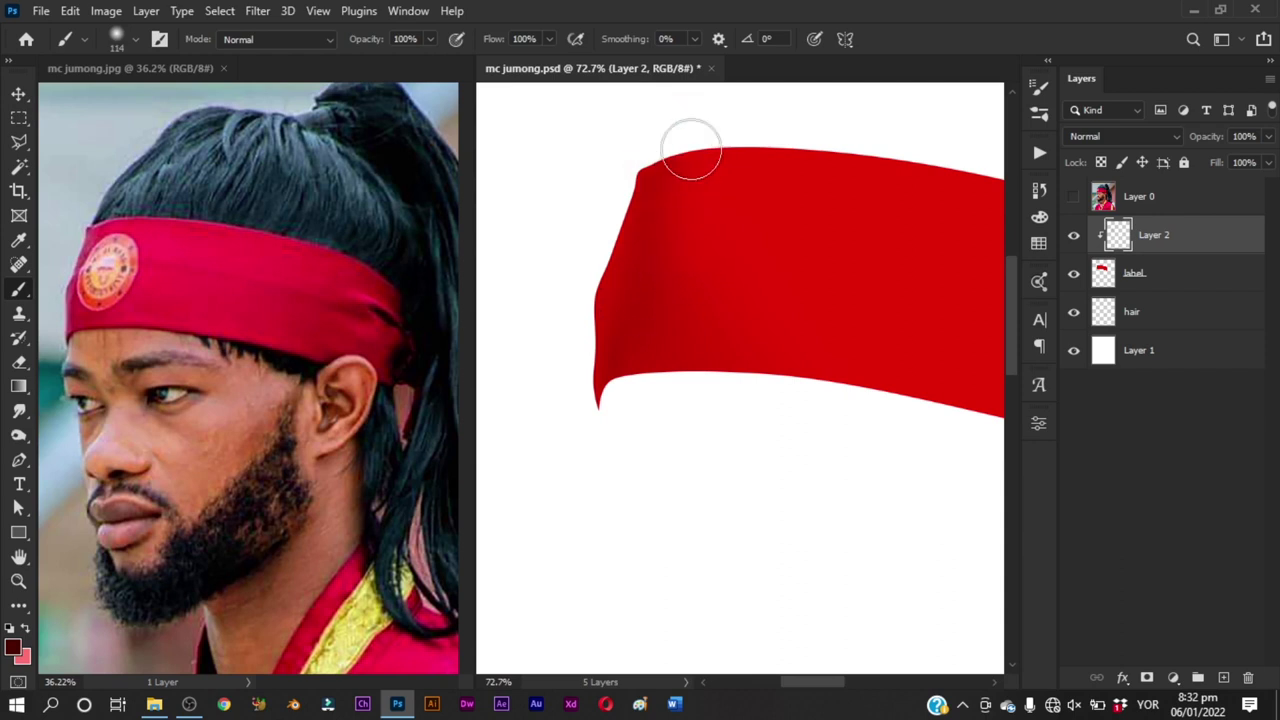
pyautogui.moveTo(687, 241); pyautogui.dragTo(716, 226)
pyautogui.moveTo(705, 205); pyautogui.dragTo(686, 282)
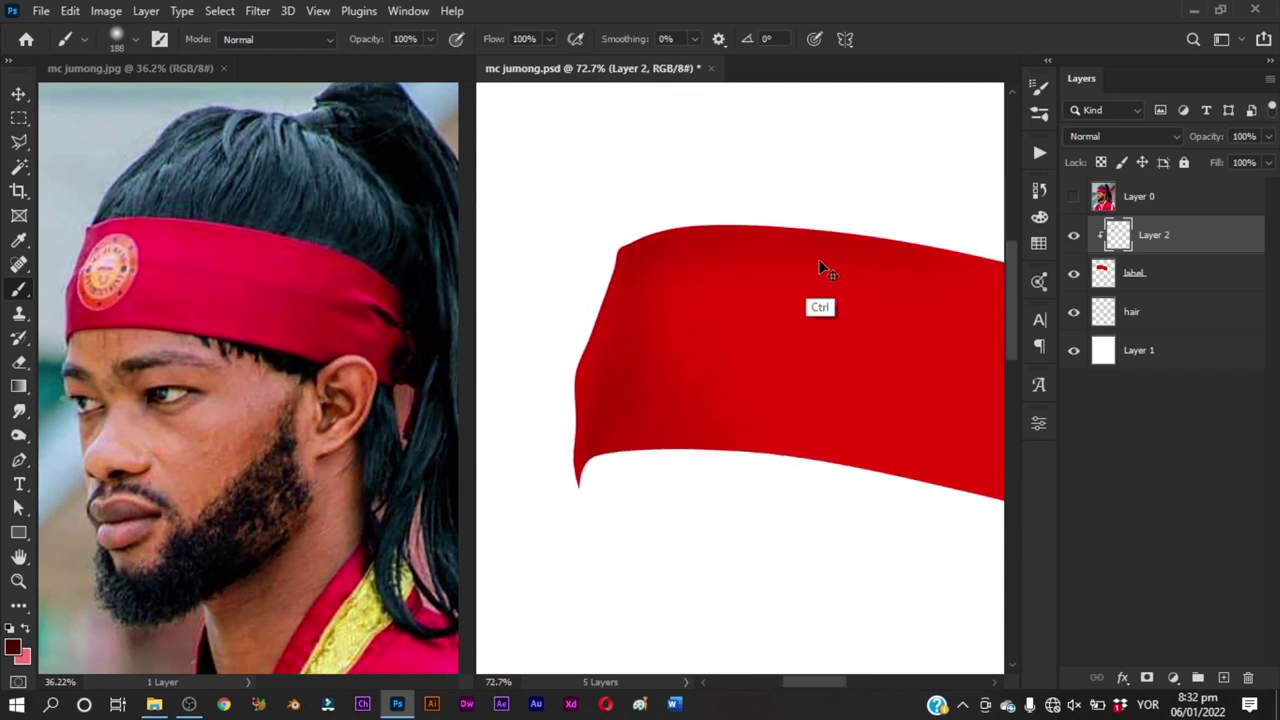
# Step: Deepen the dark red shadow at the headband's upper front corner with a 53 px soft brush
pyautogui.moveTo(851, 243); pyautogui.dragTo(803, 206)
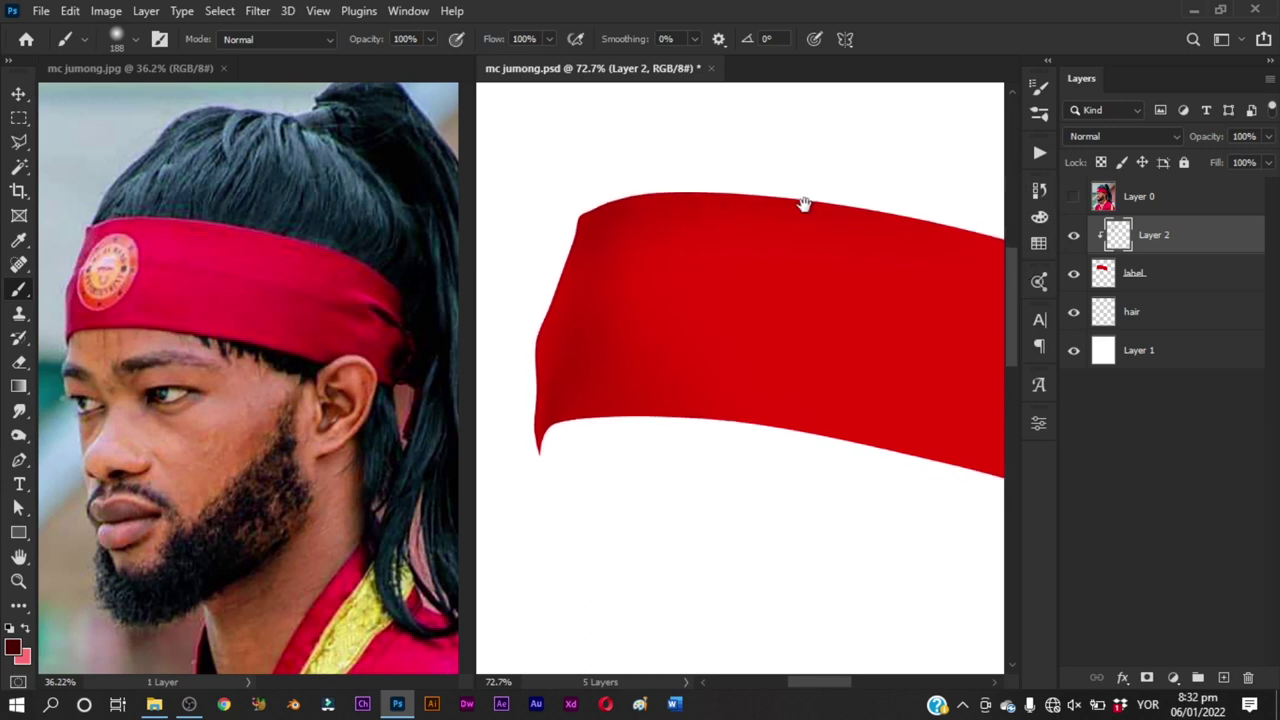
pyautogui.moveTo(578, 275); pyautogui.dragTo(629, 281)
pyautogui.moveTo(643, 249)
pyautogui.mouseDown()
pyautogui.moveTo(651, 241)
pyautogui.moveTo(611, 244)
pyautogui.moveTo(671, 234)
pyautogui.mouseUp()
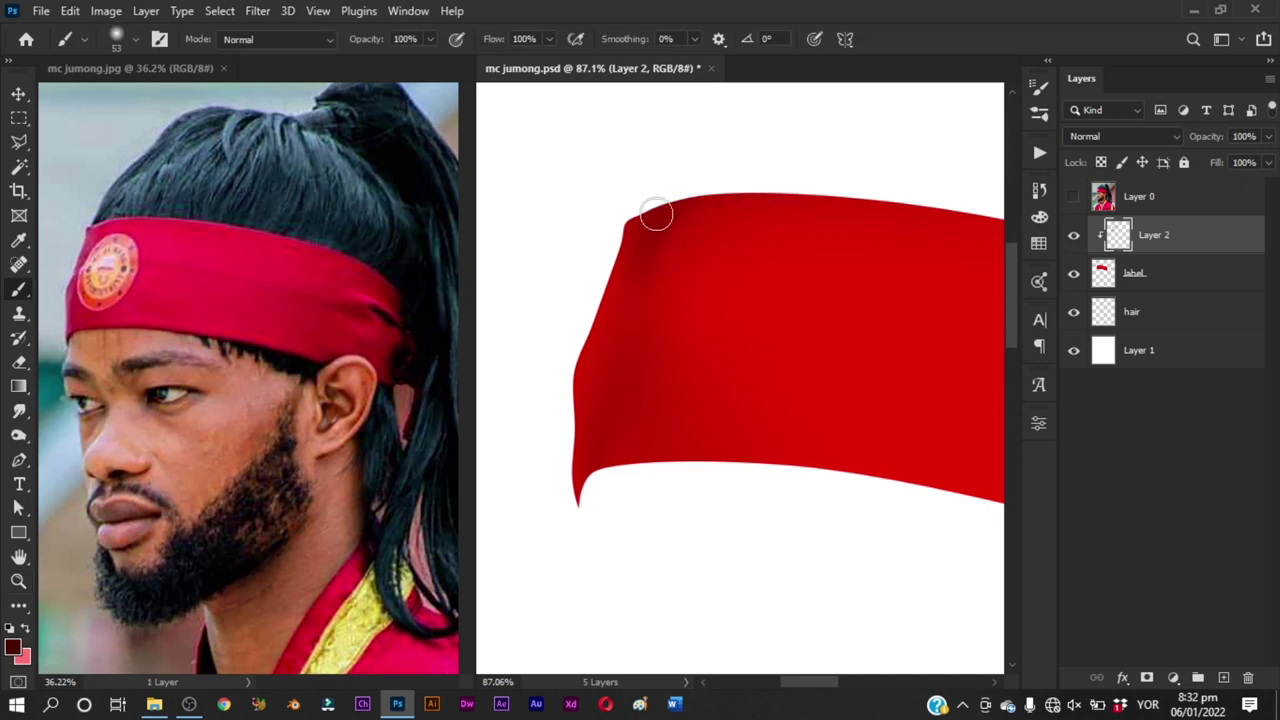
pyautogui.scroll(-1, 759, 177)
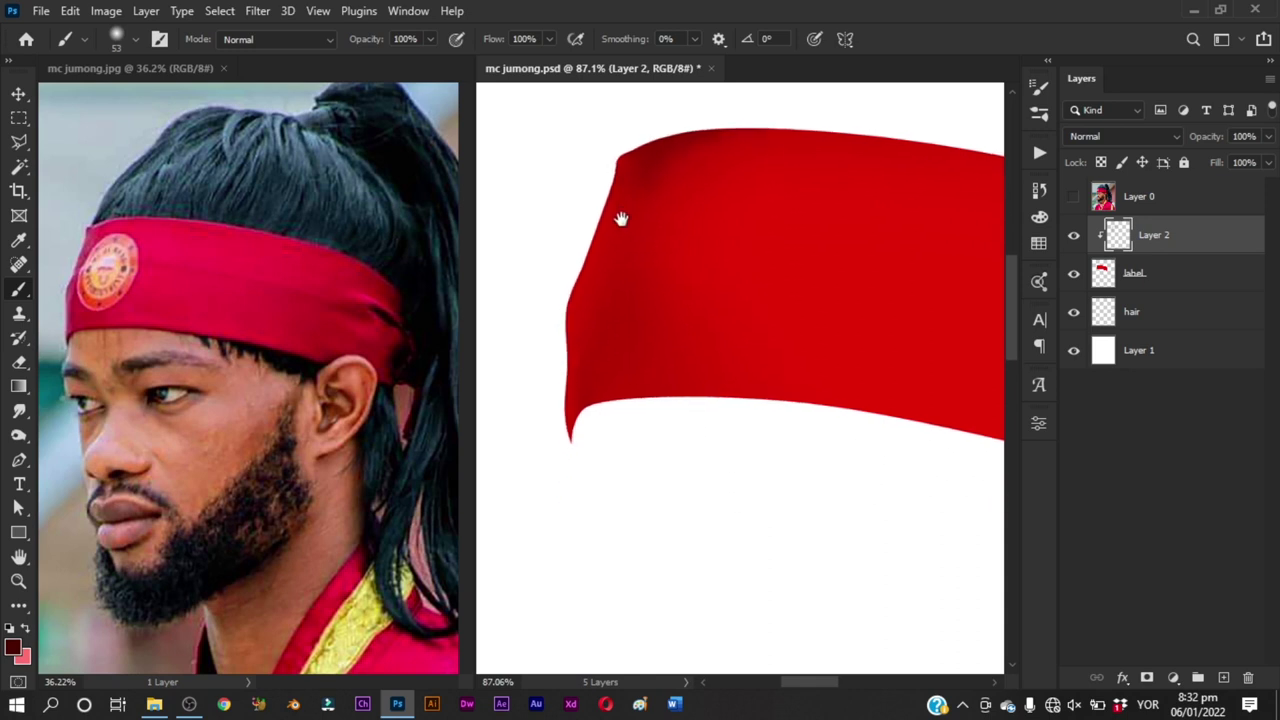
pyautogui.moveTo(609, 329)
pyautogui.mouseDown()
pyautogui.moveTo(598, 336)
pyautogui.moveTo(590, 309)
pyautogui.moveTo(599, 331)
pyautogui.mouseUp()
# Step: Check against the photo layer and darken the headband's lower front corner with a soft brush of 56 to 154 px
pyautogui.click(1074, 205)
pyautogui.click(1074, 205)
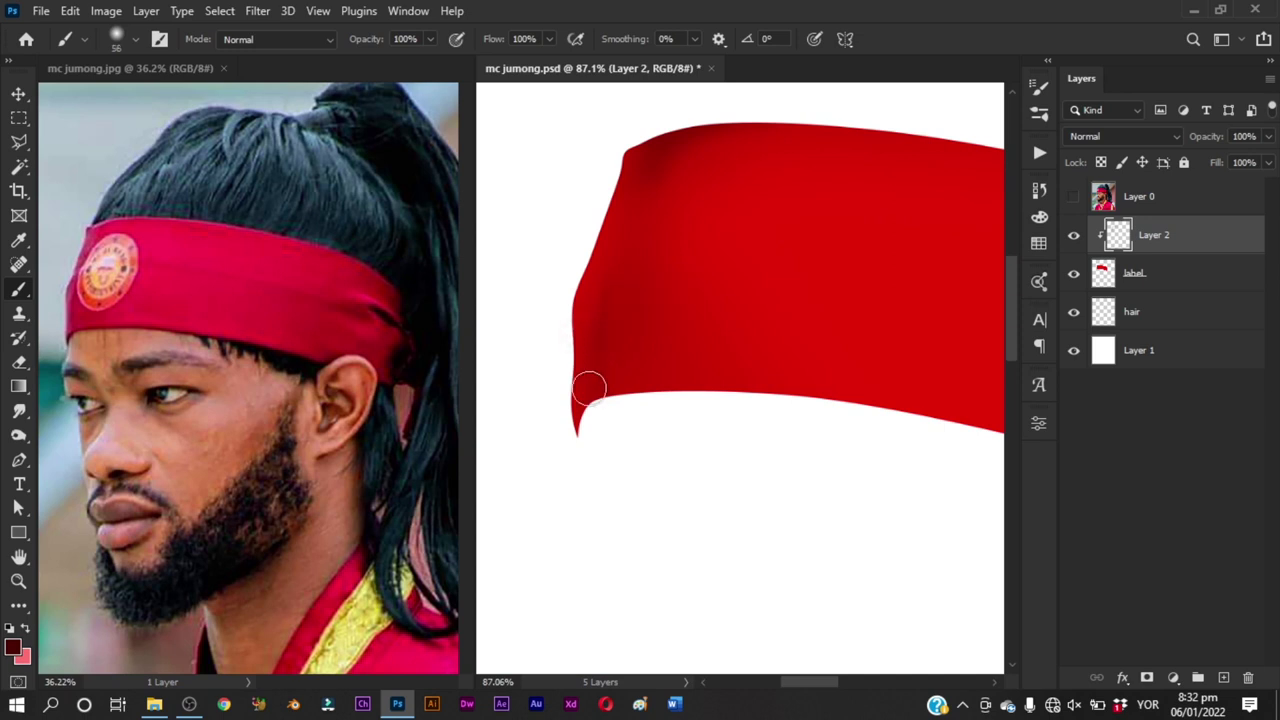
pyautogui.moveTo(589, 387)
pyautogui.mouseDown()
pyautogui.moveTo(614, 371)
pyautogui.moveTo(620, 343)
pyautogui.mouseUp()
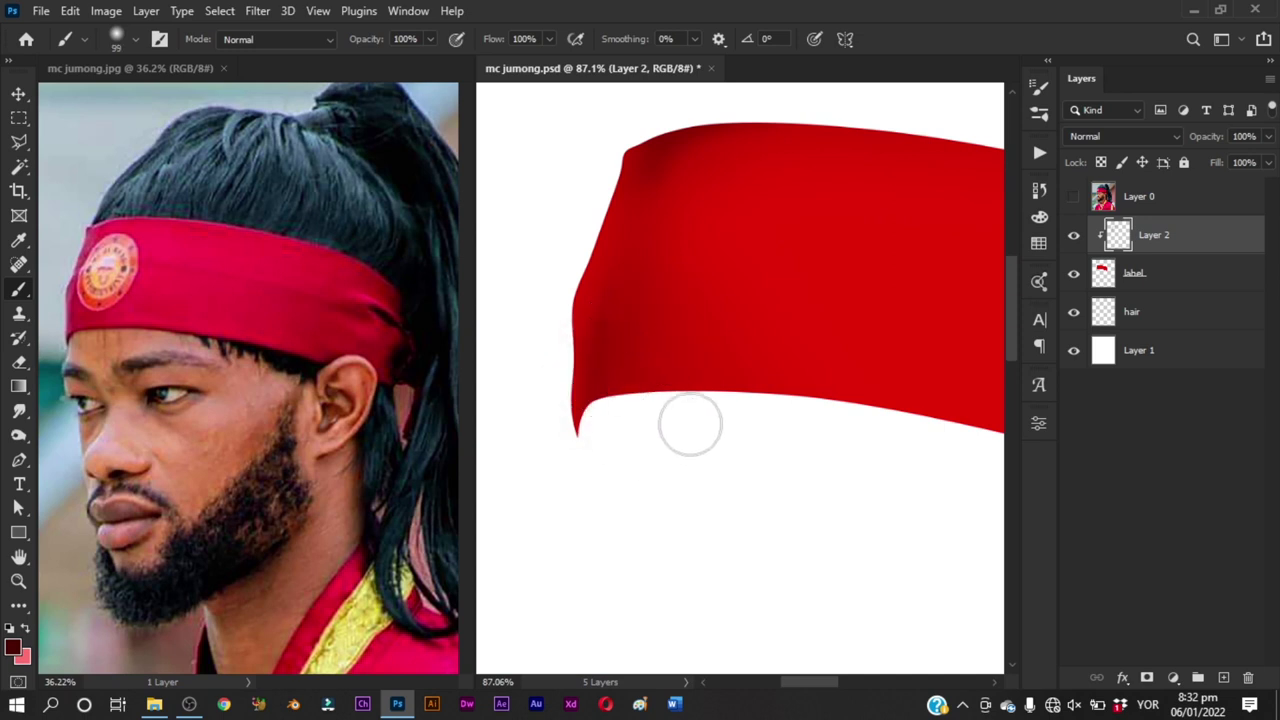
pyautogui.moveTo(690, 424); pyautogui.dragTo(657, 314)
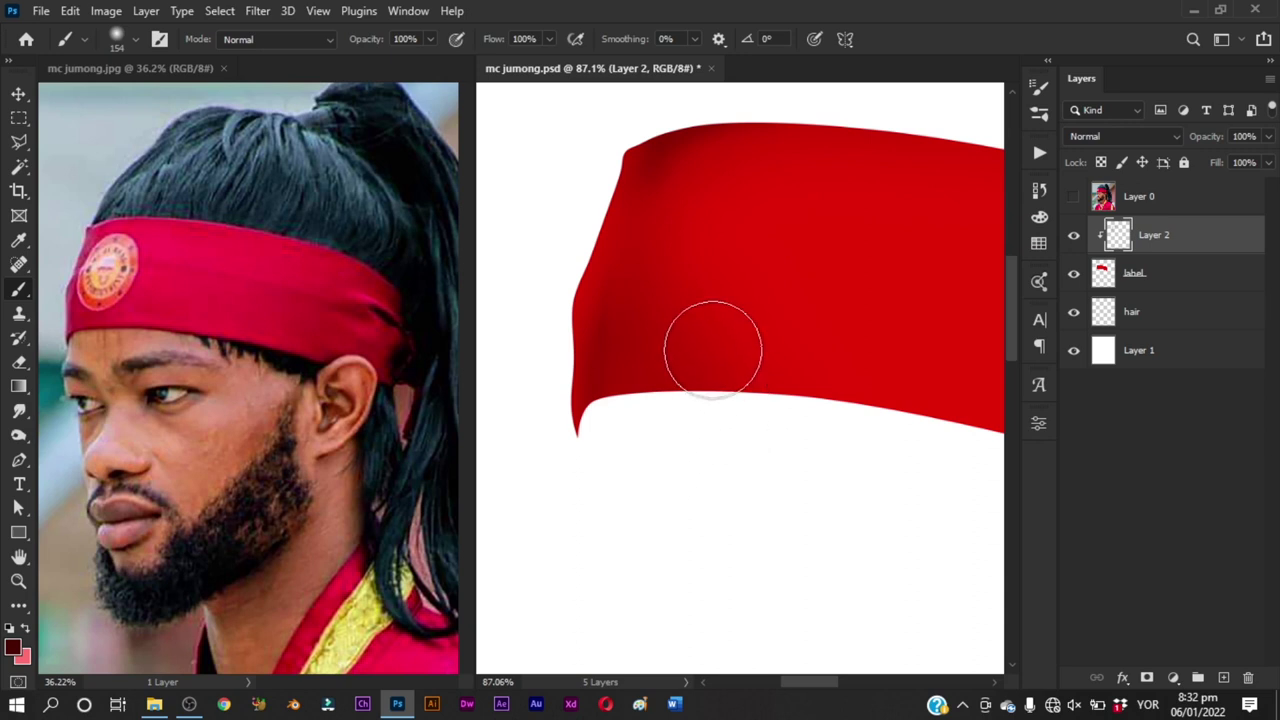
pyautogui.moveTo(666, 403)
pyautogui.mouseDown()
pyautogui.moveTo(683, 363)
pyautogui.moveTo(551, 354)
pyautogui.moveTo(598, 393)
pyautogui.mouseUp()
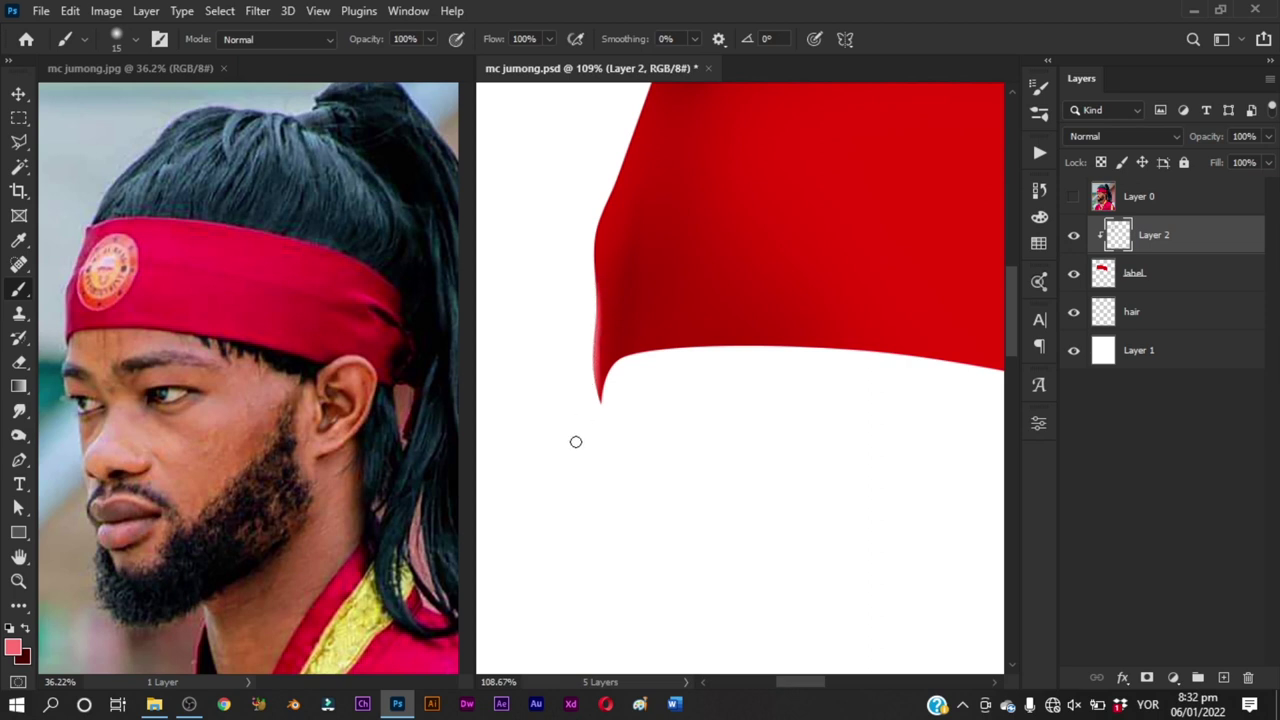
# Step: Paint pink highlights along the headband's lower front edge and fold with a soft brush of 13 to 30 px
pyautogui.moveTo(585, 285)
pyautogui.mouseDown()
pyautogui.moveTo(578, 375)
pyautogui.moveTo(592, 386)
pyautogui.mouseUp()
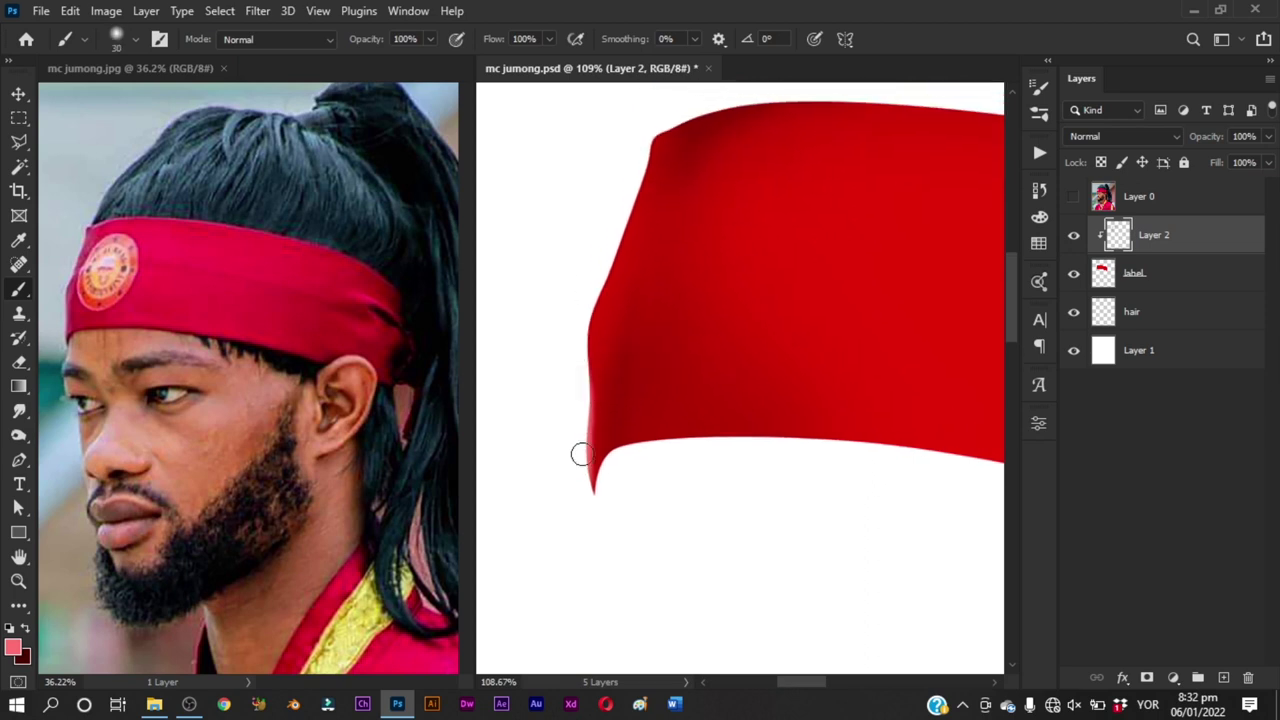
pyautogui.moveTo(587, 297); pyautogui.dragTo(577, 289)
pyautogui.moveTo(588, 392); pyautogui.dragTo(631, 258)
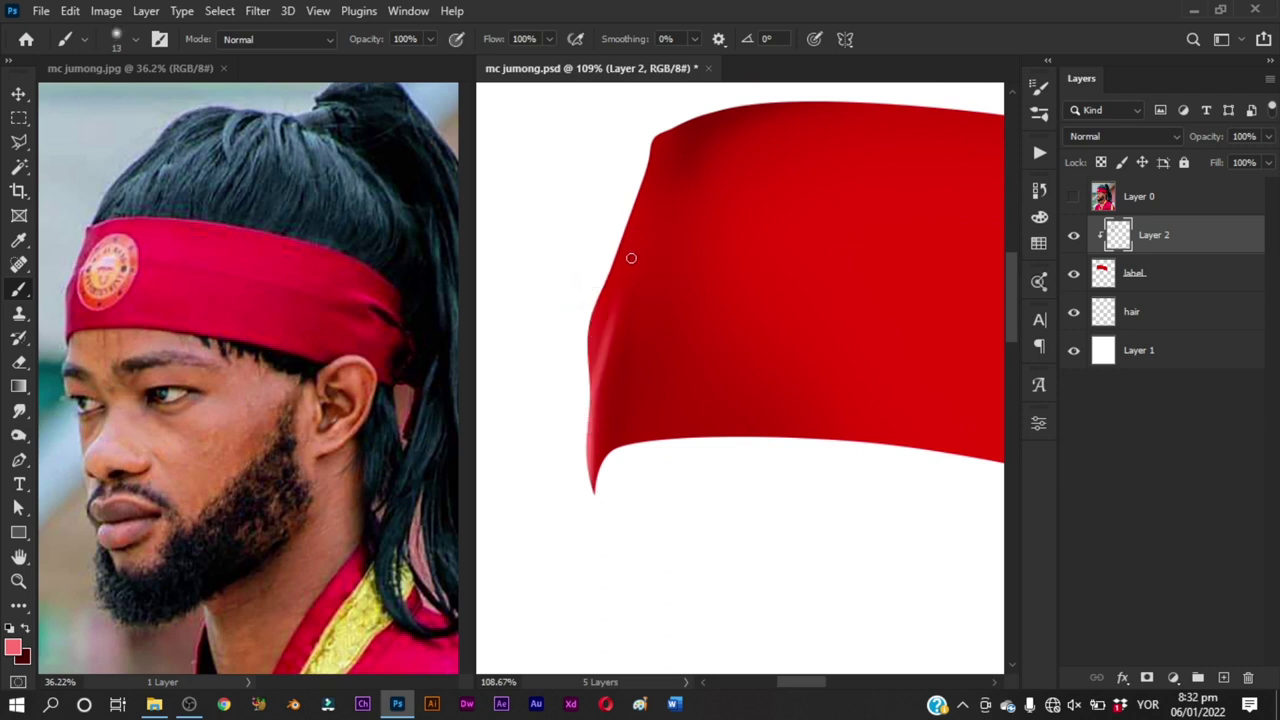
# Step: Compare with the photo layer and refine the front fold's highlight and dark edge with a 13 px brush
pyautogui.click(1073, 196)
pyautogui.click(1073, 196)
pyautogui.moveTo(595, 385); pyautogui.dragTo(601, 347)
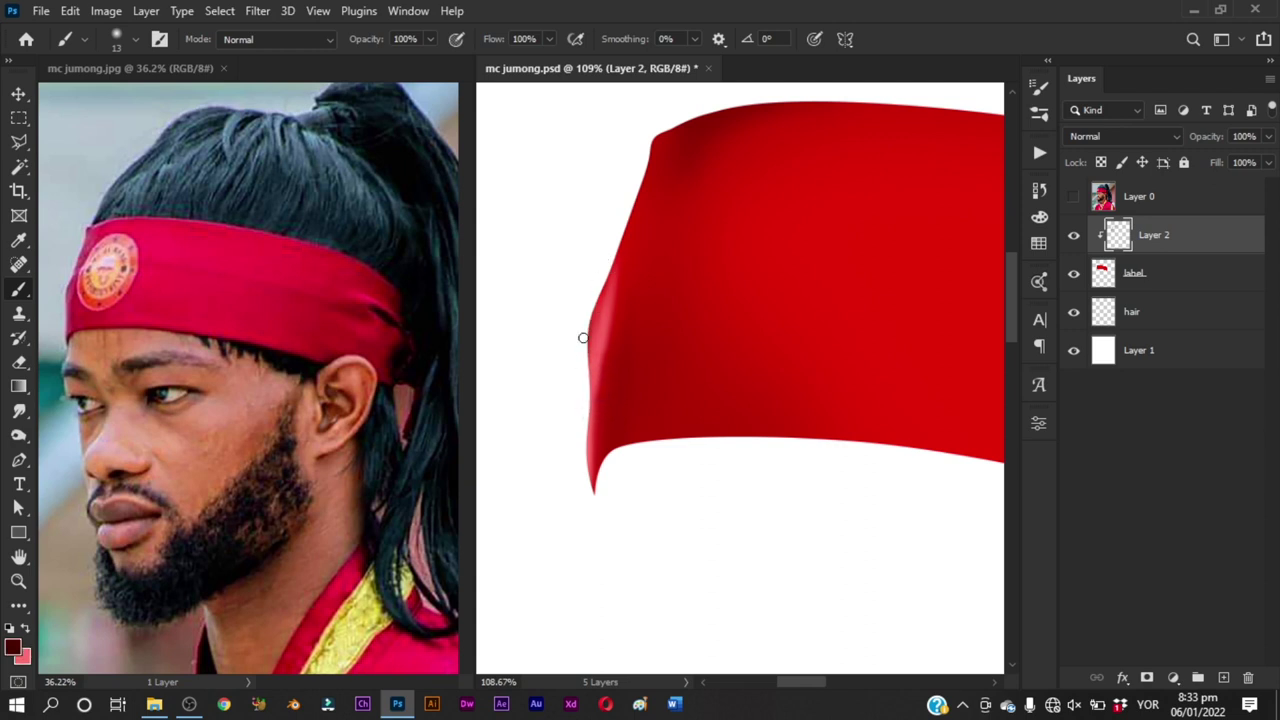
pyautogui.moveTo(598, 335); pyautogui.dragTo(575, 396)
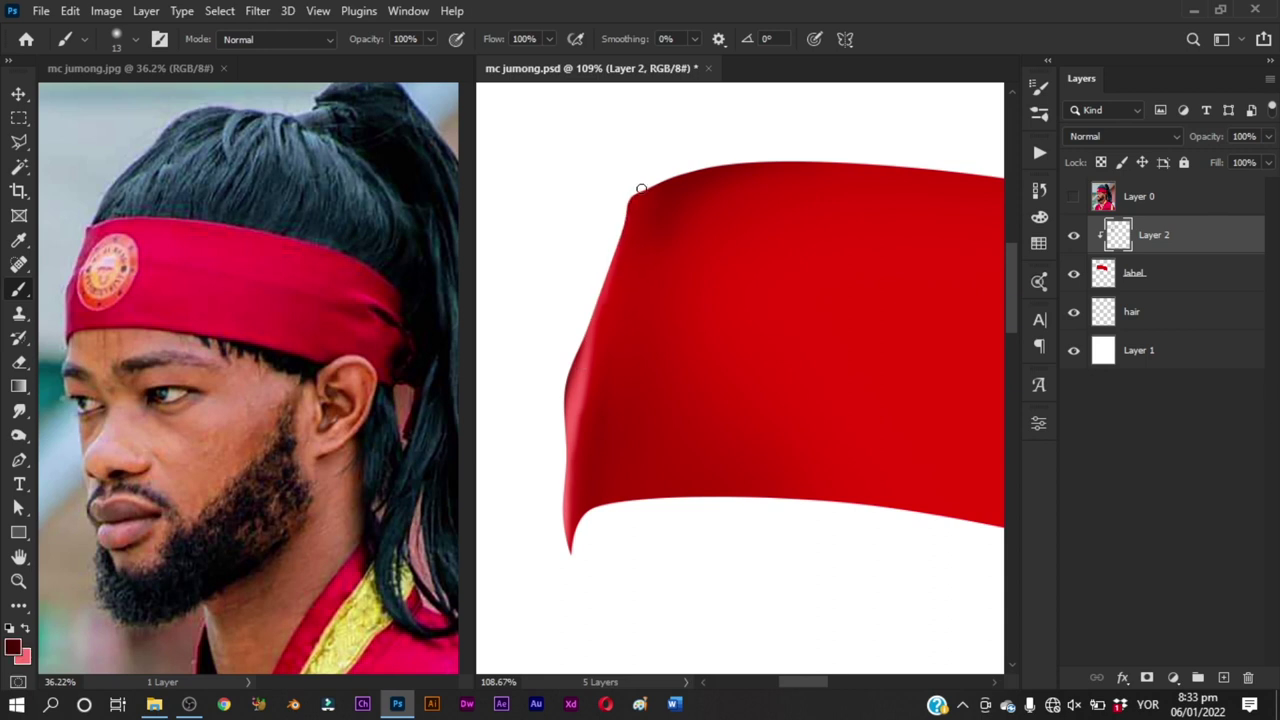
# Step: Darken the upper front corner with a 13 px dark red brush and try a 9 px pink highlight along the top edge
pyautogui.moveTo(646, 229)
pyautogui.mouseDown()
pyautogui.moveTo(599, 246)
pyautogui.moveTo(666, 174)
pyautogui.mouseUp()
pyautogui.keyDown('alt'); pyautogui.rightClick(605, 206); pyautogui.keyUp('alt')
pyautogui.press('x')
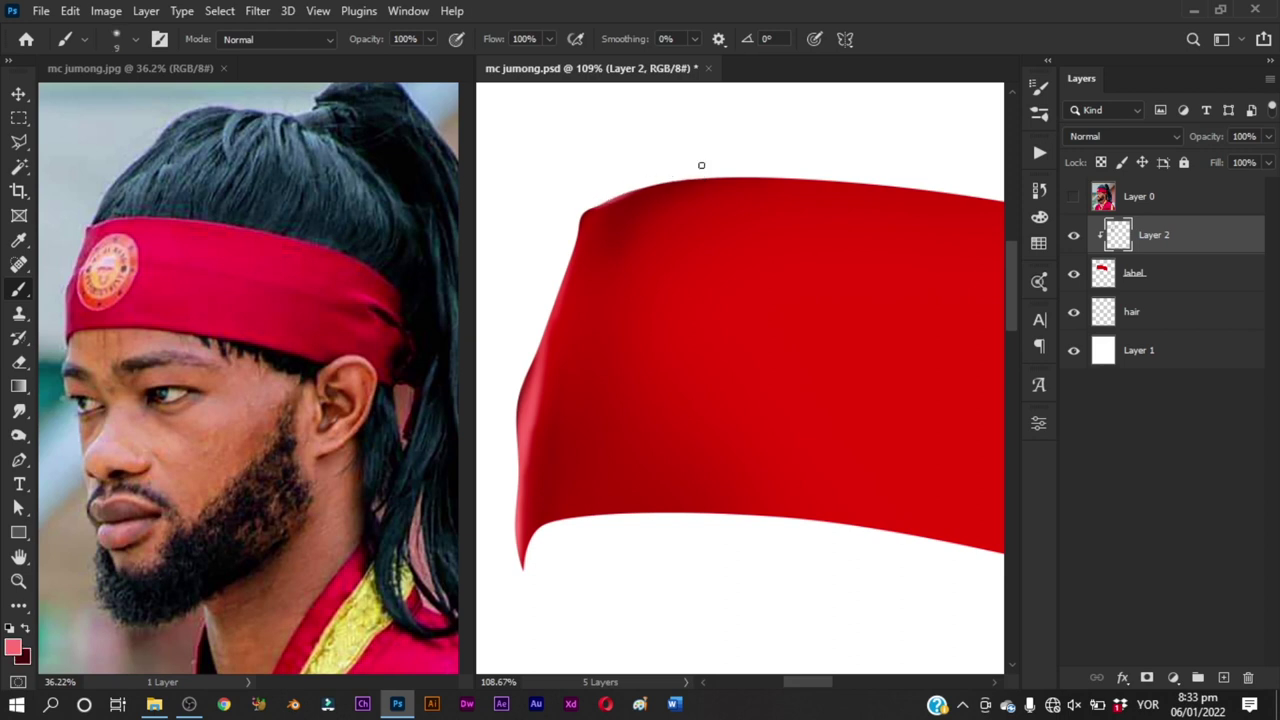
pyautogui.moveTo(614, 200); pyautogui.dragTo(716, 175)
pyautogui.hotkey('ctrl', 'z')
# Step: Paint pink highlights along the upper front corner and its fold with a soft brush of 11 to 23 px
pyautogui.keyDown('alt'); pyautogui.rightClick(584, 243); pyautogui.keyUp('alt')
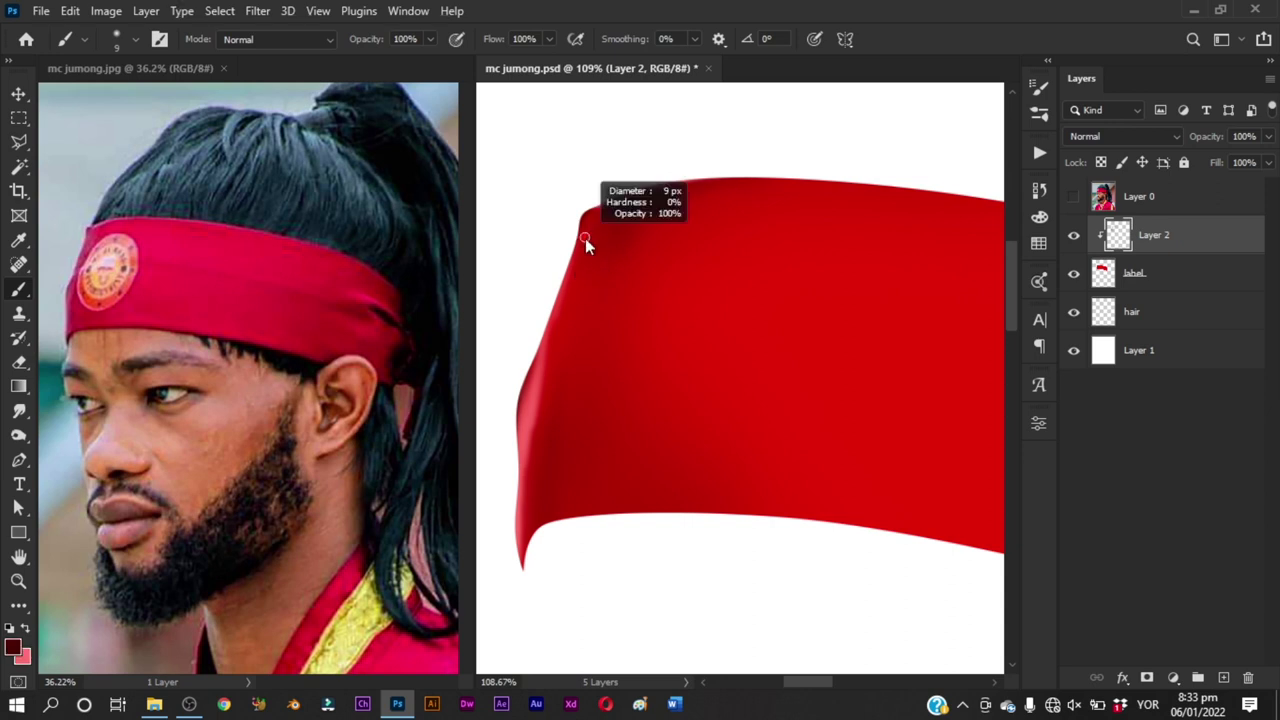
pyautogui.moveTo(593, 277); pyautogui.dragTo(607, 261)
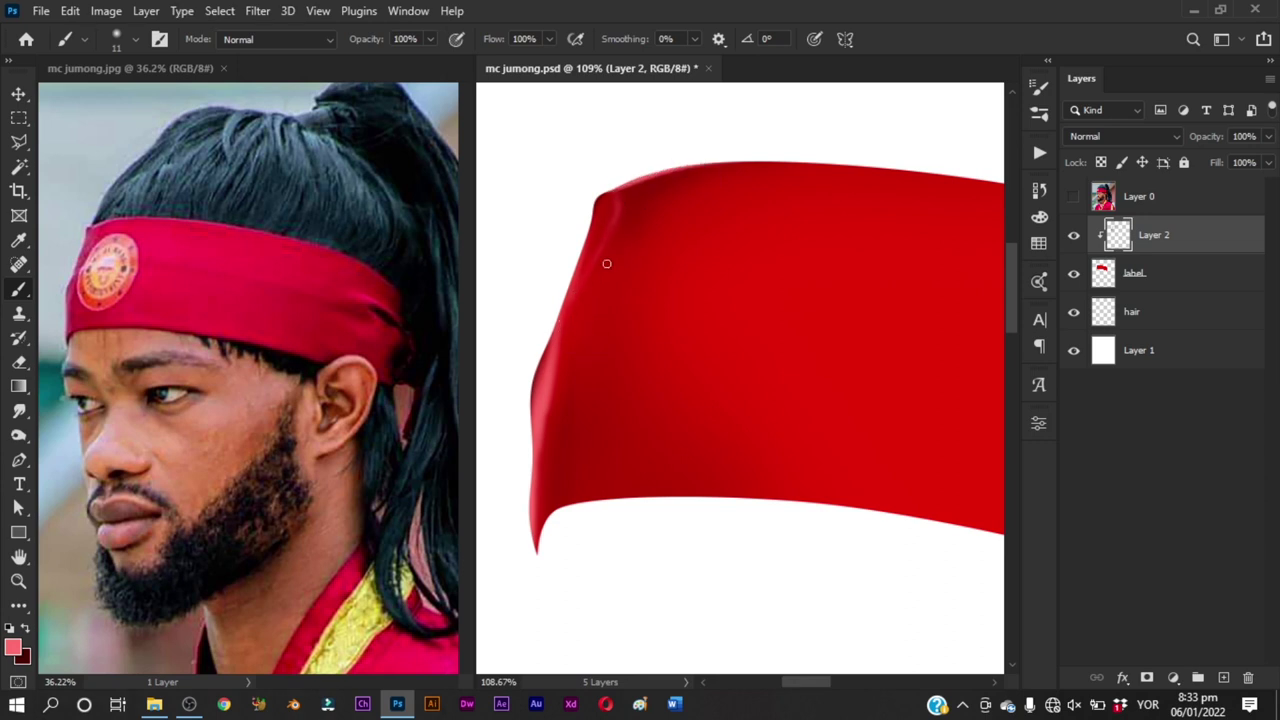
pyautogui.keyDown('alt'); pyautogui.rightClick(606, 263); pyautogui.keyUp('alt')
pyautogui.moveTo(617, 345); pyautogui.dragTo(612, 286)
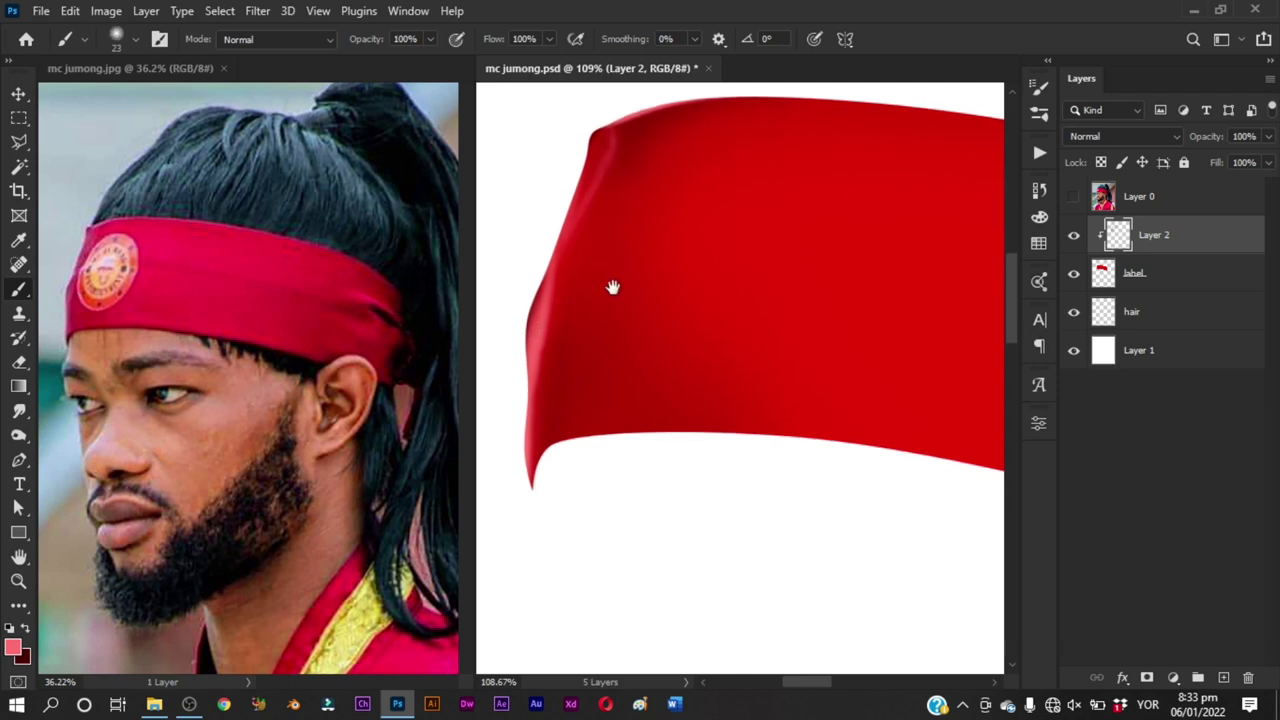
# Step: Add broad, soft pink highlights across the middle and rear of the headband with a brush of 148 to 271 px
pyautogui.moveTo(677, 246); pyautogui.dragTo(640, 358)
pyautogui.press('b')
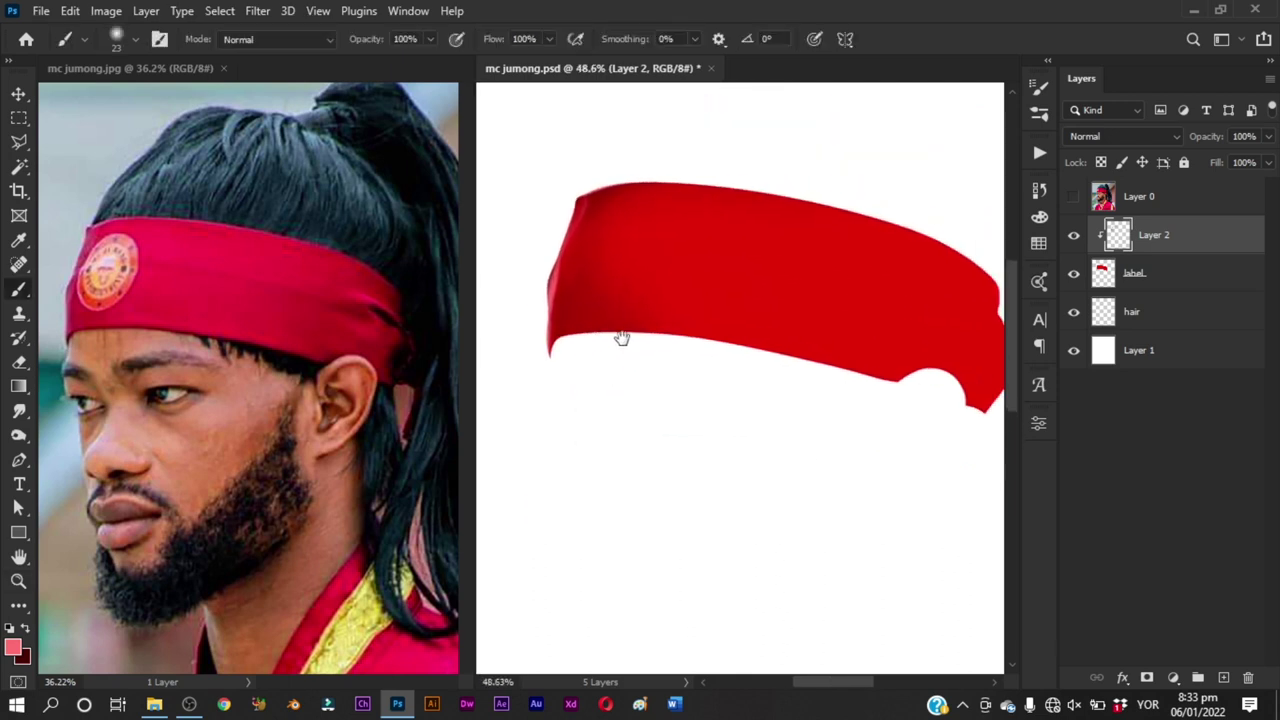
pyautogui.keyDown('alt'); pyautogui.rightClick(656, 290); pyautogui.keyUp('alt')
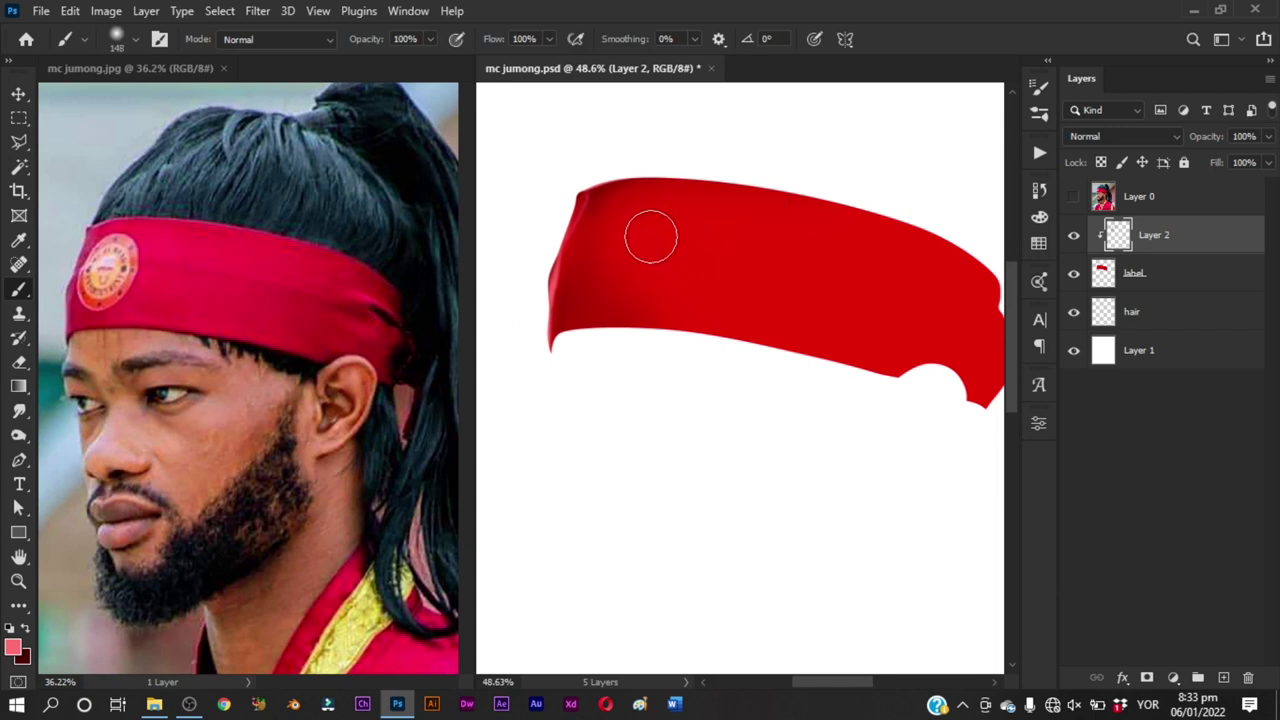
pyautogui.keyDown('alt'); pyautogui.rightClick(726, 257); pyautogui.keyUp('alt')
pyautogui.hscroll(2, 658, 218)
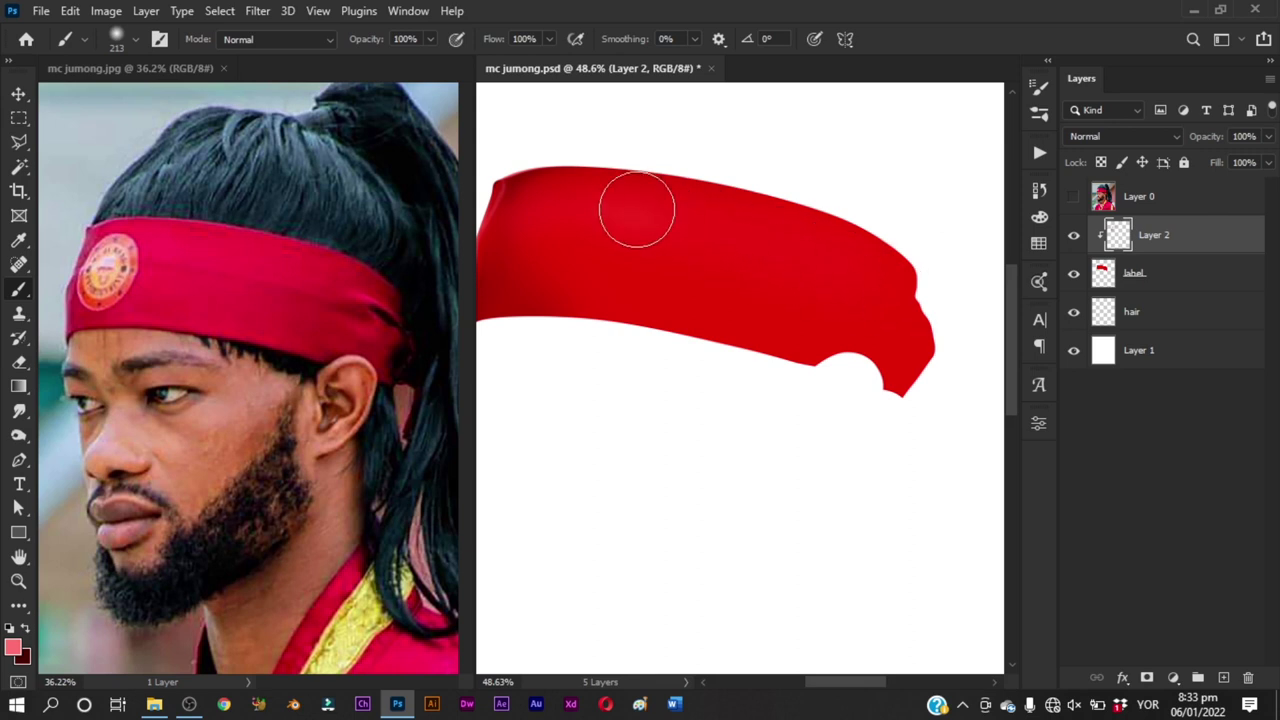
pyautogui.keyDown('alt'); pyautogui.rightClick(600, 250); pyautogui.keyUp('alt')
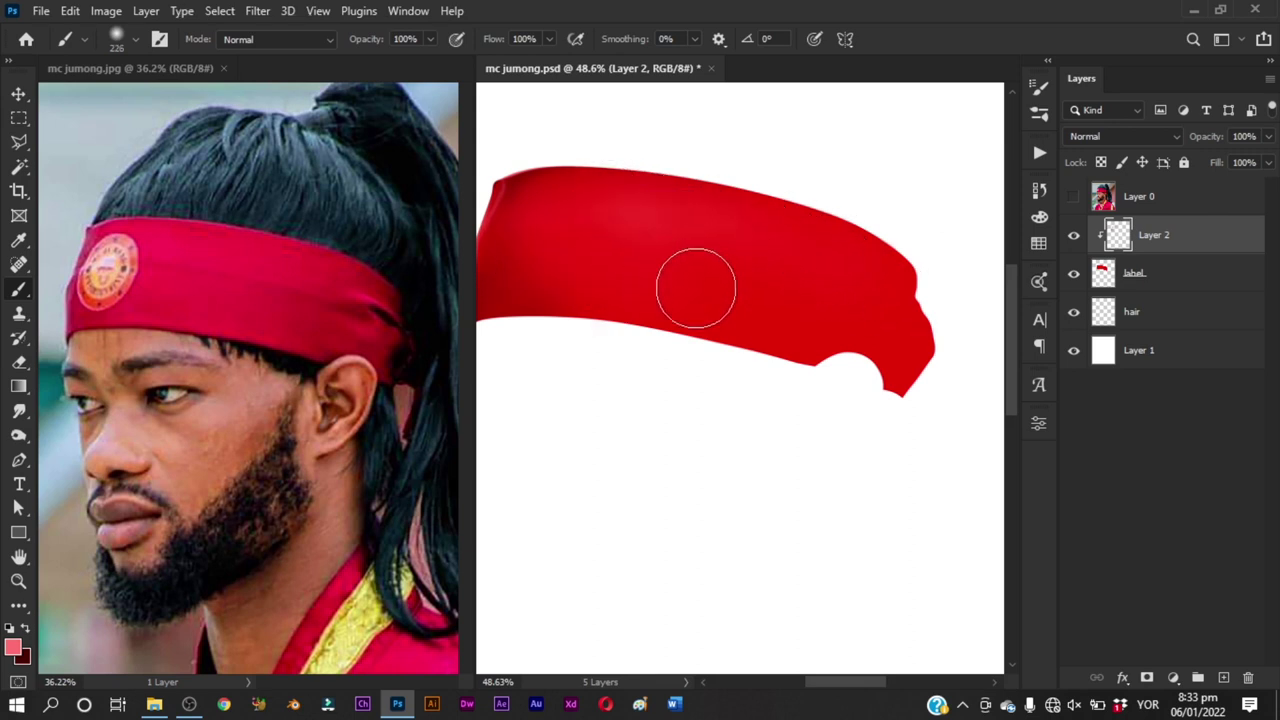
pyautogui.keyDown('alt'); pyautogui.rightClick(590, 274); pyautogui.keyUp('alt')
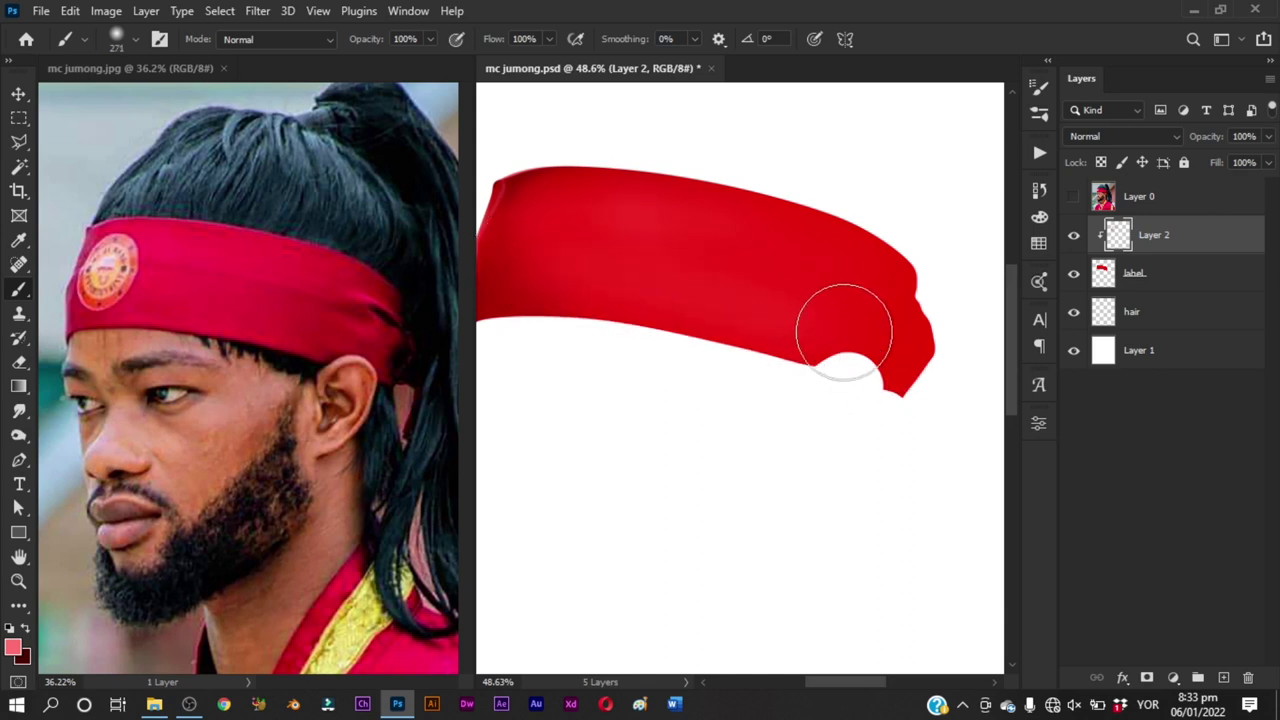
pyautogui.moveTo(785, 388); pyautogui.dragTo(783, 383)
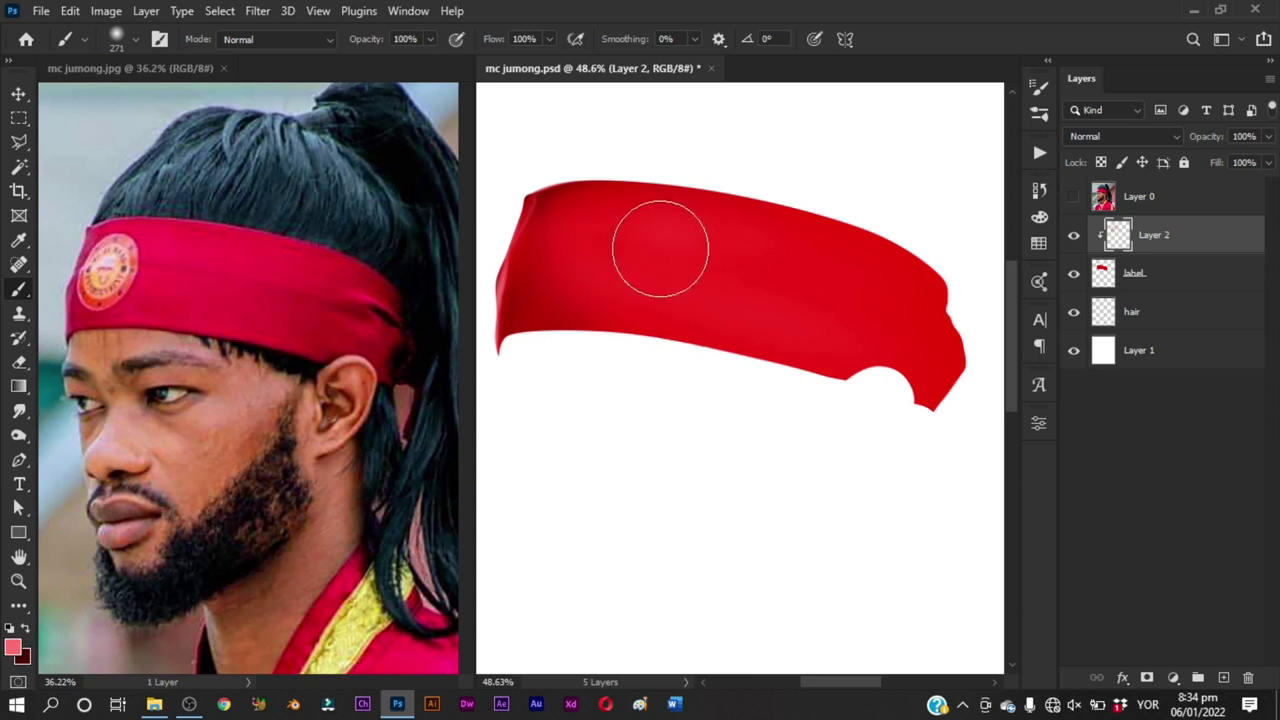
# Step: Set a 41 px dark red brush, trace the headband's middle crease with an open Pen path over the photo, and hide the photo layer
pyautogui.moveTo(698, 244); pyautogui.dragTo(645, 246)
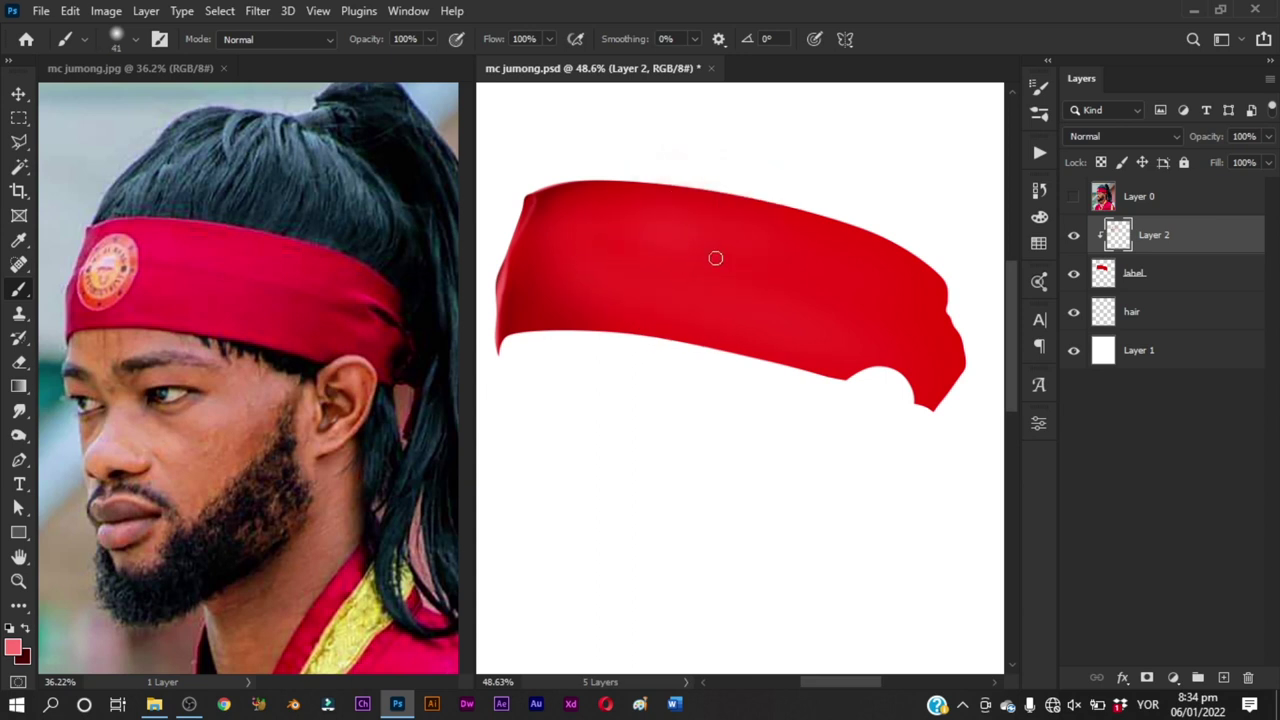
pyautogui.press('x')
pyautogui.click(1074, 198)
pyautogui.click(1074, 198)
pyautogui.press('p')
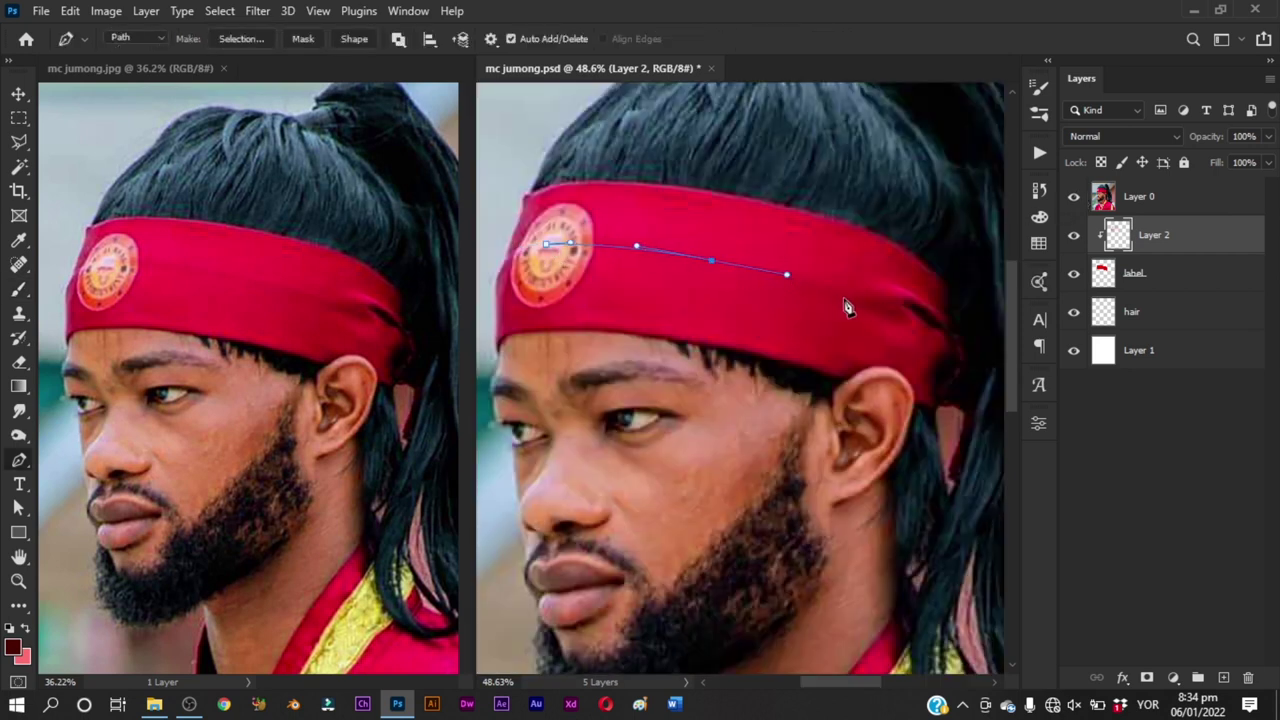
pyautogui.click(903, 314)
pyautogui.press('b')
pyautogui.click(1073, 196)
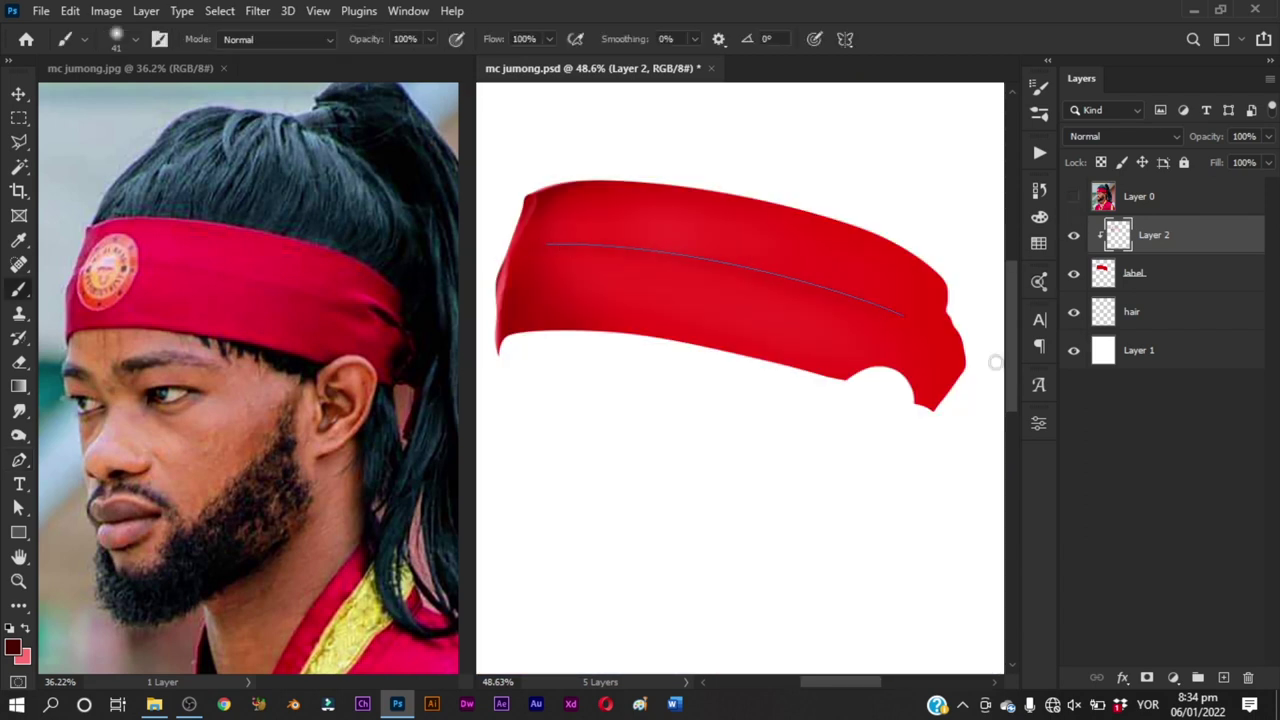
# Step: Try a dark red stroke along the crease path, undo it, and set the brush opacity to 40%
pyautogui.press('p')
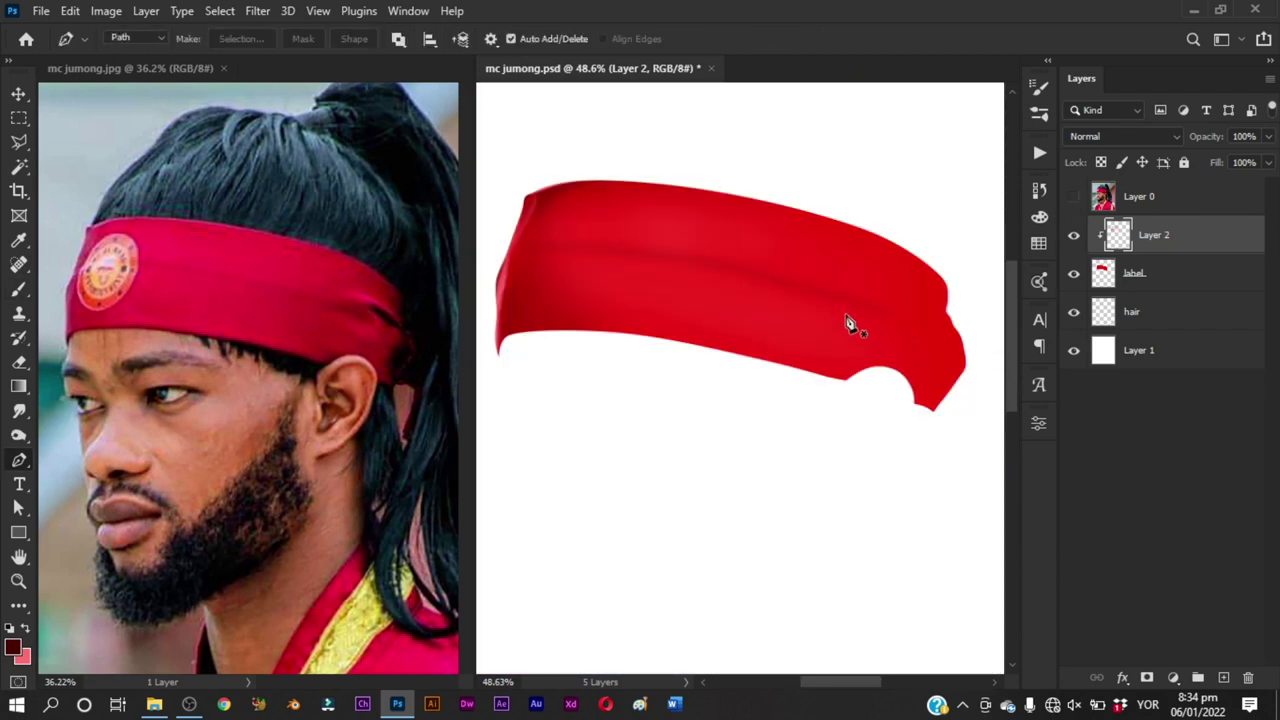
pyautogui.press('z')
pyautogui.moveTo(783, 305); pyautogui.dragTo(783, 354)
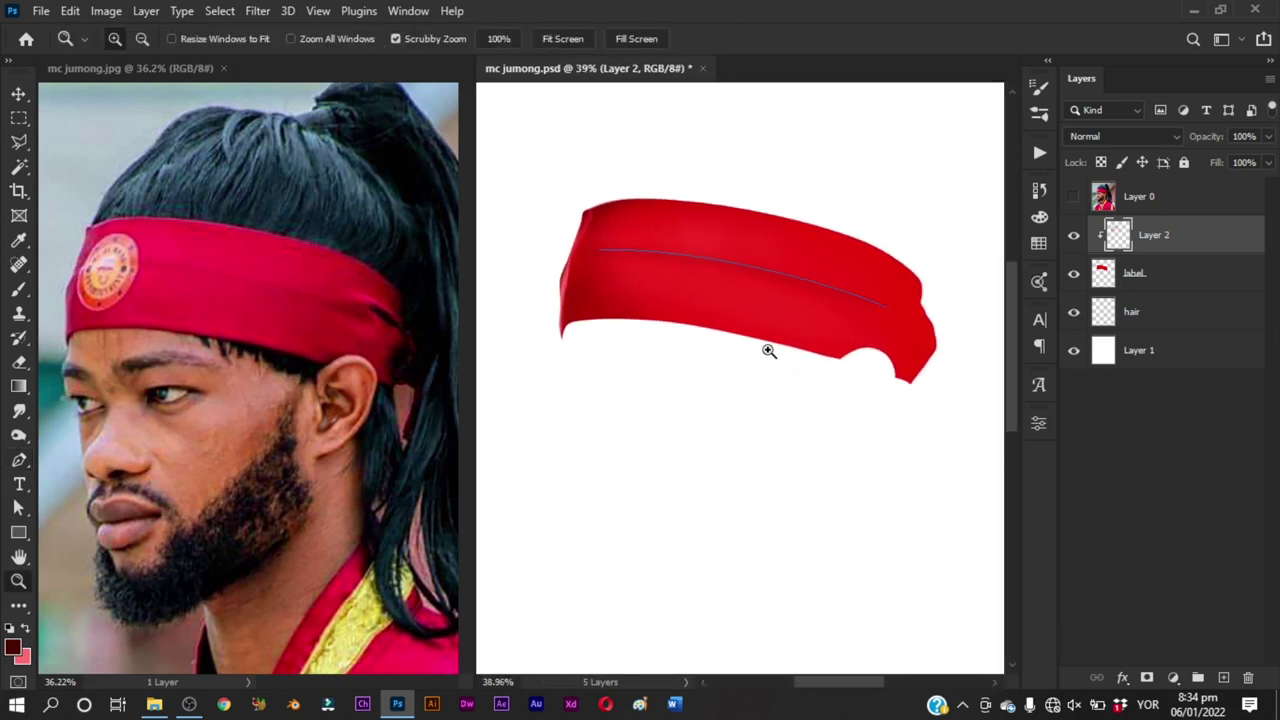
pyautogui.hotkey('ctrl', 'z')
pyautogui.press('b')
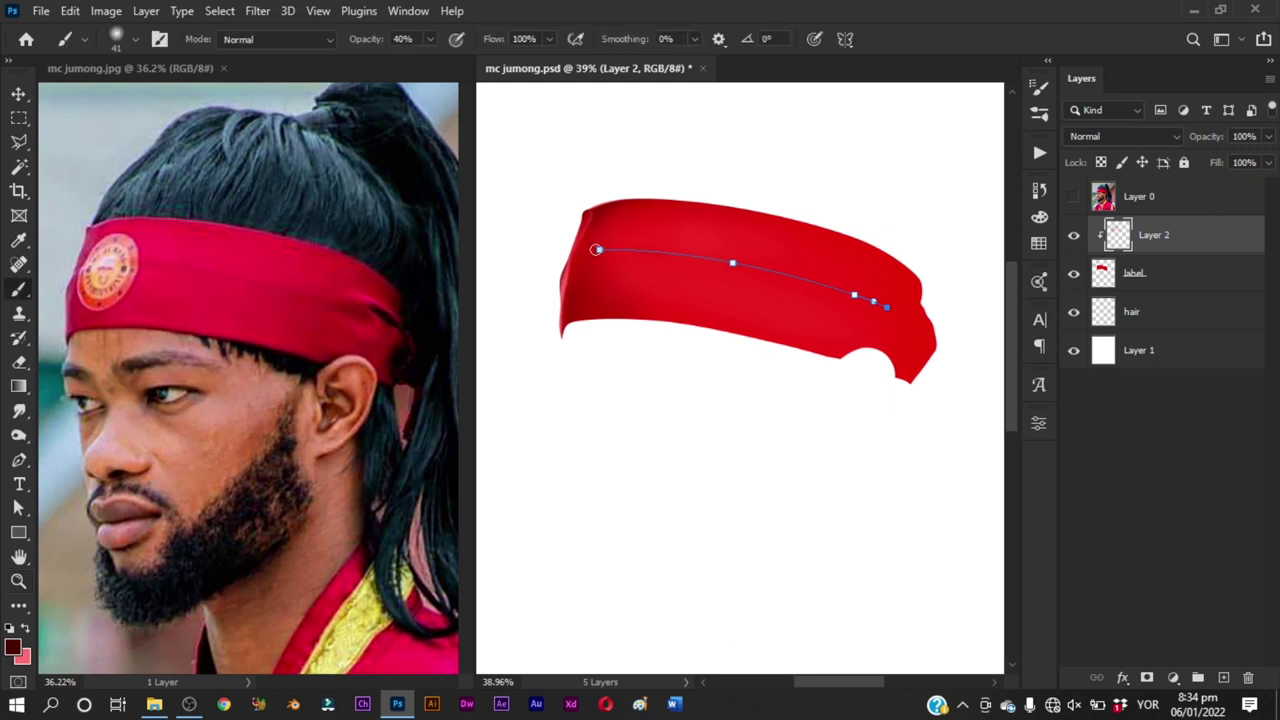
# Step: Delete the Pen path that traces the headband's middle crease
pyautogui.press('p')
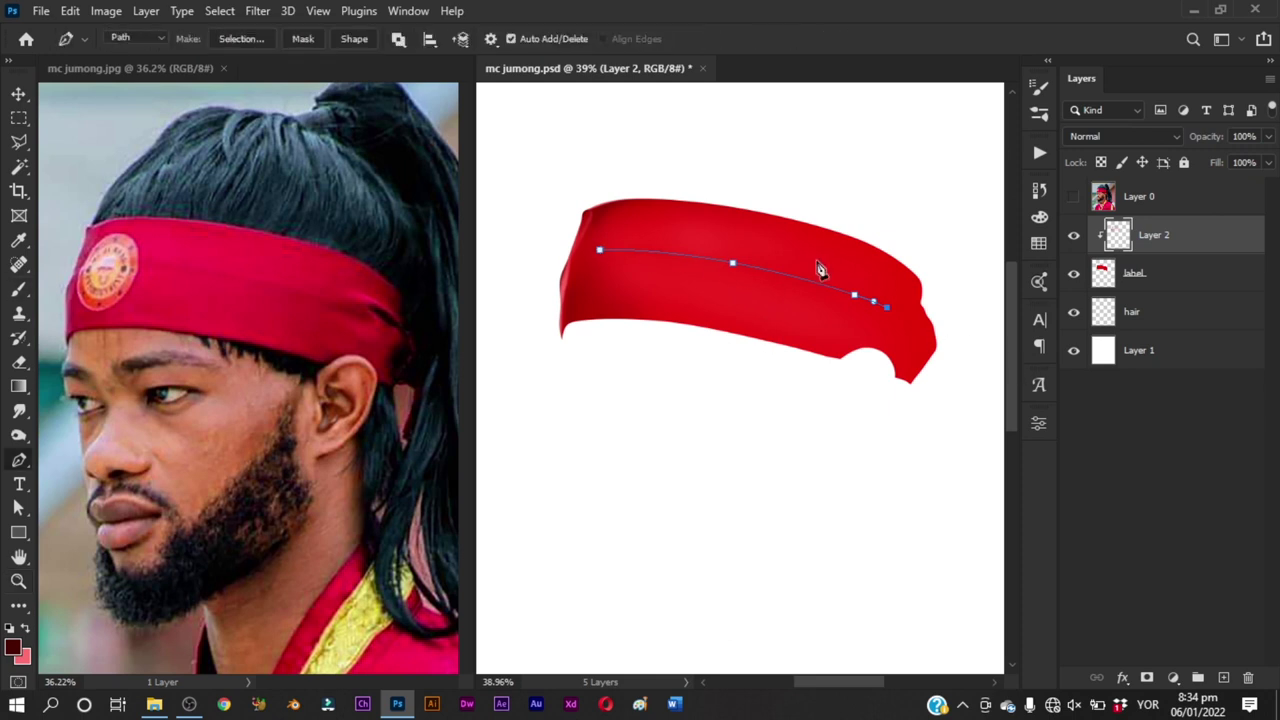
pyautogui.hotkey('ctrl', 'z')
pyautogui.press('Delete')
pyautogui.click(818, 284)
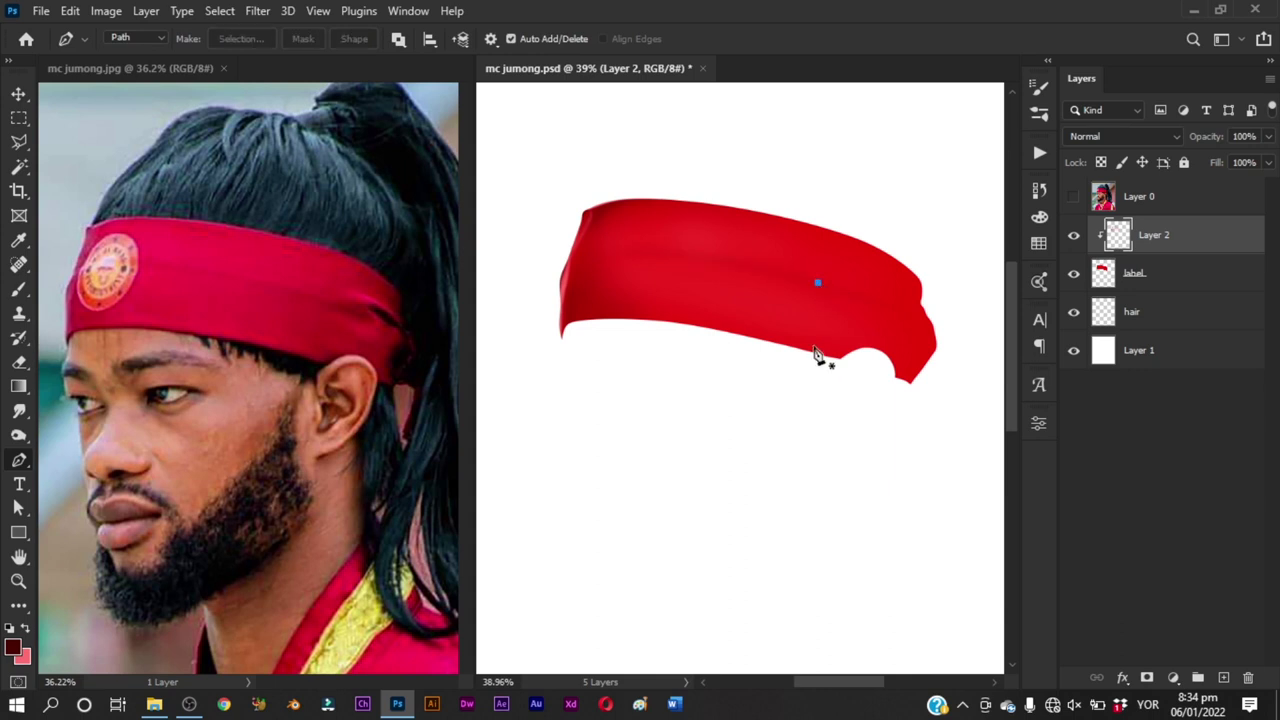
pyautogui.moveTo(796, 342); pyautogui.dragTo(751, 308)
# Step: Paint soft pink highlights above and below the headband's middle crease with a brush of 147 to 164 px at 40% opacity
pyautogui.press('b')
pyautogui.press('x')
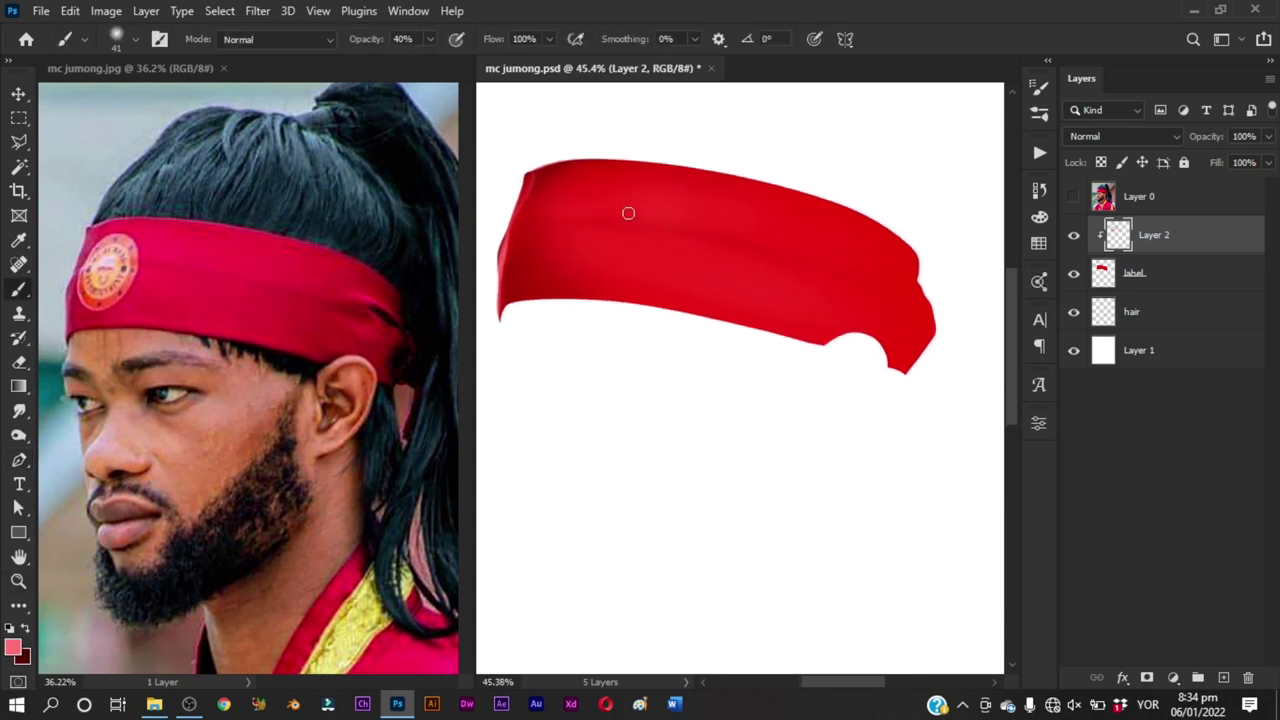
pyautogui.moveTo(626, 206)
pyautogui.mouseDown()
pyautogui.moveTo(646, 203)
pyautogui.moveTo(634, 203)
pyautogui.mouseUp()
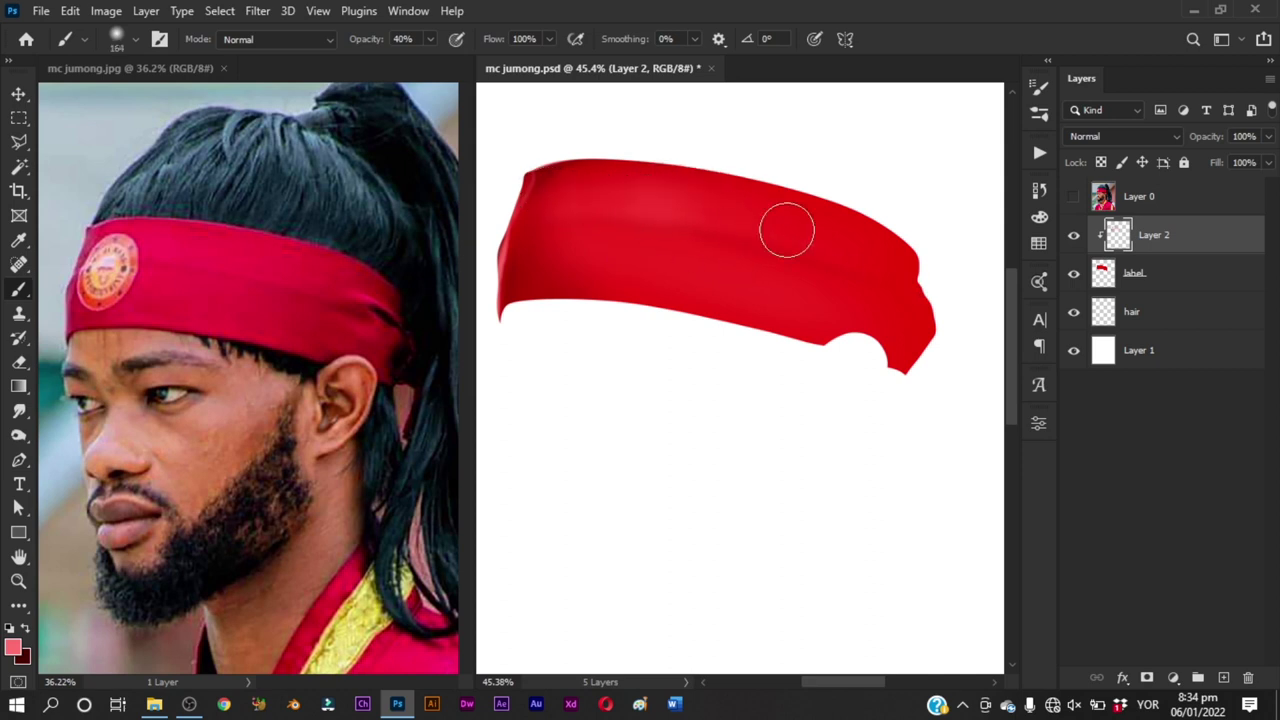
pyautogui.moveTo(768, 233); pyautogui.dragTo(613, 211)
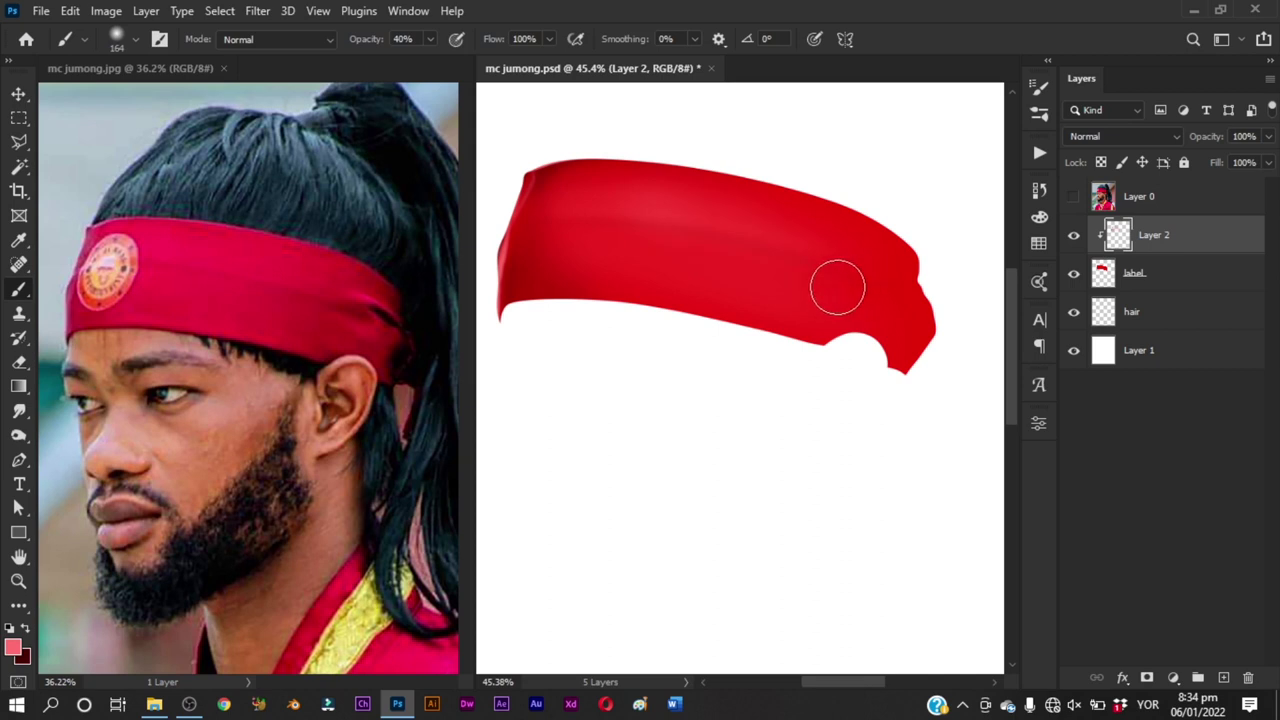
pyautogui.moveTo(868, 268)
pyautogui.mouseDown()
pyautogui.moveTo(717, 277)
pyautogui.moveTo(660, 263)
pyautogui.mouseUp()
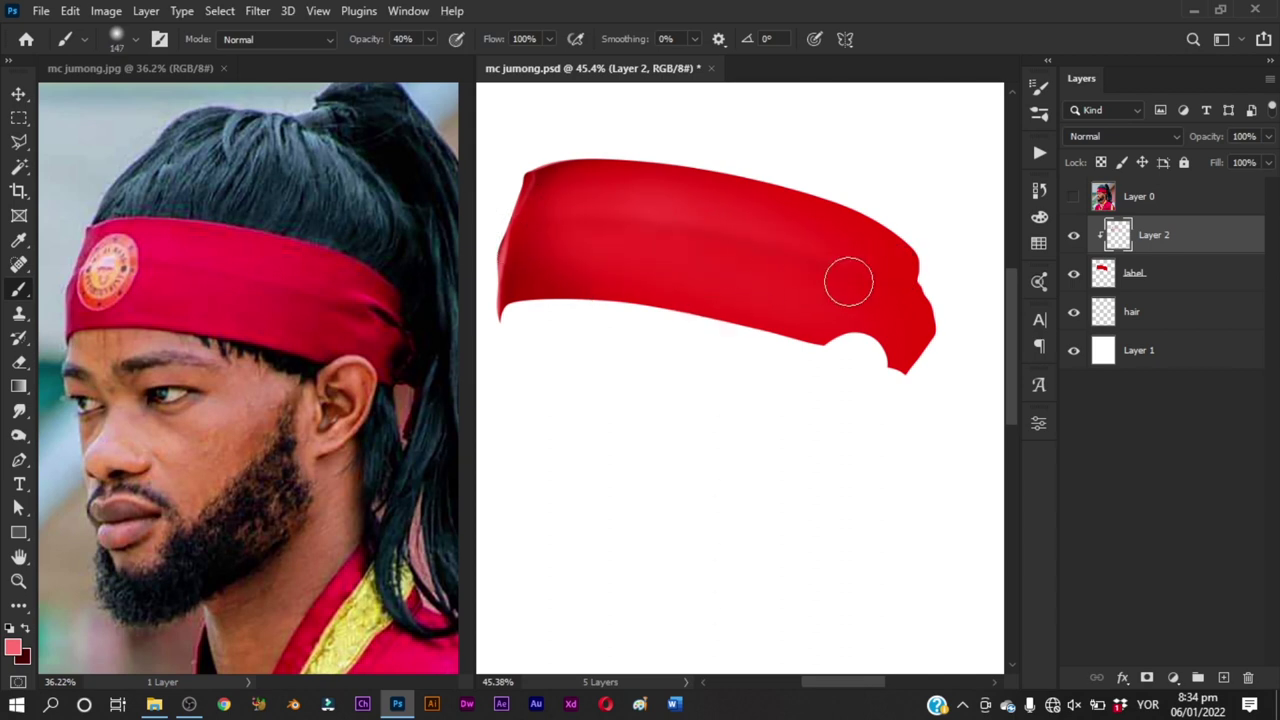
pyautogui.moveTo(786, 272)
pyautogui.mouseDown()
pyautogui.moveTo(738, 264)
pyautogui.moveTo(803, 240)
pyautogui.mouseUp()
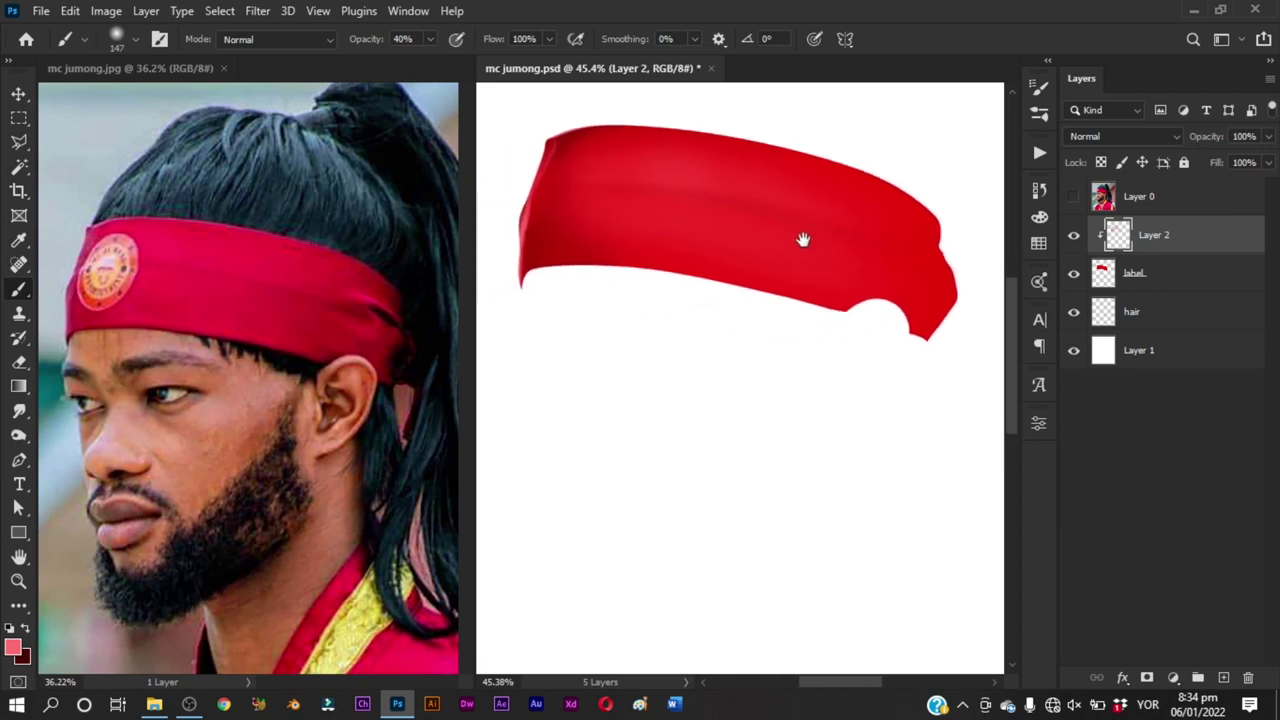
# Step: Set the brush opacity to 100% and shade the headband's lower edge from front to ear in dark red with a 20 px brush
pyautogui.moveTo(575, 296)
pyautogui.mouseDown()
pyautogui.moveTo(603, 307)
pyautogui.moveTo(631, 271)
pyautogui.moveTo(606, 274)
pyautogui.mouseUp()
pyautogui.press('0')
pyautogui.press('z')
pyautogui.moveTo(489, 267)
pyautogui.mouseDown()
pyautogui.moveTo(526, 282)
pyautogui.moveTo(525, 268)
pyautogui.mouseUp()
pyautogui.press('x')
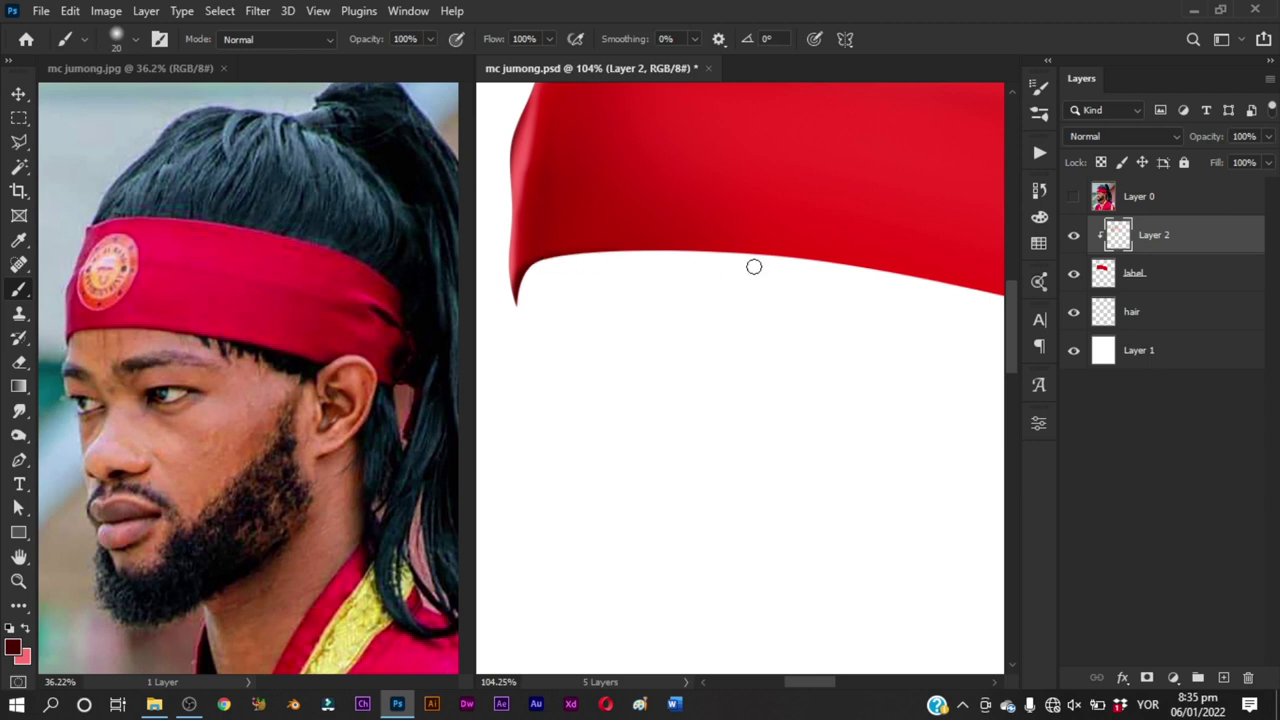
pyautogui.hscroll(3, 760, 260)
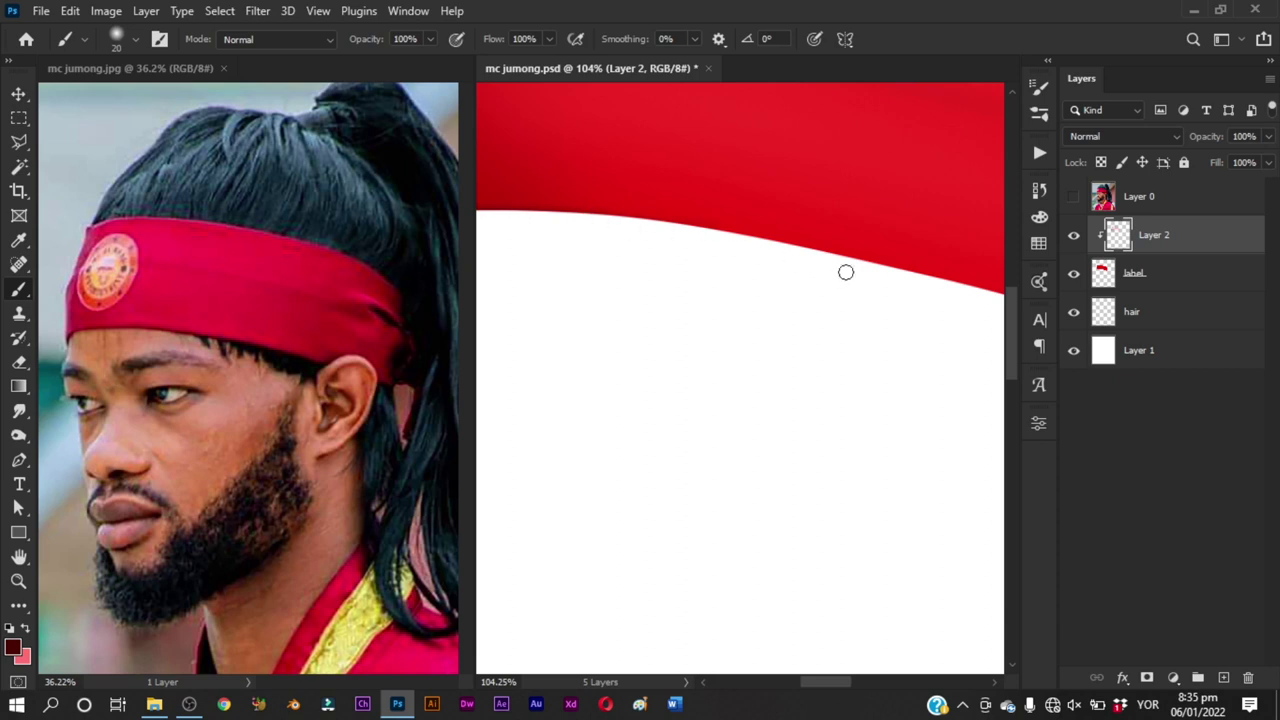
pyautogui.hscroll(2, 783, 263)
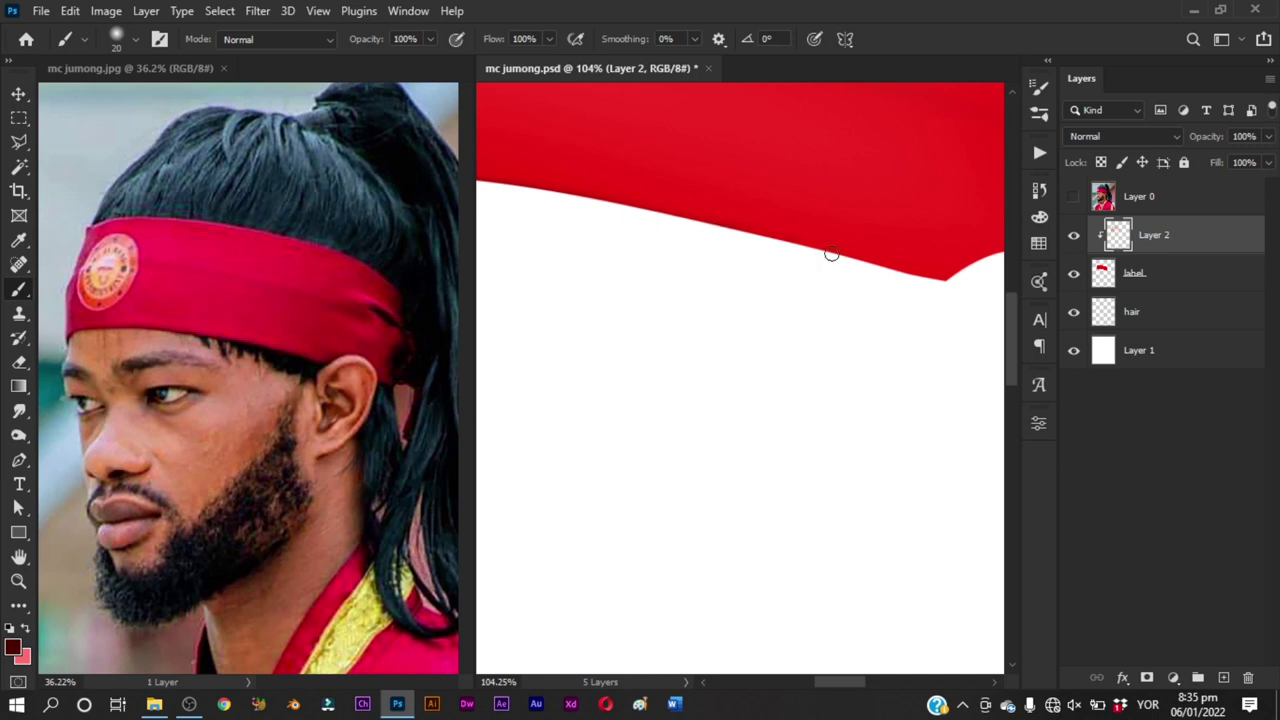
pyautogui.hscroll(3, 831, 254)
# Step: Darken the headband's lower corner in front of the ear cutout with a soft dark red brush of 29 to 51 px
pyautogui.keyDown('alt'); pyautogui.rightClick(776, 280); pyautogui.keyUp('alt')
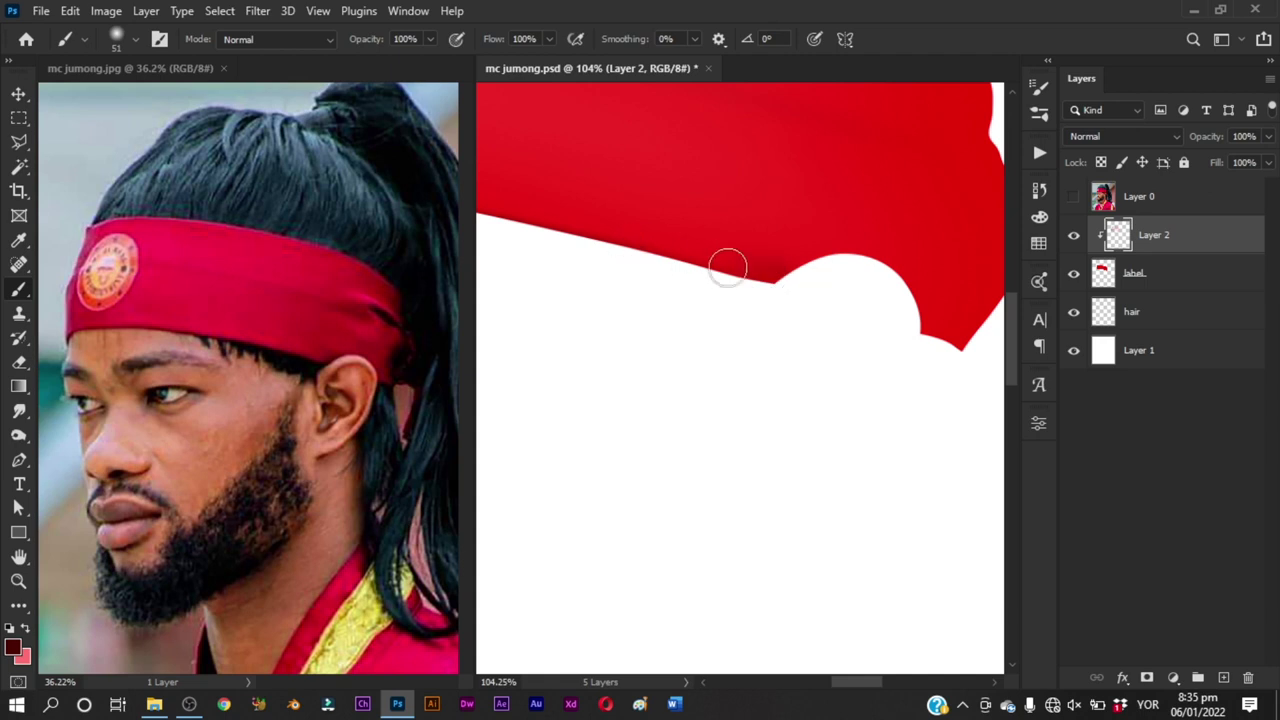
pyautogui.moveTo(668, 243); pyautogui.dragTo(806, 280)
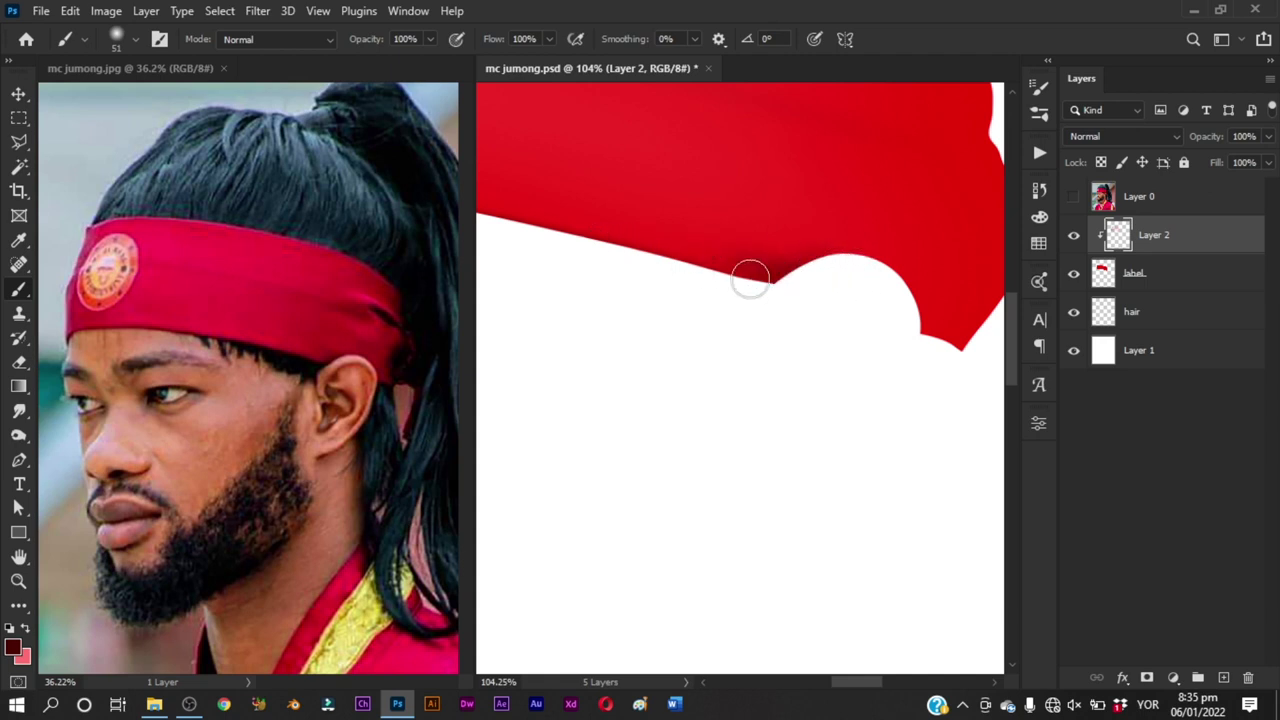
pyautogui.moveTo(717, 245); pyautogui.dragTo(696, 246)
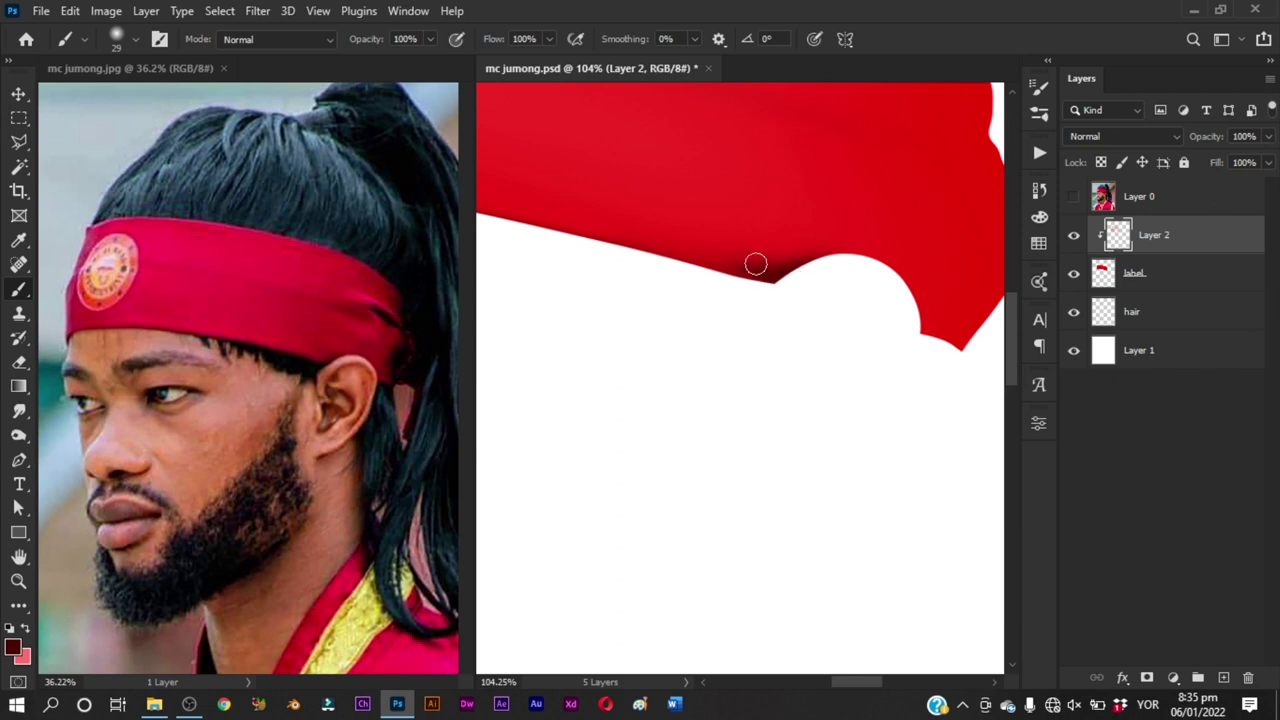
# Step: Shade the rim of the ear cutout and the lower rear tip in dark red with a 25 px brush
pyautogui.moveTo(829, 282); pyautogui.dragTo(781, 267)
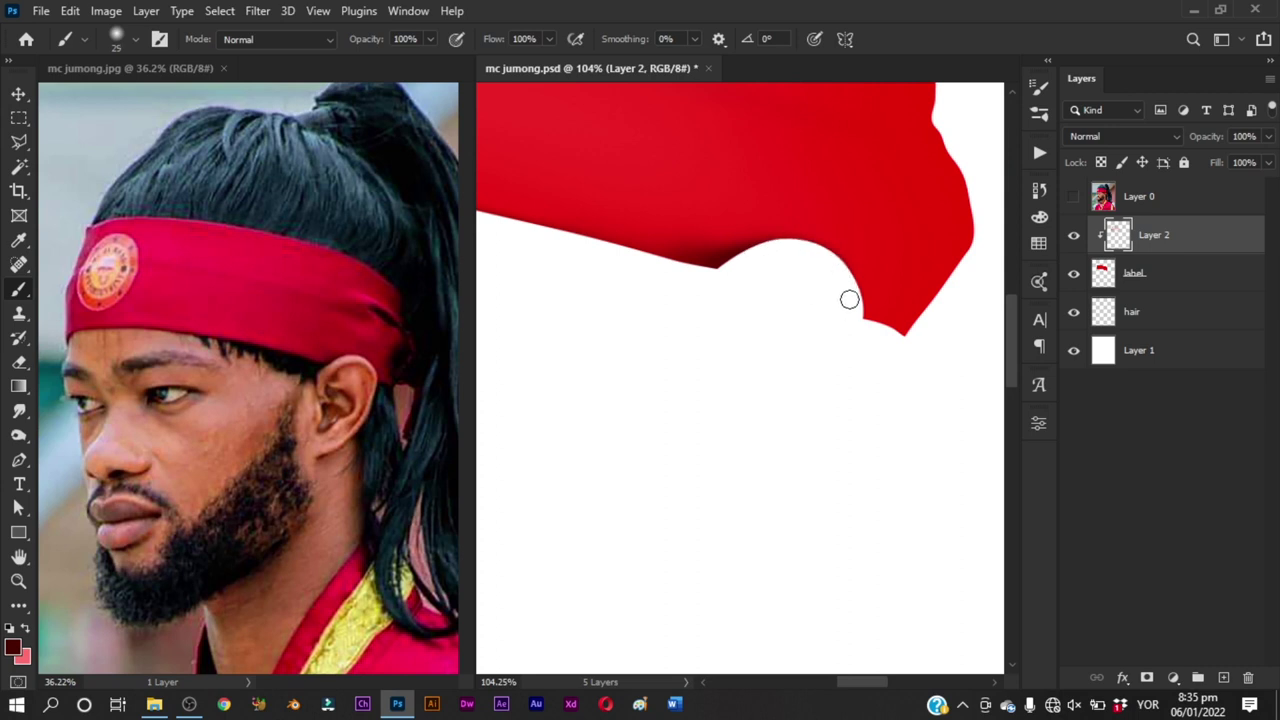
pyautogui.moveTo(850, 330)
pyautogui.mouseDown()
pyautogui.moveTo(760, 303)
pyautogui.moveTo(774, 300)
pyautogui.mouseUp()
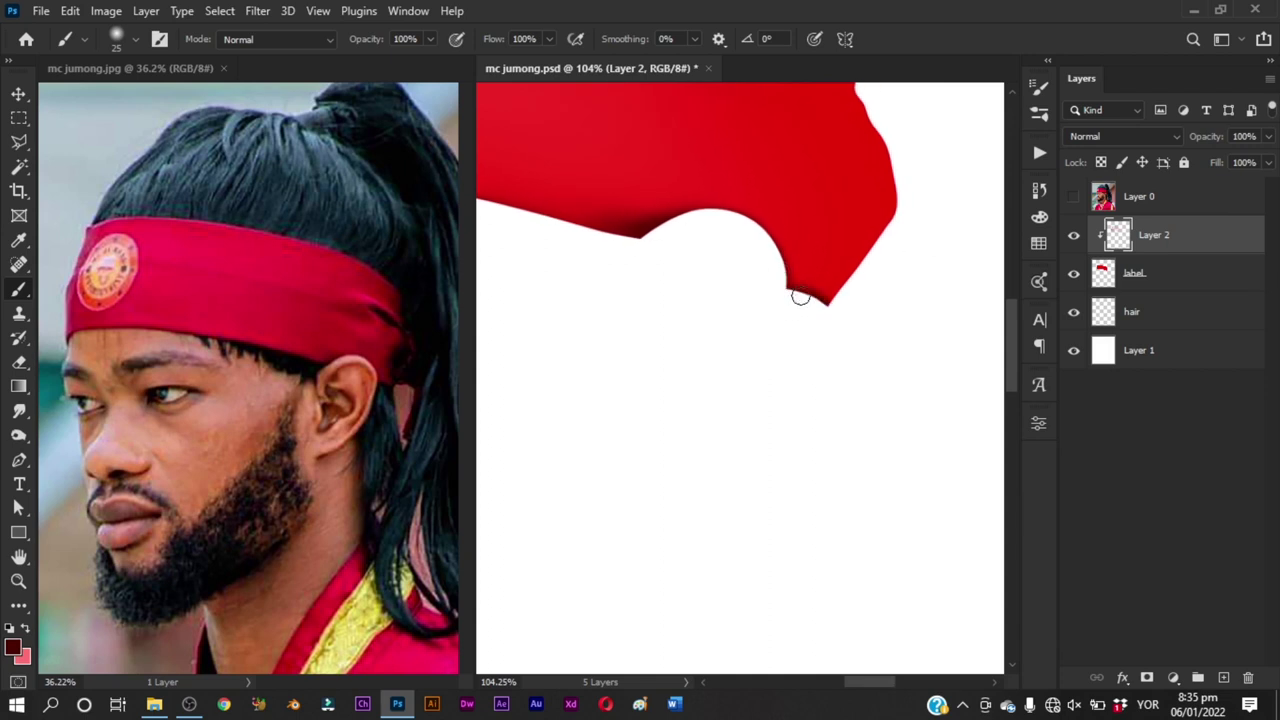
pyautogui.moveTo(830, 317)
pyautogui.mouseDown()
pyautogui.moveTo(811, 275)
pyautogui.moveTo(789, 329)
pyautogui.mouseUp()
pyautogui.hotkey('ctrl', 'z')
# Step: Show the photo layer, trace the dark fold at the headband's rear with a closed Pen path, and convert it to a selection
pyautogui.moveTo(807, 373)
pyautogui.mouseDown()
pyautogui.moveTo(830, 313)
pyautogui.moveTo(820, 309)
pyautogui.moveTo(849, 406)
pyautogui.mouseUp()
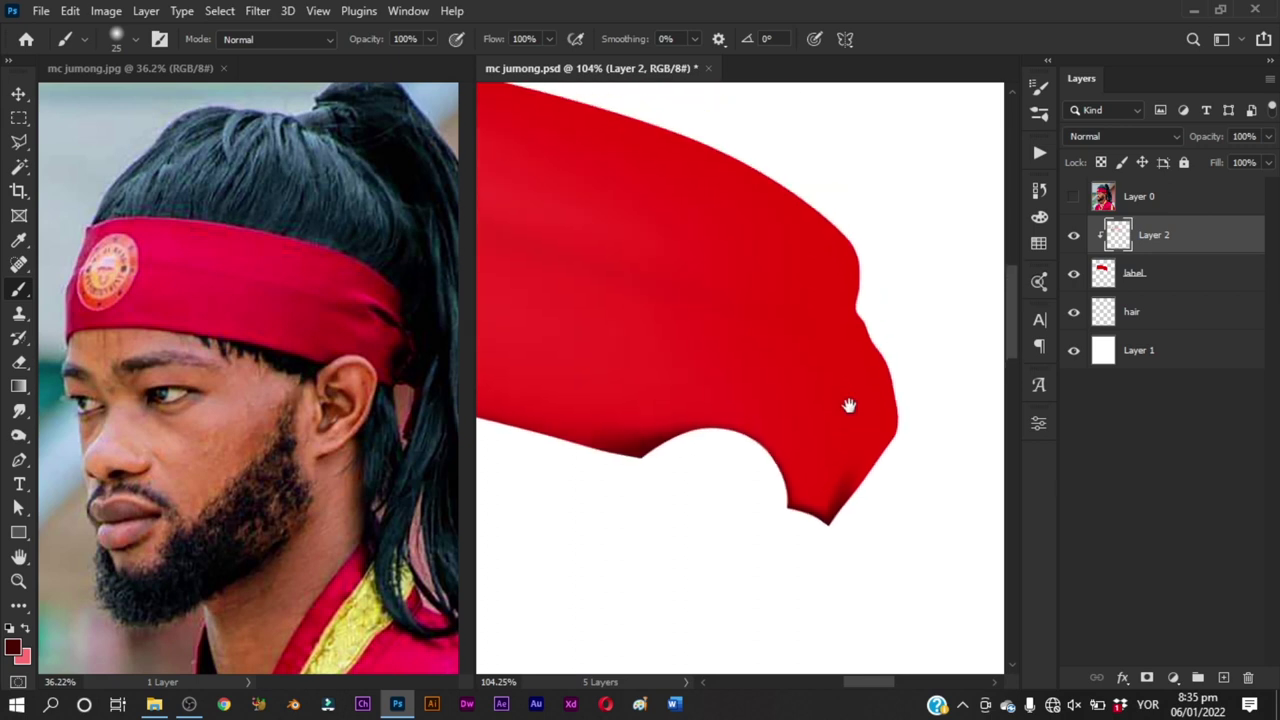
pyautogui.press('p')
pyautogui.click(1073, 196)
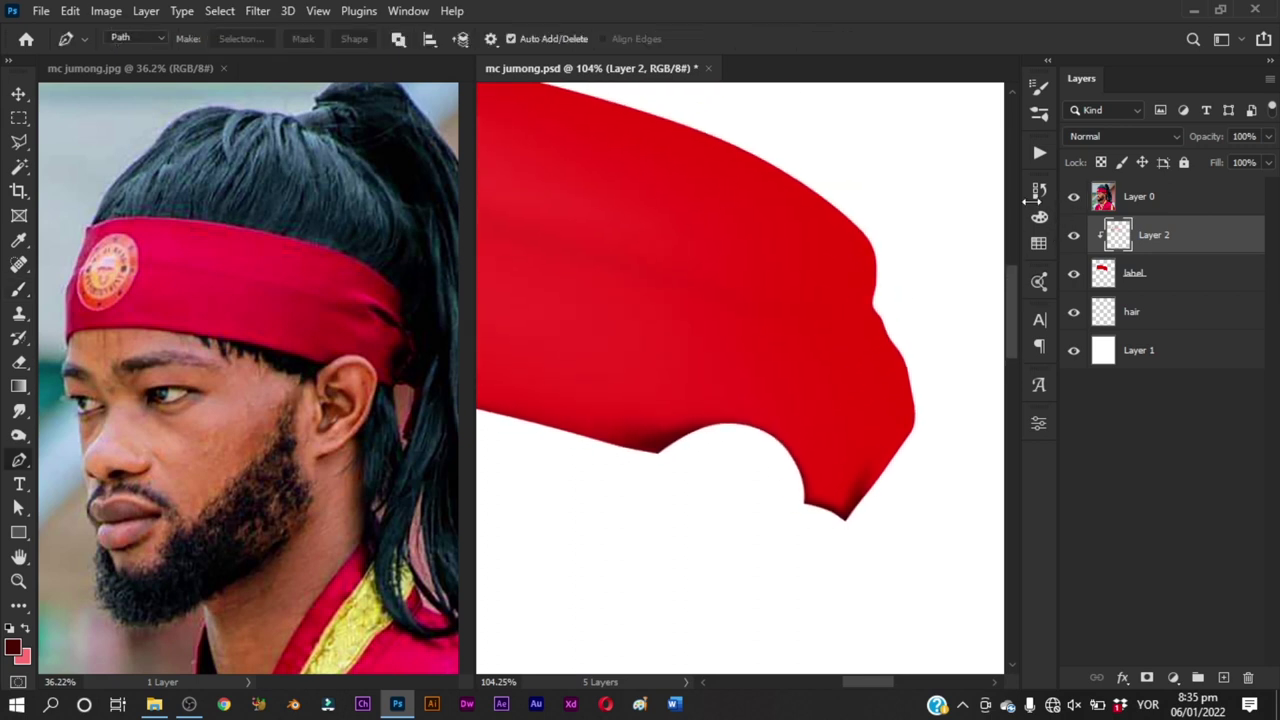
pyautogui.click(767, 268)
pyautogui.moveTo(835, 307); pyautogui.dragTo(897, 254)
pyautogui.keyDown('ctrl'); pyautogui.click(1102, 278); pyautogui.keyUp('ctrl')
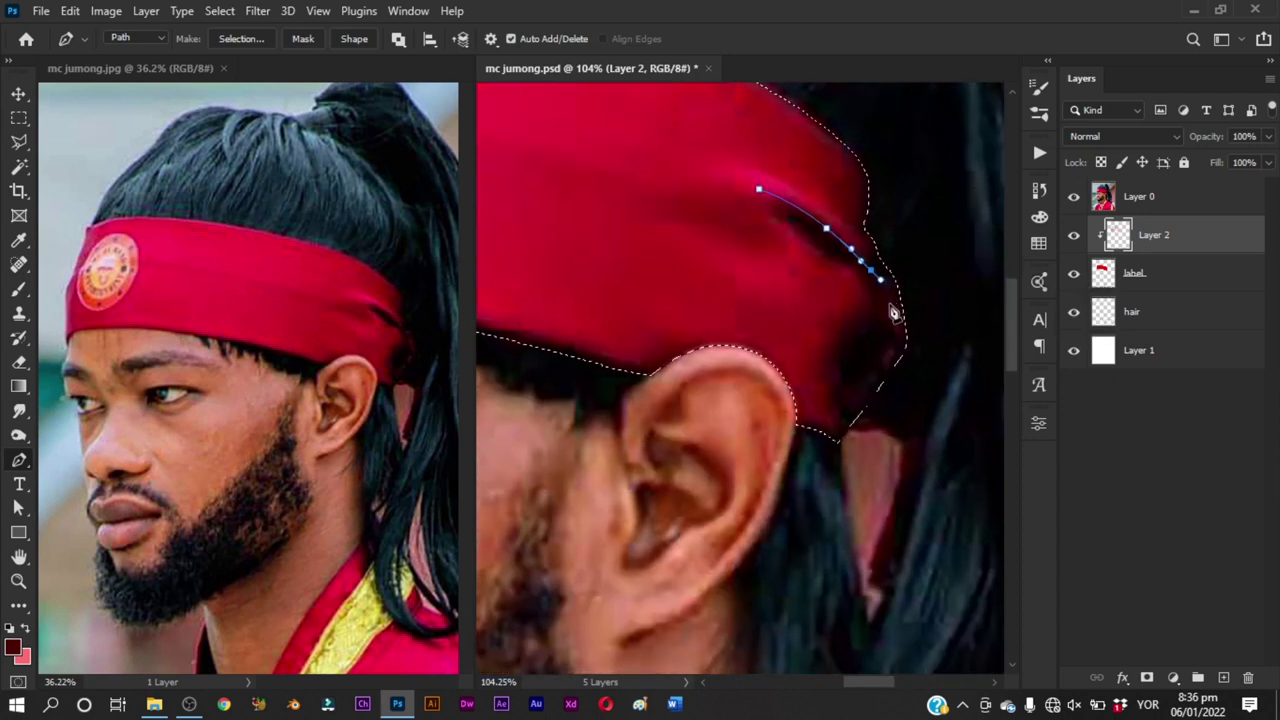
pyautogui.moveTo(890, 308); pyautogui.dragTo(890, 325)
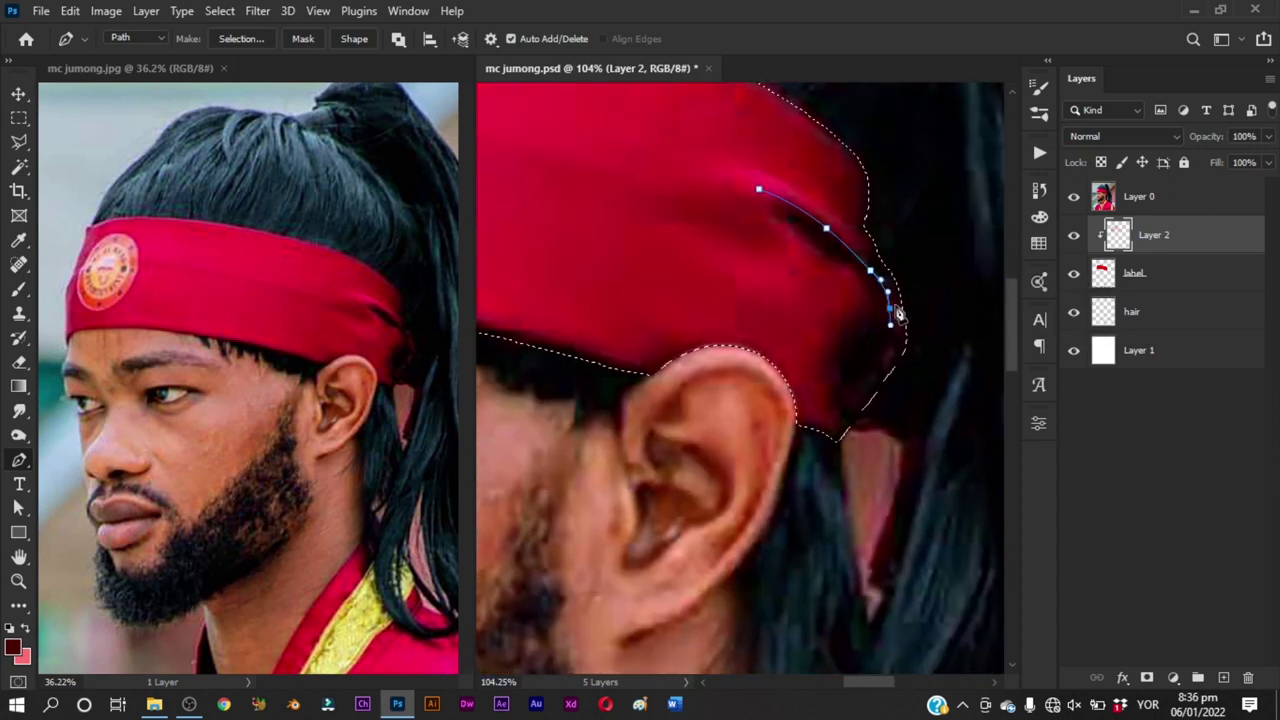
pyautogui.hotkey('ctrl', 'z')
pyautogui.click(888, 301)
pyautogui.moveTo(890, 305); pyautogui.dragTo(771, 190)
pyautogui.hotkey('ctrl', 'Return')
# Step: Hide the photo layer and paint the selected rear fold dark red with a 41 px brush
pyautogui.press('b')
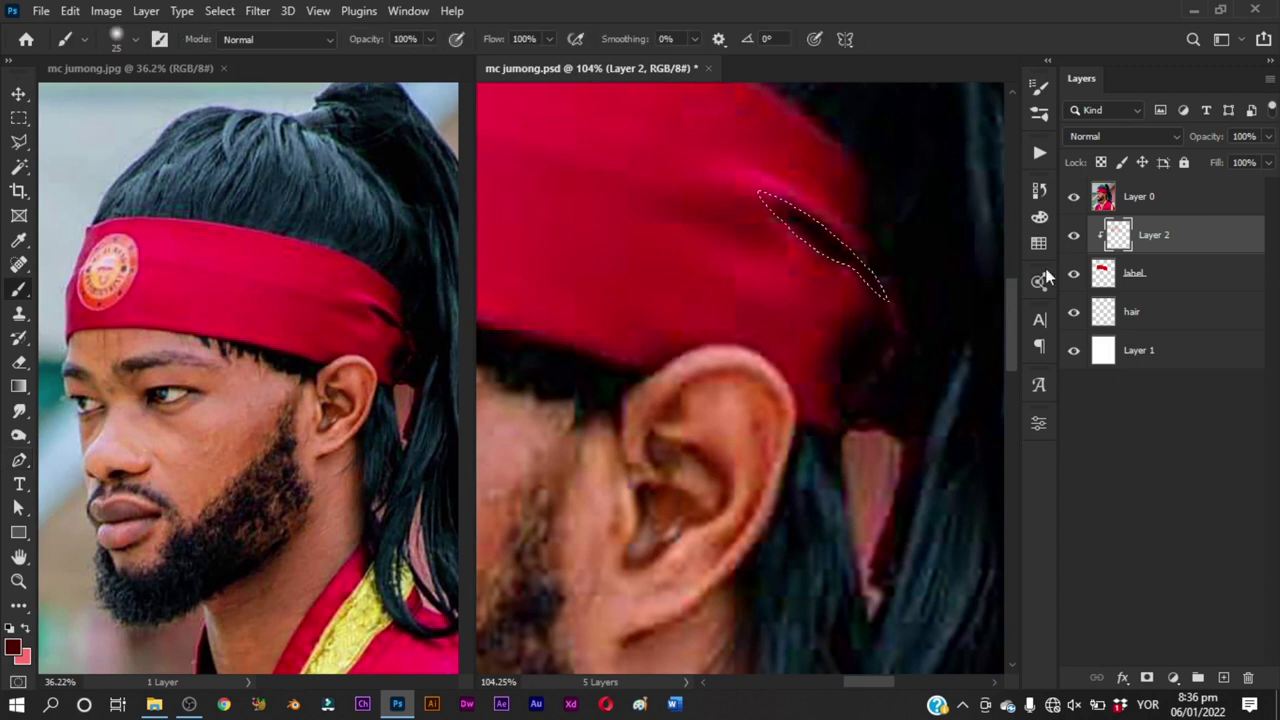
pyautogui.click(1073, 196)
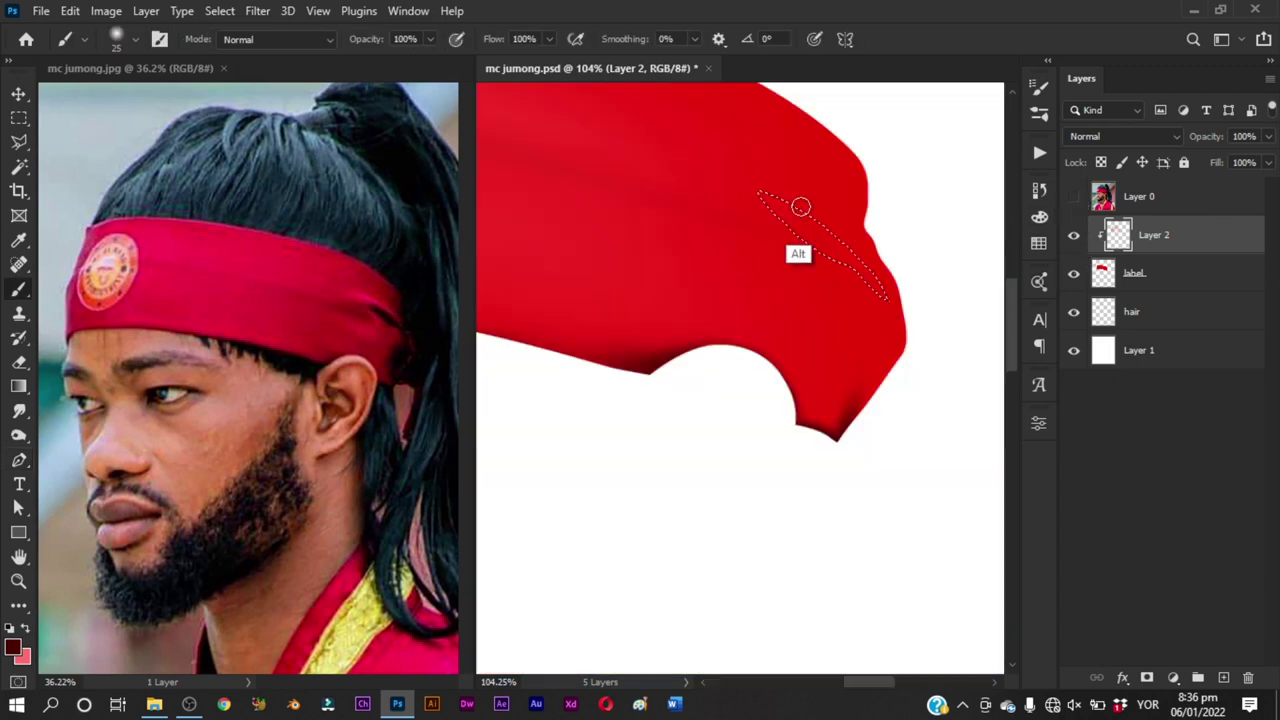
pyautogui.keyDown('alt'); pyautogui.rightClick(803, 206); pyautogui.keyUp('alt')
pyautogui.moveTo(837, 251)
pyautogui.mouseDown()
pyautogui.moveTo(846, 266)
pyautogui.moveTo(803, 217)
pyautogui.moveTo(846, 263)
pyautogui.moveTo(872, 268)
pyautogui.mouseUp()
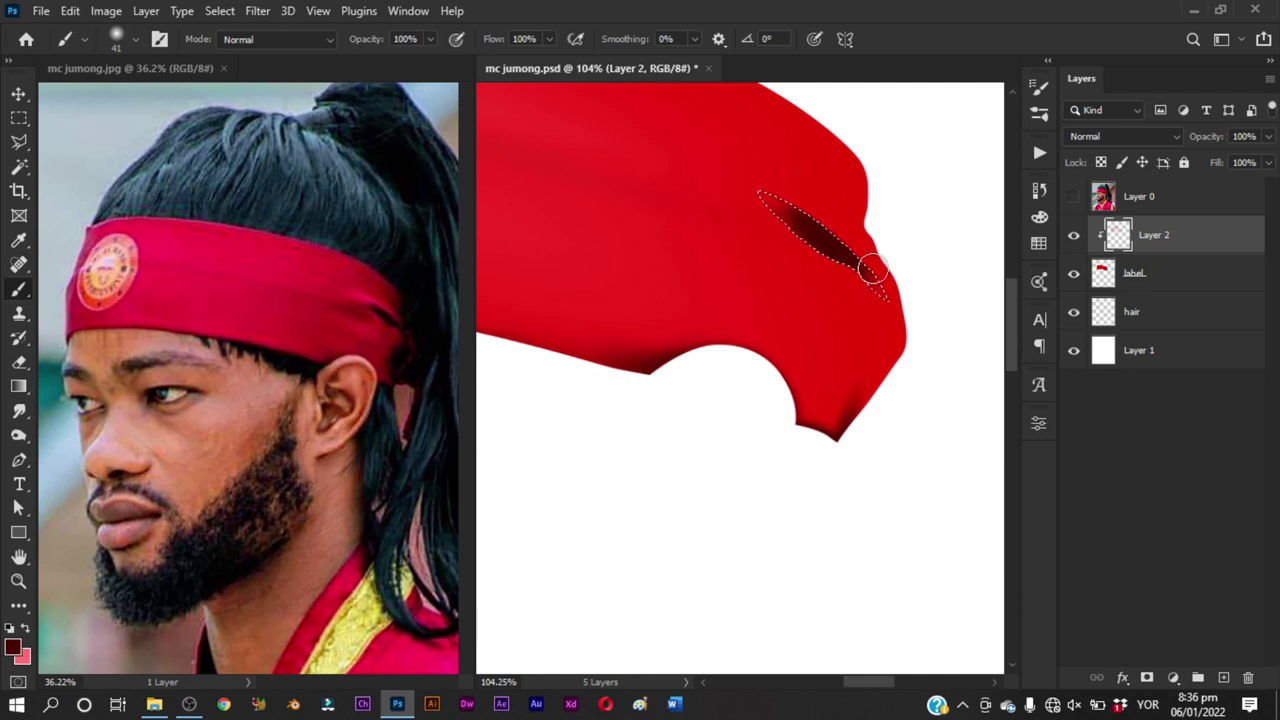
# Step: Change the foreground color to black and deepen the shadow inside the selected fold with the 41 px brush
pyautogui.click(16, 648)
pyautogui.click(914, 474)
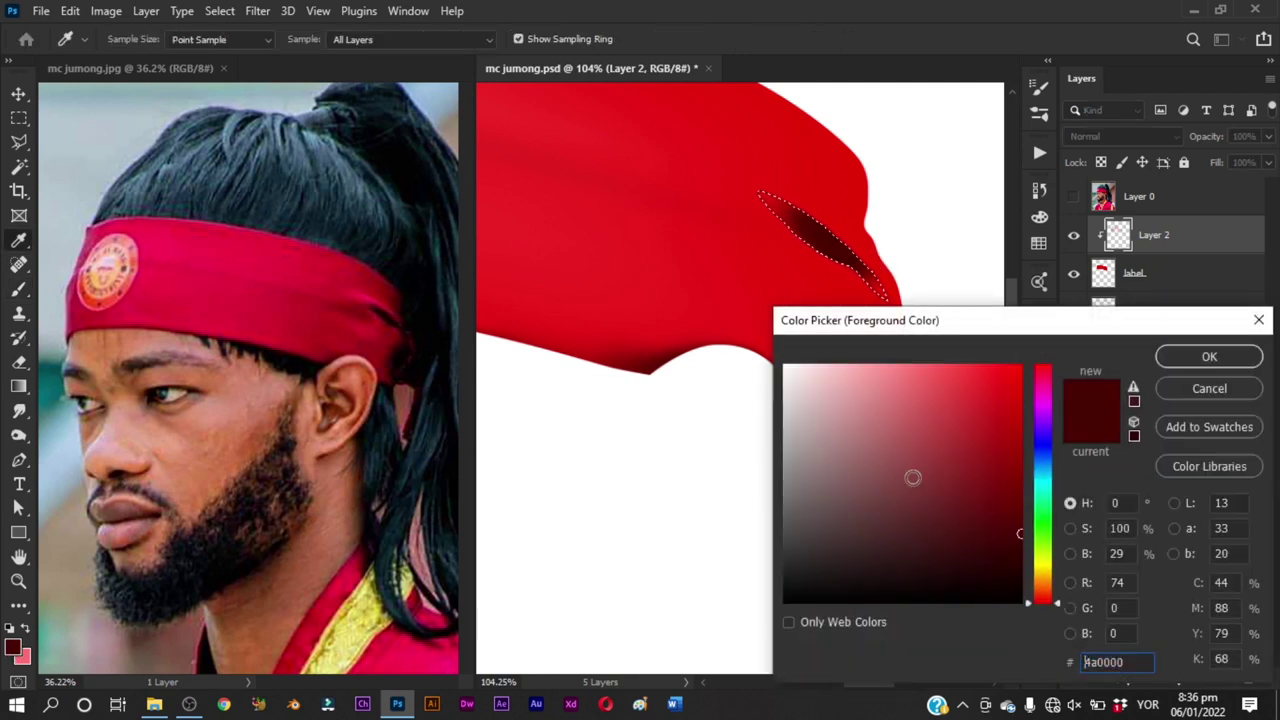
pyautogui.click(958, 603)
pyautogui.click(1175, 360)
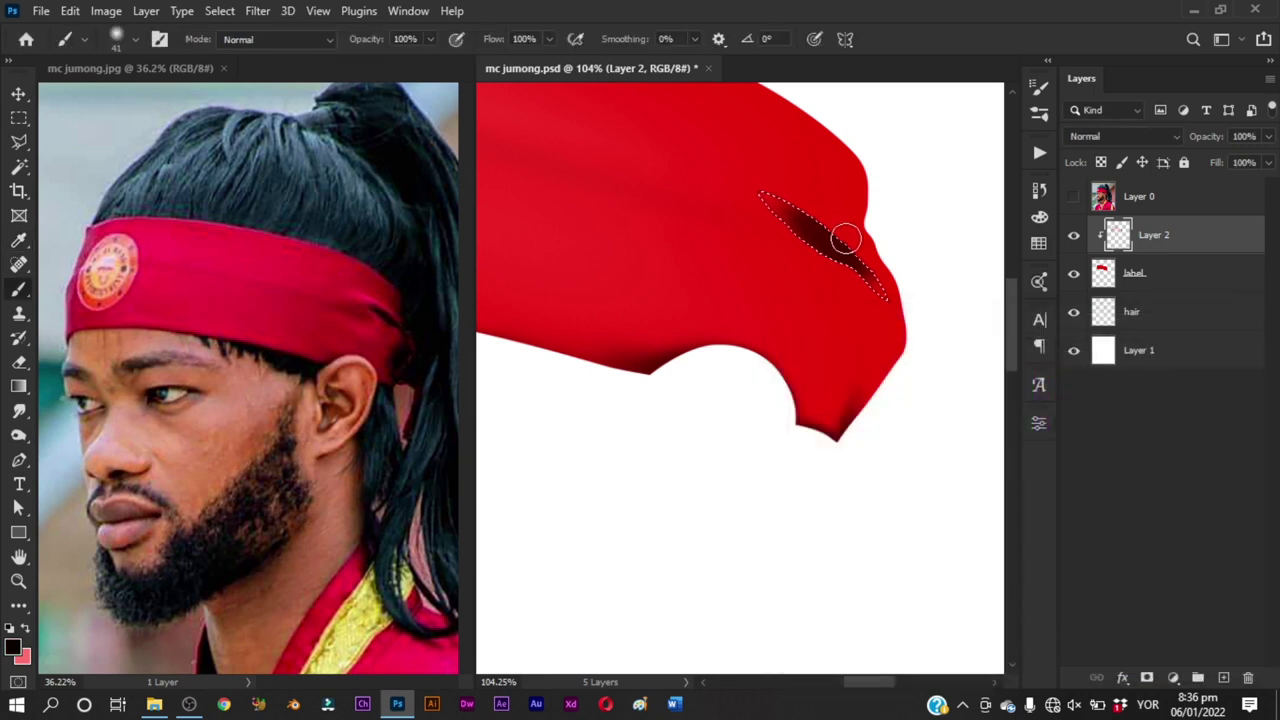
pyautogui.moveTo(846, 234)
pyautogui.mouseDown()
pyautogui.moveTo(757, 184)
pyautogui.moveTo(882, 292)
pyautogui.mouseUp()
# Step: Deselect the fold and soften its edges with the Smudge tool at 61% strength, using sizes of 75 to 94 px
pyautogui.hotkey('ctrl', 'd')
pyautogui.press('r')
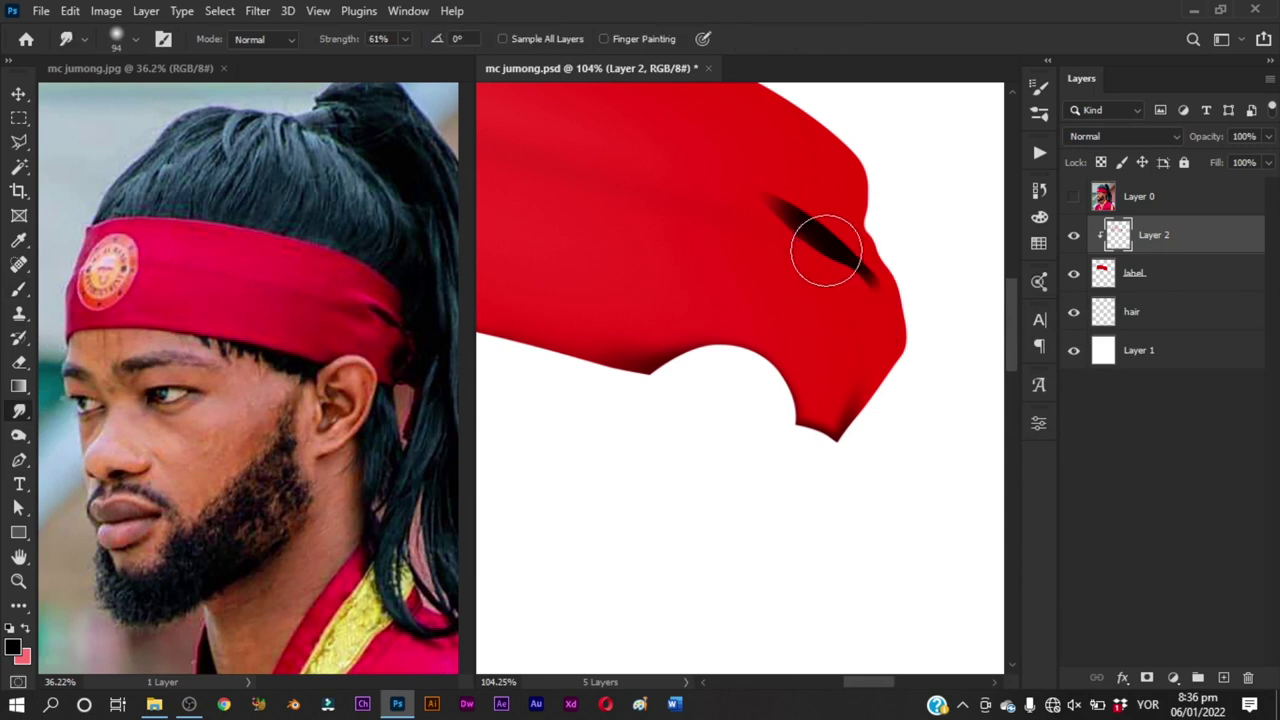
pyautogui.moveTo(776, 198)
pyautogui.mouseDown()
pyautogui.moveTo(863, 263)
pyautogui.moveTo(869, 286)
pyautogui.moveTo(846, 323)
pyautogui.mouseUp()
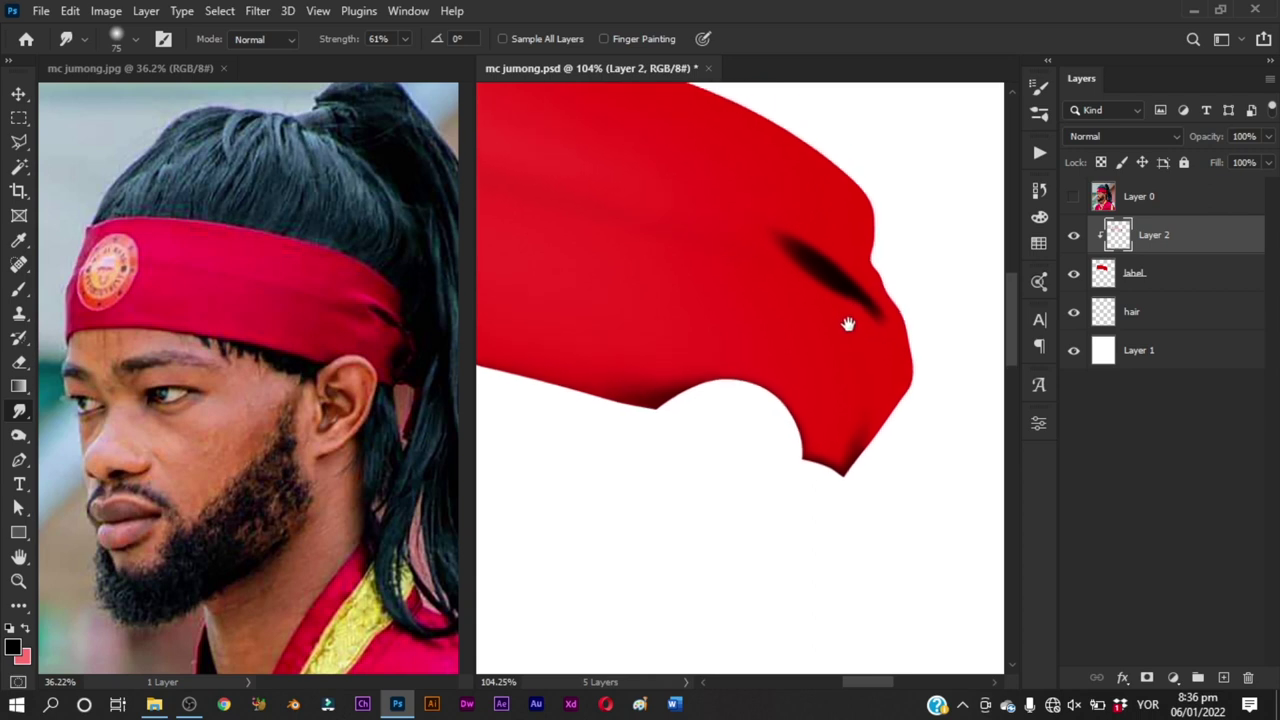
# Step: Shade the headband's upper rear edge with a soft black brush of 68 to 121 px, checking the shadows against the photo layer
pyautogui.press('b')
pyautogui.moveTo(837, 273); pyautogui.dragTo(814, 306)
pyautogui.keyDown('alt'); pyautogui.rightClick(866, 271); pyautogui.keyUp('alt')
pyautogui.moveTo(866, 271)
pyautogui.mouseDown()
pyautogui.moveTo(889, 272)
pyautogui.moveTo(862, 310)
pyautogui.moveTo(888, 266)
pyautogui.moveTo(692, 132)
pyautogui.mouseUp()
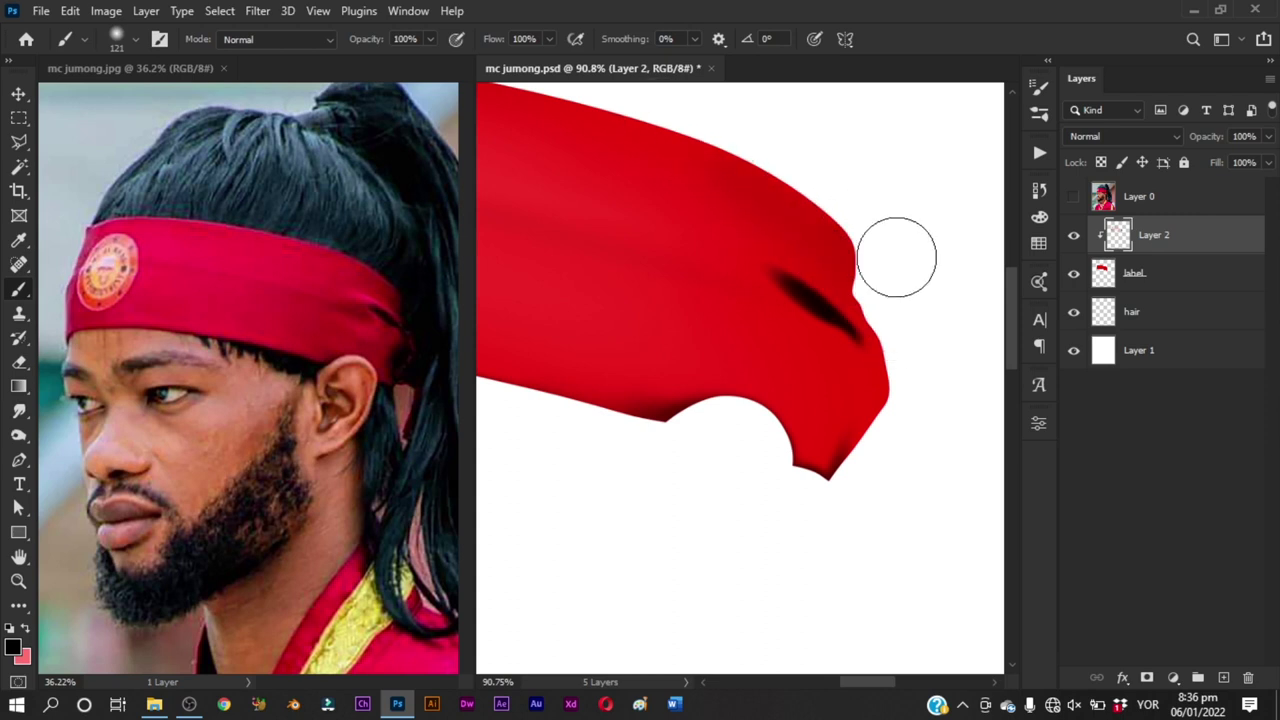
pyautogui.moveTo(881, 232); pyautogui.dragTo(875, 216)
pyautogui.click(1073, 196)
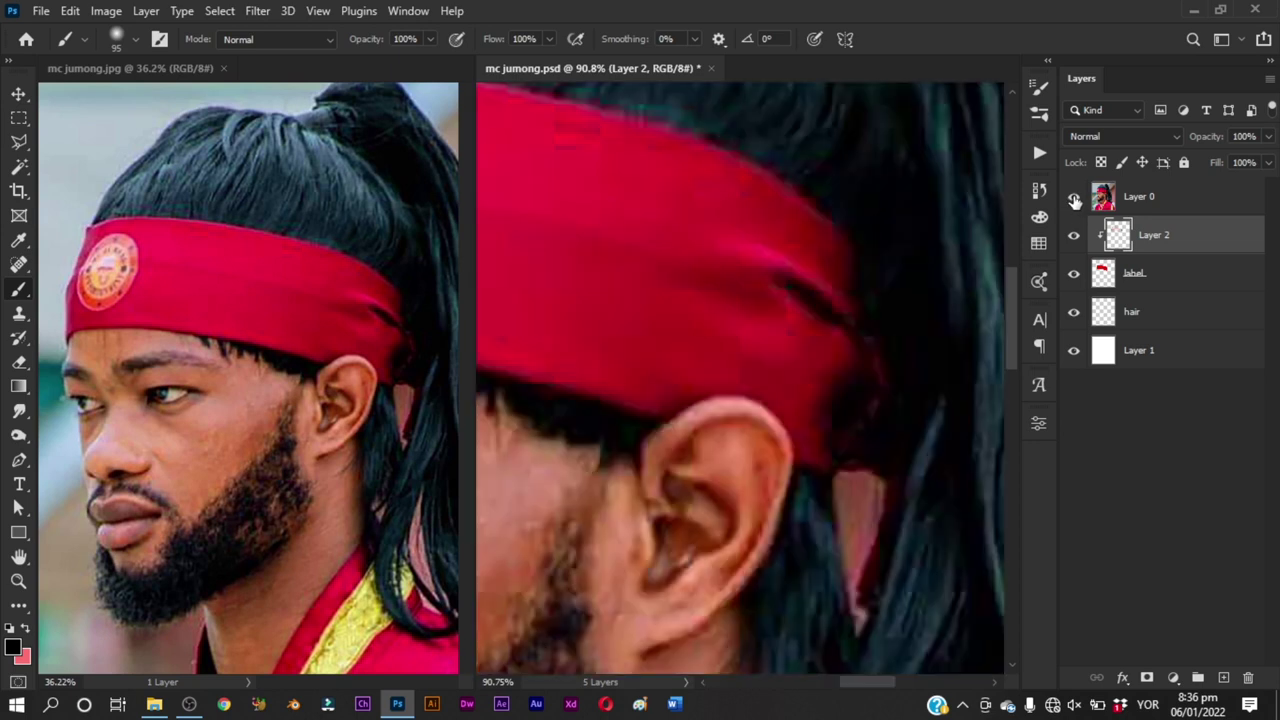
pyautogui.click(1073, 196)
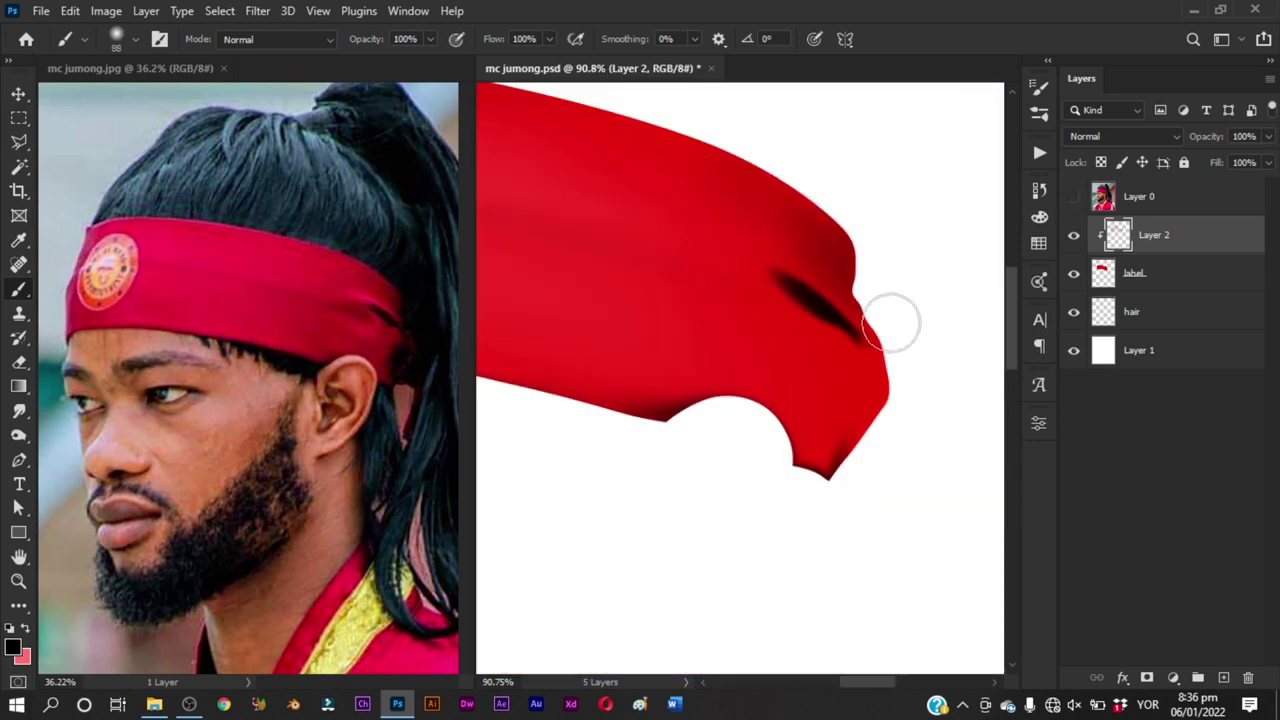
pyautogui.moveTo(871, 264); pyautogui.dragTo(860, 264)
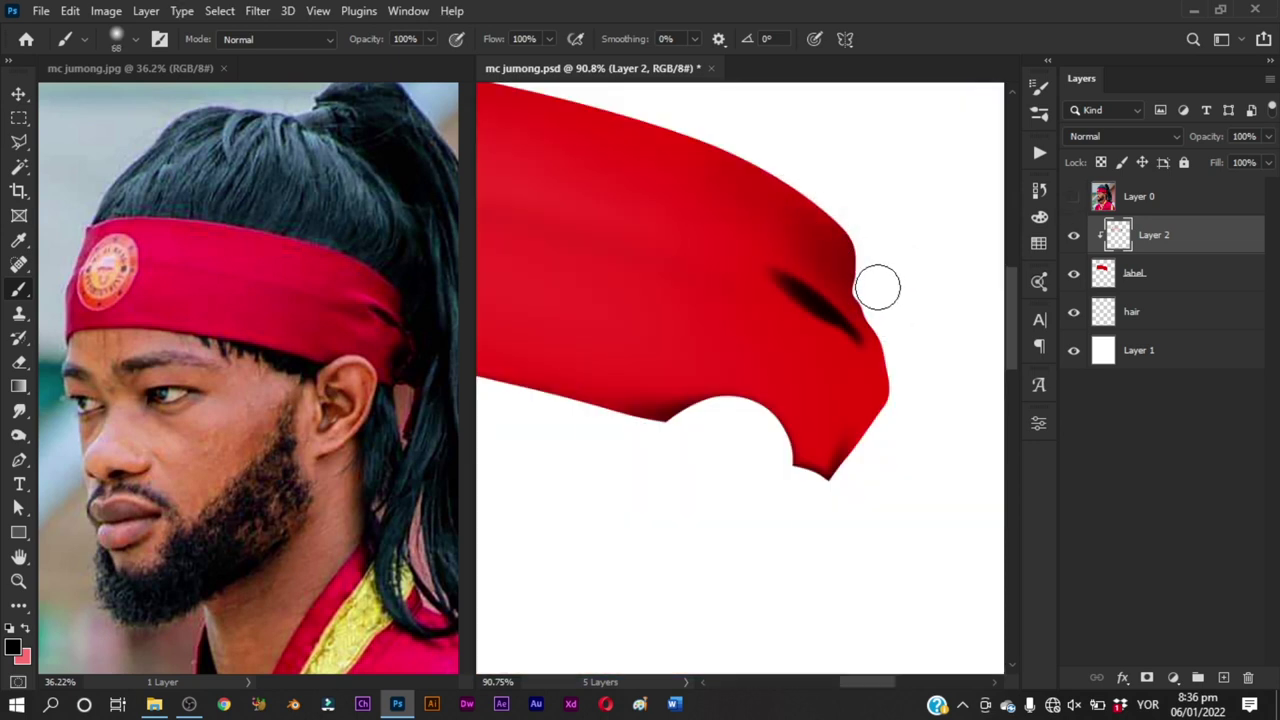
# Step: Darken the rear notch and the end of the fold with a small 25 px black brush, undoing the unwanted strokes
pyautogui.moveTo(867, 285)
pyautogui.mouseDown()
pyautogui.moveTo(856, 285)
pyautogui.moveTo(865, 319)
pyautogui.moveTo(854, 295)
pyautogui.mouseUp()
pyautogui.hotkey('ctrl', 'z')
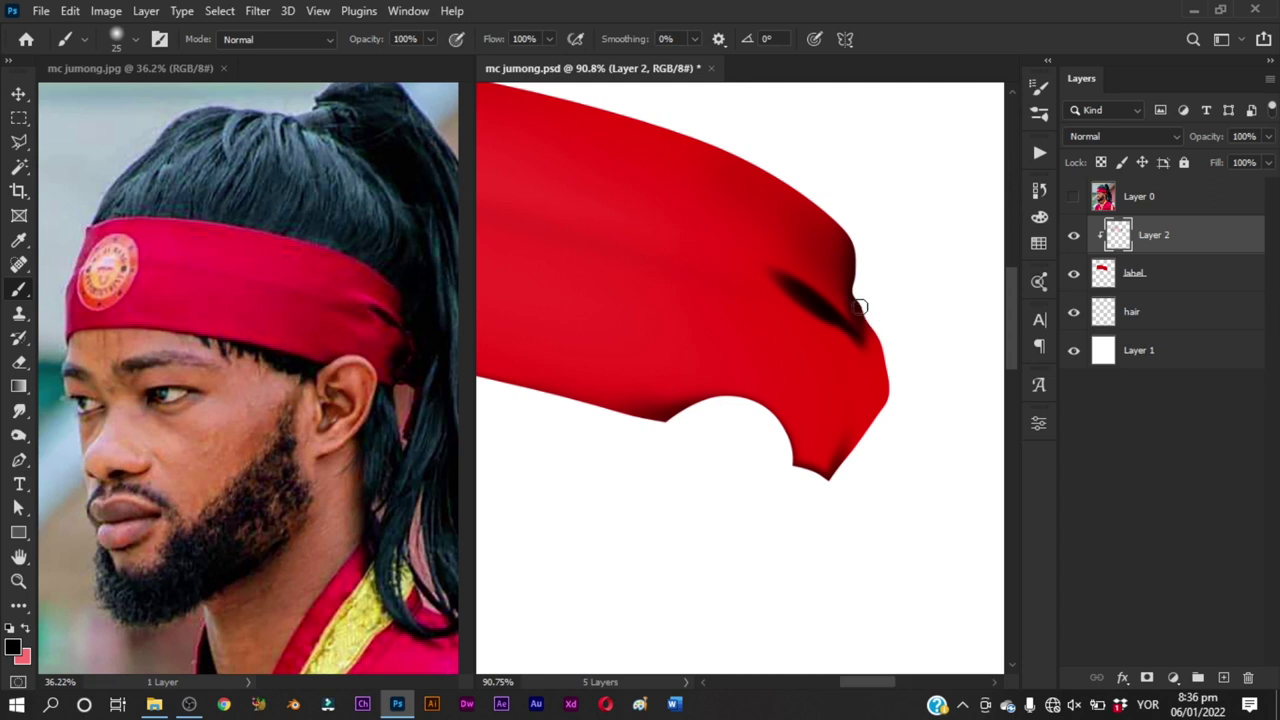
pyautogui.hotkey('ctrl', 'z')
pyautogui.moveTo(781, 236)
pyautogui.mouseDown()
pyautogui.moveTo(866, 325)
pyautogui.moveTo(856, 281)
pyautogui.mouseUp()
pyautogui.hotkey('ctrl', 'z')
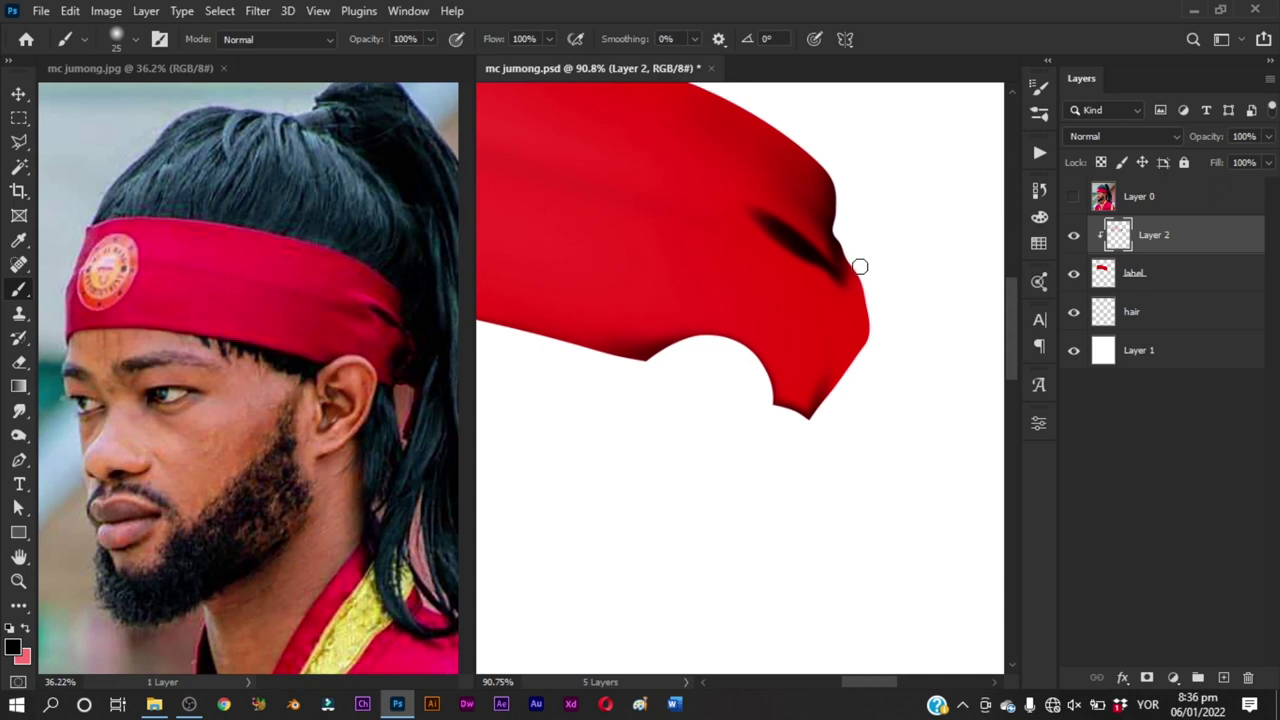
# Step: Compare with the photo layer and paint a soft black shadow up from the lower rear tip with a 58 px brush
pyautogui.click(1073, 199)
pyautogui.click(1072, 198)
pyautogui.click(1072, 198)
pyautogui.moveTo(821, 374)
pyautogui.mouseDown()
pyautogui.moveTo(840, 296)
pyautogui.moveTo(822, 311)
pyautogui.moveTo(806, 376)
pyautogui.moveTo(809, 392)
pyautogui.moveTo(837, 314)
pyautogui.moveTo(817, 400)
pyautogui.moveTo(838, 336)
pyautogui.mouseUp()
pyautogui.hotkey('ctrl', 'z')
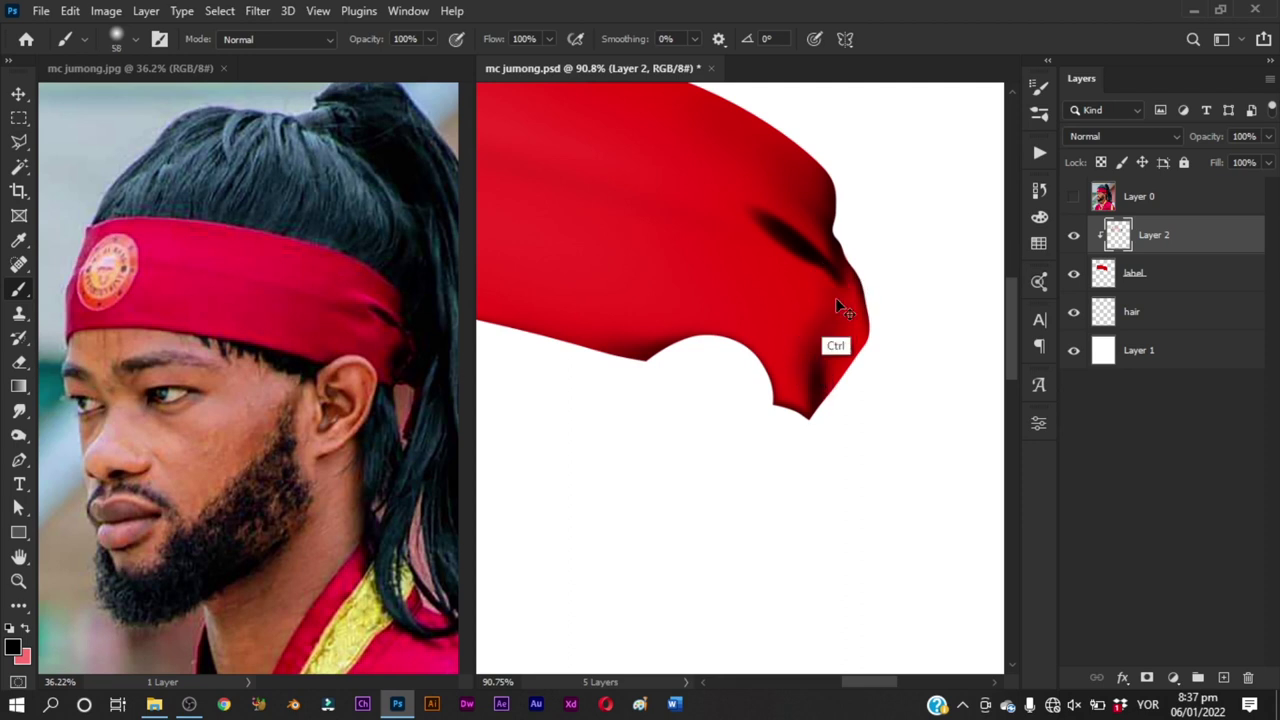
# Step: Extend the black shading down the rear edge below the fold with a 19 px brush, comparing it with the photo layer
pyautogui.moveTo(828, 272); pyautogui.dragTo(838, 326)
pyautogui.hotkey('ctrl', 'z')
pyautogui.hotkey('ctrl', 'z')
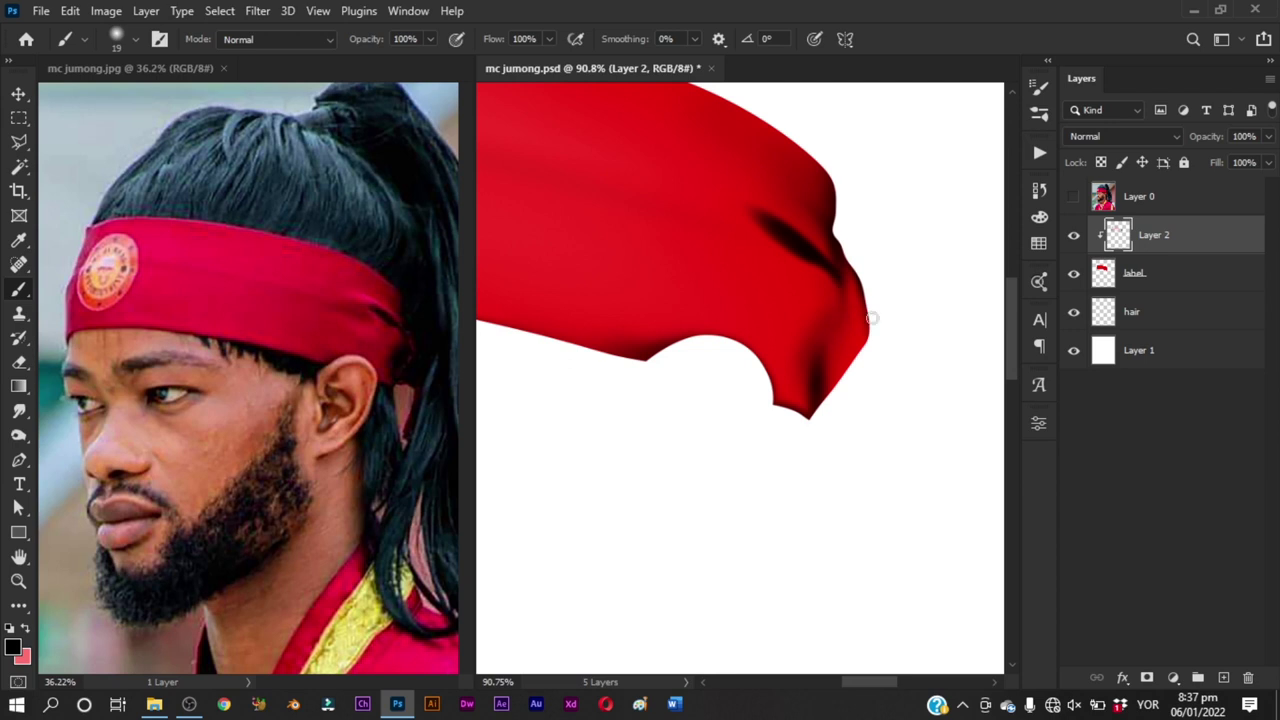
pyautogui.click(1074, 197)
pyautogui.click(1074, 197)
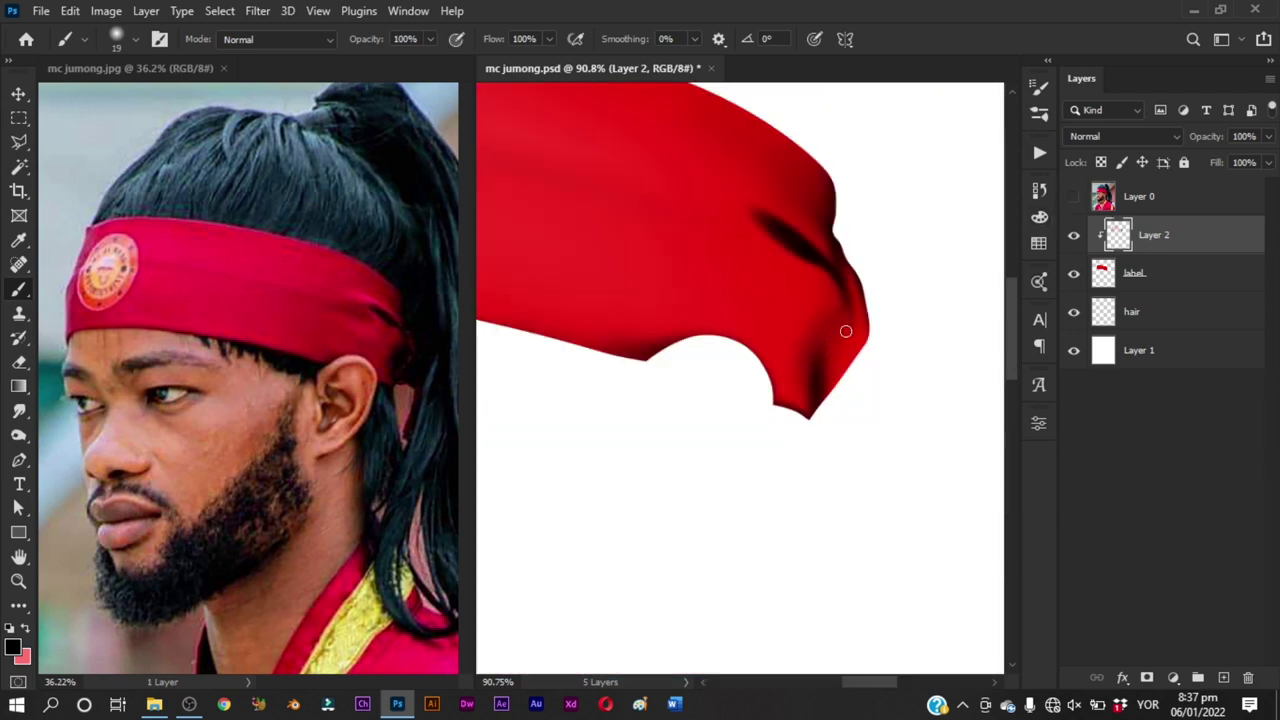
# Step: Deepen the black shading along the headband's rear edge down to the lower tip with a 28 to 45 px brush, checking the photo layer
pyautogui.moveTo(862, 307); pyautogui.dragTo(858, 296)
pyautogui.moveTo(836, 381)
pyautogui.mouseDown()
pyautogui.moveTo(858, 344)
pyautogui.moveTo(864, 281)
pyautogui.mouseUp()
pyautogui.click(1073, 198)
pyautogui.click(1073, 198)
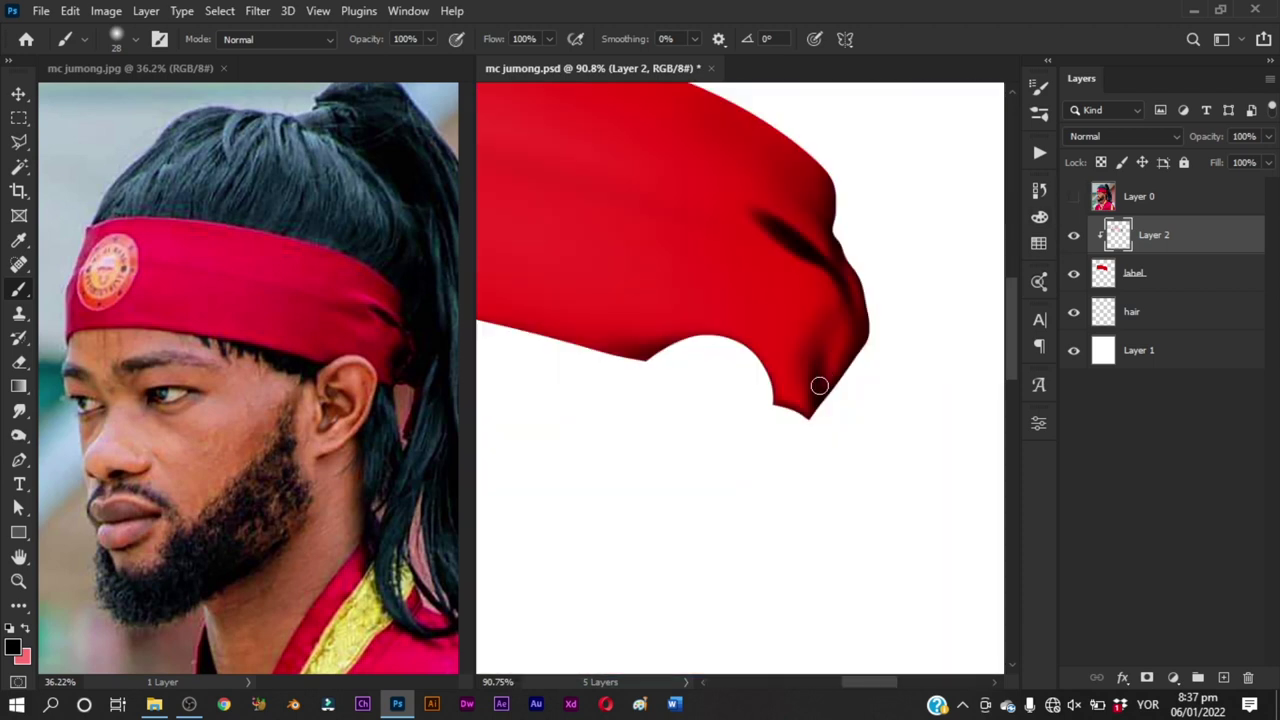
pyautogui.moveTo(819, 386)
pyautogui.mouseDown()
pyautogui.moveTo(844, 301)
pyautogui.moveTo(821, 365)
pyautogui.moveTo(845, 313)
pyautogui.moveTo(833, 283)
pyautogui.moveTo(807, 384)
pyautogui.mouseUp()
pyautogui.moveTo(833, 319); pyautogui.dragTo(809, 398)
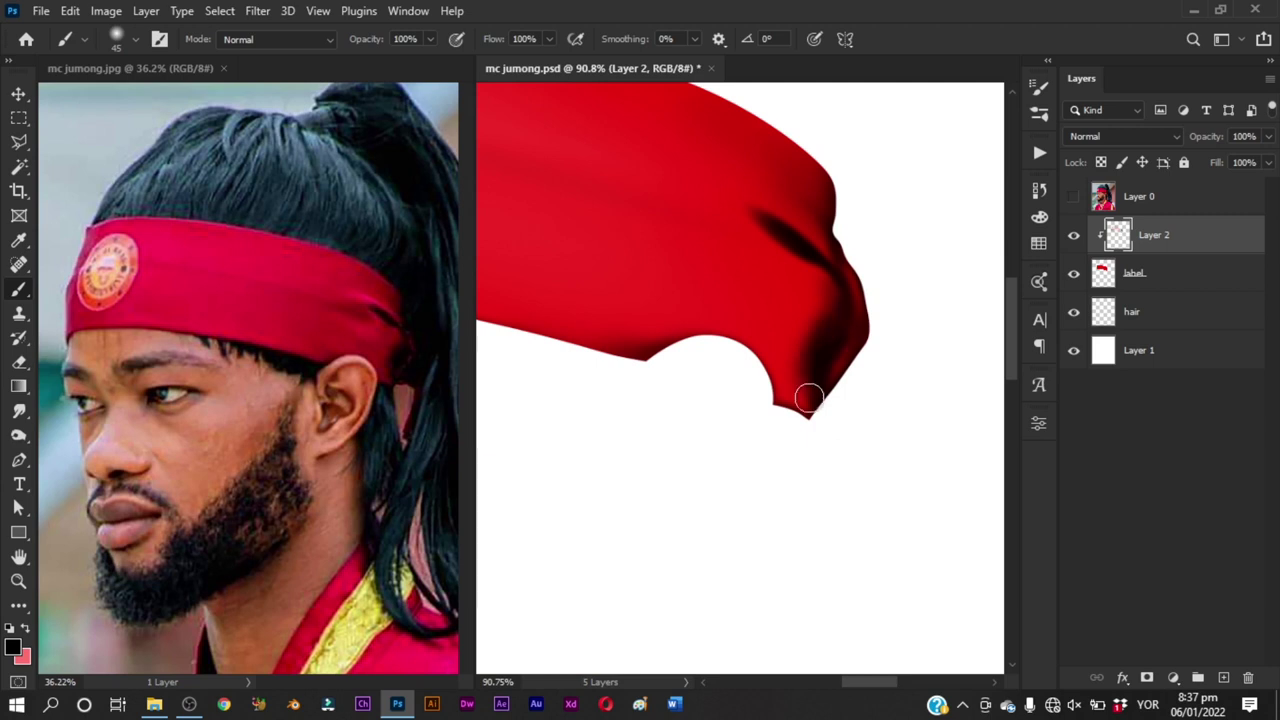
# Step: Switch to the pink colour and paint a soft highlight along the fold's upper side with a 16 to 29 px brush
pyautogui.press('z')
pyautogui.moveTo(860, 343)
pyautogui.mouseDown()
pyautogui.moveTo(783, 465)
pyautogui.moveTo(861, 330)
pyautogui.mouseUp()
pyautogui.press('b')
pyautogui.press('x')
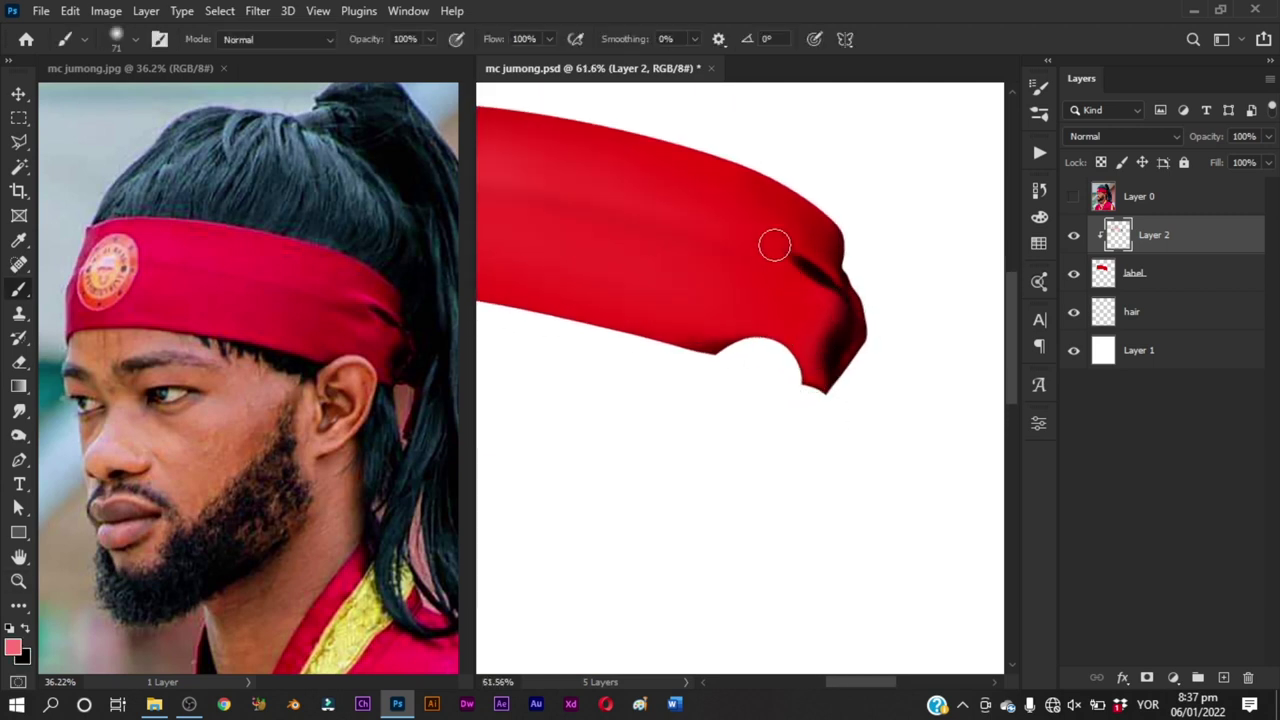
pyautogui.moveTo(818, 276)
pyautogui.mouseDown()
pyautogui.moveTo(800, 279)
pyautogui.moveTo(826, 326)
pyautogui.moveTo(842, 322)
pyautogui.moveTo(799, 283)
pyautogui.moveTo(827, 290)
pyautogui.moveTo(800, 297)
pyautogui.moveTo(872, 333)
pyautogui.mouseUp()
pyautogui.press('z')
pyautogui.press('b')
pyautogui.moveTo(861, 271); pyautogui.dragTo(886, 268)
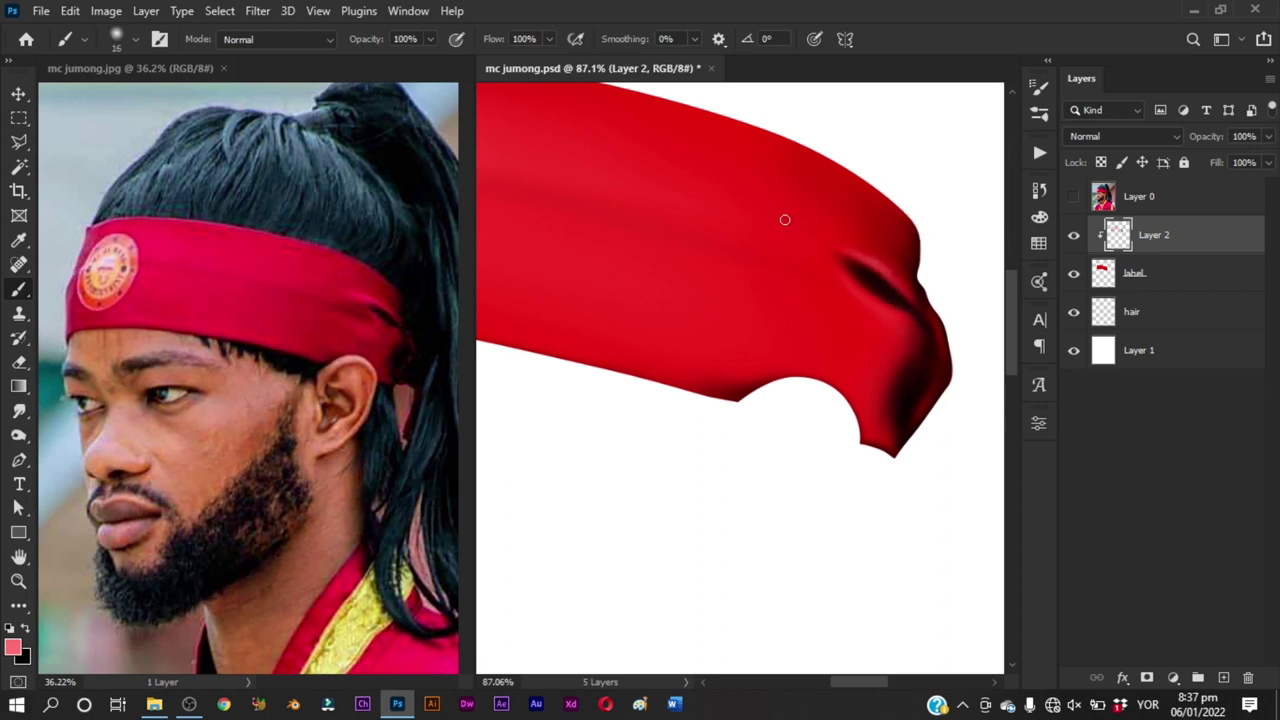
pyautogui.moveTo(911, 301); pyautogui.dragTo(903, 274)
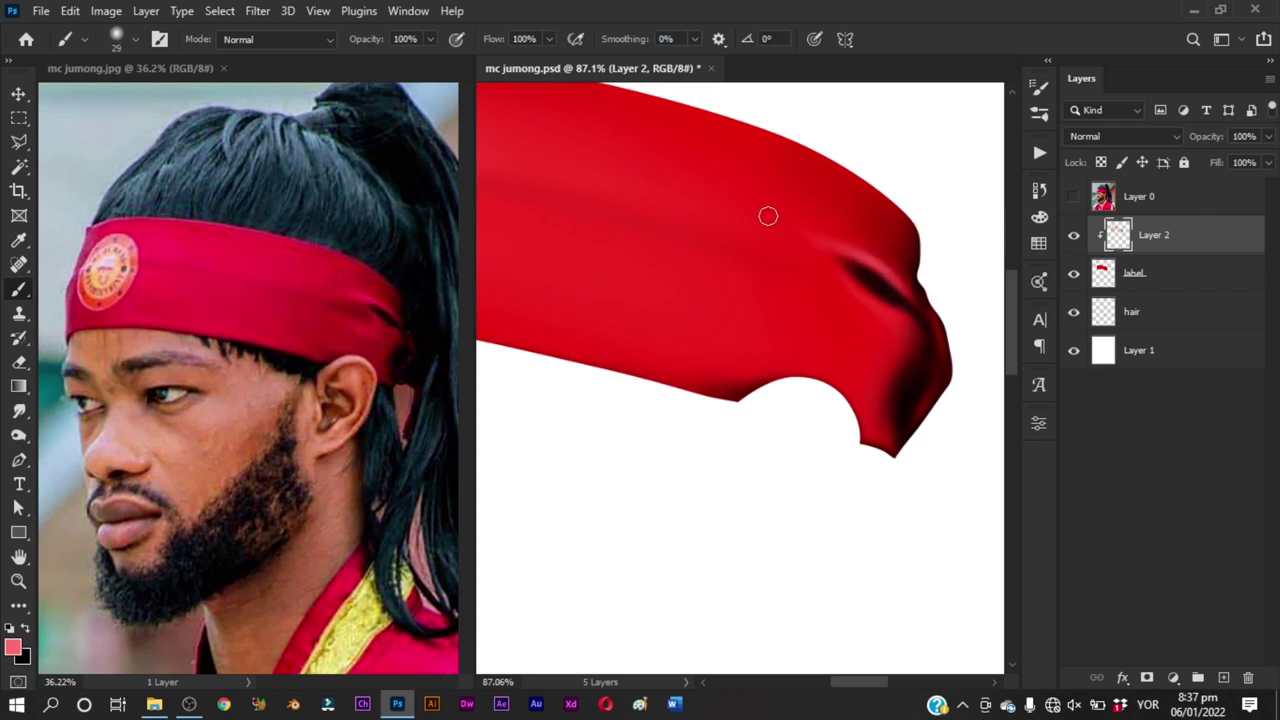
# Step: Sharpen the pink highlight above the dark fold with a fine 9 px brush, undoing the unwanted strokes
pyautogui.press('alt')
pyautogui.press('alt')
pyautogui.moveTo(843, 230); pyautogui.dragTo(827, 244)
pyautogui.press('ctrl')
pyautogui.press('ctrl')
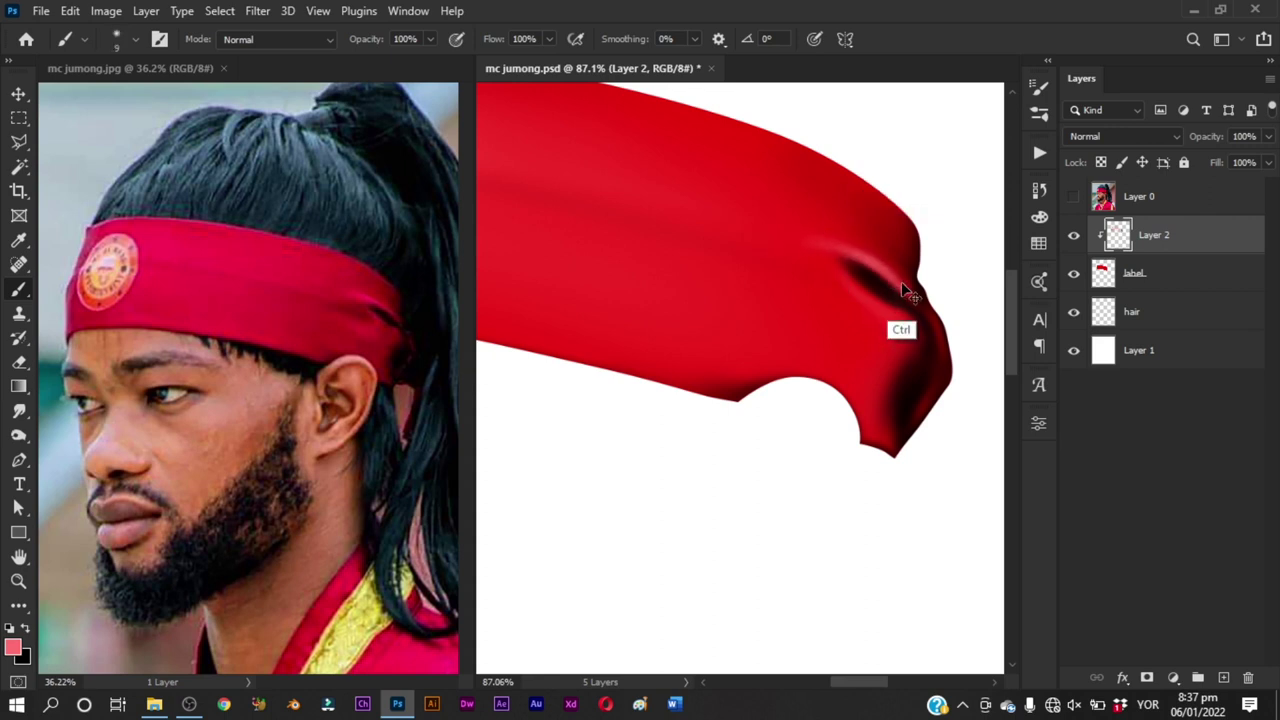
pyautogui.hotkey('ctrl', 'z')
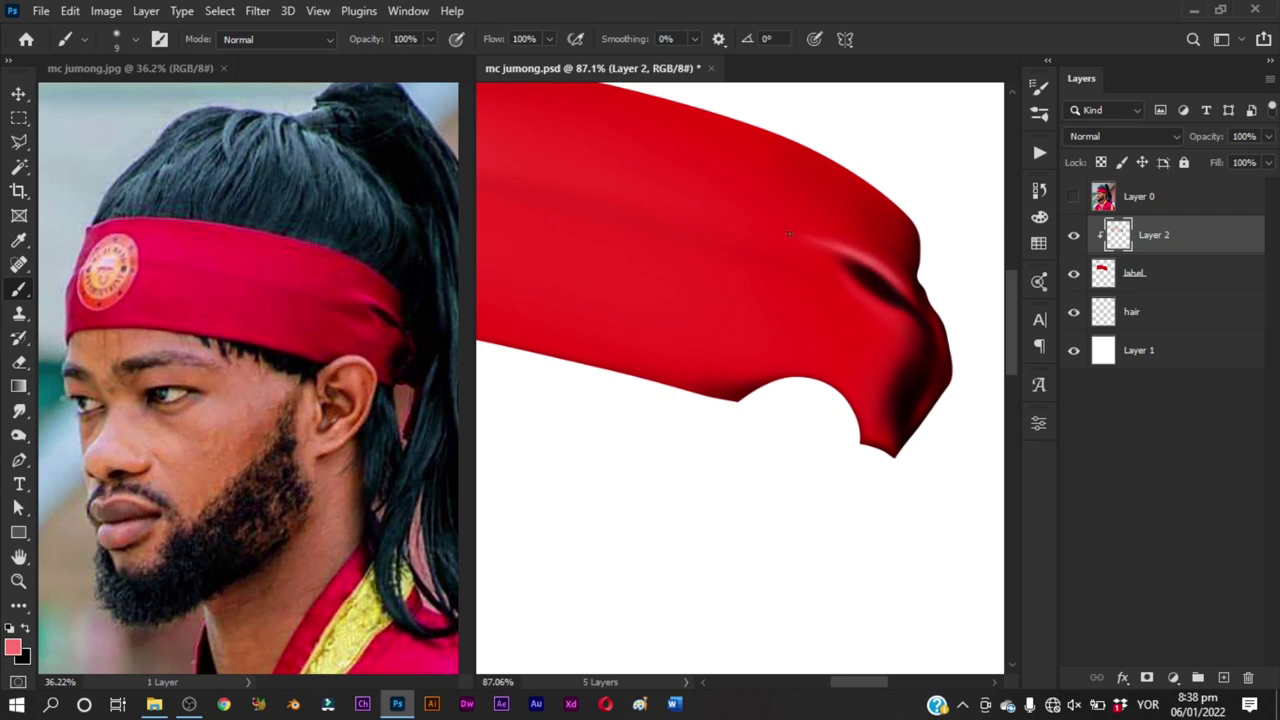
pyautogui.press('ctrl')
pyautogui.moveTo(843, 234)
pyautogui.keyDown('alt'); pyautogui.mouseDown()
pyautogui.moveTo(877, 253)
pyautogui.moveTo(816, 255)
pyautogui.mouseUp(); pyautogui.keyUp('alt')
pyautogui.hotkey('ctrl', 'z')
# Step: Compare with the photo layer, paint a soft pink highlight below the fold with an 85 px brush, and save the document
pyautogui.press('z')
pyautogui.moveTo(868, 291); pyautogui.dragTo(820, 388)
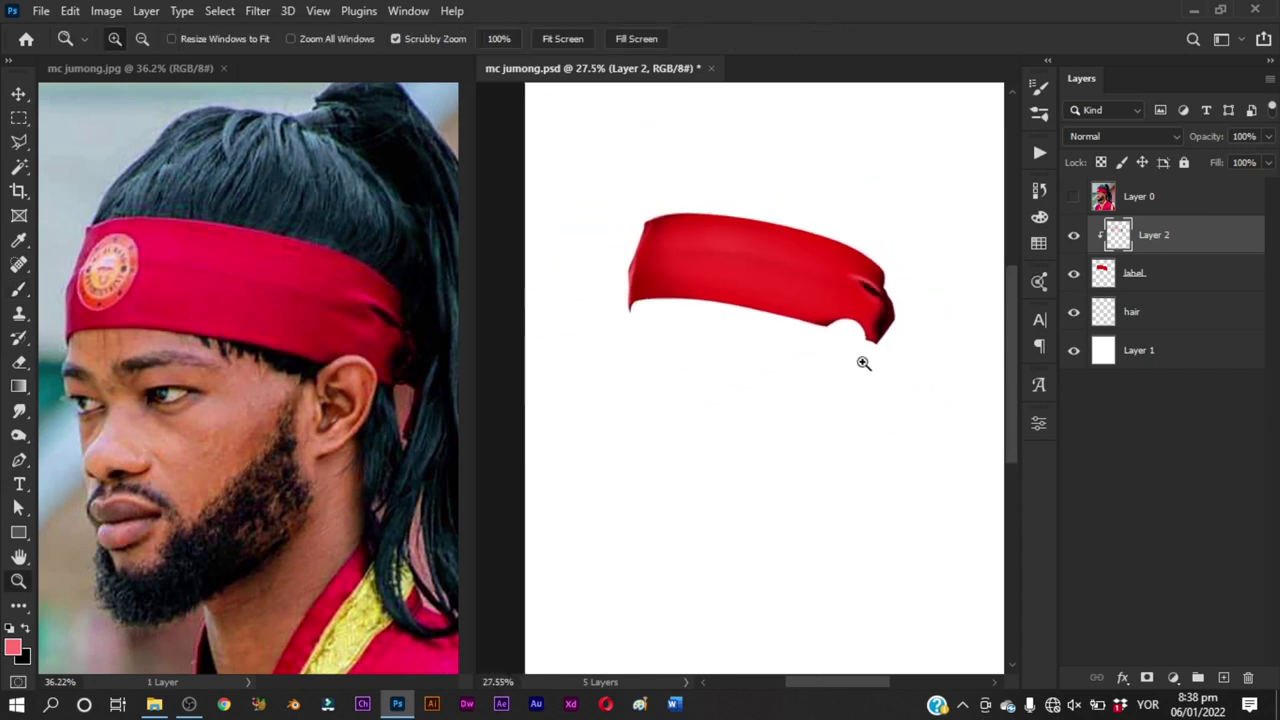
pyautogui.moveTo(873, 333)
pyautogui.mouseDown()
pyautogui.moveTo(906, 357)
pyautogui.moveTo(923, 323)
pyautogui.mouseUp()
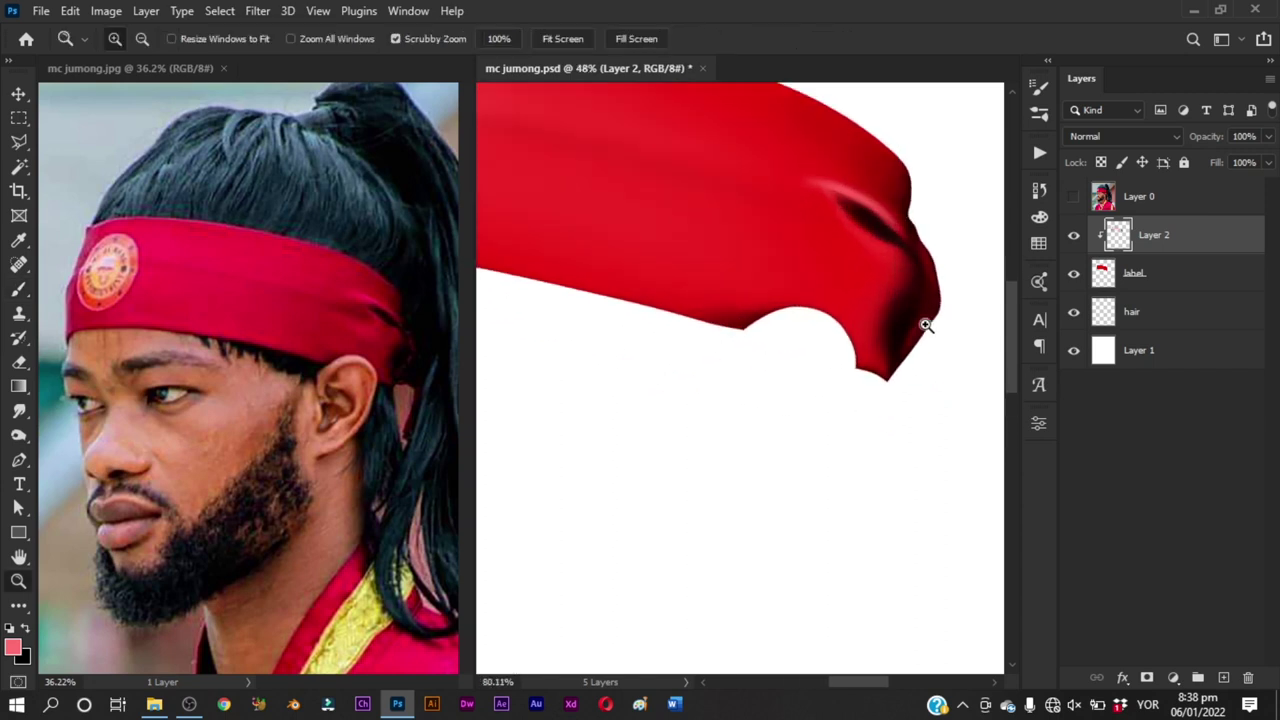
pyautogui.press('b')
pyautogui.keyDown('alt'); pyautogui.moveTo(875, 264); pyautogui.dragTo(887, 272); pyautogui.keyUp('alt')
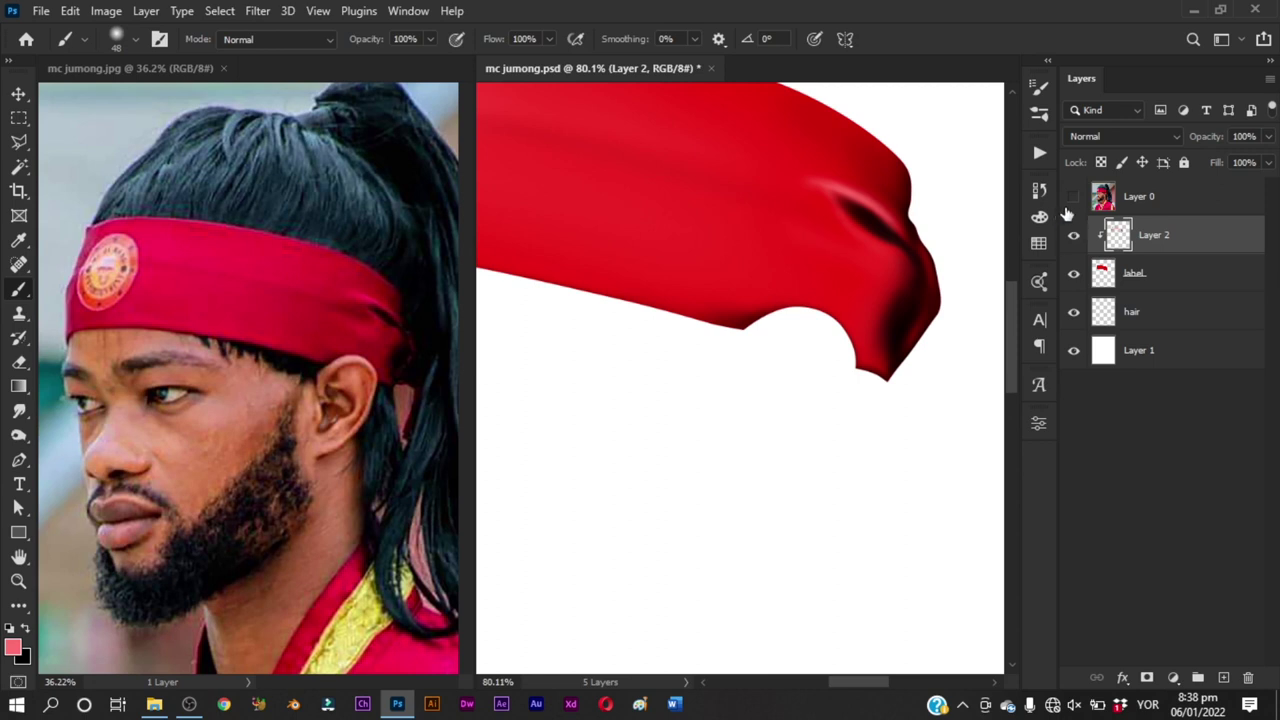
pyautogui.click(1072, 197)
pyautogui.click(1072, 197)
pyautogui.keyDown('alt'); pyautogui.moveTo(836, 241); pyautogui.dragTo(848, 259); pyautogui.keyUp('alt')
pyautogui.moveTo(775, 226); pyautogui.dragTo(878, 270)
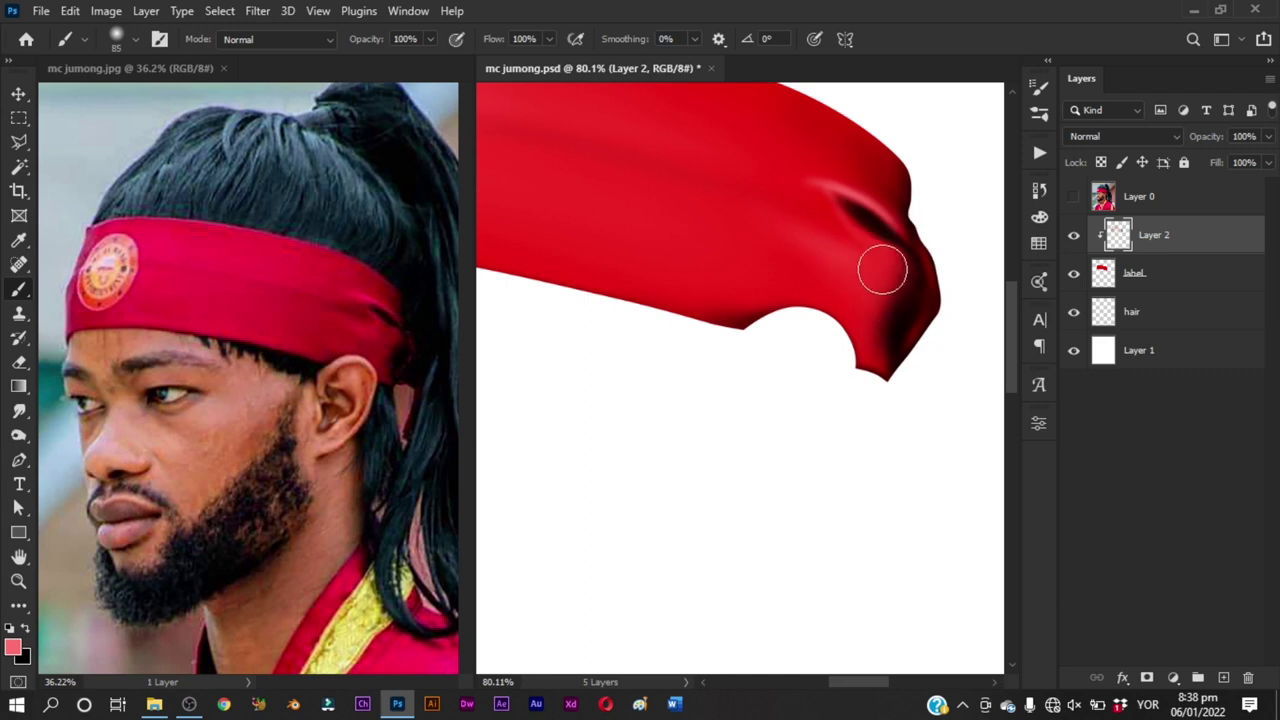
pyautogui.keyDown('ctrl'); pyautogui.moveTo(875, 320); pyautogui.dragTo(811, 400); pyautogui.keyUp('ctrl')
pyautogui.hotkey('ctrl', 's')
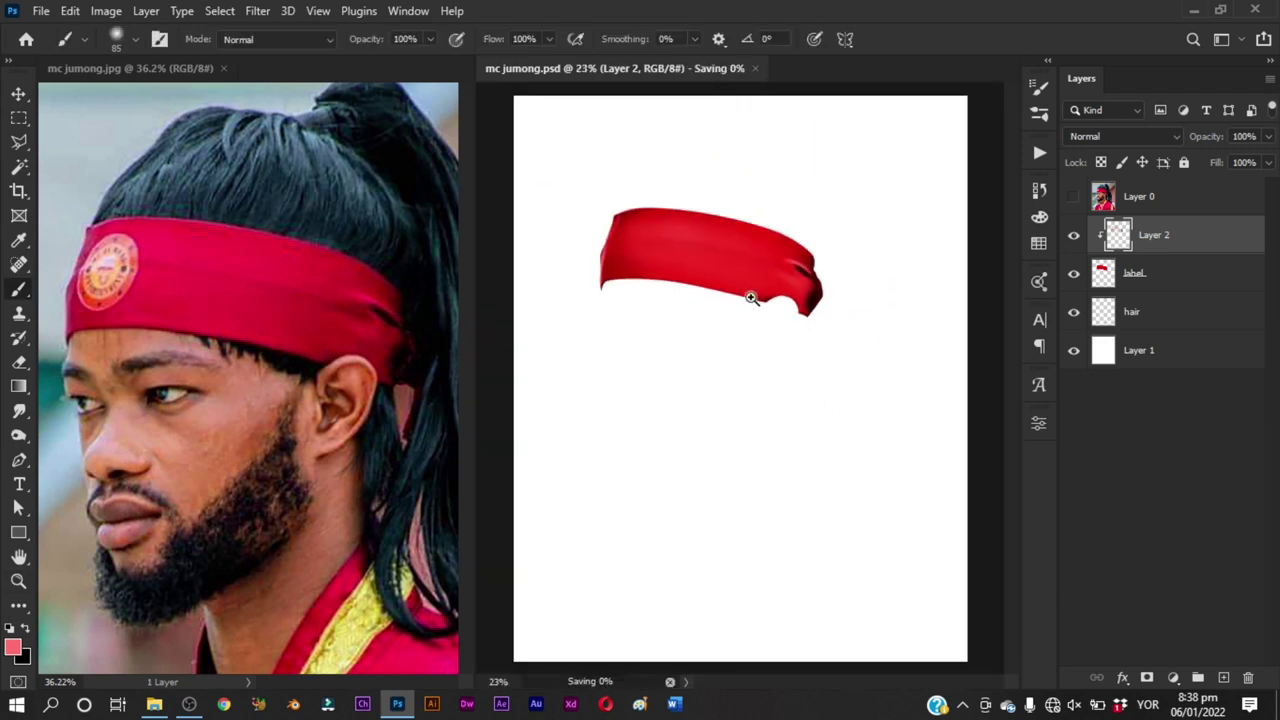
# Step: Switch to black and brush a soft shadow between the two highlights at the front of the fold
pyautogui.moveTo(751, 298); pyautogui.dragTo(826, 303)
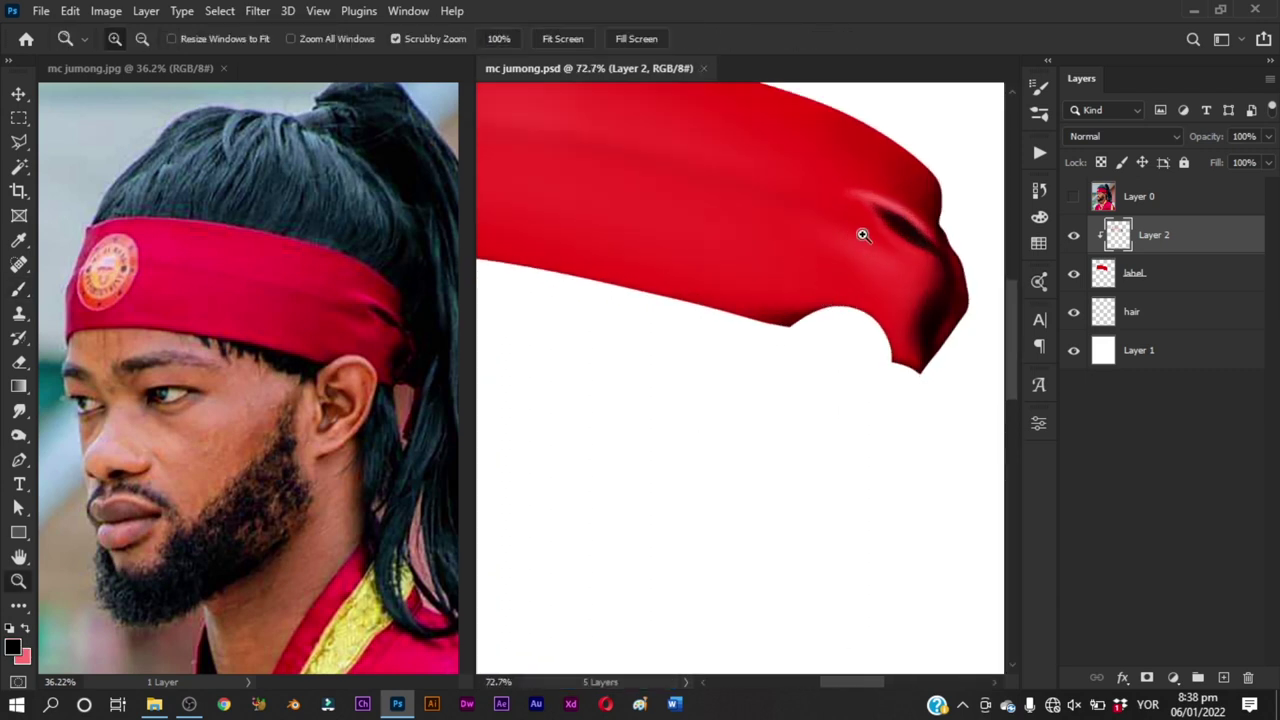
pyautogui.keyDown('alt'); pyautogui.moveTo(840, 219); pyautogui.dragTo(816, 203); pyautogui.keyUp('alt')
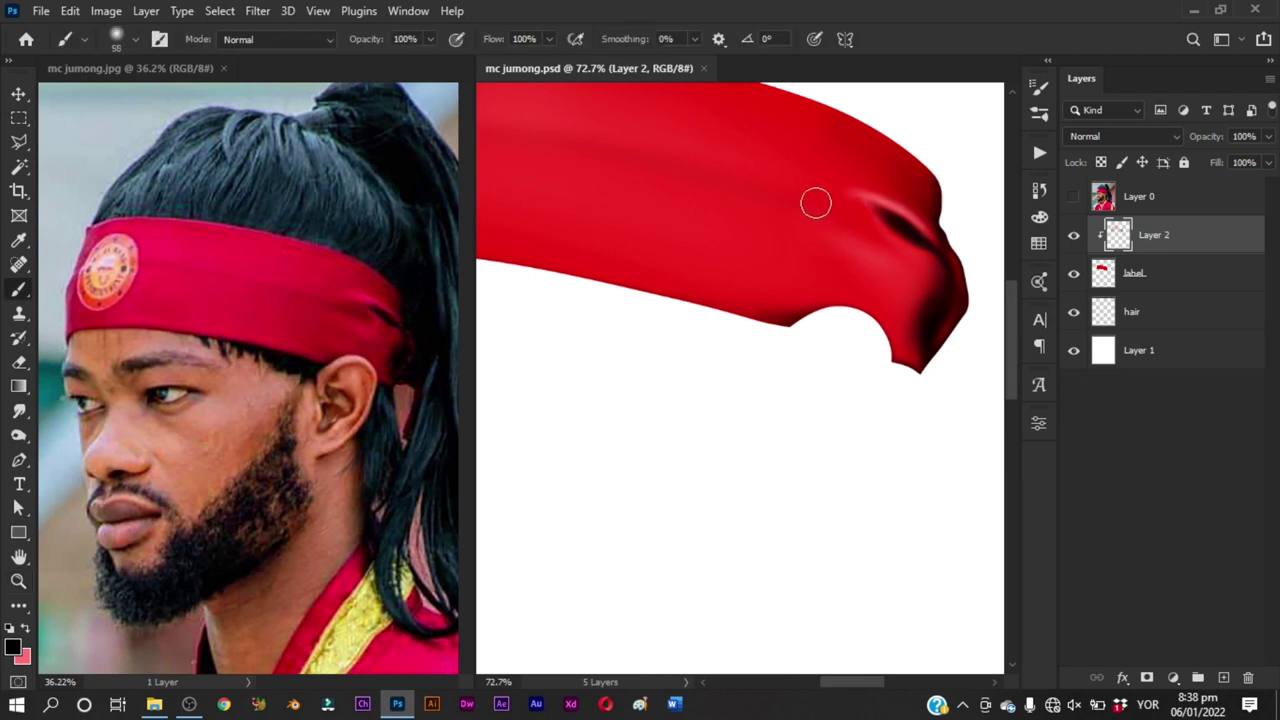
pyautogui.moveTo(880, 234); pyautogui.dragTo(811, 208)
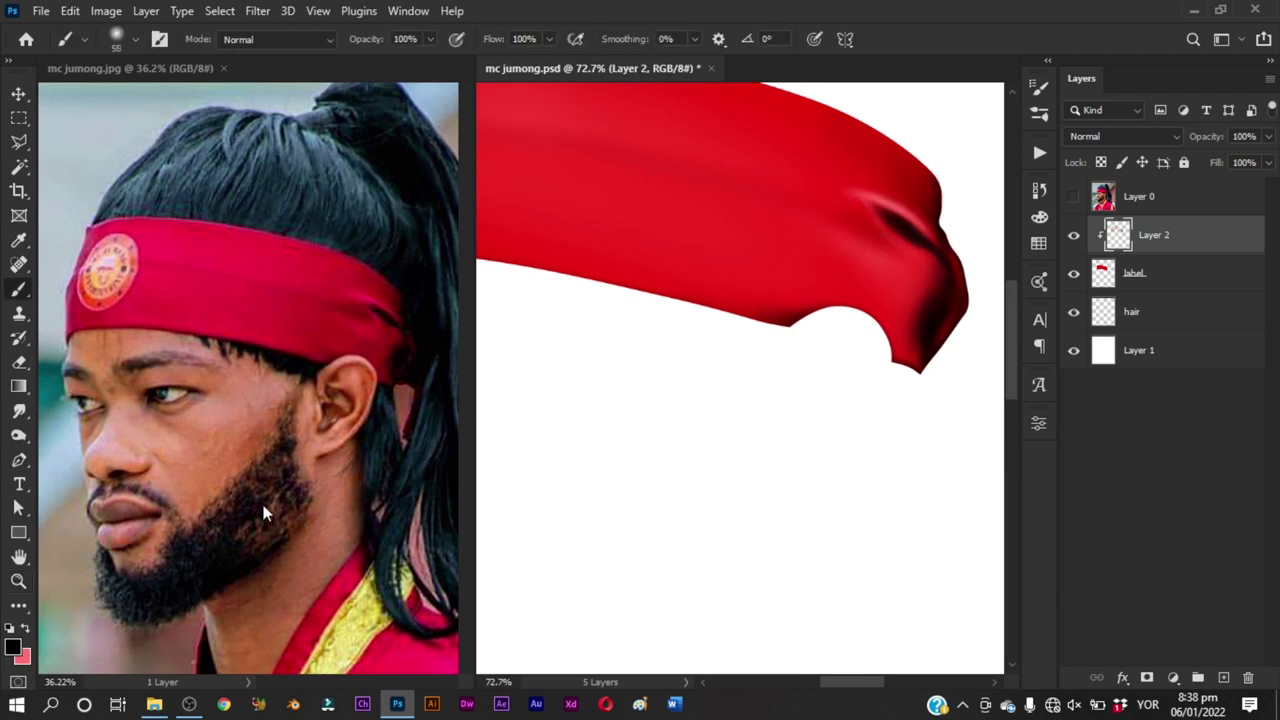
# Step: Pick a very dark red foreground colour, shade between the fold highlights with a 66 to 44 px brush, and save the document
pyautogui.click(13, 648)
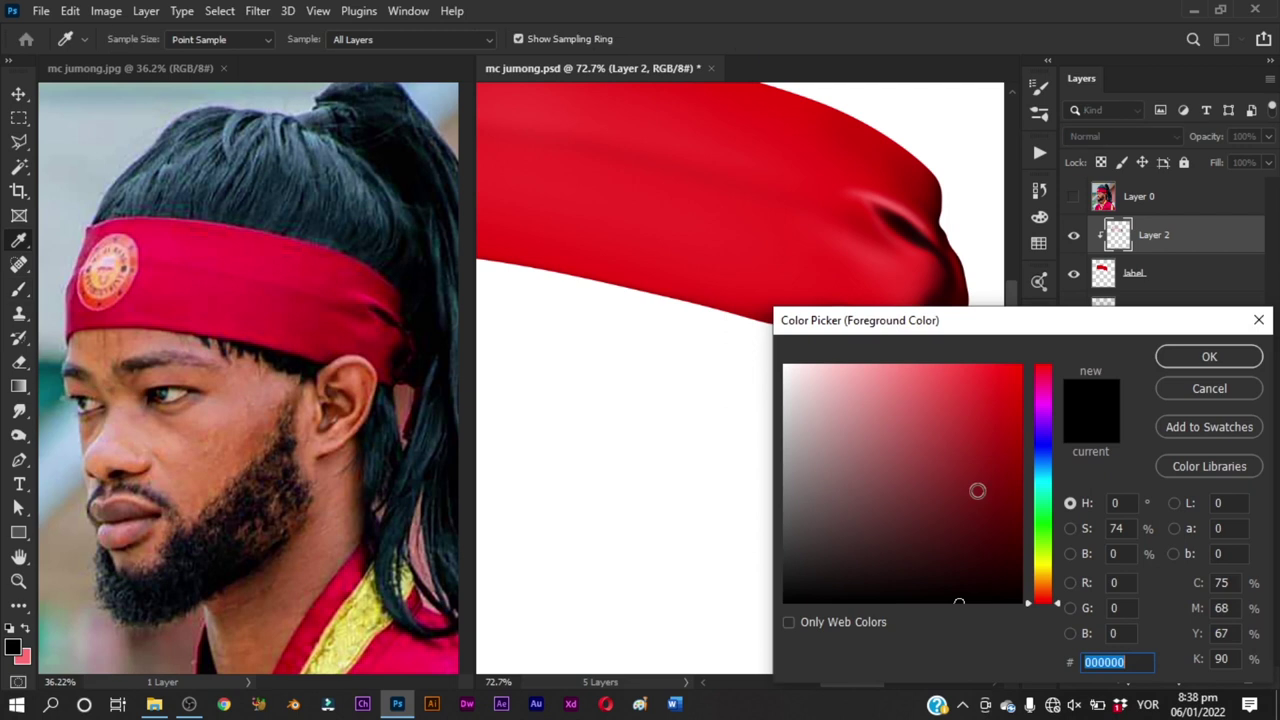
pyautogui.click(1209, 356)
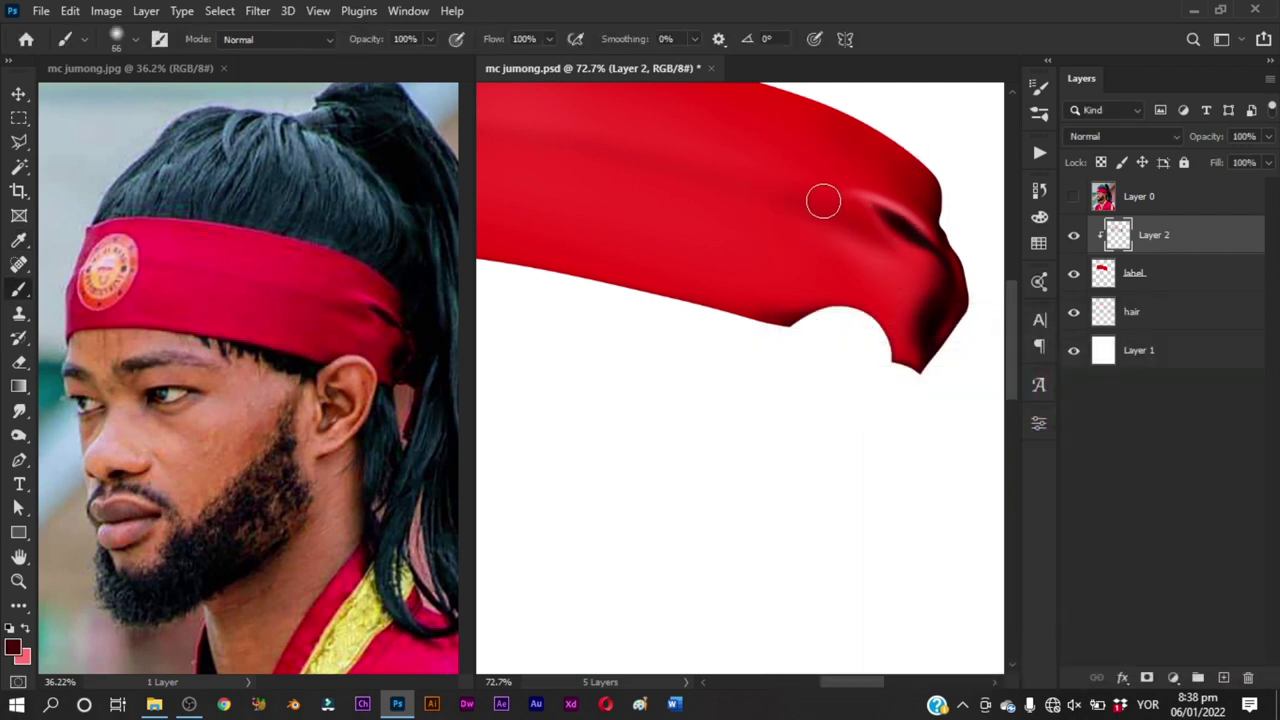
pyautogui.keyDown('alt'); pyautogui.rightClick(863, 240); pyautogui.keyUp('alt')
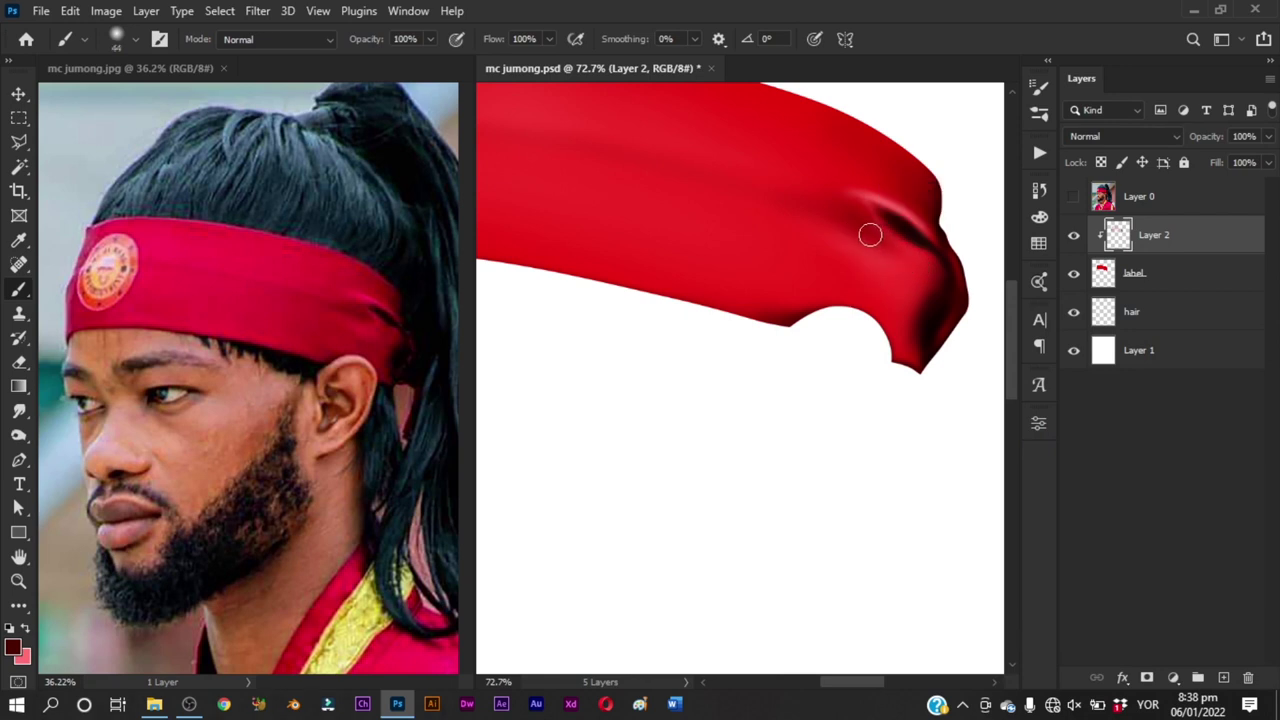
pyautogui.moveTo(754, 245)
pyautogui.mouseDown()
pyautogui.moveTo(809, 278)
pyautogui.moveTo(754, 366)
pyautogui.mouseUp()
pyautogui.hotkey('ctrl', 's')
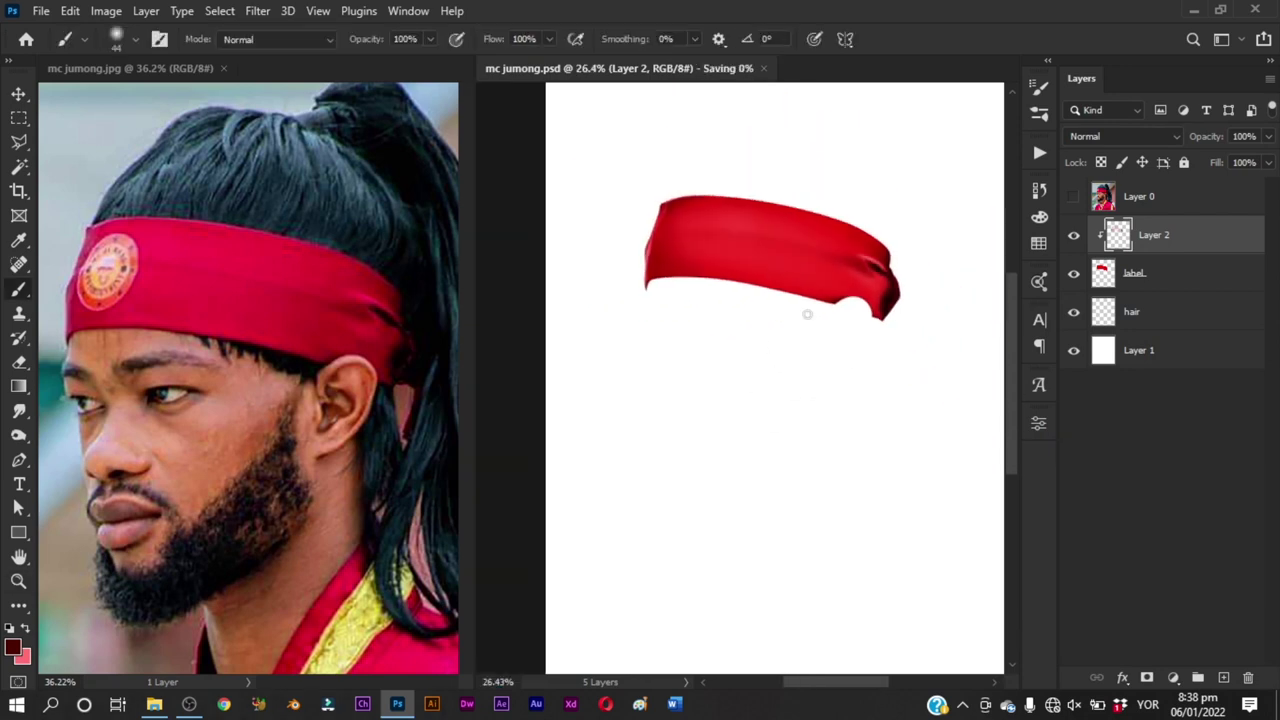
# Step: Shade the crease running along the headband's middle into the fold in dark red with a 111 px brush, finishing at 30% brush opacity
pyautogui.moveTo(809, 264); pyautogui.dragTo(873, 272)
pyautogui.keyDown('alt'); pyautogui.rightClick(834, 238); pyautogui.keyUp('alt')
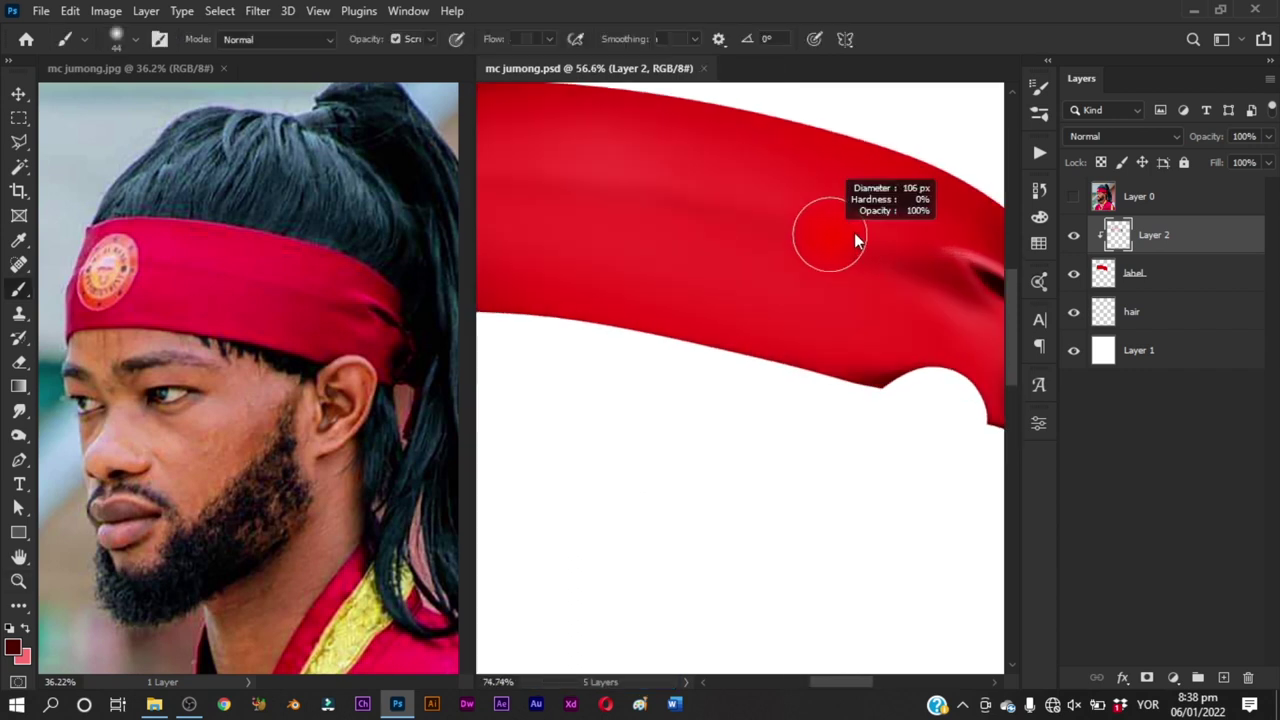
pyautogui.press('z')
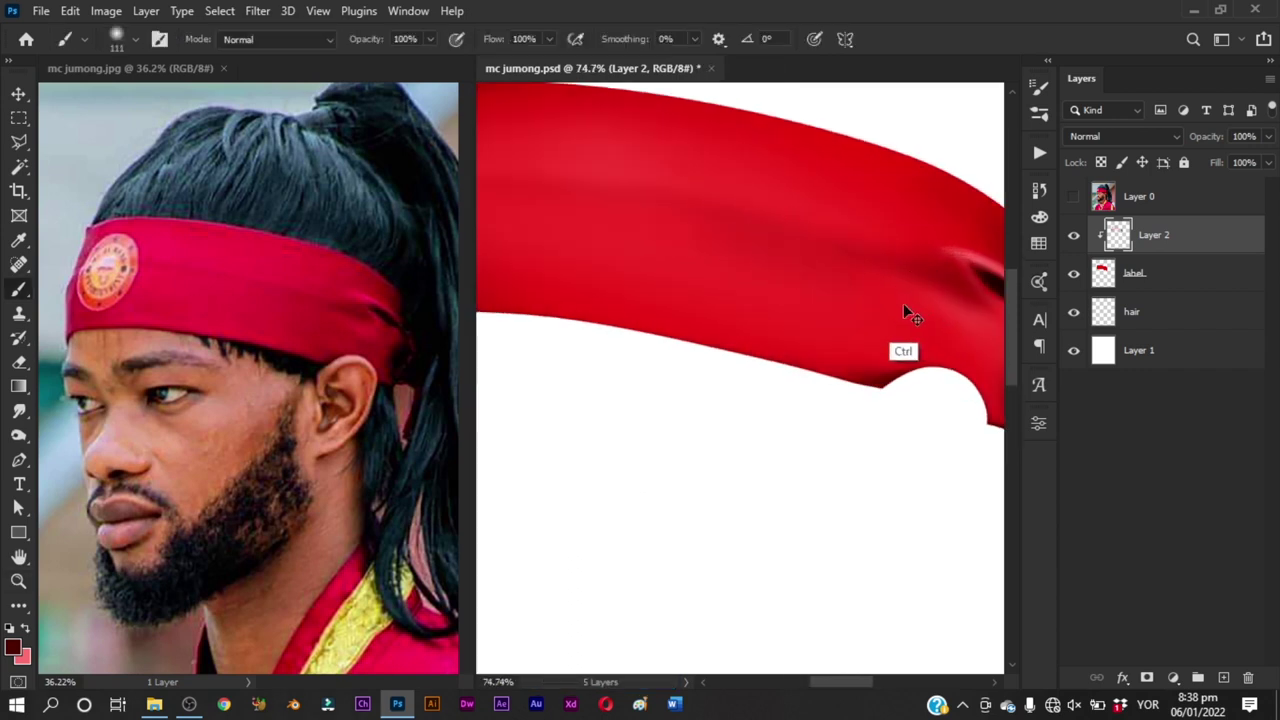
pyautogui.moveTo(906, 309); pyautogui.dragTo(843, 323)
pyautogui.press('3')
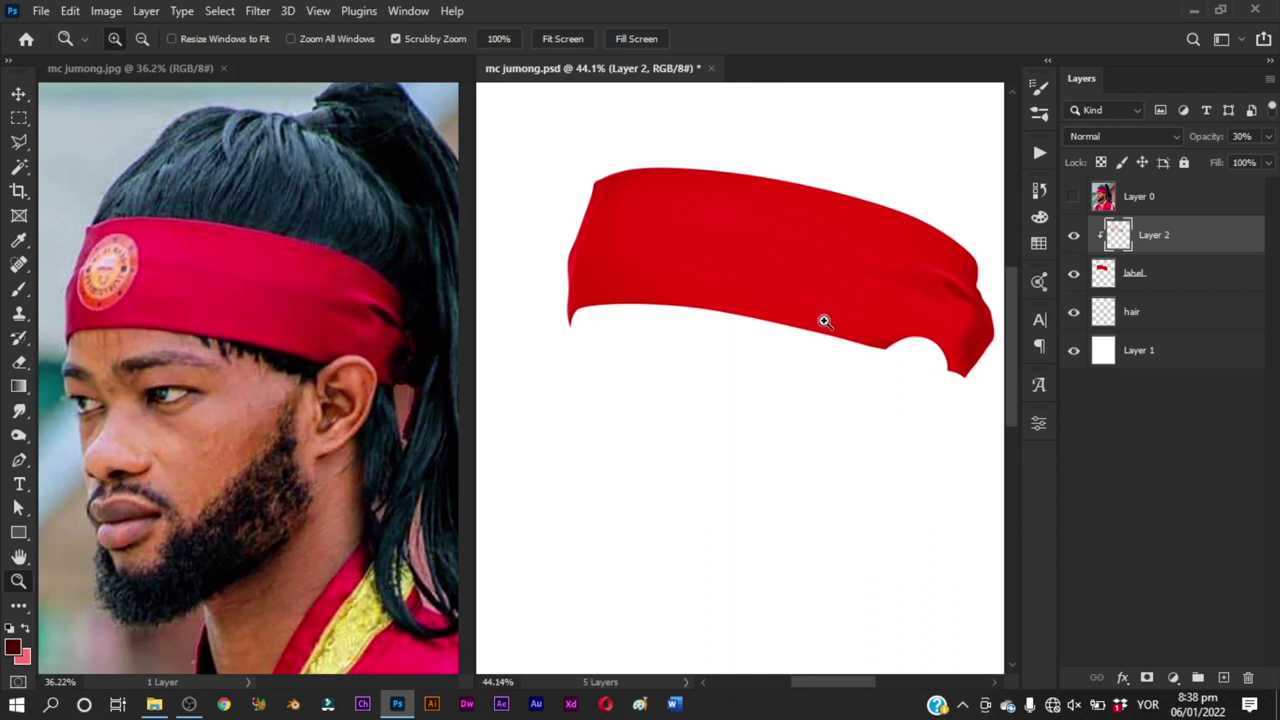
pyautogui.press('b')
pyautogui.press('0')
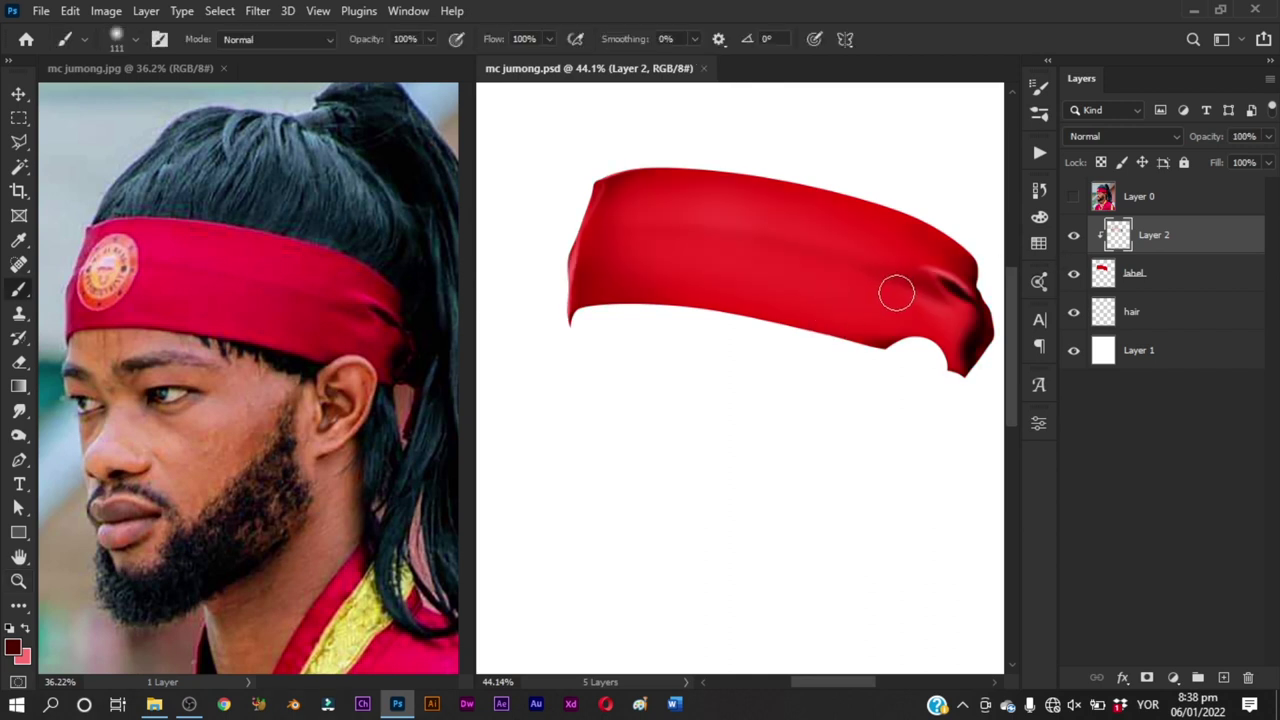
pyautogui.moveTo(851, 267); pyautogui.dragTo(937, 296)
pyautogui.press('3')
pyautogui.moveTo(762, 244); pyautogui.dragTo(929, 298)
pyautogui.moveTo(857, 277); pyautogui.dragTo(971, 327)
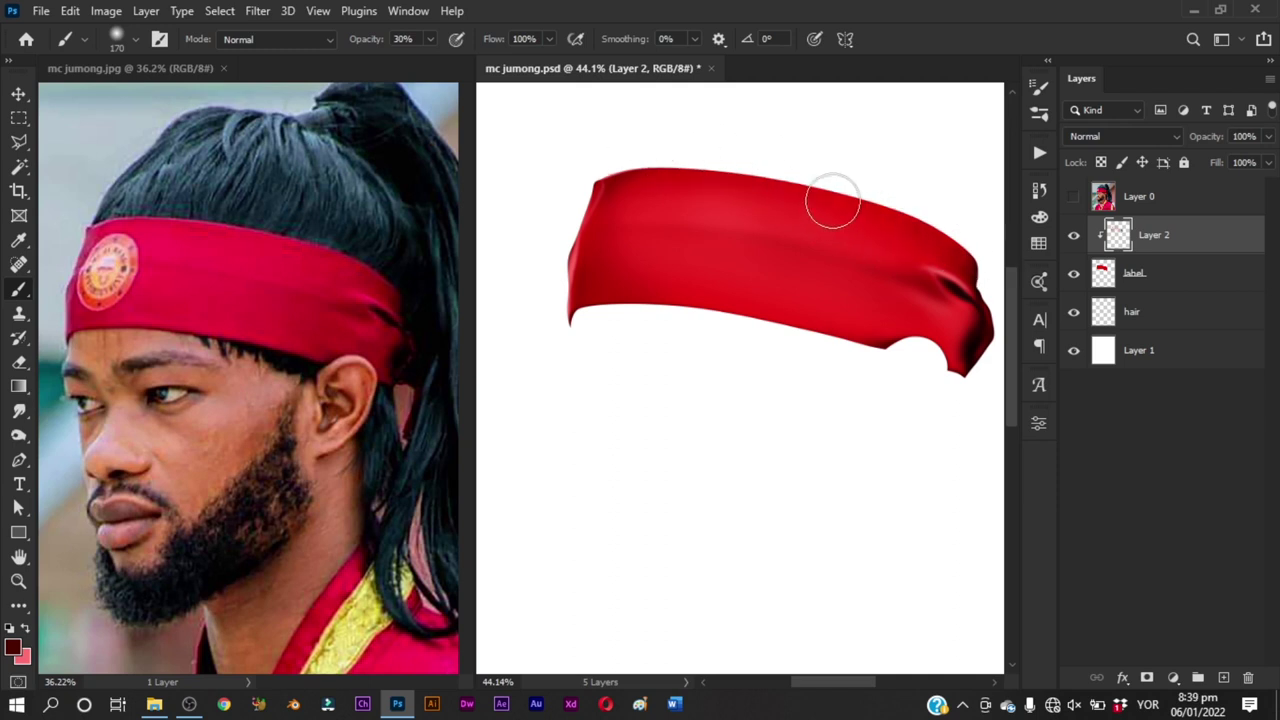
# Step: Restore the brush opacity to 100% and darken the headband's upper and lower edges in soft dark red with a 57 to 102 px brush
pyautogui.hotkey('ctrl', 'space')
pyautogui.moveTo(746, 207)
pyautogui.mouseDown()
pyautogui.moveTo(819, 257)
pyautogui.moveTo(801, 243)
pyautogui.mouseUp()
pyautogui.press('0')
pyautogui.hotkey('ctrl', 'space')
pyautogui.moveTo(857, 211)
pyautogui.mouseDown()
pyautogui.moveTo(827, 206)
pyautogui.moveTo(693, 264)
pyautogui.mouseUp()
pyautogui.press('space')
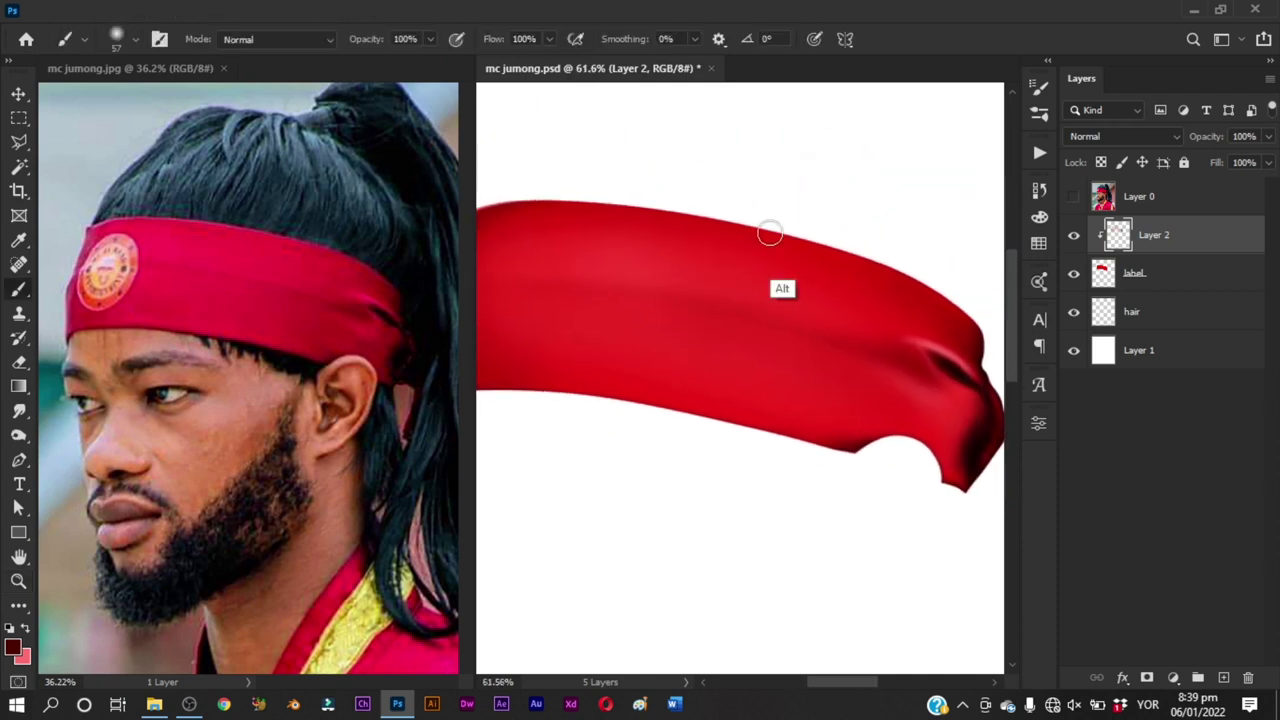
pyautogui.moveTo(762, 236); pyautogui.dragTo(781, 237)
pyautogui.press('space')
pyautogui.moveTo(701, 202); pyautogui.dragTo(806, 228)
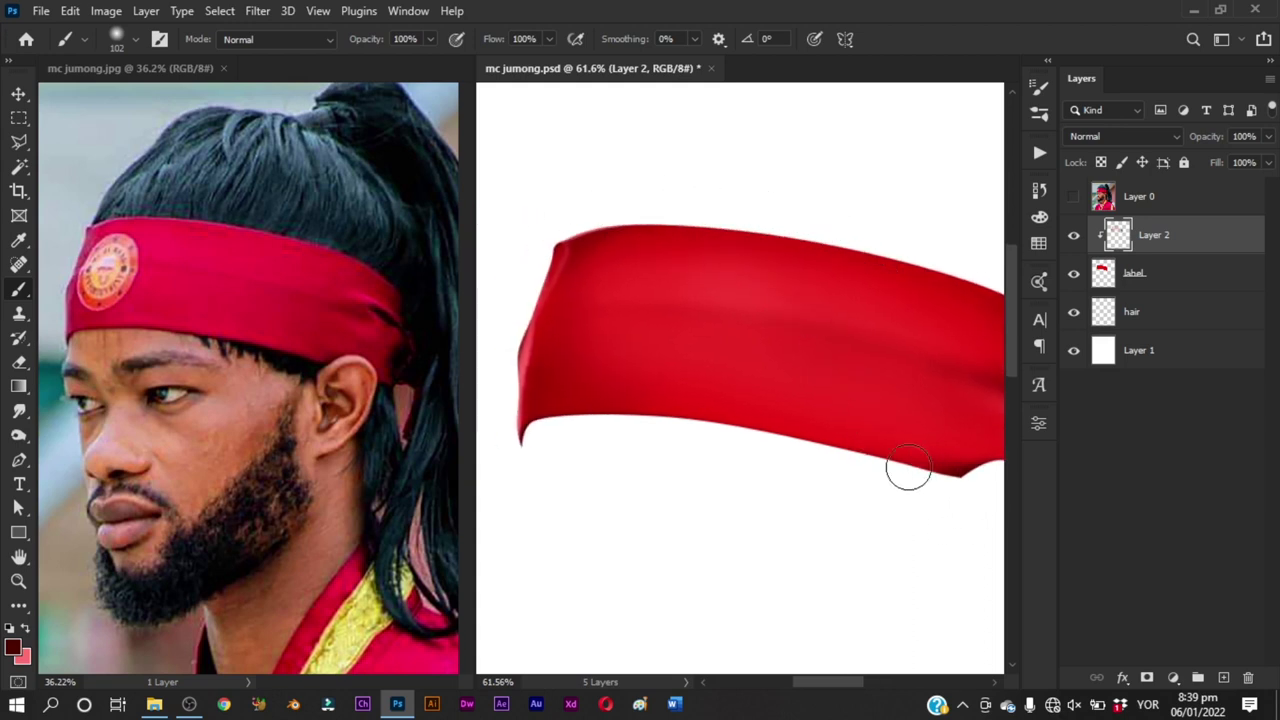
pyautogui.moveTo(704, 196)
pyautogui.mouseDown()
pyautogui.moveTo(735, 224)
pyautogui.moveTo(707, 220)
pyautogui.mouseUp()
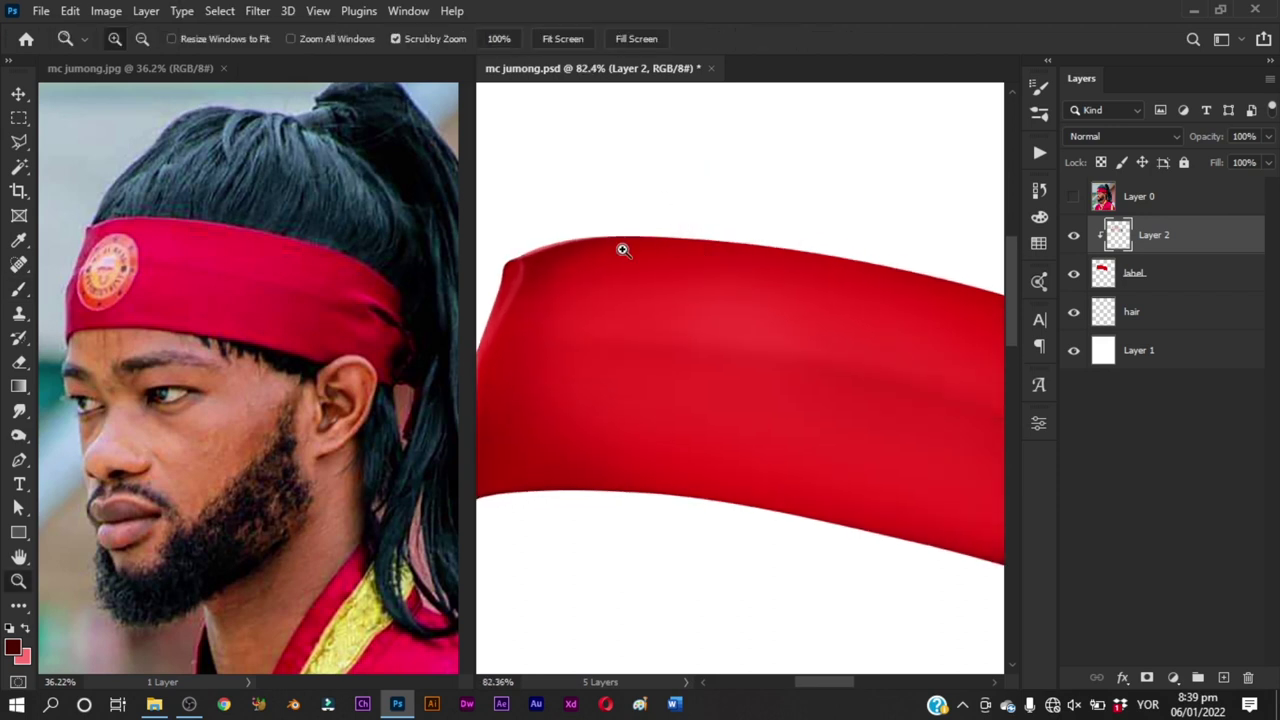
# Step: Switch to pink and paint a thin rim highlight along the headband's top edge with a 13 px brush, undoing the unwanted stroke
pyautogui.moveTo(623, 249)
pyautogui.mouseDown()
pyautogui.moveTo(566, 233)
pyautogui.moveTo(721, 230)
pyautogui.moveTo(720, 209)
pyautogui.moveTo(663, 203)
pyautogui.mouseUp()
pyautogui.keyDown('alt'); pyautogui.rightClick(572, 179); pyautogui.keyUp('alt')
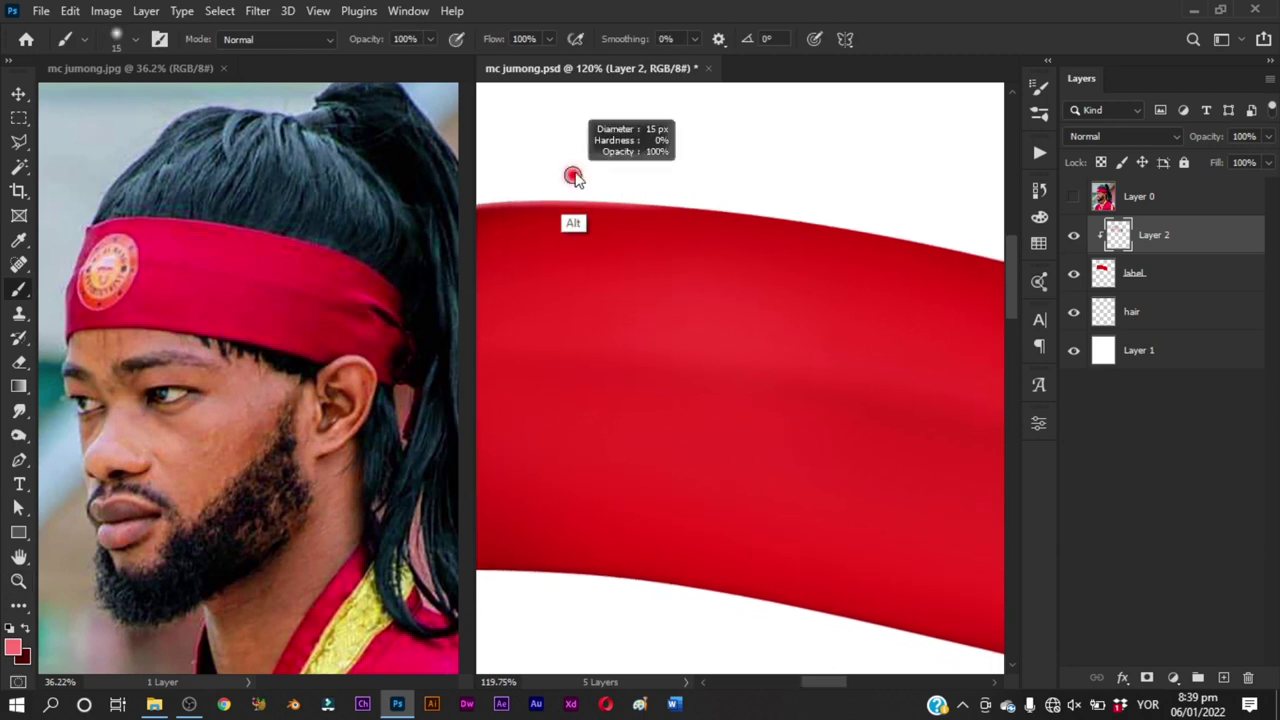
pyautogui.keyDown('alt'); pyautogui.rightClick(573, 175); pyautogui.keyUp('alt')
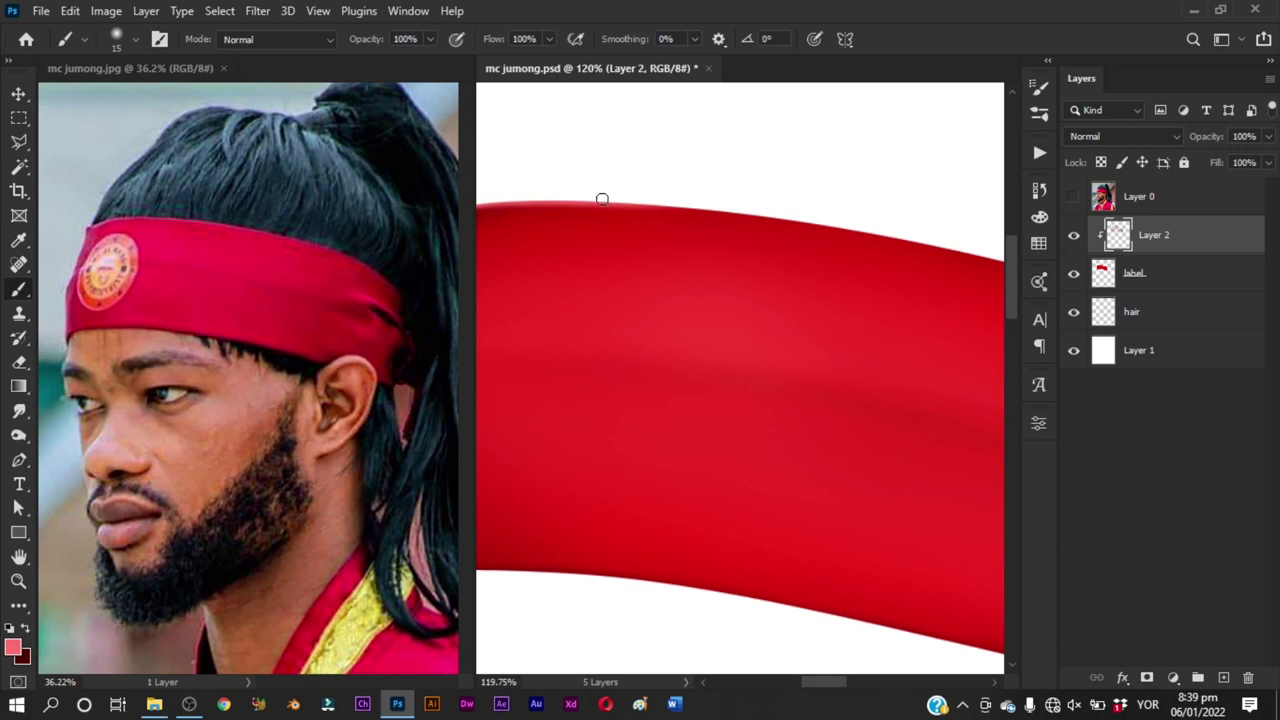
pyautogui.keyDown('alt'); pyautogui.rightClick(592, 193); pyautogui.keyUp('alt')
pyautogui.moveTo(591, 198)
pyautogui.mouseDown()
pyautogui.moveTo(724, 208)
pyautogui.moveTo(633, 203)
pyautogui.moveTo(722, 212)
pyautogui.moveTo(673, 206)
pyautogui.mouseUp()
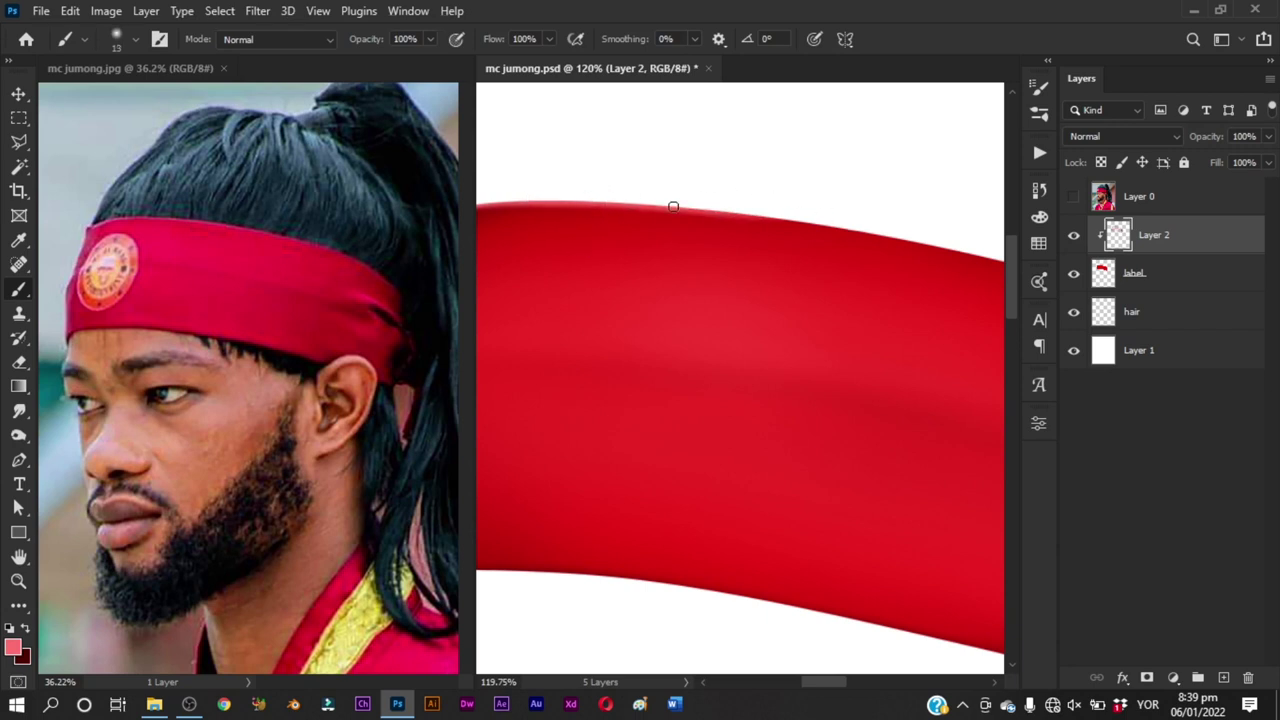
pyautogui.moveTo(841, 217); pyautogui.dragTo(732, 190)
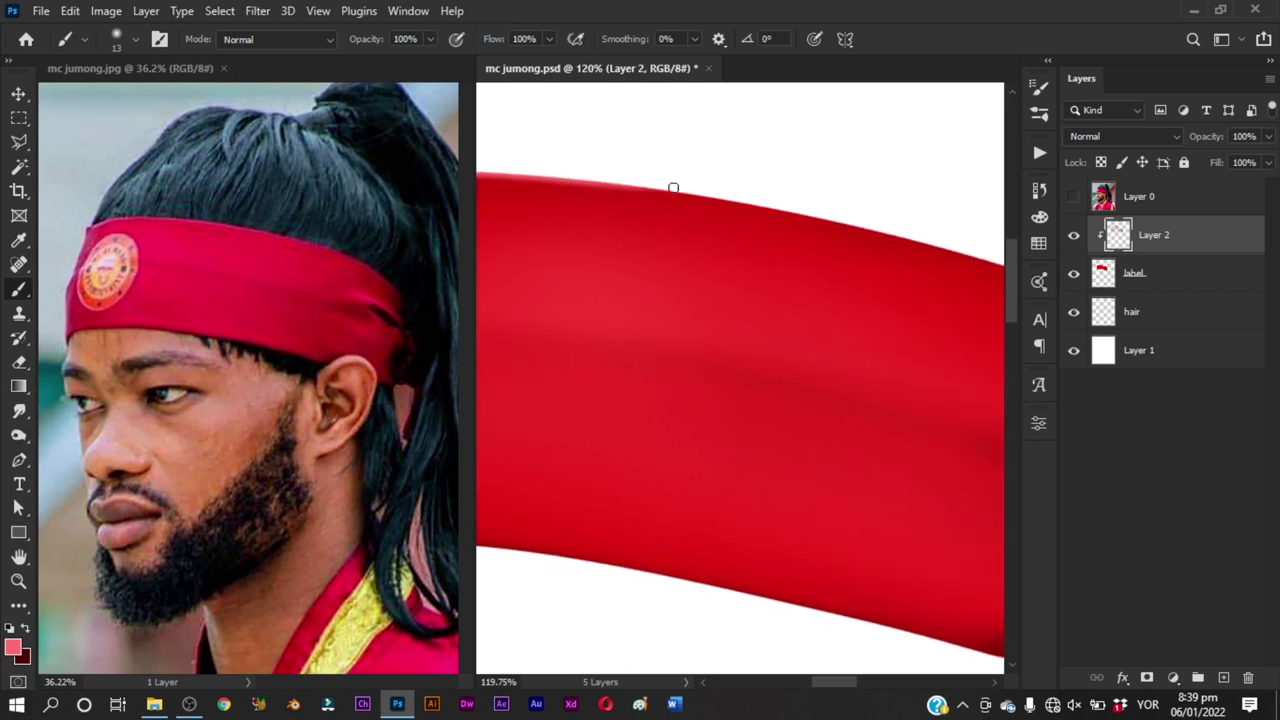
pyautogui.moveTo(602, 180); pyautogui.dragTo(753, 199)
pyautogui.hotkey('ctrl', 'z')
pyautogui.moveTo(620, 183)
pyautogui.mouseDown()
pyautogui.moveTo(886, 226)
pyautogui.moveTo(742, 188)
pyautogui.mouseUp()
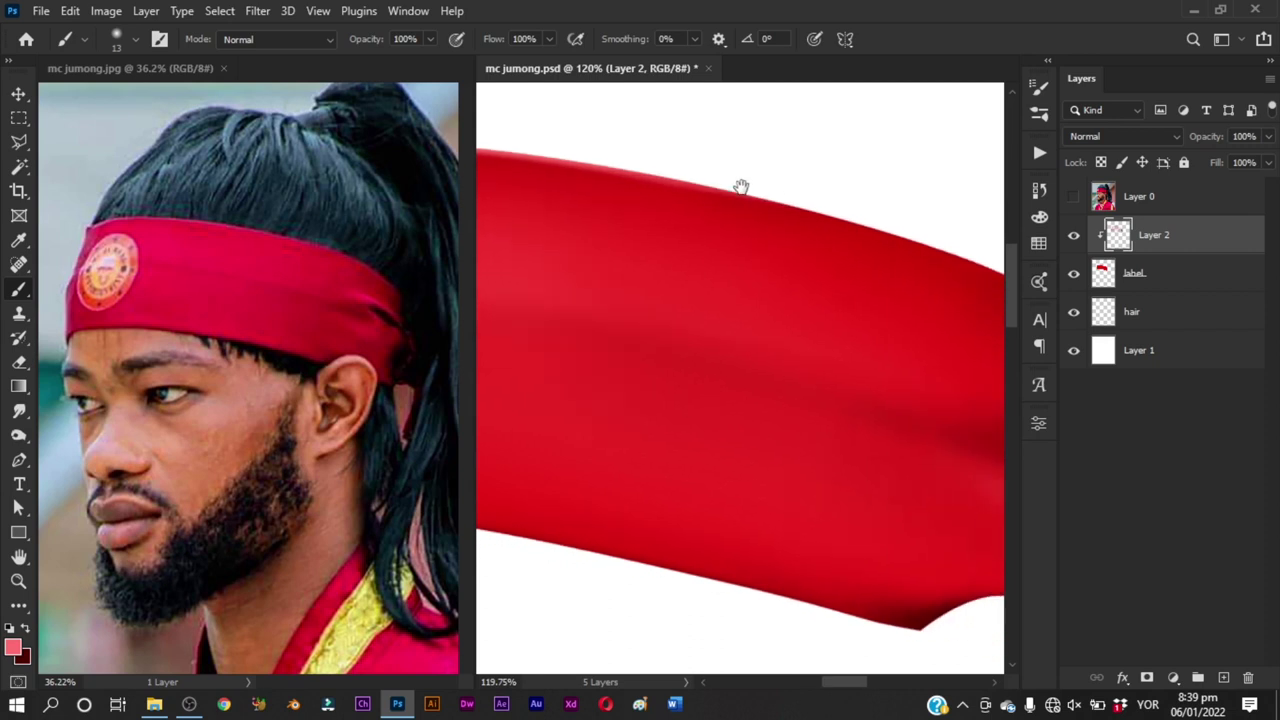
pyautogui.moveTo(594, 162)
pyautogui.mouseDown()
pyautogui.moveTo(863, 217)
pyautogui.moveTo(698, 178)
pyautogui.moveTo(815, 216)
pyautogui.mouseUp()
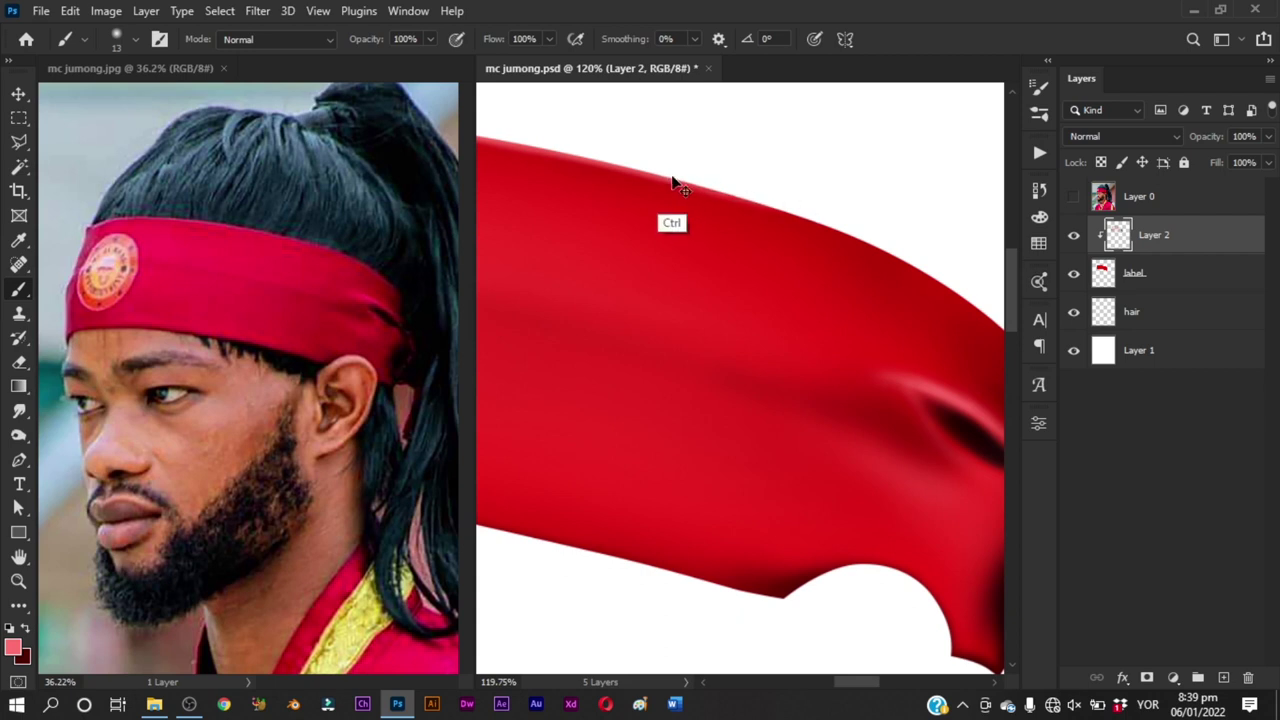
# Step: Redo the pink rim highlight on the top edge toward the rear curve with the 13 px brush, undoing unwanted strokes
pyautogui.hotkey('ctrl', 'z')
pyautogui.moveTo(674, 181); pyautogui.dragTo(817, 214)
pyautogui.moveTo(673, 179); pyautogui.dragTo(829, 224)
pyautogui.hotkey('ctrl', 'z')
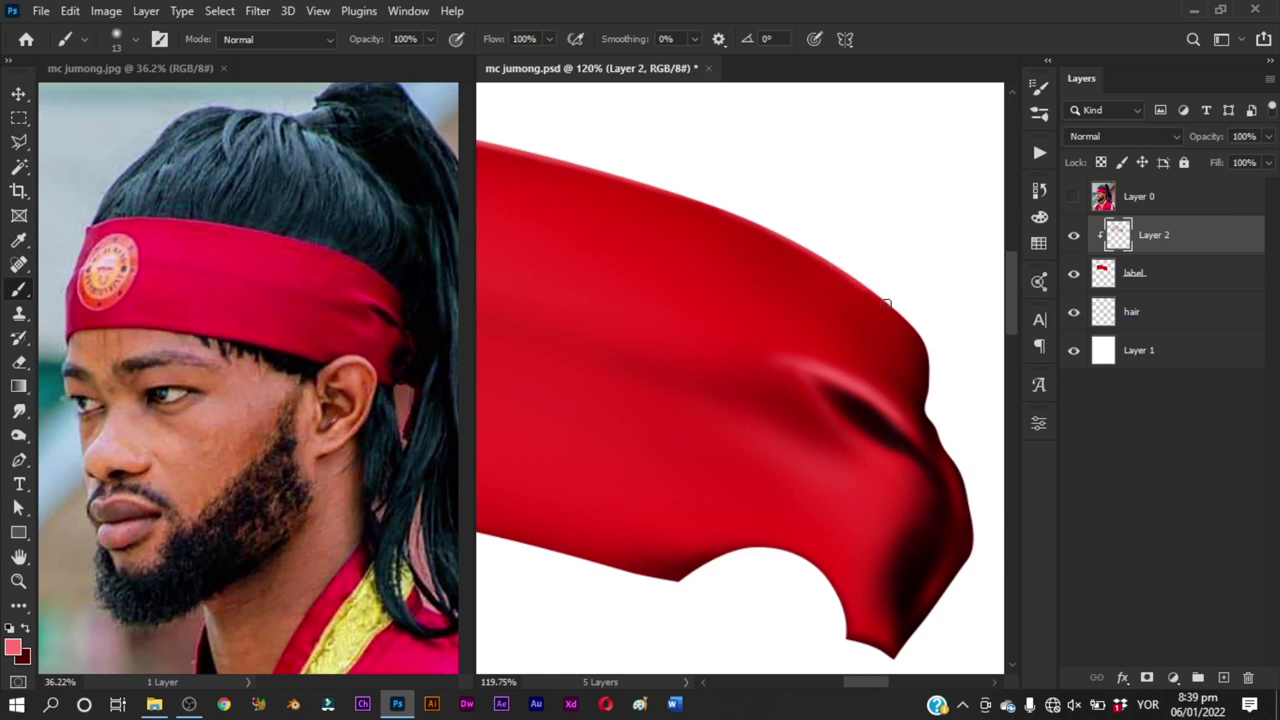
pyautogui.moveTo(779, 328); pyautogui.dragTo(640, 350)
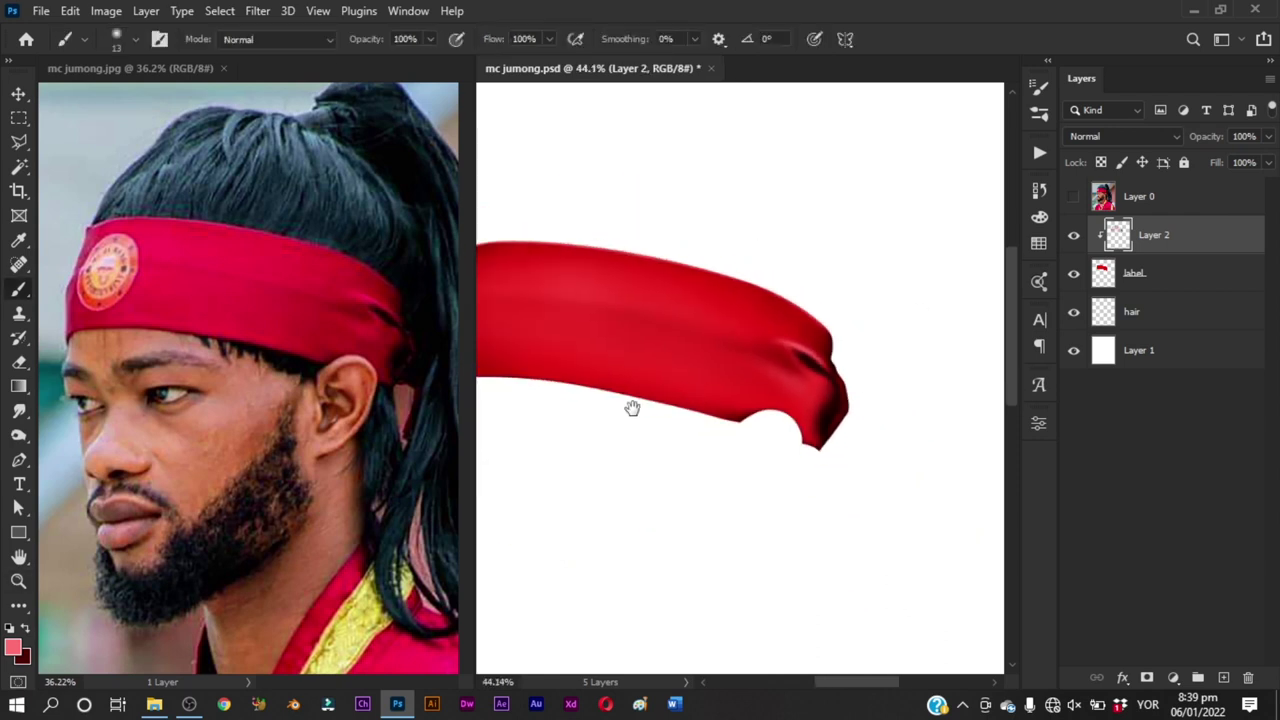
# Step: Set brush opacity to 30% and paint a thin pink highlight around the headband's lower front corner with a 7 to 9 px brush
pyautogui.moveTo(632, 409); pyautogui.dragTo(816, 340)
pyautogui.moveTo(634, 313)
pyautogui.mouseDown()
pyautogui.moveTo(712, 346)
pyautogui.moveTo(649, 326)
pyautogui.moveTo(643, 481)
pyautogui.moveTo(689, 323)
pyautogui.mouseUp()
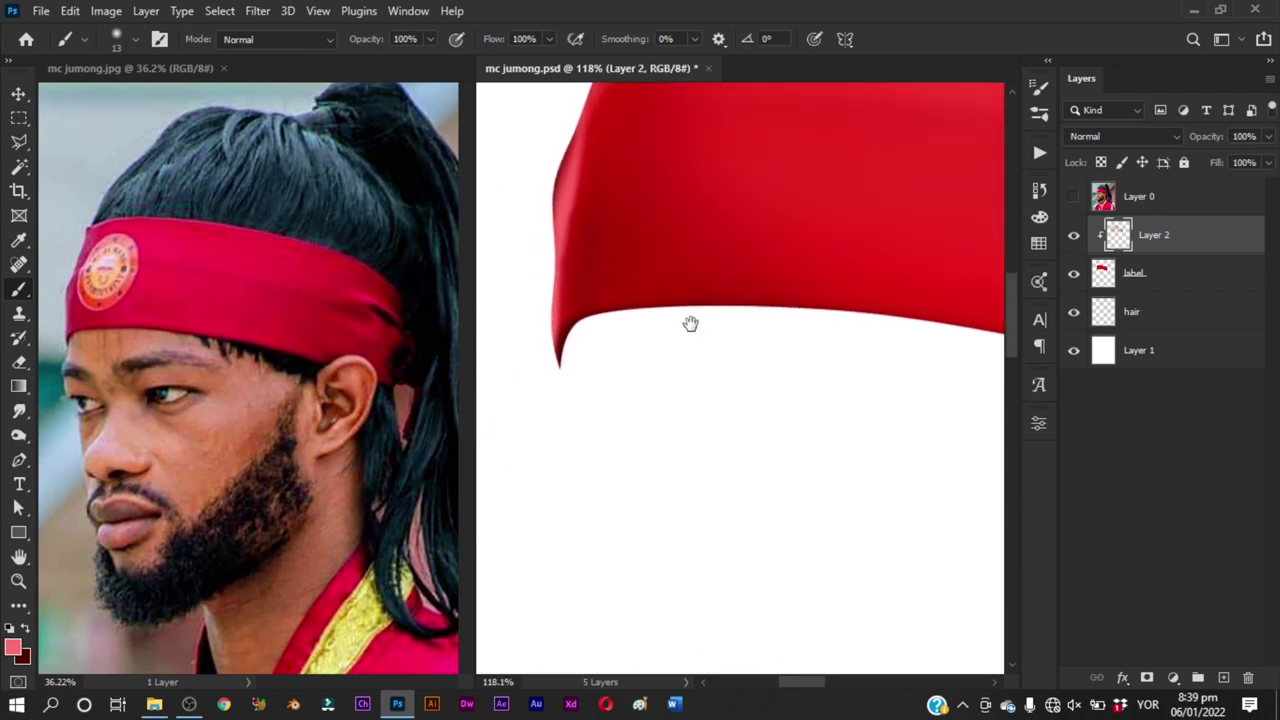
pyautogui.press('z')
pyautogui.moveTo(576, 304)
pyautogui.mouseDown()
pyautogui.moveTo(559, 300)
pyautogui.moveTo(542, 262)
pyautogui.mouseUp()
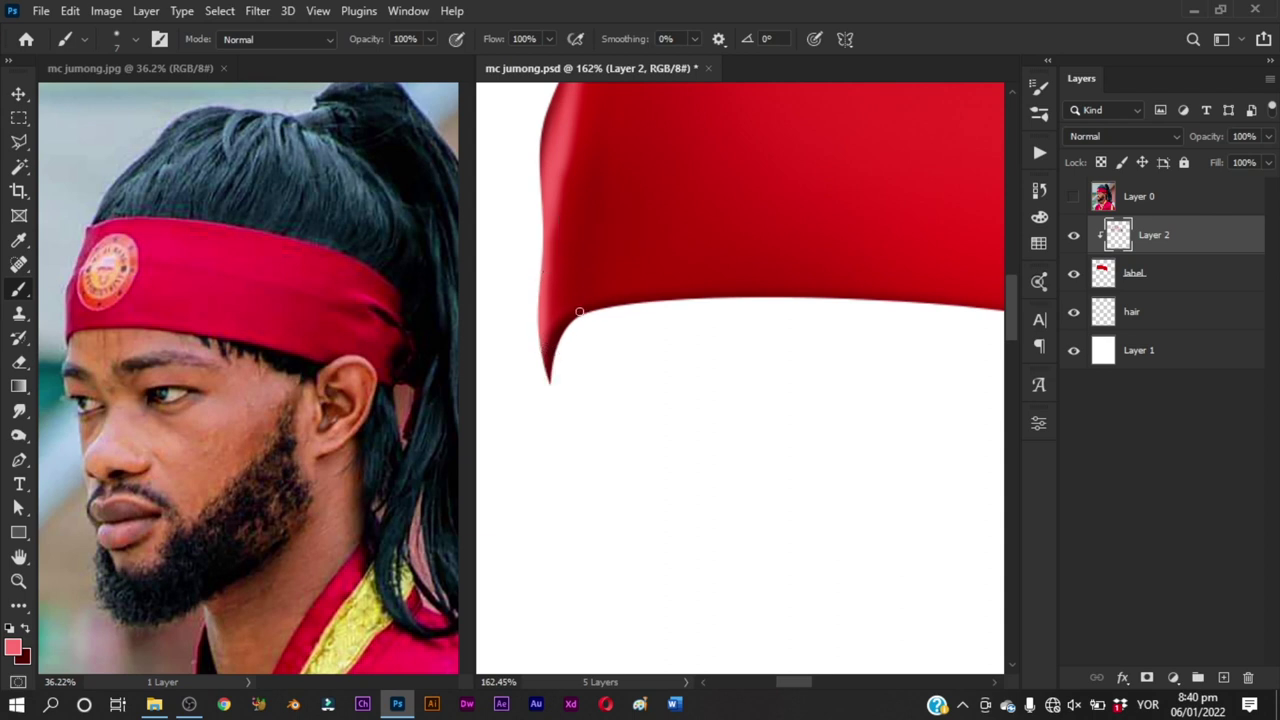
pyautogui.moveTo(637, 306)
pyautogui.mouseDown()
pyautogui.moveTo(613, 318)
pyautogui.moveTo(598, 284)
pyautogui.moveTo(756, 282)
pyautogui.mouseUp()
pyautogui.hotkey('ctrl', 'z')
pyautogui.moveTo(546, 311); pyautogui.dragTo(610, 294)
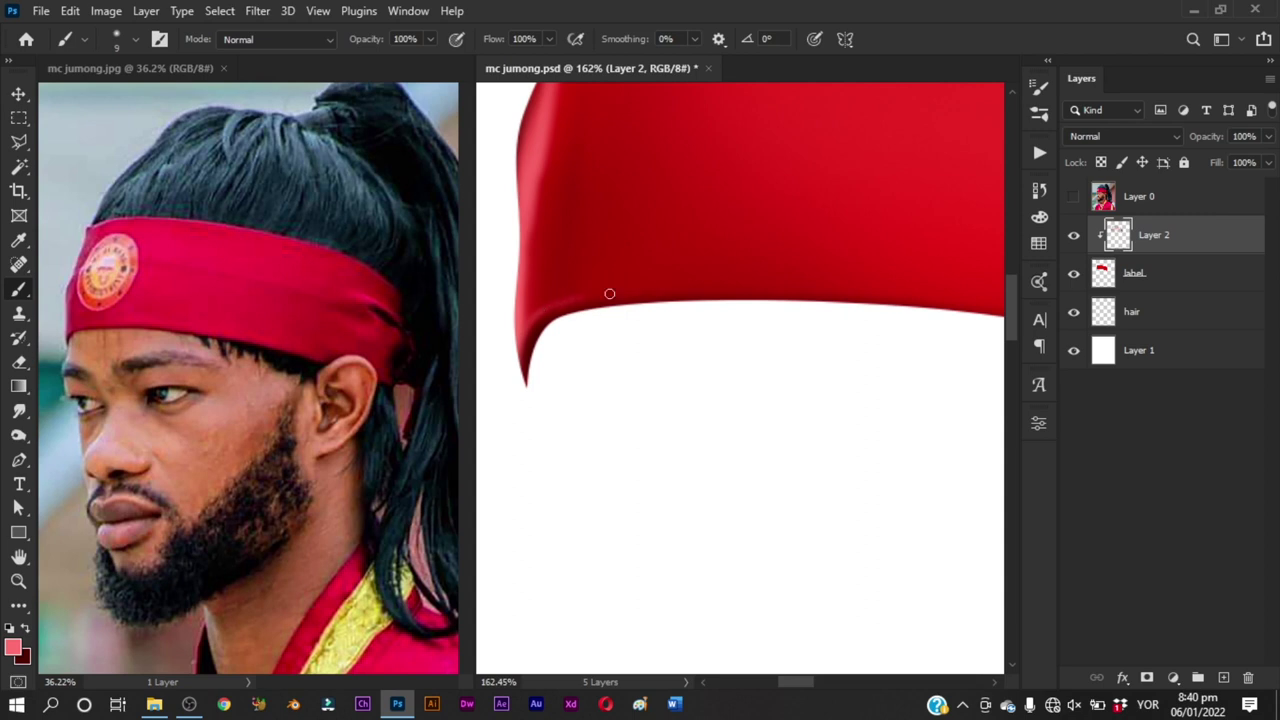
# Step: Continue the soft pink highlight along the headband's lower edge toward the ear cut-out with a 10 to 12 px brush
pyautogui.moveTo(707, 293); pyautogui.dragTo(646, 263)
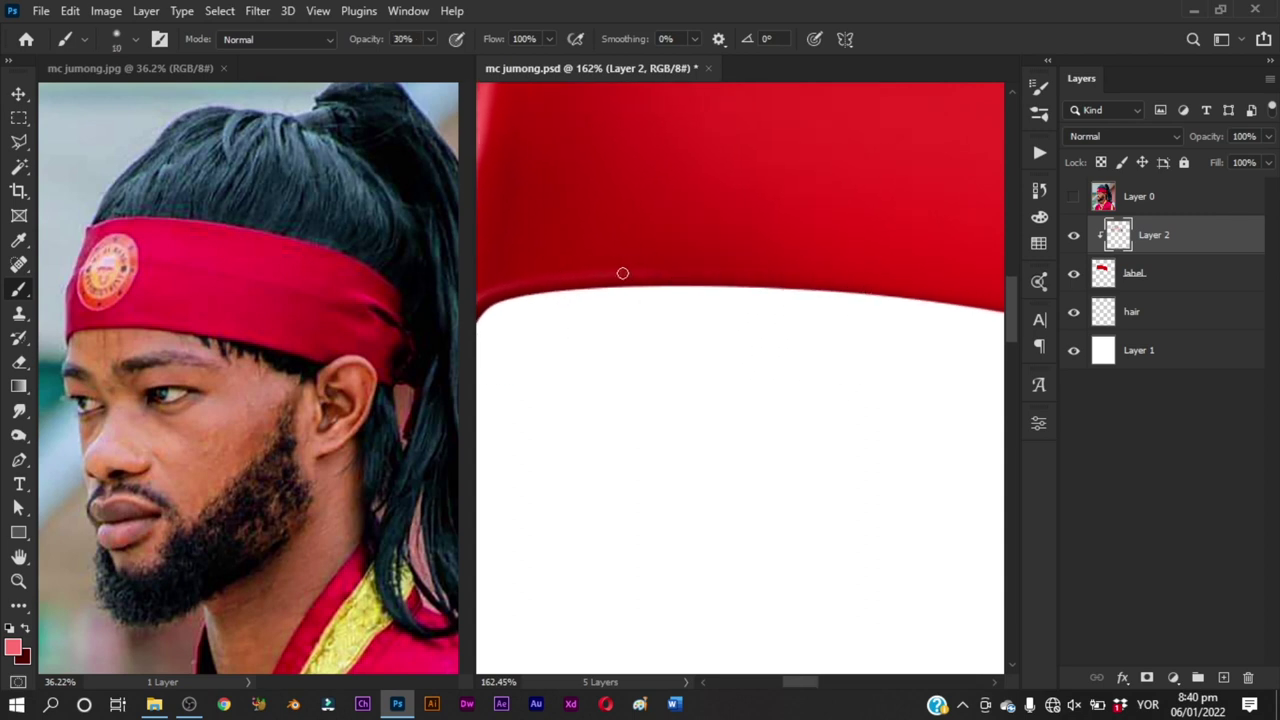
pyautogui.moveTo(809, 281); pyautogui.dragTo(590, 246)
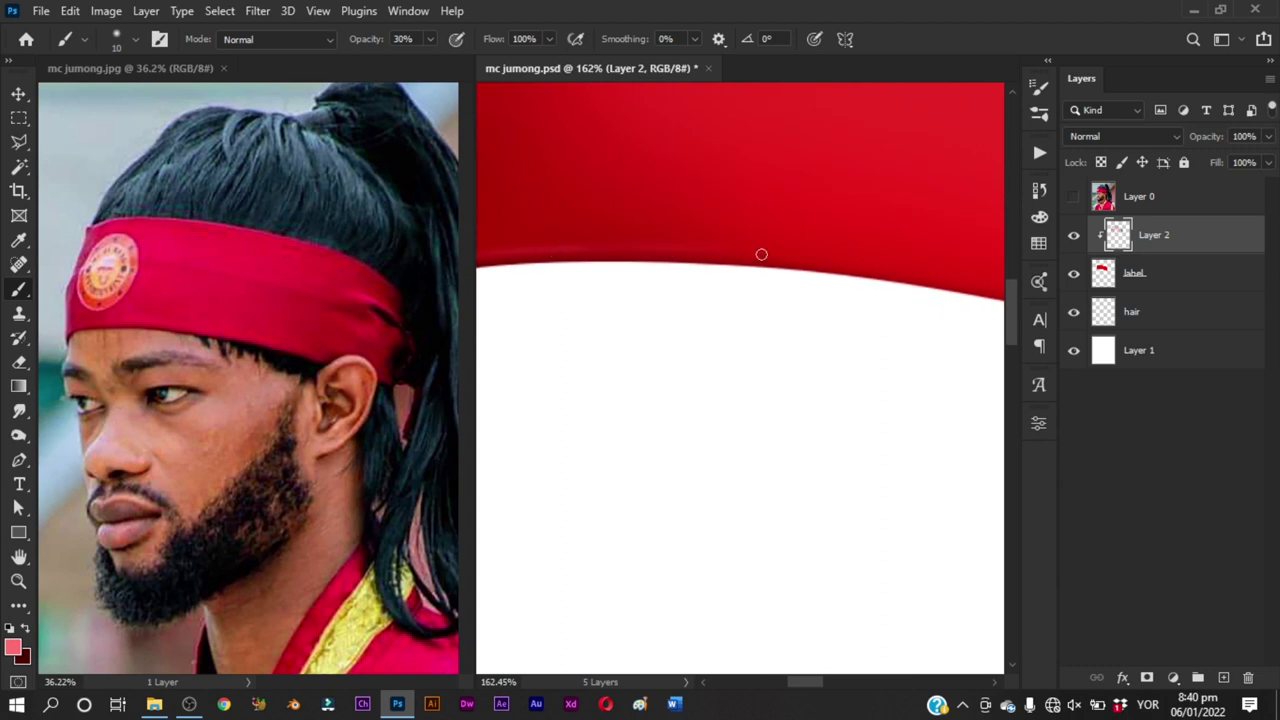
pyautogui.moveTo(687, 275); pyautogui.dragTo(650, 287)
pyautogui.moveTo(628, 256); pyautogui.dragTo(574, 252)
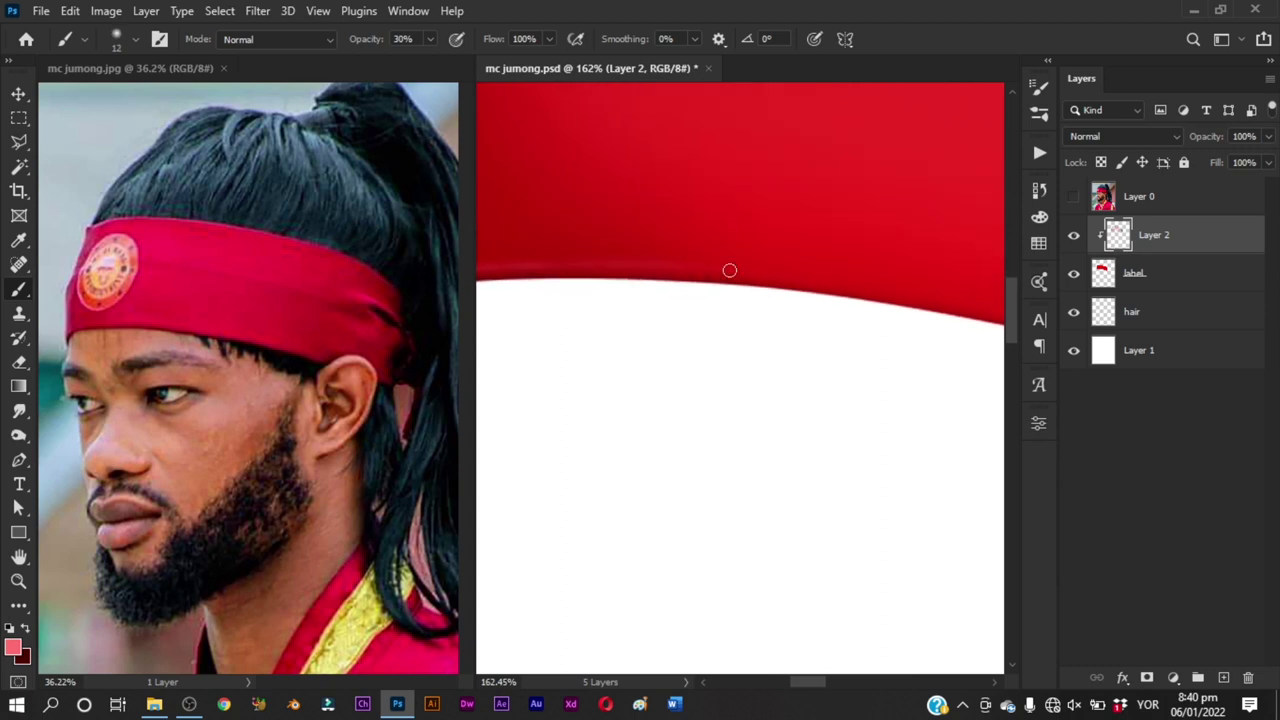
pyautogui.moveTo(875, 287); pyautogui.dragTo(691, 257)
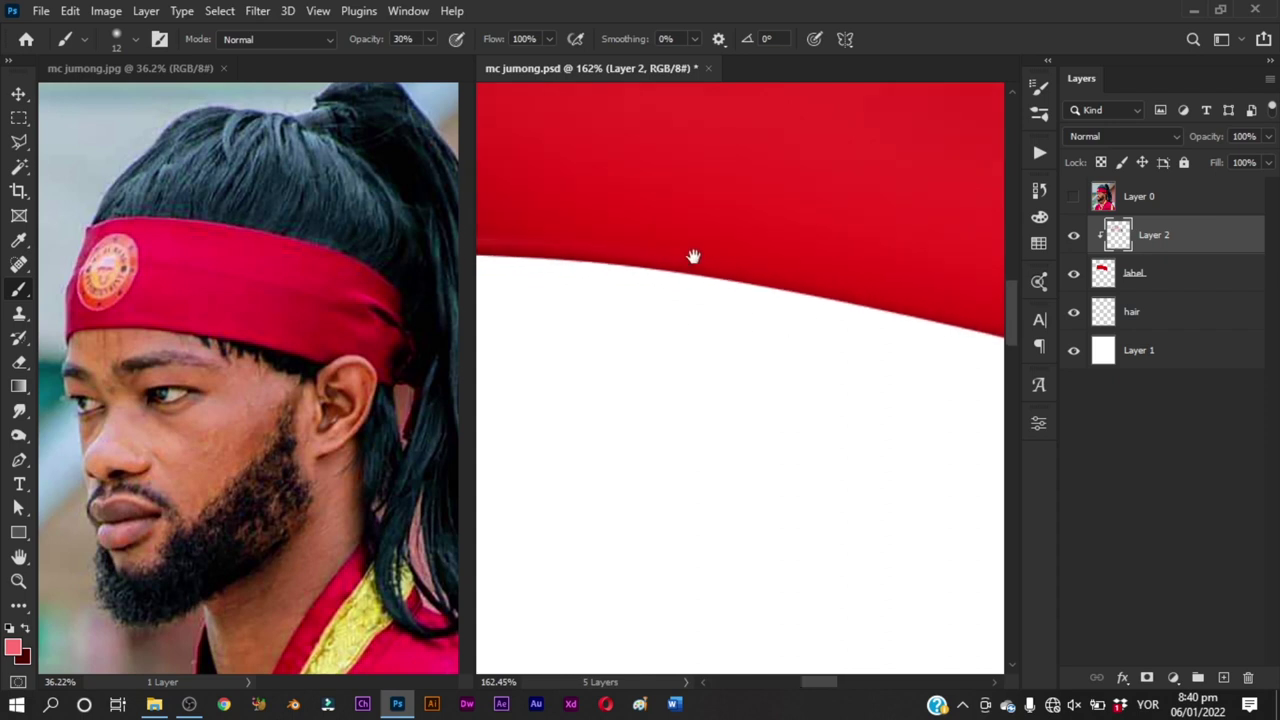
pyautogui.moveTo(841, 286); pyautogui.dragTo(750, 268)
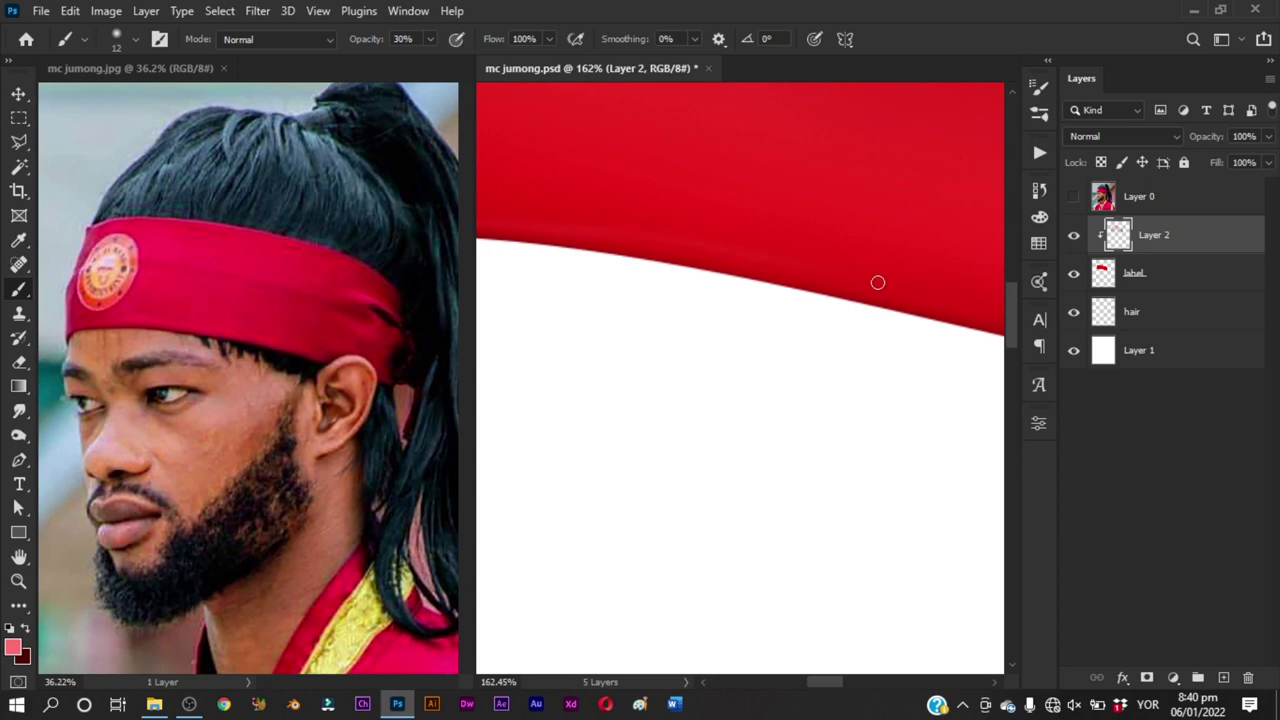
pyautogui.moveTo(908, 291); pyautogui.dragTo(698, 244)
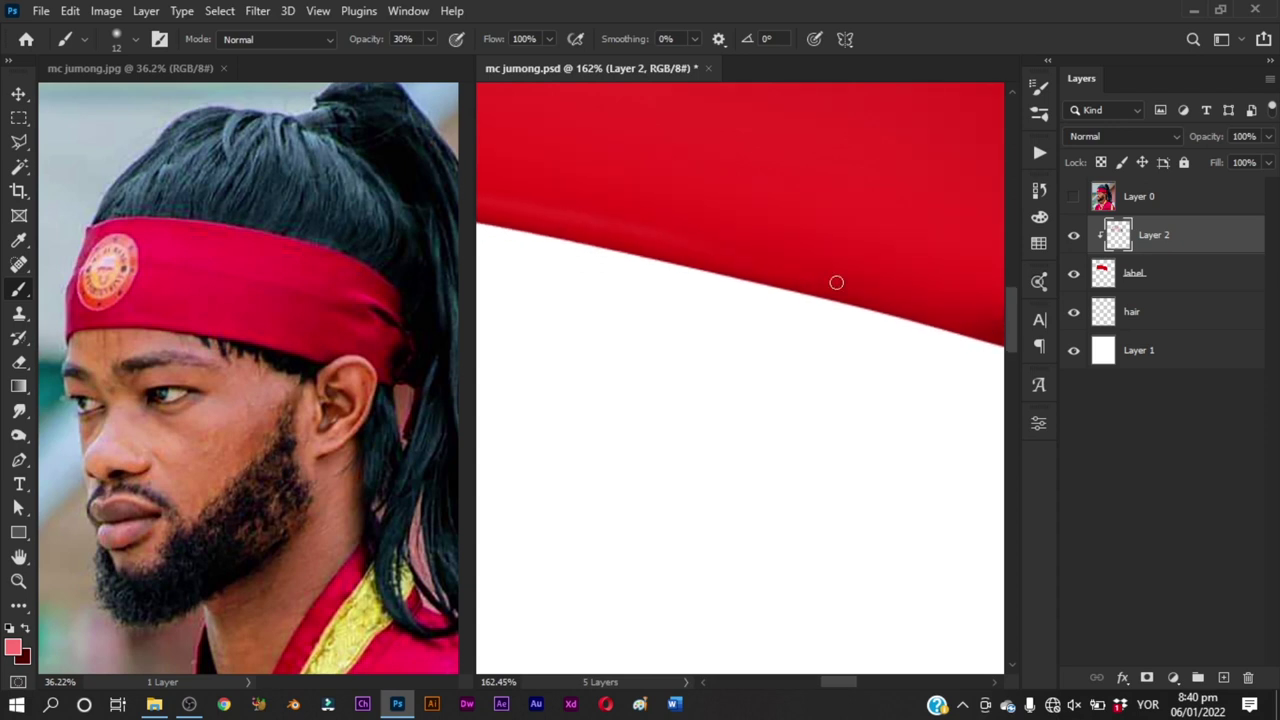
pyautogui.moveTo(836, 283); pyautogui.dragTo(745, 253)
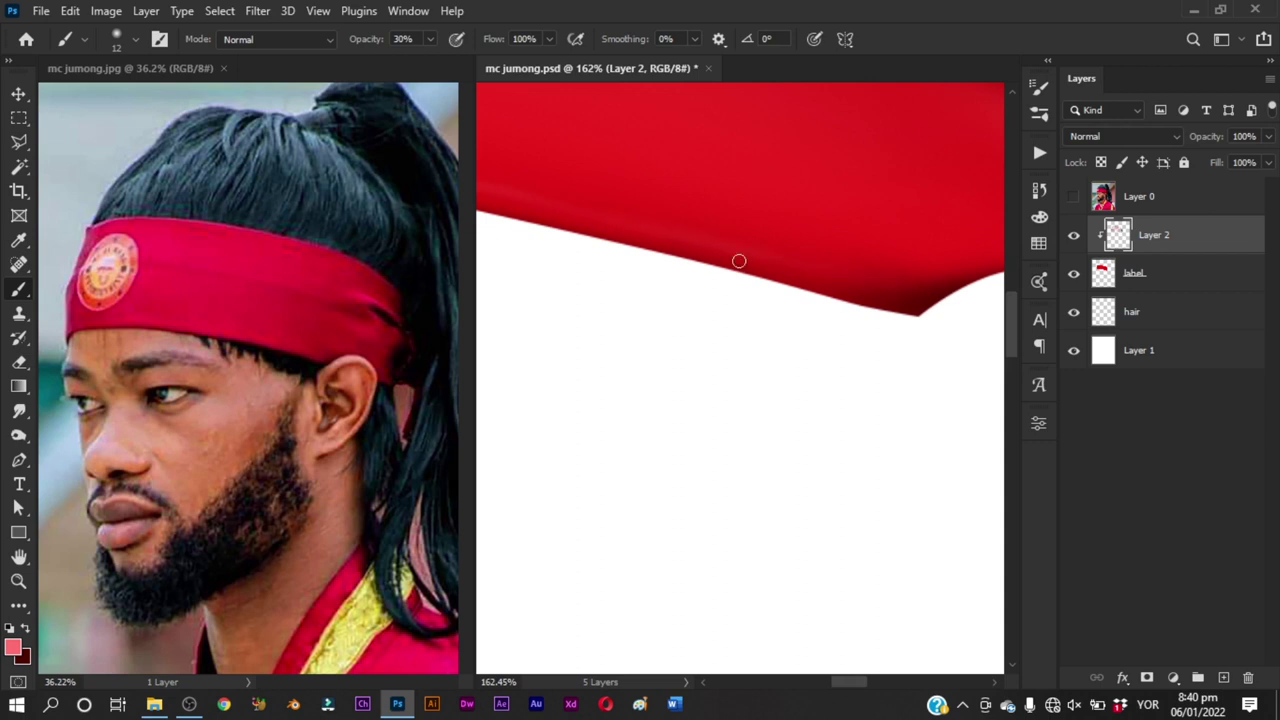
# Step: Enlarge the brush to about 21 px at the ear cut-out and save the document
pyautogui.press('z')
pyautogui.moveTo(802, 270); pyautogui.dragTo(672, 372)
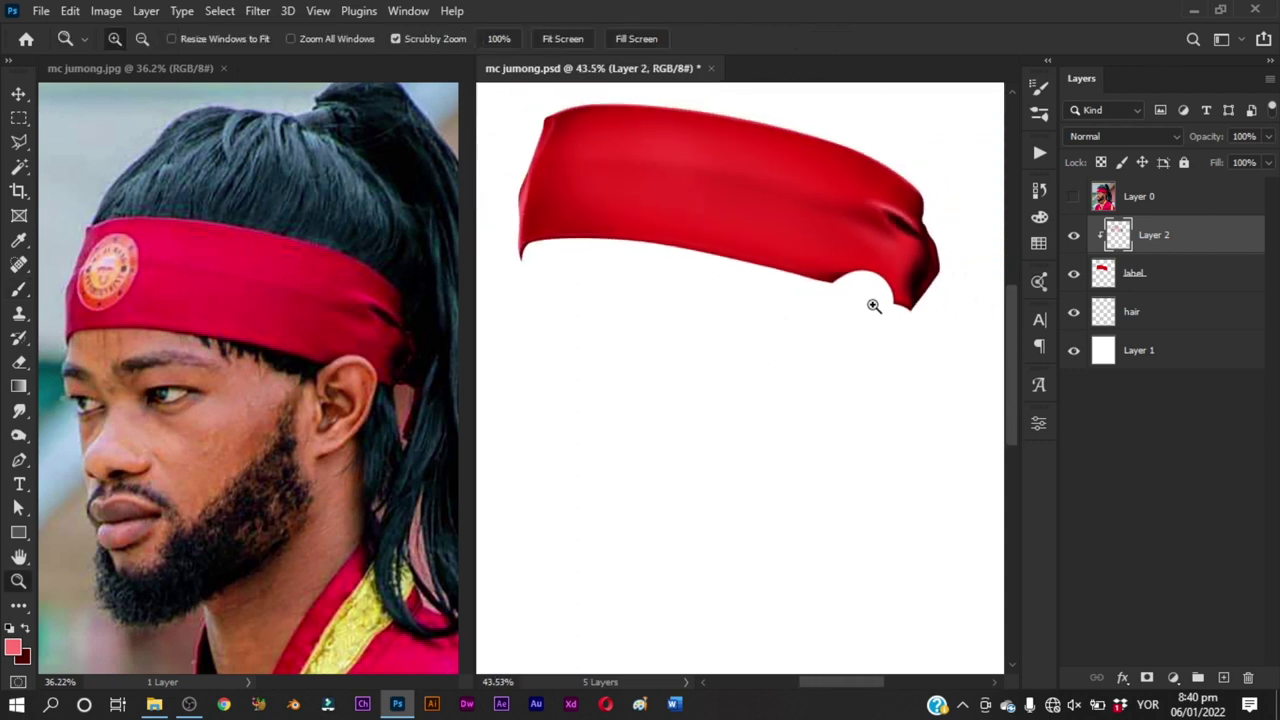
pyautogui.moveTo(886, 264); pyautogui.dragTo(891, 270)
pyautogui.press('b')
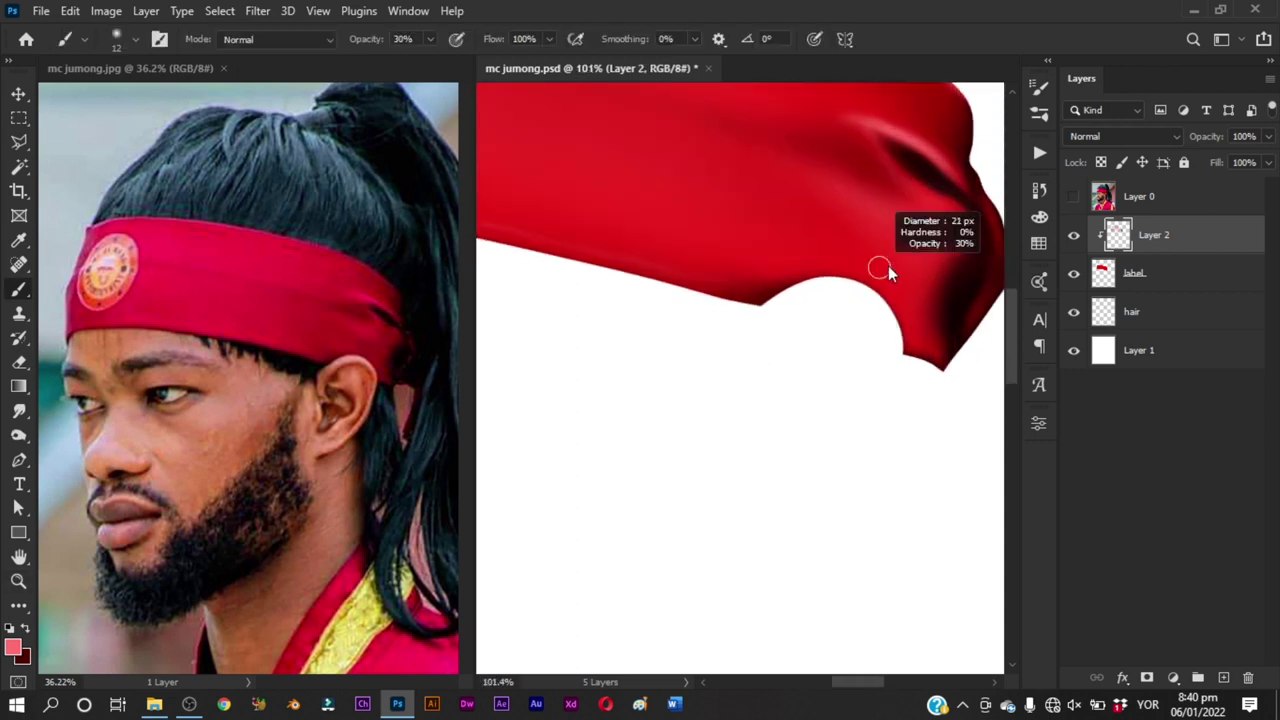
pyautogui.press('z')
pyautogui.moveTo(893, 333)
pyautogui.mouseDown()
pyautogui.moveTo(809, 440)
pyautogui.moveTo(791, 437)
pyautogui.mouseUp()
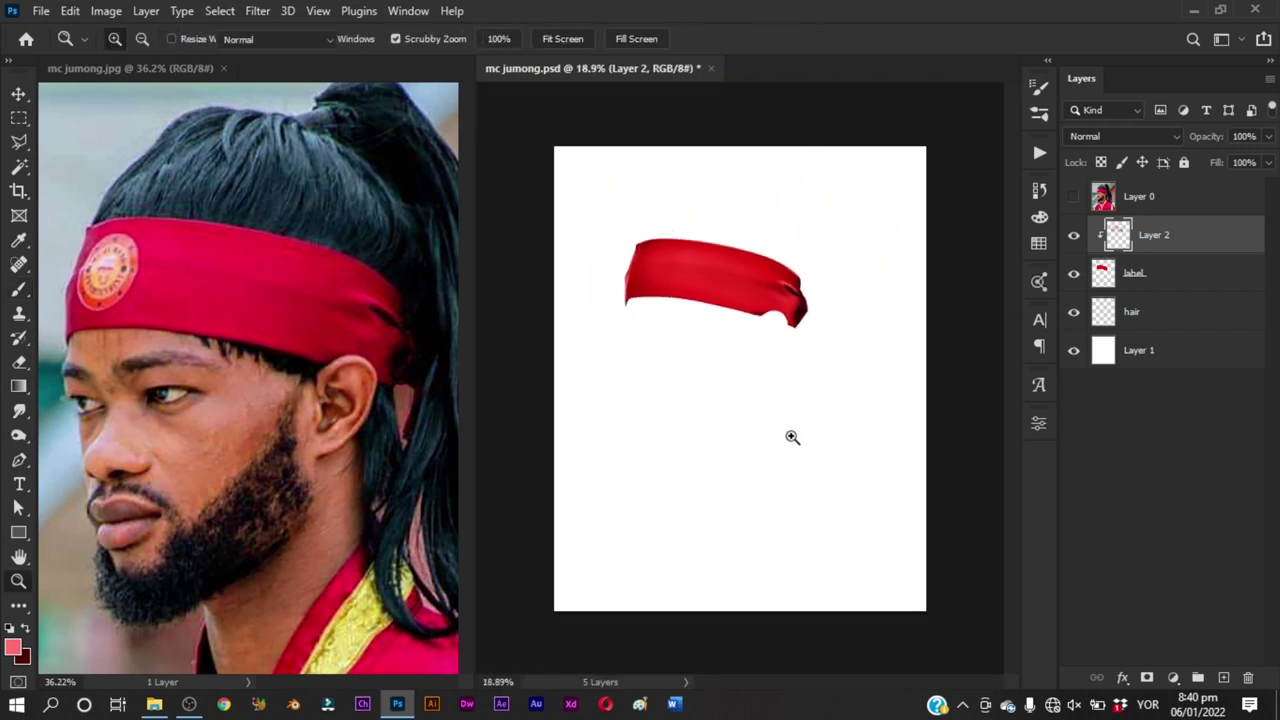
pyautogui.press('b')
pyautogui.hotkey('ctrl', 's')
# Step: Add a new layer above Layer 2 for the headband's badge and show the reference photo on Layer 0
pyautogui.press('z')
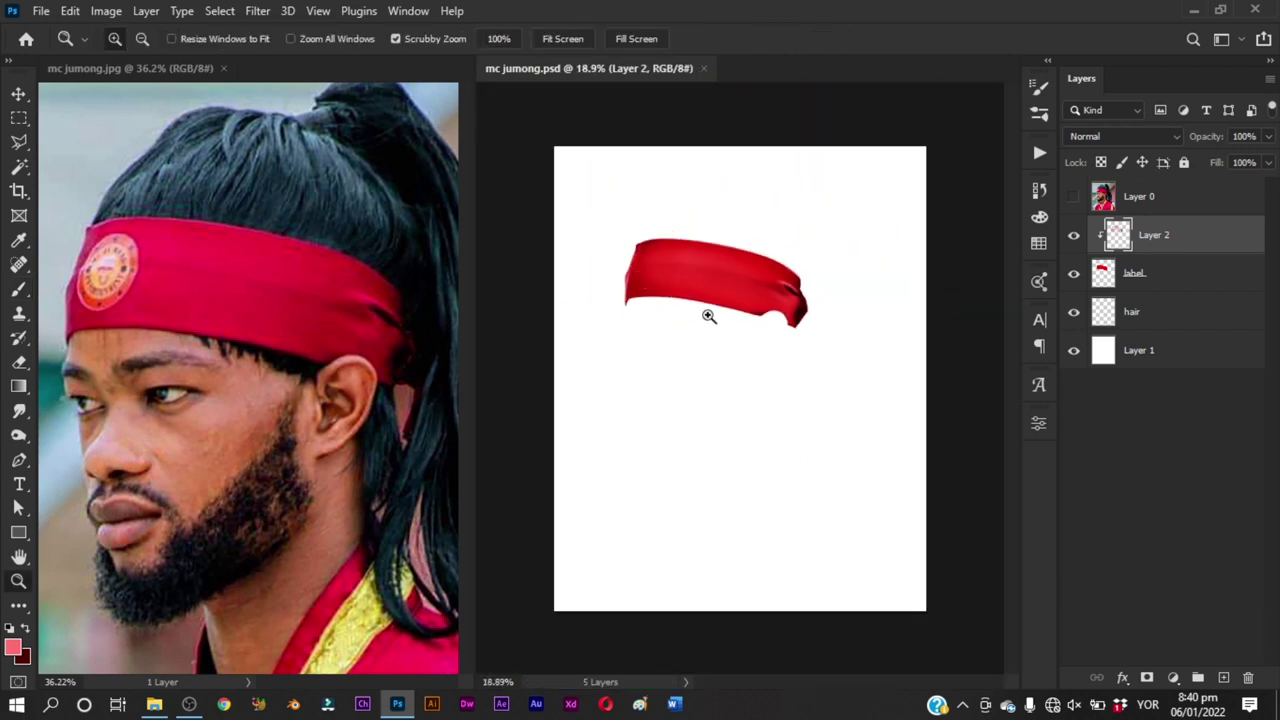
pyautogui.moveTo(706, 314)
pyautogui.mouseDown()
pyautogui.moveTo(724, 307)
pyautogui.moveTo(700, 318)
pyautogui.mouseUp()
pyautogui.press('p')
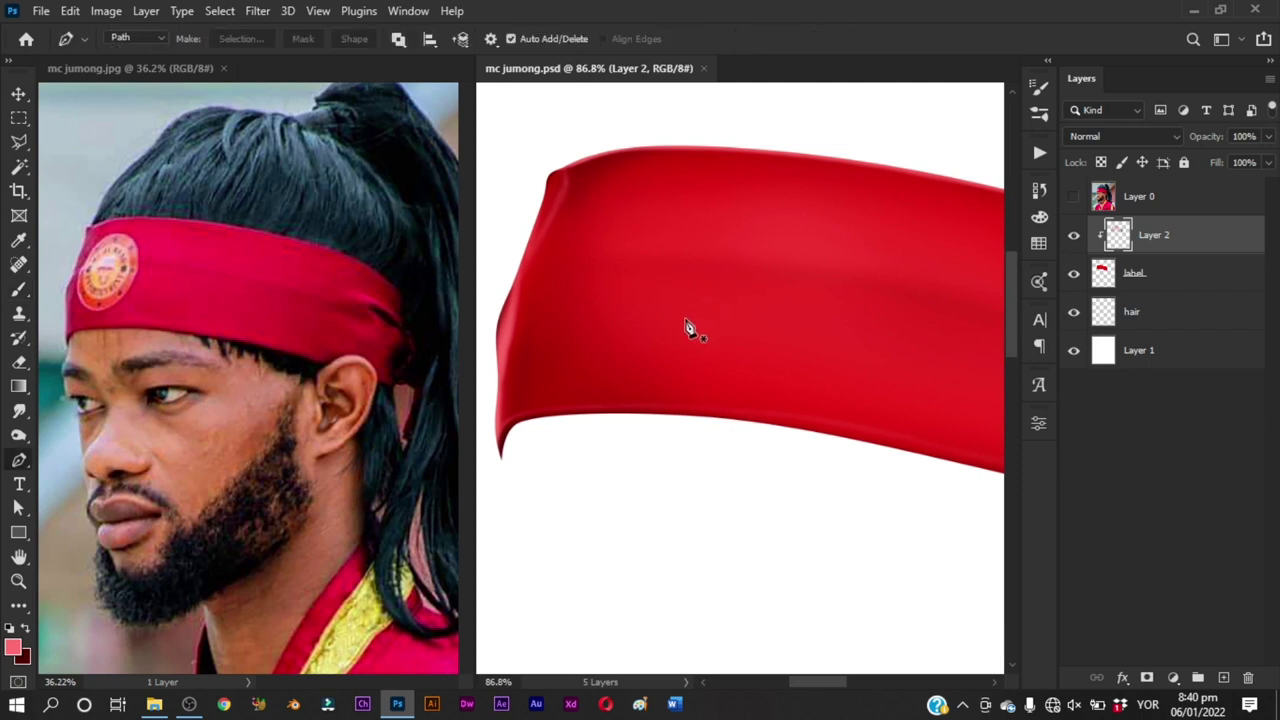
pyautogui.click(1222, 680)
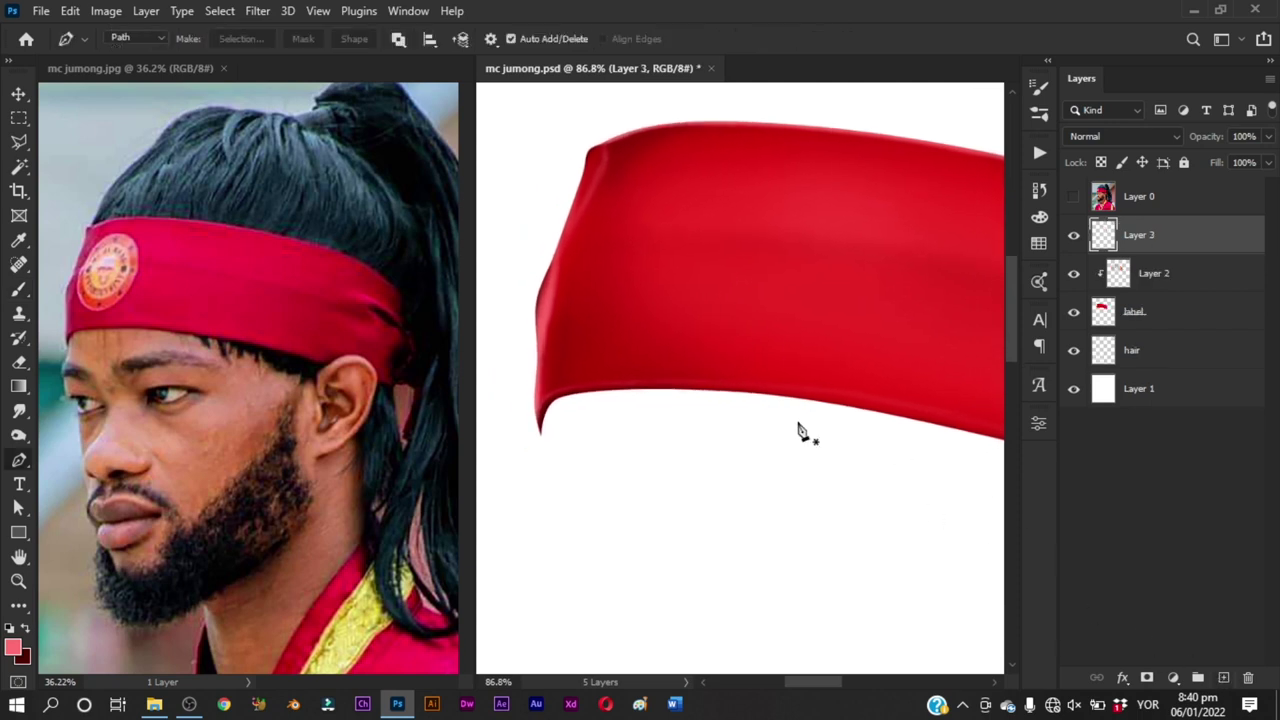
pyautogui.press('z')
pyautogui.moveTo(626, 297); pyautogui.dragTo(746, 294)
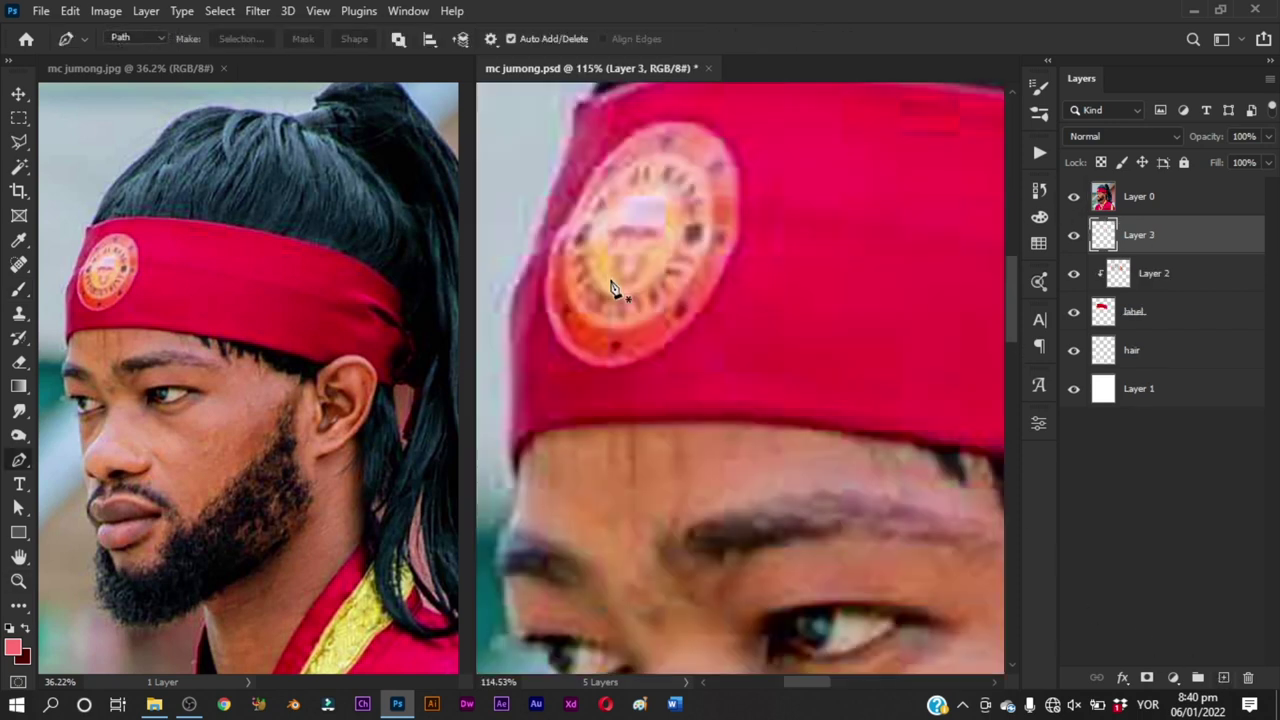
# Step: Trace the round badge on the front of the headband with a closed Pen tool path following its outer edge
pyautogui.press('z')
pyautogui.moveTo(592, 218); pyautogui.dragTo(643, 115)
pyautogui.moveTo(578, 196); pyautogui.dragTo(569, 212)
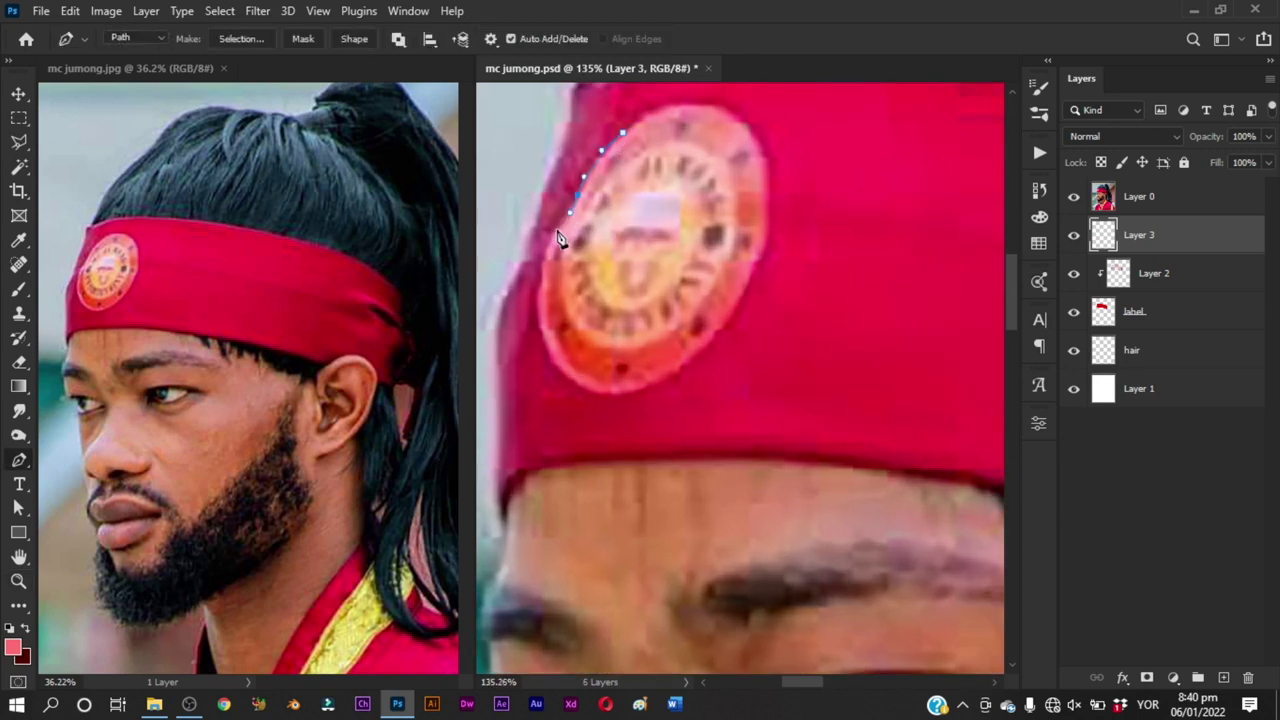
pyautogui.moveTo(540, 308); pyautogui.dragTo(541, 357)
pyautogui.moveTo(589, 396); pyautogui.dragTo(629, 395)
pyautogui.hotkey('ctrl', 'z')
pyautogui.moveTo(730, 322); pyautogui.dragTo(797, 337)
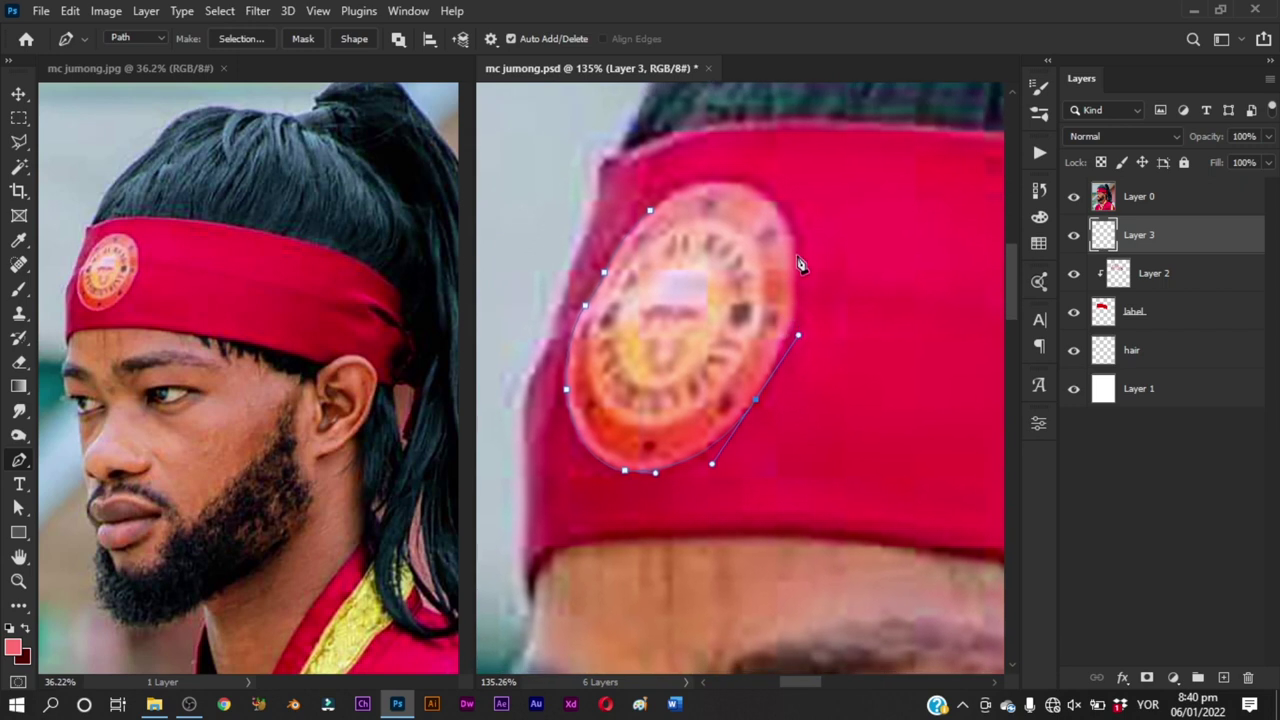
pyautogui.moveTo(650, 210); pyautogui.dragTo(628, 228)
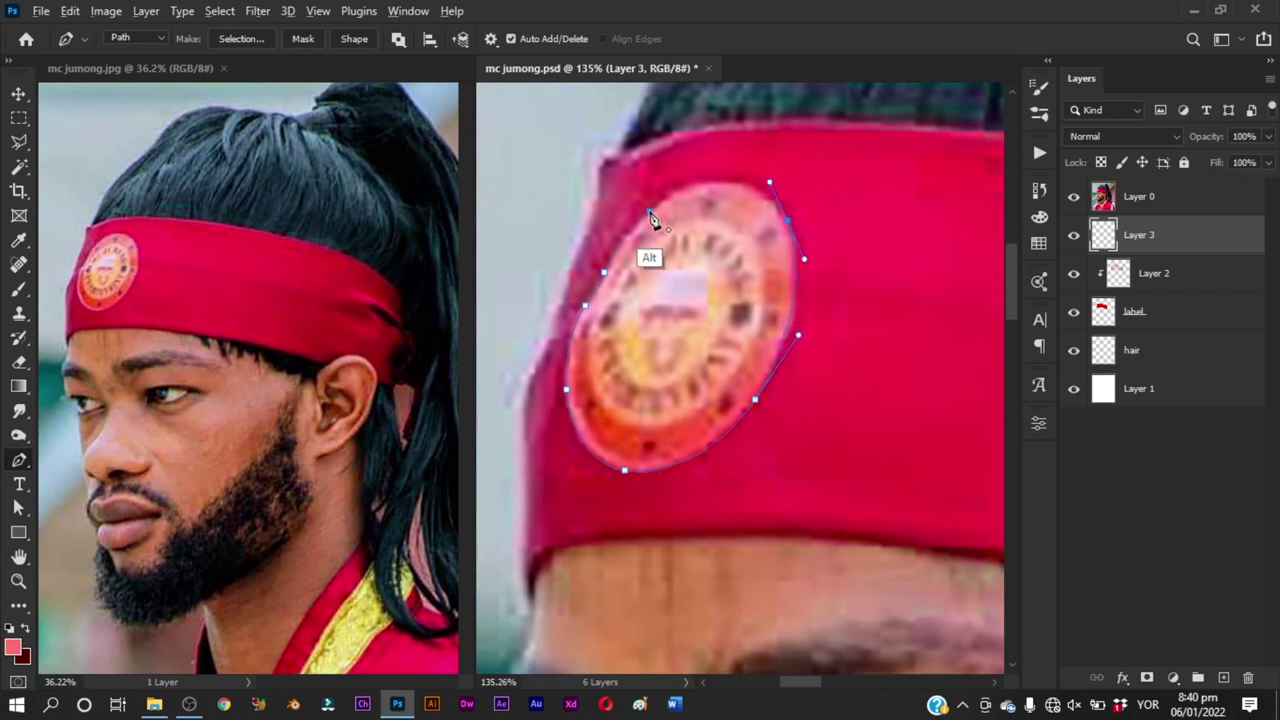
pyautogui.keyDown('ctrl'); pyautogui.click(801, 352); pyautogui.keyUp('ctrl')
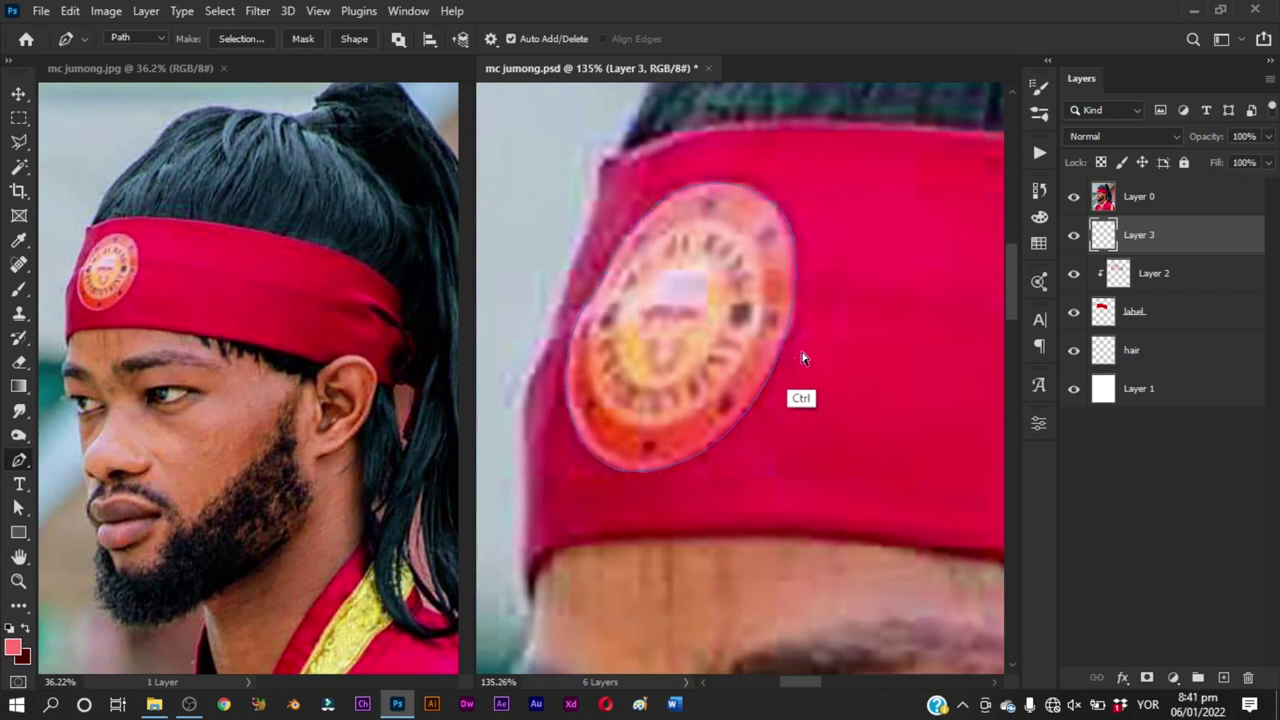
# Step: Hide the reference photo on Layer 0 and set the foreground colour to a bright orange with hue 30°
pyautogui.rightClick(801, 241)
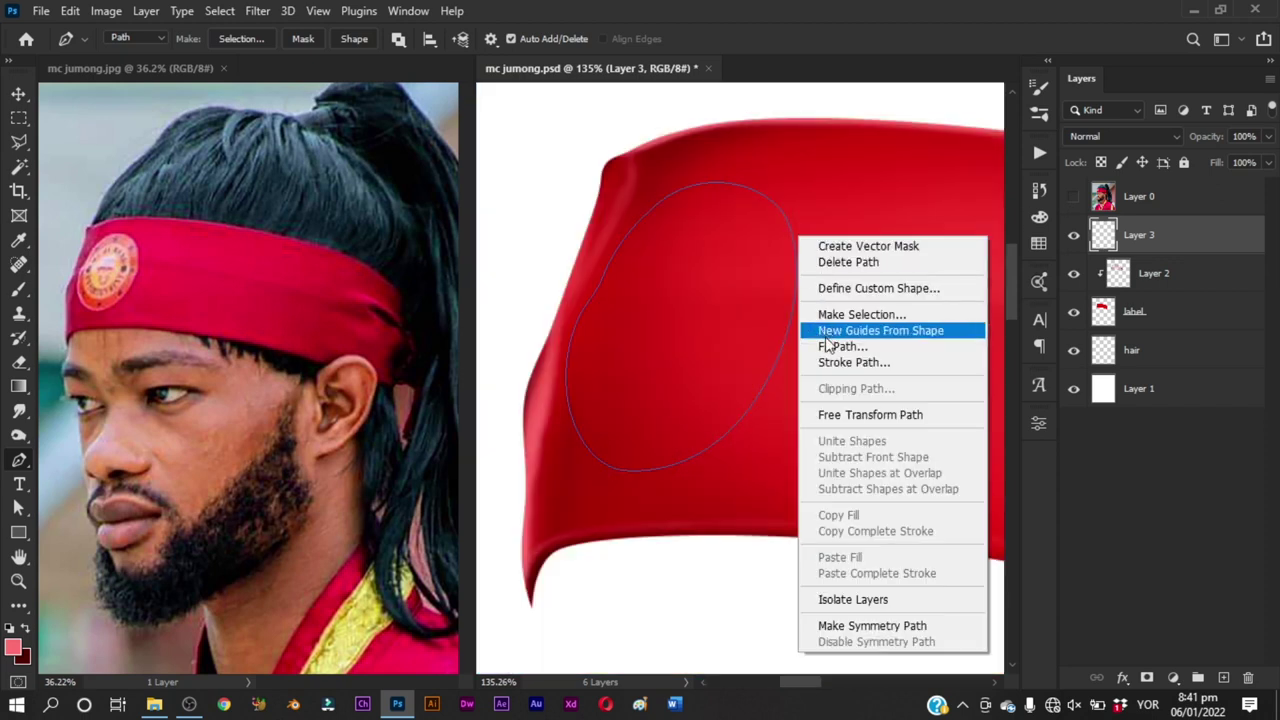
pyautogui.click(696, 369)
pyautogui.press('x')
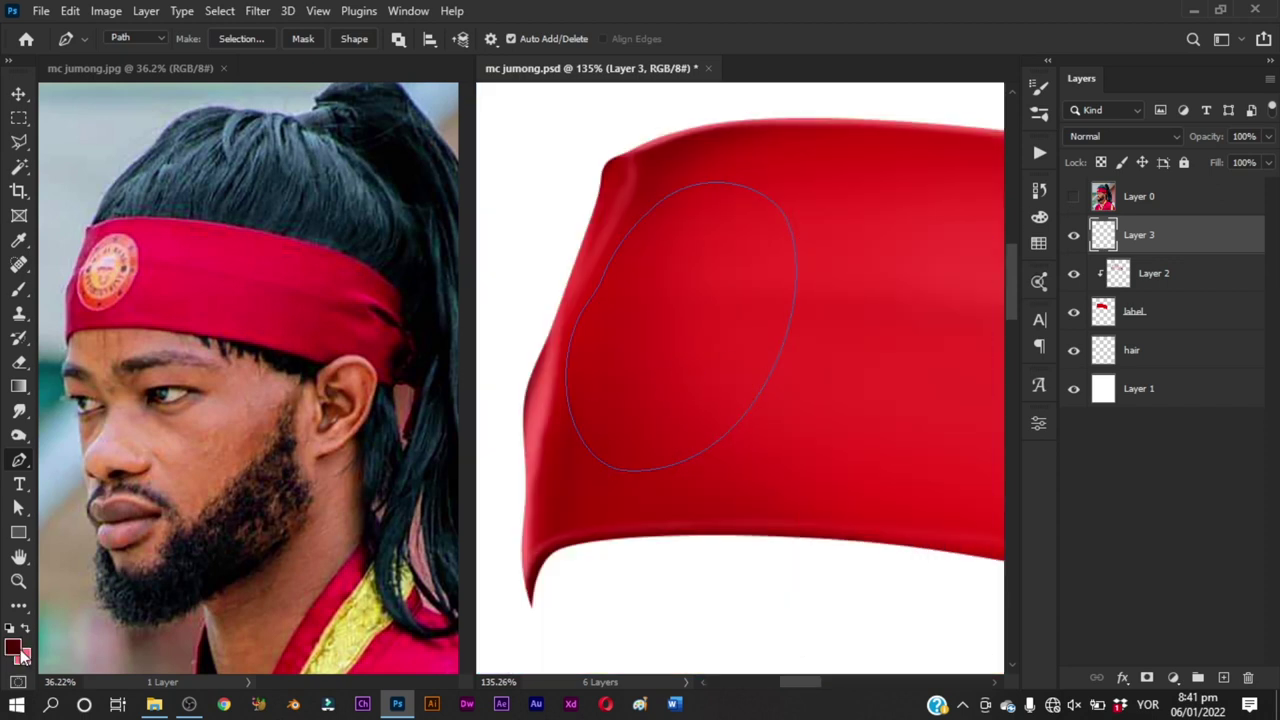
pyautogui.click(14, 646)
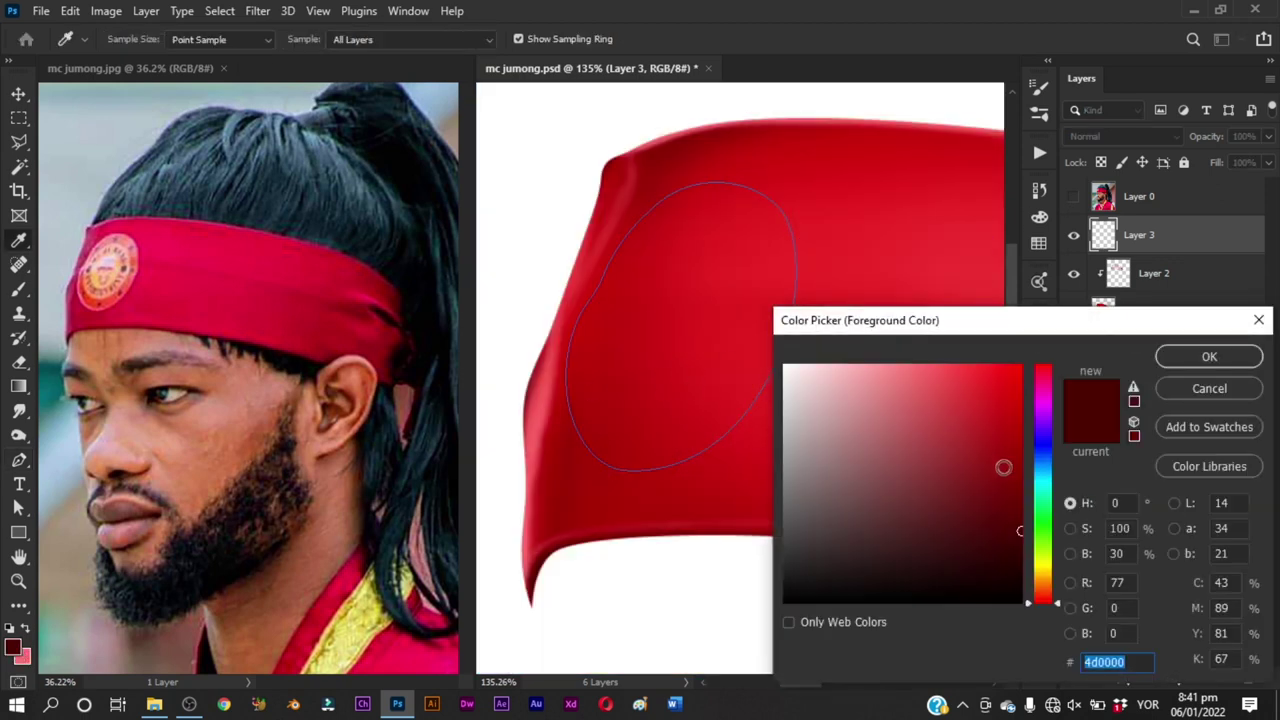
pyautogui.click(1044, 584)
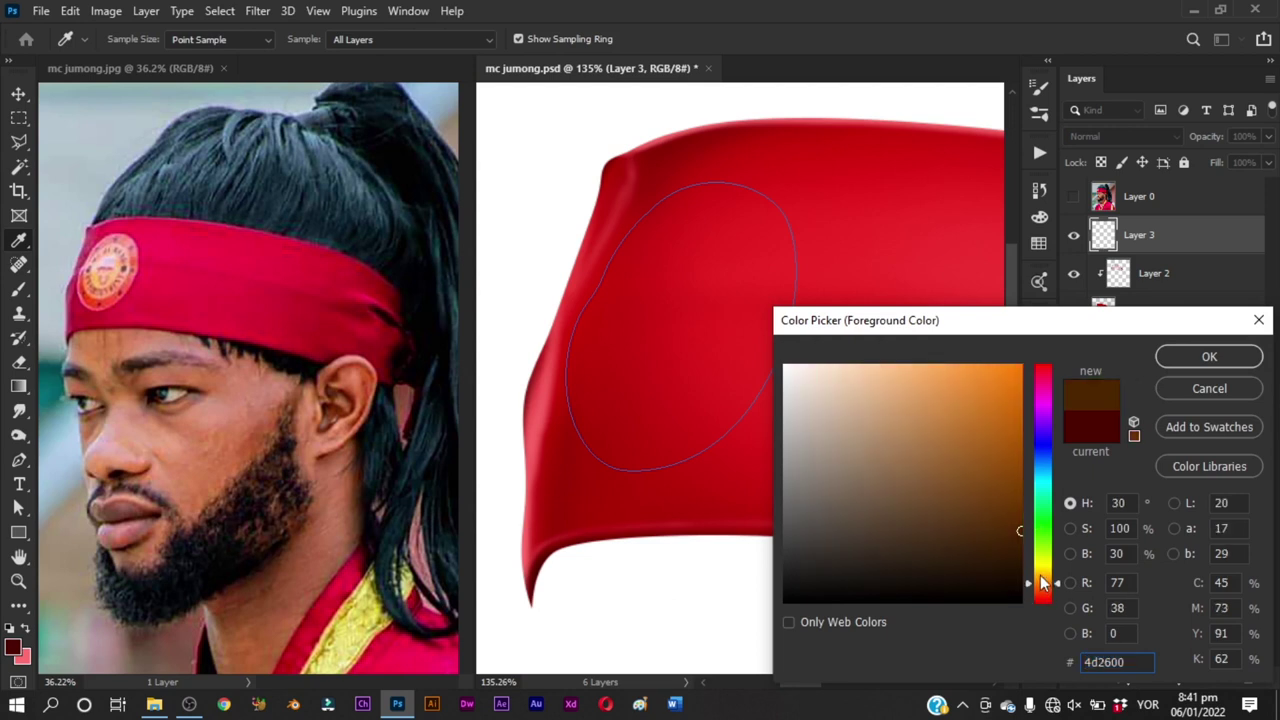
pyautogui.click(1024, 391)
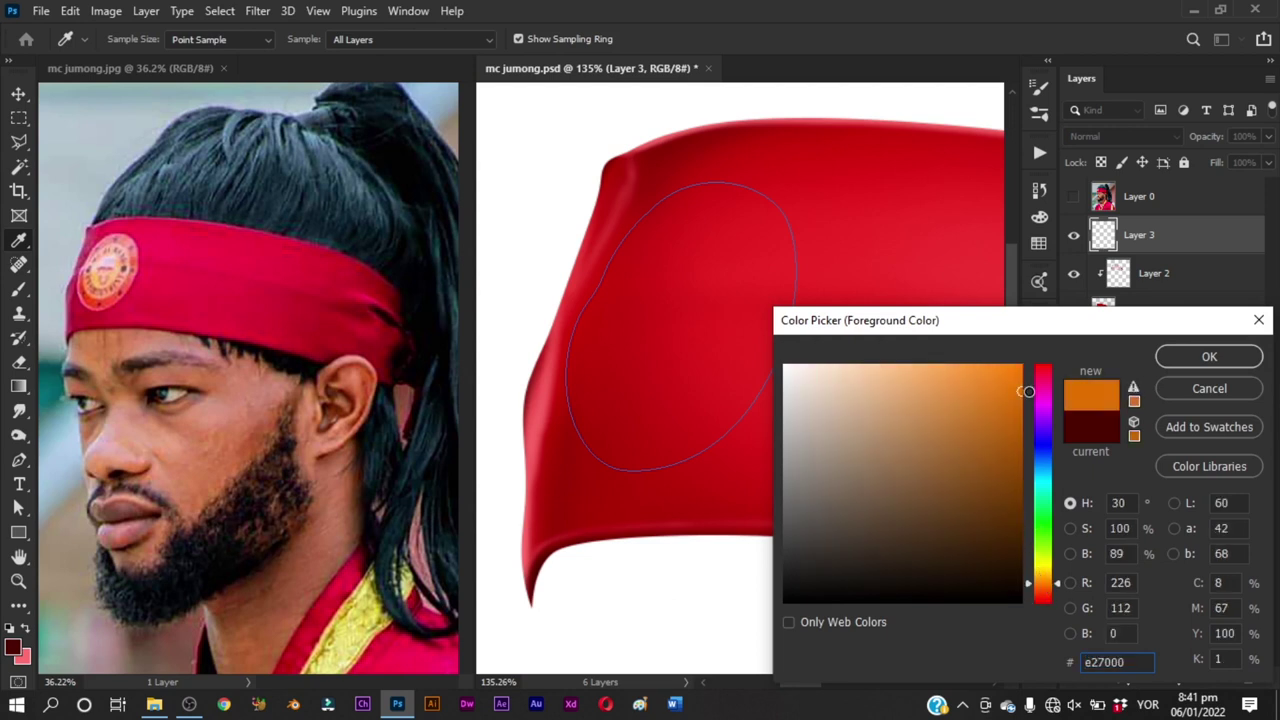
pyautogui.click(1026, 389)
pyautogui.click(1206, 357)
# Step: Fill the badge path with the orange foreground colour on Layer 3 and dismiss the path
pyautogui.press('p')
pyautogui.rightClick(709, 298)
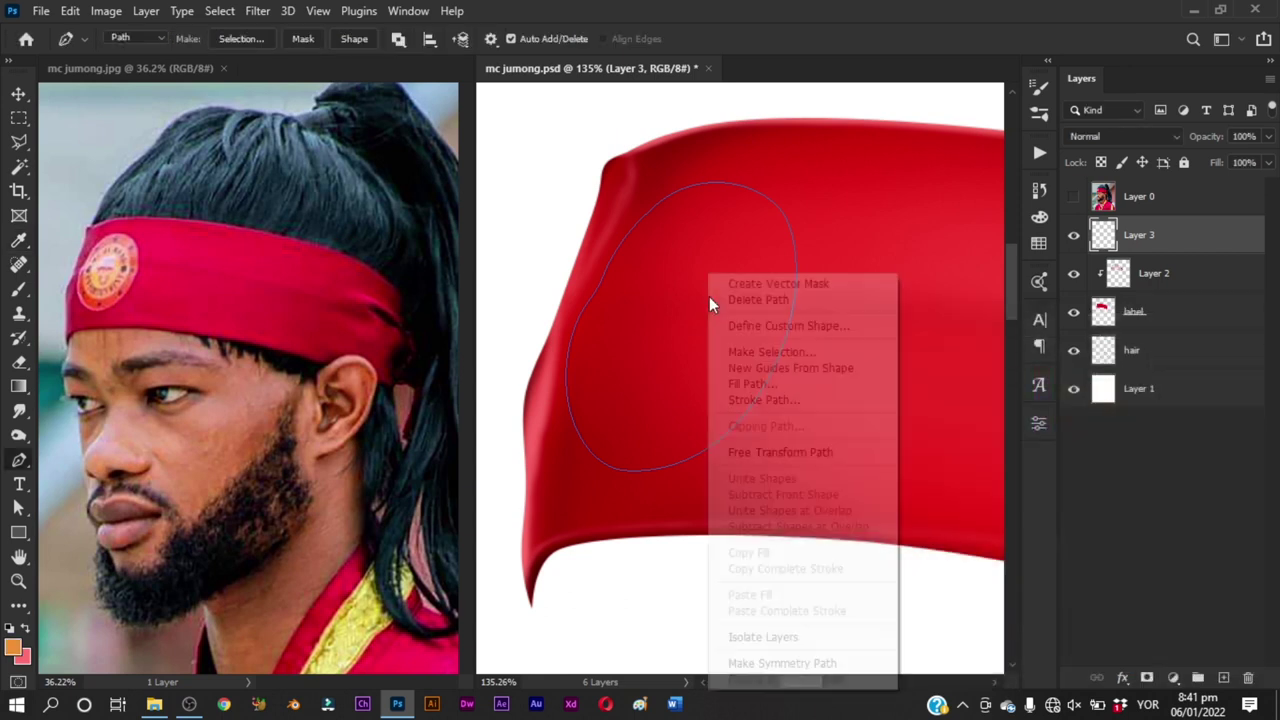
pyautogui.click(740, 382)
pyautogui.press('Escape')
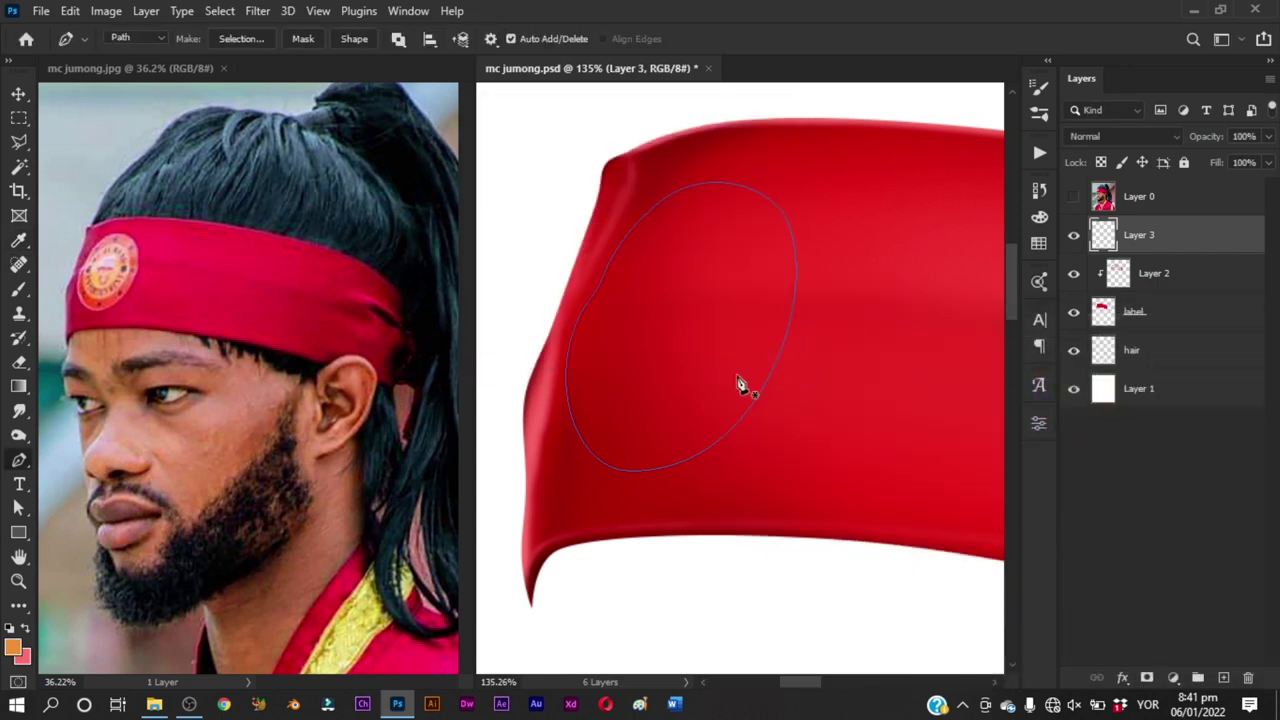
pyautogui.press('Return')
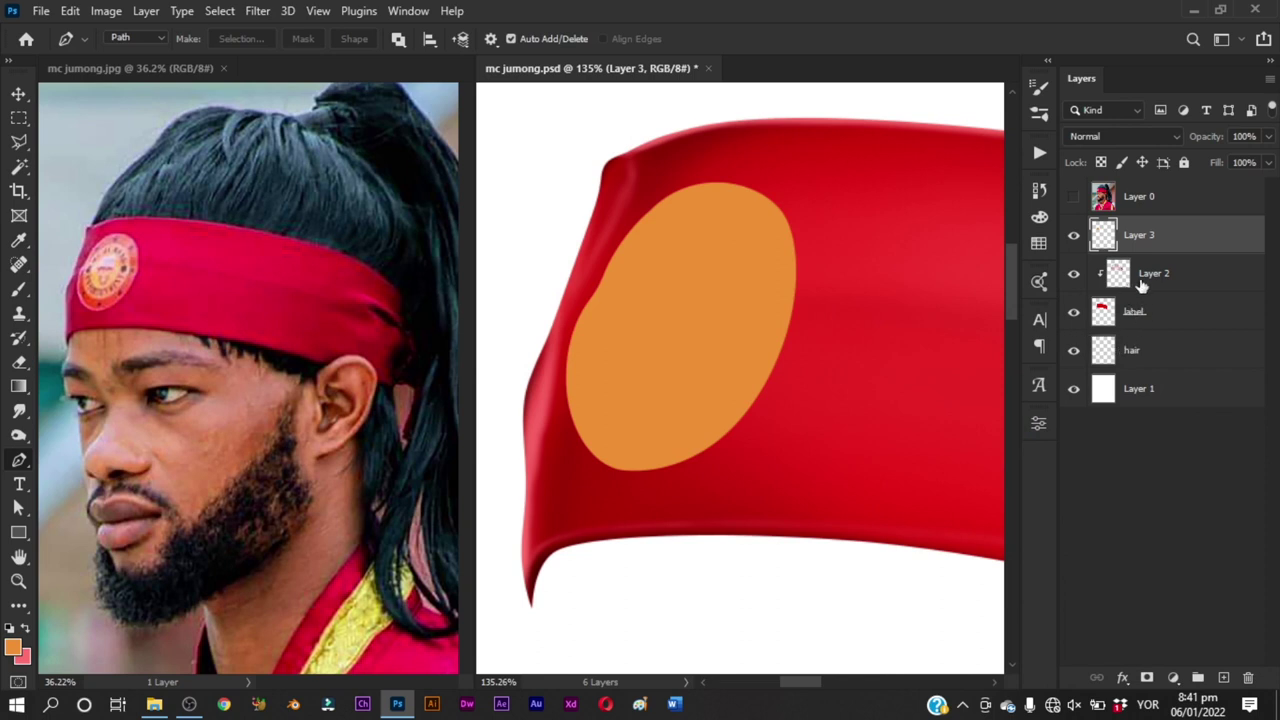
# Step: On Layer 2, paint a soft black shadow along the badge's front edge with a 13 px brush at 30% opacity
pyautogui.click(1142, 286)
pyautogui.press('b')
pyautogui.moveTo(578, 320)
pyautogui.mouseDown()
pyautogui.moveTo(598, 354)
pyautogui.moveTo(568, 317)
pyautogui.moveTo(600, 286)
pyautogui.mouseUp()
pyautogui.keyDown('alt'); pyautogui.rightClick(598, 324); pyautogui.keyUp('alt')
pyautogui.press('d')
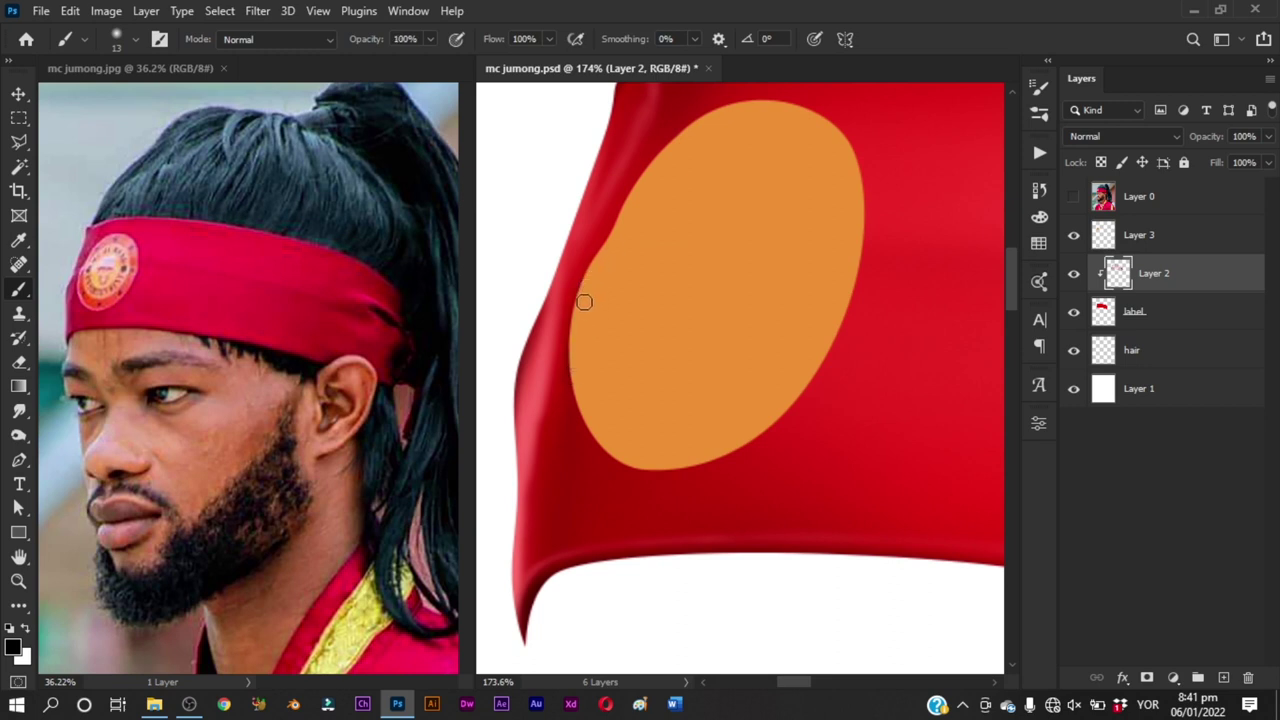
pyautogui.moveTo(649, 205); pyautogui.dragTo(587, 375)
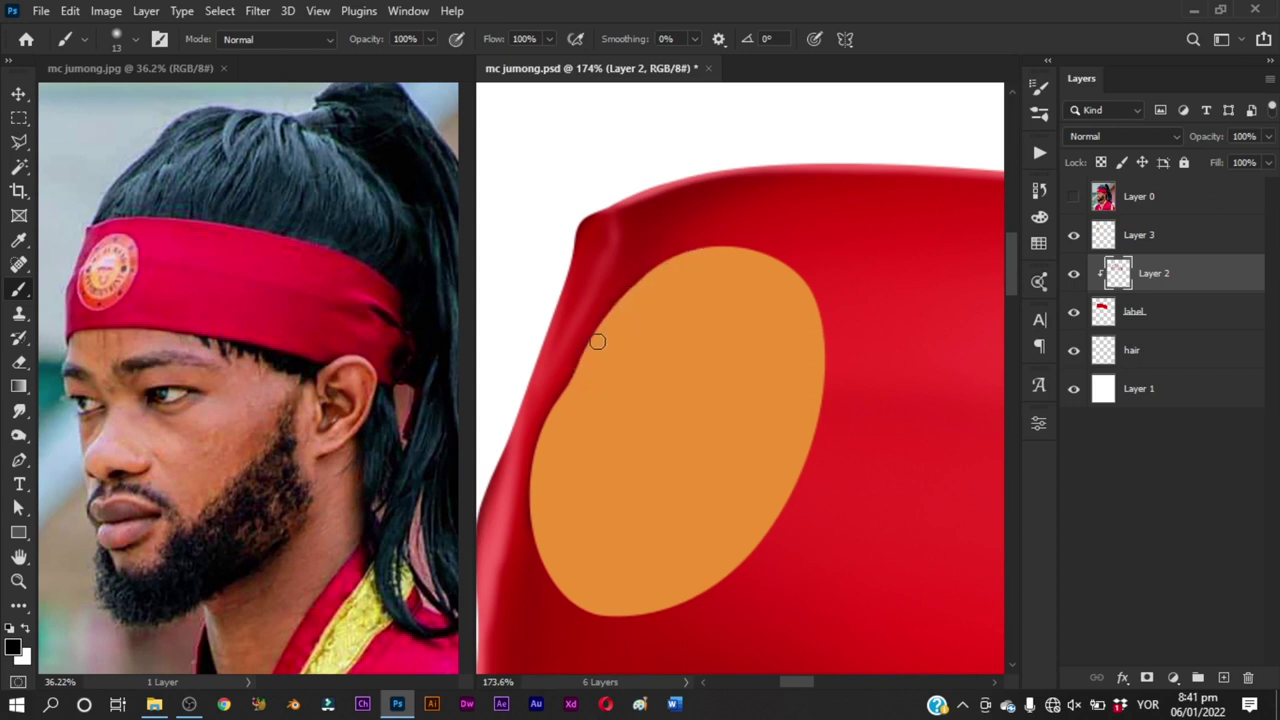
# Step: On Layer 2, paint the soft black shadow around the badge's upper, rear and lower edges with a 19 px brush, and save the document
pyautogui.moveTo(651, 380); pyautogui.dragTo(643, 320)
pyautogui.keyDown('alt'); pyautogui.rightClick(671, 204); pyautogui.keyUp('alt')
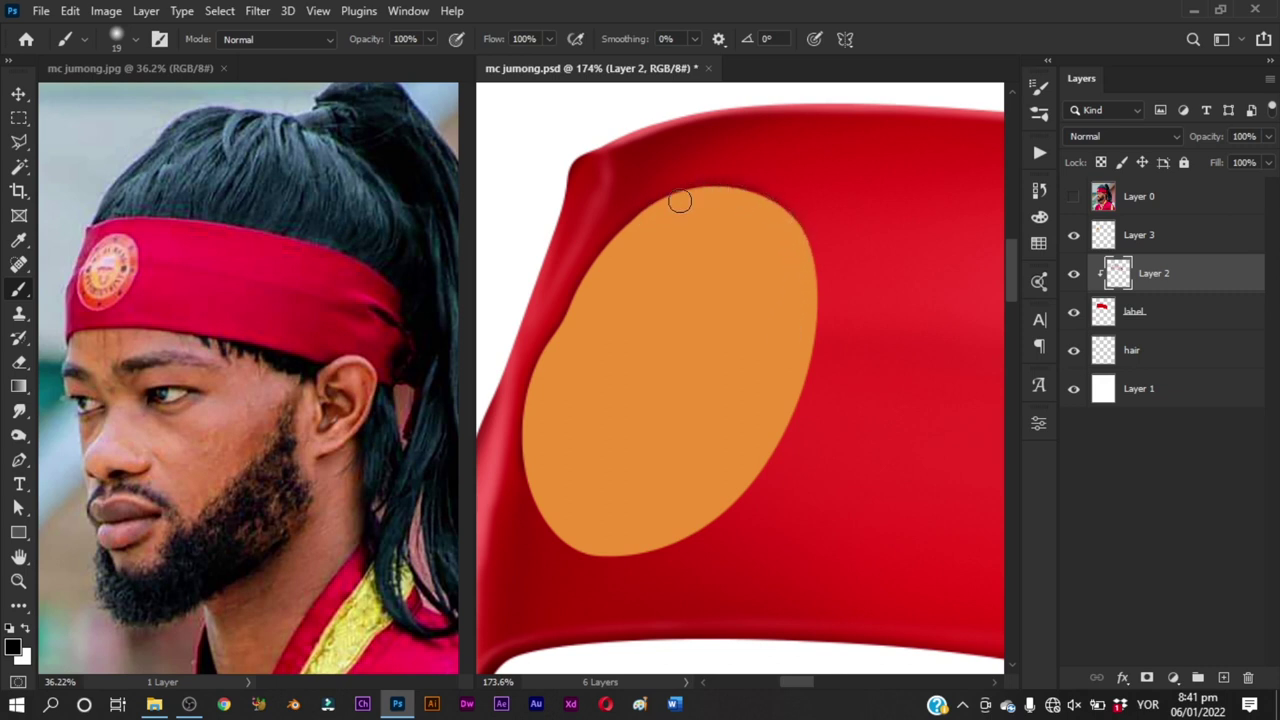
pyautogui.scroll(-2, 700, 266)
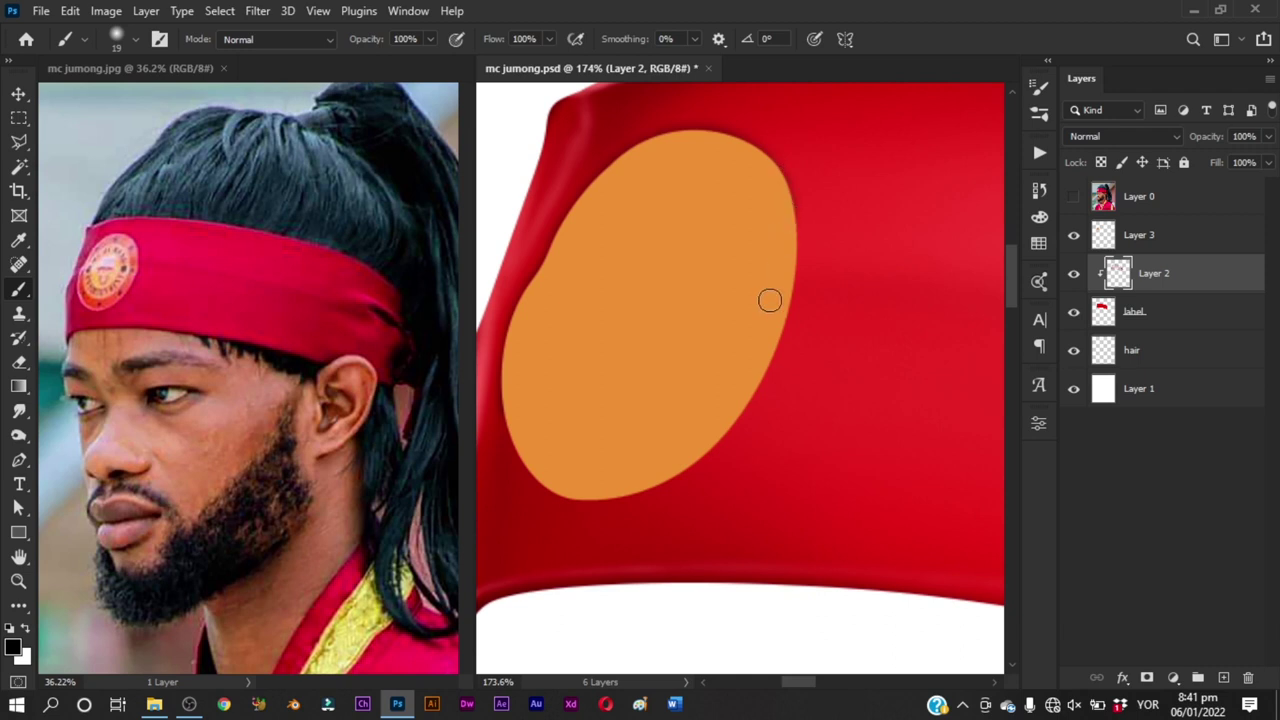
pyautogui.moveTo(720, 386); pyautogui.dragTo(749, 266)
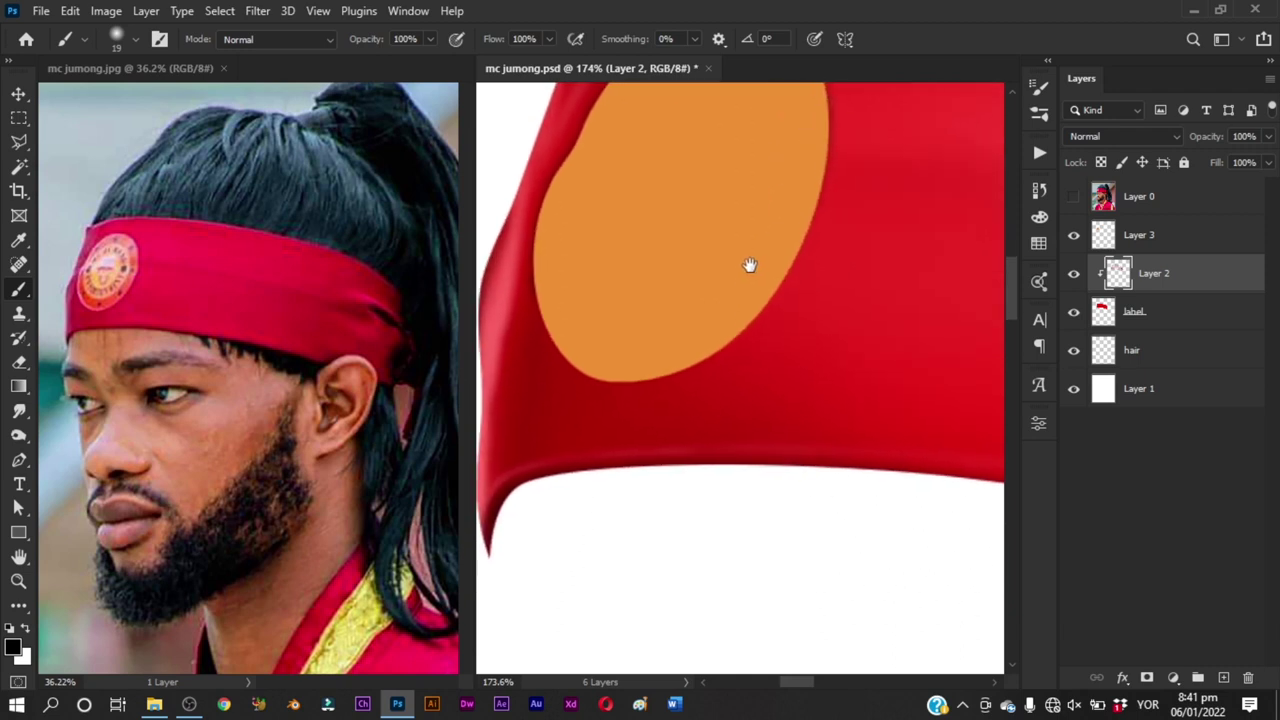
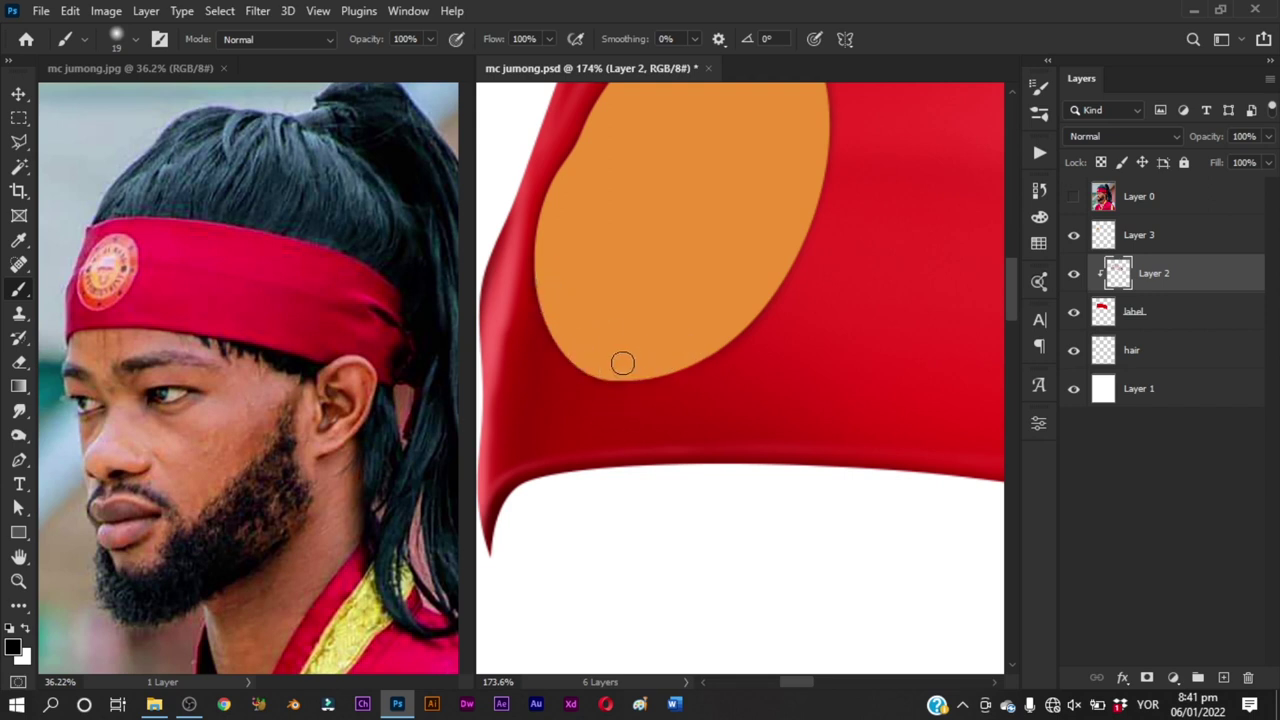
pyautogui.moveTo(762, 289); pyautogui.dragTo(757, 393)
pyautogui.moveTo(652, 340); pyautogui.dragTo(674, 453)
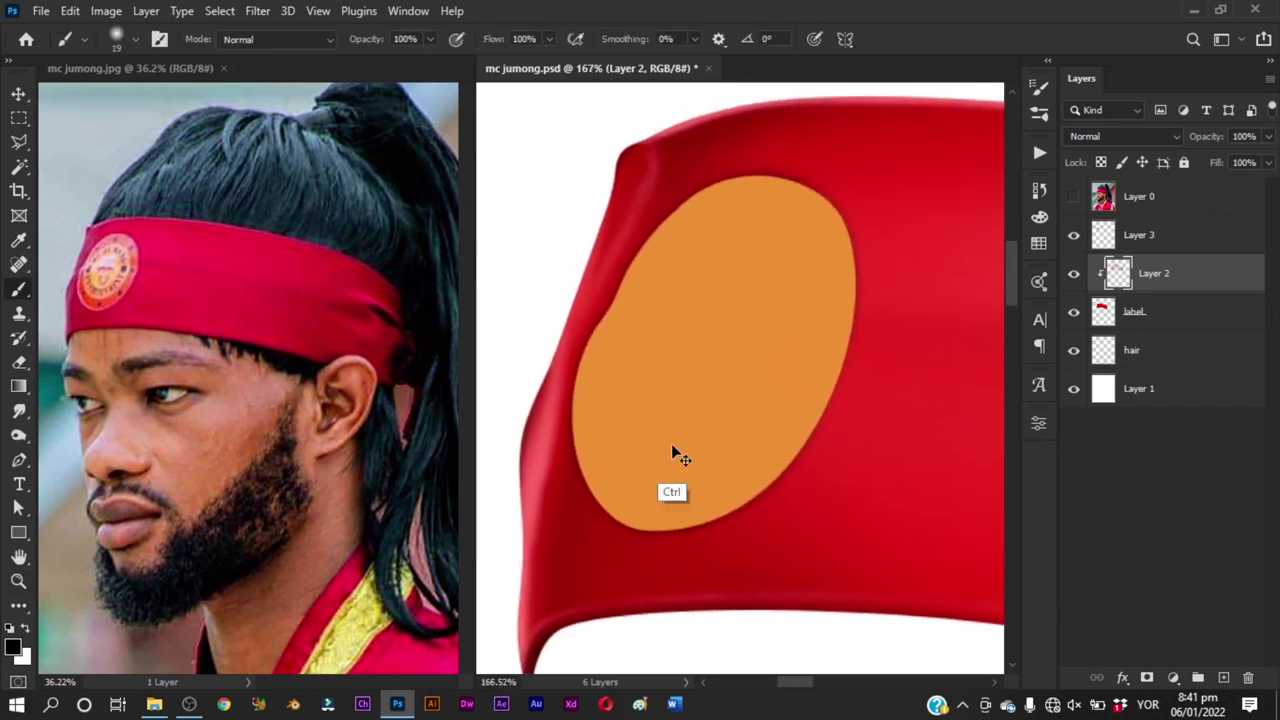
pyautogui.hotkey('ctrl', 's')
pyautogui.moveTo(832, 320); pyautogui.dragTo(737, 390)
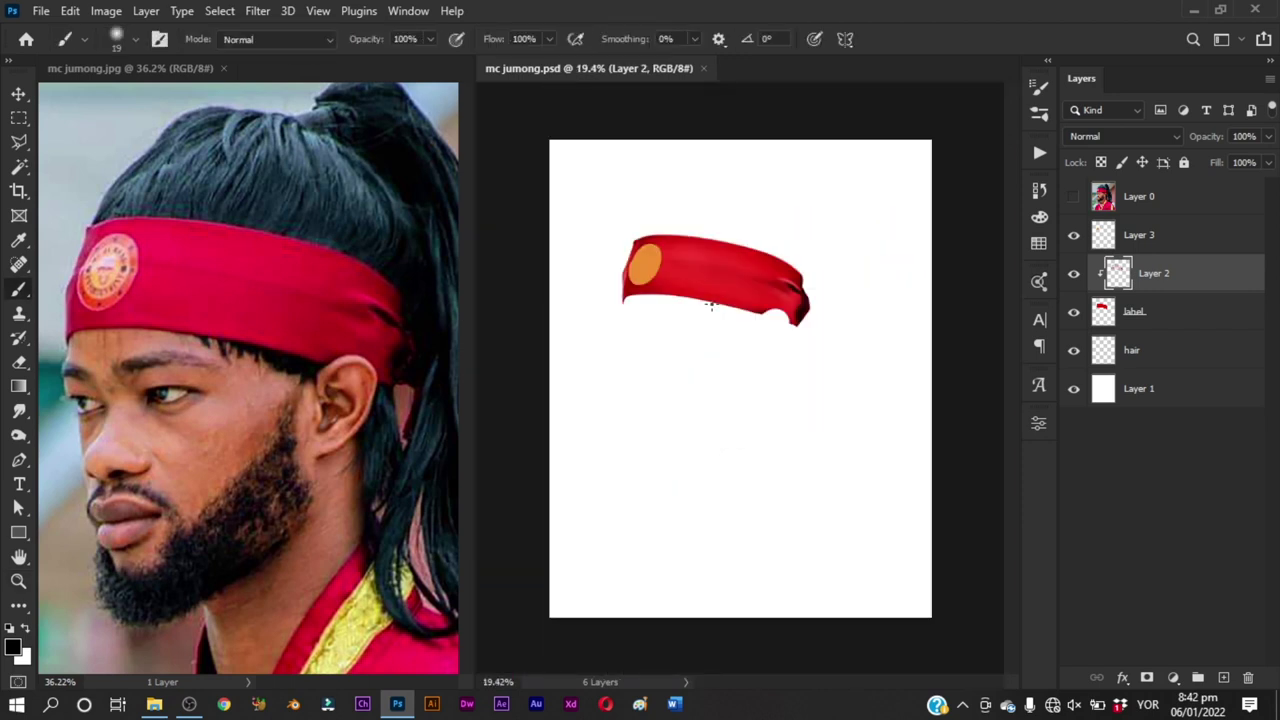
# Step: Make the hair layer active, show the reference photo on Layer 0 and load the headband outline as a selection
pyautogui.press('z')
pyautogui.moveTo(711, 298)
pyautogui.mouseDown()
pyautogui.moveTo(706, 331)
pyautogui.moveTo(663, 320)
pyautogui.mouseUp()
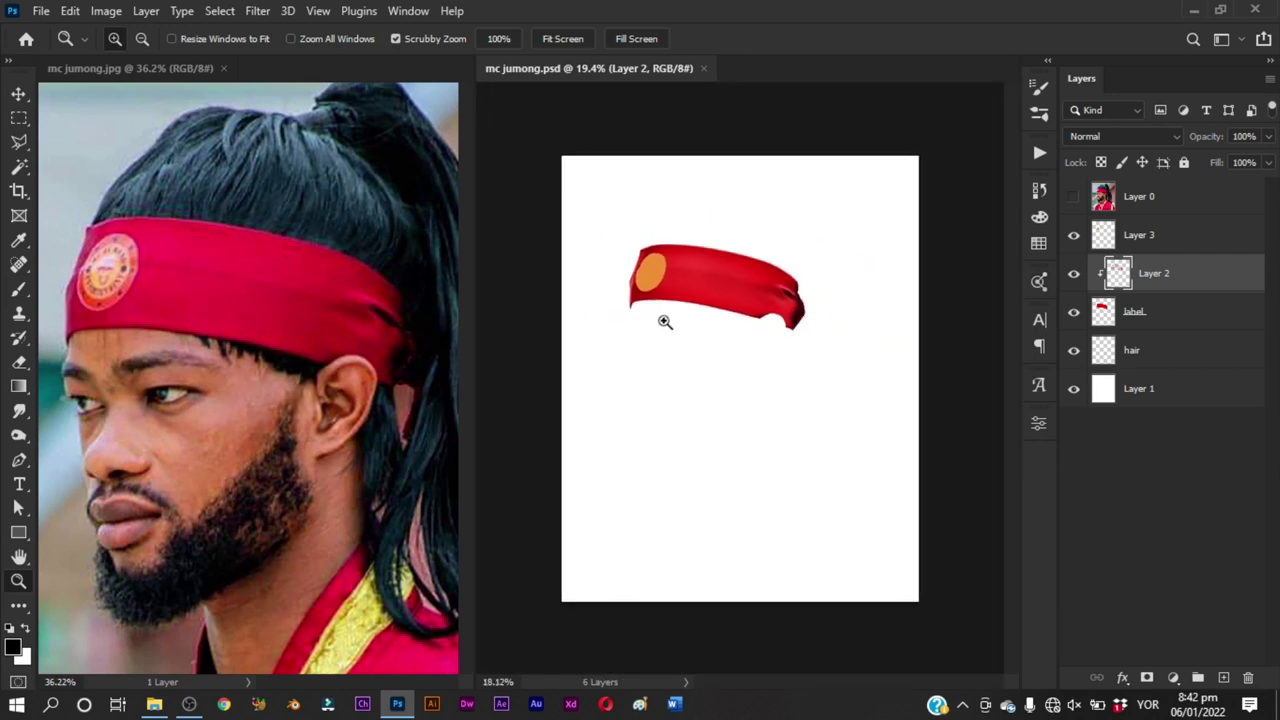
pyautogui.press('b')
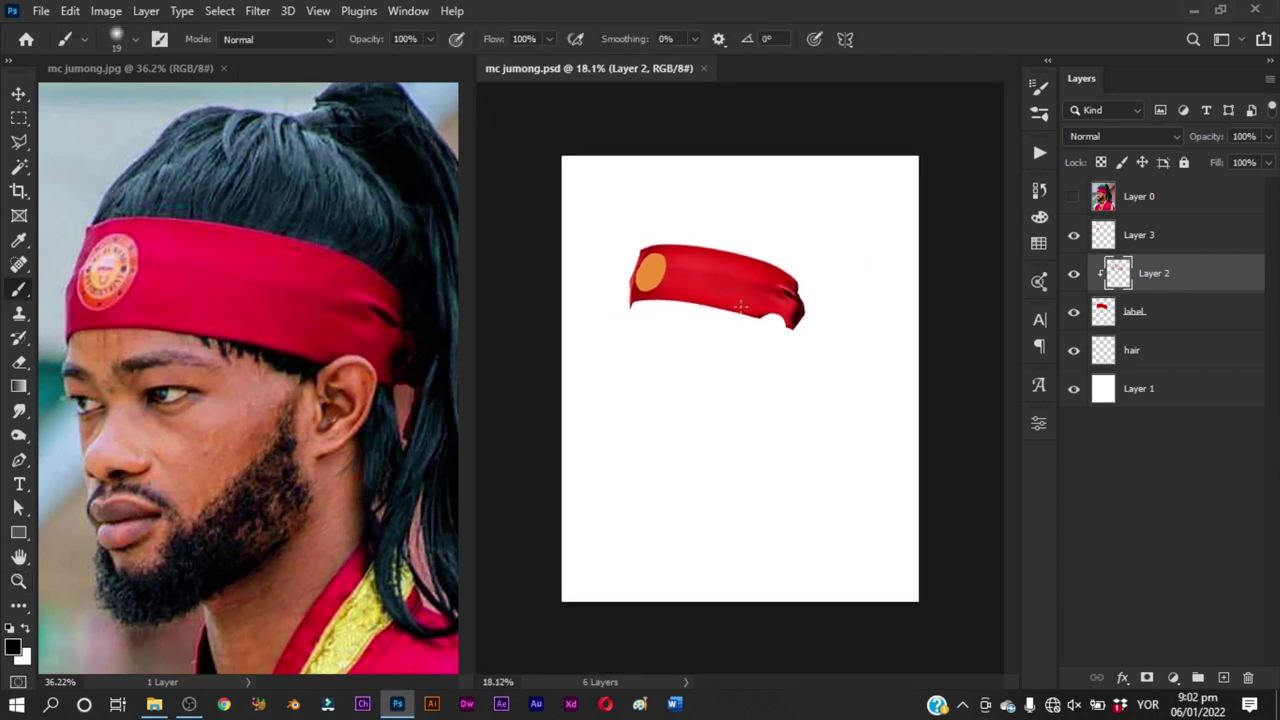
pyautogui.press('z')
pyautogui.moveTo(743, 318); pyautogui.dragTo(760, 337)
pyautogui.press('b')
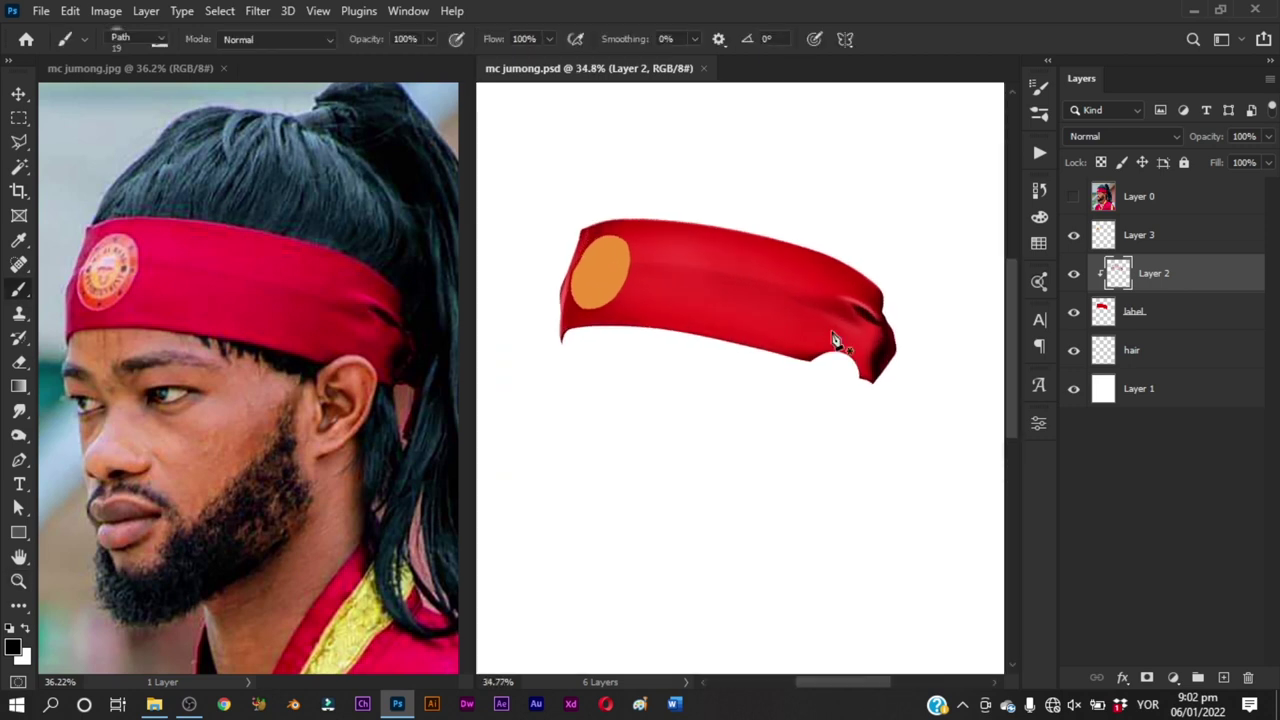
pyautogui.press('p')
pyautogui.click(1165, 352)
pyautogui.click(1074, 197)
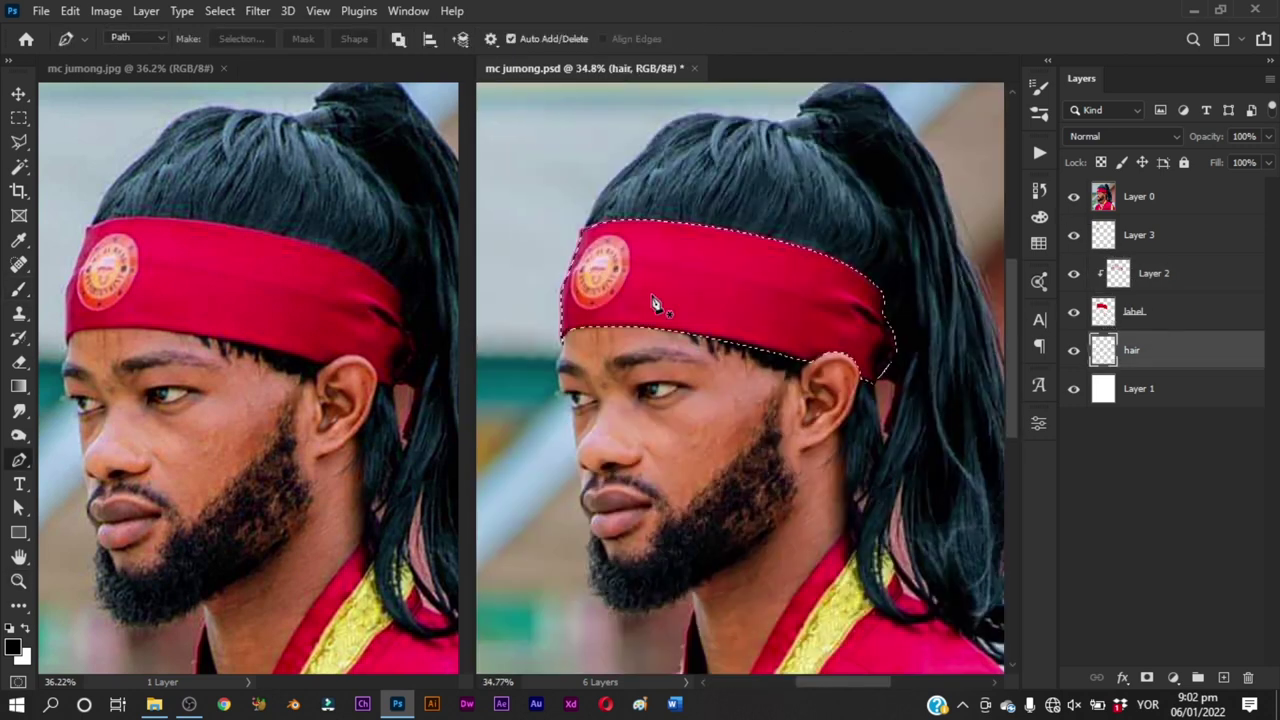
pyautogui.press('z')
pyautogui.moveTo(600, 276); pyautogui.dragTo(607, 276)
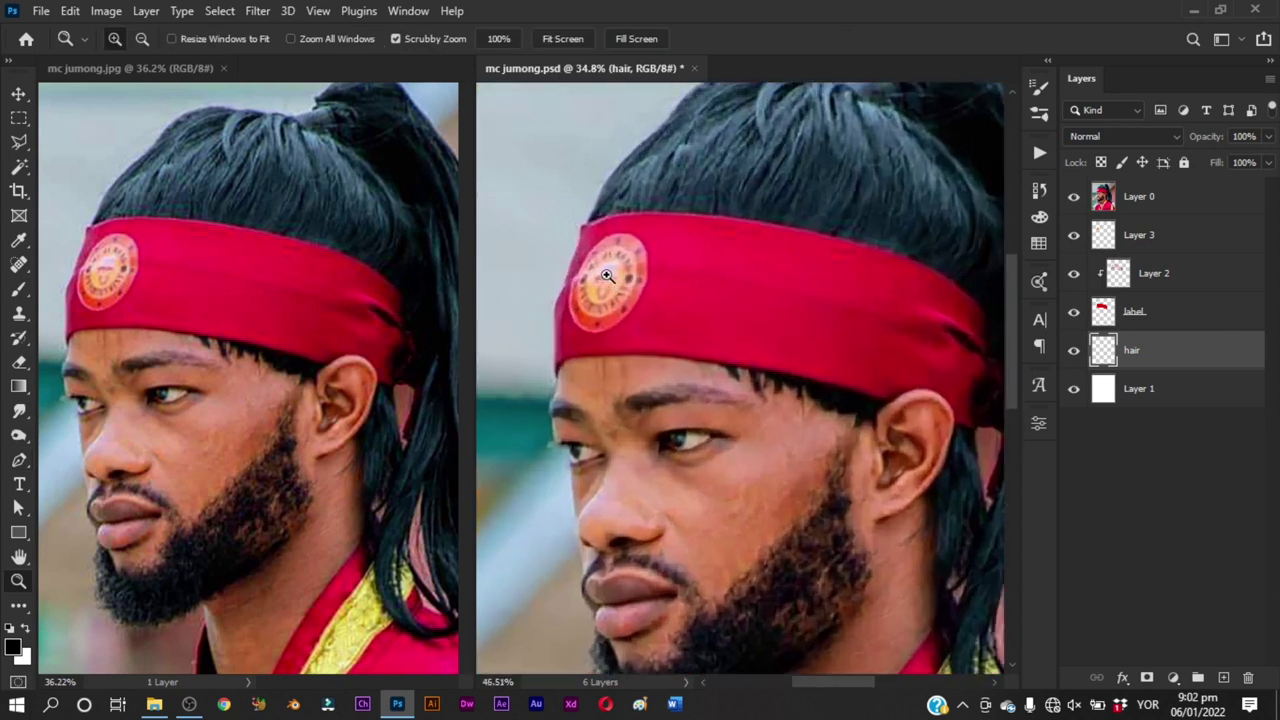
pyautogui.press('p')
pyautogui.hotkey('ctrl', 'Return')
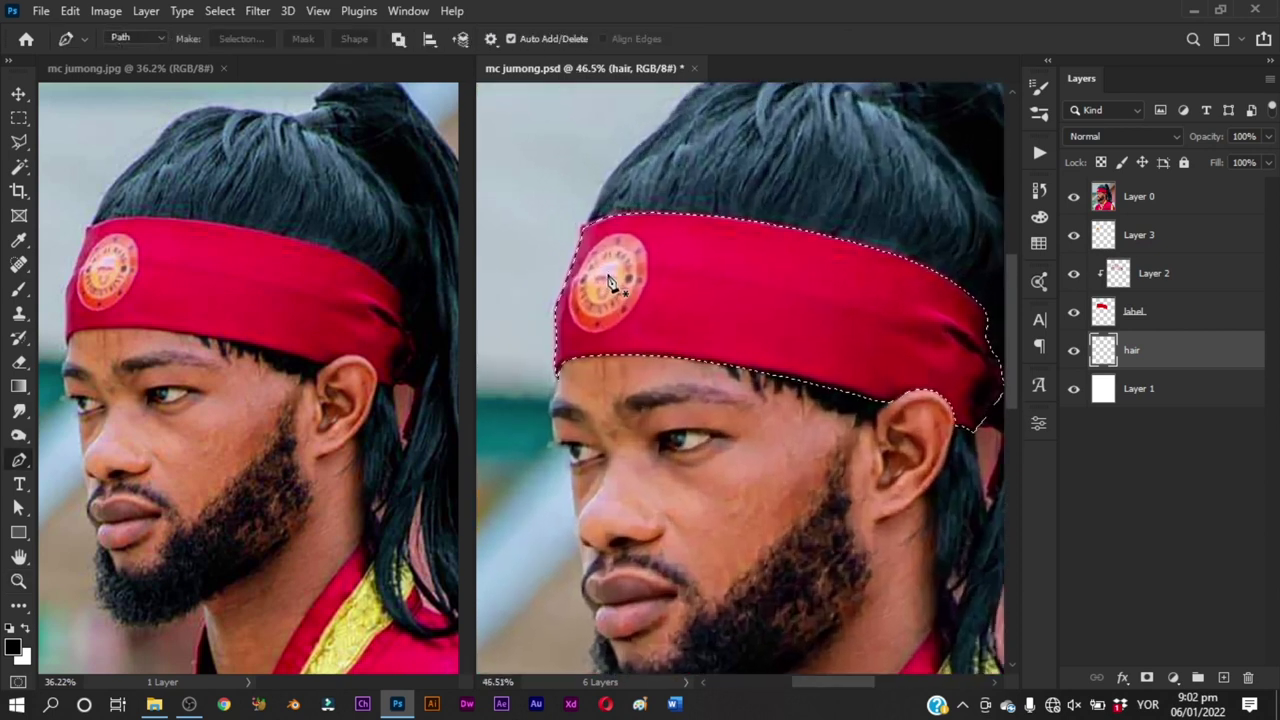
# Step: Start a Pen tool path at the headband's upper front corner and trace the front edge of the hair upward
pyautogui.press('z')
pyautogui.moveTo(626, 252); pyautogui.dragTo(640, 251)
pyautogui.moveTo(598, 209); pyautogui.dragTo(615, 337)
pyautogui.hotkey('ctrl', 'space')
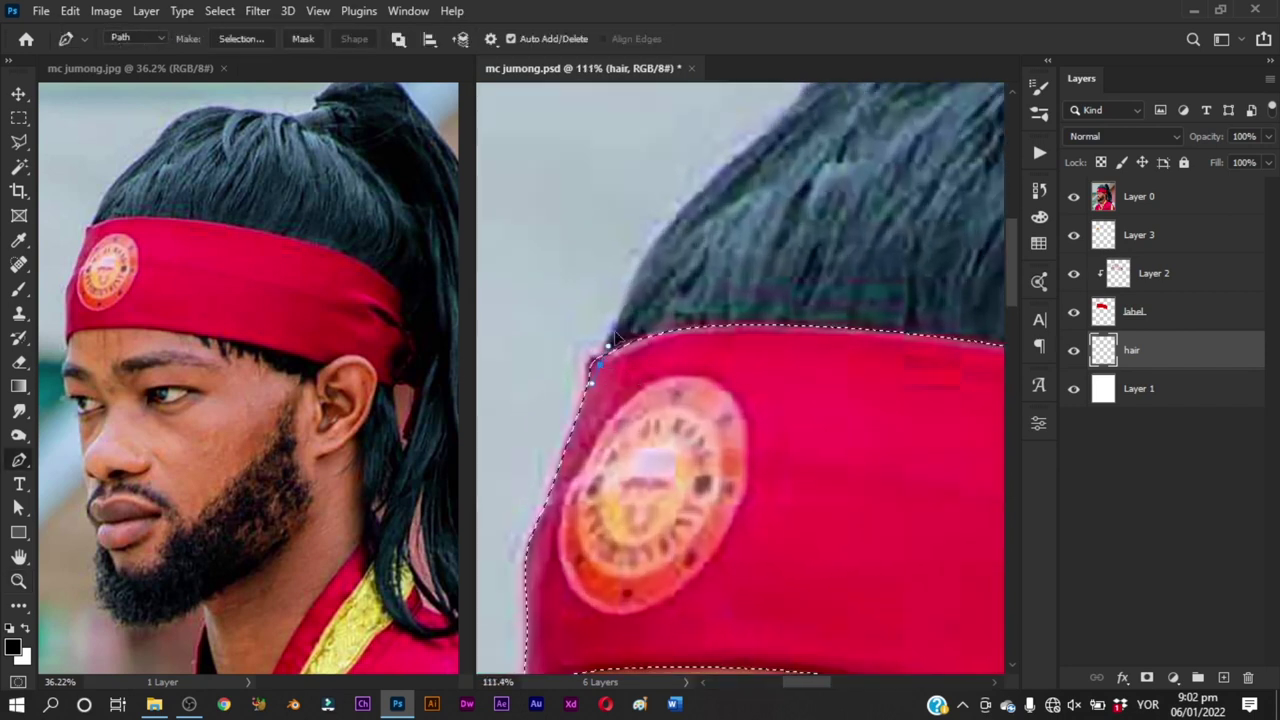
pyautogui.click(627, 298)
pyautogui.click(652, 256)
pyautogui.click(675, 211)
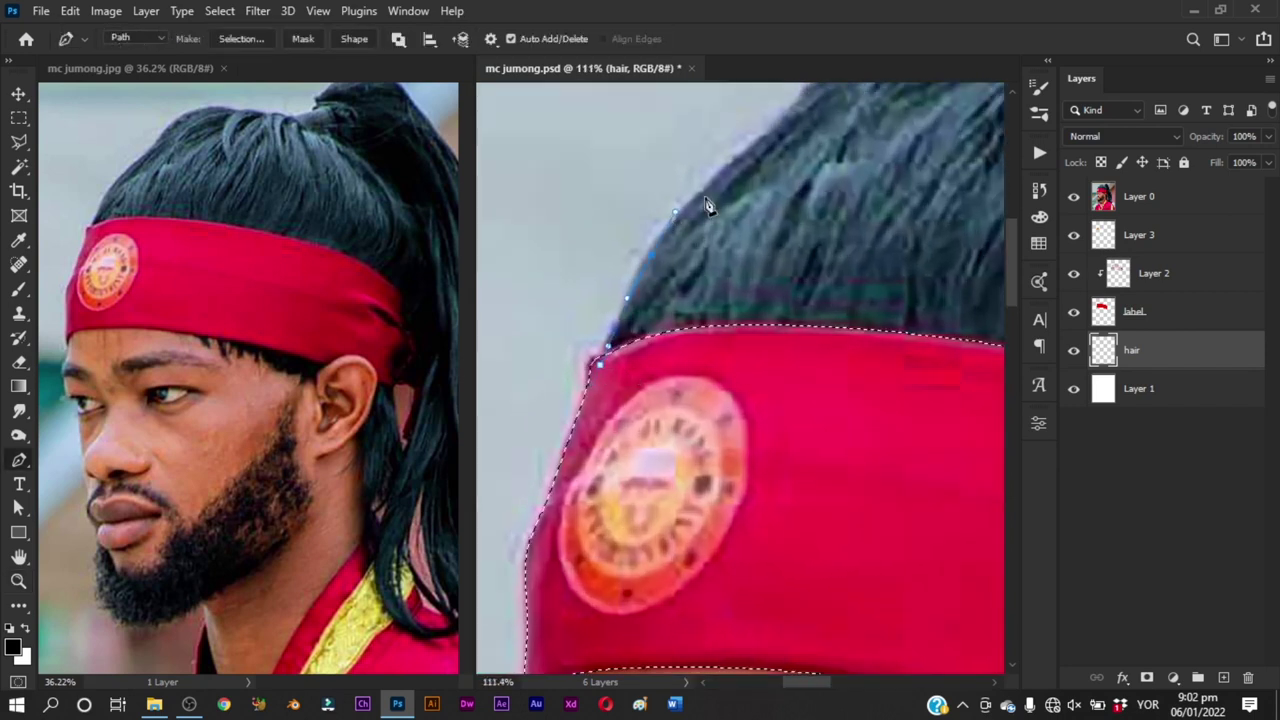
pyautogui.moveTo(706, 206); pyautogui.dragTo(635, 336)
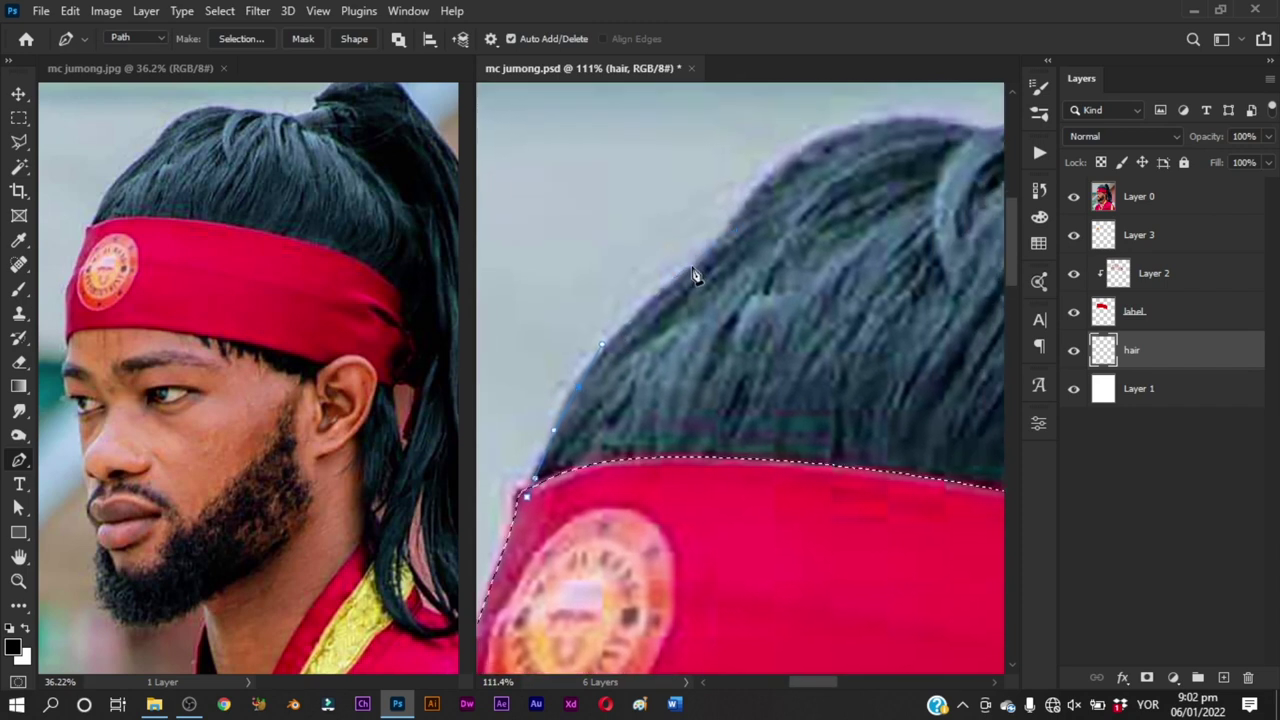
# Step: Continue the hair path over the crown of the head to the base of the ponytail
pyautogui.moveTo(692, 265); pyautogui.dragTo(722, 240)
pyautogui.moveTo(754, 188); pyautogui.dragTo(687, 227)
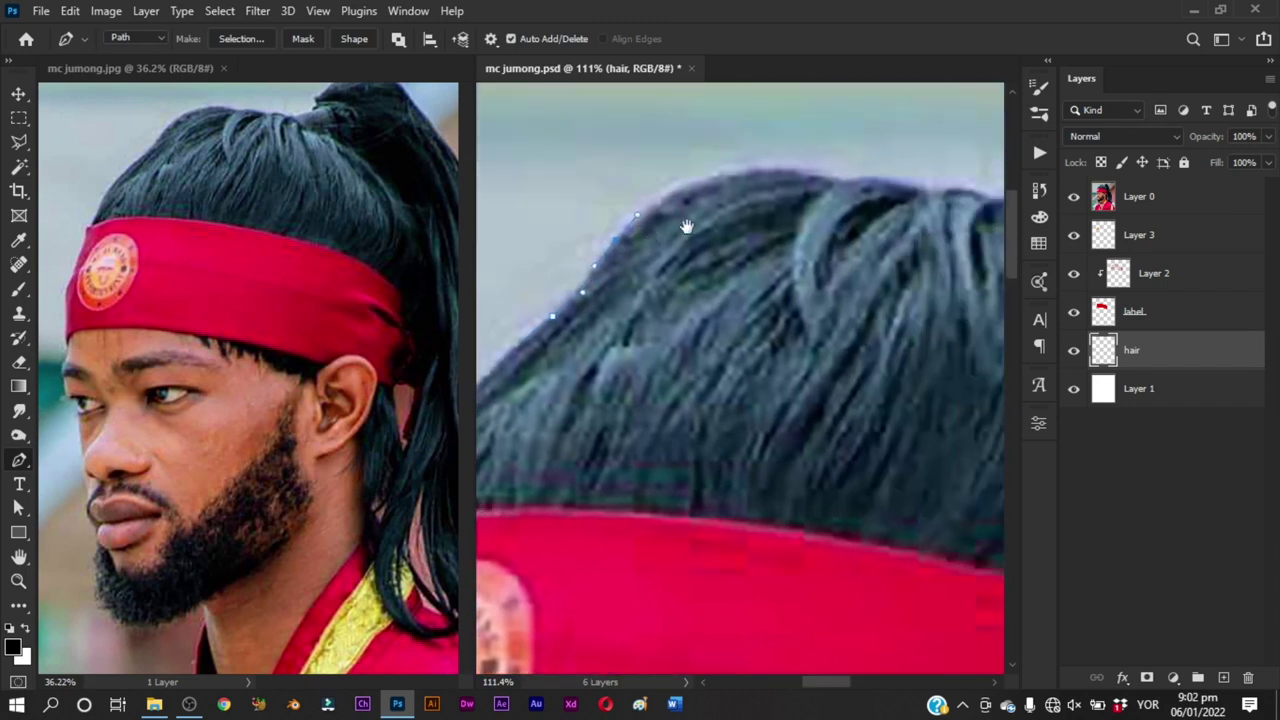
pyautogui.moveTo(752, 170); pyautogui.dragTo(761, 197)
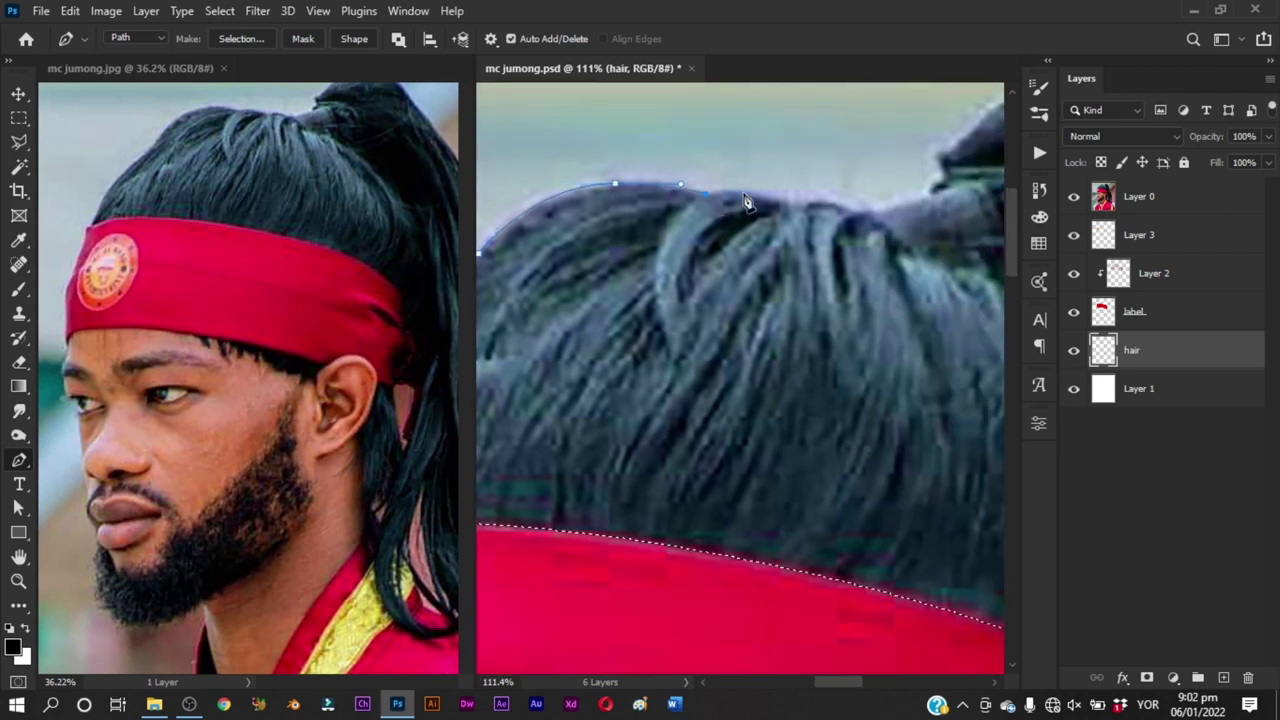
pyautogui.click(760, 202)
pyautogui.click(792, 205)
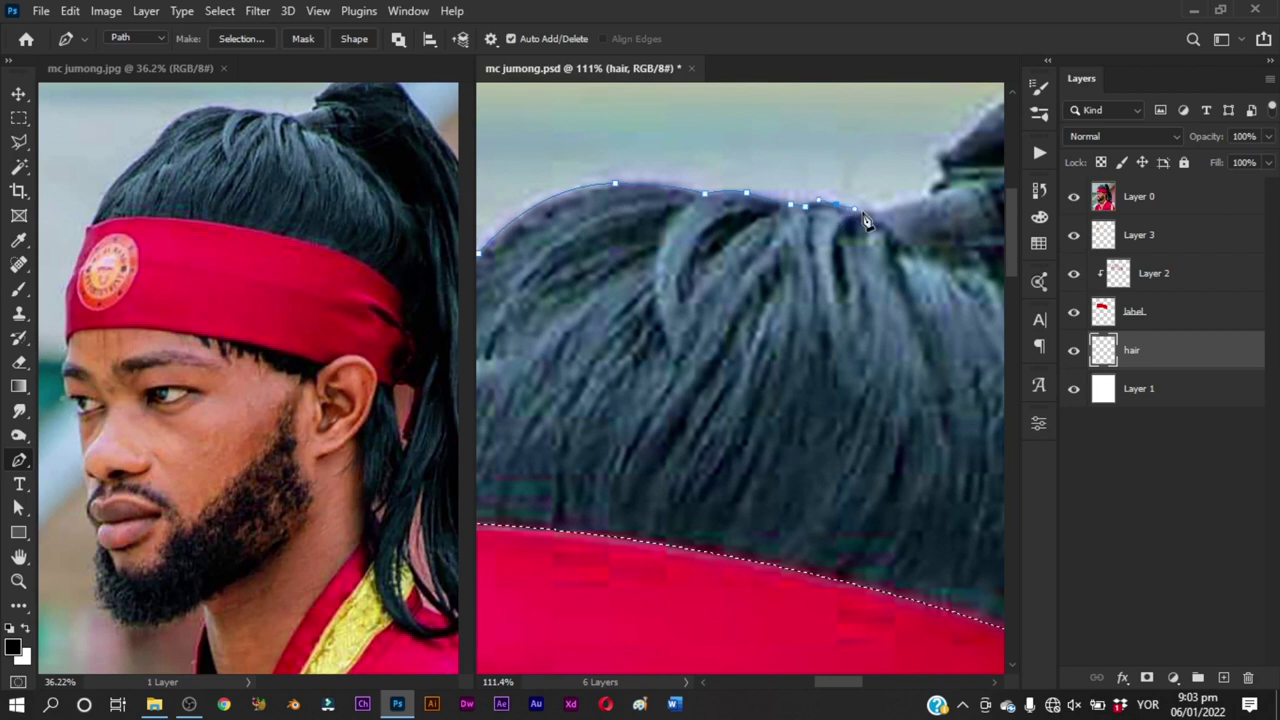
pyautogui.moveTo(866, 218); pyautogui.dragTo(738, 250)
pyautogui.click(712, 241)
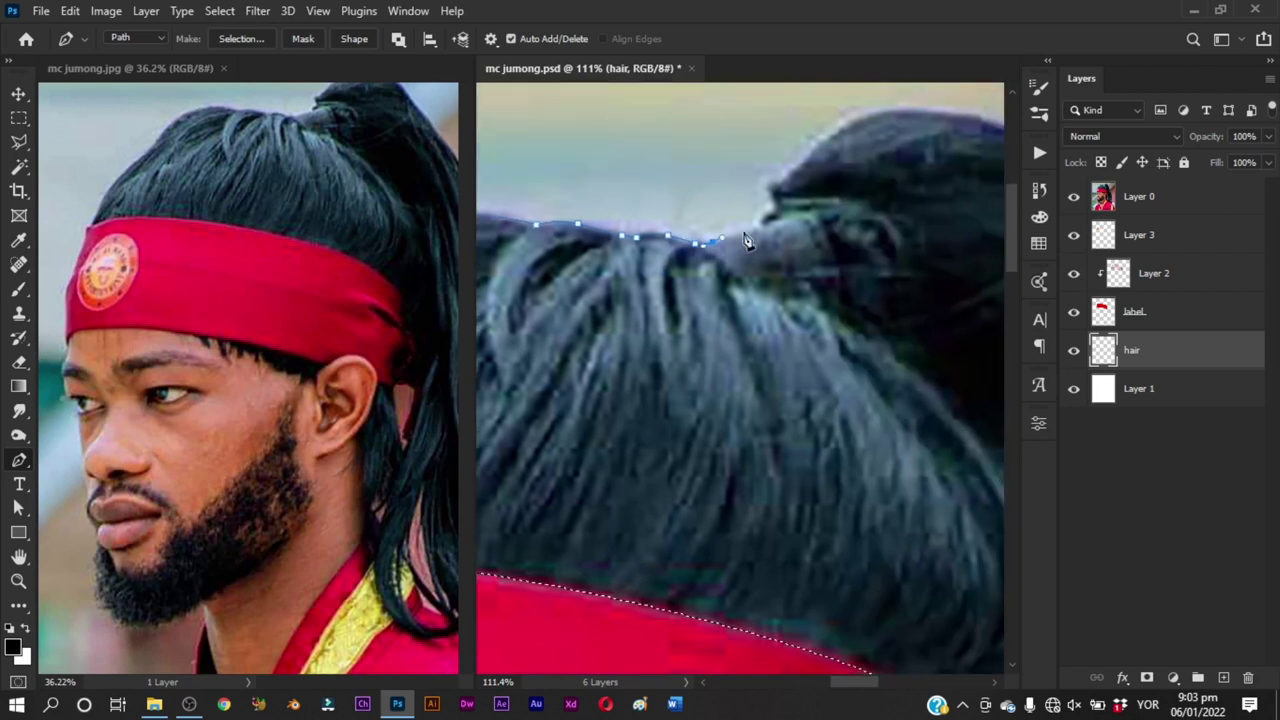
# Step: Trace the notch where the hair tie meets the front of the raised ponytail
pyautogui.click(756, 231)
pyautogui.click(765, 219)
pyautogui.click(776, 200)
pyautogui.click(767, 187)
pyautogui.click(778, 182)
pyautogui.moveTo(790, 180); pyautogui.dragTo(688, 322)
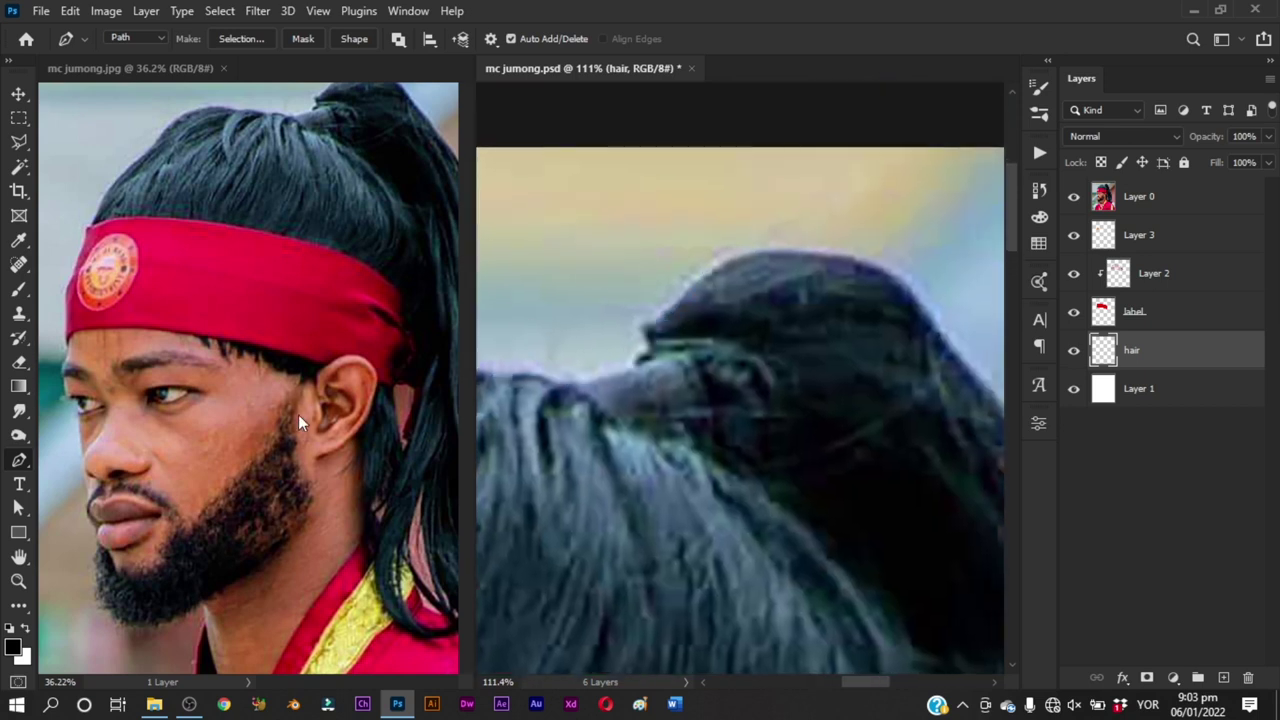
# Step: Check the whole ponytail in the separate reference photo and extend the hair path over the ponytail's rounded top
pyautogui.press('z')
pyautogui.click(324, 392)
pyautogui.moveTo(324, 392); pyautogui.dragTo(232, 403)
pyautogui.press('p')
pyautogui.click(630, 425)
pyautogui.press('z')
pyautogui.moveTo(743, 314)
pyautogui.mouseDown()
pyautogui.moveTo(754, 303)
pyautogui.moveTo(727, 305)
pyautogui.mouseUp()
pyautogui.press('p')
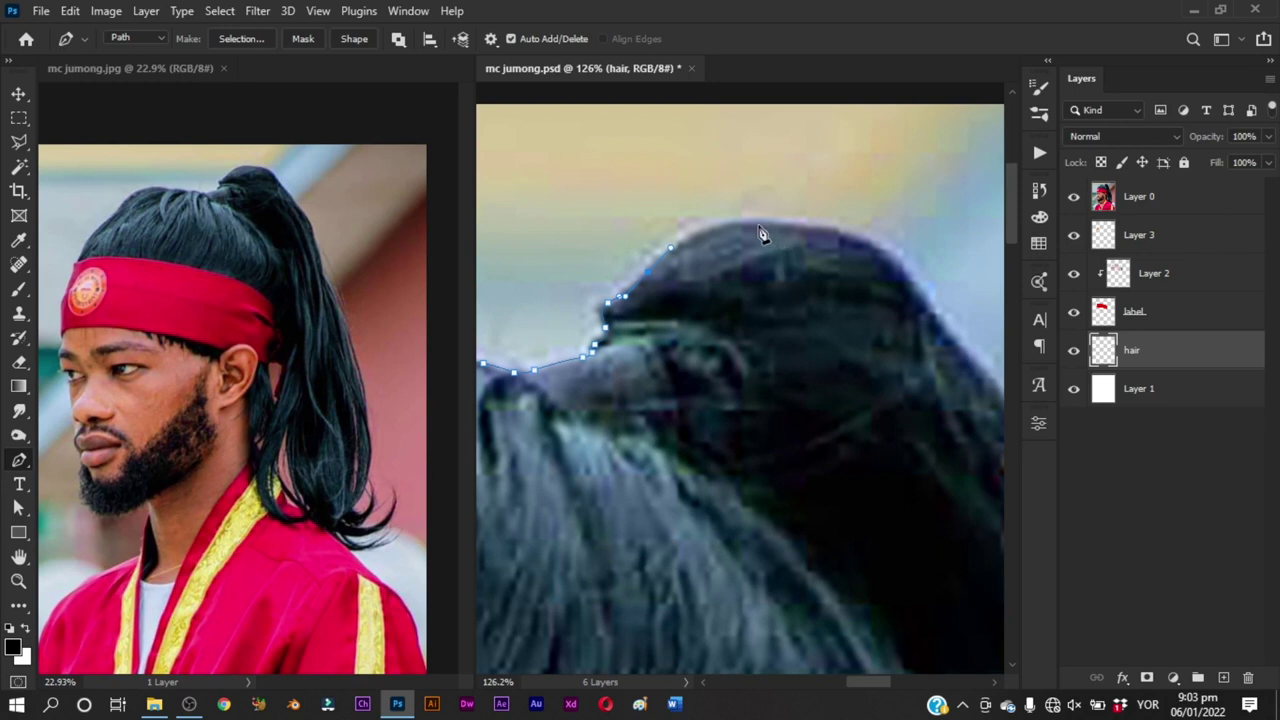
pyautogui.moveTo(826, 251); pyautogui.dragTo(757, 214)
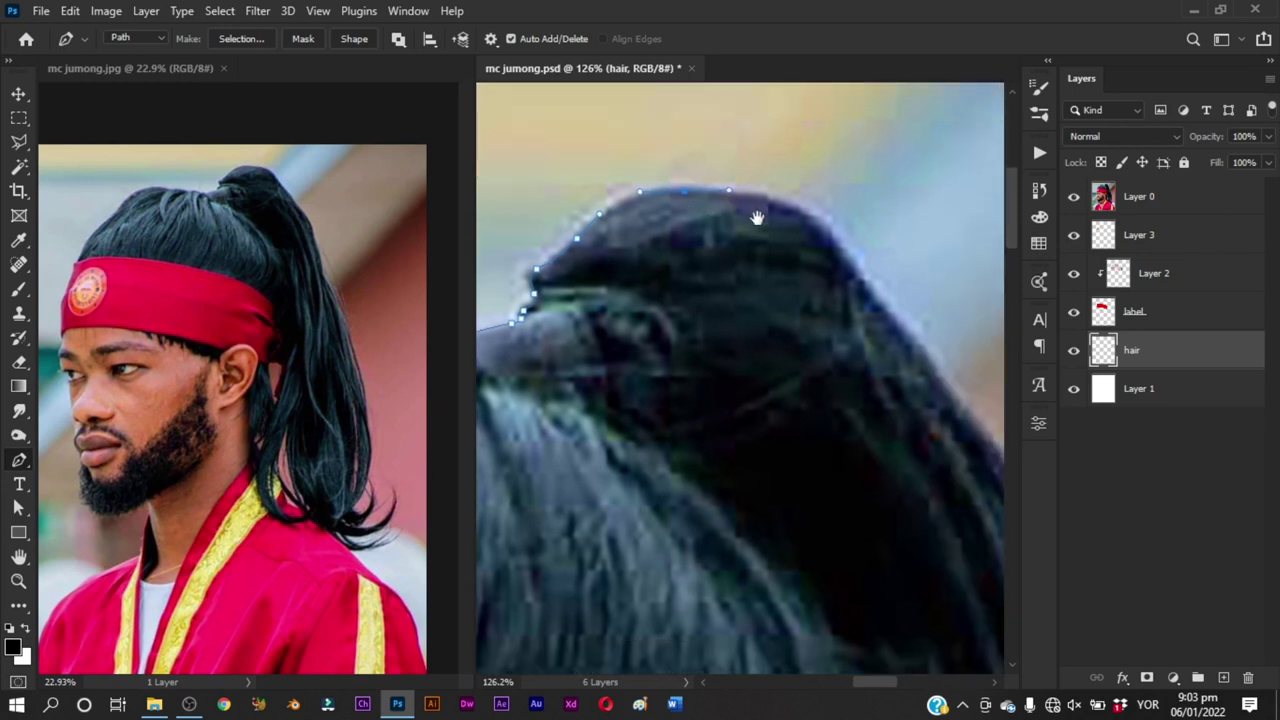
pyautogui.moveTo(828, 235); pyautogui.dragTo(742, 219)
# Step: Trace the back edge of the ponytail down to its curled ends
pyautogui.moveTo(854, 349); pyautogui.dragTo(803, 266)
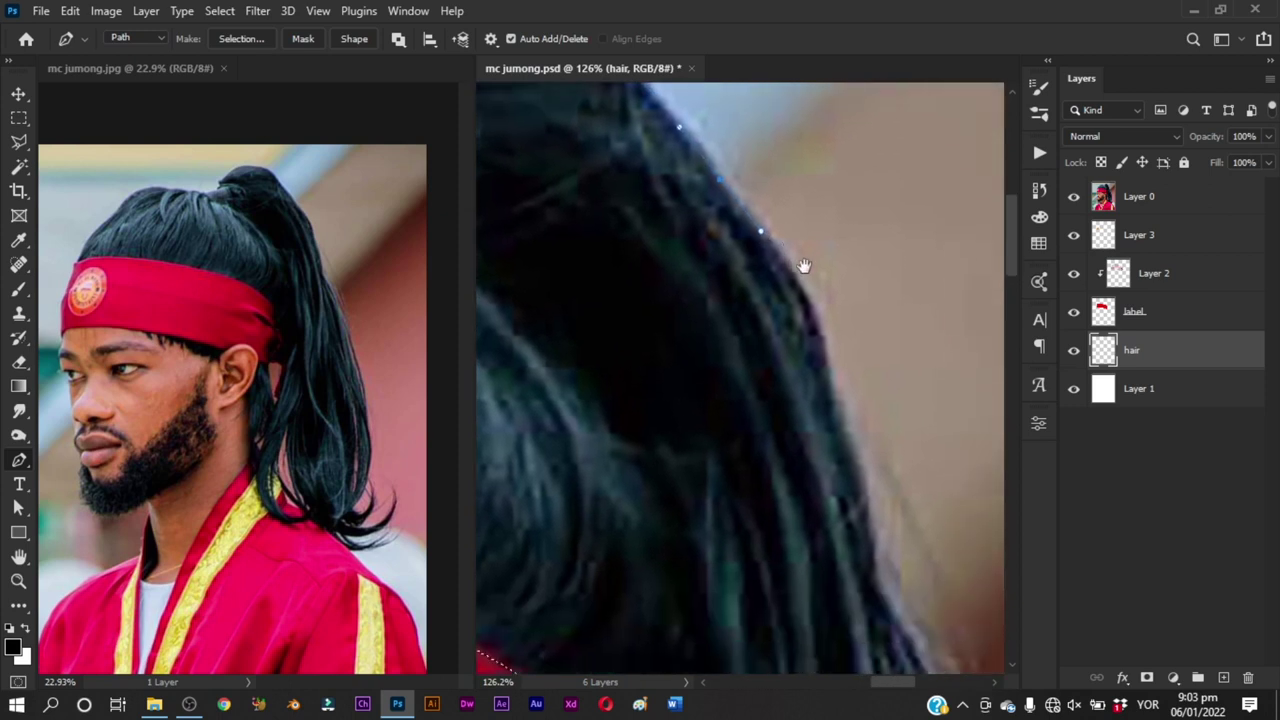
pyautogui.keyDown('alt'); pyautogui.click(840, 345); pyautogui.keyUp('alt')
pyautogui.keyDown('alt'); pyautogui.click(815, 362); pyautogui.keyUp('alt')
pyautogui.moveTo(808, 386); pyautogui.dragTo(803, 232)
pyautogui.moveTo(838, 324); pyautogui.dragTo(775, 291)
pyautogui.moveTo(803, 355); pyautogui.dragTo(850, 394)
pyautogui.press('p')
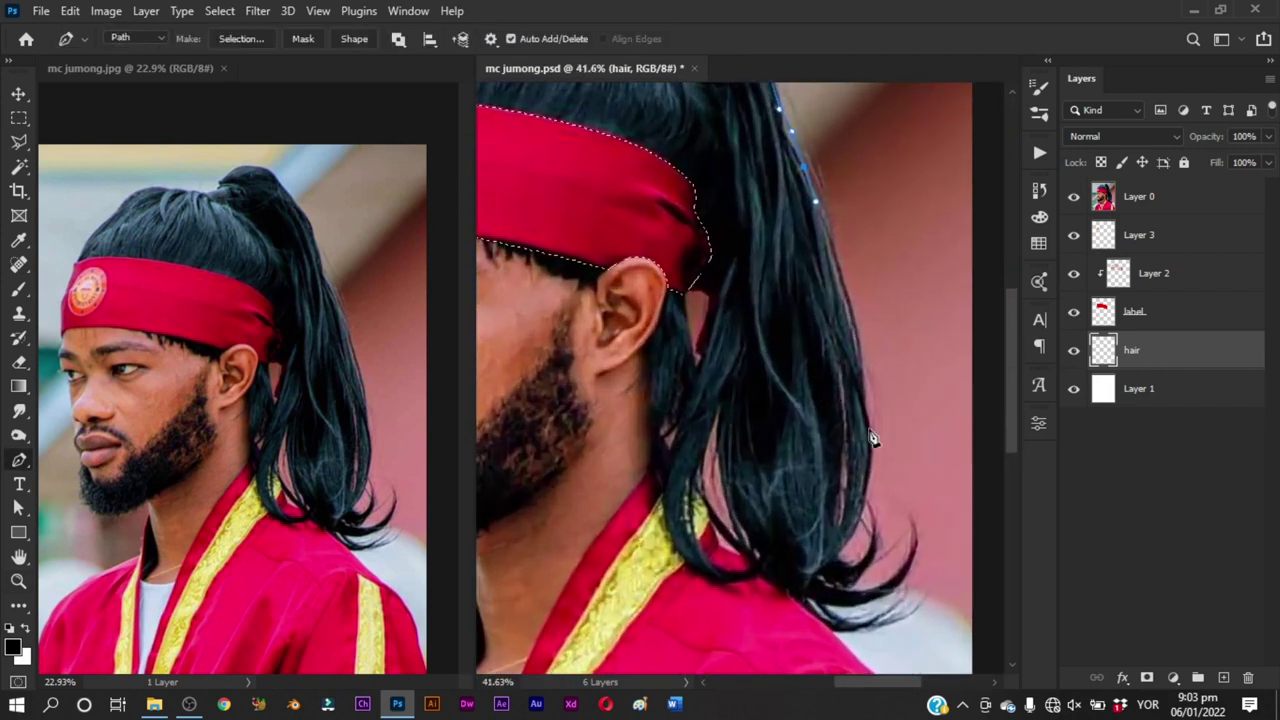
pyautogui.moveTo(866, 437); pyautogui.dragTo(866, 541)
pyautogui.moveTo(861, 487); pyautogui.dragTo(833, 207)
# Step: Outline the first short upturned curl at the back of the ponytail's lower end
pyautogui.click(821, 344)
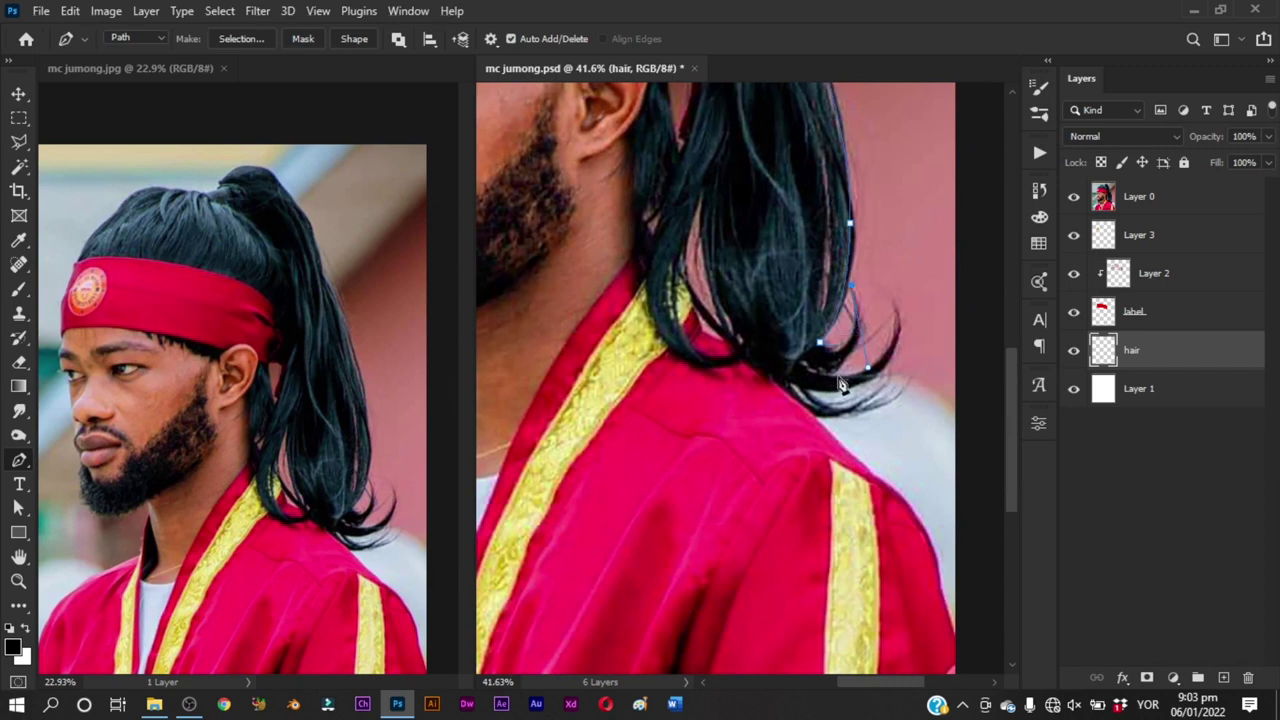
pyautogui.moveTo(829, 383); pyautogui.dragTo(773, 393)
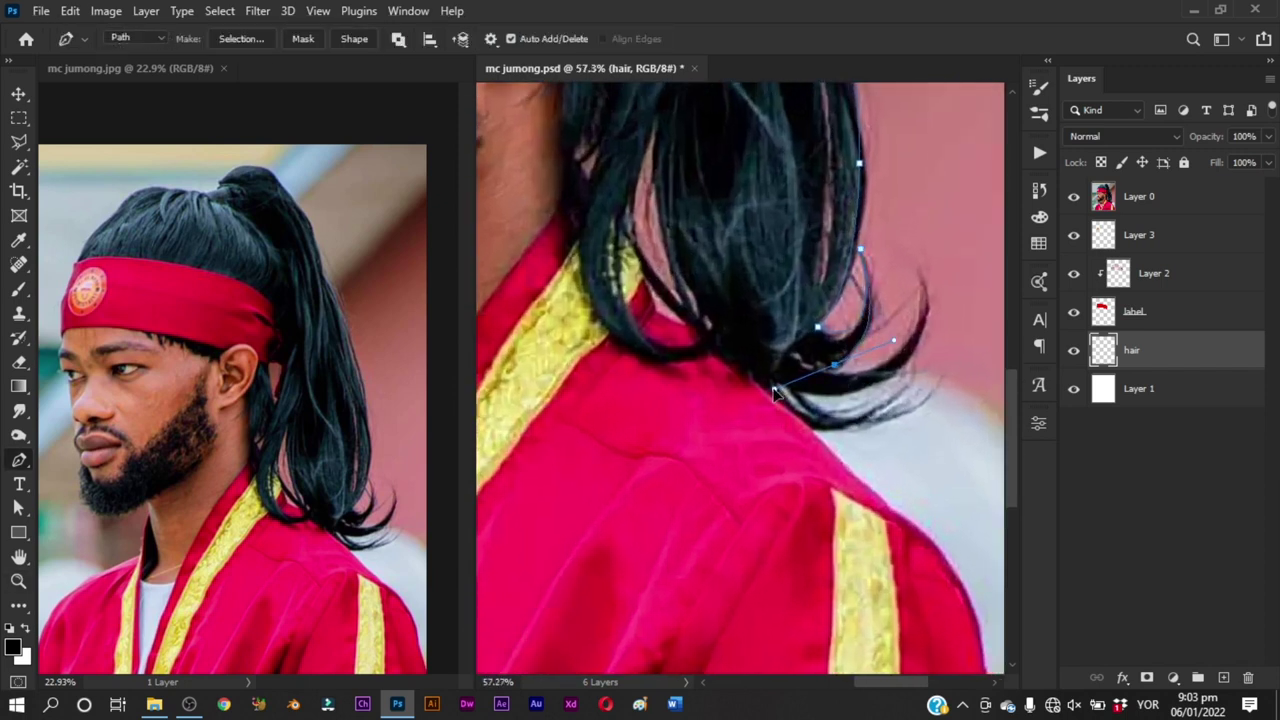
pyautogui.keyDown('alt'); pyautogui.click(835, 365); pyautogui.keyUp('alt')
pyautogui.moveTo(798, 364); pyautogui.dragTo(776, 342)
pyautogui.keyDown('alt'); pyautogui.click(791, 352); pyautogui.keyUp('alt')
pyautogui.moveTo(859, 354); pyautogui.dragTo(772, 408)
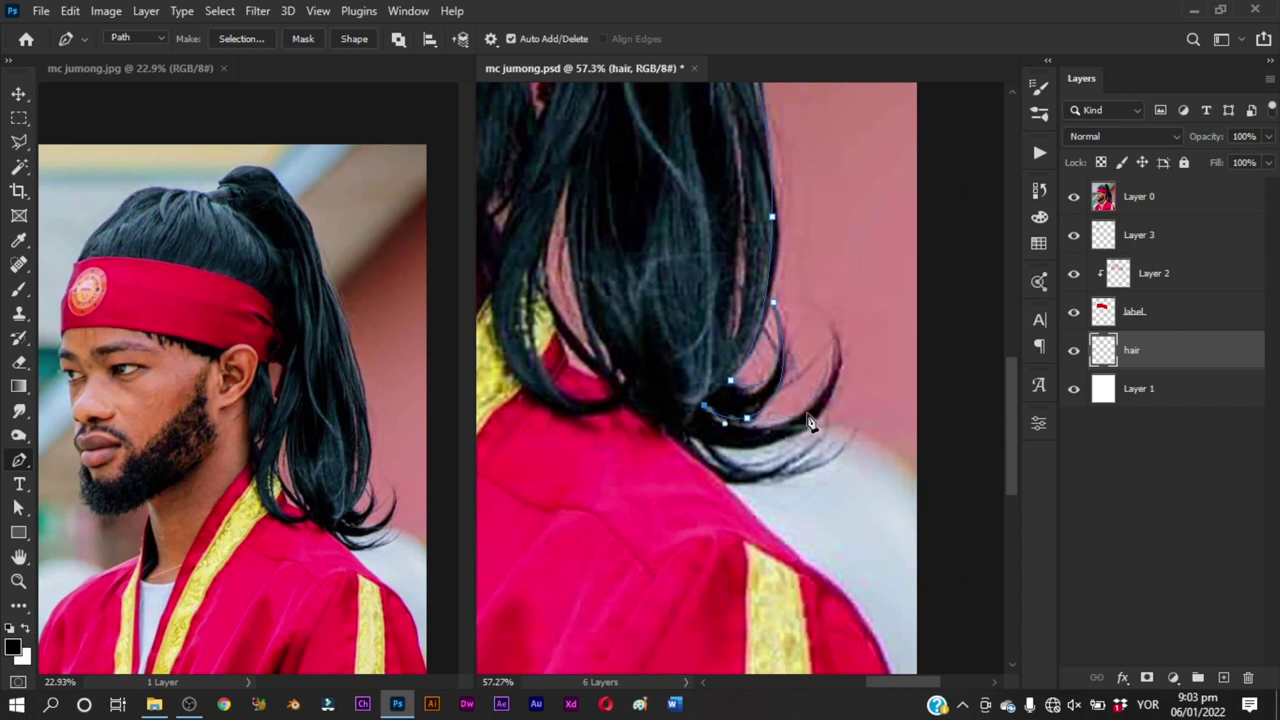
# Step: Outline the long upturned curl out to its tip and back to the base of the ponytail ends
pyautogui.moveTo(807, 410); pyautogui.dragTo(862, 380)
pyautogui.click(830, 311)
pyautogui.moveTo(803, 438); pyautogui.dragTo(713, 476)
pyautogui.click(690, 437)
pyautogui.moveTo(718, 467); pyautogui.dragTo(631, 408)
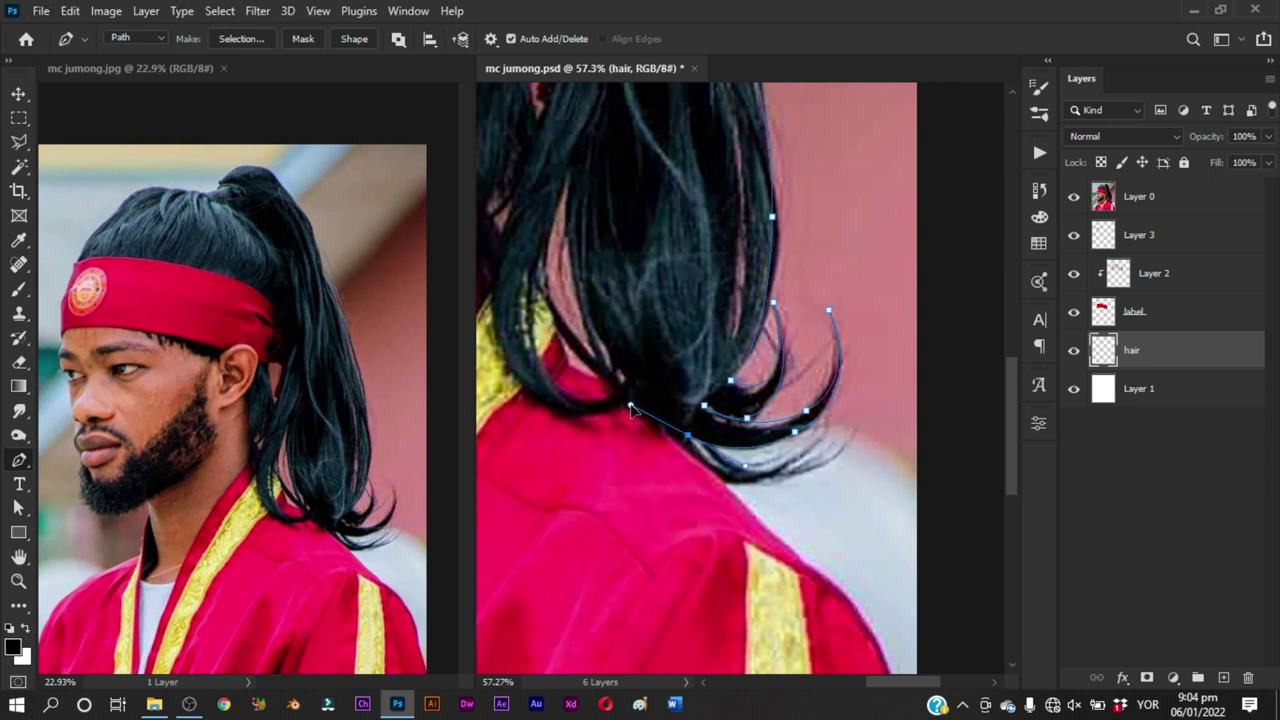
pyautogui.keyDown('alt'); pyautogui.click(688, 436); pyautogui.keyUp('alt')
# Step: Outline the lowest wispy curl above the shoulder and bring the path back under the ponytail
pyautogui.moveTo(718, 470); pyautogui.dragTo(705, 326)
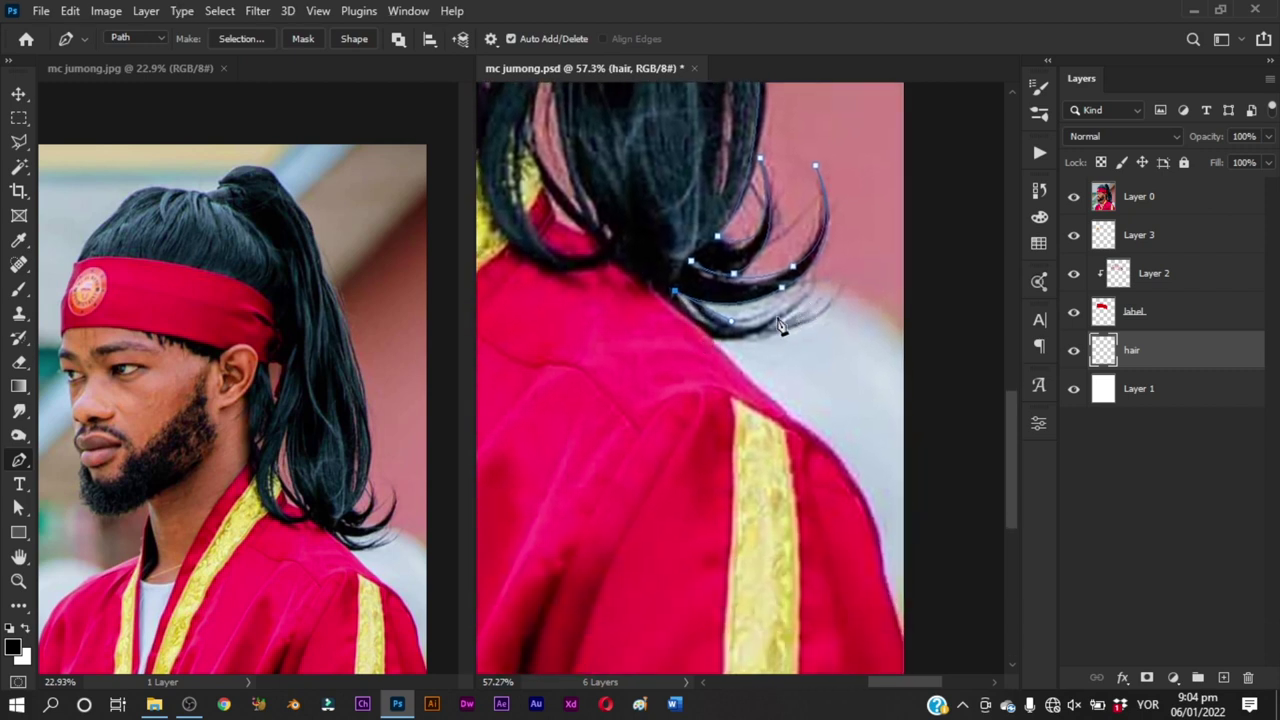
pyautogui.moveTo(813, 288); pyautogui.dragTo(867, 206)
pyautogui.keyDown('alt'); pyautogui.click(814, 288); pyautogui.keyUp('alt')
pyautogui.moveTo(701, 309); pyautogui.dragTo(565, 210)
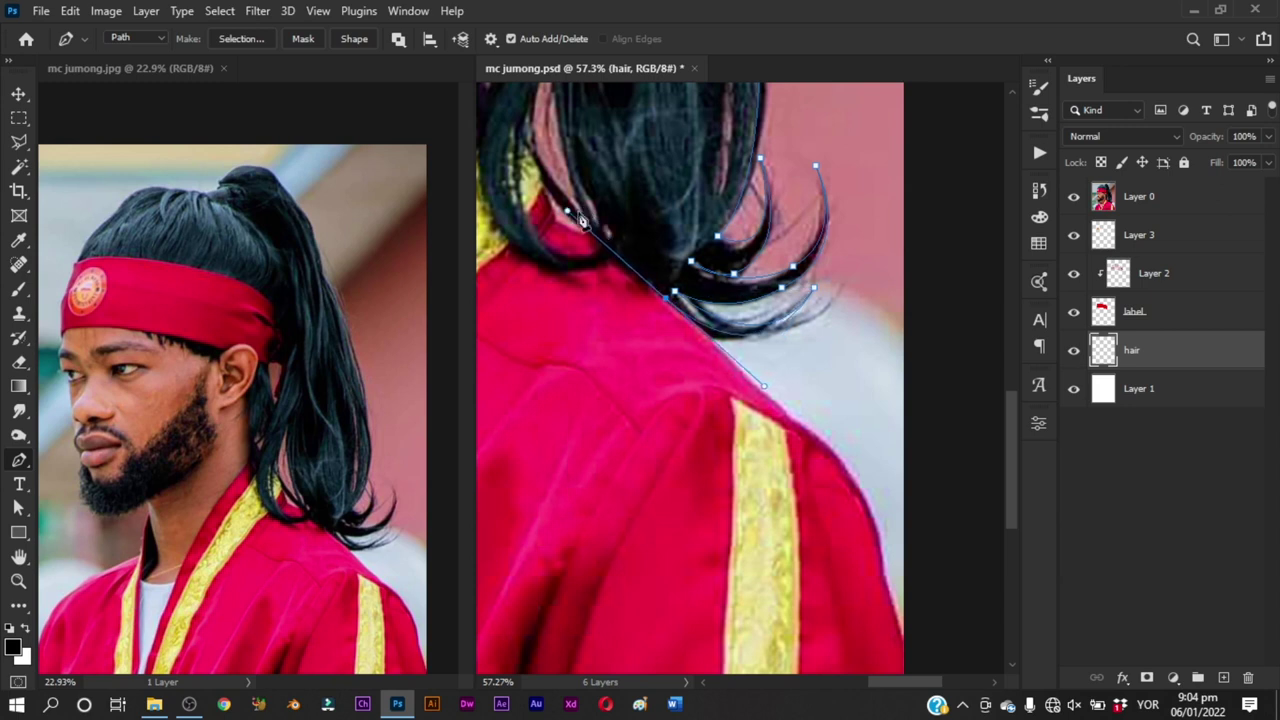
# Step: Trace the underside of the ponytail's front curl across the collar and turn the path upward
pyautogui.moveTo(606, 316); pyautogui.dragTo(758, 427)
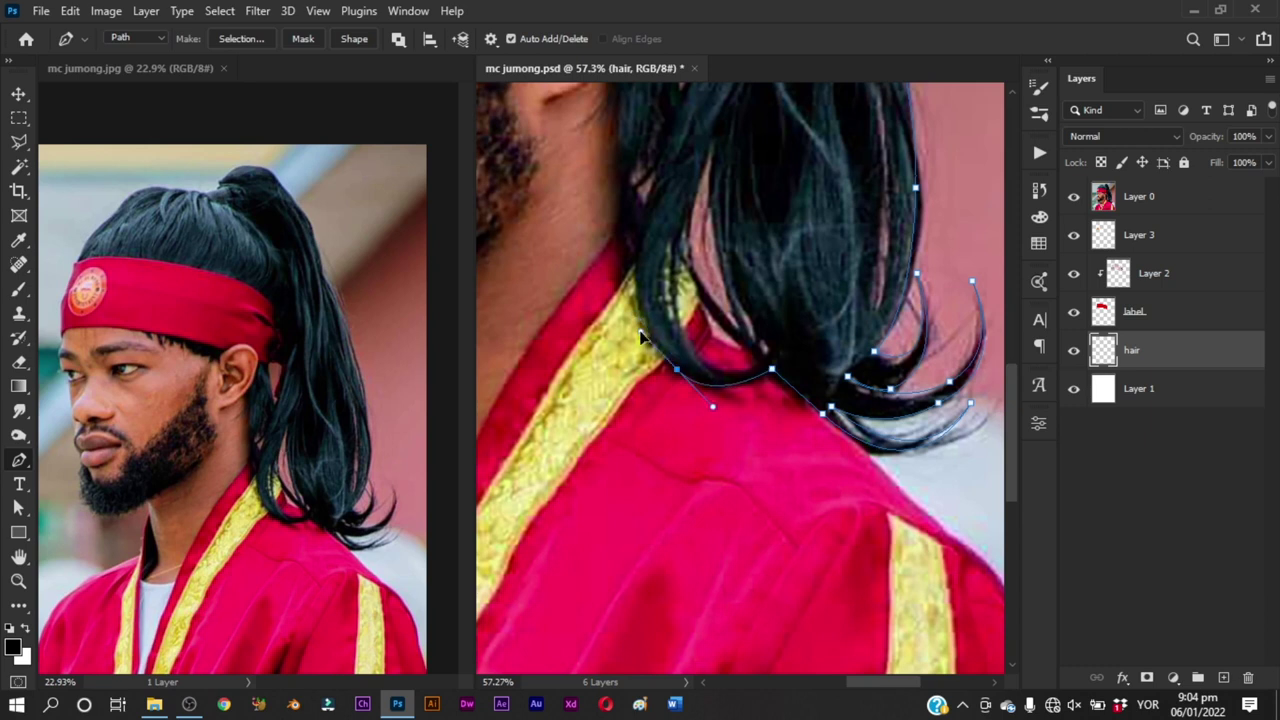
pyautogui.moveTo(650, 333); pyautogui.dragTo(735, 474)
pyautogui.moveTo(703, 394); pyautogui.dragTo(686, 420)
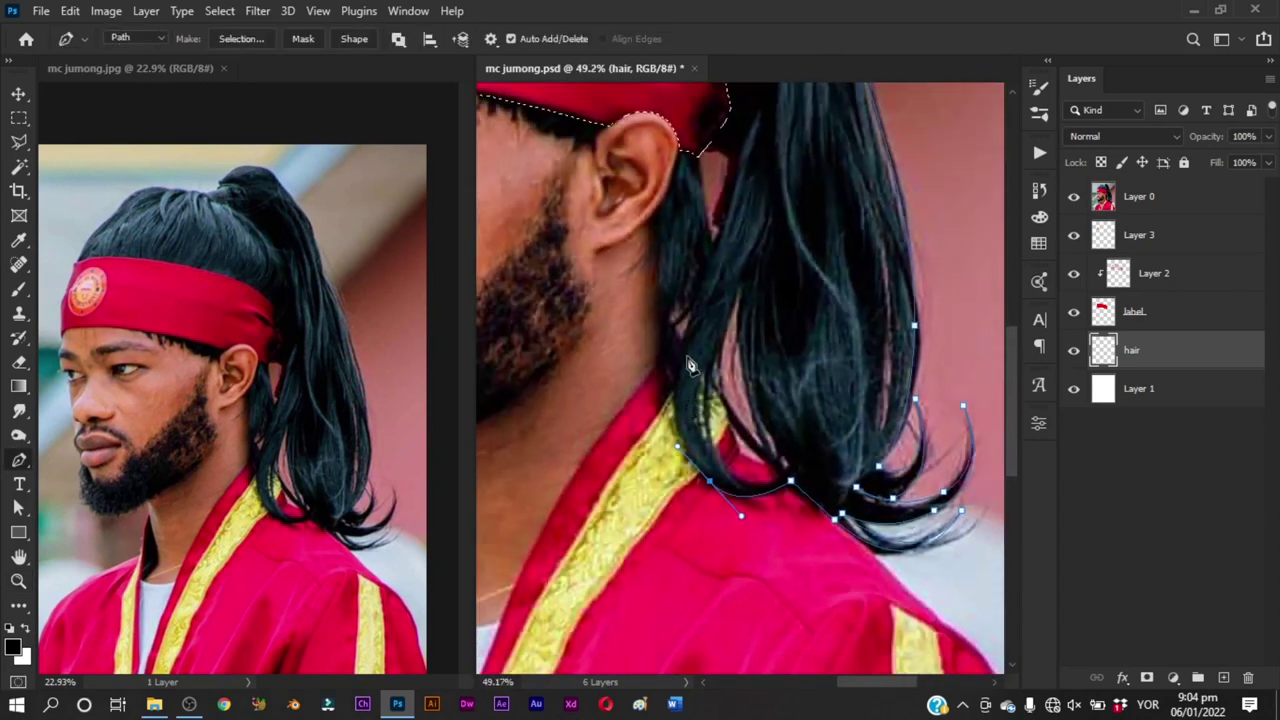
# Step: Continue the path up the front edge of the ponytail from the yellow collar trim alongside the neck
pyautogui.press('z')
pyautogui.moveTo(690, 366); pyautogui.dragTo(677, 430)
pyautogui.press('p')
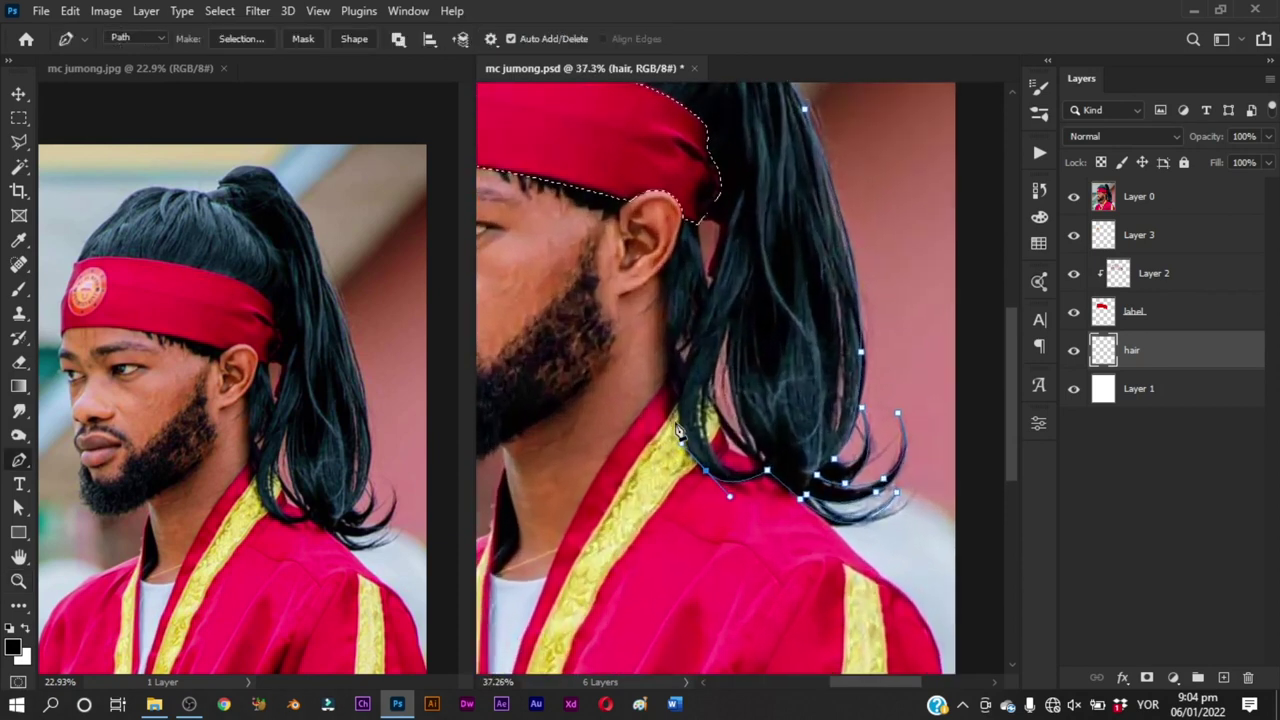
pyautogui.moveTo(734, 360); pyautogui.dragTo(689, 431)
pyautogui.press('z')
pyautogui.press('p')
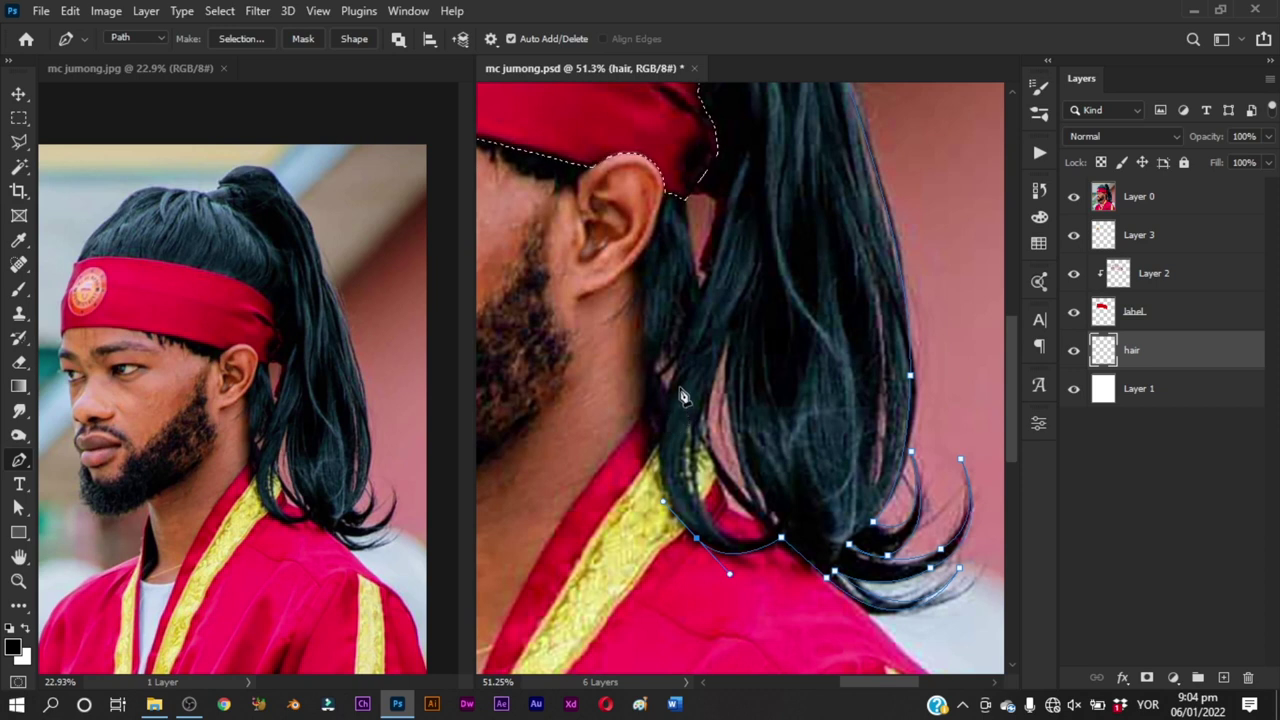
pyautogui.moveTo(674, 383); pyautogui.dragTo(702, 332)
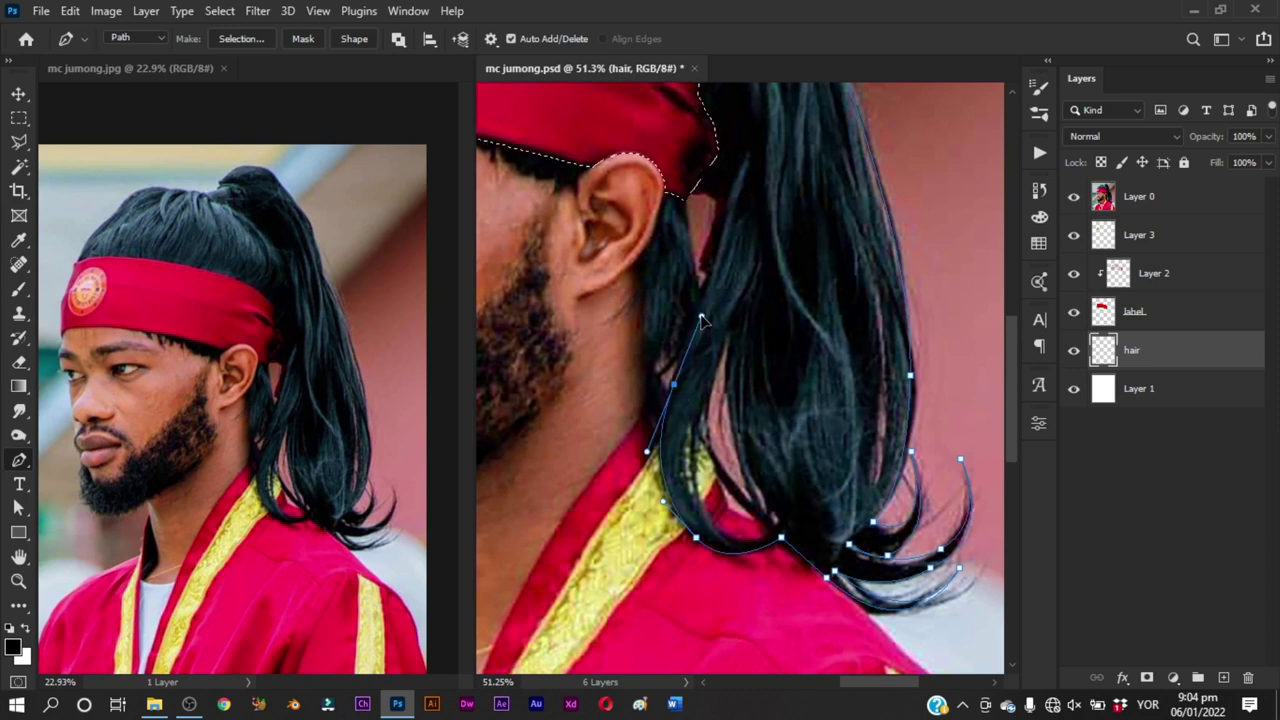
pyautogui.moveTo(673, 386); pyautogui.dragTo(669, 396)
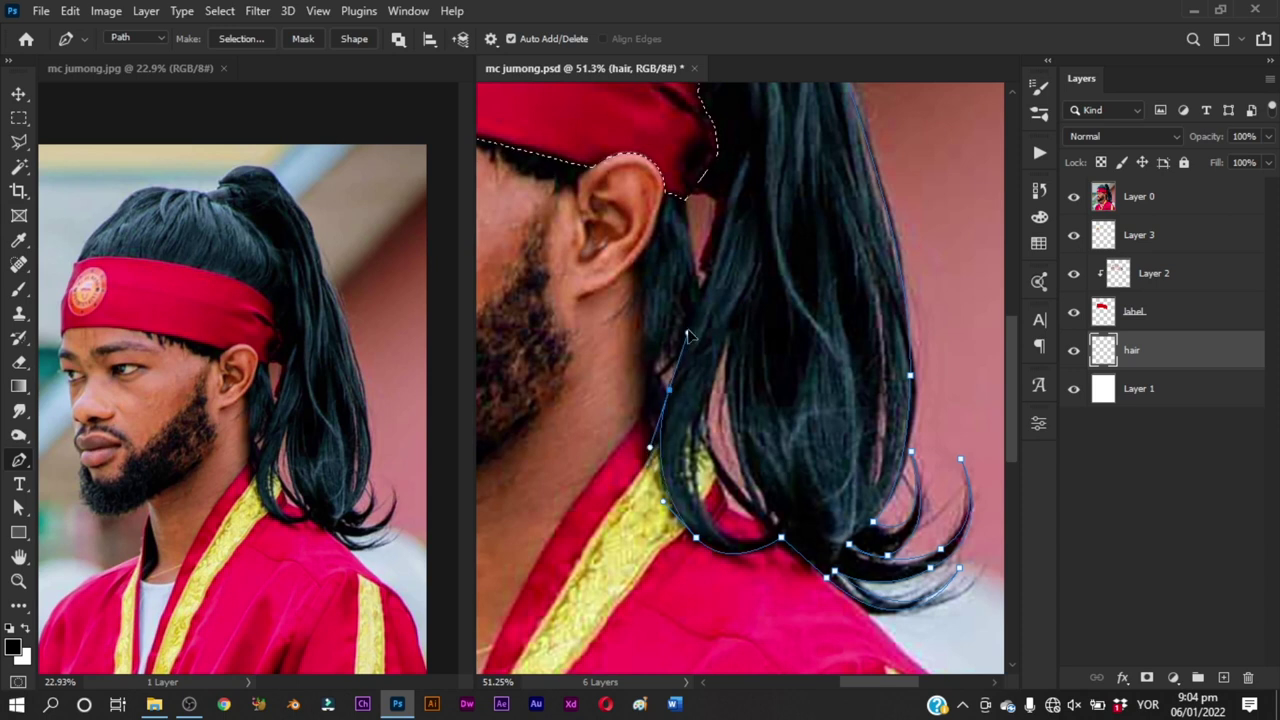
# Step: Carry the path up around the gap under the headband and over the top of the ear
pyautogui.moveTo(717, 356); pyautogui.dragTo(753, 500)
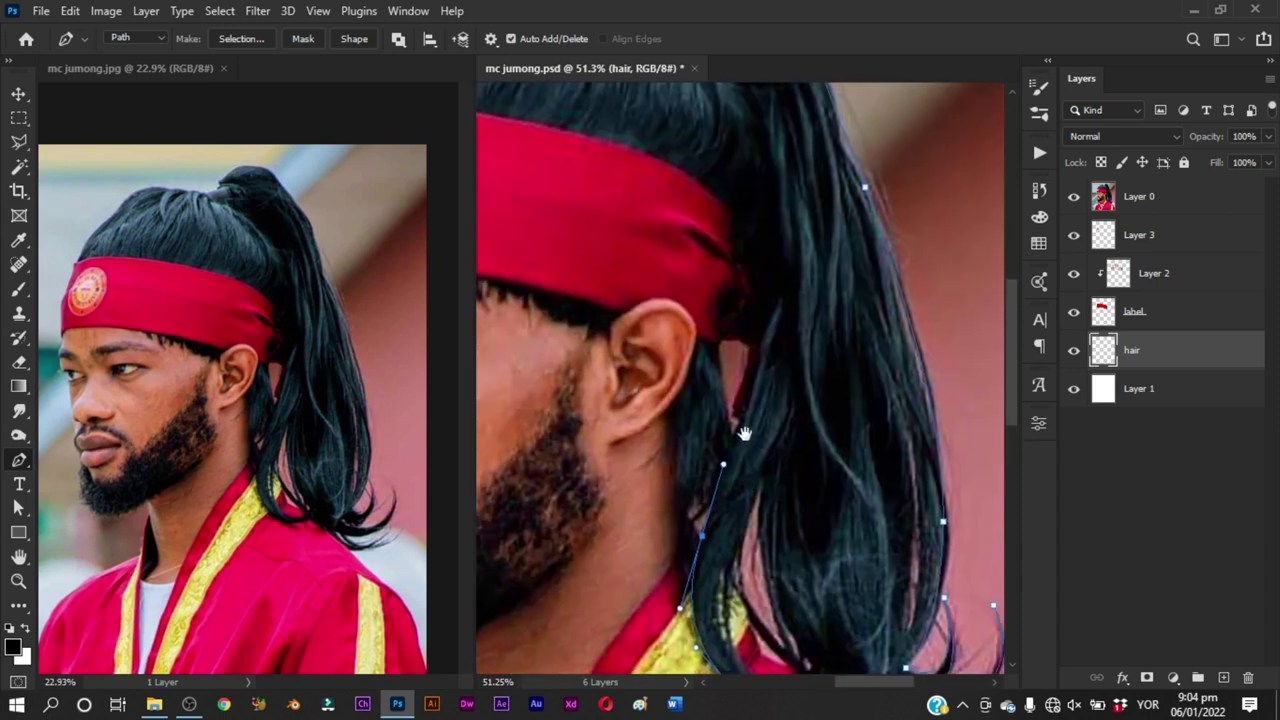
pyautogui.press('z')
pyautogui.moveTo(761, 384); pyautogui.dragTo(709, 339)
pyautogui.press('p')
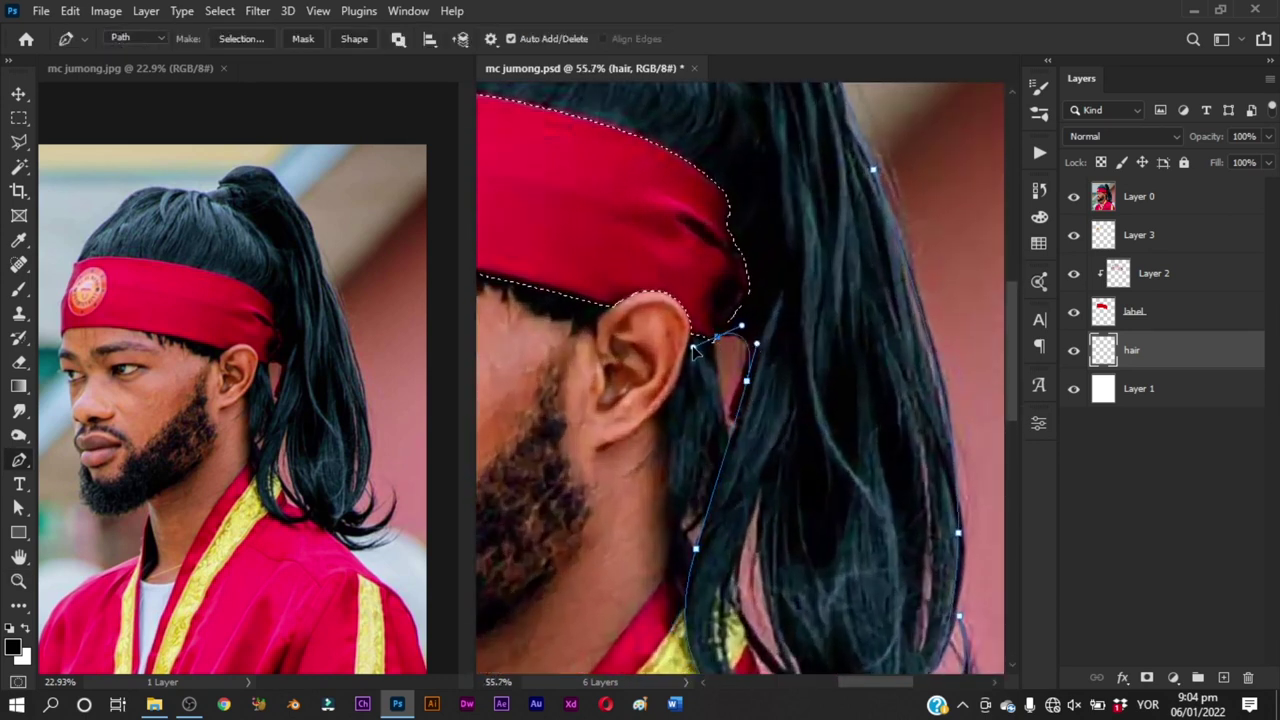
pyautogui.moveTo(729, 396); pyautogui.dragTo(772, 449)
pyautogui.click(740, 348)
pyautogui.moveTo(706, 350); pyautogui.dragTo(758, 266)
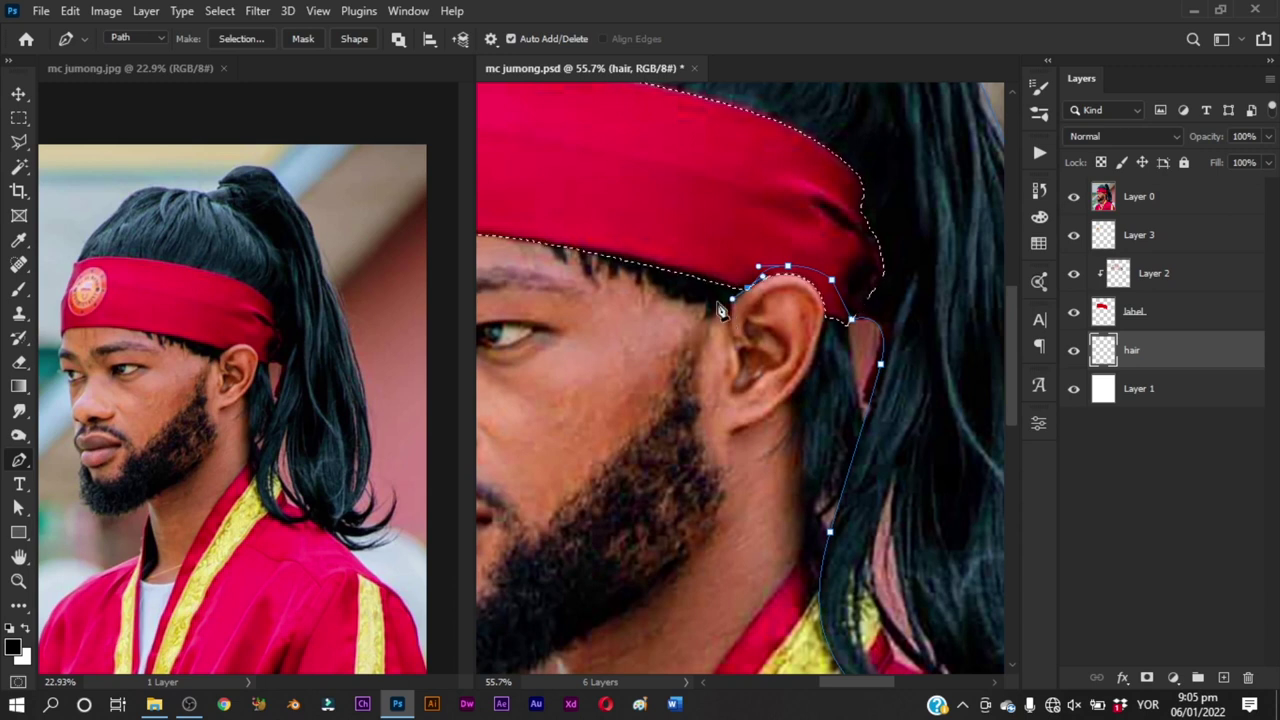
# Step: Run the path along the hairline below the headband and close it at the headband's front upper corner
pyautogui.moveTo(735, 312); pyautogui.dragTo(852, 365)
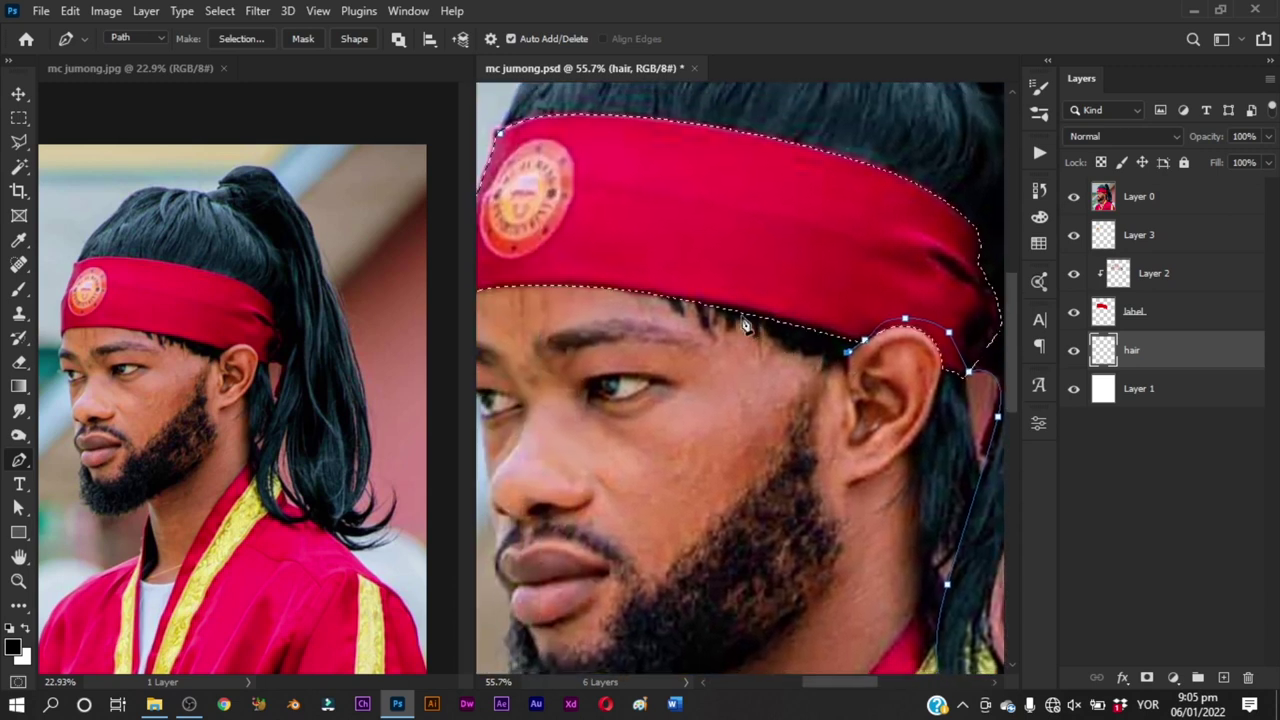
pyautogui.moveTo(696, 299); pyautogui.dragTo(769, 276)
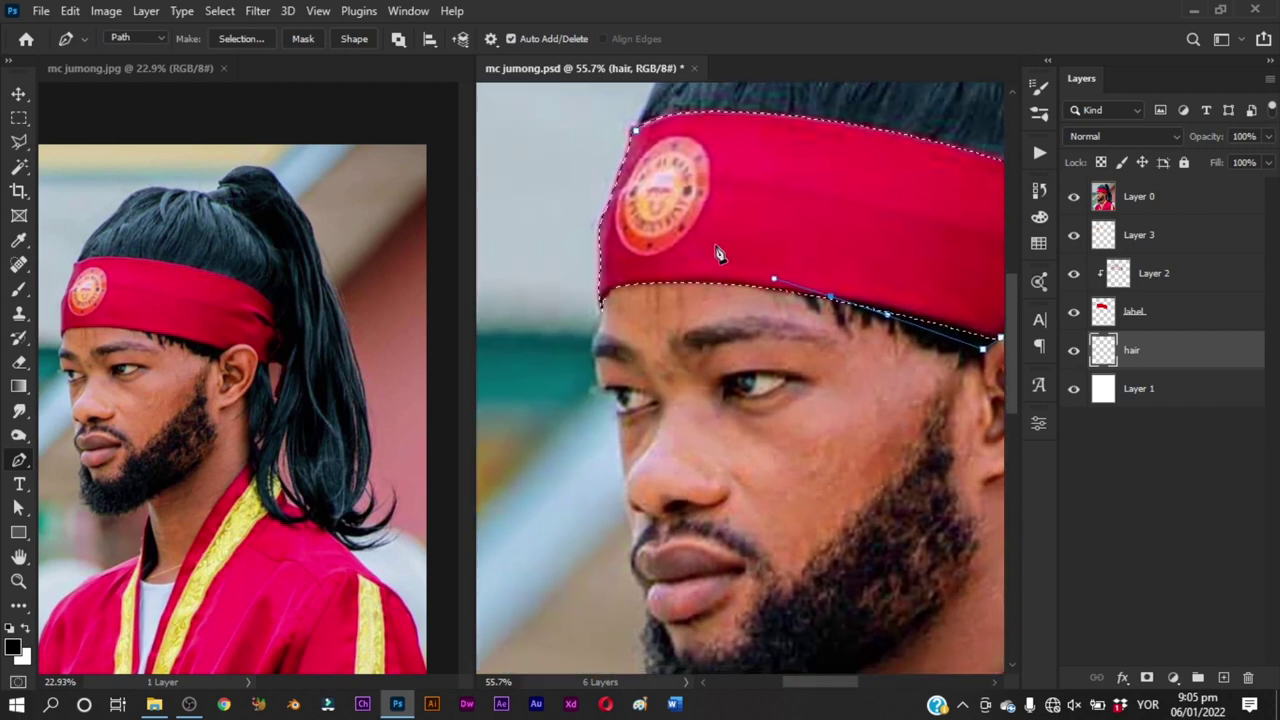
pyautogui.click(661, 240)
pyautogui.moveTo(636, 130); pyautogui.dragTo(702, 236)
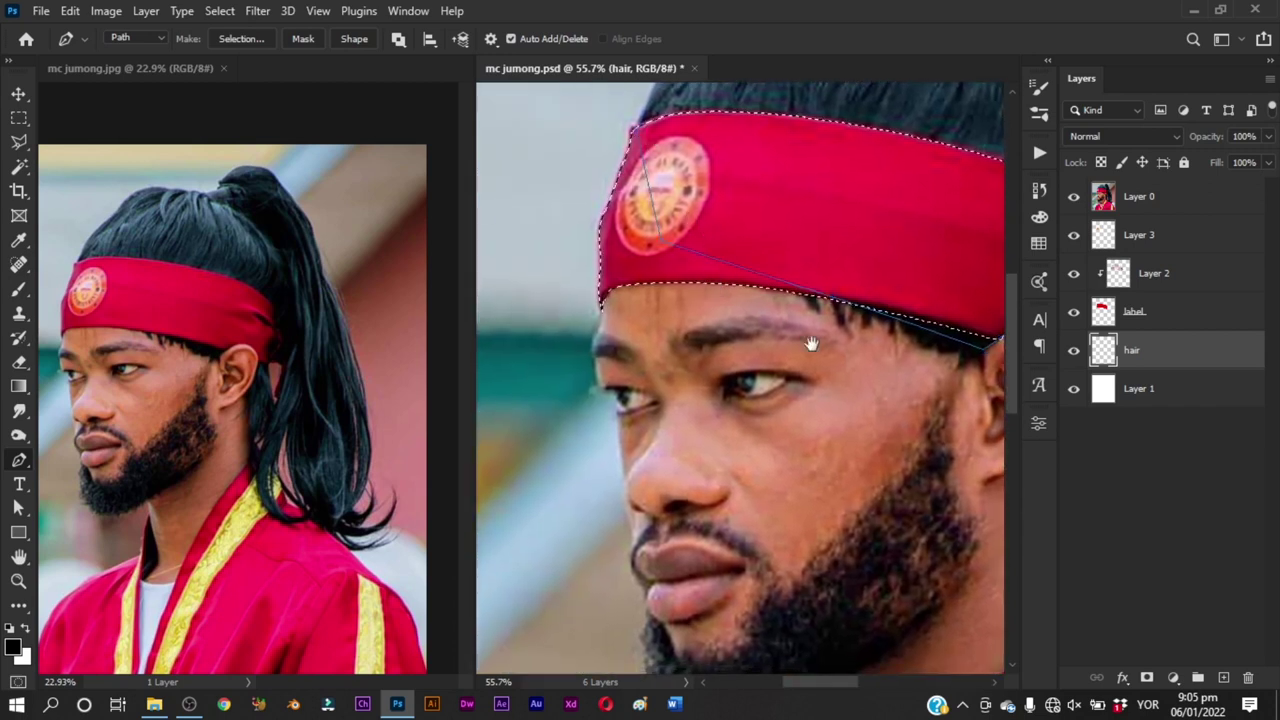
# Step: Hide Layer 0 and fill the closed hair path with black on the hair layer
pyautogui.moveTo(951, 465); pyautogui.dragTo(754, 246)
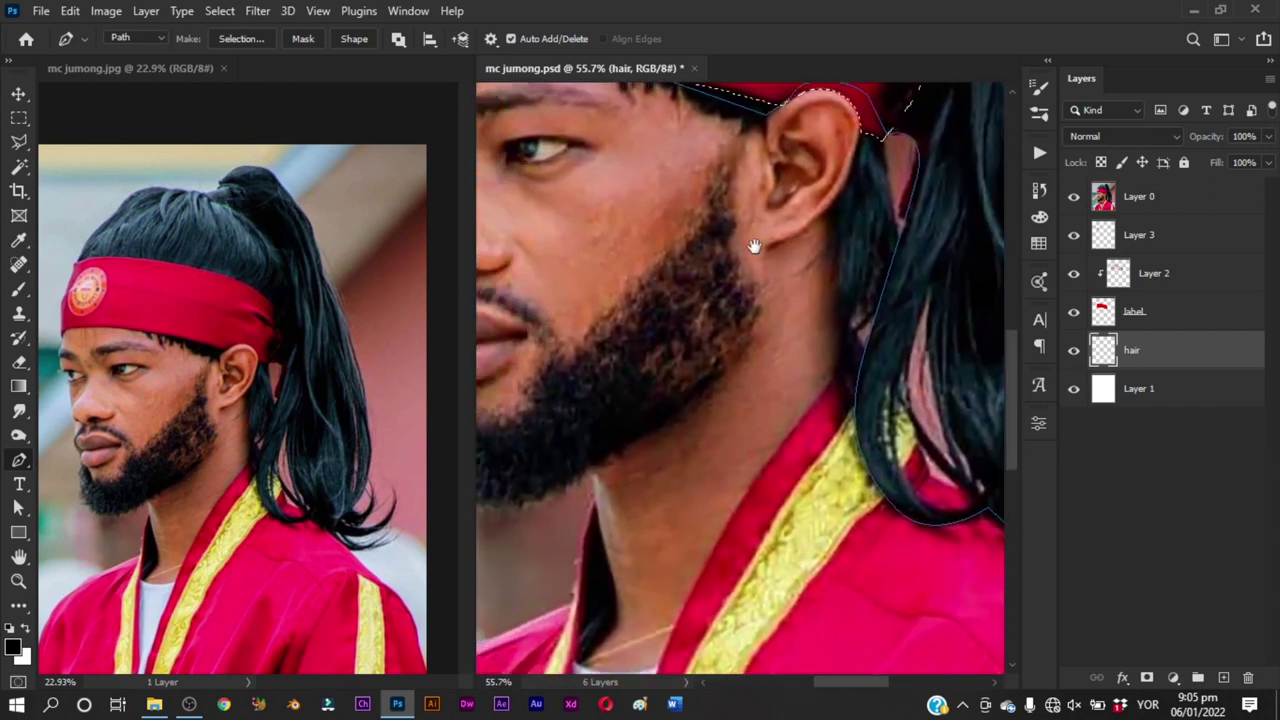
pyautogui.scroll(-4, 808, 256)
pyautogui.click(1073, 196)
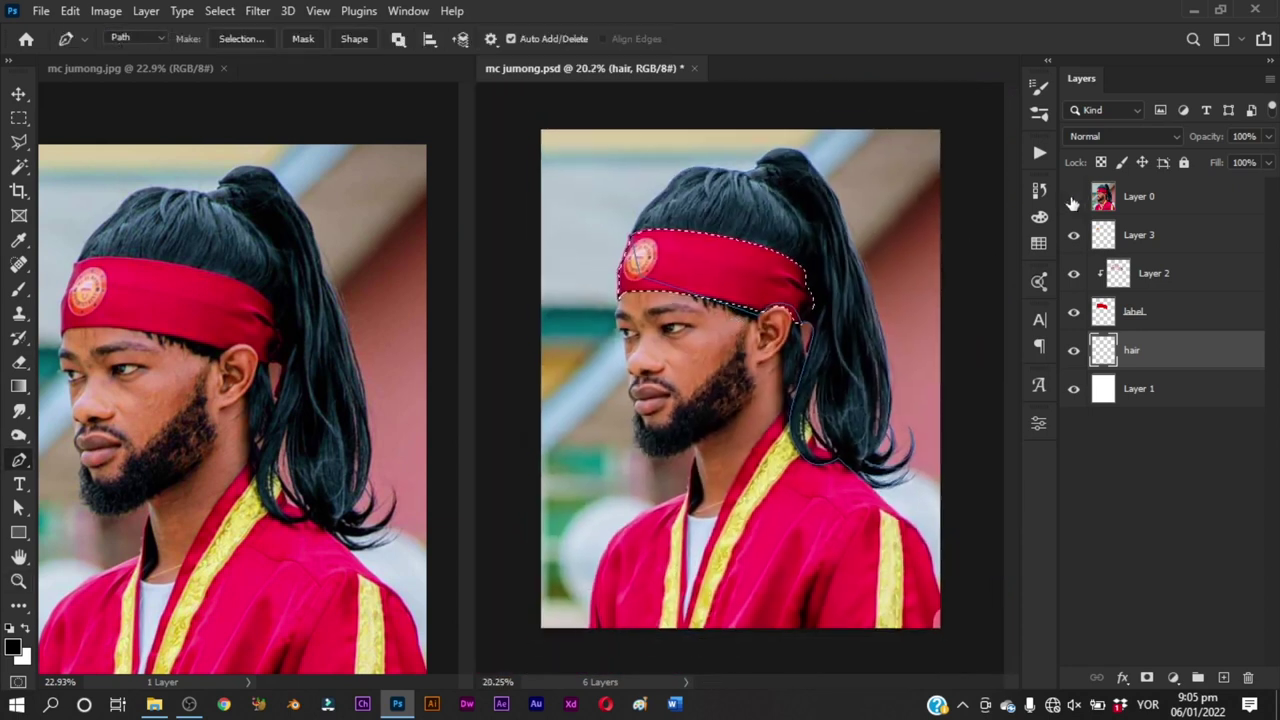
pyautogui.rightClick(815, 258)
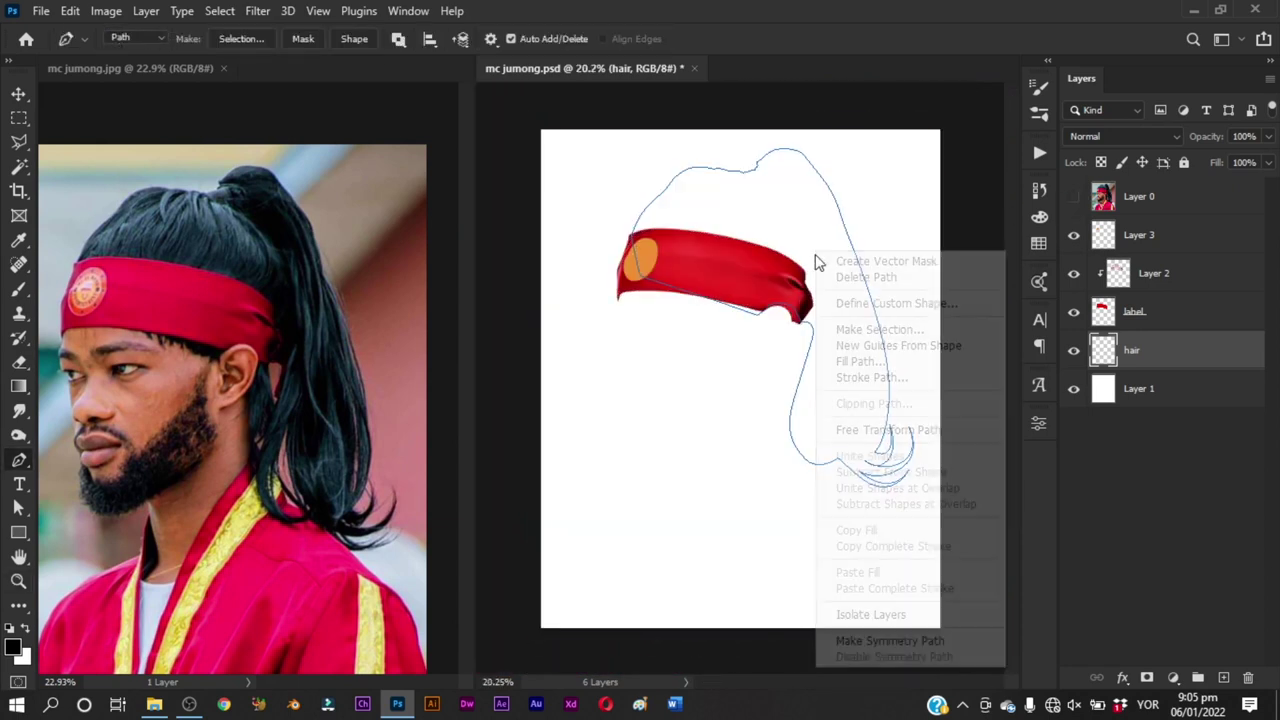
pyautogui.click(828, 360)
pyautogui.click(757, 152)
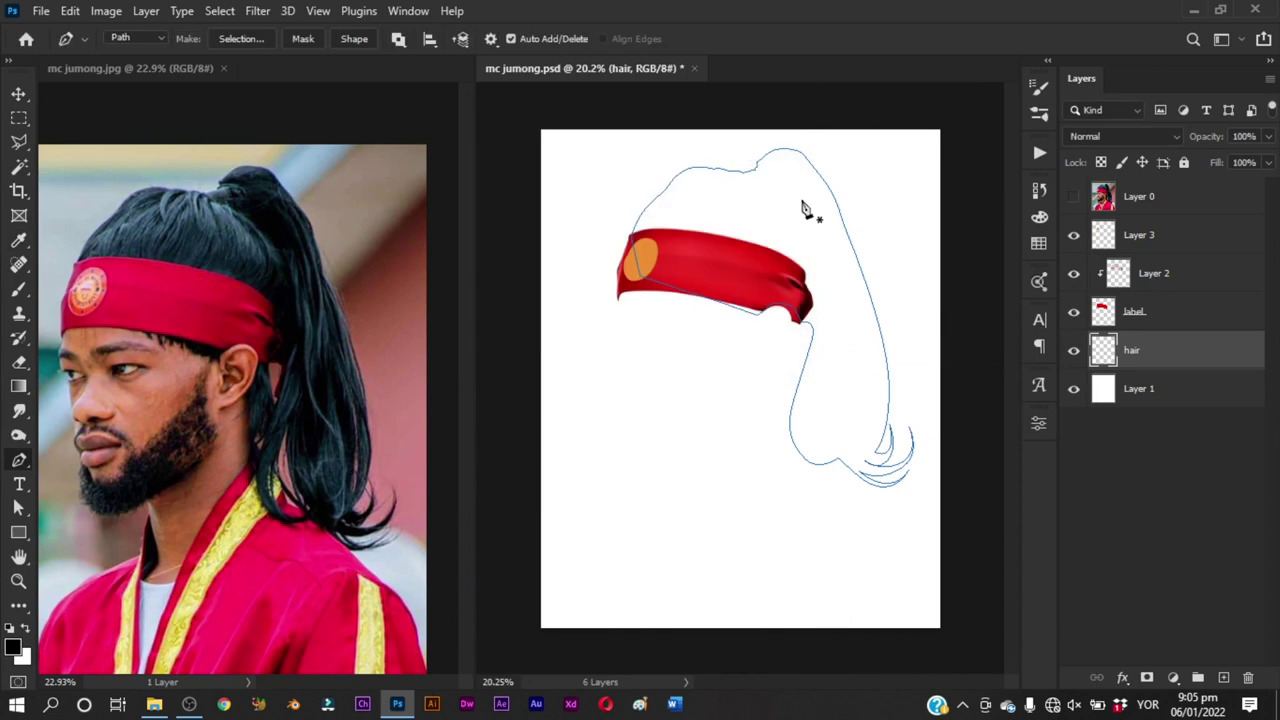
pyautogui.rightClick(802, 199)
pyautogui.click(831, 225)
pyautogui.moveTo(787, 304); pyautogui.dragTo(840, 347)
pyautogui.click(1073, 197)
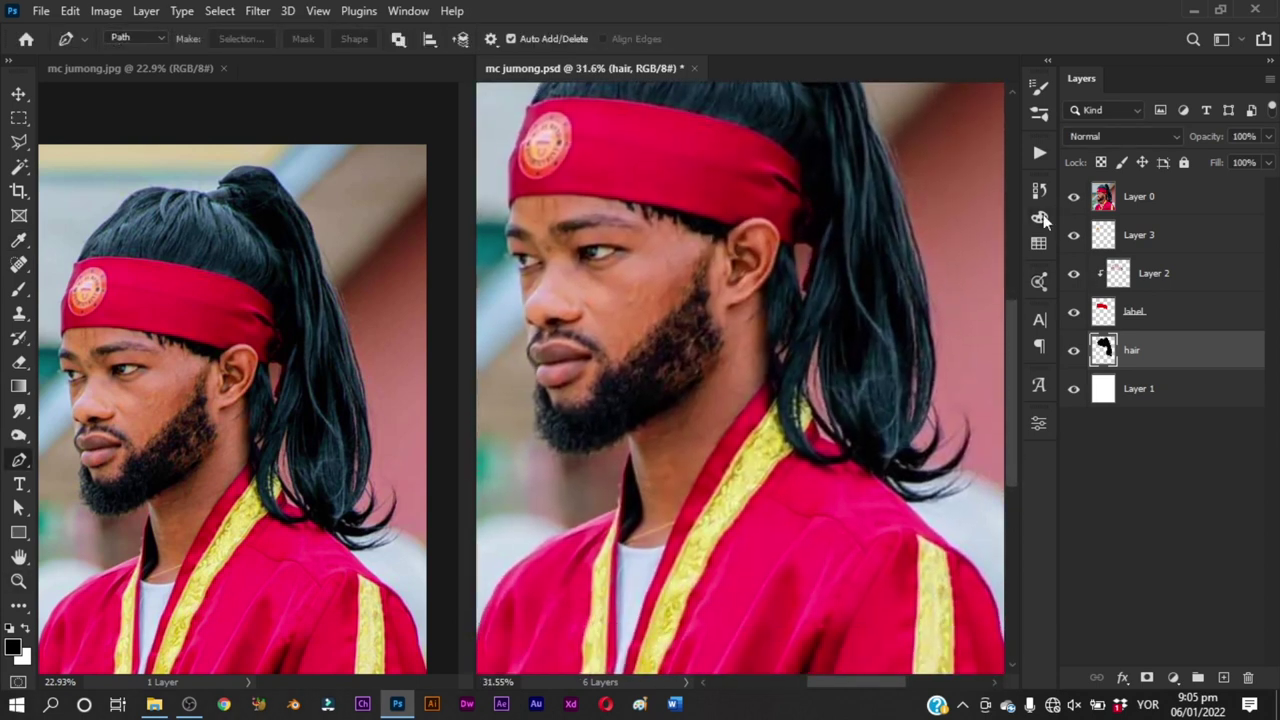
pyautogui.click(1074, 197)
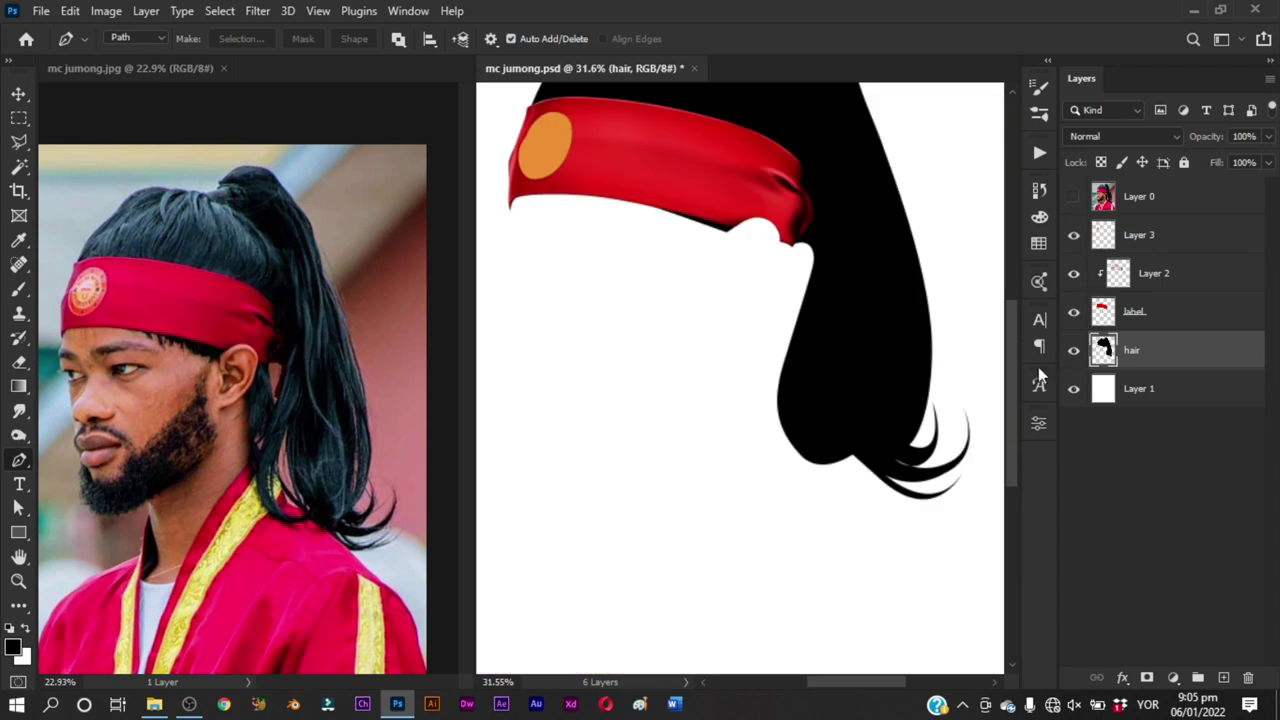
# Step: Show Layer 0 and trace the back edge of the loose lock behind the ear, starting at the headband
pyautogui.moveTo(817, 339); pyautogui.dragTo(841, 375)
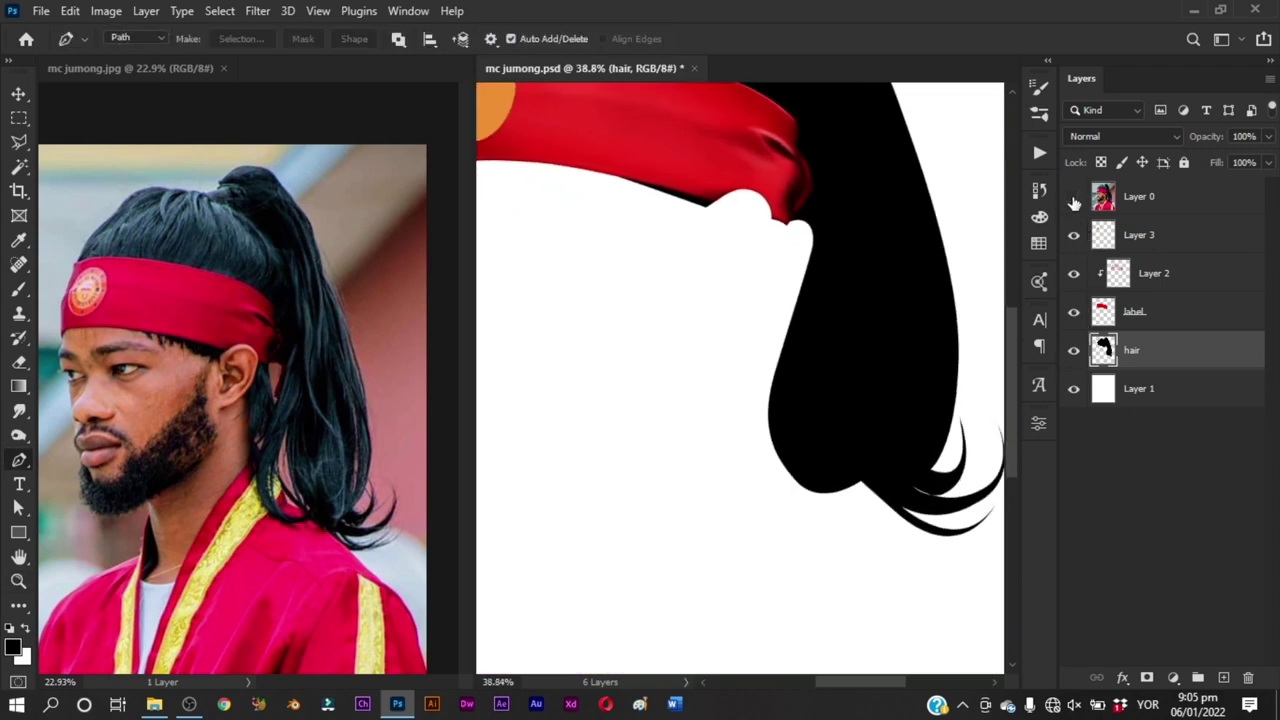
pyautogui.click(1074, 197)
pyautogui.hotkey('ctrl', 'space')
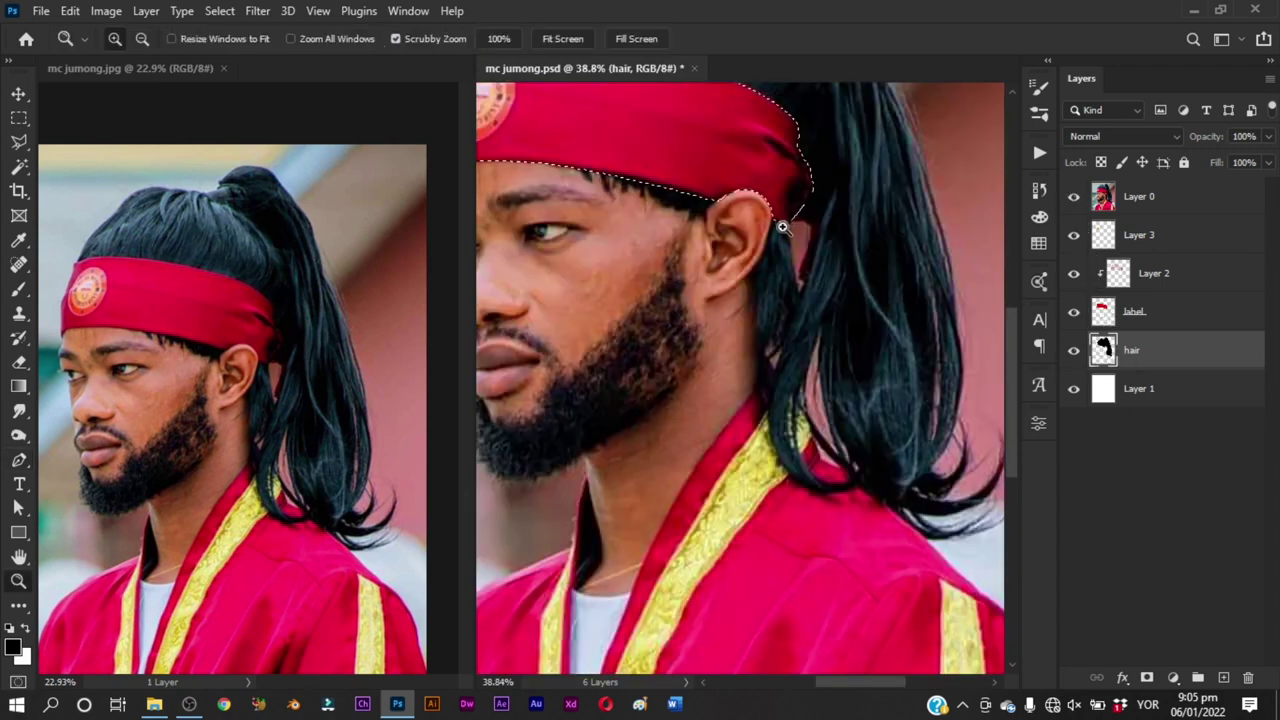
pyautogui.moveTo(783, 227)
pyautogui.mouseDown()
pyautogui.moveTo(802, 237)
pyautogui.moveTo(793, 222)
pyautogui.mouseUp()
pyautogui.moveTo(798, 285); pyautogui.dragTo(801, 313)
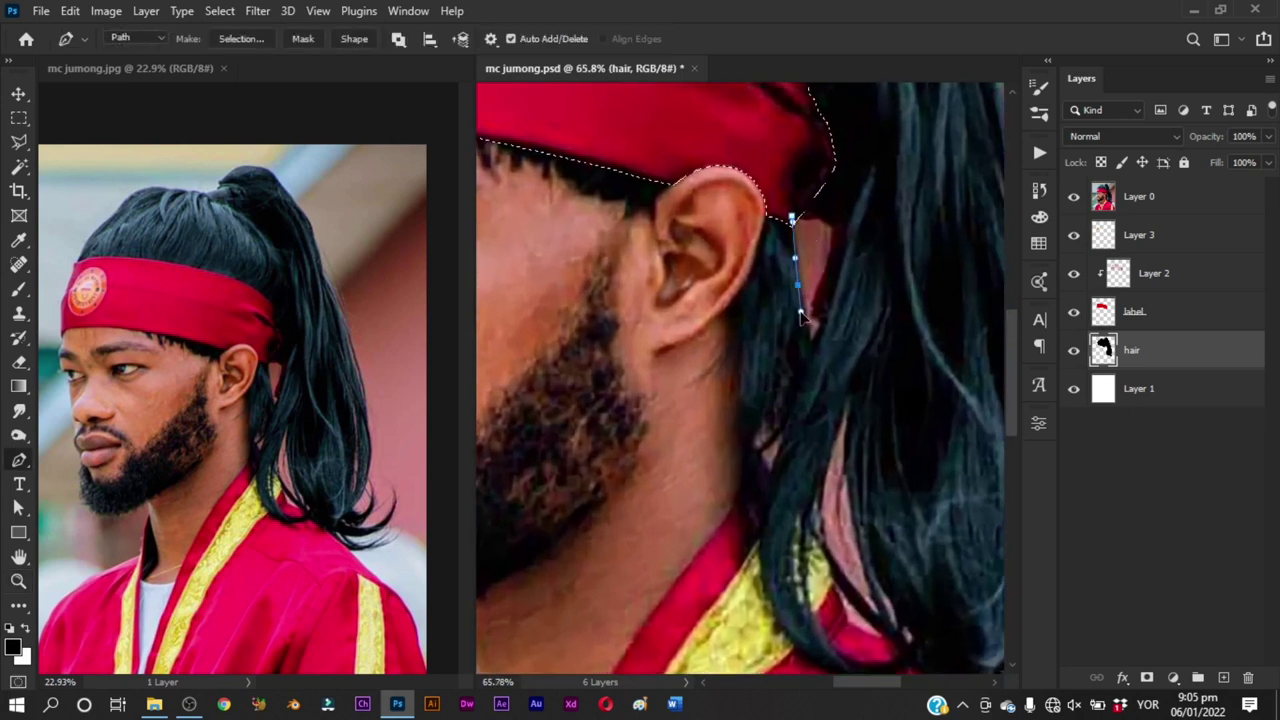
pyautogui.click(809, 333)
pyautogui.click(816, 355)
pyautogui.scroll(-1, 790, 450)
pyautogui.moveTo(800, 371); pyautogui.dragTo(786, 389)
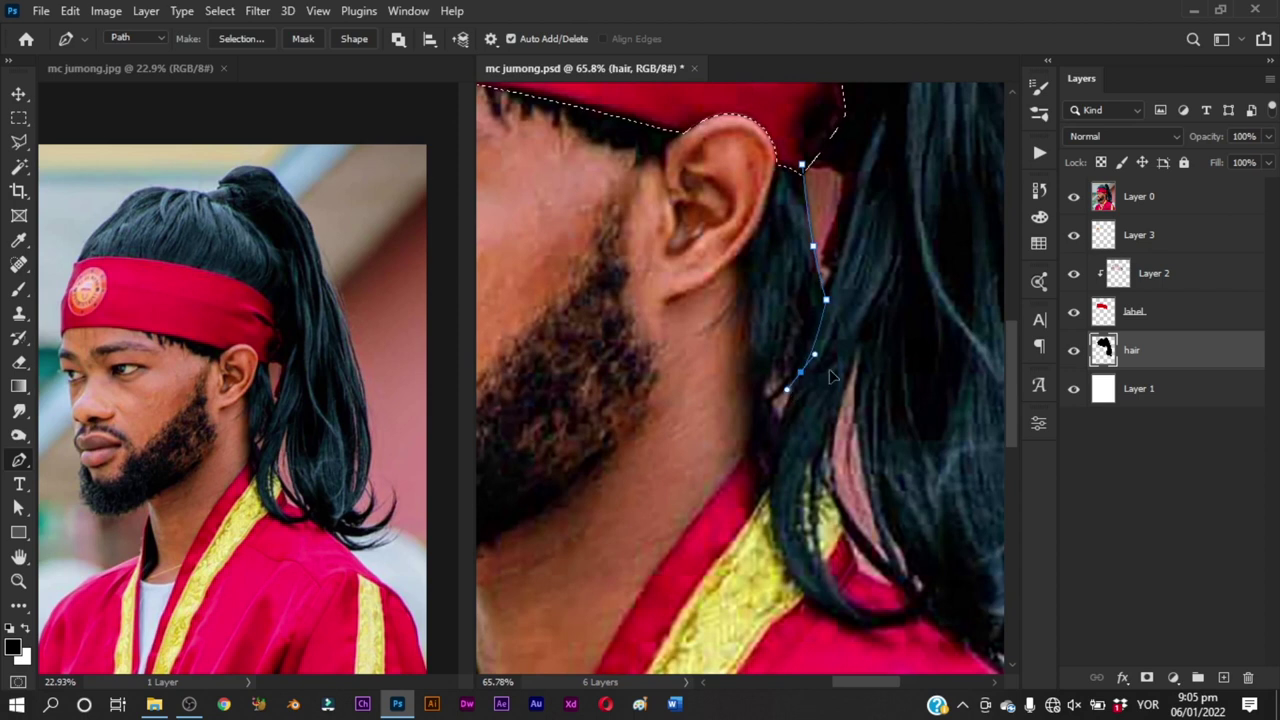
# Step: Extend the loose lock's path around the small gap and down to its lower tip above the collar
pyautogui.click(1076, 200)
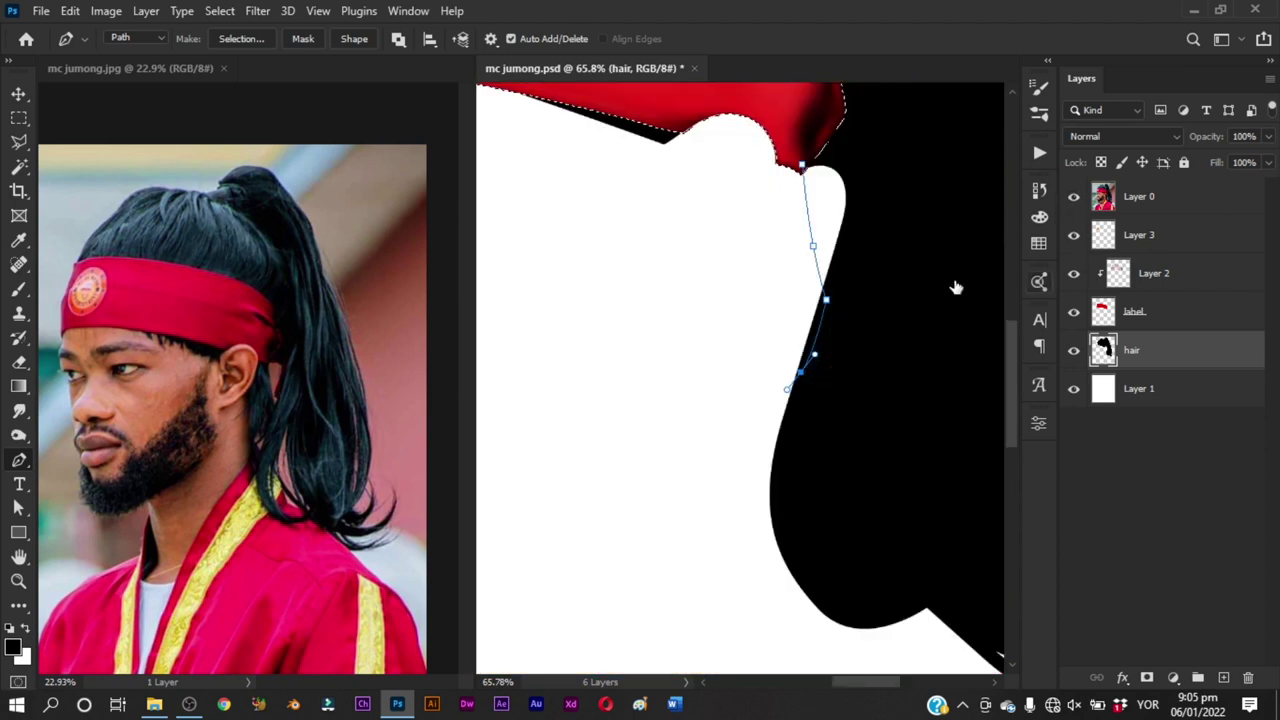
pyautogui.click(773, 403)
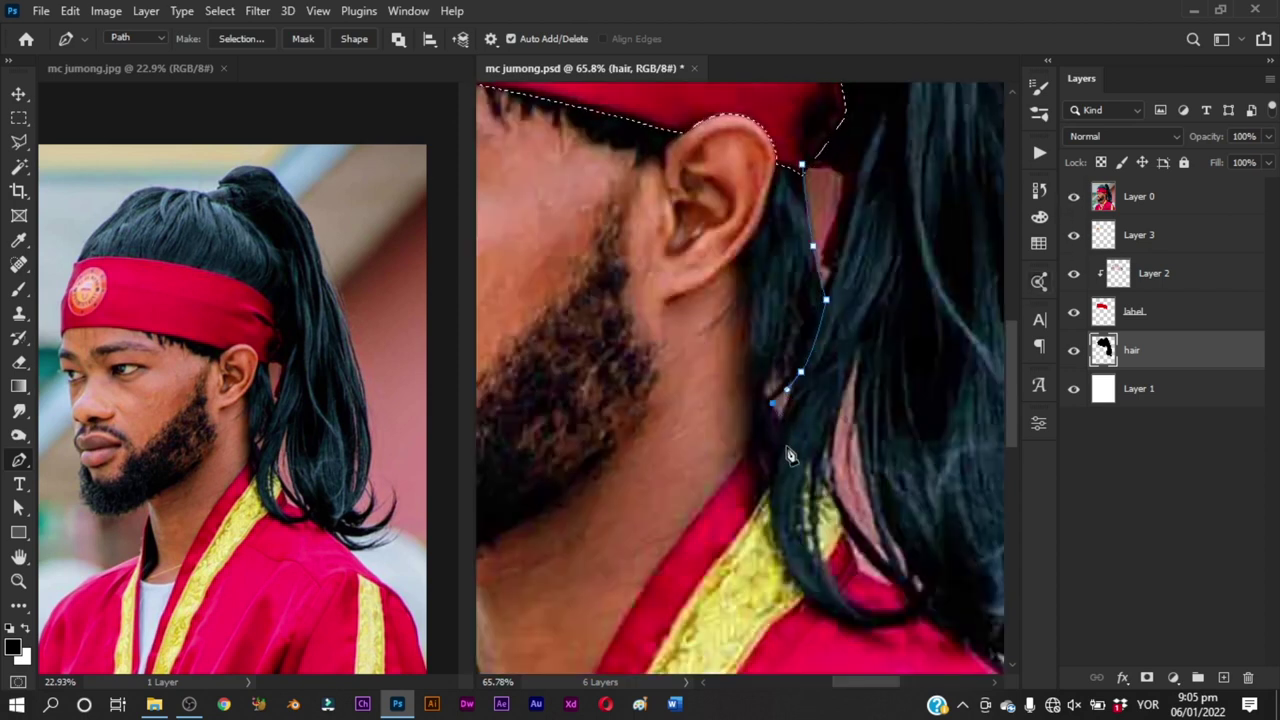
pyautogui.hotkey('ctrl', 'z')
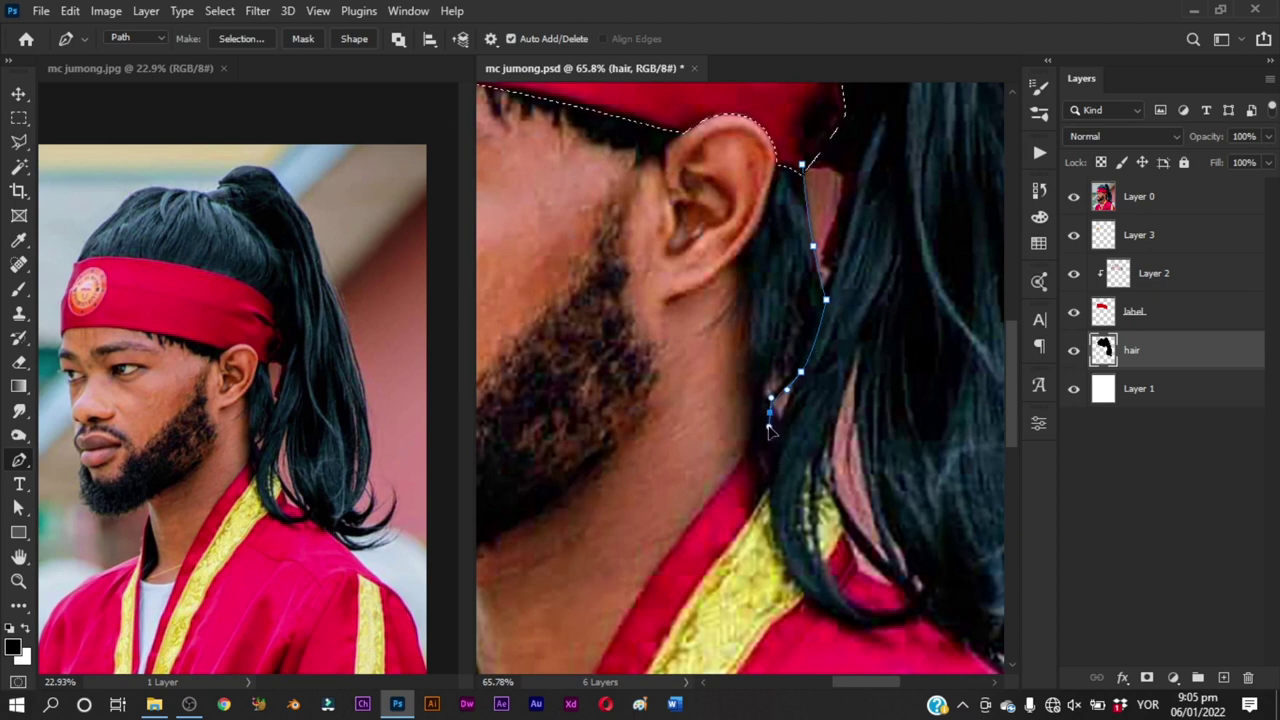
pyautogui.moveTo(769, 483); pyautogui.dragTo(779, 510)
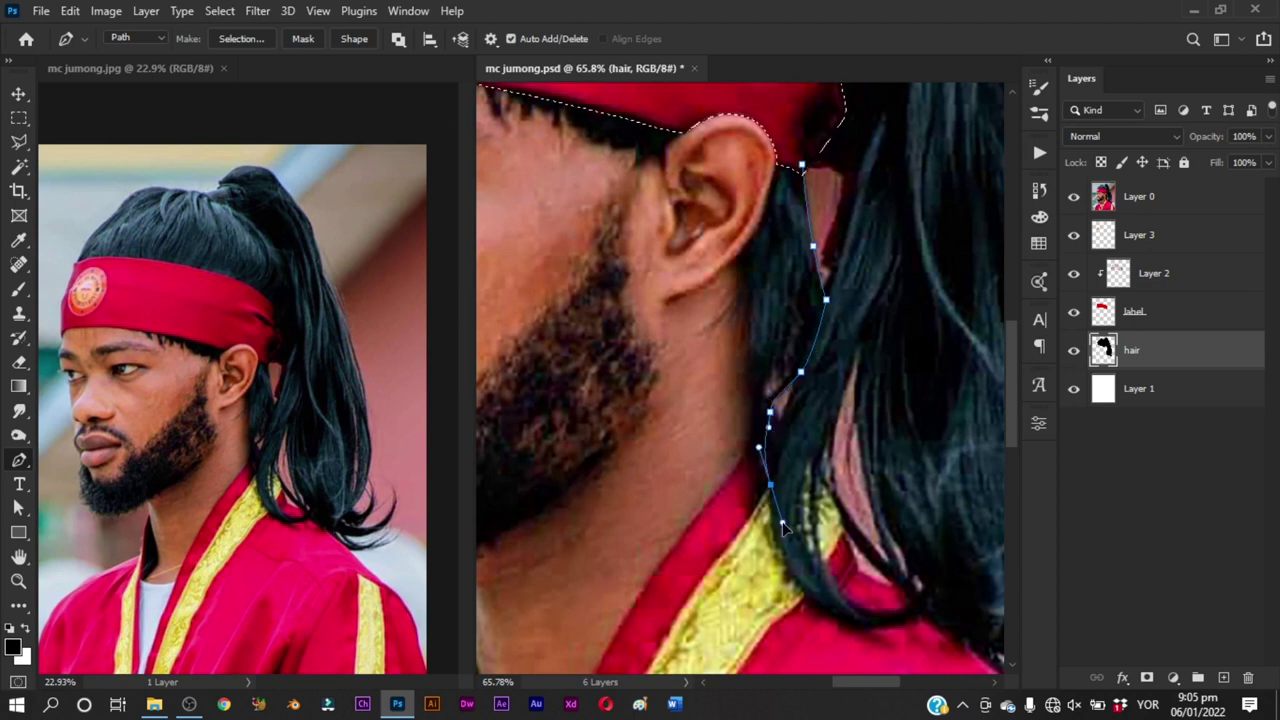
pyautogui.hotkey('ctrl', 'z')
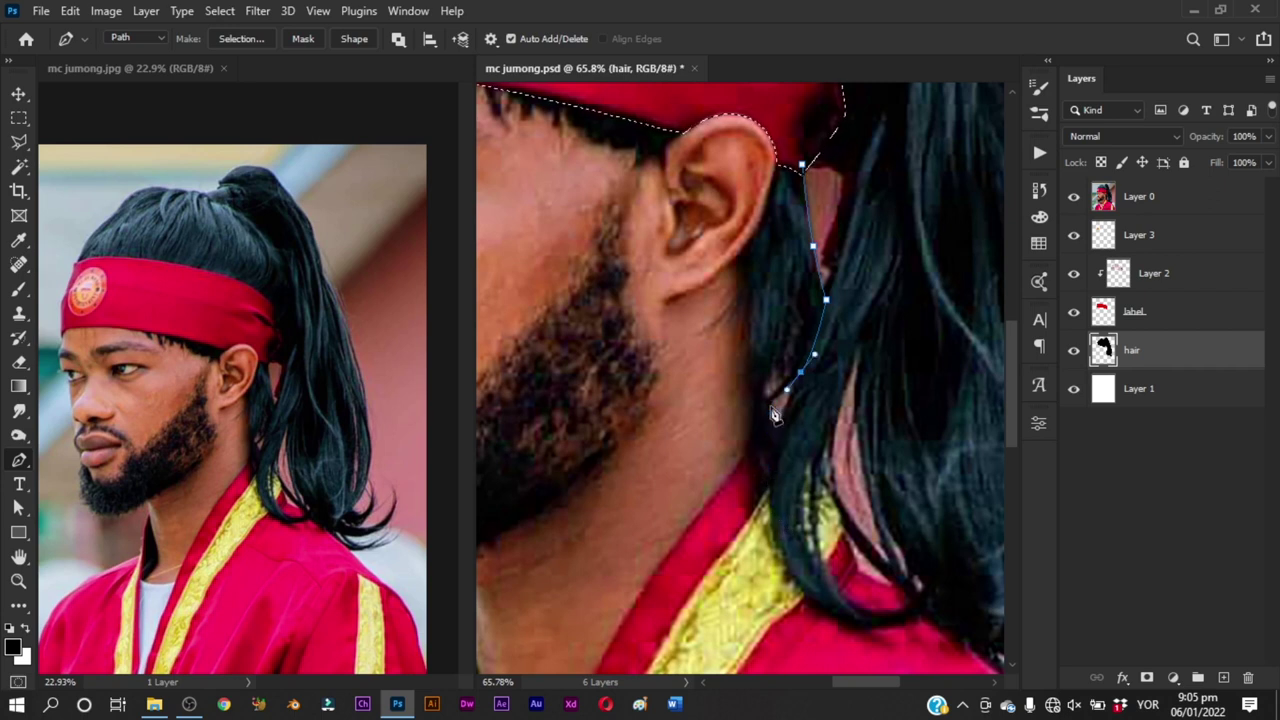
pyautogui.moveTo(778, 476); pyautogui.dragTo(798, 514)
pyautogui.keyDown('alt'); pyautogui.click(778, 475); pyautogui.keyUp('alt')
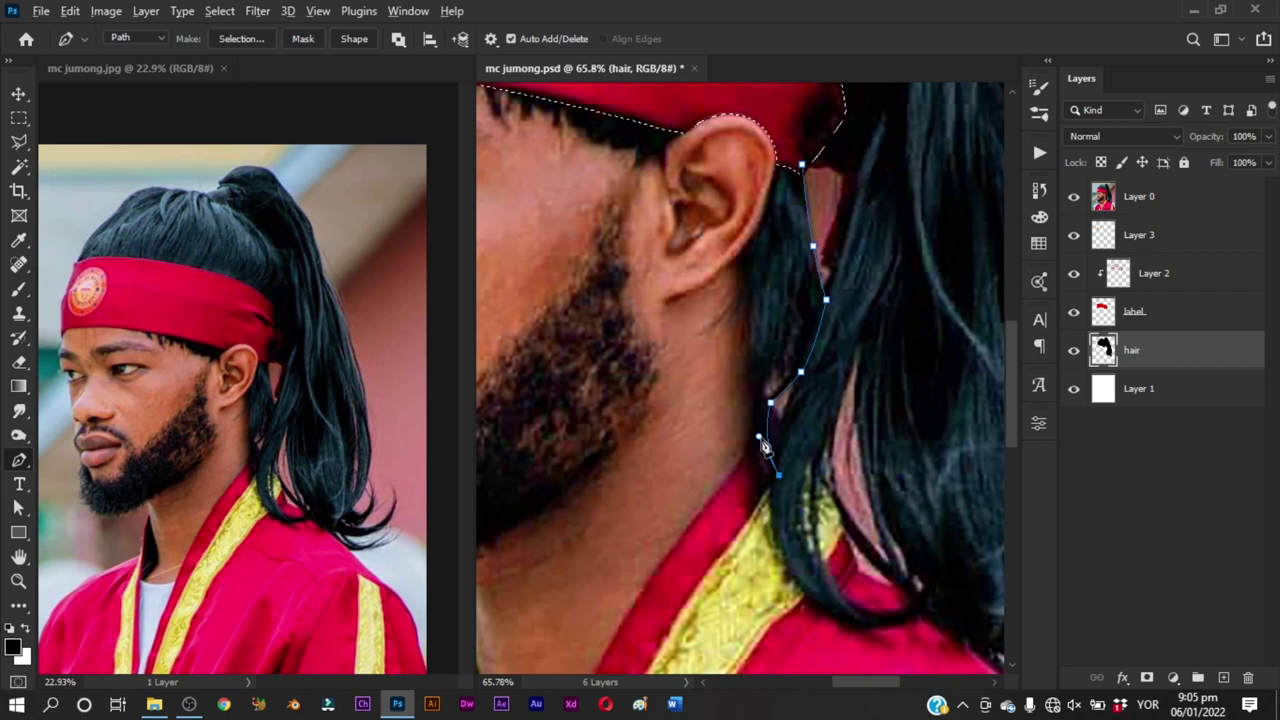
# Step: Trace the loose lock's front edge from the lower tip up the neck to the back of the ear
pyautogui.moveTo(753, 412); pyautogui.dragTo(752, 365)
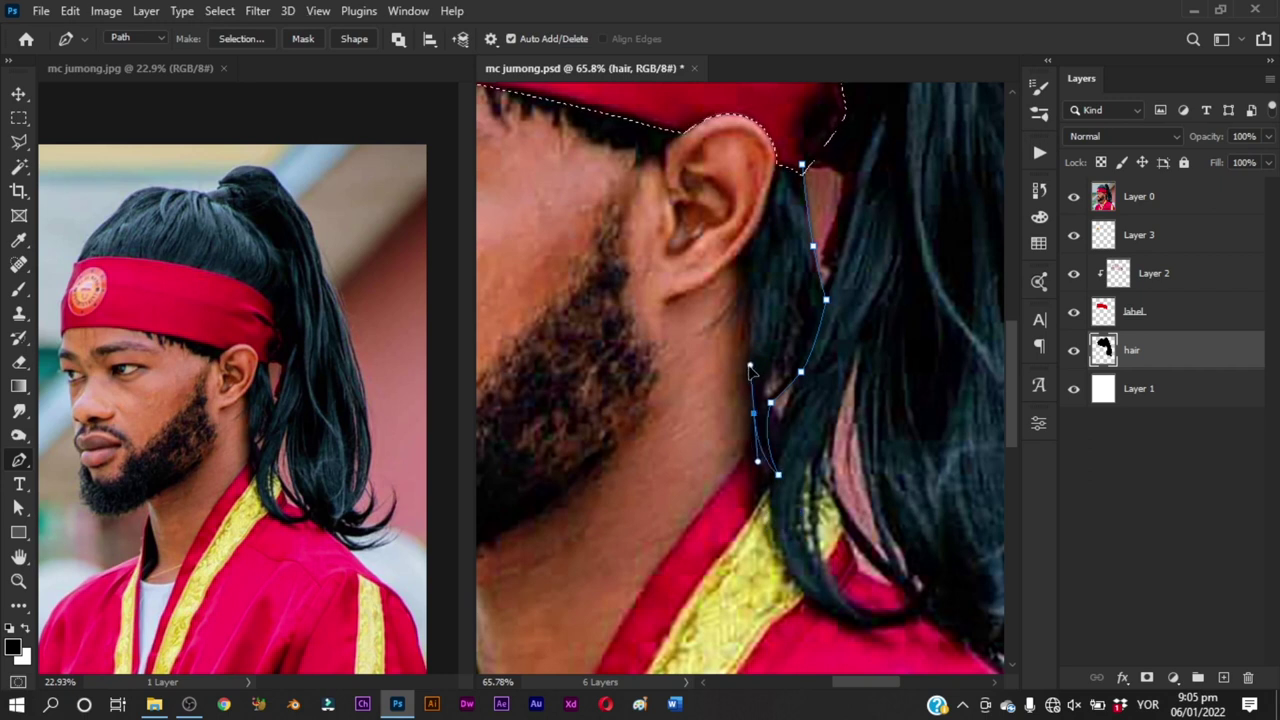
pyautogui.click(748, 303)
pyautogui.moveTo(745, 230); pyautogui.dragTo(770, 263)
pyautogui.click(740, 258)
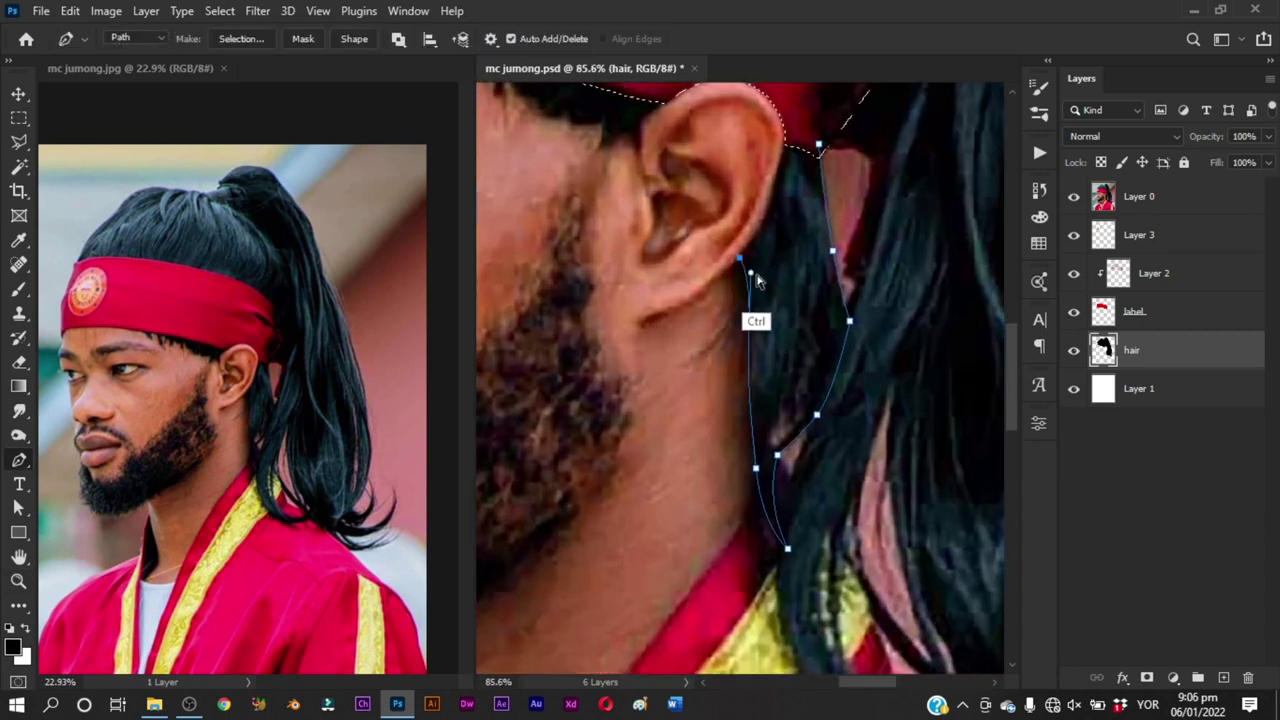
# Step: Follow the back curve of the ear up into the headband and close the loose lock's path
pyautogui.moveTo(770, 208); pyautogui.dragTo(802, 309)
pyautogui.moveTo(817, 242); pyautogui.dragTo(825, 167)
pyautogui.press('ctrl')
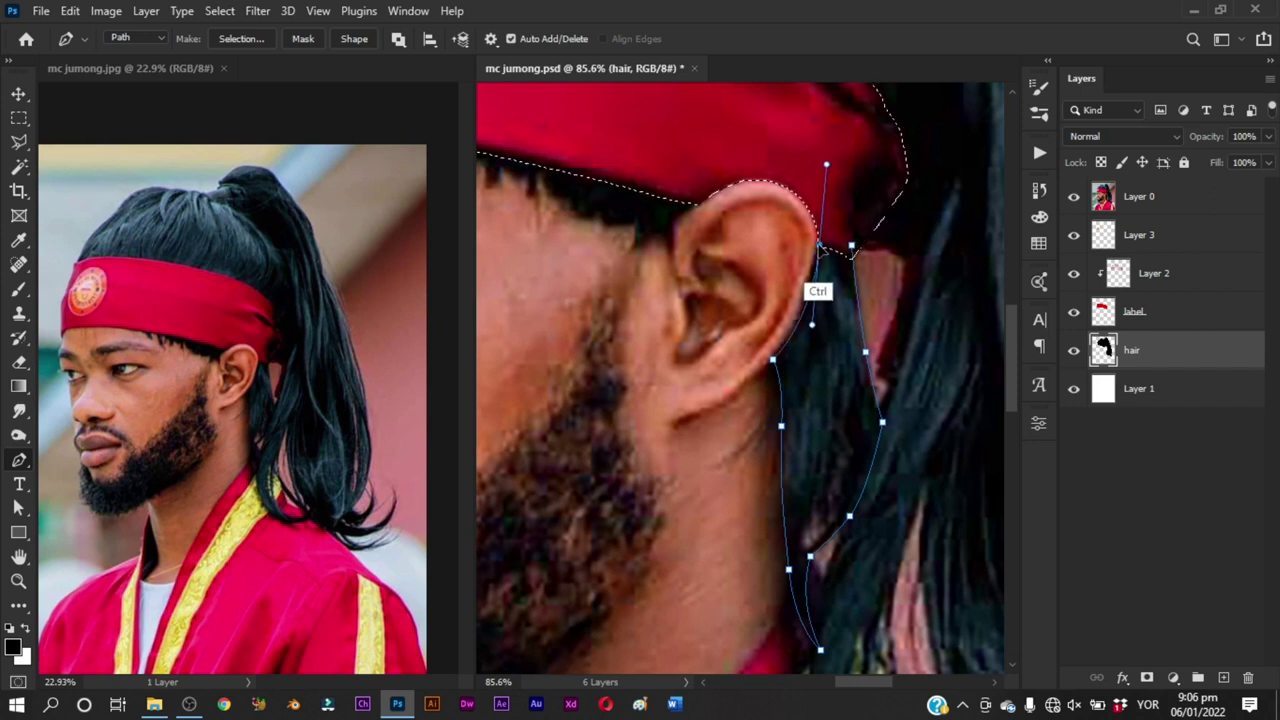
pyautogui.click(825, 166)
pyautogui.moveTo(852, 246); pyautogui.dragTo(856, 284)
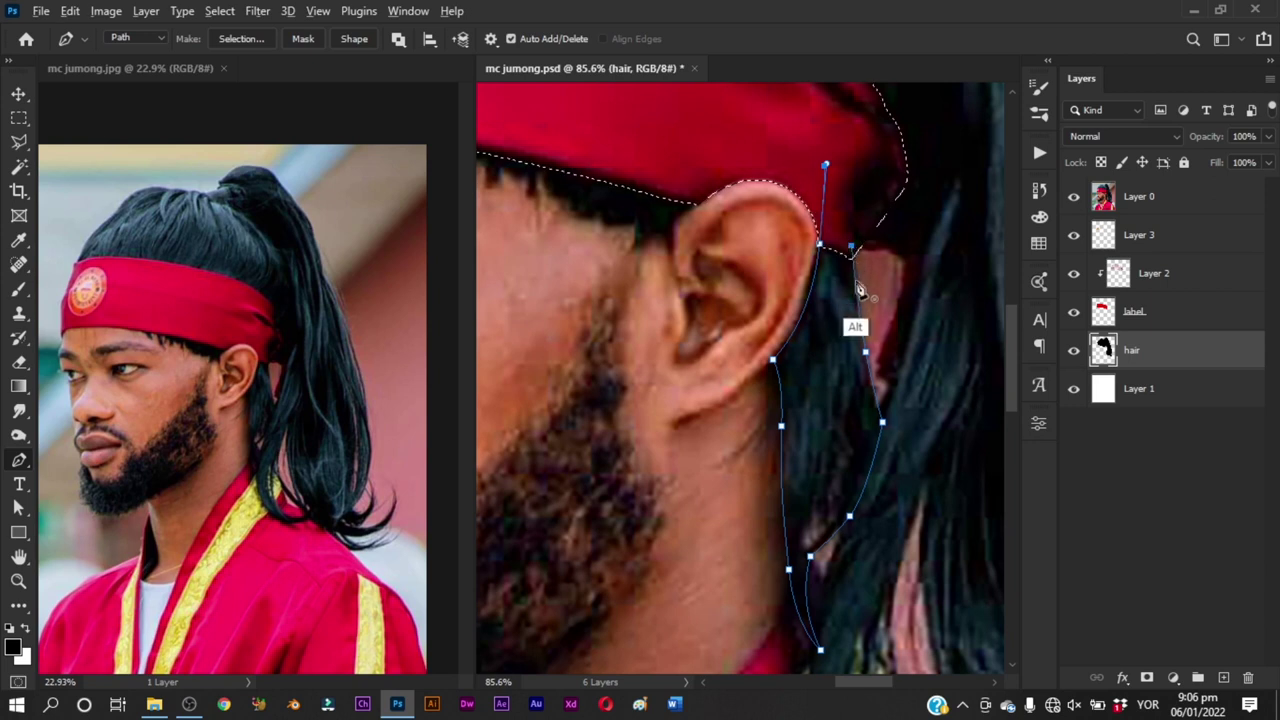
# Step: Hide Layer 0 and fill the loose lock's path with black on the hair layer
pyautogui.press('z')
pyautogui.hotkey('ctrl', '0')
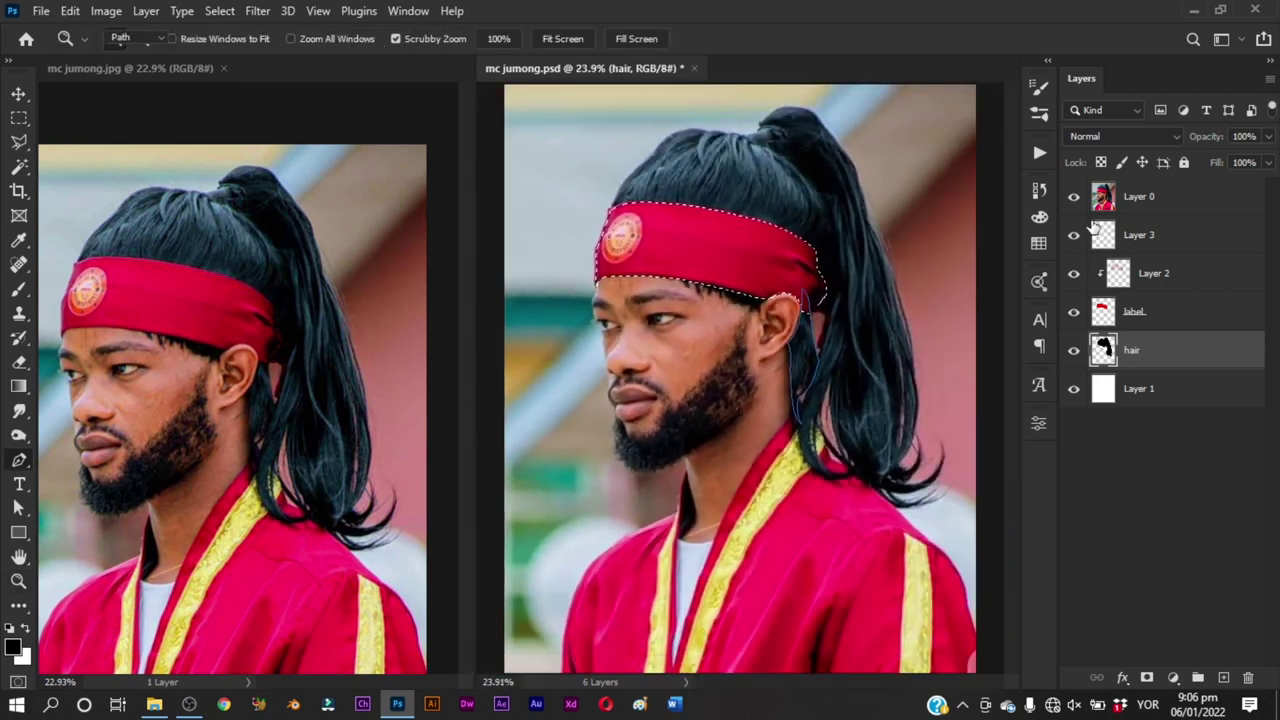
pyautogui.click(1073, 196)
pyautogui.rightClick(860, 270)
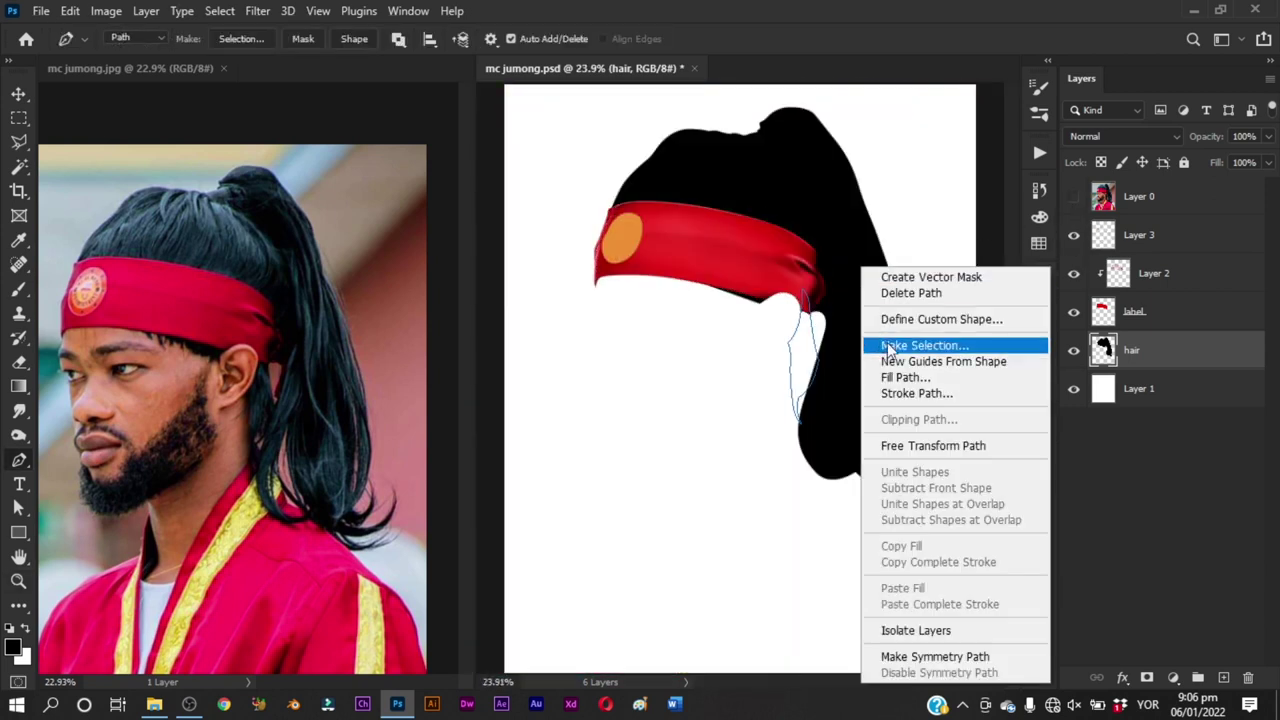
pyautogui.click(903, 377)
pyautogui.press('Return')
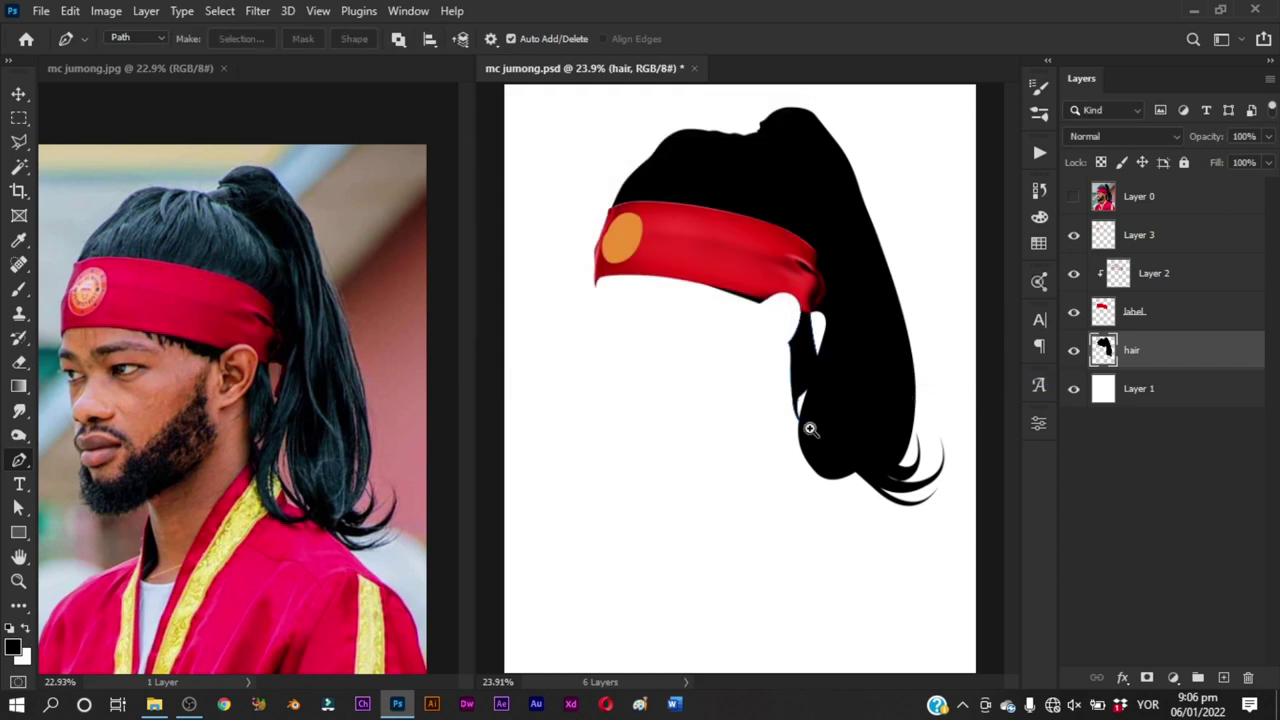
# Step: Switch to the Brush tool, display the brush library and collapse the Ahmed_Aldoori_Brushes_2019 group
pyautogui.press('z')
pyautogui.moveTo(803, 429); pyautogui.dragTo(785, 510)
pyautogui.click(714, 251)
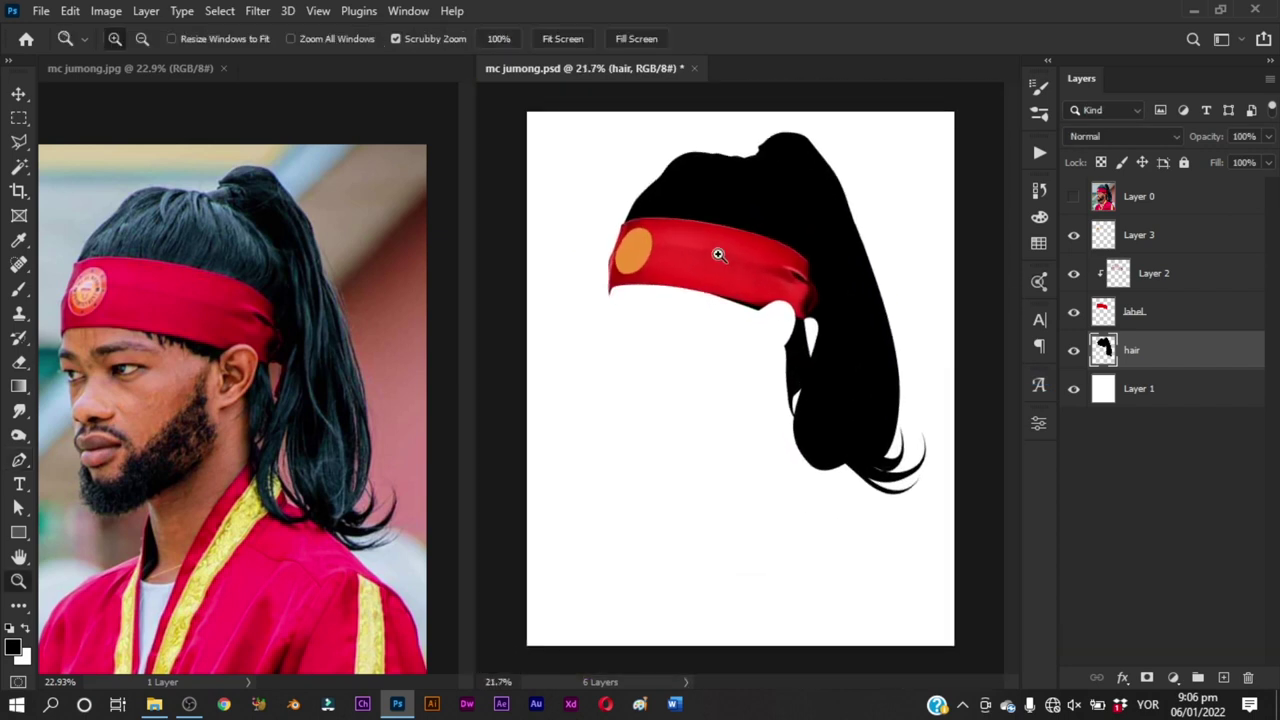
pyautogui.moveTo(714, 251); pyautogui.dragTo(743, 294)
pyautogui.press('b')
pyautogui.rightClick(743, 294)
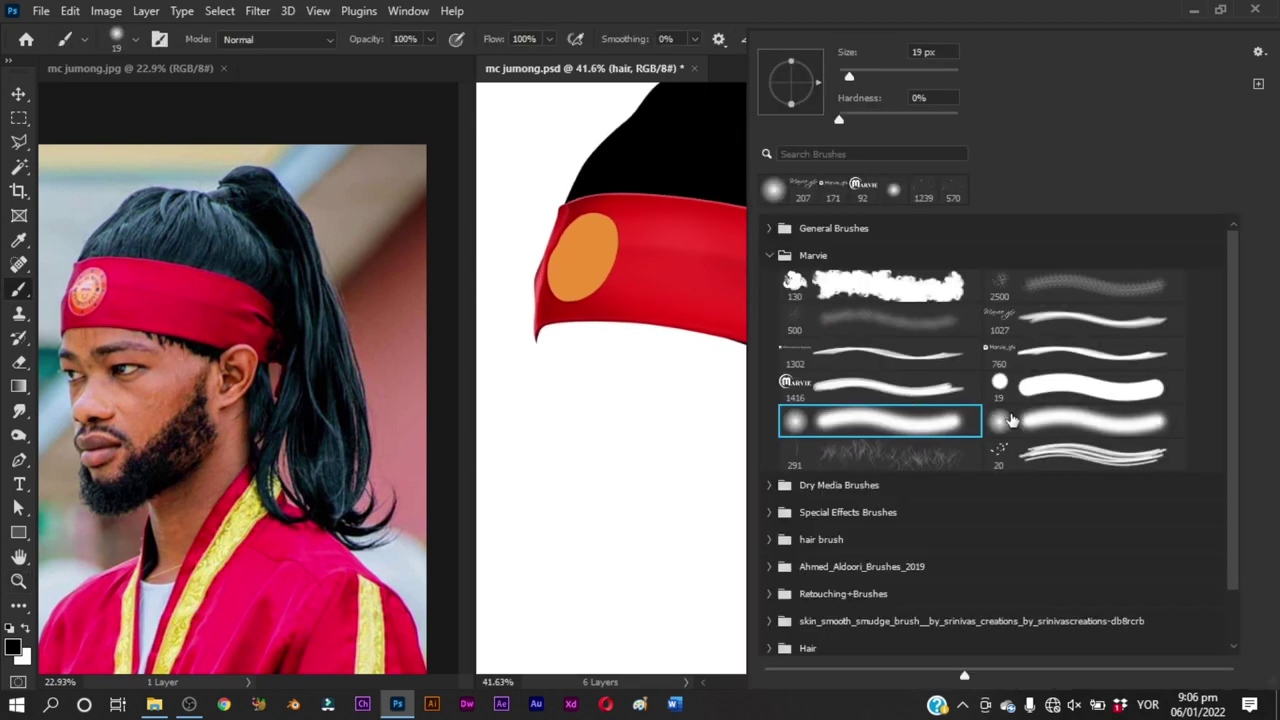
pyautogui.click(1026, 24)
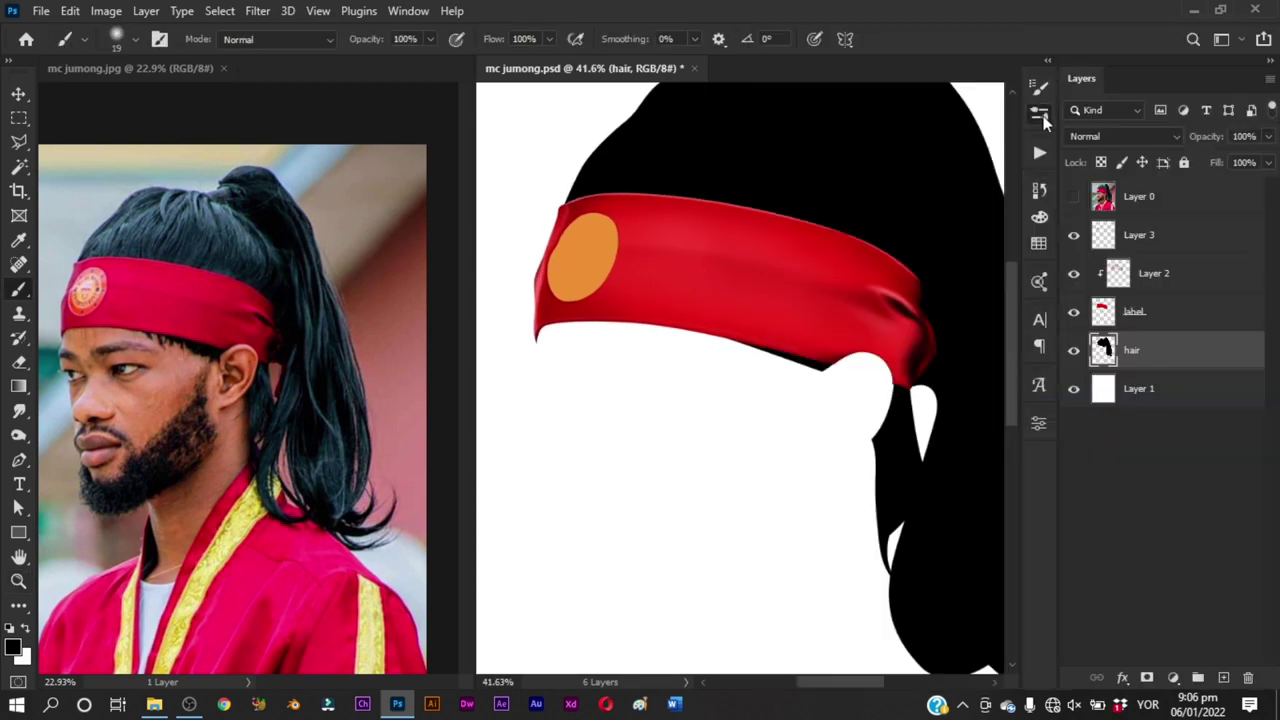
pyautogui.click(1040, 114)
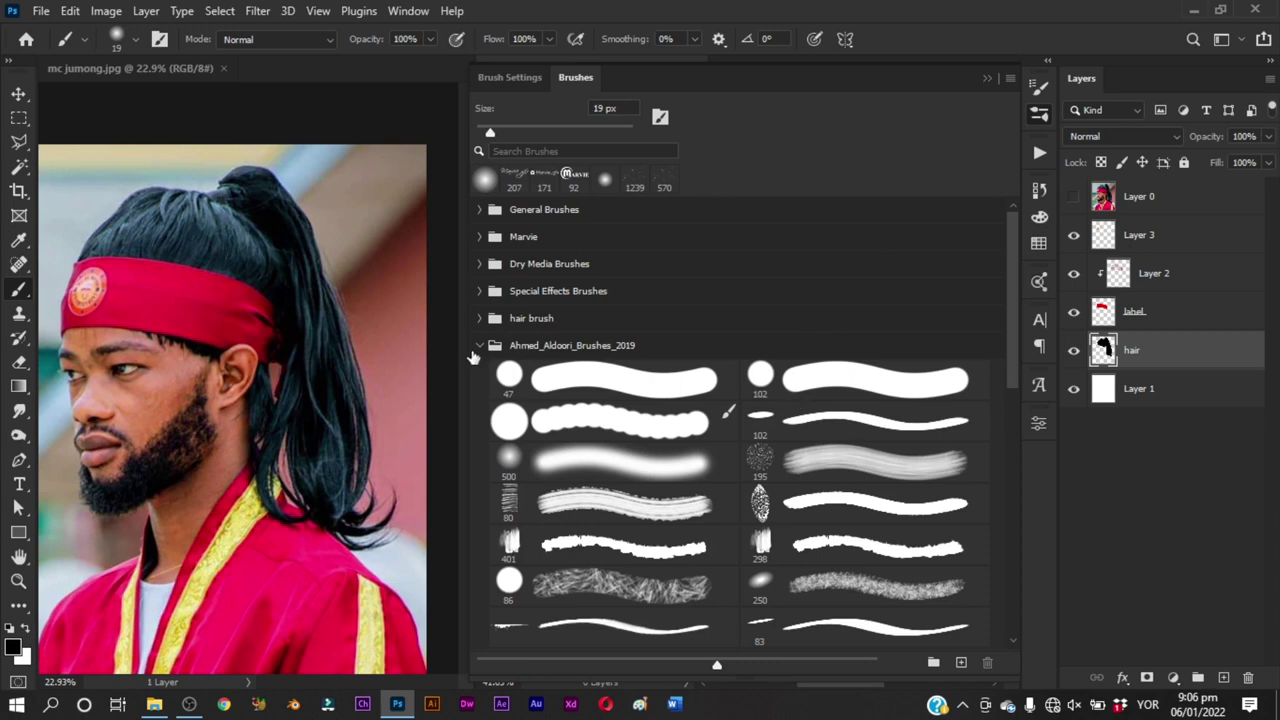
pyautogui.moveTo(1014, 335)
pyautogui.mouseDown()
pyautogui.moveTo(1007, 564)
pyautogui.moveTo(1003, 257)
pyautogui.mouseUp()
pyautogui.click(480, 346)
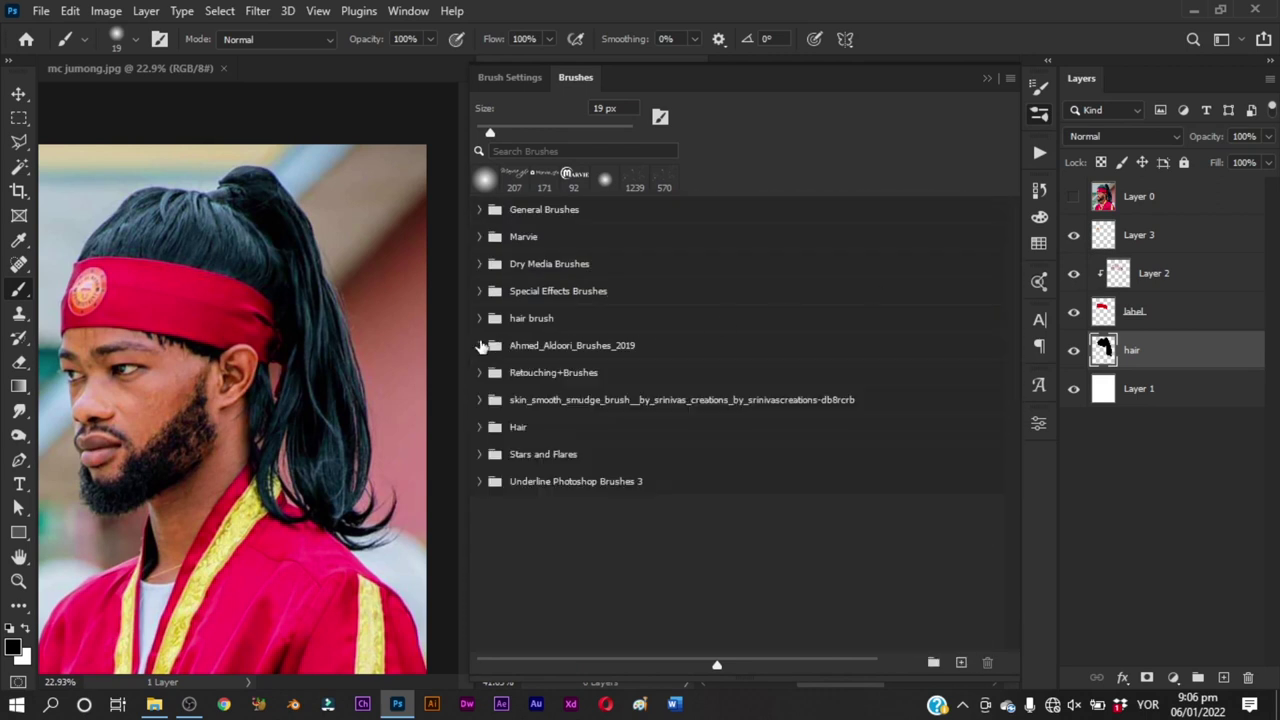
# Step: Select the last brush in the Hair group, the multi-strand one, and close the brush library
pyautogui.click(479, 318)
pyautogui.click(479, 318)
pyautogui.click(480, 427)
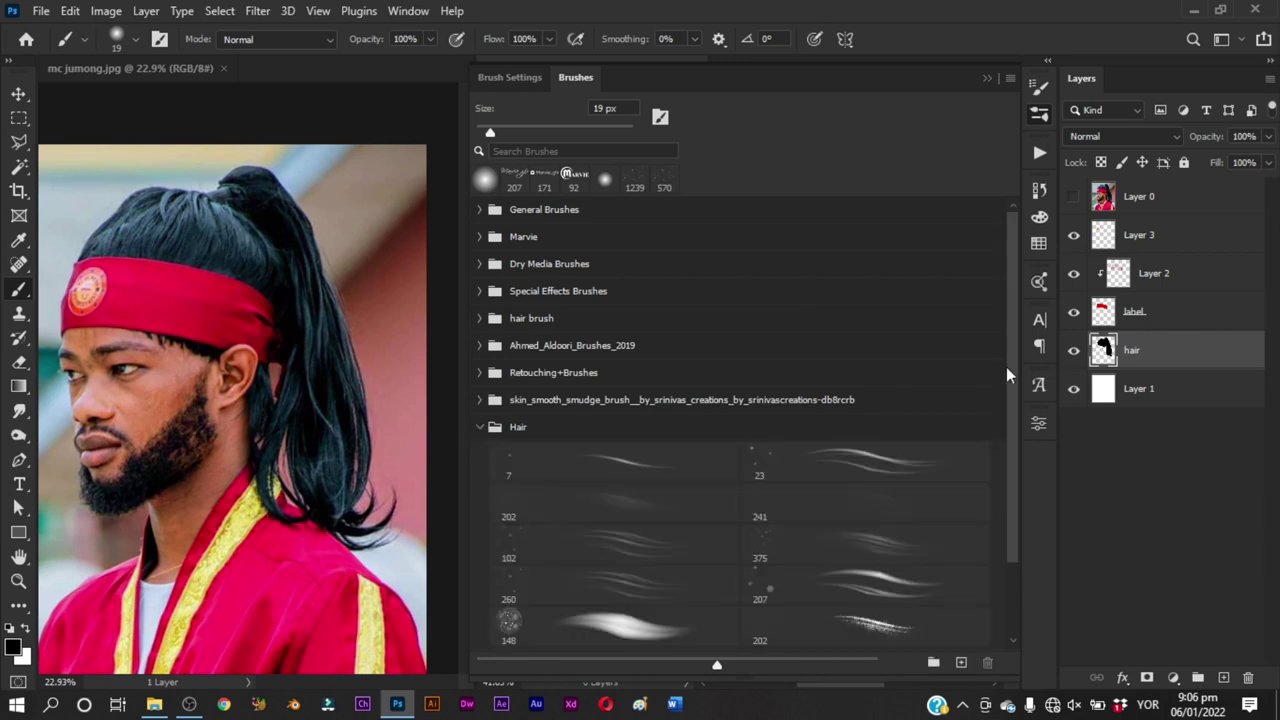
pyautogui.moveTo(1009, 370); pyautogui.dragTo(1009, 464)
pyautogui.click(670, 579)
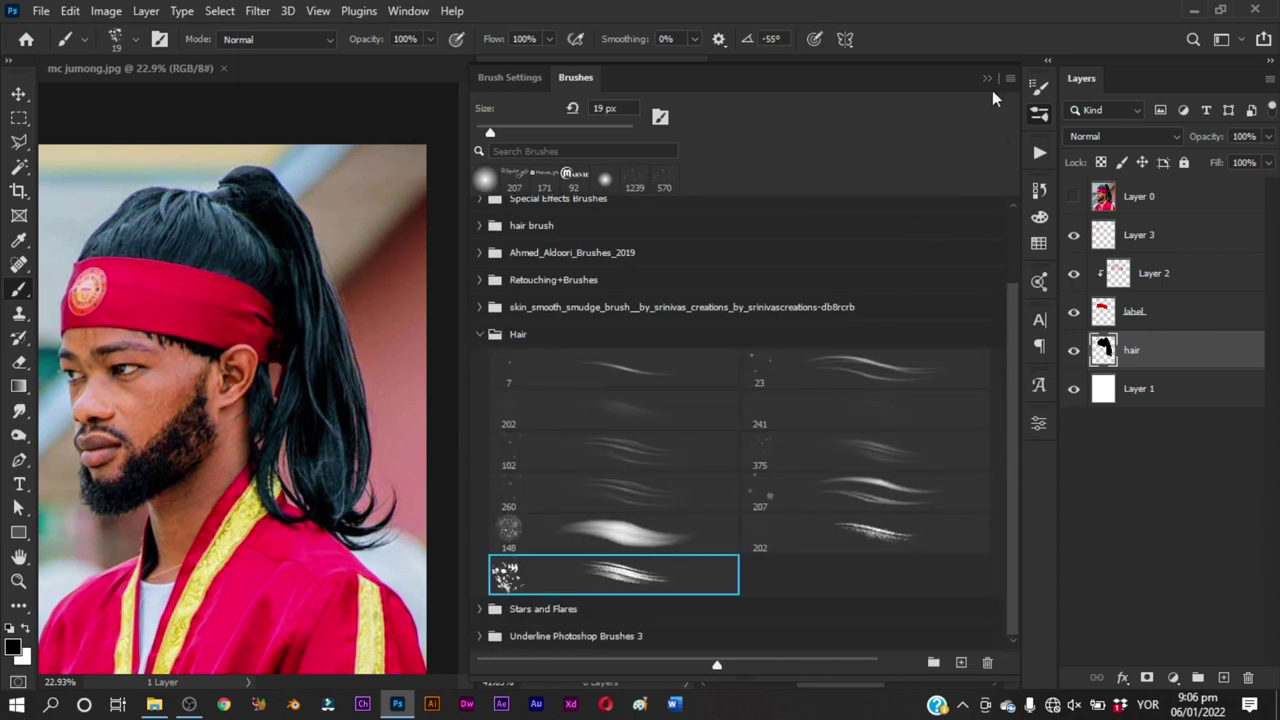
pyautogui.click(988, 79)
# Step: Size the hair brush to 41 px and paint the first short hairline strands below the headband, checking them against Layer 0
pyautogui.moveTo(732, 384); pyautogui.dragTo(766, 411)
pyautogui.keyDown('alt'); pyautogui.rightClick(789, 333); pyautogui.keyUp('alt')
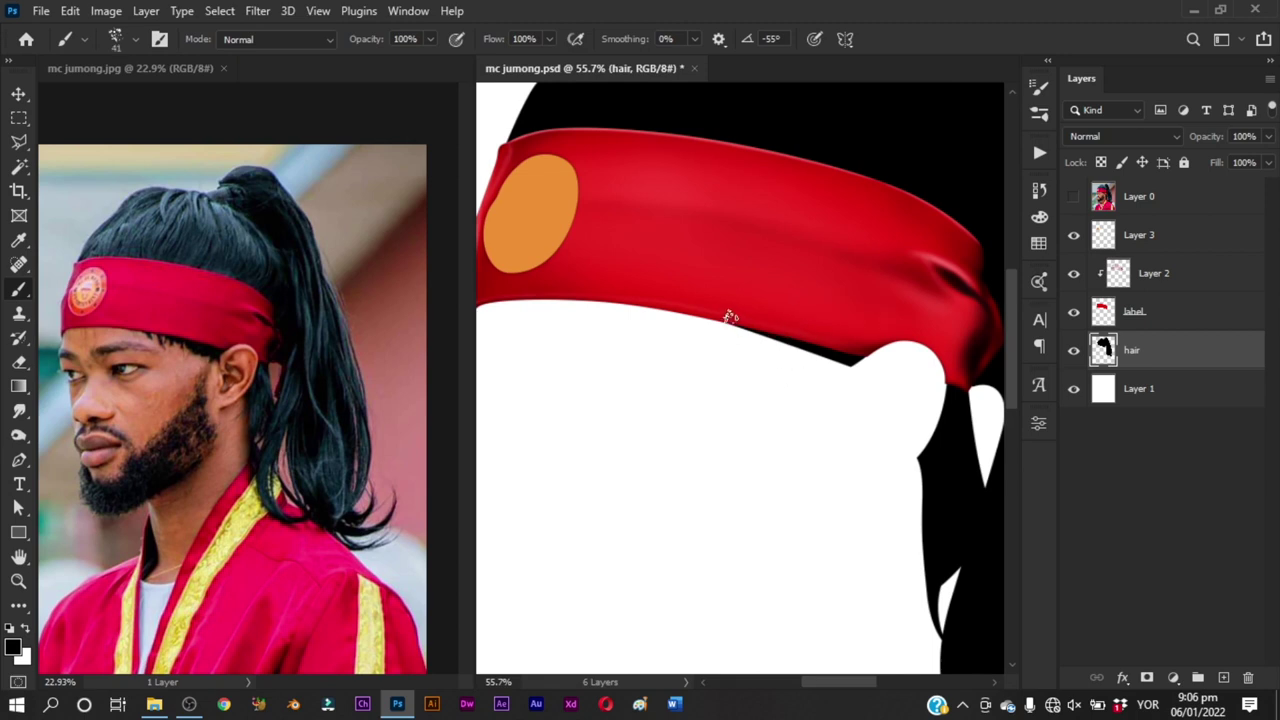
pyautogui.moveTo(729, 314); pyautogui.dragTo(894, 289)
pyautogui.click(1074, 197)
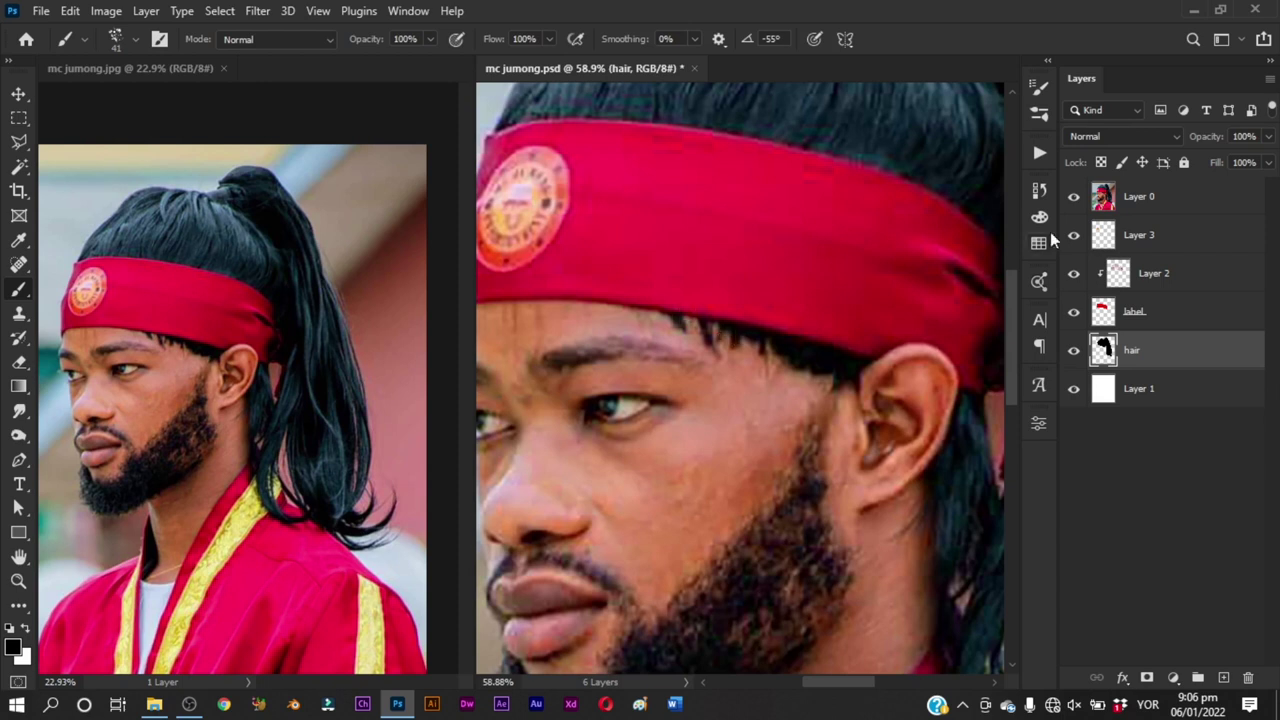
pyautogui.click(1074, 197)
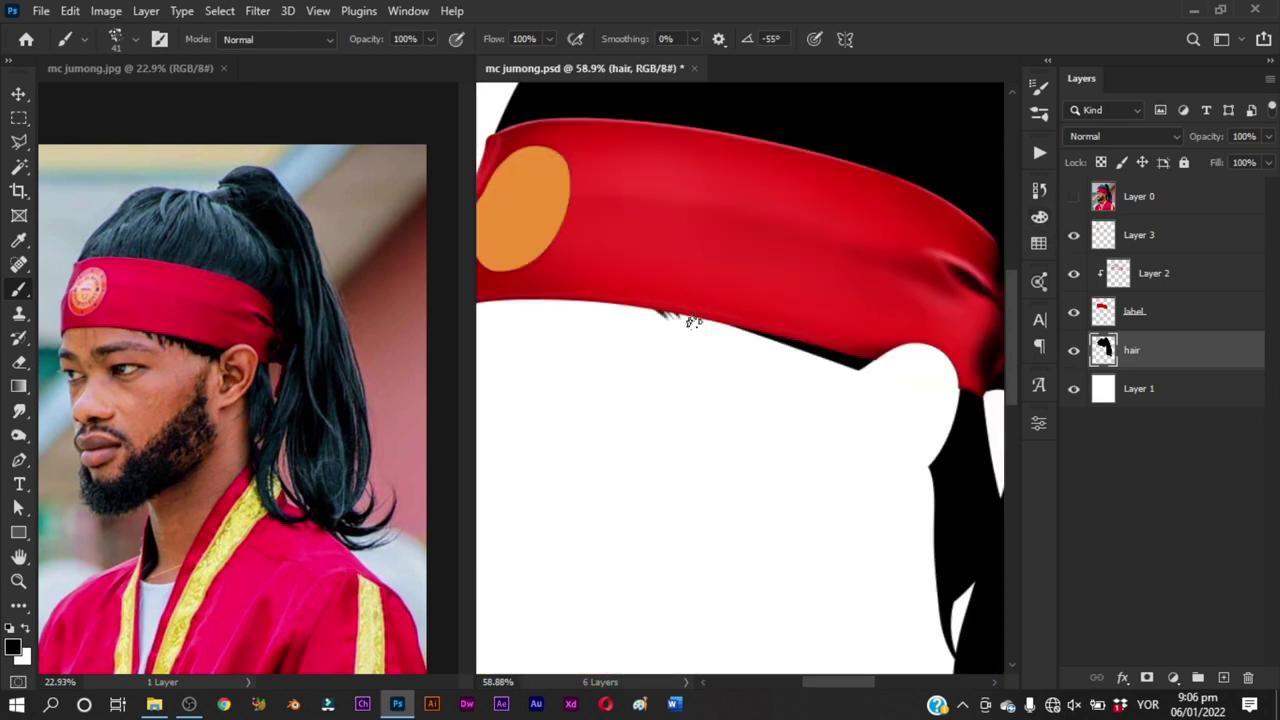
pyautogui.moveTo(690, 304); pyautogui.dragTo(716, 330)
# Step: Enlarge the brush to 58 px and continue the short hairline strands under the headband toward the ear
pyautogui.keyDown('alt'); pyautogui.rightClick(747, 346); pyautogui.keyUp('alt')
pyautogui.moveTo(748, 322); pyautogui.dragTo(763, 382)
pyautogui.moveTo(772, 335)
pyautogui.mouseDown()
pyautogui.moveTo(761, 367)
pyautogui.moveTo(758, 329)
pyautogui.moveTo(775, 358)
pyautogui.moveTo(775, 331)
pyautogui.moveTo(797, 357)
pyautogui.moveTo(796, 341)
pyautogui.moveTo(794, 361)
pyautogui.moveTo(806, 335)
pyautogui.moveTo(808, 391)
pyautogui.moveTo(815, 347)
pyautogui.moveTo(821, 387)
pyautogui.moveTo(826, 347)
pyautogui.moveTo(840, 398)
pyautogui.mouseUp()
pyautogui.moveTo(848, 347)
pyautogui.mouseDown()
pyautogui.moveTo(914, 353)
pyautogui.moveTo(846, 386)
pyautogui.moveTo(766, 457)
pyautogui.moveTo(848, 446)
pyautogui.mouseUp()
pyautogui.hotkey('ctrl', 'z')
pyautogui.press('z')
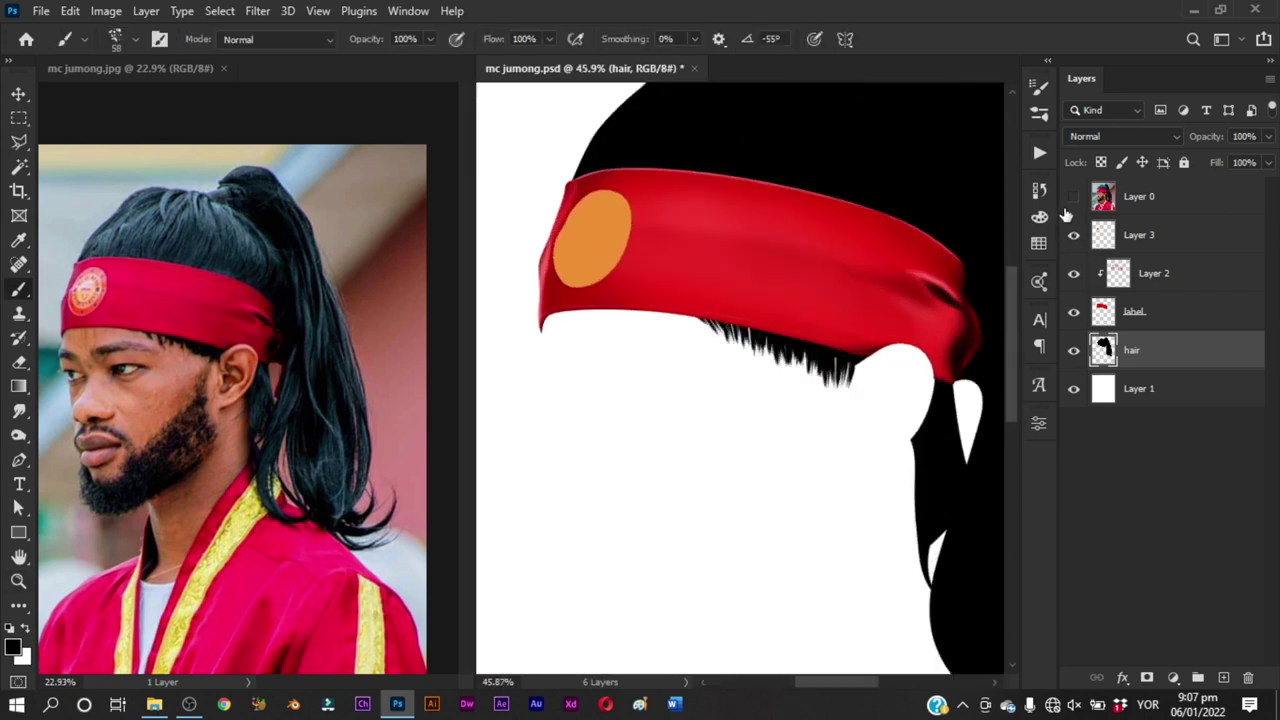
pyautogui.click(1074, 197)
pyautogui.press('z')
pyautogui.moveTo(821, 390); pyautogui.dragTo(882, 404)
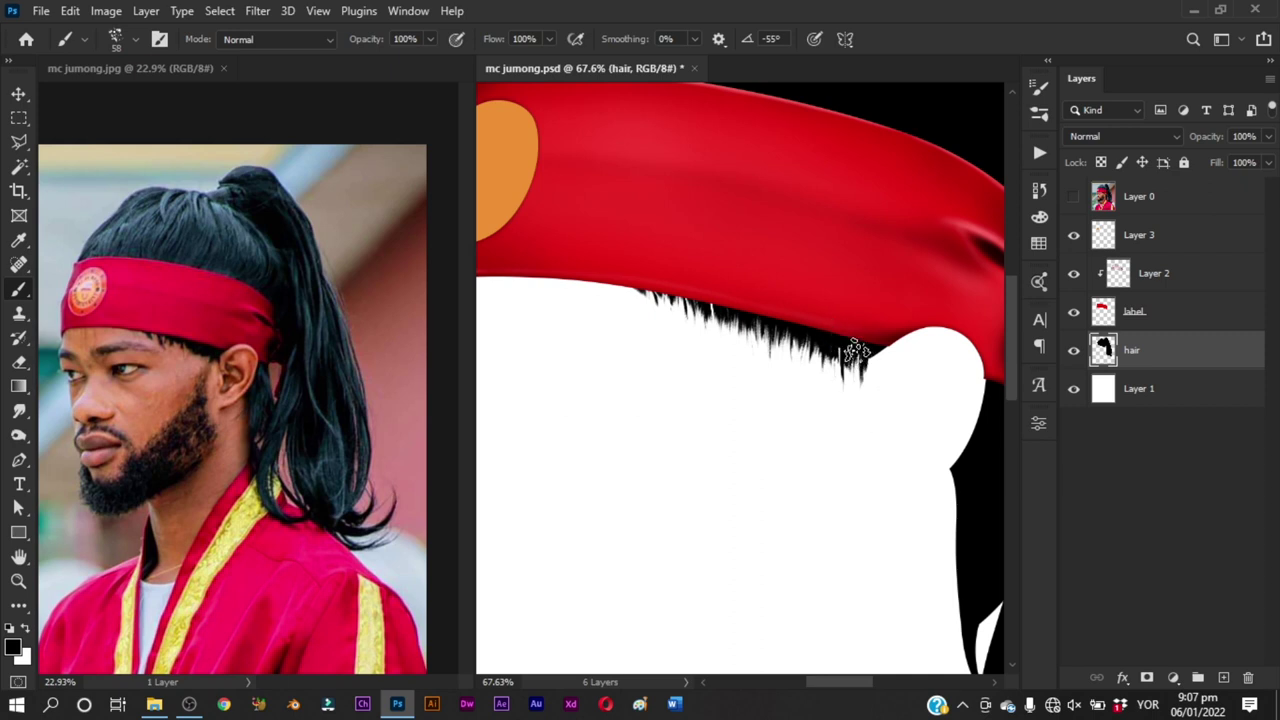
pyautogui.press('ctrl')
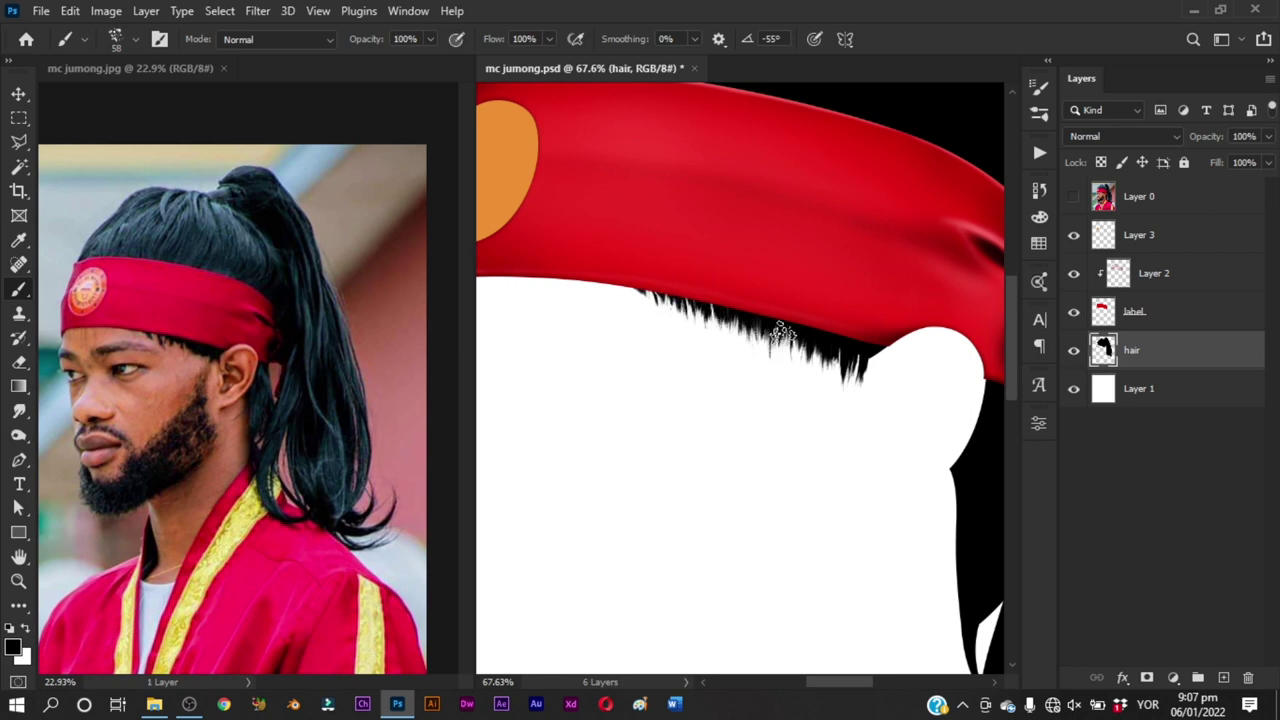
# Step: Compare the loose lock with Layer 0 and paint fine black strands across the small gap near its lower tip
pyautogui.moveTo(745, 385); pyautogui.dragTo(670, 387)
pyautogui.moveTo(812, 418); pyautogui.dragTo(729, 323)
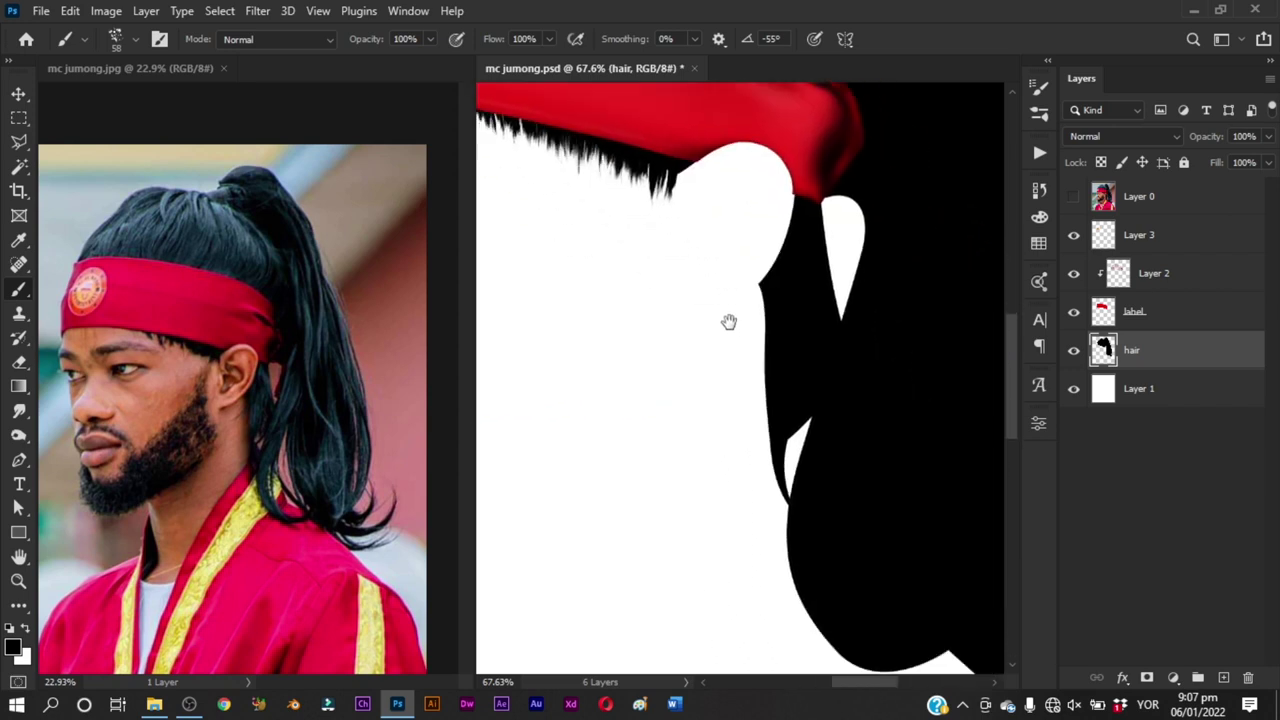
pyautogui.click(1074, 197)
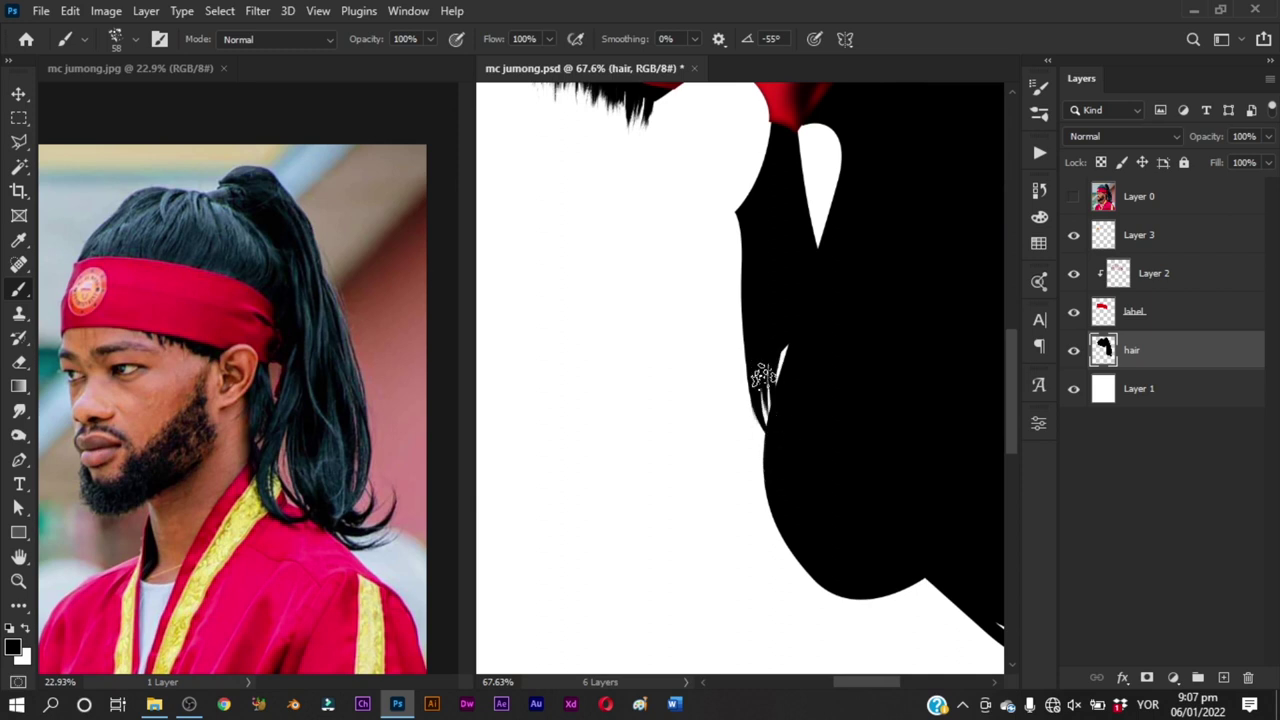
pyautogui.moveTo(829, 320); pyautogui.dragTo(720, 452)
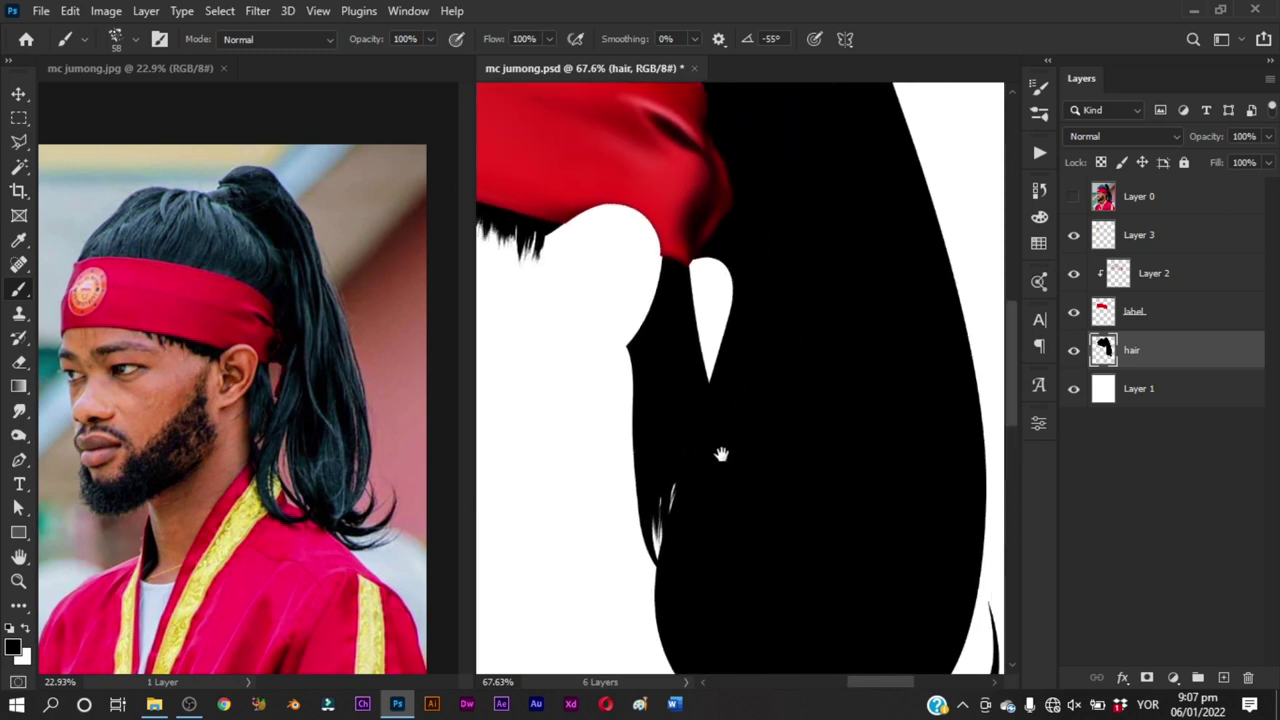
# Step: Show Layer 0, start a path at the upper tip of the gap beside the ponytail's front strand and load the hair layer's outline as a selection
pyautogui.moveTo(860, 366); pyautogui.dragTo(801, 403)
pyautogui.moveTo(833, 493); pyautogui.dragTo(792, 440)
pyautogui.scroll(2, 792, 440)
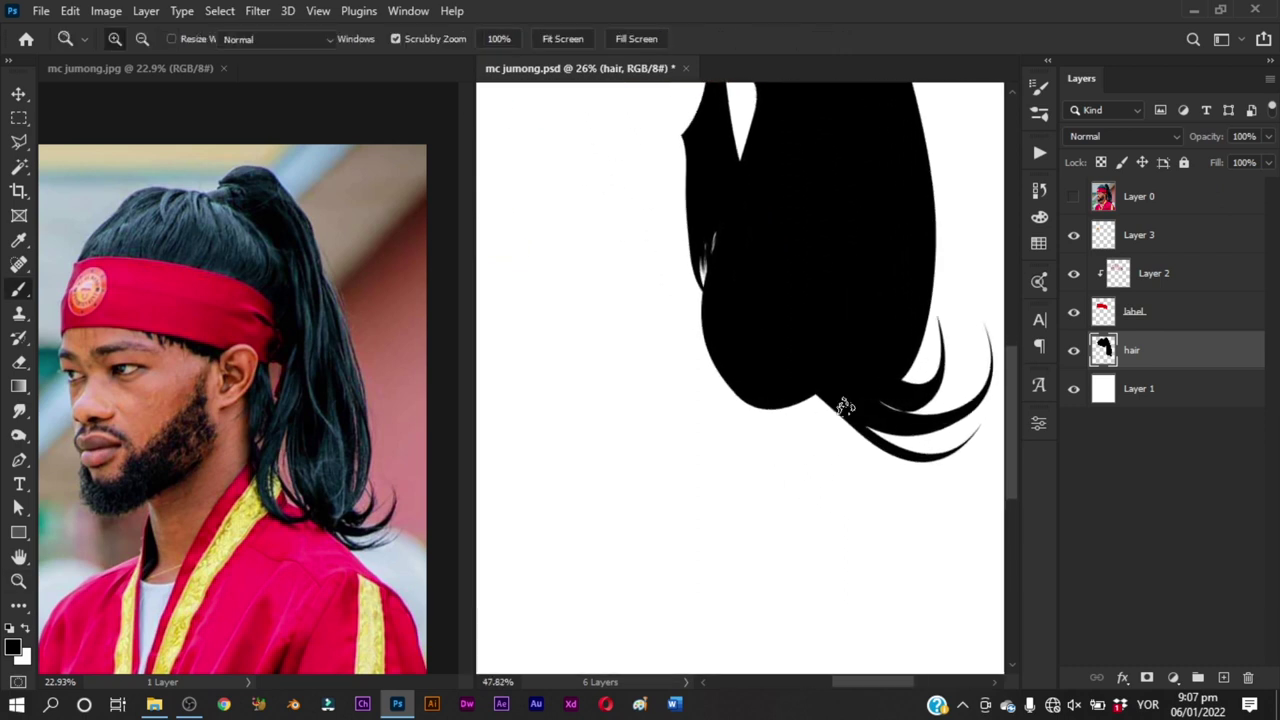
pyautogui.press('p')
pyautogui.click(1073, 196)
pyautogui.scroll(2, 805, 250)
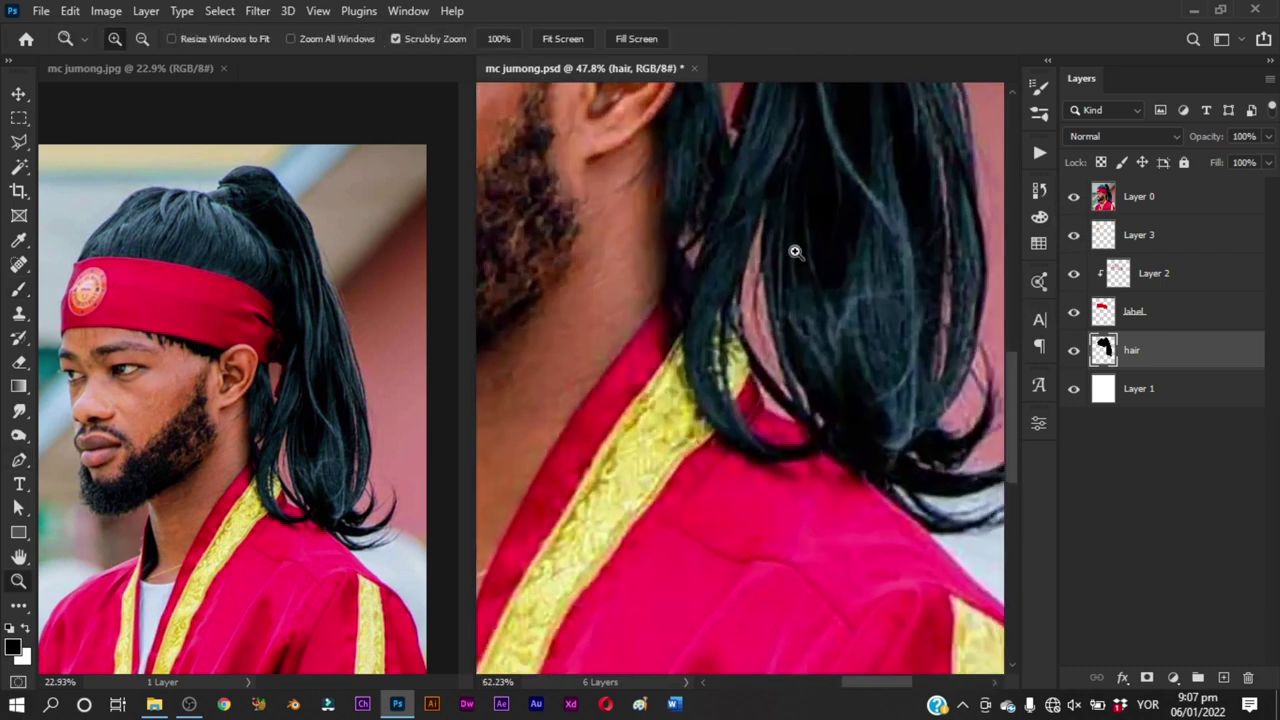
pyautogui.click(765, 201)
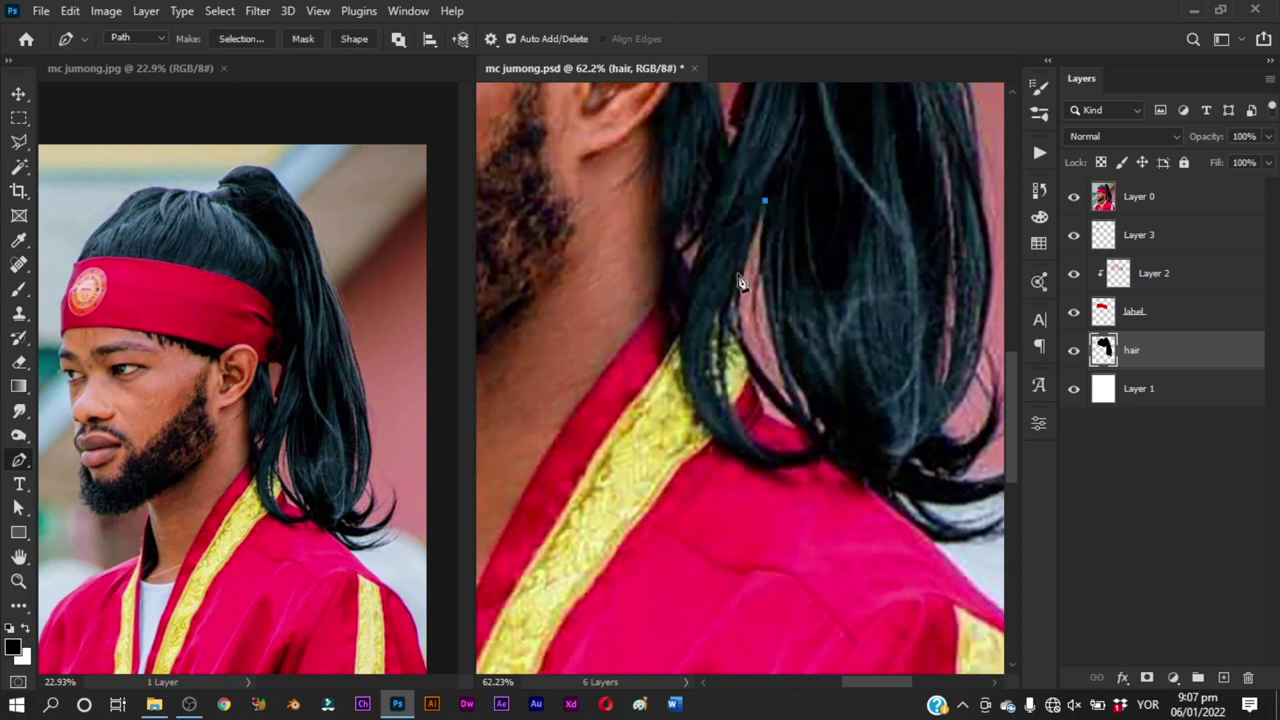
pyautogui.keyDown('ctrl'); pyautogui.click(1103, 349); pyautogui.keyUp('ctrl')
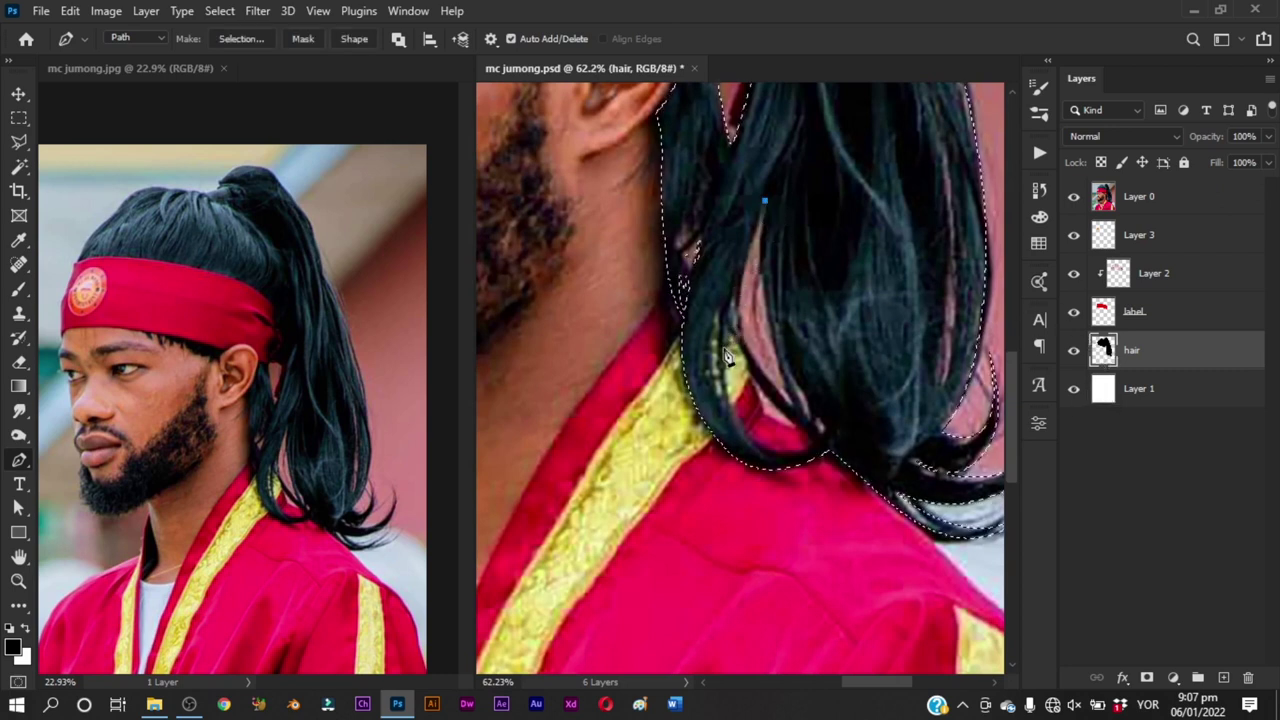
# Step: Trace the gap along the front strand's inner edge, around its lower curl and back up, then convert the path to a selection
pyautogui.moveTo(727, 322); pyautogui.dragTo(718, 375)
pyautogui.moveTo(770, 452); pyautogui.dragTo(816, 464)
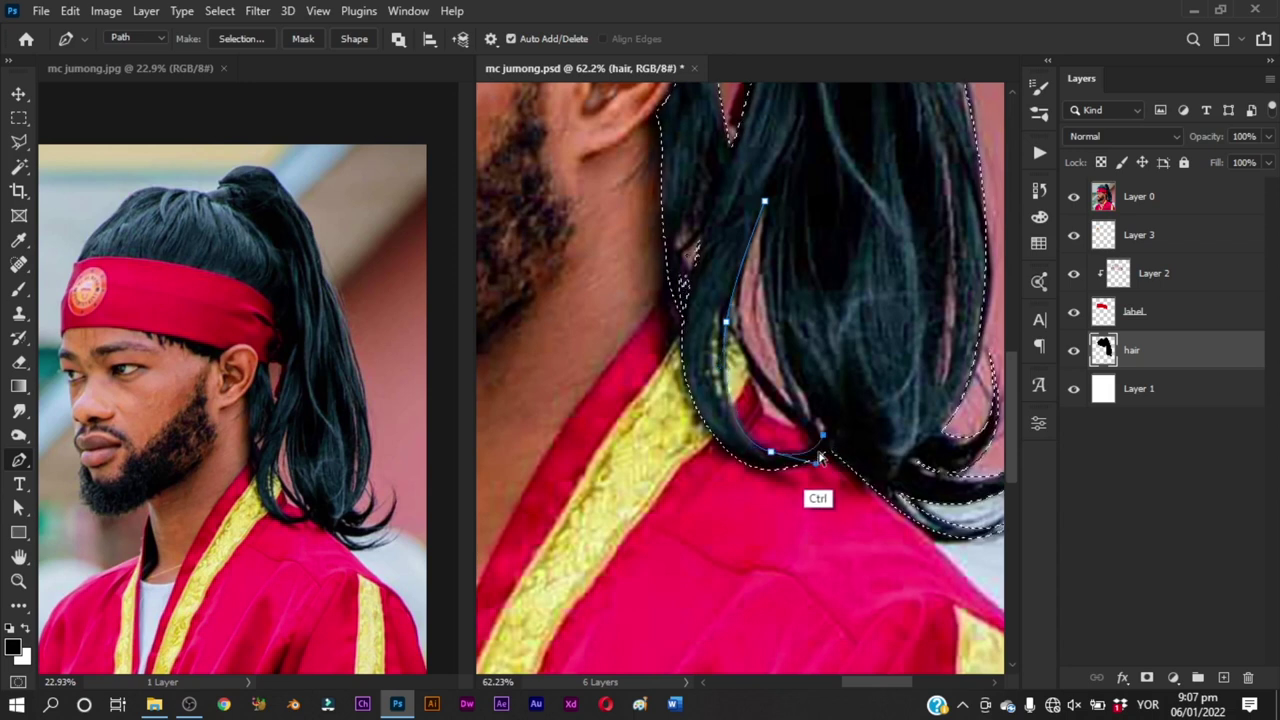
pyautogui.click(825, 430)
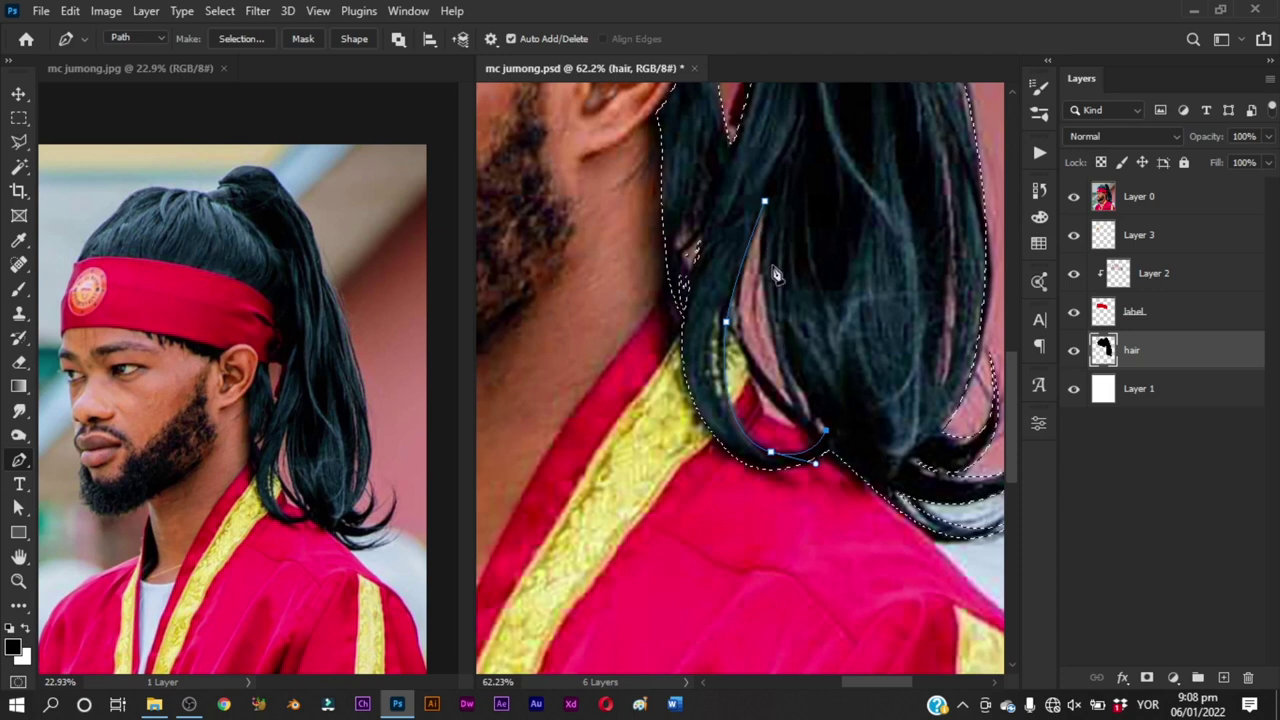
pyautogui.moveTo(764, 202); pyautogui.dragTo(757, 262)
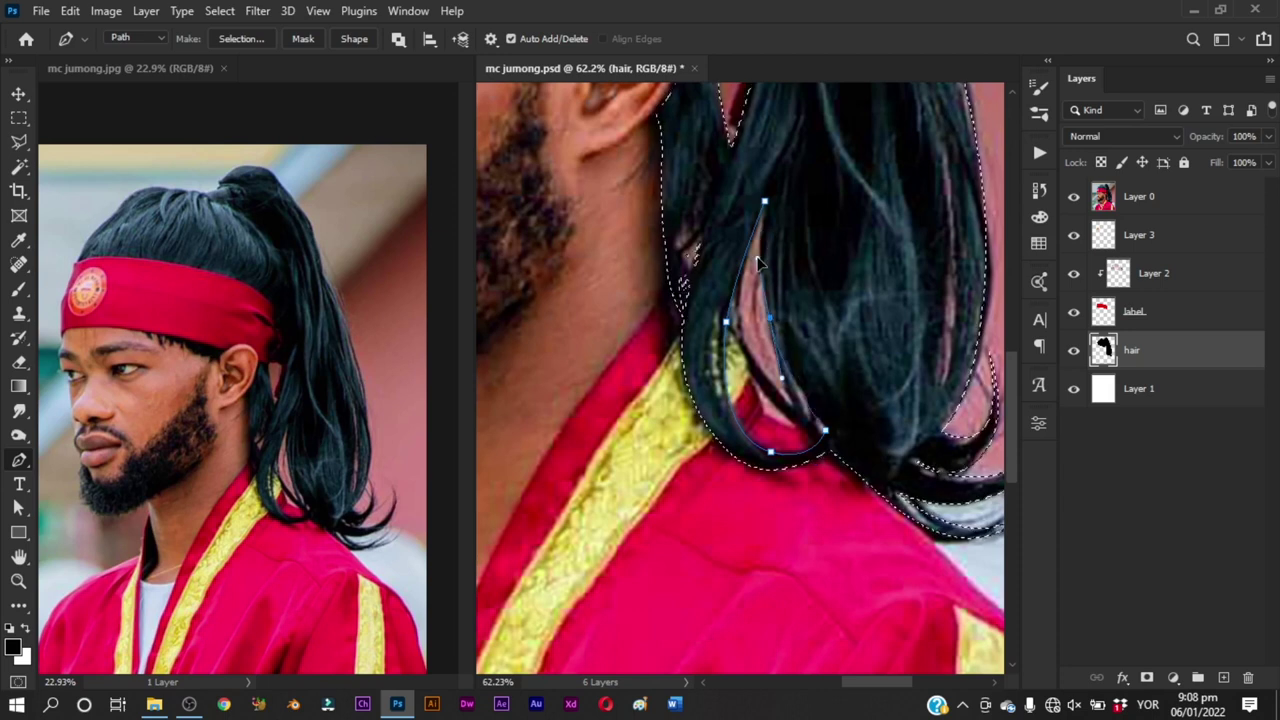
pyautogui.keyDown('alt'); pyautogui.click(765, 203); pyautogui.keyUp('alt')
pyautogui.hotkey('ctrl', 'Return')
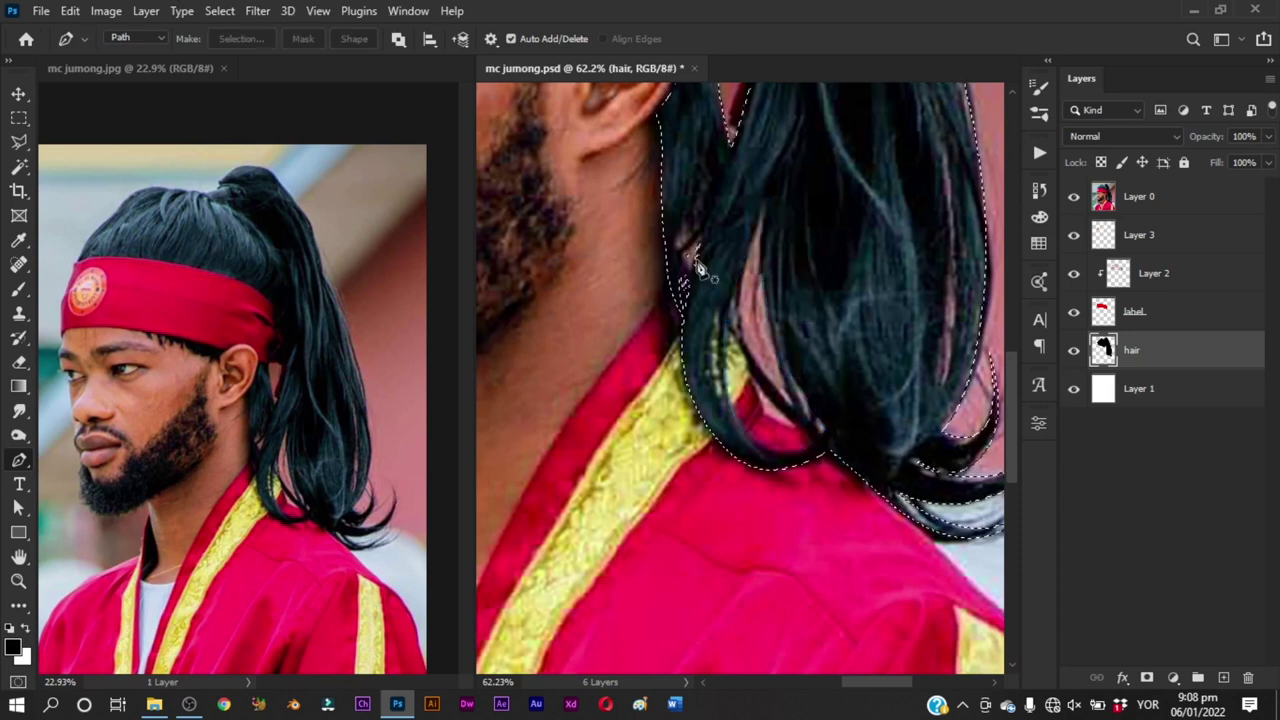
# Step: Hide Layer 0, delete the selected gap from the hair layer and clear the selection
pyautogui.click(1073, 196)
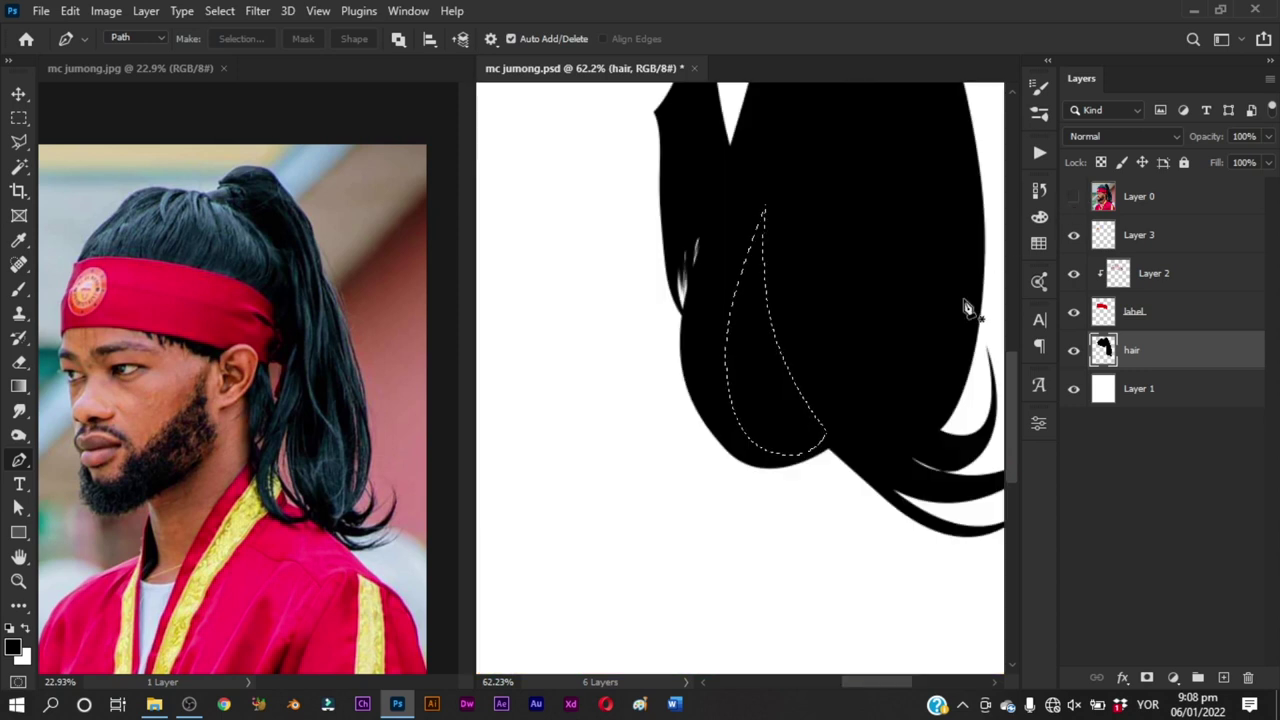
pyautogui.press('Delete')
pyautogui.hotkey('ctrl', 'd')
# Step: Paint fine black strands with the hair brush along both edges of the cut-out gap, undoing stray strokes
pyautogui.press('b')
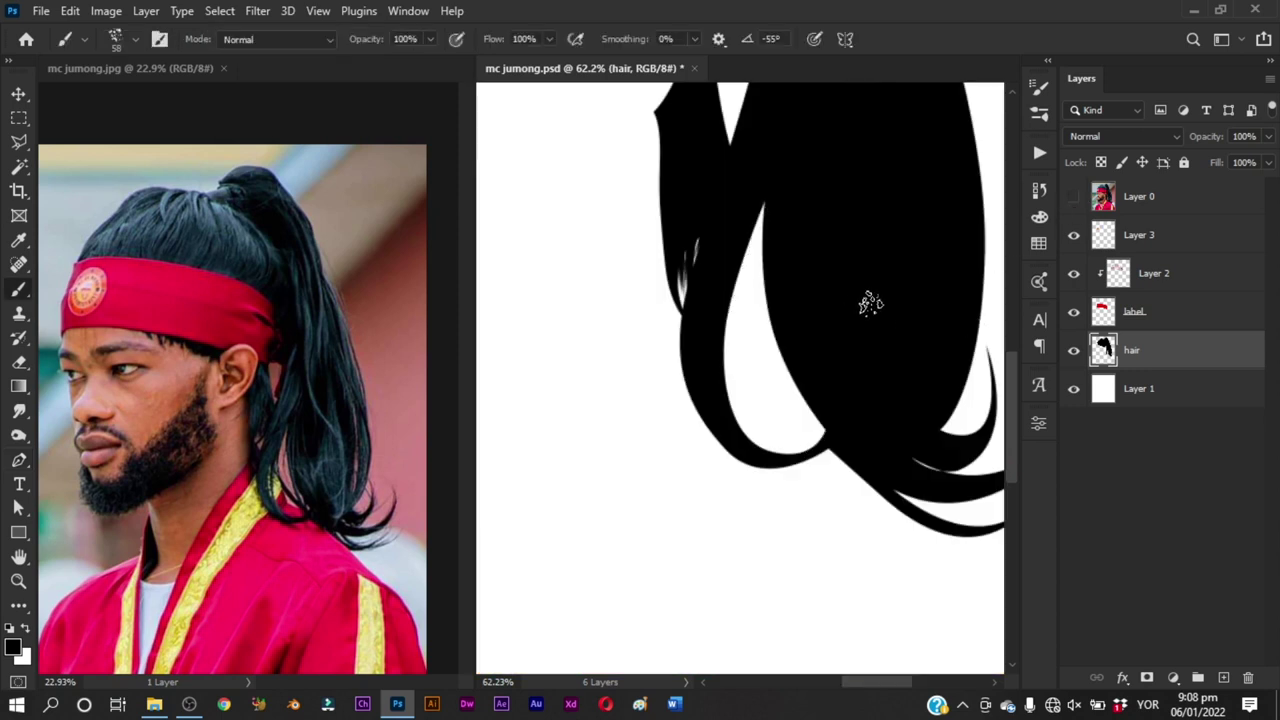
pyautogui.click(1074, 196)
pyautogui.click(1073, 196)
pyautogui.moveTo(744, 224)
pyautogui.mouseDown()
pyautogui.moveTo(760, 422)
pyautogui.moveTo(773, 347)
pyautogui.moveTo(792, 418)
pyautogui.moveTo(735, 243)
pyautogui.moveTo(720, 380)
pyautogui.moveTo(839, 388)
pyautogui.moveTo(730, 273)
pyautogui.moveTo(725, 283)
pyautogui.moveTo(887, 403)
pyautogui.moveTo(840, 375)
pyautogui.moveTo(800, 307)
pyautogui.mouseUp()
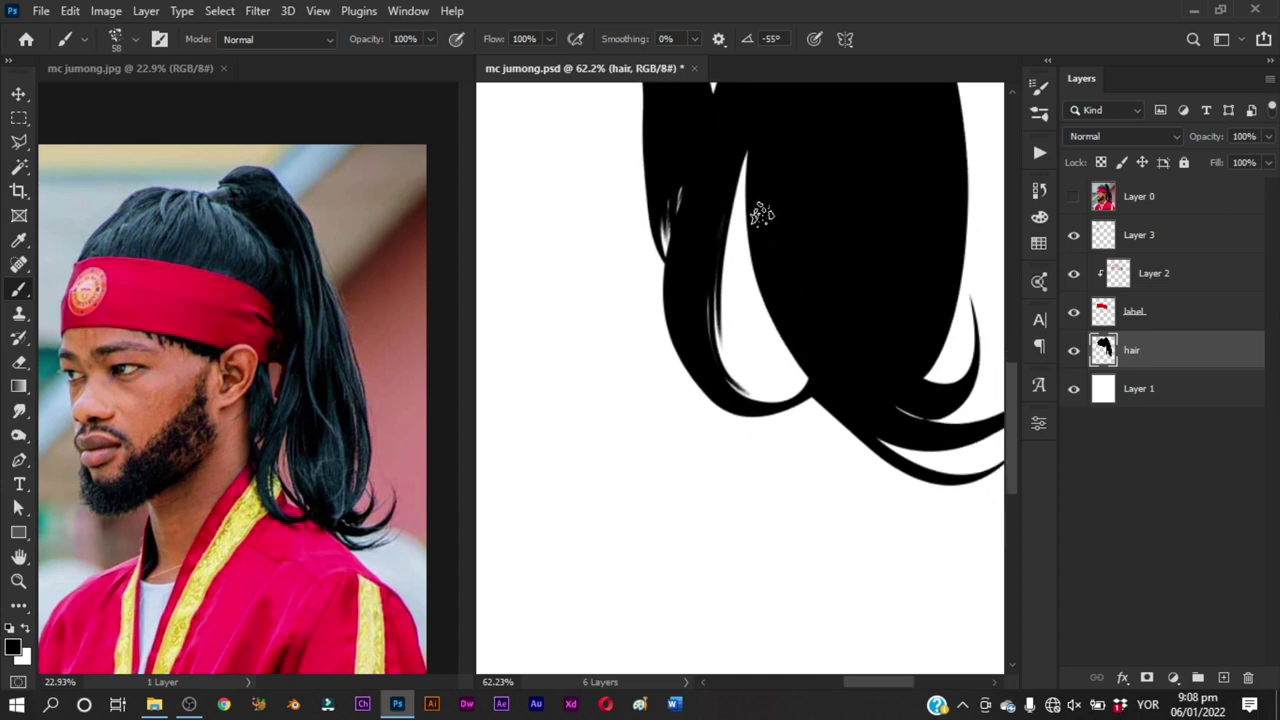
pyautogui.moveTo(764, 149)
pyautogui.mouseDown()
pyautogui.moveTo(793, 355)
pyautogui.moveTo(838, 345)
pyautogui.mouseUp()
pyautogui.hotkey('ctrl', 'z')
pyautogui.moveTo(757, 138); pyautogui.dragTo(785, 355)
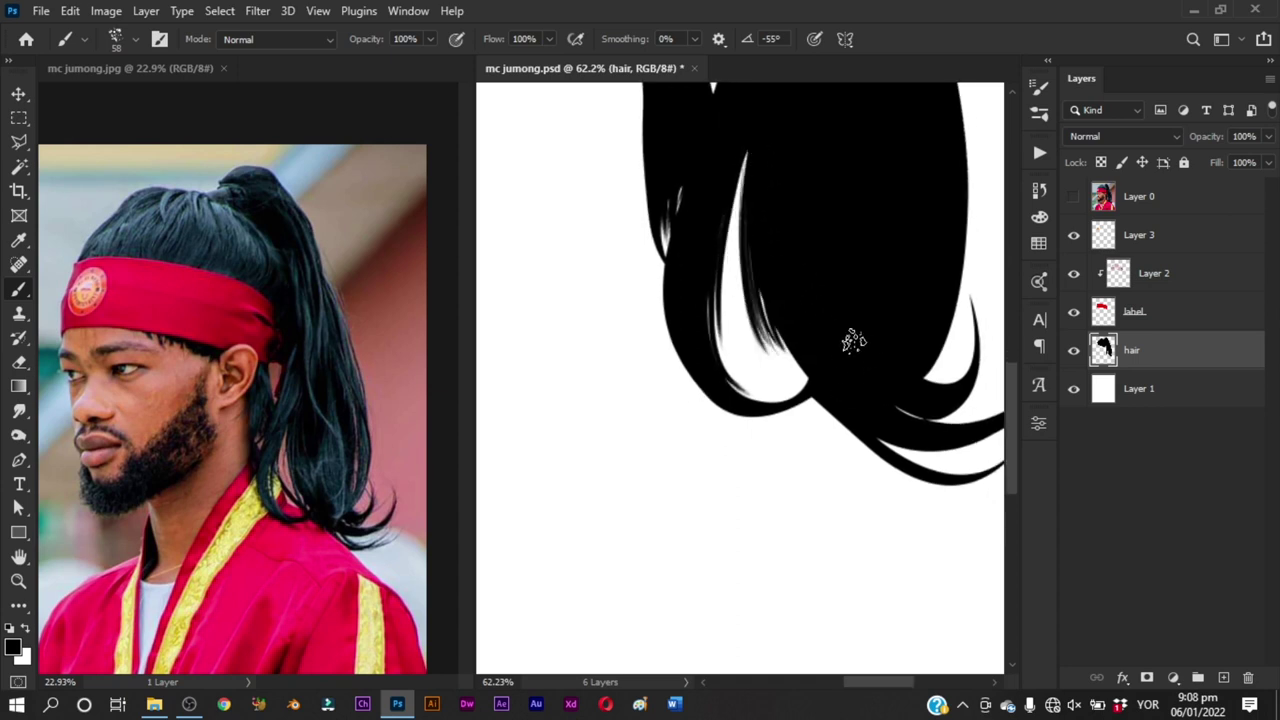
pyautogui.hotkey('ctrl', 'z')
pyautogui.moveTo(751, 191)
pyautogui.mouseDown()
pyautogui.moveTo(843, 355)
pyautogui.moveTo(755, 250)
pyautogui.moveTo(815, 368)
pyautogui.moveTo(887, 350)
pyautogui.moveTo(797, 305)
pyautogui.moveTo(706, 364)
pyautogui.mouseUp()
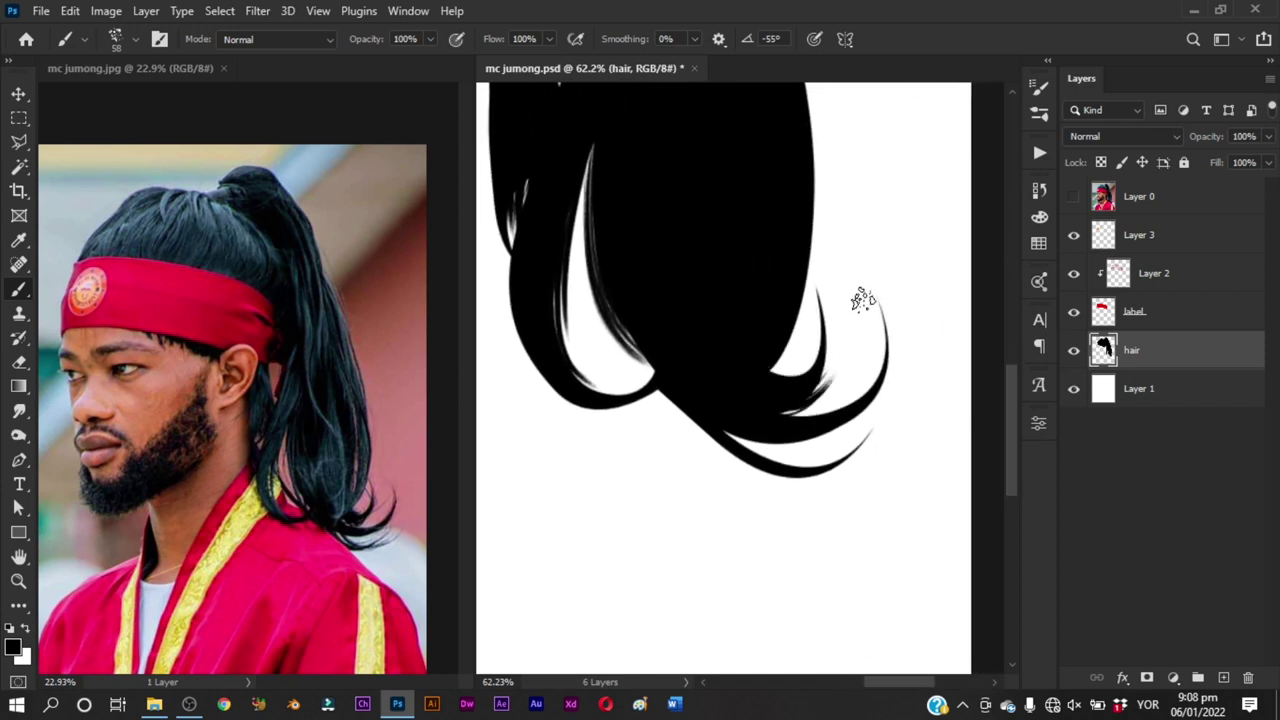
# Step: Try to add strands with the 58 px brush to the shortest curl at the ponytail's end
pyautogui.hotkey('ctrl', 'z')
pyautogui.moveTo(753, 373); pyautogui.dragTo(851, 279)
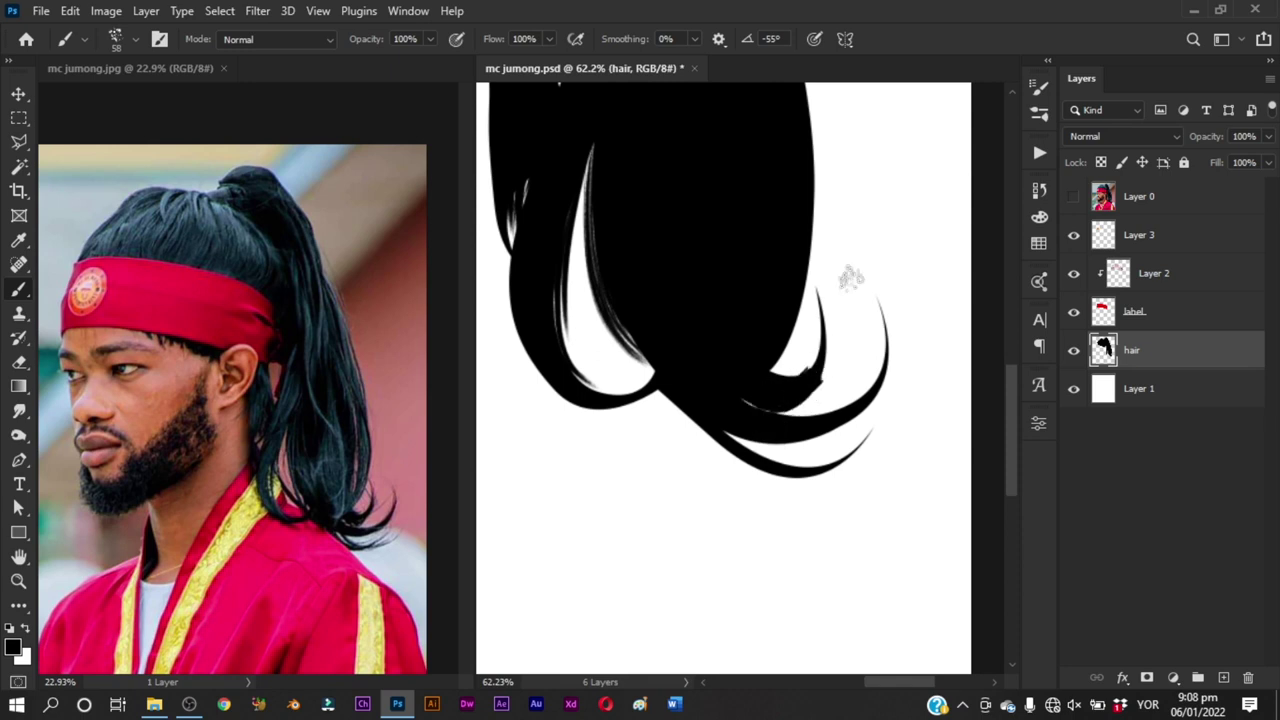
pyautogui.hotkey('ctrl', 'z')
# Step: Reduce the hair brush to 29 px and try fine strands sweeping up from the base of the ponytail's shortest curl
pyautogui.keyDown('alt'); pyautogui.rightClick(749, 370); pyautogui.keyUp('alt')
pyautogui.moveTo(749, 370); pyautogui.dragTo(832, 350)
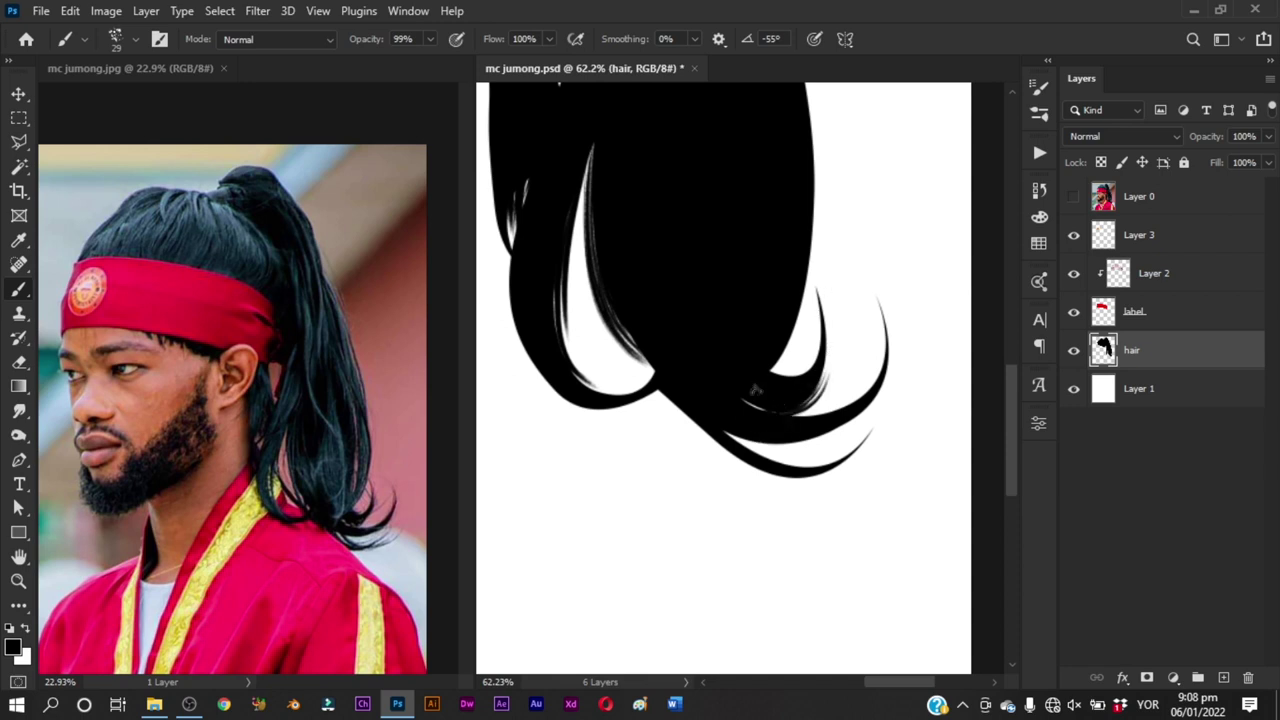
pyautogui.hotkey('ctrl', 'z')
pyautogui.moveTo(746, 389); pyautogui.dragTo(831, 274)
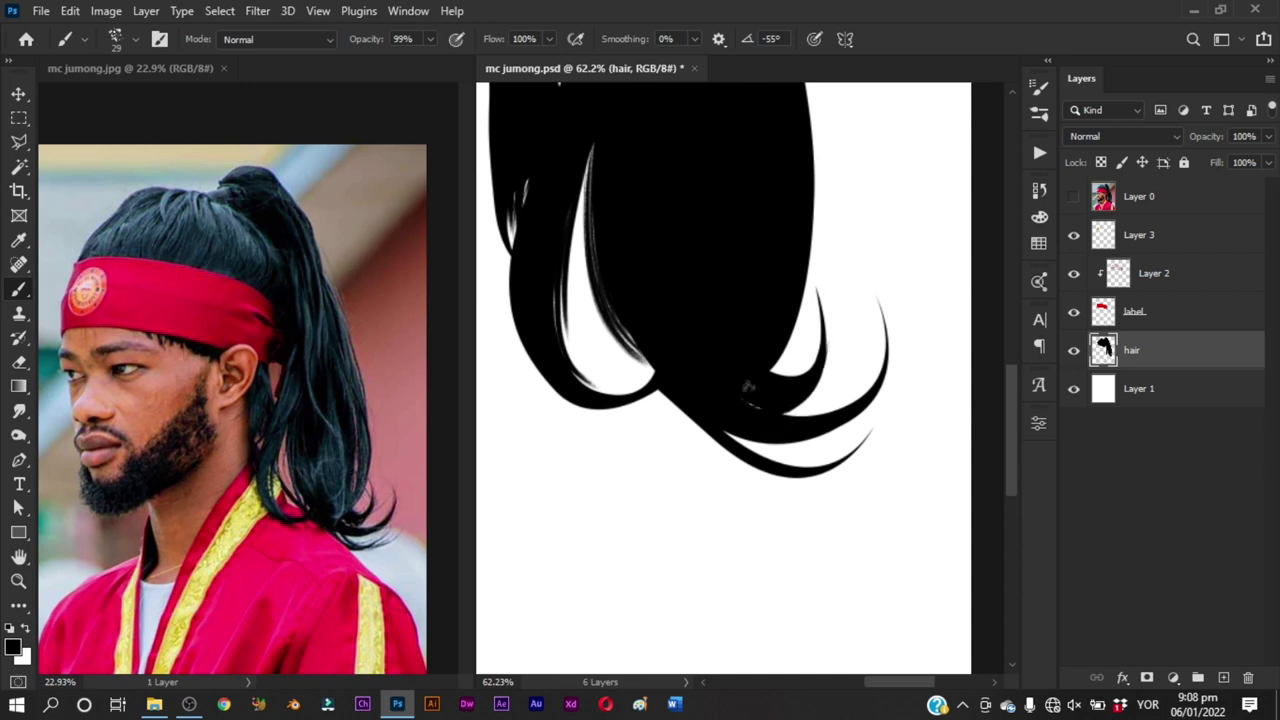
pyautogui.moveTo(749, 386); pyautogui.dragTo(826, 293)
pyautogui.moveTo(752, 372); pyautogui.dragTo(820, 286)
pyautogui.moveTo(749, 374)
pyautogui.mouseDown()
pyautogui.moveTo(831, 375)
pyautogui.moveTo(846, 294)
pyautogui.mouseUp()
pyautogui.hotkey('ctrl', 'z')
pyautogui.moveTo(754, 396); pyautogui.dragTo(826, 292)
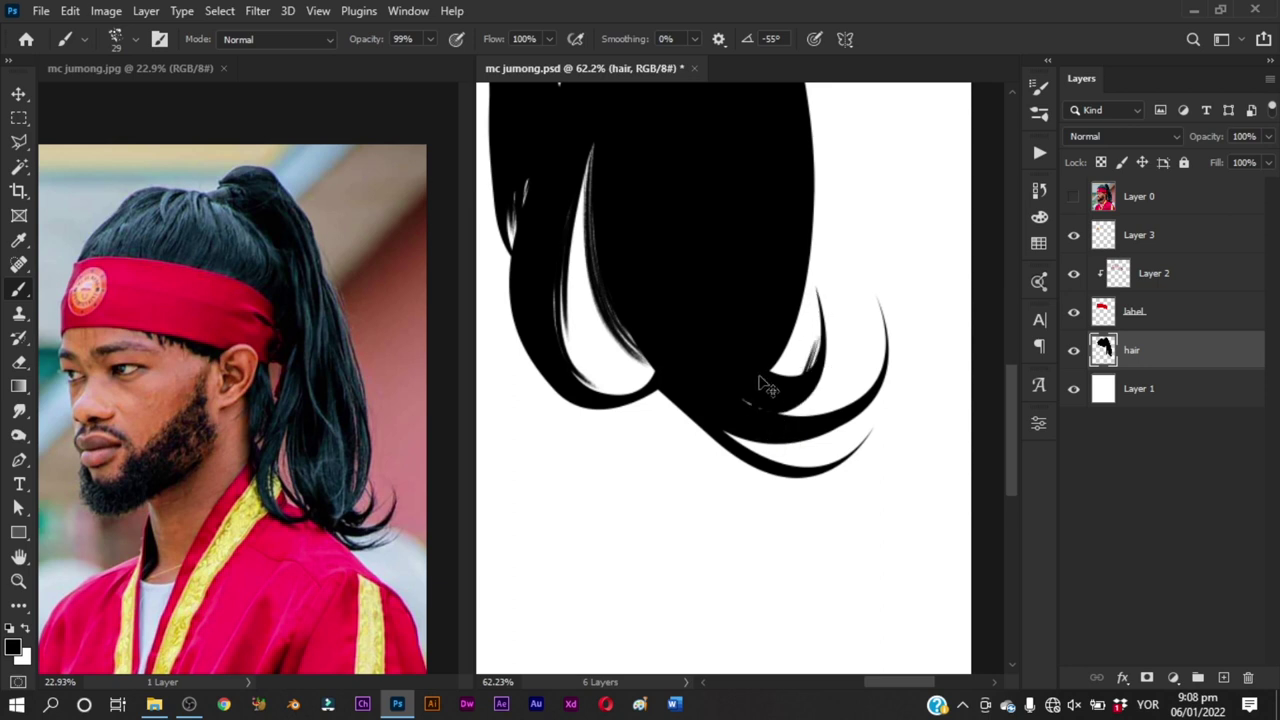
pyautogui.hotkey('ctrl', 'z')
# Step: Paint fine black strands along both edges of the ponytail's shortest curl with the 29 px hair brush, undoing stray strokes
pyautogui.moveTo(747, 397); pyautogui.dragTo(815, 350)
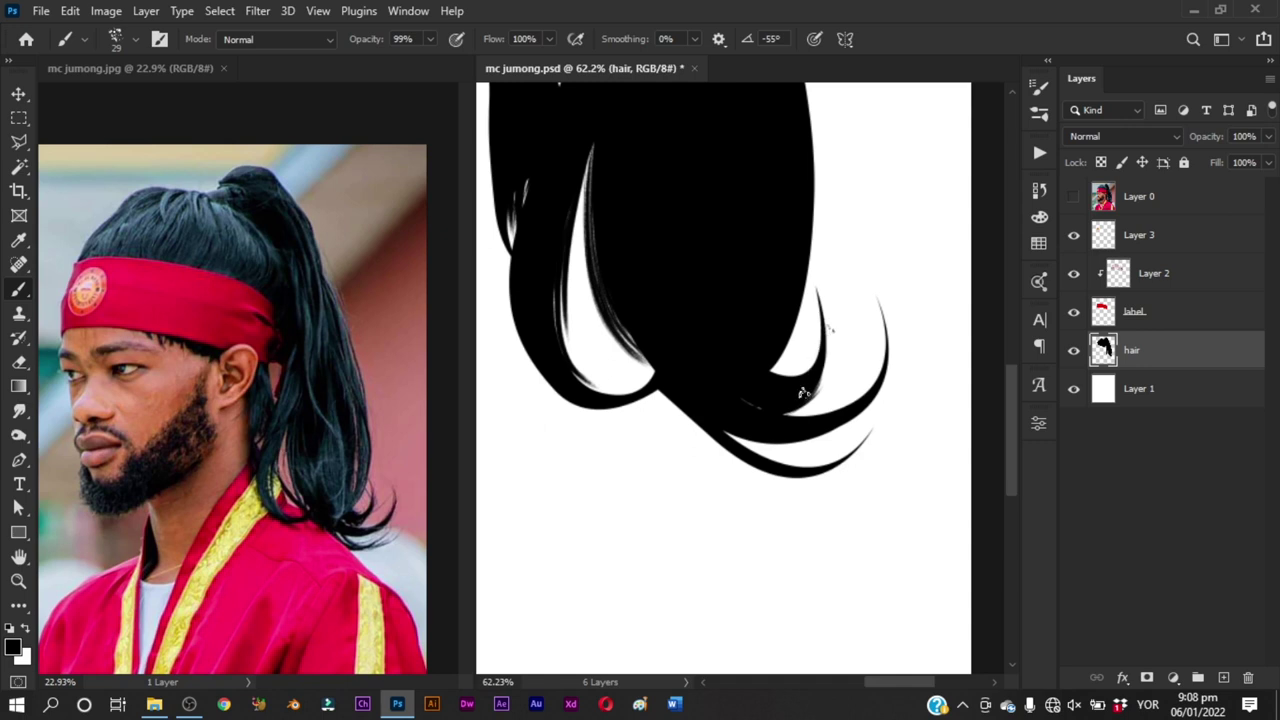
pyautogui.moveTo(809, 400); pyautogui.dragTo(829, 327)
pyautogui.hotkey('ctrl', 'z')
pyautogui.moveTo(808, 404); pyautogui.dragTo(836, 313)
pyautogui.hotkey('ctrl', 'z')
pyautogui.moveTo(797, 396)
pyautogui.mouseDown()
pyautogui.moveTo(818, 358)
pyautogui.moveTo(824, 296)
pyautogui.mouseUp()
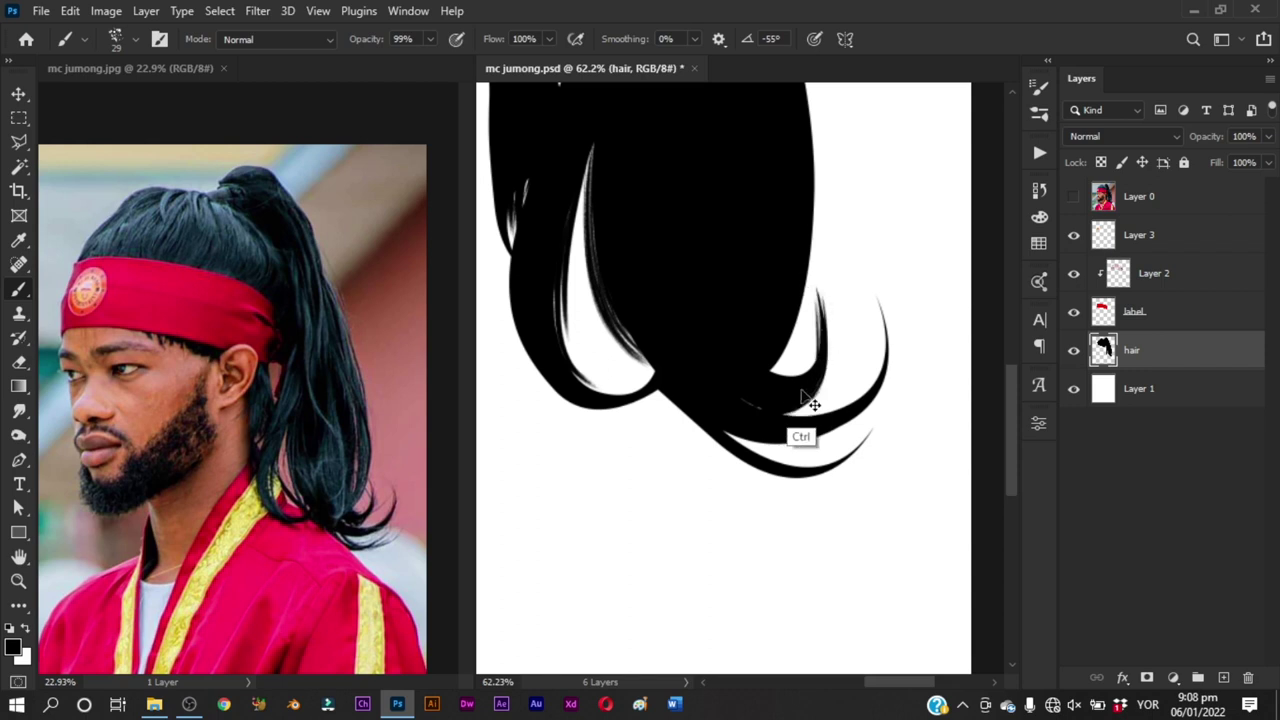
pyautogui.hotkey('ctrl', 'z')
pyautogui.moveTo(801, 394); pyautogui.dragTo(831, 306)
pyautogui.hotkey('ctrl', 'z')
pyautogui.moveTo(808, 396); pyautogui.dragTo(825, 295)
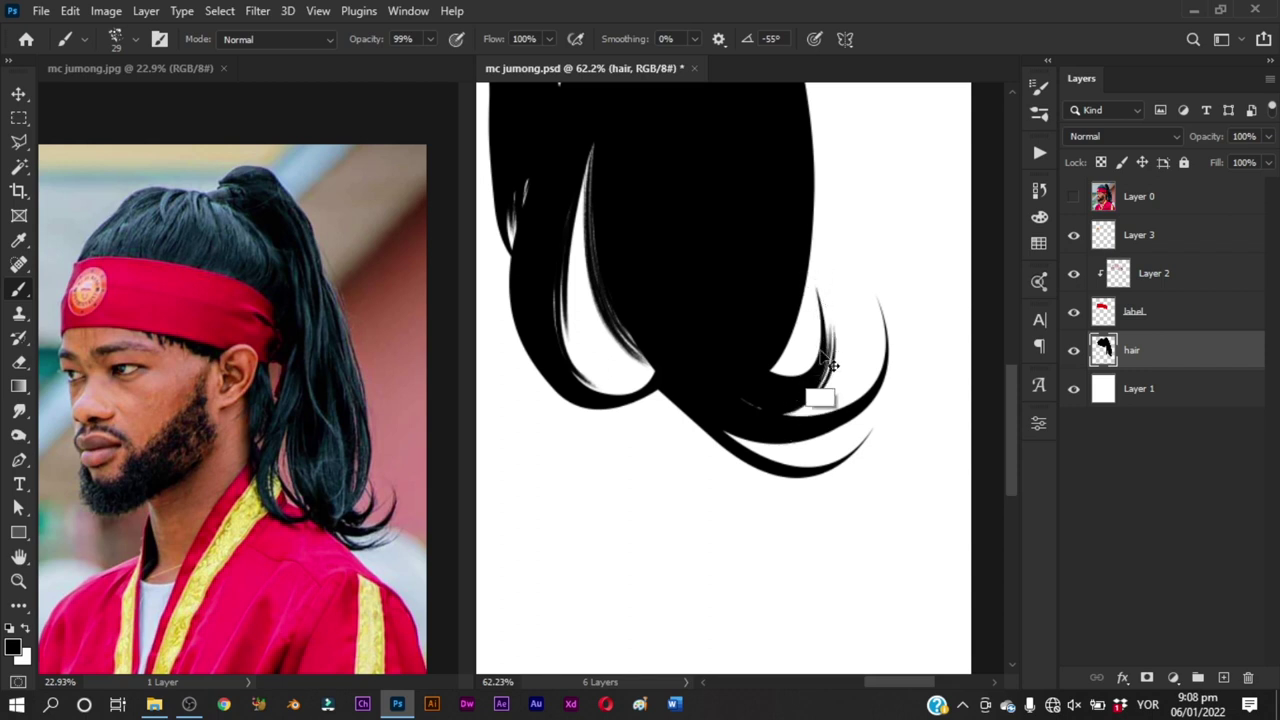
pyautogui.hotkey('ctrl', 'z')
pyautogui.moveTo(808, 394)
pyautogui.mouseDown()
pyautogui.moveTo(811, 274)
pyautogui.moveTo(826, 321)
pyautogui.moveTo(819, 359)
pyautogui.moveTo(834, 308)
pyautogui.mouseUp()
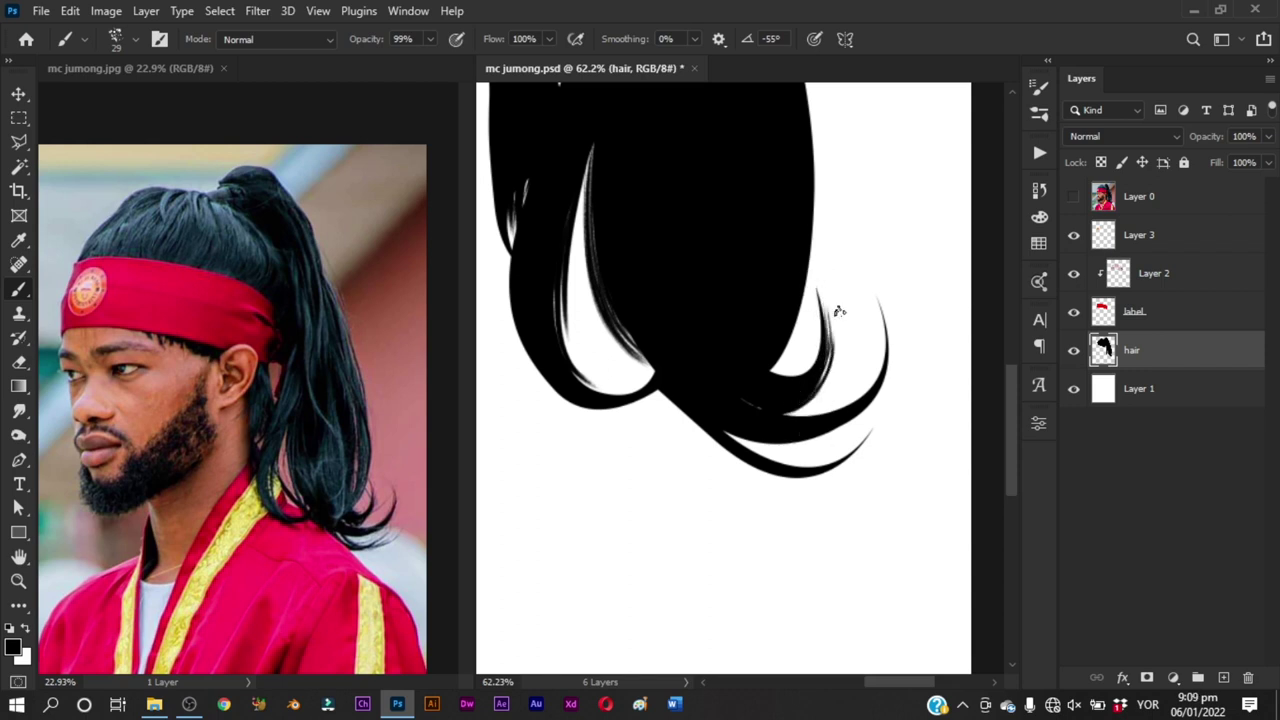
pyautogui.hotkey('ctrl', 'z')
# Step: Paint fine black strands along the underside of the ponytail's middle curl, undoing stray strokes
pyautogui.moveTo(726, 420); pyautogui.dragTo(844, 386)
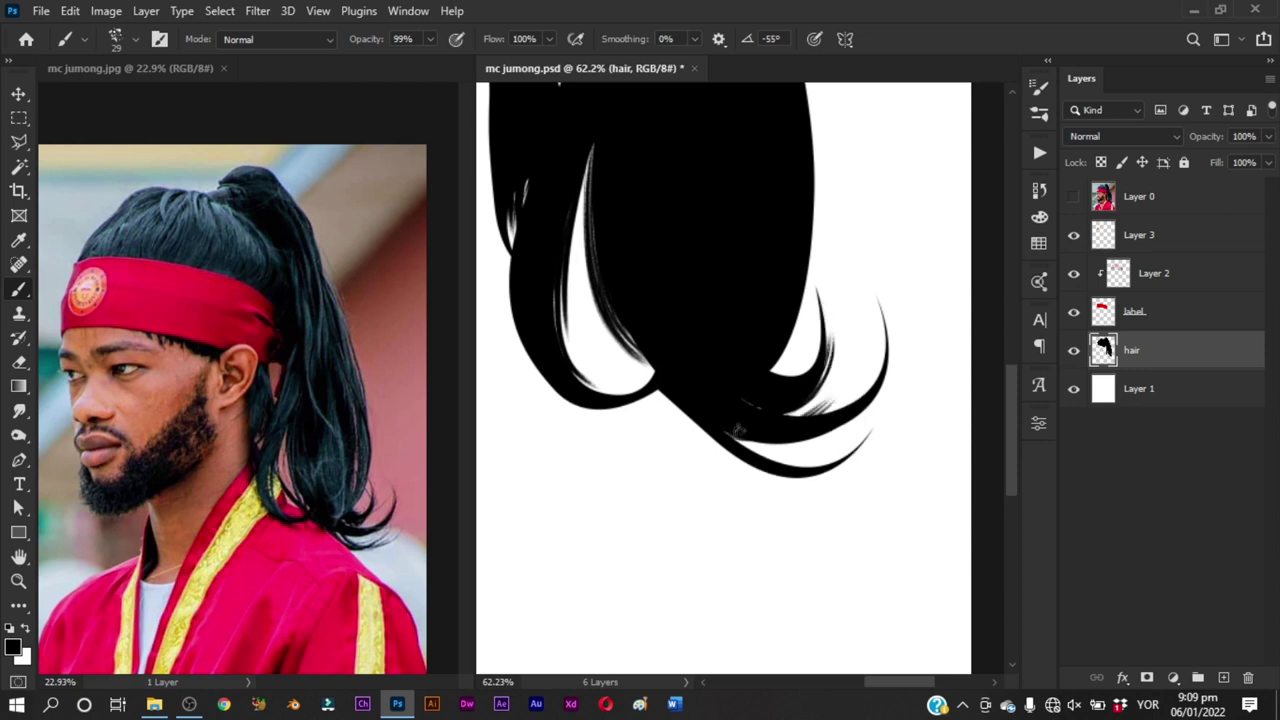
pyautogui.hotkey('ctrl', 'z')
pyautogui.moveTo(712, 426); pyautogui.dragTo(838, 422)
pyautogui.hotkey('ctrl', 'z')
pyautogui.moveTo(727, 433); pyautogui.dragTo(837, 423)
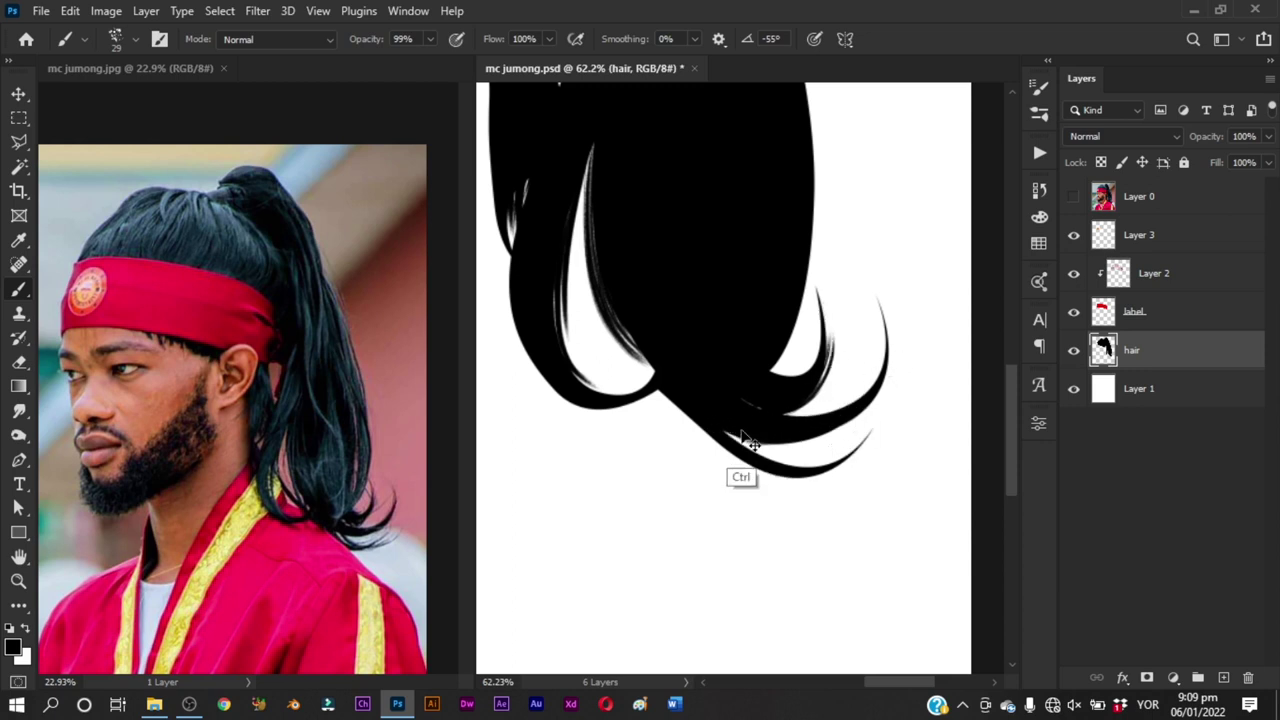
pyautogui.hotkey('ctrl', 'z')
pyautogui.moveTo(725, 432); pyautogui.dragTo(853, 422)
pyautogui.moveTo(723, 427)
pyautogui.mouseDown()
pyautogui.moveTo(858, 418)
pyautogui.moveTo(886, 394)
pyautogui.mouseUp()
pyautogui.hotkey('ctrl', 'z')
pyautogui.moveTo(825, 430); pyautogui.dragTo(882, 398)
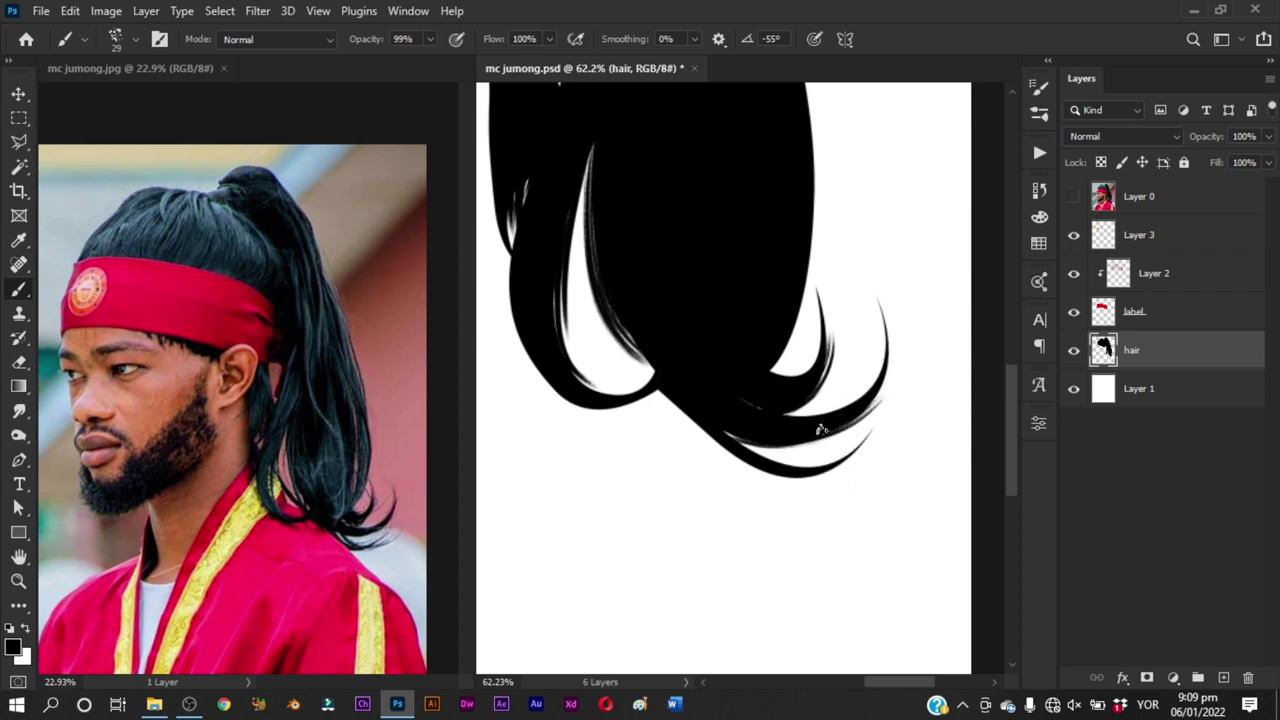
pyautogui.hotkey('ctrl', 'z')
pyautogui.moveTo(822, 431); pyautogui.dragTo(881, 394)
pyautogui.hotkey('ctrl', 'z')
# Step: Paint fine strands up the outer edge of the middle curl to its tip, undoing strokes that stray
pyautogui.moveTo(850, 416); pyautogui.dragTo(904, 362)
pyautogui.hotkey('ctrl', 'z')
pyautogui.moveTo(858, 412); pyautogui.dragTo(898, 340)
pyautogui.hotkey('ctrl', 'z')
pyautogui.moveTo(869, 402); pyautogui.dragTo(893, 338)
pyautogui.moveTo(873, 398); pyautogui.dragTo(887, 290)
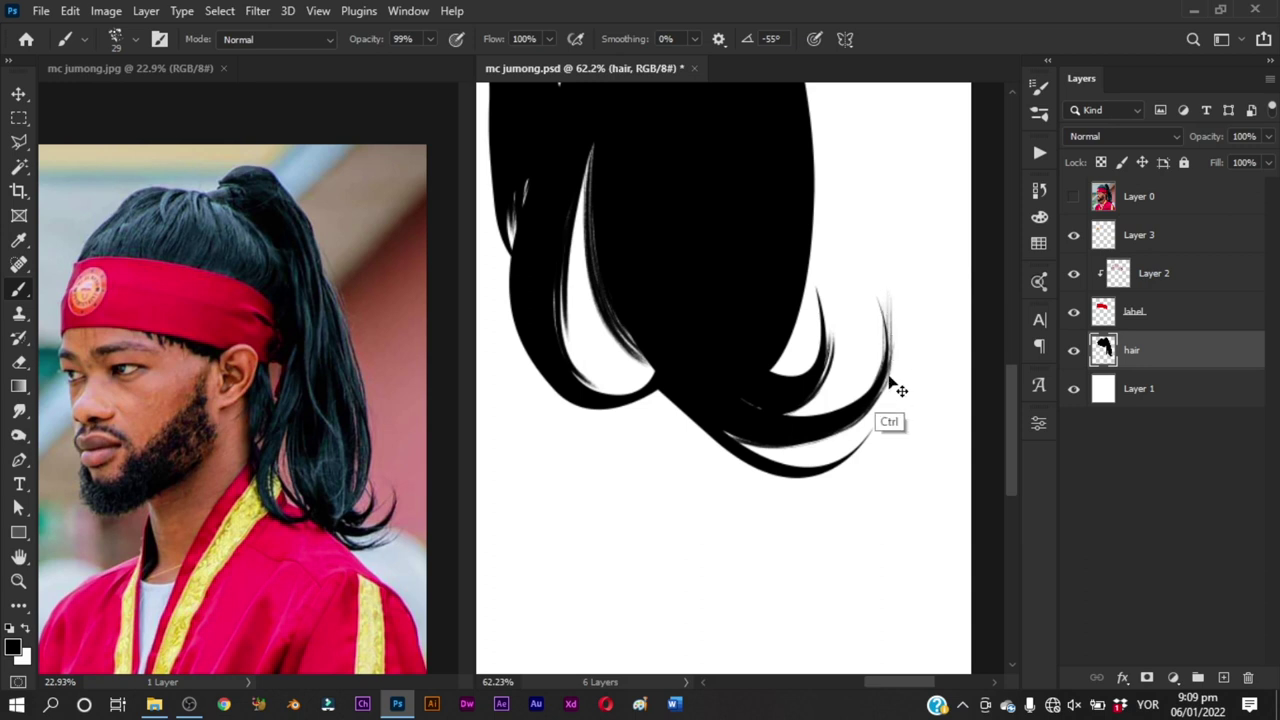
pyautogui.hotkey('ctrl', 'z')
pyautogui.moveTo(874, 393); pyautogui.dragTo(888, 325)
# Step: Paint fine strands toward the tip of the ponytail's lowest curl and undo the stray mark beneath it
pyautogui.scroll(-3, 860, 254)
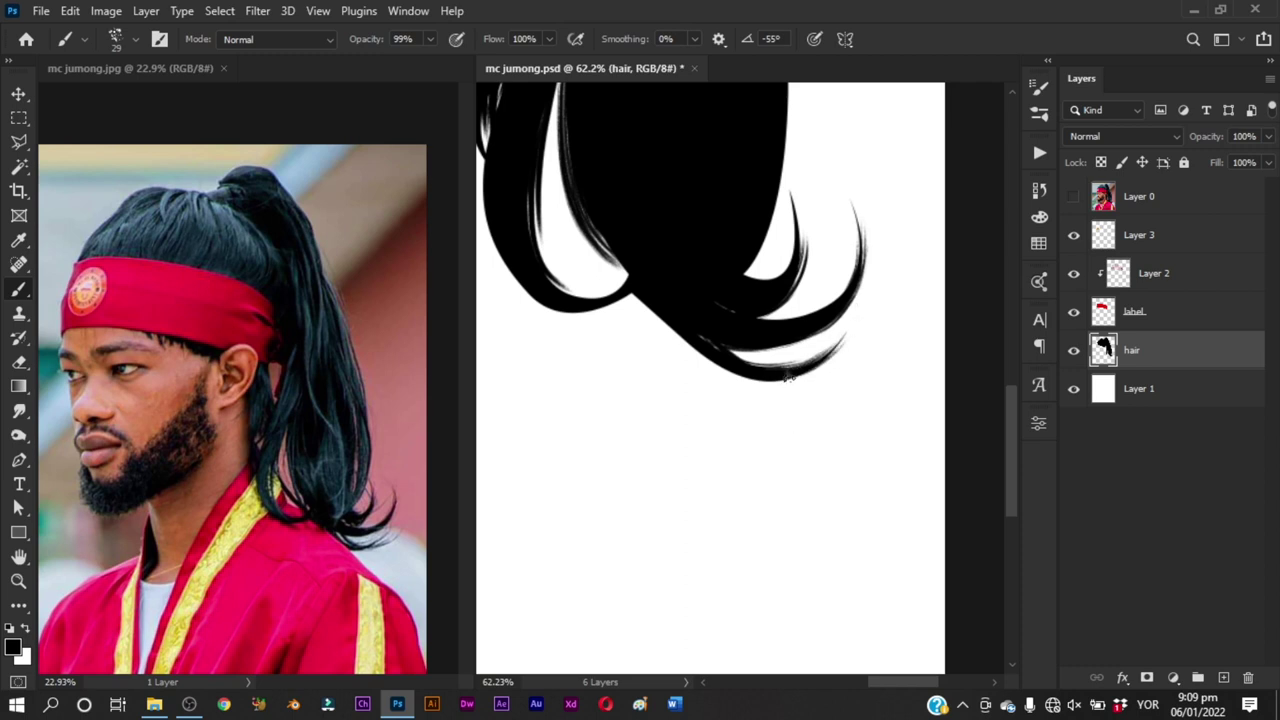
pyautogui.moveTo(806, 356); pyautogui.dragTo(840, 324)
pyautogui.moveTo(760, 366)
pyautogui.mouseDown()
pyautogui.moveTo(870, 324)
pyautogui.moveTo(761, 376)
pyautogui.mouseUp()
pyautogui.hotkey('ctrl', 'z')
# Step: Enlarge the hair brush to 74 px and paint long black strands down the ponytail's outer edge
pyautogui.press('z')
pyautogui.moveTo(865, 393)
pyautogui.mouseDown()
pyautogui.moveTo(903, 389)
pyautogui.moveTo(863, 366)
pyautogui.moveTo(820, 366)
pyautogui.mouseUp()
pyautogui.press('b')
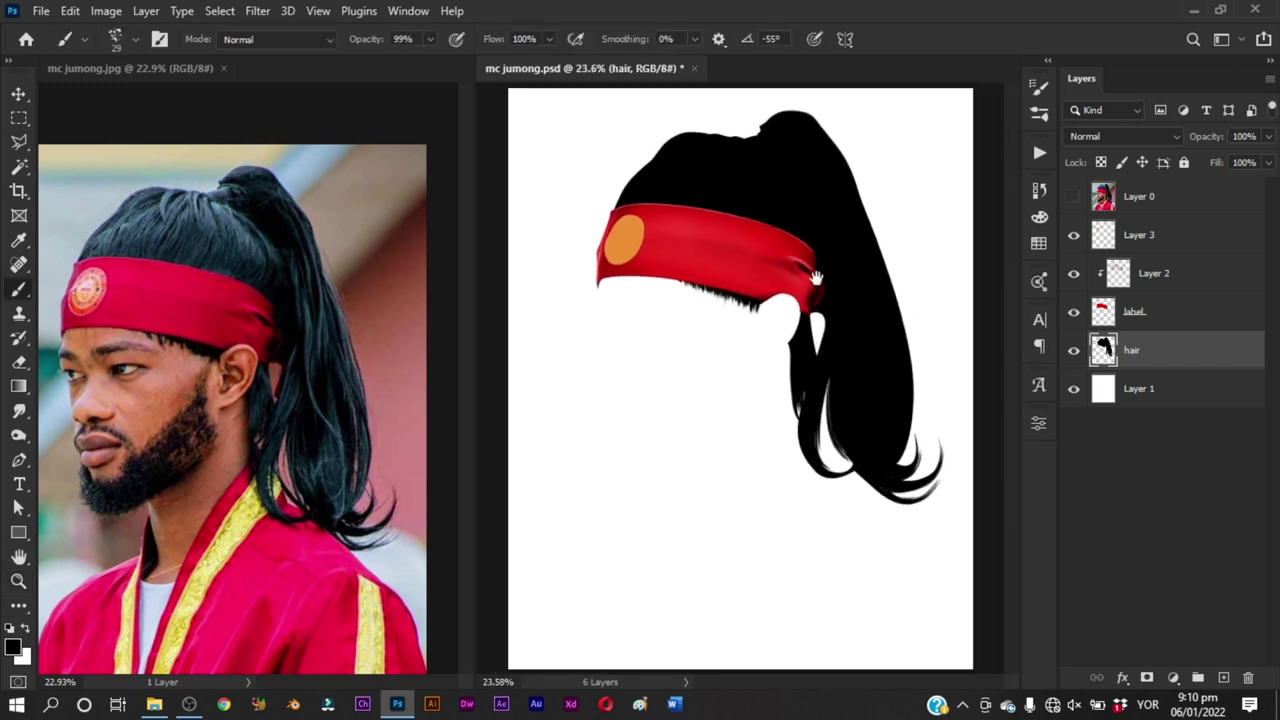
pyautogui.moveTo(848, 281)
pyautogui.mouseDown()
pyautogui.moveTo(871, 291)
pyautogui.moveTo(881, 270)
pyautogui.mouseUp()
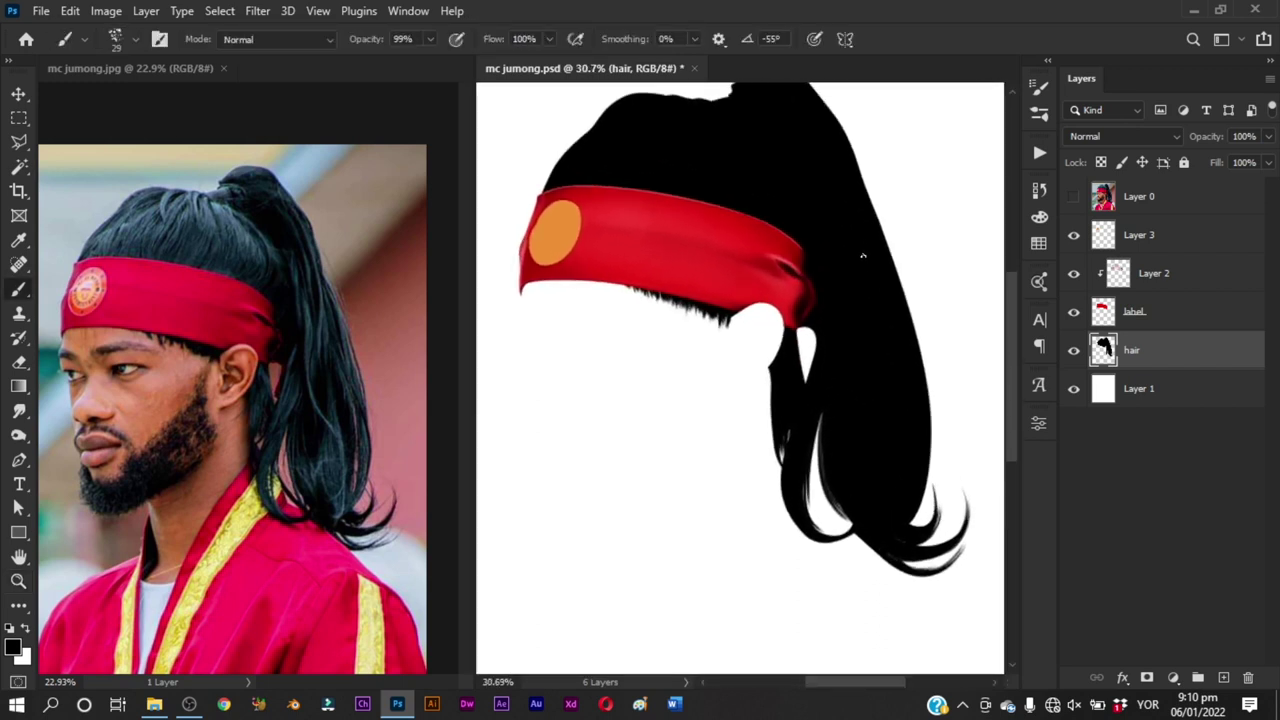
pyautogui.moveTo(867, 175); pyautogui.dragTo(884, 175)
pyautogui.moveTo(838, 136); pyautogui.dragTo(903, 340)
pyautogui.moveTo(868, 197); pyautogui.dragTo(924, 440)
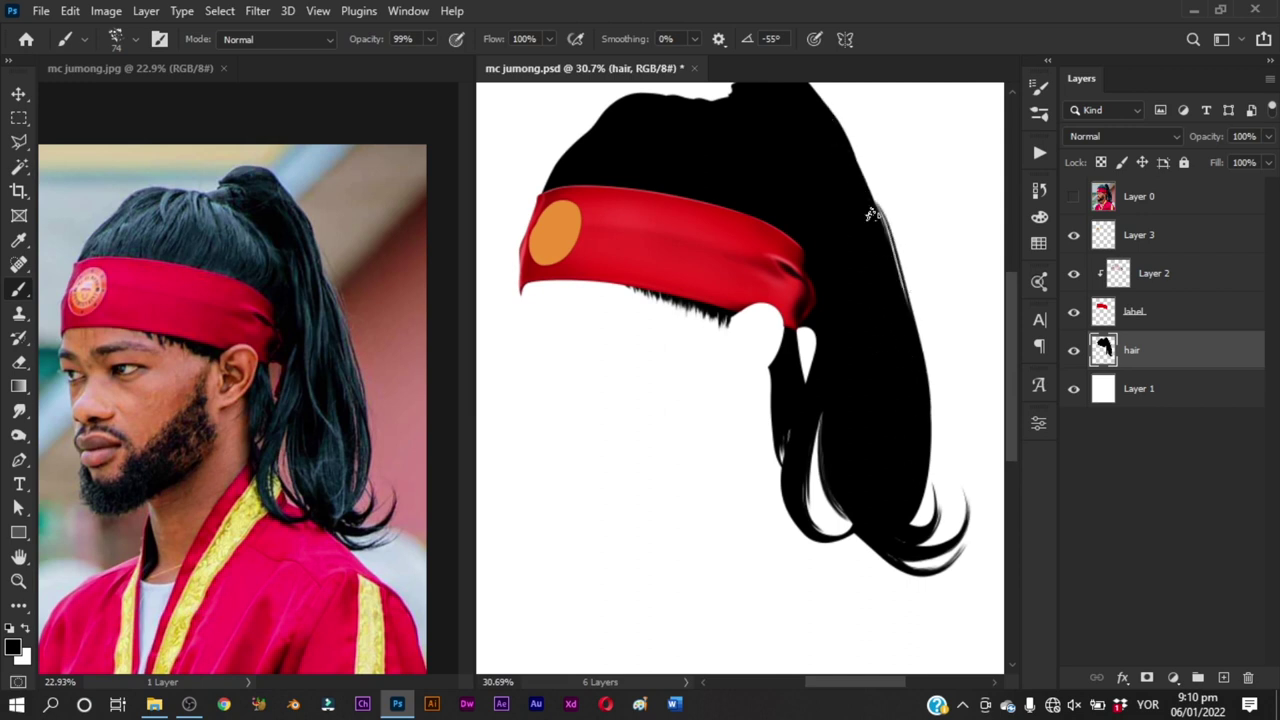
pyautogui.hotkey('ctrl', 'z')
pyautogui.moveTo(853, 172); pyautogui.dragTo(936, 436)
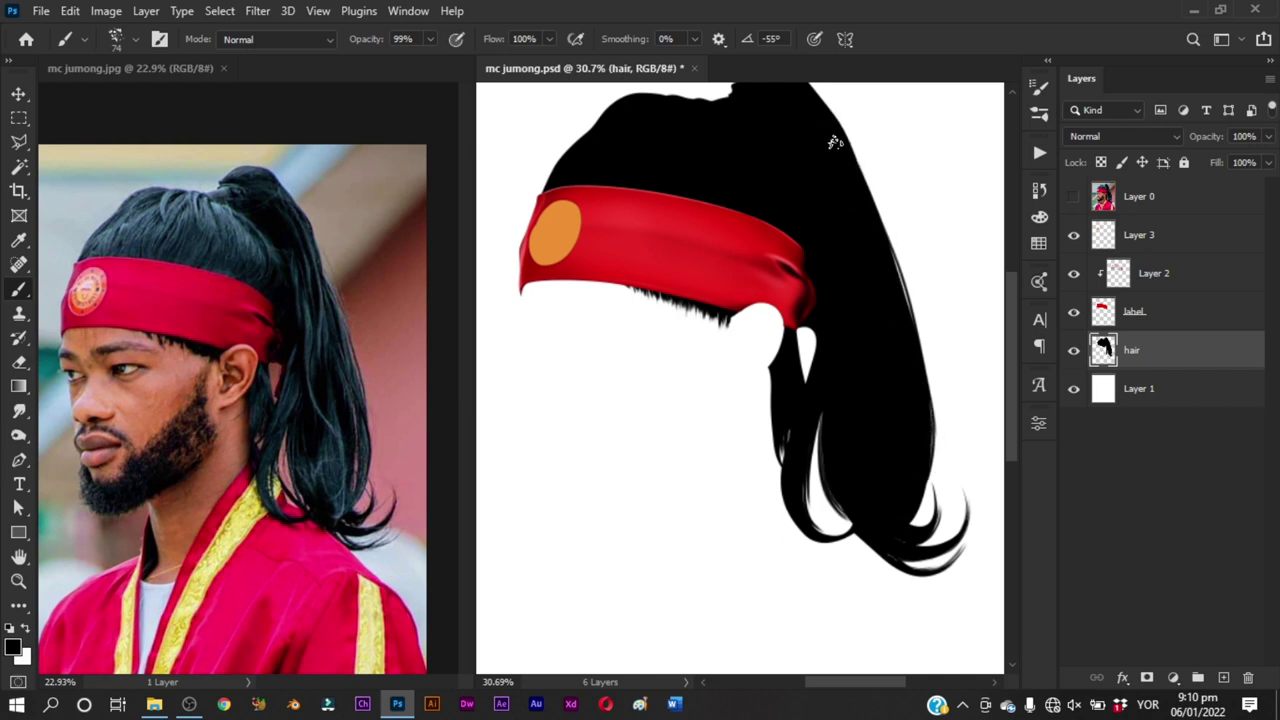
pyautogui.moveTo(858, 185); pyautogui.dragTo(920, 414)
# Step: Compare the hairline with Layer 0, then paint a short strand beside the ear with a 26 px brush
pyautogui.press('z')
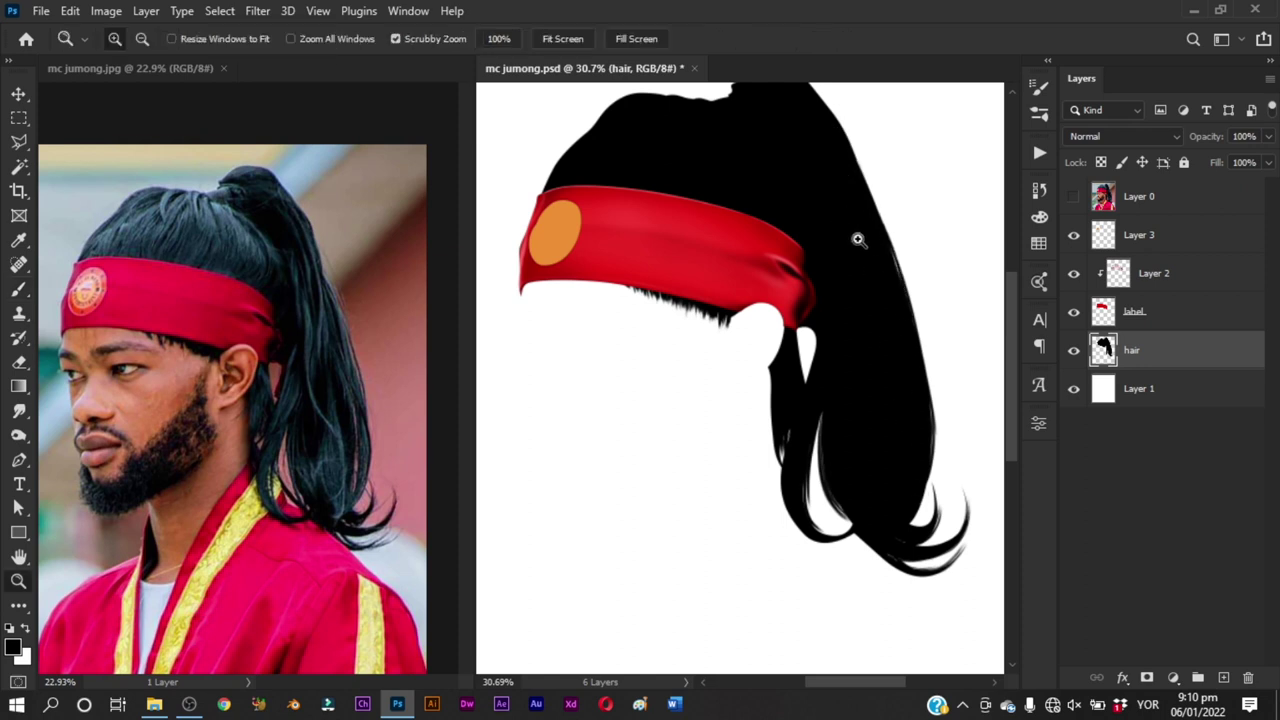
pyautogui.moveTo(857, 240); pyautogui.dragTo(813, 294)
pyautogui.moveTo(688, 305)
pyautogui.mouseDown()
pyautogui.moveTo(816, 371)
pyautogui.moveTo(620, 346)
pyautogui.mouseUp()
pyautogui.press('b')
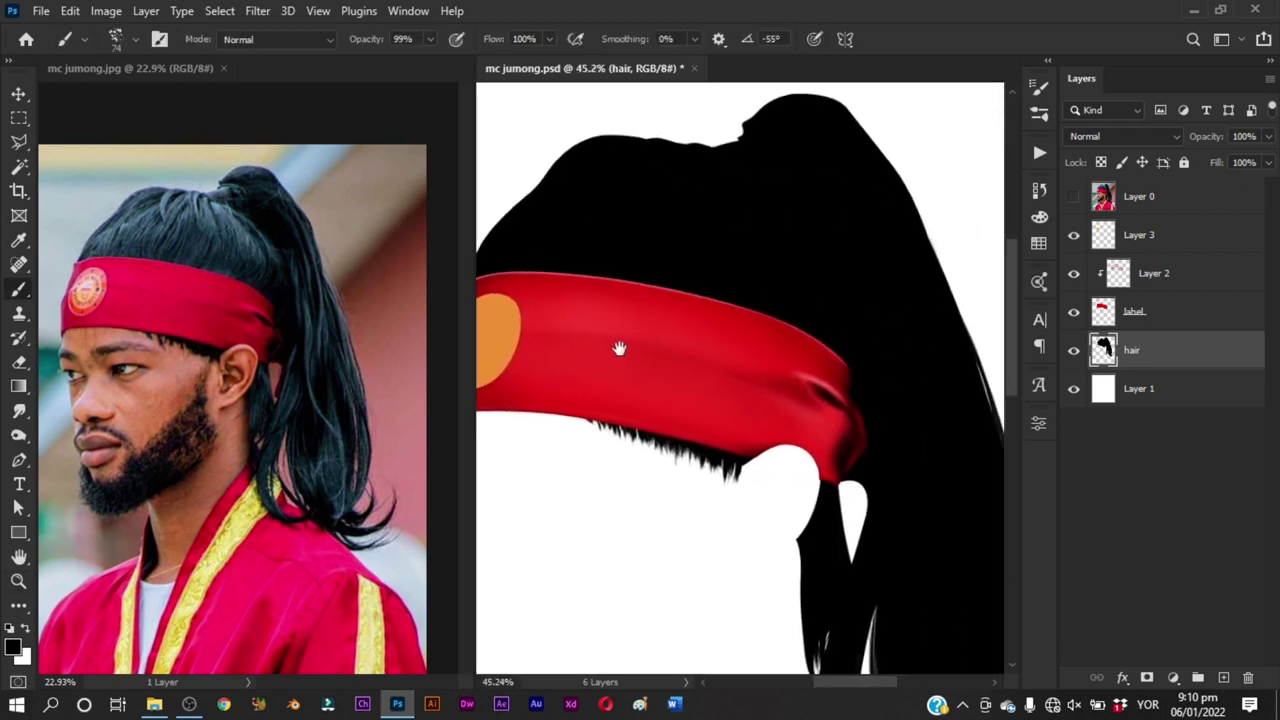
pyautogui.moveTo(743, 326); pyautogui.dragTo(757, 286)
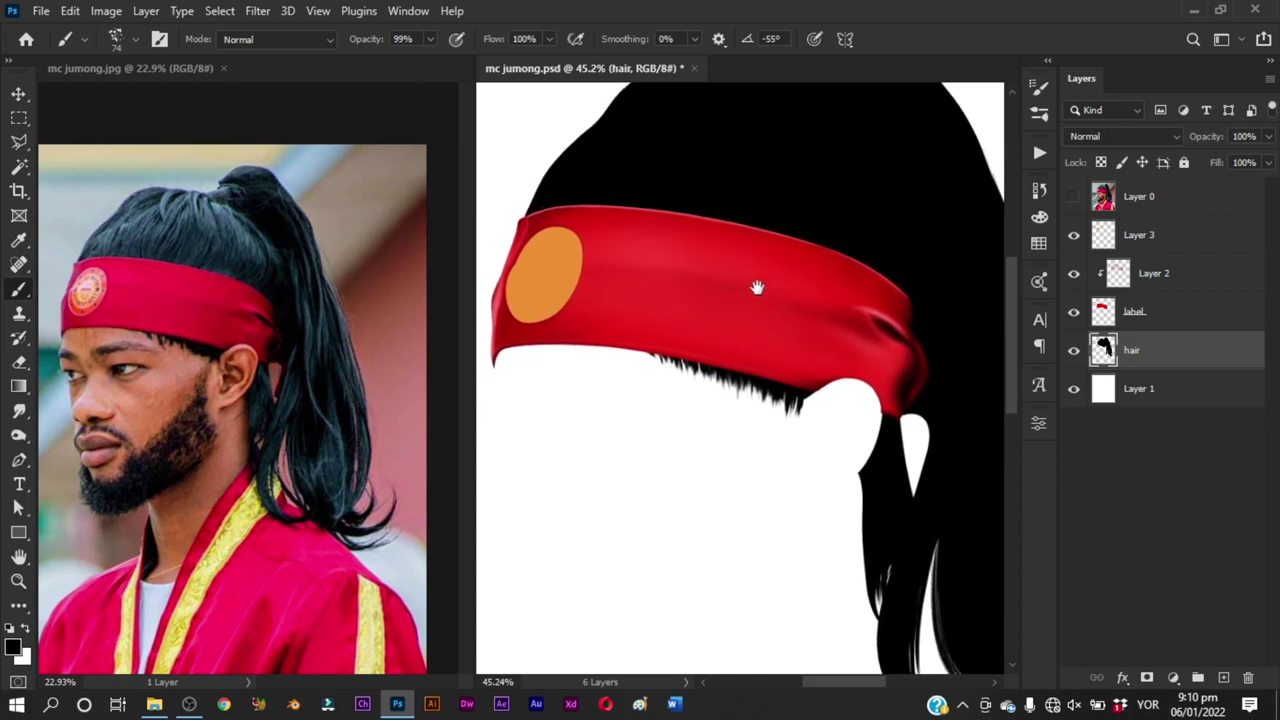
pyautogui.hotkey('ctrl', 'space')
pyautogui.click(831, 366)
pyautogui.click(1075, 201)
pyautogui.click(1075, 200)
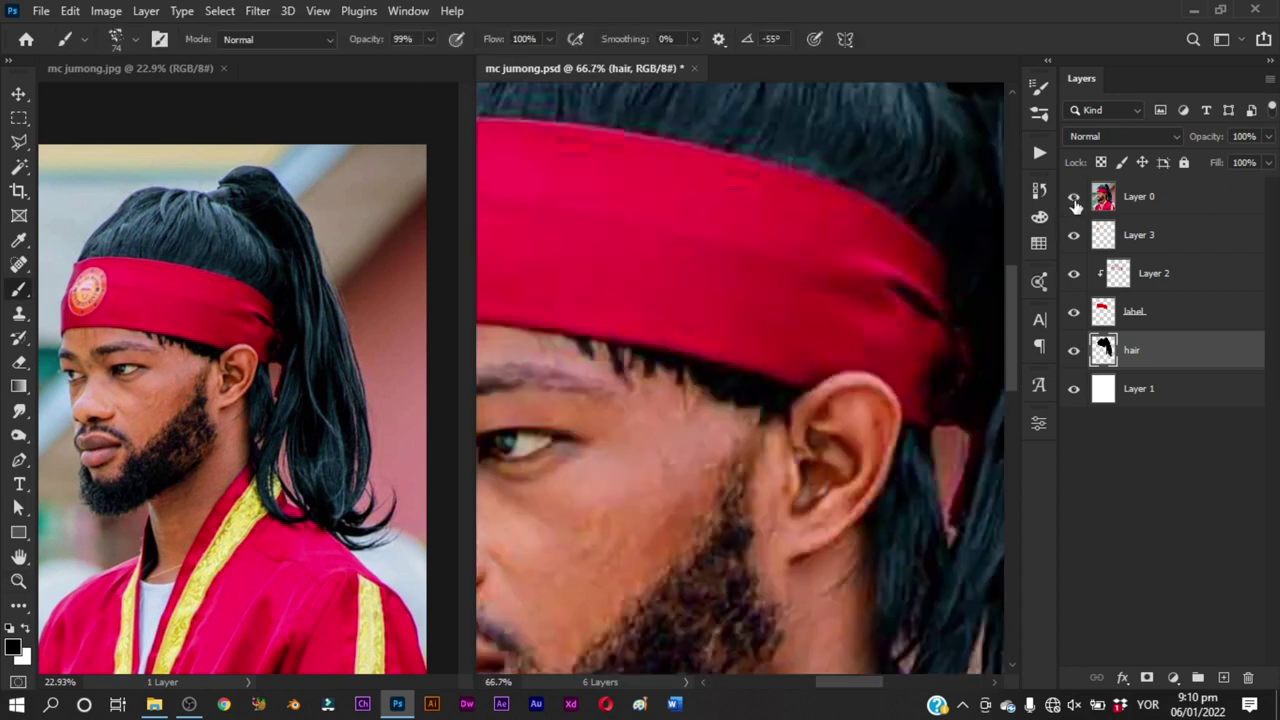
pyautogui.click(1075, 200)
pyautogui.keyDown('alt'); pyautogui.rightClick(770, 378); pyautogui.keyUp('alt')
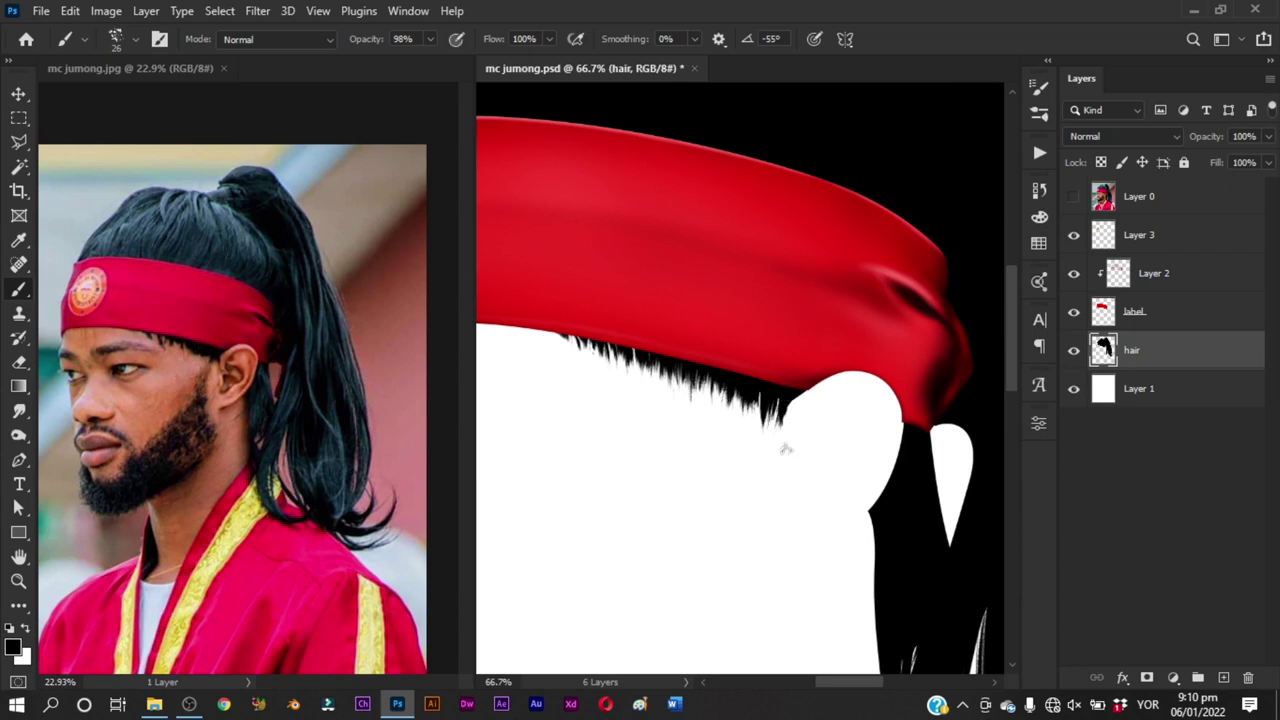
pyautogui.moveTo(787, 399)
pyautogui.mouseDown()
pyautogui.moveTo(789, 440)
pyautogui.moveTo(757, 438)
pyautogui.mouseUp()
# Step: Set the hair brush to 39 px and paint strands along the edges of the small gap behind the ear
pyautogui.moveTo(905, 429); pyautogui.dragTo(969, 454)
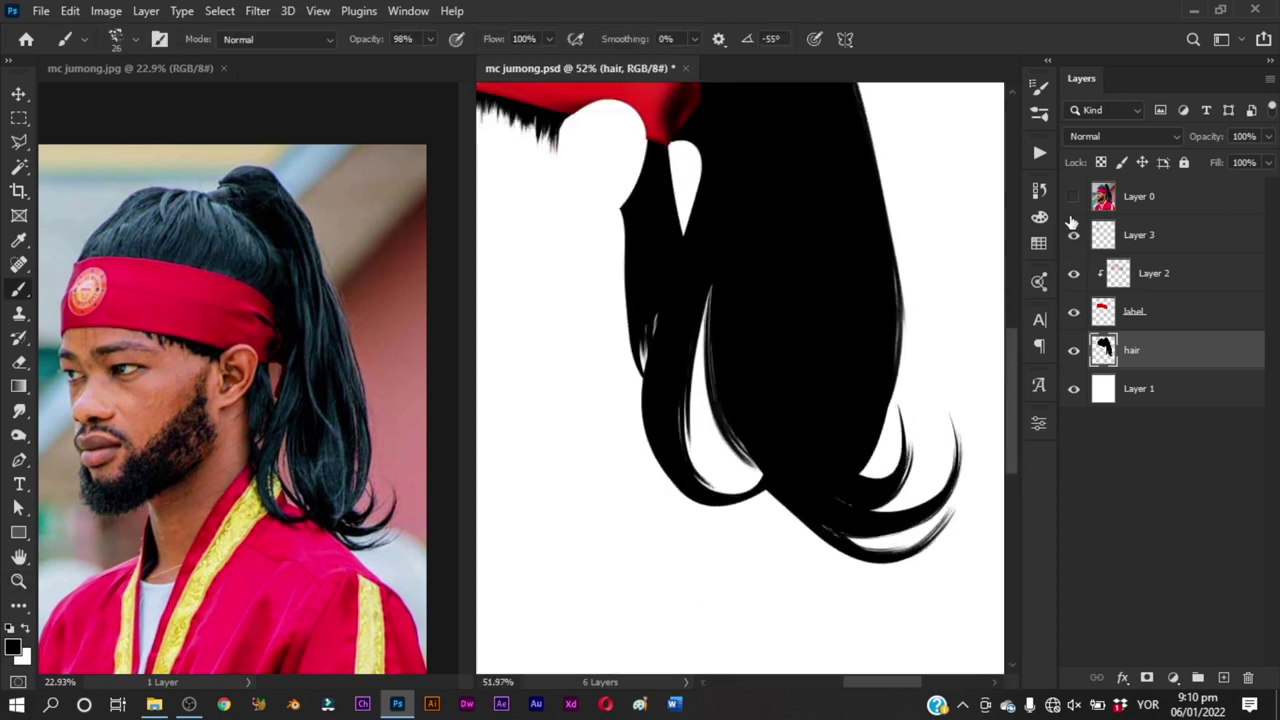
pyautogui.click(1074, 202)
pyautogui.moveTo(697, 249); pyautogui.dragTo(744, 364)
pyautogui.moveTo(709, 302); pyautogui.dragTo(746, 289)
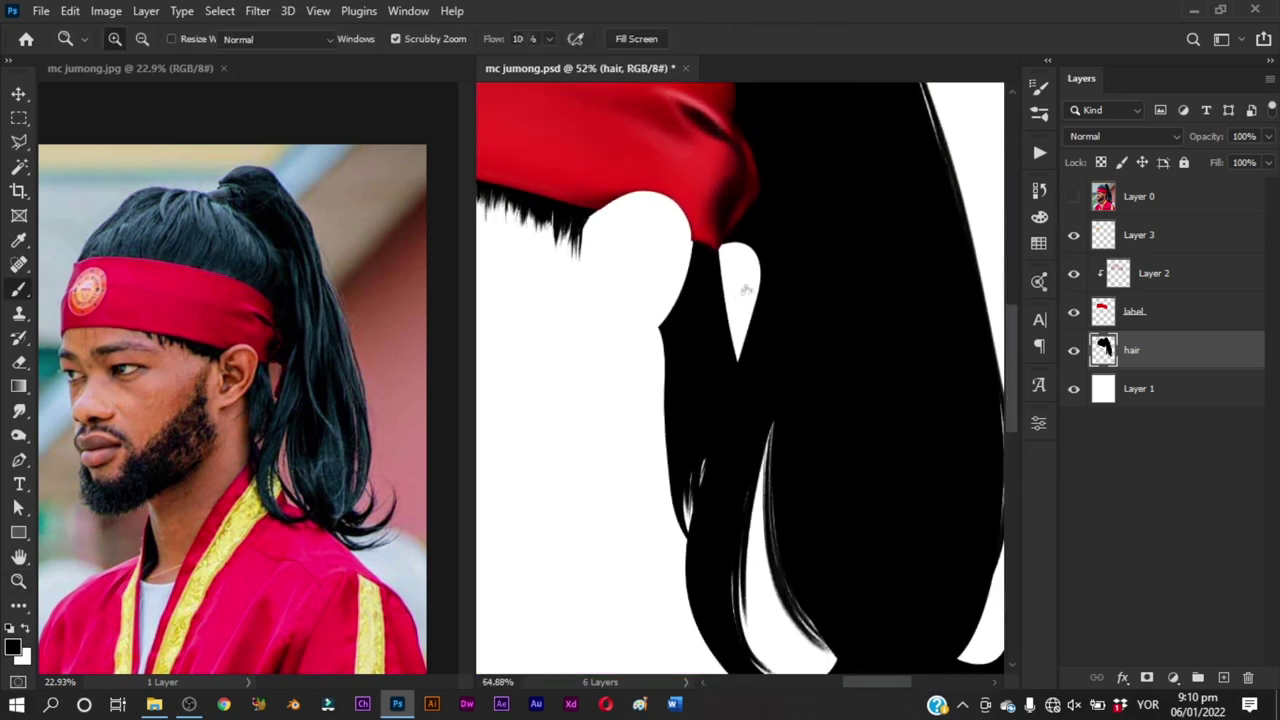
pyautogui.keyDown('alt'); pyautogui.rightClick(754, 240); pyautogui.keyUp('alt')
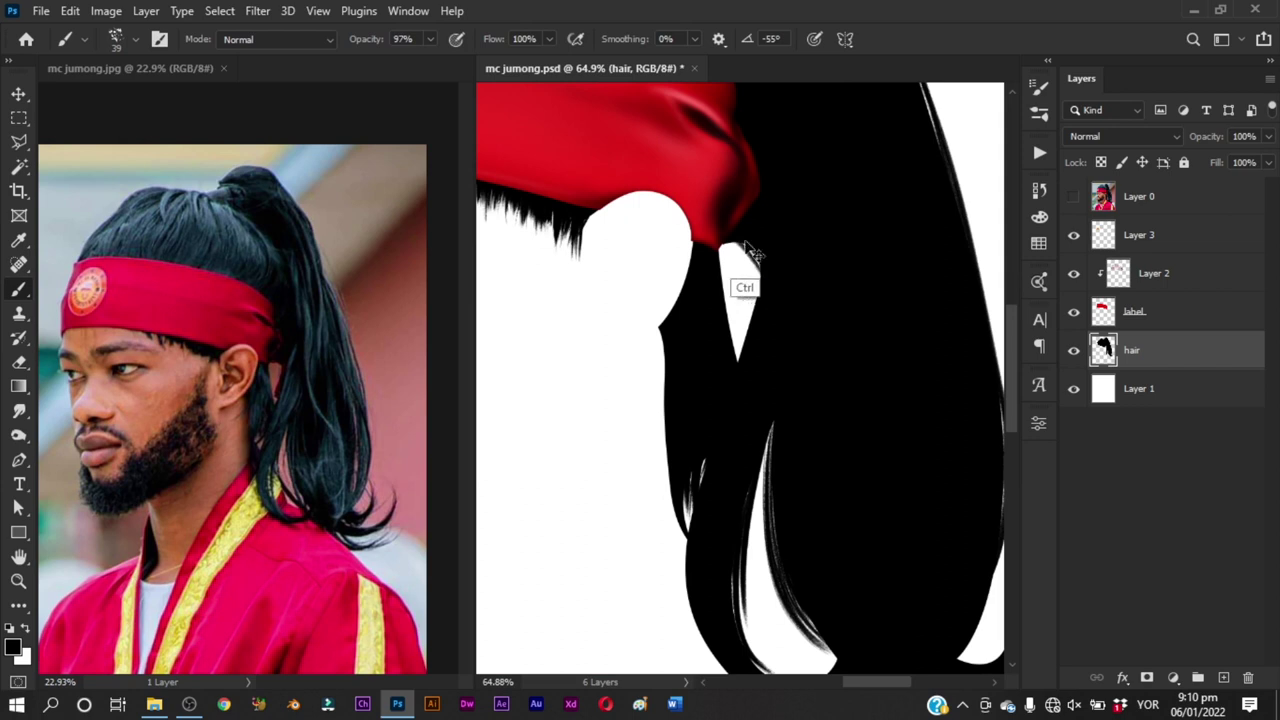
pyautogui.moveTo(745, 238)
pyautogui.mouseDown()
pyautogui.moveTo(758, 286)
pyautogui.moveTo(750, 368)
pyautogui.mouseUp()
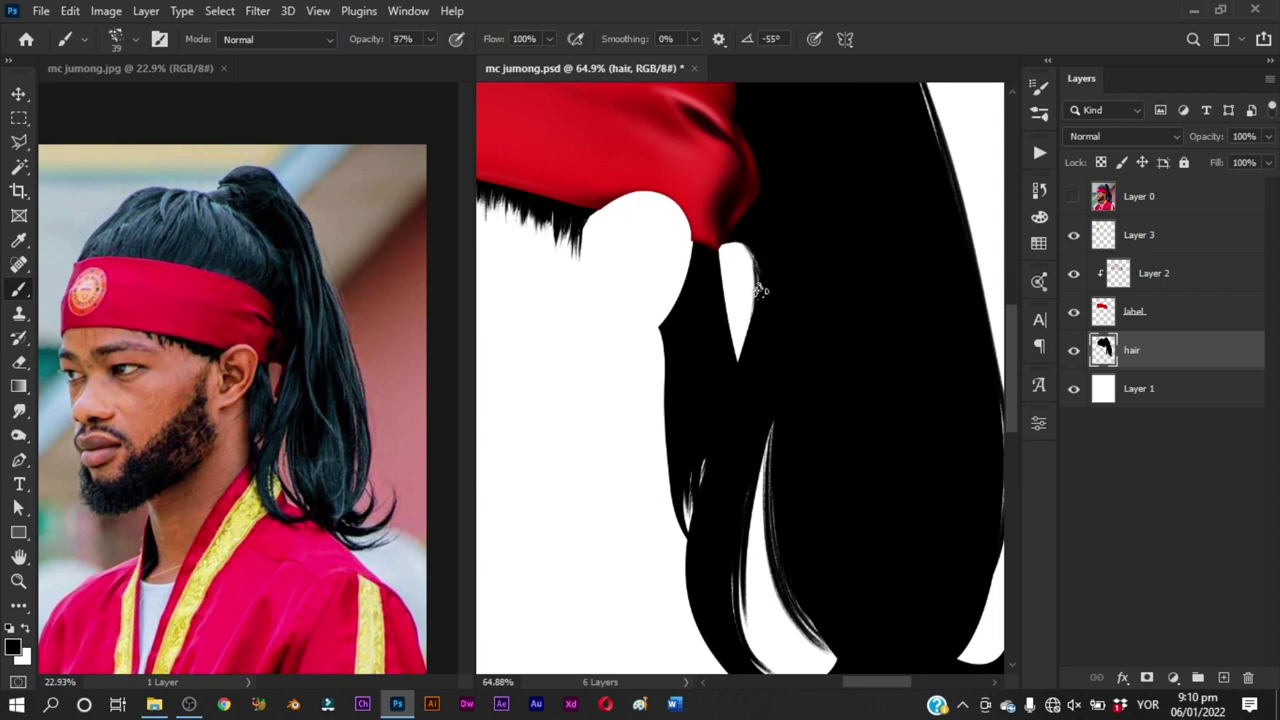
pyautogui.hotkey('ctrl', 'z')
pyautogui.moveTo(761, 264); pyautogui.dragTo(746, 364)
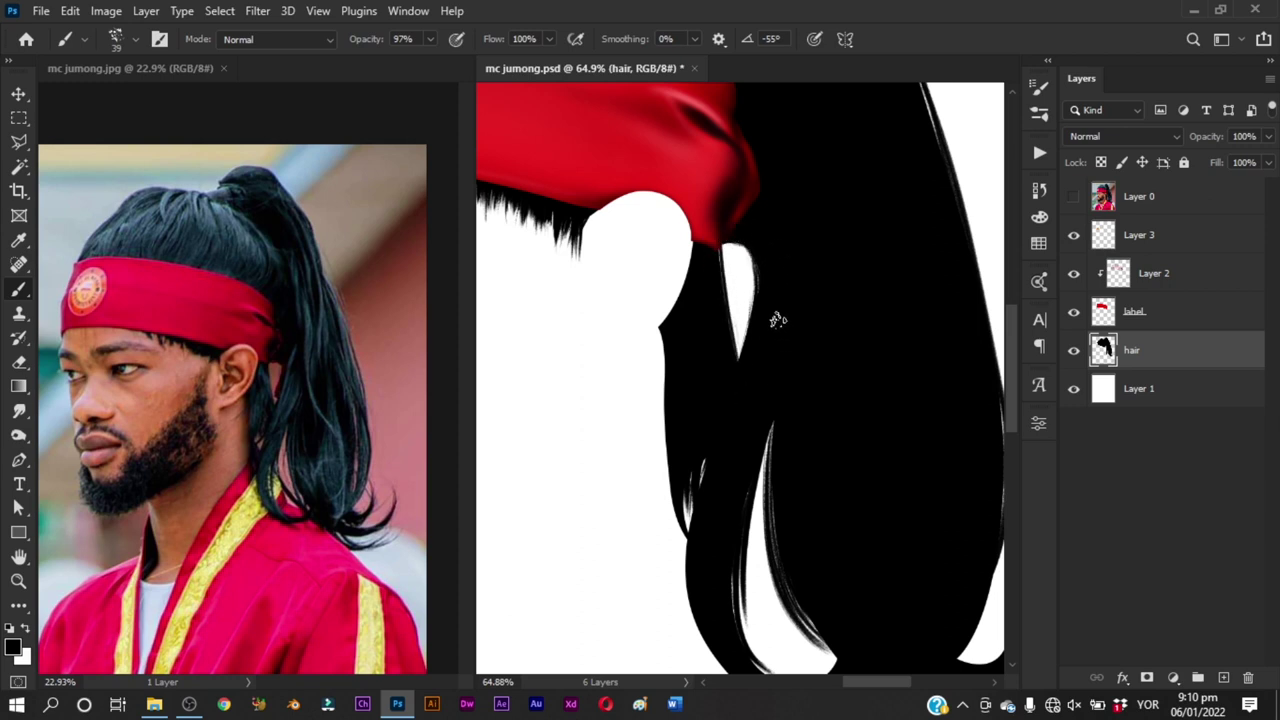
# Step: Paint fine strands down through the small gap behind the ear, and save the document
pyautogui.moveTo(742, 249); pyautogui.dragTo(760, 436)
pyautogui.hotkey('ctrl', 'z')
pyautogui.moveTo(735, 249); pyautogui.dragTo(766, 400)
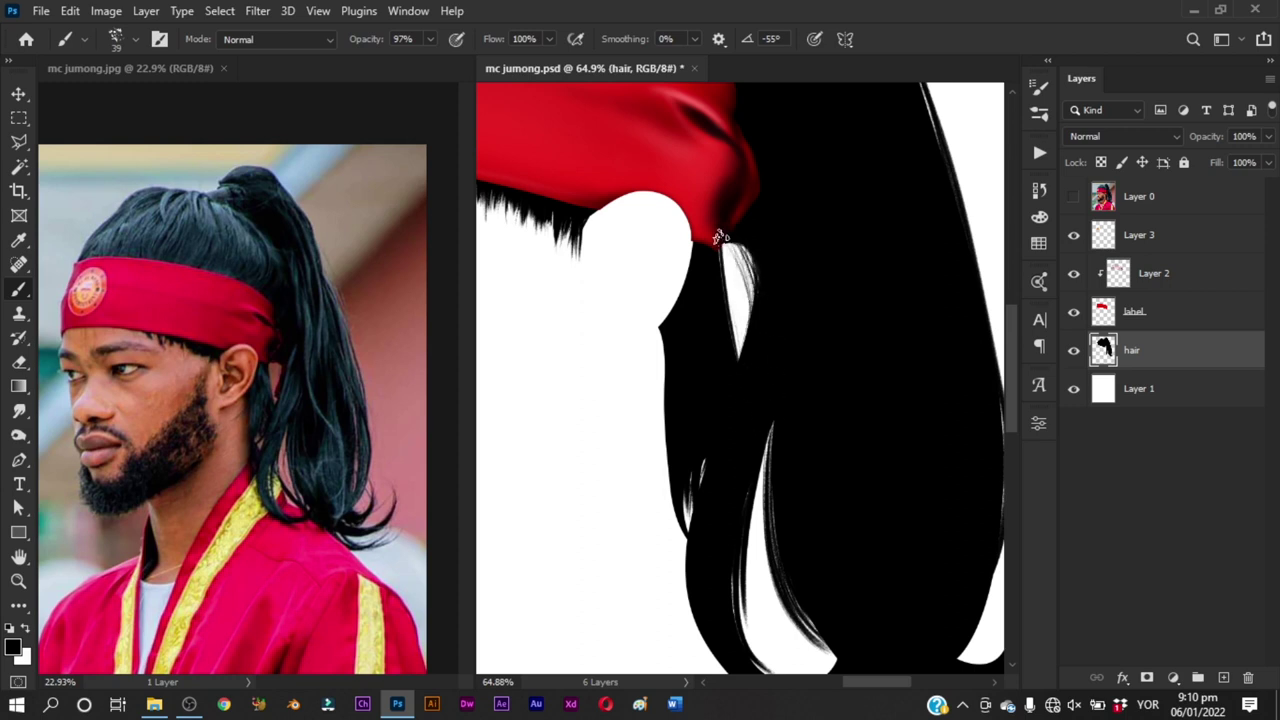
pyautogui.moveTo(737, 234); pyautogui.dragTo(751, 341)
pyautogui.moveTo(727, 242); pyautogui.dragTo(766, 461)
pyautogui.hotkey('ctrl', '0')
pyautogui.hotkey('ctrl', 's')
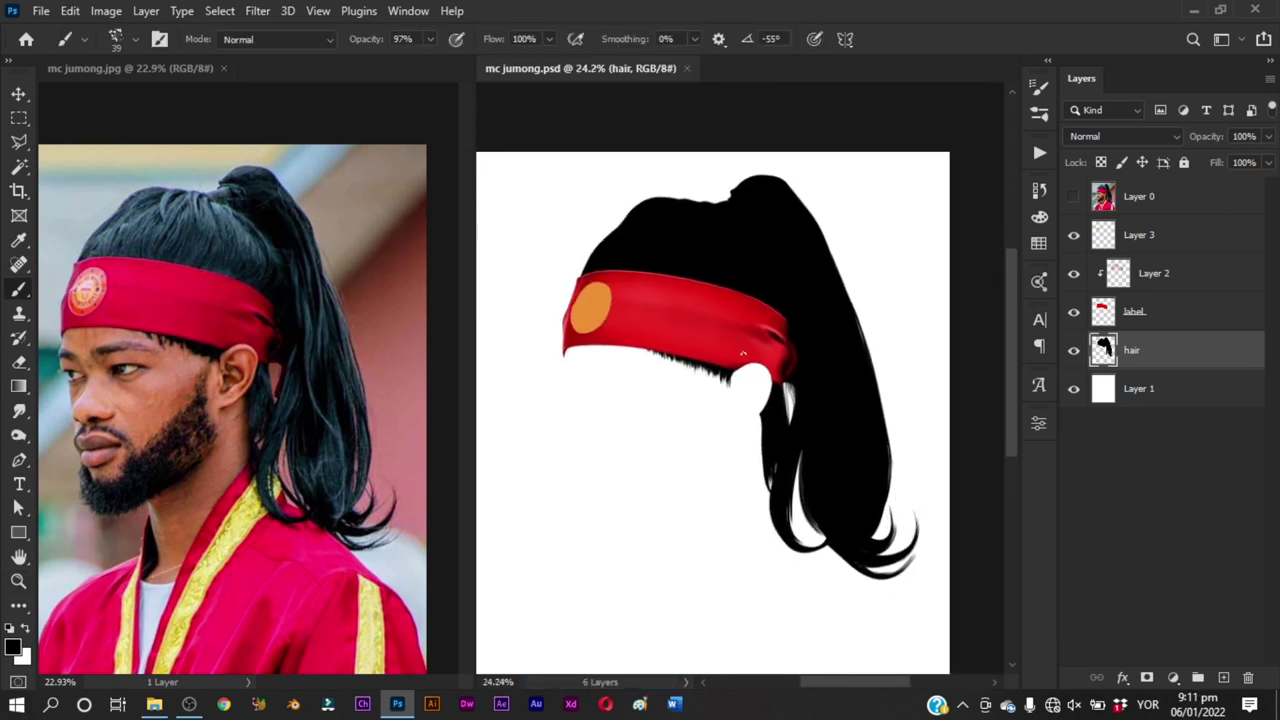
# Step: Create a new layer above the hair layer and clip it to the hair
pyautogui.moveTo(728, 340); pyautogui.dragTo(814, 408)
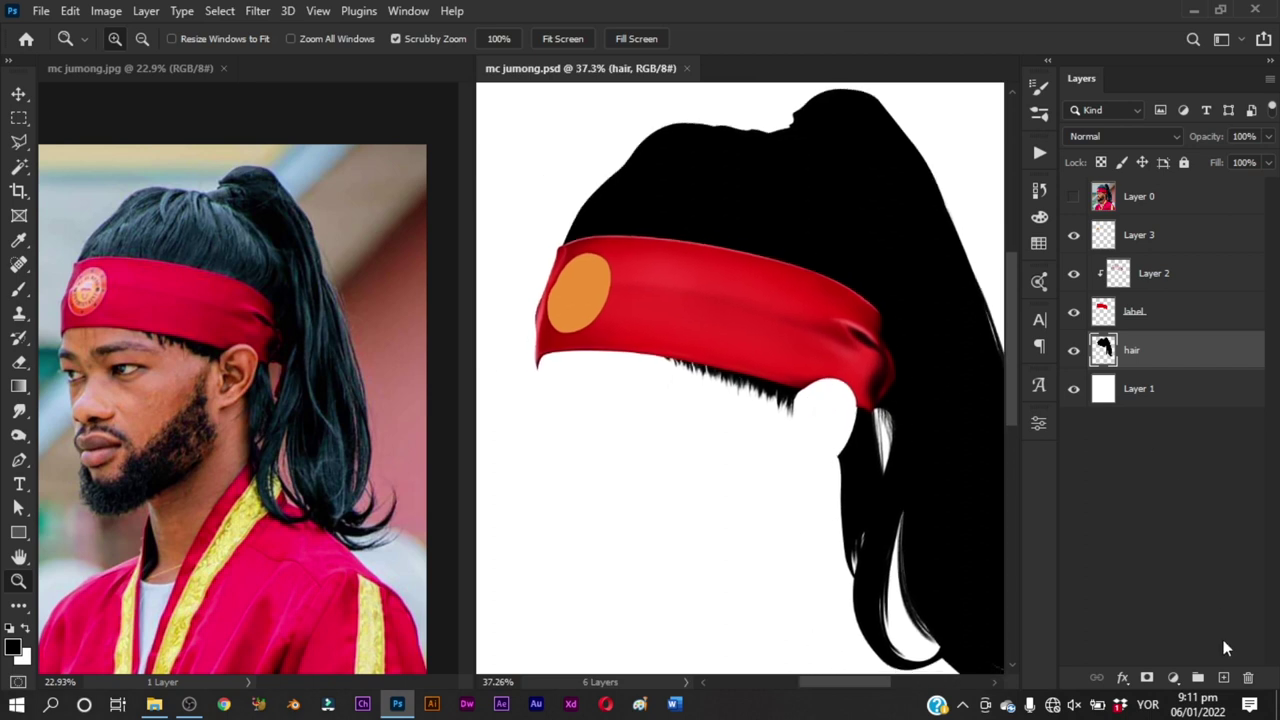
pyautogui.click(1224, 679)
pyautogui.keyDown('alt'); pyautogui.click(1183, 367); pyautogui.keyUp('alt')
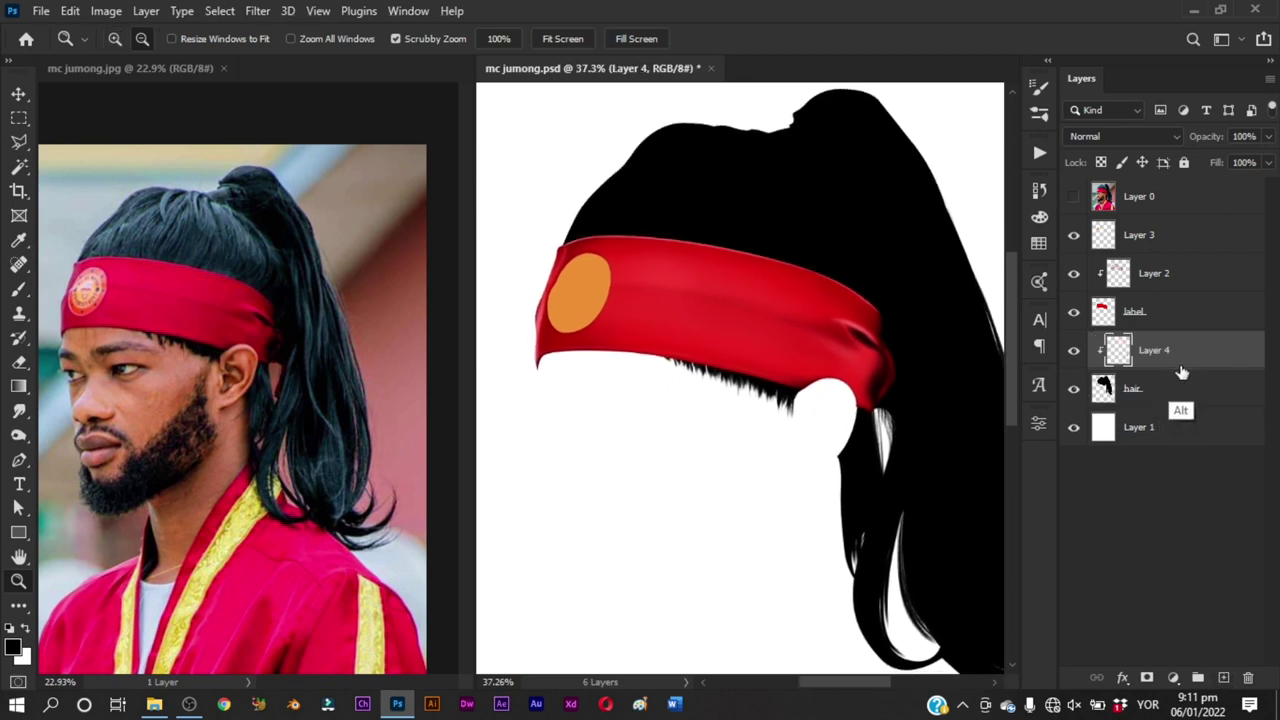
# Step: Paint thin white highlight strands from the headband's front up toward the crown with a 74 px brush on Layer 4
pyautogui.click(658, 251)
pyautogui.press('b')
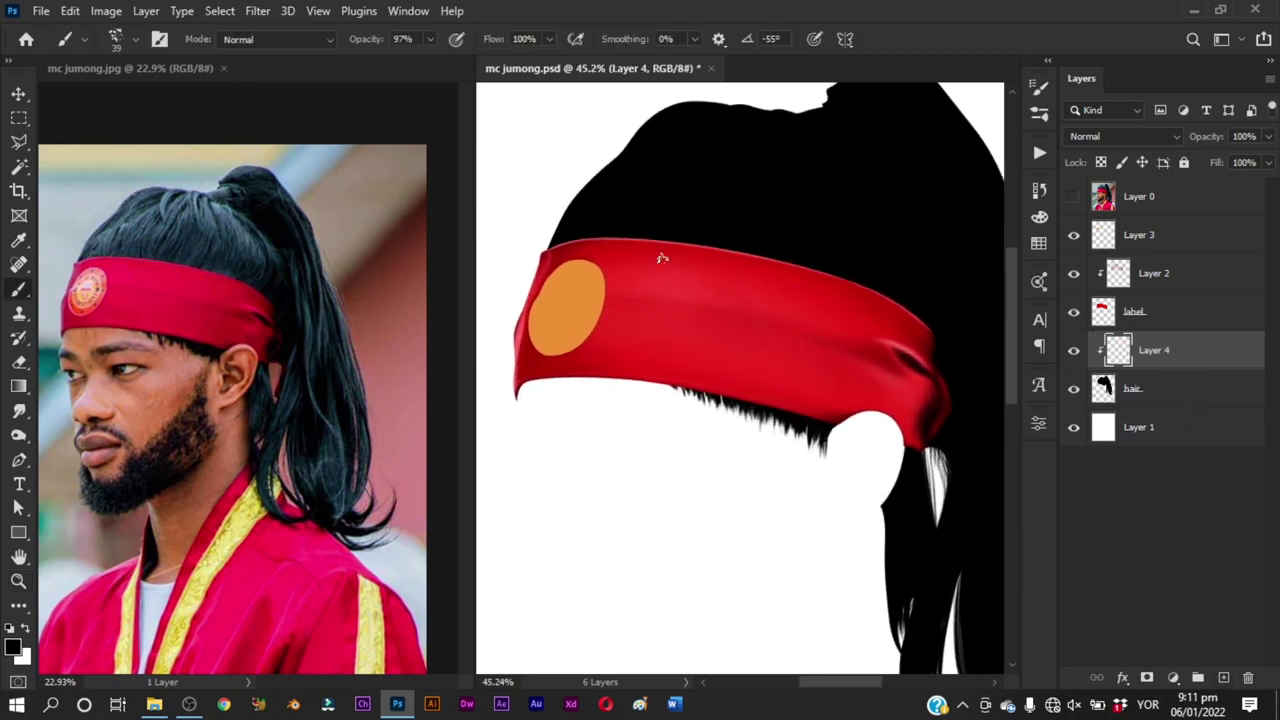
pyautogui.moveTo(616, 220)
pyautogui.mouseDown()
pyautogui.moveTo(670, 164)
pyautogui.moveTo(667, 200)
pyautogui.mouseUp()
pyautogui.moveTo(607, 231); pyautogui.dragTo(718, 135)
pyautogui.hotkey('ctrl', 'z')
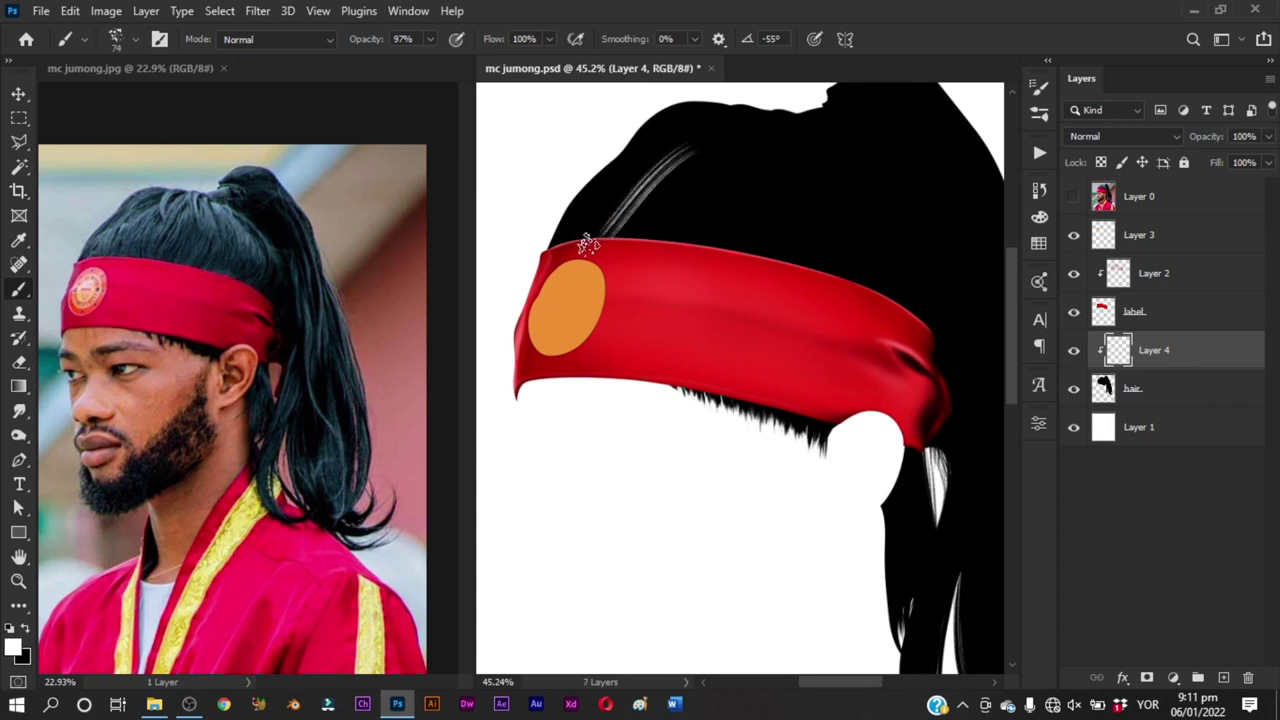
pyautogui.moveTo(598, 238); pyautogui.dragTo(691, 129)
pyautogui.moveTo(620, 208); pyautogui.dragTo(621, 210)
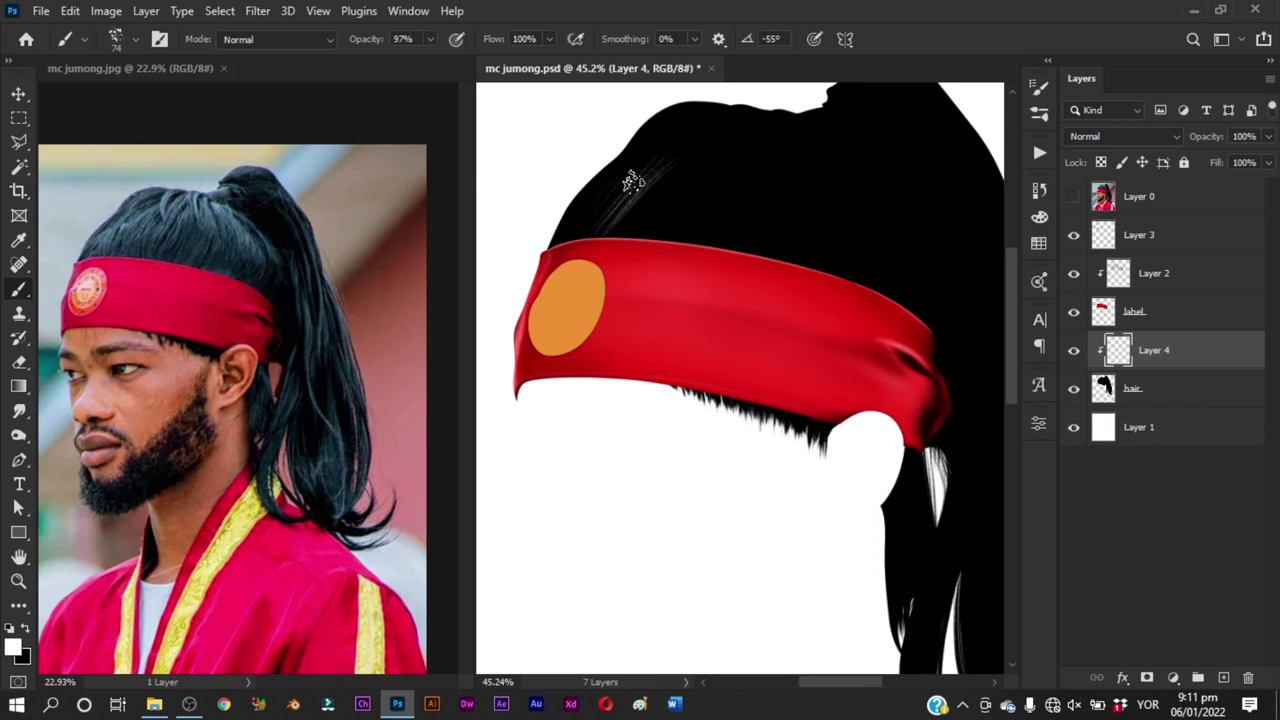
pyautogui.moveTo(601, 284); pyautogui.dragTo(591, 341)
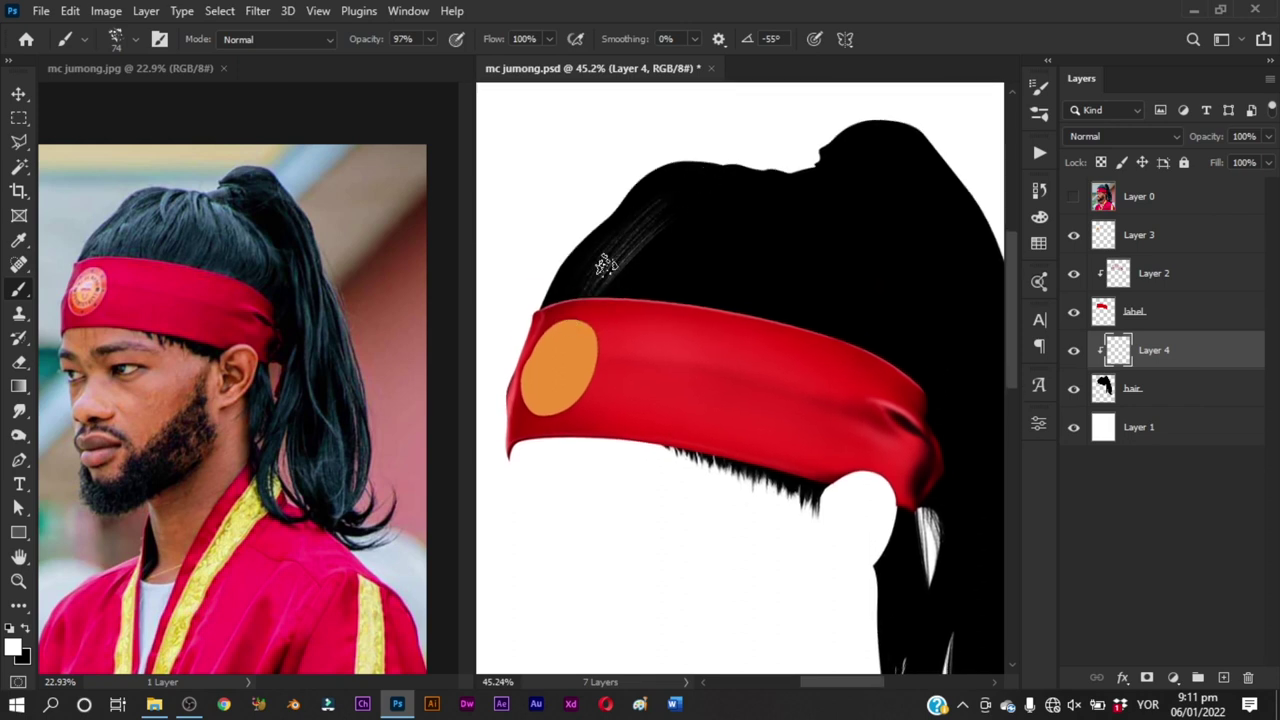
# Step: Paint fine white highlight strands from the headband's front edge up and back across the front of the hair
pyautogui.moveTo(605, 265); pyautogui.dragTo(705, 173)
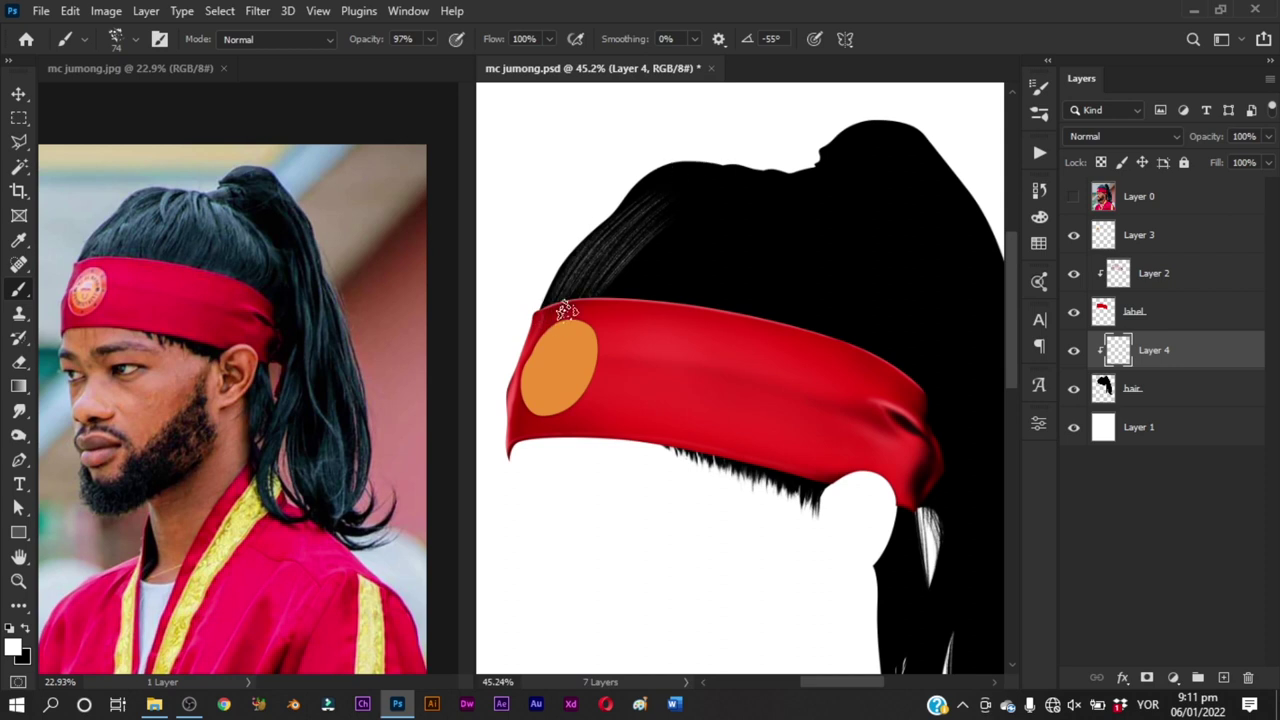
pyautogui.moveTo(566, 312); pyautogui.dragTo(725, 172)
pyautogui.moveTo(663, 306)
pyautogui.mouseDown()
pyautogui.moveTo(621, 367)
pyautogui.moveTo(692, 387)
pyautogui.moveTo(671, 311)
pyautogui.mouseUp()
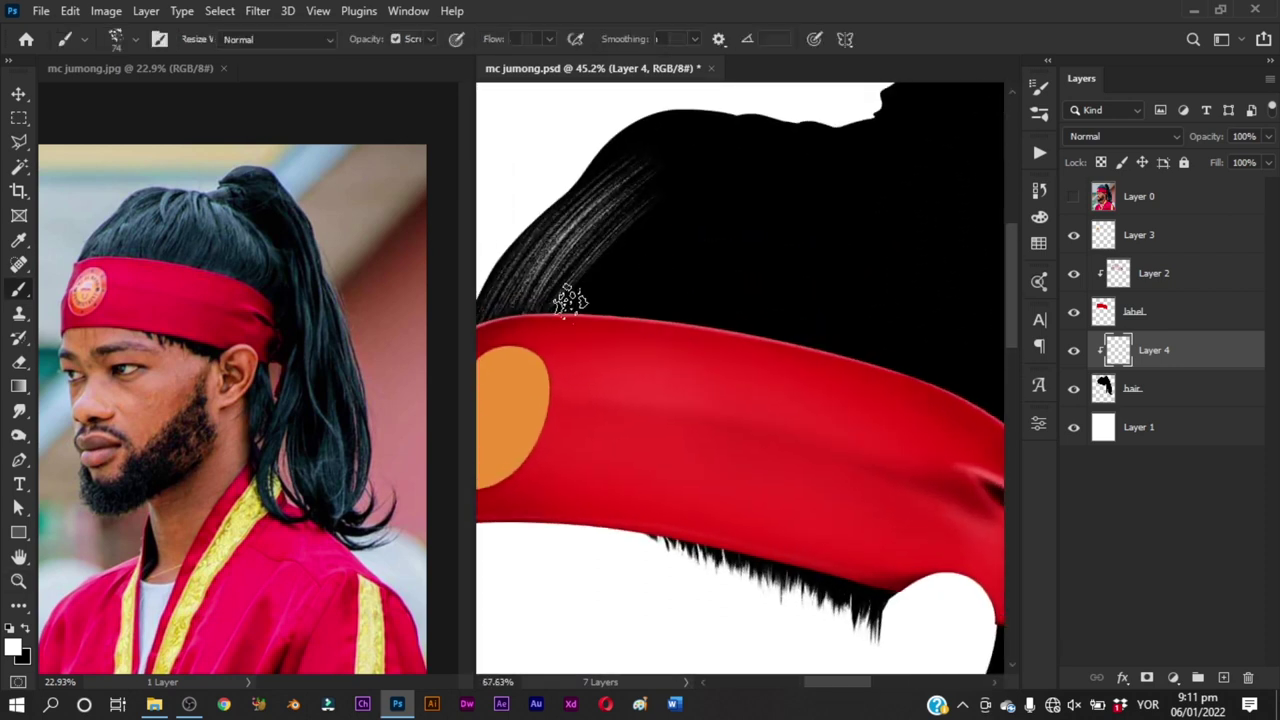
pyautogui.moveTo(591, 317)
pyautogui.mouseDown()
pyautogui.moveTo(628, 258)
pyautogui.moveTo(741, 180)
pyautogui.mouseUp()
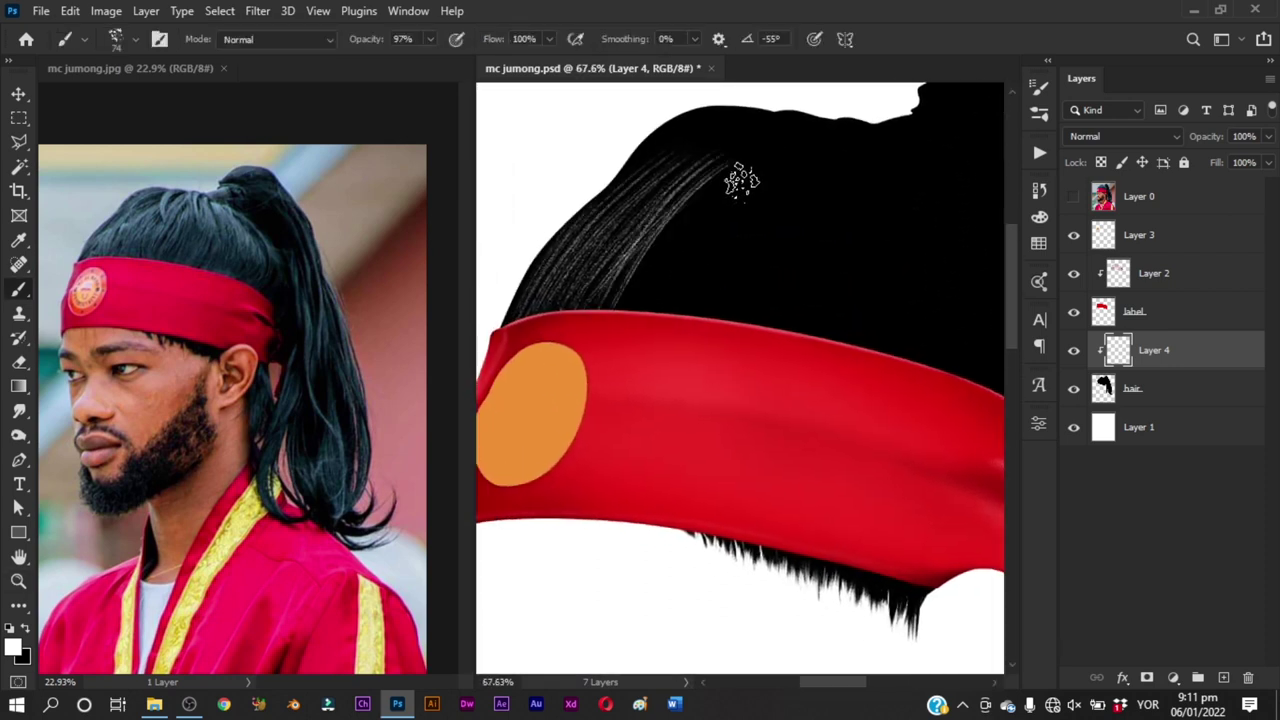
pyautogui.hotkey('ctrl', 'z')
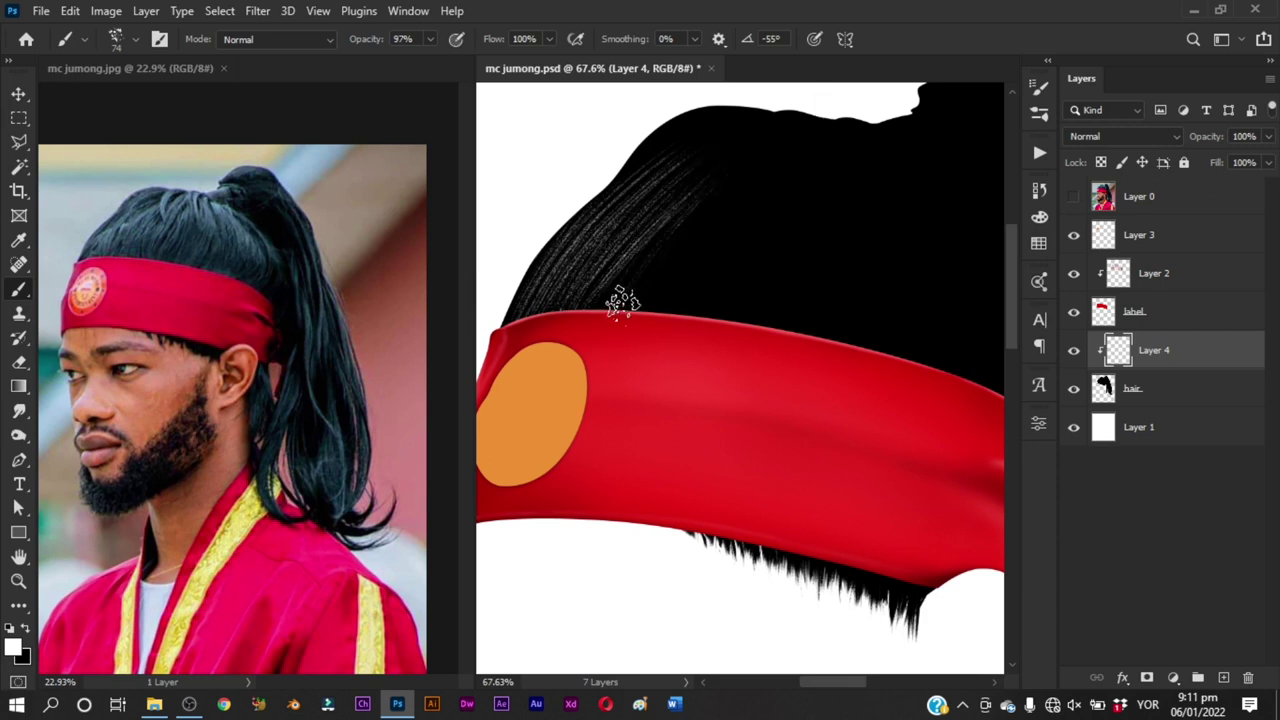
pyautogui.moveTo(620, 303)
pyautogui.mouseDown()
pyautogui.moveTo(670, 229)
pyautogui.moveTo(720, 206)
pyautogui.mouseUp()
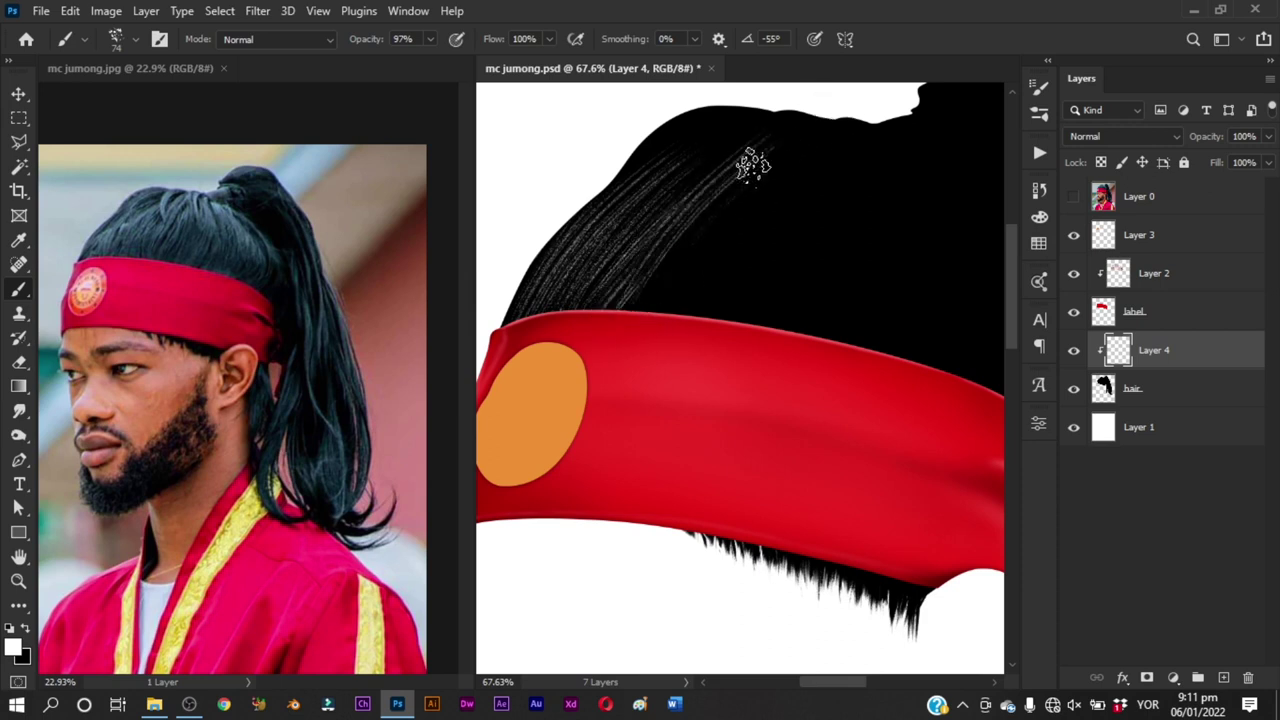
pyautogui.moveTo(663, 286); pyautogui.dragTo(752, 182)
pyautogui.hotkey('ctrl', 'z')
pyautogui.moveTo(635, 312); pyautogui.dragTo(738, 192)
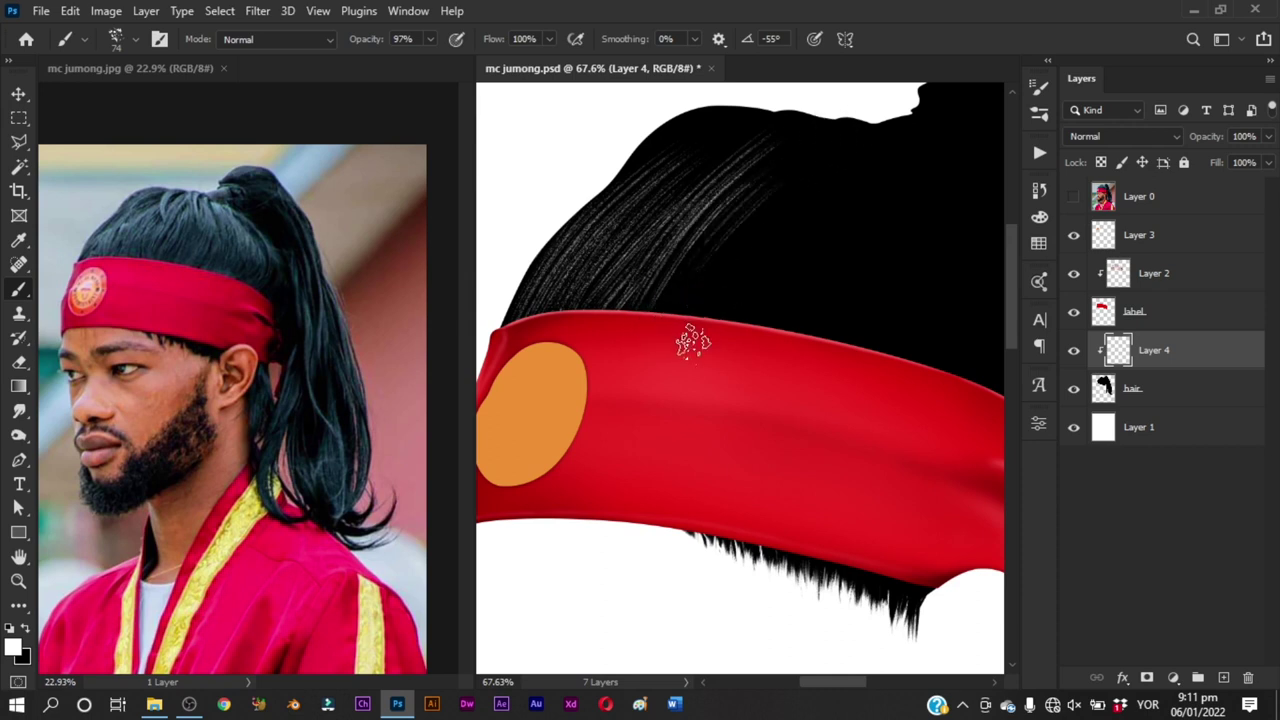
# Step: Paint curved white highlight strands along the upper front outline of the hair, sweeping back over the crown
pyautogui.moveTo(694, 340); pyautogui.dragTo(673, 392)
pyautogui.moveTo(622, 214); pyautogui.dragTo(710, 174)
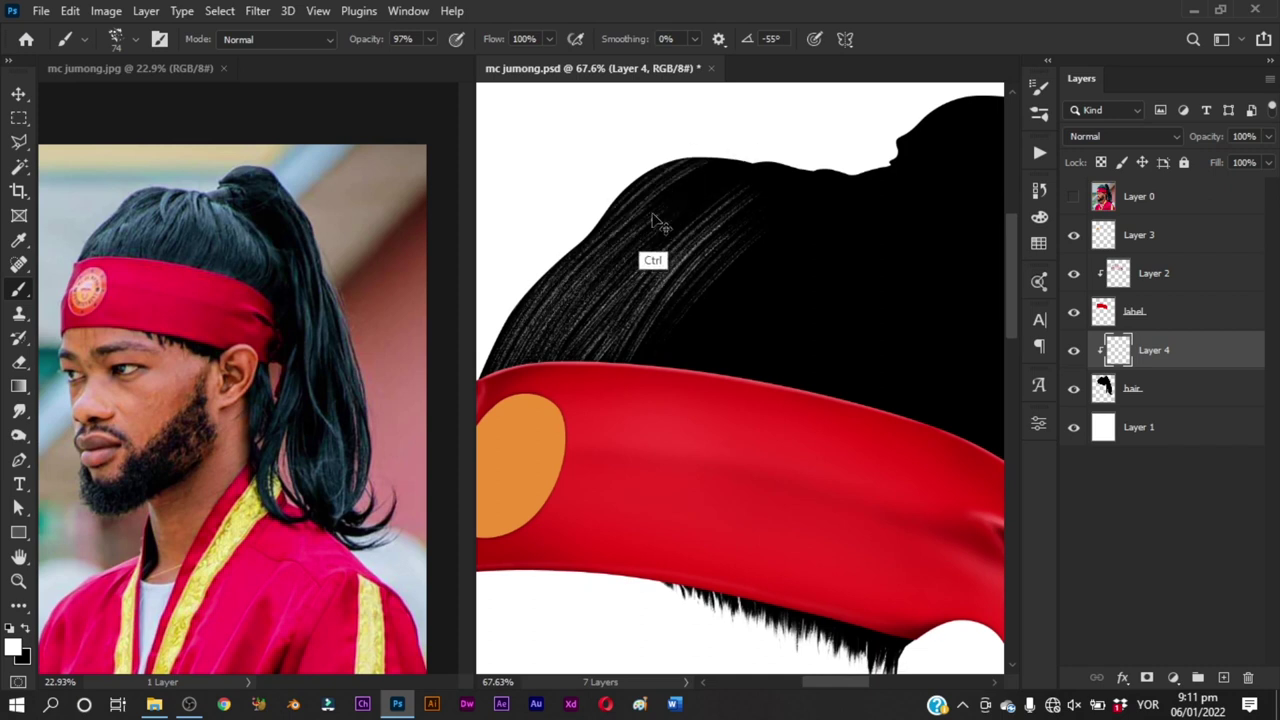
pyautogui.hotkey('ctrl', 'z')
pyautogui.moveTo(597, 238); pyautogui.dragTo(720, 175)
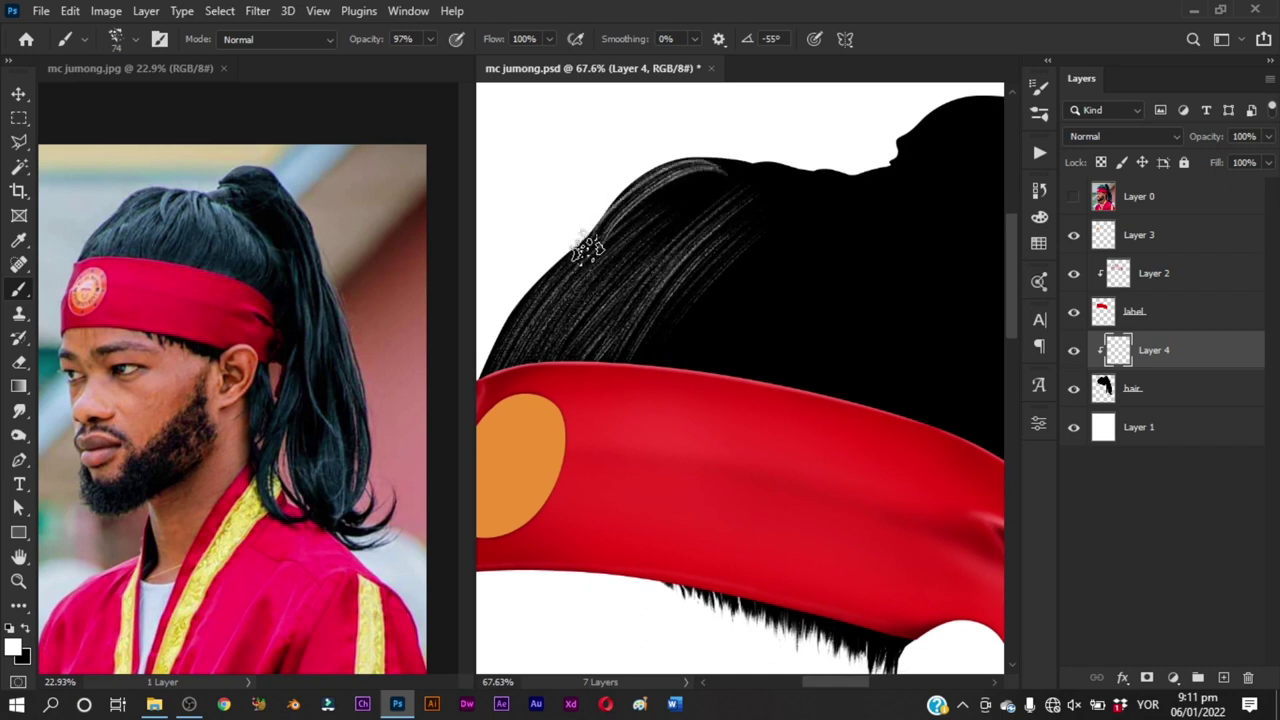
pyautogui.hotkey('ctrl', 'z')
pyautogui.moveTo(608, 235); pyautogui.dragTo(740, 210)
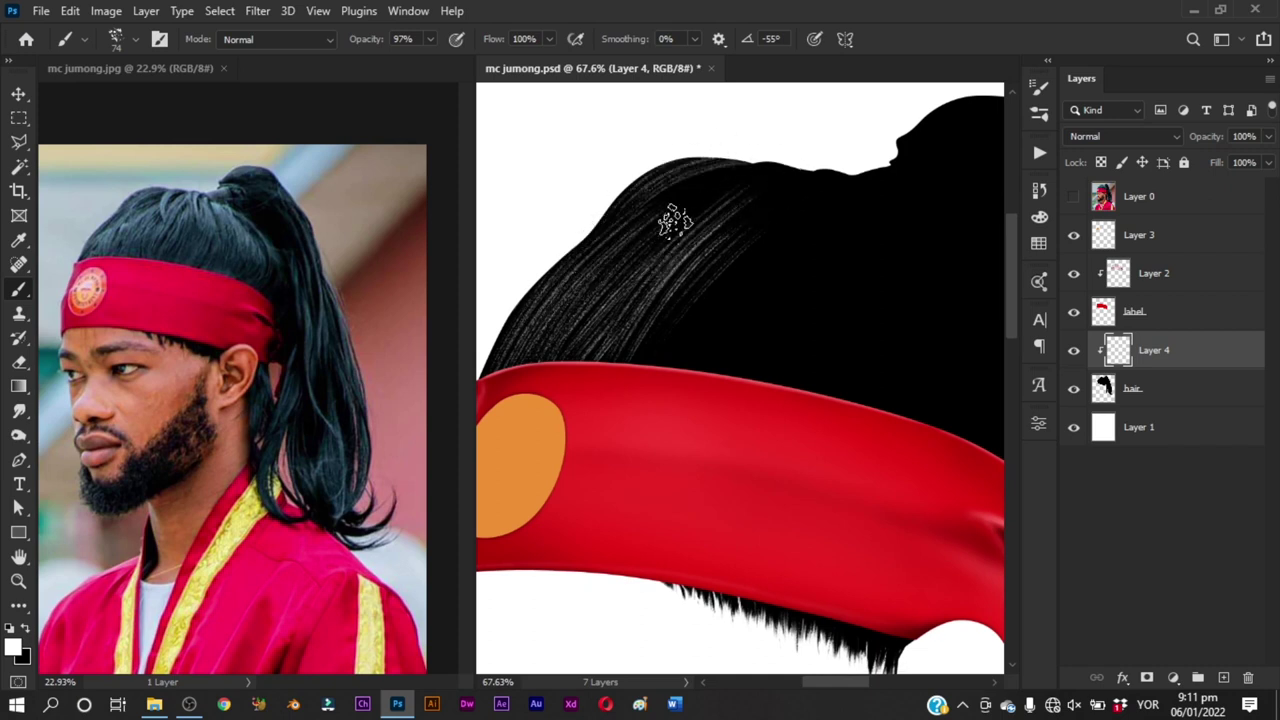
pyautogui.moveTo(648, 244); pyautogui.dragTo(775, 191)
# Step: Paint a faint curved highlight strand at the back of the head, just above the headband's rear part
pyautogui.hotkey('ctrl', 'space')
pyautogui.moveTo(835, 215)
pyautogui.mouseDown()
pyautogui.moveTo(719, 377)
pyautogui.moveTo(800, 358)
pyautogui.mouseUp()
pyautogui.hotkey('ctrl', 'space')
pyautogui.moveTo(678, 171)
pyautogui.mouseDown()
pyautogui.moveTo(810, 302)
pyautogui.moveTo(747, 328)
pyautogui.mouseUp()
pyautogui.hotkey('ctrl', 'space')
pyautogui.moveTo(727, 234)
pyautogui.mouseDown()
pyautogui.moveTo(795, 277)
pyautogui.moveTo(779, 289)
pyautogui.mouseUp()
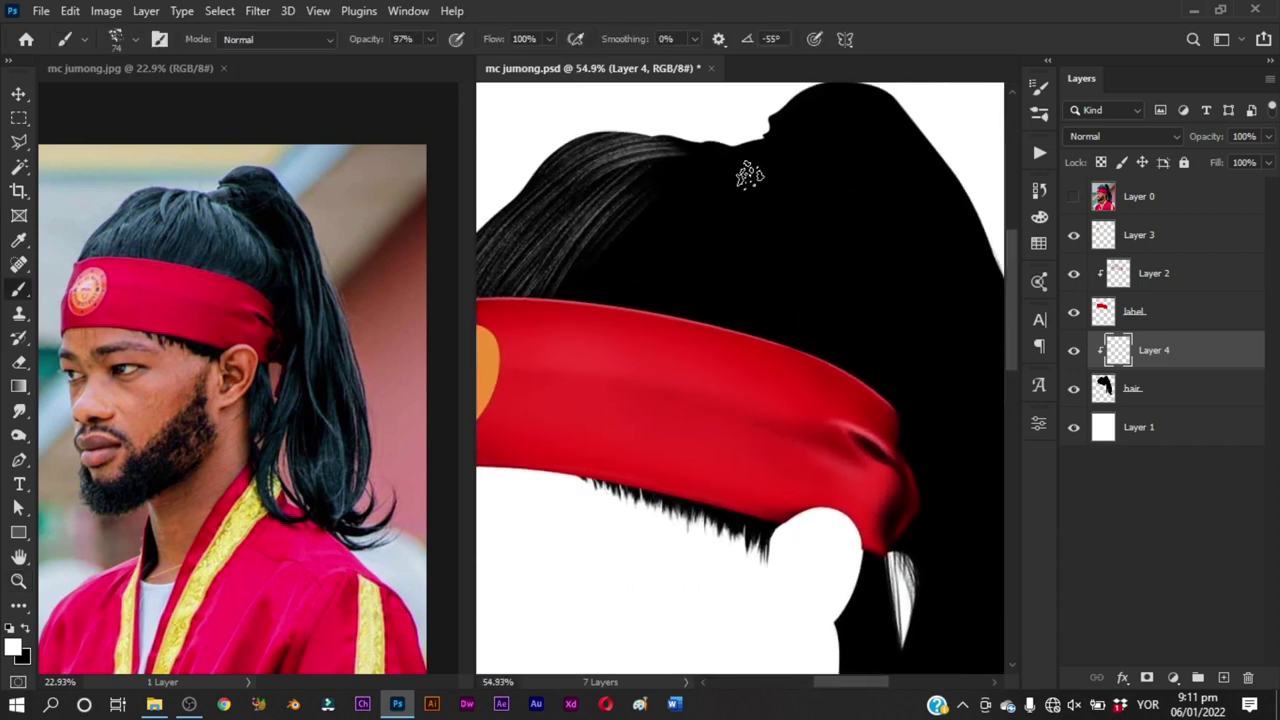
pyautogui.moveTo(749, 177); pyautogui.dragTo(805, 352)
pyautogui.hotkey('ctrl', 'z')
# Step: Set the brush to 80 px and paint curved highlight strands from the ponytail's base down to the headband's rear part
pyautogui.moveTo(817, 257); pyautogui.dragTo(835, 263)
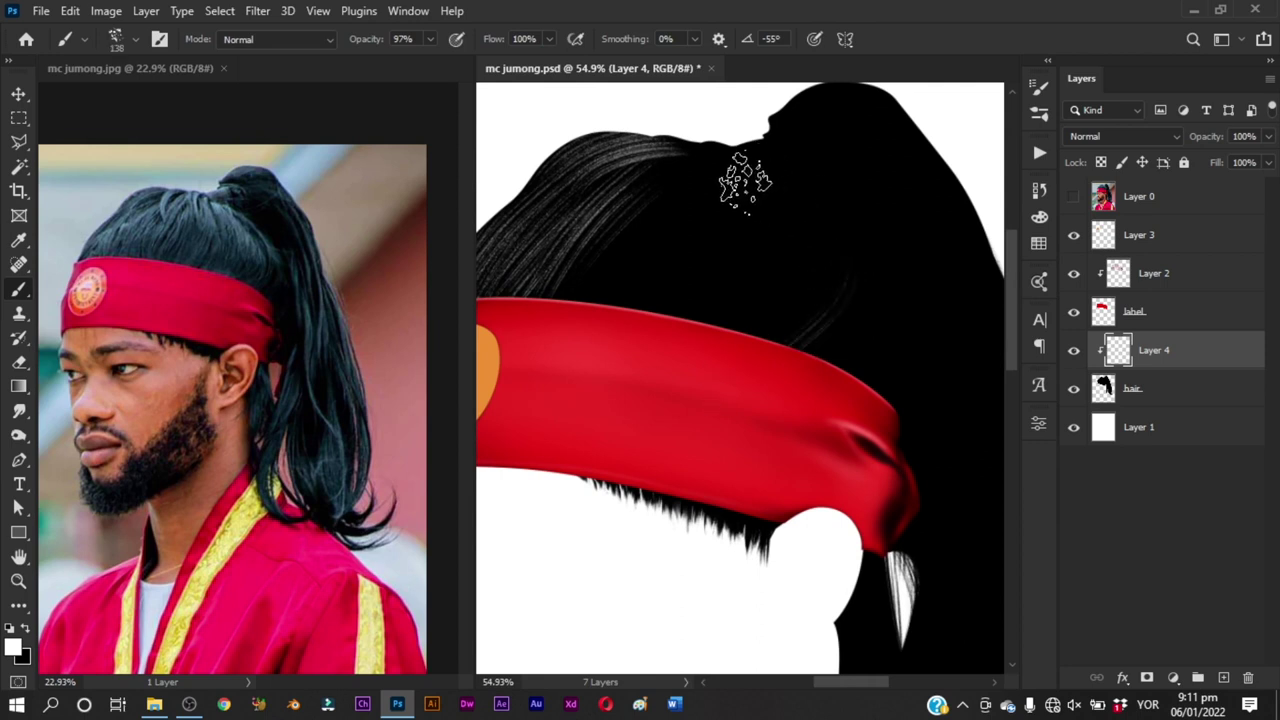
pyautogui.moveTo(744, 169)
pyautogui.mouseDown()
pyautogui.moveTo(735, 396)
pyautogui.moveTo(820, 286)
pyautogui.moveTo(762, 350)
pyautogui.mouseUp()
pyautogui.moveTo(786, 184)
pyautogui.mouseDown()
pyautogui.moveTo(773, 186)
pyautogui.moveTo(763, 359)
pyautogui.mouseUp()
pyautogui.hotkey('ctrl', 'z')
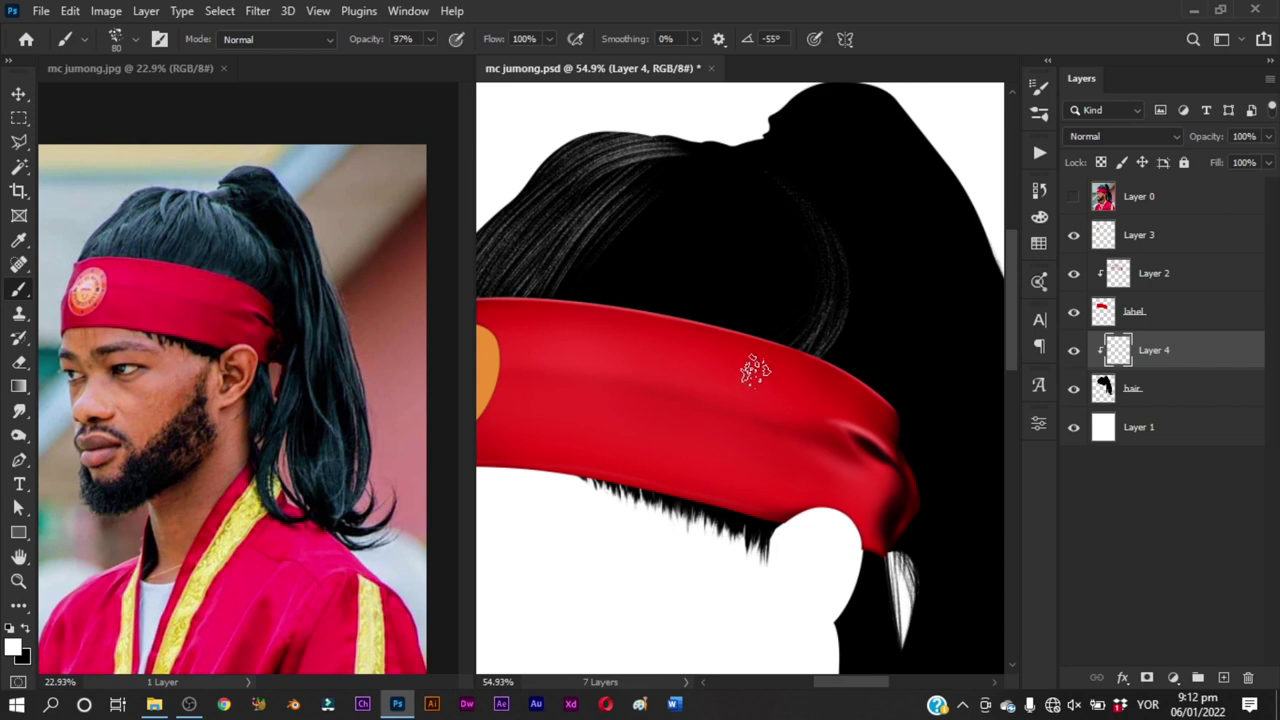
pyautogui.moveTo(749, 171); pyautogui.dragTo(808, 282)
pyautogui.hotkey('ctrl', 'z')
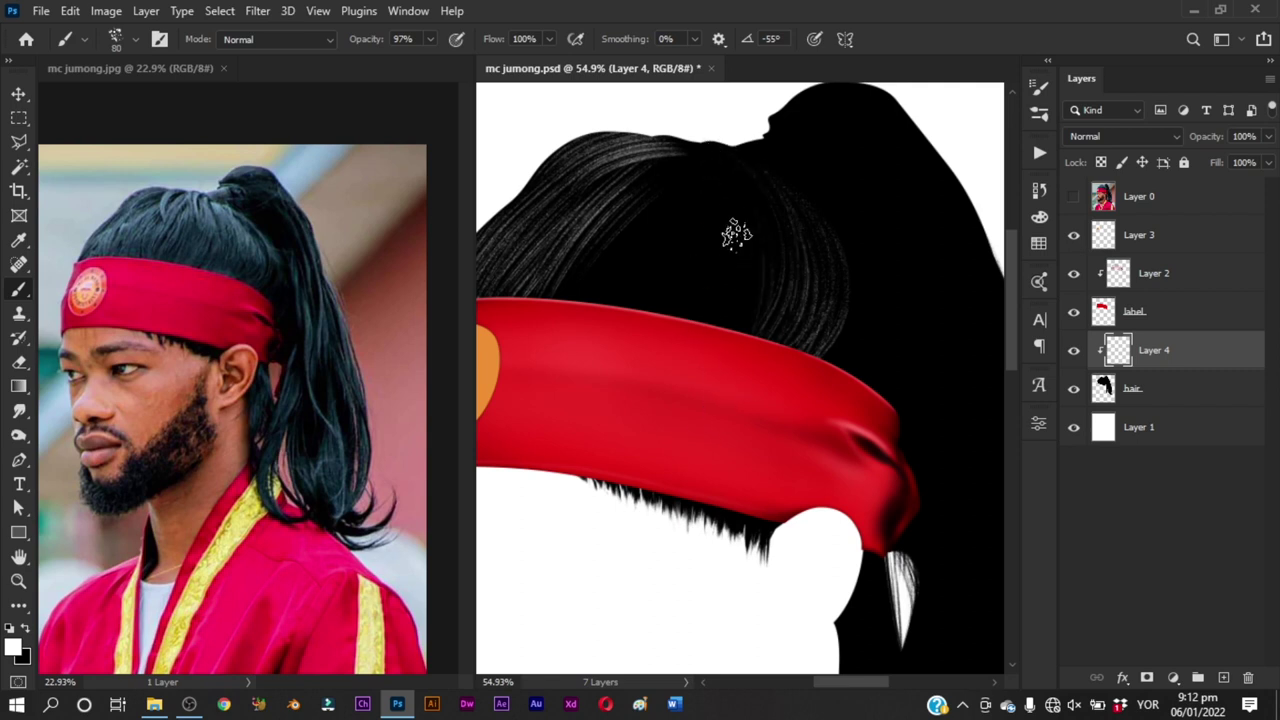
# Step: Paint fine white hair strands on Layer 4 to fill the remaining black gap between the crown and the headband
pyautogui.moveTo(738, 222); pyautogui.dragTo(748, 332)
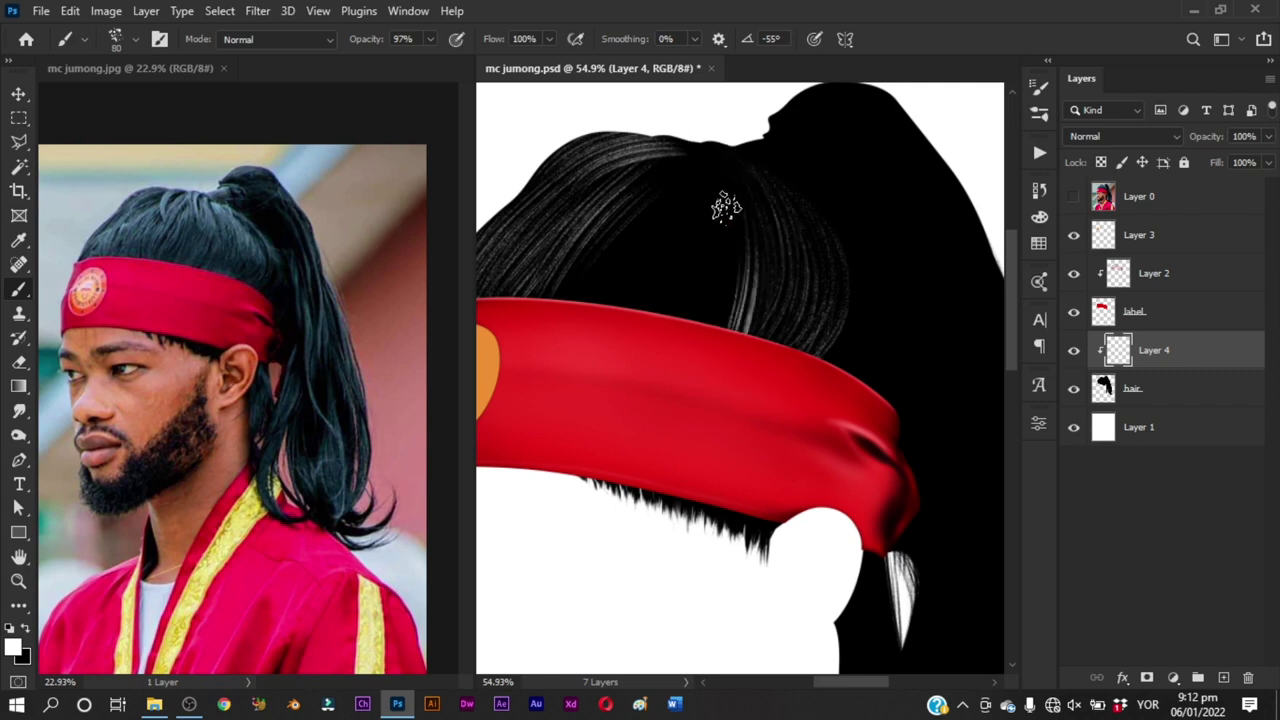
pyautogui.hotkey('ctrl', 'z')
pyautogui.moveTo(720, 407)
pyautogui.mouseDown()
pyautogui.moveTo(732, 206)
pyautogui.moveTo(693, 131)
pyautogui.mouseUp()
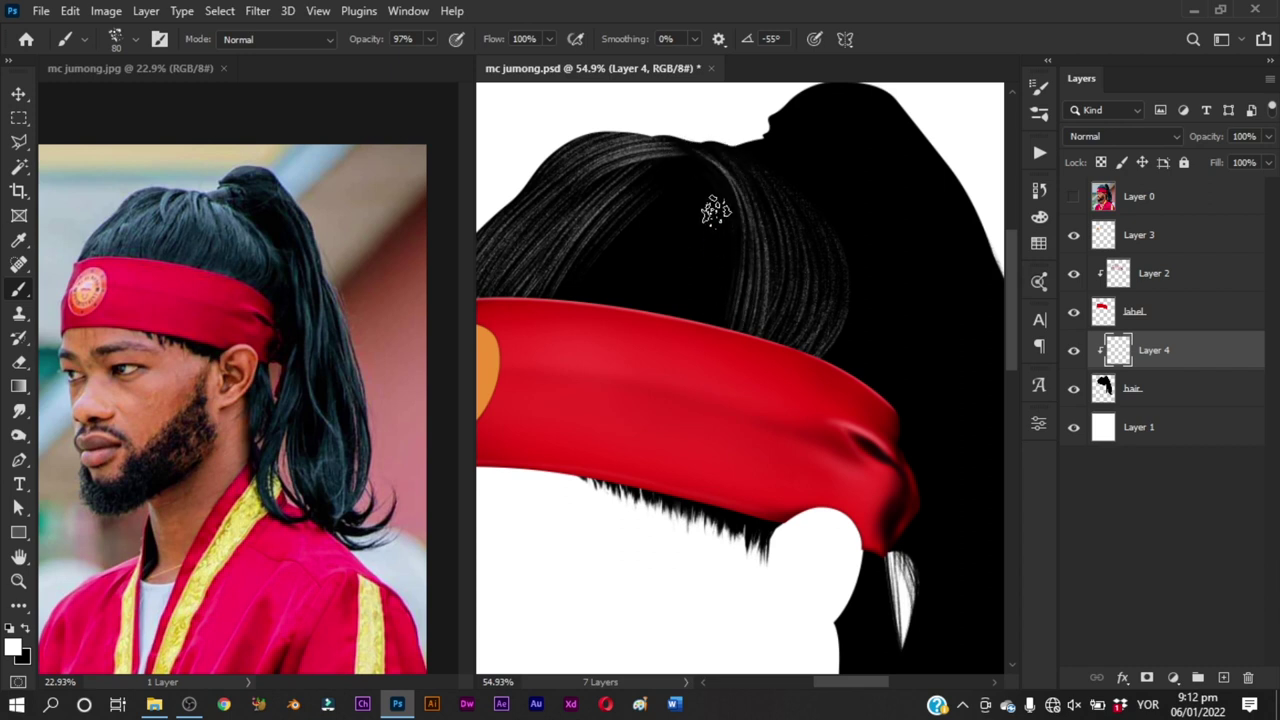
pyautogui.moveTo(704, 409); pyautogui.dragTo(740, 220)
pyautogui.hotkey('ctrl', 'z')
pyautogui.moveTo(684, 381)
pyautogui.mouseDown()
pyautogui.moveTo(721, 232)
pyautogui.moveTo(696, 335)
pyautogui.mouseUp()
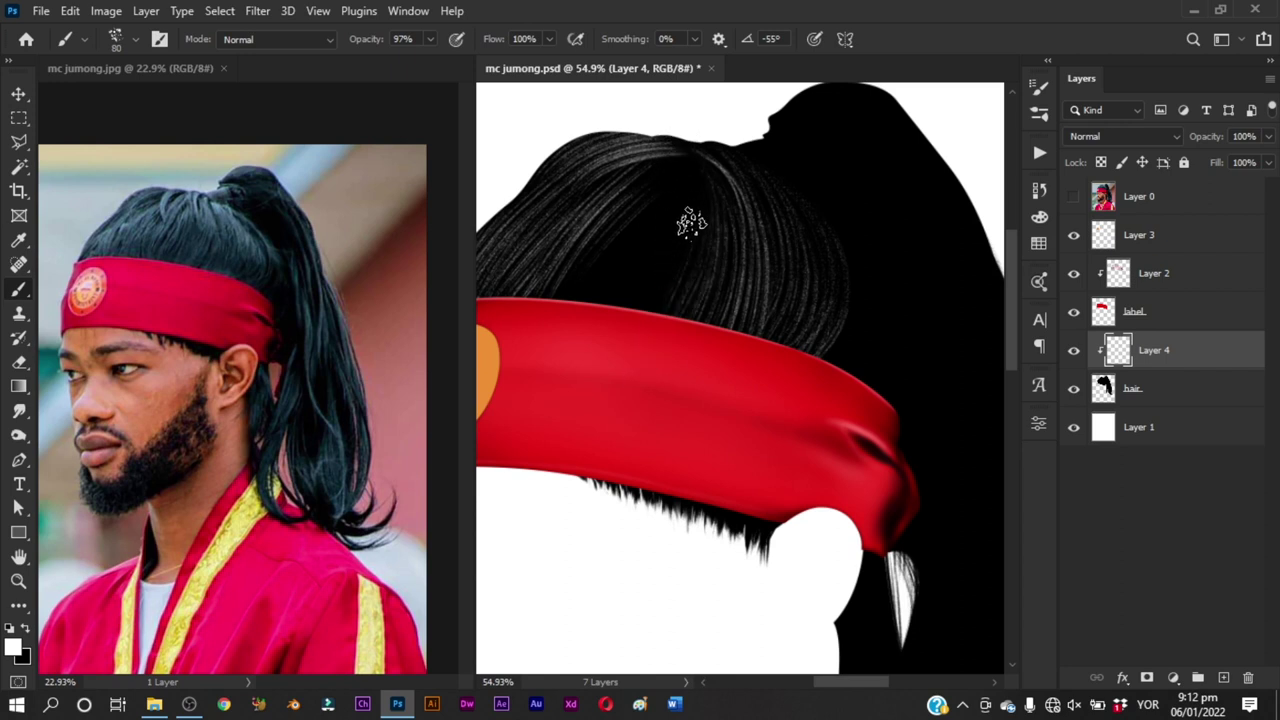
pyautogui.moveTo(672, 158); pyautogui.dragTo(690, 294)
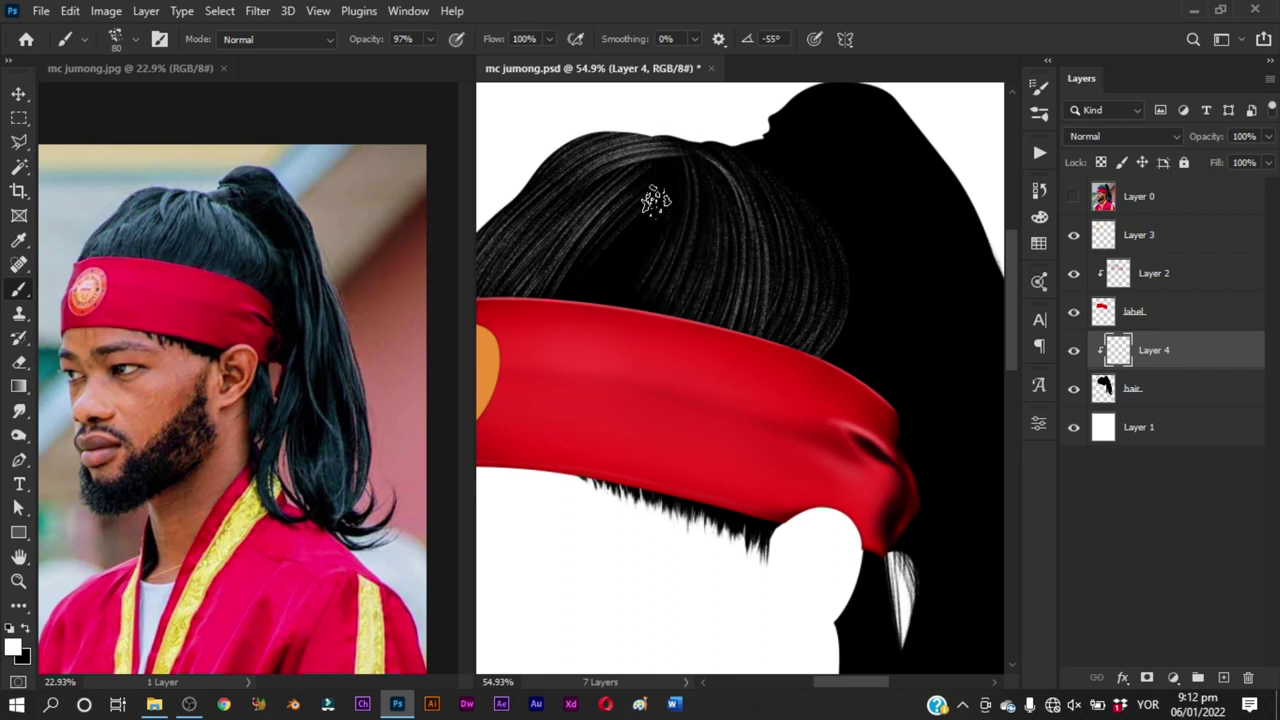
pyautogui.moveTo(567, 353)
pyautogui.mouseDown()
pyautogui.moveTo(650, 207)
pyautogui.moveTo(619, 217)
pyautogui.moveTo(555, 320)
pyautogui.moveTo(584, 263)
pyautogui.moveTo(619, 243)
pyautogui.moveTo(556, 332)
pyautogui.mouseUp()
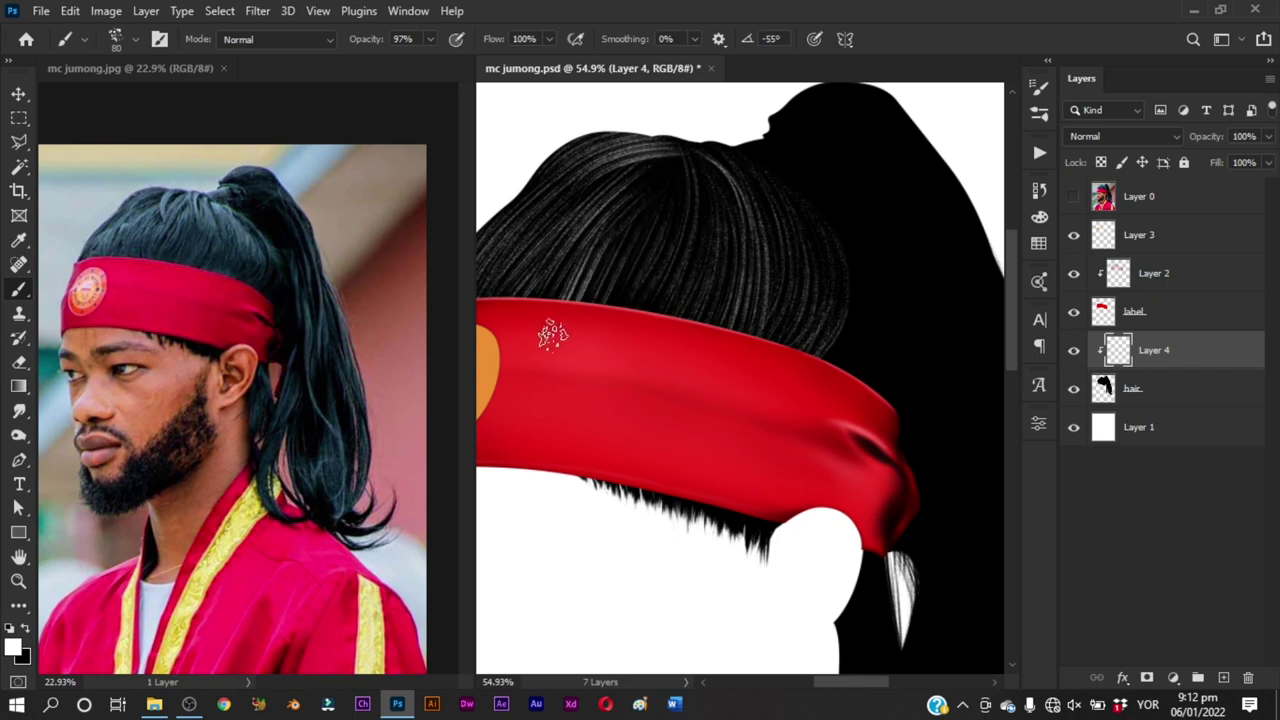
pyautogui.hotkey('ctrl', 'z')
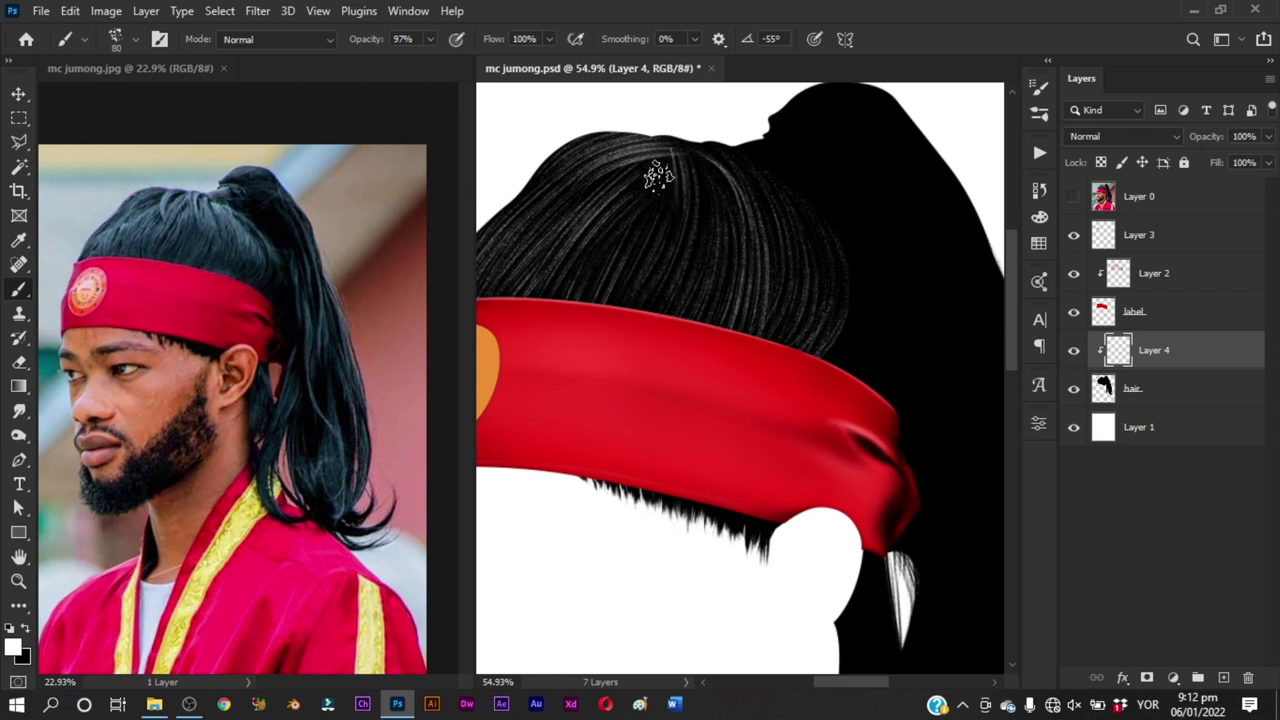
# Step: Examine the painted crown strands close up and at full view, comparing the hair with Layer 4 hidden and shown
pyautogui.hotkey('ctrl', 'space')
pyautogui.moveTo(762, 370); pyautogui.dragTo(678, 377)
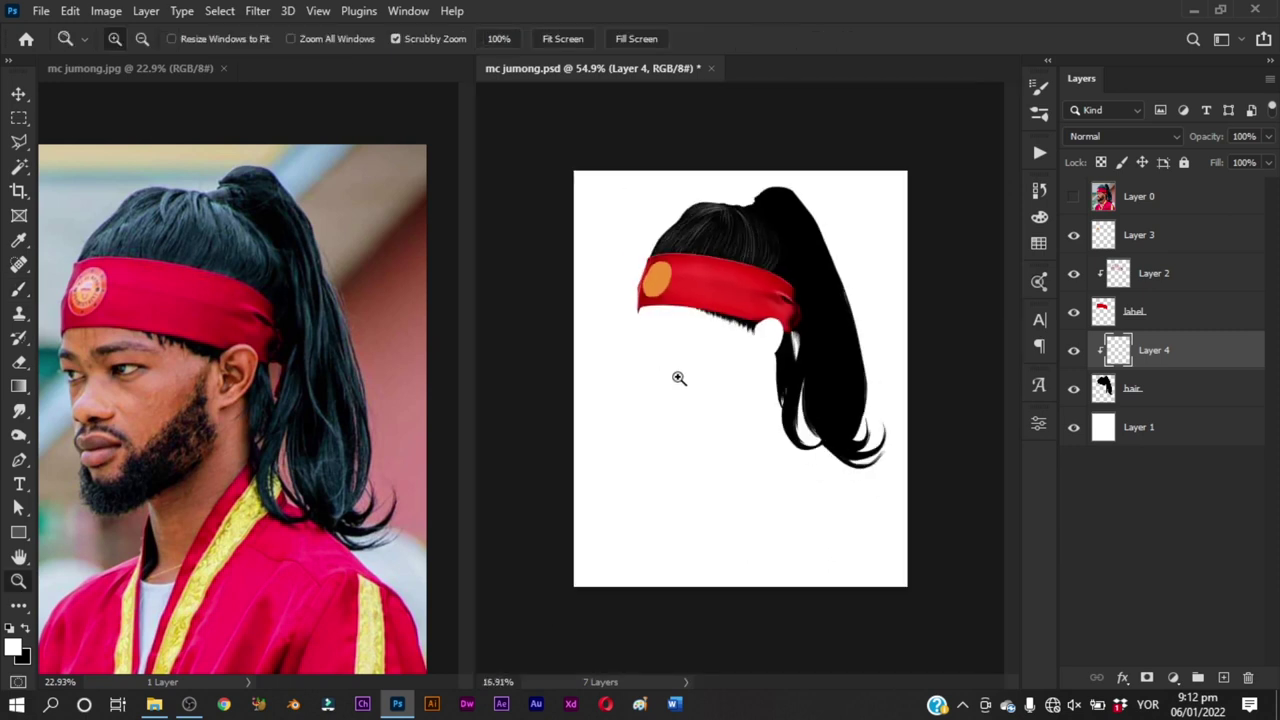
pyautogui.hotkey('ctrl', 'space')
pyautogui.moveTo(724, 261); pyautogui.dragTo(803, 346)
pyautogui.press('space')
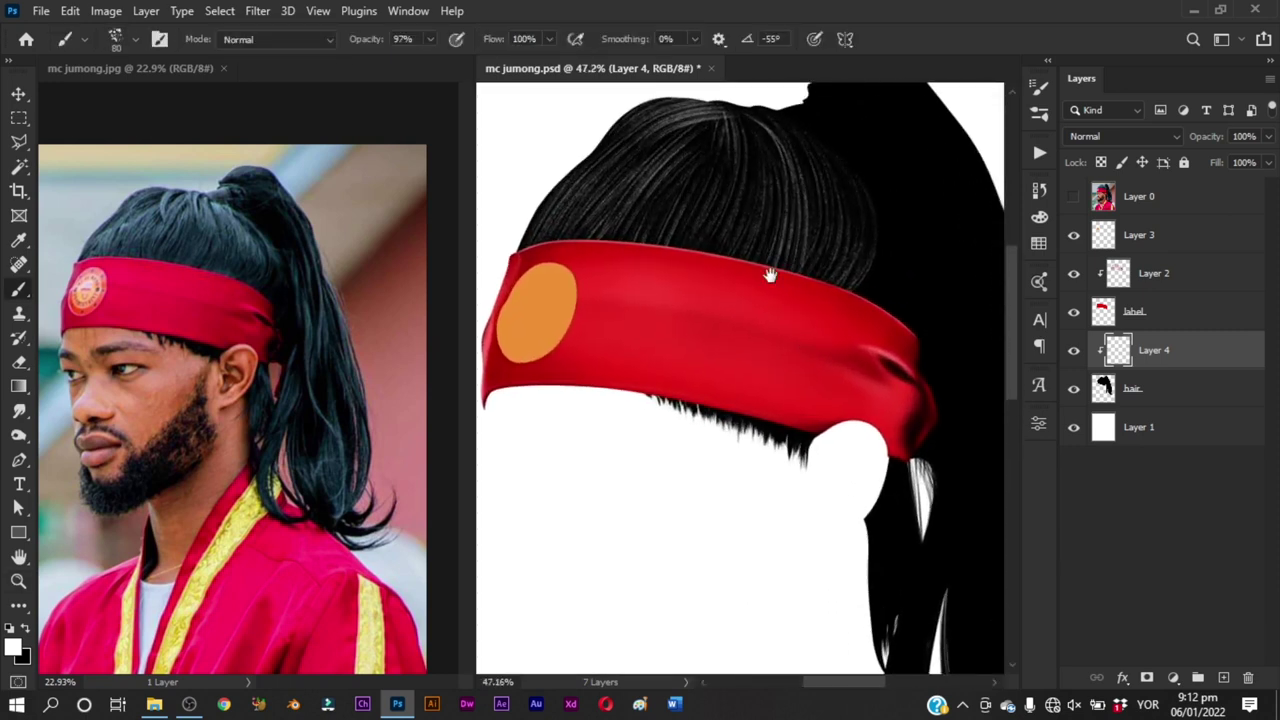
pyautogui.moveTo(769, 274); pyautogui.dragTo(700, 359)
pyautogui.hotkey('ctrl', 'space')
pyautogui.moveTo(708, 238); pyautogui.dragTo(734, 254)
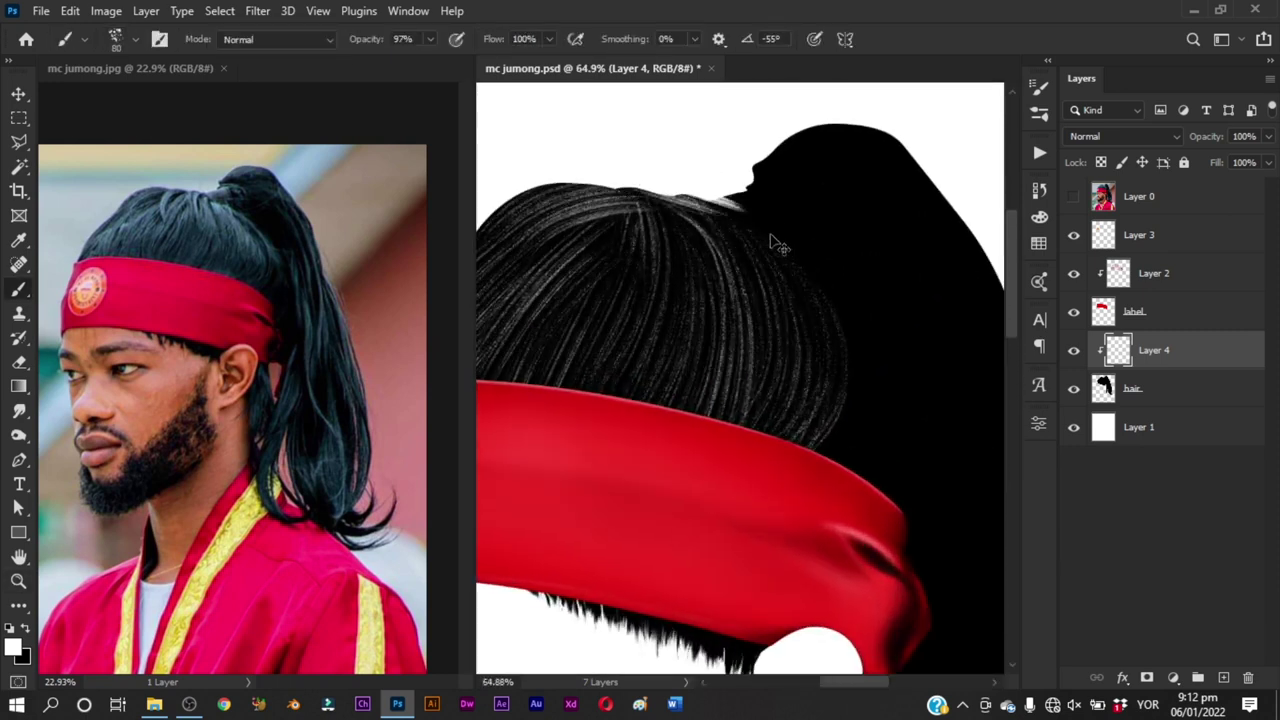
pyautogui.hotkey('ctrl', 'space')
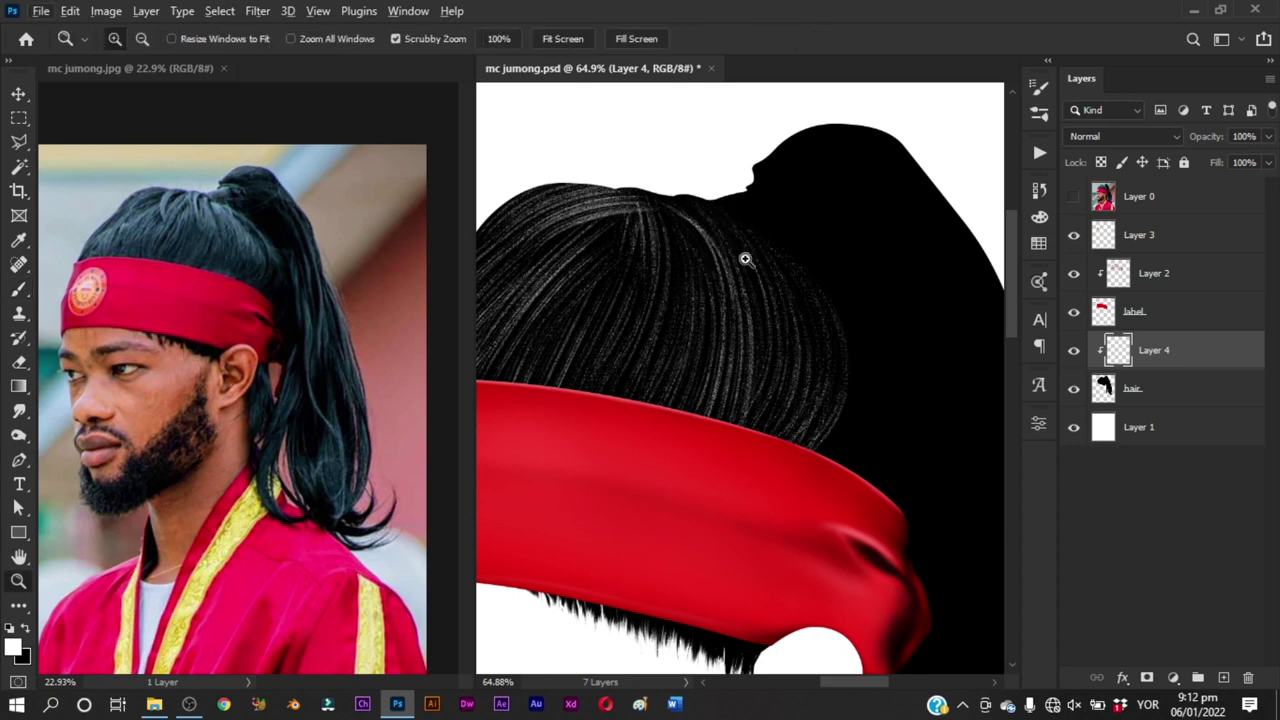
pyautogui.moveTo(747, 258); pyautogui.dragTo(714, 296)
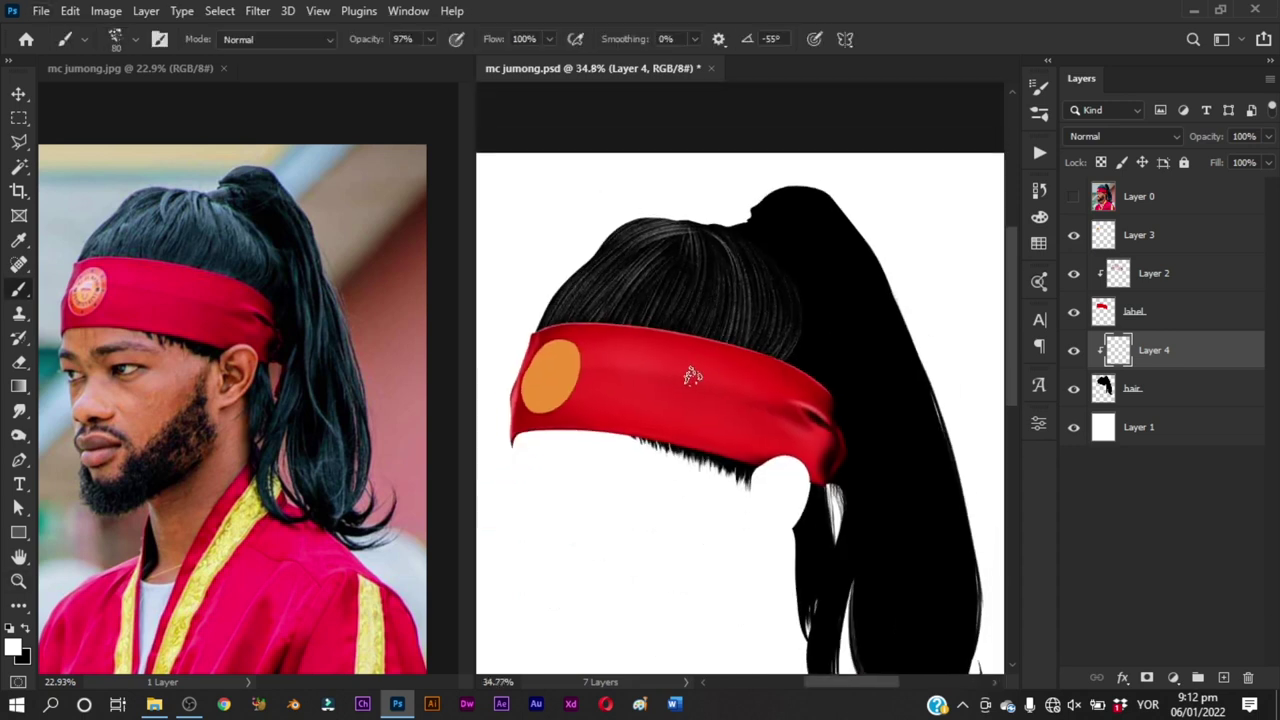
pyautogui.scroll(-2, 693, 376)
pyautogui.click(1073, 352)
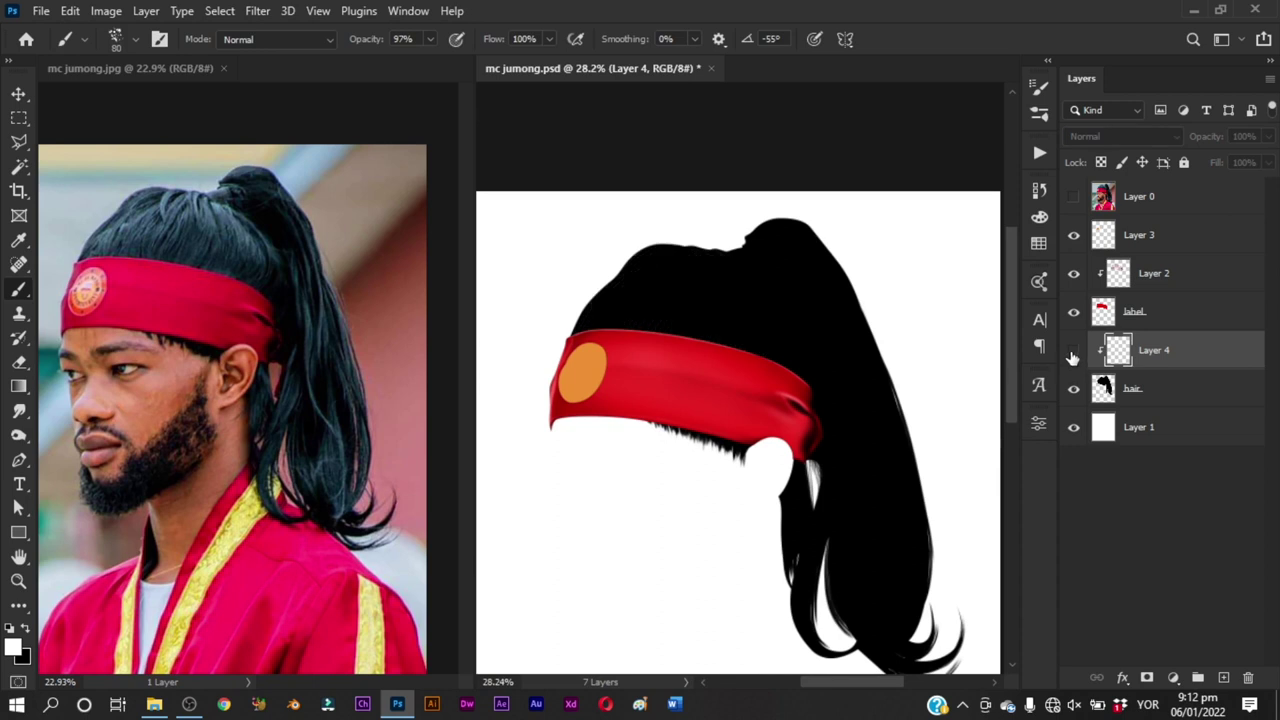
pyautogui.click(1073, 352)
pyautogui.scroll(2, 683, 342)
pyautogui.scroll(-4, 683, 342)
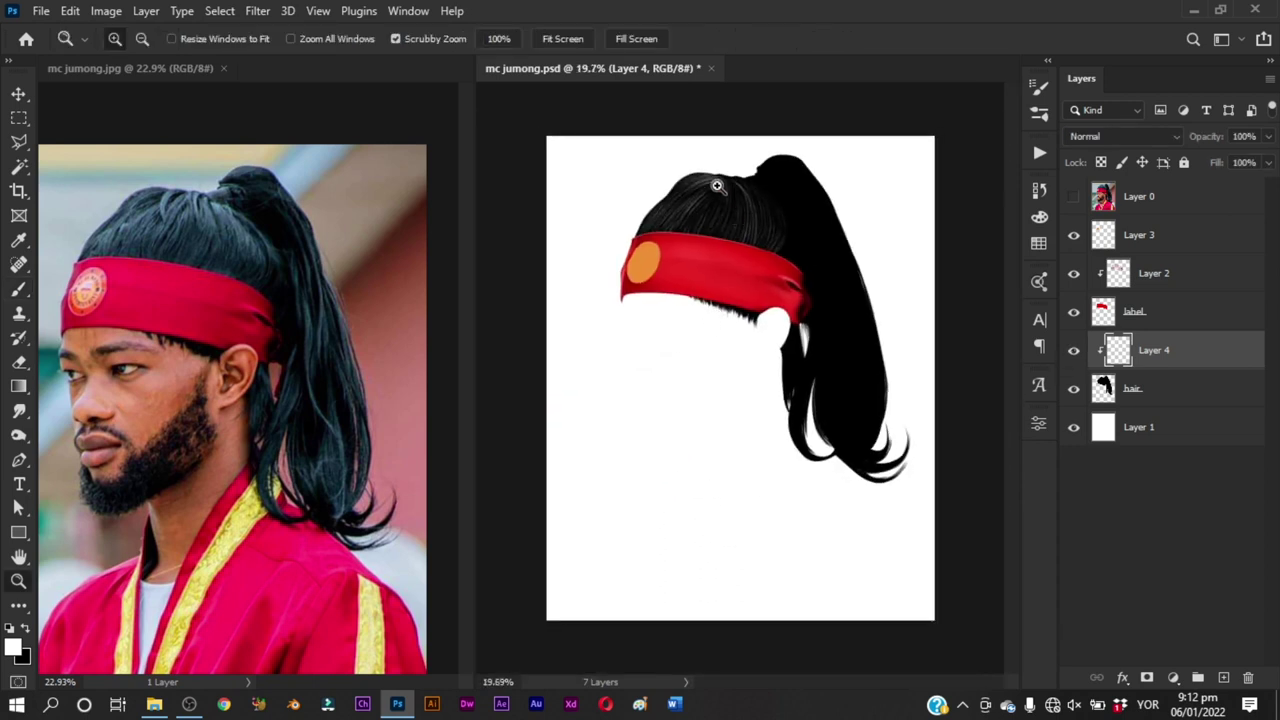
pyautogui.scroll(5, 717, 185)
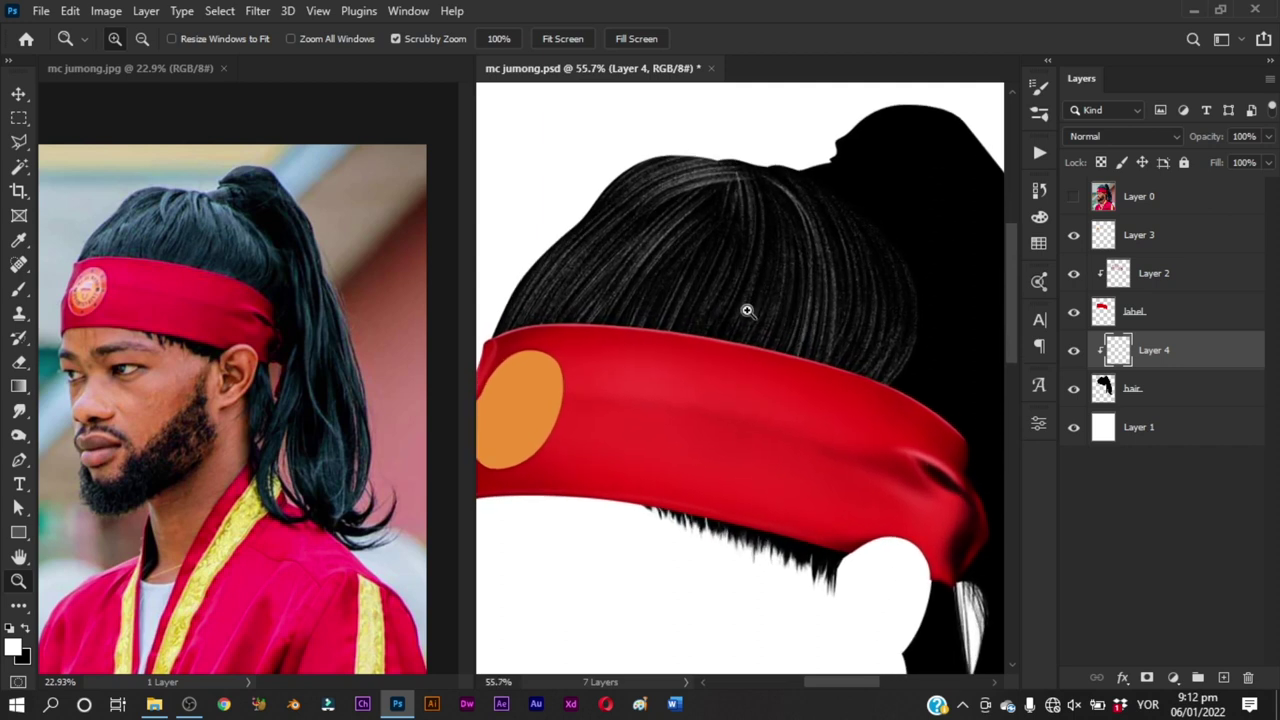
# Step: Add a new layer above Layer 4, clip it to the hair layer, and hide Layer 4
pyautogui.press('b')
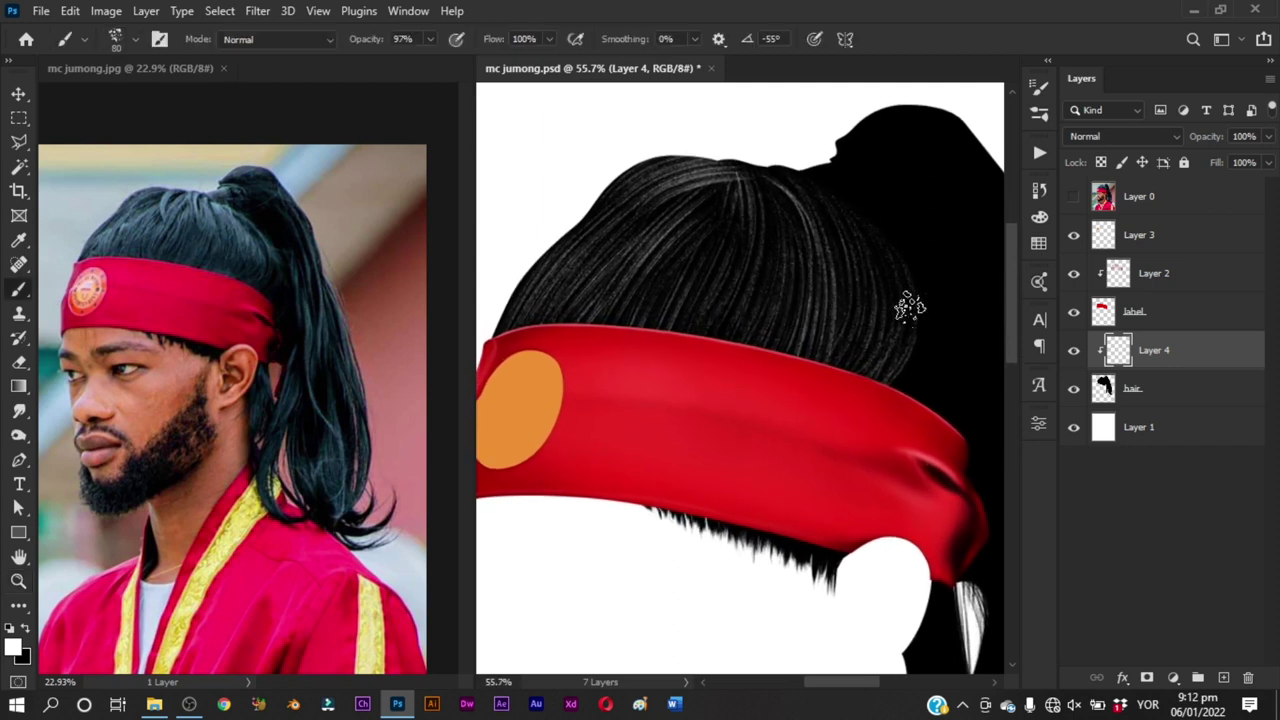
pyautogui.click(1222, 677)
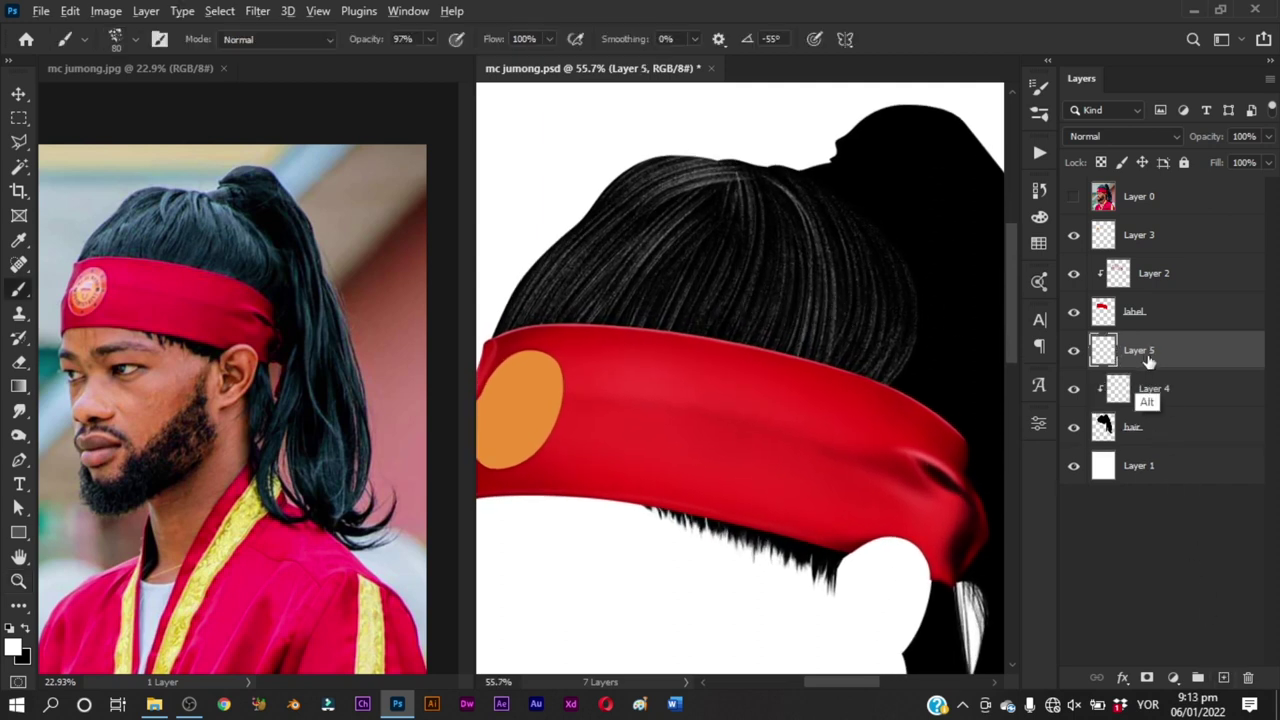
pyautogui.keyDown('alt'); pyautogui.click(1148, 364); pyautogui.keyUp('alt')
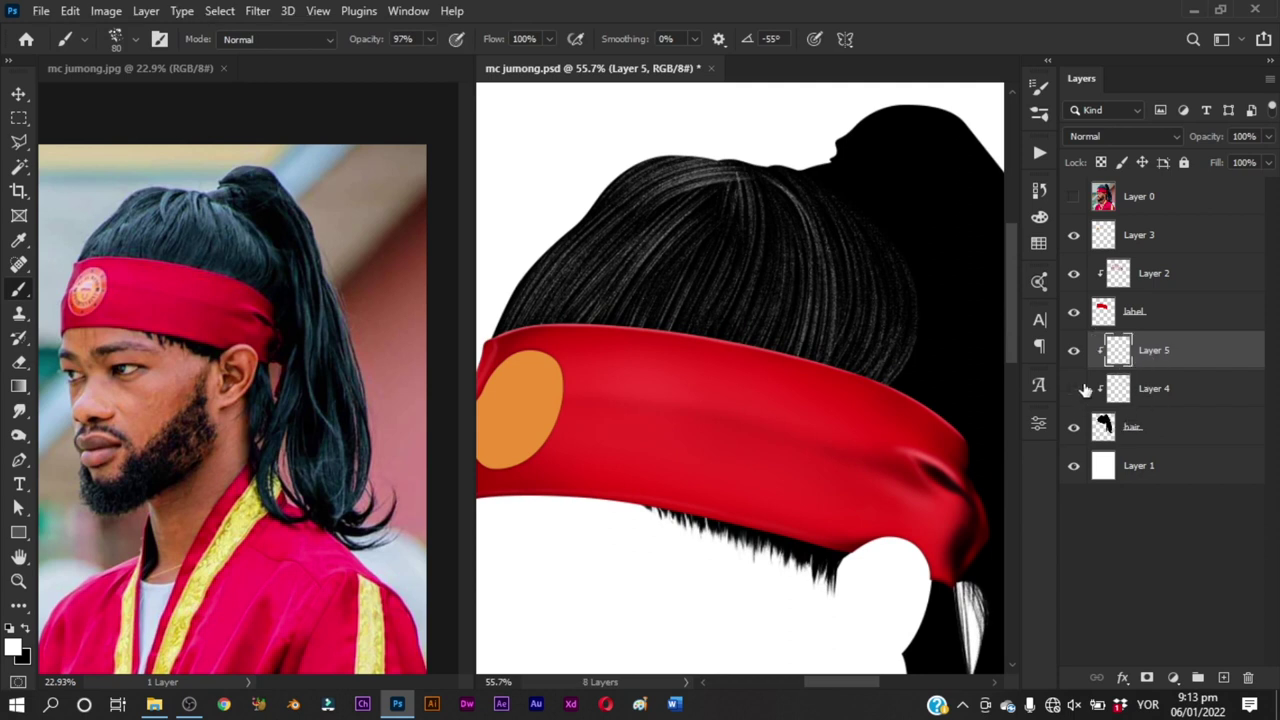
pyautogui.click(1076, 389)
# Step: Choose the faint 202 px brush from the Hair brush set
pyautogui.rightClick(813, 213)
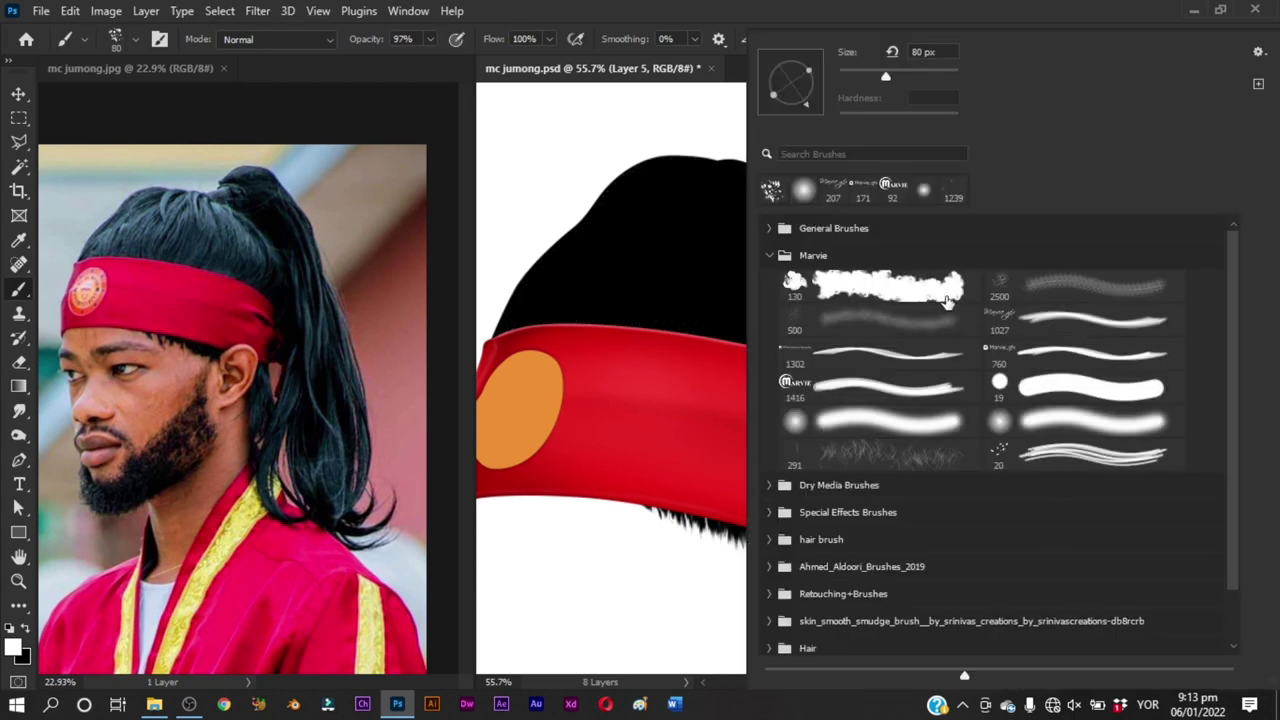
pyautogui.click(973, 23)
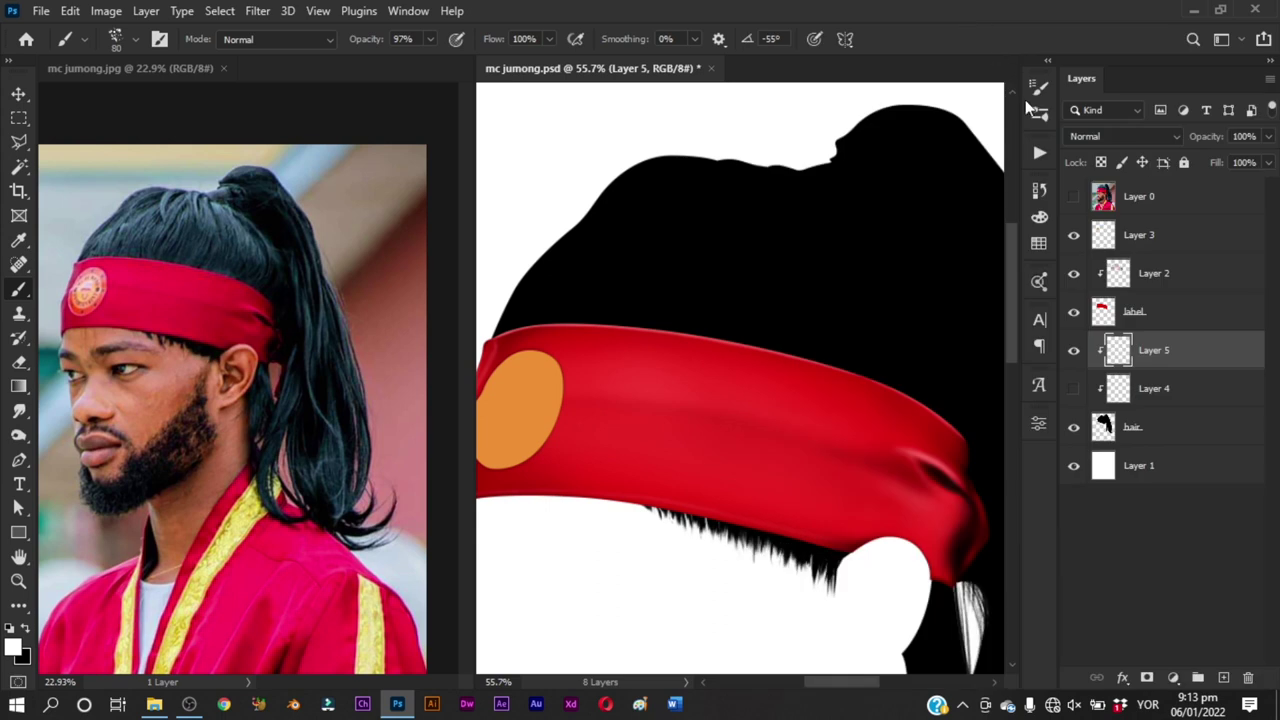
pyautogui.click(1038, 116)
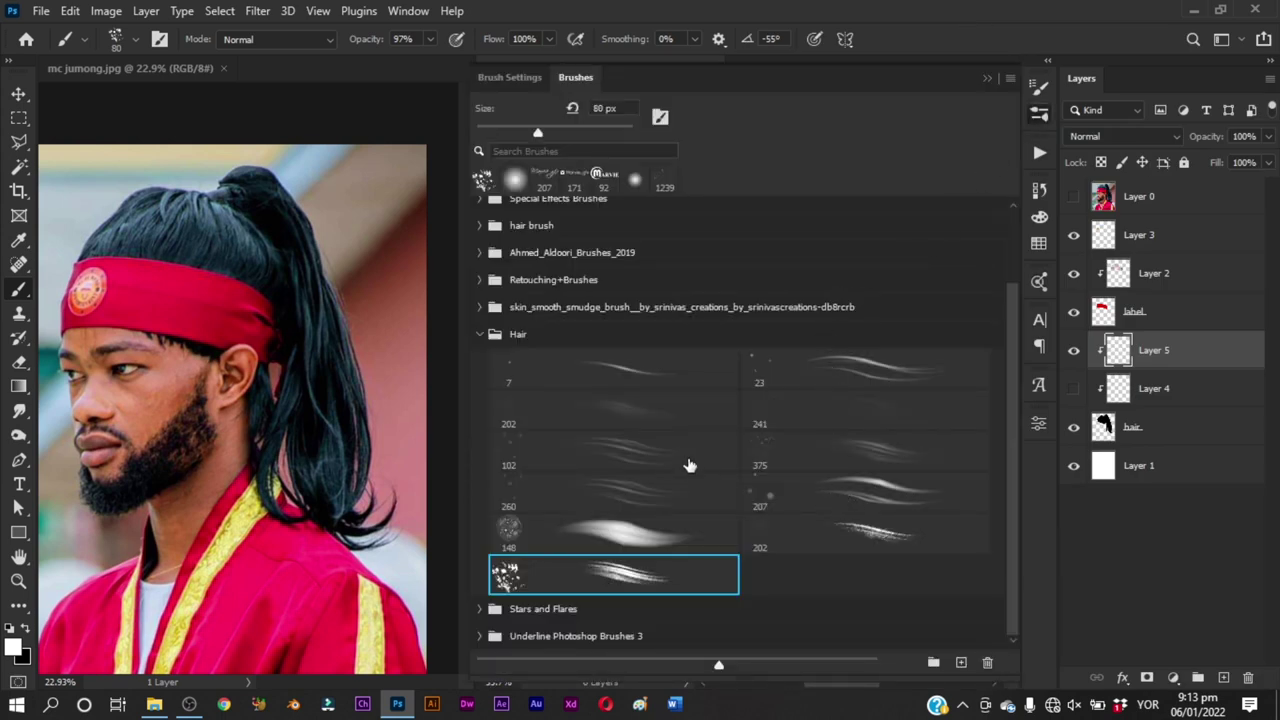
pyautogui.click(666, 412)
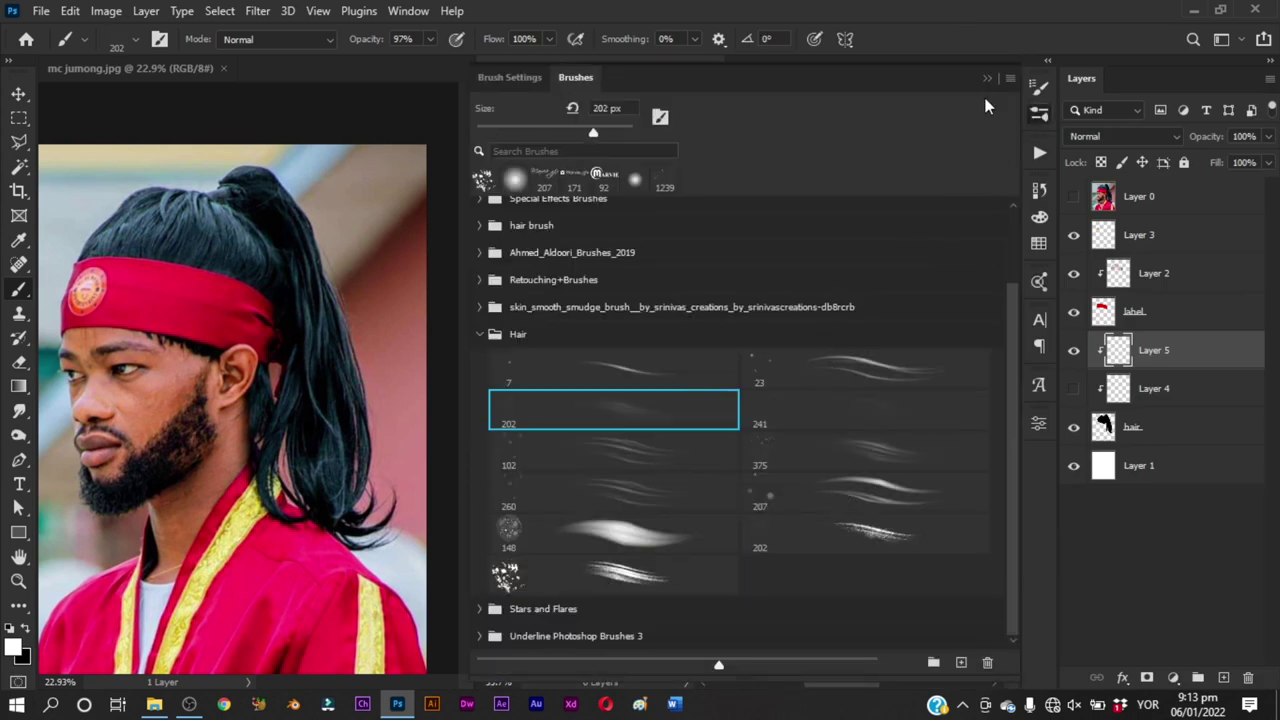
pyautogui.click(987, 78)
# Step: Try painting soft strands at the front of the hair with the brush at 220 px, and compare with Layer 4's strands
pyautogui.moveTo(824, 240); pyautogui.dragTo(732, 336)
pyautogui.hotkey('ctrl', 'z')
pyautogui.moveTo(639, 277); pyautogui.dragTo(656, 276)
pyautogui.moveTo(656, 222)
pyautogui.mouseDown()
pyautogui.moveTo(606, 300)
pyautogui.moveTo(690, 320)
pyautogui.mouseUp()
pyautogui.hotkey('ctrl', 'z')
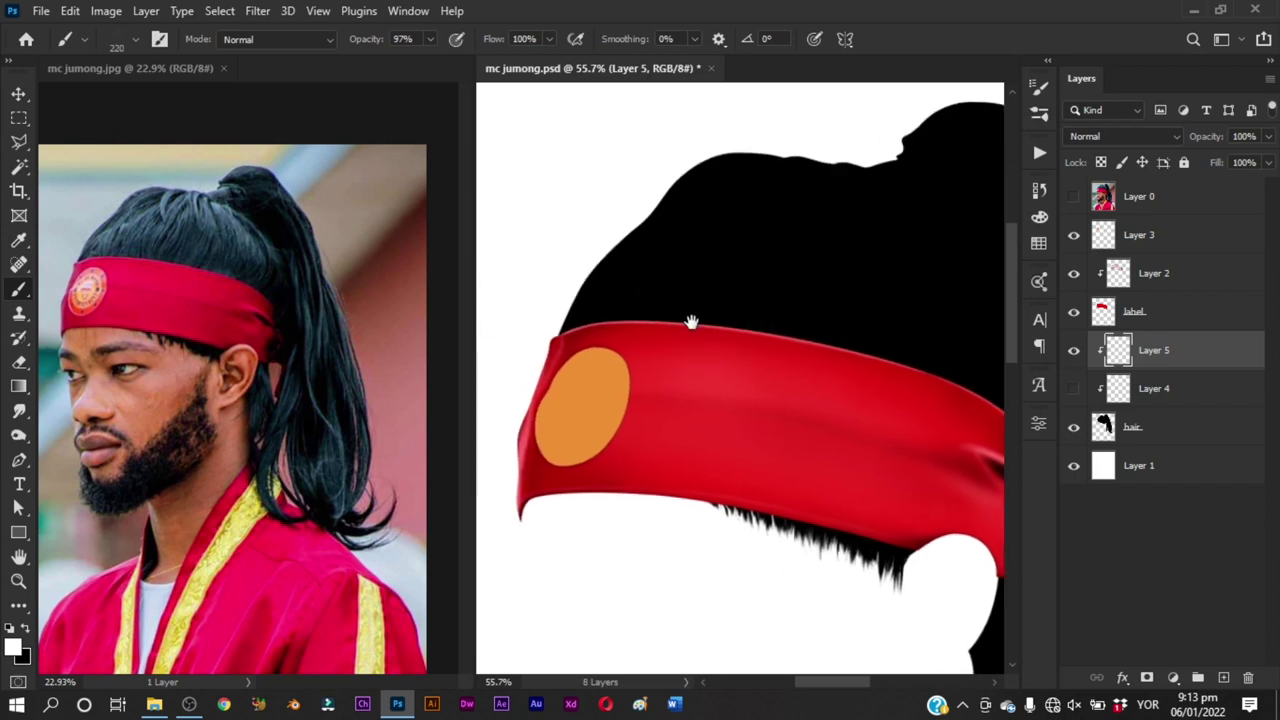
pyautogui.moveTo(700, 190)
pyautogui.mouseDown()
pyautogui.moveTo(577, 332)
pyautogui.moveTo(612, 375)
pyautogui.moveTo(600, 328)
pyautogui.moveTo(622, 330)
pyautogui.mouseUp()
pyautogui.hotkey('ctrl', 'z')
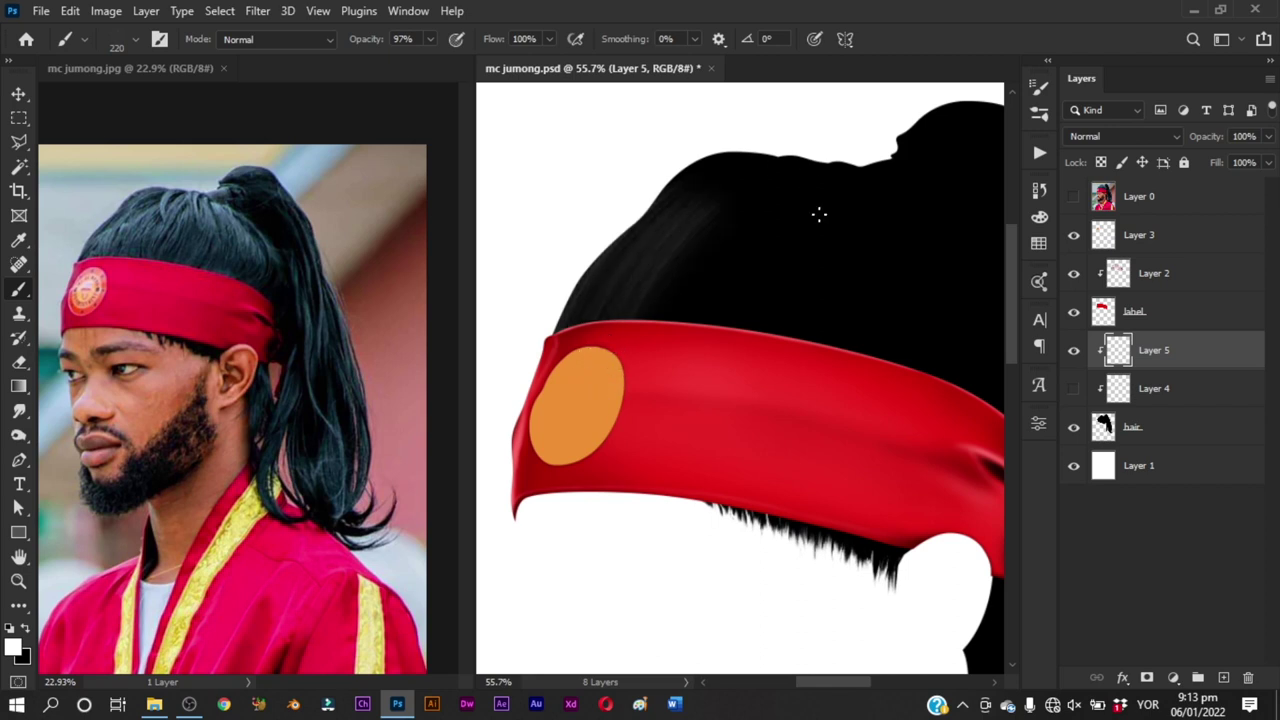
pyautogui.press('z')
pyautogui.moveTo(817, 214)
pyautogui.mouseDown()
pyautogui.moveTo(714, 363)
pyautogui.moveTo(660, 397)
pyautogui.moveTo(731, 416)
pyautogui.moveTo(773, 301)
pyautogui.mouseUp()
pyautogui.press('b')
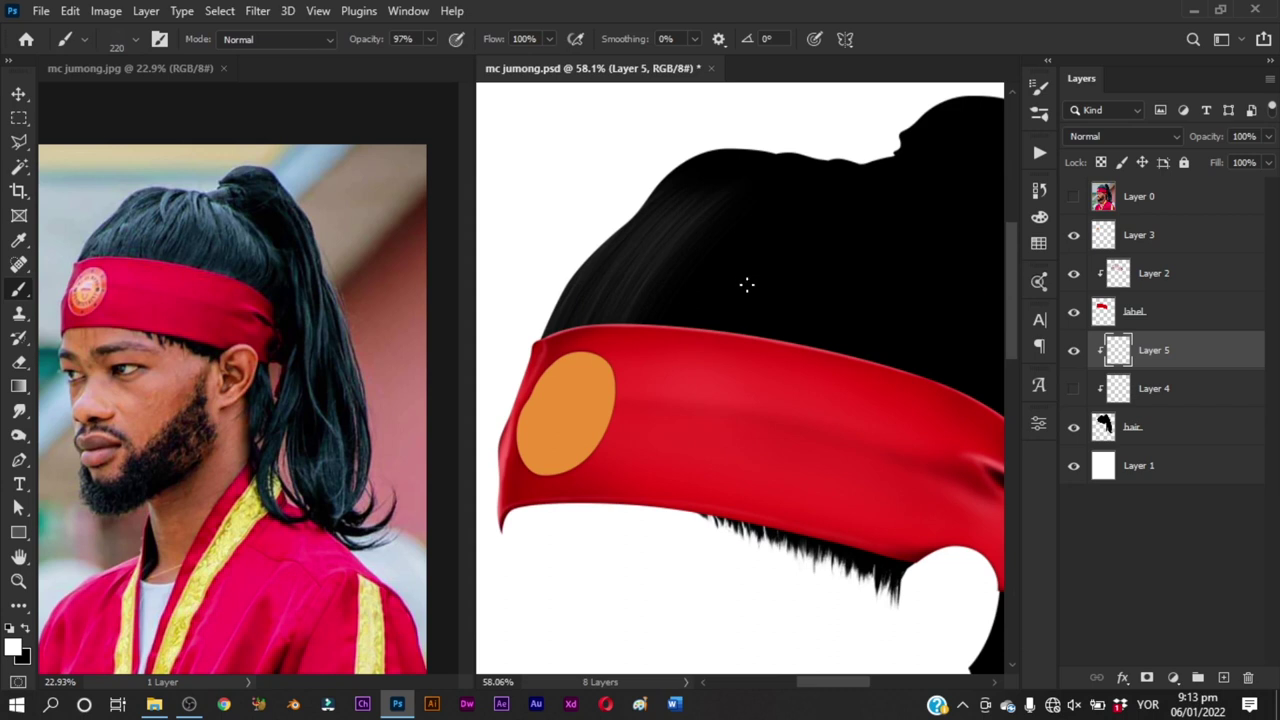
pyautogui.click(1074, 390)
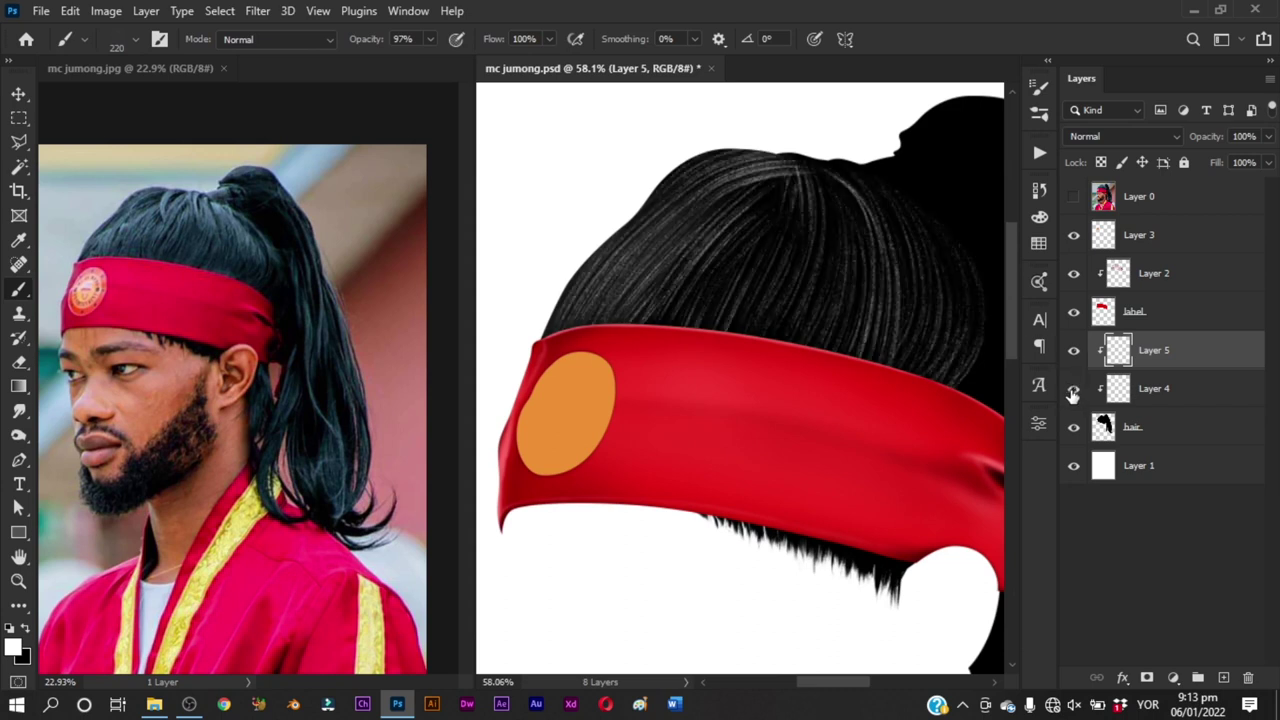
pyautogui.click(1073, 390)
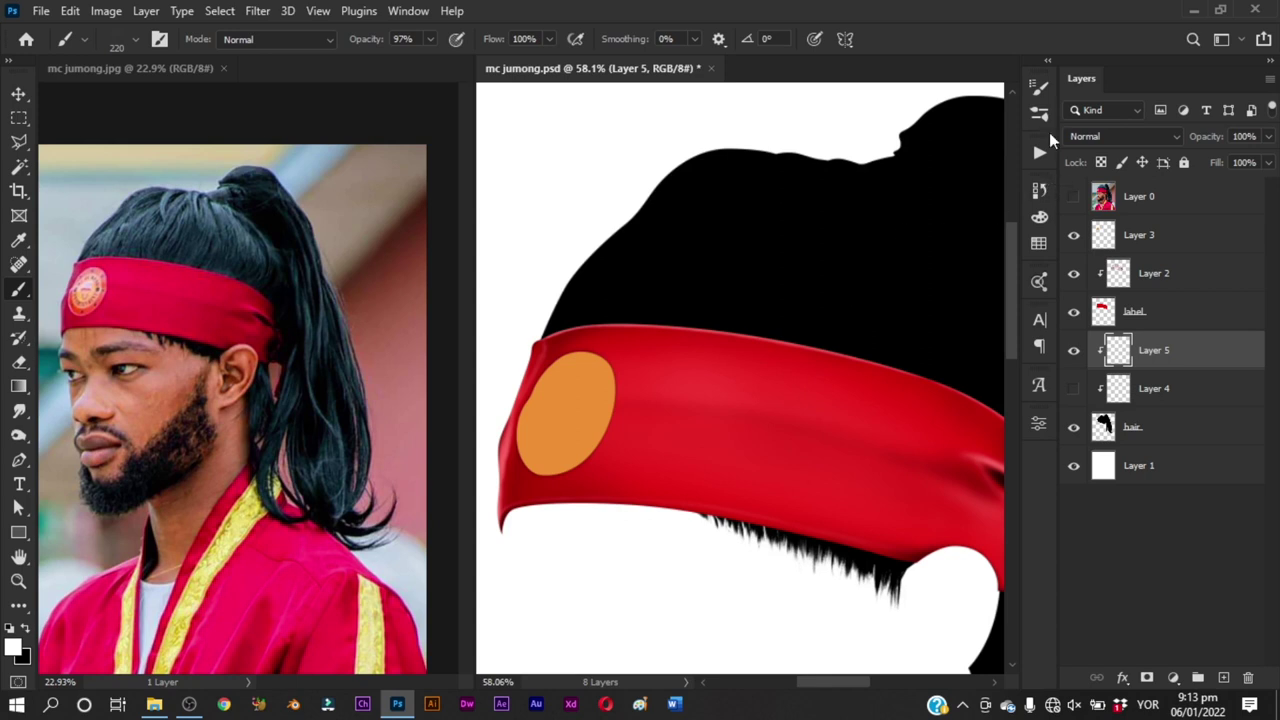
# Step: Switch to the 375 px brush from the Hair set, reduce it to 155 px at 100% opacity, and test strokes on the hair
pyautogui.click(1040, 115)
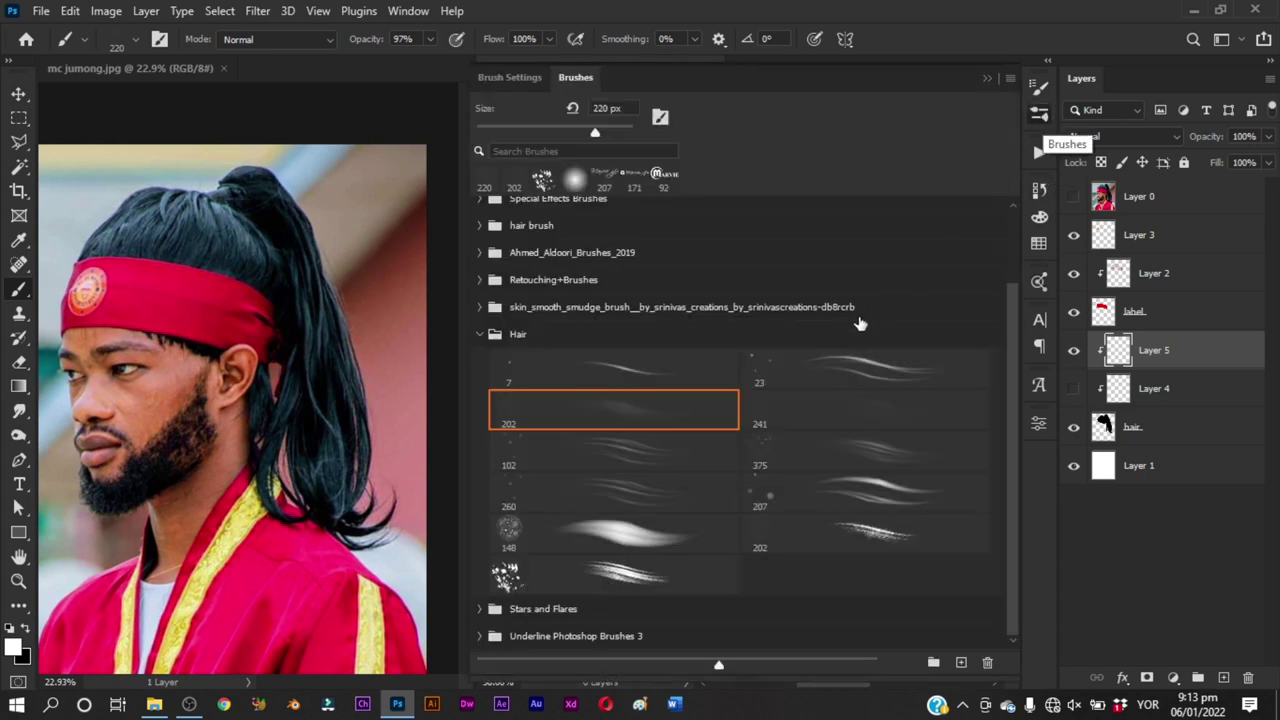
pyautogui.click(855, 450)
pyautogui.click(987, 78)
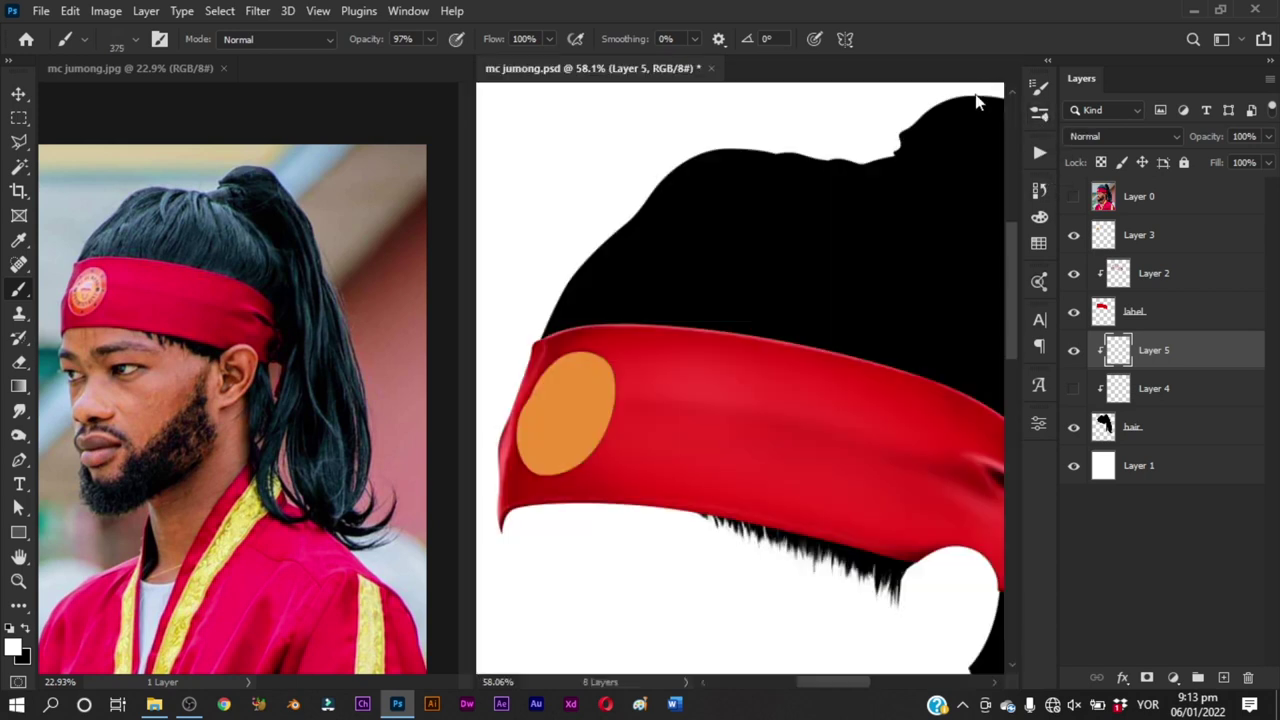
pyautogui.moveTo(590, 358); pyautogui.dragTo(740, 203)
pyautogui.hotkey('ctrl', 'z')
pyautogui.moveTo(677, 255); pyautogui.dragTo(607, 240)
pyautogui.moveTo(550, 378); pyautogui.dragTo(692, 238)
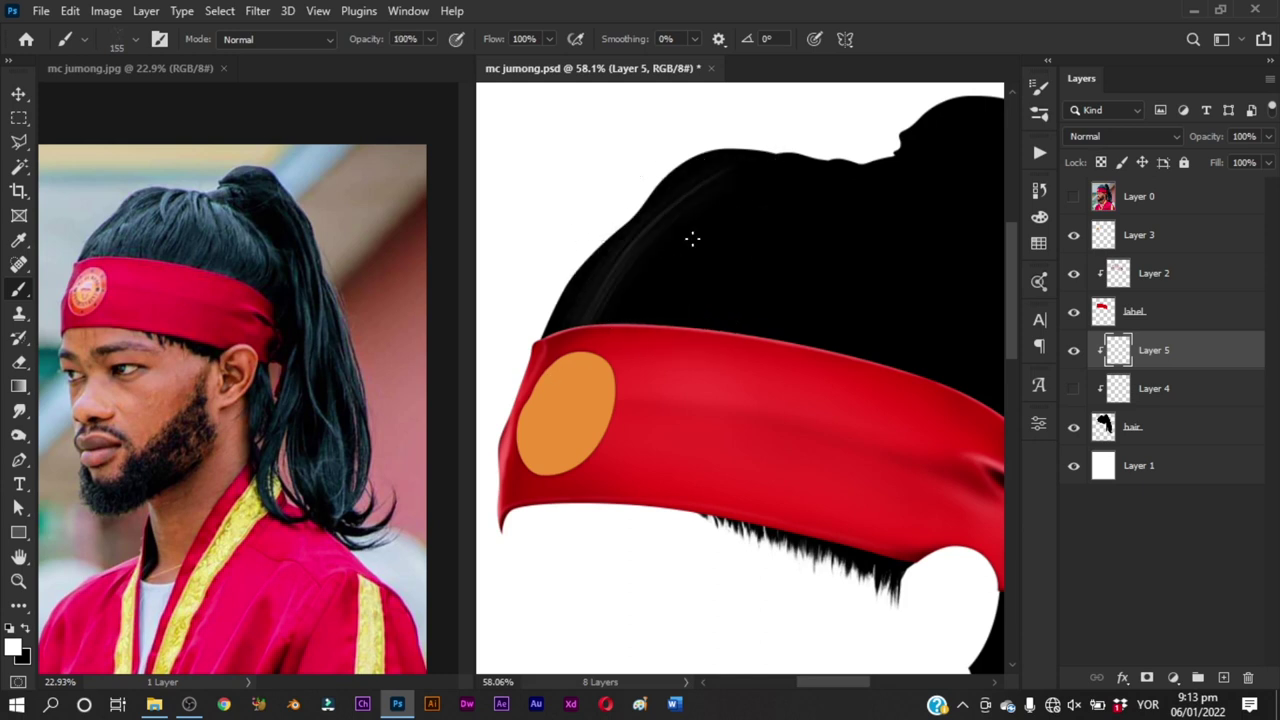
pyautogui.hotkey('ctrl', 'z')
# Step: Paint soft white strands on Layer 5 curving up from the headband along the front edge of the hair
pyautogui.moveTo(549, 350)
pyautogui.mouseDown()
pyautogui.moveTo(650, 218)
pyautogui.moveTo(640, 226)
pyautogui.mouseUp()
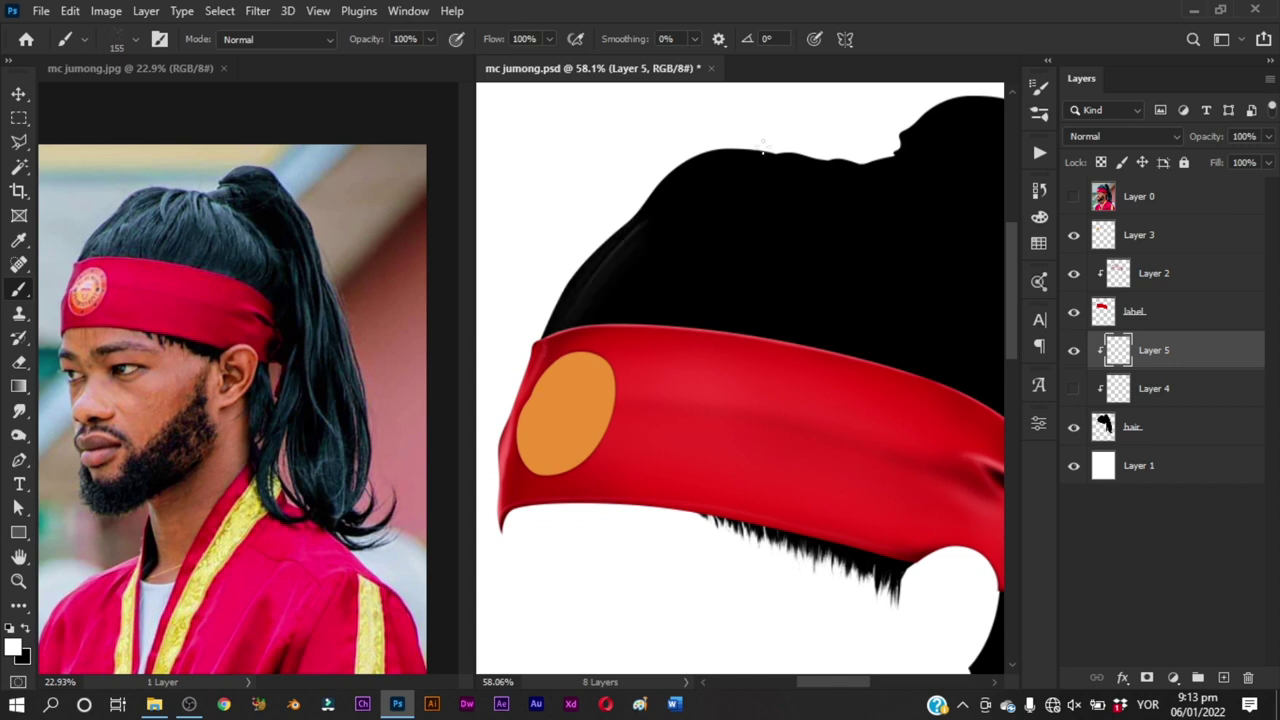
pyautogui.moveTo(580, 338); pyautogui.dragTo(682, 208)
pyautogui.hotkey('ctrl', 'z')
pyautogui.moveTo(592, 338); pyautogui.dragTo(700, 202)
pyautogui.moveTo(657, 288)
pyautogui.mouseDown()
pyautogui.moveTo(592, 316)
pyautogui.moveTo(722, 182)
pyautogui.mouseUp()
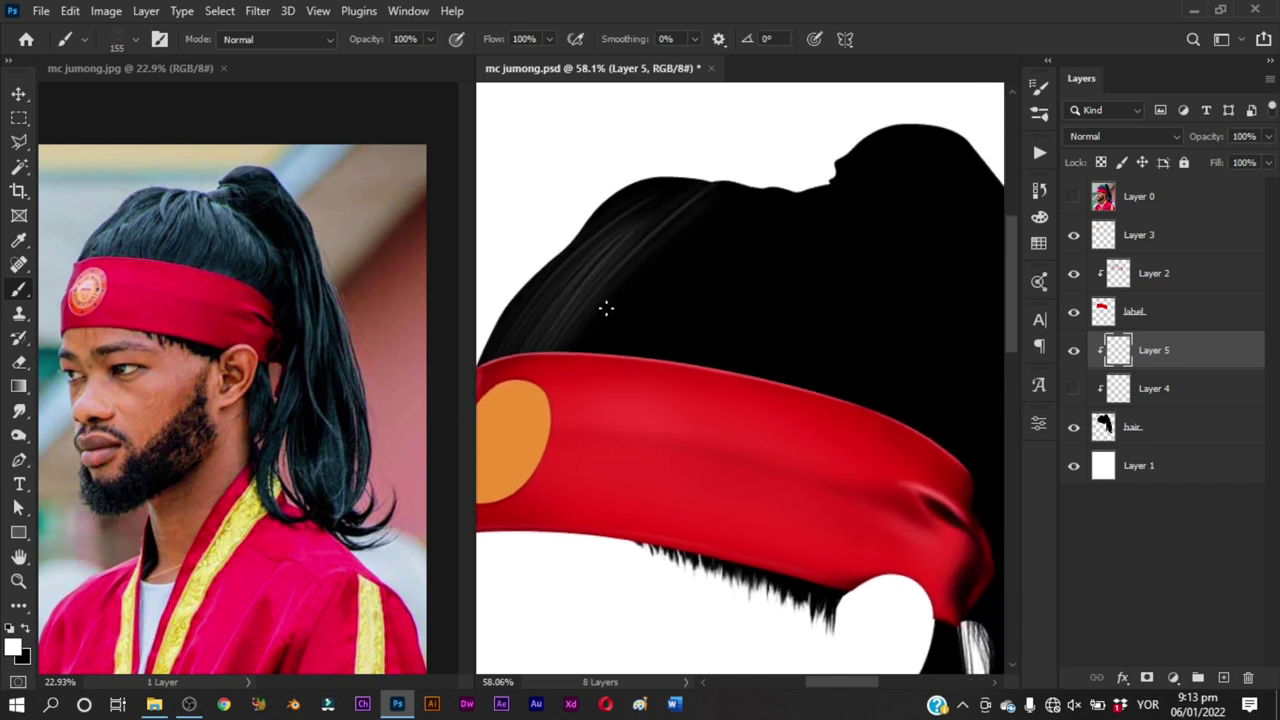
pyautogui.hotkey('ctrl', 'z')
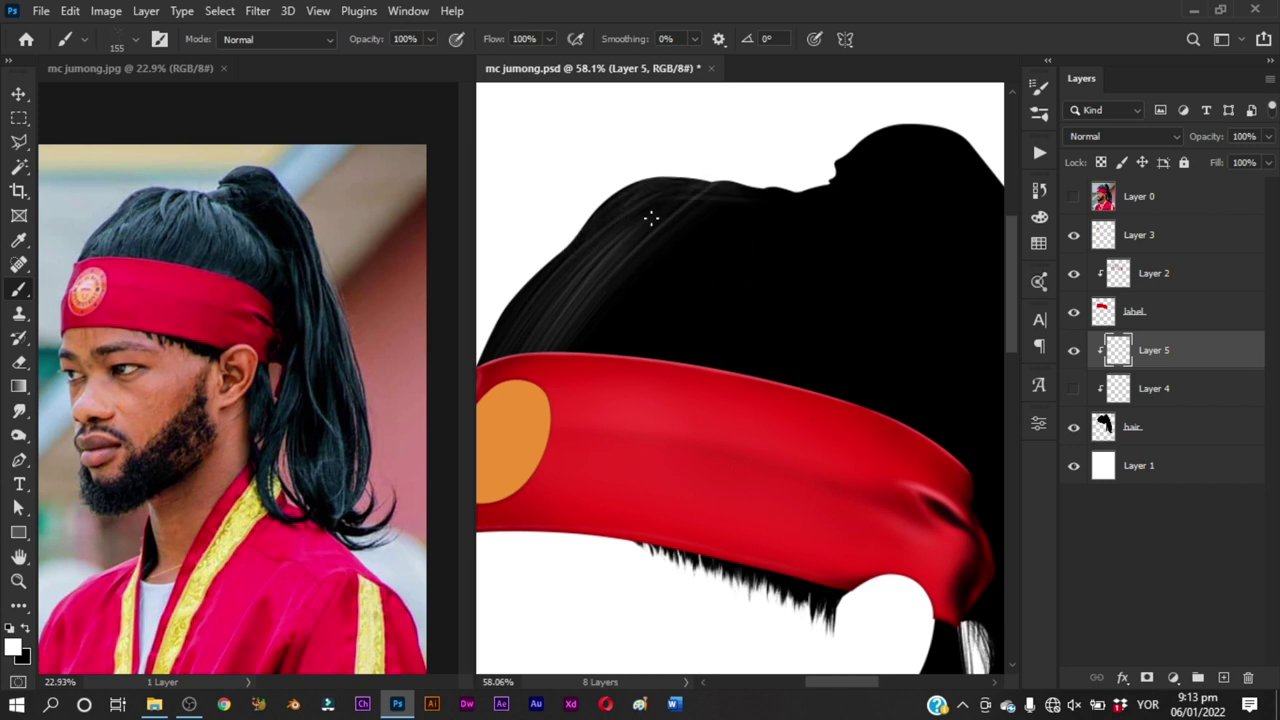
# Step: Paint more soft white strands on Layer 5 from the front of the headband up toward the crown, with the brush at 155 px
pyautogui.hotkey('ctrl', 'z')
pyautogui.moveTo(651, 191); pyautogui.dragTo(790, 200)
pyautogui.moveTo(572, 355); pyautogui.dragTo(714, 204)
pyautogui.moveTo(684, 288); pyautogui.dragTo(706, 258)
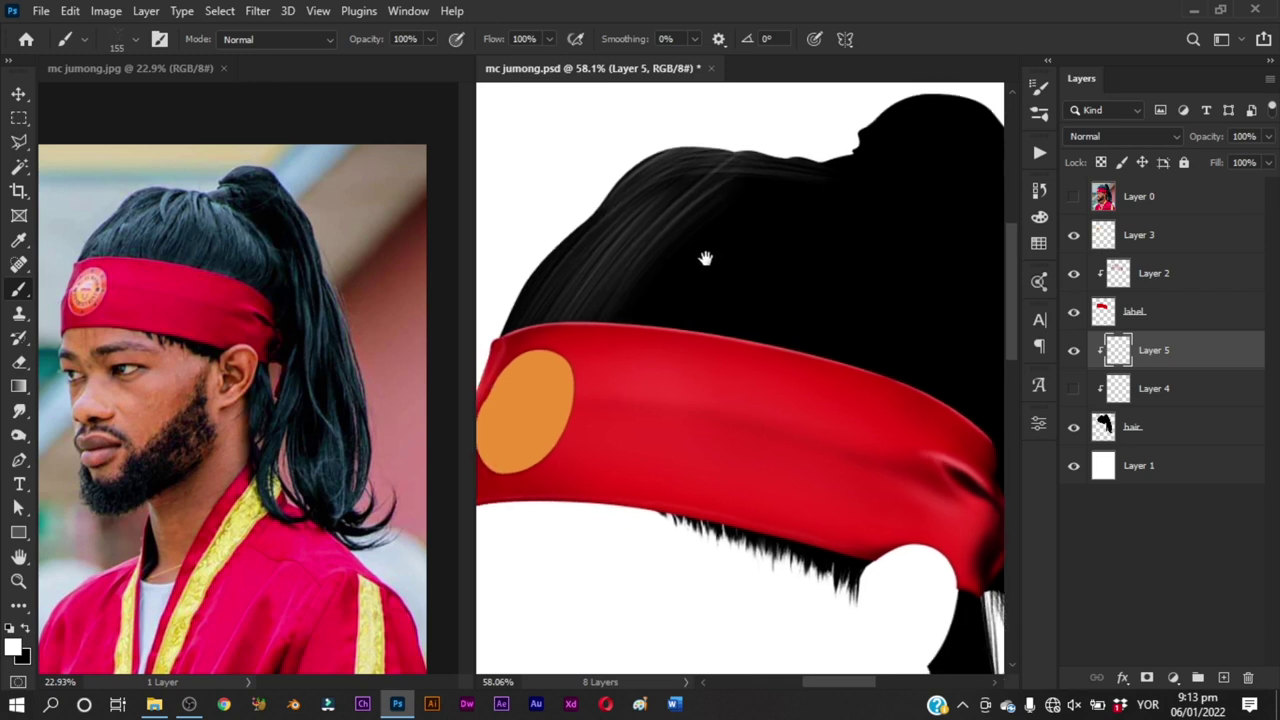
pyautogui.moveTo(600, 340); pyautogui.dragTo(728, 170)
pyautogui.moveTo(509, 313); pyautogui.dragTo(565, 243)
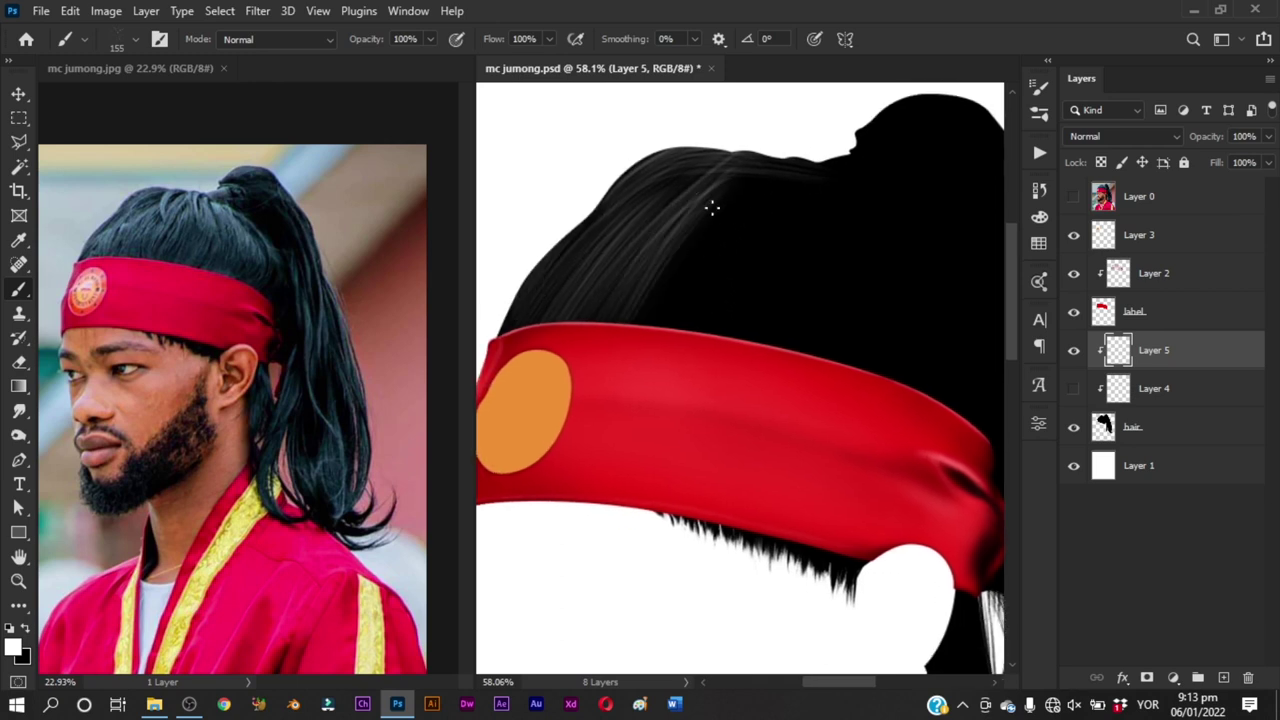
pyautogui.moveTo(656, 325); pyautogui.dragTo(728, 196)
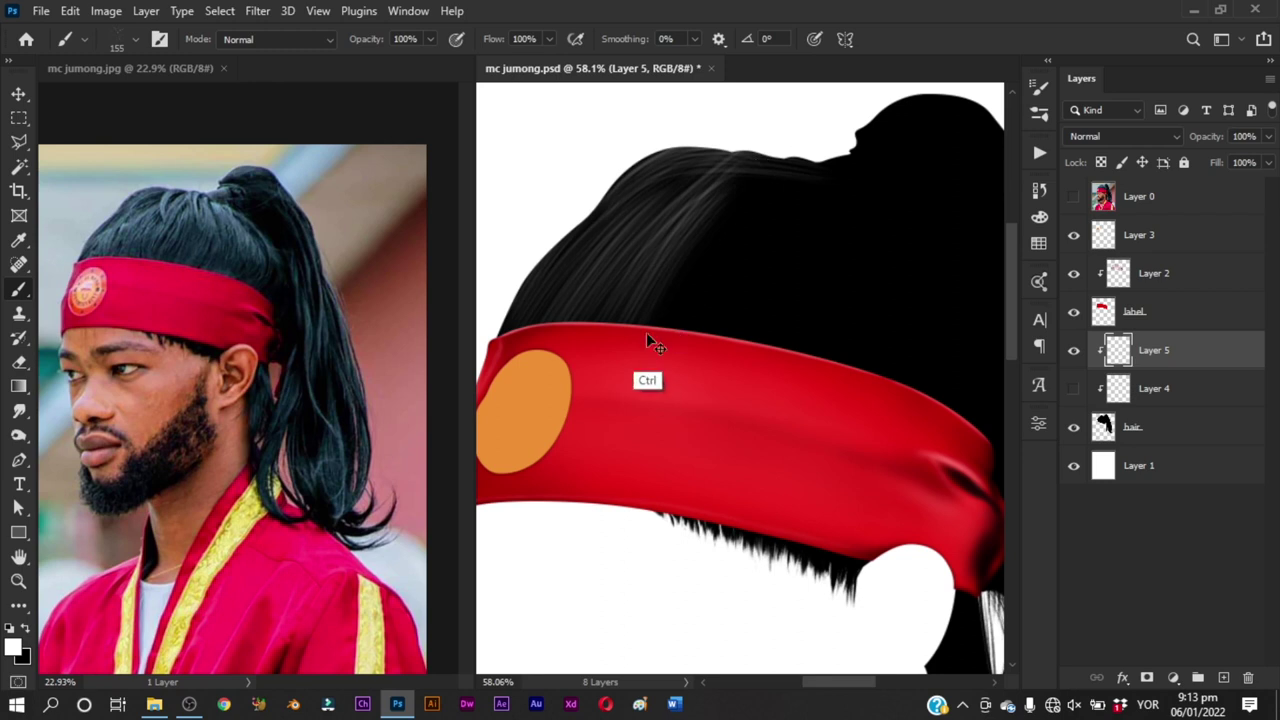
pyautogui.hotkey('ctrl', 'z')
# Step: Enlarge the brush to 172 px and paint strands rising from the middle of the headband to the top of the hair
pyautogui.moveTo(652, 330); pyautogui.dragTo(785, 163)
pyautogui.moveTo(686, 260); pyautogui.dragTo(700, 256)
pyautogui.moveTo(662, 342); pyautogui.dragTo(768, 168)
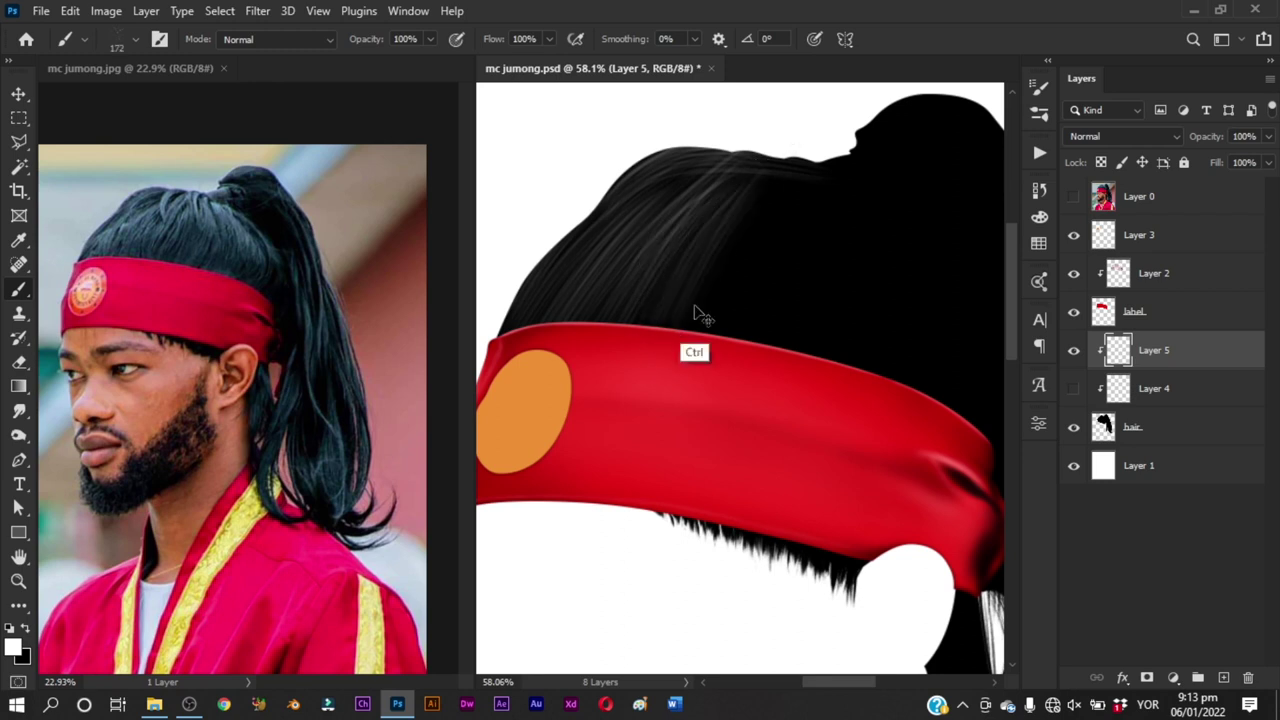
pyautogui.hotkey('ctrl', 'z')
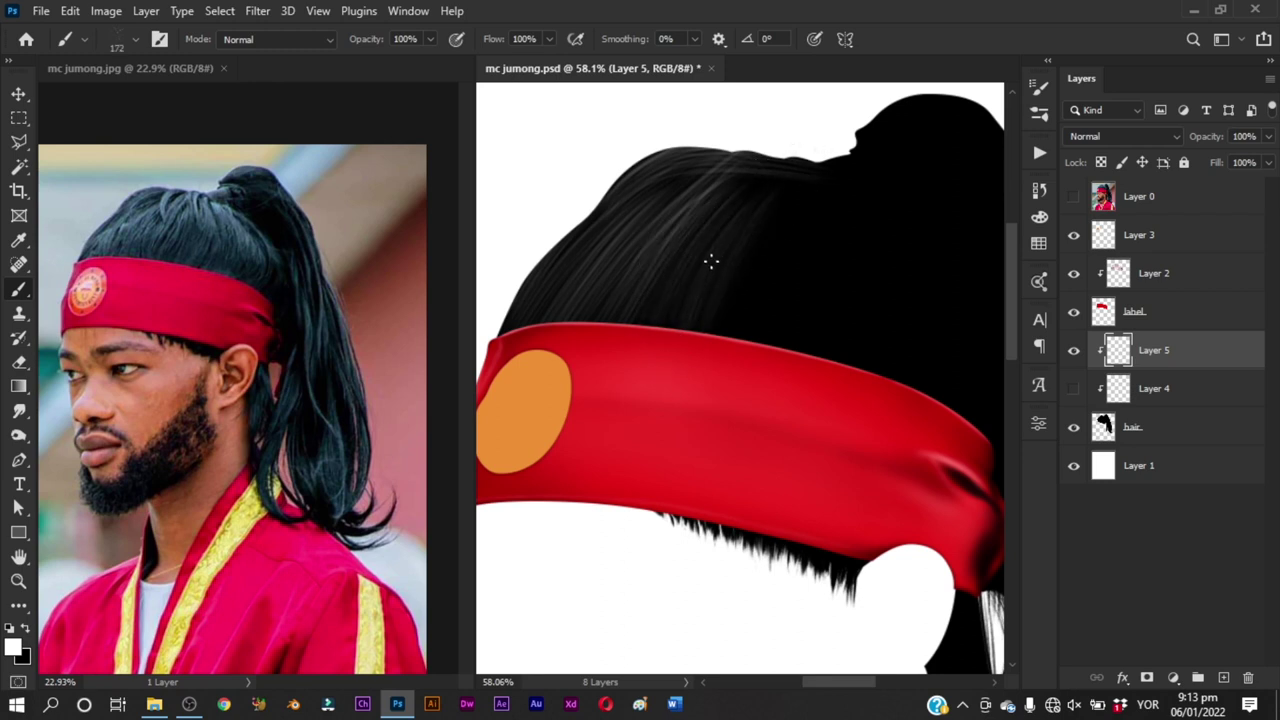
pyautogui.moveTo(711, 261); pyautogui.dragTo(782, 169)
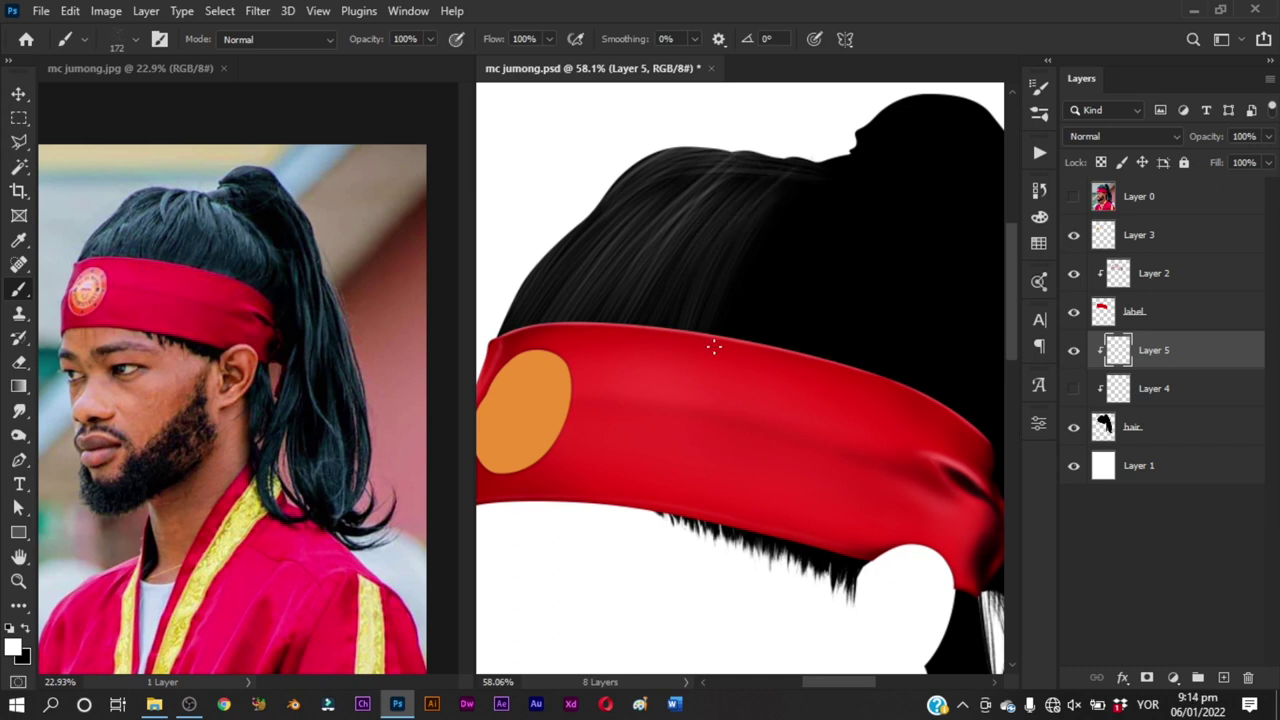
pyautogui.hotkey('ctrl', 'shift', 'z')
pyautogui.hotkey('ctrl', 'z')
pyautogui.moveTo(706, 339); pyautogui.dragTo(842, 146)
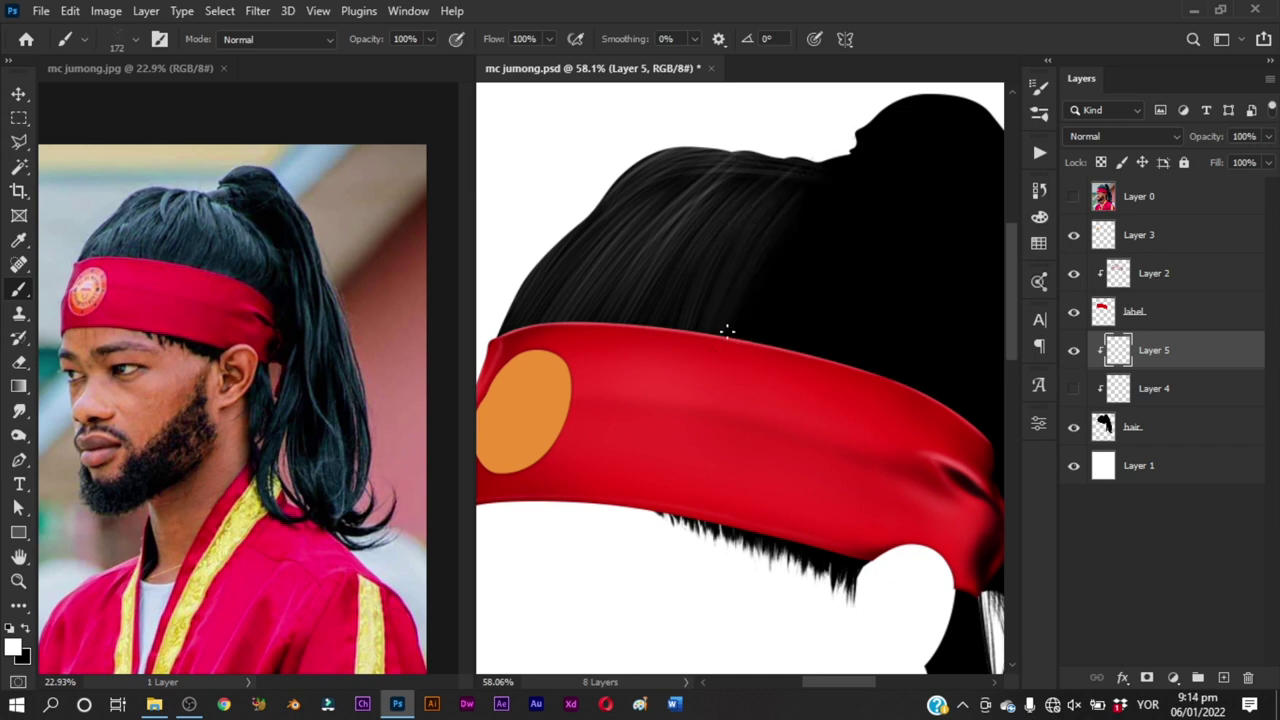
# Step: Continue the strands across the rear half of the hair, curving them from the headband up to the ponytail base
pyautogui.moveTo(727, 331)
pyautogui.mouseDown()
pyautogui.moveTo(828, 172)
pyautogui.moveTo(845, 179)
pyautogui.mouseUp()
pyautogui.moveTo(770, 340); pyautogui.dragTo(842, 190)
pyautogui.moveTo(821, 245); pyautogui.dragTo(709, 260)
pyautogui.moveTo(691, 352); pyautogui.dragTo(736, 157)
pyautogui.moveTo(702, 352); pyautogui.dragTo(740, 158)
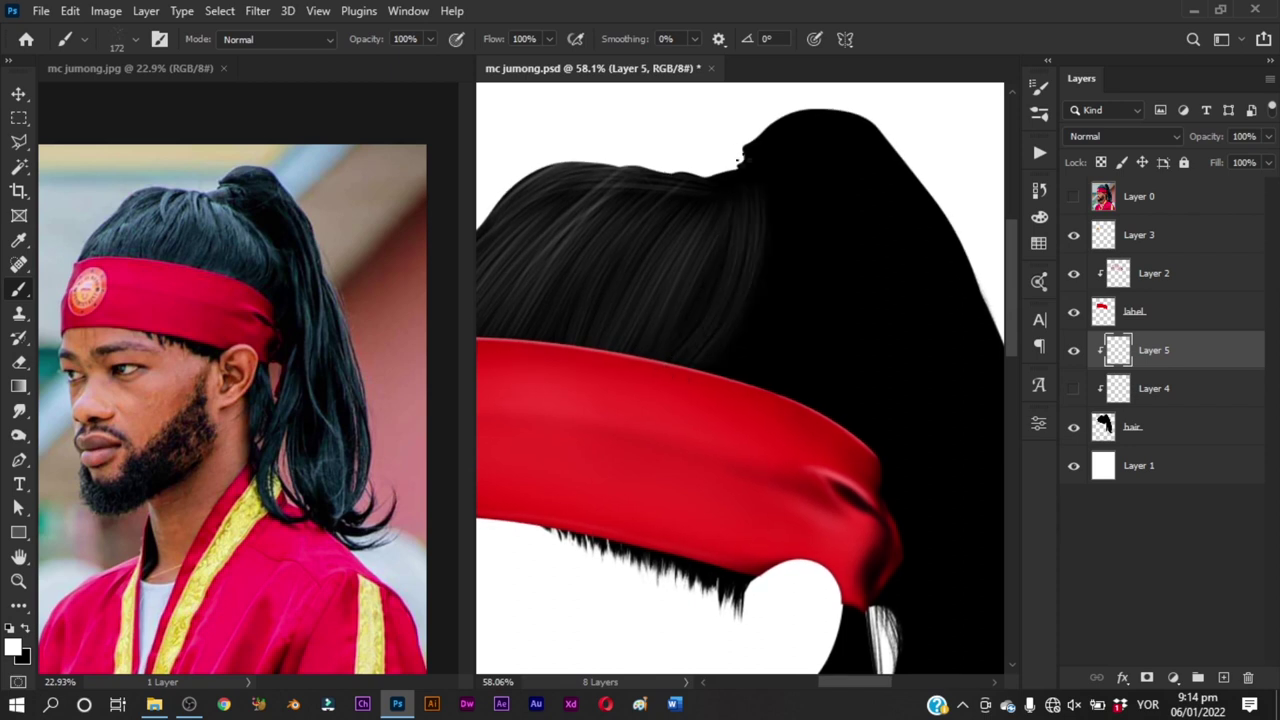
pyautogui.moveTo(702, 386); pyautogui.dragTo(764, 234)
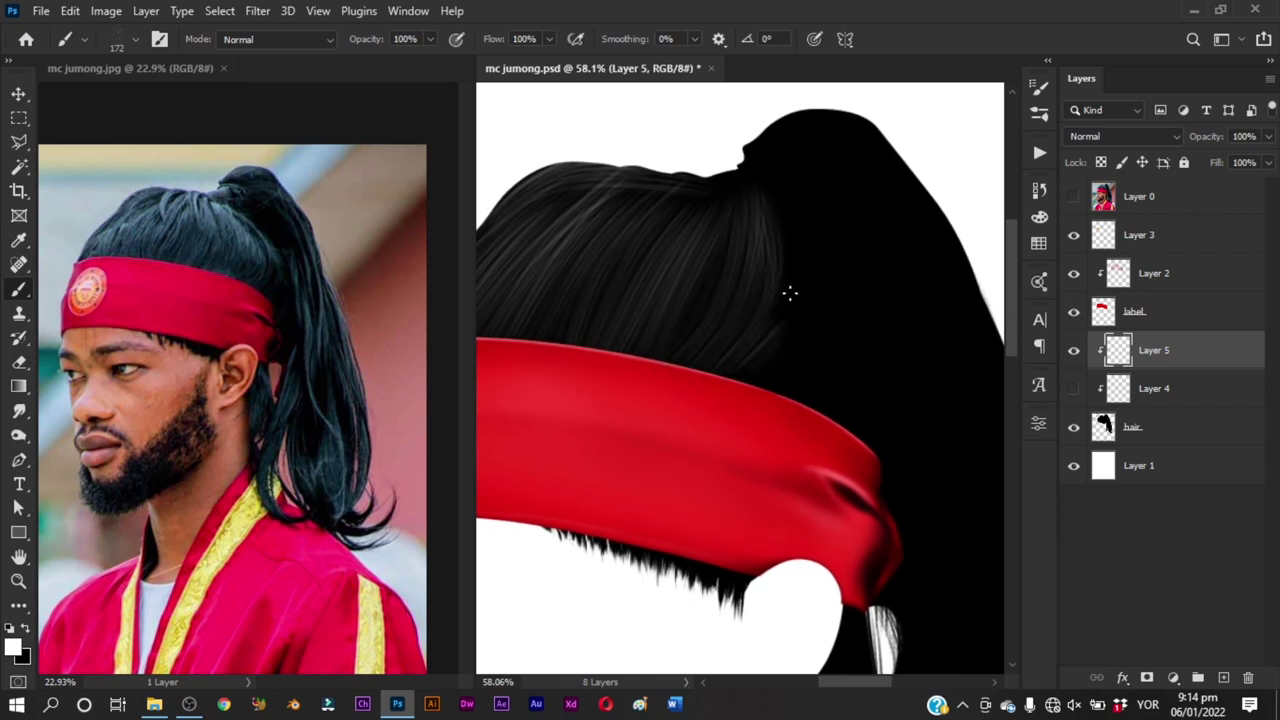
pyautogui.moveTo(772, 326); pyautogui.dragTo(818, 239)
# Step: Trace a Pen path along the gathered hair's rear boundary from ponytail base to headband knot, showing Layer 0 as the guide only while tracing
pyautogui.press('p')
pyautogui.click(1073, 196)
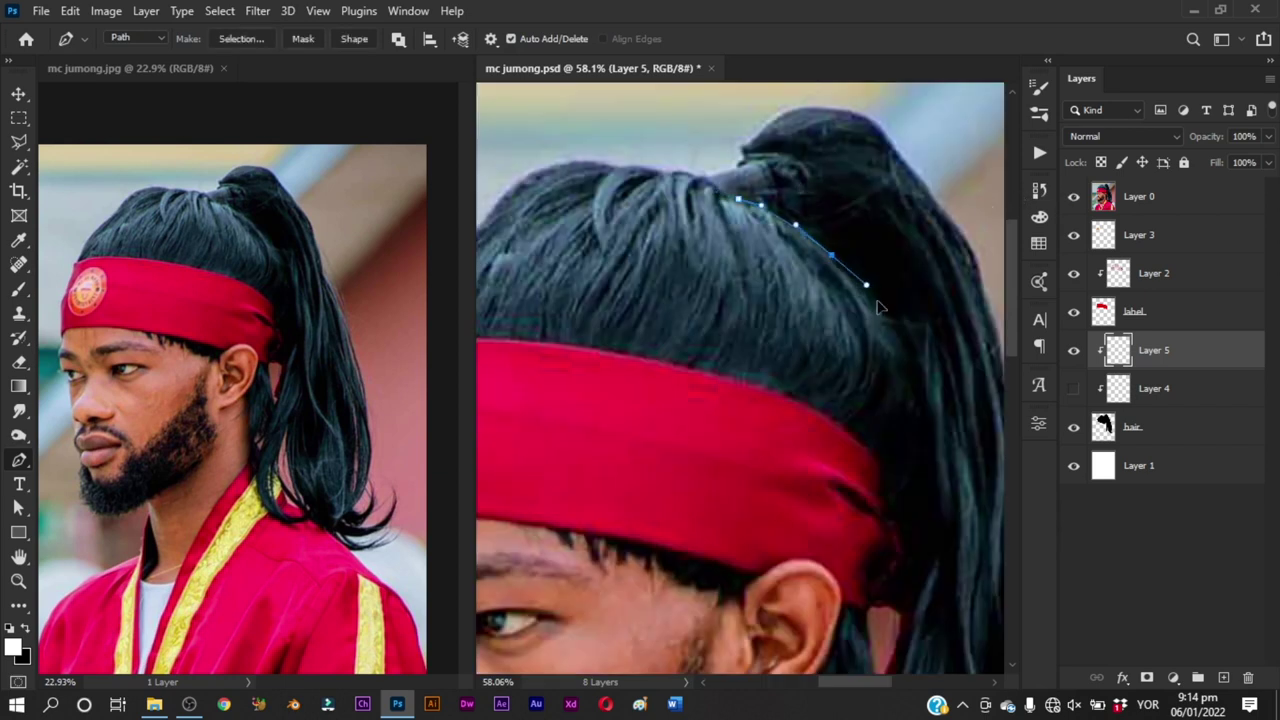
pyautogui.moveTo(888, 327); pyautogui.dragTo(873, 304)
pyautogui.moveTo(863, 362); pyautogui.dragTo(848, 393)
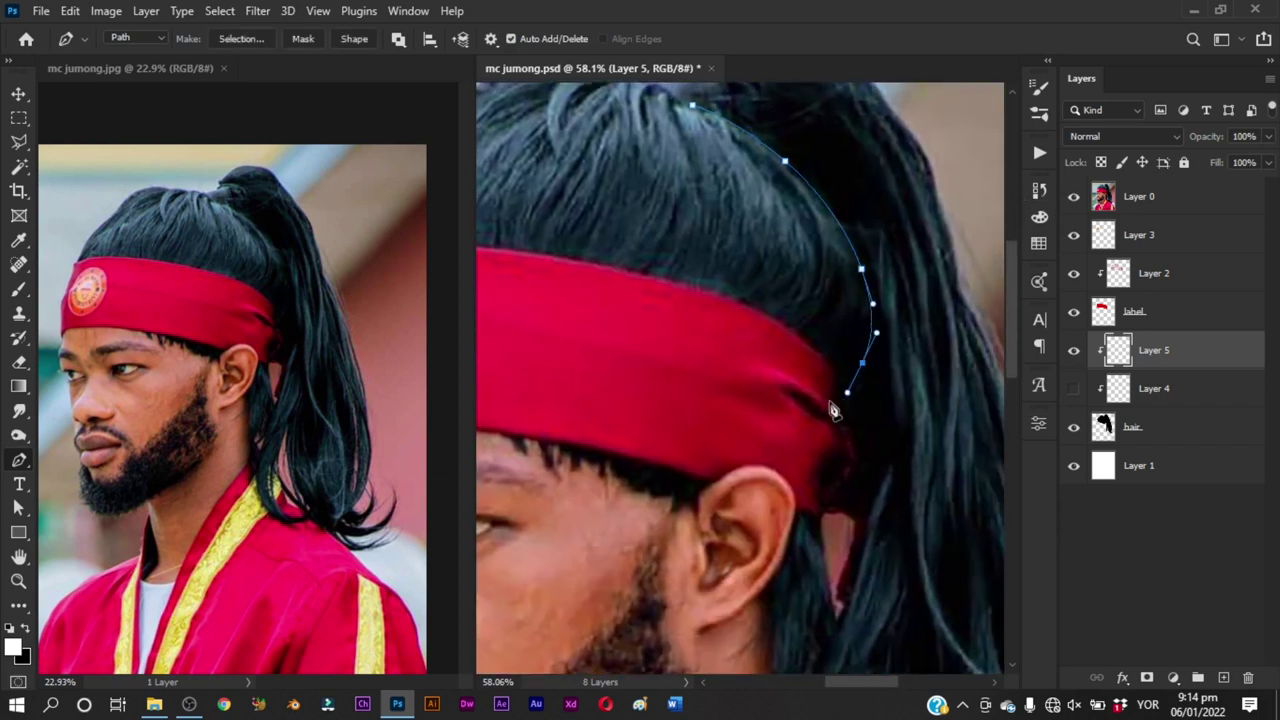
pyautogui.press('b')
pyautogui.click(1073, 196)
# Step: Paint curved strands from the ponytail base down to the headband knot, filling the hair up to the guide path
pyautogui.moveTo(799, 241); pyautogui.dragTo(873, 385)
pyautogui.hotkey('ctrl', 'z')
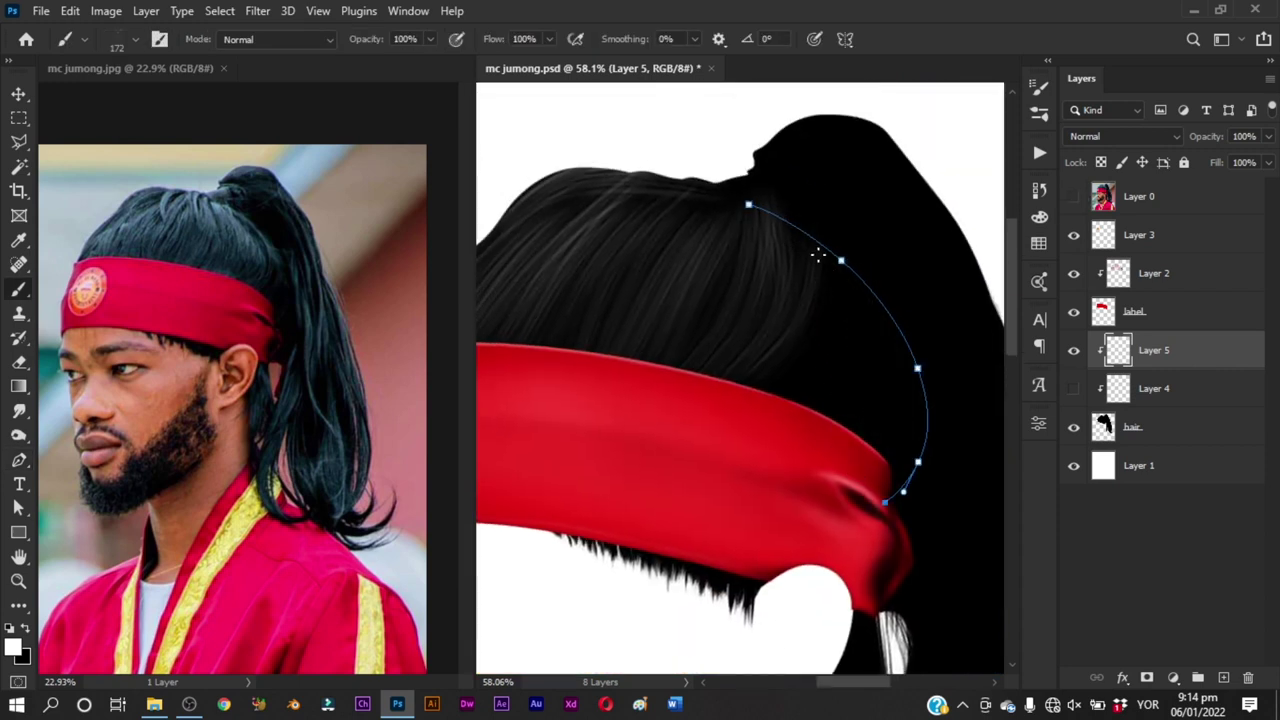
pyautogui.press('p')
pyautogui.press('b')
pyautogui.moveTo(782, 405)
pyautogui.mouseDown()
pyautogui.moveTo(816, 214)
pyautogui.moveTo(802, 505)
pyautogui.mouseUp()
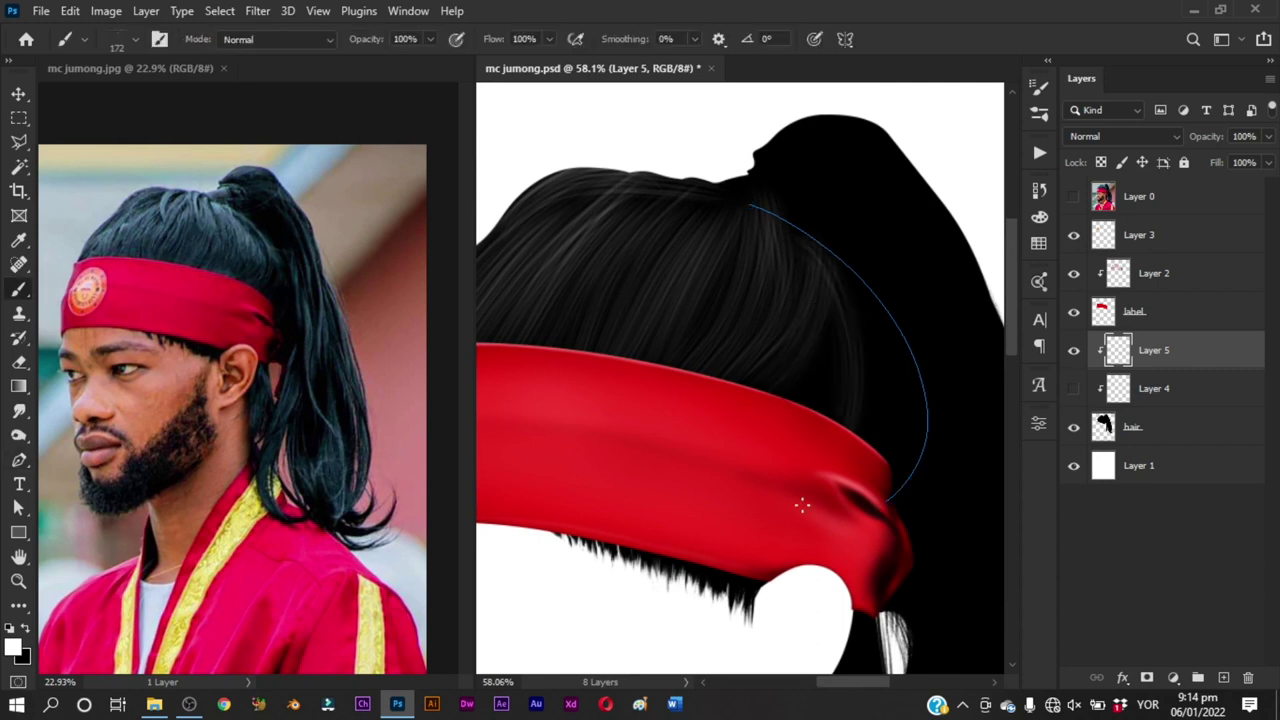
pyautogui.hotkey('ctrl', 'z')
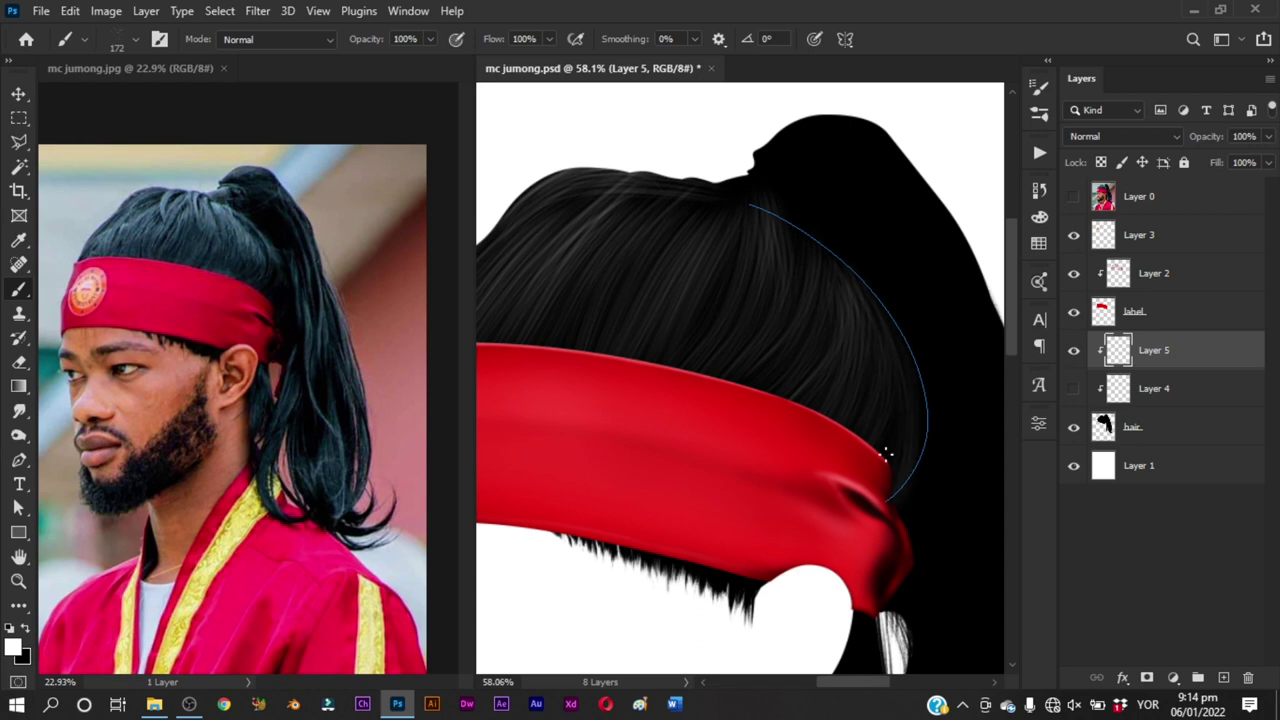
pyautogui.moveTo(750, 276); pyautogui.dragTo(804, 288)
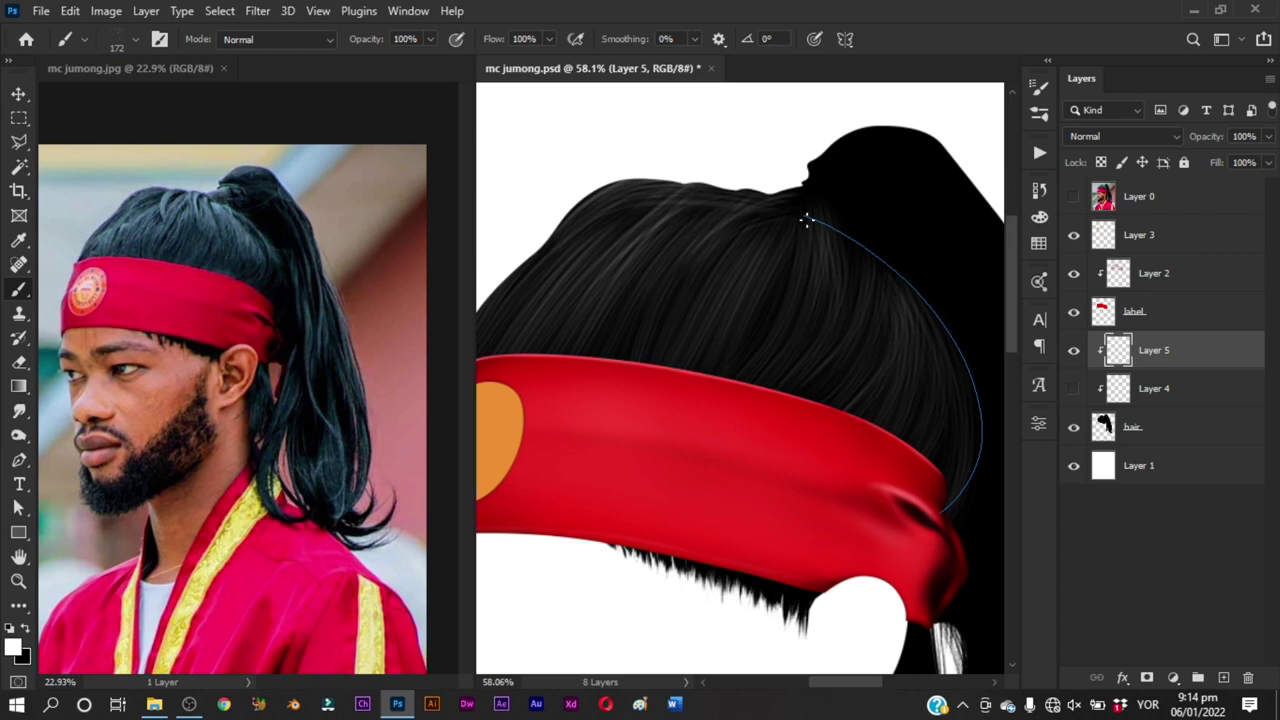
pyautogui.moveTo(789, 319); pyautogui.dragTo(709, 341)
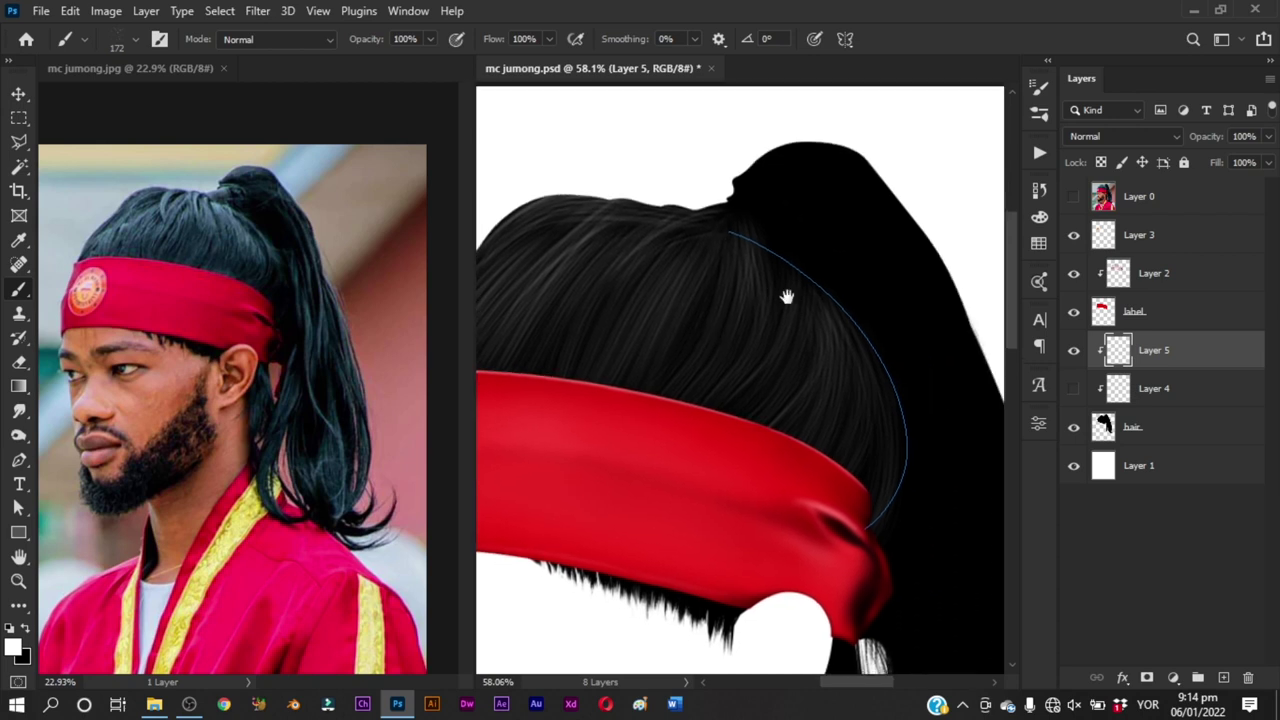
pyautogui.moveTo(789, 294); pyautogui.dragTo(672, 316)
# Step: Draw a closed Pen path around the short side lock behind the ear and convert it to a selection
pyautogui.moveTo(778, 303); pyautogui.dragTo(757, 235)
pyautogui.press('b')
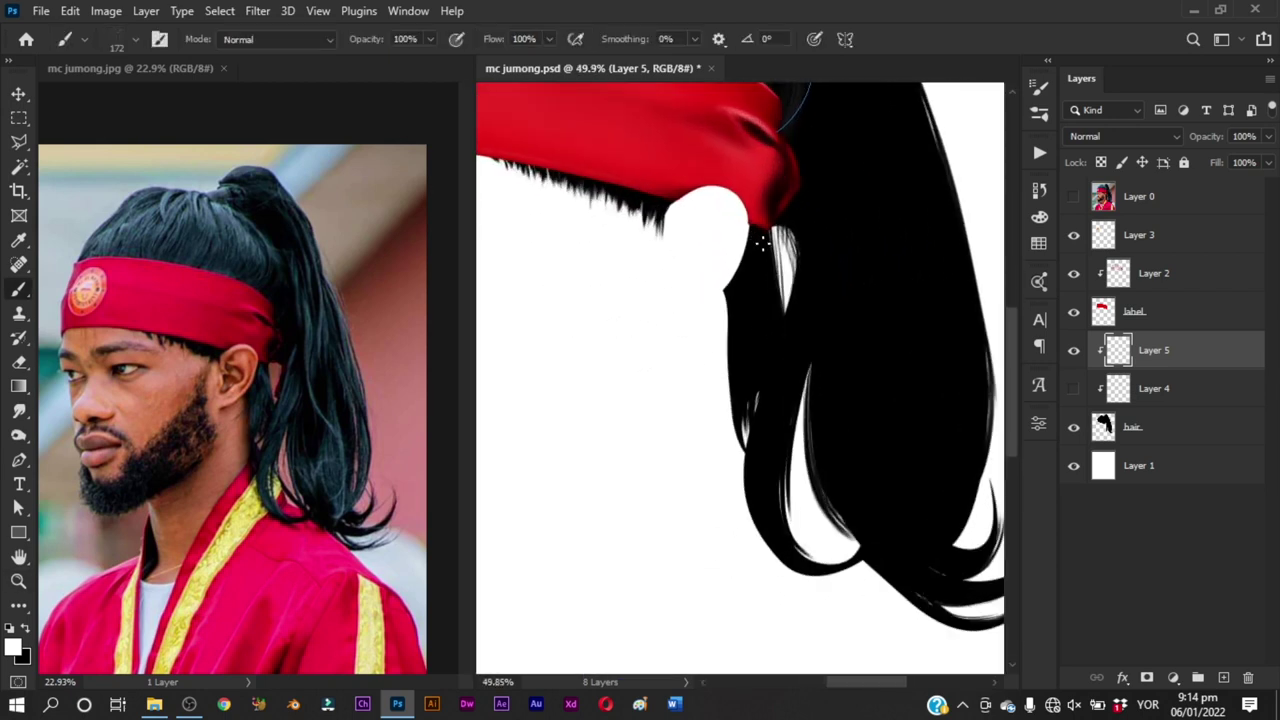
pyautogui.press('p')
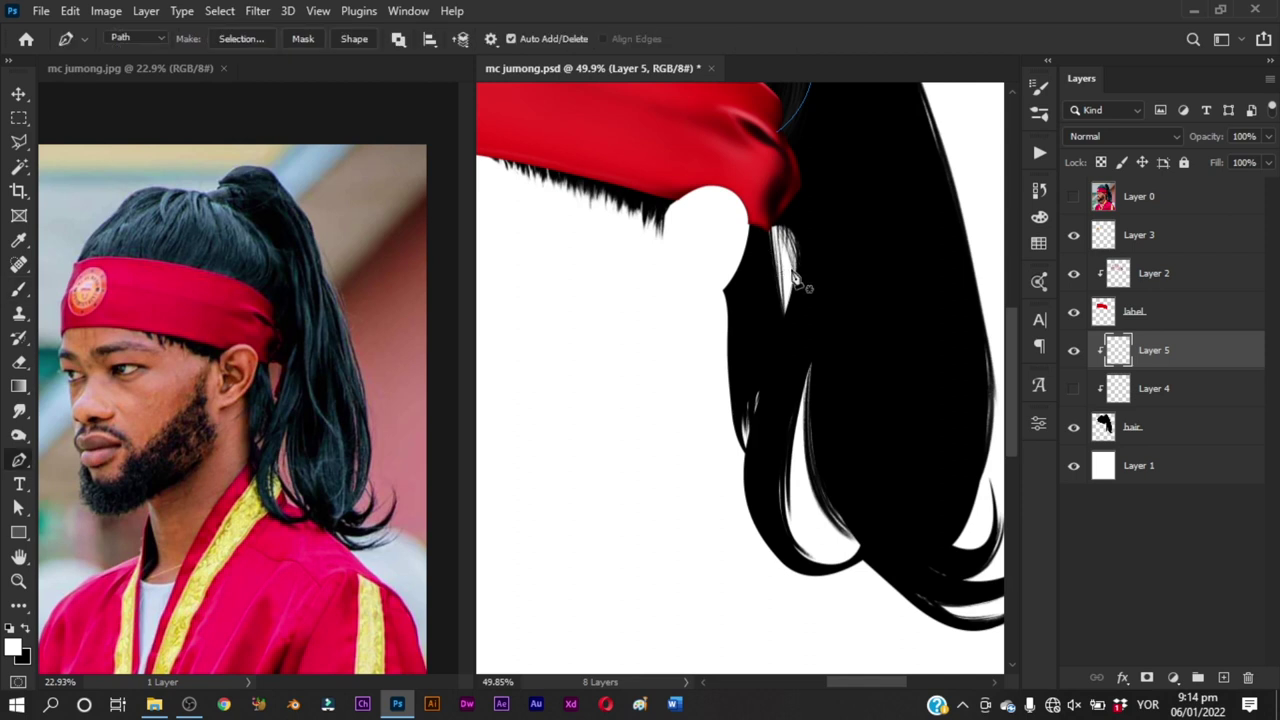
pyautogui.press('Return')
pyautogui.moveTo(790, 296); pyautogui.dragTo(781, 324)
pyautogui.moveTo(759, 398); pyautogui.dragTo(745, 441)
pyautogui.moveTo(741, 489); pyautogui.dragTo(742, 516)
pyautogui.click(692, 507)
pyautogui.click(703, 253)
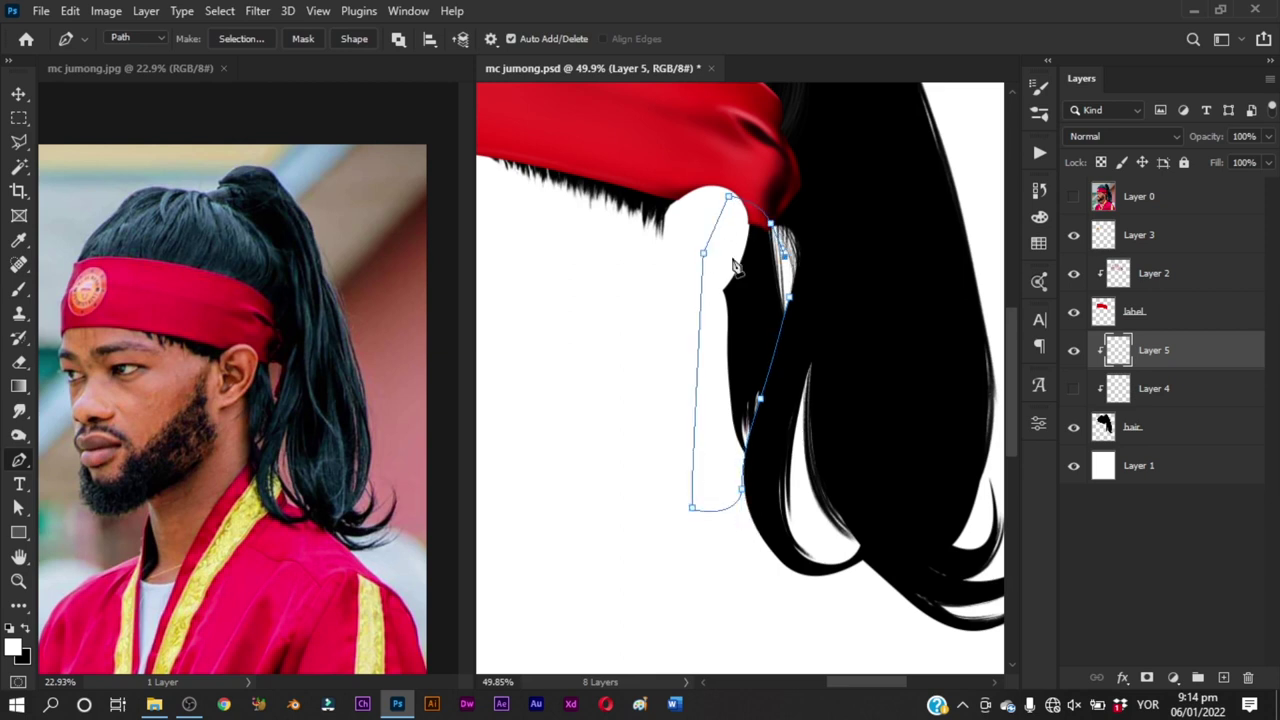
pyautogui.hotkey('ctrl', 'Return')
# Step: Paint soft vertical white strands down the short side lock inside the selection, using the 172 px brush
pyautogui.press('b')
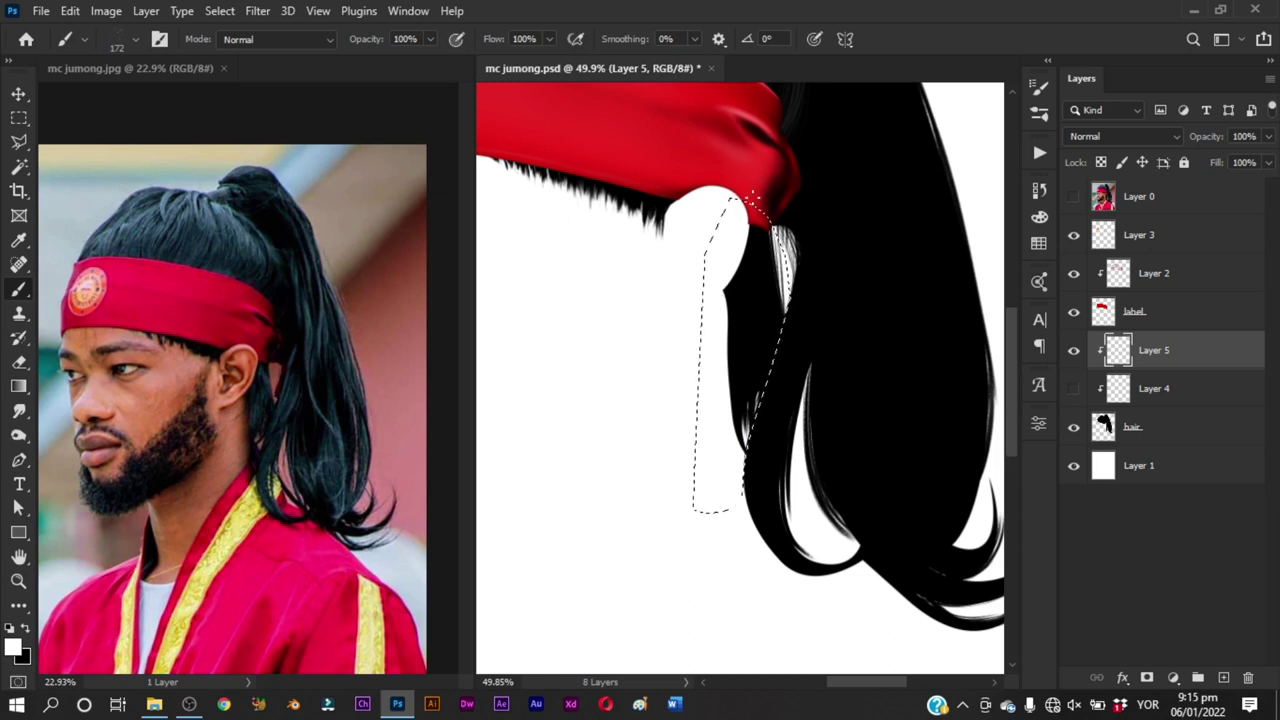
pyautogui.moveTo(757, 233); pyautogui.dragTo(769, 404)
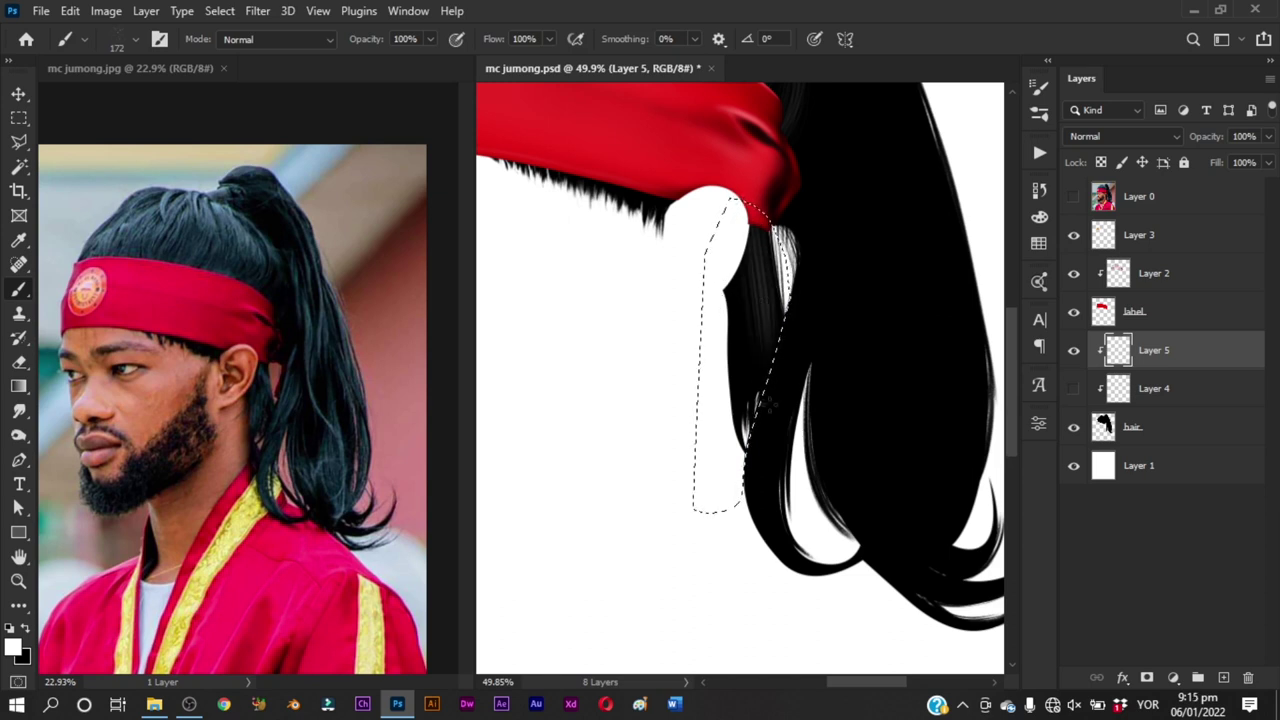
pyautogui.moveTo(738, 227); pyautogui.dragTo(752, 472)
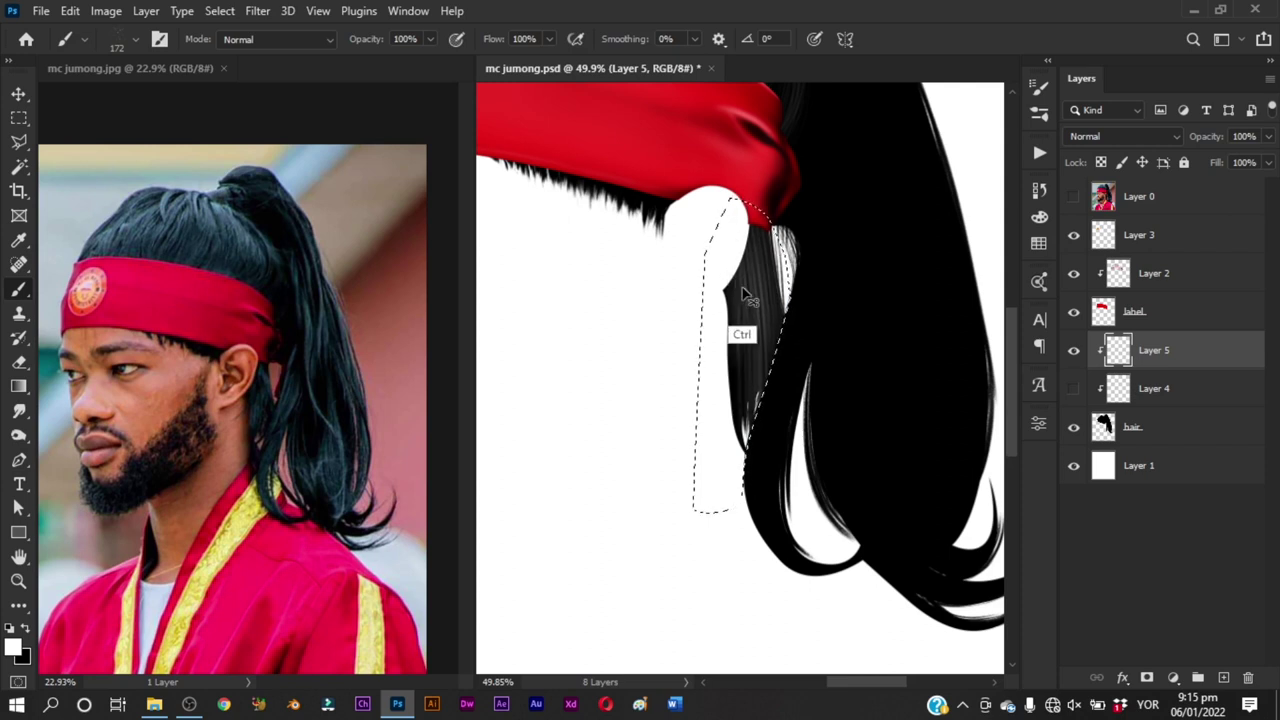
pyautogui.hotkey('ctrl', 'z')
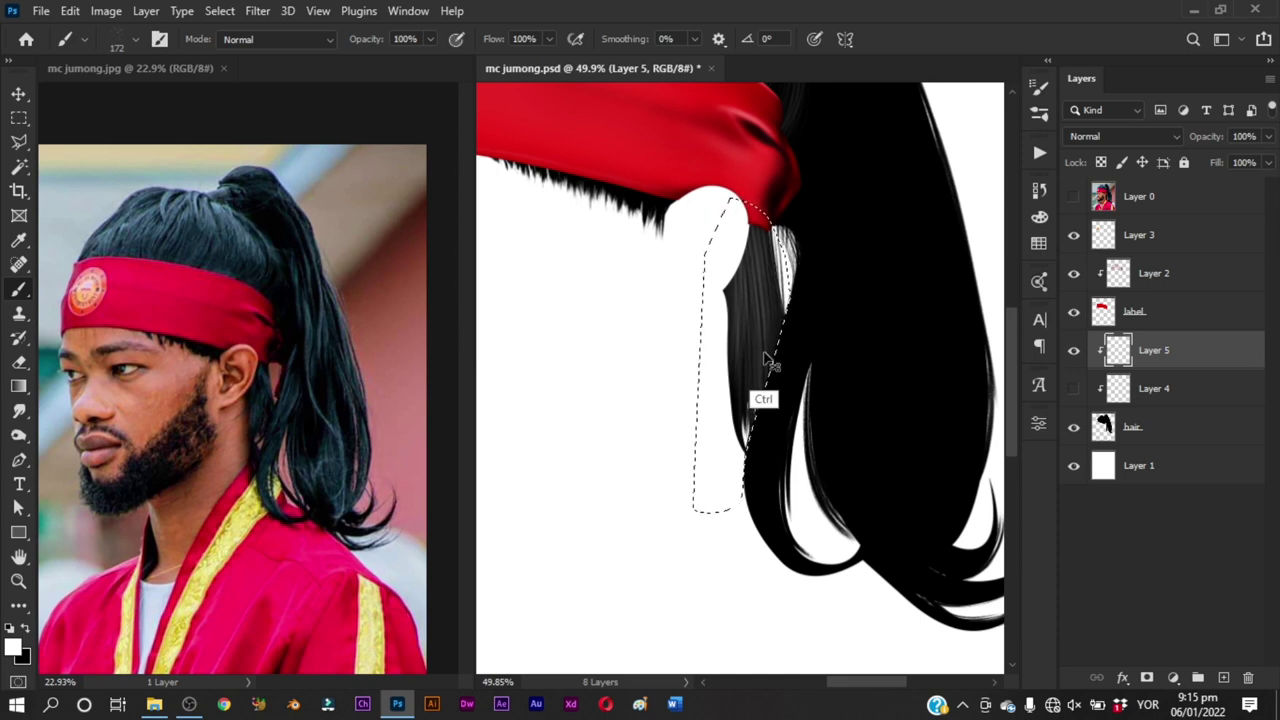
# Step: Invert the selection and paint strands down the long curved lock beside the short one, following its bend to the tip
pyautogui.moveTo(779, 408); pyautogui.dragTo(674, 317)
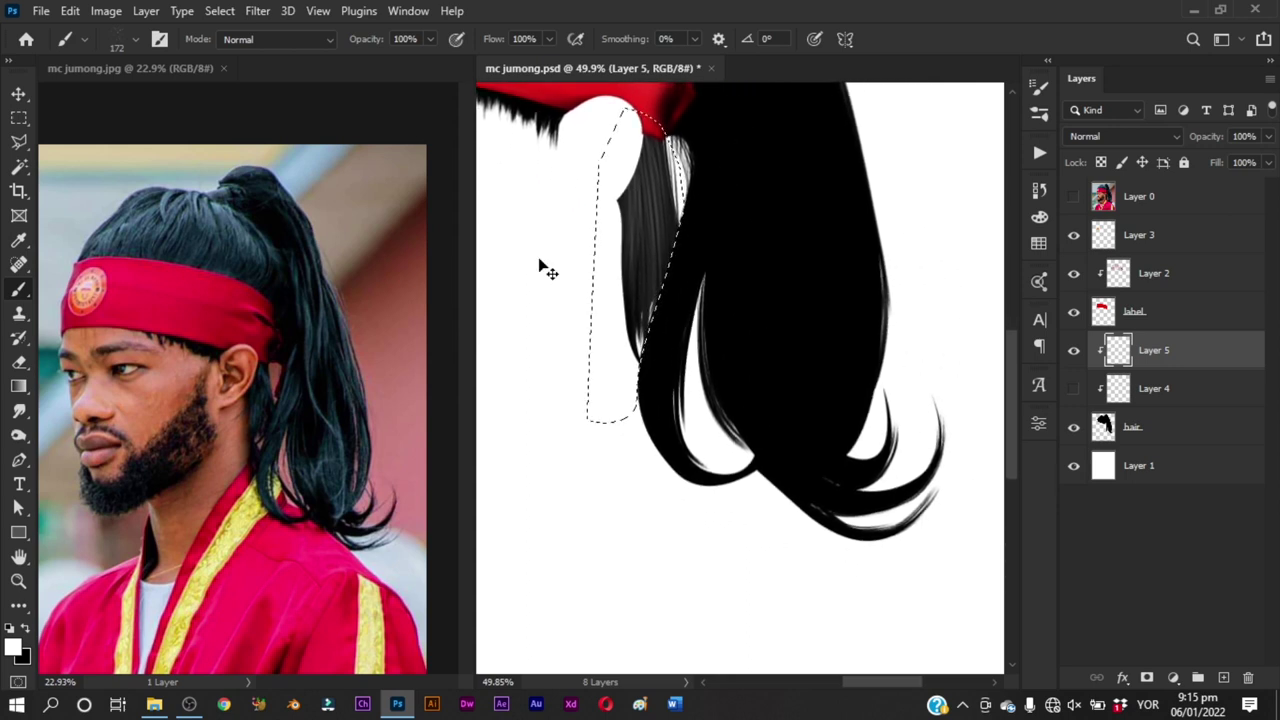
pyautogui.hotkey('ctrl', 'd')
pyautogui.moveTo(704, 300); pyautogui.dragTo(709, 340)
pyautogui.hotkey('ctrl', 'z')
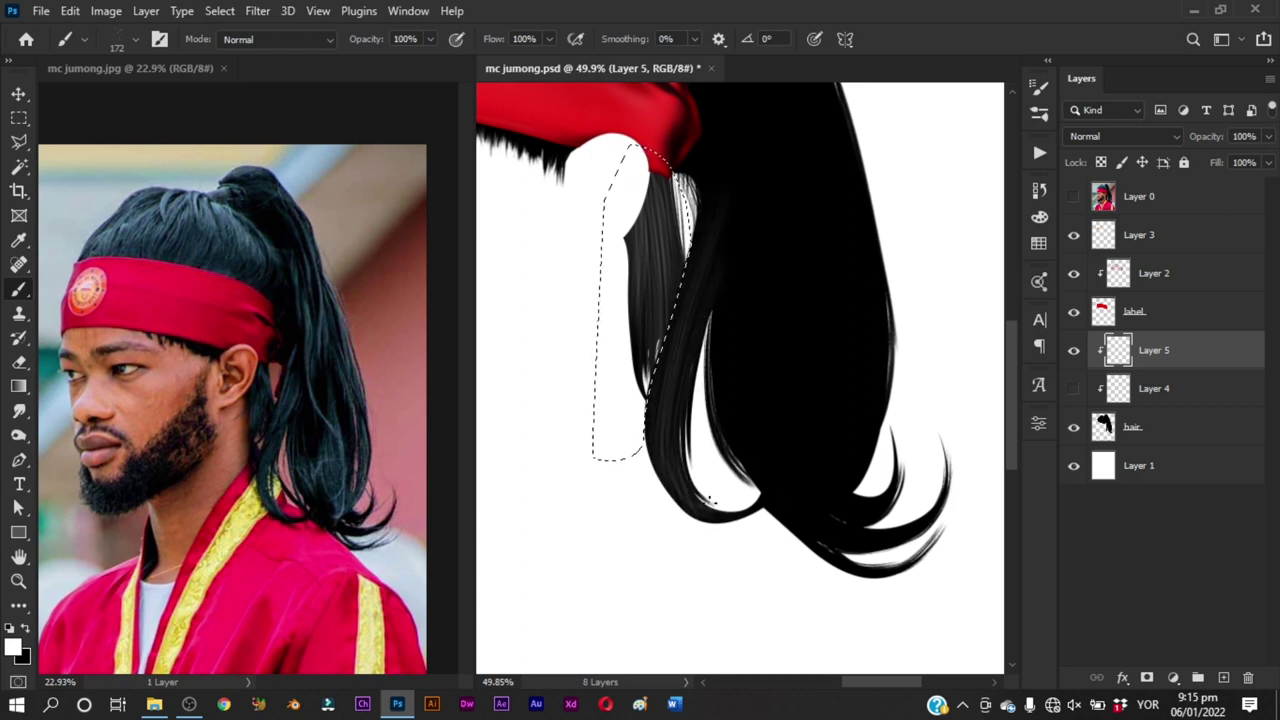
pyautogui.moveTo(668, 406); pyautogui.dragTo(641, 507)
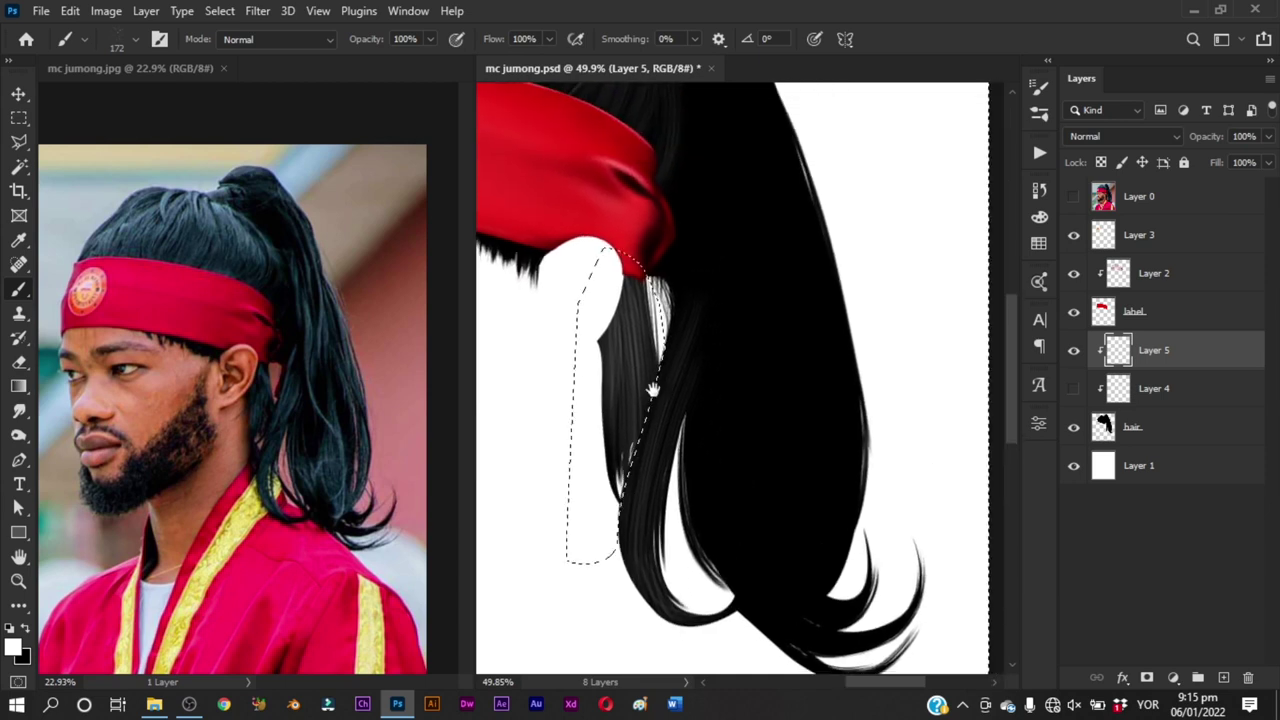
pyautogui.moveTo(654, 332)
pyautogui.mouseDown()
pyautogui.moveTo(650, 387)
pyautogui.moveTo(678, 341)
pyautogui.mouseUp()
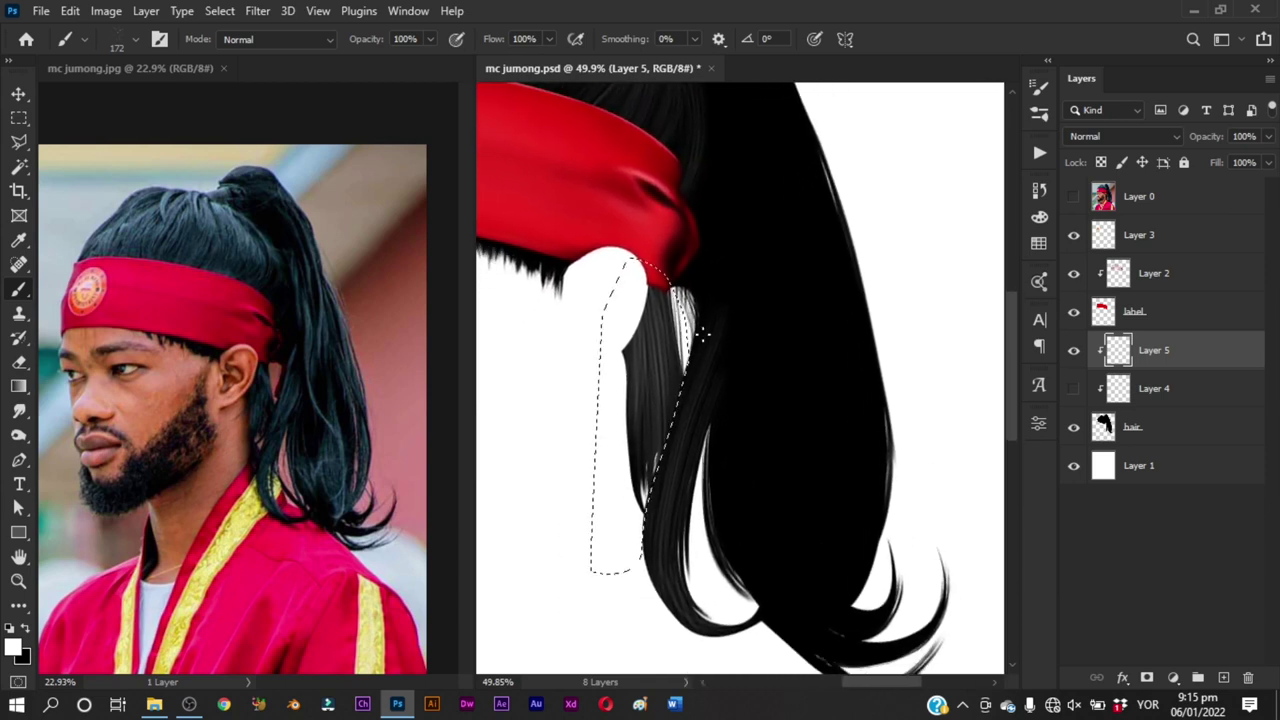
# Step: Extend the long lock's strands upward behind the headband knot toward the ponytail, undoing strokes that do not fit
pyautogui.moveTo(716, 264); pyautogui.dragTo(734, 218)
pyautogui.hotkey('ctrl', 'z')
pyautogui.moveTo(686, 384); pyautogui.dragTo(749, 172)
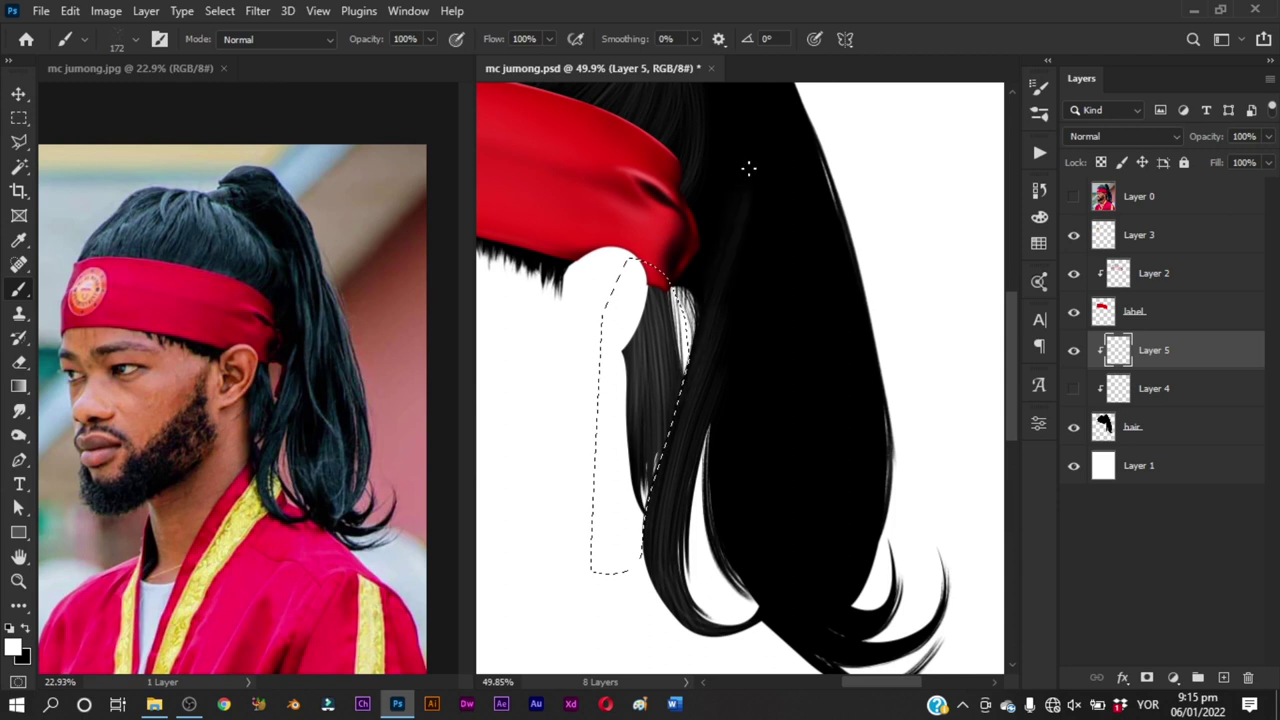
pyautogui.hotkey('ctrl', 'z')
pyautogui.moveTo(687, 380); pyautogui.dragTo(757, 164)
pyautogui.moveTo(723, 254)
pyautogui.mouseDown()
pyautogui.moveTo(745, 328)
pyautogui.moveTo(711, 358)
pyautogui.moveTo(700, 460)
pyautogui.mouseUp()
pyautogui.moveTo(754, 323); pyautogui.dragTo(731, 369)
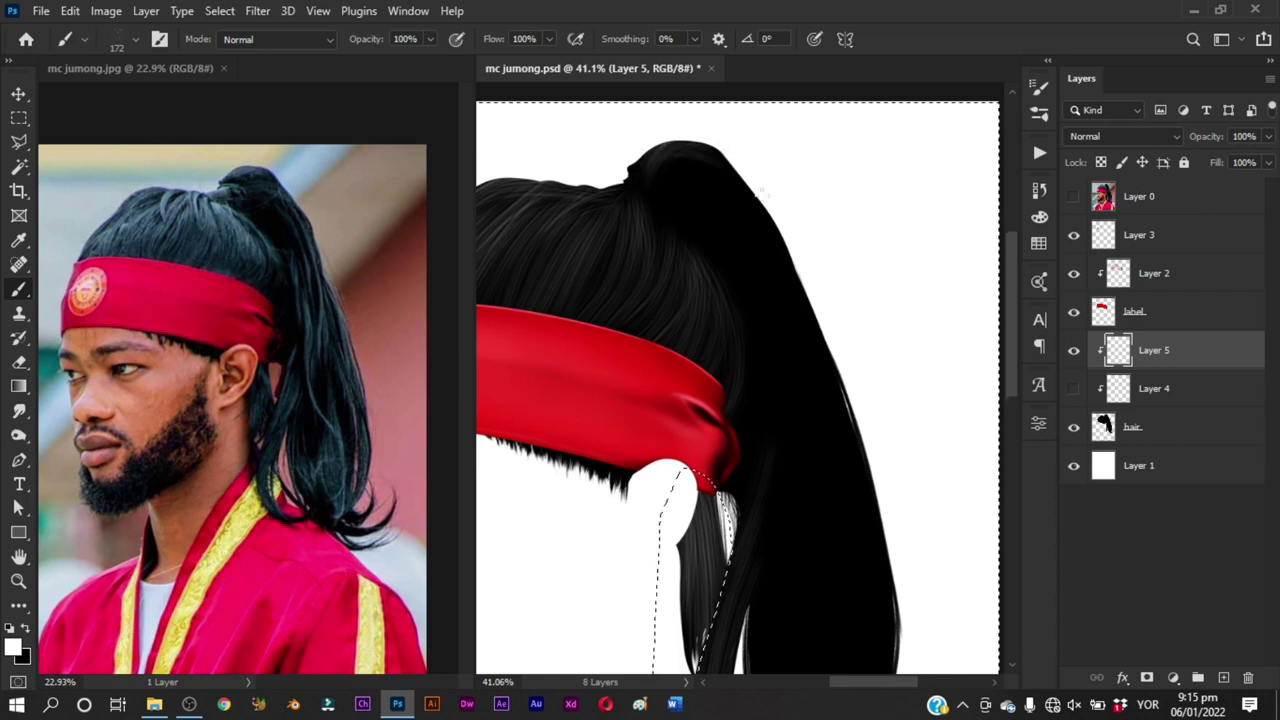
# Step: Paint long faint strands from the top of the ponytail down its outer side, redoing the stroke until it follows the curve
pyautogui.scroll(-3, 732, 281)
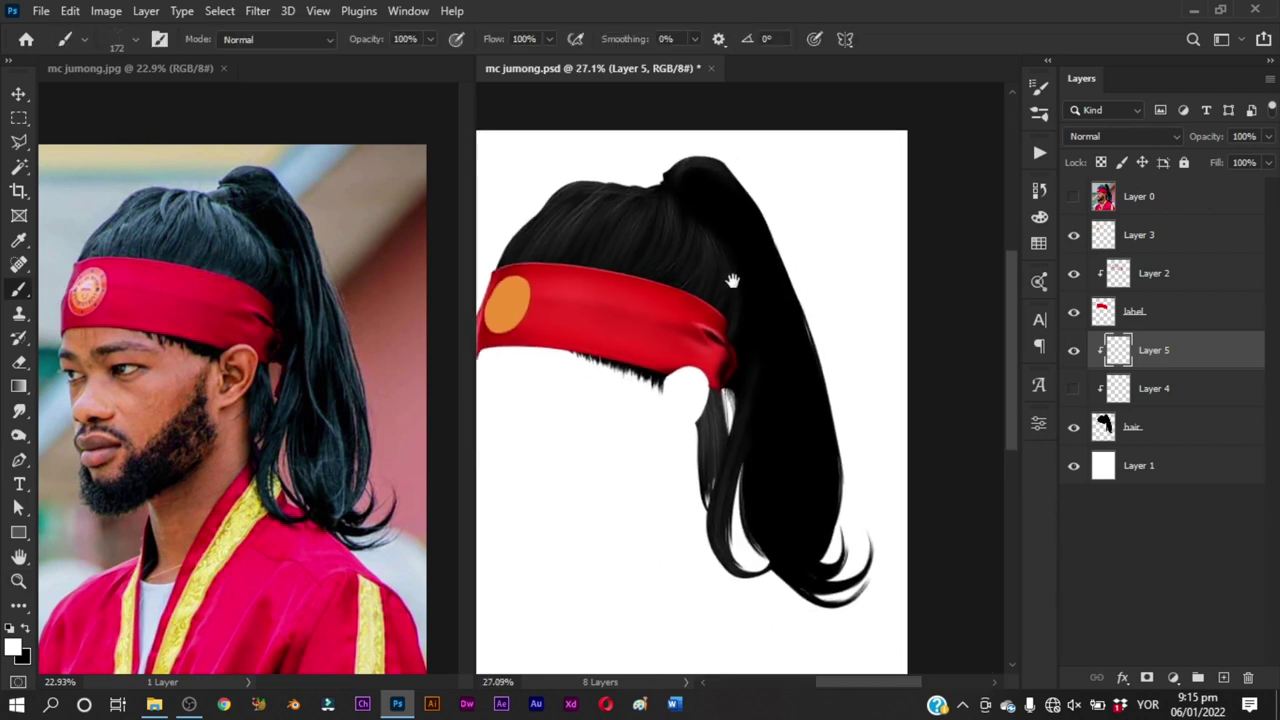
pyautogui.moveTo(732, 281); pyautogui.dragTo(728, 271)
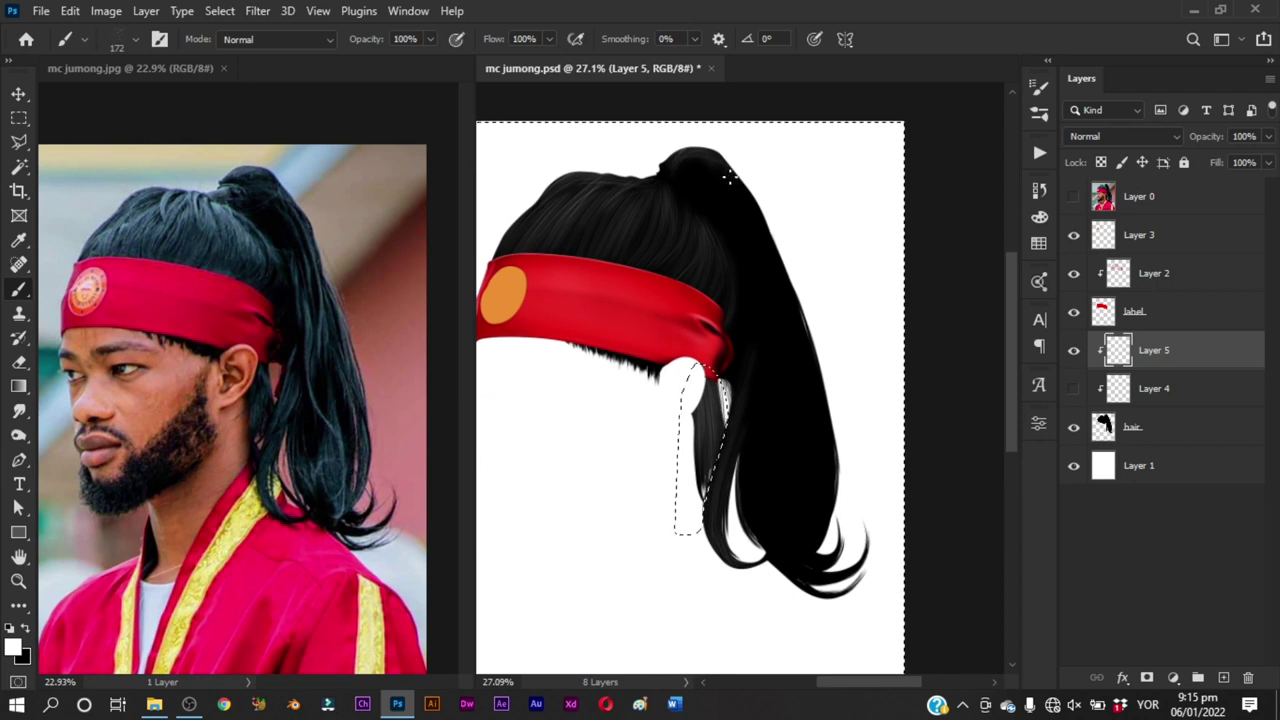
pyautogui.moveTo(730, 177); pyautogui.dragTo(822, 538)
pyautogui.hotkey('ctrl', 'z')
pyautogui.moveTo(714, 165); pyautogui.dragTo(816, 525)
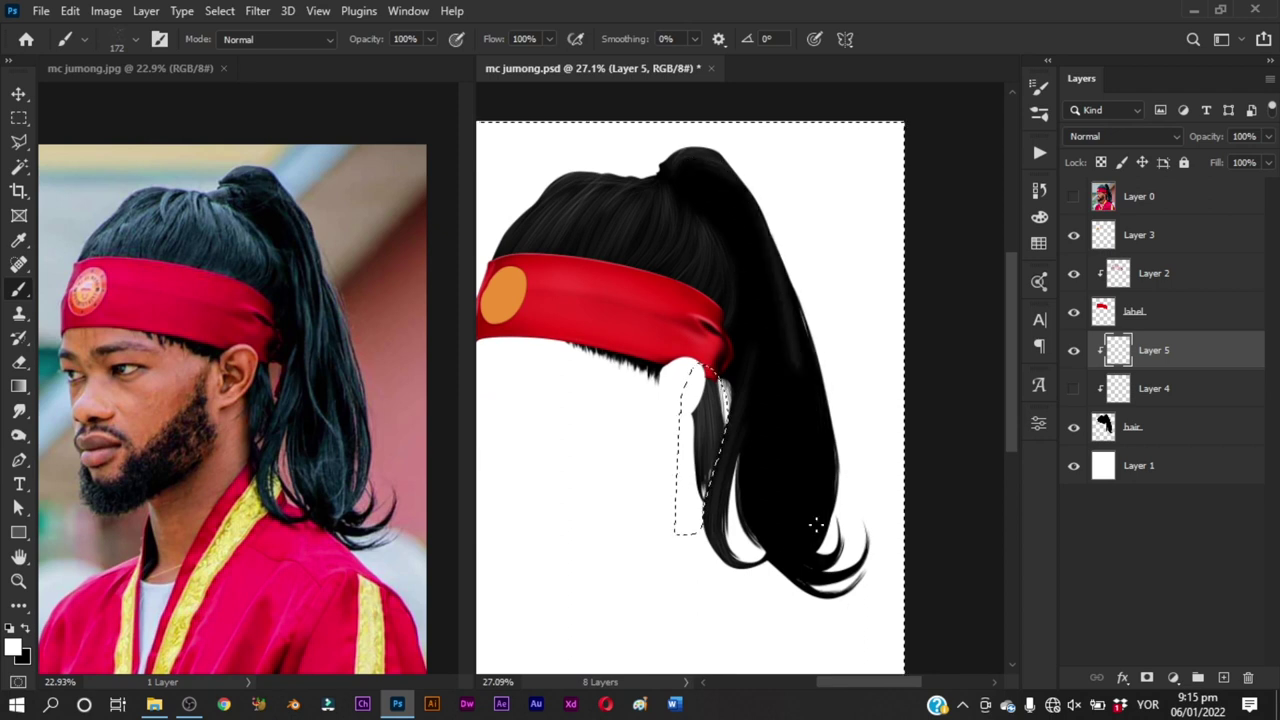
pyautogui.hotkey('ctrl', 'z')
pyautogui.moveTo(722, 166); pyautogui.dragTo(815, 480)
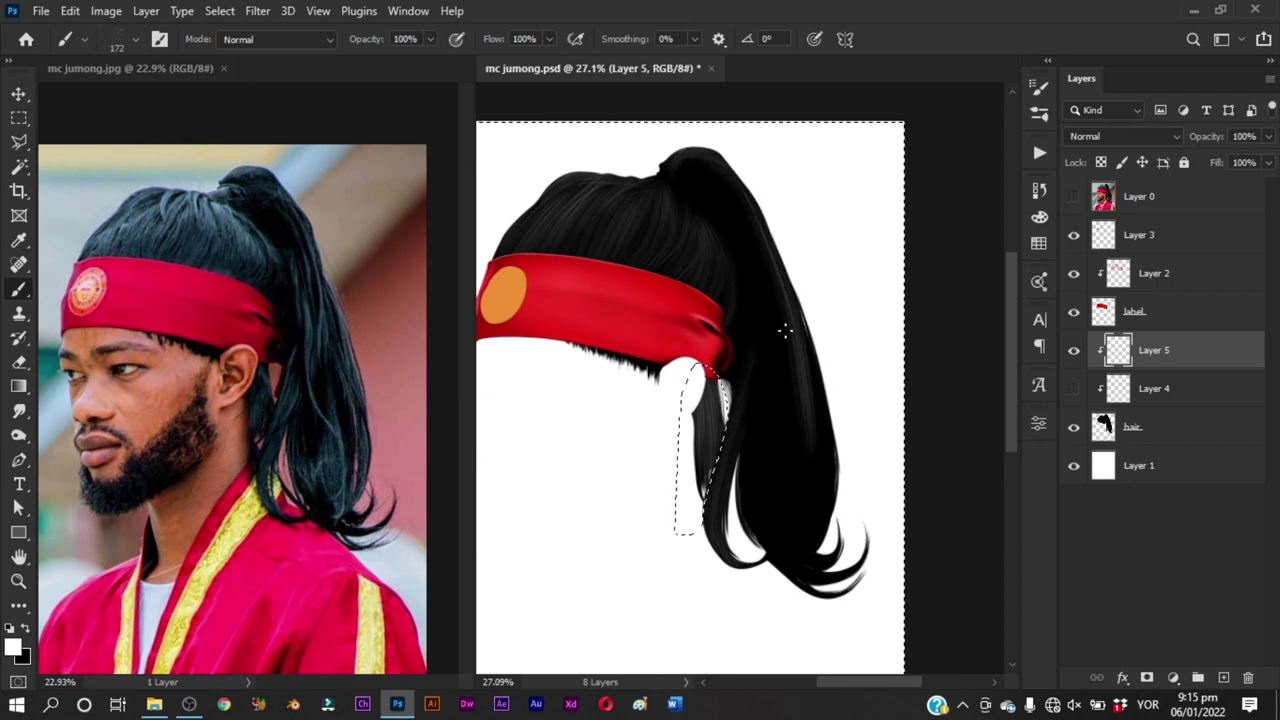
# Step: Add further strands along the ponytail's outer edge toward its lower end, undoing and repainting strokes as needed
pyautogui.moveTo(775, 222)
pyautogui.mouseDown()
pyautogui.moveTo(822, 488)
pyautogui.moveTo(817, 534)
pyautogui.mouseUp()
pyautogui.moveTo(784, 331)
pyautogui.mouseDown()
pyautogui.moveTo(764, 259)
pyautogui.moveTo(806, 397)
pyautogui.moveTo(803, 472)
pyautogui.mouseUp()
pyautogui.hotkey('ctrl', 'z')
pyautogui.hotkey('ctrl', 'z')
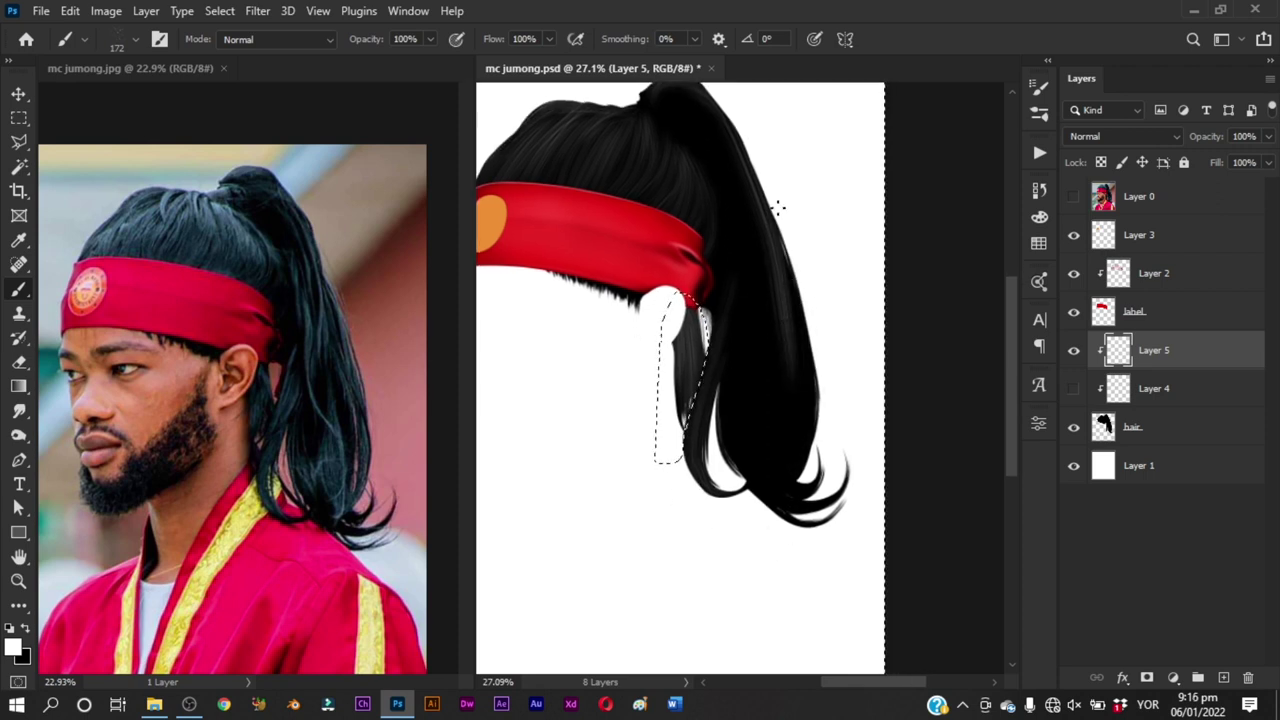
pyautogui.moveTo(778, 207); pyautogui.dragTo(808, 425)
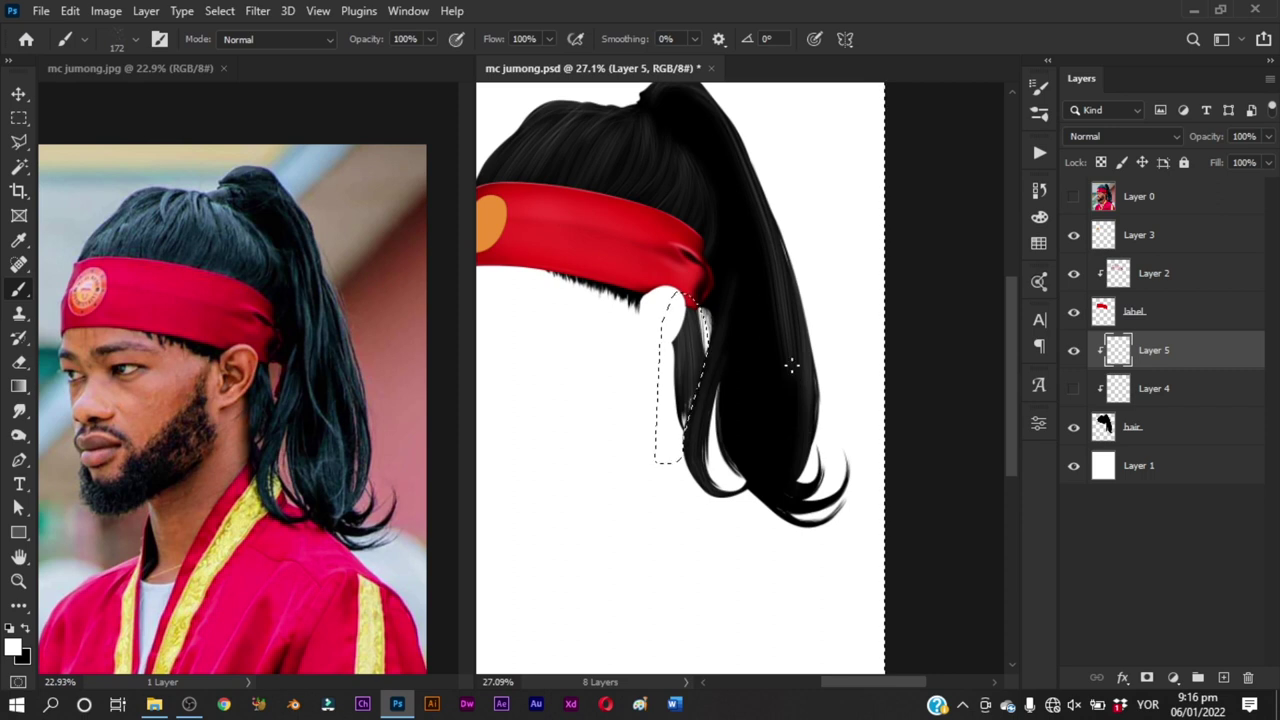
# Step: Undo the last ponytail stroke, enlarge the brush to 210 px and paint faint strands from the ponytail's top down its length
pyautogui.moveTo(792, 366); pyautogui.dragTo(779, 501)
pyautogui.hotkey('ctrl', 'z')
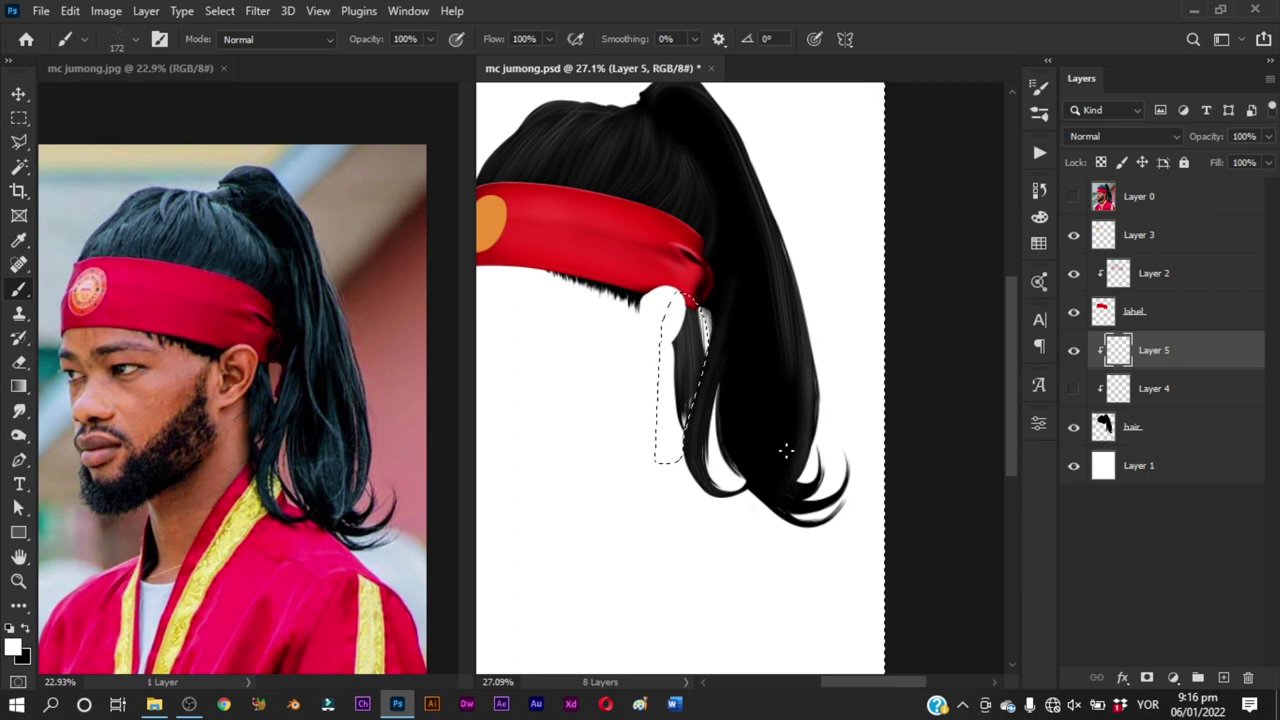
pyautogui.moveTo(735, 193); pyautogui.dragTo(760, 196)
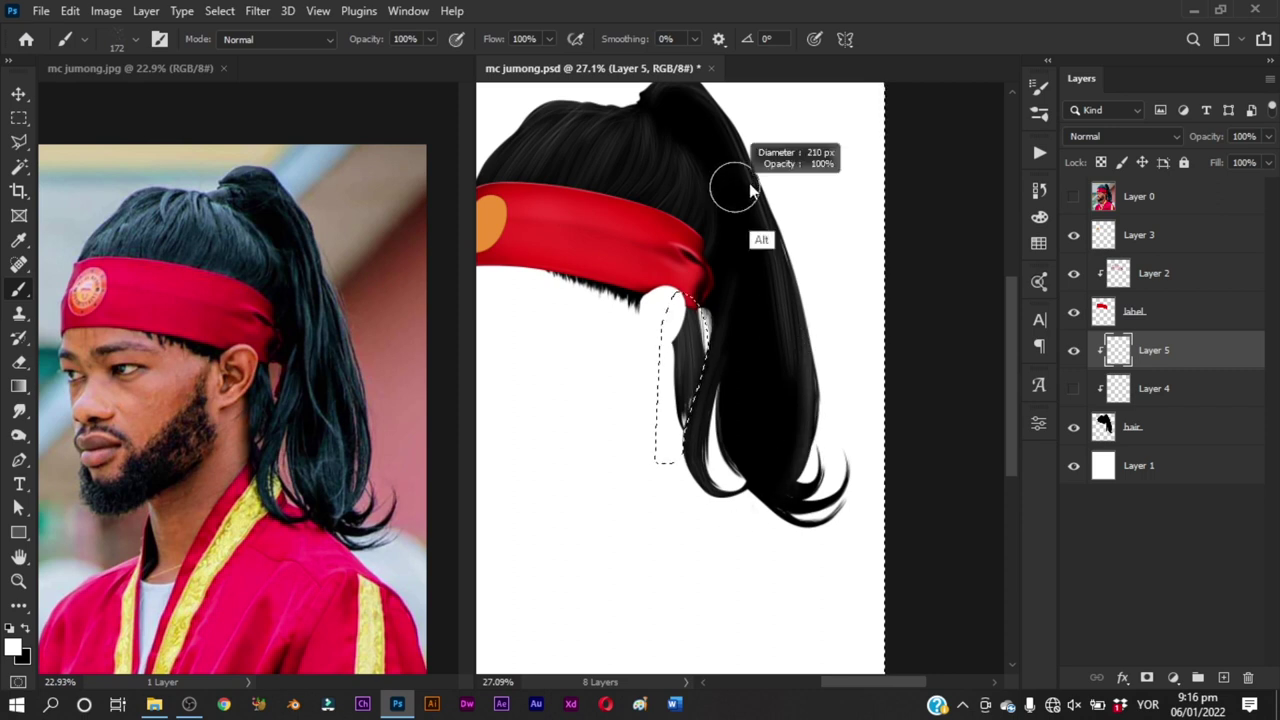
pyautogui.moveTo(686, 114); pyautogui.dragTo(760, 315)
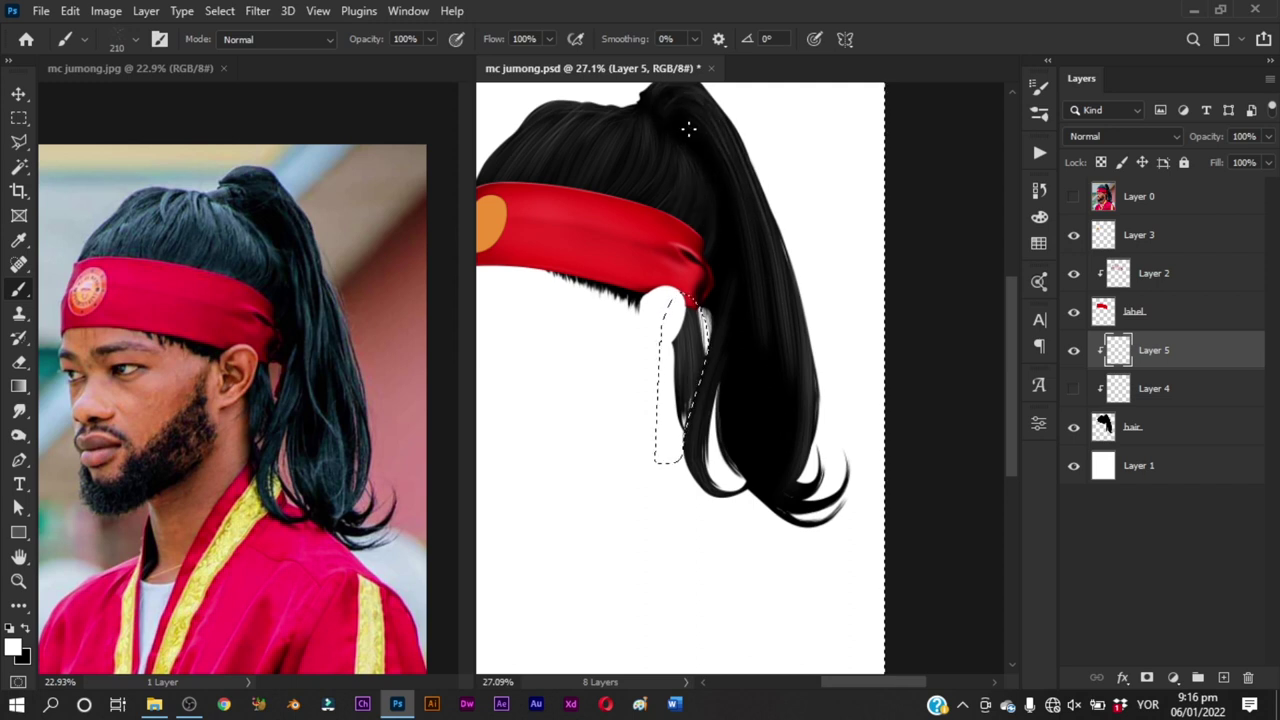
pyautogui.scroll(2, 711, 134)
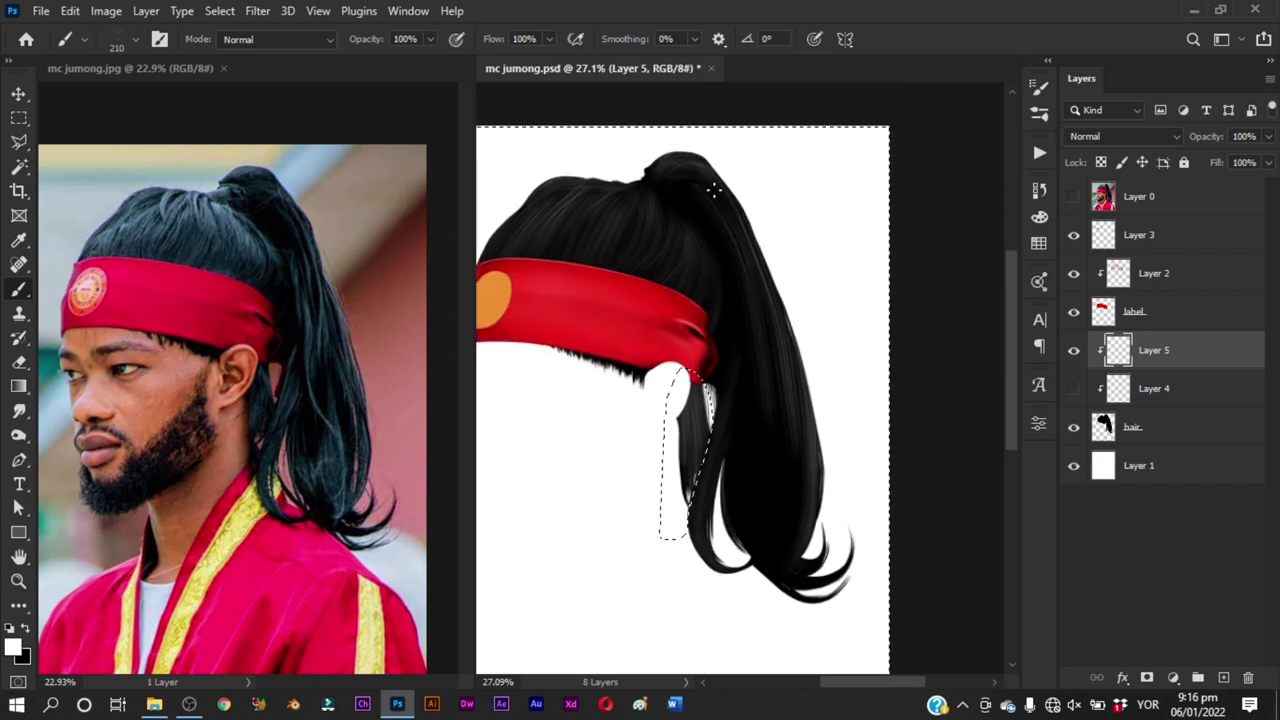
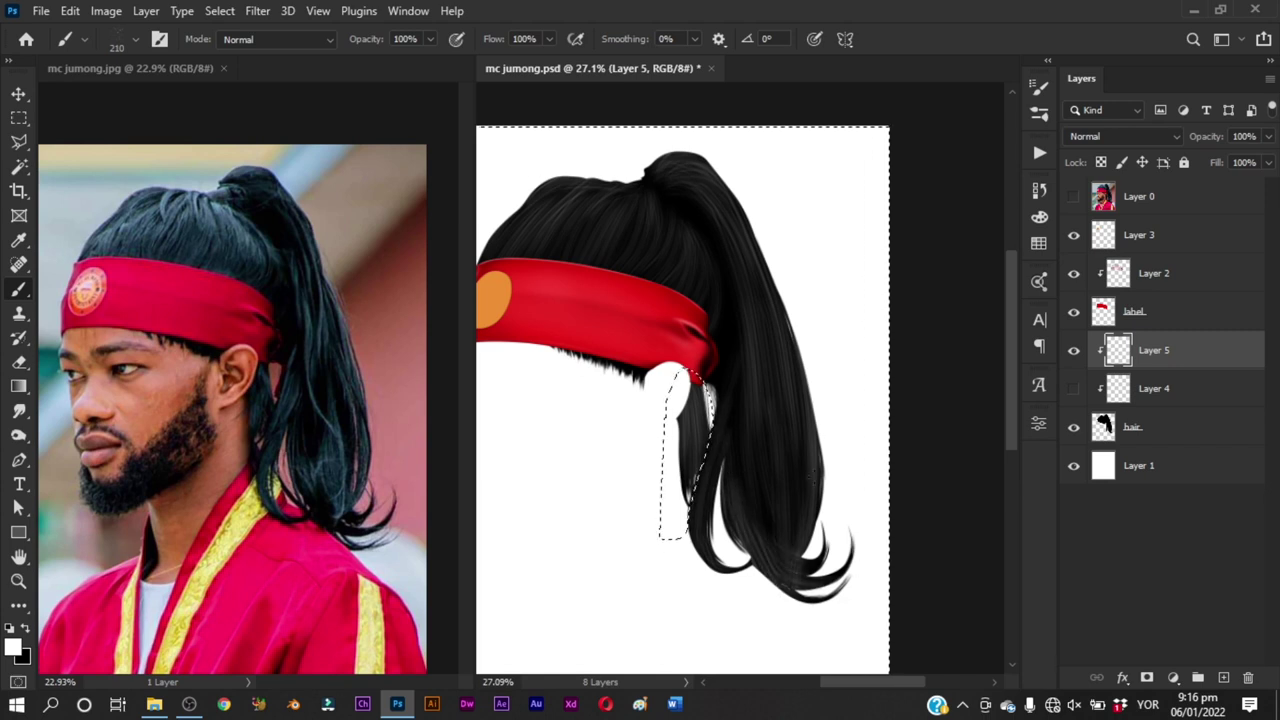
# Step: Turn on Layer 4 to compare its old strands with the new ones, delete that layer and clear the selection
pyautogui.hotkey('ctrl', 'space')
pyautogui.moveTo(784, 465); pyautogui.dragTo(706, 420)
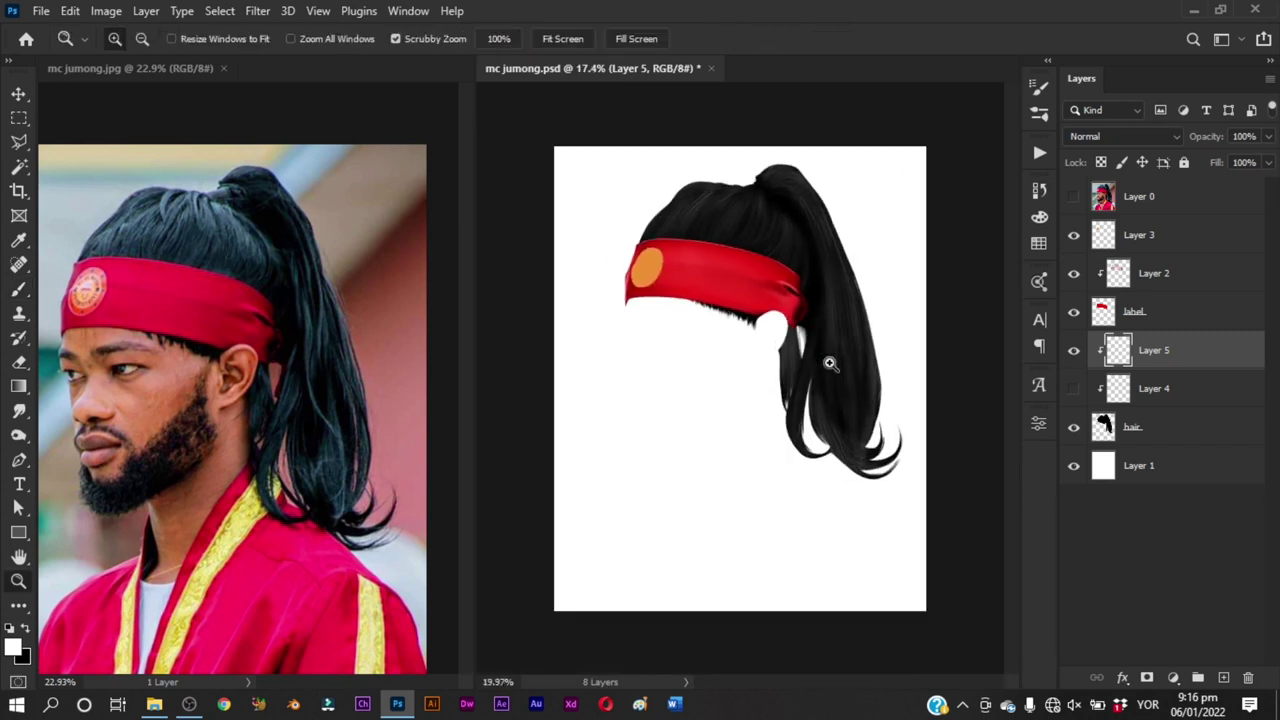
pyautogui.moveTo(829, 363); pyautogui.dragTo(836, 352)
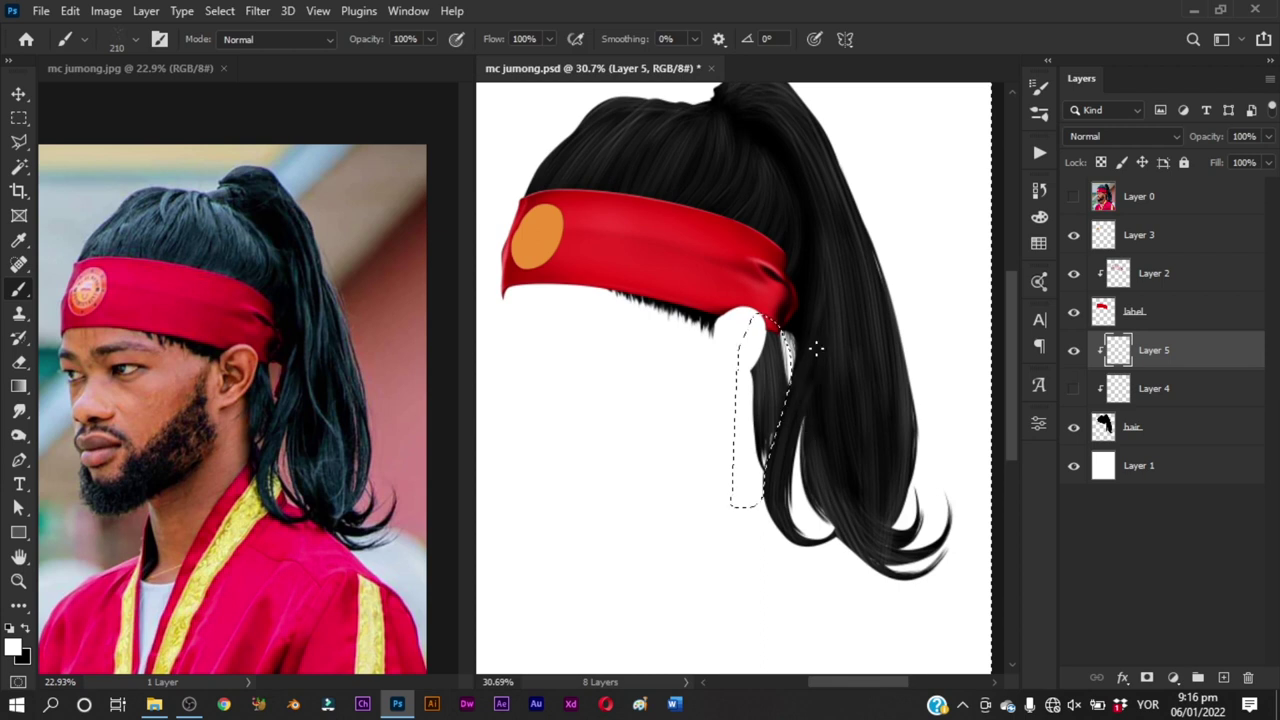
pyautogui.moveTo(802, 336); pyautogui.dragTo(806, 443)
pyautogui.press('z')
pyautogui.moveTo(719, 291); pyautogui.dragTo(743, 309)
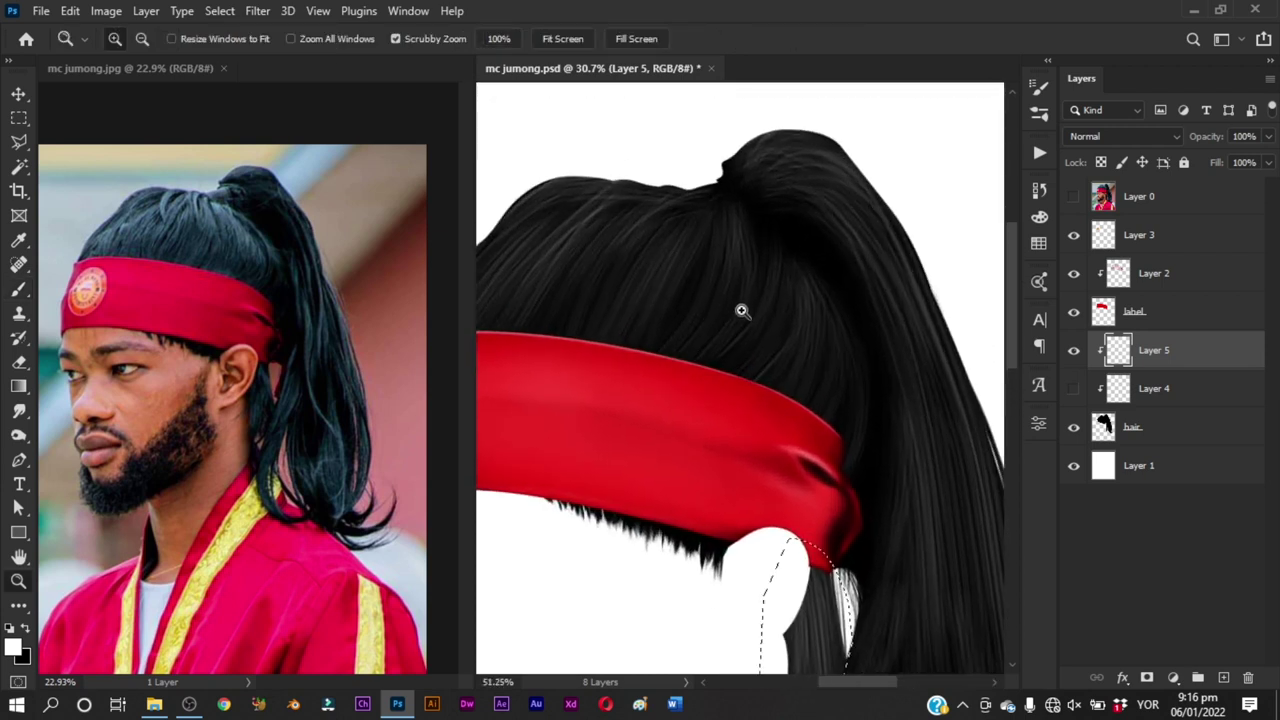
pyautogui.press('b')
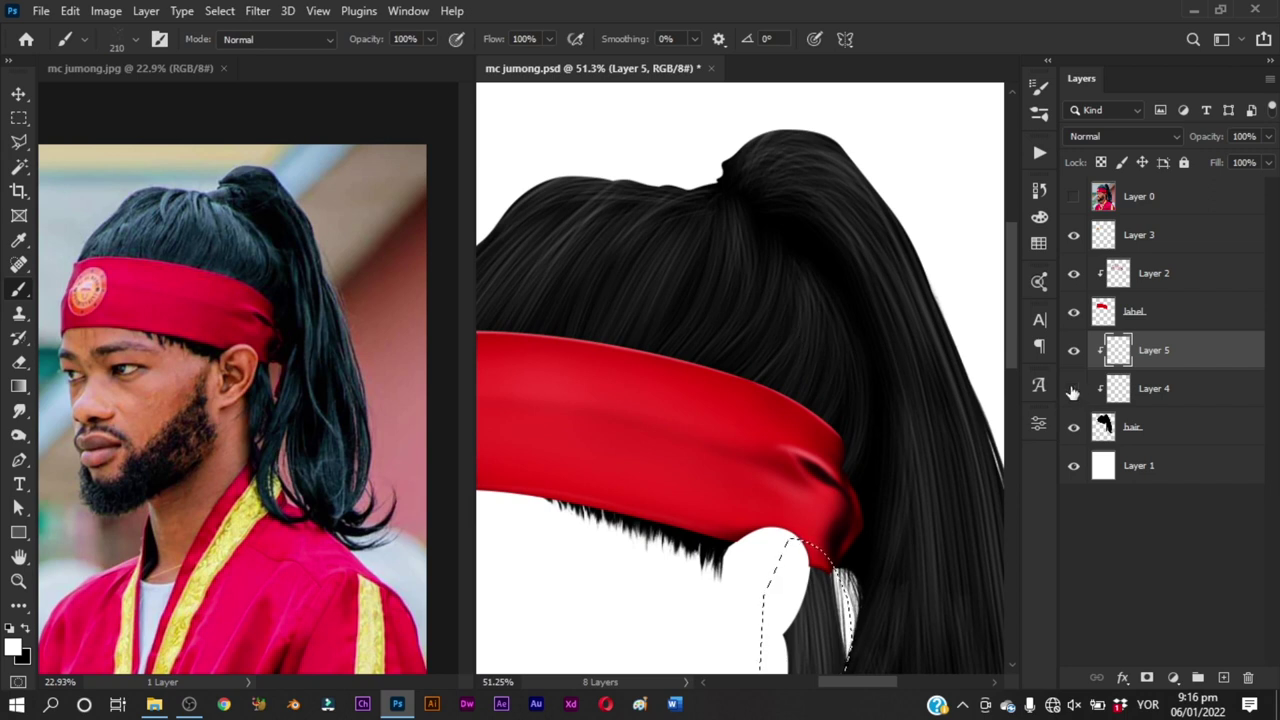
pyautogui.click(1073, 389)
pyautogui.press('z')
pyautogui.moveTo(889, 388)
pyautogui.mouseDown()
pyautogui.moveTo(829, 469)
pyautogui.moveTo(880, 468)
pyautogui.moveTo(849, 457)
pyautogui.mouseUp()
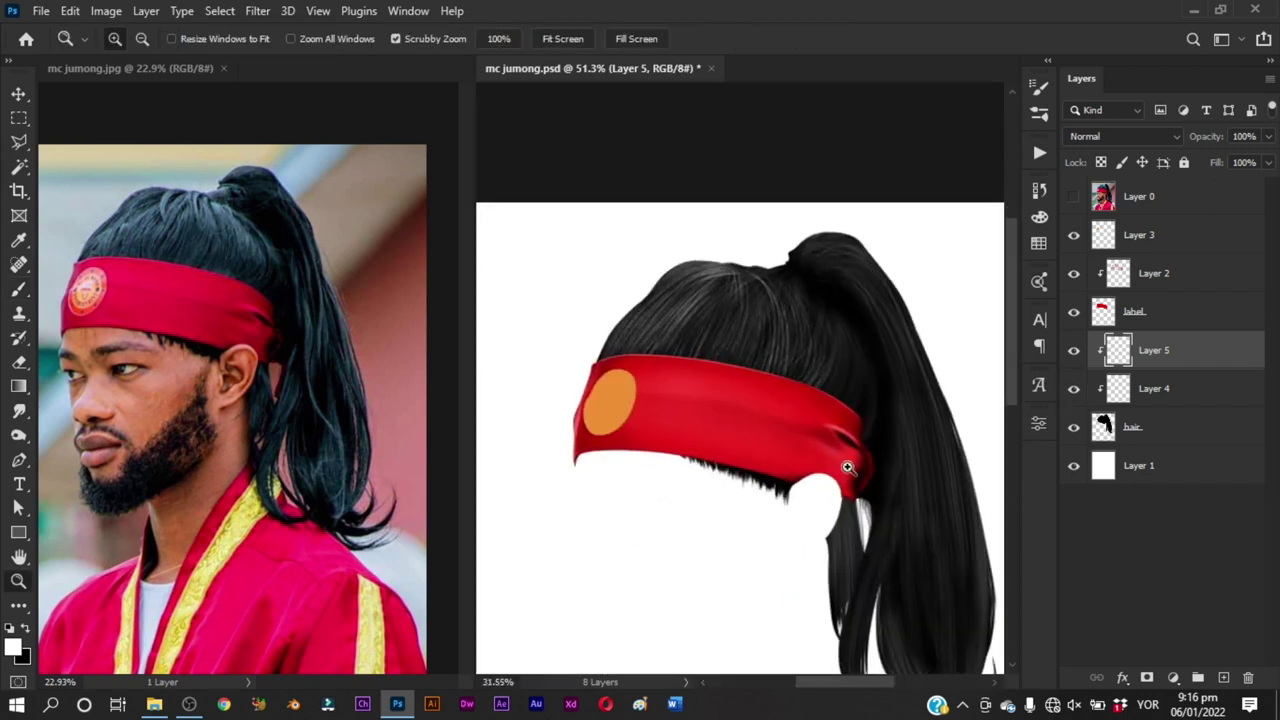
pyautogui.press('b')
pyautogui.moveTo(1140, 390)
pyautogui.mouseDown()
pyautogui.moveTo(1146, 492)
pyautogui.moveTo(1118, 645)
pyautogui.moveTo(1247, 678)
pyautogui.mouseUp()
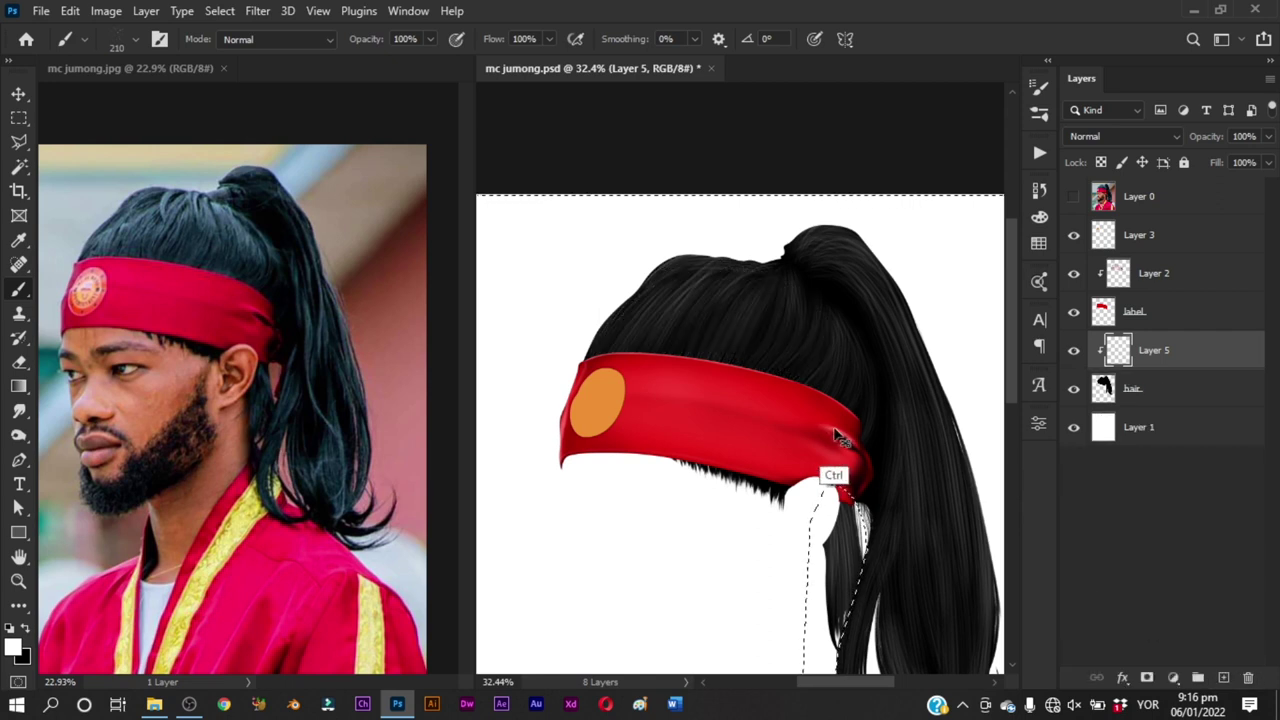
pyautogui.hotkey('ctrl', 'd')
# Step: Show the Layer 0 reference photo, outline the hair tie at the ponytail's base with the Pen tool and convert the path to a selection
pyautogui.moveTo(806, 463); pyautogui.dragTo(779, 407)
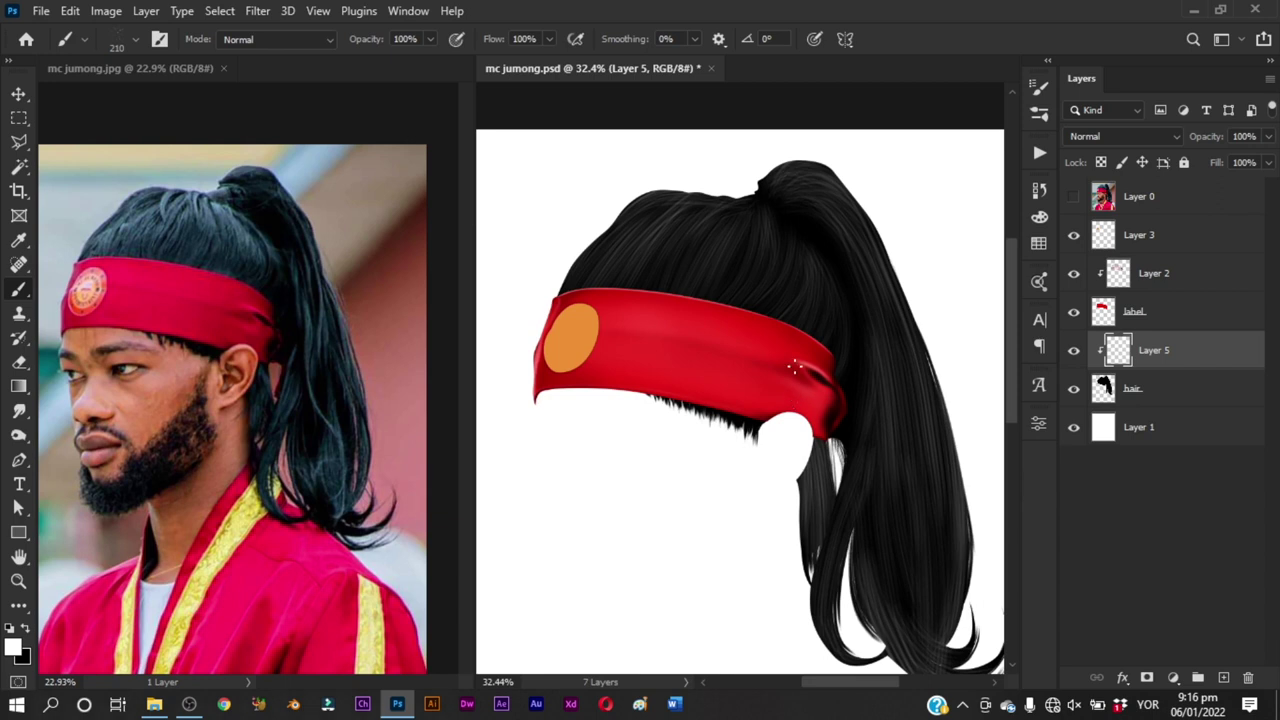
pyautogui.moveTo(812, 324); pyautogui.dragTo(766, 349)
pyautogui.press('z')
pyautogui.moveTo(692, 238); pyautogui.dragTo(750, 337)
pyautogui.moveTo(729, 304); pyautogui.dragTo(755, 313)
pyautogui.press('p')
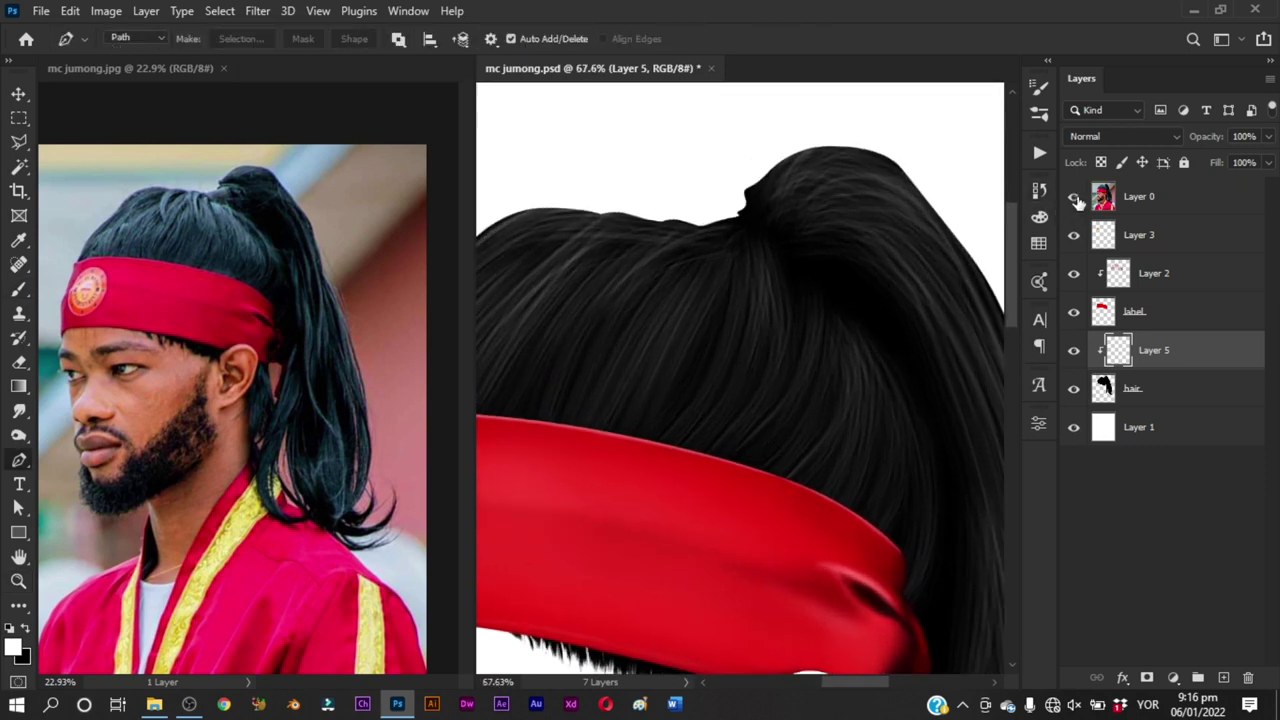
pyautogui.click(1073, 196)
pyautogui.click(693, 224)
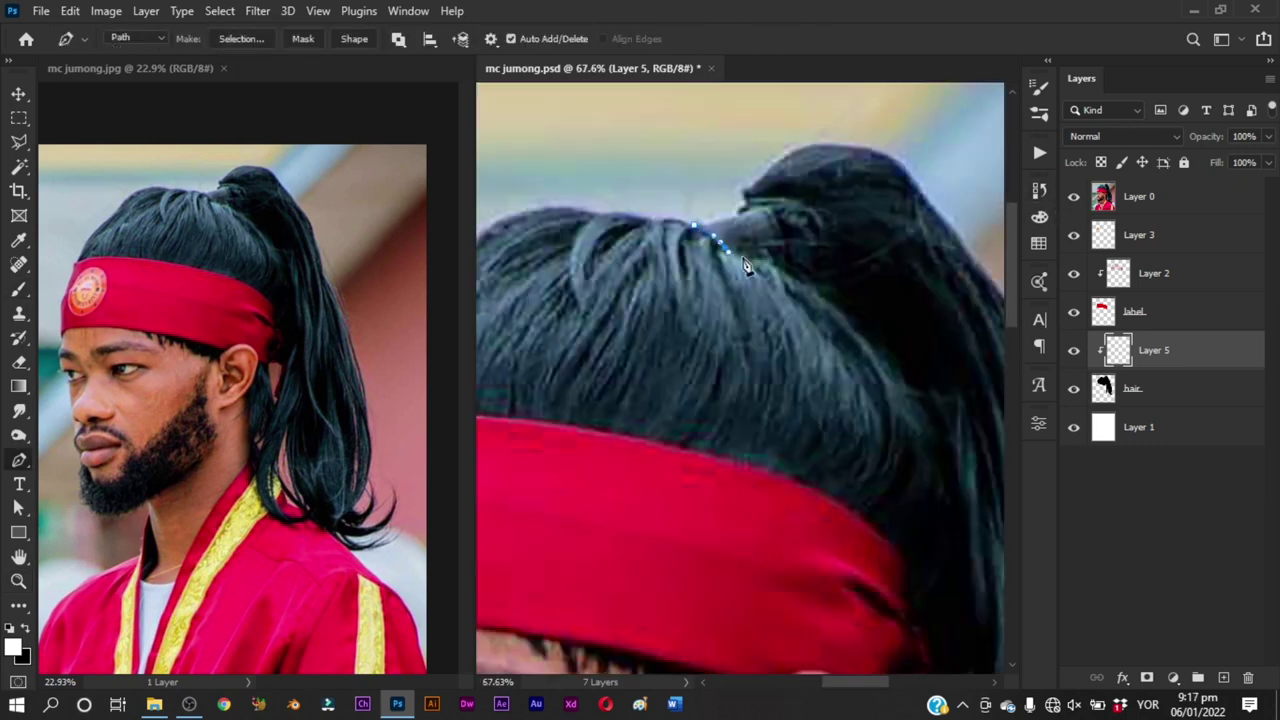
pyautogui.moveTo(790, 265); pyautogui.dragTo(771, 213)
pyautogui.hotkey('ctrl', 'Return')
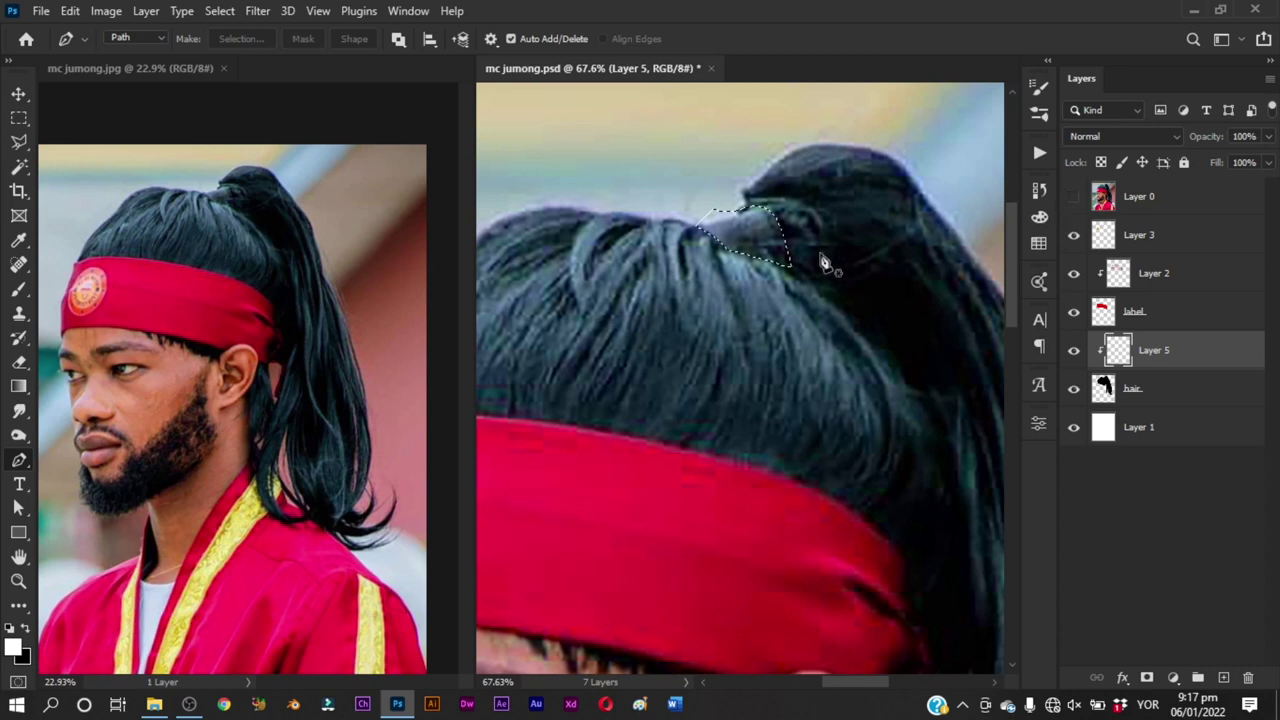
# Step: Reduce the strand brush to 72 px and paint light strands across the selected hair tie
pyautogui.press('b')
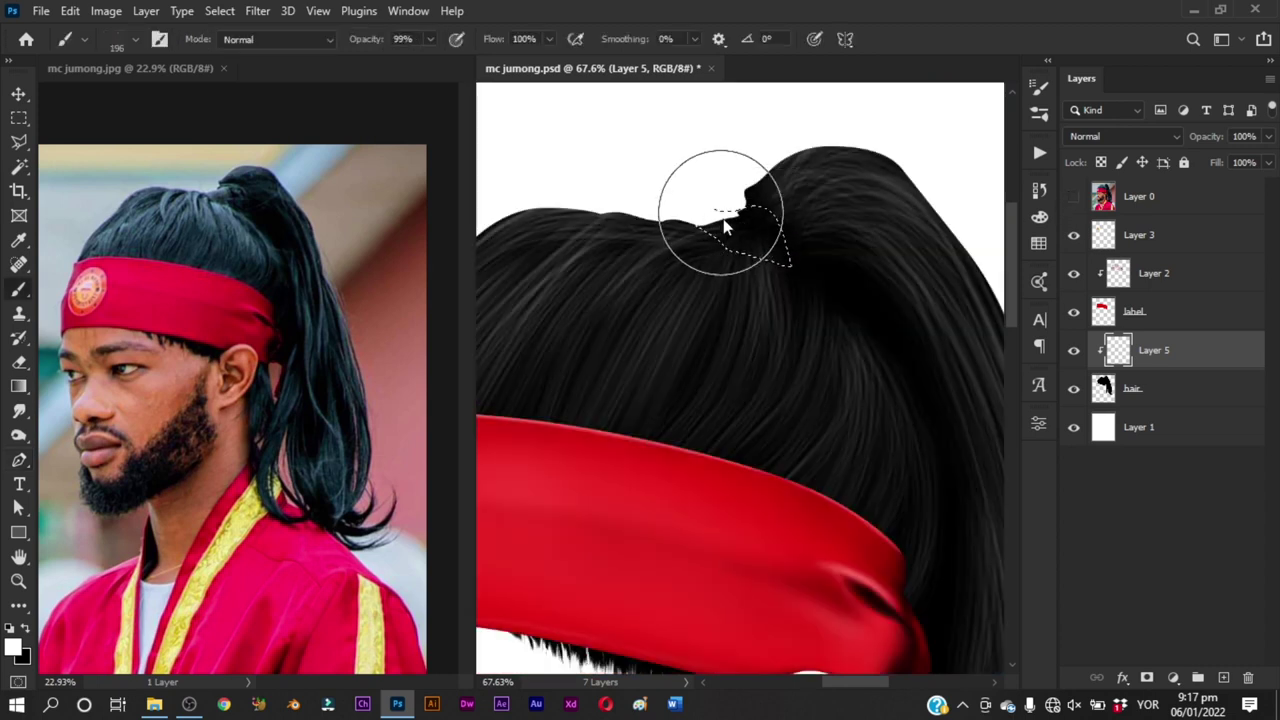
pyautogui.moveTo(715, 218); pyautogui.dragTo(690, 217)
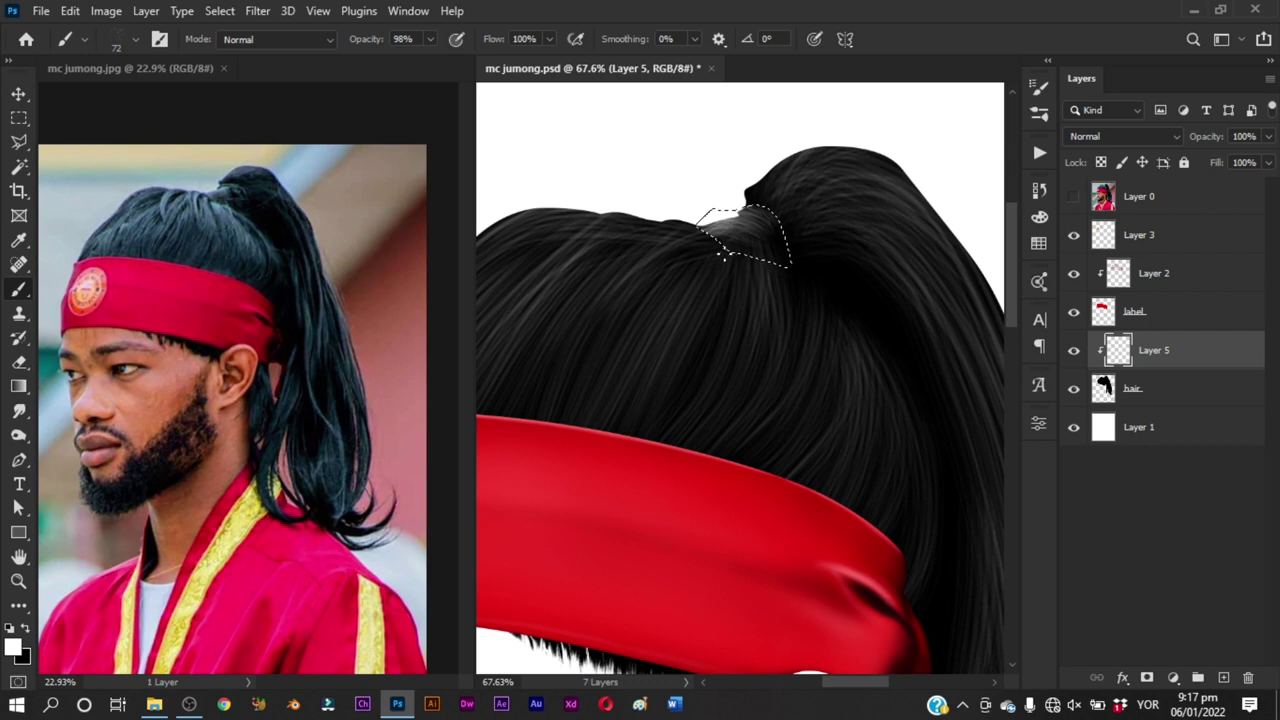
pyautogui.moveTo(706, 344); pyautogui.dragTo(771, 263)
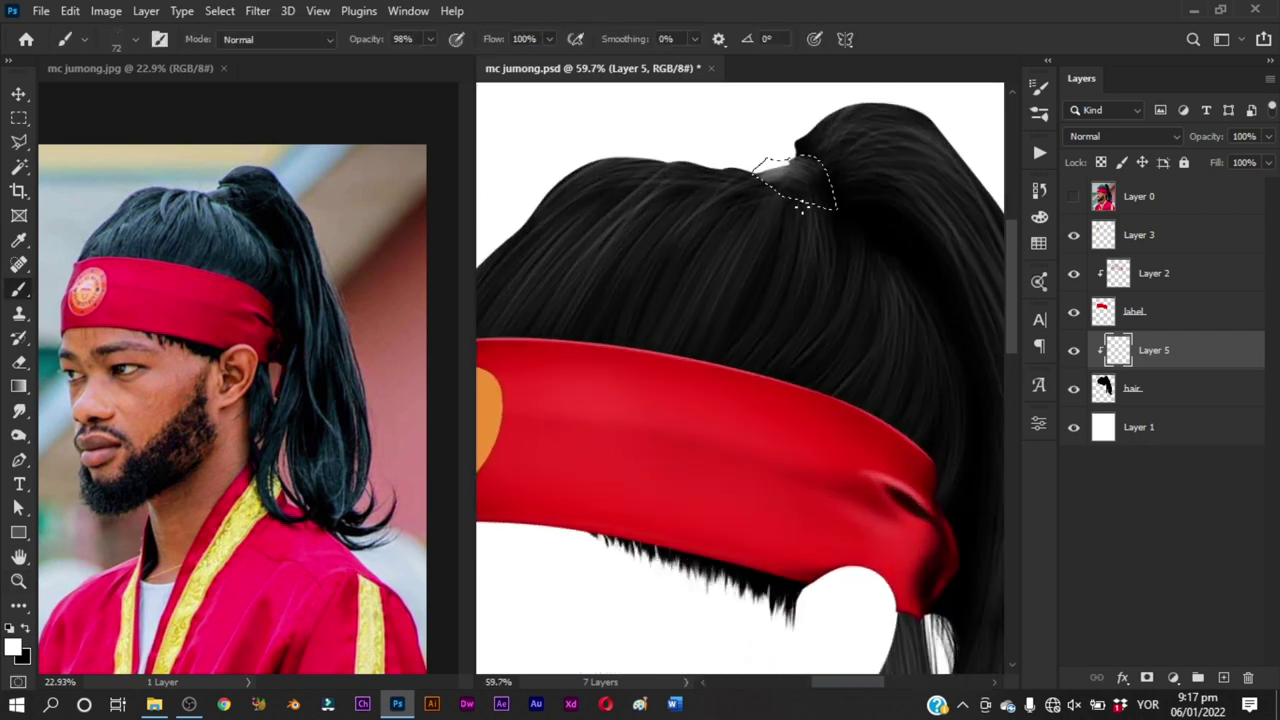
# Step: Enlarge the brush to 95 px and paint light strands on the crown hair just below the hair tie
pyautogui.press(']')
pyautogui.press(']')
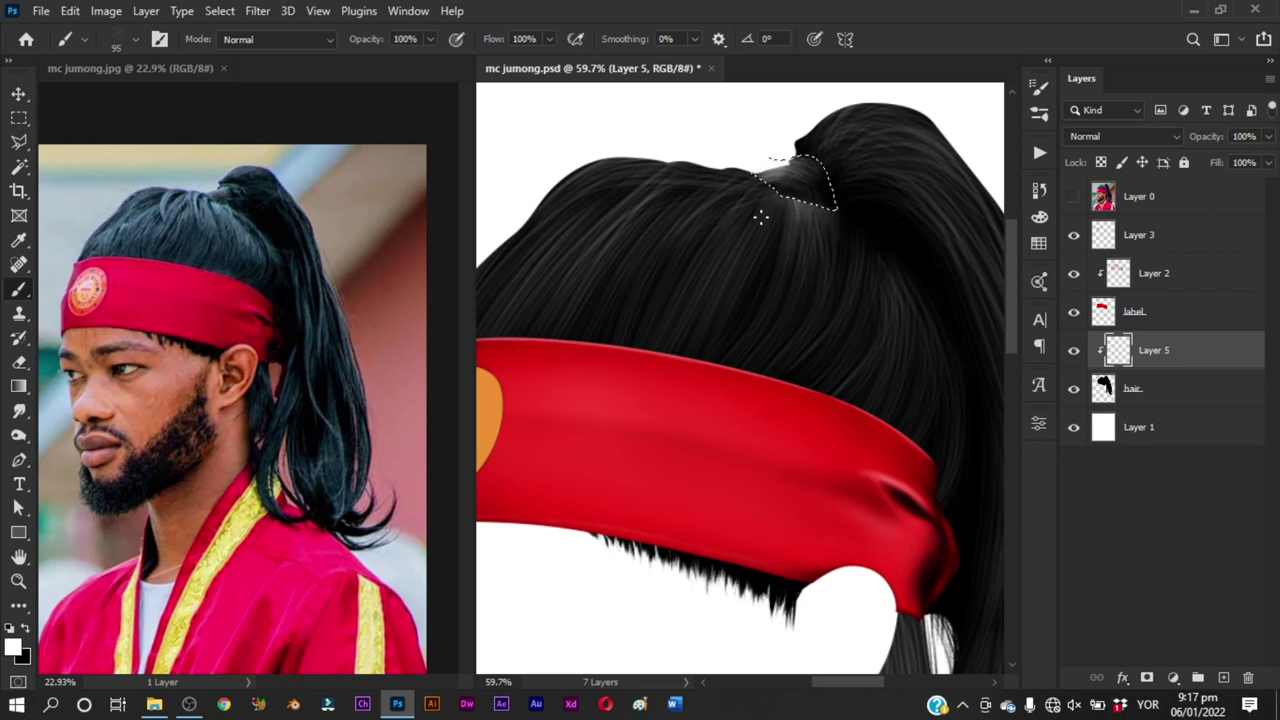
pyautogui.moveTo(772, 216)
pyautogui.mouseDown()
pyautogui.moveTo(686, 251)
pyautogui.moveTo(704, 281)
pyautogui.mouseUp()
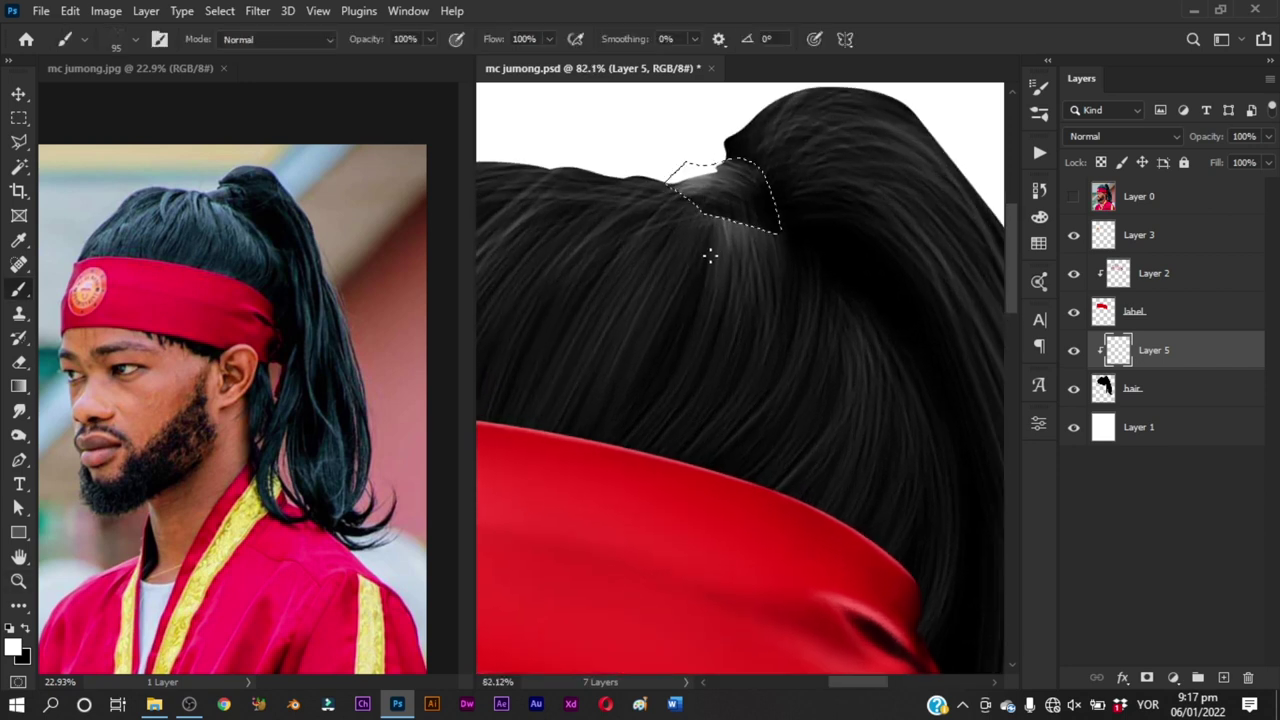
# Step: Erase strands along the hair tie's lower edge with a 22 px soft eraser, checking against the Layer 0 reference
pyautogui.press('e')
pyautogui.moveTo(704, 188)
pyautogui.mouseDown()
pyautogui.moveTo(636, 180)
pyautogui.moveTo(736, 218)
pyautogui.moveTo(702, 204)
pyautogui.mouseUp()
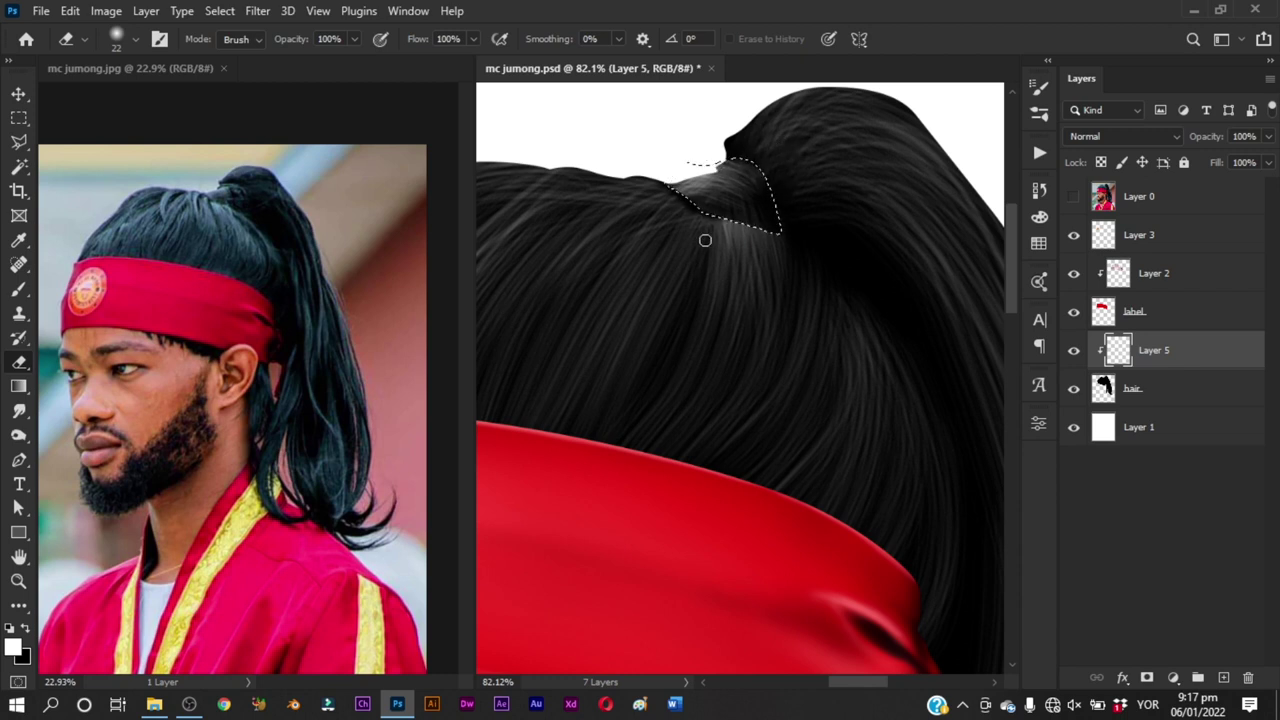
pyautogui.keyDown('alt'); pyautogui.rightClick(761, 151); pyautogui.keyUp('alt')
pyautogui.click(1074, 198)
pyautogui.click(1074, 198)
# Step: Erase dark gaps into the strands at the ponytail's base around the hair tie and compare with the Layer 0 reference
pyautogui.moveTo(756, 151); pyautogui.dragTo(840, 157)
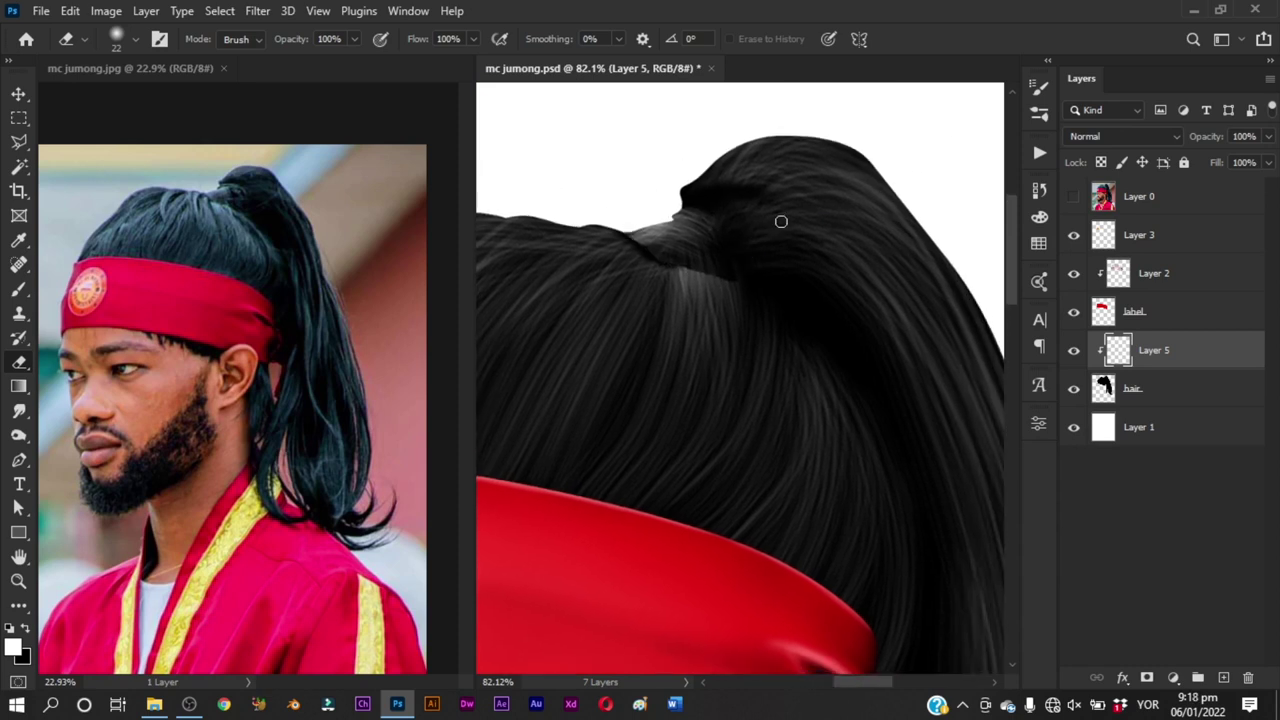
pyautogui.moveTo(814, 183); pyautogui.dragTo(777, 191)
pyautogui.moveTo(865, 194); pyautogui.dragTo(843, 208)
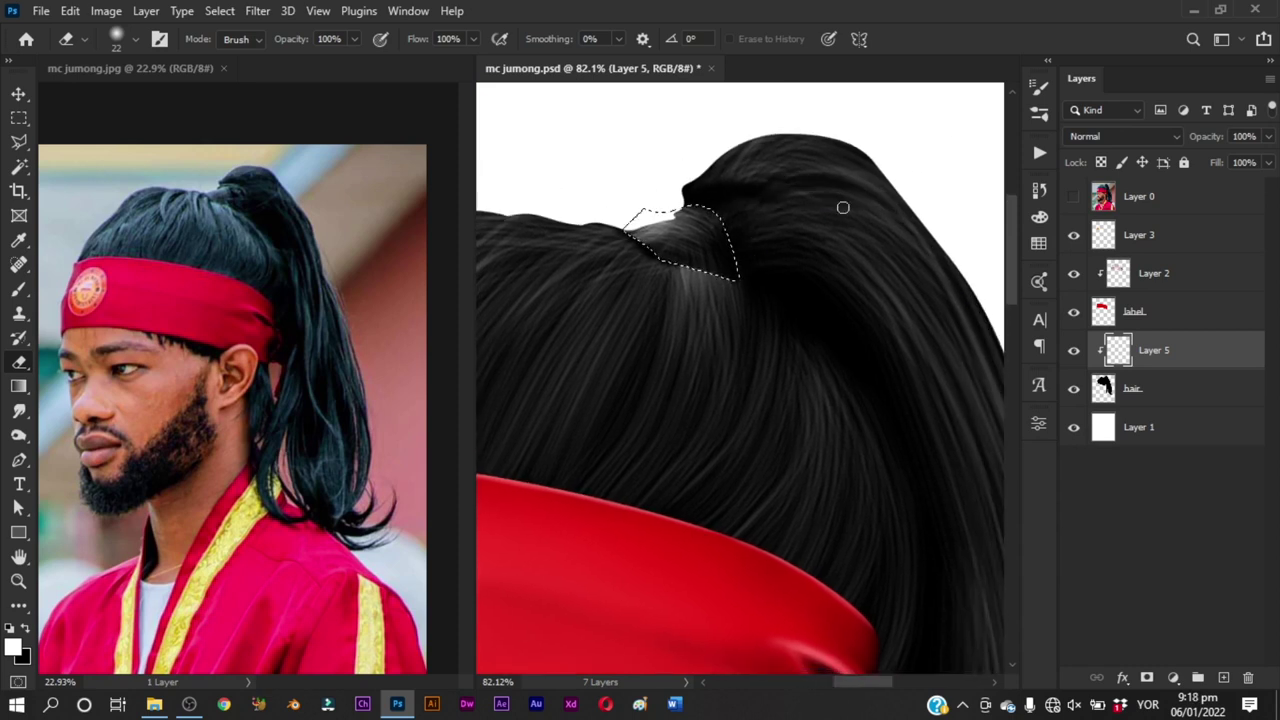
pyautogui.moveTo(726, 274)
pyautogui.mouseDown()
pyautogui.moveTo(749, 249)
pyautogui.moveTo(723, 229)
pyautogui.mouseUp()
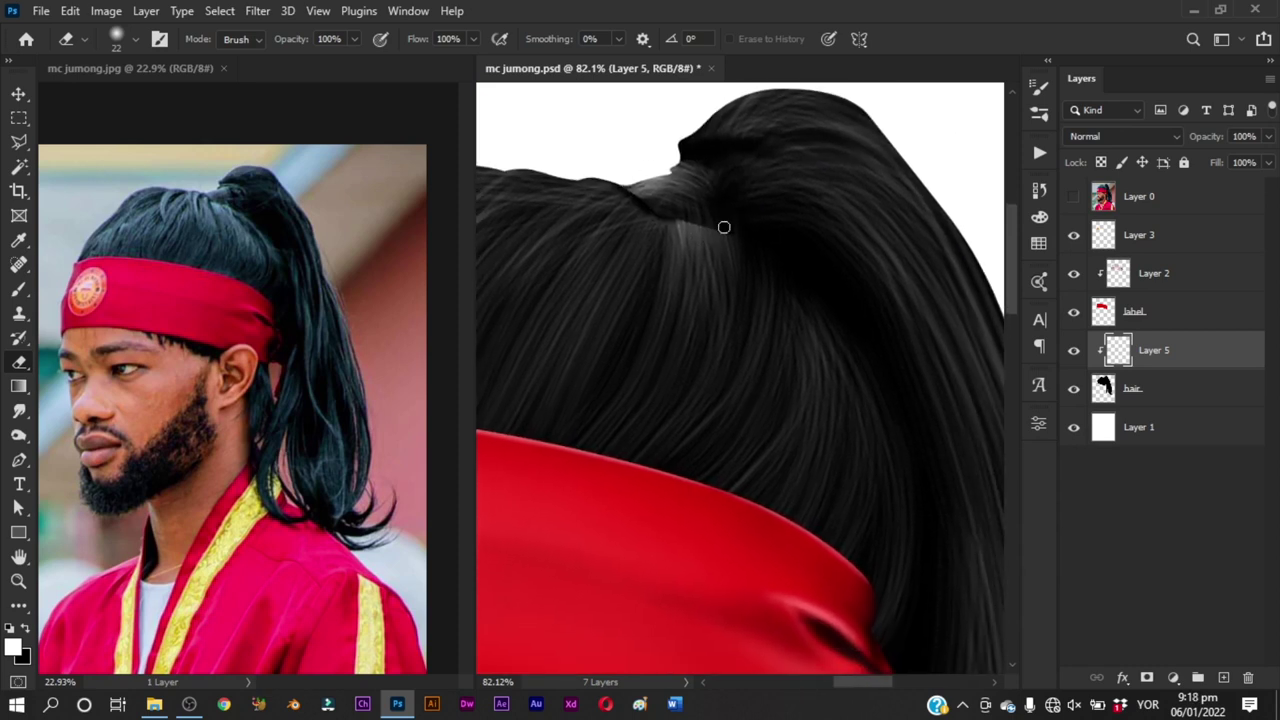
pyautogui.click(1074, 199)
pyautogui.click(1074, 199)
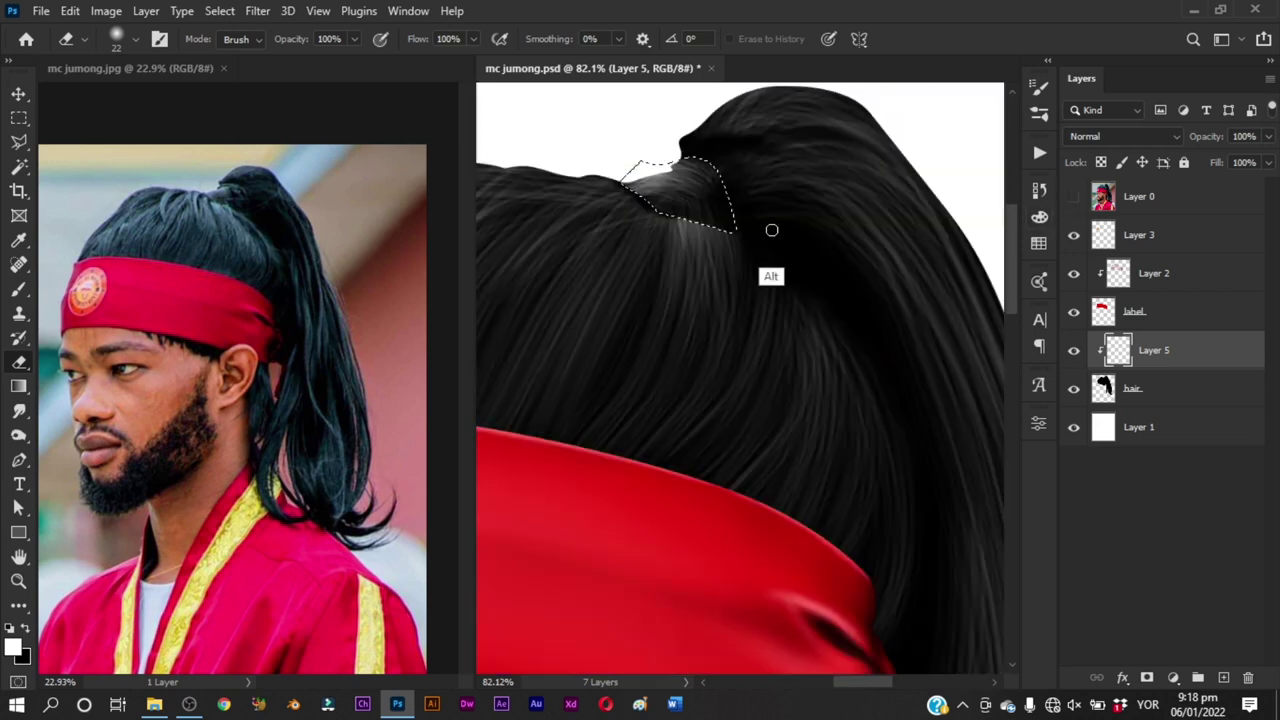
# Step: Deepen the shadow below the hair tie with a 44 px eraser and clear the selection
pyautogui.moveTo(792, 212); pyautogui.dragTo(831, 247)
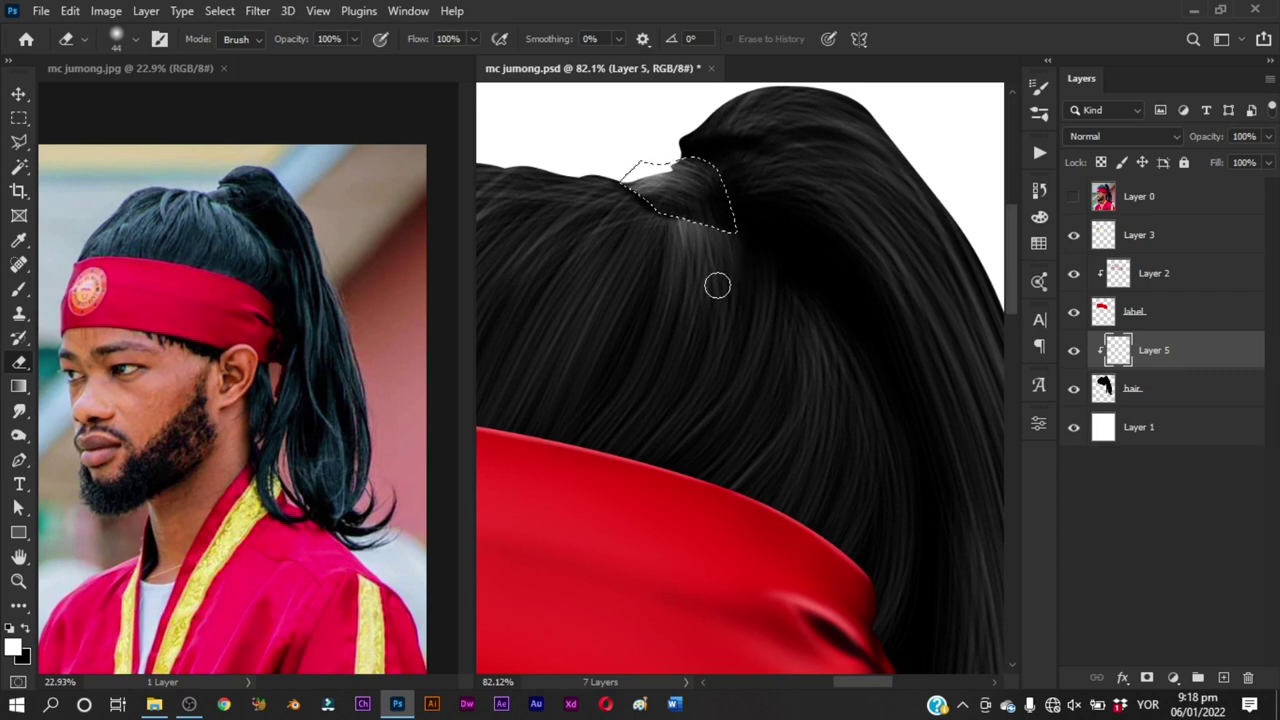
pyautogui.hotkey('ctrl', 'd')
pyautogui.hotkey('ctrl', 'space')
pyautogui.moveTo(762, 272)
pyautogui.mouseDown()
pyautogui.moveTo(671, 360)
pyautogui.moveTo(763, 420)
pyautogui.moveTo(732, 423)
pyautogui.moveTo(789, 346)
pyautogui.moveTo(760, 320)
pyautogui.moveTo(786, 294)
pyautogui.mouseUp()
pyautogui.press('e')
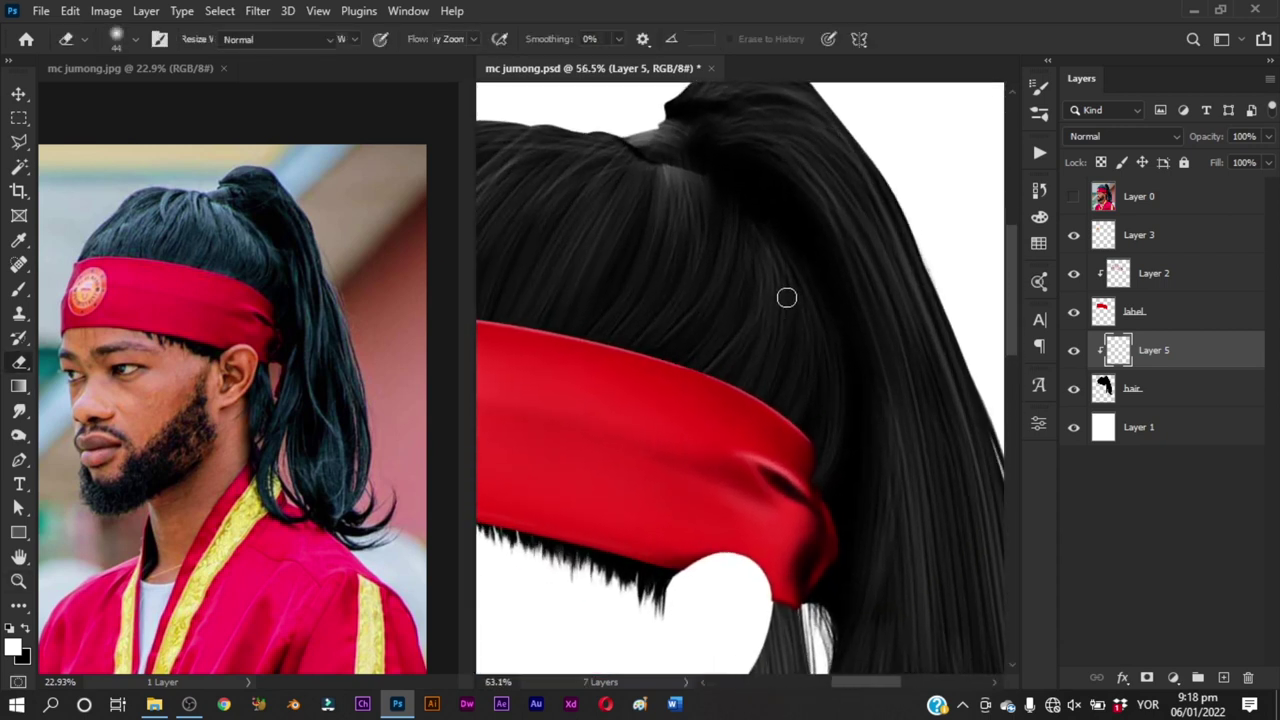
# Step: Check the Layer 0 reference and erase more strands in the shadow where the crown hair meets the ponytail's base
pyautogui.click(1075, 200)
pyautogui.click(1075, 200)
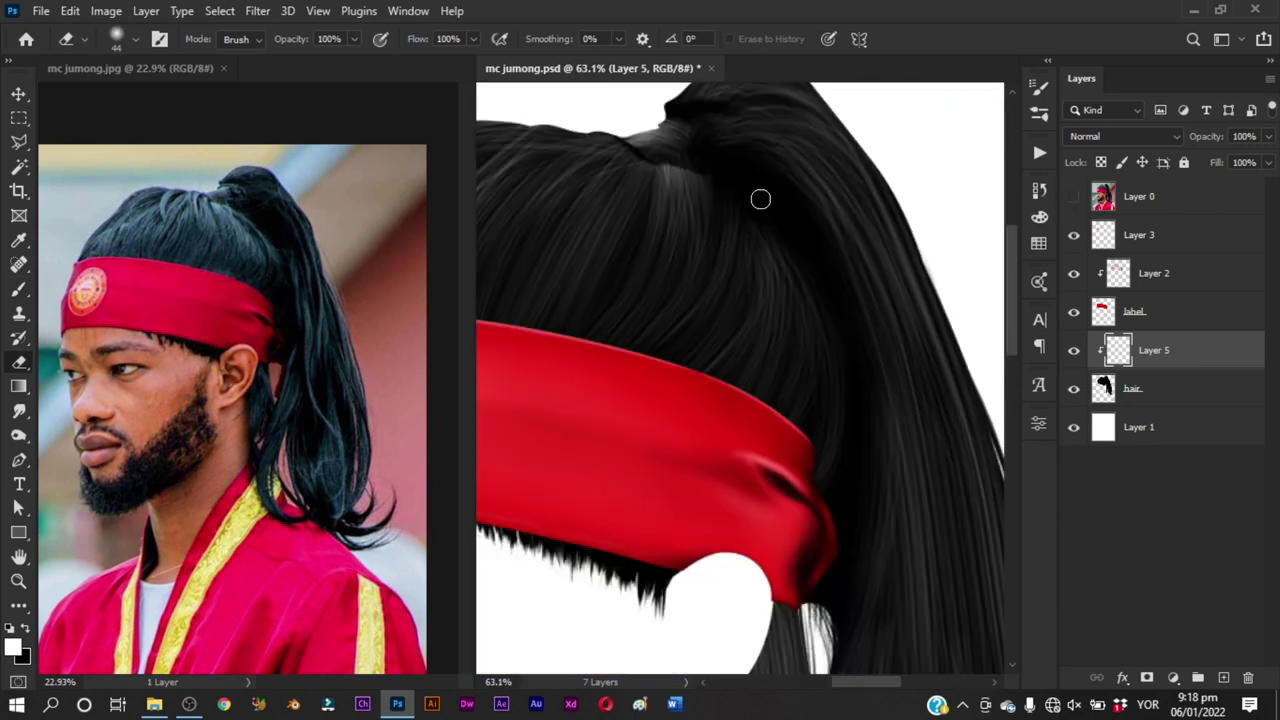
pyautogui.keyDown('alt'); pyautogui.rightClick(744, 179); pyautogui.keyUp('alt')
pyautogui.moveTo(743, 178); pyautogui.dragTo(718, 172)
pyautogui.keyDown('alt'); pyautogui.rightClick(780, 214); pyautogui.keyUp('alt')
pyautogui.moveTo(780, 214); pyautogui.dragTo(778, 217)
pyautogui.hotkey('ctrl', '0')
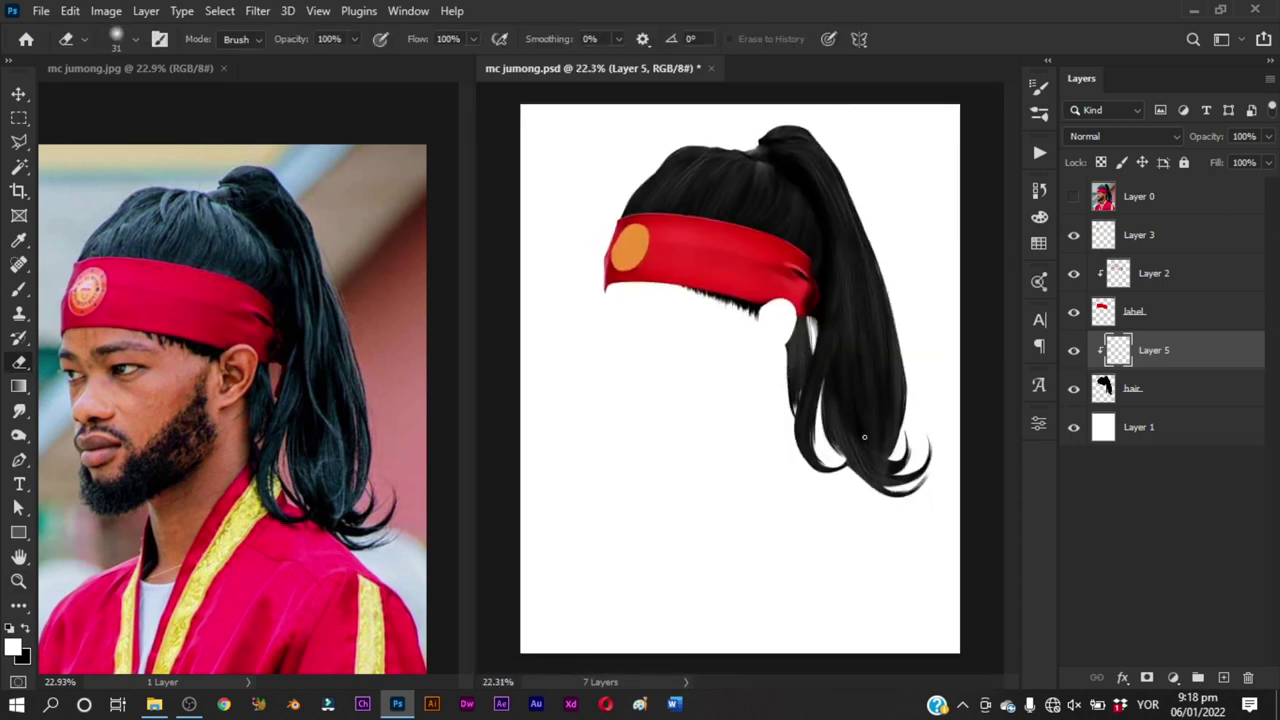
# Step: Erase a dark line with a 19 px eraser where the curled tips leave the ponytail's lower end, redoing the stroke once
pyautogui.moveTo(896, 492); pyautogui.dragTo(945, 490)
pyautogui.moveTo(868, 477)
pyautogui.mouseDown()
pyautogui.moveTo(790, 428)
pyautogui.moveTo(808, 383)
pyautogui.mouseUp()
pyautogui.keyDown('alt'); pyautogui.rightClick(815, 335); pyautogui.keyUp('alt')
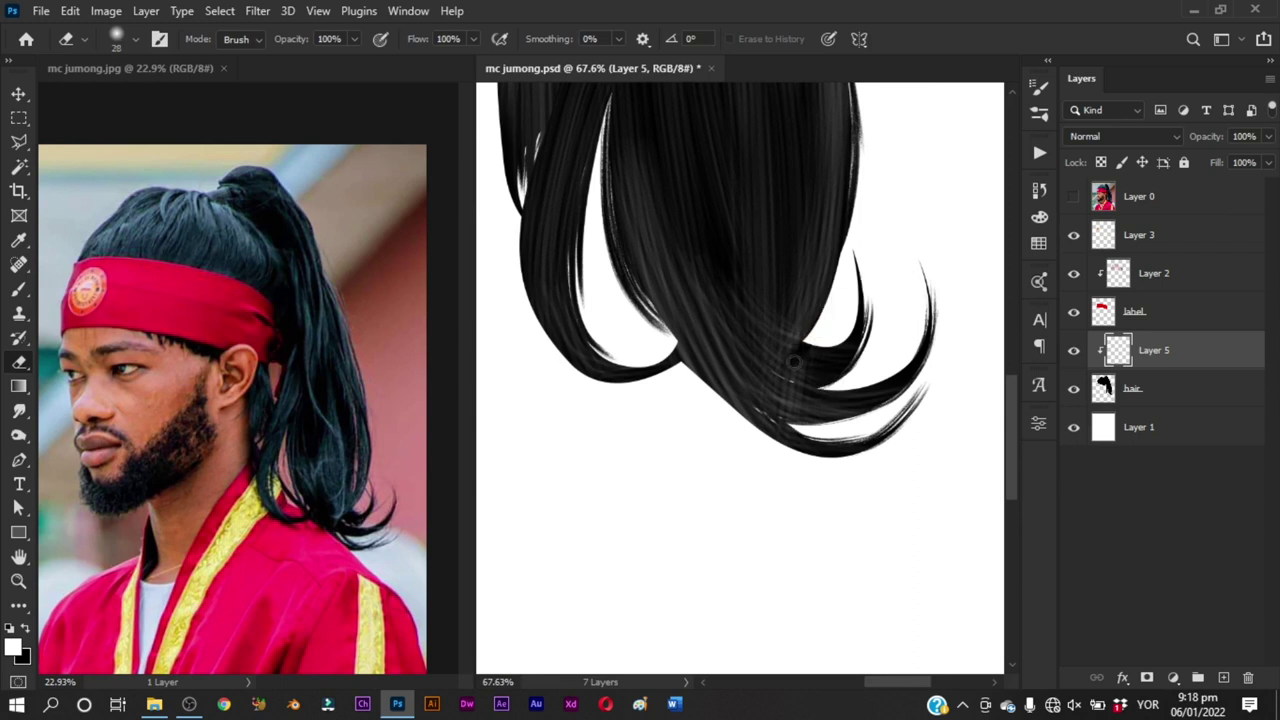
pyautogui.keyDown('alt'); pyautogui.rightClick(810, 333); pyautogui.keyUp('alt')
pyautogui.moveTo(813, 335)
pyautogui.mouseDown()
pyautogui.moveTo(750, 406)
pyautogui.moveTo(807, 349)
pyautogui.moveTo(725, 387)
pyautogui.mouseUp()
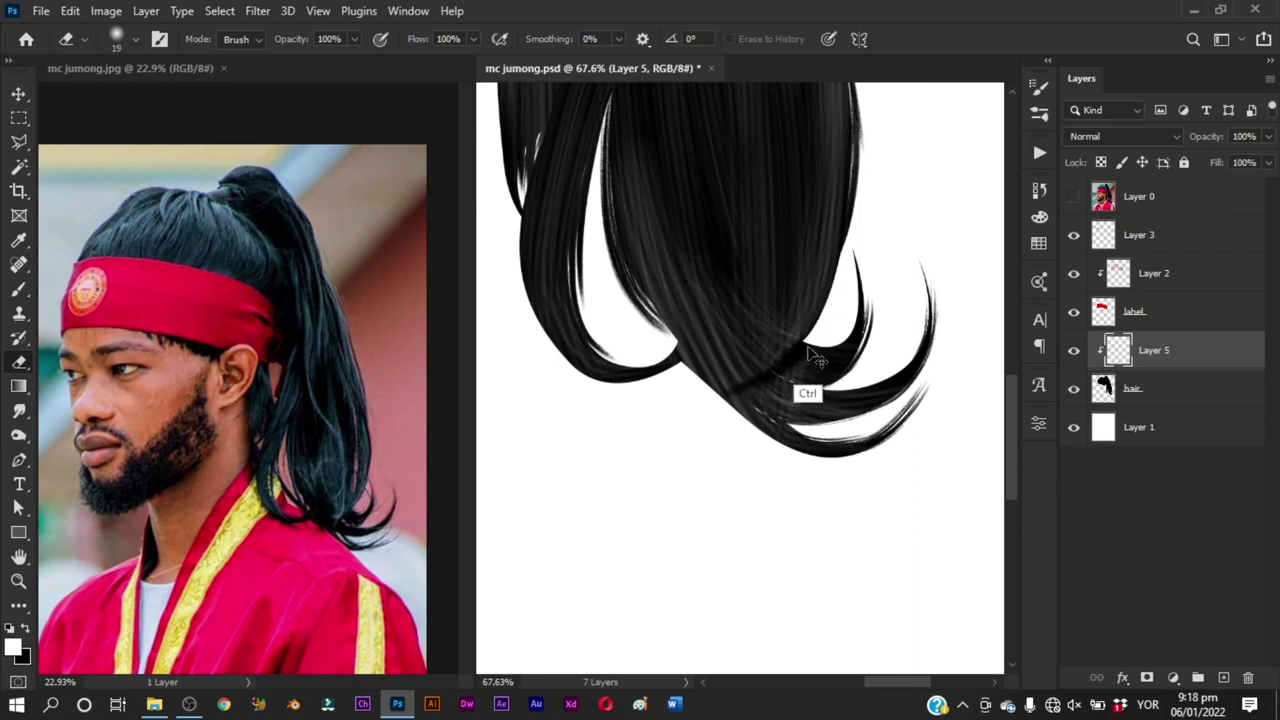
pyautogui.hotkey('ctrl', 'z')
pyautogui.moveTo(812, 339); pyautogui.dragTo(679, 404)
pyautogui.moveTo(803, 341); pyautogui.dragTo(715, 392)
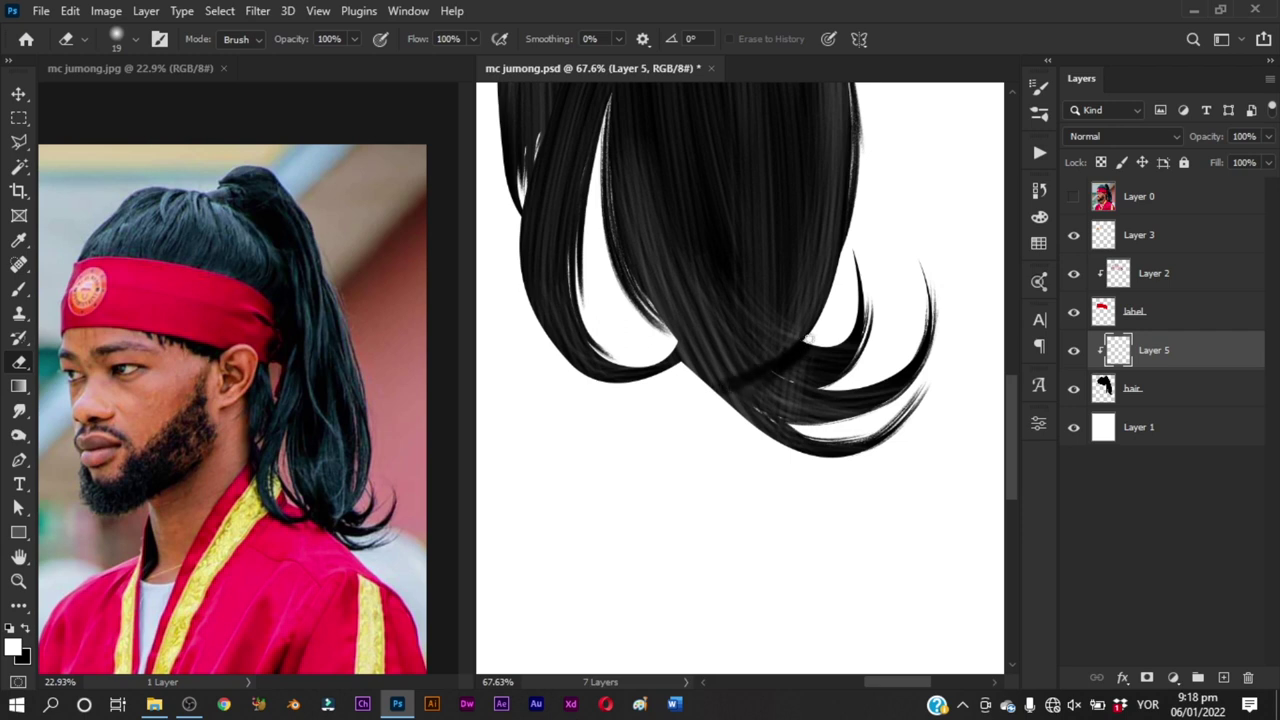
# Step: Erase the strands over the roots of the curled tips with a 48 px eraser, leaving that area black
pyautogui.moveTo(808, 338)
pyautogui.mouseDown()
pyautogui.moveTo(769, 388)
pyautogui.moveTo(832, 381)
pyautogui.mouseUp()
pyautogui.moveTo(900, 338)
pyautogui.mouseDown()
pyautogui.moveTo(910, 378)
pyautogui.moveTo(917, 352)
pyautogui.moveTo(874, 398)
pyautogui.moveTo(783, 434)
pyautogui.mouseUp()
pyautogui.moveTo(790, 376); pyautogui.dragTo(780, 372)
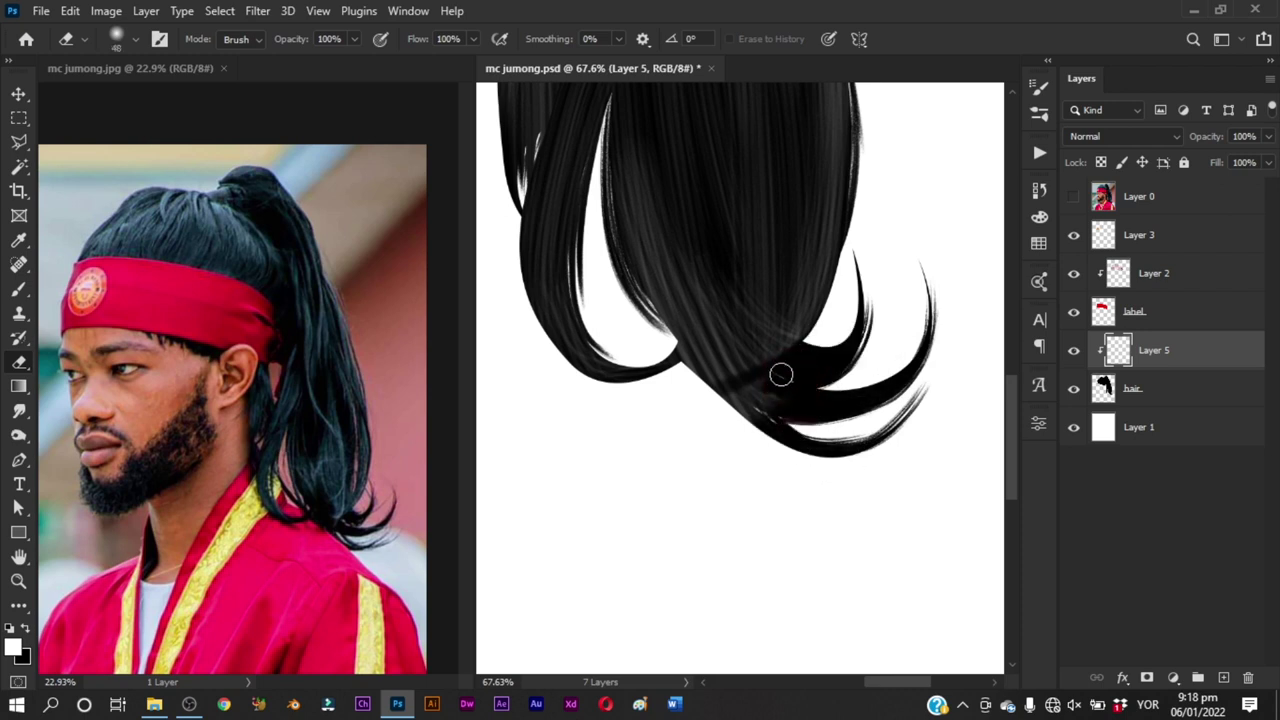
# Step: Erase strands along the ponytail's lower end near the curled tips with a 34 px eraser, checking against the Layer 0 reference
pyautogui.moveTo(746, 309)
pyautogui.mouseDown()
pyautogui.moveTo(763, 346)
pyautogui.moveTo(742, 344)
pyautogui.moveTo(731, 292)
pyautogui.mouseUp()
pyautogui.click(1071, 201)
pyautogui.click(1072, 200)
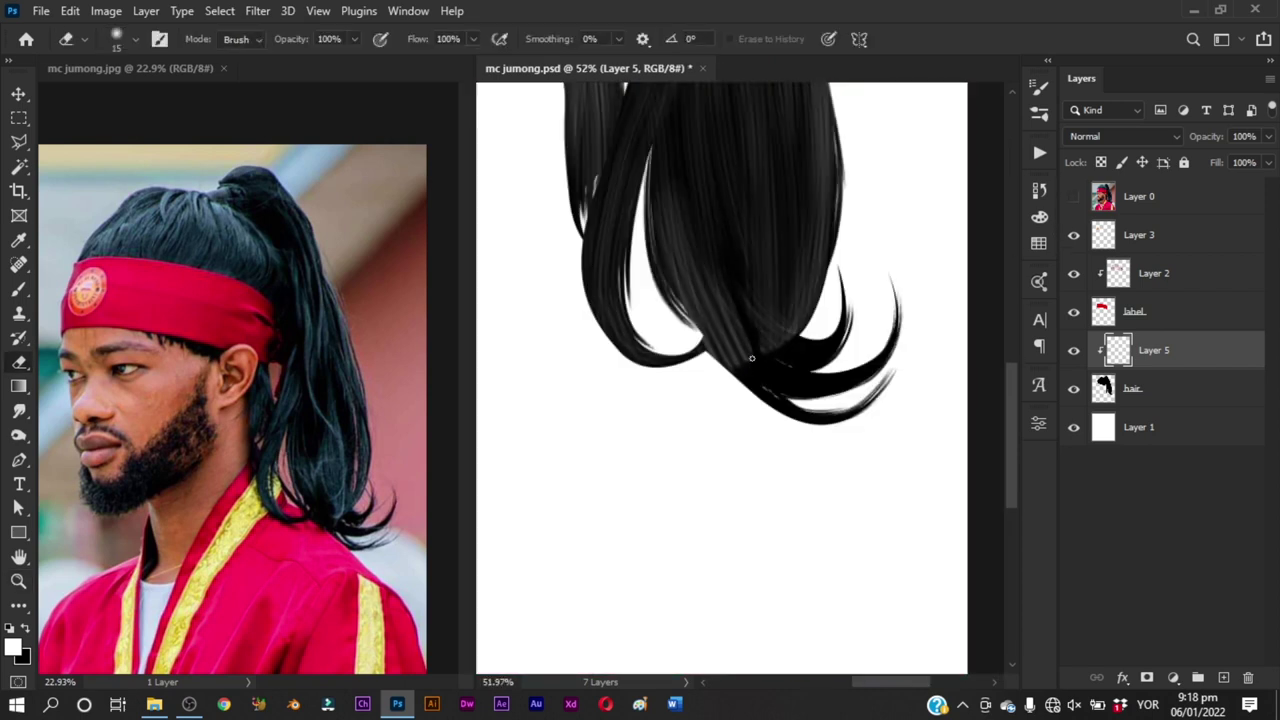
pyautogui.keyDown('alt'); pyautogui.rightClick(735, 324); pyautogui.keyUp('alt')
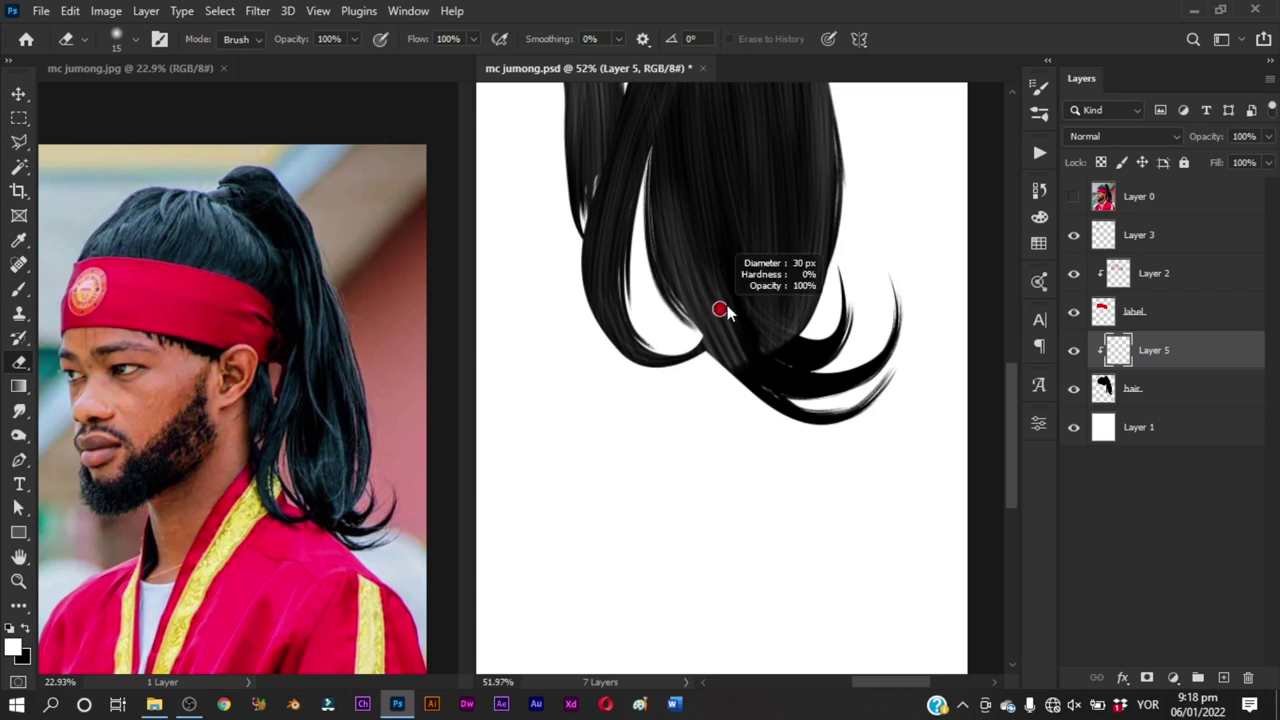
pyautogui.click(1073, 196)
pyautogui.click(1073, 196)
pyautogui.moveTo(708, 330)
pyautogui.mouseDown()
pyautogui.moveTo(680, 271)
pyautogui.moveTo(690, 303)
pyautogui.moveTo(702, 283)
pyautogui.moveTo(736, 377)
pyautogui.moveTo(678, 204)
pyautogui.moveTo(735, 347)
pyautogui.moveTo(710, 198)
pyautogui.moveTo(732, 350)
pyautogui.moveTo(793, 374)
pyautogui.mouseUp()
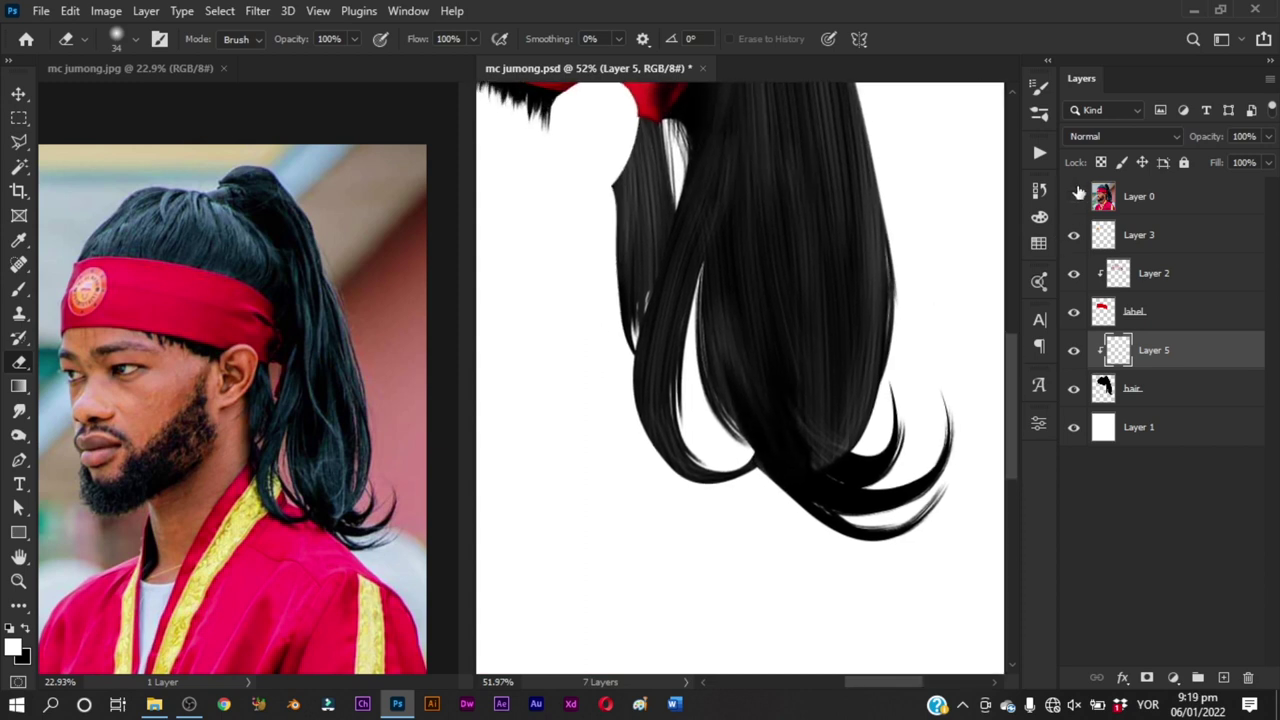
# Step: Trace a long narrow shadow shape down the outer part of the ponytail over the Layer 0 reference with the Pen tool
pyautogui.click(1075, 196)
pyautogui.click(1075, 196)
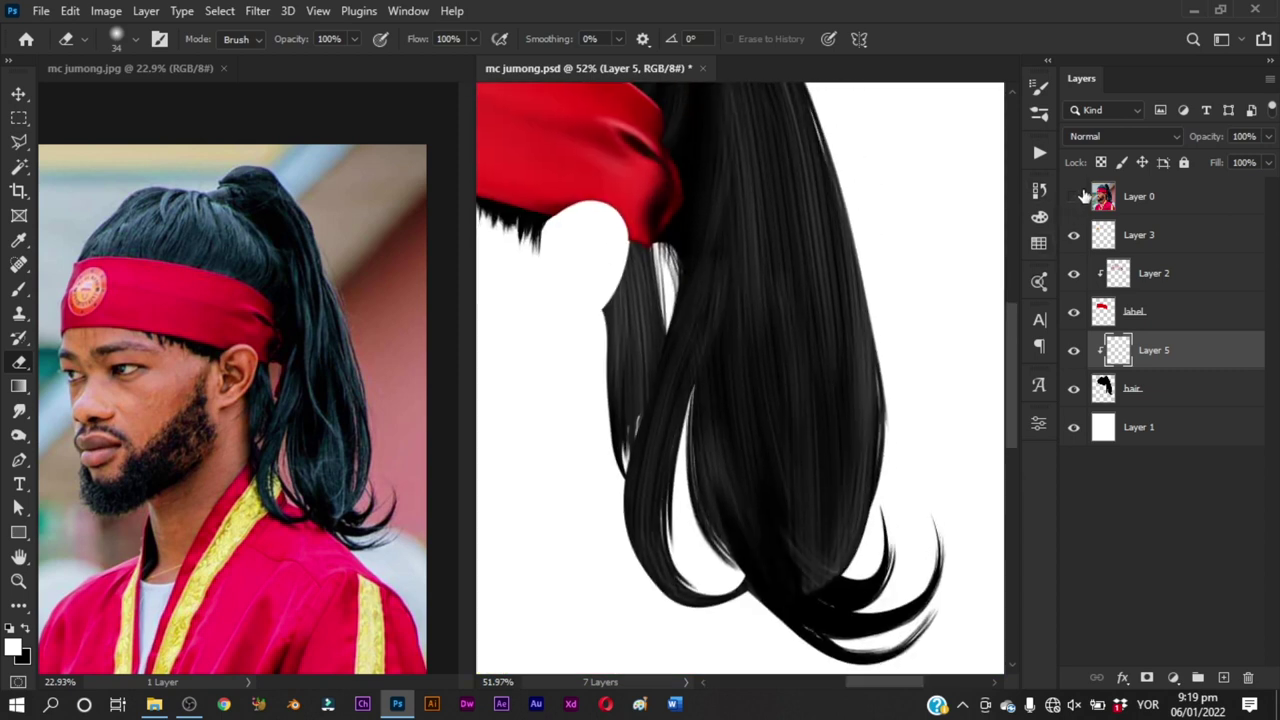
pyautogui.click(1075, 196)
pyautogui.click(1075, 196)
pyautogui.press('p')
pyautogui.click(1075, 196)
pyautogui.moveTo(789, 206); pyautogui.dragTo(800, 241)
pyautogui.moveTo(825, 314); pyautogui.dragTo(843, 371)
pyautogui.moveTo(841, 457); pyautogui.dragTo(837, 523)
pyautogui.click(830, 549)
pyautogui.moveTo(814, 374); pyautogui.dragTo(799, 317)
pyautogui.keyDown('alt'); pyautogui.click(789, 206); pyautogui.keyUp('alt')
pyautogui.keyDown('ctrl'); pyautogui.click(828, 241); pyautogui.keyUp('ctrl')
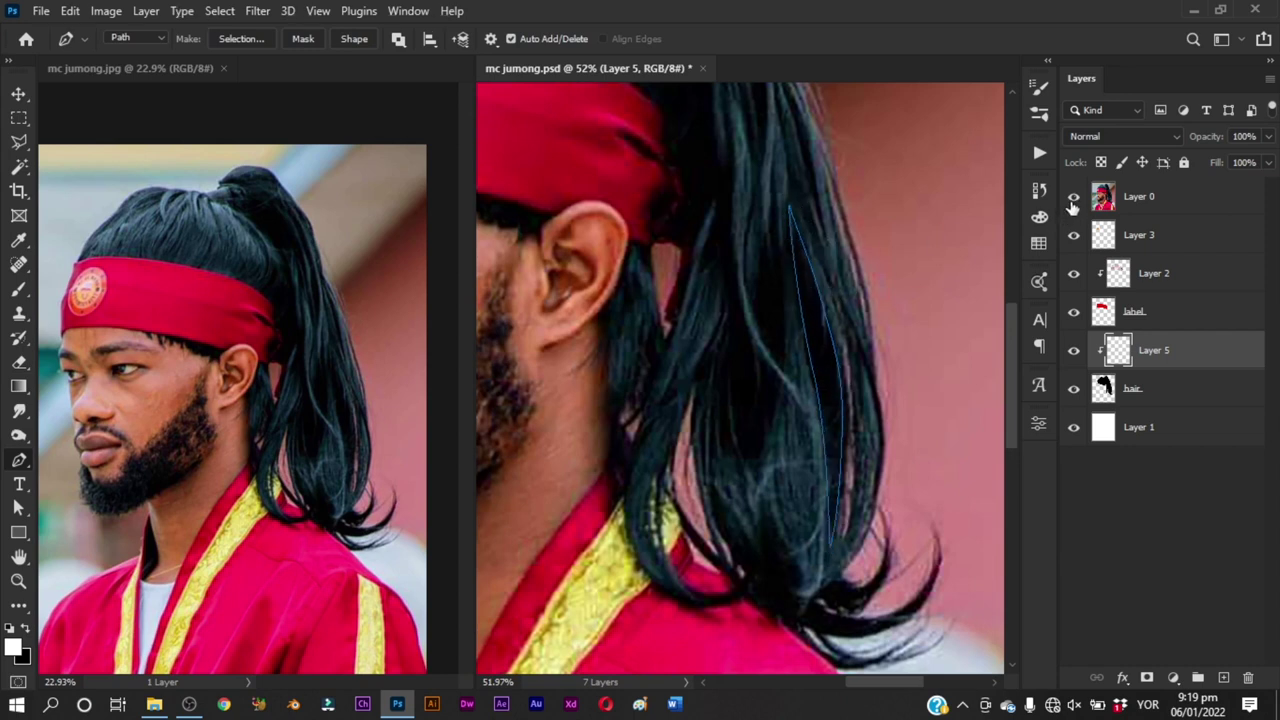
# Step: Hide Layer 0, erase the strands inside the narrow traced shape with a 27 px eraser, and clear the path
pyautogui.click(1073, 197)
pyautogui.press('e')
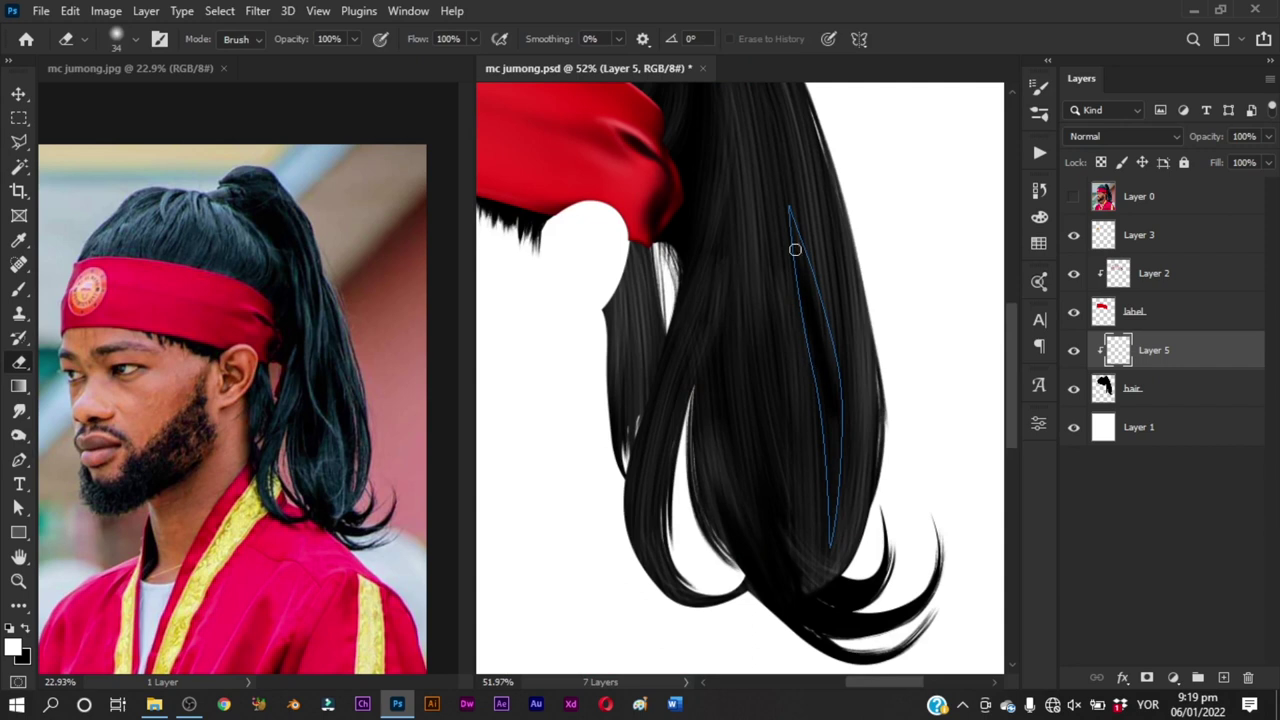
pyautogui.moveTo(807, 275); pyautogui.dragTo(803, 276)
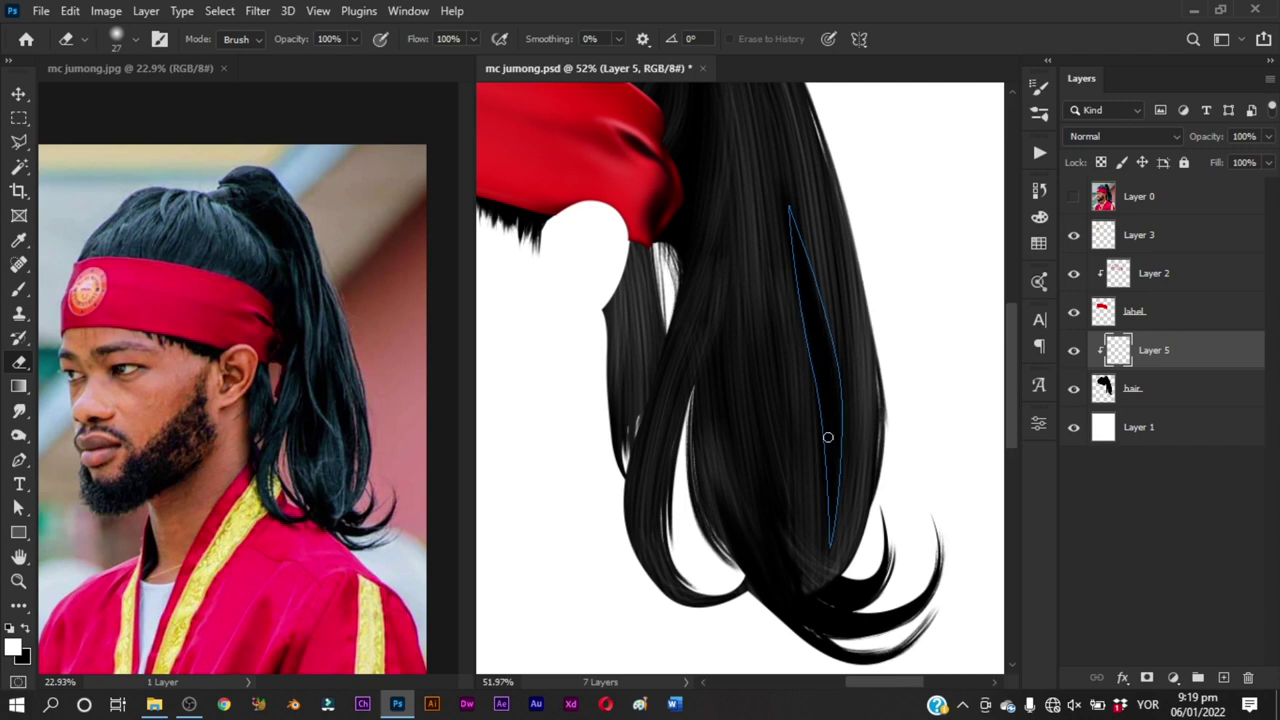
pyautogui.press('p')
pyautogui.press('Return')
# Step: Trace a small forked shadow shape in the middle of the ponytail over the Layer 0 reference, keeping it as a path
pyautogui.moveTo(856, 360); pyautogui.dragTo(894, 330)
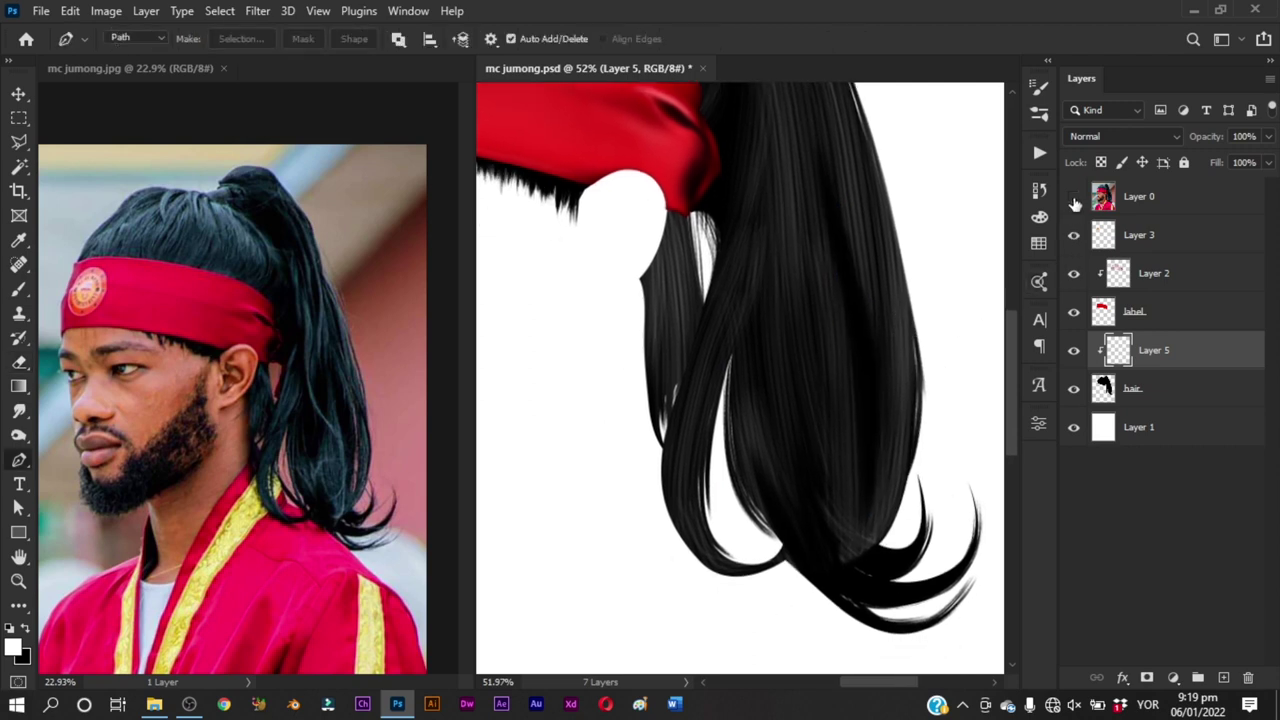
pyautogui.click(1073, 196)
pyautogui.moveTo(822, 212); pyautogui.dragTo(820, 267)
pyautogui.click(822, 176)
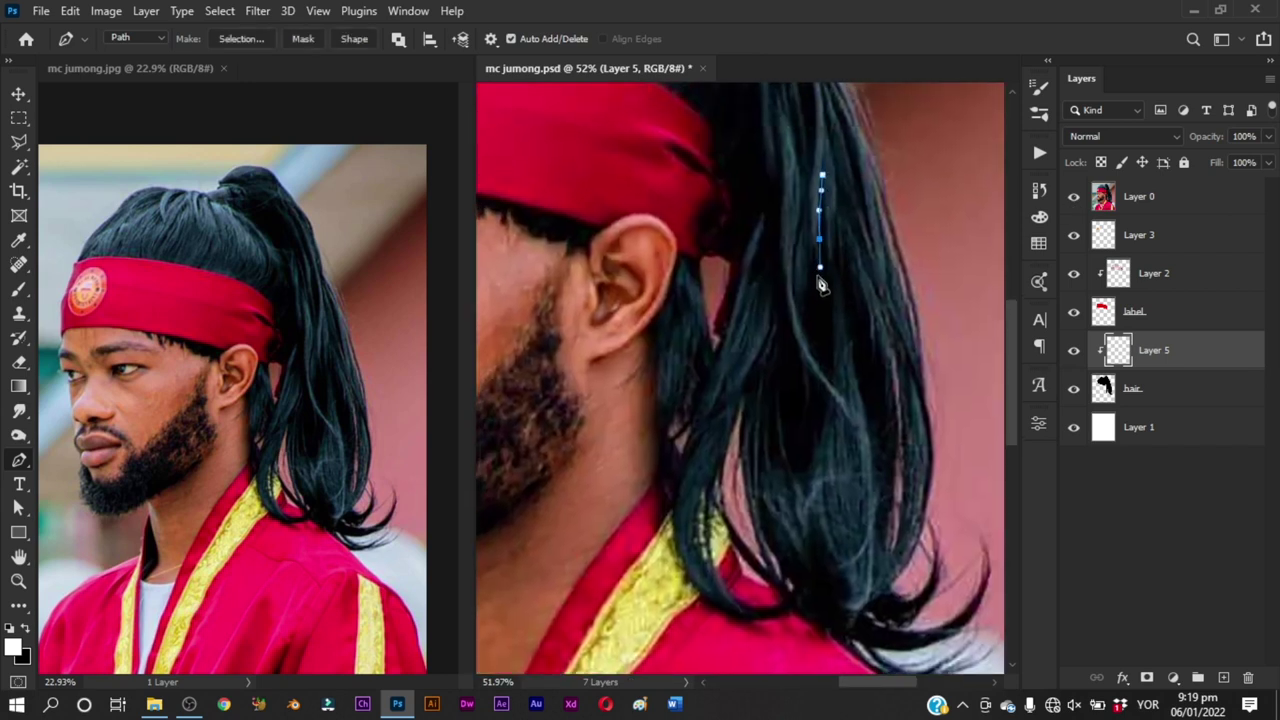
pyautogui.click(819, 276)
pyautogui.click(813, 244)
pyautogui.moveTo(804, 313); pyautogui.dragTo(831, 285)
pyautogui.click(824, 376)
pyautogui.click(831, 389)
pyautogui.click(822, 176)
pyautogui.hotkey('ctrl', 'Return')
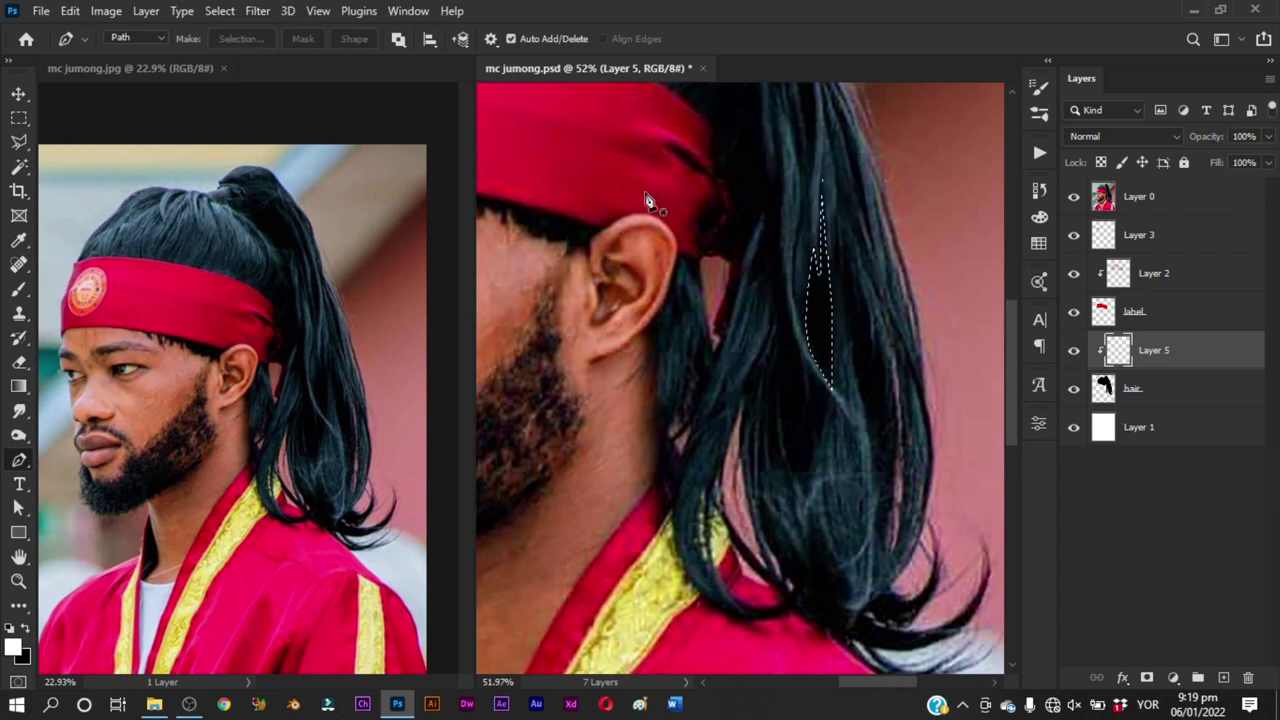
pyautogui.hotkey('ctrl', 'z')
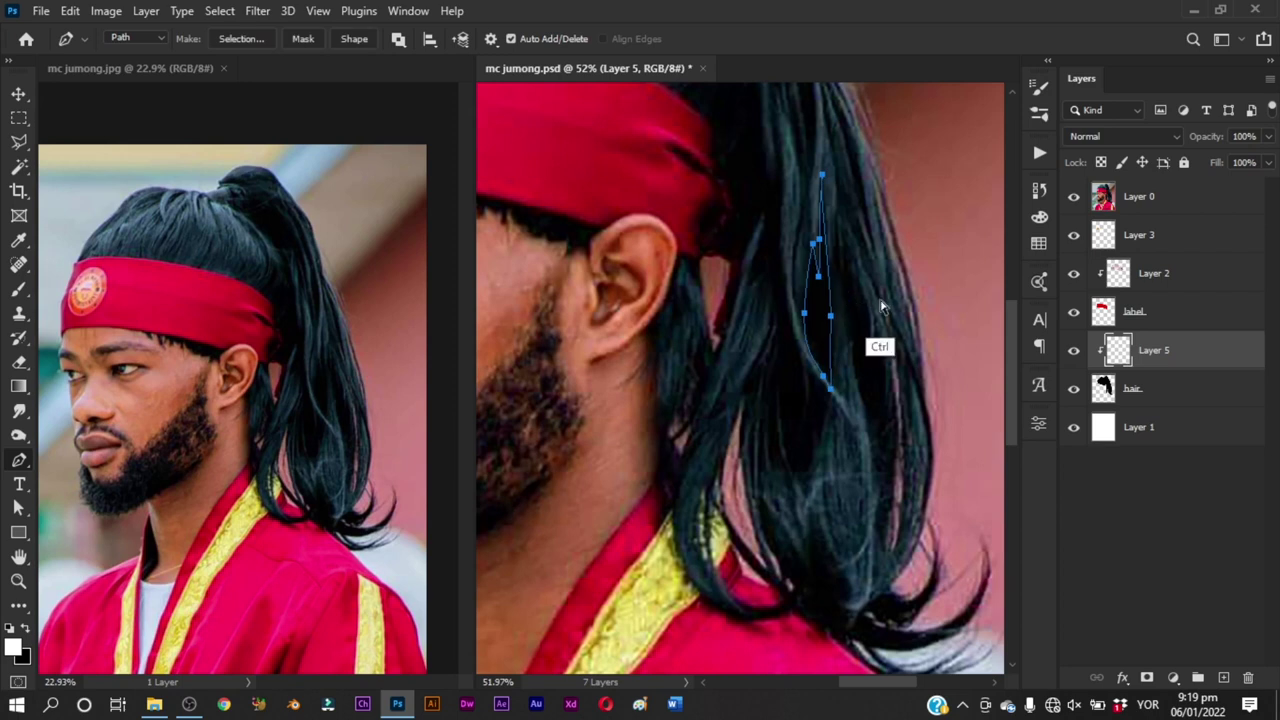
# Step: Hide Layer 0 and erase the strands inside the forked shape with a 27 px eraser
pyautogui.click(1074, 197)
pyautogui.press('e')
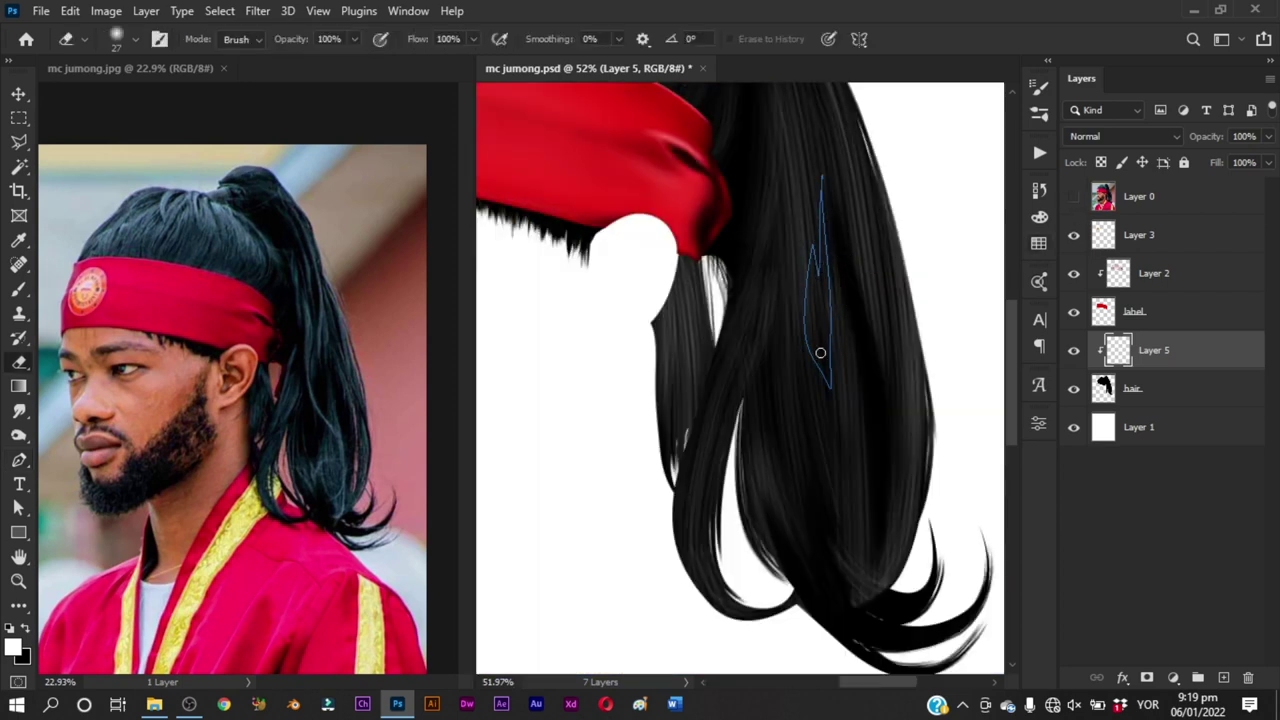
pyautogui.moveTo(811, 240)
pyautogui.mouseDown()
pyautogui.moveTo(814, 314)
pyautogui.moveTo(814, 299)
pyautogui.mouseUp()
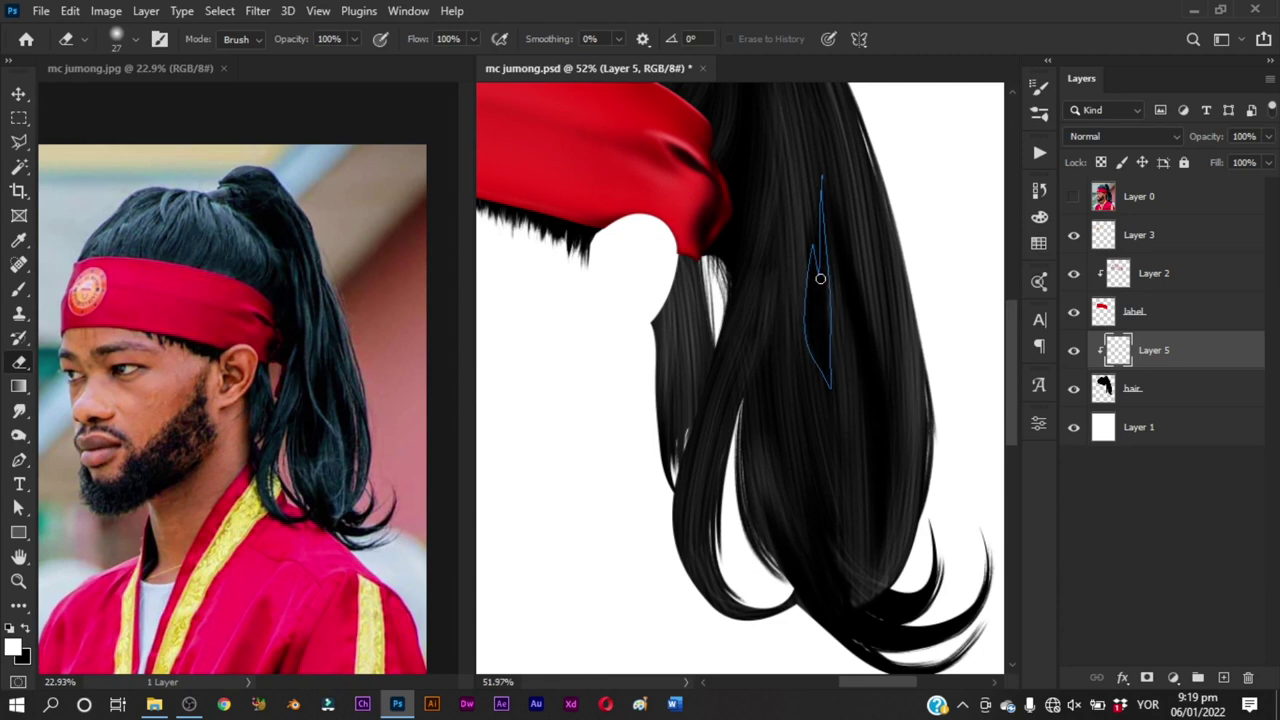
# Step: Trace a closed path over Layer 0 around the long dark gap on the ponytail's inner side, widening toward its lower end
pyautogui.press('p')
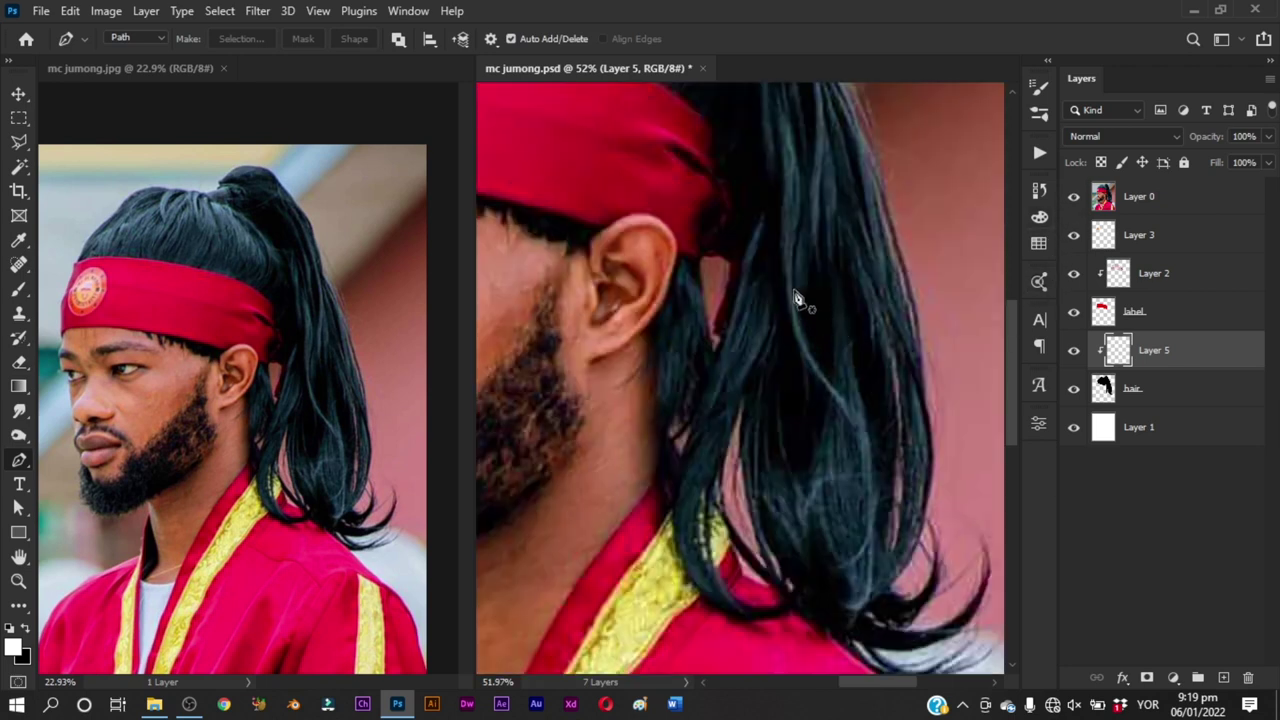
pyautogui.moveTo(787, 191); pyautogui.dragTo(794, 231)
pyautogui.moveTo(798, 283); pyautogui.dragTo(795, 326)
pyautogui.moveTo(811, 421); pyautogui.dragTo(823, 458)
pyautogui.click(845, 477)
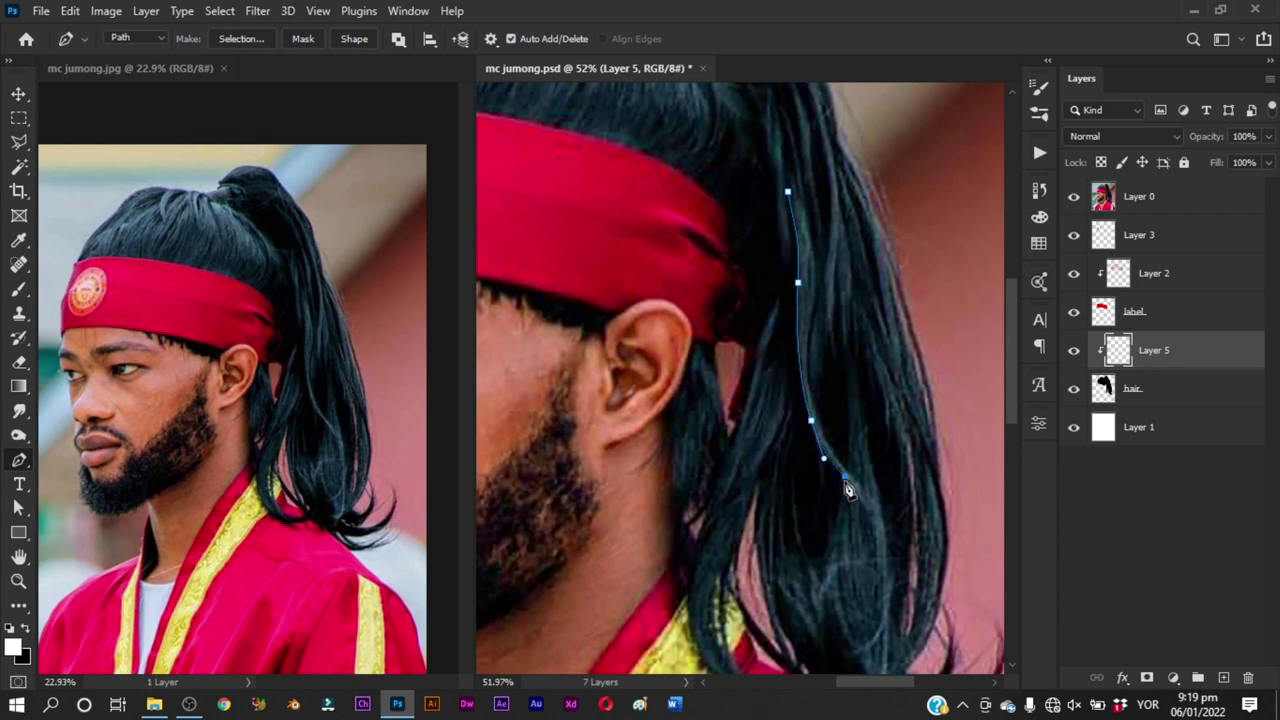
pyautogui.moveTo(824, 551); pyautogui.dragTo(818, 583)
pyautogui.moveTo(794, 507); pyautogui.dragTo(786, 435)
pyautogui.moveTo(790, 385); pyautogui.dragTo(786, 351)
pyautogui.moveTo(787, 275); pyautogui.dragTo(789, 241)
pyautogui.hotkey('ctrl', 'z')
pyautogui.moveTo(788, 192); pyautogui.dragTo(786, 183)
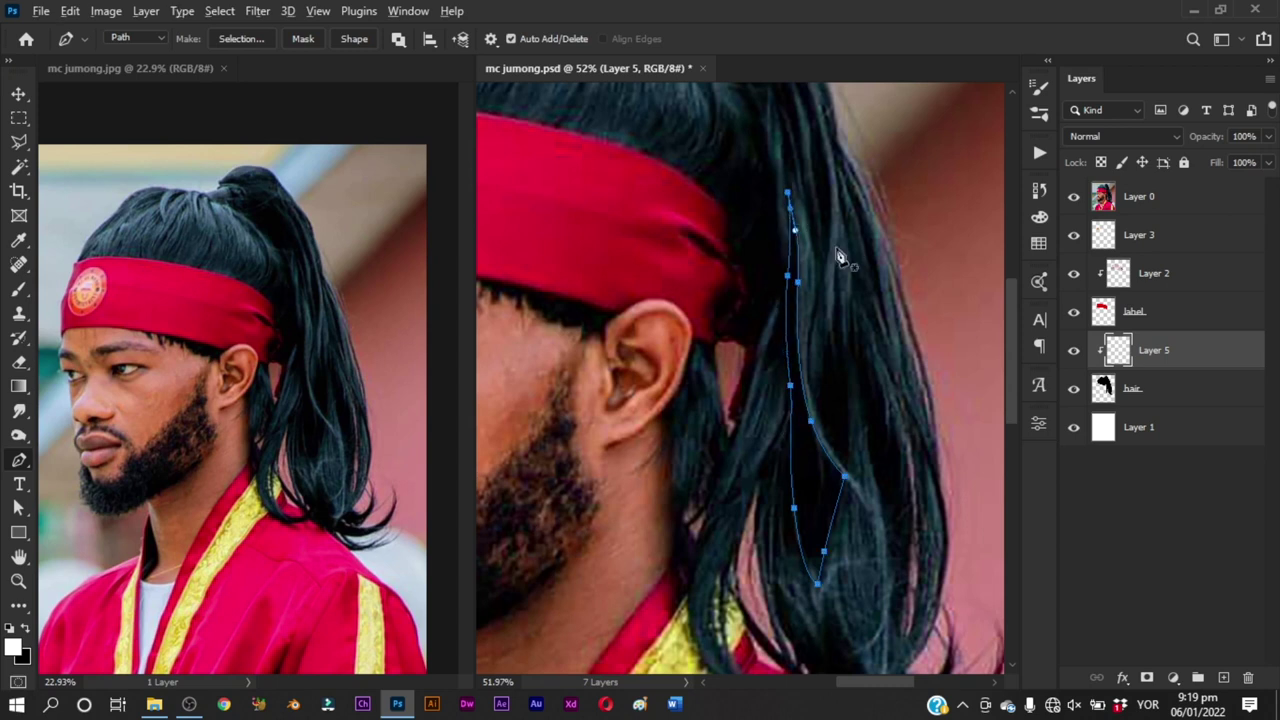
# Step: Hide Layer 0 and erase the strands inside the long traced gap with a 27 px eraser to leave a dark shadow
pyautogui.press('b')
pyautogui.click(1073, 196)
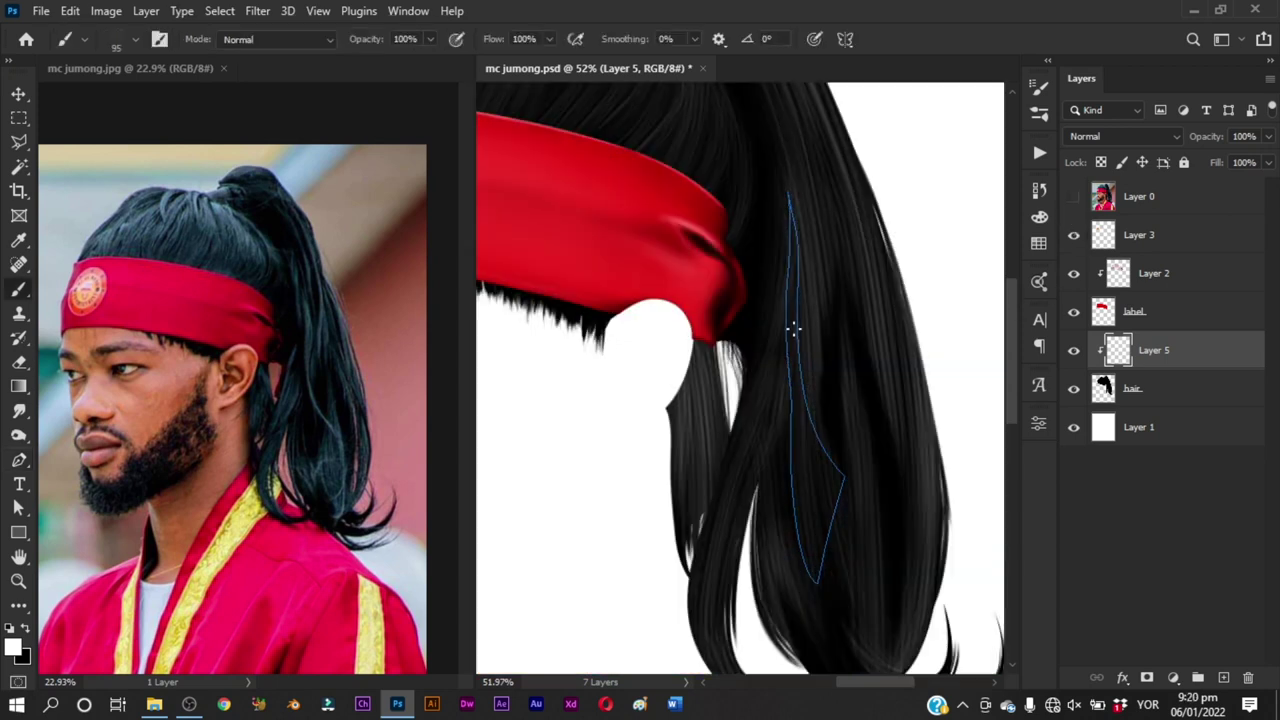
pyautogui.press('e')
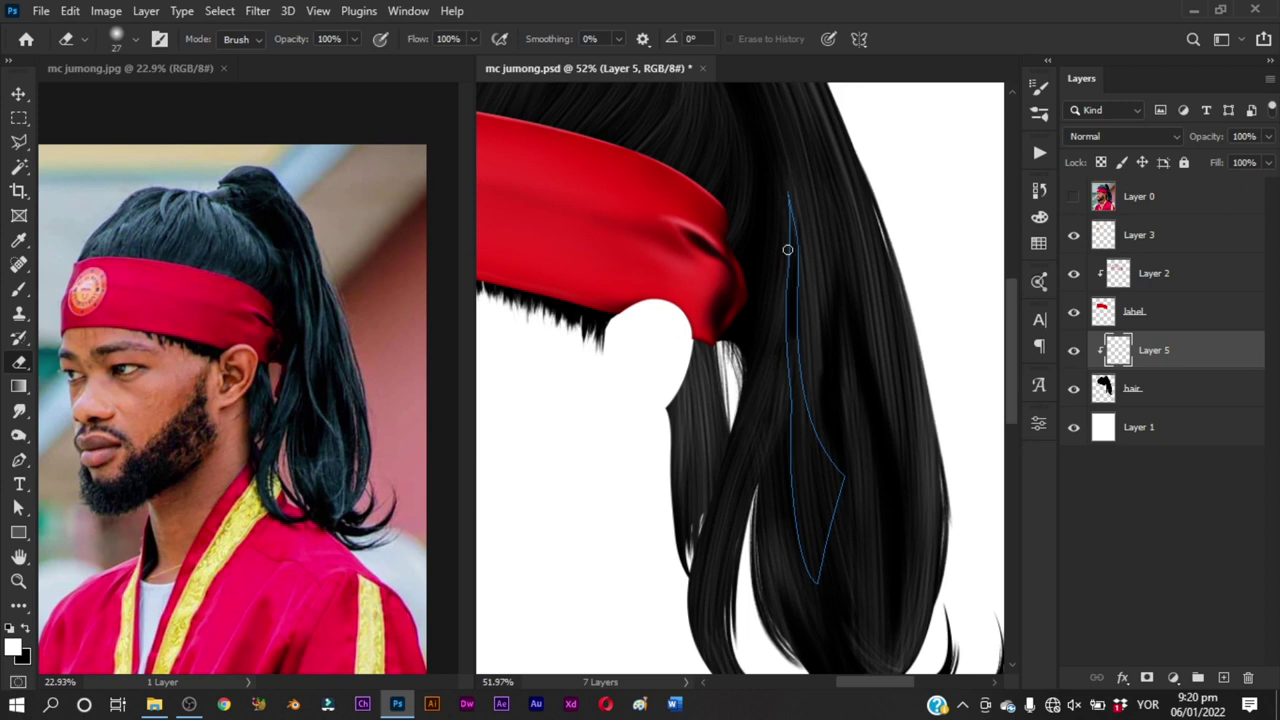
pyautogui.moveTo(792, 281); pyautogui.dragTo(786, 141)
pyautogui.scroll(-3, 780, 300)
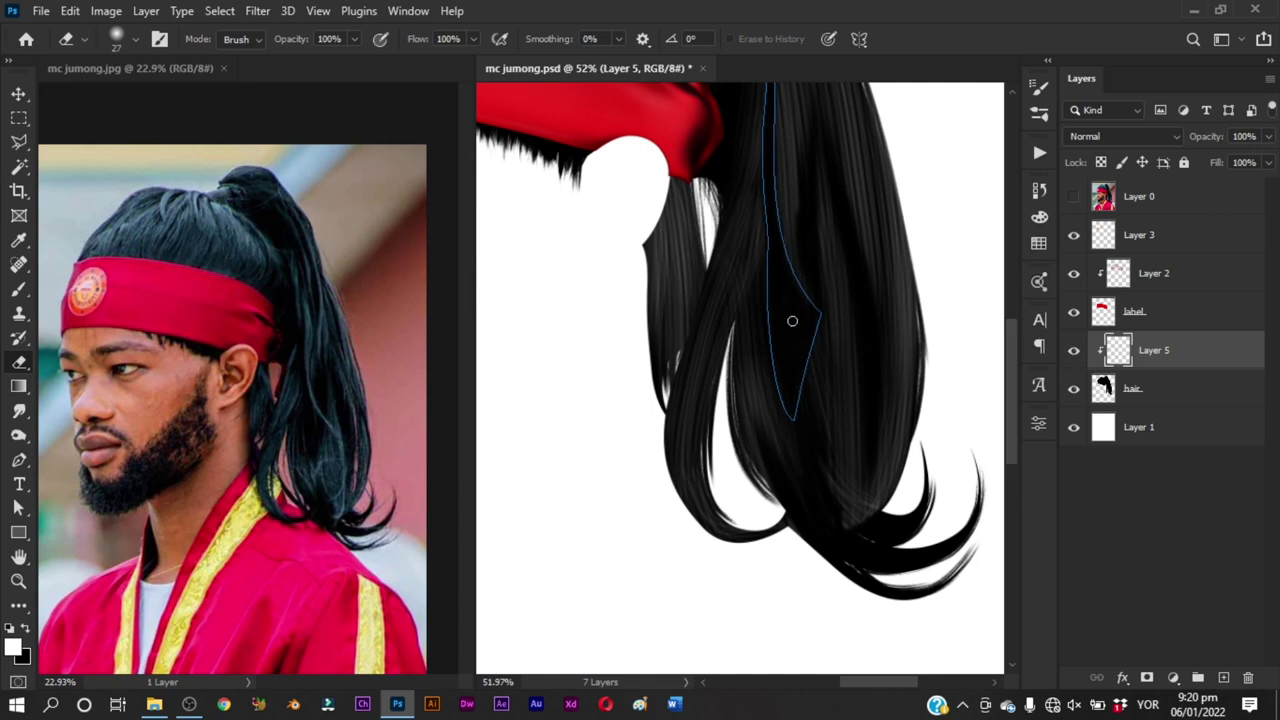
pyautogui.scroll(4, 792, 320)
# Step: Enlarge the reference photo to 44.6% and erase strands between the looped side lock and the ponytail with a 27 px eraser
pyautogui.click(331, 505)
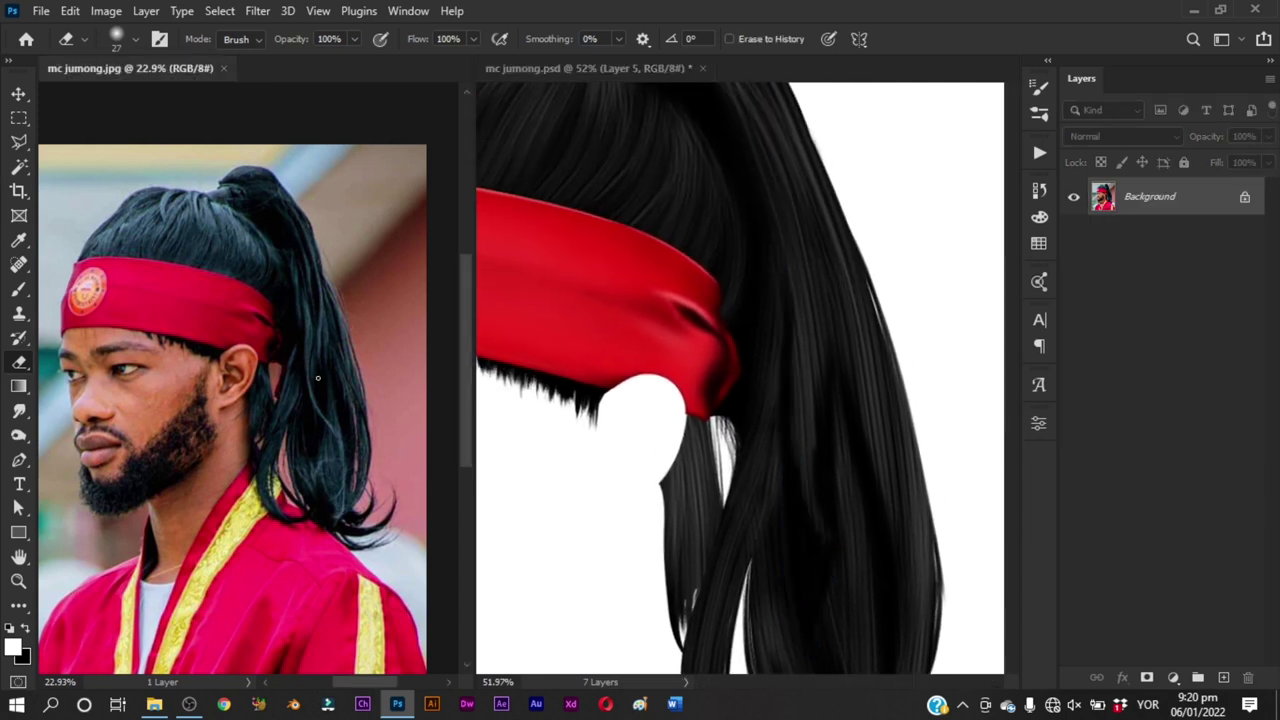
pyautogui.moveTo(304, 350); pyautogui.dragTo(339, 427)
pyautogui.click(658, 388)
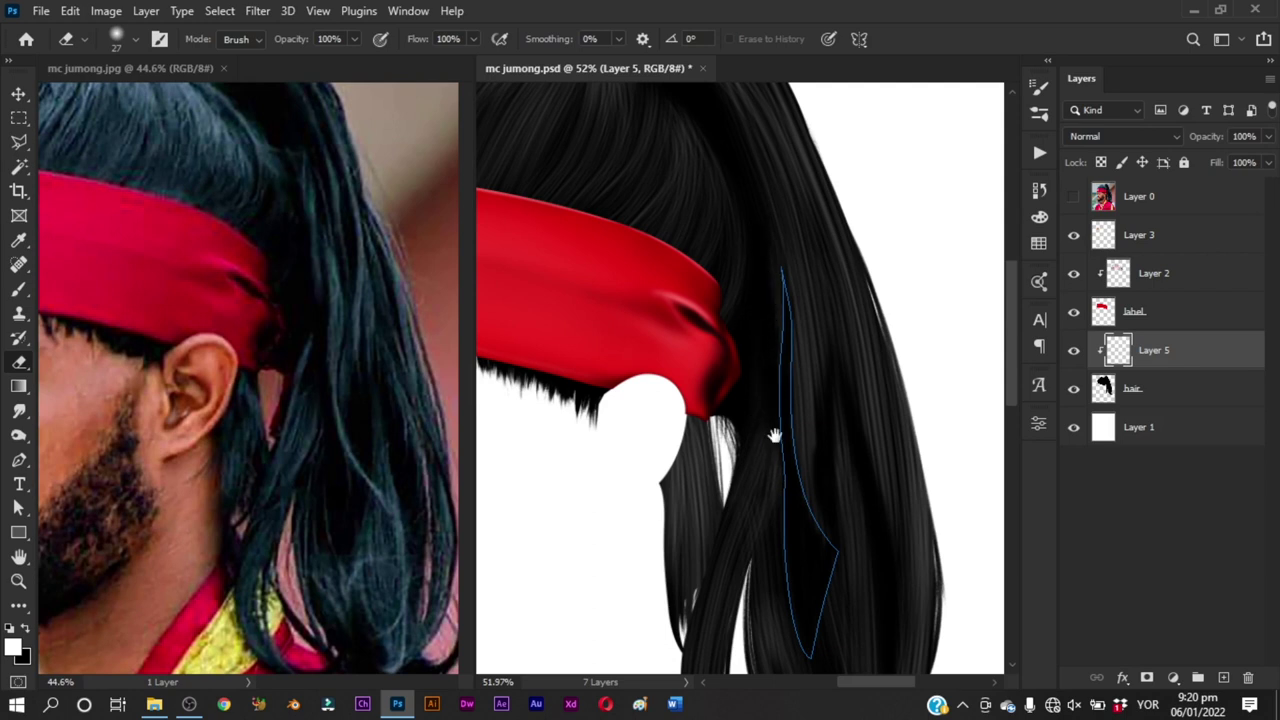
pyautogui.scroll(-1, 771, 434)
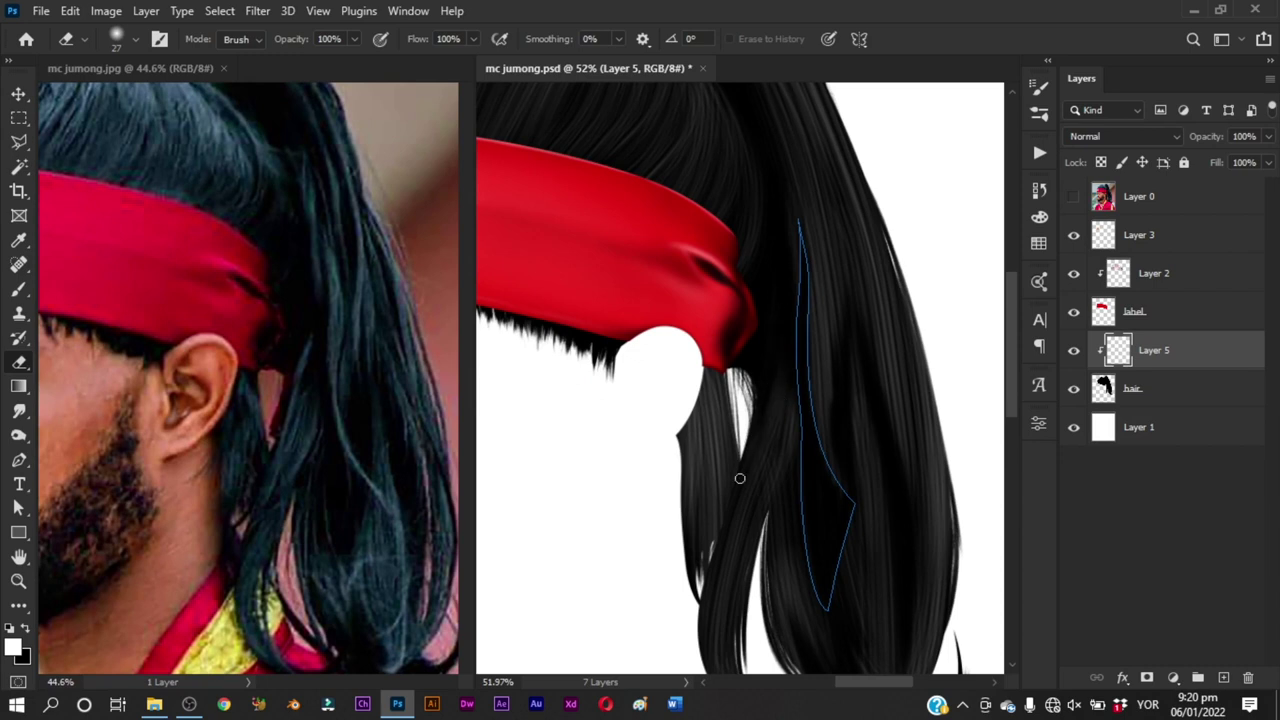
pyautogui.moveTo(739, 471); pyautogui.dragTo(750, 375)
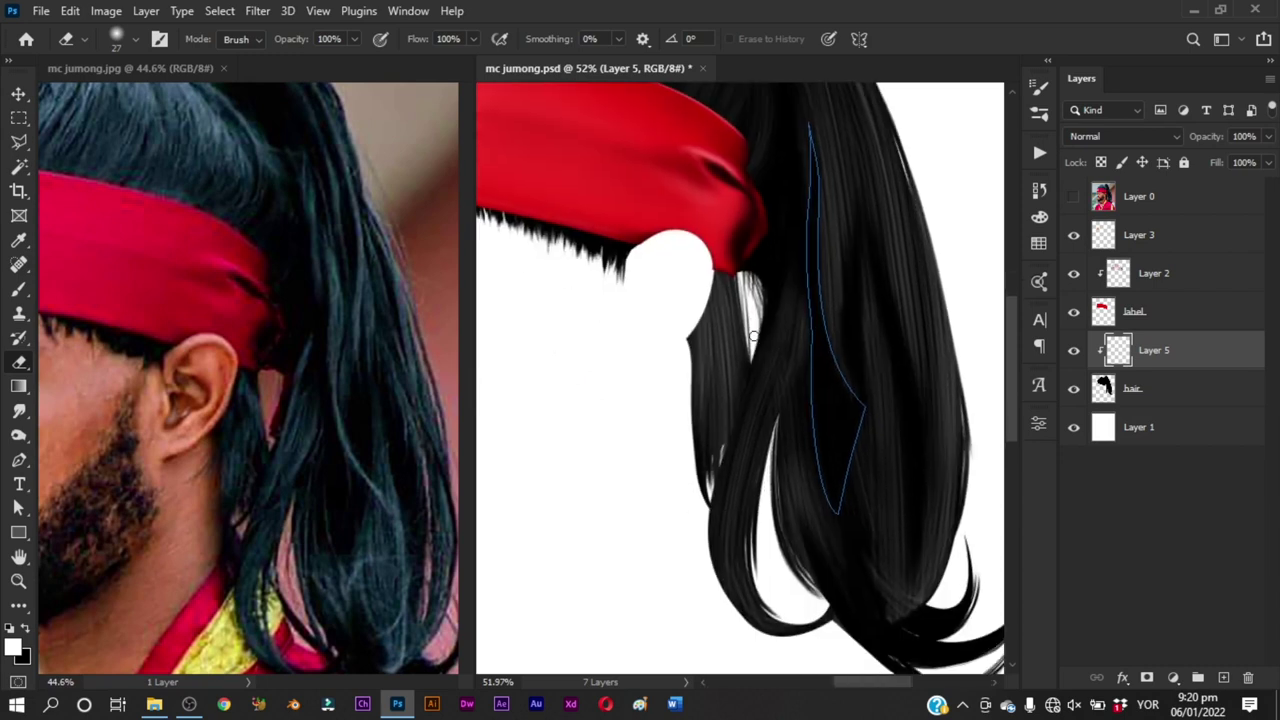
pyautogui.moveTo(790, 230)
pyautogui.mouseDown()
pyautogui.moveTo(780, 357)
pyautogui.moveTo(794, 272)
pyautogui.mouseUp()
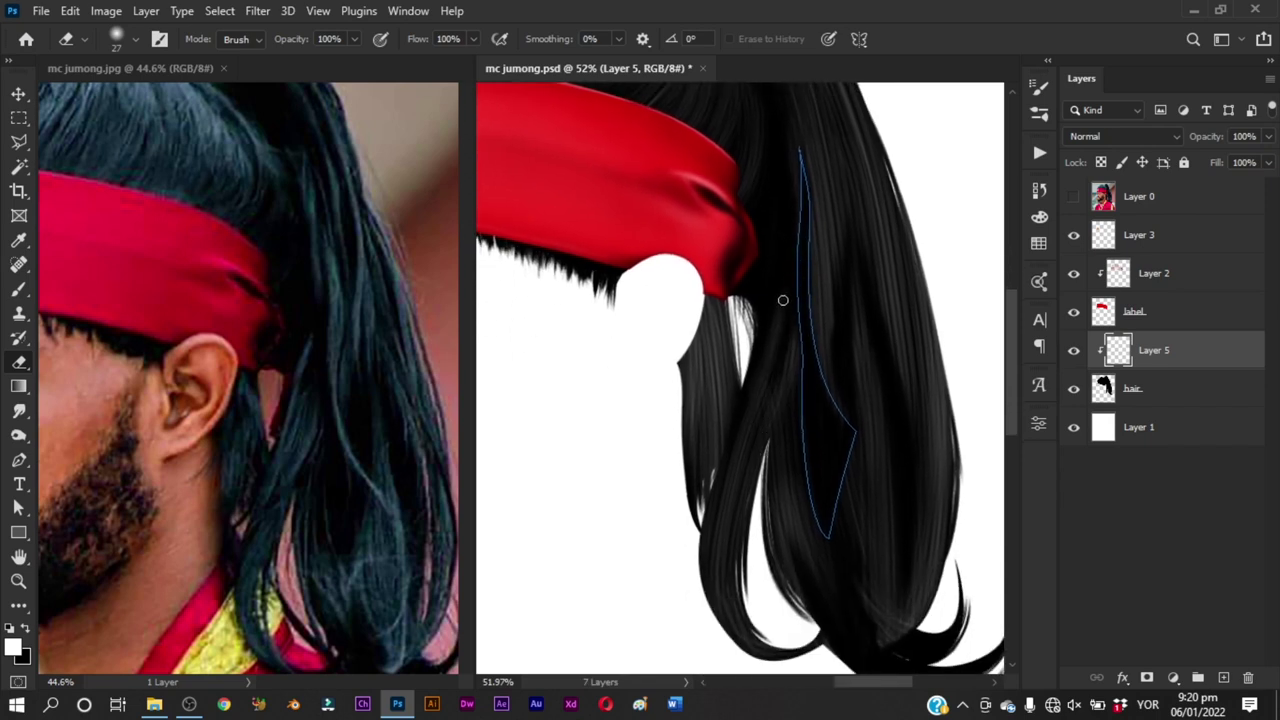
pyautogui.moveTo(774, 360); pyautogui.dragTo(771, 286)
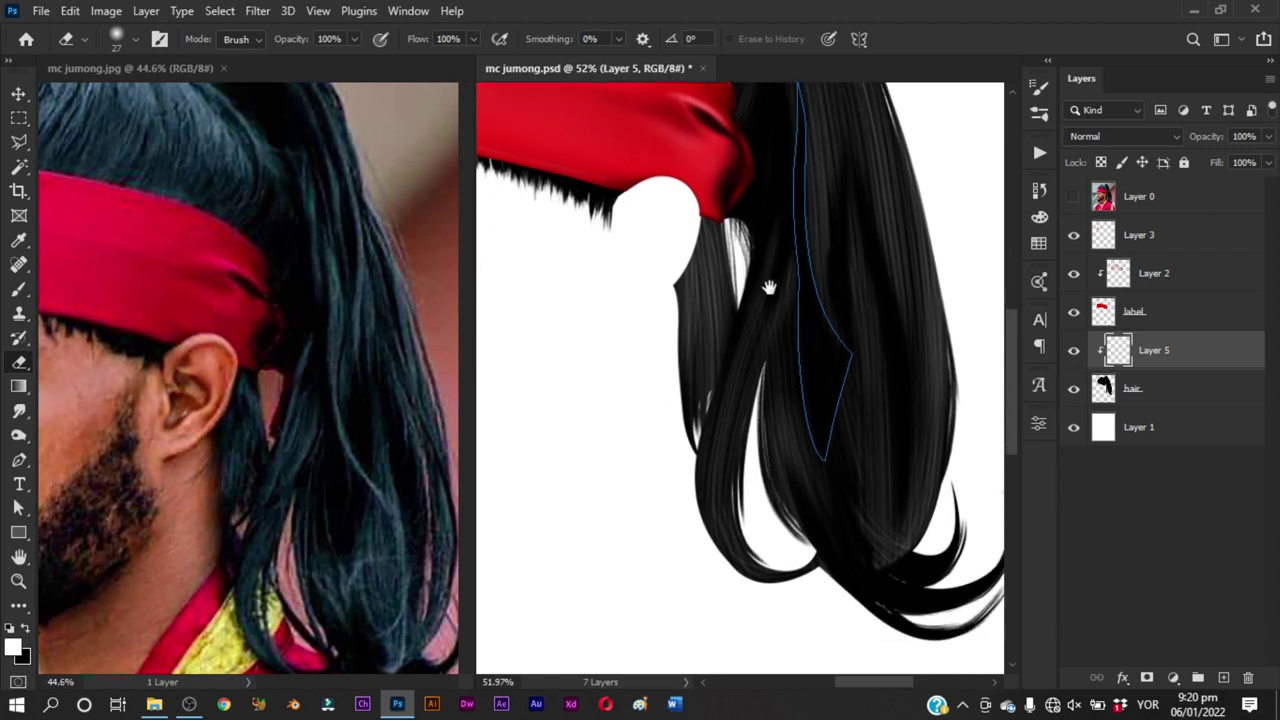
pyautogui.moveTo(790, 422); pyautogui.dragTo(757, 337)
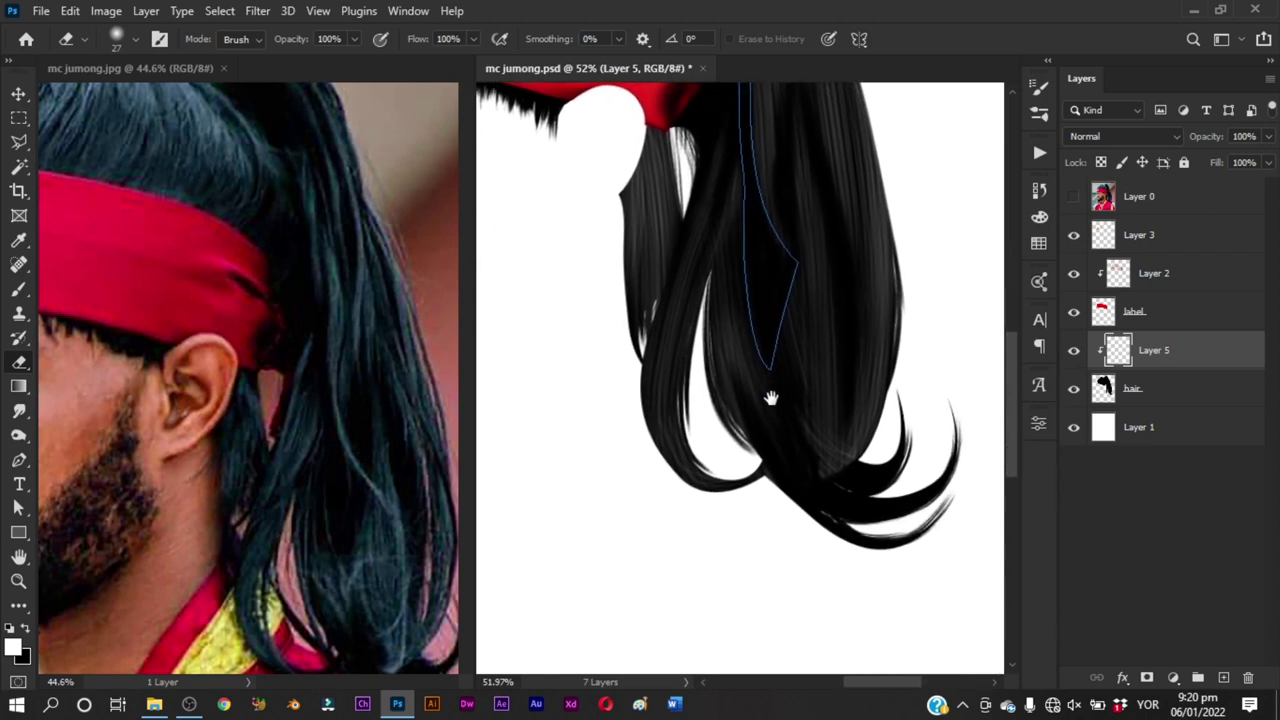
pyautogui.moveTo(766, 394); pyautogui.dragTo(730, 307)
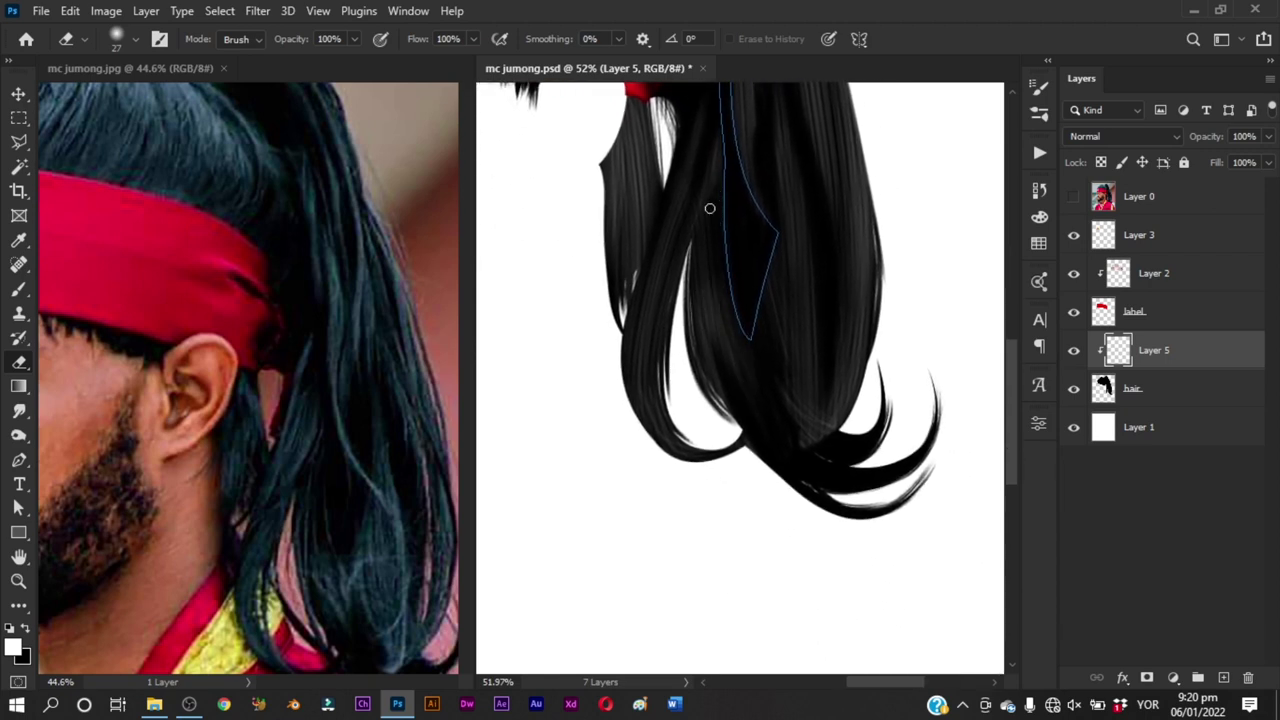
pyautogui.moveTo(696, 242); pyautogui.dragTo(706, 362)
pyautogui.moveTo(803, 303); pyautogui.dragTo(768, 387)
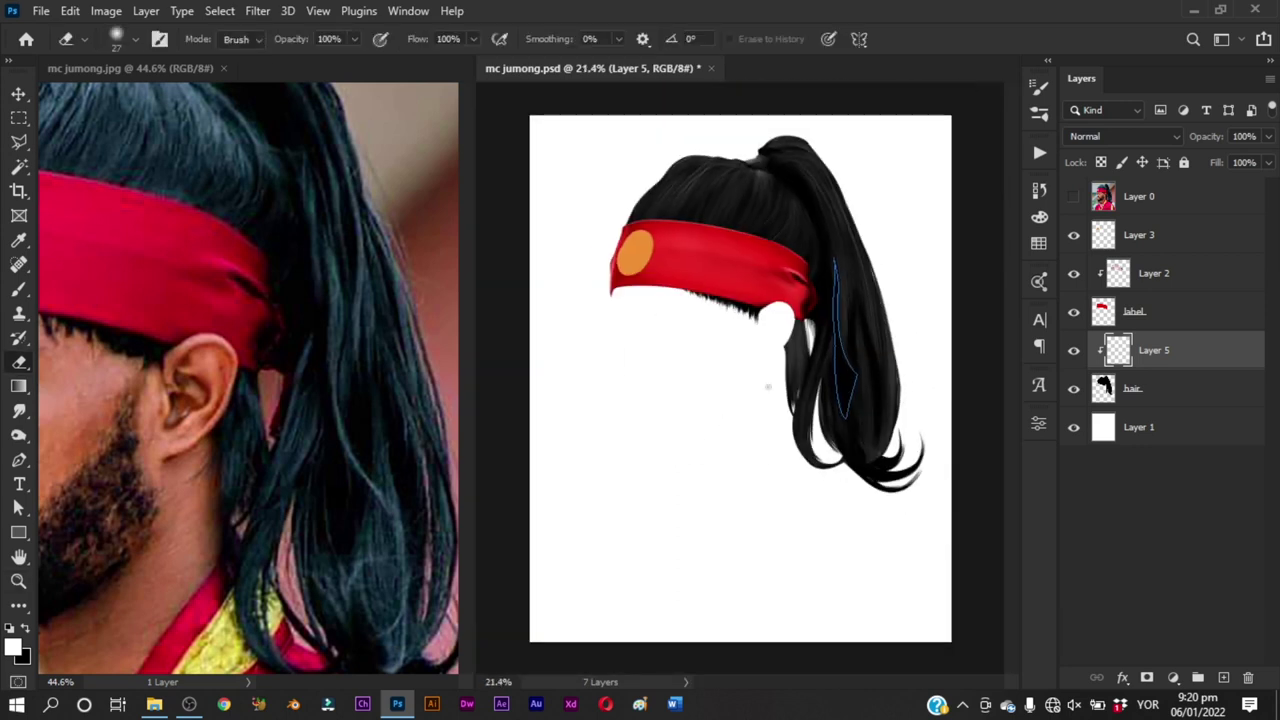
# Step: Clear the path and compare the upper ponytail close up with the reference photo enlarged to 50%
pyautogui.press('p')
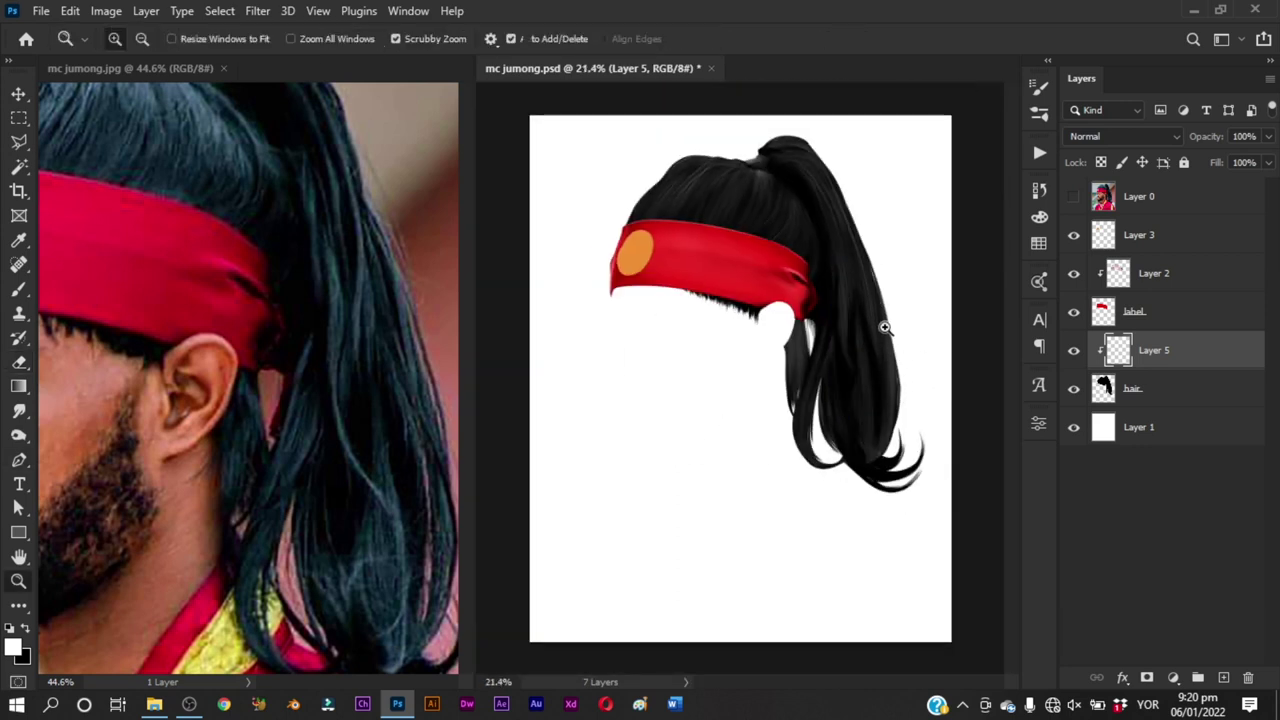
pyautogui.moveTo(886, 329)
pyautogui.mouseDown()
pyautogui.moveTo(870, 400)
pyautogui.moveTo(877, 345)
pyautogui.mouseUp()
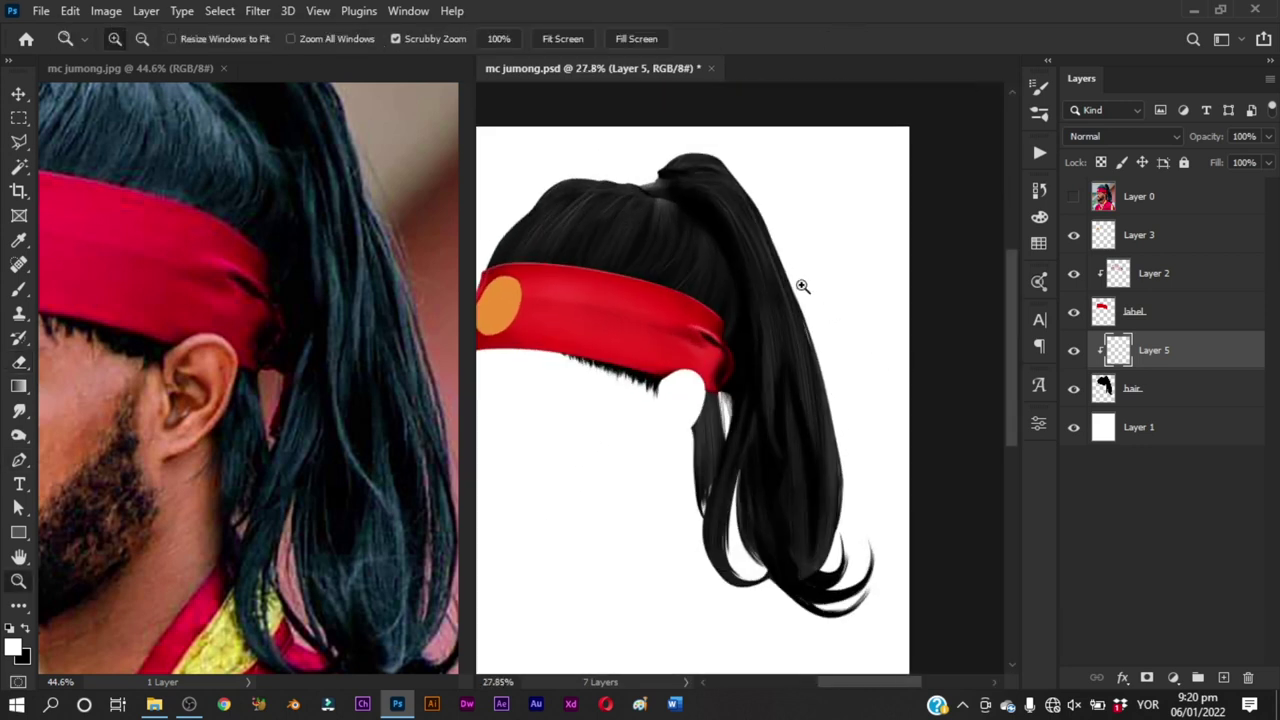
pyautogui.moveTo(803, 283); pyautogui.dragTo(829, 326)
pyautogui.moveTo(744, 281); pyautogui.dragTo(739, 342)
pyautogui.click(380, 447)
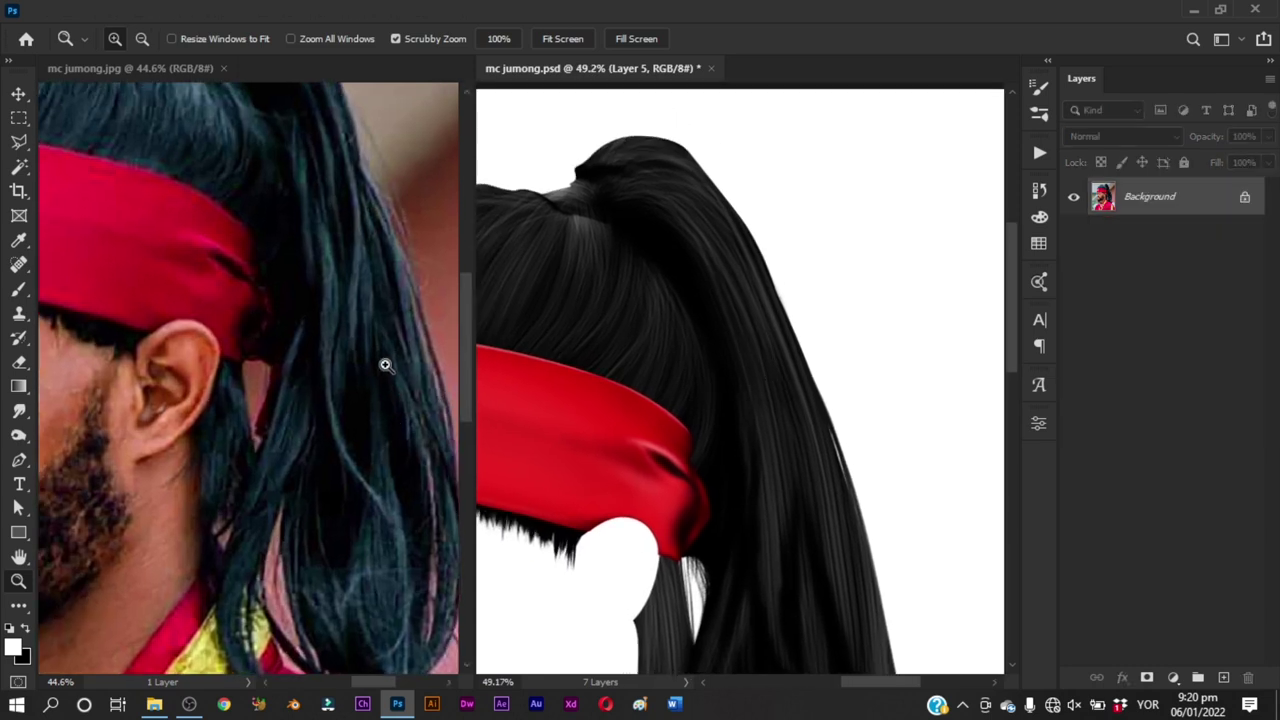
pyautogui.moveTo(386, 365); pyautogui.dragTo(391, 506)
# Step: Try a white highlight stroke on the upper ponytail with the 95 px brush and undo it
pyautogui.press('b')
pyautogui.click(750, 398)
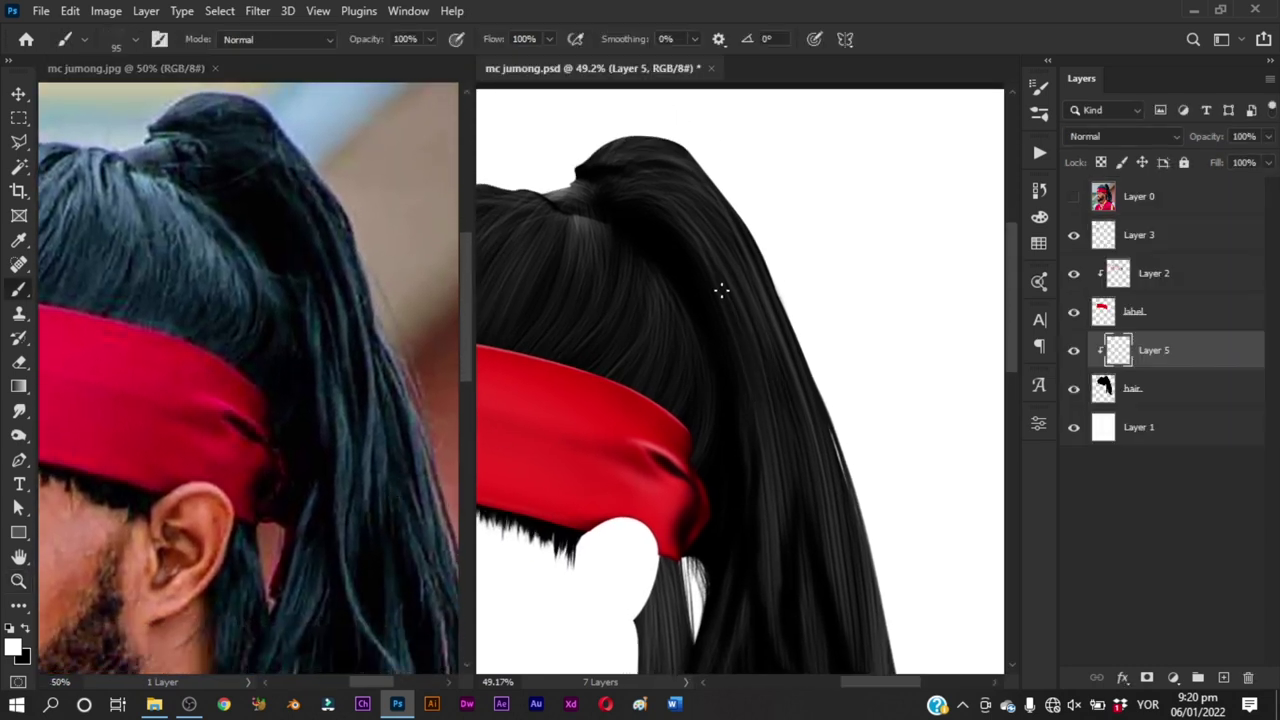
pyautogui.moveTo(684, 192); pyautogui.dragTo(738, 350)
pyautogui.press('e')
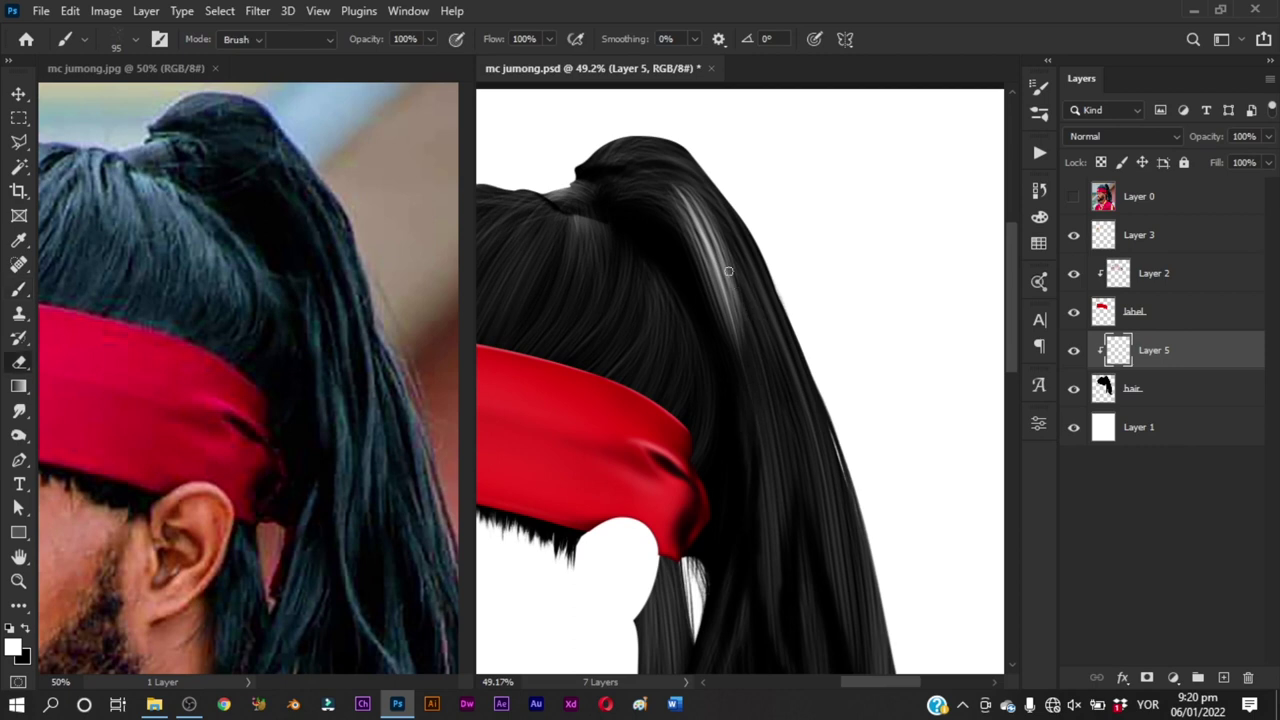
pyautogui.hotkey('ctrl', 'z')
# Step: Erase long dark streaks between the strands down the upper ponytail with 27 px and 18 px erasers
pyautogui.moveTo(674, 195); pyautogui.dragTo(760, 370)
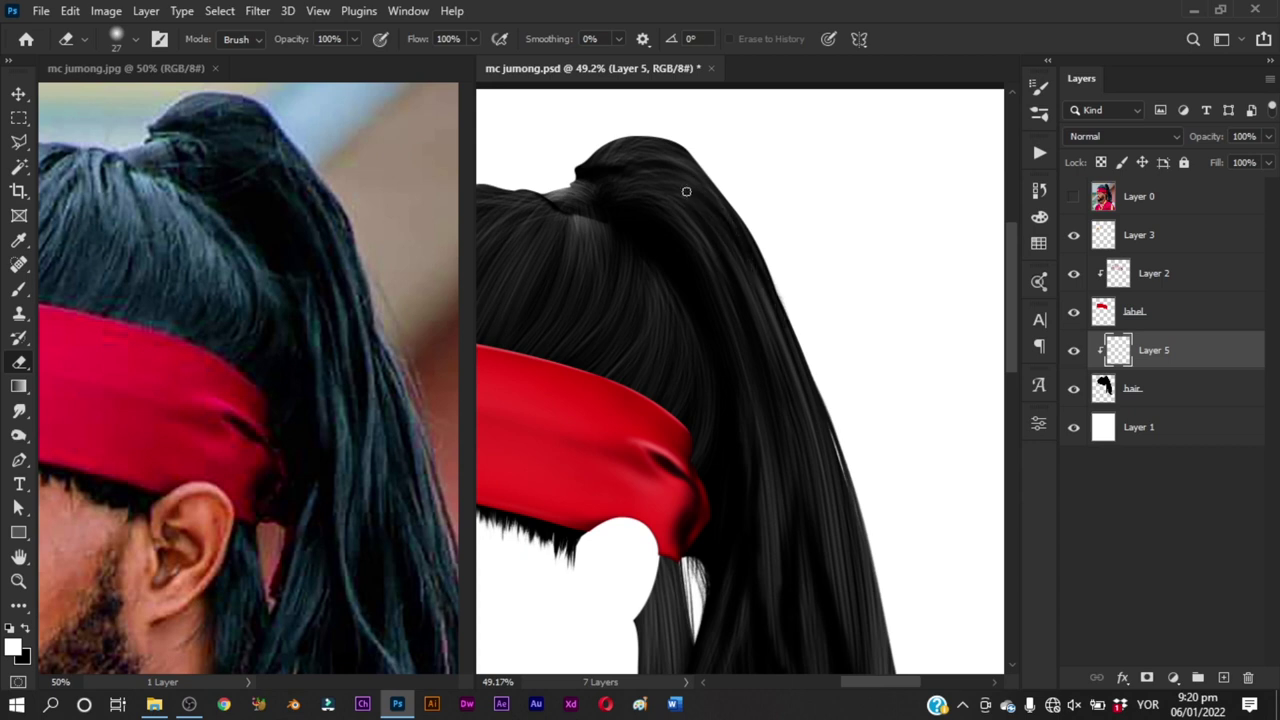
pyautogui.moveTo(820, 474)
pyautogui.mouseDown()
pyautogui.moveTo(758, 244)
pyautogui.moveTo(797, 422)
pyautogui.mouseUp()
pyautogui.moveTo(748, 244); pyautogui.dragTo(827, 514)
pyautogui.moveTo(860, 333)
pyautogui.mouseDown()
pyautogui.moveTo(805, 340)
pyautogui.moveTo(820, 405)
pyautogui.moveTo(808, 612)
pyautogui.mouseUp()
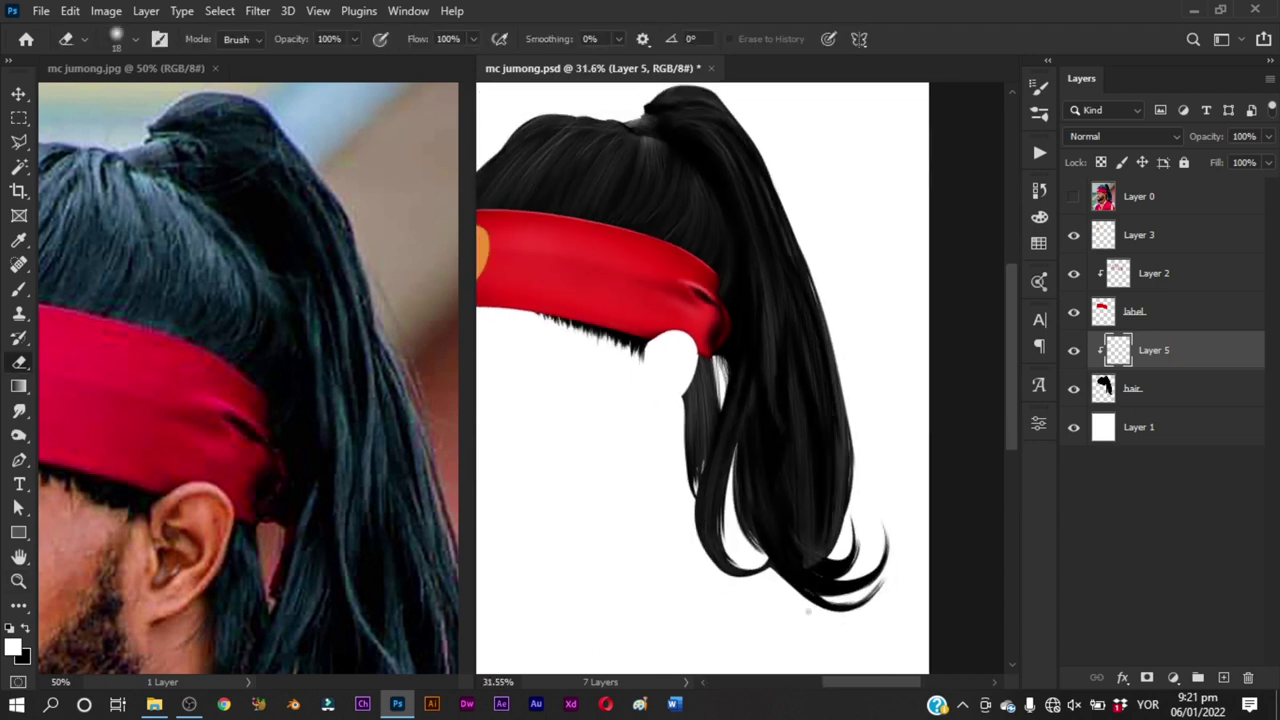
# Step: Erase a long dark streak up the lower ponytail with the 18 px eraser and compare the hair with the reference photo
pyautogui.moveTo(832, 550); pyautogui.dragTo(826, 376)
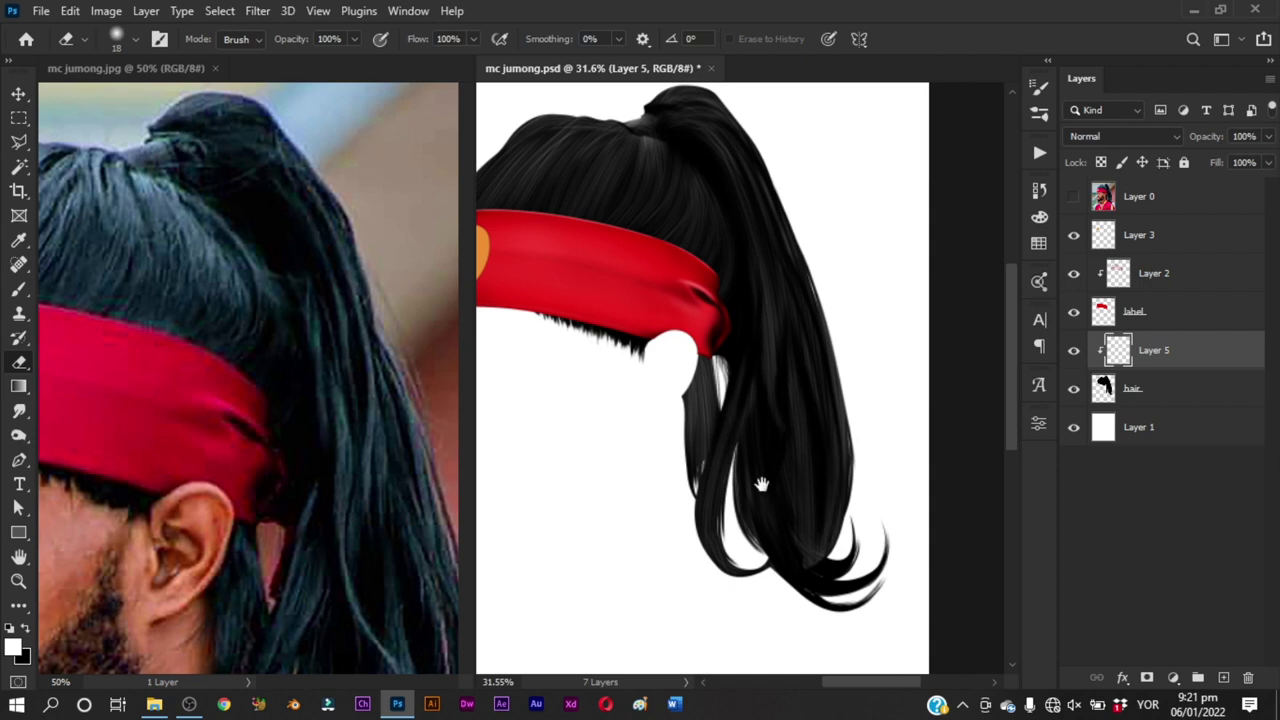
pyautogui.moveTo(654, 352); pyautogui.dragTo(749, 440)
pyautogui.click(325, 466)
pyautogui.moveTo(324, 465); pyautogui.dragTo(407, 500)
pyautogui.click(775, 262)
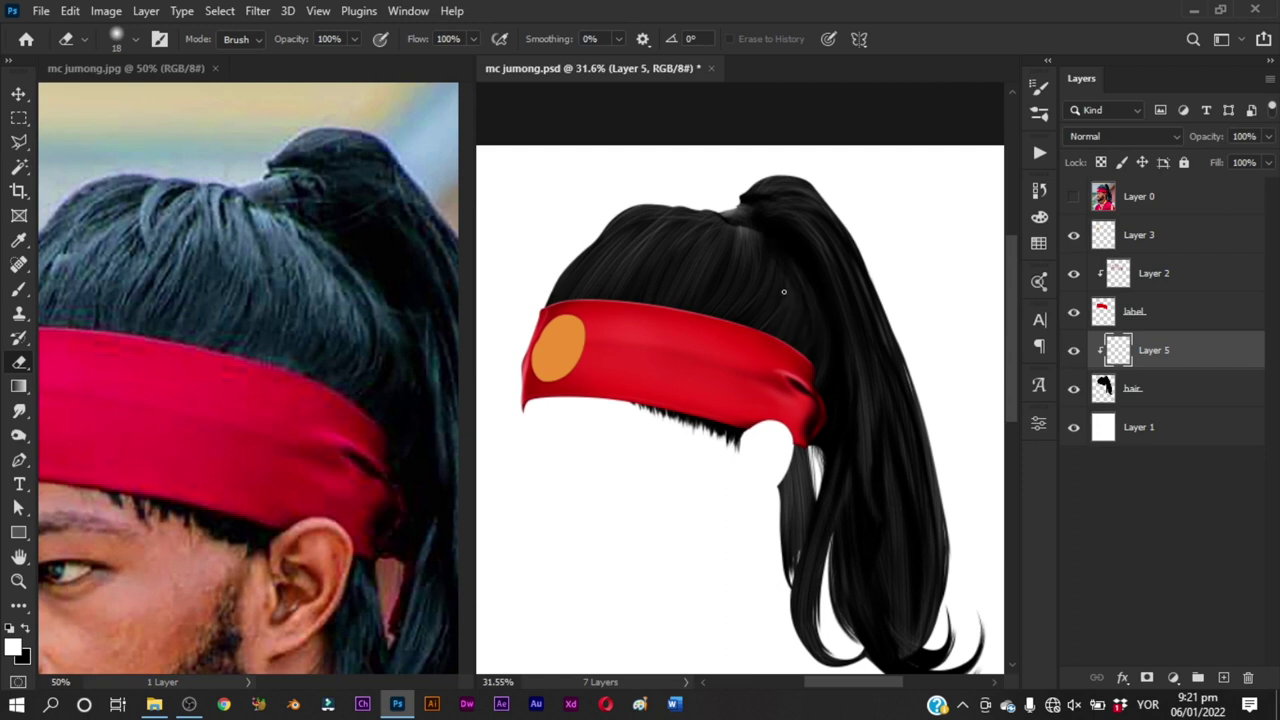
pyautogui.moveTo(701, 285); pyautogui.dragTo(742, 306)
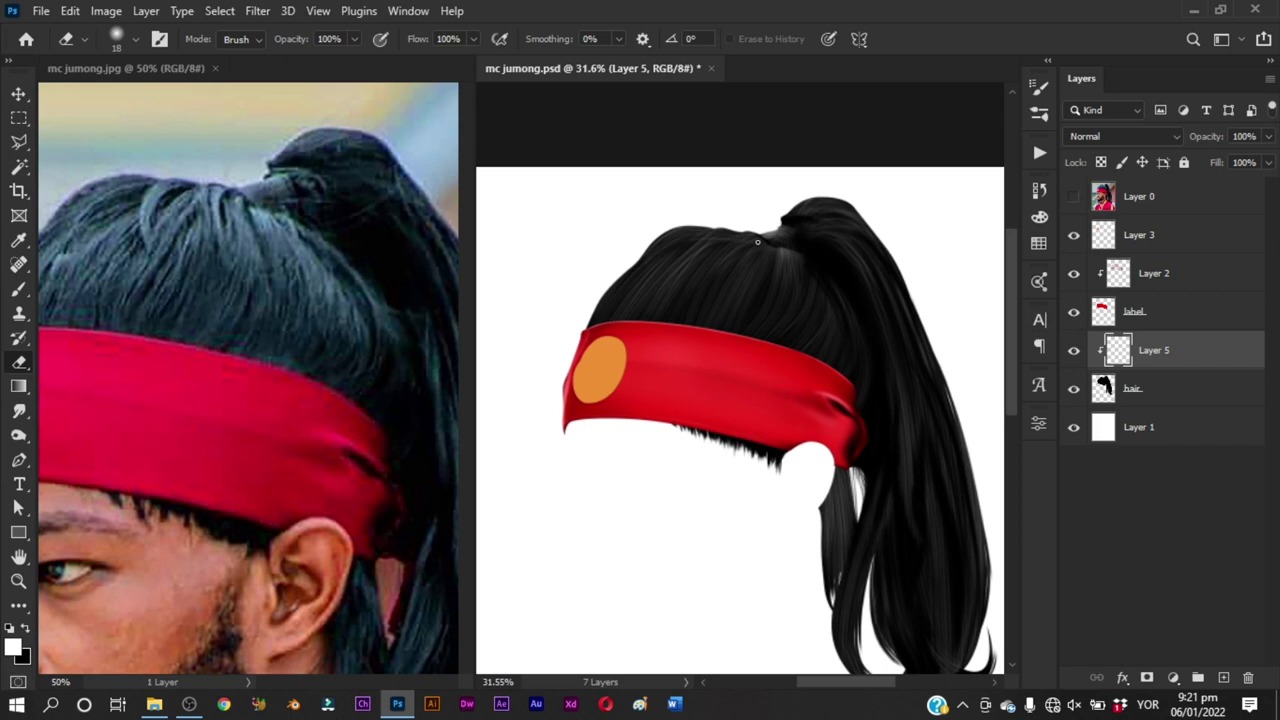
# Step: Check the crown strands against the Layer 0 reference photo, hide that layer again and save the document
pyautogui.click(1073, 197)
pyautogui.click(1073, 197)
pyautogui.moveTo(671, 273)
pyautogui.mouseDown()
pyautogui.moveTo(711, 357)
pyautogui.moveTo(729, 280)
pyautogui.mouseUp()
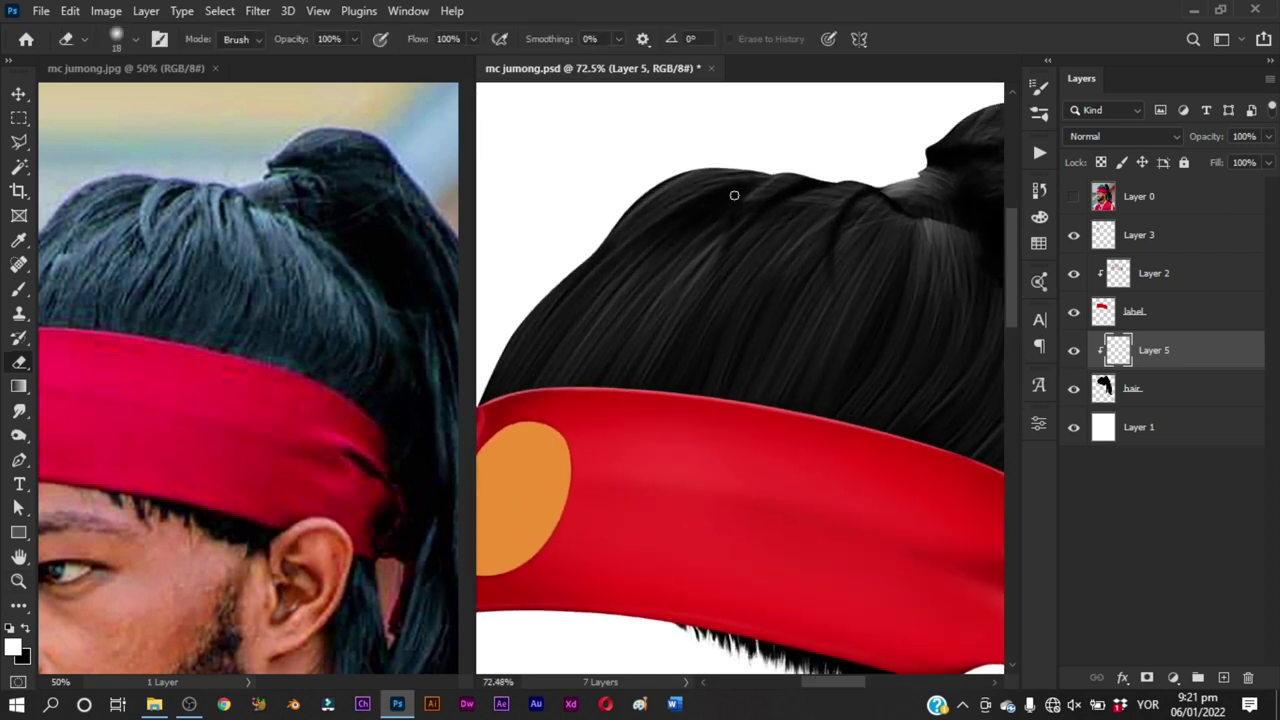
pyautogui.moveTo(839, 243)
pyautogui.mouseDown()
pyautogui.moveTo(790, 322)
pyautogui.moveTo(824, 343)
pyautogui.moveTo(829, 207)
pyautogui.mouseUp()
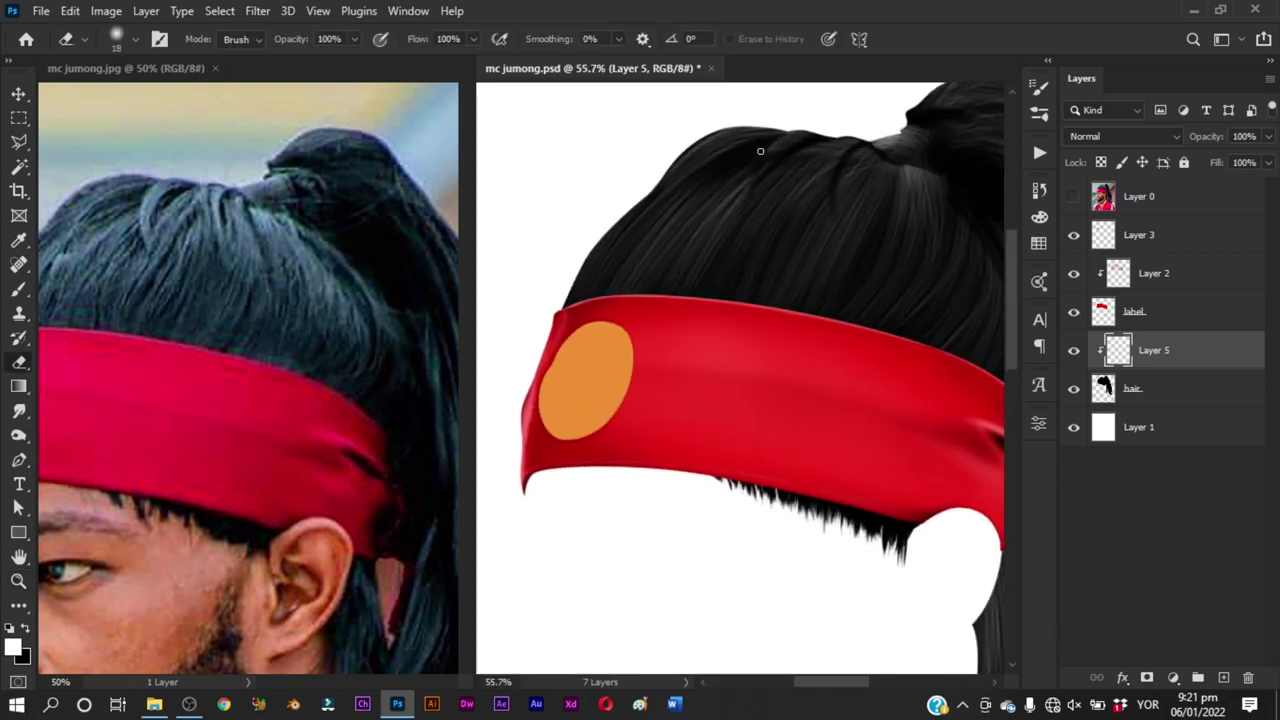
pyautogui.moveTo(872, 254); pyautogui.dragTo(766, 366)
pyautogui.hotkey('ctrl', 's')
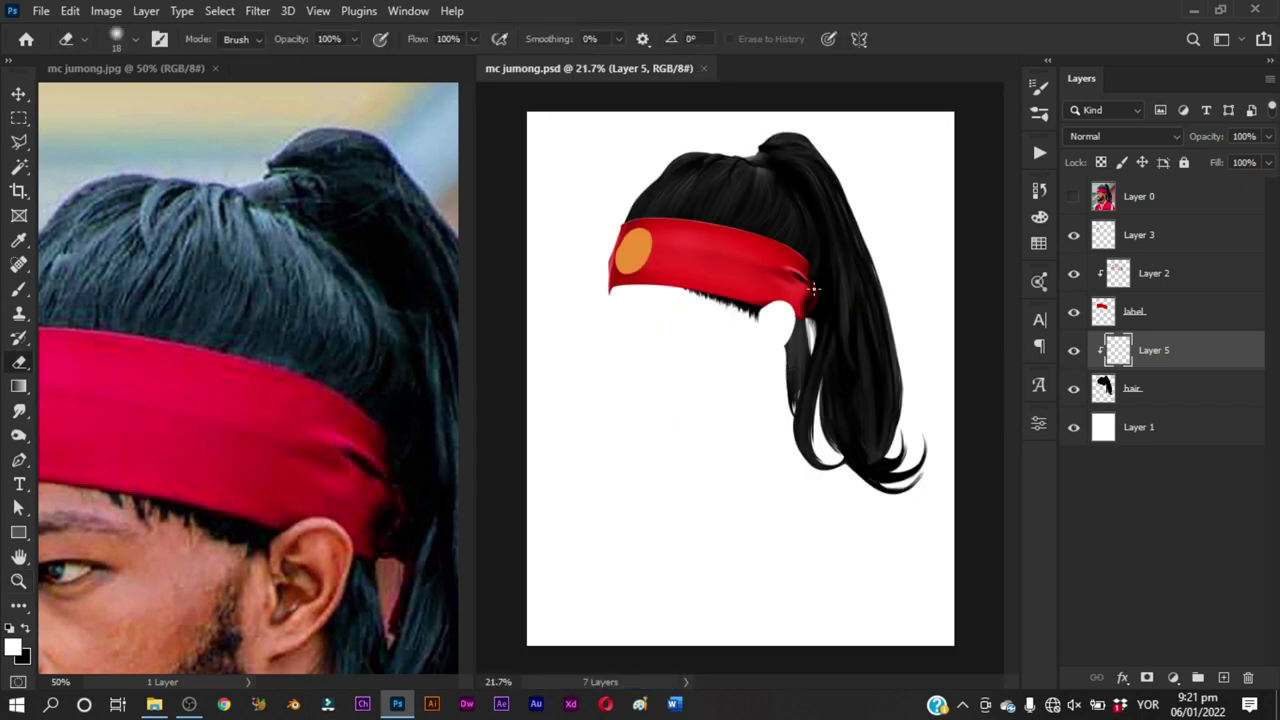
# Step: Darken the strands at the ponytail's base with a 78 px eraser and undo the last stroke
pyautogui.moveTo(787, 133); pyautogui.dragTo(890, 165)
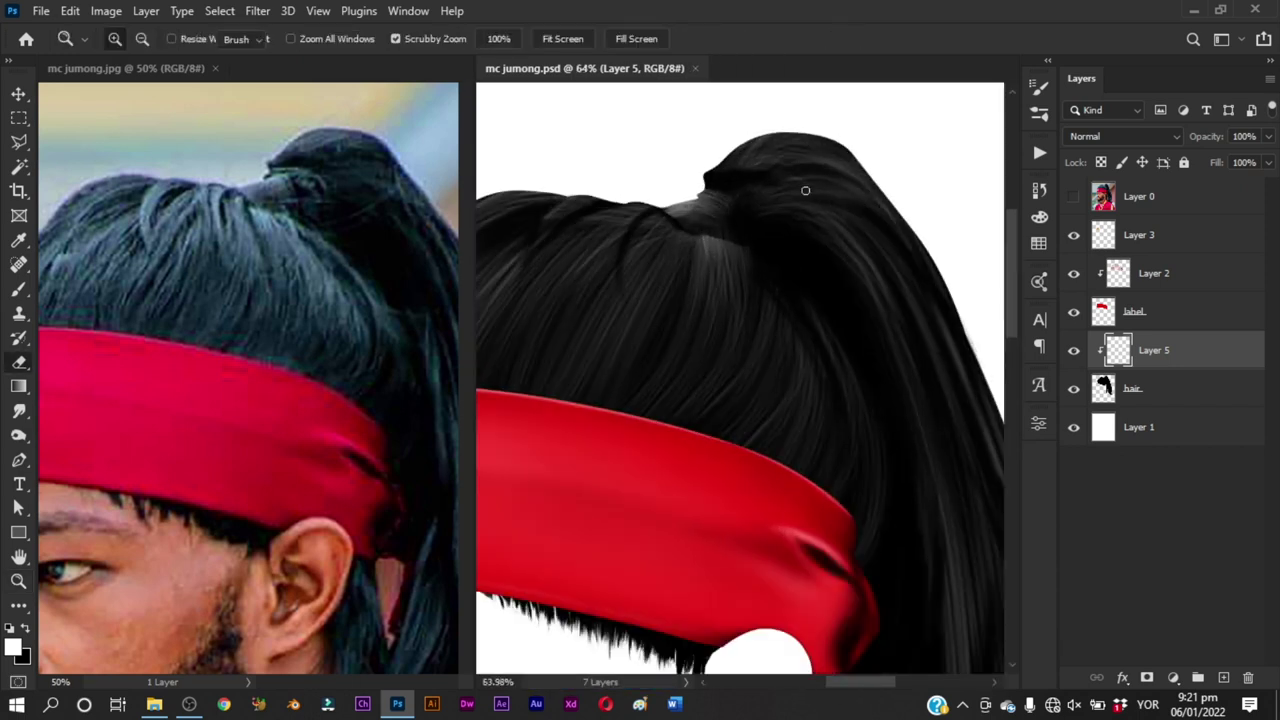
pyautogui.moveTo(789, 178); pyautogui.dragTo(813, 182)
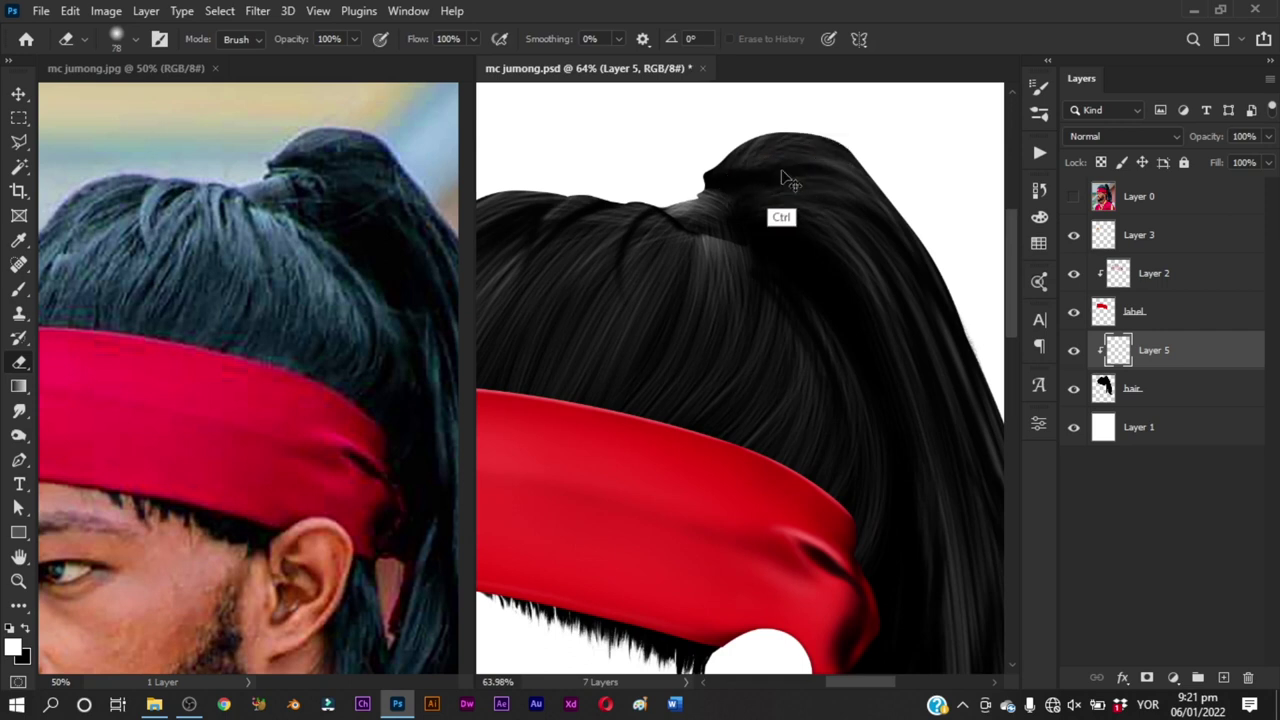
pyautogui.moveTo(754, 178)
pyautogui.mouseDown()
pyautogui.moveTo(773, 174)
pyautogui.moveTo(760, 177)
pyautogui.mouseUp()
pyautogui.hotkey('ctrl', 'z')
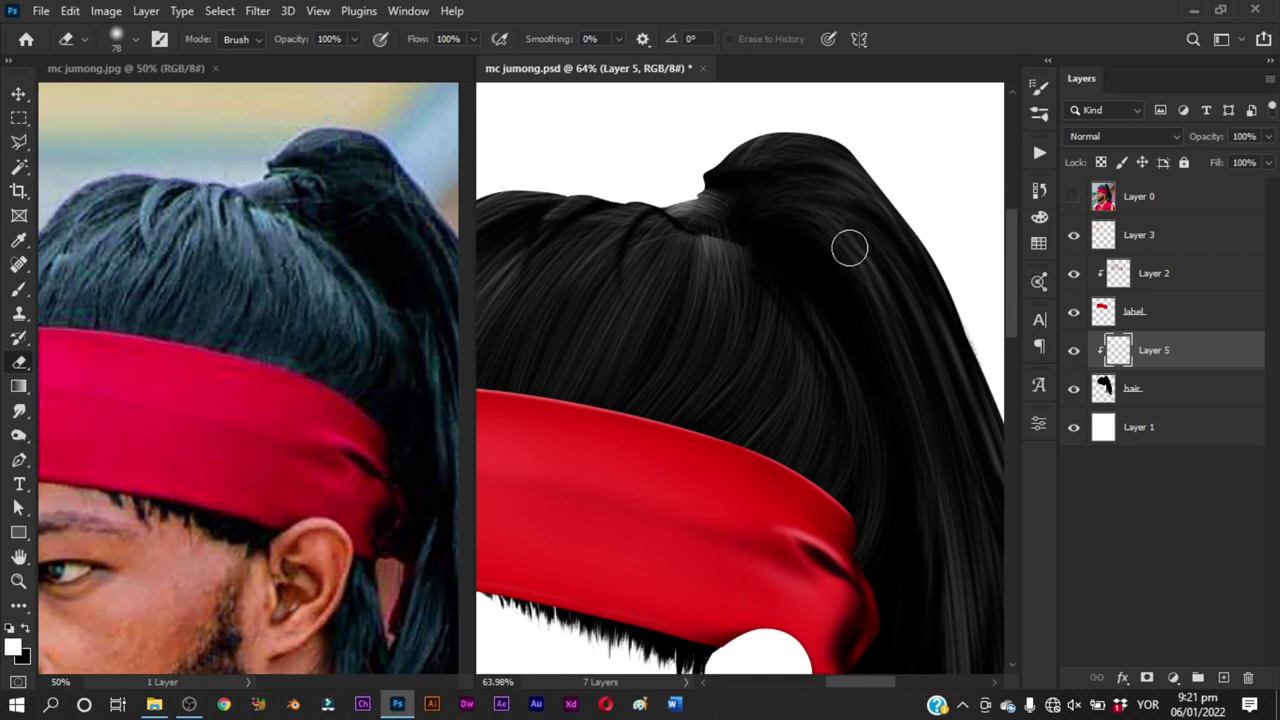
# Step: Shrink the reference photo to 29.5% and soften the hair shadows behind the headband with a 154 px eraser
pyautogui.hotkey('ctrl', 'space')
pyautogui.moveTo(843, 234)
pyautogui.mouseDown()
pyautogui.moveTo(797, 337)
pyautogui.moveTo(780, 338)
pyautogui.mouseUp()
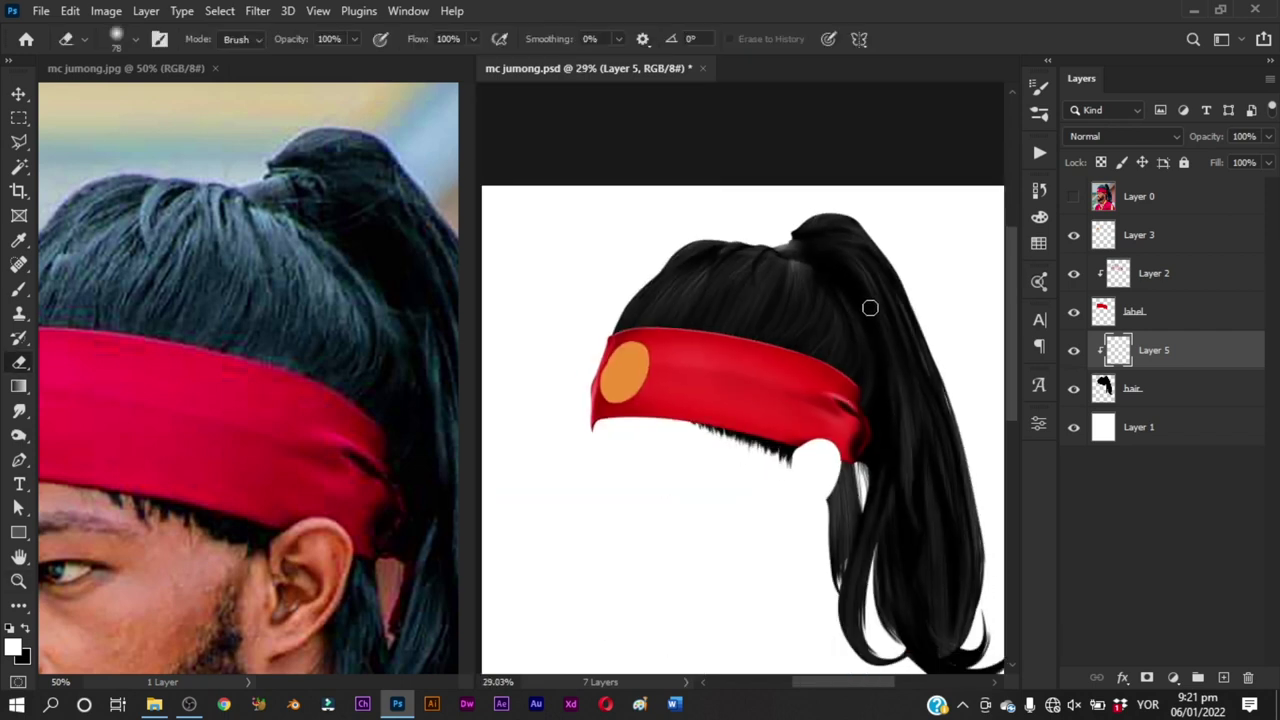
pyautogui.click(376, 458)
pyautogui.hotkey('ctrl', 'space')
pyautogui.moveTo(412, 408); pyautogui.dragTo(391, 442)
pyautogui.click(800, 460)
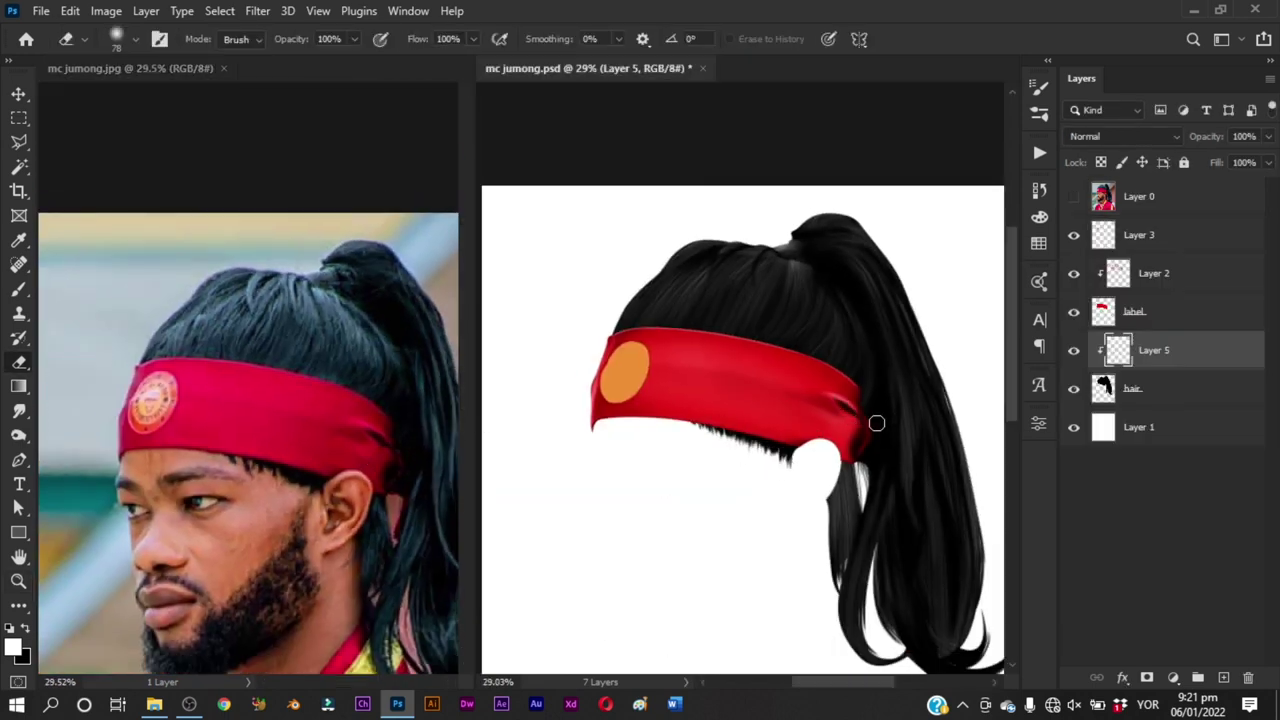
pyautogui.moveTo(886, 403); pyautogui.dragTo(898, 402)
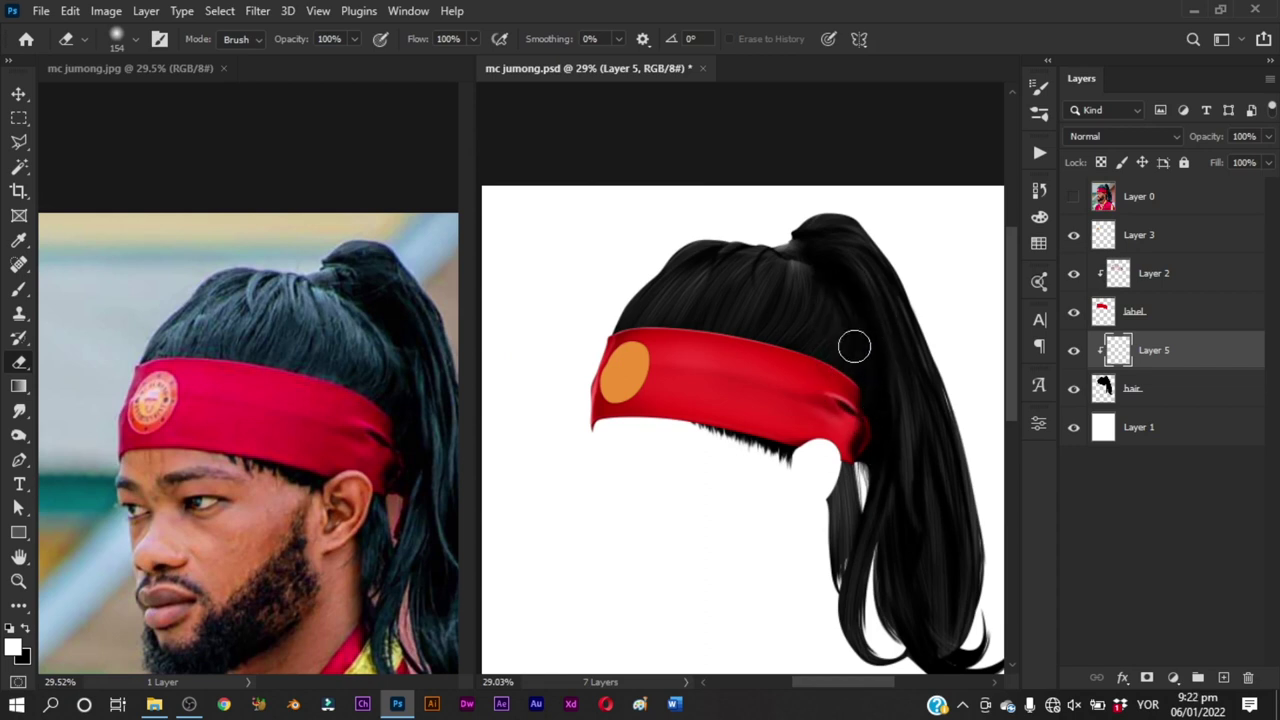
# Step: Erase thin dark streaks down the side lock beside the ear with a 15 px eraser
pyautogui.press('z')
pyautogui.keyDown('alt'); pyautogui.click(846, 427); pyautogui.keyUp('alt')
pyautogui.keyDown('alt'); pyautogui.click(846, 427); pyautogui.keyUp('alt')
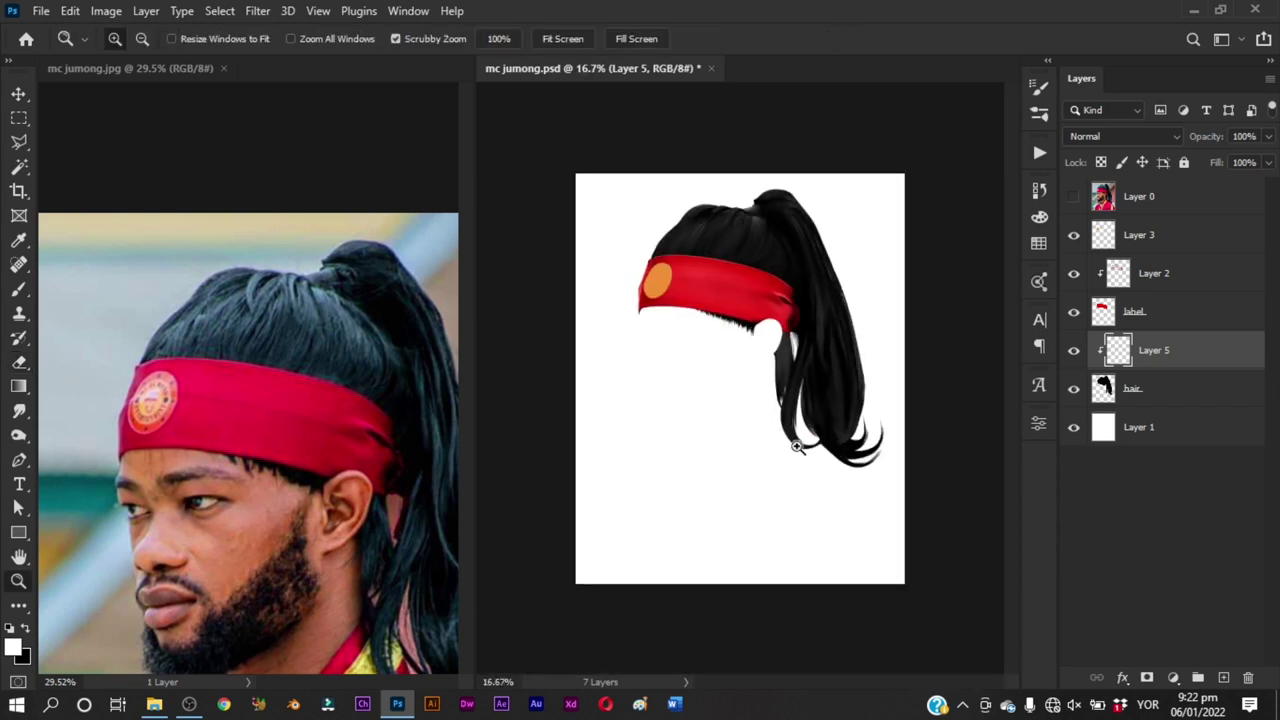
pyautogui.click(798, 449)
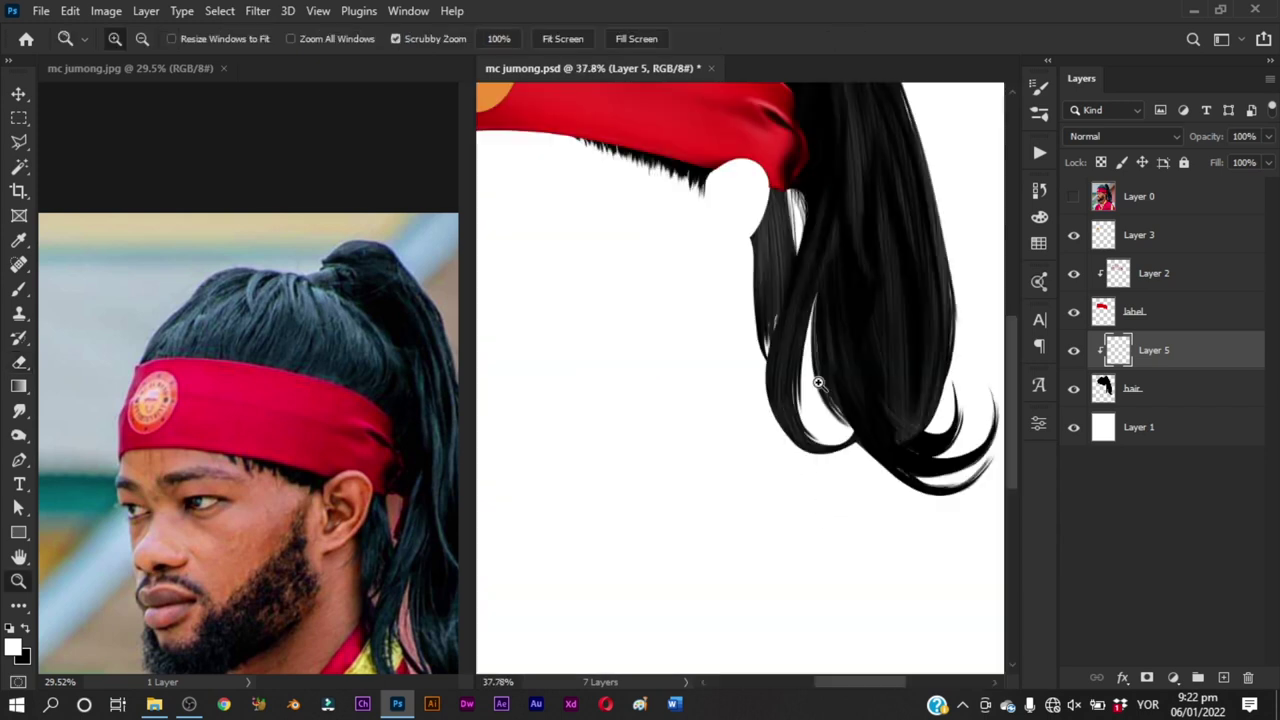
pyautogui.press('b')
pyautogui.moveTo(766, 257); pyautogui.dragTo(742, 250)
pyautogui.moveTo(761, 186)
pyautogui.mouseDown()
pyautogui.moveTo(777, 238)
pyautogui.moveTo(760, 276)
pyautogui.mouseUp()
pyautogui.keyDown('alt'); pyautogui.rightClick(770, 190); pyautogui.keyUp('alt')
pyautogui.moveTo(781, 155); pyautogui.dragTo(783, 300)
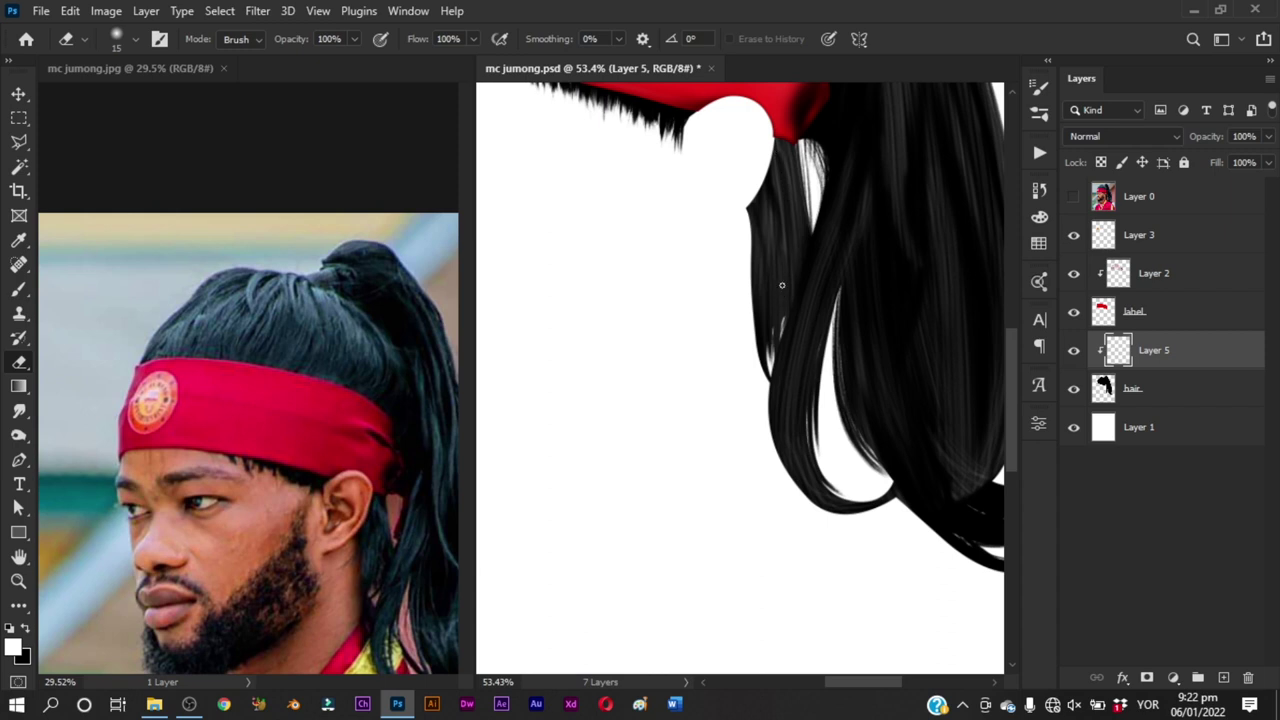
# Step: Refine the side lock's strands and tips with erasers between 8 px and 45 px, and save the document
pyautogui.keyDown('alt'); pyautogui.rightClick(785, 140); pyautogui.keyUp('alt')
pyautogui.press('alt')
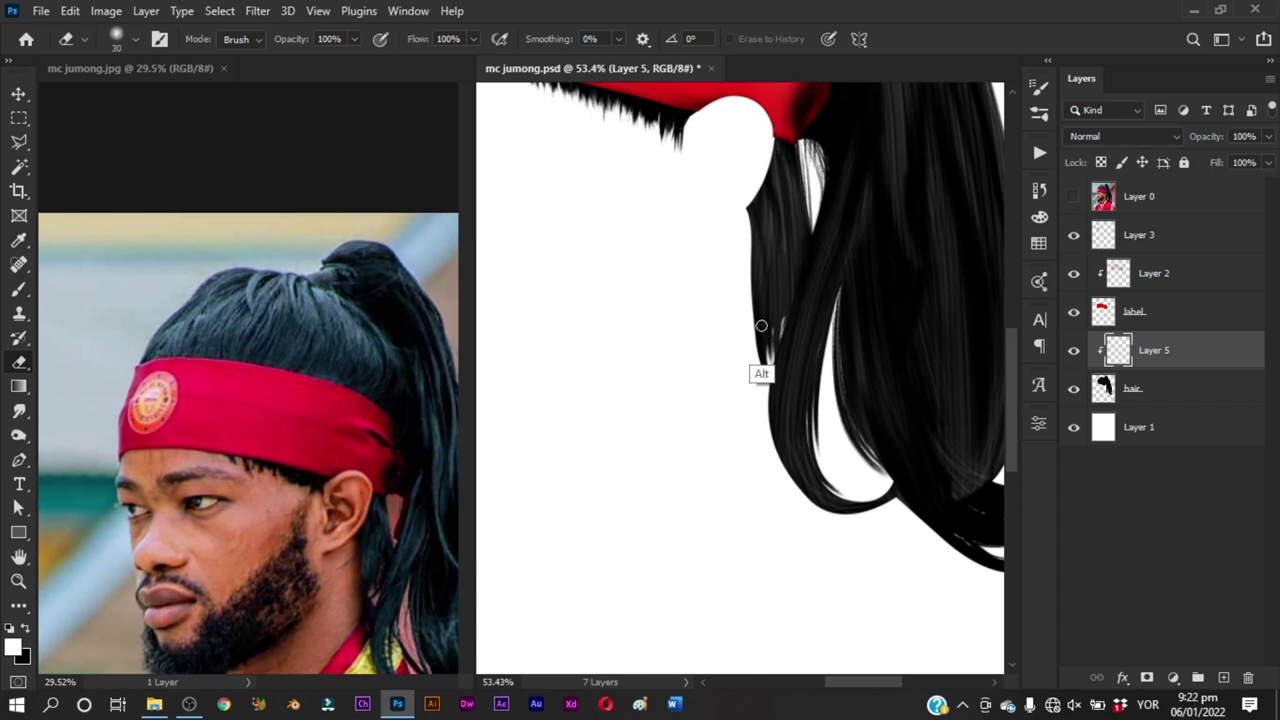
pyautogui.keyDown('alt'); pyautogui.rightClick(761, 326); pyautogui.keyUp('alt')
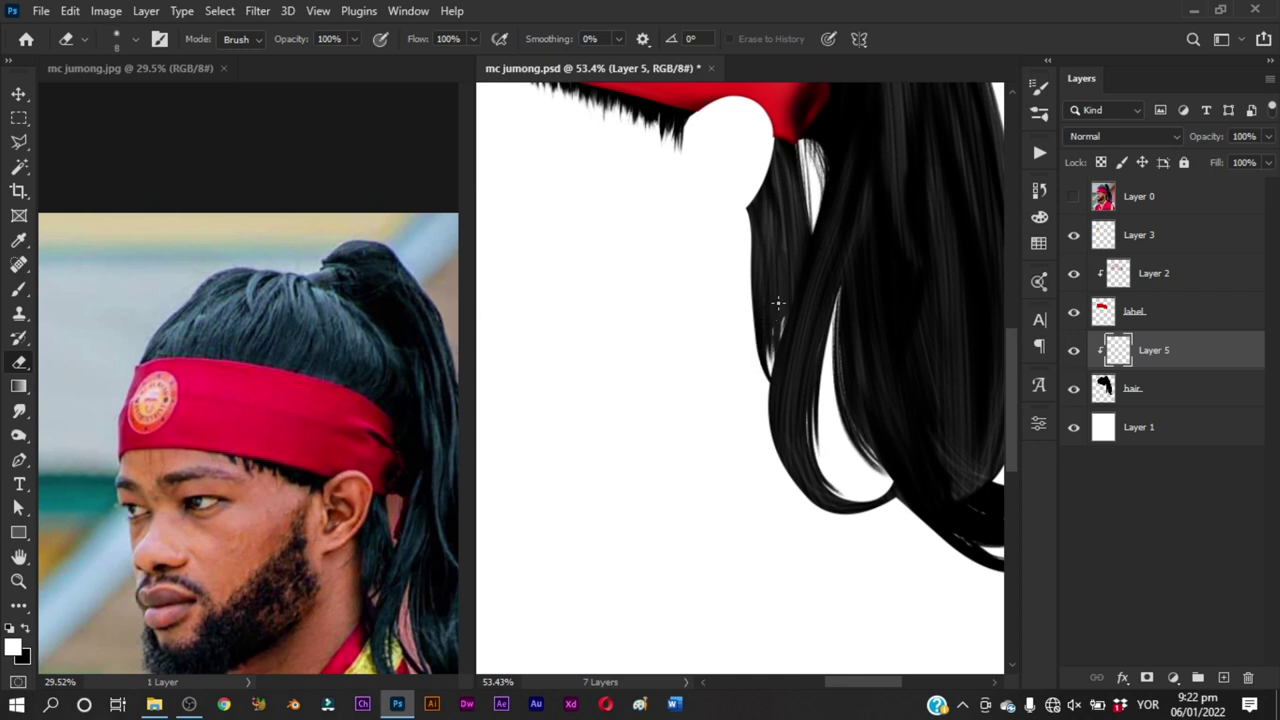
pyautogui.keyDown('alt'); pyautogui.rightClick(766, 307); pyautogui.keyUp('alt')
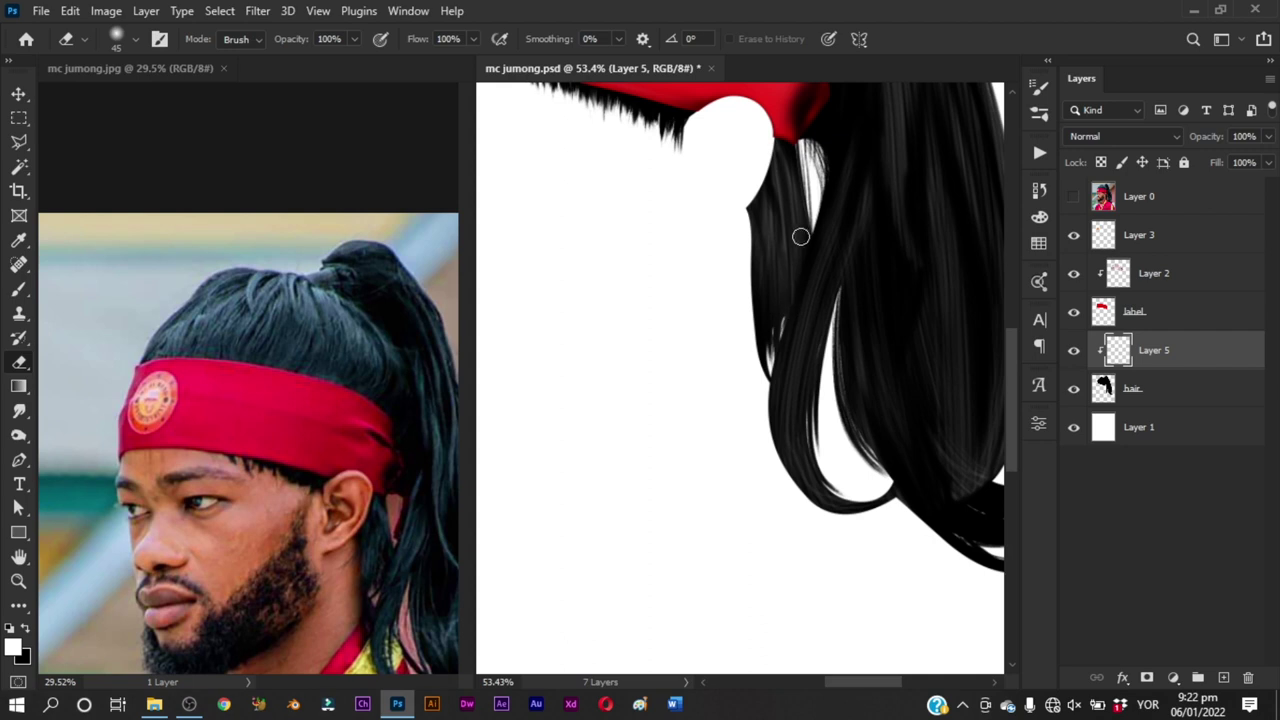
pyautogui.keyDown('alt'); pyautogui.rightClick(797, 238); pyautogui.keyUp('alt')
pyautogui.moveTo(789, 272); pyautogui.dragTo(786, 188)
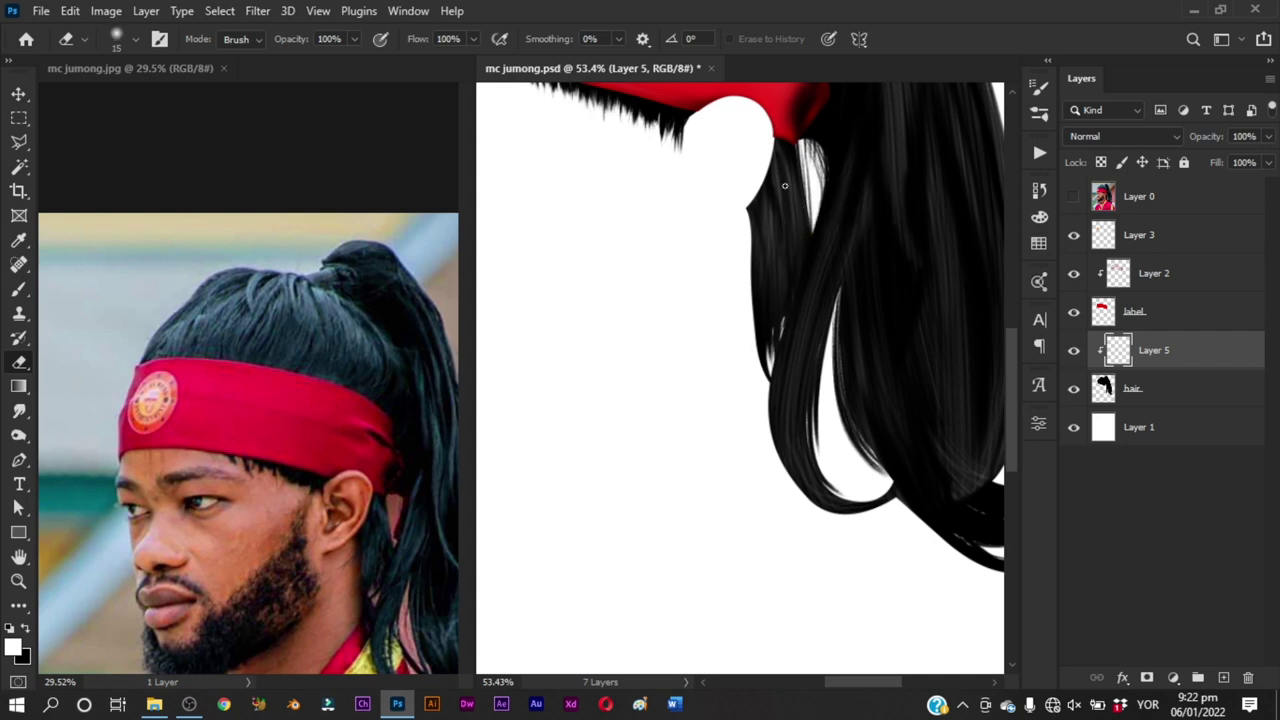
pyautogui.moveTo(842, 335); pyautogui.dragTo(789, 371)
pyautogui.hotkey('ctrl', 's')
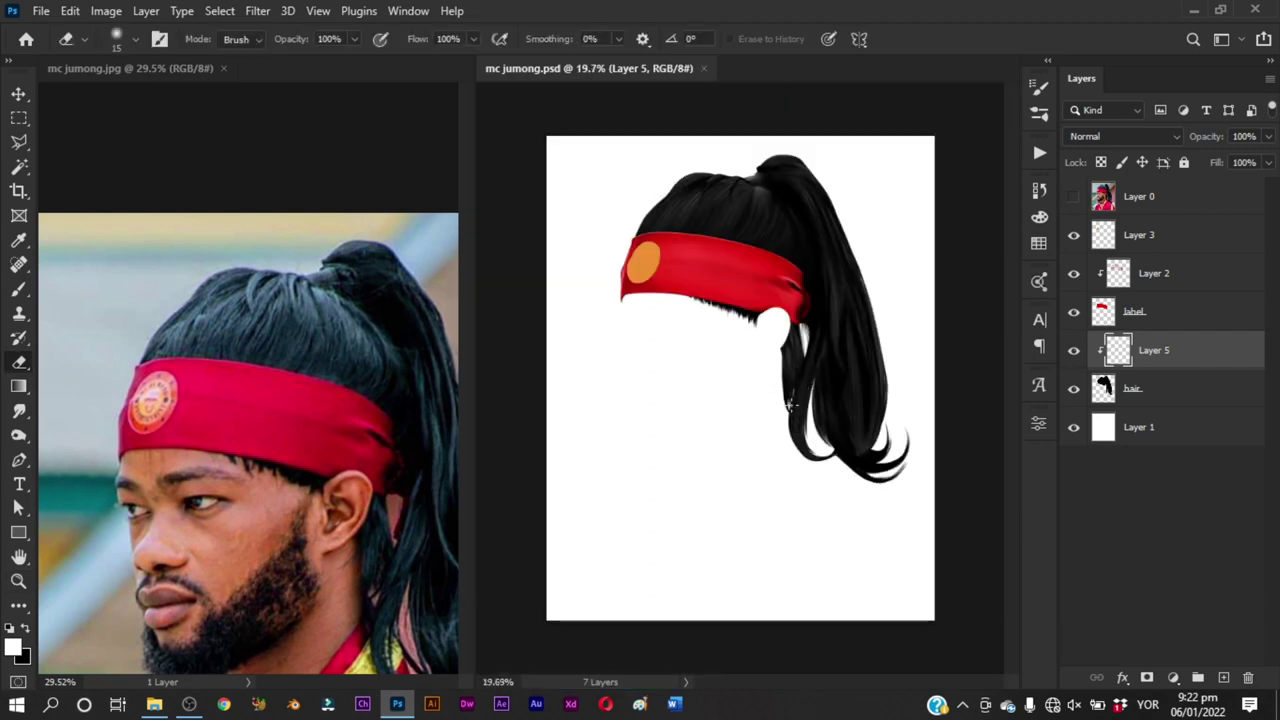
# Step: Shrink the reference photo to 21.8%, select the hair layer for Pen work and show the Layer 0 photo over the painting
pyautogui.click(363, 511)
pyautogui.moveTo(334, 567); pyautogui.dragTo(412, 419)
pyautogui.press('e')
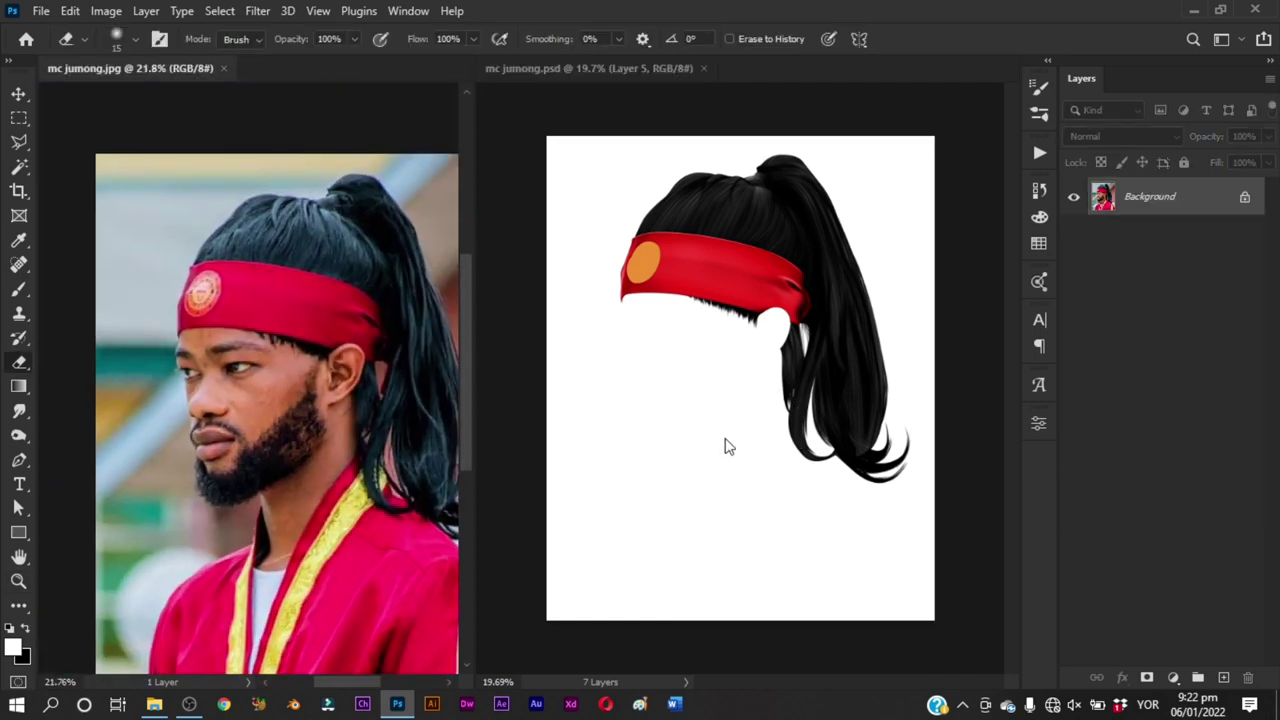
pyautogui.click(749, 390)
pyautogui.press('p')
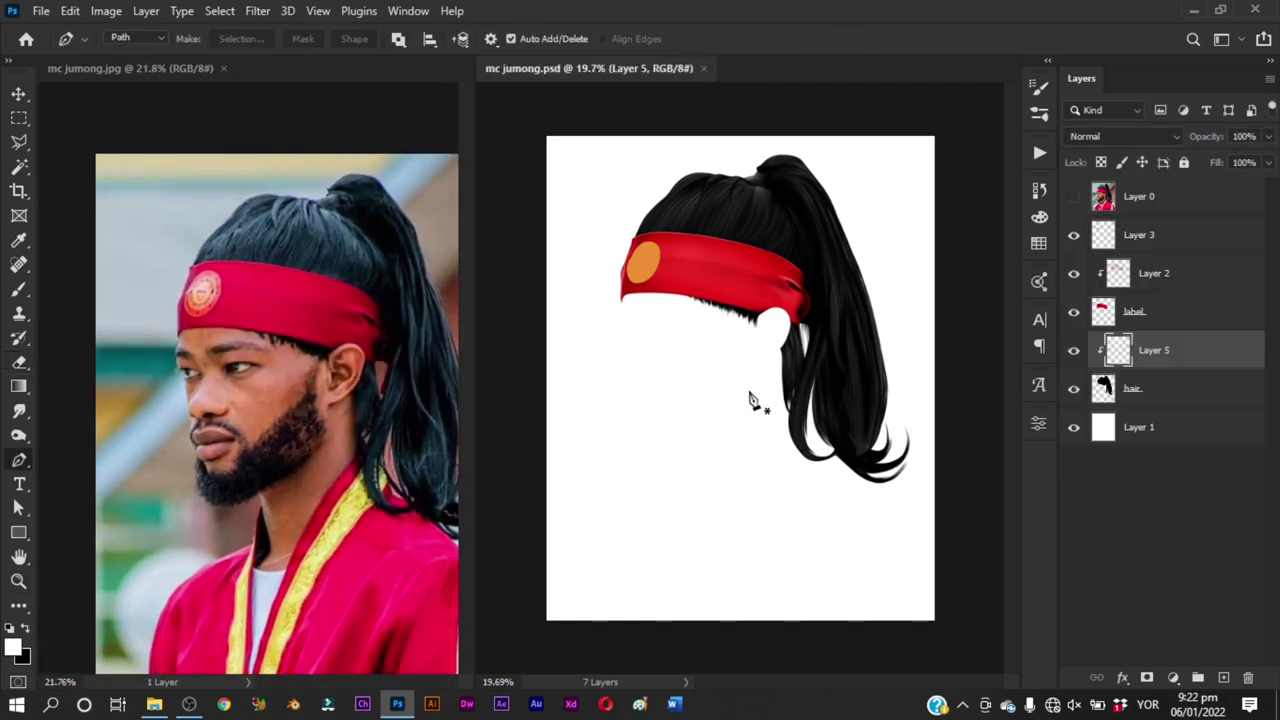
pyautogui.click(1140, 395)
pyautogui.press('z')
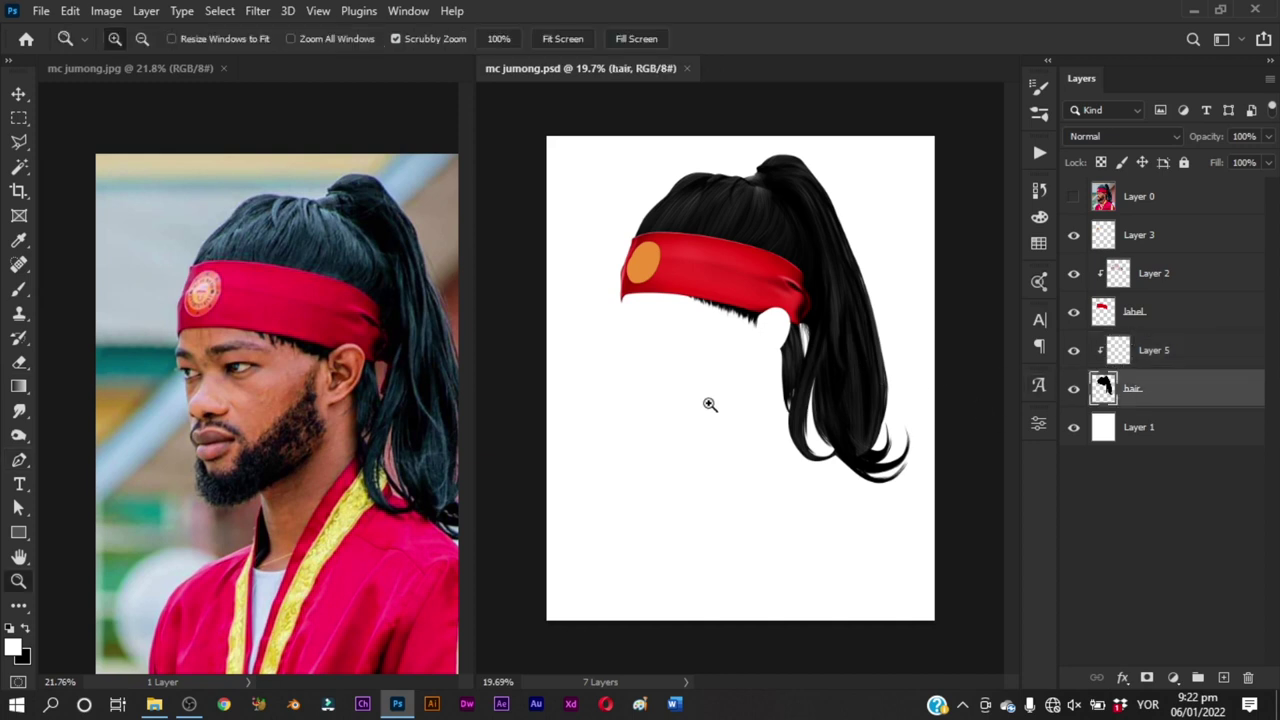
pyautogui.moveTo(709, 403); pyautogui.dragTo(797, 414)
pyautogui.press('p')
pyautogui.click(1073, 196)
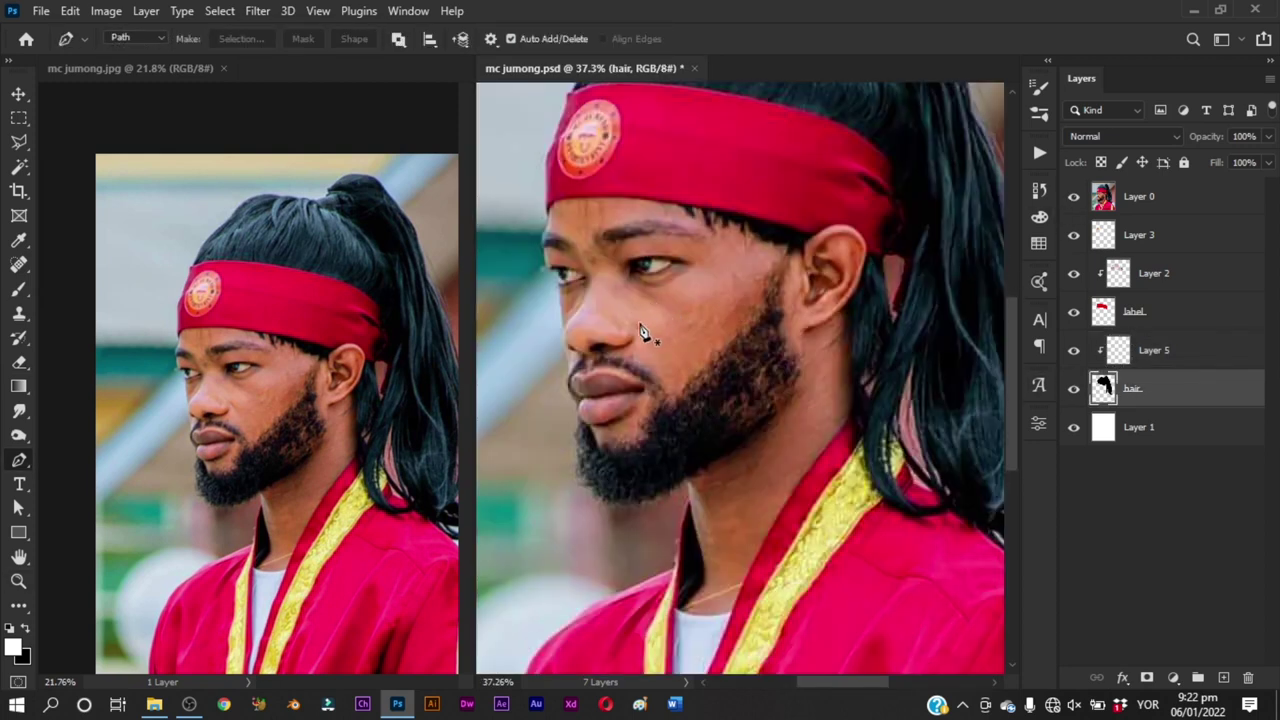
# Step: Start a Pen path at the sideburn and trace the beard's upper edge down the cheek to the moustache corner
pyautogui.press('z')
pyautogui.moveTo(677, 358); pyautogui.dragTo(744, 354)
pyautogui.press('p')
pyautogui.moveTo(893, 231); pyautogui.dragTo(829, 238)
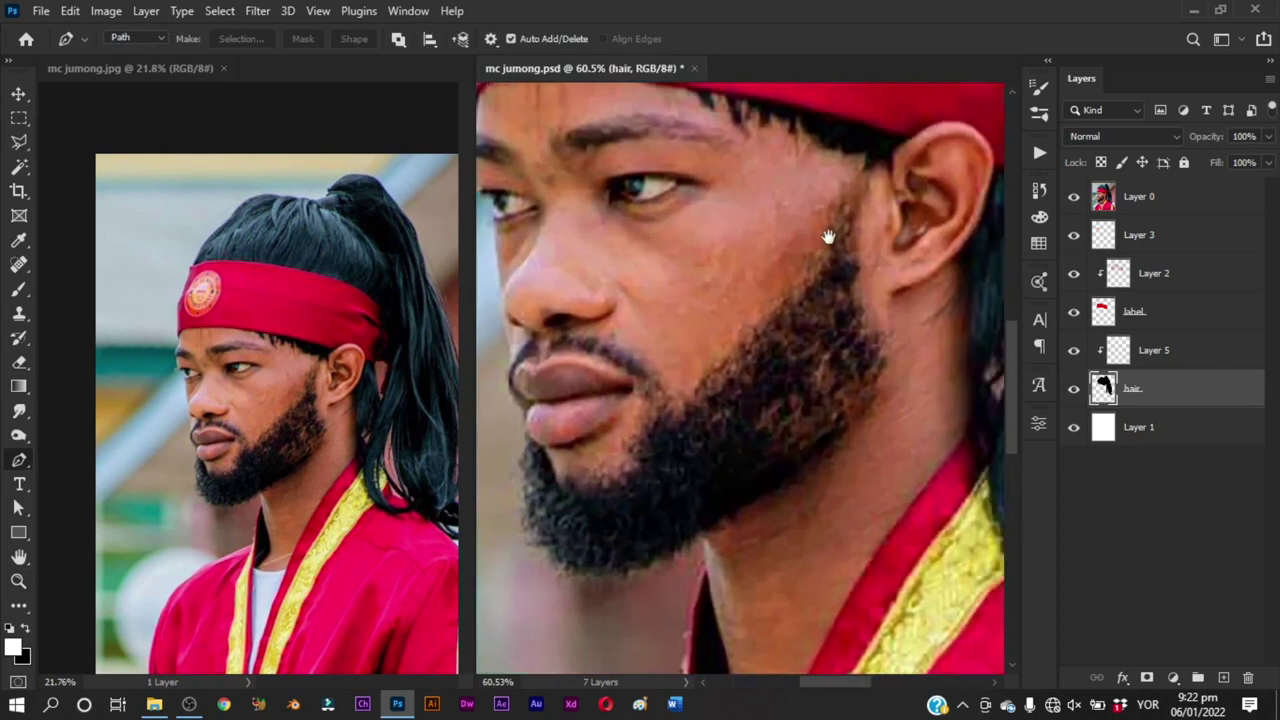
pyautogui.click(834, 203)
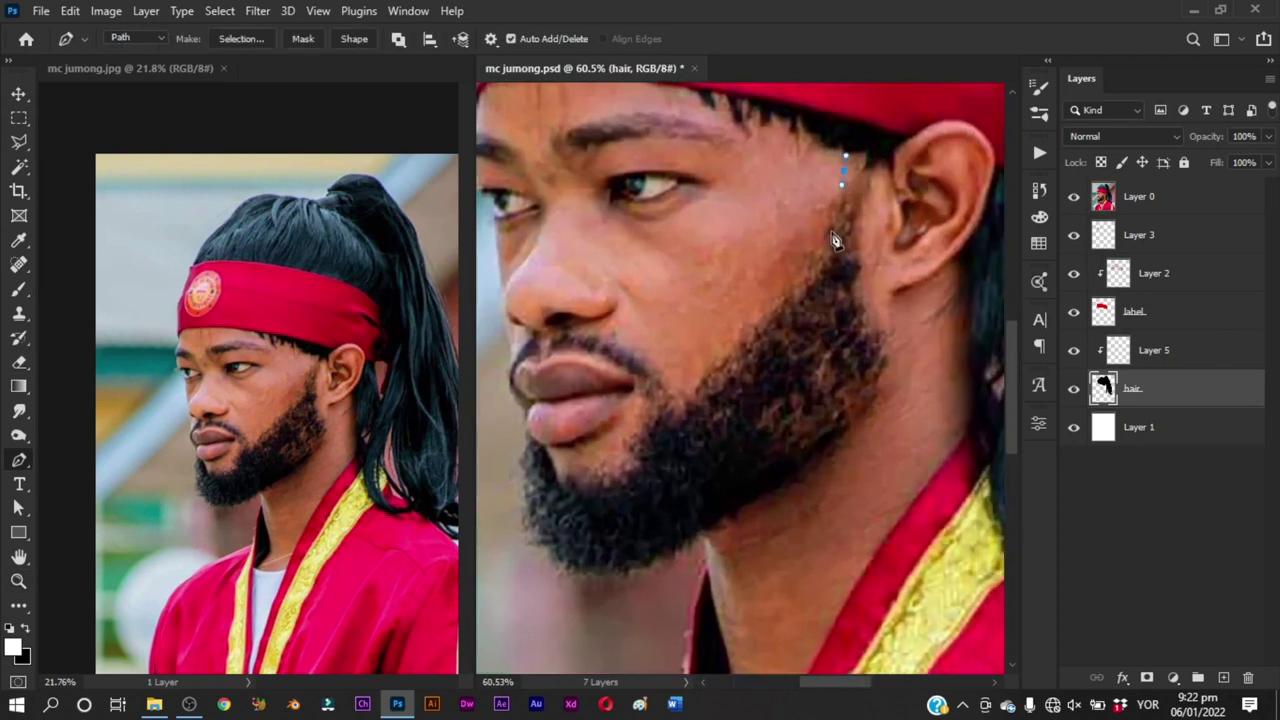
pyautogui.click(828, 230)
pyautogui.click(823, 256)
pyautogui.moveTo(748, 336); pyautogui.dragTo(747, 339)
pyautogui.moveTo(747, 339); pyautogui.dragTo(836, 267)
pyautogui.moveTo(793, 303); pyautogui.dragTo(752, 306)
# Step: Continue the path along the moustache's upper edge, around its notch under the nose and down past the lips to the chin
pyautogui.press('z')
pyautogui.moveTo(697, 288); pyautogui.dragTo(718, 271)
pyautogui.press('p')
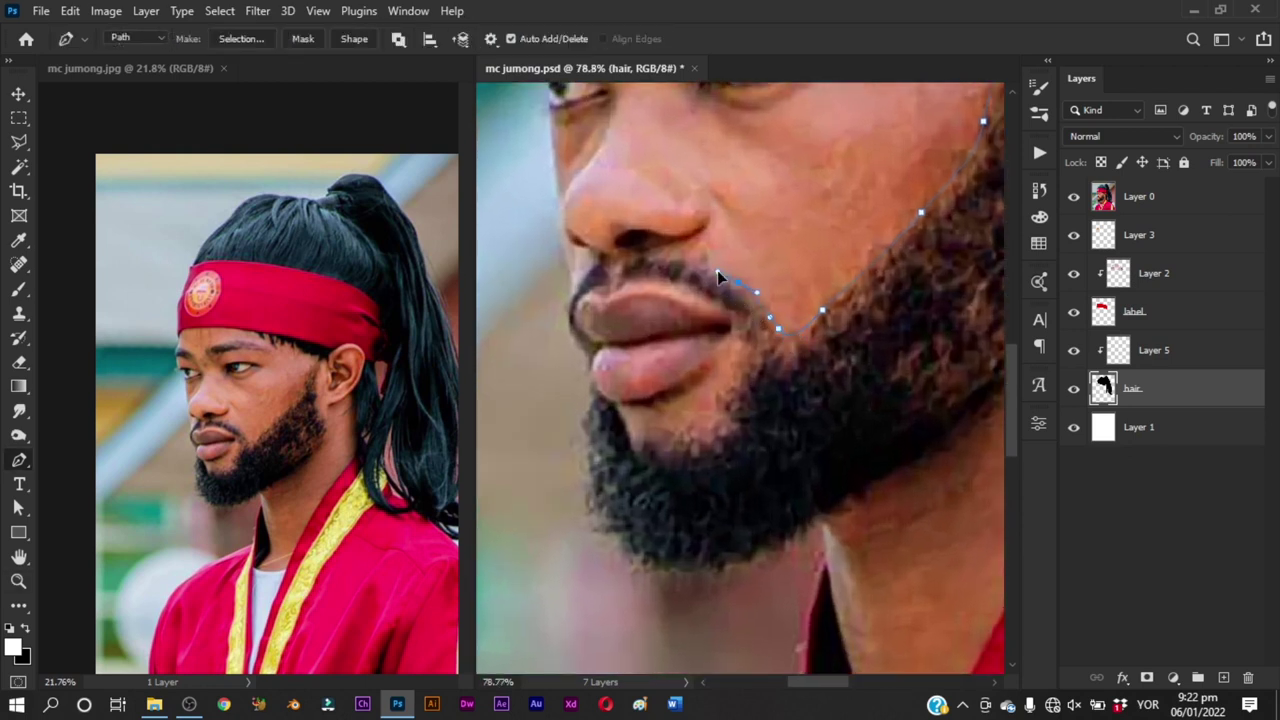
pyautogui.click(716, 271)
pyautogui.click(666, 260)
pyautogui.click(641, 250)
pyautogui.click(625, 263)
pyautogui.moveTo(608, 277); pyautogui.dragTo(597, 258)
pyautogui.click(577, 291)
pyautogui.click(590, 385)
# Step: Continue the path around the front and underside of the bearded chin to the start of the jawline
pyautogui.moveTo(590, 401); pyautogui.dragTo(554, 373)
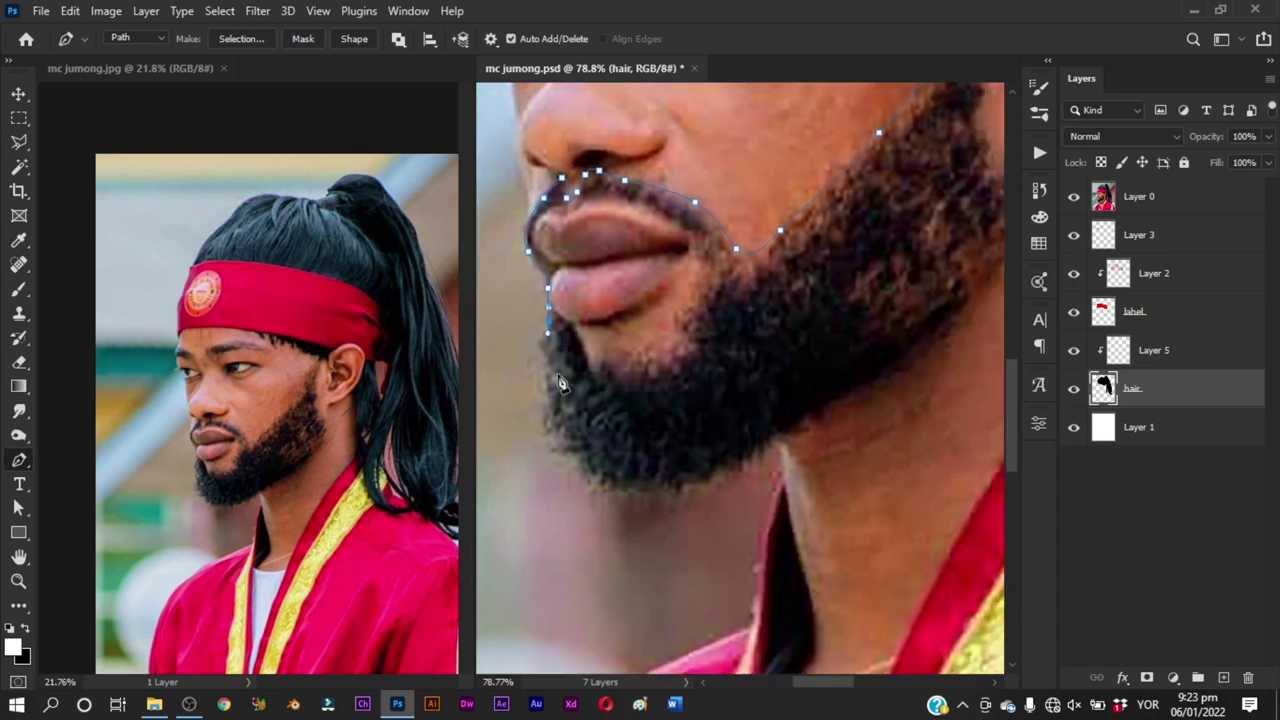
pyautogui.click(649, 490)
pyautogui.click(689, 492)
pyautogui.click(775, 441)
pyautogui.moveTo(775, 441); pyautogui.dragTo(819, 411)
pyautogui.moveTo(877, 374); pyautogui.dragTo(729, 409)
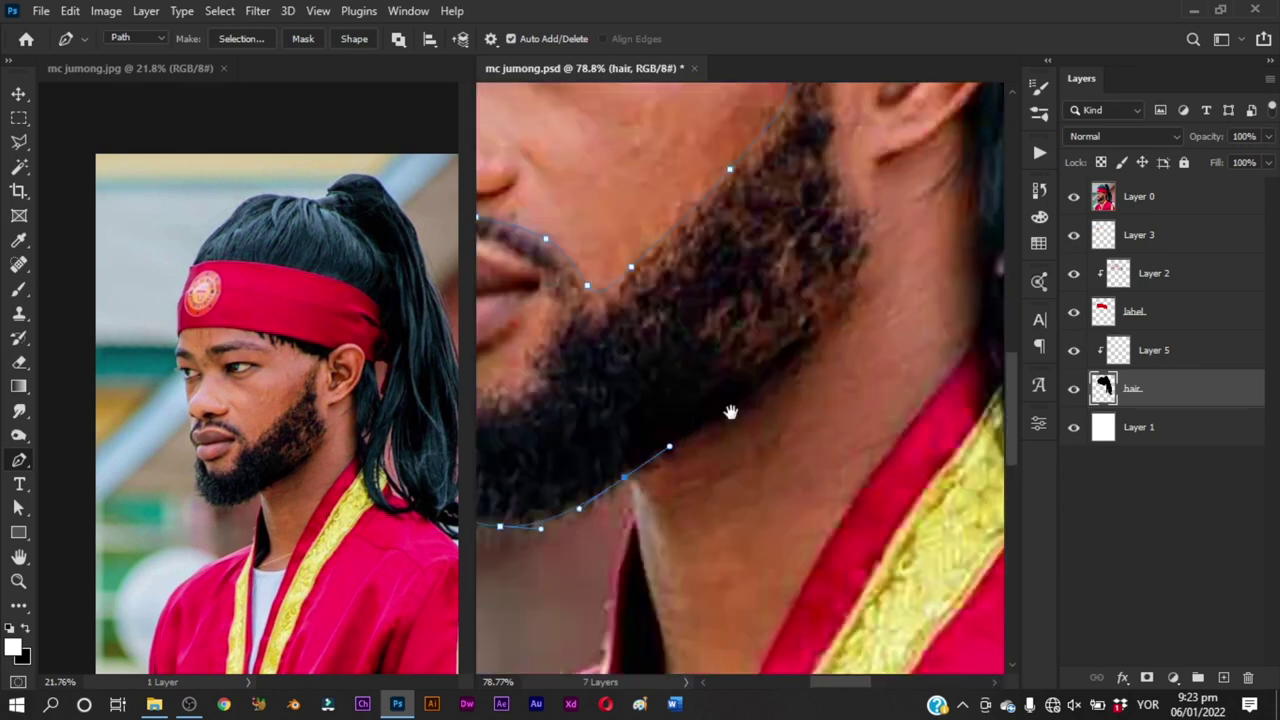
# Step: Trace the beard's rear edge up the jawline to the sideburn and close the path in front of the ear
pyautogui.moveTo(798, 365); pyautogui.dragTo(834, 332)
pyautogui.moveTo(865, 262); pyautogui.dragTo(867, 240)
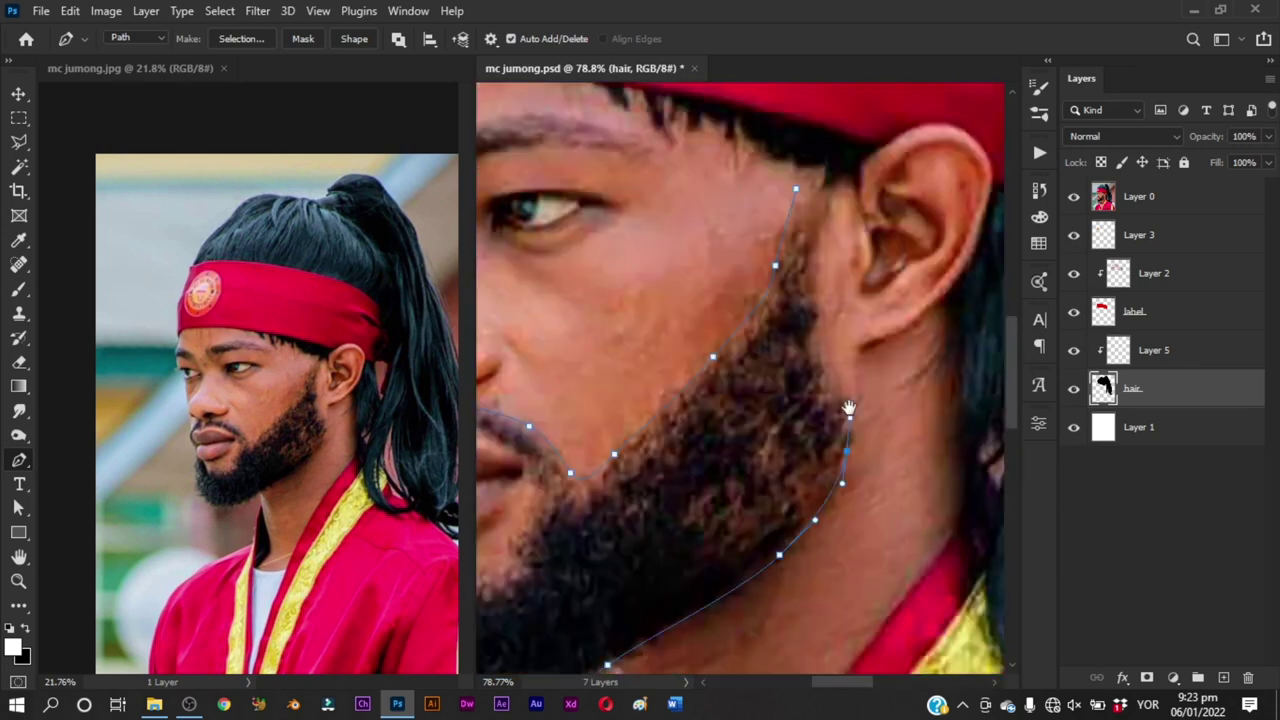
pyautogui.hotkey('ctrl', 'z')
pyautogui.moveTo(821, 353); pyautogui.dragTo(811, 322)
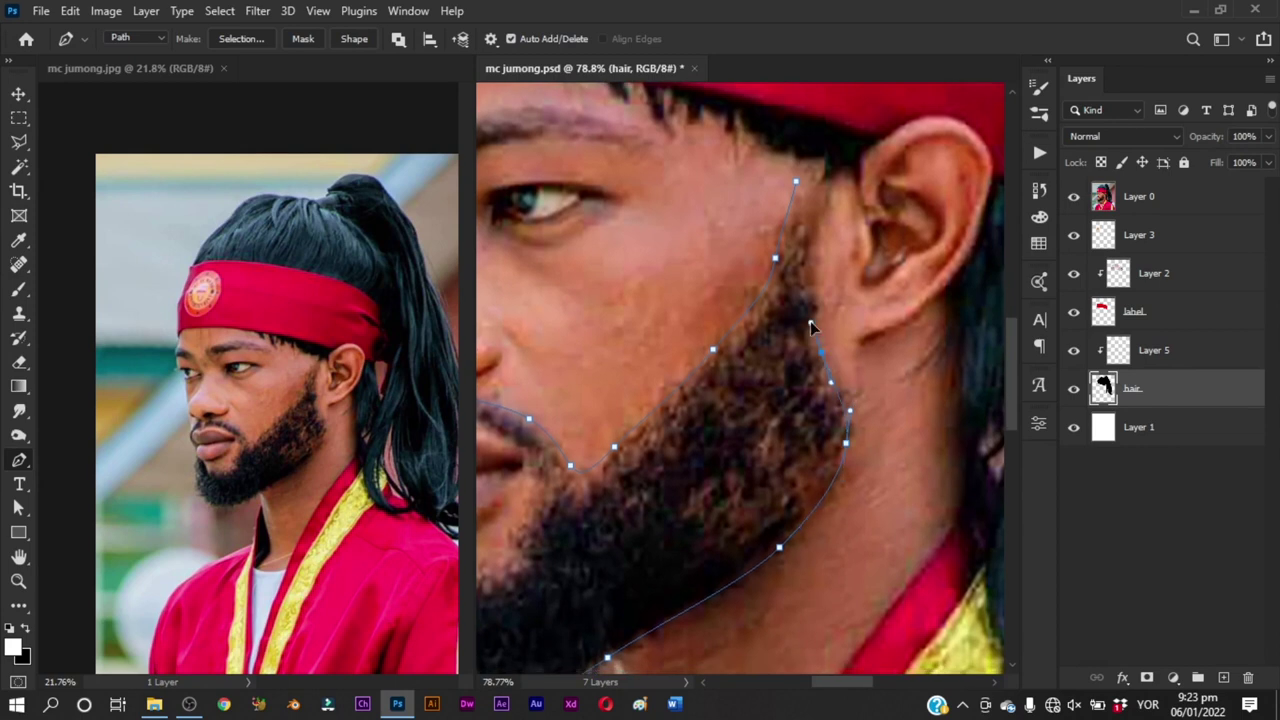
pyautogui.click(838, 168)
pyautogui.click(840, 138)
pyautogui.moveTo(796, 181); pyautogui.dragTo(779, 247)
# Step: Trace an inner path around the lips and the bare skin below them to cut them out of the beard shape
pyautogui.press('z')
pyautogui.moveTo(886, 284); pyautogui.dragTo(813, 400)
pyautogui.click(663, 338)
pyautogui.click(688, 323)
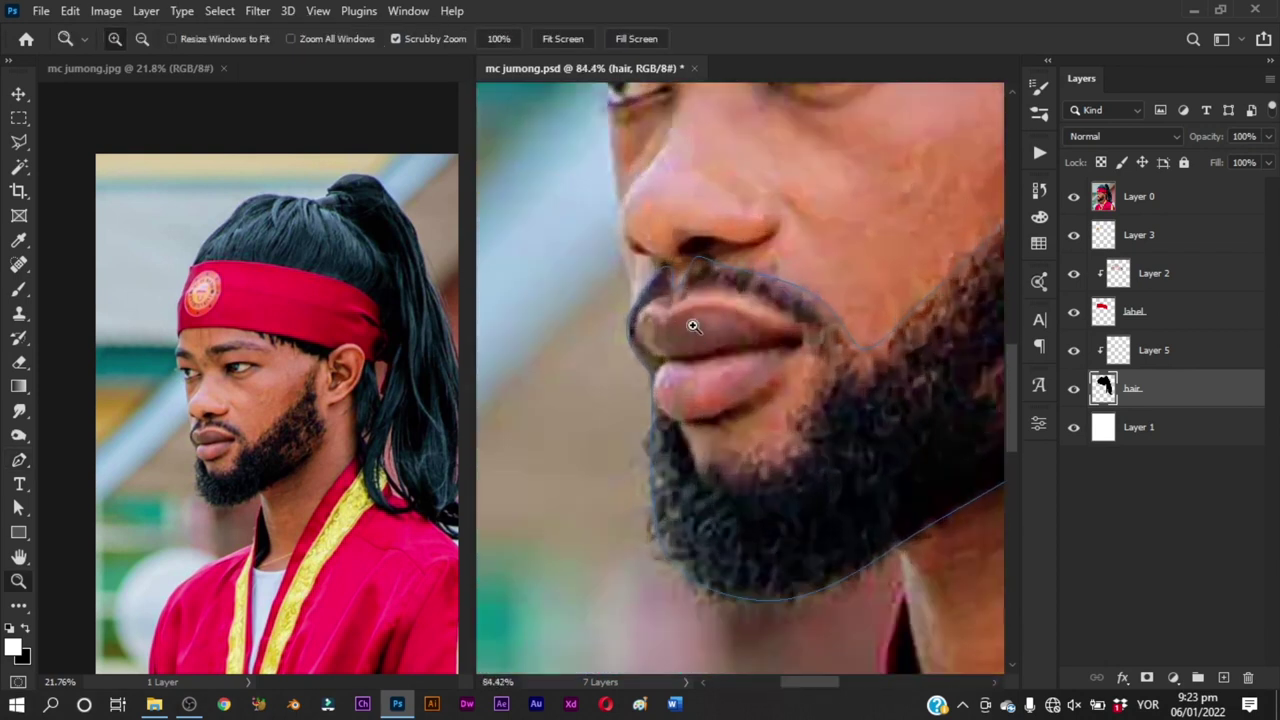
pyautogui.press('p')
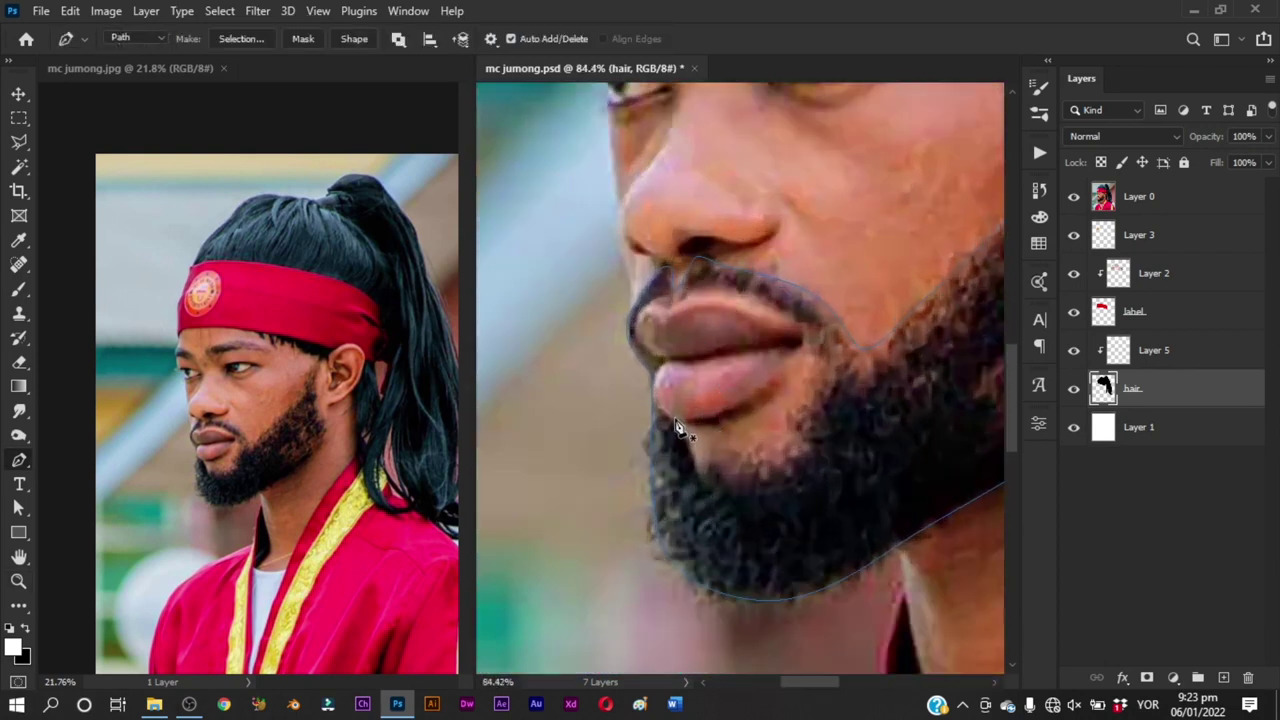
pyautogui.moveTo(660, 356); pyautogui.dragTo(695, 470)
pyautogui.click(706, 467)
pyautogui.moveTo(740, 457); pyautogui.dragTo(795, 426)
pyautogui.moveTo(806, 337); pyautogui.dragTo(800, 323)
pyautogui.hotkey('ctrl', 'z')
pyautogui.moveTo(732, 298); pyautogui.dragTo(656, 384)
pyautogui.hotkey('ctrl', 'z')
# Step: Hide the Layer 0 photo and choose the 291 px hair brush from the Marvie brush group
pyautogui.press('b')
pyautogui.click(1074, 198)
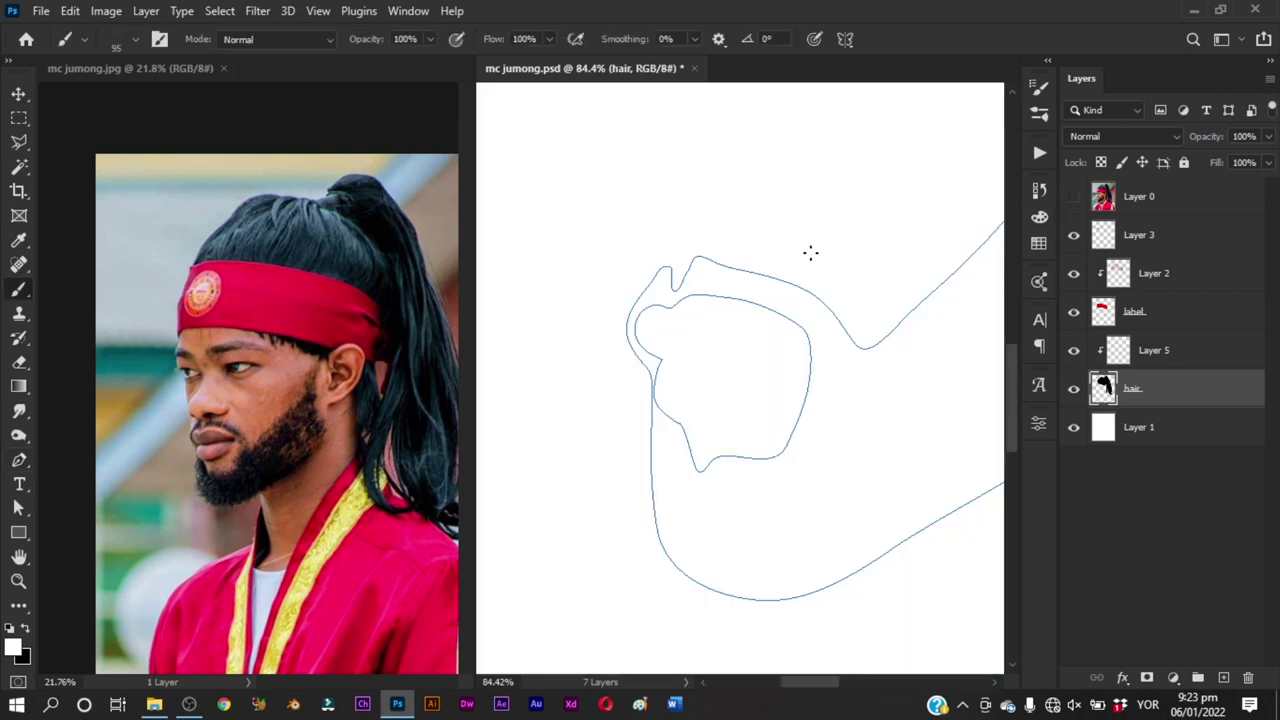
pyautogui.rightClick(810, 253)
pyautogui.click(822, 450)
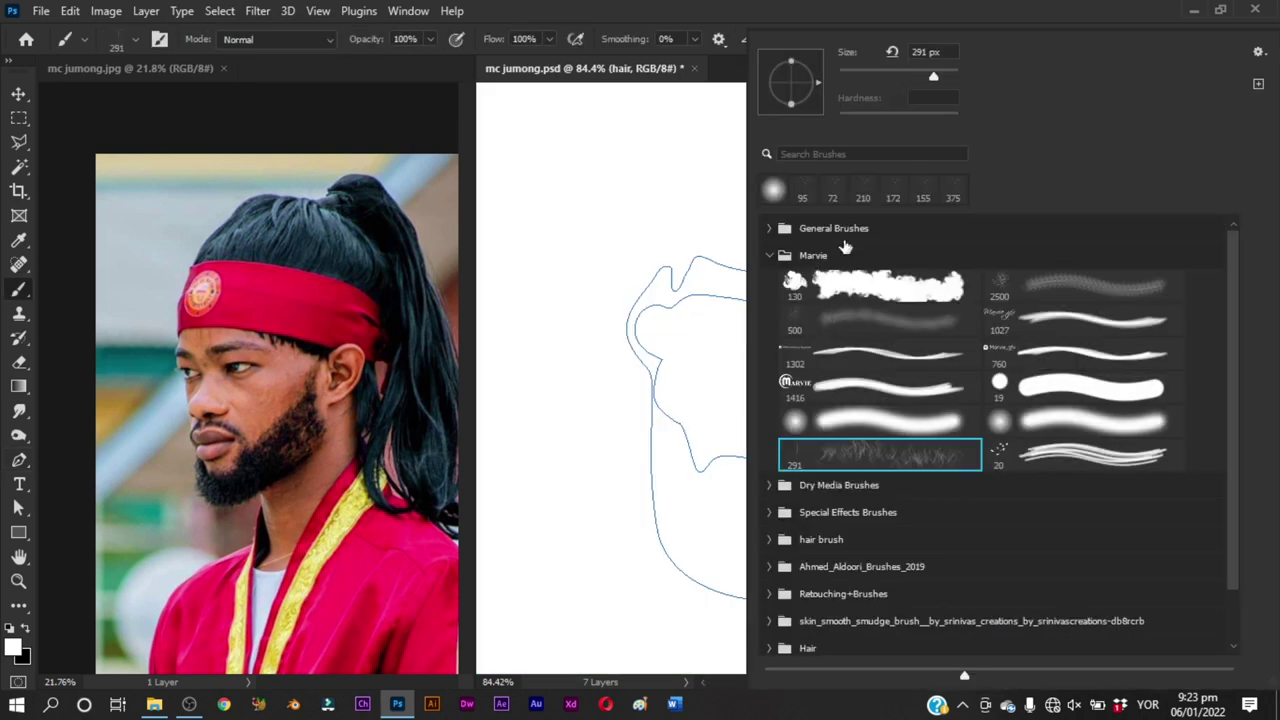
# Step: Set the hair brush to 74 px with black as the foreground colour and paint the first moustache hairs behind the notch
pyautogui.click(990, 22)
pyautogui.moveTo(727, 252); pyautogui.dragTo(645, 243)
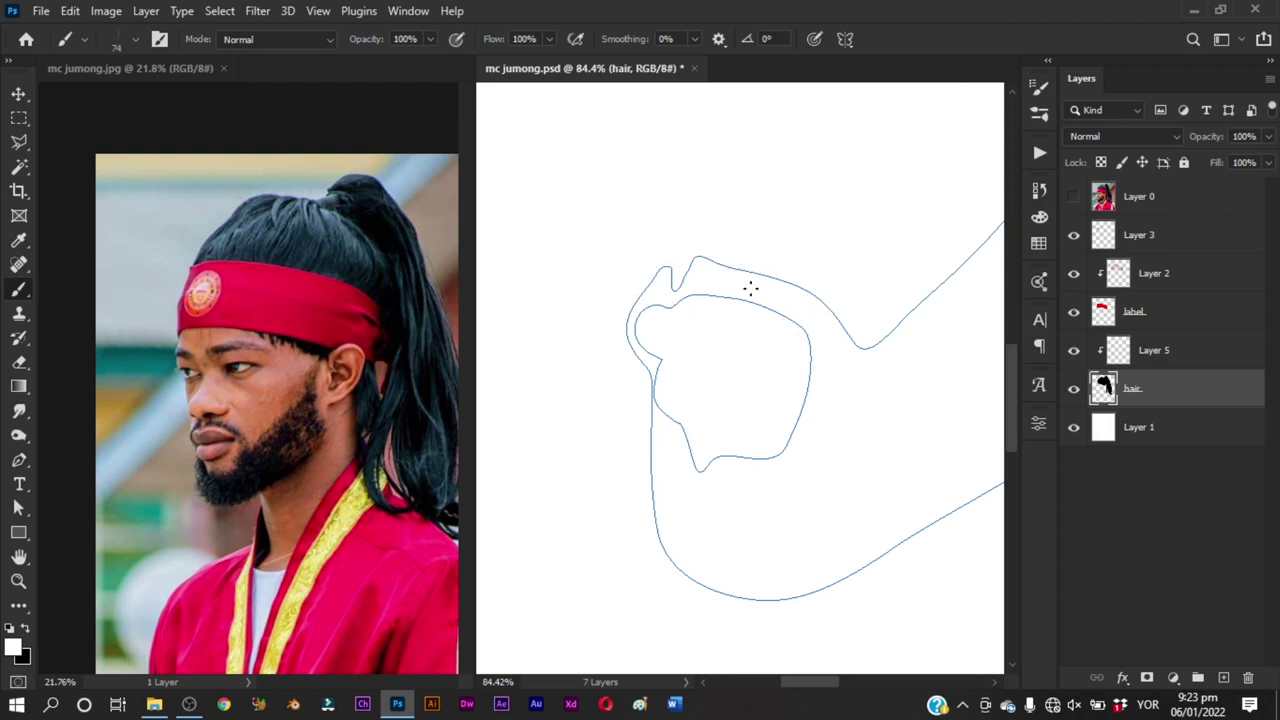
pyautogui.press('x')
pyautogui.moveTo(755, 301)
pyautogui.mouseDown()
pyautogui.moveTo(686, 283)
pyautogui.moveTo(716, 280)
pyautogui.mouseUp()
pyautogui.moveTo(733, 285); pyautogui.dragTo(679, 258)
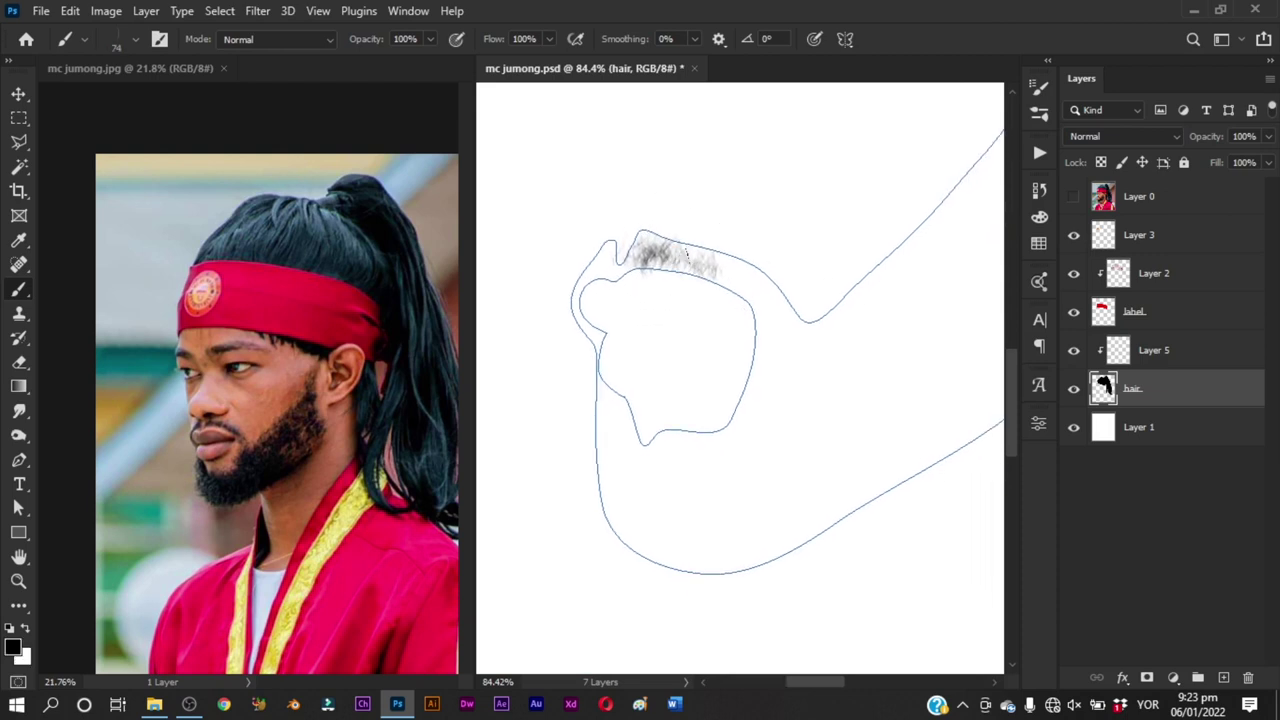
# Step: With the reference photo enlarged on the beard, paint the front part of the moustache around the lips using a 57 px brush
pyautogui.click(342, 503)
pyautogui.hotkey('ctrl', 'space')
pyautogui.moveTo(219, 485); pyautogui.dragTo(306, 520)
pyautogui.click(615, 420)
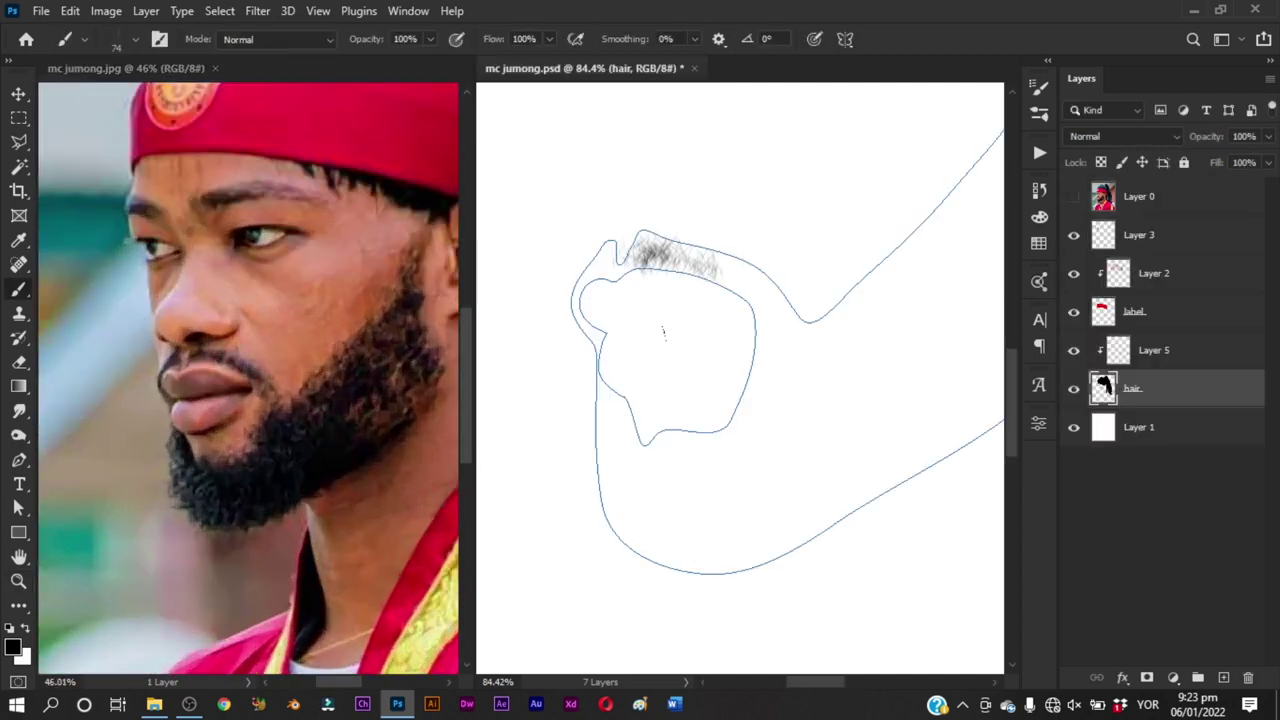
pyautogui.moveTo(673, 267)
pyautogui.mouseDown()
pyautogui.moveTo(650, 257)
pyautogui.moveTo(686, 256)
pyautogui.moveTo(644, 239)
pyautogui.moveTo(598, 262)
pyautogui.moveTo(578, 330)
pyautogui.moveTo(602, 344)
pyautogui.mouseUp()
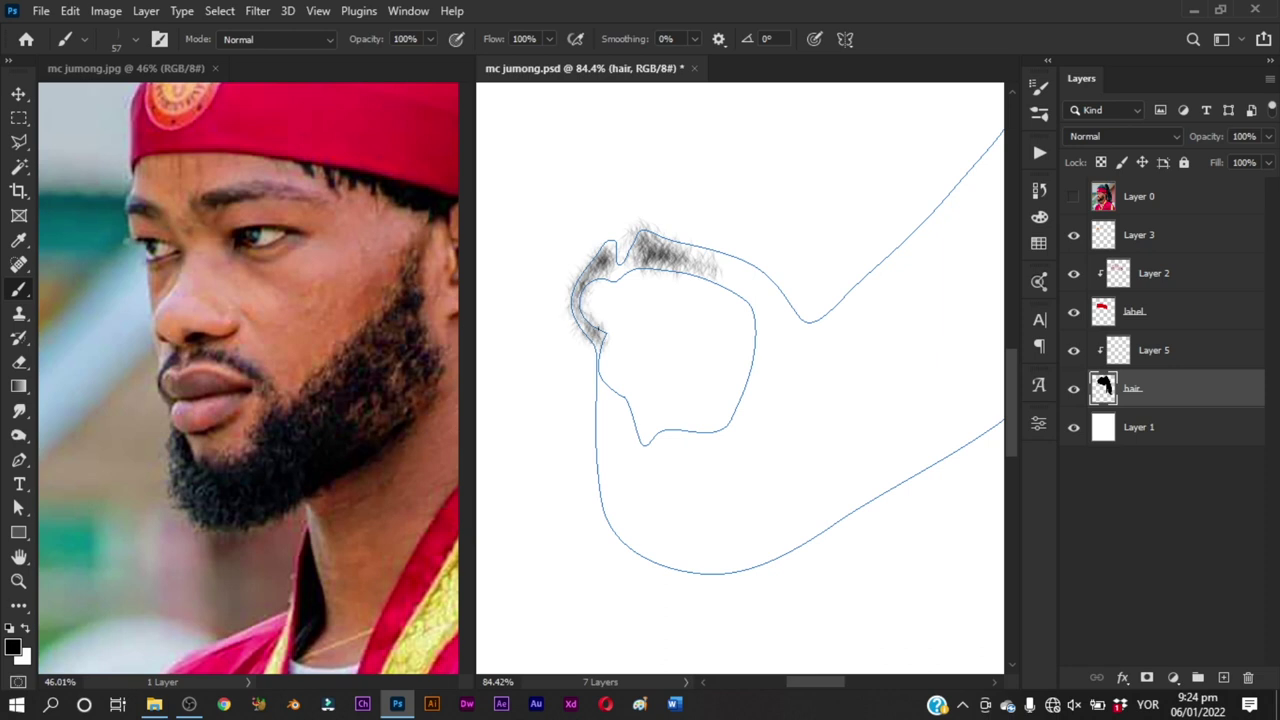
pyautogui.moveTo(576, 302)
pyautogui.mouseDown()
pyautogui.moveTo(594, 338)
pyautogui.moveTo(576, 285)
pyautogui.moveTo(588, 266)
pyautogui.moveTo(604, 276)
pyautogui.mouseUp()
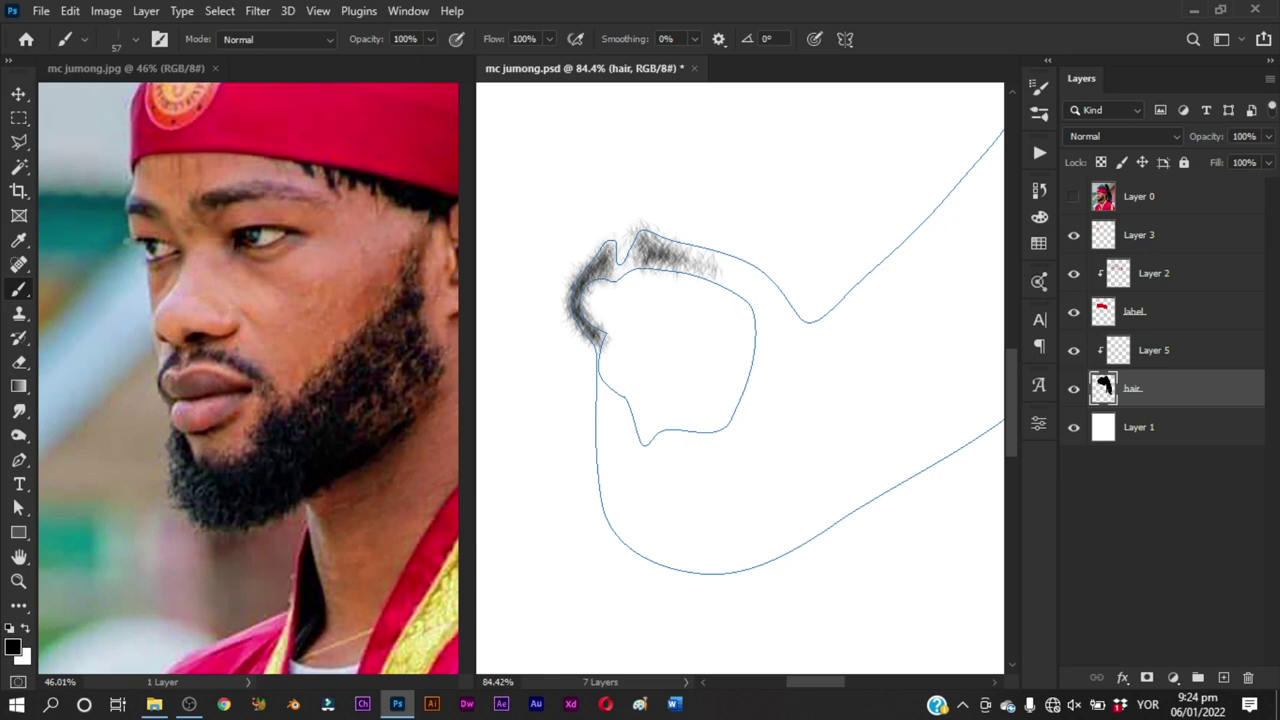
# Step: Fill the notch edges and paint the moustache hair back along the upper lip to where it meets the cheek beard
pyautogui.moveTo(619, 271)
pyautogui.mouseDown()
pyautogui.moveTo(645, 243)
pyautogui.moveTo(698, 260)
pyautogui.mouseUp()
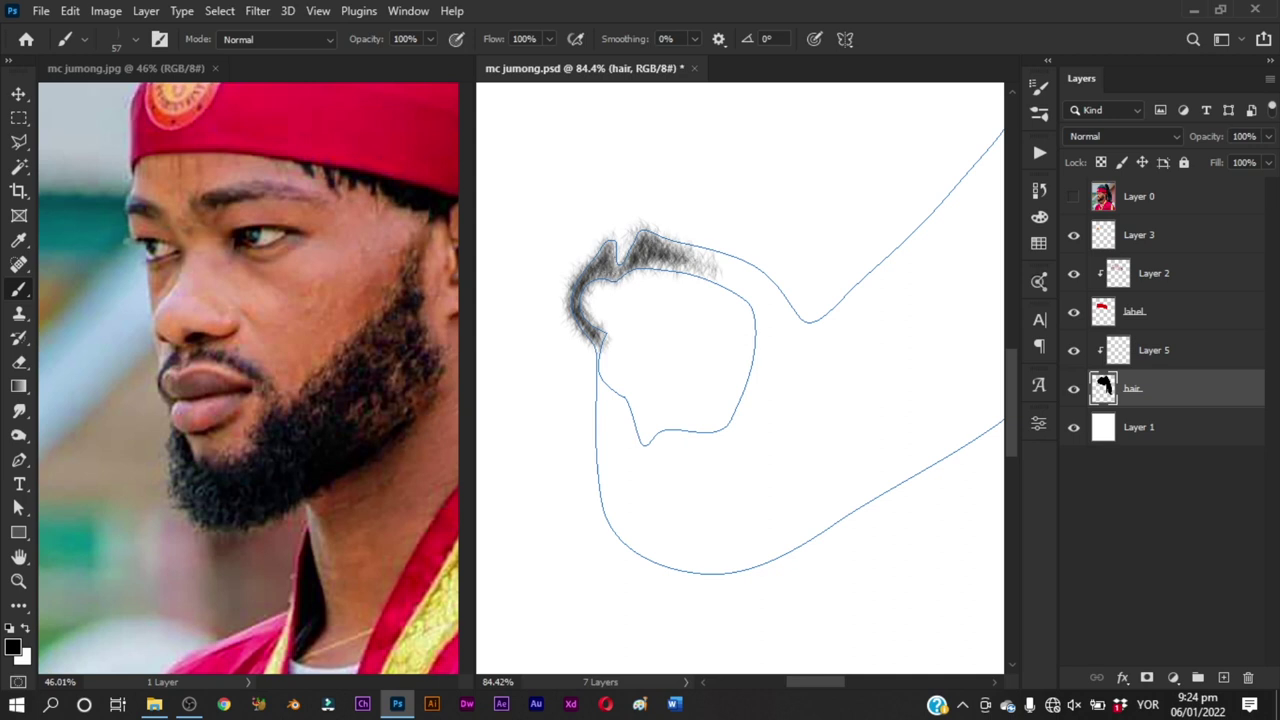
pyautogui.moveTo(650, 255); pyautogui.dragTo(747, 279)
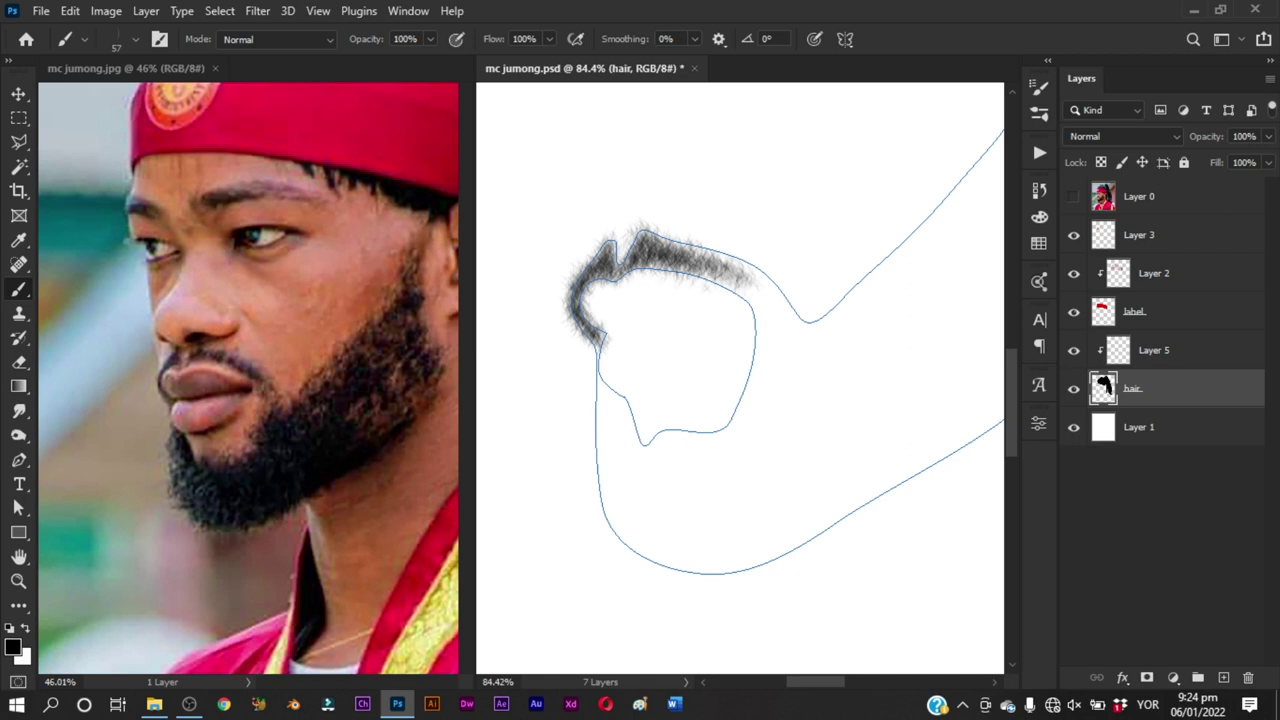
pyautogui.moveTo(745, 278)
pyautogui.mouseDown()
pyautogui.moveTo(678, 262)
pyautogui.moveTo(778, 316)
pyautogui.moveTo(767, 295)
pyautogui.moveTo(739, 287)
pyautogui.moveTo(763, 296)
pyautogui.moveTo(754, 287)
pyautogui.moveTo(796, 340)
pyautogui.mouseUp()
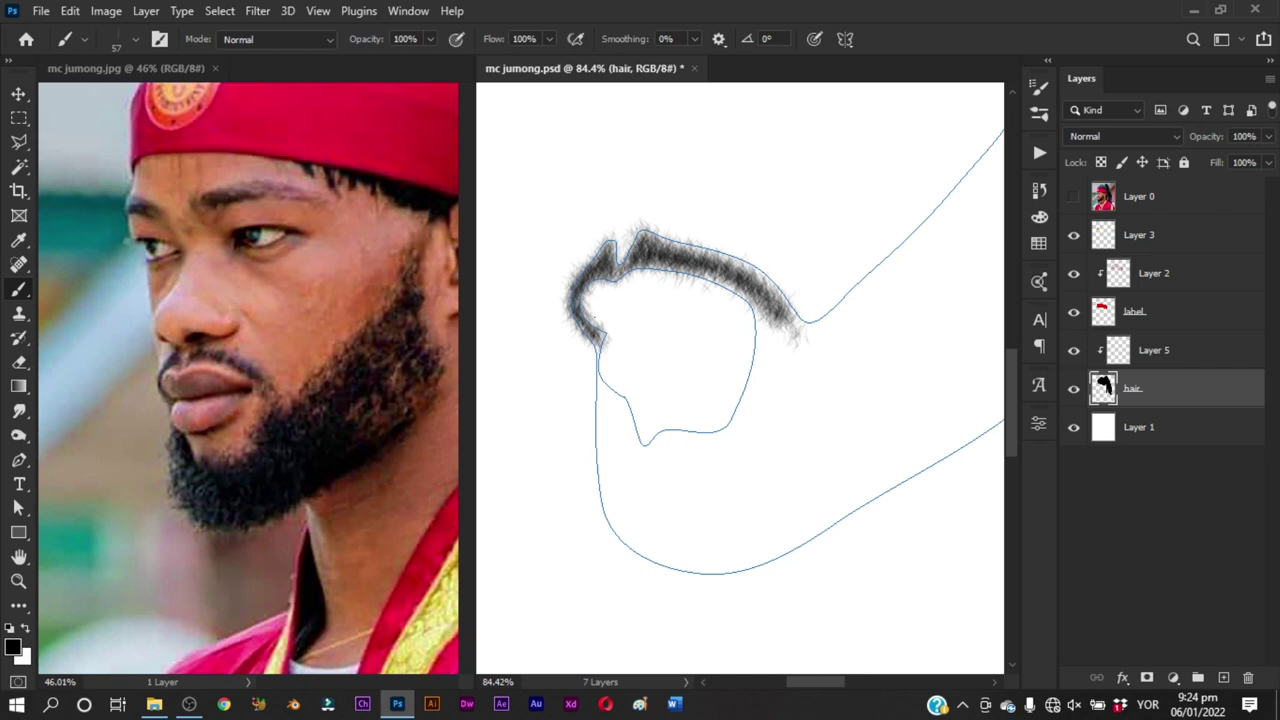
# Step: Paint dense black hair down the front edge of the beard, from the lower lip to the bottom of the chin
pyautogui.moveTo(712, 376); pyautogui.dragTo(706, 337)
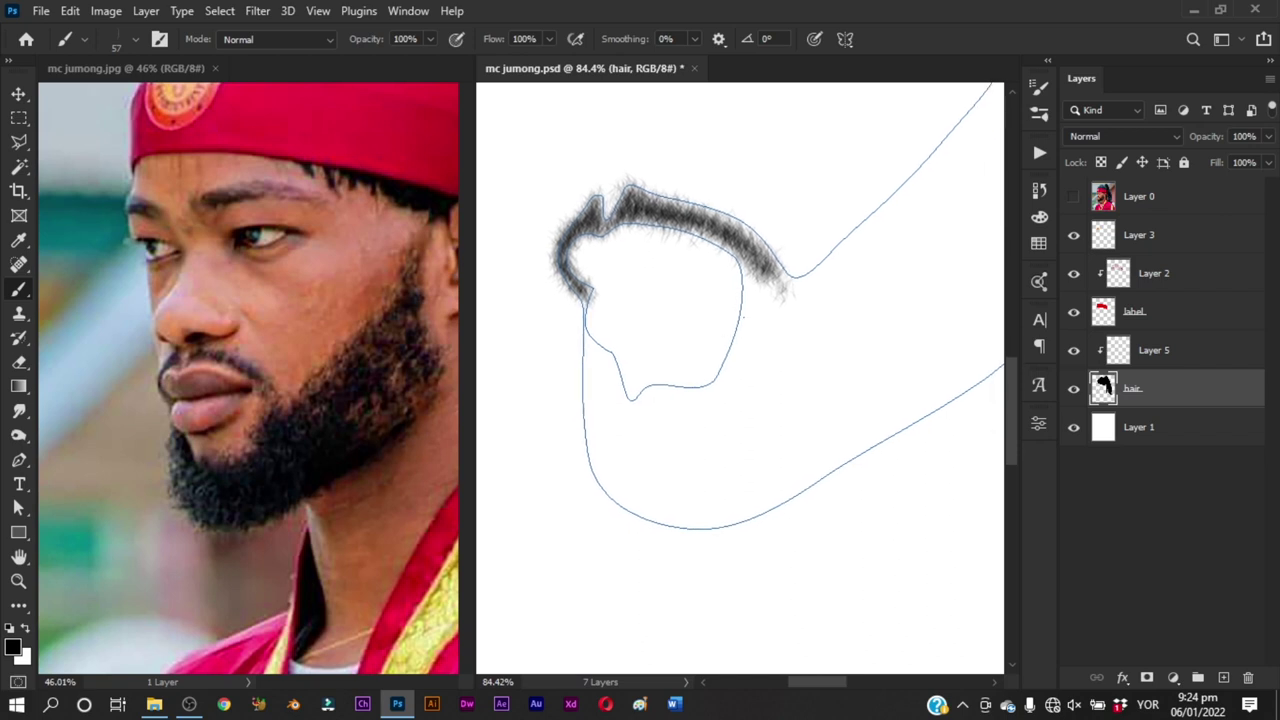
pyautogui.moveTo(728, 342); pyautogui.dragTo(742, 312)
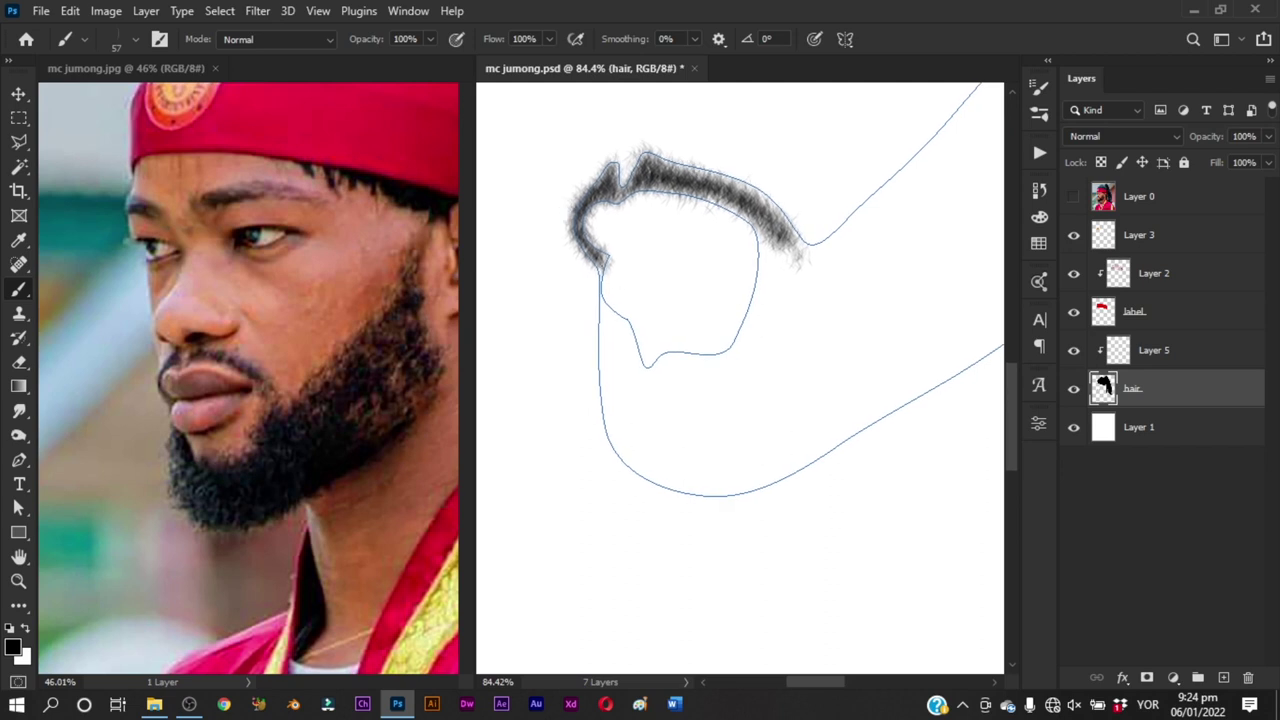
pyautogui.moveTo(598, 285); pyautogui.dragTo(630, 352)
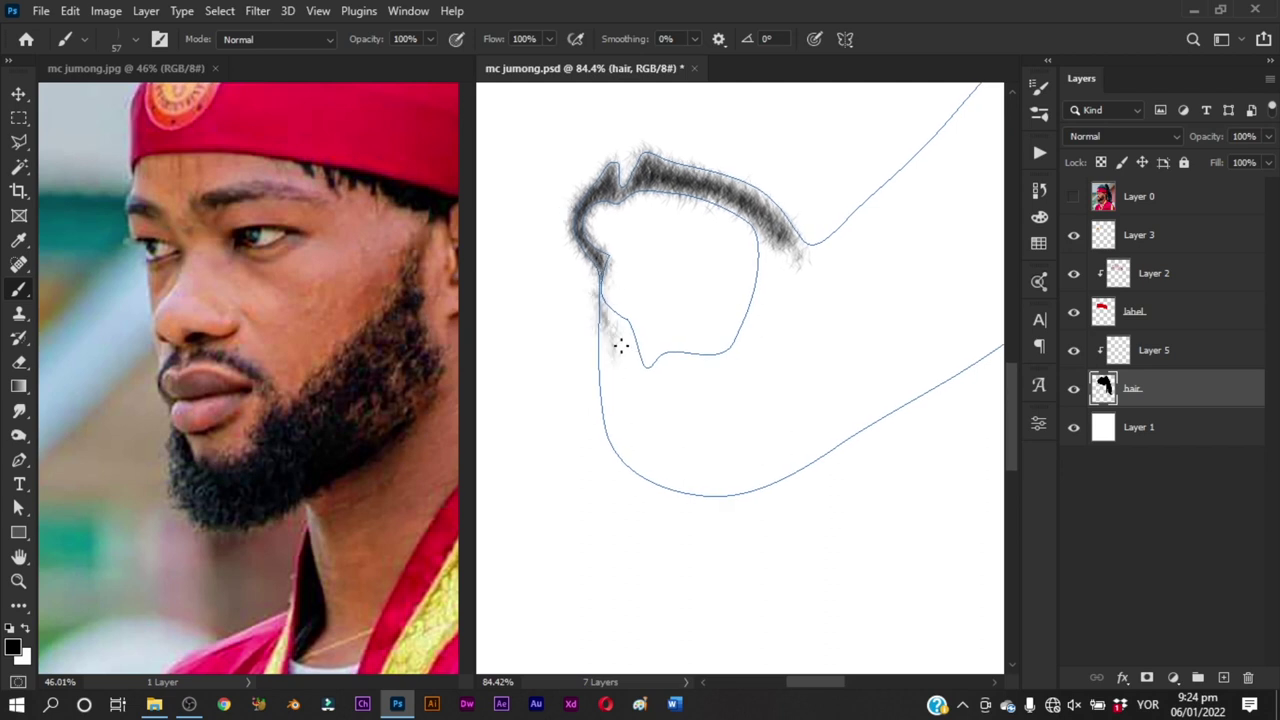
pyautogui.moveTo(607, 314)
pyautogui.mouseDown()
pyautogui.moveTo(641, 363)
pyautogui.moveTo(639, 401)
pyautogui.moveTo(603, 289)
pyautogui.moveTo(627, 356)
pyautogui.moveTo(612, 346)
pyautogui.moveTo(615, 389)
pyautogui.moveTo(604, 326)
pyautogui.mouseUp()
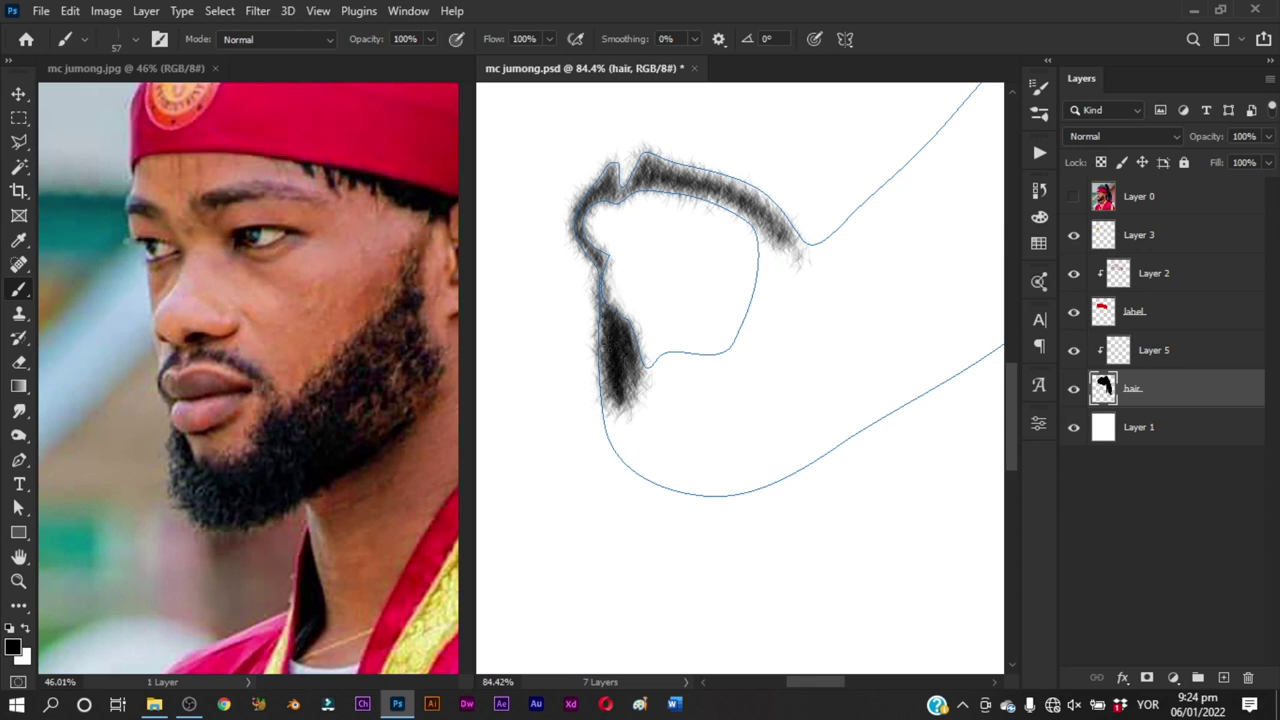
pyautogui.moveTo(625, 370)
pyautogui.mouseDown()
pyautogui.moveTo(655, 455)
pyautogui.moveTo(640, 340)
pyautogui.moveTo(642, 400)
pyautogui.mouseUp()
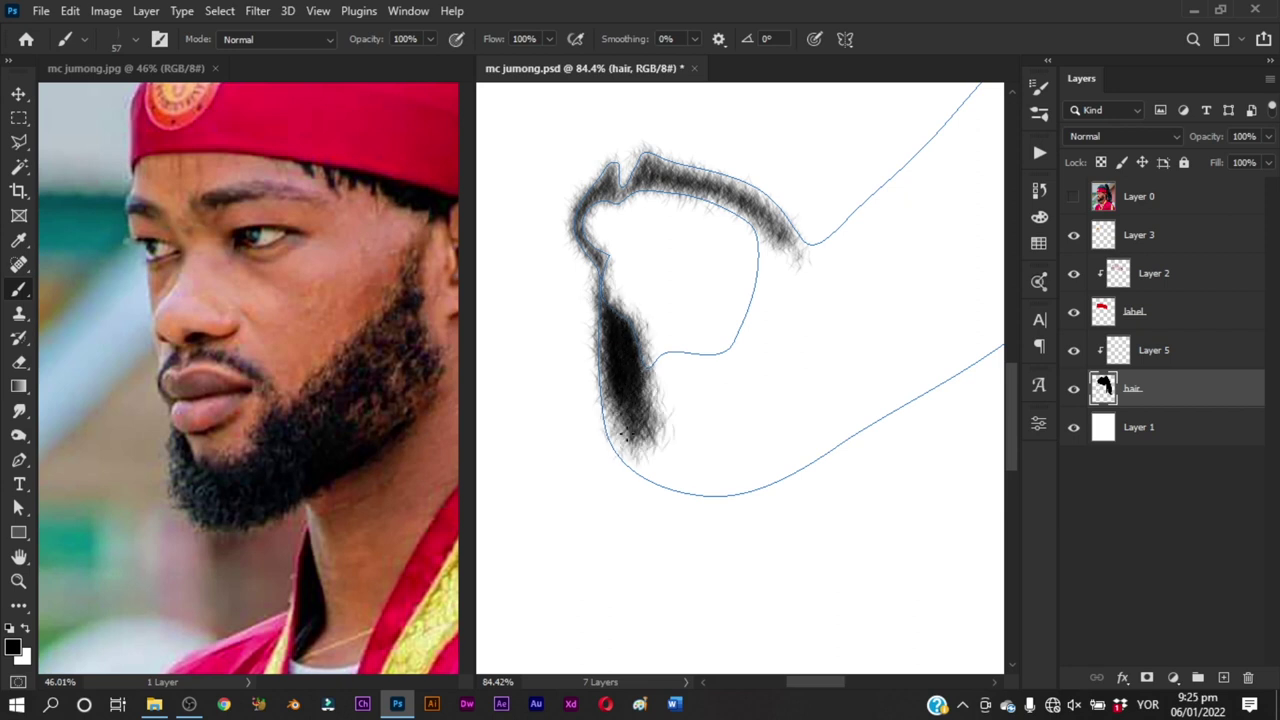
pyautogui.moveTo(624, 434)
pyautogui.mouseDown()
pyautogui.moveTo(640, 467)
pyautogui.moveTo(625, 445)
pyautogui.moveTo(618, 351)
pyautogui.moveTo(638, 460)
pyautogui.moveTo(680, 487)
pyautogui.moveTo(598, 418)
pyautogui.mouseUp()
# Step: Paint the beard hair along the underside of the chin and up the lower jawline, following the path
pyautogui.moveTo(686, 375); pyautogui.dragTo(645, 346)
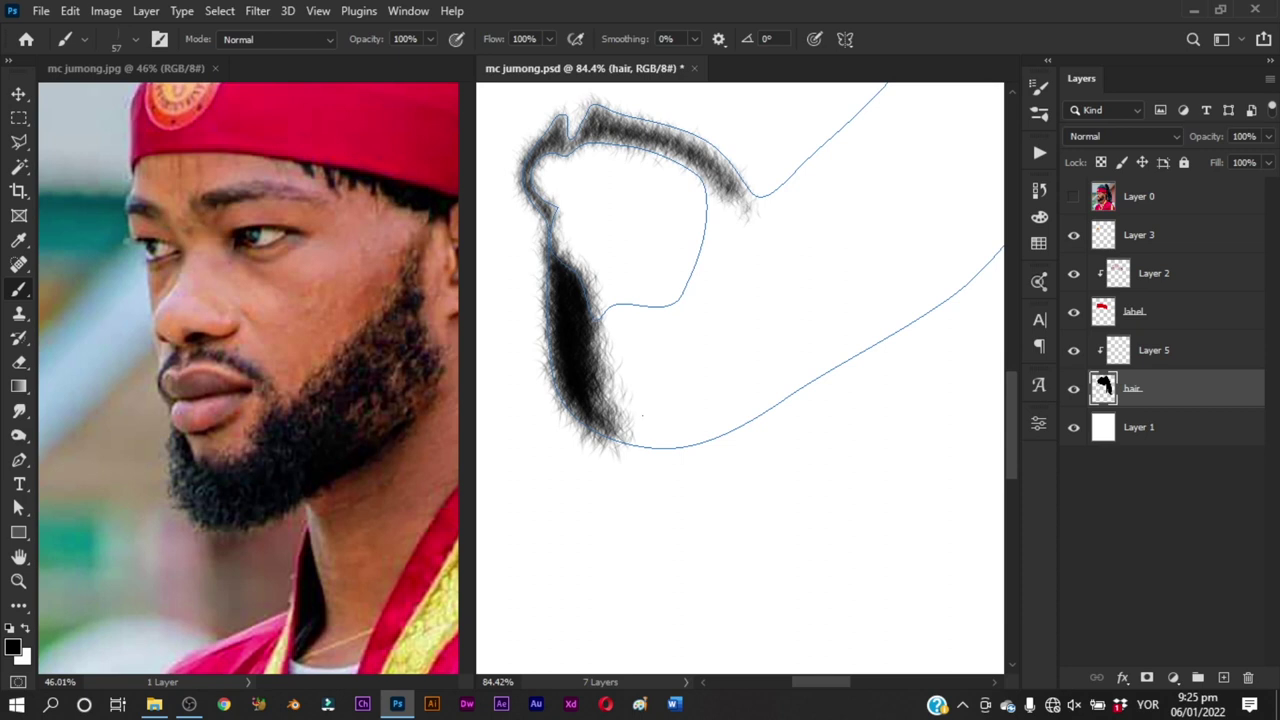
pyautogui.moveTo(645, 418)
pyautogui.mouseDown()
pyautogui.moveTo(672, 404)
pyautogui.moveTo(650, 424)
pyautogui.moveTo(670, 425)
pyautogui.moveTo(600, 392)
pyautogui.mouseUp()
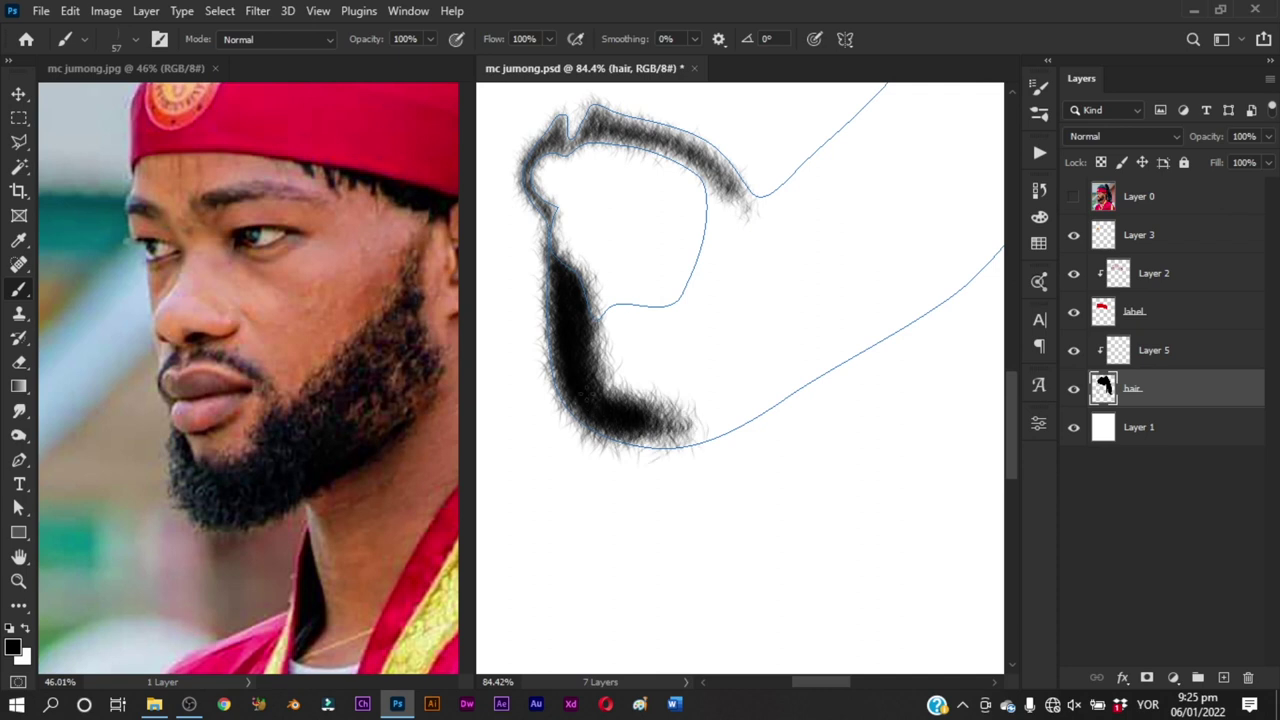
pyautogui.moveTo(691, 390)
pyautogui.mouseDown()
pyautogui.moveTo(614, 462)
pyautogui.moveTo(790, 355)
pyautogui.moveTo(740, 380)
pyautogui.moveTo(725, 371)
pyautogui.moveTo(745, 358)
pyautogui.moveTo(700, 378)
pyautogui.moveTo(745, 372)
pyautogui.moveTo(684, 402)
pyautogui.moveTo(705, 428)
pyautogui.moveTo(645, 438)
pyautogui.moveTo(745, 405)
pyautogui.moveTo(940, 258)
pyautogui.moveTo(785, 365)
pyautogui.moveTo(850, 318)
pyautogui.moveTo(790, 378)
pyautogui.moveTo(830, 355)
pyautogui.mouseUp()
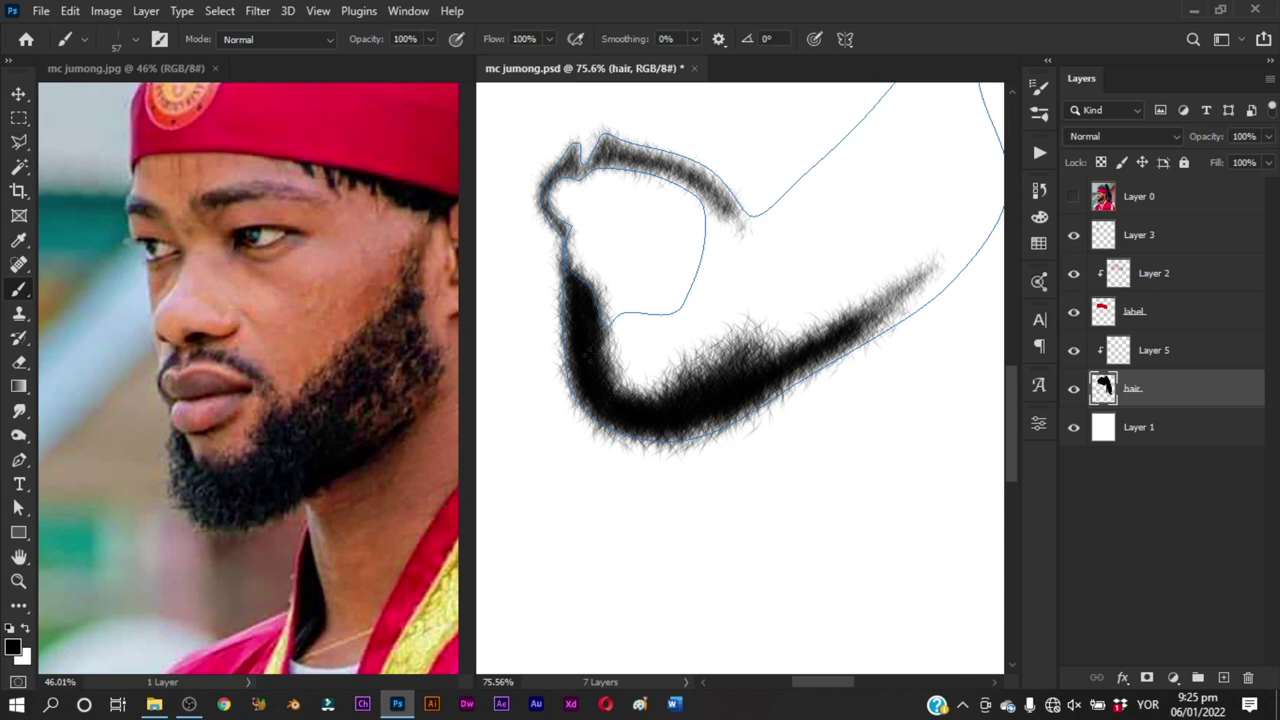
# Step: Fill the chin below the lip cut-out and connect the moustache to the beard behind the mouth
pyautogui.moveTo(612, 360)
pyautogui.mouseDown()
pyautogui.moveTo(620, 385)
pyautogui.moveTo(650, 384)
pyautogui.mouseUp()
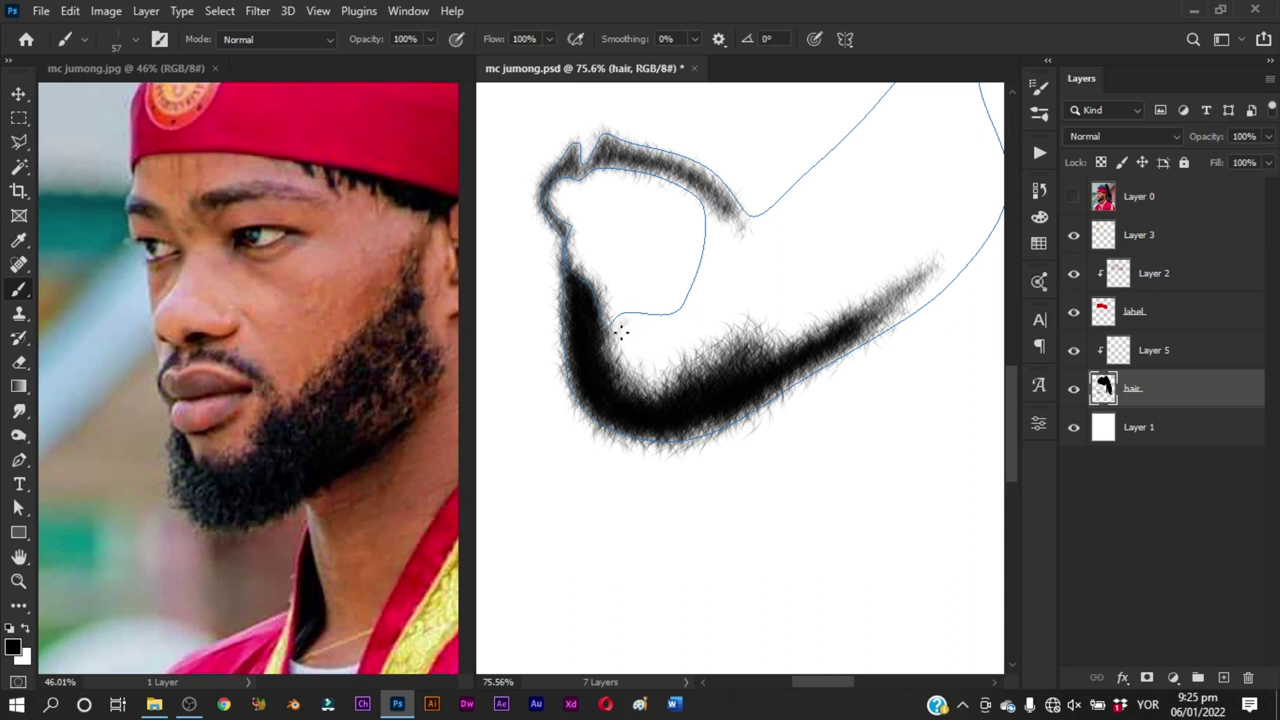
pyautogui.moveTo(685, 321)
pyautogui.mouseDown()
pyautogui.moveTo(618, 342)
pyautogui.moveTo(606, 364)
pyautogui.moveTo(682, 379)
pyautogui.moveTo(670, 344)
pyautogui.moveTo(627, 368)
pyautogui.moveTo(699, 333)
pyautogui.moveTo(705, 403)
pyautogui.moveTo(694, 374)
pyautogui.moveTo(724, 266)
pyautogui.moveTo(718, 379)
pyautogui.moveTo(735, 295)
pyautogui.moveTo(709, 392)
pyautogui.moveTo(729, 282)
pyautogui.moveTo(718, 262)
pyautogui.moveTo(735, 316)
pyautogui.moveTo(734, 267)
pyautogui.moveTo(718, 369)
pyautogui.moveTo(674, 417)
pyautogui.moveTo(746, 282)
pyautogui.moveTo(738, 267)
pyautogui.moveTo(749, 327)
pyautogui.moveTo(613, 418)
pyautogui.moveTo(692, 380)
pyautogui.moveTo(678, 392)
pyautogui.moveTo(704, 390)
pyautogui.moveTo(668, 382)
pyautogui.moveTo(701, 369)
pyautogui.moveTo(662, 440)
pyautogui.mouseUp()
pyautogui.moveTo(665, 395)
pyautogui.mouseDown()
pyautogui.moveTo(726, 377)
pyautogui.moveTo(718, 340)
pyautogui.mouseUp()
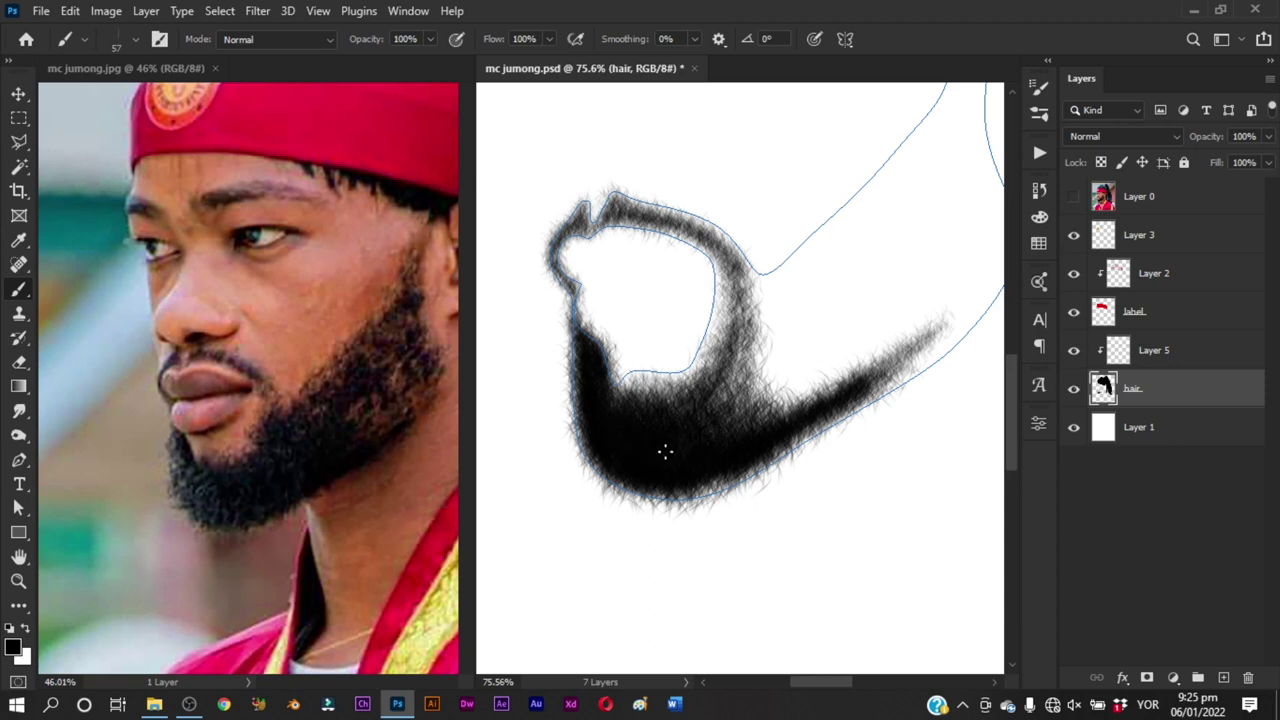
pyautogui.moveTo(706, 445); pyautogui.dragTo(700, 376)
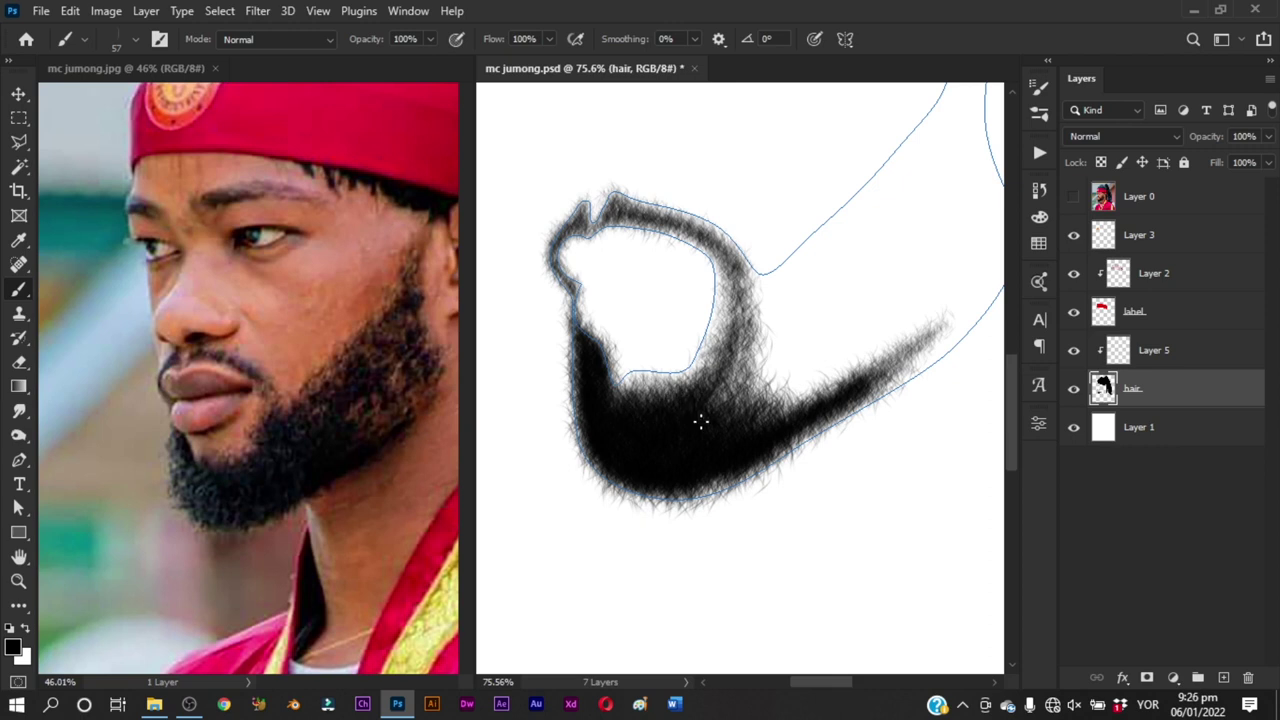
# Step: Paint the beard hair across the lower cheek, filling the gap between the mouth corner and the jawline
pyautogui.moveTo(701, 422)
pyautogui.mouseDown()
pyautogui.moveTo(741, 369)
pyautogui.moveTo(710, 416)
pyautogui.moveTo(737, 414)
pyautogui.moveTo(844, 337)
pyautogui.mouseUp()
pyautogui.moveTo(850, 320)
pyautogui.mouseDown()
pyautogui.moveTo(741, 357)
pyautogui.moveTo(629, 466)
pyautogui.moveTo(707, 367)
pyautogui.moveTo(676, 402)
pyautogui.mouseUp()
pyautogui.moveTo(702, 336)
pyautogui.mouseDown()
pyautogui.moveTo(676, 376)
pyautogui.moveTo(714, 320)
pyautogui.mouseUp()
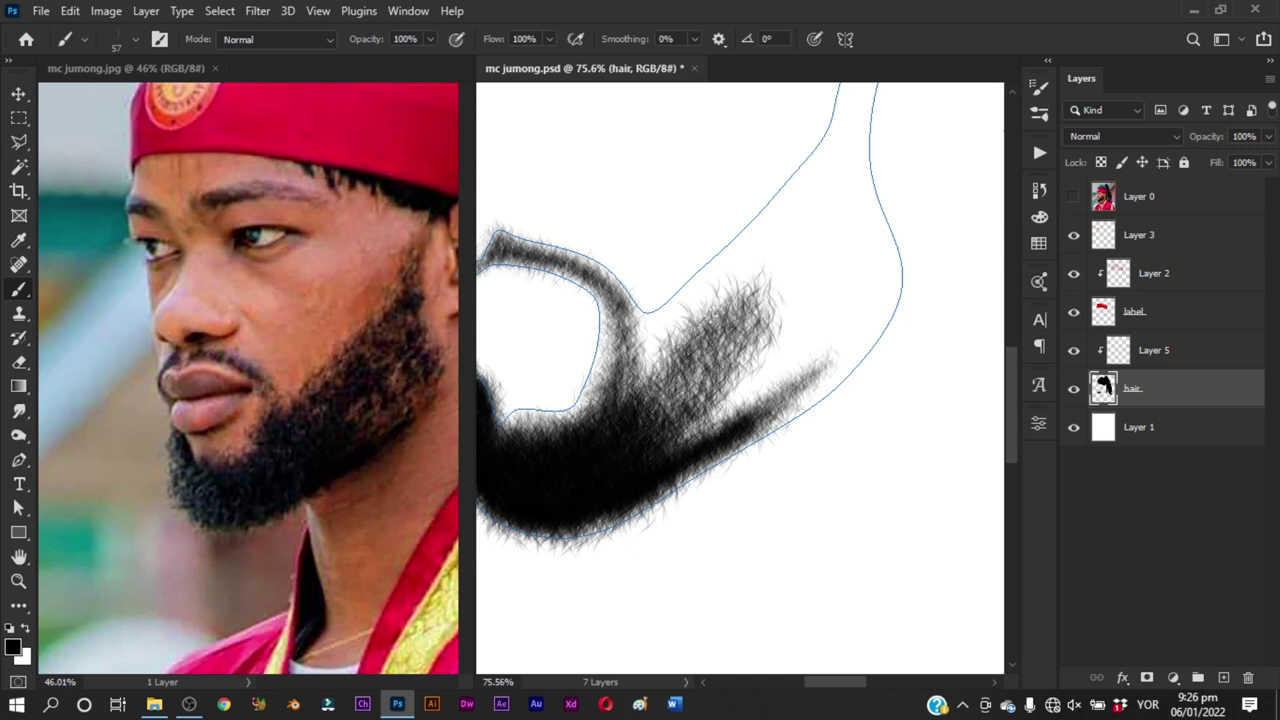
pyautogui.moveTo(670, 396)
pyautogui.mouseDown()
pyautogui.moveTo(727, 288)
pyautogui.moveTo(690, 300)
pyautogui.moveTo(723, 278)
pyautogui.moveTo(640, 342)
pyautogui.moveTo(663, 358)
pyautogui.moveTo(628, 378)
pyautogui.moveTo(624, 406)
pyautogui.moveTo(625, 330)
pyautogui.moveTo(600, 390)
pyautogui.moveTo(623, 403)
pyautogui.moveTo(657, 347)
pyautogui.moveTo(626, 318)
pyautogui.moveTo(658, 368)
pyautogui.moveTo(705, 380)
pyautogui.moveTo(662, 358)
pyautogui.moveTo(640, 386)
pyautogui.mouseUp()
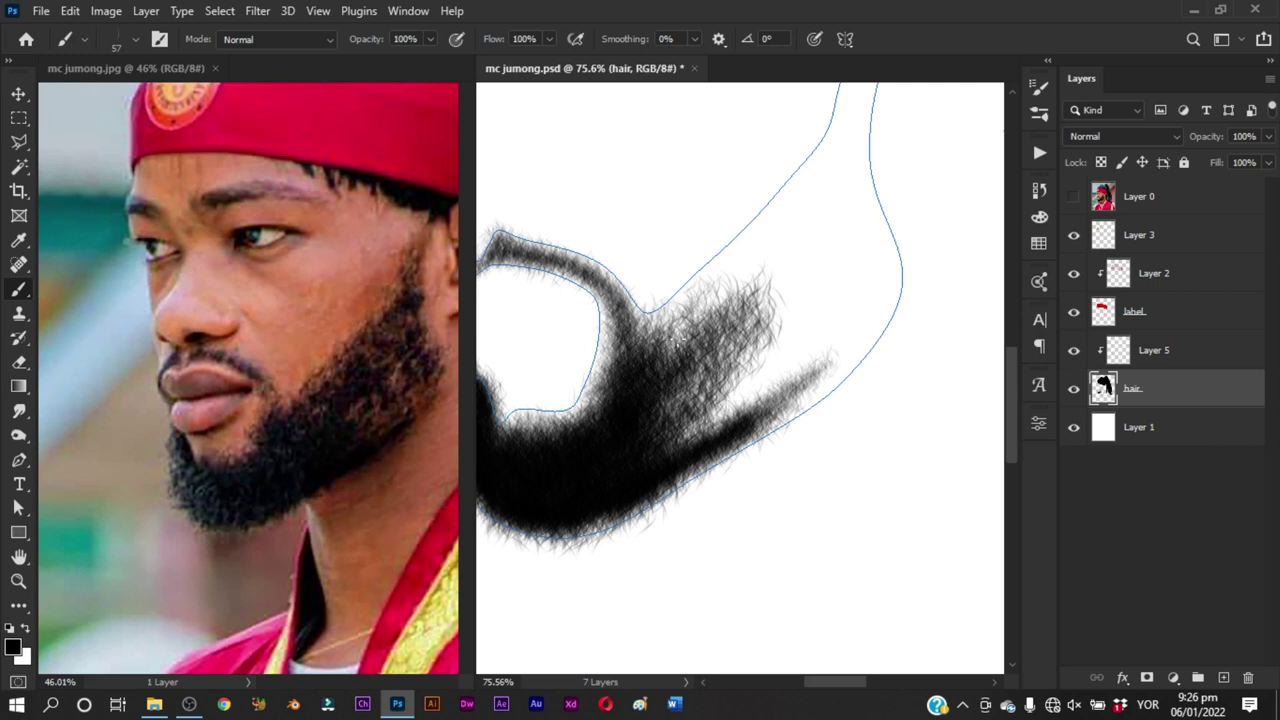
pyautogui.moveTo(680, 339)
pyautogui.mouseDown()
pyautogui.moveTo(691, 395)
pyautogui.moveTo(642, 448)
pyautogui.moveTo(603, 405)
pyautogui.mouseUp()
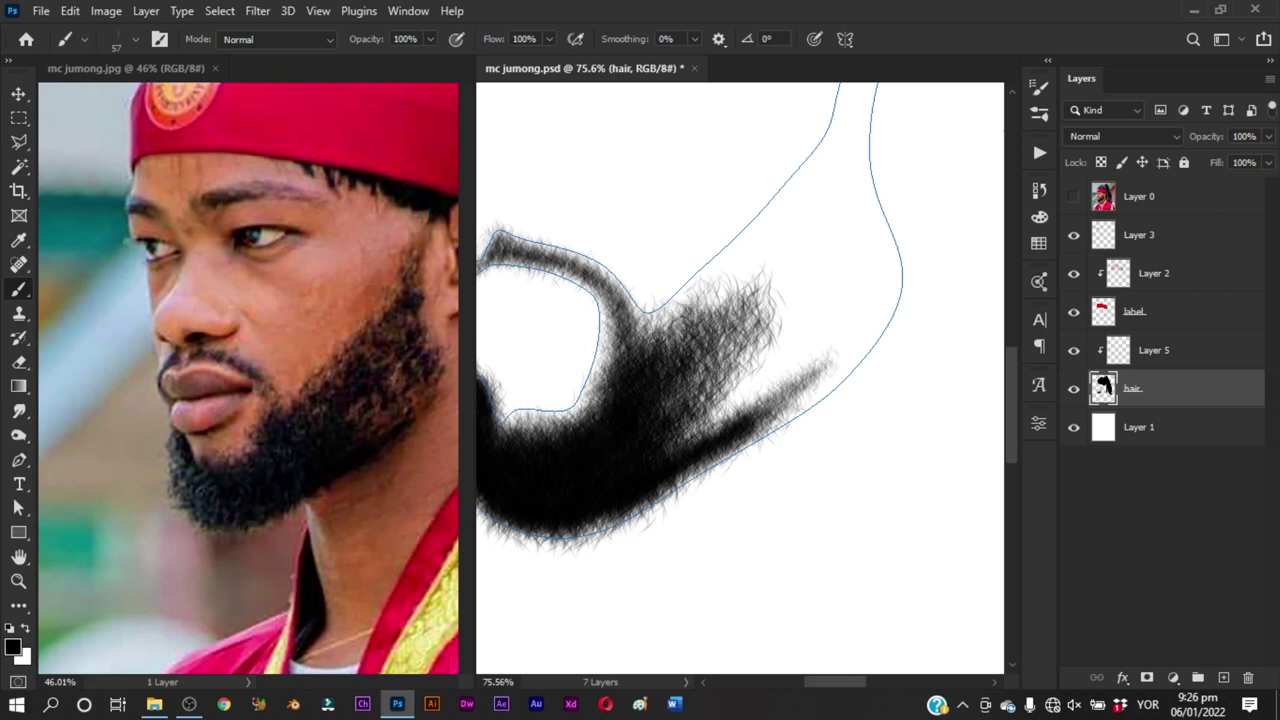
pyautogui.moveTo(693, 398)
pyautogui.mouseDown()
pyautogui.moveTo(646, 460)
pyautogui.moveTo(662, 464)
pyautogui.moveTo(672, 439)
pyautogui.moveTo(764, 377)
pyautogui.moveTo(743, 341)
pyautogui.moveTo(719, 354)
pyautogui.moveTo(749, 371)
pyautogui.moveTo(804, 328)
pyautogui.moveTo(818, 332)
pyautogui.moveTo(646, 470)
pyautogui.mouseUp()
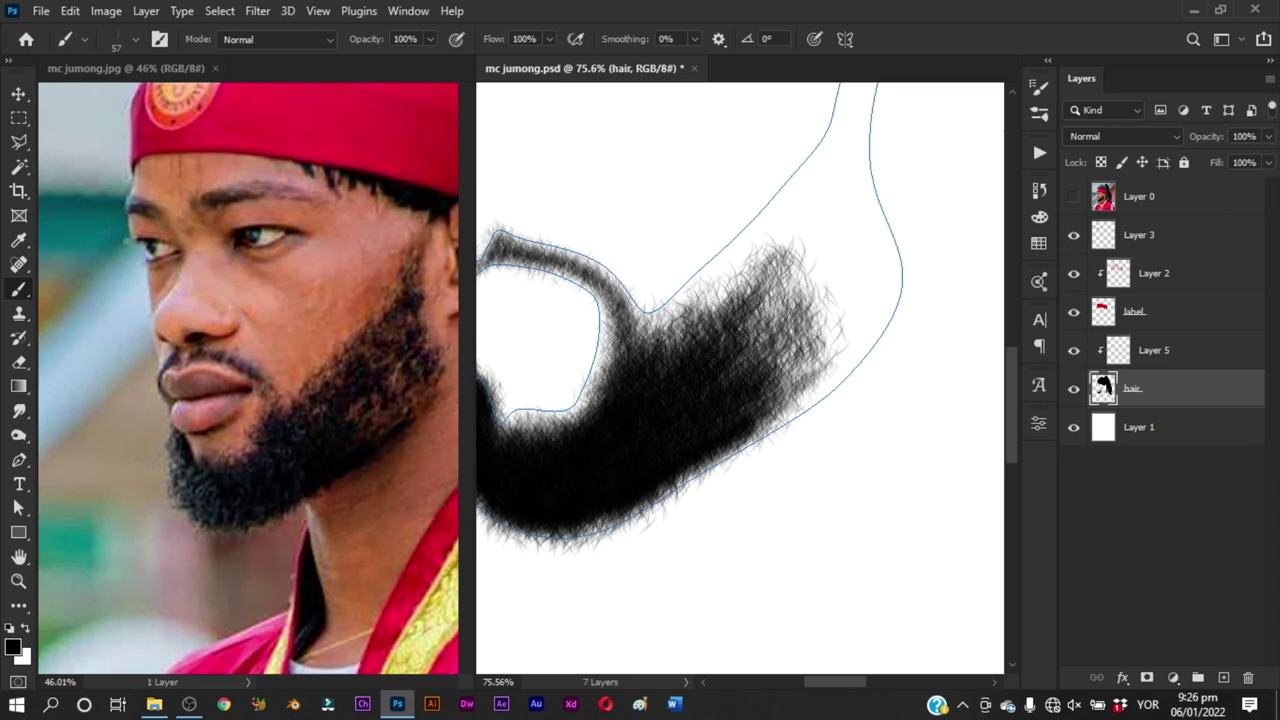
# Step: Extend the beard hair up the jaw to the rear edge of the path and along the upper cheek line
pyautogui.scroll(3, 760, 320)
pyautogui.moveTo(754, 409)
pyautogui.mouseDown()
pyautogui.moveTo(794, 382)
pyautogui.moveTo(797, 357)
pyautogui.moveTo(774, 378)
pyautogui.moveTo(785, 367)
pyautogui.moveTo(791, 390)
pyautogui.moveTo(827, 387)
pyautogui.moveTo(763, 480)
pyautogui.mouseUp()
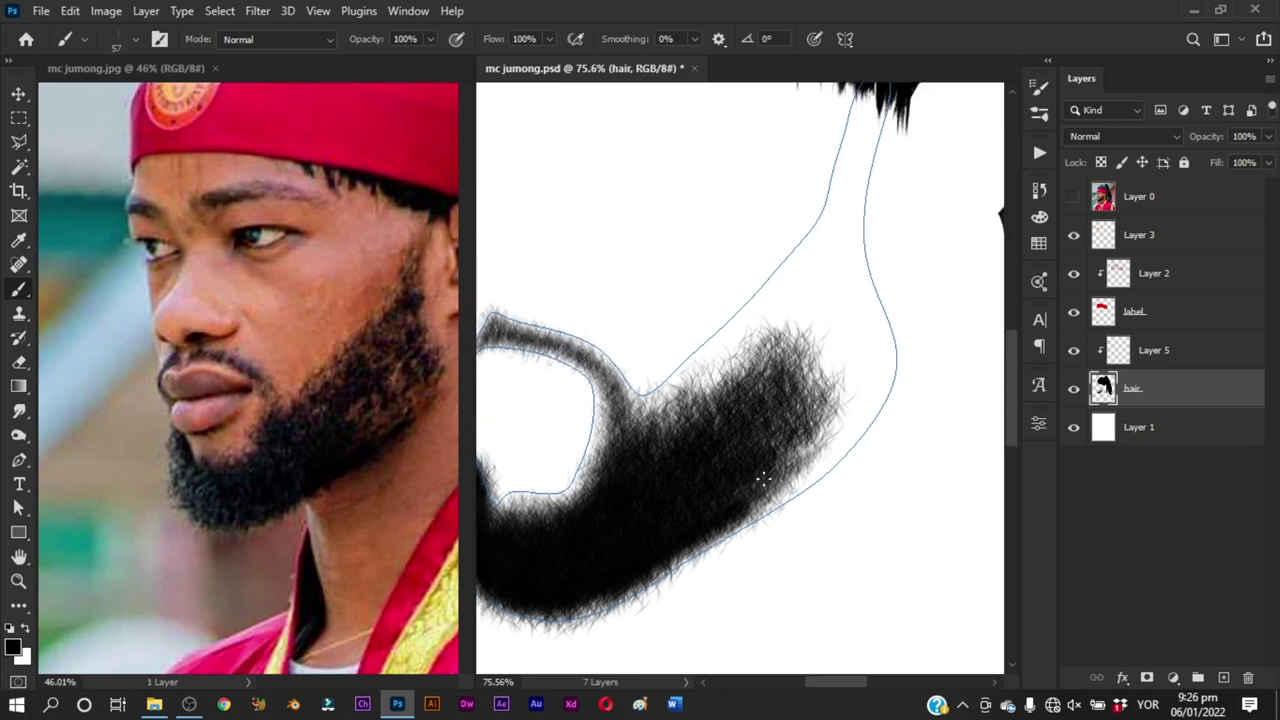
pyautogui.moveTo(714, 518)
pyautogui.mouseDown()
pyautogui.moveTo(777, 479)
pyautogui.moveTo(736, 521)
pyautogui.moveTo(830, 437)
pyautogui.mouseUp()
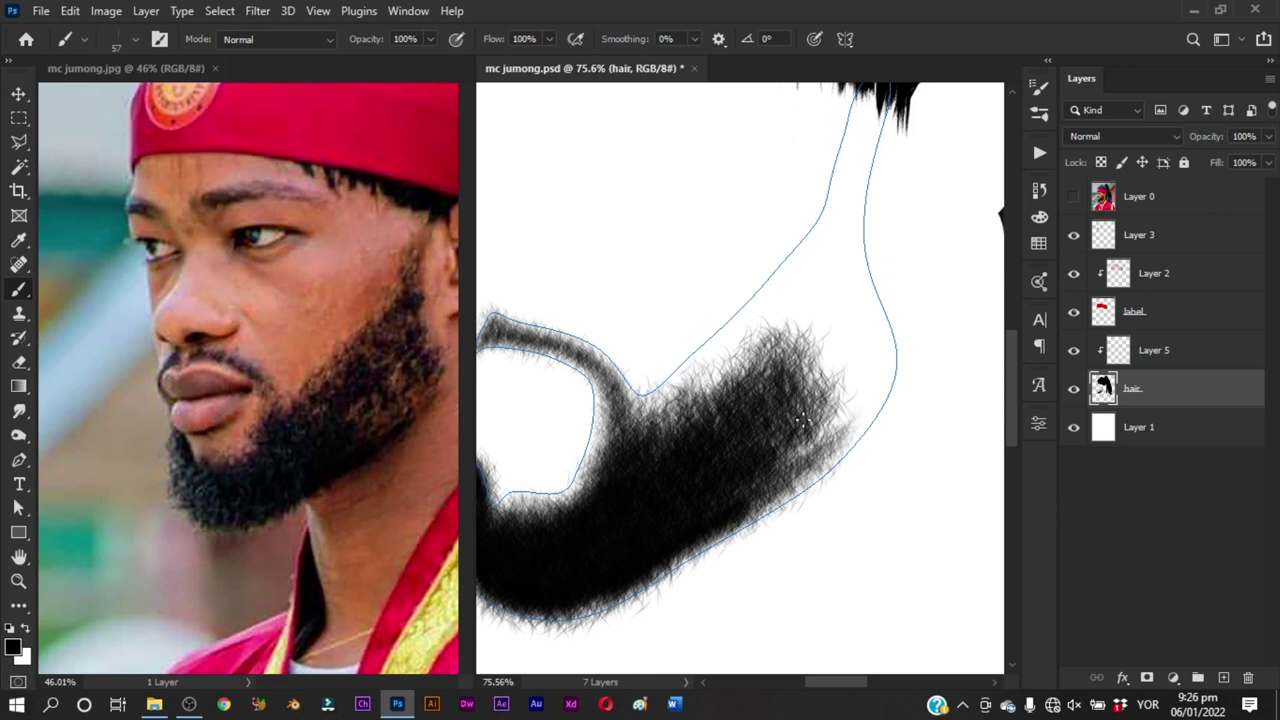
pyautogui.moveTo(748, 508)
pyautogui.mouseDown()
pyautogui.moveTo(773, 486)
pyautogui.moveTo(736, 518)
pyautogui.moveTo(832, 447)
pyautogui.moveTo(803, 470)
pyautogui.moveTo(871, 382)
pyautogui.moveTo(881, 360)
pyautogui.moveTo(860, 262)
pyautogui.mouseUp()
pyautogui.moveTo(871, 312)
pyautogui.mouseDown()
pyautogui.moveTo(869, 366)
pyautogui.moveTo(866, 300)
pyautogui.moveTo(878, 350)
pyautogui.moveTo(862, 422)
pyautogui.moveTo(830, 455)
pyautogui.moveTo(790, 462)
pyautogui.moveTo(860, 378)
pyautogui.moveTo(845, 280)
pyautogui.moveTo(850, 400)
pyautogui.moveTo(834, 271)
pyautogui.moveTo(814, 391)
pyautogui.moveTo(850, 300)
pyautogui.moveTo(858, 410)
pyautogui.moveTo(800, 400)
pyautogui.moveTo(823, 268)
pyautogui.moveTo(795, 340)
pyautogui.moveTo(835, 385)
pyautogui.moveTo(788, 359)
pyautogui.moveTo(732, 372)
pyautogui.moveTo(690, 405)
pyautogui.moveTo(811, 255)
pyautogui.moveTo(662, 405)
pyautogui.moveTo(705, 410)
pyautogui.moveTo(798, 293)
pyautogui.moveTo(783, 366)
pyautogui.moveTo(650, 405)
pyautogui.moveTo(697, 364)
pyautogui.mouseUp()
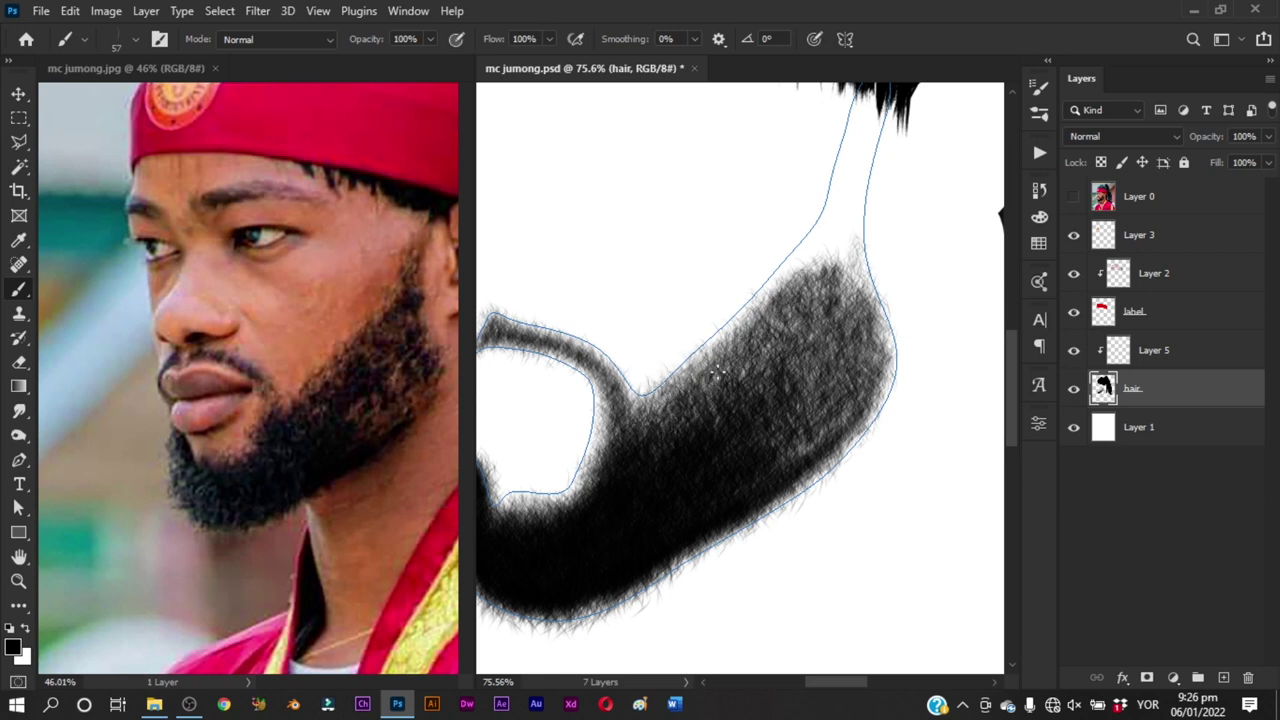
# Step: Thicken the beard hair over the upper cheek and along the rear jaw edge with more short strokes
pyautogui.moveTo(752, 324); pyautogui.dragTo(708, 428)
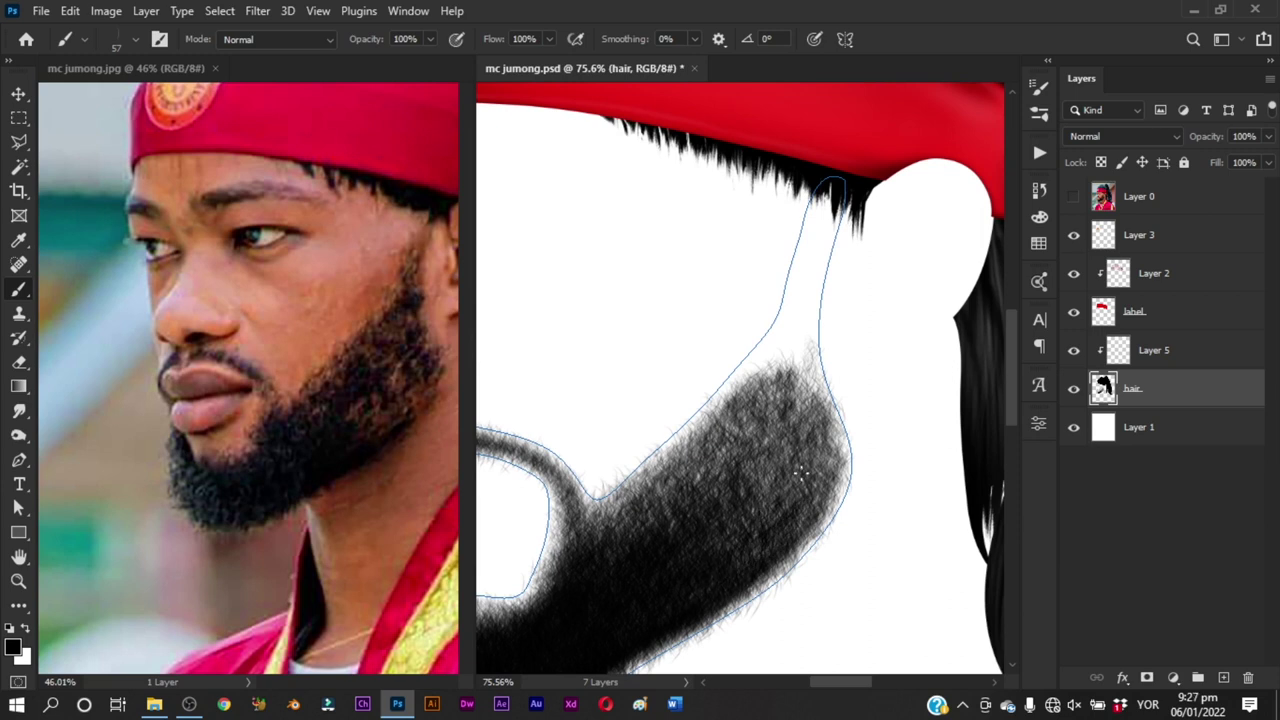
pyautogui.moveTo(592, 559); pyautogui.dragTo(734, 430)
pyautogui.moveTo(752, 347); pyautogui.dragTo(734, 375)
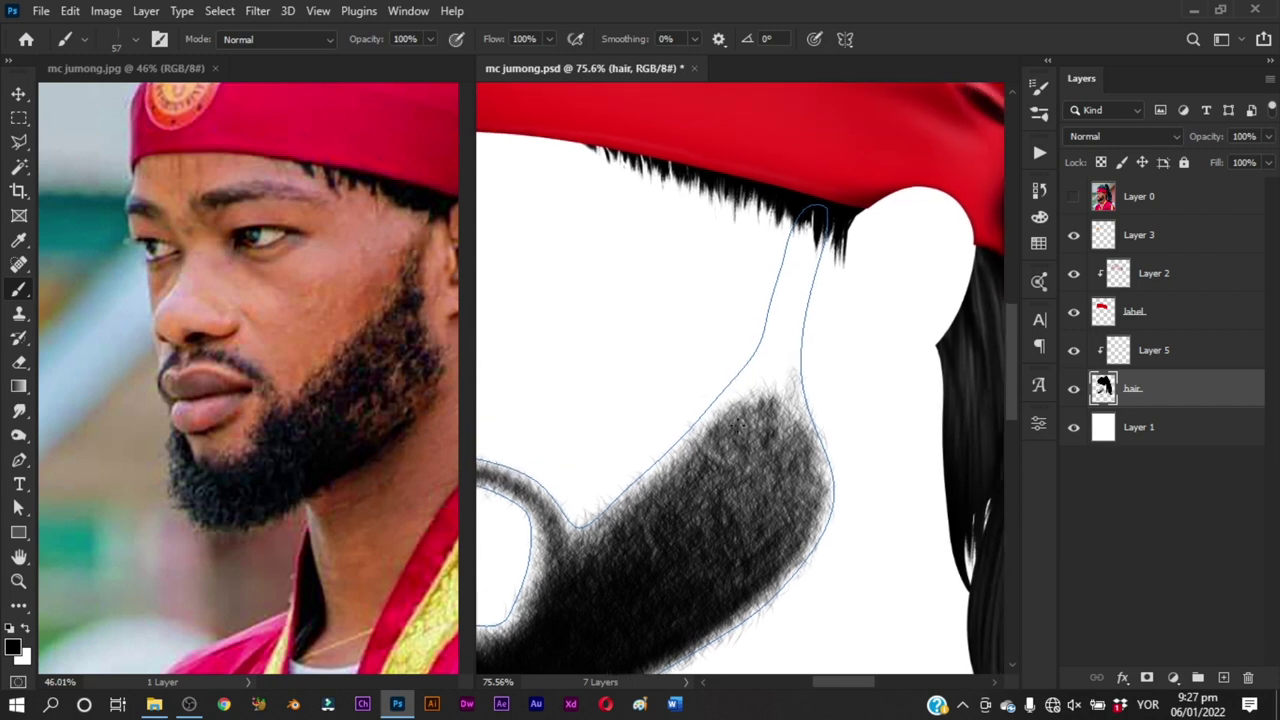
pyautogui.moveTo(696, 502)
pyautogui.mouseDown()
pyautogui.moveTo(752, 422)
pyautogui.moveTo(752, 468)
pyautogui.mouseUp()
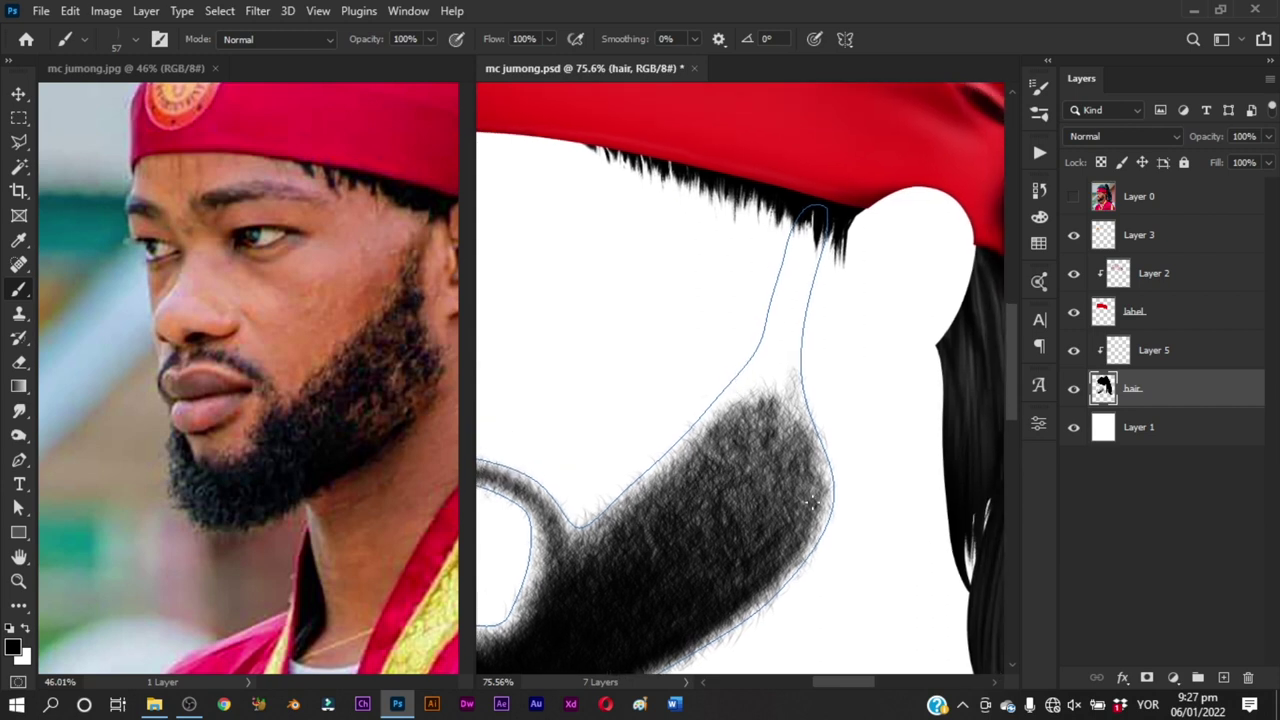
pyautogui.moveTo(812, 502); pyautogui.dragTo(822, 486)
pyautogui.moveTo(780, 548)
pyautogui.mouseDown()
pyautogui.moveTo(780, 491)
pyautogui.moveTo(732, 494)
pyautogui.moveTo(760, 410)
pyautogui.mouseUp()
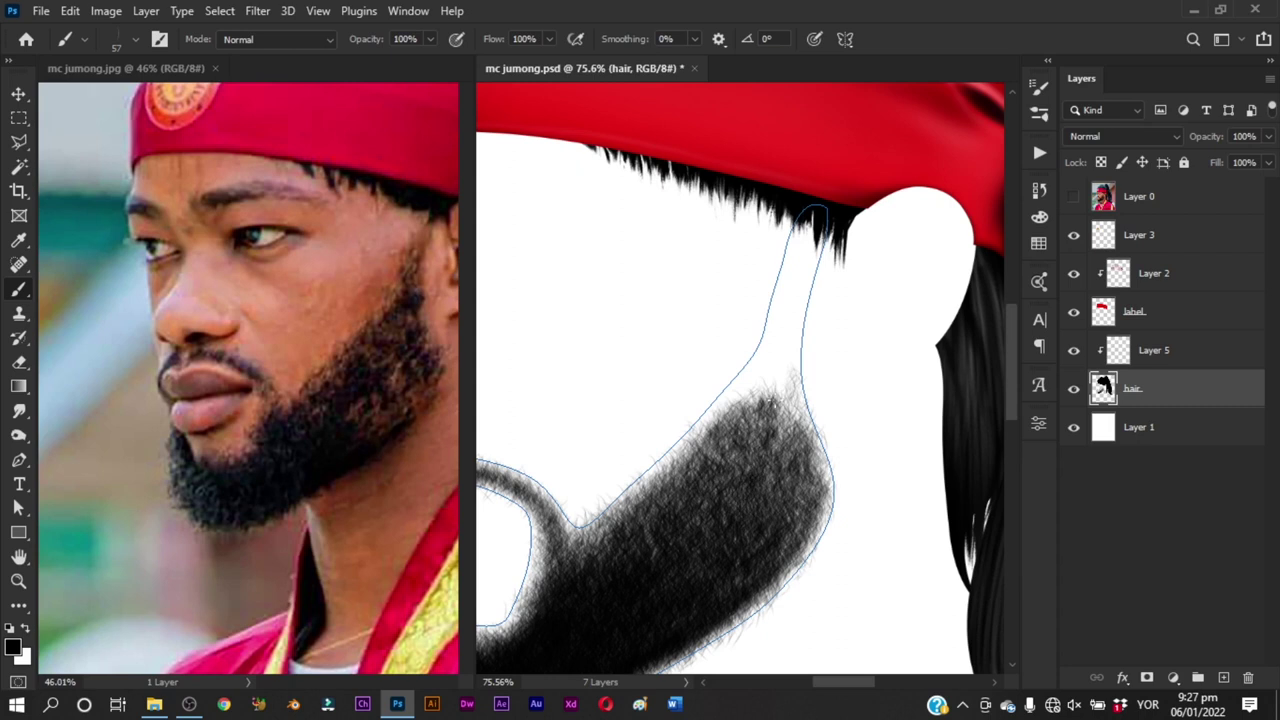
pyautogui.moveTo(692, 438); pyautogui.dragTo(753, 361)
pyautogui.hotkey('ctrl', 'z')
pyautogui.moveTo(677, 459); pyautogui.dragTo(757, 356)
pyautogui.hotkey('ctrl', 'z')
# Step: Paint the narrow sideburn from the top of the beard up to the hairline and blend its base into the cheek
pyautogui.moveTo(719, 420); pyautogui.dragTo(770, 328)
pyautogui.moveTo(755, 386); pyautogui.dragTo(792, 265)
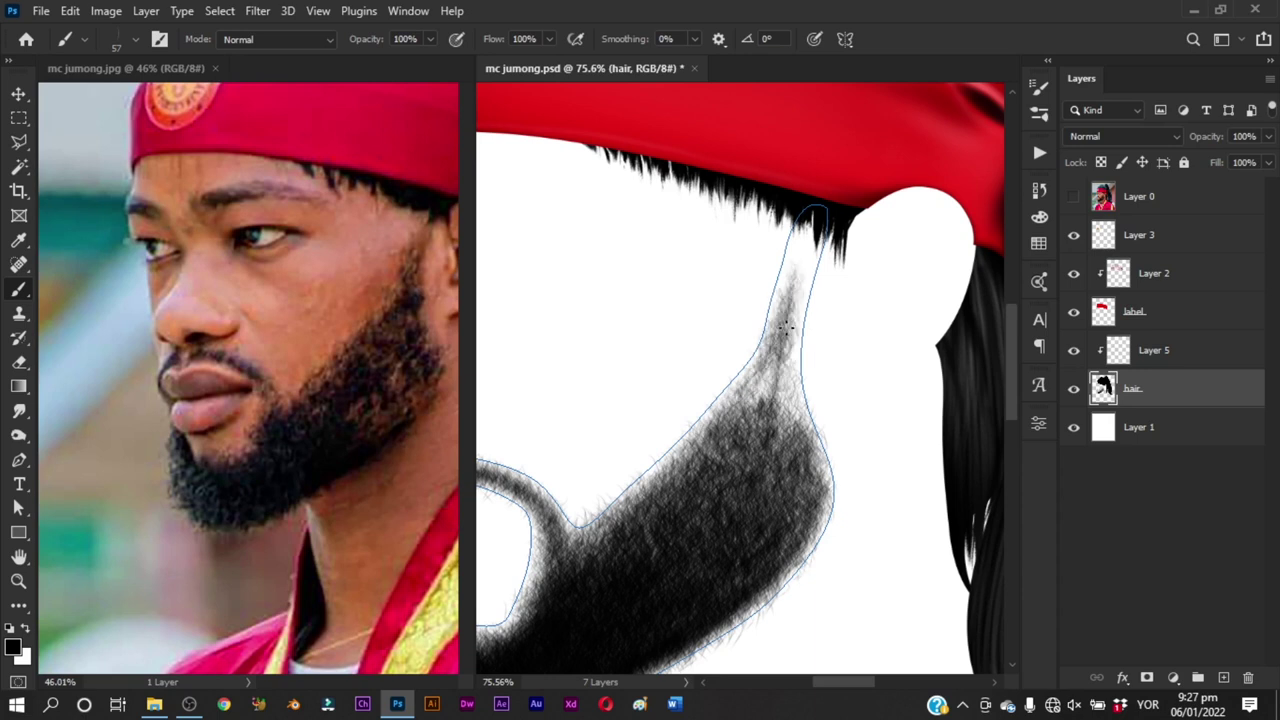
pyautogui.moveTo(795, 432)
pyautogui.mouseDown()
pyautogui.moveTo(785, 322)
pyautogui.moveTo(788, 432)
pyautogui.moveTo(778, 375)
pyautogui.moveTo(791, 292)
pyautogui.mouseUp()
pyautogui.moveTo(772, 388)
pyautogui.mouseDown()
pyautogui.moveTo(760, 370)
pyautogui.moveTo(750, 415)
pyautogui.mouseUp()
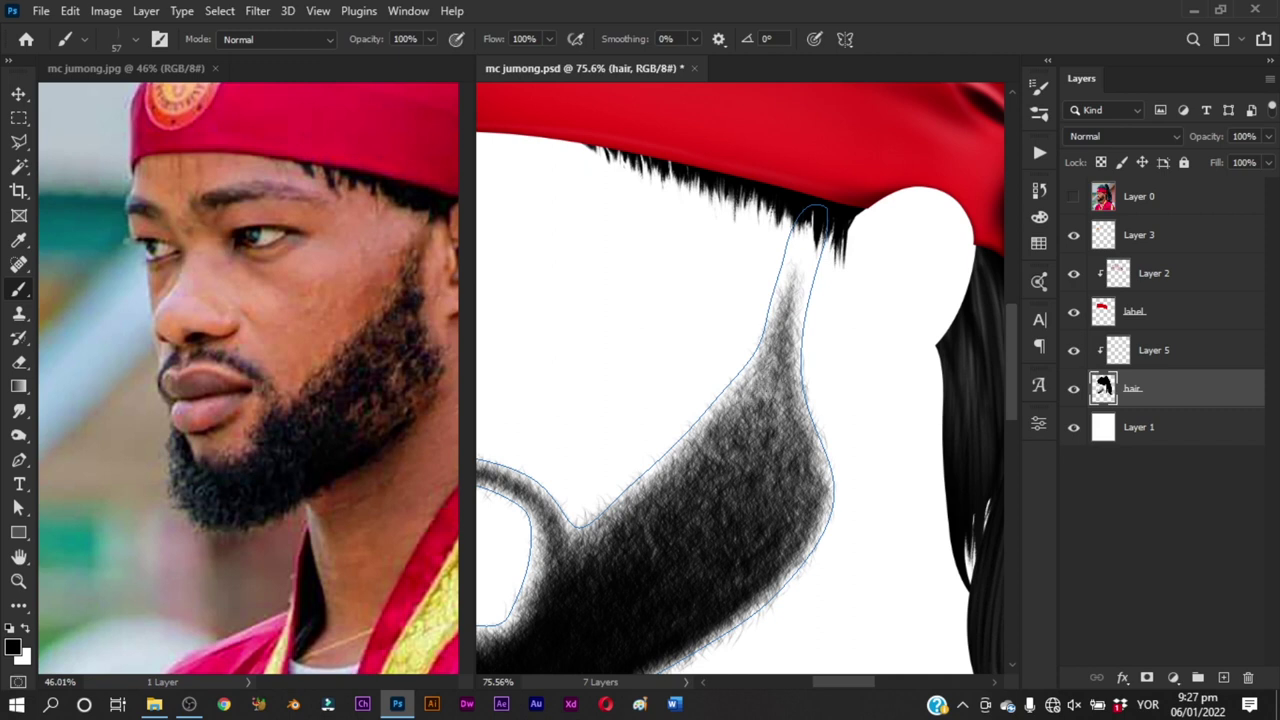
pyautogui.moveTo(791, 312); pyautogui.dragTo(757, 374)
pyautogui.moveTo(737, 456)
pyautogui.mouseDown()
pyautogui.moveTo(775, 288)
pyautogui.moveTo(756, 464)
pyautogui.mouseUp()
pyautogui.moveTo(766, 304)
pyautogui.mouseDown()
pyautogui.moveTo(746, 400)
pyautogui.moveTo(782, 361)
pyautogui.moveTo(750, 345)
pyautogui.moveTo(725, 420)
pyautogui.moveTo(745, 470)
pyautogui.moveTo(760, 370)
pyautogui.moveTo(788, 468)
pyautogui.mouseUp()
pyautogui.moveTo(817, 329); pyautogui.dragTo(848, 190)
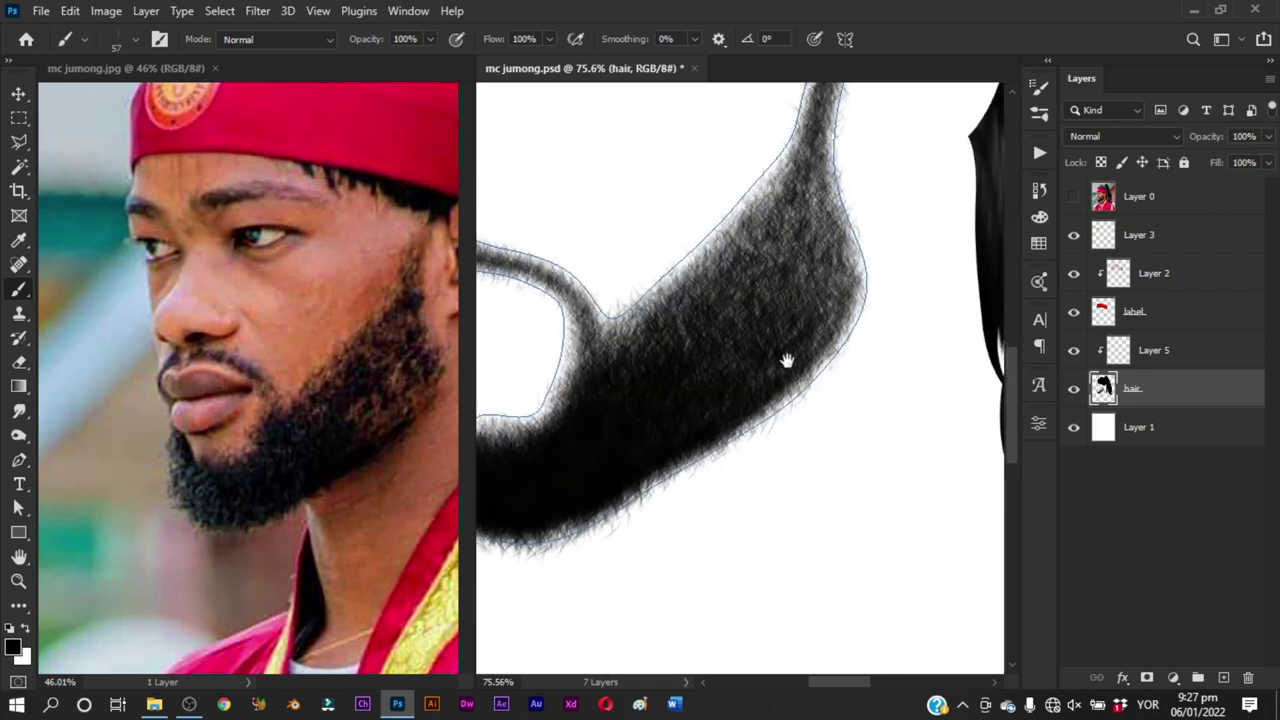
# Step: Thicken the beard hair across the middle of the cheek and along the upper cheek line with more short strokes
pyautogui.moveTo(785, 370)
pyautogui.mouseDown()
pyautogui.moveTo(757, 491)
pyautogui.moveTo(758, 476)
pyautogui.mouseUp()
pyautogui.moveTo(777, 226); pyautogui.dragTo(754, 272)
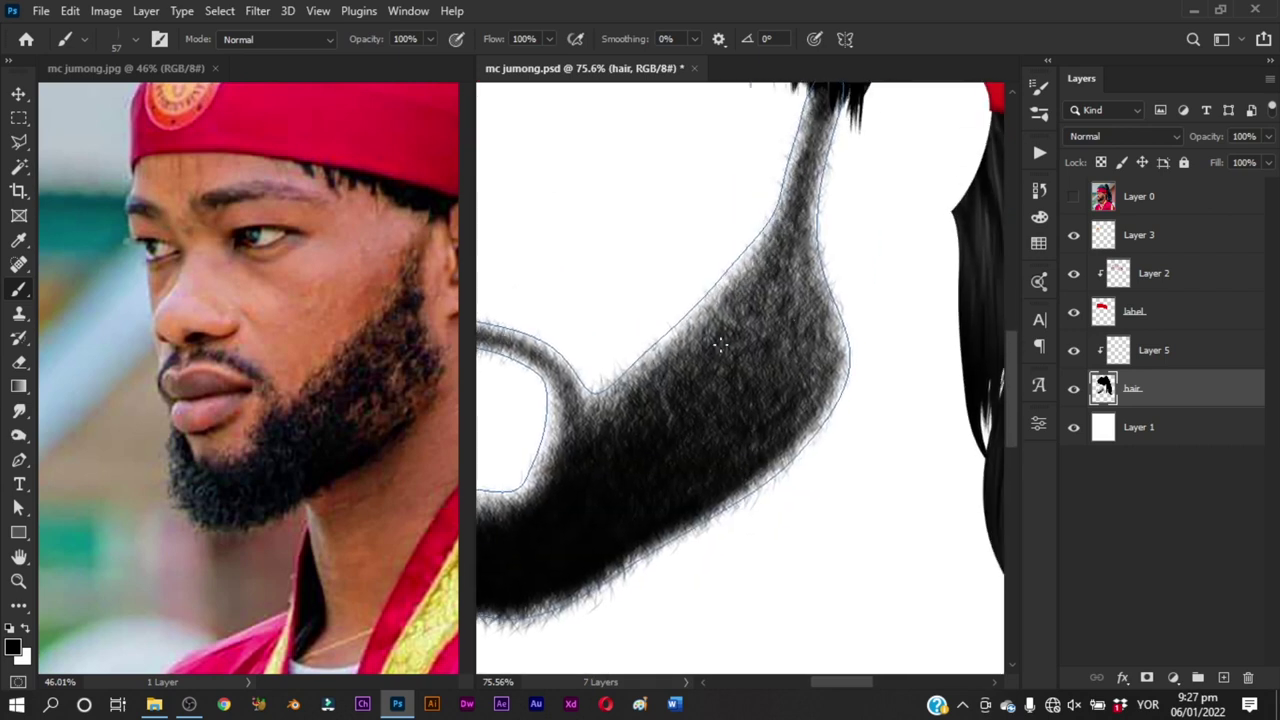
pyautogui.moveTo(720, 344); pyautogui.dragTo(720, 403)
pyautogui.moveTo(802, 322)
pyautogui.mouseDown()
pyautogui.moveTo(791, 243)
pyautogui.moveTo(832, 350)
pyautogui.moveTo(762, 398)
pyautogui.mouseUp()
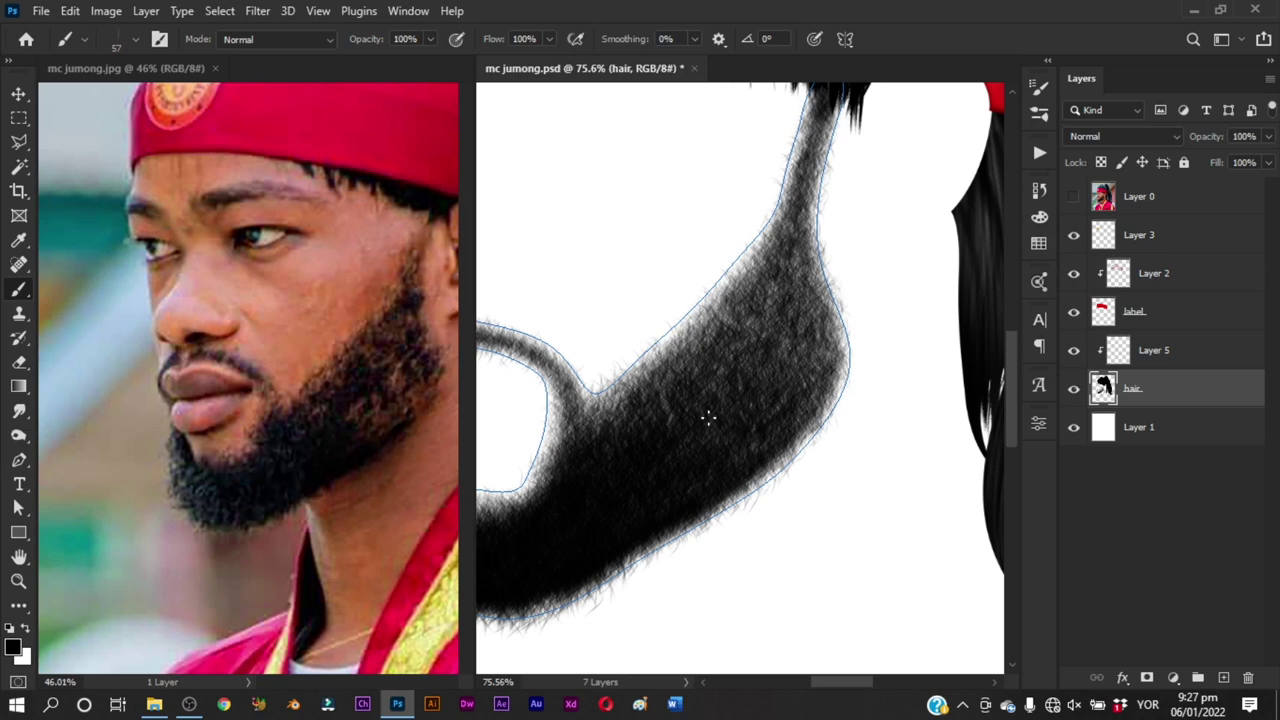
pyautogui.moveTo(724, 300); pyautogui.dragTo(685, 352)
pyautogui.moveTo(744, 266)
pyautogui.mouseDown()
pyautogui.moveTo(686, 346)
pyautogui.moveTo(727, 316)
pyautogui.mouseUp()
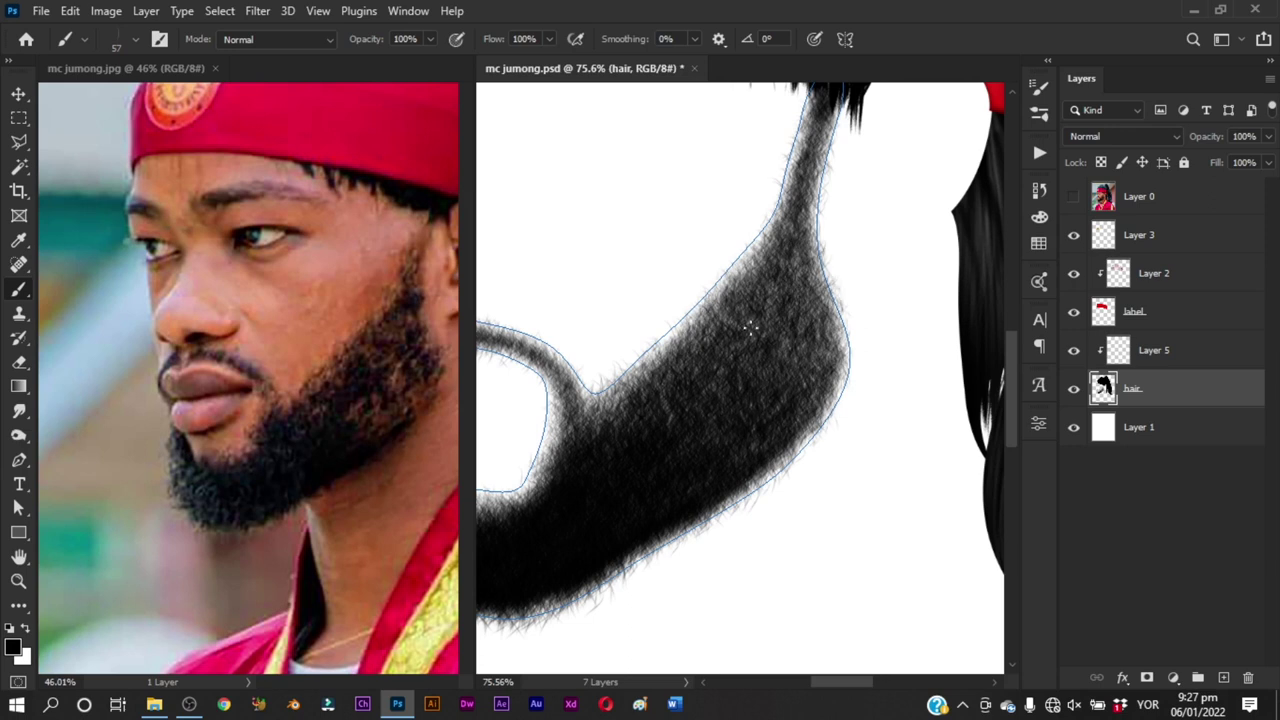
pyautogui.hotkey('ctrl', 'space')
pyautogui.moveTo(777, 401); pyautogui.dragTo(710, 465)
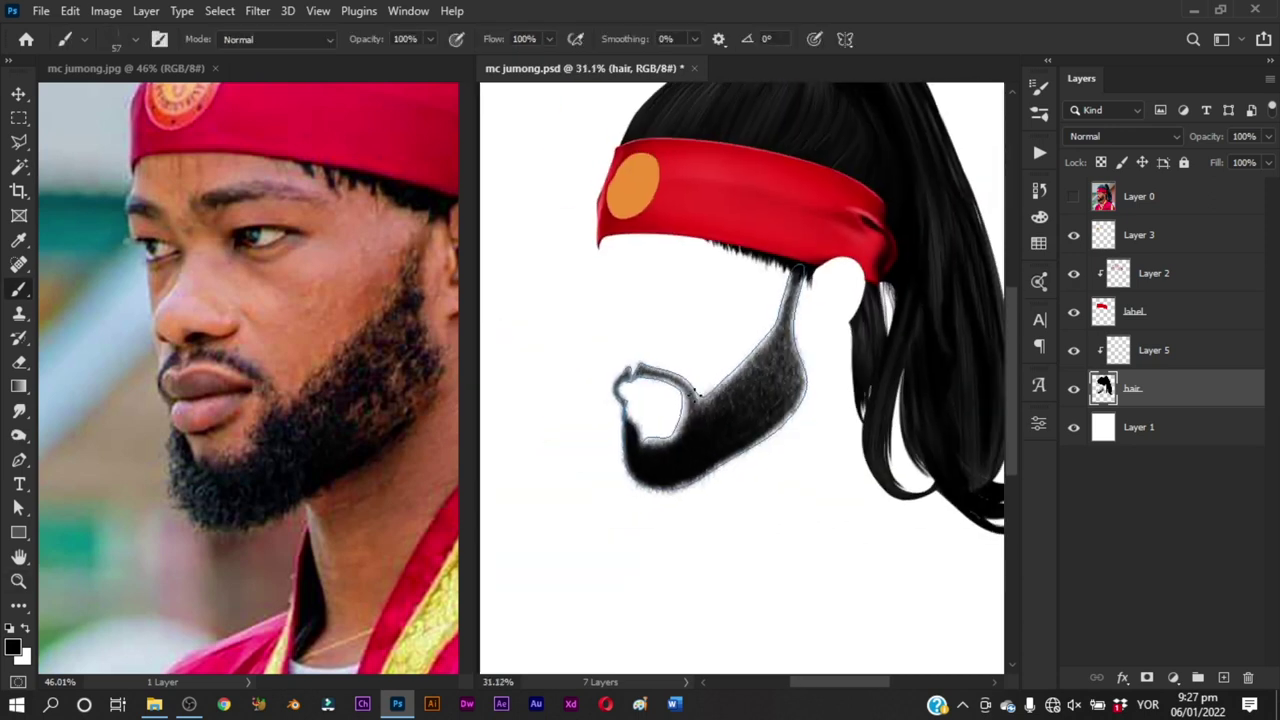
# Step: Erase the stray hairs outside the path along the sideburn's front edge and the upper cheek line of the beard
pyautogui.hotkey('ctrl', 'space')
pyautogui.moveTo(685, 404); pyautogui.dragTo(760, 361)
pyautogui.press('e')
pyautogui.press('space')
pyautogui.moveTo(789, 288)
pyautogui.mouseDown()
pyautogui.moveTo(747, 308)
pyautogui.moveTo(786, 279)
pyautogui.mouseUp()
pyautogui.hotkey('ctrl', 'space')
pyautogui.press('e')
pyautogui.moveTo(797, 270); pyautogui.dragTo(830, 277)
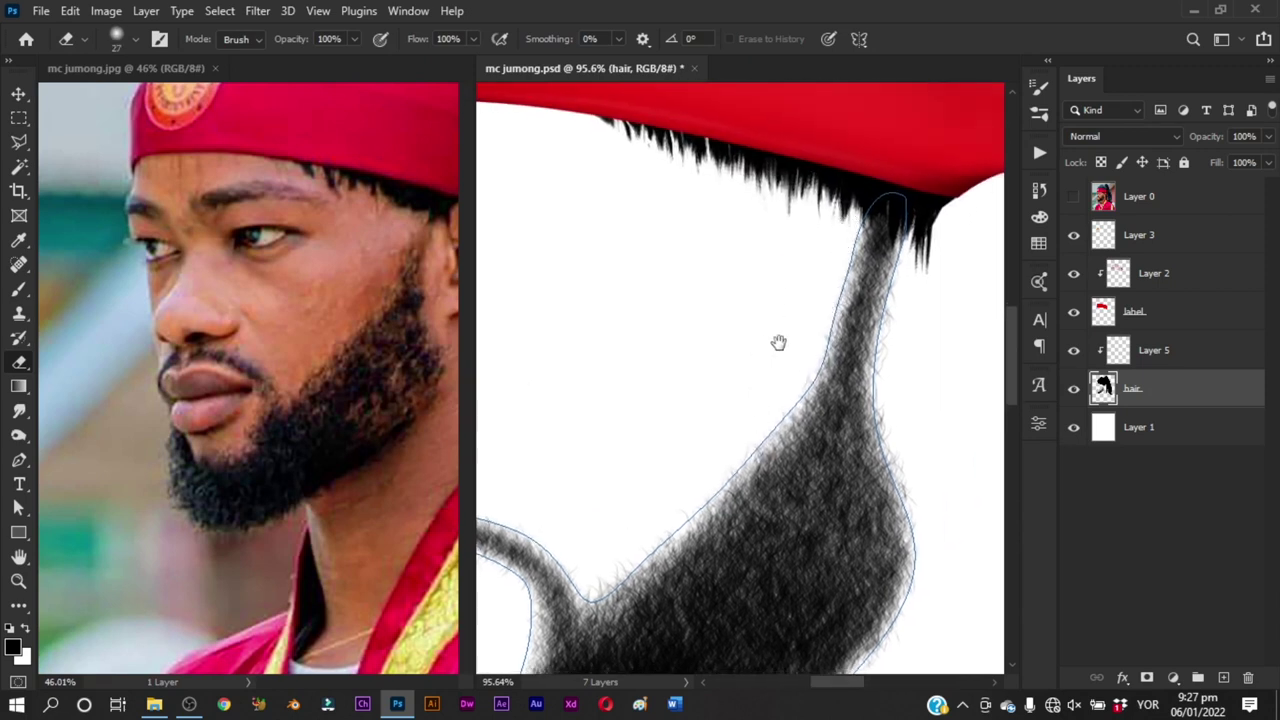
pyautogui.moveTo(778, 343); pyautogui.dragTo(823, 230)
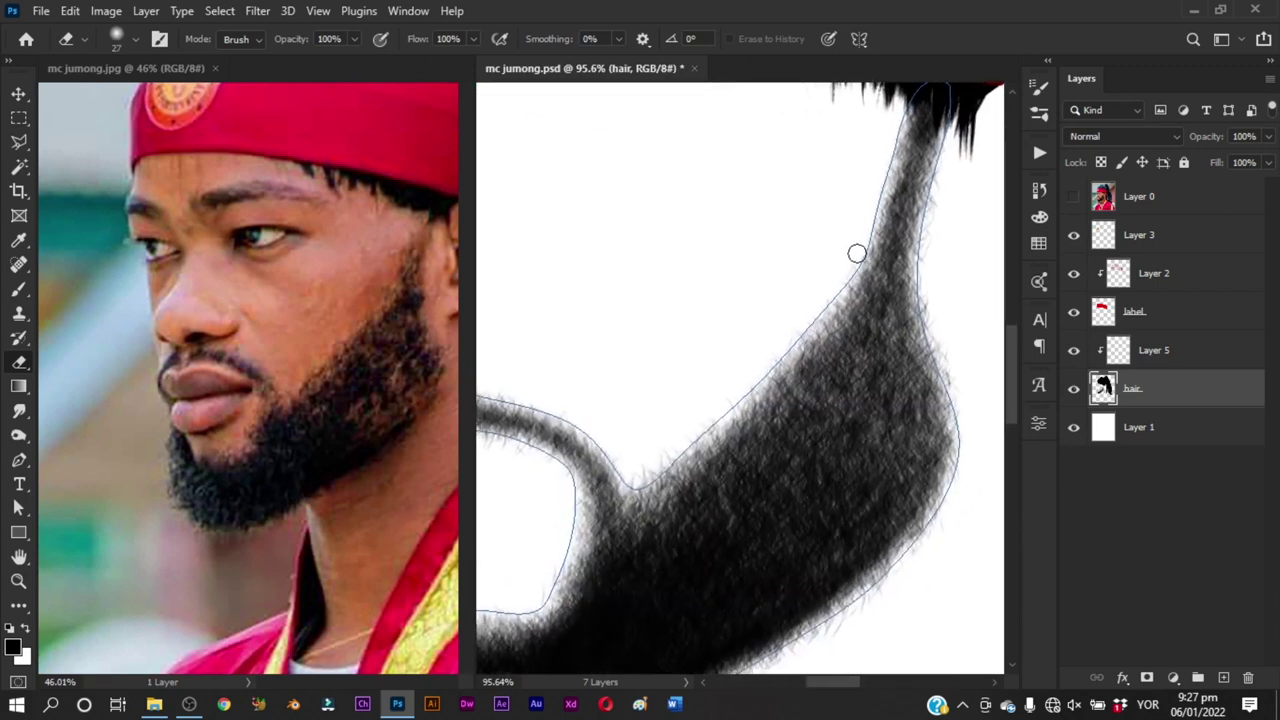
pyautogui.moveTo(763, 371)
pyautogui.mouseDown()
pyautogui.moveTo(794, 286)
pyautogui.moveTo(852, 237)
pyautogui.mouseUp()
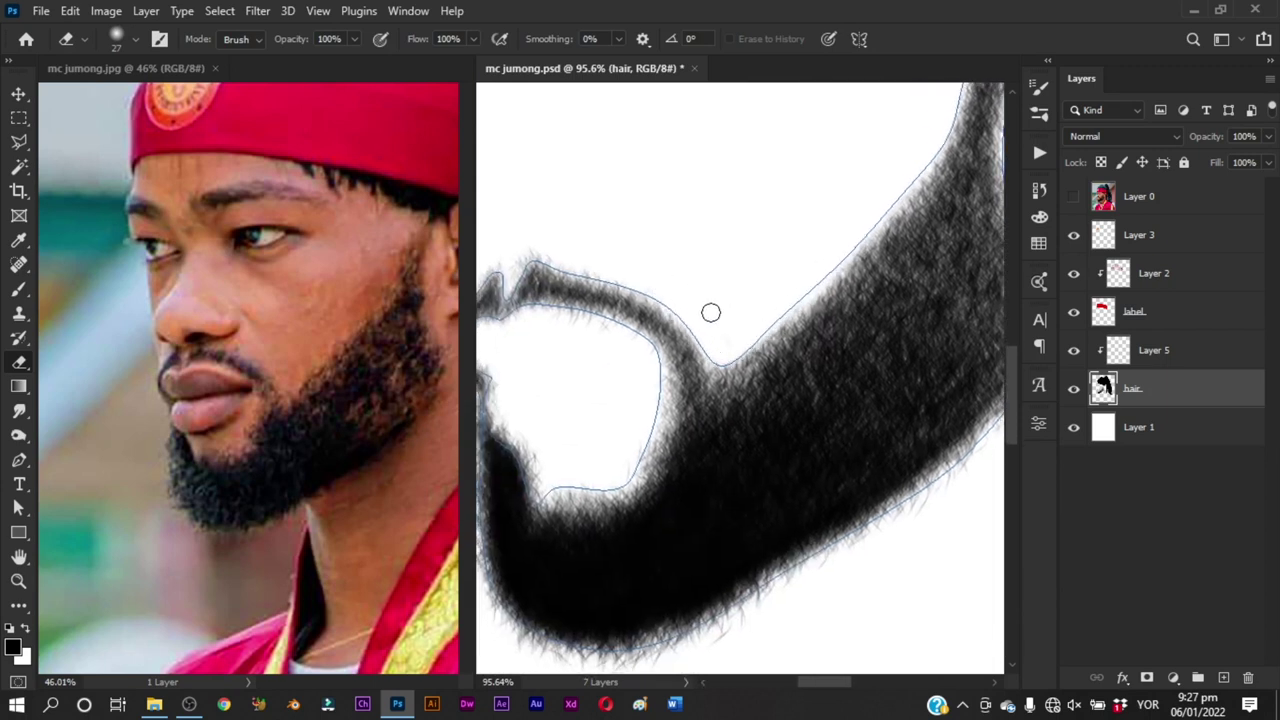
# Step: Erase the stray hairs around the moustache's outer tip and along its inner edge with a soft eraser
pyautogui.hscroll(-3, 819, 327)
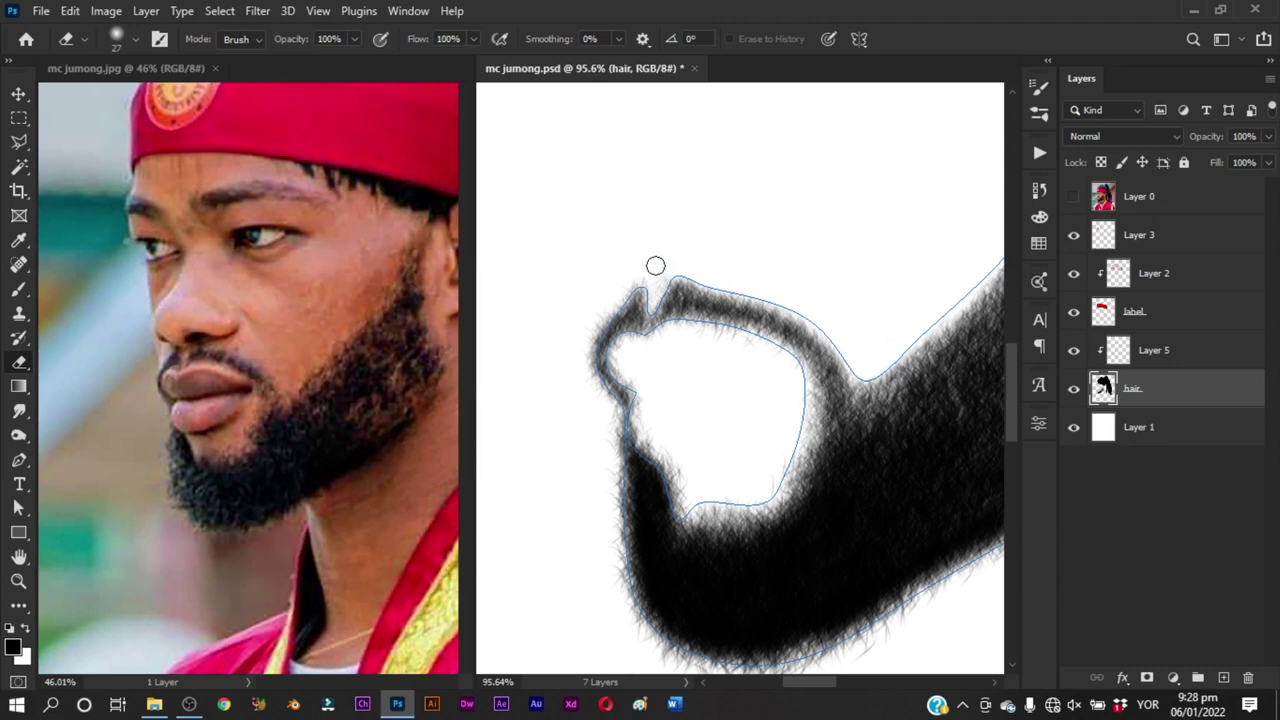
pyautogui.moveTo(631, 283); pyautogui.dragTo(595, 336)
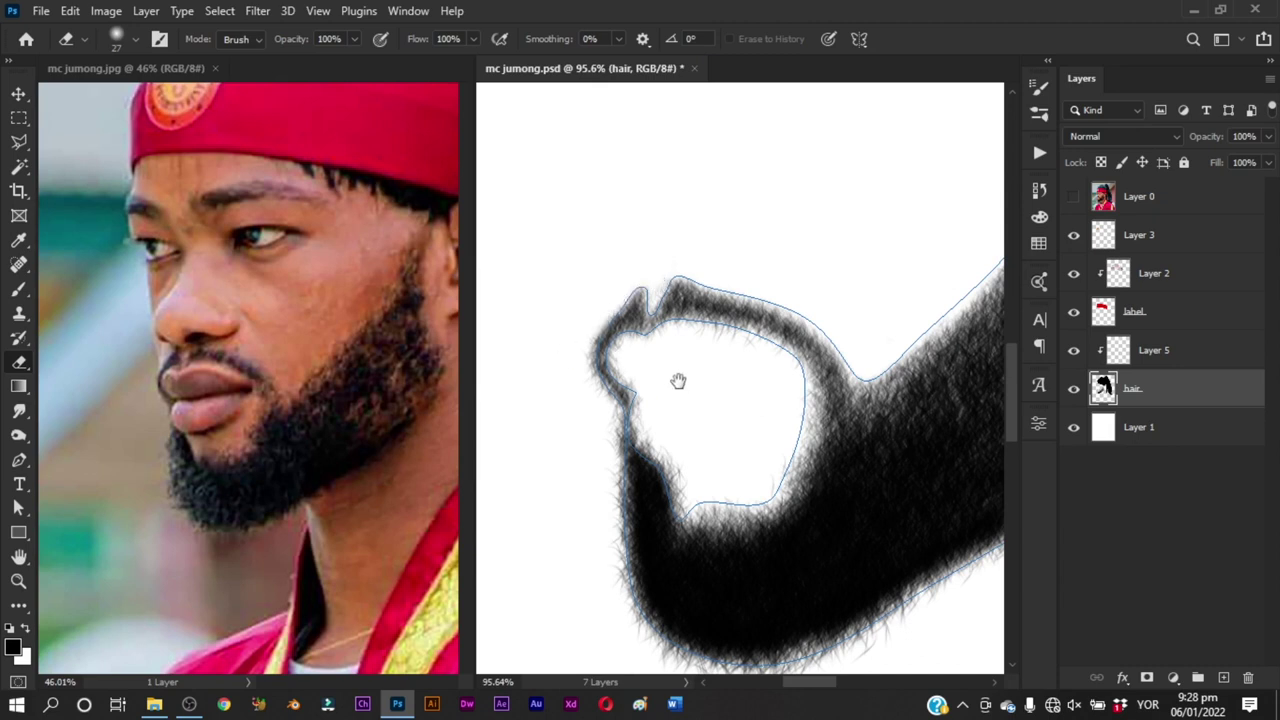
pyautogui.moveTo(677, 383)
pyautogui.mouseDown()
pyautogui.moveTo(719, 334)
pyautogui.moveTo(820, 335)
pyautogui.moveTo(853, 318)
pyautogui.mouseUp()
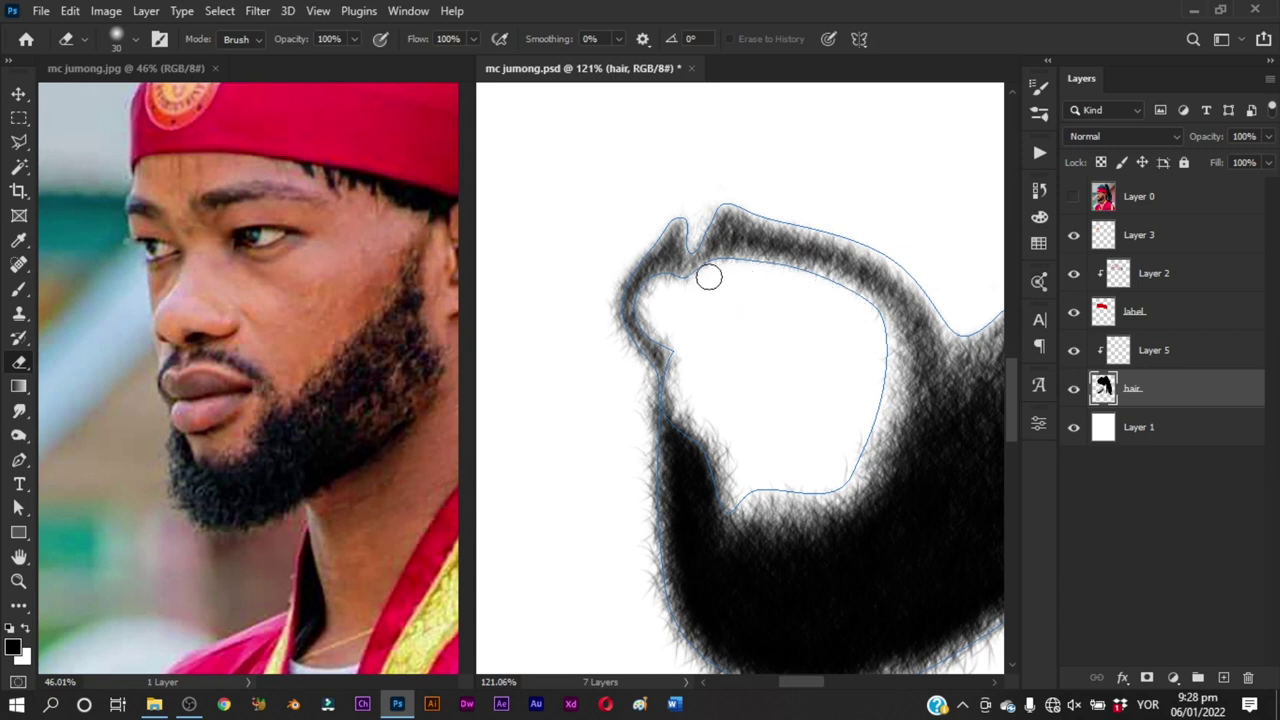
pyautogui.keyDown('alt'); pyautogui.rightClick(708, 273); pyautogui.keyUp('alt')
pyautogui.moveTo(728, 276)
pyautogui.mouseDown()
pyautogui.moveTo(658, 291)
pyautogui.moveTo(700, 315)
pyautogui.mouseUp()
pyautogui.moveTo(749, 387); pyautogui.dragTo(685, 281)
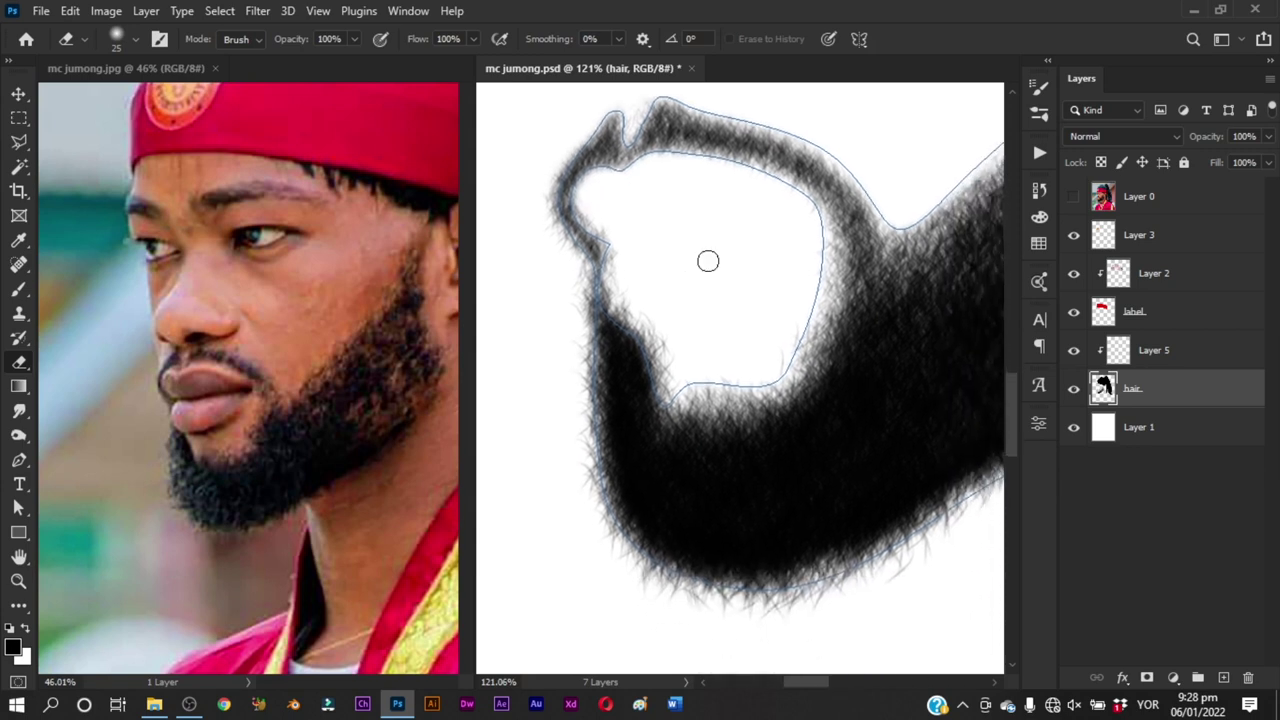
# Step: Resize the eraser and clean the stray hairs inside the mouth opening along the front of the chin beard
pyautogui.keyDown('alt'); pyautogui.rightClick(657, 303); pyautogui.keyUp('alt')
pyautogui.keyDown('alt'); pyautogui.rightClick(644, 284); pyautogui.keyUp('alt')
pyautogui.moveTo(620, 266)
pyautogui.mouseDown()
pyautogui.moveTo(626, 309)
pyautogui.moveTo(672, 308)
pyautogui.moveTo(669, 380)
pyautogui.moveTo(733, 401)
pyautogui.mouseUp()
pyautogui.keyDown('alt'); pyautogui.rightClick(672, 305); pyautogui.keyUp('alt')
pyautogui.keyDown('alt'); pyautogui.rightClick(662, 318); pyautogui.keyUp('alt')
pyautogui.keyDown('alt'); pyautogui.rightClick(693, 357); pyautogui.keyUp('alt')
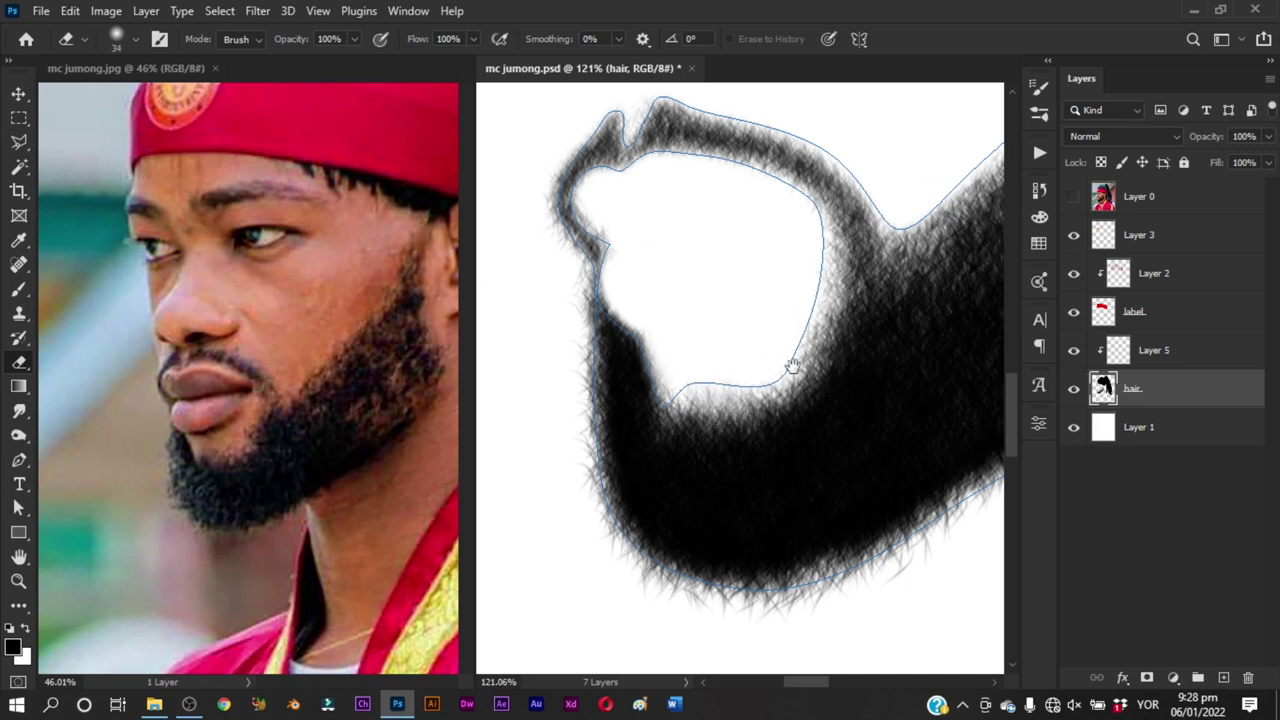
# Step: Erase the stray hairs outside the path along the lower jawline and the beard's rear edge
pyautogui.moveTo(792, 366); pyautogui.dragTo(457, 387)
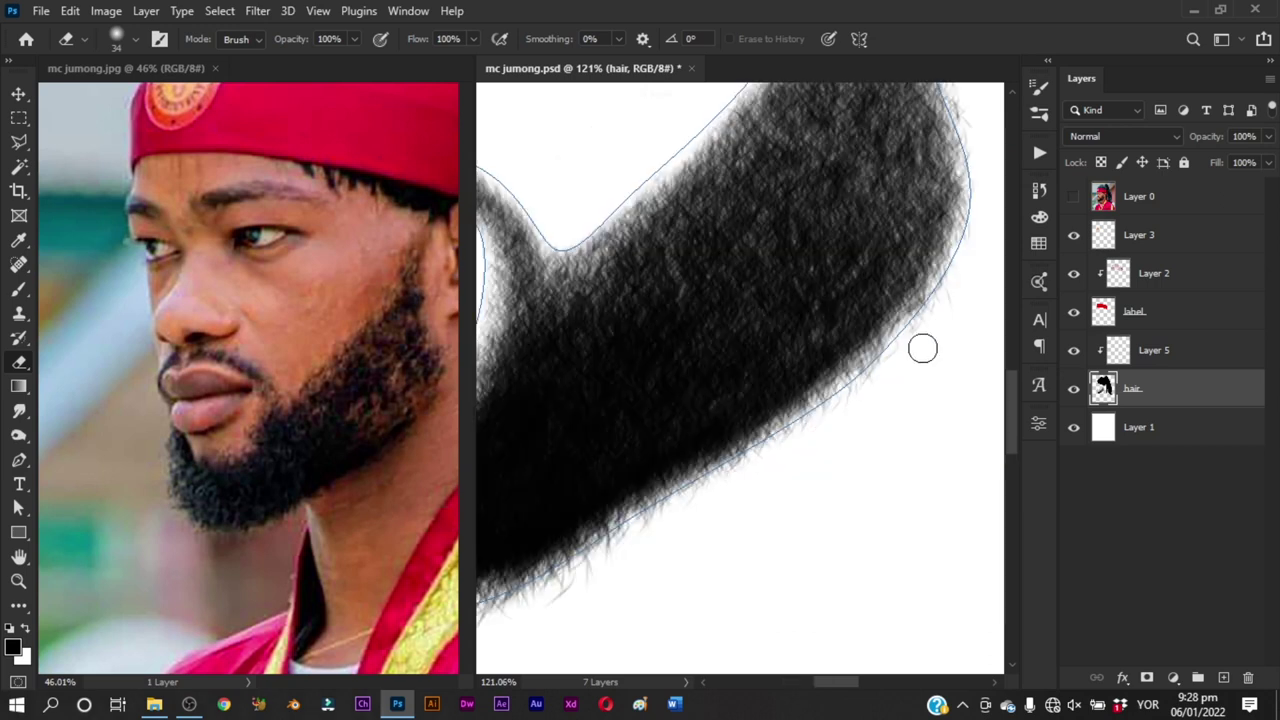
pyautogui.moveTo(923, 309); pyautogui.dragTo(747, 461)
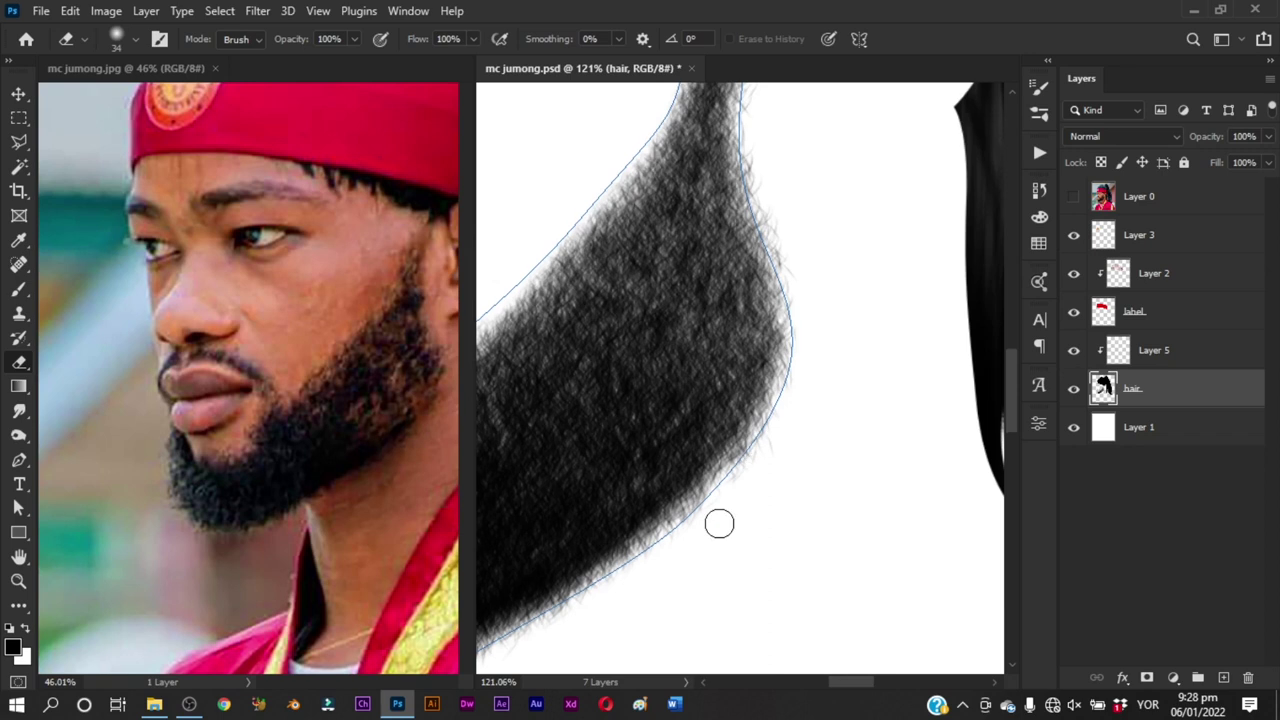
pyautogui.scroll(5, 826, 431)
pyautogui.keyDown('alt'); pyautogui.rightClick(806, 375); pyautogui.keyUp('alt')
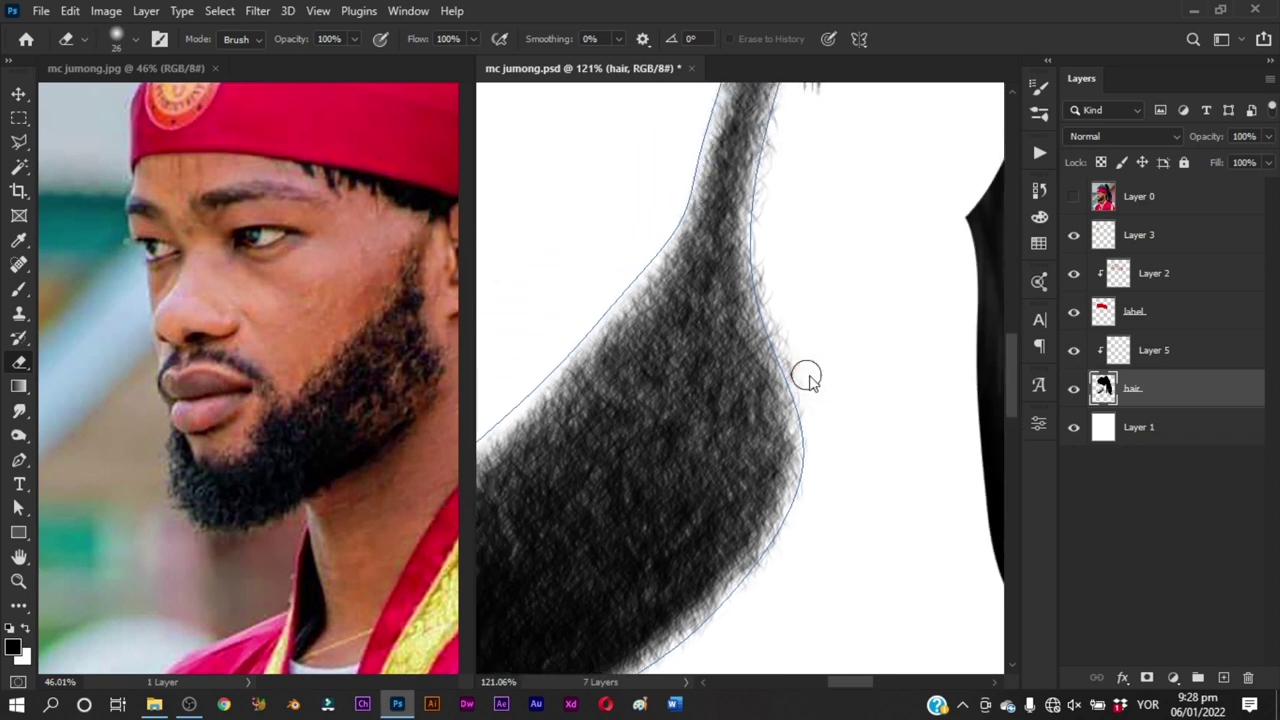
pyautogui.moveTo(811, 428)
pyautogui.mouseDown()
pyautogui.moveTo(789, 232)
pyautogui.moveTo(817, 363)
pyautogui.mouseUp()
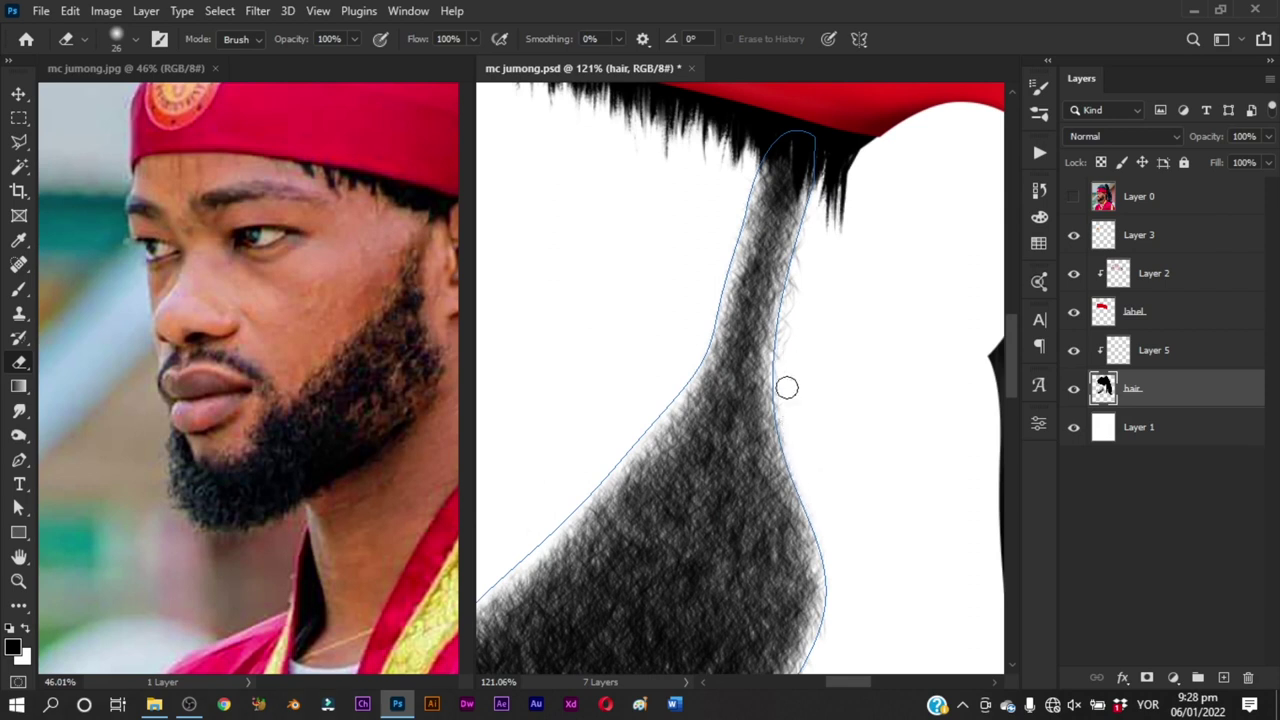
# Step: Erase the stray hairs behind the sideburn with a smaller eraser, keeping the hair tufts beside the ear
pyautogui.scroll(5, 805, 450)
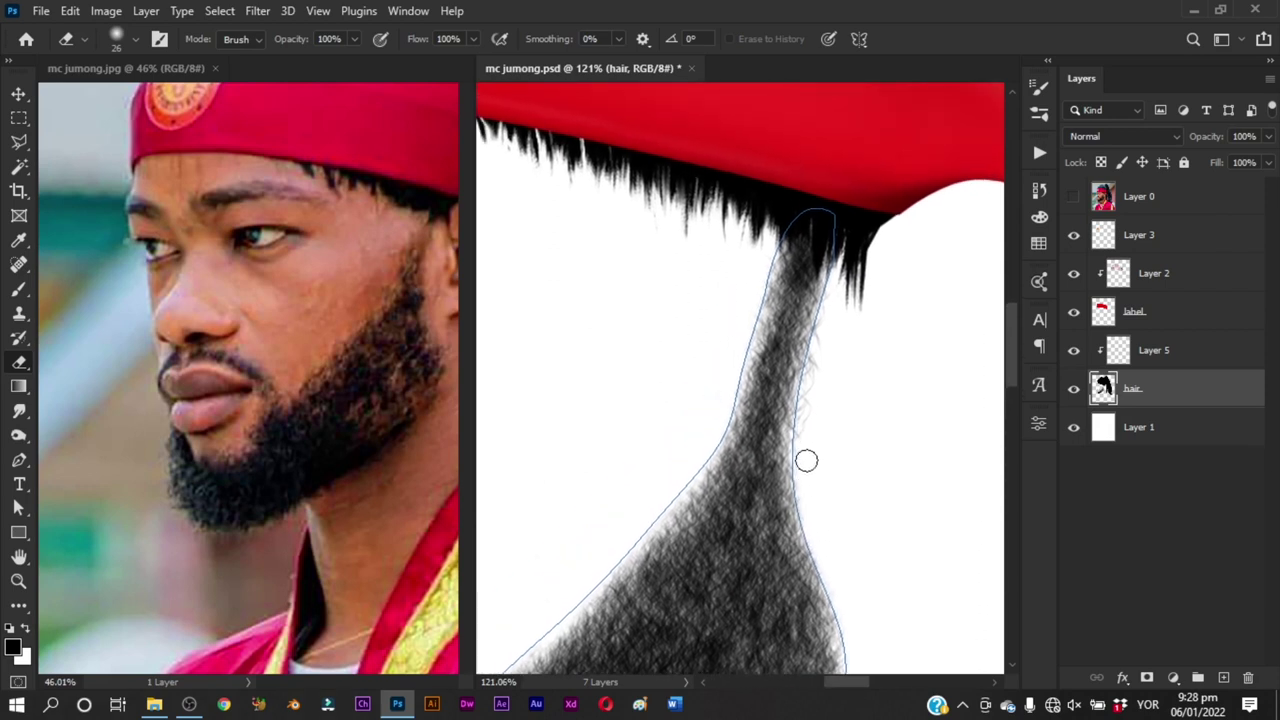
pyautogui.moveTo(806, 460)
pyautogui.mouseDown()
pyautogui.moveTo(817, 346)
pyautogui.moveTo(862, 258)
pyautogui.mouseUp()
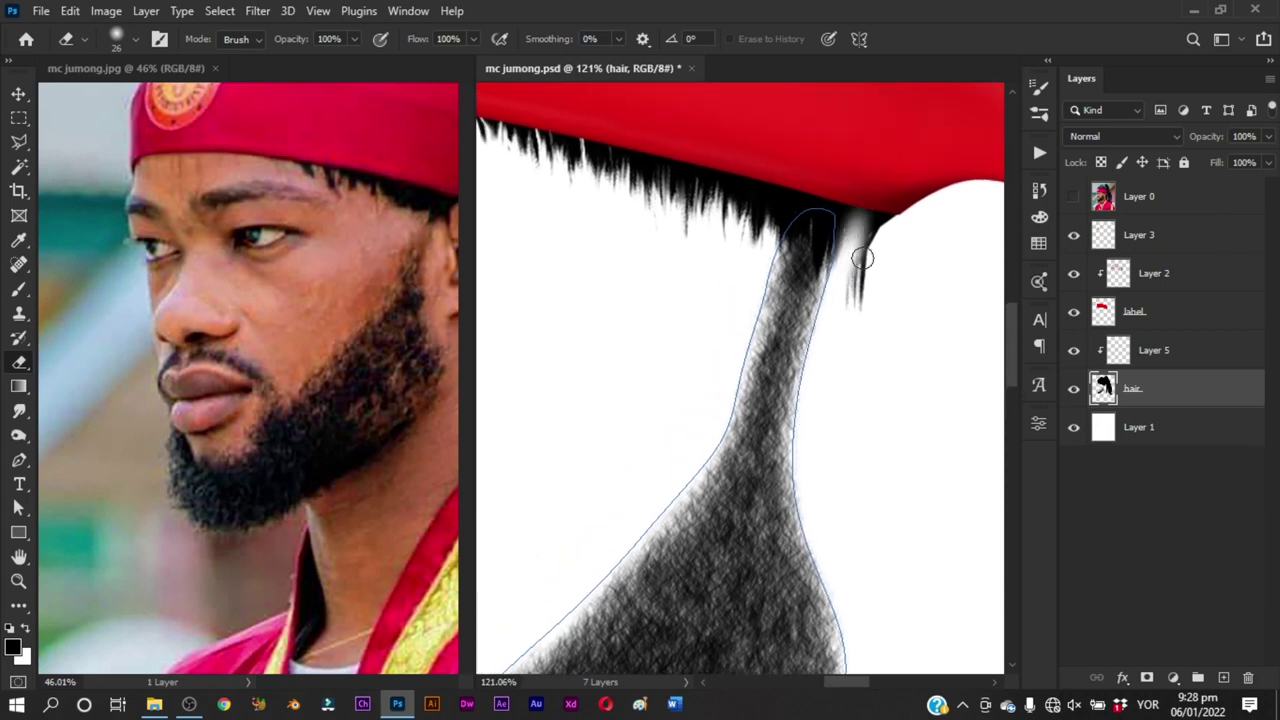
pyautogui.hotkey('ctrl', 'z')
pyautogui.keyDown('alt'); pyautogui.rightClick(811, 363); pyautogui.keyUp('alt')
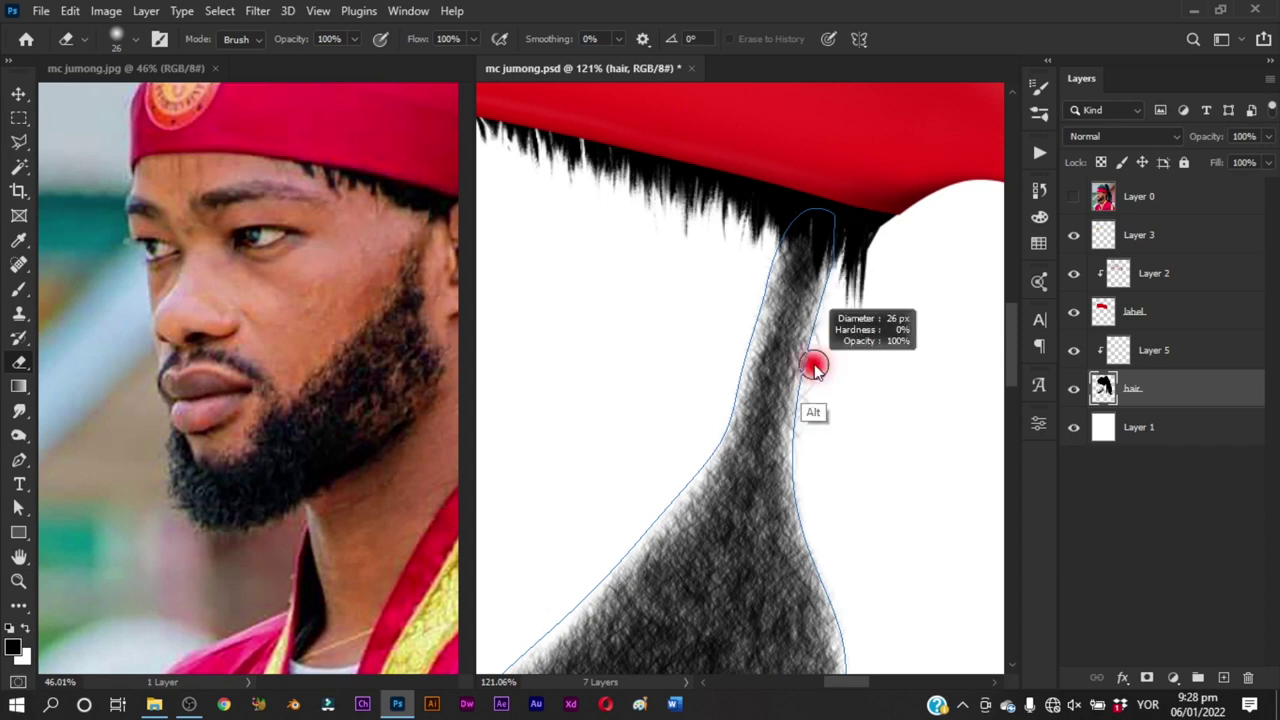
pyautogui.moveTo(809, 460)
pyautogui.mouseDown()
pyautogui.moveTo(816, 344)
pyautogui.moveTo(811, 388)
pyautogui.moveTo(837, 286)
pyautogui.moveTo(775, 451)
pyautogui.moveTo(822, 415)
pyautogui.moveTo(785, 428)
pyautogui.mouseUp()
pyautogui.keyDown('alt'); pyautogui.rightClick(817, 343); pyautogui.keyUp('alt')
# Step: Convert the beard path into a new anti-aliased selection with a feather radius of 1 pixel
pyautogui.hotkey('ctrl', 'space')
pyautogui.hotkey('ctrl', 'space')
pyautogui.moveTo(717, 515); pyautogui.dragTo(783, 540)
pyautogui.moveTo(755, 447); pyautogui.dragTo(798, 415)
pyautogui.press('space')
pyautogui.moveTo(748, 369)
pyautogui.mouseDown()
pyautogui.moveTo(704, 411)
pyautogui.moveTo(741, 394)
pyautogui.mouseUp()
pyautogui.hotkey('ctrl', 'space')
pyautogui.press('e')
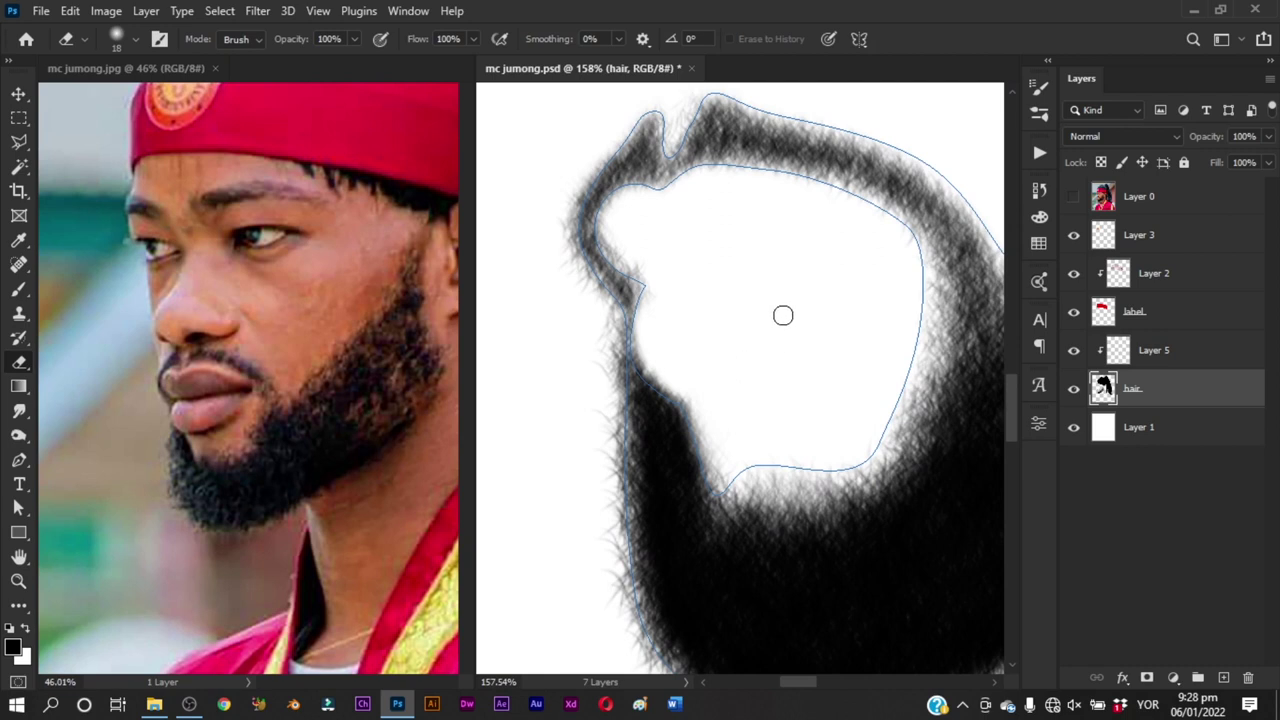
pyautogui.press('p')
pyautogui.rightClick(788, 272)
pyautogui.click(843, 350)
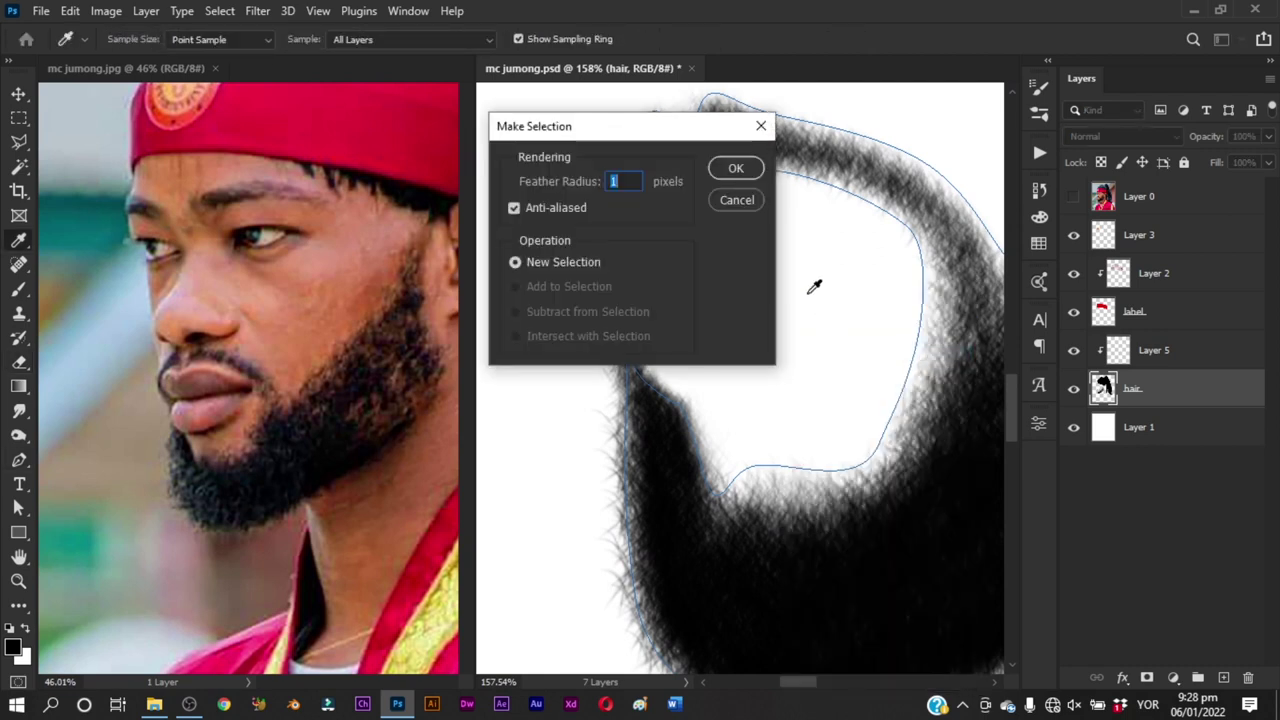
pyautogui.click(745, 172)
# Step: Erase the remaining stray hairs around the moustache and mouth opening with a 13 px eraser, and clear the selection
pyautogui.press('e')
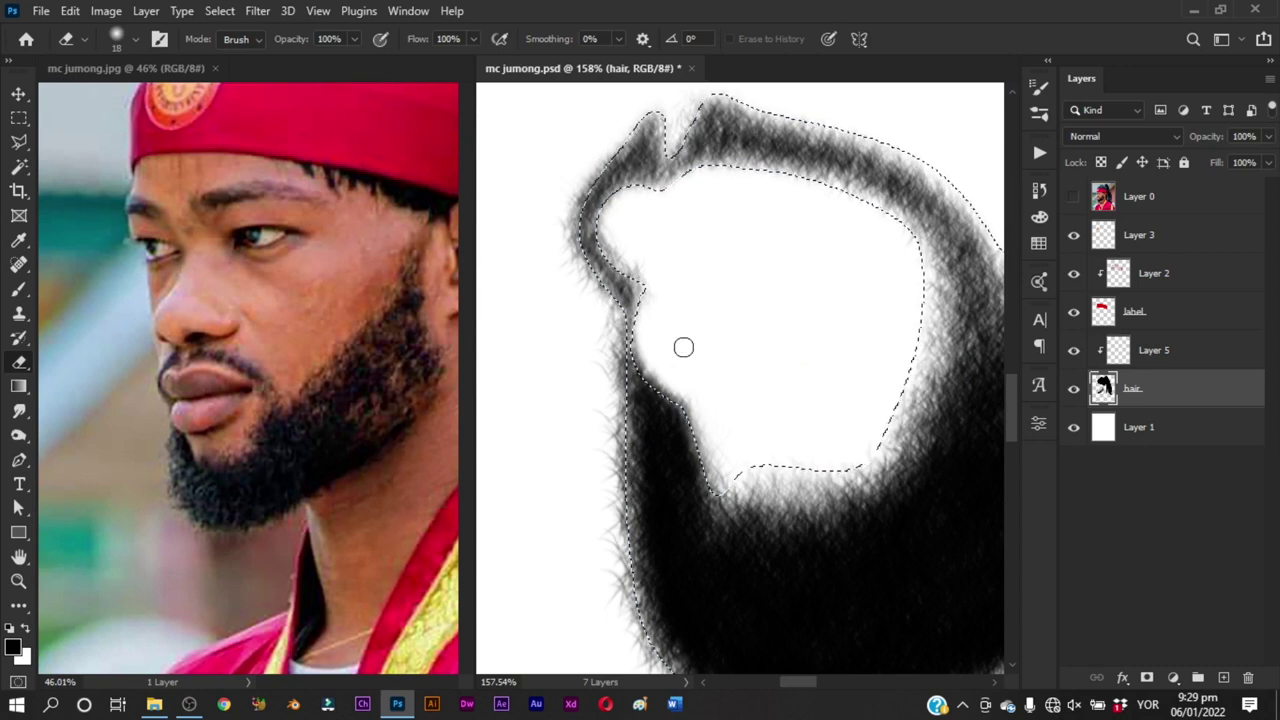
pyautogui.moveTo(675, 342); pyautogui.dragTo(669, 342)
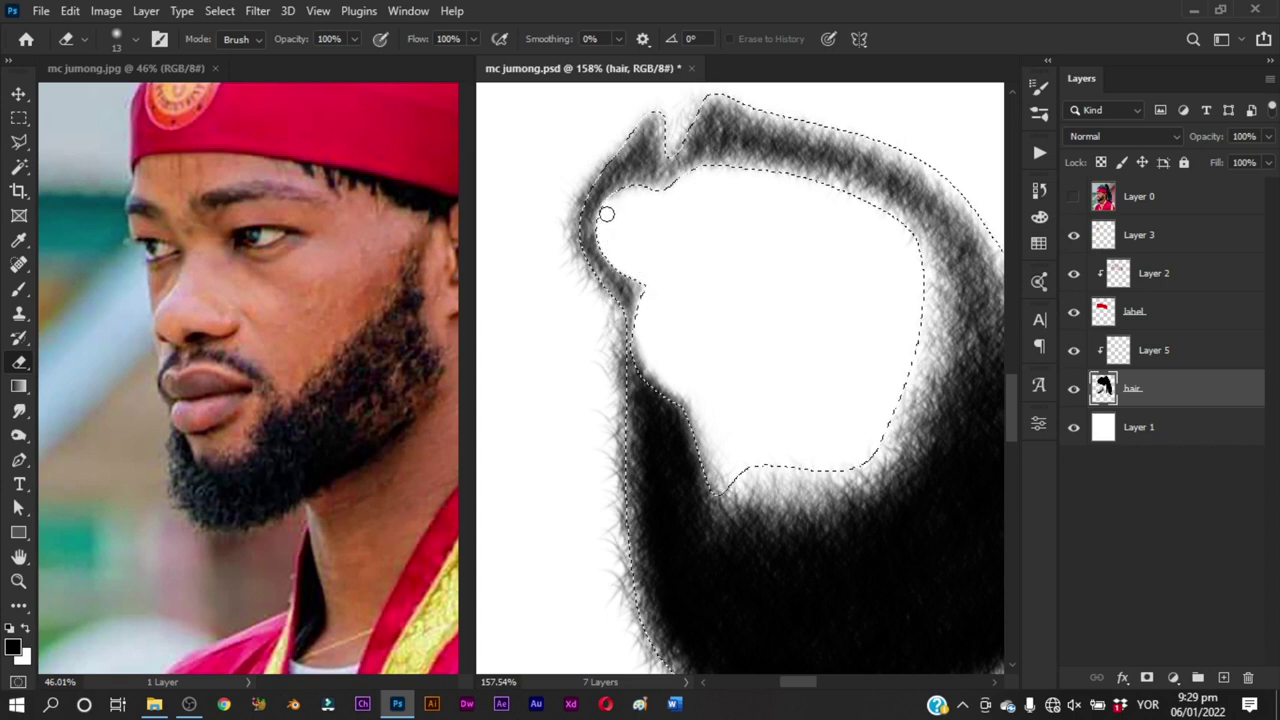
pyautogui.moveTo(627, 204)
pyautogui.mouseDown()
pyautogui.moveTo(681, 232)
pyautogui.moveTo(639, 322)
pyautogui.moveTo(652, 376)
pyautogui.moveTo(640, 326)
pyautogui.moveTo(668, 368)
pyautogui.moveTo(654, 354)
pyautogui.moveTo(677, 323)
pyautogui.moveTo(670, 388)
pyautogui.moveTo(666, 331)
pyautogui.moveTo(693, 386)
pyautogui.moveTo(689, 425)
pyautogui.moveTo(675, 345)
pyautogui.moveTo(679, 382)
pyautogui.moveTo(654, 344)
pyautogui.moveTo(676, 406)
pyautogui.mouseUp()
pyautogui.scroll(-5, 768, 312)
pyautogui.moveTo(775, 321); pyautogui.dragTo(691, 437)
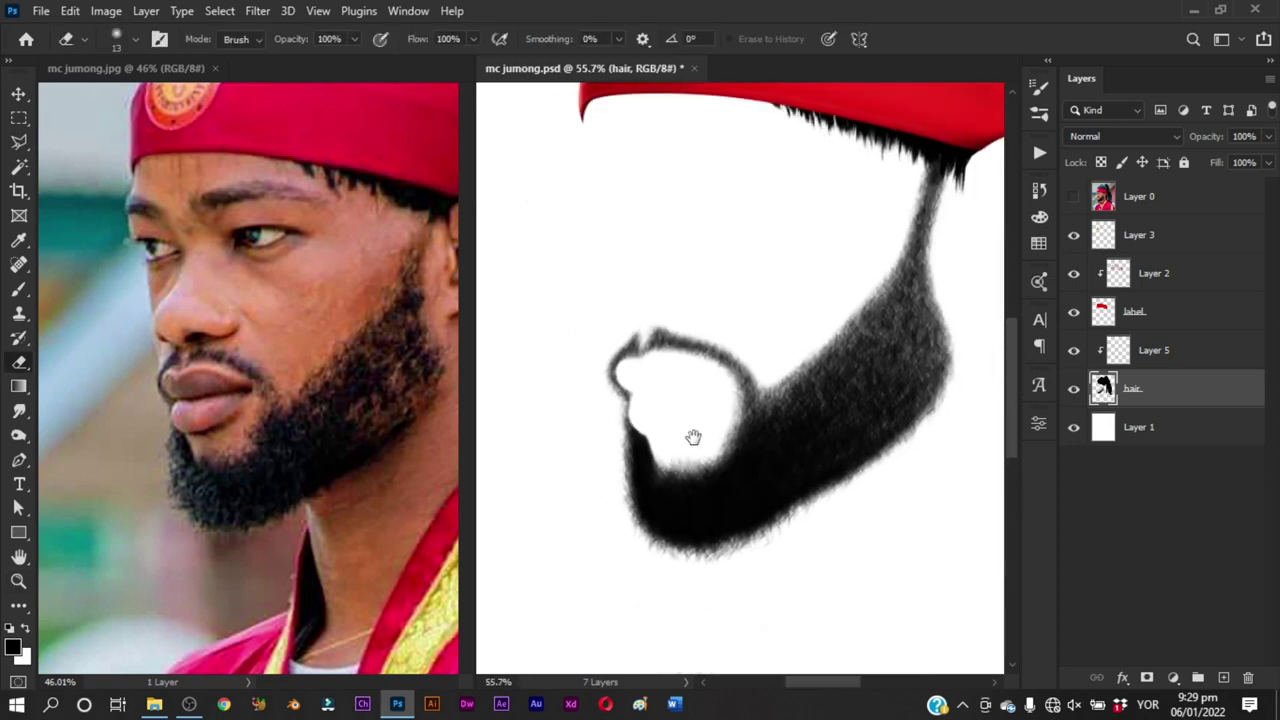
pyautogui.hotkey('ctrl', 'd')
pyautogui.moveTo(726, 366); pyautogui.dragTo(677, 423)
pyautogui.press('e')
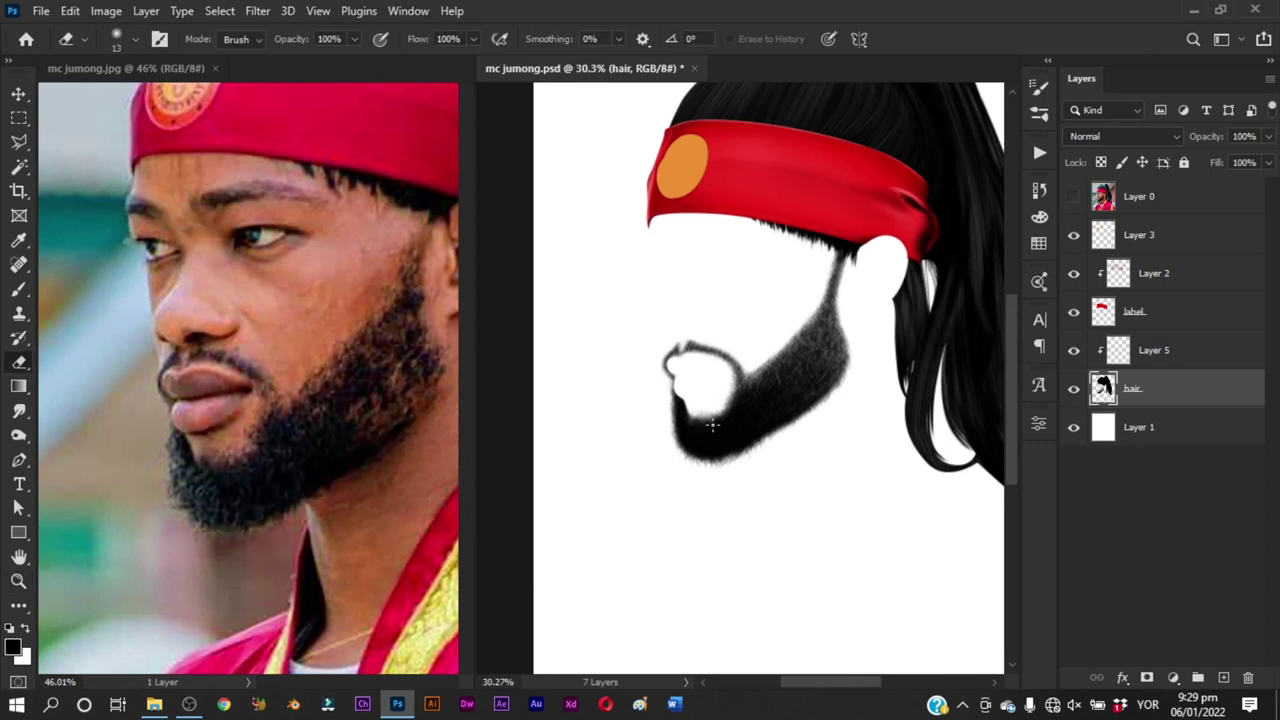
# Step: Add a new layer named 1 directly above Layer 1, beneath the hair layer
pyautogui.press('p')
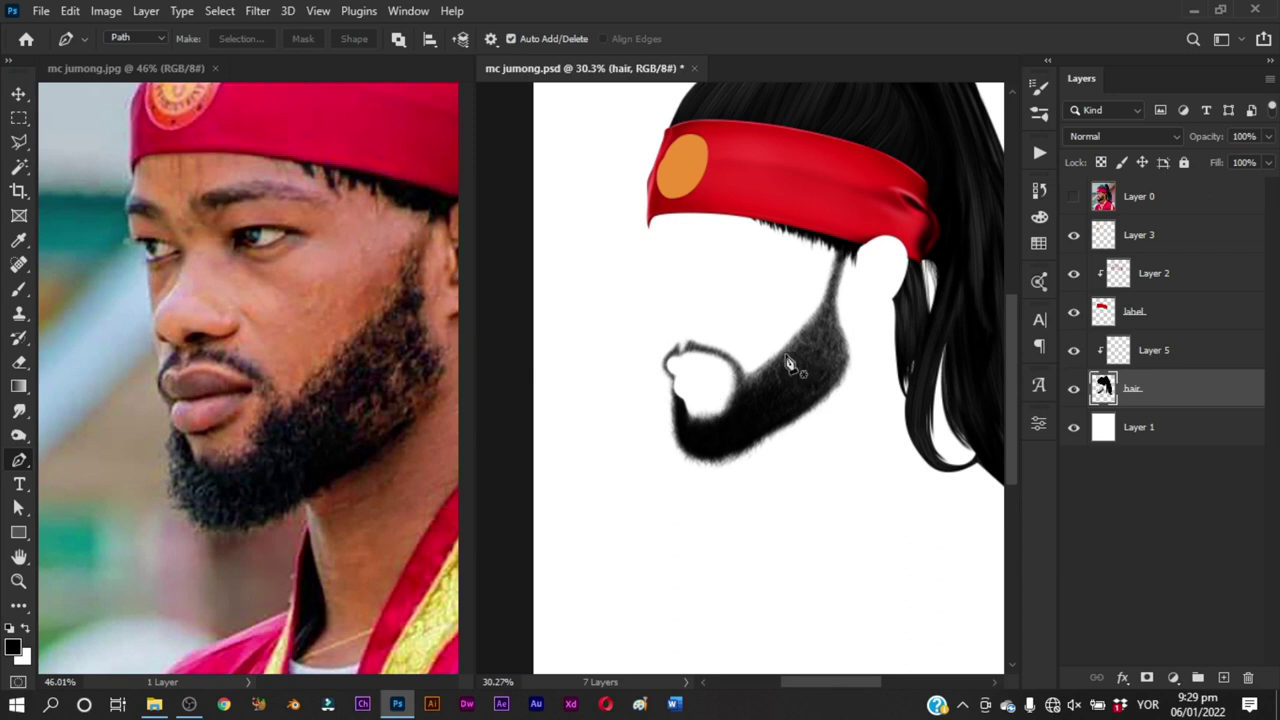
pyautogui.moveTo(773, 352); pyautogui.dragTo(788, 370)
pyautogui.hotkey('alt', '[')
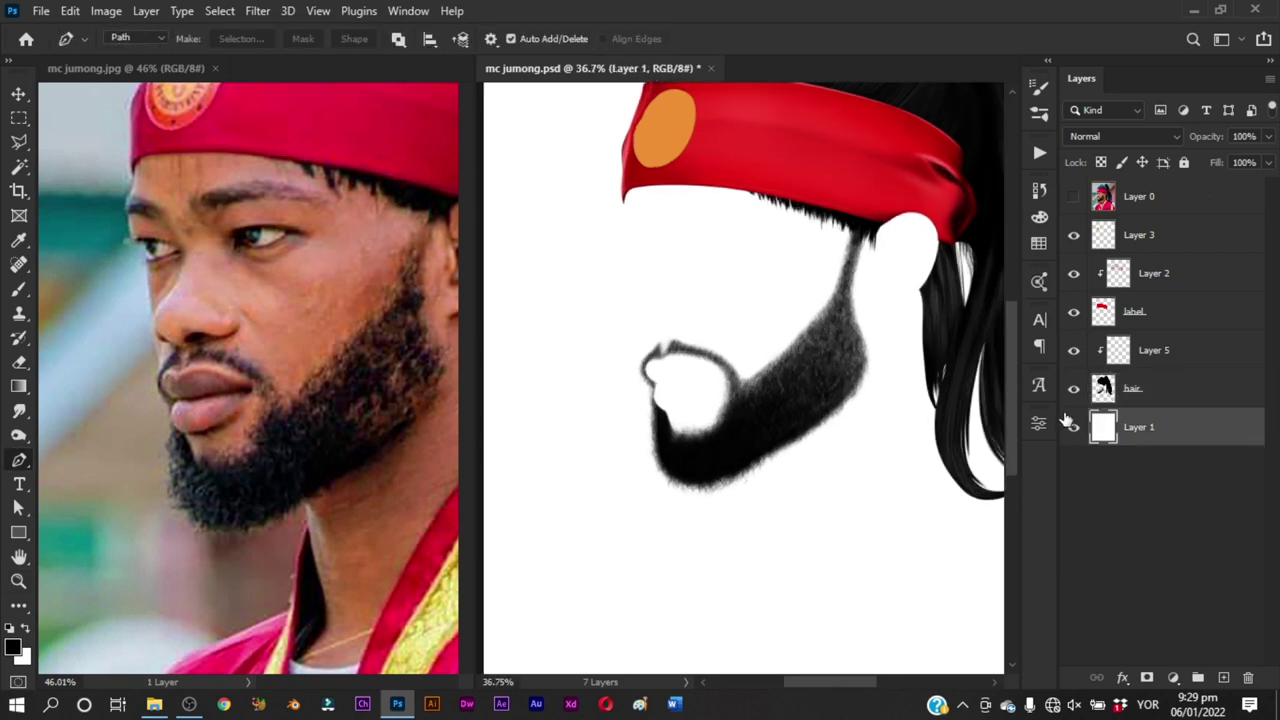
pyautogui.hotkey('ctrl', 'shift', 'n')
pyautogui.write('1')
pyautogui.press('Return')
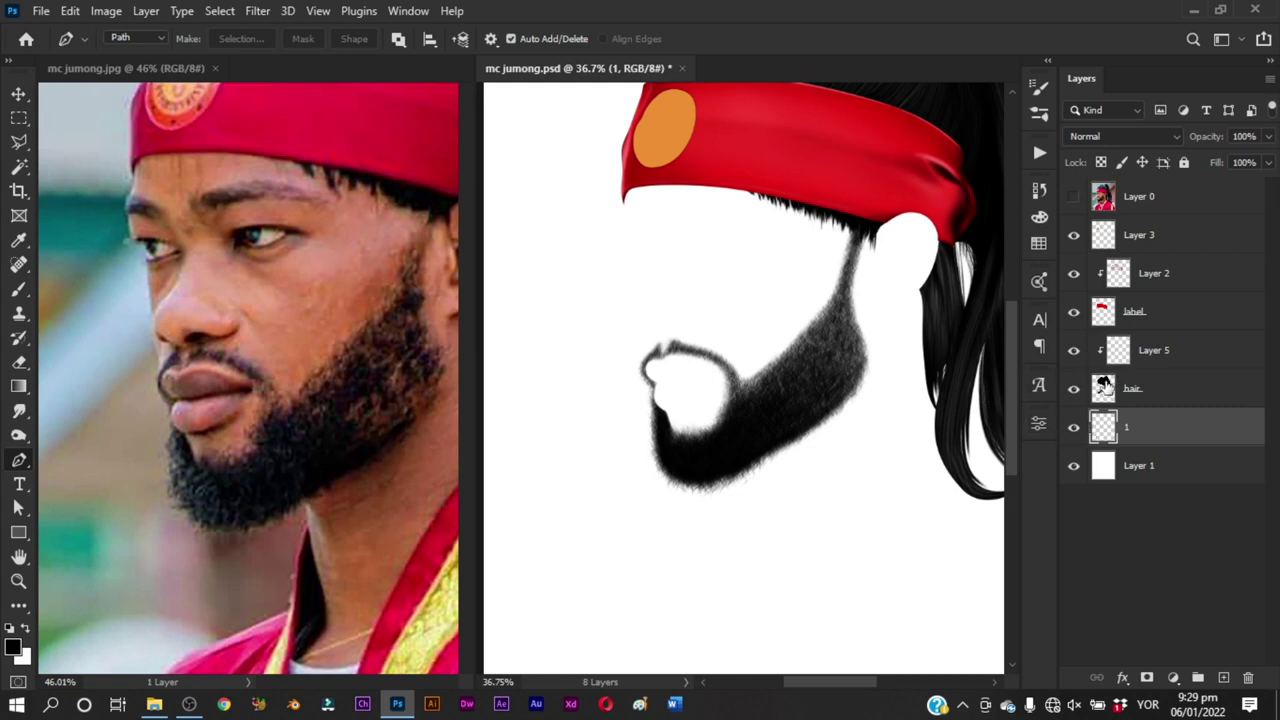
# Step: Load the headband layer's outline as a selection and show the reference photo on Layer 0 for tracing
pyautogui.keyDown('ctrl'); pyautogui.click(1103, 311); pyautogui.keyUp('ctrl')
pyautogui.click(1073, 196)
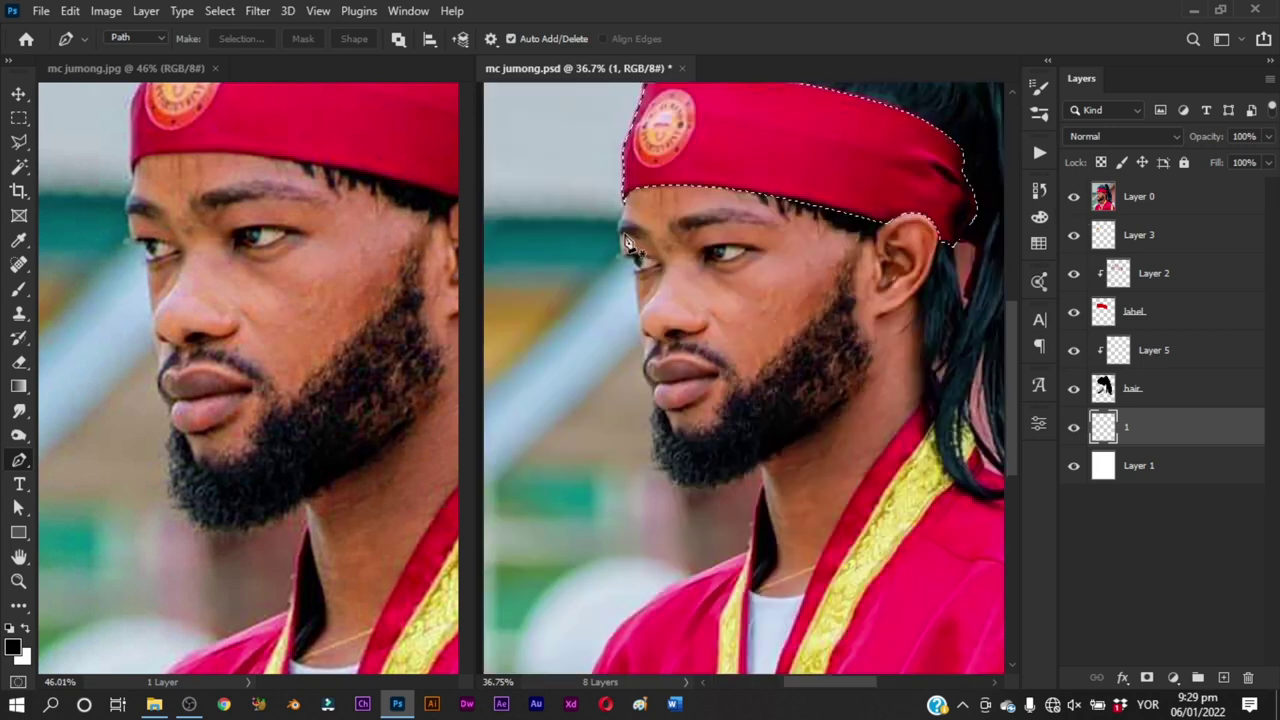
pyautogui.press('z')
pyautogui.moveTo(650, 200); pyautogui.dragTo(664, 196)
pyautogui.press('p')
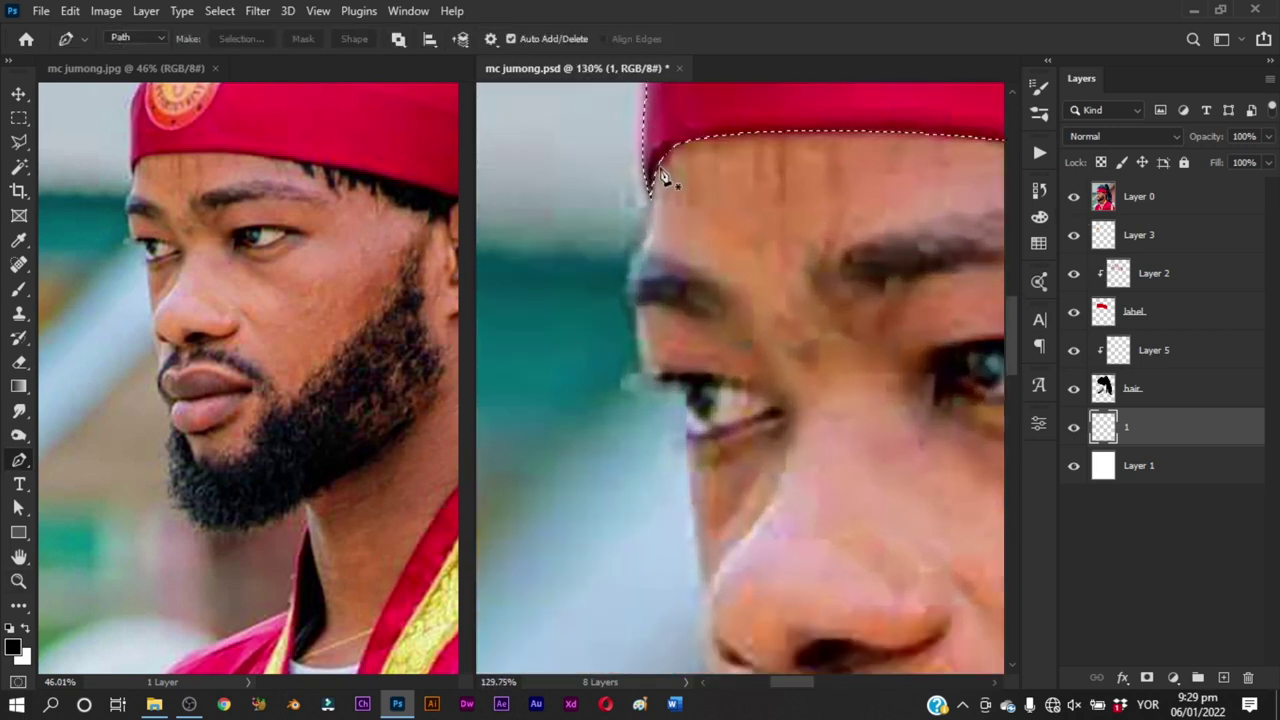
pyautogui.click(1073, 196)
# Step: Start a pen path at the headband's front corner and trace the face outline down the forehead and past the eyebrow
pyautogui.moveTo(652, 149); pyautogui.dragTo(647, 237)
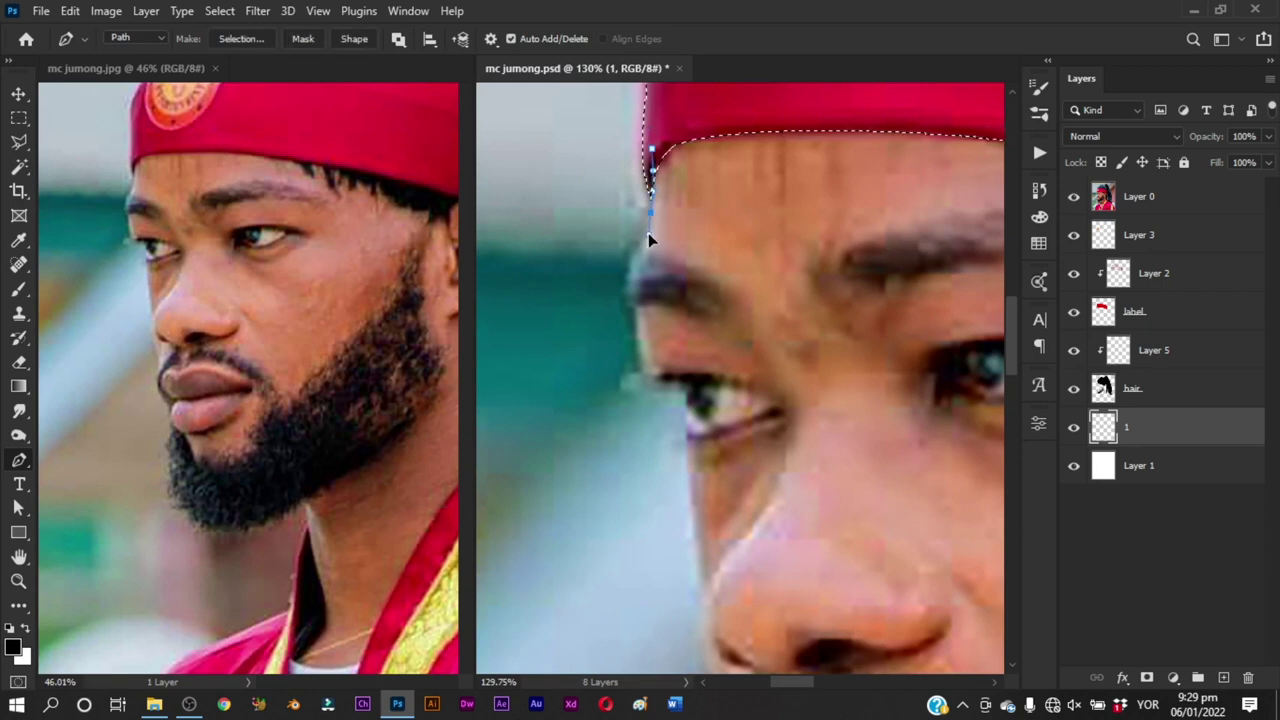
pyautogui.click(648, 235)
pyautogui.click(629, 280)
pyautogui.hotkey('ctrl', 'z')
pyautogui.moveTo(638, 256)
pyautogui.mouseDown()
pyautogui.moveTo(640, 362)
pyautogui.moveTo(620, 263)
pyautogui.mouseUp()
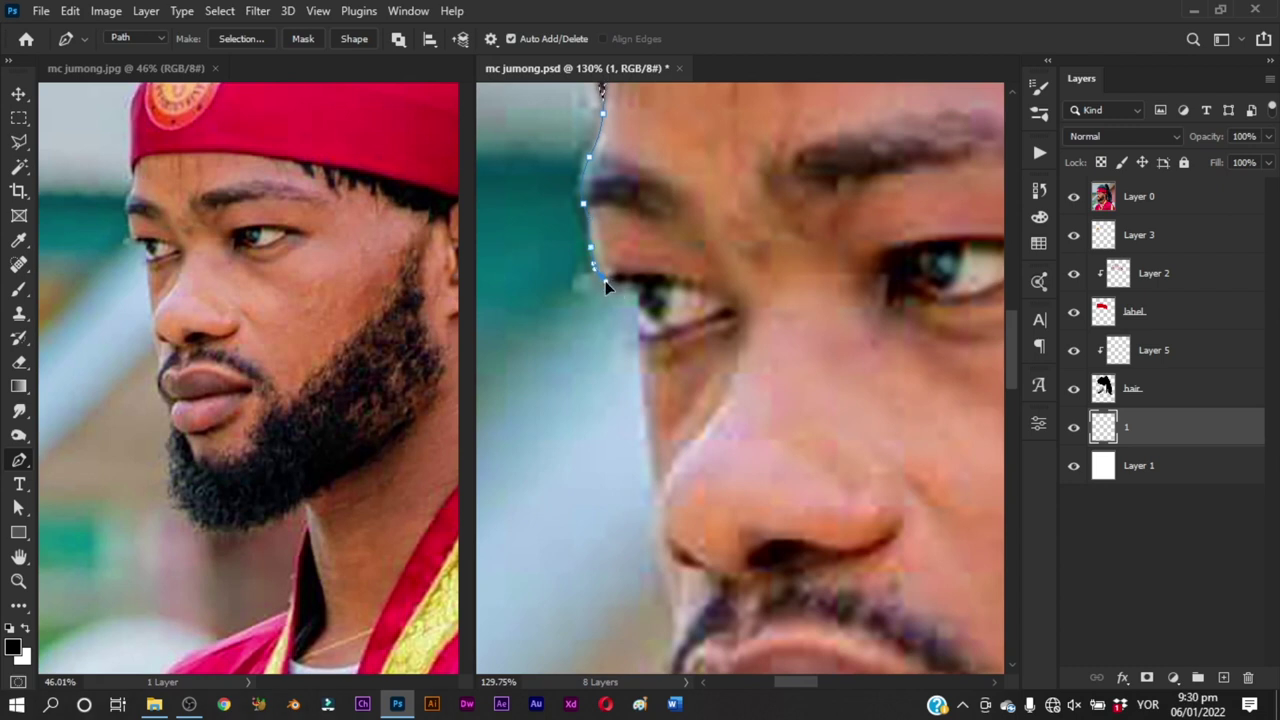
# Step: Continue the face path around the front eye, down the cheek and past the nose to the front of the upper lip
pyautogui.moveTo(626, 279); pyautogui.dragTo(641, 281)
pyautogui.moveTo(652, 292); pyautogui.dragTo(638, 348)
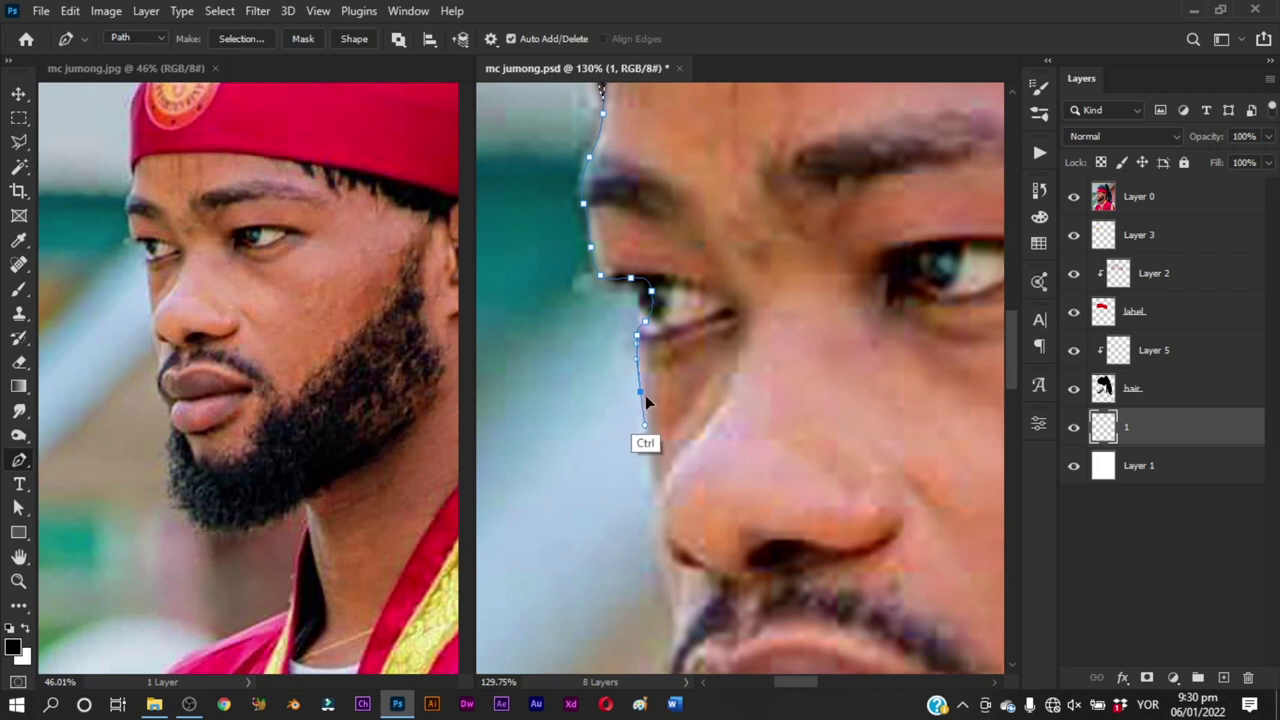
pyautogui.moveTo(662, 400); pyautogui.dragTo(668, 281)
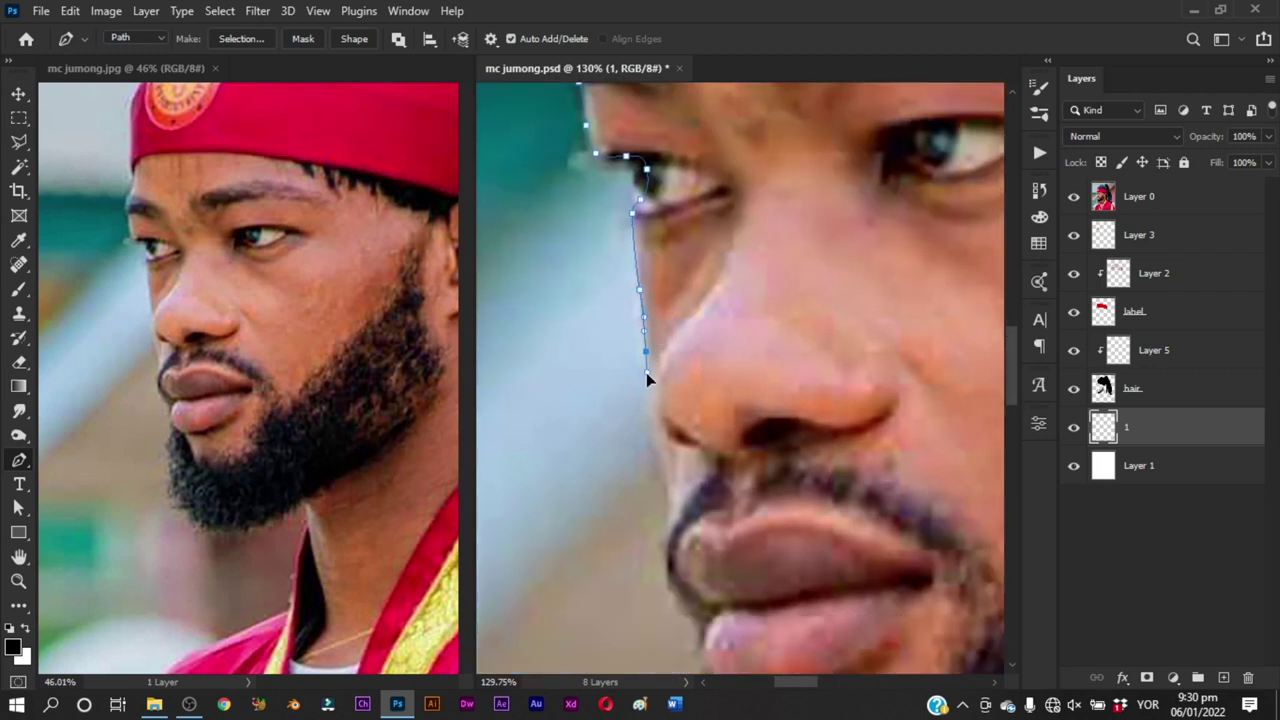
pyautogui.hotkey('ctrl', 'z')
pyautogui.moveTo(648, 389); pyautogui.dragTo(649, 308)
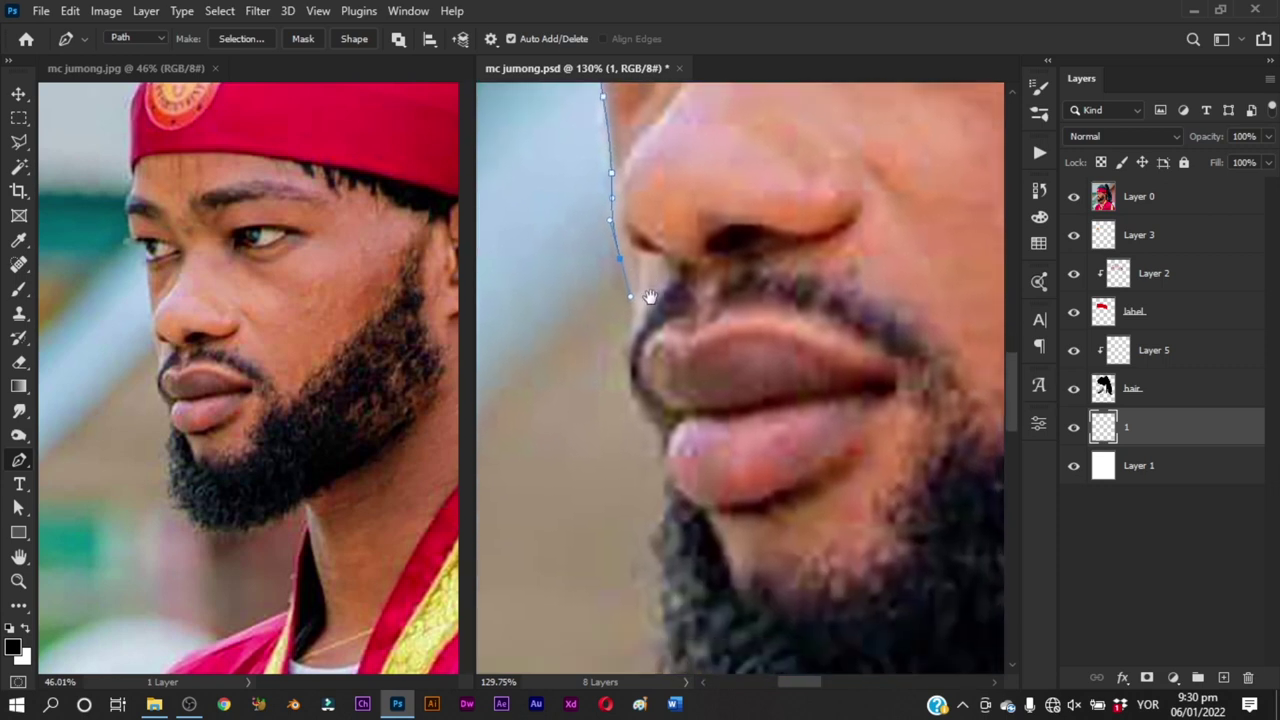
pyautogui.click(629, 360)
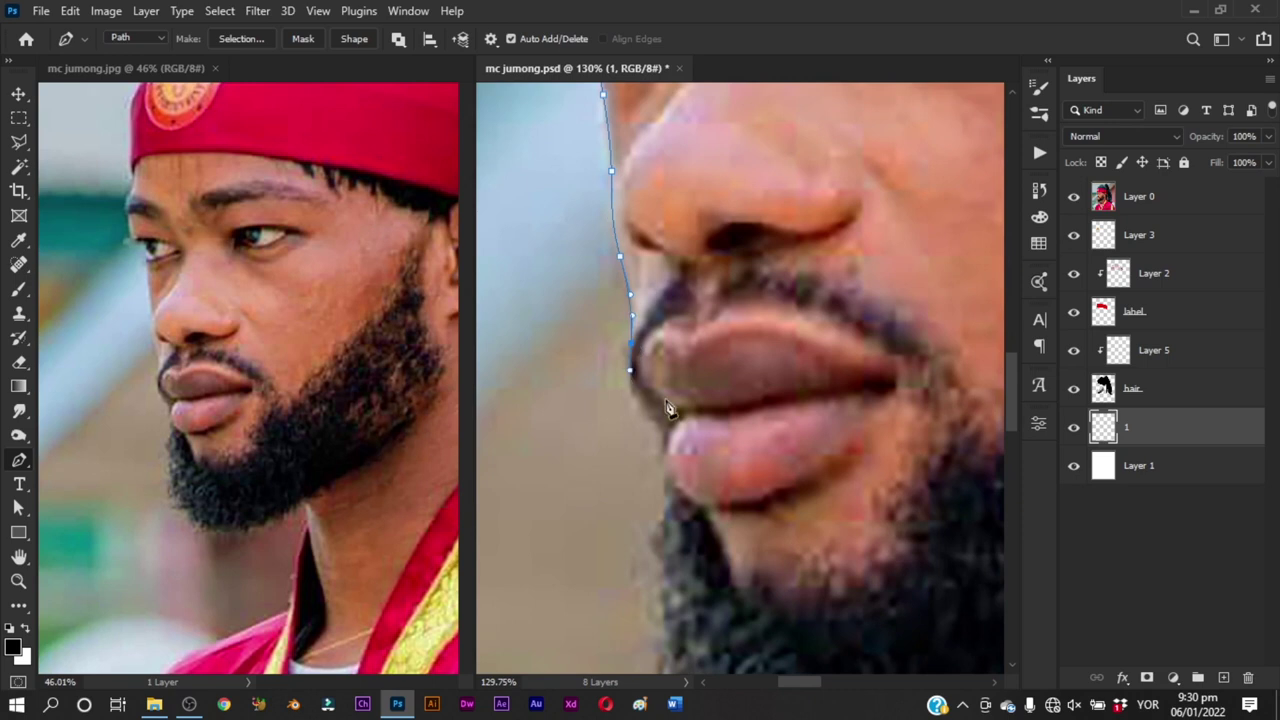
pyautogui.moveTo(672, 408); pyautogui.dragTo(697, 333)
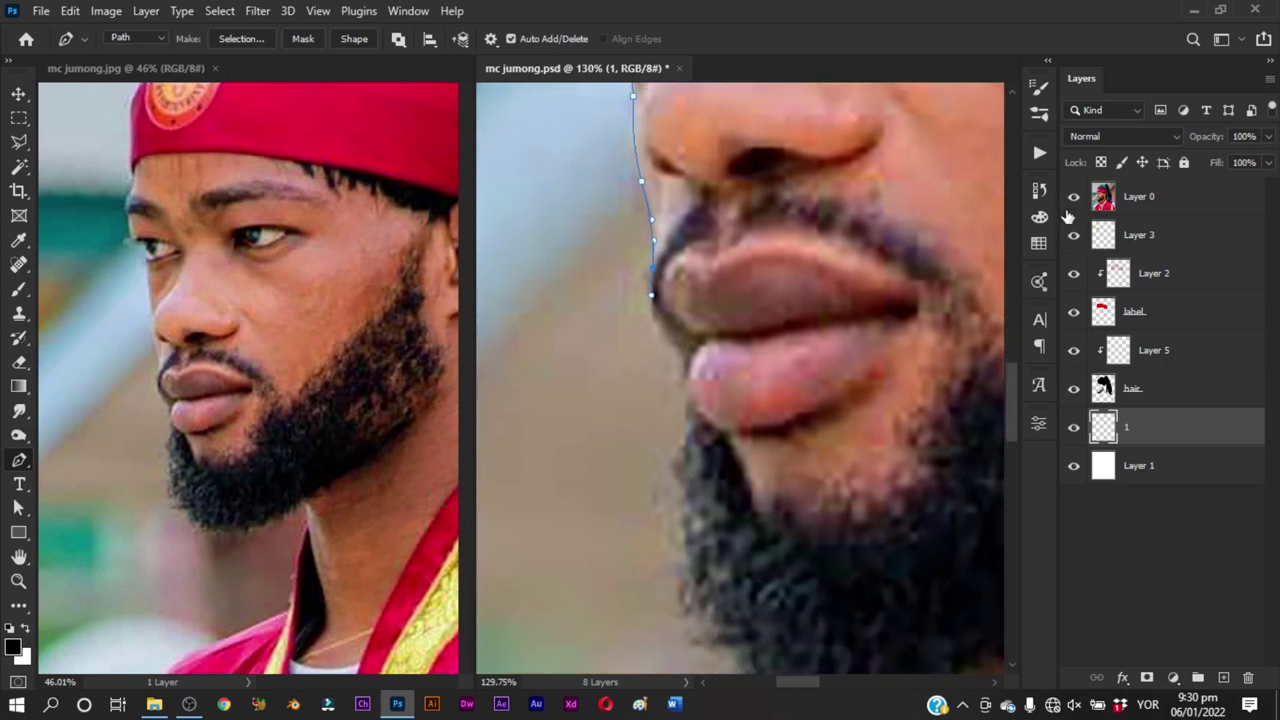
# Step: Extend the face path around the lips and down inside the front of the beard, checking it against the painted layers
pyautogui.click(1073, 197)
pyautogui.click(1073, 197)
pyautogui.click(688, 378)
pyautogui.moveTo(710, 404); pyautogui.dragTo(663, 307)
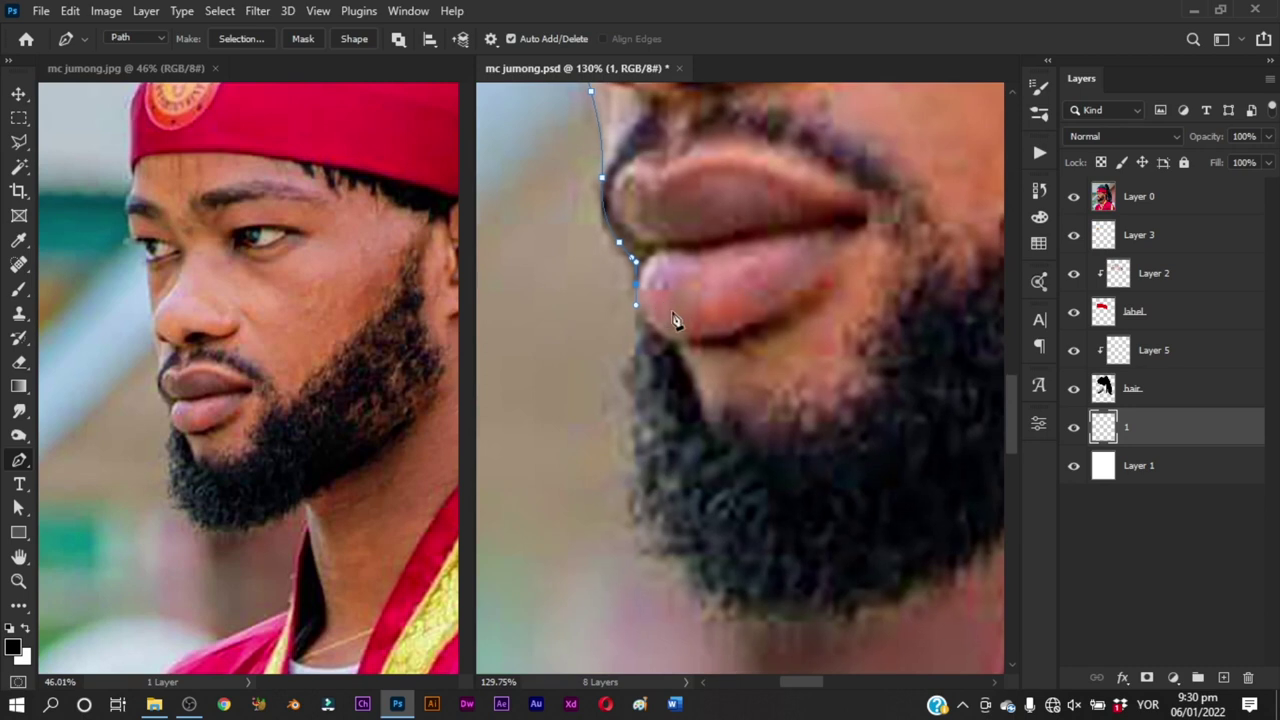
pyautogui.hotkey('ctrl', 'z')
pyautogui.moveTo(695, 388); pyautogui.dragTo(641, 299)
pyautogui.moveTo(642, 249); pyautogui.dragTo(649, 272)
pyautogui.moveTo(672, 349); pyautogui.dragTo(615, 302)
pyautogui.press('p')
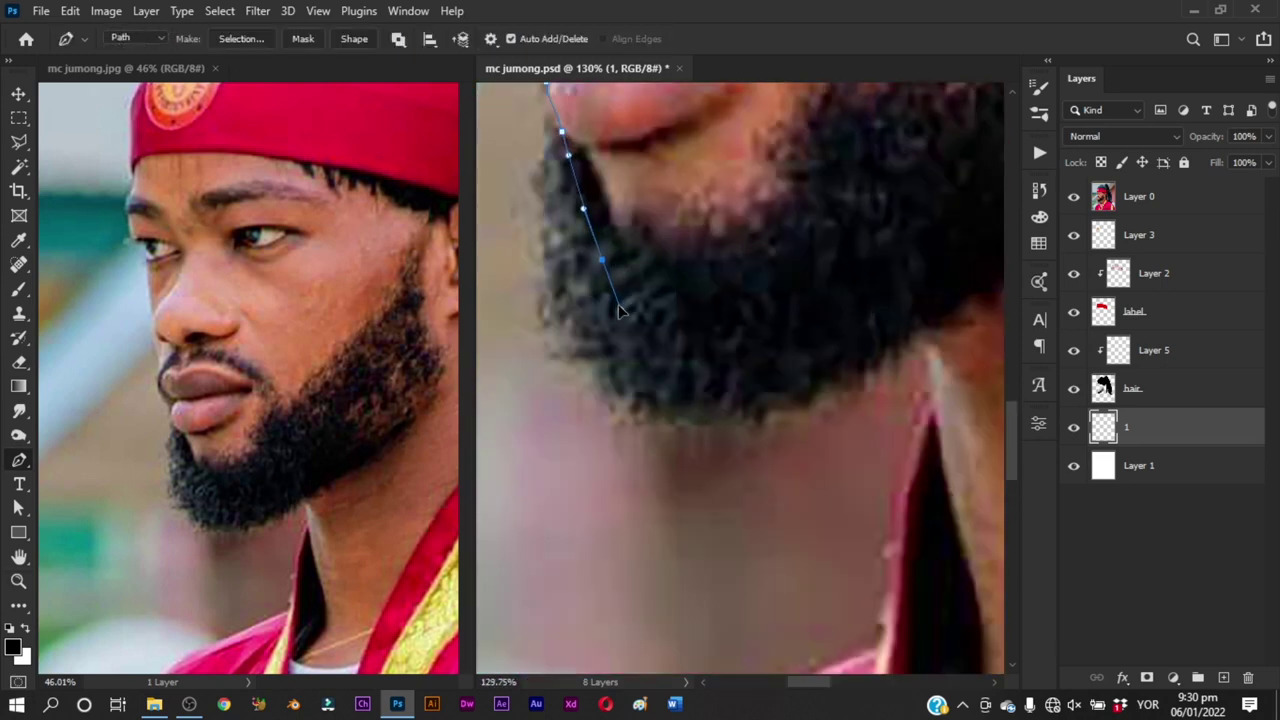
# Step: Curve the path through the beard under the jaw and down the front of the neck along the dark inner collar
pyautogui.moveTo(701, 343); pyautogui.dragTo(778, 343)
pyautogui.moveTo(789, 328); pyautogui.dragTo(779, 356)
pyautogui.hotkey('ctrl', 'z')
pyautogui.moveTo(779, 356); pyautogui.dragTo(683, 213)
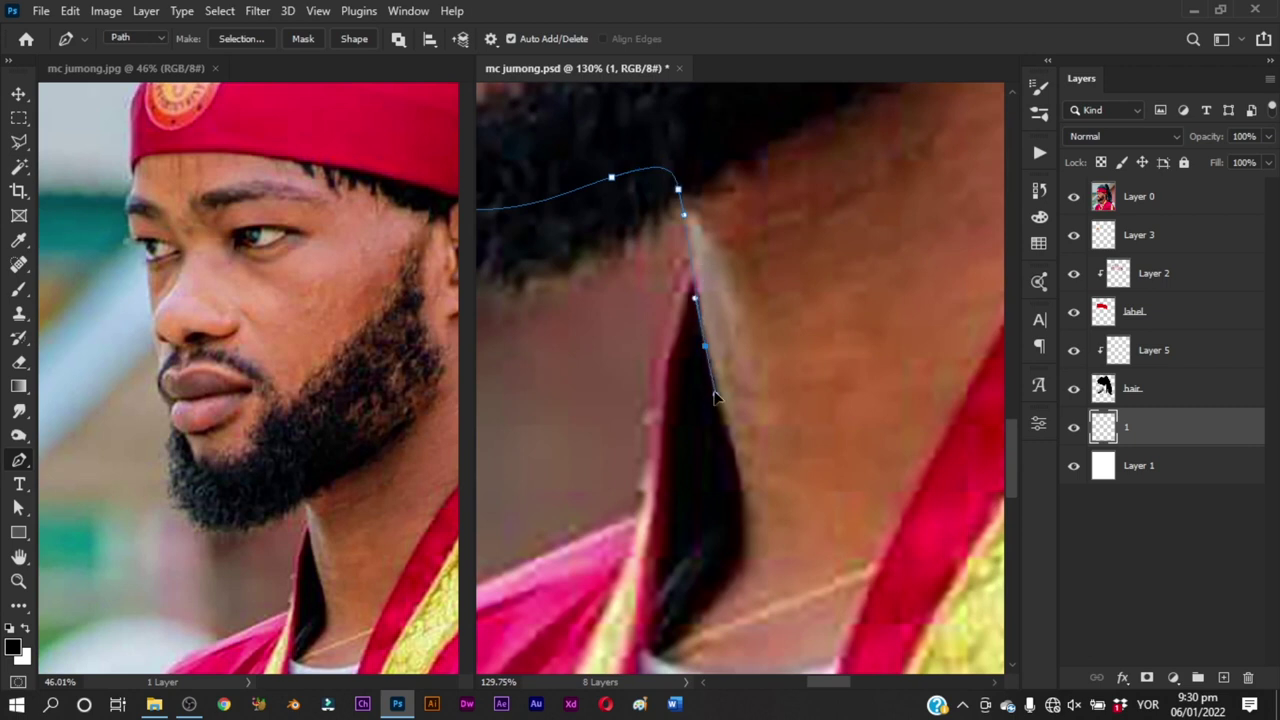
pyautogui.moveTo(697, 277); pyautogui.dragTo(705, 340)
pyautogui.press('ctrl')
pyautogui.hotkey('ctrl', 'z')
pyautogui.moveTo(722, 408); pyautogui.dragTo(783, 403)
pyautogui.press('p')
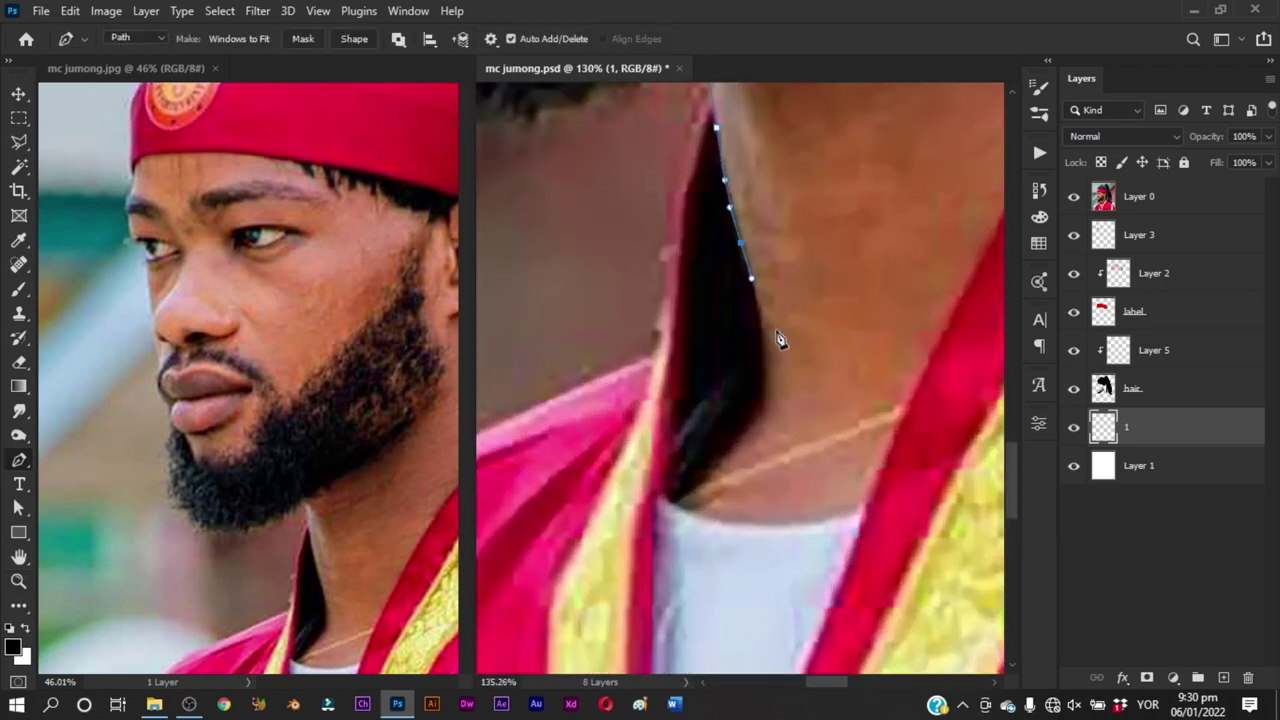
# Step: Trace the path around the inner collar's bend and down to the front corner of the white shirt's neckline
pyautogui.moveTo(762, 340); pyautogui.dragTo(763, 357)
pyautogui.click(748, 383)
pyautogui.click(733, 399)
pyautogui.click(716, 421)
pyautogui.click(700, 446)
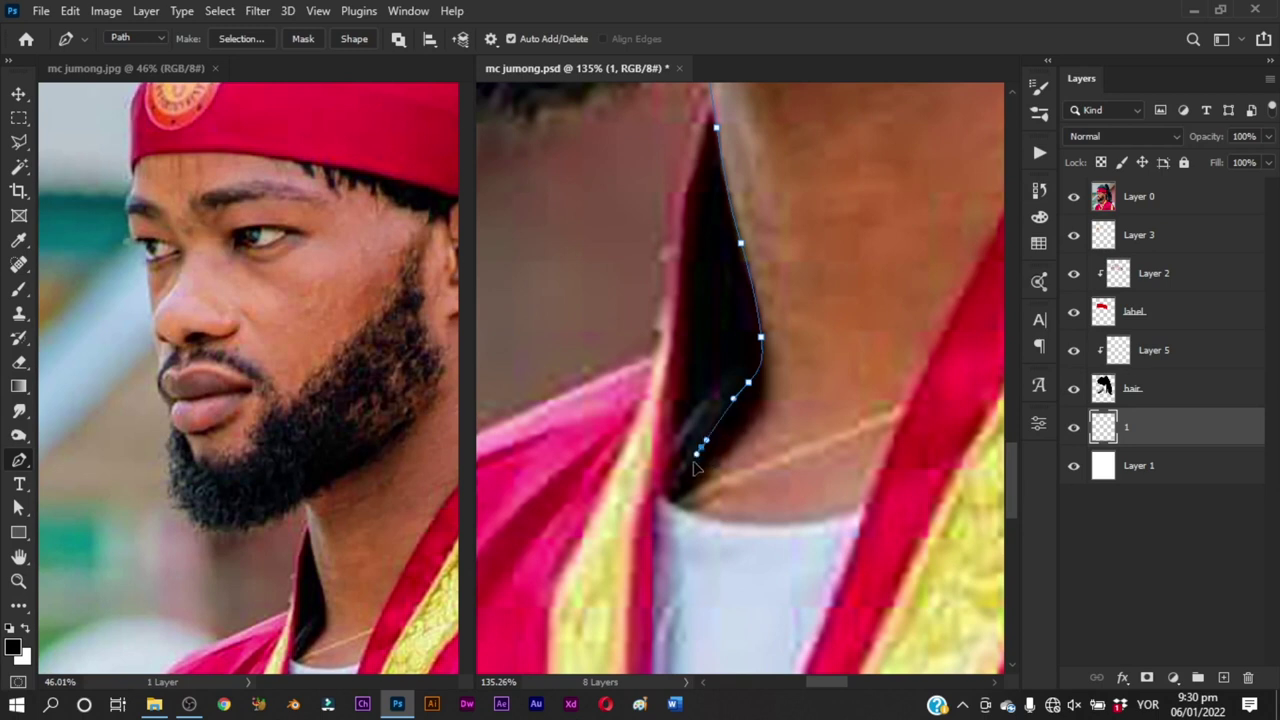
pyautogui.click(687, 471)
pyautogui.moveTo(678, 484); pyautogui.dragTo(620, 430)
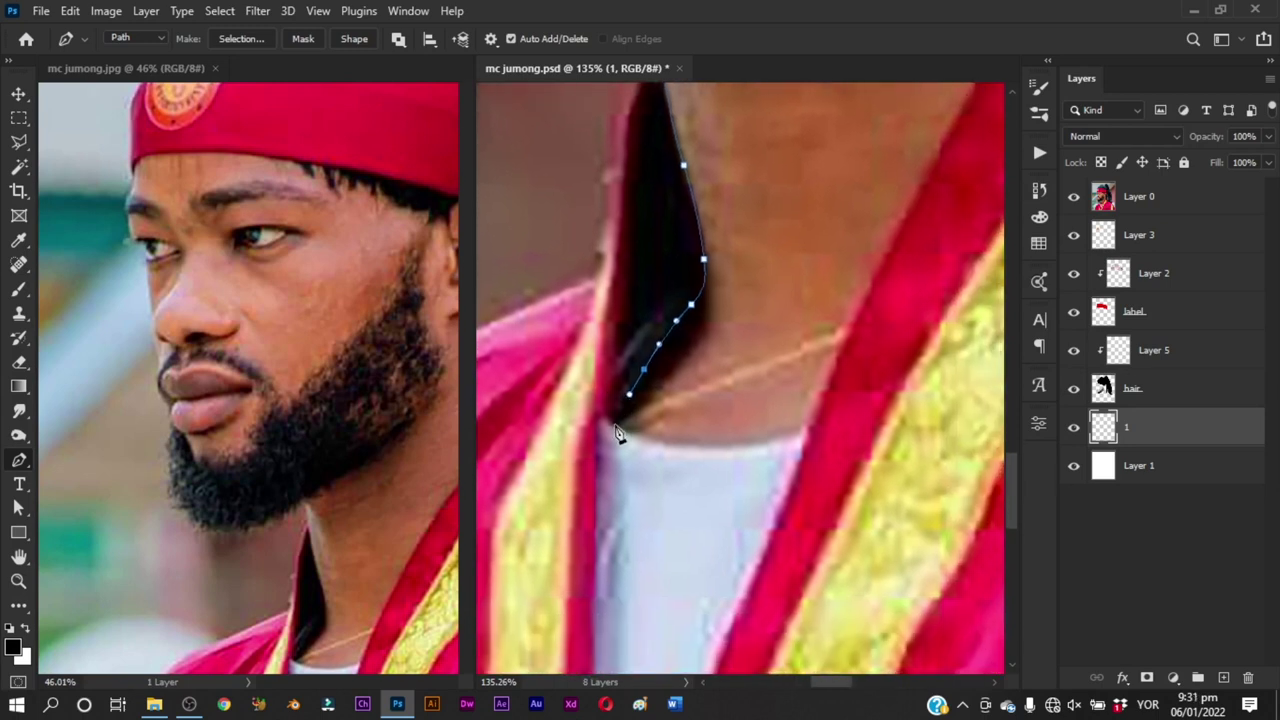
pyautogui.click(611, 418)
# Step: Carry the path across the white shirt's neckline and up the red robe's edge to where it meets the hair
pyautogui.moveTo(715, 446); pyautogui.dragTo(751, 447)
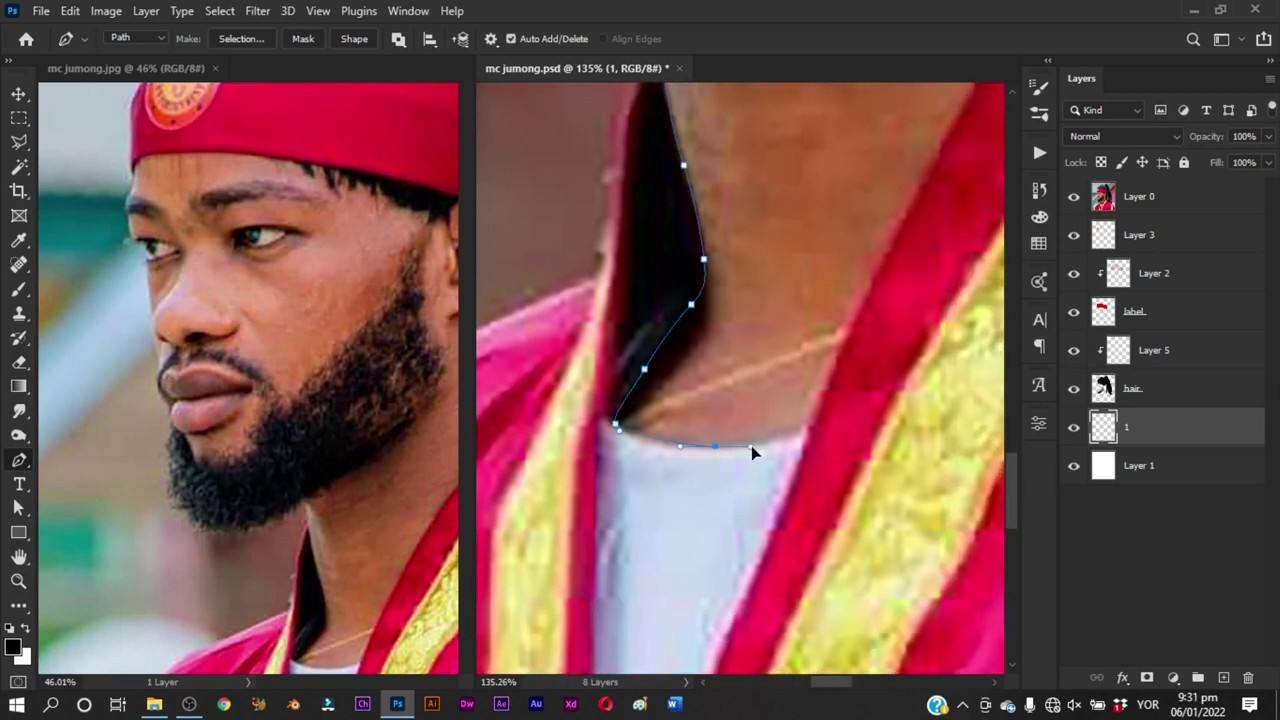
pyautogui.click(805, 430)
pyautogui.moveTo(821, 326); pyautogui.dragTo(627, 462)
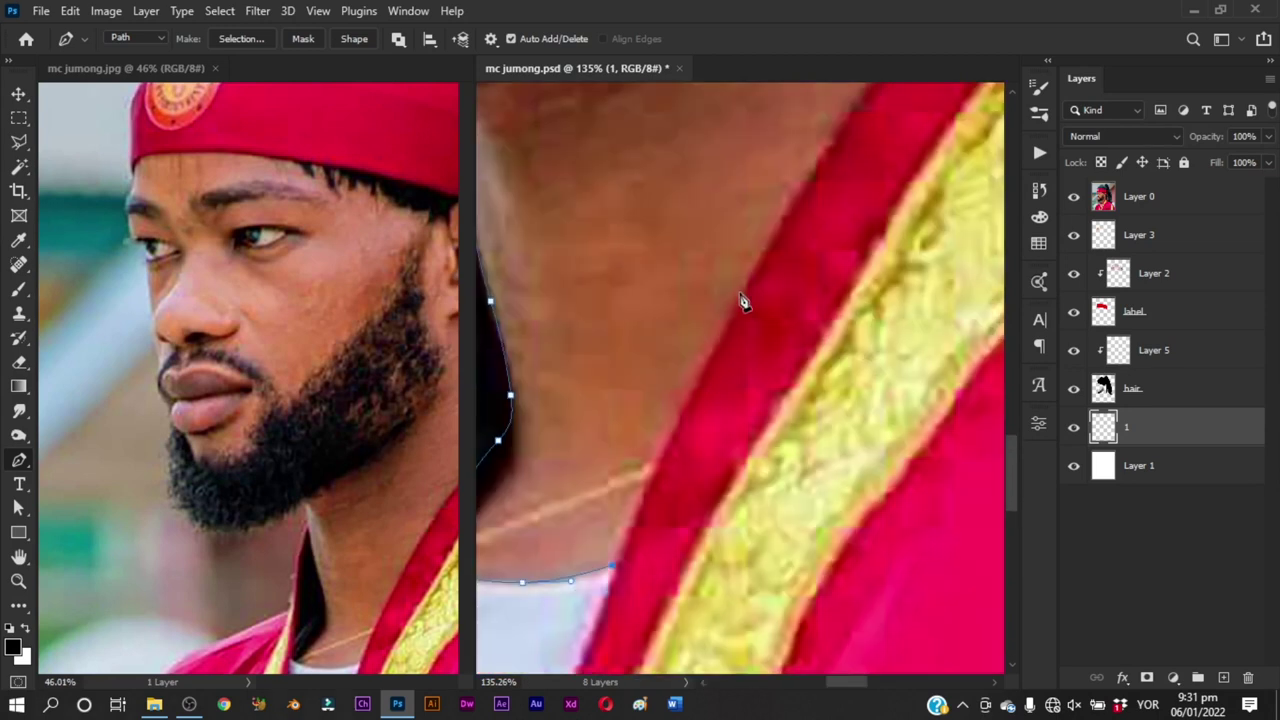
pyautogui.moveTo(802, 224); pyautogui.dragTo(672, 476)
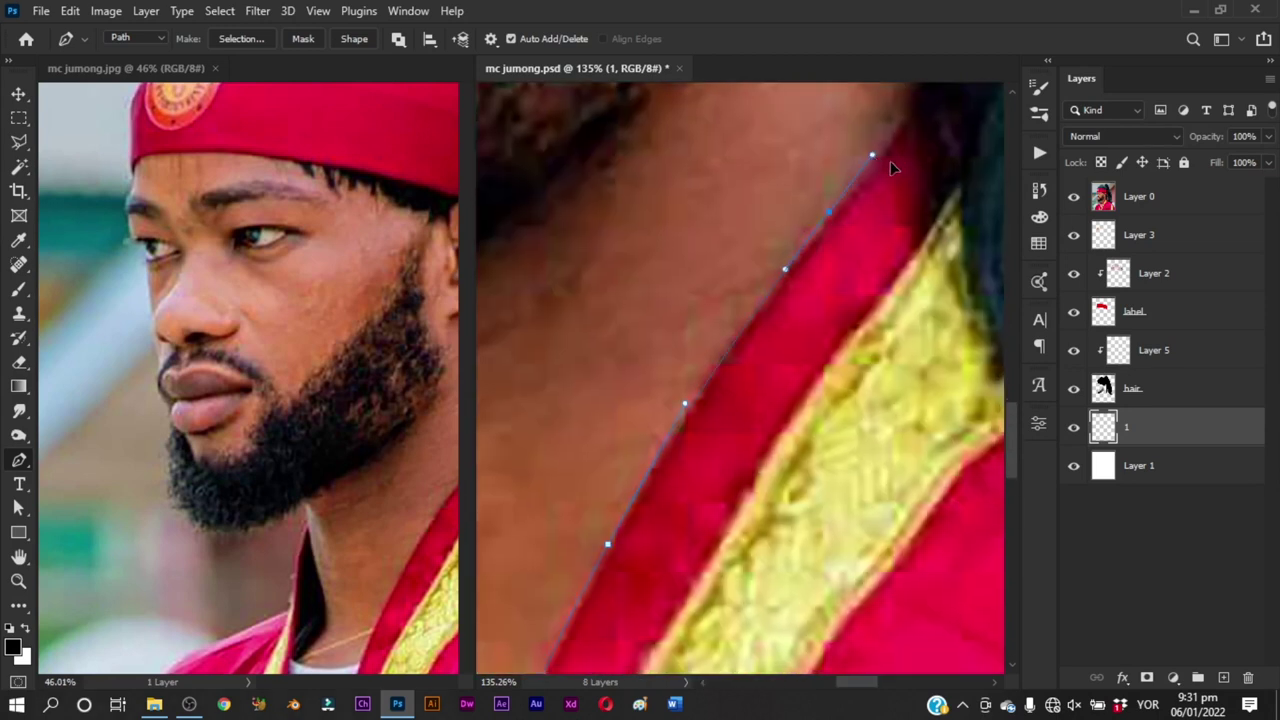
pyautogui.moveTo(890, 163); pyautogui.dragTo(777, 370)
pyautogui.moveTo(808, 301); pyautogui.dragTo(823, 272)
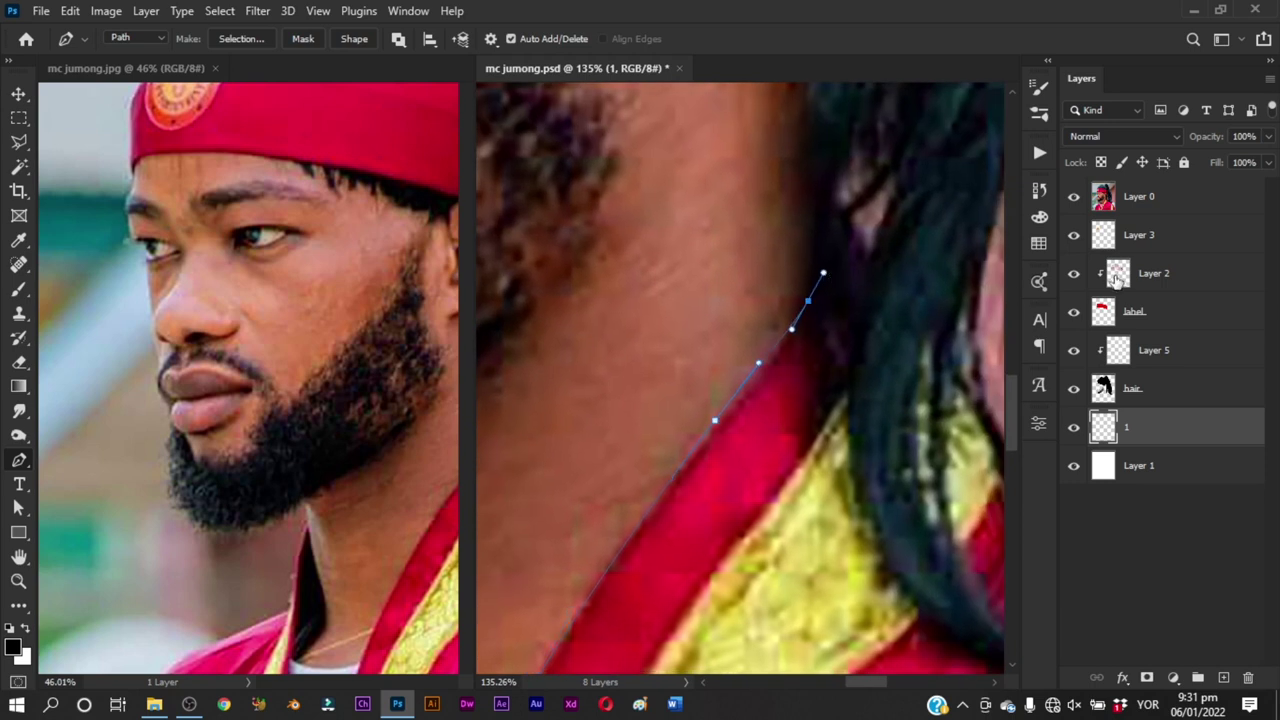
# Step: Extend the path up the back of the neck, just inside the hair, and behind the ear to the headband
pyautogui.scroll(3, 862, 428)
pyautogui.hscroll(-1, 862, 428)
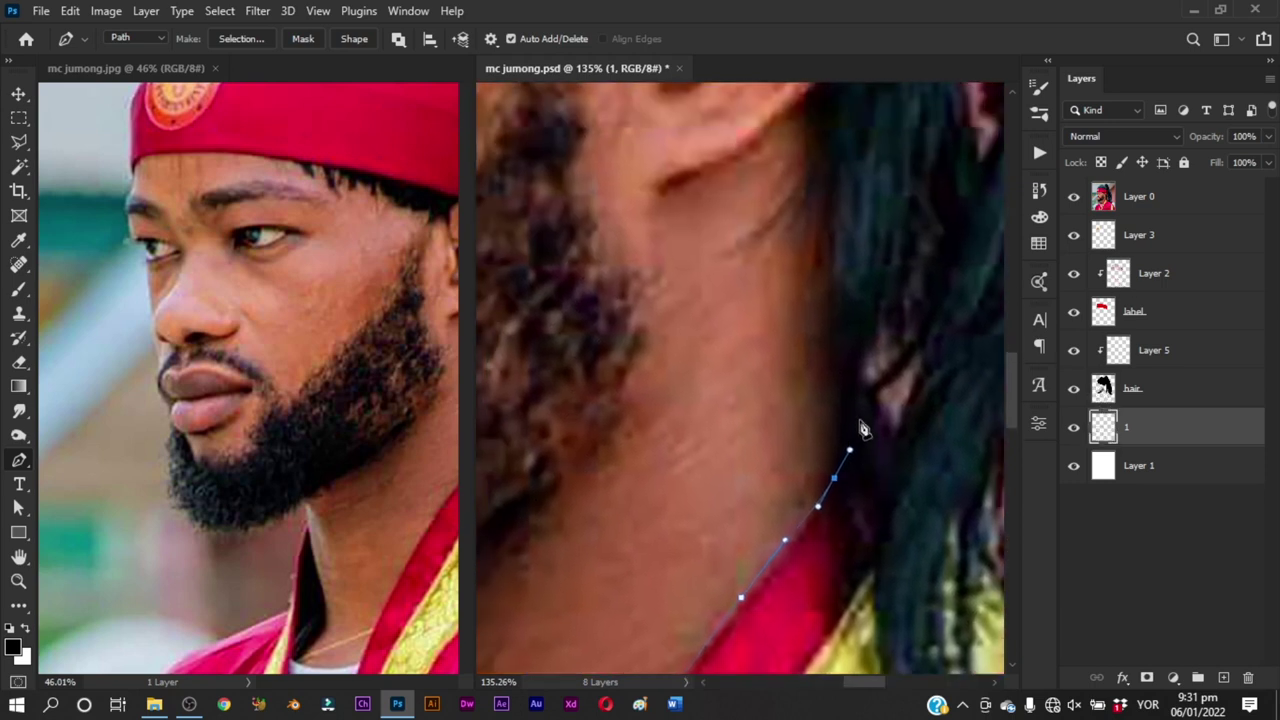
pyautogui.click(854, 417)
pyautogui.moveTo(851, 243); pyautogui.dragTo(869, 453)
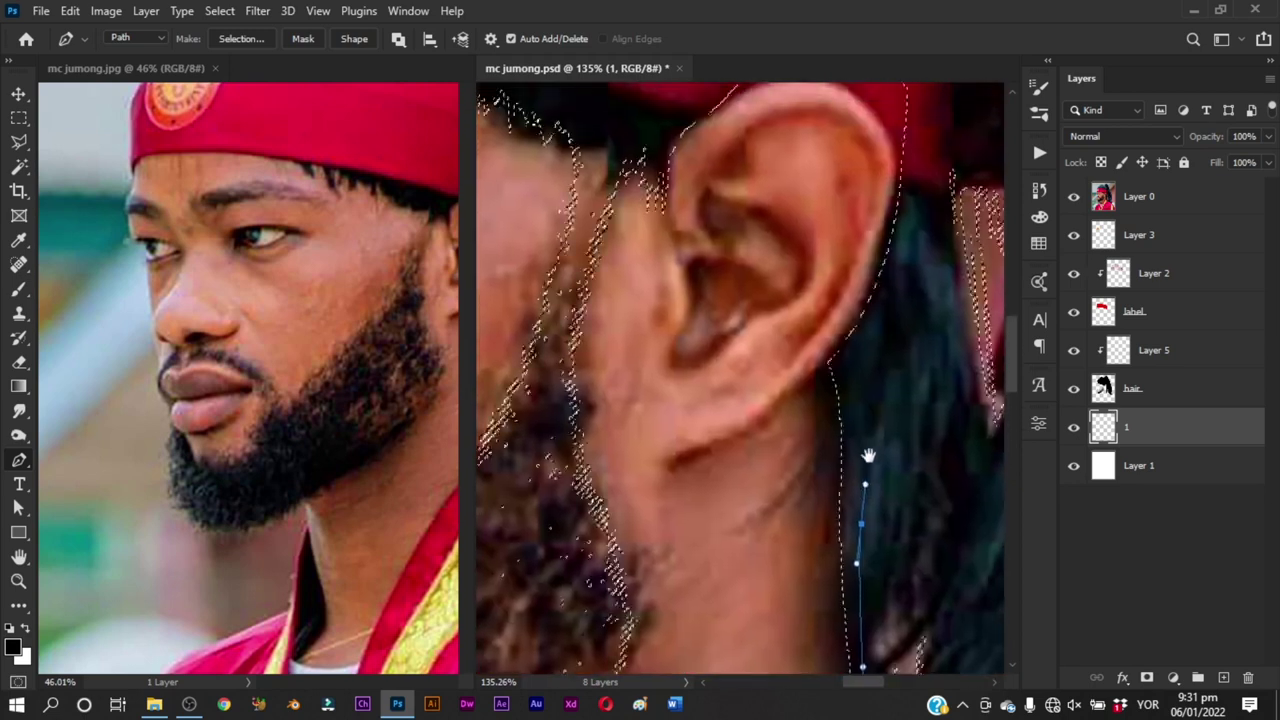
pyautogui.click(892, 315)
pyautogui.moveTo(903, 310); pyautogui.dragTo(866, 309)
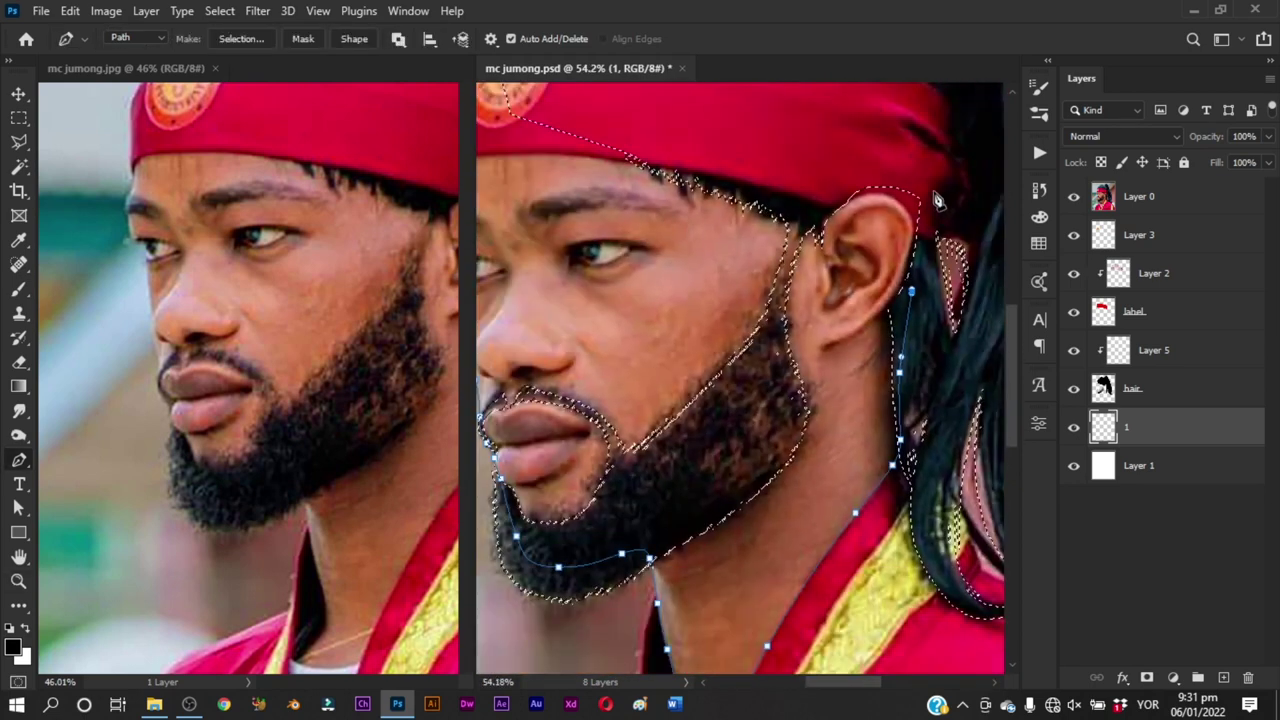
pyautogui.moveTo(928, 210); pyautogui.dragTo(888, 334)
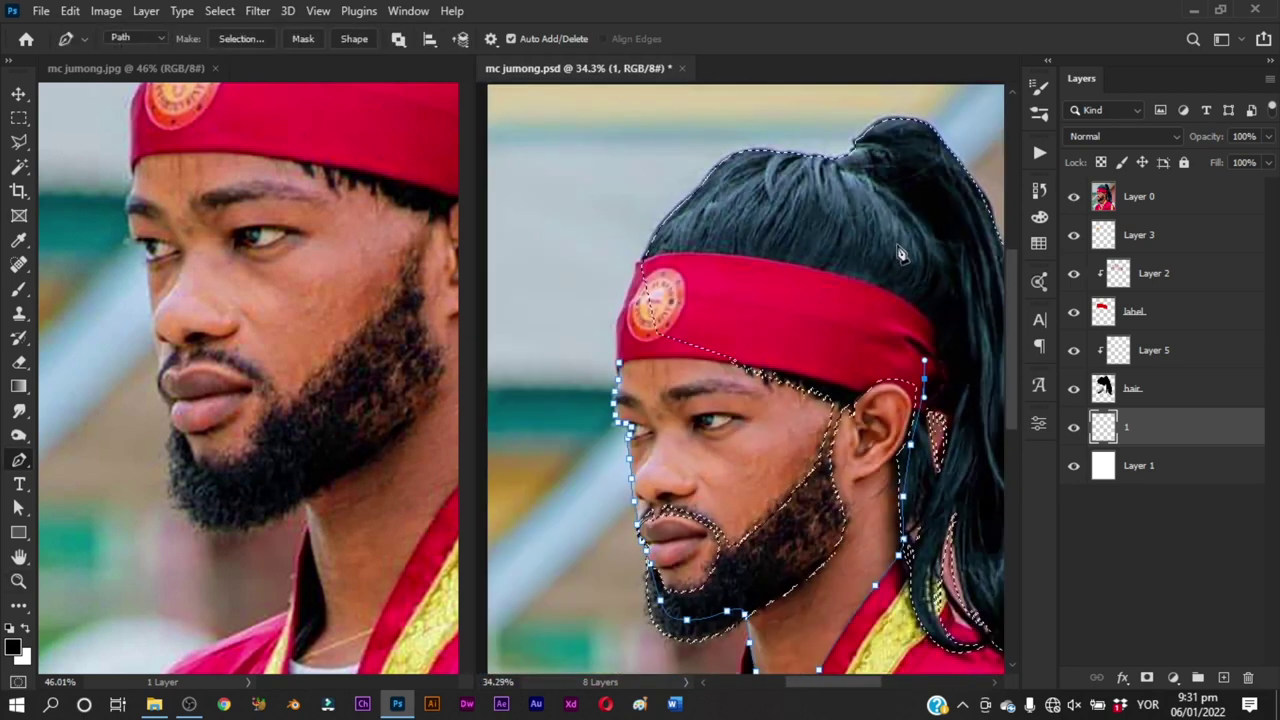
# Step: Close the face path by curving it over the hair and down across the headband to its starting point
pyautogui.moveTo(880, 230); pyautogui.dragTo(839, 197)
pyautogui.click(697, 232)
pyautogui.click(623, 283)
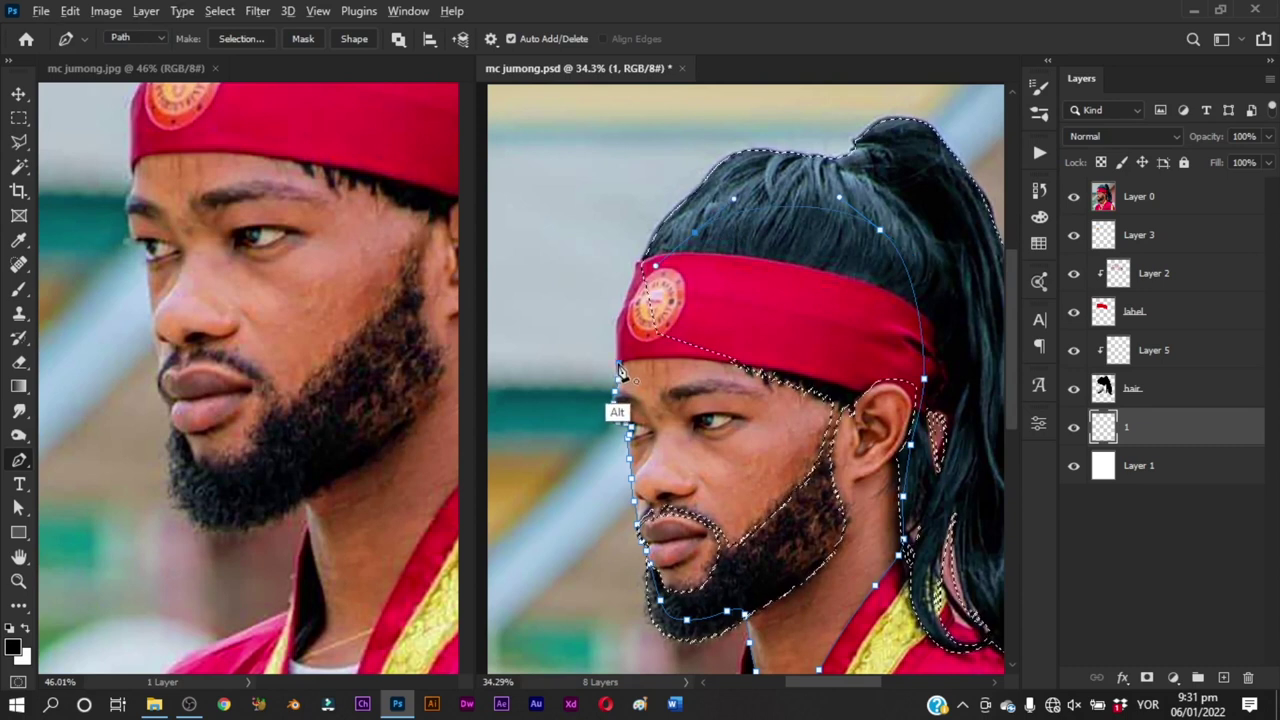
pyautogui.keyDown('alt'); pyautogui.click(617, 366); pyautogui.keyUp('alt')
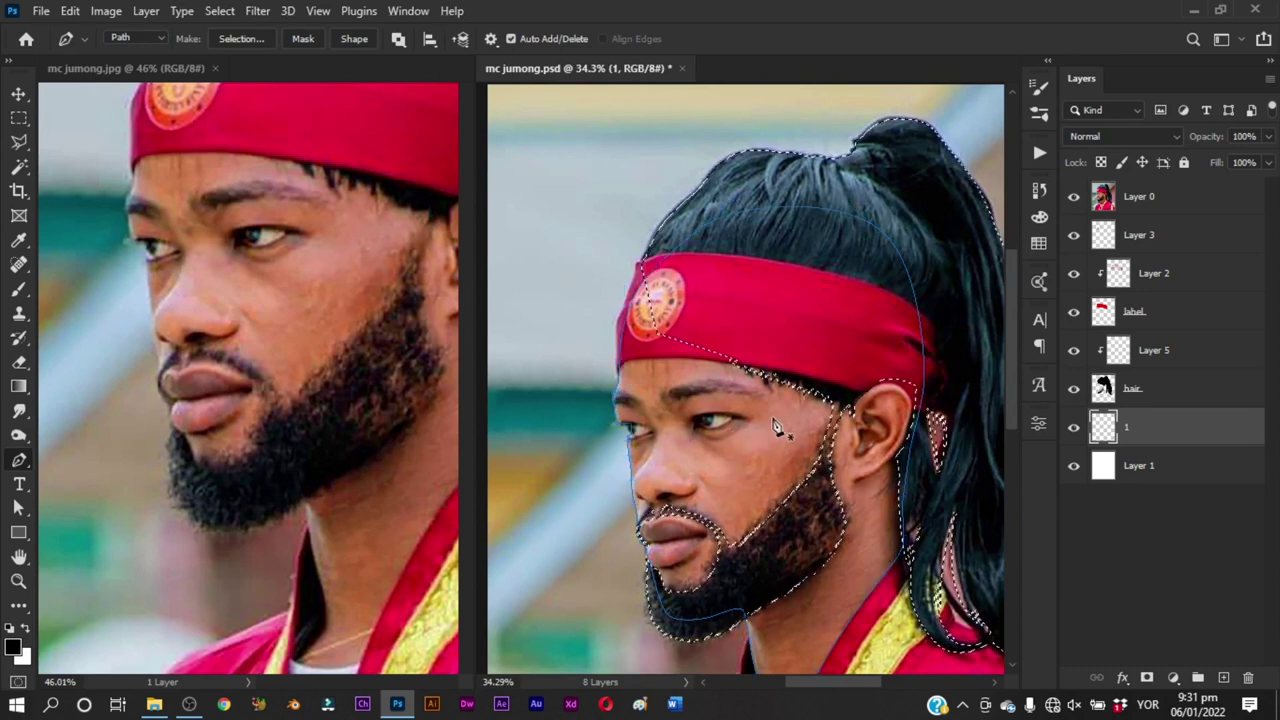
# Step: Clear the active selection, keeping the closed face path
pyautogui.scroll(-1, 777, 425)
pyautogui.moveTo(776, 404); pyautogui.dragTo(704, 298)
pyautogui.moveTo(745, 368); pyautogui.dragTo(729, 400)
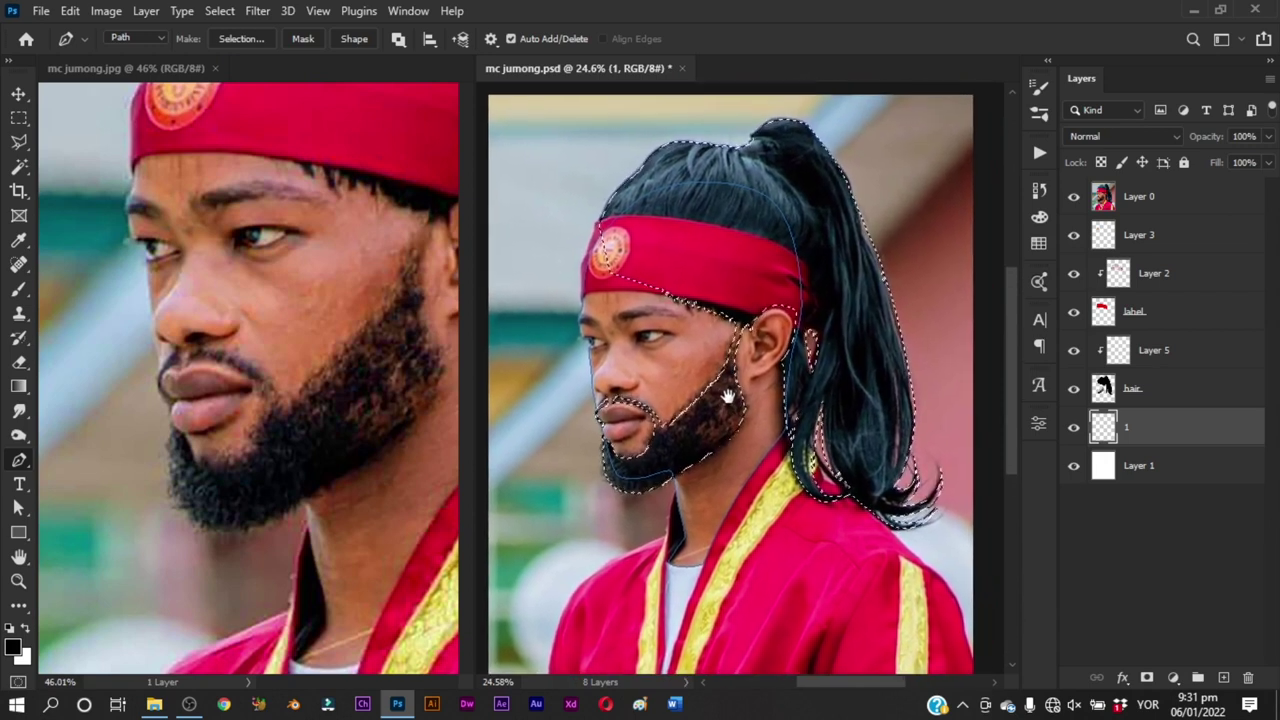
pyautogui.keyDown('alt'); pyautogui.click(730, 390); pyautogui.keyUp('alt')
pyautogui.scroll(1, 730, 390)
pyautogui.press('p')
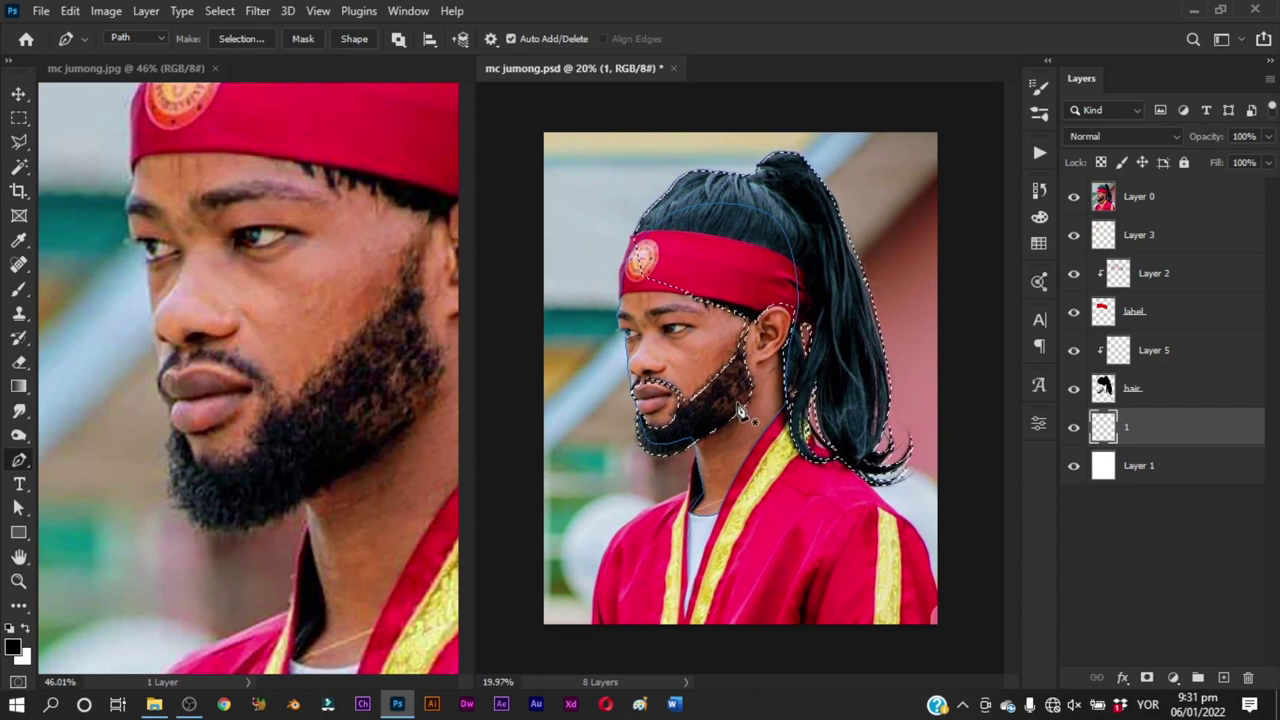
pyautogui.press('ctrl')
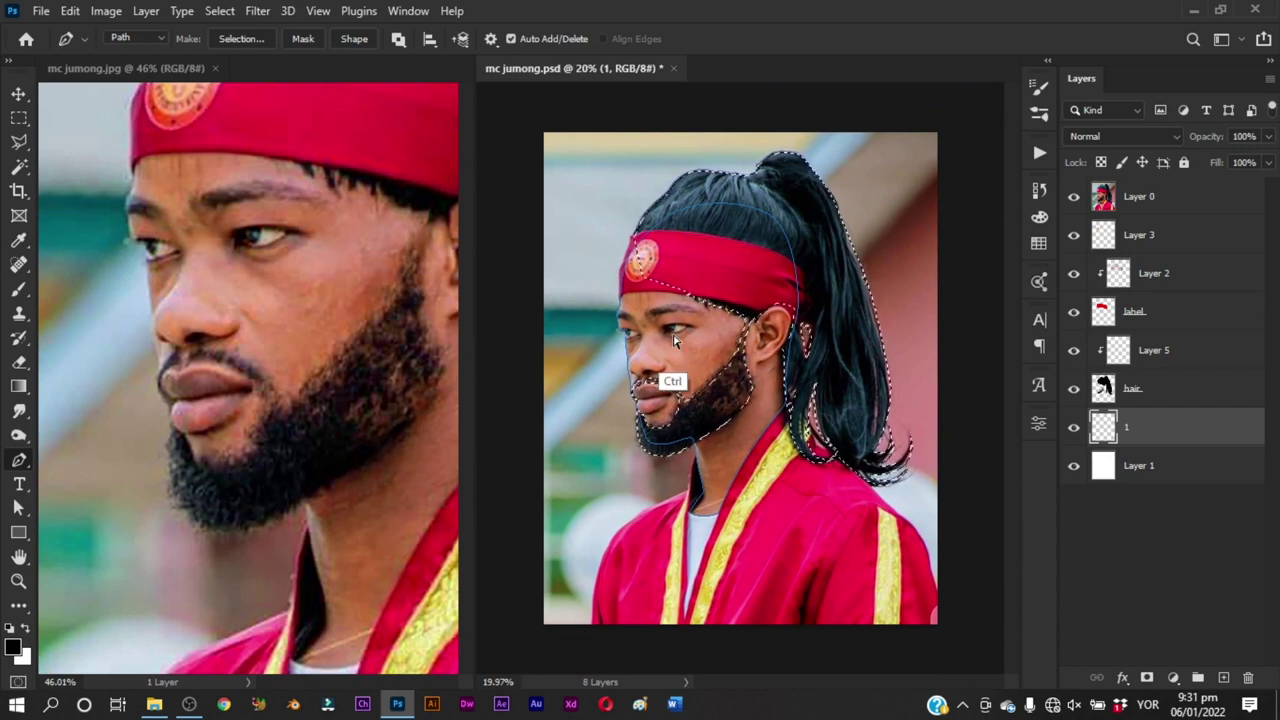
# Step: Hide the reference photo on Layer 0 and examine how the face path fits the painted moustache and beard
pyautogui.press('z')
pyautogui.moveTo(618, 455); pyautogui.dragTo(710, 486)
pyautogui.press('p')
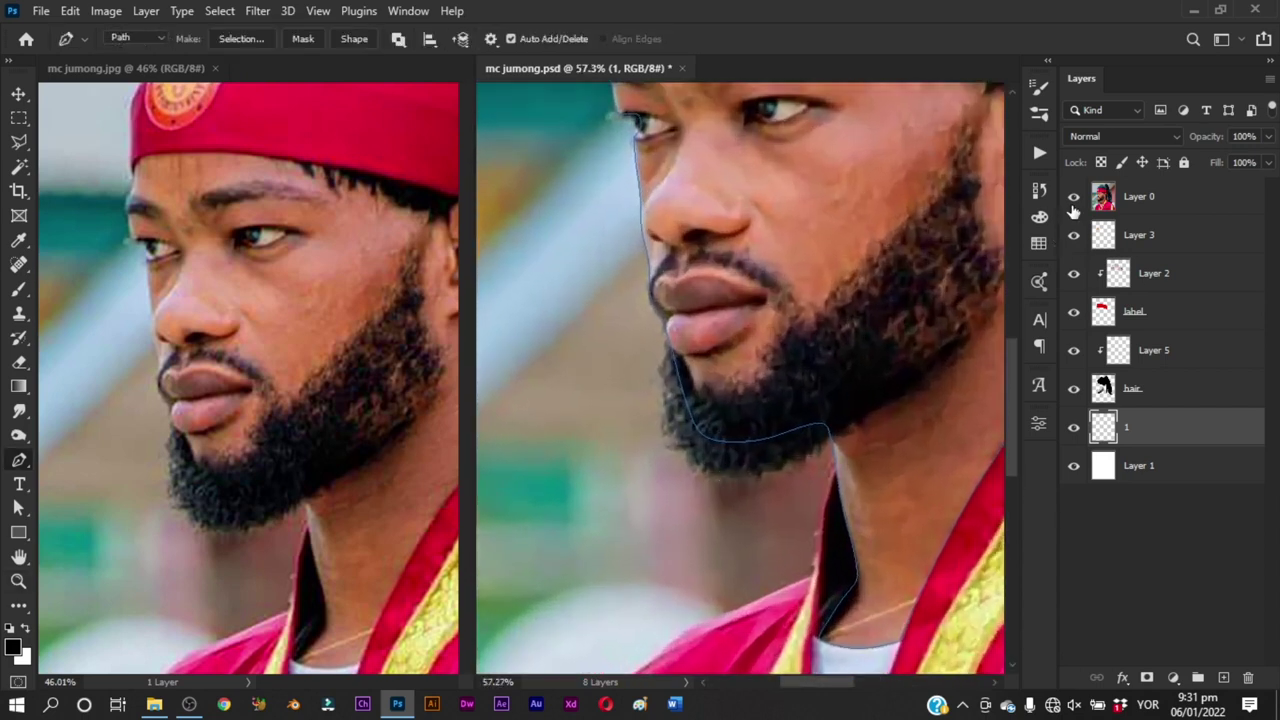
pyautogui.click(1073, 196)
pyautogui.press('z')
pyautogui.moveTo(674, 398); pyautogui.dragTo(697, 365)
pyautogui.press('e')
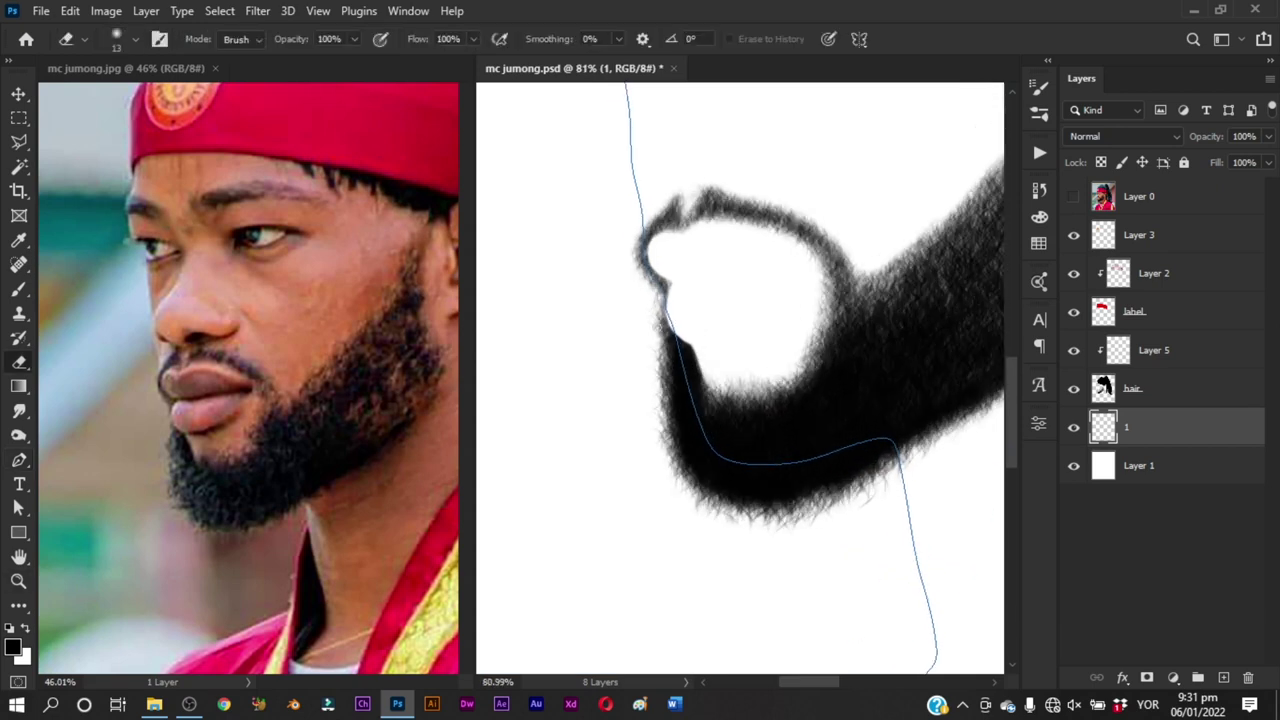
pyautogui.press('z')
pyautogui.moveTo(628, 307); pyautogui.dragTo(656, 330)
pyautogui.press('e')
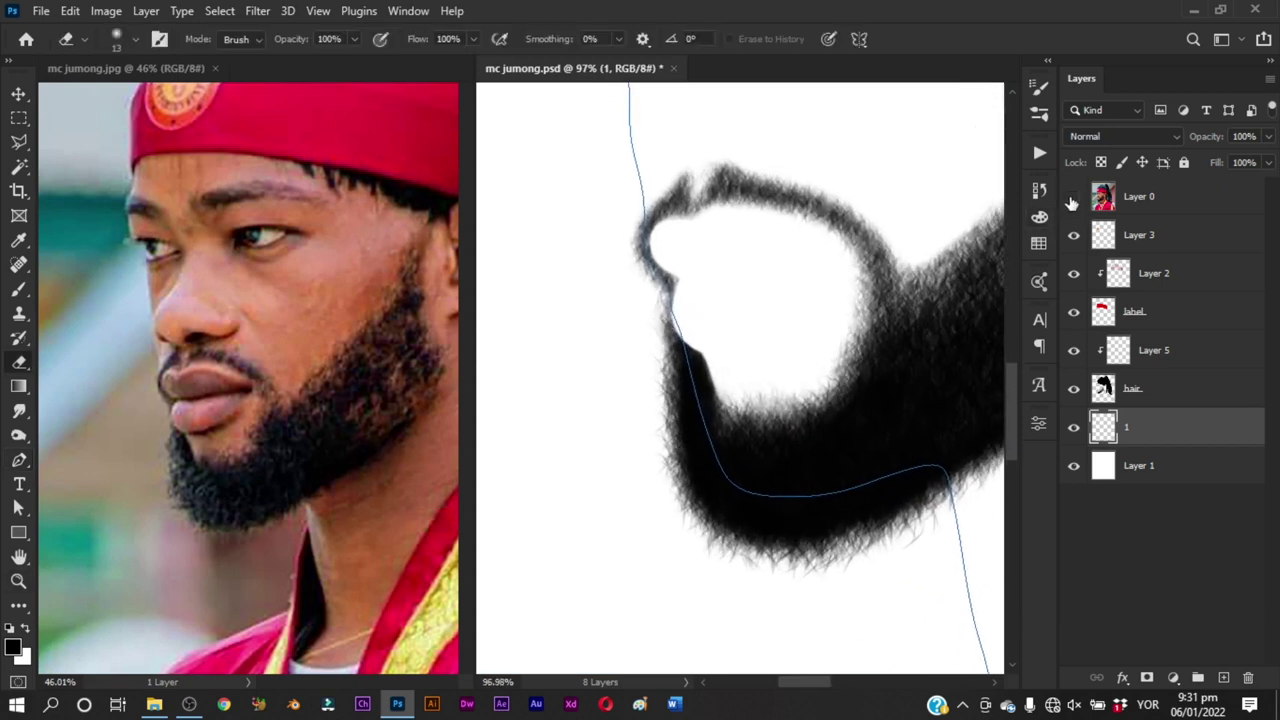
# Step: Show the reference photo and draw a short pen path along the front edge of the moustache and upper lip
pyautogui.click(1073, 197)
pyautogui.press('p')
pyautogui.hotkey('ctrl', 'shift', 'z')
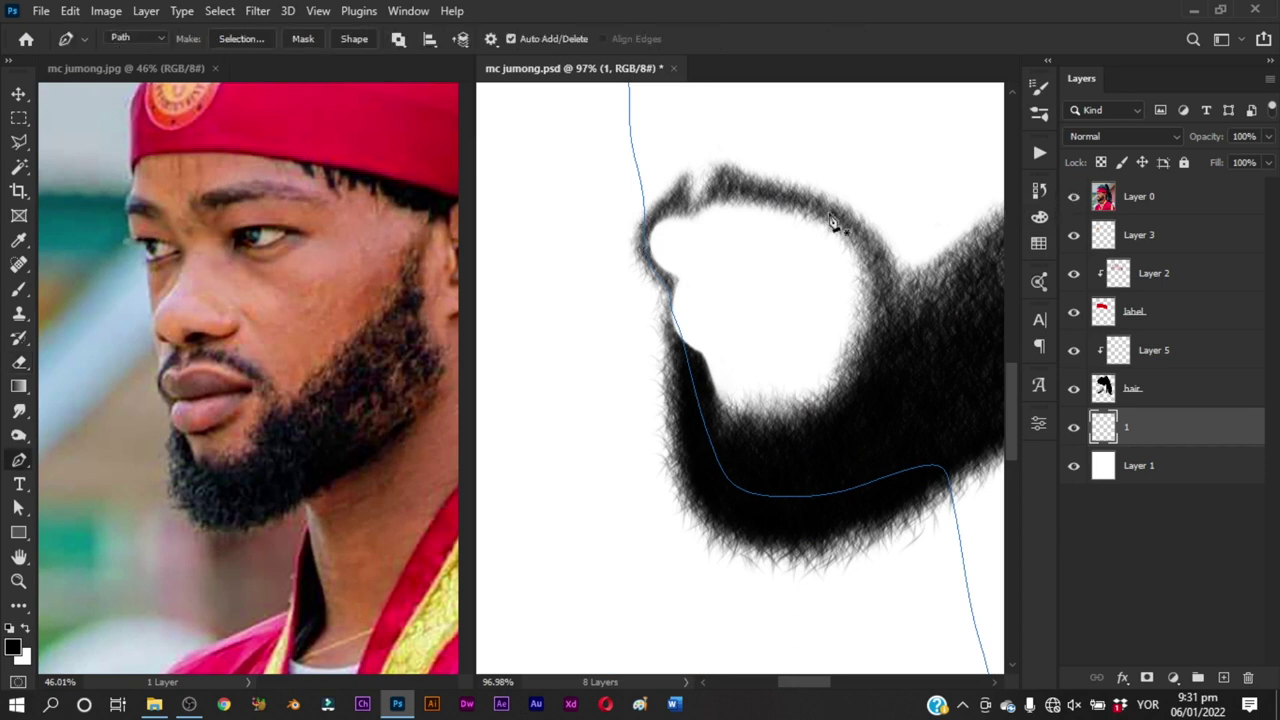
pyautogui.click(671, 183)
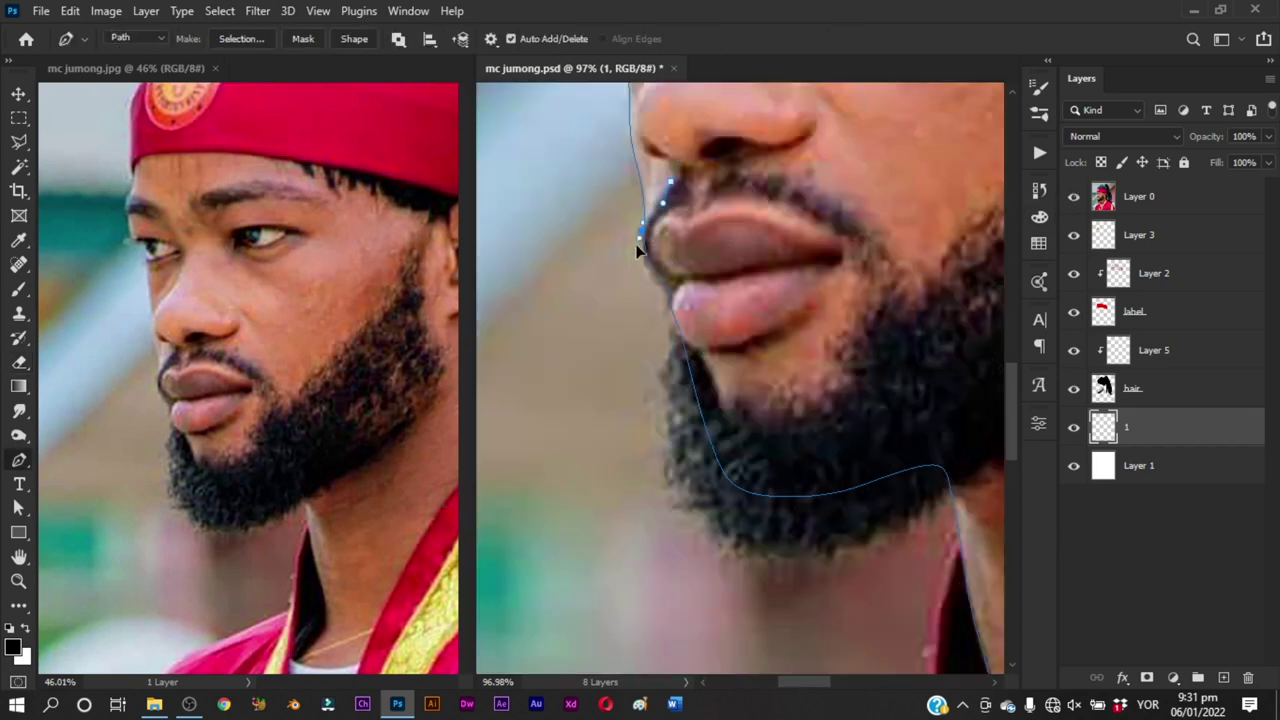
pyautogui.moveTo(642, 230); pyautogui.dragTo(638, 245)
# Step: Hide the reference photo and erase hair layer strands outside the path along the moustache front and chin with the 13 px eraser
pyautogui.press('e')
pyautogui.click(1145, 398)
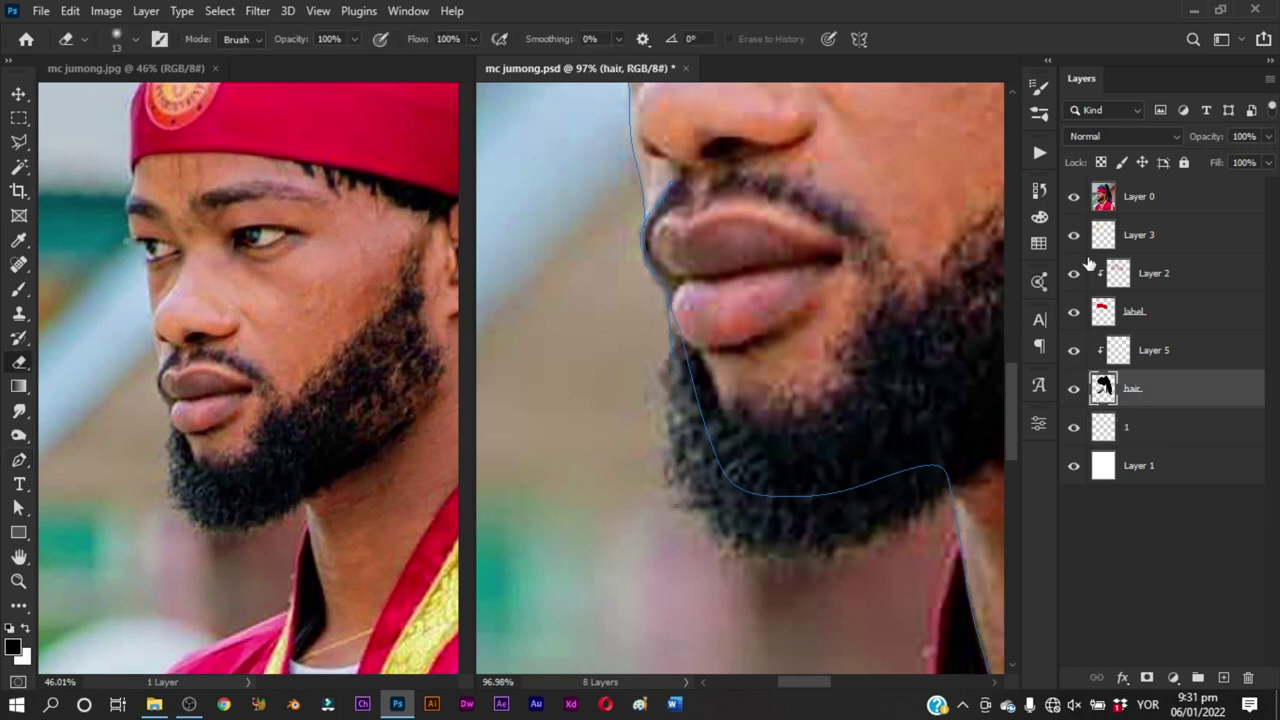
pyautogui.click(1073, 197)
pyautogui.moveTo(657, 188)
pyautogui.mouseDown()
pyautogui.moveTo(625, 230)
pyautogui.moveTo(661, 322)
pyautogui.moveTo(658, 384)
pyautogui.mouseUp()
pyautogui.moveTo(662, 316); pyautogui.dragTo(664, 370)
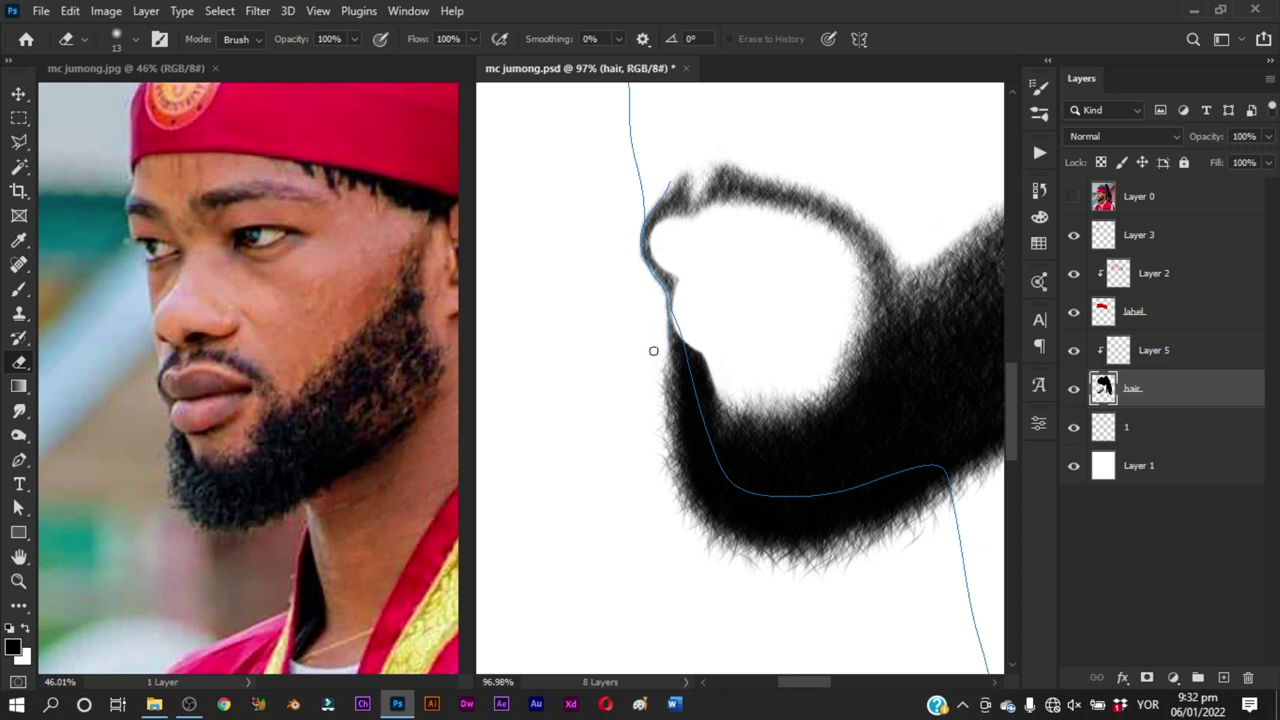
# Step: Delete the short guide path along the moustache front
pyautogui.moveTo(786, 372); pyautogui.dragTo(660, 457)
pyautogui.moveTo(679, 335)
pyautogui.mouseDown()
pyautogui.moveTo(749, 411)
pyautogui.moveTo(714, 383)
pyautogui.mouseUp()
pyautogui.press('p')
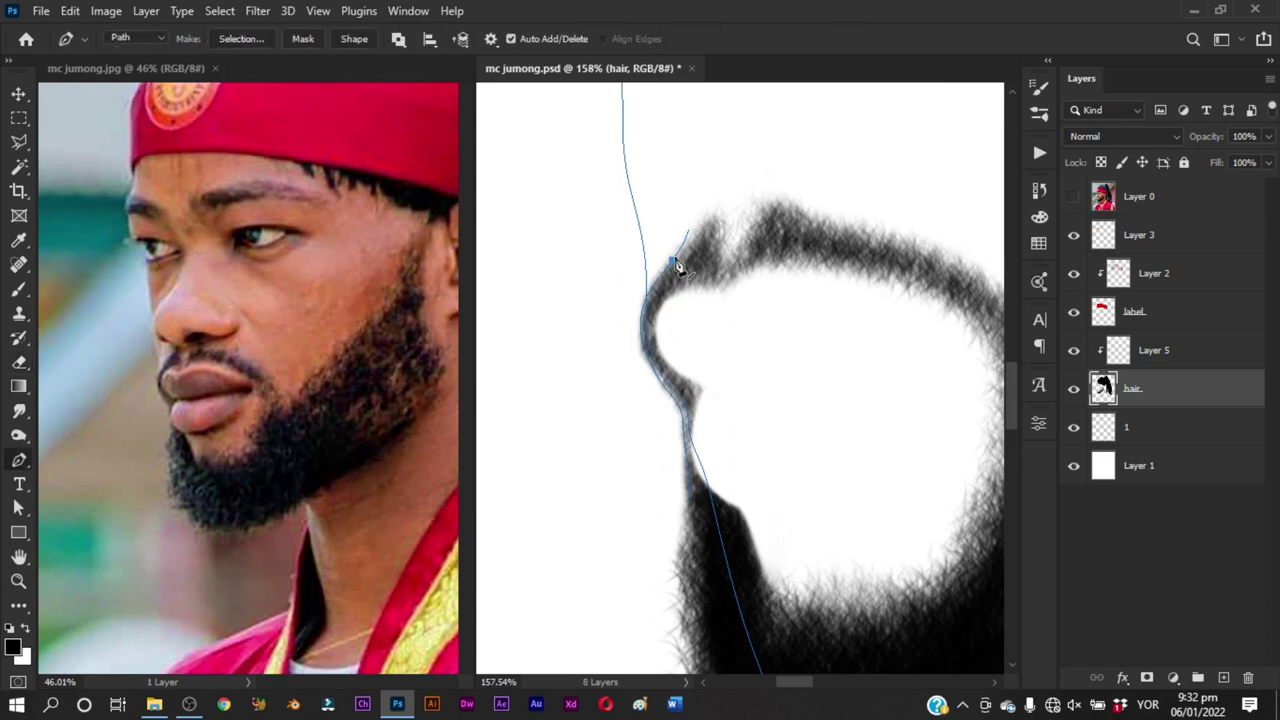
pyautogui.keyDown('ctrl'); pyautogui.click(672, 264); pyautogui.keyUp('ctrl')
pyautogui.press('Delete')
pyautogui.press('Delete')
# Step: Open the colour palette image color.jpg from the recent files alongside the painting
pyautogui.moveTo(802, 322); pyautogui.dragTo(651, 422)
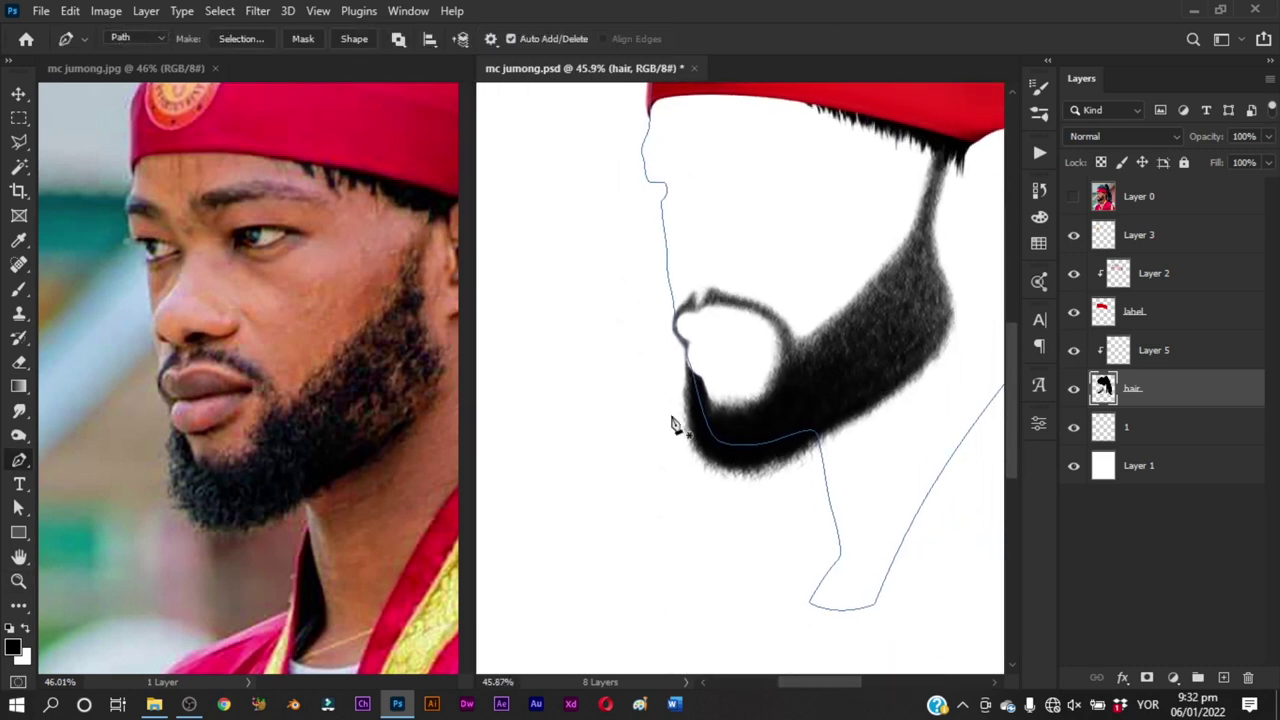
pyautogui.moveTo(790, 294); pyautogui.dragTo(736, 320)
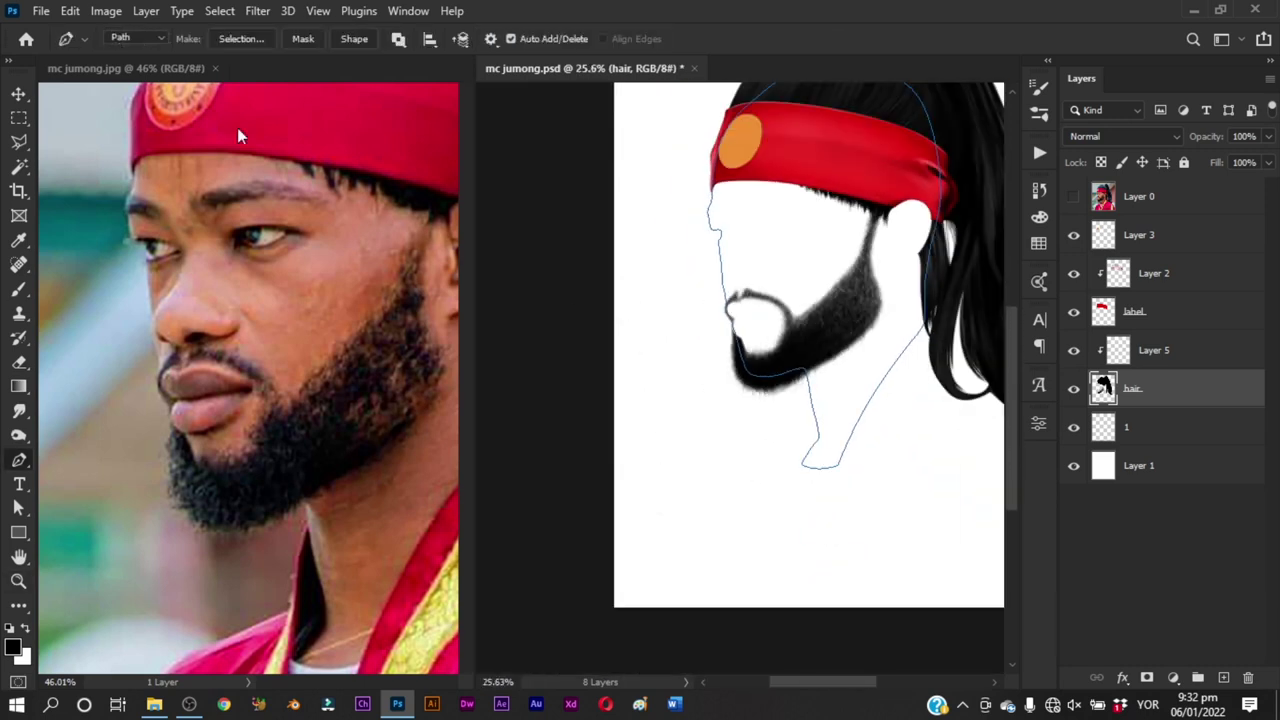
pyautogui.click(145, 70)
pyautogui.click(28, 42)
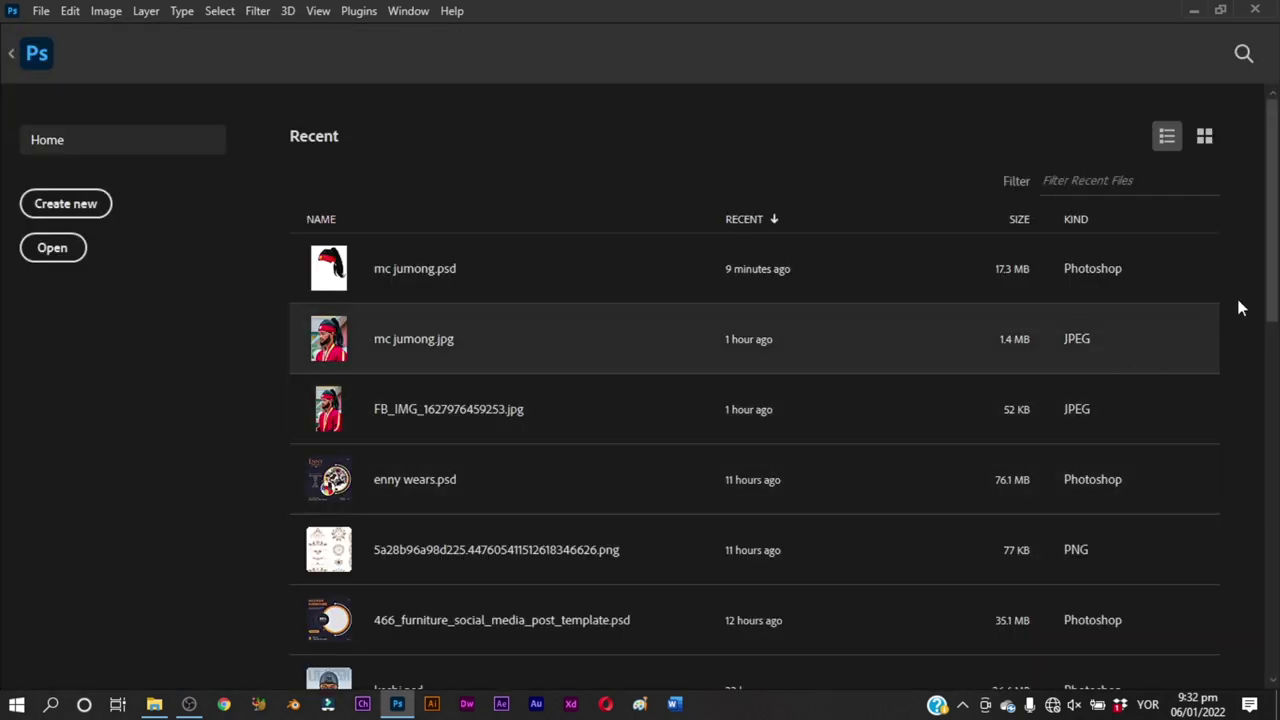
pyautogui.moveTo(1271, 288); pyautogui.dragTo(1268, 473)
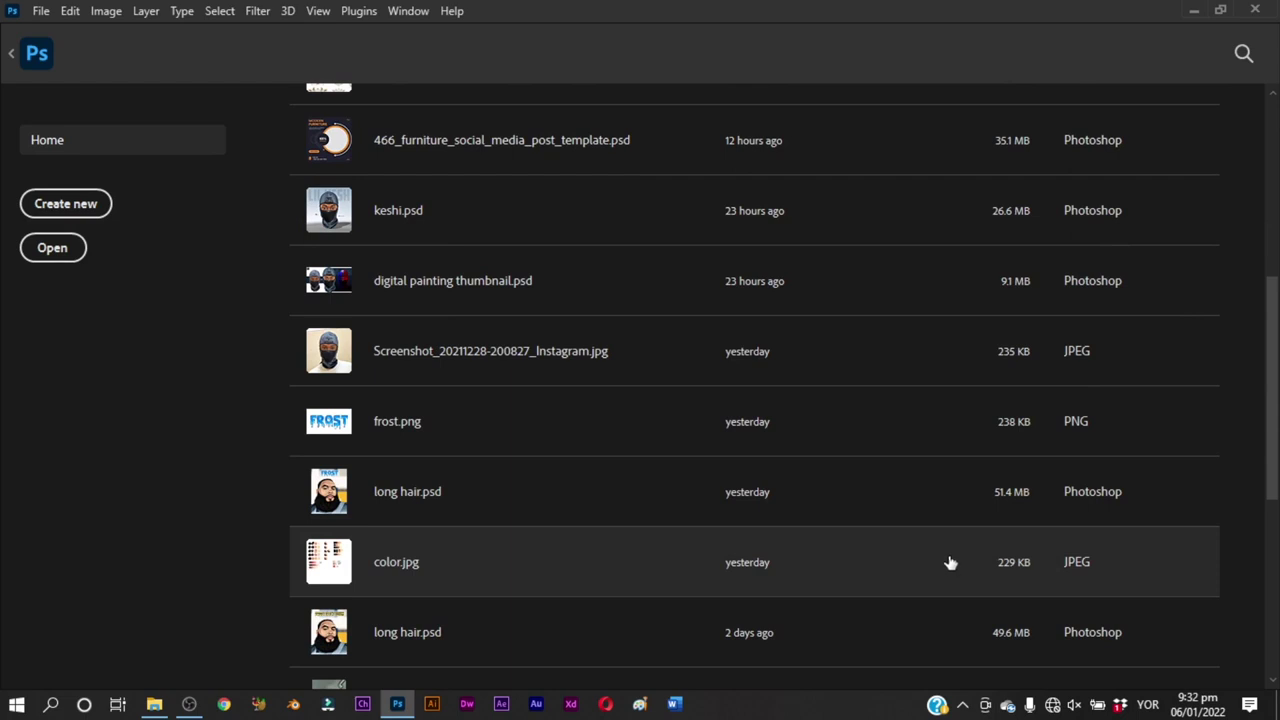
pyautogui.click(950, 563)
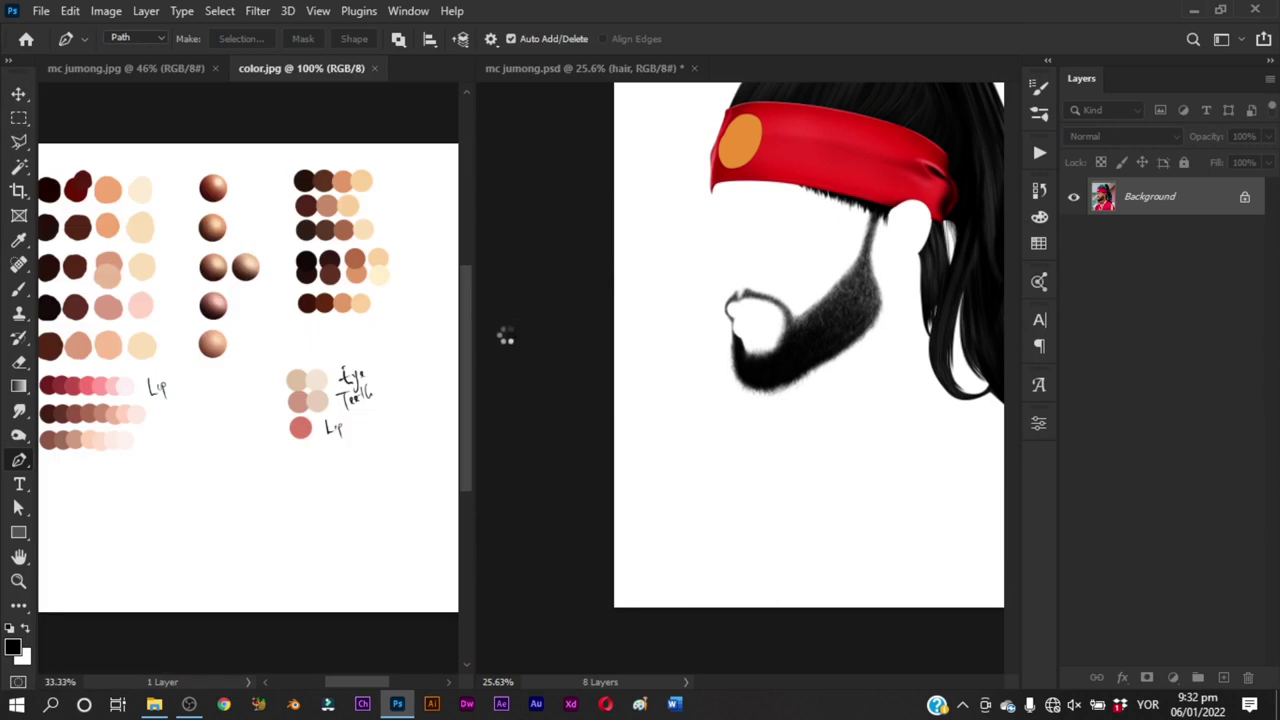
# Step: Show the reference photo on Layer 0 of mc jumong.psd and sample the light orange-brown swatch from the lowest skin row of color.jpg
pyautogui.press('b')
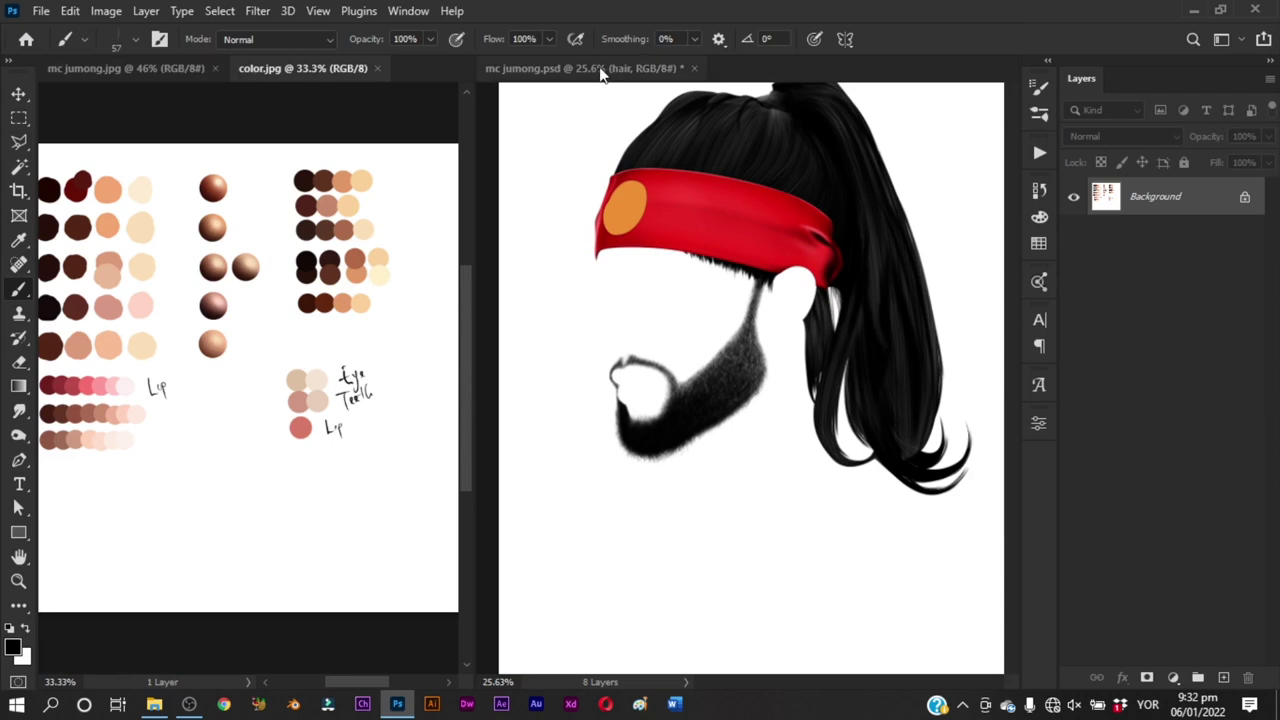
pyautogui.click(601, 70)
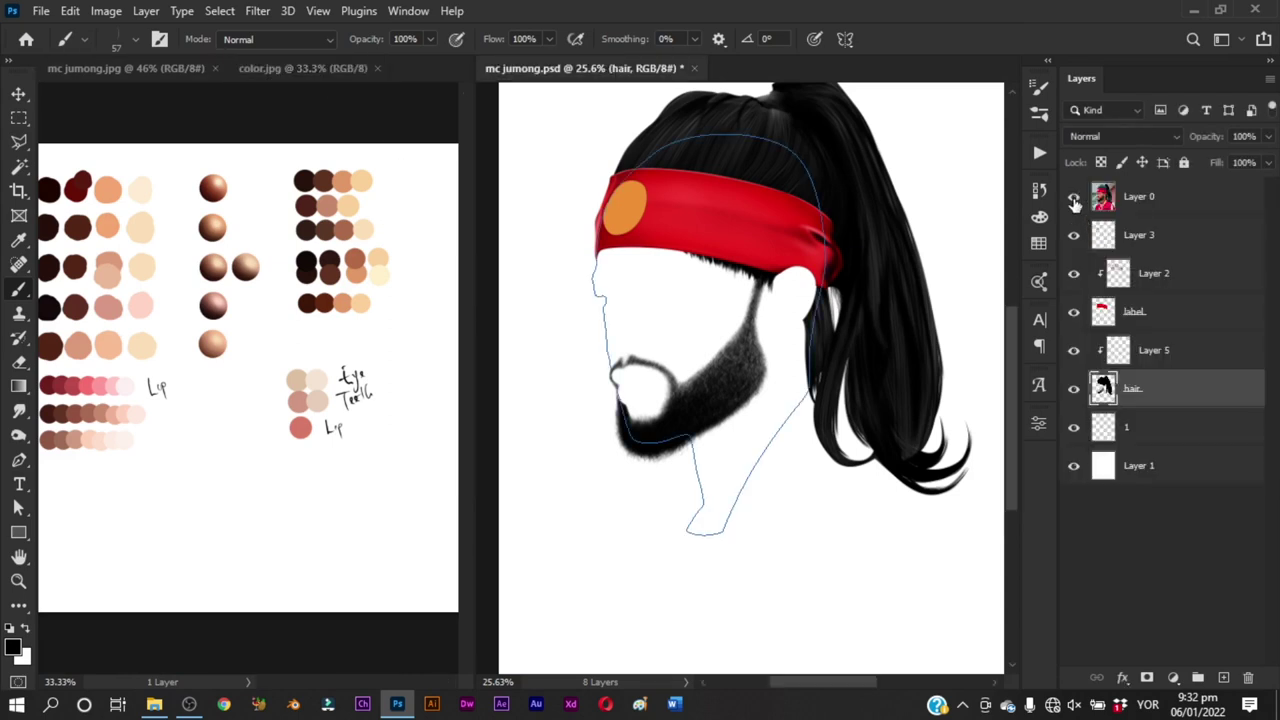
pyautogui.click(1073, 199)
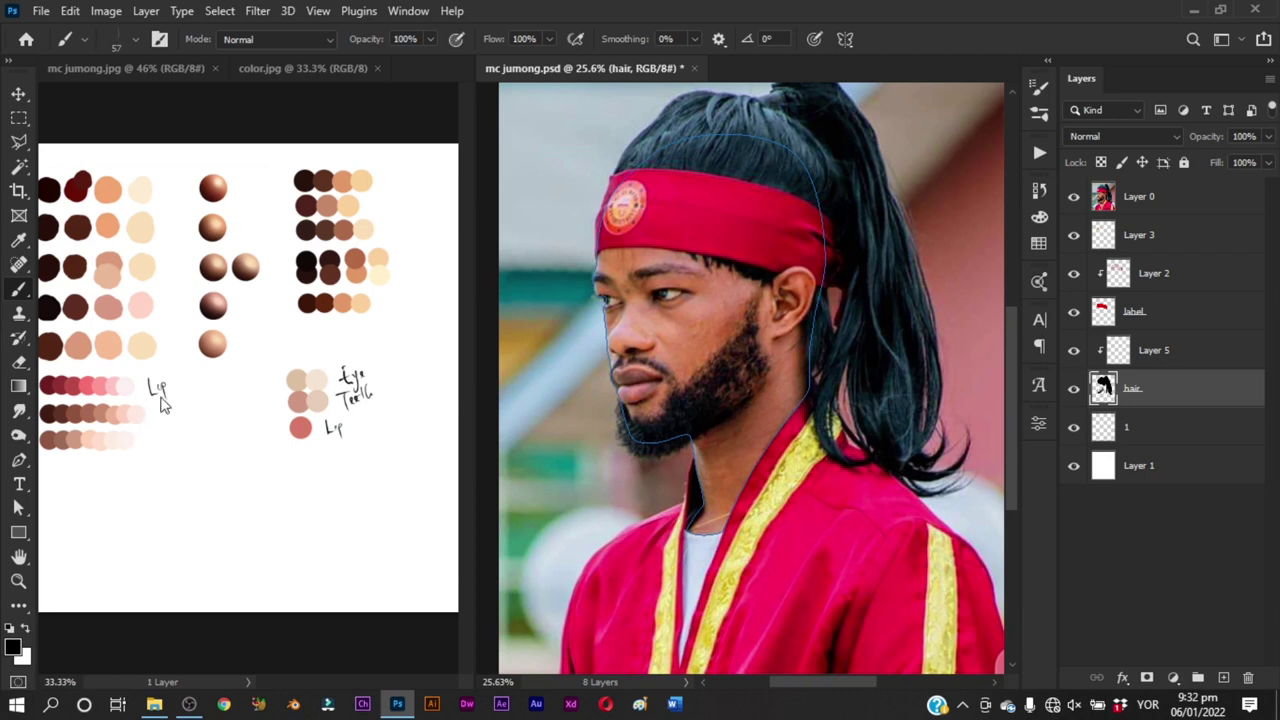
pyautogui.keyDown('alt'); pyautogui.click(344, 302); pyautogui.keyUp('alt')
# Step: Bring mc jumong.jpg back into view, select layer 1 in mc jumong.psd and hide the reference photo on Layer 0
pyautogui.click(182, 73)
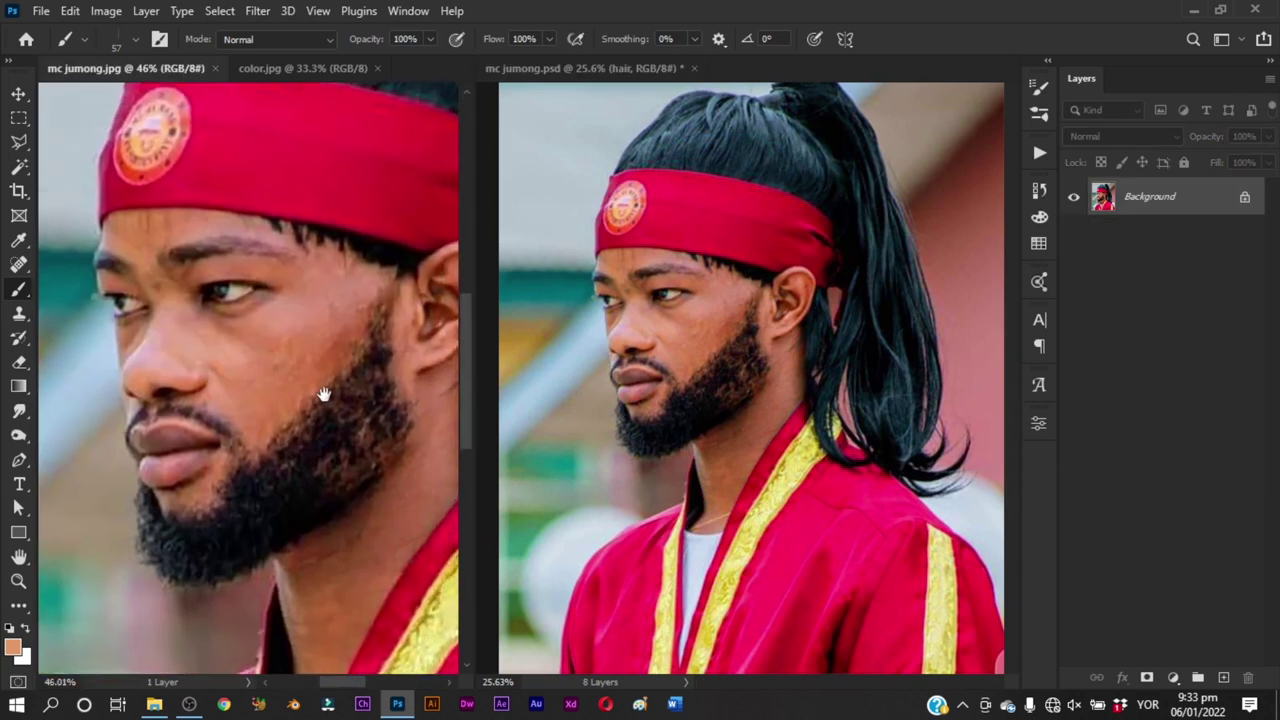
pyautogui.click(672, 396)
pyautogui.press('p')
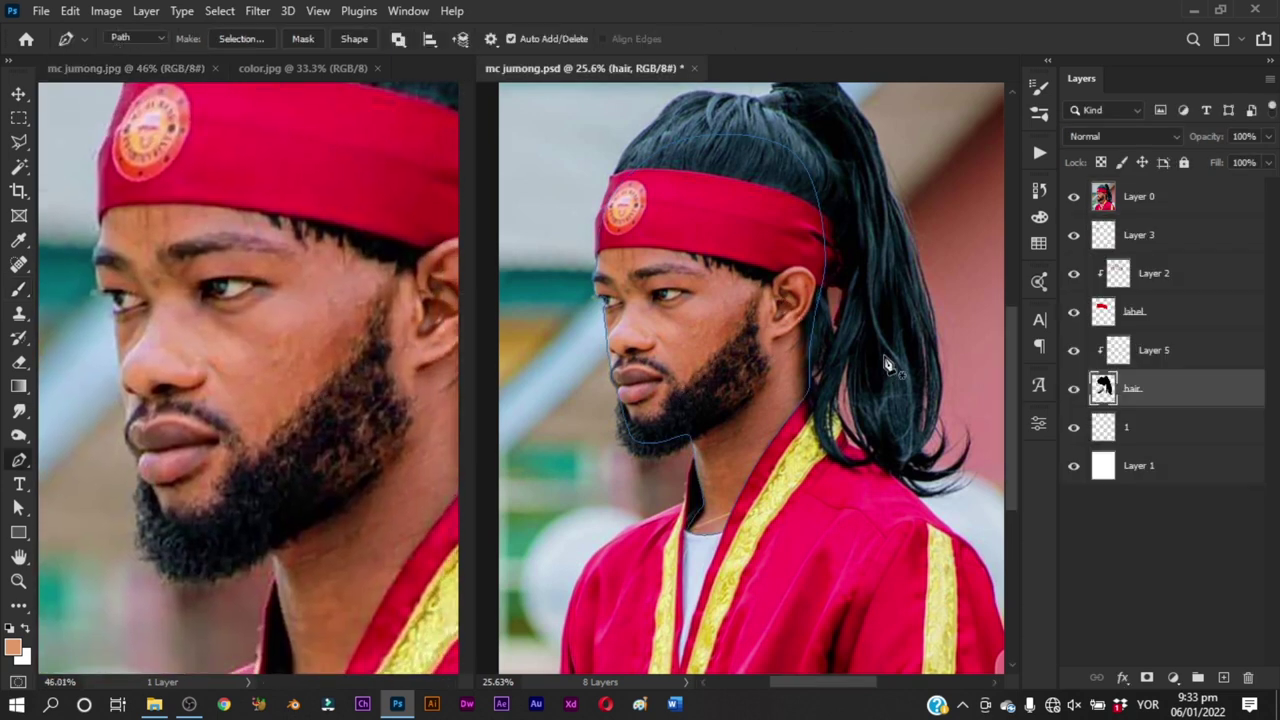
pyautogui.click(1125, 432)
pyautogui.click(1074, 197)
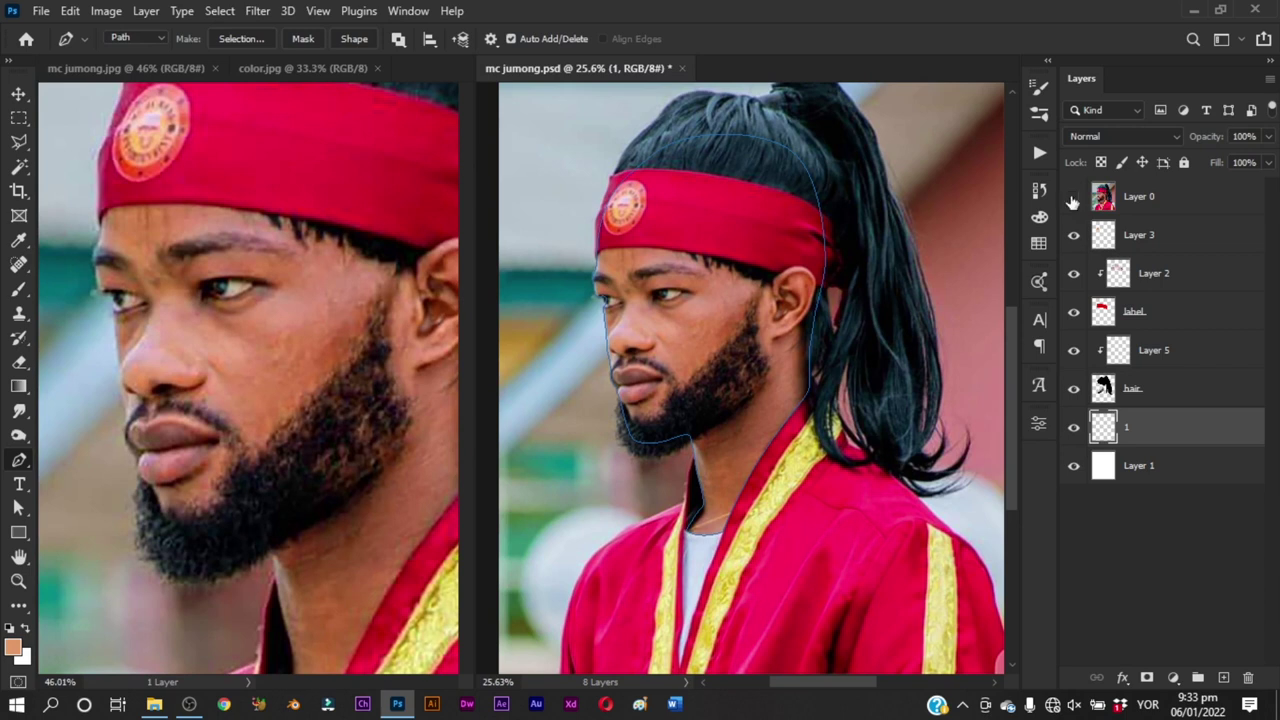
# Step: Fill the face and neck path on layer 1 with the sampled skin tone and delete the path
pyautogui.rightClick(826, 236)
pyautogui.click(866, 370)
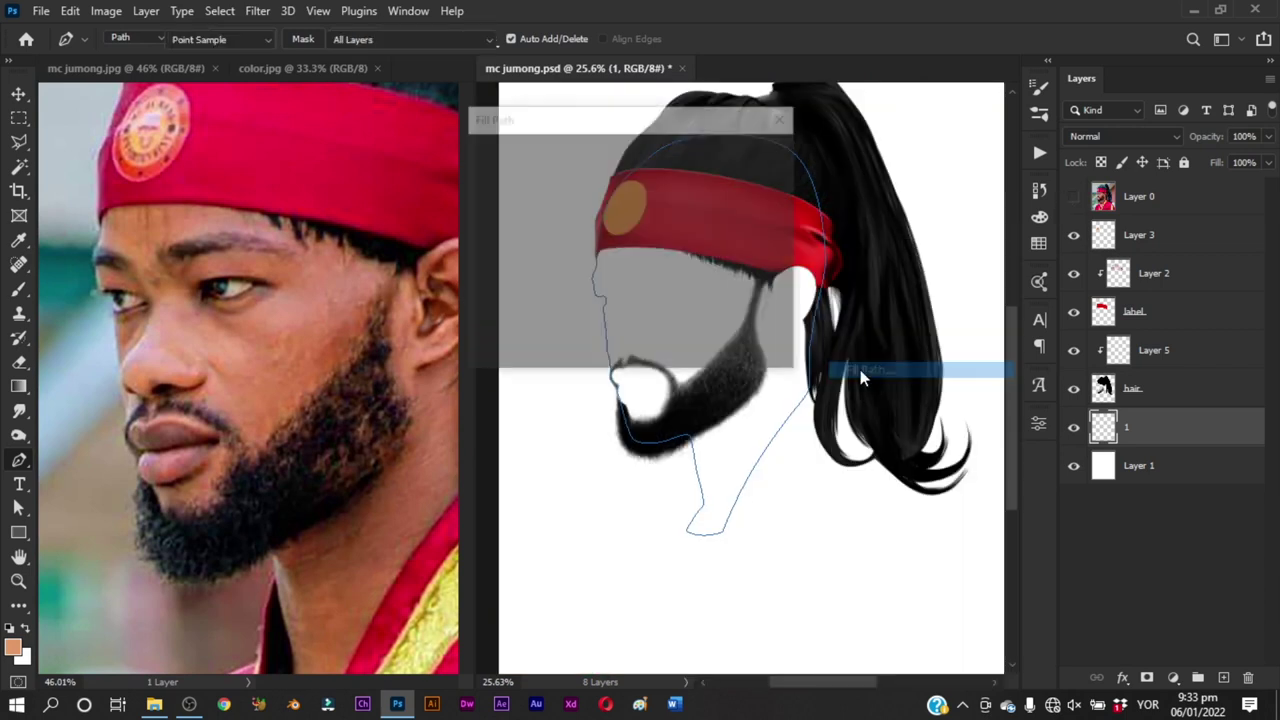
pyautogui.click(765, 160)
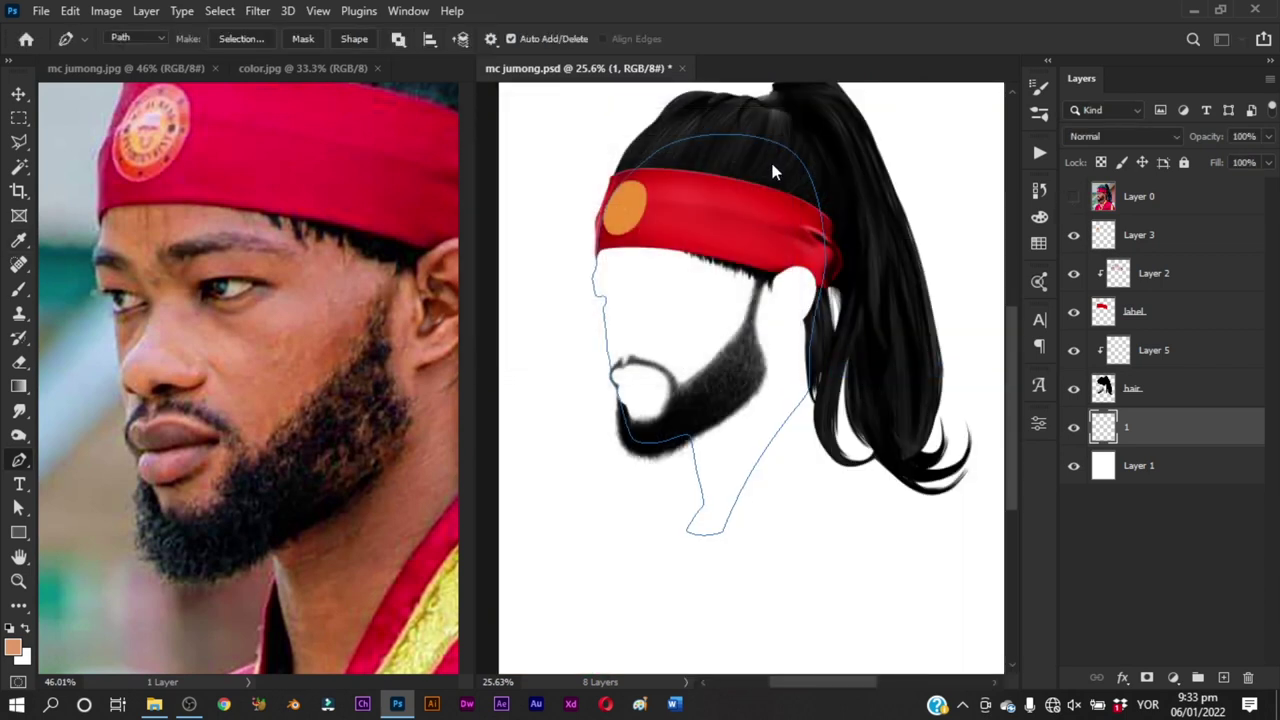
pyautogui.rightClick(778, 178)
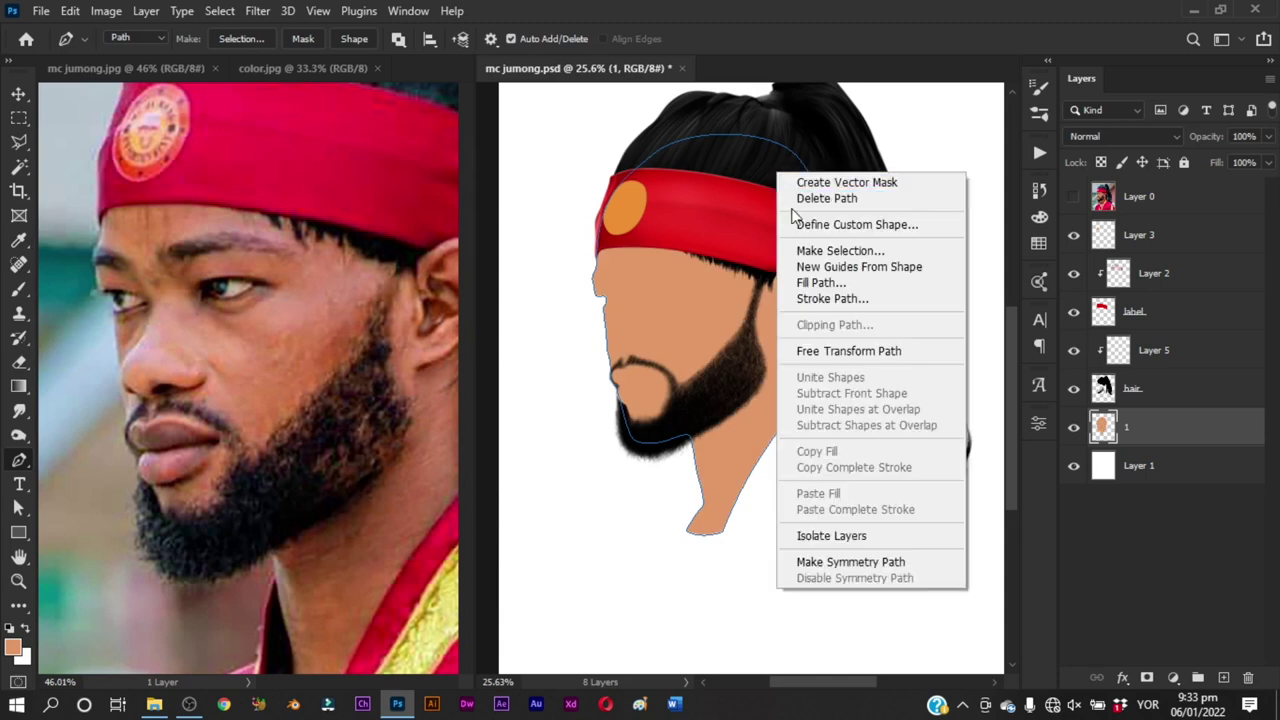
pyautogui.click(806, 197)
# Step: Select the hair layer and show the reference photo on Layer 0, with the far eyebrow in close view for tracing
pyautogui.press('z')
pyautogui.moveTo(654, 276); pyautogui.dragTo(723, 337)
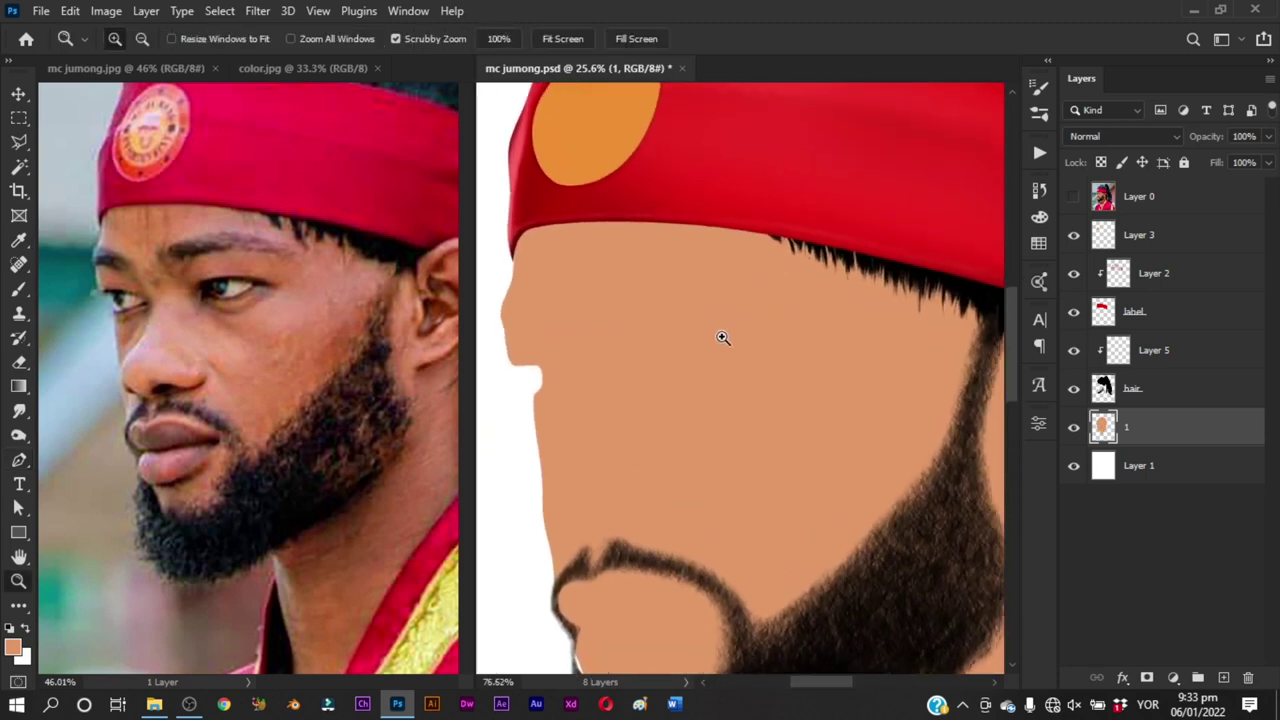
pyautogui.press('p')
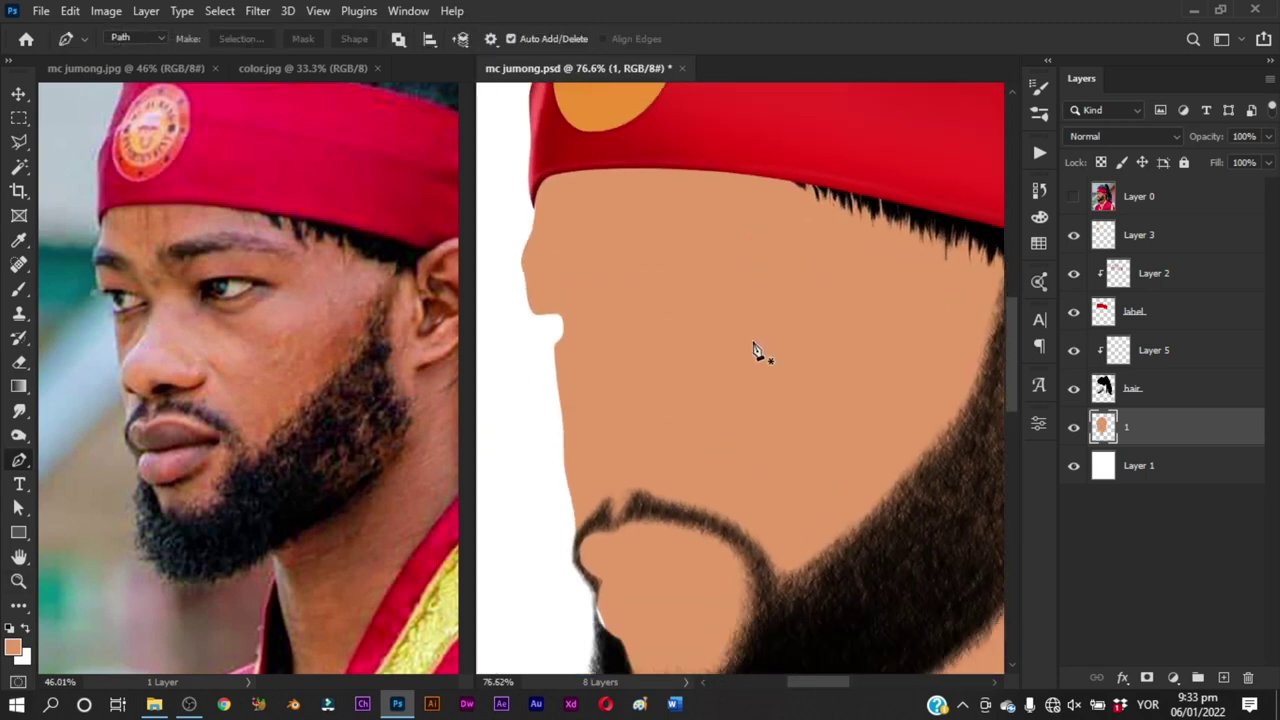
pyautogui.click(1143, 392)
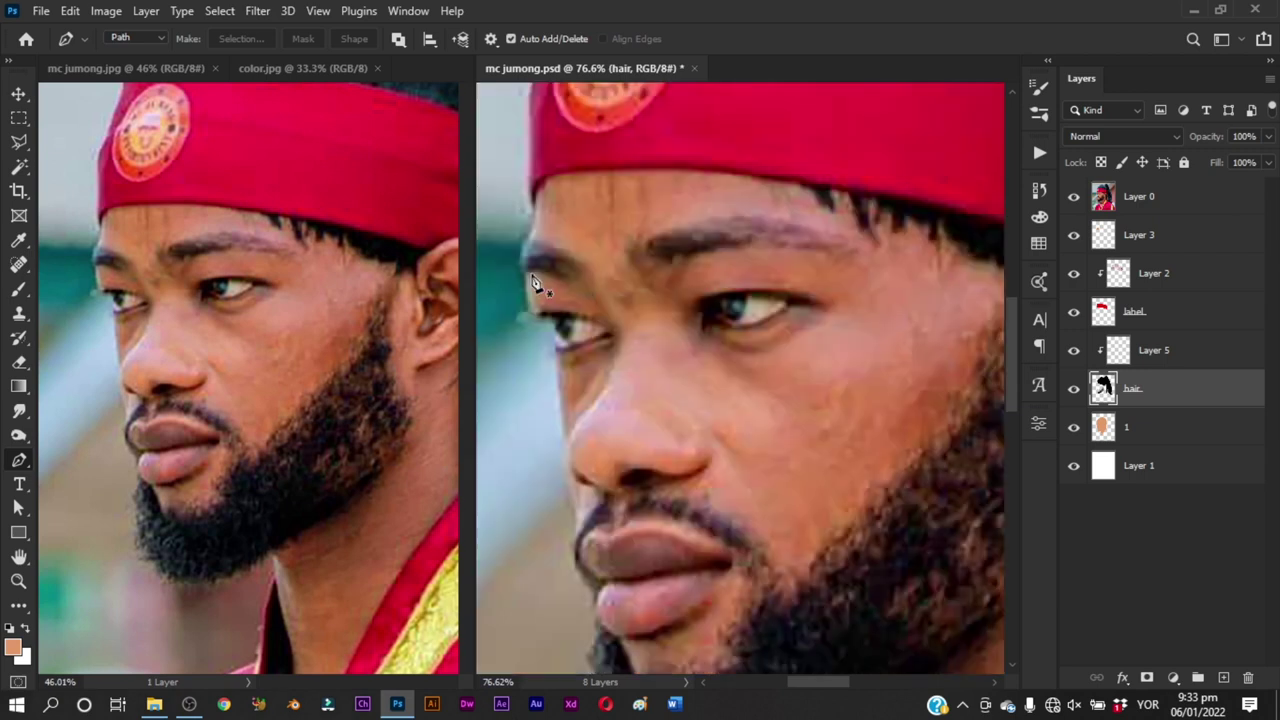
pyautogui.press('z')
pyautogui.moveTo(524, 259); pyautogui.dragTo(565, 306)
pyautogui.press('p')
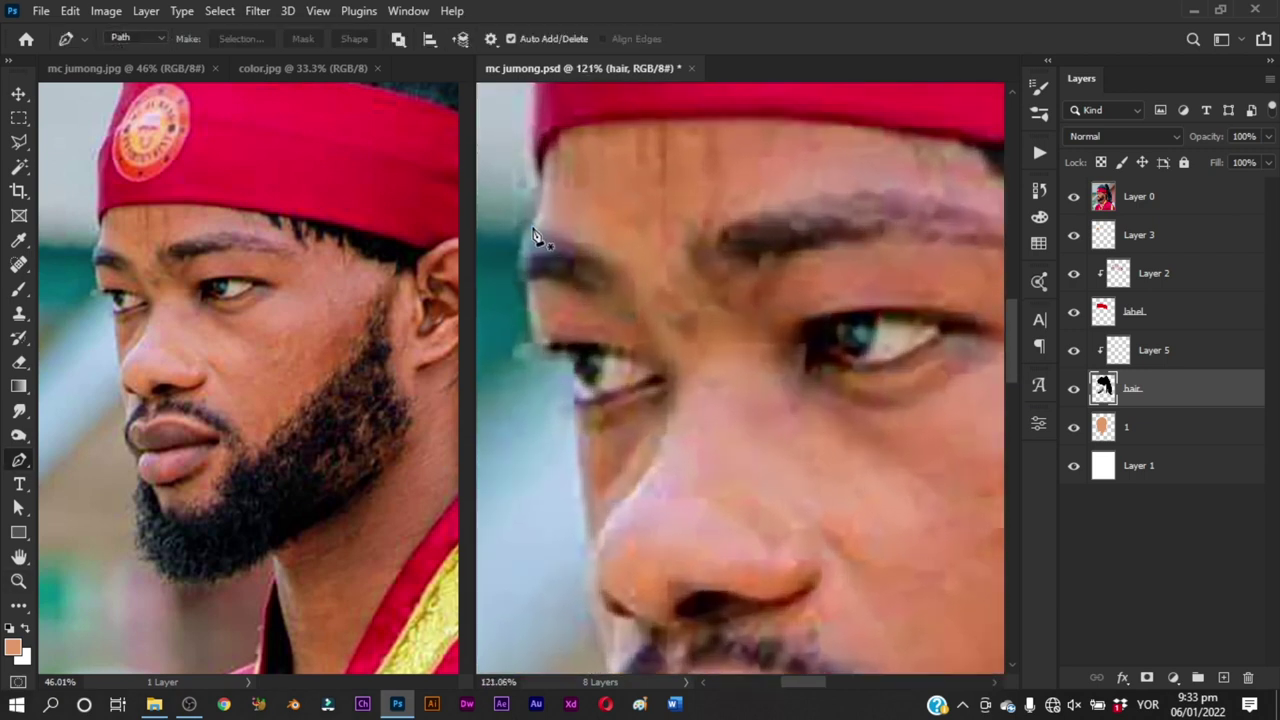
# Step: Trace the far eyebrow at the forehead's edge with a closed pen path
pyautogui.moveTo(533, 227); pyautogui.dragTo(593, 251)
pyautogui.click(610, 264)
pyautogui.click(610, 288)
pyautogui.moveTo(589, 289); pyautogui.dragTo(577, 286)
pyautogui.click(588, 288)
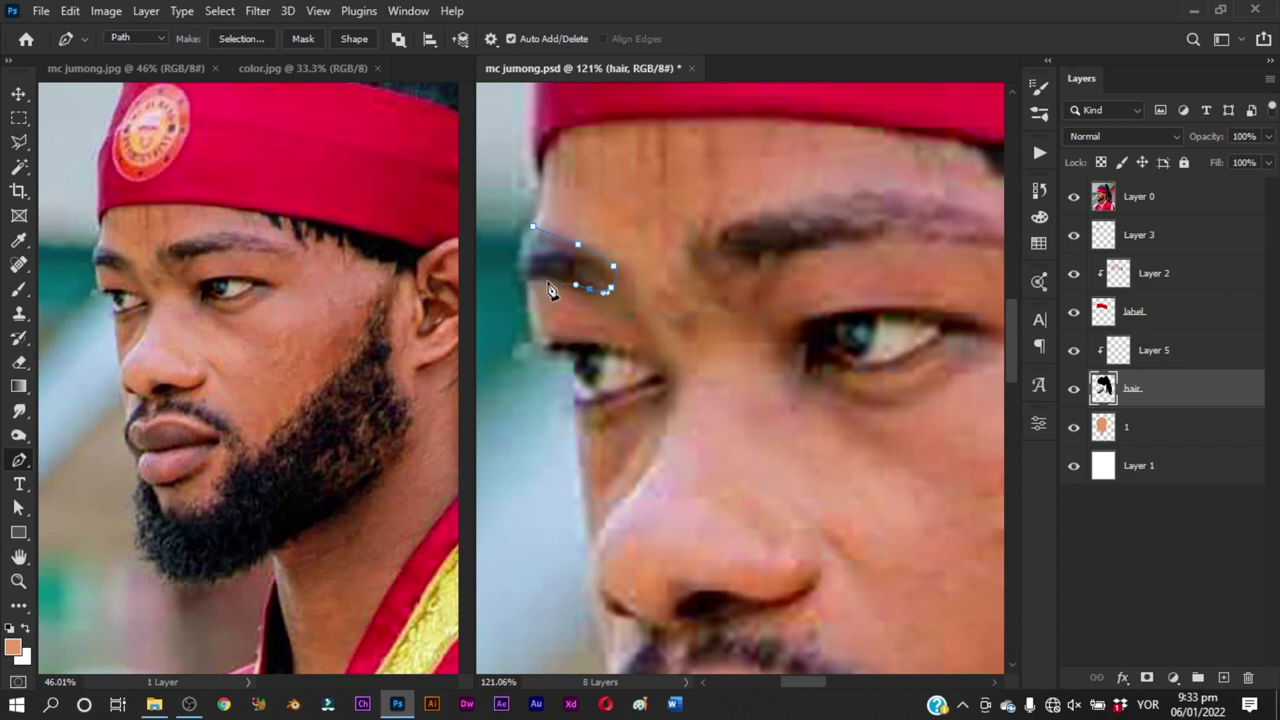
pyautogui.click(553, 278)
pyautogui.click(521, 282)
pyautogui.moveTo(521, 250); pyautogui.dragTo(522, 233)
pyautogui.keyDown('alt'); pyautogui.click(533, 228); pyautogui.keyUp('alt')
pyautogui.keyDown('ctrl'); pyautogui.click(627, 250); pyautogui.keyUp('ctrl')
# Step: Trace the near eyebrow with a closed pen path from its inner end out to the tapered tail and back
pyautogui.moveTo(646, 266); pyautogui.dragTo(568, 280)
pyautogui.moveTo(688, 226); pyautogui.dragTo(716, 215)
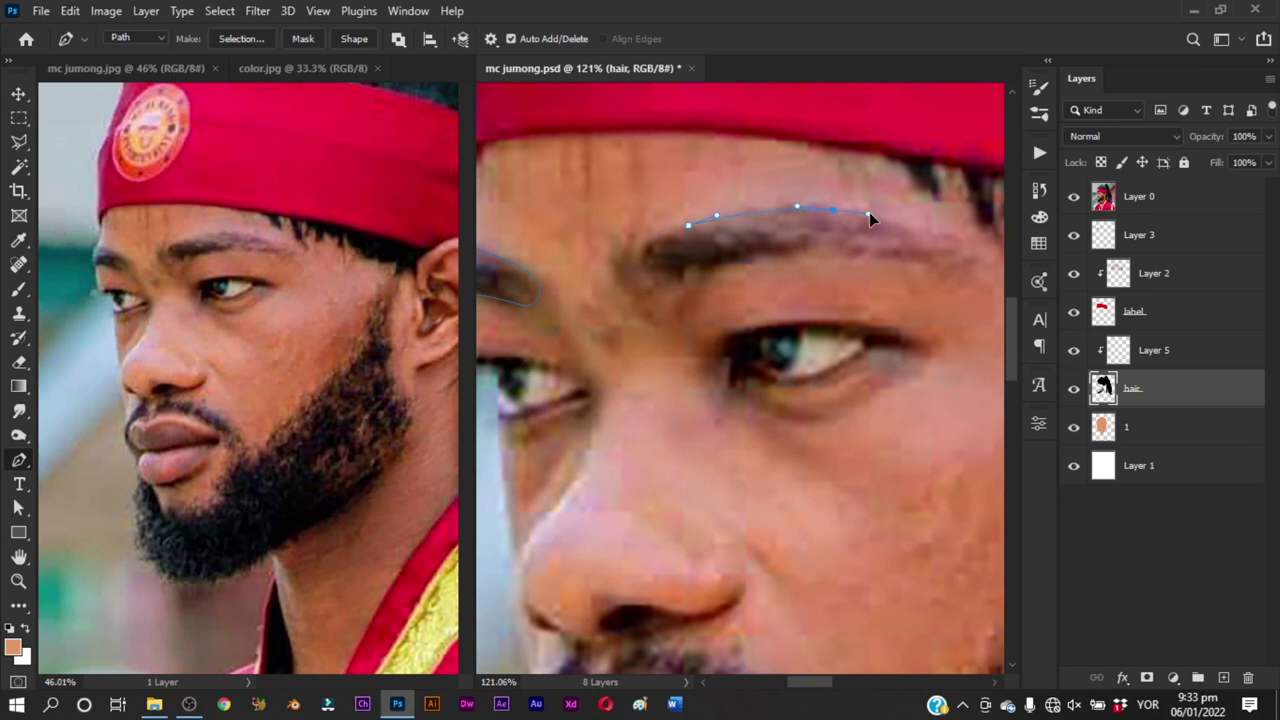
pyautogui.moveTo(943, 251); pyautogui.dragTo(857, 220)
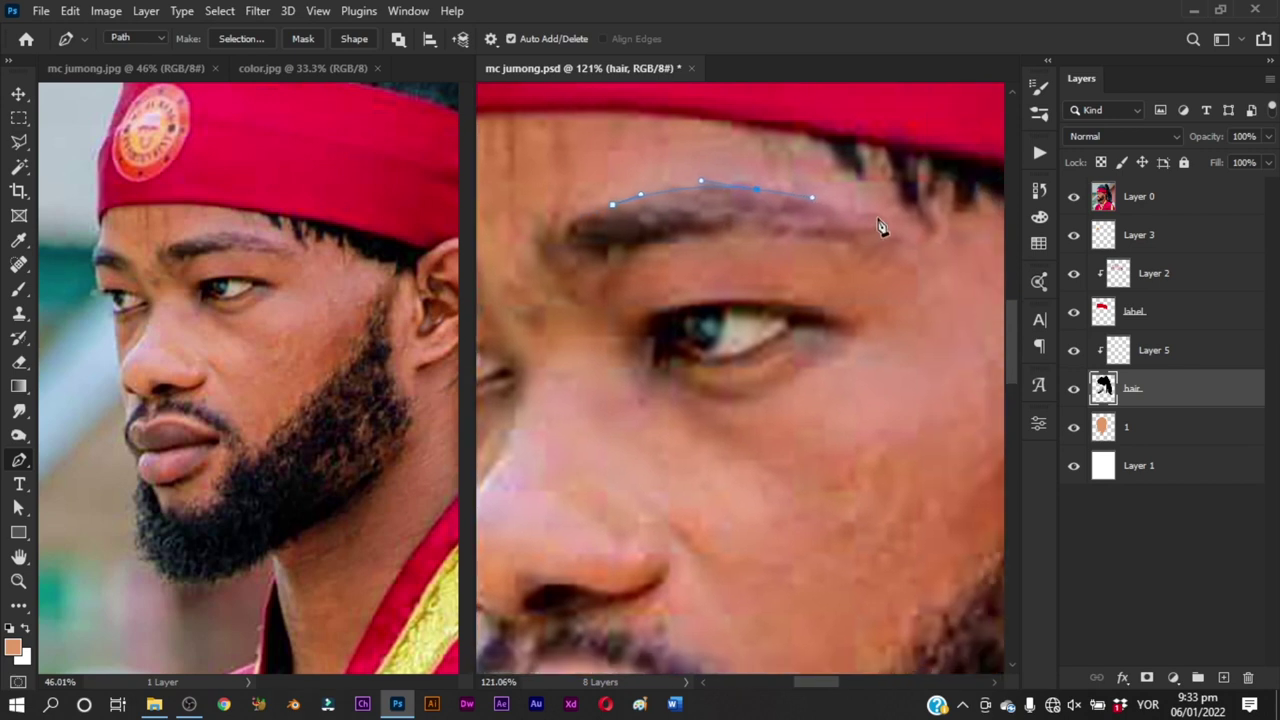
pyautogui.hotkey('ctrl', 'z')
pyautogui.click(897, 227)
pyautogui.click(778, 234)
pyautogui.click(722, 234)
pyautogui.click(686, 238)
pyautogui.hotkey('ctrl', 'z')
pyautogui.moveTo(698, 234); pyautogui.dragTo(677, 237)
pyautogui.moveTo(677, 261); pyautogui.dragTo(711, 187)
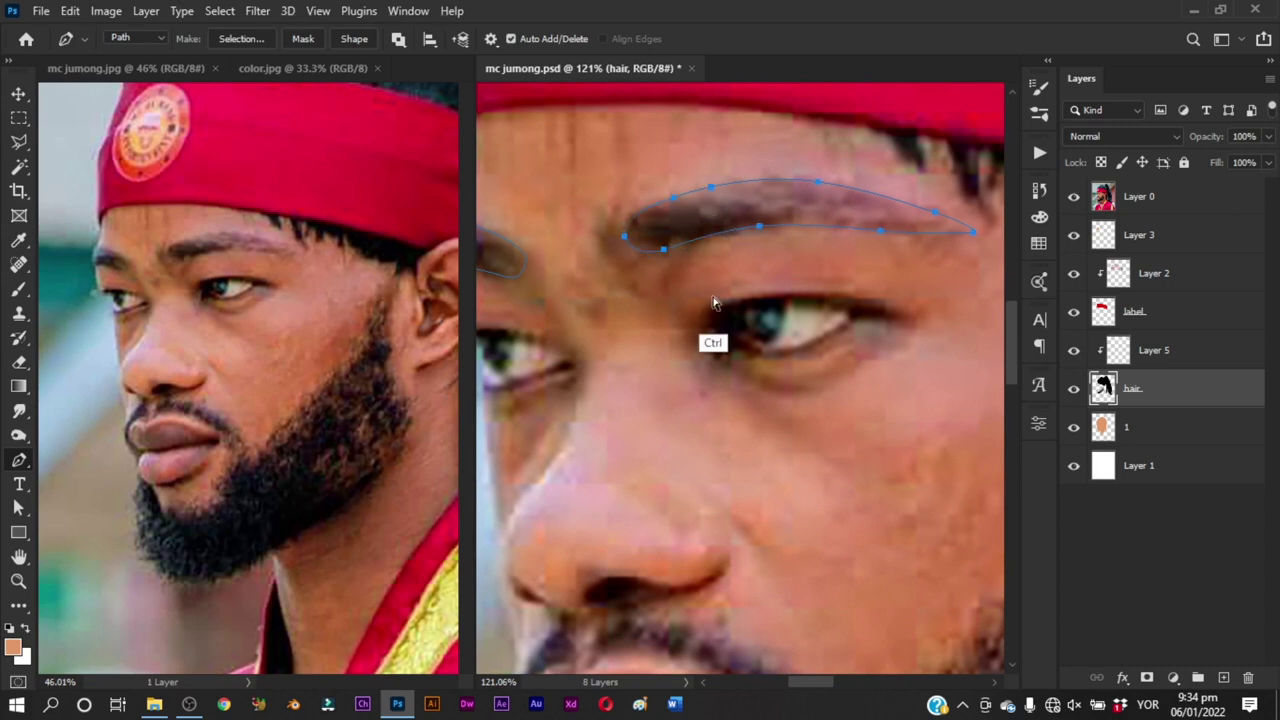
# Step: Set up the 20 px multi-strand brush from the Marvie group in black, enlarge it to 32 px and hide the reference photo
pyautogui.press('b')
pyautogui.press('d')
pyautogui.rightClick(720, 255)
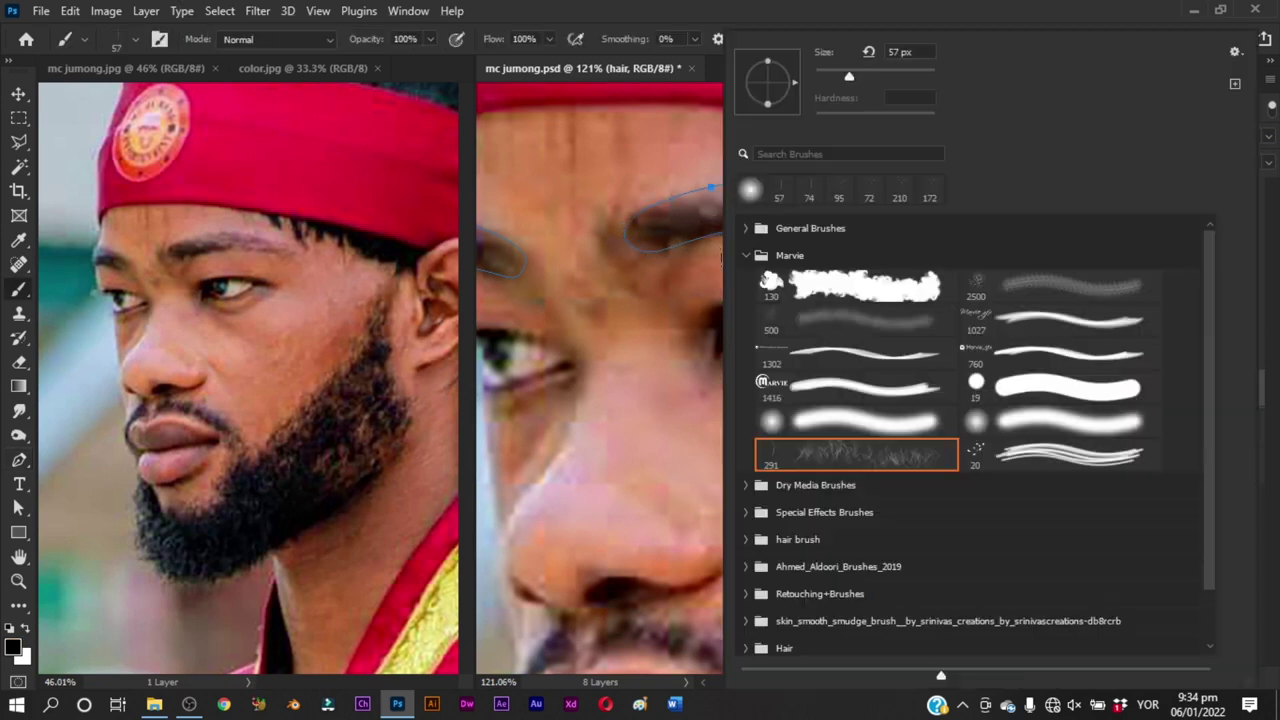
pyautogui.click(1068, 455)
pyautogui.click(955, 18)
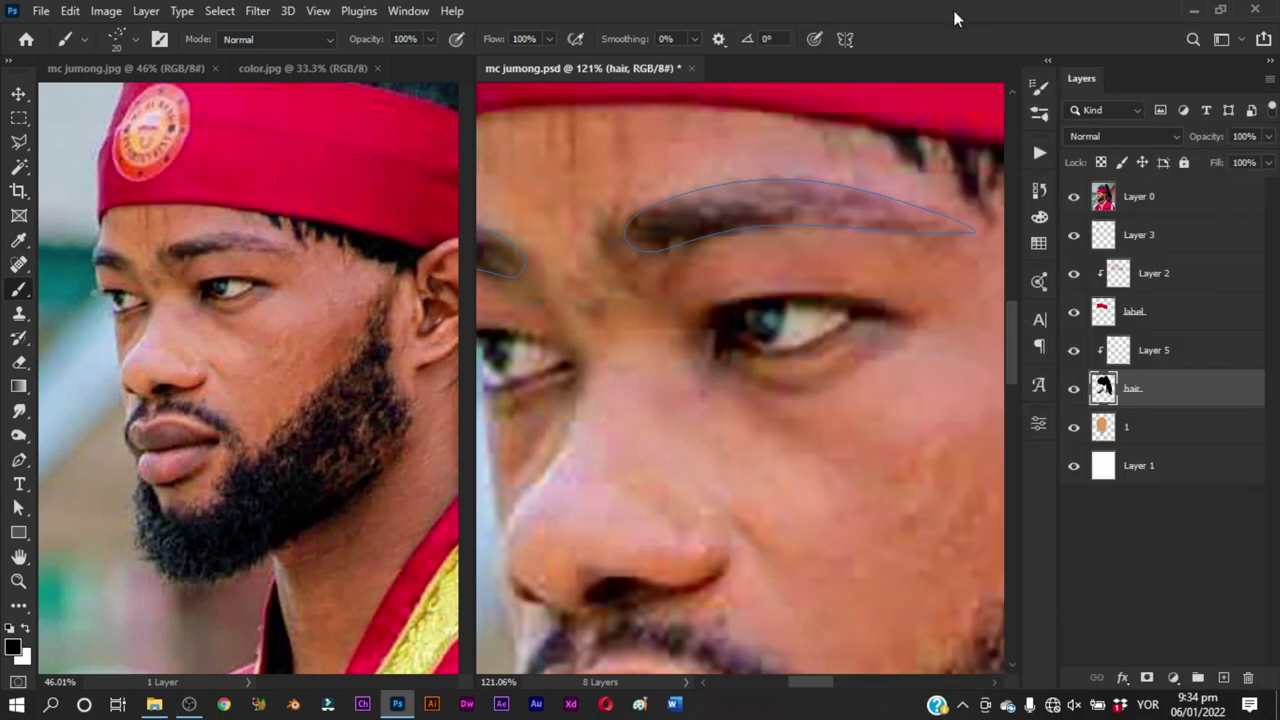
pyautogui.moveTo(704, 245); pyautogui.dragTo(824, 267)
pyautogui.keyDown('alt'); pyautogui.rightClick(627, 272); pyautogui.keyUp('alt')
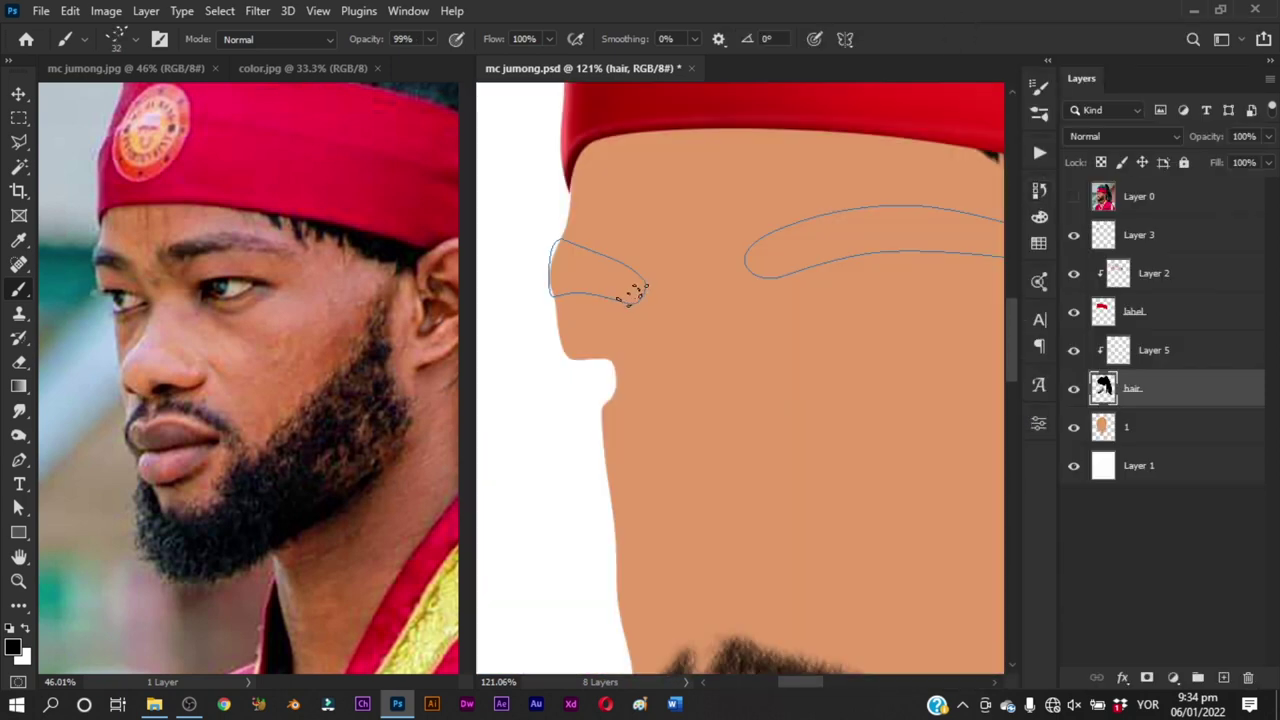
# Step: Paint black hair strands over the far eyebrow path at 100% opacity, refining them with the brush at 24 px and undoing unsatisfactory strokes
pyautogui.moveTo(606, 268); pyautogui.dragTo(636, 291)
pyautogui.hotkey('ctrl', 'z')
pyautogui.press('0')
pyautogui.moveTo(628, 287); pyautogui.dragTo(587, 252)
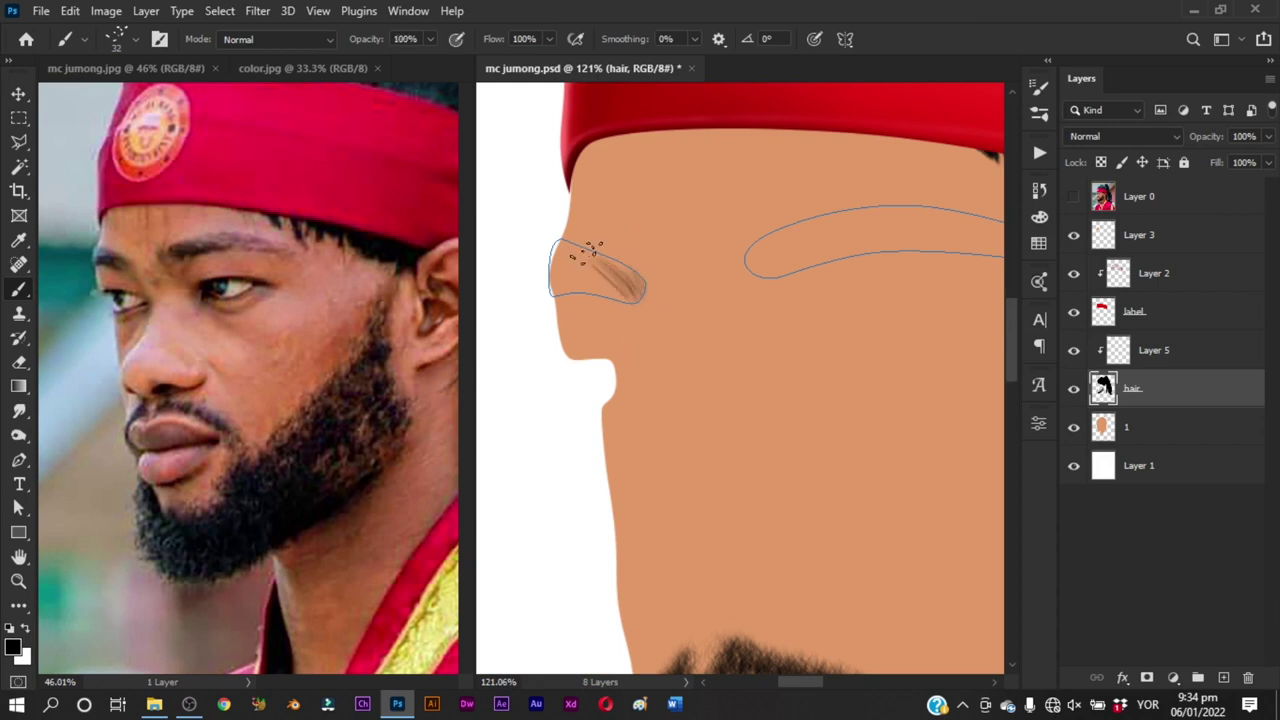
pyautogui.hotkey('ctrl', 'z')
pyautogui.moveTo(632, 292)
pyautogui.mouseDown()
pyautogui.moveTo(599, 254)
pyautogui.moveTo(637, 292)
pyautogui.moveTo(579, 243)
pyautogui.moveTo(621, 292)
pyautogui.moveTo(563, 250)
pyautogui.moveTo(619, 288)
pyautogui.moveTo(569, 243)
pyautogui.moveTo(620, 262)
pyautogui.mouseUp()
pyautogui.moveTo(614, 294)
pyautogui.mouseDown()
pyautogui.moveTo(561, 250)
pyautogui.moveTo(618, 292)
pyautogui.moveTo(534, 262)
pyautogui.moveTo(581, 293)
pyautogui.moveTo(581, 275)
pyautogui.moveTo(578, 292)
pyautogui.moveTo(628, 256)
pyautogui.moveTo(641, 268)
pyautogui.moveTo(601, 237)
pyautogui.moveTo(643, 277)
pyautogui.moveTo(601, 245)
pyautogui.moveTo(624, 272)
pyautogui.moveTo(566, 240)
pyautogui.moveTo(611, 265)
pyautogui.moveTo(562, 250)
pyautogui.moveTo(606, 262)
pyautogui.moveTo(588, 258)
pyautogui.moveTo(592, 240)
pyautogui.moveTo(608, 276)
pyautogui.mouseUp()
pyautogui.hotkey('ctrl', 'space')
pyautogui.hotkey('ctrl', 'z')
pyautogui.hotkey('ctrl', 'z')
pyautogui.hotkey('ctrl', 'z')
pyautogui.moveTo(622, 290)
pyautogui.mouseDown()
pyautogui.moveTo(577, 262)
pyautogui.moveTo(620, 292)
pyautogui.moveTo(583, 245)
pyautogui.moveTo(620, 290)
pyautogui.moveTo(570, 244)
pyautogui.moveTo(600, 263)
pyautogui.moveTo(548, 243)
pyautogui.moveTo(597, 255)
pyautogui.moveTo(558, 227)
pyautogui.mouseUp()
pyautogui.hotkey('ctrl', 'z')
pyautogui.moveTo(612, 268)
pyautogui.mouseDown()
pyautogui.moveTo(554, 238)
pyautogui.moveTo(593, 270)
pyautogui.moveTo(568, 237)
pyautogui.moveTo(593, 295)
pyautogui.moveTo(546, 265)
pyautogui.moveTo(594, 295)
pyautogui.moveTo(638, 300)
pyautogui.moveTo(555, 268)
pyautogui.moveTo(597, 291)
pyautogui.moveTo(558, 272)
pyautogui.moveTo(591, 292)
pyautogui.moveTo(556, 283)
pyautogui.moveTo(591, 290)
pyautogui.moveTo(558, 268)
pyautogui.moveTo(617, 292)
pyautogui.mouseUp()
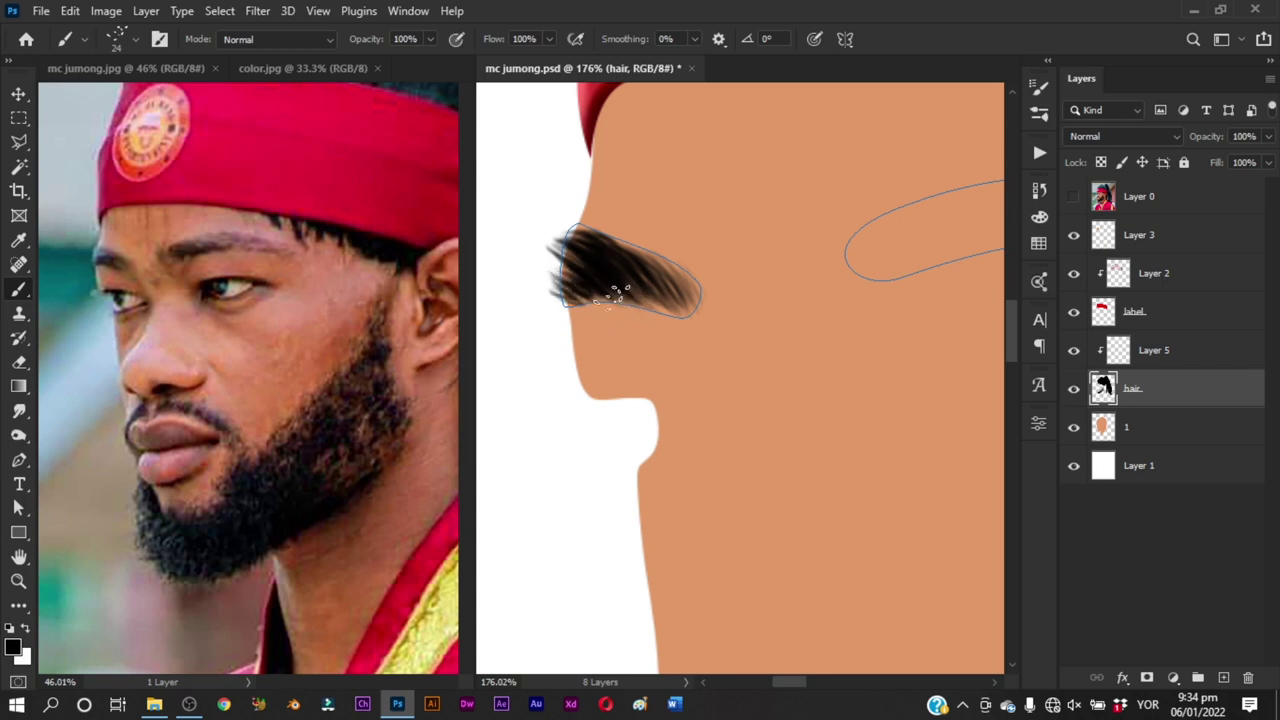
pyautogui.moveTo(598, 283)
pyautogui.mouseDown()
pyautogui.moveTo(572, 302)
pyautogui.moveTo(605, 294)
pyautogui.moveTo(590, 295)
pyautogui.moveTo(574, 252)
pyautogui.moveTo(645, 272)
pyautogui.mouseUp()
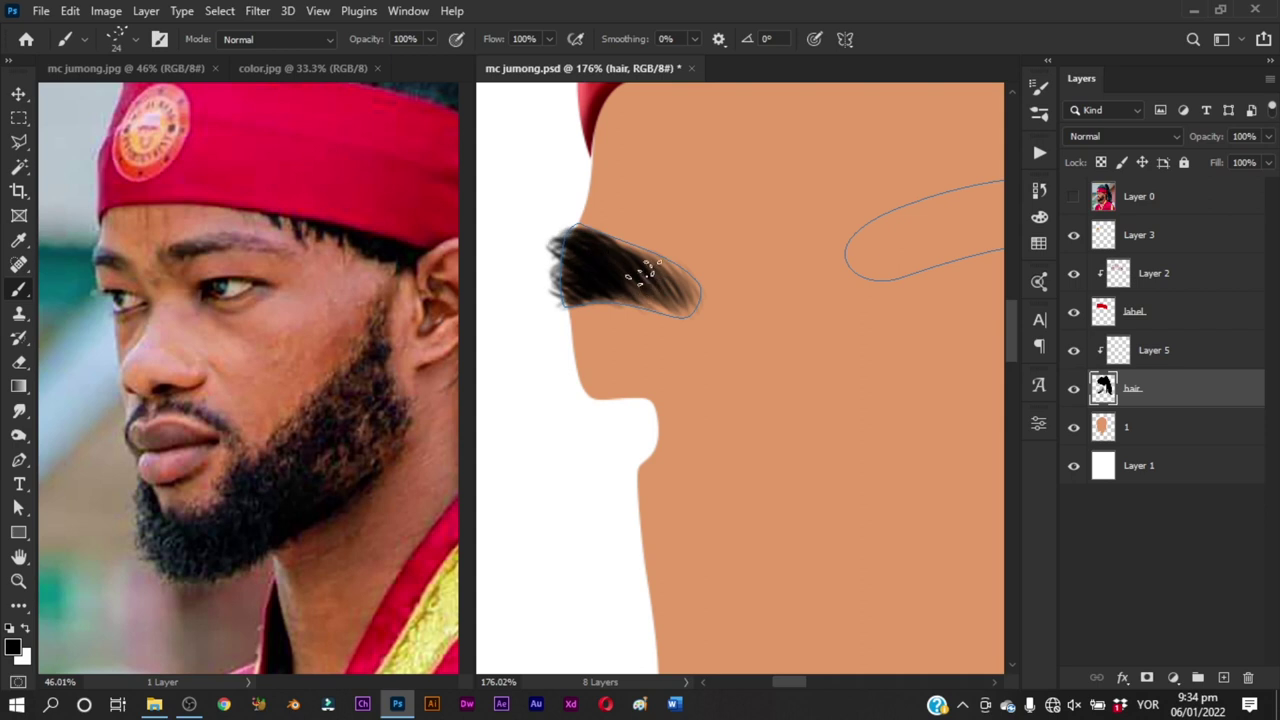
# Step: Set the multi-strand brush's angle to -65° for the near eyebrow
pyautogui.moveTo(737, 283); pyautogui.dragTo(594, 277)
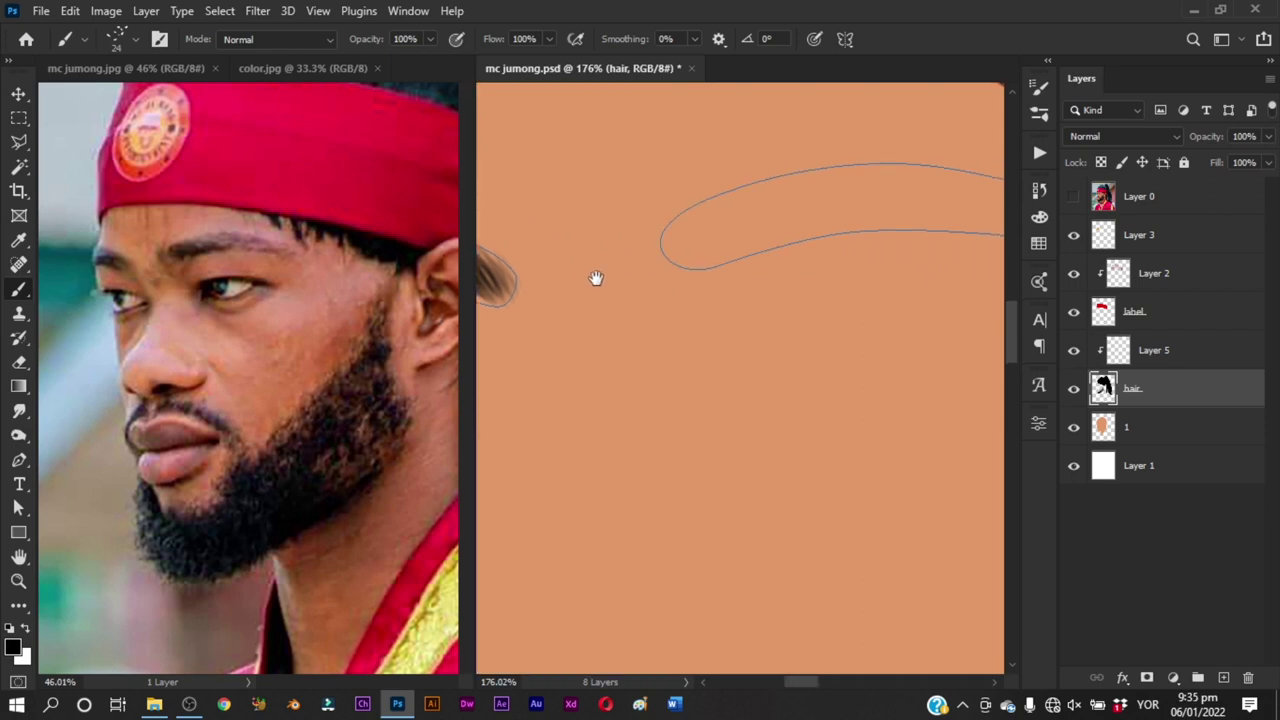
pyautogui.rightClick(676, 258)
pyautogui.click(748, 102)
pyautogui.click(665, 175)
# Step: Paint slanted black hair strands at the inner end of the near eyebrow path with the 32 px brush
pyautogui.moveTo(695, 230)
pyautogui.mouseDown()
pyautogui.moveTo(680, 236)
pyautogui.moveTo(666, 326)
pyautogui.moveTo(648, 340)
pyautogui.mouseUp()
pyautogui.hotkey('ctrl', 'z')
pyautogui.moveTo(706, 293)
pyautogui.mouseDown()
pyautogui.moveTo(668, 298)
pyautogui.moveTo(685, 269)
pyautogui.mouseUp()
pyautogui.moveTo(677, 315)
pyautogui.mouseDown()
pyautogui.moveTo(690, 281)
pyautogui.moveTo(674, 309)
pyautogui.moveTo(686, 297)
pyautogui.moveTo(702, 307)
pyautogui.moveTo(692, 284)
pyautogui.mouseUp()
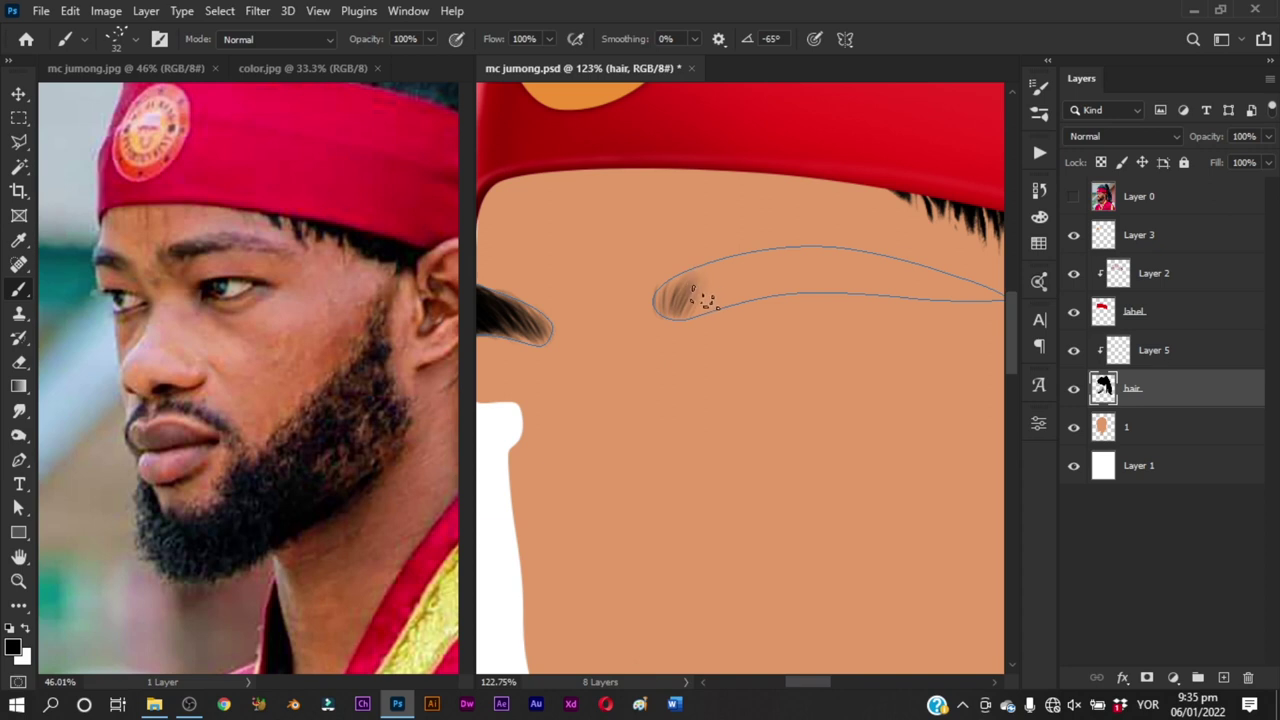
pyautogui.moveTo(687, 310)
pyautogui.mouseDown()
pyautogui.moveTo(744, 288)
pyautogui.moveTo(691, 309)
pyautogui.moveTo(755, 257)
pyautogui.moveTo(699, 304)
pyautogui.moveTo(775, 259)
pyautogui.moveTo(706, 304)
pyautogui.moveTo(733, 271)
pyautogui.moveTo(697, 299)
pyautogui.moveTo(763, 265)
pyautogui.moveTo(689, 309)
pyautogui.moveTo(753, 266)
pyautogui.mouseUp()
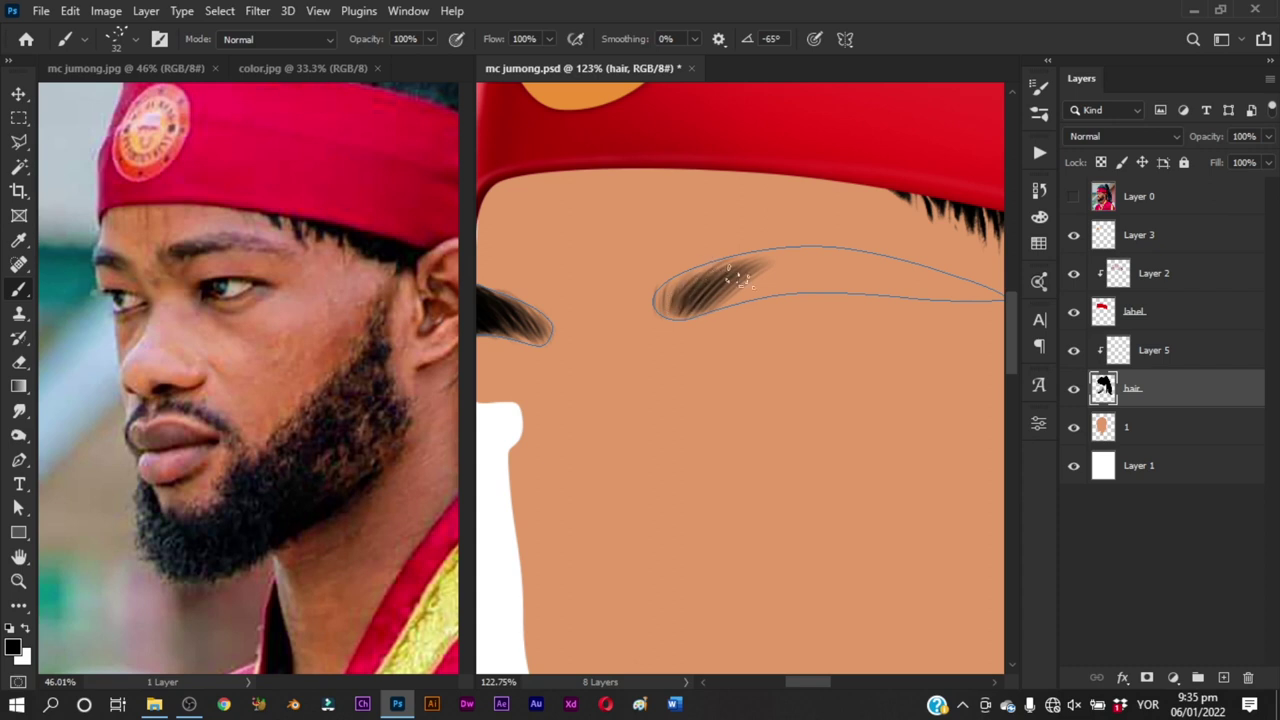
pyautogui.moveTo(693, 319)
pyautogui.mouseDown()
pyautogui.moveTo(774, 272)
pyautogui.moveTo(669, 311)
pyautogui.moveTo(699, 271)
pyautogui.moveTo(668, 311)
pyautogui.moveTo(846, 262)
pyautogui.mouseUp()
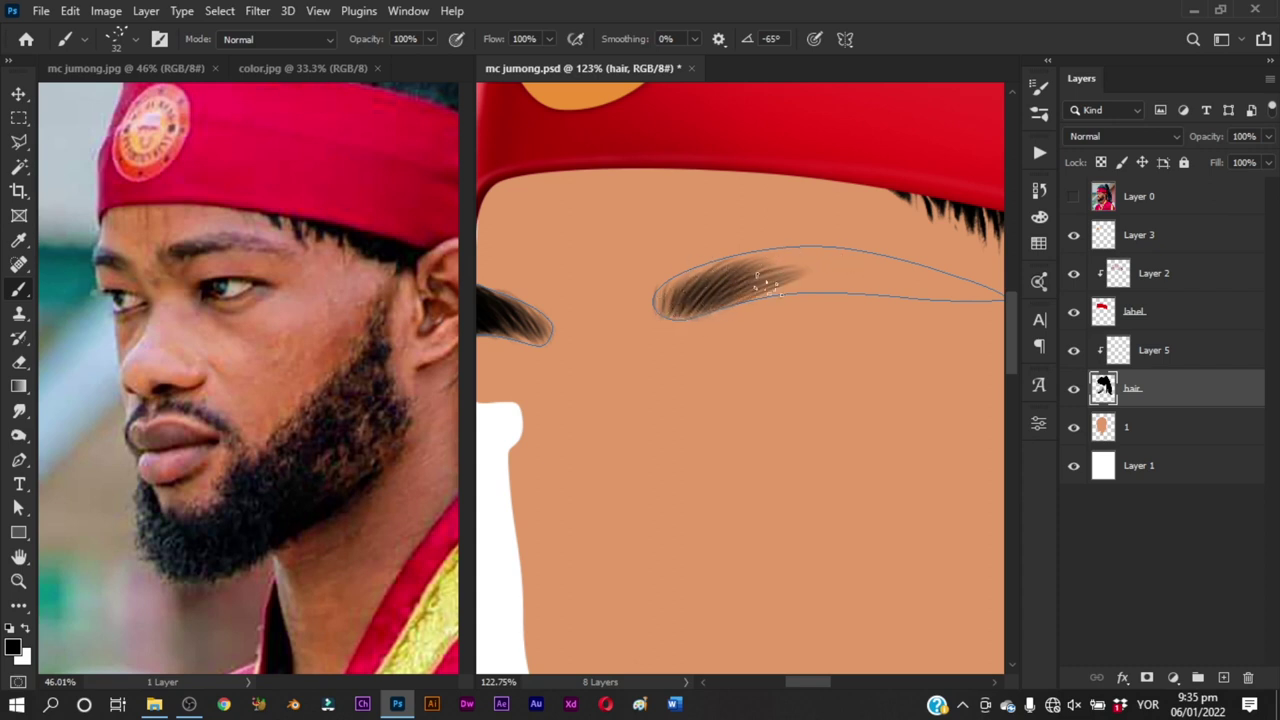
# Step: Darken the near eyebrow's body and extend its hair strands along the path to the tapered outer tail
pyautogui.moveTo(718, 299); pyautogui.dragTo(788, 270)
pyautogui.hotkey('ctrl', 'z')
pyautogui.moveTo(720, 294)
pyautogui.mouseDown()
pyautogui.moveTo(817, 270)
pyautogui.moveTo(753, 279)
pyautogui.moveTo(812, 258)
pyautogui.moveTo(725, 282)
pyautogui.moveTo(776, 254)
pyautogui.moveTo(719, 281)
pyautogui.moveTo(768, 268)
pyautogui.mouseUp()
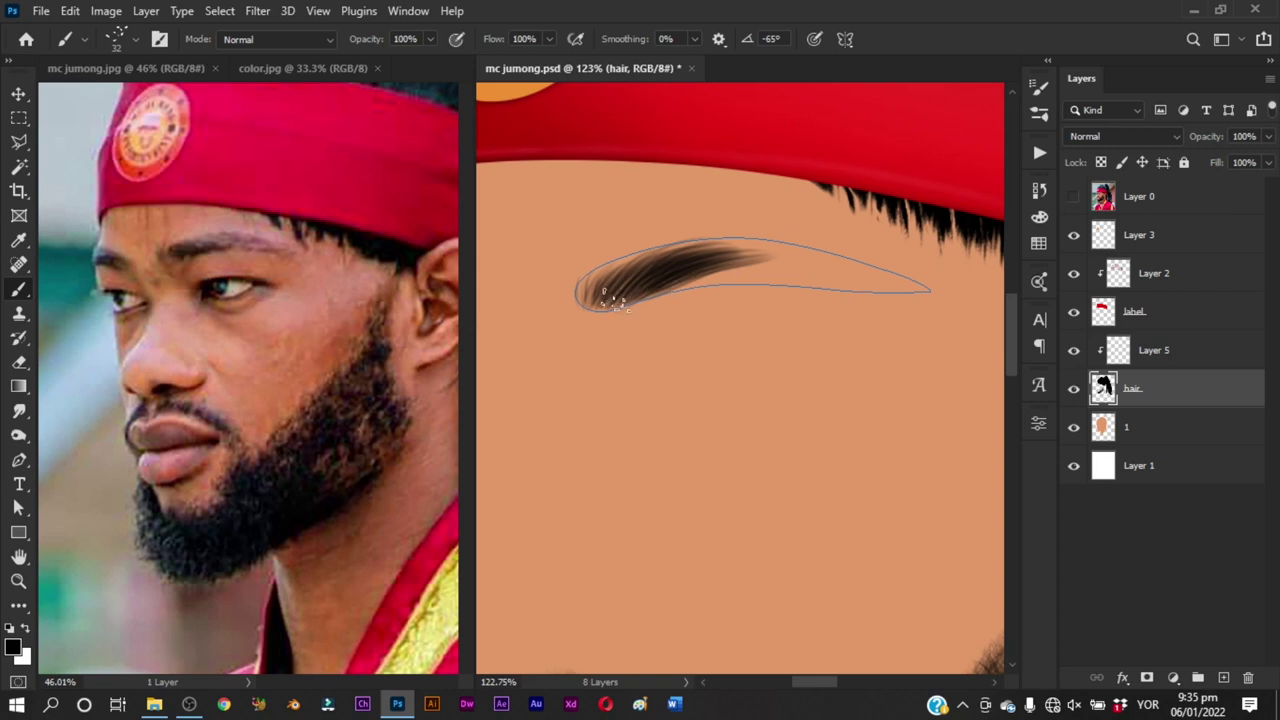
pyautogui.moveTo(612, 299)
pyautogui.mouseDown()
pyautogui.moveTo(700, 254)
pyautogui.moveTo(650, 290)
pyautogui.moveTo(810, 265)
pyautogui.moveTo(672, 288)
pyautogui.moveTo(796, 268)
pyautogui.moveTo(684, 280)
pyautogui.moveTo(884, 273)
pyautogui.moveTo(721, 280)
pyautogui.moveTo(940, 291)
pyautogui.moveTo(783, 279)
pyautogui.moveTo(939, 288)
pyautogui.moveTo(807, 284)
pyautogui.moveTo(922, 288)
pyautogui.mouseUp()
pyautogui.moveTo(722, 275)
pyautogui.mouseDown()
pyautogui.moveTo(726, 260)
pyautogui.moveTo(806, 260)
pyautogui.moveTo(683, 262)
pyautogui.moveTo(786, 257)
pyautogui.moveTo(694, 257)
pyautogui.moveTo(940, 289)
pyautogui.mouseUp()
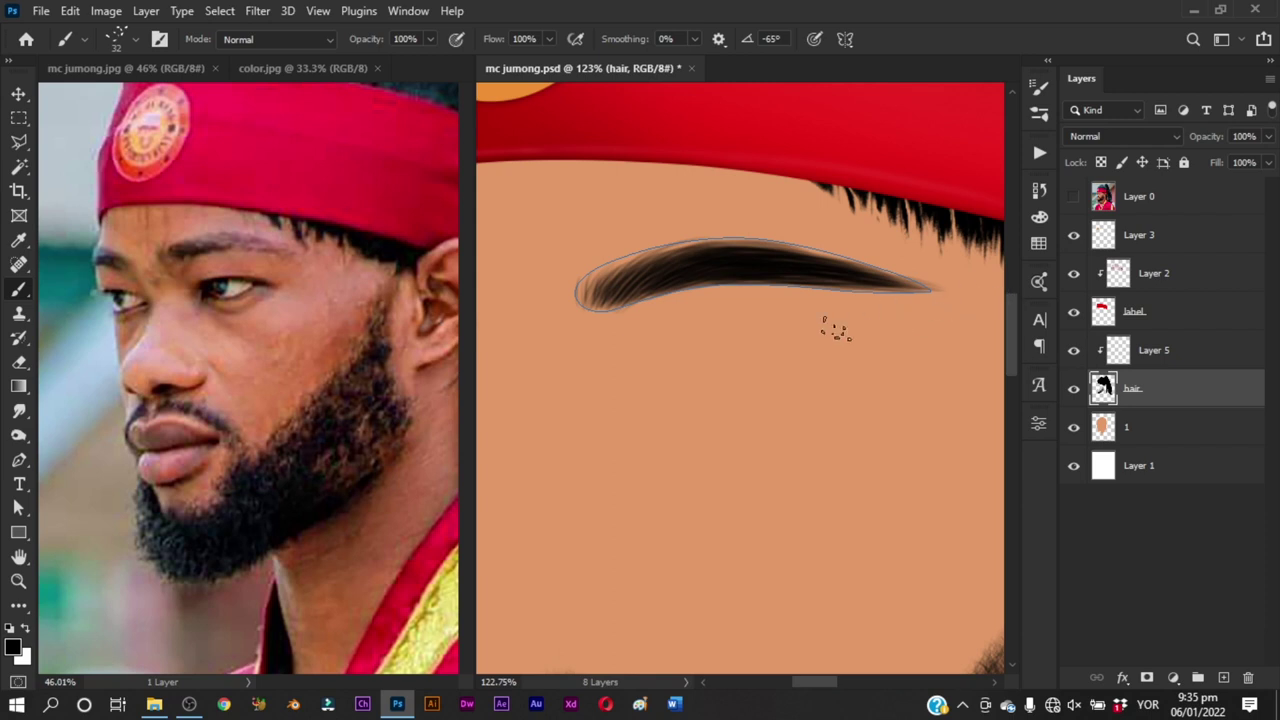
# Step: Erase the stray hair strands spilling past the face edge at the far eyebrow with a 5 px eraser
pyautogui.moveTo(737, 306); pyautogui.dragTo(727, 351)
pyautogui.click(594, 262)
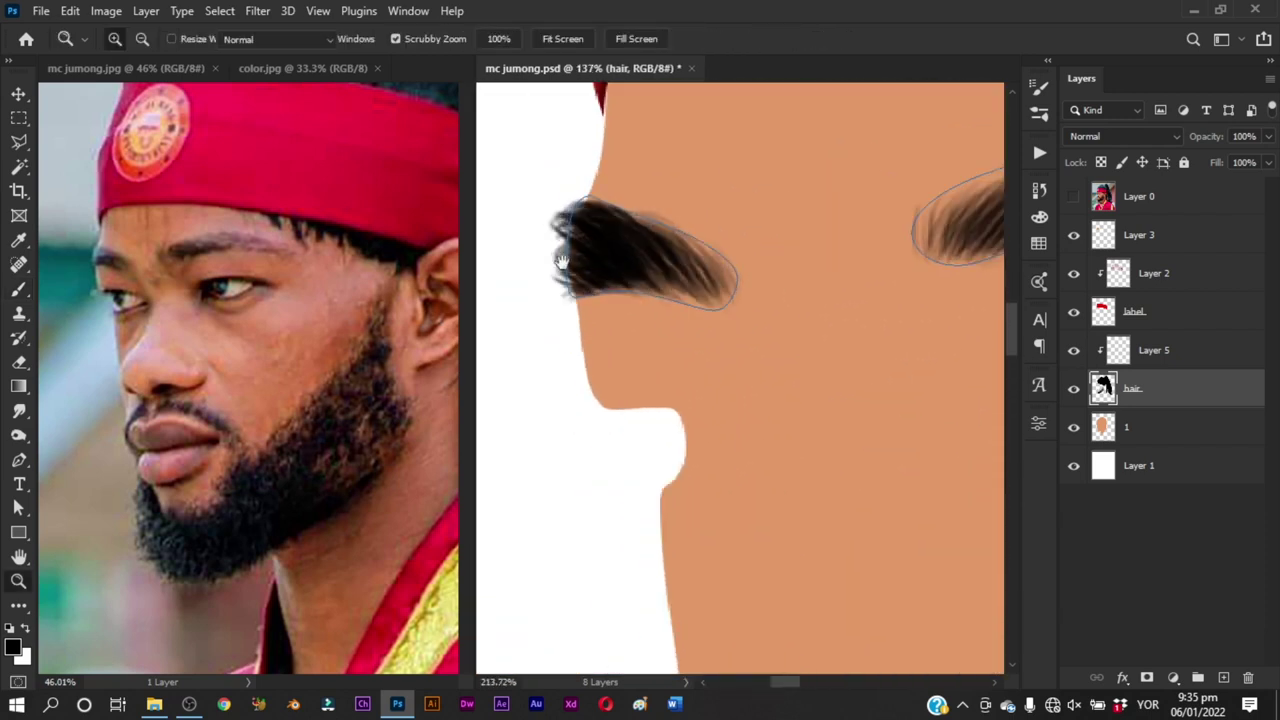
pyautogui.press('b')
pyautogui.press('e')
pyautogui.moveTo(600, 283); pyautogui.dragTo(597, 319)
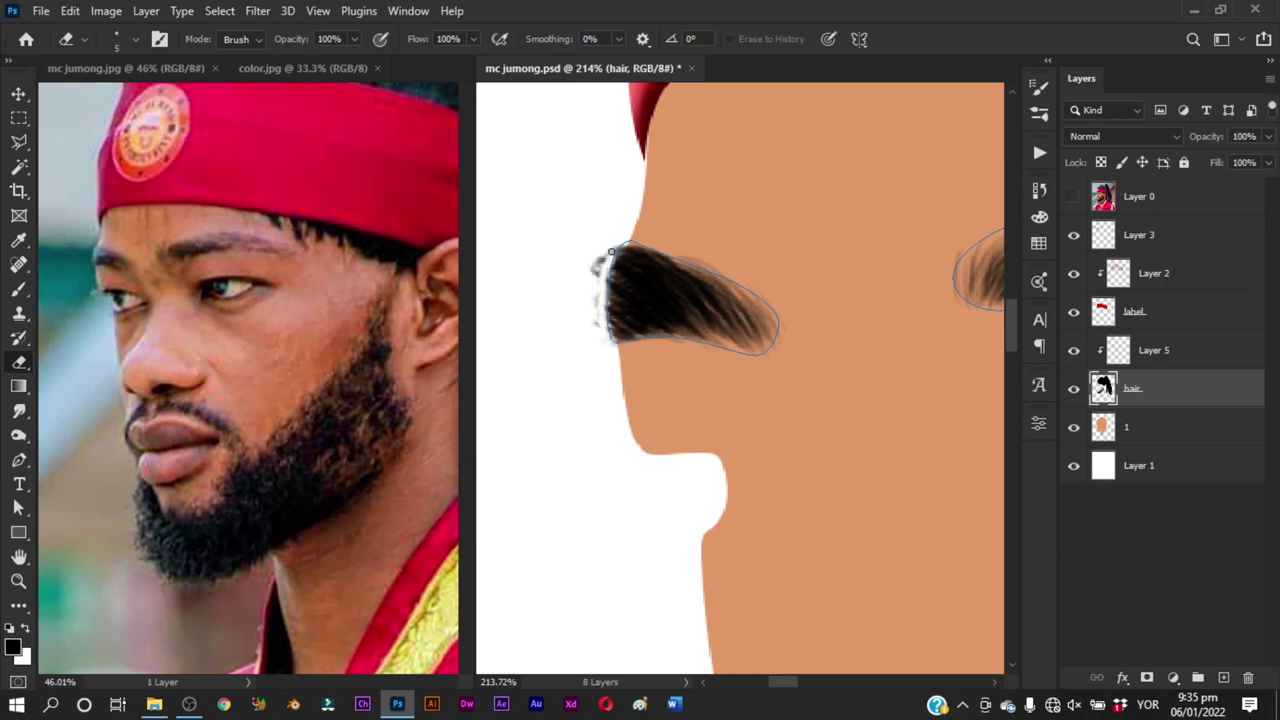
pyautogui.moveTo(600, 276); pyautogui.dragTo(602, 322)
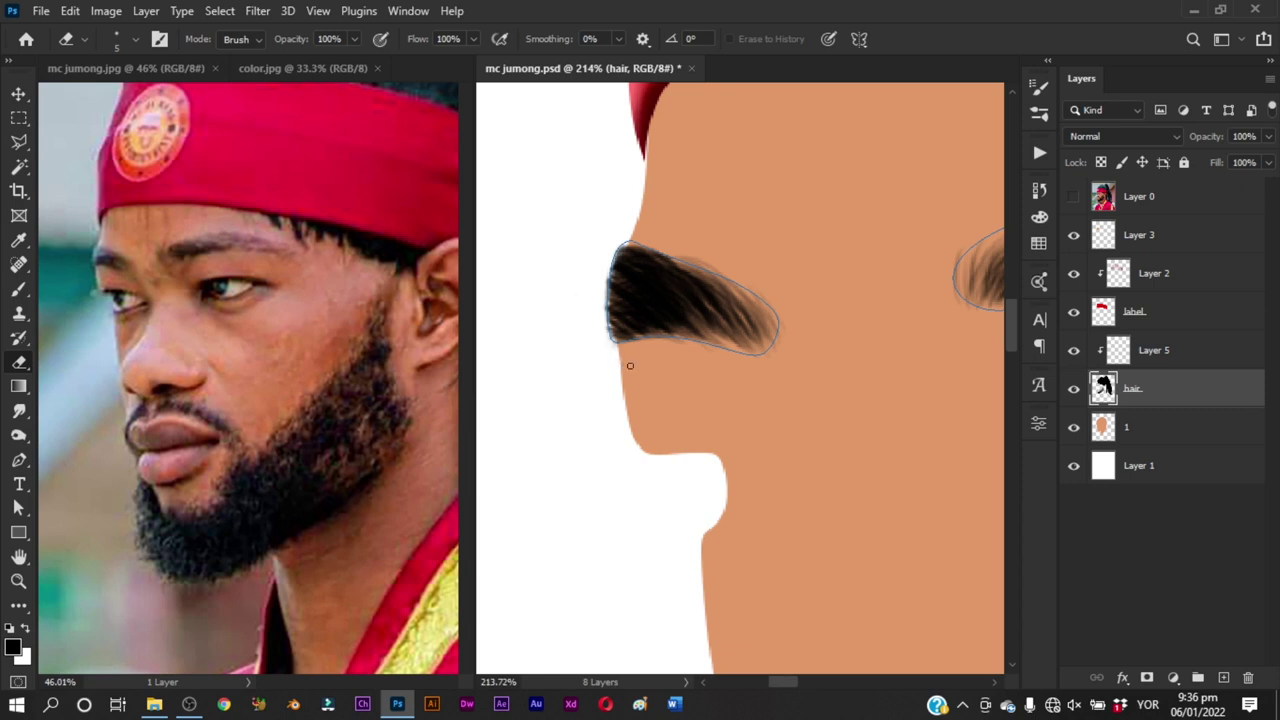
# Step: Dismiss the eyebrow paths and save the portrait document
pyautogui.moveTo(768, 341); pyautogui.dragTo(664, 391)
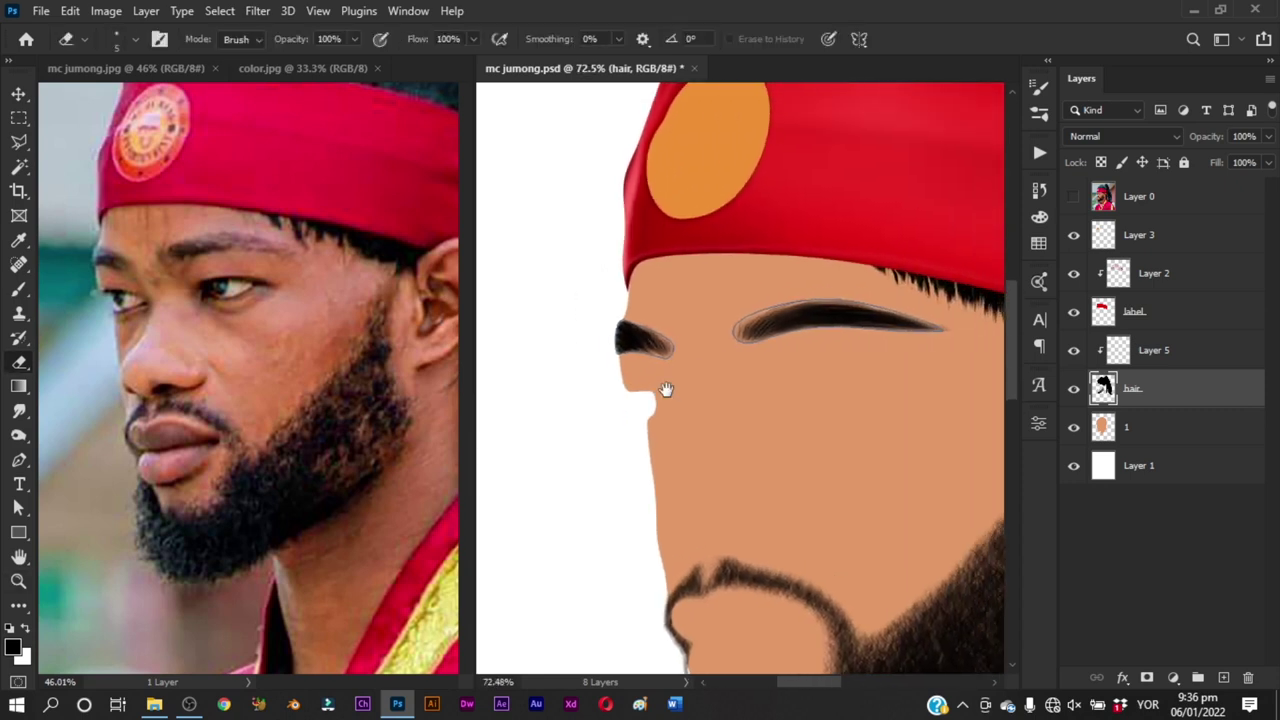
pyautogui.press('p')
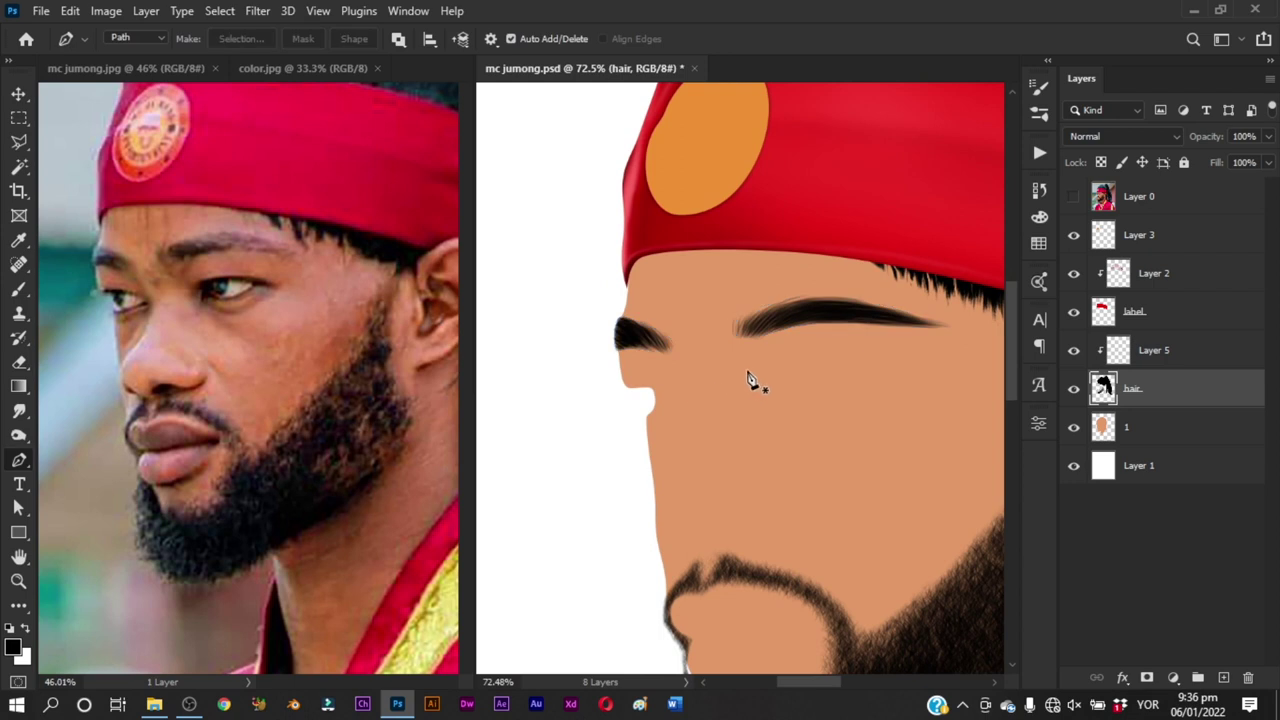
pyautogui.hotkey('ctrl', 's')
# Step: Compare the painted face and eyebrows with the reference photo, bringing the eye area of both documents into close view
pyautogui.press('z')
pyautogui.moveTo(771, 375); pyautogui.dragTo(725, 406)
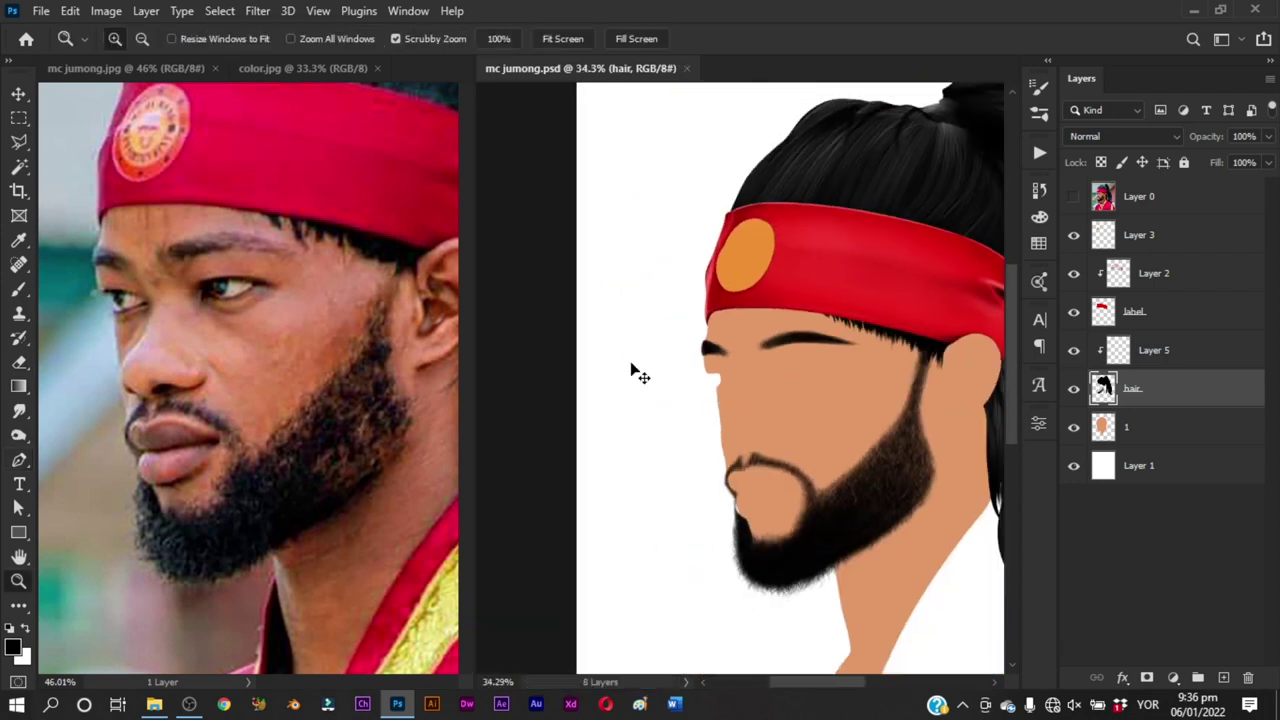
pyautogui.moveTo(634, 371); pyautogui.dragTo(631, 364)
pyautogui.click(285, 316)
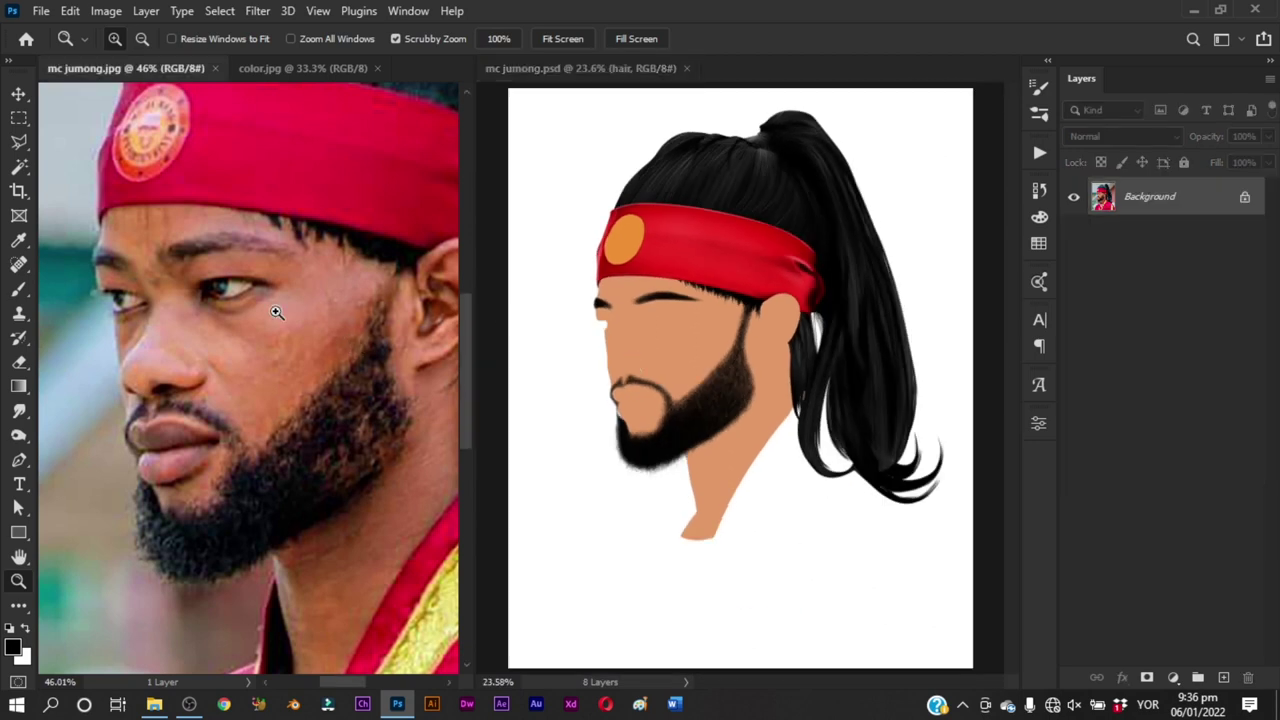
pyautogui.moveTo(277, 313); pyautogui.dragTo(272, 313)
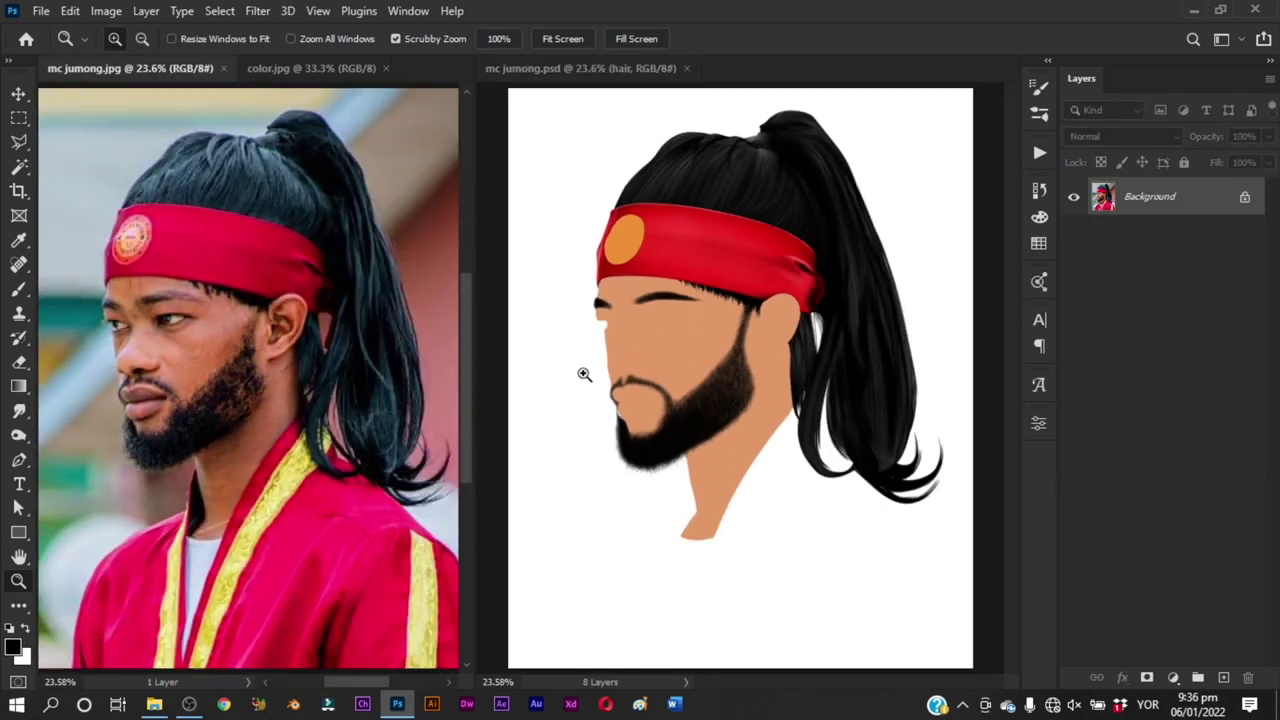
pyautogui.press('v')
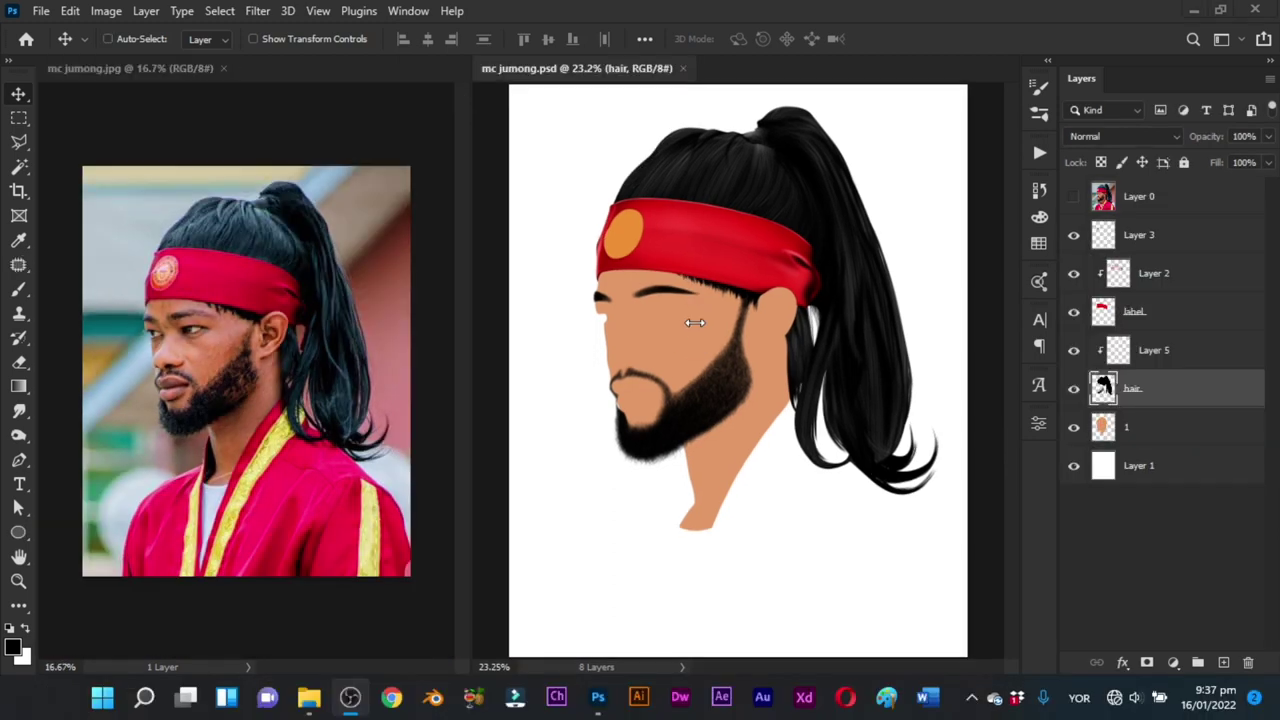
pyautogui.click(697, 358)
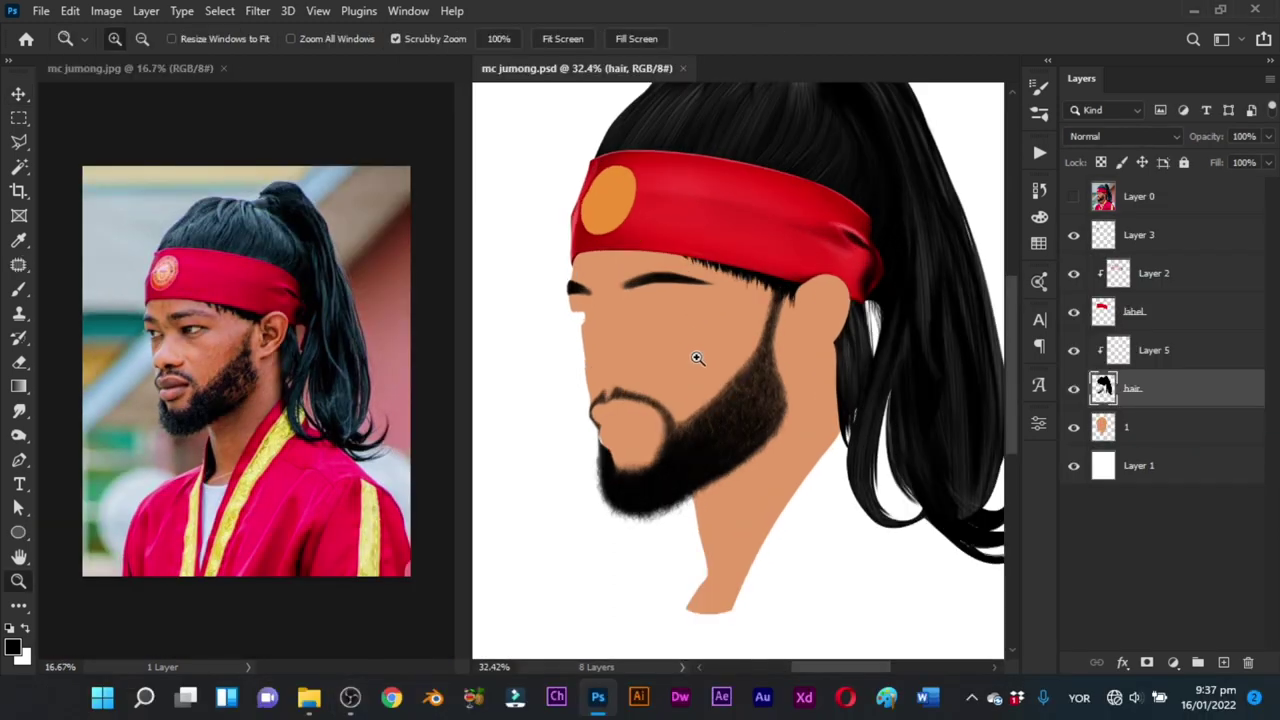
pyautogui.moveTo(643, 320); pyautogui.dragTo(678, 342)
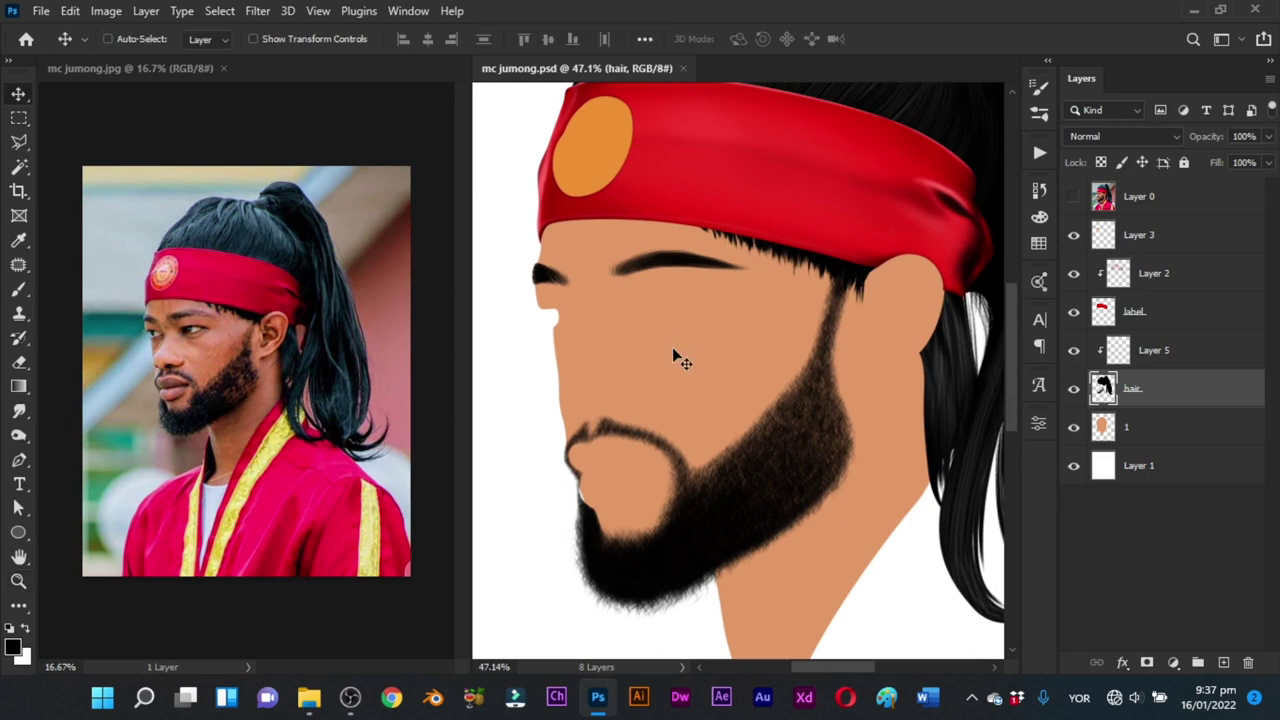
pyautogui.moveTo(572, 307); pyautogui.dragTo(600, 312)
pyautogui.click(153, 371)
pyautogui.moveTo(153, 371); pyautogui.dragTo(219, 407)
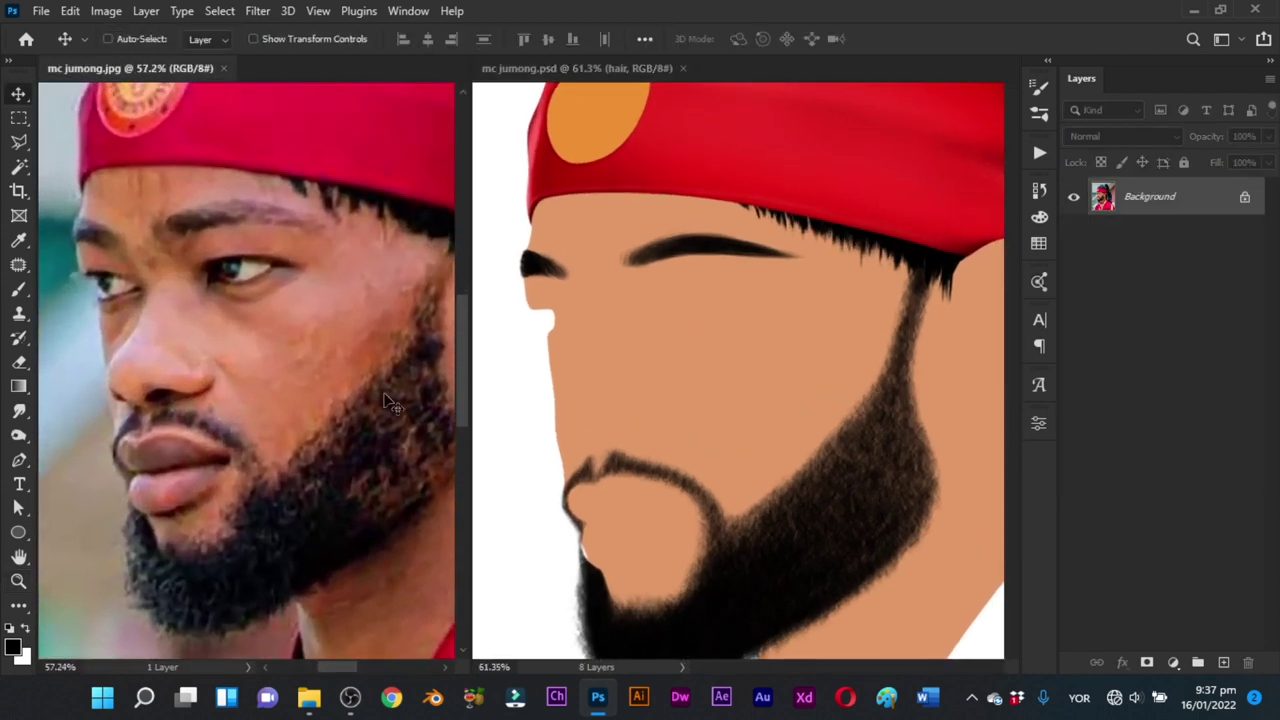
pyautogui.click(714, 377)
# Step: Create a new layer named "eye" above layer 1 and show the reference photo layer for tracing
pyautogui.press('p')
pyautogui.click(1108, 430)
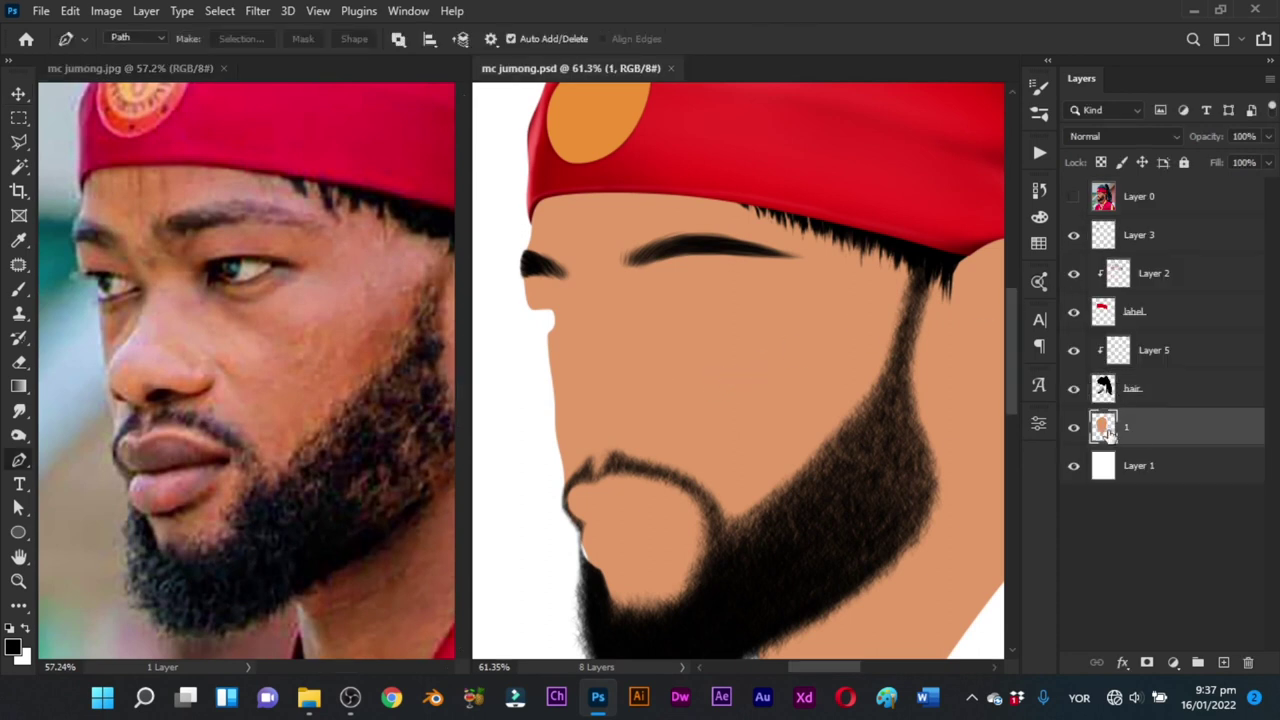
pyautogui.hotkey('ctrl', 'shift', 'n')
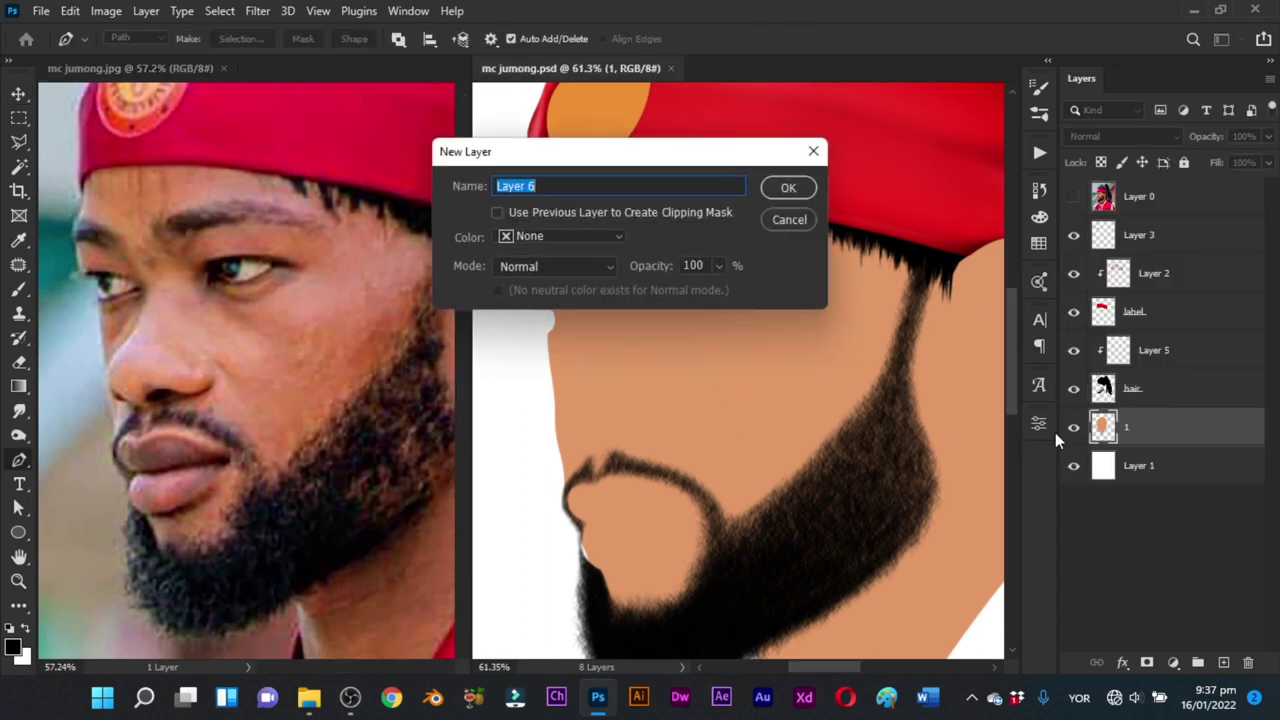
pyautogui.write('eye')
pyautogui.press('Return')
pyautogui.click(1074, 196)
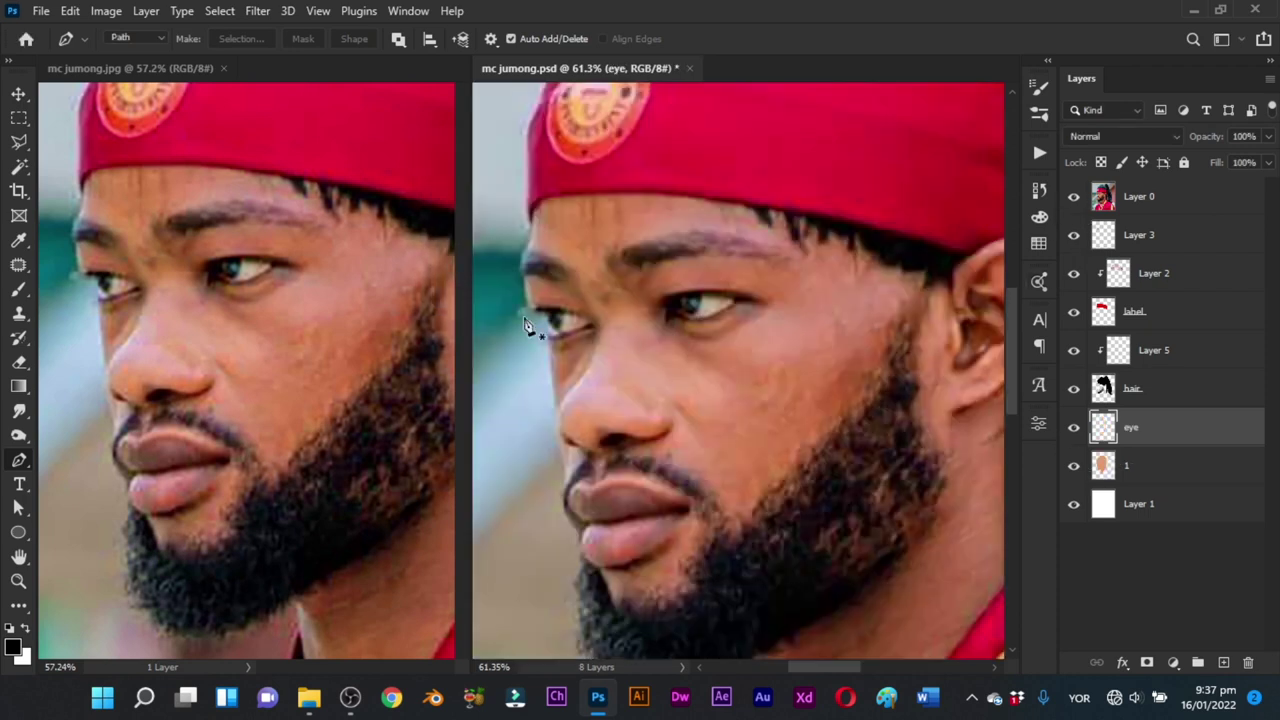
# Step: Load layer 1's outline as a selection and start a Pen path along the far eye's upper lid
pyautogui.moveTo(526, 322); pyautogui.dragTo(652, 344)
pyautogui.keyDown('ctrl'); pyautogui.click(1106, 468); pyautogui.keyUp('ctrl')
pyautogui.moveTo(524, 331); pyautogui.dragTo(672, 318)
pyautogui.click(535, 304)
pyautogui.hotkey('ctrl', 'z')
pyautogui.hotkey('ctrl', 'z')
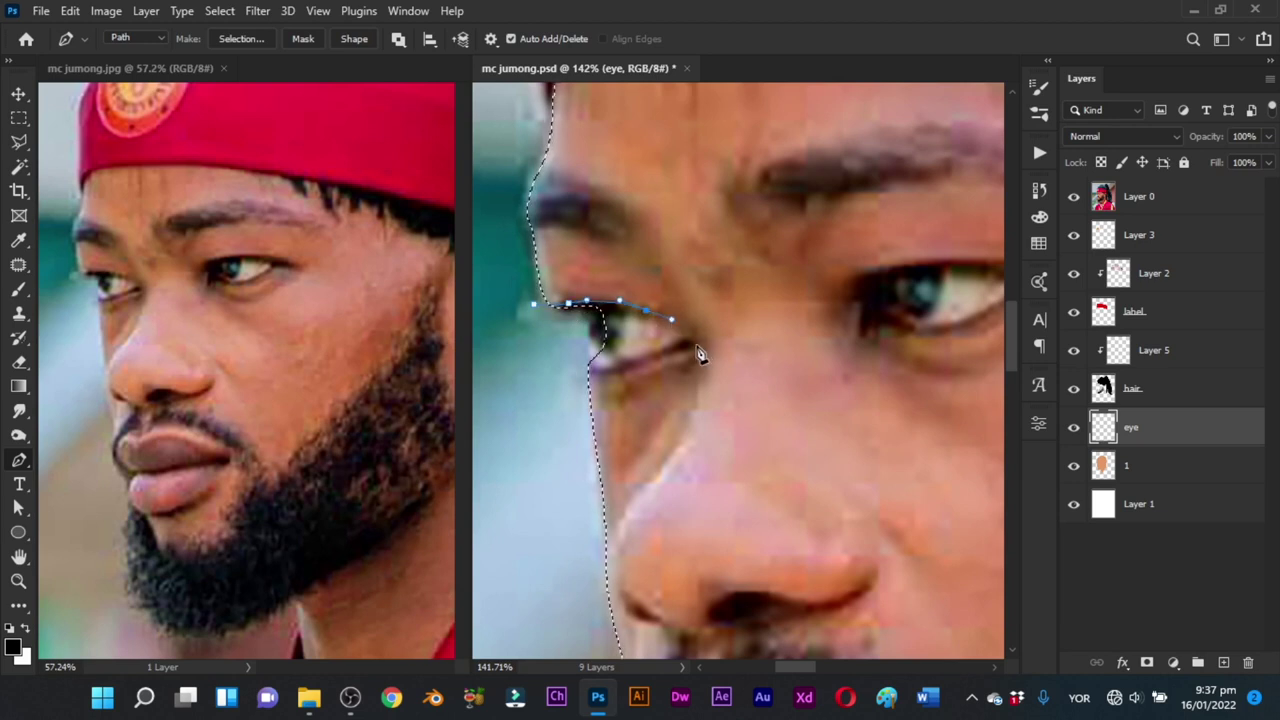
# Step: Continue the far eye's path around the inner corner and lower lid, closing it at the outer end
pyautogui.click(694, 339)
pyautogui.moveTo(698, 355); pyautogui.dragTo(599, 380)
pyautogui.hotkey('ctrl', 'z')
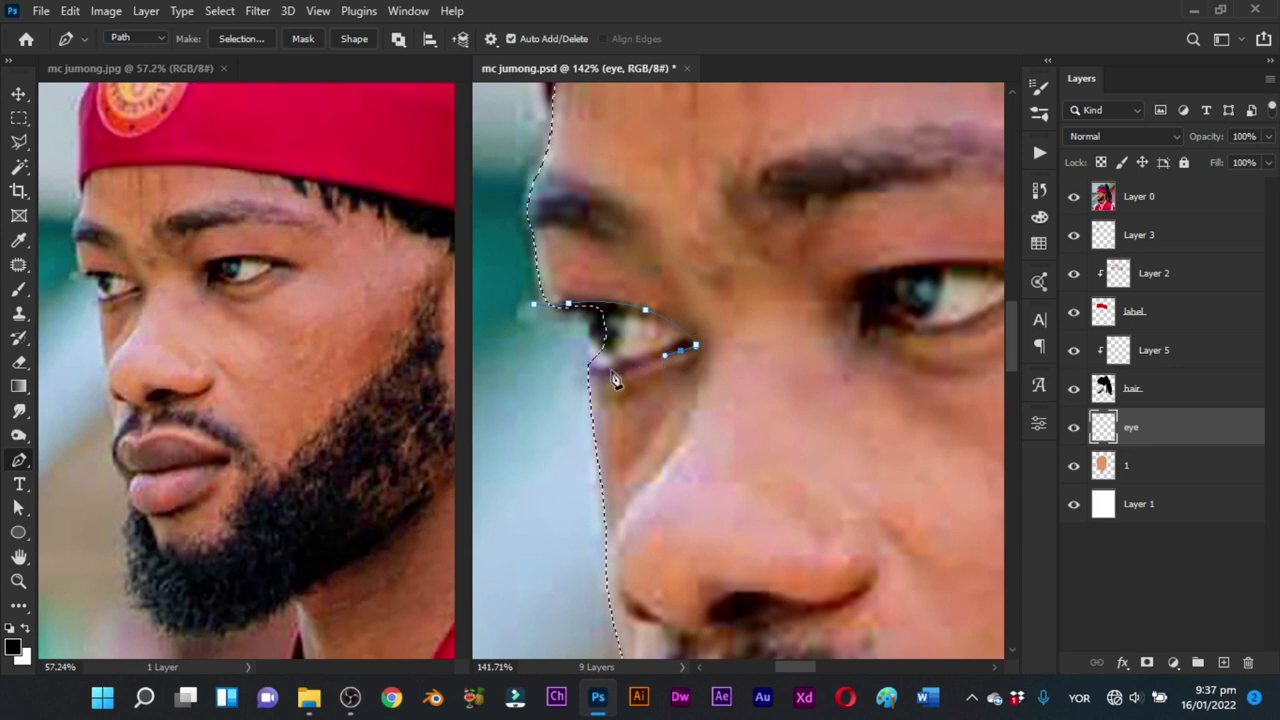
pyautogui.moveTo(630, 368); pyautogui.dragTo(592, 332)
pyautogui.keyDown('alt'); pyautogui.click(585, 325); pyautogui.keyUp('alt')
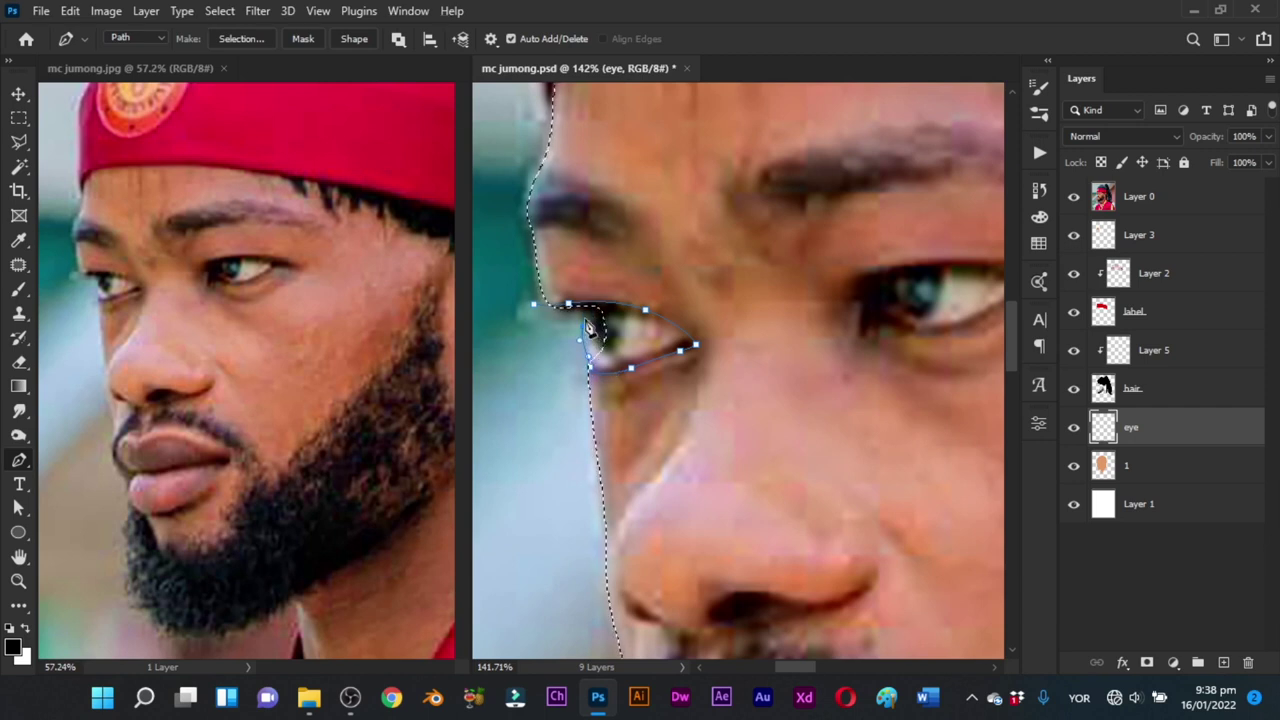
pyautogui.click(585, 318)
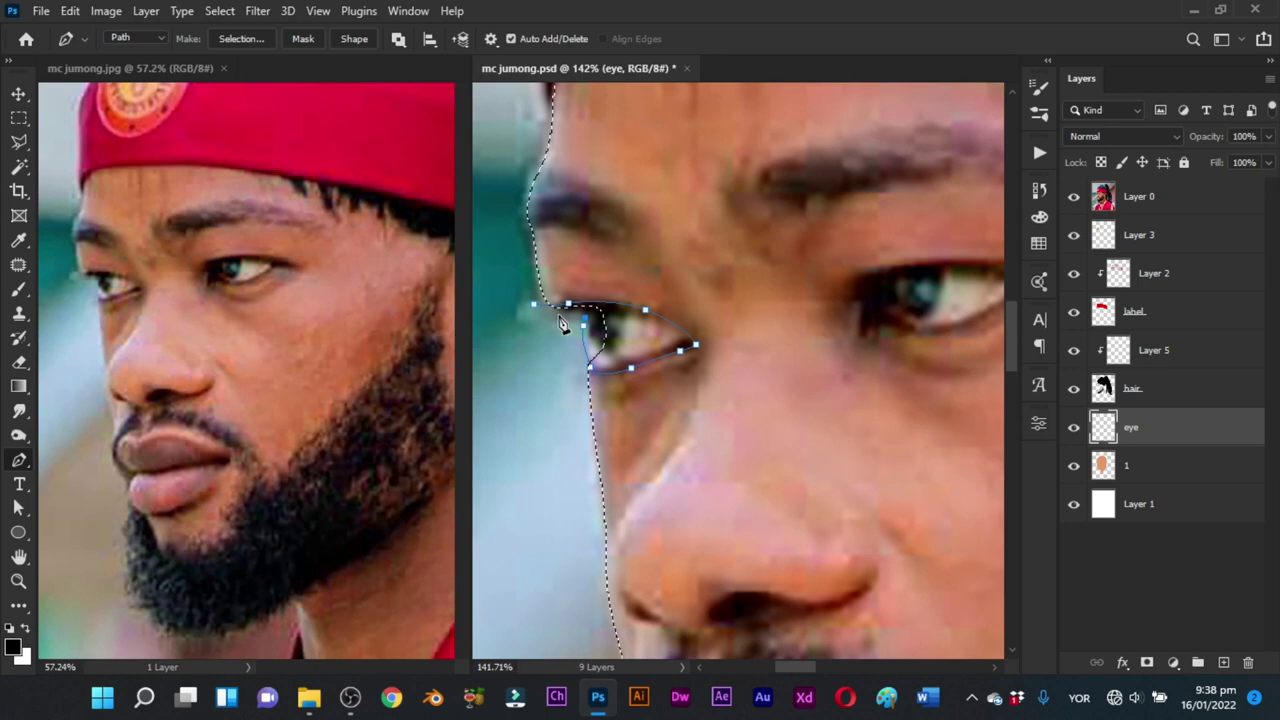
pyautogui.click(539, 310)
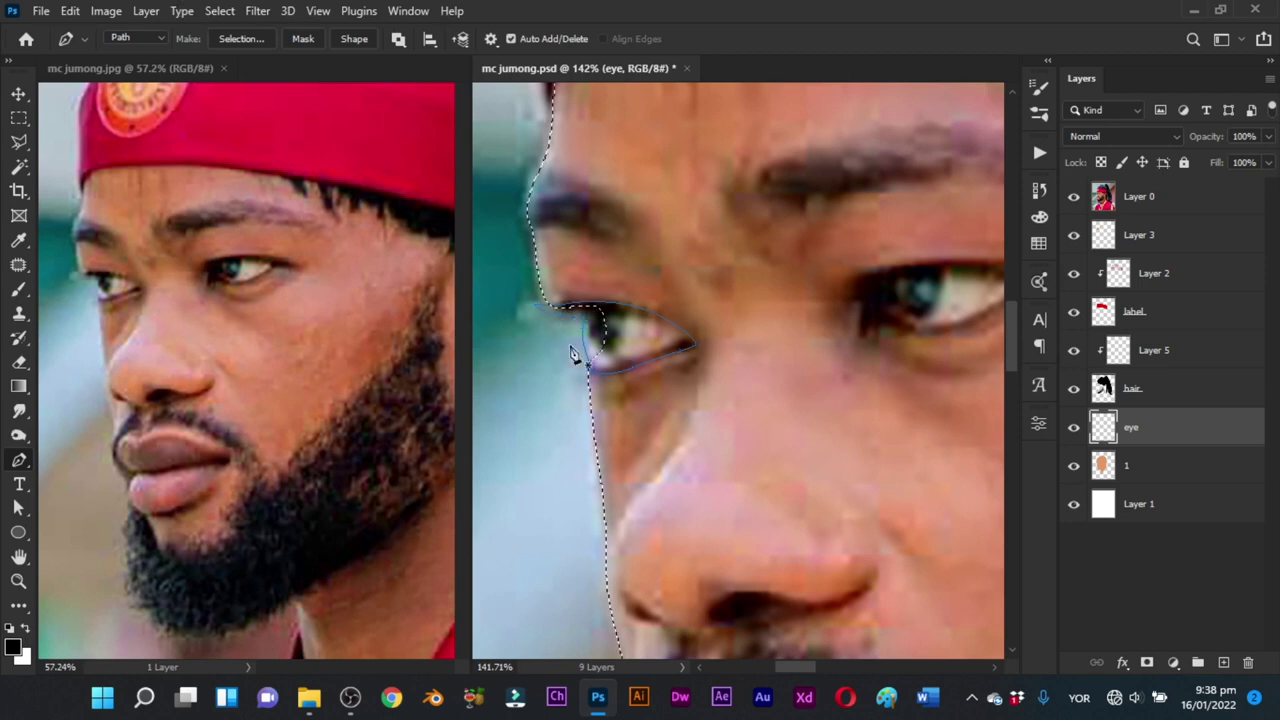
# Step: Trace a closed path around the near eye, following both lids, the tapered outer corner and the pointed inner corner
pyautogui.moveTo(786, 337); pyautogui.dragTo(651, 320)
pyautogui.moveTo(731, 288); pyautogui.dragTo(718, 354)
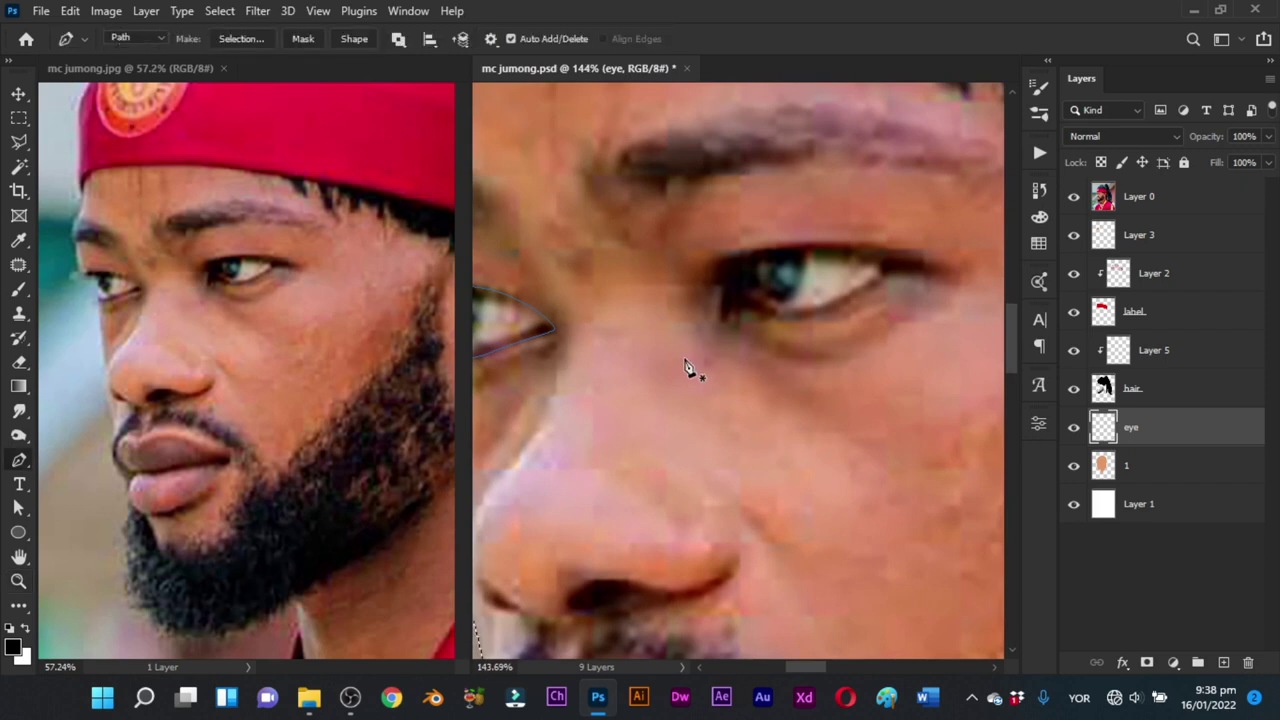
pyautogui.moveTo(730, 284); pyautogui.dragTo(651, 294)
pyautogui.moveTo(644, 339); pyautogui.dragTo(717, 258)
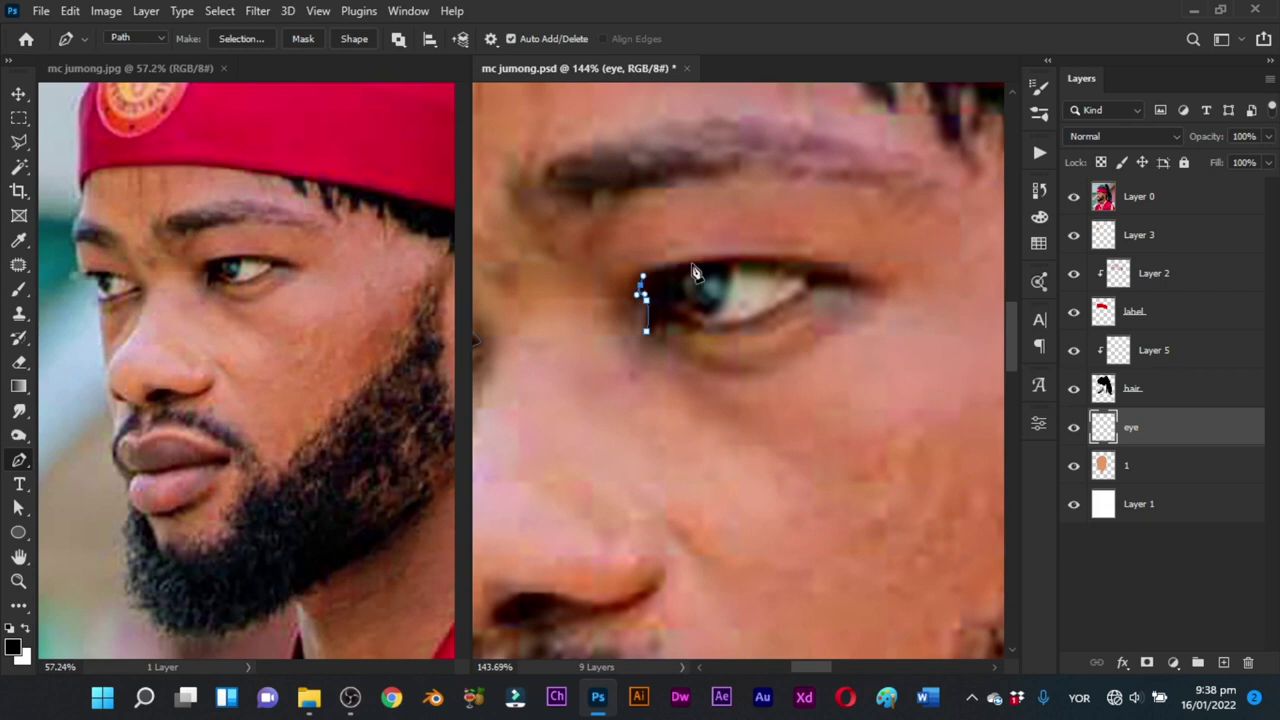
pyautogui.click(741, 256)
pyautogui.moveTo(826, 265); pyautogui.dragTo(860, 287)
pyautogui.hotkey('ctrl', 'z')
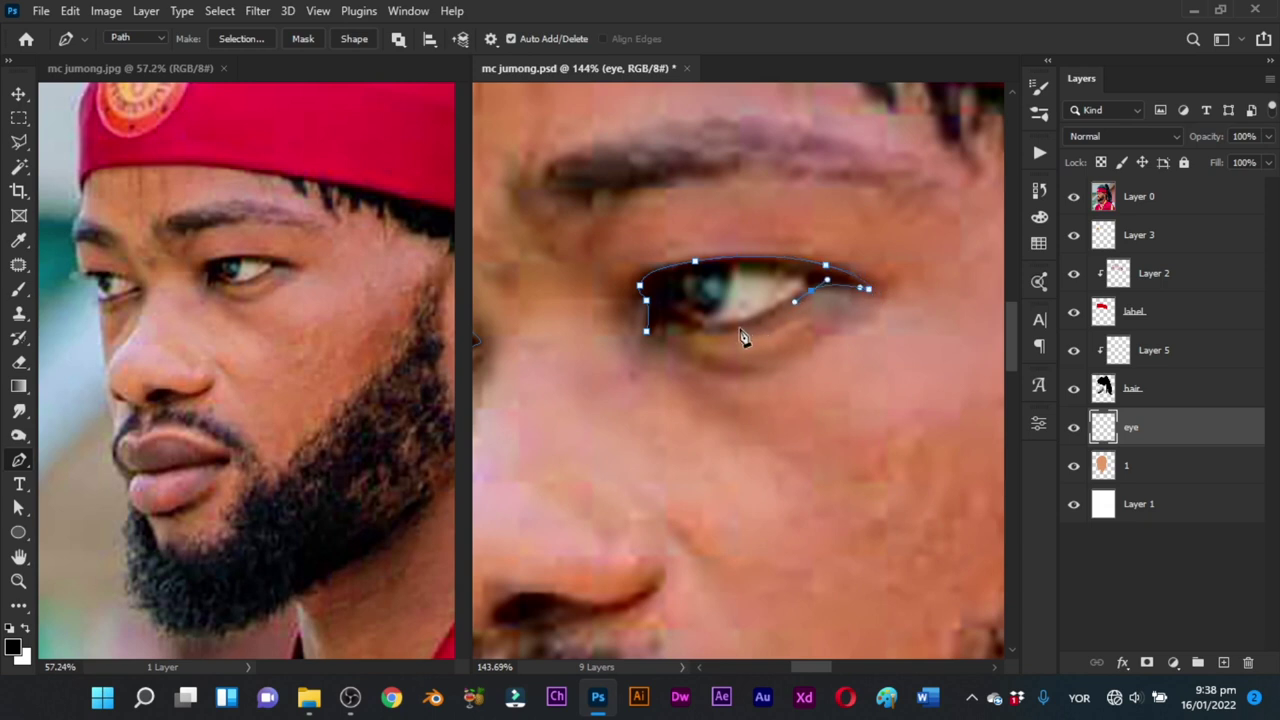
pyautogui.moveTo(740, 329); pyautogui.dragTo(652, 336)
pyautogui.click(646, 330)
# Step: Fill both eye paths with the black foreground color at 100% opacity, with the reference photo hidden, and delete the paths
pyautogui.rightClick(778, 254)
pyautogui.click(822, 360)
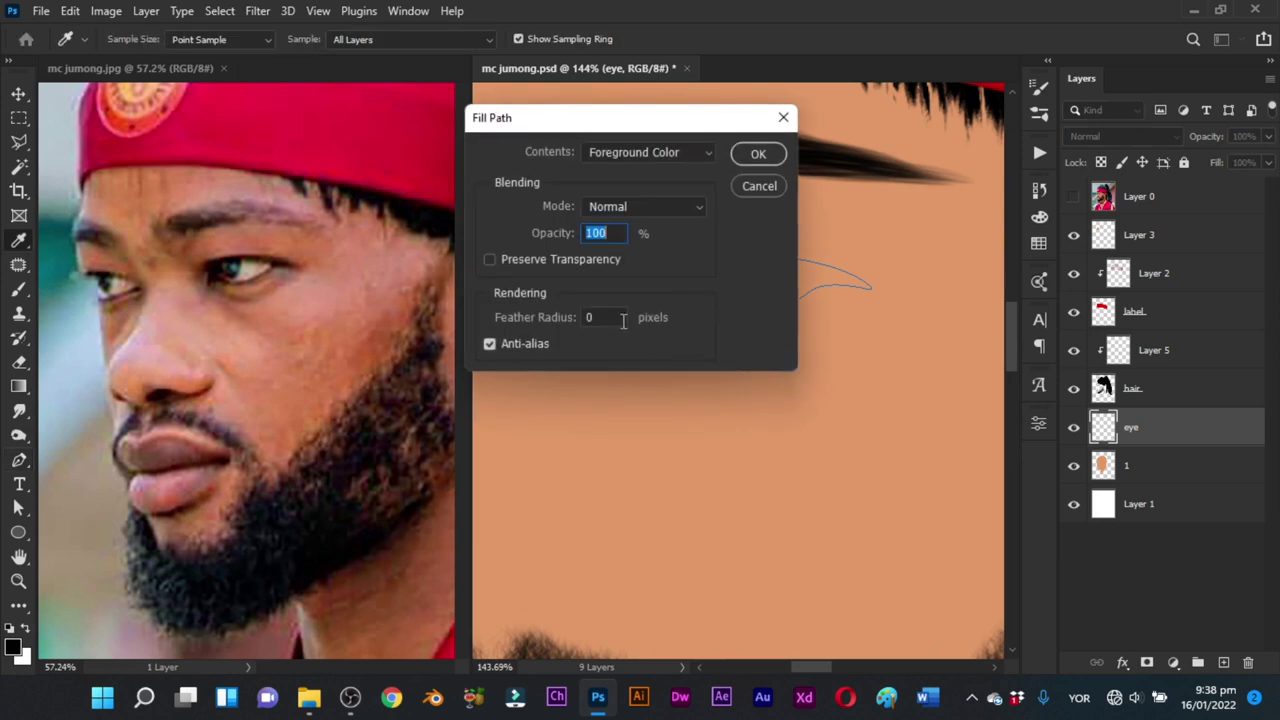
pyautogui.click(765, 159)
pyautogui.rightClick(829, 231)
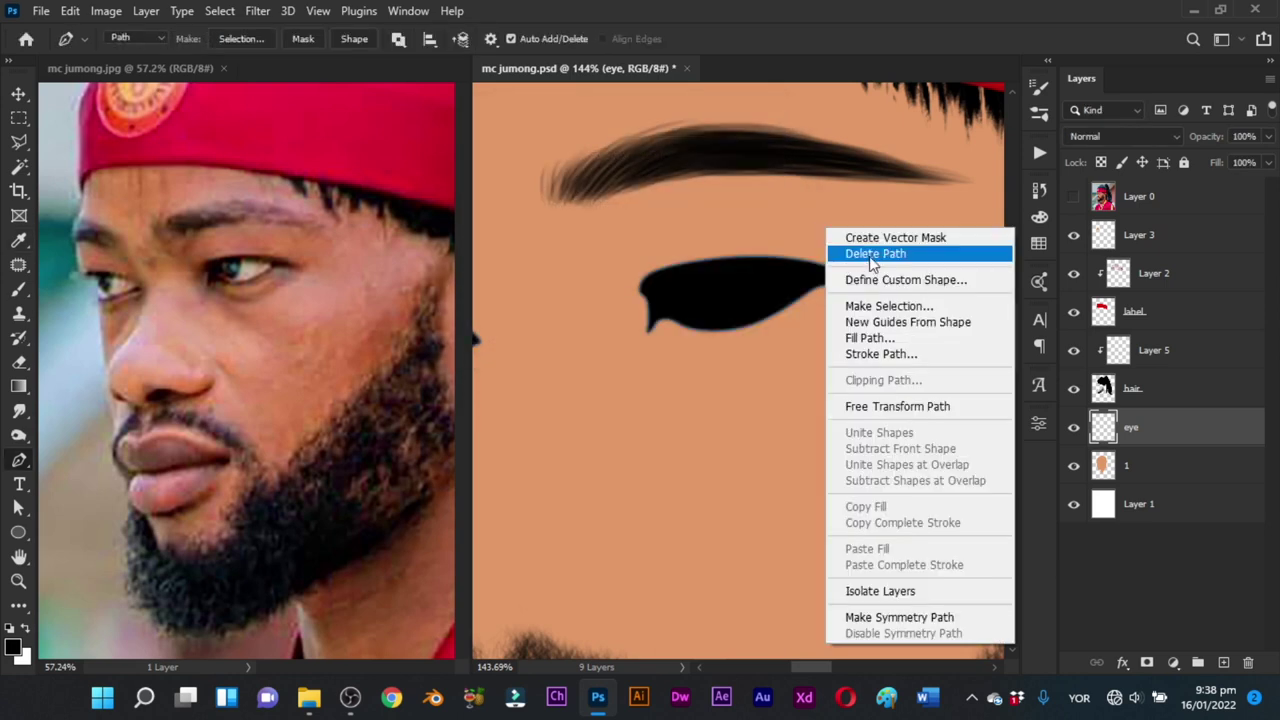
pyautogui.click(872, 253)
# Step: Add a new layer above the eye layer, make white the foreground color, and trace a closed path around the near eyeball
pyautogui.click(1225, 663)
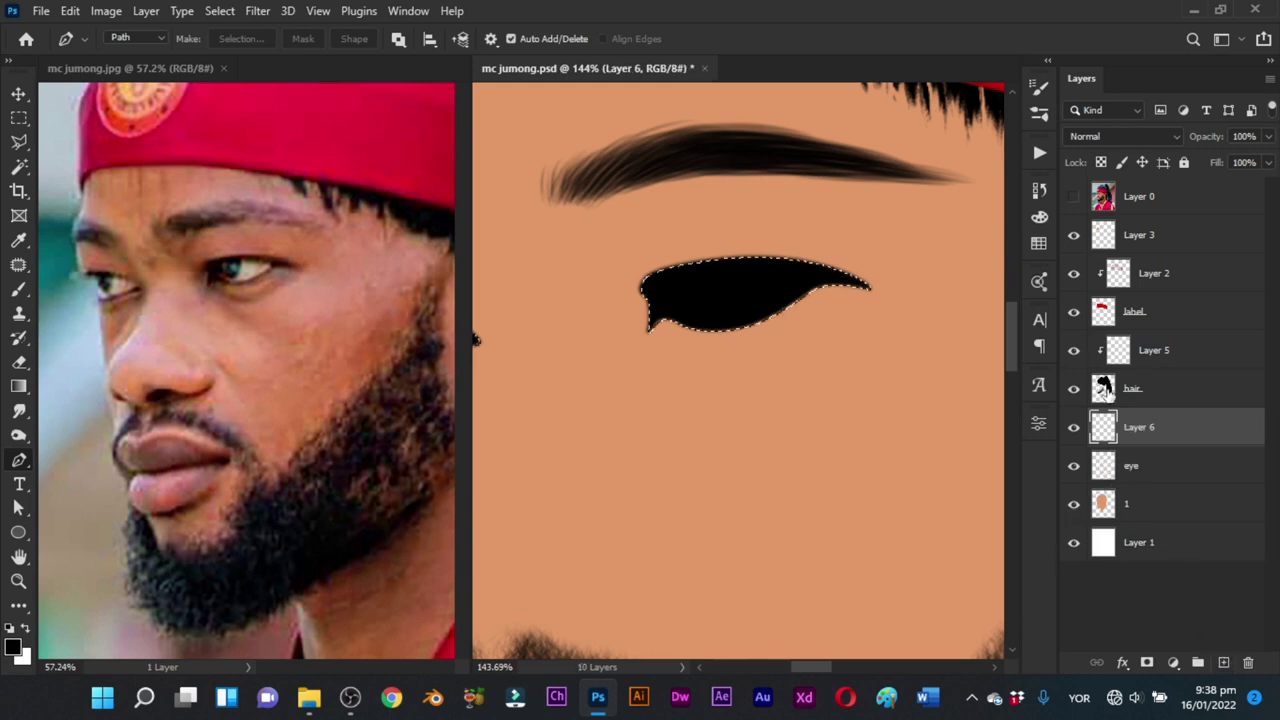
pyautogui.press('x')
pyautogui.click(1073, 196)
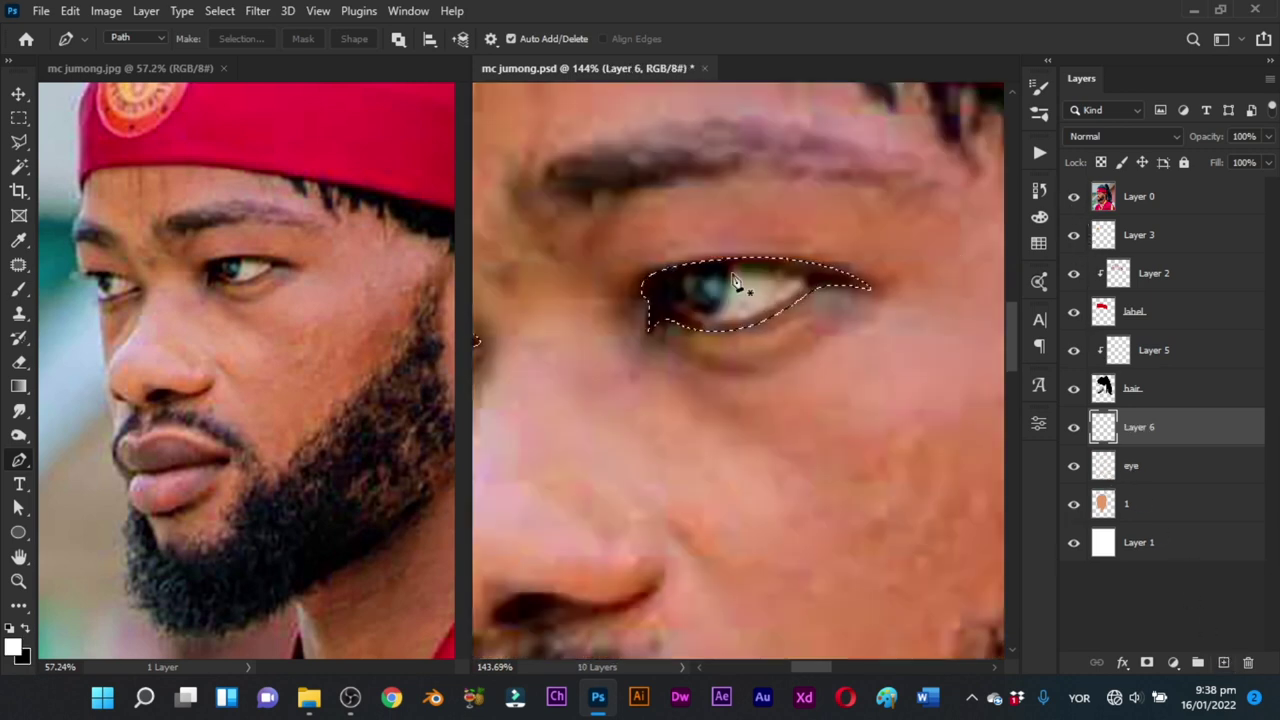
pyautogui.moveTo(711, 271); pyautogui.dragTo(724, 271)
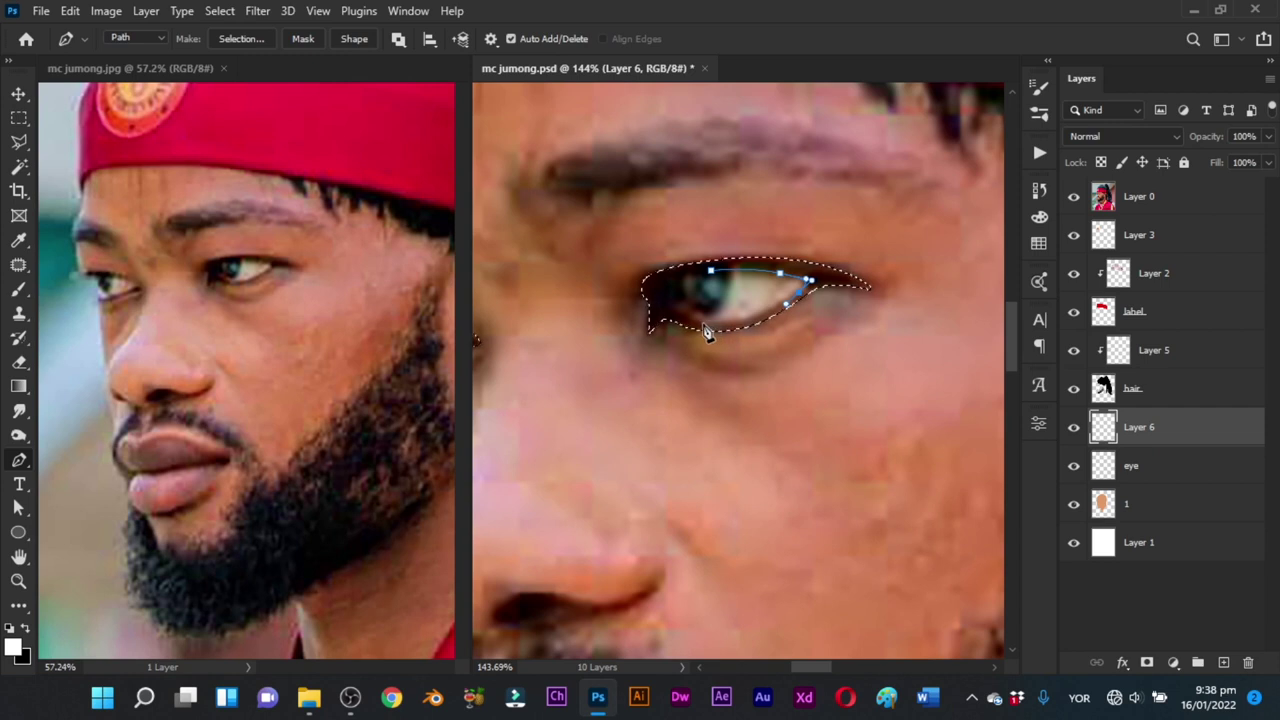
pyautogui.moveTo(702, 323); pyautogui.dragTo(669, 318)
pyautogui.click(711, 271)
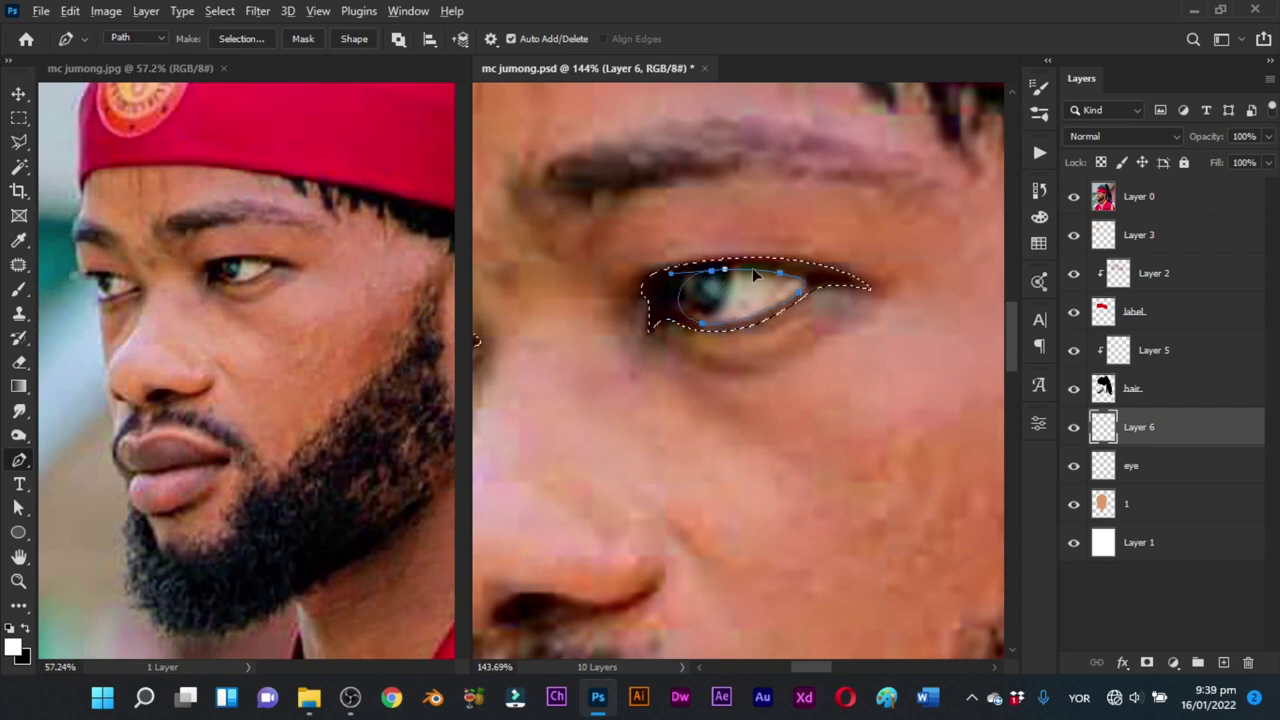
# Step: Hide the reference photo, deselect, fill the near eyeball path with white, and delete the path
pyautogui.moveTo(593, 389); pyautogui.dragTo(755, 370)
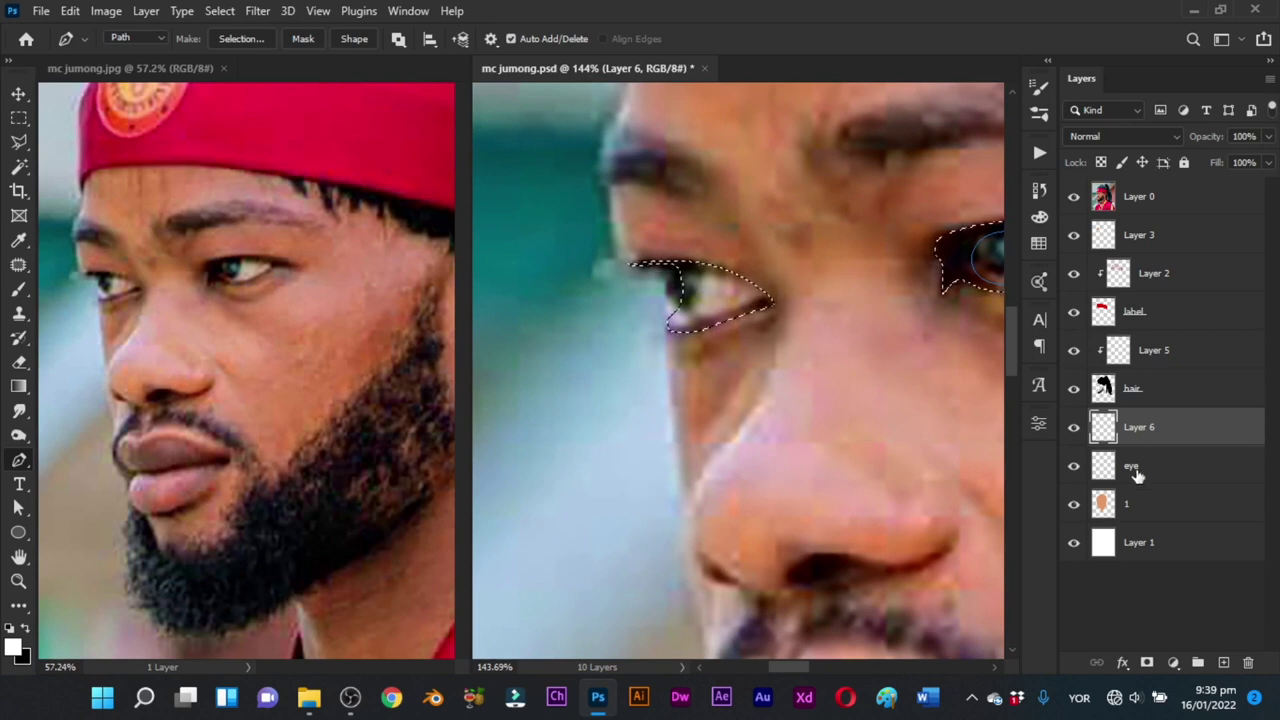
pyautogui.click(1073, 196)
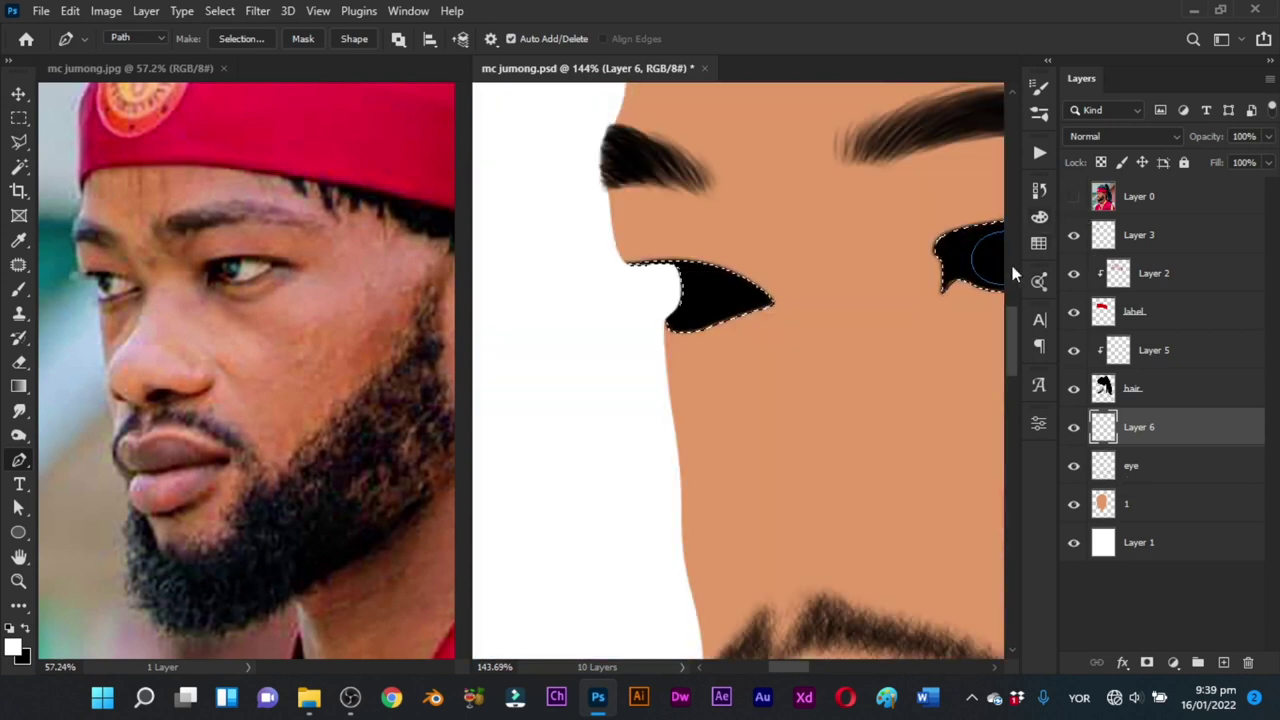
pyautogui.moveTo(738, 340); pyautogui.dragTo(763, 371)
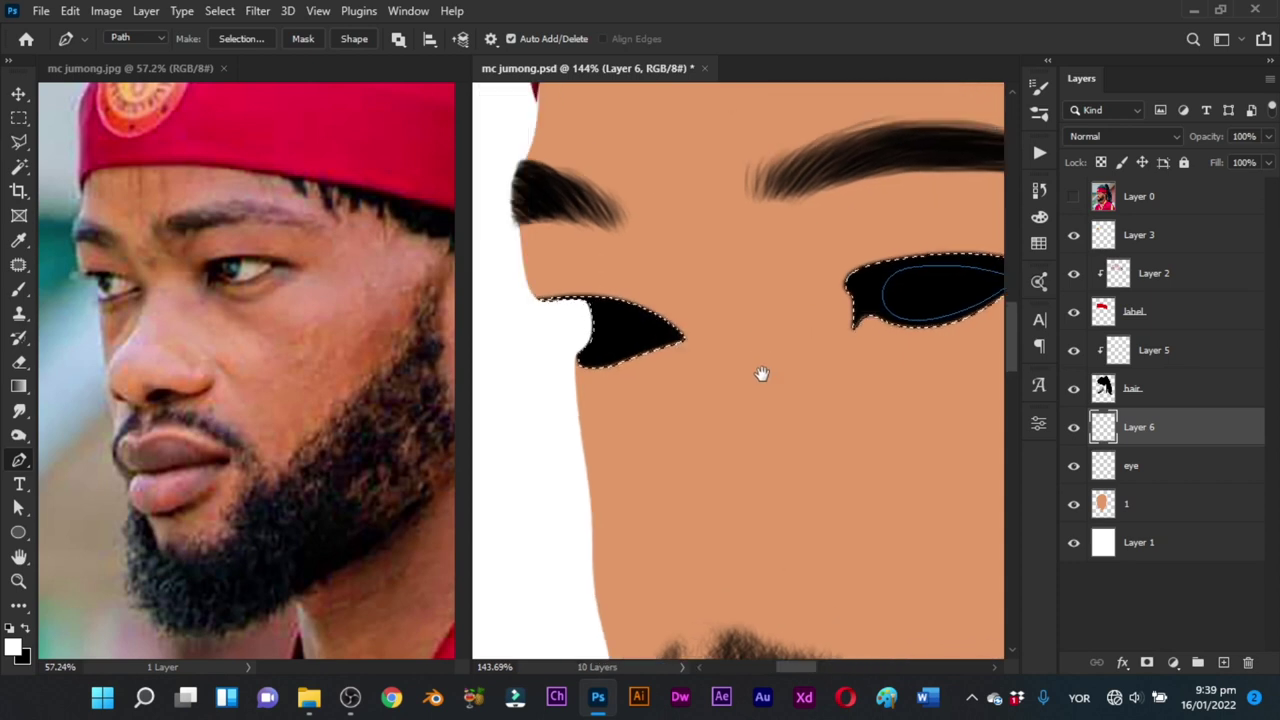
pyautogui.hotkey('ctrl', 'd')
pyautogui.rightClick(767, 311)
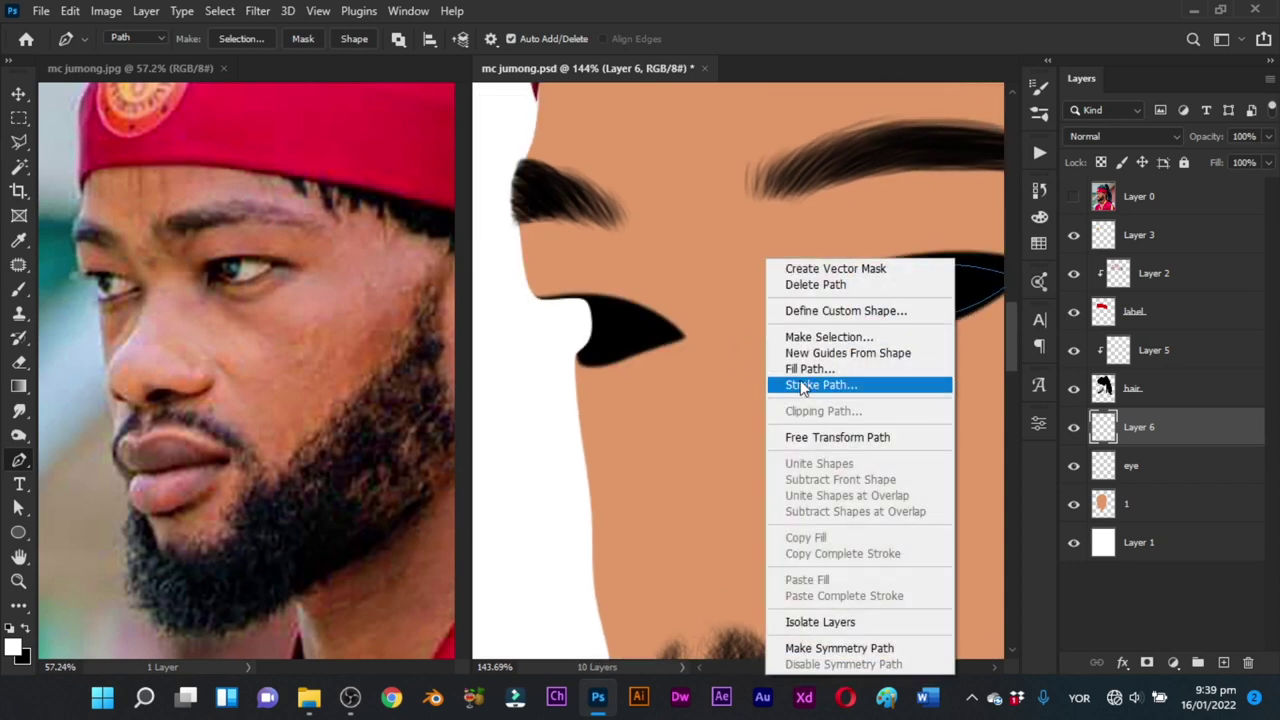
pyautogui.click(803, 366)
pyautogui.click(760, 155)
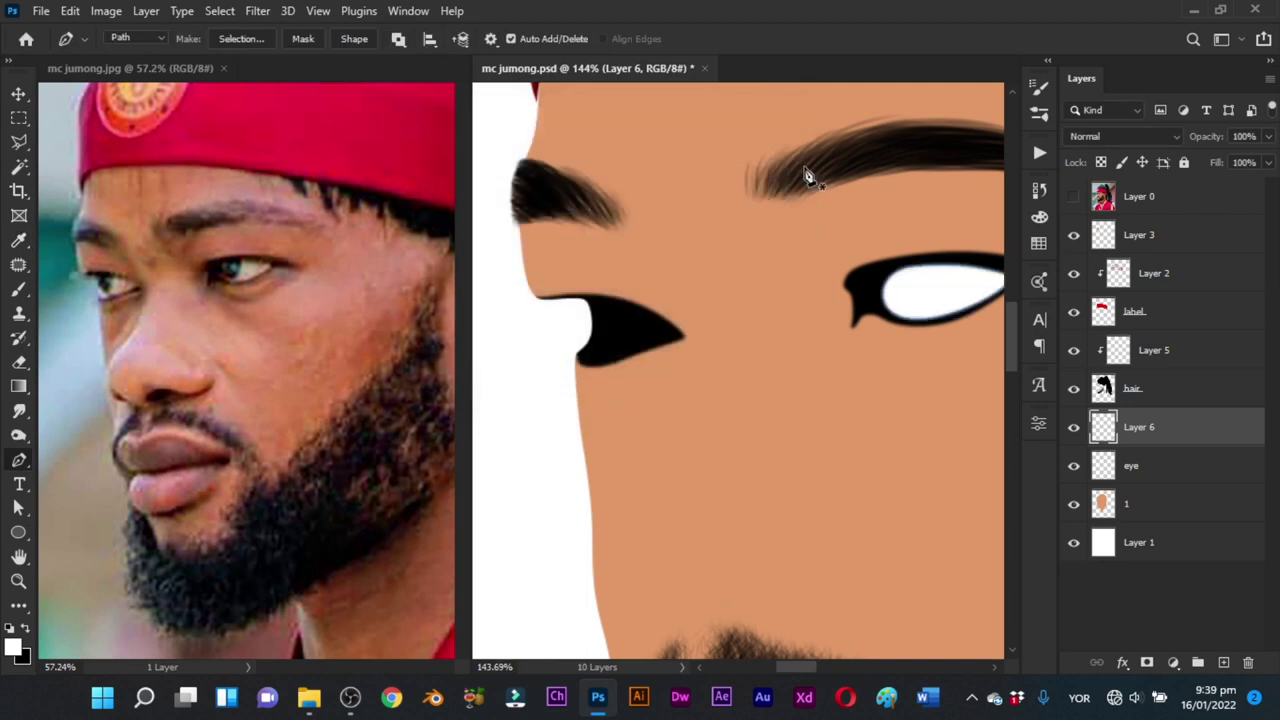
pyautogui.rightClick(801, 165)
pyautogui.click(840, 194)
# Step: Load the outline of skin layer 1 as a selection and show the reference photo around the far eye
pyautogui.keyDown('ctrl'); pyautogui.click(1103, 510); pyautogui.keyUp('ctrl')
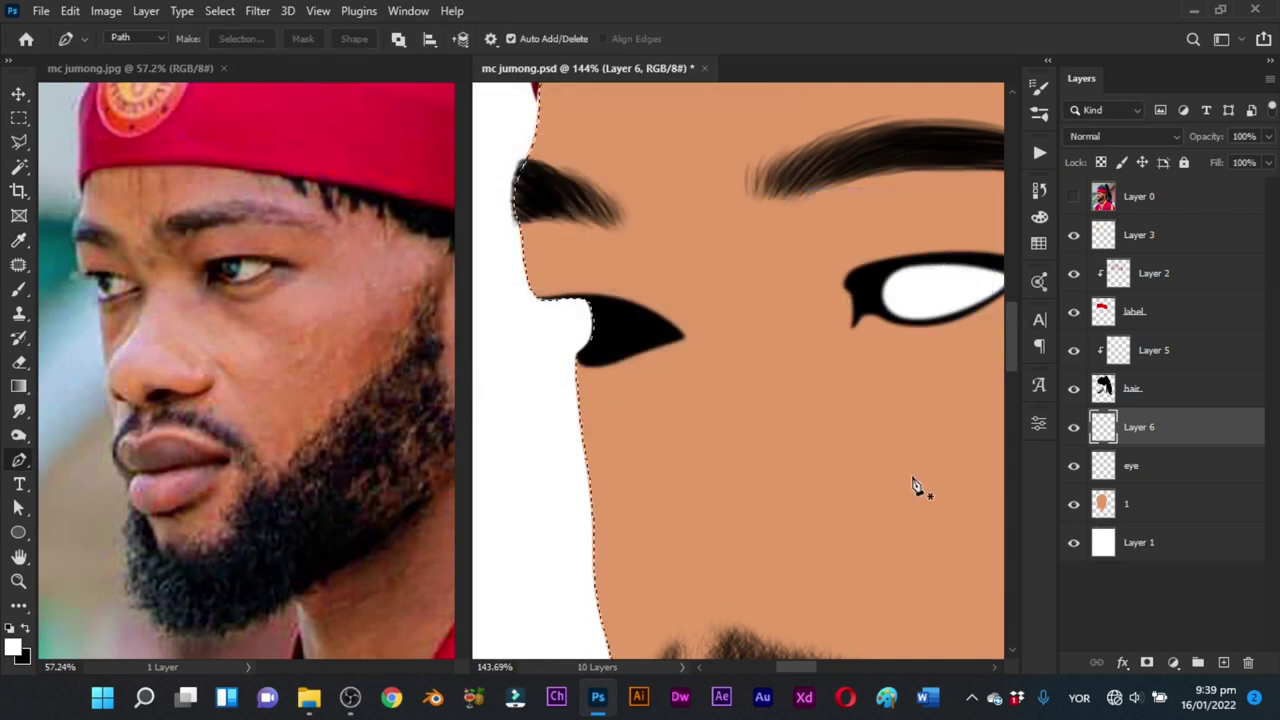
pyautogui.press('z')
pyautogui.click(600, 372)
pyautogui.press('p')
pyautogui.click(1073, 197)
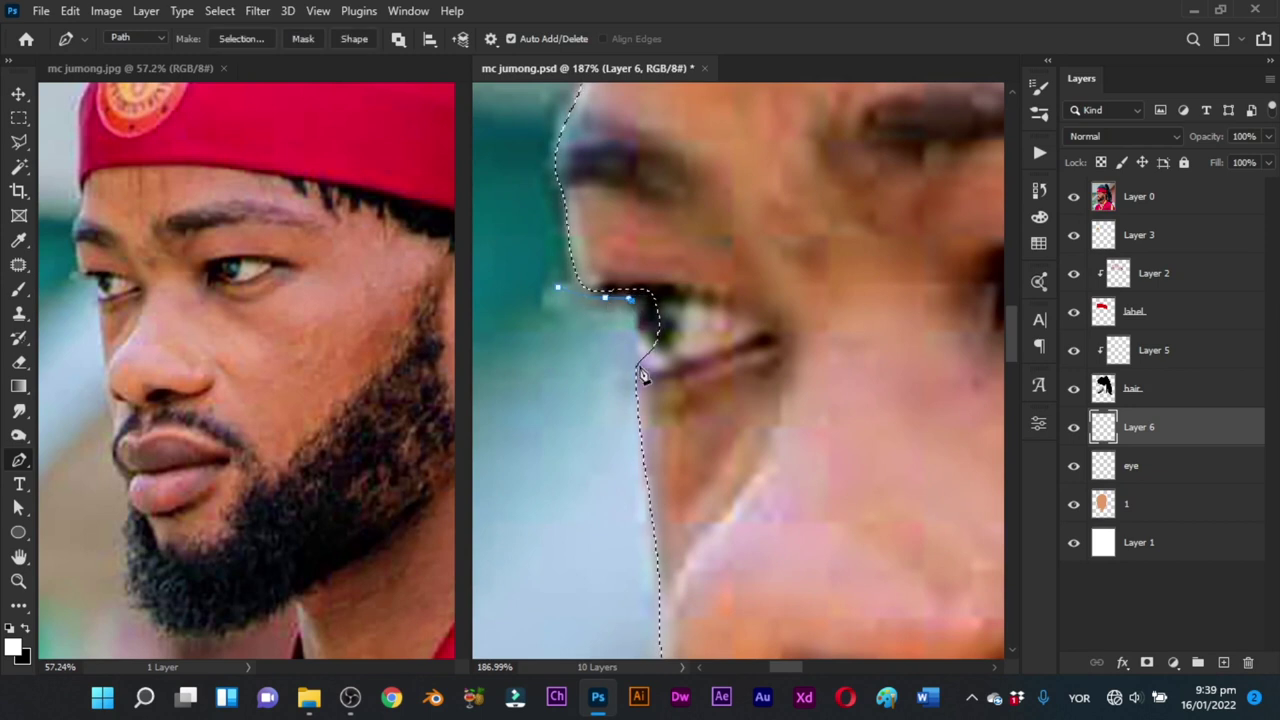
# Step: Trace a closed path around the far eye along the face edge and both lids, hiding the reference photo and the selection to finish it
pyautogui.hotkey('ctrl', 'space')
pyautogui.moveTo(658, 360); pyautogui.dragTo(648, 402)
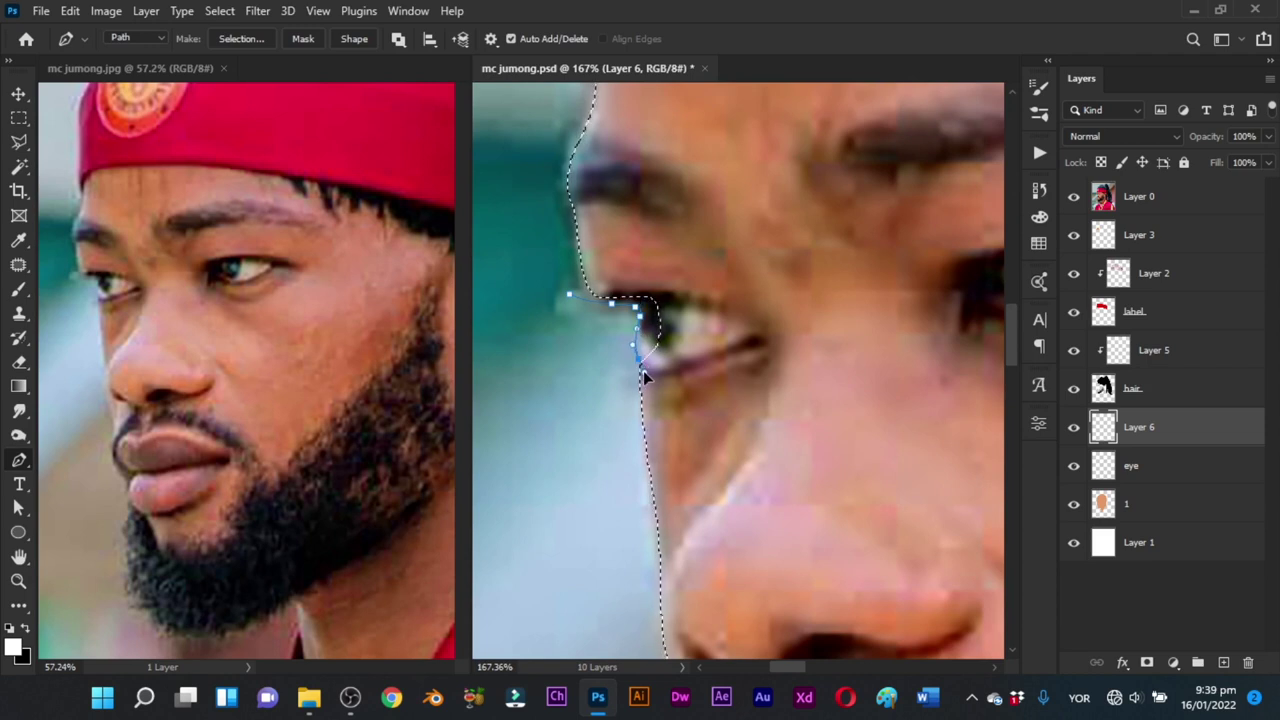
pyautogui.moveTo(644, 371); pyautogui.dragTo(697, 367)
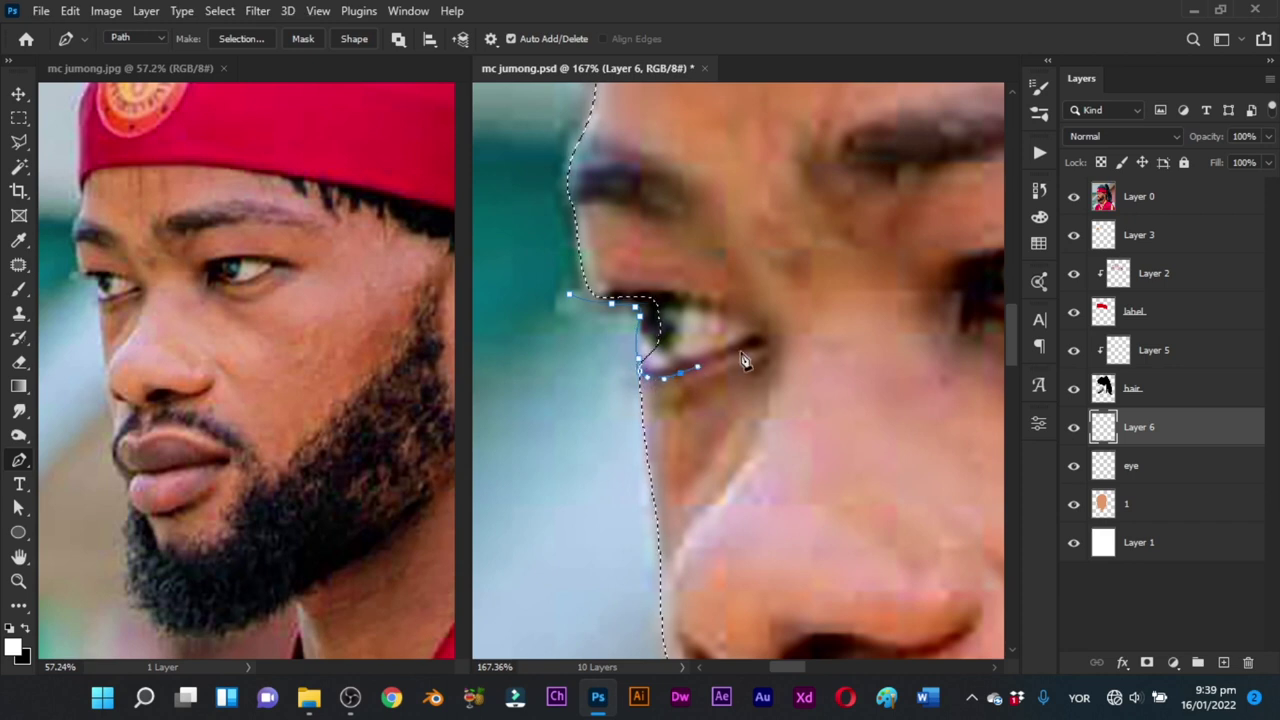
pyautogui.click(723, 356)
pyautogui.click(741, 351)
pyautogui.hotkey('ctrl', 'z')
pyautogui.click(1073, 196)
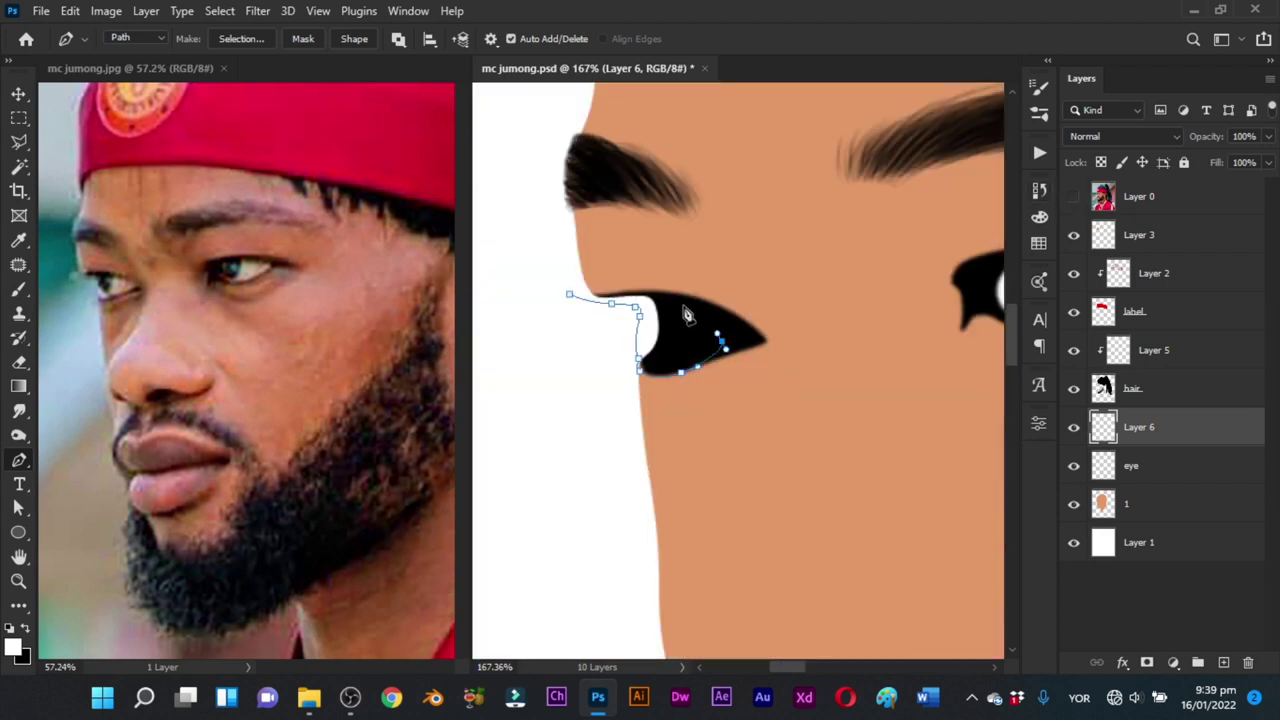
pyautogui.moveTo(683, 303); pyautogui.dragTo(554, 289)
# Step: Make the eye layer active for filling the far eye path
pyautogui.rightClick(757, 262)
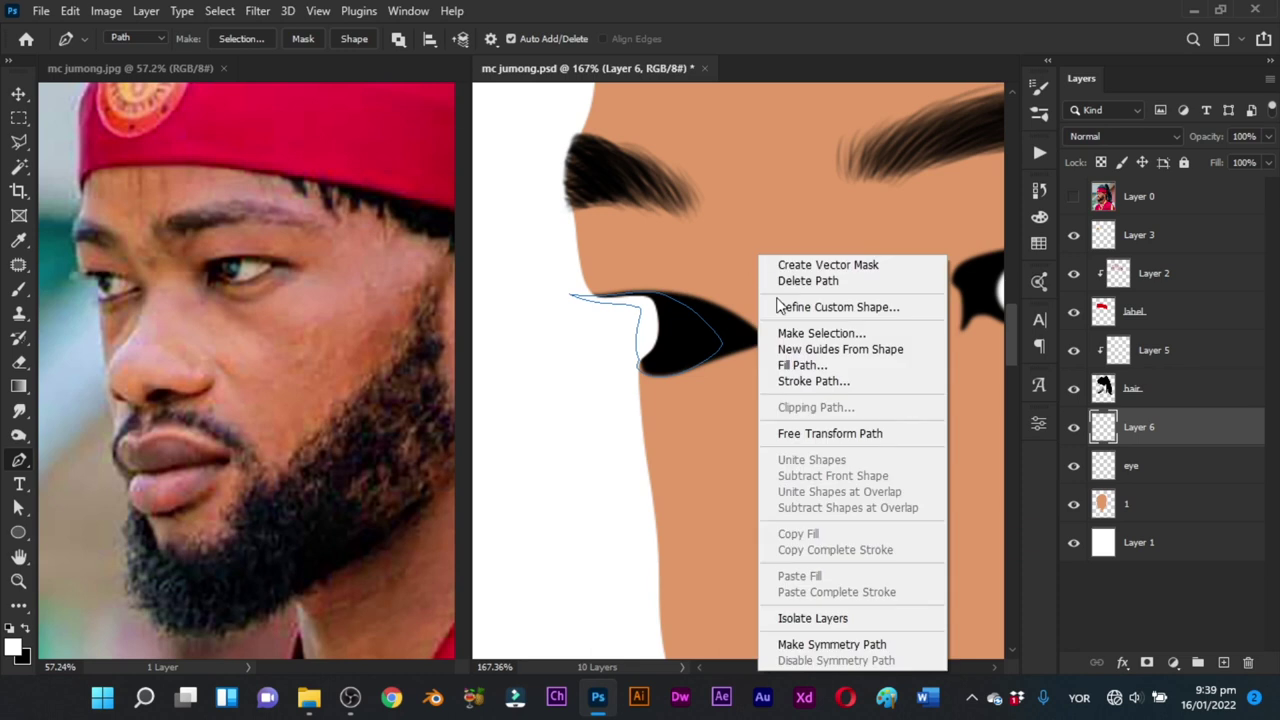
pyautogui.click(1131, 465)
pyautogui.click(1131, 465)
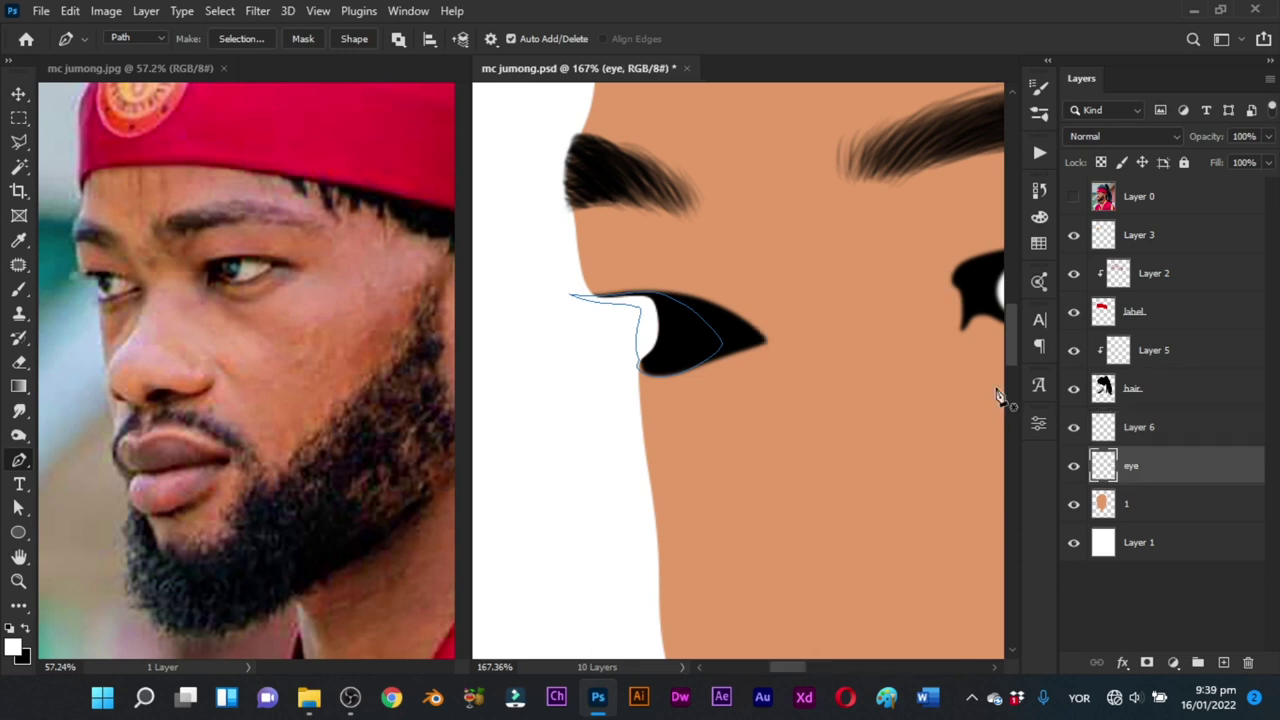
# Step: Try to fill the far eye path with the white foreground color on the eye layer
pyautogui.rightClick(828, 256)
pyautogui.click(855, 368)
pyautogui.press('Return')
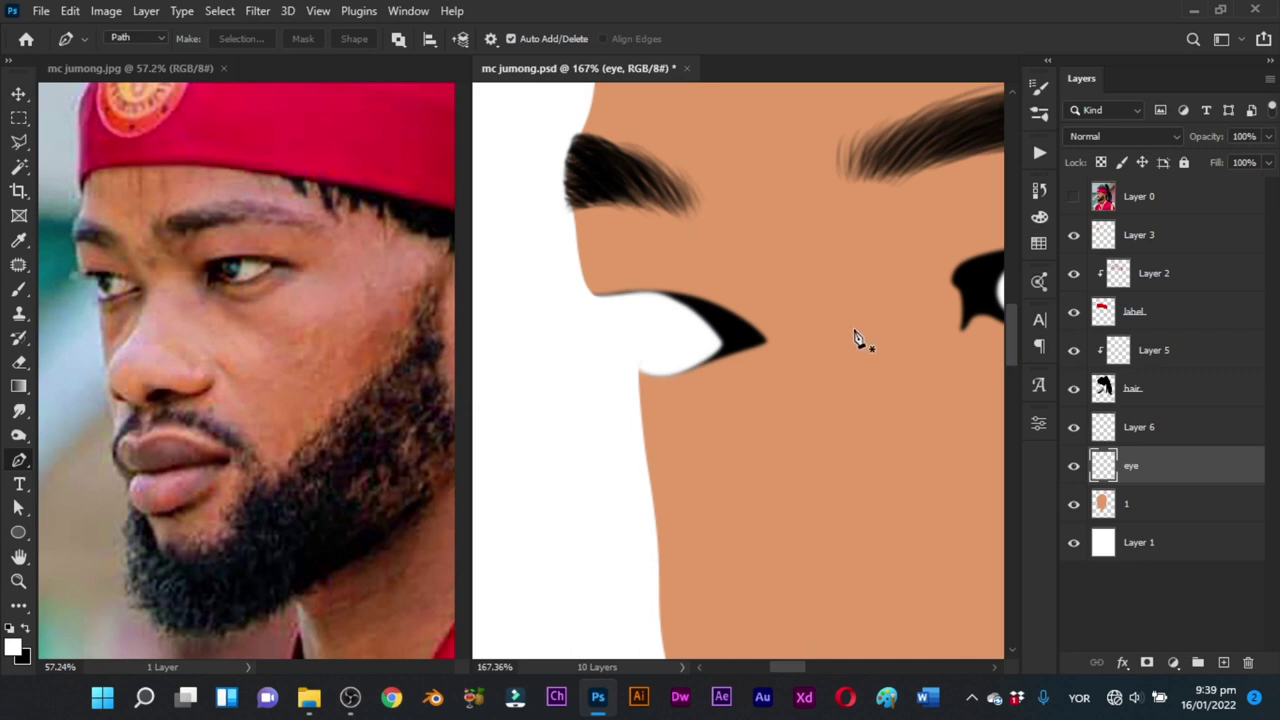
# Step: Make black the foreground color and fill the far eye path with it at 100% opacity and a 1-pixel feather
pyautogui.press('x')
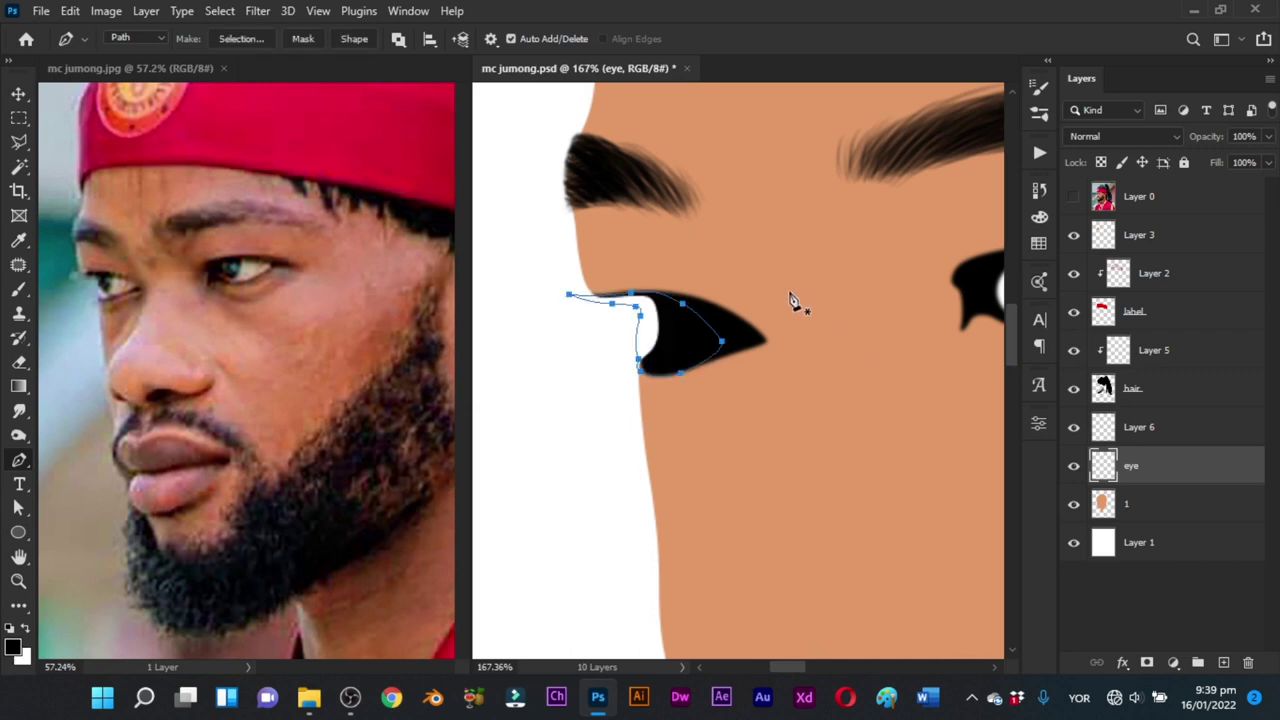
pyautogui.rightClick(793, 298)
pyautogui.click(850, 358)
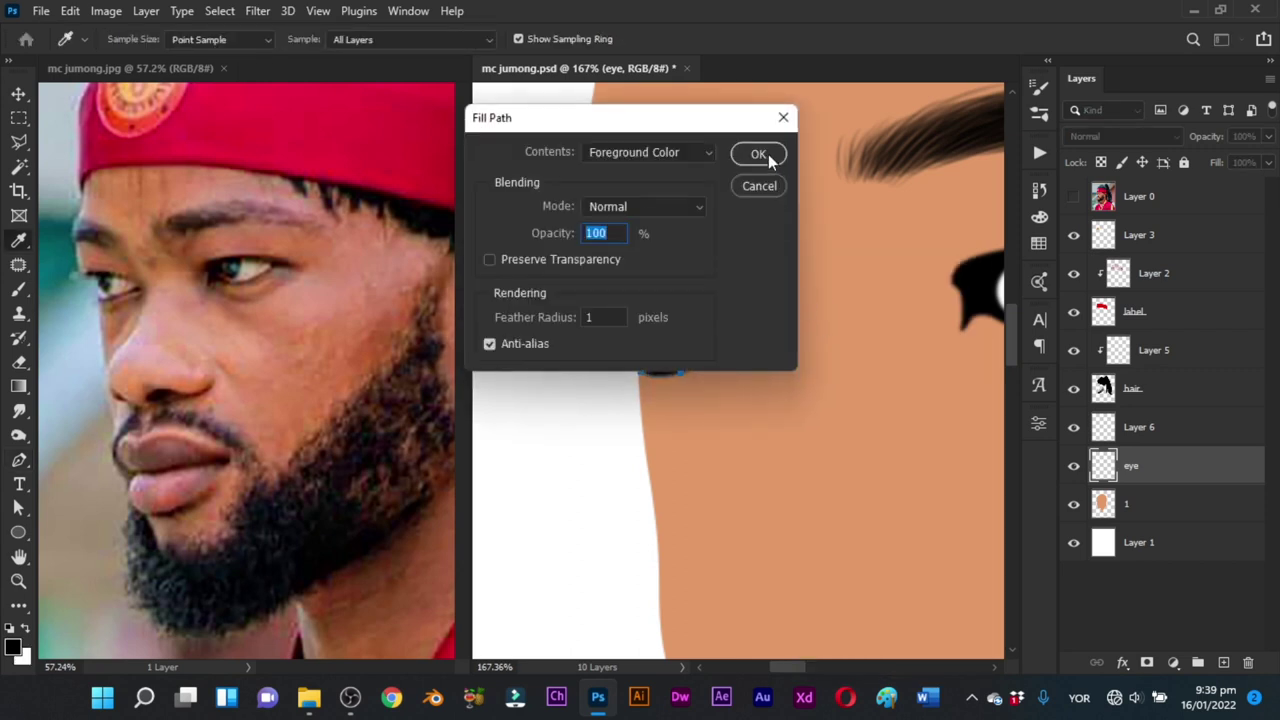
# Step: Fill the left-hand eye outline path on the eye layer with black, Normal mode, 100% opacity and 1 px feather, and clear the path
pyautogui.click(768, 154)
pyautogui.press('Return')
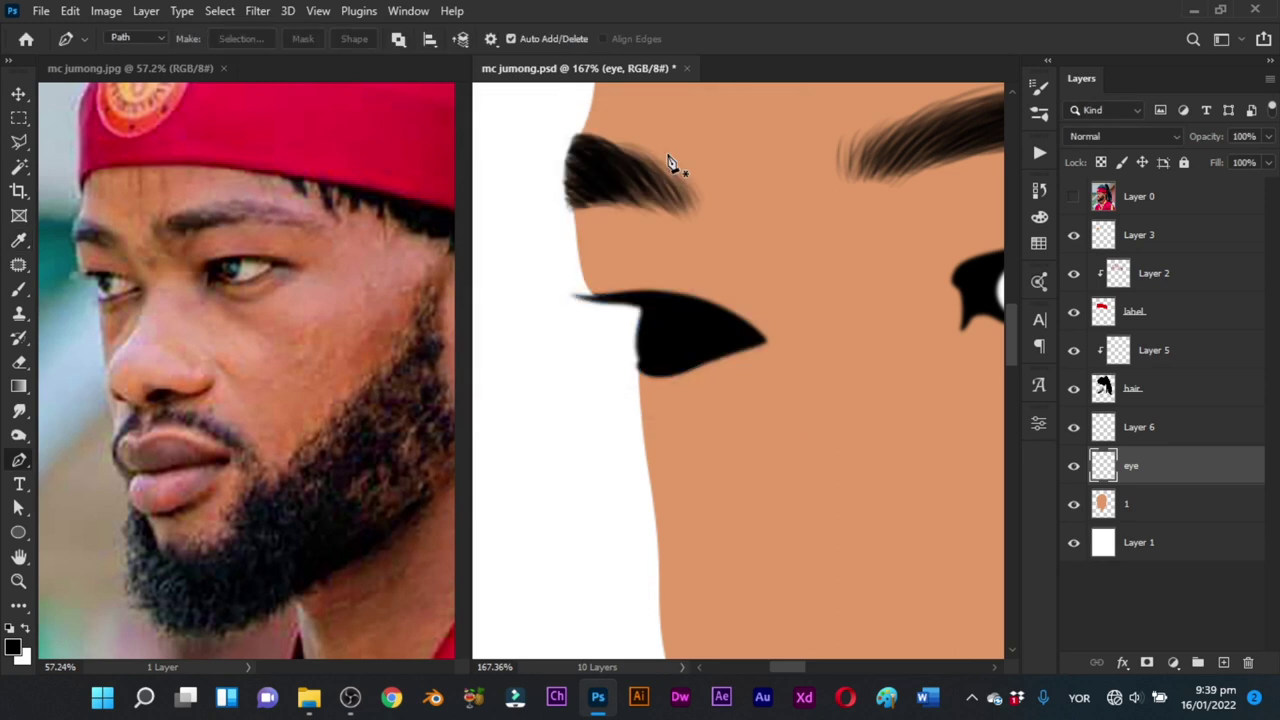
# Step: Make Layer 6 active and load the eye layer's outline as a selection
pyautogui.press('z')
pyautogui.moveTo(603, 369); pyautogui.dragTo(547, 447)
pyautogui.moveTo(675, 383); pyautogui.dragTo(690, 440)
pyautogui.press('p')
pyautogui.hotkey('alt', ']')
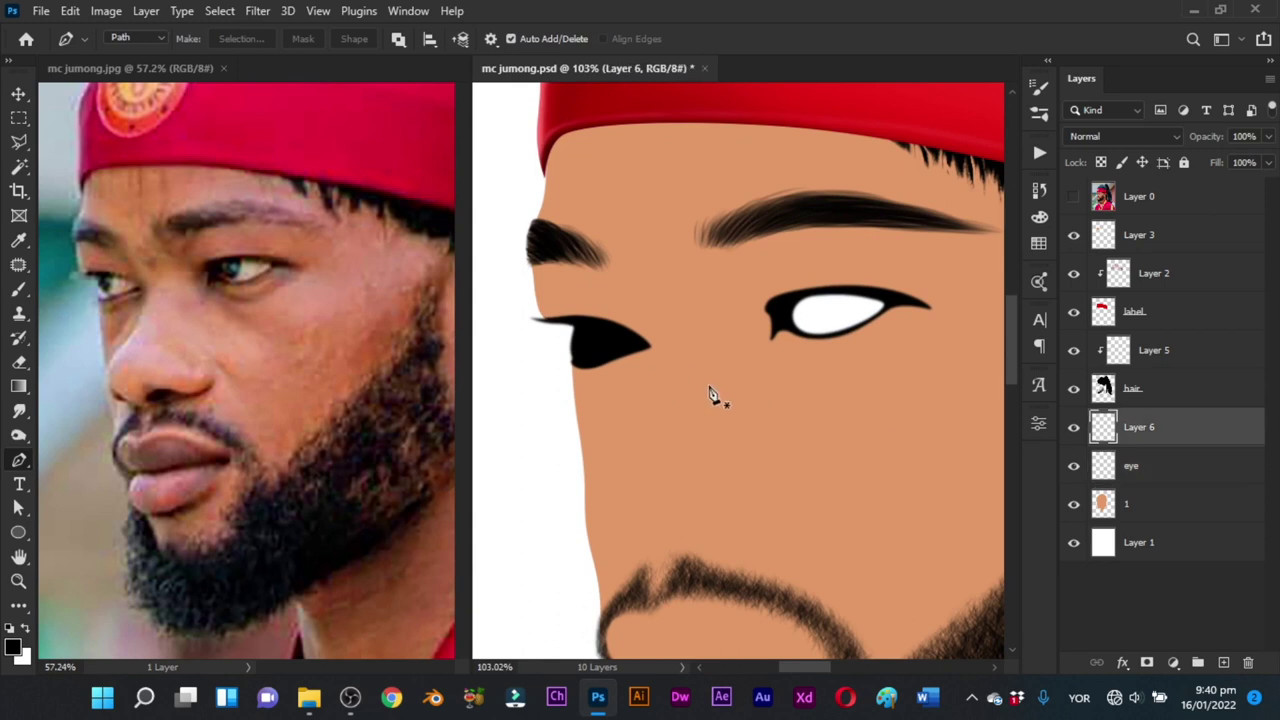
pyautogui.keyDown('ctrl'); pyautogui.click(1106, 474); pyautogui.keyUp('ctrl')
pyautogui.press('z')
pyautogui.moveTo(518, 347); pyautogui.dragTo(592, 384)
pyautogui.press('p')
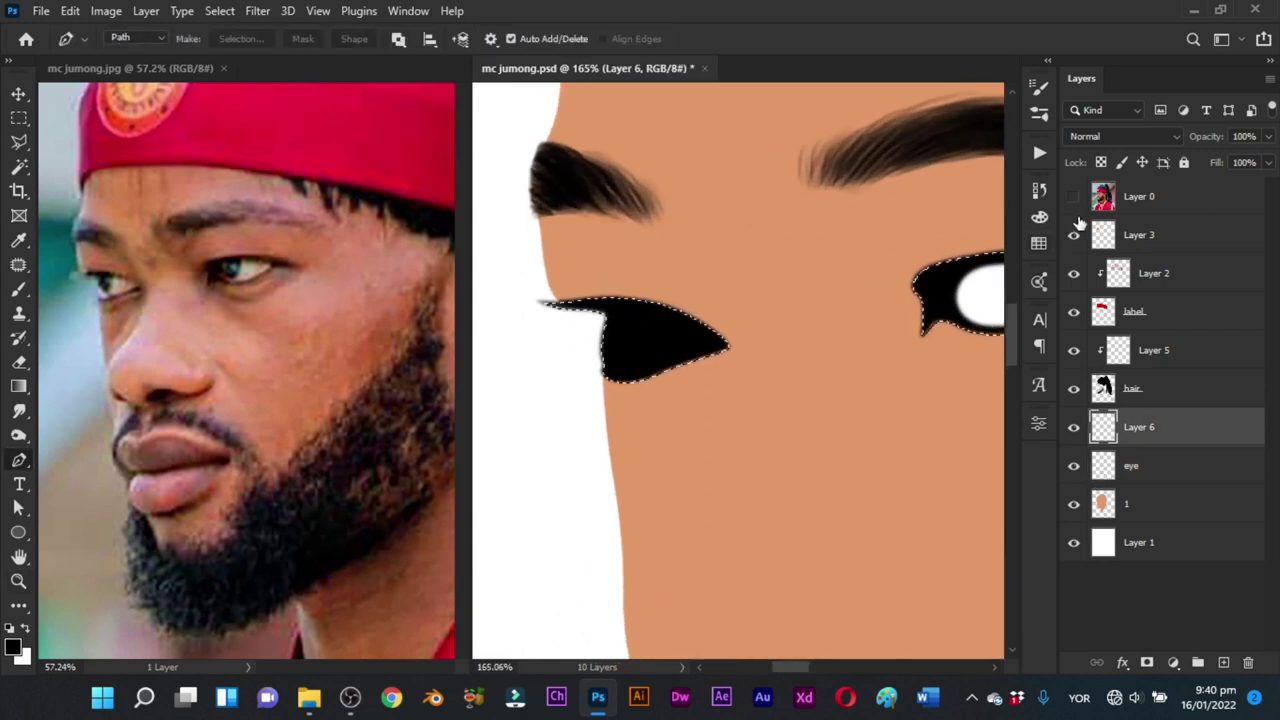
# Step: Show the Layer 0 reference photo and trace the white of the left-hand eye as a closed Pen path
pyautogui.click(1074, 198)
pyautogui.moveTo(600, 314); pyautogui.dragTo(617, 313)
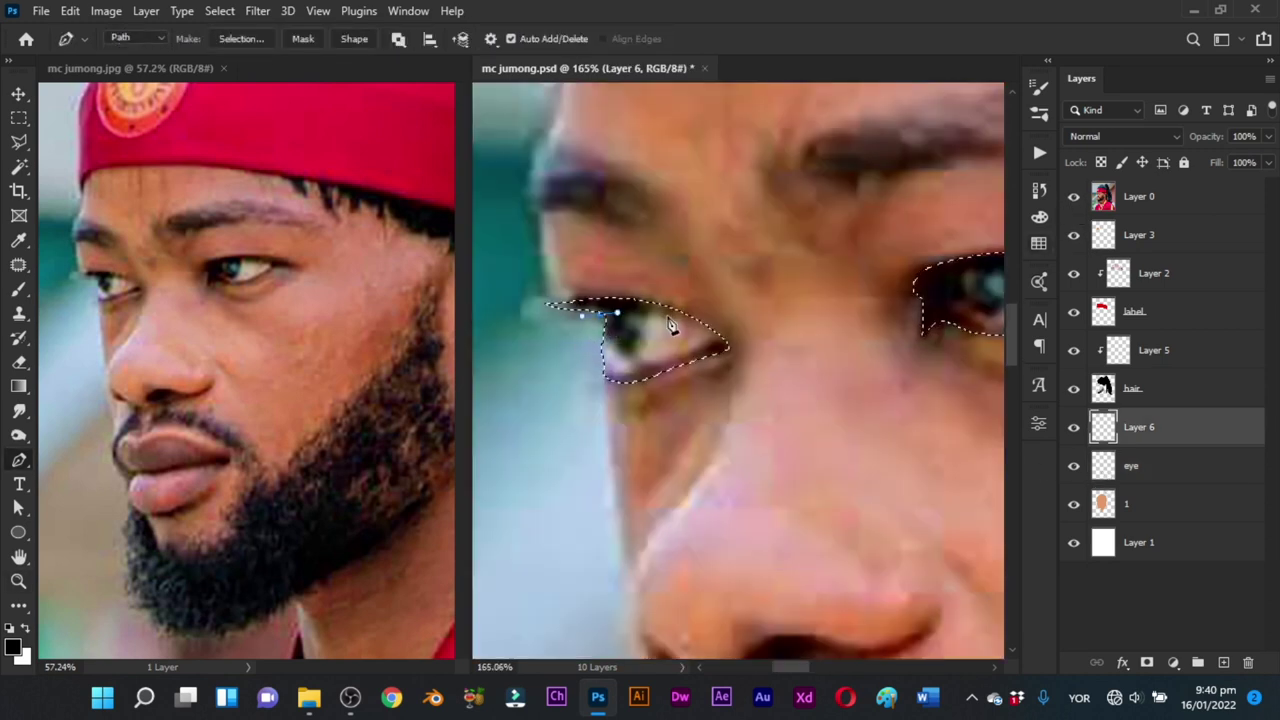
pyautogui.click(646, 313)
pyautogui.click(695, 327)
pyautogui.click(658, 313)
pyautogui.click(696, 324)
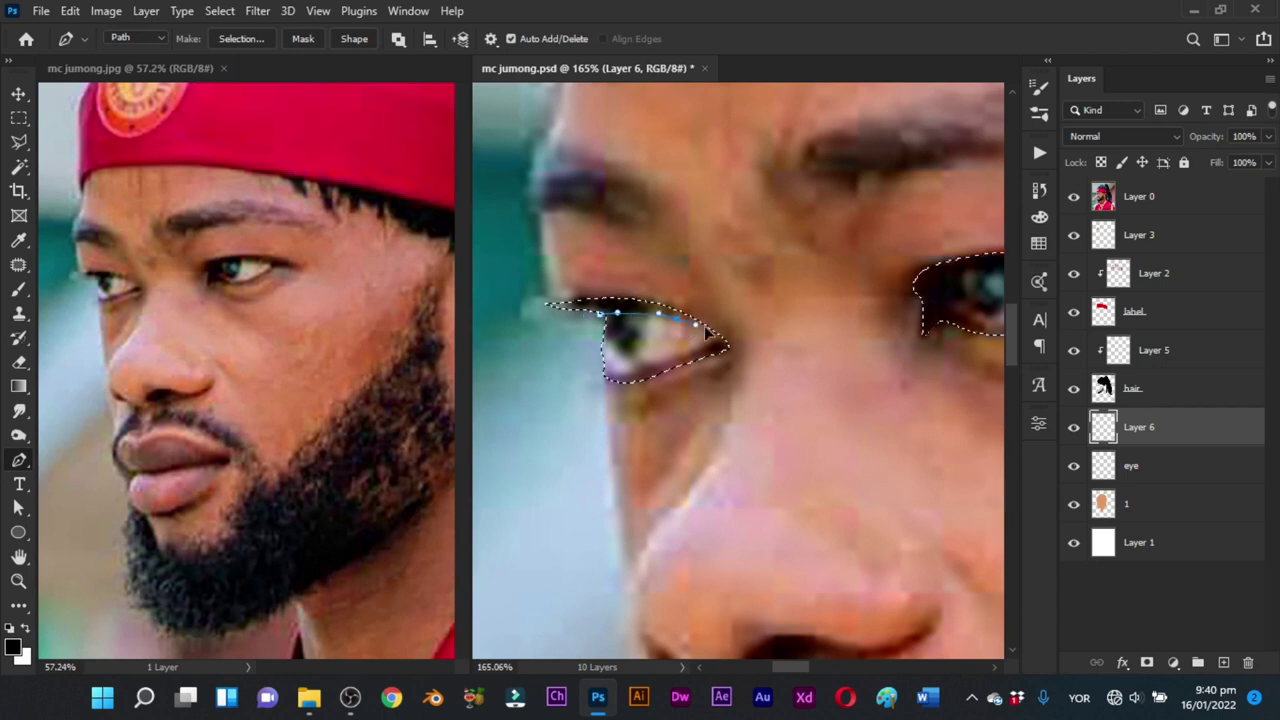
pyautogui.click(716, 342)
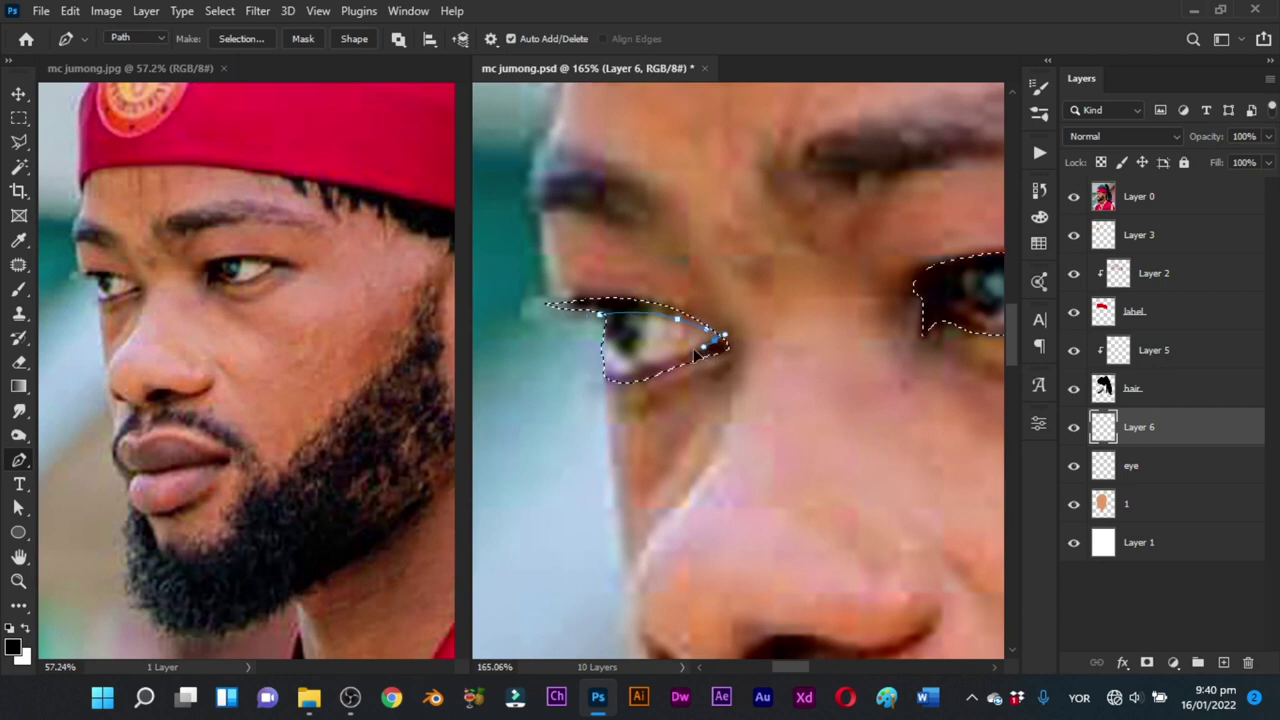
pyautogui.click(657, 362)
pyautogui.click(638, 366)
pyautogui.moveTo(624, 372); pyautogui.dragTo(592, 330)
pyautogui.click(600, 314)
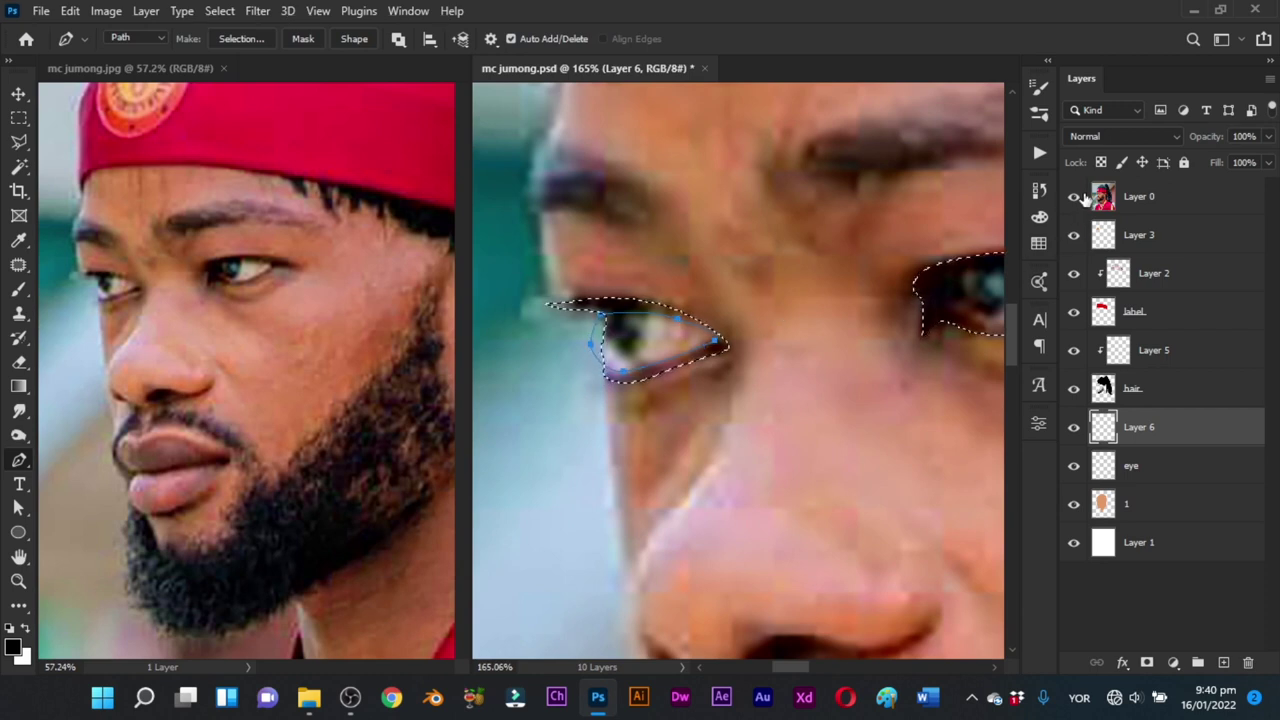
# Step: Hide the reference photo and fill the eyeball path with white at 100% opacity with 1 px feather
pyautogui.click(1073, 196)
pyautogui.rightClick(706, 309)
pyautogui.click(735, 370)
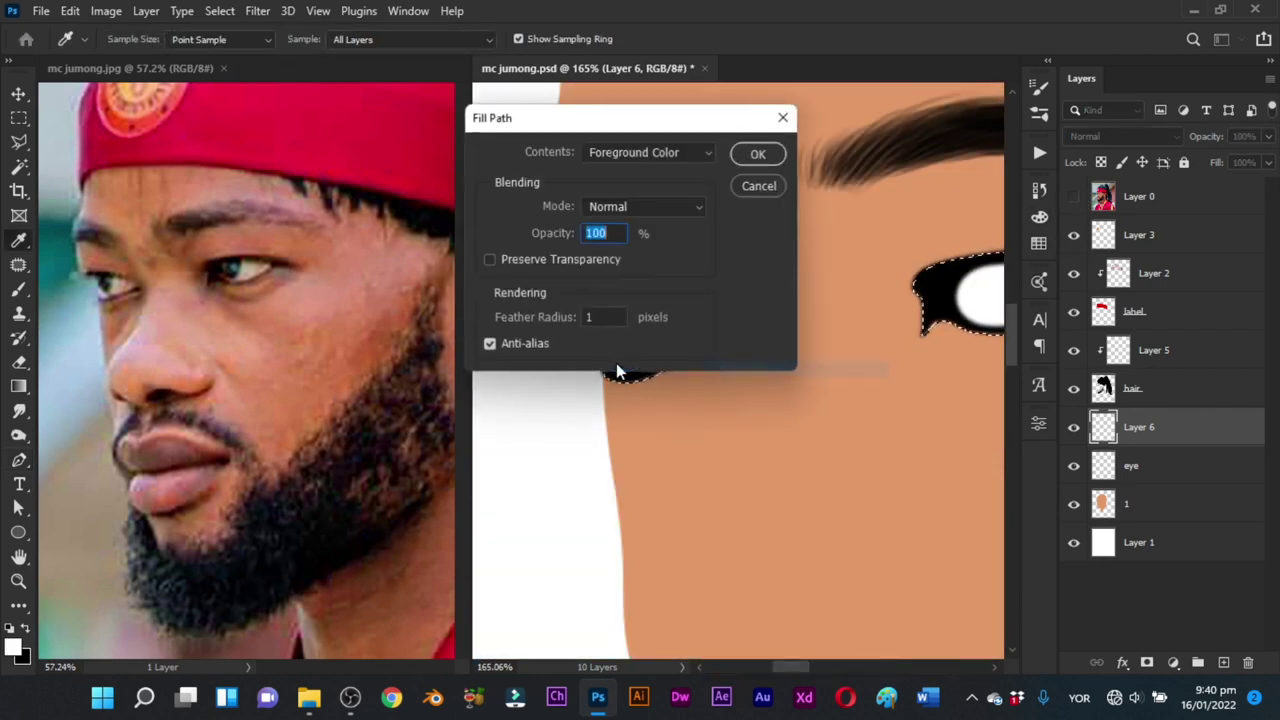
pyautogui.press('Return')
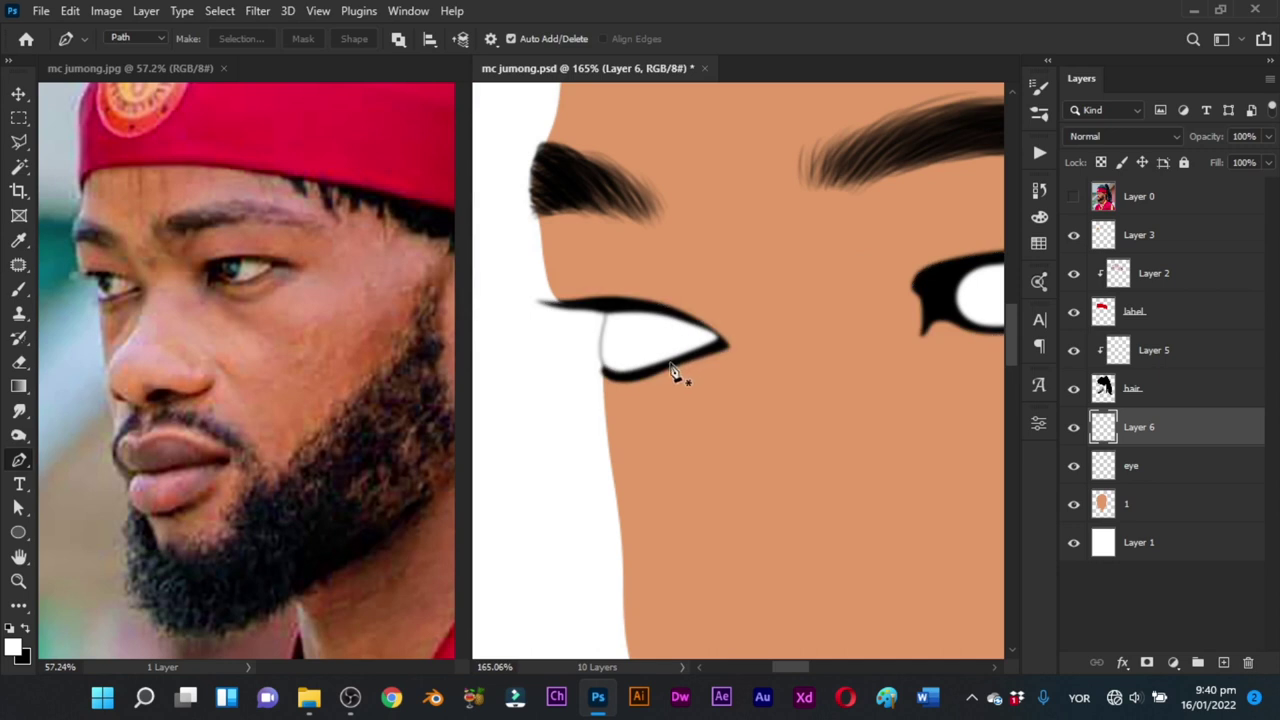
# Step: Add a new layer above Layer 6 and, with the reference photo shown, load the eye layer's outline as a selection
pyautogui.press('z')
pyautogui.moveTo(680, 371); pyautogui.dragTo(647, 426)
pyautogui.moveTo(688, 381); pyautogui.dragTo(767, 336)
pyautogui.click(1224, 662)
pyautogui.press('p')
pyautogui.click(1073, 196)
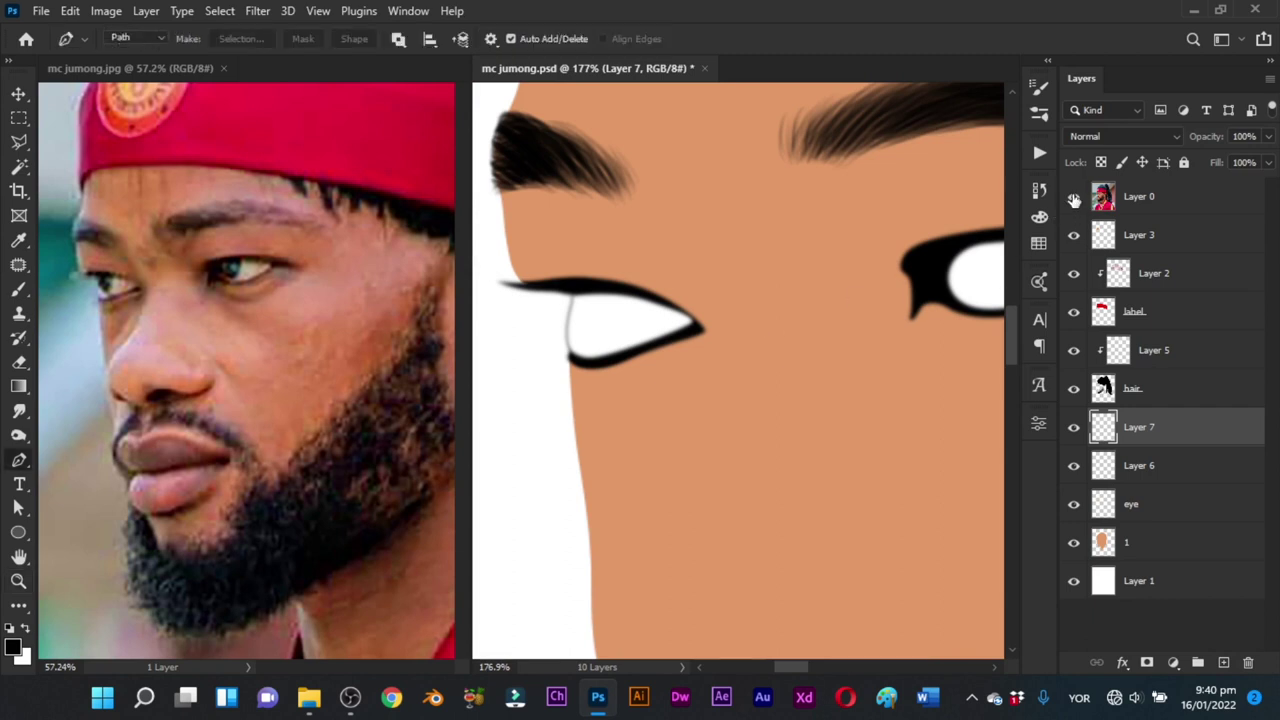
pyautogui.moveTo(590, 335); pyautogui.dragTo(604, 338)
pyautogui.keyDown('ctrl'); pyautogui.click(1104, 469); pyautogui.keyUp('ctrl')
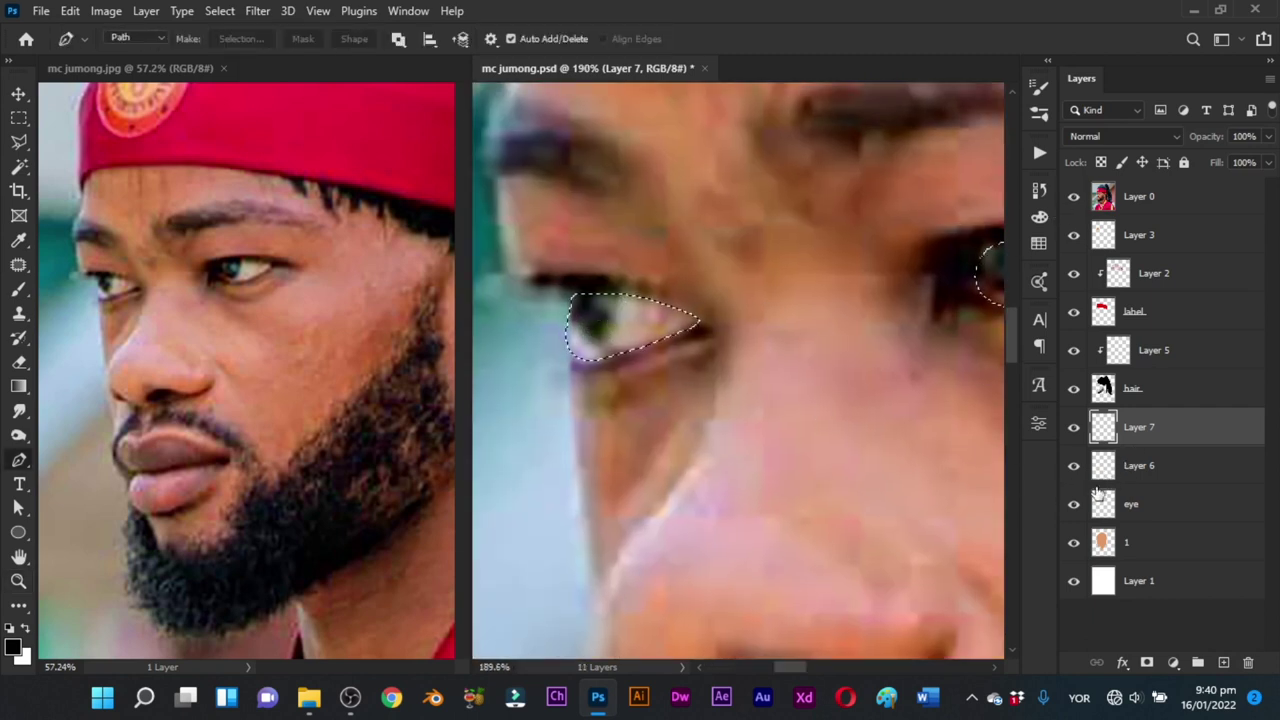
# Step: Trace the iris of the left-hand eye as a closed Pen path over the reference photo
pyautogui.click(613, 286)
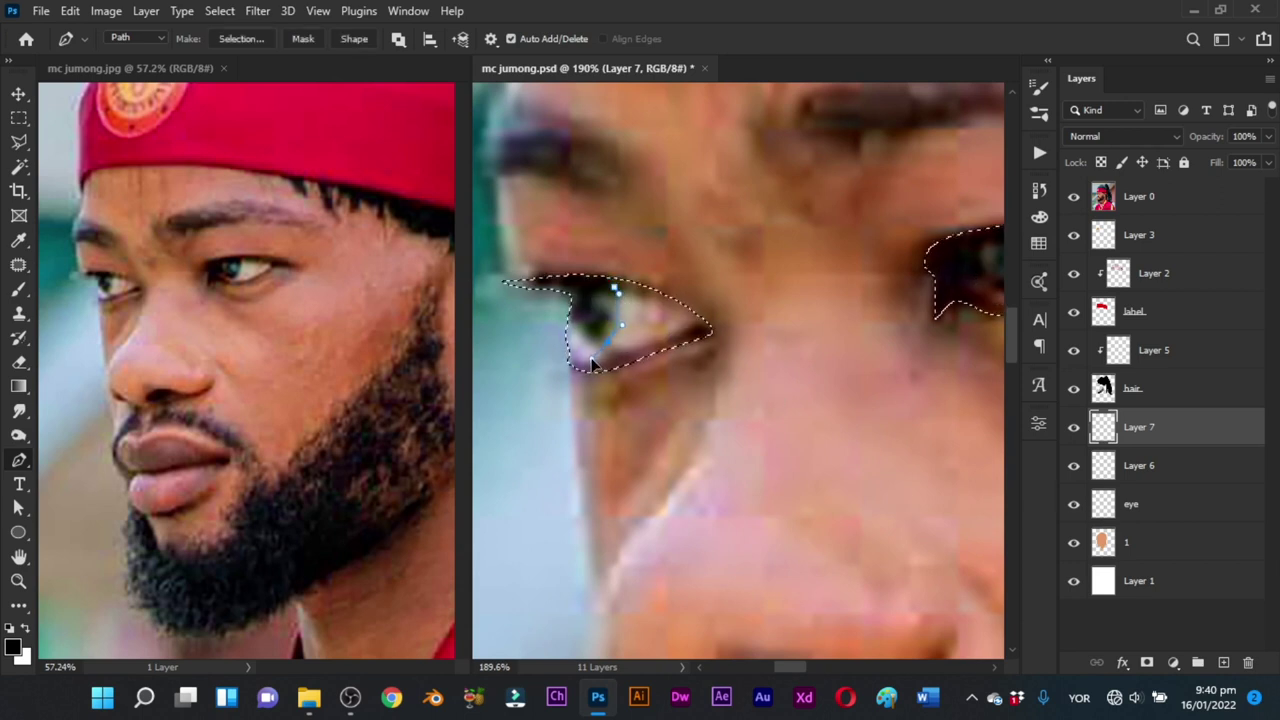
pyautogui.moveTo(590, 357); pyautogui.dragTo(606, 342)
pyautogui.moveTo(558, 296); pyautogui.dragTo(625, 296)
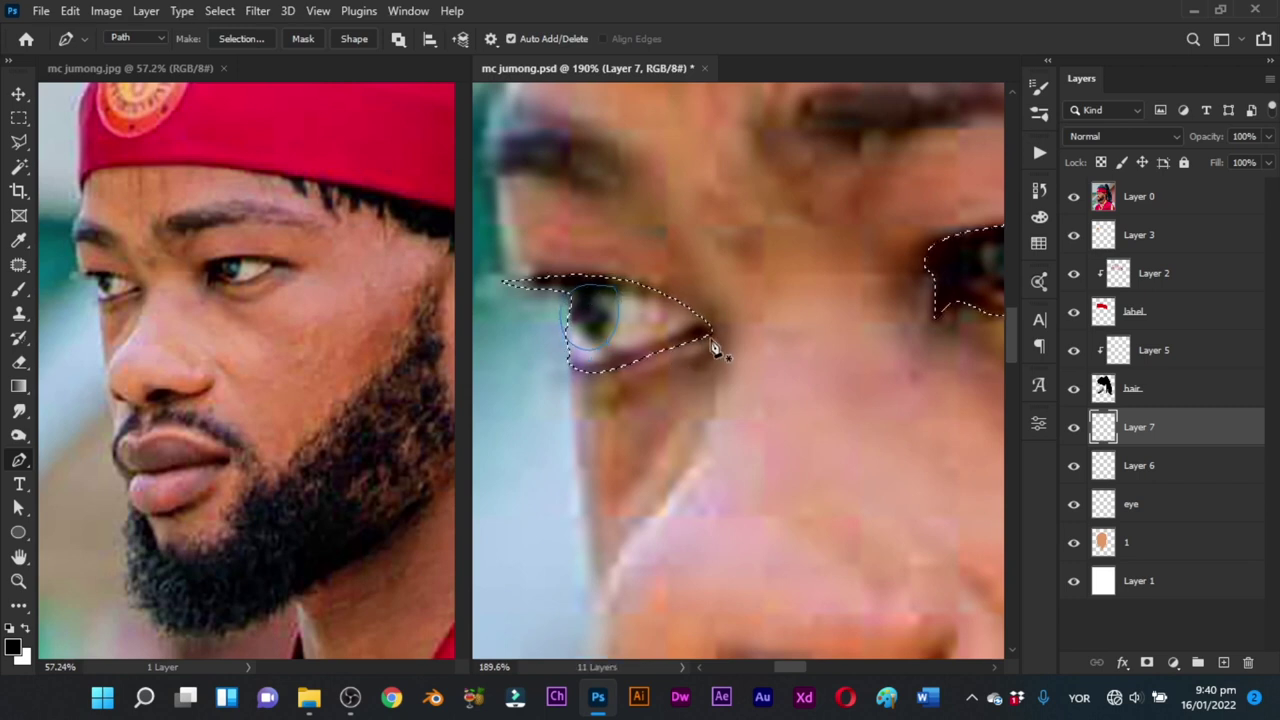
# Step: Trace the iris of the right-hand eye as a closed Pen path over the reference photo
pyautogui.moveTo(806, 340); pyautogui.dragTo(634, 349)
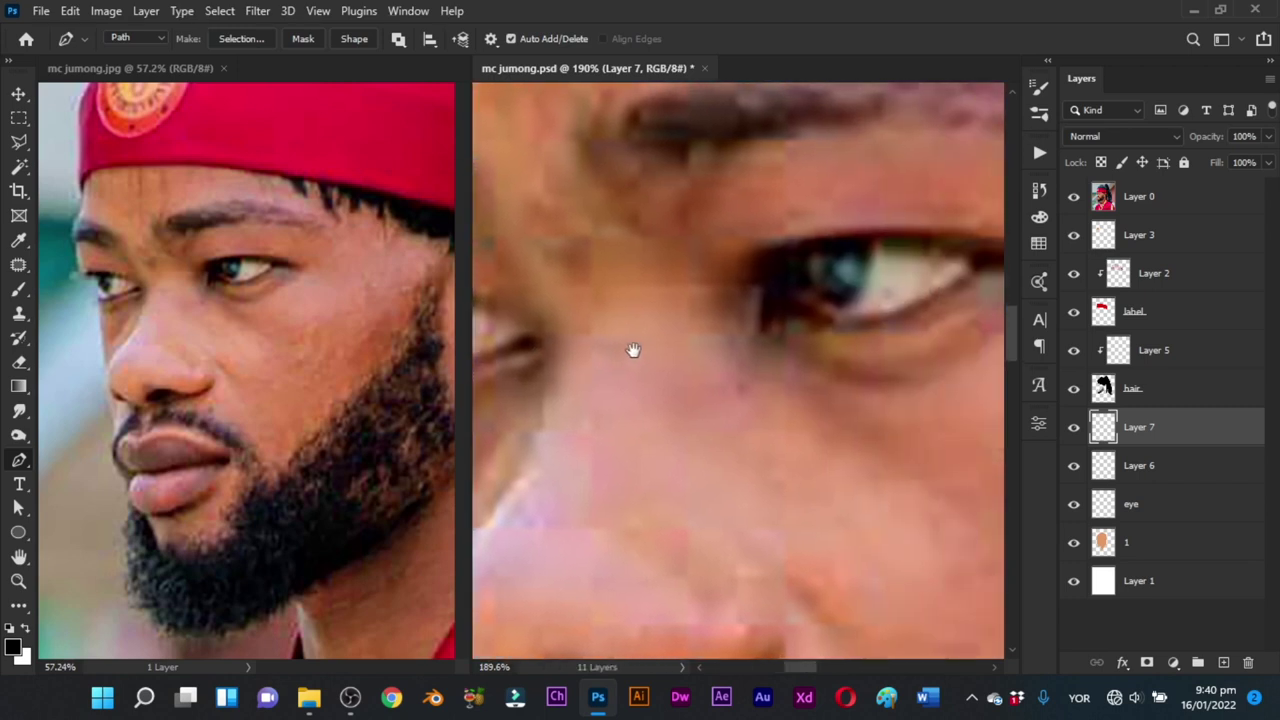
pyautogui.moveTo(871, 240); pyautogui.dragTo(830, 236)
pyautogui.hotkey('ctrl', 'z')
pyautogui.click(875, 250)
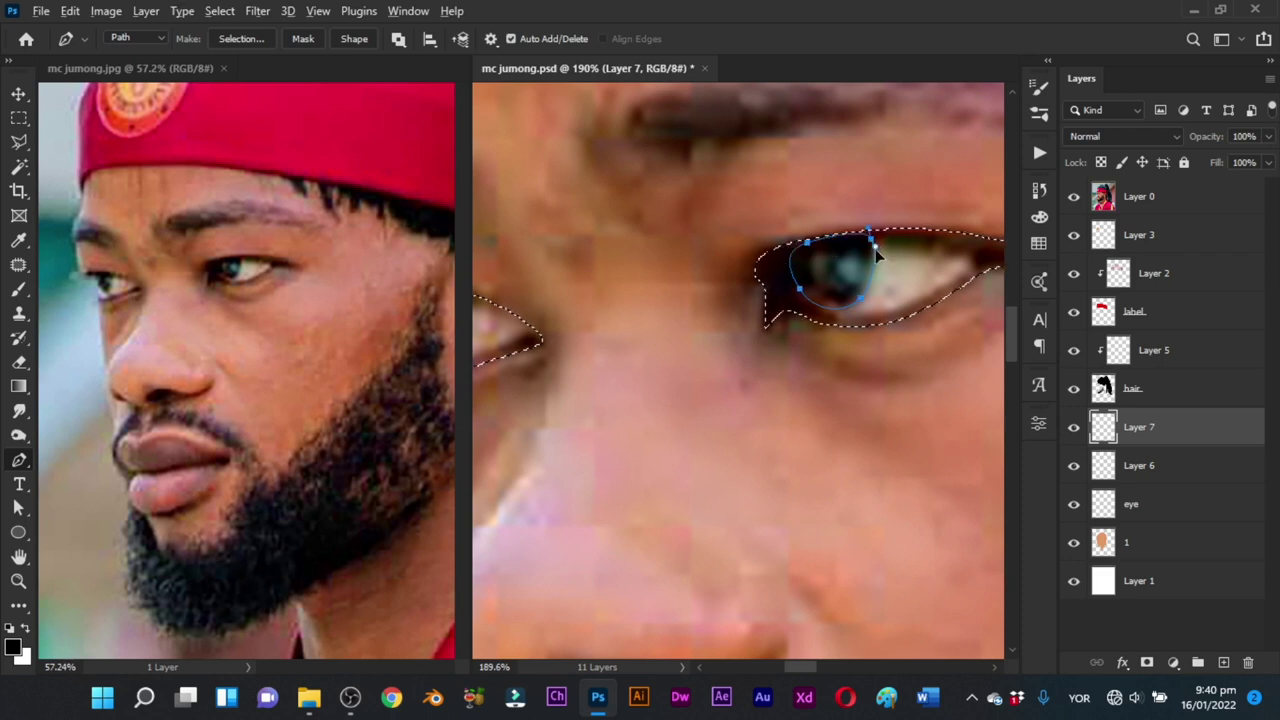
# Step: Hide the reference photo, fill both iris paths with black at 1 px feather on Layer 7, and clear the paths
pyautogui.click(1075, 198)
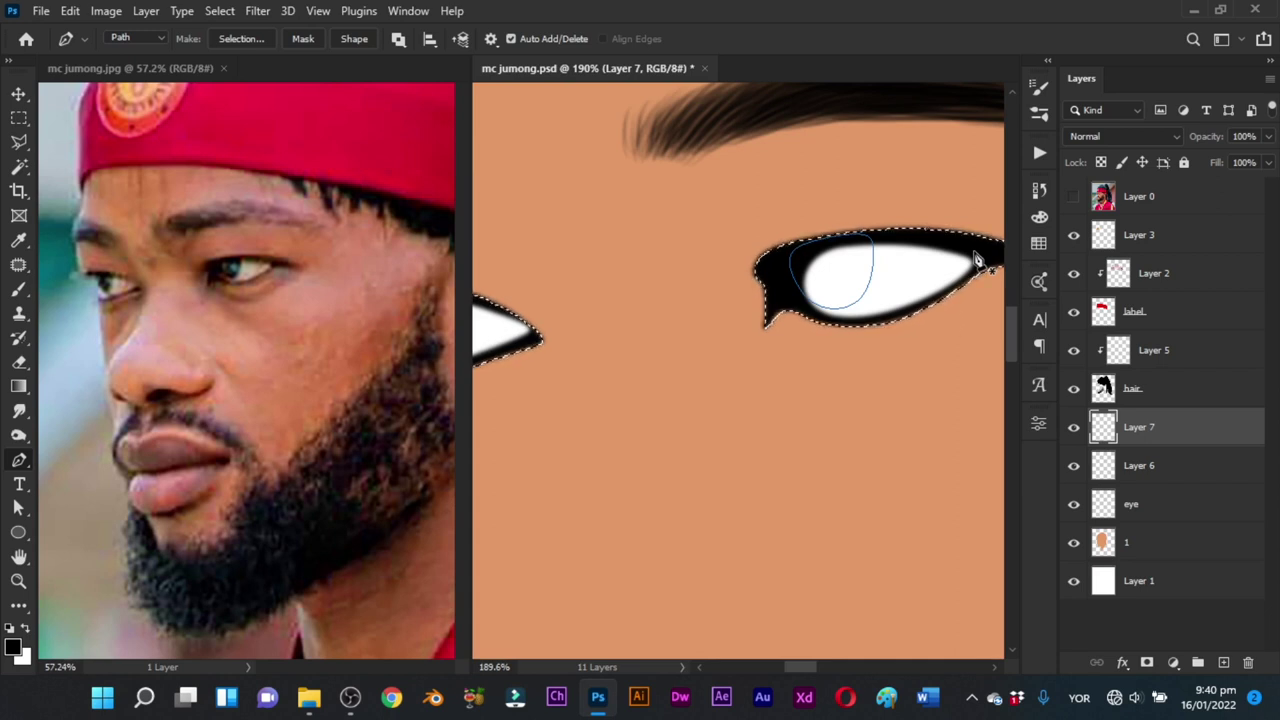
pyautogui.rightClick(679, 296)
pyautogui.click(708, 366)
pyautogui.press('Return')
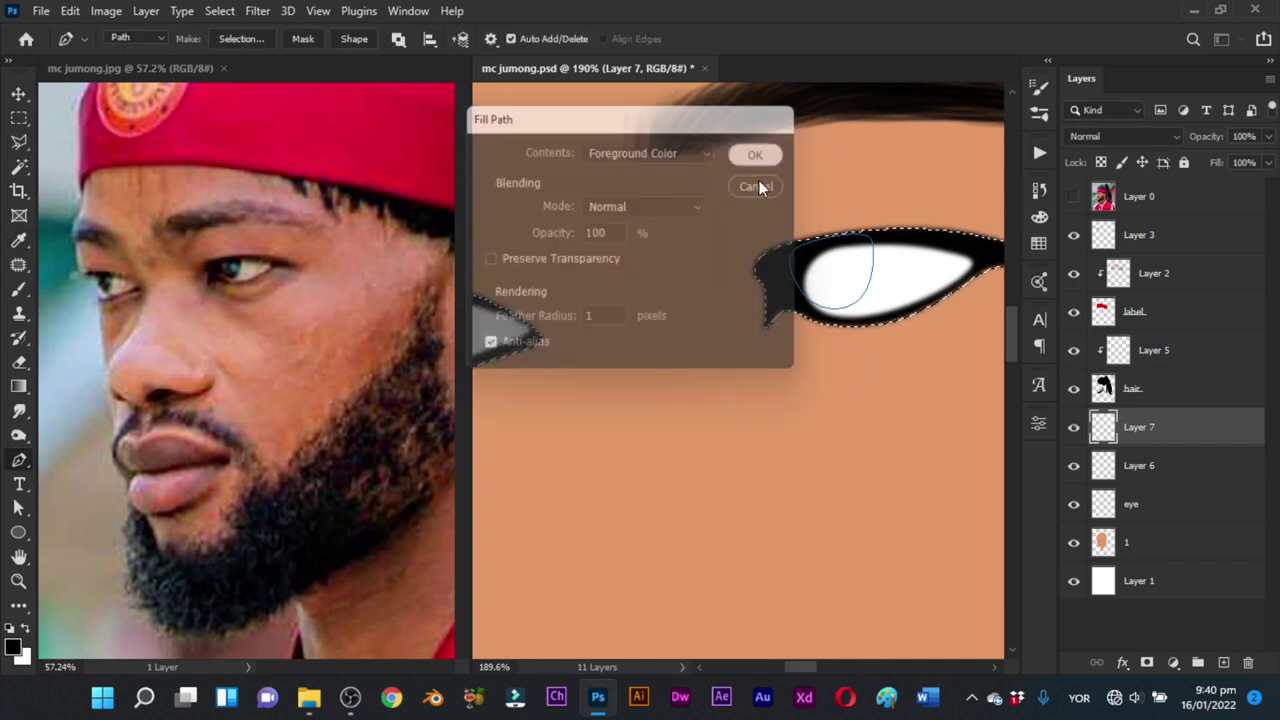
pyautogui.scroll(-5, 770, 300)
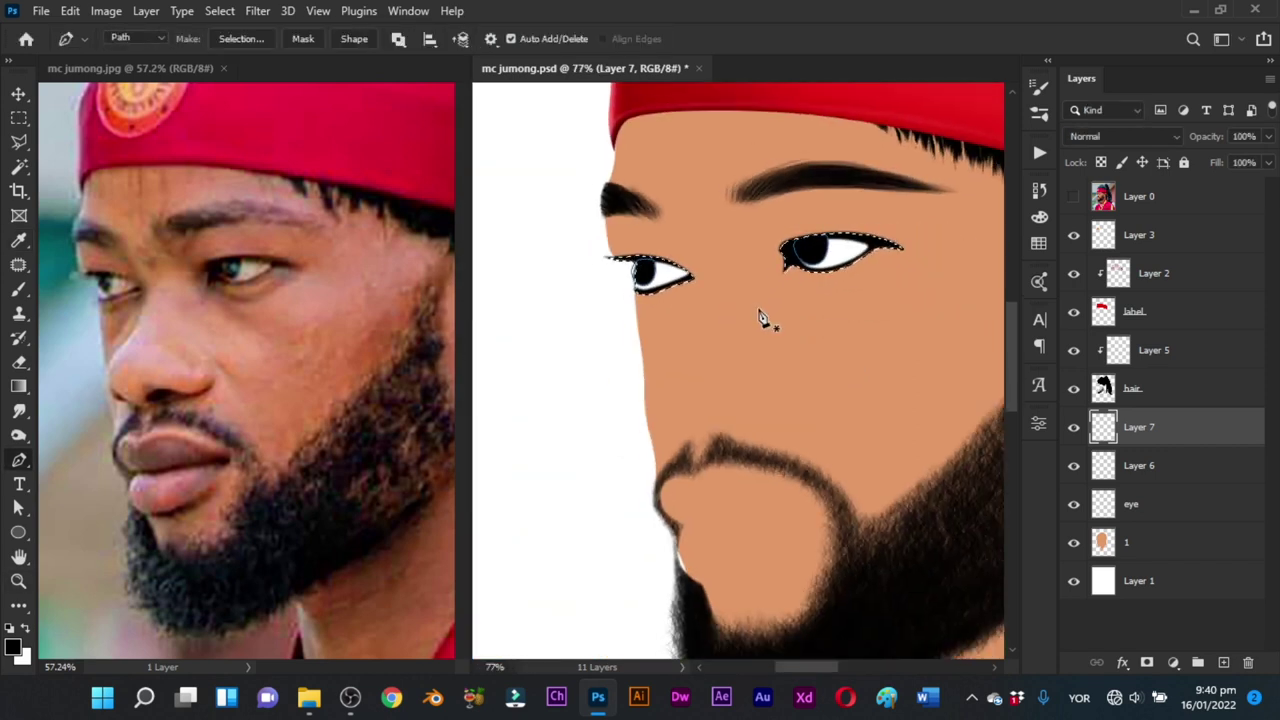
pyautogui.press('Return')
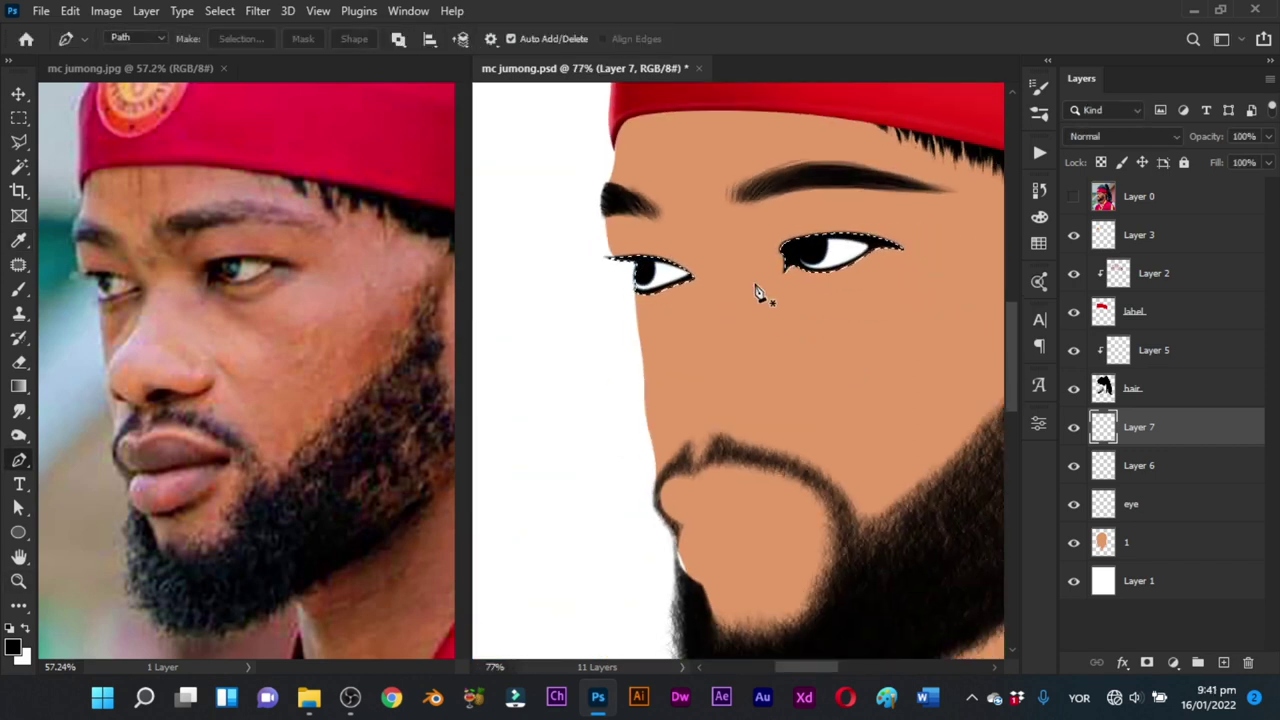
# Step: Examine the filled irises at different magnifications and compare them with the Layer 0 reference photo
pyautogui.scroll(-4, 760, 292)
pyautogui.press('z')
pyautogui.scroll(5, 800, 328)
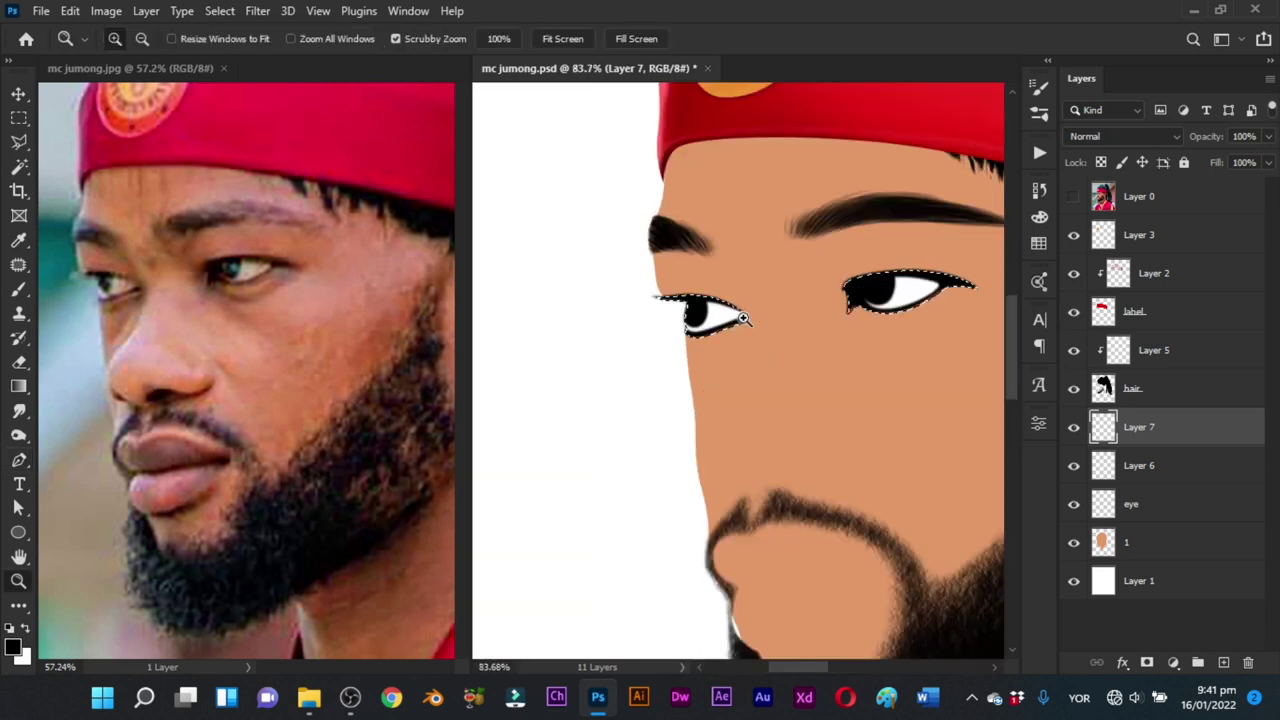
pyautogui.scroll(-5, 717, 407)
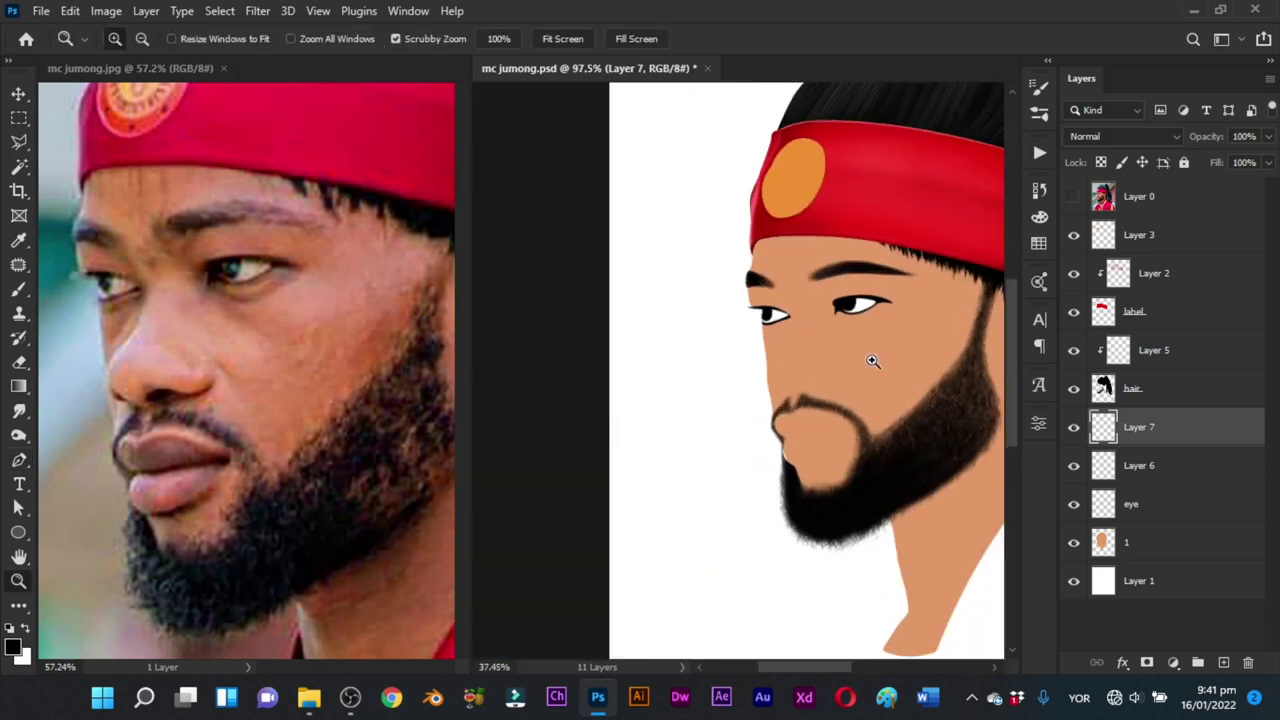
pyautogui.scroll(-2, 777, 358)
pyautogui.scroll(8, 590, 313)
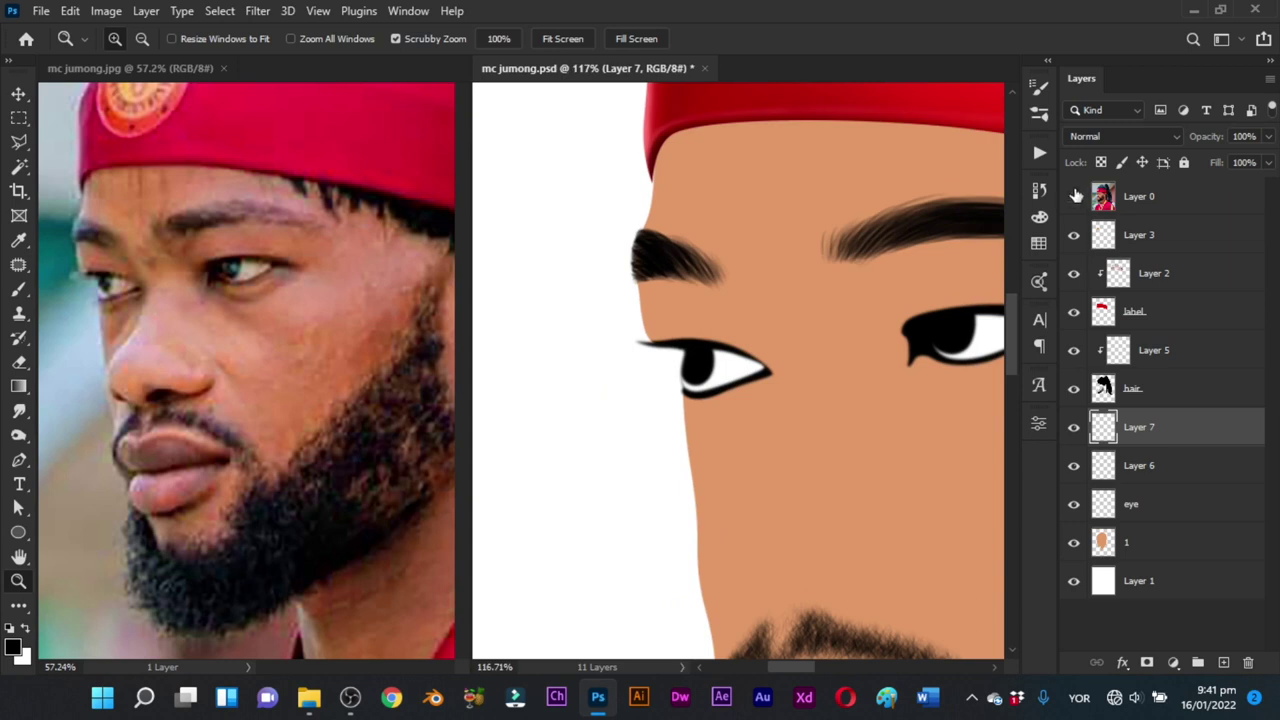
pyautogui.click(1073, 197)
pyautogui.click(1073, 197)
# Step: Add a new layer above Layer 7 and clip it to the iris layer
pyautogui.scroll(3, 657, 363)
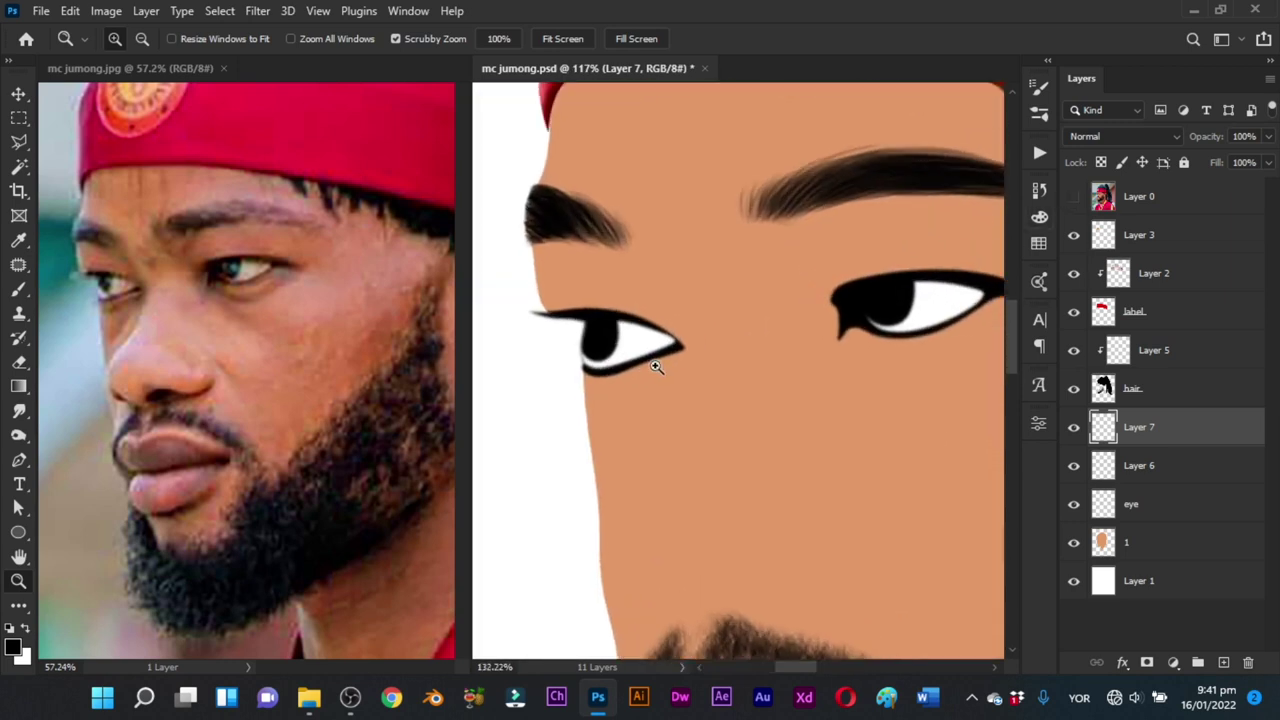
pyautogui.click(1222, 662)
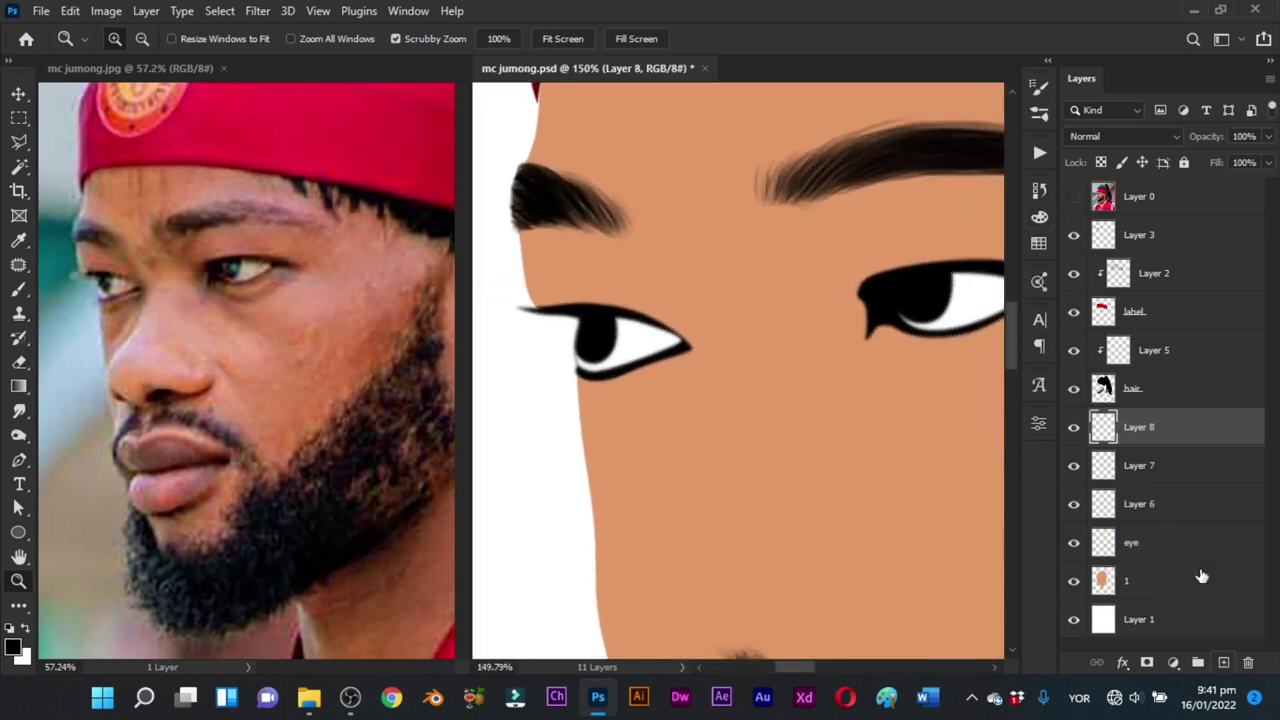
pyautogui.keyDown('alt'); pyautogui.click(1188, 445); pyautogui.keyUp('alt')
pyautogui.scroll(1, 835, 350)
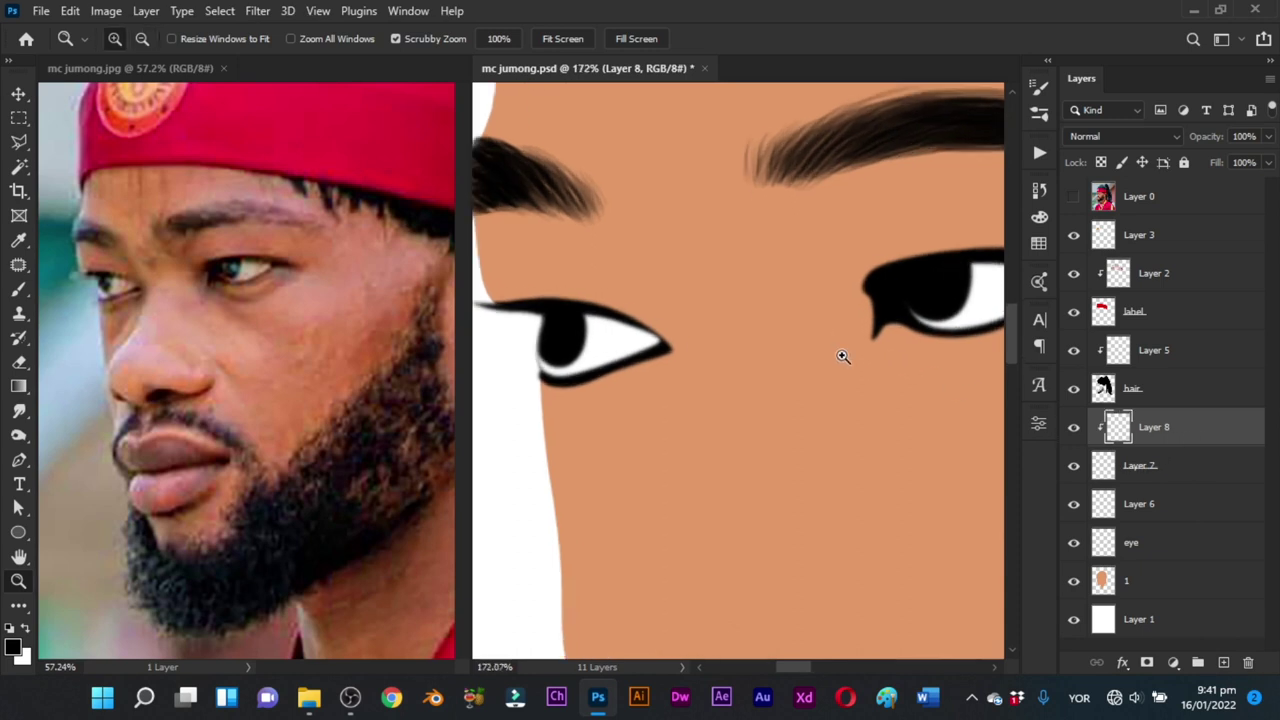
# Step: Choose the soft round brush with 0% hardness from the Marvie group and reduce its size to 15 px
pyautogui.press('b')
pyautogui.rightClick(720, 360)
pyautogui.click(797, 402)
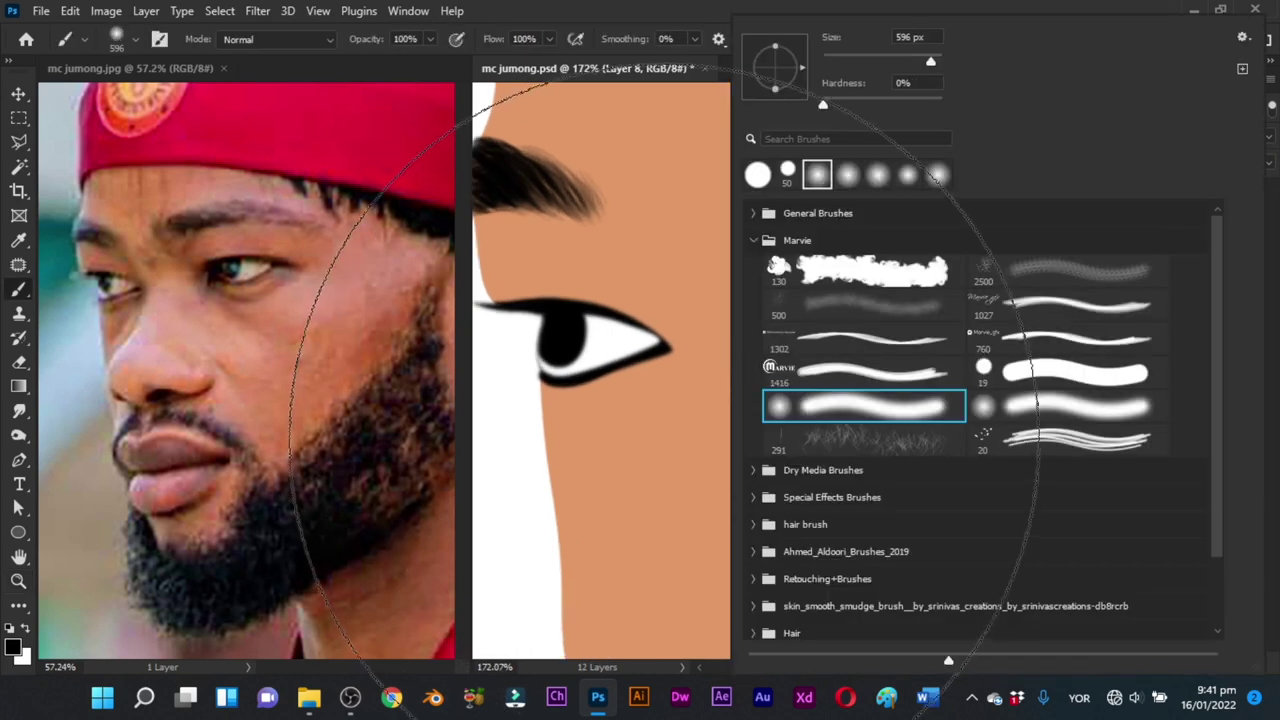
pyautogui.click(862, 62)
pyautogui.click(643, 250)
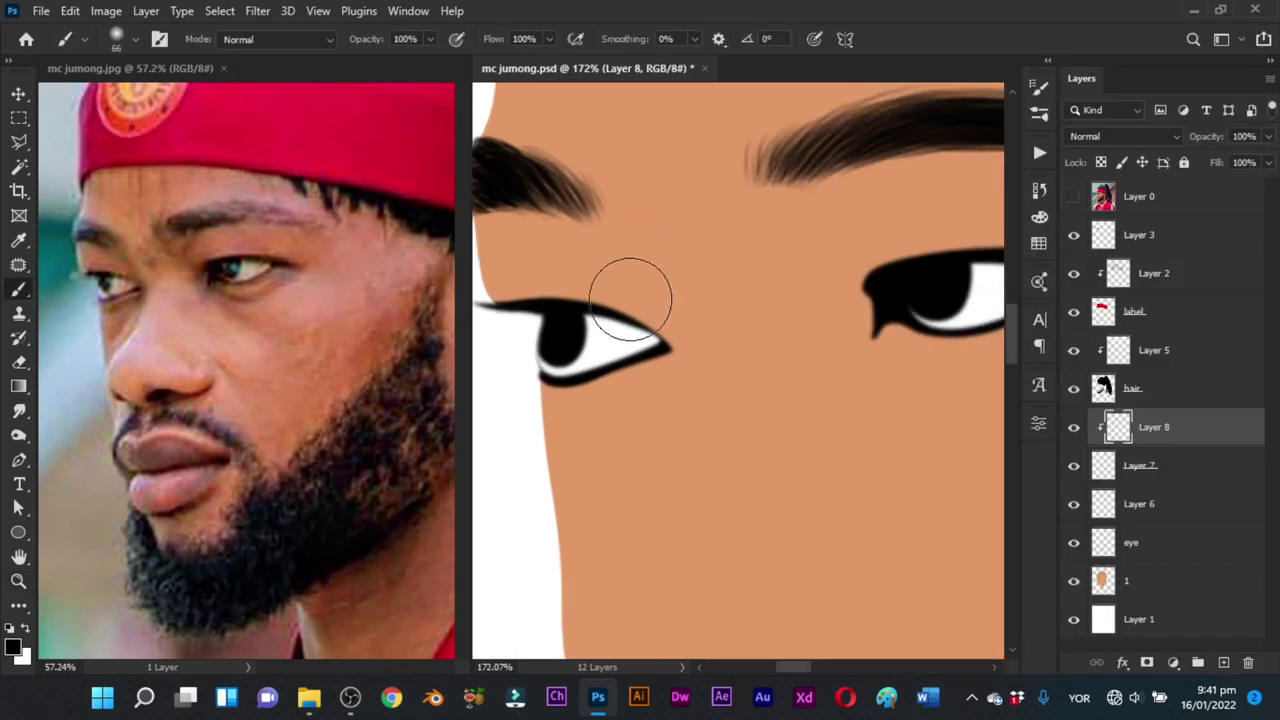
pyautogui.moveTo(606, 323)
pyautogui.mouseDown()
pyautogui.moveTo(663, 337)
pyautogui.moveTo(655, 357)
pyautogui.moveTo(580, 362)
pyautogui.mouseUp()
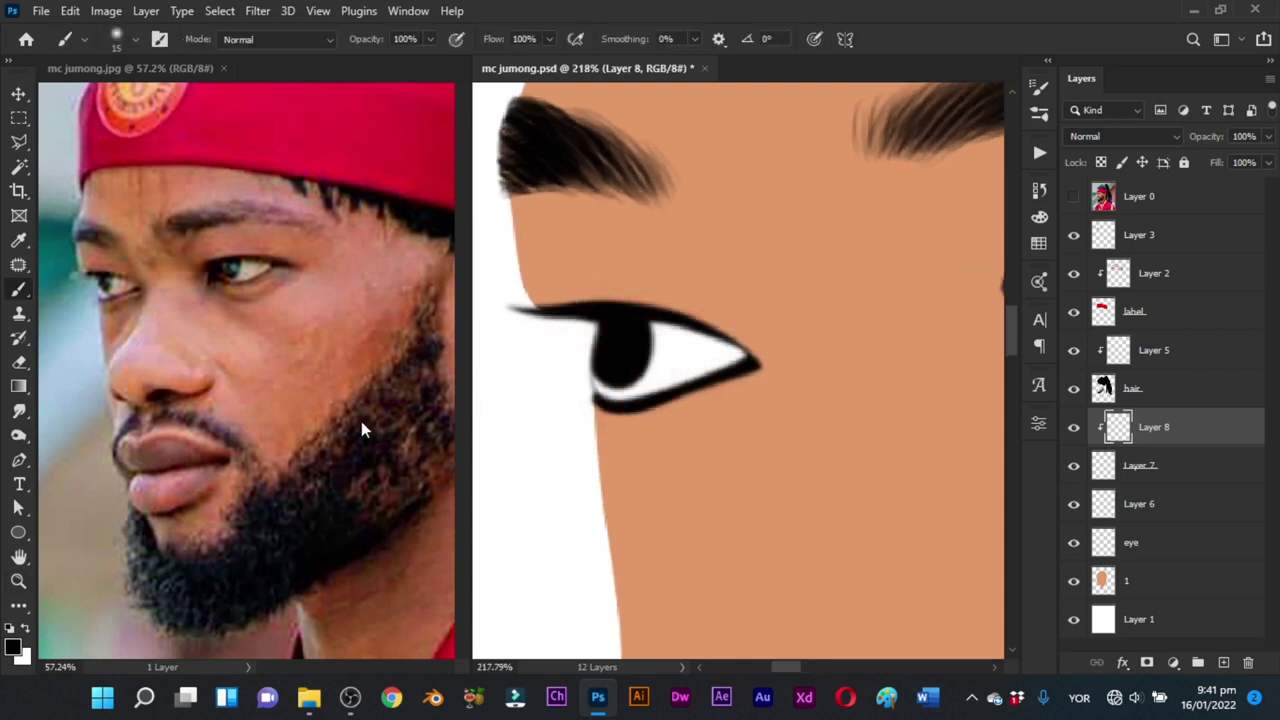
# Step: Using the enlarged eyes in mc jumong.jpg as reference, paint a soft white highlight on the left-hand iris with a 9 to 12 px brush
pyautogui.click(352, 415)
pyautogui.moveTo(131, 303); pyautogui.dragTo(192, 376)
pyautogui.scroll(1, 580, 400)
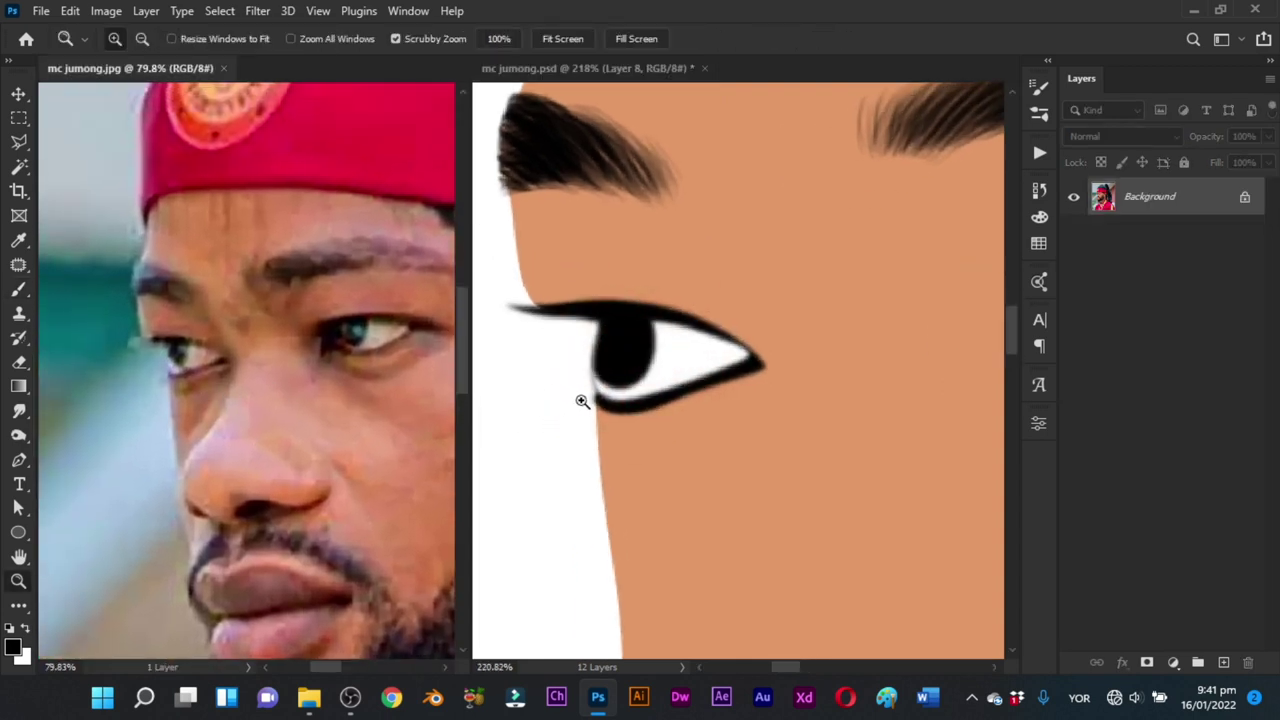
pyautogui.press('b')
pyautogui.keyDown('alt'); pyautogui.rightClick(610, 341); pyautogui.keyUp('alt')
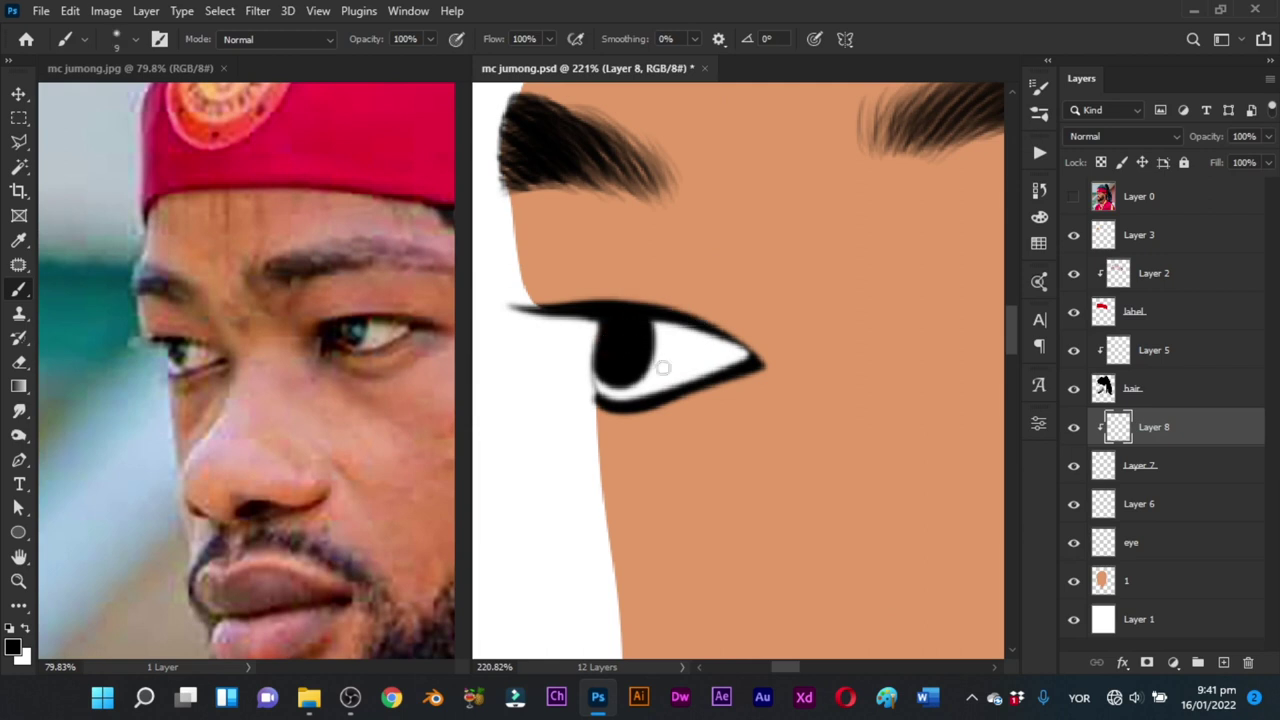
pyautogui.press('x')
pyautogui.keyDown('alt'); pyautogui.rightClick(642, 345); pyautogui.keyUp('alt')
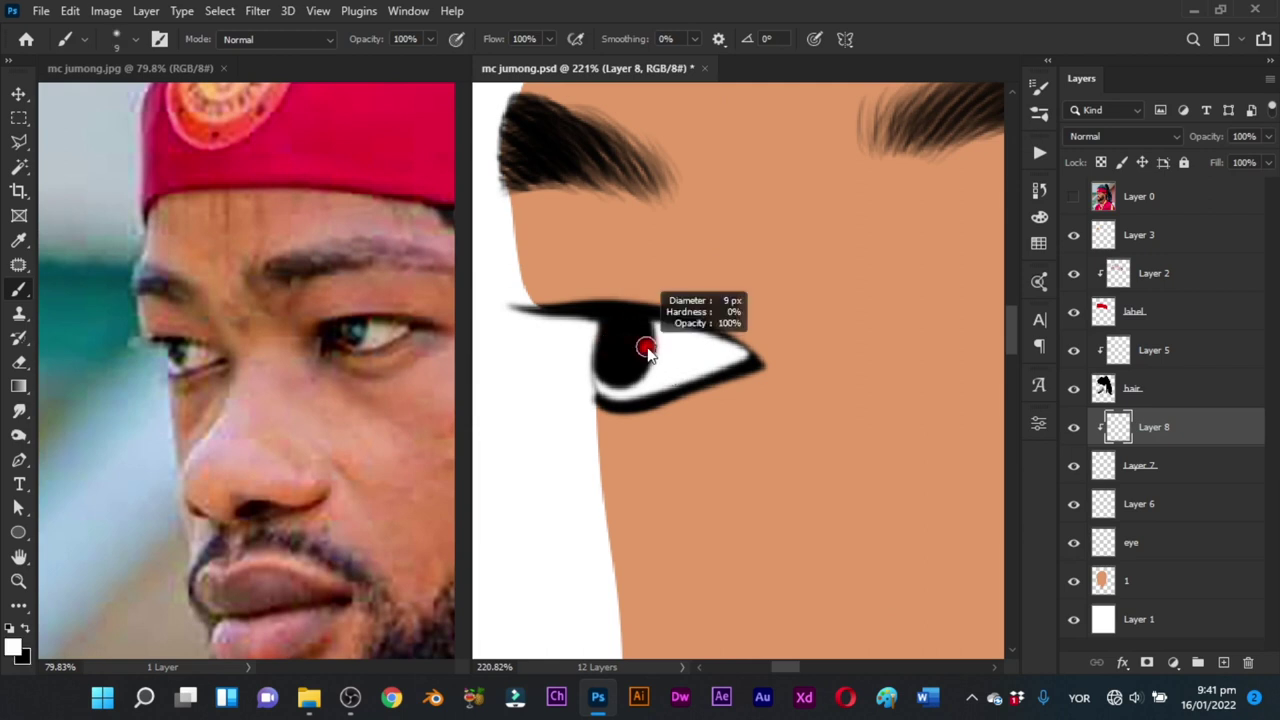
pyautogui.keyDown('alt'); pyautogui.rightClick(661, 348); pyautogui.keyUp('alt')
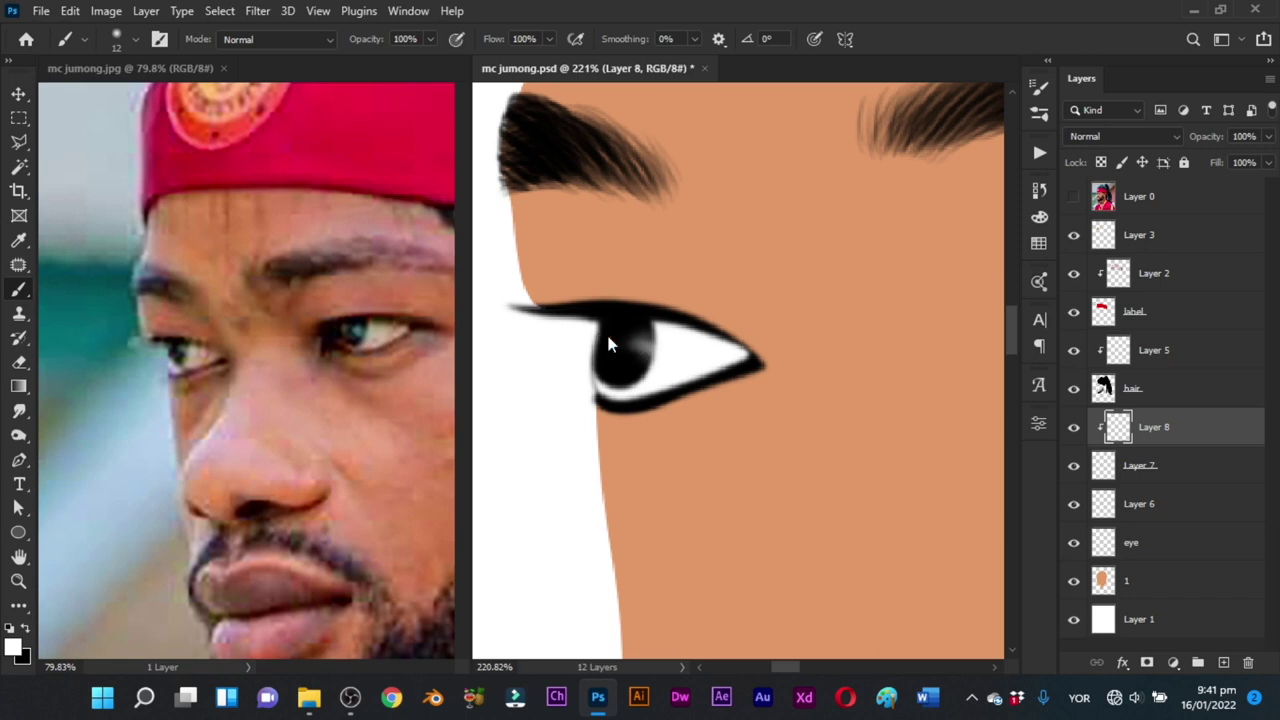
# Step: Reduce the brush to 7 px and check the iris shading against the Layer 0 reference photo
pyautogui.keyDown('alt'); pyautogui.rightClick(608, 345); pyautogui.keyUp('alt')
pyautogui.click(1073, 197)
pyautogui.click(1073, 197)
pyautogui.click(1073, 197)
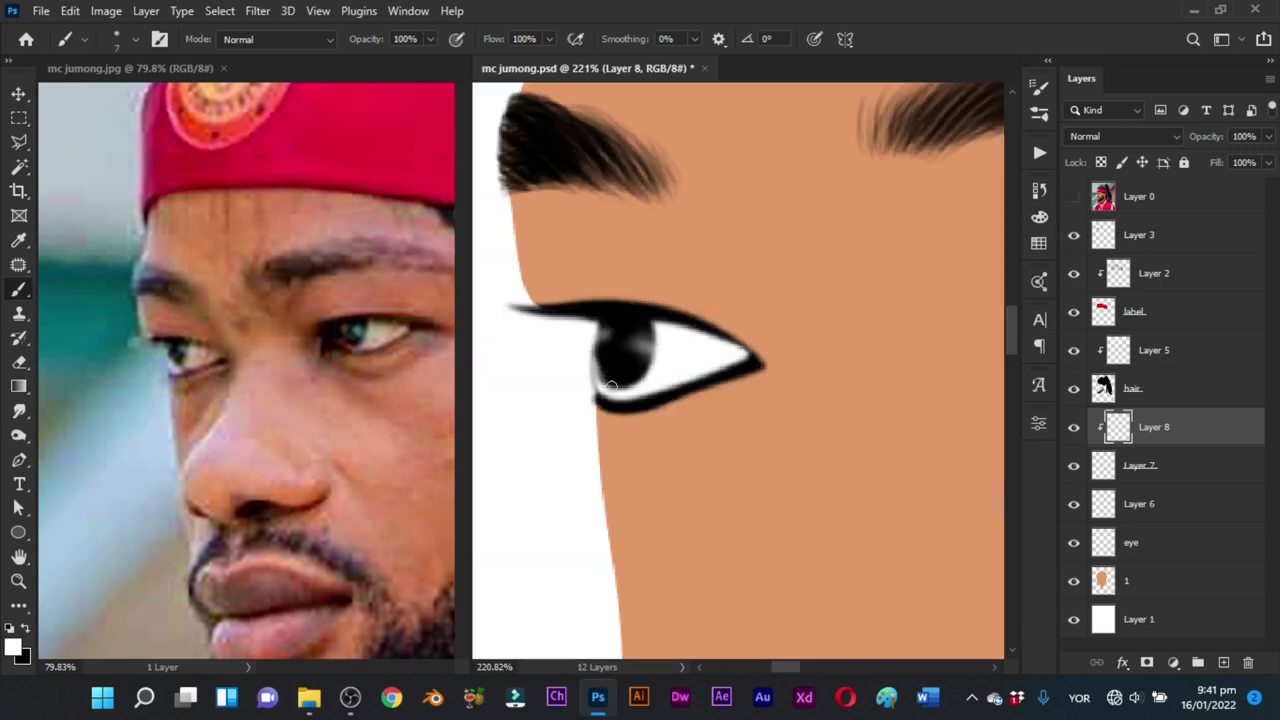
# Step: Try painting a white highlight along the lower edge of the left-hand iris
pyautogui.moveTo(599, 360)
pyautogui.mouseDown()
pyautogui.moveTo(636, 372)
pyautogui.moveTo(571, 519)
pyautogui.moveTo(665, 409)
pyautogui.mouseUp()
pyautogui.press('z')
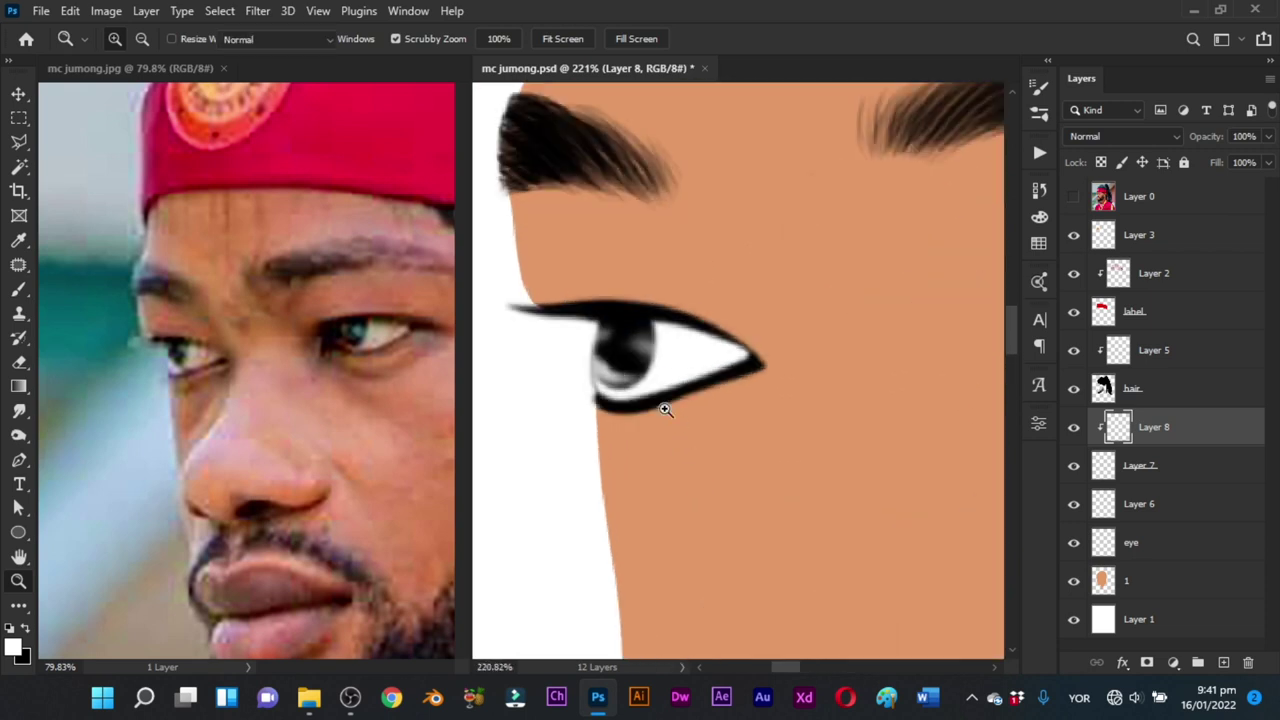
pyautogui.press('b')
pyautogui.hotkey('ctrl', 'z')
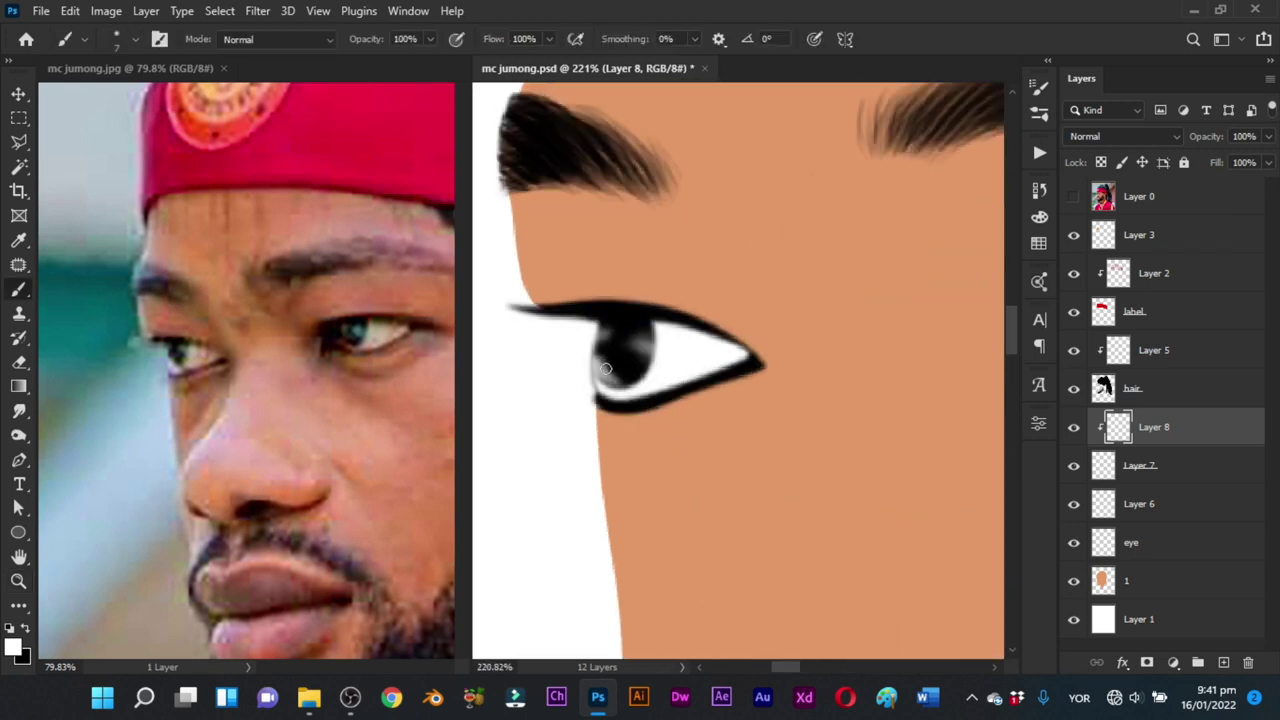
# Step: Resize the brush and paint a short soft white highlight at the lower edge of the left-hand iris
pyautogui.keyDown('alt'); pyautogui.rightClick(605, 369); pyautogui.keyUp('alt')
pyautogui.moveTo(602, 371); pyautogui.dragTo(608, 374)
pyautogui.press('z')
pyautogui.moveTo(698, 366); pyautogui.dragTo(600, 390)
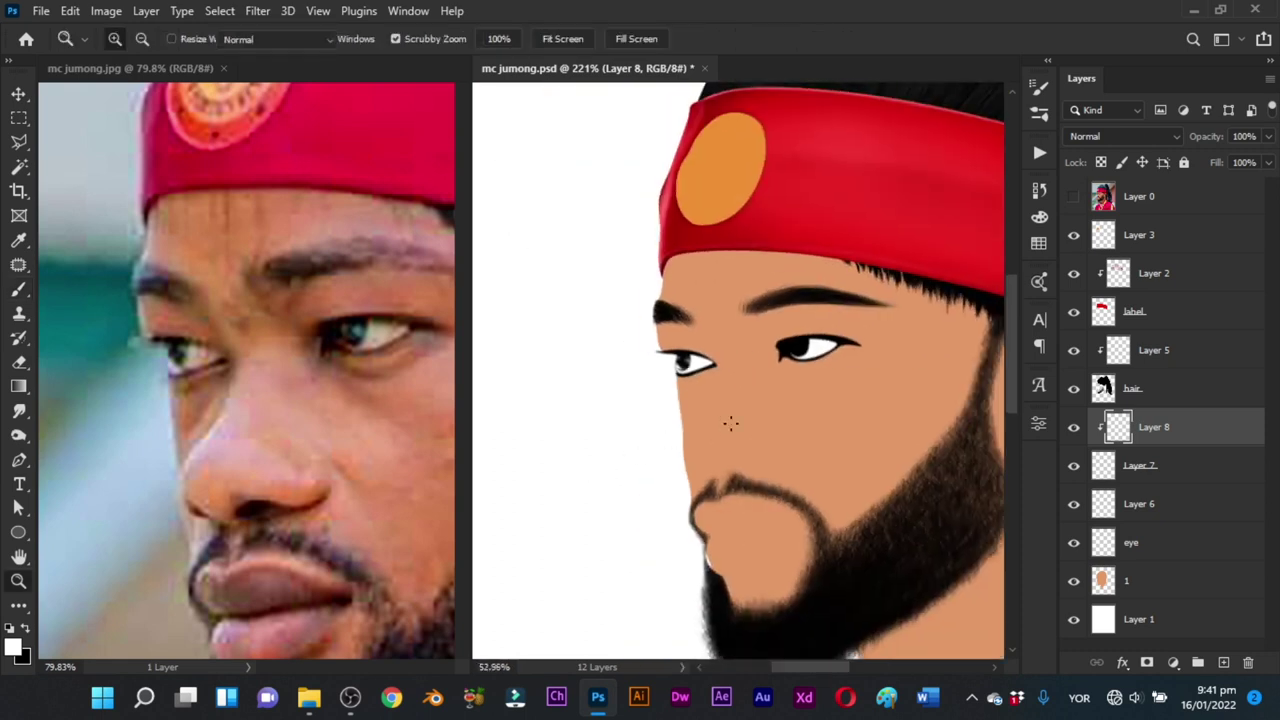
# Step: Paint a soft white highlight on the right-hand iris with a 9 px brush, undoing the stroke that does not fit
pyautogui.moveTo(763, 400); pyautogui.dragTo(700, 415)
pyautogui.moveTo(864, 383); pyautogui.dragTo(940, 381)
pyautogui.scroll(2, 710, 397)
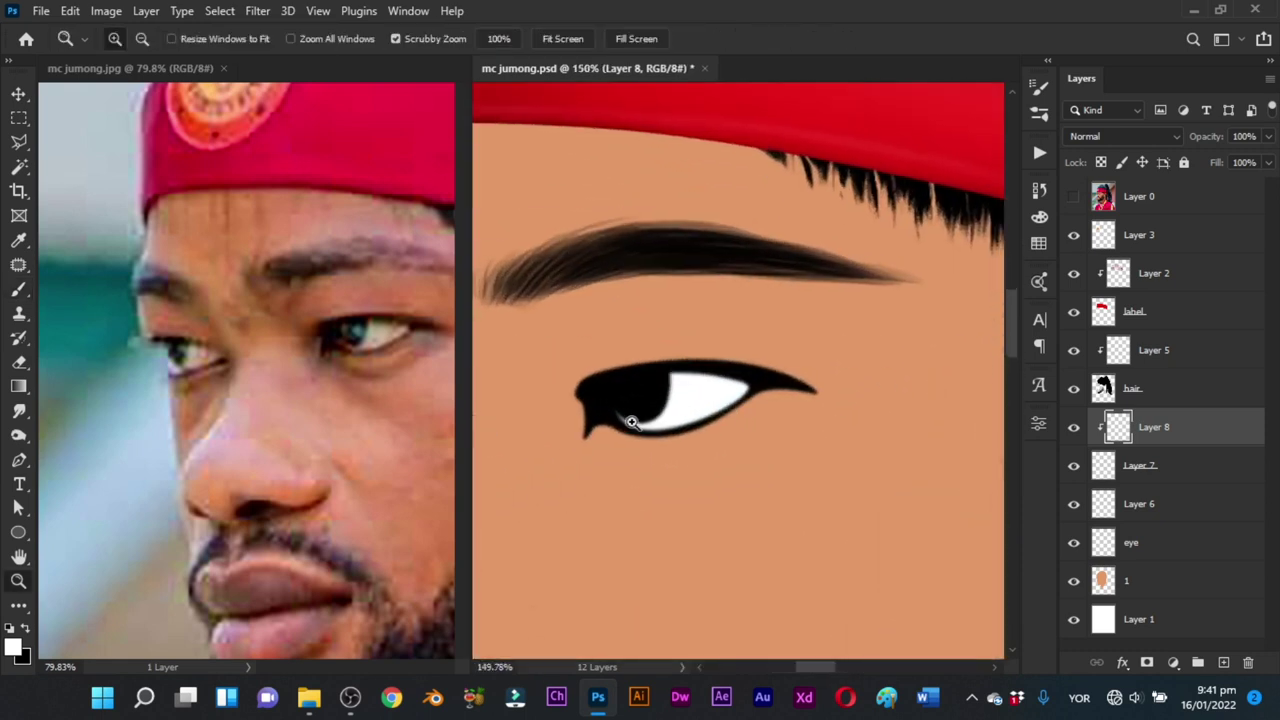
pyautogui.press('b')
pyautogui.press('z')
pyautogui.moveTo(637, 406)
pyautogui.mouseDown()
pyautogui.moveTo(665, 406)
pyautogui.moveTo(651, 397)
pyautogui.mouseUp()
pyautogui.press('b')
pyautogui.click(1074, 203)
pyautogui.moveTo(643, 384)
pyautogui.mouseDown()
pyautogui.moveTo(667, 401)
pyautogui.moveTo(650, 401)
pyautogui.moveTo(650, 388)
pyautogui.mouseUp()
pyautogui.hotkey('ctrl', 'z')
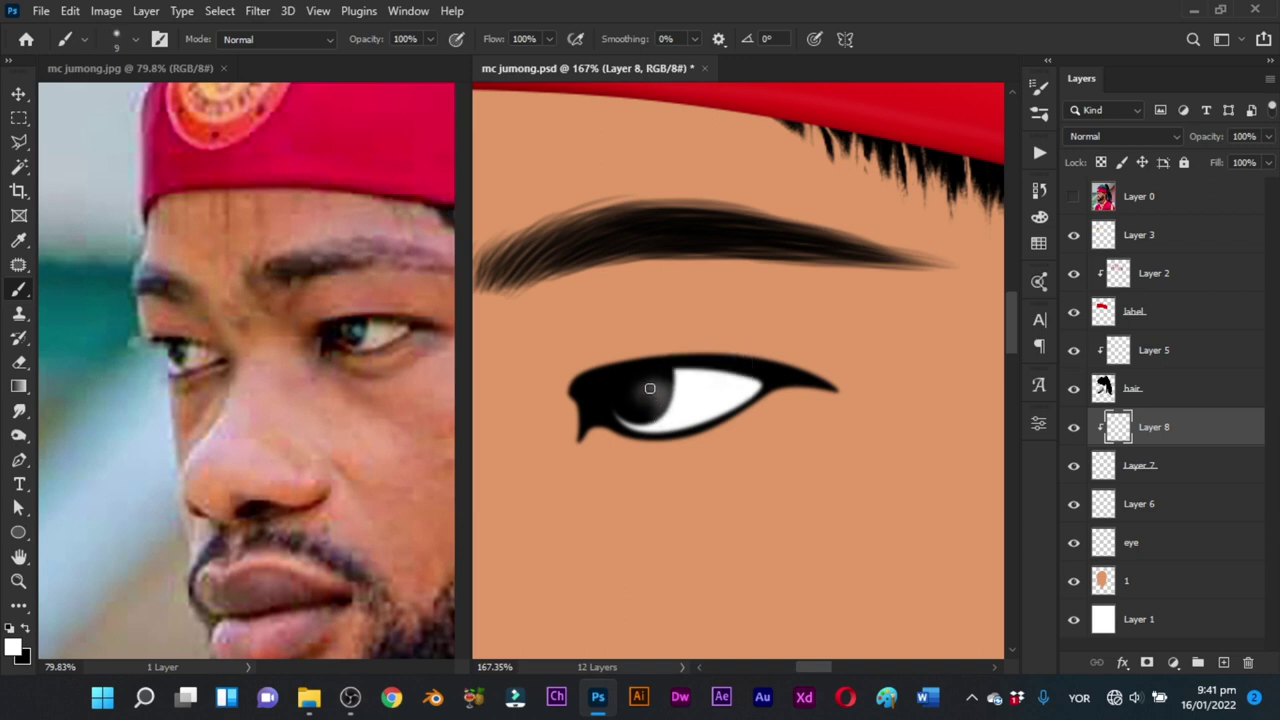
# Step: Compare the right-hand iris with the Layer 0 reference photo and add a second soft white highlight beside the first
pyautogui.click(1073, 197)
pyautogui.click(1073, 197)
pyautogui.click(1073, 197)
pyautogui.click(1073, 197)
pyautogui.hotkey('ctrl', 'space')
pyautogui.moveTo(684, 396); pyautogui.dragTo(562, 533)
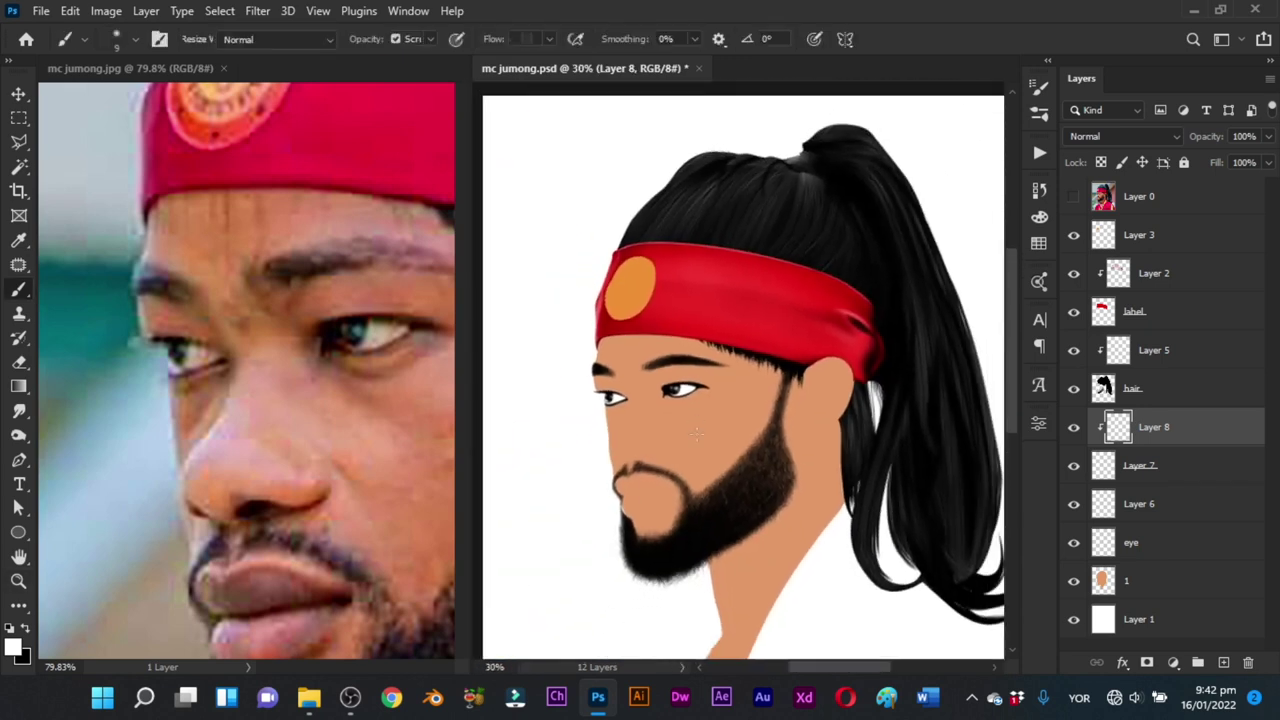
pyautogui.moveTo(708, 414); pyautogui.dragTo(752, 461)
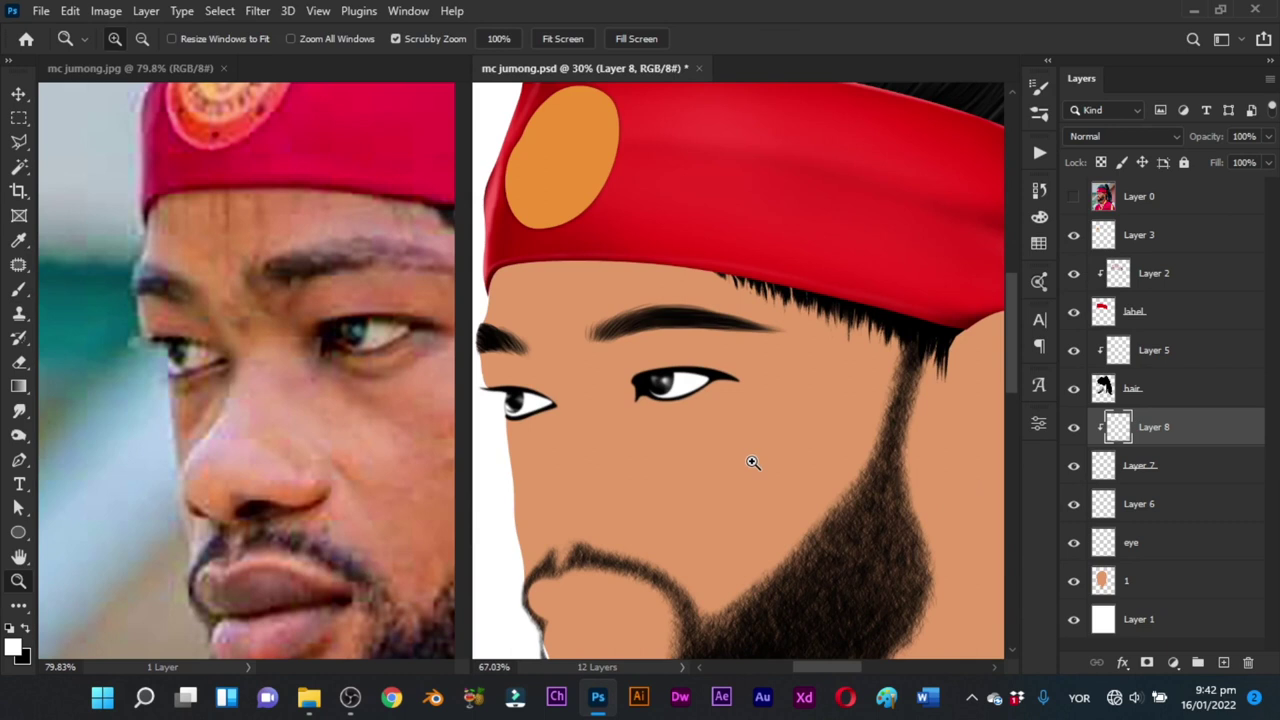
pyautogui.moveTo(753, 462)
pyautogui.mouseDown()
pyautogui.moveTo(706, 457)
pyautogui.moveTo(737, 454)
pyautogui.moveTo(766, 420)
pyautogui.moveTo(730, 413)
pyautogui.moveTo(780, 420)
pyautogui.moveTo(863, 363)
pyautogui.mouseUp()
pyautogui.press('b')
pyautogui.press('z')
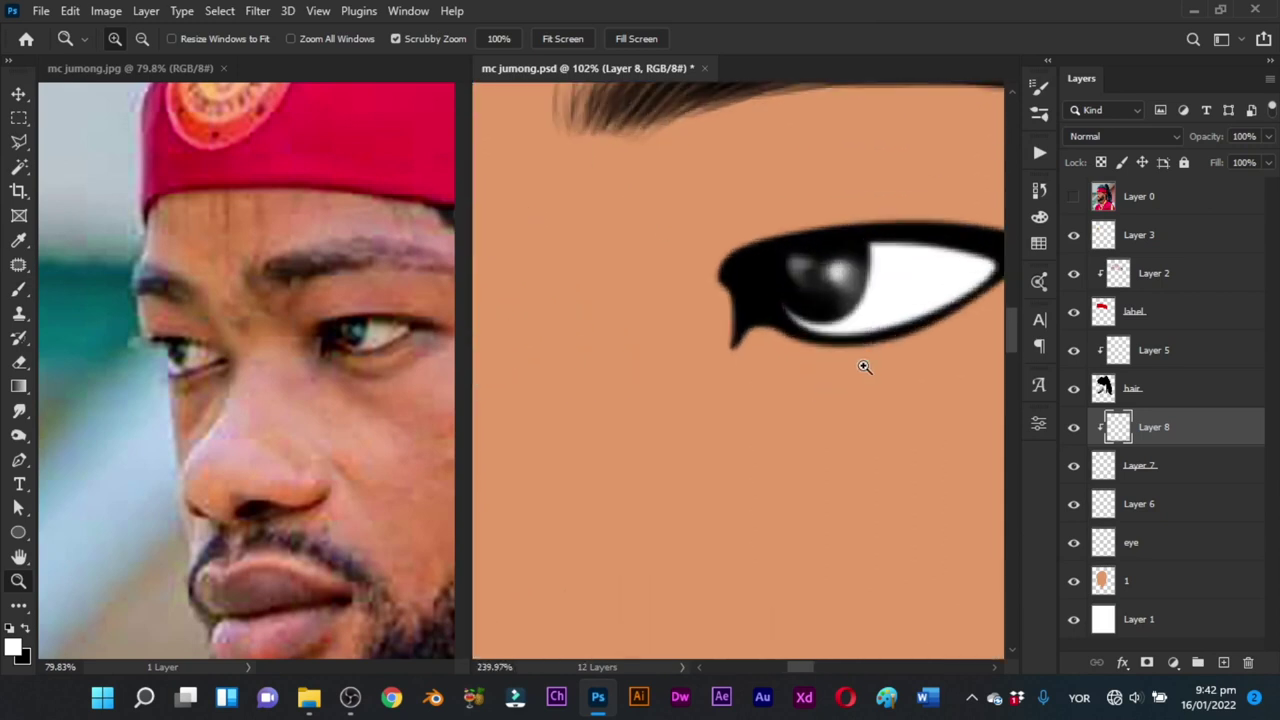
# Step: Retouch the edge and shading of the right-hand iris in black with a 9 px and a 4 px brush
pyautogui.press('b')
pyautogui.press('x')
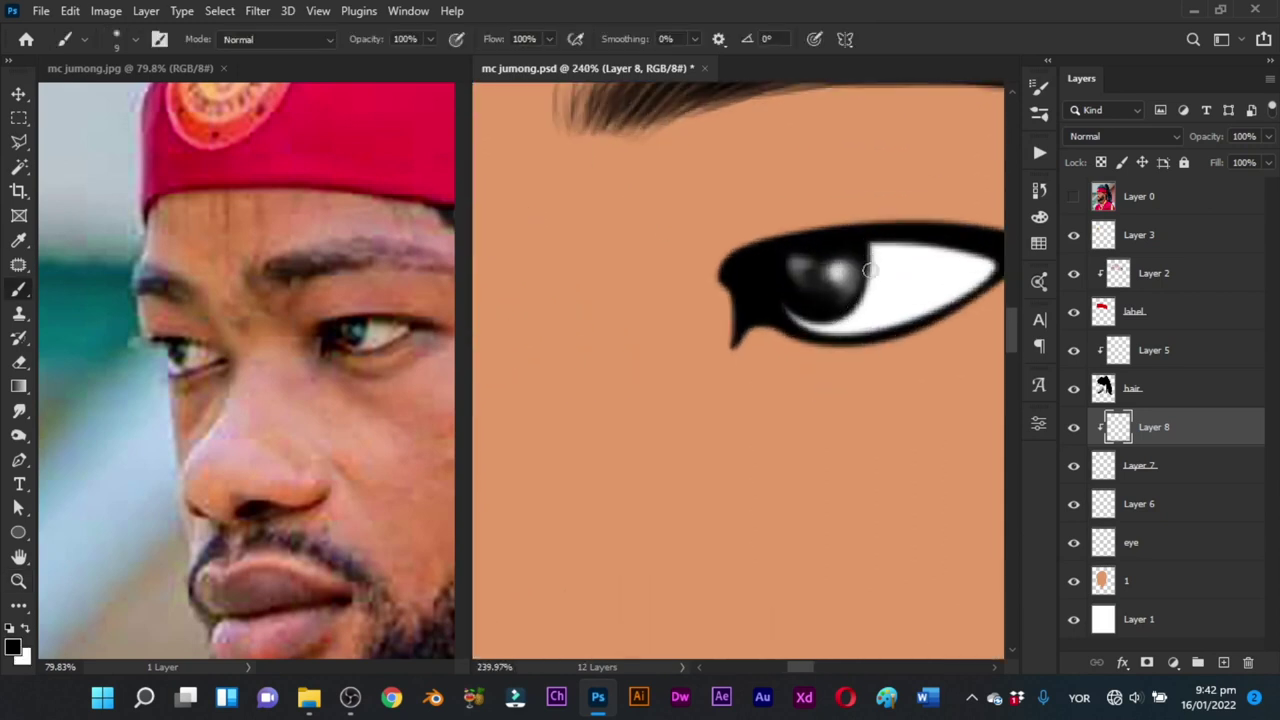
pyautogui.moveTo(870, 270); pyautogui.dragTo(871, 251)
pyautogui.press('z')
pyautogui.moveTo(876, 345)
pyautogui.mouseDown()
pyautogui.moveTo(784, 444)
pyautogui.moveTo(798, 440)
pyautogui.moveTo(786, 391)
pyautogui.moveTo(830, 348)
pyautogui.moveTo(750, 347)
pyautogui.mouseUp()
pyautogui.press('e')
pyautogui.press('z')
pyautogui.moveTo(768, 352)
pyautogui.mouseDown()
pyautogui.moveTo(800, 363)
pyautogui.moveTo(762, 335)
pyautogui.mouseUp()
pyautogui.press('b')
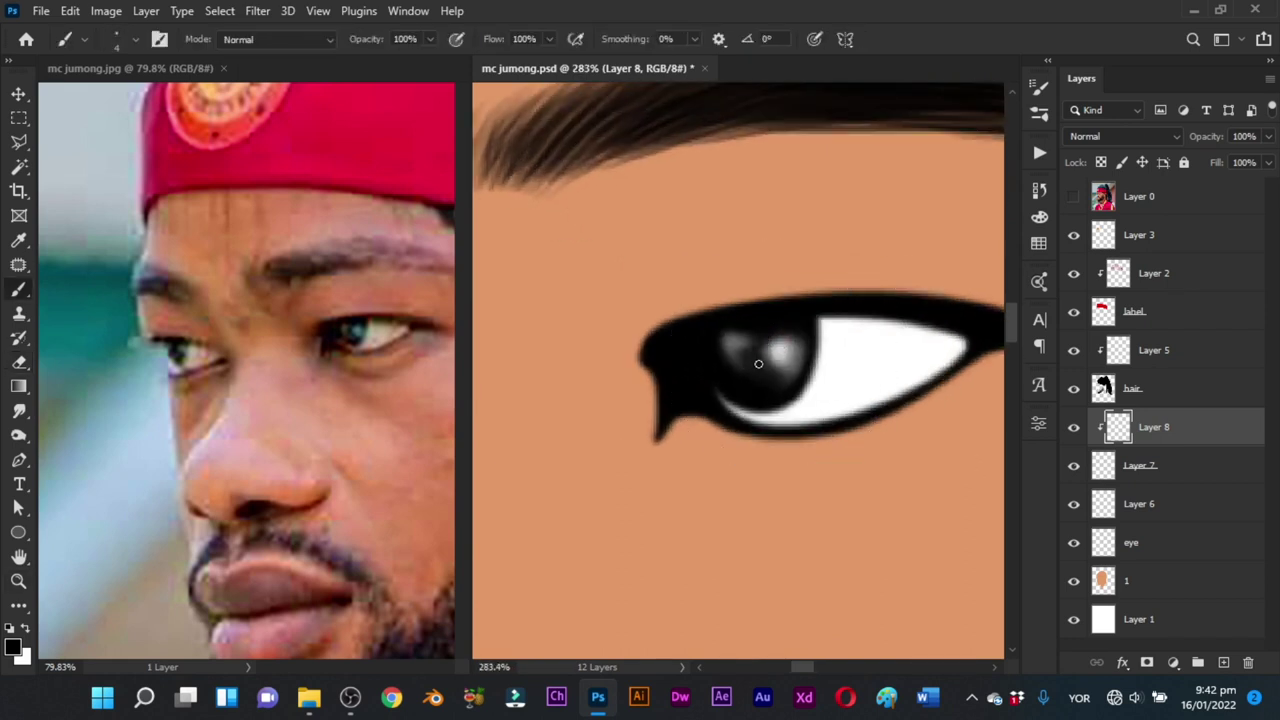
# Step: Sample the face's skin tone and the eyelid's black as the two working colours
pyautogui.press('z')
pyautogui.moveTo(856, 370); pyautogui.dragTo(797, 448)
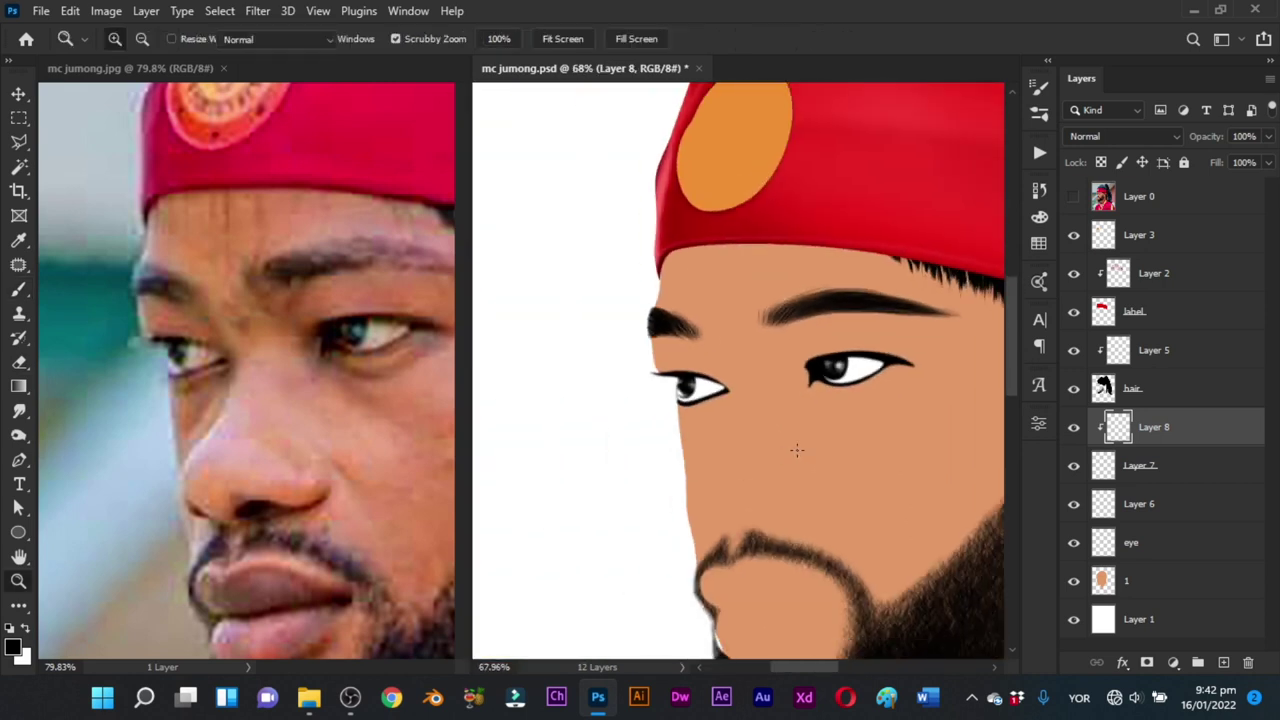
pyautogui.press('b')
pyautogui.moveTo(866, 416)
pyautogui.mouseDown()
pyautogui.moveTo(749, 361)
pyautogui.moveTo(763, 365)
pyautogui.mouseUp()
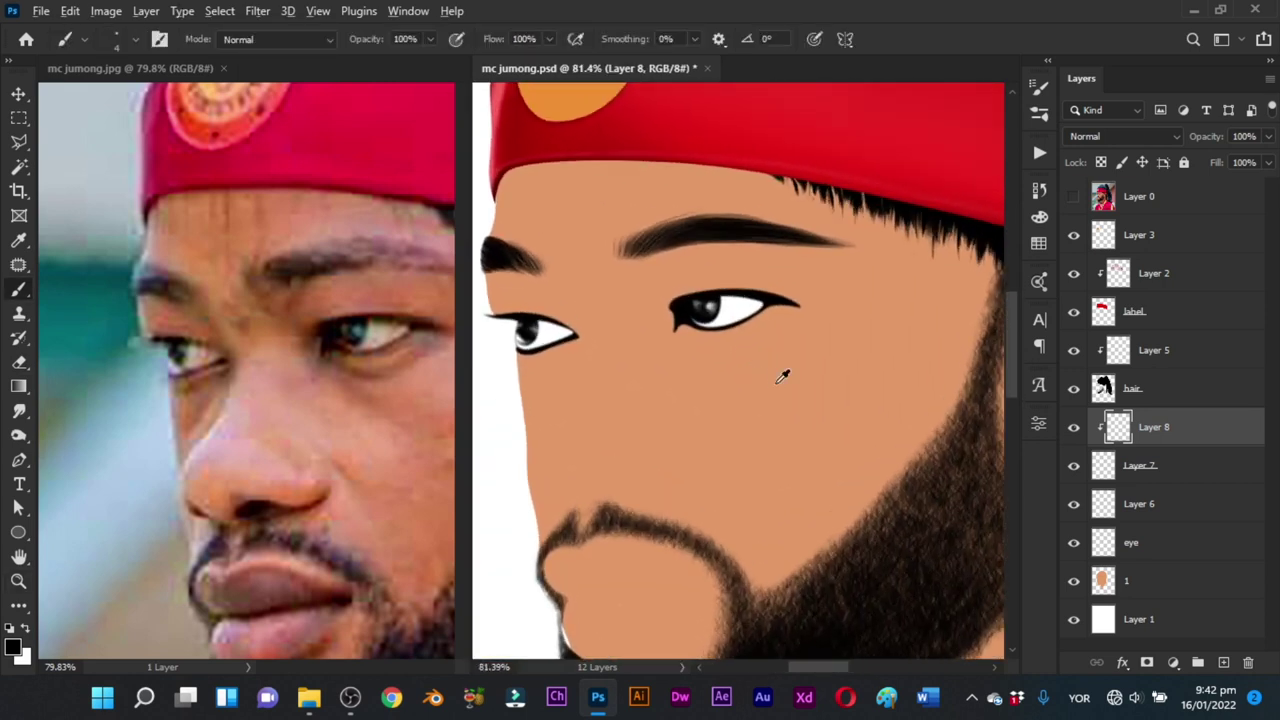
pyautogui.keyDown('alt'); pyautogui.click(782, 376); pyautogui.keyUp('alt')
pyautogui.press('x')
pyautogui.keyDown('alt'); pyautogui.click(690, 303); pyautogui.keyUp('alt')
# Step: Add a new layer above Layer 6 and clip it to Layer 6
pyautogui.press('z')
pyautogui.moveTo(714, 350); pyautogui.dragTo(797, 360)
pyautogui.press('b')
pyautogui.click(1162, 504)
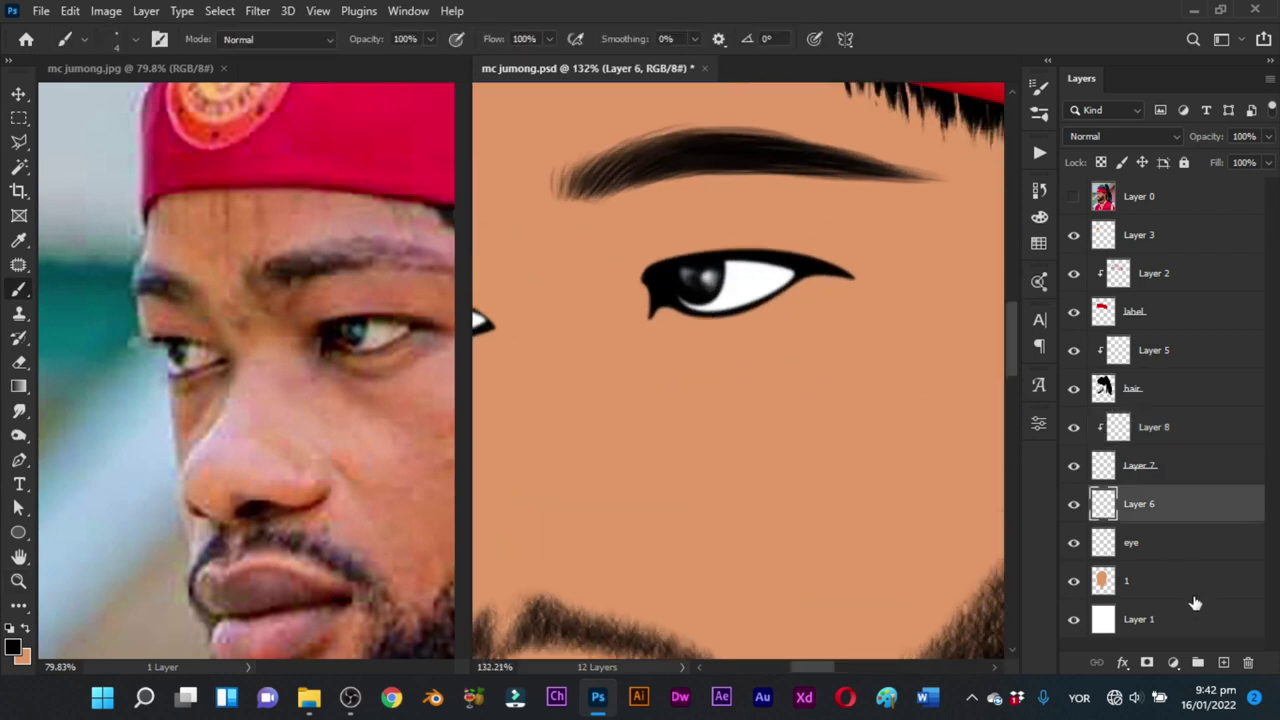
pyautogui.click(1224, 663)
pyautogui.keyDown('alt'); pyautogui.click(1157, 522); pyautogui.keyUp('alt')
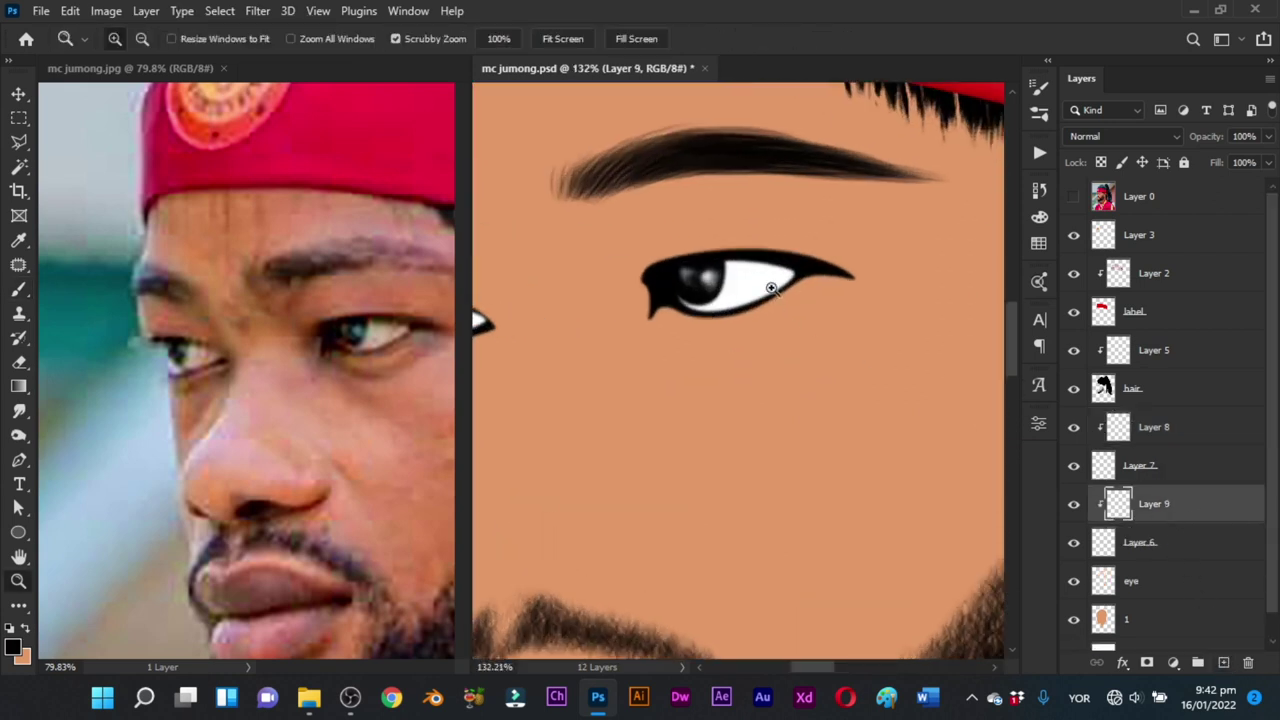
# Step: Shade the right-hand eye white softly with the skin tone at 47 px and with black at 33 px
pyautogui.moveTo(778, 295)
pyautogui.mouseDown()
pyautogui.moveTo(766, 283)
pyautogui.moveTo(822, 272)
pyautogui.mouseUp()
pyautogui.press('x')
pyautogui.moveTo(798, 268); pyautogui.dragTo(727, 270)
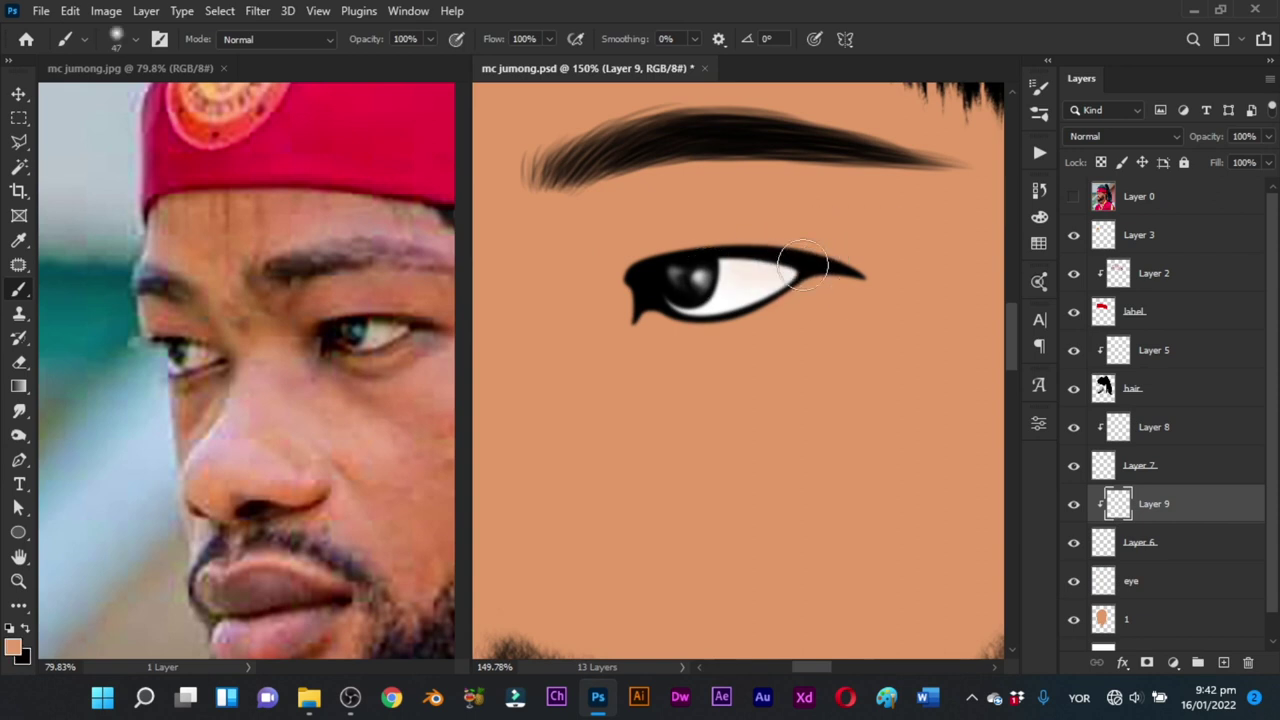
pyautogui.keyDown('alt'); pyautogui.rightClick(780, 286); pyautogui.keyUp('alt')
pyautogui.press('x')
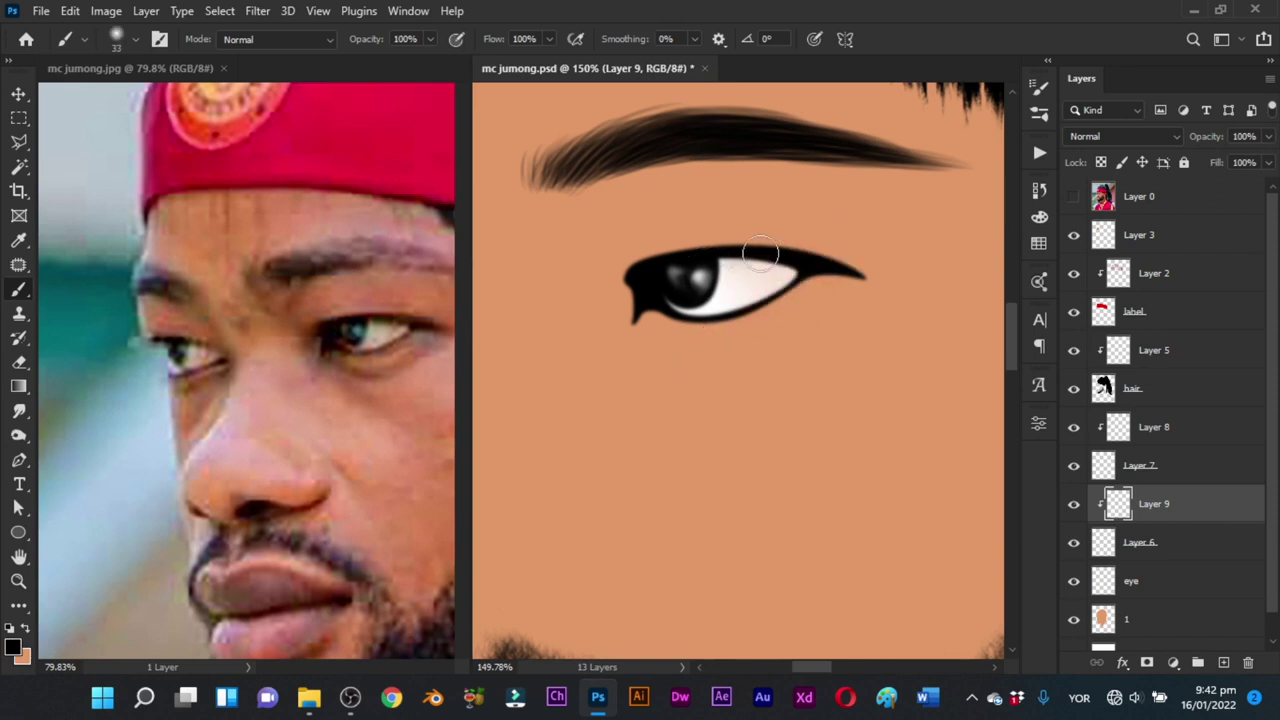
pyautogui.moveTo(844, 288)
pyautogui.mouseDown()
pyautogui.moveTo(751, 417)
pyautogui.moveTo(826, 311)
pyautogui.mouseUp()
# Step: Build up the right-hand eye white's shading, alternating skin tone and black with a soft 38 to 64 px brush
pyautogui.keyDown('alt'); pyautogui.click(818, 262); pyautogui.keyUp('alt')
pyautogui.press(']')
pyautogui.press(']')
pyautogui.press(']')
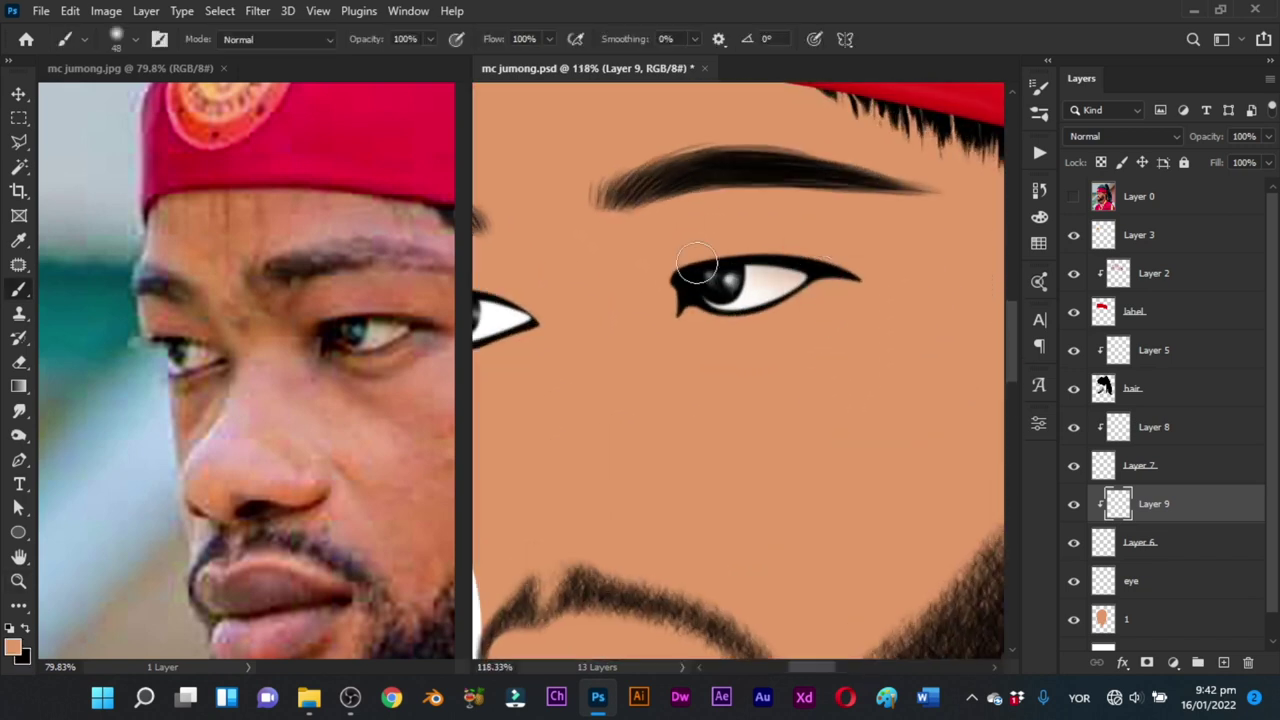
pyautogui.press('x')
pyautogui.keyDown('alt'); pyautogui.rightClick(815, 280); pyautogui.keyUp('alt')
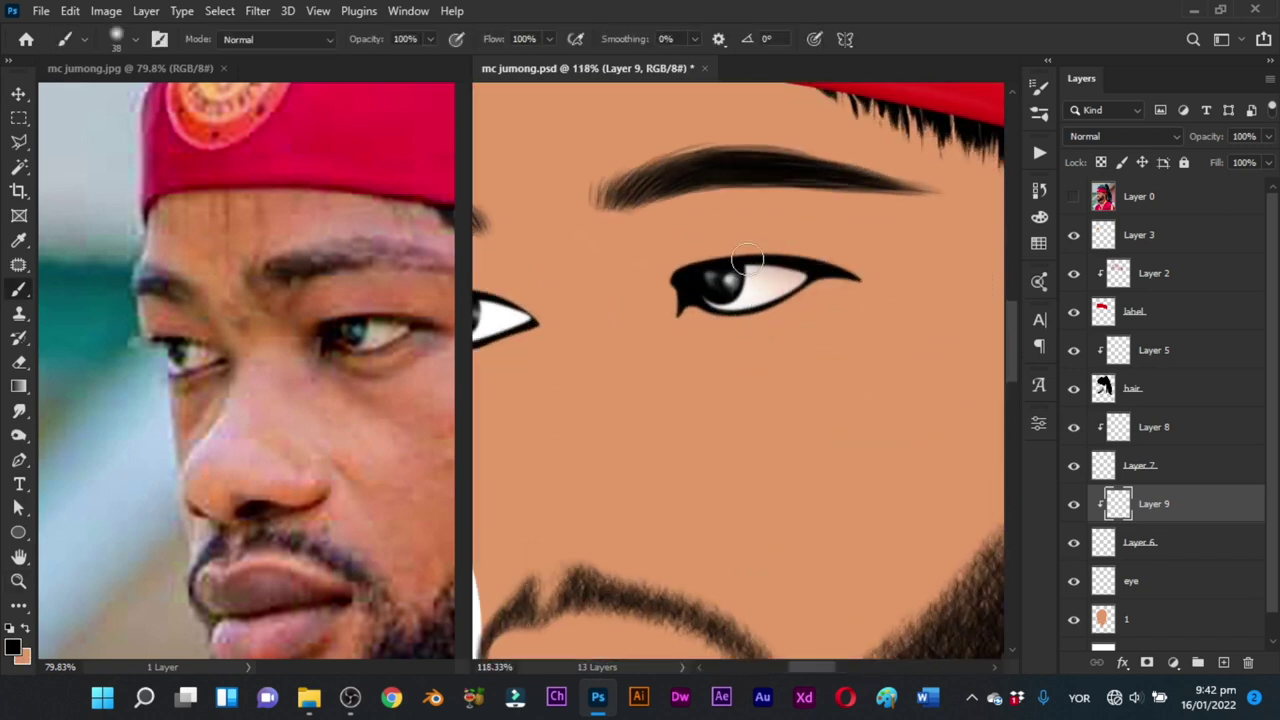
pyautogui.keyDown('alt'); pyautogui.rightClick(797, 291); pyautogui.keyUp('alt')
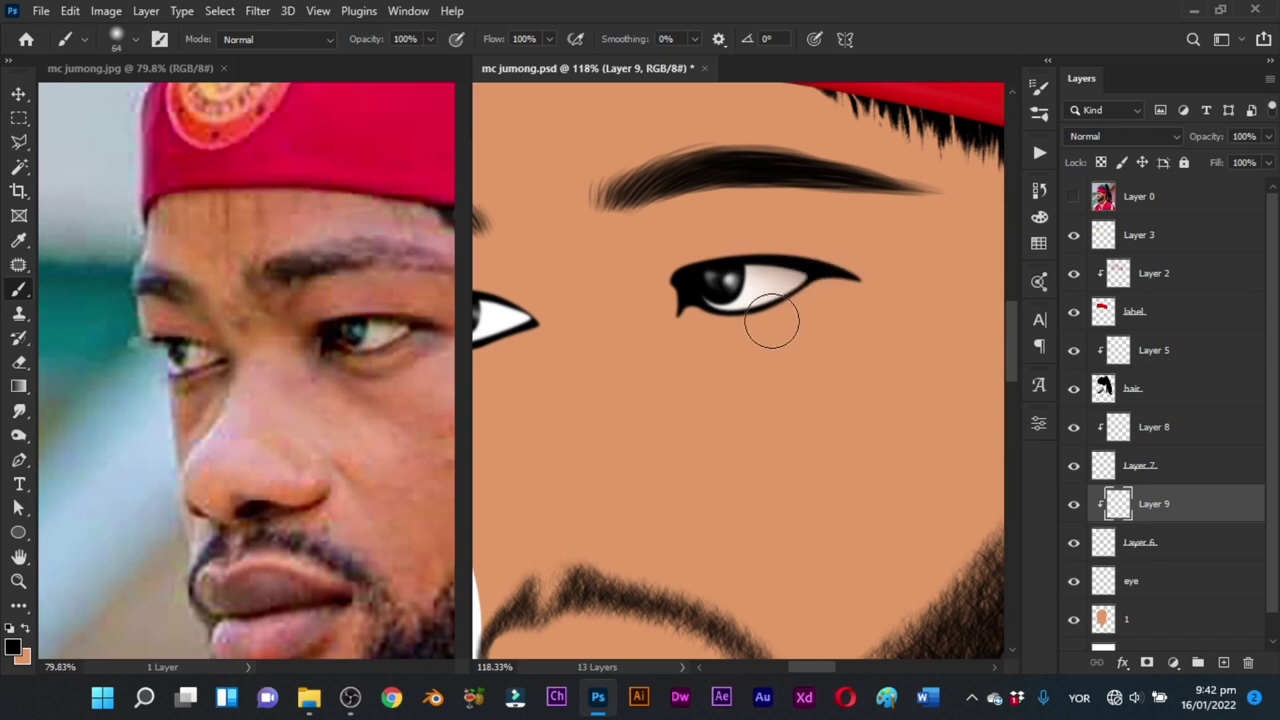
pyautogui.keyDown('alt'); pyautogui.rightClick(800, 292); pyautogui.keyUp('alt')
pyautogui.press('x')
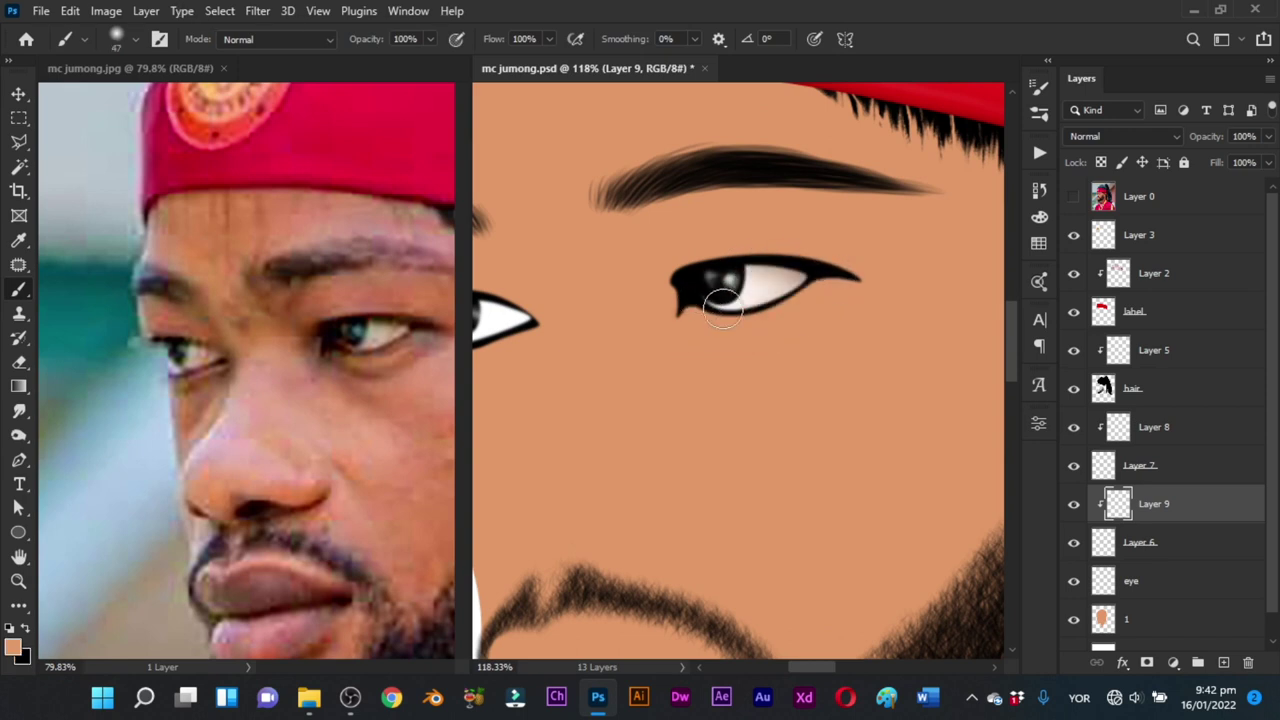
# Step: Shade the outer part of the left-hand eye white with the skin tone using a soft 47 px brush
pyautogui.moveTo(551, 335)
pyautogui.mouseDown()
pyautogui.moveTo(701, 355)
pyautogui.moveTo(737, 345)
pyautogui.mouseUp()
pyautogui.press('x')
pyautogui.press('x')
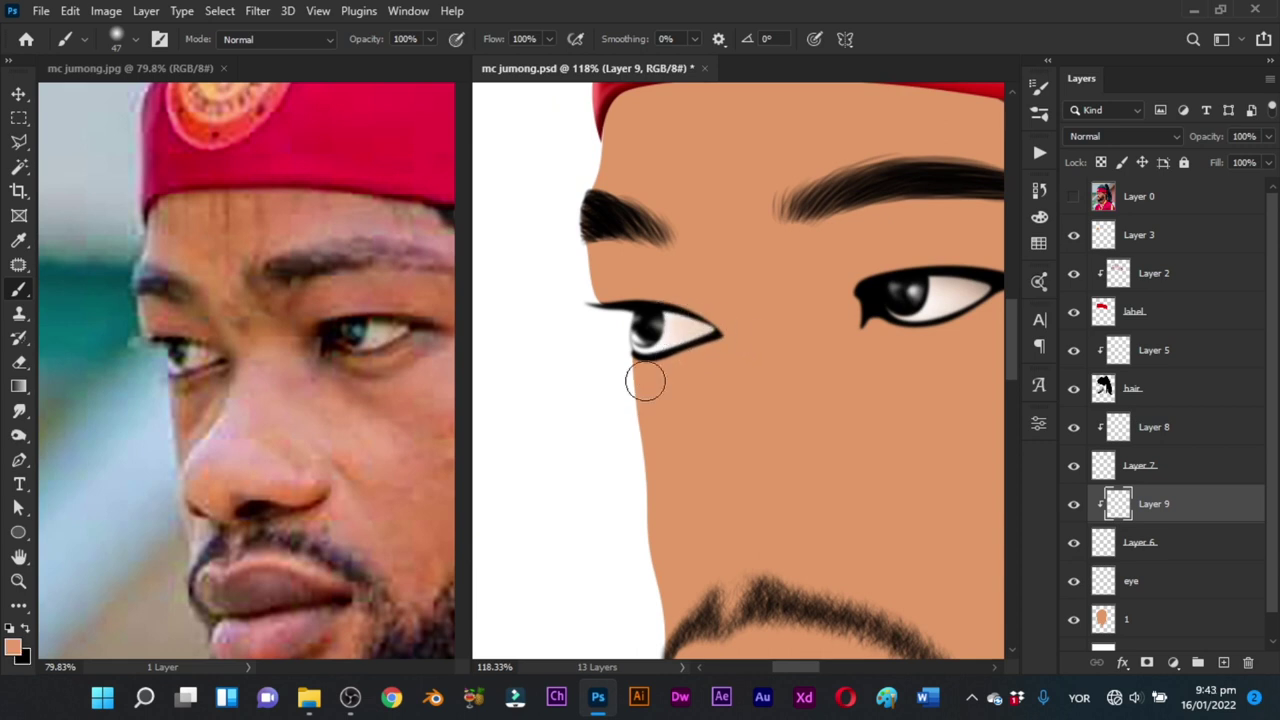
# Step: Try a black shading stroke across the lower part of the left-hand eye white with a small soft brush
pyautogui.scroll(3, 684, 335)
pyautogui.keyDown('alt'); pyautogui.rightClick(650, 347); pyautogui.keyUp('alt')
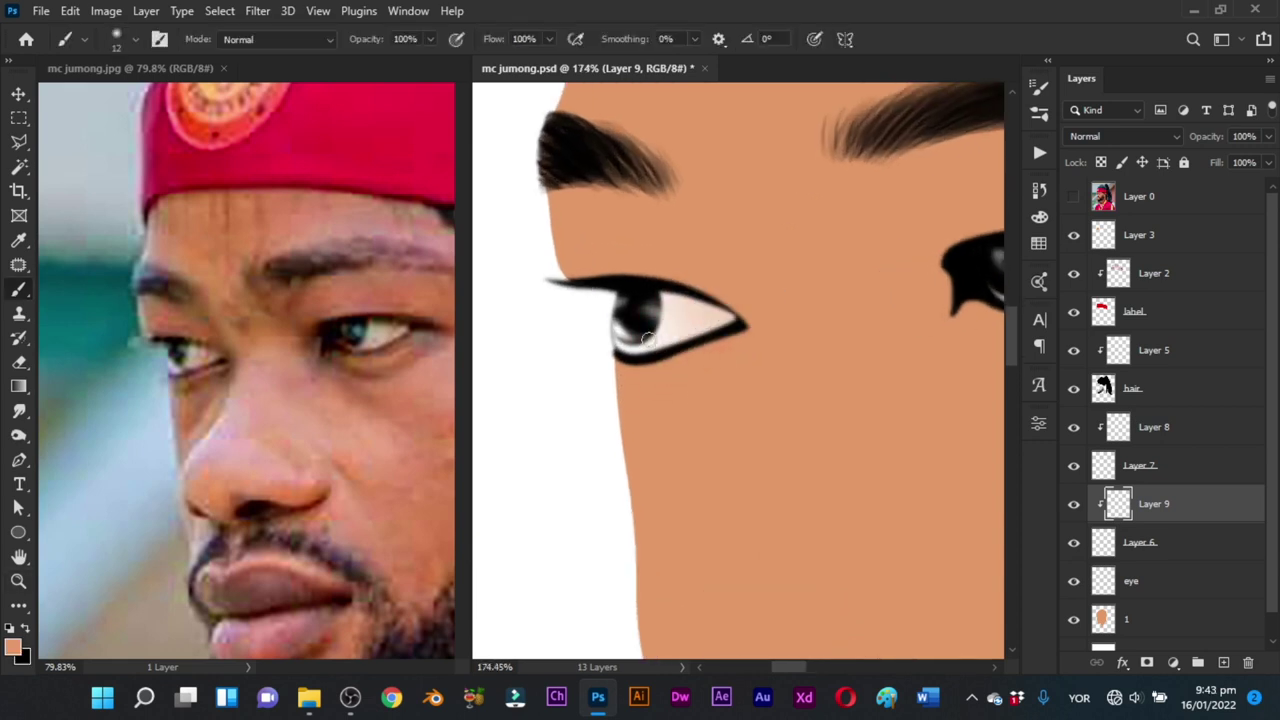
pyautogui.press('x')
pyautogui.keyDown('alt'); pyautogui.rightClick(646, 342); pyautogui.keyUp('alt')
pyautogui.moveTo(624, 338); pyautogui.dragTo(657, 346)
pyautogui.hotkey('ctrl', 'z')
# Step: Darken the edges and inner corner of the left-hand eye white in black with a soft brush of 15 to 31 px
pyautogui.keyDown('alt'); pyautogui.rightClick(641, 340); pyautogui.keyUp('alt')
pyautogui.press('x')
pyautogui.press('x')
pyautogui.moveTo(748, 325)
pyautogui.mouseDown()
pyautogui.moveTo(637, 451)
pyautogui.moveTo(706, 434)
pyautogui.moveTo(738, 400)
pyautogui.mouseUp()
pyautogui.keyDown('alt'); pyautogui.rightClick(720, 312); pyautogui.keyUp('alt')
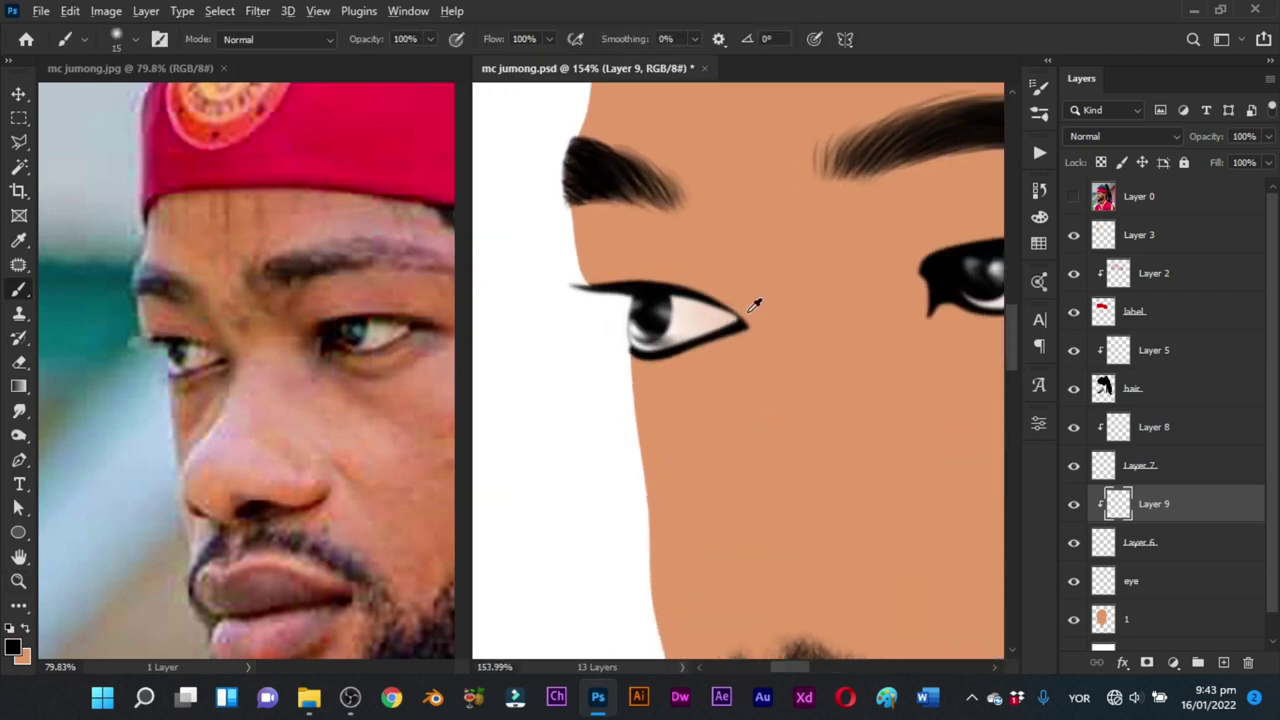
pyautogui.keyDown('alt'); pyautogui.rightClick(748, 312); pyautogui.keyUp('alt')
pyautogui.moveTo(752, 318); pyautogui.dragTo(655, 297)
pyautogui.hotkey('ctrl', 'z')
pyautogui.moveTo(752, 321)
pyautogui.mouseDown()
pyautogui.moveTo(669, 289)
pyautogui.moveTo(702, 341)
pyautogui.mouseUp()
pyautogui.moveTo(799, 361); pyautogui.dragTo(719, 378)
# Step: Paint fine black lash strokes with a 2 px brush along the upper edge of the left-hand eye white
pyautogui.keyDown('alt'); pyautogui.rightClick(687, 339); pyautogui.keyUp('alt')
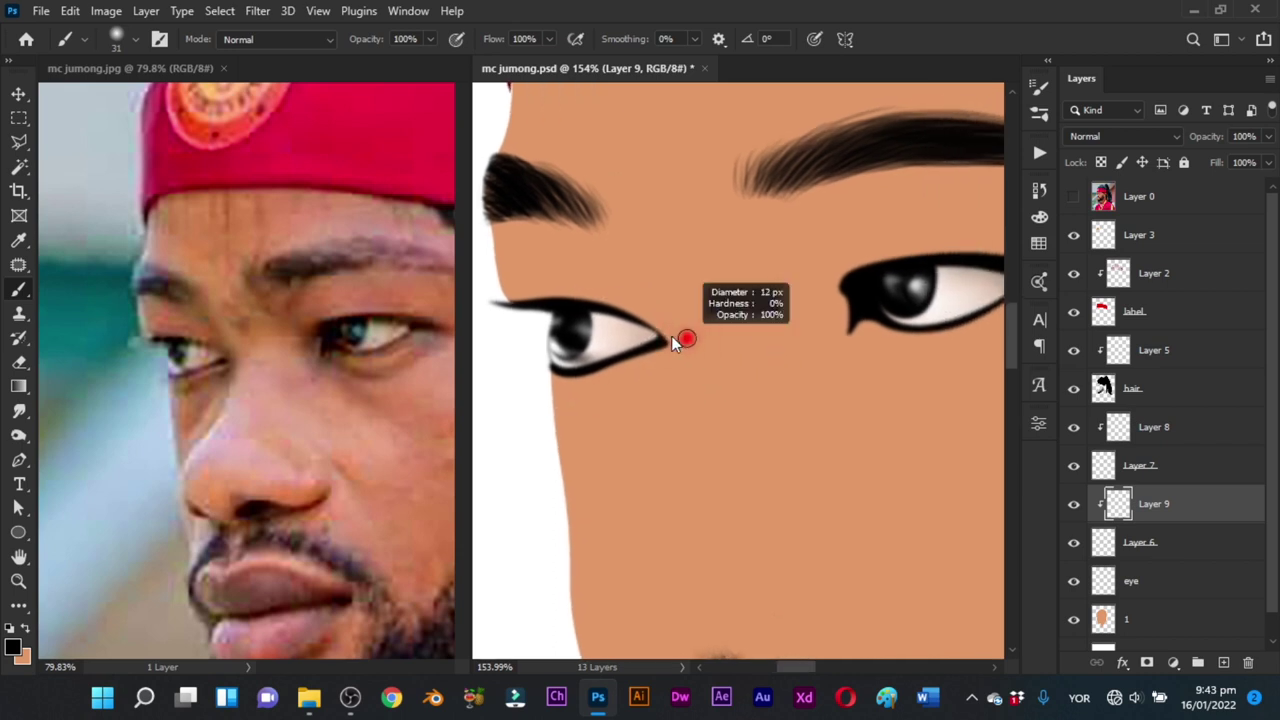
pyautogui.keyDown('alt'); pyautogui.rightClick(648, 289); pyautogui.keyUp('alt')
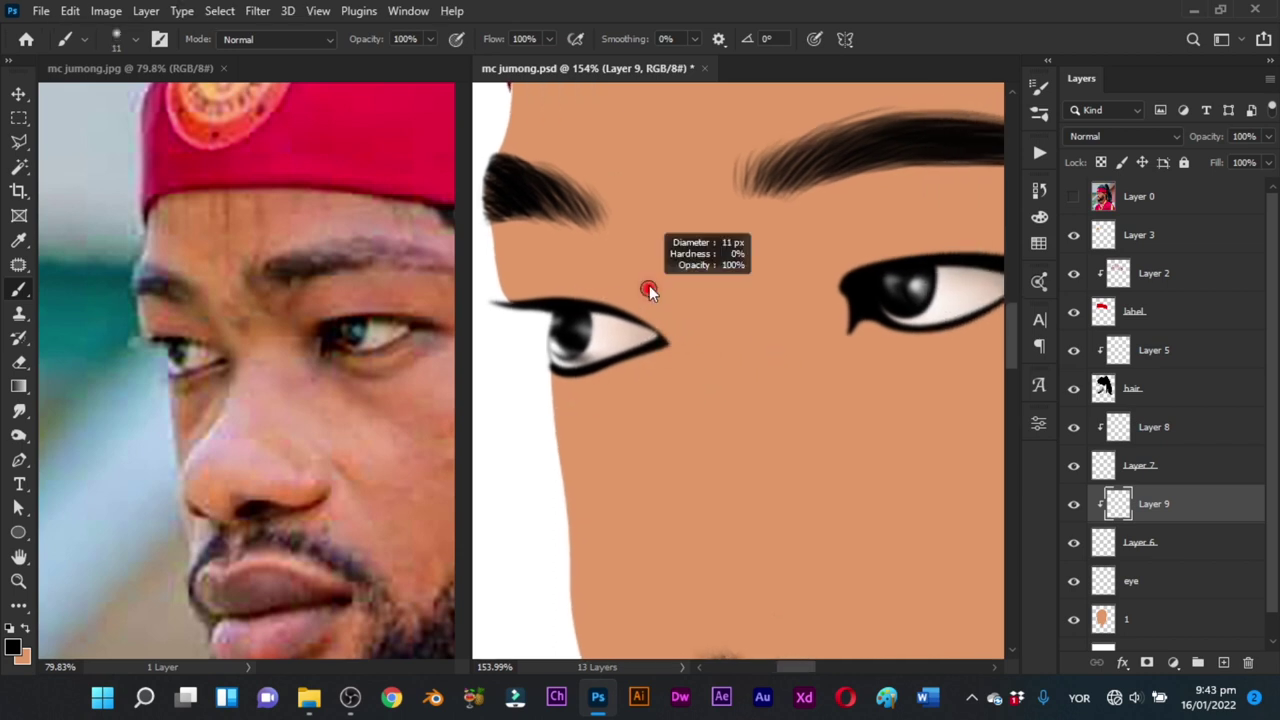
pyautogui.moveTo(634, 311); pyautogui.dragTo(562, 339)
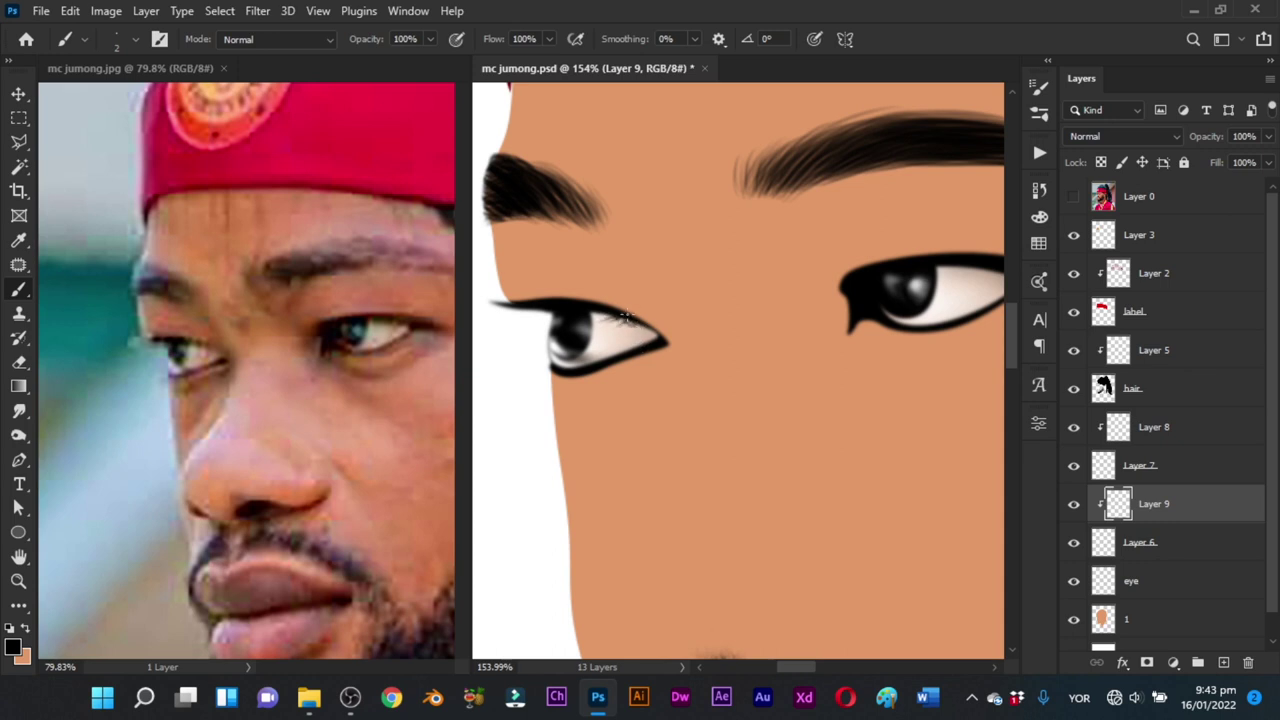
# Step: Paint fine black 2 px lash strokes along the upper edge of the right-hand eye white and save the document
pyautogui.moveTo(733, 313); pyautogui.dragTo(623, 337)
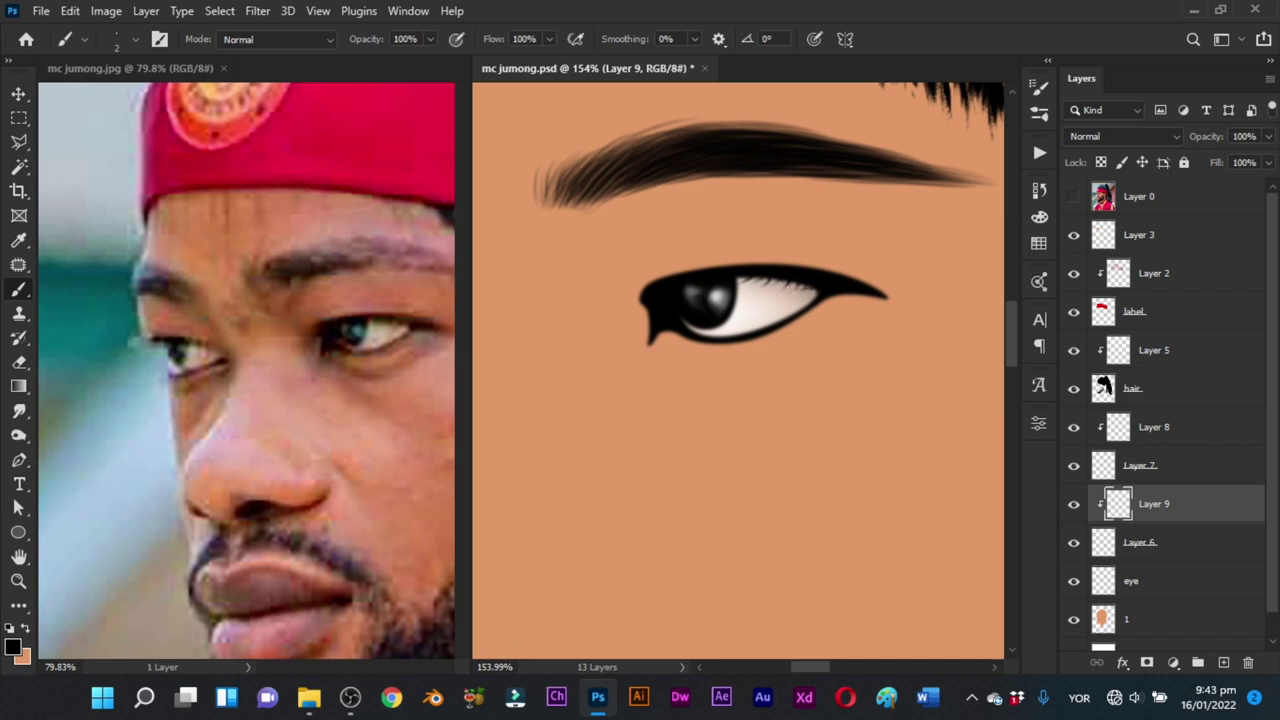
pyautogui.moveTo(768, 318); pyautogui.dragTo(728, 404)
pyautogui.press('b')
pyautogui.hotkey('ctrl', 's')
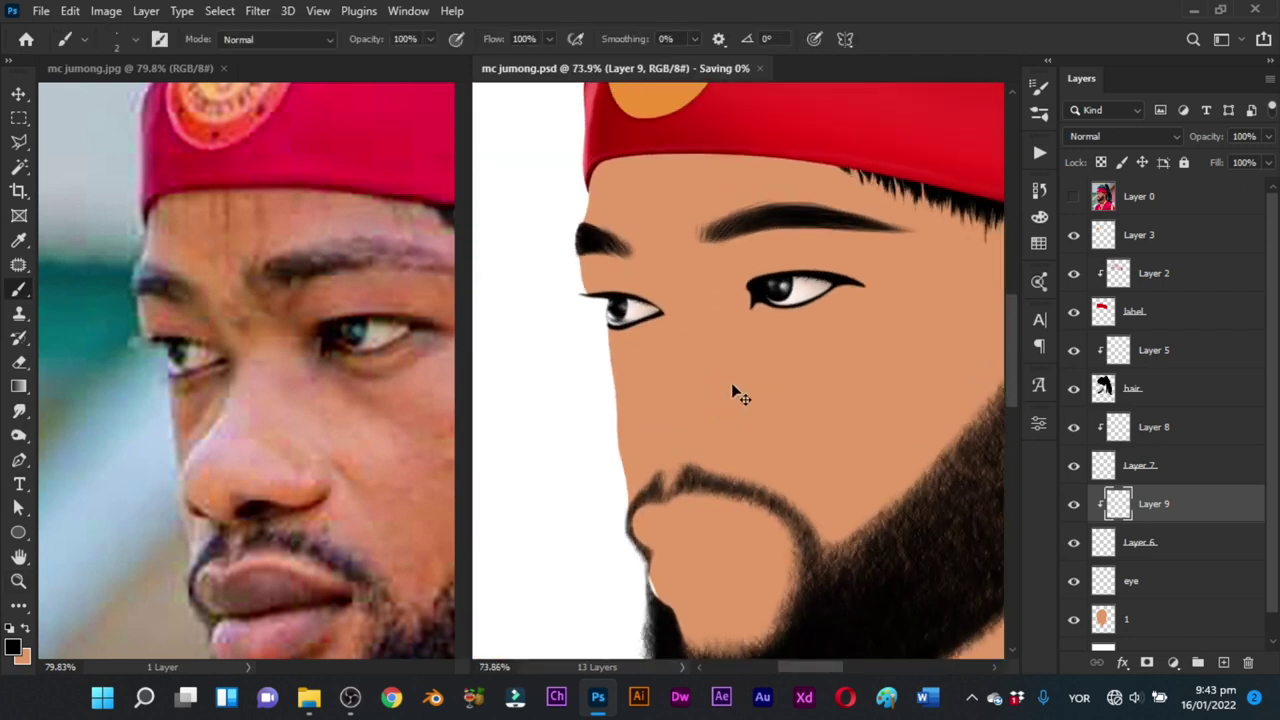
# Step: Make the eye layer active and show the Layer 0 reference photo for tracing the nose
pyautogui.press('v')
pyautogui.press('z')
pyautogui.moveTo(779, 368); pyautogui.dragTo(746, 402)
pyautogui.moveTo(780, 385); pyautogui.dragTo(710, 357)
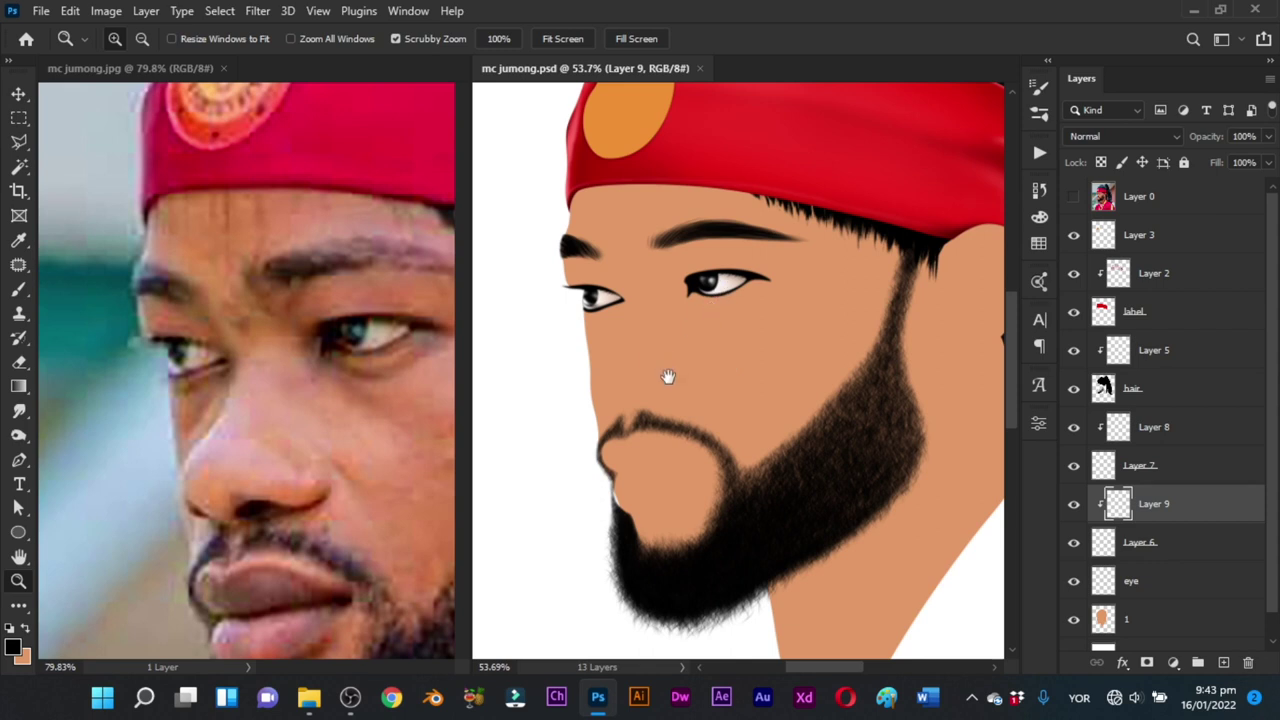
pyautogui.moveTo(668, 376); pyautogui.dragTo(666, 351)
pyautogui.scroll(2, 657, 391)
pyautogui.press('p')
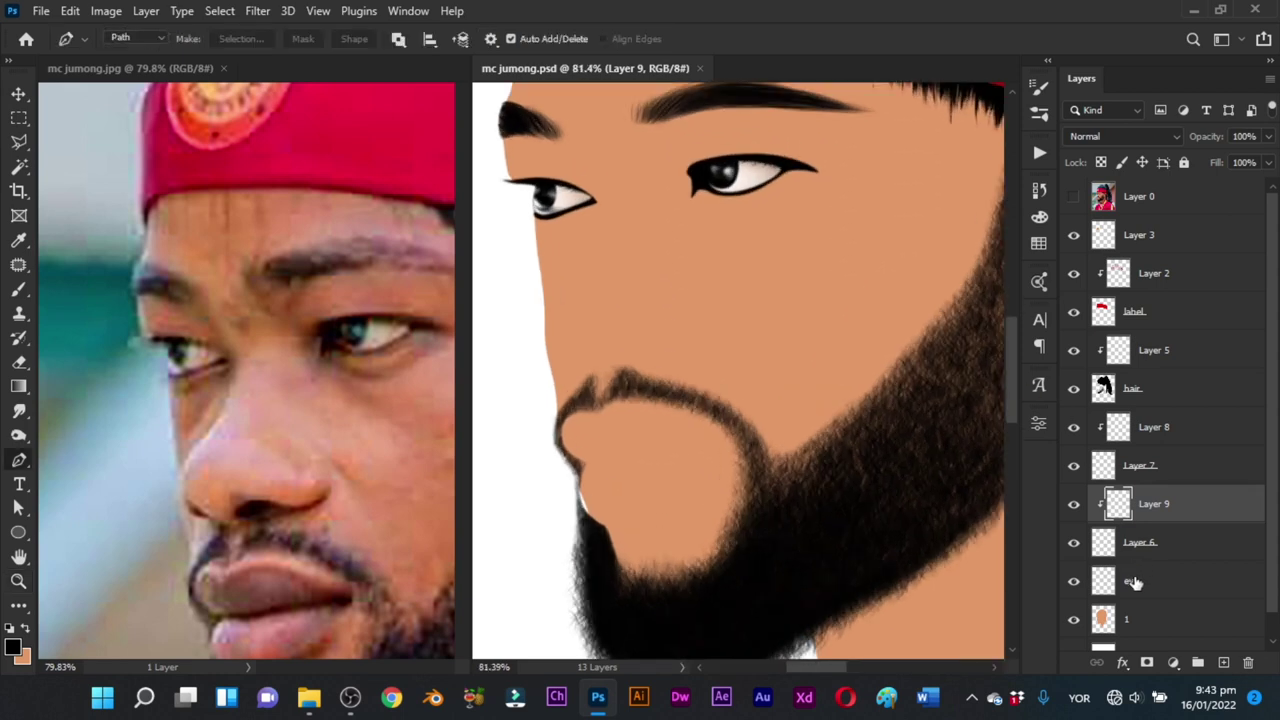
pyautogui.click(1134, 582)
pyautogui.click(1074, 197)
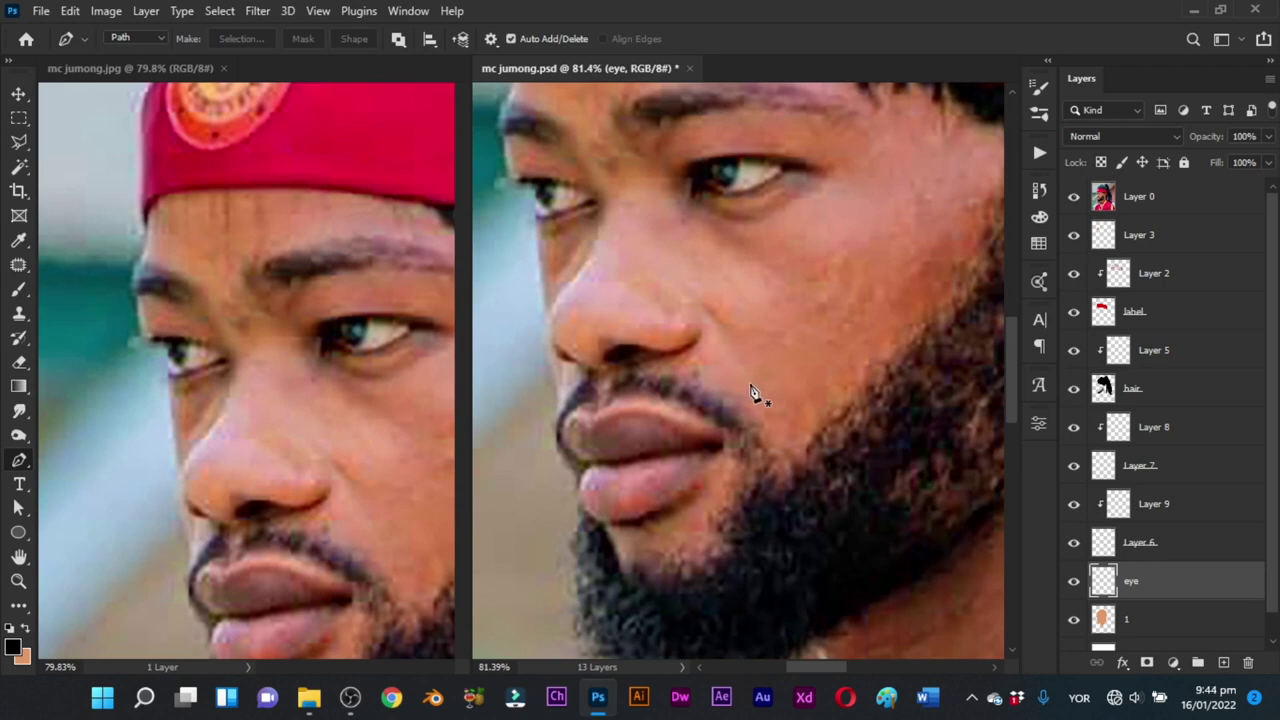
# Step: Trace the small left-hand nostril on the reference photo with a closed Pen tool path
pyautogui.press('z')
pyautogui.moveTo(586, 366); pyautogui.dragTo(612, 376)
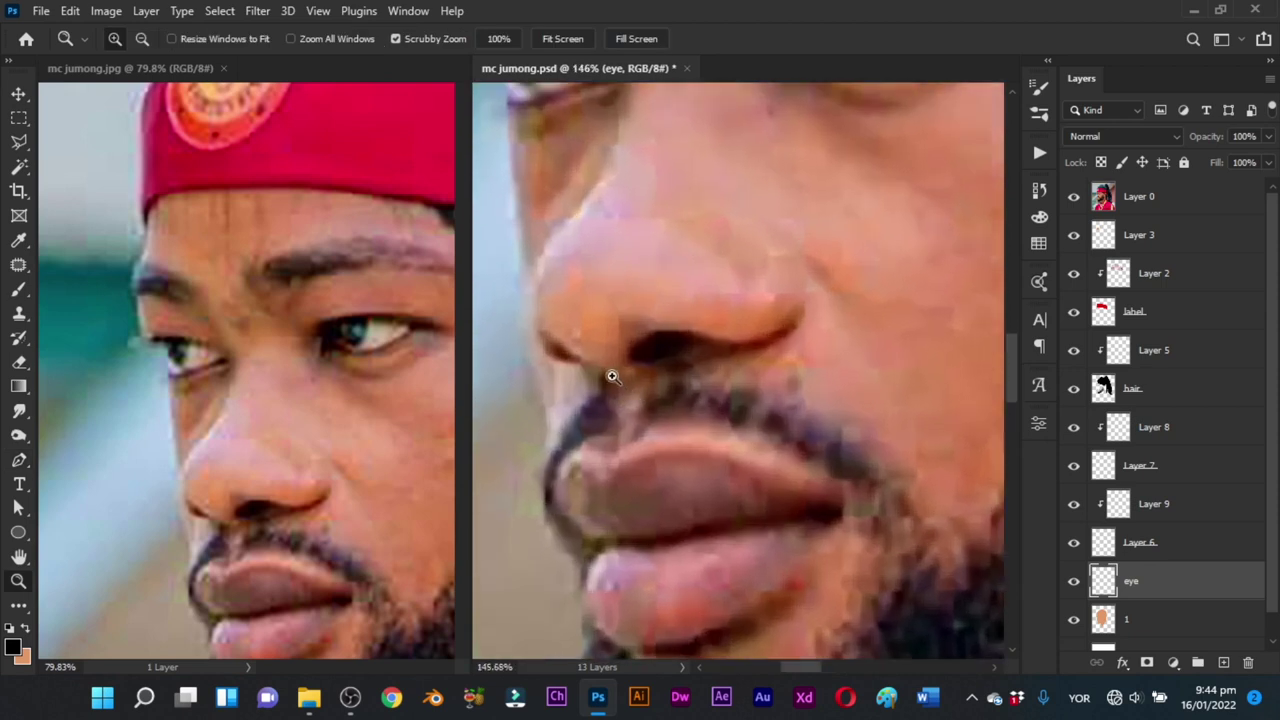
pyautogui.press('p')
pyautogui.scroll(1, 582, 372)
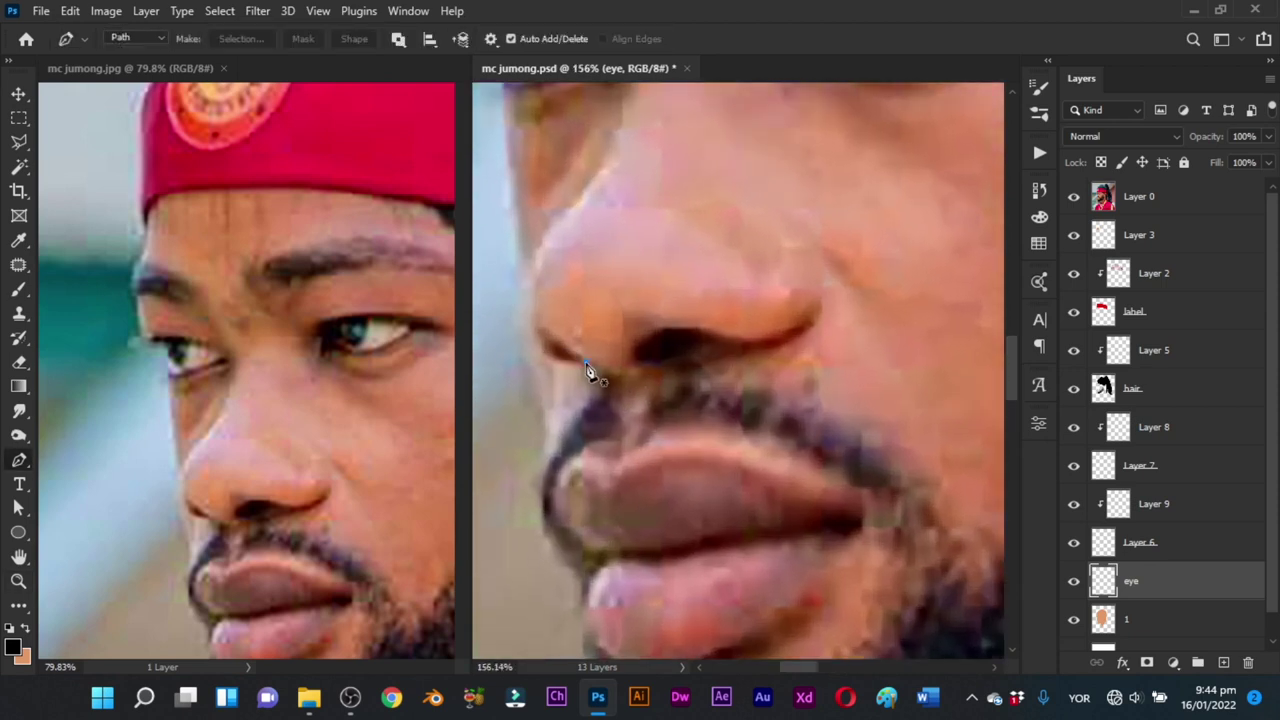
pyautogui.click(597, 371)
pyautogui.moveTo(544, 343); pyautogui.dragTo(540, 345)
pyautogui.moveTo(585, 361); pyautogui.dragTo(597, 366)
# Step: Trace the right-hand nostril with a closed Pen tool path and convert both nostril paths to a selection
pyautogui.moveTo(665, 330); pyautogui.dragTo(639, 371)
pyautogui.hotkey('ctrl', 'z')
pyautogui.keyDown('alt'); pyautogui.click(634, 358); pyautogui.keyUp('alt')
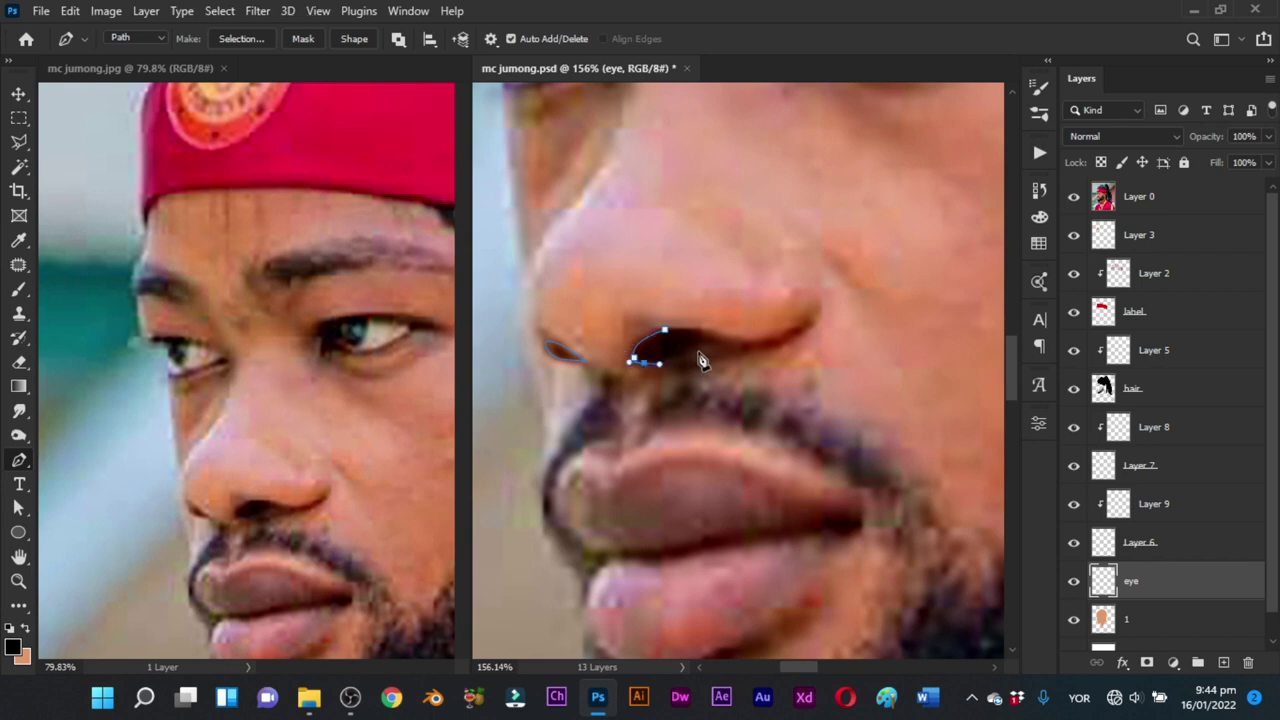
pyautogui.moveTo(697, 352); pyautogui.dragTo(715, 346)
pyautogui.click(733, 342)
pyautogui.click(748, 341)
pyautogui.click(701, 325)
pyautogui.moveTo(724, 337); pyautogui.dragTo(697, 330)
pyautogui.hotkey('ctrl', 'Return')
# Step: Hide the Layer 0 reference photo, paint both nostril selections black with a soft brush of about 19 px, and deselect
pyautogui.press('b')
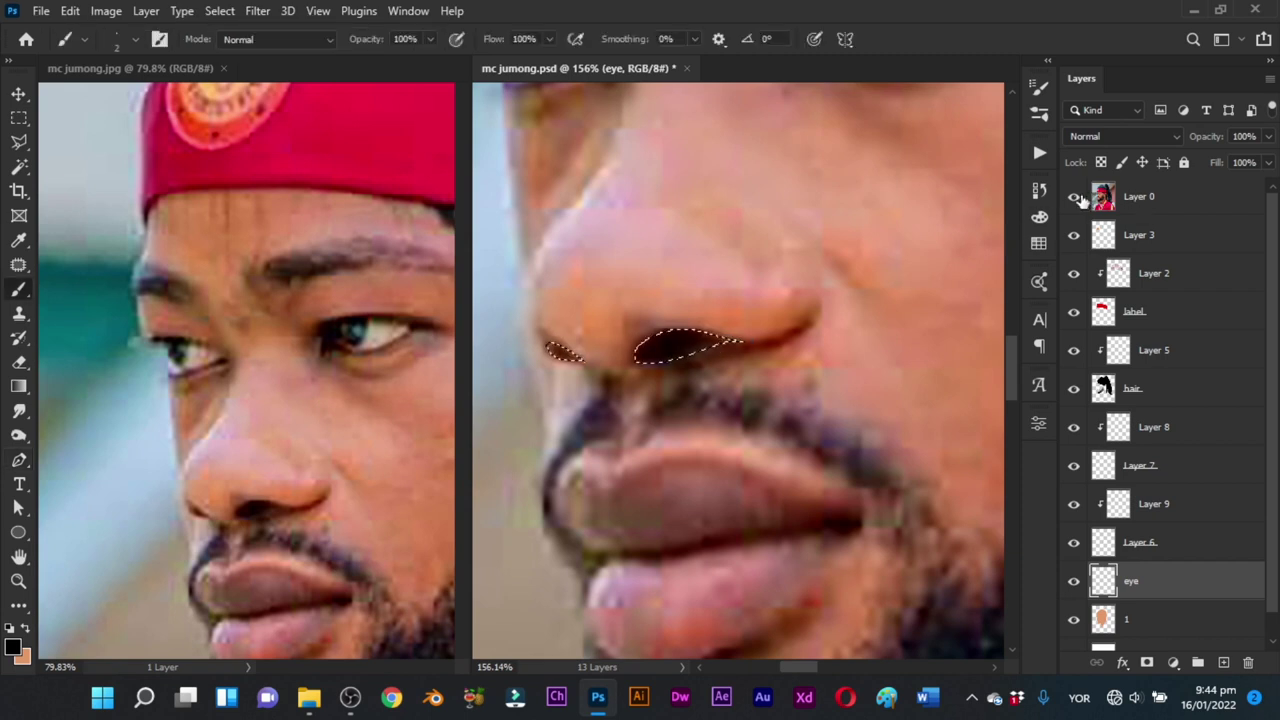
pyautogui.click(1073, 196)
pyautogui.keyDown('alt'); pyautogui.rightClick(716, 286); pyautogui.keyUp('alt')
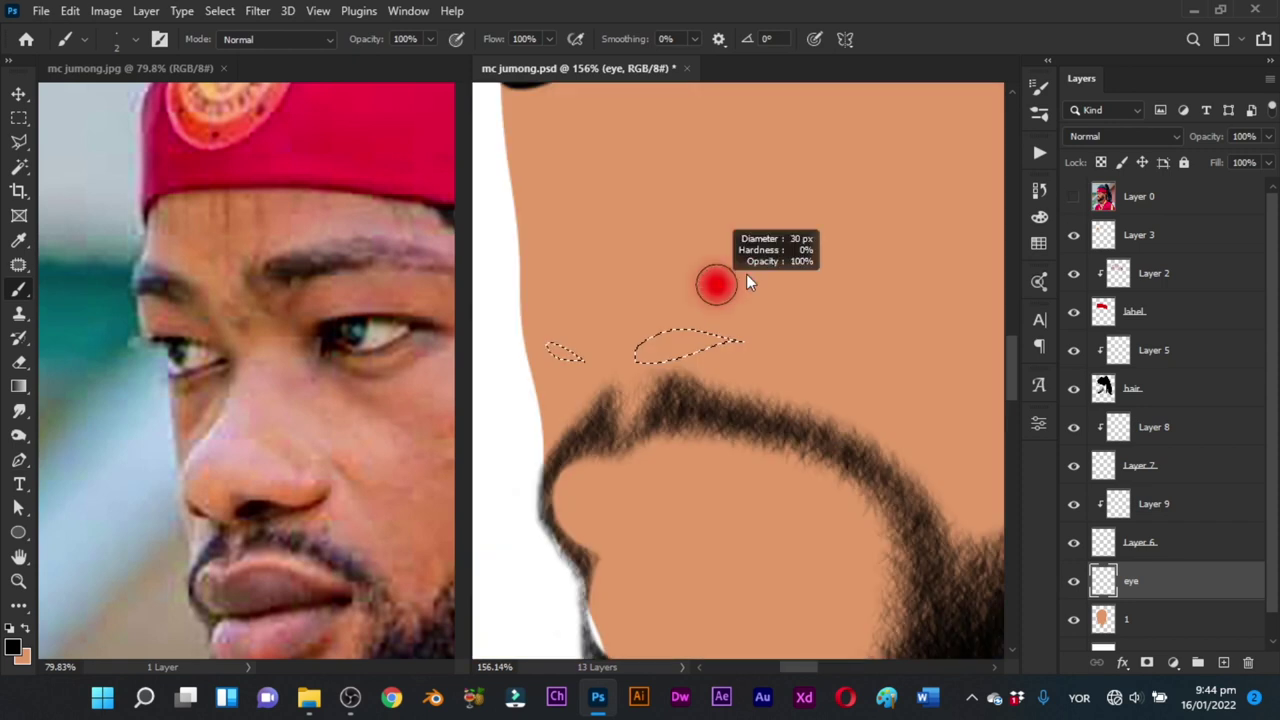
pyautogui.moveTo(623, 337)
pyautogui.mouseDown()
pyautogui.moveTo(637, 344)
pyautogui.moveTo(690, 314)
pyautogui.mouseUp()
pyautogui.keyDown('alt'); pyautogui.rightClick(674, 314); pyautogui.keyUp('alt')
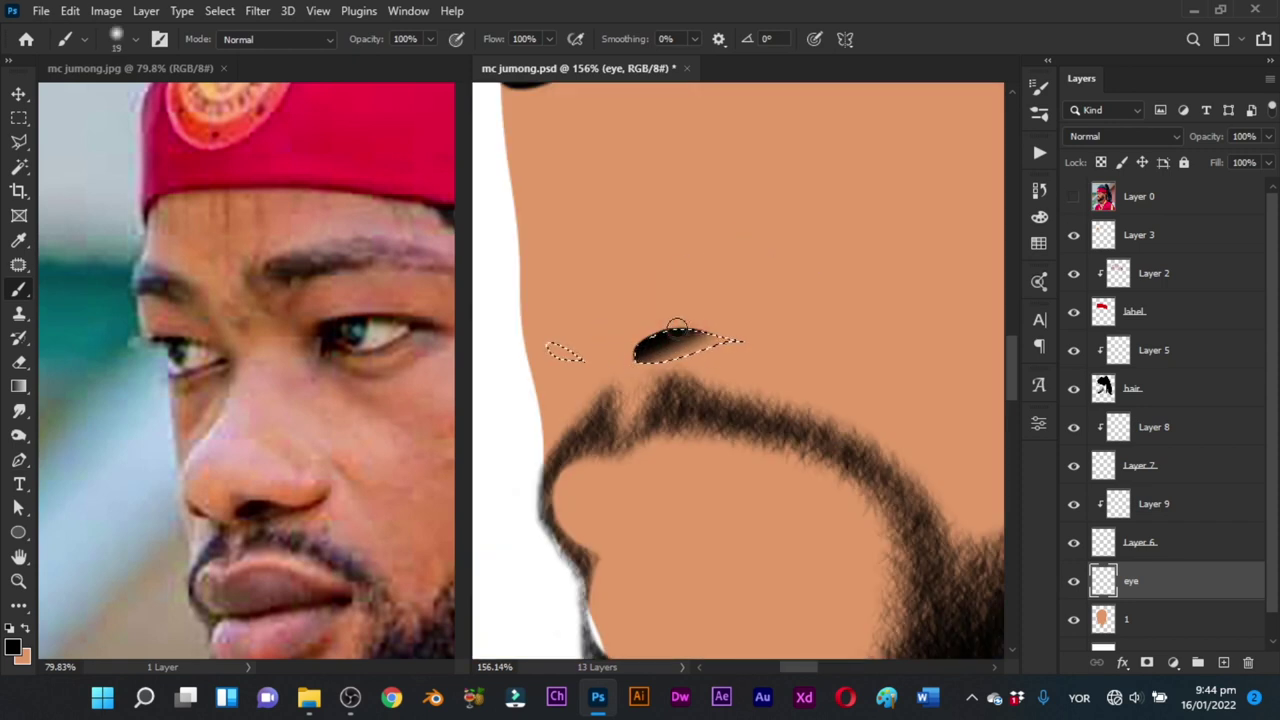
pyautogui.moveTo(643, 350)
pyautogui.mouseDown()
pyautogui.moveTo(744, 319)
pyautogui.moveTo(669, 328)
pyautogui.moveTo(751, 327)
pyautogui.moveTo(624, 356)
pyautogui.moveTo(730, 332)
pyautogui.mouseUp()
pyautogui.press('space')
pyautogui.moveTo(597, 358)
pyautogui.mouseDown()
pyautogui.moveTo(661, 348)
pyautogui.moveTo(620, 329)
pyautogui.moveTo(650, 345)
pyautogui.mouseUp()
pyautogui.hotkey('ctrl', 'd')
# Step: Create a new layer named mouth directly above layer 1
pyautogui.press('z')
pyautogui.moveTo(734, 407); pyautogui.dragTo(672, 424)
pyautogui.press('space')
pyautogui.moveTo(705, 436); pyautogui.dragTo(663, 346)
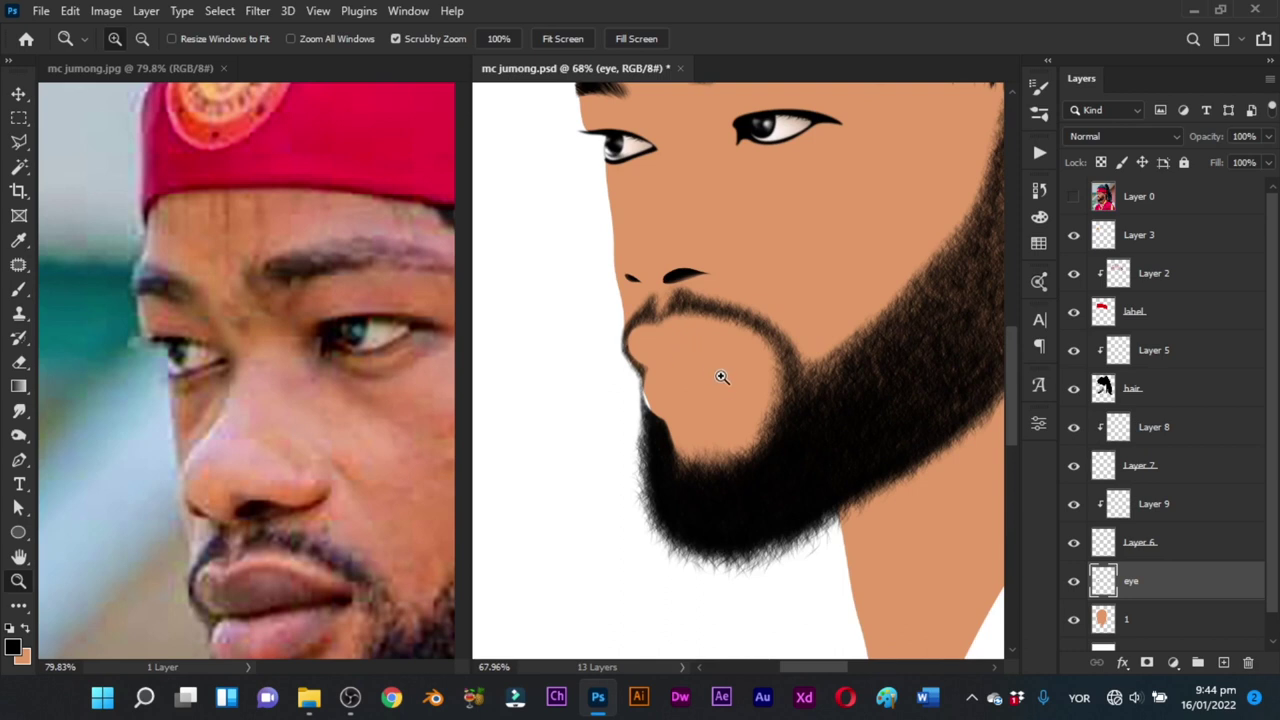
pyautogui.press('space')
pyautogui.moveTo(720, 401); pyautogui.dragTo(702, 368)
pyautogui.click(1150, 630)
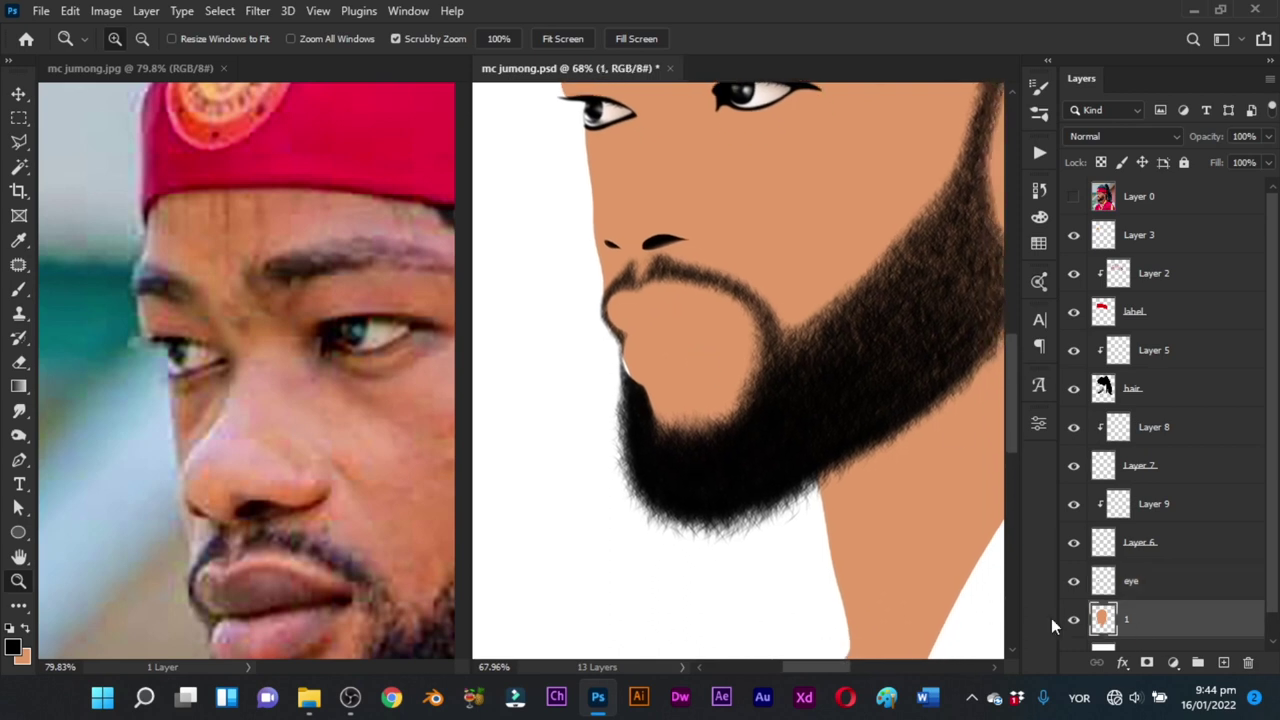
pyautogui.hotkey('ctrl', 'shift', 'n')
pyautogui.write('mouth')
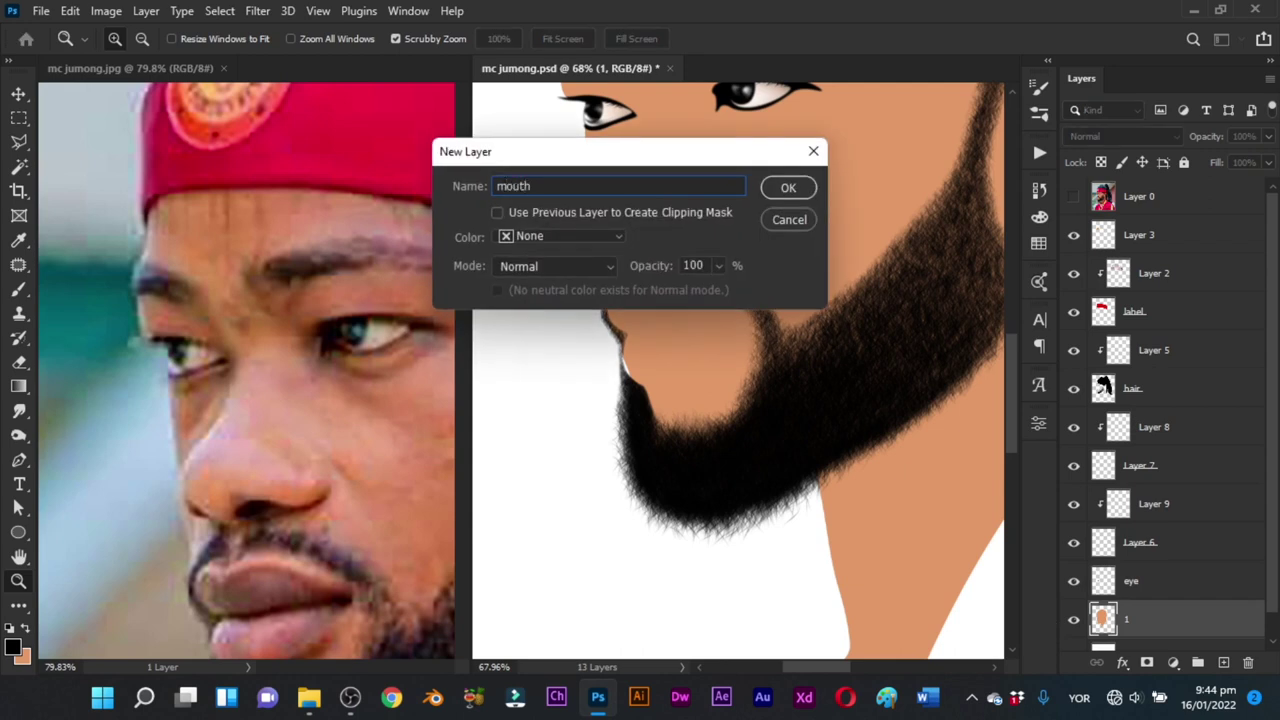
pyautogui.press('Return')
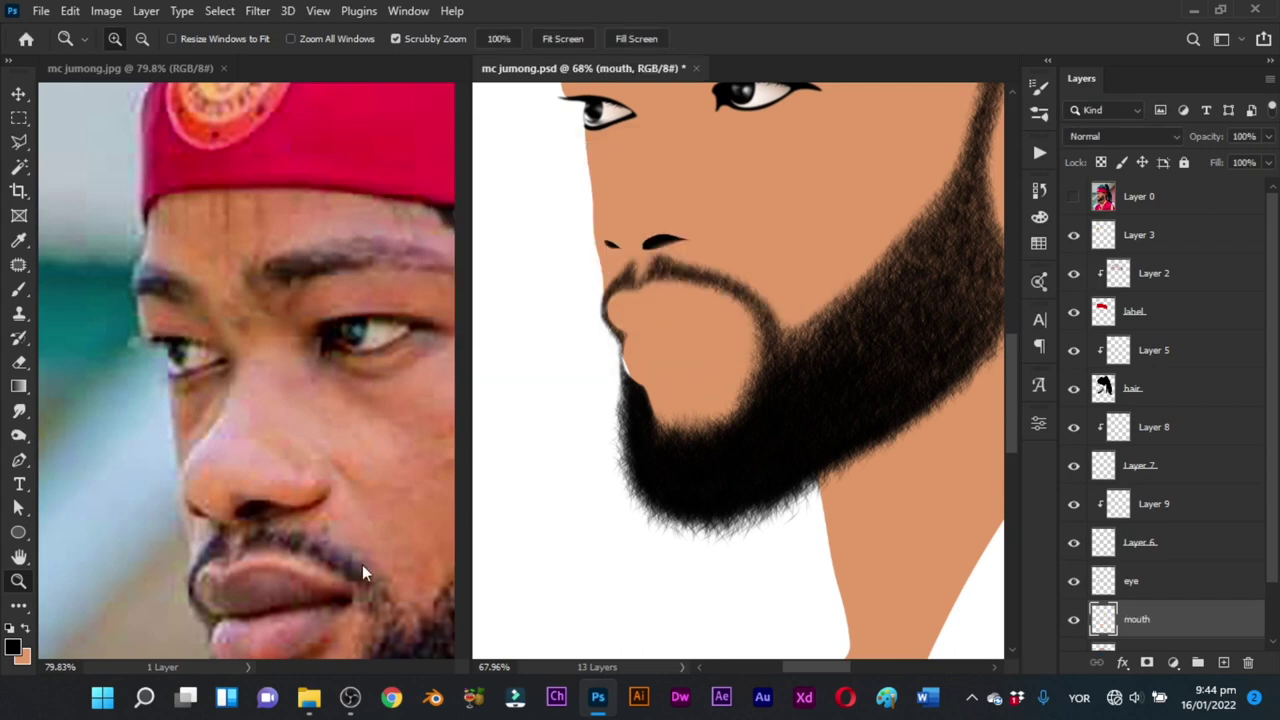
# Step: Show the Layer 0 reference photo for tracing the mouth and load layer 1's outline as a selection guide
pyautogui.click(362, 574)
pyautogui.press('space')
pyautogui.moveTo(363, 577); pyautogui.dragTo(349, 391)
pyautogui.moveTo(320, 468); pyautogui.dragTo(355, 484)
pyautogui.press('space')
pyautogui.moveTo(355, 484); pyautogui.dragTo(350, 425)
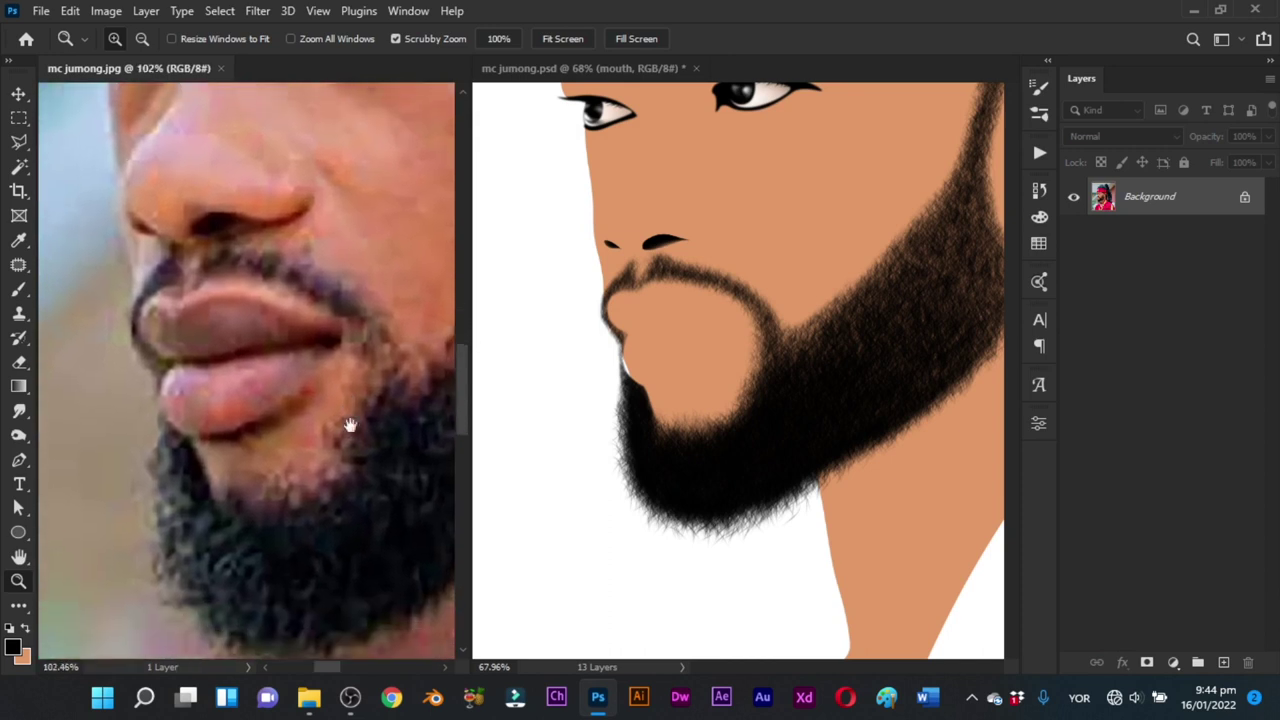
pyautogui.hotkey('ctrl', 'Tab')
pyautogui.moveTo(643, 346); pyautogui.dragTo(749, 349)
pyautogui.press('p')
pyautogui.click(1073, 196)
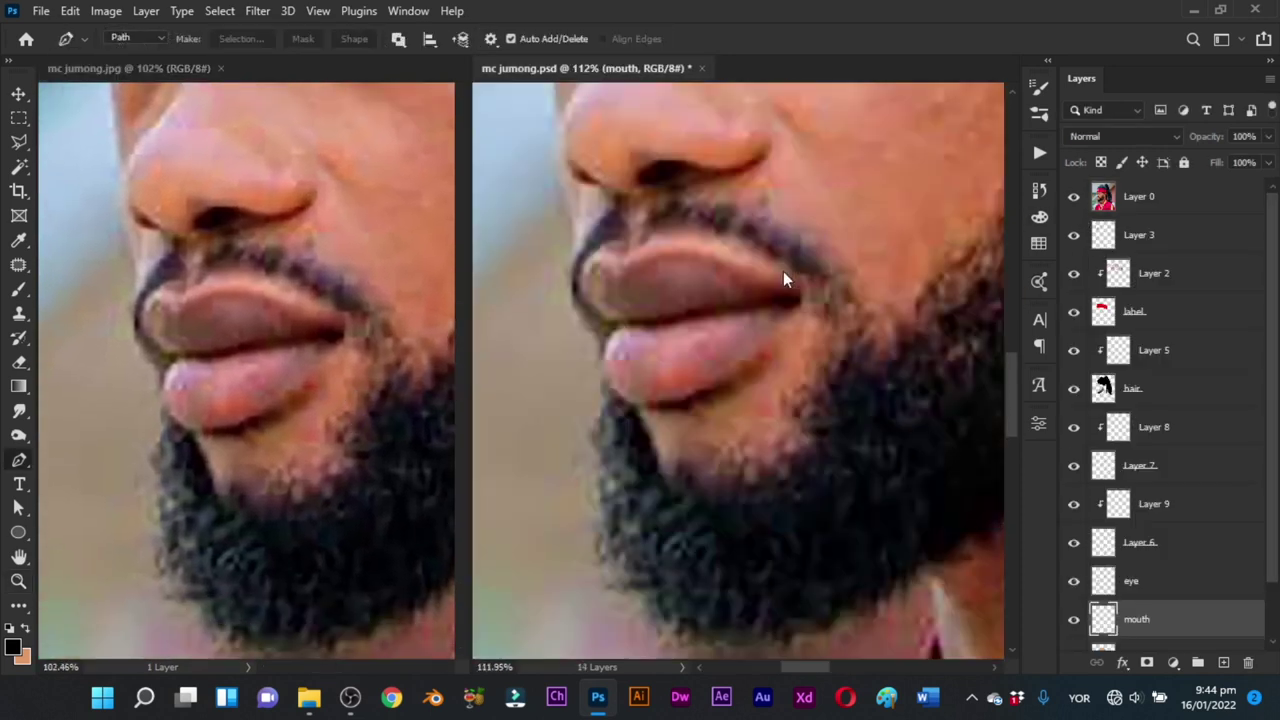
pyautogui.moveTo(680, 294); pyautogui.dragTo(705, 292)
pyautogui.moveTo(1274, 402); pyautogui.dragTo(1249, 532)
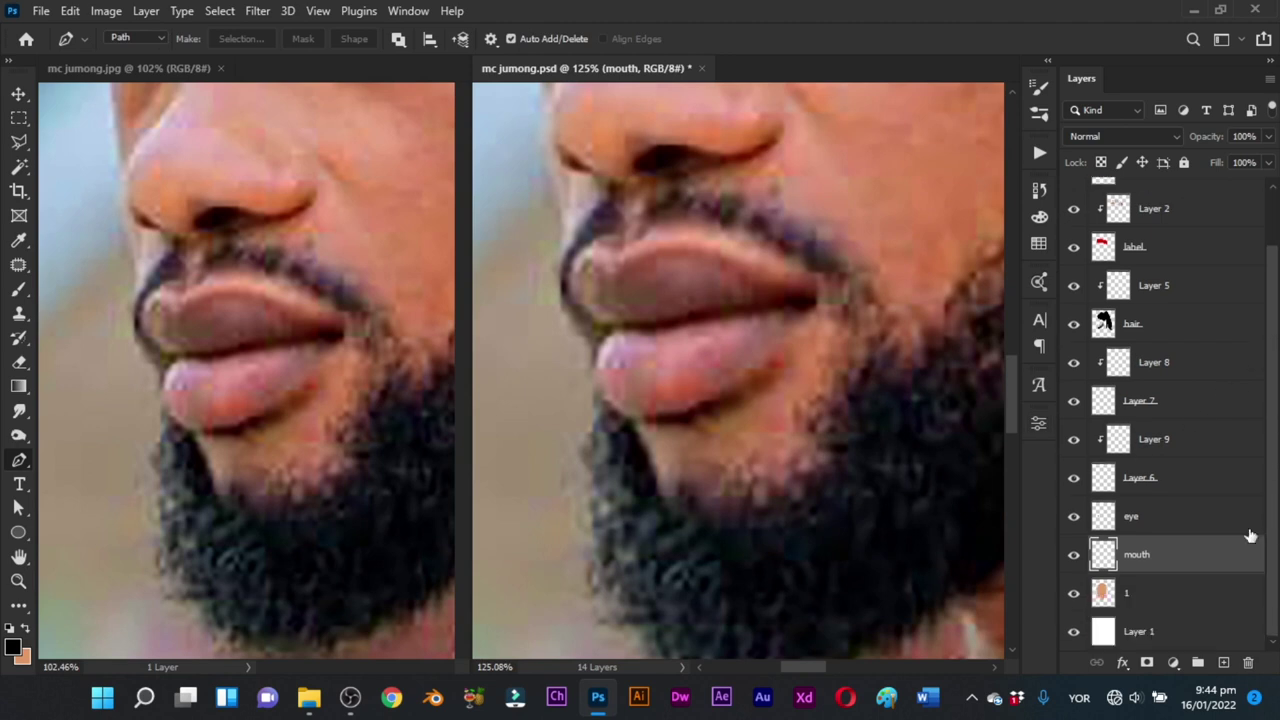
pyautogui.keyDown('ctrl'); pyautogui.click(1104, 593); pyautogui.keyUp('ctrl')
pyautogui.moveTo(623, 294); pyautogui.dragTo(648, 296)
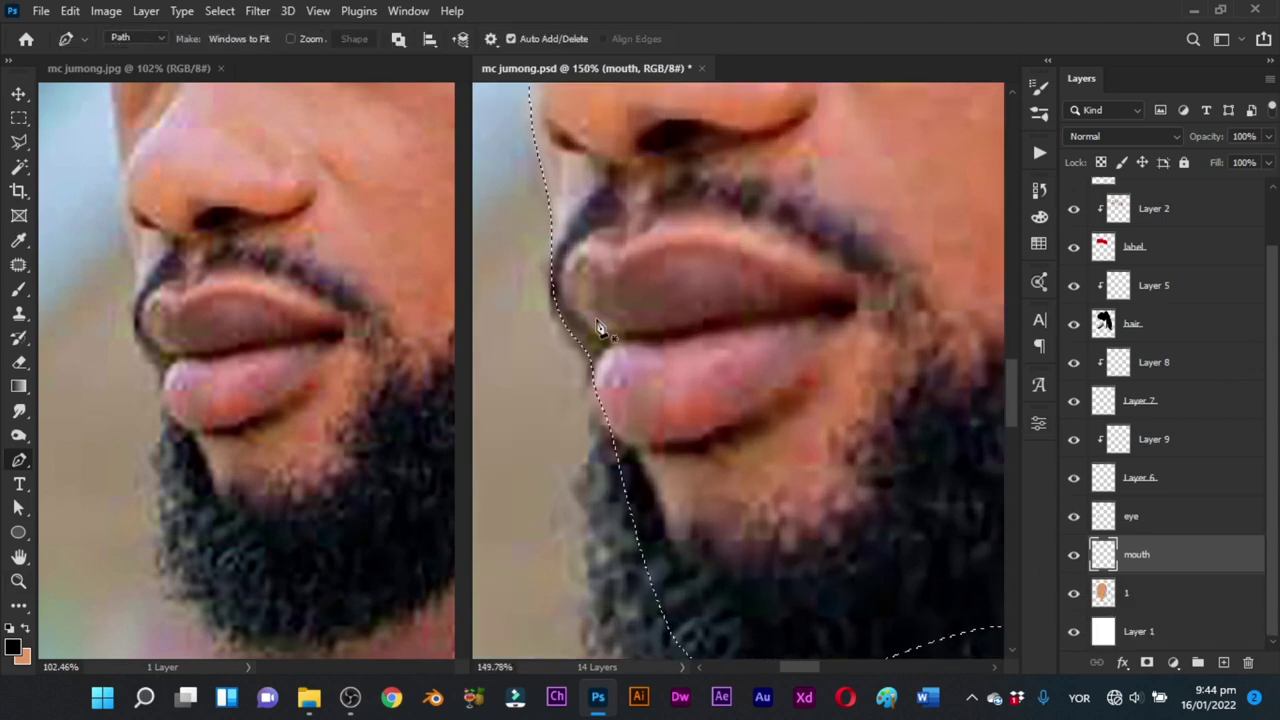
# Step: Trace the outline of both lips on the reference photo with one closed Pen tool path
pyautogui.moveTo(609, 334); pyautogui.dragTo(622, 257)
pyautogui.hotkey('ctrl', 'z')
pyautogui.click(608, 269)
pyautogui.click(624, 262)
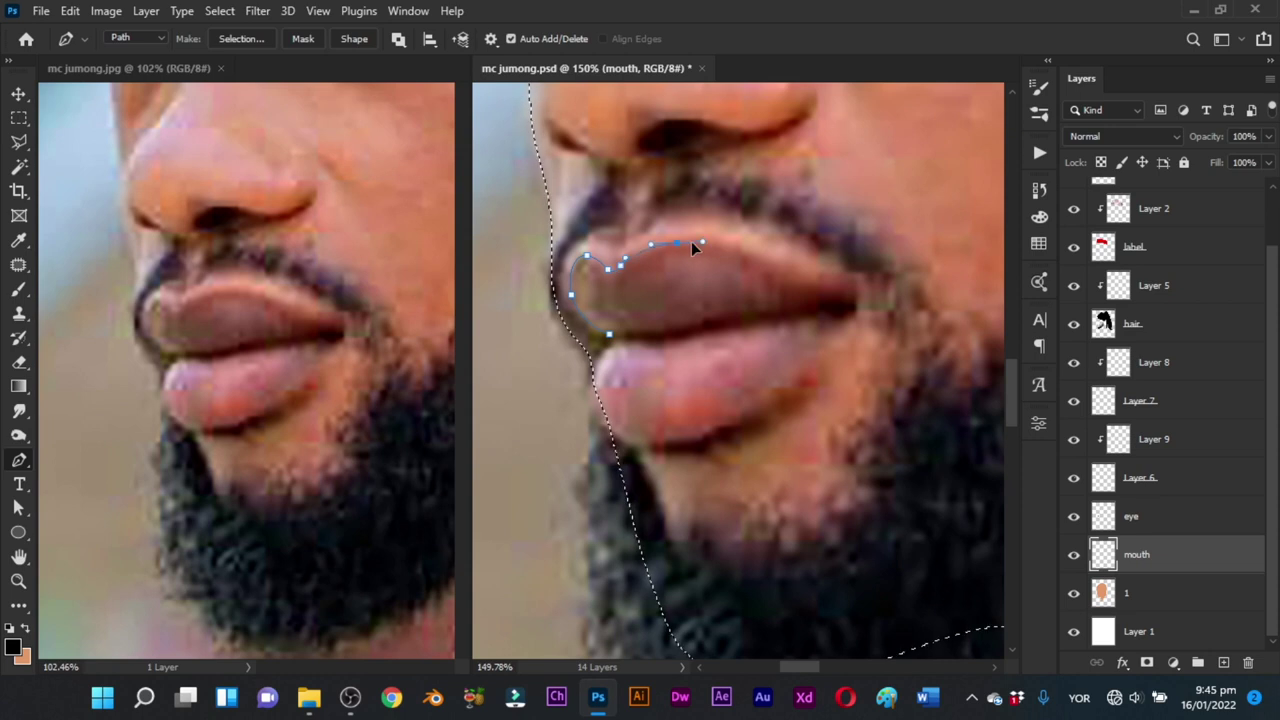
pyautogui.moveTo(691, 241); pyautogui.dragTo(711, 240)
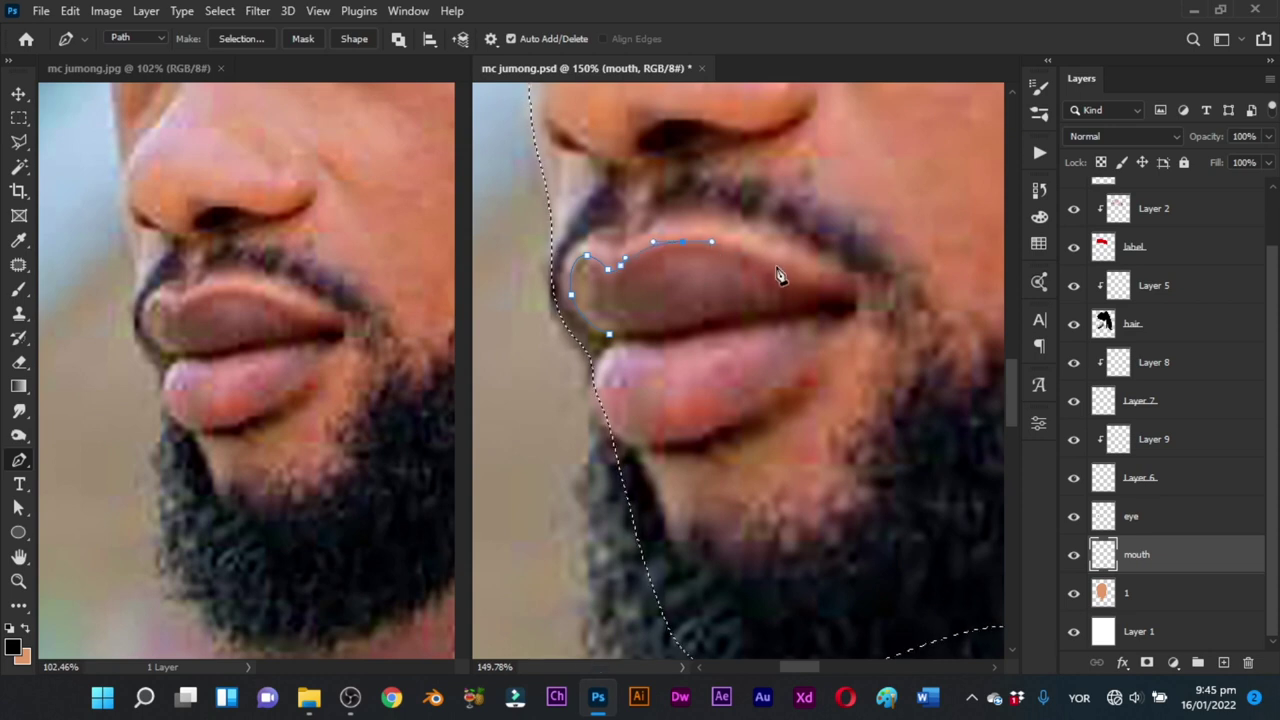
pyautogui.moveTo(815, 287); pyautogui.dragTo(818, 345)
pyautogui.hotkey('ctrl', 'z')
pyautogui.hotkey('ctrl', 'z')
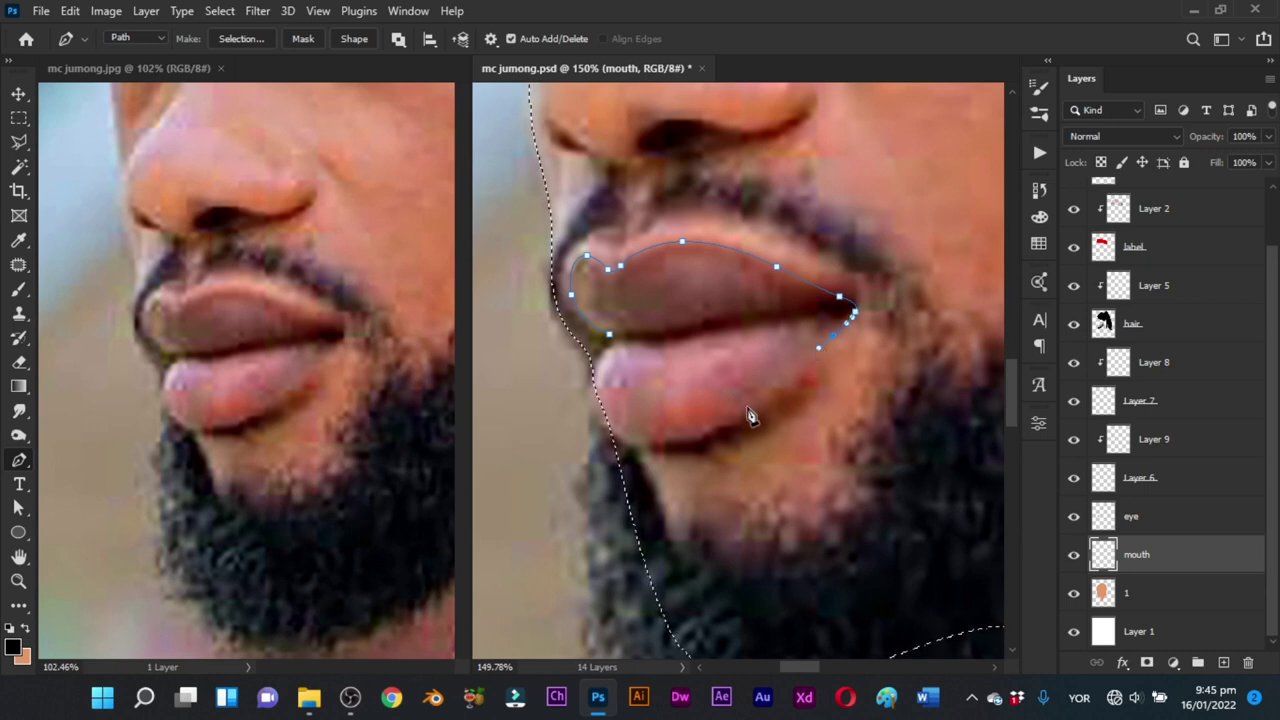
pyautogui.moveTo(736, 414); pyautogui.dragTo(701, 440)
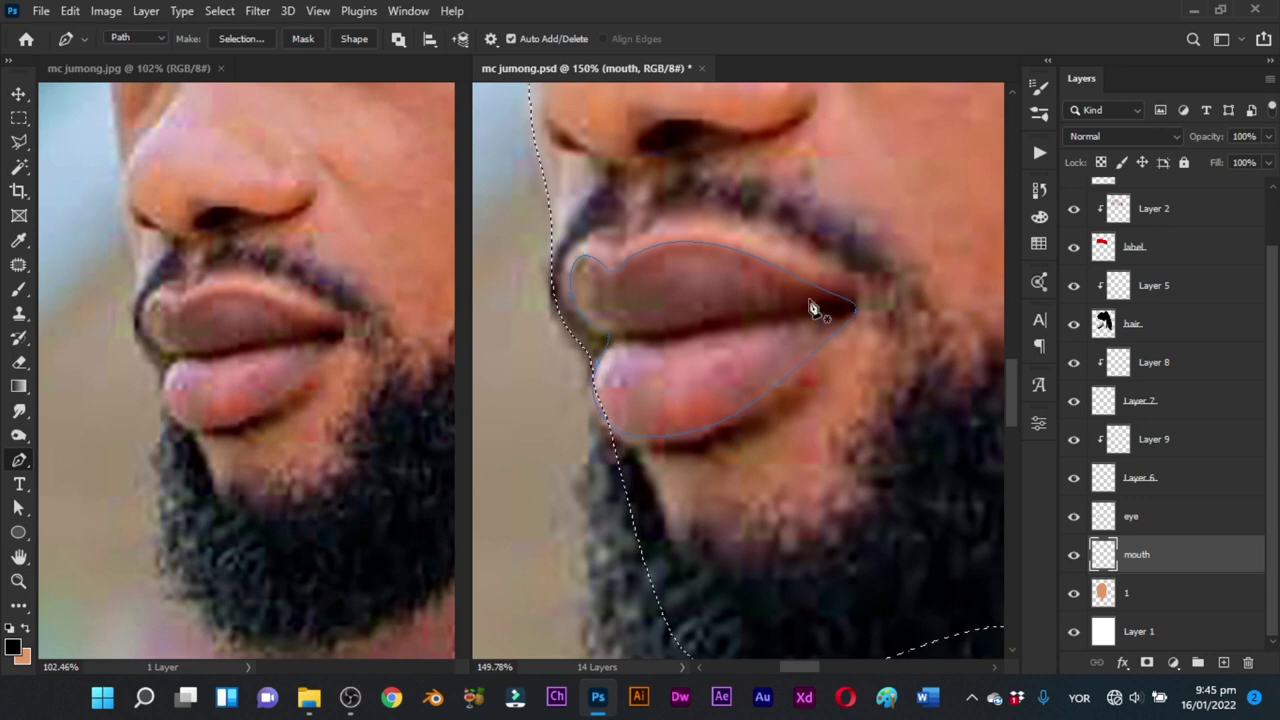
pyautogui.scroll(2, 1272, 190)
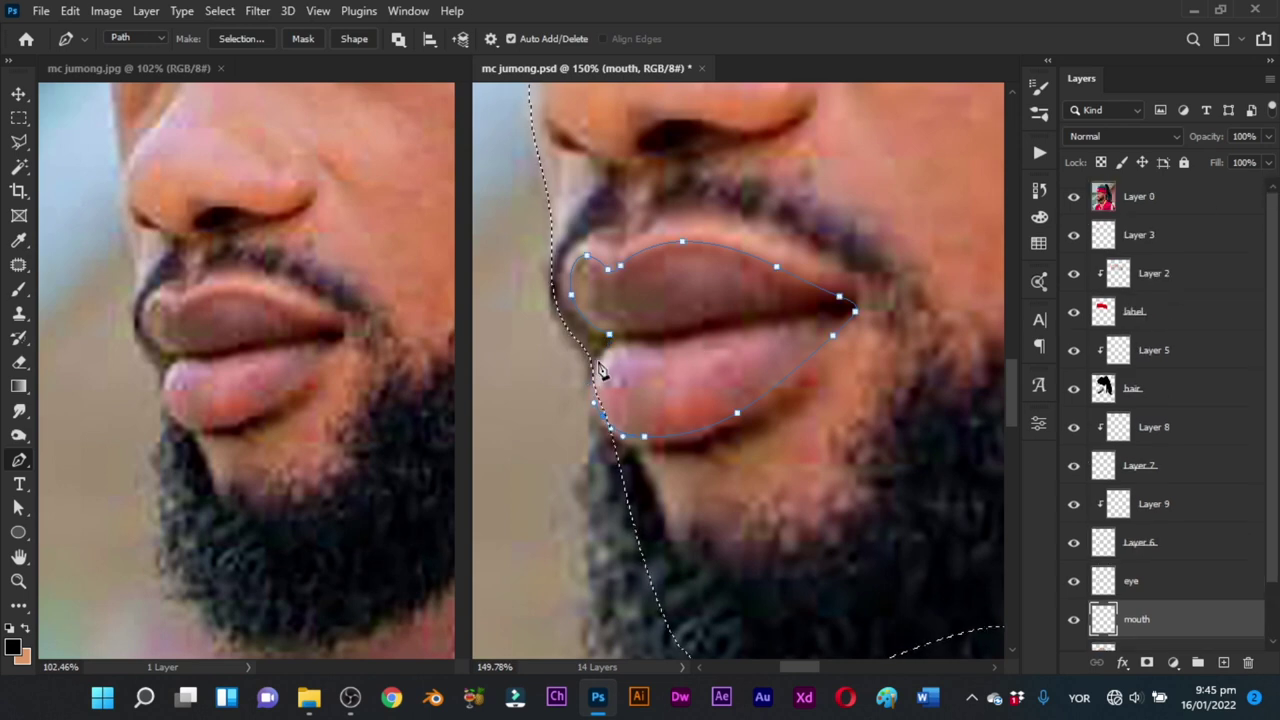
pyautogui.moveTo(598, 360); pyautogui.dragTo(610, 342)
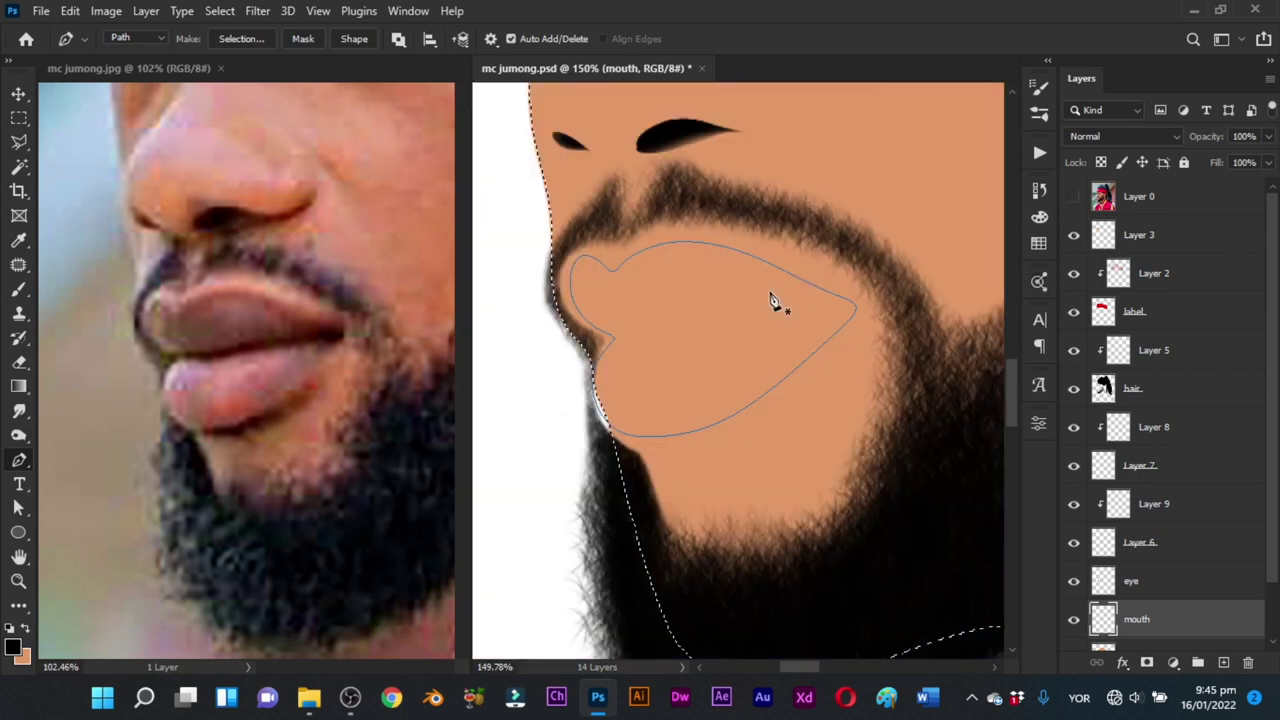
# Step: Set the foreground colour to a salmon pink by shifting the sampled skin tone e19967 to a redder hue
pyautogui.hotkey('ctrl', 'space')
pyautogui.moveTo(769, 291); pyautogui.dragTo(704, 369)
pyautogui.click(14, 646)
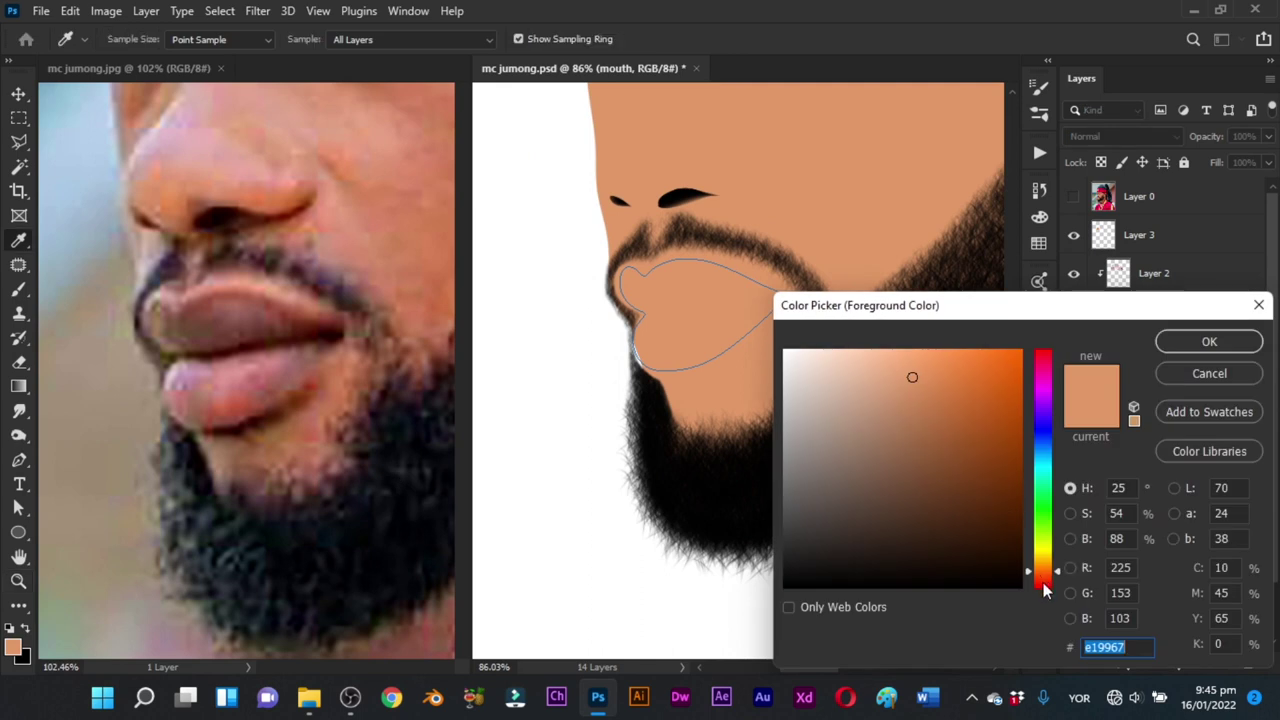
pyautogui.click(1043, 583)
pyautogui.click(1208, 342)
# Step: Fill the lips path on the mouth layer with the foreground colour at 100% opacity and a 1 px feather
pyautogui.press('p')
pyautogui.rightClick(784, 256)
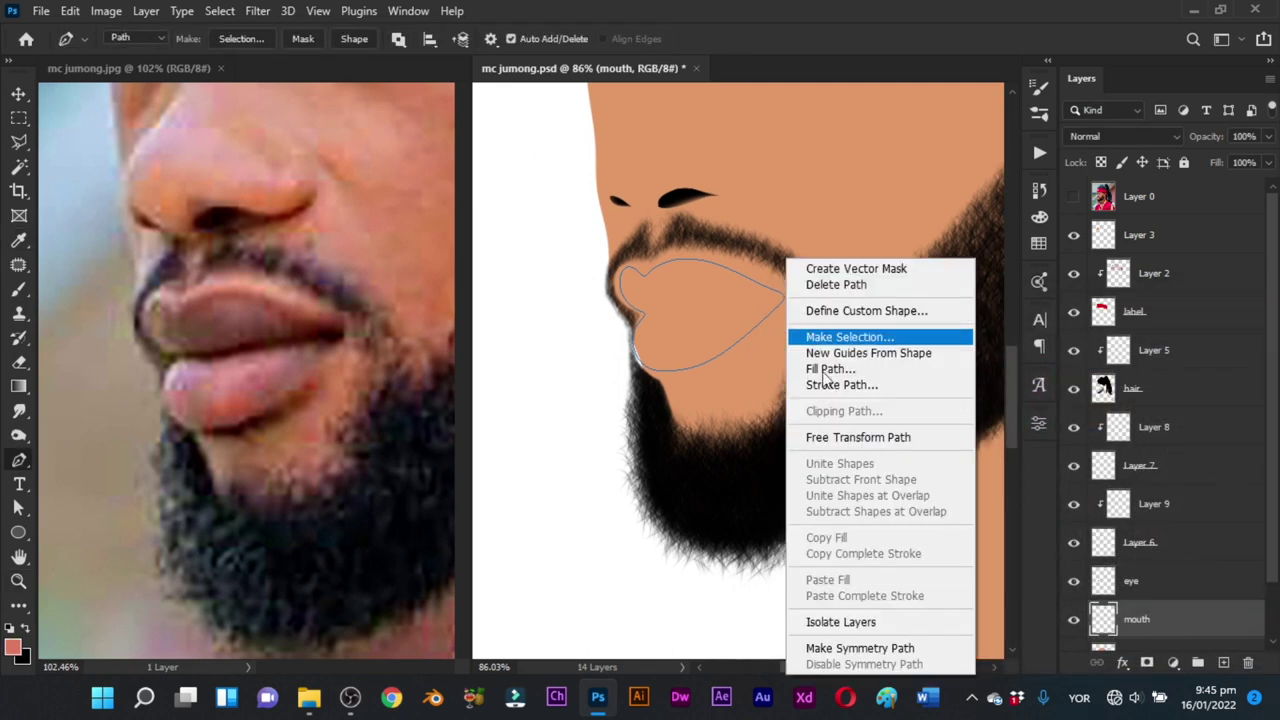
pyautogui.click(834, 366)
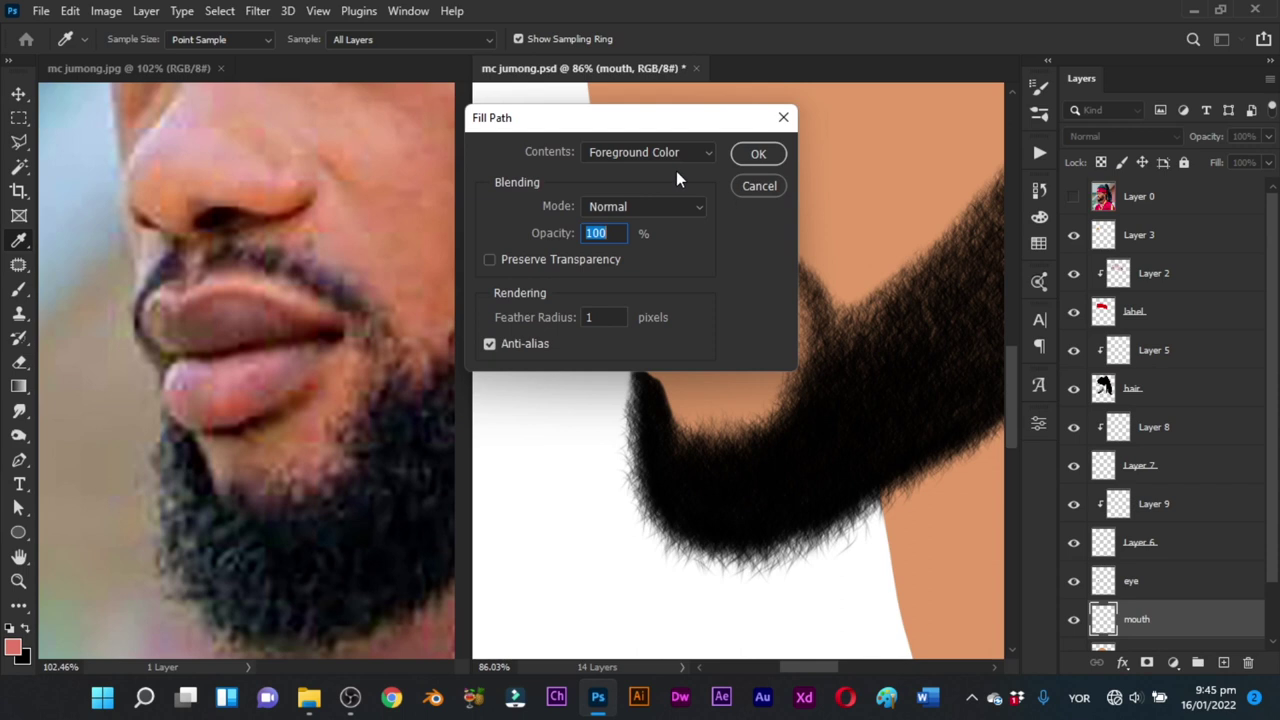
pyautogui.press('Return')
# Step: On layer 1, trace the white gap beside the lower lip with a closed Pen tool path
pyautogui.moveTo(638, 358); pyautogui.dragTo(685, 410)
pyautogui.press('p')
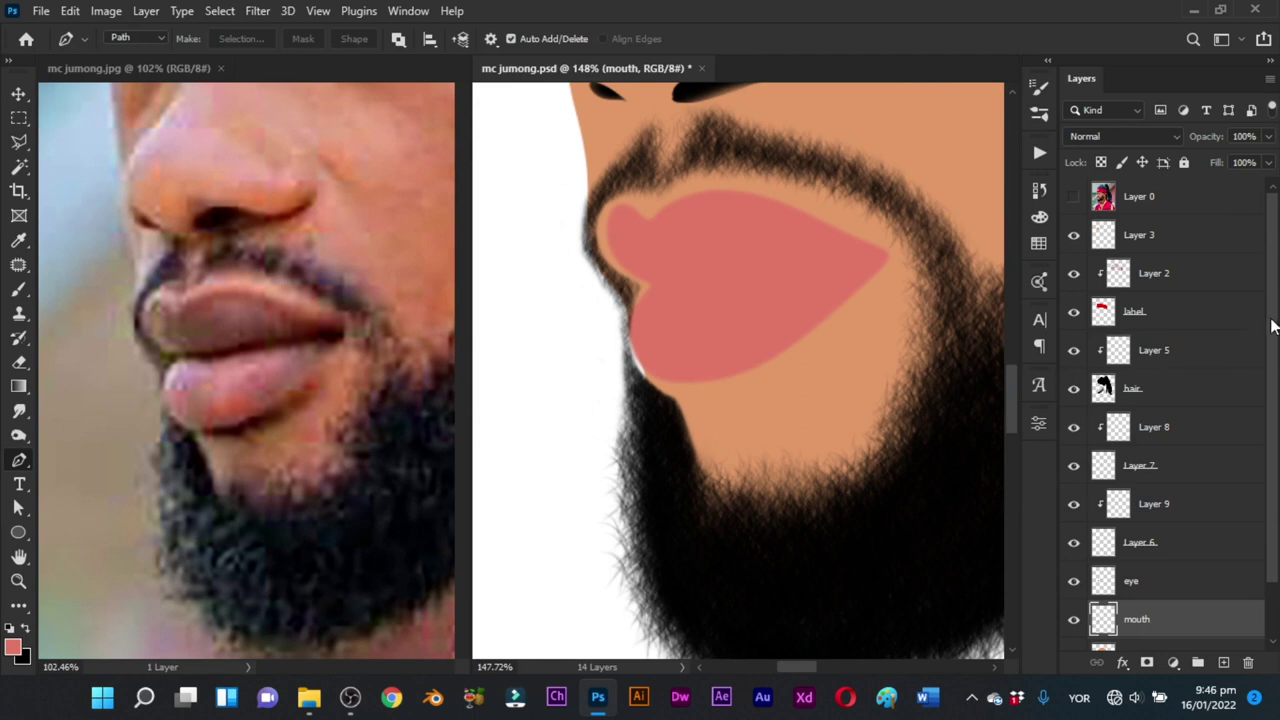
pyautogui.scroll(-2, 1199, 523)
pyautogui.click(1156, 595)
pyautogui.moveTo(617, 355); pyautogui.dragTo(644, 369)
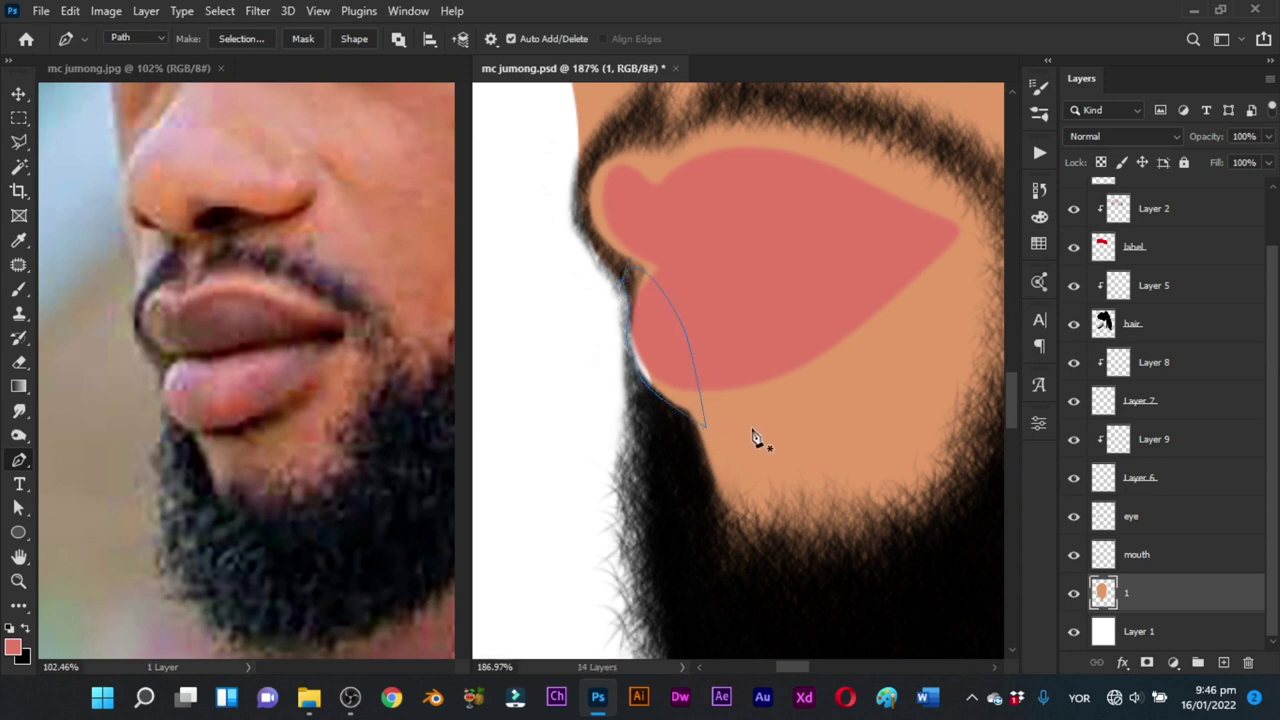
# Step: Fill the gap path with the sampled skin colour using a 1 px feather, and delete the path
pyautogui.press('b')
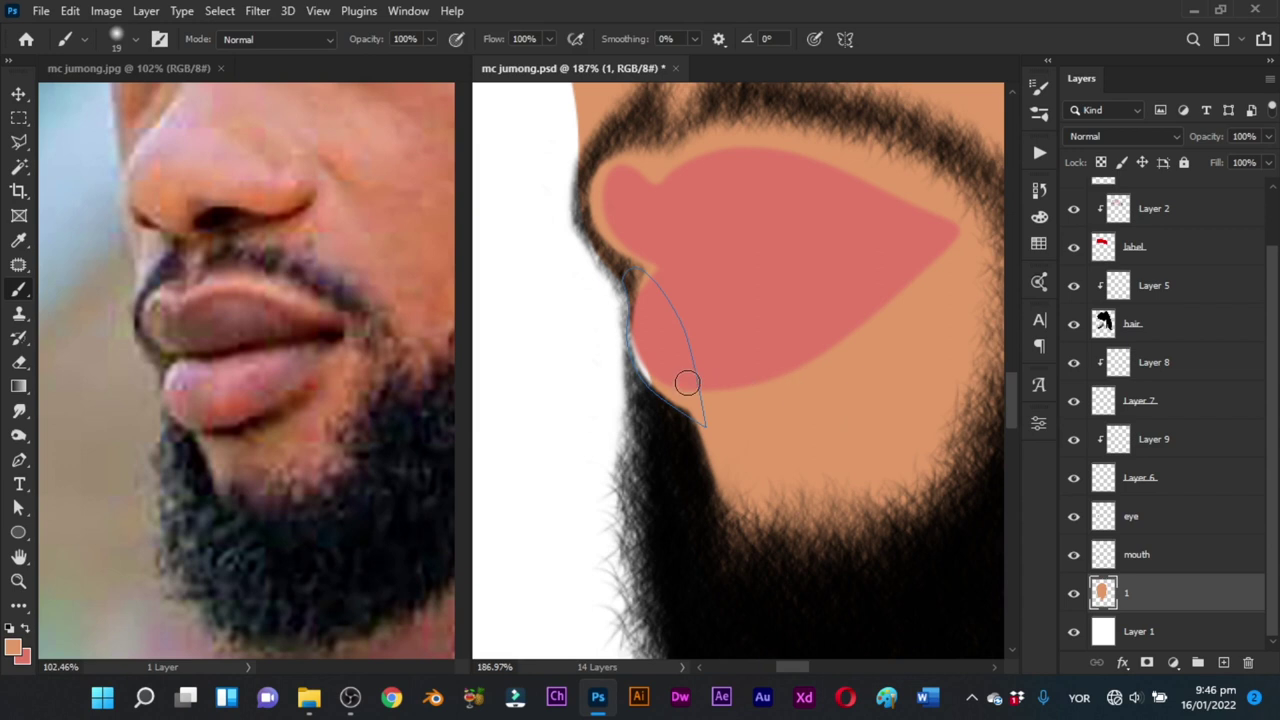
pyautogui.press('p')
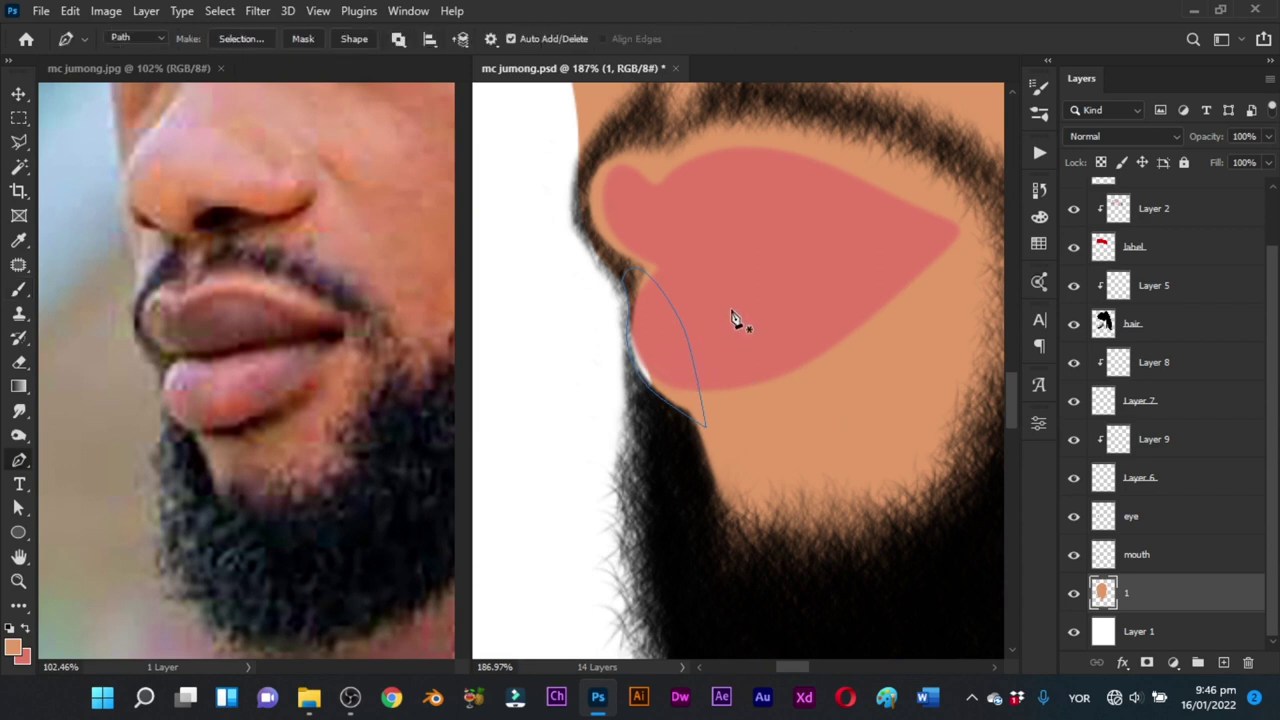
pyautogui.rightClick(737, 314)
pyautogui.click(760, 366)
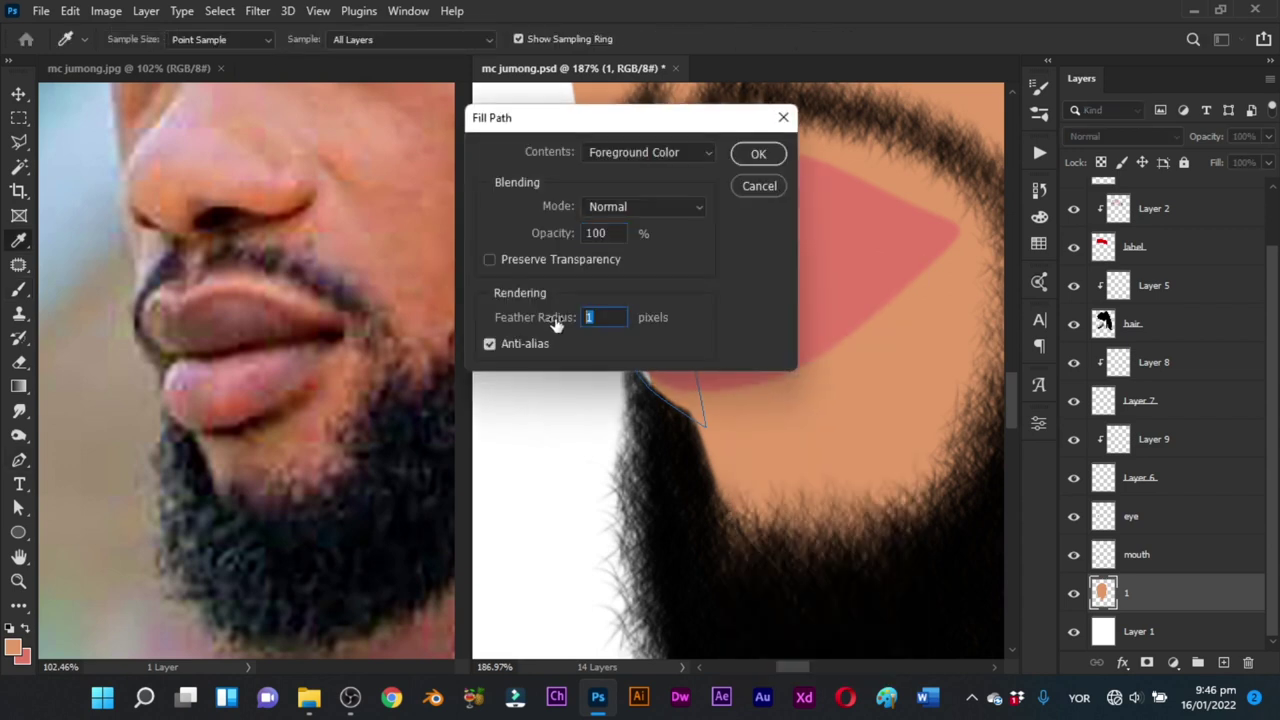
pyautogui.click(758, 155)
pyautogui.rightClick(794, 220)
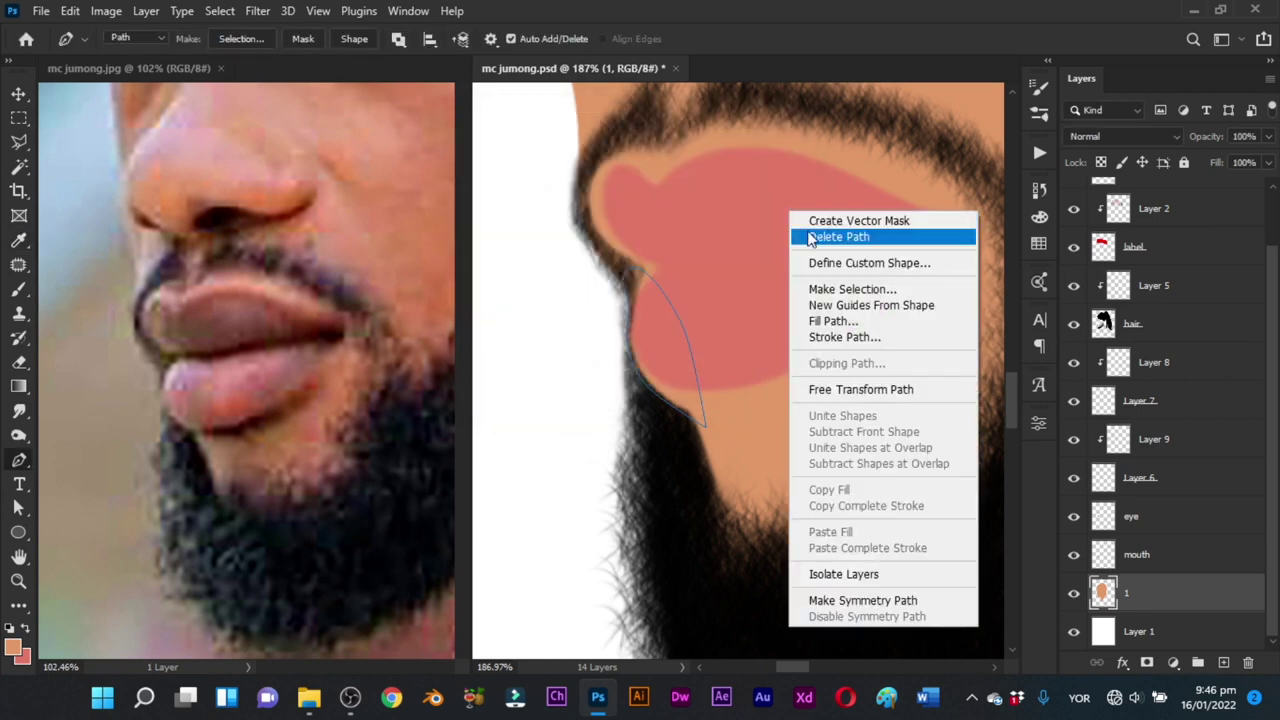
pyautogui.click(840, 236)
# Step: Add a new layer clipped to the mouth layer and load the lip shape as a selection
pyautogui.click(1142, 559)
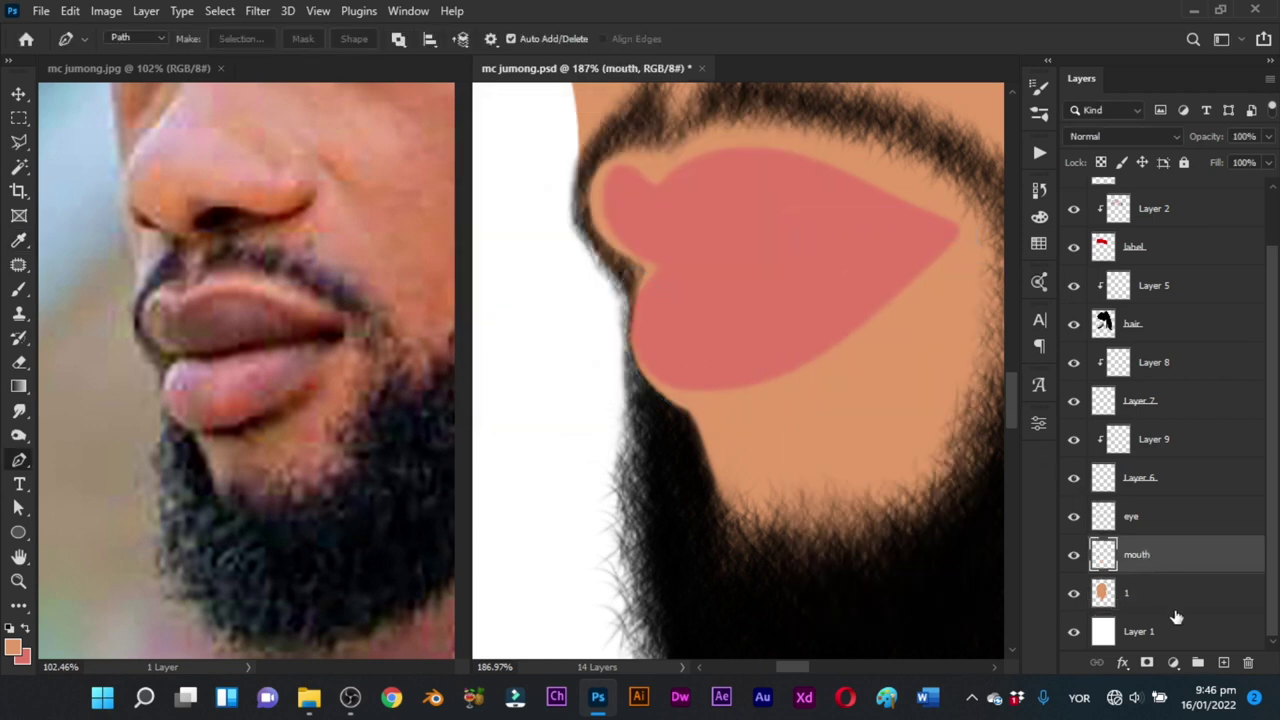
pyautogui.click(1222, 663)
pyautogui.keyDown('alt'); pyautogui.click(1172, 566); pyautogui.keyUp('alt')
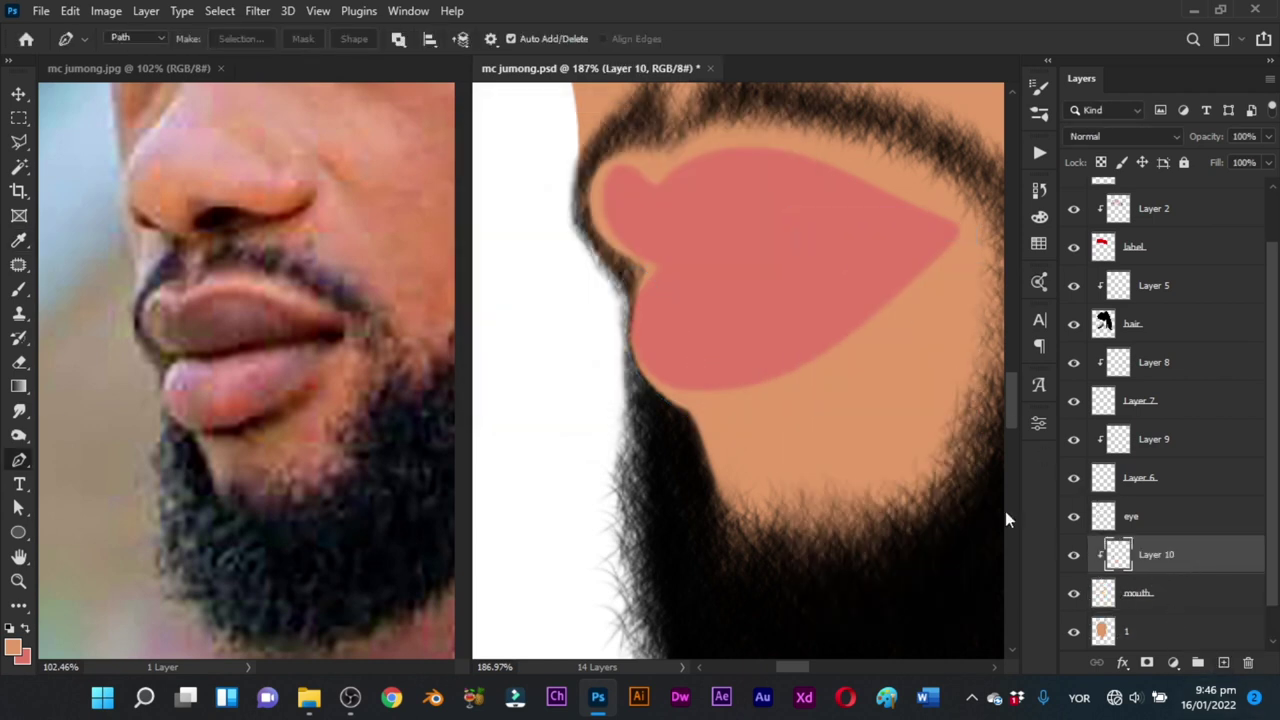
pyautogui.keyDown('ctrl'); pyautogui.click(1104, 594); pyautogui.keyUp('ctrl')
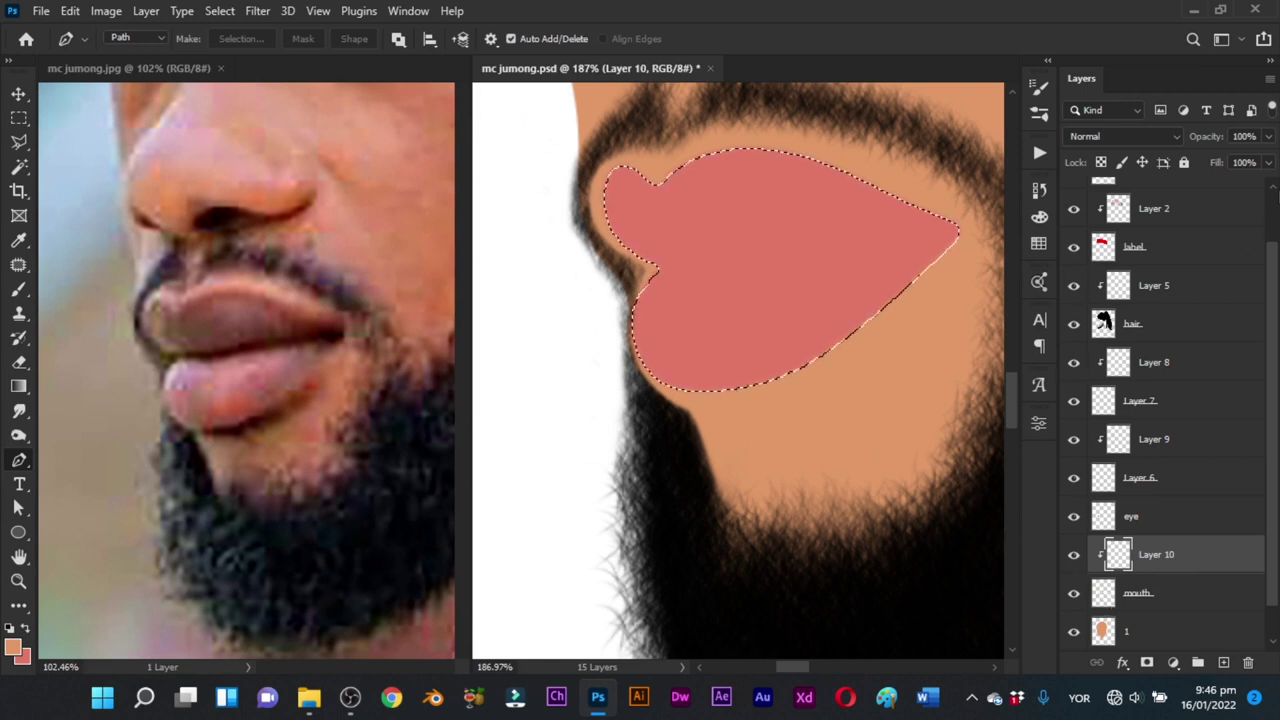
# Step: Trace the upper lip along the mouth line with a closed Pen tool path over the reference photo and convert it to a selection
pyautogui.scroll(2, 1070, 215)
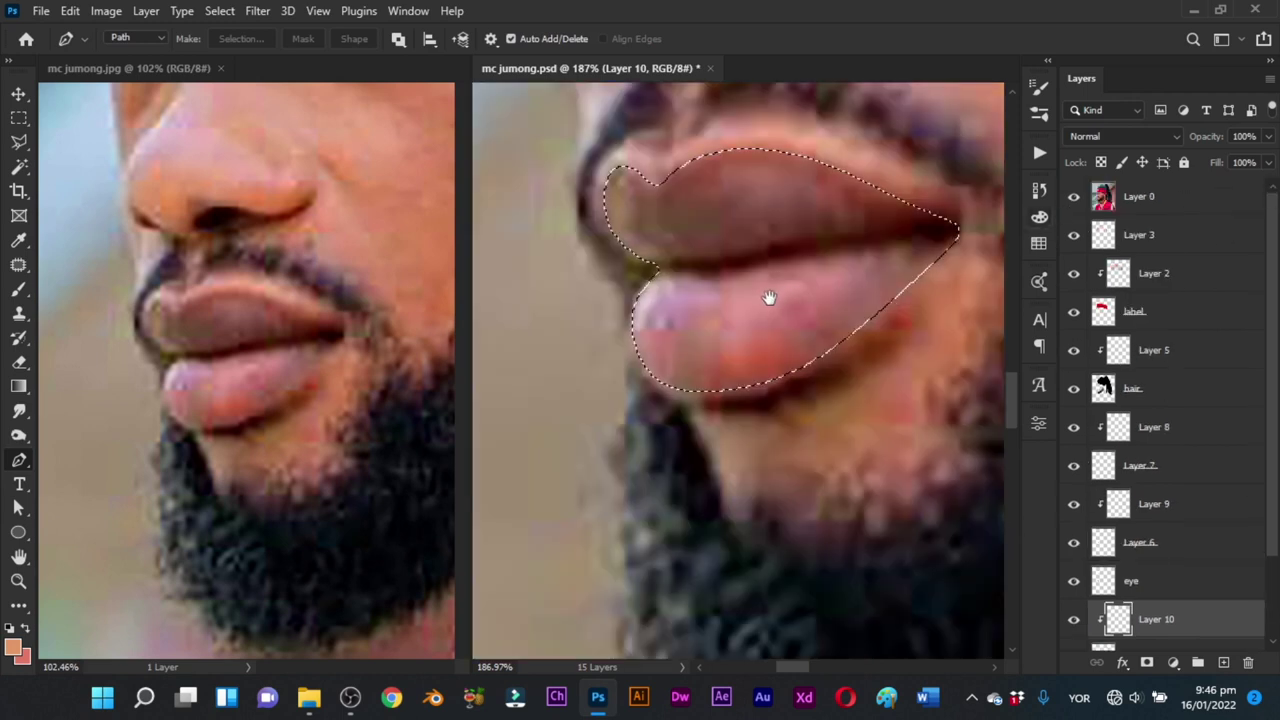
pyautogui.moveTo(769, 297); pyautogui.dragTo(721, 323)
pyautogui.click(602, 298)
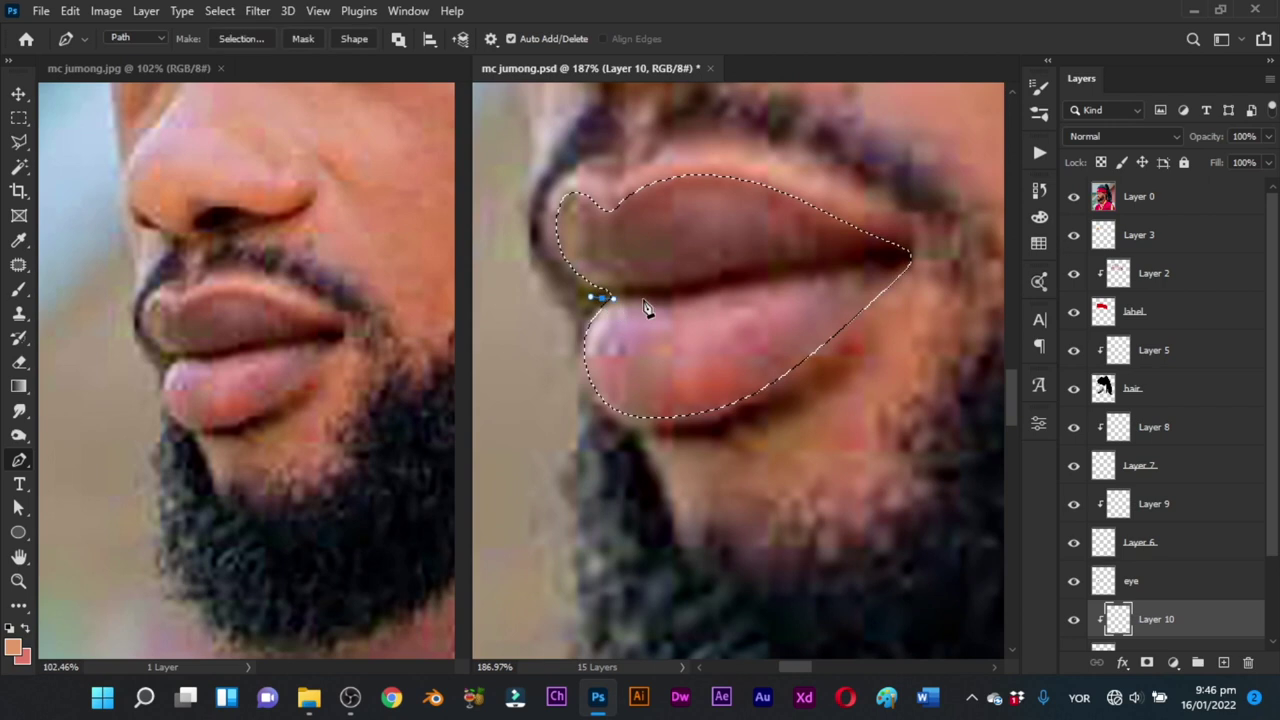
pyautogui.moveTo(645, 298); pyautogui.dragTo(665, 300)
pyautogui.moveTo(716, 289); pyautogui.dragTo(749, 281)
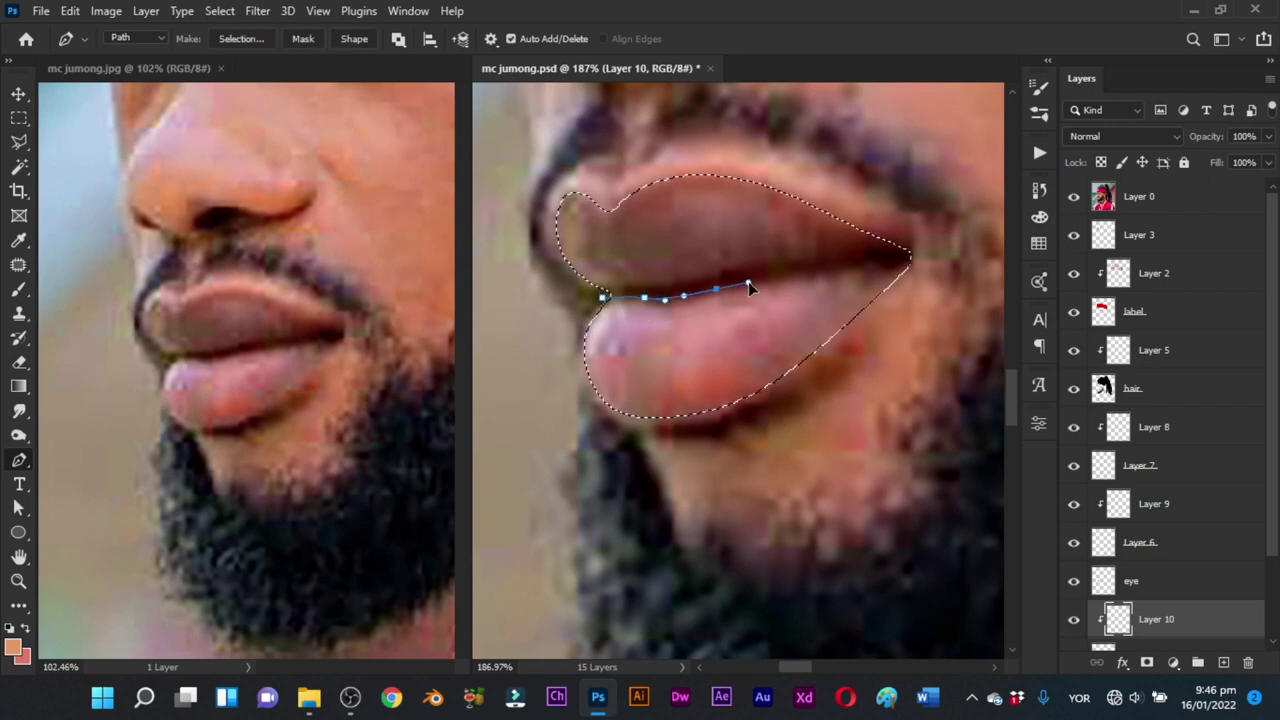
pyautogui.moveTo(843, 268); pyautogui.dragTo(872, 265)
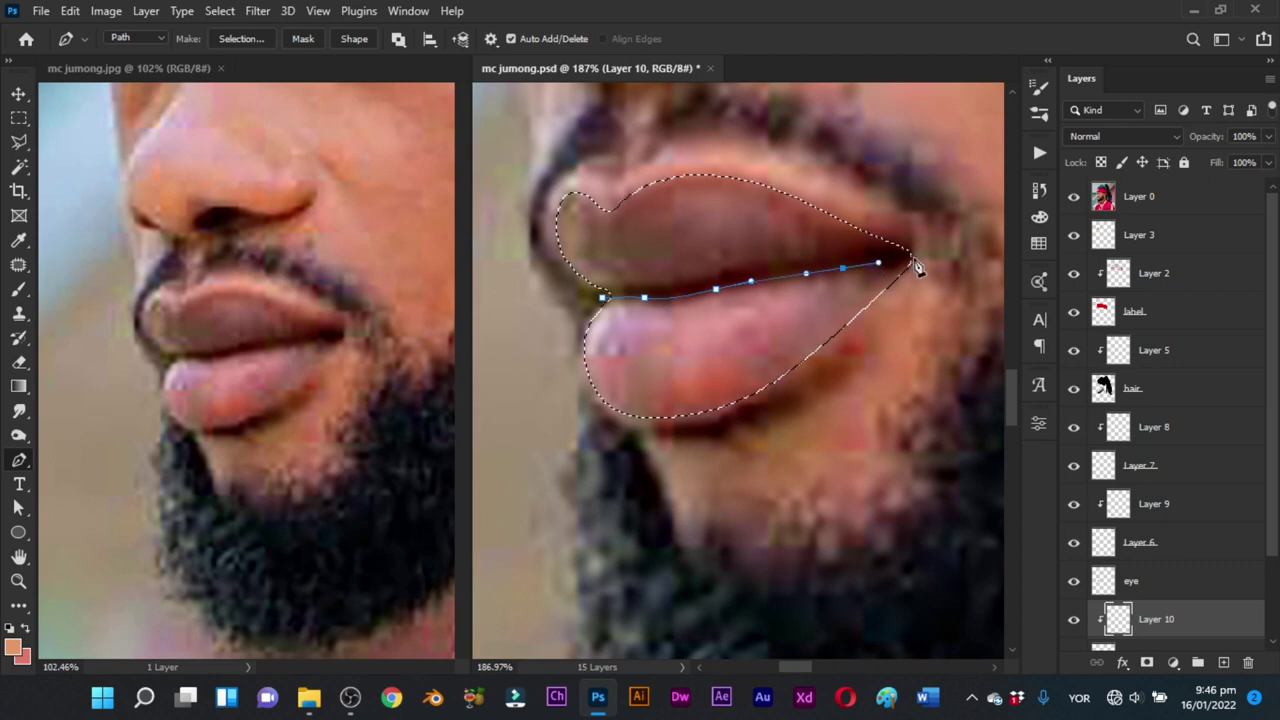
pyautogui.moveTo(597, 167); pyautogui.dragTo(560, 173)
pyautogui.moveTo(514, 287); pyautogui.dragTo(520, 293)
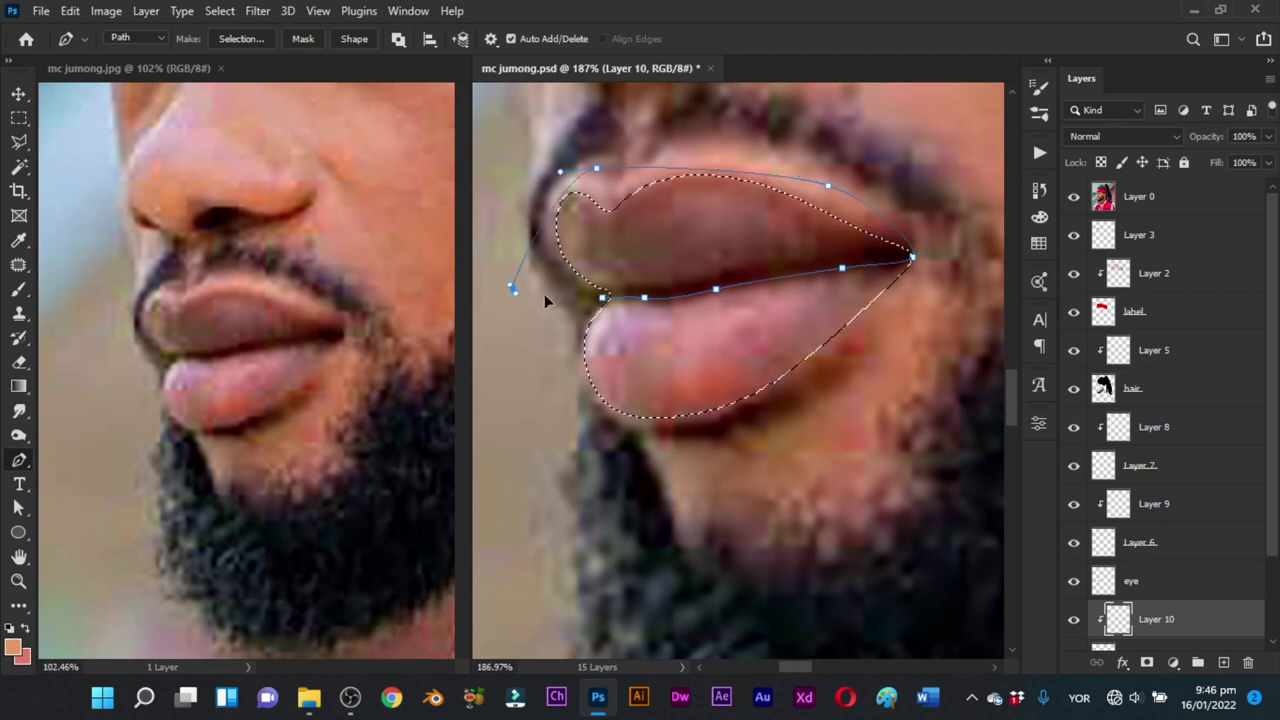
pyautogui.click(602, 298)
pyautogui.hotkey('ctrl', 'Return')
pyautogui.press('b')
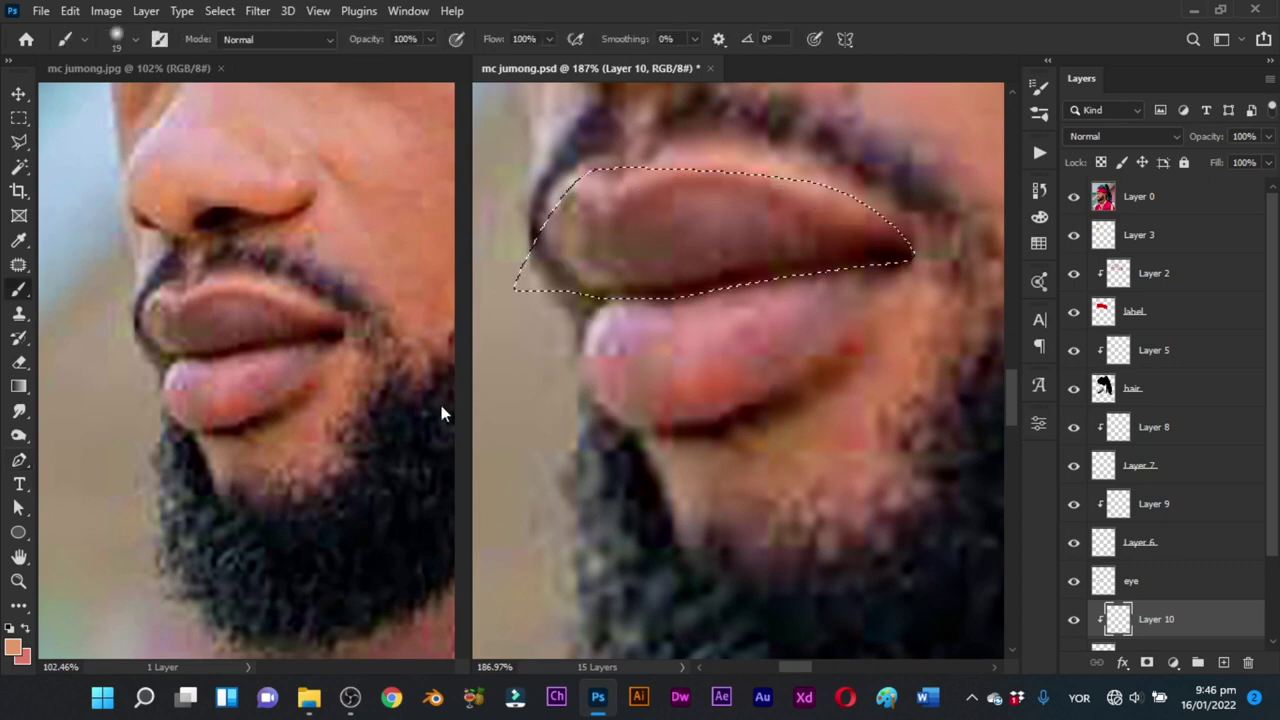
# Step: Set the foreground colour to dark maroon #350801 and the background colour to black for the brush
pyautogui.click(26, 630)
pyautogui.click(18, 645)
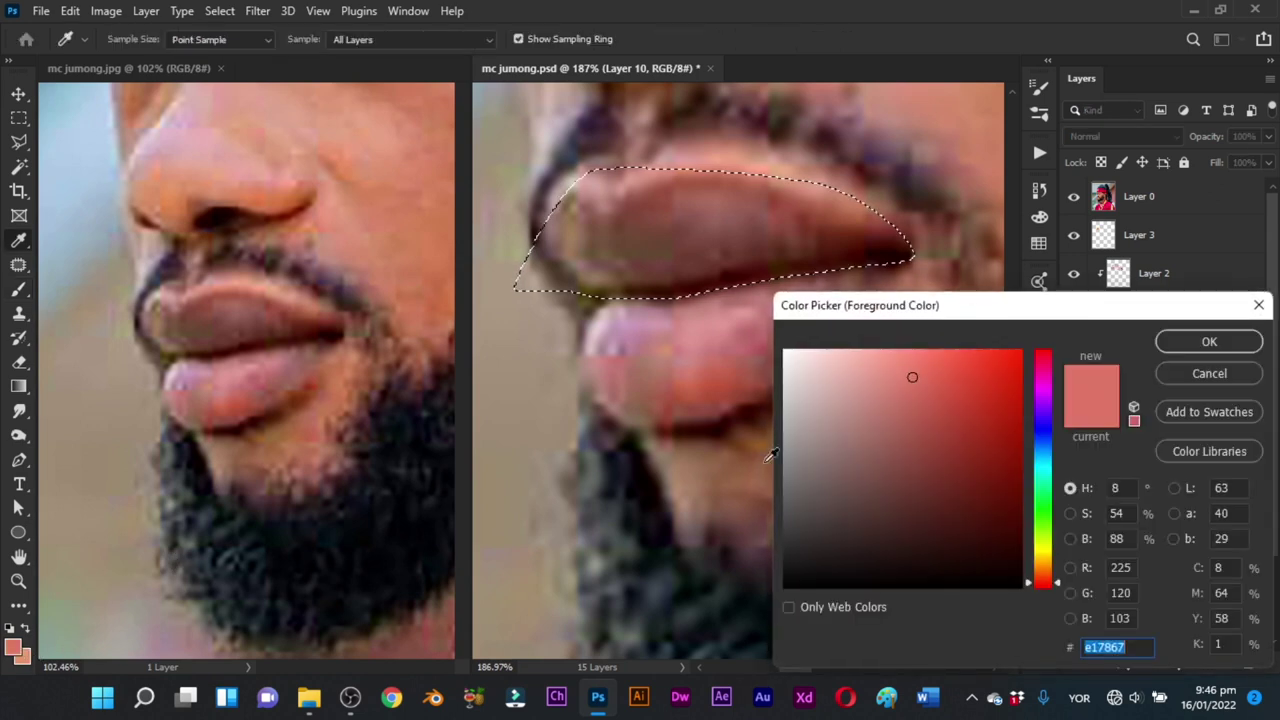
pyautogui.click(1019, 541)
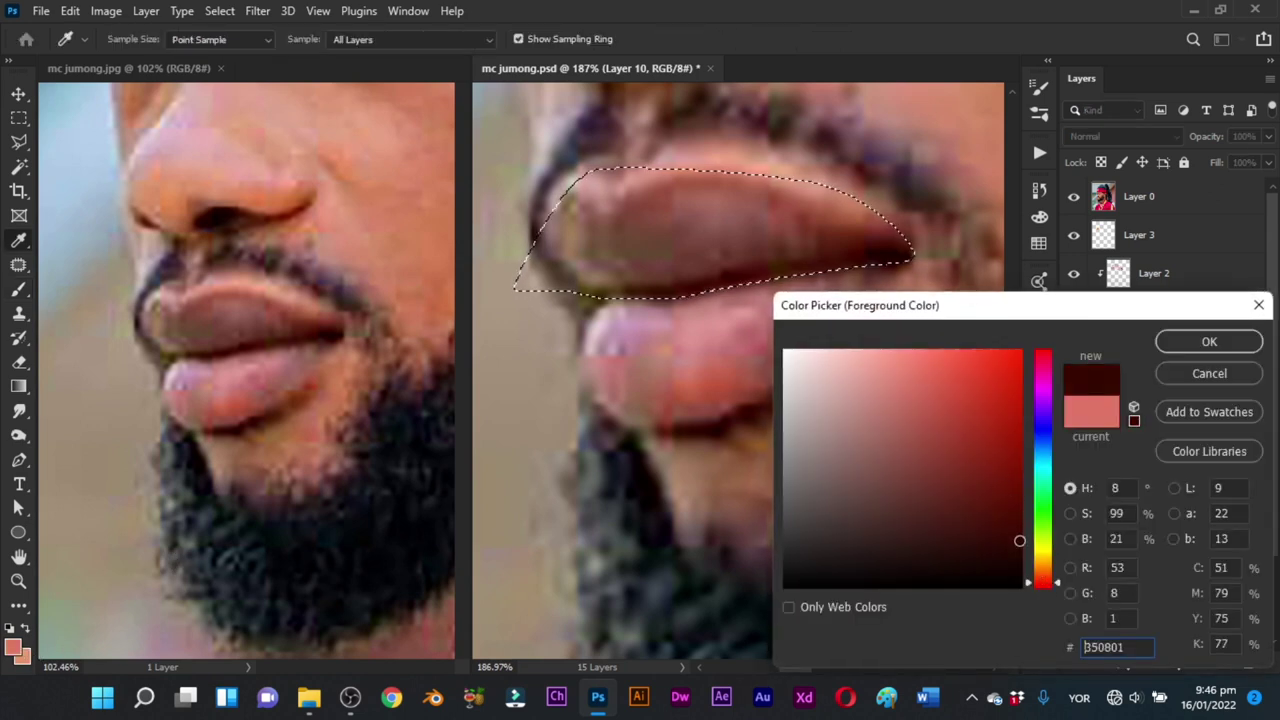
pyautogui.click(1197, 347)
pyautogui.press('x')
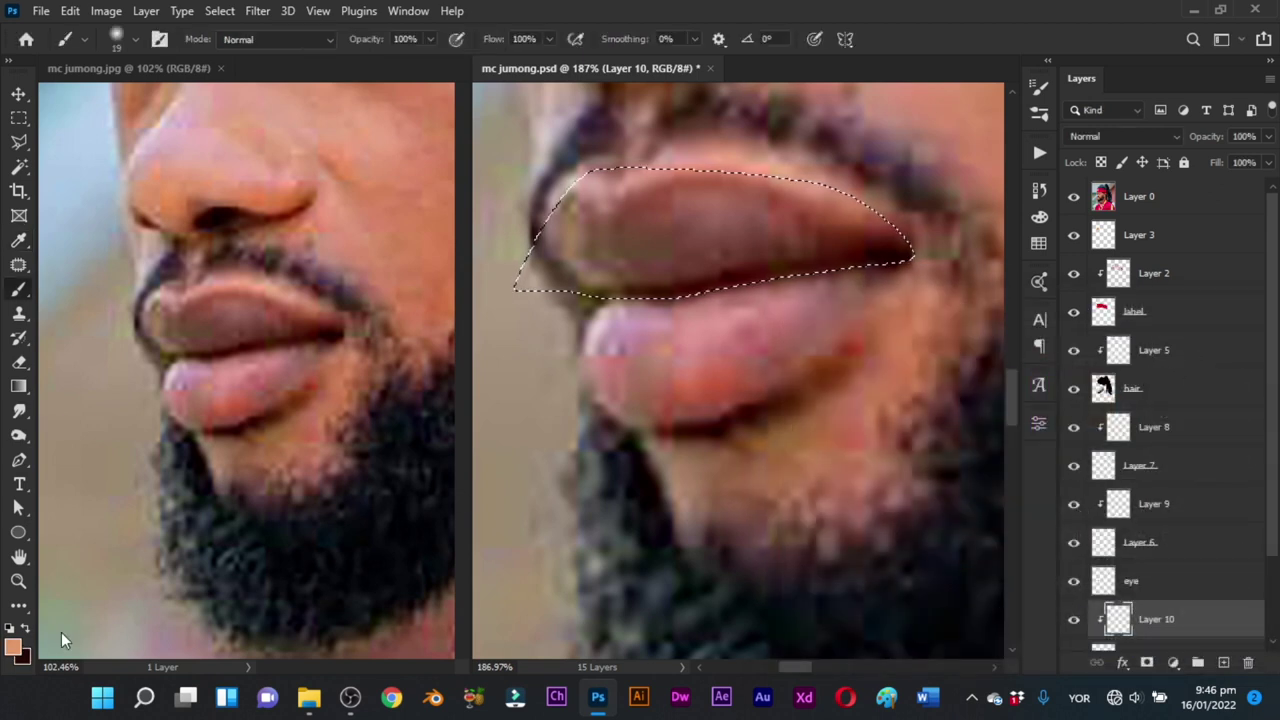
pyautogui.click(14, 646)
pyautogui.click(813, 588)
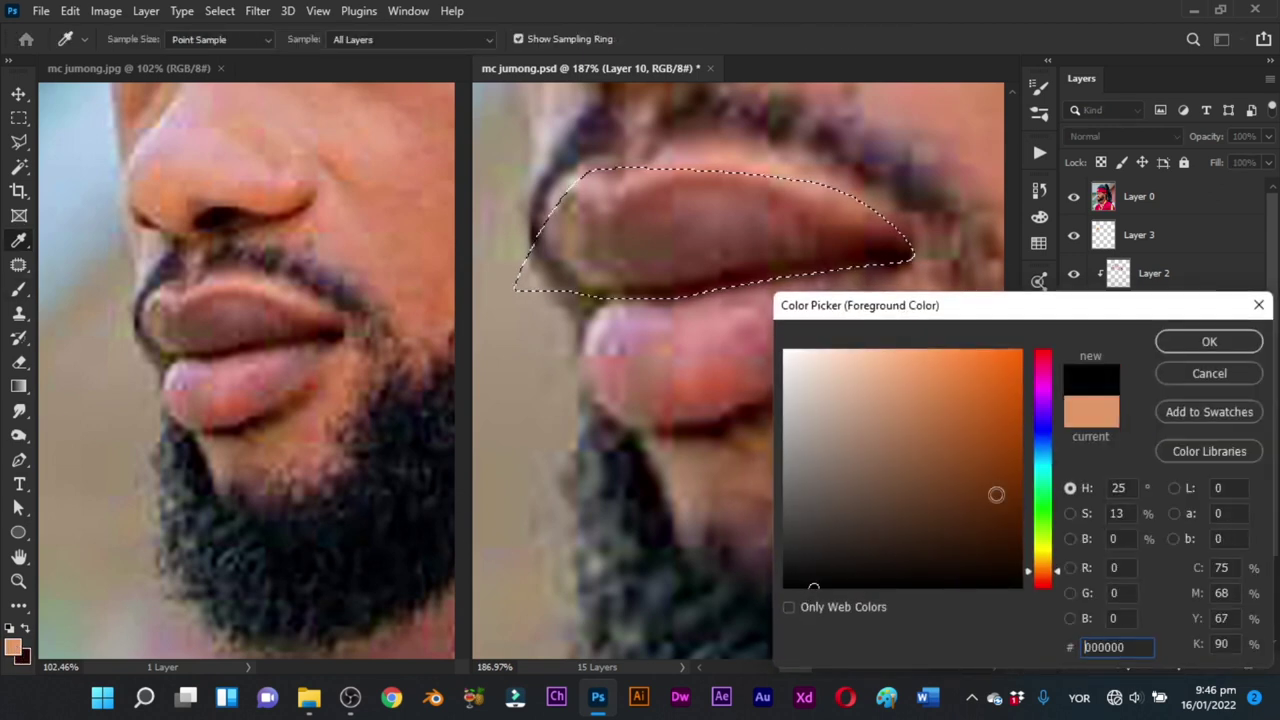
pyautogui.click(1205, 341)
pyautogui.press('b')
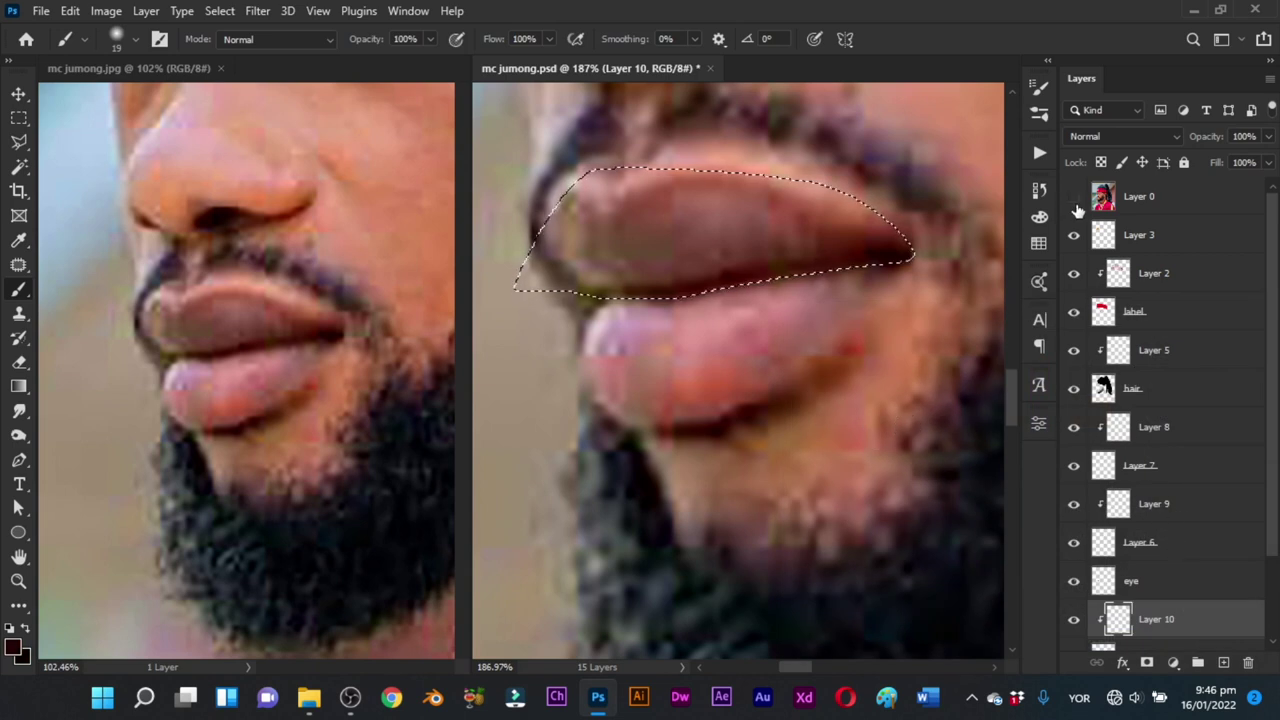
# Step: Hide the reference photo on Layer 0 and enlarge the soft brush to about 31 px
pyautogui.click(1074, 197)
pyautogui.scroll(1, 709, 343)
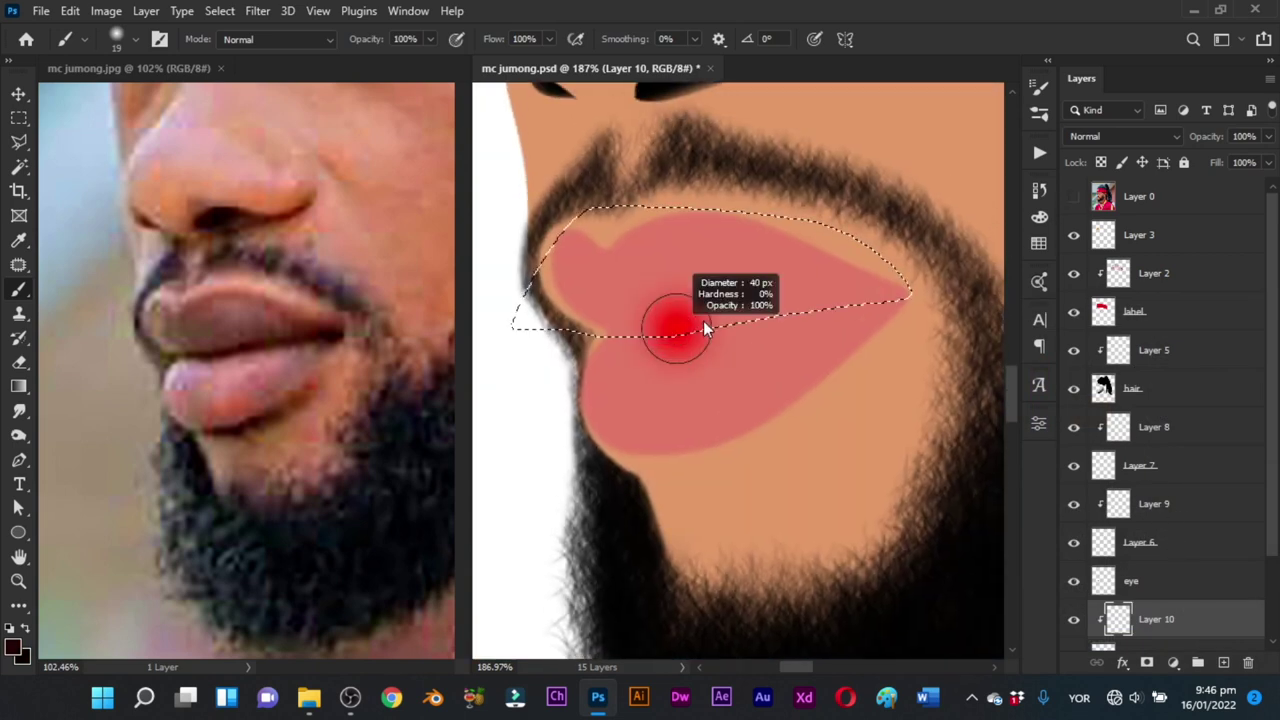
pyautogui.moveTo(703, 322); pyautogui.dragTo(698, 322)
pyautogui.moveTo(577, 284)
pyautogui.mouseDown()
pyautogui.moveTo(561, 285)
pyautogui.moveTo(576, 271)
pyautogui.moveTo(628, 314)
pyautogui.moveTo(572, 315)
pyautogui.moveTo(598, 329)
pyautogui.mouseUp()
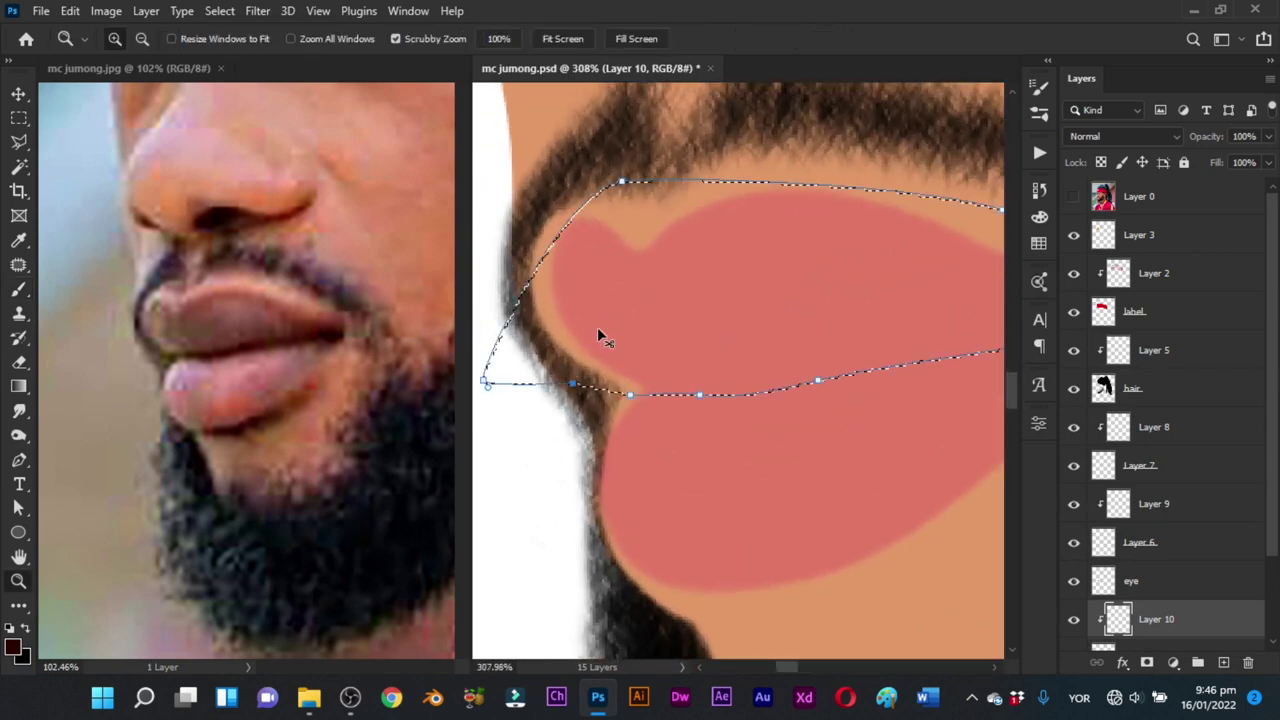
# Step: Undo the lip selection, retrace the path's left end around the upper lip's outer lobe, and convert the path to a selection
pyautogui.hotkey('ctrl', 'z')
pyautogui.hotkey('ctrl', 'z')
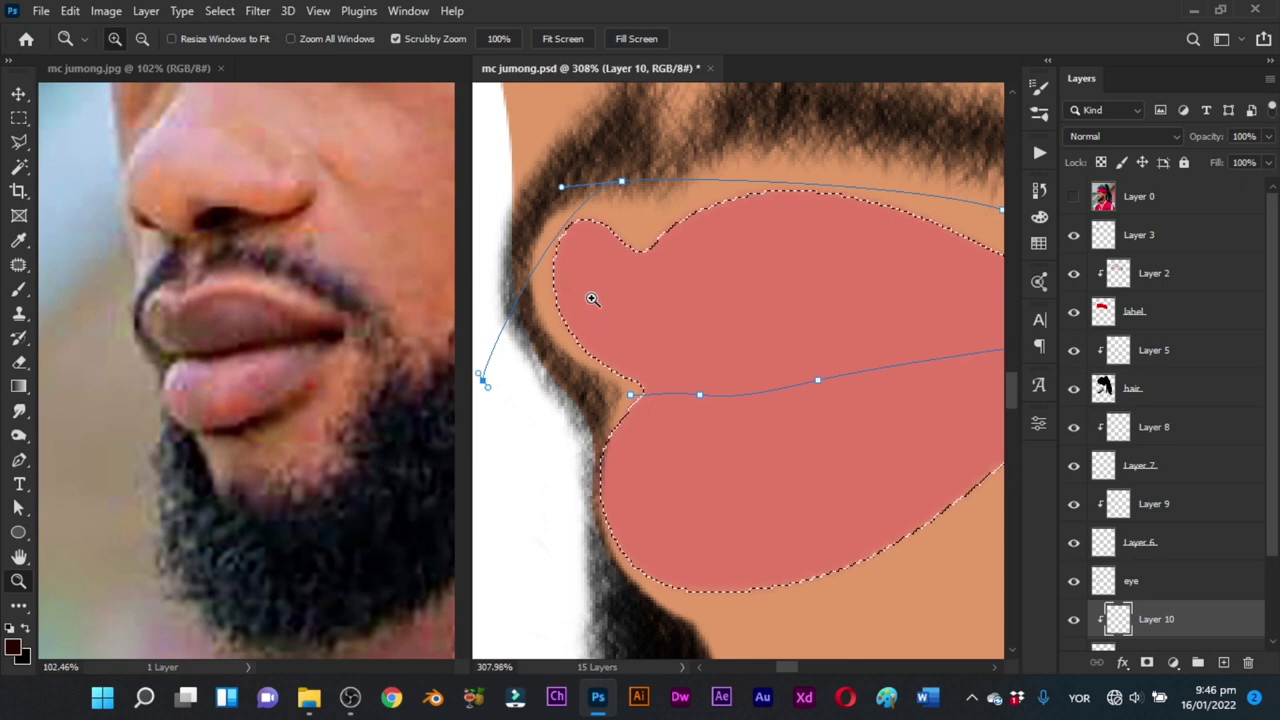
pyautogui.press('p')
pyautogui.hotkey('ctrl', 'z')
pyautogui.moveTo(523, 247); pyautogui.dragTo(517, 292)
pyautogui.moveTo(549, 394); pyautogui.dragTo(554, 394)
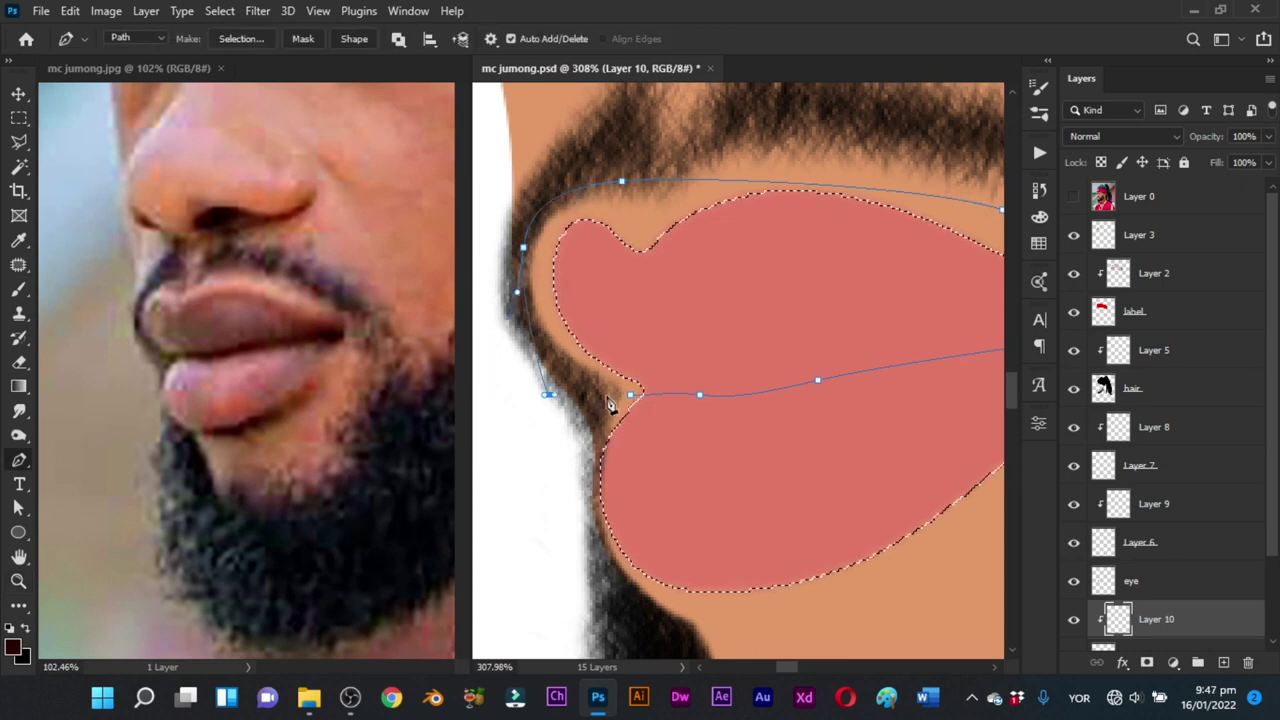
pyautogui.hotkey('ctrl', 'Return')
# Step: Shade the top and outer edge of the upper lip's small left lobe with a soft 20 px maroon brush
pyautogui.press('b')
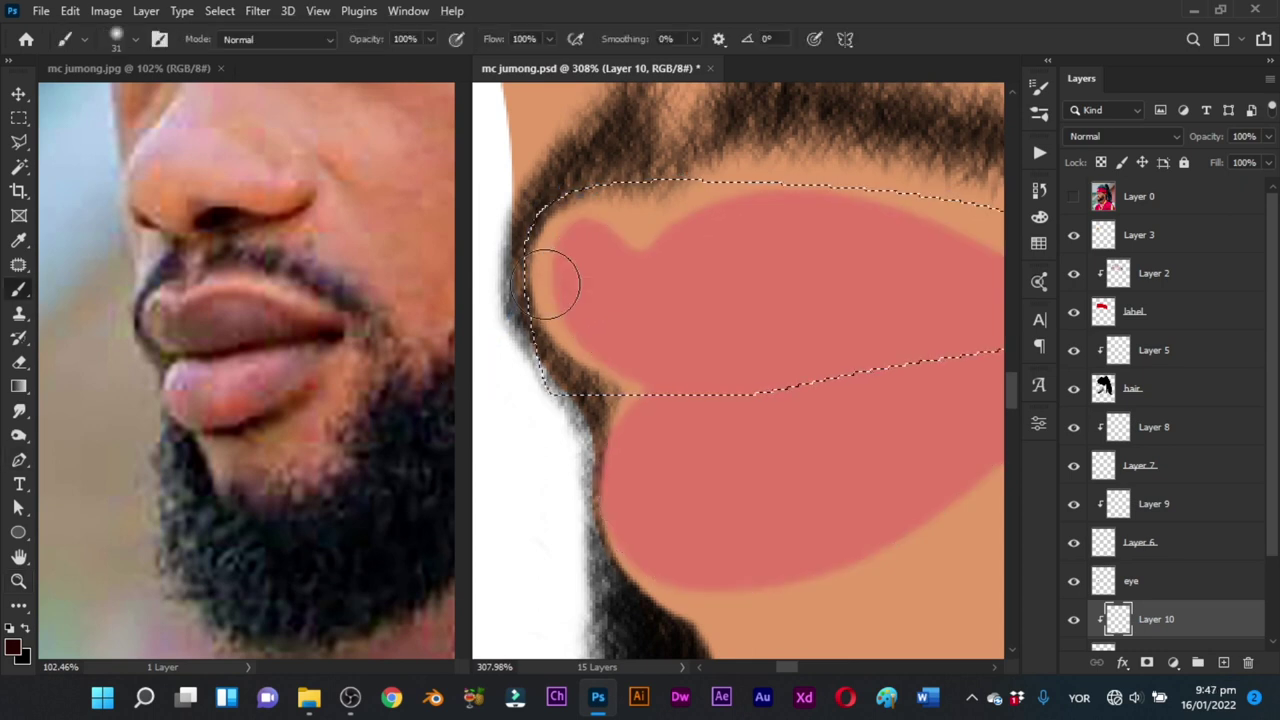
pyautogui.moveTo(565, 302)
pyautogui.mouseDown()
pyautogui.moveTo(549, 302)
pyautogui.moveTo(577, 306)
pyautogui.moveTo(536, 320)
pyautogui.mouseUp()
pyautogui.hotkey('ctrl', 'z')
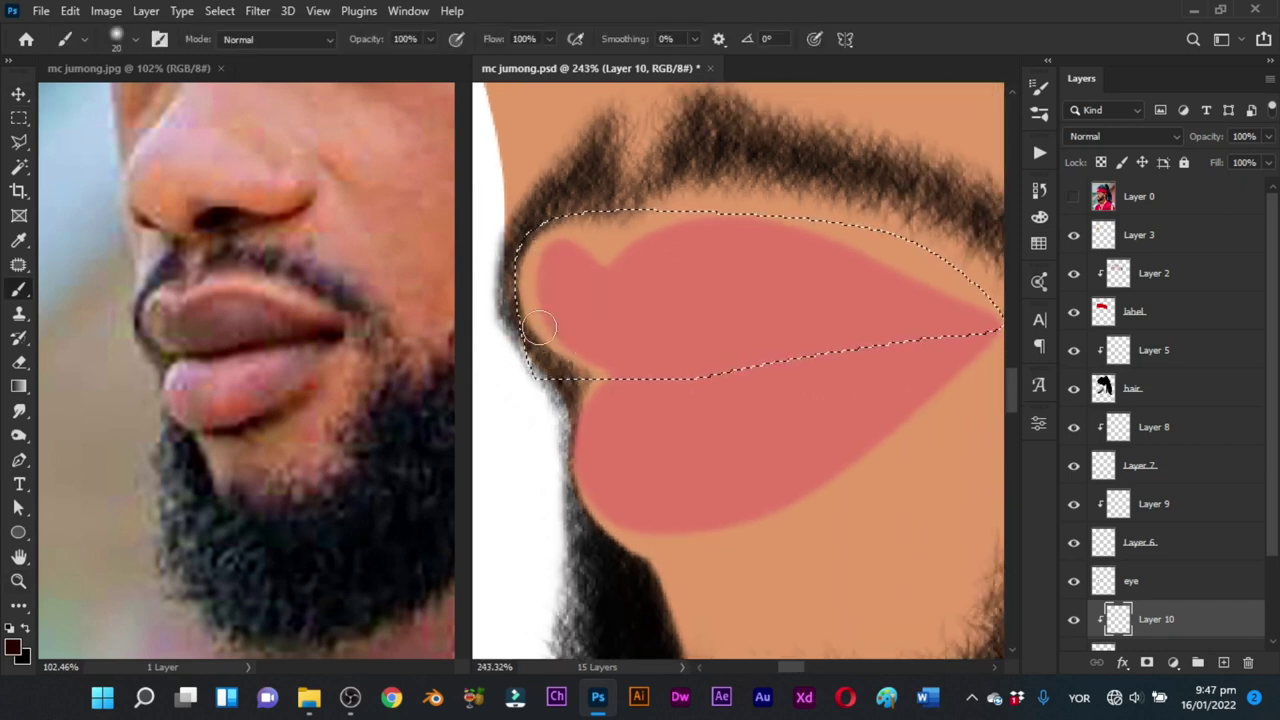
pyautogui.moveTo(539, 246); pyautogui.dragTo(530, 300)
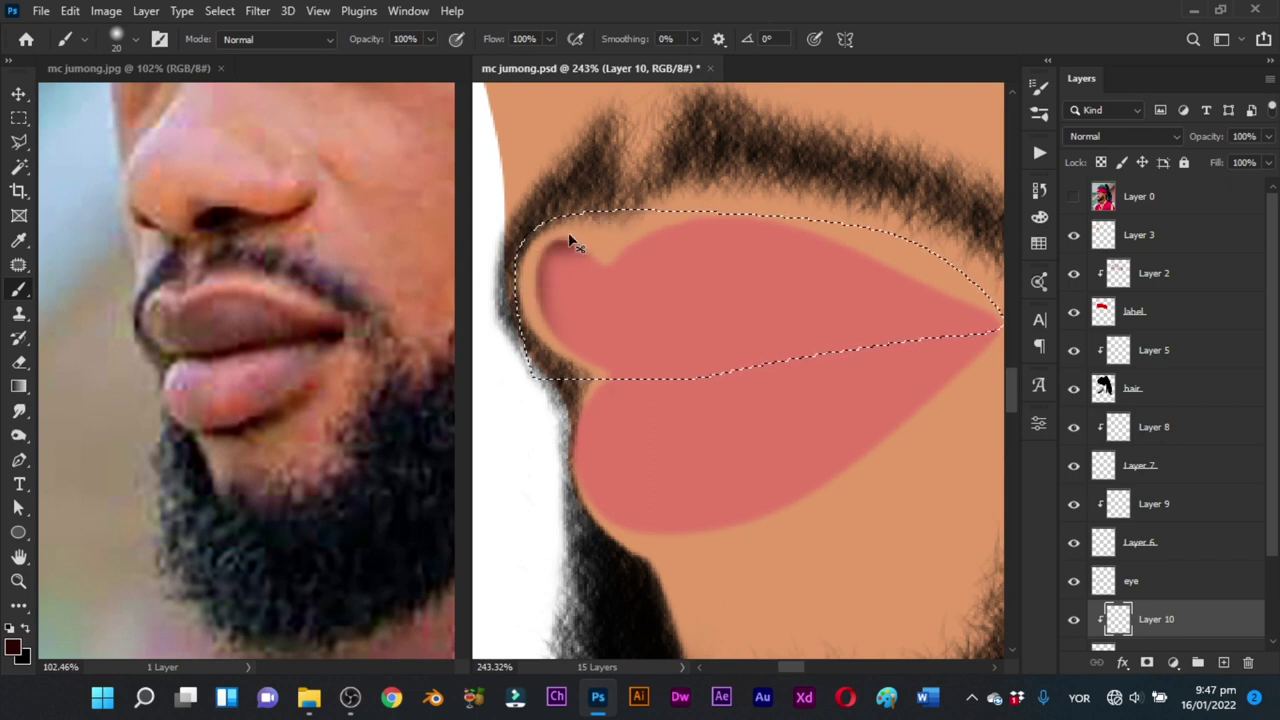
pyautogui.moveTo(560, 222)
pyautogui.mouseDown()
pyautogui.moveTo(597, 255)
pyautogui.moveTo(618, 252)
pyautogui.moveTo(583, 248)
pyautogui.moveTo(572, 222)
pyautogui.moveTo(533, 298)
pyautogui.mouseUp()
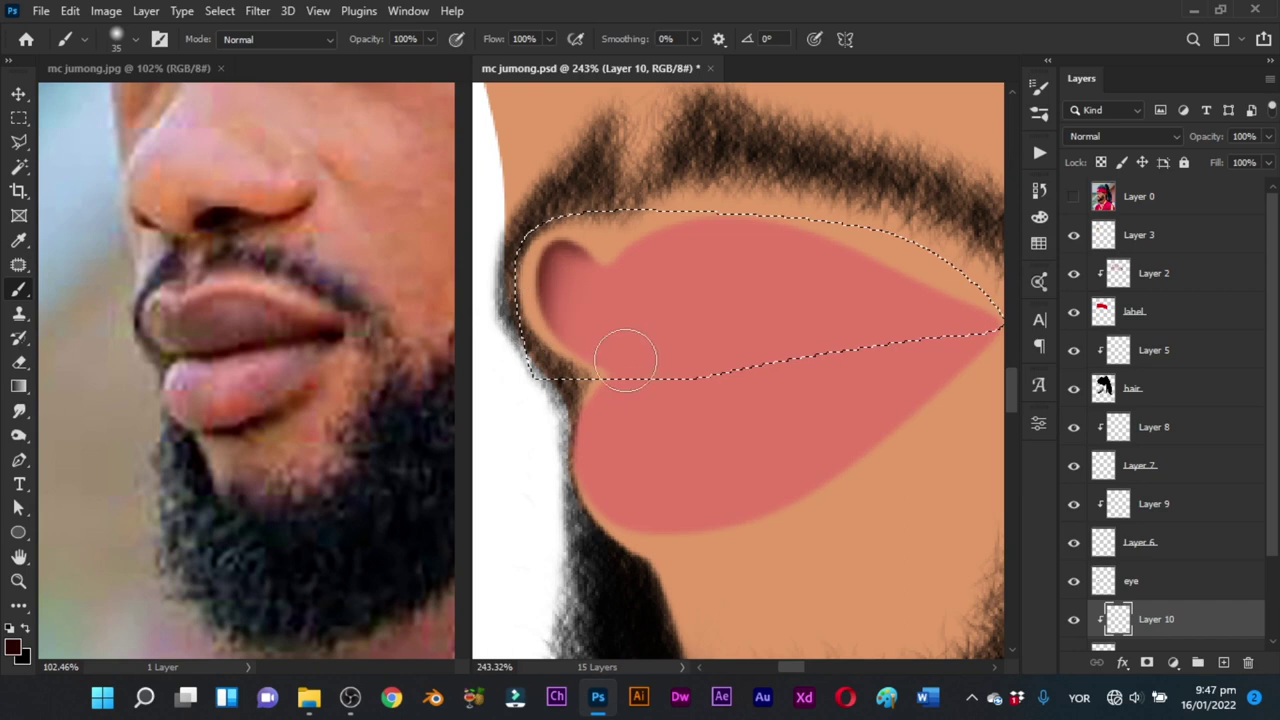
# Step: Paint a soft dark groove between the small left lobe and the main body of the upper lip
pyautogui.moveTo(630, 368)
pyautogui.mouseDown()
pyautogui.moveTo(567, 414)
pyautogui.moveTo(595, 400)
pyautogui.mouseUp()
pyautogui.moveTo(594, 295)
pyautogui.mouseDown()
pyautogui.moveTo(620, 354)
pyautogui.moveTo(604, 264)
pyautogui.moveTo(698, 373)
pyautogui.moveTo(603, 332)
pyautogui.mouseUp()
pyautogui.moveTo(600, 291)
pyautogui.mouseDown()
pyautogui.moveTo(609, 342)
pyautogui.moveTo(588, 280)
pyautogui.mouseUp()
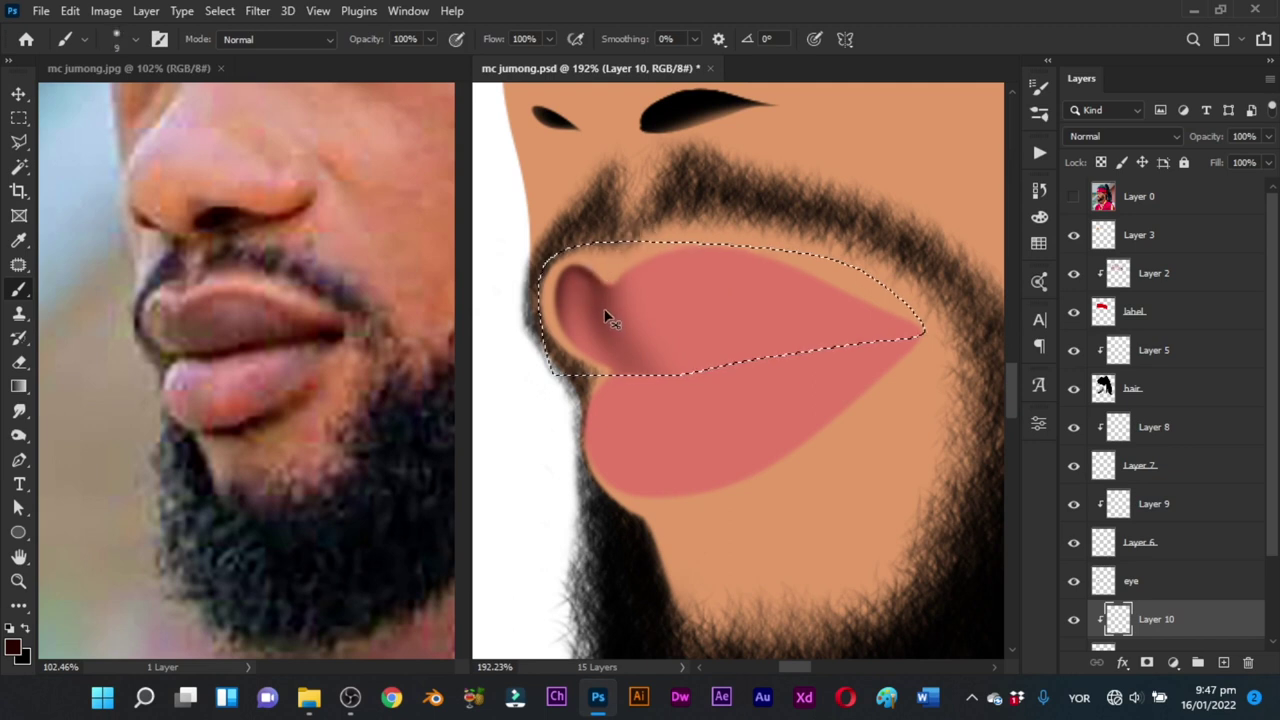
pyautogui.moveTo(613, 334); pyautogui.dragTo(645, 312)
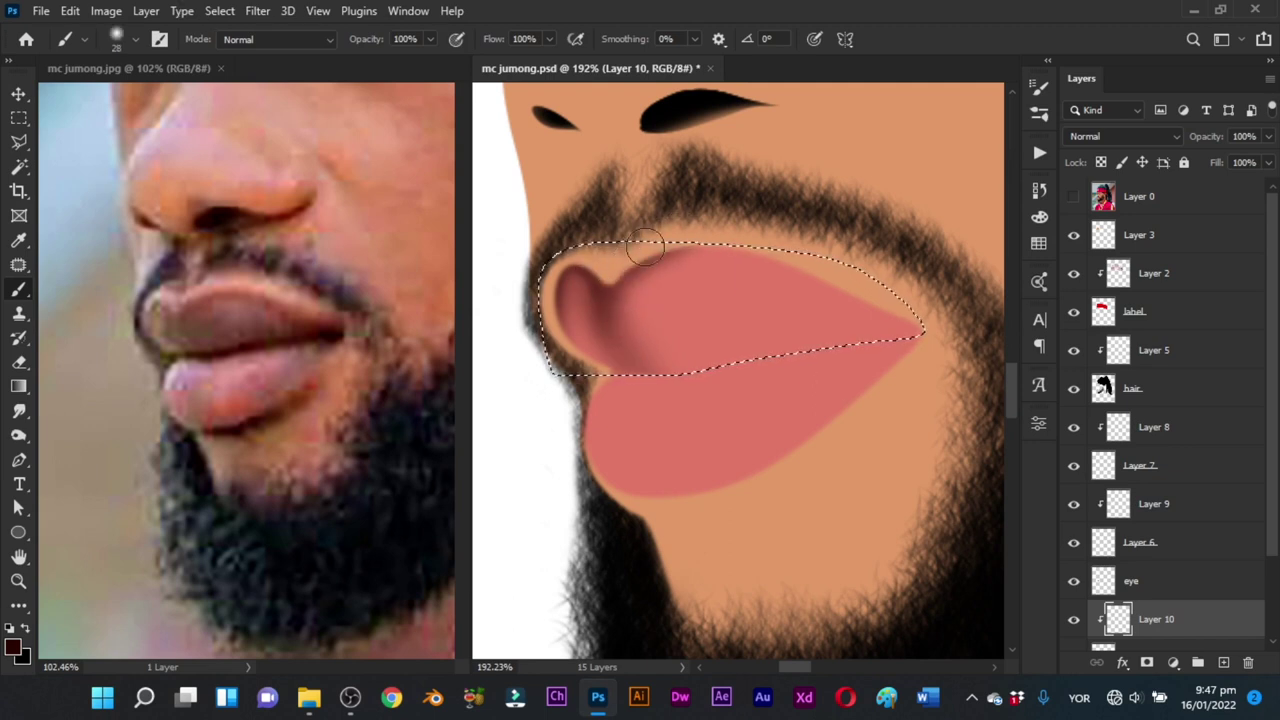
# Step: Darken the upper lip's top edge and its lower edge along the mouth line with soft maroon strokes
pyautogui.moveTo(757, 262)
pyautogui.mouseDown()
pyautogui.moveTo(655, 242)
pyautogui.moveTo(624, 257)
pyautogui.moveTo(777, 246)
pyautogui.moveTo(682, 238)
pyautogui.moveTo(828, 268)
pyautogui.mouseUp()
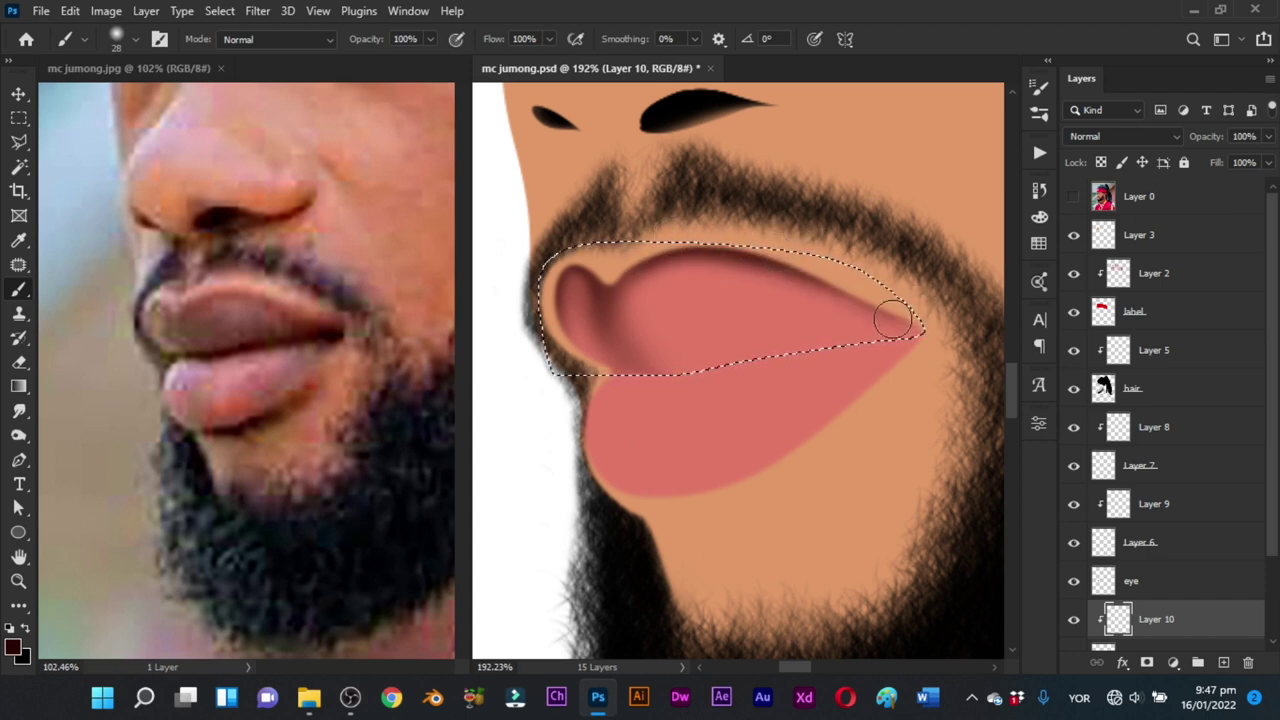
pyautogui.moveTo(893, 320)
pyautogui.mouseDown()
pyautogui.moveTo(929, 334)
pyautogui.moveTo(898, 353)
pyautogui.moveTo(641, 399)
pyautogui.moveTo(742, 373)
pyautogui.moveTo(705, 383)
pyautogui.mouseUp()
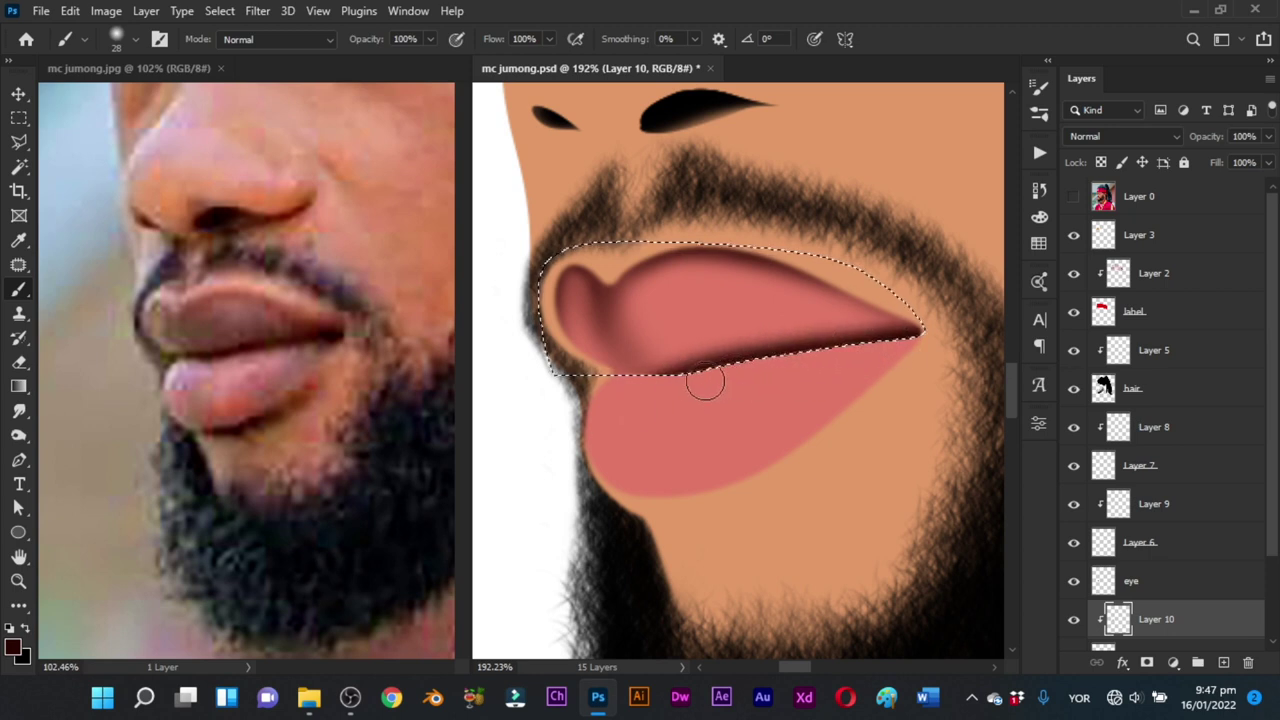
pyautogui.moveTo(620, 388)
pyautogui.mouseDown()
pyautogui.moveTo(607, 388)
pyautogui.moveTo(639, 378)
pyautogui.mouseUp()
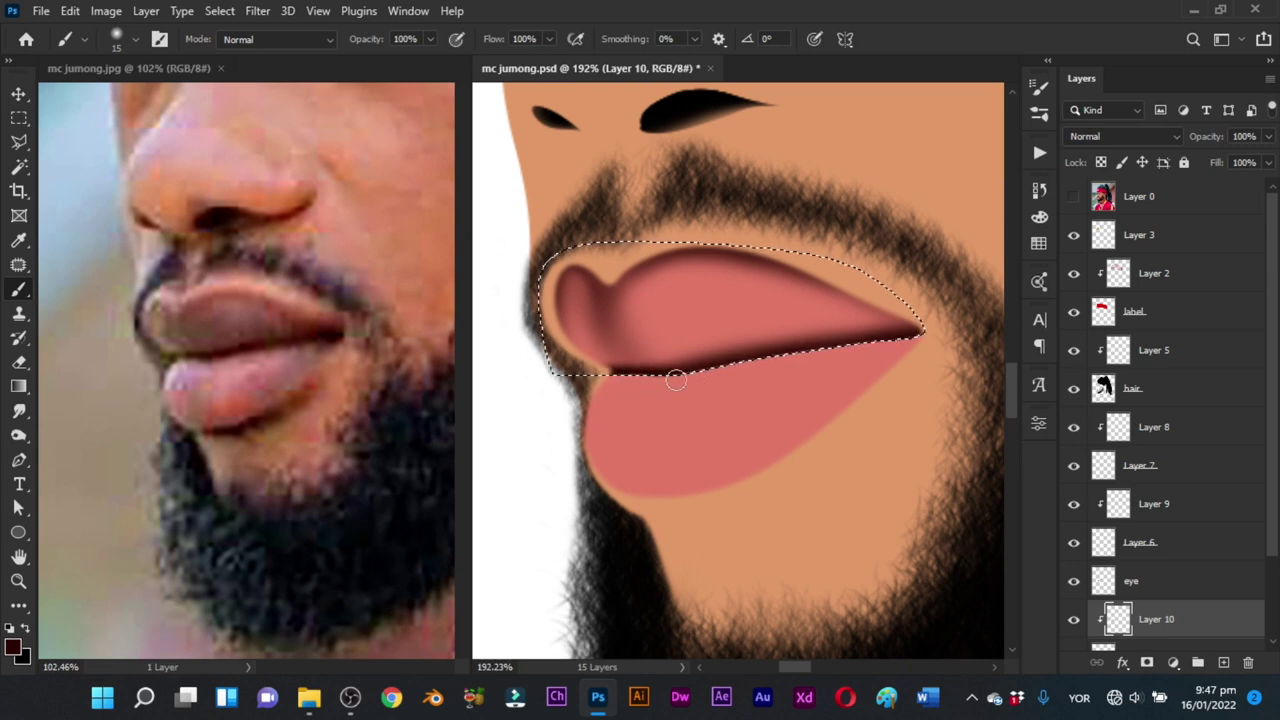
# Step: Spread the shading inward from the groove and from the right mouth corner using a larger soft brush of about 52 px
pyautogui.moveTo(648, 367)
pyautogui.mouseDown()
pyautogui.moveTo(709, 349)
pyautogui.moveTo(686, 329)
pyautogui.mouseUp()
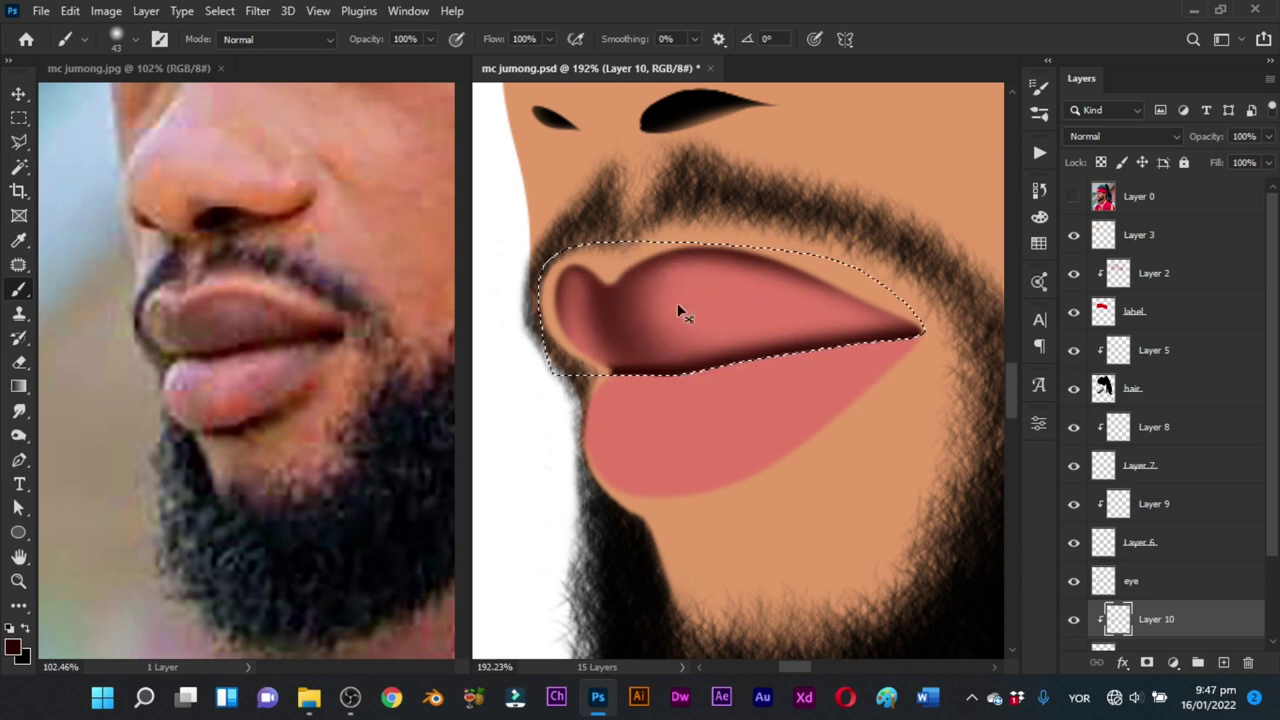
pyautogui.moveTo(686, 292); pyautogui.dragTo(678, 345)
pyautogui.moveTo(734, 320); pyautogui.dragTo(747, 320)
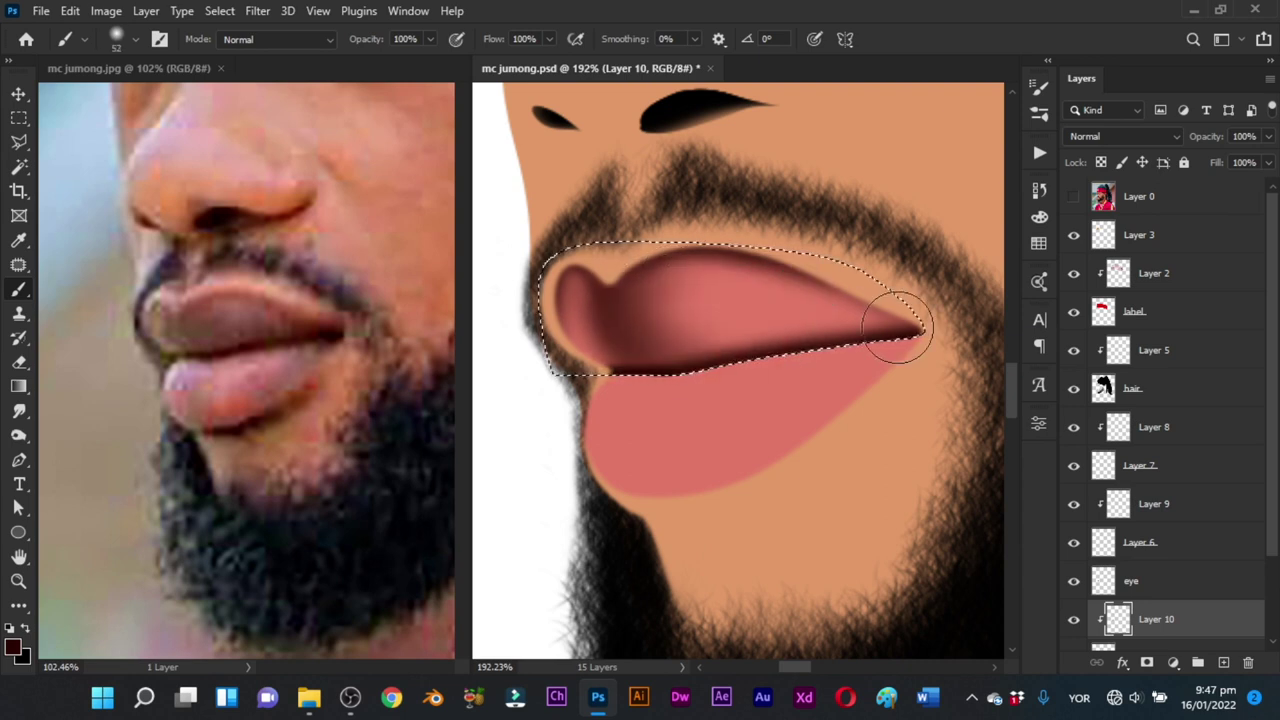
pyautogui.moveTo(902, 320)
pyautogui.mouseDown()
pyautogui.moveTo(739, 257)
pyautogui.moveTo(942, 325)
pyautogui.moveTo(809, 253)
pyautogui.mouseUp()
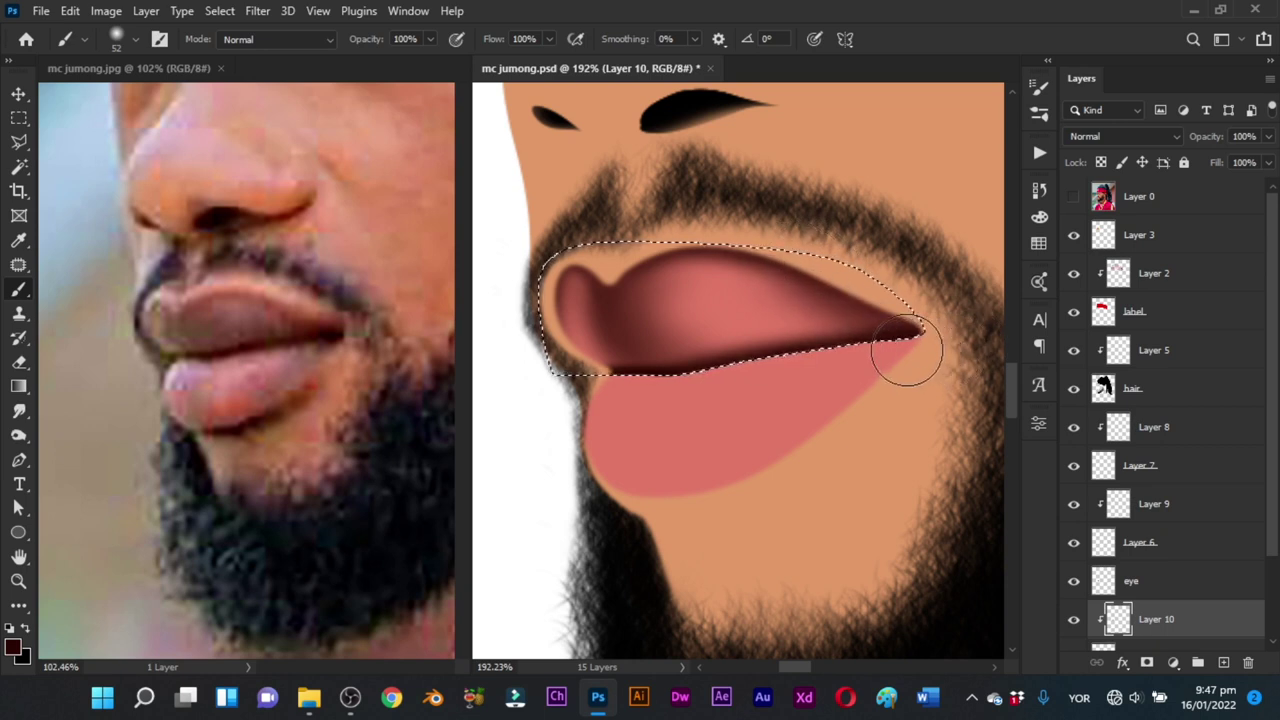
pyautogui.moveTo(861, 321)
pyautogui.mouseDown()
pyautogui.moveTo(715, 335)
pyautogui.moveTo(660, 374)
pyautogui.moveTo(878, 349)
pyautogui.moveTo(681, 368)
pyautogui.moveTo(797, 336)
pyautogui.moveTo(674, 300)
pyautogui.mouseUp()
# Step: Deepen the maroon shading across the upper lip's lower half and beside the groove, undoing the last stroke
pyautogui.press('z')
pyautogui.moveTo(836, 350)
pyautogui.mouseDown()
pyautogui.moveTo(714, 463)
pyautogui.moveTo(738, 466)
pyautogui.moveTo(820, 350)
pyautogui.mouseUp()
pyautogui.press('b')
pyautogui.keyDown('alt'); pyautogui.rightClick(815, 318); pyautogui.keyUp('alt')
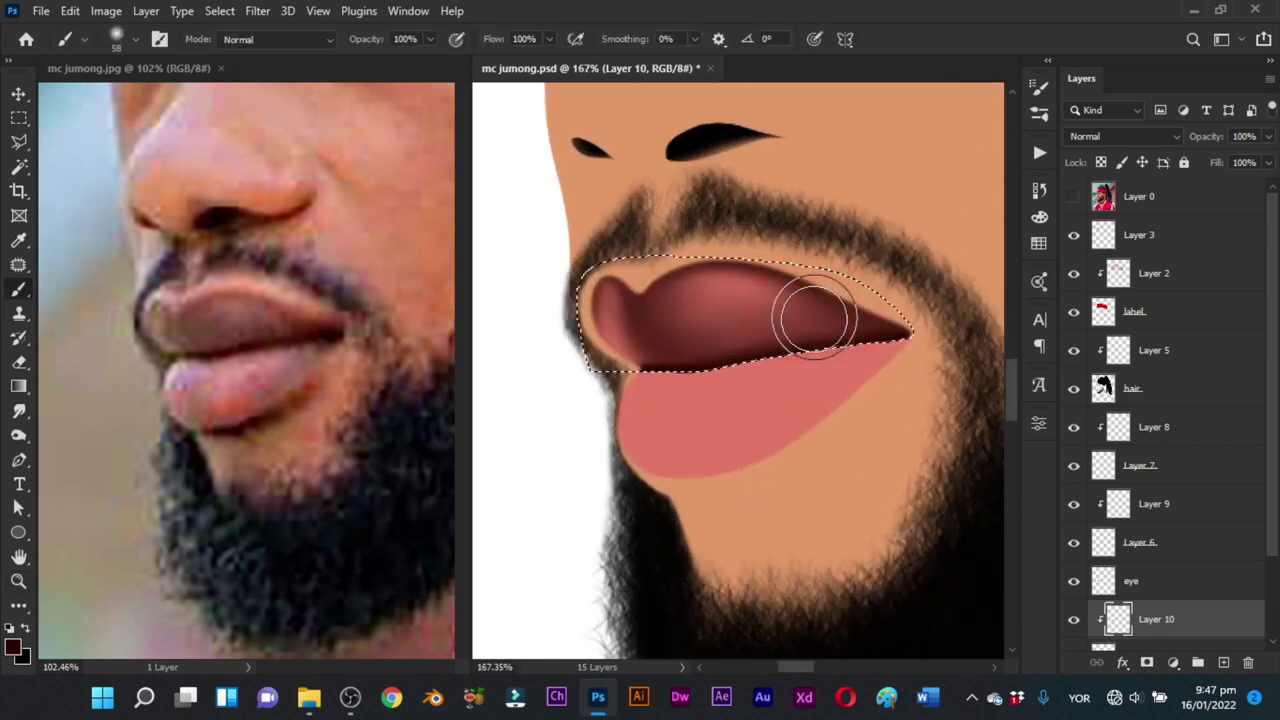
pyautogui.moveTo(685, 379)
pyautogui.mouseDown()
pyautogui.moveTo(723, 383)
pyautogui.moveTo(711, 357)
pyautogui.mouseUp()
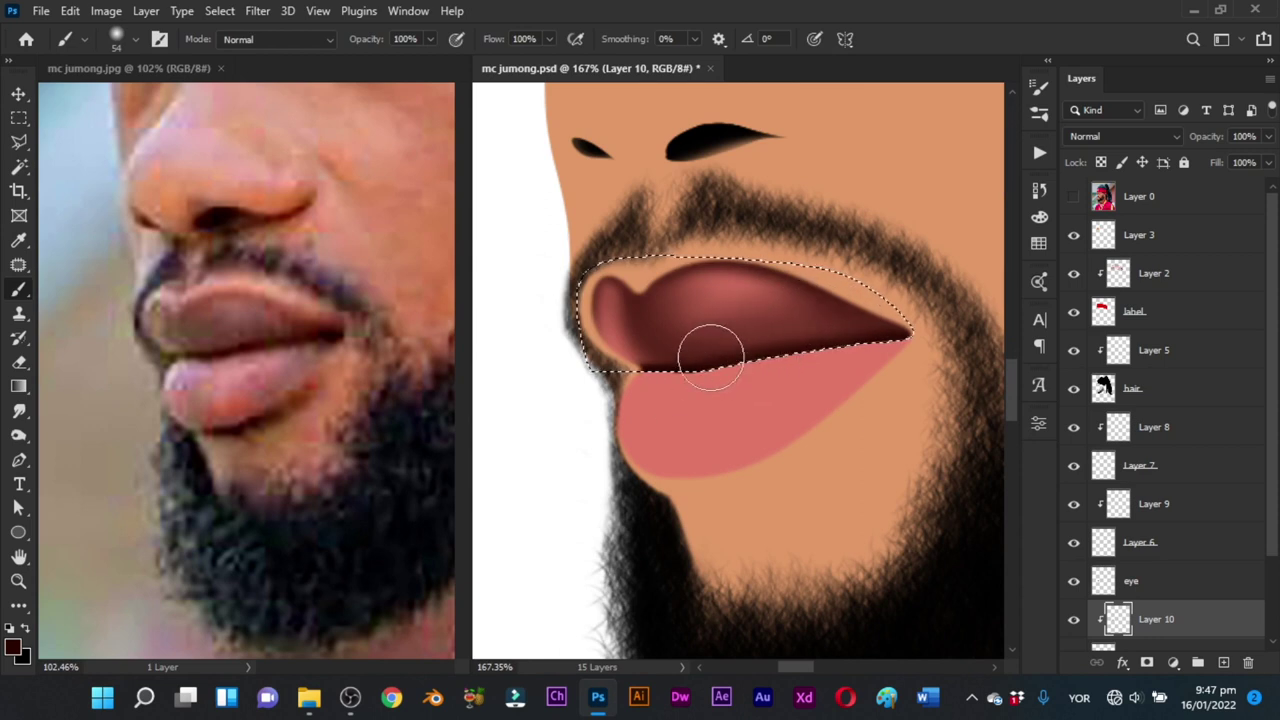
pyautogui.keyDown('alt'); pyautogui.rightClick(677, 289); pyautogui.keyUp('alt')
pyautogui.moveTo(703, 274)
pyautogui.mouseDown()
pyautogui.moveTo(669, 305)
pyautogui.moveTo(700, 301)
pyautogui.moveTo(681, 340)
pyautogui.moveTo(710, 277)
pyautogui.moveTo(765, 252)
pyautogui.moveTo(741, 270)
pyautogui.moveTo(732, 340)
pyautogui.moveTo(715, 327)
pyautogui.moveTo(669, 335)
pyautogui.mouseUp()
pyautogui.keyDown('alt'); pyautogui.rightClick(731, 334); pyautogui.keyUp('alt')
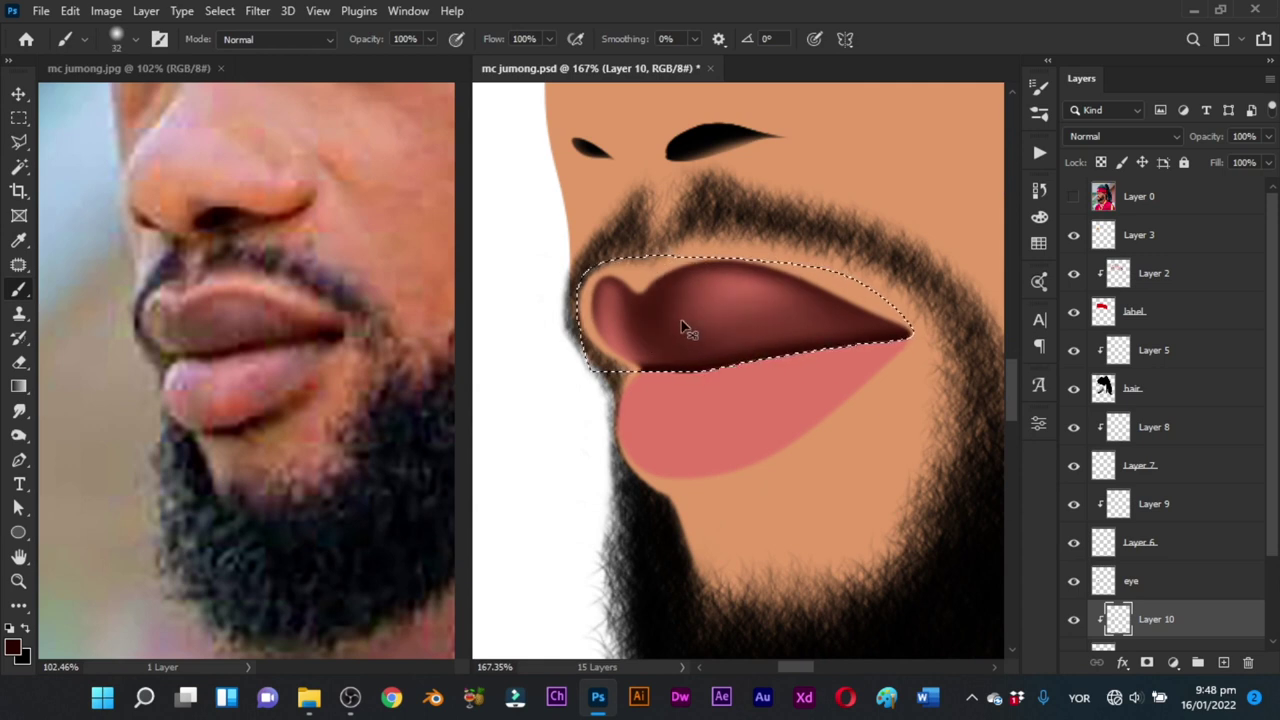
pyautogui.hotkey('ctrl', 'z')
pyautogui.keyDown('alt'); pyautogui.rightClick(678, 326); pyautogui.keyUp('alt')
# Step: Blend more shadow above the mouth line, and refine the groove beside the left lobe with a smaller soft brush
pyautogui.press('z')
pyautogui.moveTo(763, 332)
pyautogui.mouseDown()
pyautogui.moveTo(634, 477)
pyautogui.moveTo(749, 414)
pyautogui.mouseUp()
pyautogui.press('b')
pyautogui.keyDown('alt'); pyautogui.rightClick(737, 329); pyautogui.keyUp('alt')
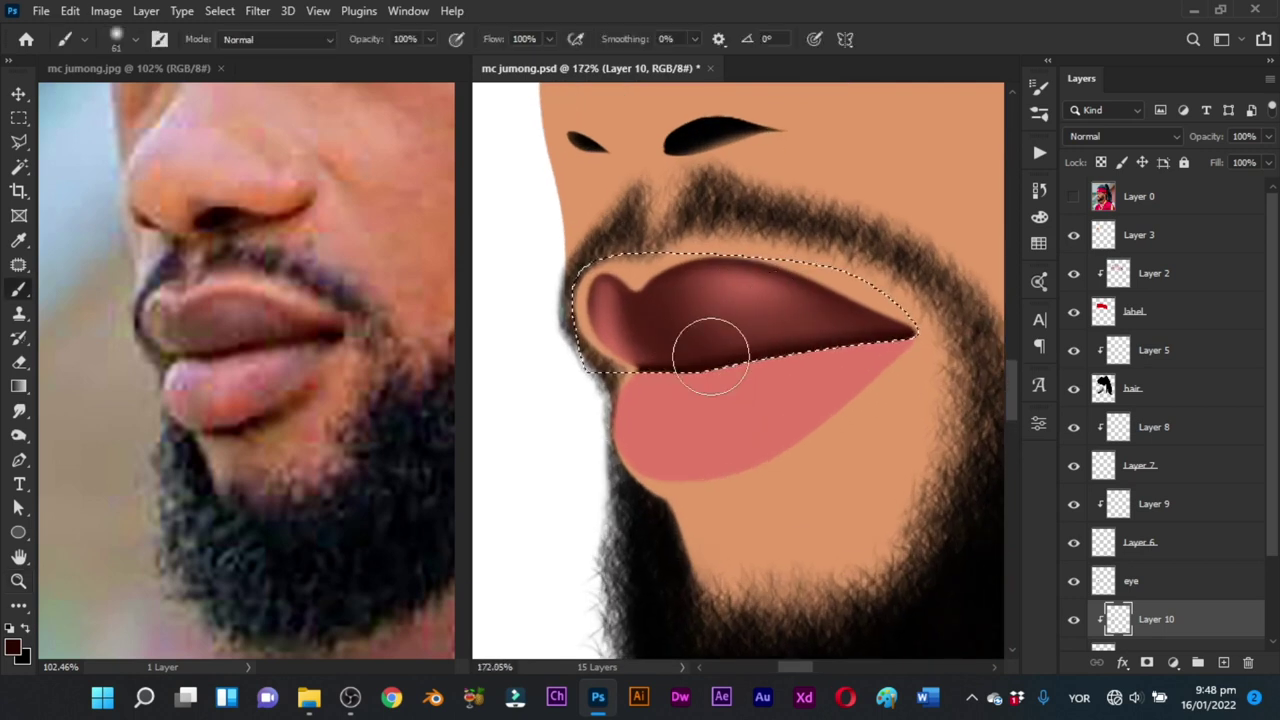
pyautogui.keyDown('alt'); pyautogui.rightClick(680, 368); pyautogui.keyUp('alt')
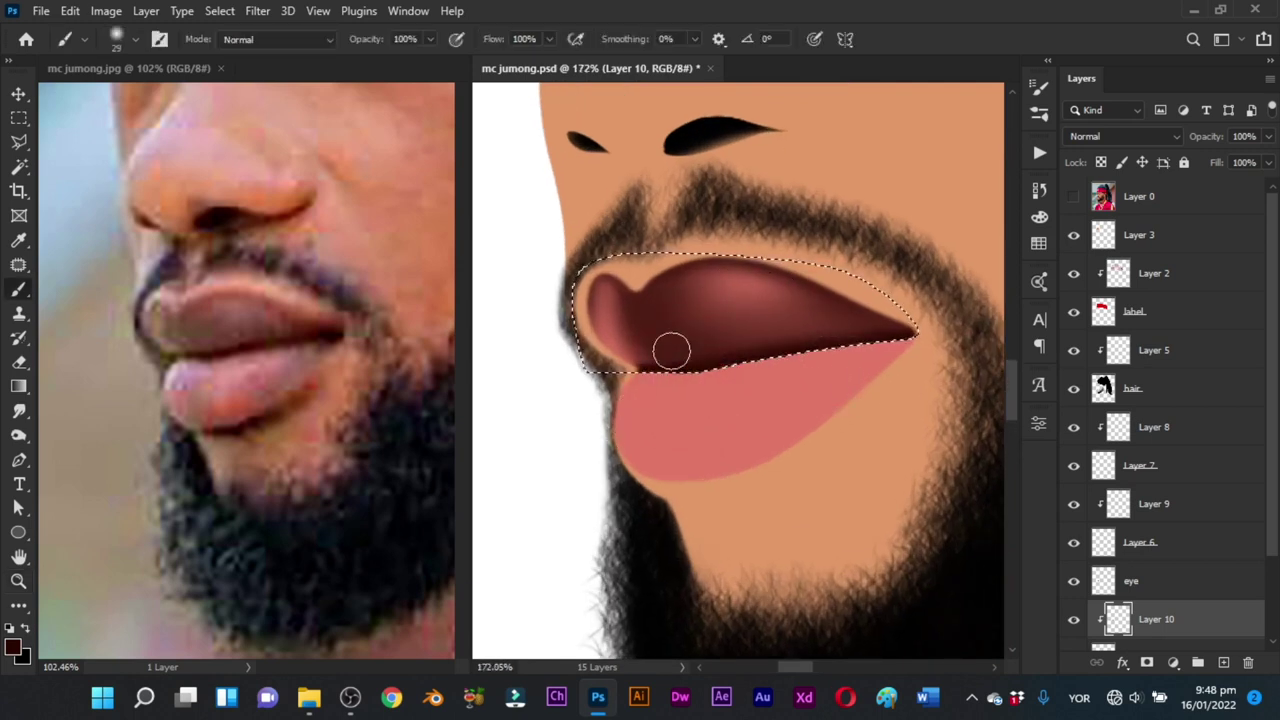
pyautogui.keyDown('alt'); pyautogui.rightClick(638, 320); pyautogui.keyUp('alt')
pyautogui.moveTo(638, 317); pyautogui.dragTo(624, 316)
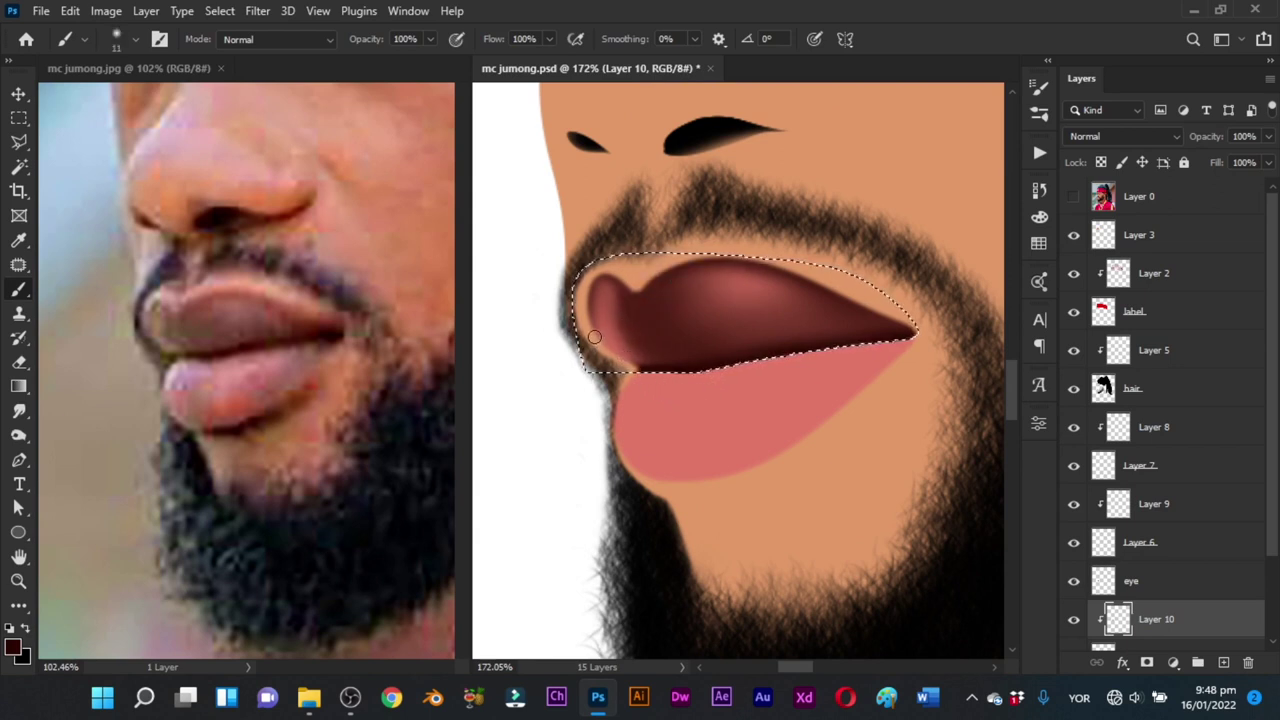
pyautogui.moveTo(736, 383); pyautogui.dragTo(683, 357)
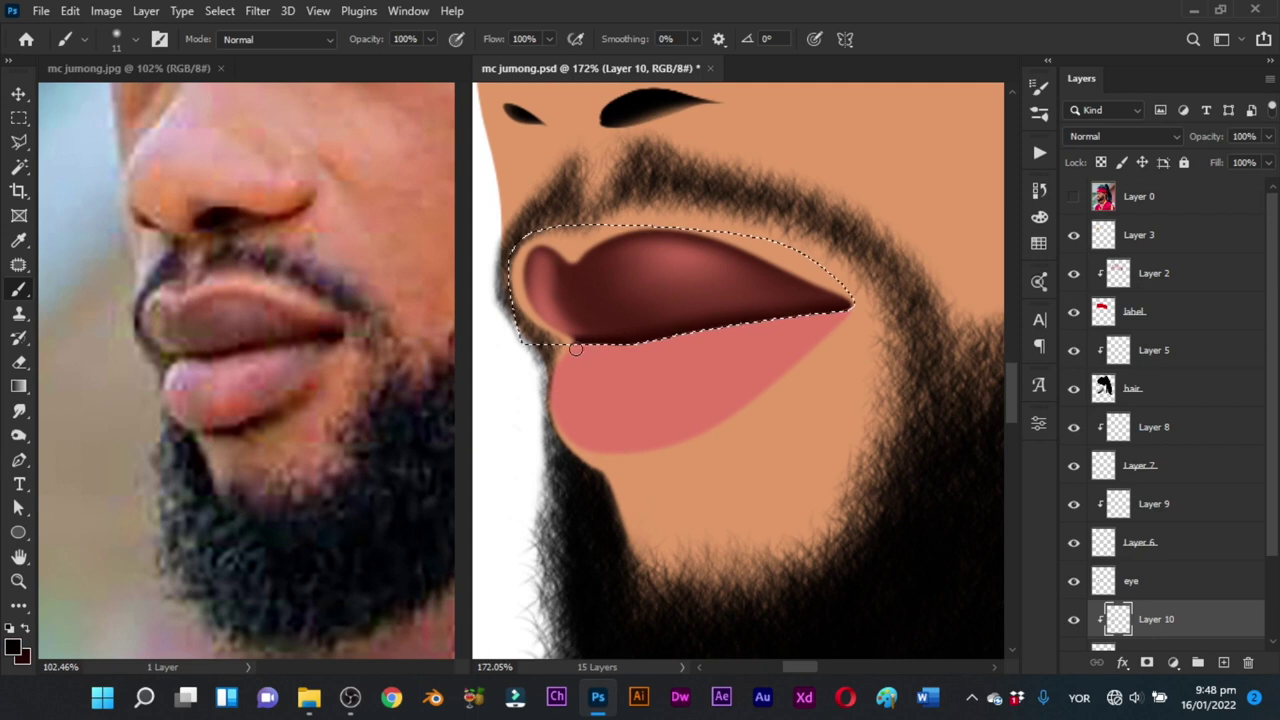
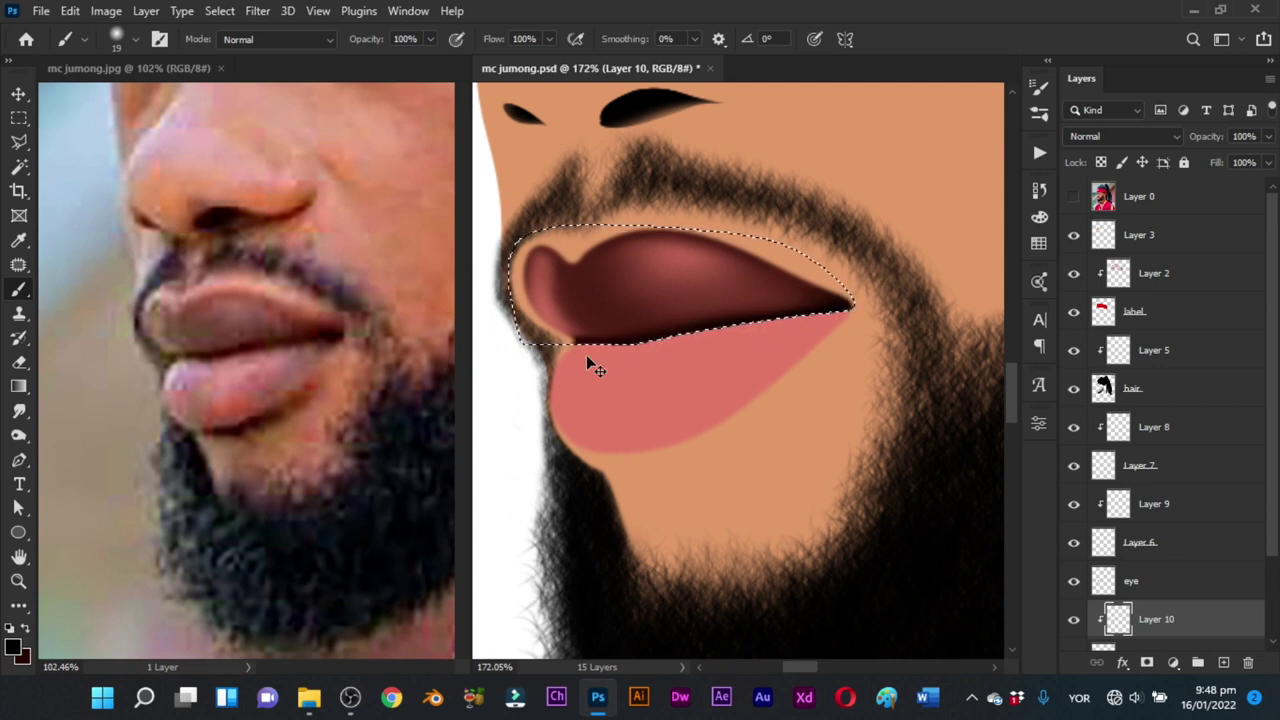
# Step: Switch back to the maroon colour and shade the lower lip from the right mouth corner along its right edge
pyautogui.press('x')
pyautogui.moveTo(630, 337)
pyautogui.mouseDown()
pyautogui.moveTo(648, 334)
pyautogui.moveTo(606, 336)
pyautogui.moveTo(632, 335)
pyautogui.mouseUp()
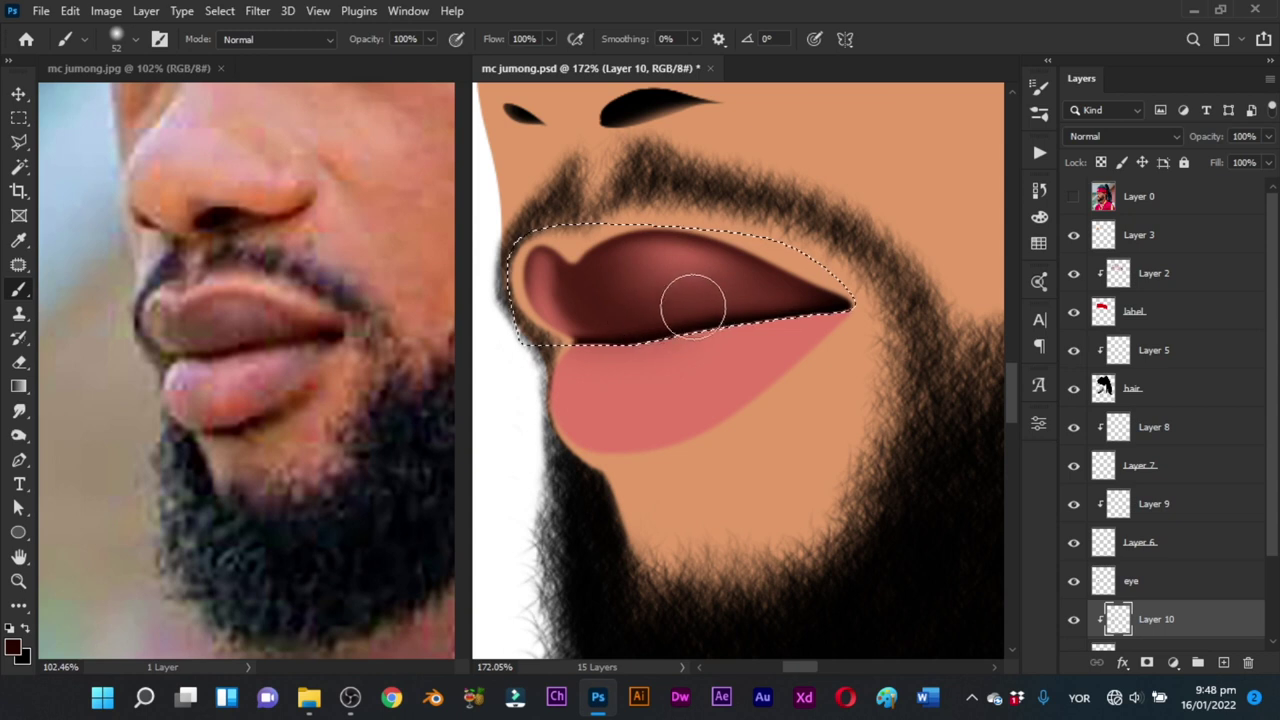
pyautogui.moveTo(692, 305); pyautogui.dragTo(763, 302)
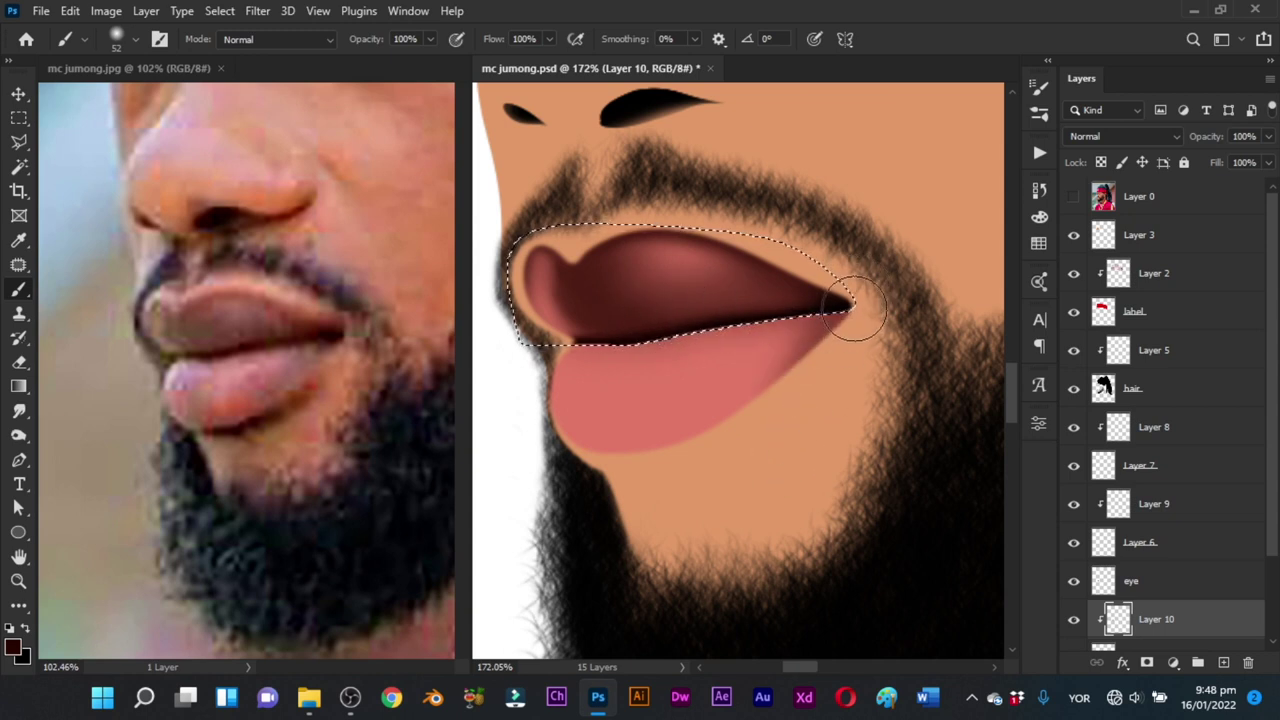
pyautogui.moveTo(810, 350)
pyautogui.mouseDown()
pyautogui.moveTo(790, 335)
pyautogui.moveTo(808, 314)
pyautogui.mouseUp()
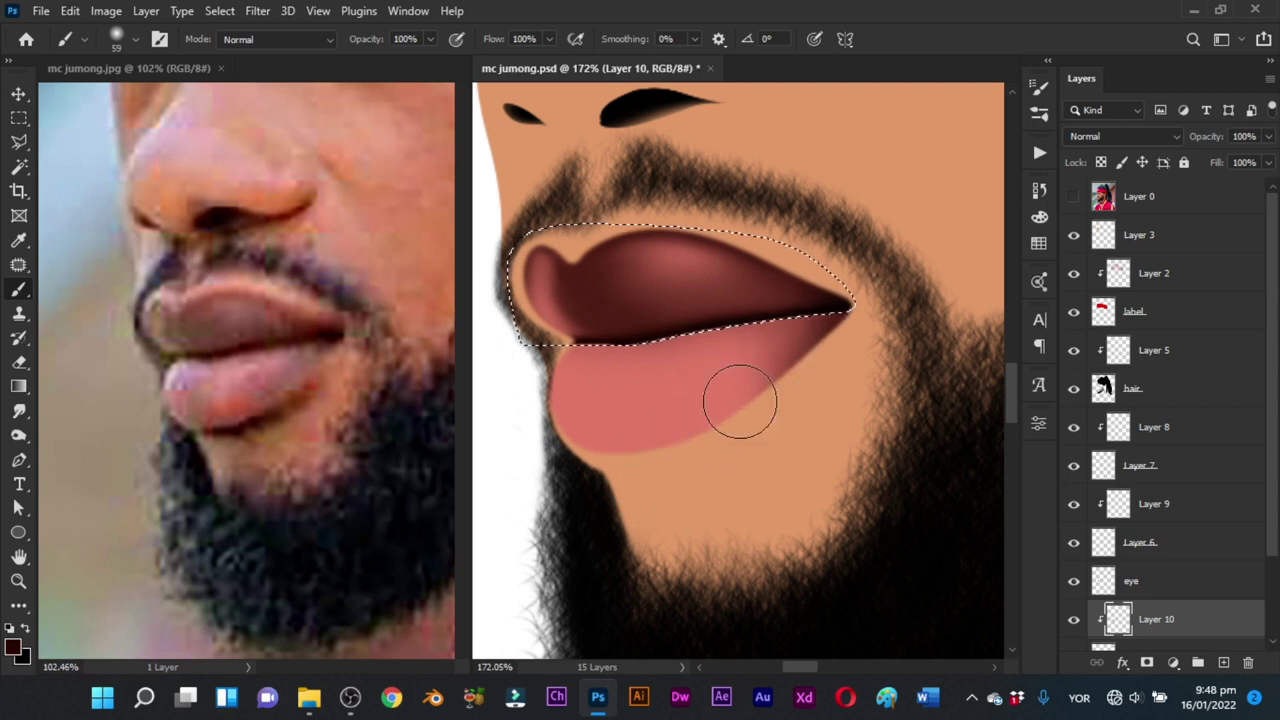
pyautogui.moveTo(758, 382); pyautogui.dragTo(770, 385)
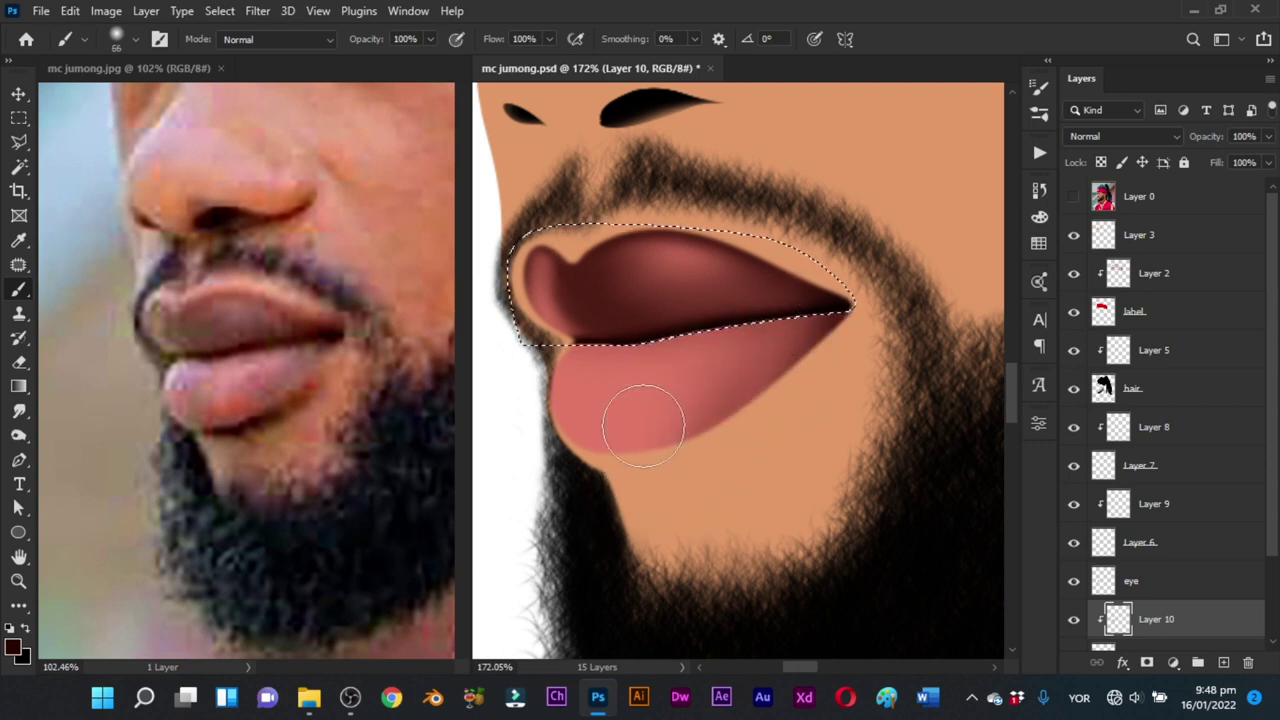
# Step: Shade the lower lip's bottom edge with a large soft maroon brush, replacing the first stroke
pyautogui.moveTo(637, 402)
pyautogui.mouseDown()
pyautogui.moveTo(624, 398)
pyautogui.moveTo(663, 408)
pyautogui.moveTo(715, 397)
pyautogui.moveTo(603, 504)
pyautogui.mouseUp()
pyautogui.hotkey('ctrl', 'z')
pyautogui.moveTo(722, 360); pyautogui.dragTo(606, 503)
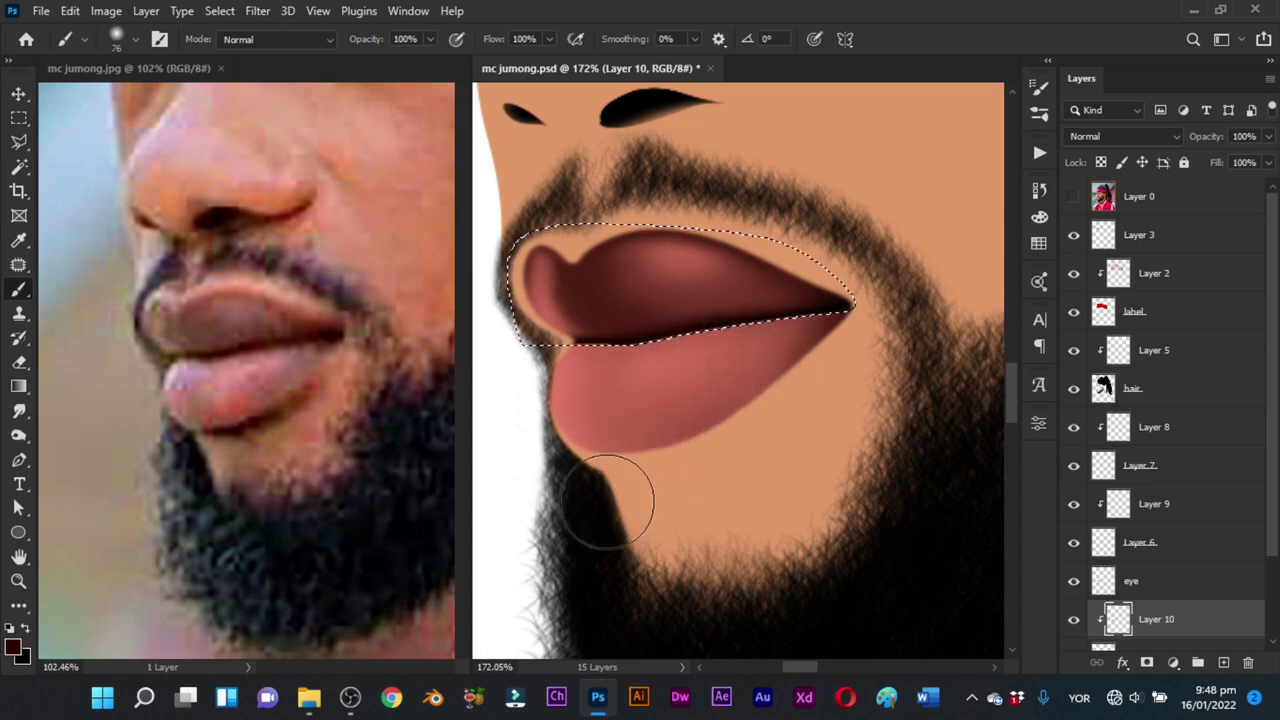
pyautogui.moveTo(629, 440); pyautogui.dragTo(613, 441)
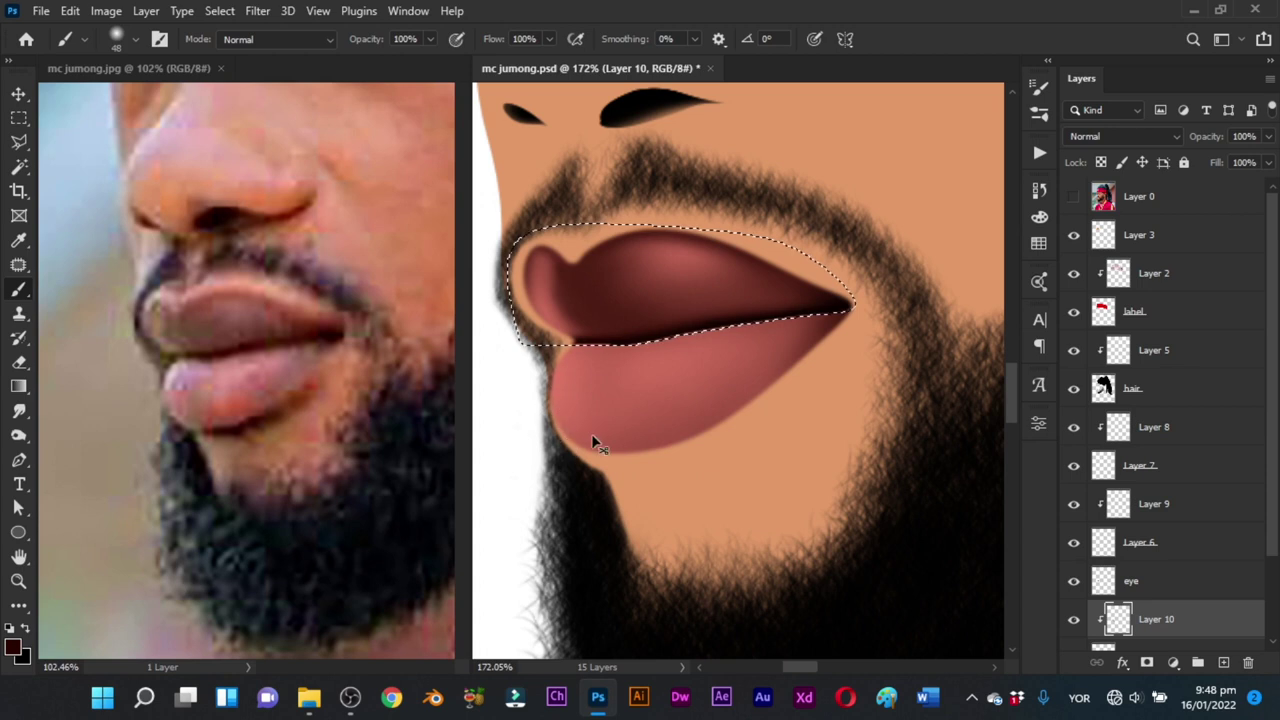
# Step: Set the brush's foreground colour to a light pink for highlighting the lips
pyautogui.press('z')
pyautogui.moveTo(706, 346)
pyautogui.mouseDown()
pyautogui.moveTo(618, 507)
pyautogui.moveTo(634, 511)
pyautogui.moveTo(704, 430)
pyautogui.moveTo(632, 410)
pyautogui.moveTo(645, 402)
pyautogui.mouseUp()
pyautogui.press('b')
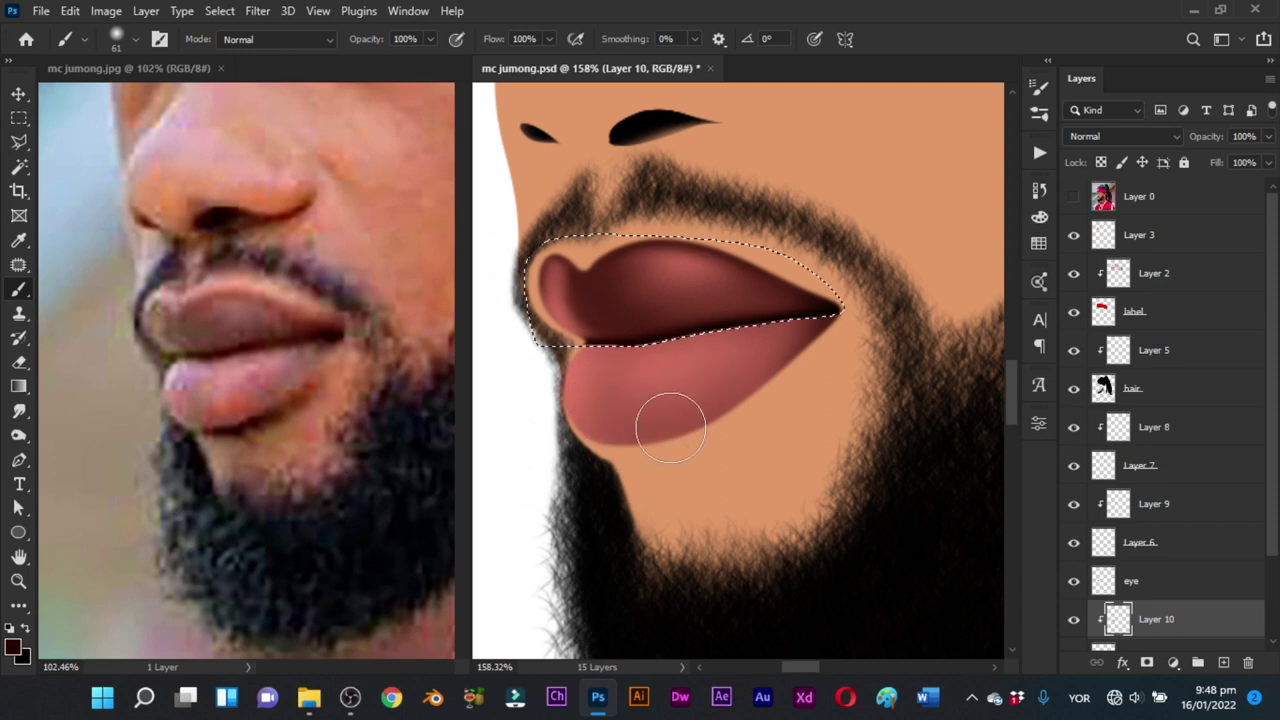
pyautogui.click(13, 647)
pyautogui.moveTo(866, 358)
pyautogui.mouseDown()
pyautogui.moveTo(861, 346)
pyautogui.moveTo(885, 347)
pyautogui.mouseUp()
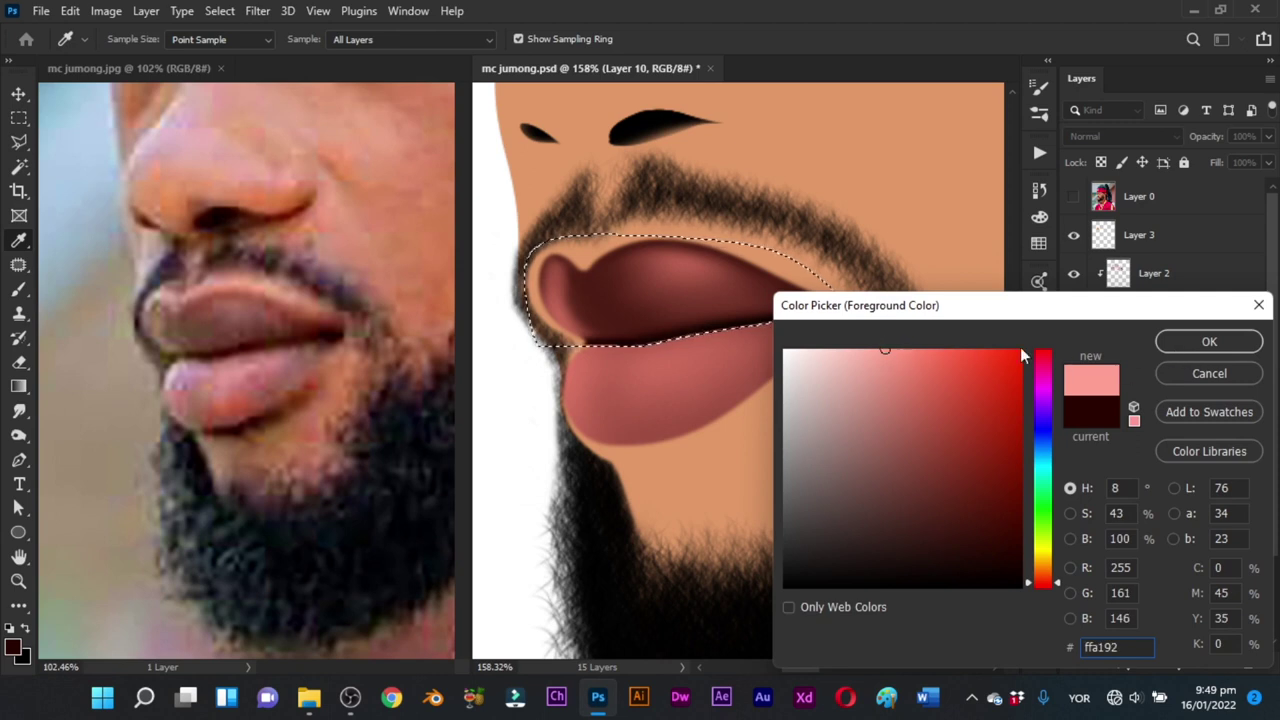
pyautogui.click(848, 350)
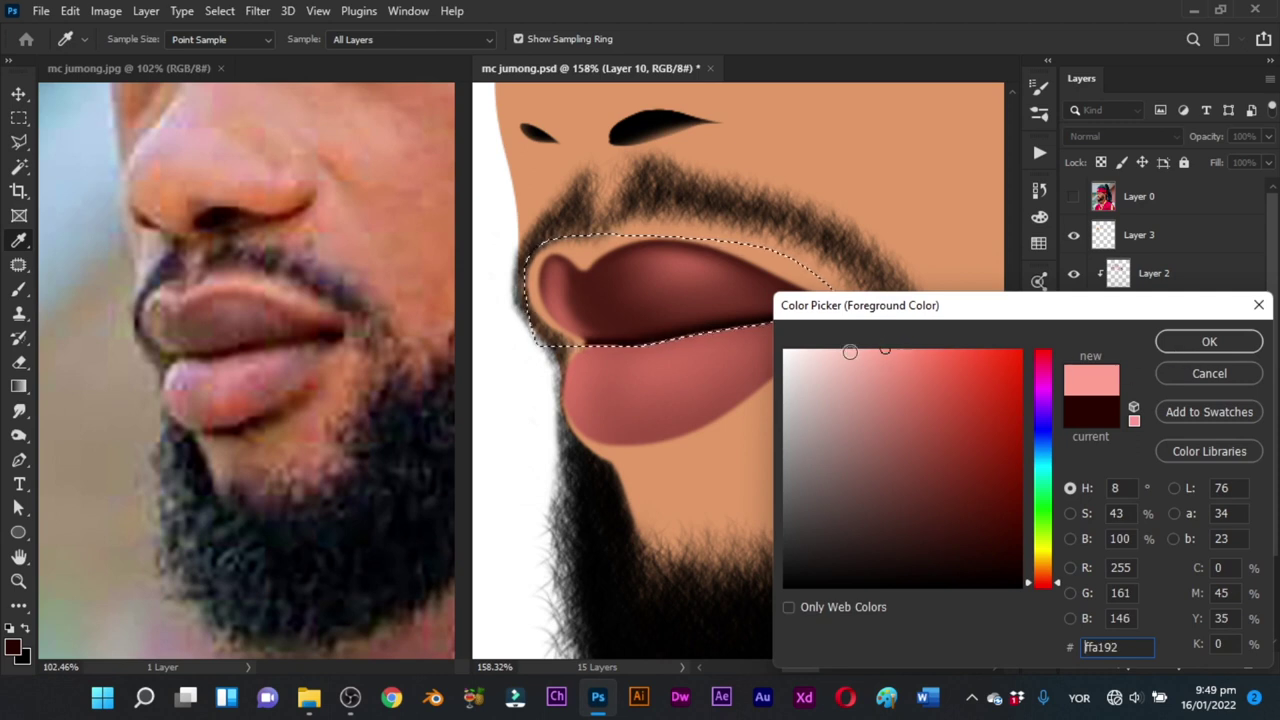
pyautogui.click(1209, 341)
pyautogui.press('b')
# Step: Temporarily hide Layer 10 to sample the flat base pink of the lips as the second brush colour
pyautogui.press('x')
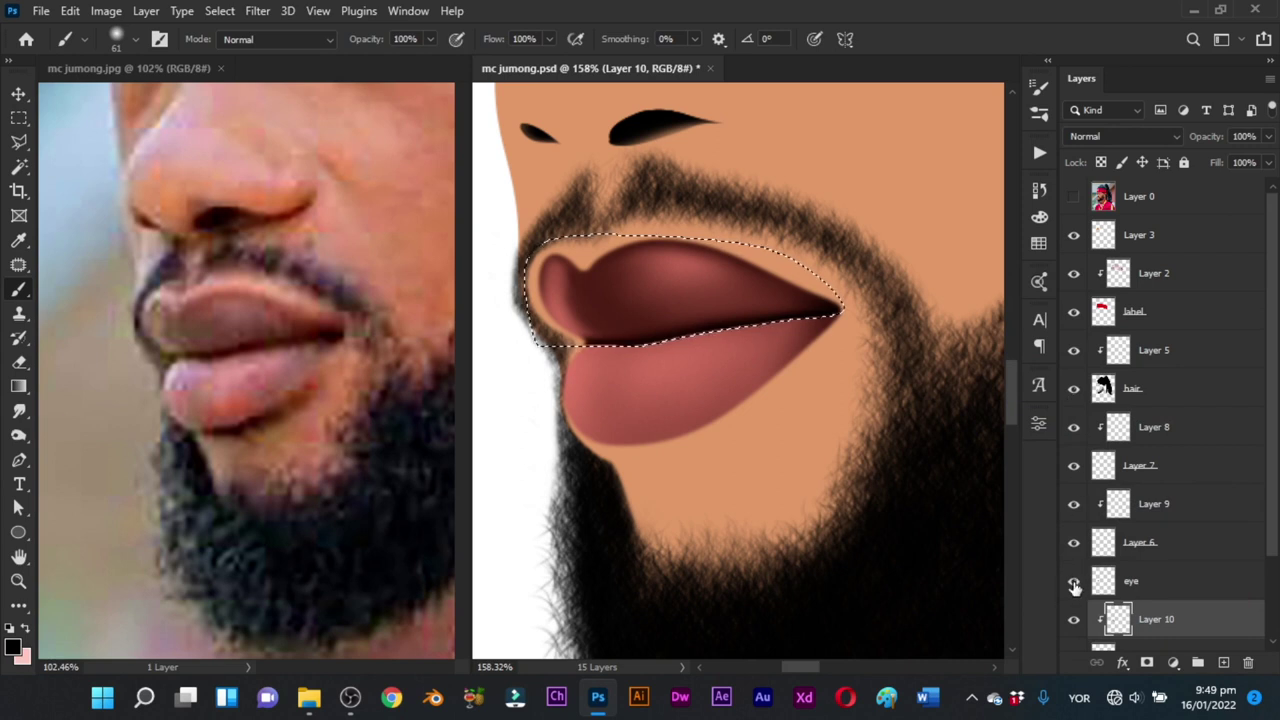
pyautogui.click(1073, 619)
pyautogui.press('x')
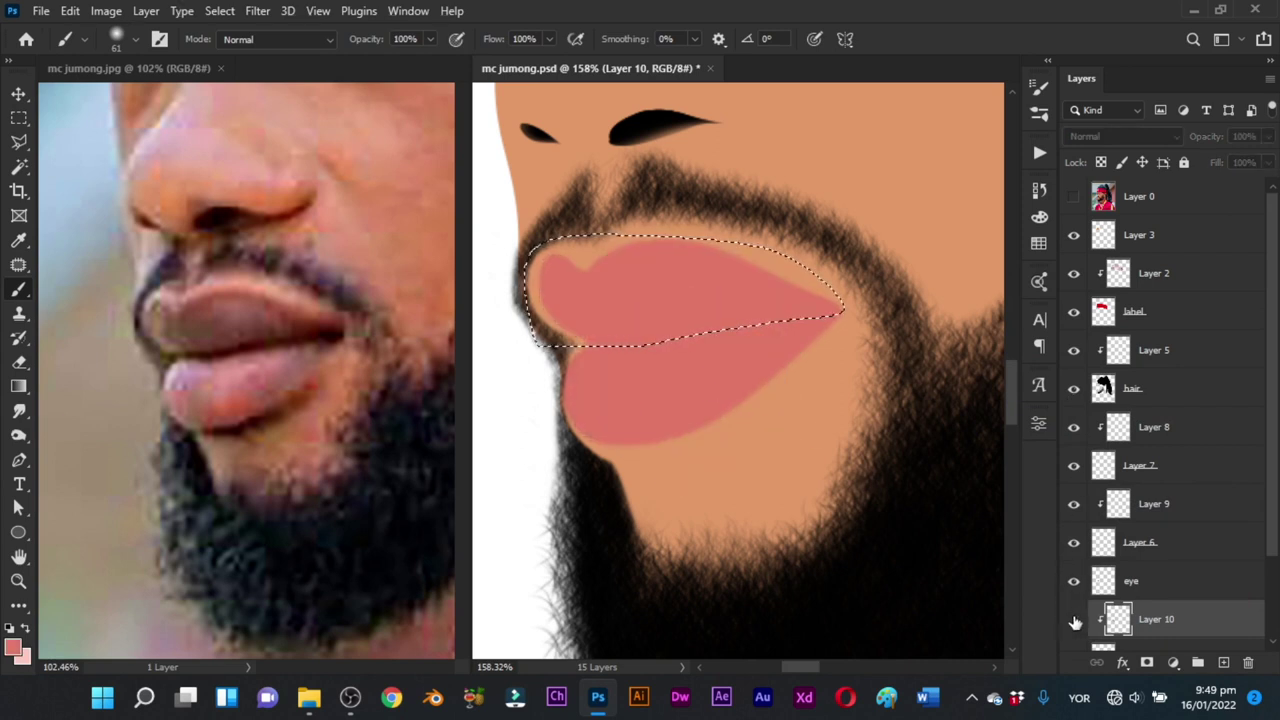
pyautogui.click(1073, 619)
# Step: Paint a soft light pink highlight along the lower lip's left edge and upper left part
pyautogui.moveTo(610, 297); pyautogui.dragTo(587, 290)
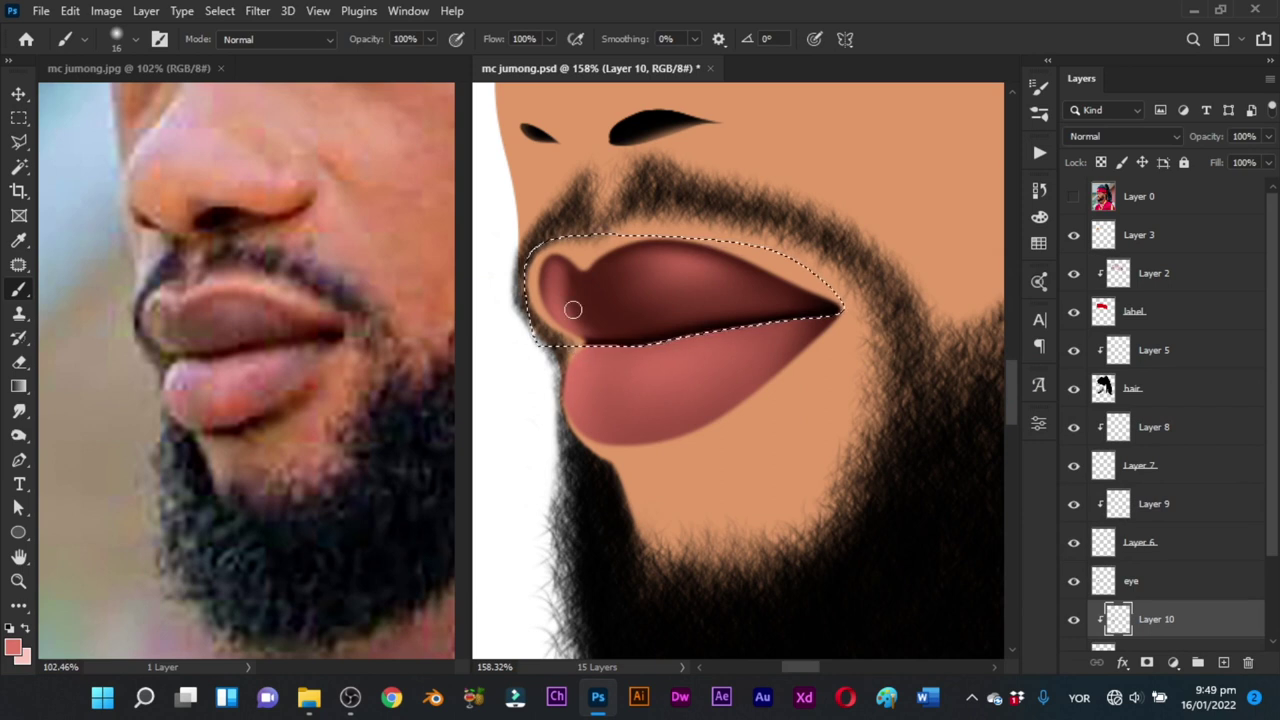
pyautogui.press('x')
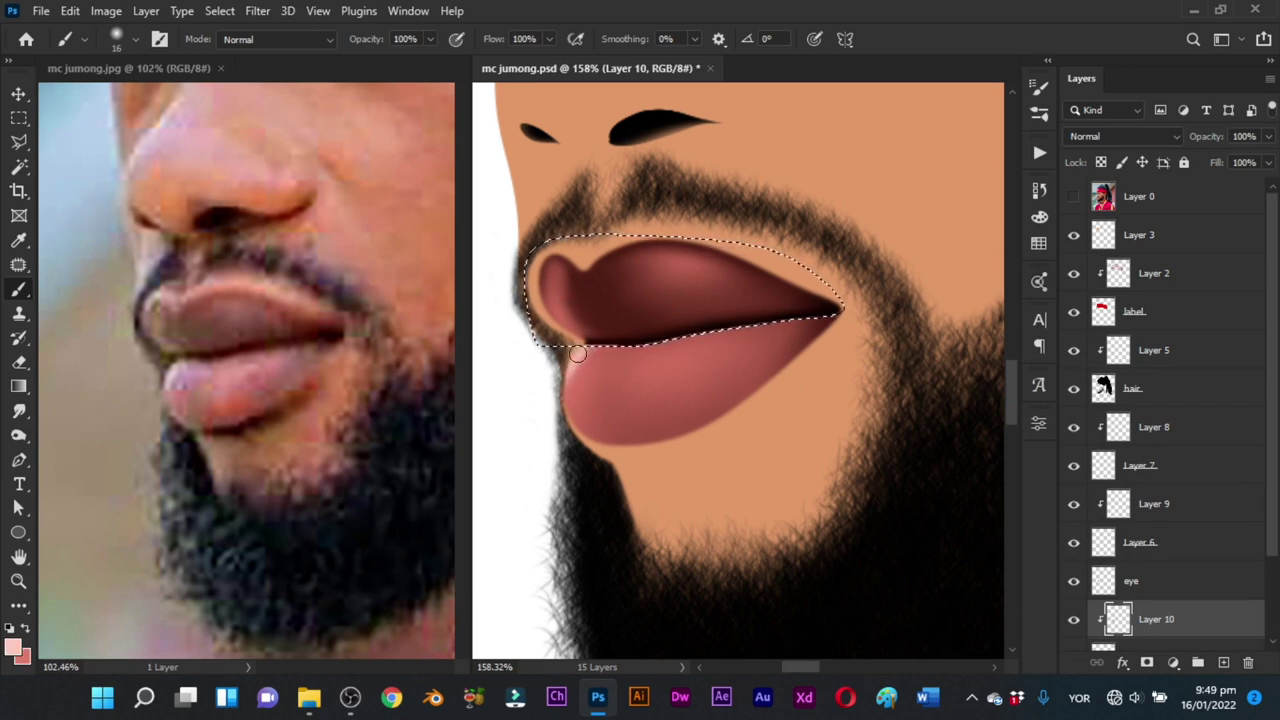
pyautogui.moveTo(573, 369); pyautogui.dragTo(574, 369)
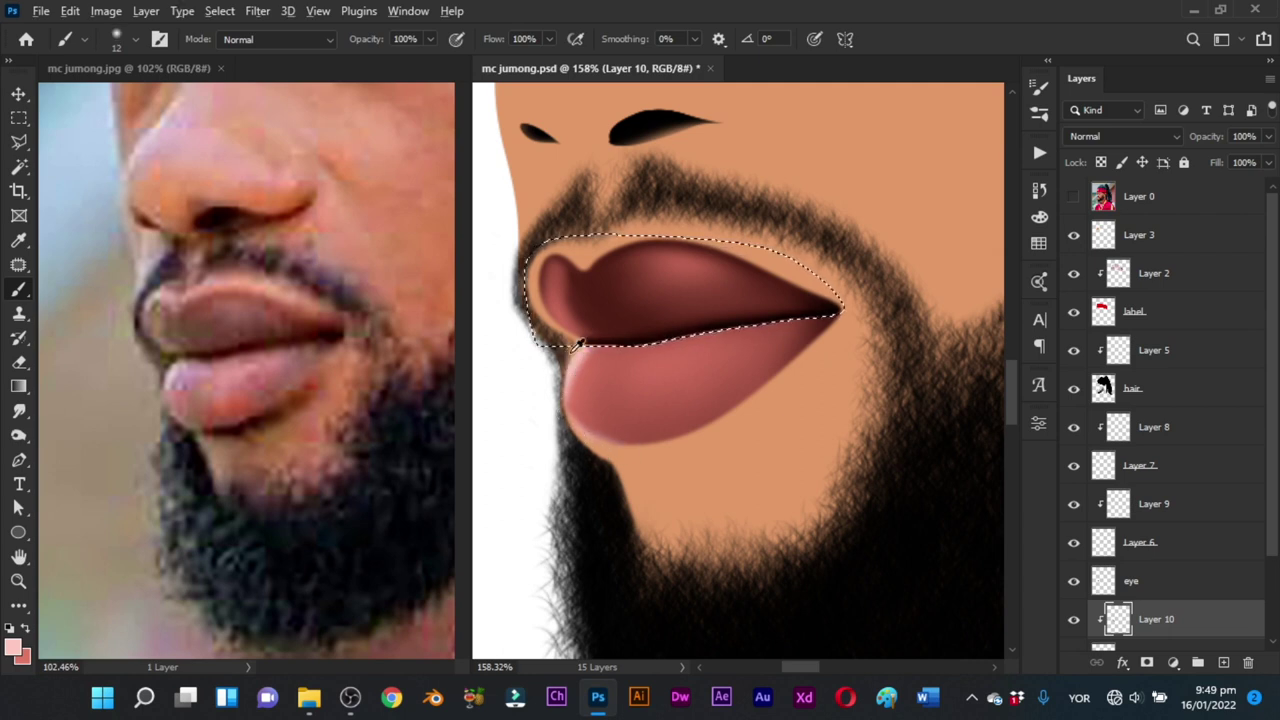
pyautogui.press(']')
pyautogui.moveTo(580, 366); pyautogui.dragTo(592, 371)
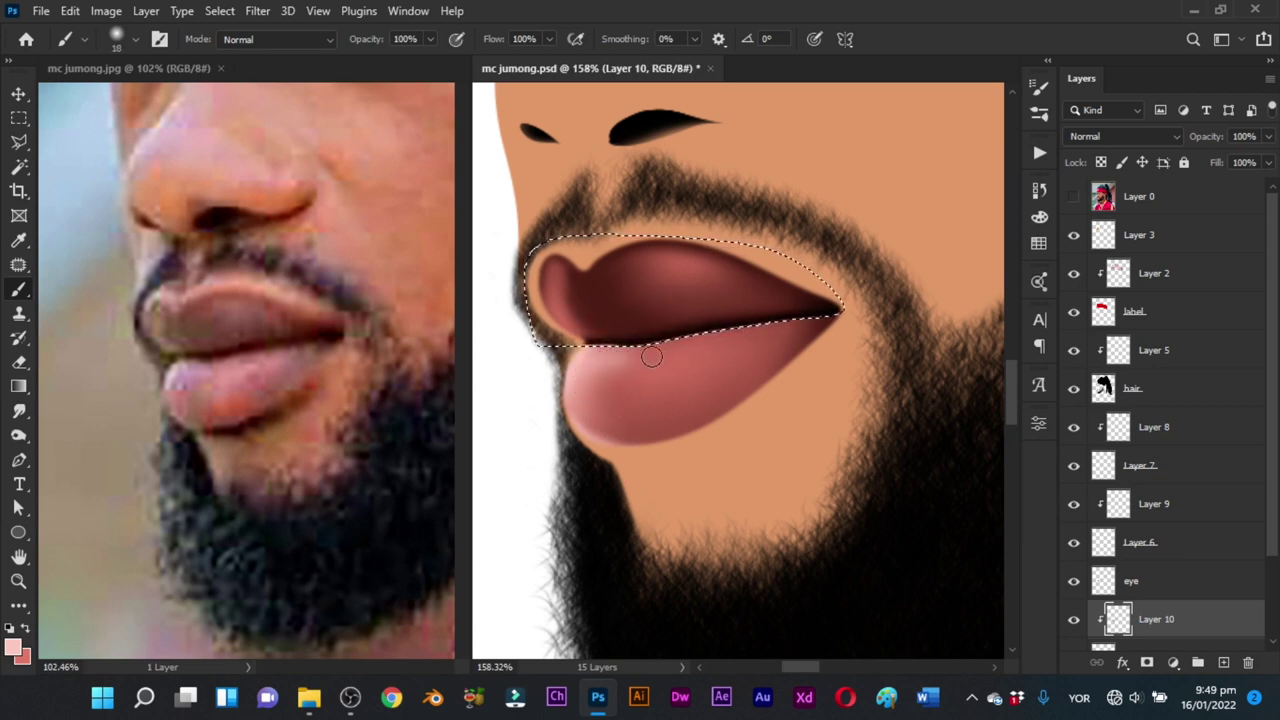
# Step: Blend the base pink into the lower lip's centre and along its edge beneath the mouth line
pyautogui.moveTo(658, 361)
pyautogui.mouseDown()
pyautogui.moveTo(677, 349)
pyautogui.moveTo(666, 366)
pyautogui.mouseUp()
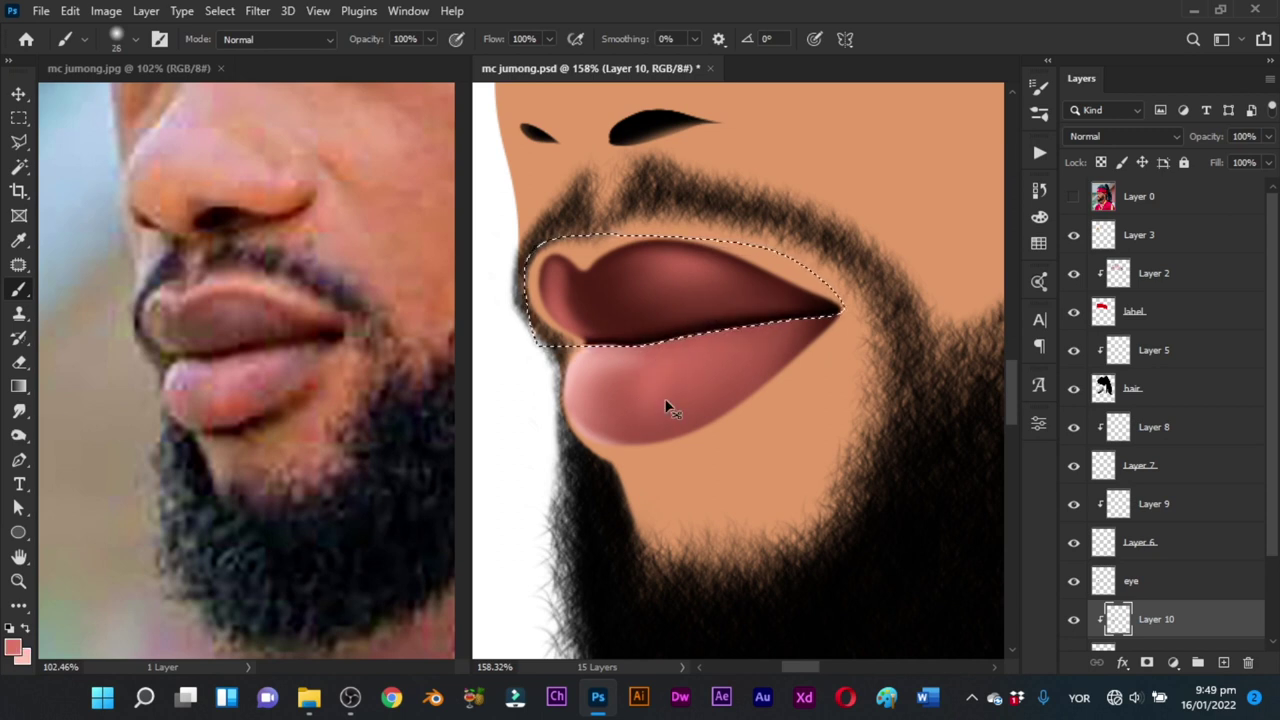
pyautogui.moveTo(676, 371); pyautogui.dragTo(665, 395)
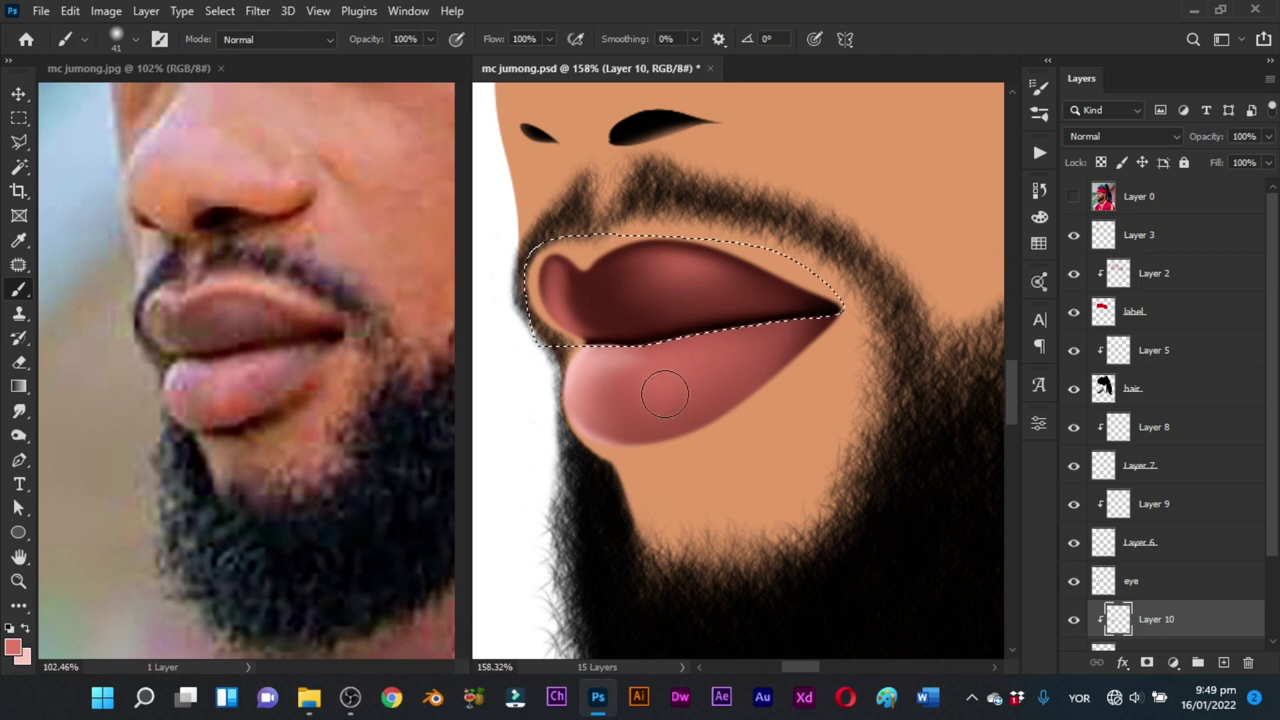
pyautogui.moveTo(724, 337)
pyautogui.mouseDown()
pyautogui.moveTo(707, 357)
pyautogui.moveTo(694, 343)
pyautogui.moveTo(708, 357)
pyautogui.mouseUp()
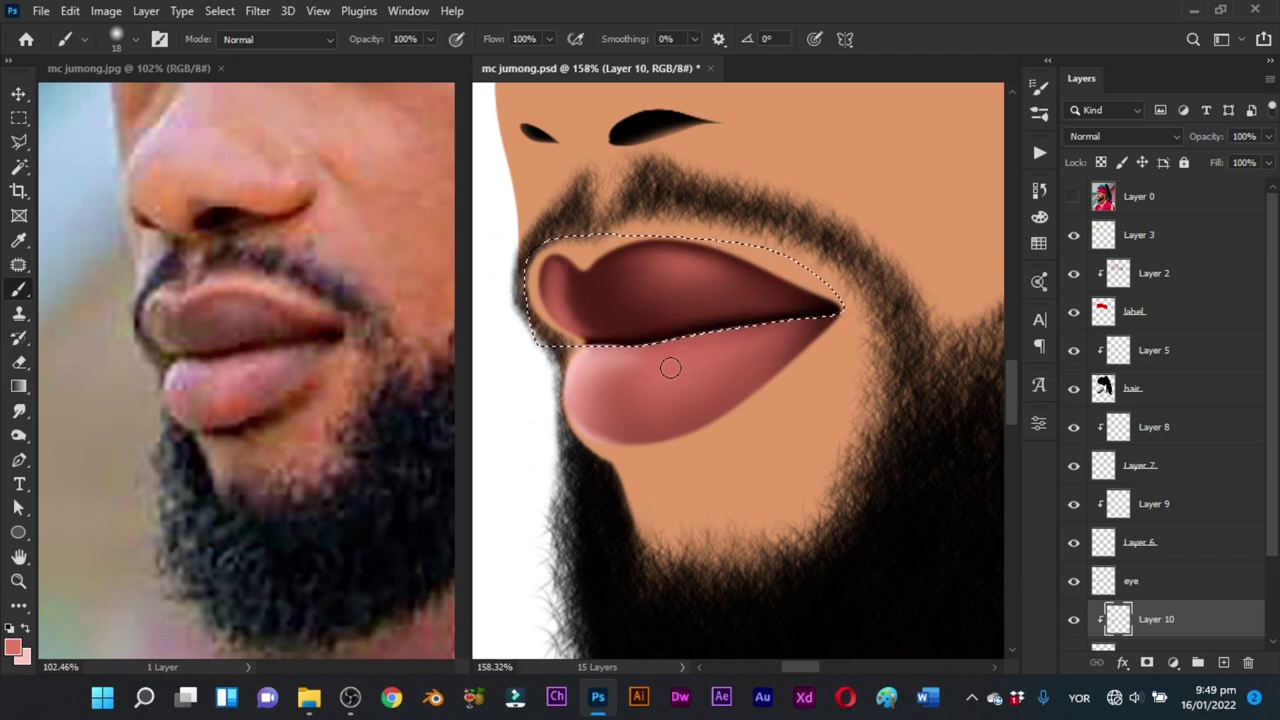
pyautogui.moveTo(777, 333)
pyautogui.mouseDown()
pyautogui.moveTo(700, 346)
pyautogui.moveTo(761, 345)
pyautogui.mouseUp()
pyautogui.moveTo(671, 357)
pyautogui.mouseDown()
pyautogui.moveTo(654, 357)
pyautogui.moveTo(656, 371)
pyautogui.moveTo(690, 360)
pyautogui.moveTo(663, 366)
pyautogui.mouseUp()
# Step: Build up the light pink highlight on the lower lip's upper middle, using 30% and then 100% brush opacity
pyautogui.press('x')
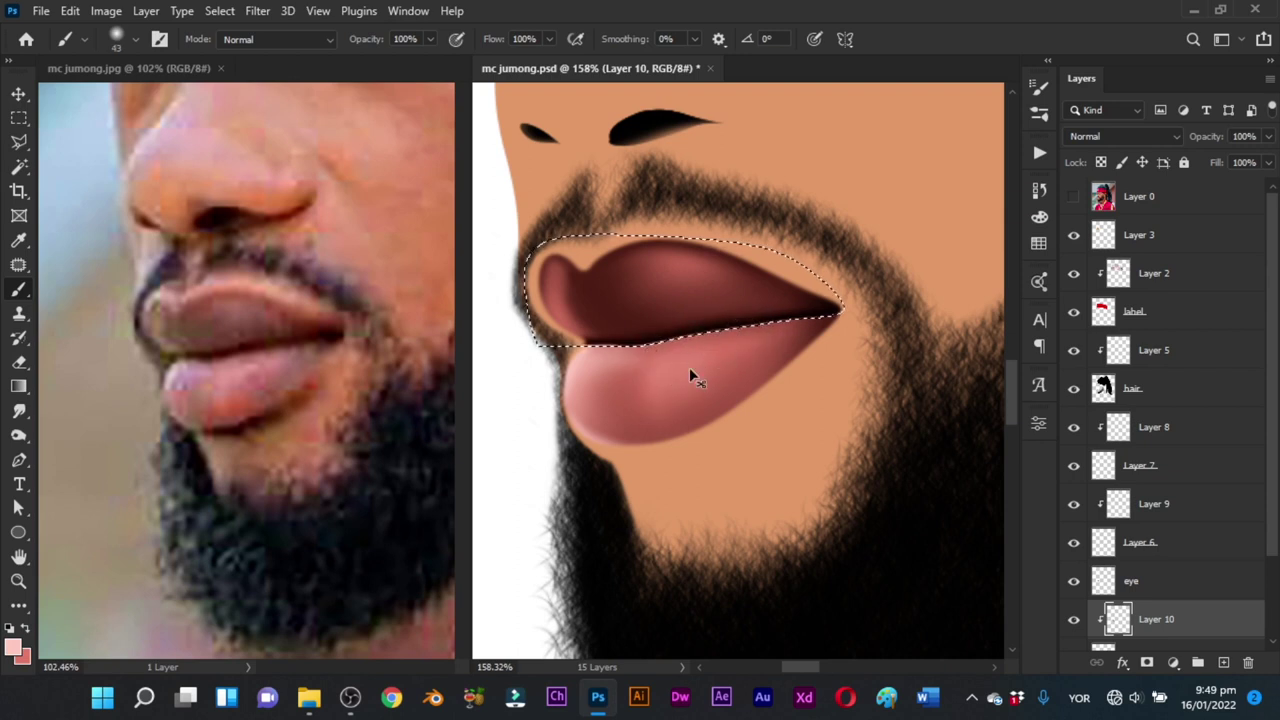
pyautogui.moveTo(700, 337)
pyautogui.mouseDown()
pyautogui.moveTo(660, 363)
pyautogui.moveTo(699, 358)
pyautogui.mouseUp()
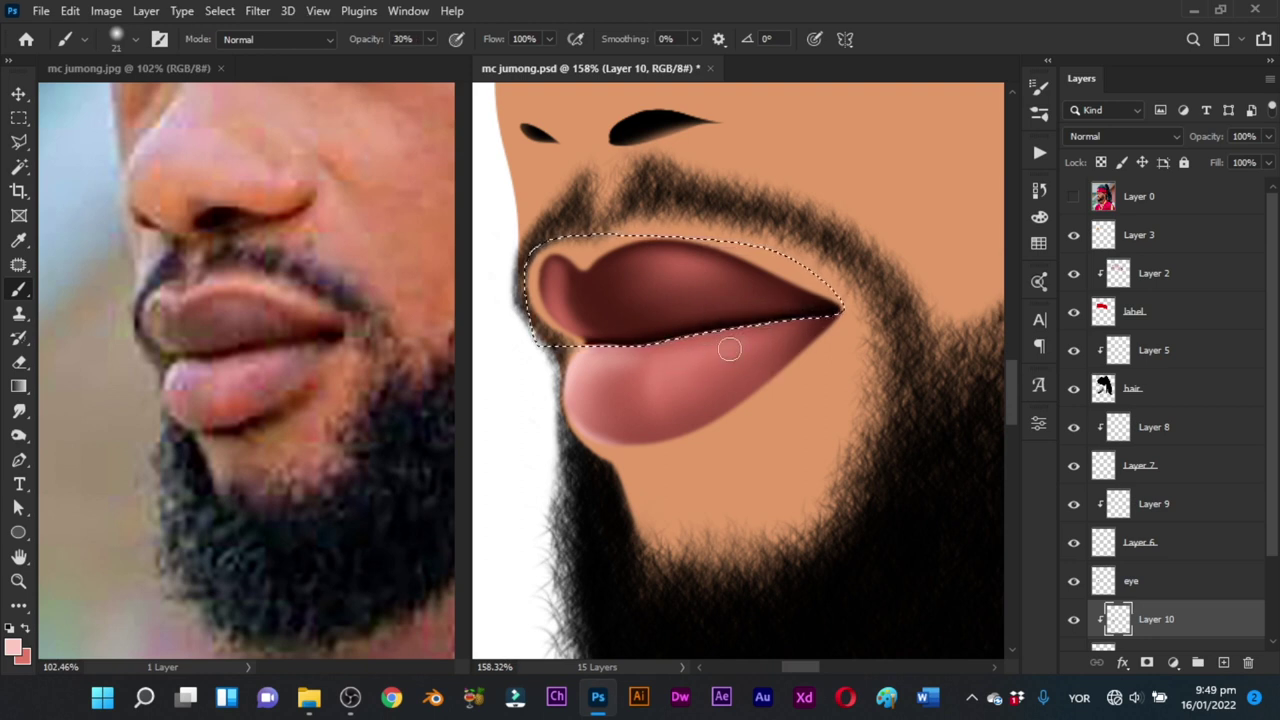
pyautogui.moveTo(729, 349); pyautogui.dragTo(673, 355)
pyautogui.press('0')
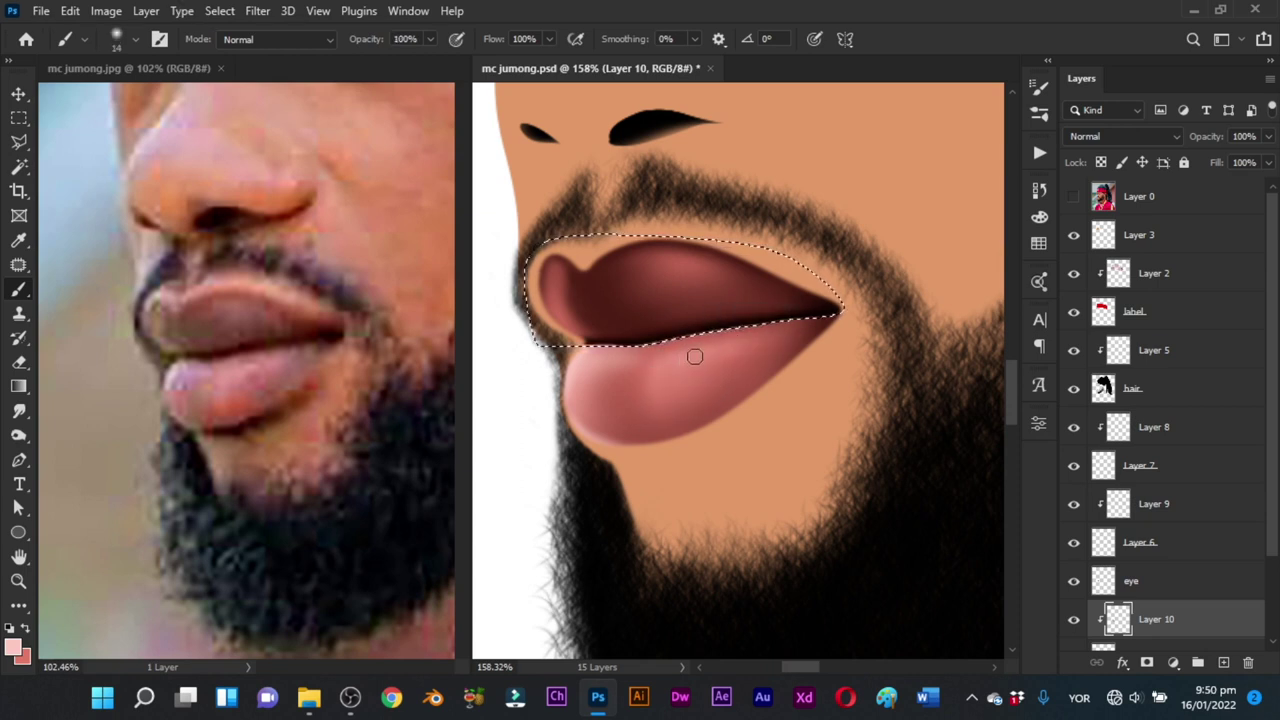
pyautogui.moveTo(748, 364)
pyautogui.mouseDown()
pyautogui.moveTo(629, 523)
pyautogui.moveTo(762, 374)
pyautogui.mouseUp()
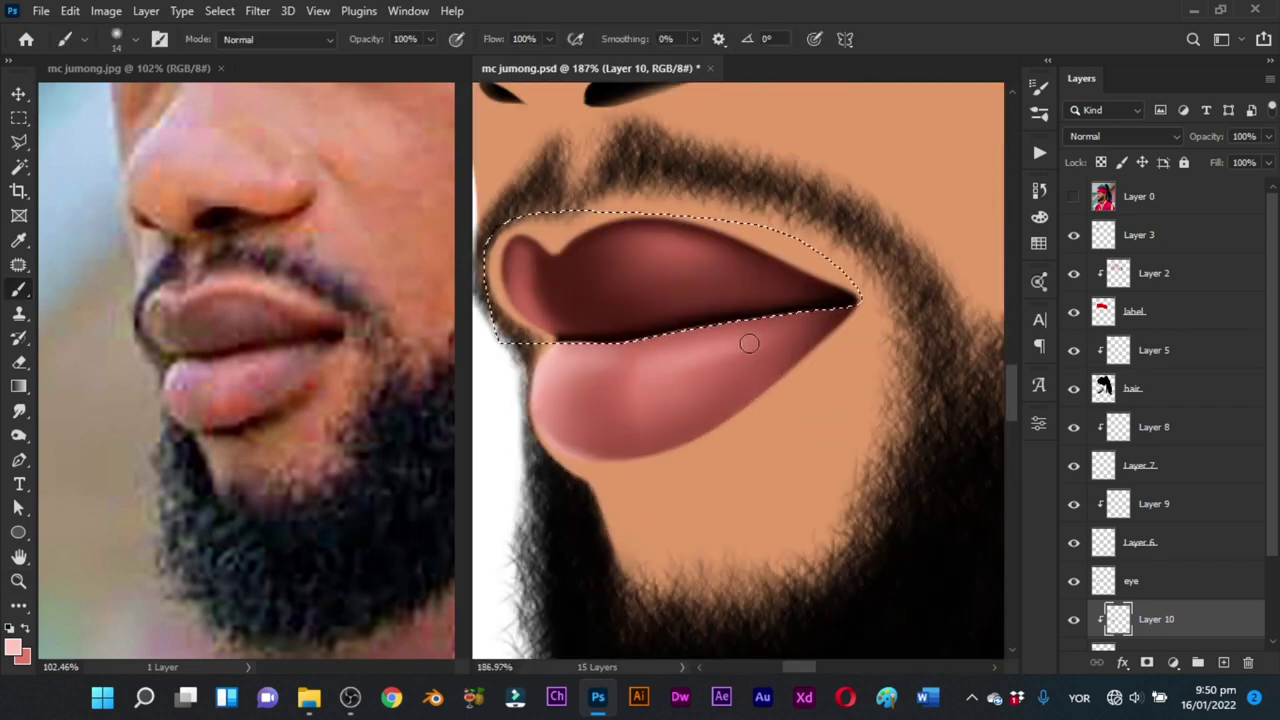
# Step: Check the lips against the whole face and soften the lower lip's upper left highlight with a larger light pink brush
pyautogui.moveTo(749, 343)
pyautogui.mouseDown()
pyautogui.moveTo(695, 354)
pyautogui.moveTo(741, 343)
pyautogui.moveTo(704, 467)
pyautogui.mouseUp()
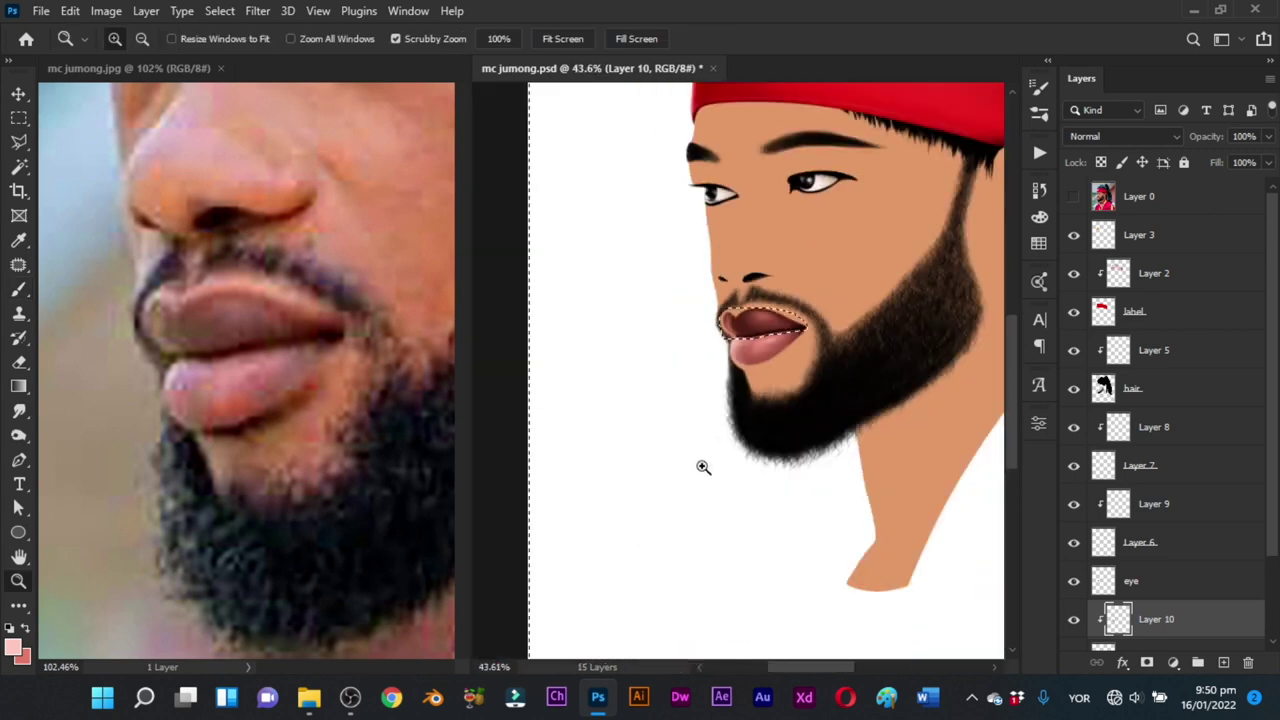
pyautogui.moveTo(779, 336)
pyautogui.mouseDown()
pyautogui.moveTo(829, 354)
pyautogui.moveTo(762, 351)
pyautogui.moveTo(771, 334)
pyautogui.mouseUp()
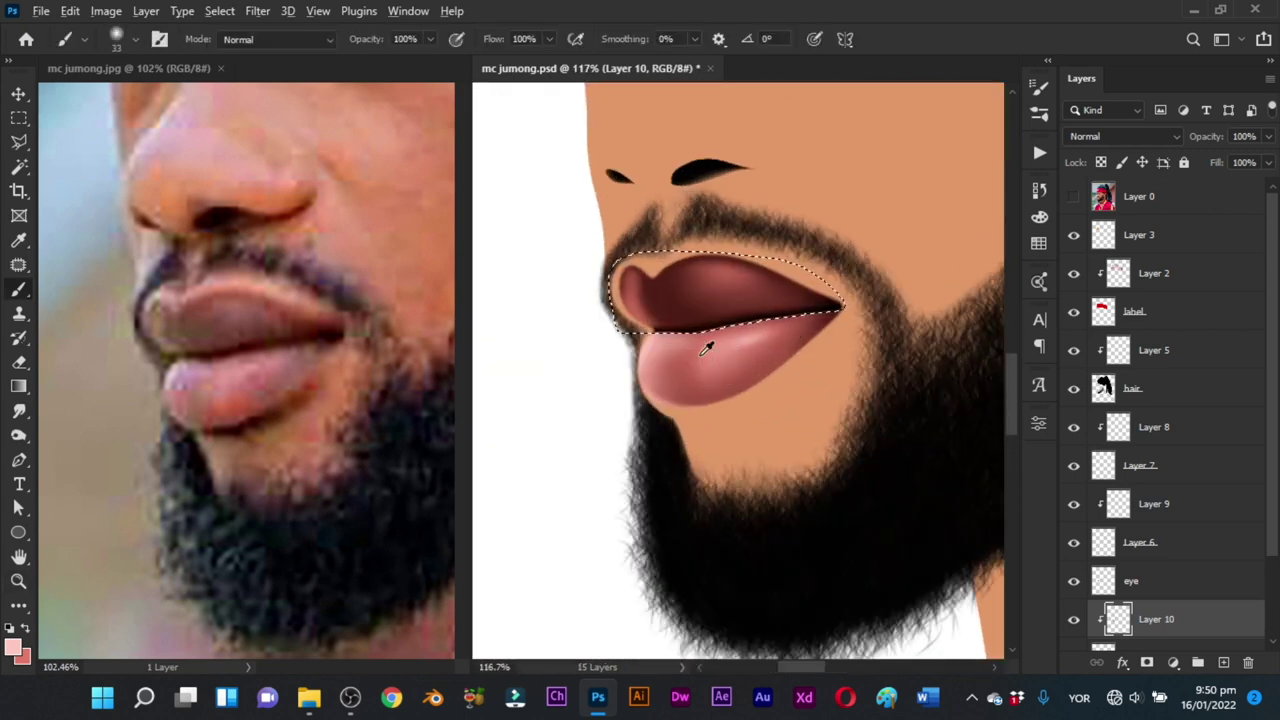
pyautogui.press('z')
pyautogui.hotkey('ctrl', '0')
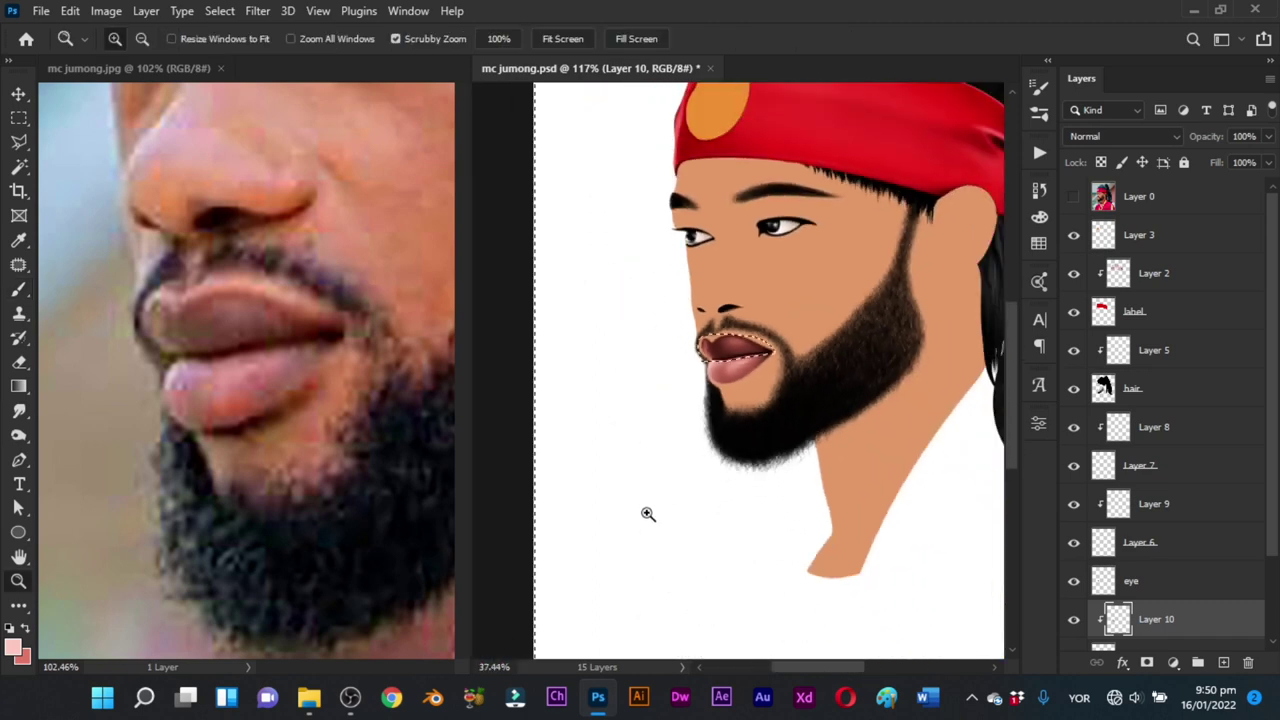
pyautogui.moveTo(648, 514)
pyautogui.mouseDown()
pyautogui.moveTo(668, 509)
pyautogui.moveTo(745, 410)
pyautogui.mouseUp()
pyautogui.moveTo(702, 361); pyautogui.dragTo(710, 358)
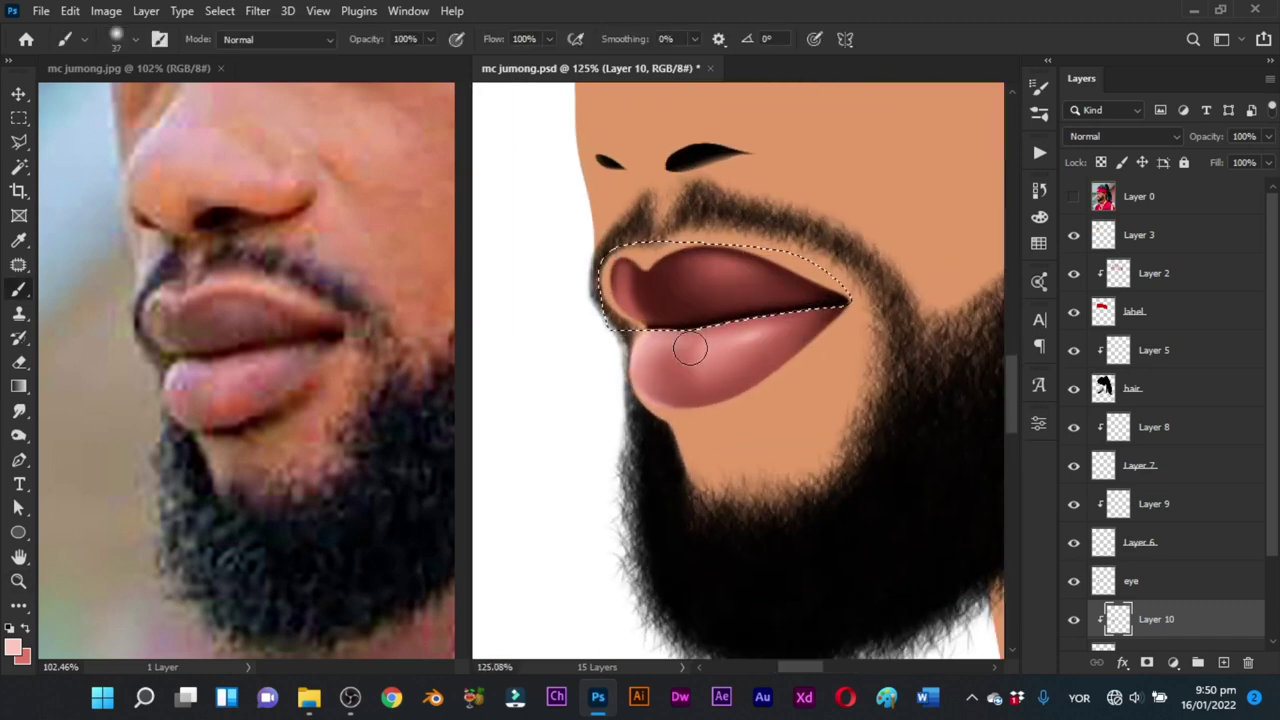
pyautogui.moveTo(666, 335)
pyautogui.mouseDown()
pyautogui.moveTo(690, 326)
pyautogui.moveTo(656, 338)
pyautogui.moveTo(674, 337)
pyautogui.mouseUp()
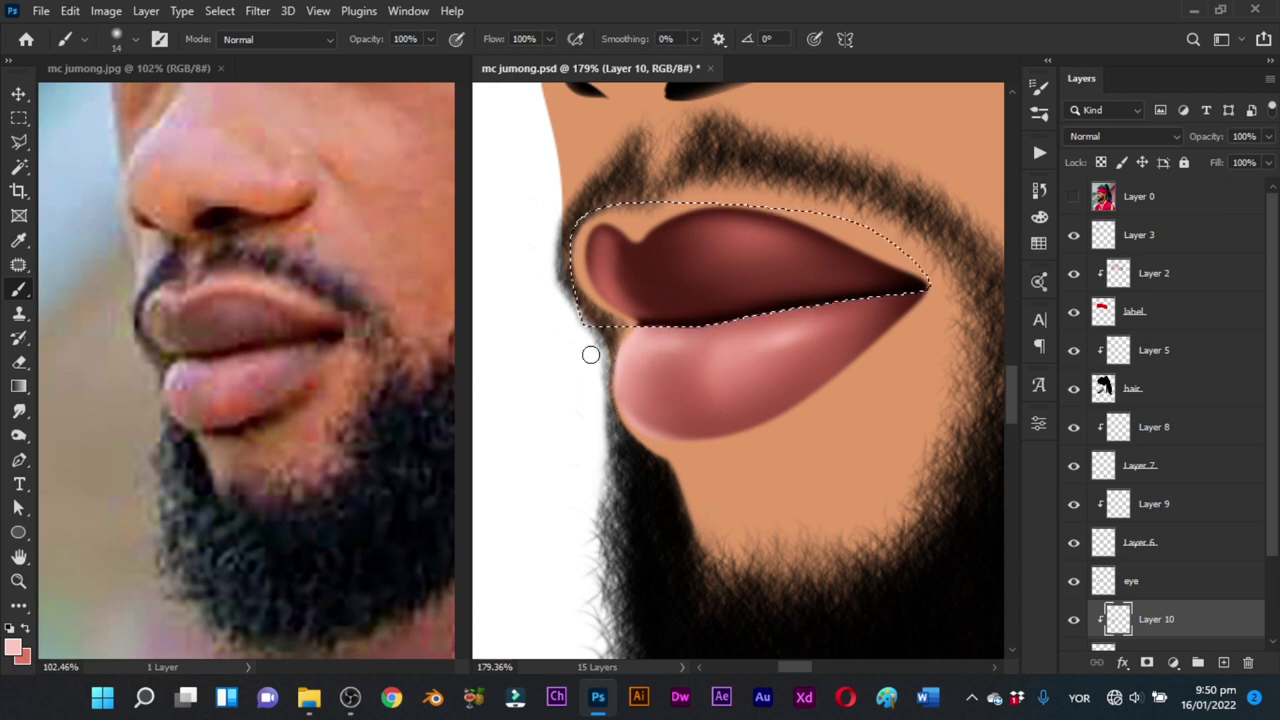
# Step: Highlight the upper lip's left lobe and upper edge in light pink, using 30% brush opacity along the edge
pyautogui.moveTo(605, 301)
pyautogui.mouseDown()
pyautogui.moveTo(623, 303)
pyautogui.moveTo(611, 276)
pyautogui.moveTo(599, 287)
pyautogui.moveTo(619, 304)
pyautogui.moveTo(613, 266)
pyautogui.mouseUp()
pyautogui.moveTo(604, 243)
pyautogui.mouseDown()
pyautogui.moveTo(617, 297)
pyautogui.moveTo(603, 229)
pyautogui.moveTo(634, 311)
pyautogui.moveTo(612, 282)
pyautogui.moveTo(602, 238)
pyautogui.moveTo(645, 304)
pyautogui.moveTo(612, 303)
pyautogui.mouseUp()
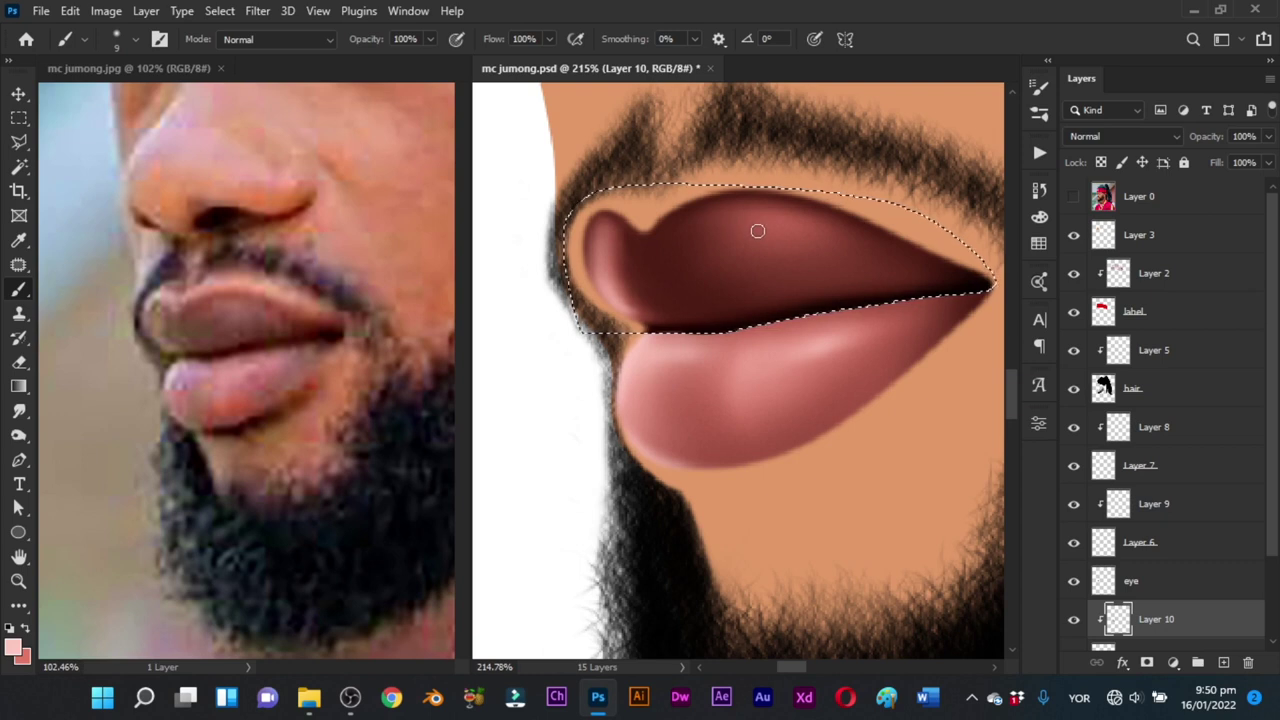
pyautogui.moveTo(757, 231); pyautogui.dragTo(743, 214)
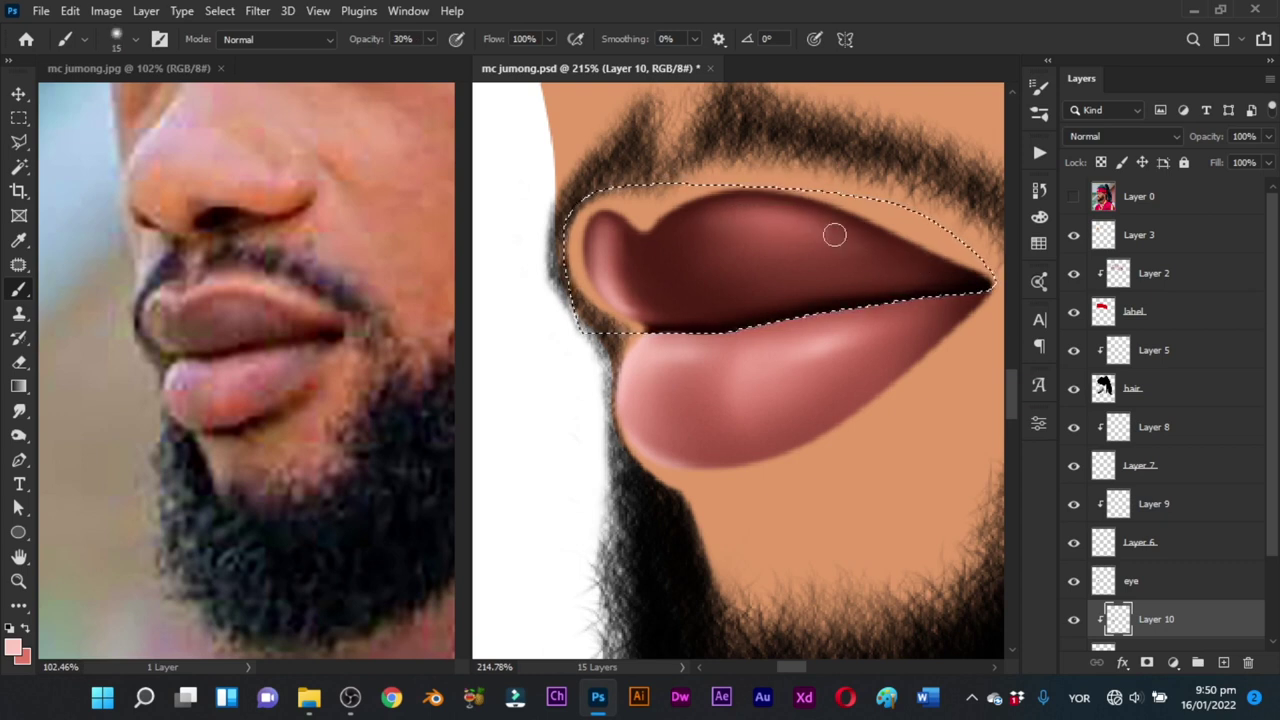
pyautogui.moveTo(777, 277)
pyautogui.mouseDown()
pyautogui.moveTo(651, 426)
pyautogui.moveTo(765, 338)
pyautogui.mouseUp()
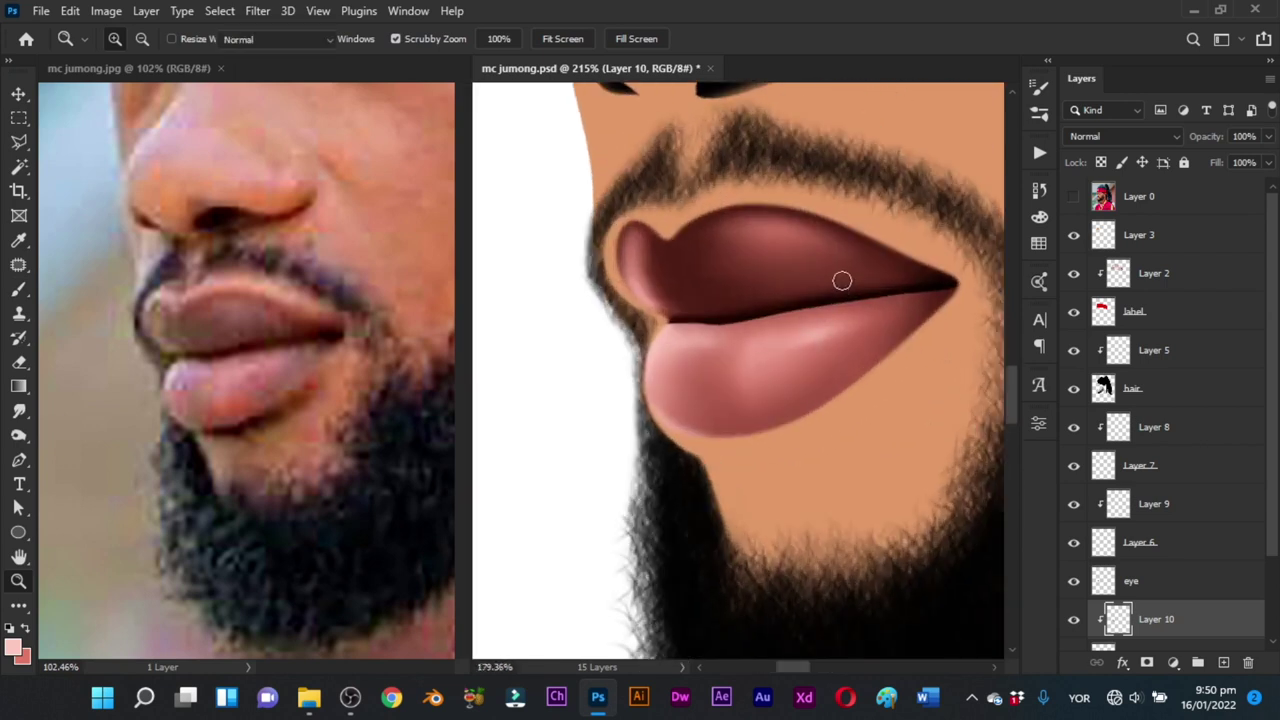
pyautogui.press('b')
pyautogui.hotkey('ctrl', 'shift', 'd')
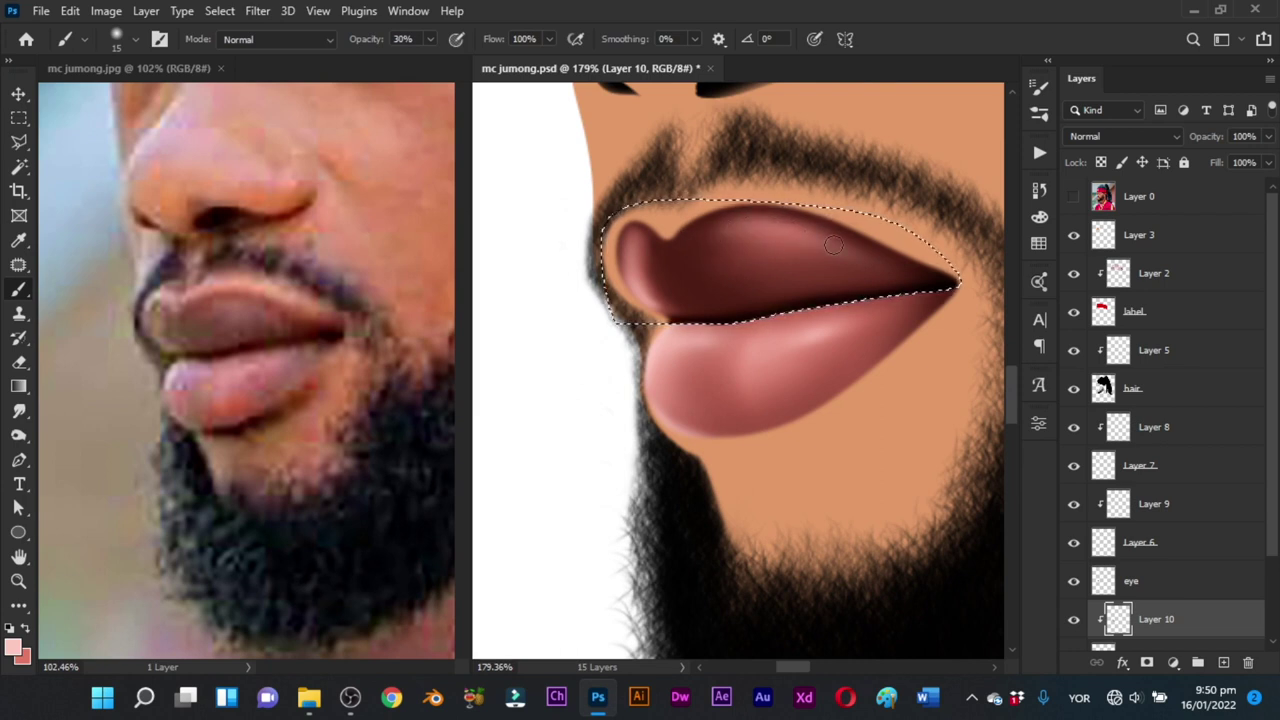
pyautogui.moveTo(806, 237)
pyautogui.mouseDown()
pyautogui.moveTo(793, 237)
pyautogui.moveTo(855, 206)
pyautogui.moveTo(817, 230)
pyautogui.mouseUp()
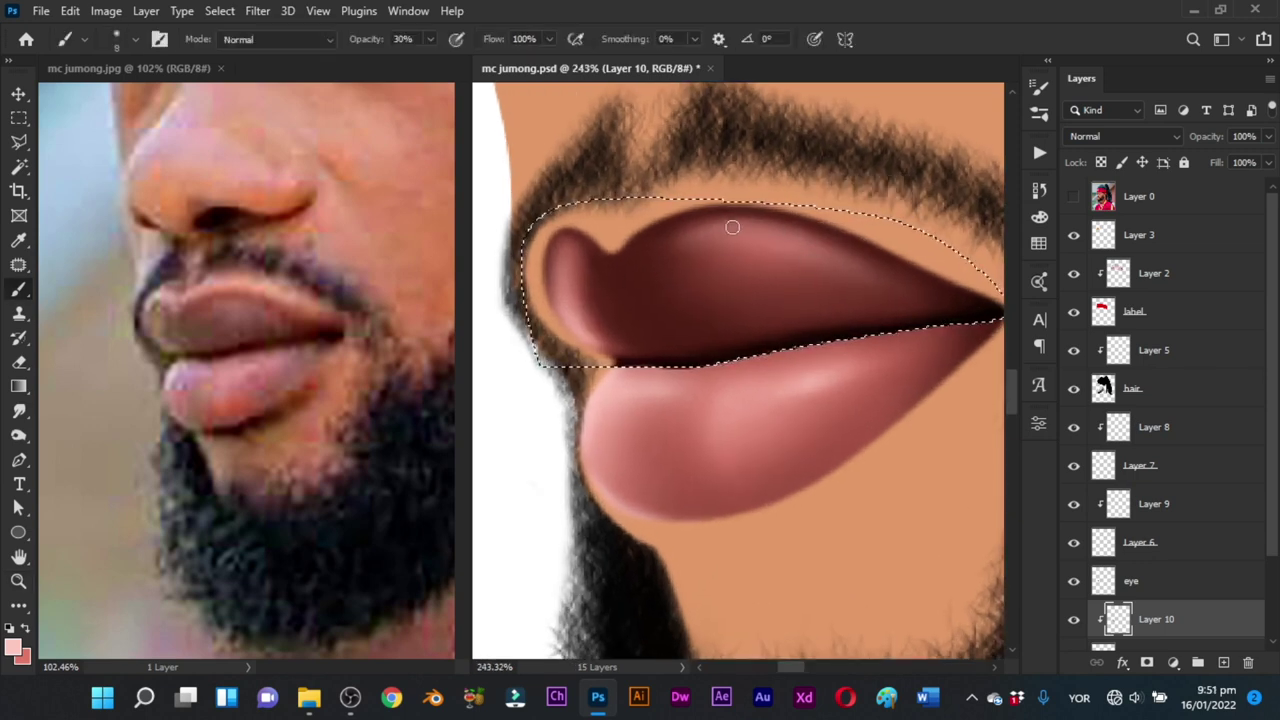
# Step: Deselect the upper lip area and save the portrait document
pyautogui.moveTo(898, 316); pyautogui.dragTo(780, 437)
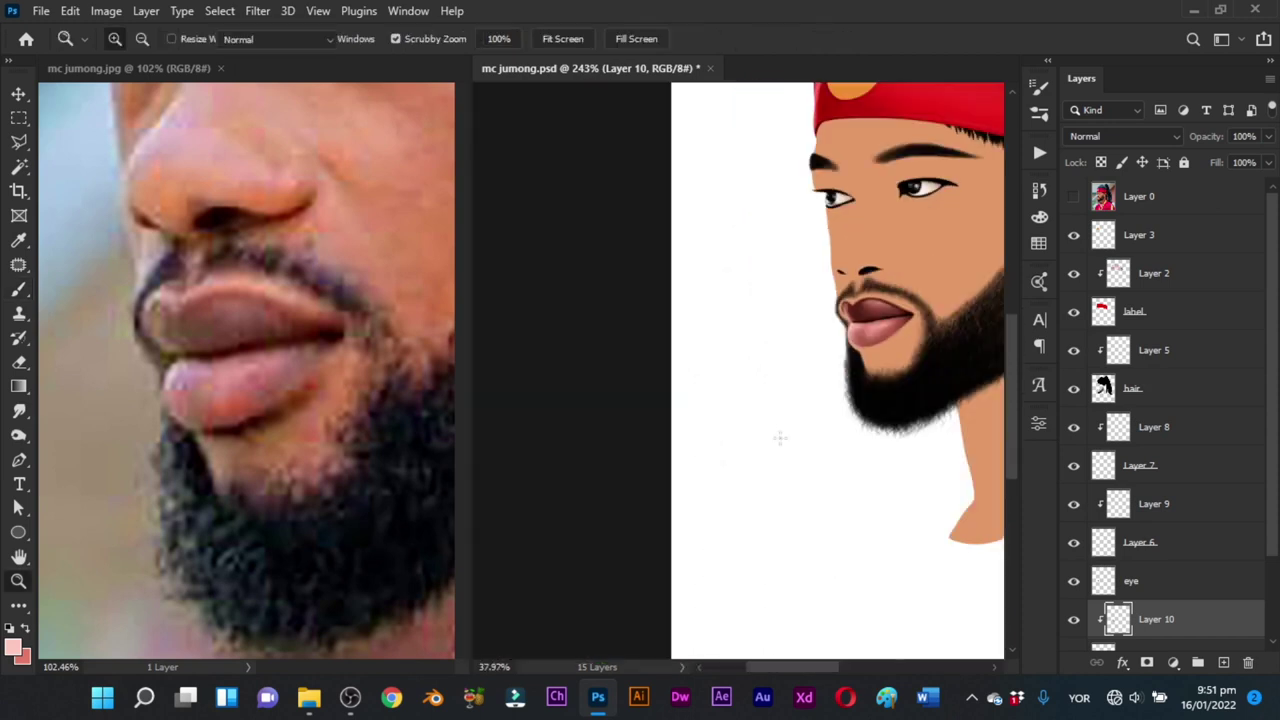
pyautogui.hotkey('ctrl', 'd')
pyautogui.press('z')
pyautogui.moveTo(908, 352); pyautogui.dragTo(843, 381)
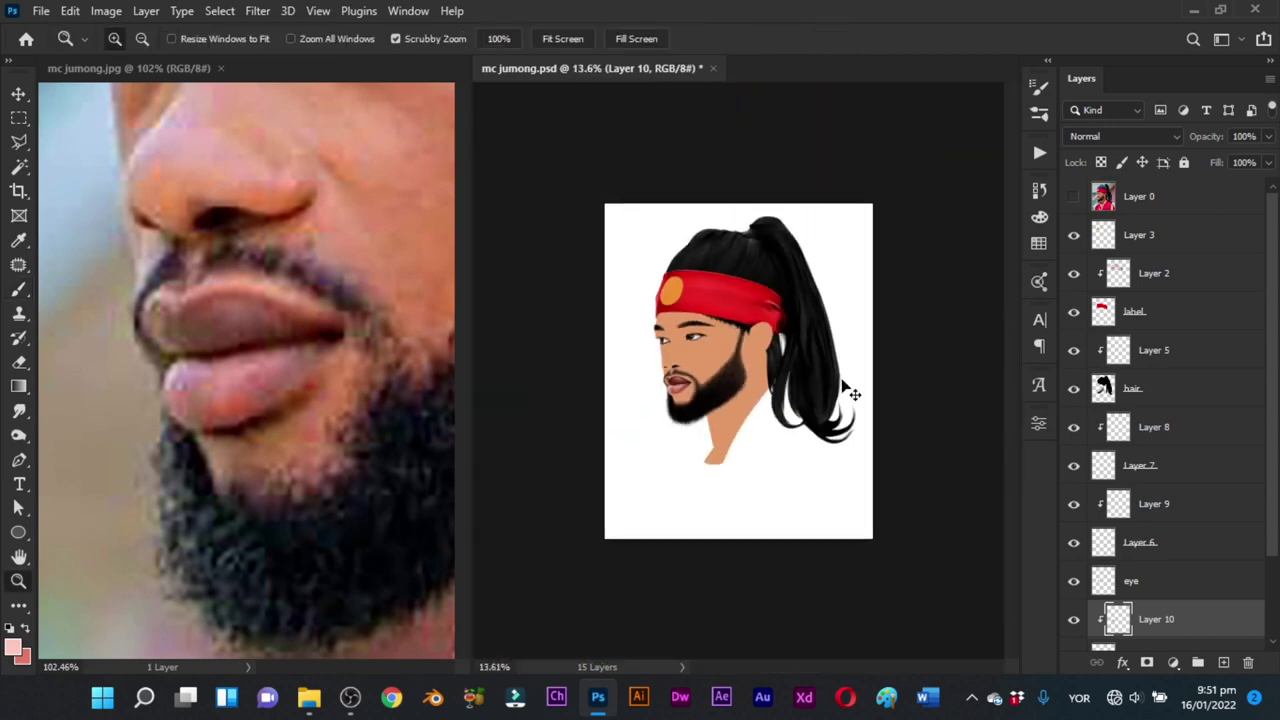
pyautogui.hotkey('ctrl', 's')
# Step: Fit the whole portrait and the whole reference photo in their windows for comparison
pyautogui.moveTo(763, 397)
pyautogui.mouseDown()
pyautogui.moveTo(791, 397)
pyautogui.moveTo(624, 418)
pyautogui.mouseUp()
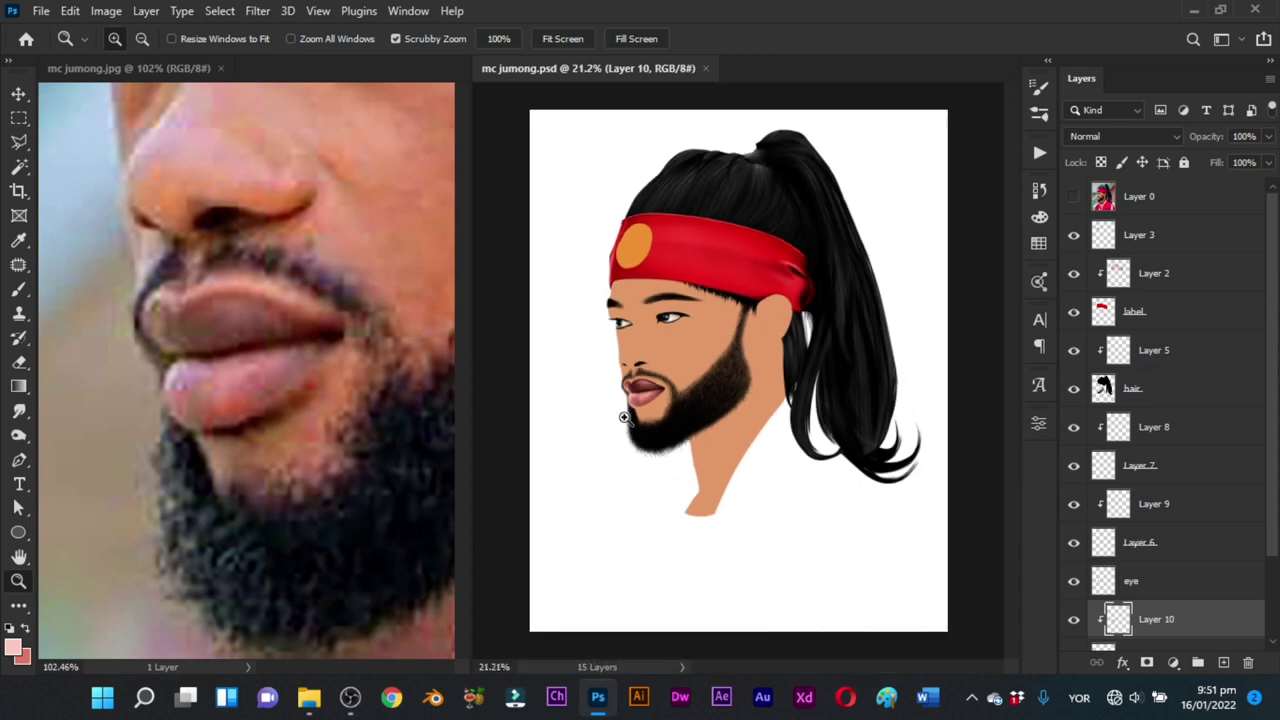
pyautogui.click(403, 455)
pyautogui.hotkey('ctrl', '0')
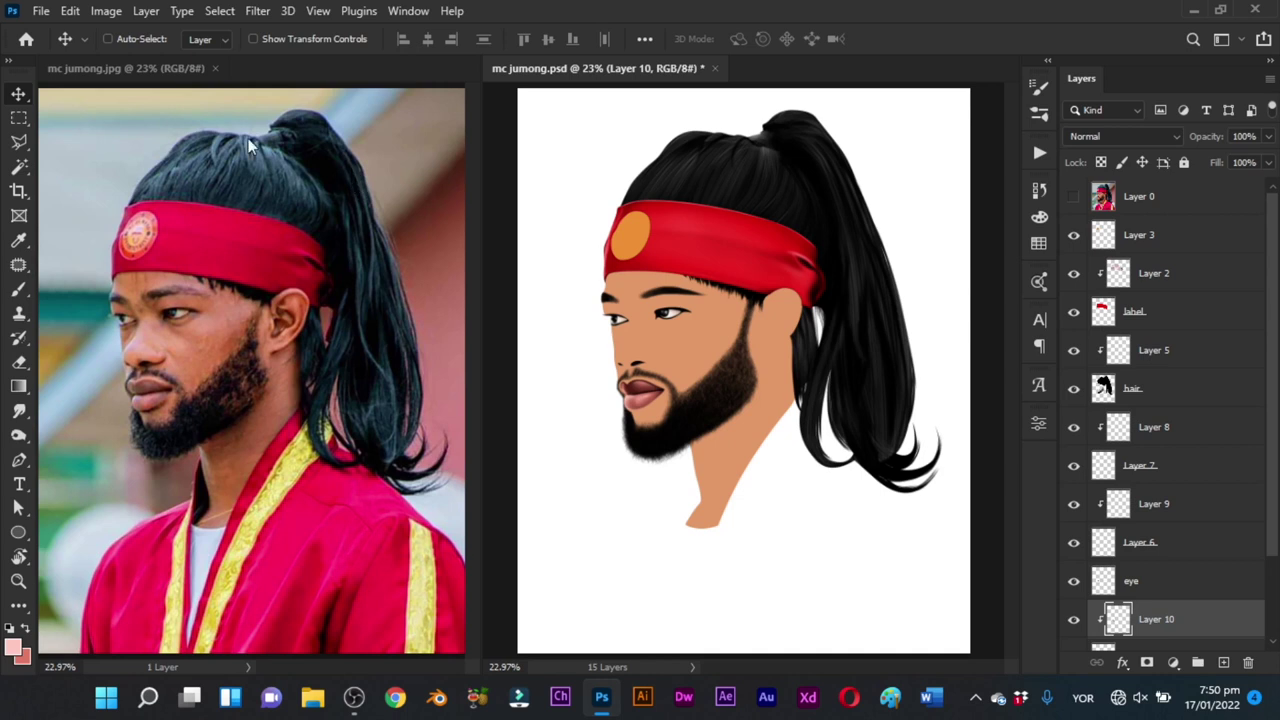
pyautogui.click(71, 66)
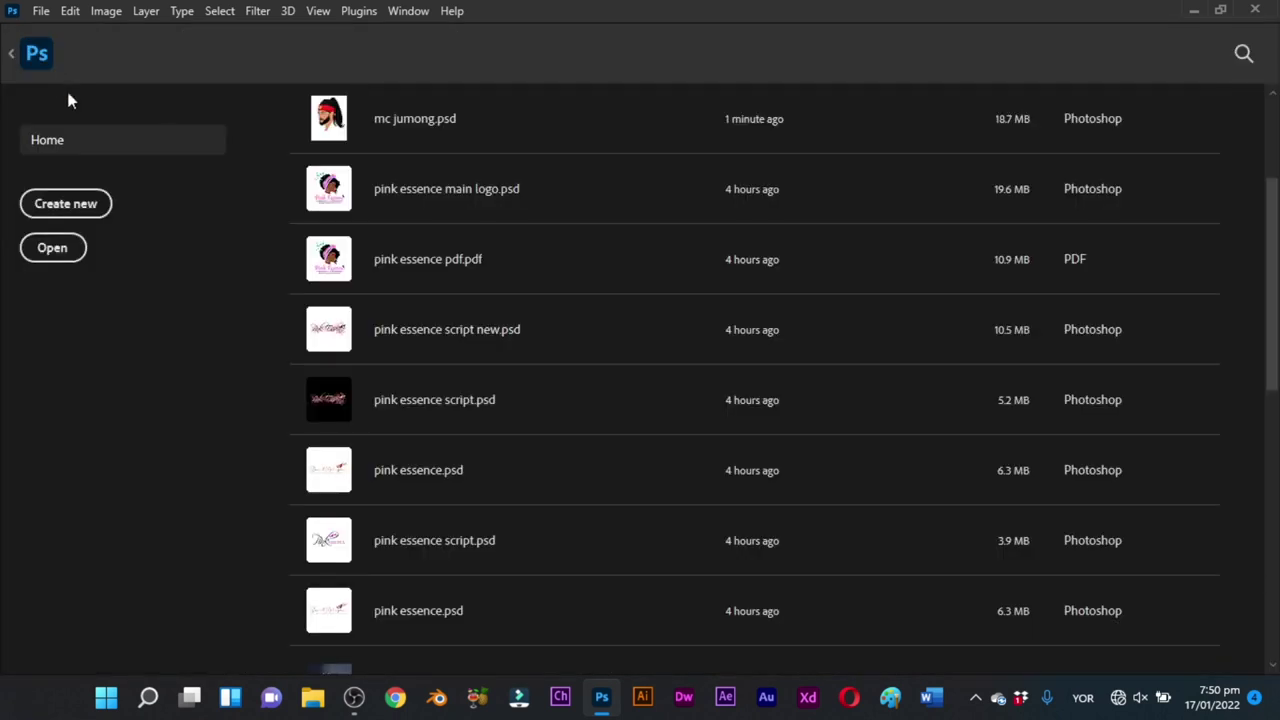
pyautogui.moveTo(1272, 297); pyautogui.dragTo(1274, 573)
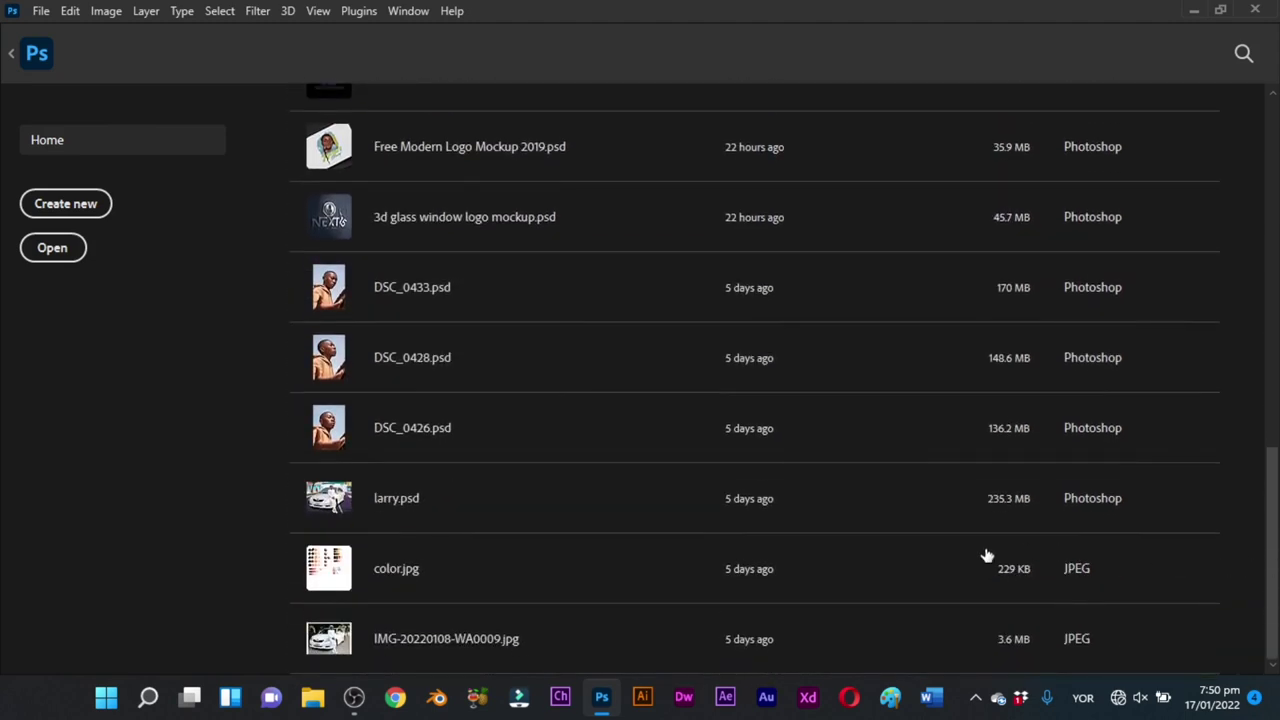
pyautogui.scroll(10, 950, 565)
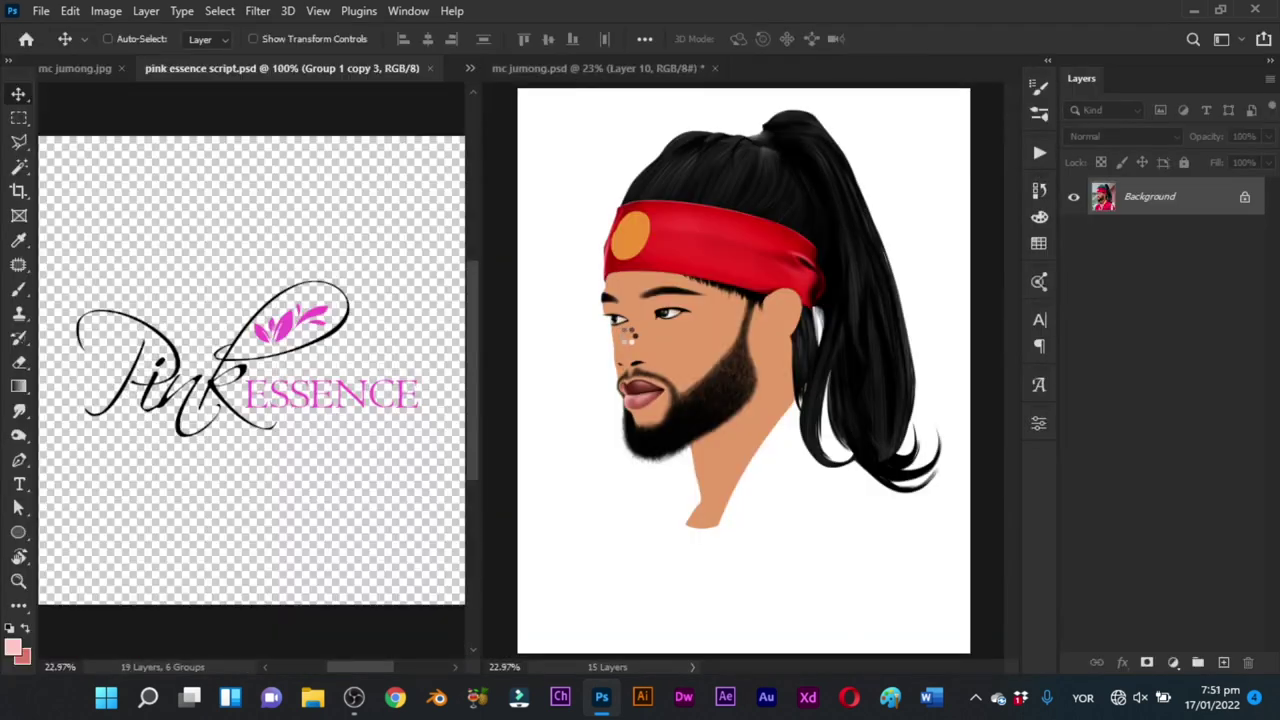
pyautogui.click(427, 68)
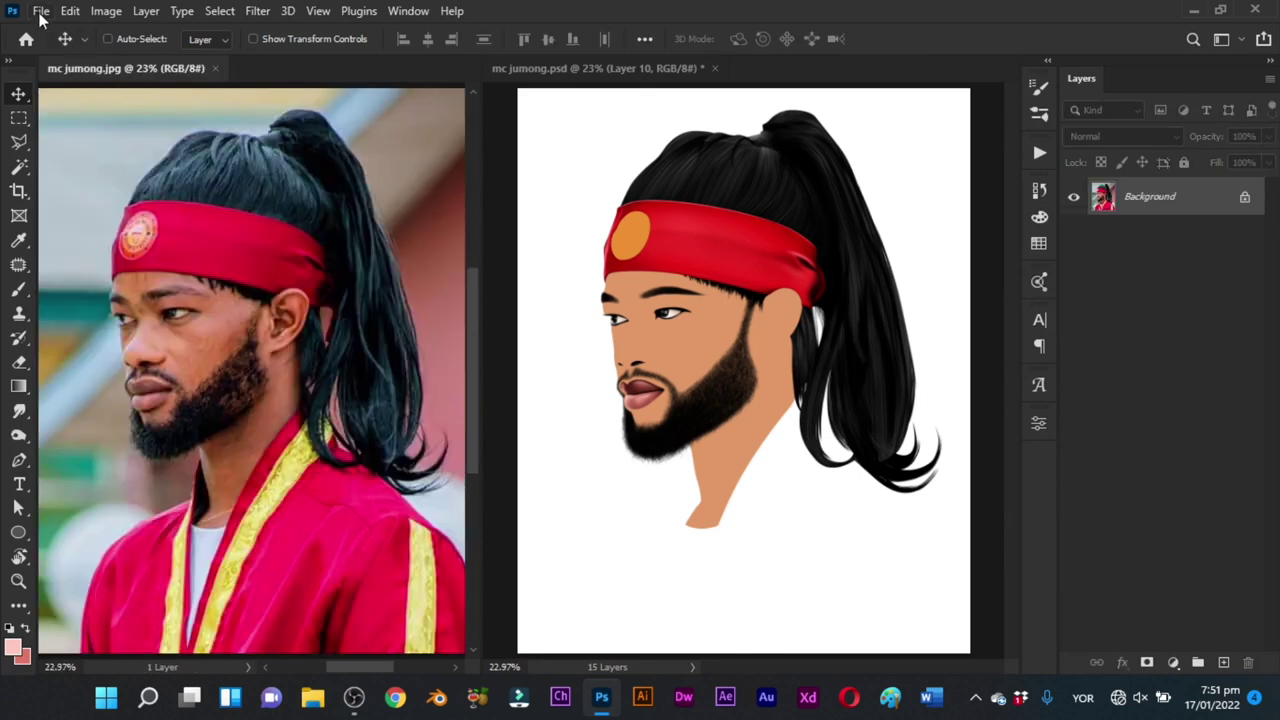
# Step: Open the color palette image named color from the Pix > Unfinish folder on Local Disk (E:)
pyautogui.click(41, 12)
pyautogui.click(290, 78)
pyautogui.click(41, 12)
pyautogui.click(45, 46)
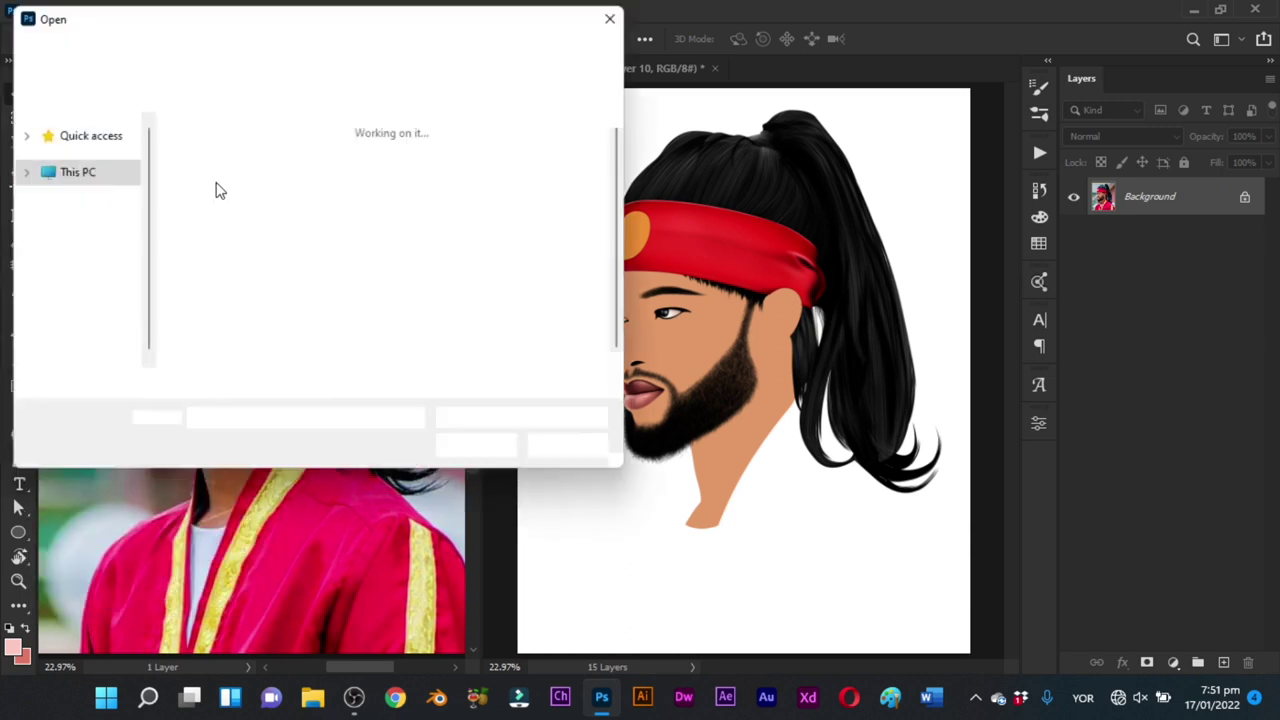
pyautogui.click(105, 367)
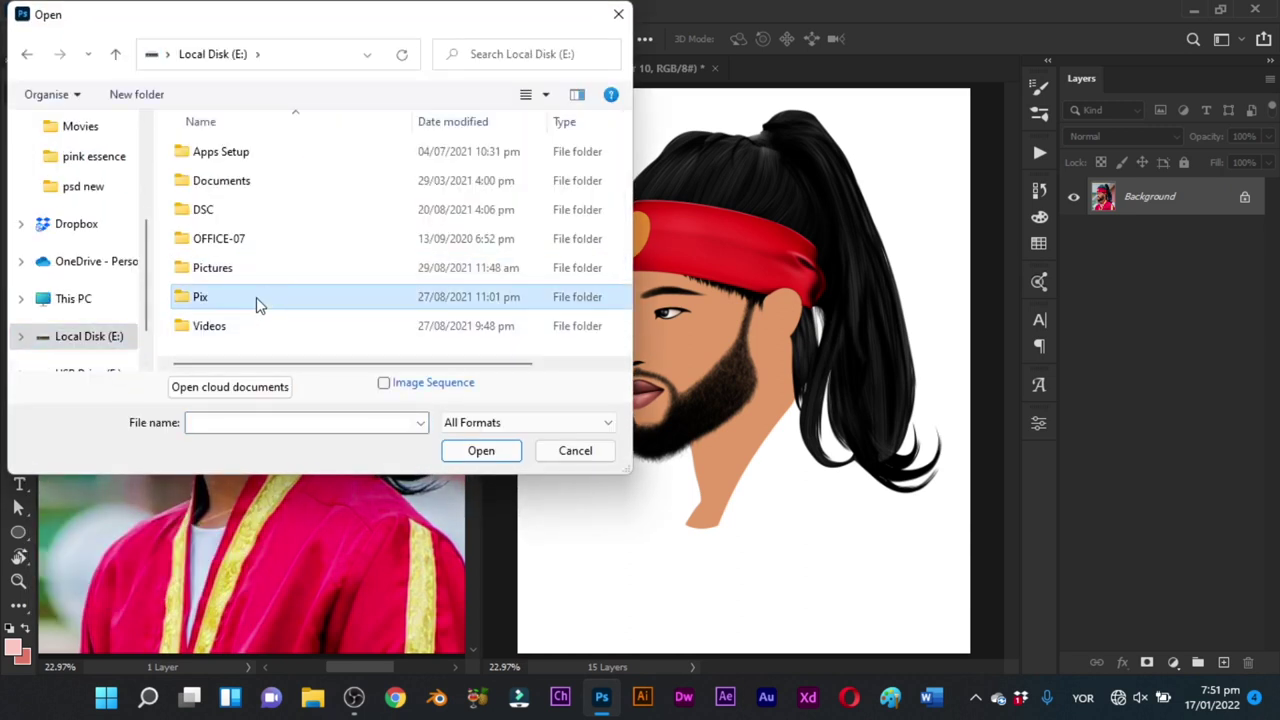
pyautogui.doubleClick(256, 297)
pyautogui.doubleClick(331, 277)
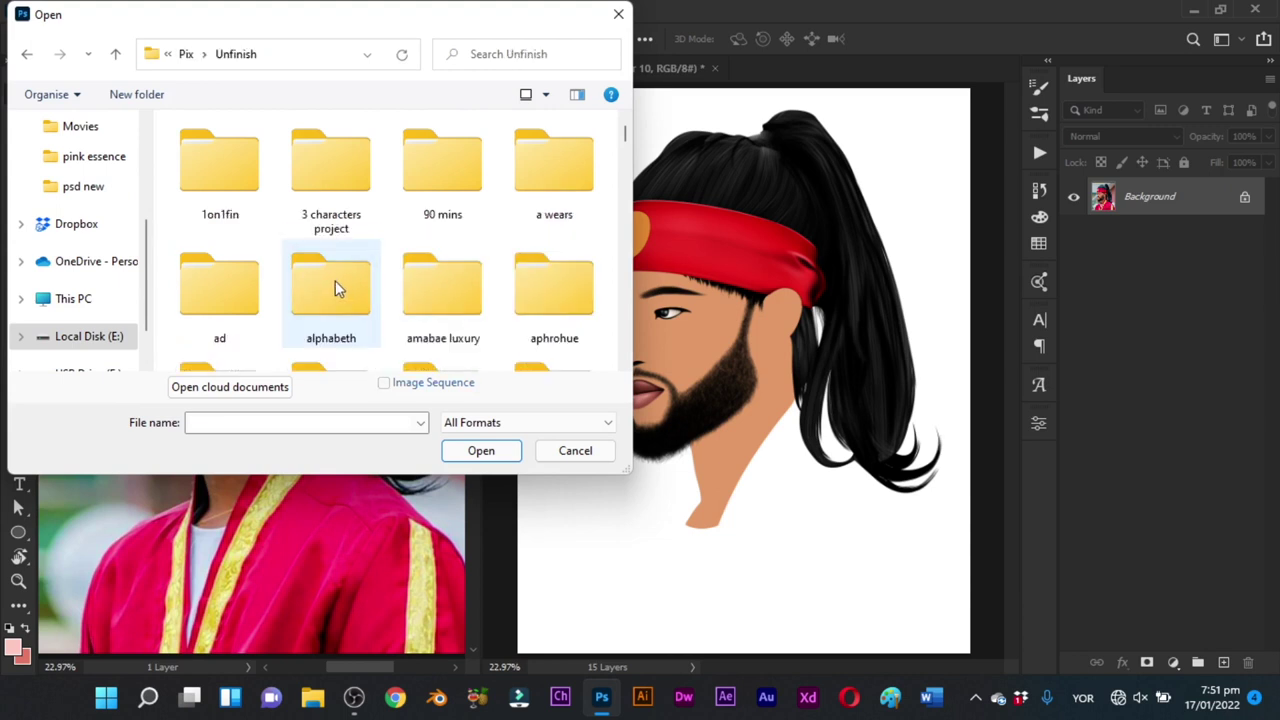
pyautogui.write('color')
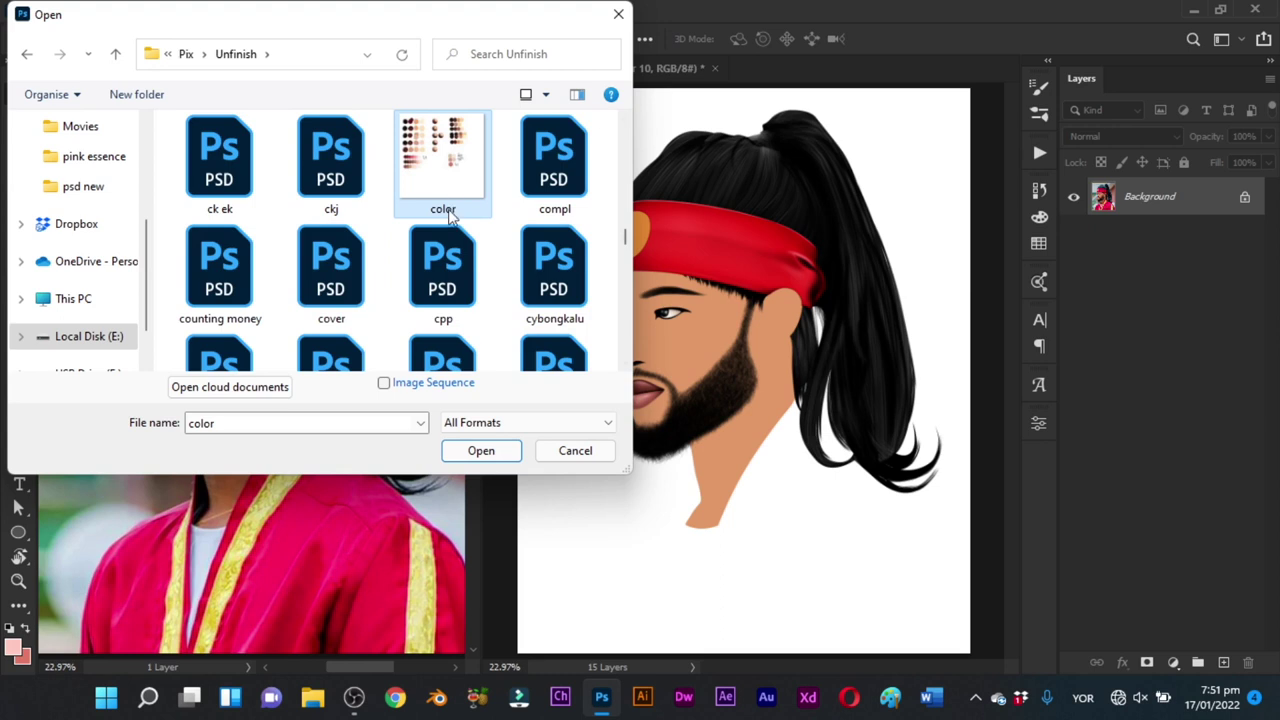
pyautogui.click(478, 455)
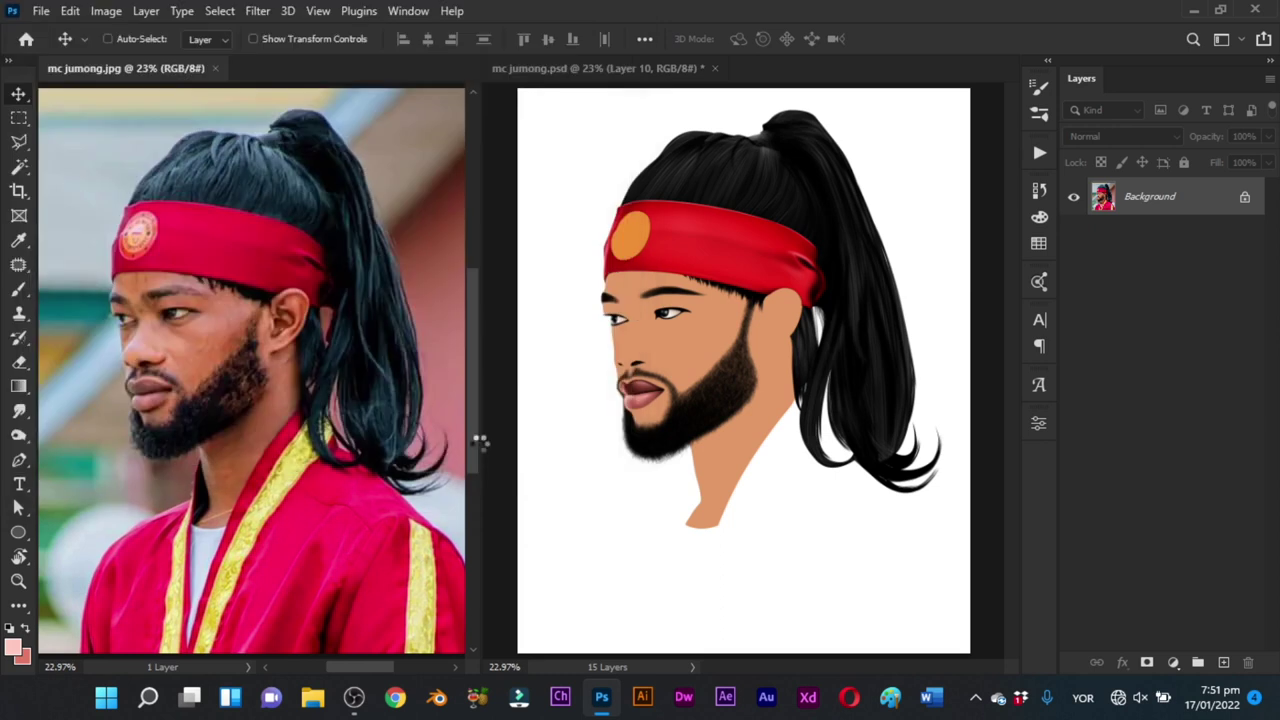
# Step: Sample dark brown skin tones from the color palette for the brush, and return to an enlarged view of the reference photo
pyautogui.press('c')
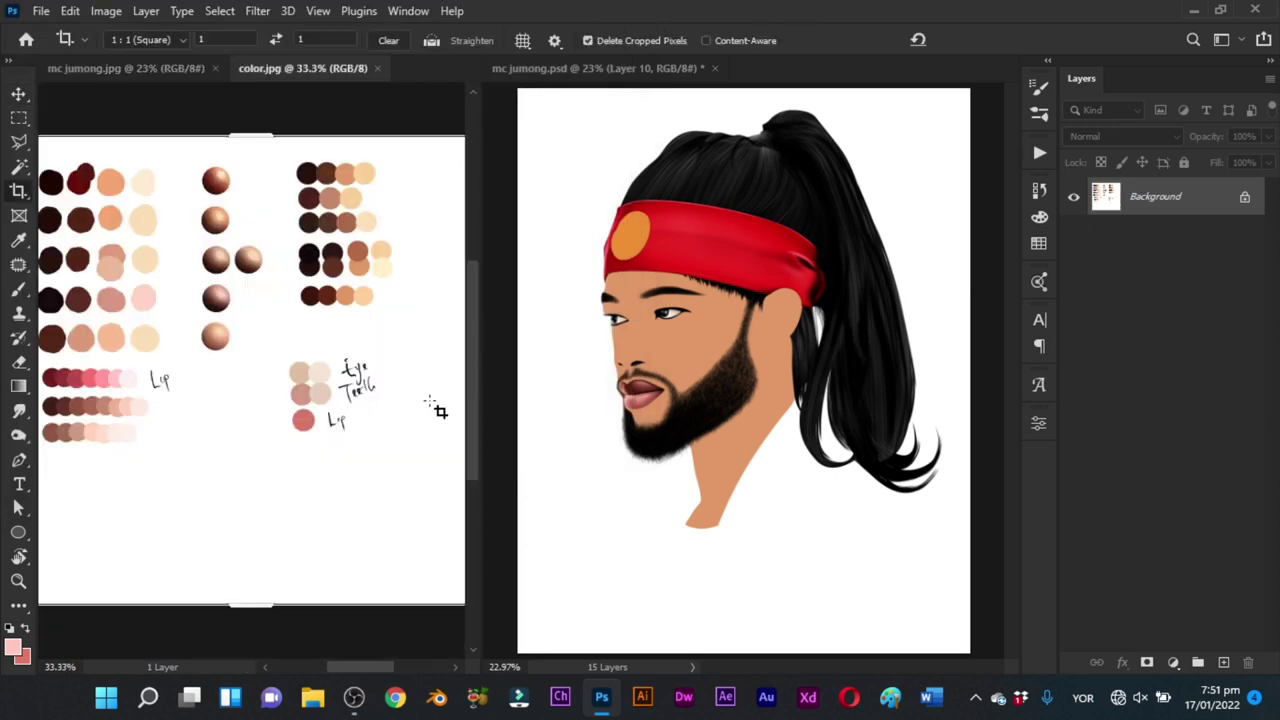
pyautogui.press('v')
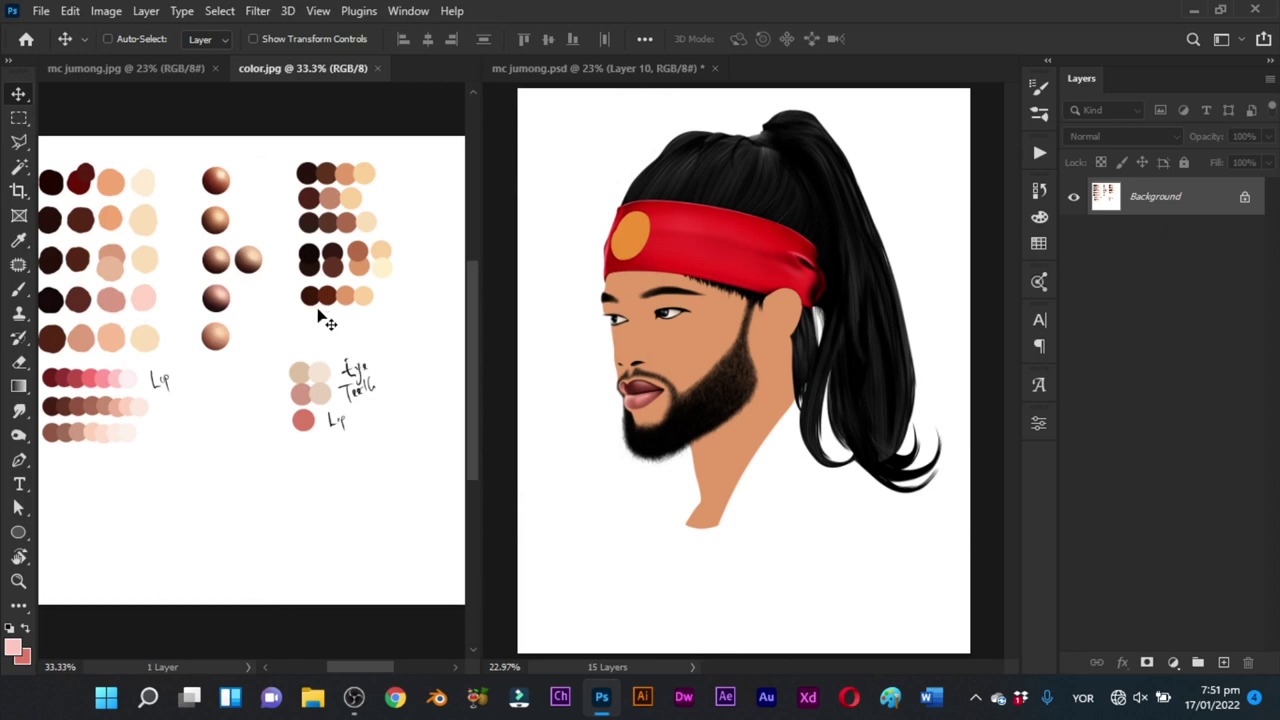
pyautogui.press('b')
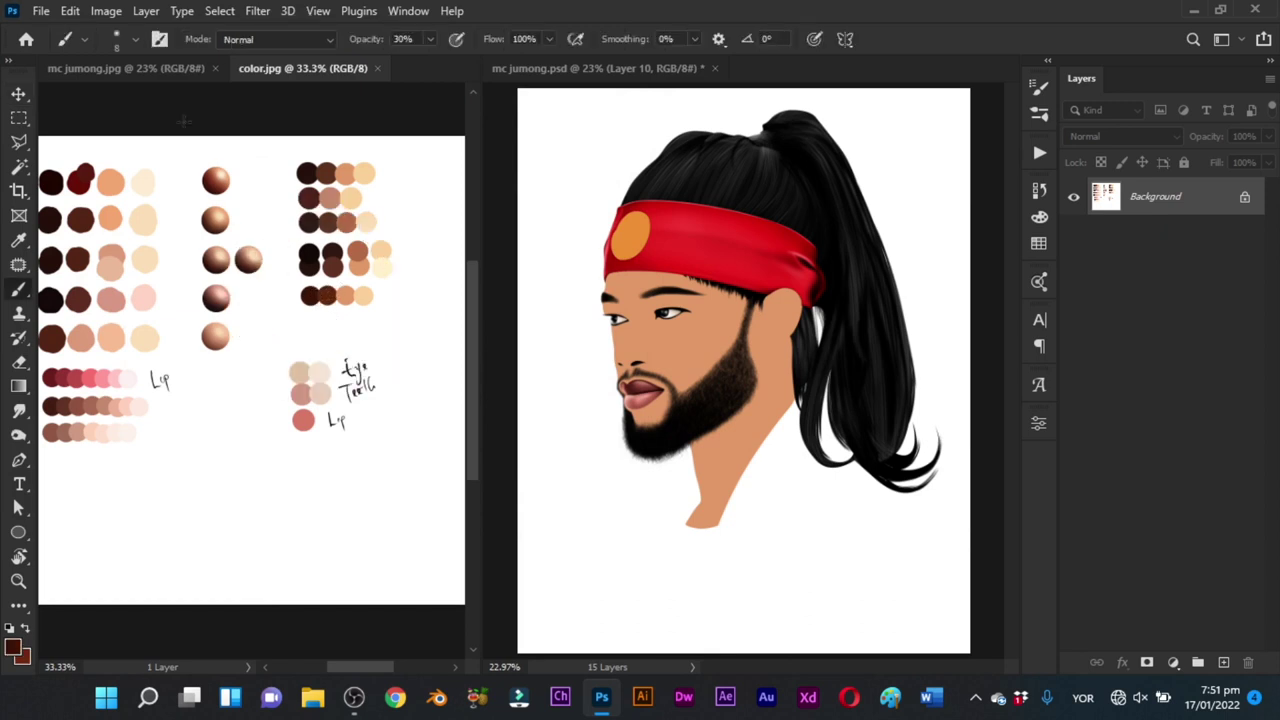
pyautogui.click(190, 73)
pyautogui.moveTo(172, 375)
pyautogui.mouseDown()
pyautogui.moveTo(203, 403)
pyautogui.moveTo(216, 380)
pyautogui.mouseUp()
# Step: Group the portrait's layers from Layer 3 down to the mouth layer
pyautogui.click(808, 408)
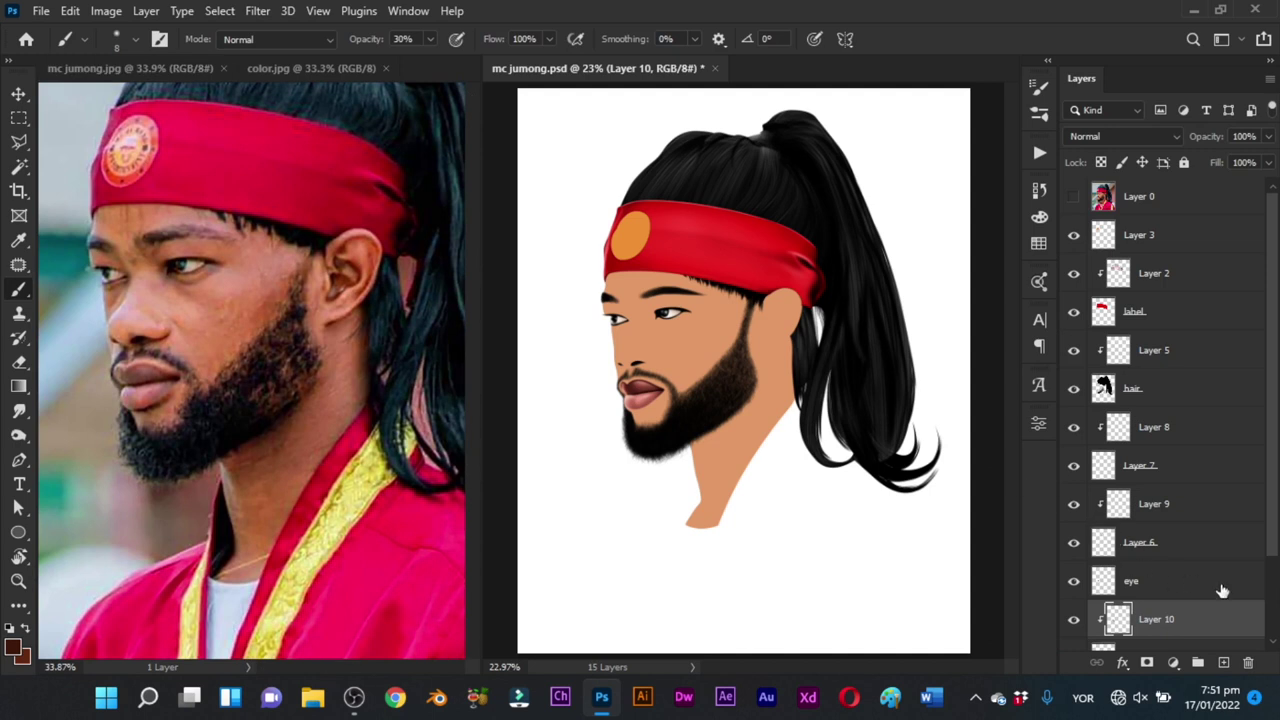
pyautogui.scroll(-2, 1270, 543)
pyautogui.click(1224, 563)
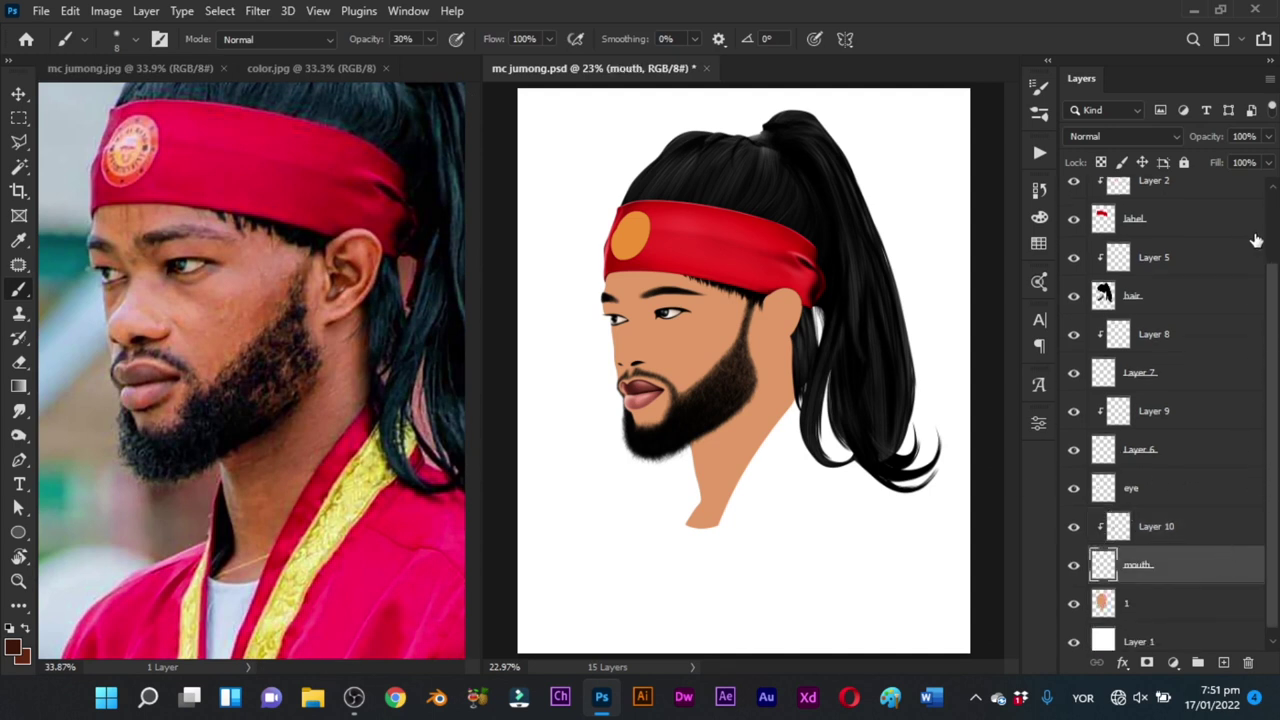
pyautogui.scroll(2, 1256, 242)
pyautogui.keyDown('shift'); pyautogui.click(1186, 240); pyautogui.keyUp('shift')
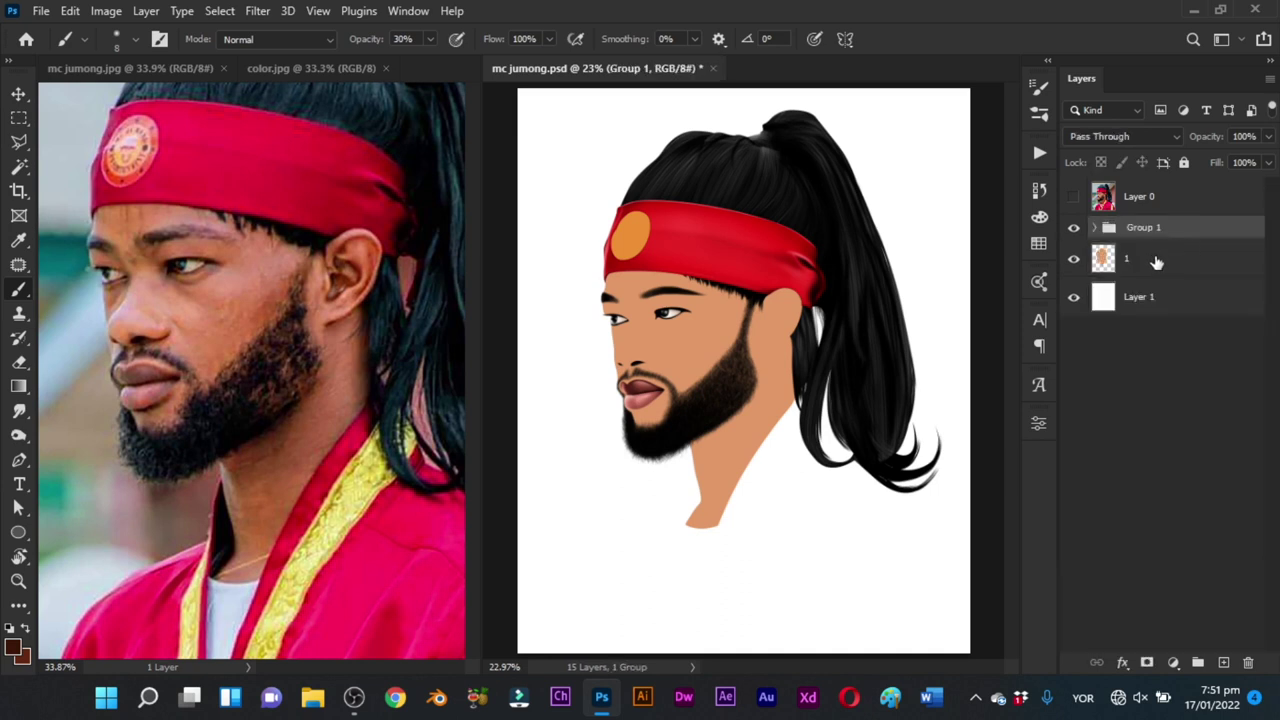
# Step: Add a new layer above skin layer 1 and clip it to that layer
pyautogui.click(1164, 264)
pyautogui.click(1224, 663)
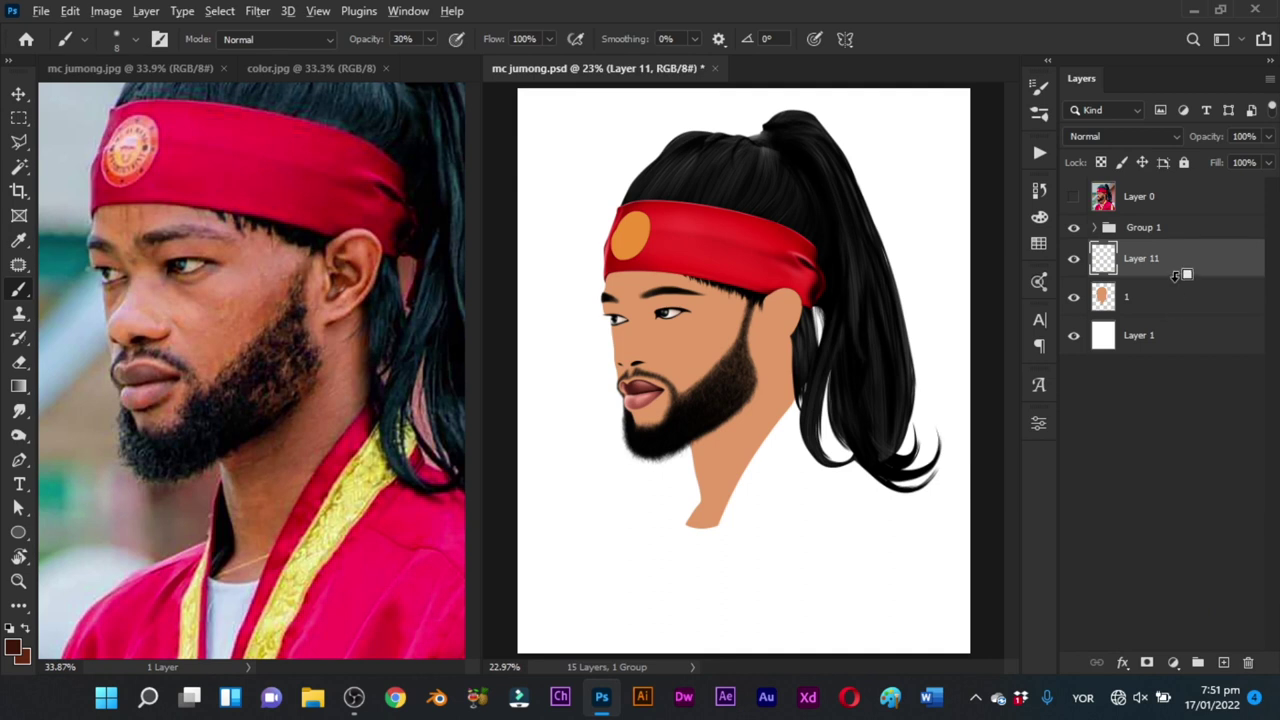
pyautogui.keyDown('alt'); pyautogui.click(1174, 282); pyautogui.keyUp('alt')
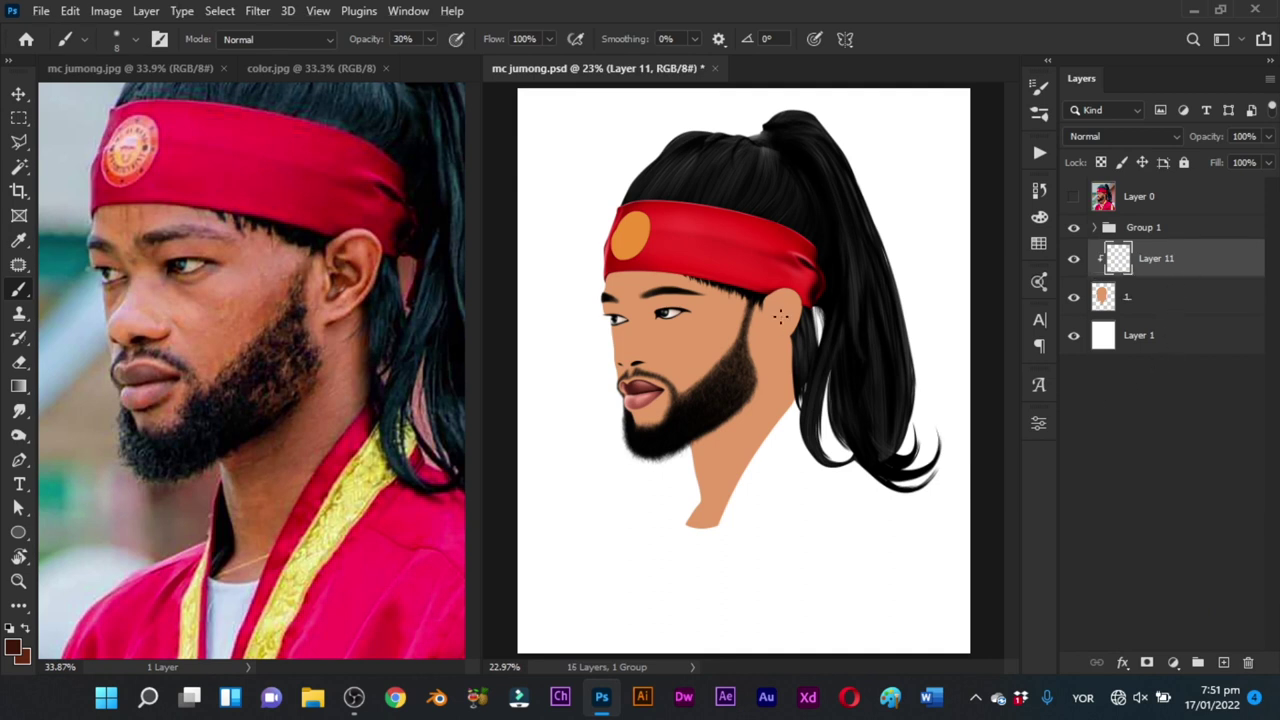
# Step: Choose the soft round brush from the Marvie brush set
pyautogui.rightClick(781, 316)
pyautogui.click(855, 404)
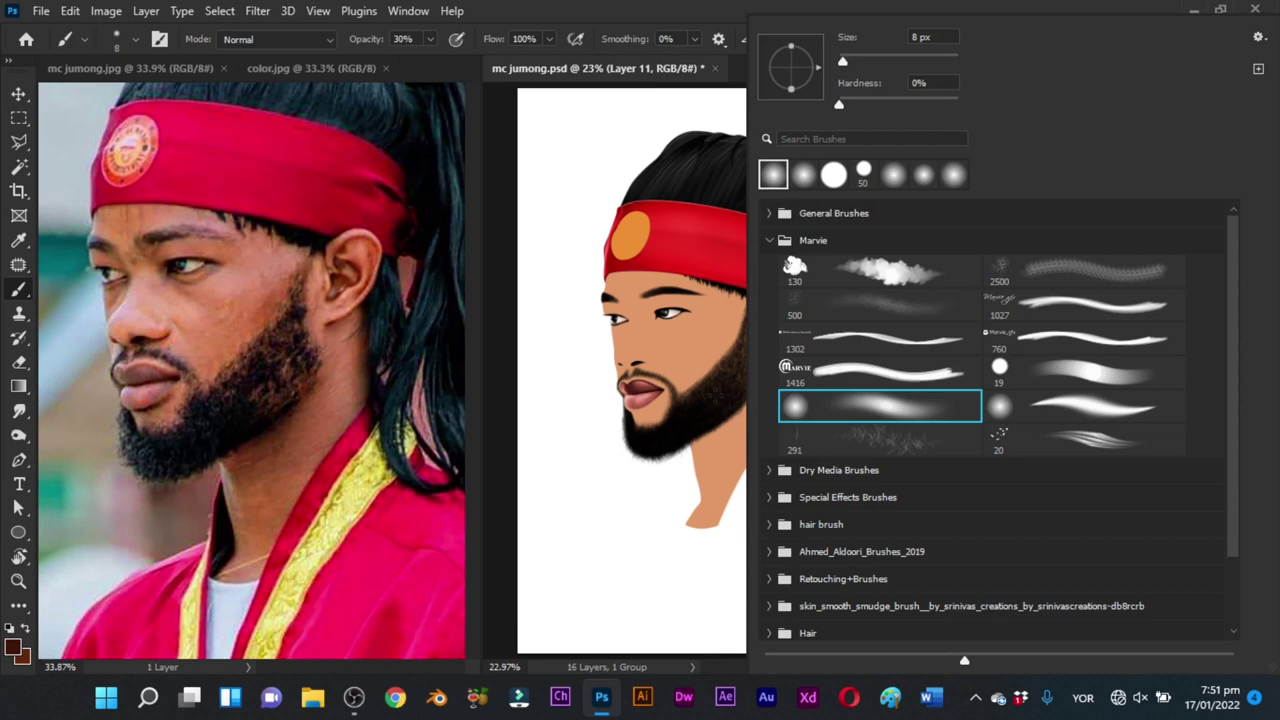
pyautogui.click(673, 394)
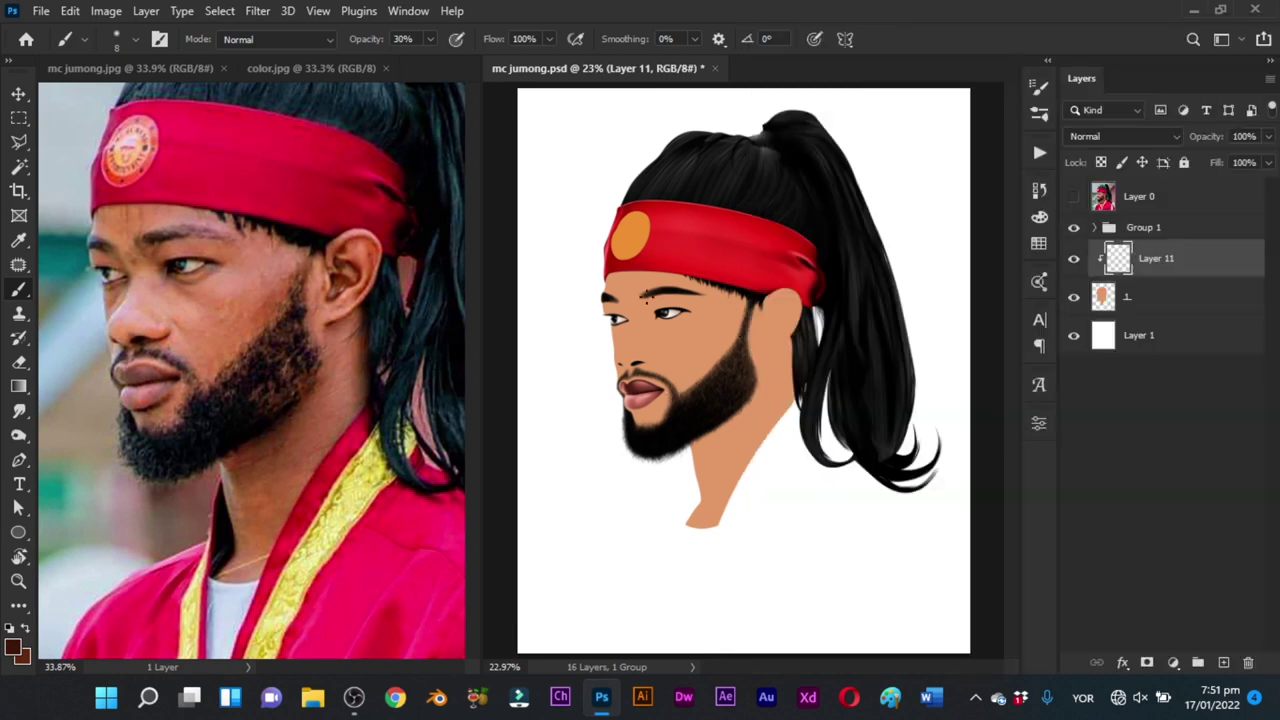
# Step: Enlarge the ear in both the portrait and the reference photo to compare its shape
pyautogui.hotkey('ctrl', 'space')
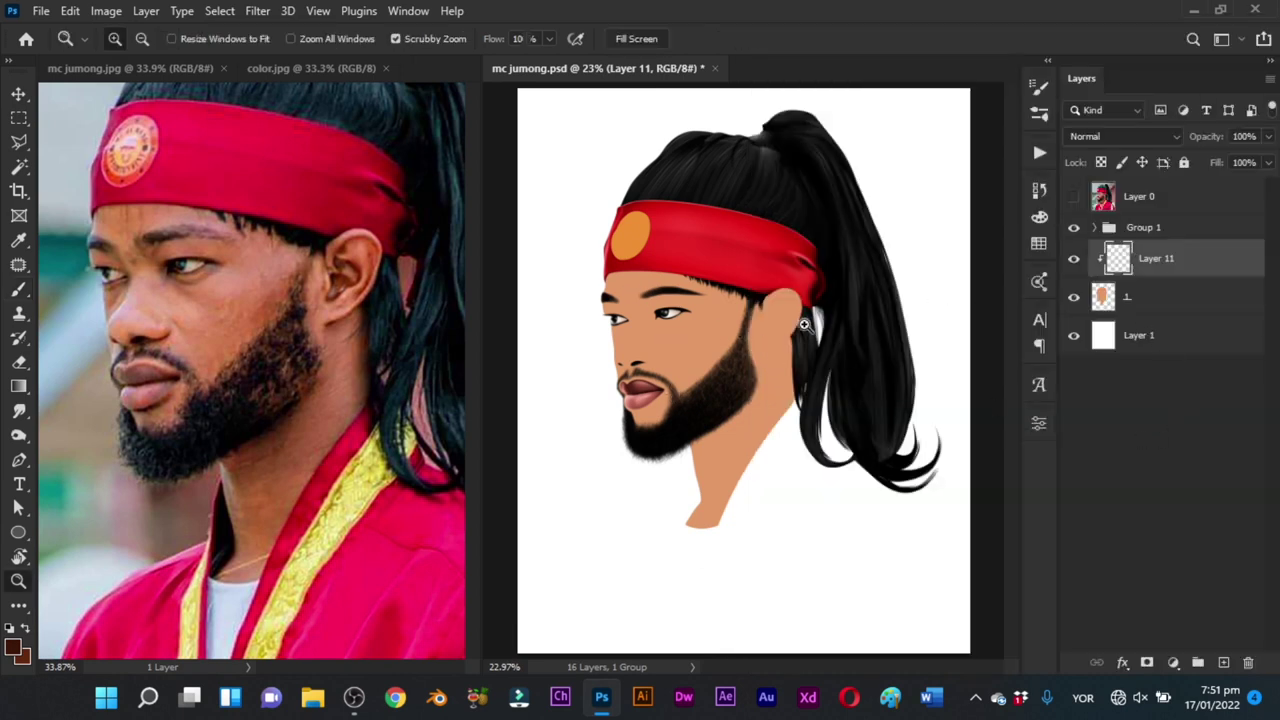
pyautogui.moveTo(802, 321); pyautogui.dragTo(867, 385)
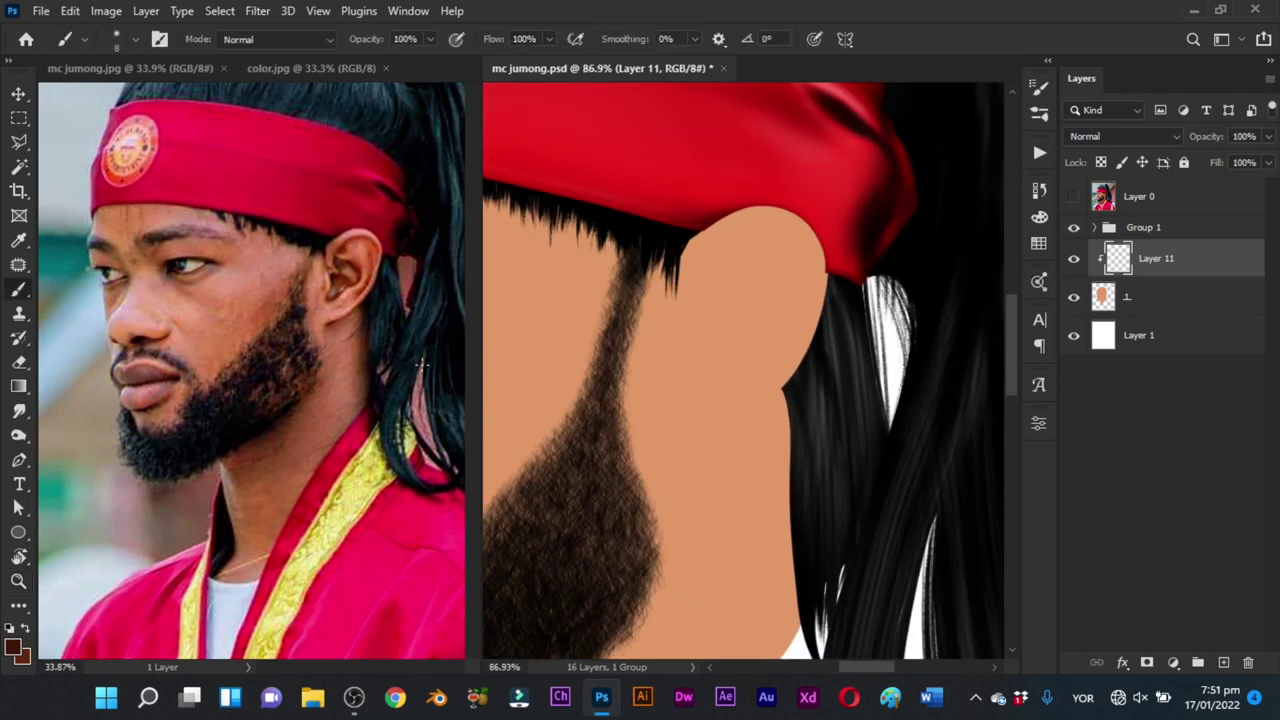
pyautogui.click(400, 302)
pyautogui.hotkey('ctrl', 'space')
pyautogui.moveTo(399, 302)
pyautogui.mouseDown()
pyautogui.moveTo(443, 334)
pyautogui.moveTo(366, 366)
pyautogui.mouseUp()
pyautogui.press('b')
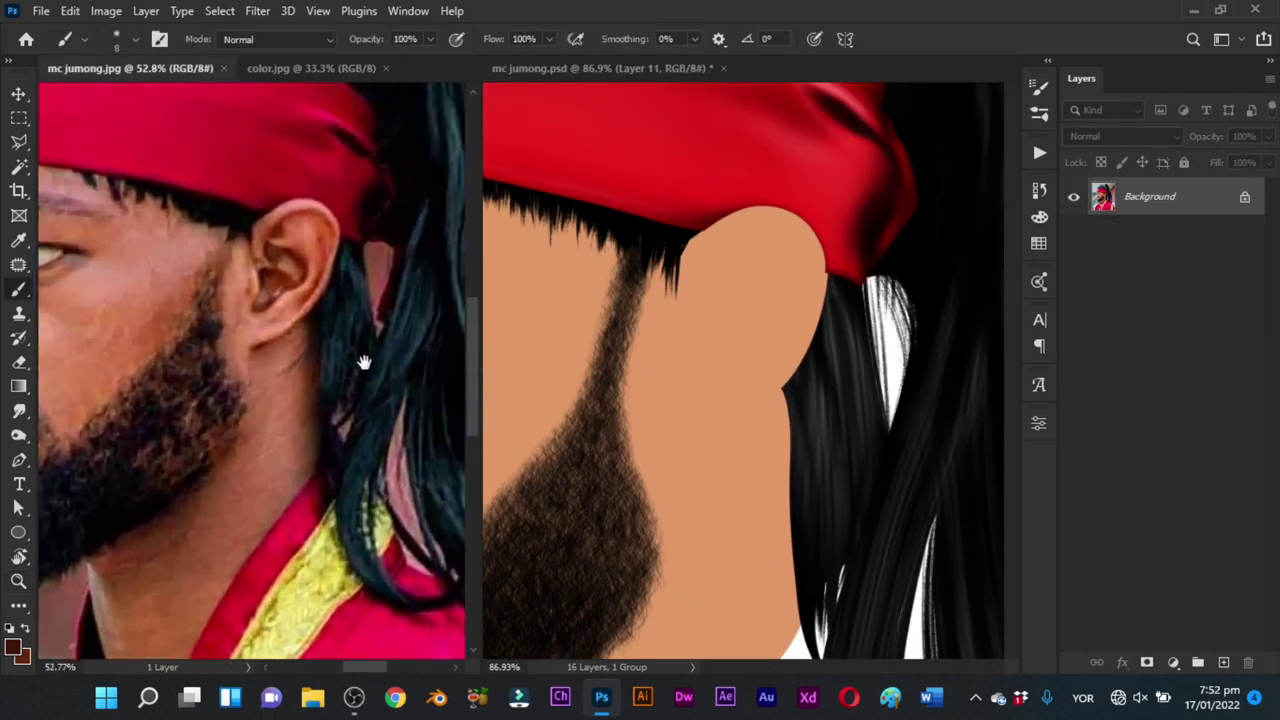
pyautogui.press('z')
pyautogui.click(781, 420)
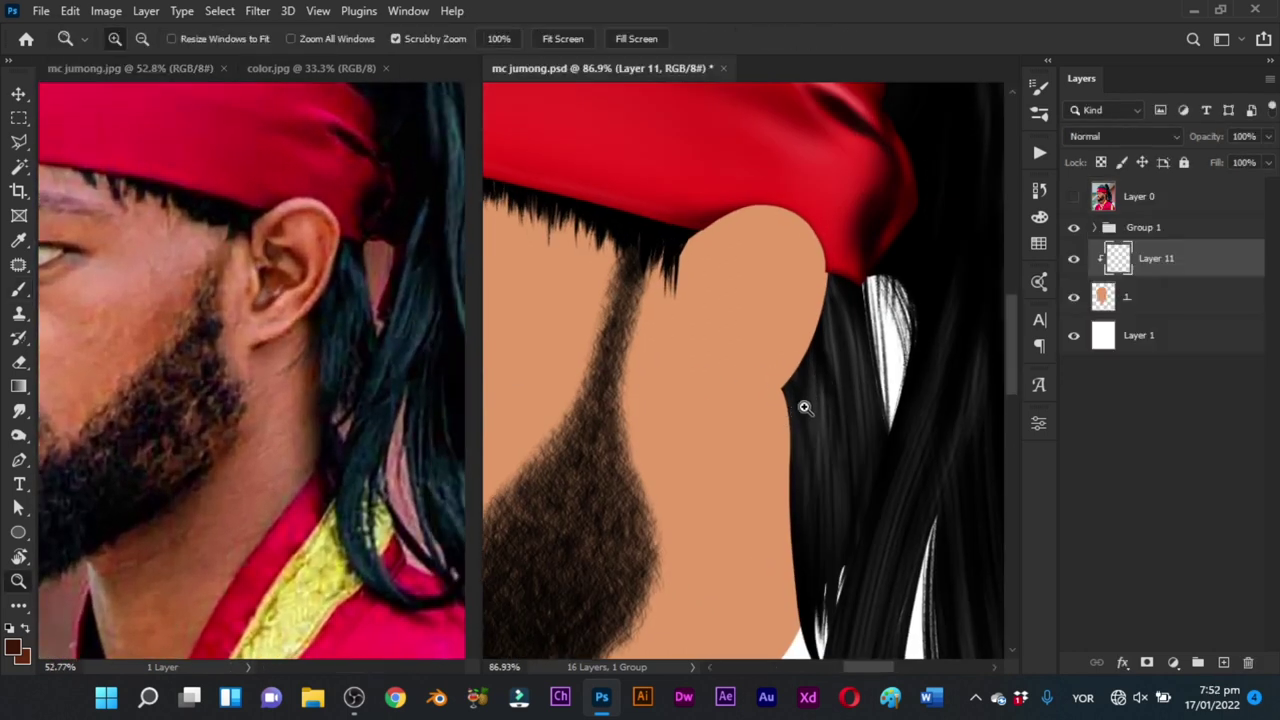
pyautogui.click(803, 409)
# Step: Trace a Pen tool path along the earlobe's lower edge, following the reference photo
pyautogui.press('p')
pyautogui.moveTo(780, 355)
pyautogui.mouseDown()
pyautogui.moveTo(782, 308)
pyautogui.moveTo(823, 306)
pyautogui.mouseUp()
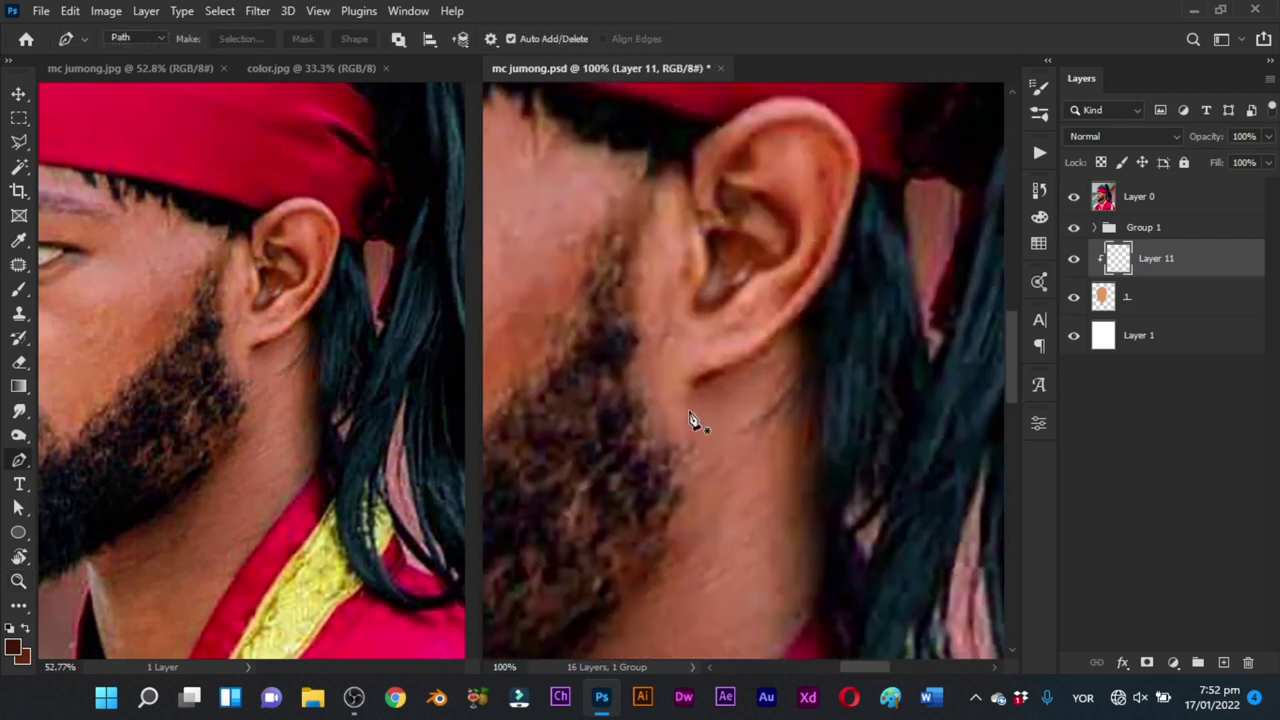
pyautogui.moveTo(685, 389); pyautogui.dragTo(684, 400)
pyautogui.hotkey('ctrl', 'z')
pyautogui.click(687, 443)
pyautogui.moveTo(766, 350); pyautogui.dragTo(785, 336)
pyautogui.moveTo(825, 290); pyautogui.dragTo(843, 269)
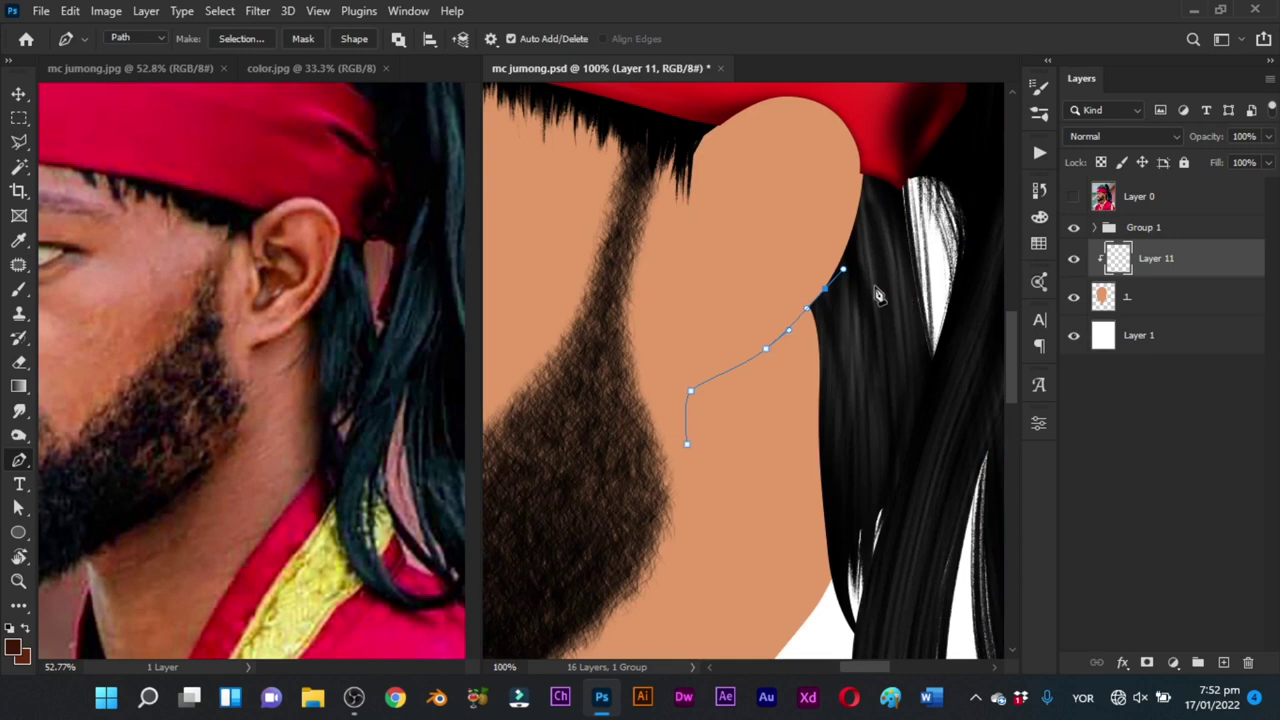
# Step: Close the path around the upper neck below the ear and convert it to a selection
pyautogui.click(872, 241)
pyautogui.click(905, 390)
pyautogui.moveTo(905, 537); pyautogui.dragTo(899, 557)
pyautogui.moveTo(798, 606); pyautogui.dragTo(774, 608)
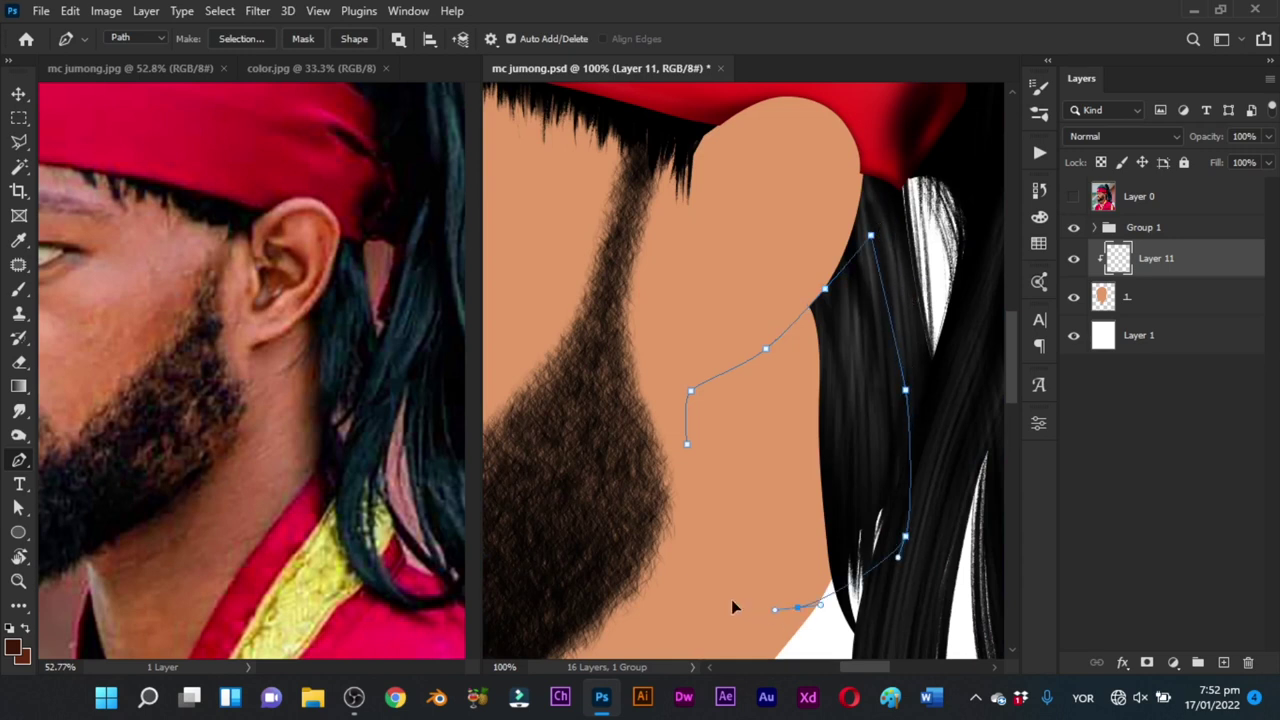
pyautogui.click(687, 446)
pyautogui.hotkey('ctrl', 'Return')
# Step: Paint a soft brown shadow on the neck under the earlobe with a 69 px brush at 100% opacity
pyautogui.press('b')
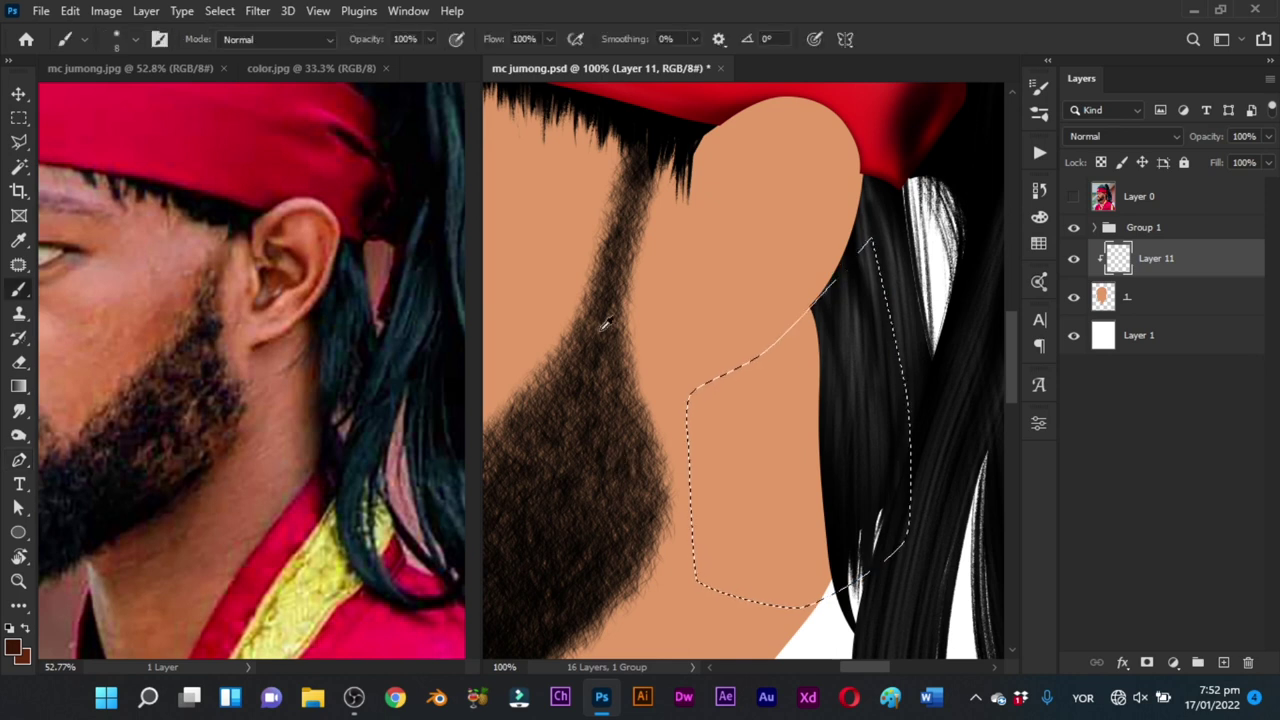
pyautogui.moveTo(622, 322); pyautogui.dragTo(618, 319)
pyautogui.press('x')
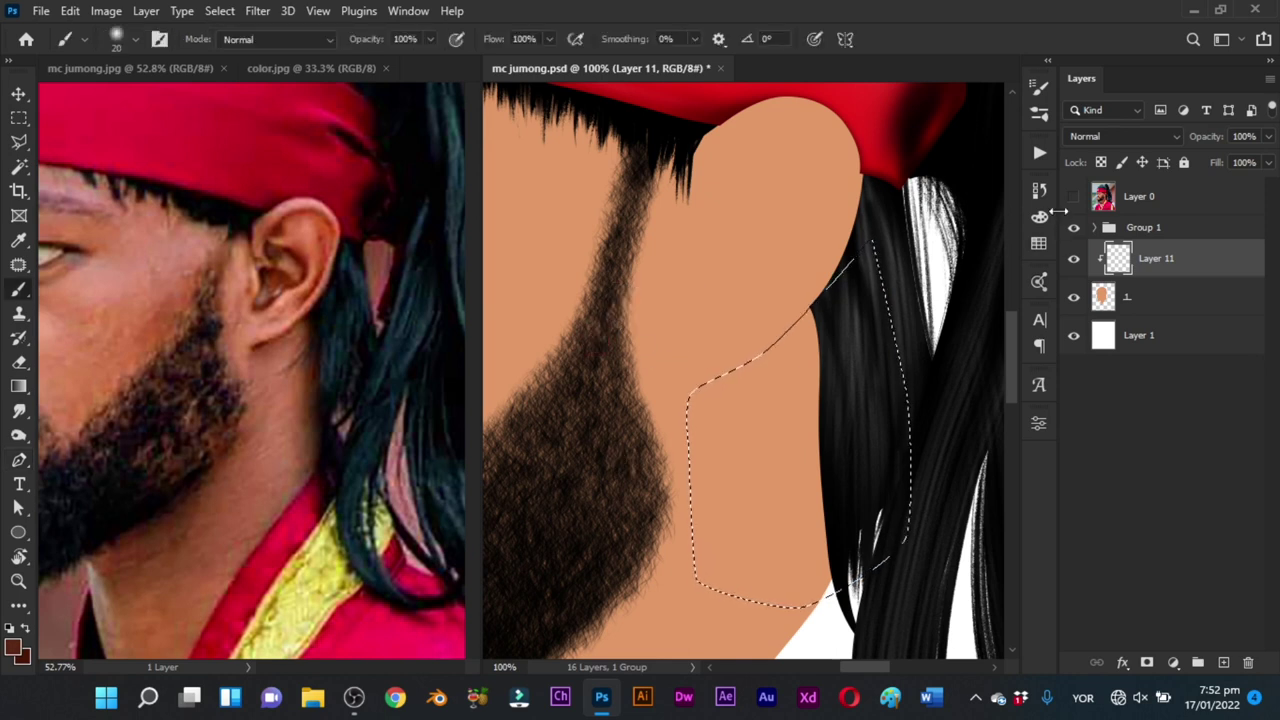
pyautogui.click(1073, 197)
pyautogui.click(1073, 197)
pyautogui.moveTo(694, 346); pyautogui.dragTo(768, 349)
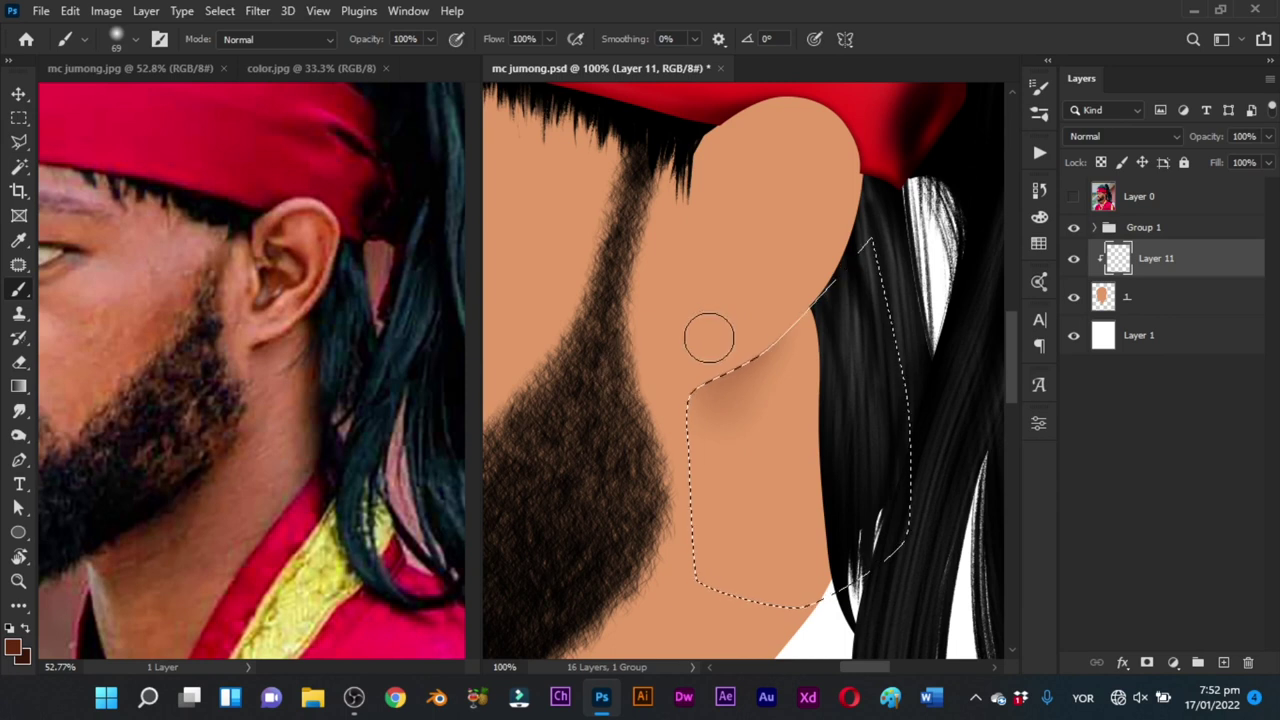
# Step: Undo the last stroke and build up brown shading on both sides of the ear's lower edge, reducing the brush to 20 px
pyautogui.hotkey('ctrl', 'z')
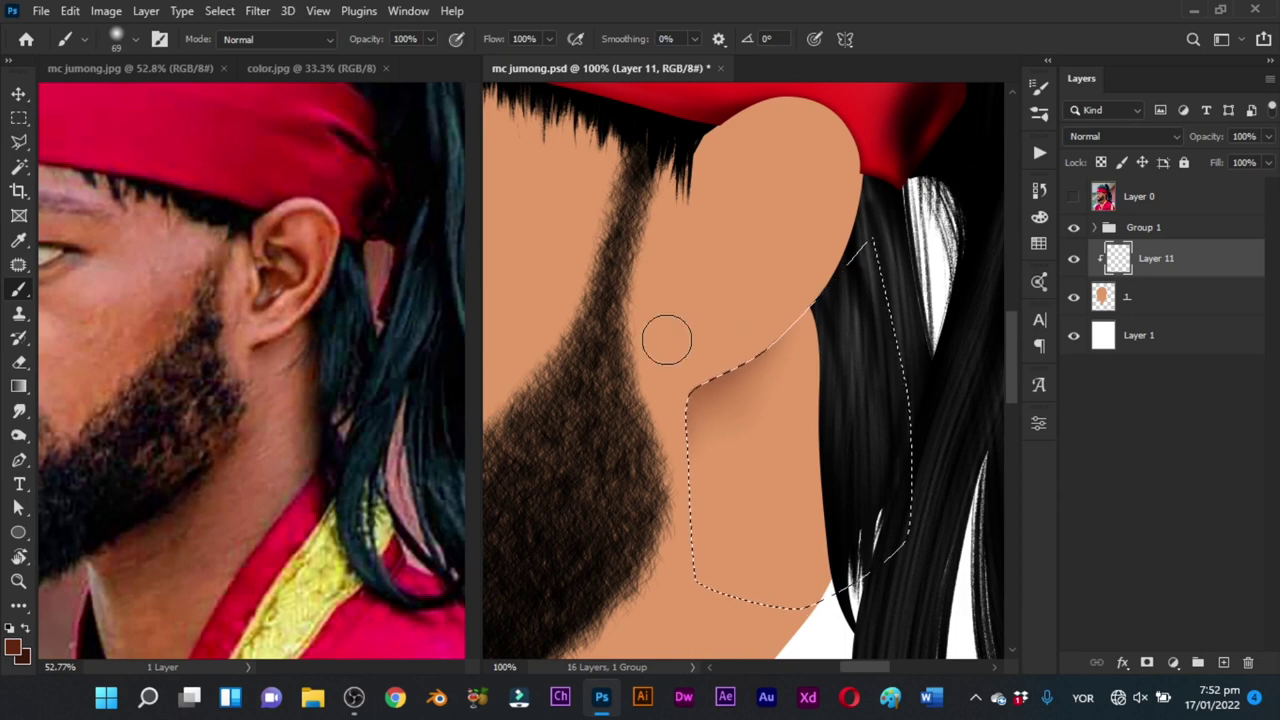
pyautogui.keyDown('alt'); pyautogui.rightClick(716, 345); pyautogui.keyUp('alt')
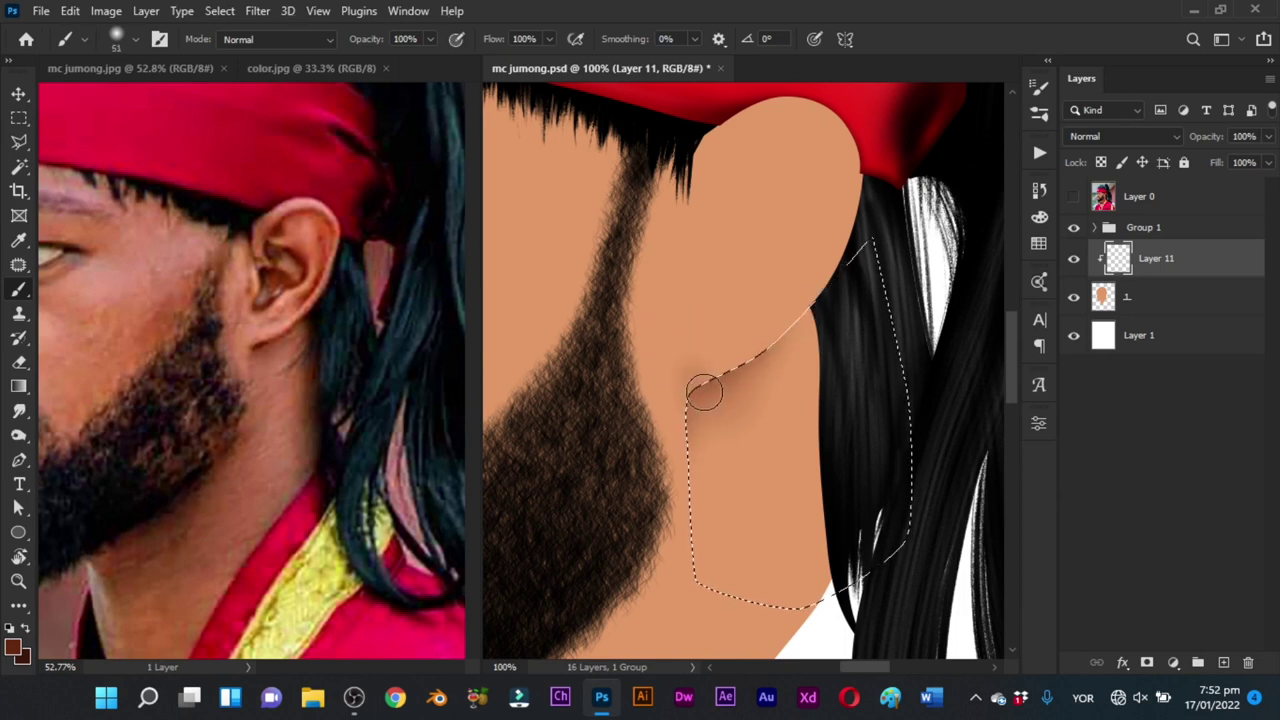
pyautogui.keyDown('alt'); pyautogui.rightClick(743, 378); pyautogui.keyUp('alt')
pyautogui.moveTo(732, 371); pyautogui.dragTo(715, 383)
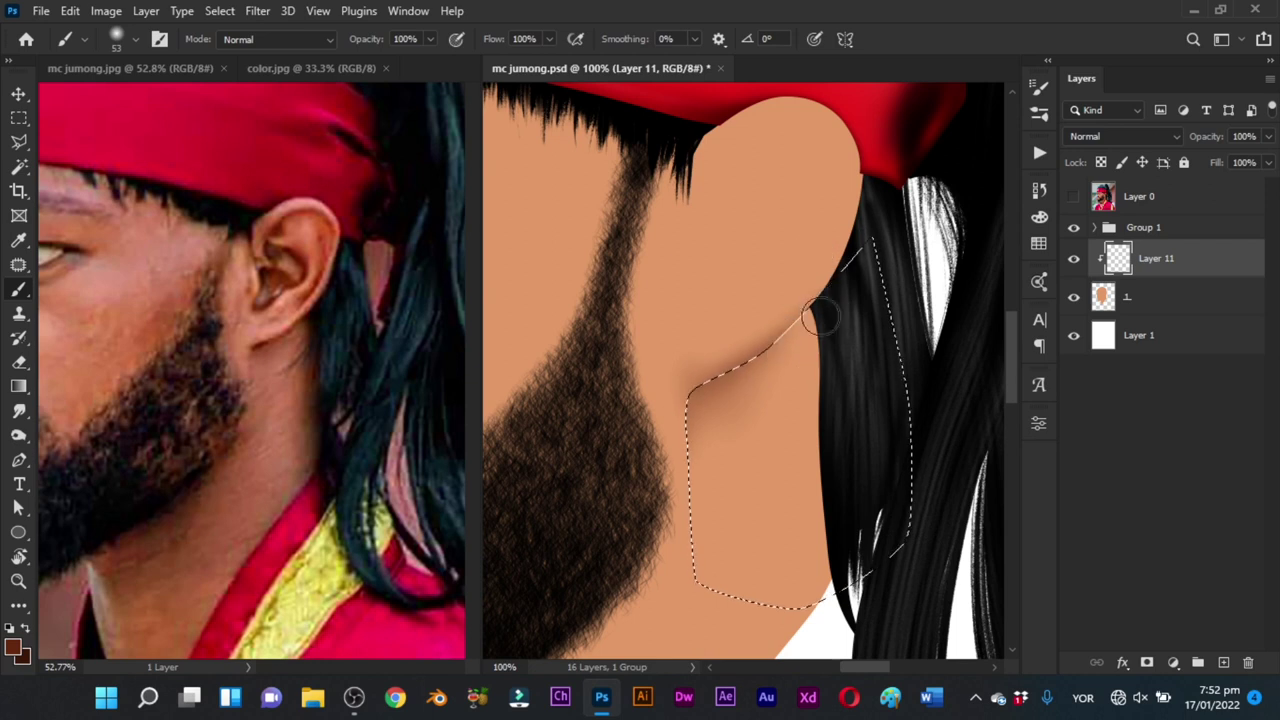
pyautogui.keyDown('alt'); pyautogui.rightClick(777, 343); pyautogui.keyUp('alt')
pyautogui.moveTo(752, 355)
pyautogui.mouseDown()
pyautogui.moveTo(762, 371)
pyautogui.moveTo(796, 360)
pyautogui.mouseUp()
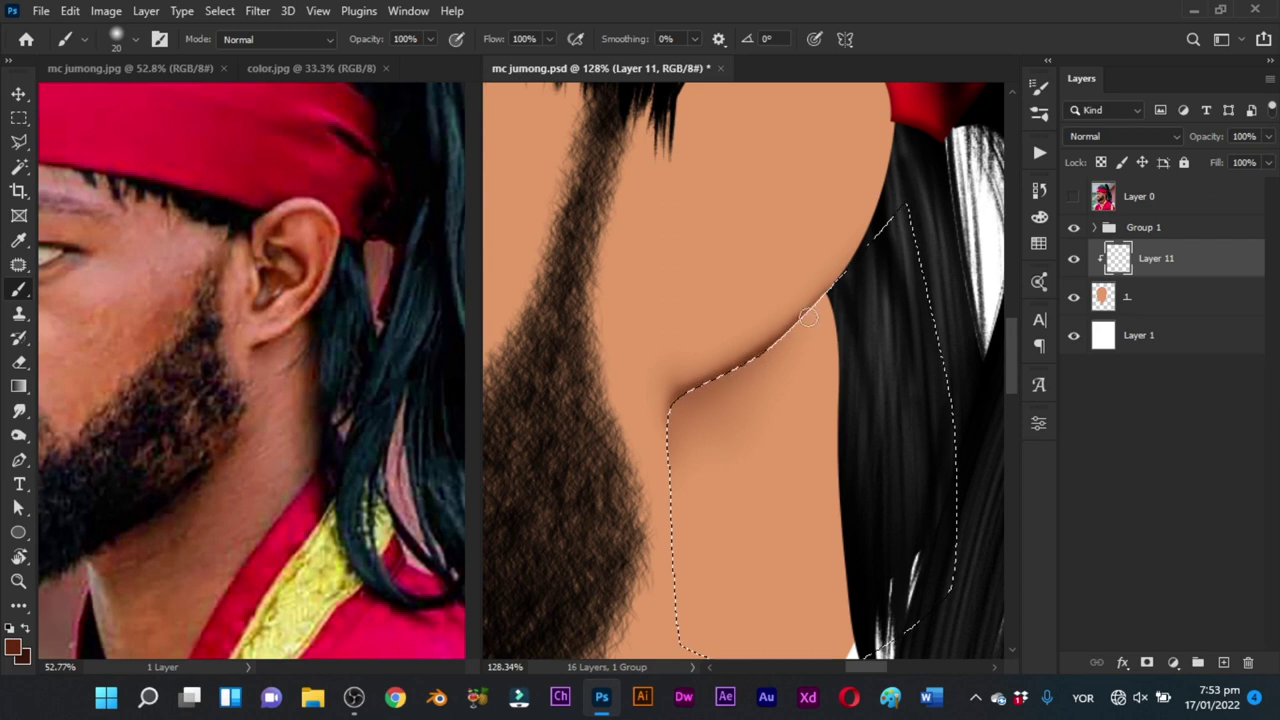
# Step: Darken the crease under the ear with the darker brown and a 20 px brush, following the earlobe's edge
pyautogui.press('x')
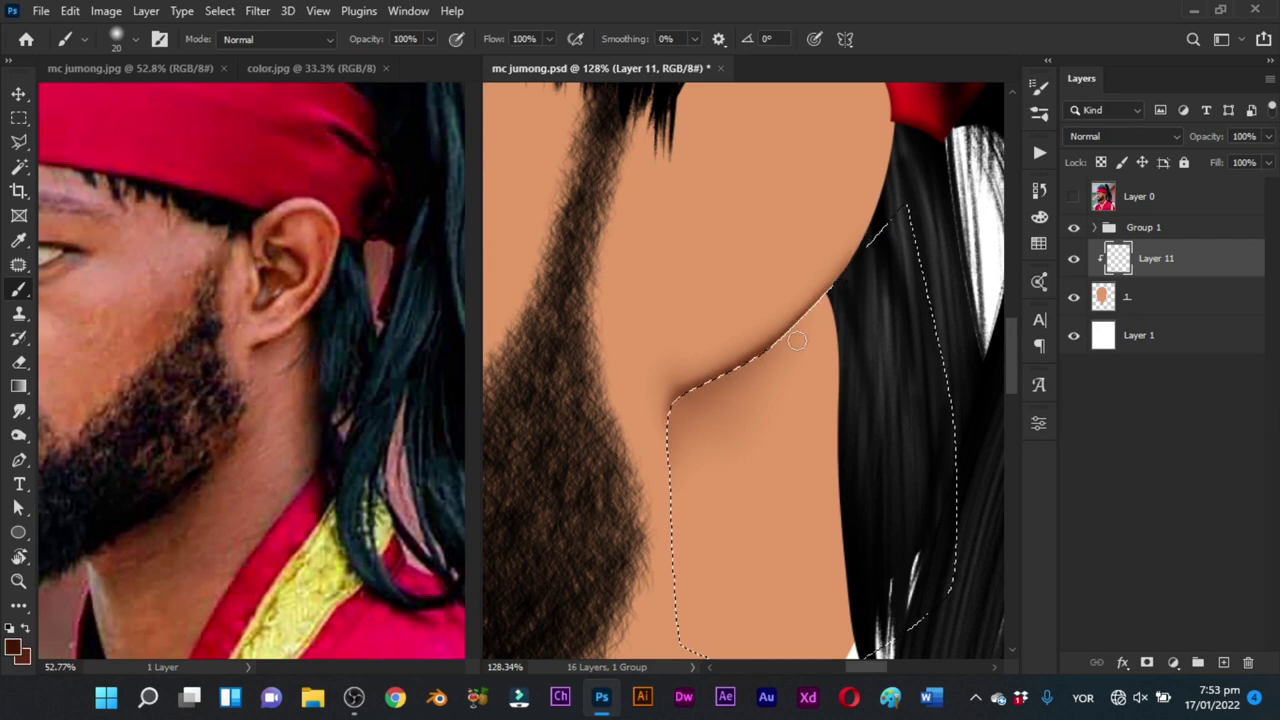
pyautogui.moveTo(804, 326); pyautogui.dragTo(788, 338)
pyautogui.moveTo(703, 403); pyautogui.dragTo(758, 361)
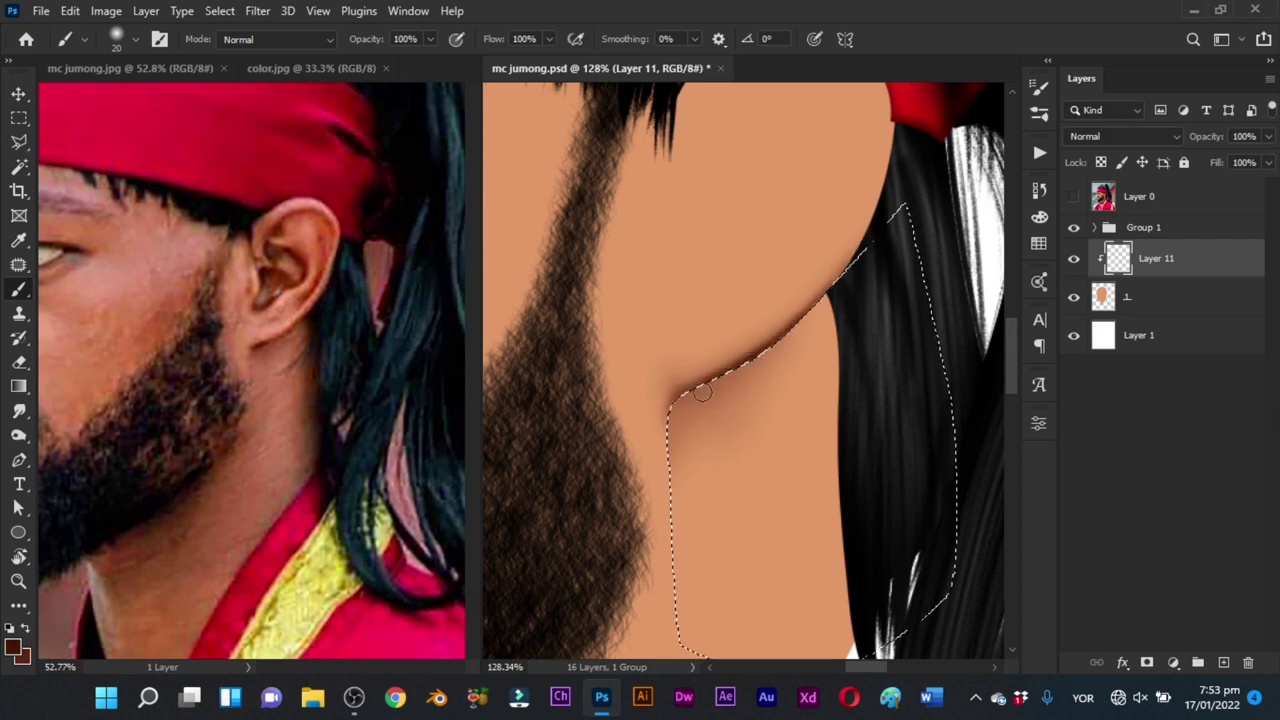
pyautogui.moveTo(703, 392); pyautogui.dragTo(682, 401)
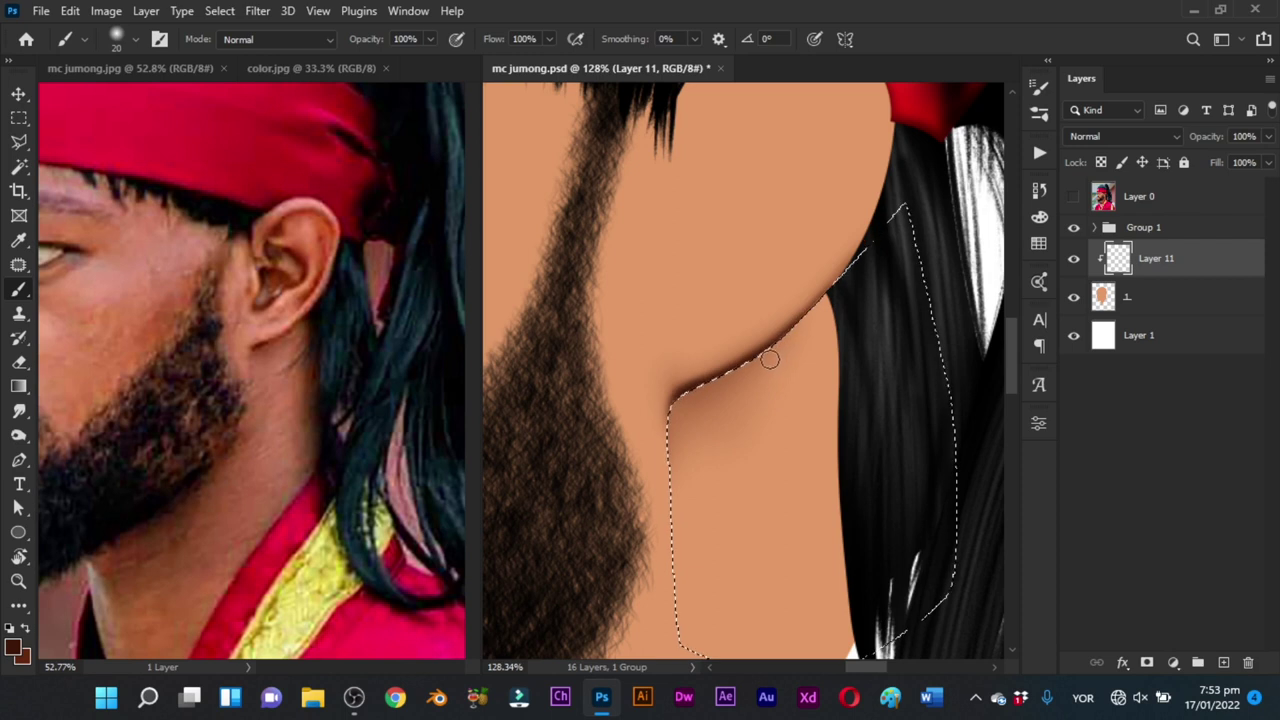
pyautogui.keyDown('alt'); pyautogui.rightClick(828, 262); pyautogui.keyUp('alt')
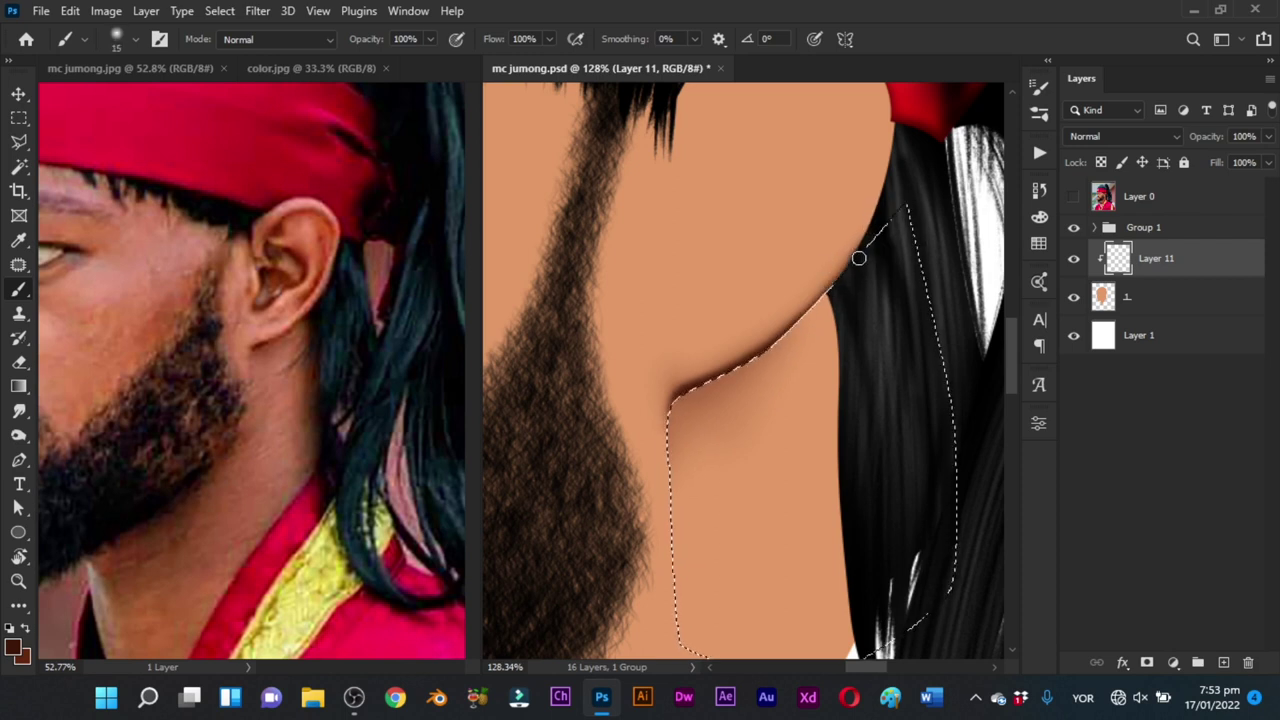
# Step: Deselect the neck area and check the ear shadow against the surrounding face
pyautogui.hotkey('ctrl', 'd')
pyautogui.press('z')
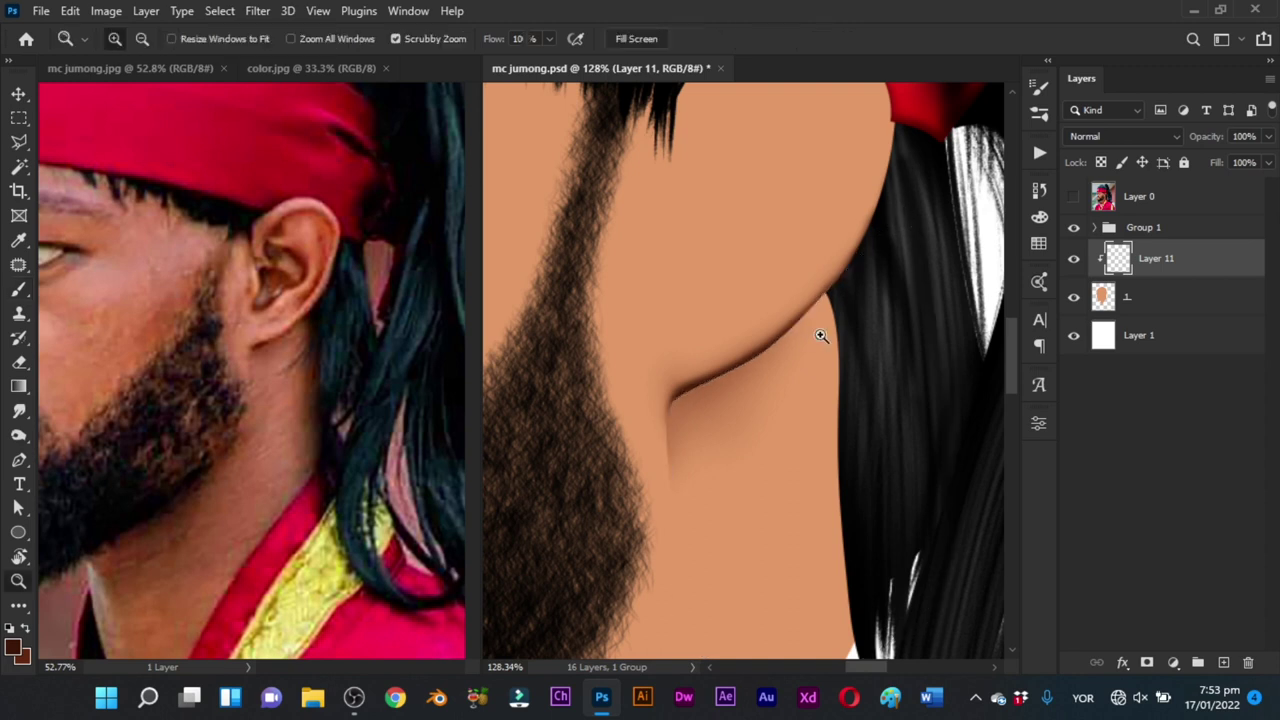
pyautogui.moveTo(823, 337)
pyautogui.mouseDown()
pyautogui.moveTo(711, 346)
pyautogui.moveTo(750, 444)
pyautogui.moveTo(794, 409)
pyautogui.mouseUp()
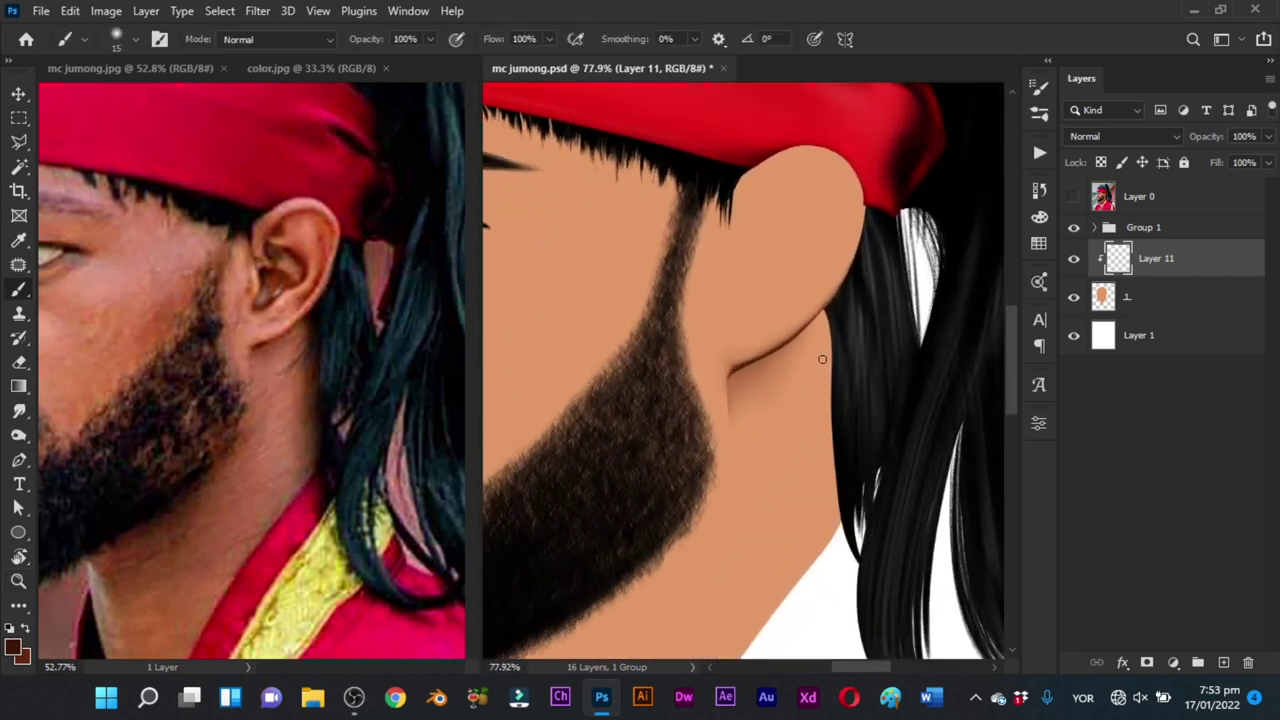
# Step: Reselect the neck area and paint brown shading down the neck's edge beside the hair with an 87 px brush, checking against the reference photo
pyautogui.hotkey('ctrl', 'shift', 'd')
pyautogui.moveTo(784, 343); pyautogui.dragTo(847, 319)
pyautogui.press('x')
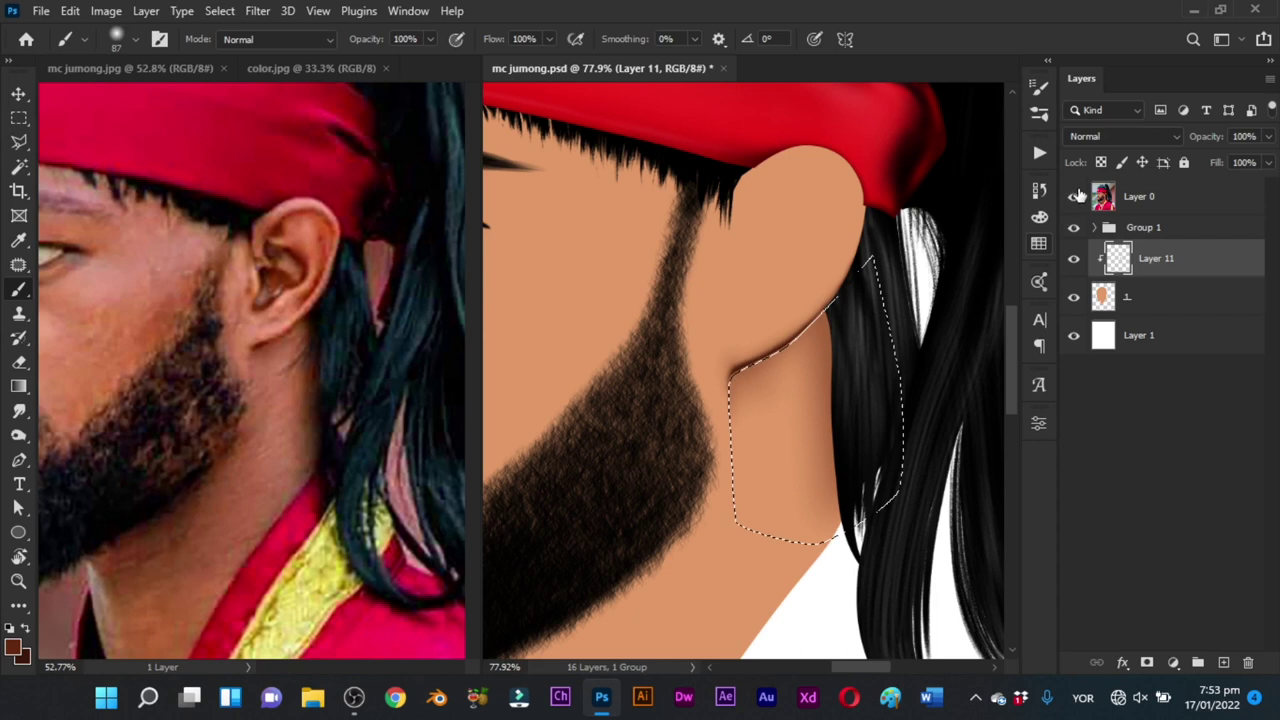
pyautogui.click(1073, 203)
pyautogui.click(1073, 203)
pyautogui.moveTo(816, 322); pyautogui.dragTo(817, 529)
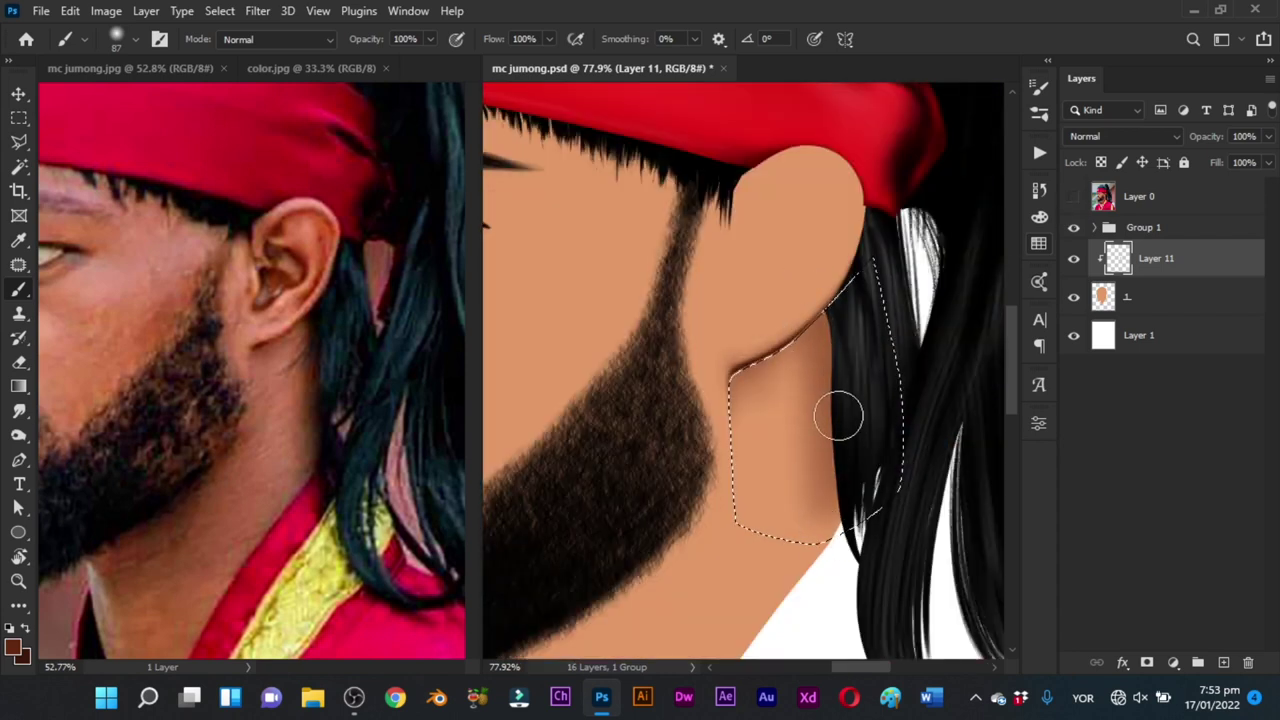
# Step: Deepen the neck shadow beside the hair with the darker brown, undoing one stroke and repainting it with a smaller brush
pyautogui.press('x')
pyautogui.moveTo(828, 380); pyautogui.dragTo(823, 377)
pyautogui.press('x')
pyautogui.moveTo(820, 308); pyautogui.dragTo(843, 475)
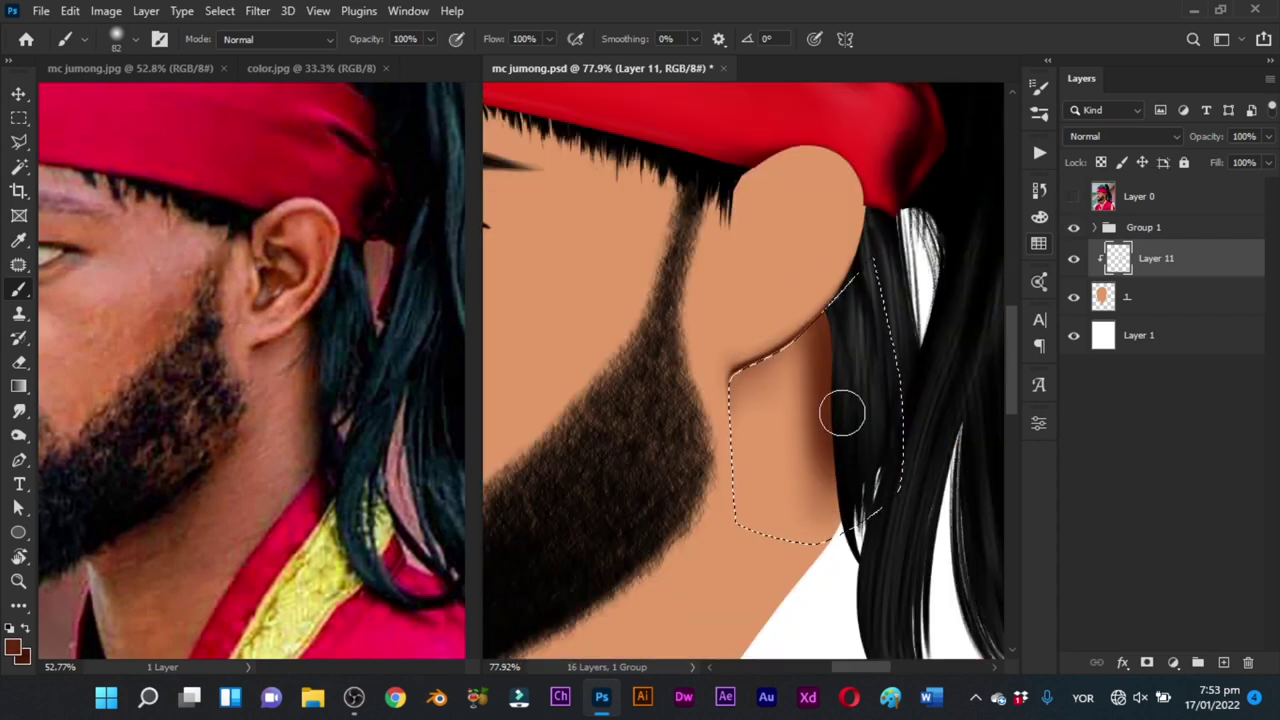
pyautogui.hotkey('ctrl', 'z')
pyautogui.moveTo(812, 297)
pyautogui.mouseDown()
pyautogui.moveTo(849, 401)
pyautogui.moveTo(823, 302)
pyautogui.moveTo(855, 475)
pyautogui.moveTo(831, 293)
pyautogui.moveTo(855, 350)
pyautogui.mouseUp()
pyautogui.keyDown('alt'); pyautogui.rightClick(829, 354); pyautogui.keyUp('alt')
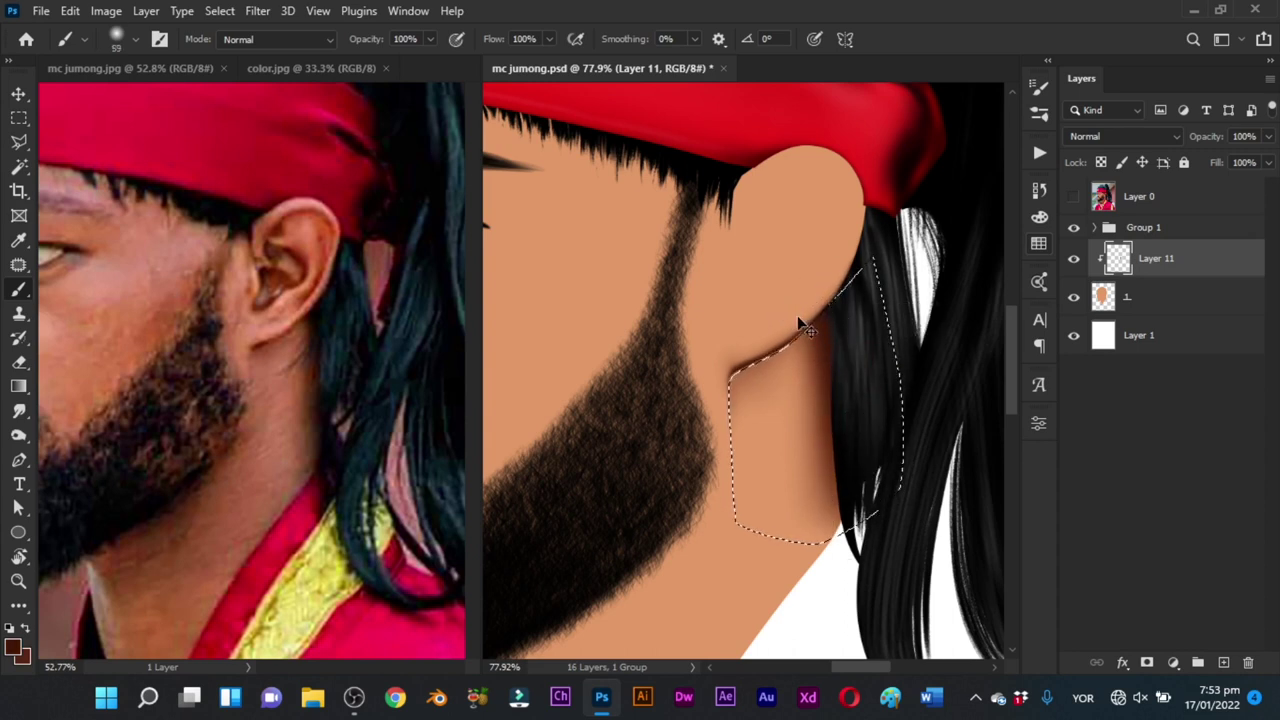
# Step: Deselect the neck area and soften the shading along the hair and under the earlobe with the Smudge tool
pyautogui.hotkey('ctrl', 'd')
pyautogui.moveTo(832, 344)
pyautogui.mouseDown()
pyautogui.moveTo(749, 434)
pyautogui.moveTo(830, 443)
pyautogui.mouseUp()
pyautogui.press('r')
pyautogui.keyDown('alt'); pyautogui.rightClick(727, 422); pyautogui.keyUp('alt')
pyautogui.moveTo(757, 414)
pyautogui.mouseDown()
pyautogui.moveTo(725, 398)
pyautogui.moveTo(746, 415)
pyautogui.mouseUp()
# Step: Show the reference photo, trace the dark ear-canal hollow with the Pen tool, and convert the path to a selection
pyautogui.press('p')
pyautogui.click(1074, 198)
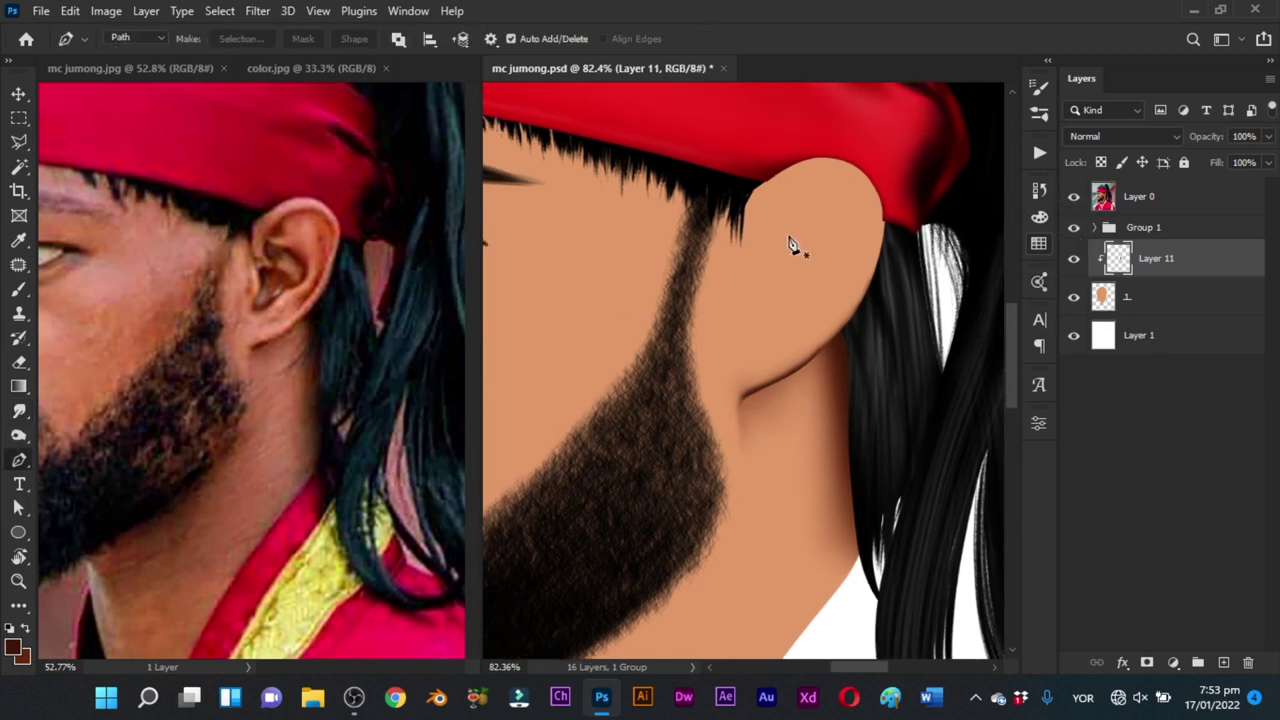
pyautogui.moveTo(744, 245); pyautogui.dragTo(770, 269)
pyautogui.moveTo(755, 278); pyautogui.dragTo(755, 289)
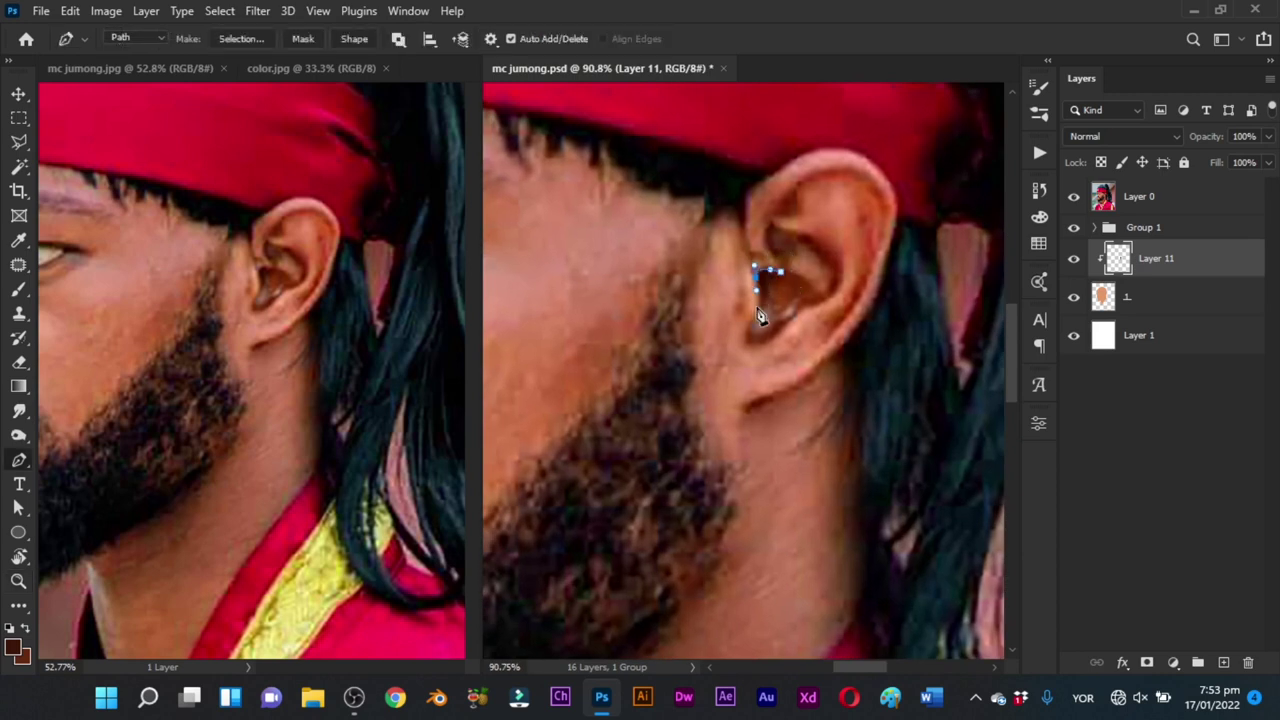
pyautogui.click(757, 308)
pyautogui.click(758, 278)
pyautogui.press('b')
pyautogui.hotkey('ctrl', 'Return')
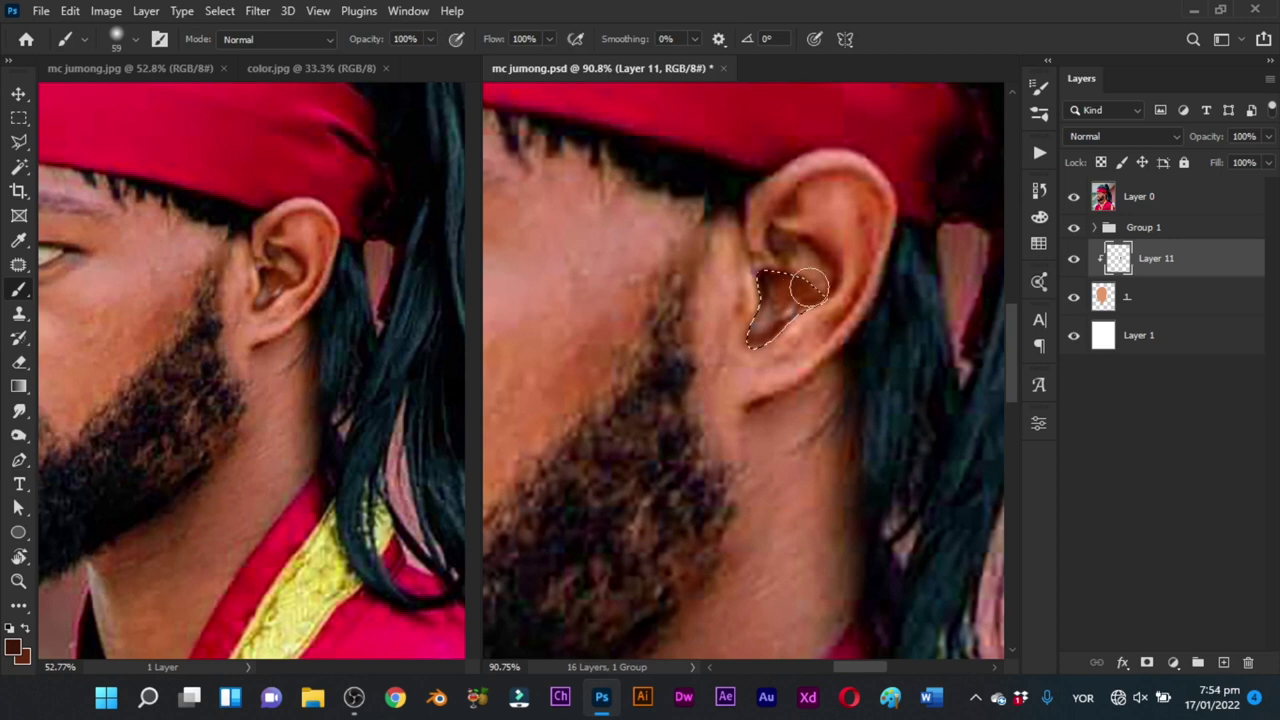
# Step: Shade the ear-canal selection in brown with darker edges, and erase a soft highlight in its centre with a 10 px eraser
pyautogui.moveTo(774, 278)
pyautogui.mouseDown()
pyautogui.moveTo(842, 281)
pyautogui.moveTo(831, 305)
pyautogui.moveTo(780, 274)
pyautogui.moveTo(742, 286)
pyautogui.moveTo(793, 312)
pyautogui.moveTo(762, 392)
pyautogui.mouseUp()
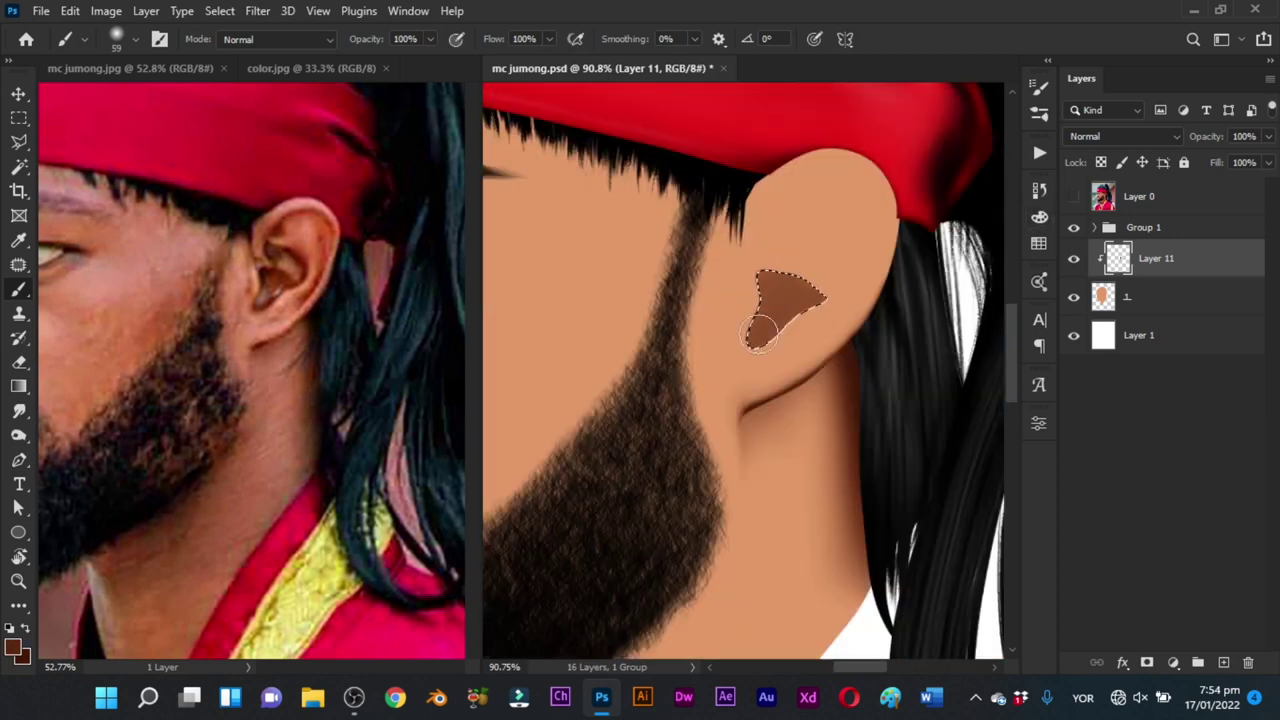
pyautogui.moveTo(762, 326)
pyautogui.mouseDown()
pyautogui.moveTo(745, 324)
pyautogui.moveTo(788, 301)
pyautogui.moveTo(749, 310)
pyautogui.moveTo(760, 285)
pyautogui.mouseUp()
pyautogui.press('z')
pyautogui.press('b')
pyautogui.press('x')
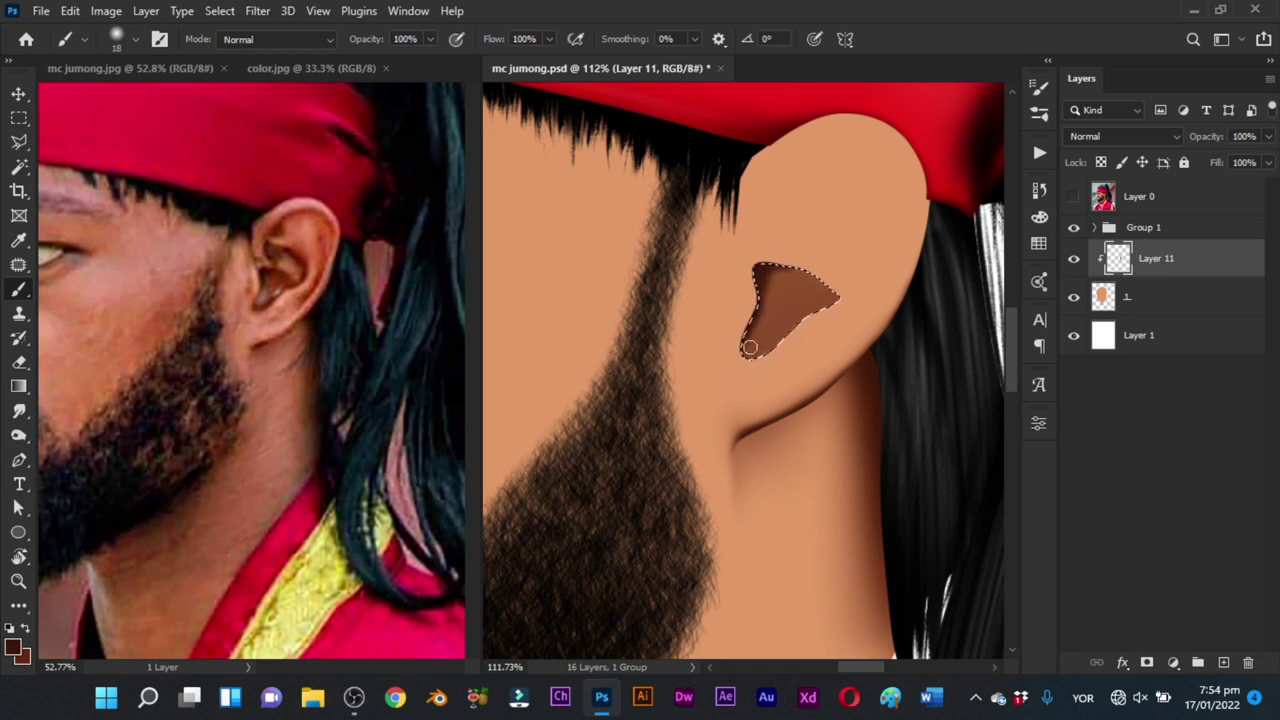
pyautogui.moveTo(743, 346)
pyautogui.mouseDown()
pyautogui.moveTo(789, 337)
pyautogui.moveTo(761, 355)
pyautogui.moveTo(819, 324)
pyautogui.moveTo(761, 350)
pyautogui.moveTo(809, 319)
pyautogui.mouseUp()
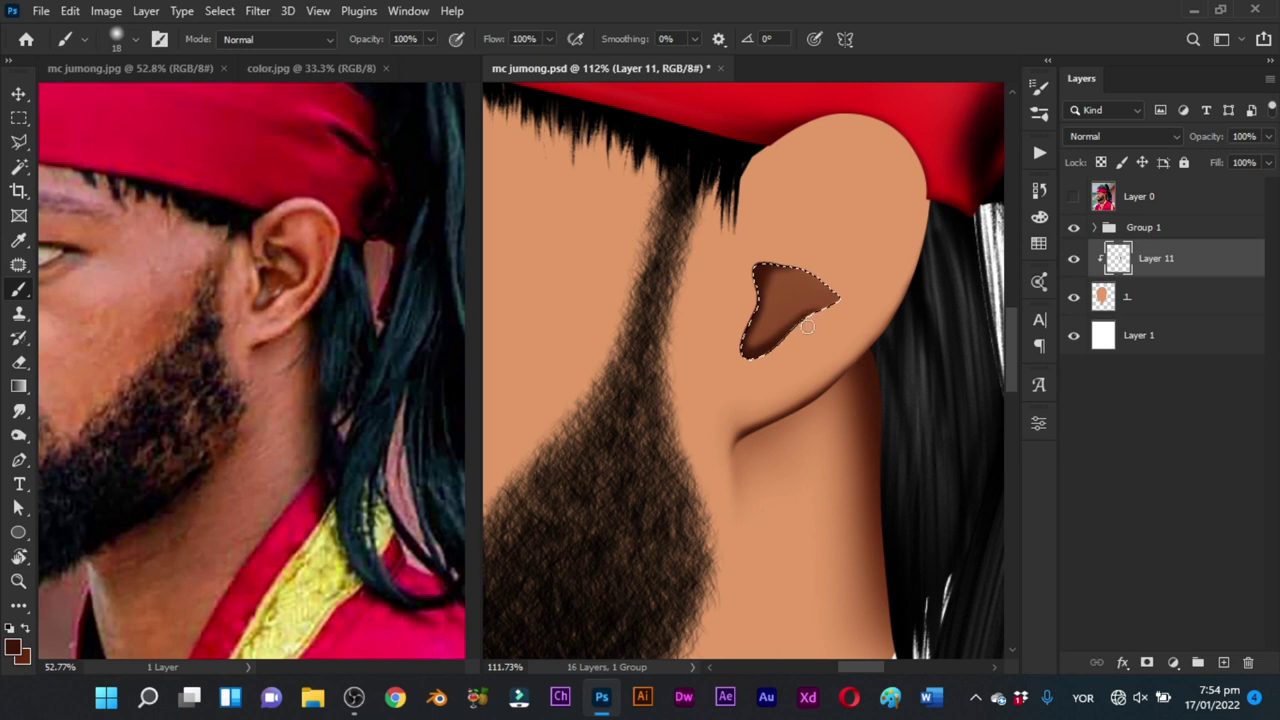
pyautogui.moveTo(823, 260)
pyautogui.mouseDown()
pyautogui.moveTo(837, 265)
pyautogui.moveTo(796, 267)
pyautogui.moveTo(812, 292)
pyautogui.moveTo(826, 272)
pyautogui.mouseUp()
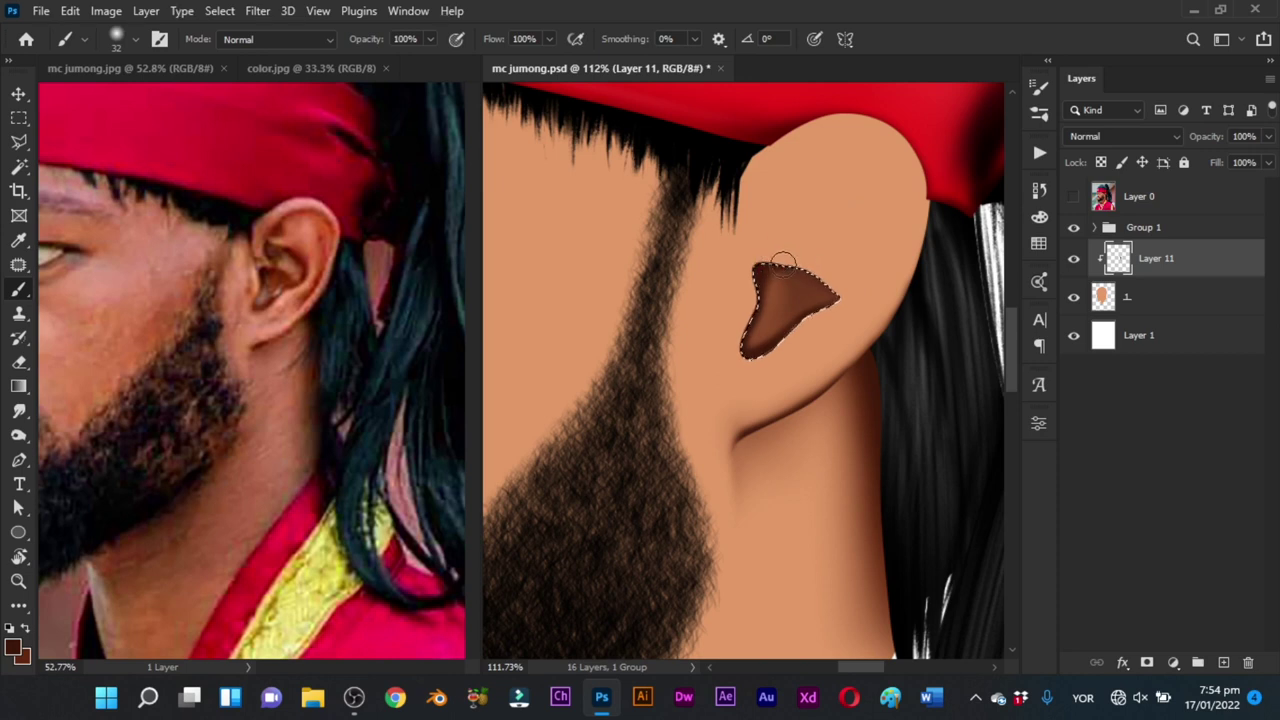
pyautogui.press('e')
pyautogui.moveTo(768, 289)
pyautogui.mouseDown()
pyautogui.moveTo(705, 284)
pyautogui.moveTo(761, 313)
pyautogui.moveTo(768, 274)
pyautogui.moveTo(771, 322)
pyautogui.moveTo(757, 342)
pyautogui.moveTo(768, 276)
pyautogui.moveTo(775, 301)
pyautogui.mouseUp()
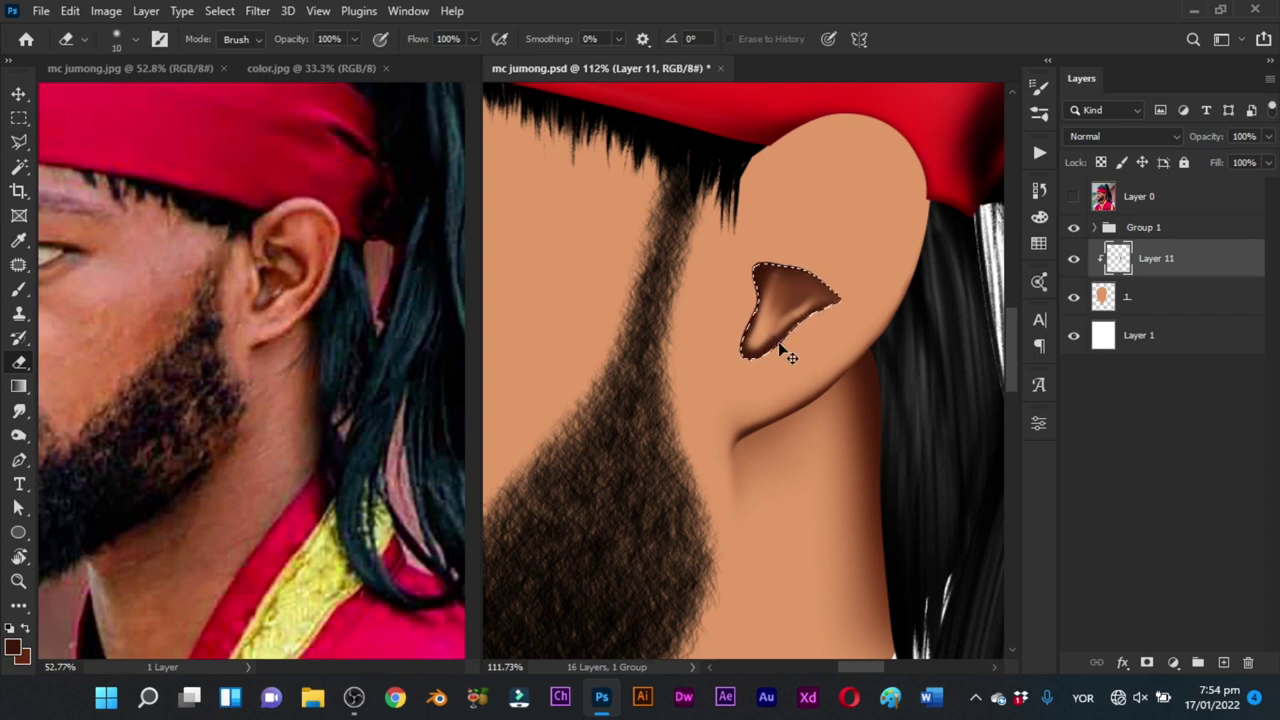
# Step: Deselect the ear-canal hollow, soften its edges with a 66 px Smudge brush at 57% strength, and save the document
pyautogui.hotkey('ctrl', 'd')
pyautogui.press('r')
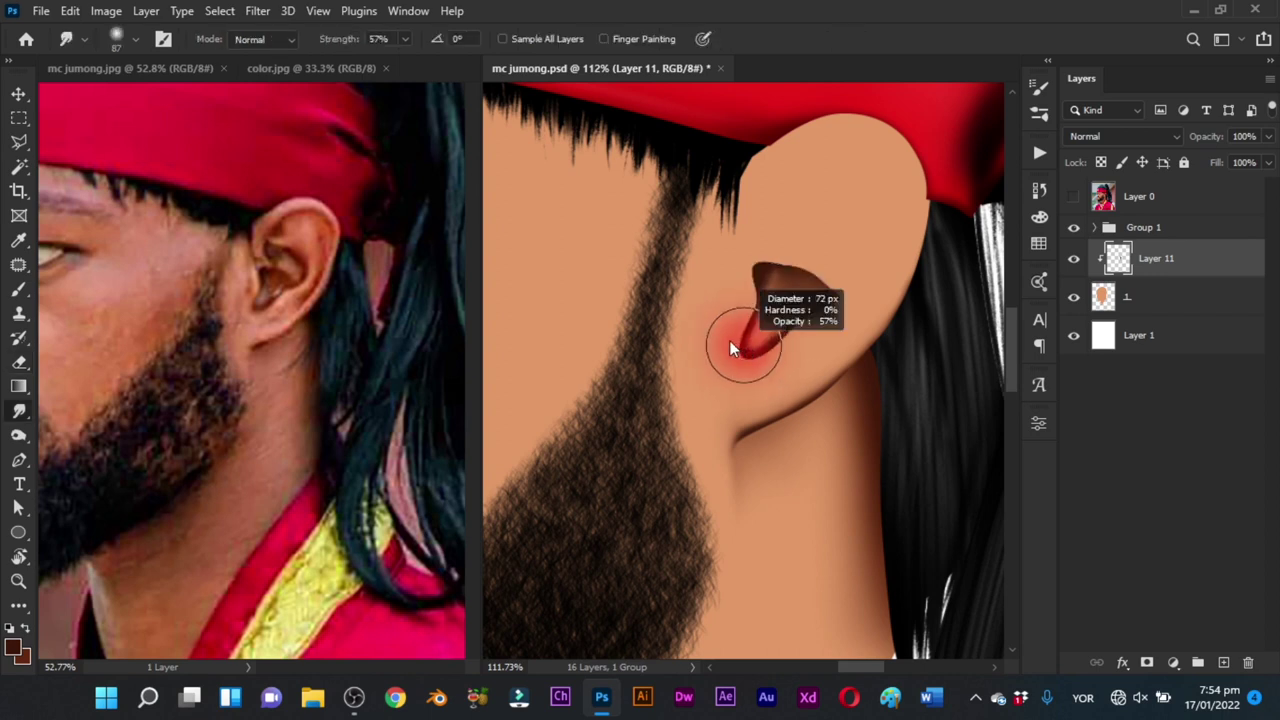
pyautogui.keyDown('alt'); pyautogui.rightClick(820, 312); pyautogui.keyUp('alt')
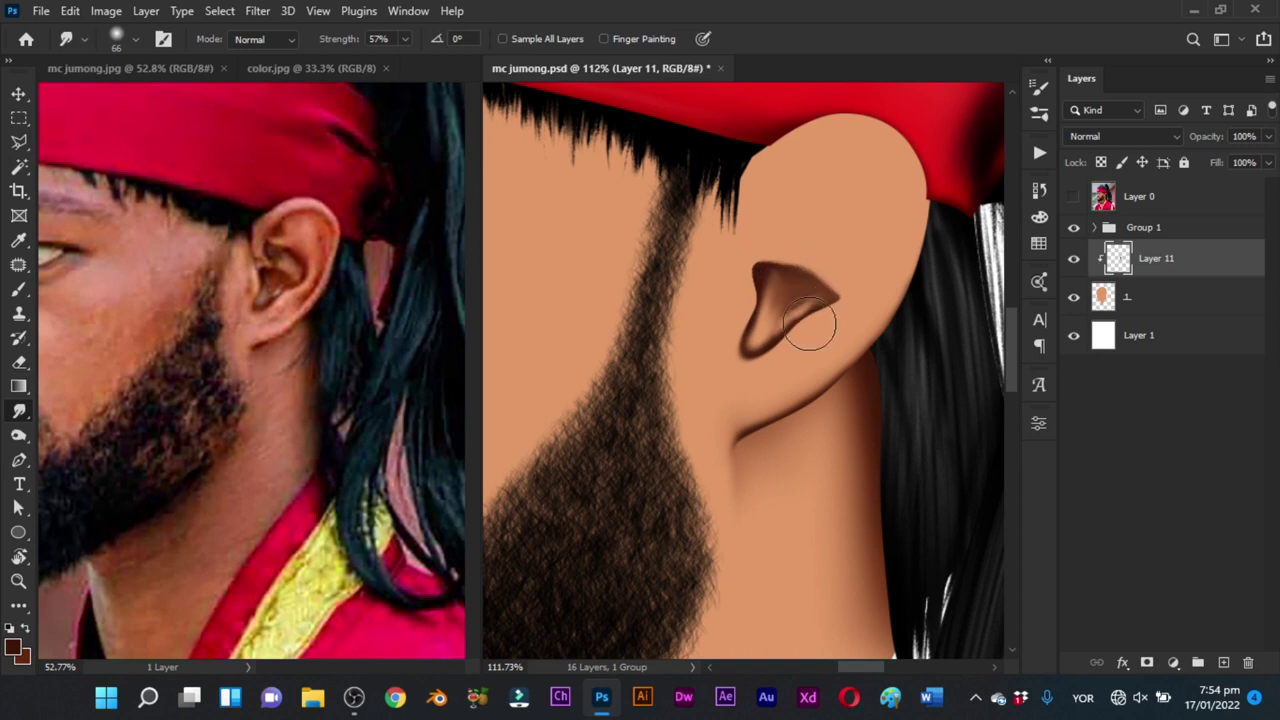
pyautogui.hotkey('ctrl', 's')
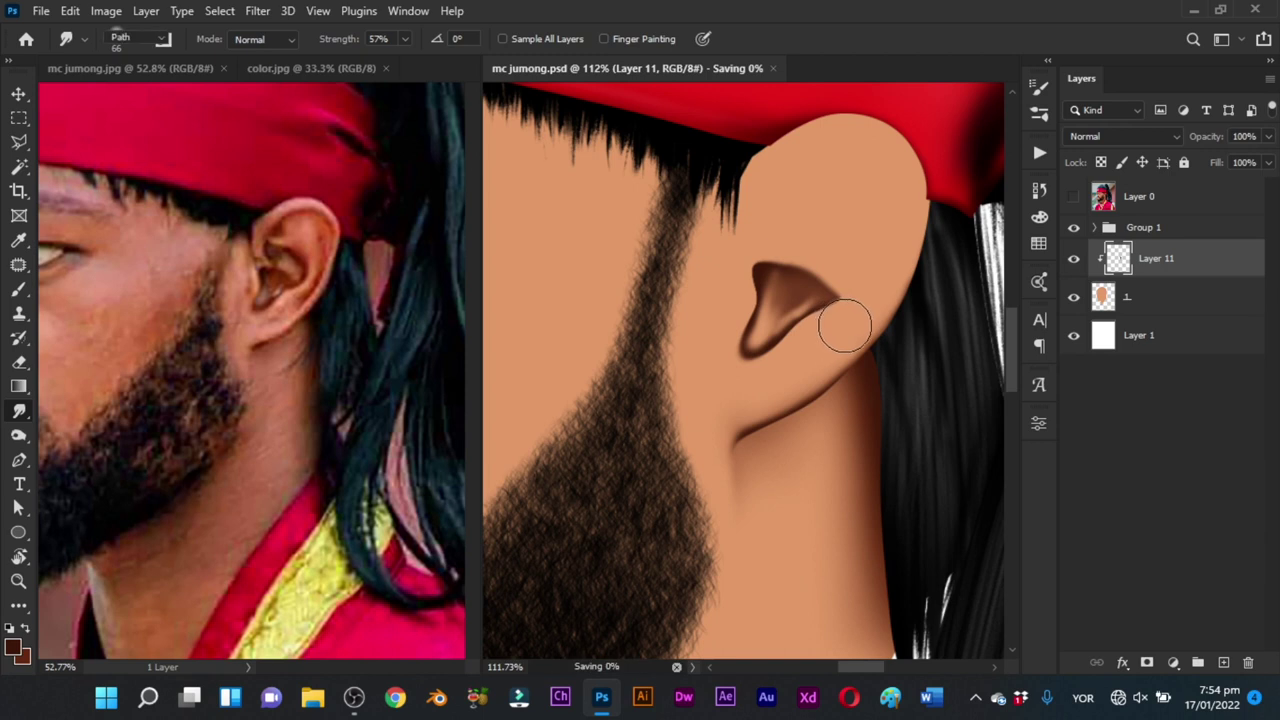
# Step: Trace the inner contour of the ear's outer rim on the reference photo with the Pen tool and turn it into a selection
pyautogui.press('p')
pyautogui.click(1073, 196)
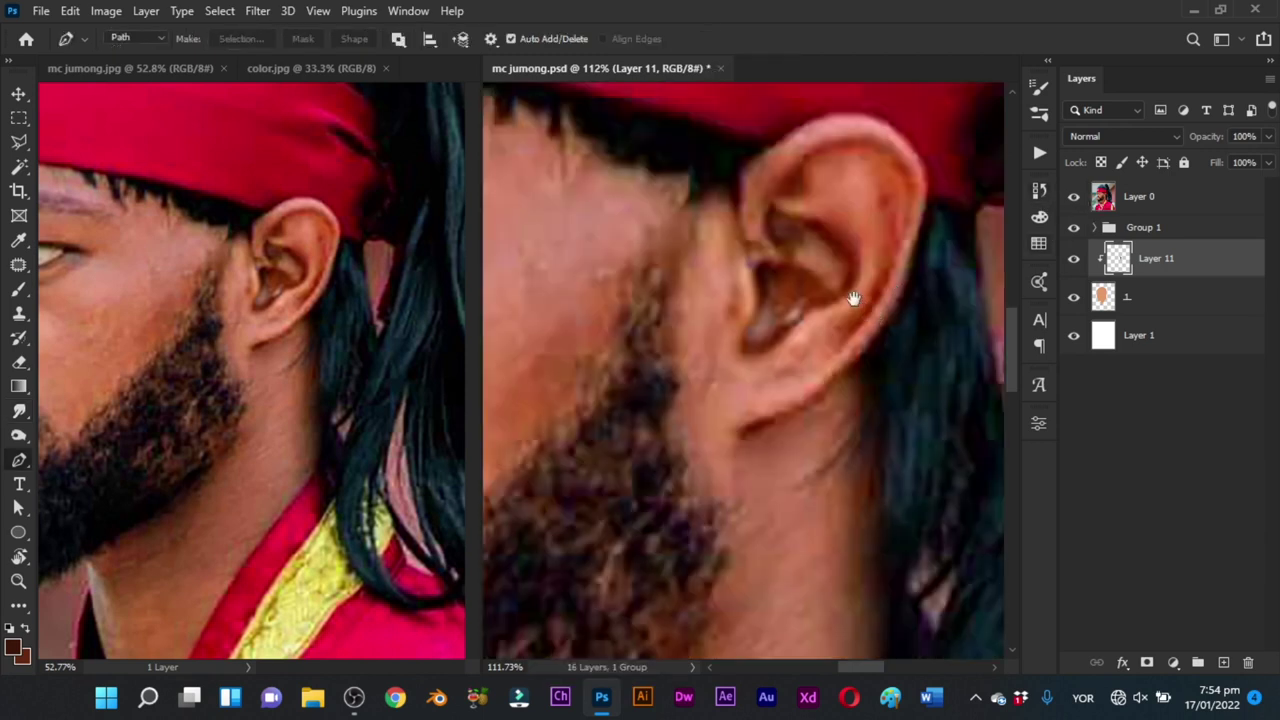
pyautogui.moveTo(844, 327); pyautogui.dragTo(844, 349)
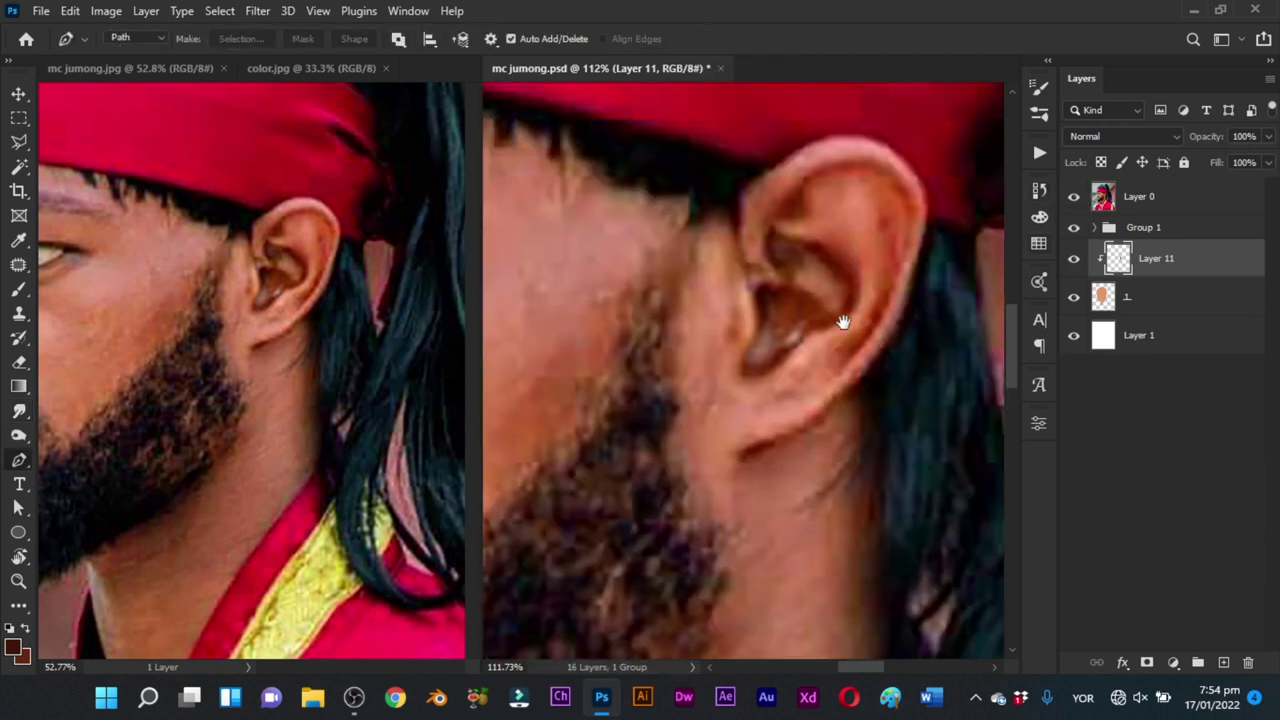
pyautogui.click(749, 232)
pyautogui.click(788, 187)
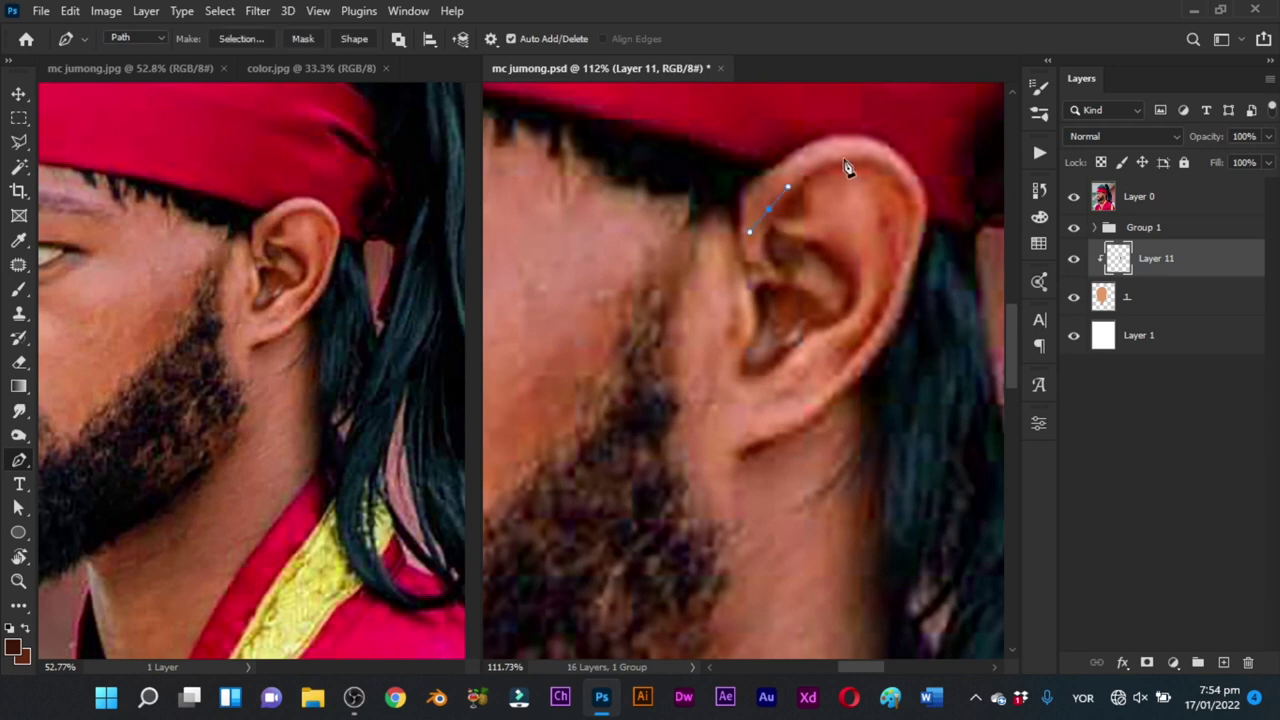
pyautogui.click(770, 213)
pyautogui.hotkey('ctrl', 'Return')
pyautogui.press('b')
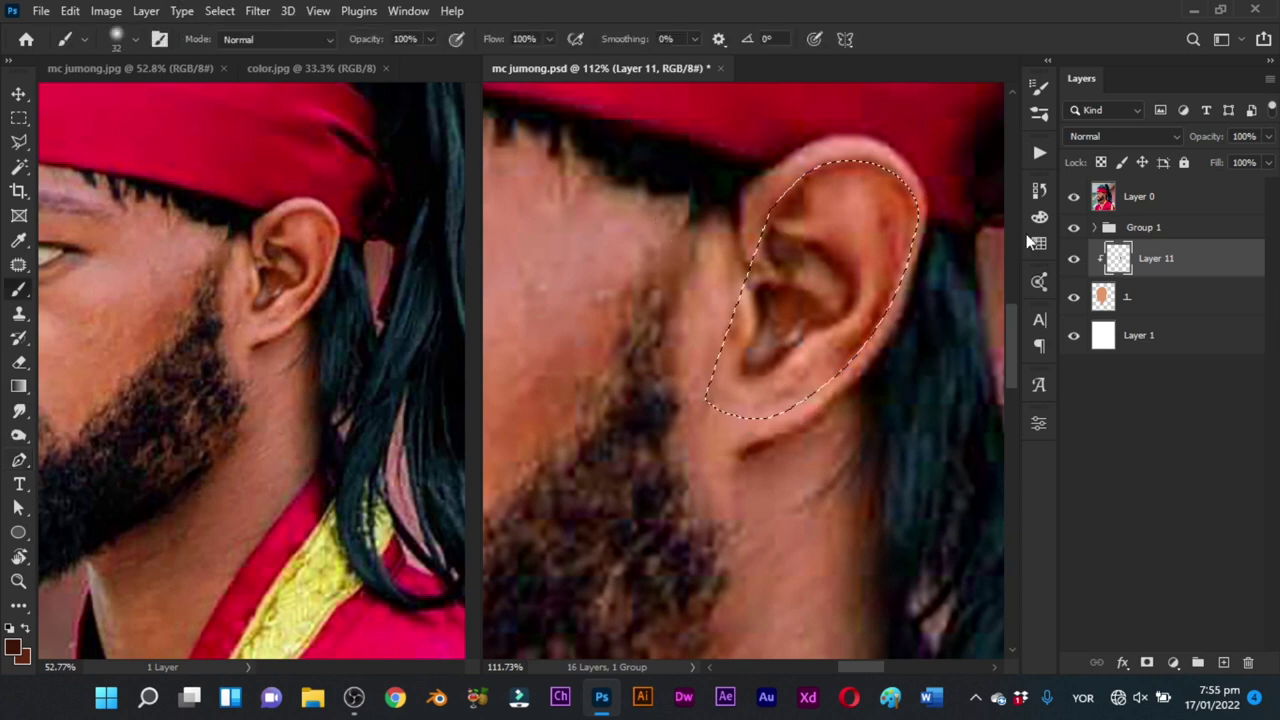
# Step: Hide the reference photo and paint dark brown shading along the inside of the ear rim with soft 23 px and 18 px brushes
pyautogui.click(1073, 196)
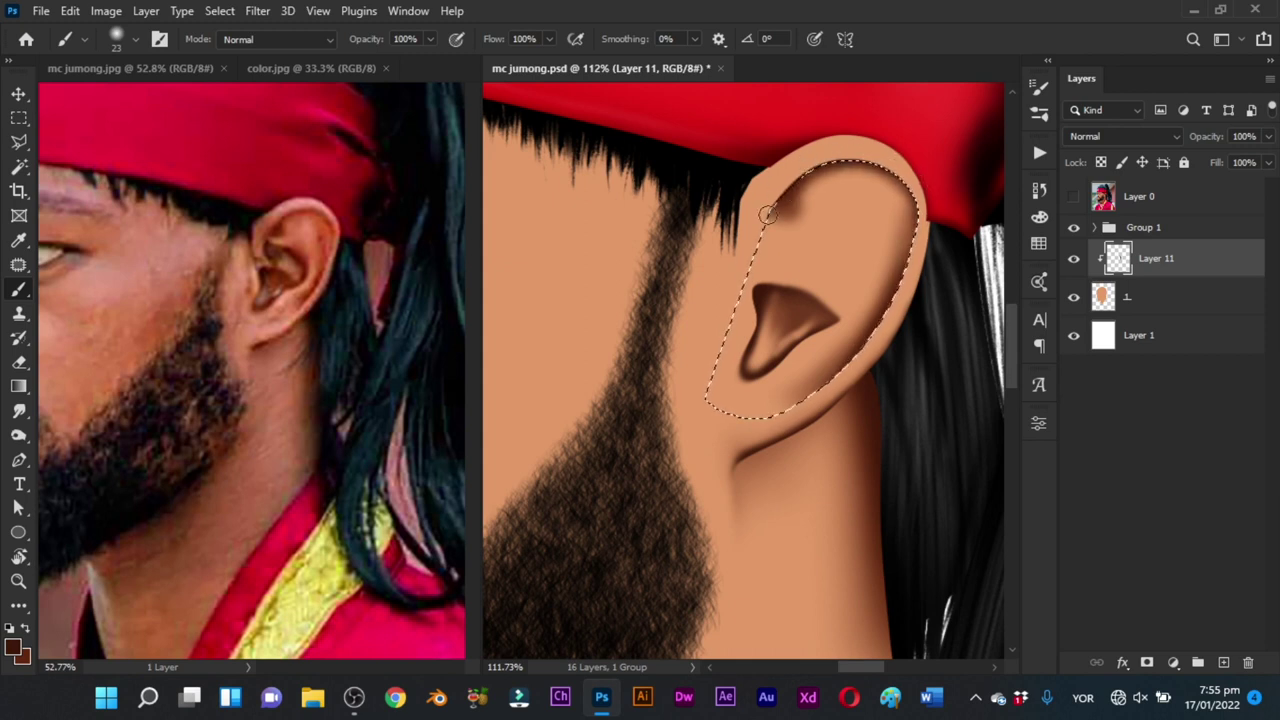
pyautogui.keyDown('alt'); pyautogui.rightClick(782, 187); pyautogui.keyUp('alt')
pyautogui.moveTo(783, 187); pyautogui.dragTo(771, 214)
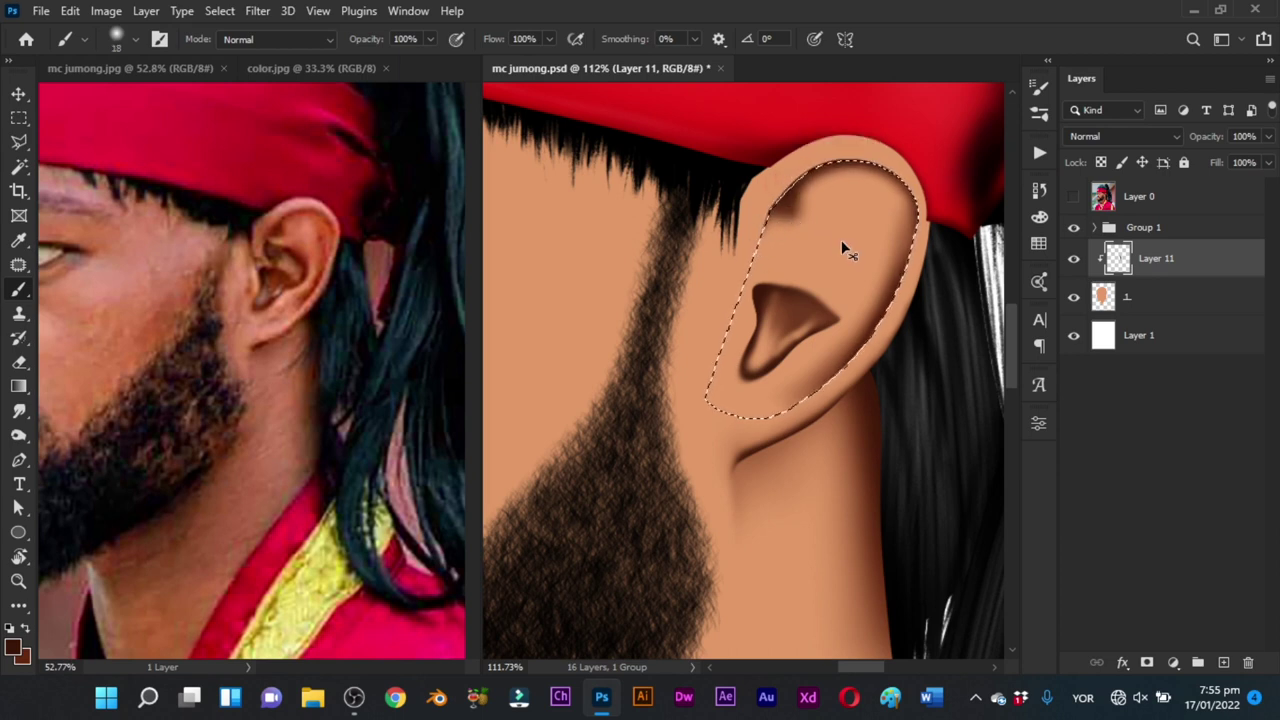
# Step: Deselect the ear rim and smudge its inner shadow into the skin at 57% strength, using 97 px and 61 px brushes
pyautogui.hotkey('ctrl', 'd')
pyautogui.press('r')
pyautogui.keyDown('alt'); pyautogui.rightClick(905, 213); pyautogui.keyUp('alt')
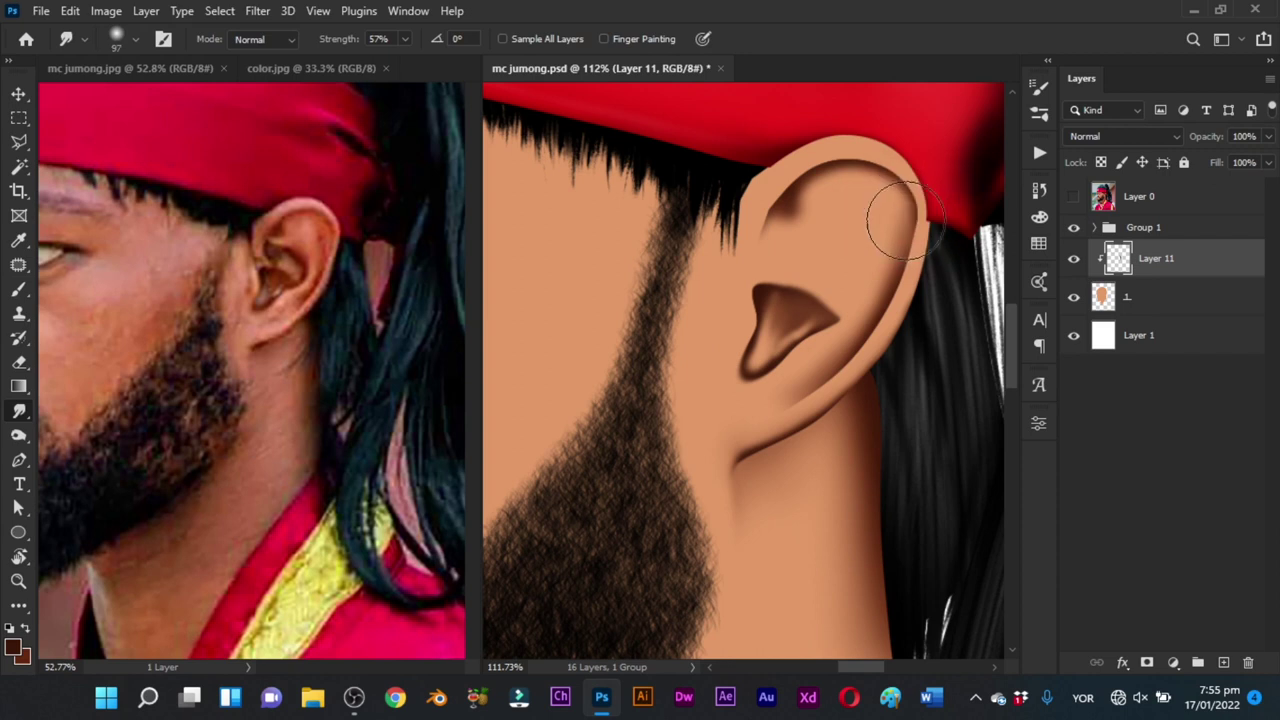
pyautogui.moveTo(893, 221)
pyautogui.mouseDown()
pyautogui.moveTo(871, 194)
pyautogui.moveTo(834, 189)
pyautogui.moveTo(858, 199)
pyautogui.mouseUp()
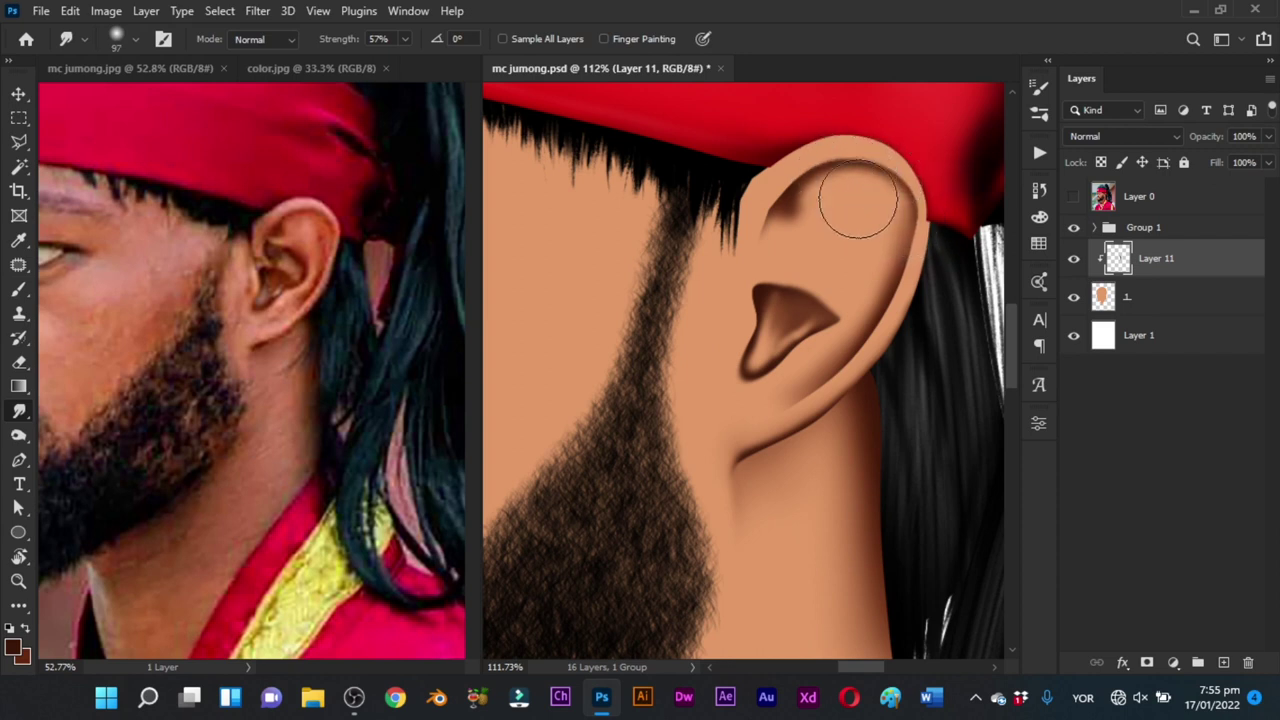
pyautogui.keyDown('alt'); pyautogui.rightClick(884, 307); pyautogui.keyUp('alt')
pyautogui.keyDown('alt'); pyautogui.rightClick(862, 303); pyautogui.keyUp('alt')
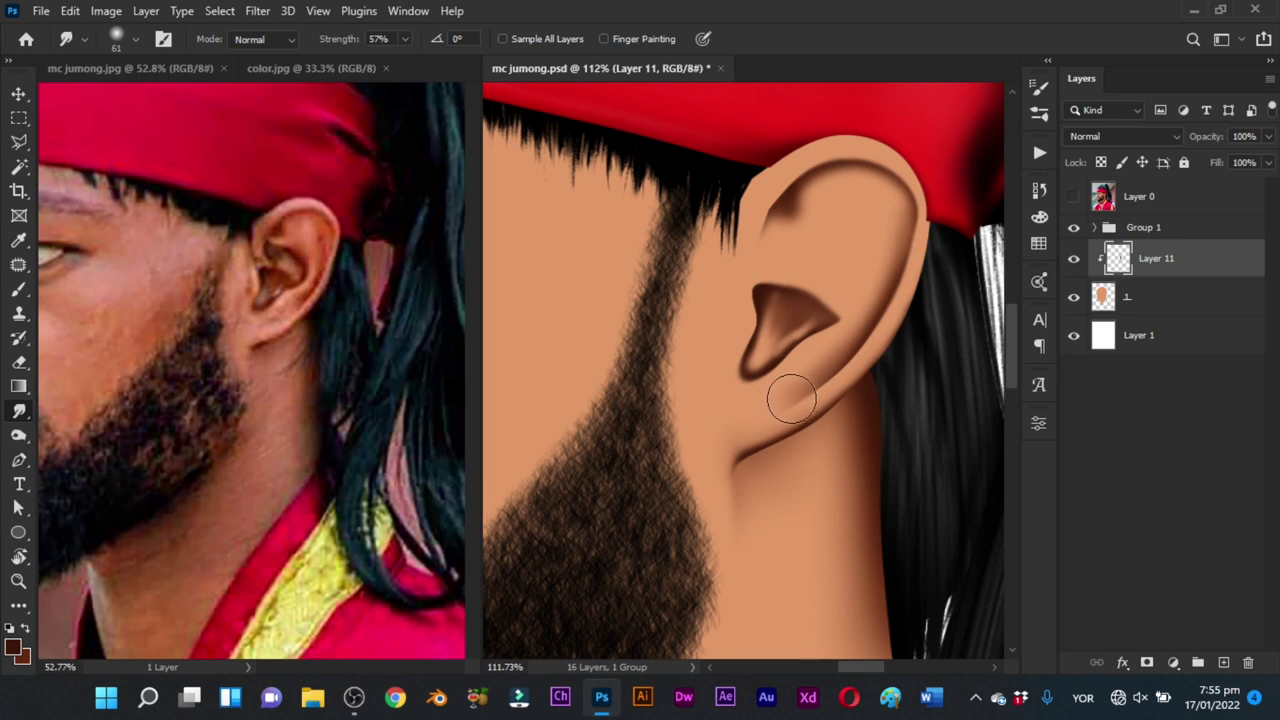
pyautogui.moveTo(792, 399); pyautogui.dragTo(862, 335)
# Step: Trace the inner ear fold above the canal on the reference photo with the Pen tool and convert the path to a selection
pyautogui.press('p')
pyautogui.click(1073, 196)
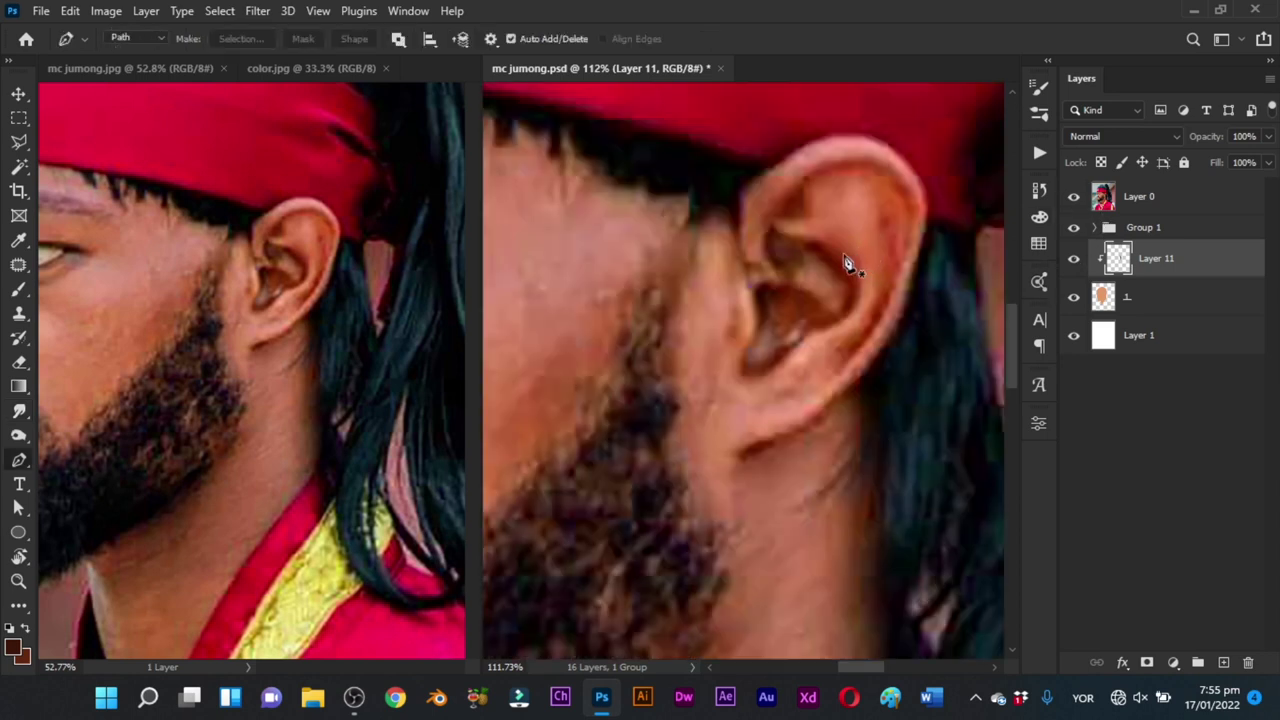
pyautogui.click(774, 231)
pyautogui.moveTo(794, 239); pyautogui.dragTo(822, 244)
pyautogui.moveTo(809, 333); pyautogui.dragTo(771, 271)
pyautogui.click(774, 231)
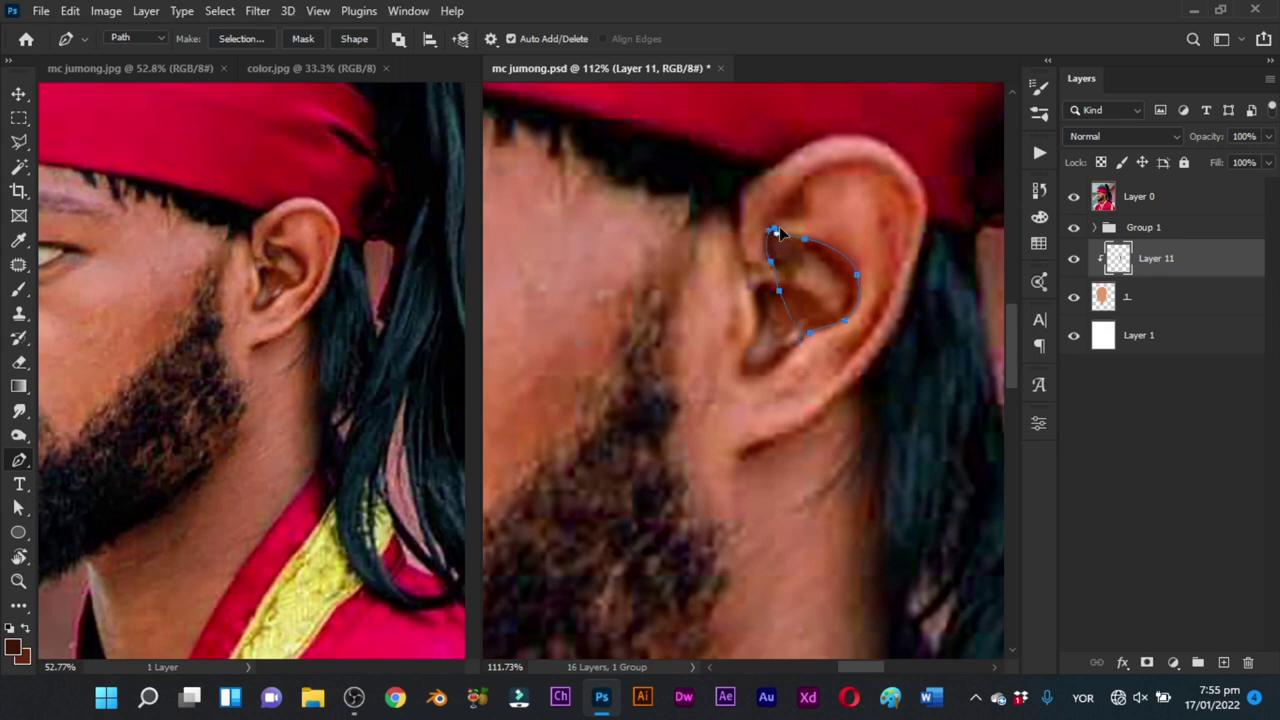
pyautogui.hotkey('ctrl', 'Return')
pyautogui.press('b')
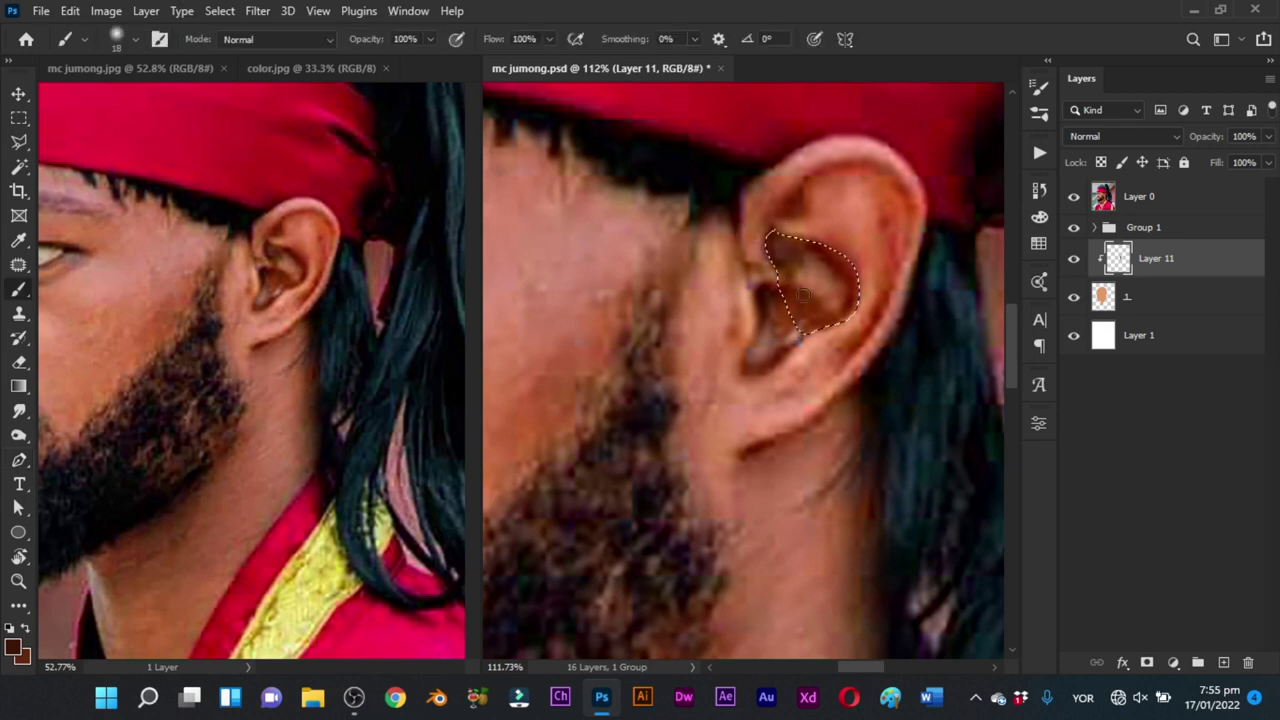
# Step: Hide the reference photo and shade the edges of the inner fold selection with brown and darker brown, using brushes of 20 to 27 px
pyautogui.click(1073, 196)
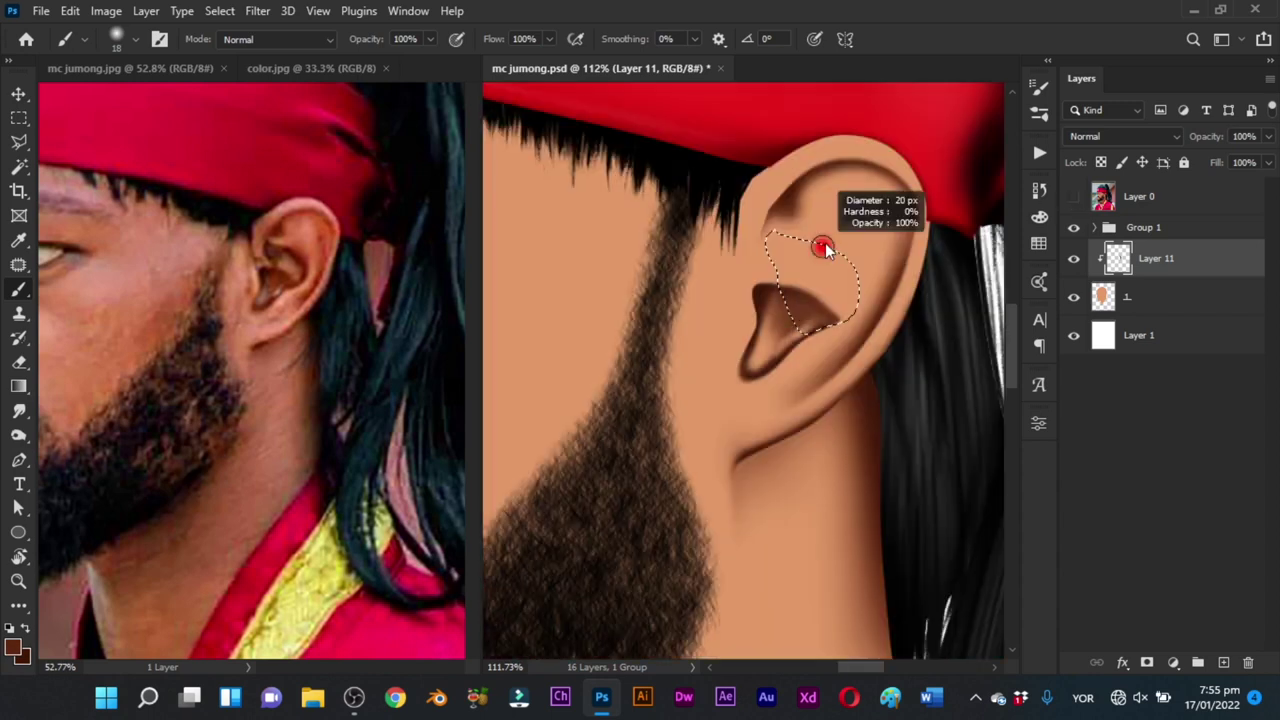
pyautogui.moveTo(805, 232)
pyautogui.mouseDown()
pyautogui.moveTo(859, 270)
pyautogui.moveTo(811, 239)
pyautogui.moveTo(853, 286)
pyautogui.moveTo(857, 324)
pyautogui.moveTo(858, 283)
pyautogui.moveTo(821, 352)
pyautogui.moveTo(853, 318)
pyautogui.moveTo(816, 320)
pyautogui.moveTo(765, 246)
pyautogui.moveTo(774, 224)
pyautogui.moveTo(760, 252)
pyautogui.moveTo(771, 287)
pyautogui.mouseUp()
pyautogui.keyDown('alt'); pyautogui.rightClick(748, 272); pyautogui.keyUp('alt')
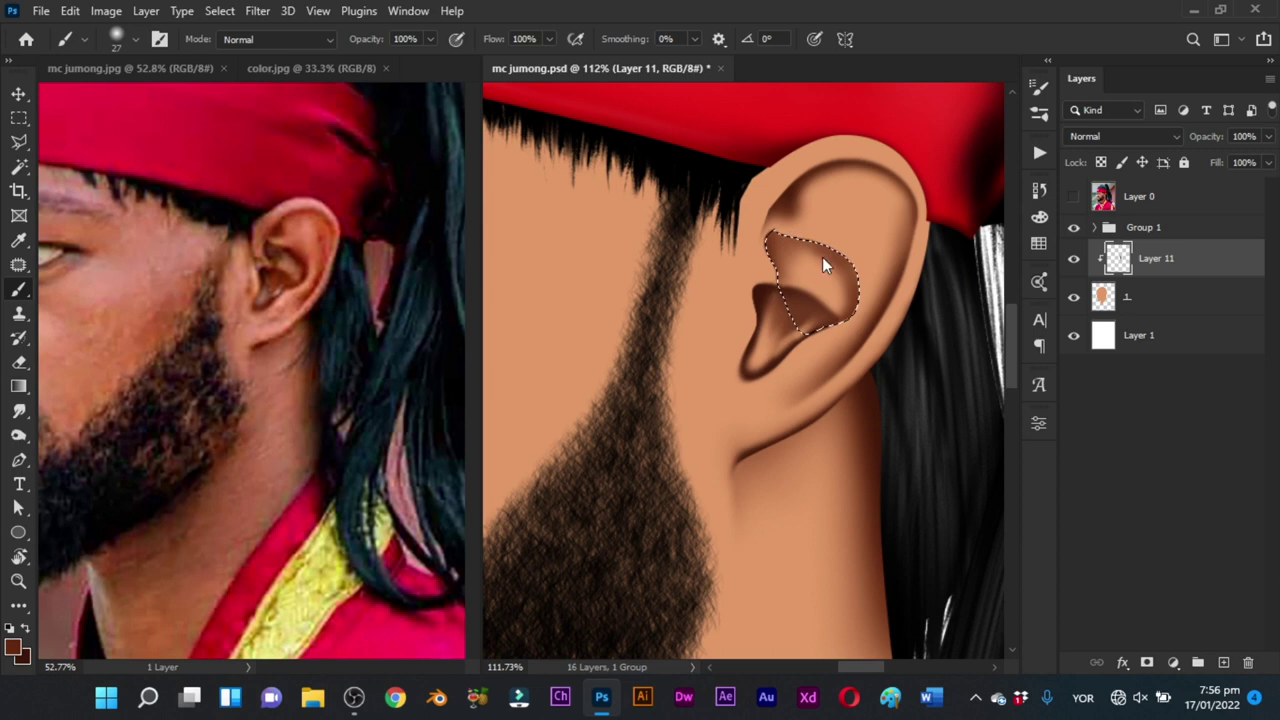
pyautogui.press(']')
pyautogui.keyDown('alt'); pyautogui.rightClick(770, 252); pyautogui.keyUp('alt')
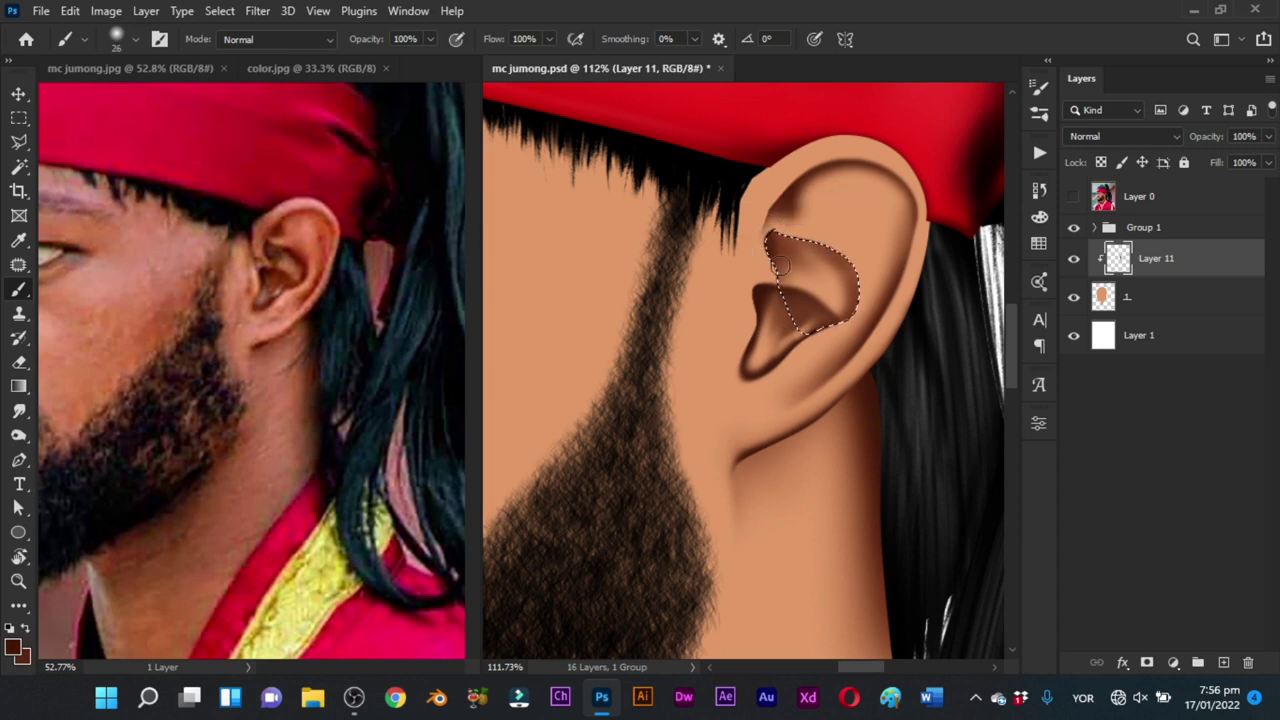
pyautogui.keyDown('alt'); pyautogui.rightClick(779, 265); pyautogui.keyUp('alt')
pyautogui.moveTo(818, 242)
pyautogui.mouseDown()
pyautogui.moveTo(857, 266)
pyautogui.moveTo(860, 312)
pyautogui.moveTo(861, 284)
pyautogui.moveTo(856, 310)
pyautogui.moveTo(818, 336)
pyautogui.moveTo(844, 318)
pyautogui.mouseUp()
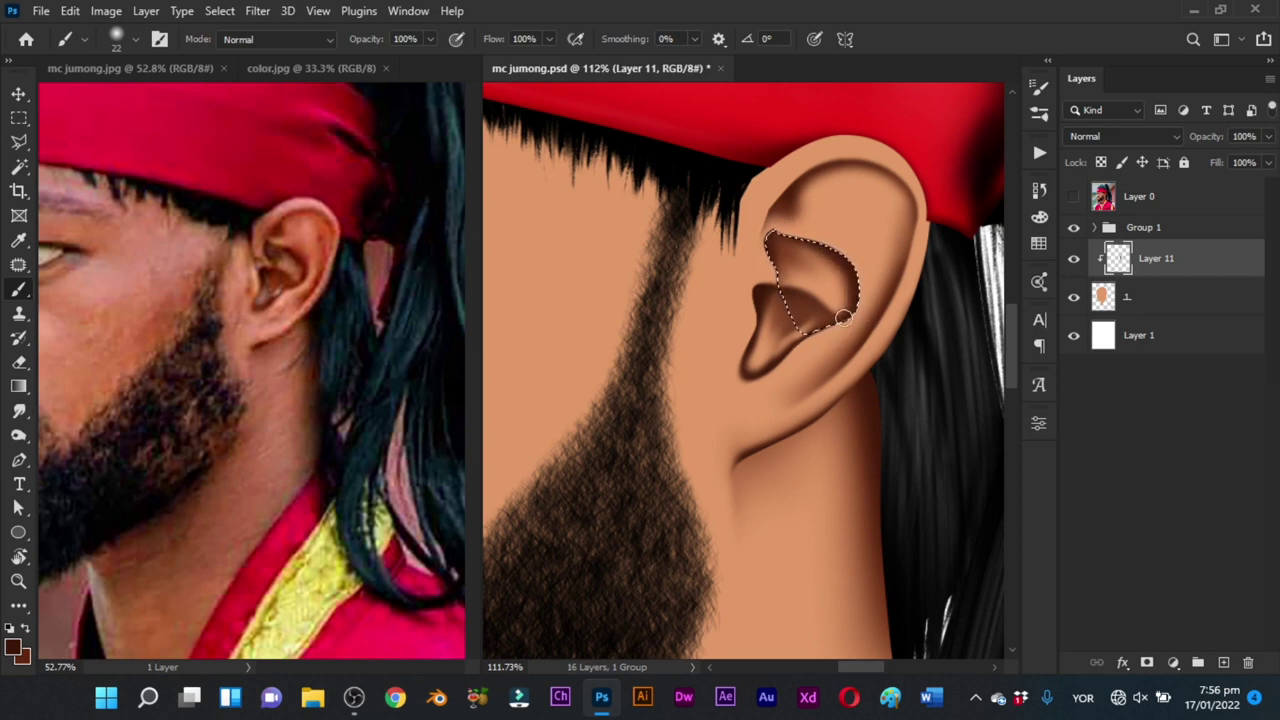
# Step: Deselect the inner fold and smudge its outer edge into the ear with a 61 px brush at 57% strength
pyautogui.hotkey('ctrl', 'd')
pyautogui.press('r')
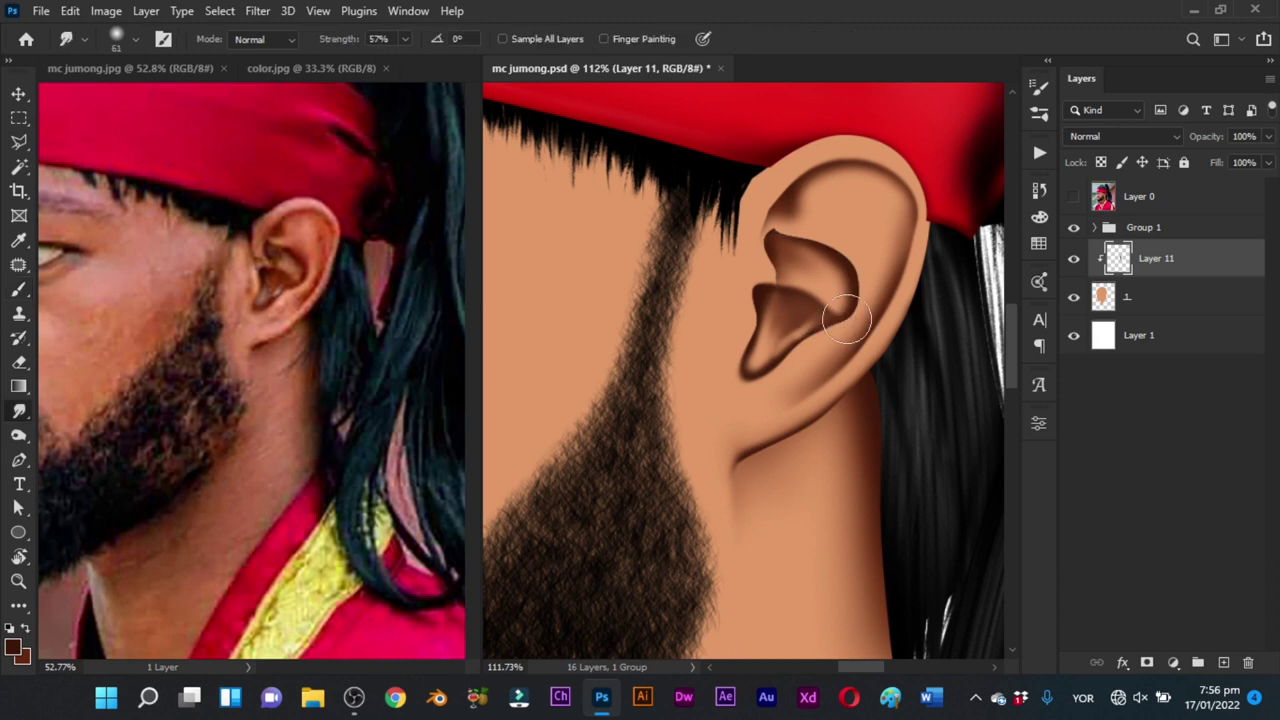
pyautogui.moveTo(849, 243)
pyautogui.mouseDown()
pyautogui.moveTo(814, 239)
pyautogui.moveTo(810, 252)
pyautogui.moveTo(861, 270)
pyautogui.mouseUp()
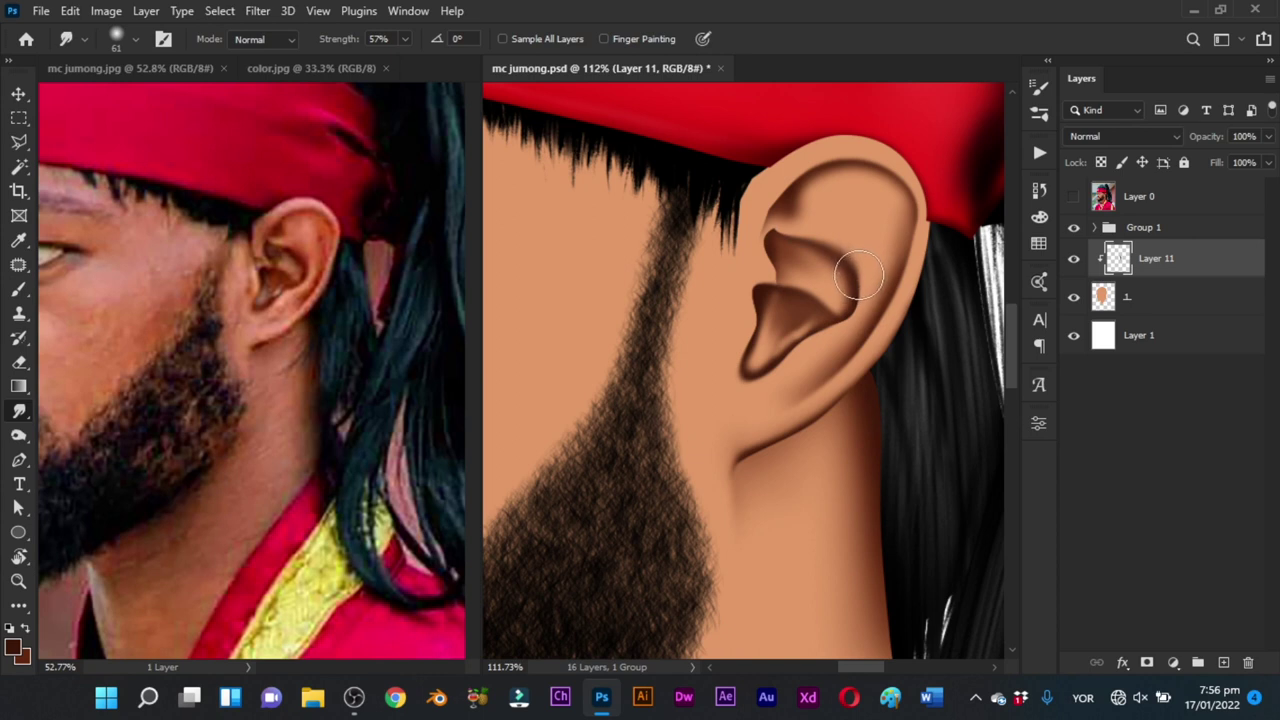
# Step: Paint brown on the front end of the ear's upper fold with a 28 px brush and smudge the shading upward into the skin
pyautogui.press('b')
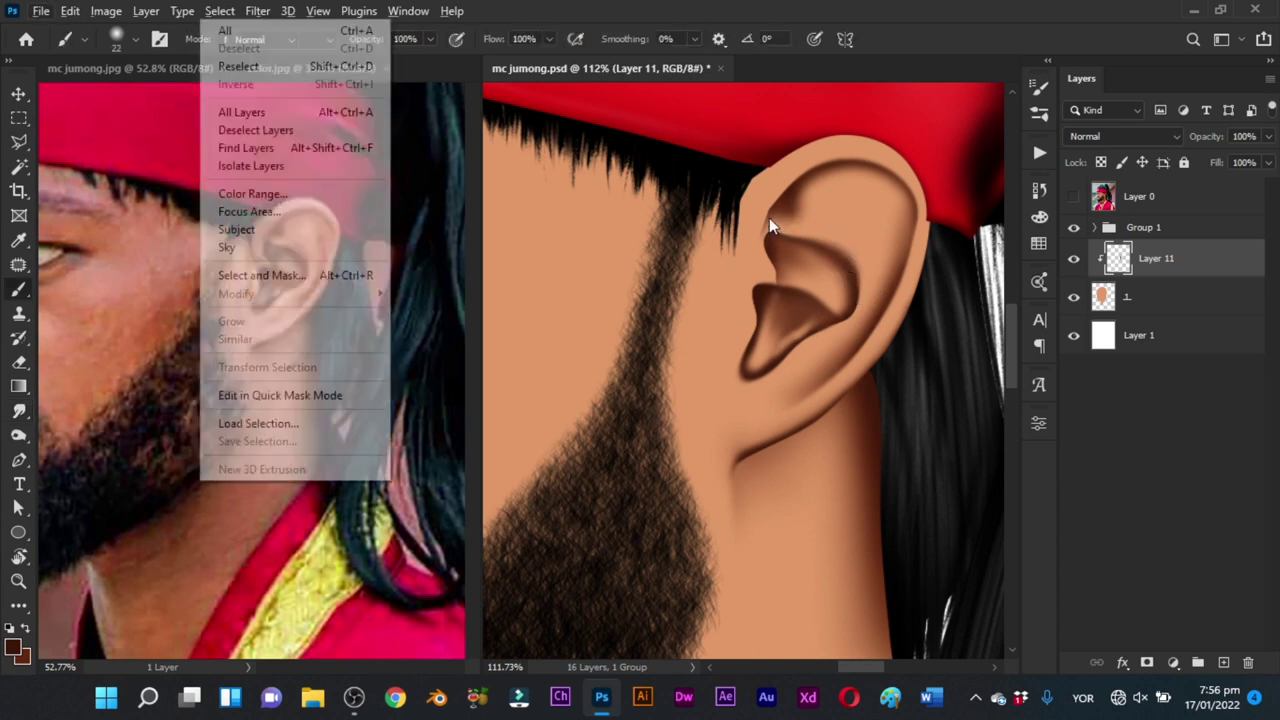
pyautogui.press('r')
pyautogui.press('b')
pyautogui.moveTo(759, 221); pyautogui.dragTo(766, 221)
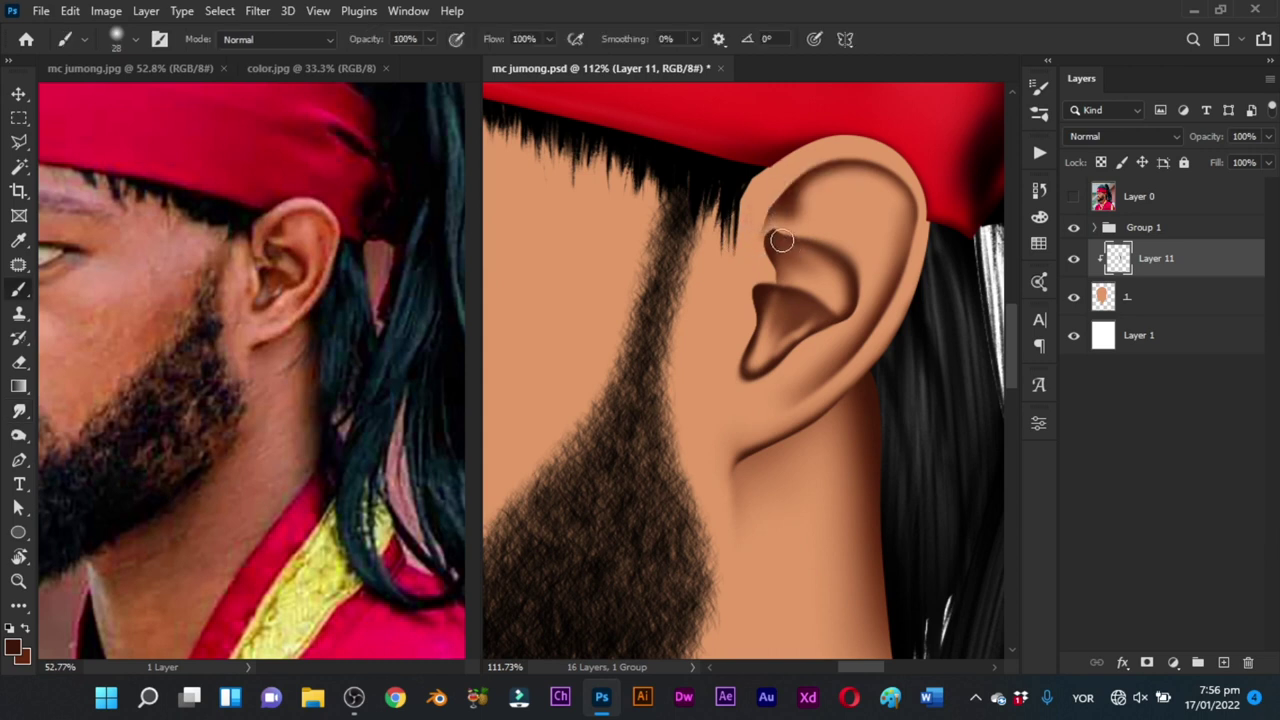
pyautogui.press('r')
pyautogui.keyDown('alt'); pyautogui.rightClick(764, 216); pyautogui.keyUp('alt')
pyautogui.moveTo(763, 218)
pyautogui.mouseDown()
pyautogui.moveTo(794, 166)
pyautogui.moveTo(820, 162)
pyautogui.mouseUp()
pyautogui.keyDown('alt'); pyautogui.rightClick(781, 200); pyautogui.keyUp('alt')
# Step: Shade the ear's upper front, where the rim meets the hairline, with a soft 28 px brown brush
pyautogui.press('b')
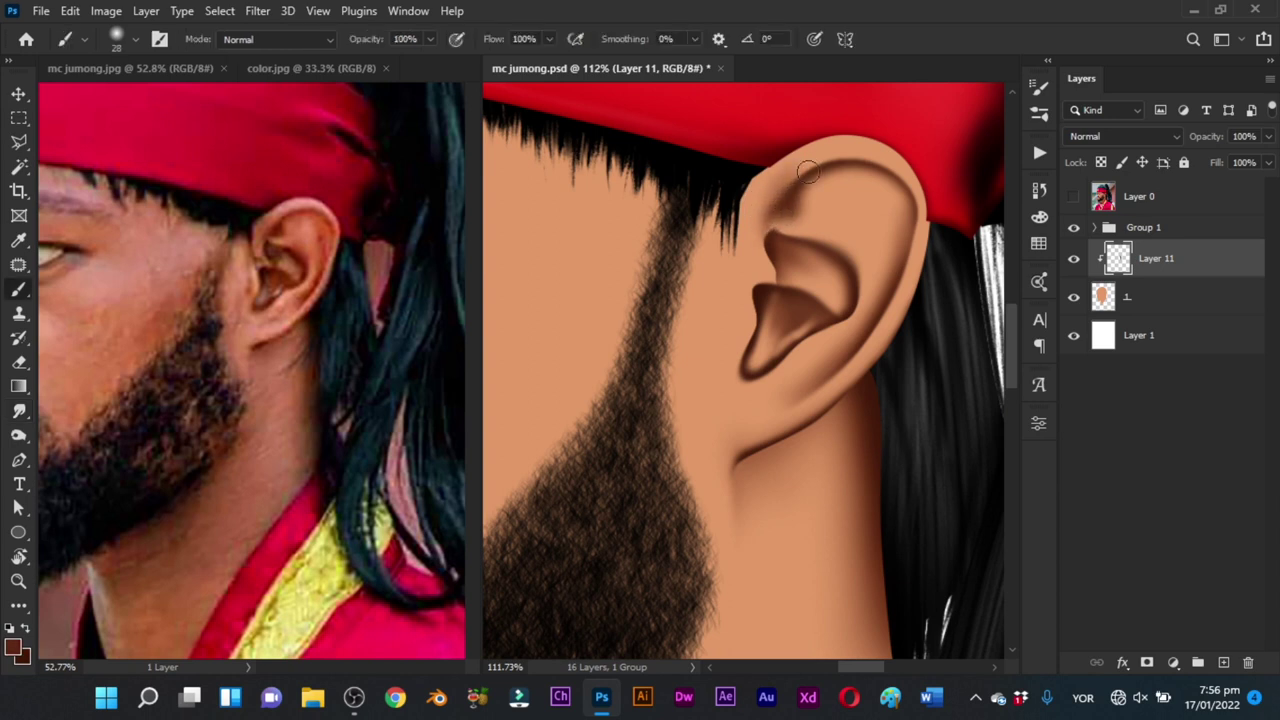
pyautogui.moveTo(764, 222); pyautogui.dragTo(810, 138)
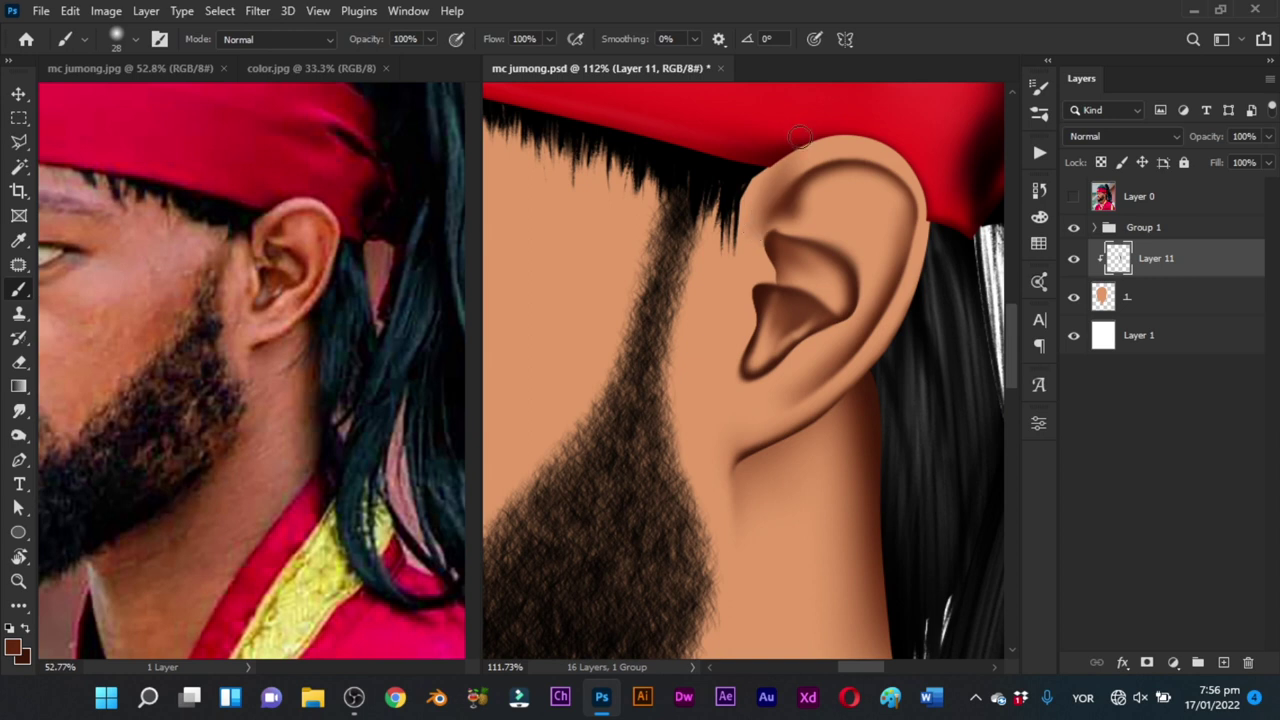
pyautogui.moveTo(753, 189)
pyautogui.mouseDown()
pyautogui.moveTo(789, 151)
pyautogui.moveTo(745, 241)
pyautogui.moveTo(872, 175)
pyautogui.mouseUp()
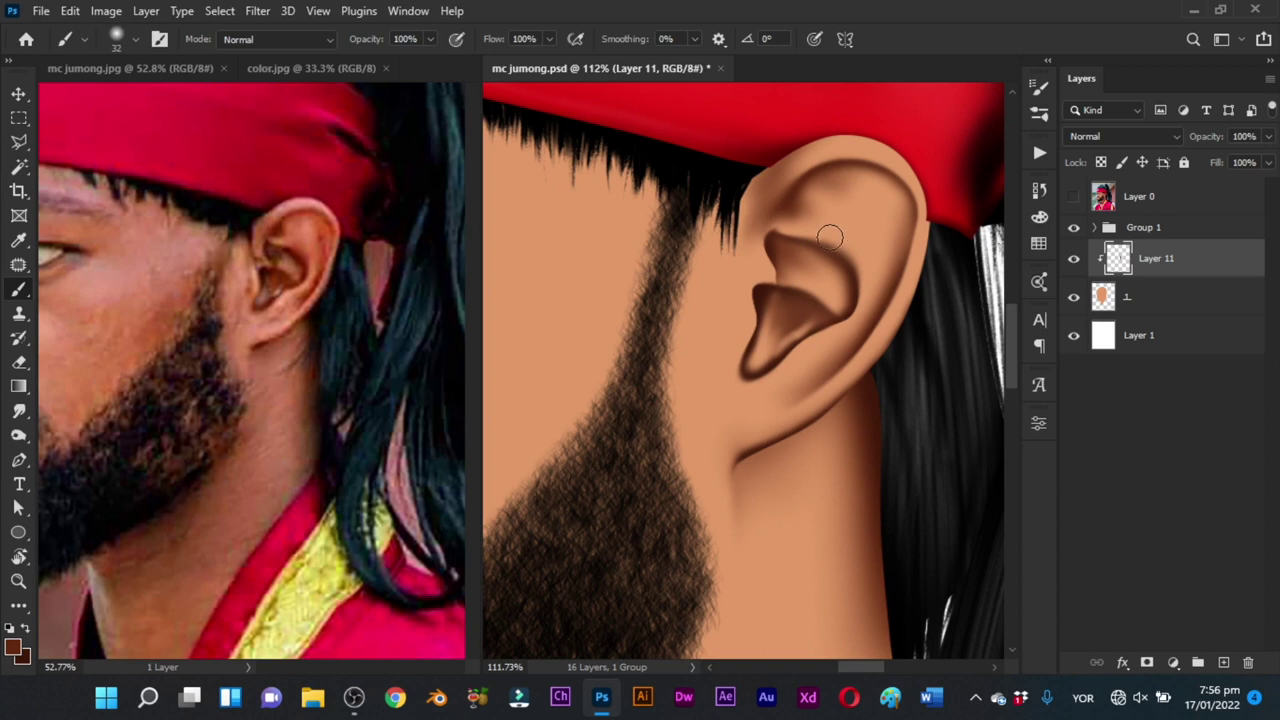
# Step: Shade the raised fold between the inner ear hollow and the upper rim in brown with 28 to 33 px brushes, checking against the reference photo
pyautogui.moveTo(831, 236)
pyautogui.mouseDown()
pyautogui.moveTo(858, 268)
pyautogui.moveTo(818, 236)
pyautogui.moveTo(844, 243)
pyautogui.moveTo(858, 284)
pyautogui.moveTo(860, 252)
pyautogui.moveTo(859, 288)
pyautogui.mouseUp()
pyautogui.moveTo(836, 192); pyautogui.dragTo(855, 304)
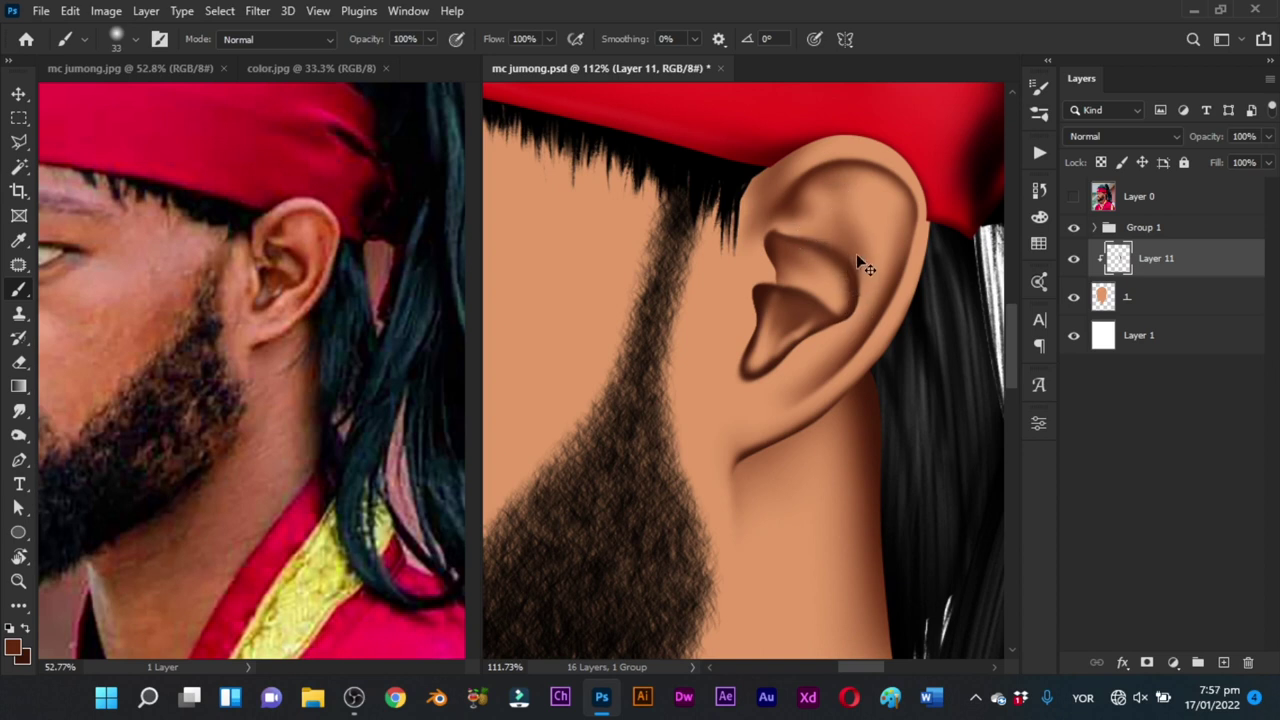
pyautogui.keyDown('alt'); pyautogui.rightClick(856, 271); pyautogui.keyUp('alt')
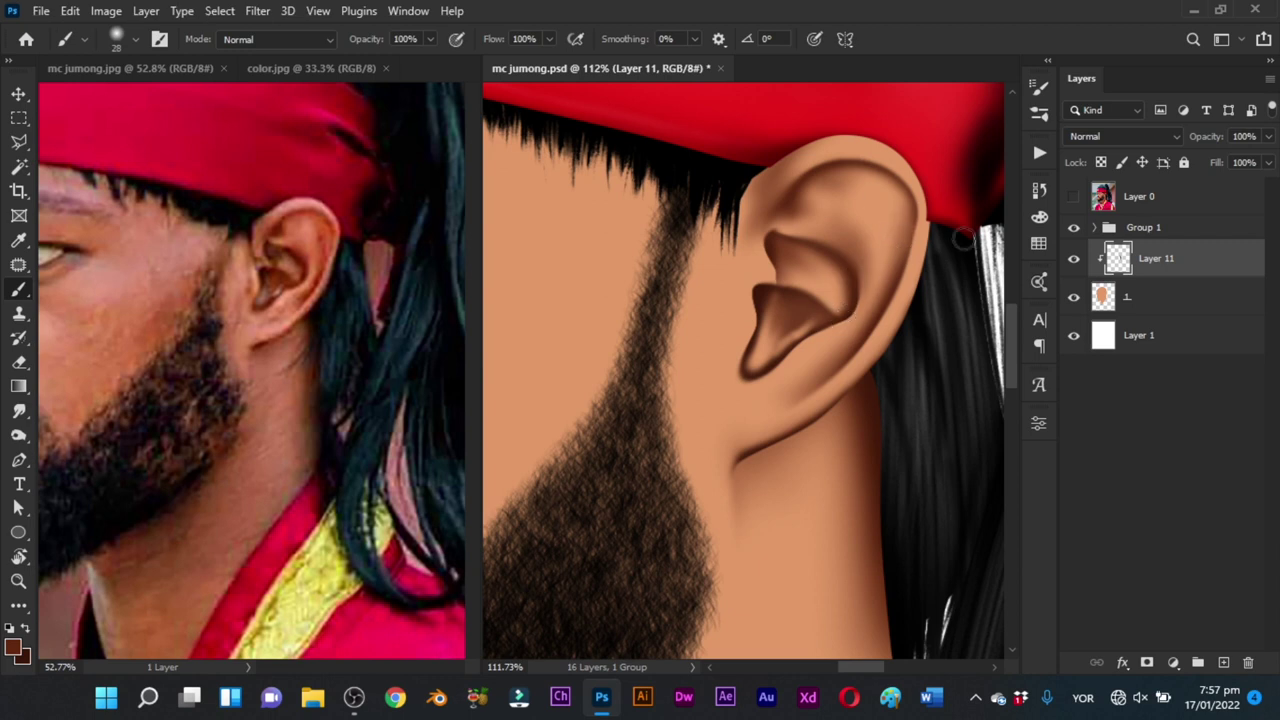
pyautogui.click(1075, 197)
pyautogui.click(1075, 197)
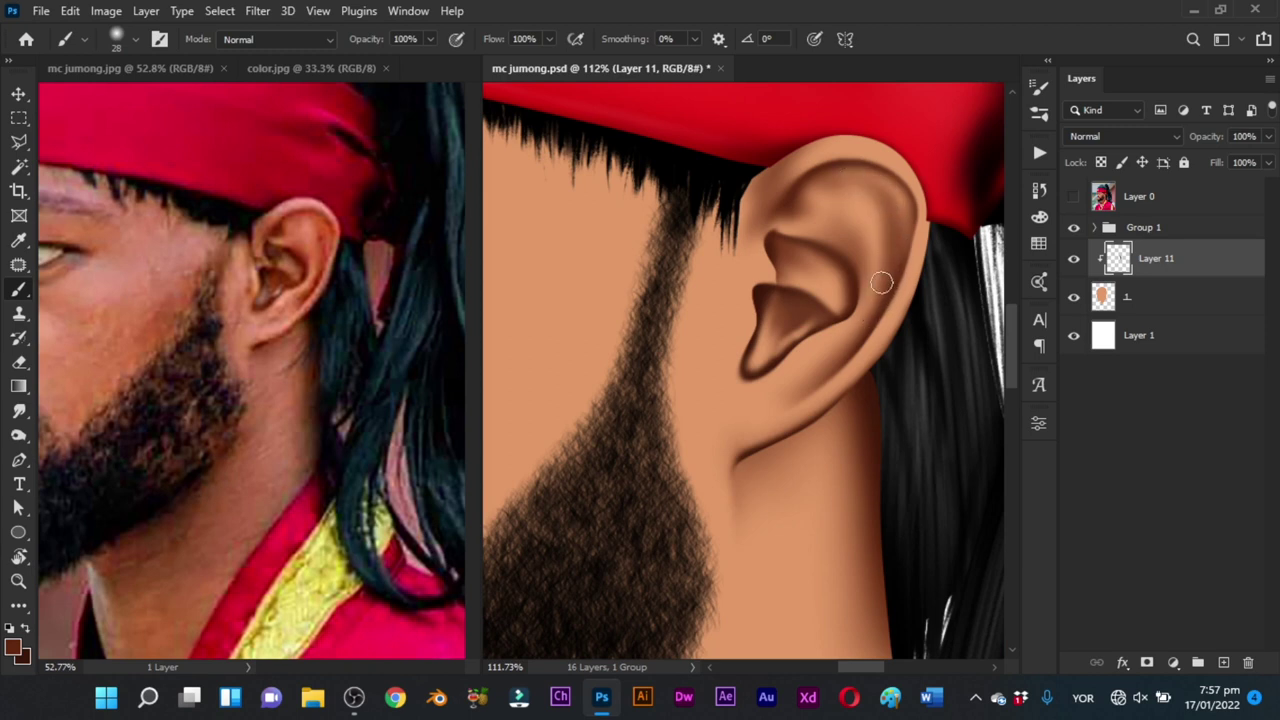
# Step: Darken the groove inside the ear's rim and the rim's outer back edge with 15 and 19 px brushes, and save the document
pyautogui.moveTo(885, 228); pyautogui.dragTo(876, 228)
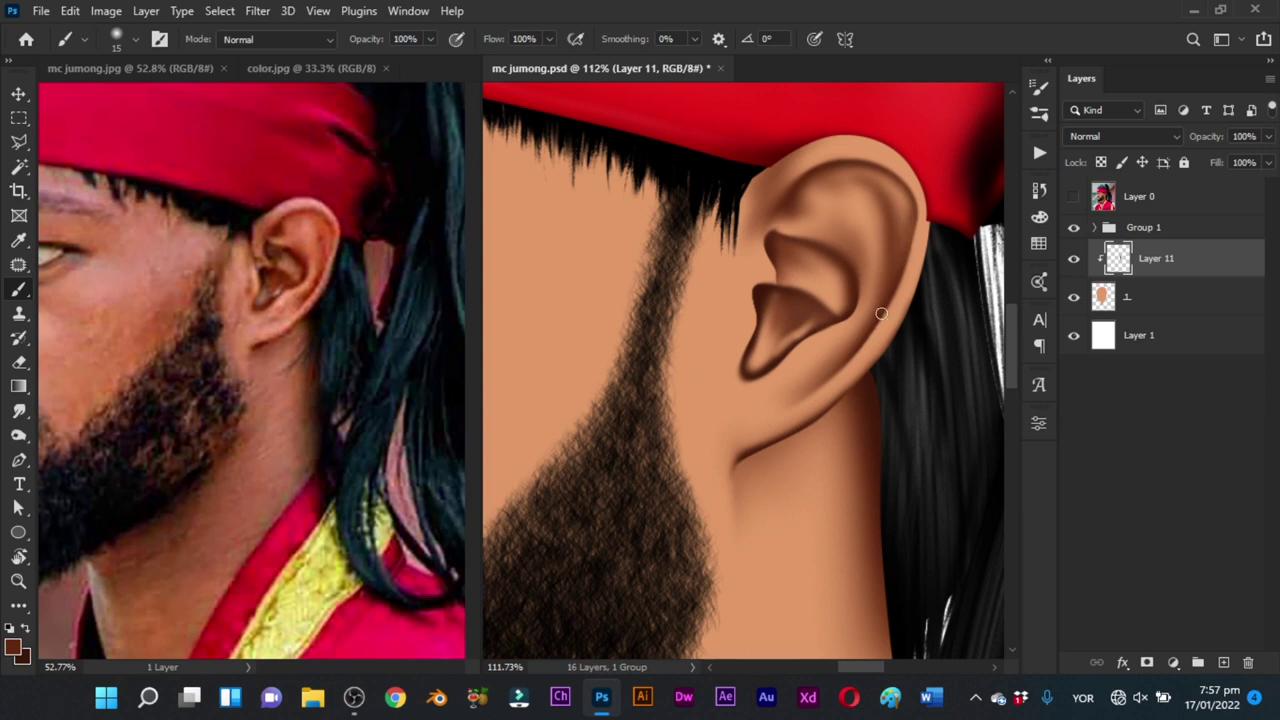
pyautogui.moveTo(885, 307); pyautogui.dragTo(897, 277)
pyautogui.moveTo(925, 226); pyautogui.dragTo(905, 322)
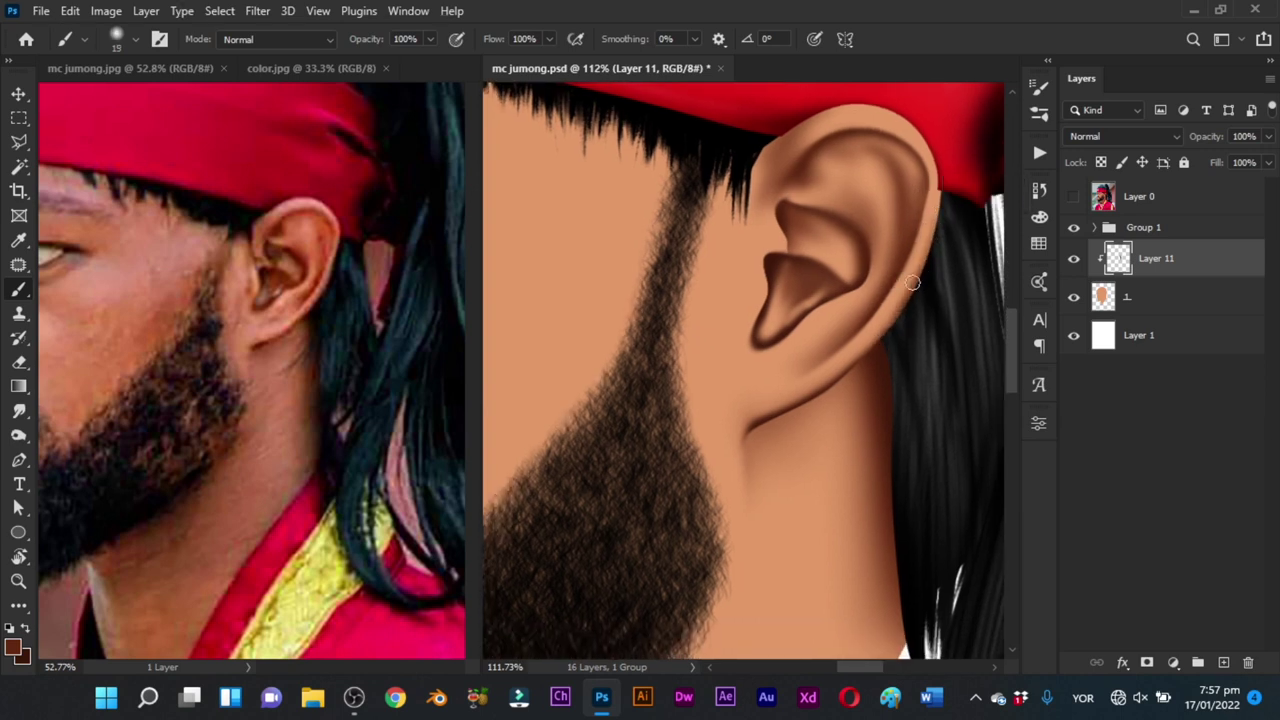
pyautogui.moveTo(943, 194); pyautogui.dragTo(933, 260)
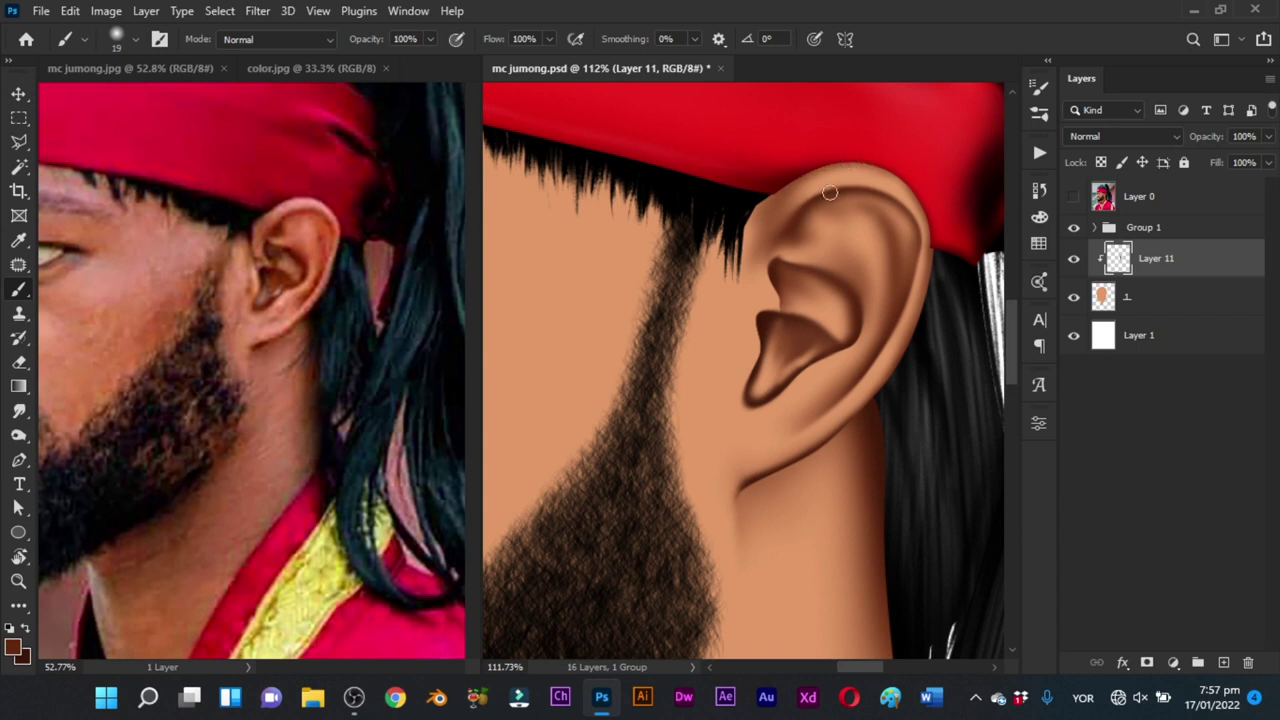
pyautogui.scroll(-6, 930, 256)
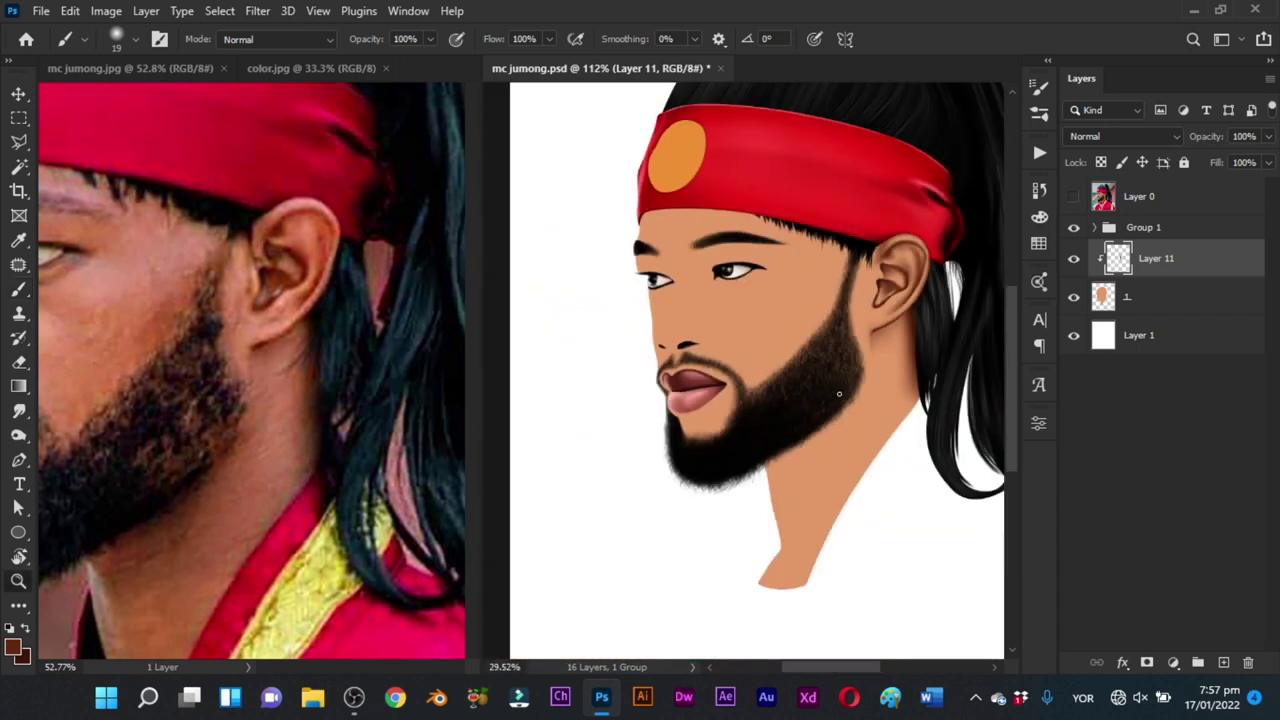
pyautogui.hotkey('ctrl', 's')
# Step: Shade the skin between the sideburn and the ear in soft brown, redoing the first stroke with a larger brush of about 76 px
pyautogui.hotkey('ctrl', 'space')
pyautogui.moveTo(926, 338); pyautogui.dragTo(975, 332)
pyautogui.moveTo(873, 303)
pyautogui.mouseDown()
pyautogui.moveTo(901, 308)
pyautogui.moveTo(807, 271)
pyautogui.mouseUp()
pyautogui.press('b')
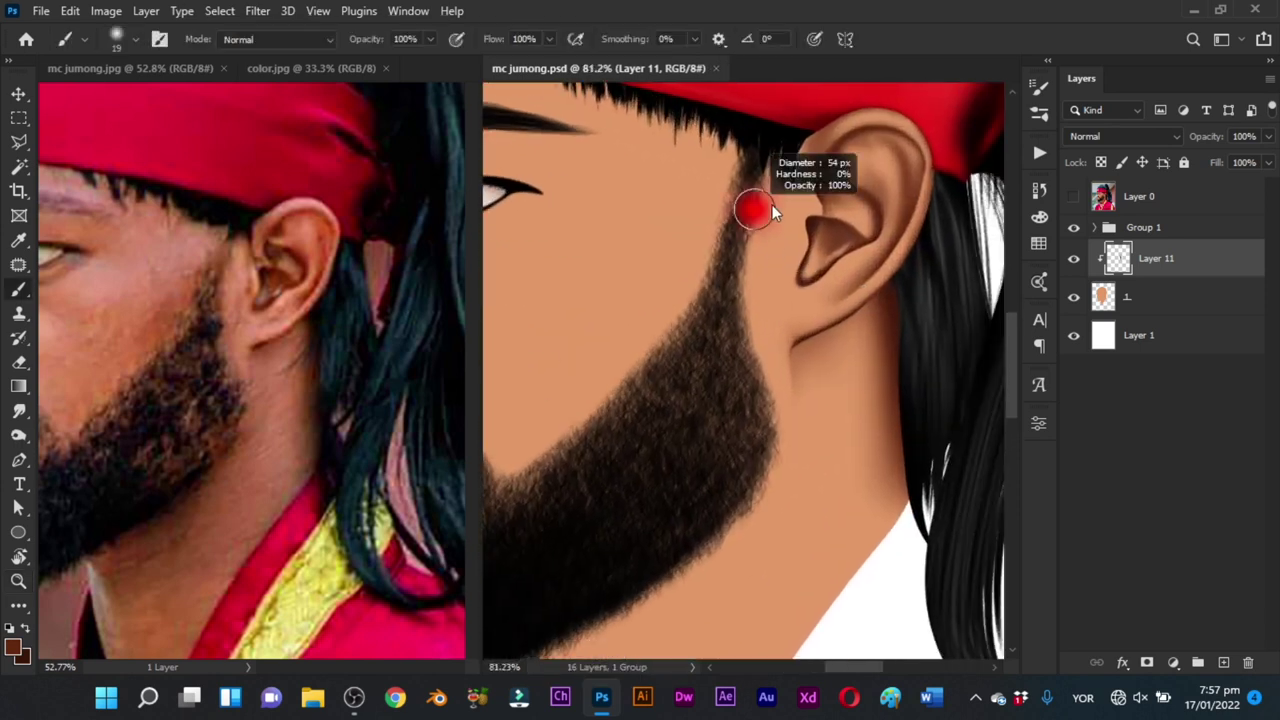
pyautogui.moveTo(759, 170)
pyautogui.mouseDown()
pyautogui.moveTo(734, 255)
pyautogui.moveTo(738, 288)
pyautogui.mouseUp()
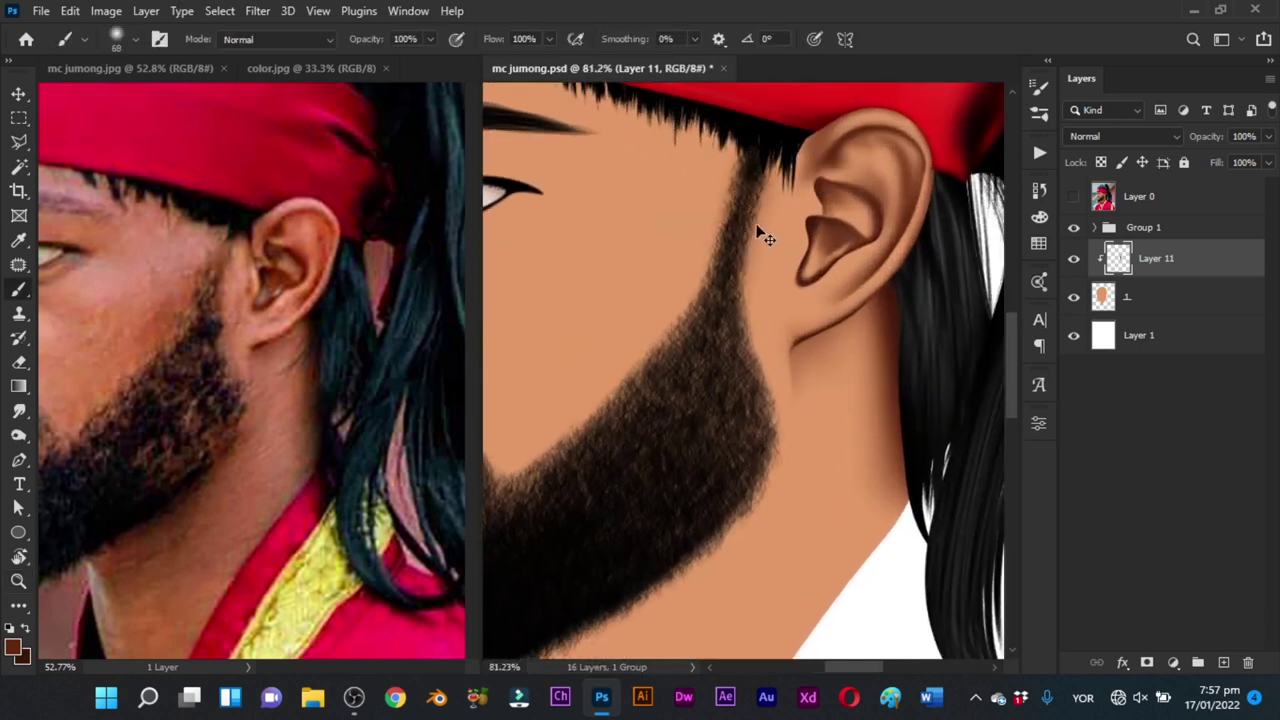
pyautogui.hotkey('ctrl', 'z')
pyautogui.moveTo(757, 208)
pyautogui.mouseDown()
pyautogui.moveTo(748, 322)
pyautogui.moveTo(760, 368)
pyautogui.mouseUp()
pyautogui.keyDown('alt'); pyautogui.rightClick(762, 210); pyautogui.keyUp('alt')
pyautogui.keyDown('alt'); pyautogui.rightClick(745, 311); pyautogui.keyUp('alt')
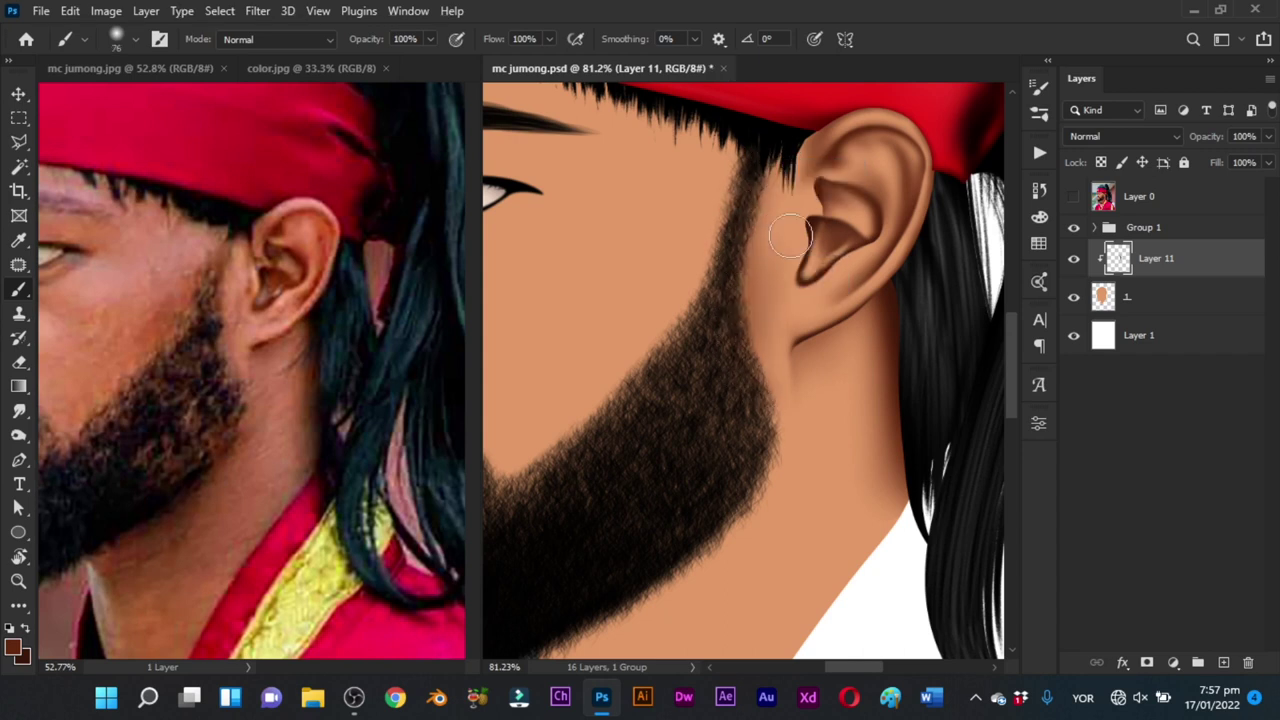
pyautogui.moveTo(790, 305); pyautogui.dragTo(777, 362)
pyautogui.moveTo(774, 310); pyautogui.dragTo(765, 416)
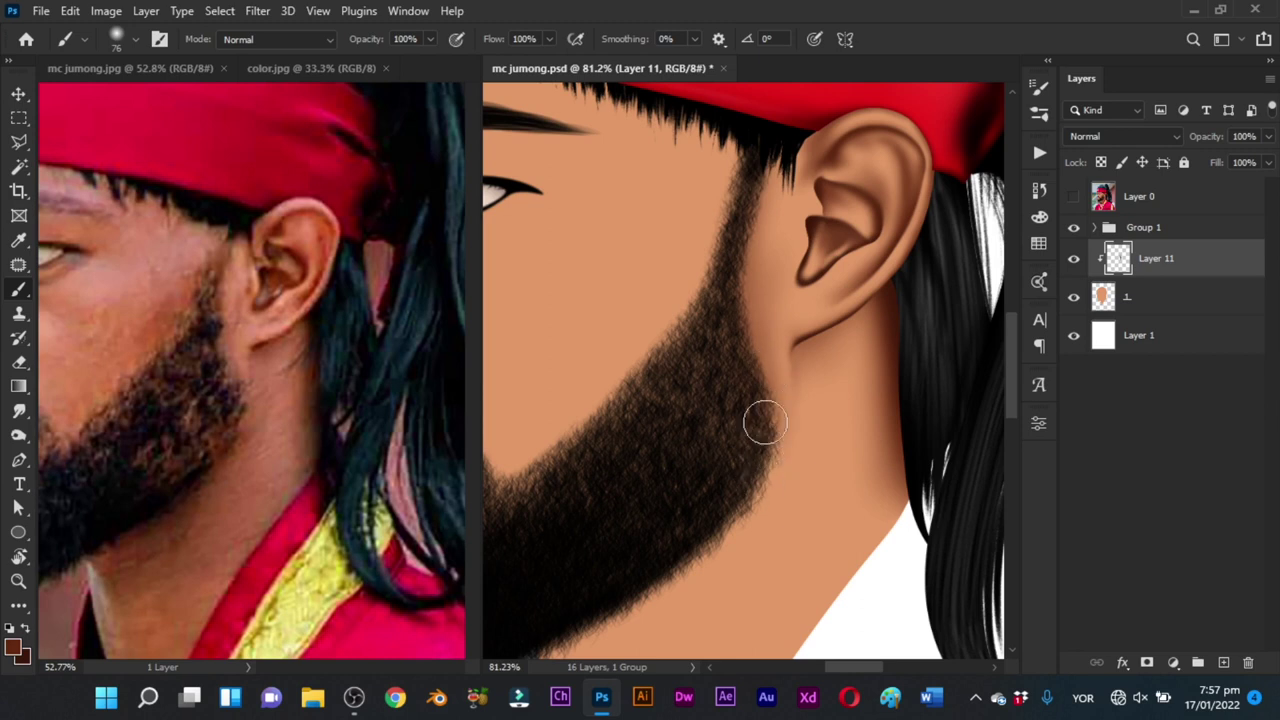
# Step: Define the small flap in front of the ear canal with brown strokes, reducing the brush from 40 to 20 and 10 px
pyautogui.keyDown('alt'); pyautogui.rightClick(787, 282); pyautogui.keyUp('alt')
pyautogui.moveTo(787, 262)
pyautogui.mouseDown()
pyautogui.moveTo(820, 291)
pyautogui.moveTo(789, 300)
pyautogui.mouseUp()
pyautogui.keyDown('alt'); pyautogui.rightClick(789, 298); pyautogui.keyUp('alt')
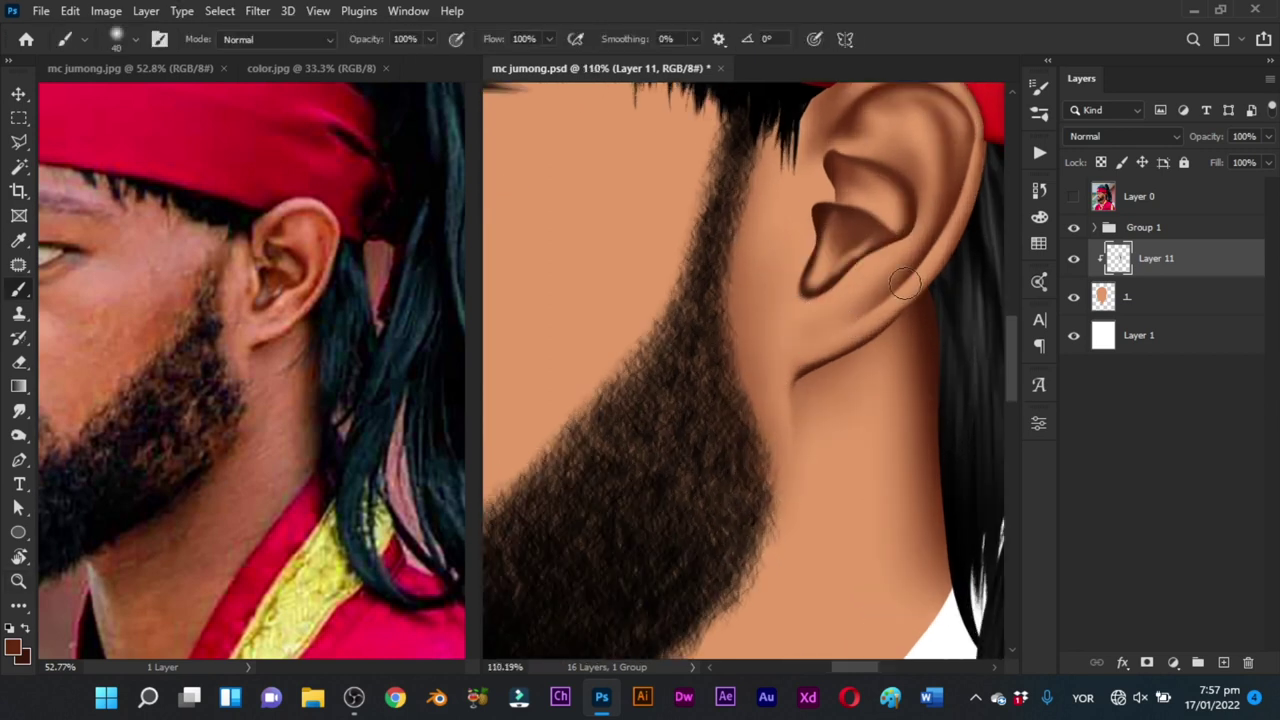
pyautogui.moveTo(786, 277); pyautogui.dragTo(795, 237)
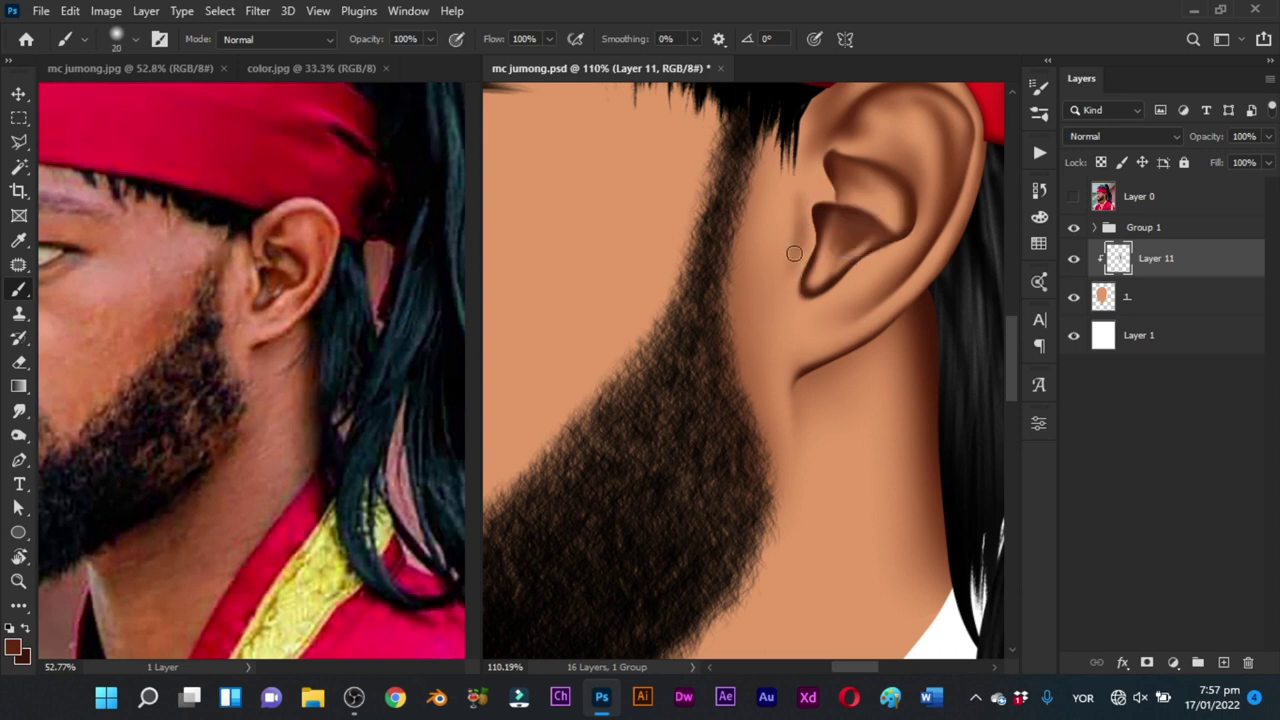
pyautogui.moveTo(794, 254); pyautogui.dragTo(794, 233)
pyautogui.moveTo(809, 189); pyautogui.dragTo(801, 253)
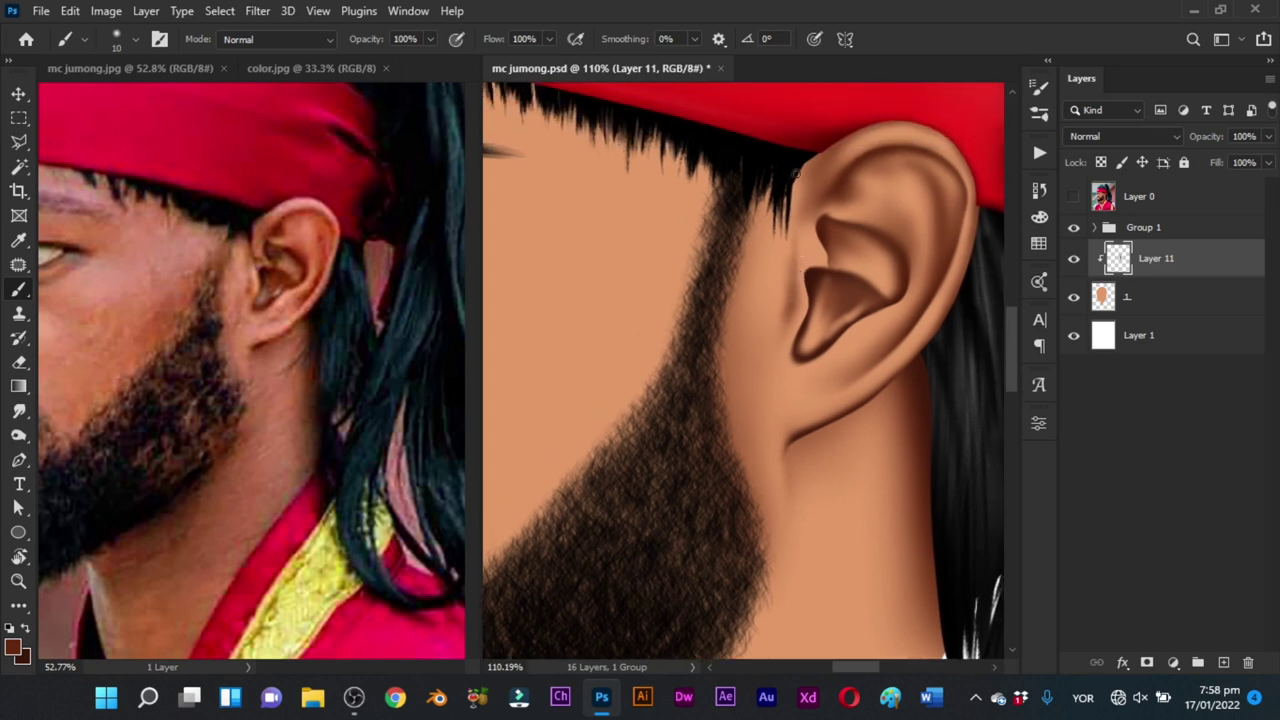
# Step: Deepen the shading along the front of the ear down to the earlobe's attachment with 10 and 27 px brushes
pyautogui.scroll(-3, 789, 189)
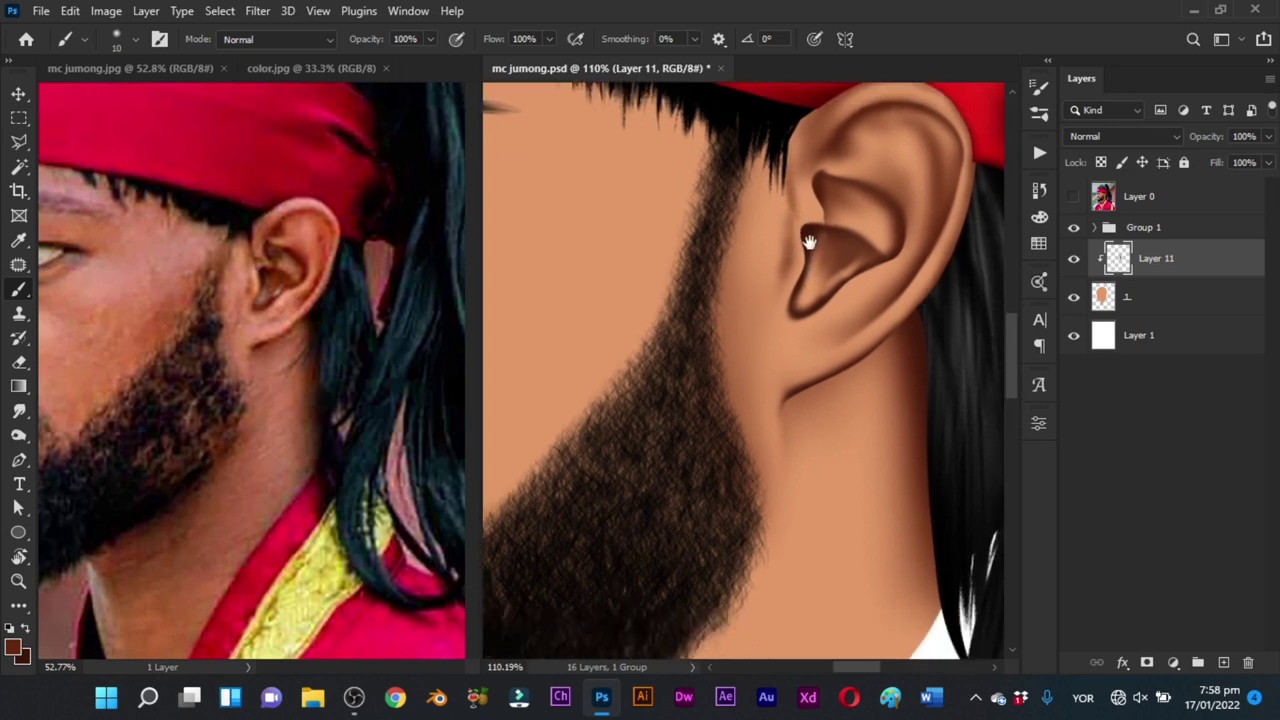
pyautogui.moveTo(786, 260)
pyautogui.mouseDown()
pyautogui.moveTo(720, 363)
pyautogui.moveTo(780, 370)
pyautogui.mouseUp()
pyautogui.moveTo(814, 228); pyautogui.dragTo(823, 229)
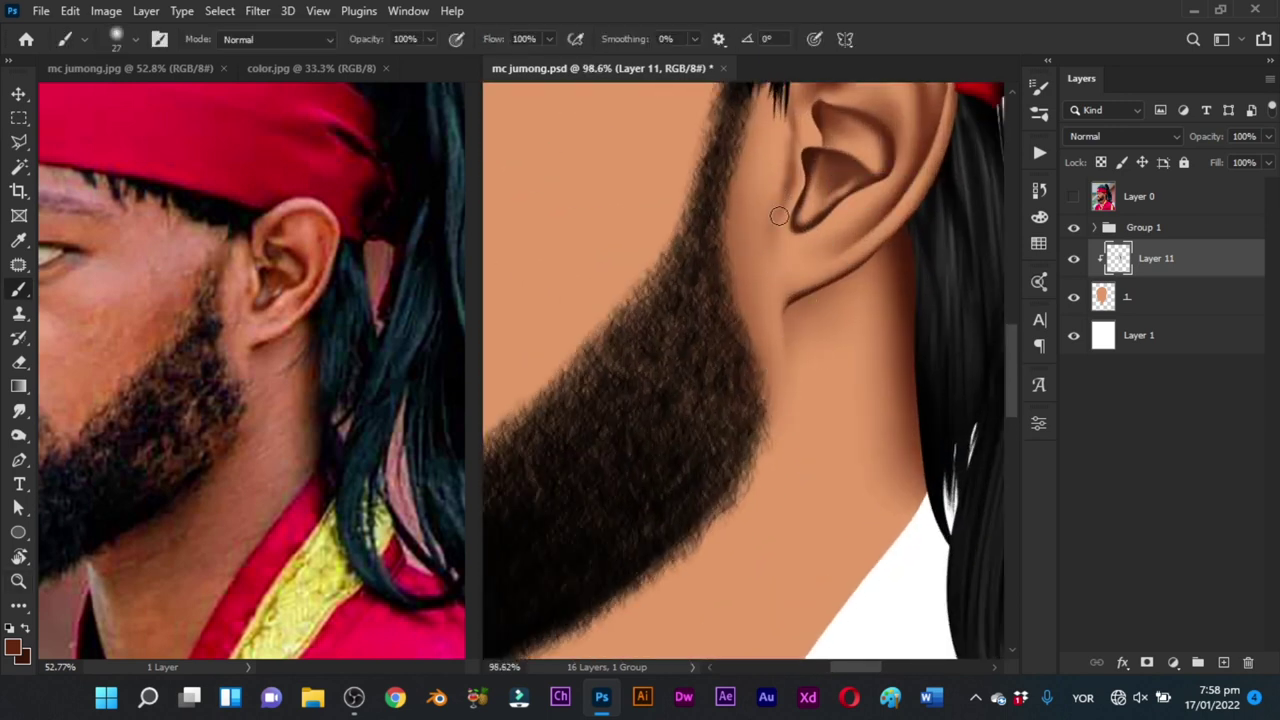
pyautogui.moveTo(783, 325)
pyautogui.mouseDown()
pyautogui.moveTo(759, 280)
pyautogui.moveTo(787, 249)
pyautogui.mouseUp()
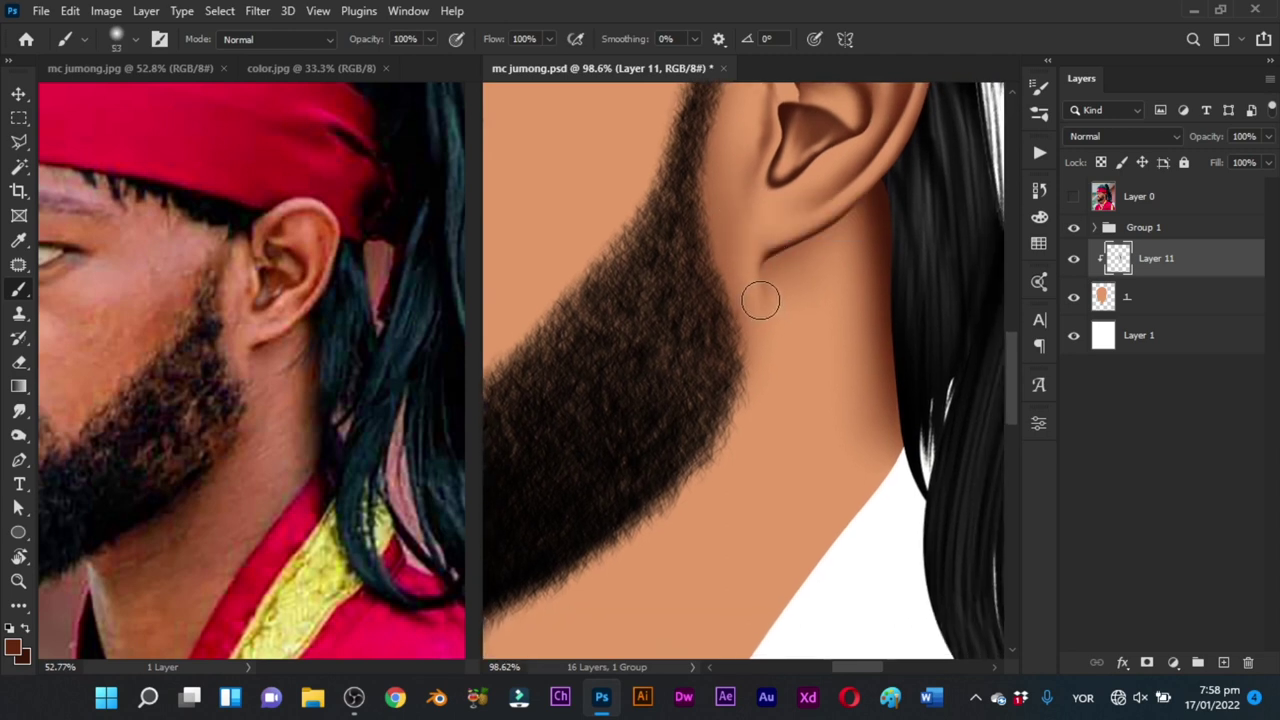
# Step: Shade the neck just beneath the earlobe with soft brown brushes of 53 and 66 px, and save the document
pyautogui.moveTo(766, 308); pyautogui.dragTo(788, 291)
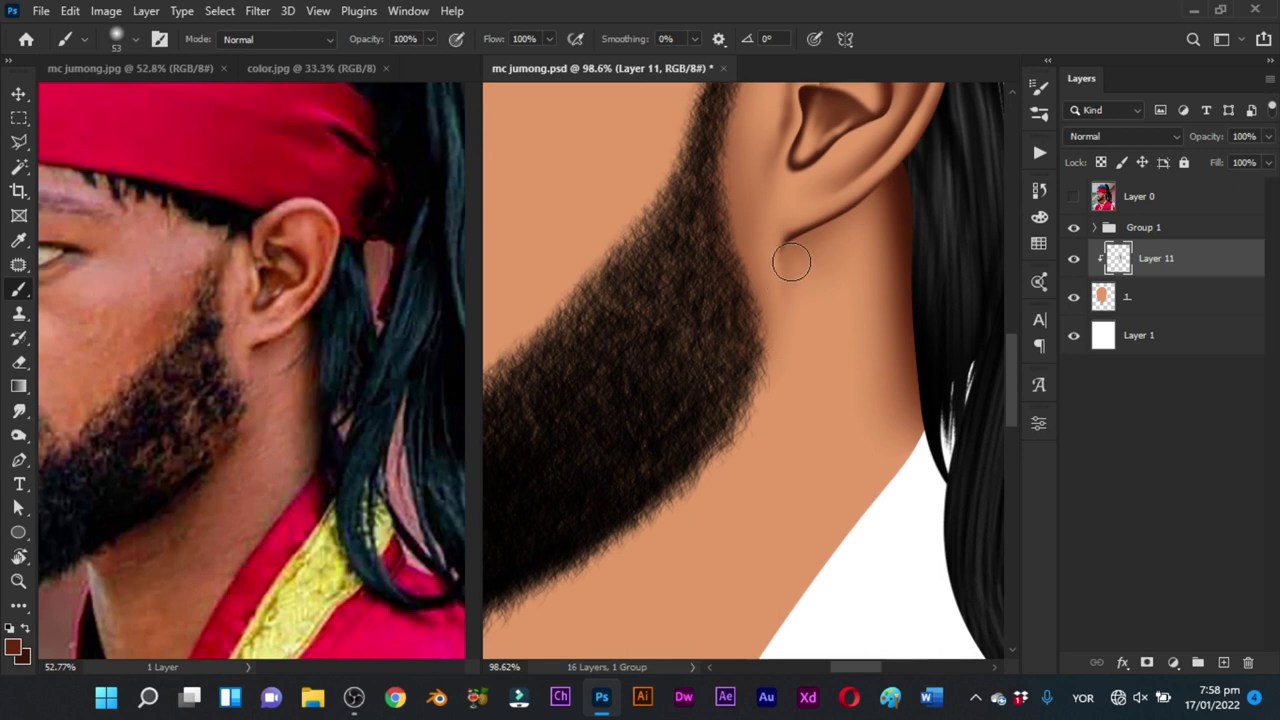
pyautogui.moveTo(800, 354); pyautogui.dragTo(780, 326)
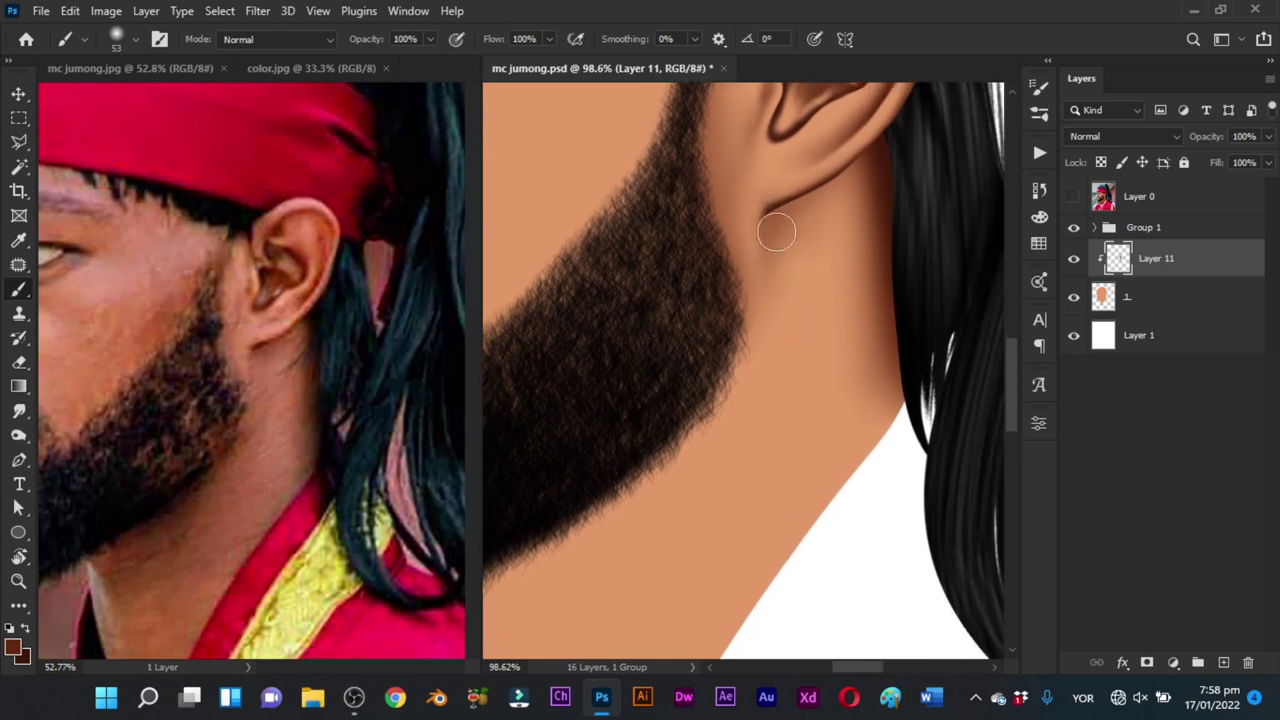
pyautogui.moveTo(766, 213); pyautogui.dragTo(812, 188)
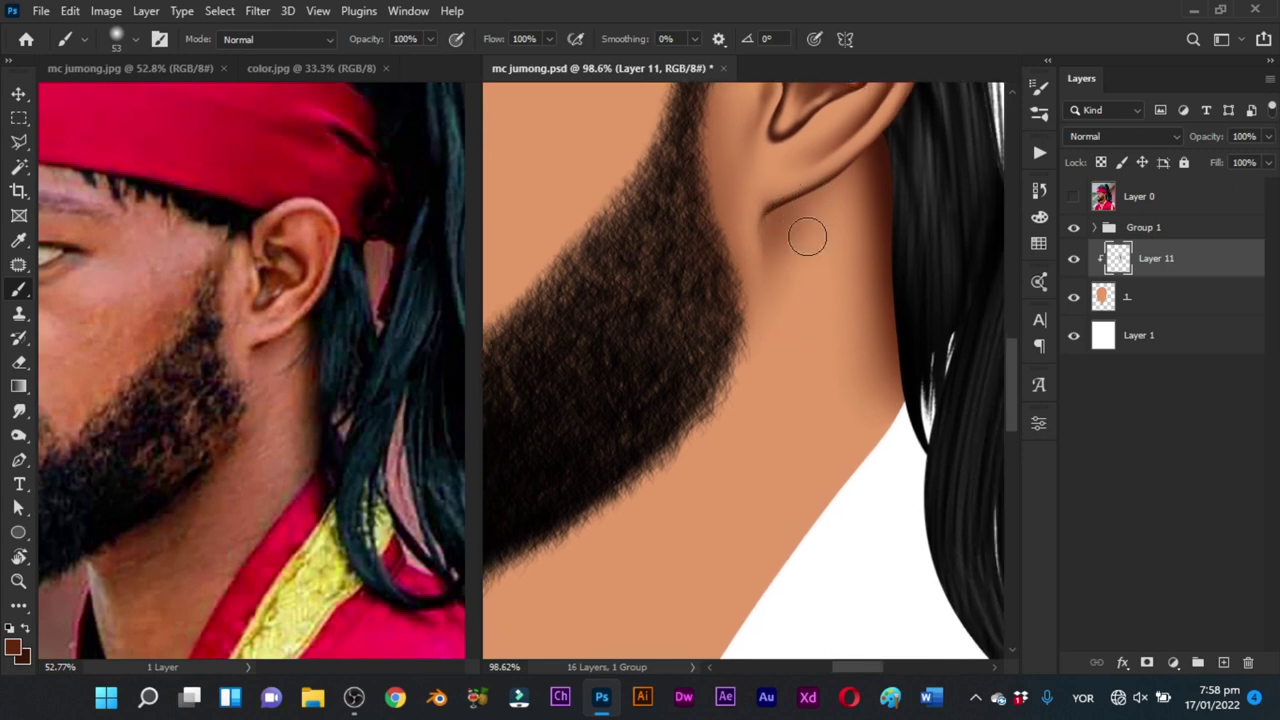
pyautogui.keyDown('alt'); pyautogui.rightClick(803, 243); pyautogui.keyUp('alt')
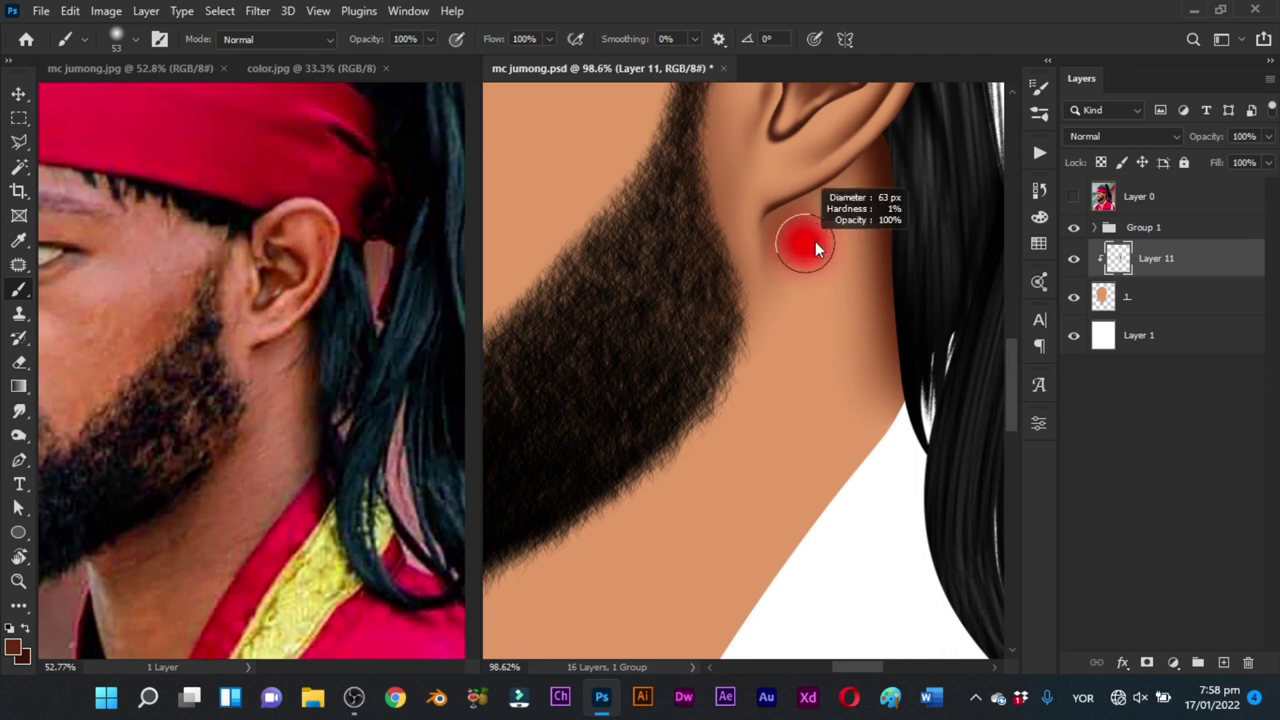
pyautogui.moveTo(815, 241); pyautogui.dragTo(807, 243)
pyautogui.scroll(-2, 802, 318)
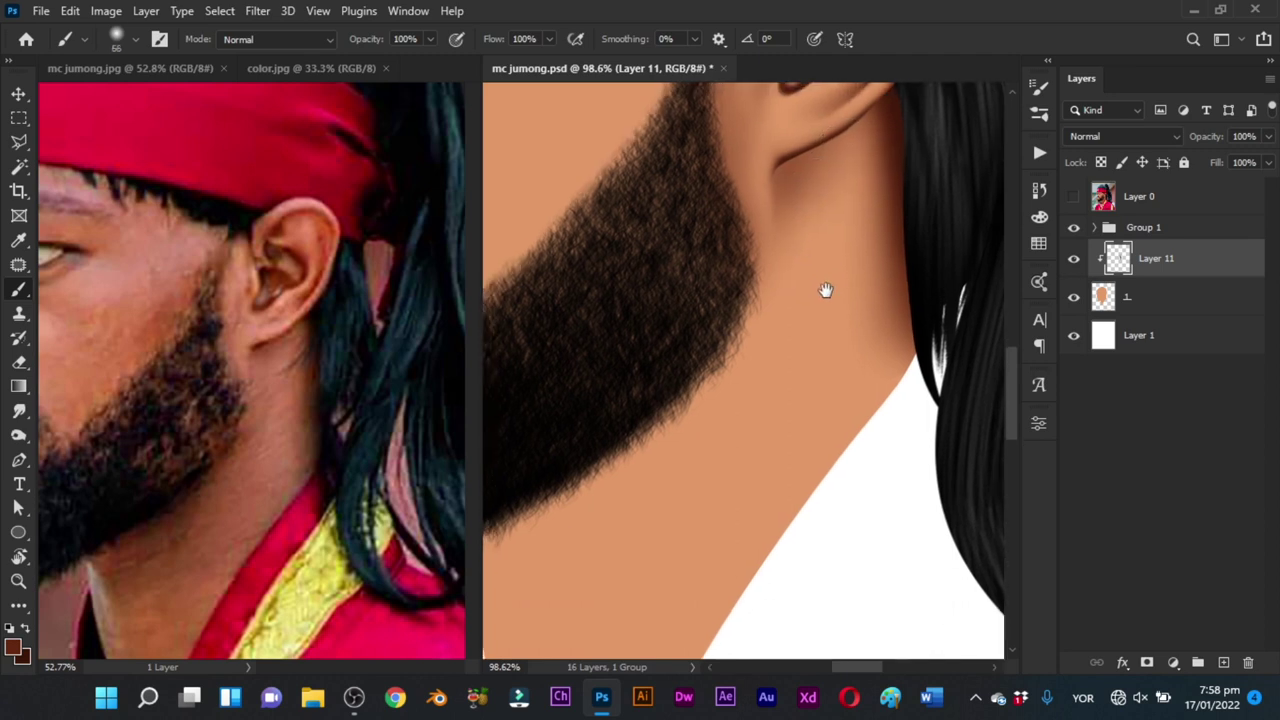
pyautogui.scroll(-3, 879, 317)
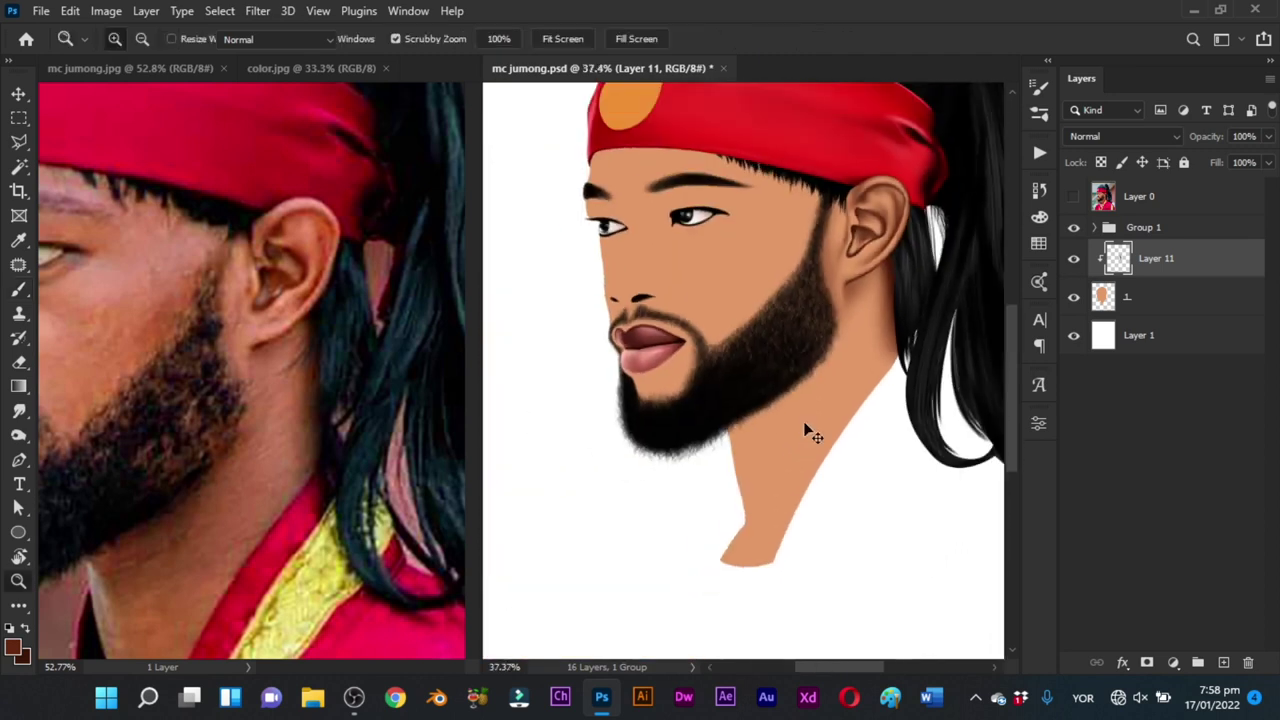
pyautogui.hotkey('ctrl', 's')
# Step: Compare the painted neck with the neck and collar area of the reference photo
pyautogui.press('z')
pyautogui.moveTo(860, 280)
pyautogui.mouseDown()
pyautogui.moveTo(820, 292)
pyautogui.moveTo(866, 322)
pyautogui.mouseUp()
pyautogui.scroll(3, 866, 321)
pyautogui.press('b')
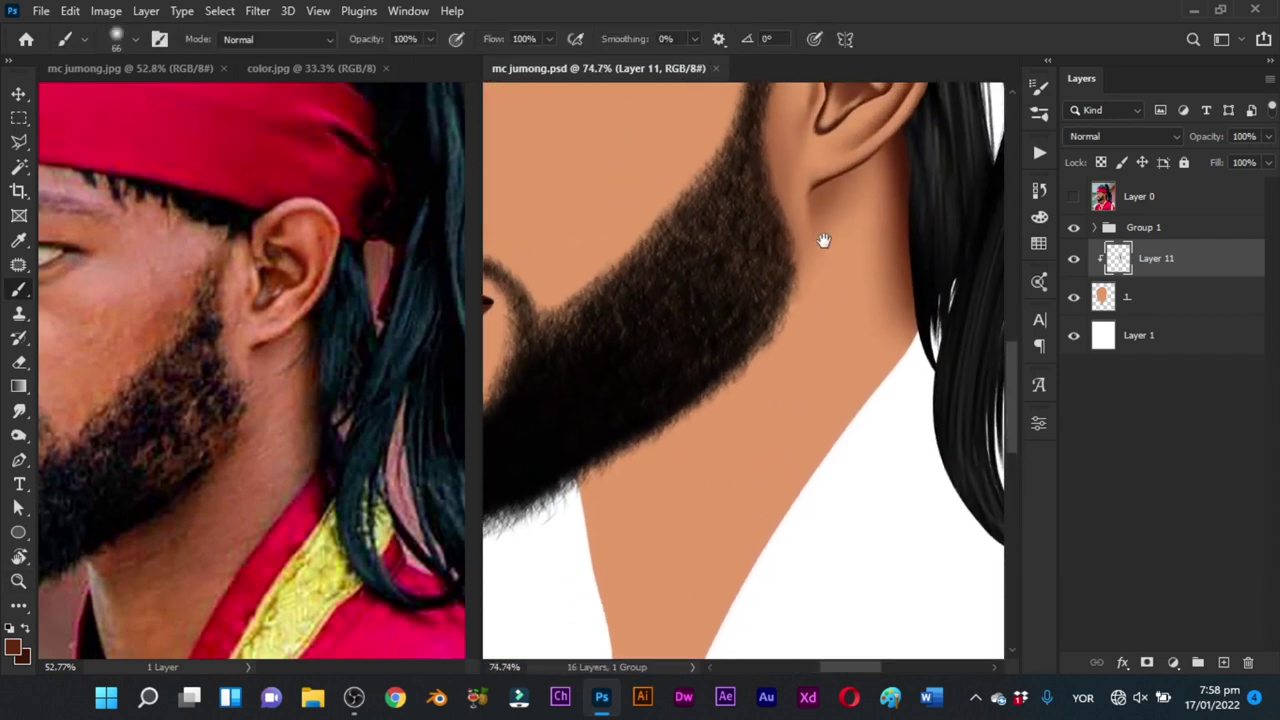
pyautogui.scroll(-2, 790, 257)
pyautogui.moveTo(780, 259); pyautogui.dragTo(767, 250)
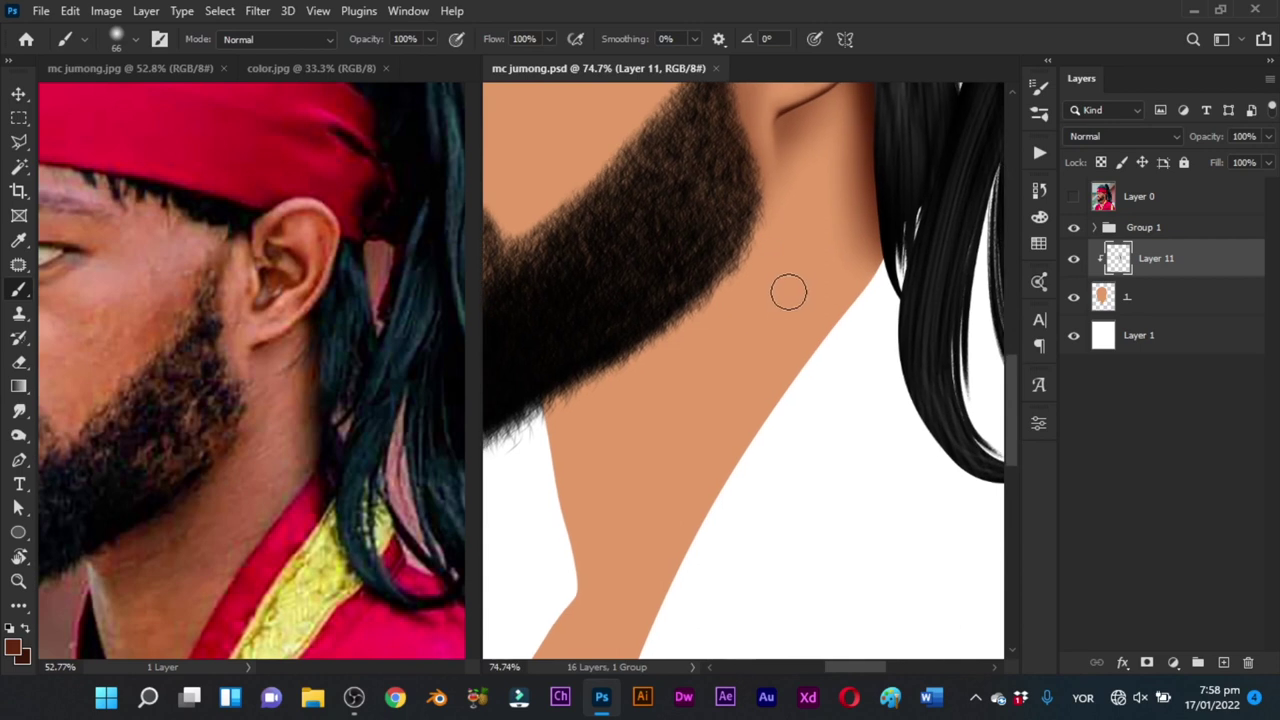
pyautogui.moveTo(792, 343); pyautogui.dragTo(827, 288)
pyautogui.click(298, 545)
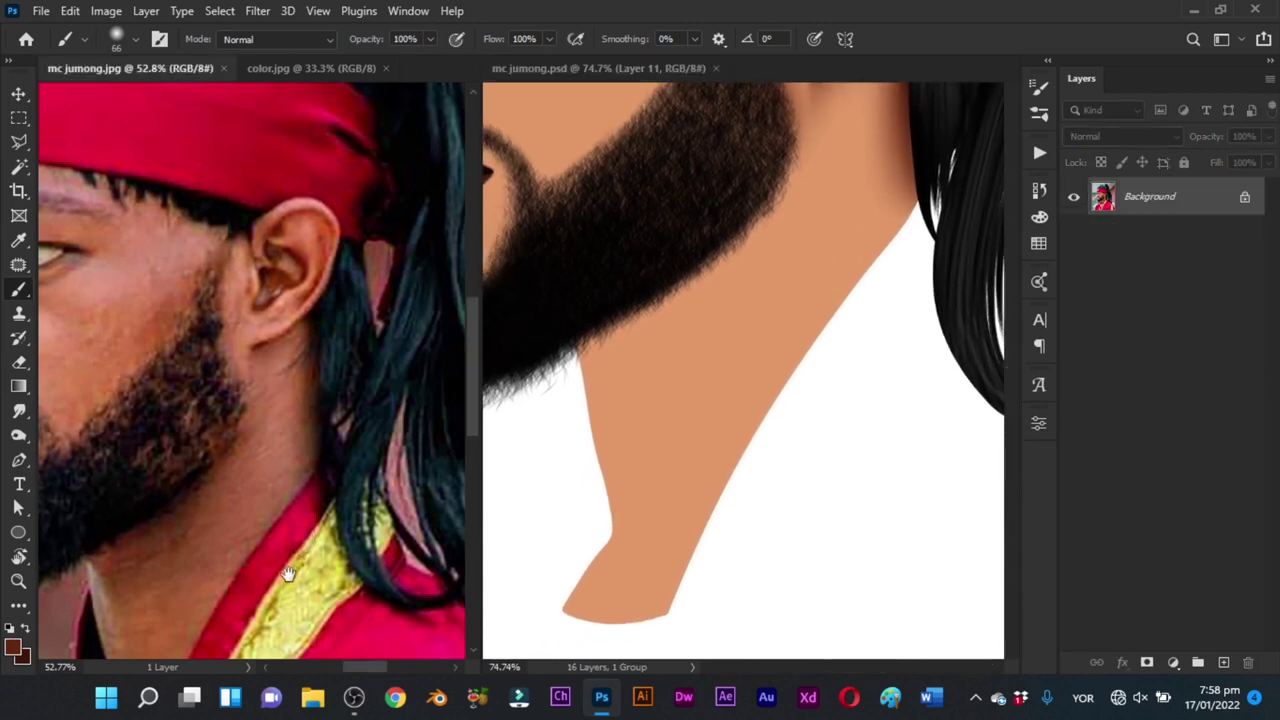
pyautogui.moveTo(286, 571); pyautogui.dragTo(333, 374)
pyautogui.moveTo(669, 403); pyautogui.dragTo(697, 360)
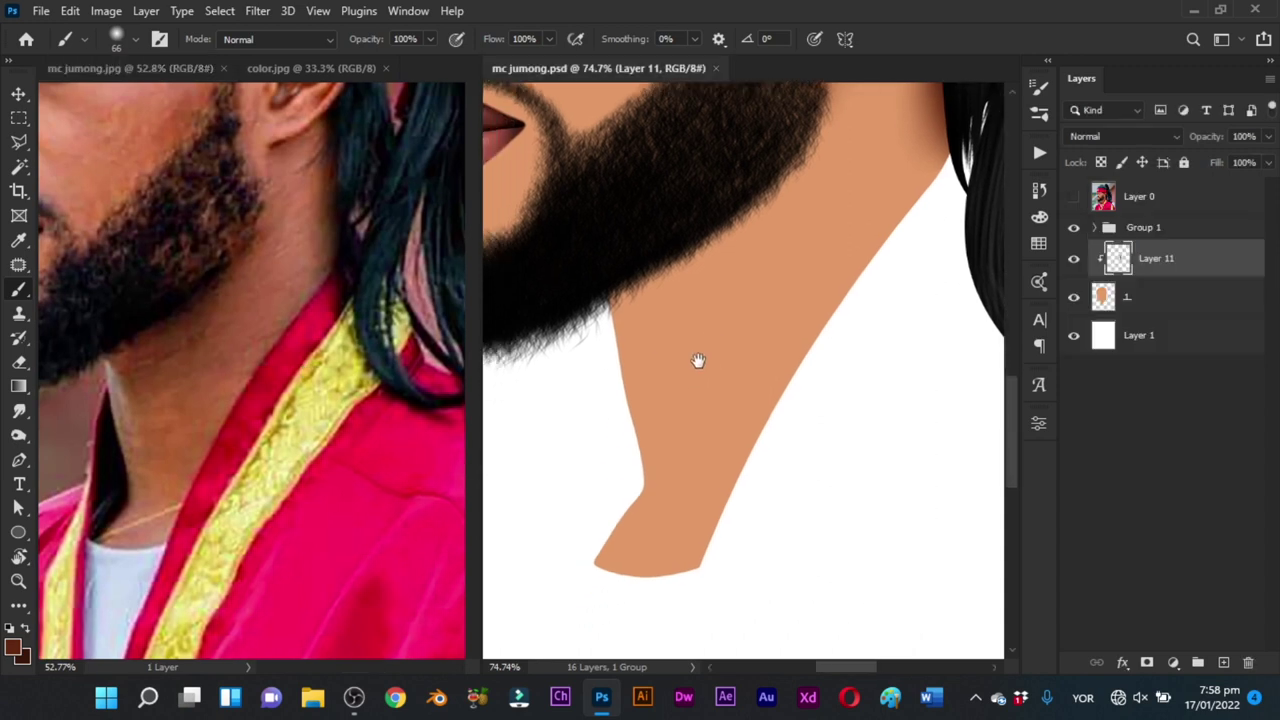
pyautogui.click(1075, 197)
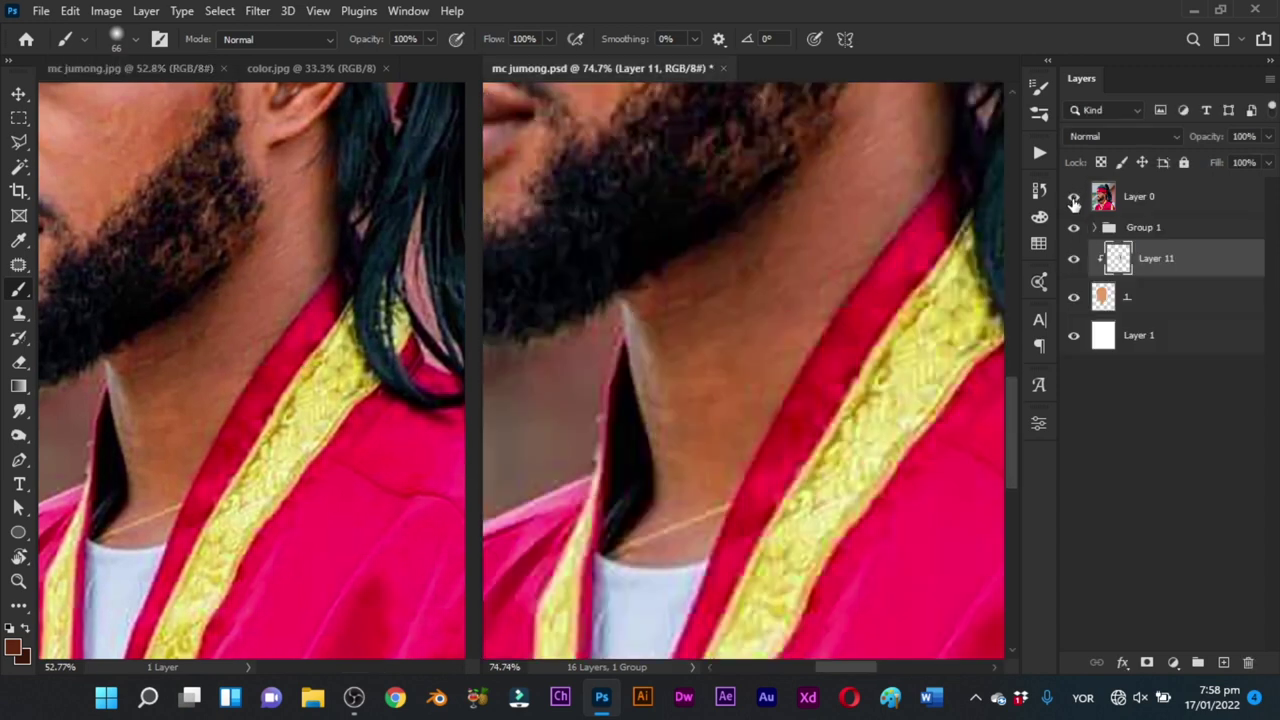
pyautogui.click(1075, 199)
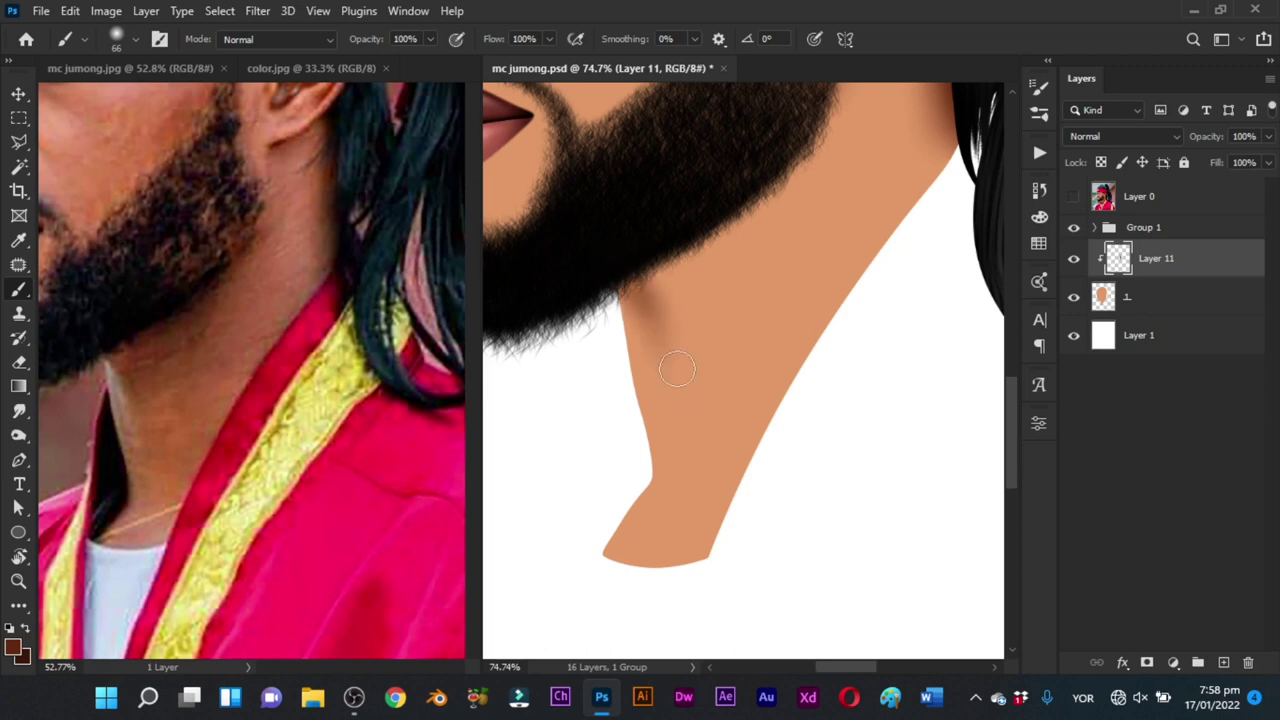
# Step: Shade the front of the neck below the beard in soft brown with brushes of 66 and 143 px
pyautogui.moveTo(650, 306); pyautogui.dragTo(668, 300)
pyautogui.moveTo(627, 256)
pyautogui.mouseDown()
pyautogui.moveTo(702, 460)
pyautogui.moveTo(680, 412)
pyautogui.moveTo(679, 457)
pyautogui.mouseUp()
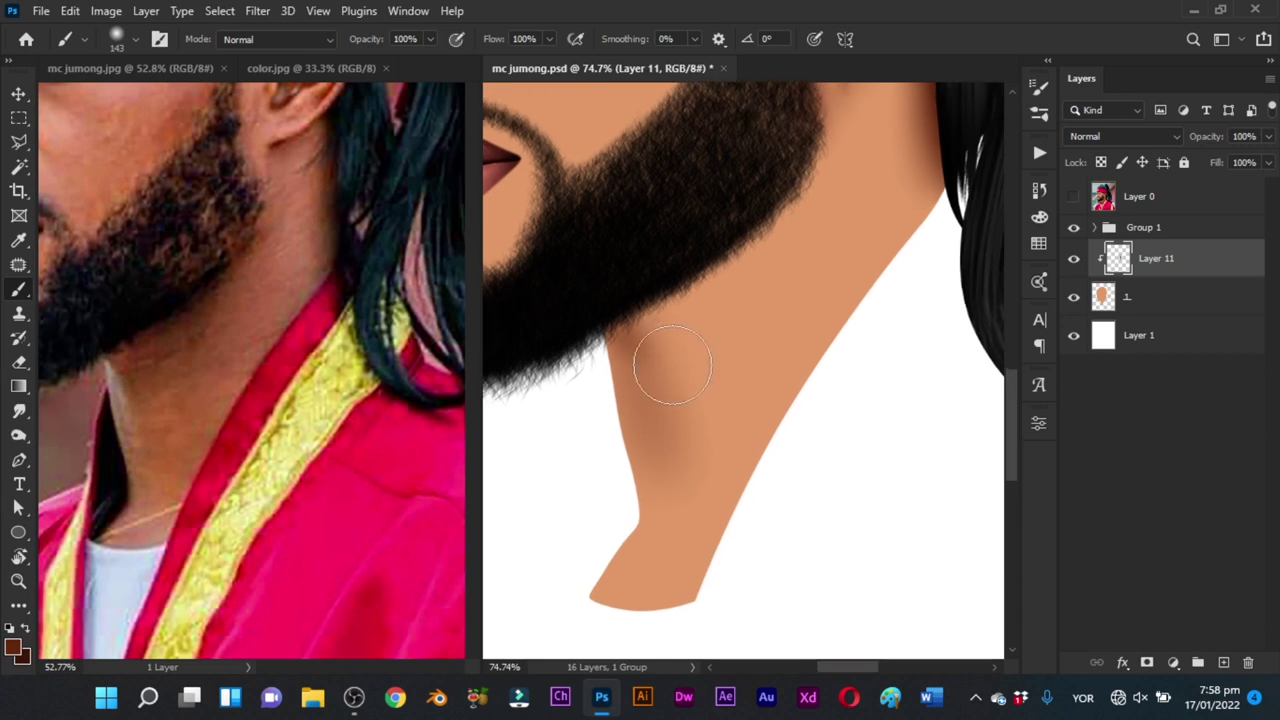
pyautogui.moveTo(674, 326)
pyautogui.mouseDown()
pyautogui.moveTo(643, 313)
pyautogui.moveTo(683, 249)
pyautogui.moveTo(655, 273)
pyautogui.moveTo(661, 381)
pyautogui.moveTo(701, 295)
pyautogui.moveTo(706, 200)
pyautogui.moveTo(691, 488)
pyautogui.moveTo(735, 160)
pyautogui.moveTo(701, 420)
pyautogui.mouseUp()
# Step: Spread the soft brown shadow across the neck under the jawline, redoing the 175 px stroke with a 203 px brush
pyautogui.press('z')
pyautogui.moveTo(767, 310); pyautogui.dragTo(718, 380)
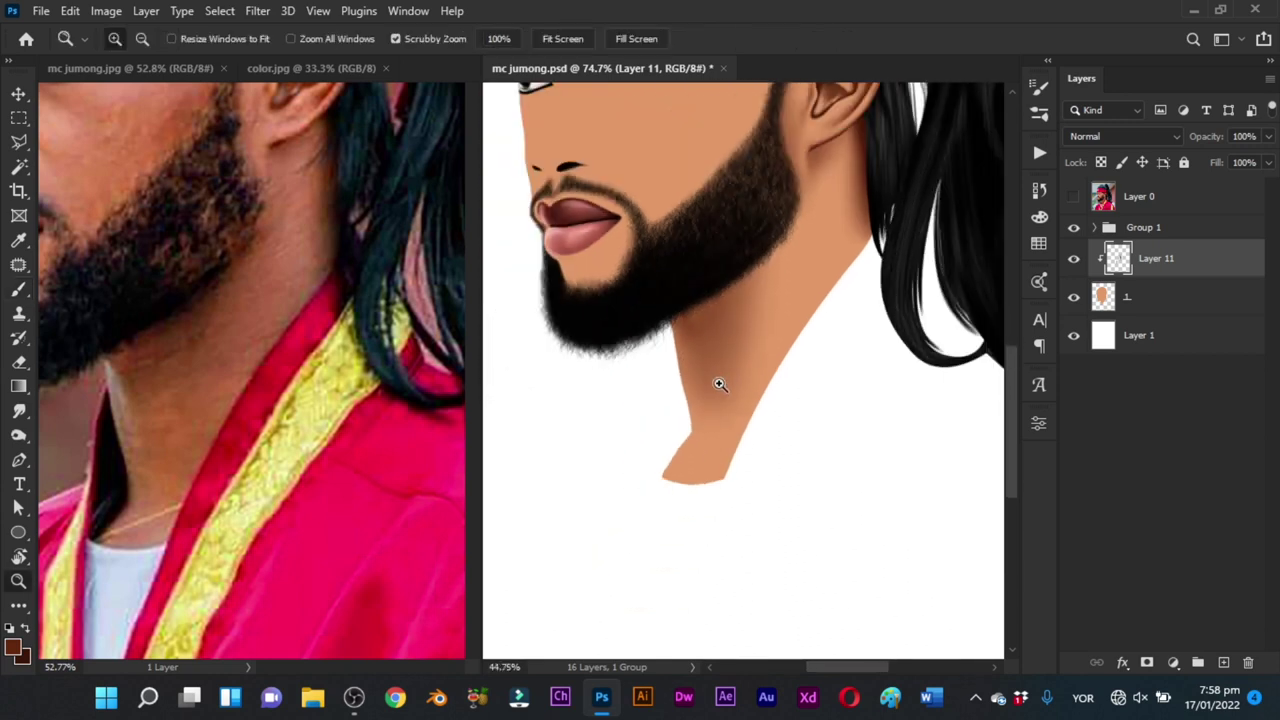
pyautogui.moveTo(751, 296)
pyautogui.mouseDown()
pyautogui.moveTo(773, 292)
pyautogui.moveTo(761, 341)
pyautogui.mouseUp()
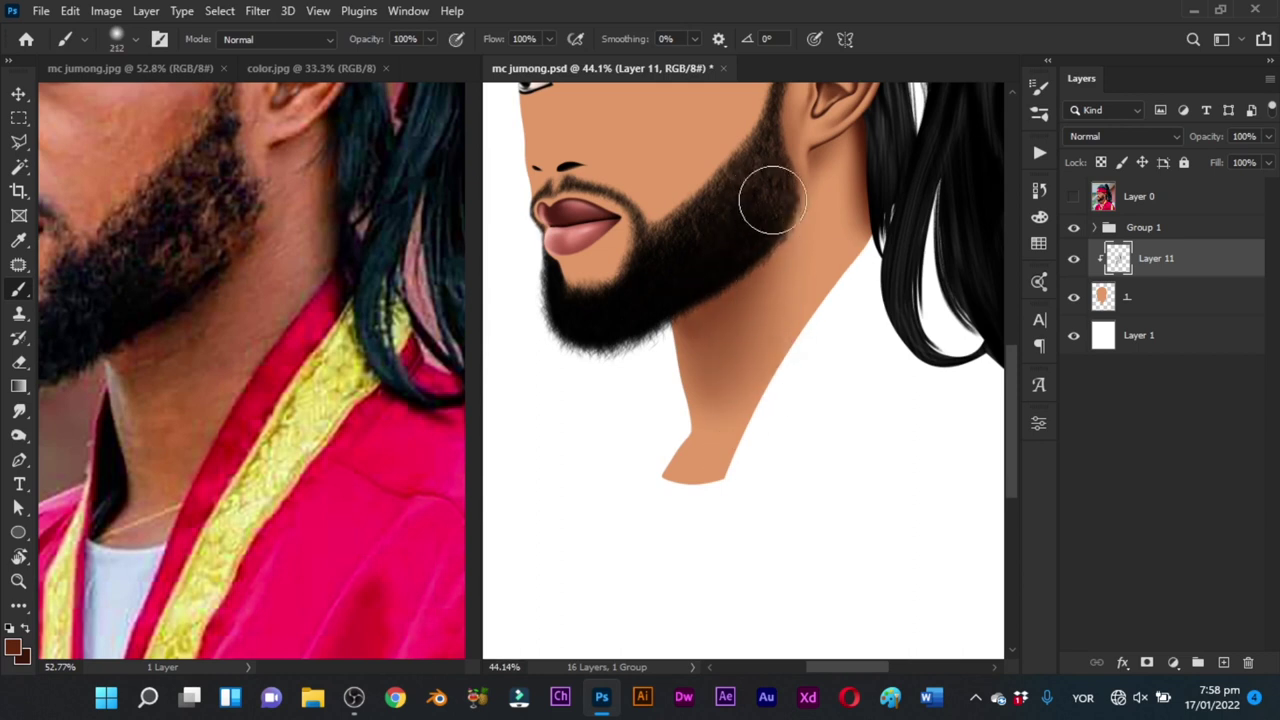
pyautogui.moveTo(768, 271); pyautogui.dragTo(768, 271)
pyautogui.moveTo(786, 236); pyautogui.dragTo(758, 360)
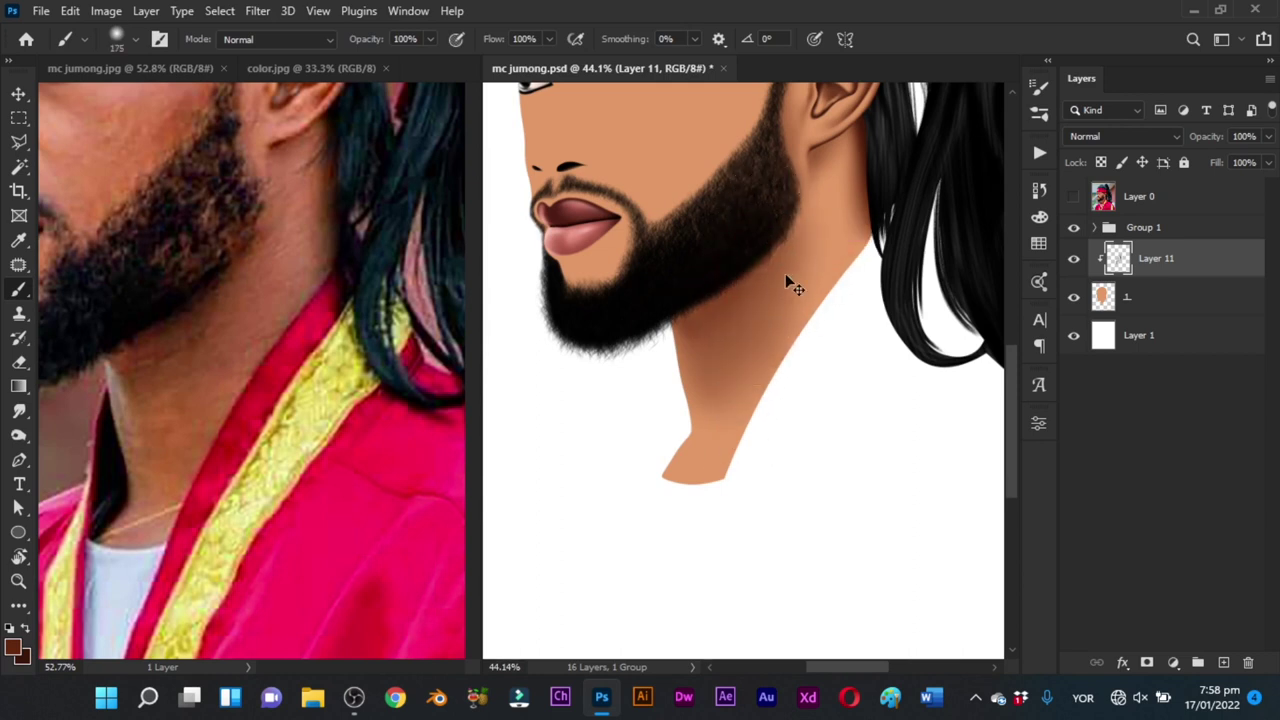
pyautogui.hotkey('ctrl', 'z')
pyautogui.moveTo(788, 258); pyautogui.dragTo(795, 257)
pyautogui.moveTo(784, 213); pyautogui.dragTo(740, 392)
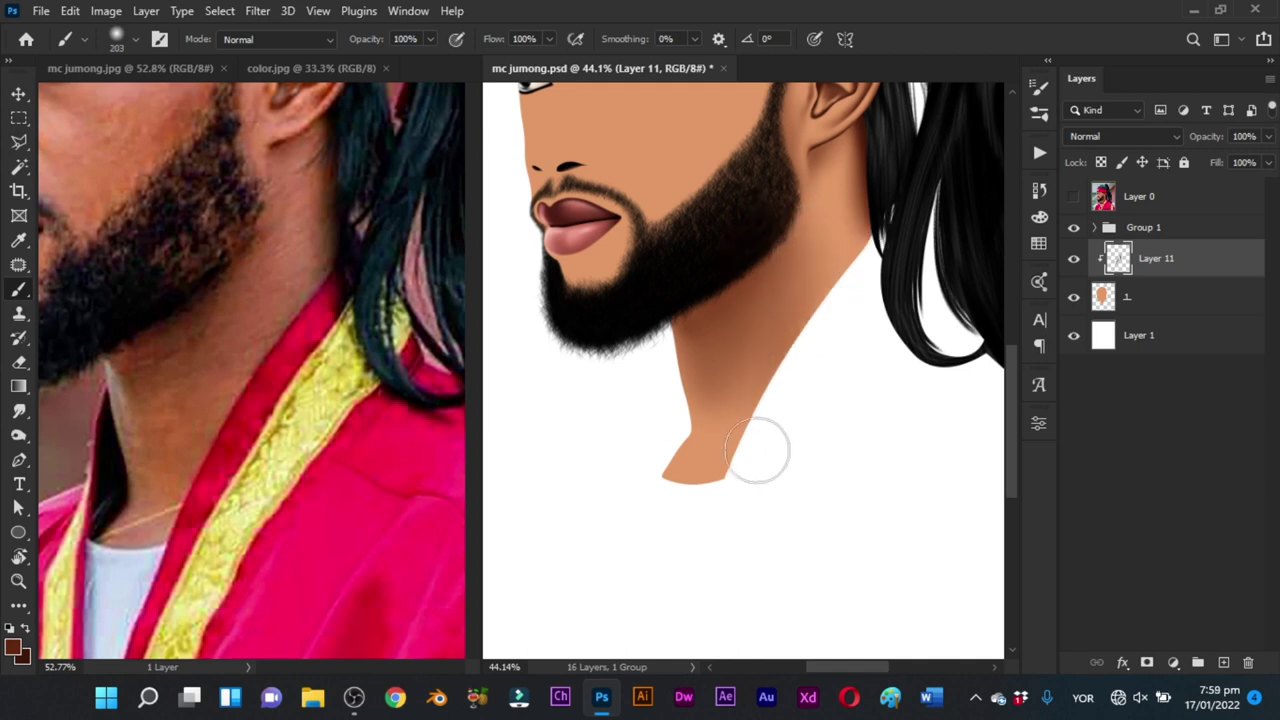
# Step: Deepen the brown shading on the neck behind the beard's lower corner with soft brushes of 157 and 192 px
pyautogui.moveTo(838, 280); pyautogui.dragTo(811, 272)
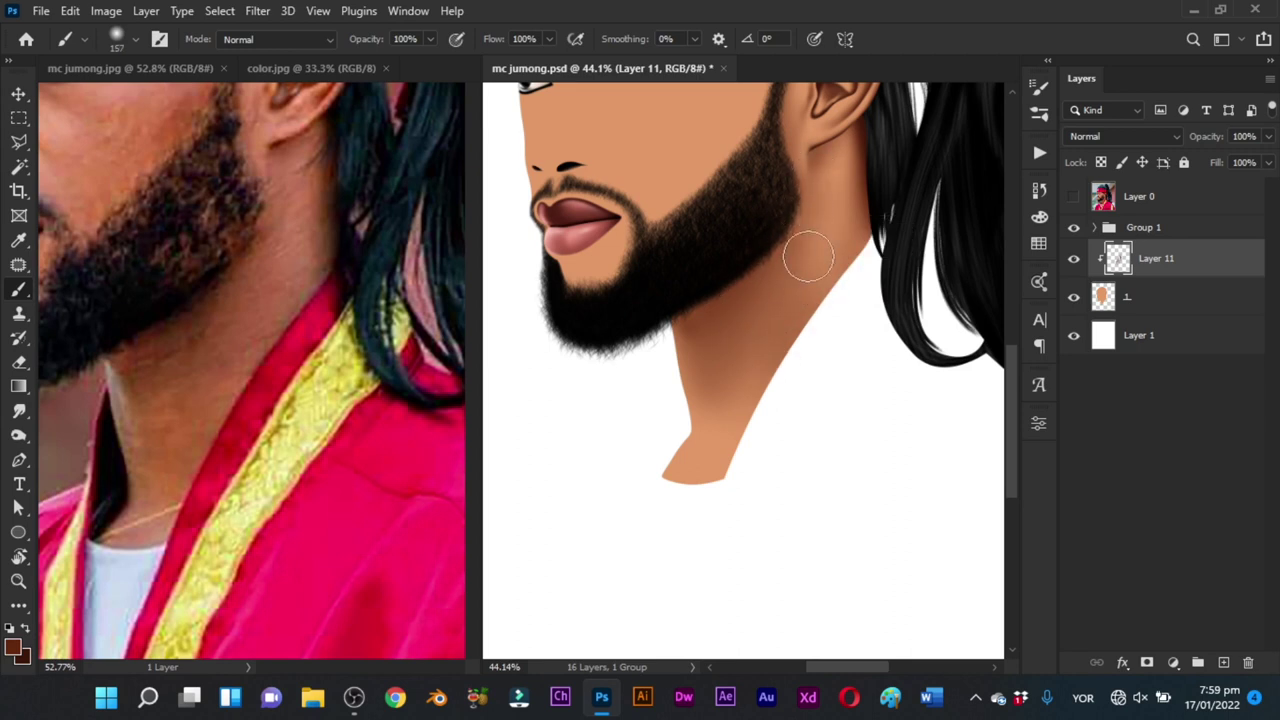
pyautogui.moveTo(800, 237); pyautogui.dragTo(786, 243)
pyautogui.moveTo(772, 296); pyautogui.dragTo(767, 261)
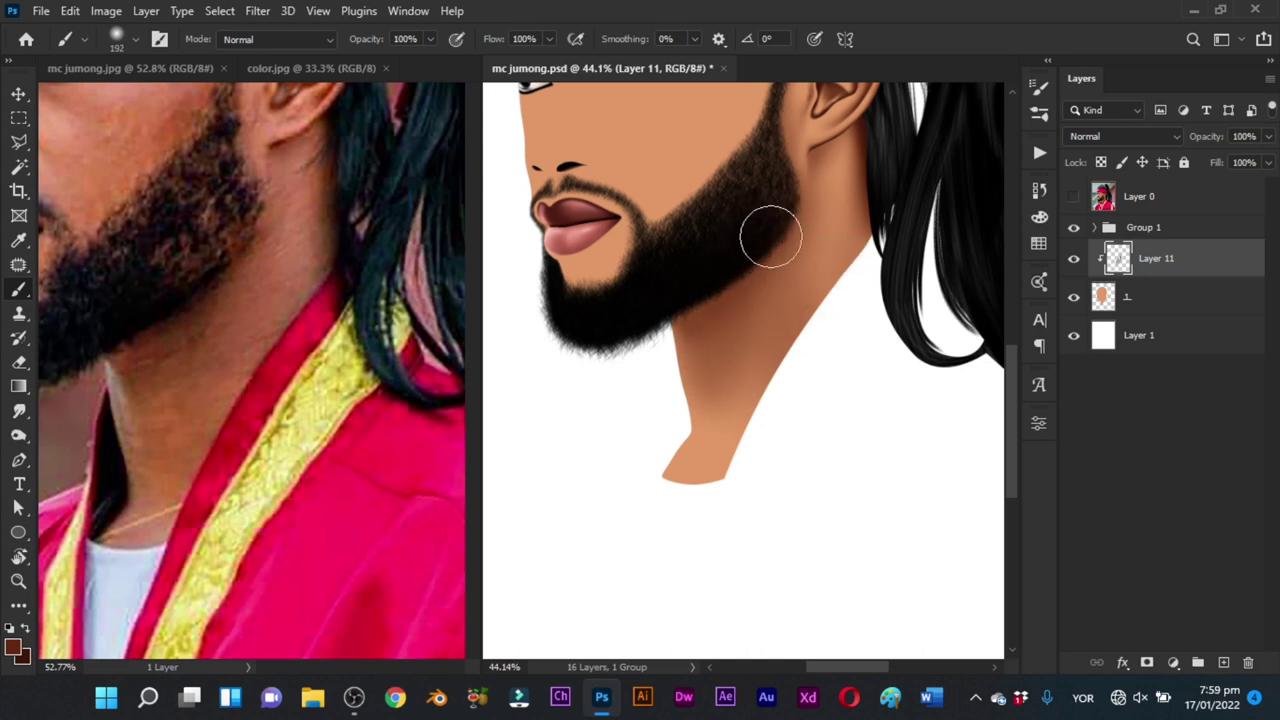
# Step: Extend the brown shading down the lower neck toward its base with soft brushes of 182 and 156 px
pyautogui.moveTo(708, 458); pyautogui.dragTo(772, 356)
pyautogui.press('b')
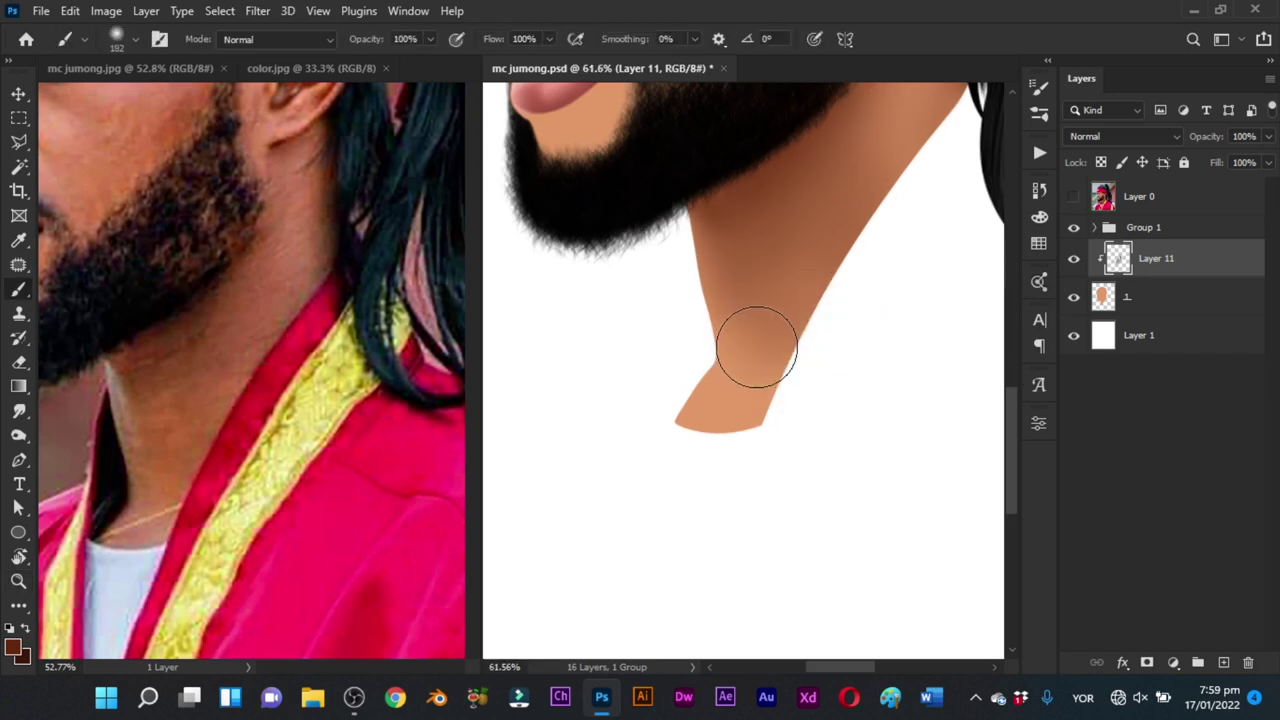
pyautogui.moveTo(766, 300)
pyautogui.mouseDown()
pyautogui.moveTo(740, 358)
pyautogui.moveTo(782, 319)
pyautogui.mouseUp()
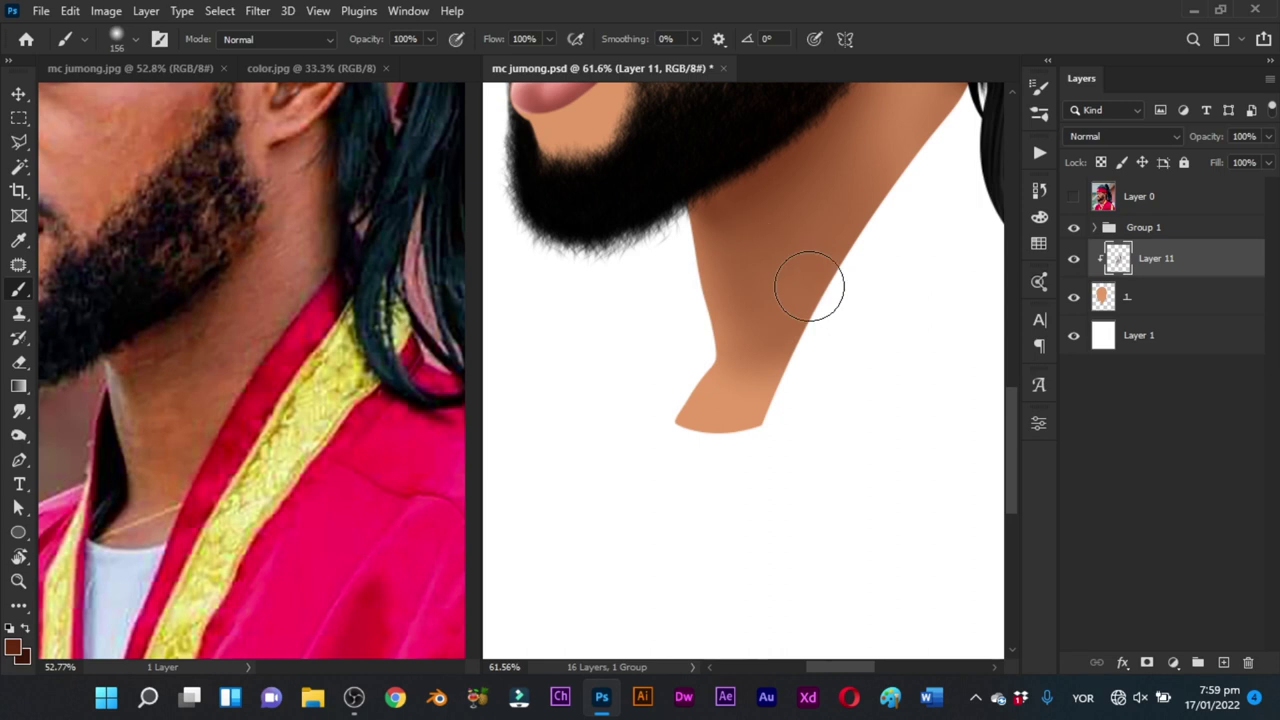
pyautogui.moveTo(771, 399); pyautogui.dragTo(728, 411)
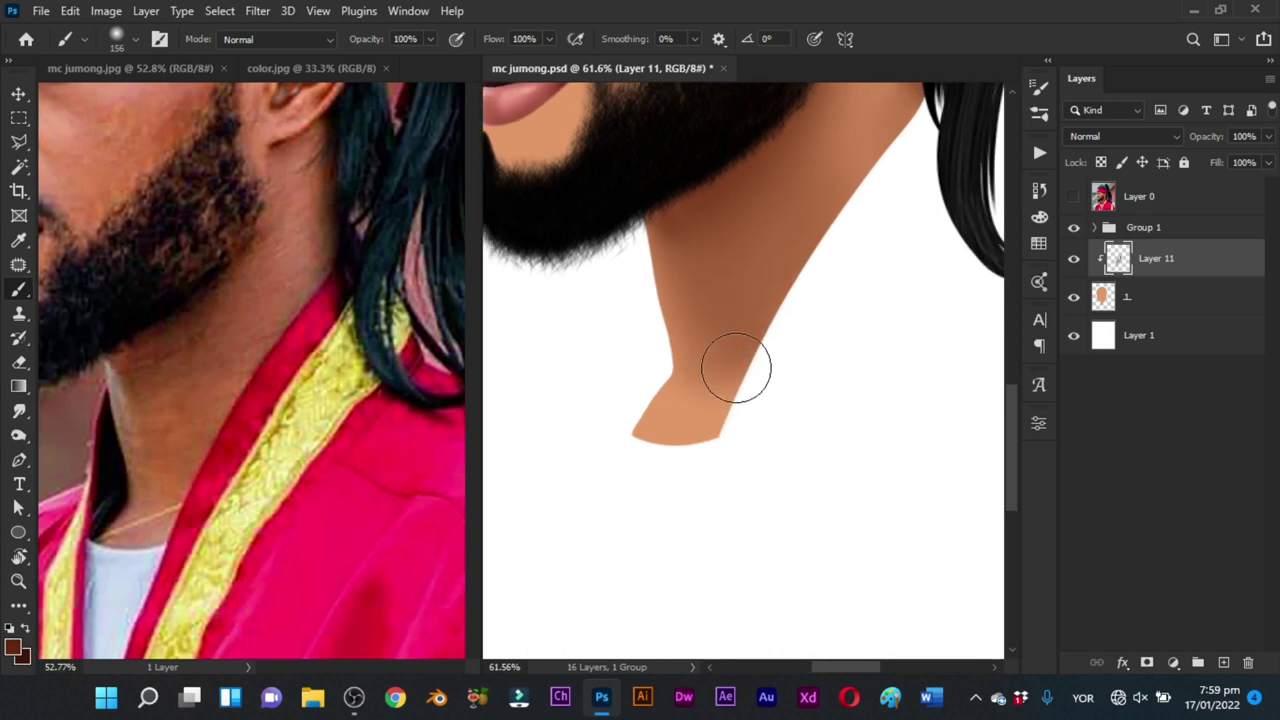
pyautogui.moveTo(736, 352); pyautogui.dragTo(708, 324)
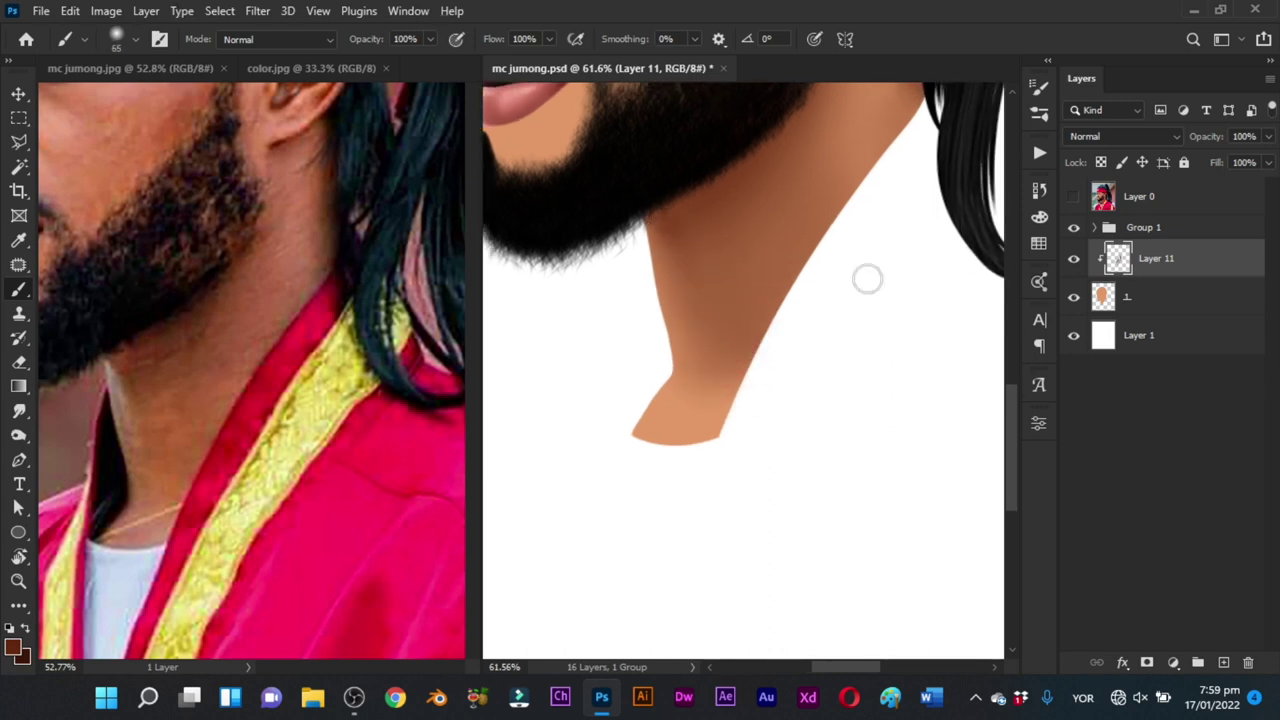
# Step: Trace the neck's front shadow edge over the reference photo with the Pen tool, close the path under the beard, and convert it to a selection
pyautogui.click(1074, 198)
pyautogui.press('p')
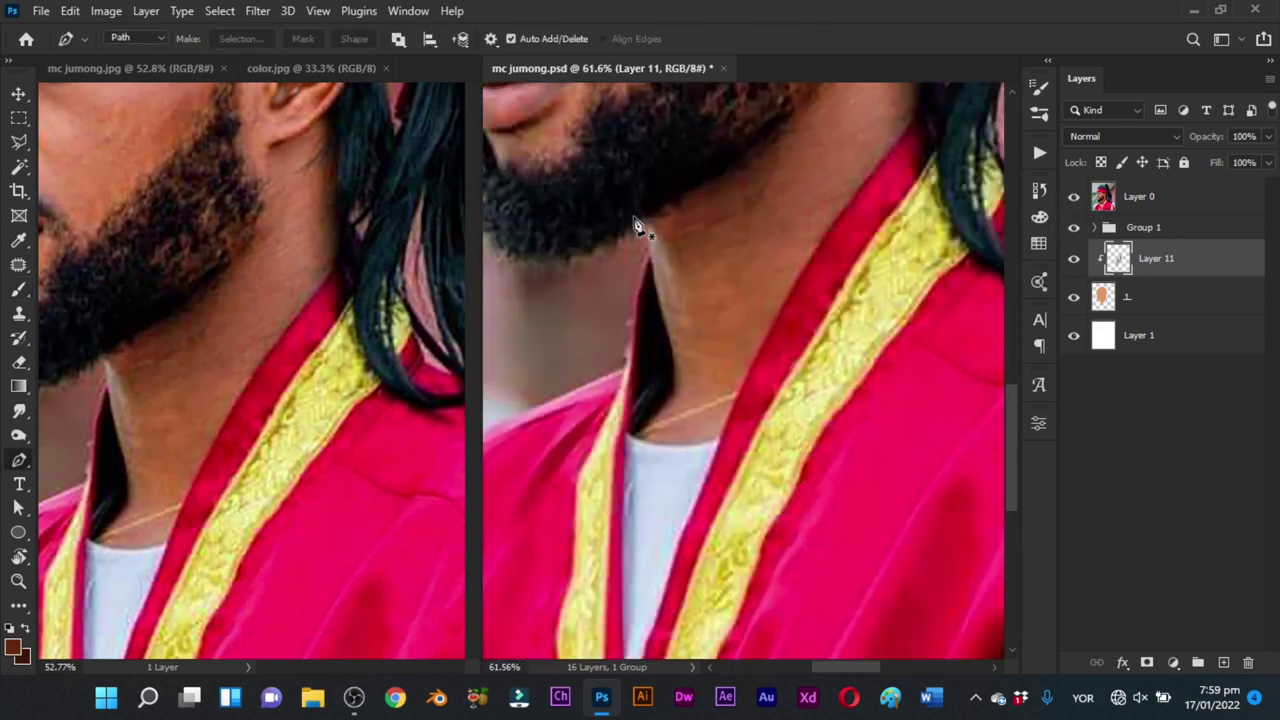
pyautogui.moveTo(631, 224); pyautogui.dragTo(637, 220)
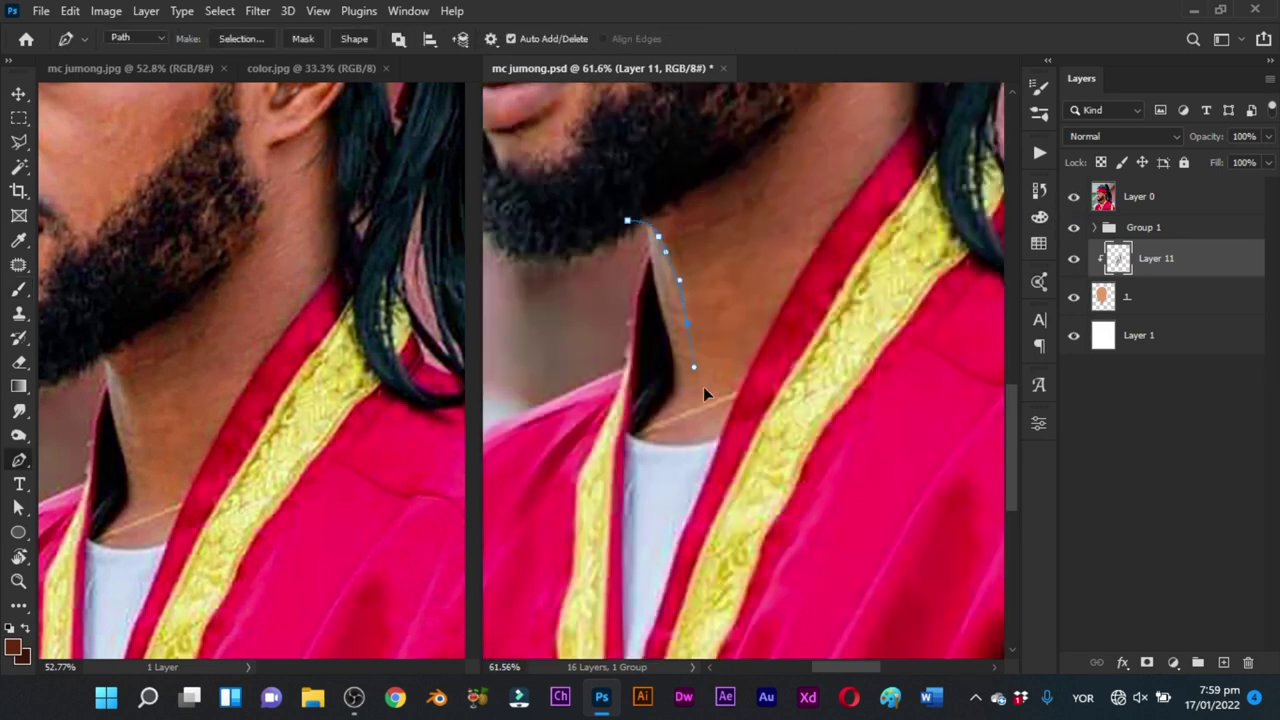
pyautogui.click(828, 133)
pyautogui.click(762, 112)
pyautogui.click(565, 200)
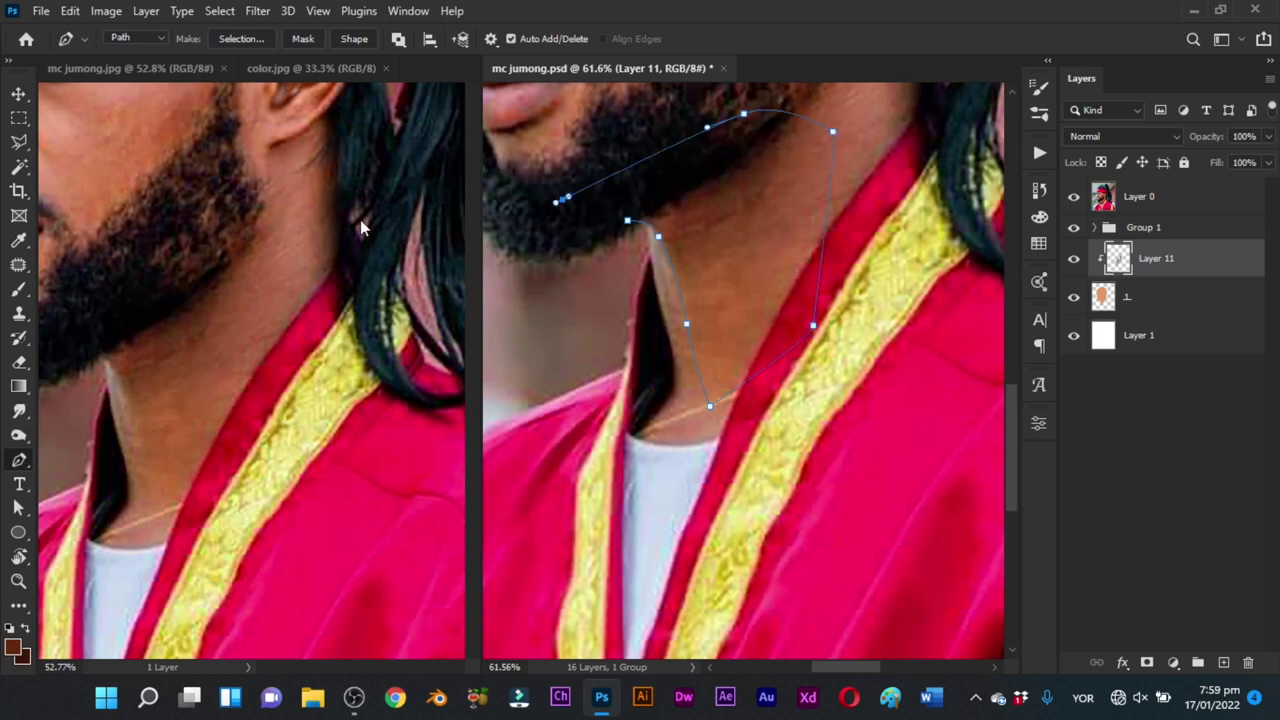
pyautogui.hotkey('ctrl', 'Return')
# Step: Paint dark brown shadow inside the selection just under the beard with soft brushes of about 101 and 78 px, with the reference hidden, then deselect
pyautogui.press('b')
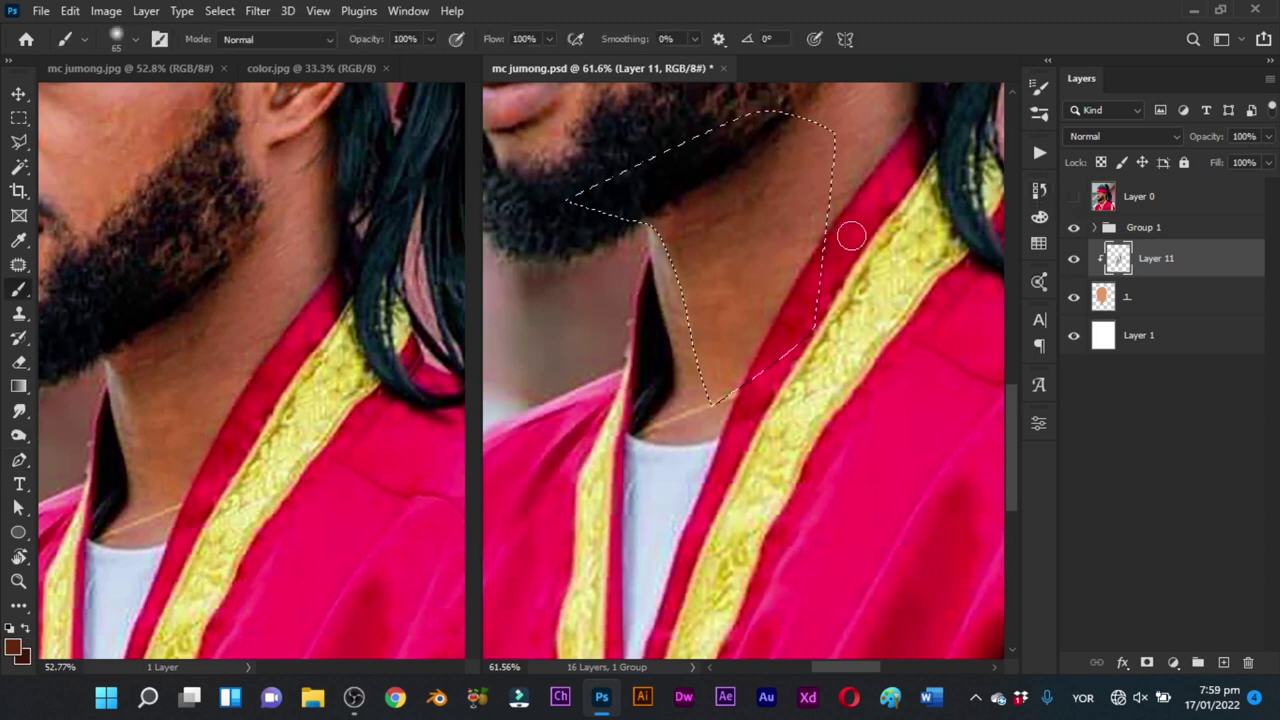
pyautogui.moveTo(660, 243); pyautogui.dragTo(673, 243)
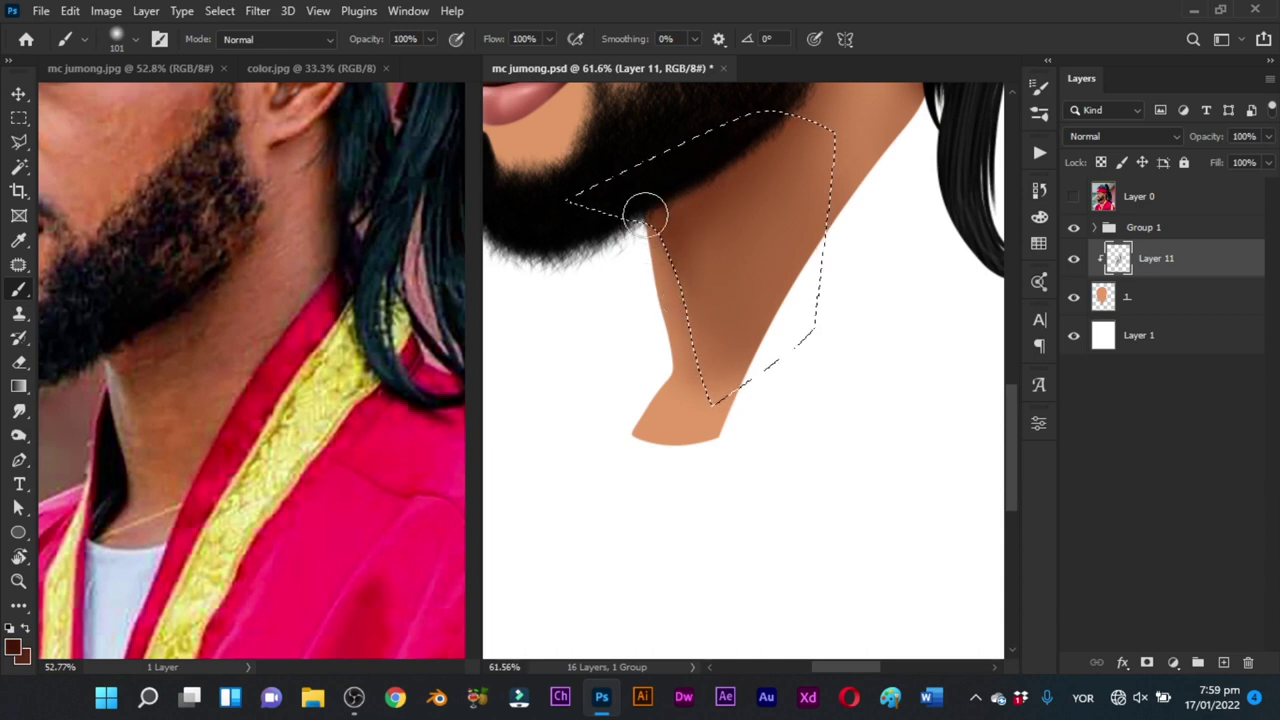
pyautogui.keyDown('alt'); pyautogui.rightClick(648, 217); pyautogui.keyUp('alt')
pyautogui.keyDown('alt'); pyautogui.rightClick(668, 228); pyautogui.keyUp('alt')
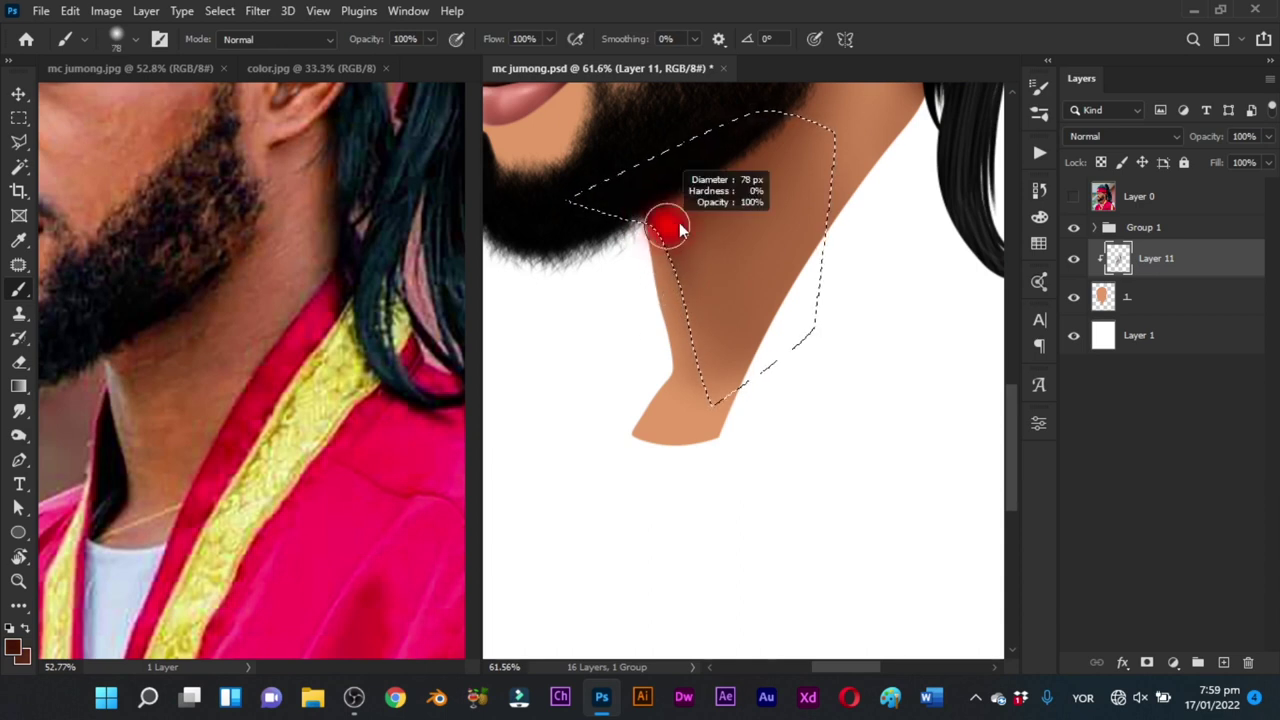
pyautogui.moveTo(677, 206); pyautogui.dragTo(727, 183)
pyautogui.hotkey('ctrl', 'd')
# Step: Soften the hard shadow edge at the front of the neck with the Smudge tool at 57% strength, undo the last smudge, and save the document
pyautogui.press('r')
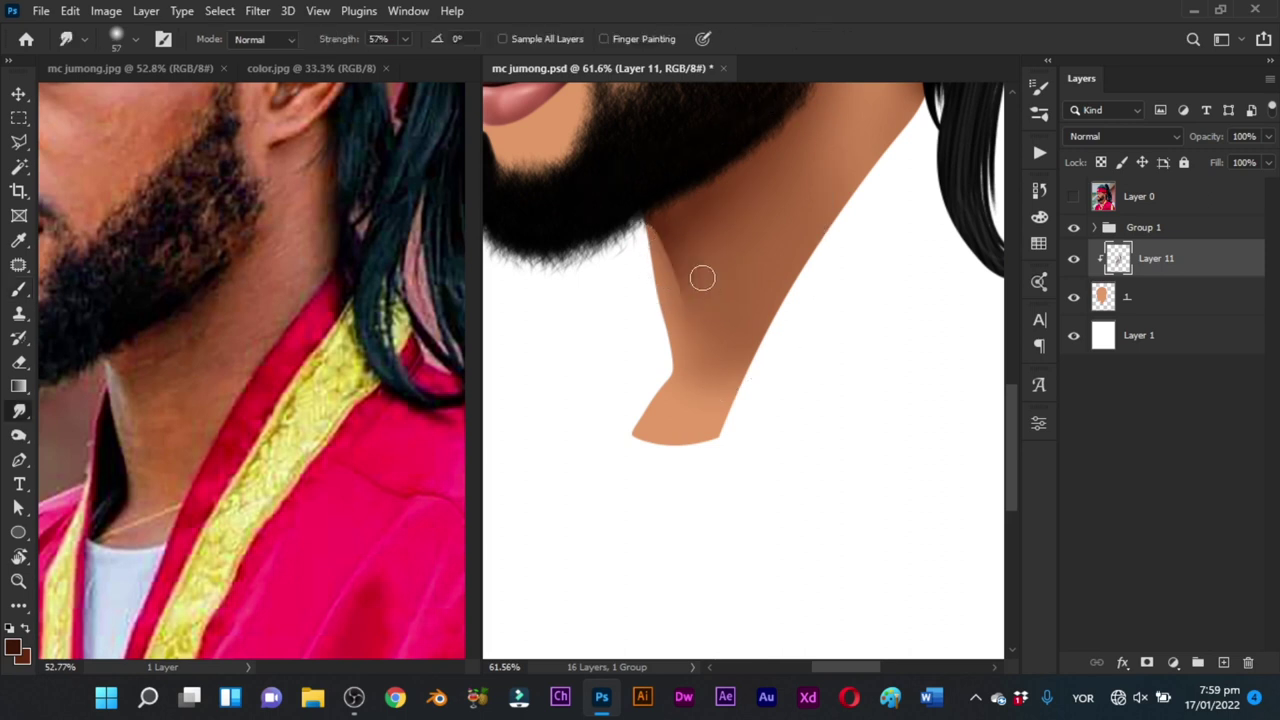
pyautogui.keyDown('alt'); pyautogui.rightClick(651, 243); pyautogui.keyUp('alt')
pyautogui.keyDown('alt'); pyautogui.rightClick(647, 226); pyautogui.keyUp('alt')
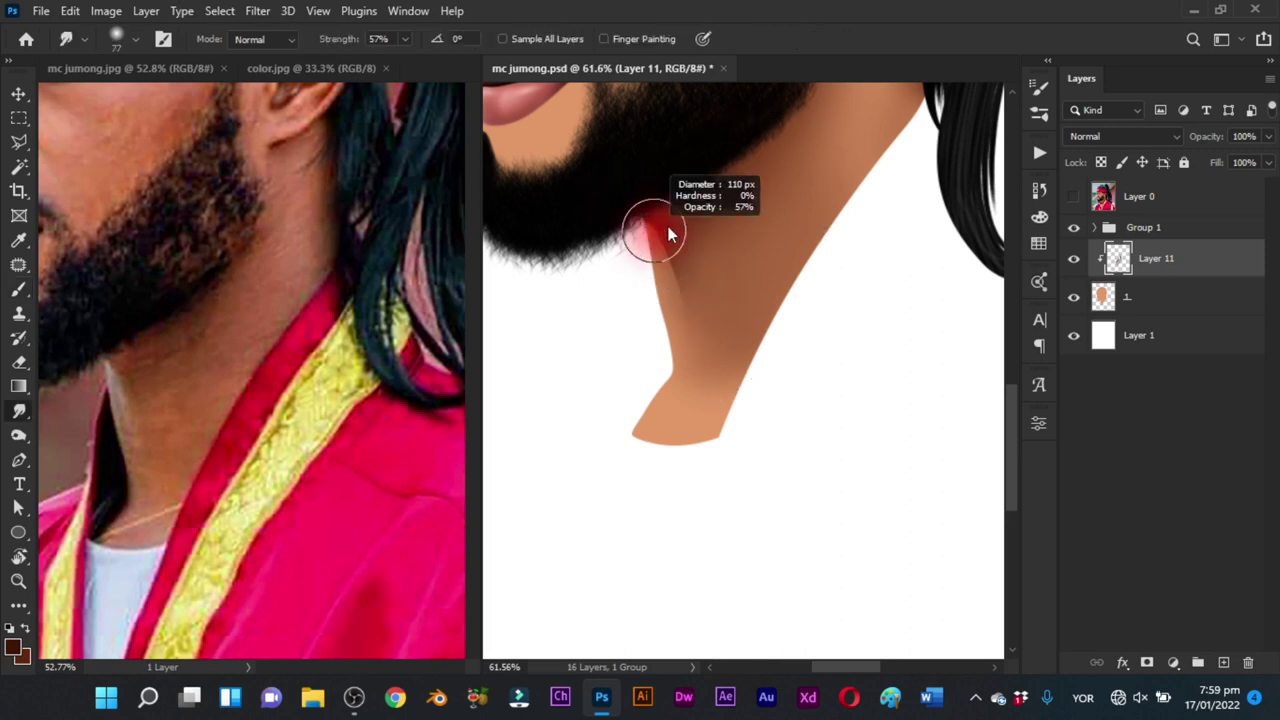
pyautogui.moveTo(669, 254)
pyautogui.mouseDown()
pyautogui.moveTo(669, 271)
pyautogui.moveTo(686, 271)
pyautogui.moveTo(680, 299)
pyautogui.moveTo(671, 251)
pyautogui.moveTo(680, 297)
pyautogui.moveTo(711, 320)
pyautogui.moveTo(686, 312)
pyautogui.mouseUp()
pyautogui.hotkey('ctrl', 'z')
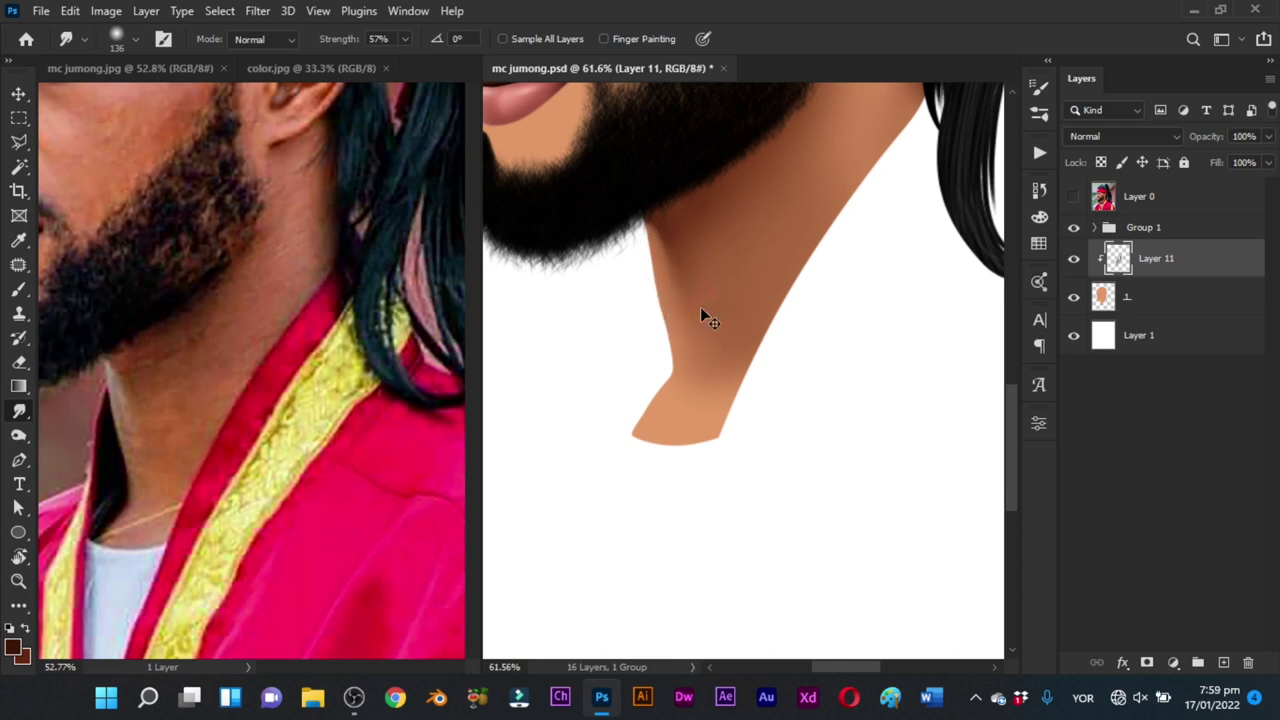
pyautogui.hotkey('ctrl', 's')
# Step: Show the reference photo over the painting around the front of the neck and the collar opening
pyautogui.scroll(-5, 686, 371)
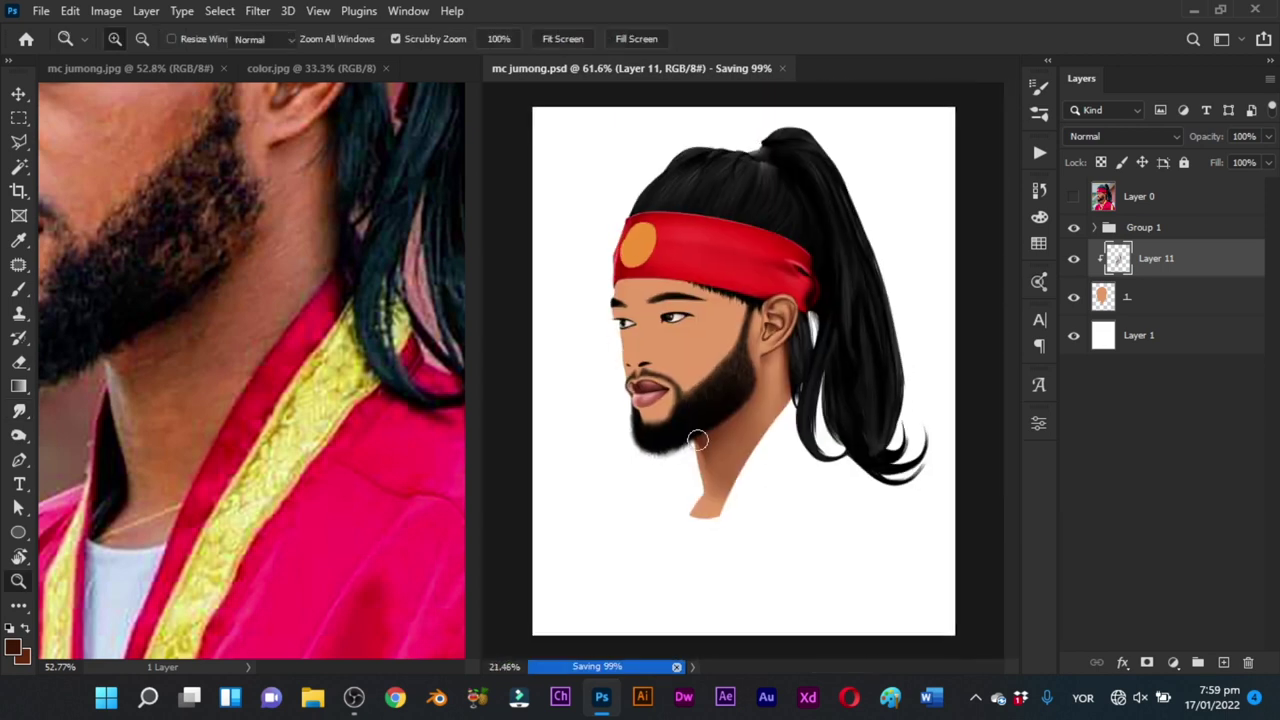
pyautogui.hotkey('ctrl', 'space')
pyautogui.moveTo(674, 547); pyautogui.dragTo(777, 558)
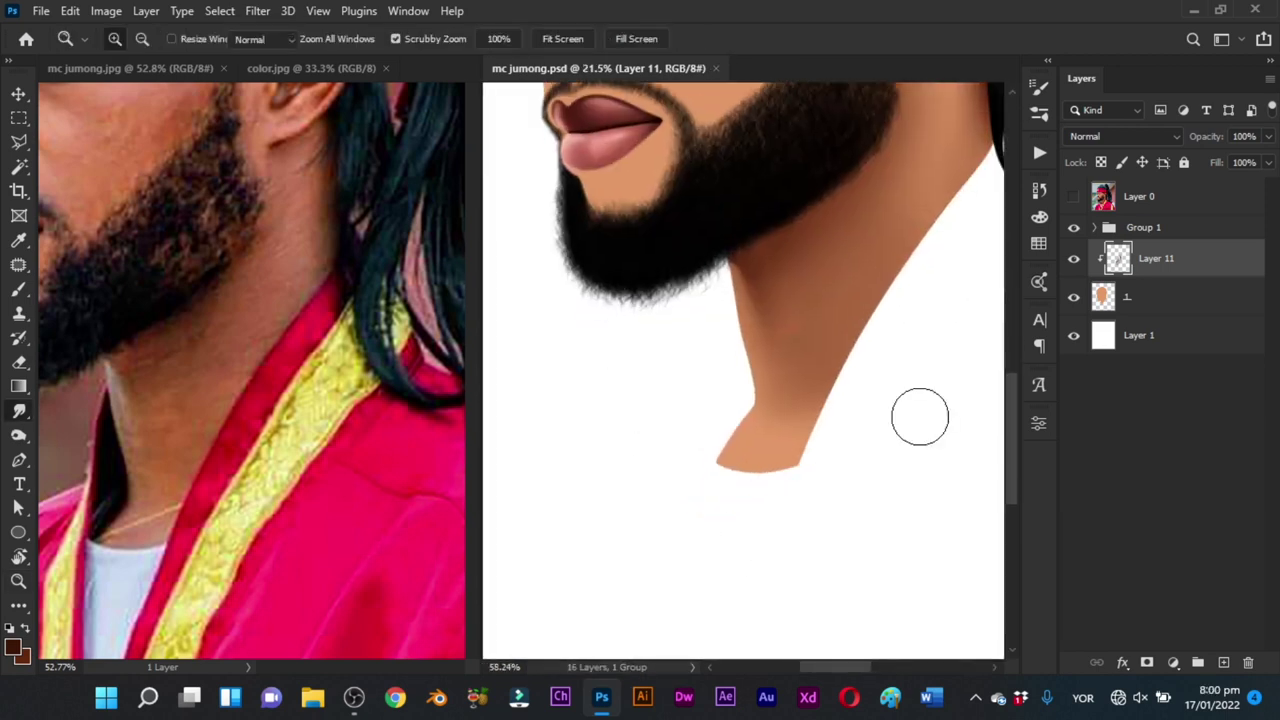
pyautogui.press('p')
pyautogui.moveTo(795, 433); pyautogui.dragTo(793, 393)
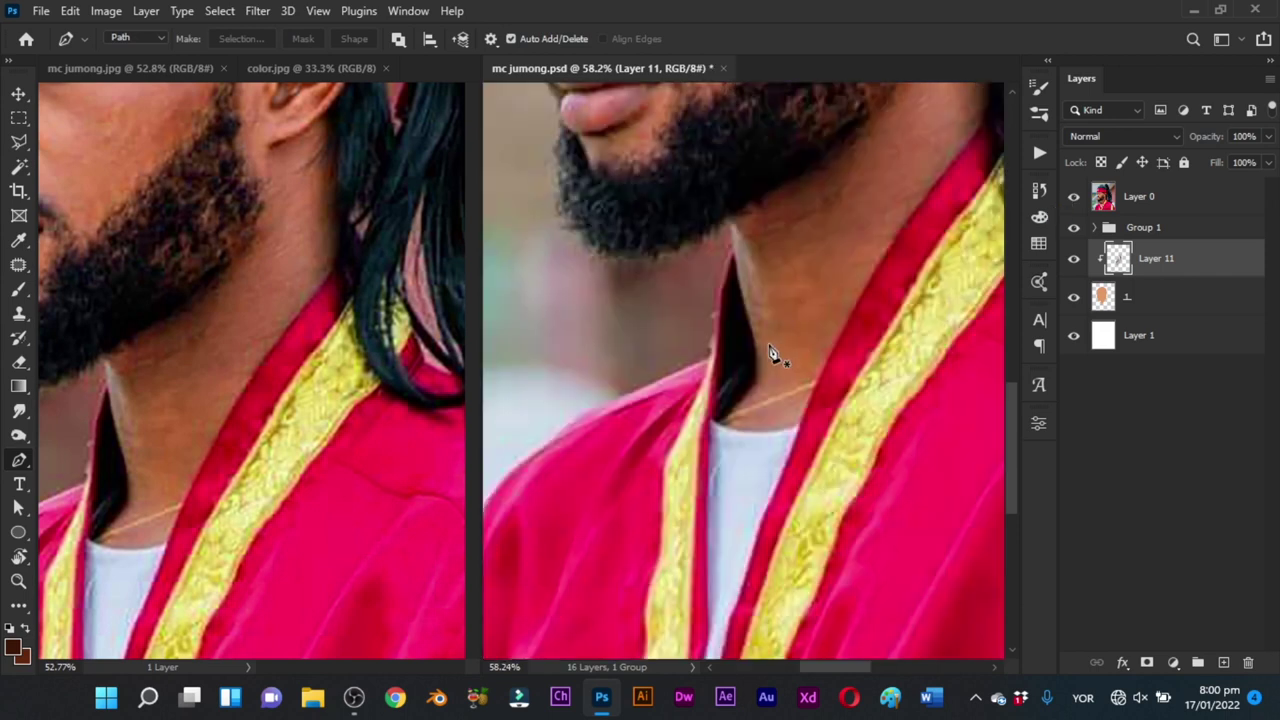
pyautogui.hotkey('ctrl', 'space')
pyautogui.moveTo(763, 348); pyautogui.dragTo(785, 343)
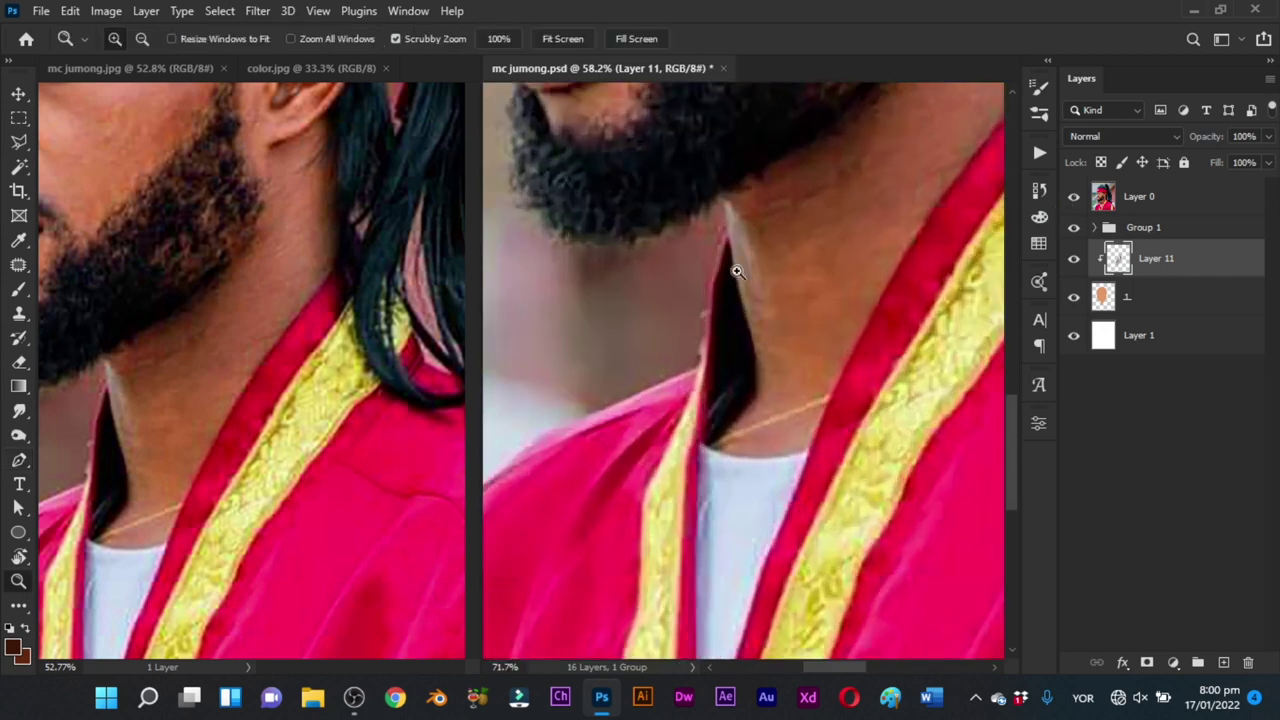
pyautogui.click(726, 226)
pyautogui.click(735, 268)
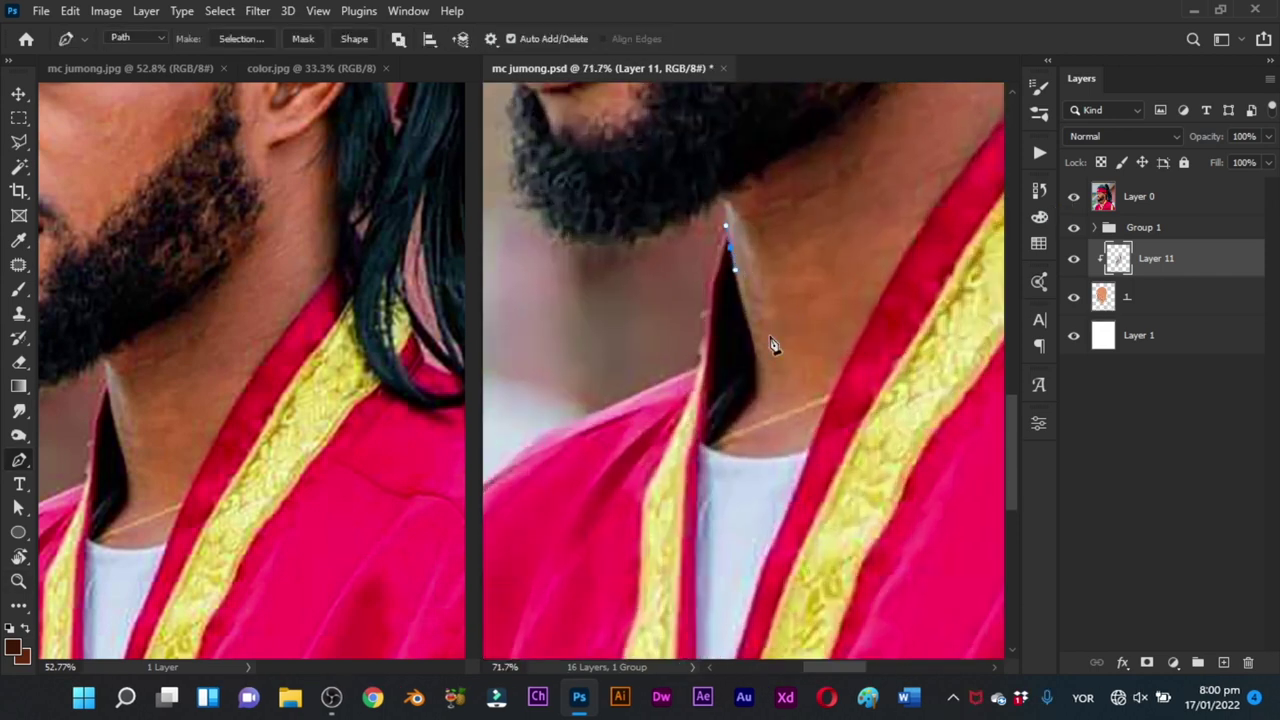
pyautogui.moveTo(754, 381); pyautogui.dragTo(754, 394)
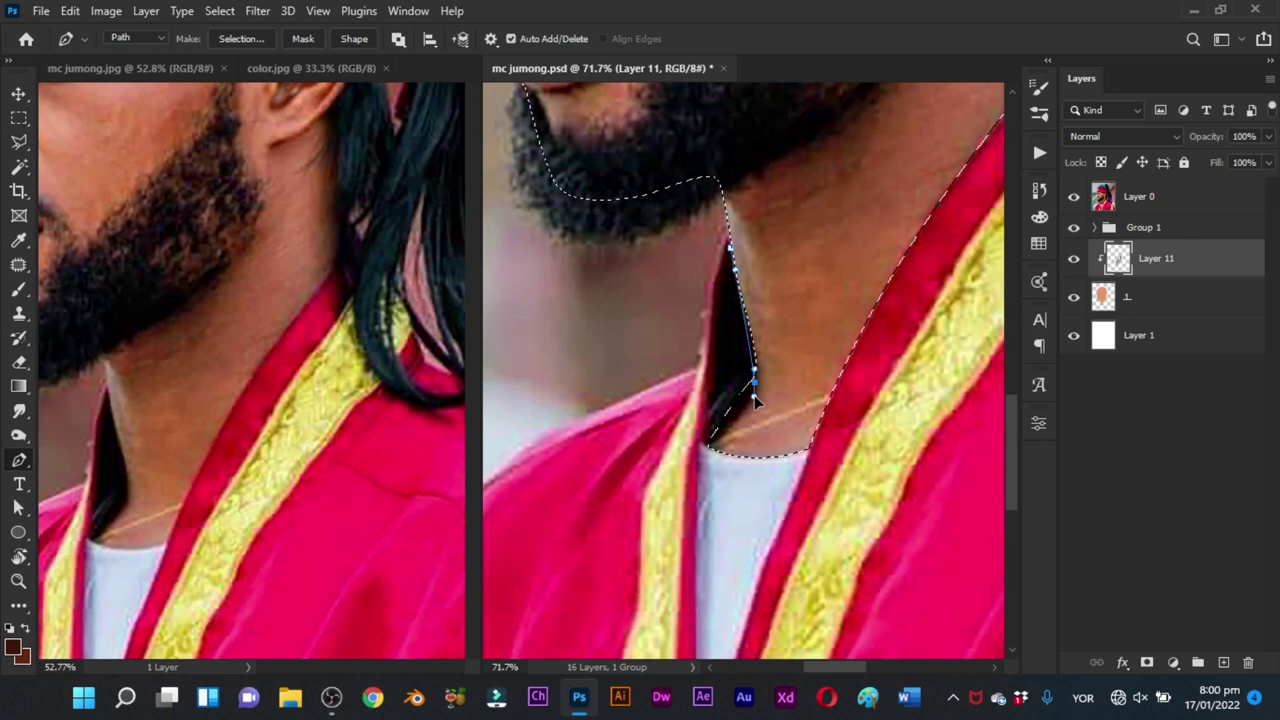
pyautogui.hotkey('ctrl', 'z')
pyautogui.hotkey('ctrl', 'z')
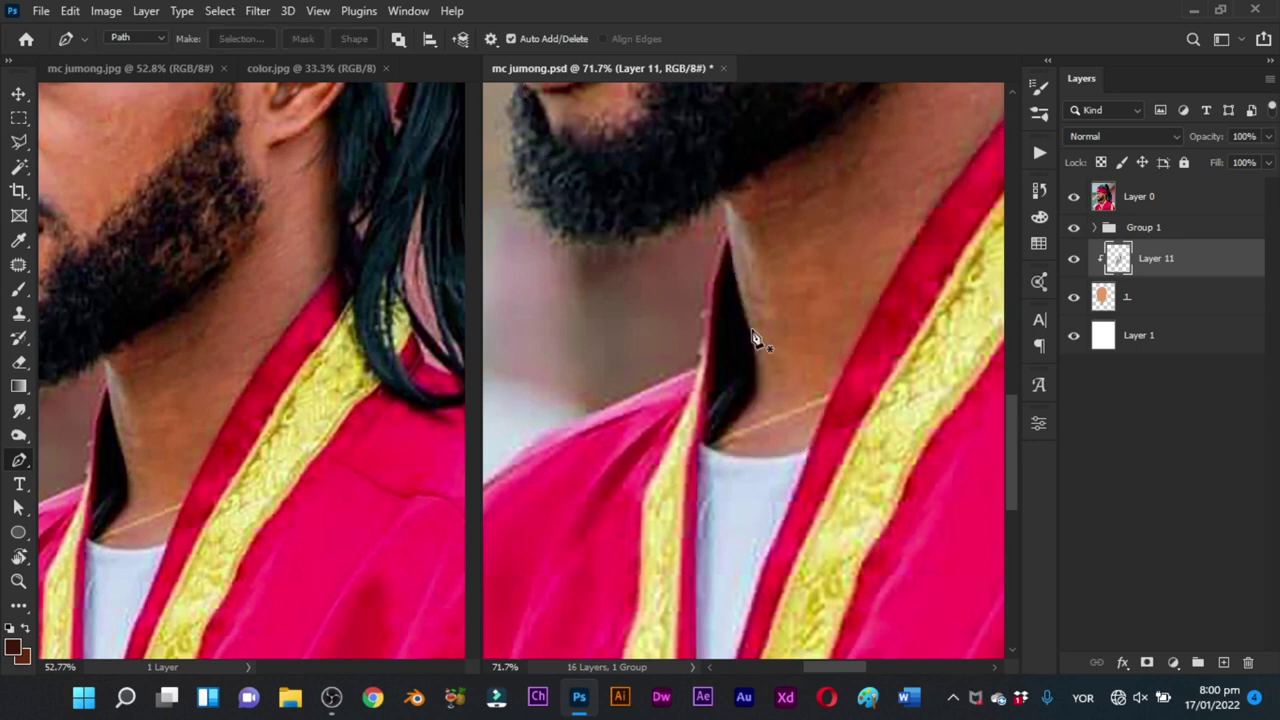
# Step: Trace the dark gap between the neck's lower front edge and the collar with the Pen tool, and convert the path to a selection
pyautogui.moveTo(744, 321); pyautogui.dragTo(755, 398)
pyautogui.click(734, 423)
pyautogui.moveTo(698, 458); pyautogui.dragTo(692, 416)
pyautogui.hotkey('ctrl', 'Return')
# Step: Hide the reference photo and paint the selected sliver at the neck's lower front dark brown with a soft brush
pyautogui.press('b')
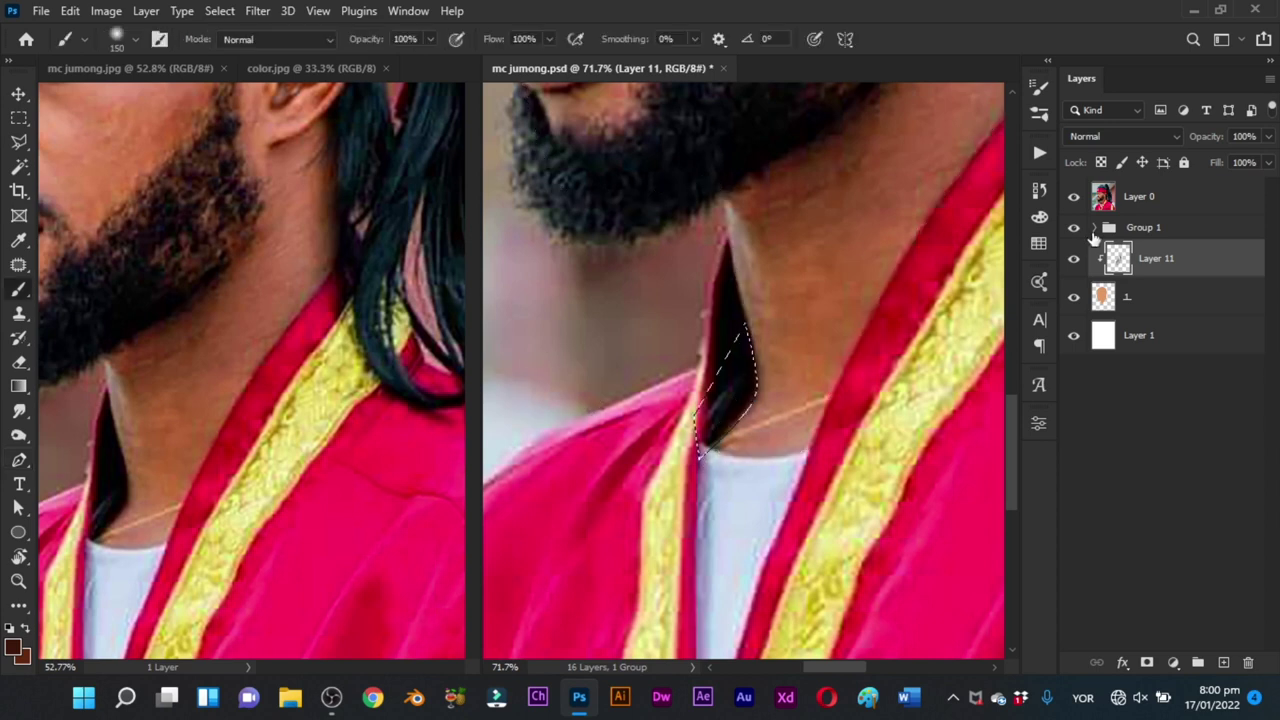
pyautogui.moveTo(749, 366)
pyautogui.mouseDown()
pyautogui.moveTo(688, 441)
pyautogui.moveTo(760, 340)
pyautogui.moveTo(684, 450)
pyautogui.moveTo(729, 386)
pyautogui.moveTo(715, 356)
pyautogui.moveTo(688, 354)
pyautogui.moveTo(746, 361)
pyautogui.moveTo(720, 400)
pyautogui.mouseUp()
pyautogui.press('x')
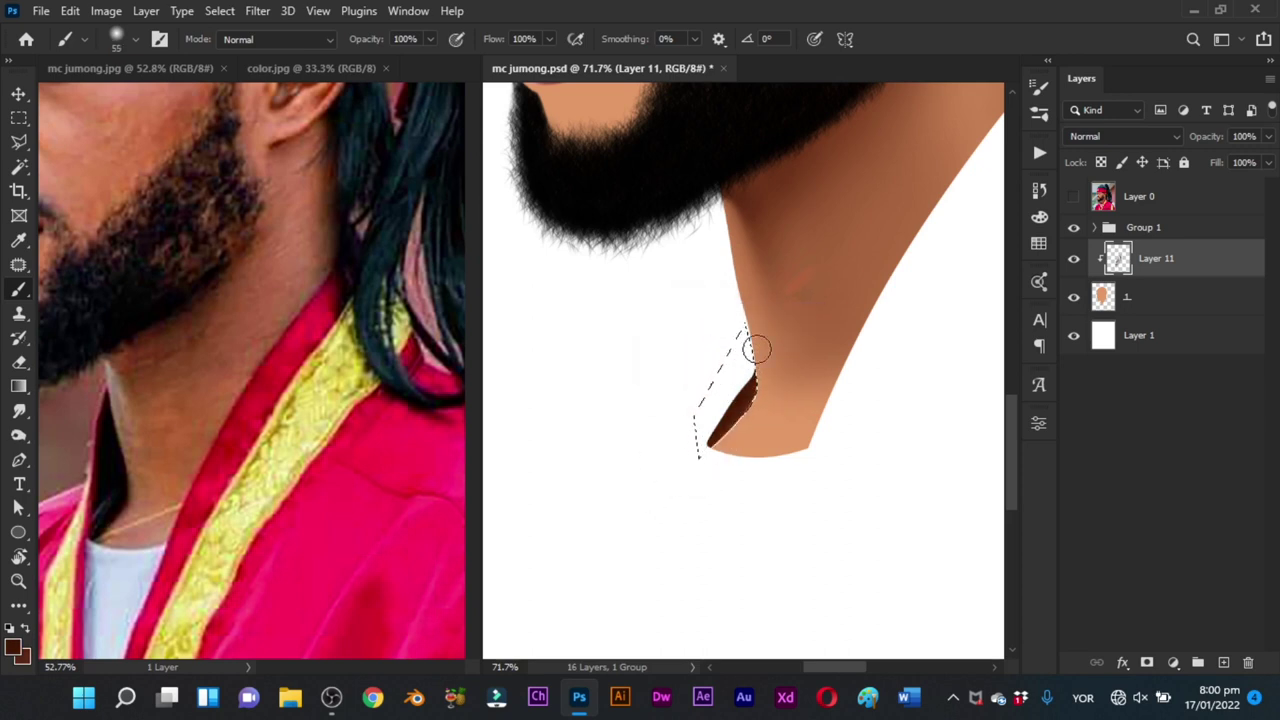
# Step: Deselect the dark sliver at the neck's lower front, blend its inner edge with the Smudge tool at 57% strength, and save the document
pyautogui.hotkey('ctrl', 'd')
pyautogui.press('r')
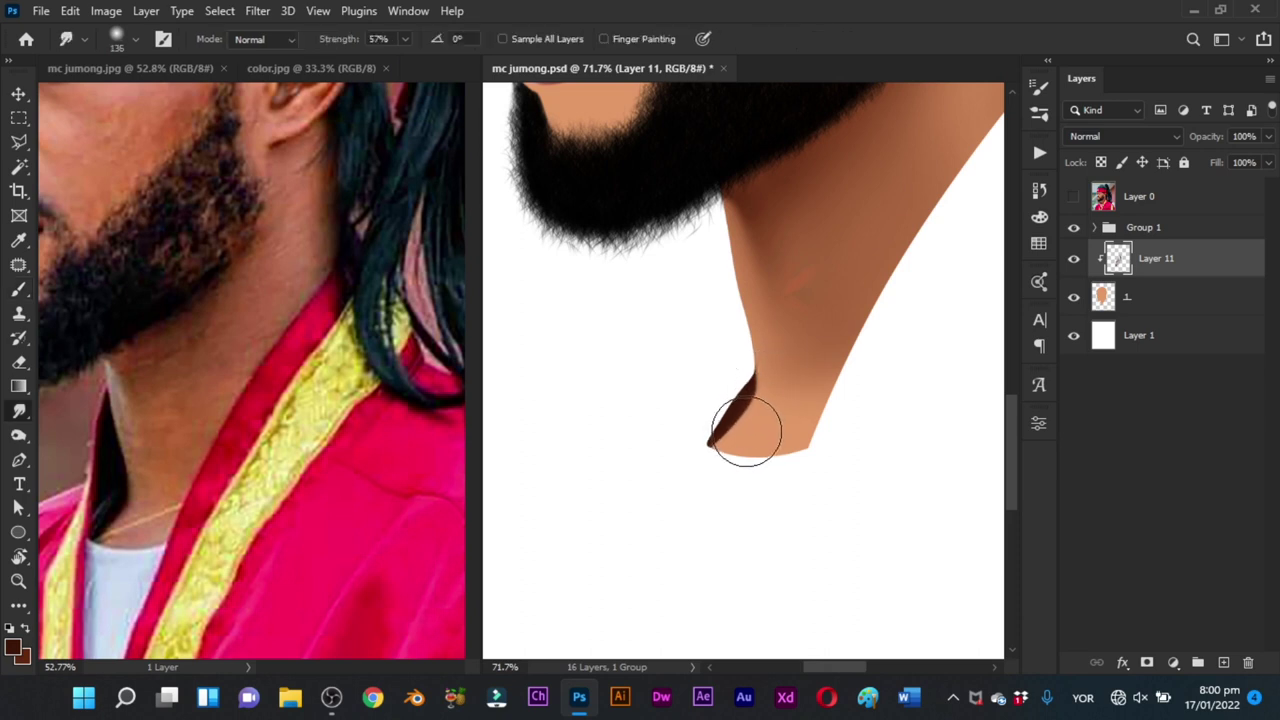
pyautogui.moveTo(746, 427)
pyautogui.mouseDown()
pyautogui.moveTo(720, 454)
pyautogui.moveTo(748, 417)
pyautogui.moveTo(724, 444)
pyautogui.mouseUp()
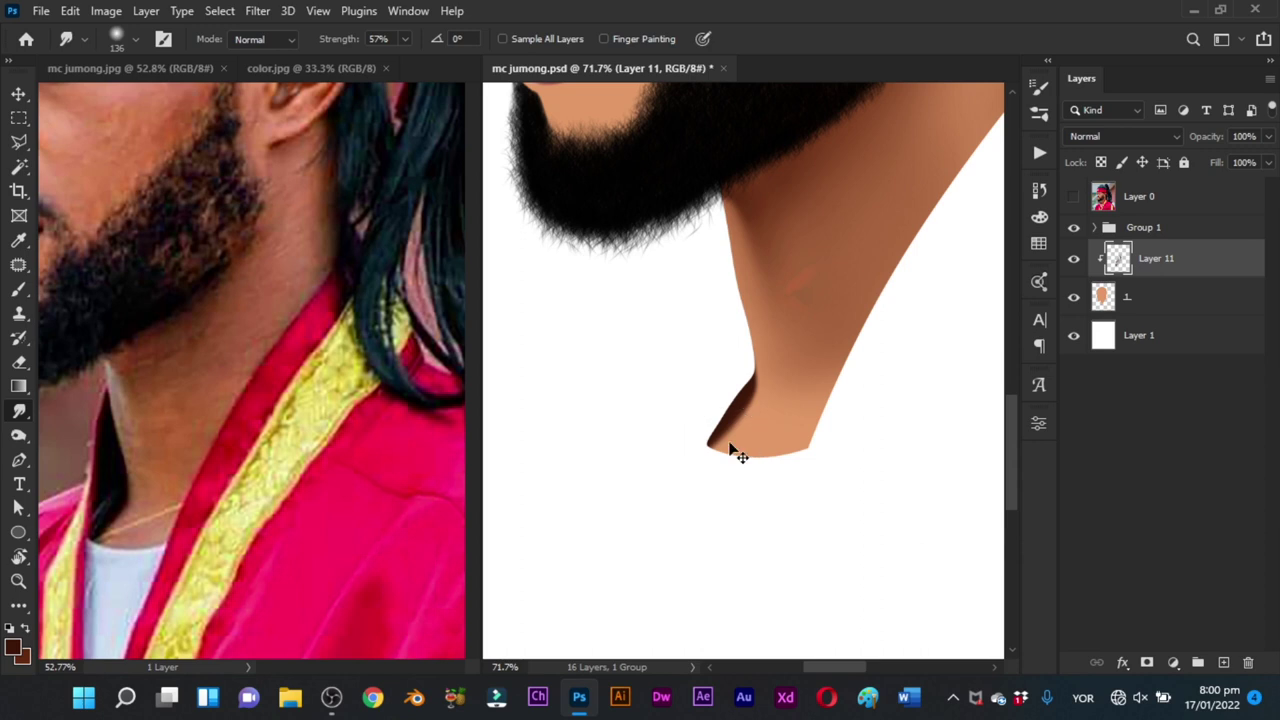
pyautogui.hotkey('ctrl', 's')
# Step: Try a brown brush touch-up on the front edge of the neck just below the beard, and undo the last stroke
pyautogui.press('z')
pyautogui.moveTo(788, 378)
pyautogui.mouseDown()
pyautogui.moveTo(726, 440)
pyautogui.moveTo(780, 443)
pyautogui.moveTo(720, 408)
pyautogui.moveTo(692, 453)
pyautogui.mouseUp()
pyautogui.press('r')
pyautogui.press('b')
pyautogui.press('x')
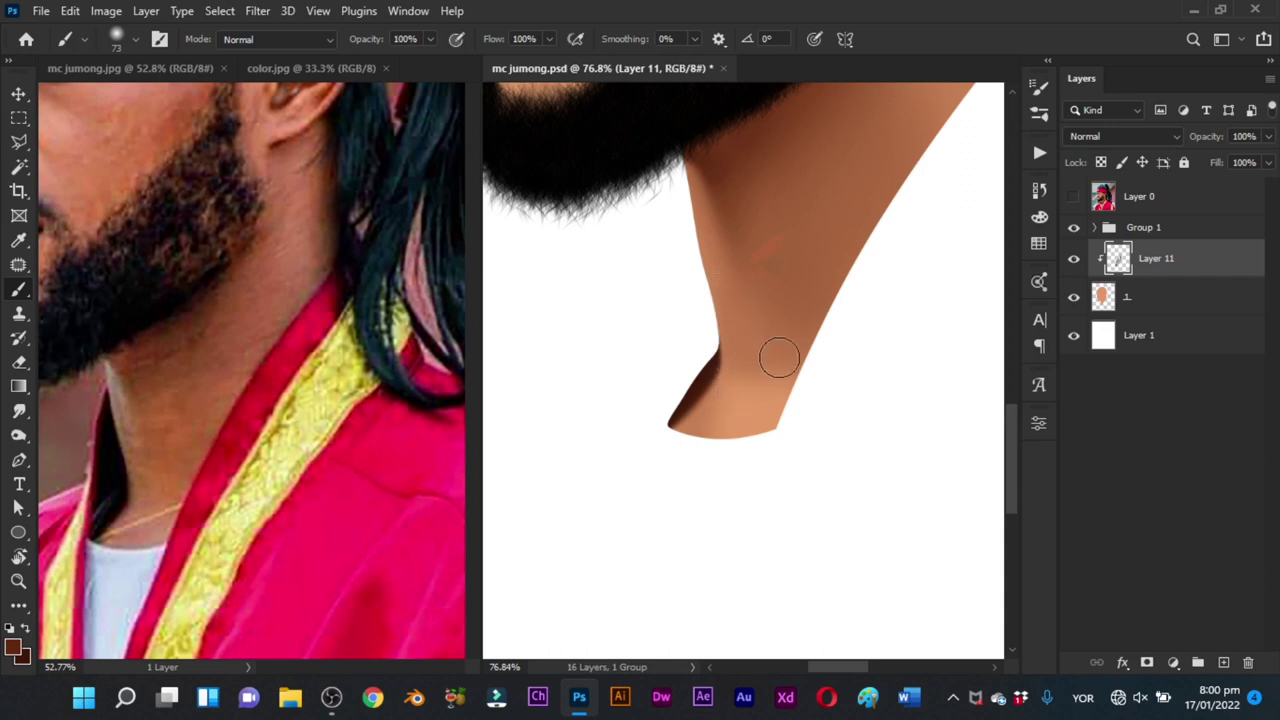
pyautogui.press('z')
pyautogui.moveTo(786, 337)
pyautogui.mouseDown()
pyautogui.moveTo(729, 400)
pyautogui.moveTo(783, 340)
pyautogui.mouseUp()
pyautogui.moveTo(685, 205); pyautogui.dragTo(694, 249)
pyautogui.moveTo(694, 249); pyautogui.dragTo(703, 369)
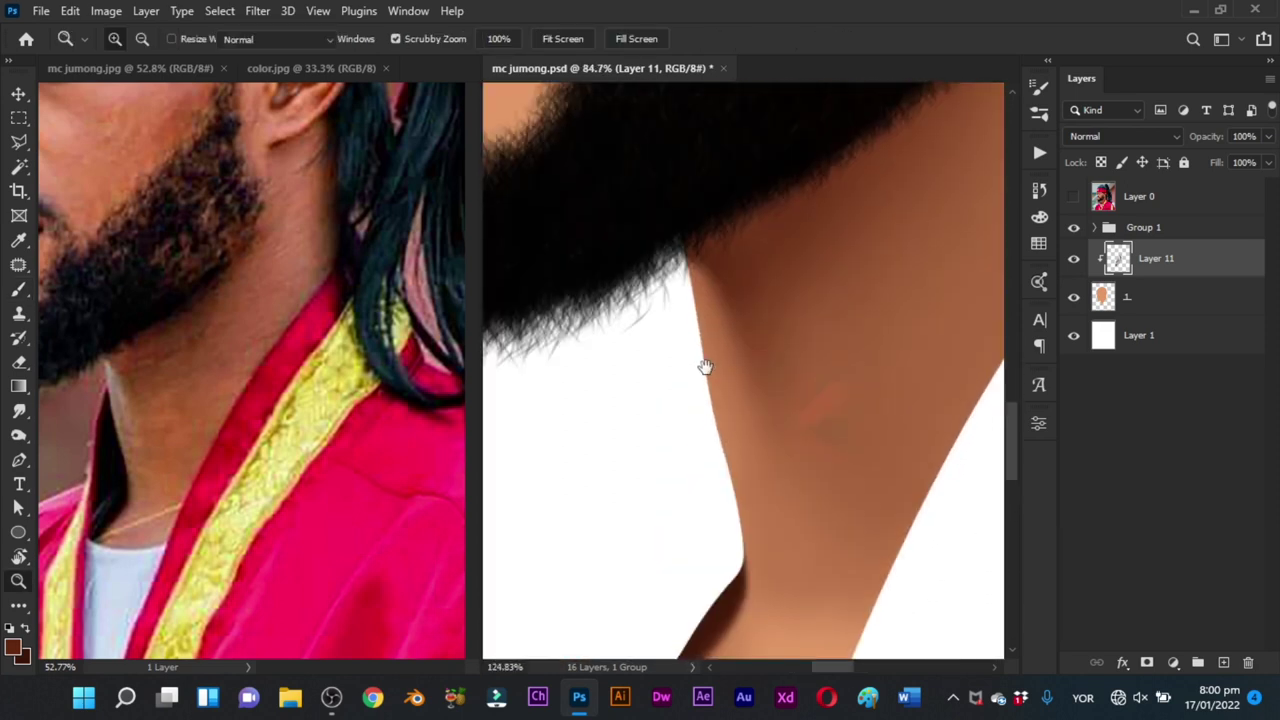
pyautogui.press('b')
pyautogui.moveTo(703, 302)
pyautogui.mouseDown()
pyautogui.moveTo(706, 328)
pyautogui.moveTo(696, 309)
pyautogui.mouseUp()
pyautogui.press('e')
pyautogui.hotkey('ctrl', 'z')
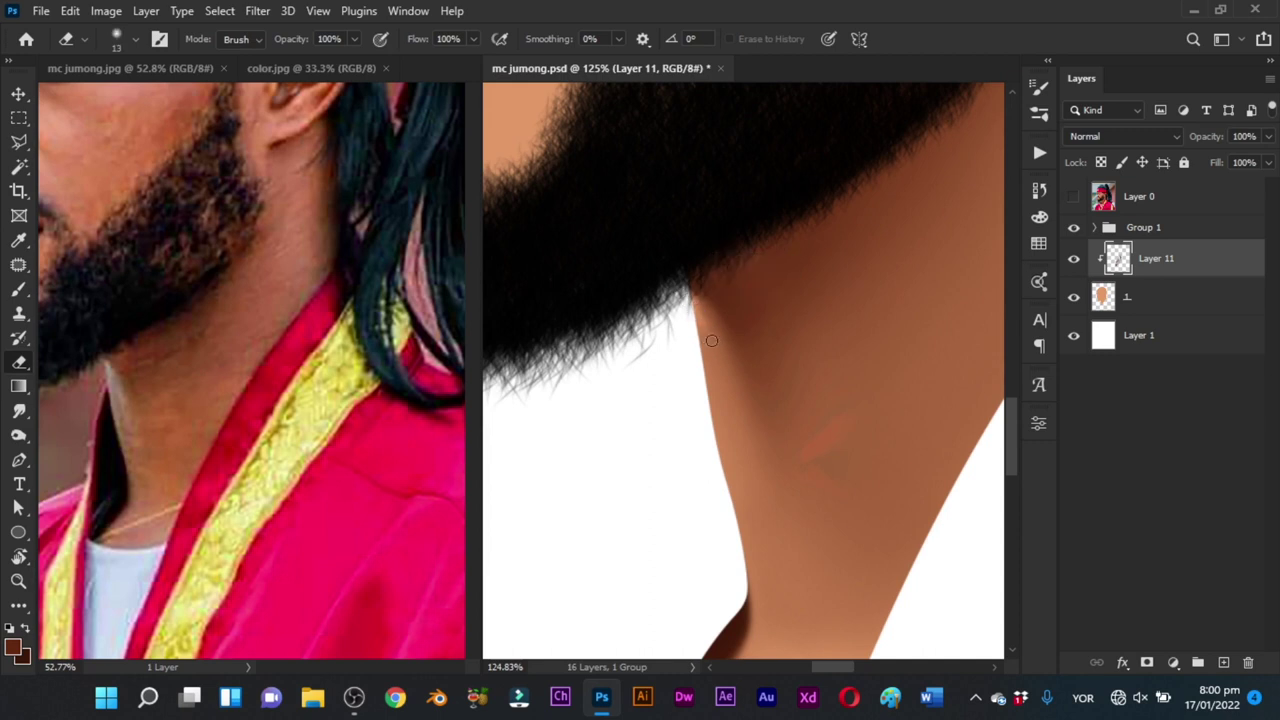
# Step: Erase excess shading along the neck's front edge below the beard with a small soft eraser, and save the document
pyautogui.moveTo(741, 392); pyautogui.dragTo(703, 326)
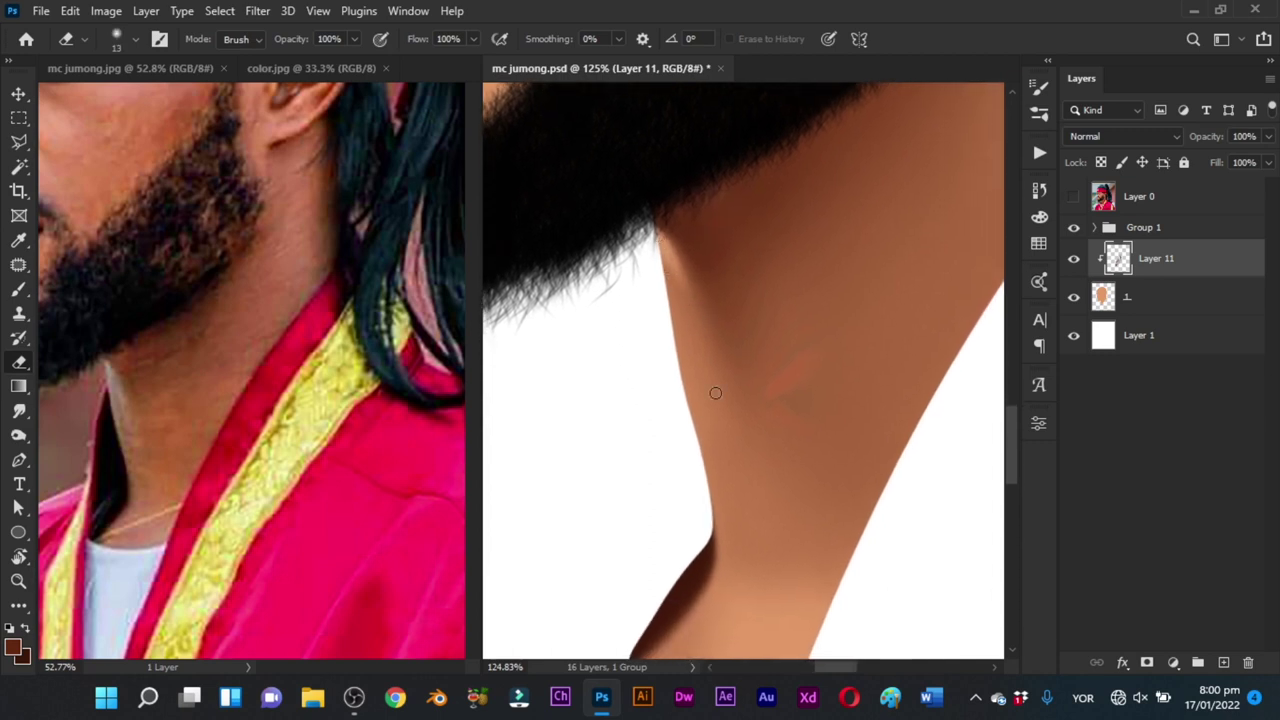
pyautogui.moveTo(689, 300); pyautogui.dragTo(697, 299)
pyautogui.moveTo(656, 247); pyautogui.dragTo(671, 312)
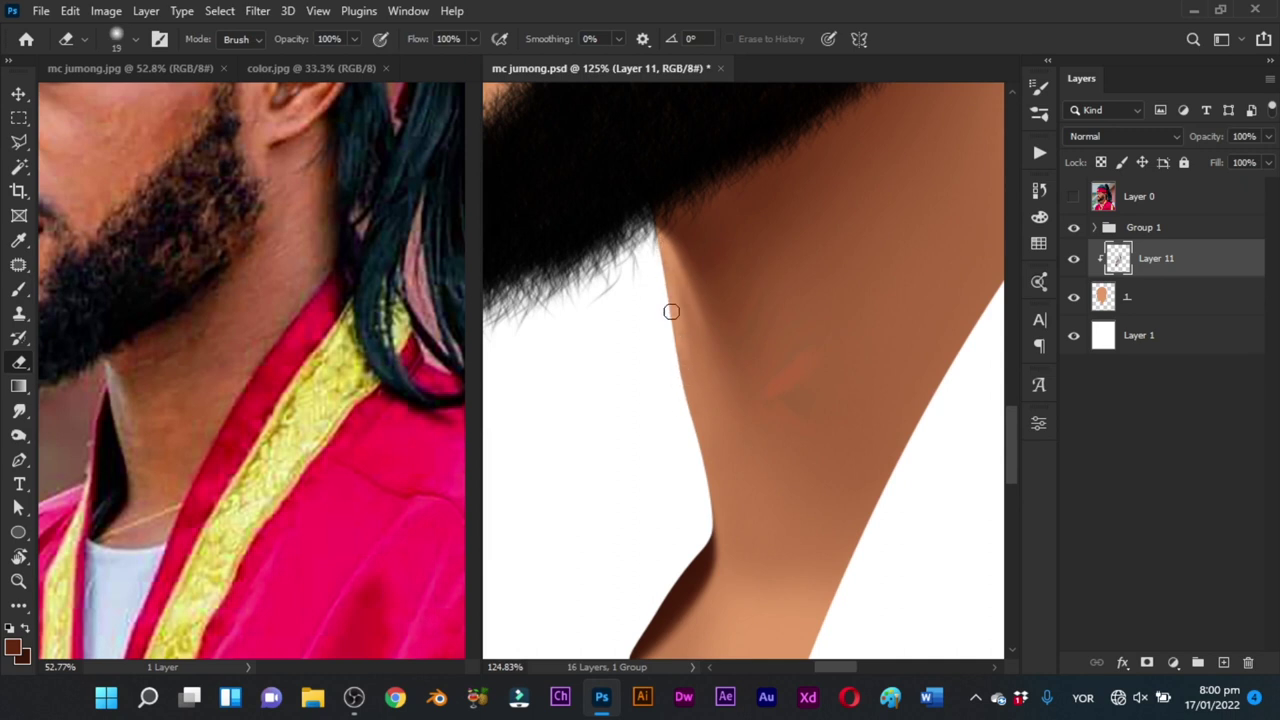
pyautogui.scroll(-5, 705, 327)
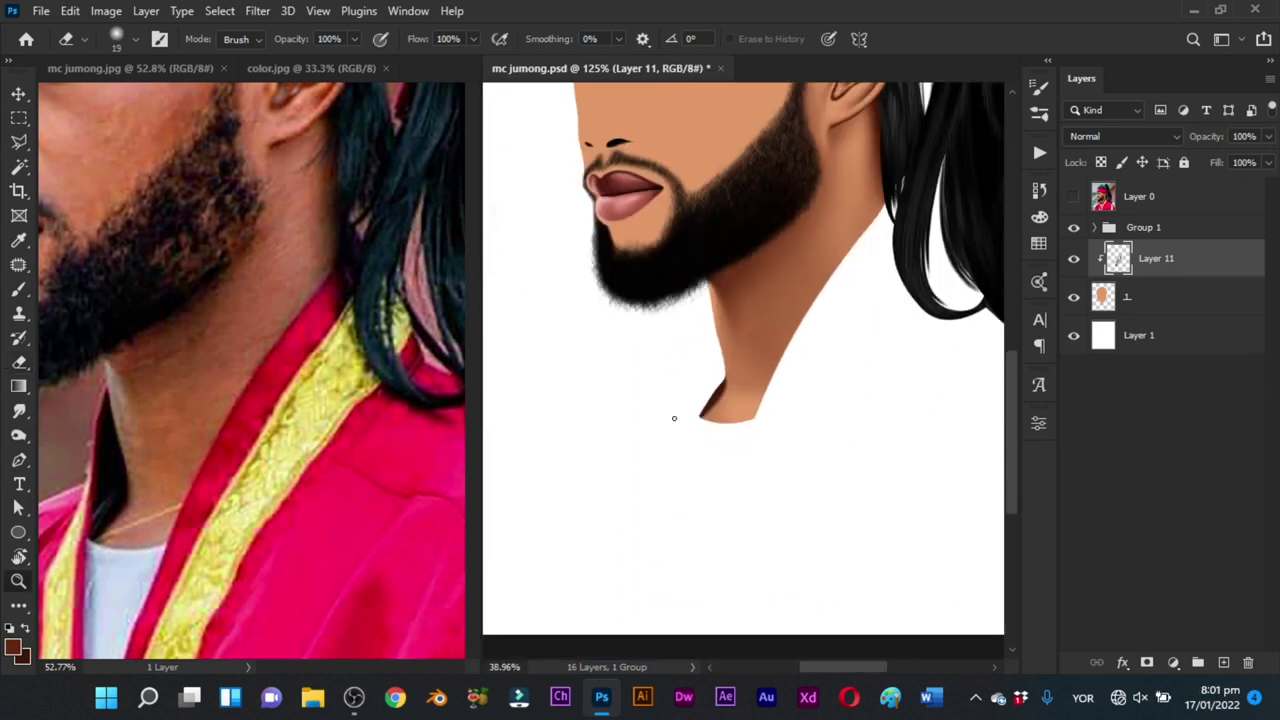
pyautogui.hotkey('ctrl', 's')
# Step: Examine the eyes, nose and mouth up close in both the reference photo and the painting
pyautogui.moveTo(703, 391); pyautogui.dragTo(684, 466)
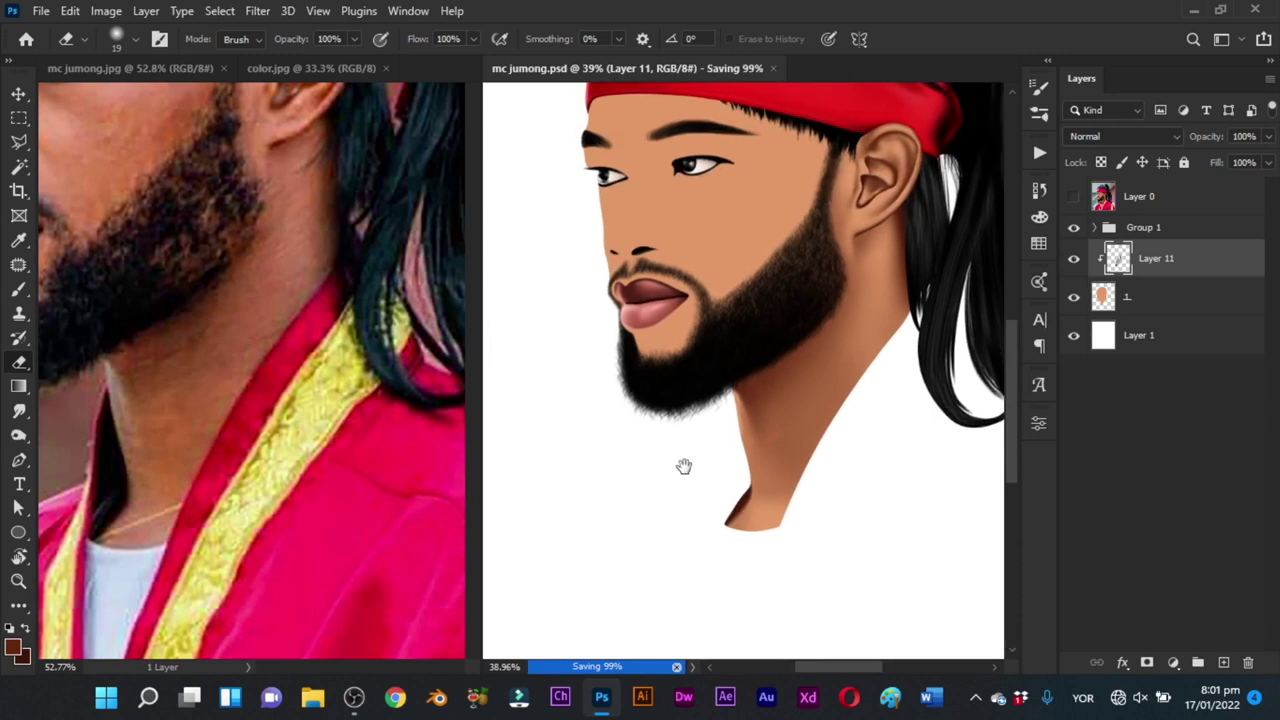
pyautogui.click(285, 495)
pyautogui.moveTo(152, 404); pyautogui.dragTo(283, 531)
pyautogui.moveTo(269, 434); pyautogui.dragTo(262, 470)
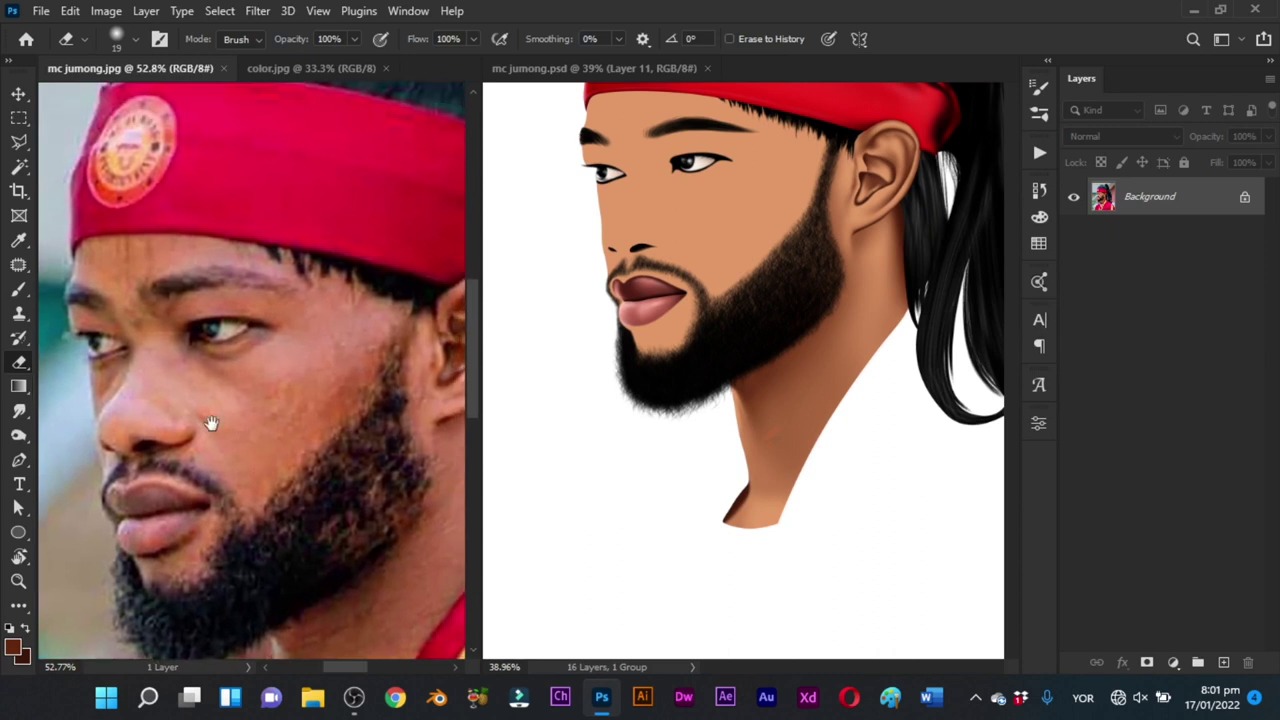
pyautogui.moveTo(209, 426); pyautogui.dragTo(269, 442)
pyautogui.moveTo(142, 374); pyautogui.dragTo(191, 394)
pyautogui.moveTo(179, 350); pyautogui.dragTo(206, 310)
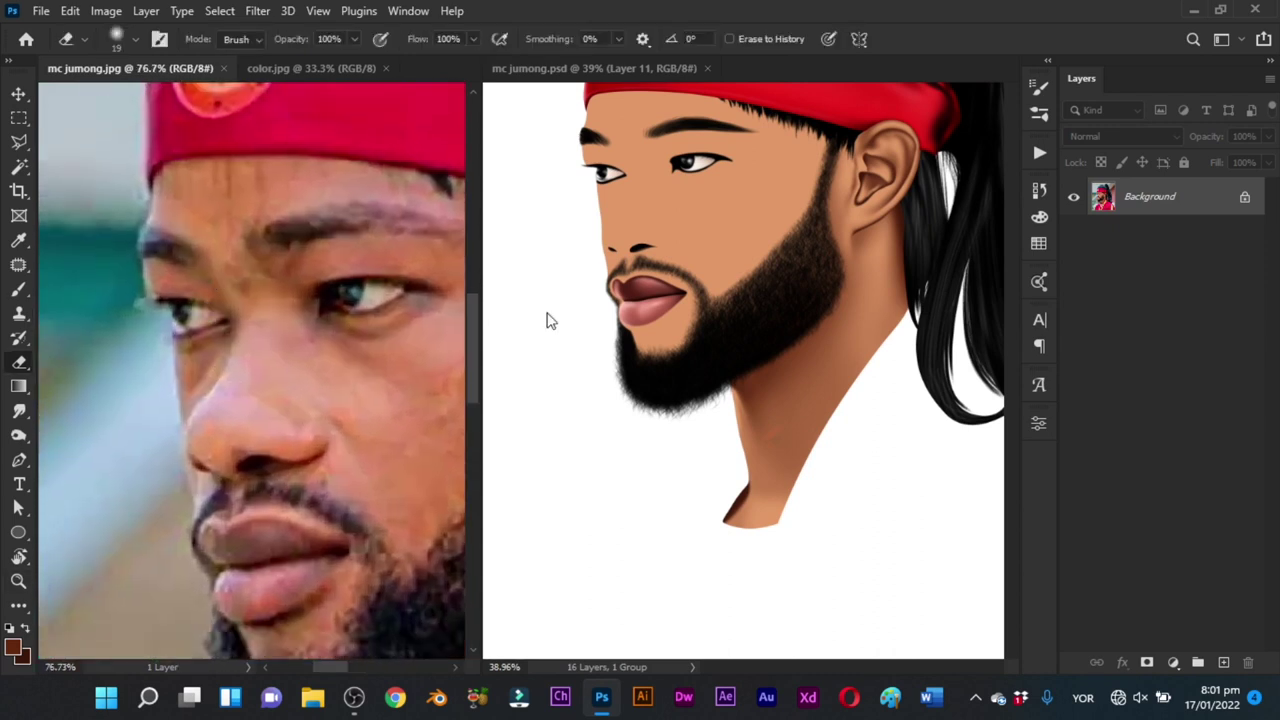
pyautogui.click(658, 355)
pyautogui.moveTo(646, 272); pyautogui.dragTo(683, 436)
pyautogui.moveTo(658, 328); pyautogui.dragTo(720, 387)
pyautogui.moveTo(716, 390); pyautogui.dragTo(678, 339)
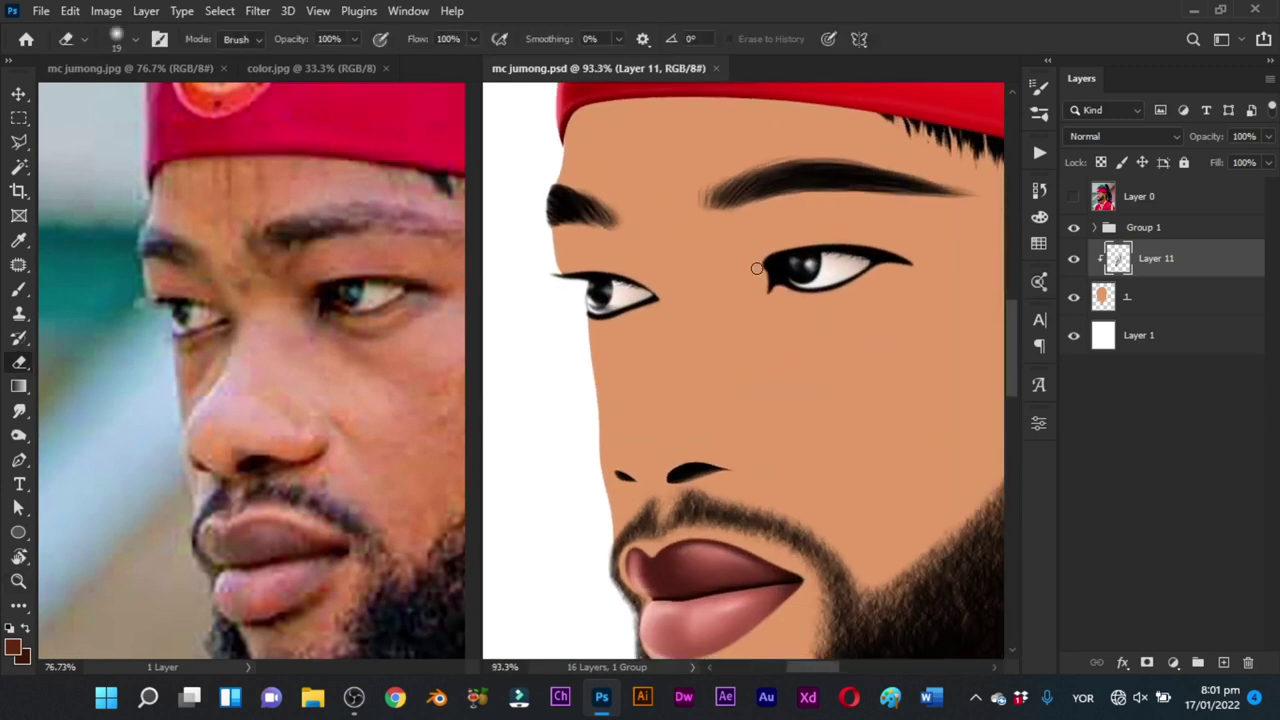
# Step: Show the reference photo, trace the far eye socket from the eyebrow down to the nose with the Pen tool, and convert the path to a selection
pyautogui.press('p')
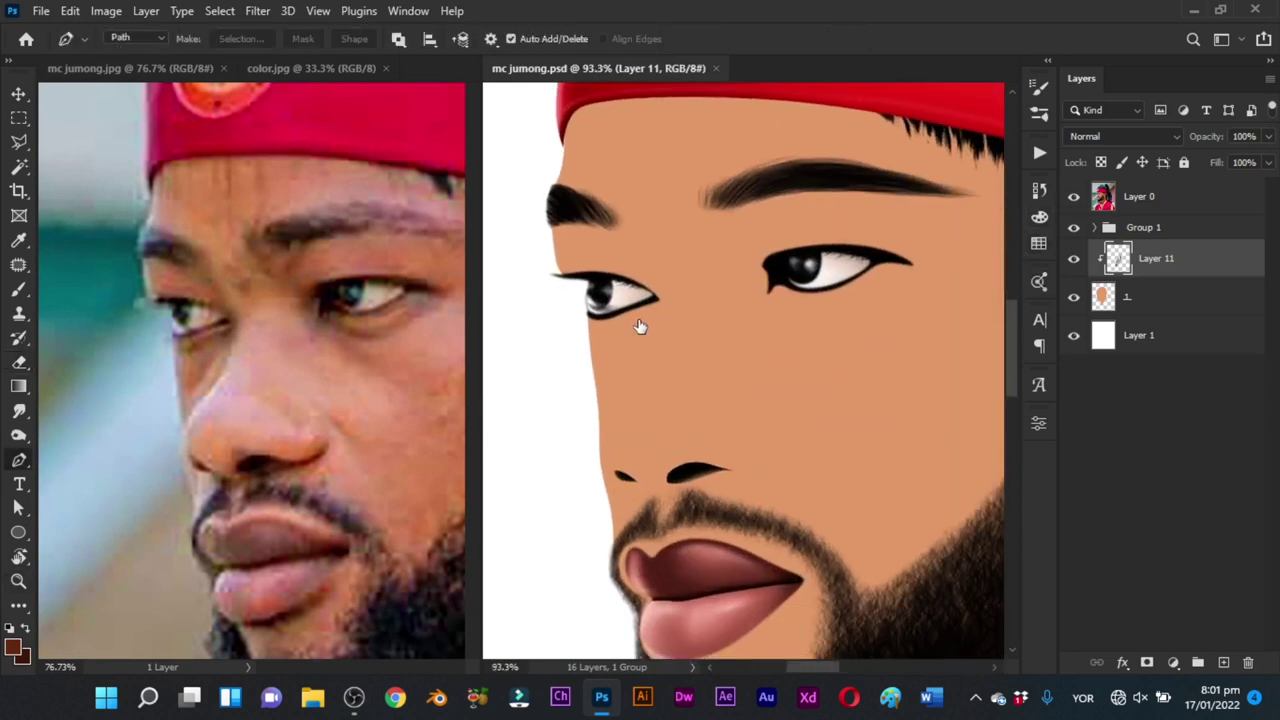
pyautogui.moveTo(629, 228); pyautogui.dragTo(633, 233)
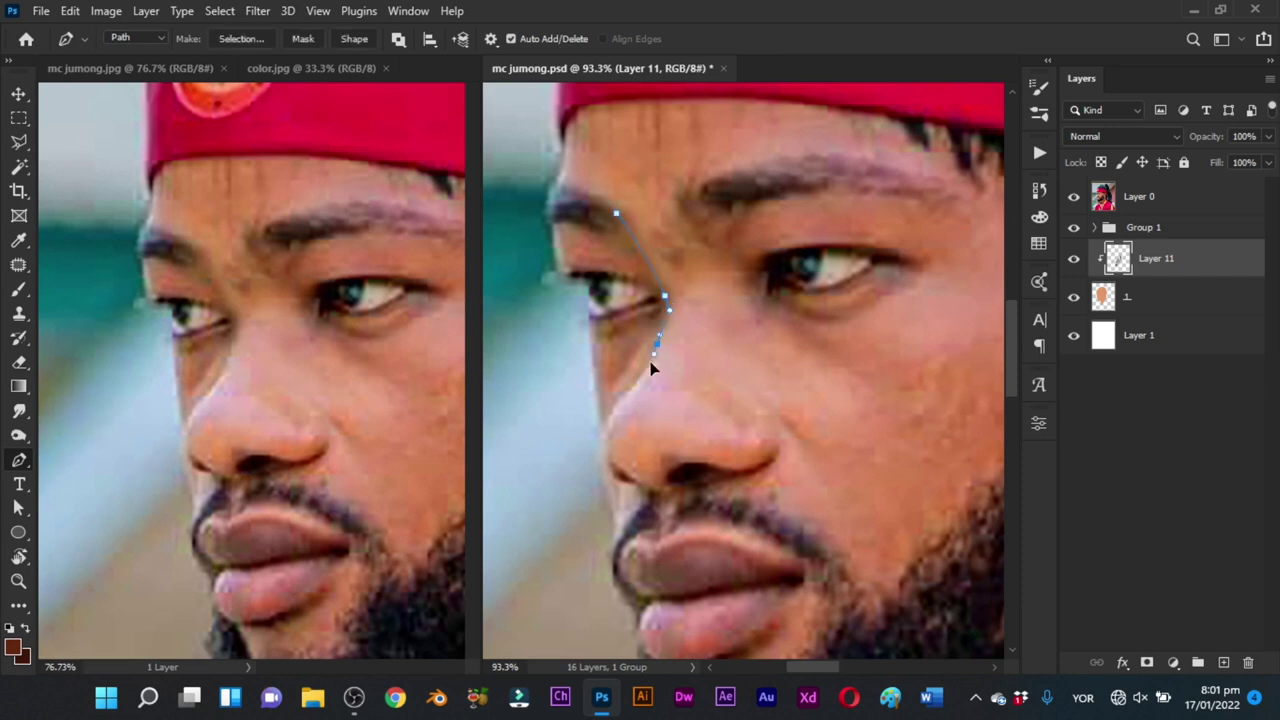
pyautogui.moveTo(622, 397)
pyautogui.mouseDown()
pyautogui.moveTo(610, 416)
pyautogui.moveTo(614, 406)
pyautogui.mouseUp()
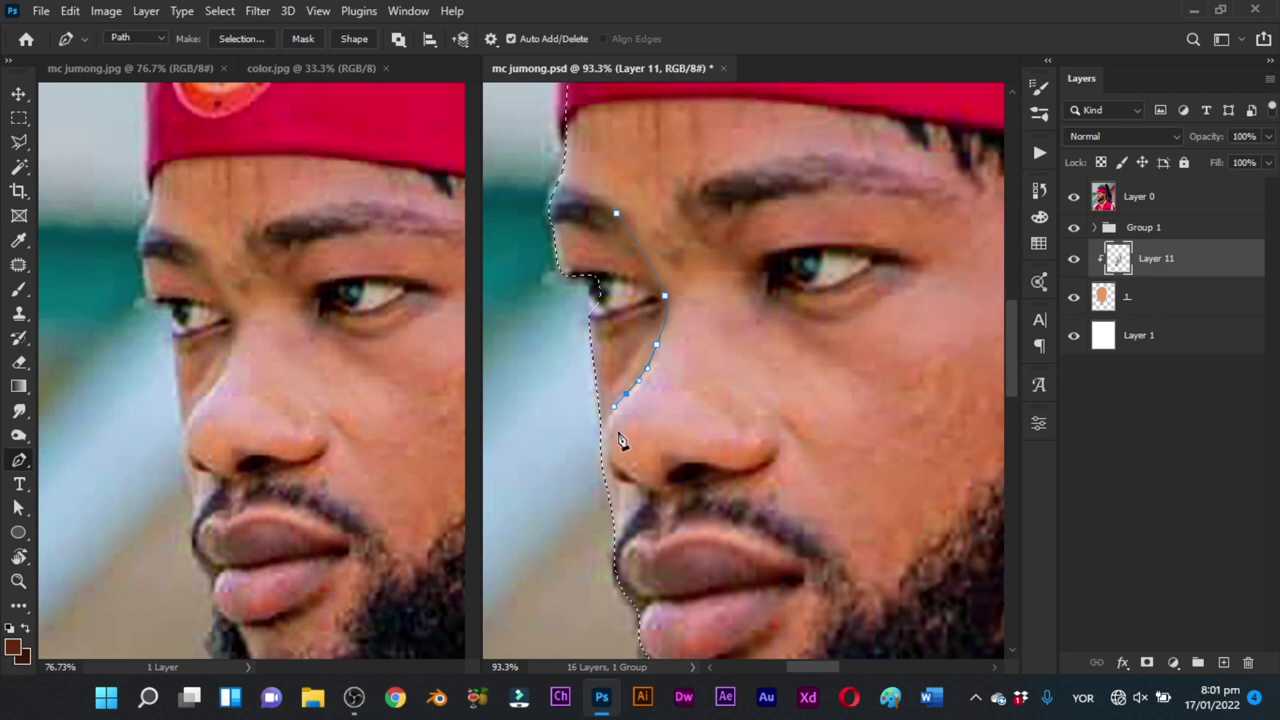
pyautogui.moveTo(600, 438); pyautogui.dragTo(599, 454)
pyautogui.click(576, 444)
pyautogui.moveTo(506, 271); pyautogui.dragTo(504, 261)
pyautogui.moveTo(509, 213); pyautogui.dragTo(524, 196)
pyautogui.click(617, 213)
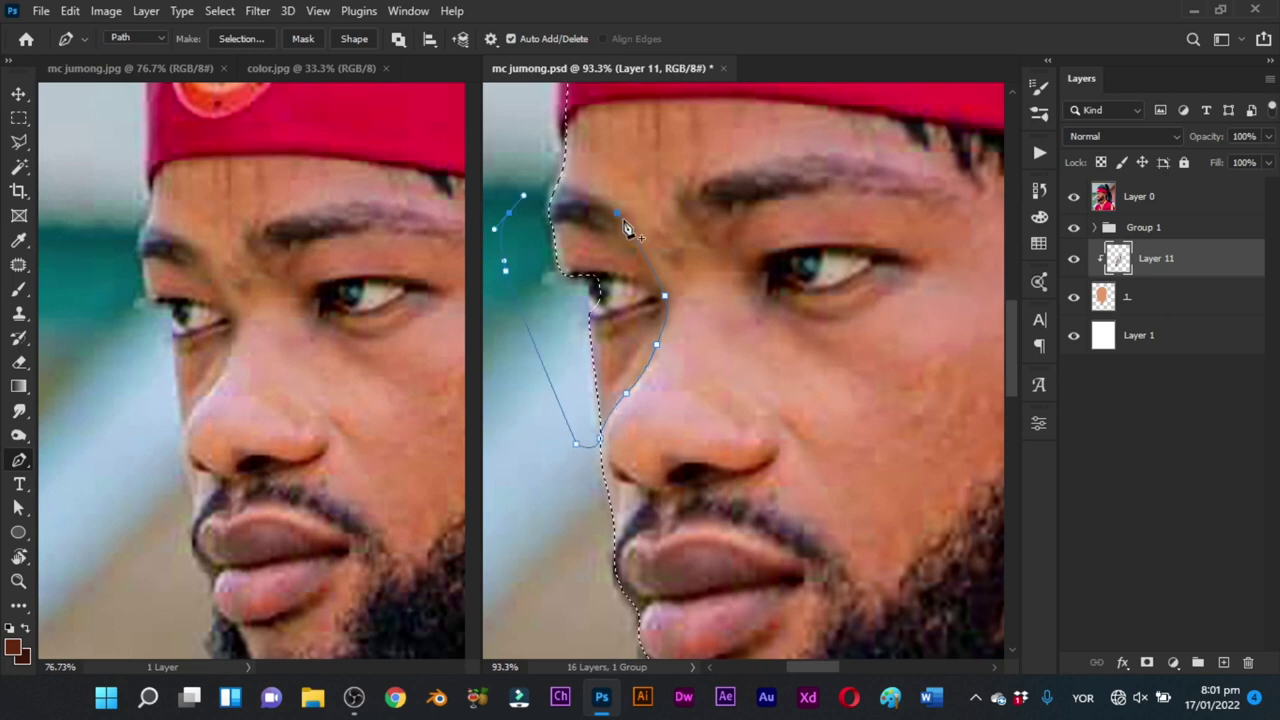
pyautogui.moveTo(618, 214); pyautogui.dragTo(633, 233)
pyautogui.hotkey('ctrl', 'Return')
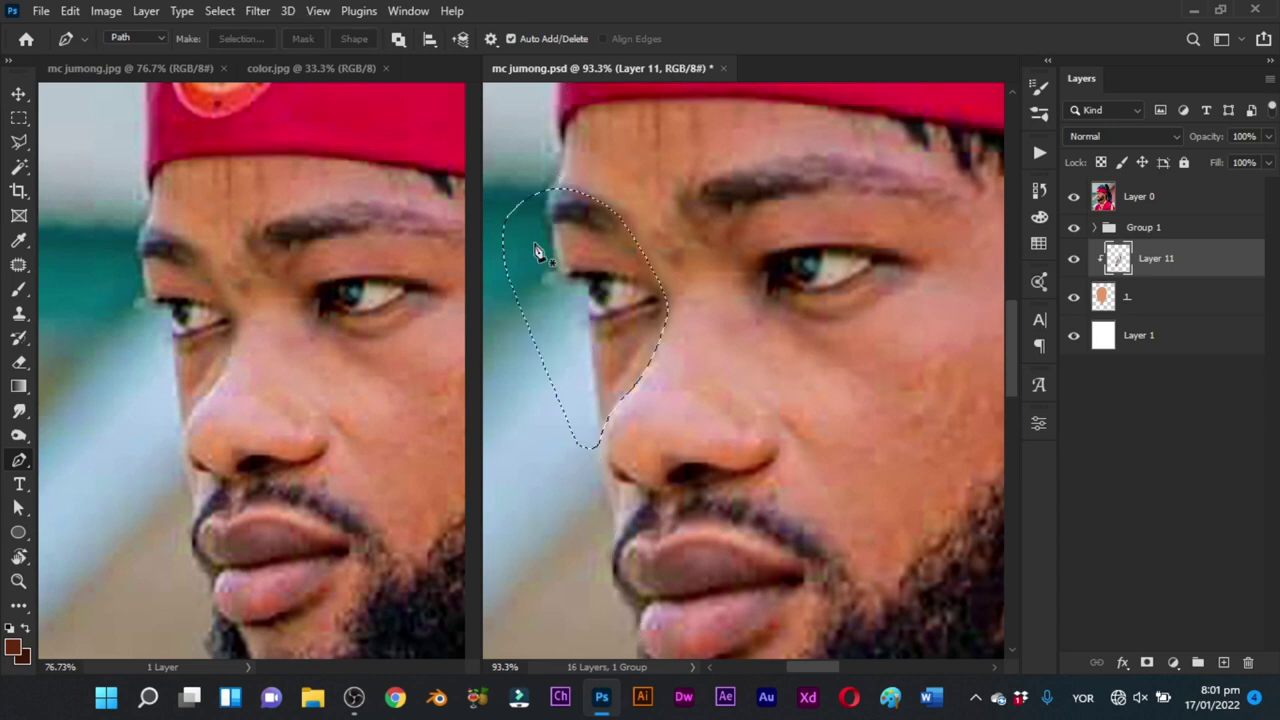
# Step: Hide the reference photo and shade the selected socket brown between the far eyebrow and the inner eye corner with a soft brush
pyautogui.press('b')
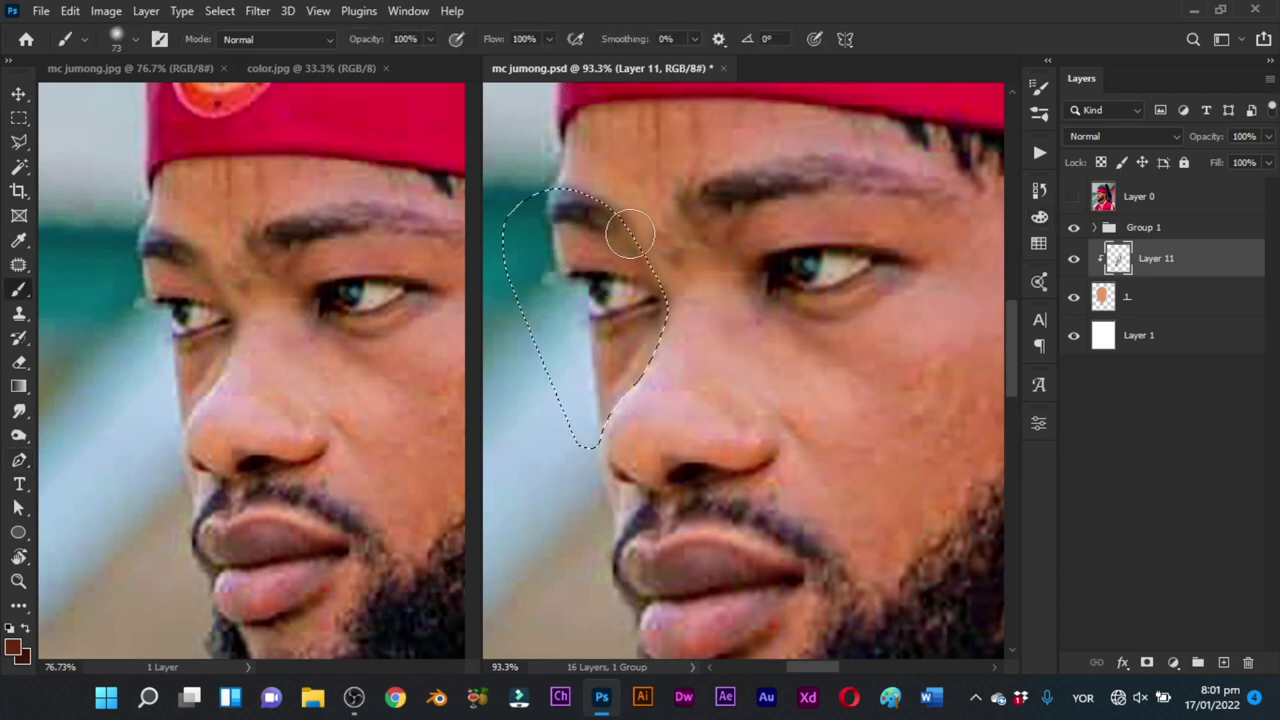
pyautogui.moveTo(625, 228)
pyautogui.mouseDown()
pyautogui.moveTo(693, 302)
pyautogui.moveTo(669, 284)
pyautogui.mouseUp()
pyautogui.hotkey('ctrl', 'z')
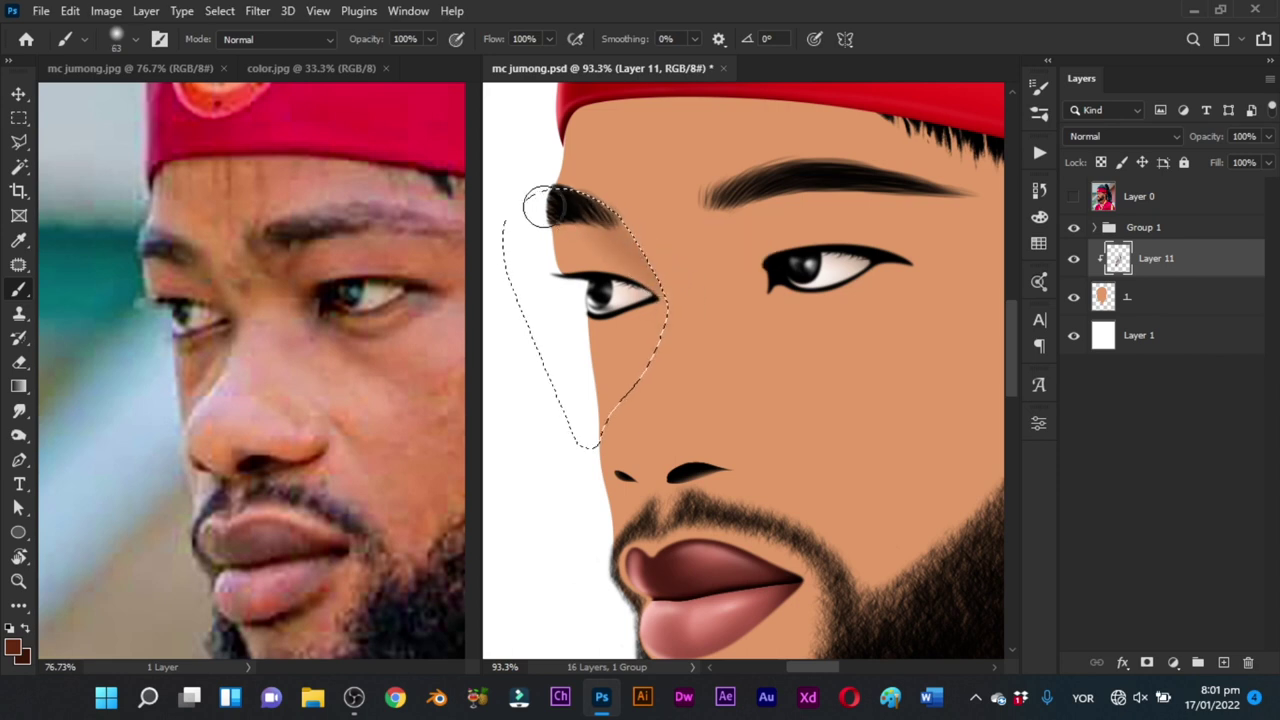
pyautogui.keyDown('alt'); pyautogui.rightClick(626, 229); pyautogui.keyUp('alt')
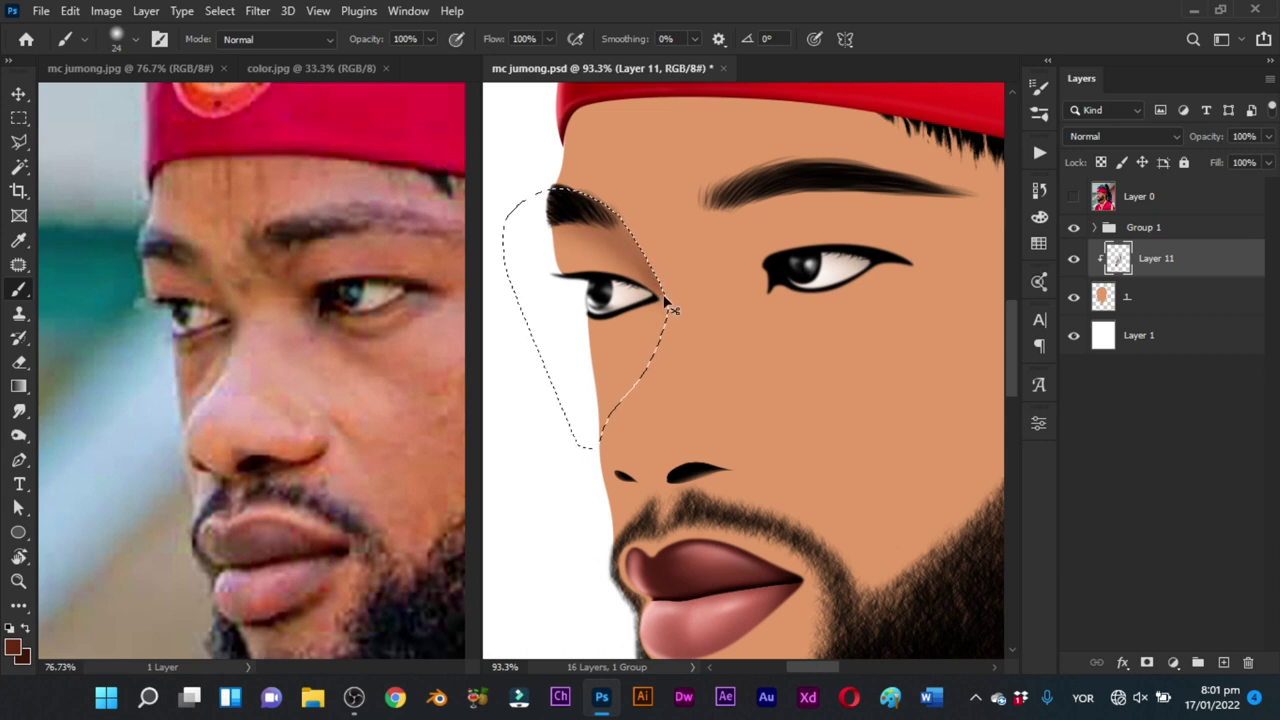
pyautogui.keyDown('alt'); pyautogui.rightClick(628, 230); pyautogui.keyUp('alt')
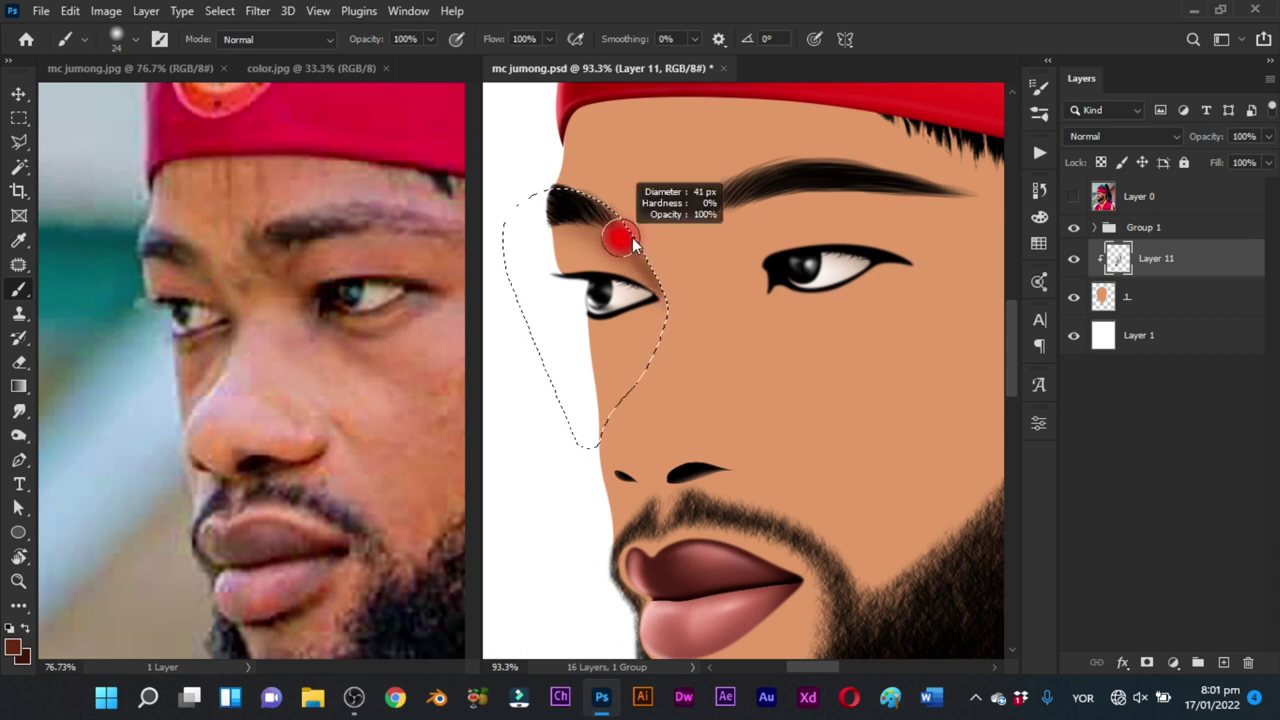
pyautogui.keyDown('alt'); pyautogui.rightClick(618, 288); pyautogui.keyUp('alt')
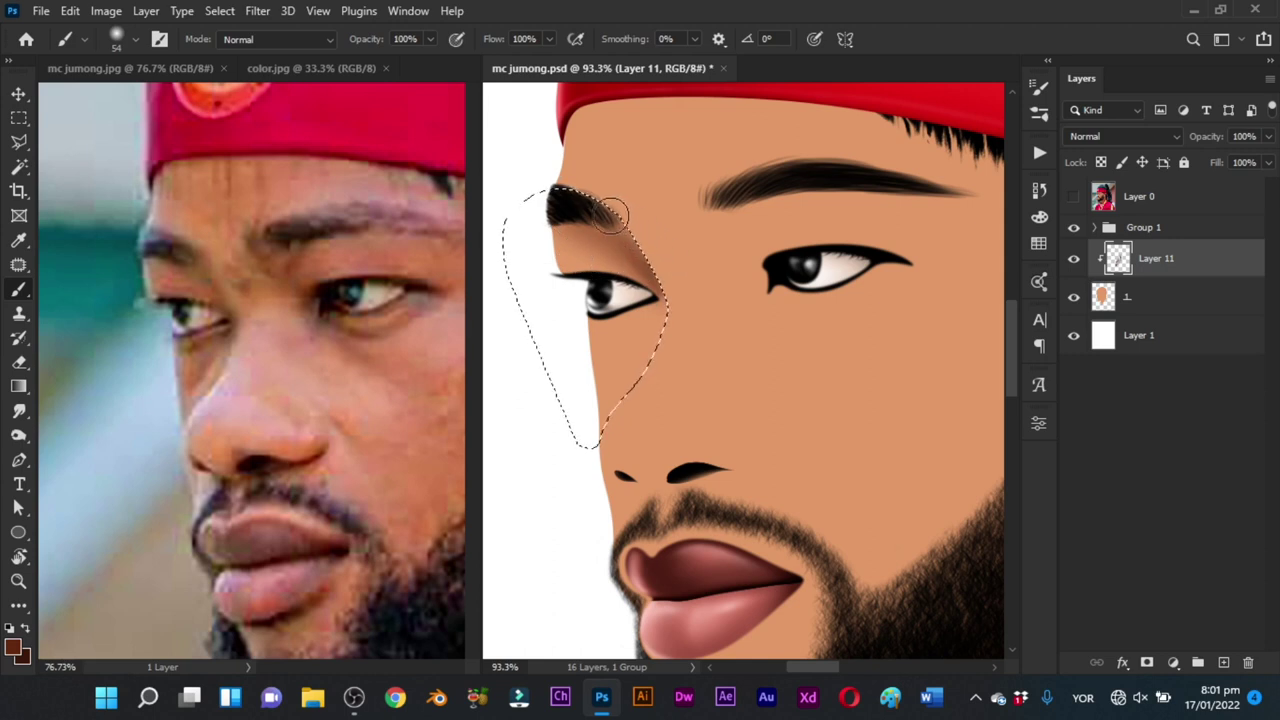
pyautogui.keyDown('alt'); pyautogui.rightClick(677, 319); pyautogui.keyUp('alt')
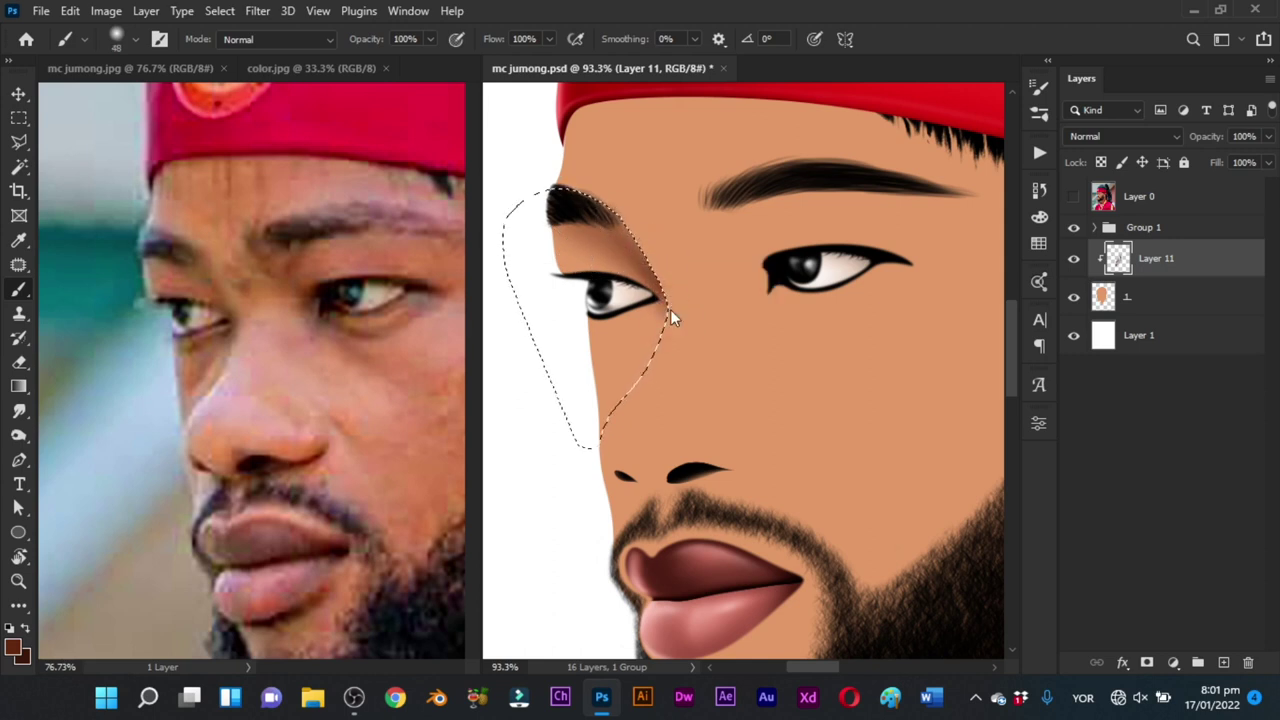
pyautogui.keyDown('alt'); pyautogui.rightClick(669, 309); pyautogui.keyUp('alt')
pyautogui.keyDown('alt'); pyautogui.rightClick(668, 312); pyautogui.keyUp('alt')
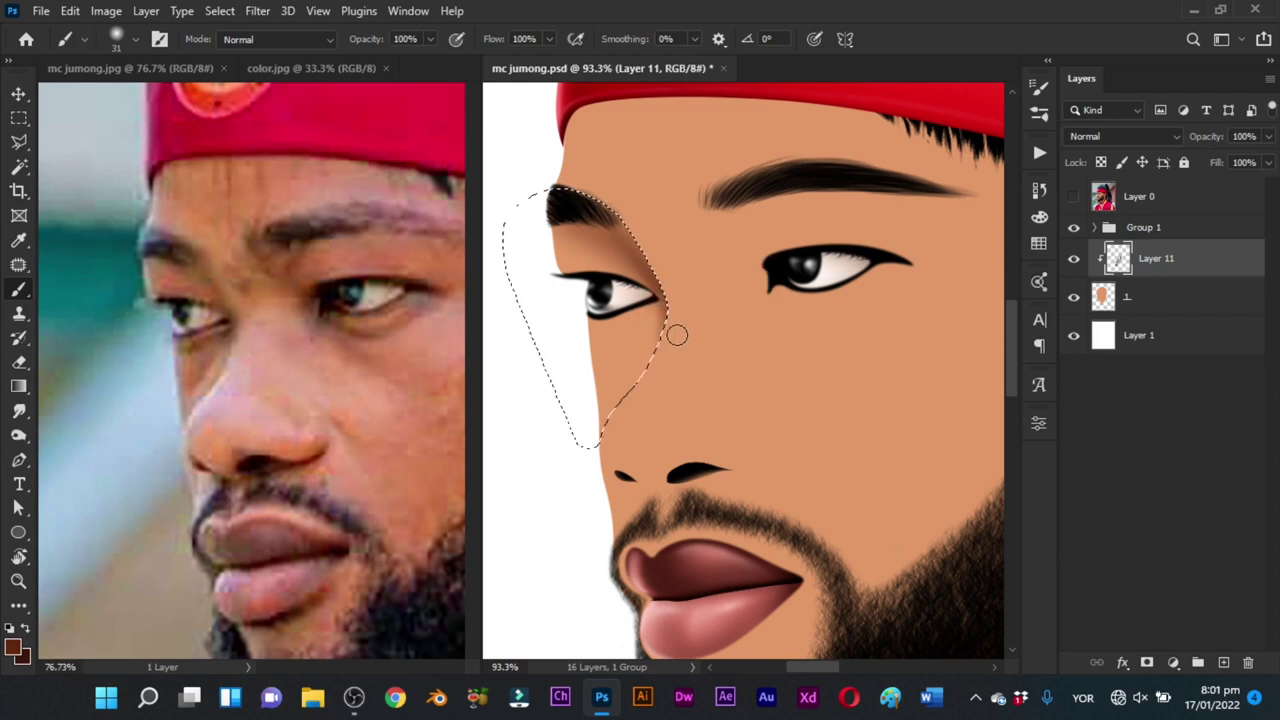
# Step: Shade the selected area below the far eye brown along the nose side, and deepen the inner eye corner with a darker brown
pyautogui.moveTo(660, 383); pyautogui.dragTo(670, 328)
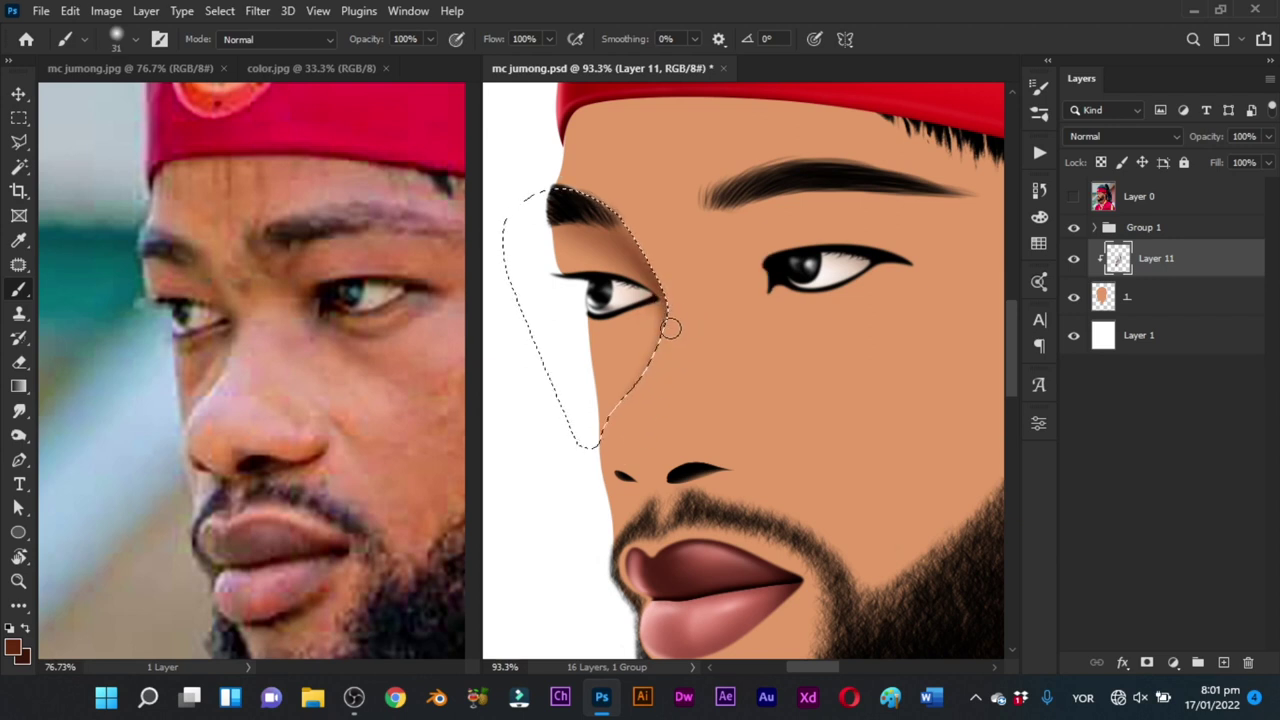
pyautogui.moveTo(643, 397); pyautogui.dragTo(623, 412)
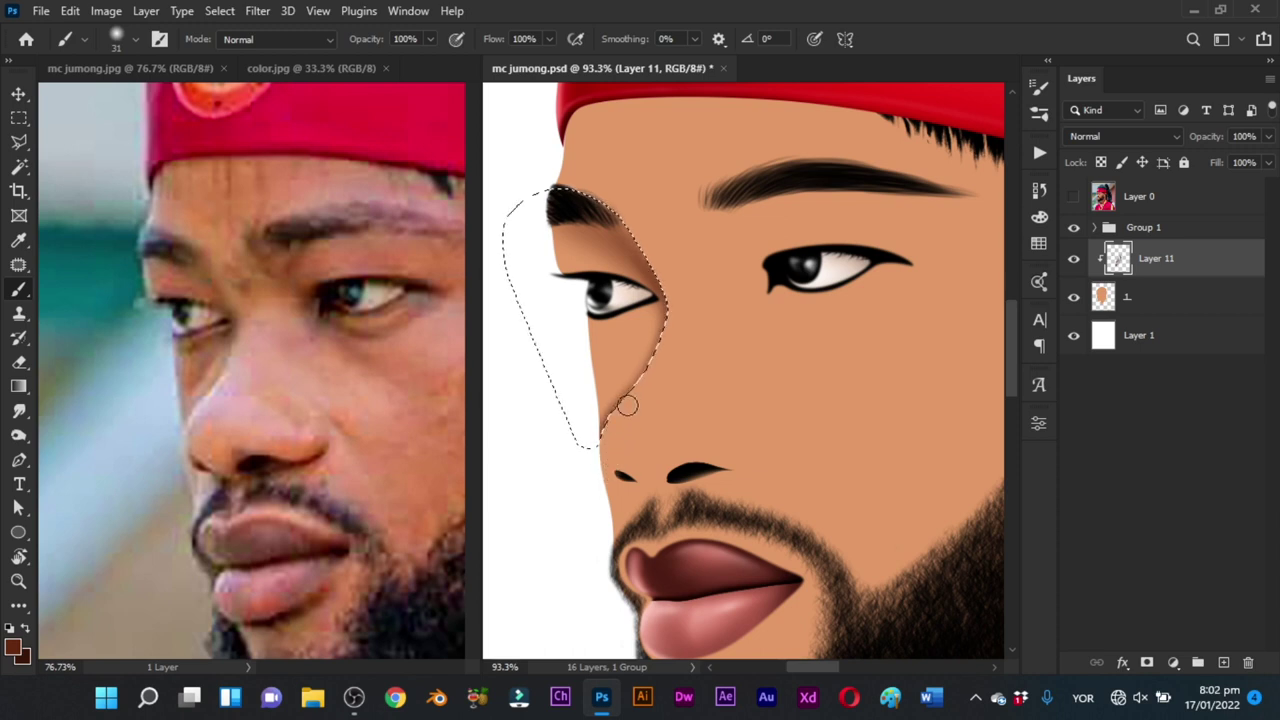
pyautogui.moveTo(610, 380)
pyautogui.mouseDown()
pyautogui.moveTo(603, 360)
pyautogui.moveTo(593, 338)
pyautogui.moveTo(602, 437)
pyautogui.moveTo(607, 370)
pyautogui.moveTo(604, 410)
pyautogui.moveTo(618, 368)
pyautogui.moveTo(623, 394)
pyautogui.moveTo(647, 314)
pyautogui.moveTo(622, 393)
pyautogui.moveTo(638, 340)
pyautogui.mouseUp()
pyautogui.keyDown('alt'); pyautogui.rightClick(637, 341); pyautogui.keyUp('alt')
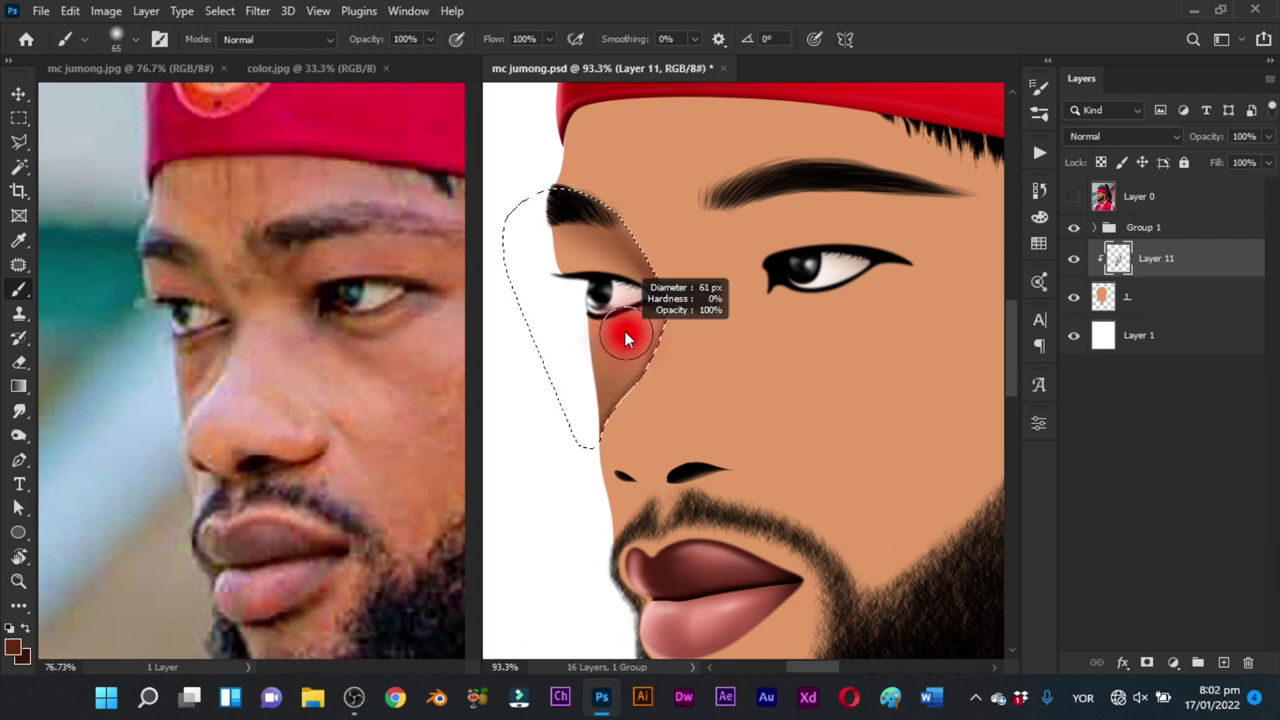
pyautogui.keyDown('alt'); pyautogui.rightClick(637, 341); pyautogui.keyUp('alt')
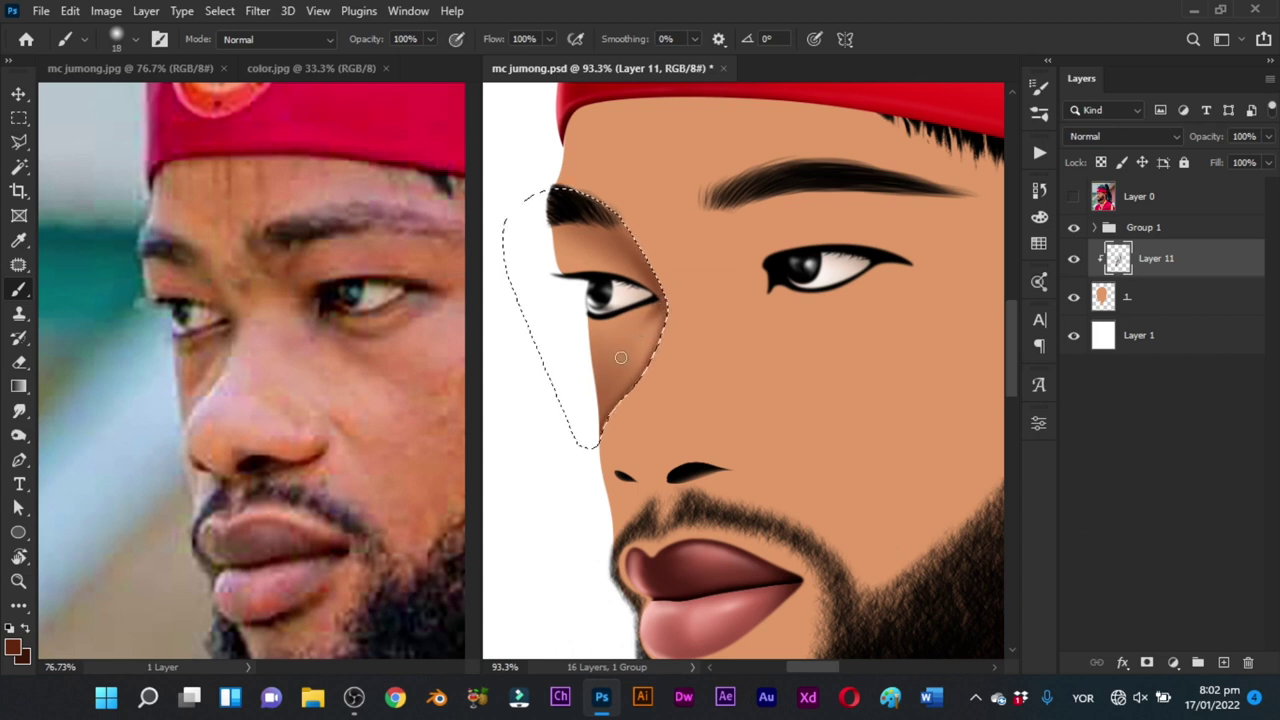
pyautogui.keyDown('alt'); pyautogui.rightClick(620, 357); pyautogui.keyUp('alt')
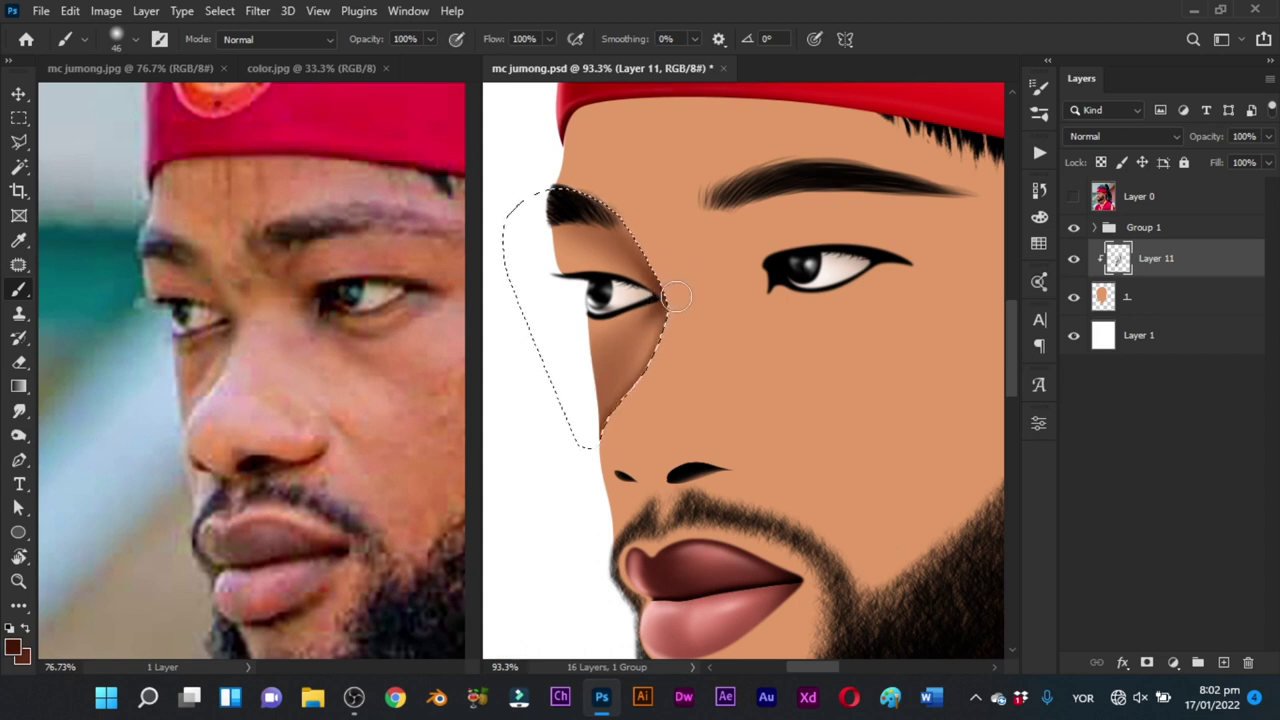
pyautogui.moveTo(654, 337); pyautogui.dragTo(641, 337)
# Step: Deselect the far eye socket and soften its shading edge beside the eyebrow and nose bridge with the Smudge tool at 57% strength
pyautogui.hotkey('ctrl', 'd')
pyautogui.press('r')
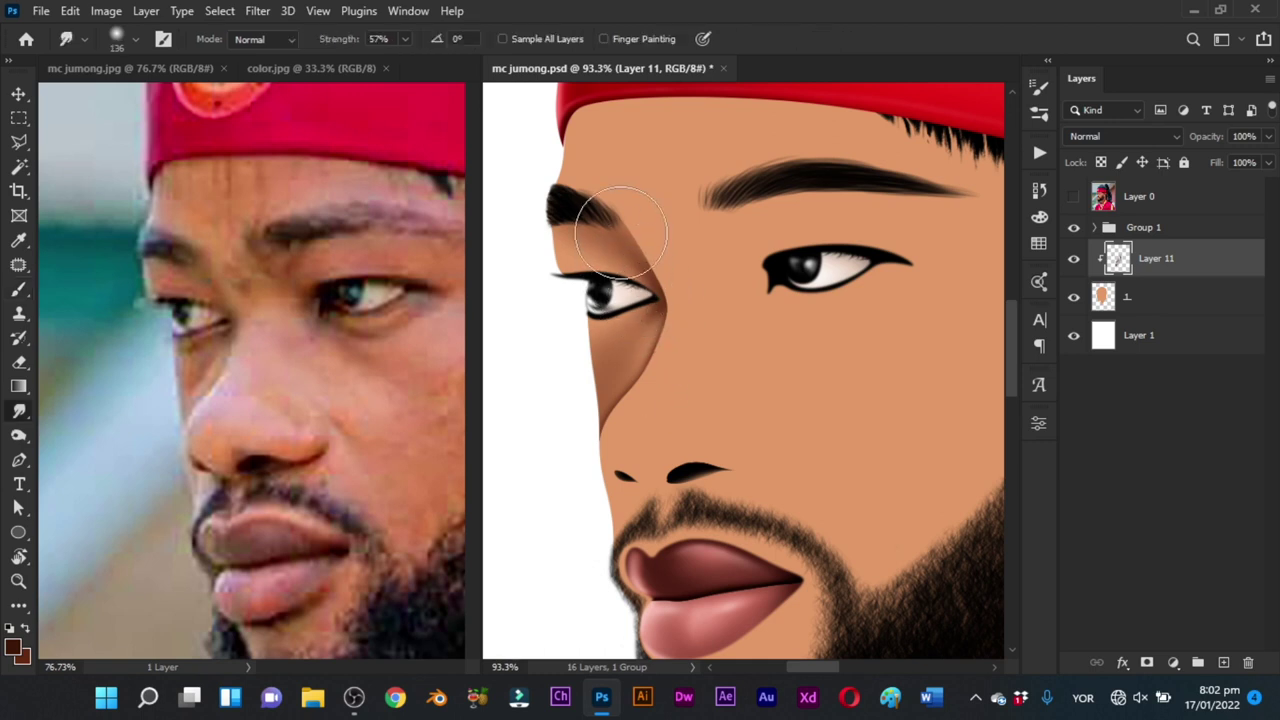
pyautogui.moveTo(615, 222); pyautogui.dragTo(606, 218)
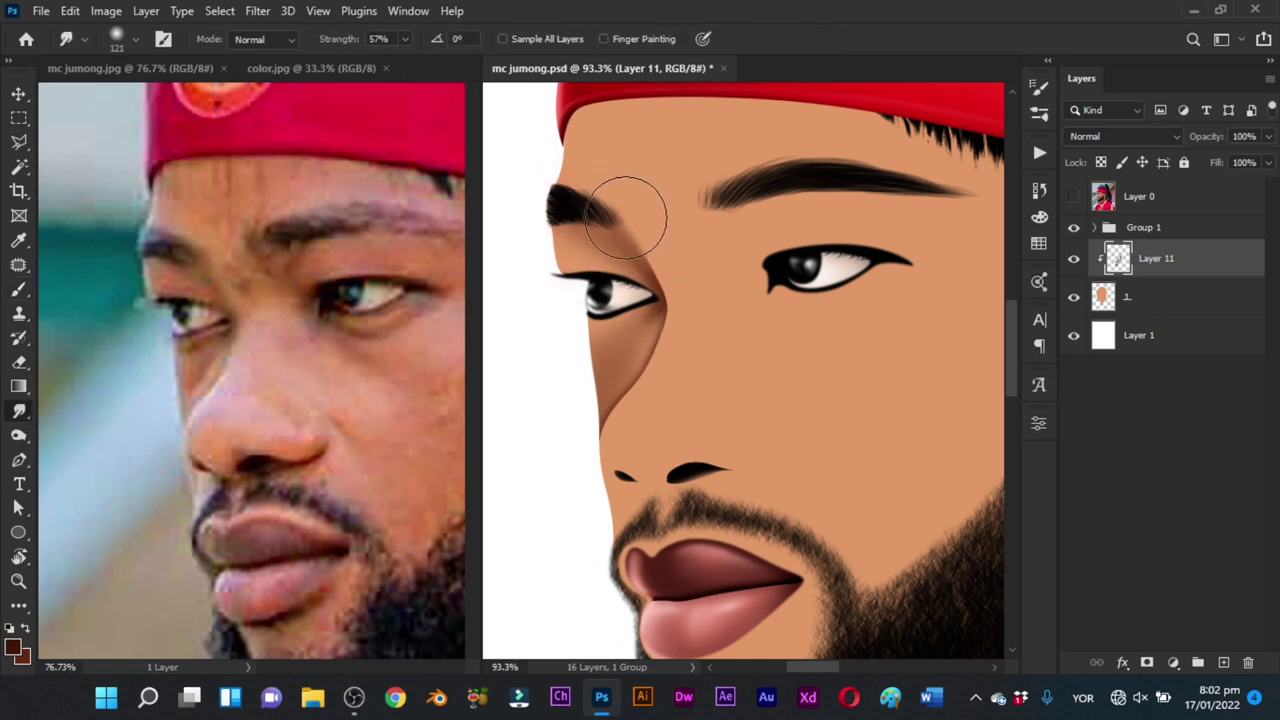
pyautogui.keyDown('alt'); pyautogui.rightClick(635, 212); pyautogui.keyUp('alt')
pyautogui.moveTo(626, 224)
pyautogui.mouseDown()
pyautogui.moveTo(654, 269)
pyautogui.moveTo(662, 254)
pyautogui.moveTo(682, 318)
pyautogui.moveTo(674, 297)
pyautogui.moveTo(607, 435)
pyautogui.moveTo(689, 428)
pyautogui.mouseUp()
pyautogui.press('z')
pyautogui.moveTo(589, 346); pyautogui.dragTo(644, 344)
pyautogui.press('b')
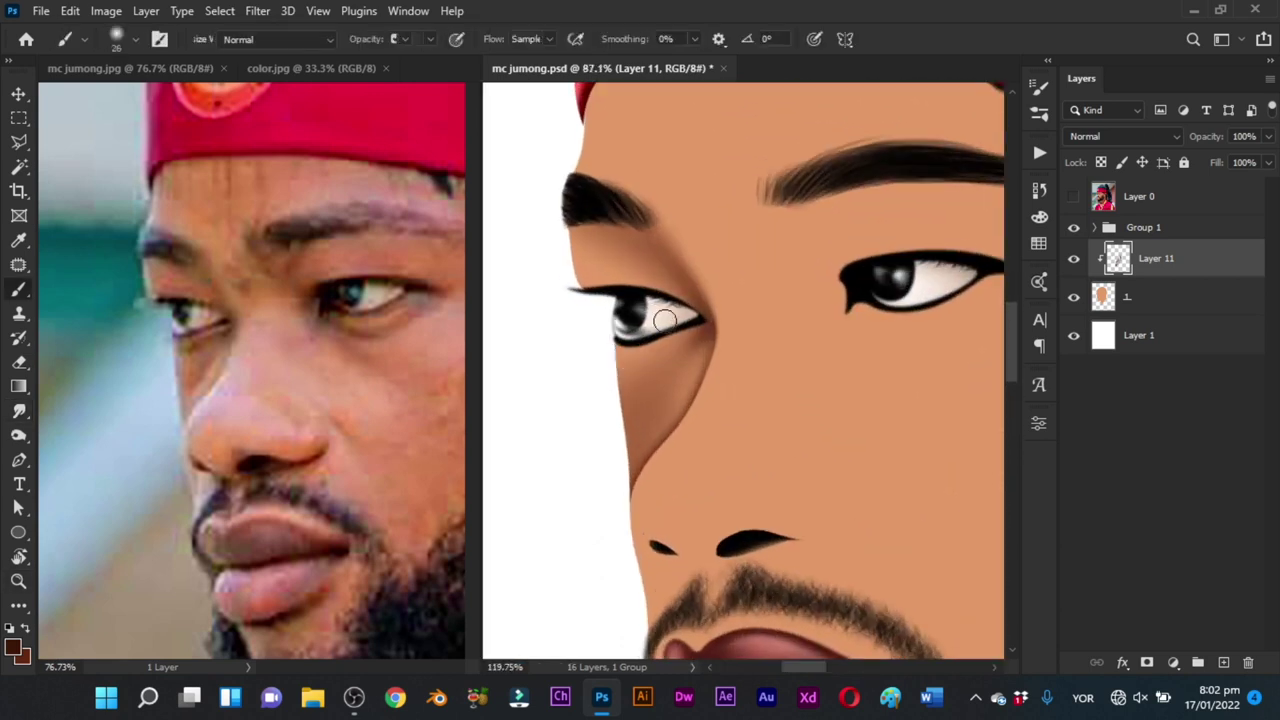
pyautogui.press('x')
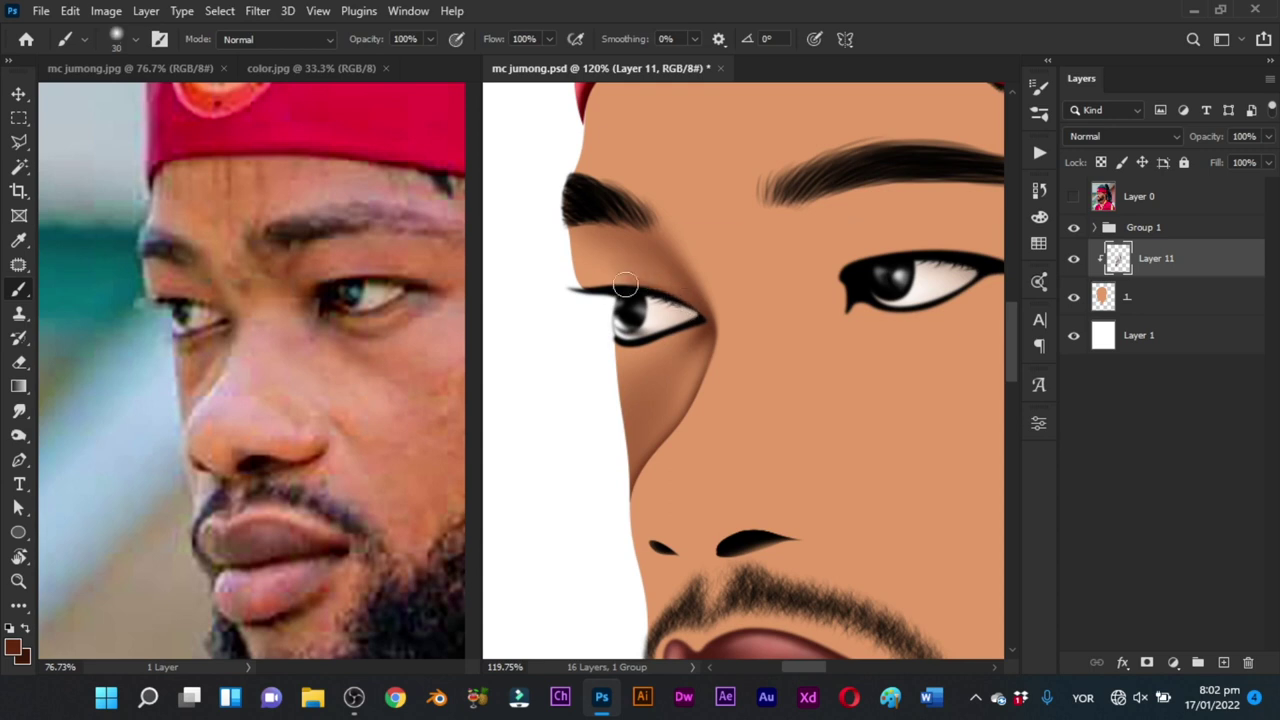
pyautogui.moveTo(622, 283)
pyautogui.mouseDown()
pyautogui.moveTo(655, 309)
pyautogui.moveTo(594, 413)
pyautogui.moveTo(640, 392)
pyautogui.moveTo(581, 353)
pyautogui.moveTo(620, 338)
pyautogui.mouseUp()
pyautogui.hotkey('ctrl', 'space')
pyautogui.hotkey('ctrl', 'space')
pyautogui.moveTo(608, 283); pyautogui.dragTo(590, 283)
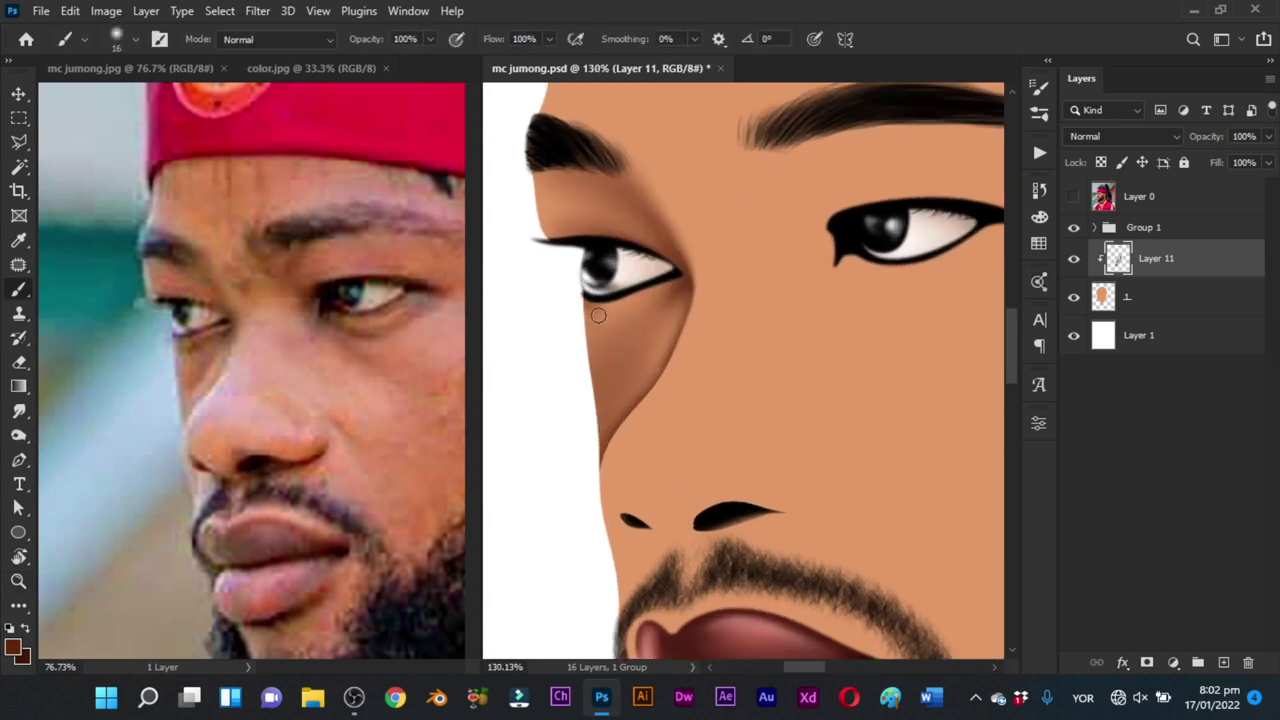
# Step: Trace a closed path along the far eye's lower lid and around the area beneath it with the Pen tool, and convert it to a selection
pyautogui.hotkey('ctrl', 'space')
pyautogui.moveTo(660, 324)
pyautogui.mouseDown()
pyautogui.moveTo(560, 434)
pyautogui.moveTo(634, 369)
pyautogui.mouseUp()
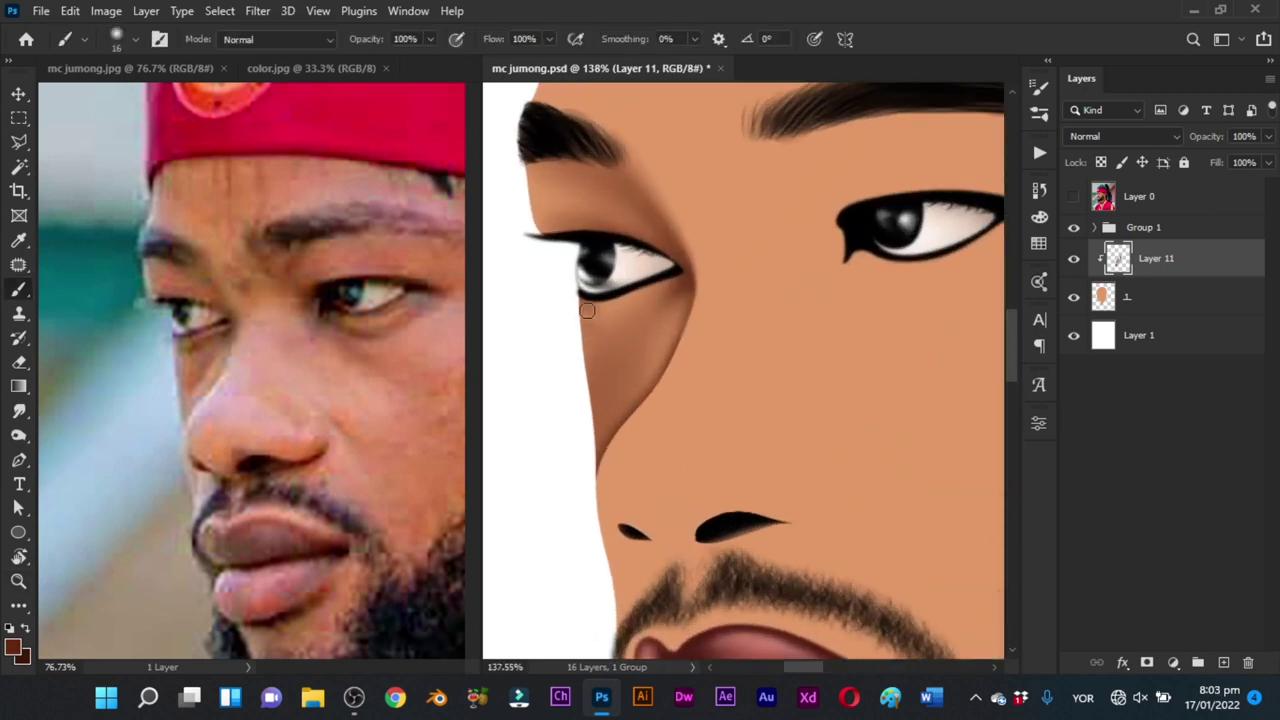
pyautogui.keyDown('alt'); pyautogui.rightClick(611, 326); pyautogui.keyUp('alt')
pyautogui.press('p')
pyautogui.moveTo(684, 281); pyautogui.dragTo(671, 286)
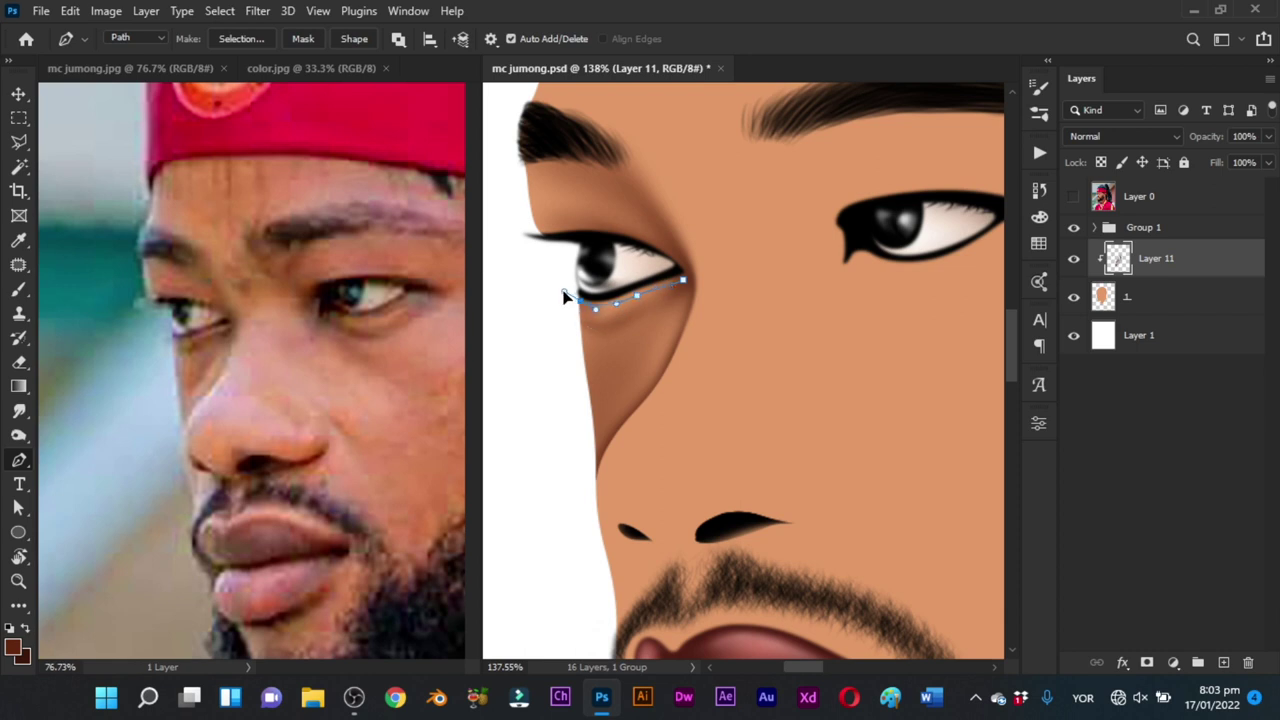
pyautogui.moveTo(562, 298); pyautogui.dragTo(561, 296)
pyautogui.moveTo(559, 322); pyautogui.dragTo(562, 345)
pyautogui.moveTo(573, 383); pyautogui.dragTo(665, 355)
pyautogui.hotkey('ctrl', 'Return')
# Step: Shade the selected area just below the far eye's lower lid dark brown with a small soft brush, and deselect it
pyautogui.press('b')
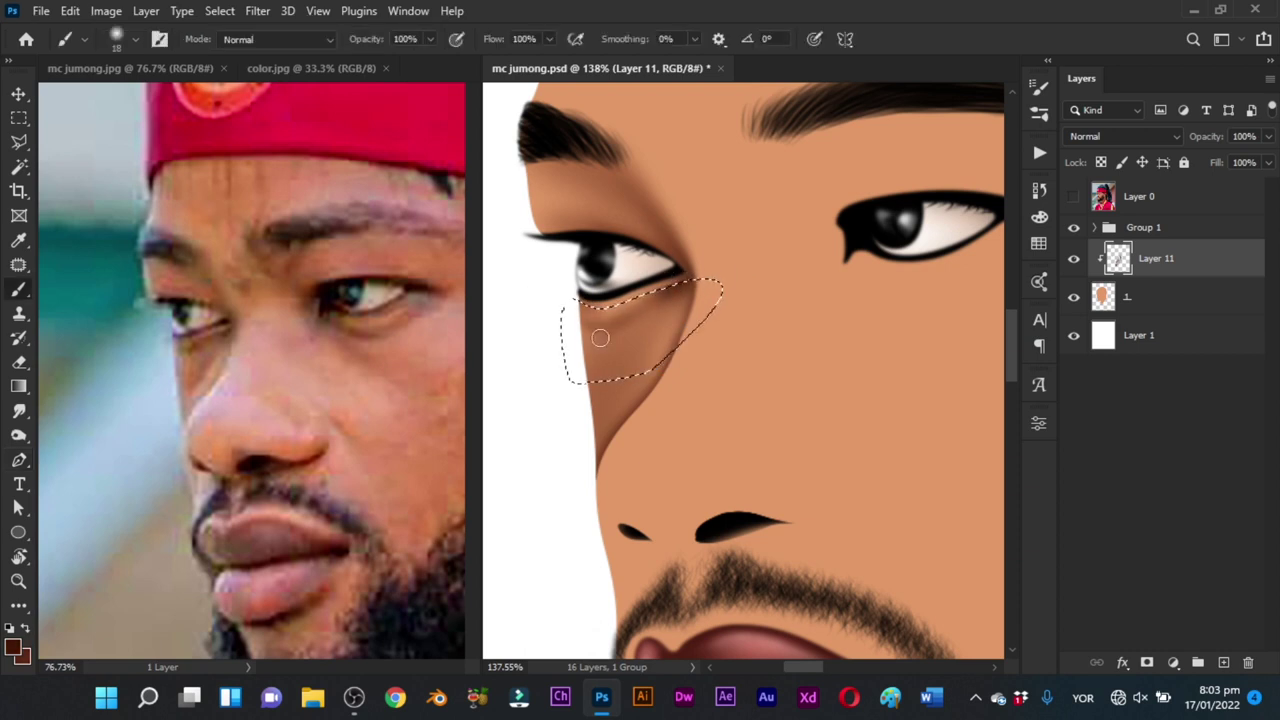
pyautogui.press('x')
pyautogui.moveTo(667, 283)
pyautogui.mouseDown()
pyautogui.moveTo(602, 309)
pyautogui.moveTo(647, 288)
pyautogui.moveTo(578, 293)
pyautogui.moveTo(621, 310)
pyautogui.moveTo(660, 288)
pyautogui.moveTo(606, 312)
pyautogui.mouseUp()
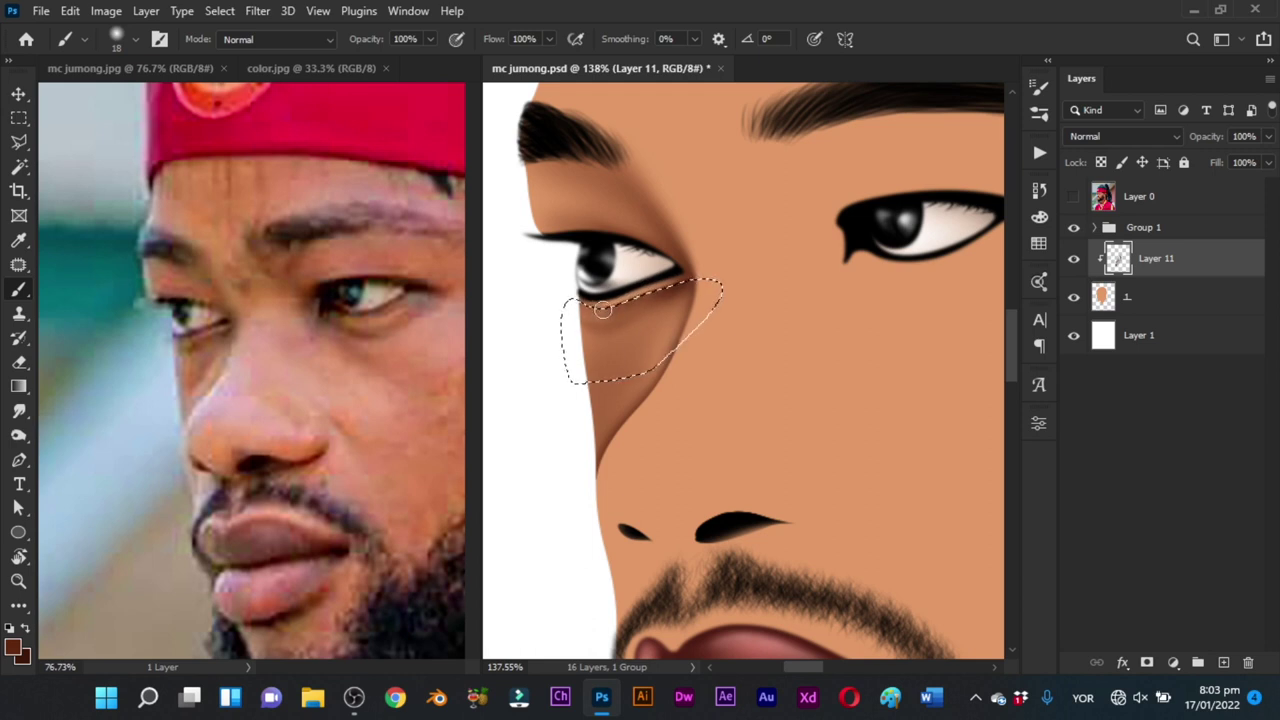
pyautogui.press('x')
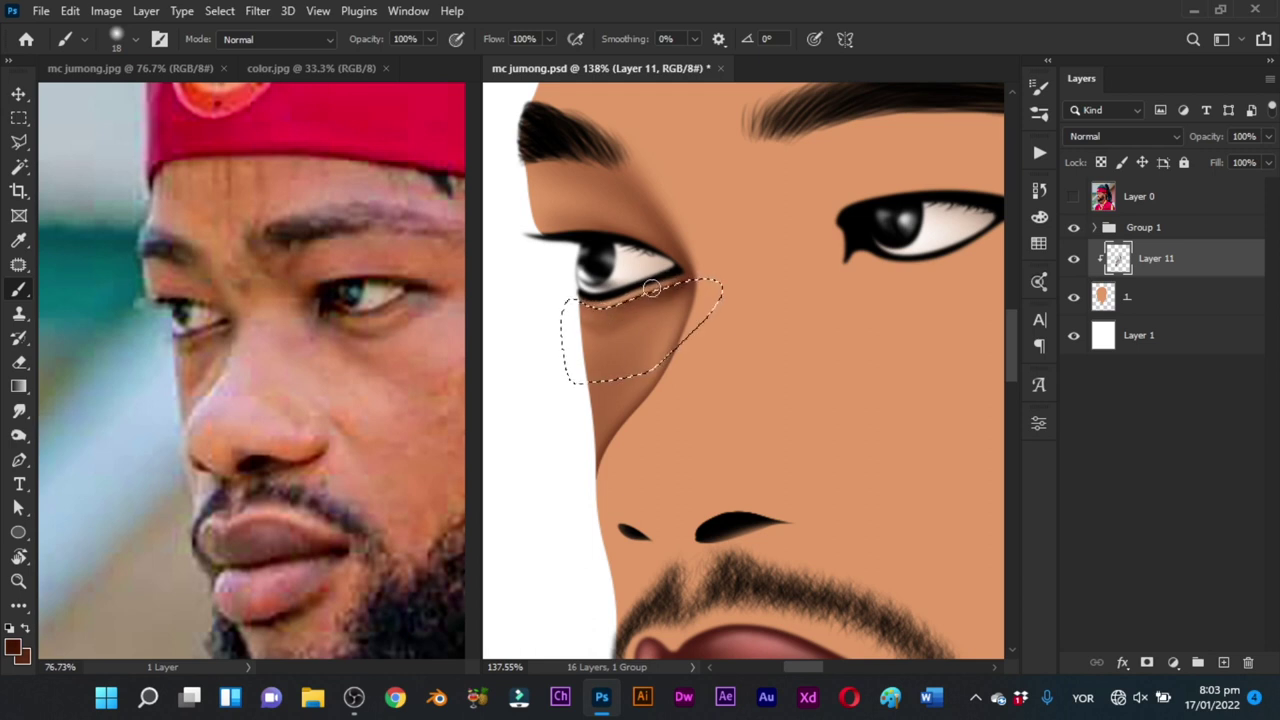
pyautogui.hotkey('ctrl', 'd')
# Step: Save the portrait document with the shaded far eye
pyautogui.press('z')
pyautogui.moveTo(688, 318)
pyautogui.mouseDown()
pyautogui.moveTo(571, 422)
pyautogui.moveTo(643, 394)
pyautogui.moveTo(723, 329)
pyautogui.moveTo(629, 366)
pyautogui.mouseUp()
pyautogui.press('b')
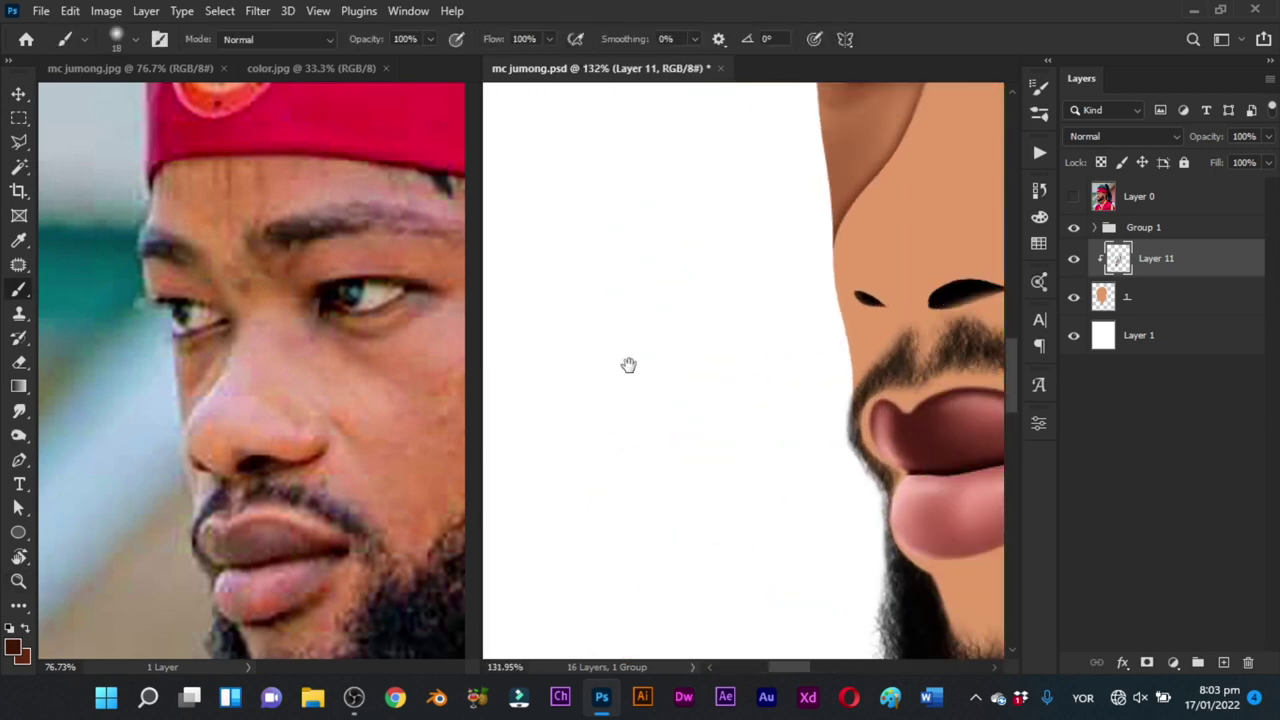
pyautogui.moveTo(735, 212); pyautogui.dragTo(634, 392)
pyautogui.moveTo(697, 338); pyautogui.dragTo(636, 392)
pyautogui.press('x')
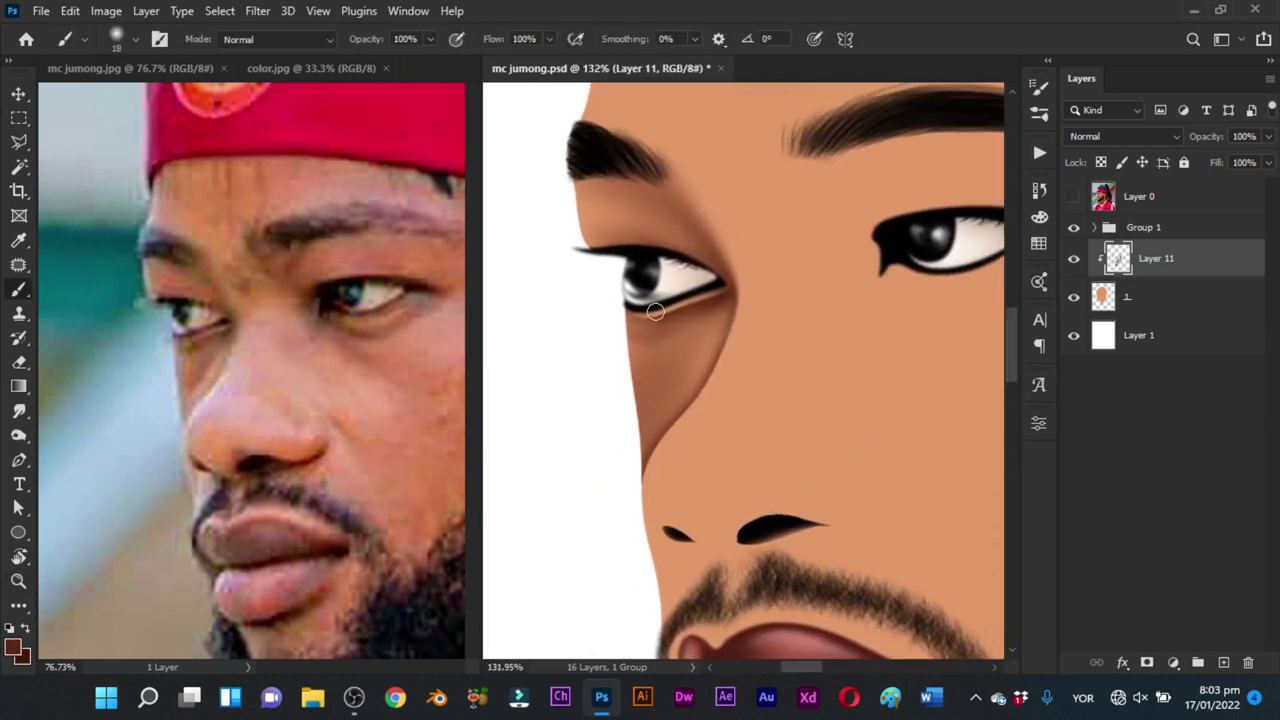
pyautogui.hotkey('ctrl', 's')
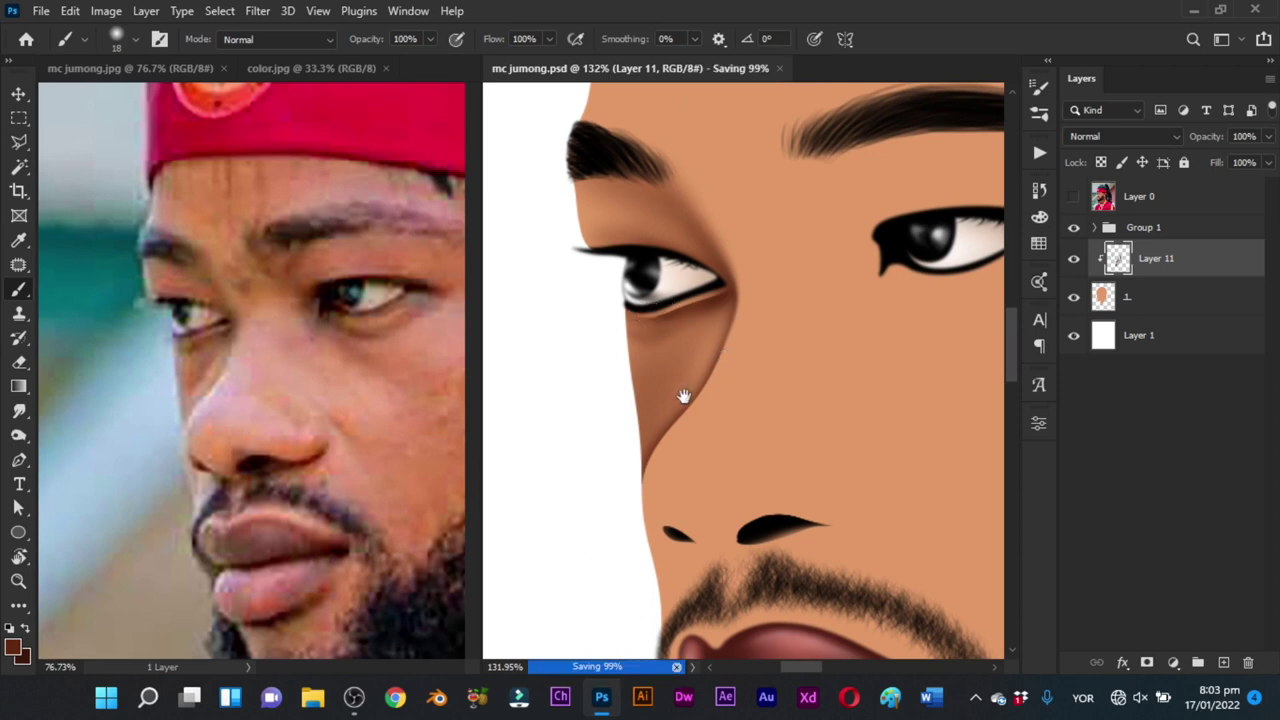
pyautogui.moveTo(686, 394); pyautogui.dragTo(656, 394)
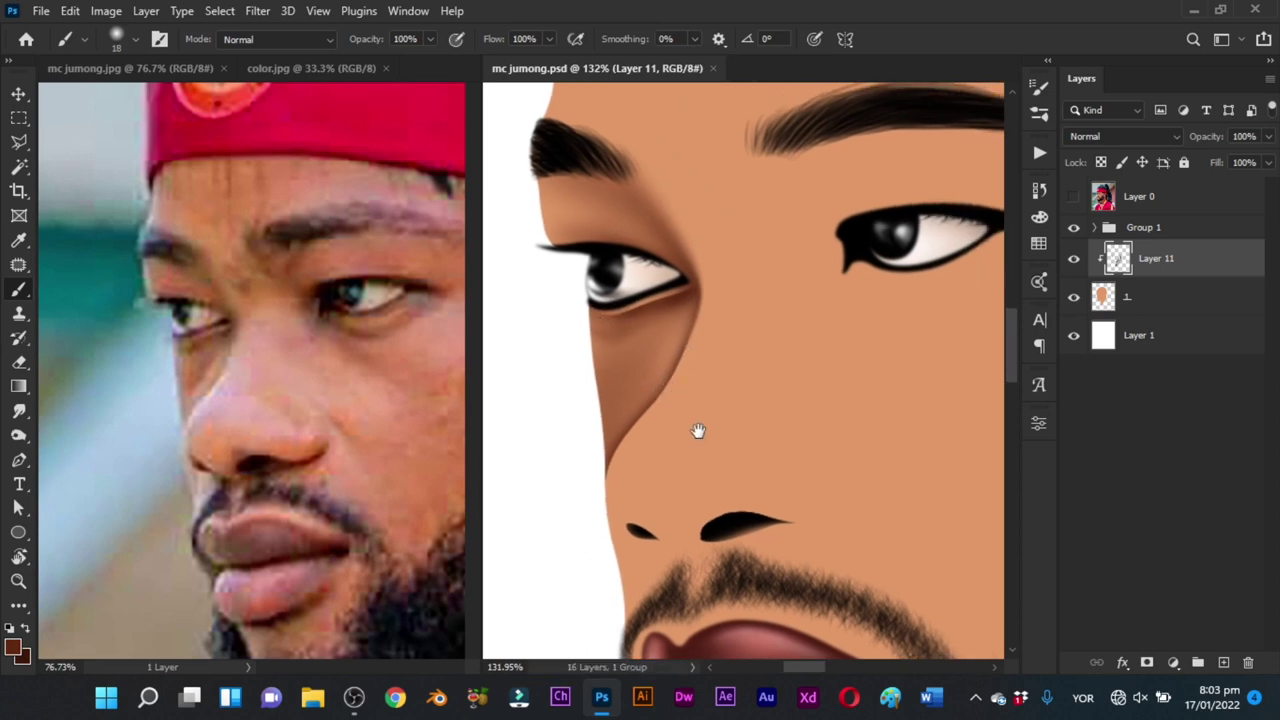
pyautogui.moveTo(698, 431); pyautogui.dragTo(674, 406)
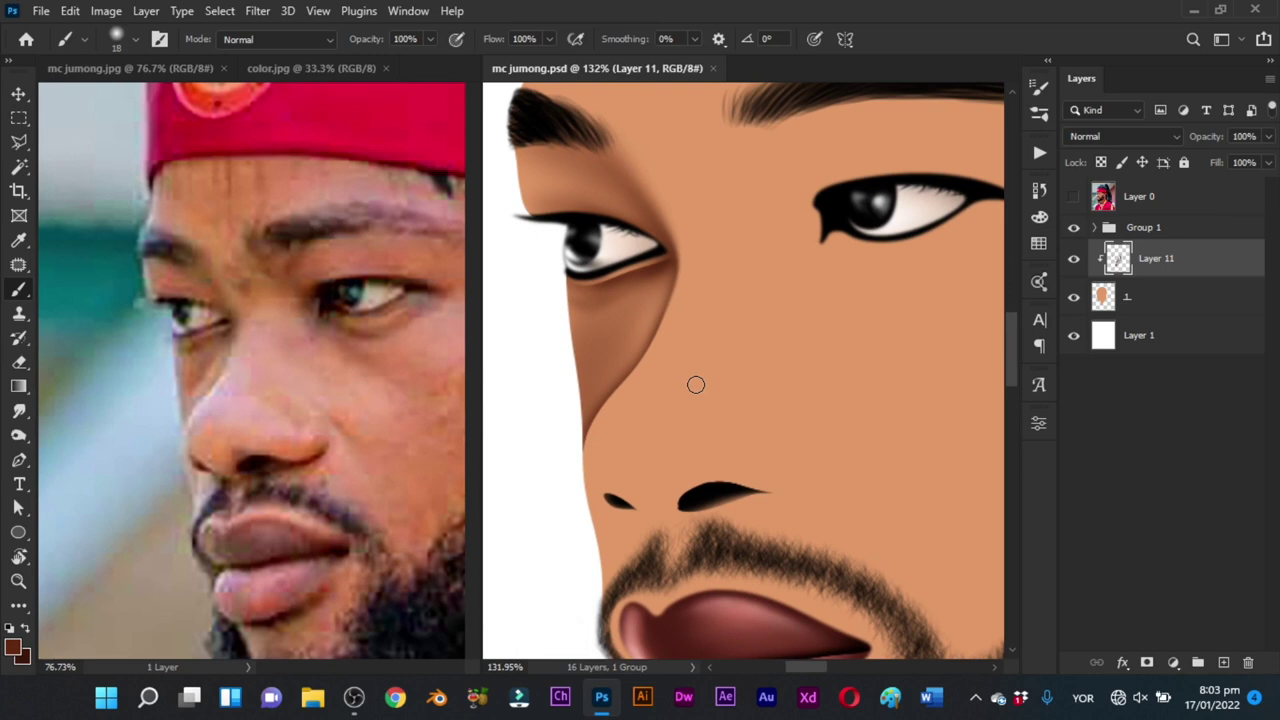
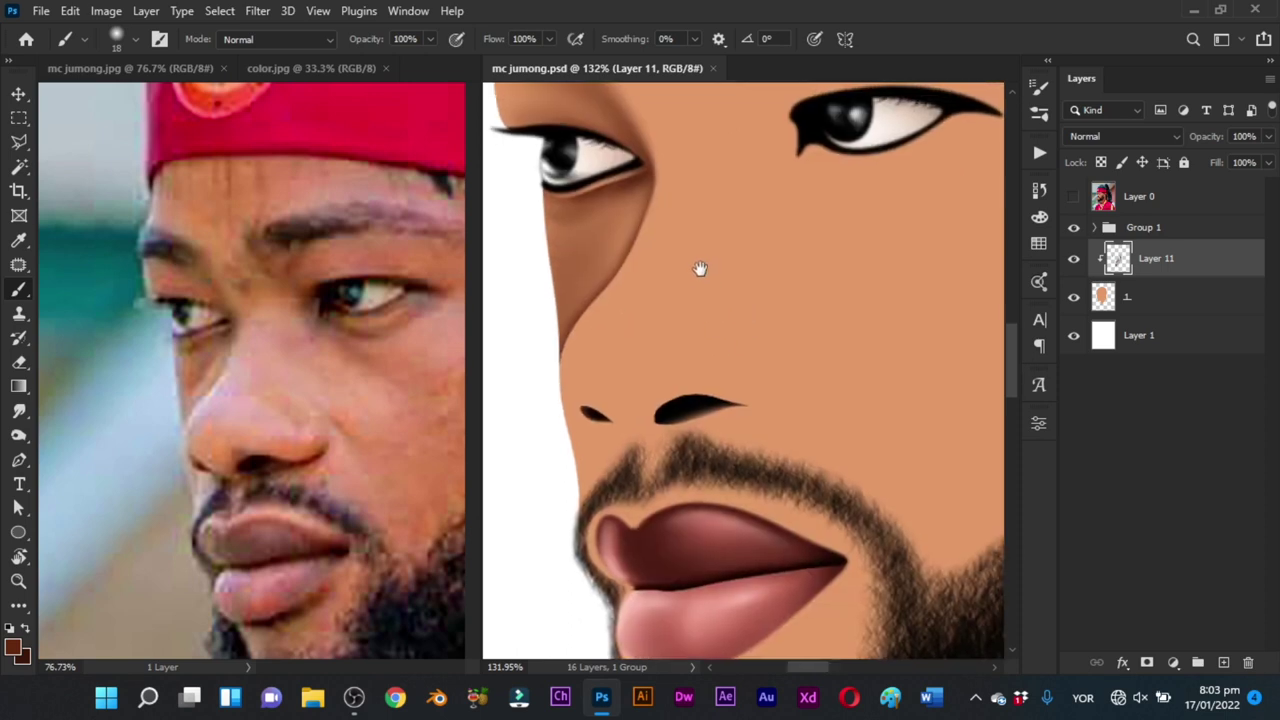
# Step: Paint soft brown shading on Layer 11 between the nose bridge, the near eye's inner corner and the start of its eyebrow
pyautogui.moveTo(700, 269); pyautogui.dragTo(631, 440)
pyautogui.moveTo(694, 380); pyautogui.dragTo(666, 390)
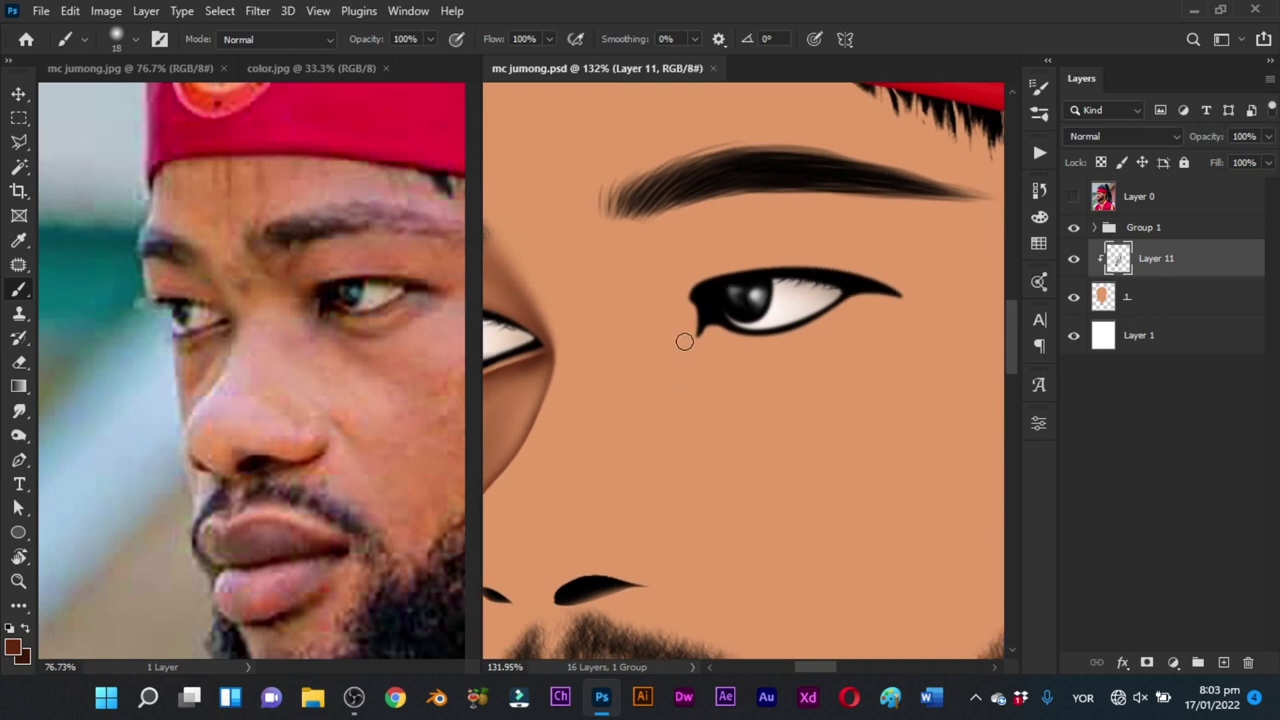
pyautogui.moveTo(670, 283)
pyautogui.mouseDown()
pyautogui.moveTo(682, 302)
pyautogui.moveTo(693, 258)
pyautogui.moveTo(666, 306)
pyautogui.moveTo(678, 298)
pyautogui.moveTo(663, 280)
pyautogui.mouseUp()
pyautogui.hotkey('ctrl', 'z')
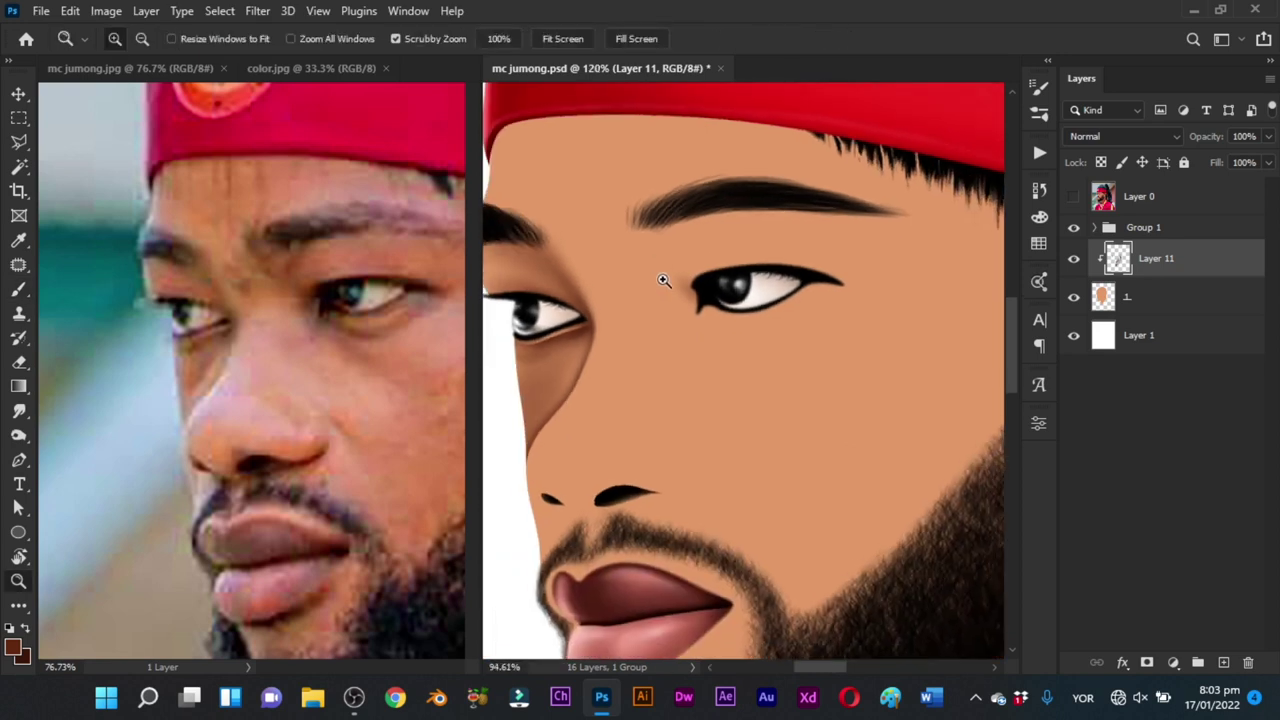
pyautogui.press('b')
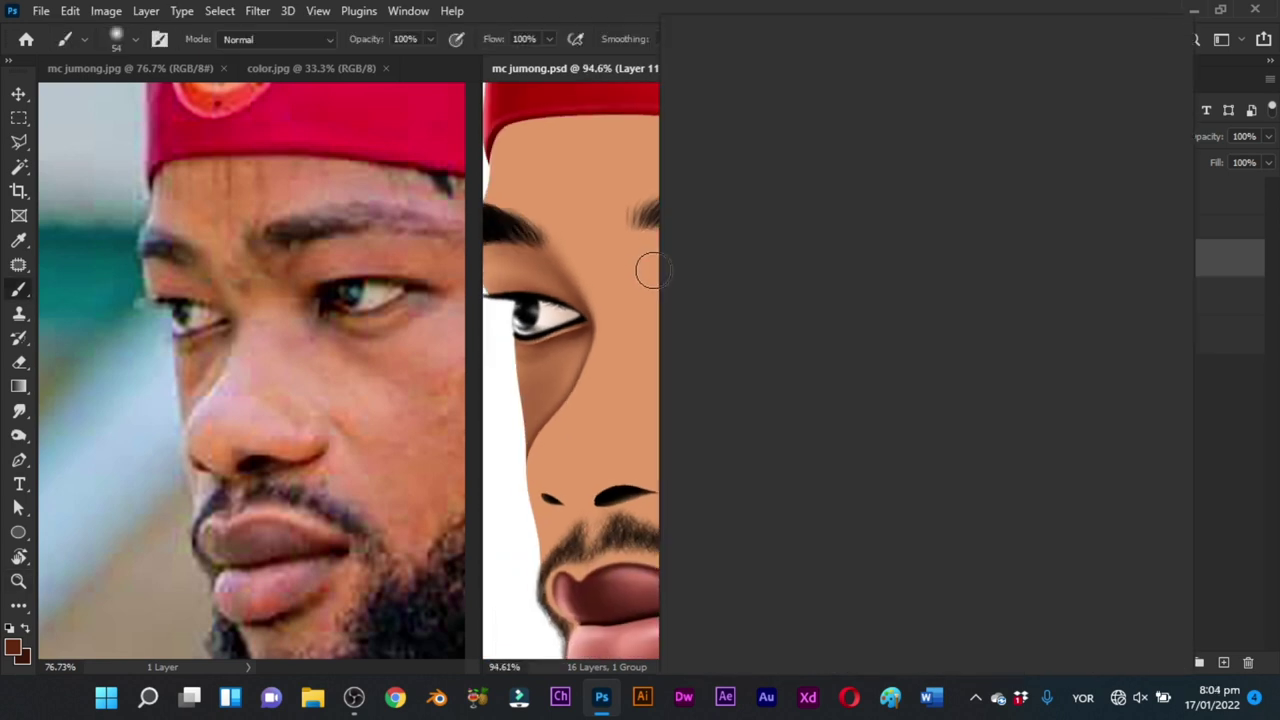
pyautogui.moveTo(630, 281)
pyautogui.mouseDown()
pyautogui.moveTo(641, 250)
pyautogui.moveTo(665, 258)
pyautogui.moveTo(642, 242)
pyautogui.moveTo(695, 268)
pyautogui.moveTo(665, 266)
pyautogui.mouseUp()
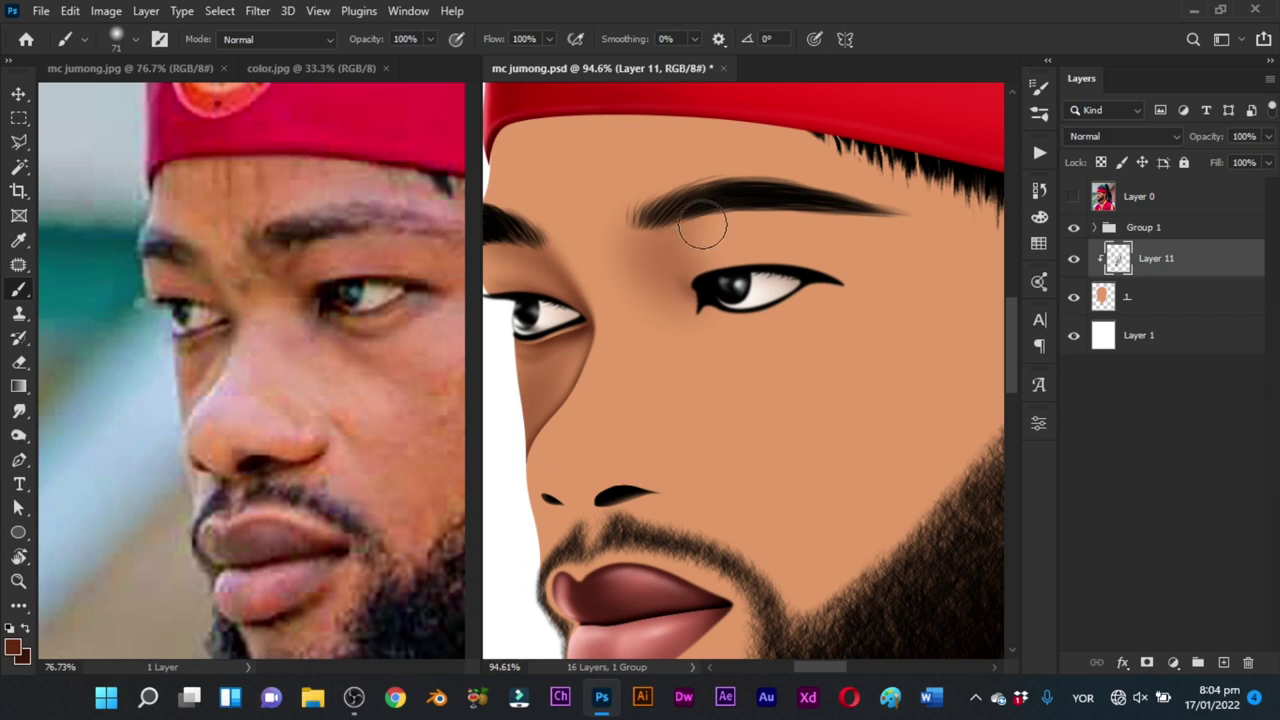
pyautogui.moveTo(700, 214)
pyautogui.mouseDown()
pyautogui.moveTo(713, 214)
pyautogui.moveTo(612, 226)
pyautogui.moveTo(689, 220)
pyautogui.moveTo(655, 224)
pyautogui.mouseUp()
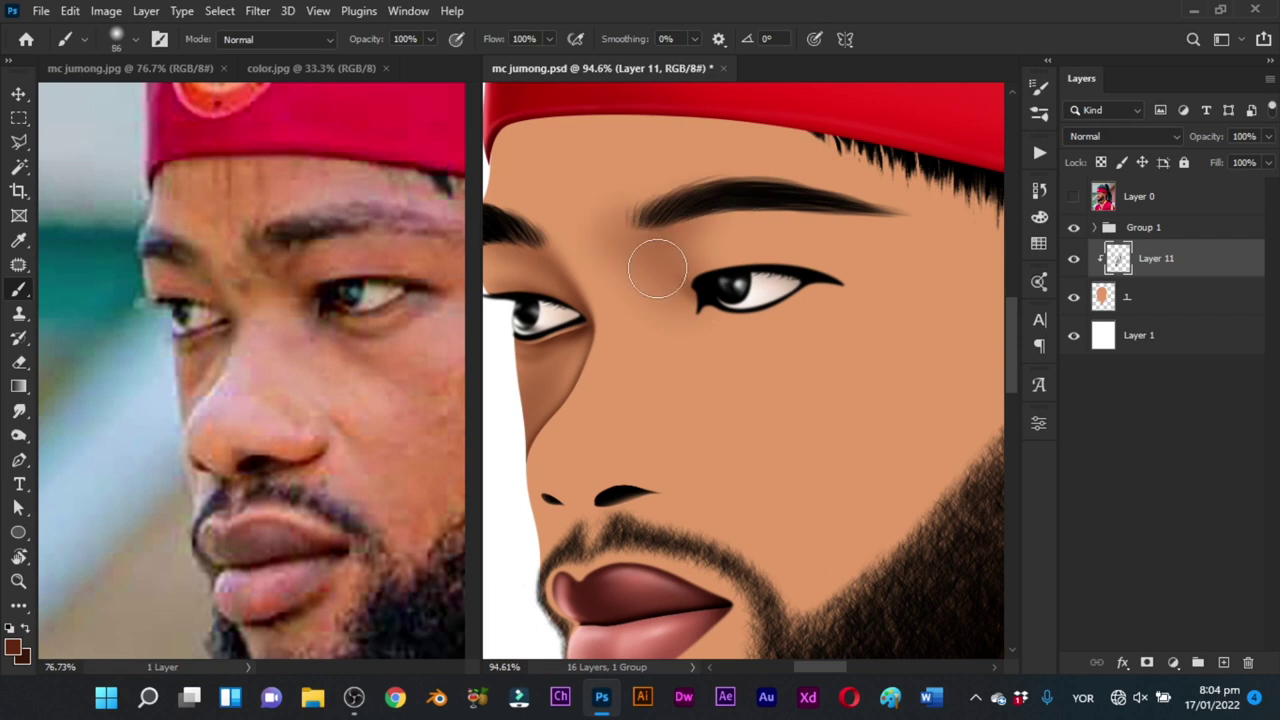
# Step: Deepen the brown shadow around the near eye's inner corner, using brush sizes from about 30 to 81
pyautogui.moveTo(660, 357)
pyautogui.mouseDown()
pyautogui.moveTo(605, 414)
pyautogui.moveTo(693, 412)
pyautogui.mouseUp()
pyautogui.moveTo(702, 268); pyautogui.dragTo(666, 266)
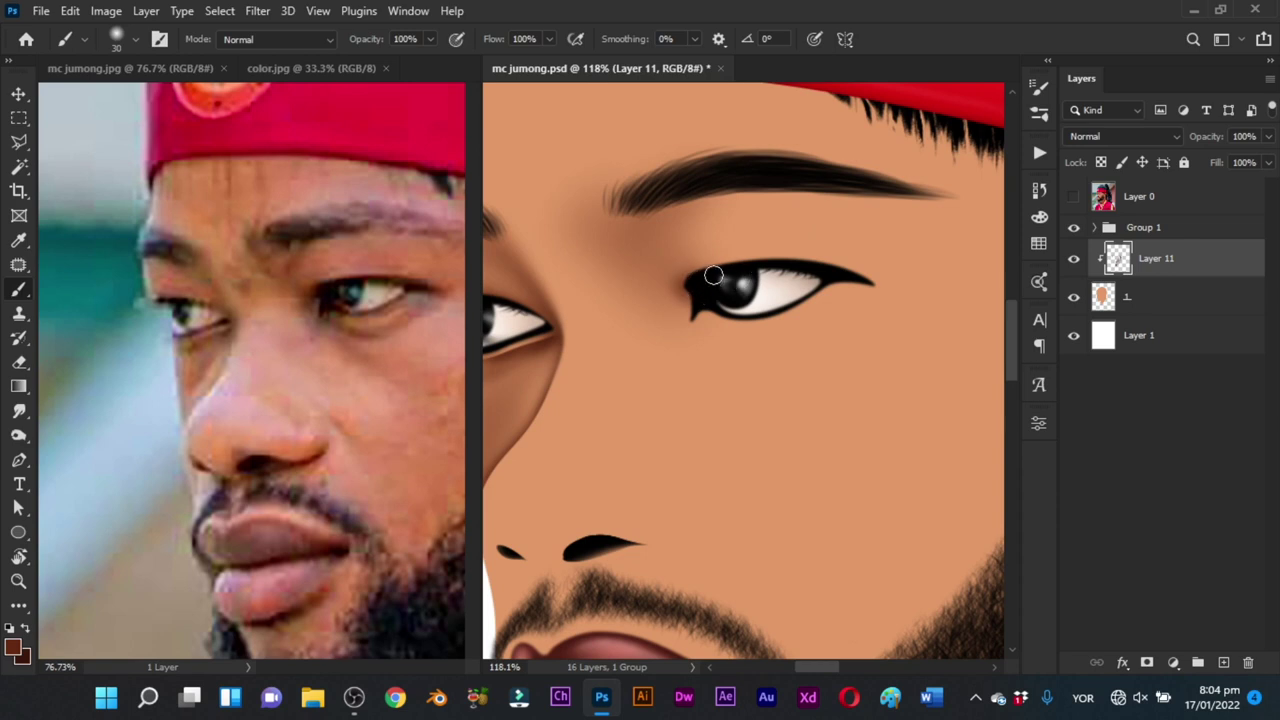
pyautogui.moveTo(687, 290); pyautogui.dragTo(700, 286)
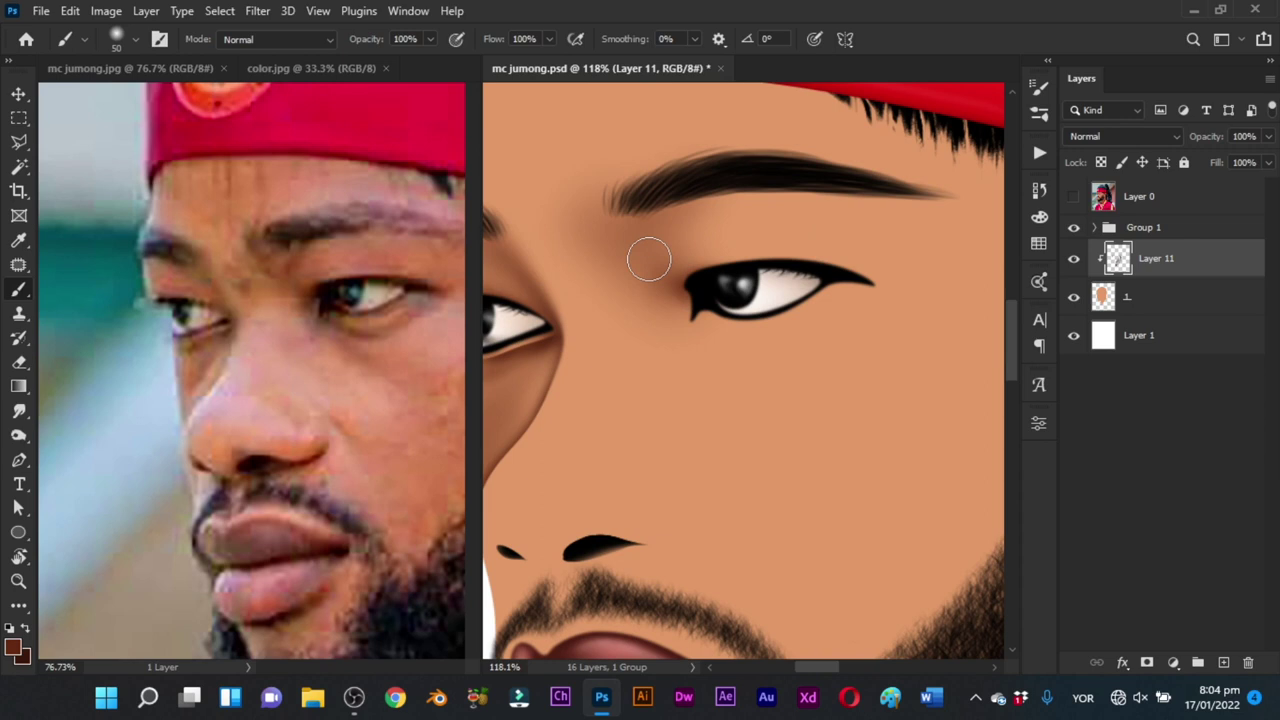
pyautogui.moveTo(746, 328)
pyautogui.mouseDown()
pyautogui.moveTo(652, 438)
pyautogui.moveTo(730, 318)
pyautogui.moveTo(722, 293)
pyautogui.mouseUp()
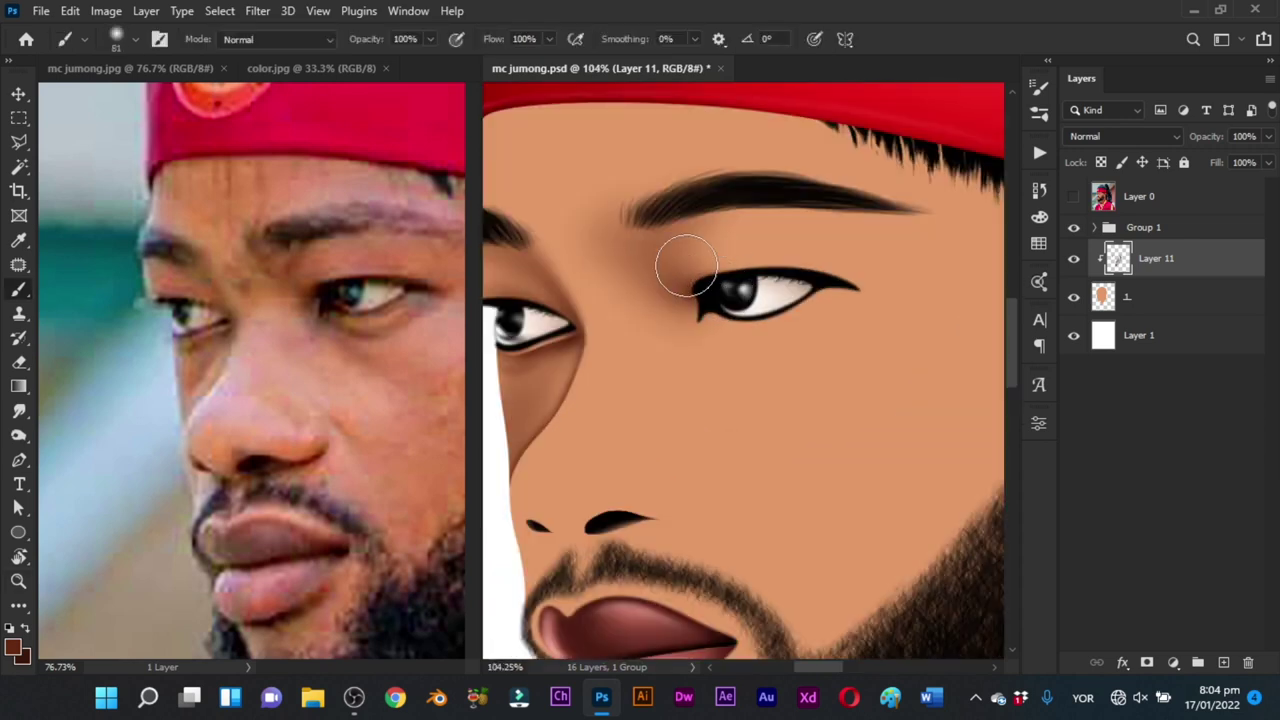
# Step: Bring the near eye's outer side into view in the reference photo and shade the skin beneath the eyebrow's outer half with the size 81 brush
pyautogui.moveTo(748, 310); pyautogui.dragTo(695, 310)
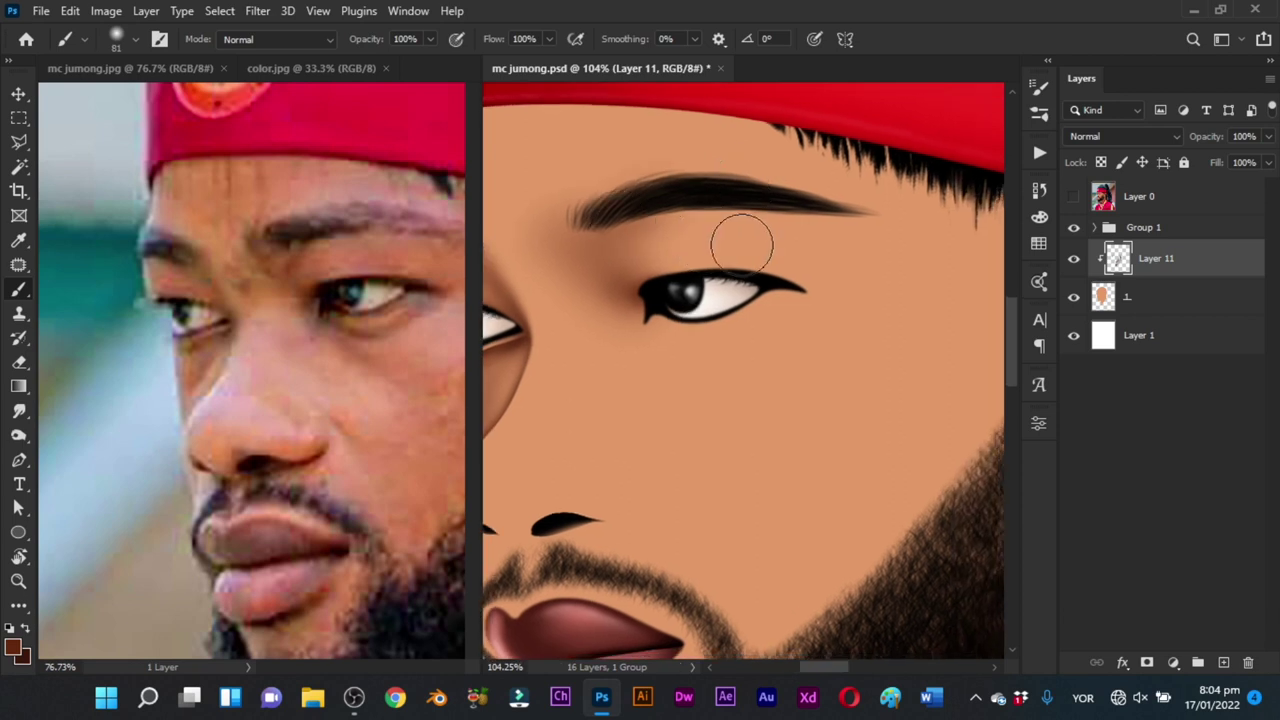
pyautogui.click(372, 425)
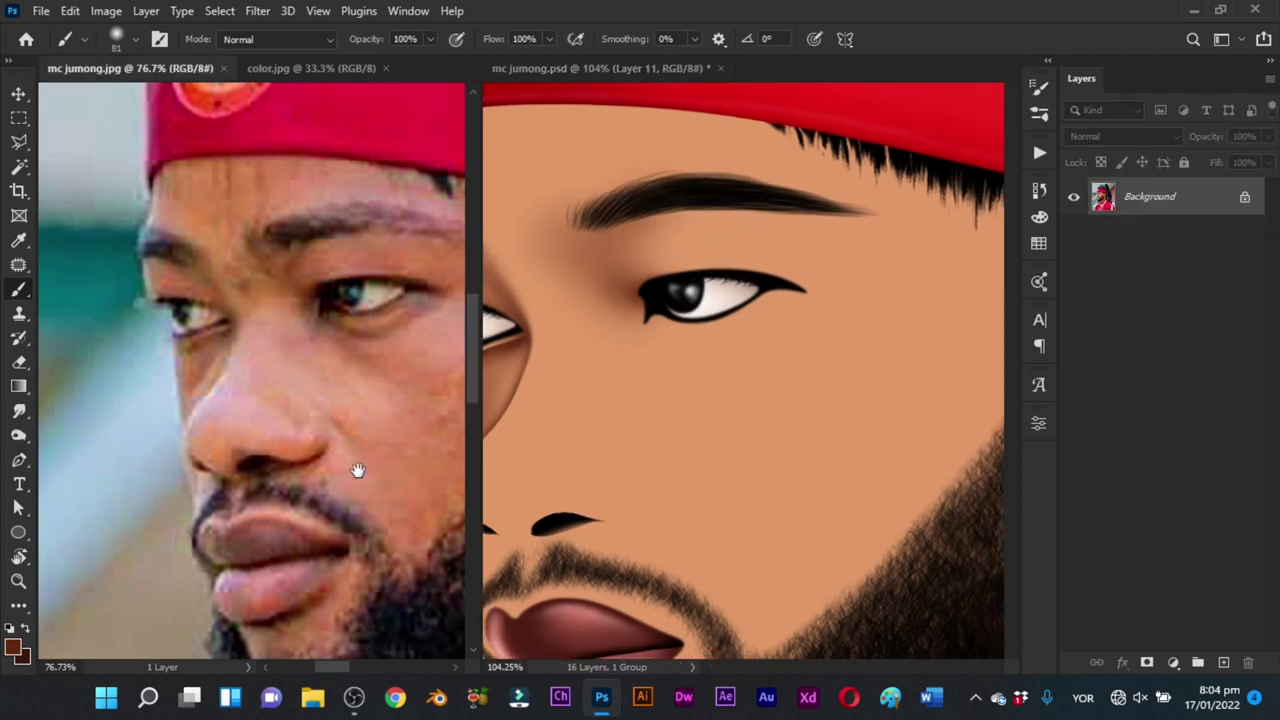
pyautogui.moveTo(357, 470); pyautogui.dragTo(237, 430)
pyautogui.click(760, 303)
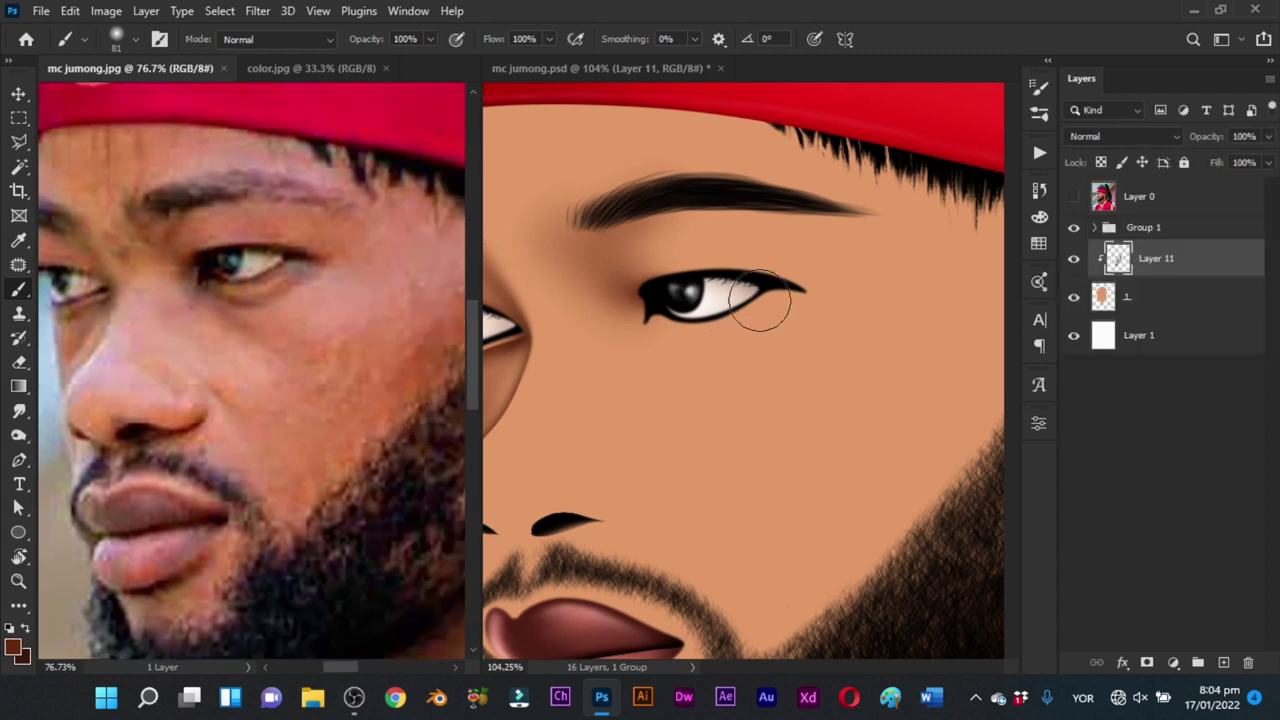
pyautogui.moveTo(743, 249)
pyautogui.mouseDown()
pyautogui.moveTo(713, 280)
pyautogui.moveTo(851, 325)
pyautogui.moveTo(800, 286)
pyautogui.moveTo(876, 292)
pyautogui.moveTo(775, 247)
pyautogui.moveTo(891, 286)
pyautogui.moveTo(821, 254)
pyautogui.moveTo(889, 271)
pyautogui.moveTo(797, 279)
pyautogui.moveTo(676, 258)
pyautogui.moveTo(815, 273)
pyautogui.moveTo(718, 266)
pyautogui.moveTo(783, 278)
pyautogui.moveTo(736, 250)
pyautogui.mouseUp()
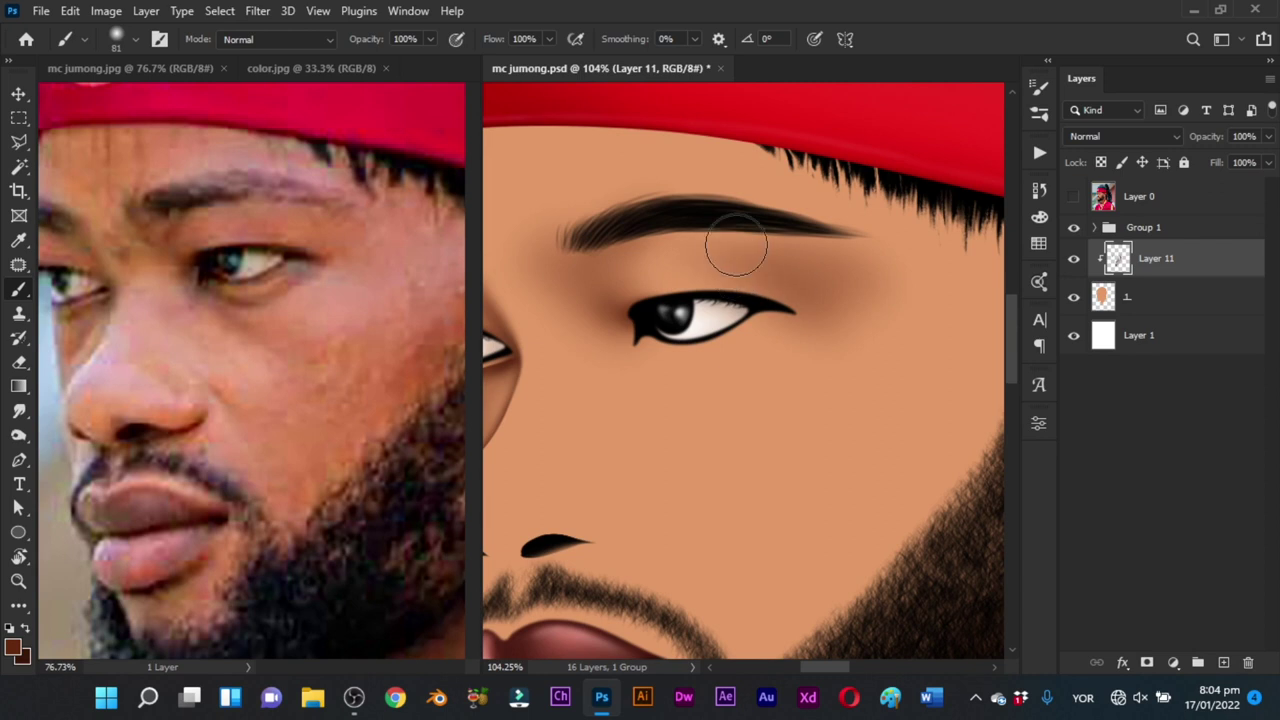
pyautogui.moveTo(814, 313)
pyautogui.mouseDown()
pyautogui.moveTo(697, 419)
pyautogui.moveTo(754, 417)
pyautogui.moveTo(772, 400)
pyautogui.mouseUp()
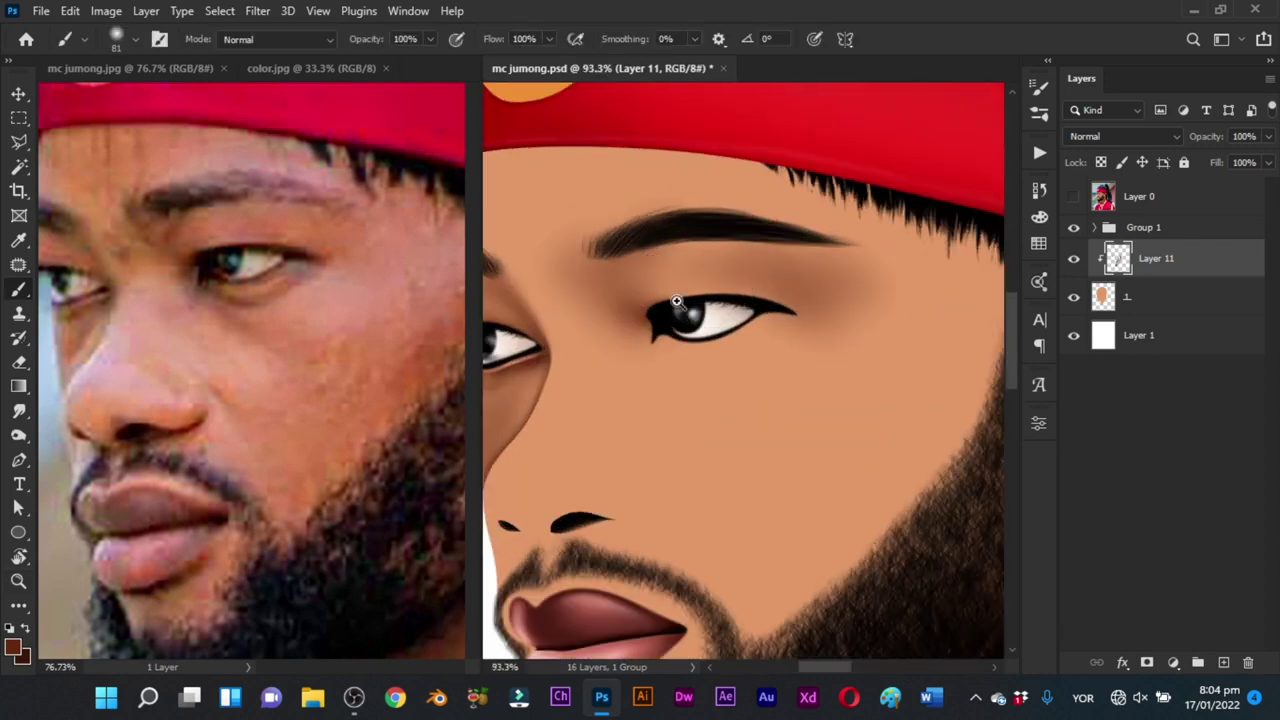
# Step: Darken the near eye's upper lid crease and outer corner, using brush sizes from about 28 to 69
pyautogui.moveTo(677, 301)
pyautogui.mouseDown()
pyautogui.moveTo(734, 290)
pyautogui.moveTo(704, 293)
pyautogui.moveTo(861, 318)
pyautogui.mouseUp()
pyautogui.moveTo(770, 289); pyautogui.dragTo(876, 321)
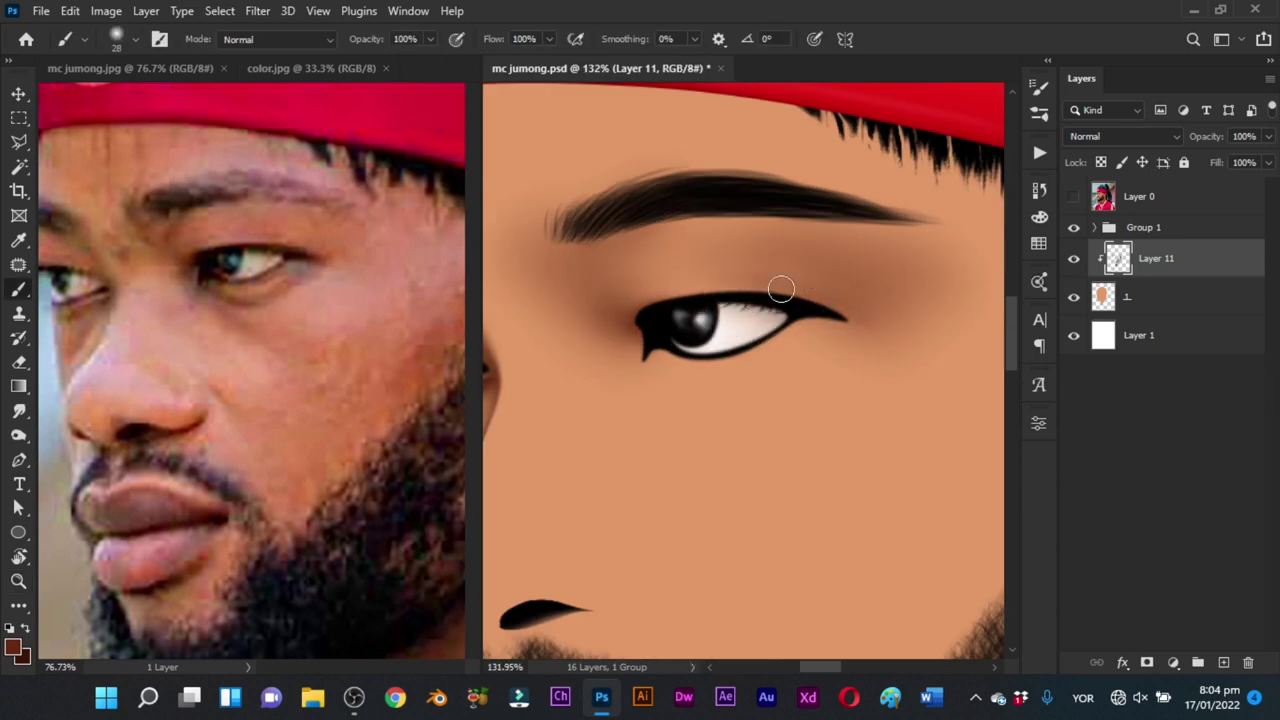
pyautogui.moveTo(781, 289)
pyautogui.mouseDown()
pyautogui.moveTo(839, 313)
pyautogui.moveTo(820, 397)
pyautogui.moveTo(774, 434)
pyautogui.moveTo(846, 420)
pyautogui.mouseUp()
pyautogui.moveTo(891, 283)
pyautogui.mouseDown()
pyautogui.moveTo(902, 283)
pyautogui.moveTo(883, 297)
pyautogui.mouseUp()
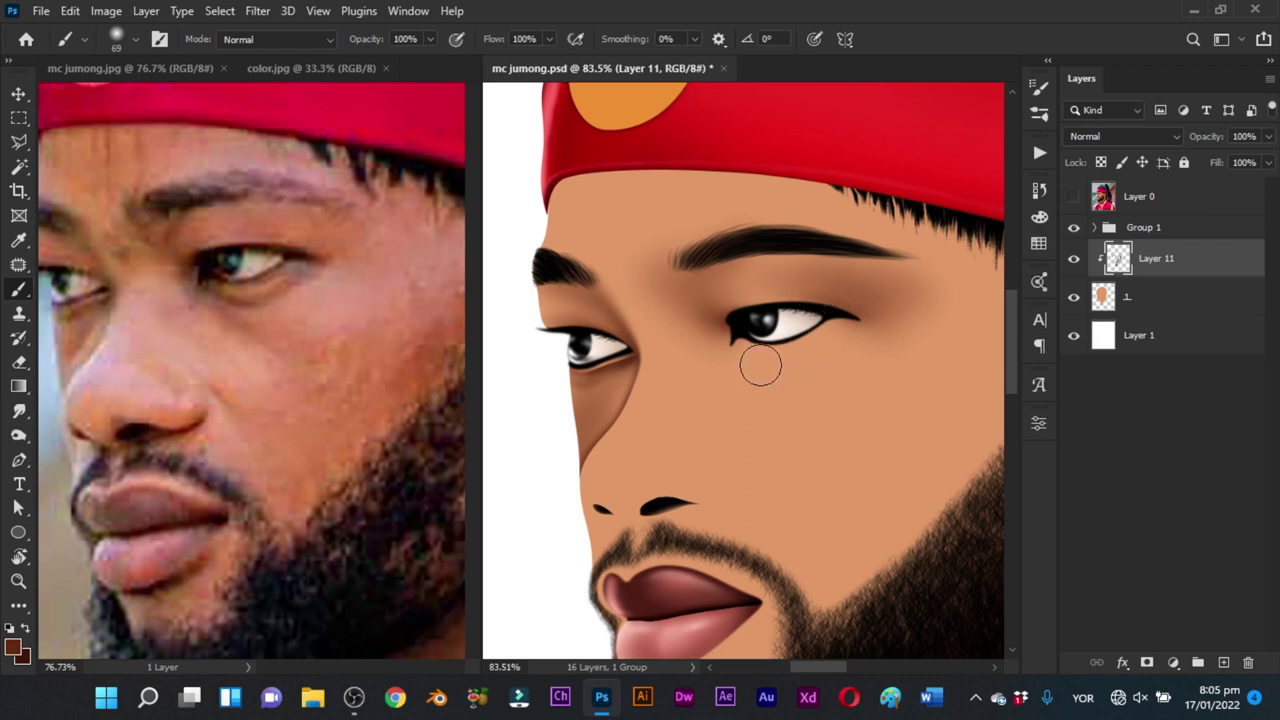
# Step: Blend more brown shading over the near eye's upper lid, between the lash line and the eyebrow, with the size 58 brush
pyautogui.press('z')
pyautogui.moveTo(776, 368); pyautogui.dragTo(801, 371)
pyautogui.press('b')
pyautogui.moveTo(777, 312); pyautogui.dragTo(765, 307)
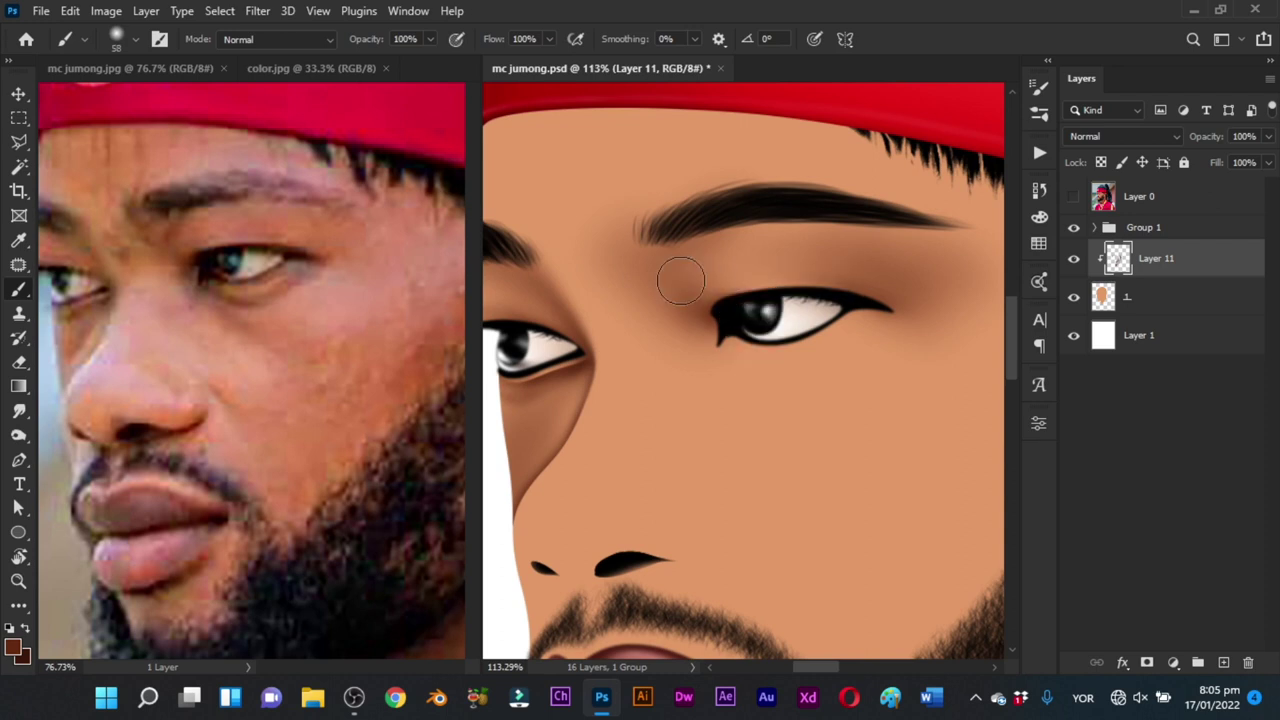
pyautogui.moveTo(761, 358); pyautogui.dragTo(720, 328)
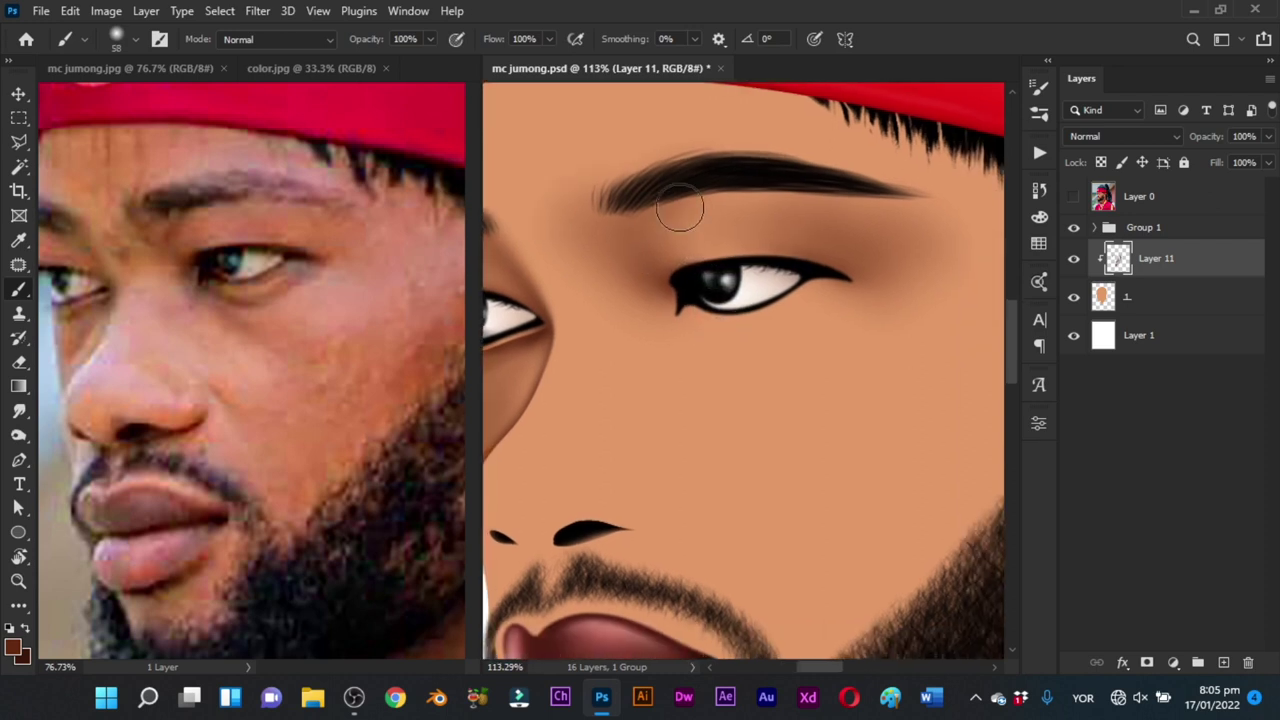
# Step: Paint a soft brown shadow beneath the near eye's lower lid, from the inner to the outer corner, with the size 42 brush
pyautogui.moveTo(778, 257); pyautogui.dragTo(764, 217)
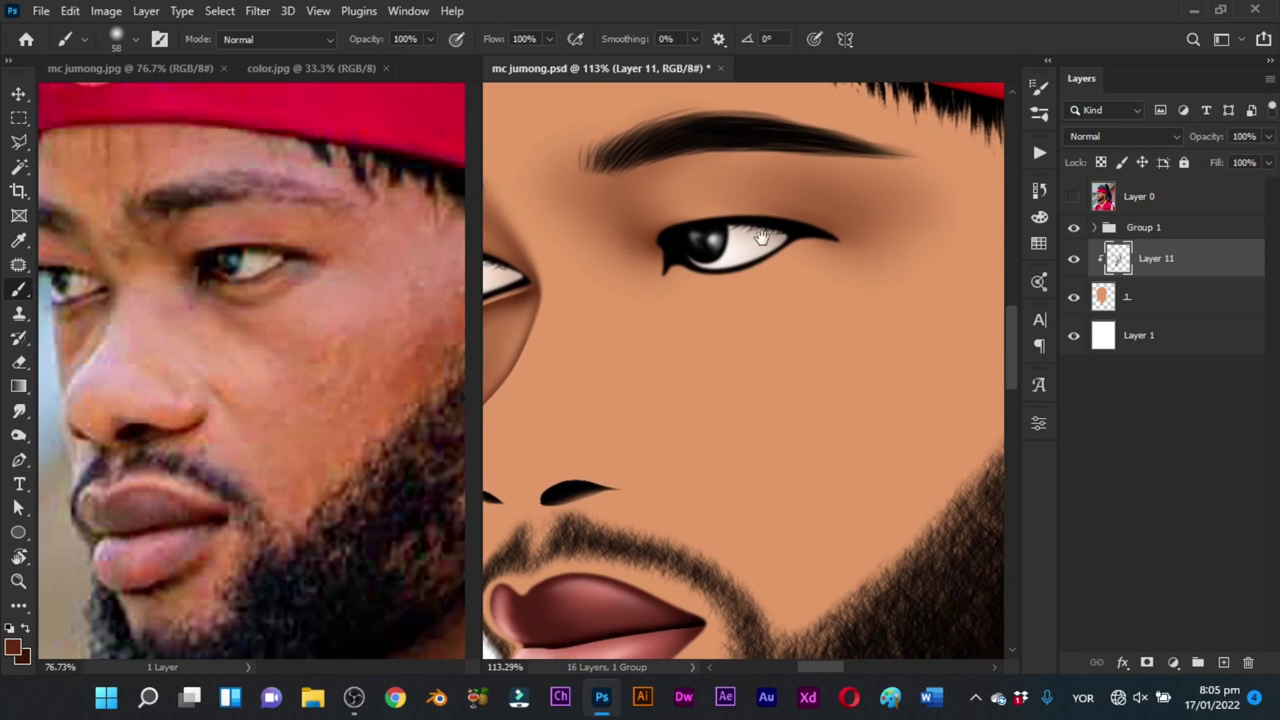
pyautogui.moveTo(672, 306)
pyautogui.mouseDown()
pyautogui.moveTo(655, 306)
pyautogui.moveTo(688, 288)
pyautogui.moveTo(734, 299)
pyautogui.moveTo(849, 249)
pyautogui.moveTo(780, 283)
pyautogui.moveTo(806, 255)
pyautogui.mouseUp()
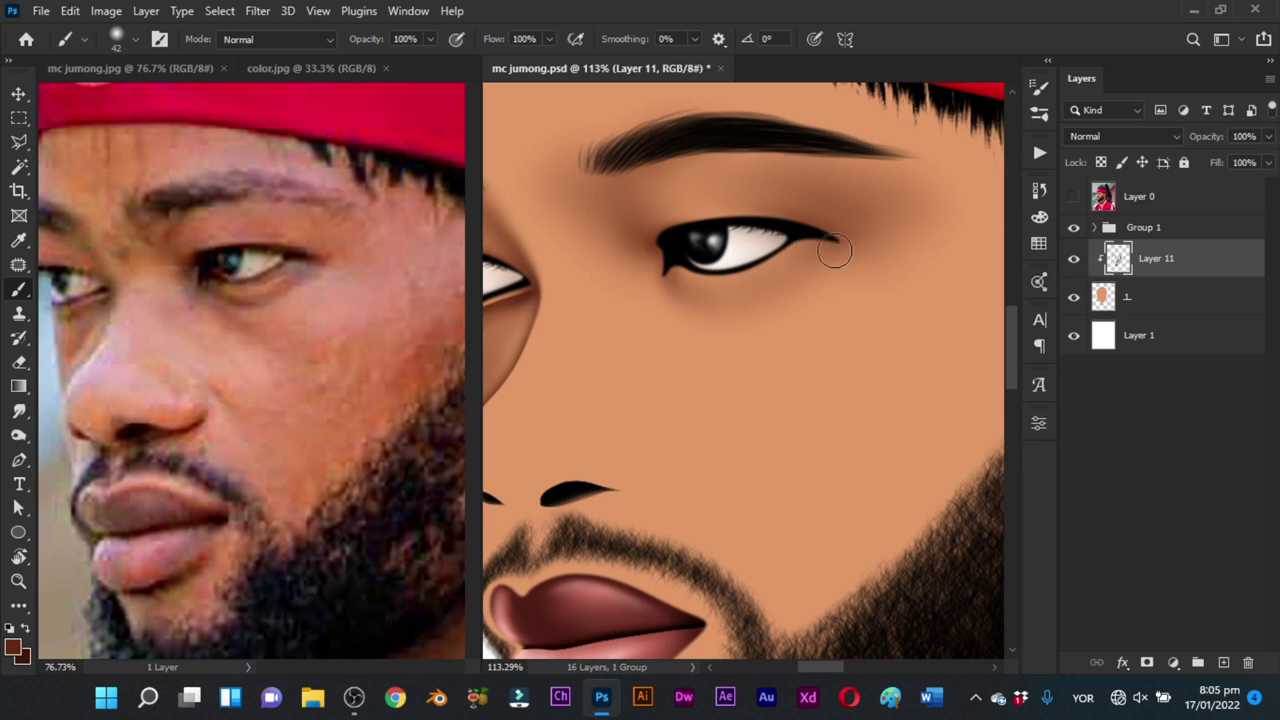
pyautogui.moveTo(782, 352)
pyautogui.mouseDown()
pyautogui.moveTo(706, 443)
pyautogui.moveTo(738, 414)
pyautogui.mouseUp()
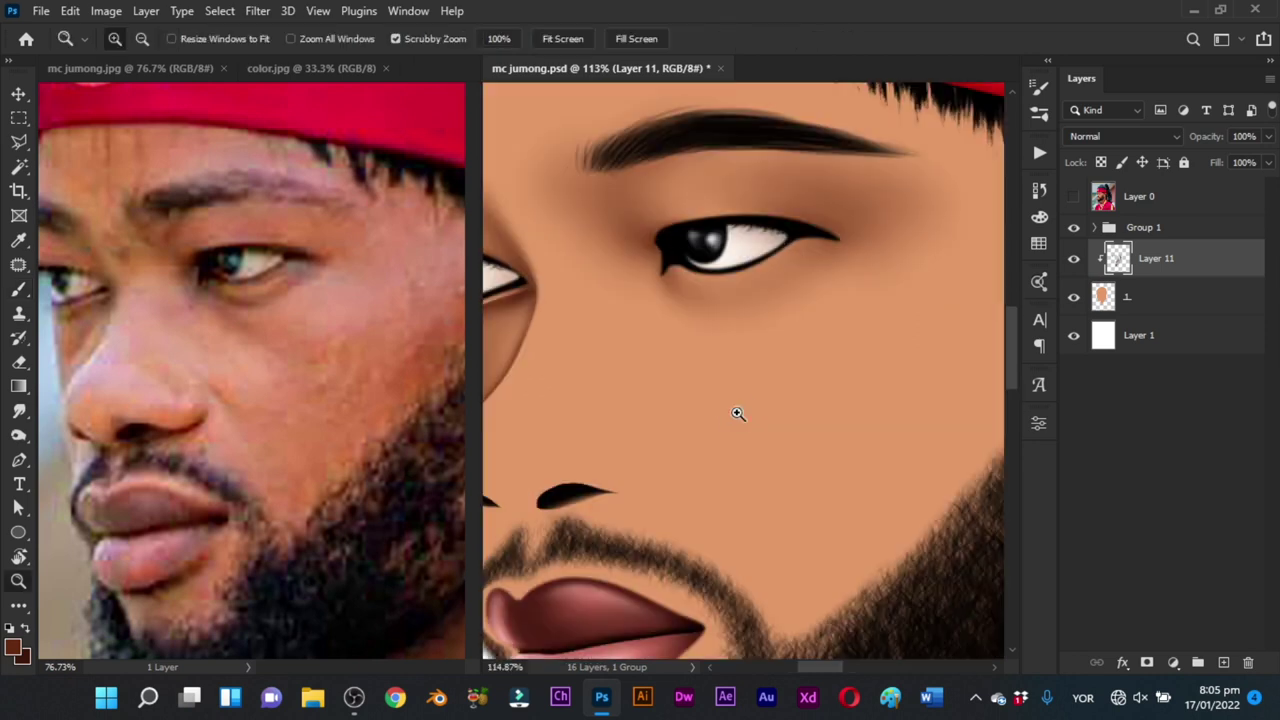
# Step: Trace the near eye's lower eye bag over the Layer 0 reference photo with the Pen tool and convert the path to a selection
pyautogui.press('p')
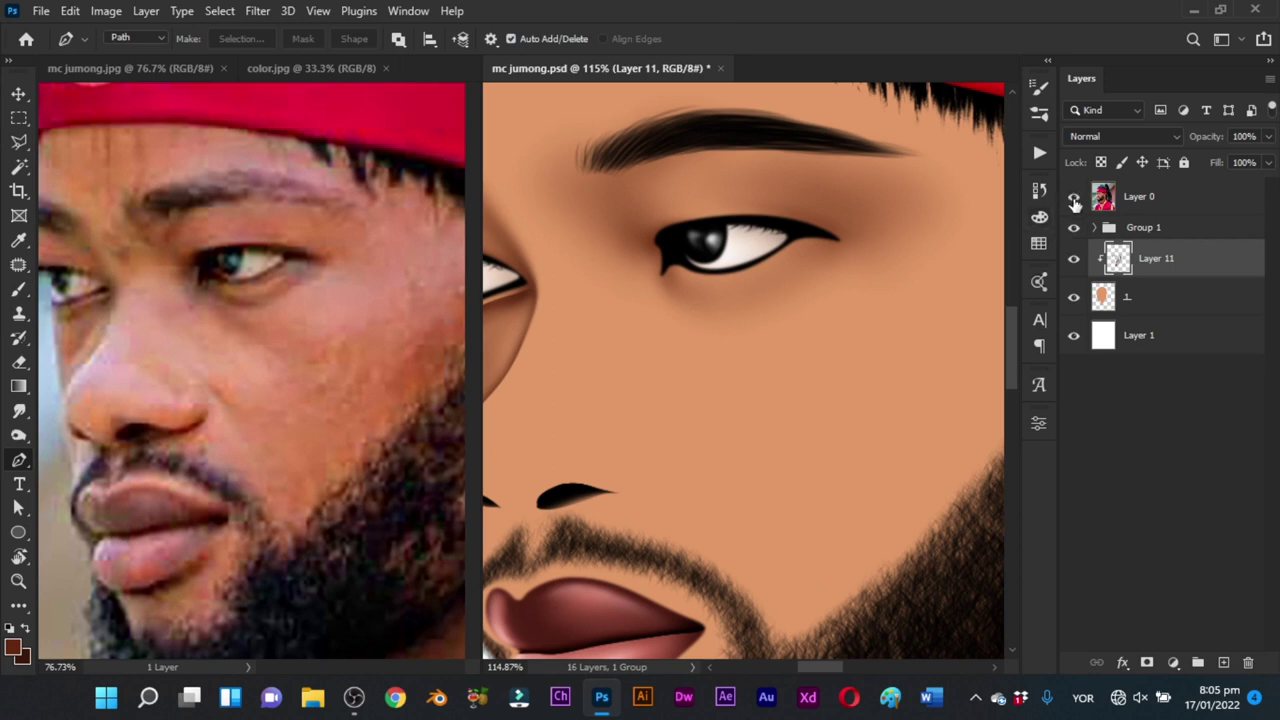
pyautogui.click(1074, 200)
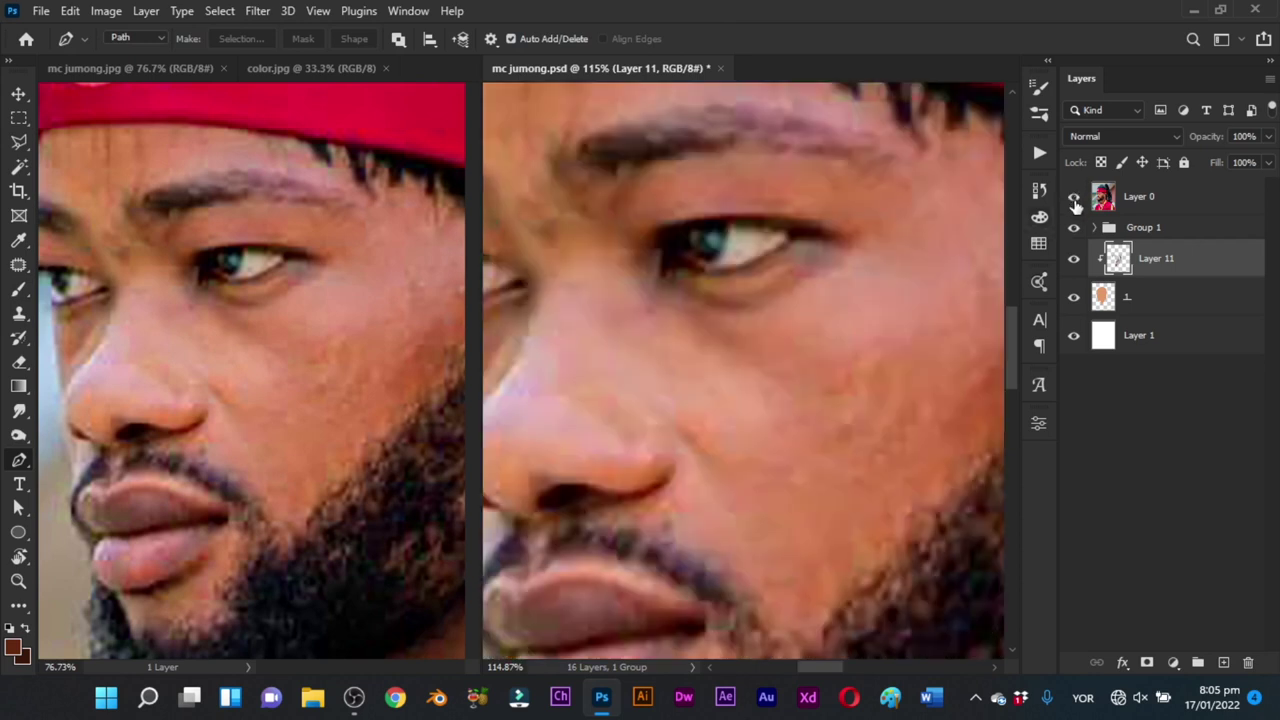
pyautogui.moveTo(667, 286); pyautogui.dragTo(678, 296)
pyautogui.click(816, 270)
pyautogui.click(666, 254)
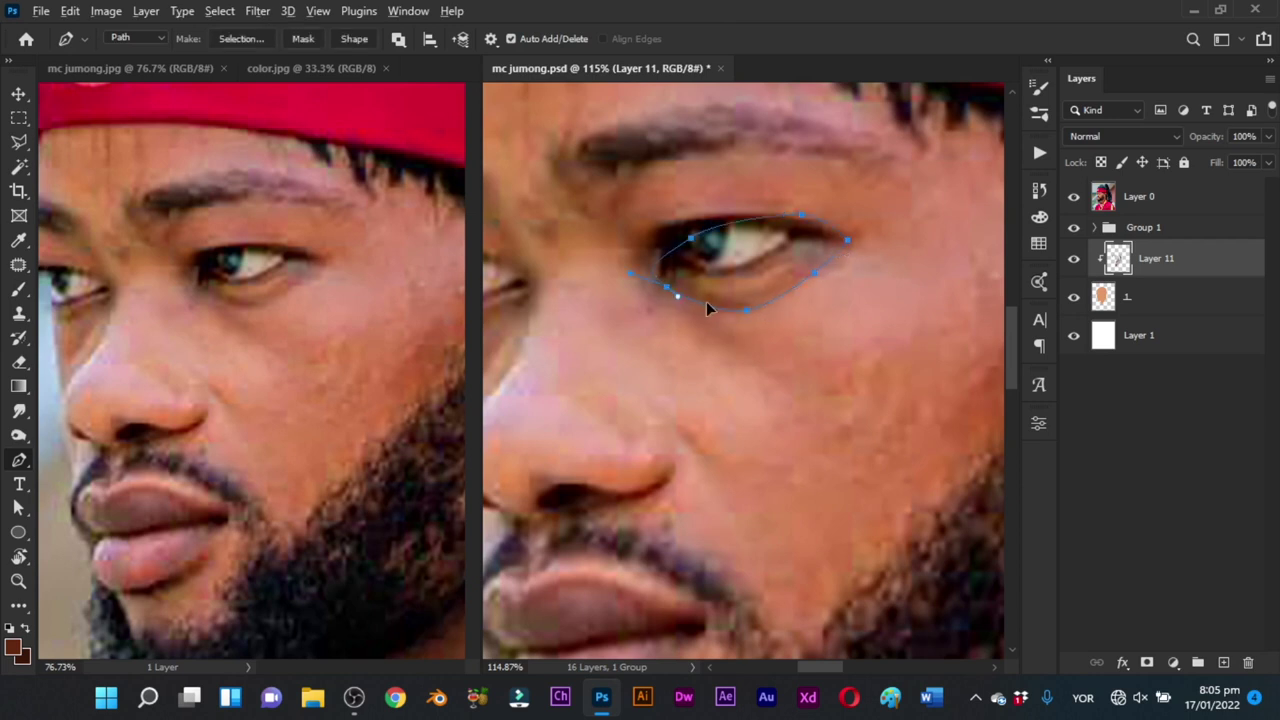
pyautogui.hotkey('ctrl', 'Return')
pyautogui.press('b')
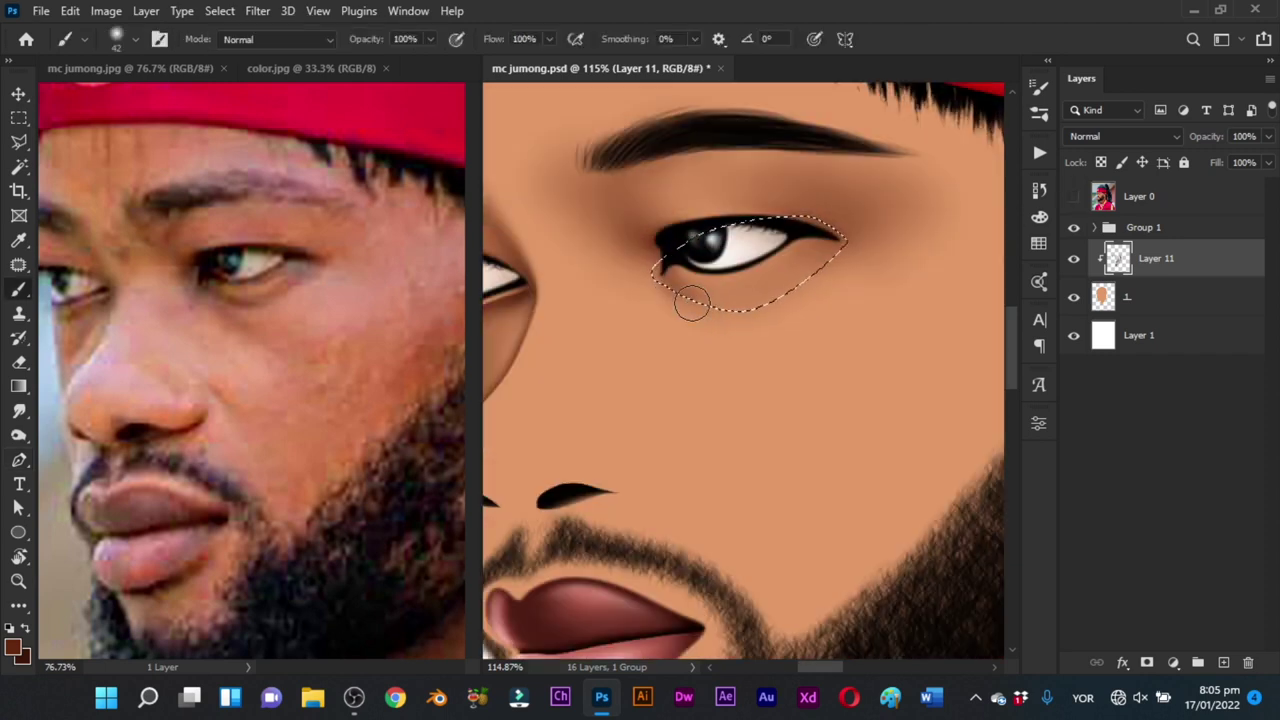
# Step: Shade inside the eye bag selection along its lower edge in brown, and deselect
pyautogui.moveTo(730, 311)
pyautogui.mouseDown()
pyautogui.moveTo(862, 259)
pyautogui.moveTo(835, 281)
pyautogui.moveTo(833, 268)
pyautogui.moveTo(751, 304)
pyautogui.moveTo(676, 300)
pyautogui.mouseUp()
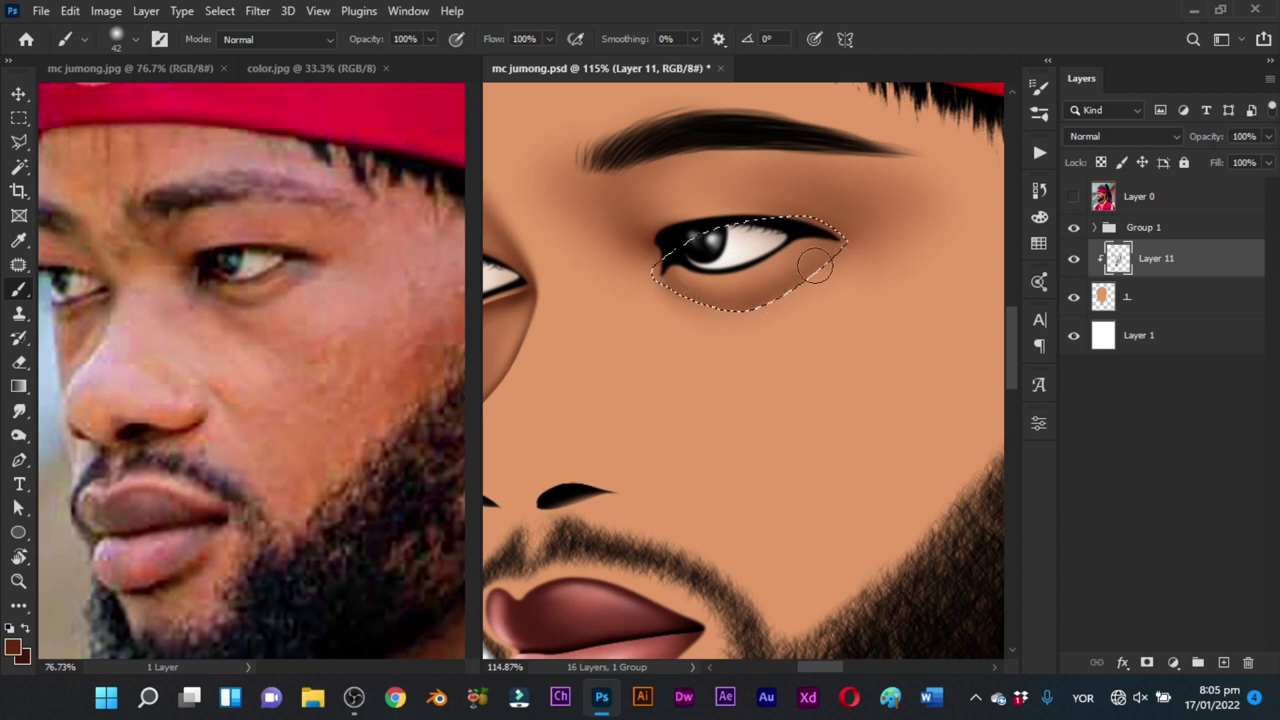
pyautogui.keyDown('alt'); pyautogui.rightClick(783, 250); pyautogui.keyUp('alt')
pyautogui.moveTo(777, 308)
pyautogui.mouseDown()
pyautogui.moveTo(671, 304)
pyautogui.moveTo(734, 316)
pyautogui.mouseUp()
pyautogui.hotkey('ctrl', 'd')
# Step: Smudge the outer edge of the near eye's bag shadow into the cheek and check the whole portrait
pyautogui.press('r')
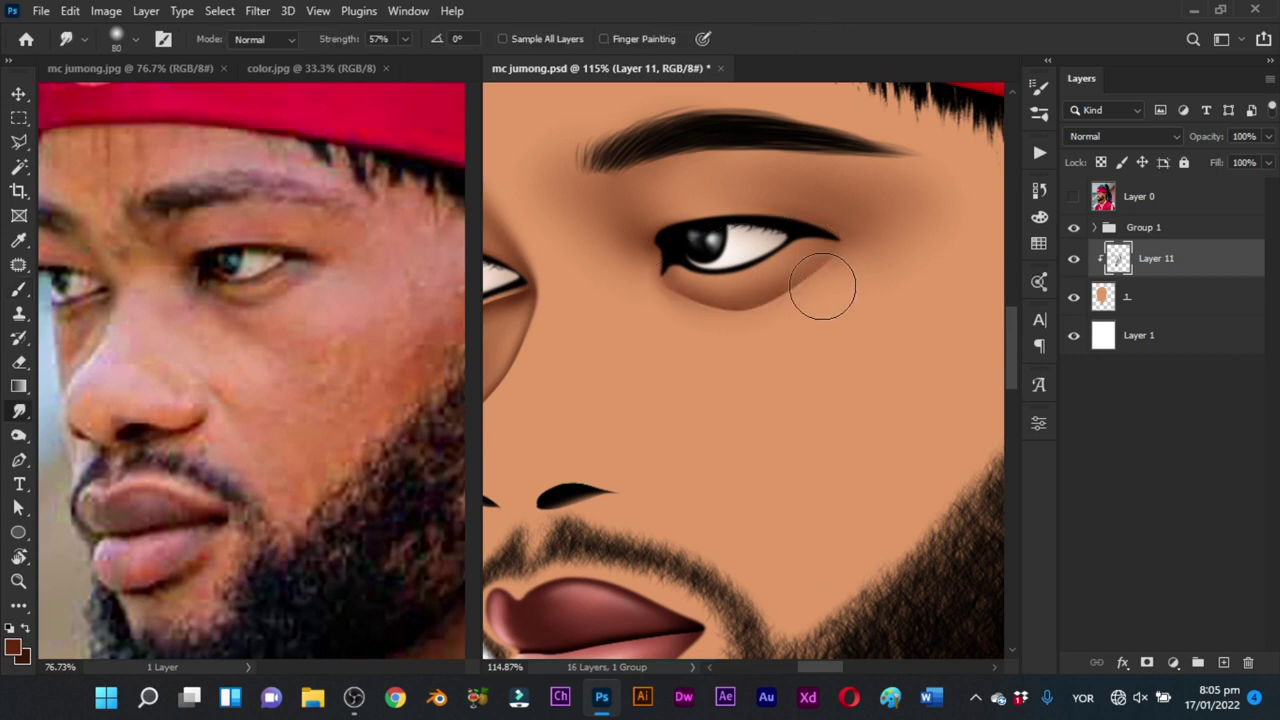
pyautogui.moveTo(817, 271)
pyautogui.mouseDown()
pyautogui.moveTo(777, 302)
pyautogui.moveTo(709, 314)
pyautogui.moveTo(677, 297)
pyautogui.moveTo(754, 307)
pyautogui.mouseUp()
pyautogui.press('z')
pyautogui.moveTo(829, 283); pyautogui.dragTo(714, 418)
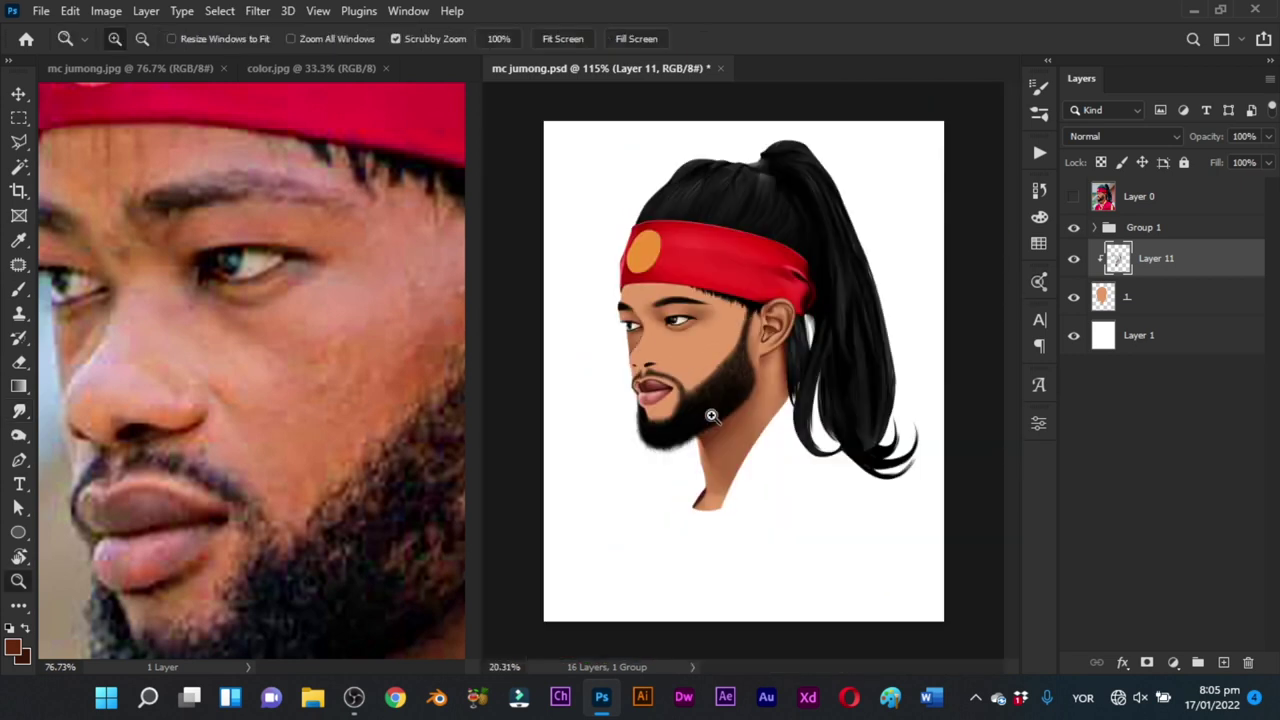
# Step: Darken the skin just under the near eye's inner corner and lower lid with a small brown brush of about size 28 to 35
pyautogui.moveTo(706, 358)
pyautogui.mouseDown()
pyautogui.moveTo(737, 363)
pyautogui.moveTo(751, 343)
pyautogui.moveTo(717, 351)
pyautogui.moveTo(732, 364)
pyautogui.mouseUp()
pyautogui.press('b')
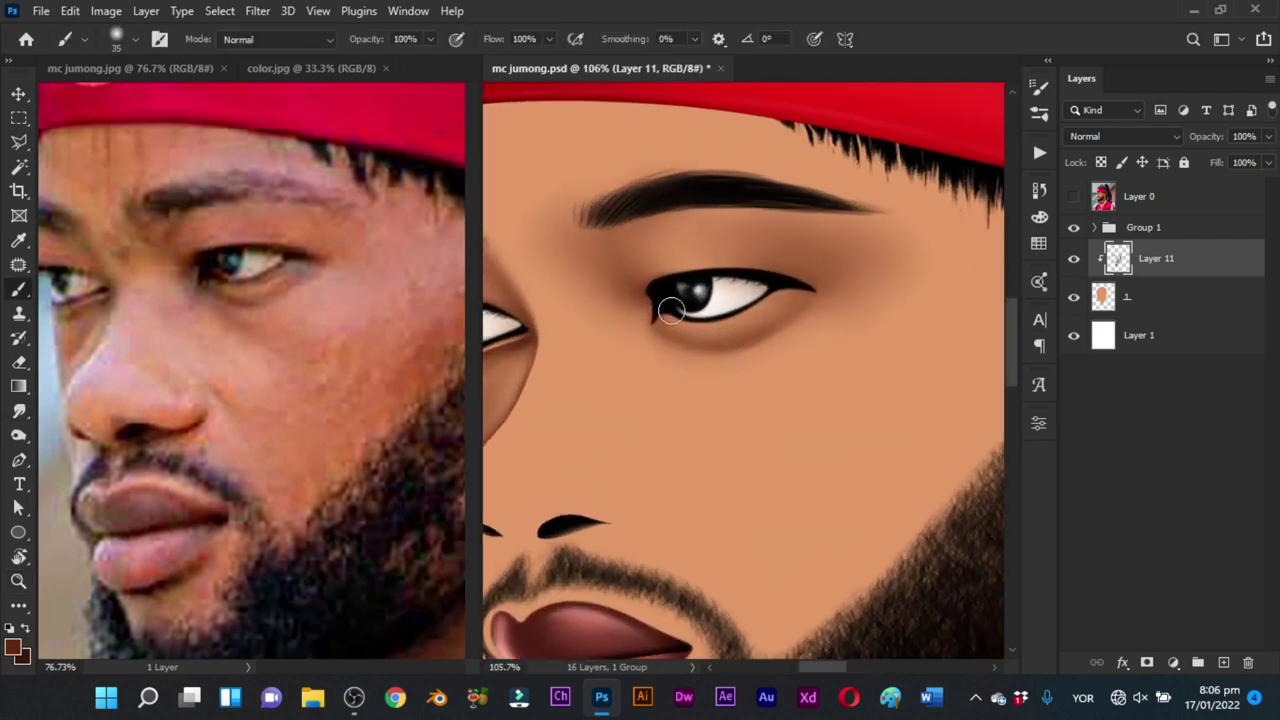
pyautogui.moveTo(677, 306); pyautogui.dragTo(671, 312)
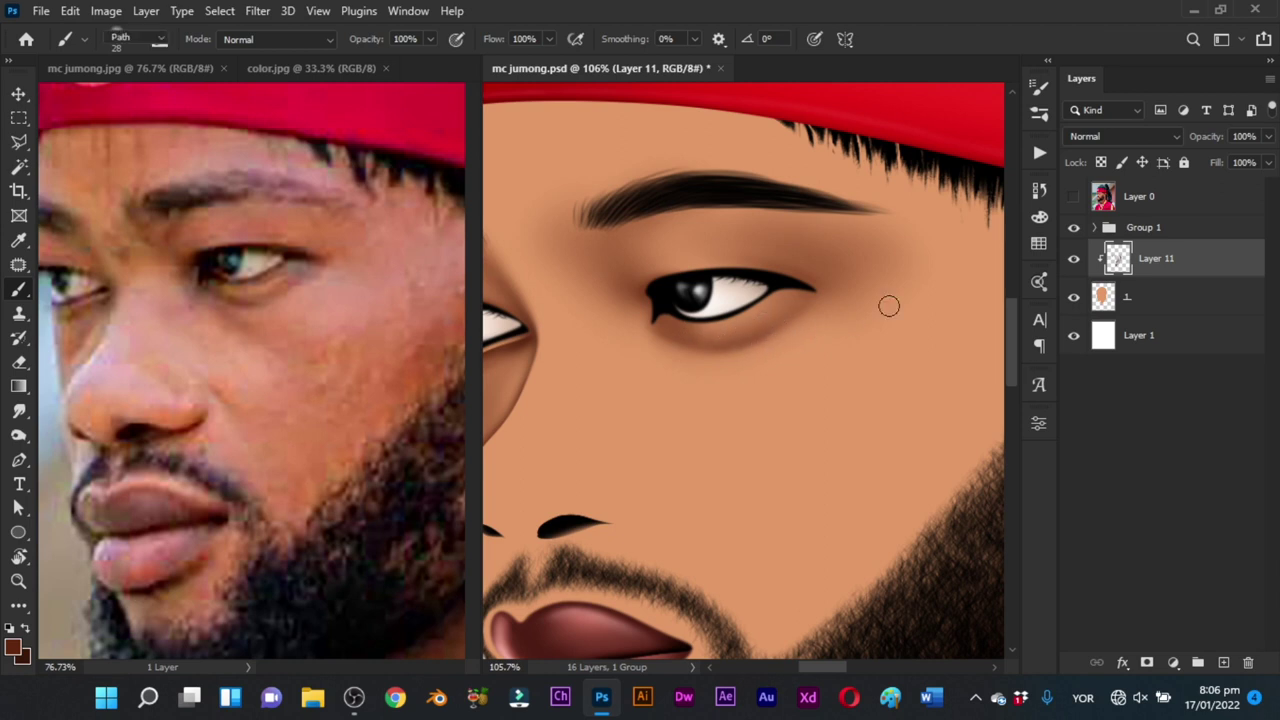
# Step: Compare the near eye with the Layer 0 reference photo, refine the shading under its lower lash line at brush size 20, and view the full portrait
pyautogui.press('p')
pyautogui.press('z')
pyautogui.moveTo(835, 300); pyautogui.dragTo(832, 340)
pyautogui.press('p')
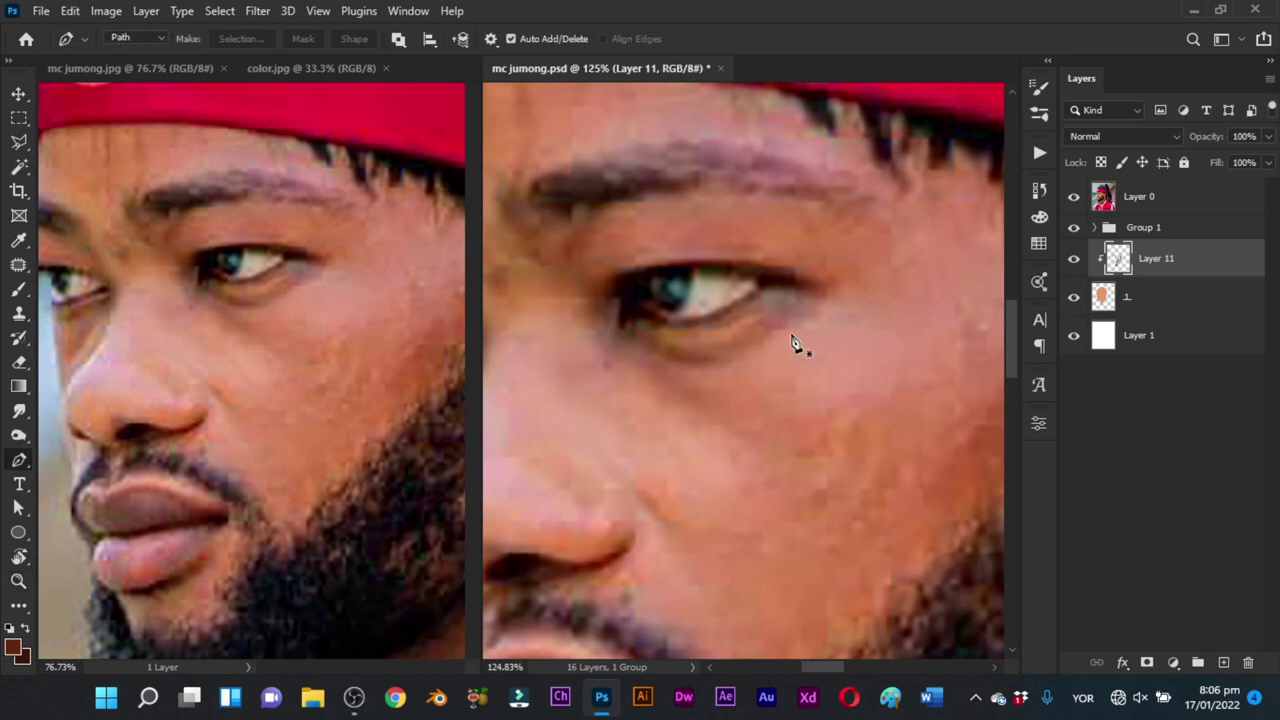
pyautogui.click(1073, 199)
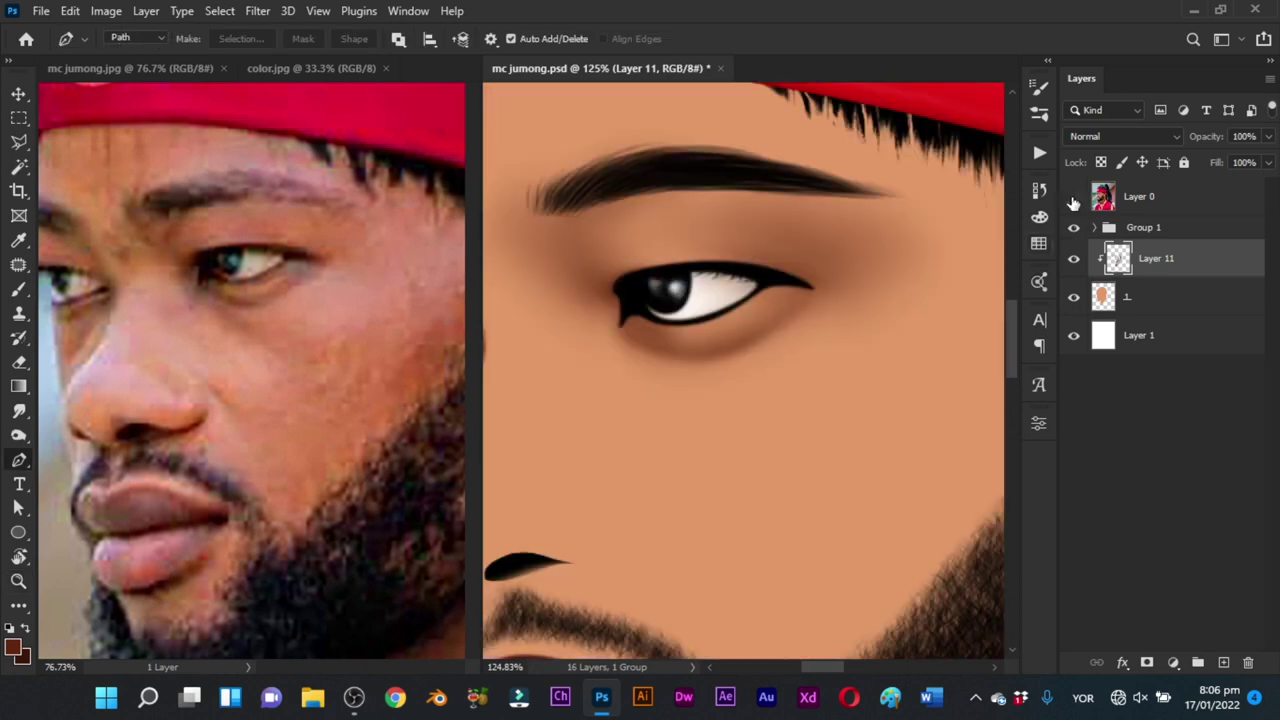
pyautogui.press('b')
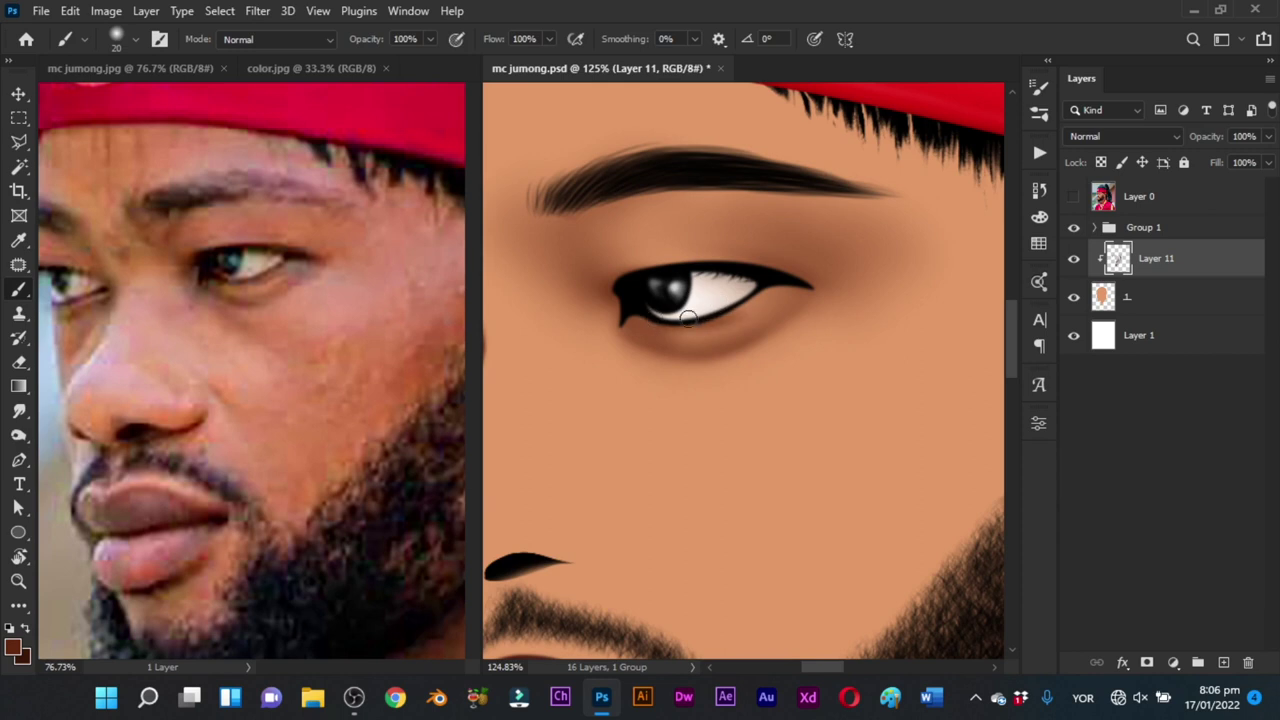
pyautogui.press('z')
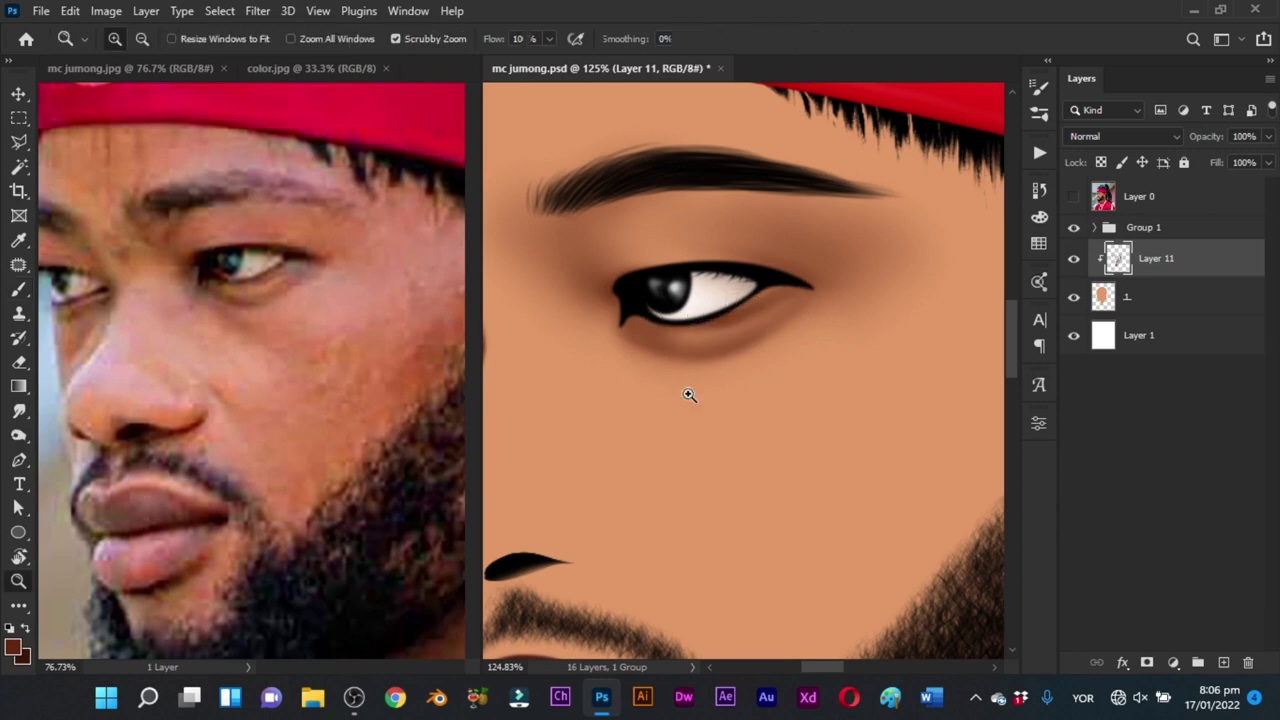
pyautogui.hotkey('ctrl', '0')
pyautogui.press('b')
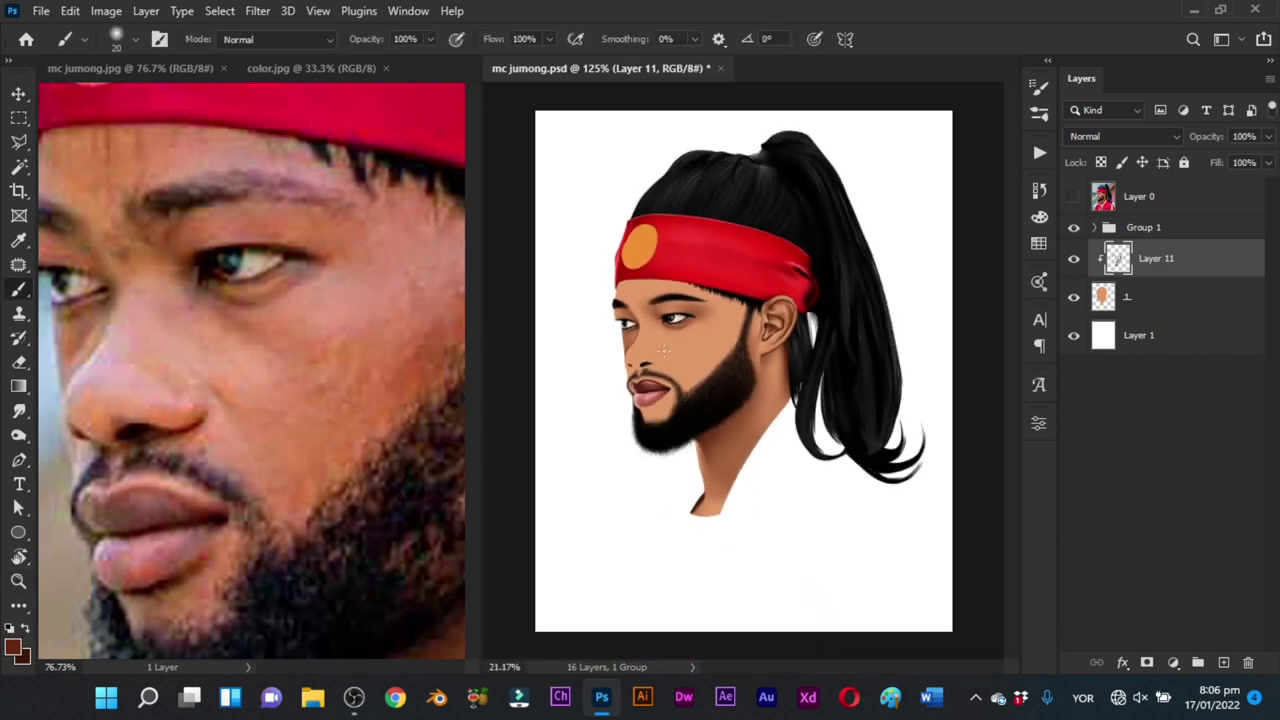
# Step: Save the portrait, then frame the forehead and face in both the artwork and the mc jumong.jpg reference photo
pyautogui.hotkey('ctrl', 's')
pyautogui.press('z')
pyautogui.moveTo(635, 317)
pyautogui.mouseDown()
pyautogui.moveTo(684, 350)
pyautogui.moveTo(677, 340)
pyautogui.mouseUp()
pyautogui.press('b')
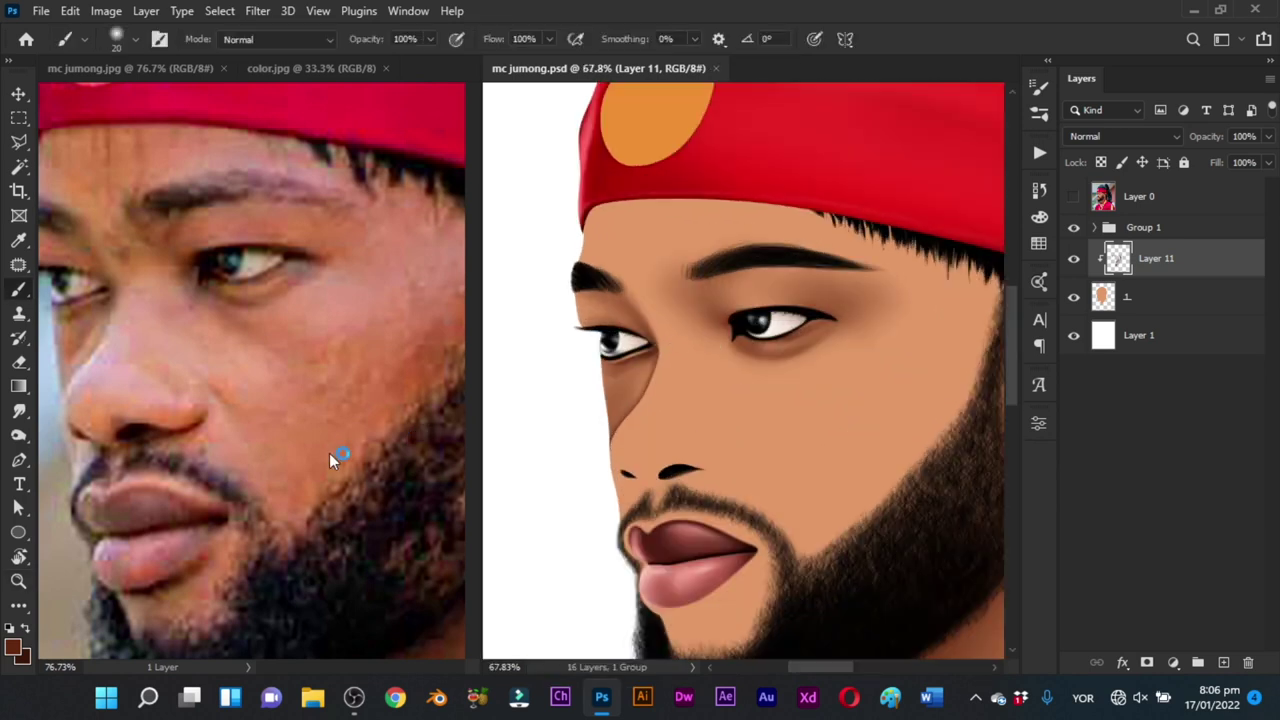
pyautogui.click(330, 457)
pyautogui.moveTo(259, 458); pyautogui.dragTo(316, 516)
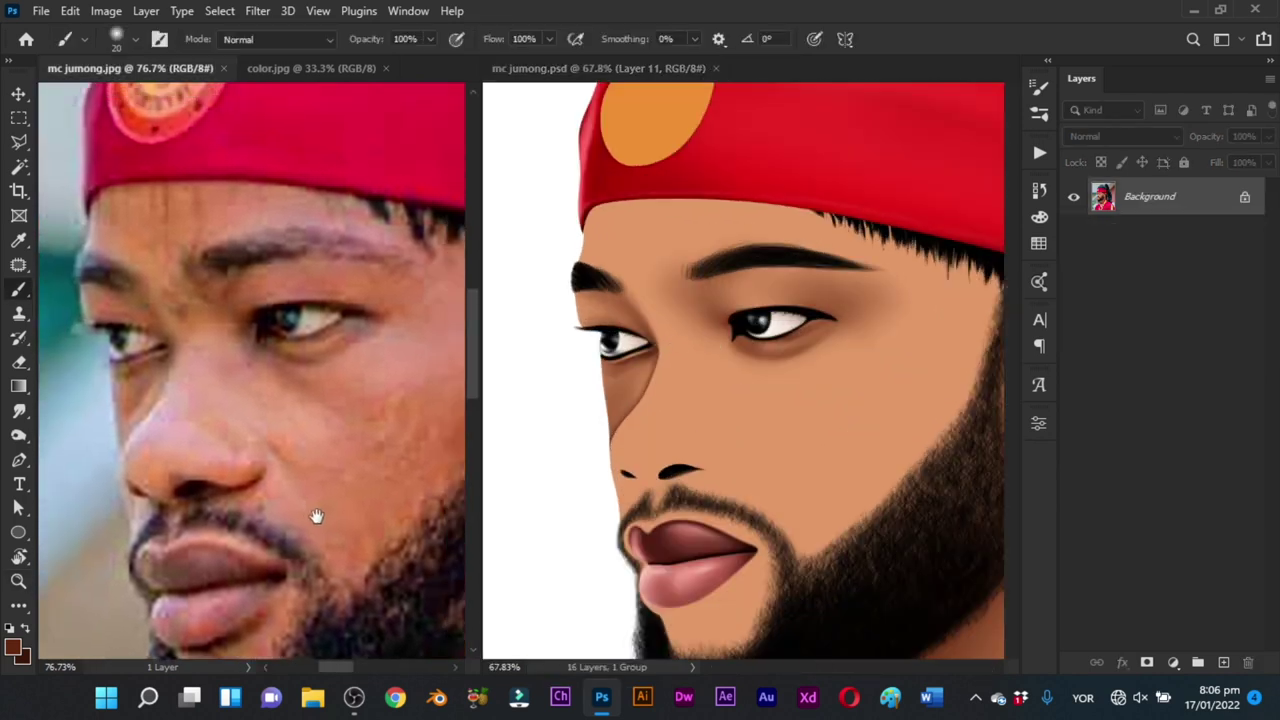
# Step: Brush soft brown shading on Layer 11 across the forehead beneath the headband with a brush of about size 139
pyautogui.click(638, 361)
pyautogui.moveTo(602, 233)
pyautogui.mouseDown()
pyautogui.moveTo(606, 175)
pyautogui.moveTo(601, 196)
pyautogui.moveTo(667, 198)
pyautogui.mouseUp()
pyautogui.moveTo(580, 192)
pyautogui.mouseDown()
pyautogui.moveTo(697, 177)
pyautogui.moveTo(624, 187)
pyautogui.moveTo(610, 219)
pyautogui.moveTo(638, 196)
pyautogui.moveTo(819, 177)
pyautogui.moveTo(617, 176)
pyautogui.moveTo(635, 180)
pyautogui.moveTo(615, 205)
pyautogui.mouseUp()
pyautogui.moveTo(645, 252)
pyautogui.mouseDown()
pyautogui.moveTo(677, 296)
pyautogui.moveTo(645, 218)
pyautogui.moveTo(787, 270)
pyautogui.moveTo(738, 268)
pyautogui.moveTo(687, 226)
pyautogui.moveTo(681, 235)
pyautogui.moveTo(746, 215)
pyautogui.moveTo(658, 230)
pyautogui.mouseUp()
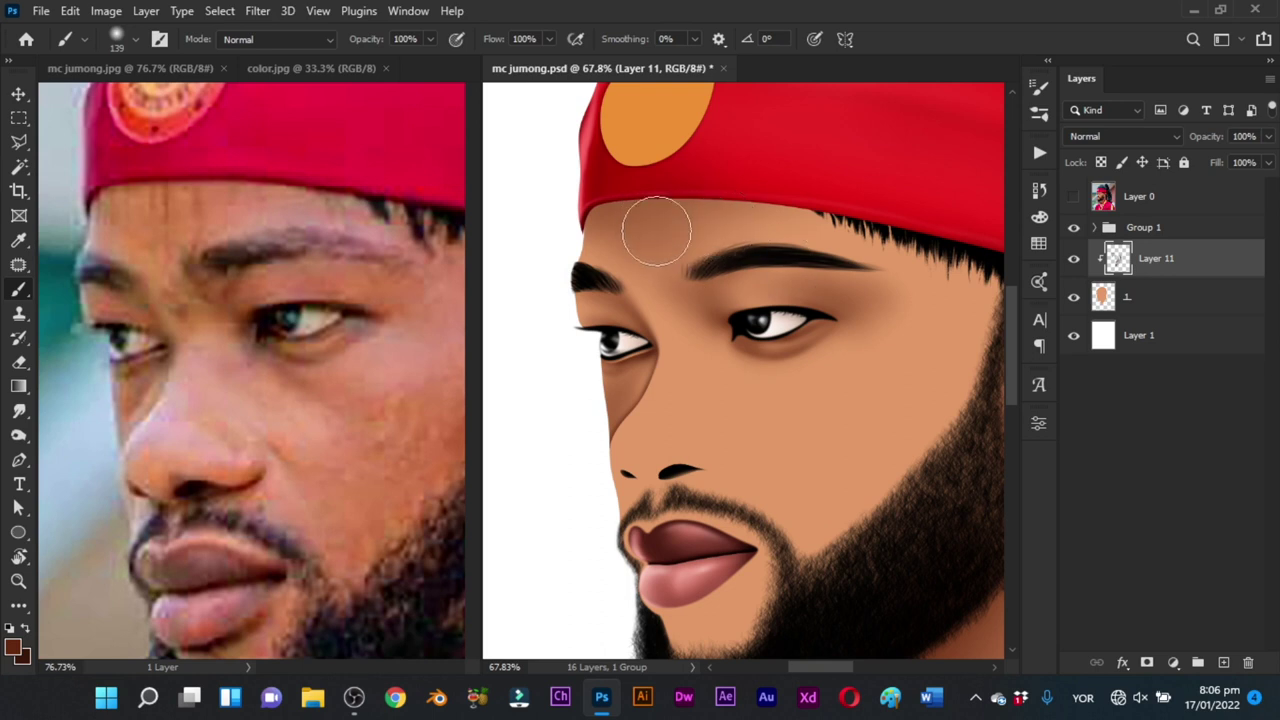
# Step: Extend the brown forehead shading above the brows and along the headband at brush size 132, and compare it with Layer 0
pyautogui.press('z')
pyautogui.moveTo(720, 372)
pyautogui.mouseDown()
pyautogui.moveTo(648, 383)
pyautogui.moveTo(675, 390)
pyautogui.mouseUp()
pyautogui.press('b')
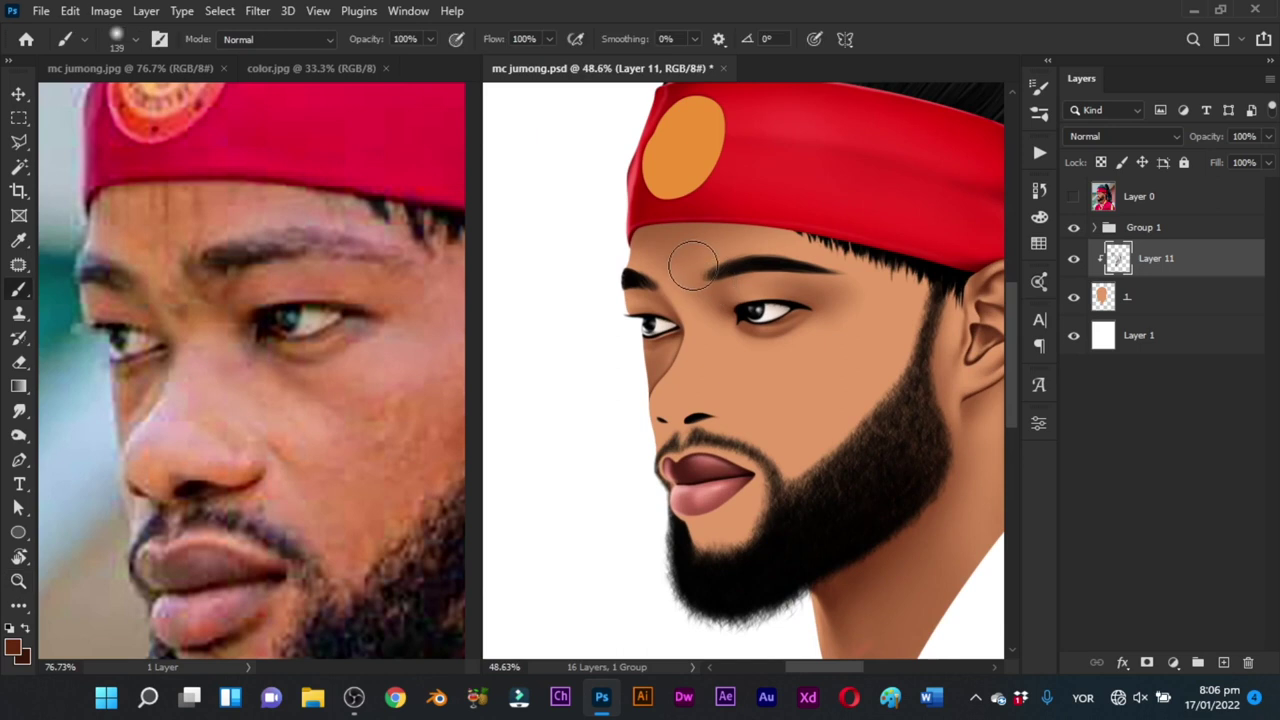
pyautogui.moveTo(671, 270)
pyautogui.mouseDown()
pyautogui.moveTo(707, 290)
pyautogui.moveTo(712, 243)
pyautogui.mouseUp()
pyautogui.press('z')
pyautogui.press('b')
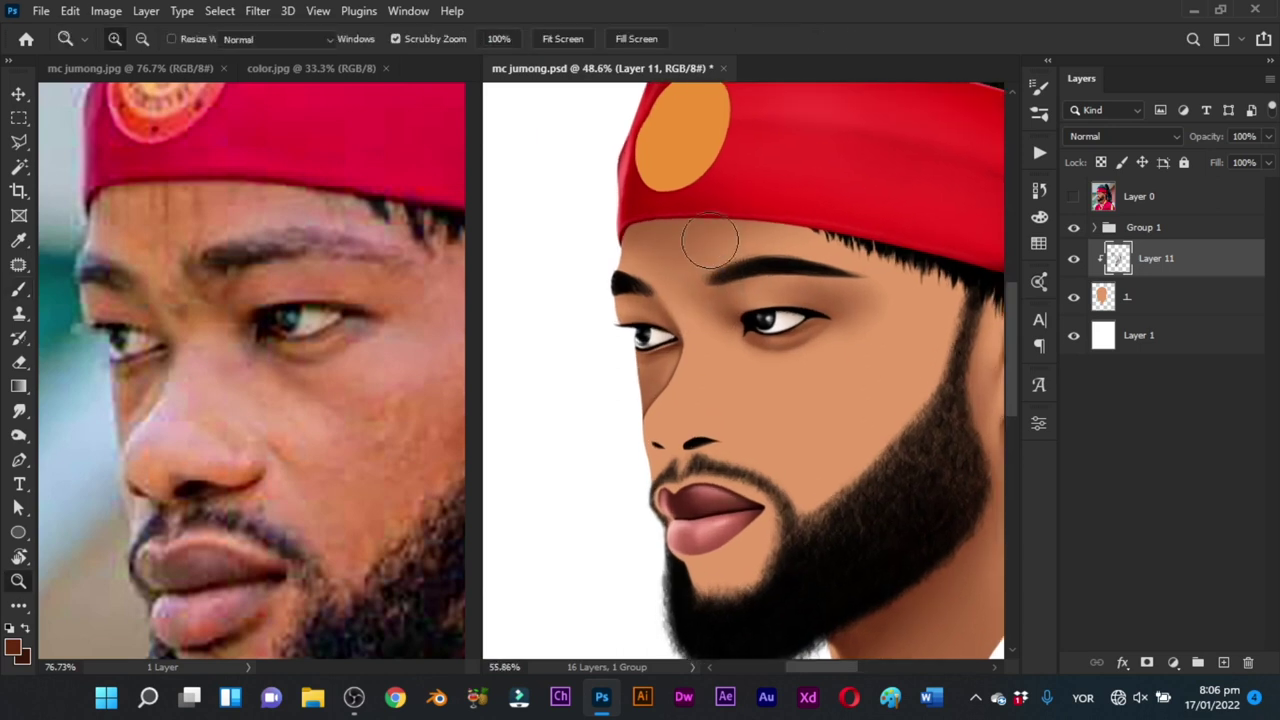
pyautogui.moveTo(637, 216); pyautogui.dragTo(638, 215)
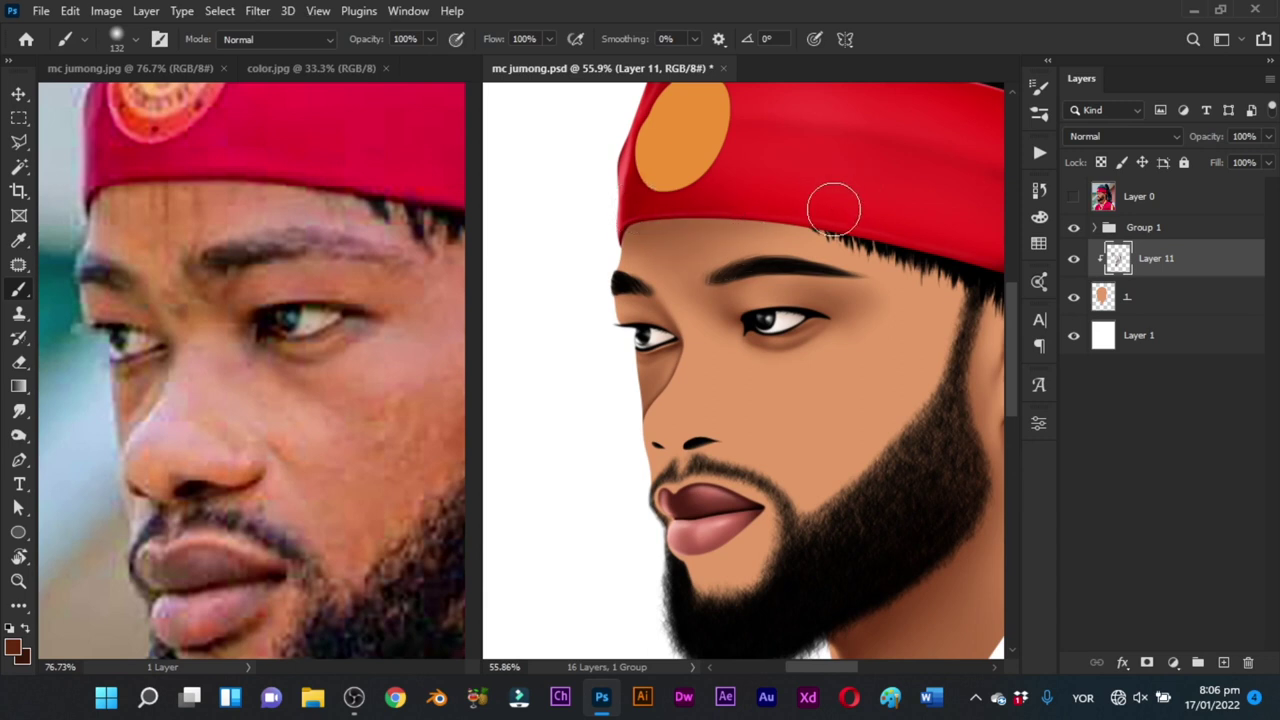
pyautogui.moveTo(850, 235); pyautogui.dragTo(730, 212)
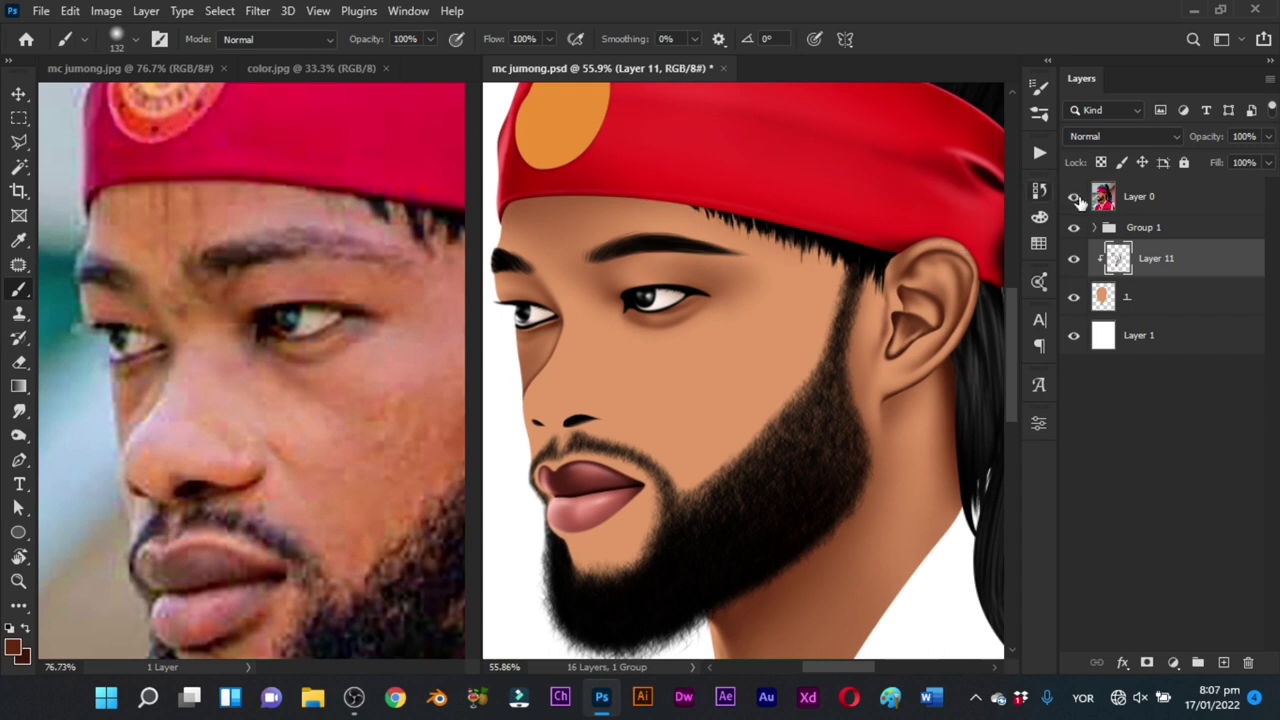
pyautogui.click(1074, 197)
pyautogui.click(1074, 197)
pyautogui.moveTo(626, 194); pyautogui.dragTo(686, 210)
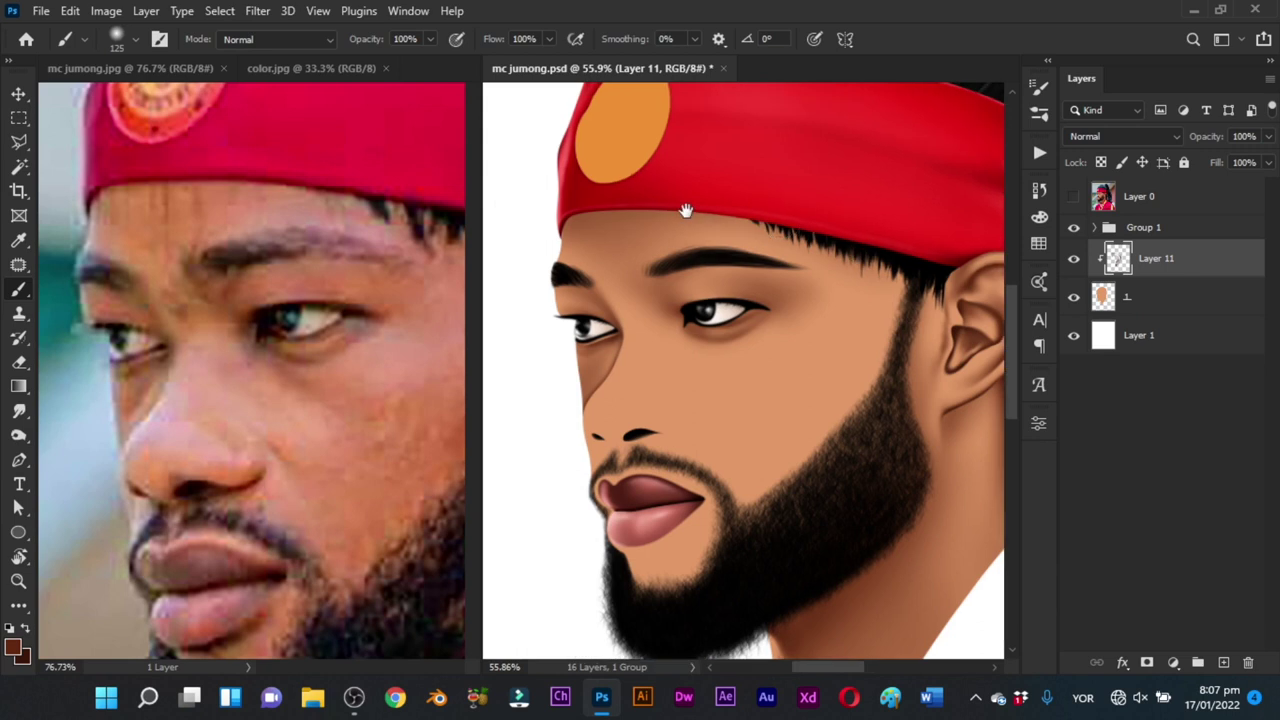
# Step: Erase excess shading along the forehead's outer edge between the headband and the far eyebrow, using a small eraser of about size 14
pyautogui.press('z')
pyautogui.moveTo(613, 296); pyautogui.dragTo(652, 266)
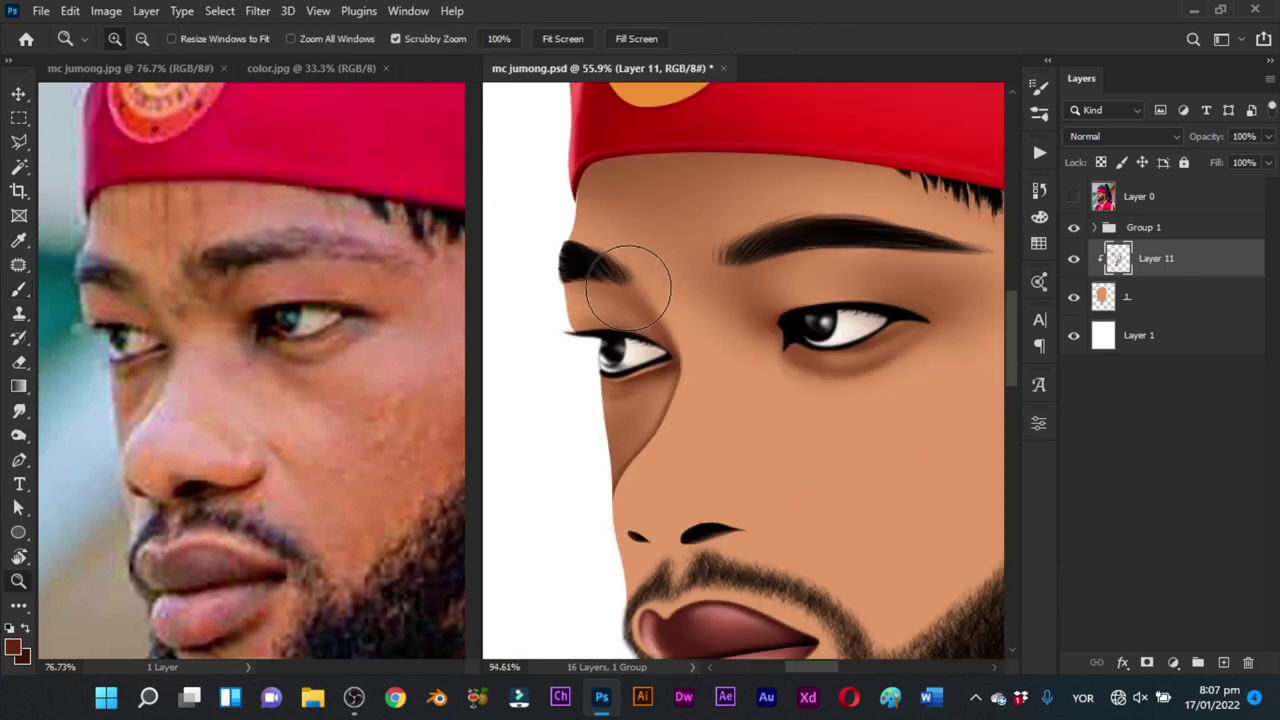
pyautogui.press('e')
pyautogui.moveTo(556, 198); pyautogui.dragTo(588, 199)
pyautogui.keyDown('alt'); pyautogui.rightClick(590, 200); pyautogui.keyUp('alt')
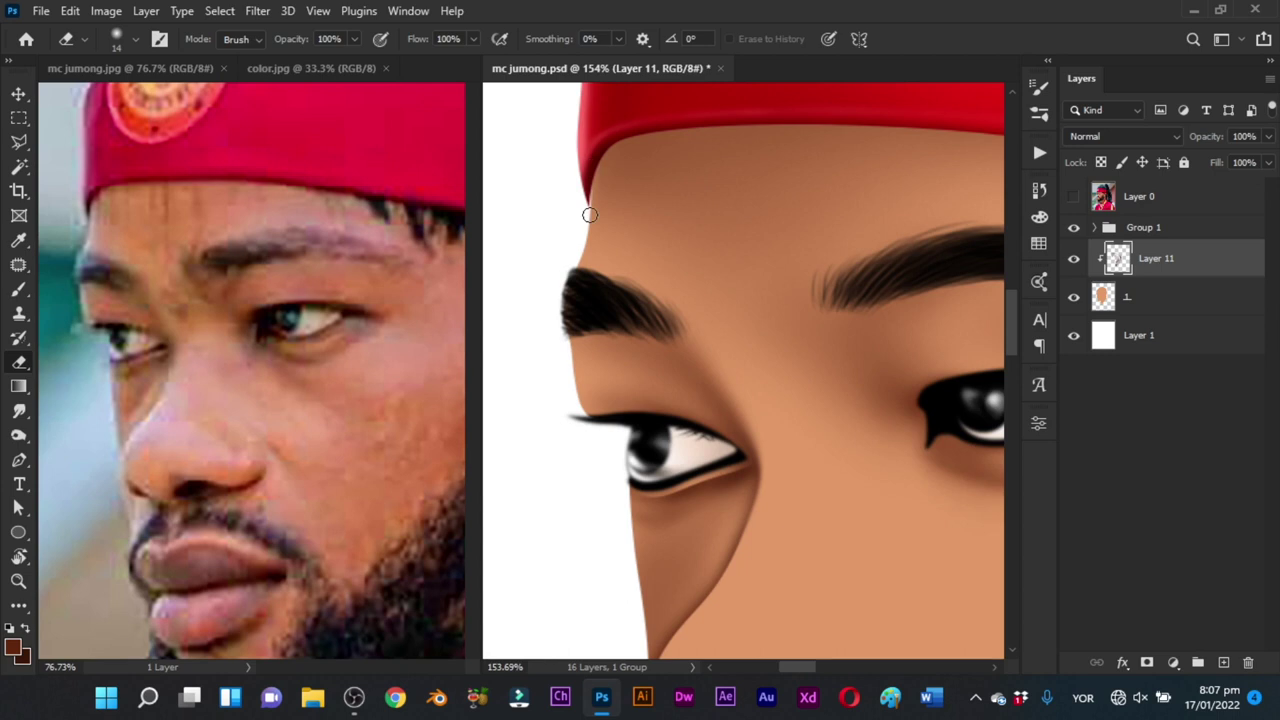
pyautogui.keyDown('alt'); pyautogui.rightClick(594, 231); pyautogui.keyUp('alt')
pyautogui.moveTo(633, 287); pyautogui.dragTo(653, 290)
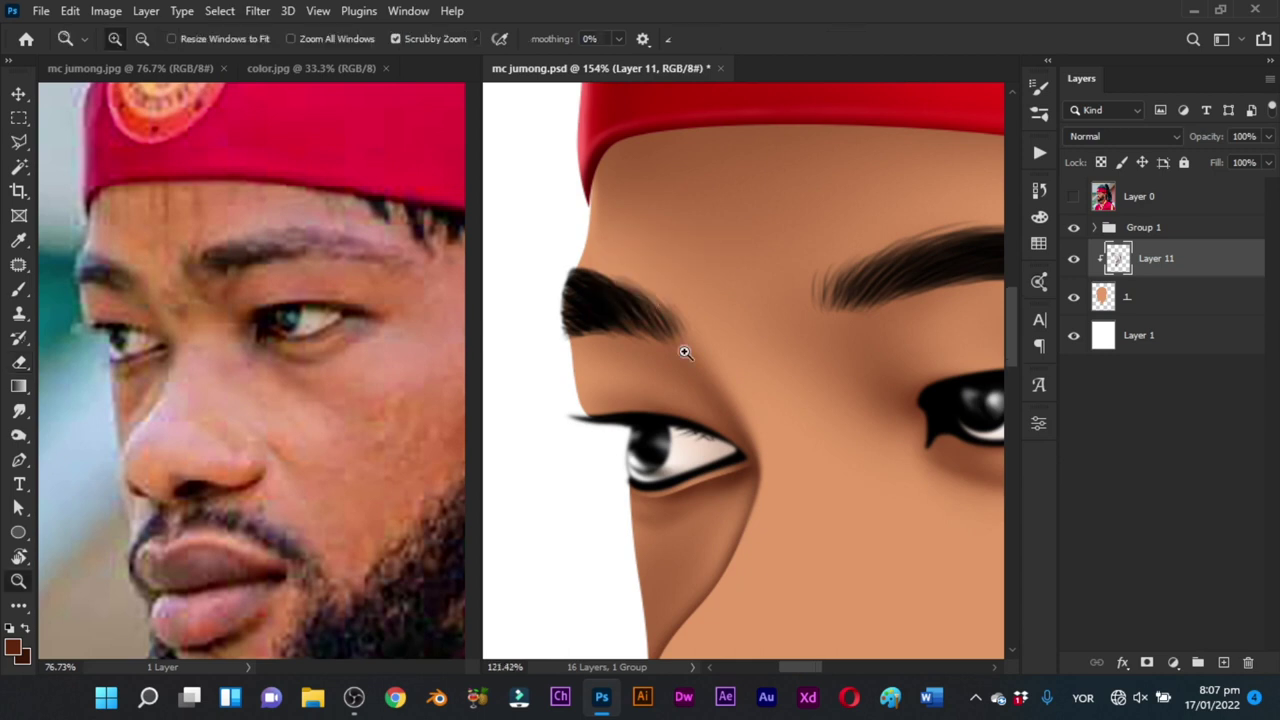
pyautogui.moveTo(683, 351); pyautogui.dragTo(740, 389)
pyautogui.scroll(-2, 740, 390)
pyautogui.press('e')
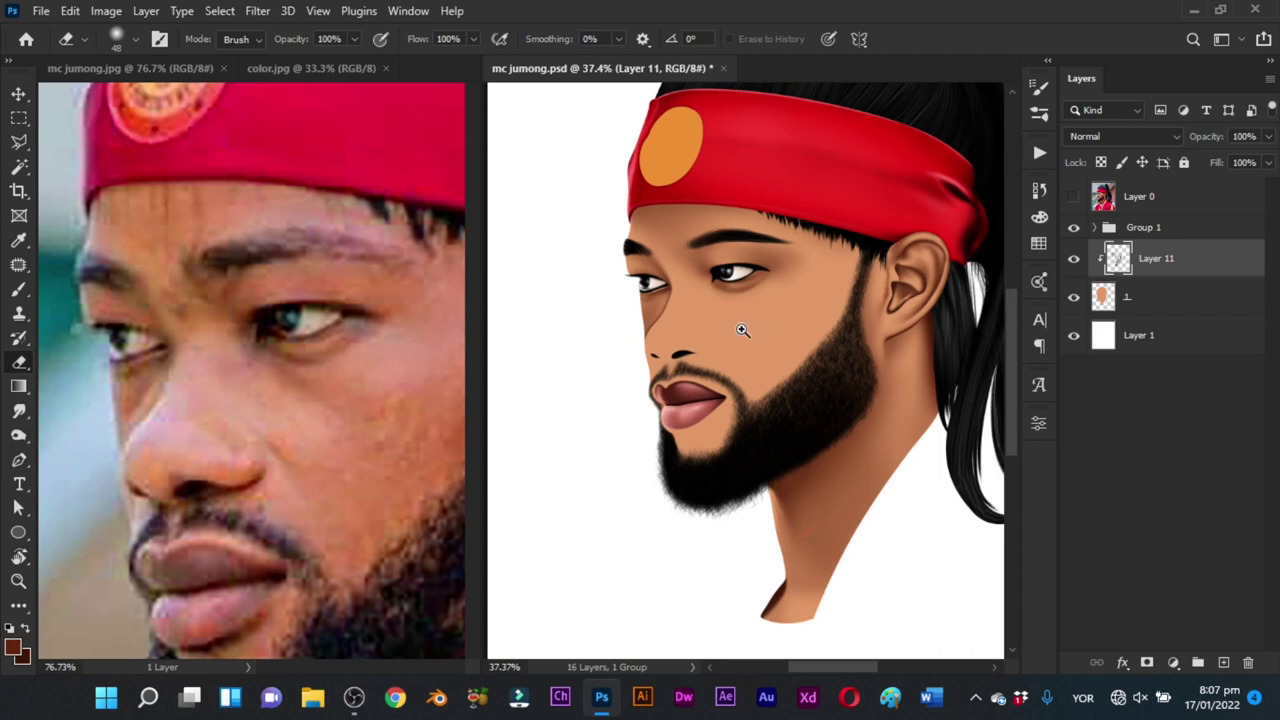
# Step: Show the Layer 0 reference photo over the artwork and load the skin layer's outline as a selection, ready to trace the nose
pyautogui.press('z')
pyautogui.scroll(3, 742, 330)
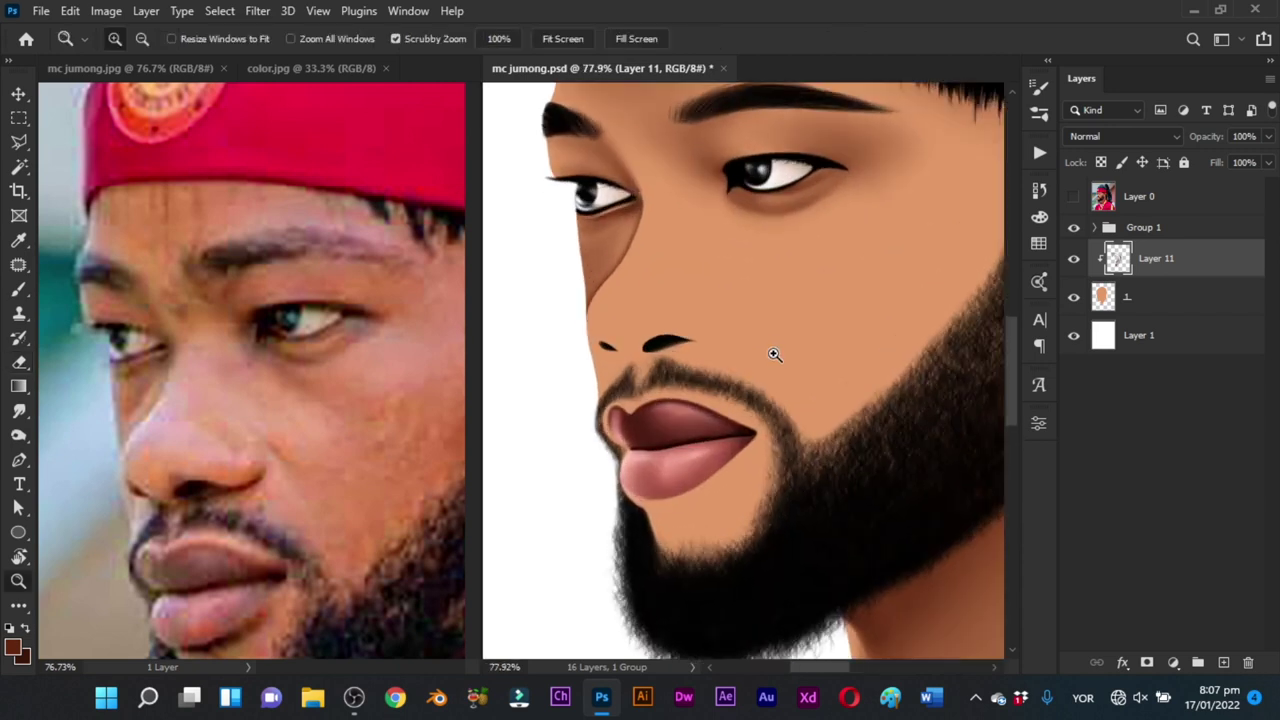
pyautogui.press('p')
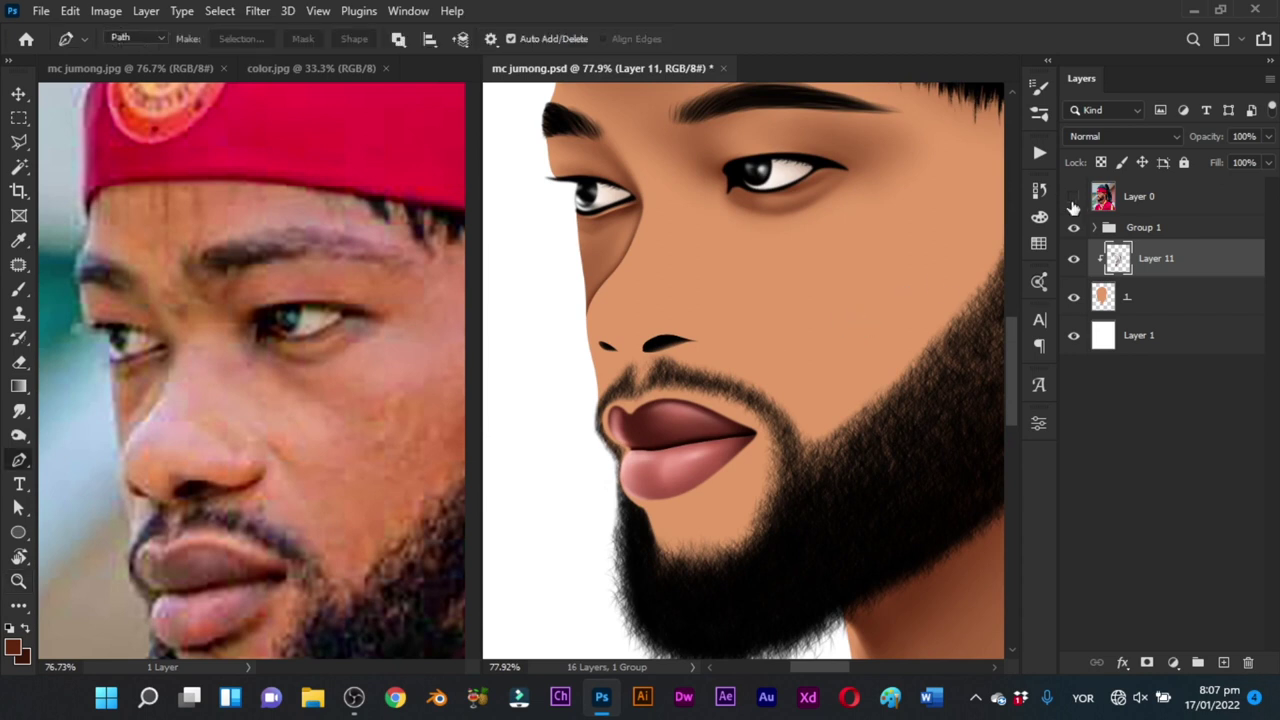
pyautogui.press('z')
pyautogui.moveTo(666, 373); pyautogui.dragTo(717, 367)
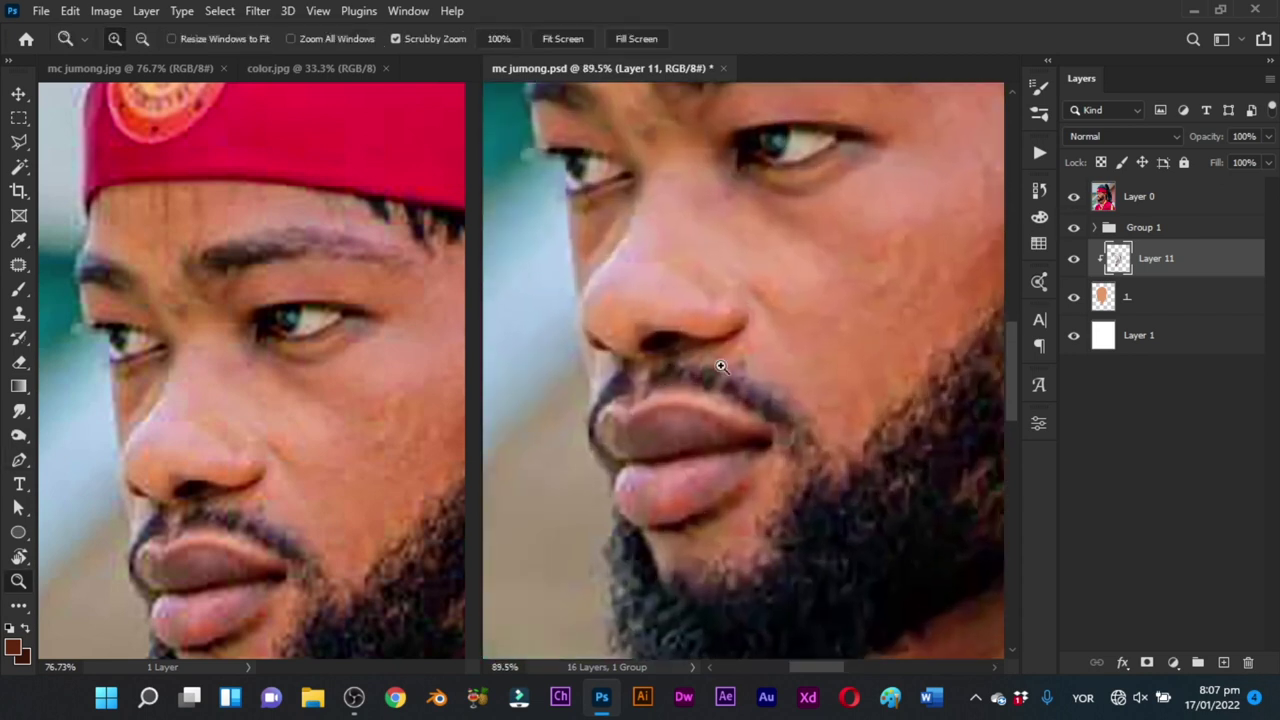
pyautogui.press('p')
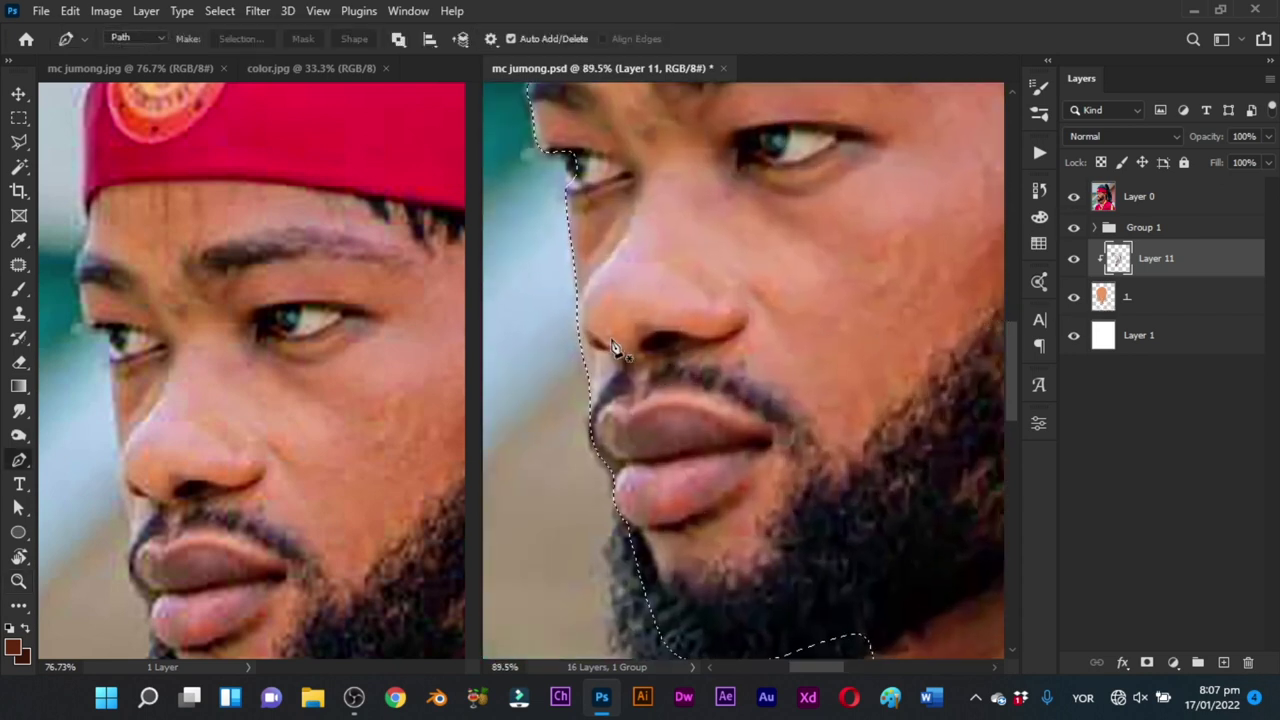
pyautogui.scroll(2, 610, 345)
# Step: Start a pen path along the underside of the nose tip from the face outline, undoing the misplaced anchor points
pyautogui.moveTo(587, 352); pyautogui.dragTo(607, 352)
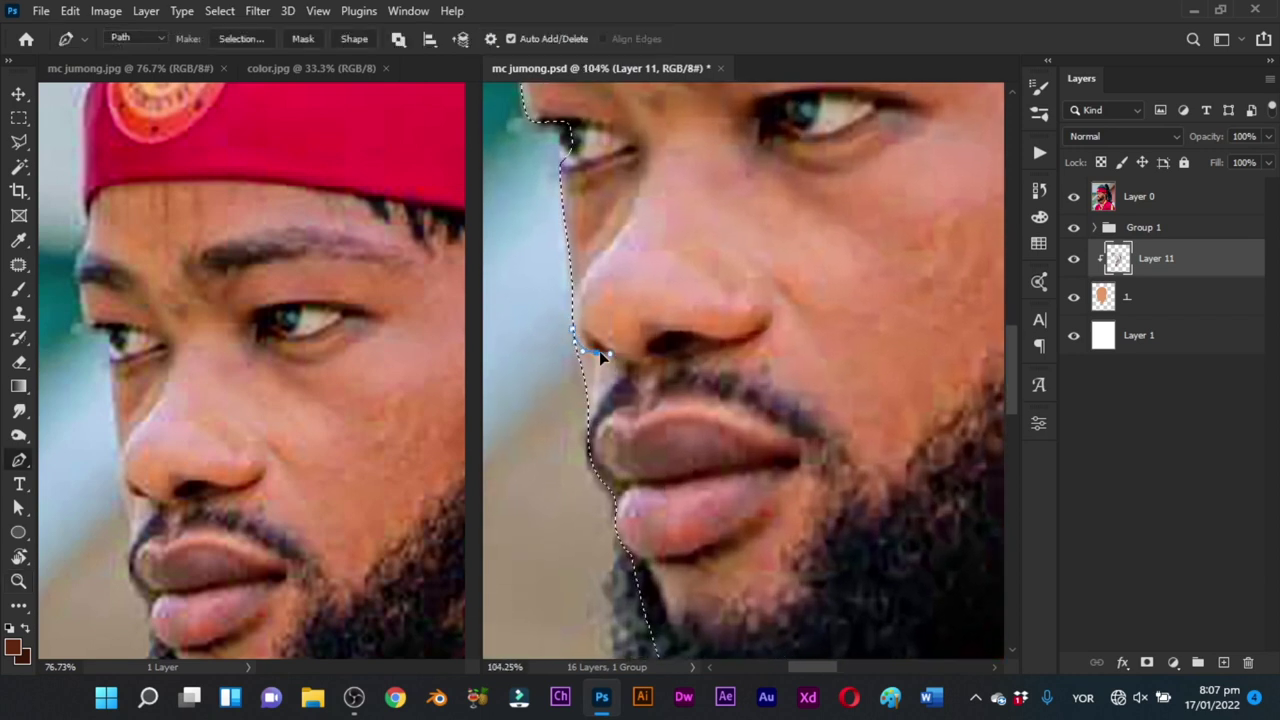
pyautogui.hotkey('ctrl', 'z')
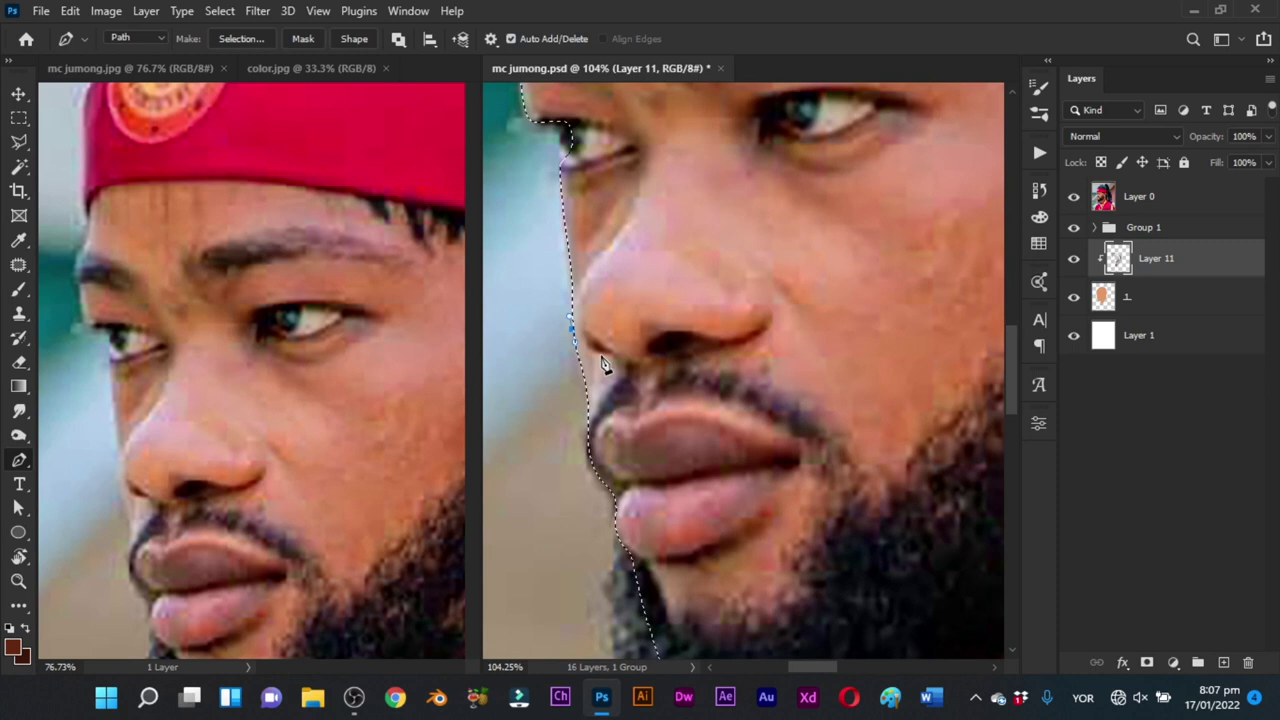
pyautogui.keyDown('ctrl'); pyautogui.click(600, 355); pyautogui.keyUp('ctrl')
pyautogui.moveTo(599, 357); pyautogui.dragTo(608, 358)
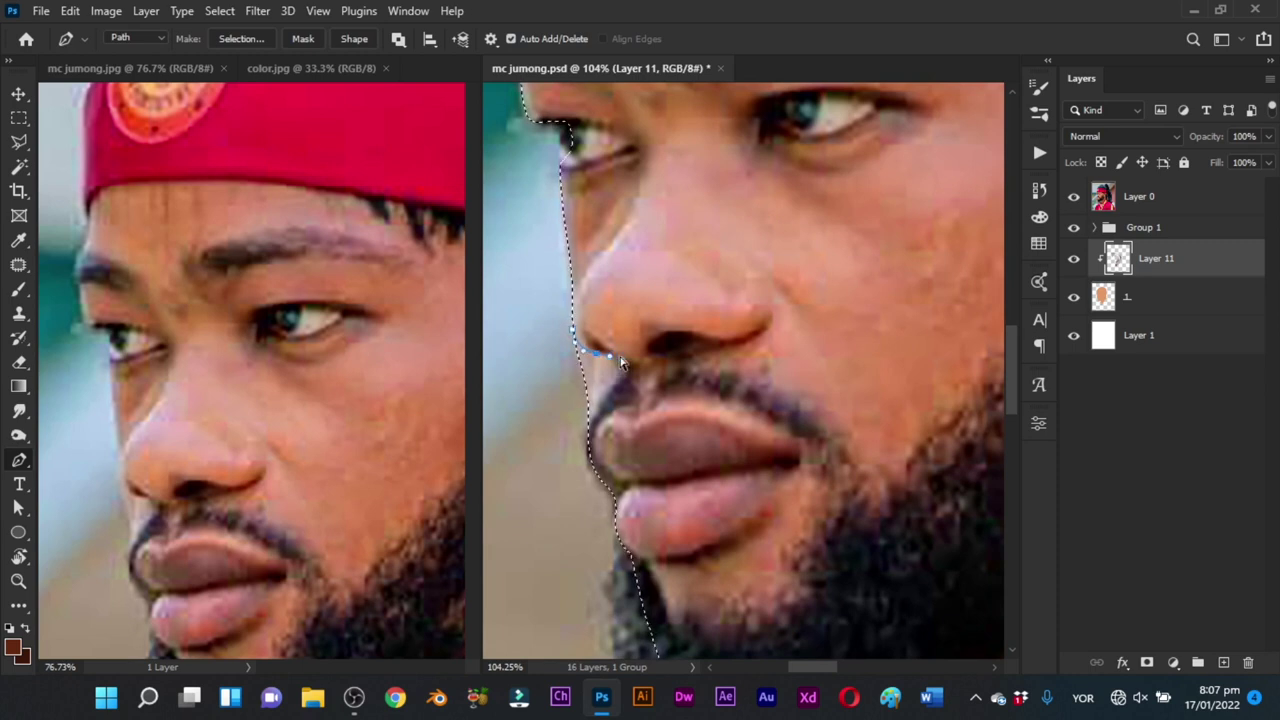
pyautogui.click(656, 361)
pyautogui.hotkey('ctrl', 'z')
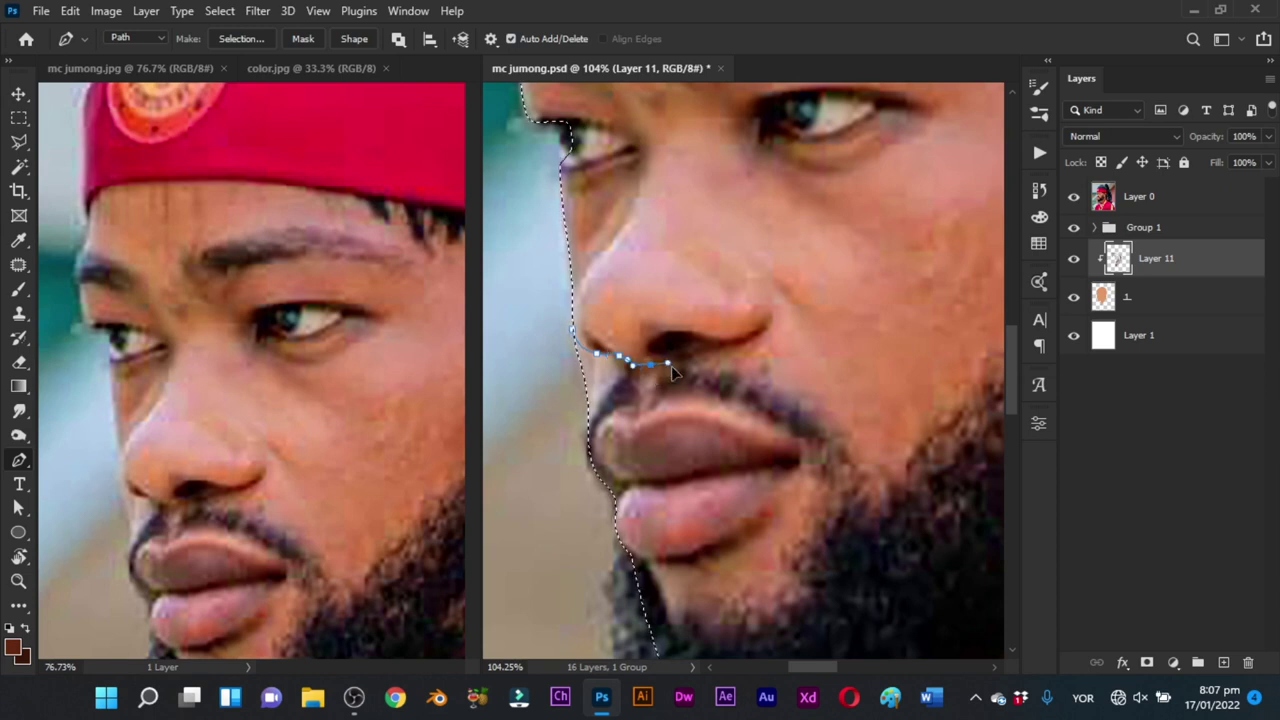
pyautogui.hotkey('ctrl', 'z')
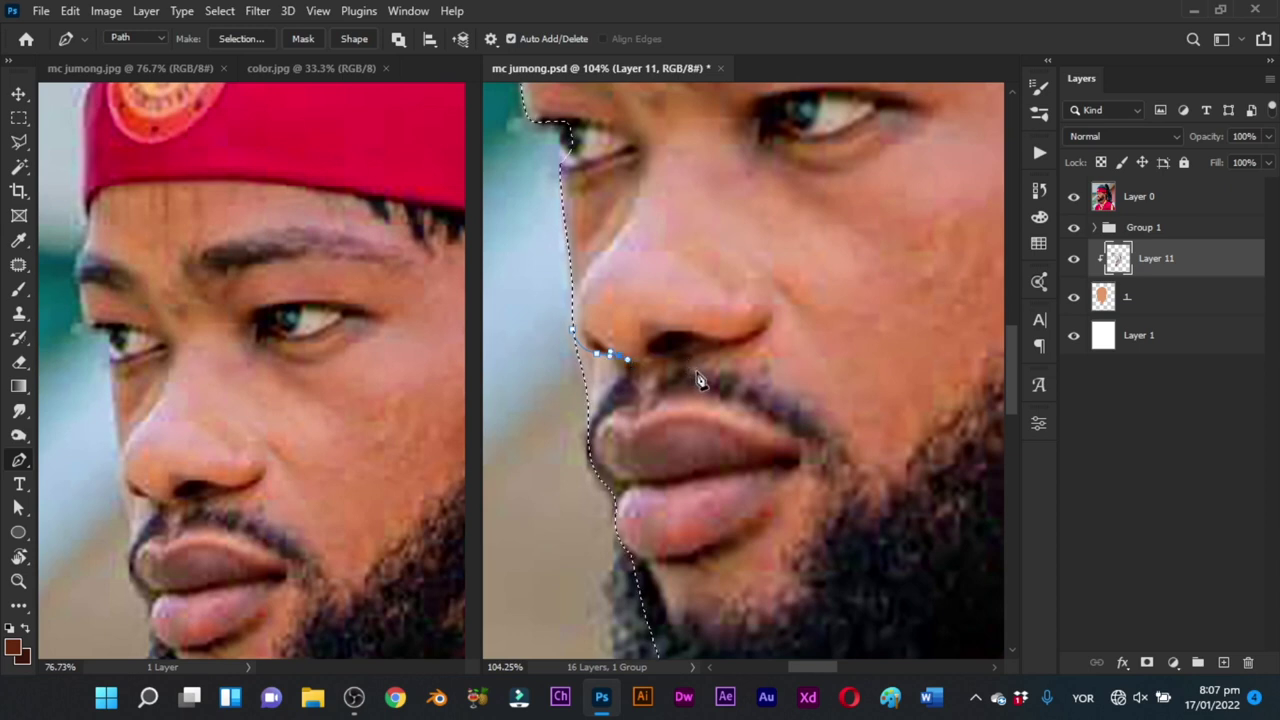
# Step: Trace the path under the nostrils, around the nose wing and over the bridge, convert it to a selection, and hide Layer 0
pyautogui.moveTo(654, 359); pyautogui.dragTo(670, 355)
pyautogui.click(695, 354)
pyautogui.click(718, 350)
pyautogui.click(768, 325)
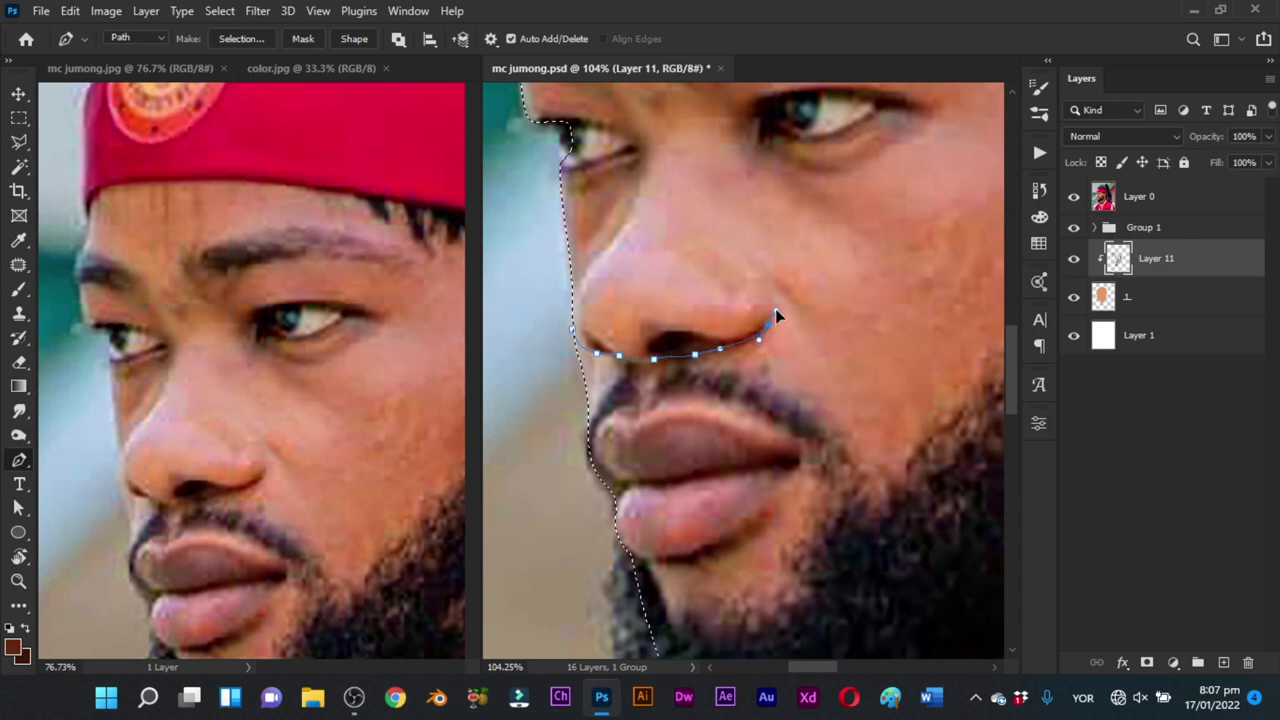
pyautogui.click(776, 308)
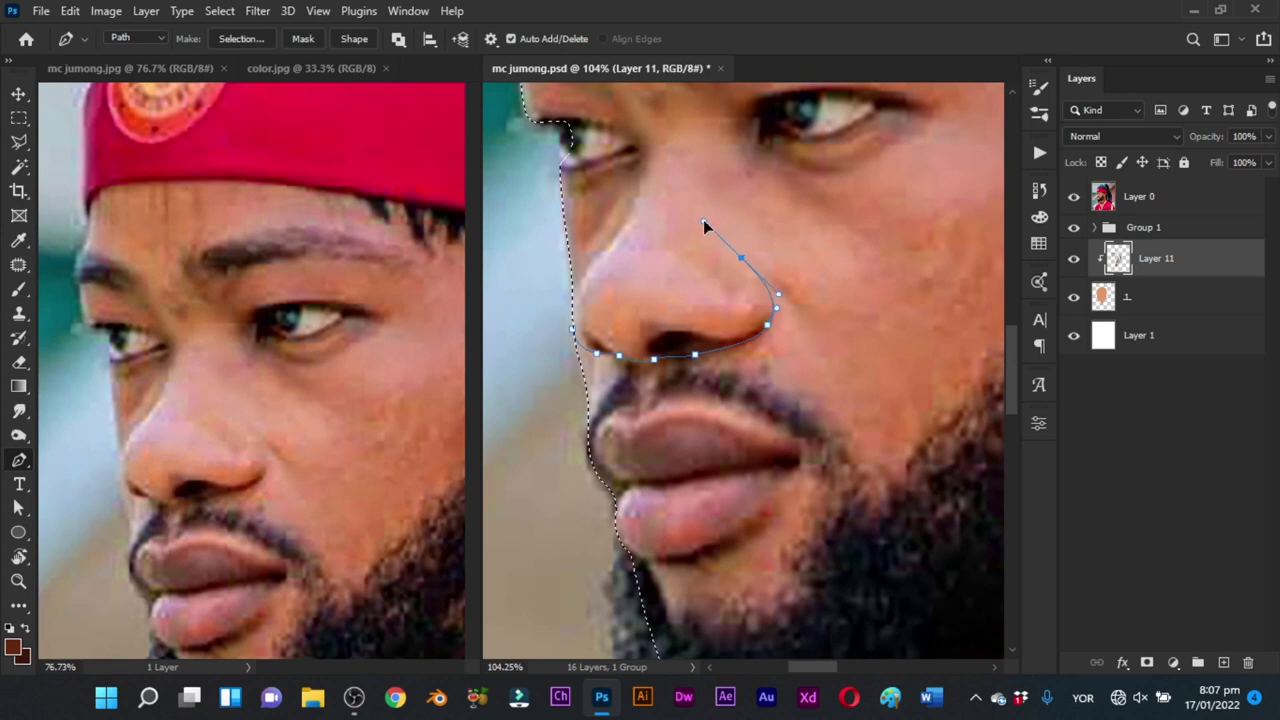
pyautogui.click(676, 155)
pyautogui.click(527, 318)
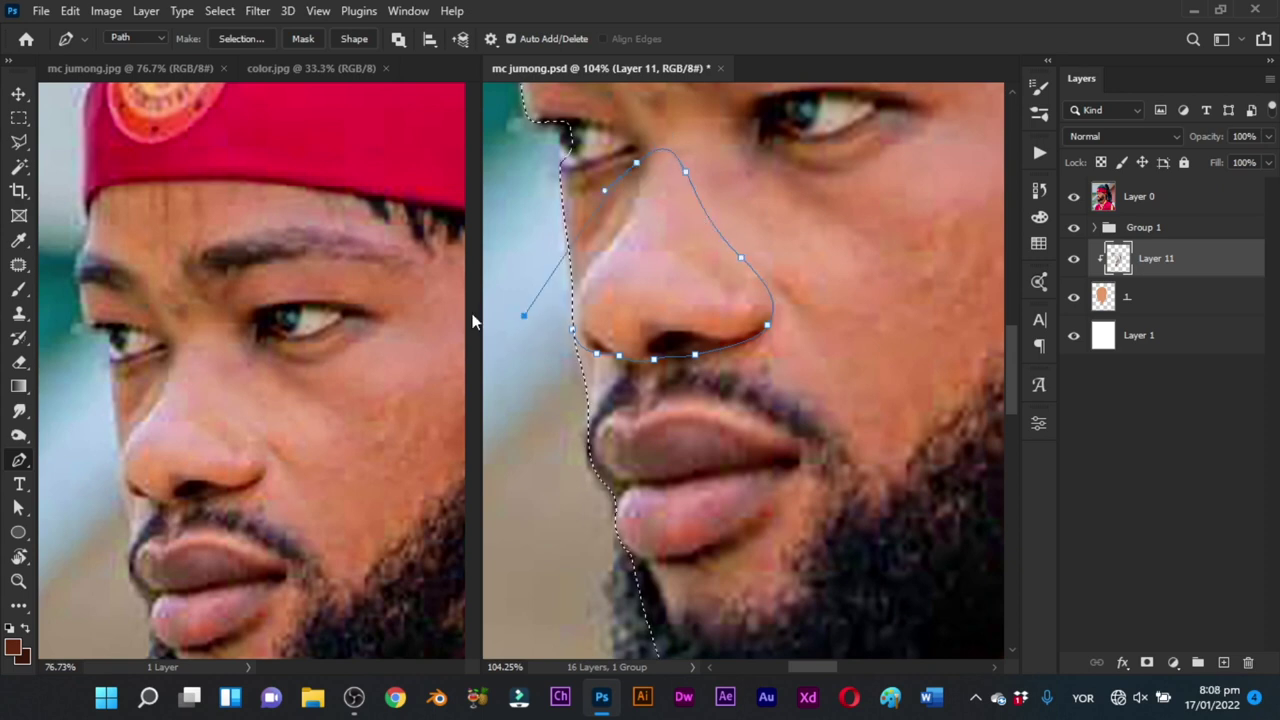
pyautogui.hotkey('ctrl', 'Return')
pyautogui.press('b')
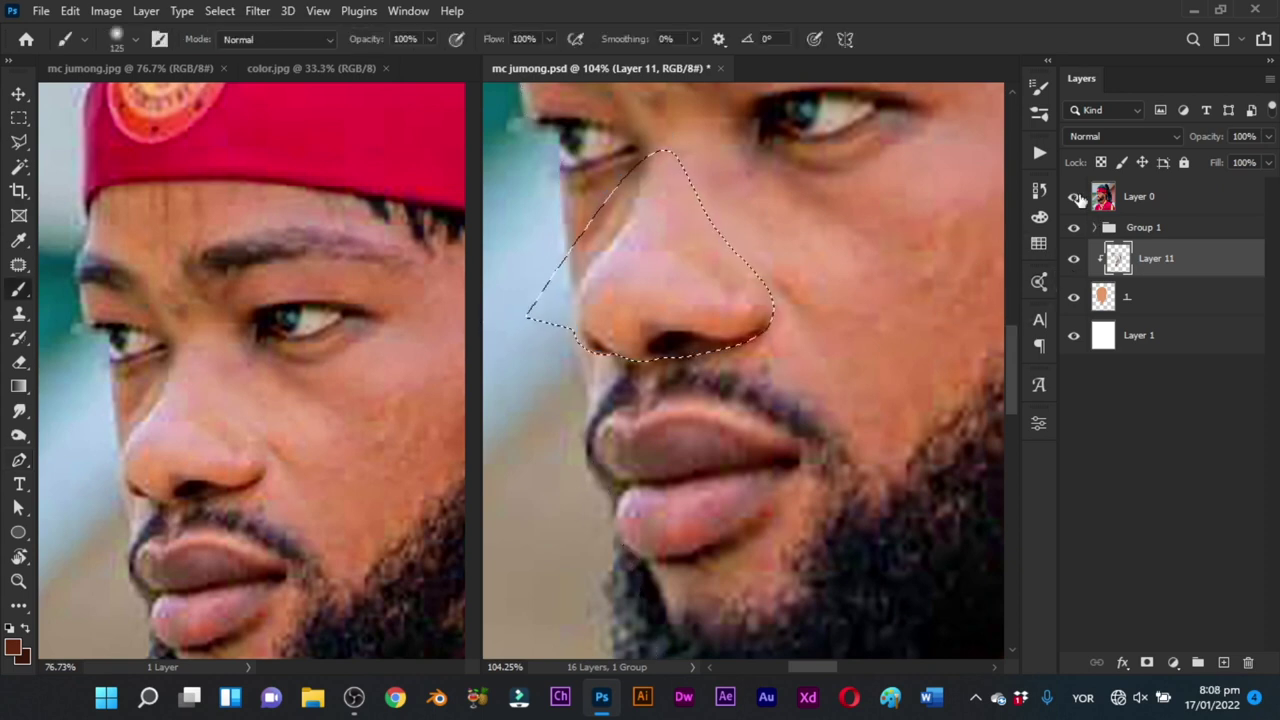
pyautogui.click(1074, 197)
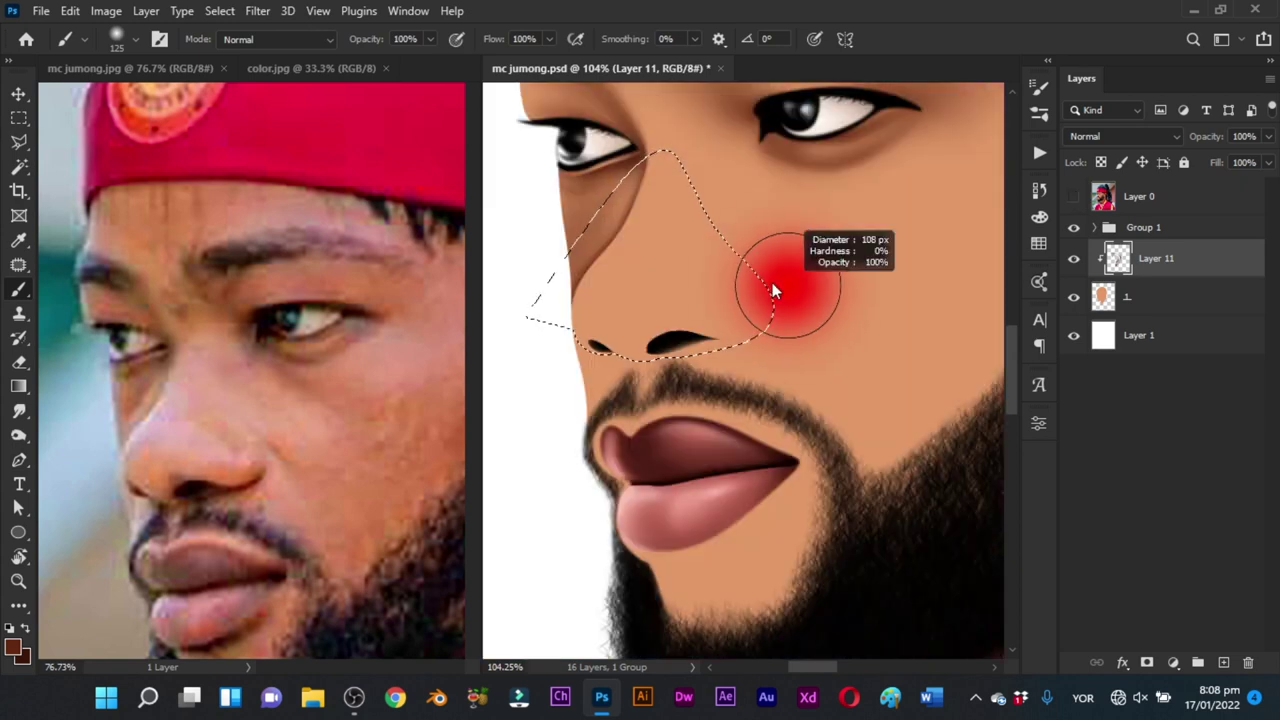
# Step: Brush soft brown shading inside the nose selection on the near side of the nose, just above the nostril wing
pyautogui.moveTo(772, 284); pyautogui.dragTo(743, 276)
pyautogui.hotkey('ctrl', 'z')
pyautogui.moveTo(766, 289); pyautogui.dragTo(684, 249)
pyautogui.moveTo(775, 291); pyautogui.dragTo(769, 287)
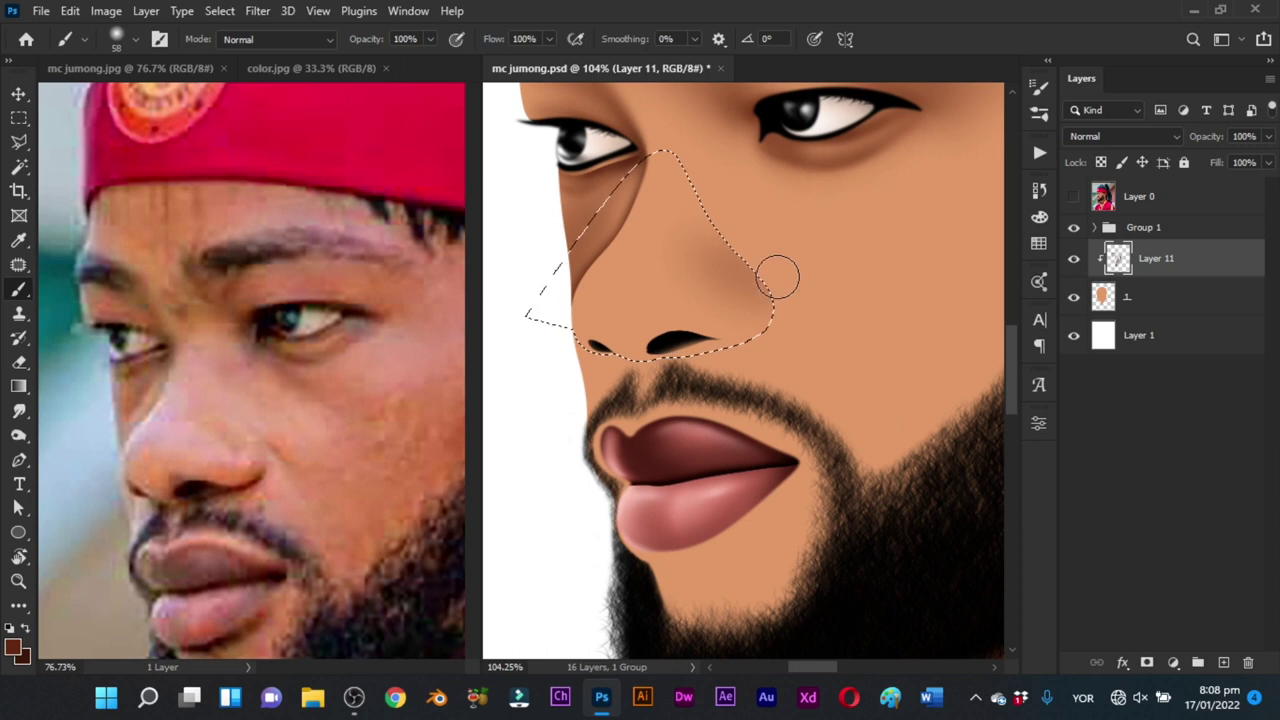
# Step: Shade the outer edge of the nostril wing and the area around the near nostril in brown at brush sizes 49 to 66
pyautogui.keyDown('alt'); pyautogui.rightClick(786, 313); pyautogui.keyUp('alt')
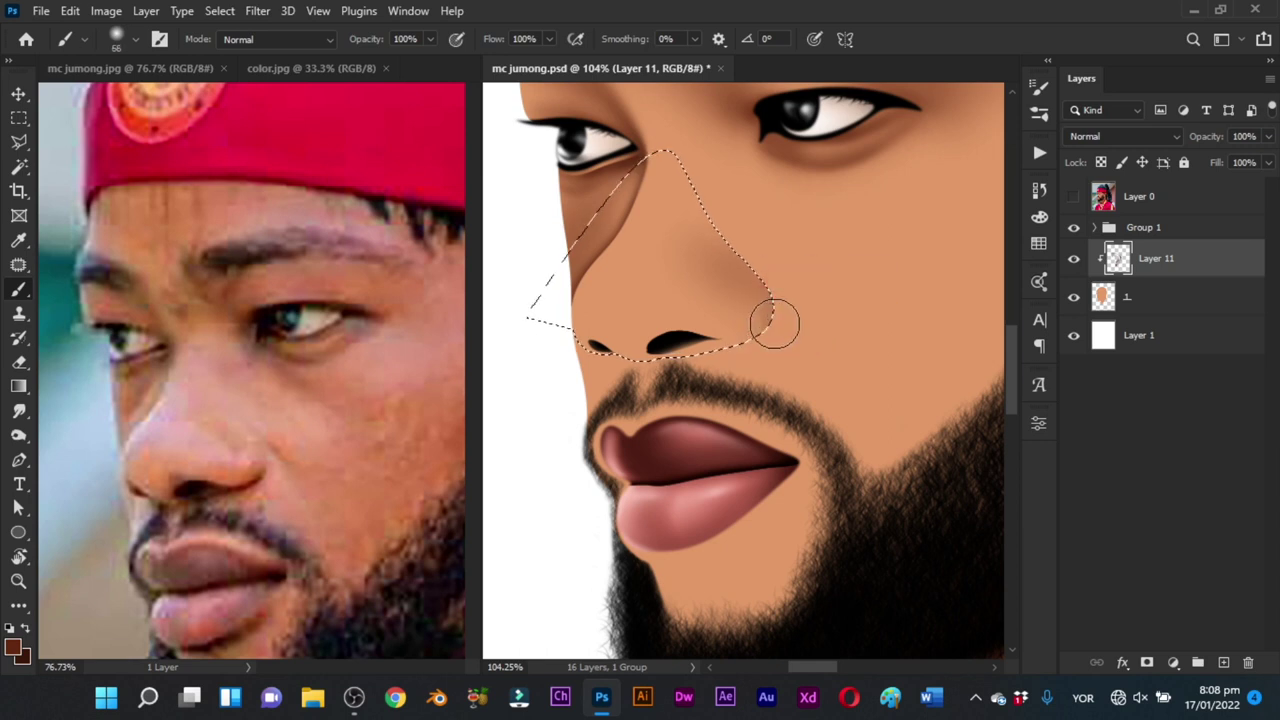
pyautogui.keyDown('alt'); pyautogui.rightClick(768, 329); pyautogui.keyUp('alt')
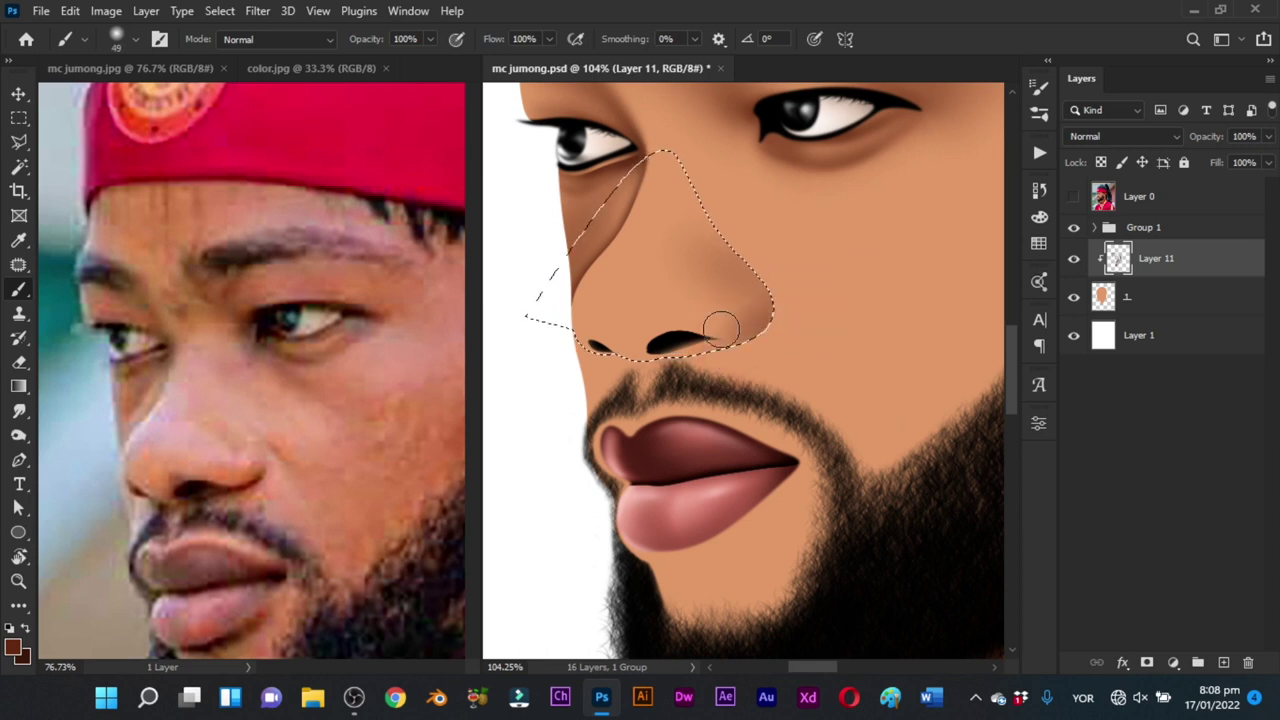
pyautogui.keyDown('alt'); pyautogui.rightClick(721, 329); pyautogui.keyUp('alt')
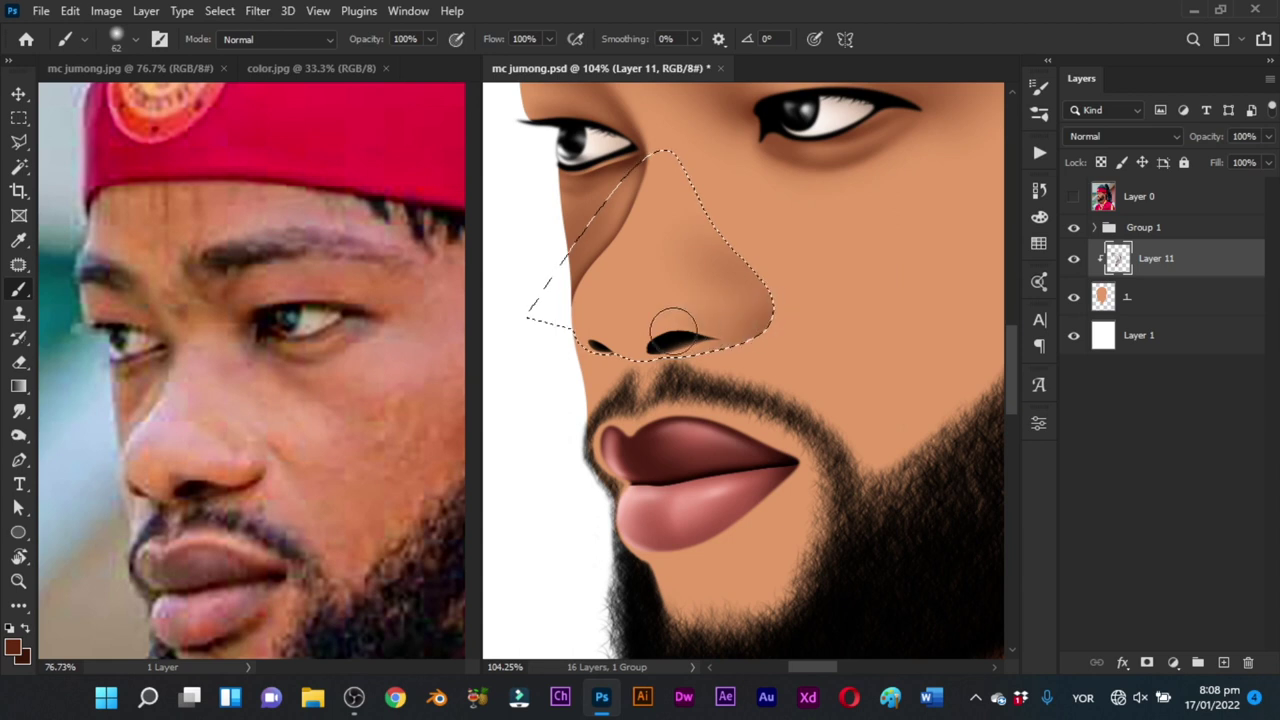
pyautogui.moveTo(706, 343); pyautogui.dragTo(762, 337)
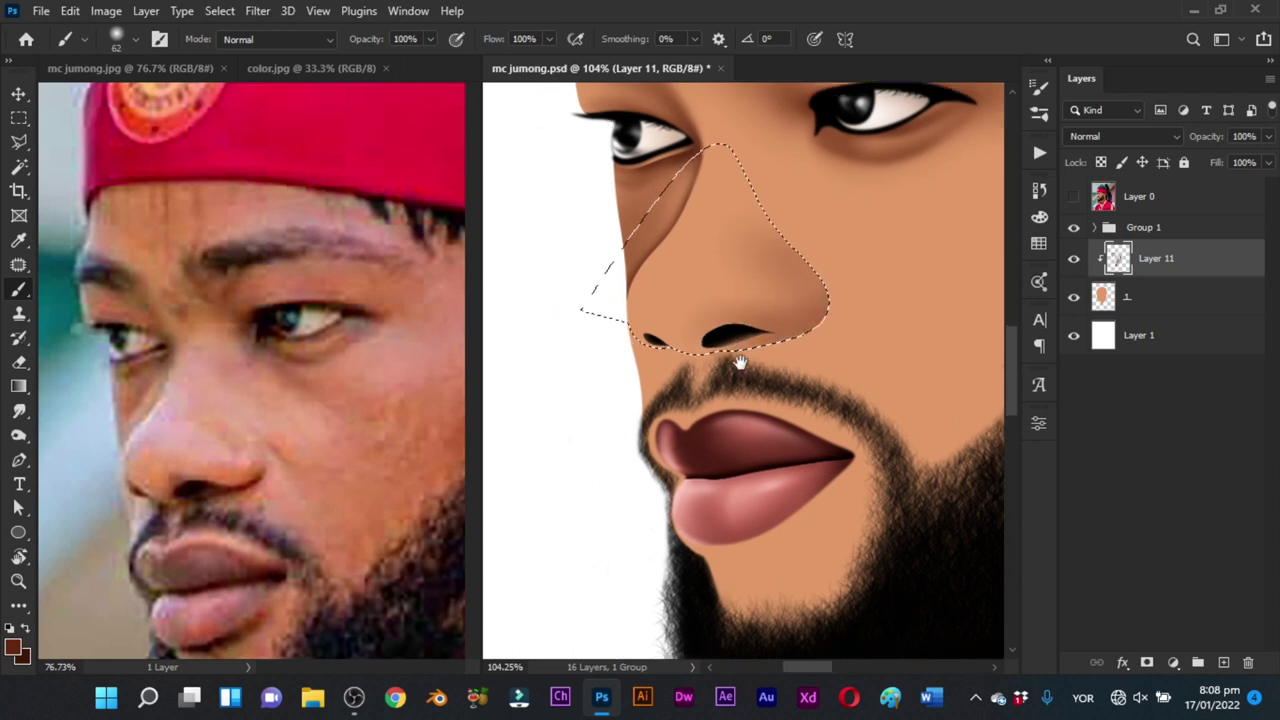
# Step: Deepen the brown shading along the lower outer edge of the nostril wing at brush sizes 27 to 47
pyautogui.keyDown('alt'); pyautogui.rightClick(820, 321); pyautogui.keyUp('alt')
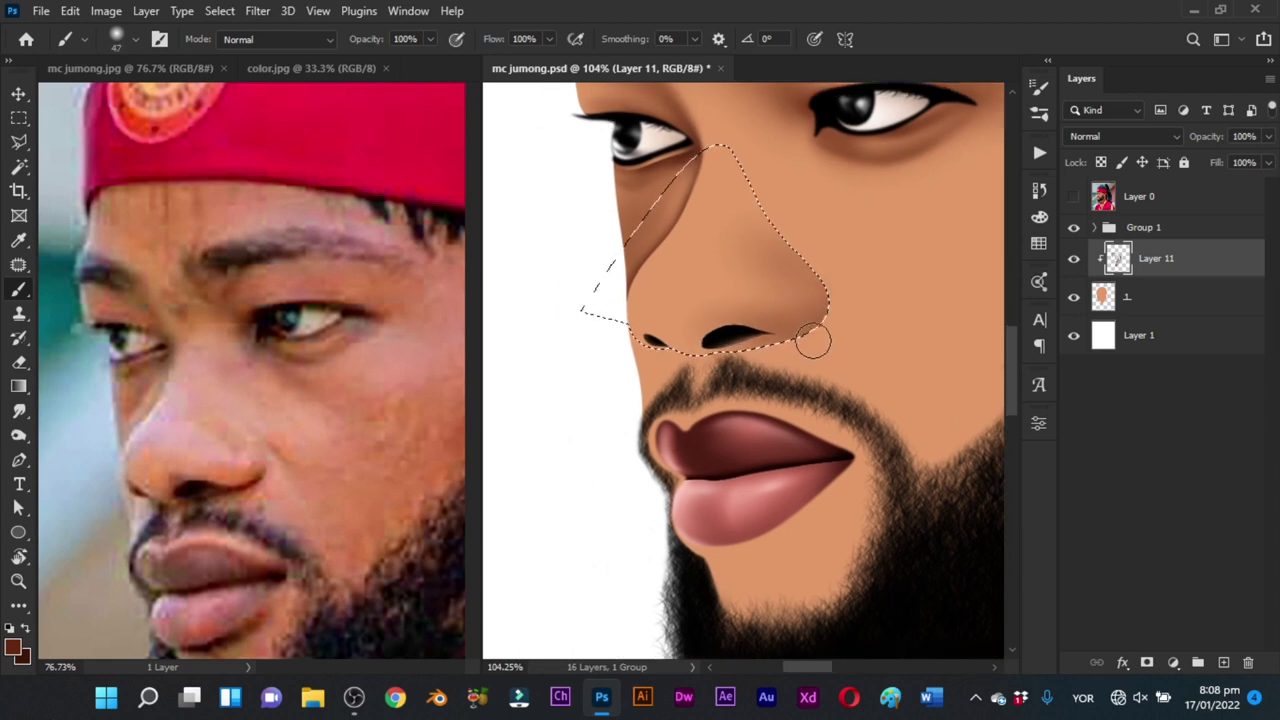
pyautogui.keyDown('alt'); pyautogui.rightClick(786, 325); pyautogui.keyUp('alt')
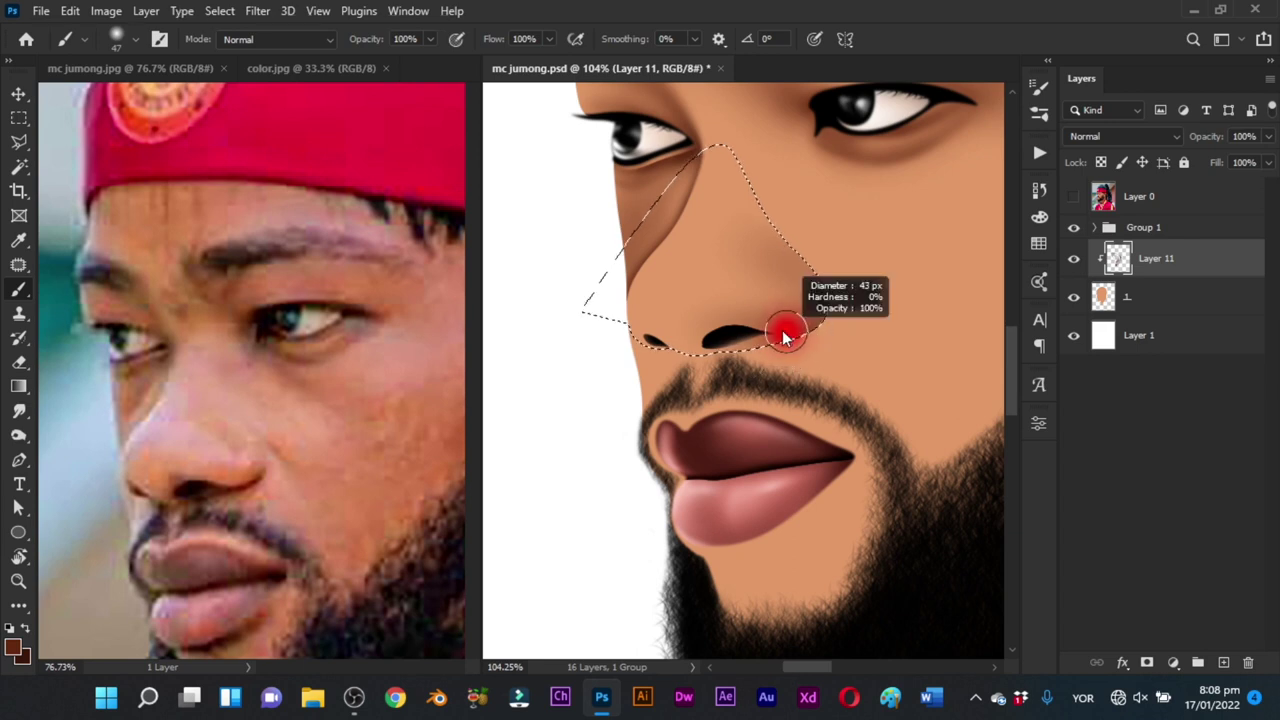
pyautogui.keyDown('alt'); pyautogui.rightClick(808, 315); pyautogui.keyUp('alt')
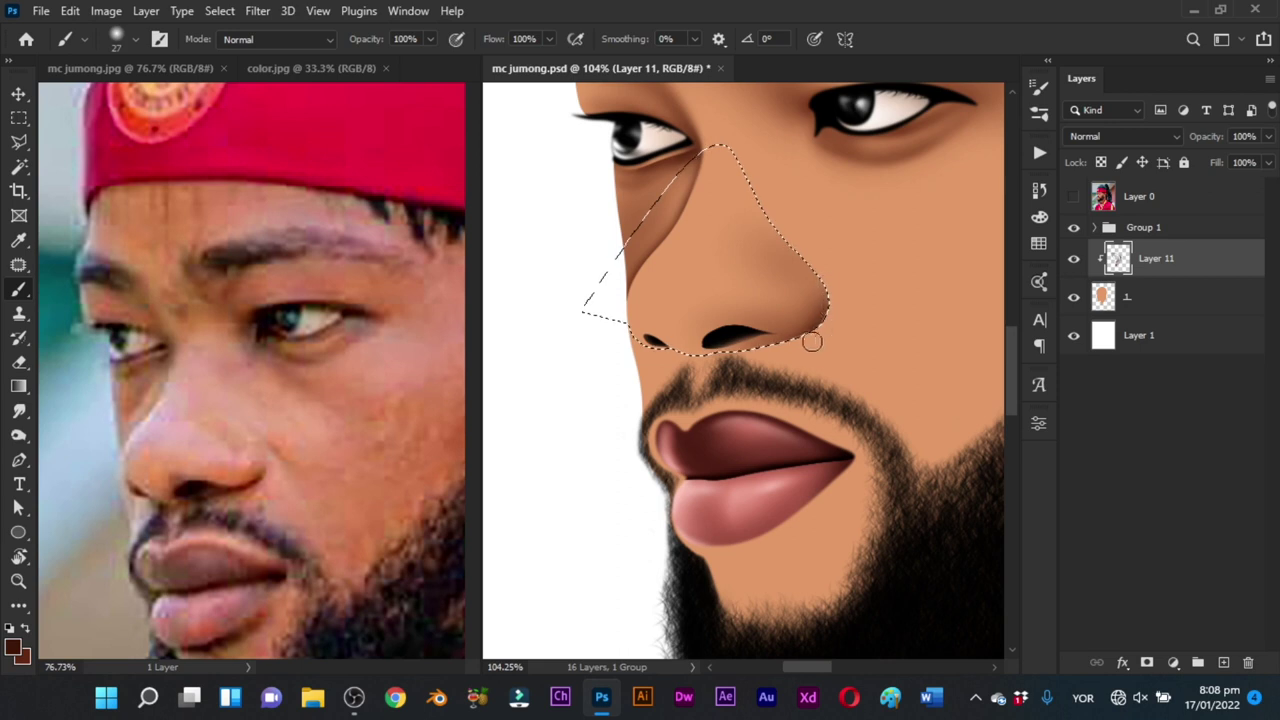
pyautogui.keyDown('alt'); pyautogui.rightClick(808, 335); pyautogui.keyUp('alt')
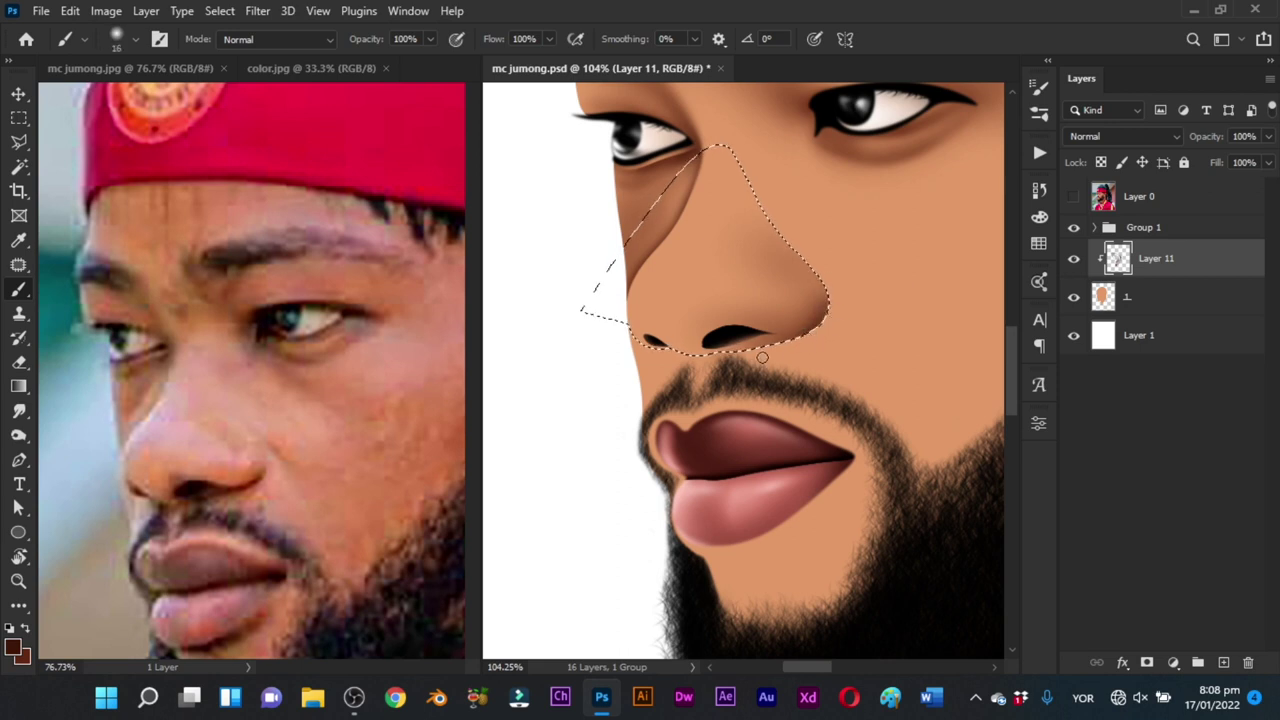
# Step: Darken the underside of the nostril wing beside the near nostril in dark brown at brush sizes 16 to 21
pyautogui.moveTo(759, 355); pyautogui.dragTo(779, 375)
pyautogui.keyDown('alt'); pyautogui.rightClick(793, 336); pyautogui.keyUp('alt')
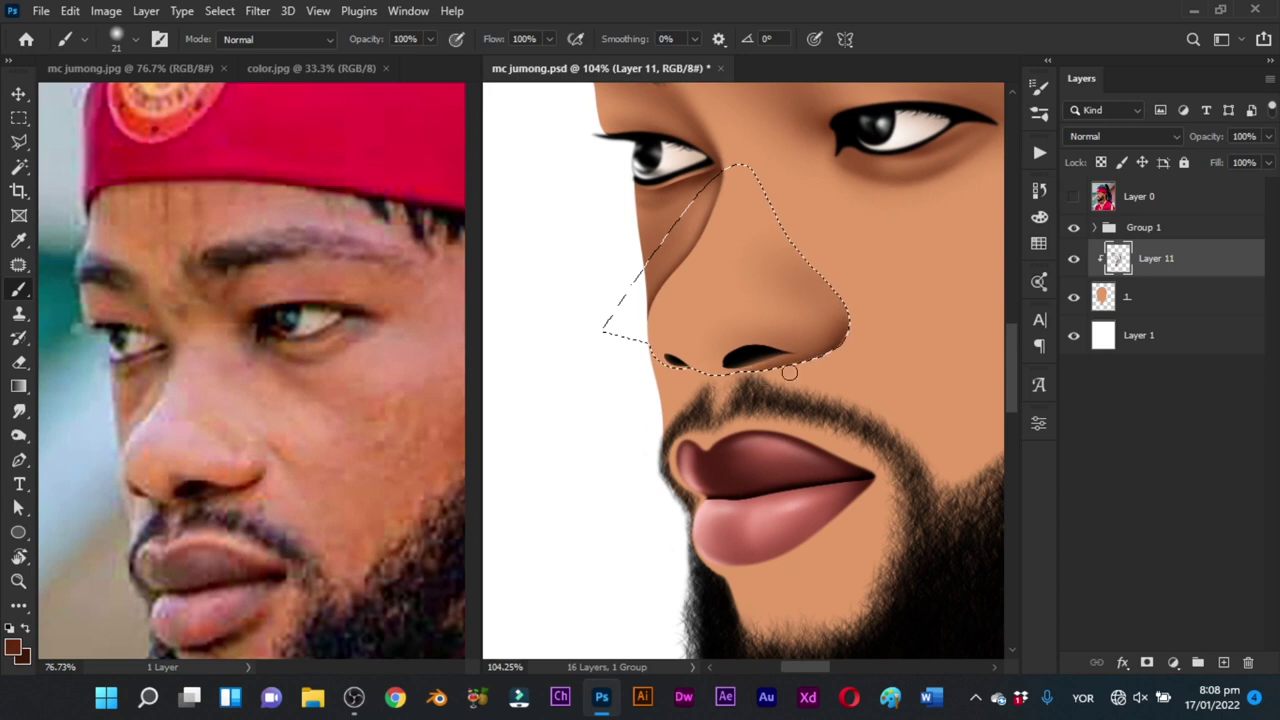
pyautogui.press('x')
pyautogui.moveTo(789, 372); pyautogui.dragTo(780, 369)
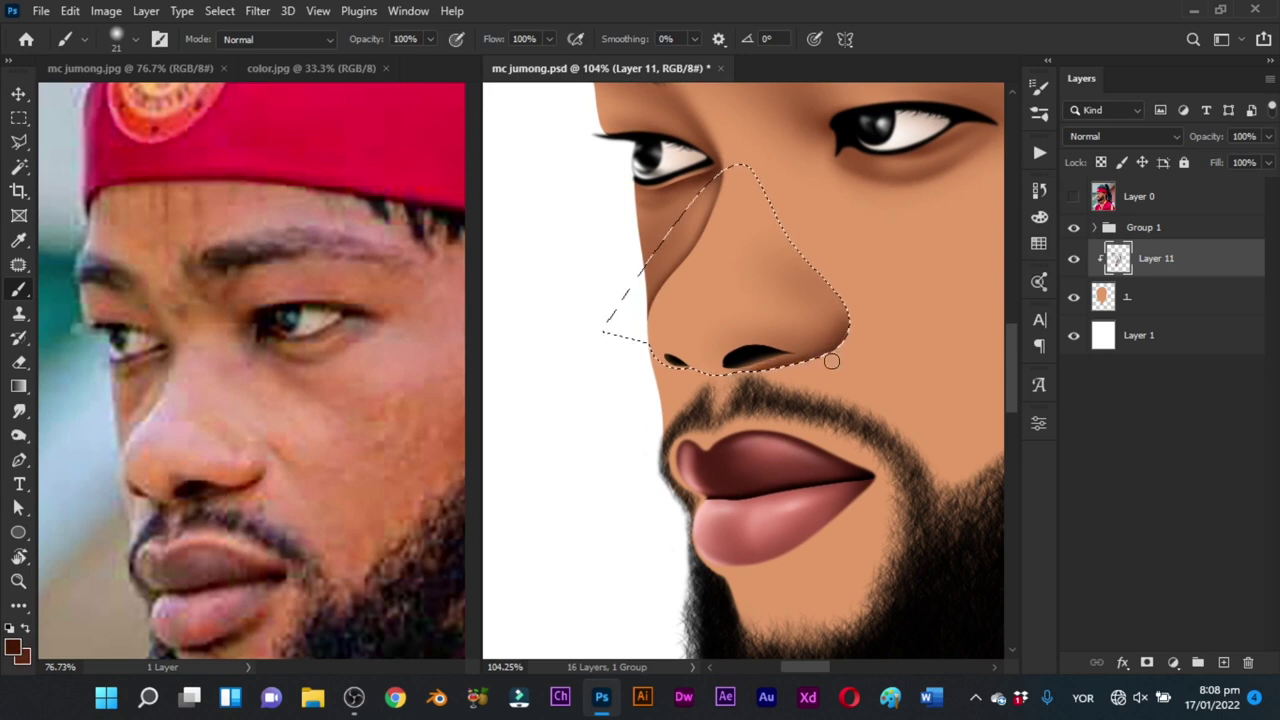
pyautogui.moveTo(762, 378)
pyautogui.mouseDown()
pyautogui.moveTo(809, 375)
pyautogui.moveTo(813, 341)
pyautogui.mouseUp()
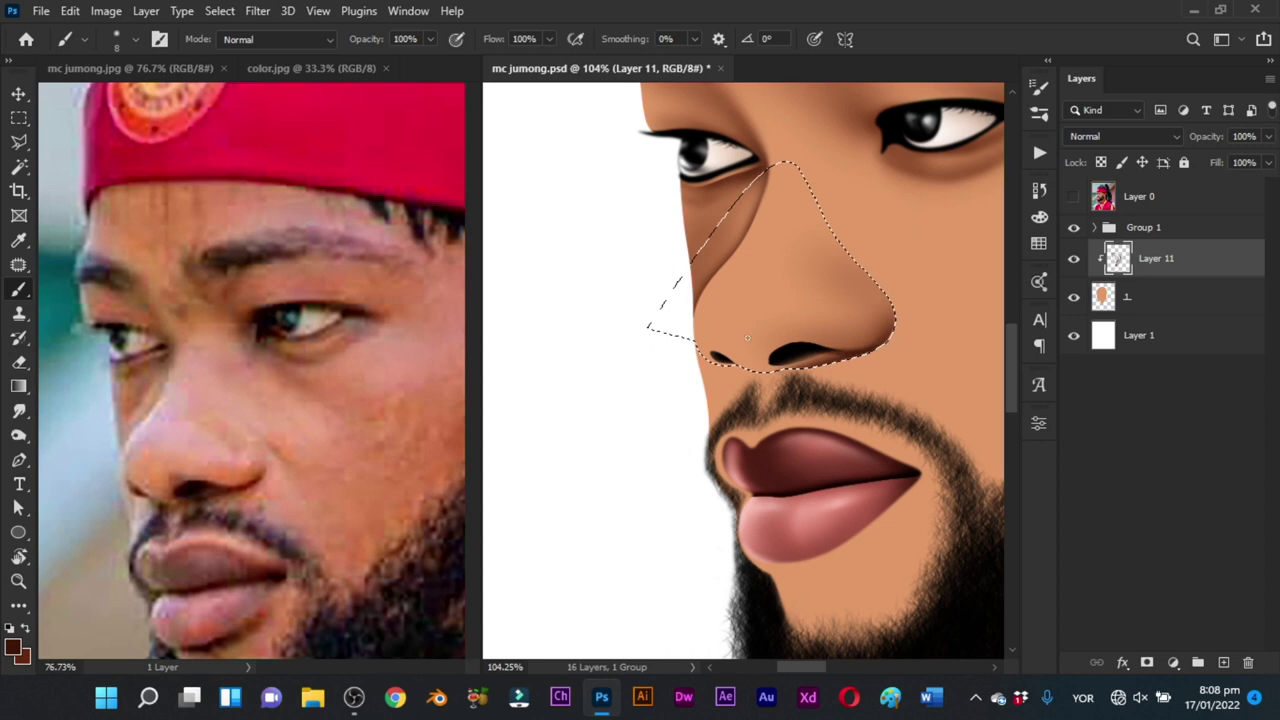
# Step: Shade around the far nostril at the face outline in brown at brush sizes 25 to 29
pyautogui.keyDown('alt'); pyautogui.rightClick(709, 349); pyautogui.keyUp('alt')
pyautogui.moveTo(709, 349); pyautogui.dragTo(719, 350)
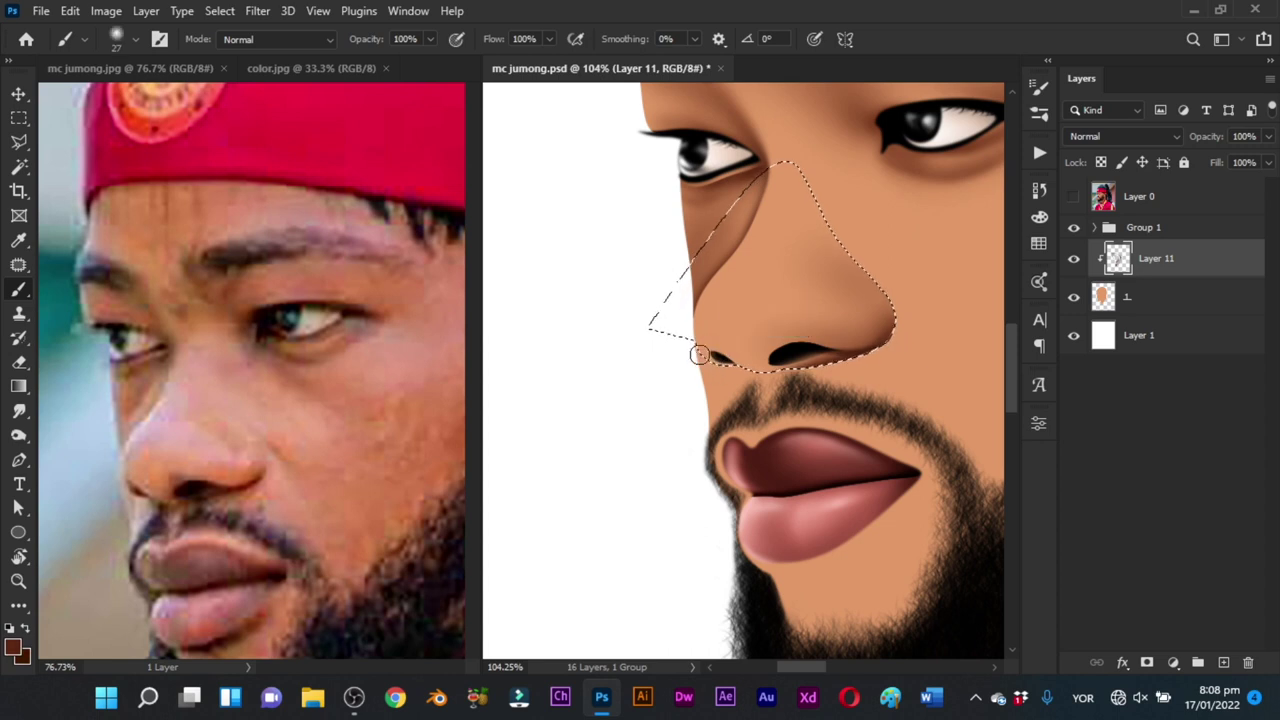
pyautogui.keyDown('alt'); pyautogui.rightClick(698, 349); pyautogui.keyUp('alt')
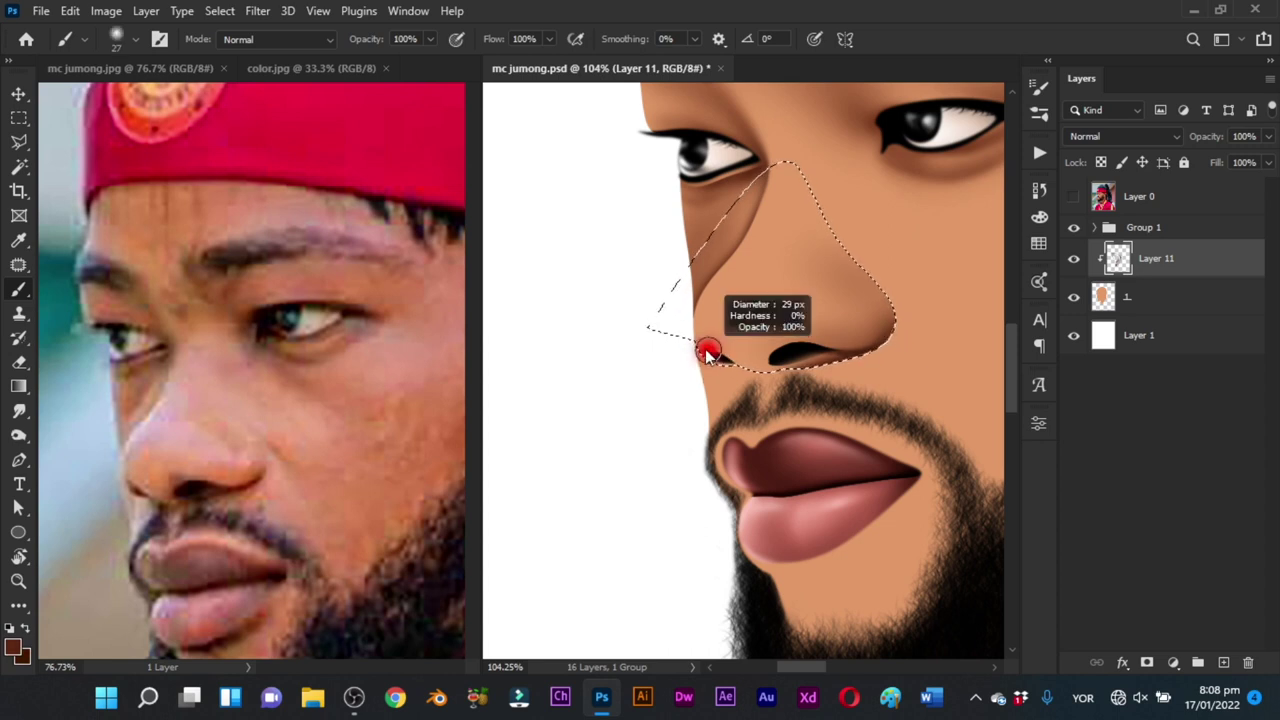
pyautogui.moveTo(698, 349); pyautogui.dragTo(714, 350)
pyautogui.keyDown('alt'); pyautogui.rightClick(706, 345); pyautogui.keyUp('alt')
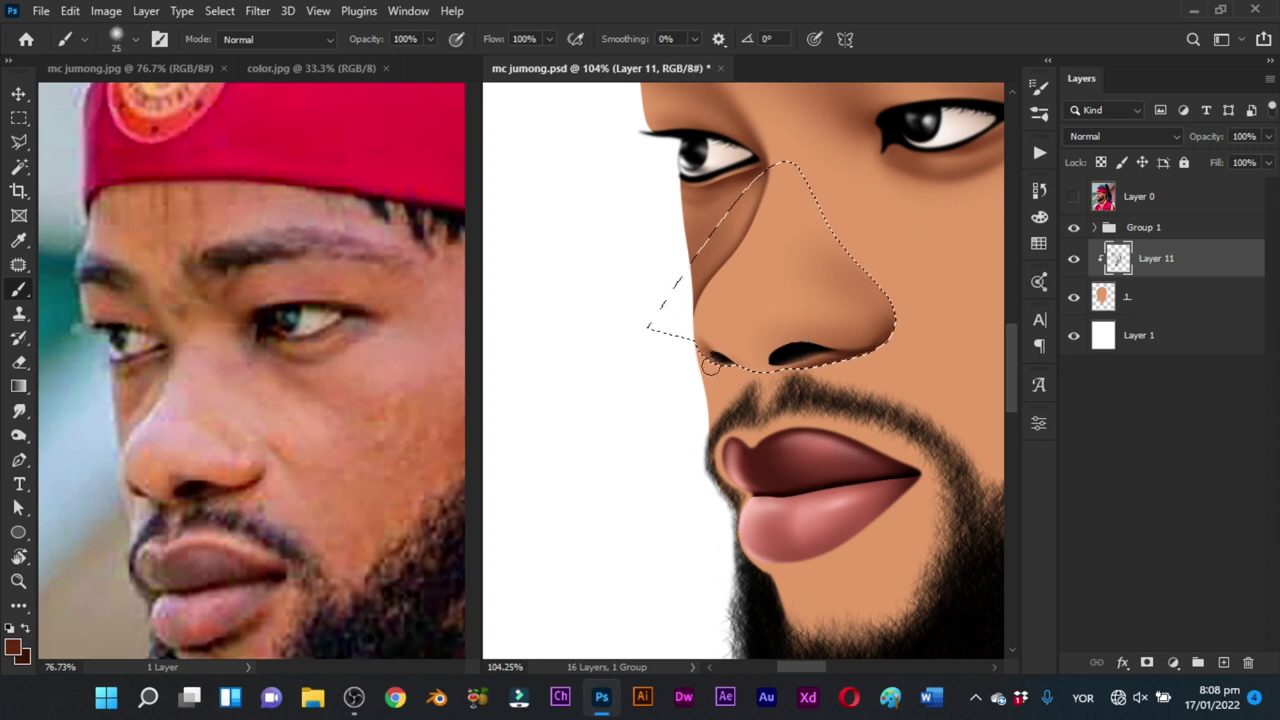
# Step: Build up soft brown shading around the near nostril at brush sizes 32 to 60
pyautogui.keyDown('alt'); pyautogui.rightClick(748, 357); pyautogui.keyUp('alt')
pyautogui.moveTo(748, 357)
pyautogui.mouseDown()
pyautogui.moveTo(786, 353)
pyautogui.moveTo(759, 341)
pyautogui.moveTo(776, 345)
pyautogui.mouseUp()
pyautogui.keyDown('alt'); pyautogui.rightClick(780, 343); pyautogui.keyUp('alt')
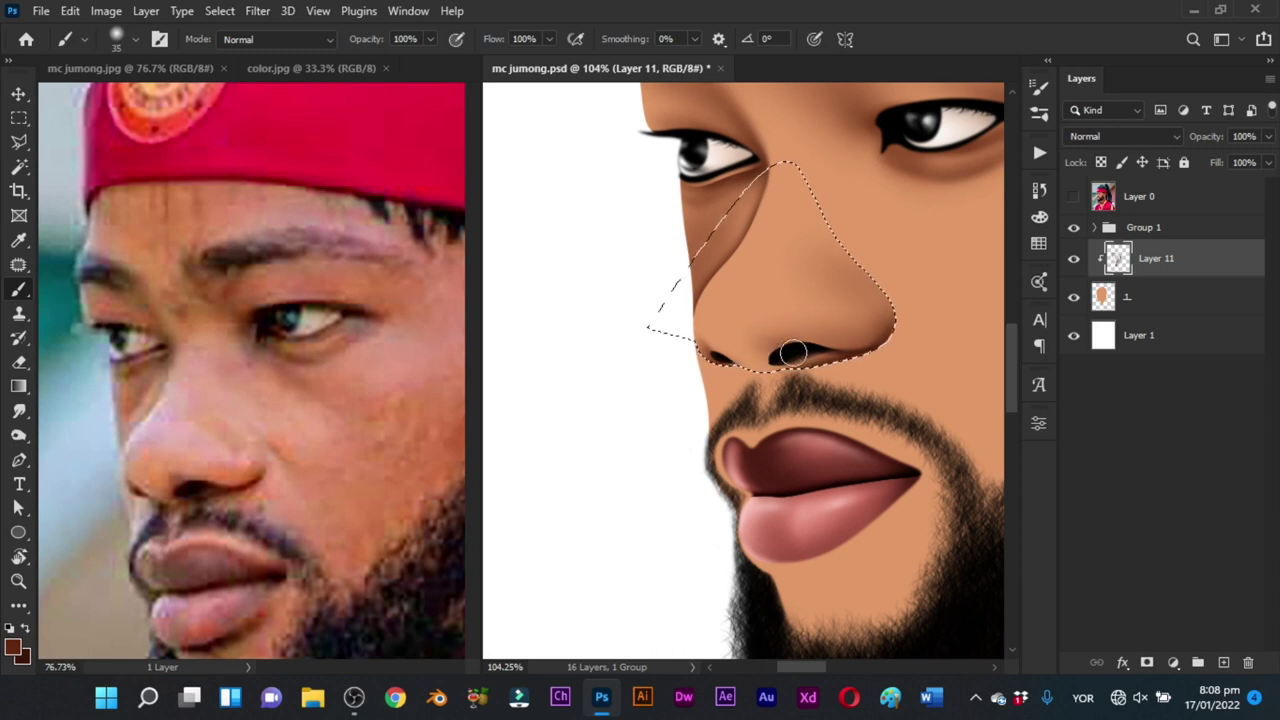
pyautogui.keyDown('alt'); pyautogui.rightClick(793, 353); pyautogui.keyUp('alt')
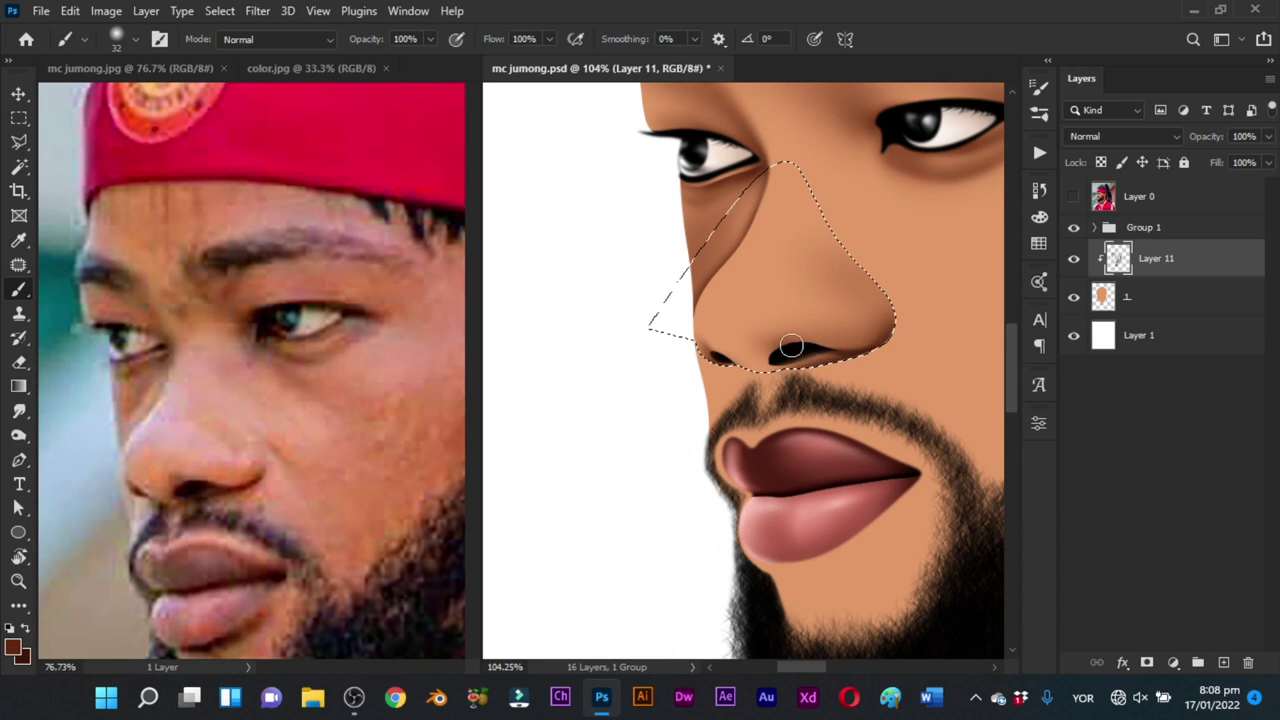
pyautogui.keyDown('alt'); pyautogui.rightClick(798, 349); pyautogui.keyUp('alt')
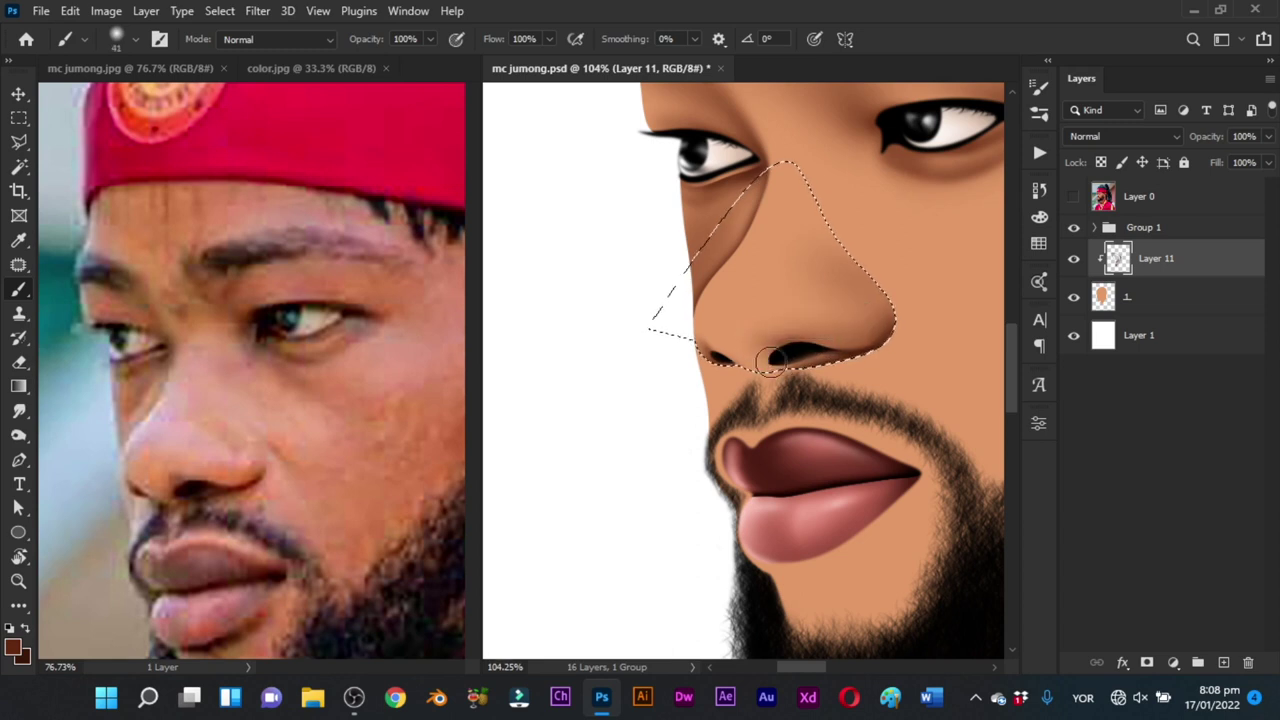
pyautogui.keyDown('alt'); pyautogui.rightClick(780, 352); pyautogui.keyUp('alt')
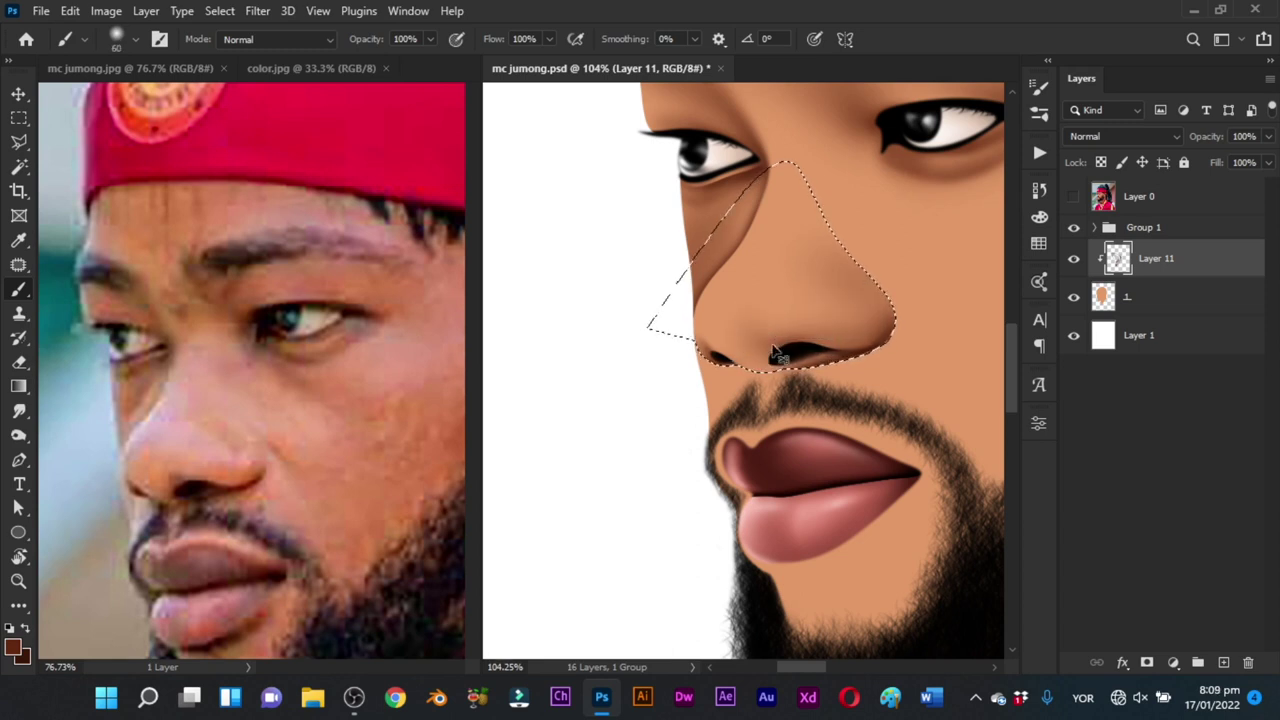
pyautogui.moveTo(760, 360); pyautogui.dragTo(802, 343)
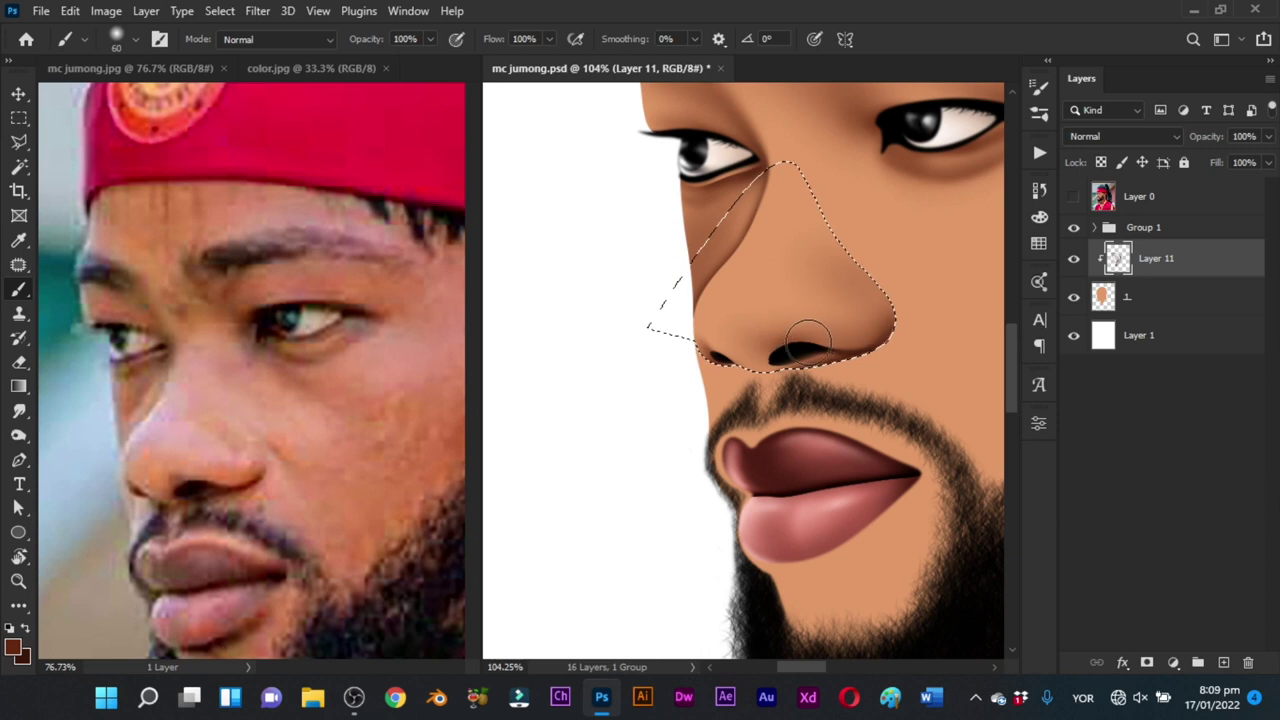
# Step: Brush broad brown shading over the nose tip between and above the nostrils at brush sizes 58 to 74
pyautogui.keyDown('alt'); pyautogui.rightClick(737, 340); pyautogui.keyUp('alt')
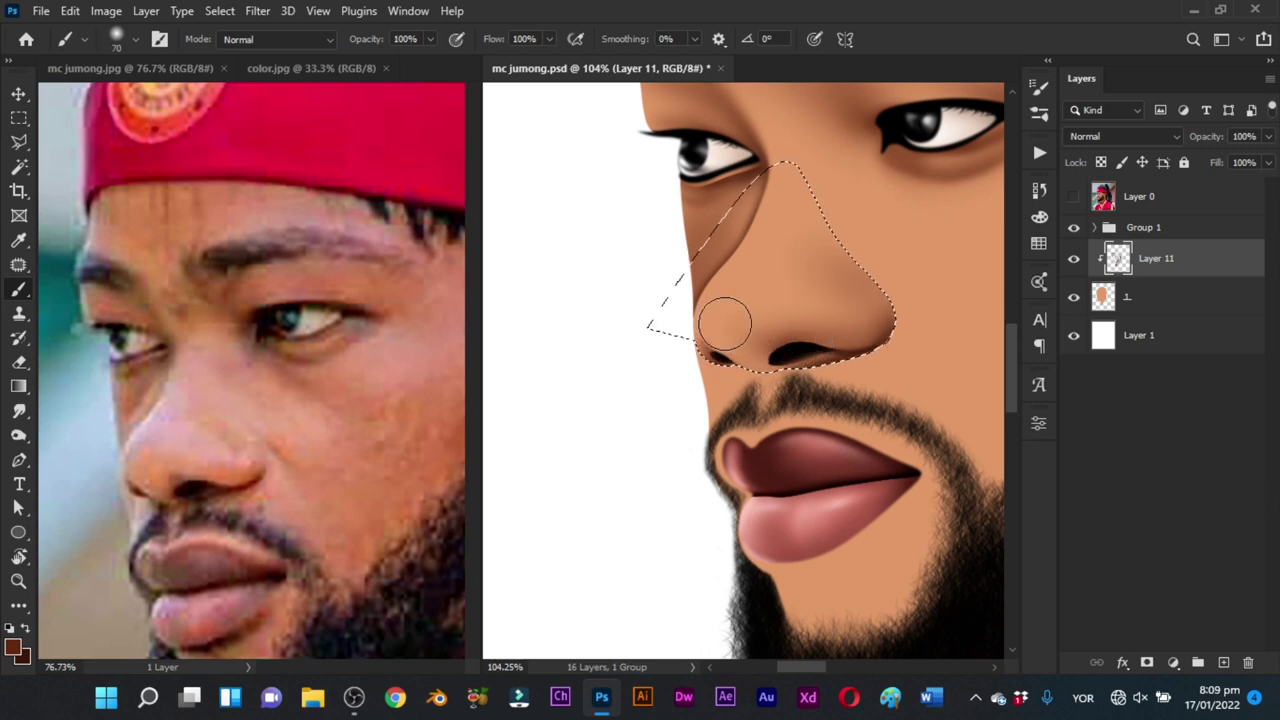
pyautogui.keyDown('alt'); pyautogui.rightClick(725, 322); pyautogui.keyUp('alt')
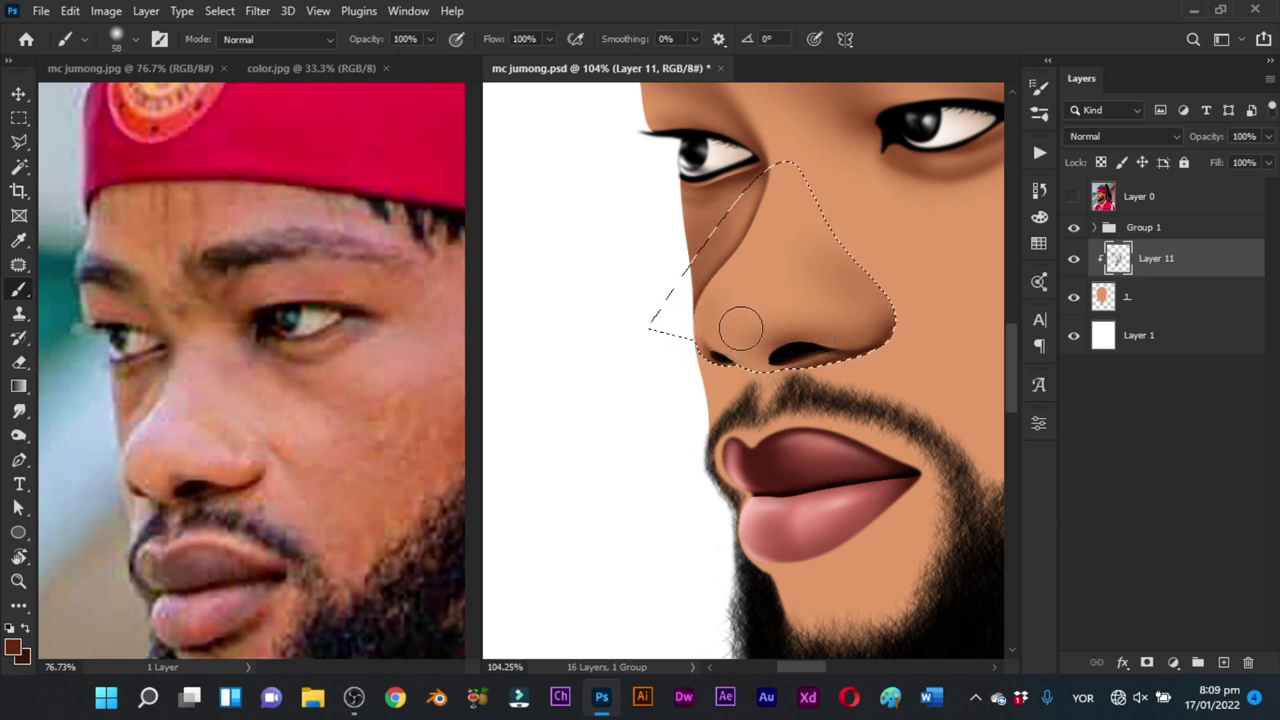
pyautogui.keyDown('alt'); pyautogui.rightClick(749, 329); pyautogui.keyUp('alt')
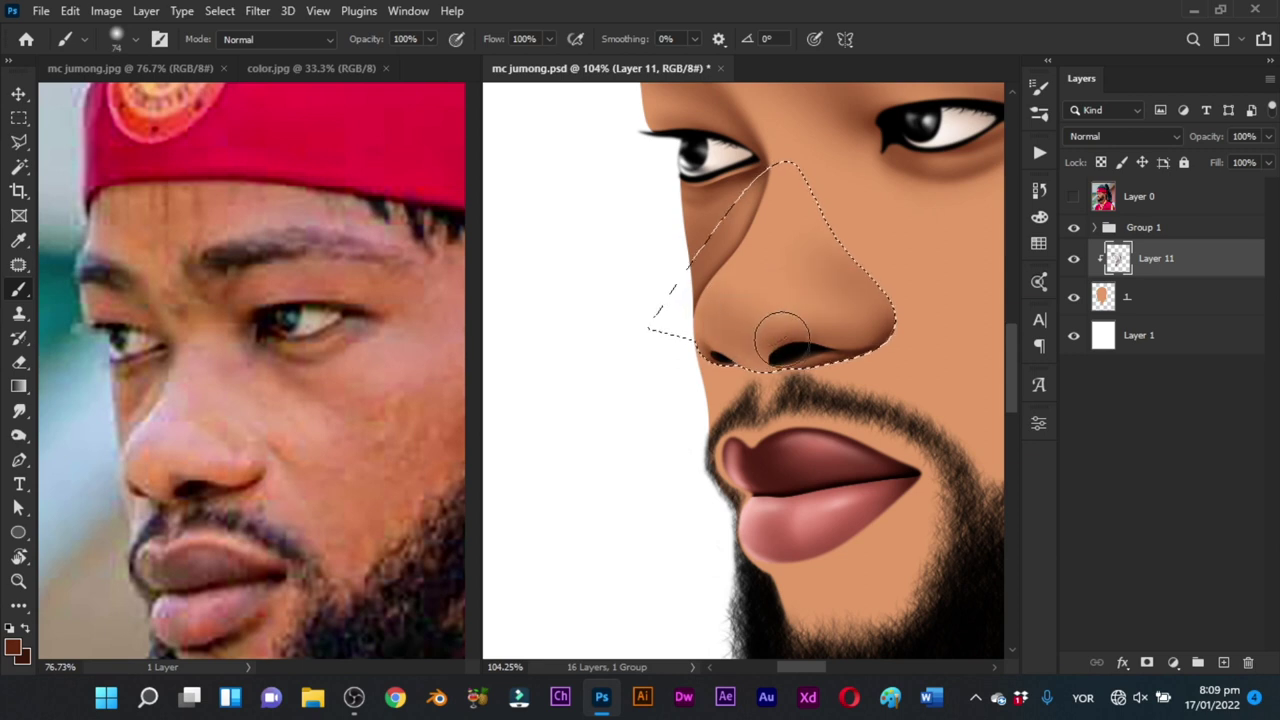
pyautogui.moveTo(805, 322); pyautogui.dragTo(846, 337)
pyautogui.keyDown('alt'); pyautogui.rightClick(758, 355); pyautogui.keyUp('alt')
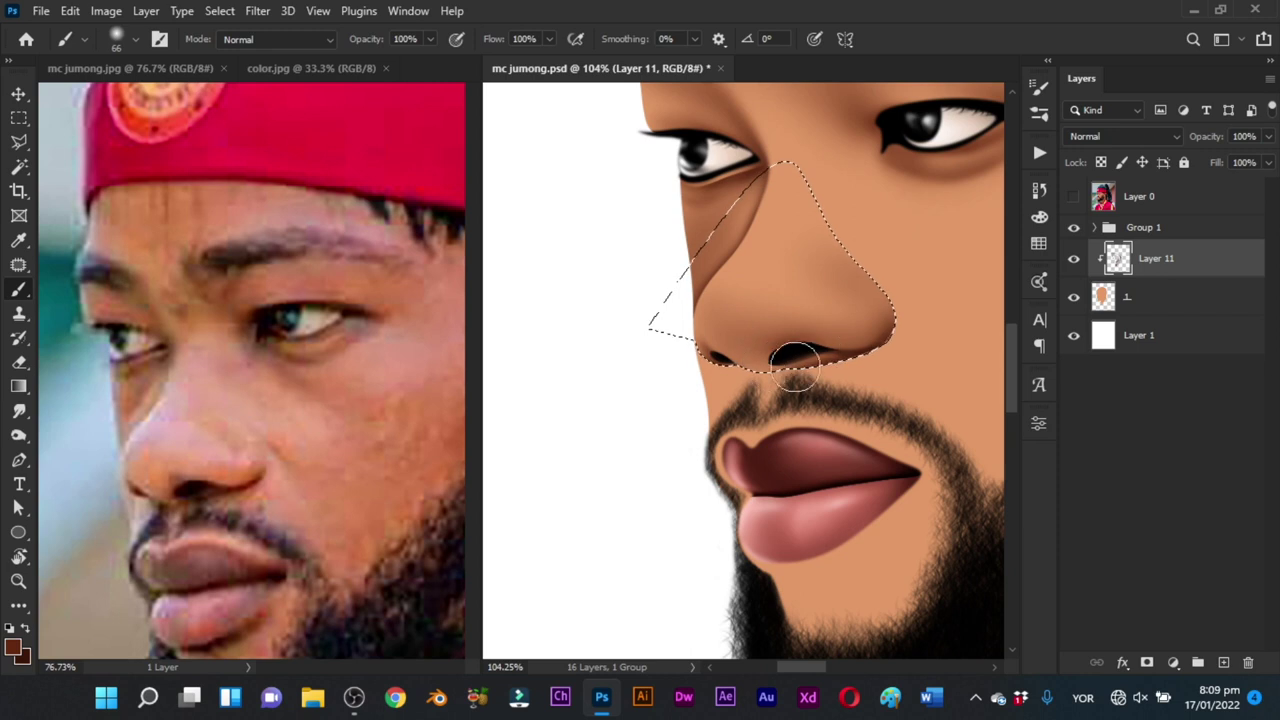
pyautogui.keyDown('alt'); pyautogui.rightClick(757, 378); pyautogui.keyUp('alt')
# Step: Compare the nostrils with the Layer 0 reference and darken the nose's lower edge with a small dark brown brush at size 11
pyautogui.press('z')
pyautogui.moveTo(752, 376); pyautogui.dragTo(814, 389)
pyautogui.moveTo(777, 435); pyautogui.dragTo(746, 424)
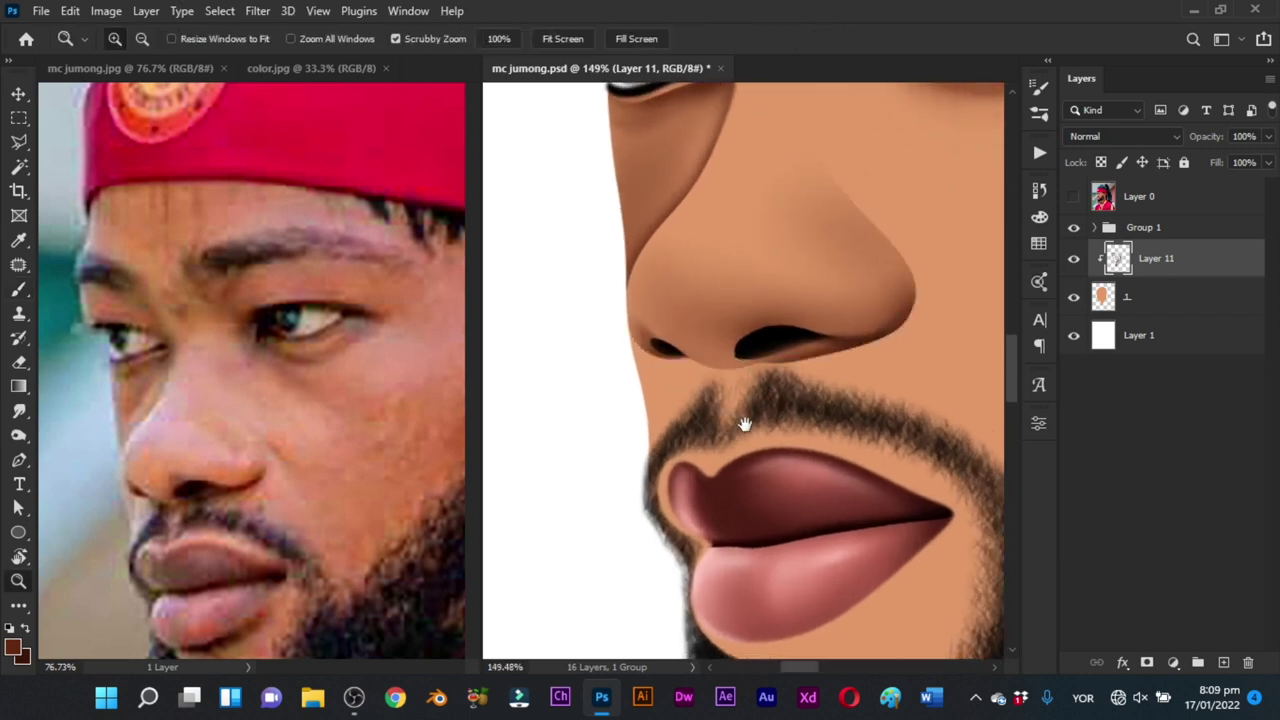
pyautogui.click(1074, 197)
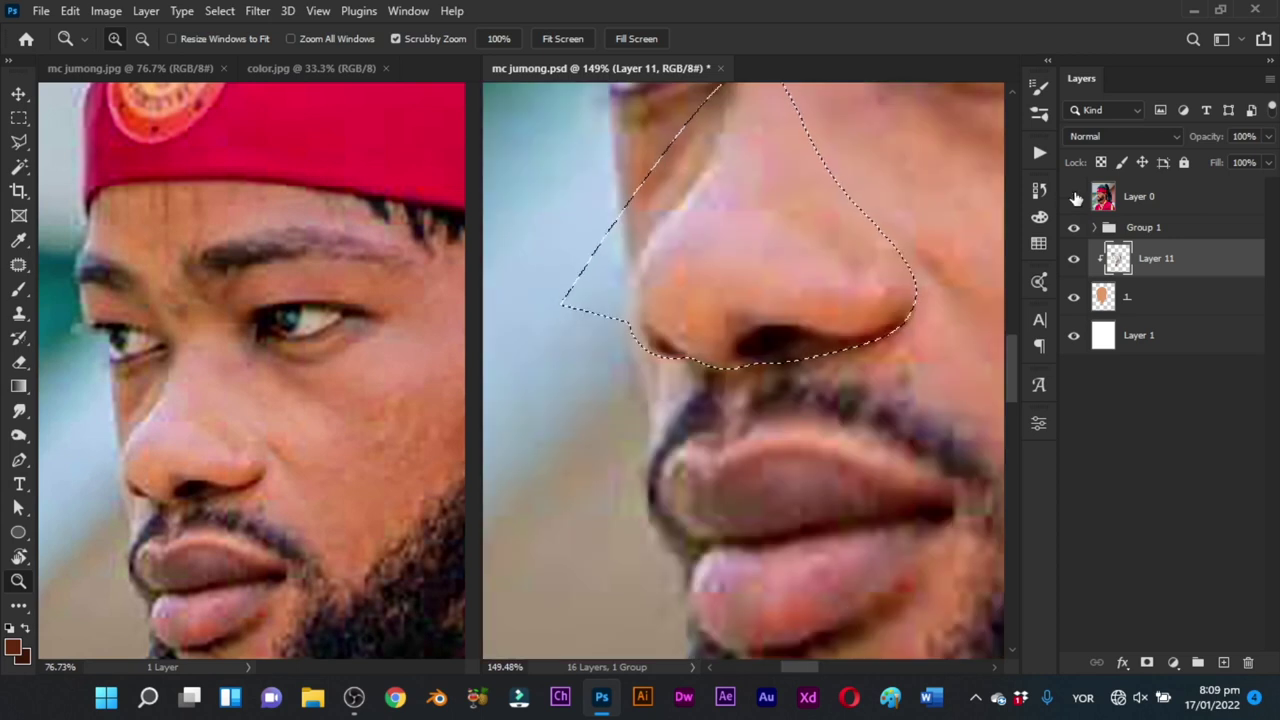
pyautogui.press('b')
pyautogui.moveTo(762, 357); pyautogui.dragTo(802, 364)
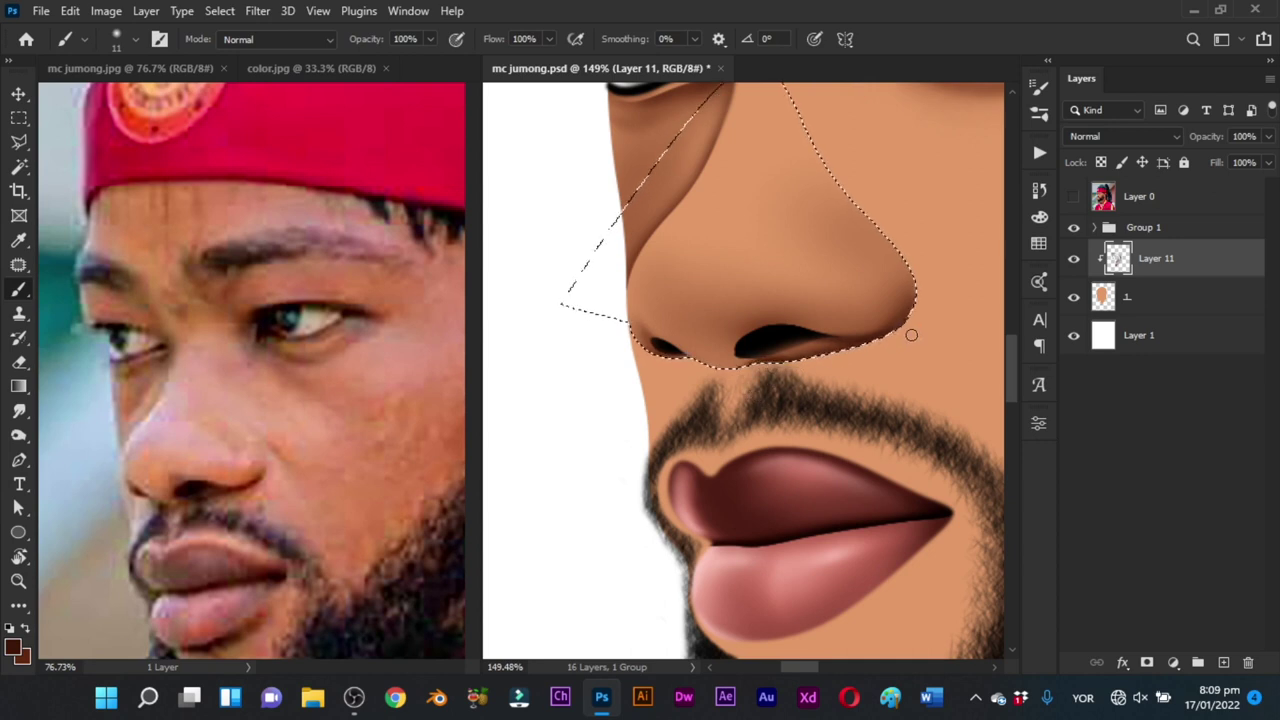
pyautogui.moveTo(789, 333)
pyautogui.mouseDown()
pyautogui.moveTo(817, 343)
pyautogui.moveTo(672, 482)
pyautogui.moveTo(750, 466)
pyautogui.mouseUp()
# Step: Check Layer 0 again and brush soft brown shading across the lower nose at brush size 80
pyautogui.press('z')
pyautogui.press('b')
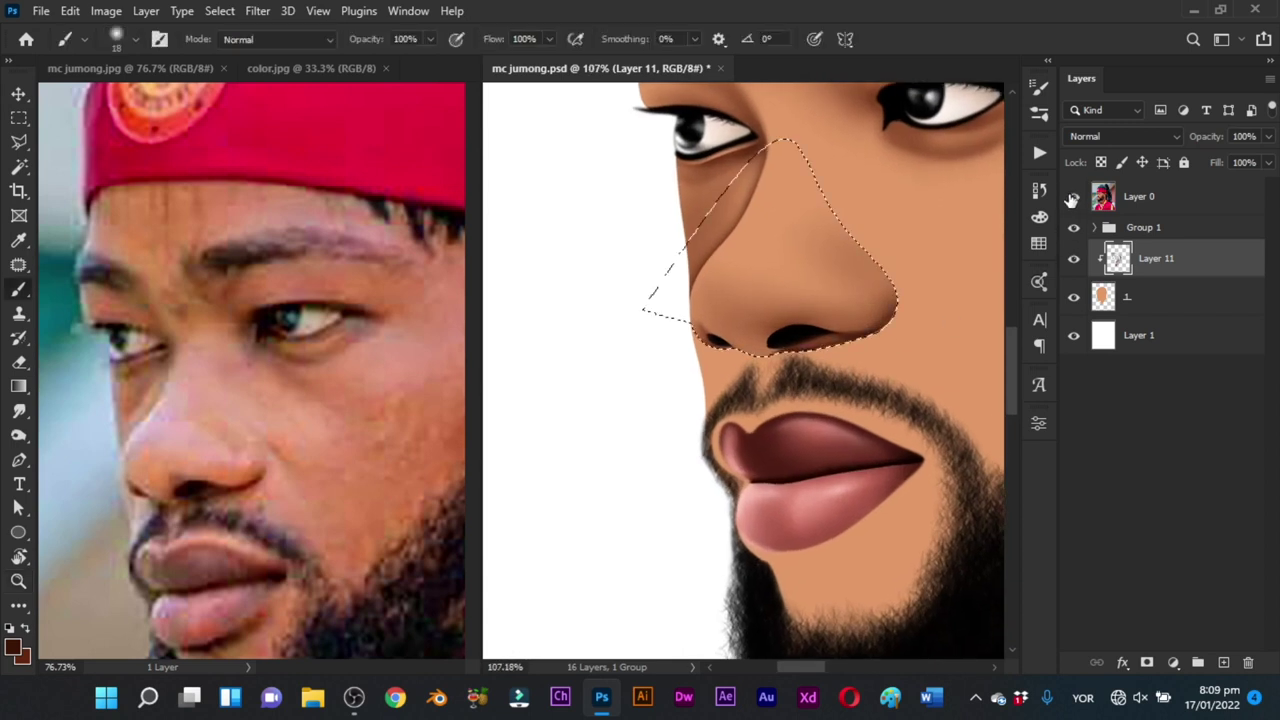
pyautogui.click(1073, 197)
pyautogui.moveTo(767, 288); pyautogui.dragTo(808, 289)
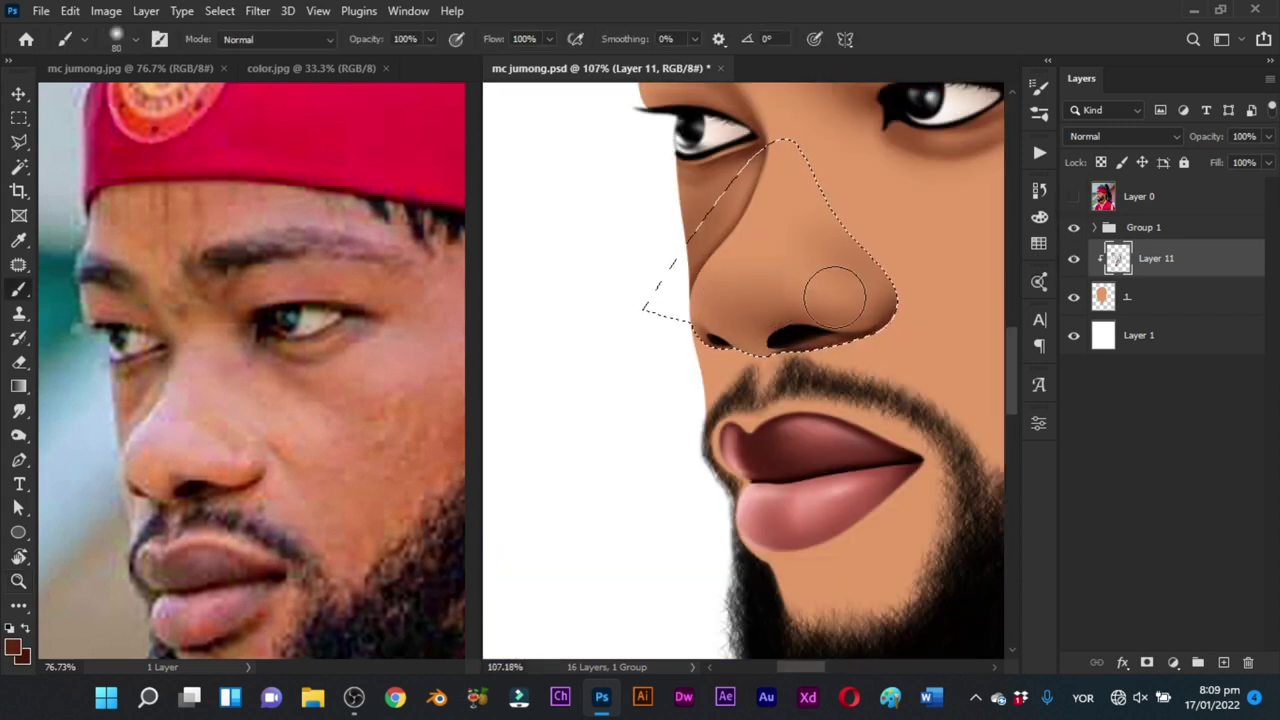
pyautogui.moveTo(736, 286); pyautogui.dragTo(643, 271)
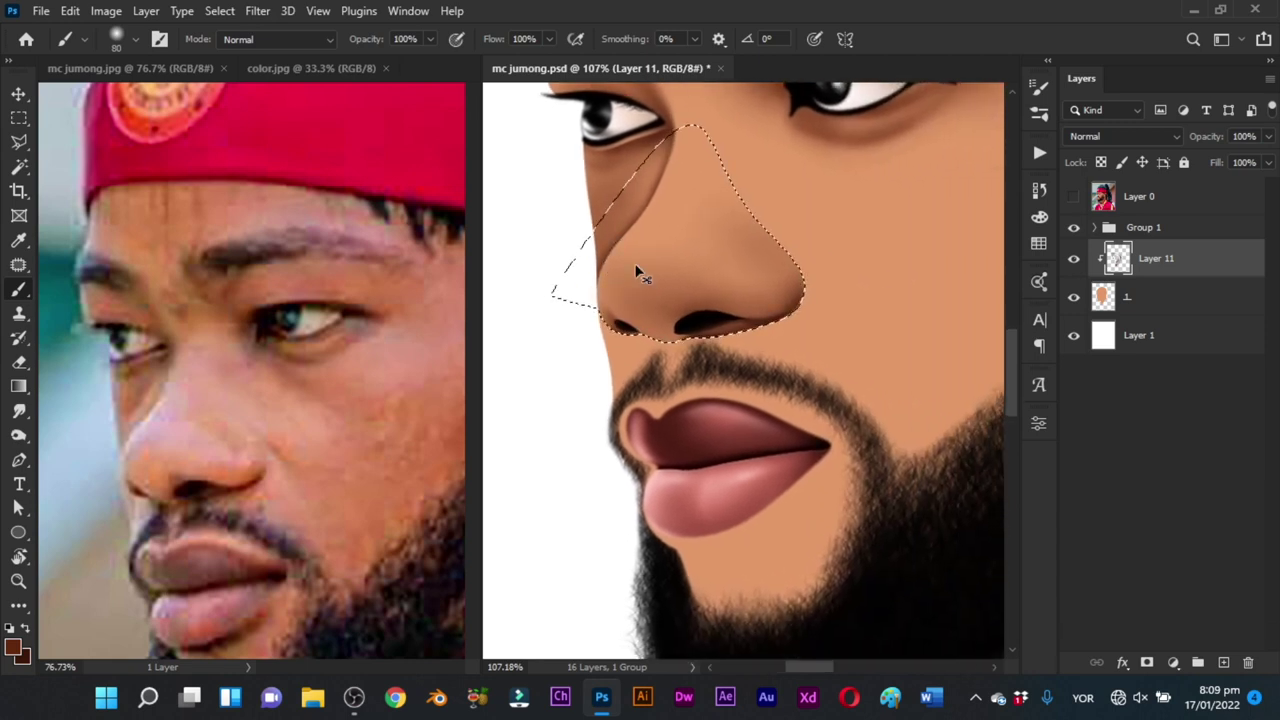
# Step: Paint a soft brown shadow on the skin beneath the nose, above the moustache, at brush sizes 16 to 41
pyautogui.moveTo(645, 361)
pyautogui.mouseDown()
pyautogui.moveTo(672, 356)
pyautogui.moveTo(603, 327)
pyautogui.moveTo(666, 329)
pyautogui.mouseUp()
pyautogui.keyDown('alt'); pyautogui.rightClick(646, 337); pyautogui.keyUp('alt')
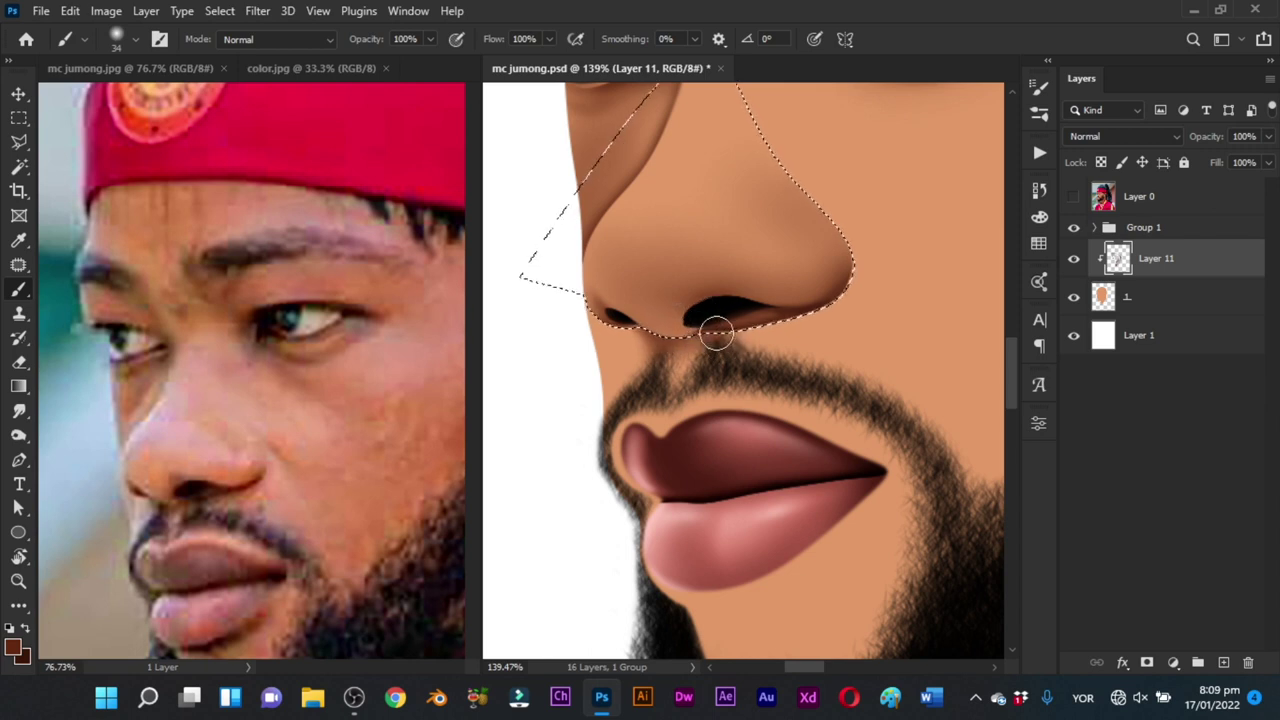
pyautogui.moveTo(661, 313); pyautogui.dragTo(647, 311)
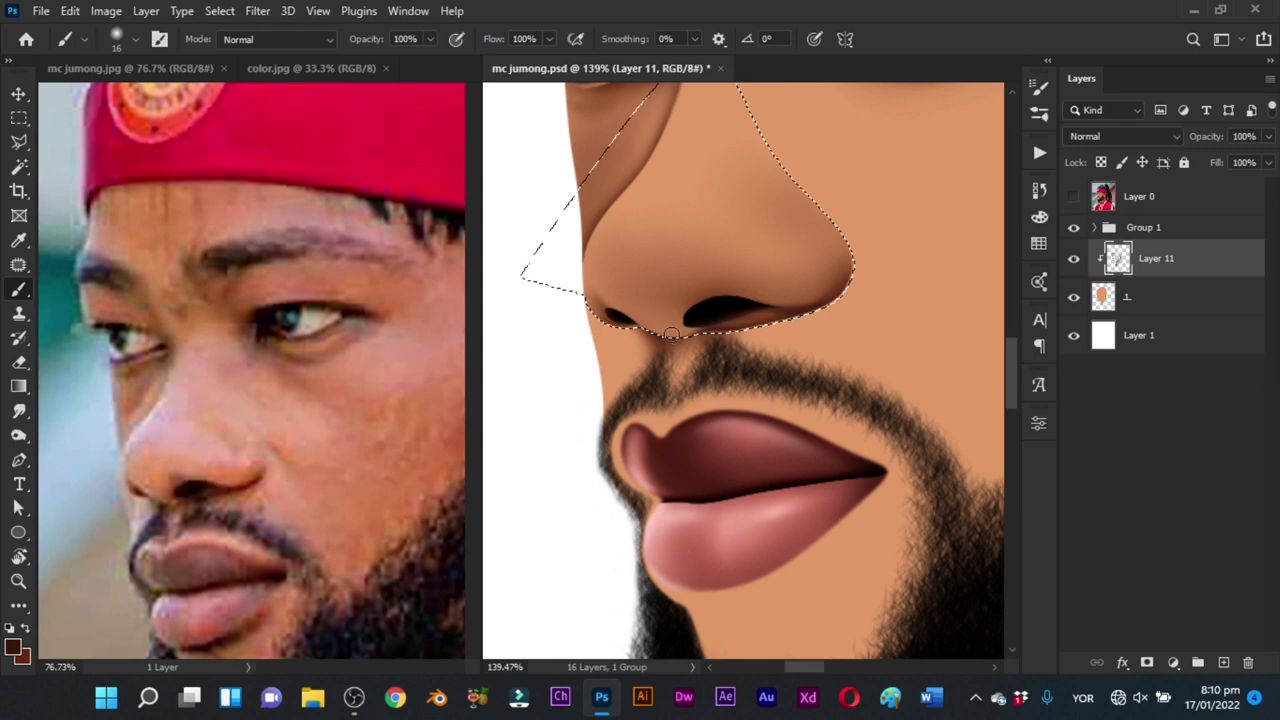
pyautogui.moveTo(677, 349)
pyautogui.mouseDown()
pyautogui.moveTo(795, 298)
pyautogui.moveTo(731, 294)
pyautogui.mouseUp()
pyautogui.press('x')
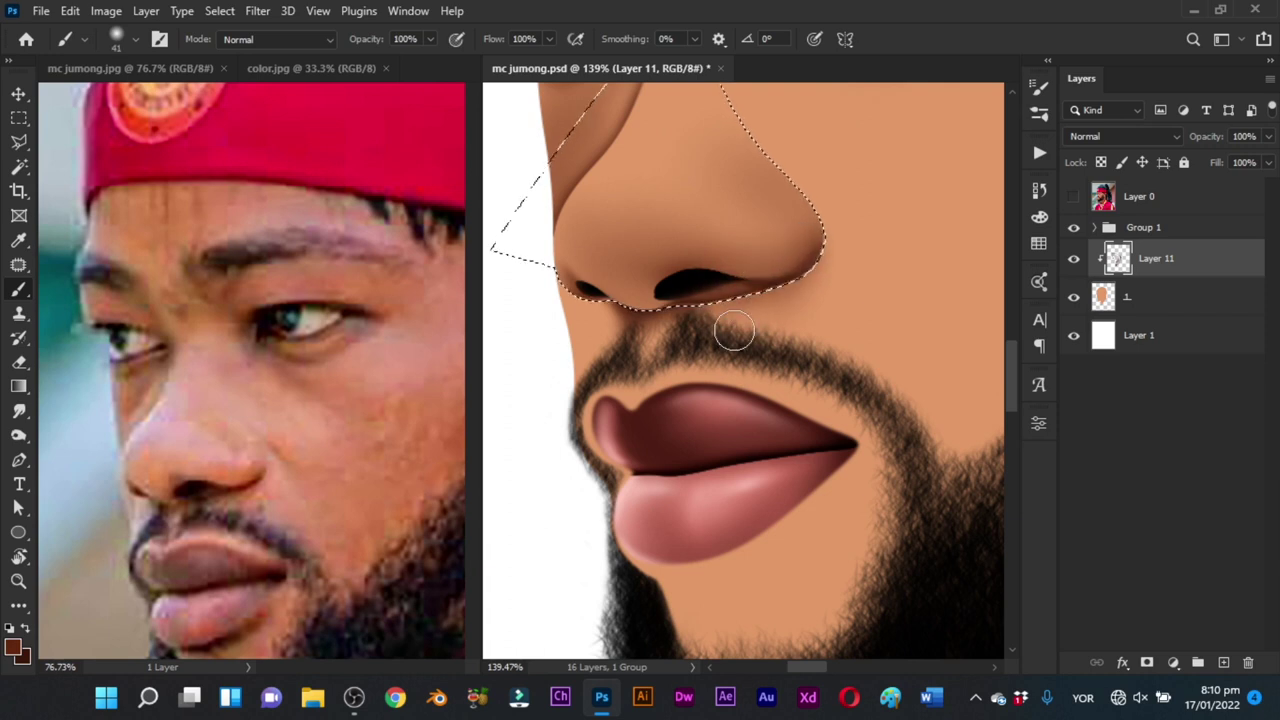
# Step: Darken the bottom edge of the nostril wing in dark brown at brush size 9 and deselect the nose selection
pyautogui.moveTo(650, 371)
pyautogui.mouseDown()
pyautogui.moveTo(691, 343)
pyautogui.moveTo(632, 449)
pyautogui.moveTo(609, 453)
pyautogui.moveTo(656, 467)
pyautogui.moveTo(671, 452)
pyautogui.mouseUp()
pyautogui.press('z')
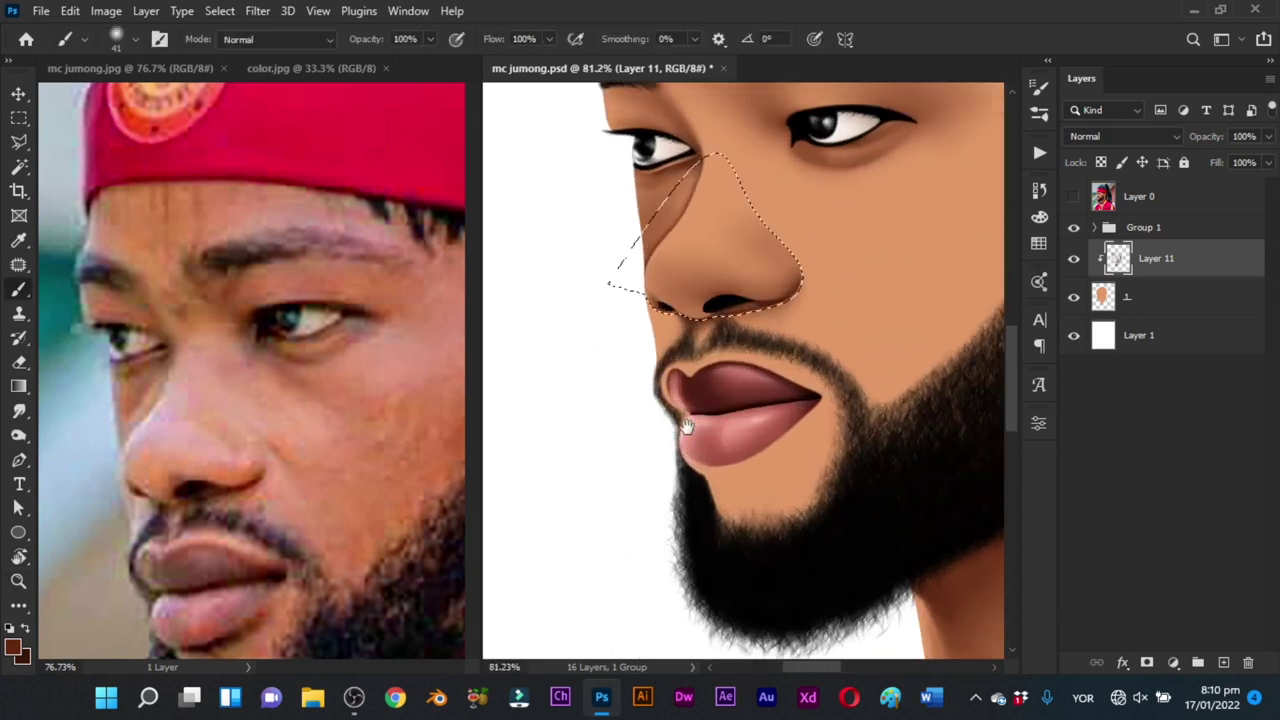
pyautogui.moveTo(706, 411); pyautogui.dragTo(628, 464)
pyautogui.press('z')
pyautogui.moveTo(685, 364)
pyautogui.mouseDown()
pyautogui.moveTo(711, 345)
pyautogui.moveTo(712, 383)
pyautogui.moveTo(649, 336)
pyautogui.mouseUp()
pyautogui.press('x')
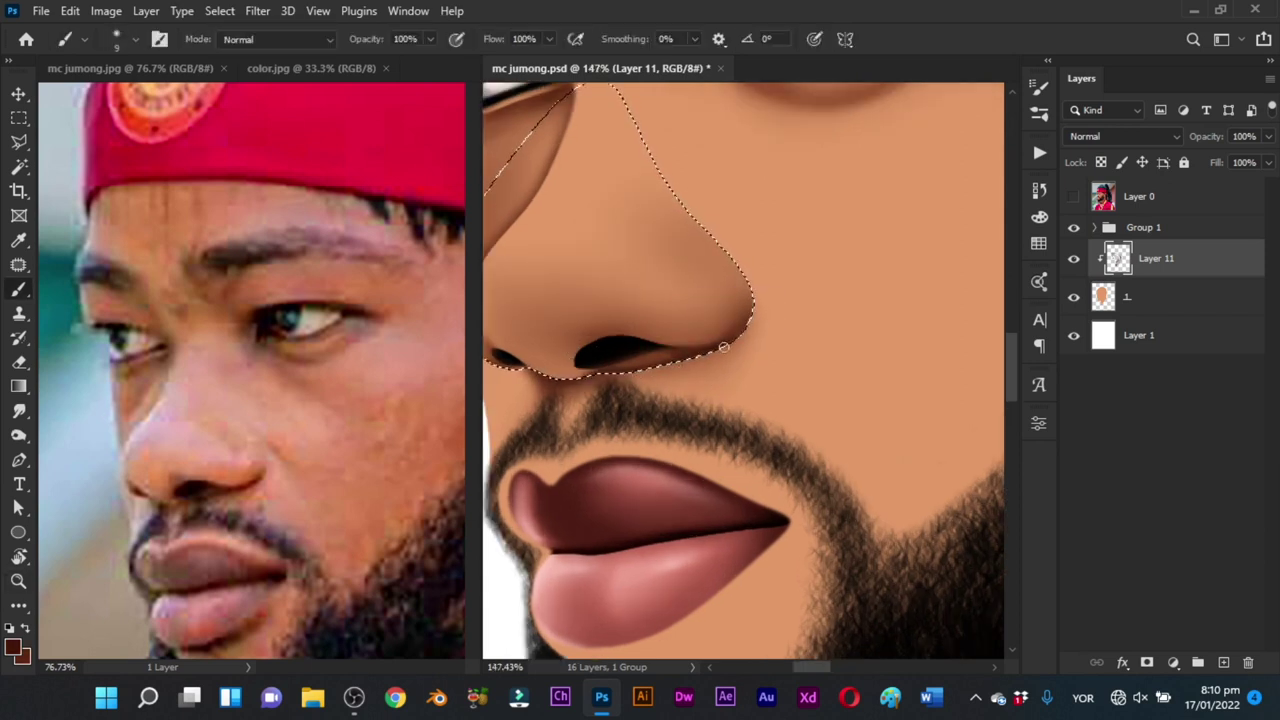
pyautogui.hotkey('ctrl', 'd')
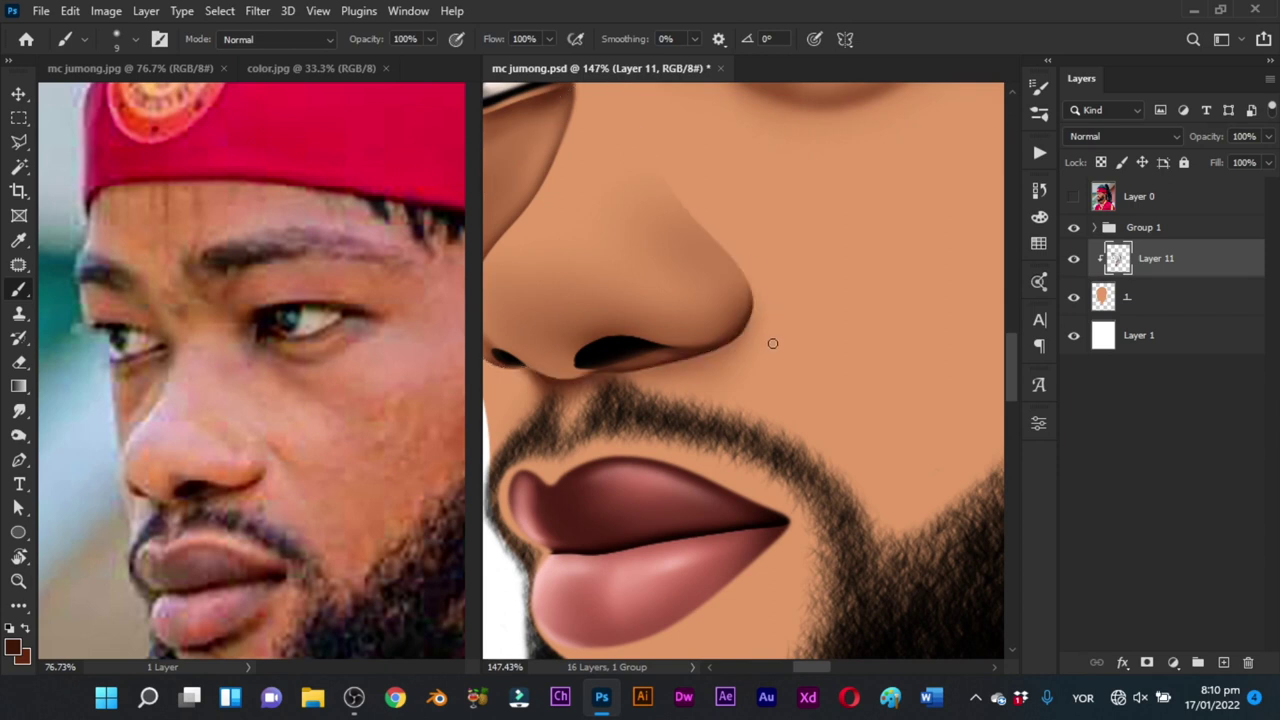
# Step: Smudge the shading edge on the near side of the nose above the nostril wing at size 97 and 57% strength
pyautogui.moveTo(765, 357)
pyautogui.mouseDown()
pyautogui.moveTo(683, 457)
pyautogui.moveTo(635, 483)
pyautogui.moveTo(669, 497)
pyautogui.moveTo(743, 443)
pyautogui.mouseUp()
pyautogui.press('r')
pyautogui.moveTo(723, 289)
pyautogui.mouseDown()
pyautogui.moveTo(705, 332)
pyautogui.moveTo(708, 304)
pyautogui.moveTo(731, 327)
pyautogui.moveTo(720, 317)
pyautogui.mouseUp()
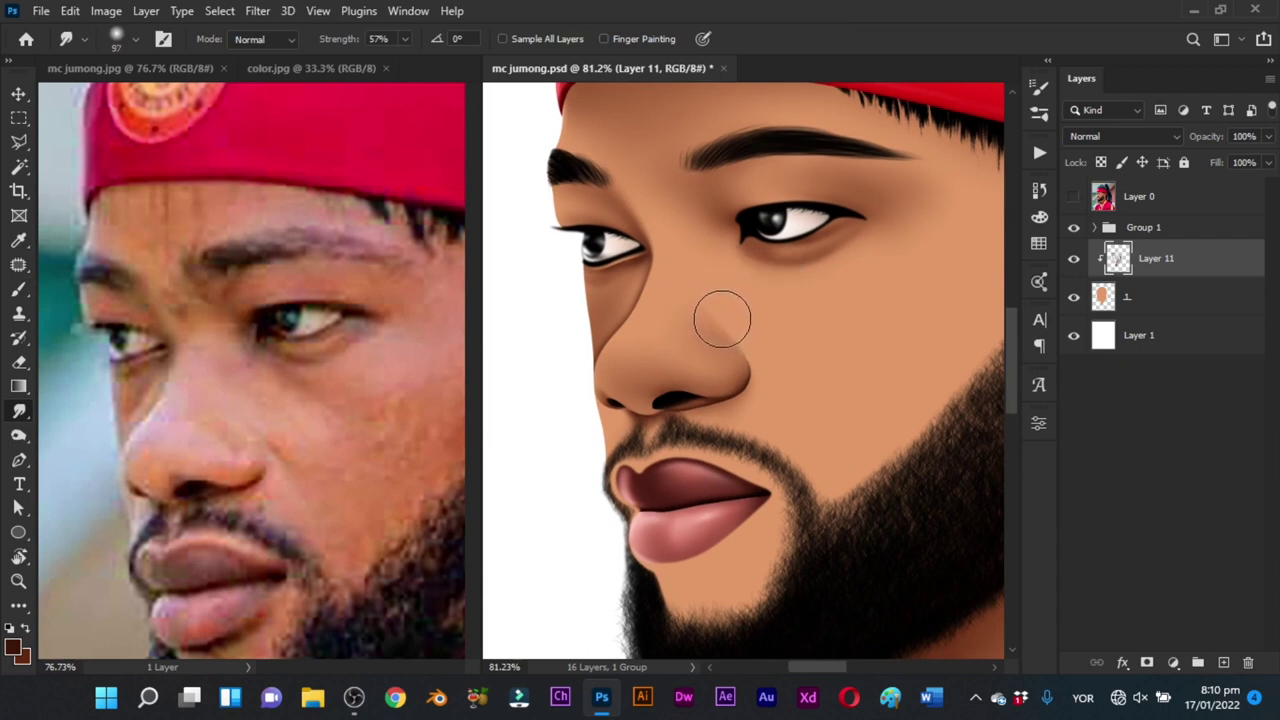
pyautogui.moveTo(771, 391); pyautogui.dragTo(737, 360)
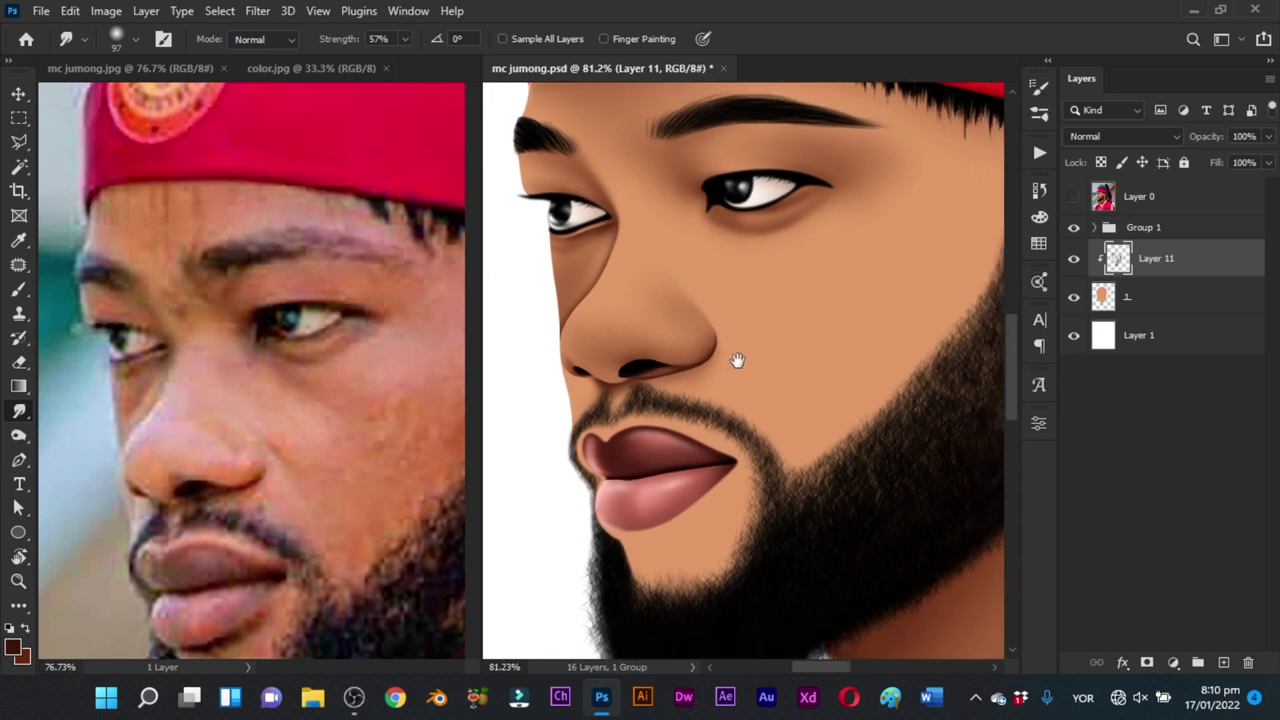
# Step: Brush soft brown along the nose bridge below the near eye's inner corner at size 76, and show Layer 0 for comparison
pyautogui.press('b')
pyautogui.moveTo(677, 283)
pyautogui.mouseDown()
pyautogui.moveTo(690, 278)
pyautogui.moveTo(685, 261)
pyautogui.mouseUp()
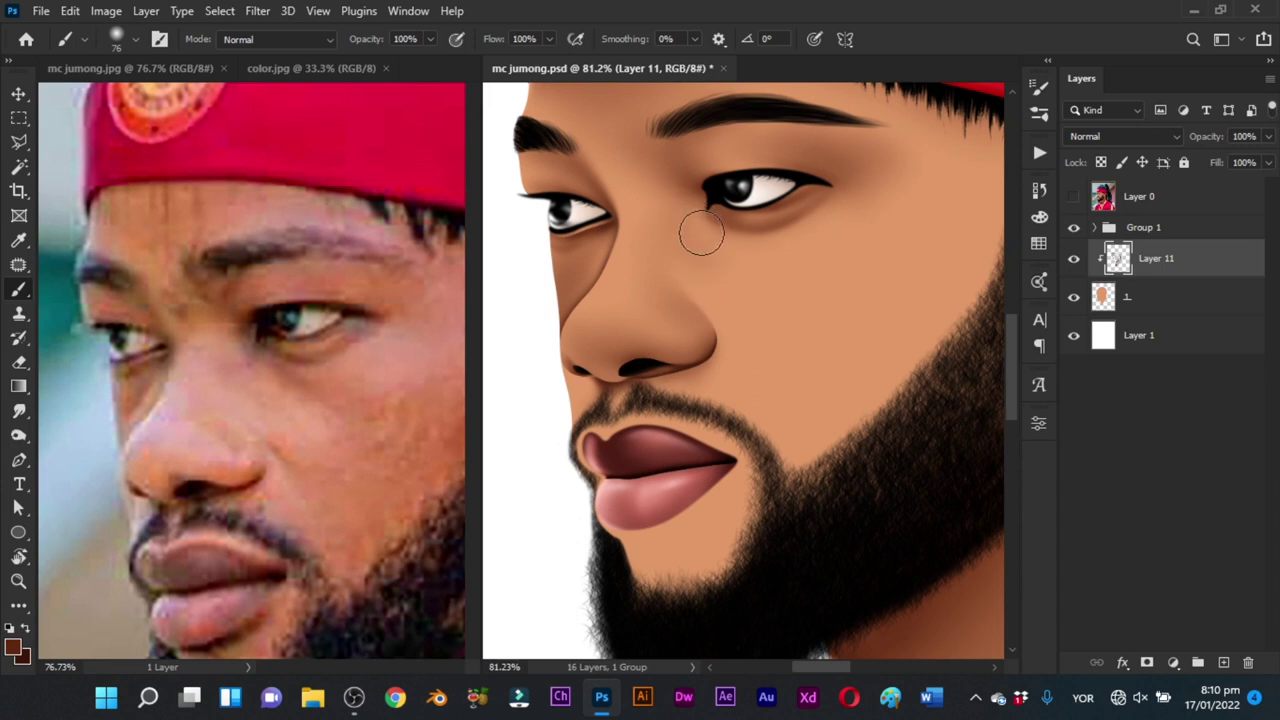
pyautogui.click(1068, 204)
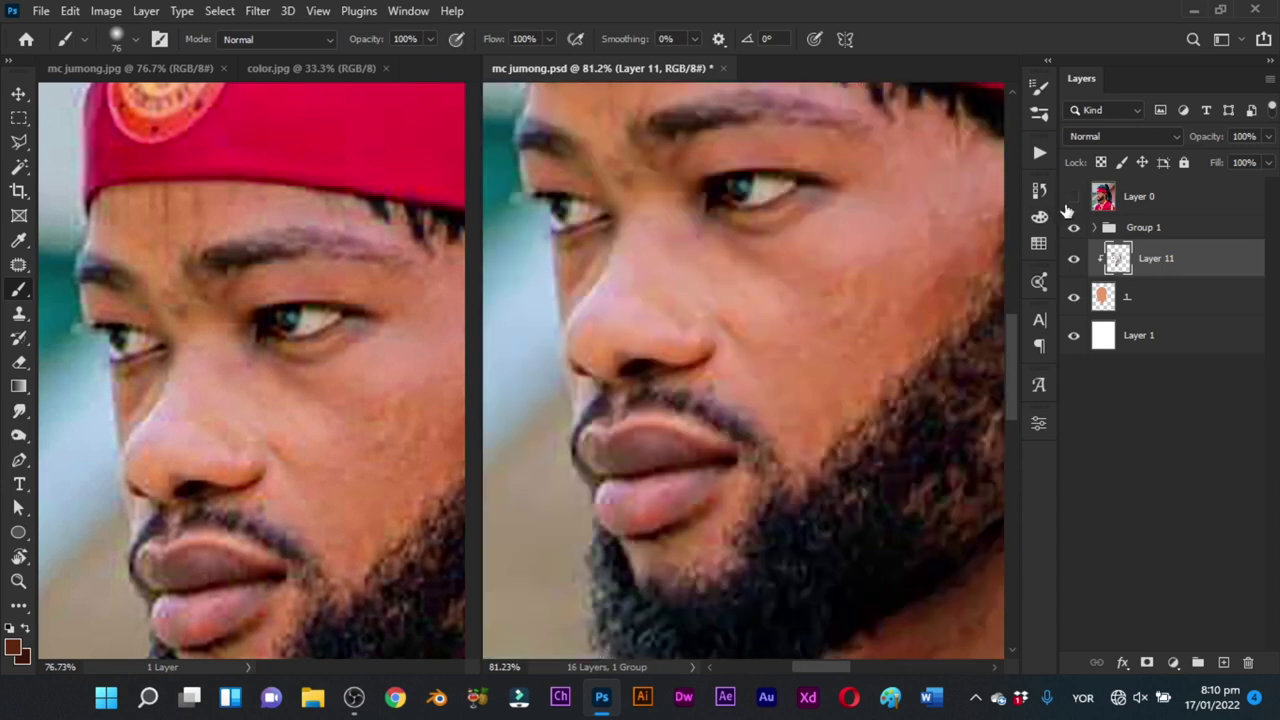
# Step: Hide Layer 0 and brush soft brown shading below the near eye and onto the upper cheek at sizes 31 to 112
pyautogui.moveTo(766, 251); pyautogui.dragTo(743, 247)
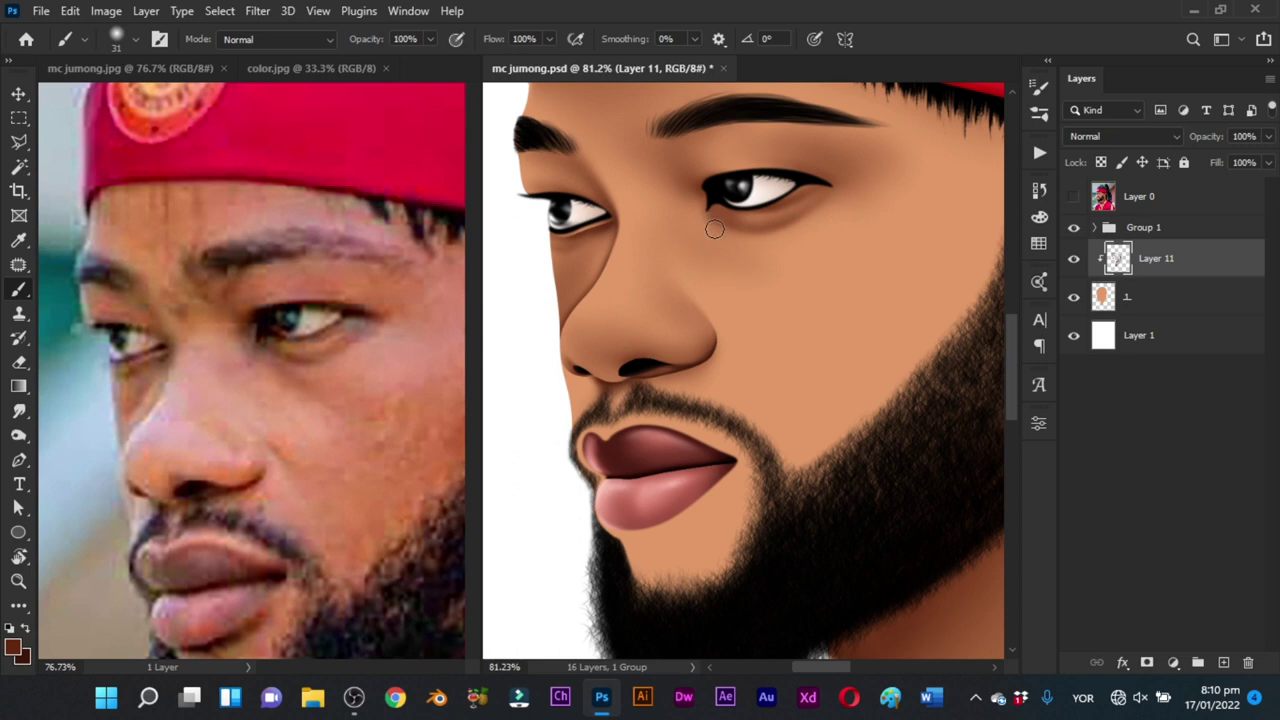
pyautogui.click(1073, 196)
pyautogui.click(1073, 196)
pyautogui.keyDown('alt'); pyautogui.rightClick(706, 224); pyautogui.keyUp('alt')
pyautogui.hotkey('ctrl', 'space')
pyautogui.moveTo(782, 298)
pyautogui.mouseDown()
pyautogui.moveTo(700, 325)
pyautogui.moveTo(764, 350)
pyautogui.mouseUp()
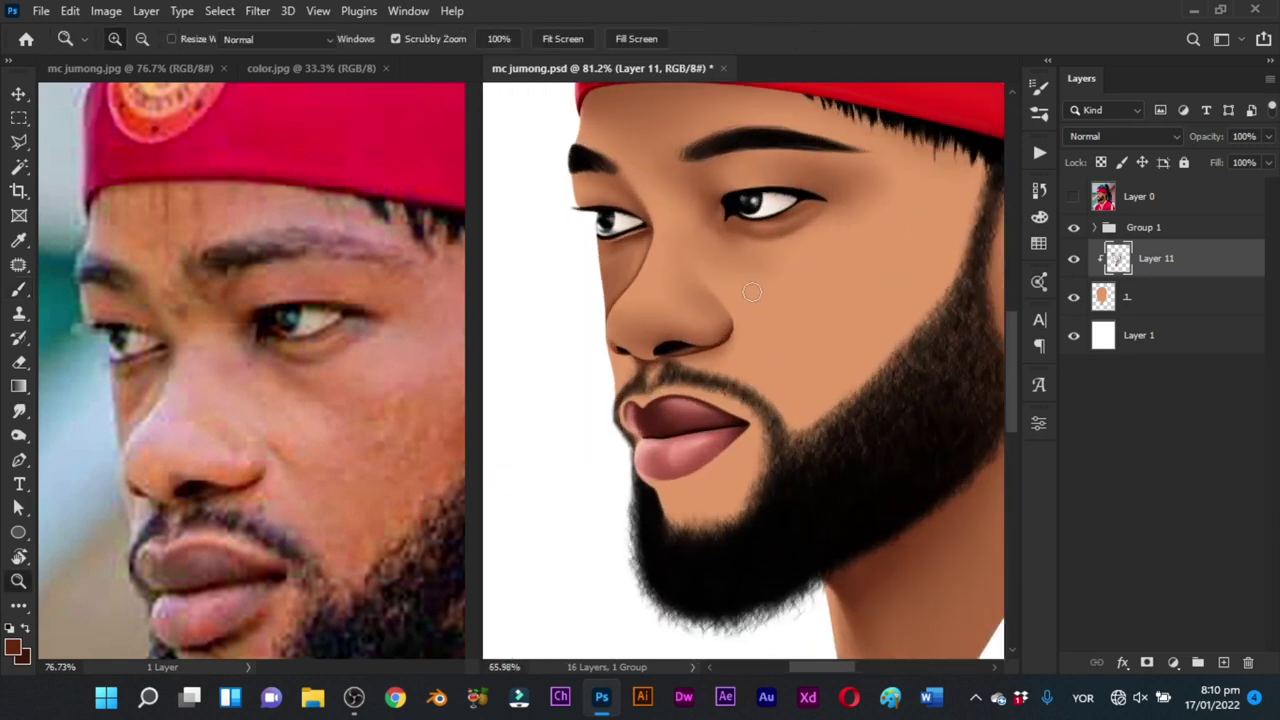
pyautogui.keyDown('alt'); pyautogui.rightClick(753, 260); pyautogui.keyUp('alt')
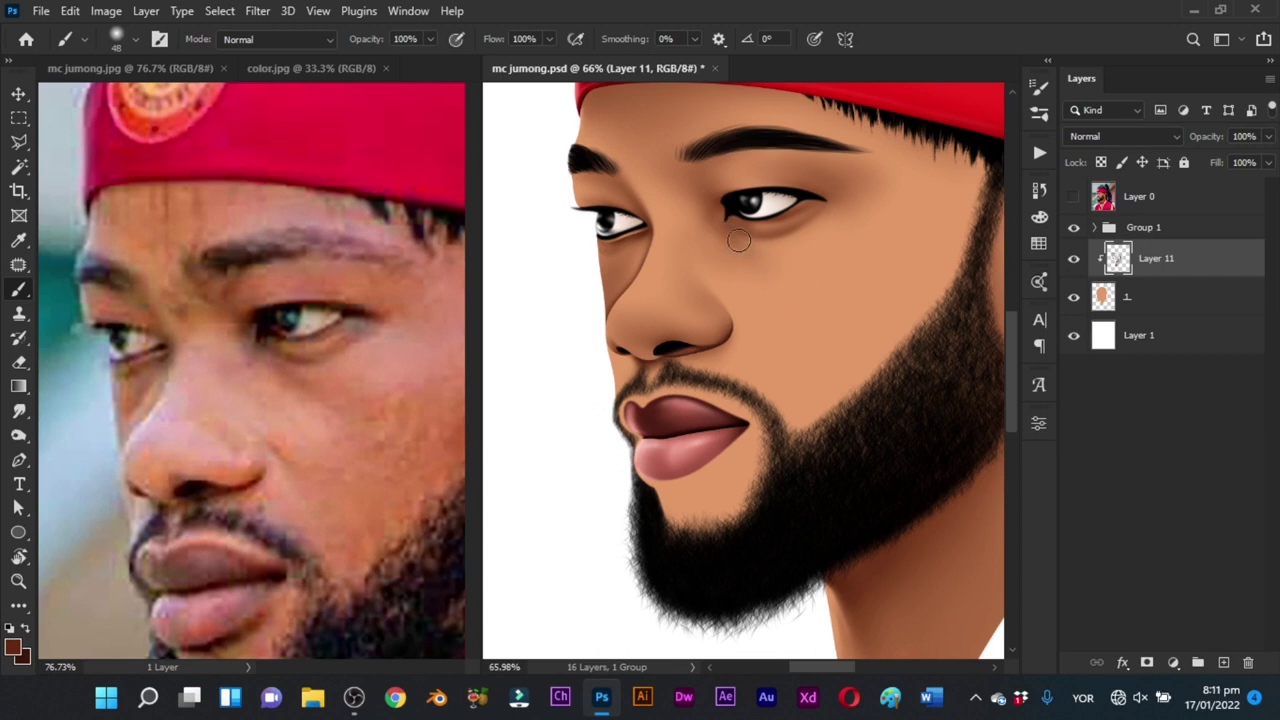
pyautogui.keyDown('alt'); pyautogui.rightClick(803, 305); pyautogui.keyUp('alt')
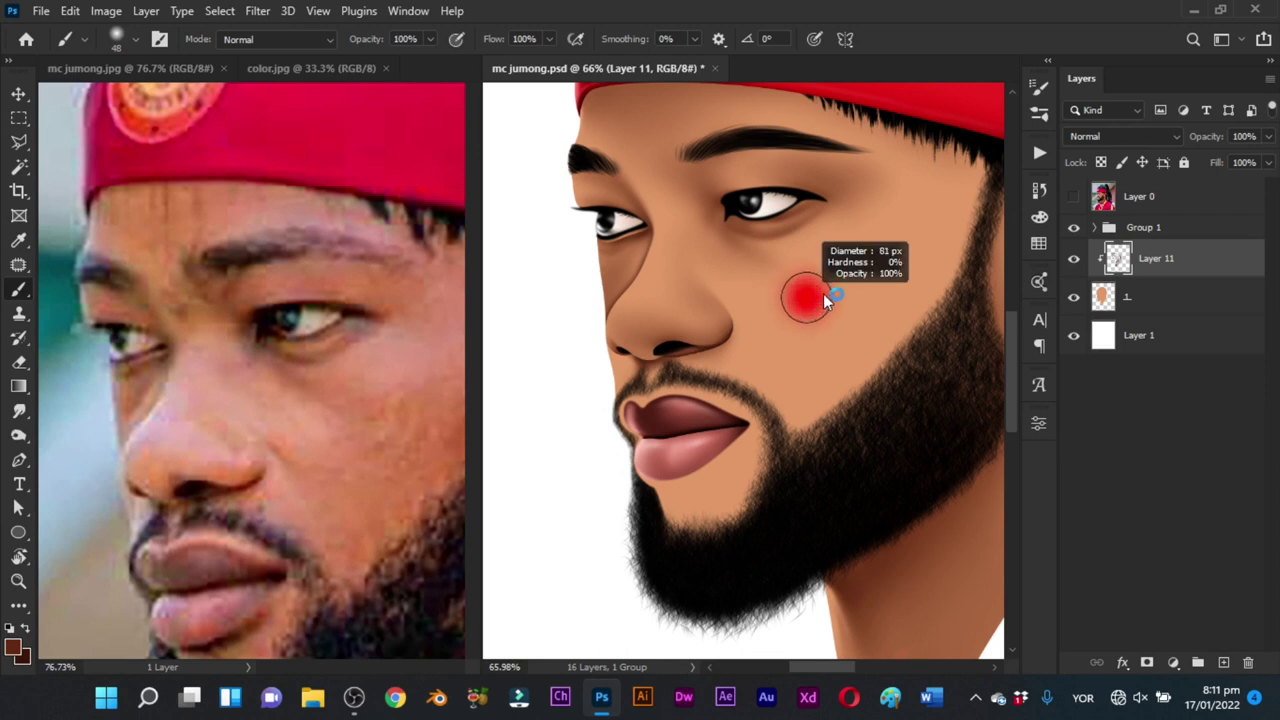
pyautogui.keyDown('alt'); pyautogui.rightClick(781, 277); pyautogui.keyUp('alt')
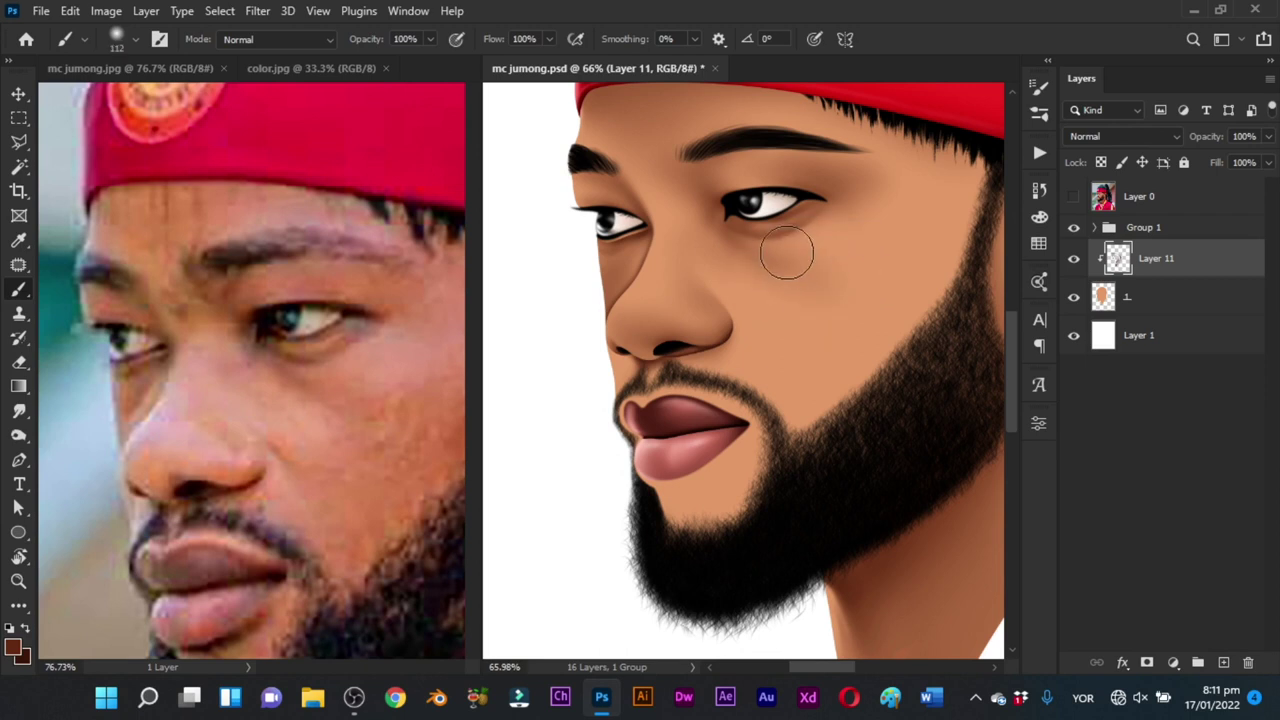
# Step: Brush soft brown over the cheek toward the sideburn at sizes 147 to 153, following the reference photo
pyautogui.click(336, 507)
pyautogui.moveTo(340, 517); pyautogui.dragTo(273, 425)
pyautogui.press('z')
pyautogui.moveTo(336, 394); pyautogui.dragTo(250, 417)
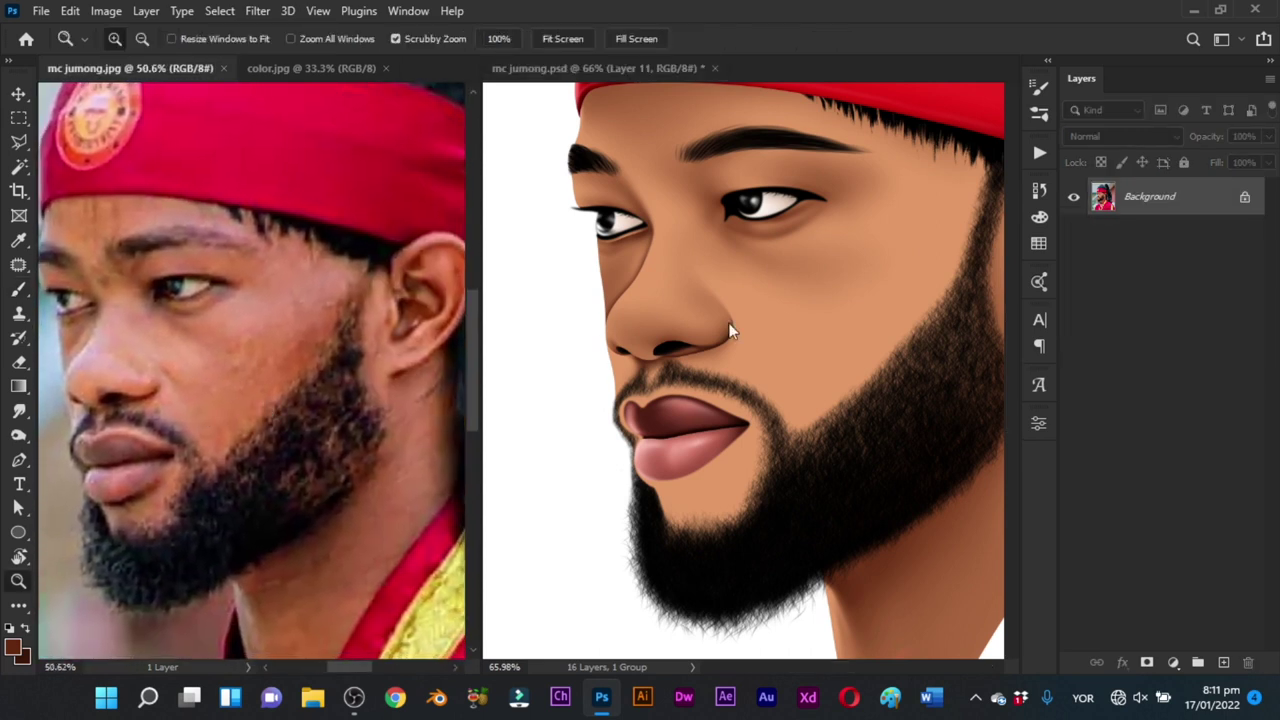
pyautogui.click(737, 393)
pyautogui.moveTo(737, 393); pyautogui.dragTo(691, 388)
pyautogui.press('b')
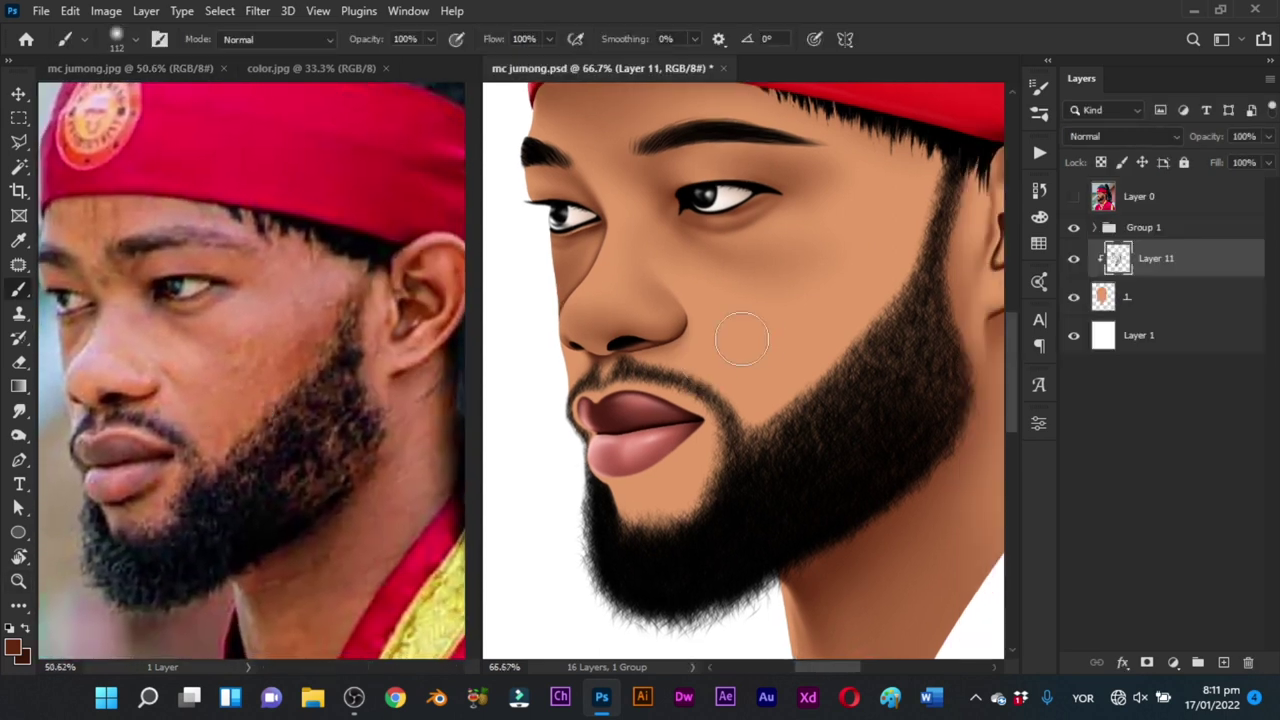
pyautogui.keyDown('alt'); pyautogui.moveTo(769, 338); pyautogui.dragTo(784, 333); pyautogui.keyUp('alt')
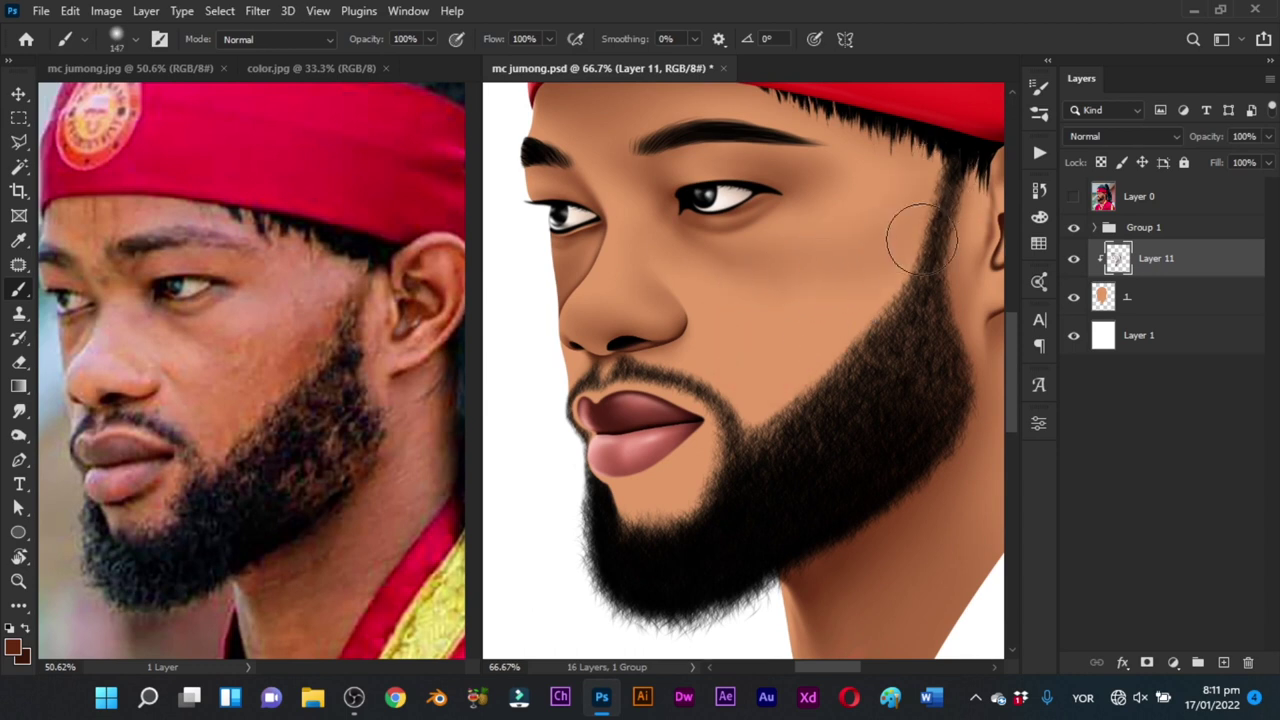
pyautogui.keyDown('alt'); pyautogui.moveTo(917, 224); pyautogui.dragTo(920, 223); pyautogui.keyUp('alt')
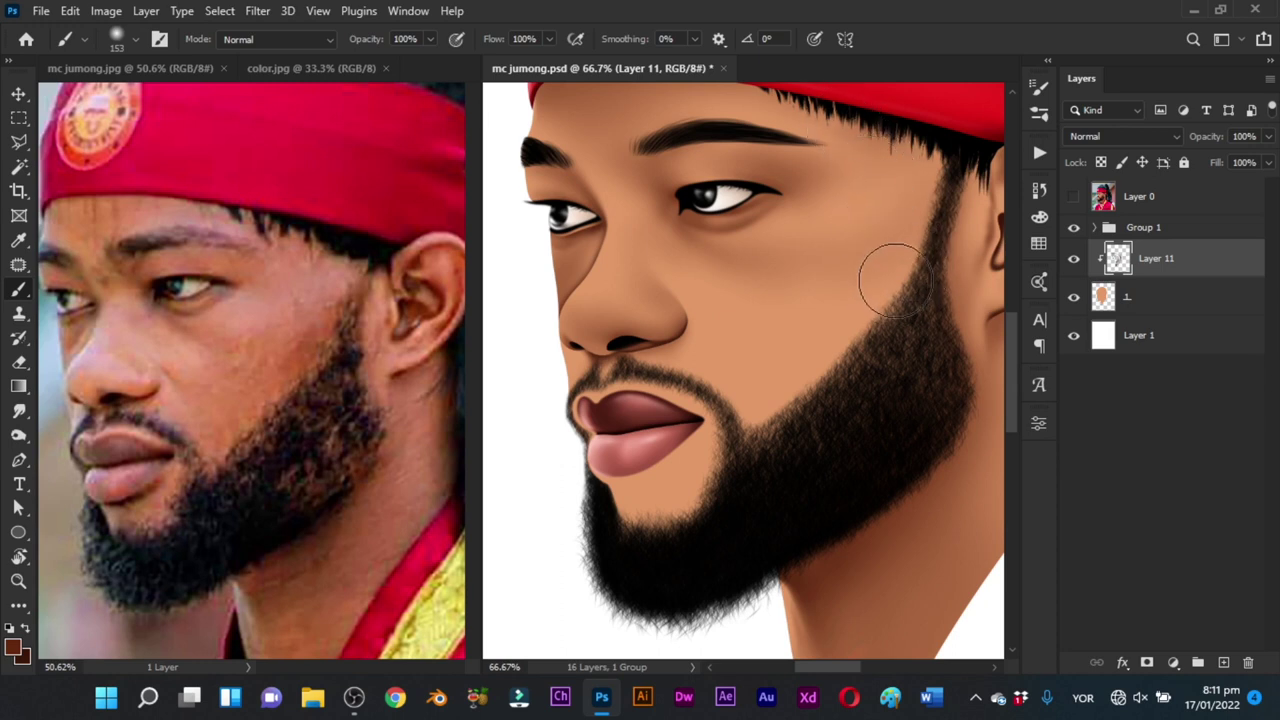
# Step: Deepen the brown cheek shading along the beard edge, from the sideburn down toward the moustache, at brush size 177
pyautogui.moveTo(902, 245); pyautogui.dragTo(836, 362)
pyautogui.moveTo(843, 314); pyautogui.dragTo(785, 436)
pyautogui.keyDown('alt'); pyautogui.moveTo(834, 315); pyautogui.dragTo(757, 429); pyautogui.keyUp('alt')
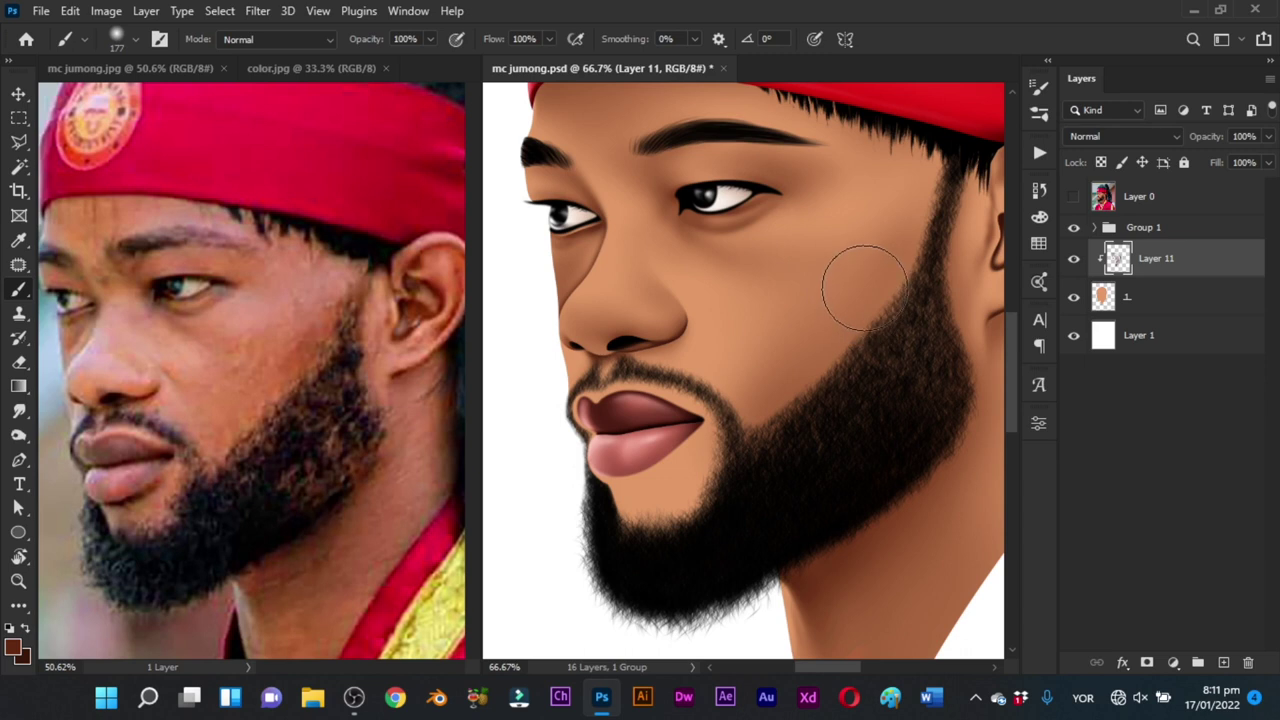
pyautogui.moveTo(896, 182); pyautogui.dragTo(876, 329)
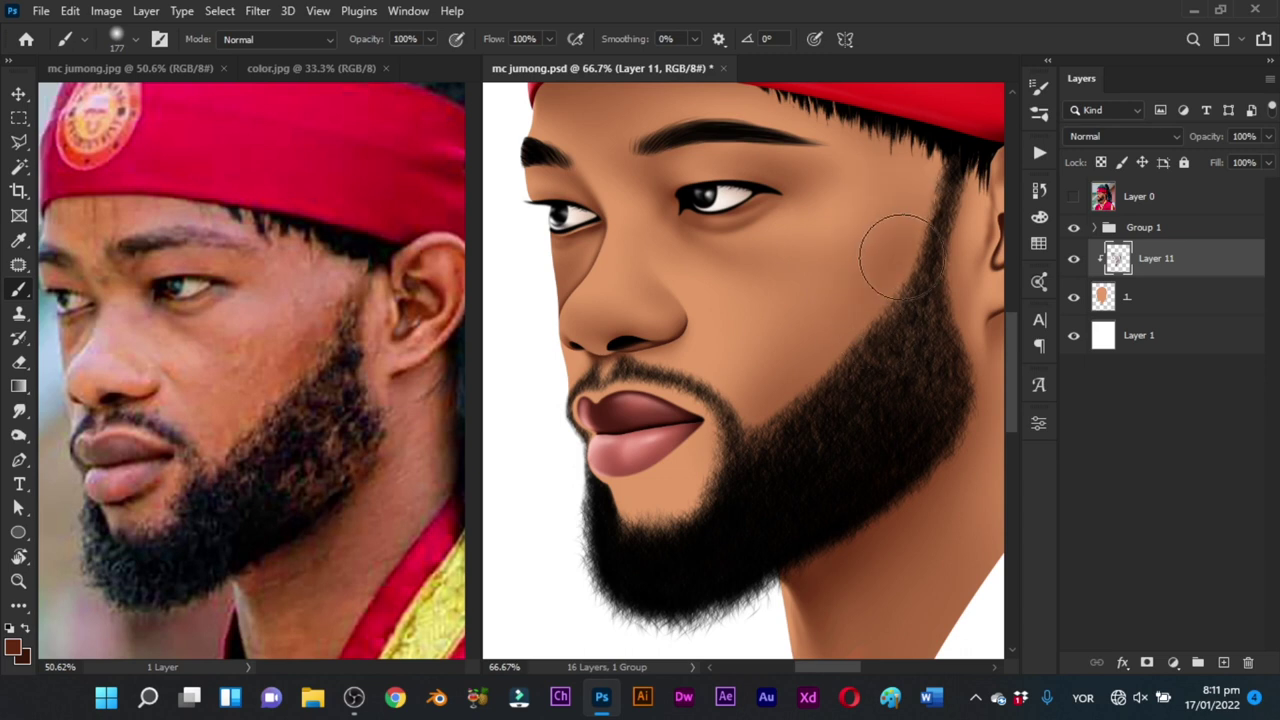
pyautogui.moveTo(898, 262)
pyautogui.mouseDown()
pyautogui.moveTo(851, 396)
pyautogui.moveTo(792, 415)
pyautogui.moveTo(856, 390)
pyautogui.mouseUp()
pyautogui.keyDown('alt'); pyautogui.rightClick(880, 316); pyautogui.keyUp('alt')
# Step: Brush soft brown over the lower cheek beside the moustache corner at sizes 120 to 168
pyautogui.press('z')
pyautogui.press('b')
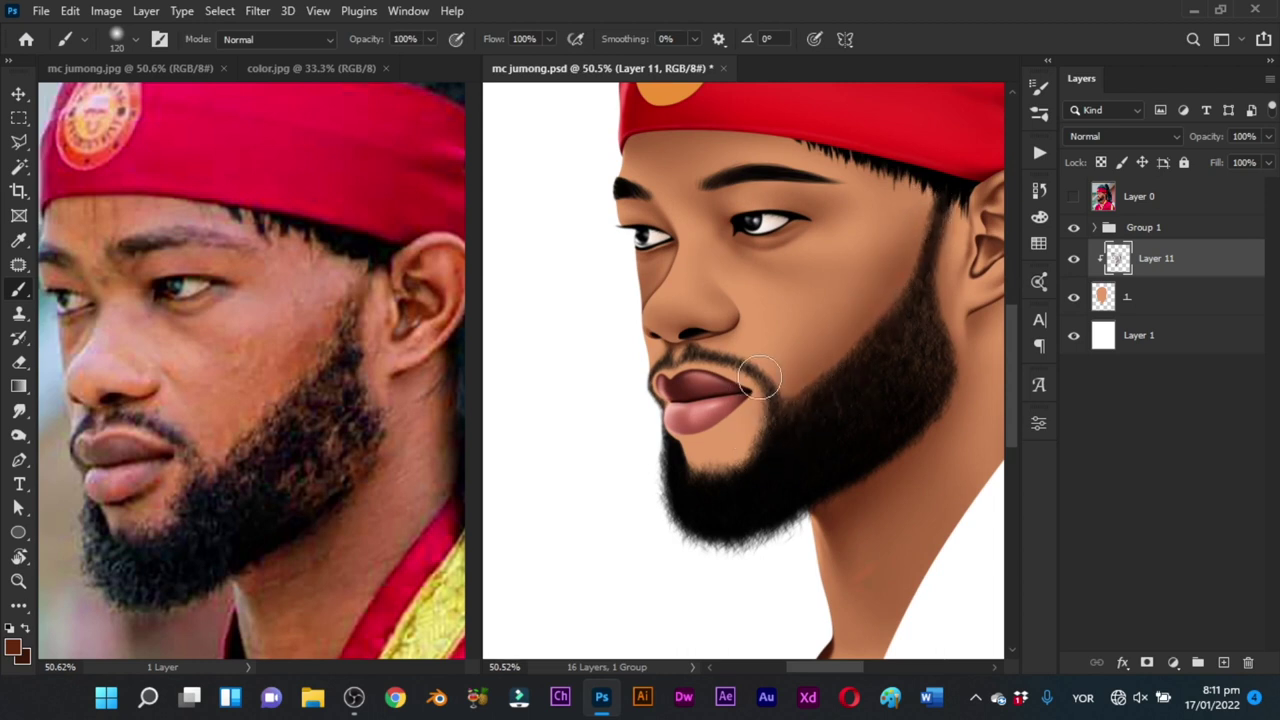
pyautogui.moveTo(780, 355); pyautogui.dragTo(793, 355)
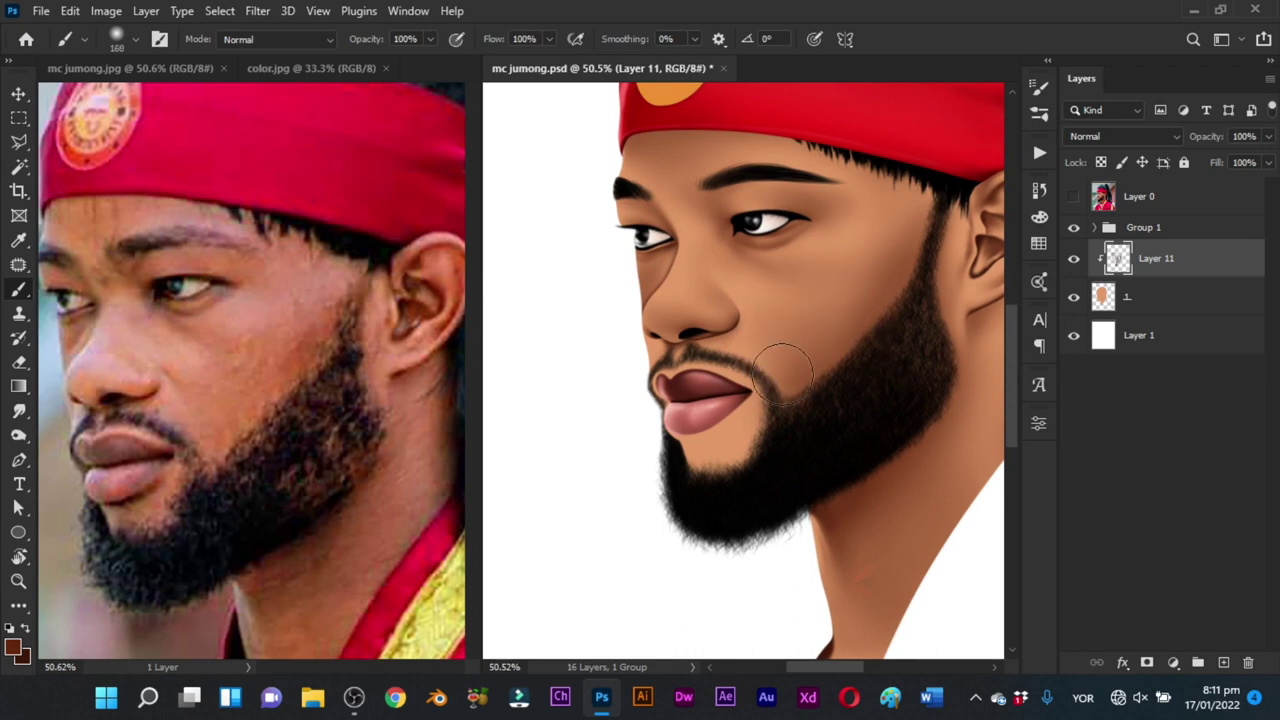
pyautogui.moveTo(722, 361)
pyautogui.mouseDown()
pyautogui.moveTo(755, 391)
pyautogui.moveTo(857, 343)
pyautogui.mouseUp()
# Step: Create Layer 12 clipped above Layer 11, and select the cheek area beside the nostril wing from a Pen path traced over Layer 0
pyautogui.press('p')
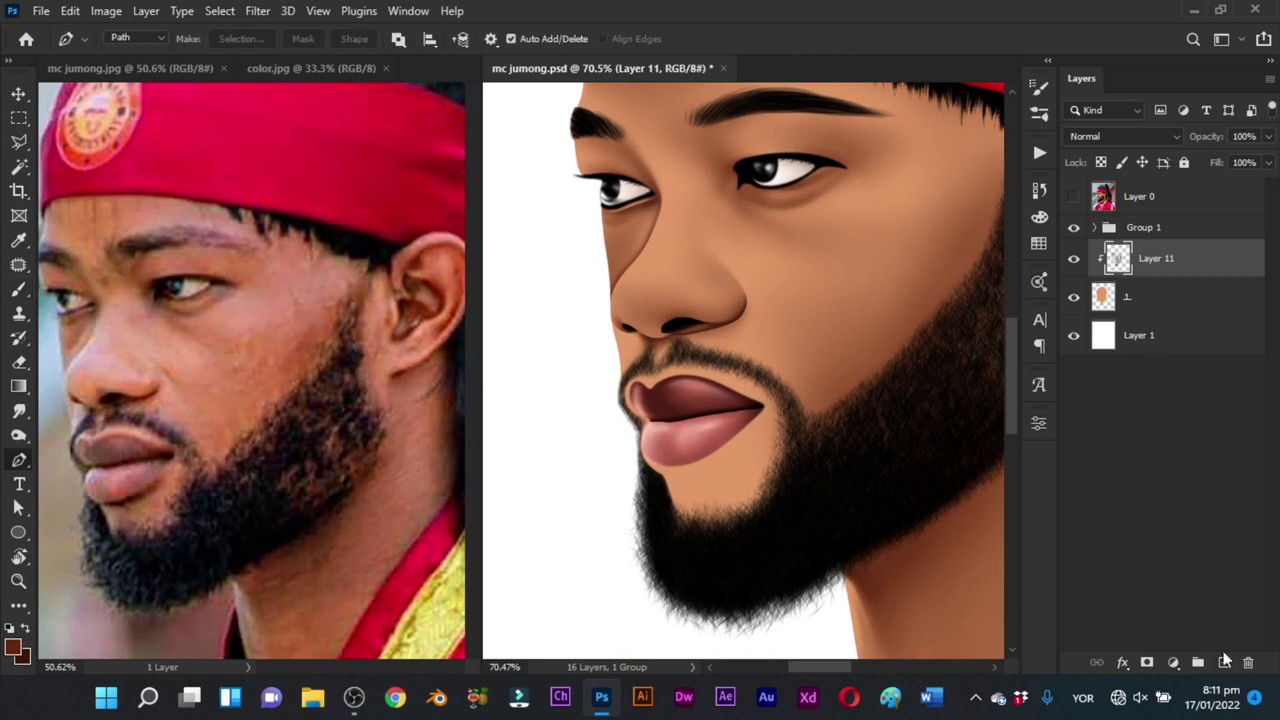
pyautogui.click(1223, 662)
pyautogui.keyDown('alt'); pyautogui.click(1170, 276); pyautogui.keyUp('alt')
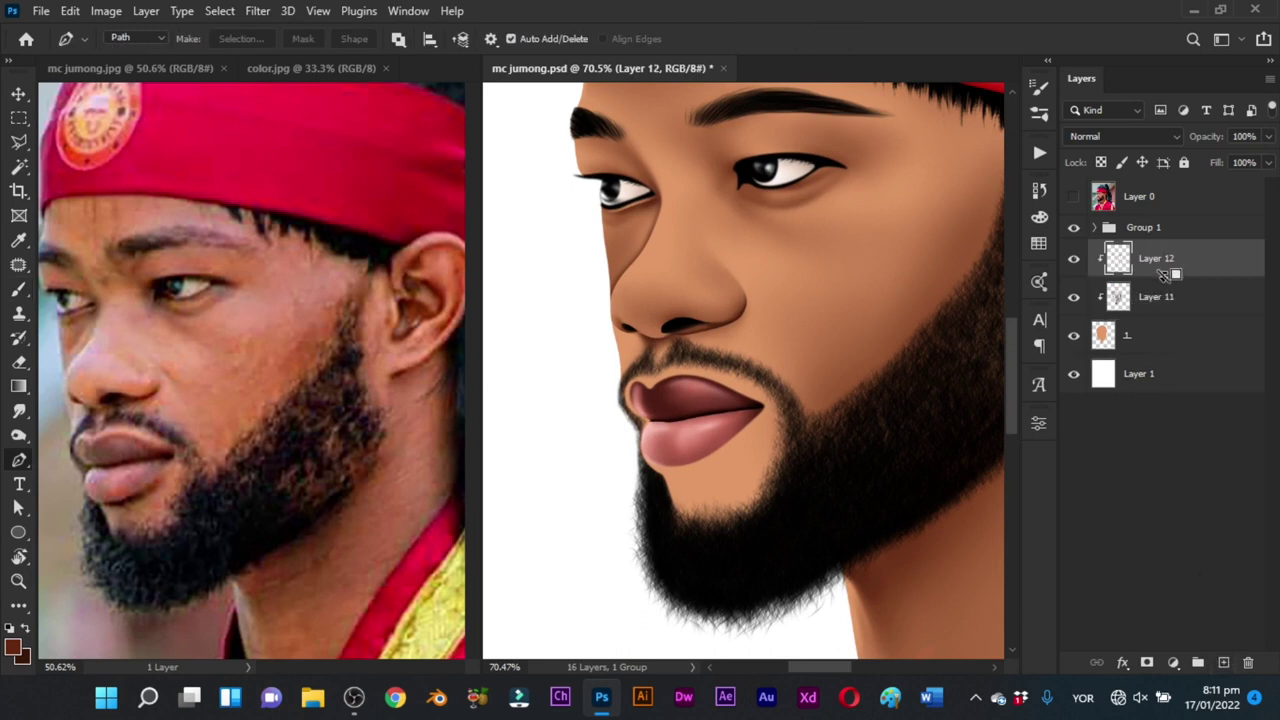
pyautogui.moveTo(760, 328); pyautogui.dragTo(874, 309)
pyautogui.click(1073, 196)
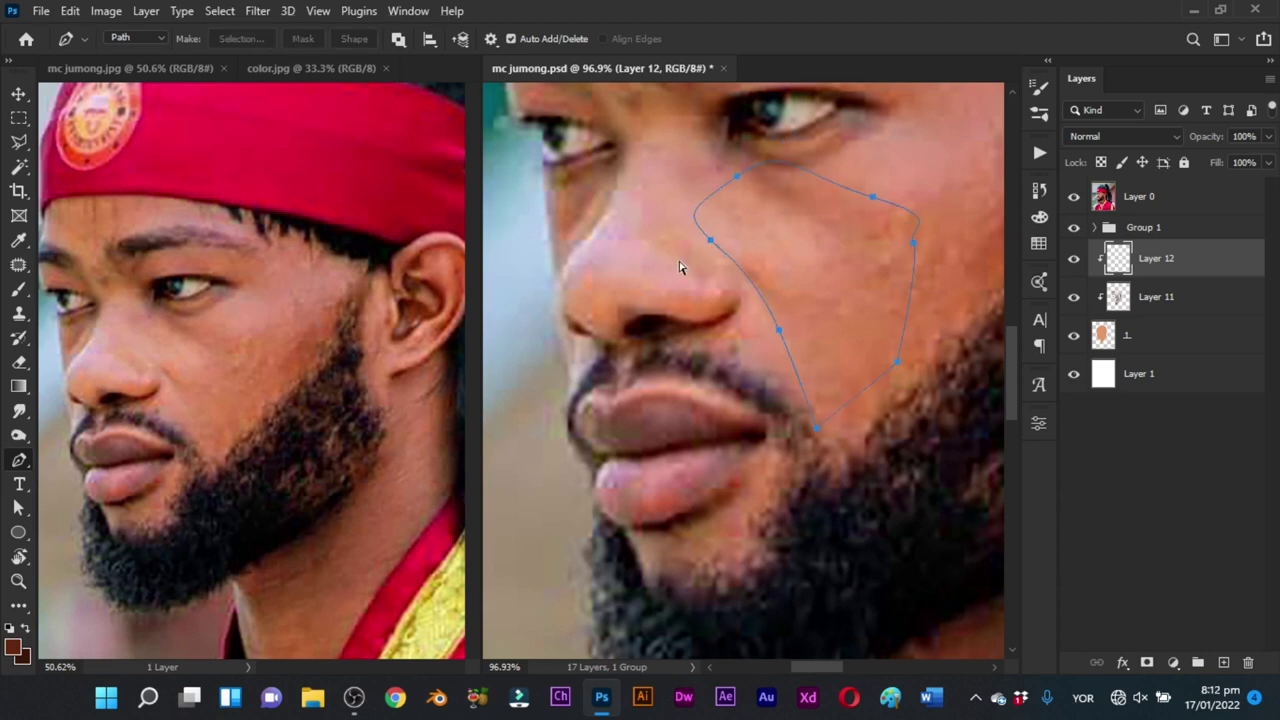
pyautogui.hotkey('ctrl', 'Return')
# Step: Hide Layer 0, brush brown along the selection edge beside the nostril wing at sizes 34 to 89, and deselect
pyautogui.press('b')
pyautogui.click(1073, 196)
pyautogui.moveTo(743, 292); pyautogui.dragTo(714, 282)
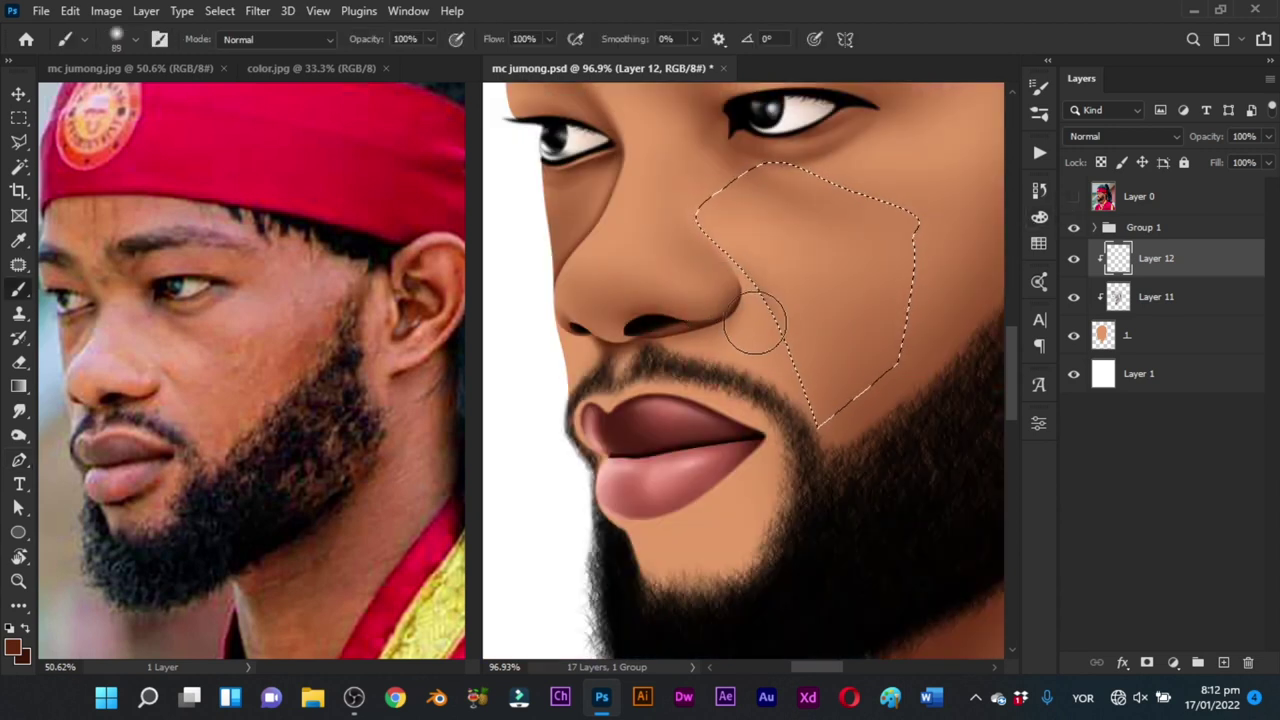
pyautogui.moveTo(737, 288); pyautogui.dragTo(720, 268)
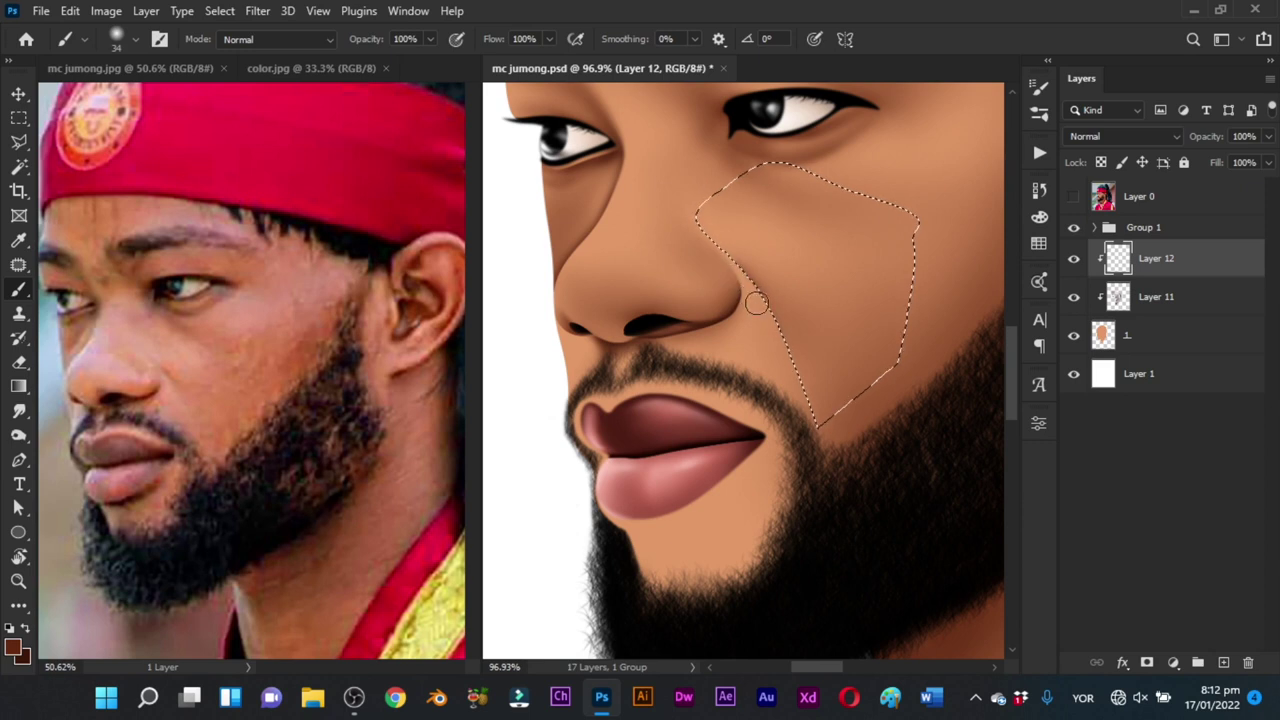
pyautogui.moveTo(774, 304); pyautogui.dragTo(787, 299)
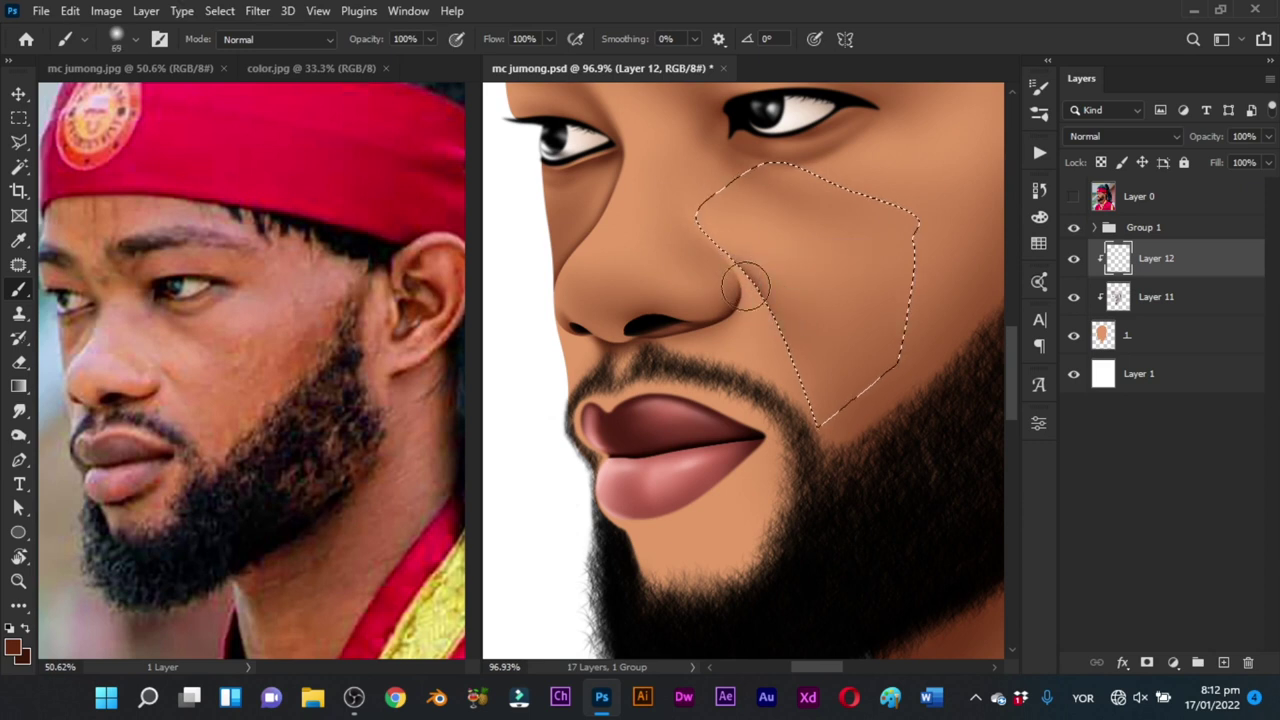
pyautogui.hotkey('ctrl', 'd')
# Step: Smudge the smile line beside the nostril wing into the cheek at size 112 and 57% strength
pyautogui.press('r')
pyautogui.moveTo(737, 264); pyautogui.dragTo(729, 255)
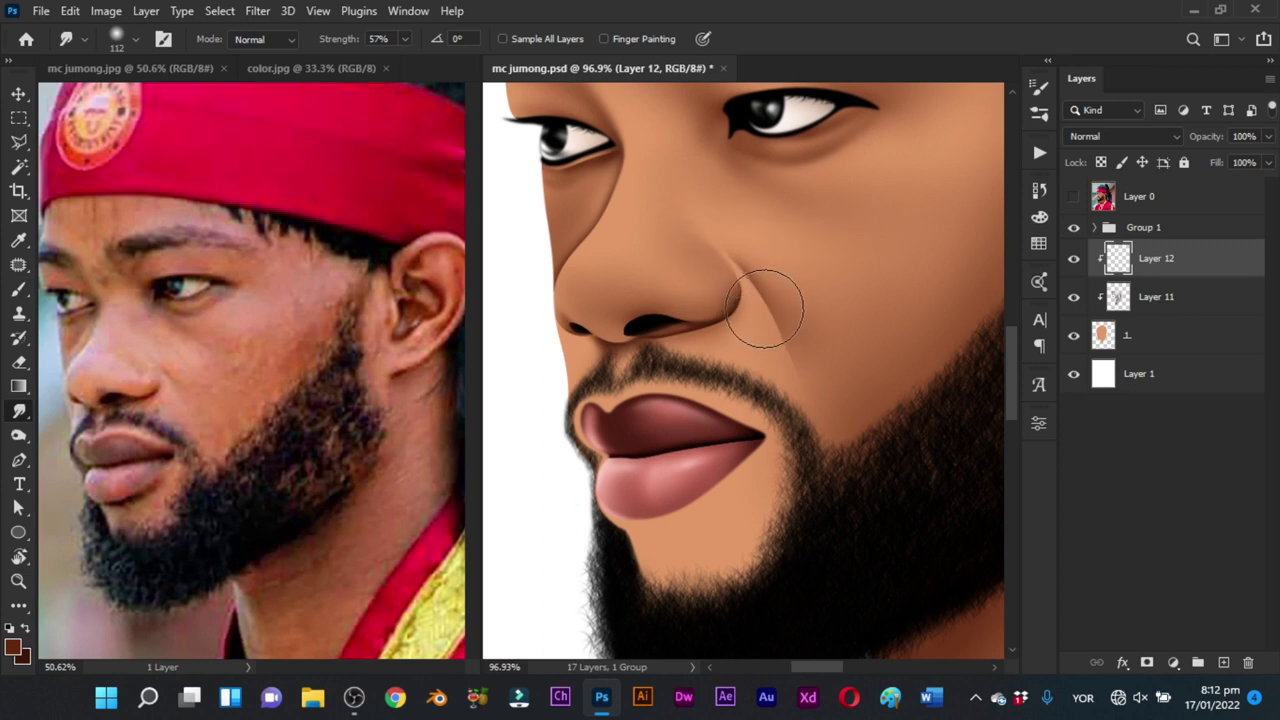
pyautogui.moveTo(763, 303)
pyautogui.mouseDown()
pyautogui.moveTo(777, 334)
pyautogui.moveTo(794, 337)
pyautogui.moveTo(792, 350)
pyautogui.moveTo(774, 334)
pyautogui.moveTo(786, 365)
pyautogui.moveTo(766, 315)
pyautogui.mouseUp()
pyautogui.moveTo(848, 331); pyautogui.dragTo(767, 437)
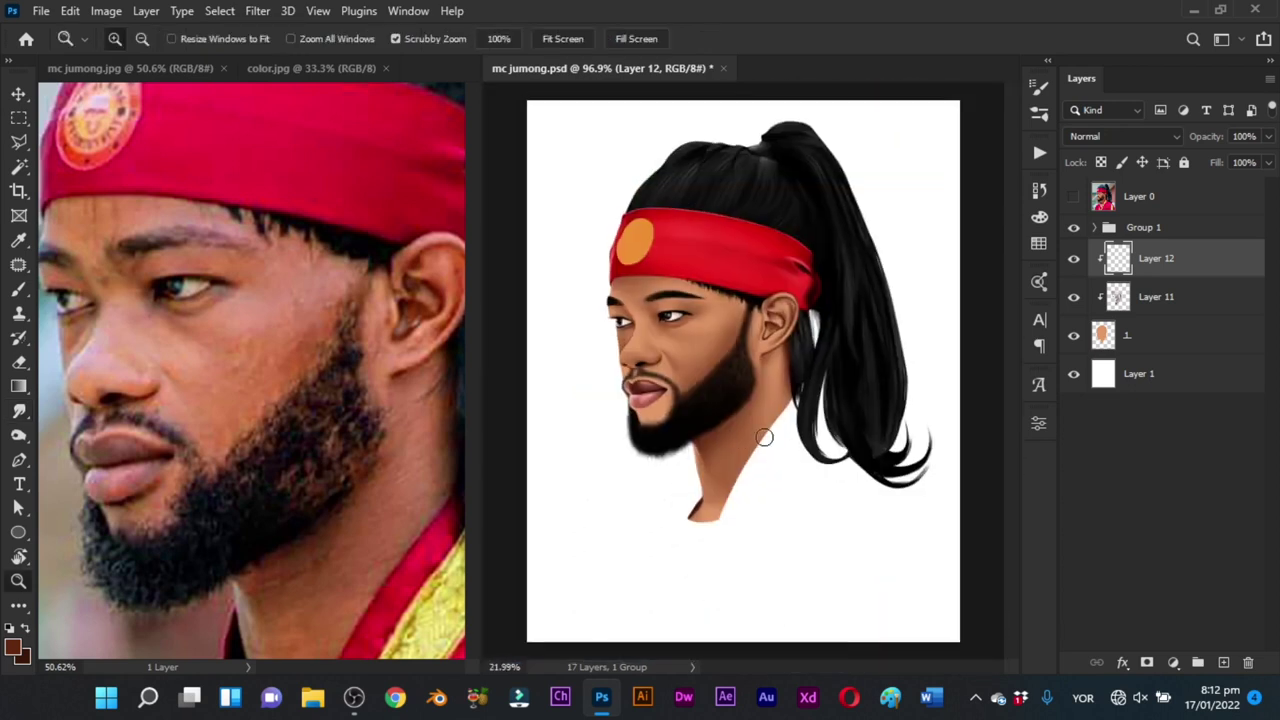
# Step: Soften the smile line with the Eraser at size 79, brush over it at size 102, and save the document
pyautogui.moveTo(677, 380); pyautogui.dragTo(729, 431)
pyautogui.press('e')
pyautogui.moveTo(686, 338); pyautogui.dragTo(722, 354)
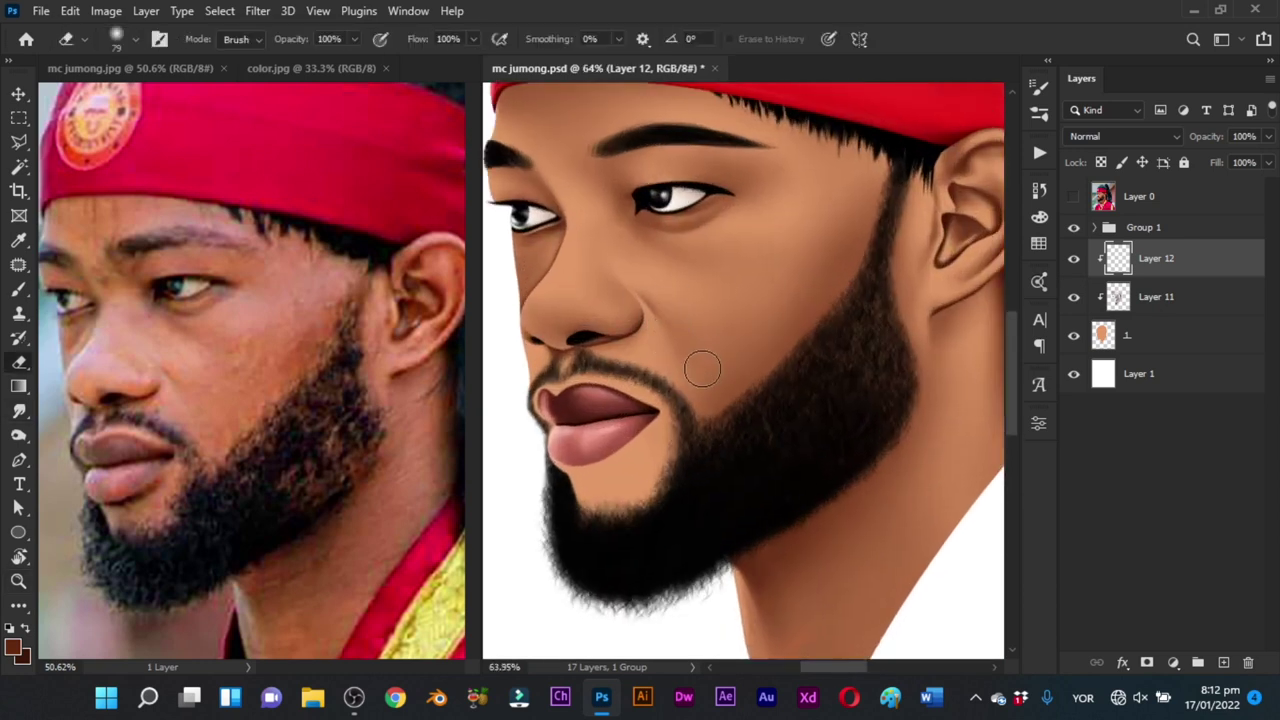
pyautogui.press('b')
pyautogui.moveTo(691, 327); pyautogui.dragTo(716, 332)
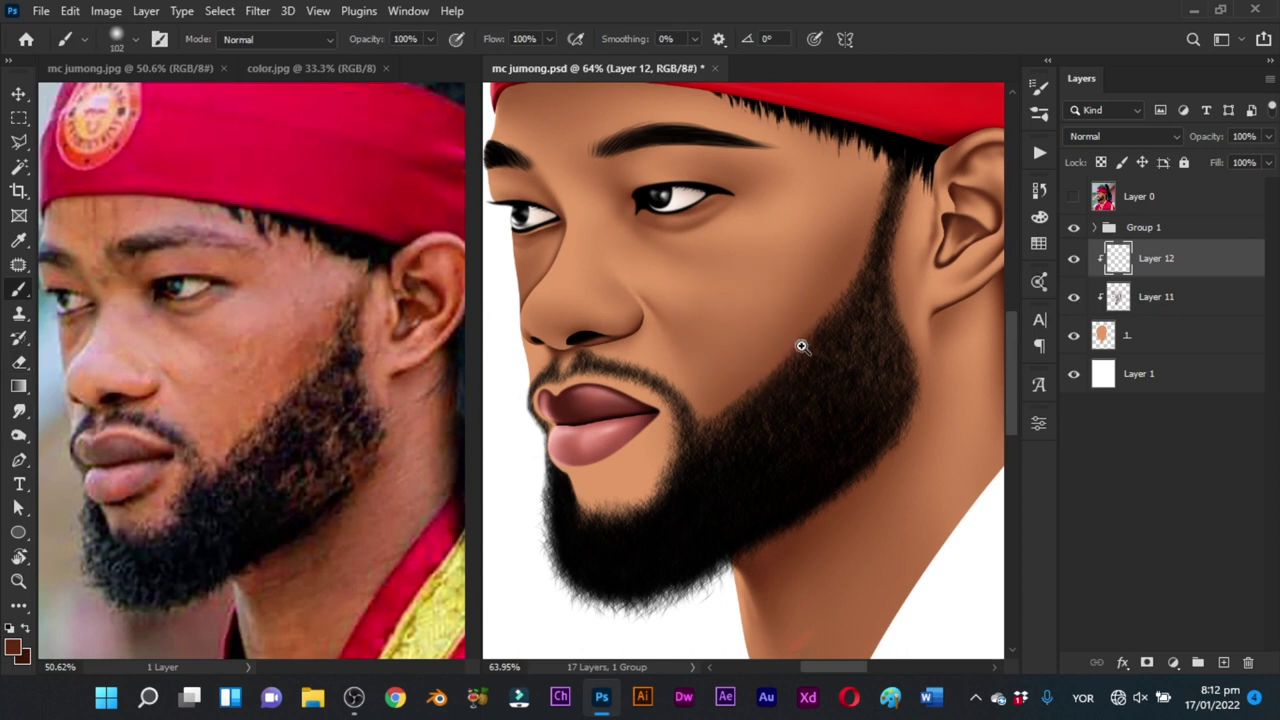
pyautogui.scroll(-5, 801, 346)
pyautogui.hotkey('ctrl', 's')
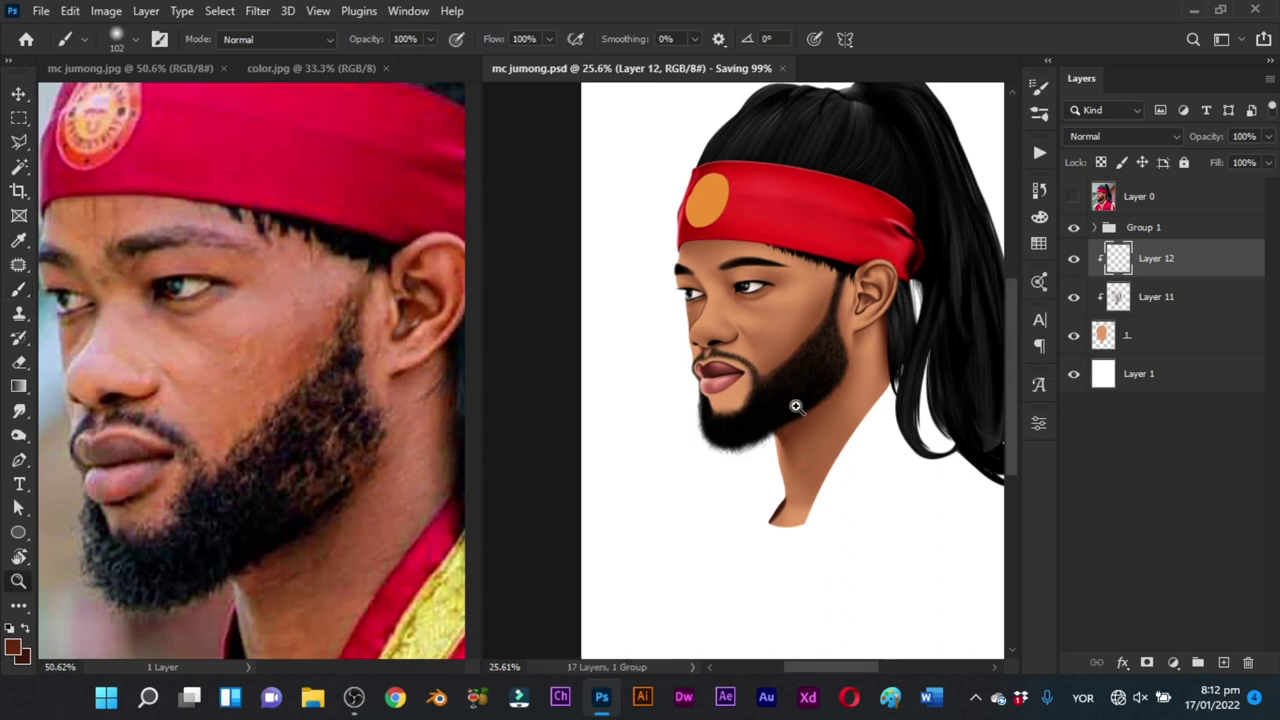
# Step: Refine the cheek shading with the Eraser and soft brown brush strokes at size 154, and save the file
pyautogui.moveTo(760, 352)
pyautogui.mouseDown()
pyautogui.moveTo(791, 326)
pyautogui.moveTo(776, 303)
pyautogui.moveTo(750, 308)
pyautogui.mouseUp()
pyautogui.press('e')
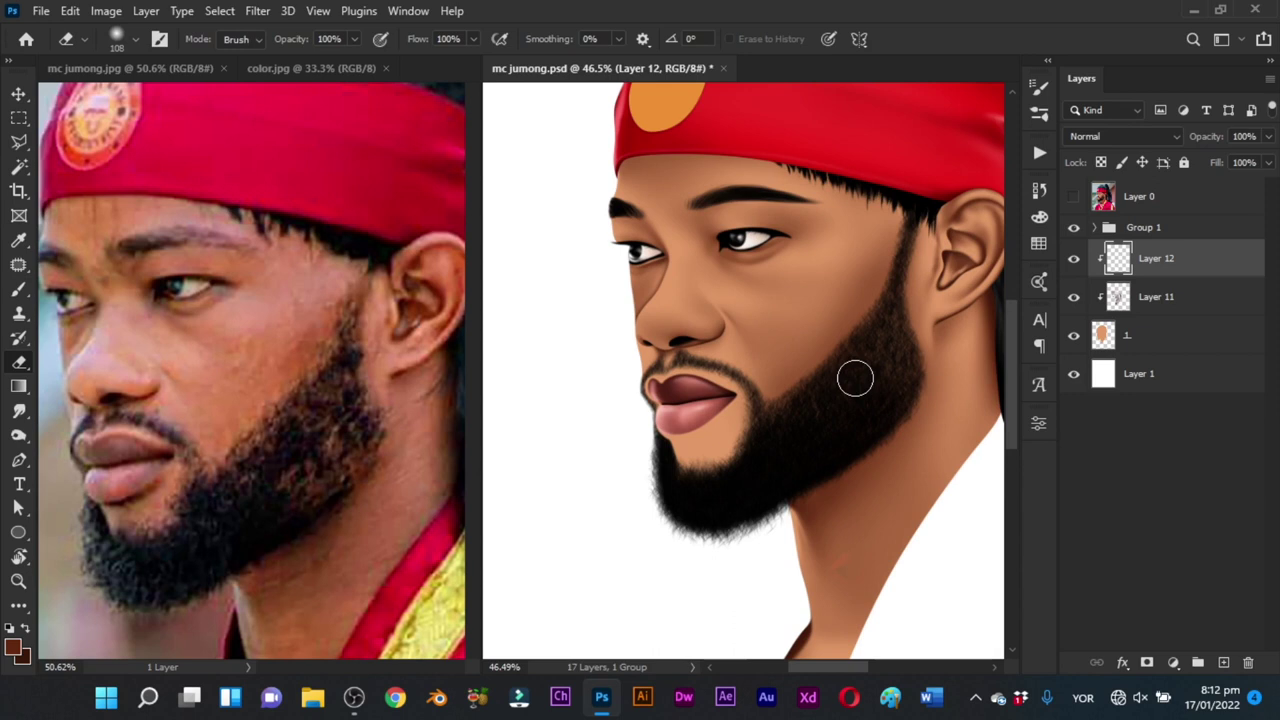
pyautogui.press('b')
pyautogui.moveTo(749, 277); pyautogui.dragTo(772, 307)
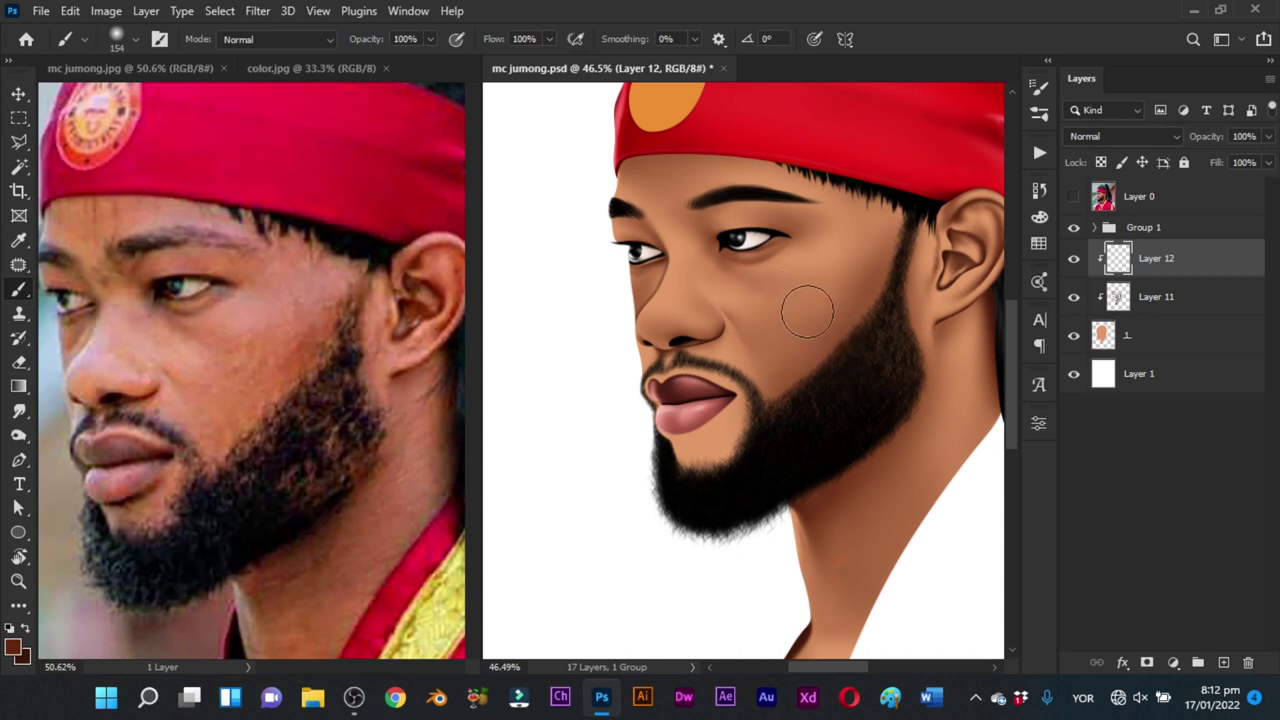
pyautogui.hotkey('ctrl', 's')
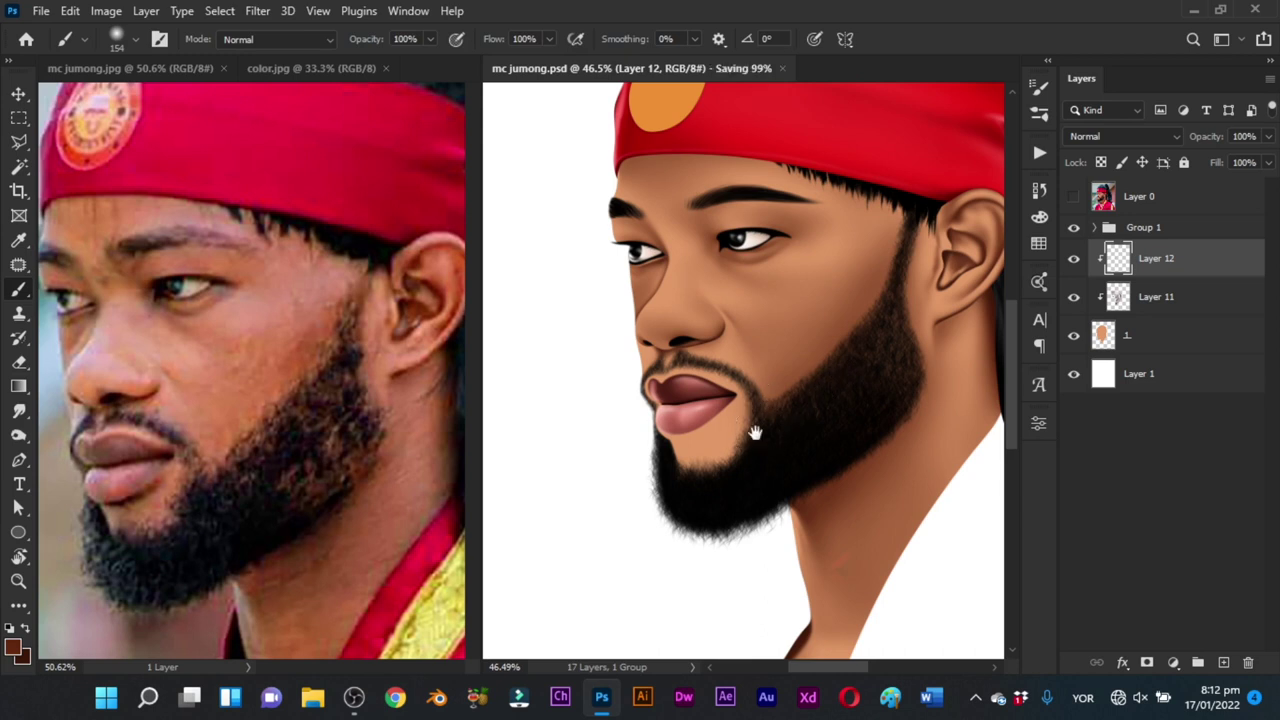
# Step: Trace a closed Pen path just above the upper lip and around the moustache area, and convert it to a selection
pyautogui.moveTo(753, 431); pyautogui.dragTo(803, 380)
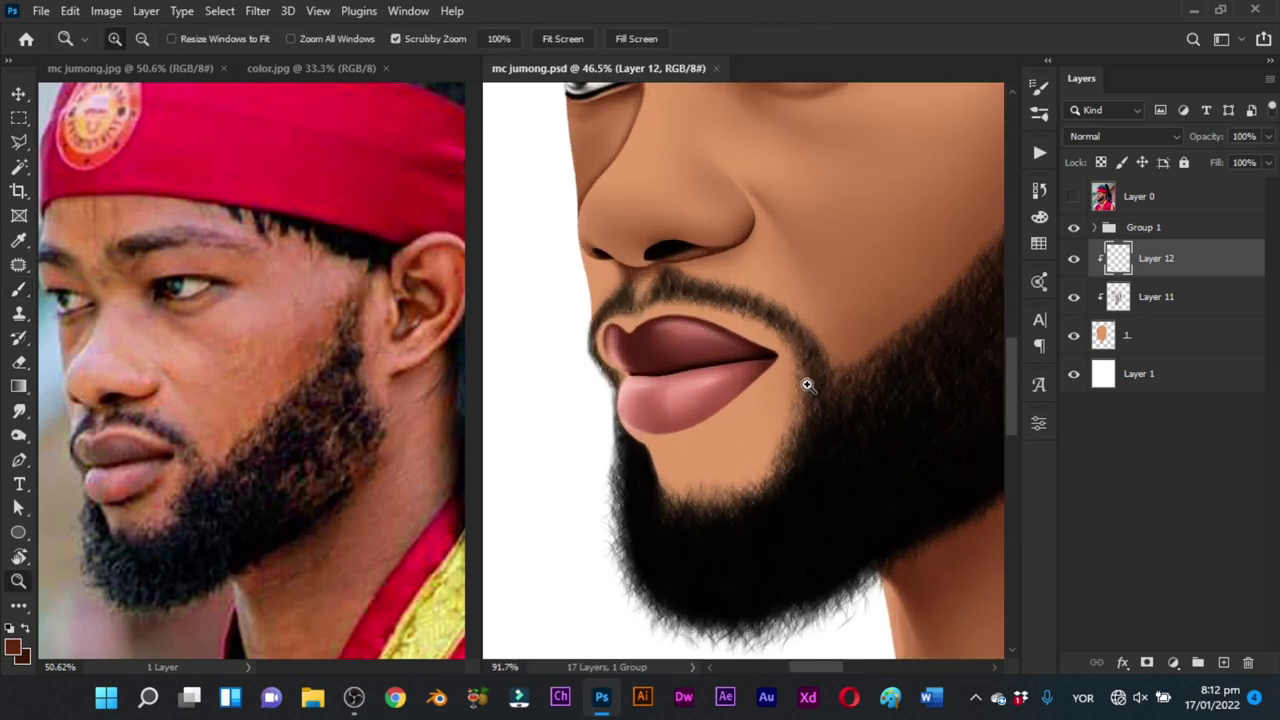
pyautogui.press('p')
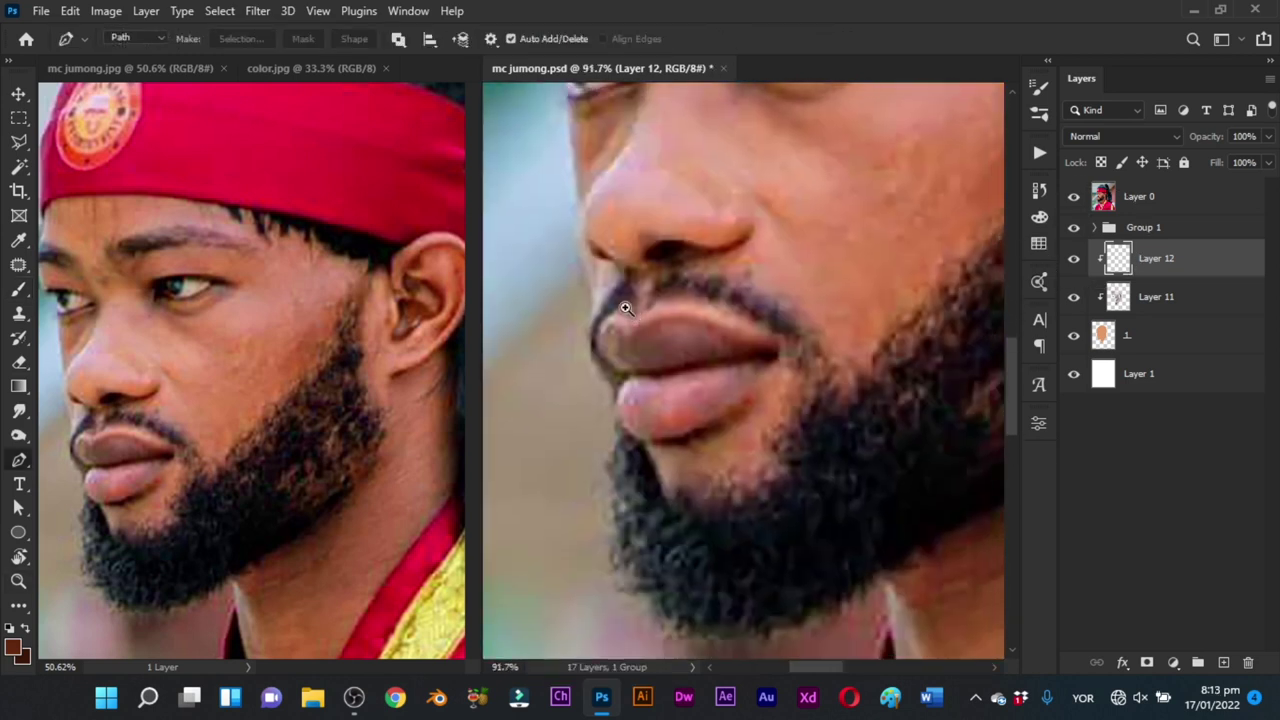
pyautogui.moveTo(626, 306); pyautogui.dragTo(651, 315)
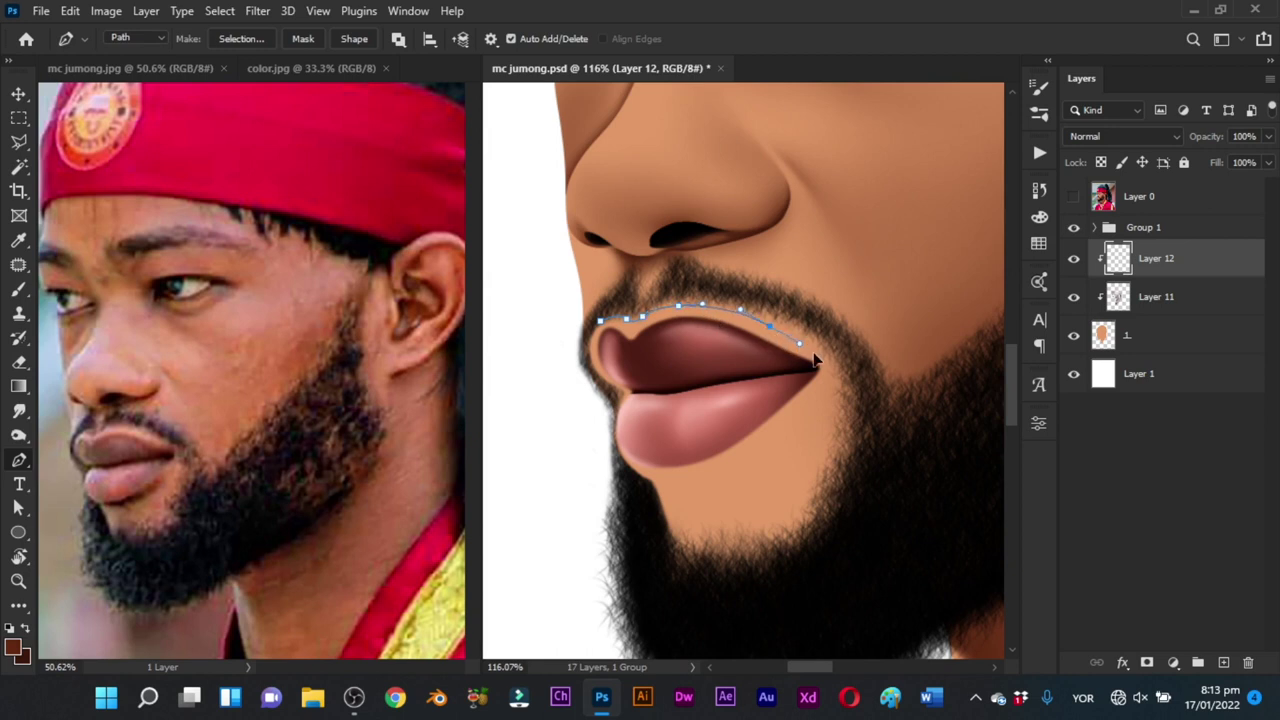
pyautogui.moveTo(830, 358); pyautogui.dragTo(817, 295)
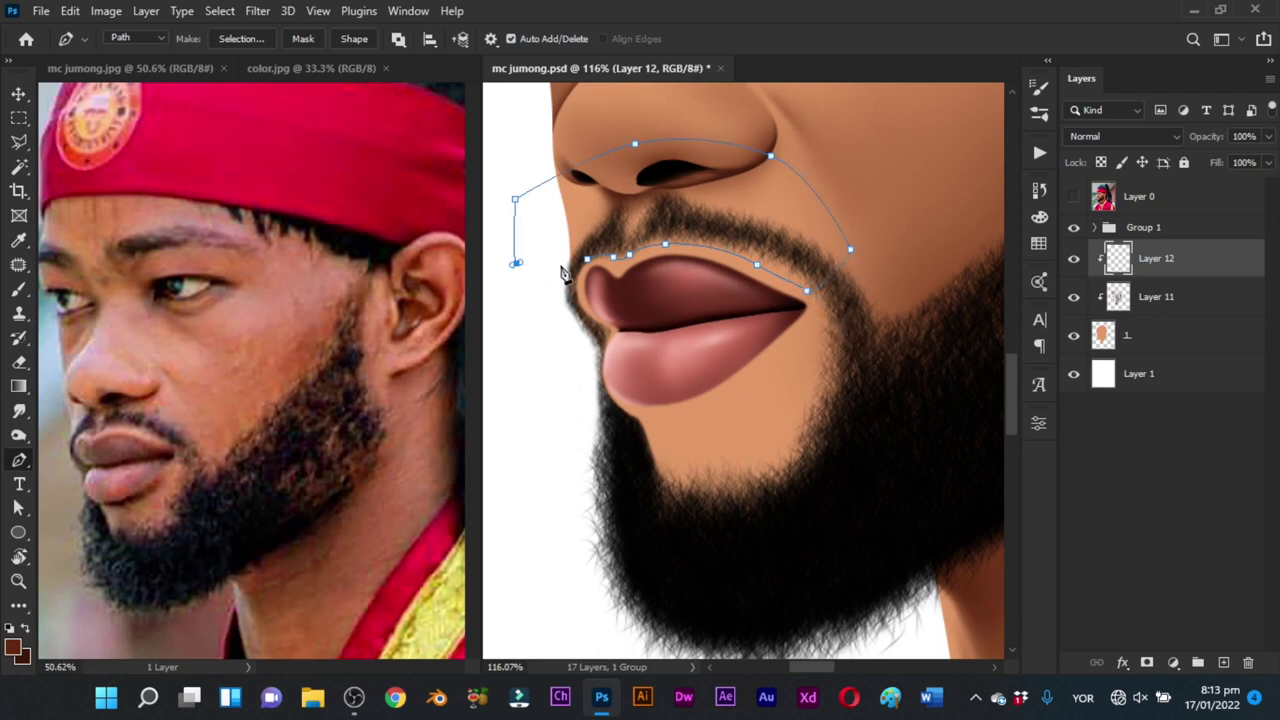
pyautogui.hotkey('ctrl', 'Return')
# Step: Shade the skin above the upper lip inside the selection at brush size 35, using dark brown sampled from the lip, and deselect
pyautogui.press('b')
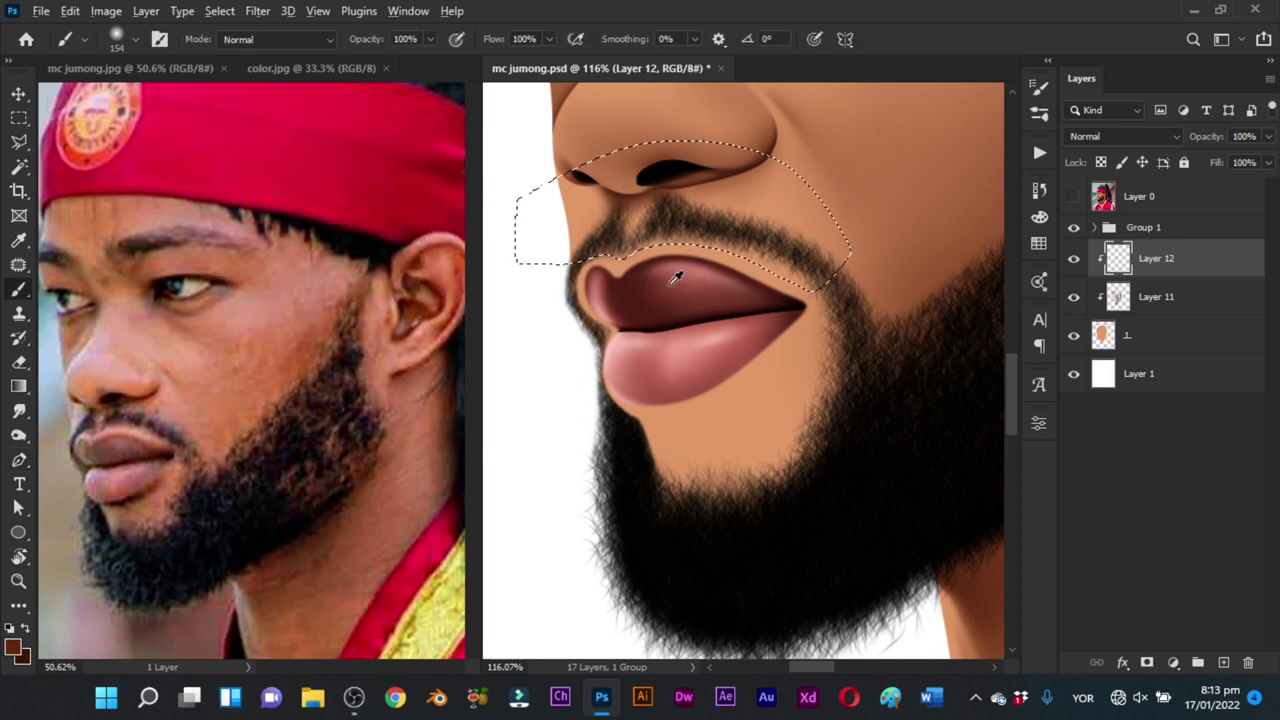
pyautogui.moveTo(618, 277)
pyautogui.mouseDown()
pyautogui.moveTo(598, 280)
pyautogui.moveTo(666, 251)
pyautogui.moveTo(686, 266)
pyautogui.moveTo(790, 275)
pyautogui.moveTo(722, 260)
pyautogui.mouseUp()
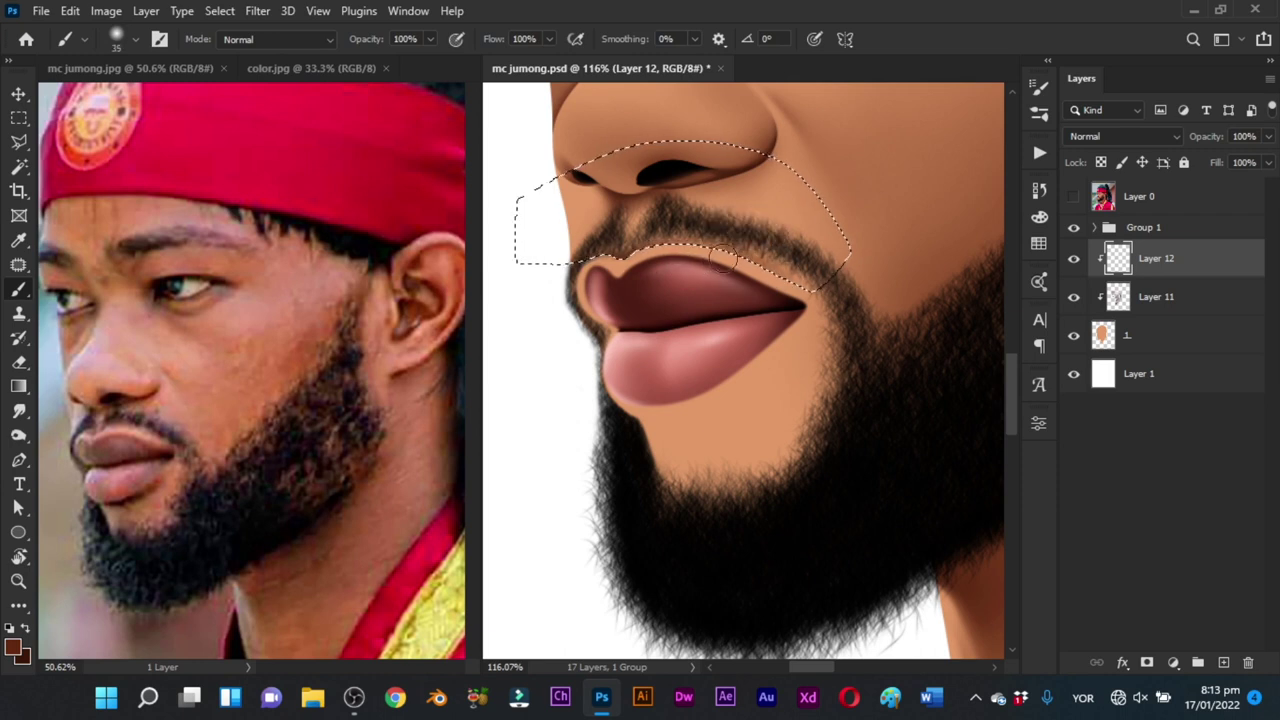
pyautogui.hotkey('ctrl', 'd')
pyautogui.press('z')
pyautogui.moveTo(699, 328)
pyautogui.mouseDown()
pyautogui.moveTo(619, 410)
pyautogui.moveTo(674, 417)
pyautogui.moveTo(697, 312)
pyautogui.mouseUp()
pyautogui.press('b')
pyautogui.hotkey('ctrl', 'z')
pyautogui.keyDown('alt'); pyautogui.click(636, 270); pyautogui.keyUp('alt')
pyautogui.moveTo(620, 262); pyautogui.dragTo(613, 260)
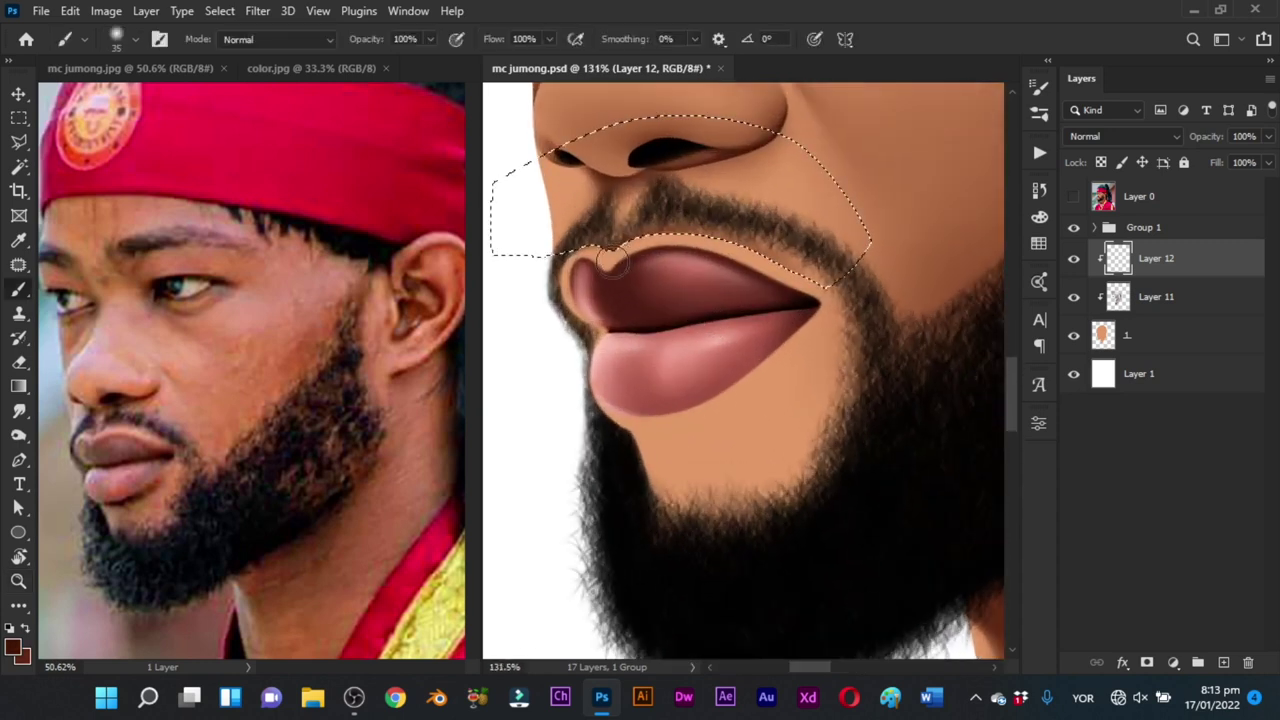
pyautogui.hotkey('ctrl', 'd')
# Step: Trace a closed Pen path along the lower lip's outer edge and around the chin beard, and convert it to a selection
pyautogui.moveTo(679, 384); pyautogui.dragTo(680, 334)
pyautogui.press('p')
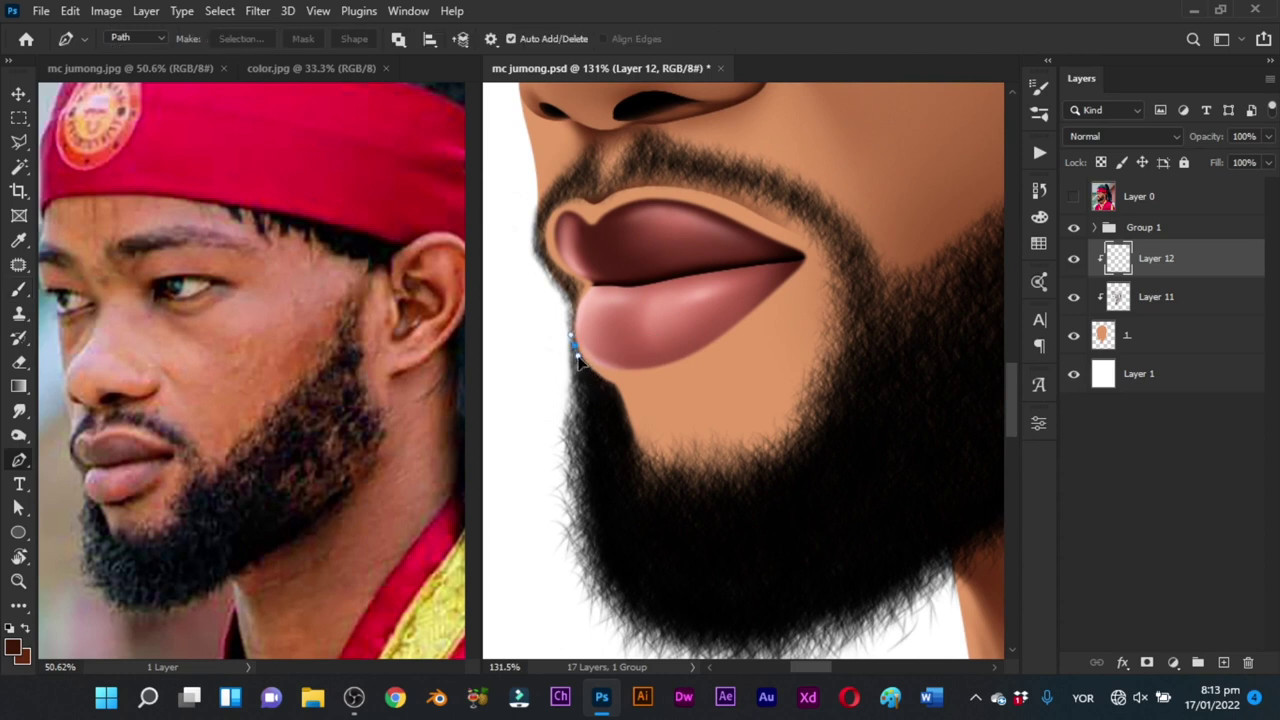
pyautogui.click(577, 358)
pyautogui.moveTo(728, 345); pyautogui.dragTo(755, 321)
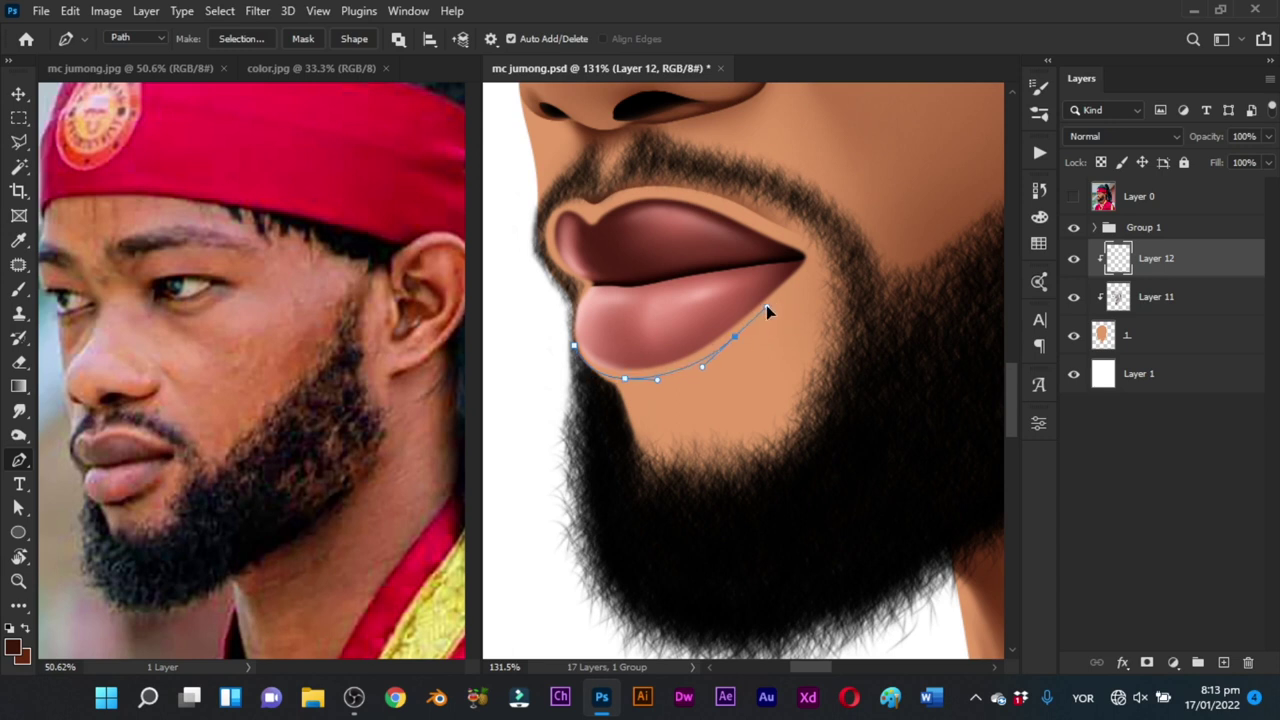
pyautogui.moveTo(808, 271); pyautogui.dragTo(821, 262)
pyautogui.click(856, 237)
pyautogui.click(901, 293)
pyautogui.click(904, 401)
pyautogui.moveTo(769, 529); pyautogui.dragTo(757, 534)
pyautogui.moveTo(570, 511); pyautogui.dragTo(551, 495)
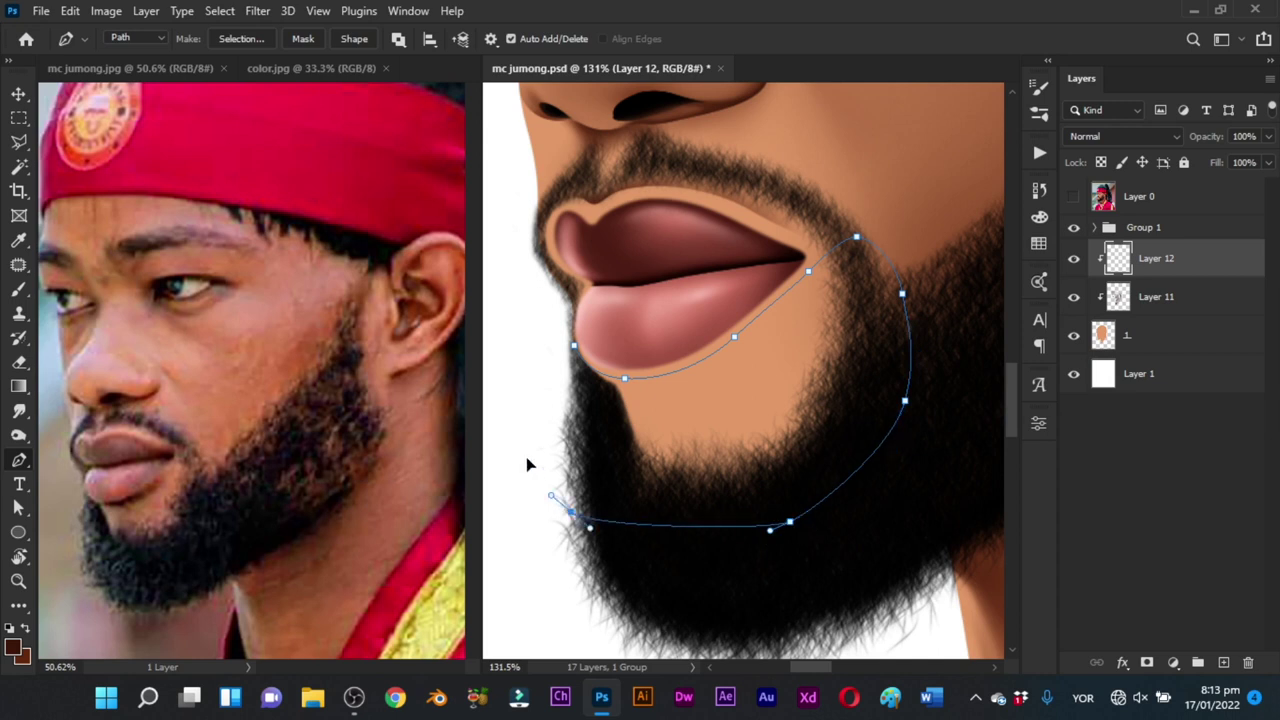
pyautogui.click(519, 366)
pyautogui.hotkey('ctrl', 'Return')
# Step: Shade the skin below the lower lip and on the chin with soft reddish brown at brush sizes 38, 79 and 94
pyautogui.press('b')
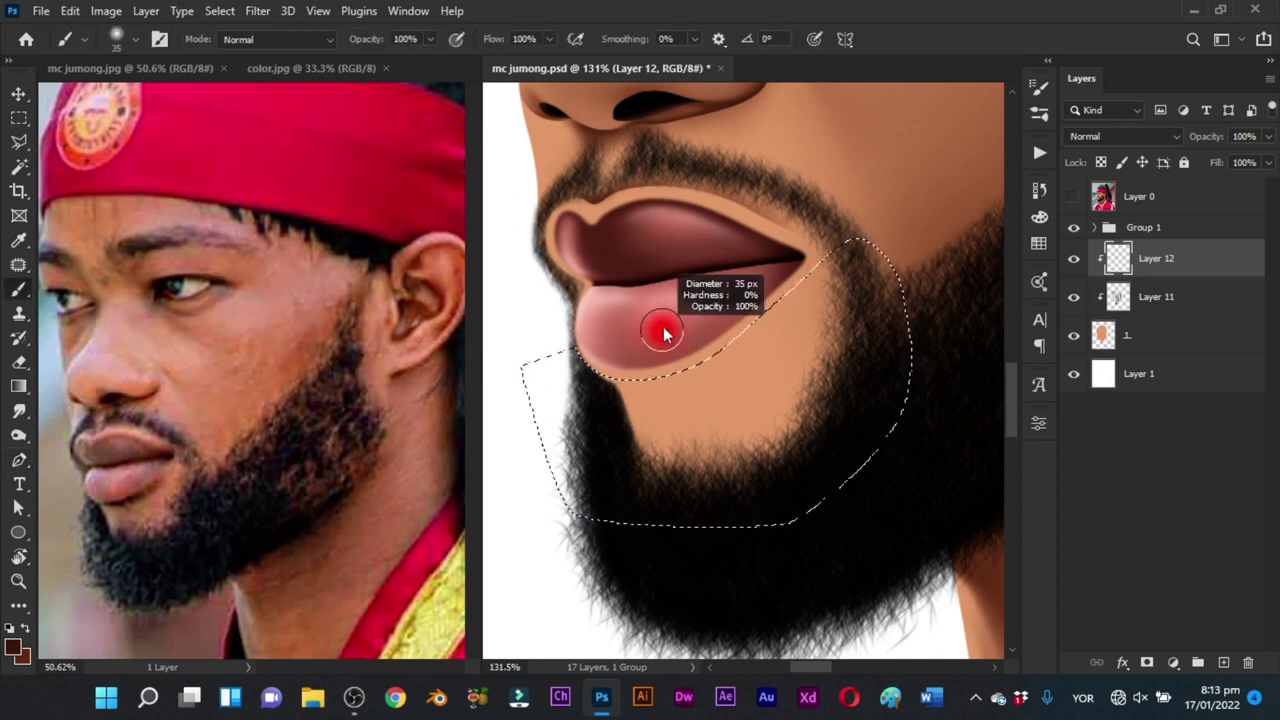
pyautogui.moveTo(664, 330)
pyautogui.mouseDown()
pyautogui.moveTo(608, 355)
pyautogui.moveTo(657, 363)
pyautogui.moveTo(736, 331)
pyautogui.moveTo(788, 262)
pyautogui.moveTo(731, 322)
pyautogui.moveTo(771, 285)
pyautogui.moveTo(772, 300)
pyautogui.moveTo(650, 377)
pyautogui.moveTo(623, 370)
pyautogui.moveTo(751, 343)
pyautogui.moveTo(660, 370)
pyautogui.moveTo(688, 367)
pyautogui.moveTo(792, 296)
pyautogui.moveTo(750, 326)
pyautogui.moveTo(757, 296)
pyautogui.moveTo(686, 356)
pyautogui.moveTo(738, 320)
pyautogui.mouseUp()
pyautogui.press('x')
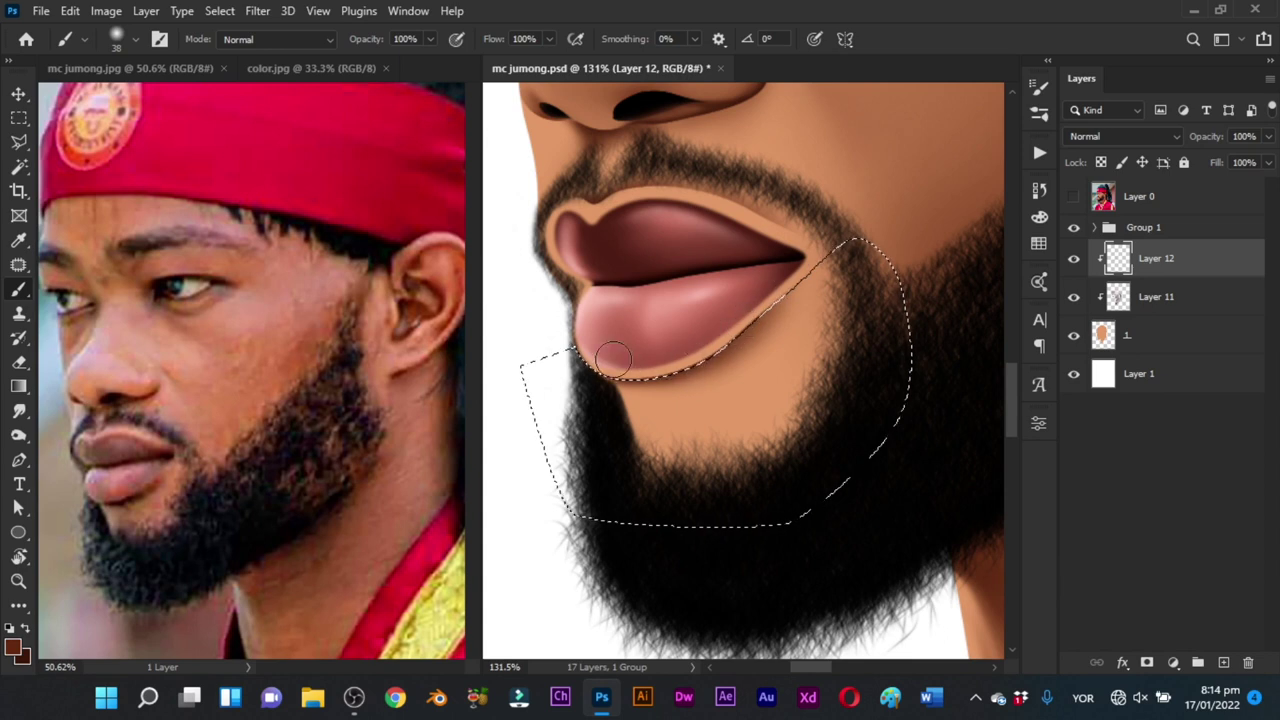
pyautogui.moveTo(654, 357); pyautogui.dragTo(689, 366)
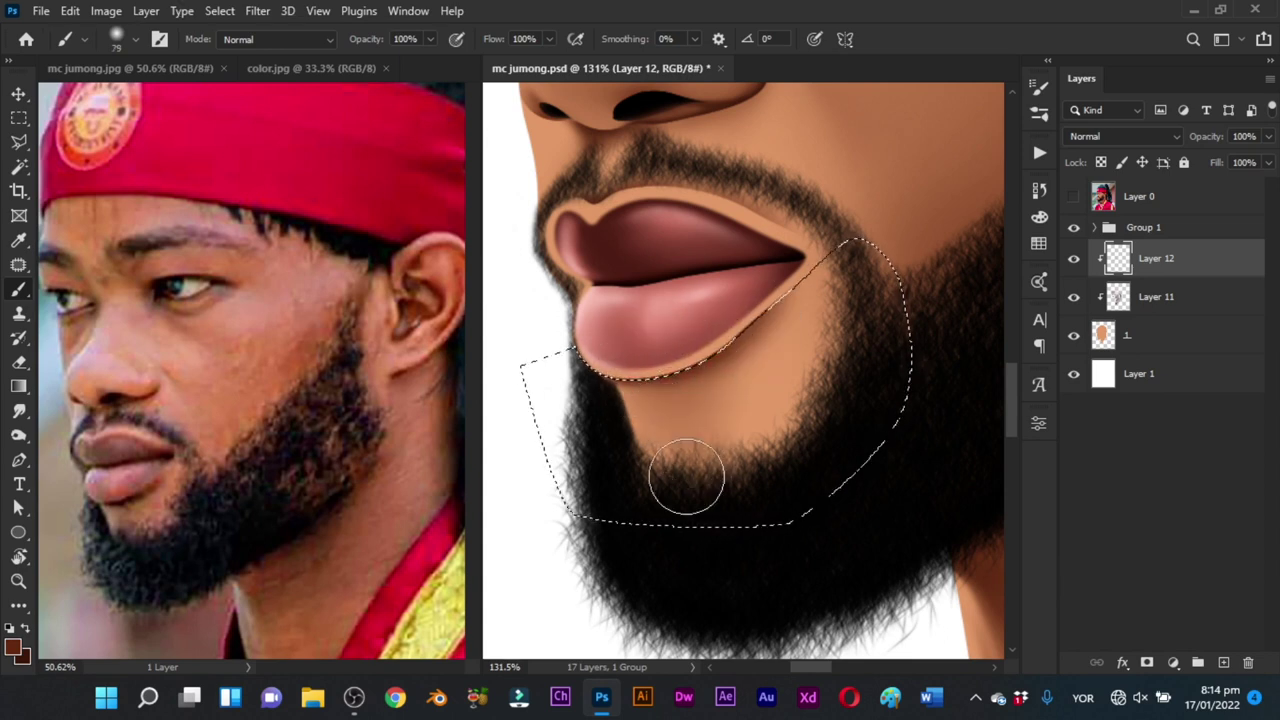
pyautogui.moveTo(680, 468)
pyautogui.mouseDown()
pyautogui.moveTo(660, 443)
pyautogui.moveTo(708, 447)
pyautogui.moveTo(726, 417)
pyautogui.moveTo(788, 450)
pyautogui.mouseUp()
pyautogui.moveTo(737, 414); pyautogui.dragTo(755, 417)
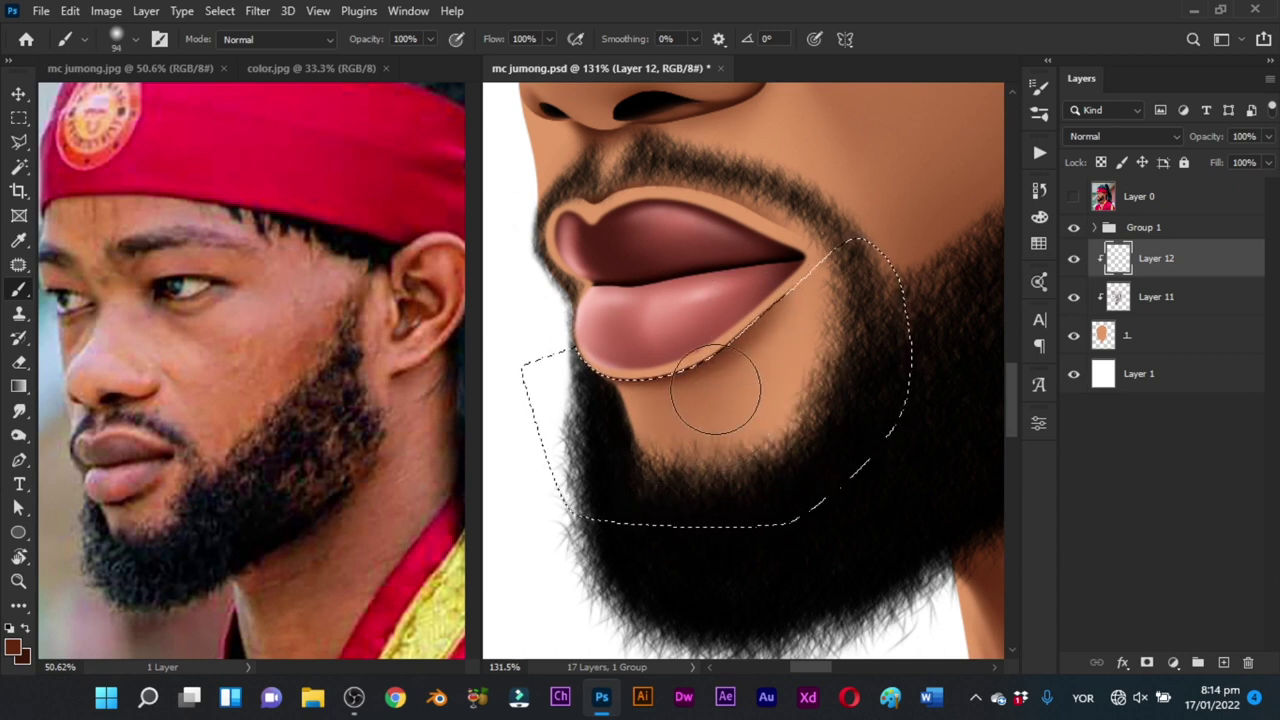
# Step: Deepen the shadow along the lower lip's underside with dark brown at brush sizes 21 and 27, save, and deselect
pyautogui.moveTo(656, 368); pyautogui.dragTo(616, 362)
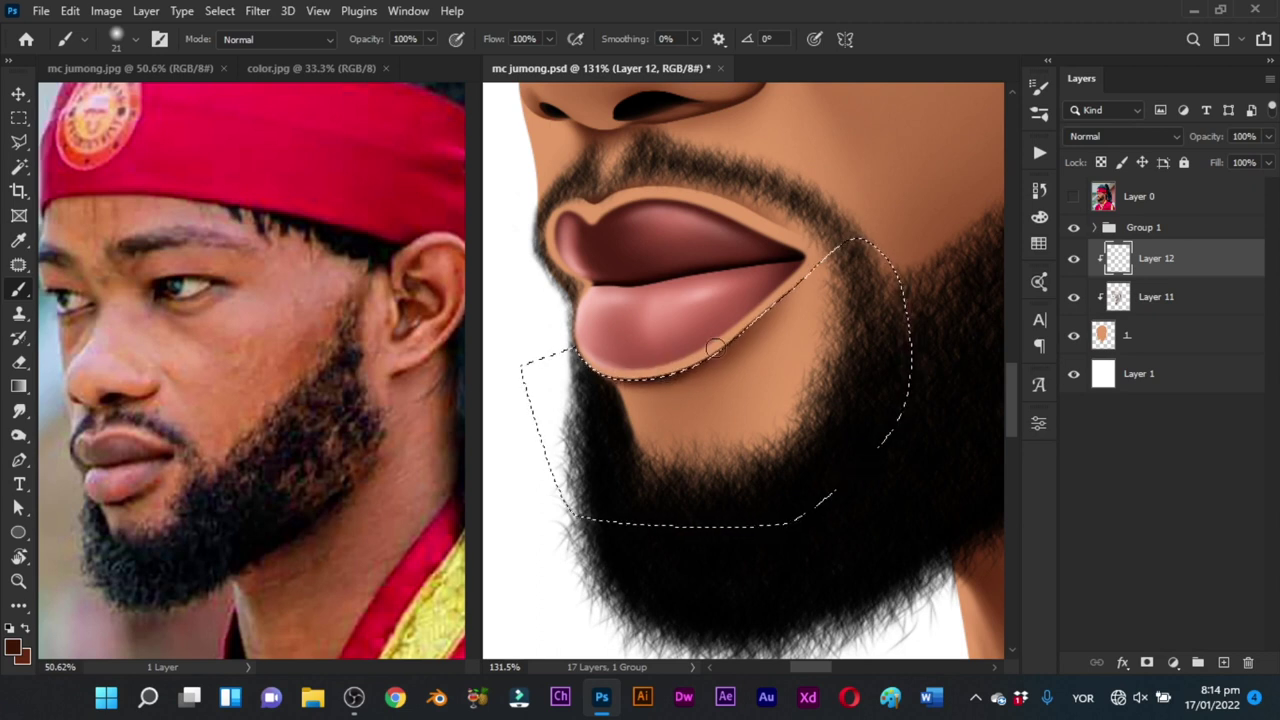
pyautogui.moveTo(670, 366); pyautogui.dragTo(672, 368)
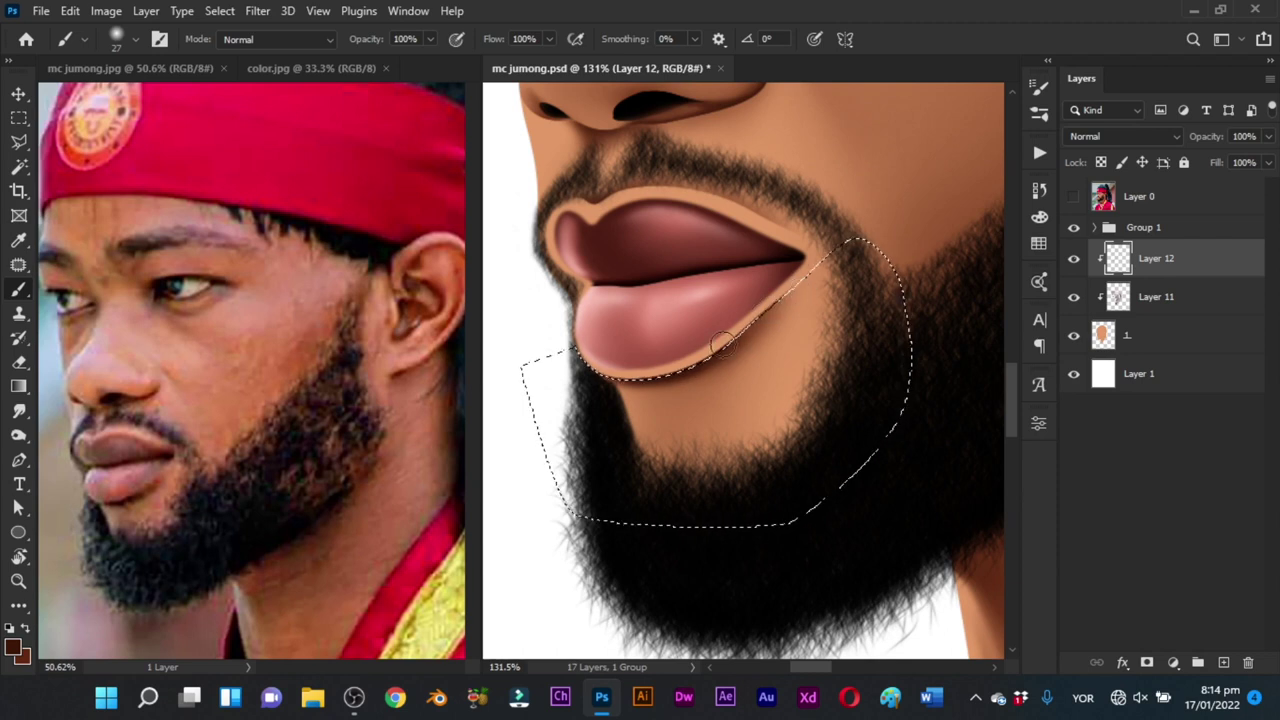
pyautogui.hotkey('ctrl', 's')
pyautogui.hotkey('ctrl', 'd')
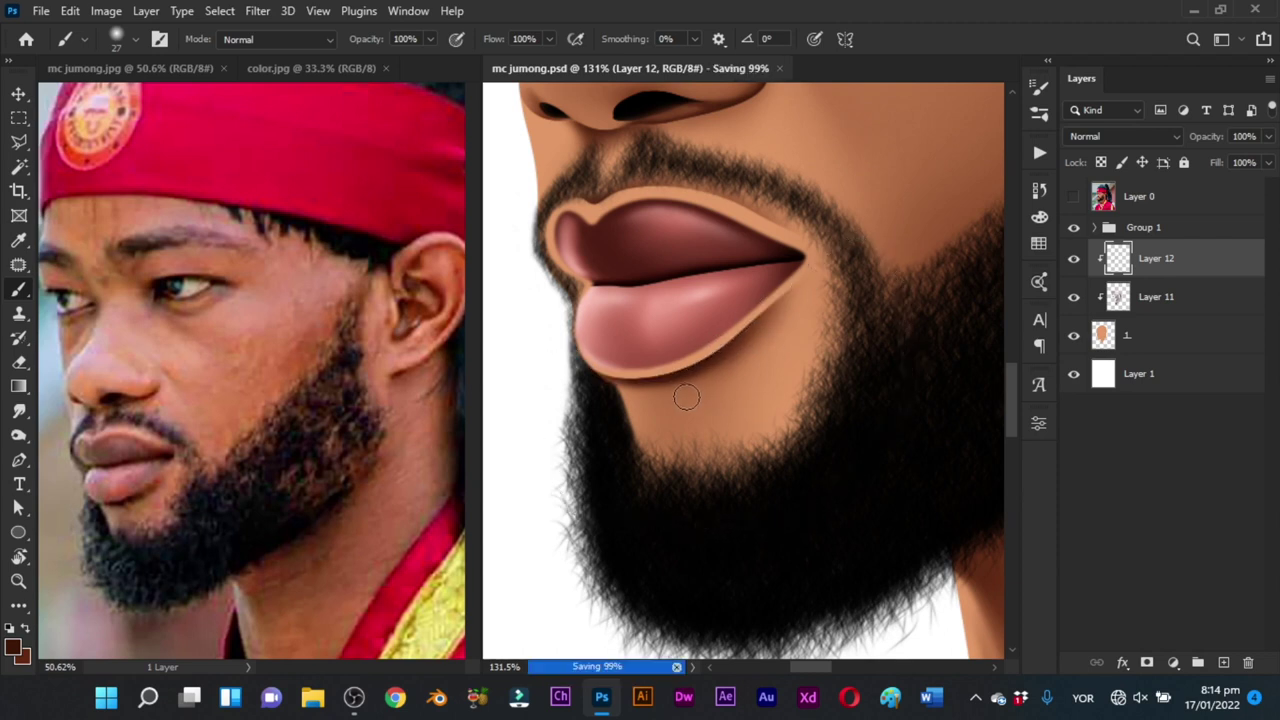
# Step: Shade the skin between the mouth corner and the beard with reddish brown at brush sizes 62 and 85
pyautogui.moveTo(686, 397); pyautogui.dragTo(614, 388)
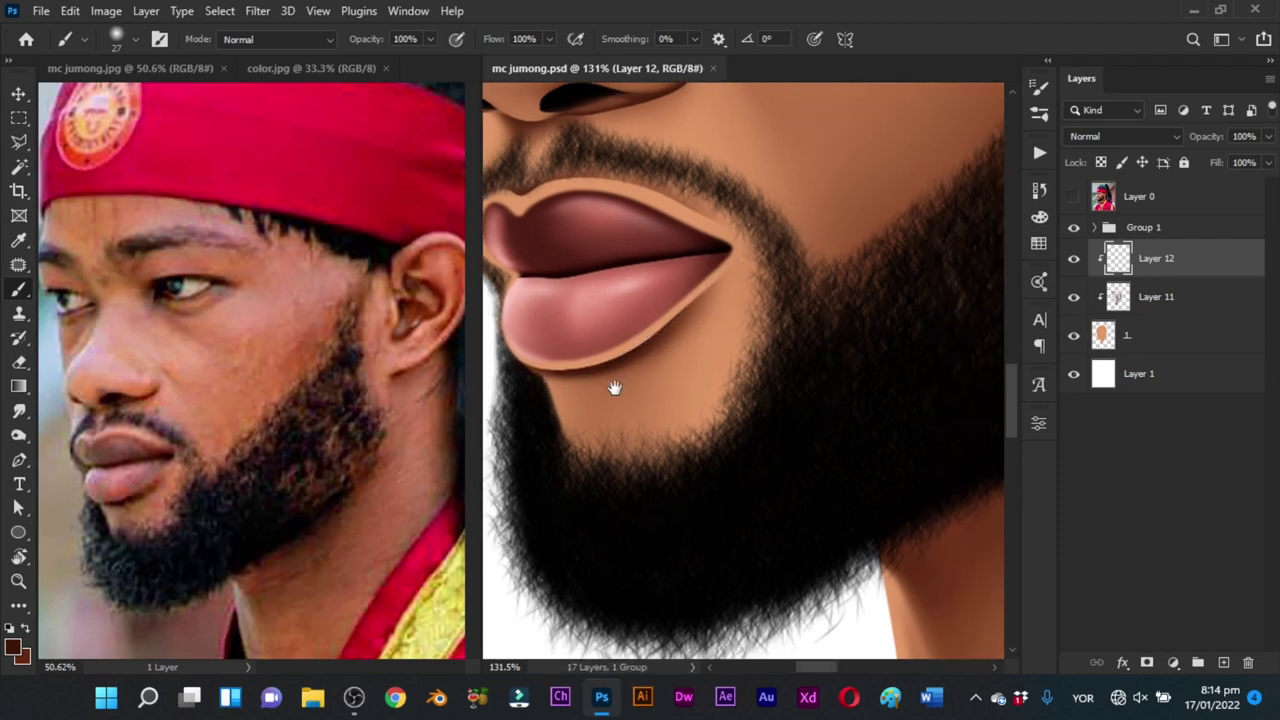
pyautogui.keyDown('alt'); pyautogui.rightClick(750, 304); pyautogui.keyUp('alt')
pyautogui.click(740, 215)
pyautogui.keyDown('alt'); pyautogui.rightClick(758, 274); pyautogui.keyUp('alt')
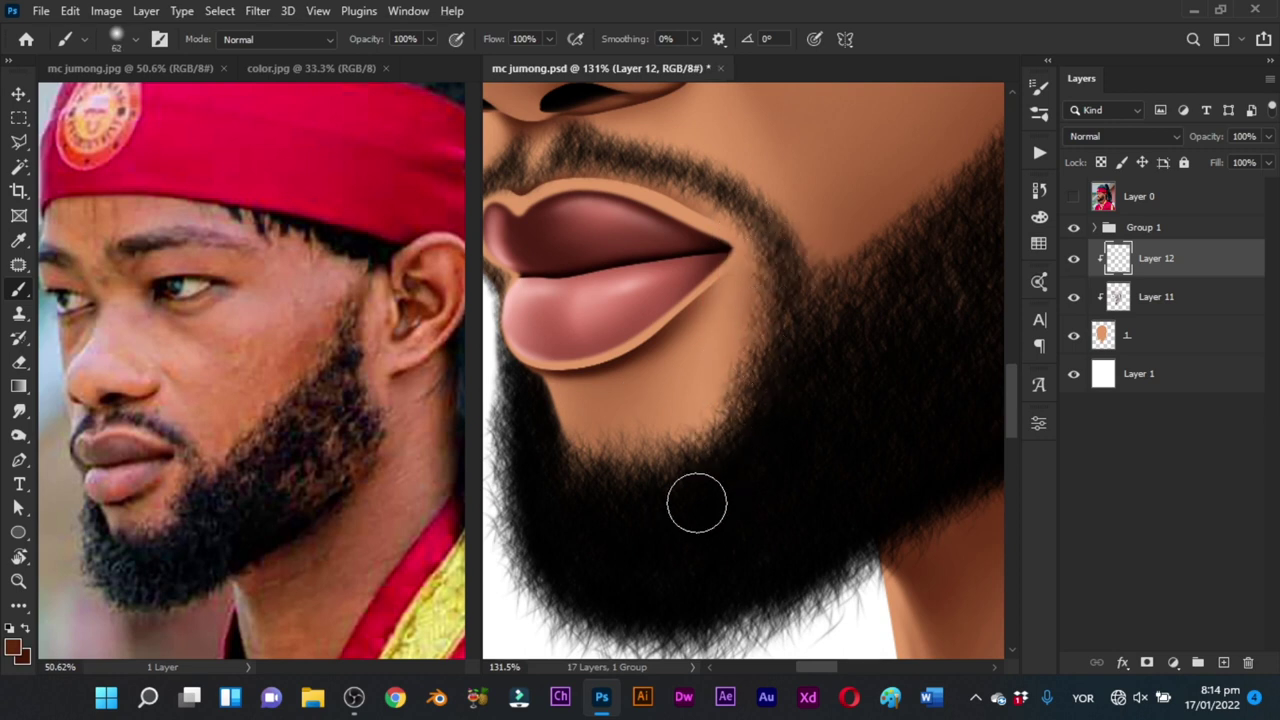
pyautogui.keyDown('alt'); pyautogui.rightClick(755, 368); pyautogui.keyUp('alt')
pyautogui.moveTo(754, 370); pyautogui.dragTo(765, 273)
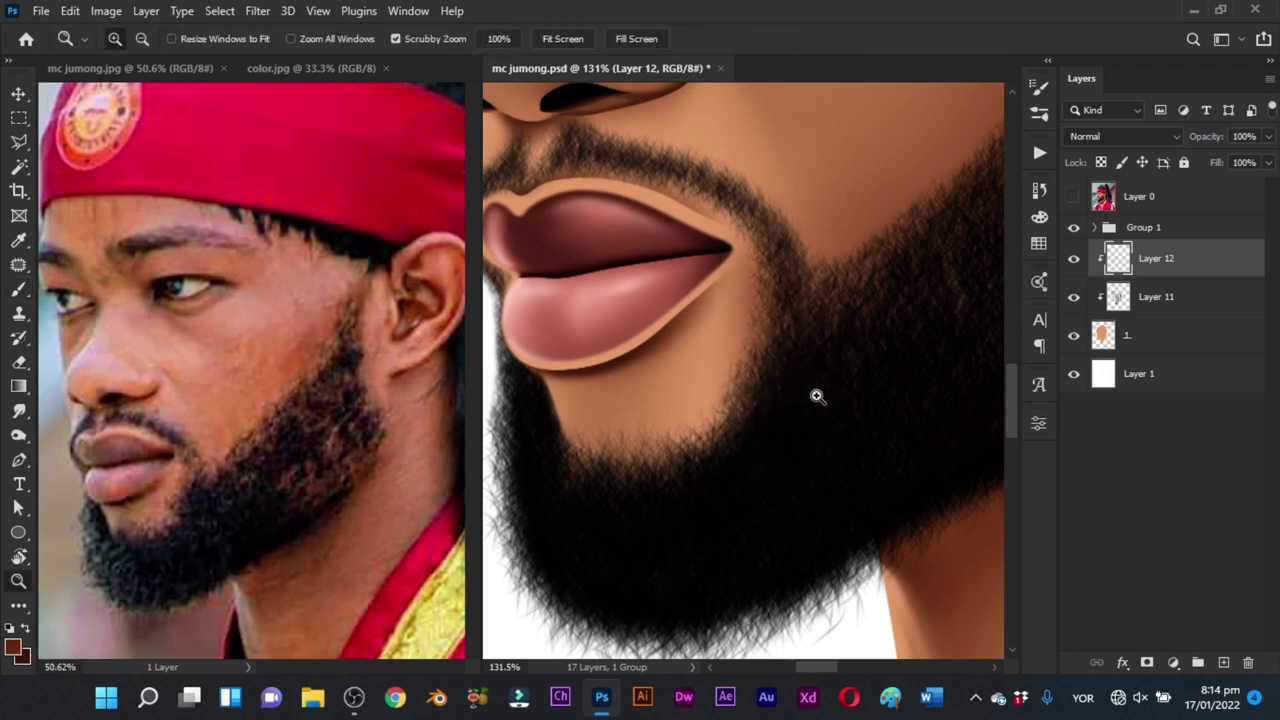
pyautogui.moveTo(830, 380); pyautogui.dragTo(796, 345)
pyautogui.keyDown('alt'); pyautogui.rightClick(787, 309); pyautogui.keyUp('alt')
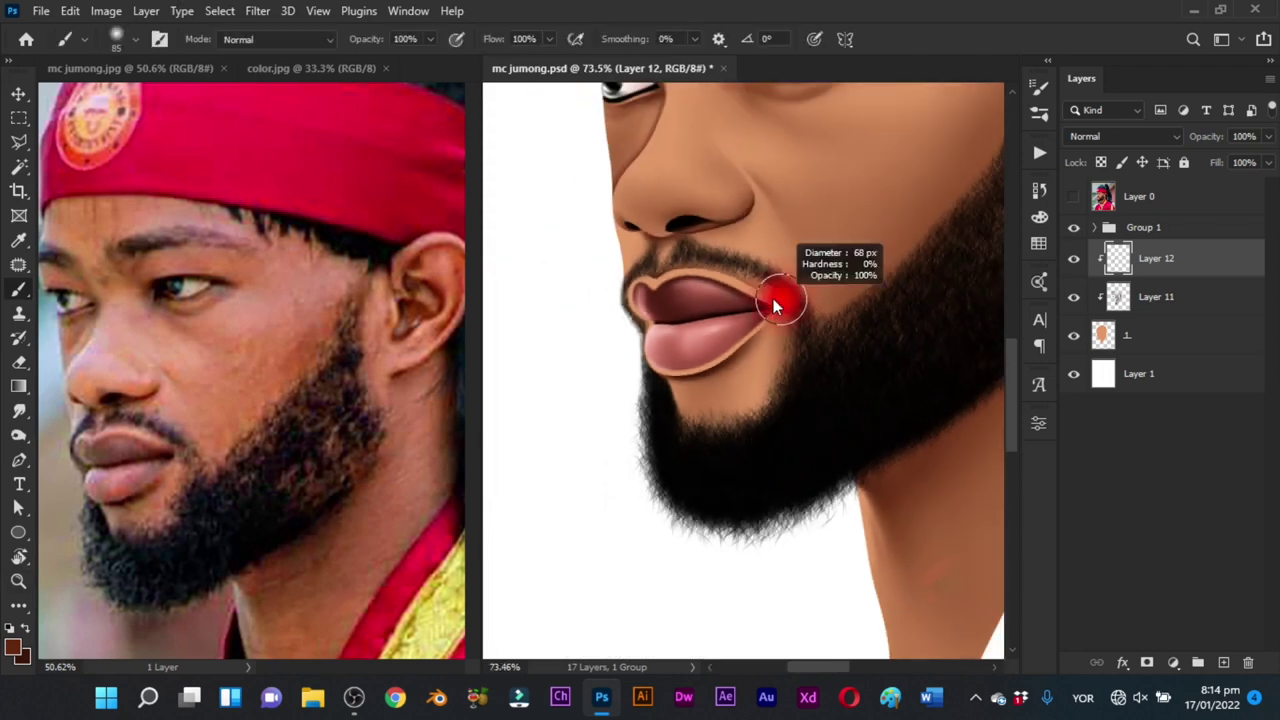
# Step: Blend the shading around the mouth corner and lower cheek at brush size 90
pyautogui.scroll(-3, 787, 309)
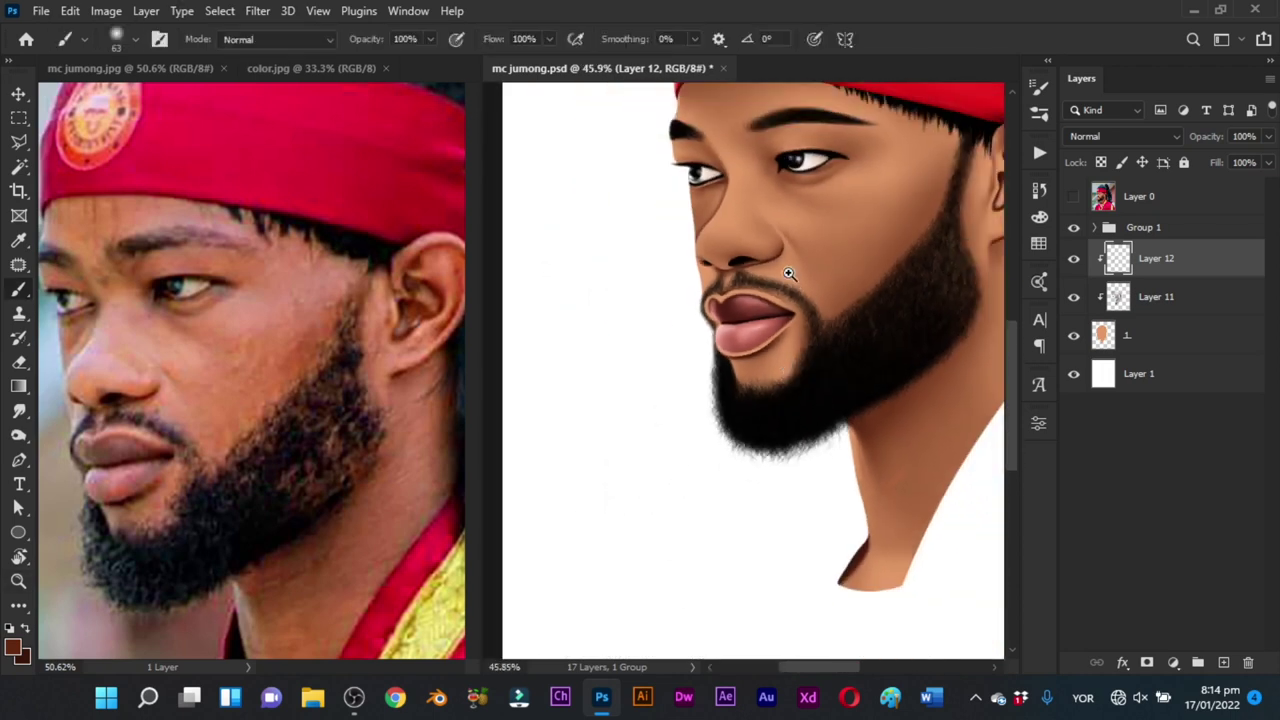
pyautogui.moveTo(788, 273)
pyautogui.mouseDown()
pyautogui.moveTo(823, 306)
pyautogui.moveTo(729, 280)
pyautogui.moveTo(764, 274)
pyautogui.mouseUp()
pyautogui.keyDown('alt'); pyautogui.rightClick(792, 288); pyautogui.keyUp('alt')
pyautogui.moveTo(816, 320); pyautogui.dragTo(797, 312)
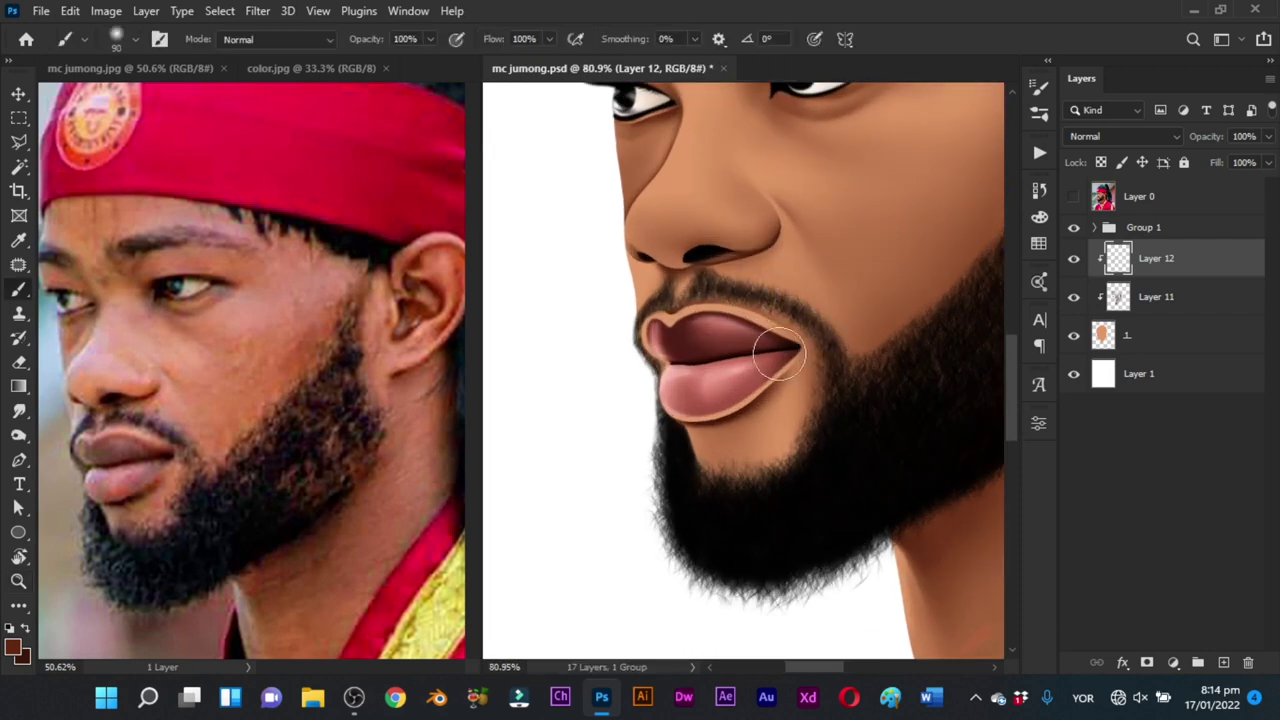
pyautogui.keyDown('alt'); pyautogui.rightClick(735, 347); pyautogui.keyUp('alt')
# Step: Brush the face contour between the far nostril and the moustache at size 14, and save the document
pyautogui.press('z')
pyautogui.moveTo(621, 282); pyautogui.dragTo(669, 309)
pyautogui.press('b')
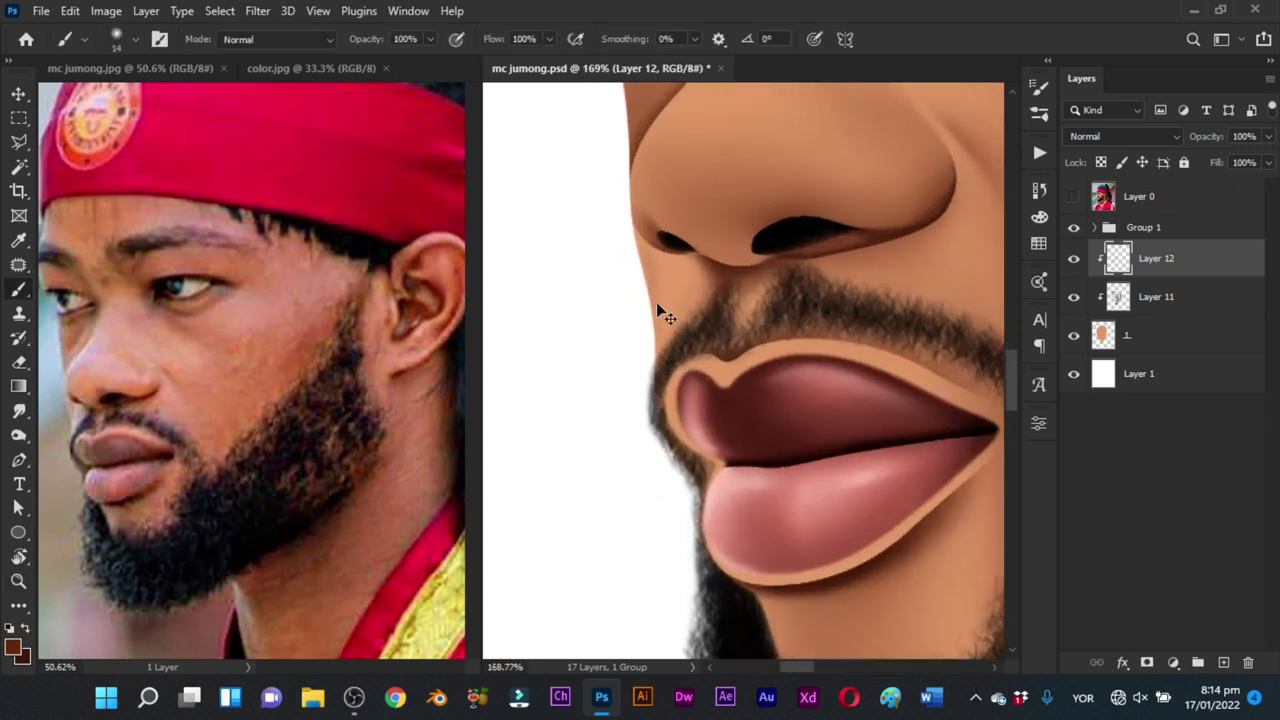
pyautogui.moveTo(646, 244); pyautogui.dragTo(650, 308)
pyautogui.press('z')
pyautogui.moveTo(760, 338); pyautogui.dragTo(703, 414)
pyautogui.press('b')
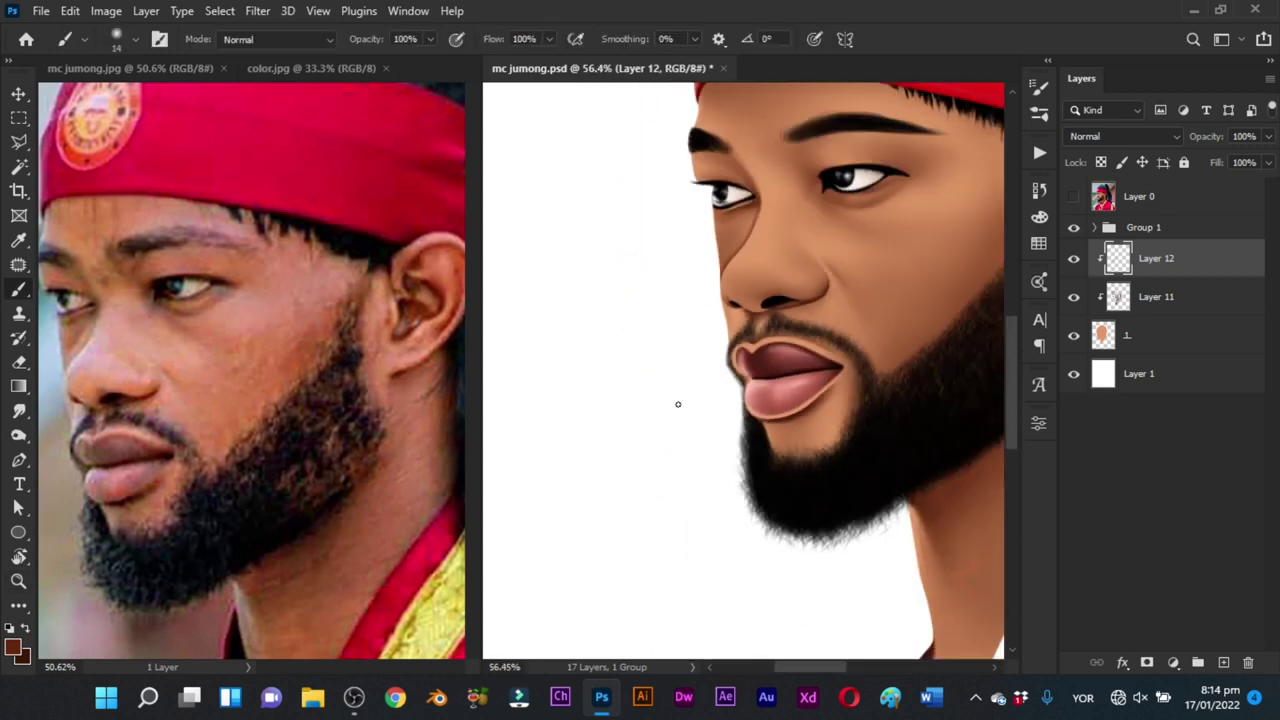
pyautogui.hotkey('ctrl', 's')
pyautogui.moveTo(783, 377); pyautogui.dragTo(736, 383)
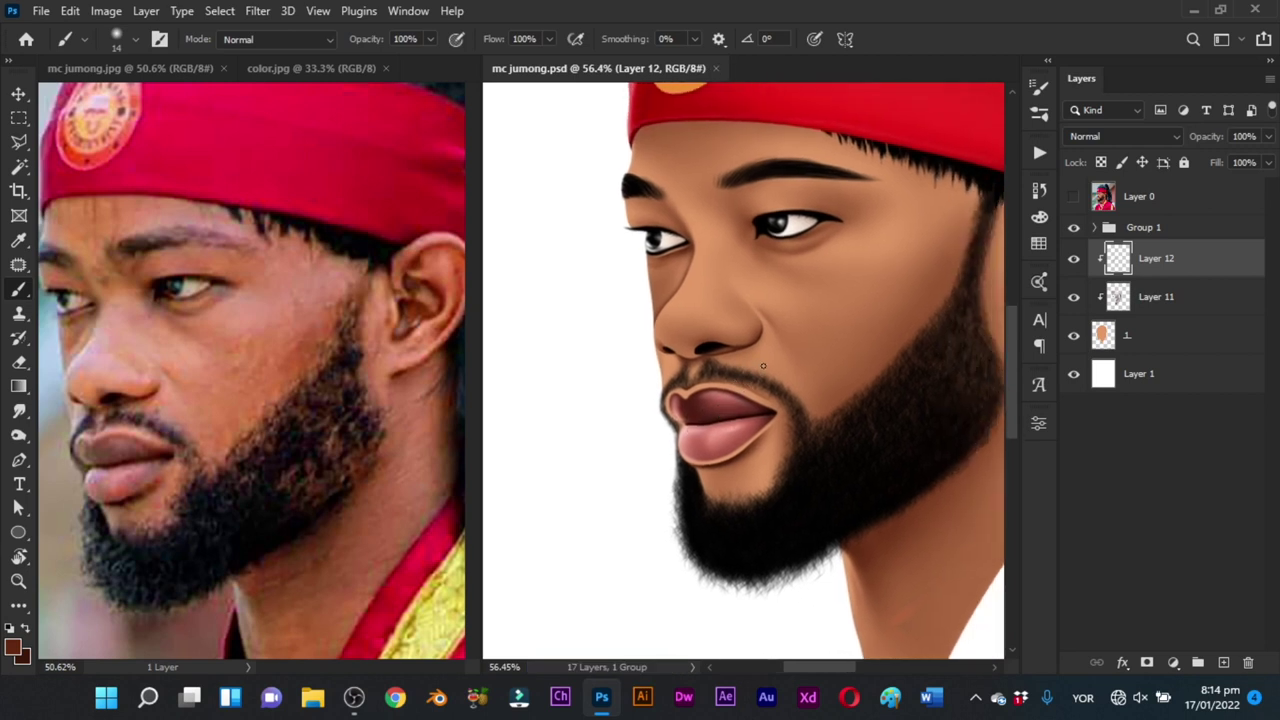
# Step: Darken the skin around the near eye's inner corner with dark brown at brush sizes 26 and 23, and save
pyautogui.press('z')
pyautogui.moveTo(771, 370); pyautogui.dragTo(735, 370)
pyautogui.press('b')
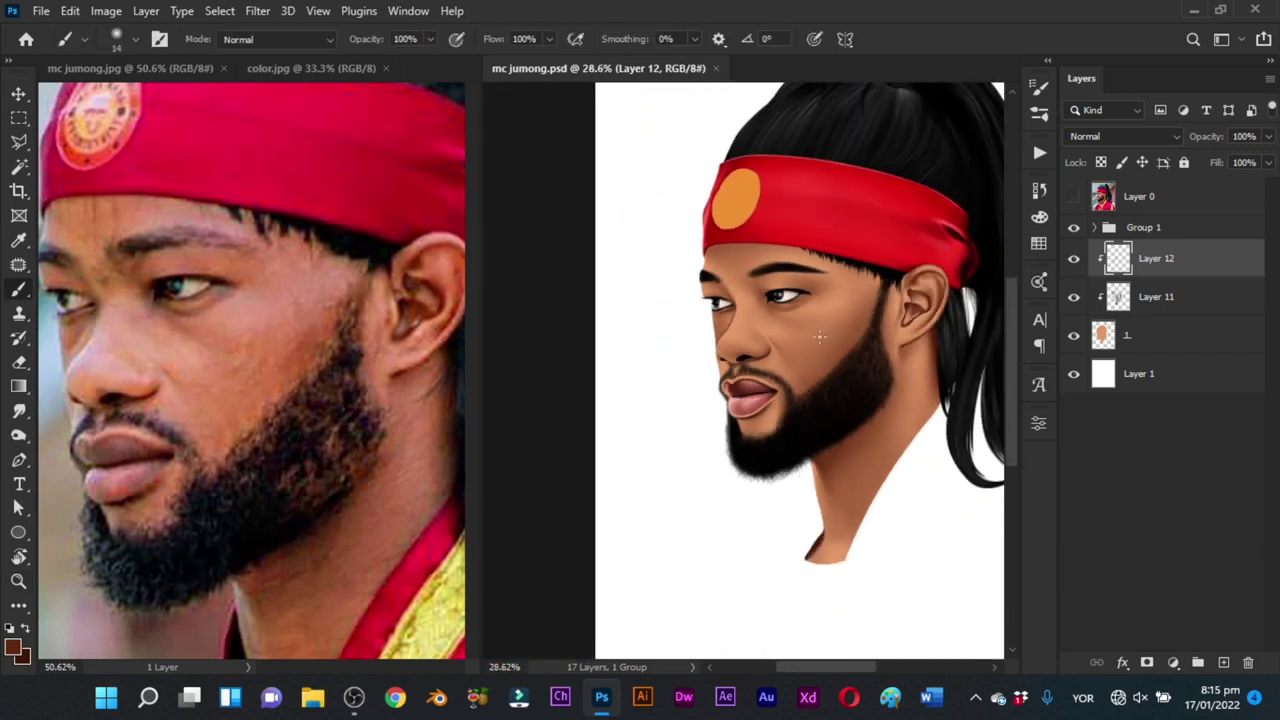
pyautogui.press('z')
pyautogui.moveTo(818, 337)
pyautogui.mouseDown()
pyautogui.moveTo(851, 360)
pyautogui.moveTo(823, 336)
pyautogui.mouseUp()
pyautogui.press('b')
pyautogui.keyDown('alt'); pyautogui.click(824, 336); pyautogui.keyUp('alt')
pyautogui.moveTo(819, 347); pyautogui.dragTo(813, 362)
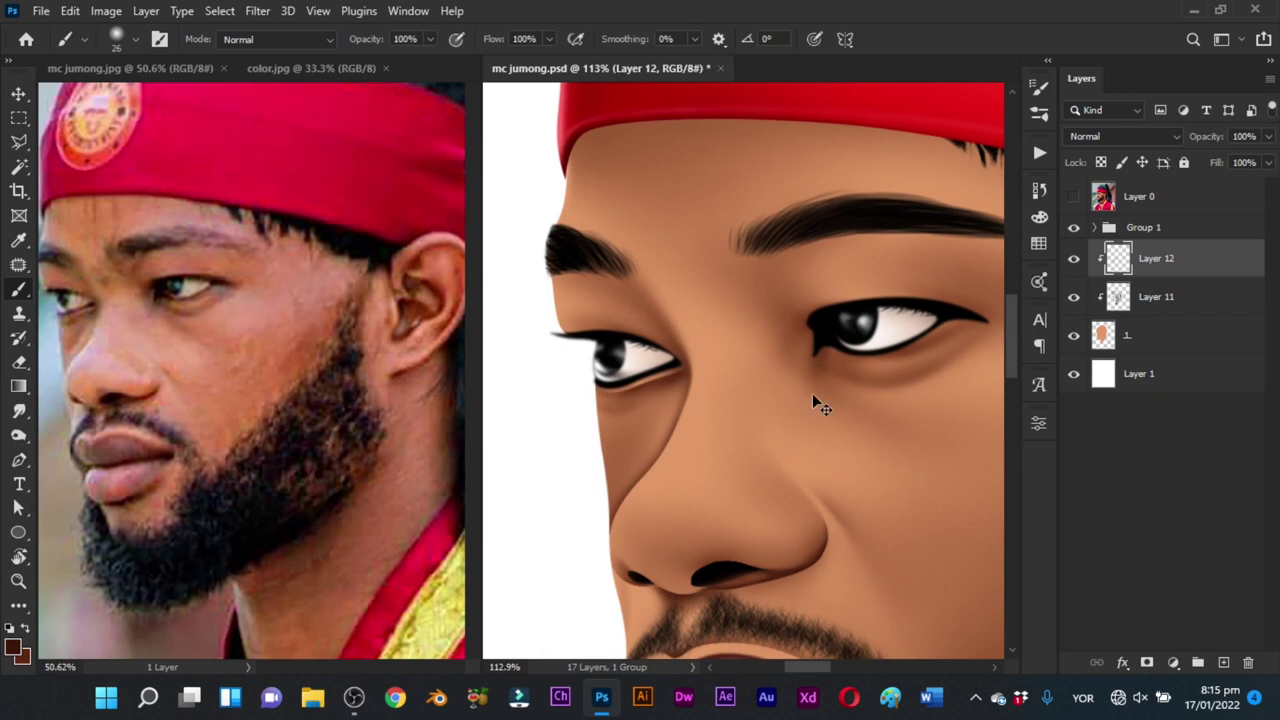
pyautogui.keyDown('alt'); pyautogui.rightClick(820, 316); pyautogui.keyUp('alt')
pyautogui.moveTo(860, 346); pyautogui.dragTo(700, 394)
pyautogui.hotkey('ctrl', 's')
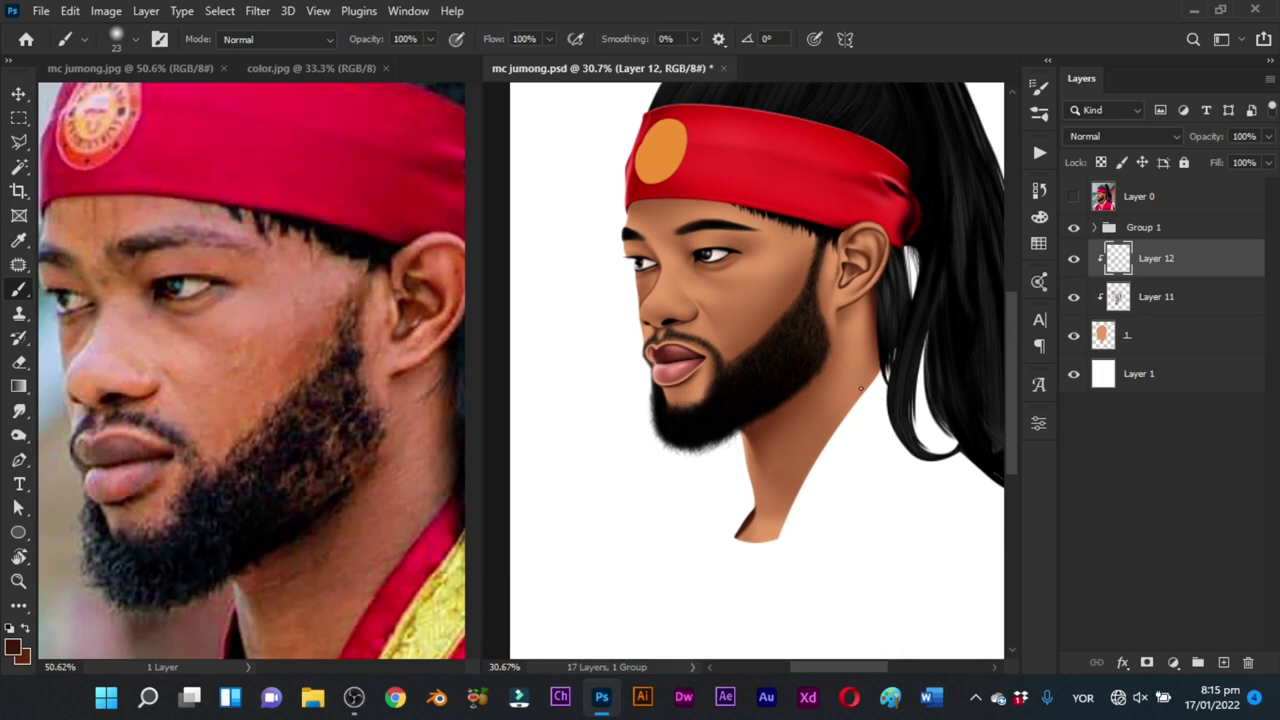
# Step: Try a reddish-brown stroke below the ear at brush size 166, undo it, and save the document
pyautogui.keyDown('alt'); pyautogui.rightClick(856, 333); pyautogui.keyUp('alt')
pyautogui.press('x')
pyautogui.moveTo(860, 321); pyautogui.dragTo(865, 402)
pyautogui.hotkey('ctrl', 'z')
pyautogui.hotkey('ctrl', 's')
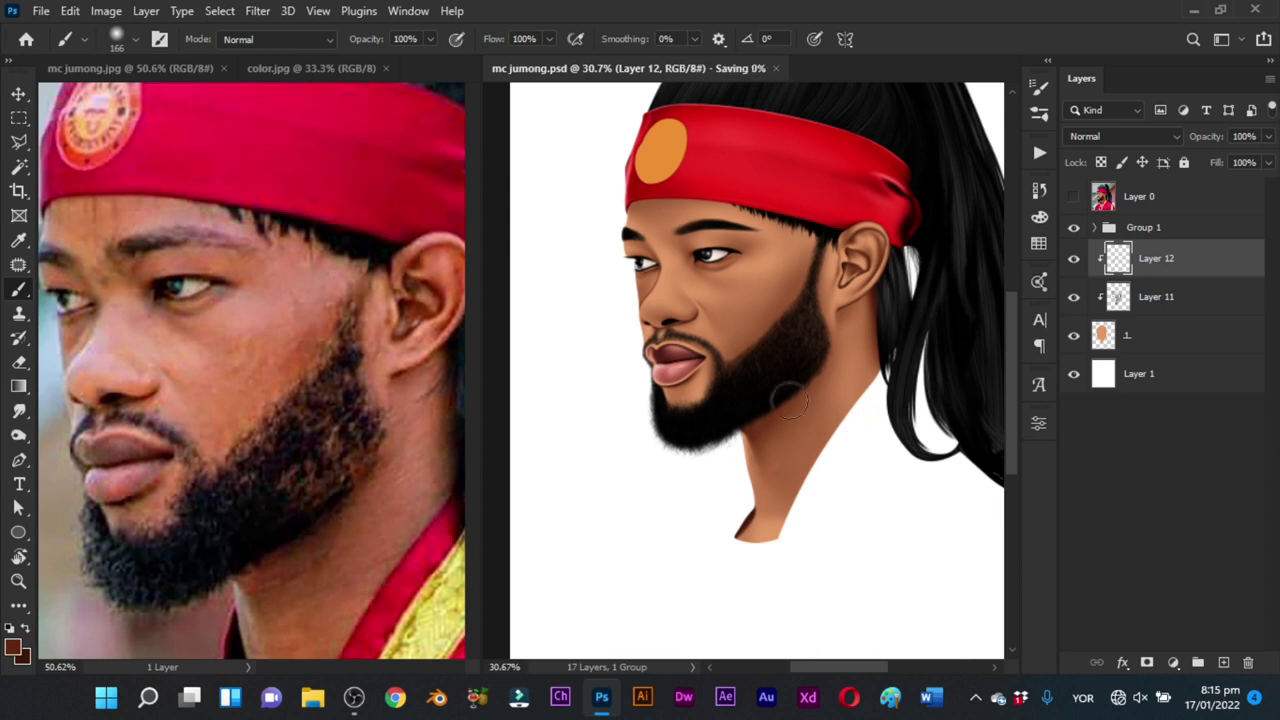
# Step: Softly shade the skin around the ear and sideburn with reddish brown at brush size 166
pyautogui.press('z')
pyautogui.moveTo(778, 377)
pyautogui.mouseDown()
pyautogui.moveTo(769, 389)
pyautogui.moveTo(784, 387)
pyautogui.mouseUp()
pyautogui.press('b')
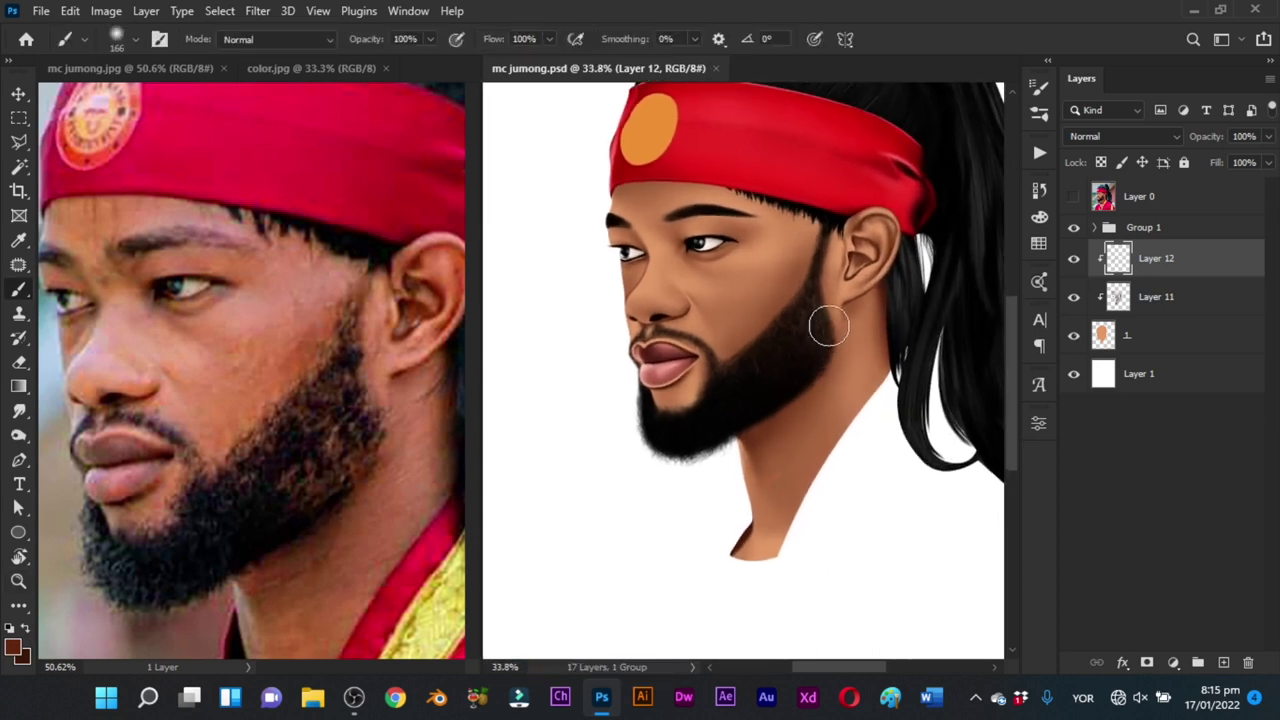
pyautogui.press('z')
pyautogui.moveTo(841, 291)
pyautogui.mouseDown()
pyautogui.moveTo(868, 286)
pyautogui.moveTo(834, 248)
pyautogui.mouseUp()
pyautogui.press('b')
pyautogui.moveTo(857, 204); pyautogui.dragTo(852, 248)
pyautogui.press('z')
pyautogui.moveTo(884, 335); pyautogui.dragTo(846, 355)
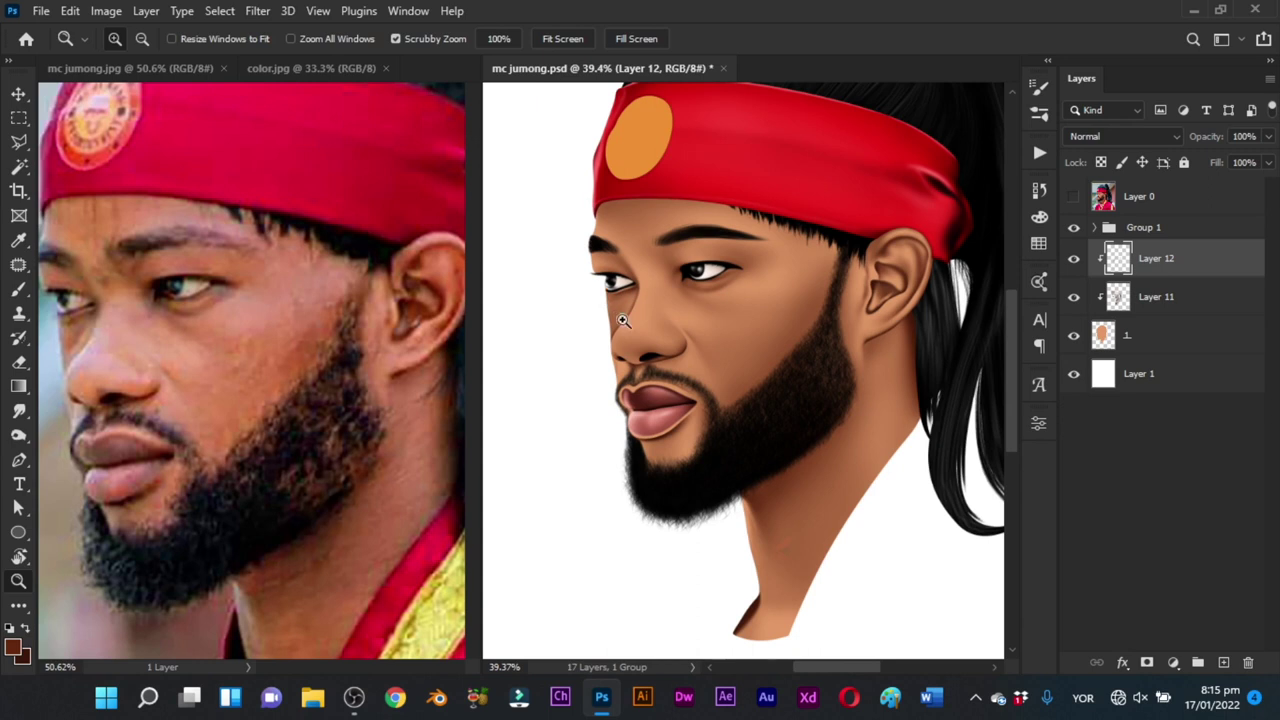
# Step: Shade the nose bridge between the eyes with reddish brown at brush sizes 61, 89 and 37, and save the document
pyautogui.moveTo(620, 312); pyautogui.dragTo(657, 334)
pyautogui.press('b')
pyautogui.keyDown('alt'); pyautogui.click(660, 248); pyautogui.keyUp('alt')
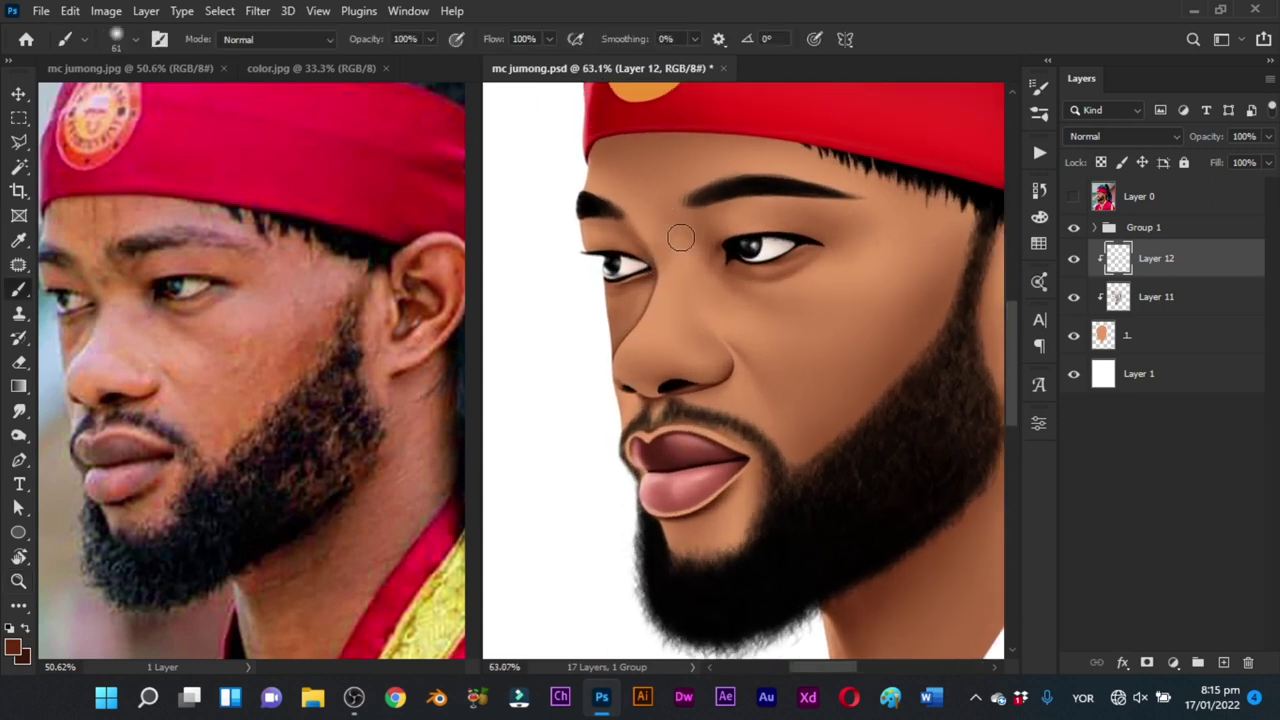
pyautogui.moveTo(672, 240)
pyautogui.mouseDown()
pyautogui.moveTo(682, 244)
pyautogui.moveTo(657, 261)
pyautogui.mouseUp()
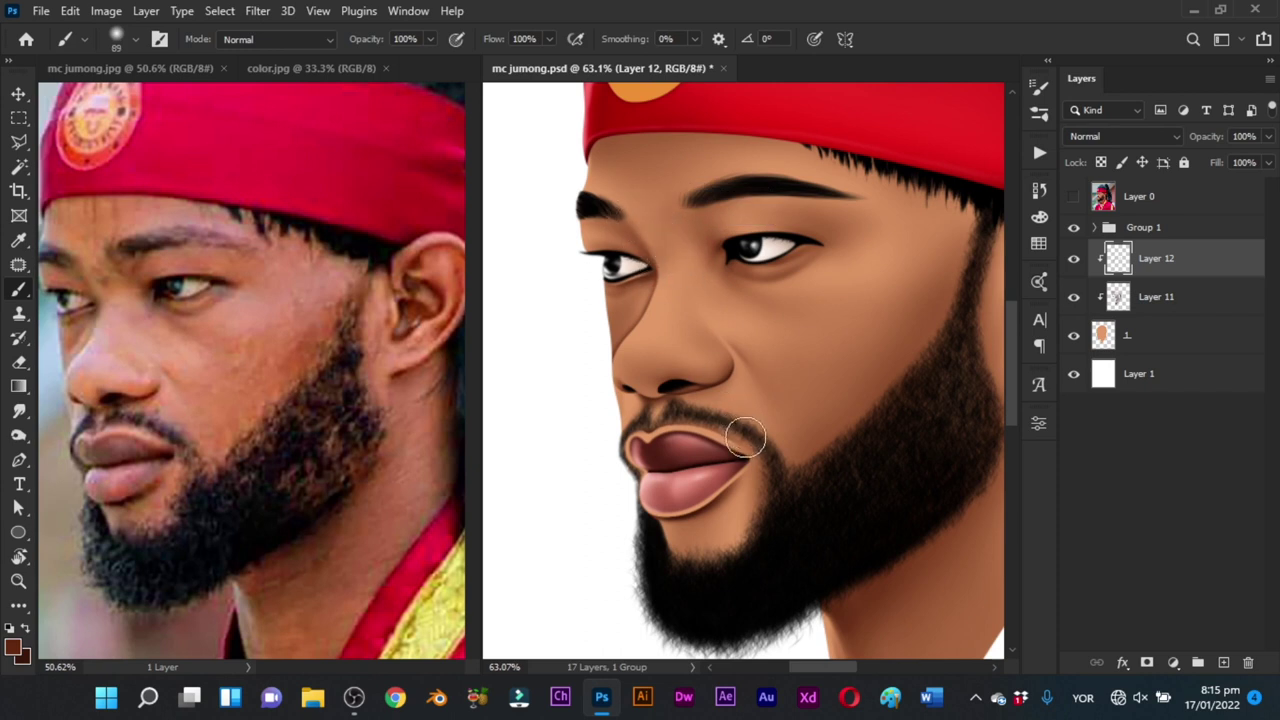
pyautogui.moveTo(707, 250); pyautogui.dragTo(677, 251)
pyautogui.moveTo(730, 270)
pyautogui.mouseDown()
pyautogui.moveTo(705, 265)
pyautogui.moveTo(671, 286)
pyautogui.moveTo(667, 270)
pyautogui.mouseUp()
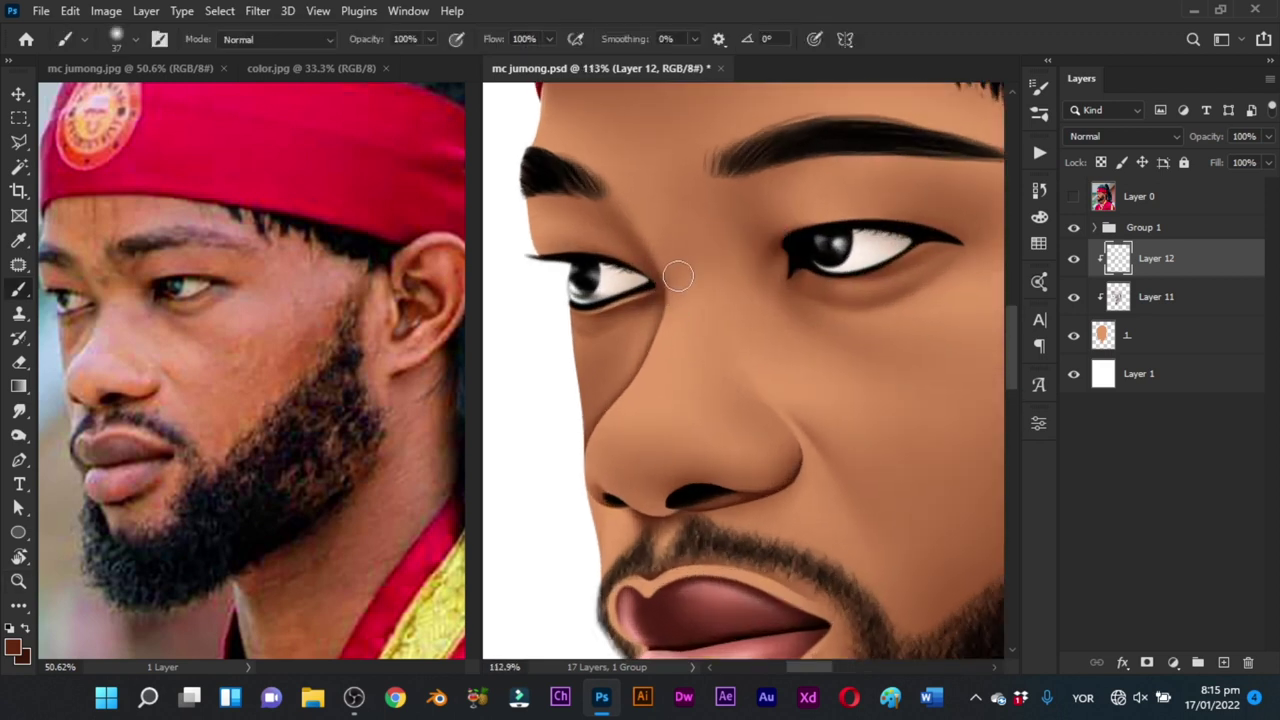
pyautogui.moveTo(806, 341); pyautogui.dragTo(723, 408)
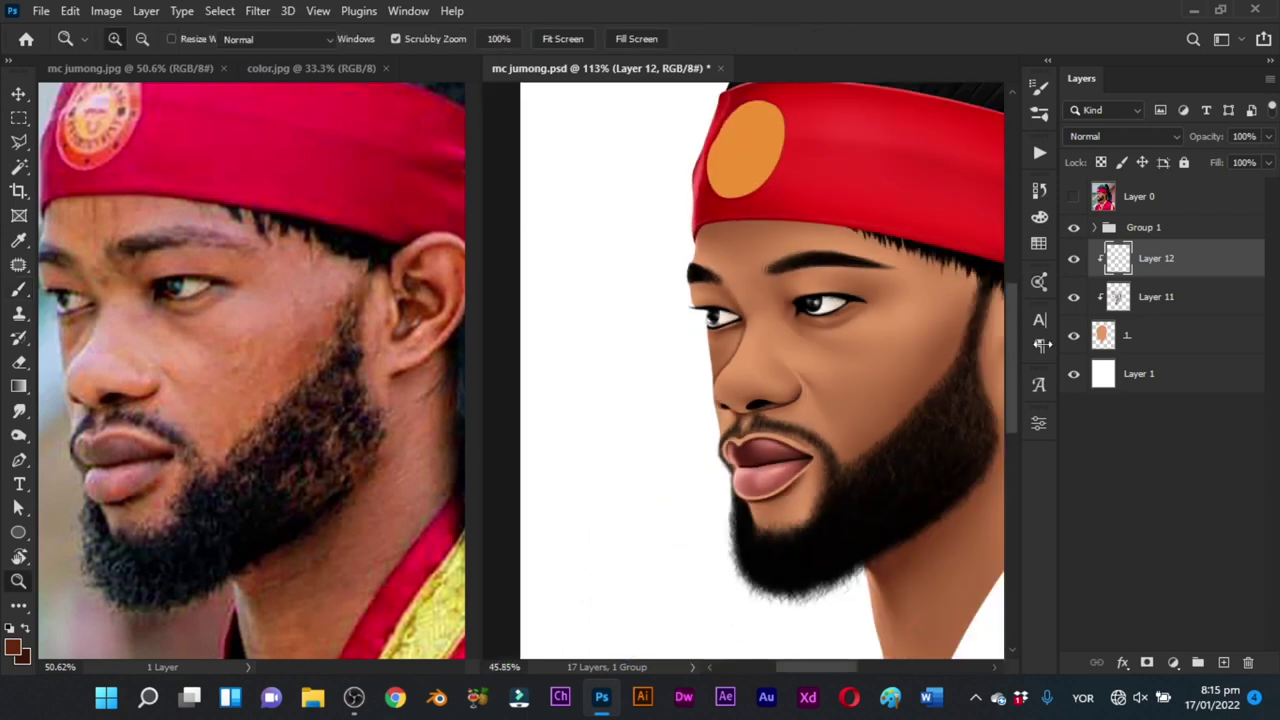
pyautogui.hotkey('ctrl', 's')
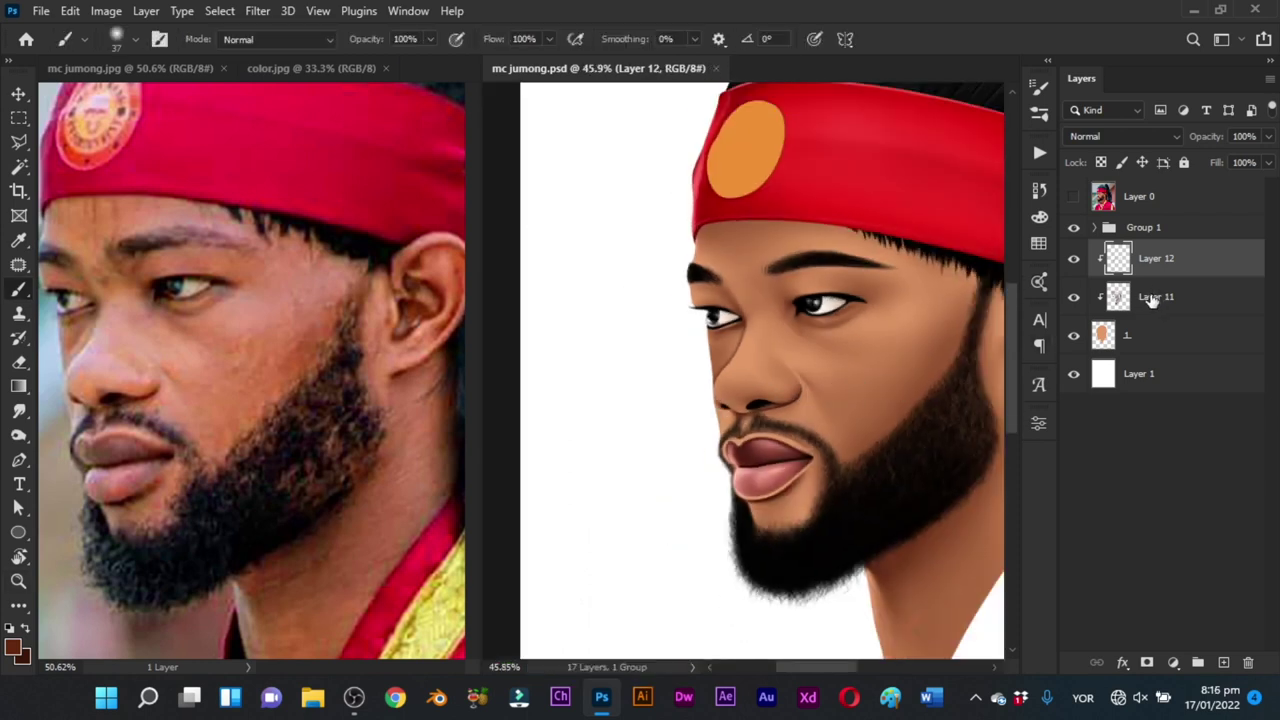
# Step: Merge the finished skin shading into Layer 11 and add a new empty layer above it
pyautogui.press('Delete')
pyautogui.click(1223, 664)
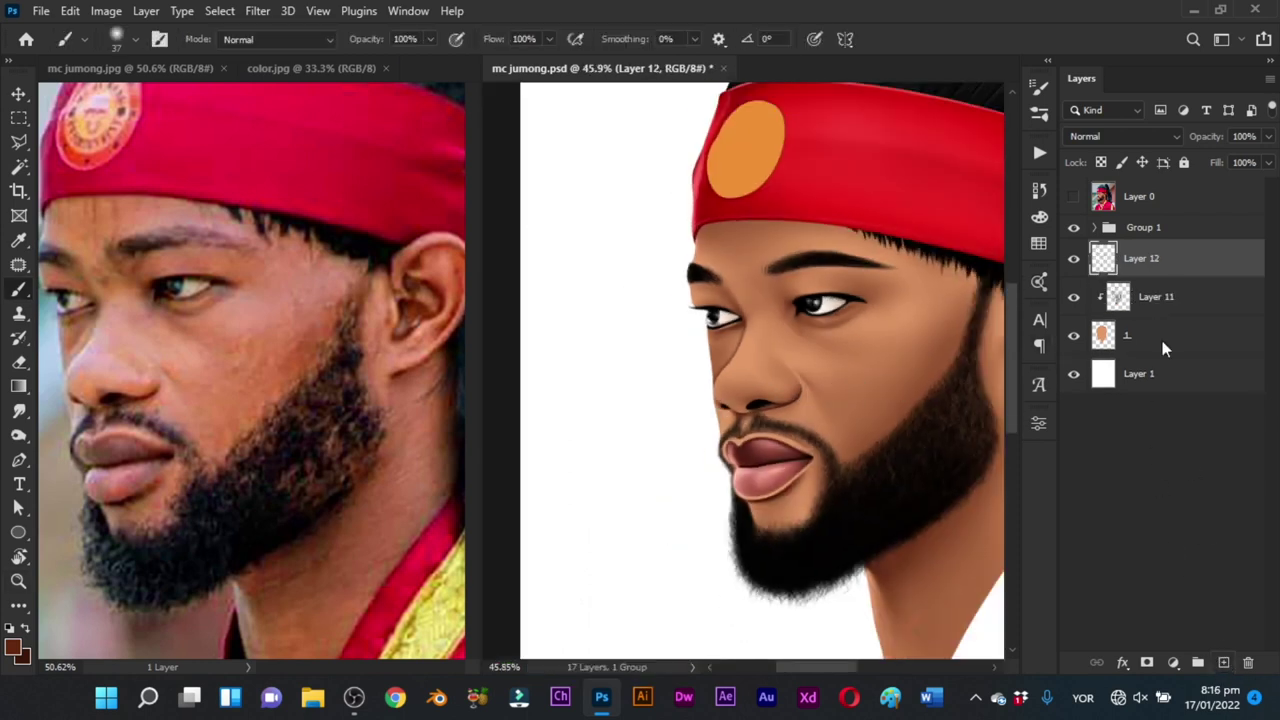
# Step: Sample the tan and light cream skin tones from the palette in color.jpg and return to the mc jumong.jpg reference
pyautogui.click(330, 71)
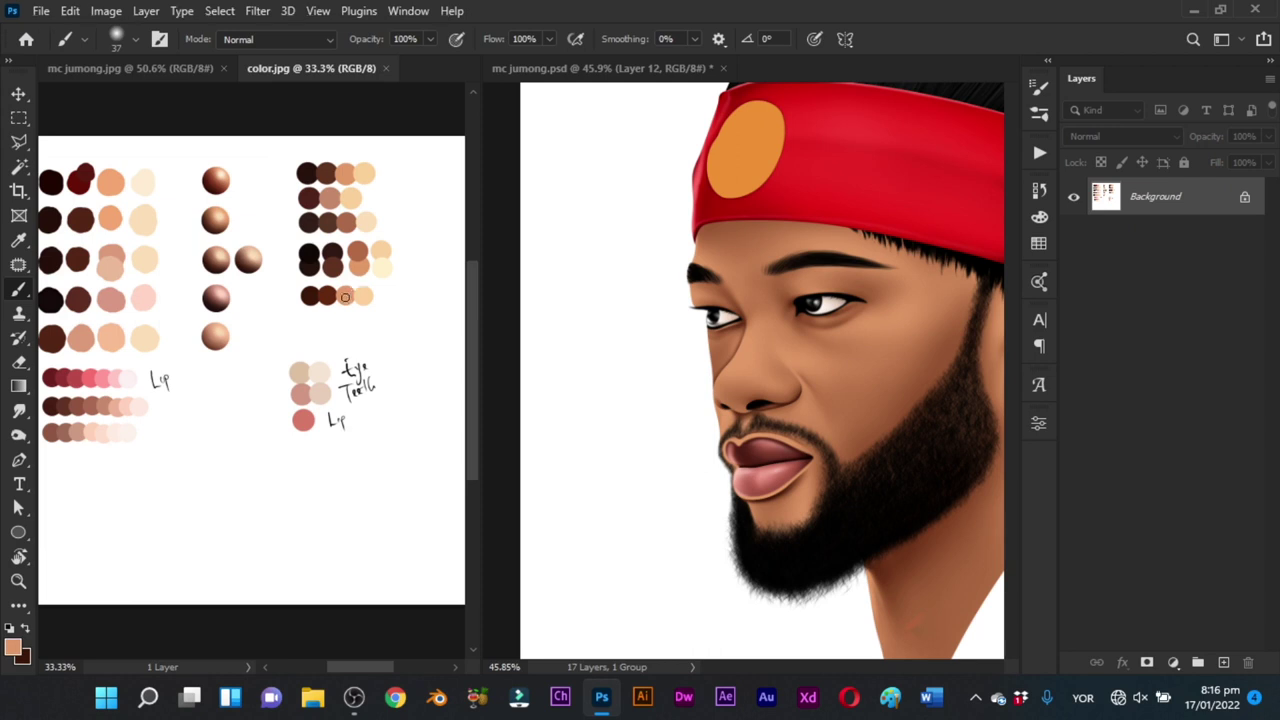
pyautogui.keyDown('alt'); pyautogui.click(345, 296); pyautogui.keyUp('alt')
pyautogui.keyDown('alt'); pyautogui.click(366, 291); pyautogui.keyUp('alt')
pyautogui.click(170, 68)
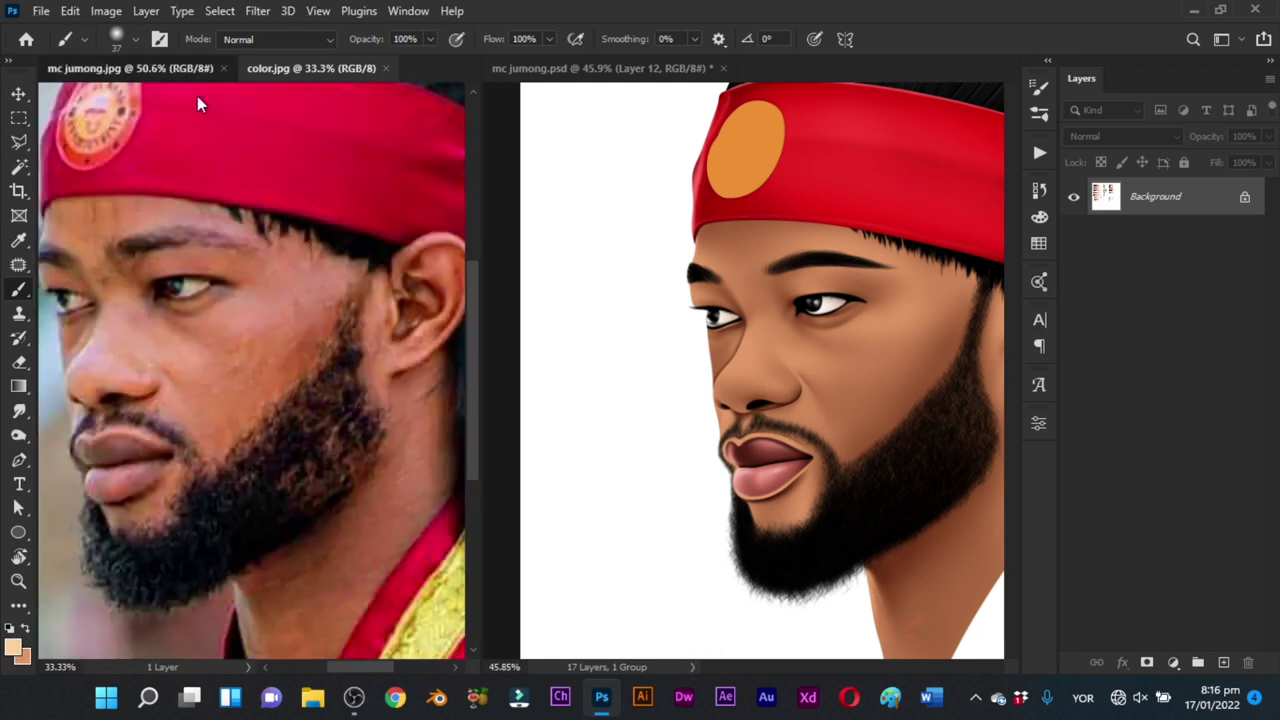
# Step: Highlight the forehead edge just above the far eyebrow with light cream at brush size 43 on Layer 12
pyautogui.click(821, 396)
pyautogui.press('z')
pyautogui.moveTo(838, 379); pyautogui.dragTo(785, 399)
pyautogui.click(357, 463)
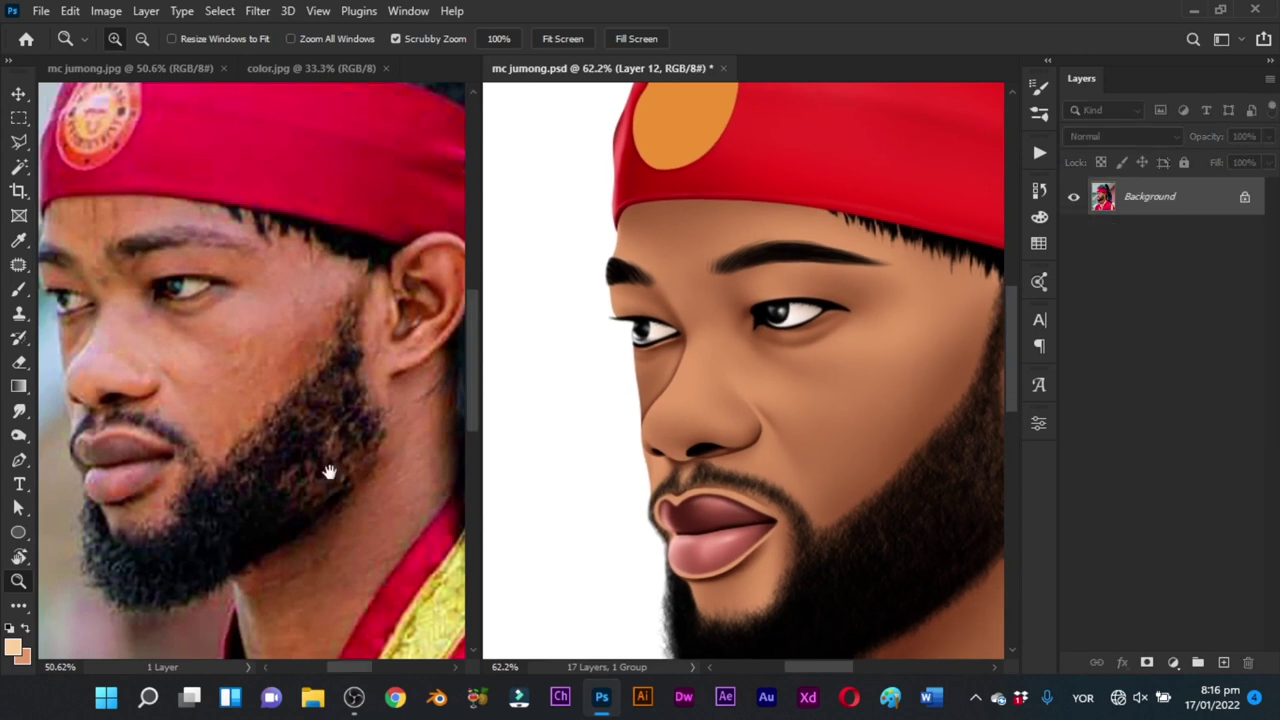
pyautogui.moveTo(329, 471); pyautogui.dragTo(359, 482)
pyautogui.click(660, 394)
pyautogui.moveTo(625, 255)
pyautogui.mouseDown()
pyautogui.moveTo(656, 259)
pyautogui.moveTo(637, 273)
pyautogui.mouseUp()
pyautogui.press('b')
pyautogui.press('z')
pyautogui.keyDown('alt'); pyautogui.rightClick(627, 257); pyautogui.keyUp('alt')
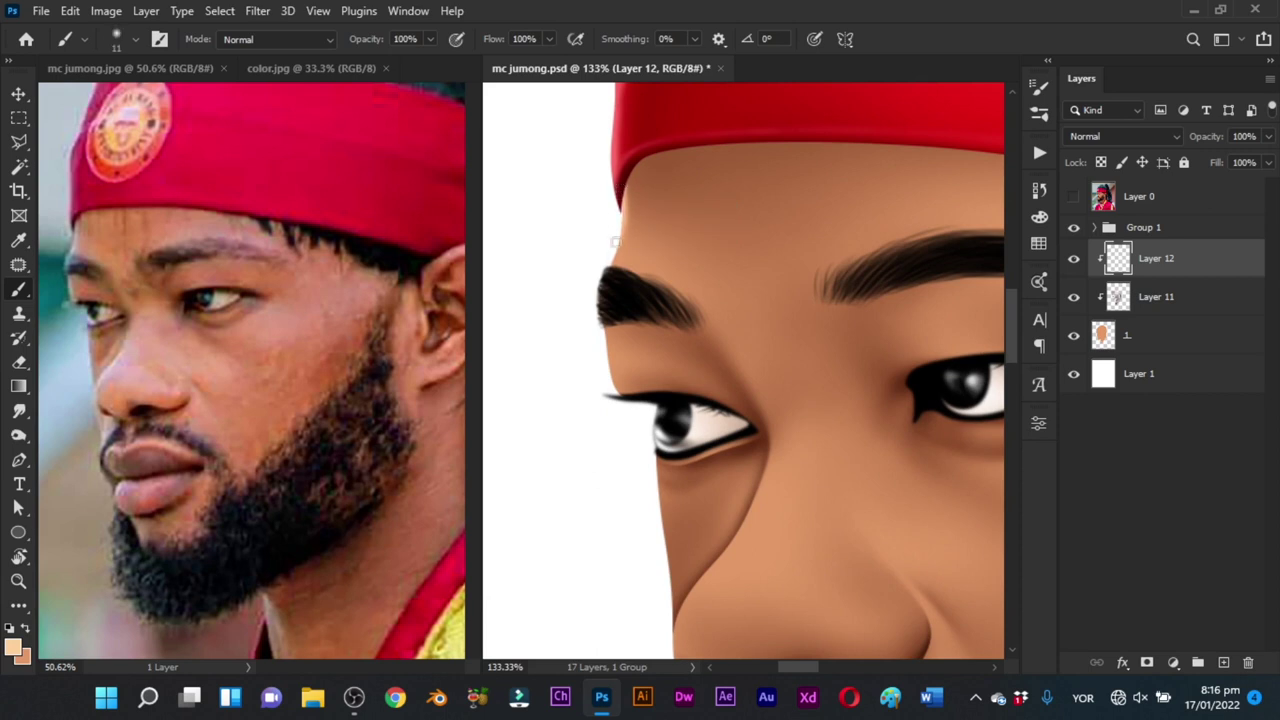
pyautogui.keyDown('alt'); pyautogui.rightClick(627, 251); pyautogui.keyUp('alt')
pyautogui.keyDown('alt'); pyautogui.rightClick(612, 240); pyautogui.keyUp('alt')
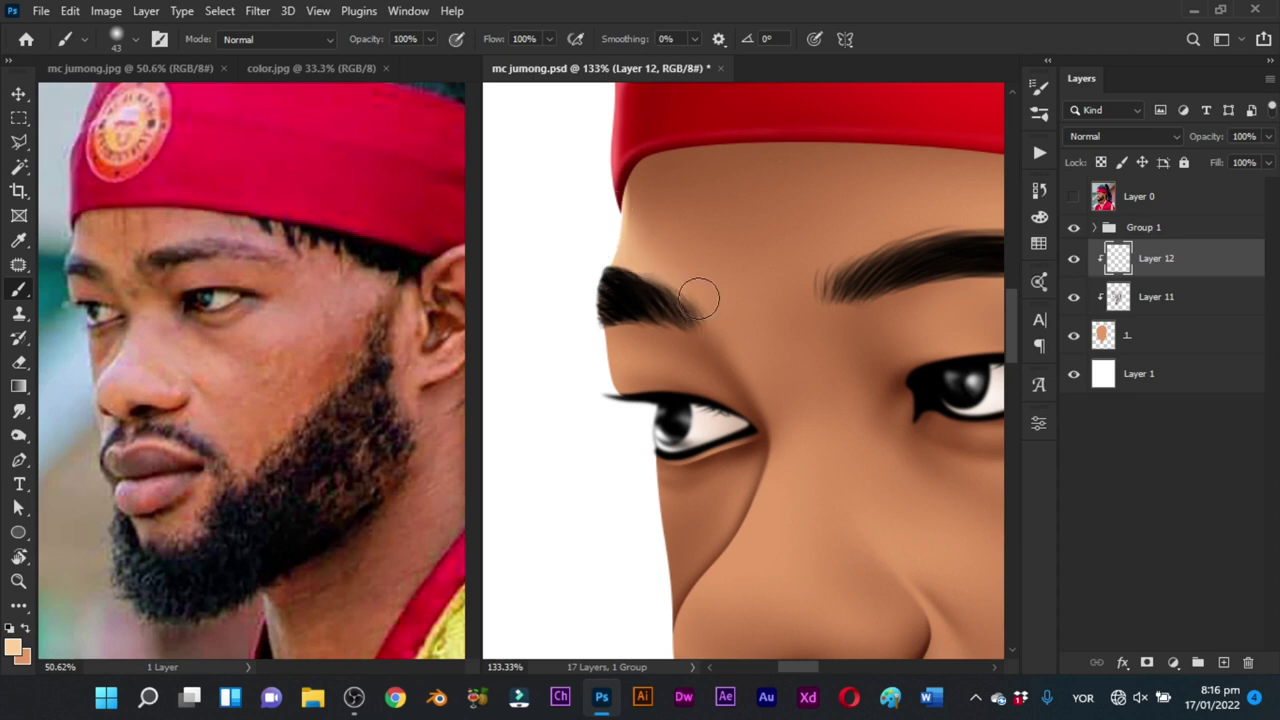
# Step: Softly lighten the skin above the near eyebrow with tan at brush sizes 43 and 45
pyautogui.moveTo(728, 325); pyautogui.dragTo(647, 413)
pyautogui.scroll(5, 700, 440)
pyautogui.press('b')
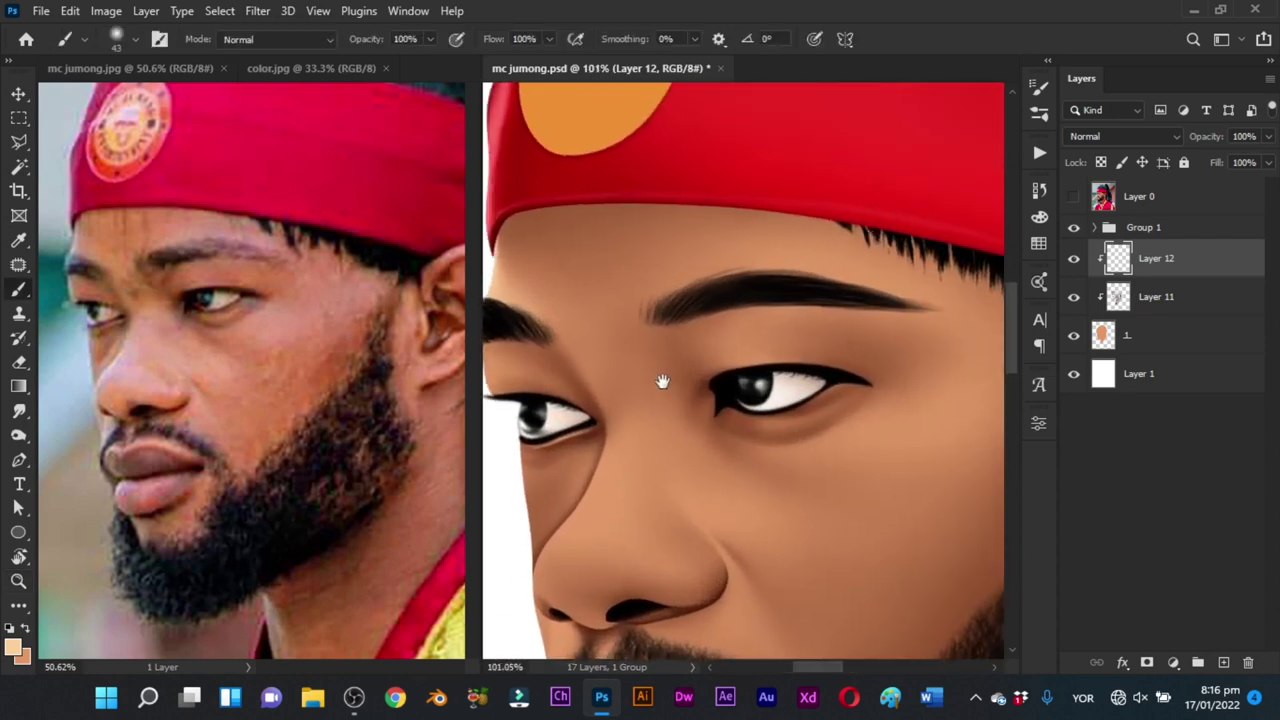
pyautogui.keyDown('alt'); pyautogui.click(671, 289); pyautogui.keyUp('alt')
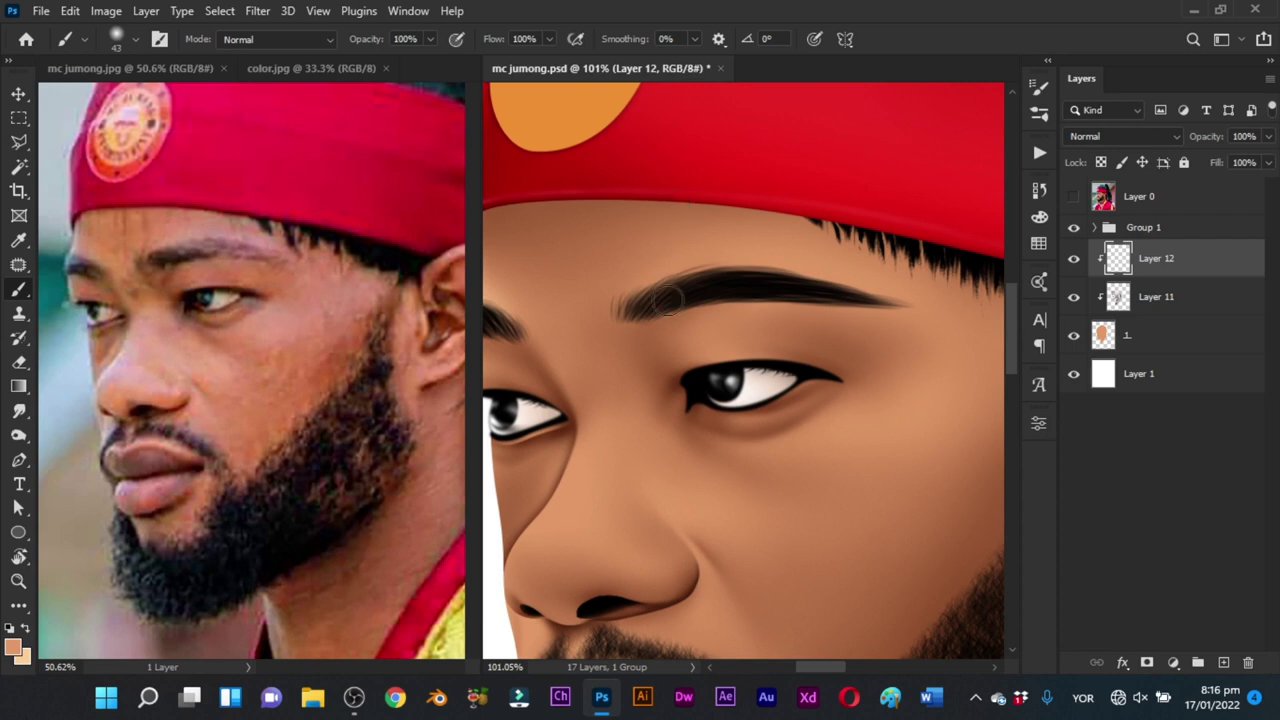
pyautogui.moveTo(702, 247); pyautogui.dragTo(723, 247)
pyautogui.keyDown('alt'); pyautogui.rightClick(765, 258); pyautogui.keyUp('alt')
pyautogui.moveTo(815, 276); pyautogui.dragTo(771, 256)
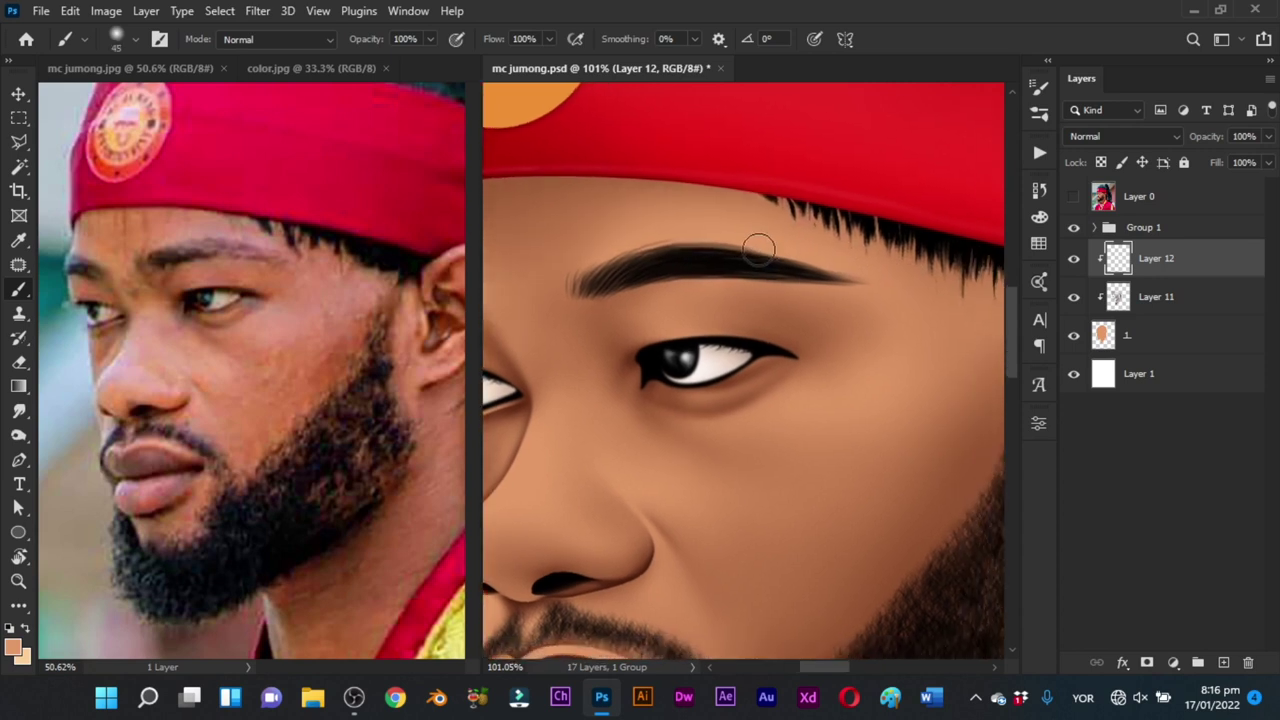
# Step: Brighten the skin along the top of the near eyebrow with light cream at brush sizes 61, 44 and 68
pyautogui.keyDown('alt'); pyautogui.rightClick(815, 243); pyautogui.keyUp('alt')
pyautogui.keyDown('alt'); pyautogui.click(654, 240); pyautogui.keyUp('alt')
pyautogui.keyDown('alt'); pyautogui.rightClick(652, 250); pyautogui.keyUp('alt')
pyautogui.keyDown('alt'); pyautogui.rightClick(672, 250); pyautogui.keyUp('alt')
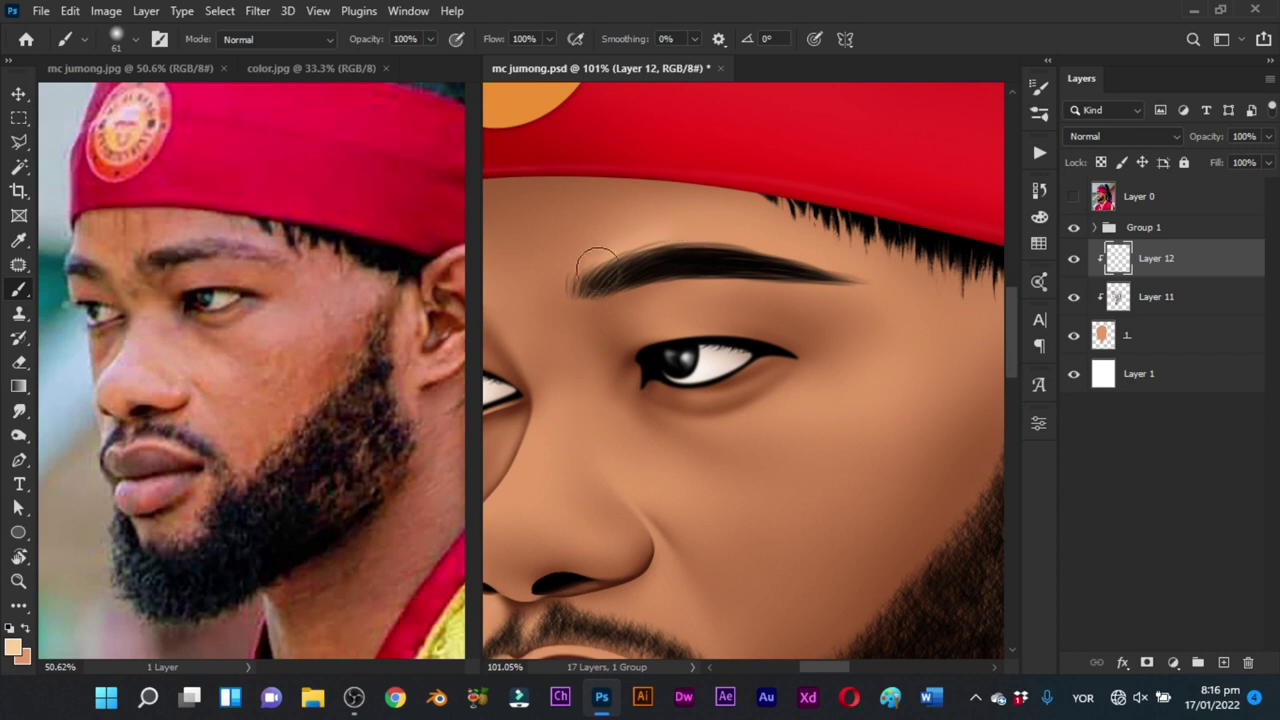
pyautogui.moveTo(659, 250)
pyautogui.mouseDown()
pyautogui.moveTo(807, 254)
pyautogui.moveTo(700, 249)
pyautogui.mouseUp()
pyautogui.keyDown('alt'); pyautogui.rightClick(766, 235); pyautogui.keyUp('alt')
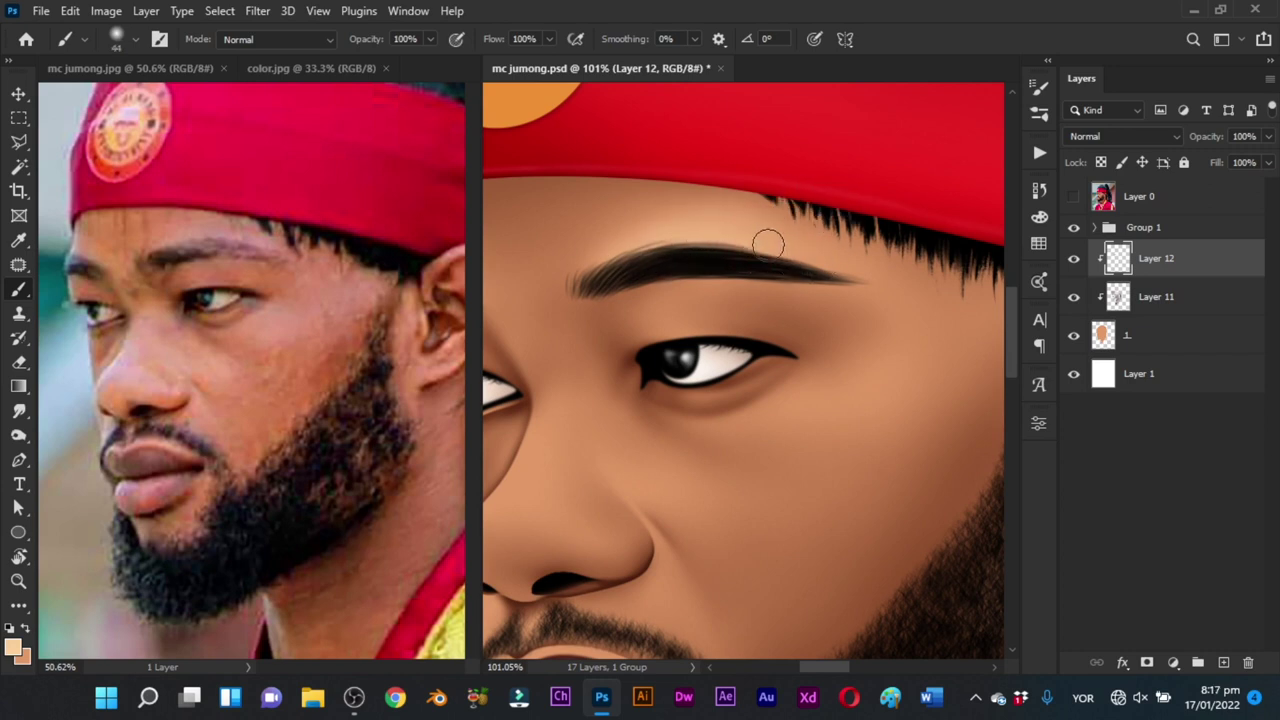
pyautogui.keyDown('alt'); pyautogui.rightClick(826, 244); pyautogui.keyUp('alt')
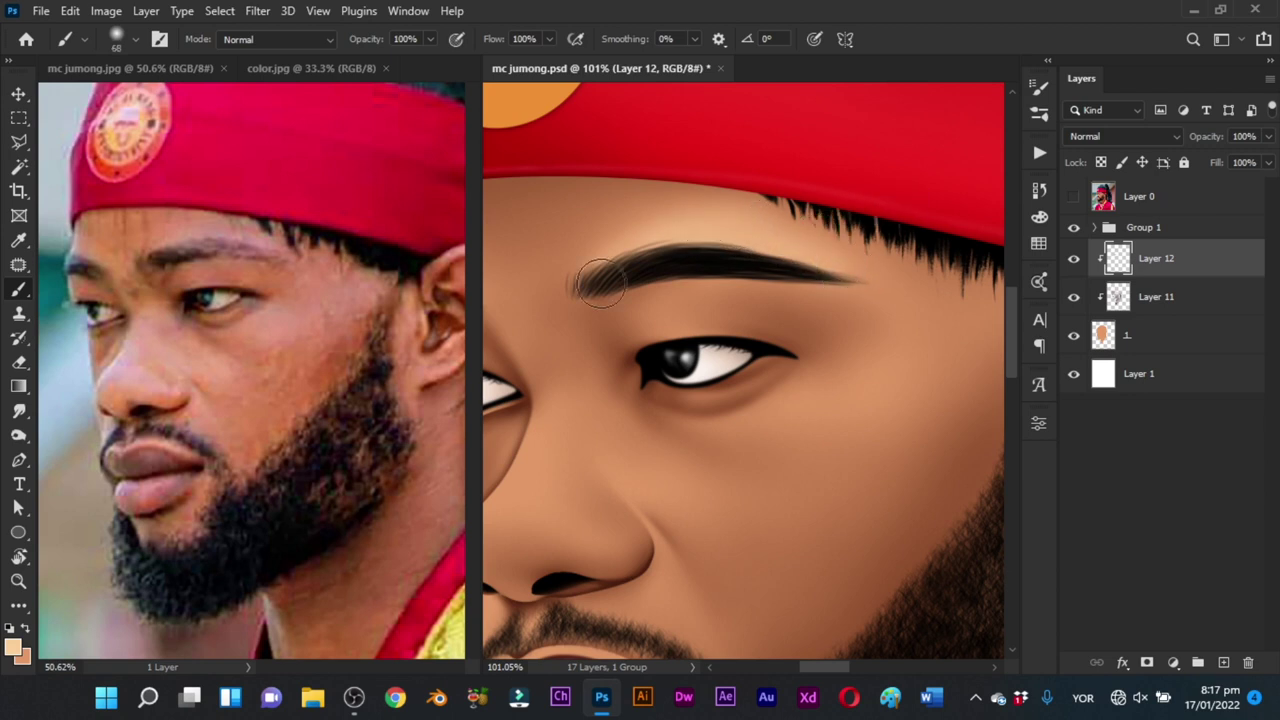
# Step: Highlight the brow bone between the near eyebrow and eye with tan and light cream at brush sizes 55 and 39
pyautogui.press('z')
pyautogui.moveTo(778, 264)
pyautogui.mouseDown()
pyautogui.moveTo(660, 389)
pyautogui.moveTo(598, 400)
pyautogui.mouseUp()
pyautogui.press('z')
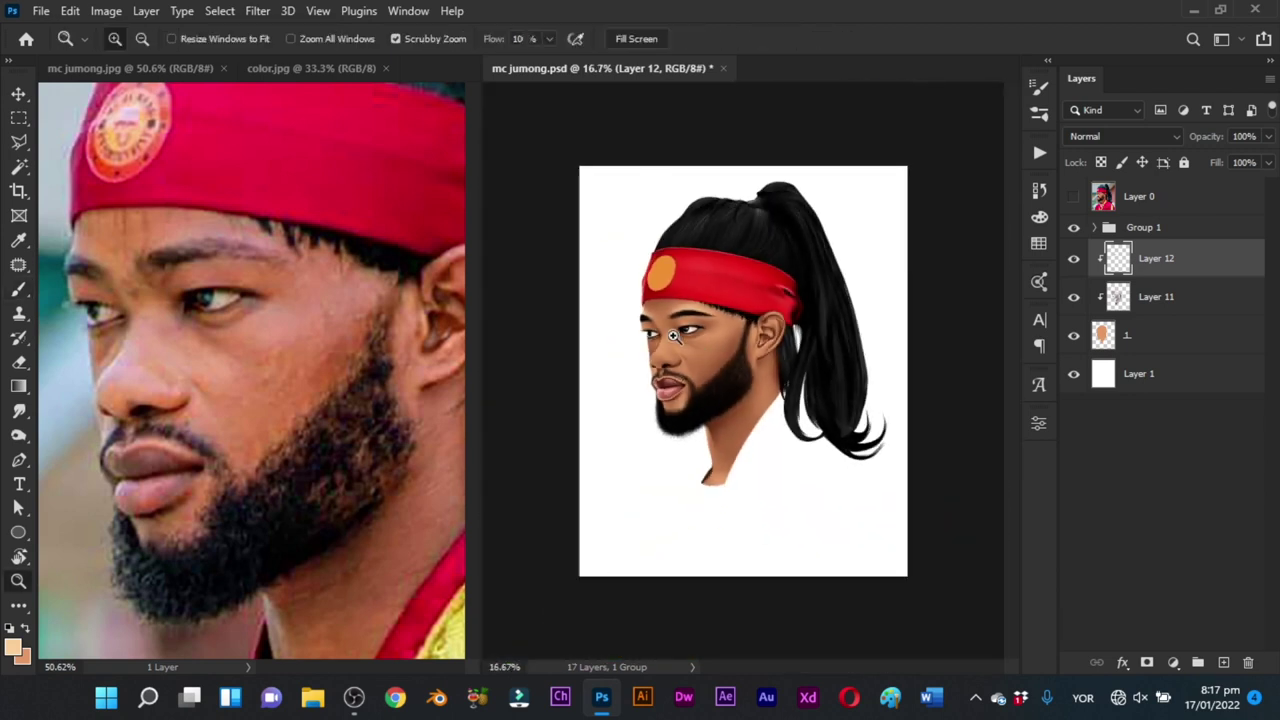
pyautogui.moveTo(664, 344); pyautogui.dragTo(775, 400)
pyautogui.moveTo(744, 314); pyautogui.dragTo(762, 314)
pyautogui.press('b')
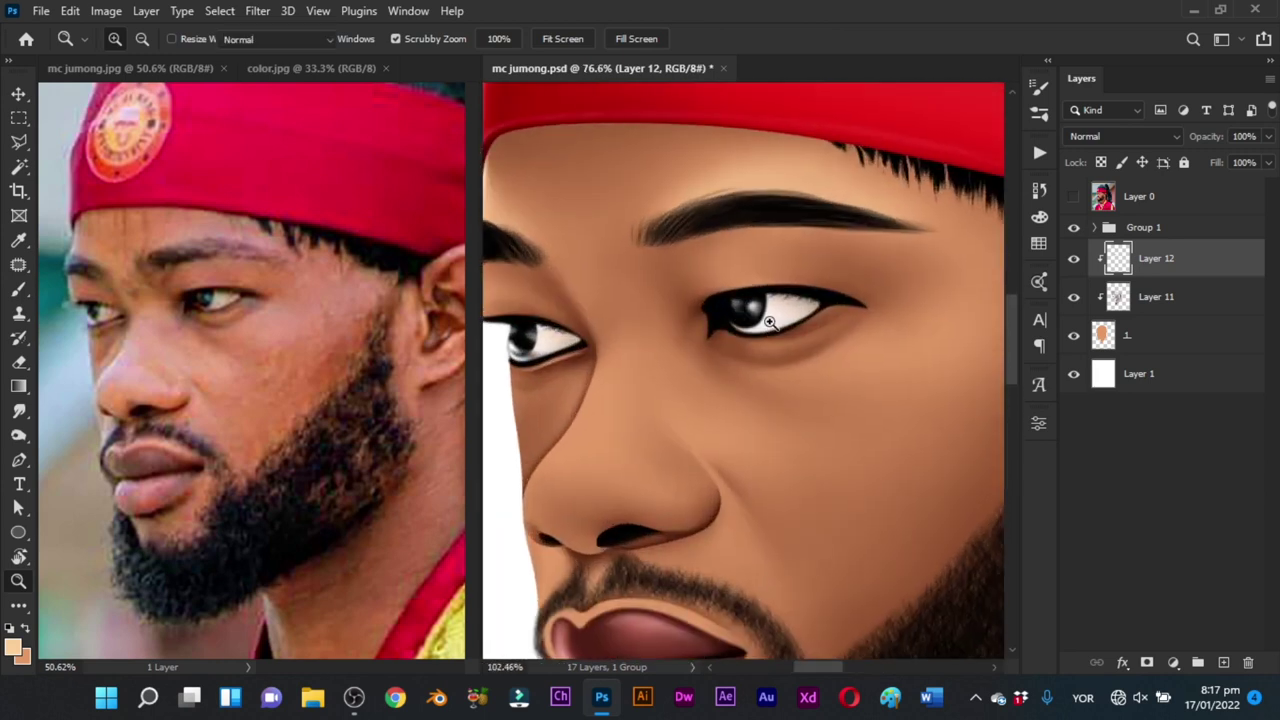
pyautogui.press('x')
pyautogui.moveTo(755, 230)
pyautogui.mouseDown()
pyautogui.moveTo(696, 231)
pyautogui.moveTo(757, 234)
pyautogui.mouseUp()
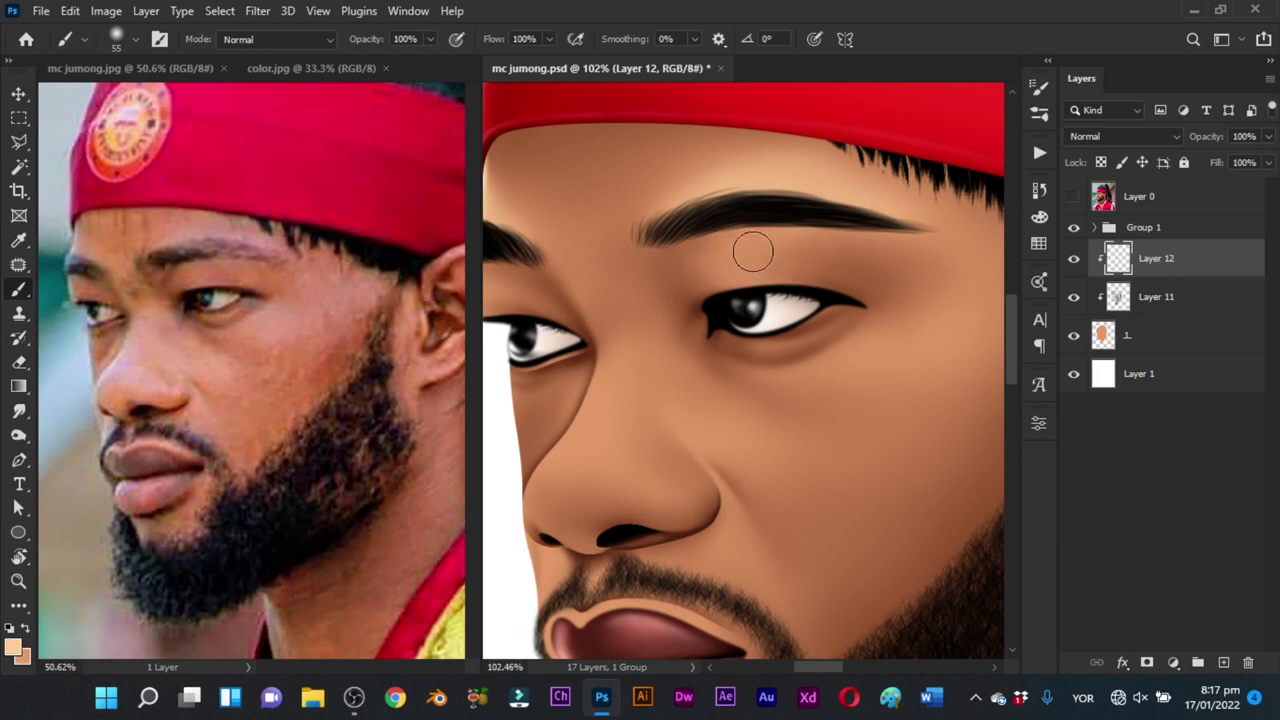
pyautogui.moveTo(751, 251); pyautogui.dragTo(738, 230)
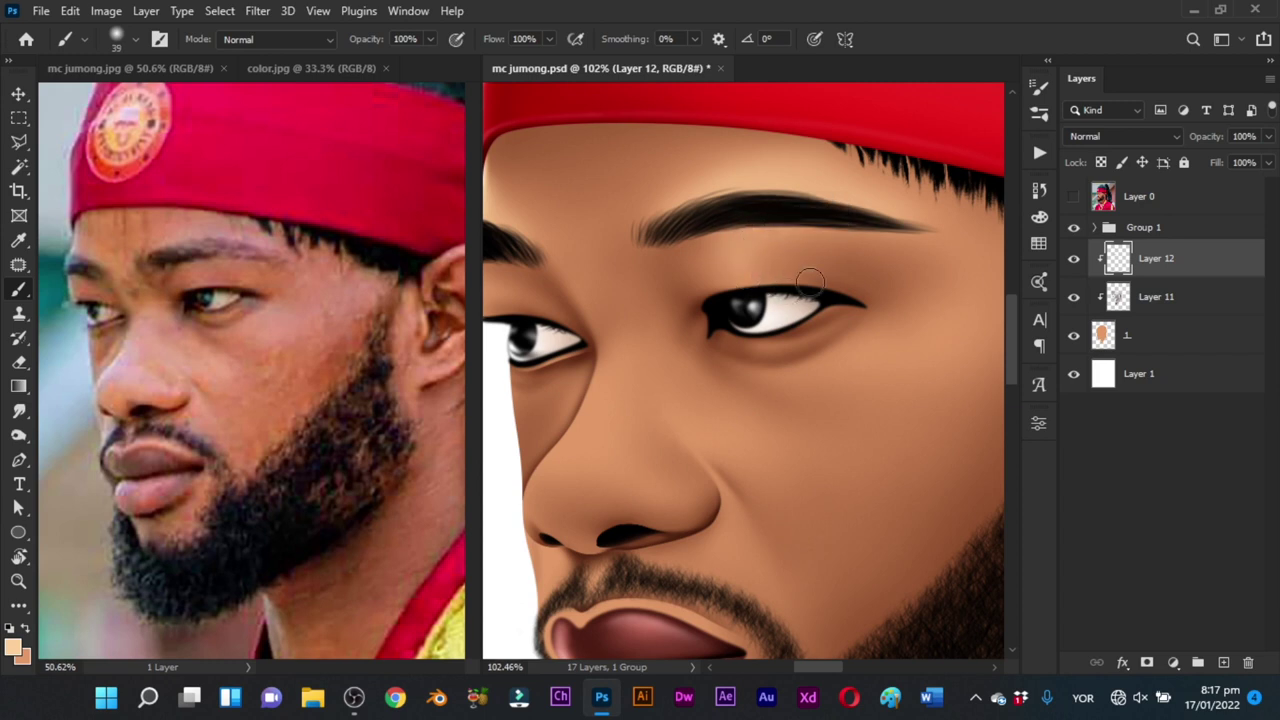
# Step: Blend the highlight beneath the near eyebrow with tan and light cream at brush size 61, and save the document
pyautogui.press('z')
pyautogui.moveTo(800, 288)
pyautogui.mouseDown()
pyautogui.moveTo(663, 440)
pyautogui.moveTo(723, 431)
pyautogui.moveTo(783, 396)
pyautogui.moveTo(781, 262)
pyautogui.mouseUp()
pyautogui.press('b')
pyautogui.press('x')
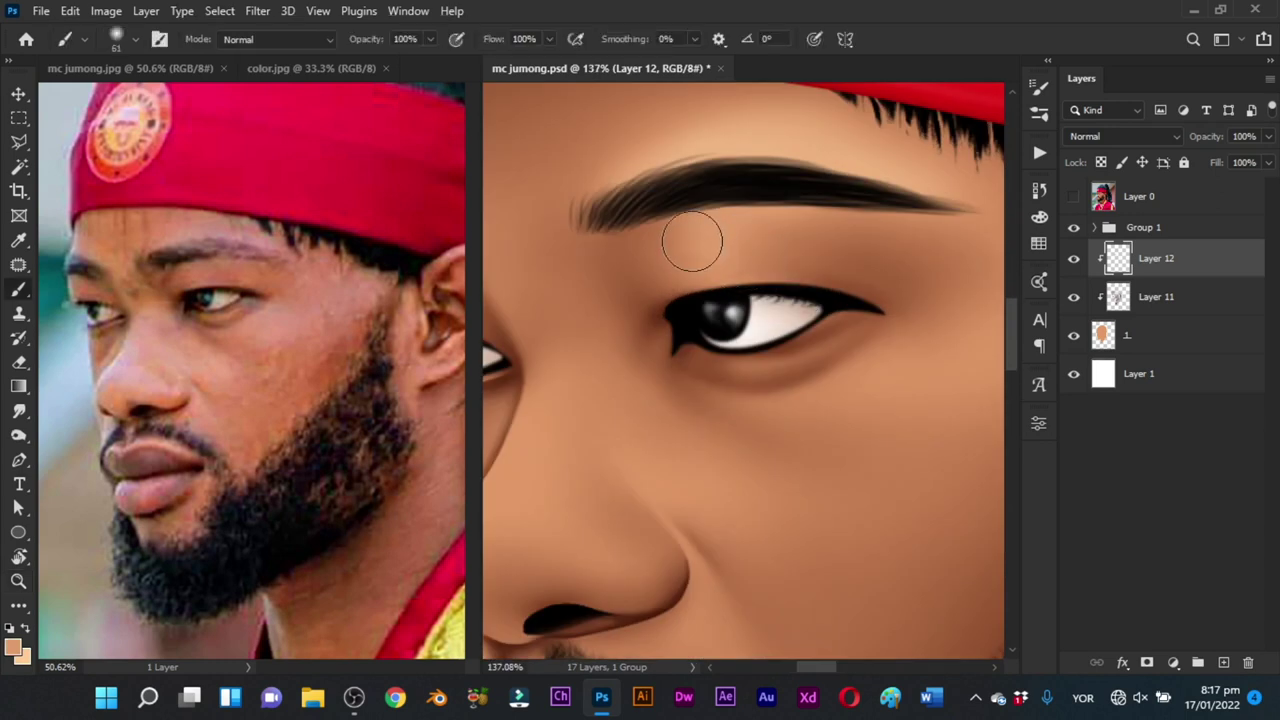
pyautogui.keyDown('alt'); pyautogui.click(749, 263); pyautogui.keyUp('alt')
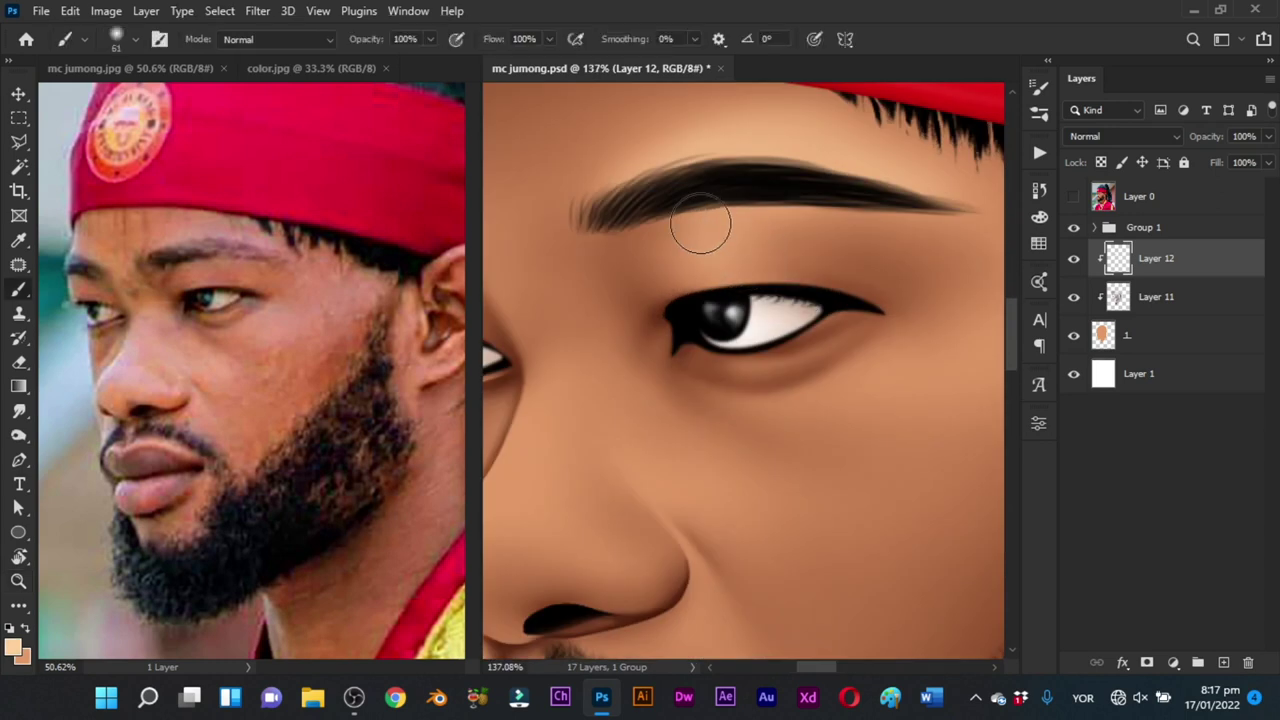
pyautogui.press('z')
pyautogui.moveTo(811, 298)
pyautogui.mouseDown()
pyautogui.moveTo(711, 374)
pyautogui.moveTo(761, 379)
pyautogui.moveTo(624, 311)
pyautogui.moveTo(634, 314)
pyautogui.mouseUp()
pyautogui.hotkey('ctrl', 's')
# Step: Highlight the far eye's upper lid edge and thin lower lid line with light cream at brush sizes 20, 18 and 5
pyautogui.press('b')
pyautogui.moveTo(601, 284)
pyautogui.mouseDown()
pyautogui.moveTo(570, 280)
pyautogui.moveTo(591, 314)
pyautogui.mouseUp()
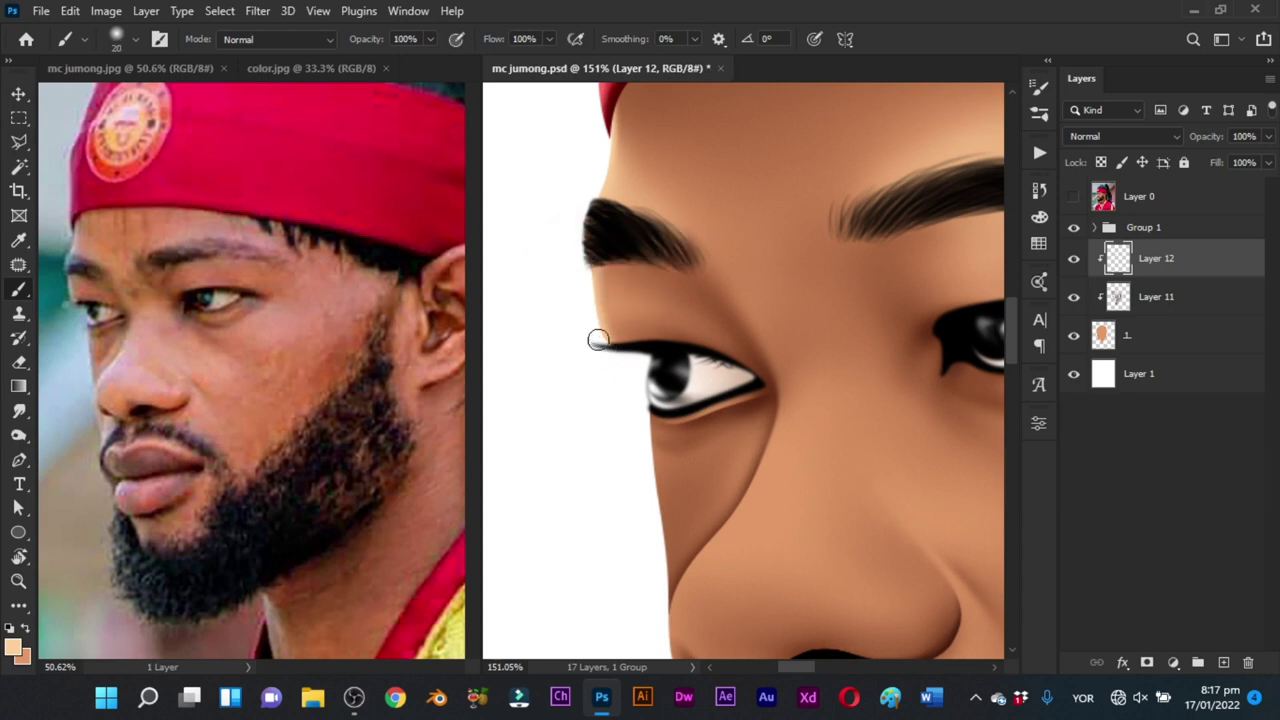
pyautogui.moveTo(584, 280); pyautogui.dragTo(582, 280)
pyautogui.moveTo(683, 385); pyautogui.dragTo(627, 328)
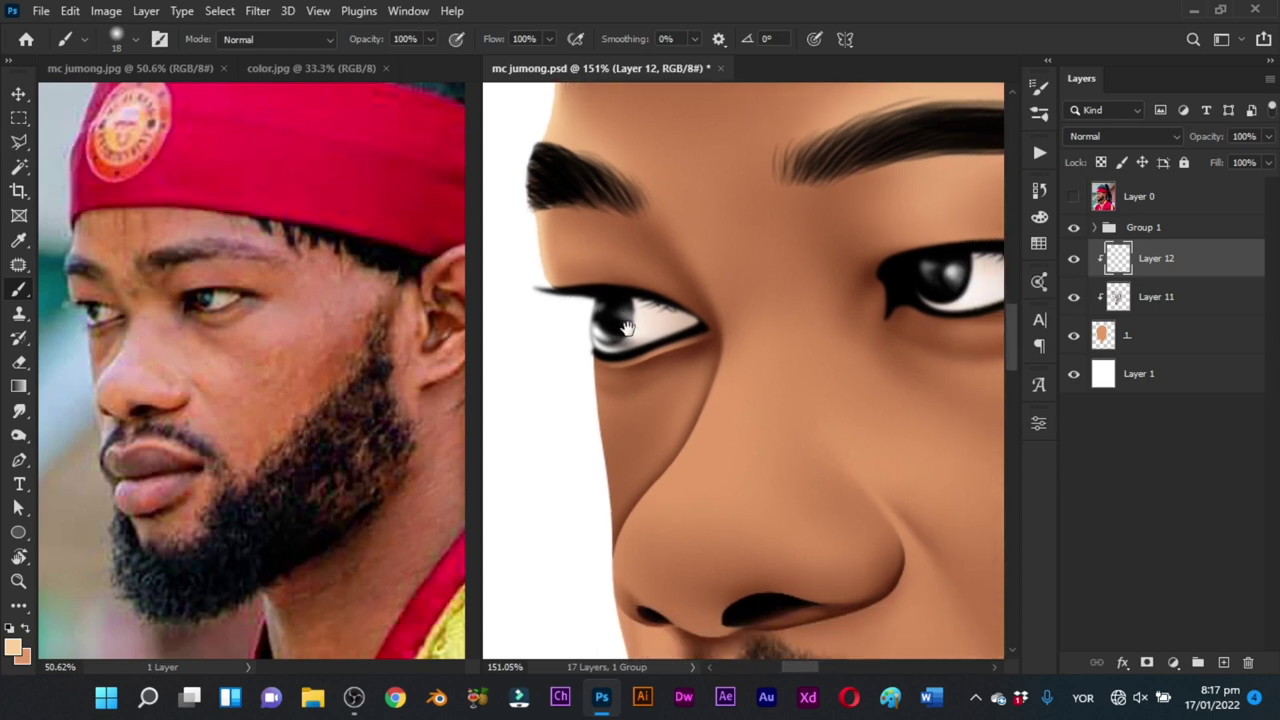
pyautogui.moveTo(648, 377)
pyautogui.mouseDown()
pyautogui.moveTo(642, 340)
pyautogui.moveTo(651, 346)
pyautogui.mouseUp()
pyautogui.moveTo(667, 296); pyautogui.dragTo(651, 290)
pyautogui.press('x')
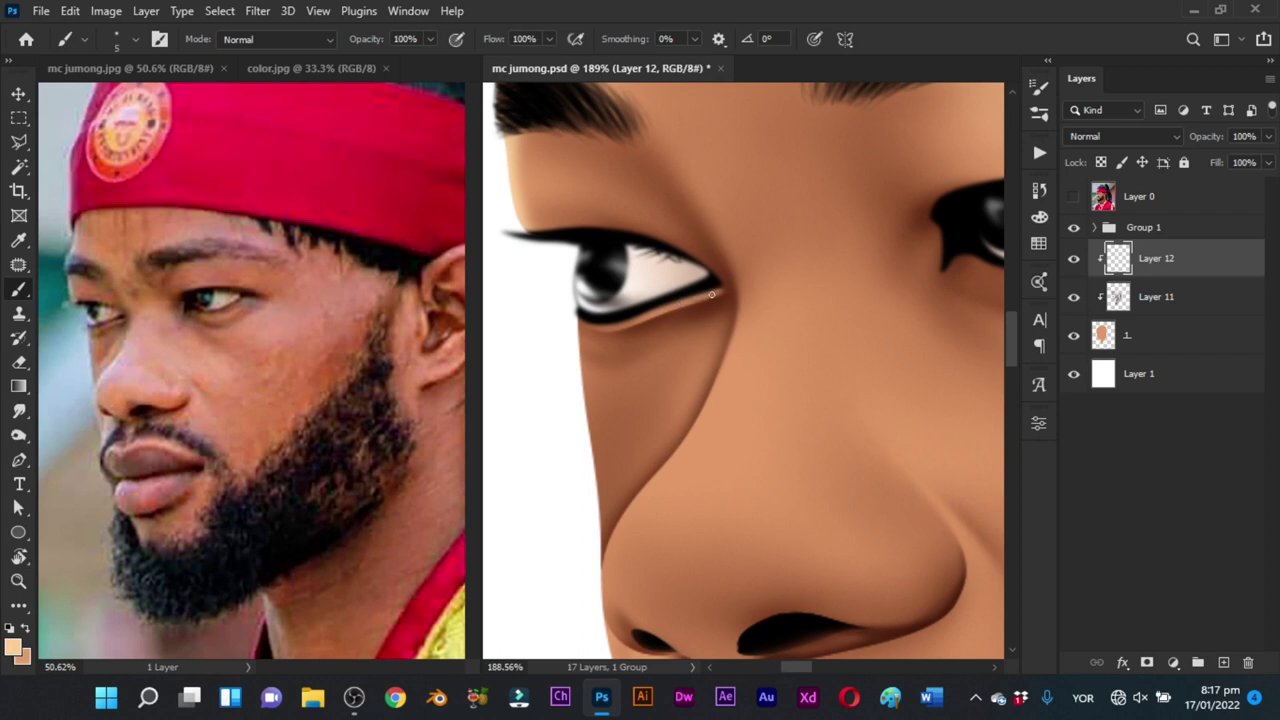
# Step: Paint fine light cream highlights around the near eye's inner corner at brush size 5, and save the document
pyautogui.moveTo(777, 304); pyautogui.dragTo(726, 383)
pyautogui.moveTo(818, 366); pyautogui.dragTo(700, 380)
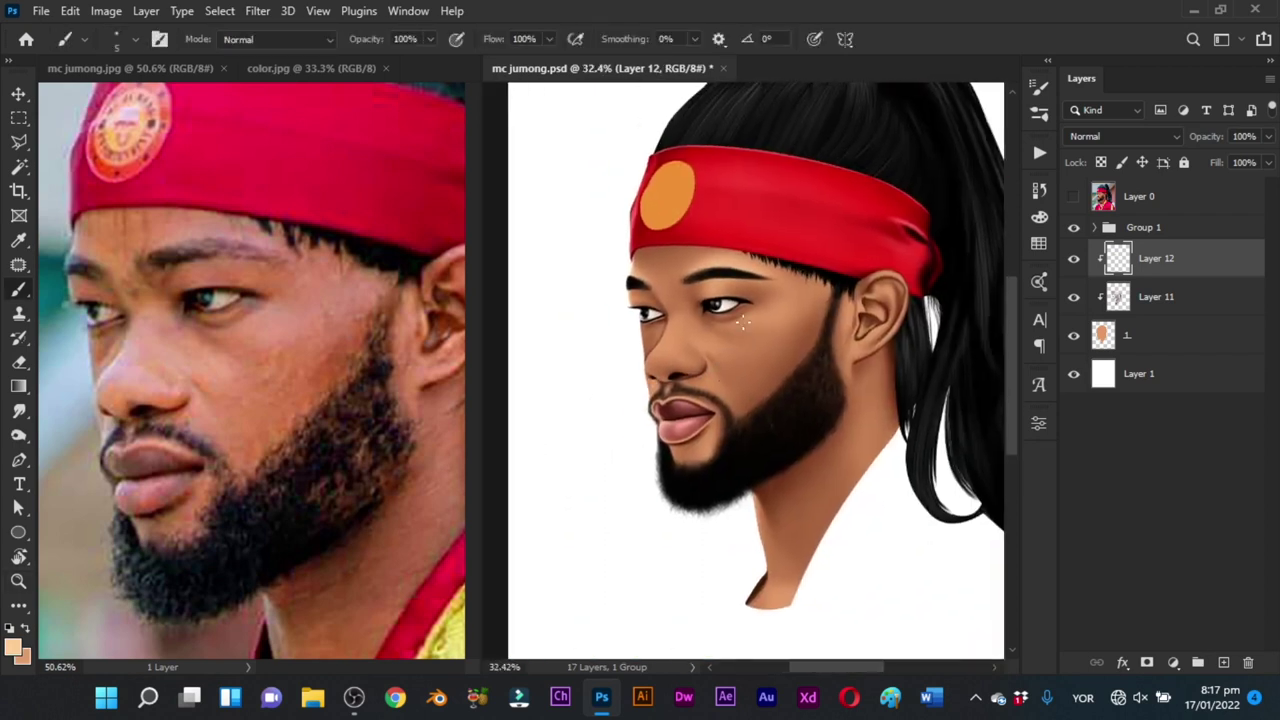
pyautogui.moveTo(715, 312); pyautogui.dragTo(787, 344)
pyautogui.moveTo(648, 316); pyautogui.dragTo(670, 314)
pyautogui.press('b')
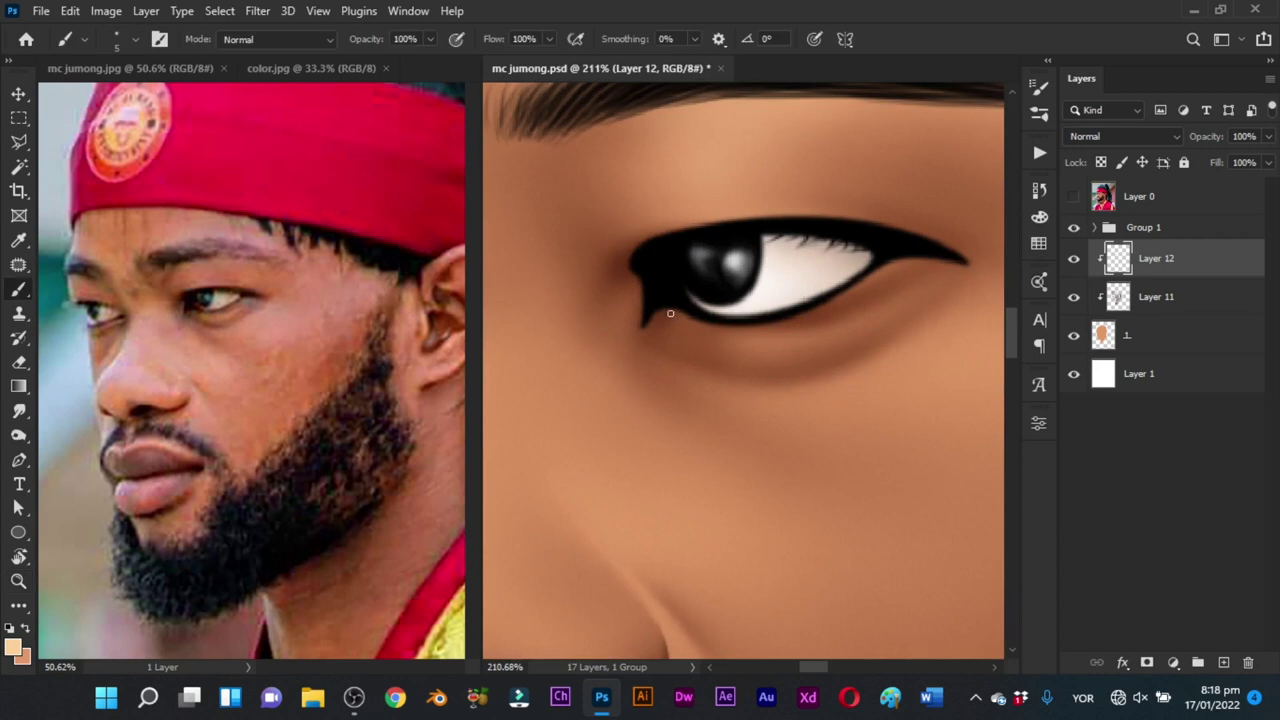
pyautogui.press('x')
pyautogui.keyDown('alt'); pyautogui.click(665, 313); pyautogui.keyUp('alt')
pyautogui.keyDown('alt'); pyautogui.click(642, 288); pyautogui.keyUp('alt')
pyautogui.keyDown('alt'); pyautogui.click(638, 280); pyautogui.keyUp('alt')
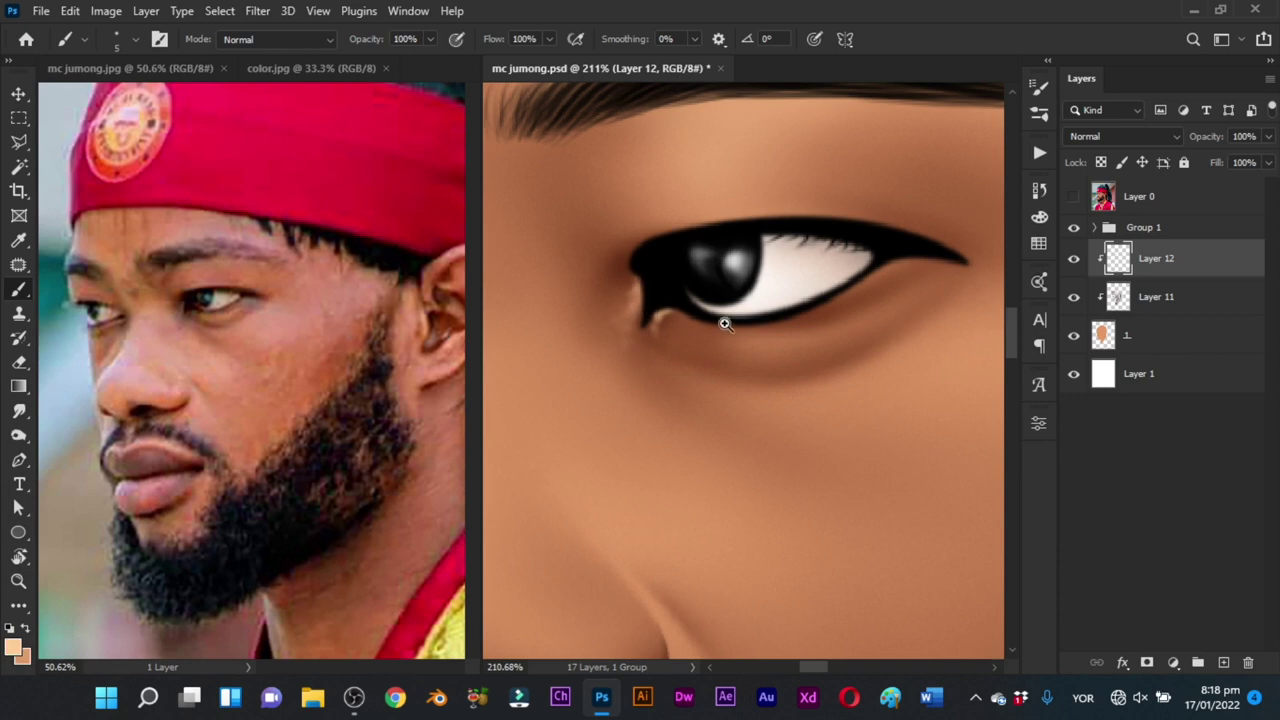
pyautogui.scroll(-8, 725, 324)
pyautogui.hotkey('ctrl', 's')
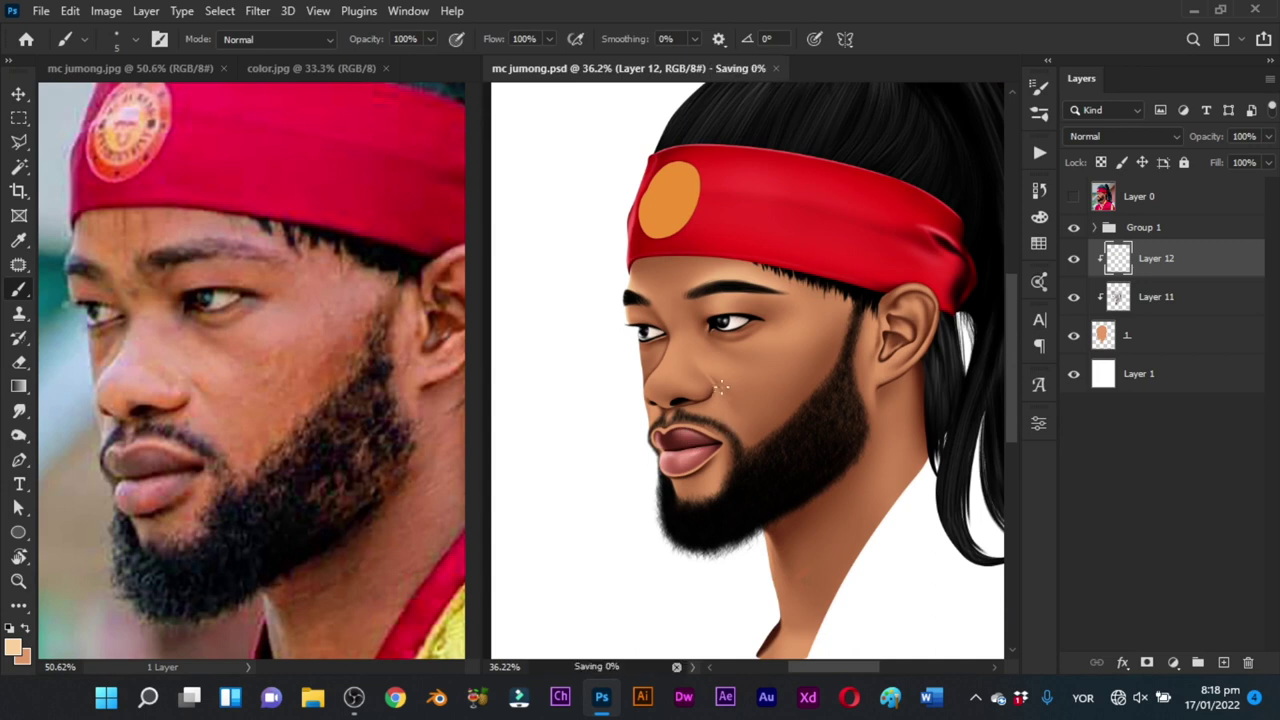
# Step: Softly lighten the nose bridge beside the far eye with tan at brush sizes 18 and 21
pyautogui.press('z')
pyautogui.moveTo(698, 341); pyautogui.dragTo(748, 384)
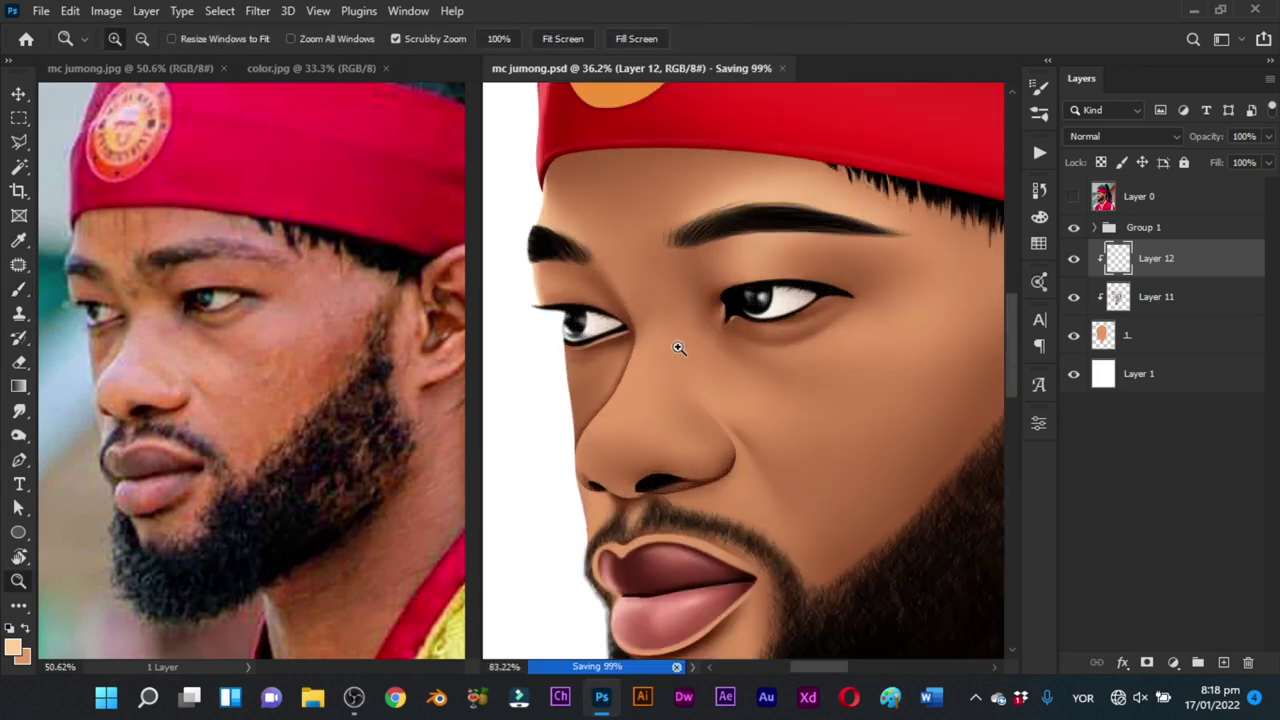
pyautogui.moveTo(664, 352)
pyautogui.mouseDown()
pyautogui.moveTo(674, 374)
pyautogui.moveTo(658, 341)
pyautogui.moveTo(674, 344)
pyautogui.mouseUp()
pyautogui.press('b')
pyautogui.press('z')
pyautogui.press('b')
pyautogui.moveTo(654, 302); pyautogui.dragTo(669, 301)
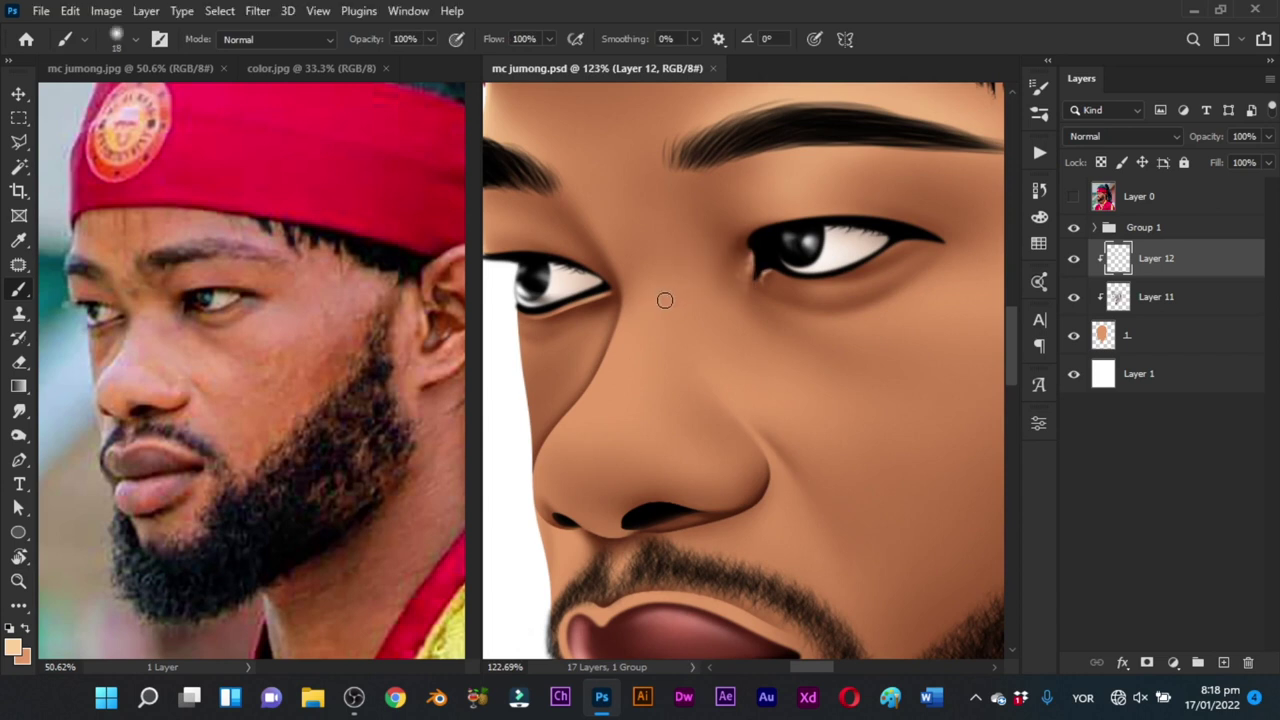
pyautogui.keyDown('alt'); pyautogui.click(645, 300); pyautogui.keyUp('alt')
pyautogui.moveTo(629, 351); pyautogui.dragTo(645, 305)
pyautogui.keyDown('alt'); pyautogui.rightClick(641, 313); pyautogui.keyUp('alt')
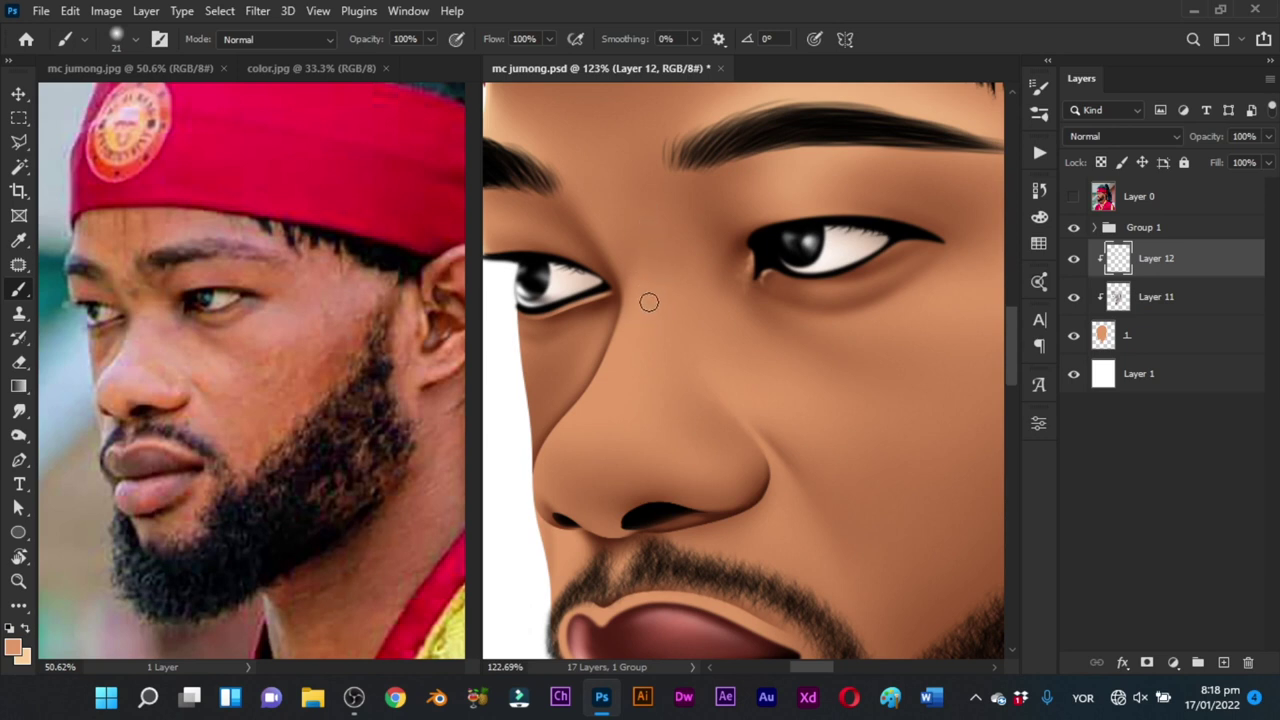
# Step: Extend the tan highlight across the nose bridge at brush sizes 34 and 31, and compare it with the reference photo in Layer 0
pyautogui.keyDown('alt'); pyautogui.rightClick(651, 290); pyautogui.keyUp('alt')
pyautogui.keyDown('alt'); pyautogui.rightClick(680, 277); pyautogui.keyUp('alt')
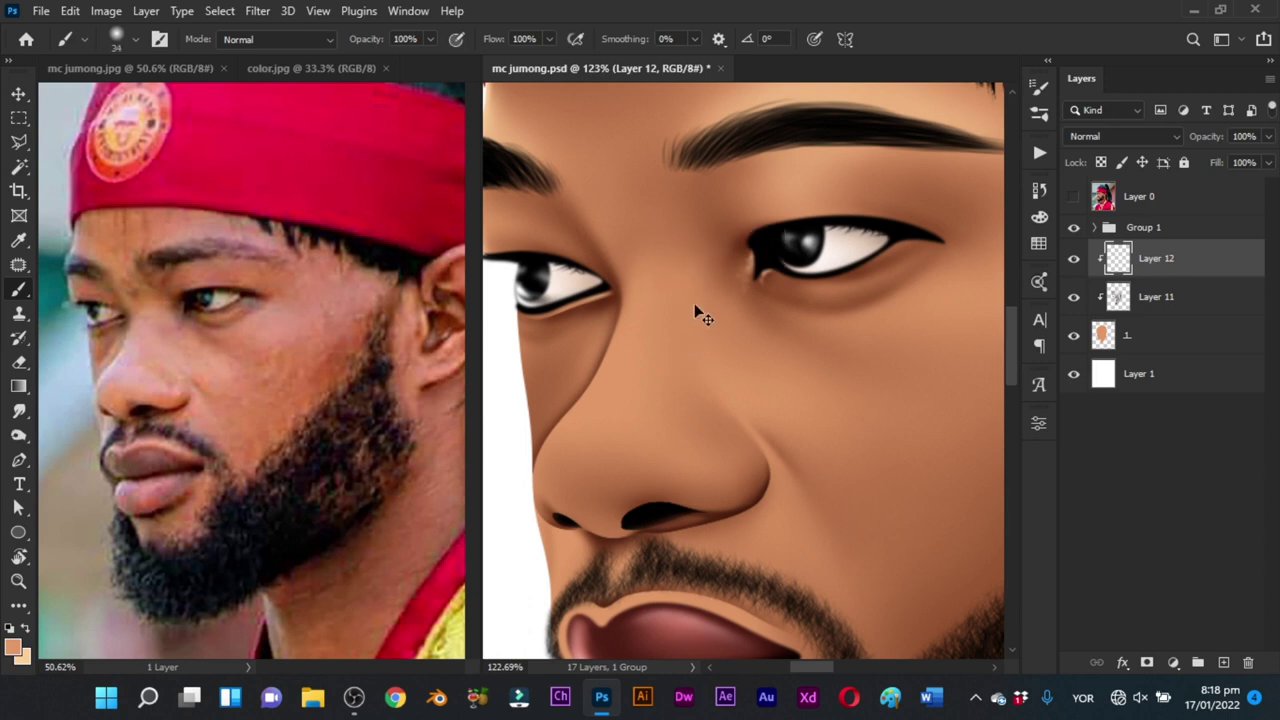
pyautogui.keyDown('alt'); pyautogui.rightClick(704, 290); pyautogui.keyUp('alt')
pyautogui.moveTo(678, 354); pyautogui.dragTo(700, 354)
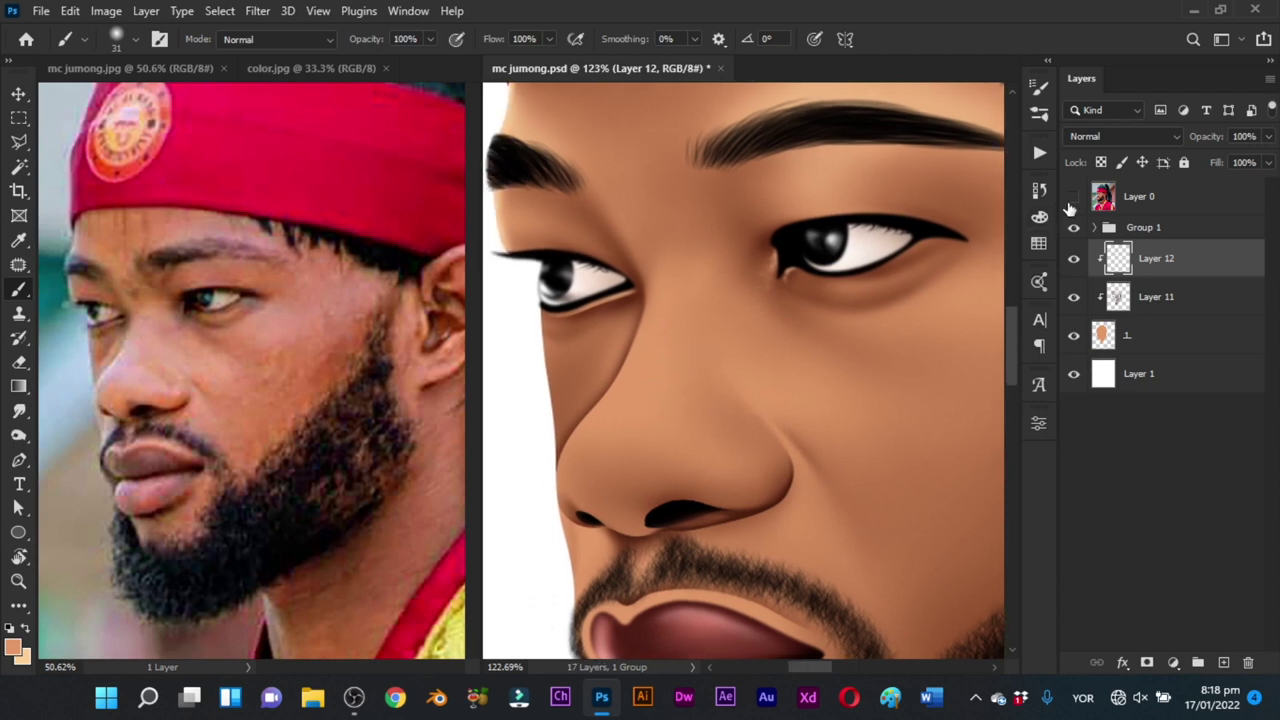
pyautogui.click(1073, 198)
pyautogui.click(1073, 198)
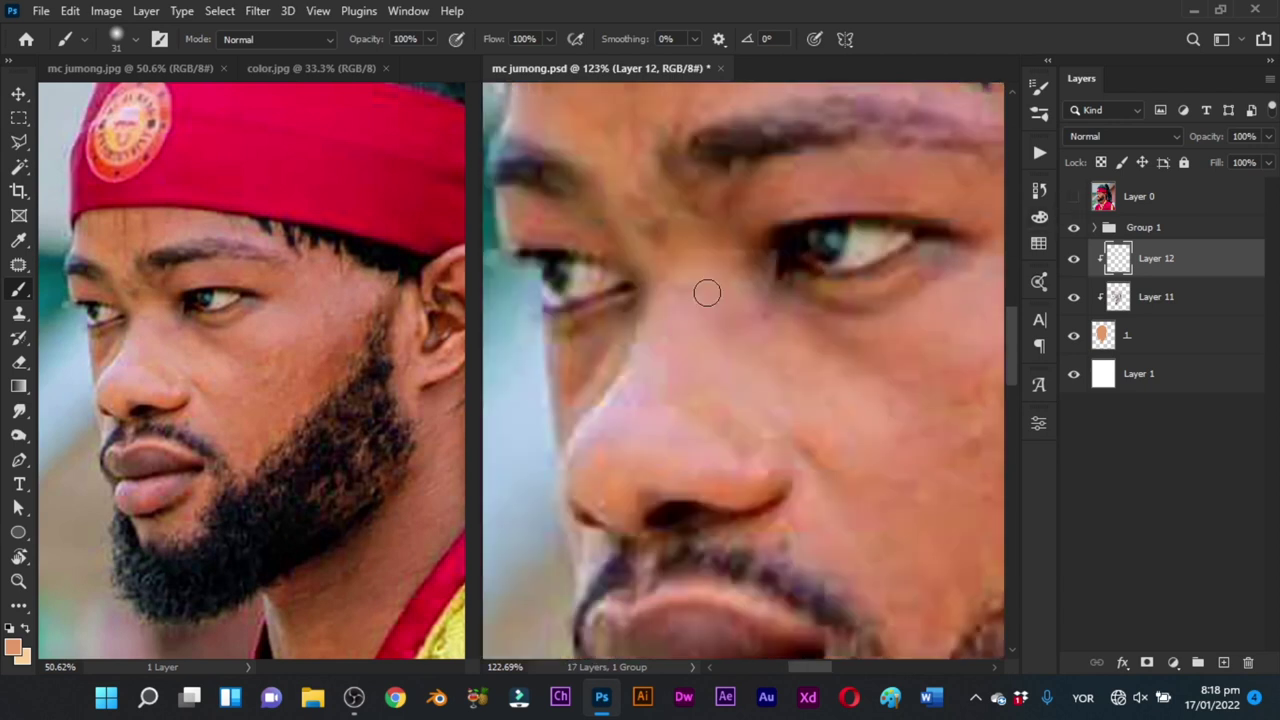
# Step: Blend tan into the upper nose bridge between the eyes at brush sizes 32 and 49
pyautogui.keyDown('alt'); pyautogui.rightClick(716, 283); pyautogui.keyUp('alt')
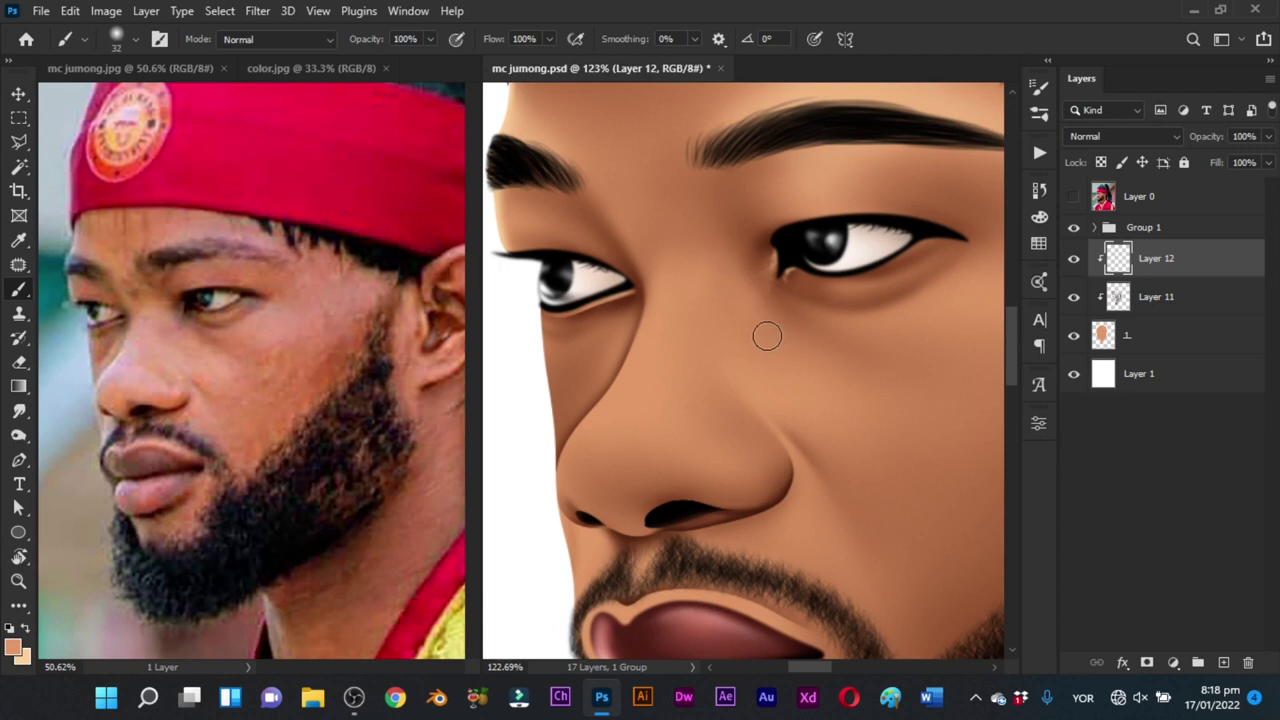
pyautogui.keyDown('alt'); pyautogui.rightClick(719, 304); pyautogui.keyUp('alt')
pyautogui.hotkey('ctrl', 'space')
pyautogui.moveTo(775, 323)
pyautogui.mouseDown()
pyautogui.moveTo(687, 426)
pyautogui.moveTo(743, 377)
pyautogui.mouseUp()
pyautogui.press('b')
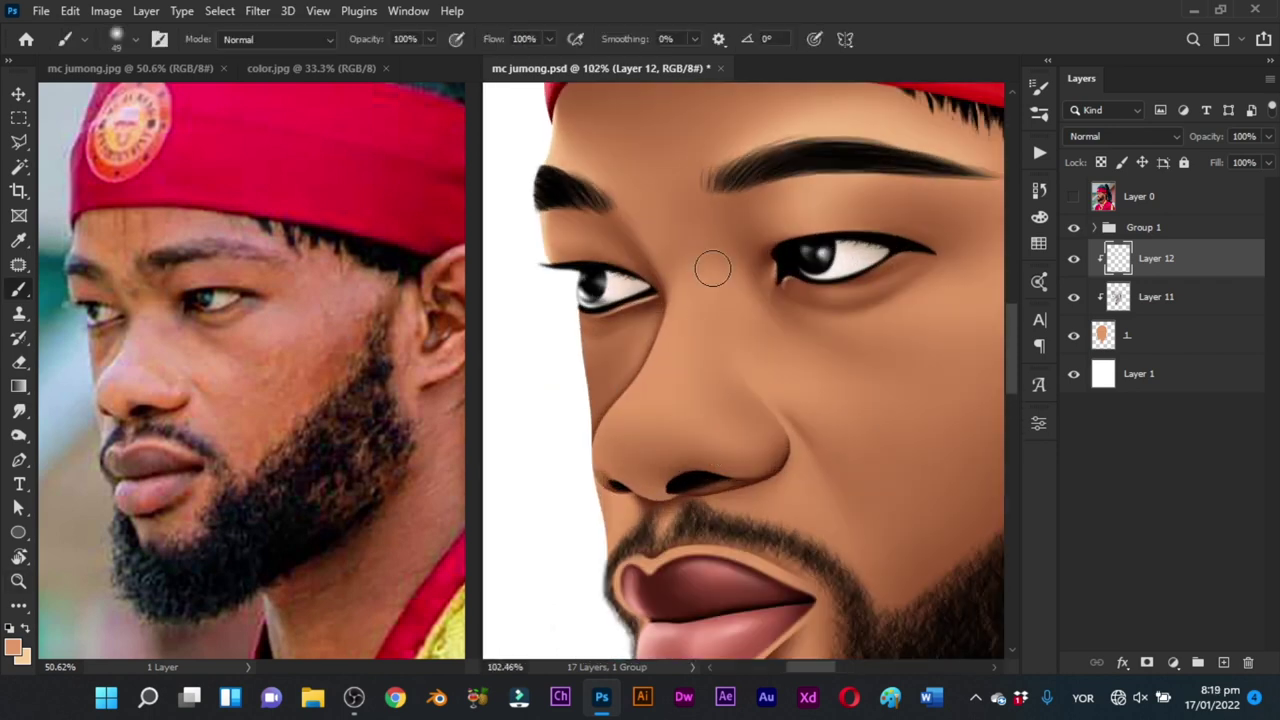
pyautogui.moveTo(686, 329)
pyautogui.mouseDown()
pyautogui.moveTo(723, 366)
pyautogui.moveTo(686, 277)
pyautogui.mouseUp()
pyautogui.keyDown('alt'); pyautogui.rightClick(704, 321); pyautogui.keyUp('alt')
pyautogui.press('space')
# Step: Trace a Pen path down the nose bridge's far edge, around the nose tip and under the far nostril
pyautogui.press('p')
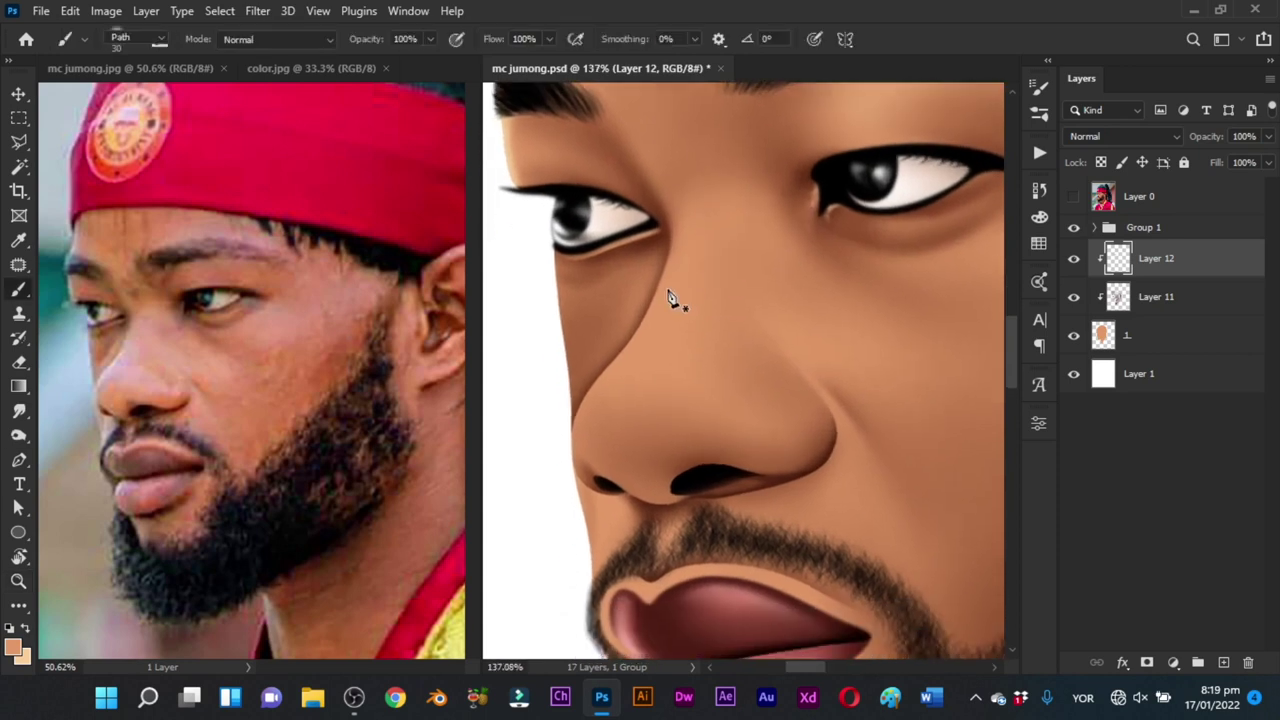
pyautogui.press('p')
pyautogui.hotkey('ctrl', 'space')
pyautogui.moveTo(640, 297); pyautogui.dragTo(674, 306)
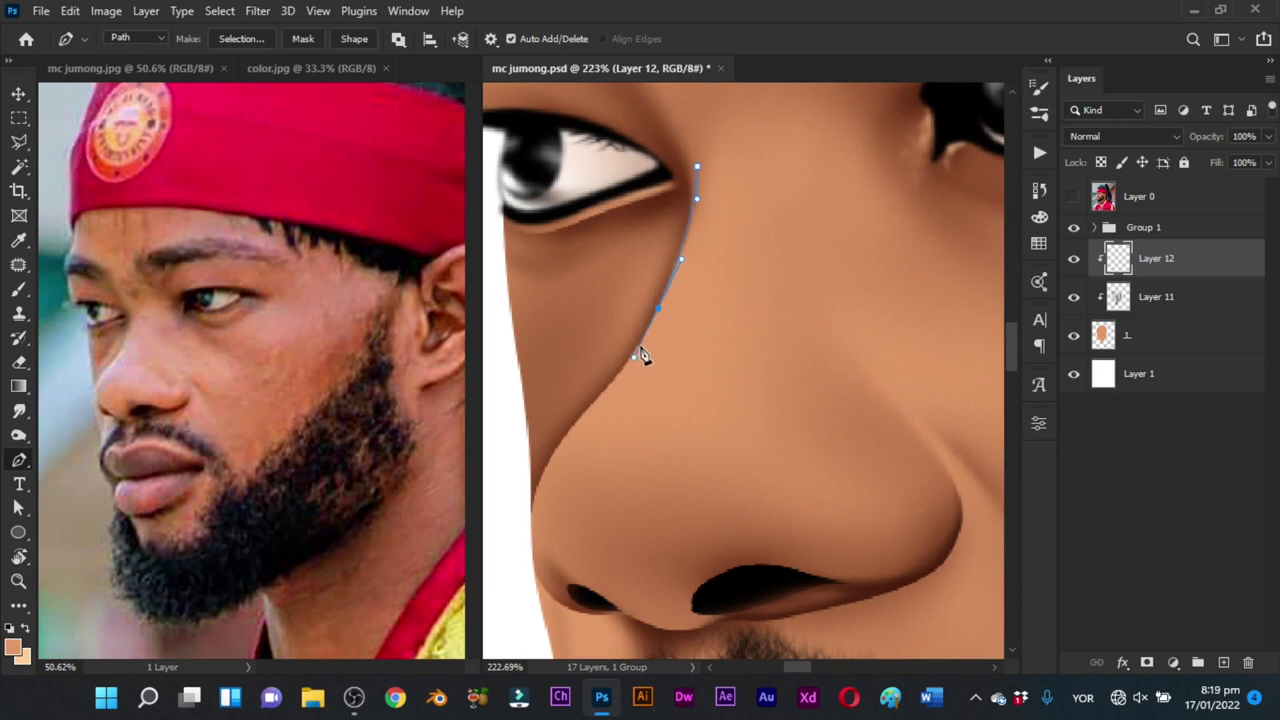
pyautogui.press('space')
pyautogui.moveTo(603, 403); pyautogui.dragTo(616, 351)
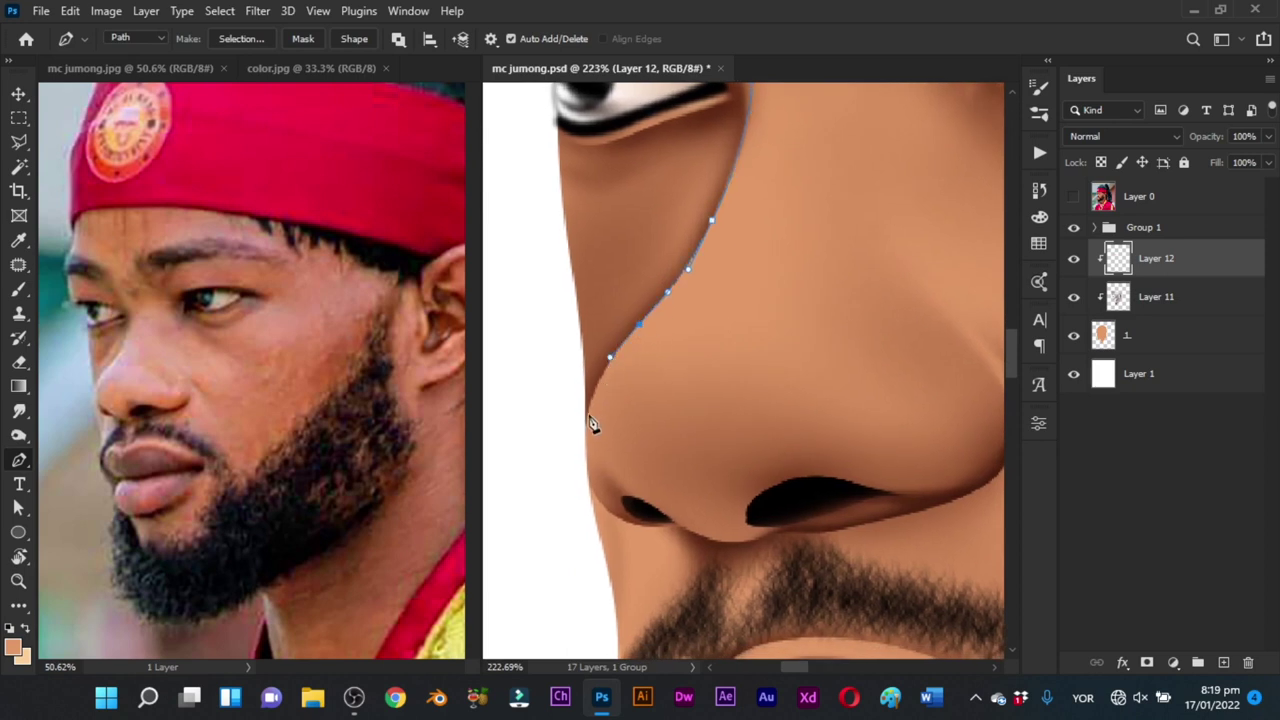
pyautogui.moveTo(587, 426); pyautogui.dragTo(582, 470)
pyautogui.moveTo(649, 422); pyautogui.dragTo(615, 305)
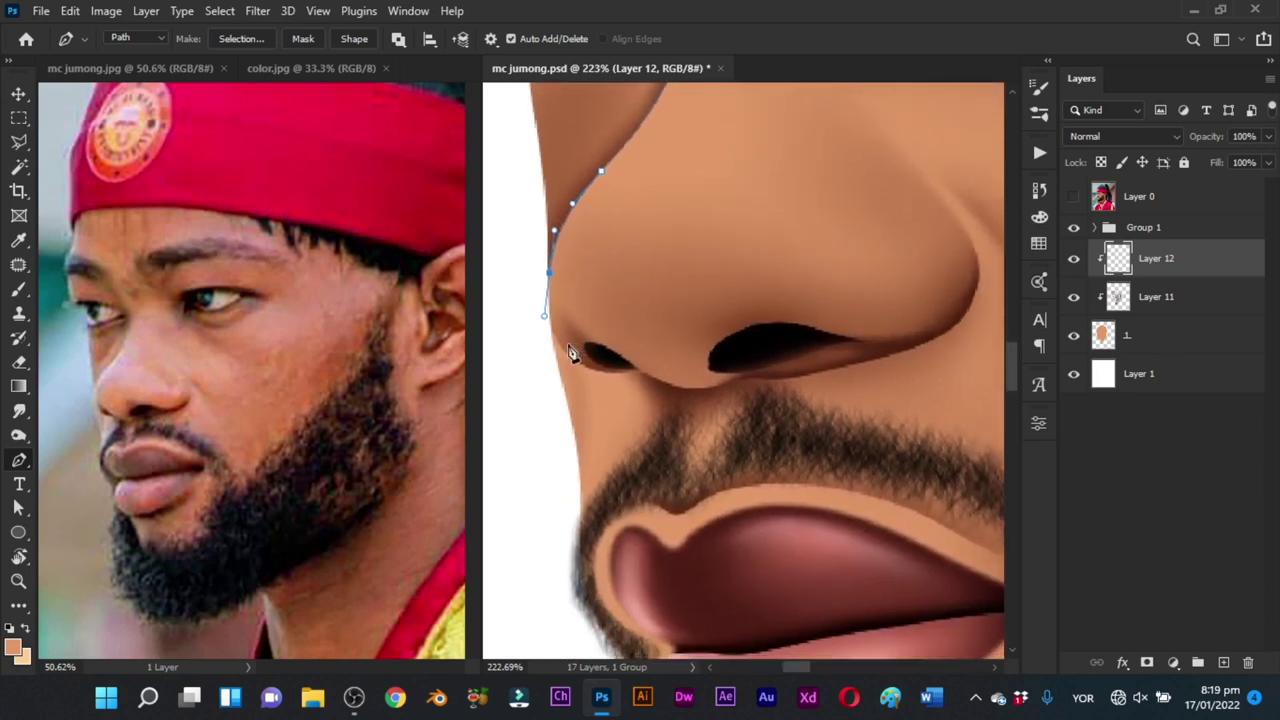
pyautogui.moveTo(596, 376); pyautogui.dragTo(644, 378)
pyautogui.click(750, 374)
pyautogui.moveTo(780, 369); pyautogui.dragTo(667, 358)
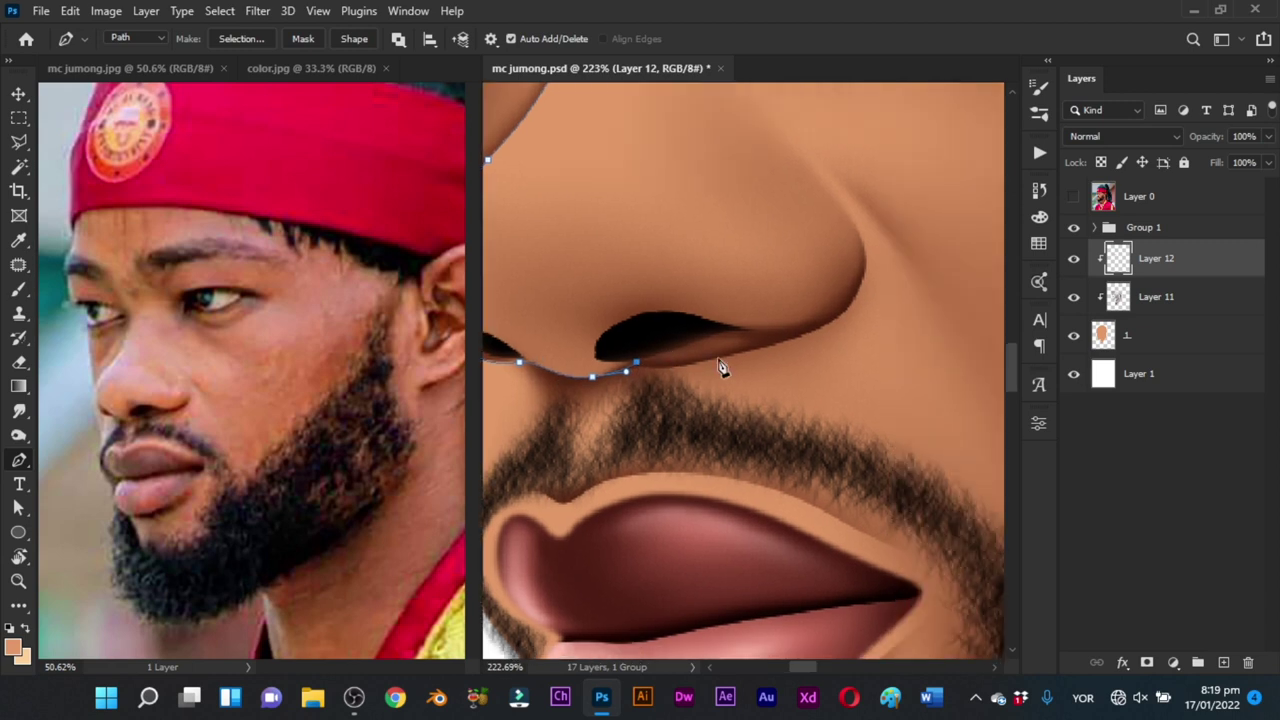
# Step: Redo the last path points under the nose and continue the outline around the near nostril wing
pyautogui.hotkey('ctrl', 'z')
pyautogui.hotkey('ctrl', 'z')
pyautogui.hotkey('ctrl', 'z')
pyautogui.click(797, 338)
pyautogui.moveTo(862, 276)
pyautogui.mouseDown()
pyautogui.moveTo(871, 225)
pyautogui.moveTo(867, 253)
pyautogui.mouseUp()
pyautogui.hotkey('ctrl', 'z')
pyautogui.moveTo(823, 197); pyautogui.dragTo(877, 333)
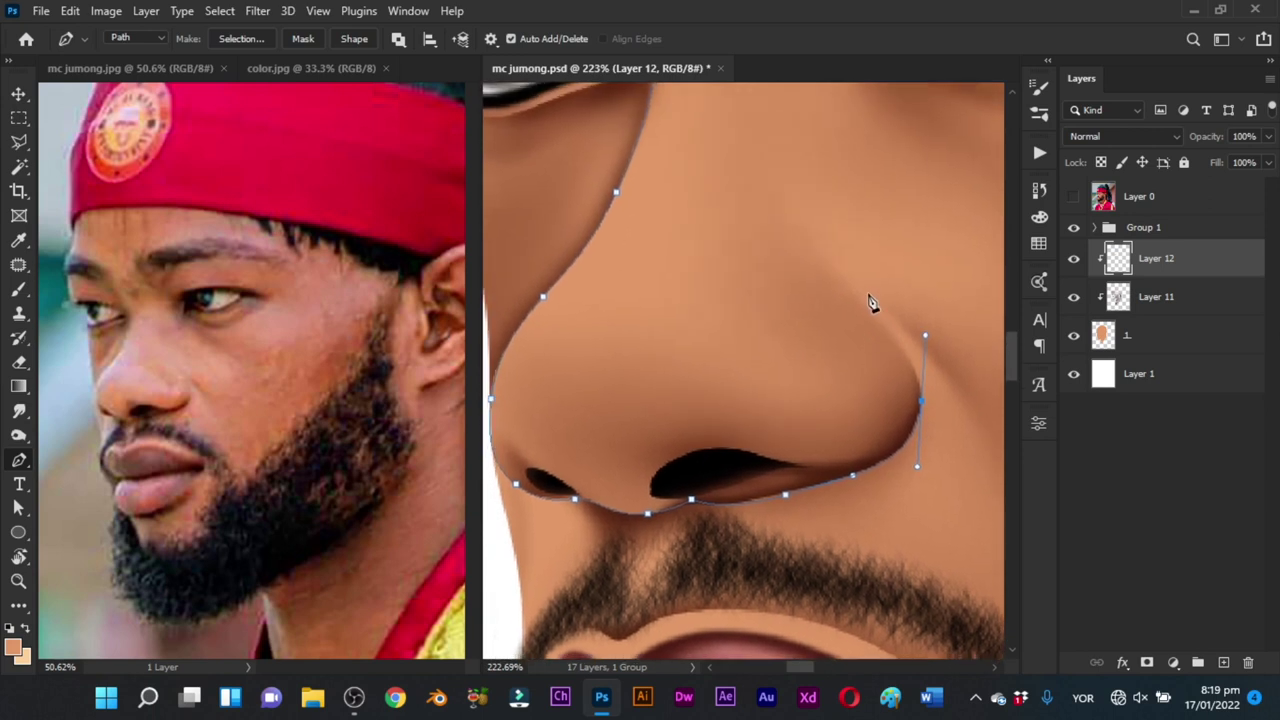
# Step: Finish the nose path up the near side of the bridge and convert it to a selection
pyautogui.hotkey('ctrl', 'z')
pyautogui.click(790, 229)
pyautogui.moveTo(801, 237); pyautogui.dragTo(780, 386)
pyautogui.hotkey('ctrl', 'z')
pyautogui.click(775, 228)
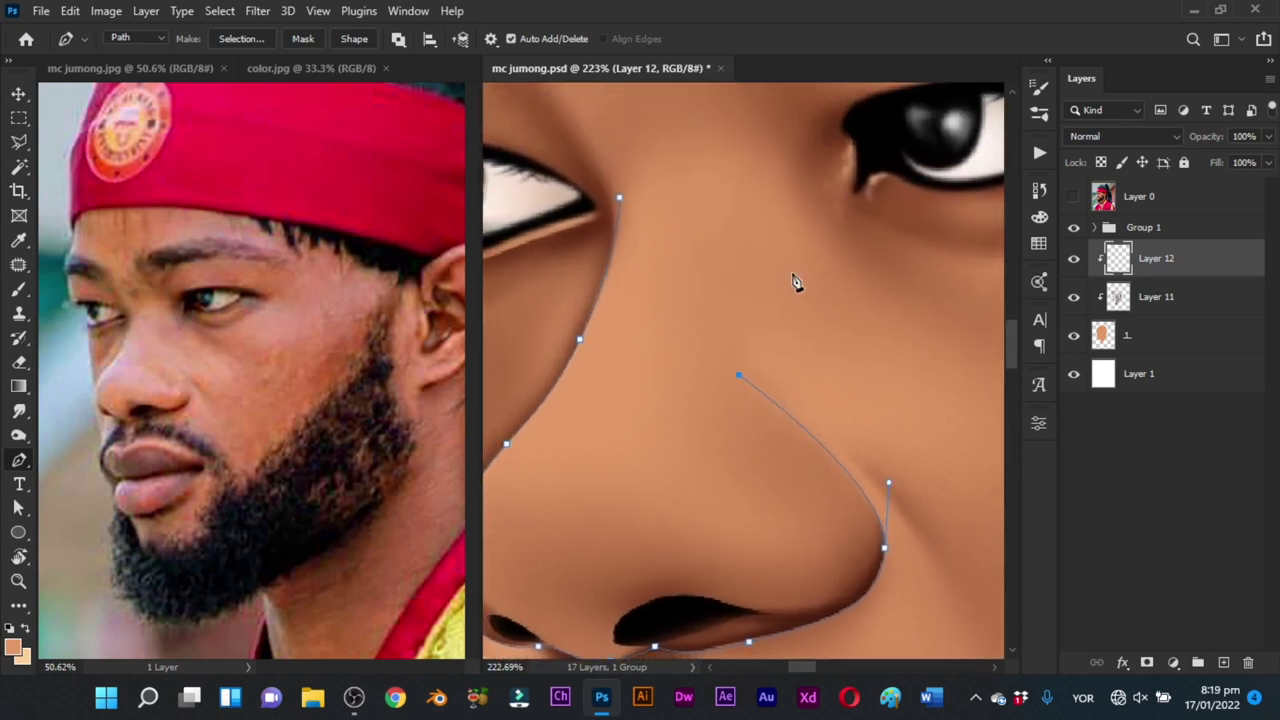
pyautogui.moveTo(801, 242); pyautogui.dragTo(763, 185)
pyautogui.click(784, 141)
pyautogui.moveTo(743, 139); pyautogui.dragTo(706, 138)
pyautogui.moveTo(691, 261)
pyautogui.mouseDown()
pyautogui.moveTo(687, 316)
pyautogui.moveTo(731, 306)
pyautogui.mouseUp()
pyautogui.hotkey('ctrl', 'Return')
# Step: Softly paint tan inside the selection along the nose's far edge at brush sizes 27 and 20
pyautogui.press('b')
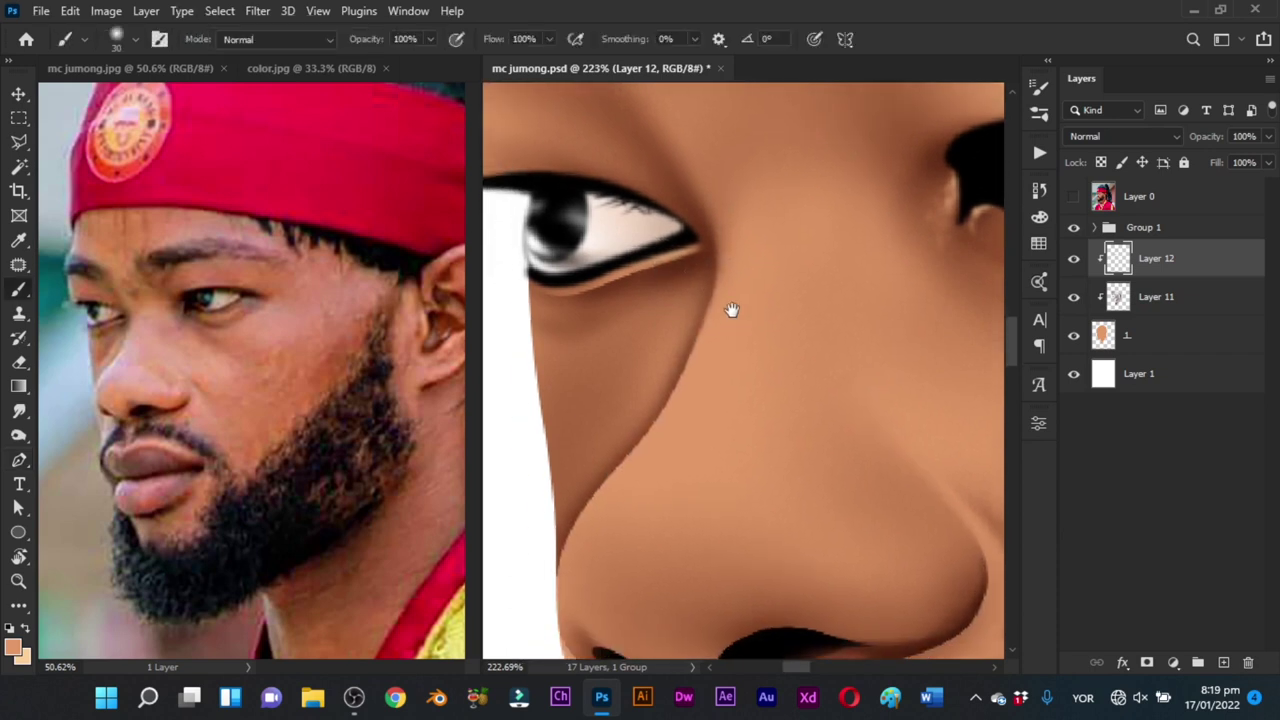
pyautogui.keyDown('alt'); pyautogui.rightClick(720, 290); pyautogui.keyUp('alt')
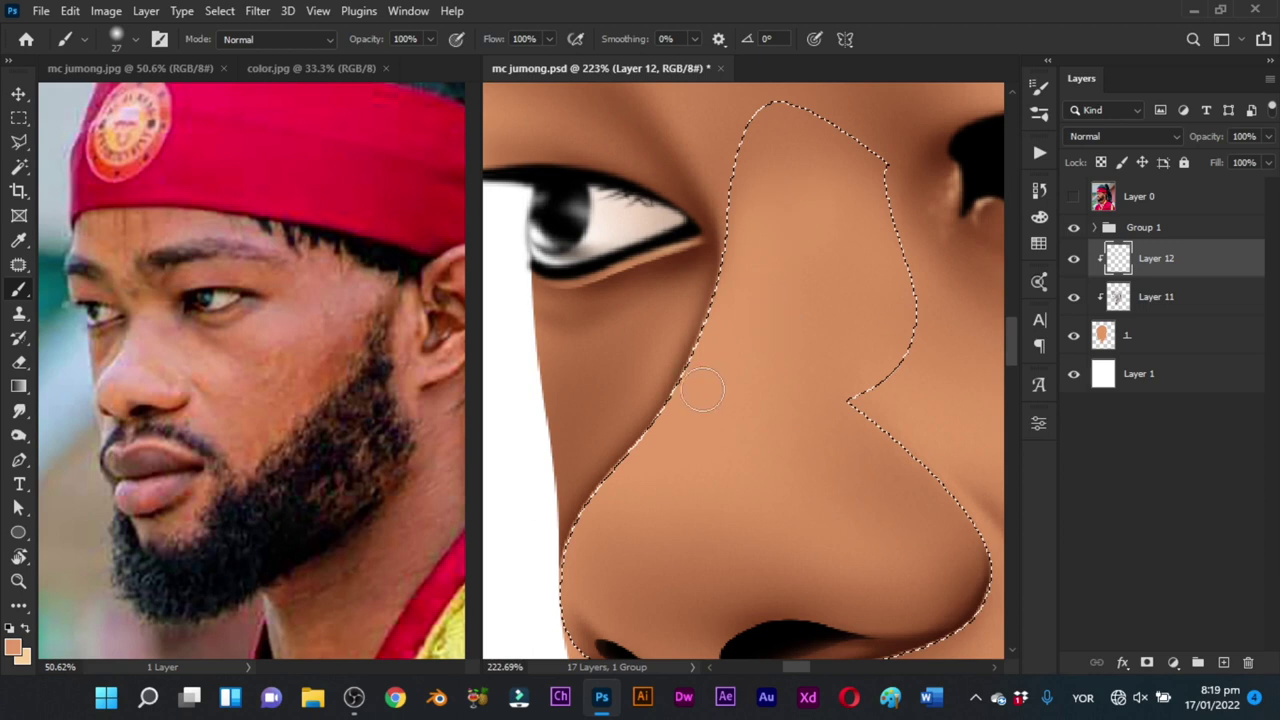
pyautogui.hotkey('ctrl', 'space')
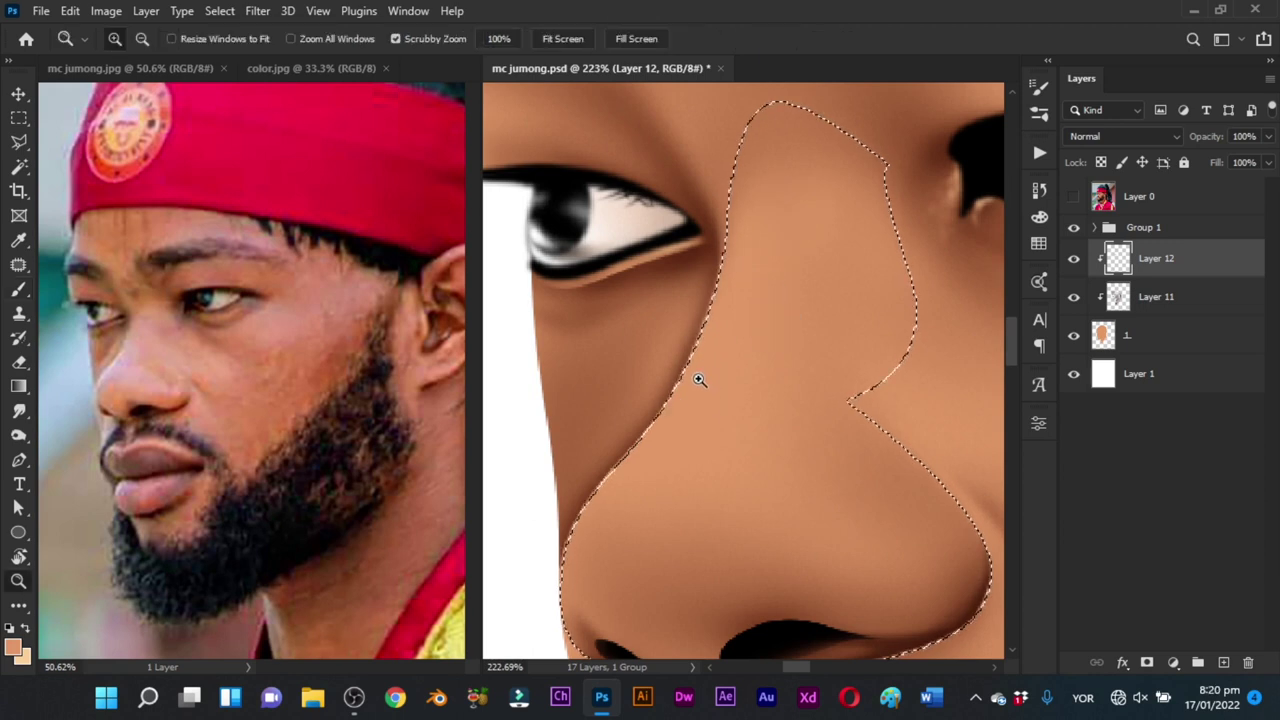
pyautogui.moveTo(697, 377); pyautogui.dragTo(790, 410)
pyautogui.hotkey('ctrl', 'space')
pyautogui.moveTo(817, 346); pyautogui.dragTo(707, 446)
pyautogui.press('b')
pyautogui.moveTo(706, 500); pyautogui.dragTo(844, 244)
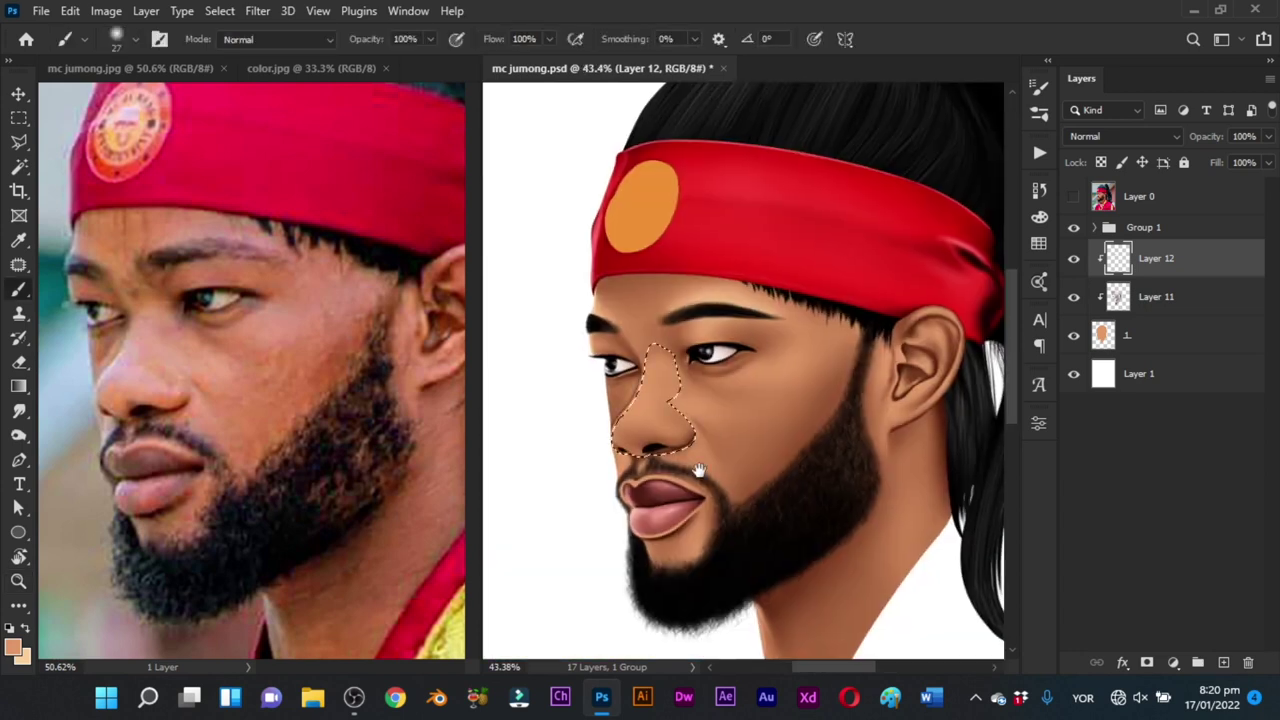
pyautogui.moveTo(697, 468); pyautogui.dragTo(729, 371)
pyautogui.hotkey('ctrl', 'space')
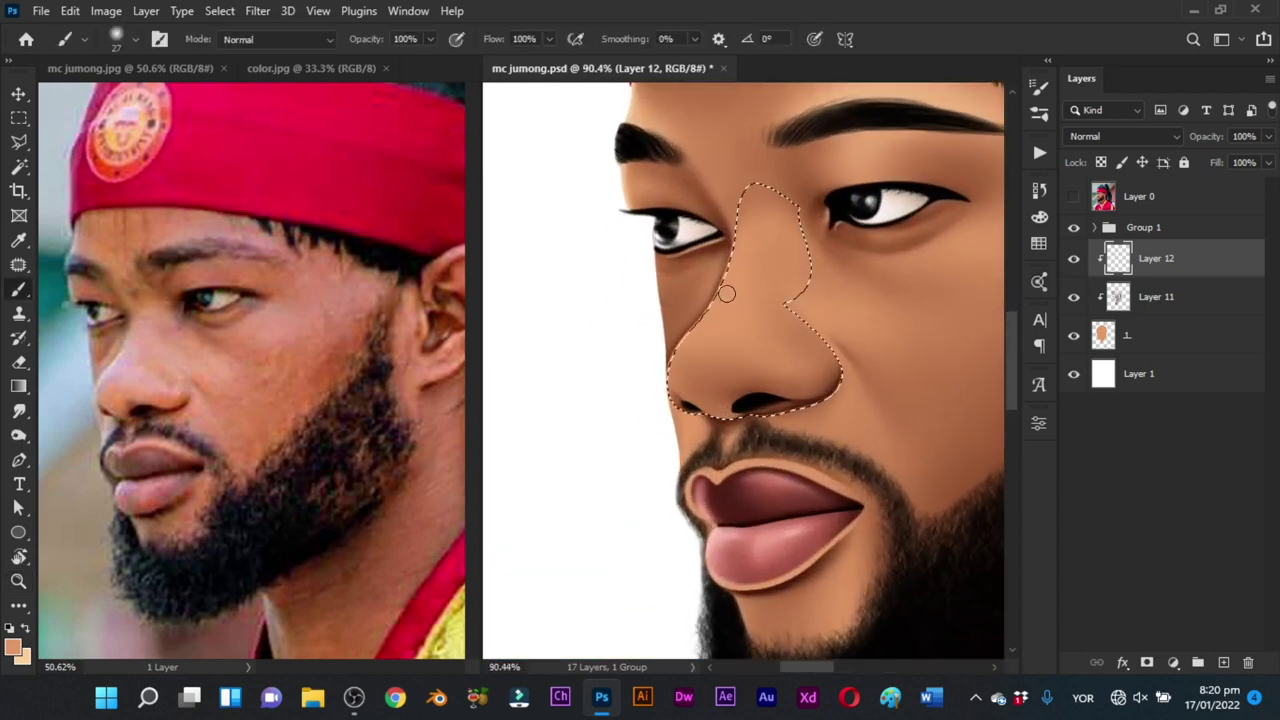
pyautogui.hotkey('ctrl', 'space')
pyautogui.moveTo(722, 291); pyautogui.dragTo(750, 327)
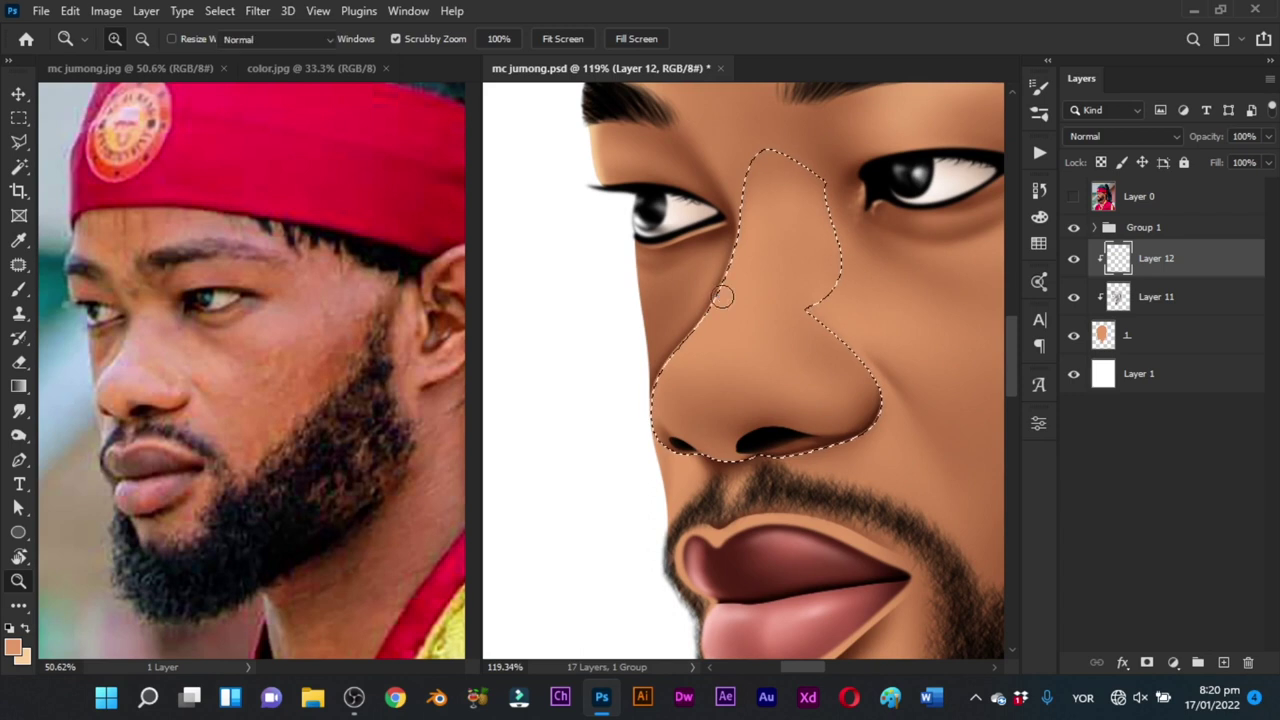
pyautogui.press('b')
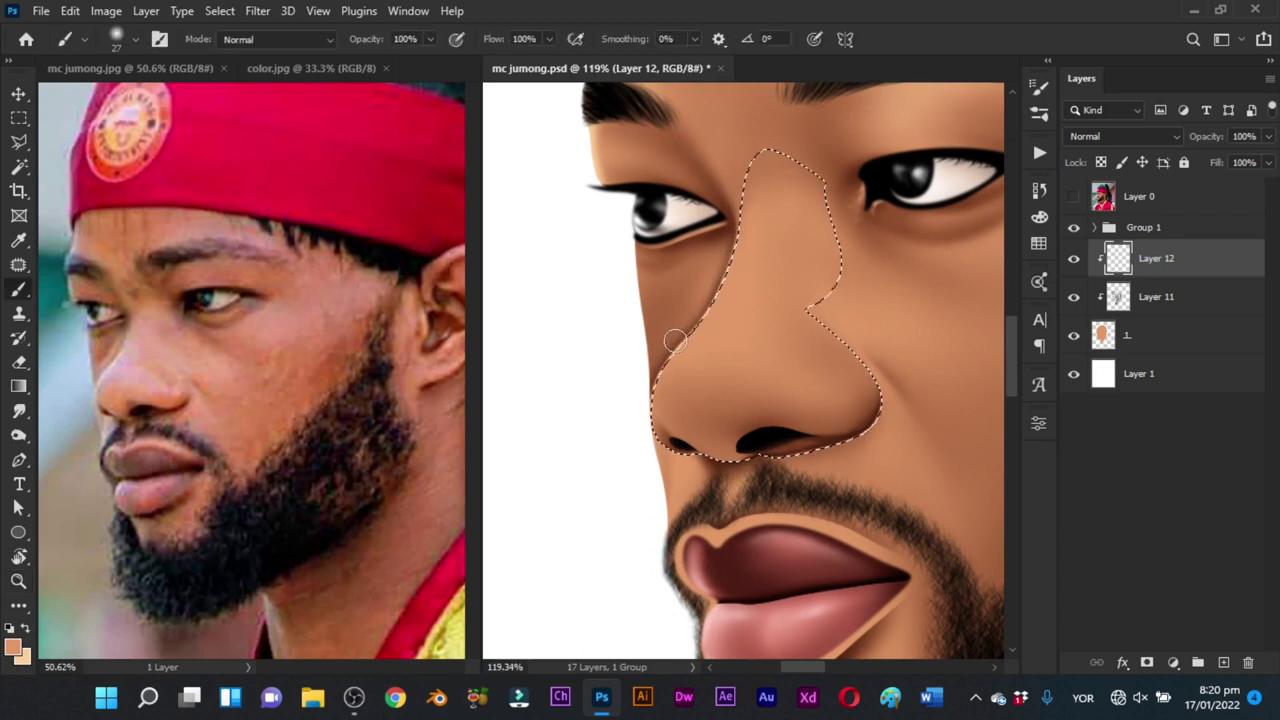
pyautogui.keyDown('alt'); pyautogui.rightClick(675, 341); pyautogui.keyUp('alt')
pyautogui.moveTo(673, 341); pyautogui.dragTo(673, 347)
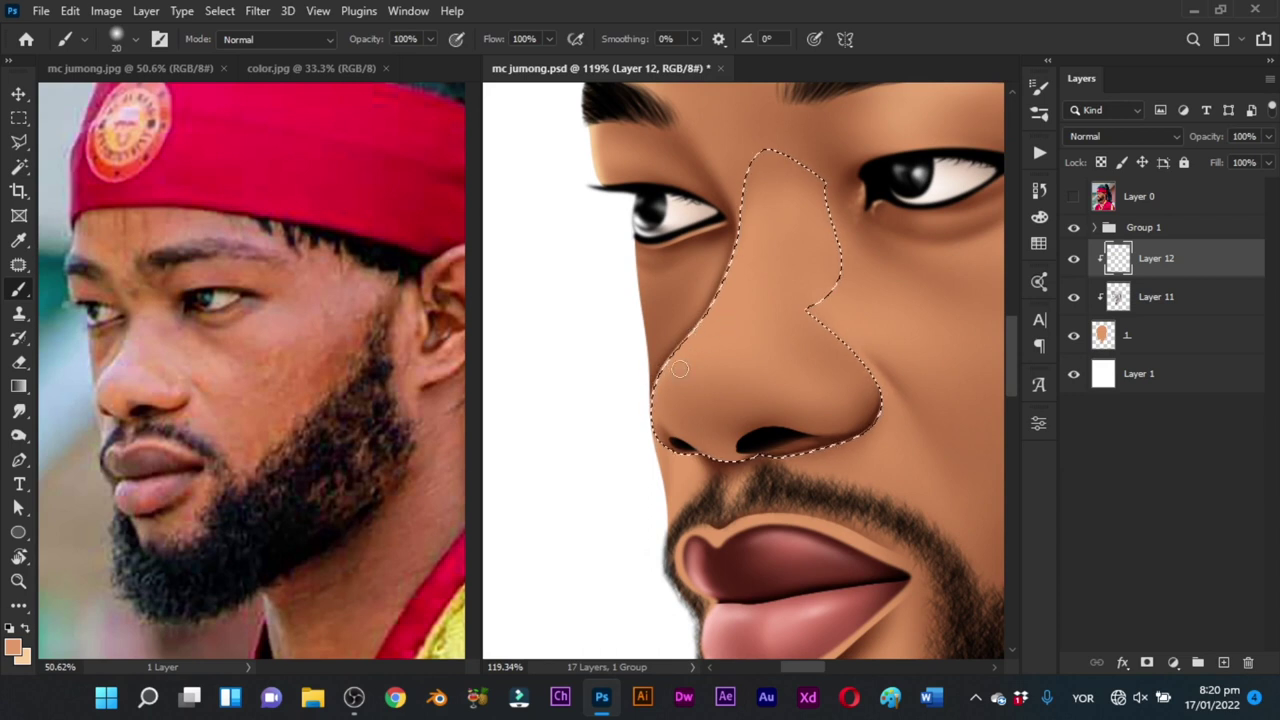
# Step: Paint a thin light cream highlight along the nose's far edge at brush size 10
pyautogui.press('z')
pyautogui.moveTo(669, 380); pyautogui.dragTo(691, 394)
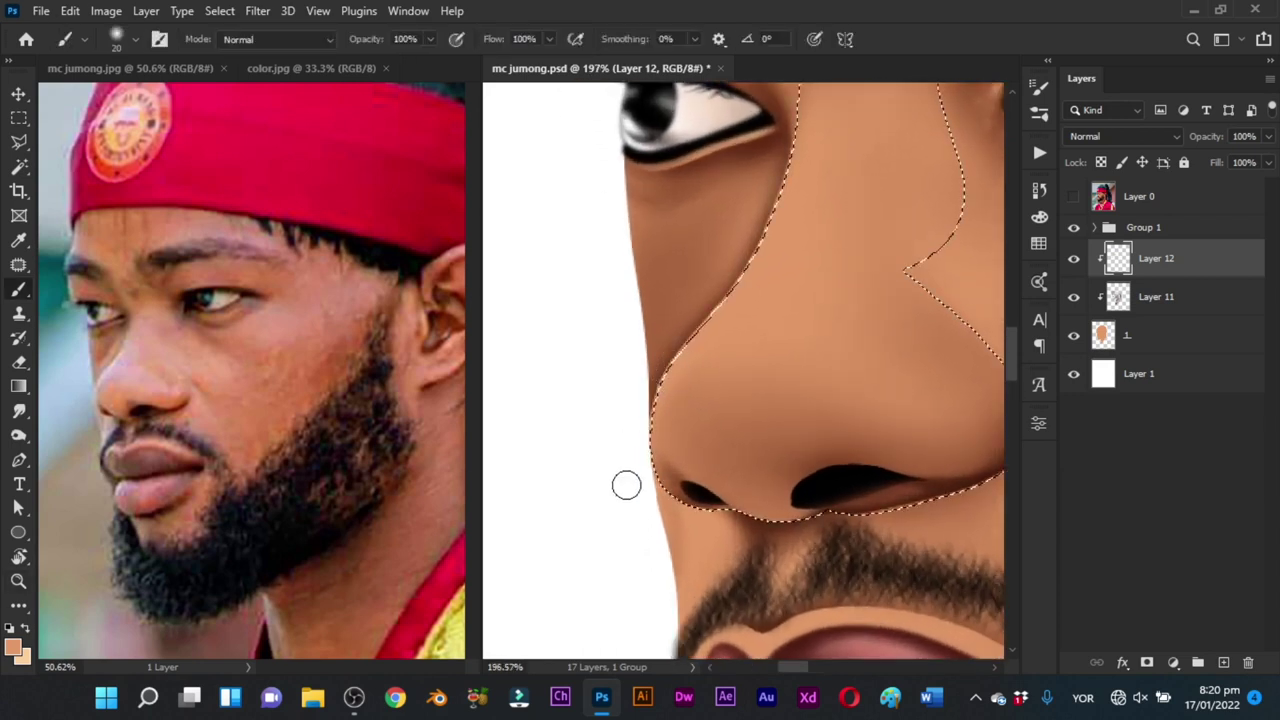
pyautogui.keyDown('alt'); pyautogui.rightClick(645, 385); pyautogui.keyUp('alt')
pyautogui.moveTo(640, 389); pyautogui.dragTo(641, 390)
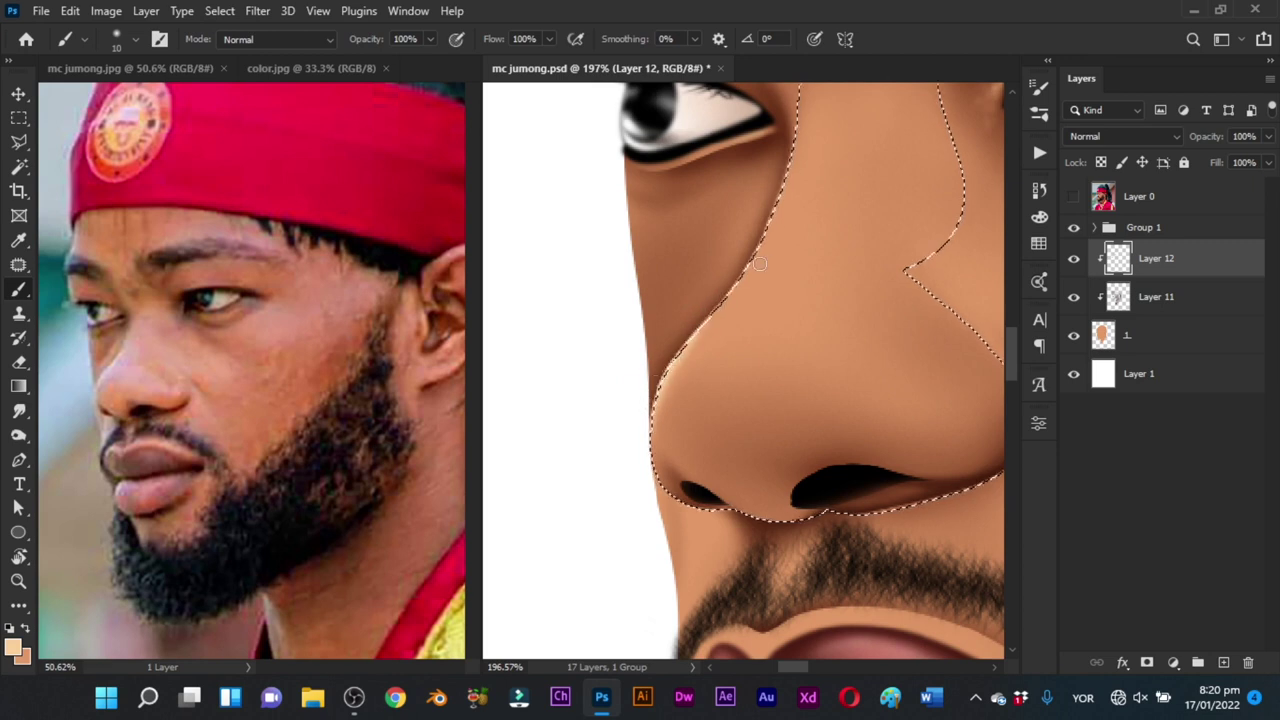
pyautogui.moveTo(703, 277)
pyautogui.mouseDown()
pyautogui.moveTo(673, 317)
pyautogui.moveTo(685, 329)
pyautogui.mouseUp()
# Step: Strengthen the cream rim highlight from the nose tip up to the far eye at brush size 14
pyautogui.keyDown('alt'); pyautogui.rightClick(680, 327); pyautogui.keyUp('alt')
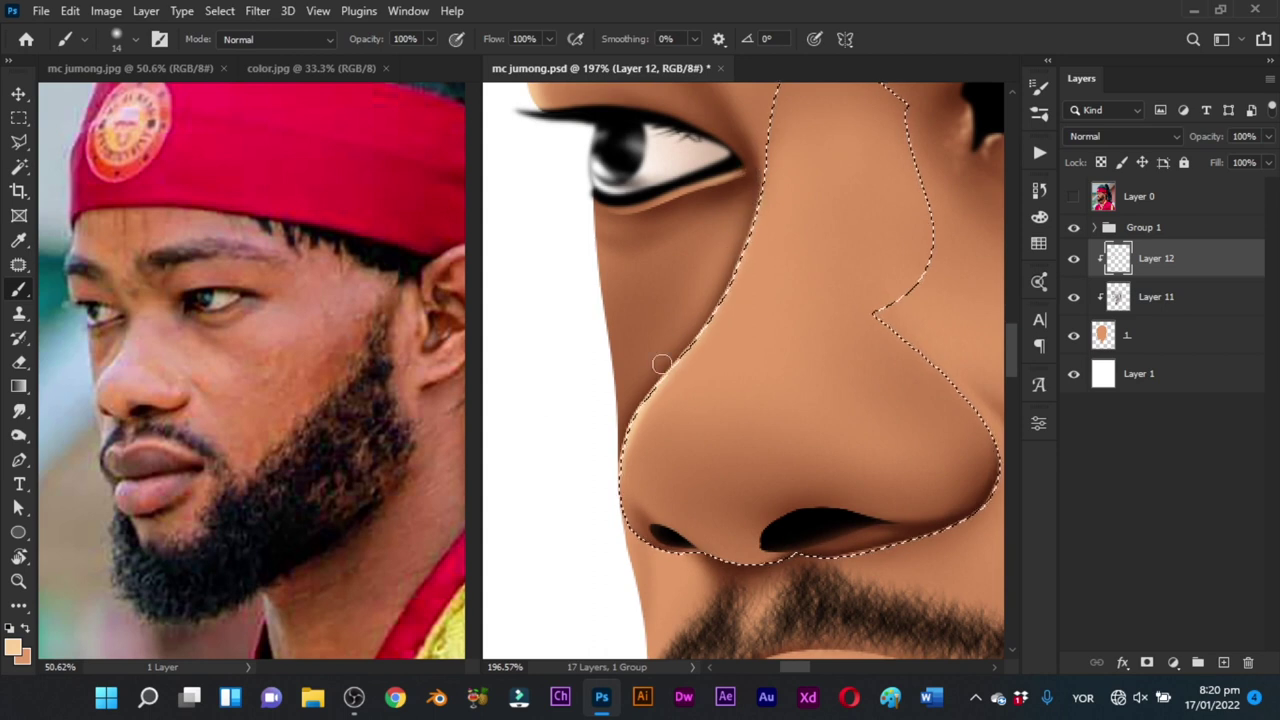
pyautogui.moveTo(675, 350)
pyautogui.mouseDown()
pyautogui.moveTo(717, 304)
pyautogui.moveTo(780, 172)
pyautogui.mouseUp()
pyautogui.moveTo(707, 323); pyautogui.dragTo(766, 241)
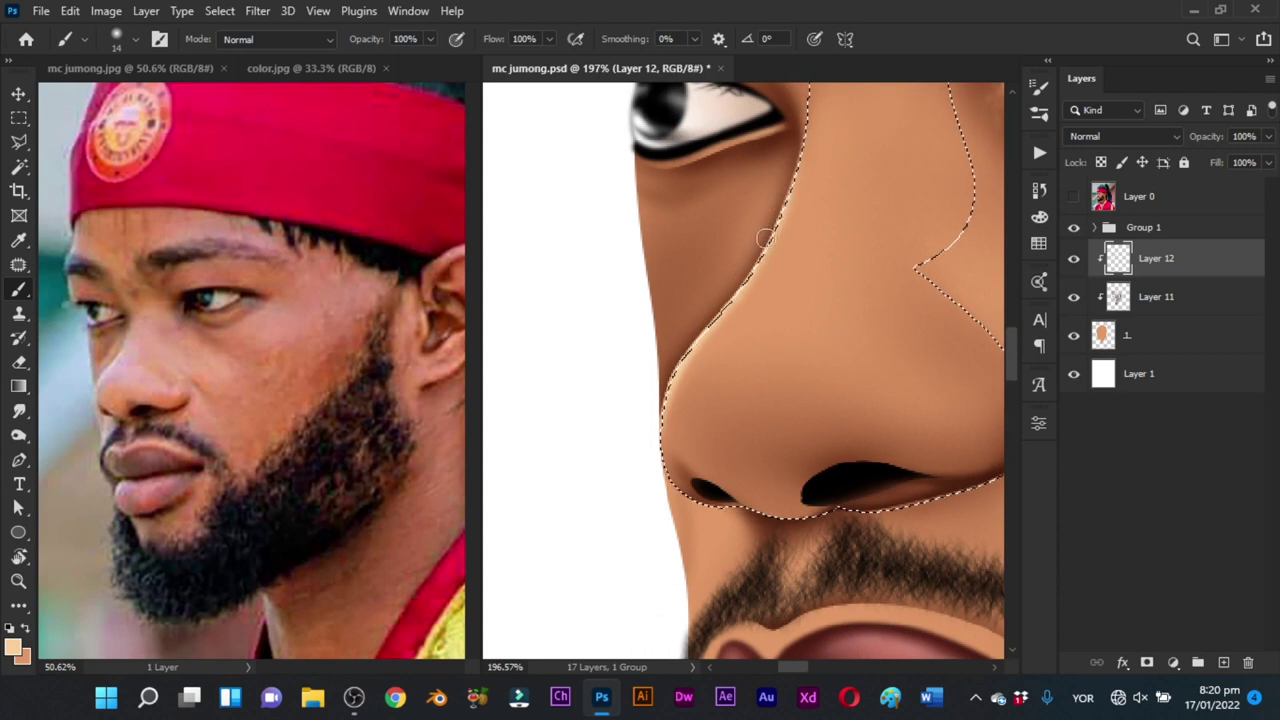
pyautogui.moveTo(693, 345)
pyautogui.mouseDown()
pyautogui.moveTo(769, 222)
pyautogui.moveTo(789, 121)
pyautogui.mouseUp()
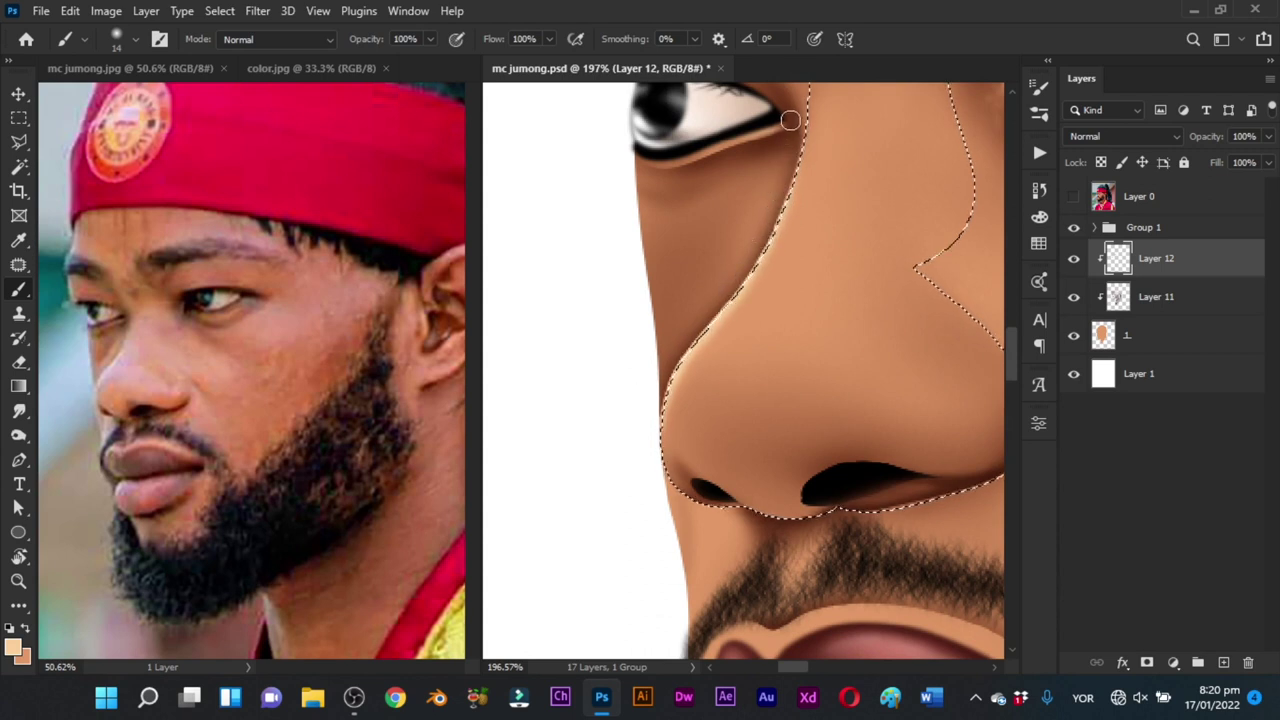
pyautogui.moveTo(771, 200); pyautogui.dragTo(793, 136)
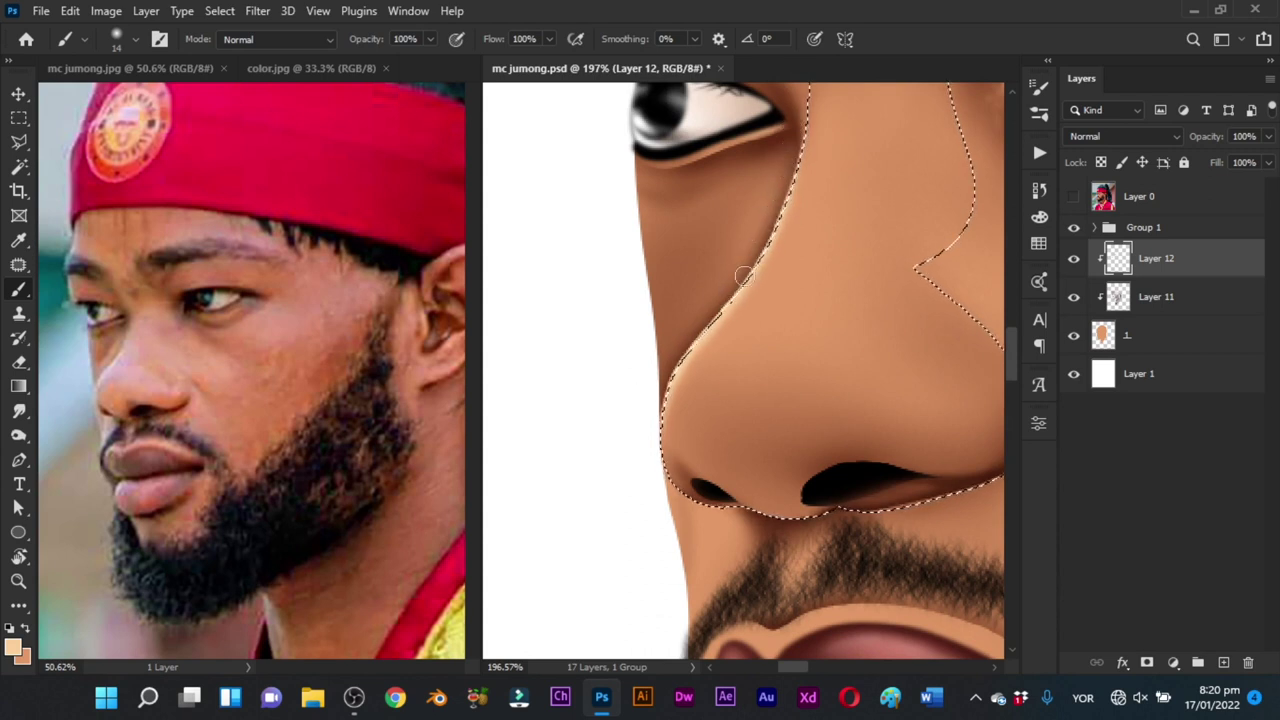
# Step: Blend cream across the far side of the nose at brush sizes 37, 45 and 50, and compare it with Layer 0
pyautogui.keyDown('alt'); pyautogui.rightClick(728, 310); pyautogui.keyUp('alt')
pyautogui.moveTo(732, 312)
pyautogui.mouseDown()
pyautogui.moveTo(754, 307)
pyautogui.moveTo(711, 294)
pyautogui.mouseUp()
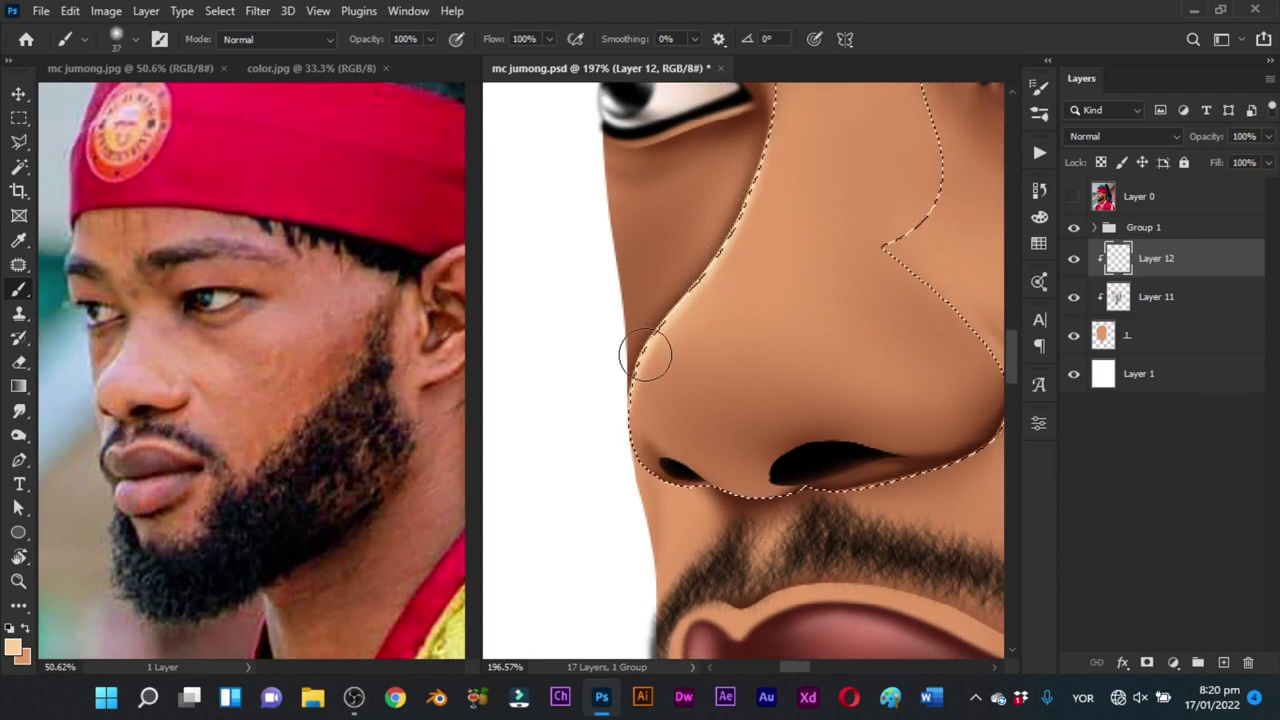
pyautogui.press('z')
pyautogui.moveTo(770, 310); pyautogui.dragTo(744, 350)
pyautogui.press('b')
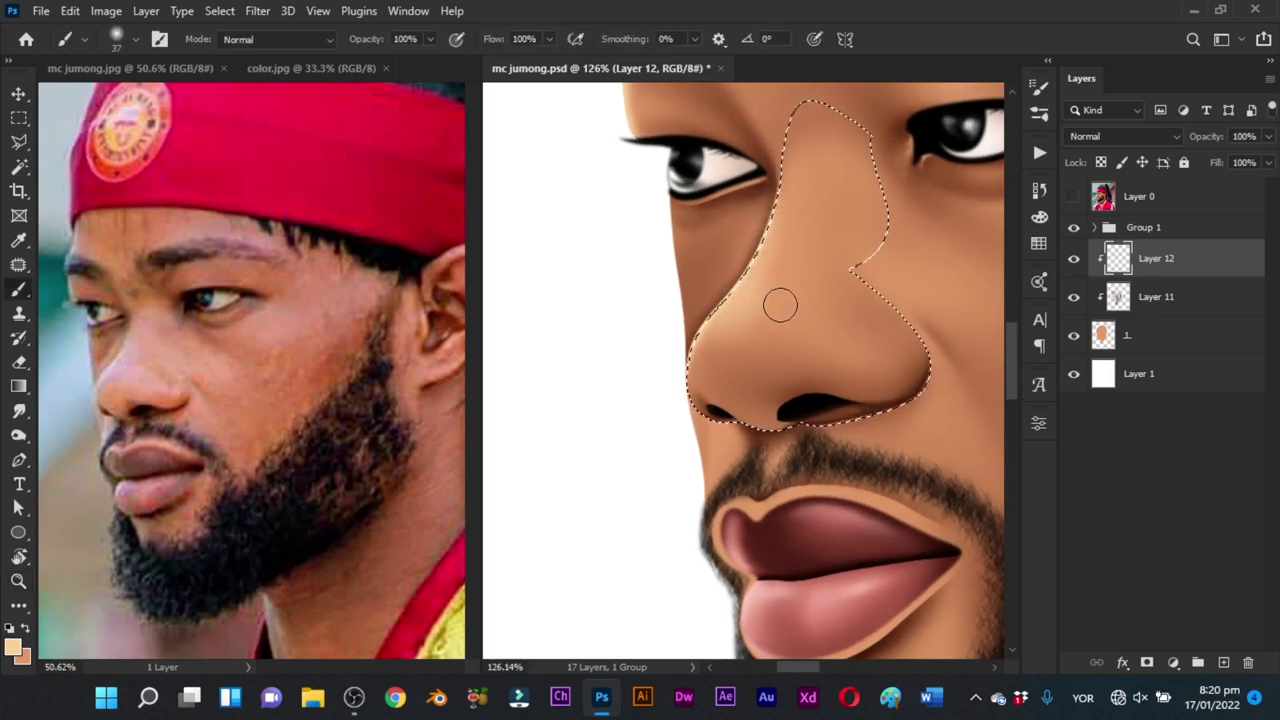
pyautogui.moveTo(791, 276); pyautogui.dragTo(737, 291)
pyautogui.moveTo(735, 212)
pyautogui.mouseDown()
pyautogui.moveTo(715, 275)
pyautogui.moveTo(699, 272)
pyautogui.moveTo(643, 344)
pyautogui.moveTo(730, 284)
pyautogui.mouseUp()
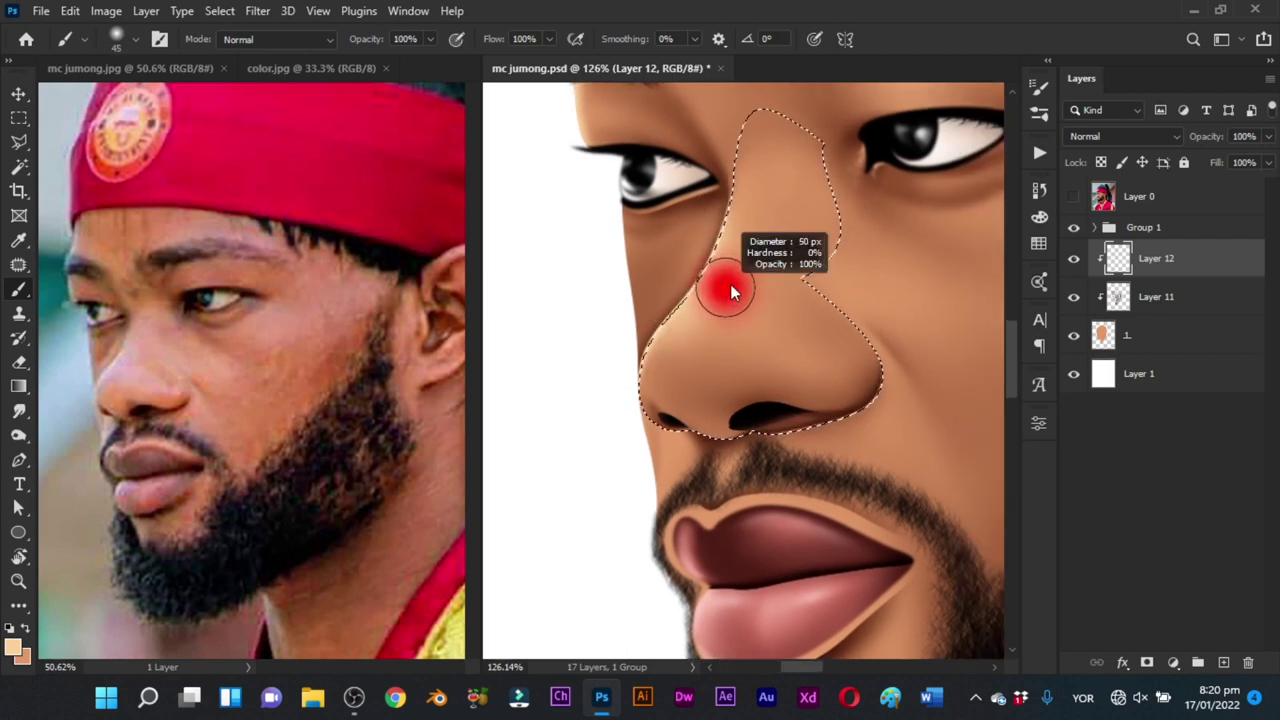
pyautogui.click(1073, 200)
pyautogui.click(1073, 200)
# Step: Lighten the near nostril wing with tan at brush sizes 28 and 20, and compare it with Layer 0
pyautogui.keyDown('alt'); pyautogui.rightClick(815, 358); pyautogui.keyUp('alt')
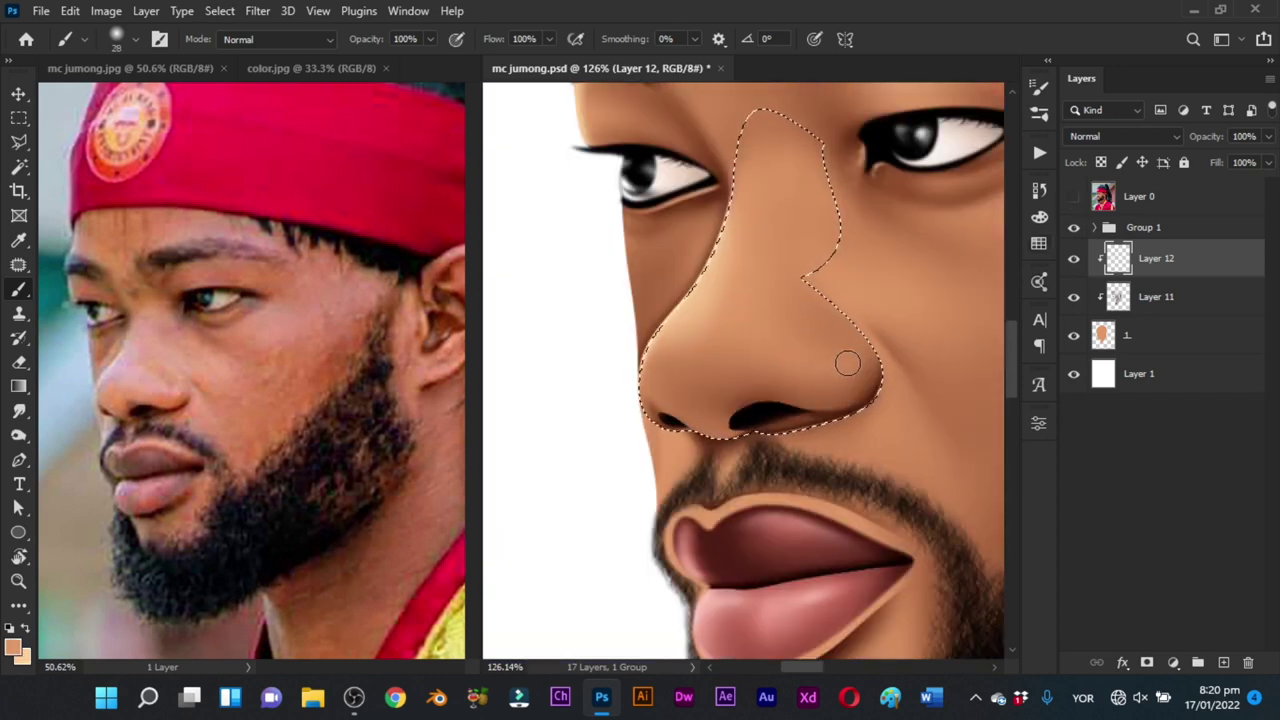
pyautogui.keyDown('alt'); pyautogui.rightClick(786, 343); pyautogui.keyUp('alt')
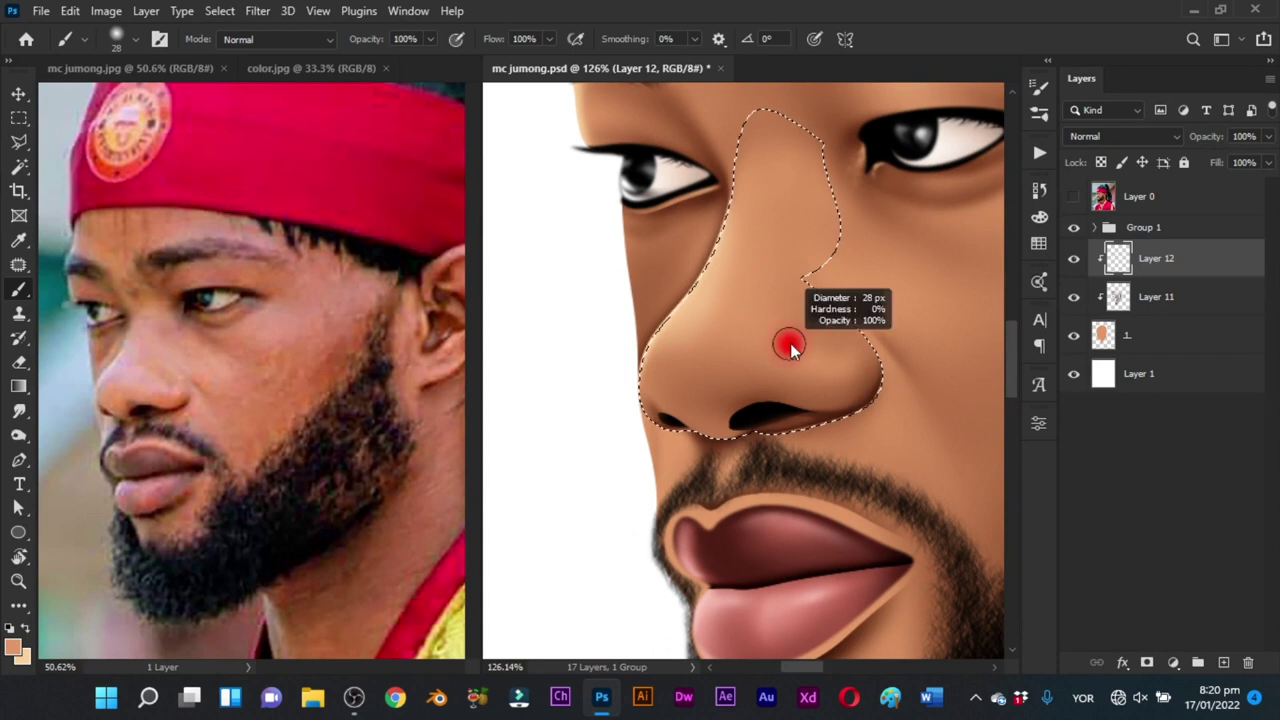
pyautogui.keyDown('alt'); pyautogui.rightClick(811, 363); pyautogui.keyUp('alt')
pyautogui.moveTo(812, 363); pyautogui.dragTo(803, 363)
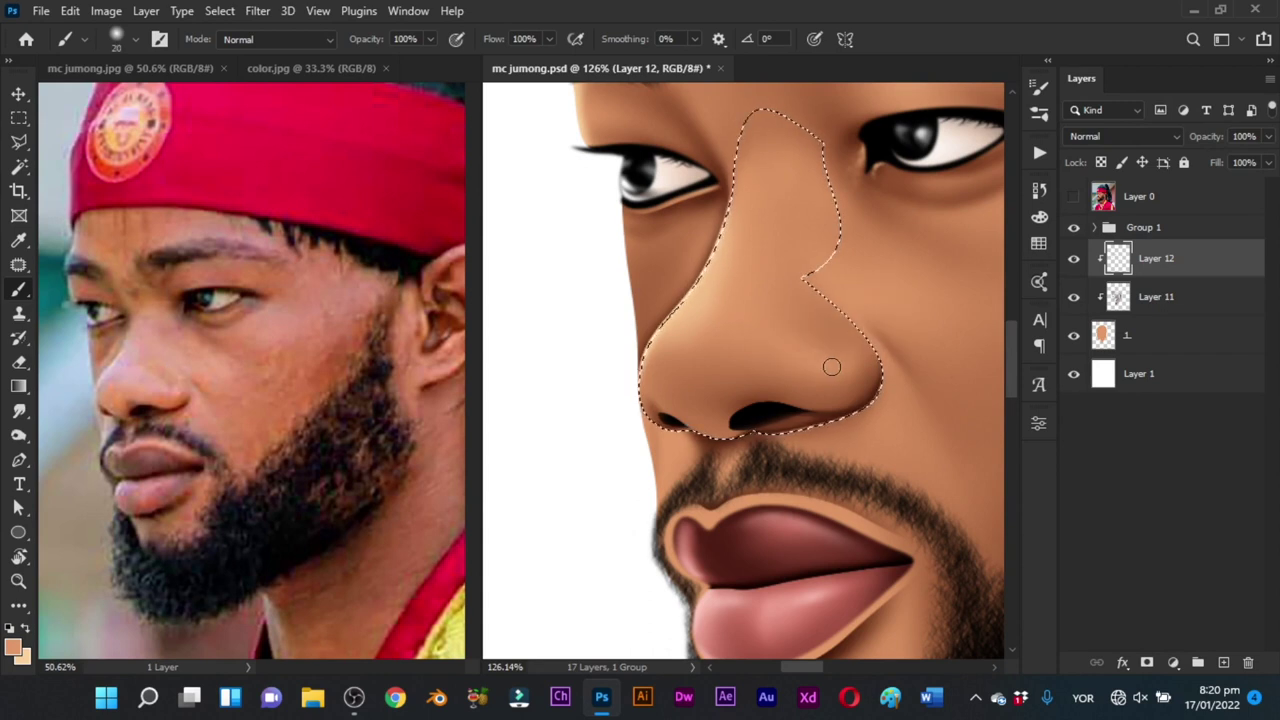
pyautogui.click(1073, 197)
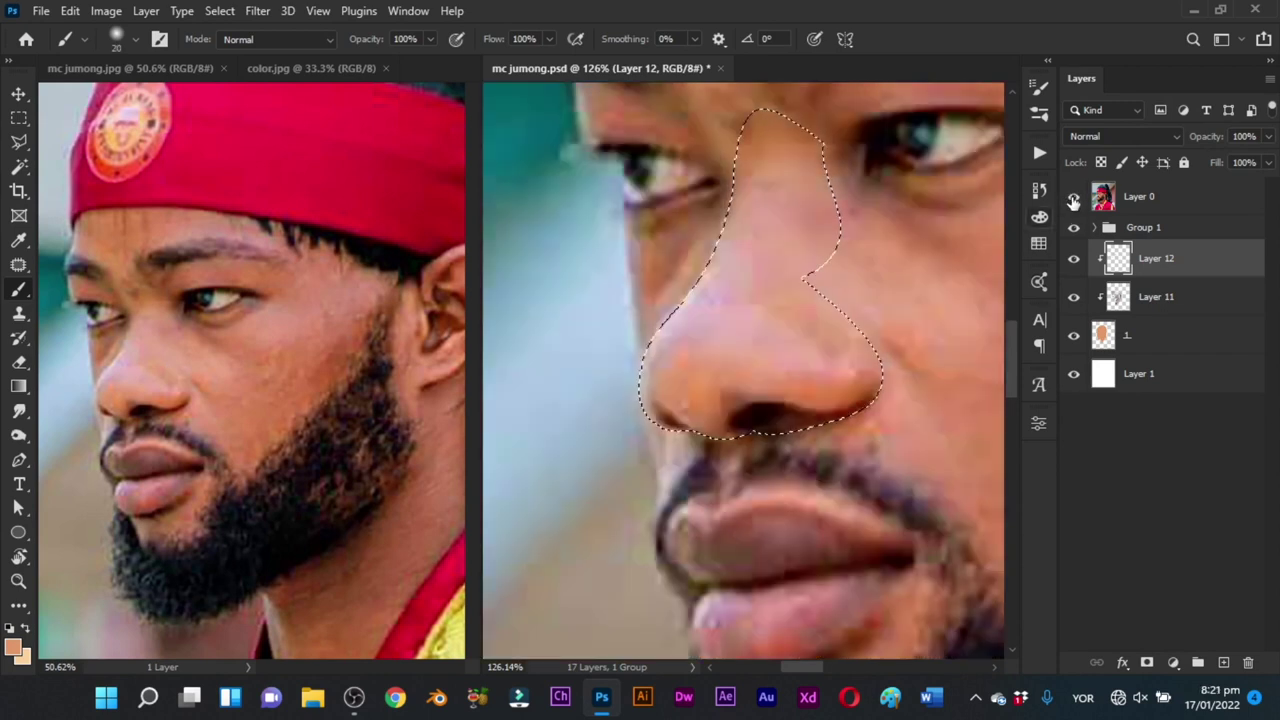
# Step: Add a soft cream highlight on the near nostril wing at brush sizes 15 and 37
pyautogui.keyDown('alt'); pyautogui.rightClick(821, 365); pyautogui.keyUp('alt')
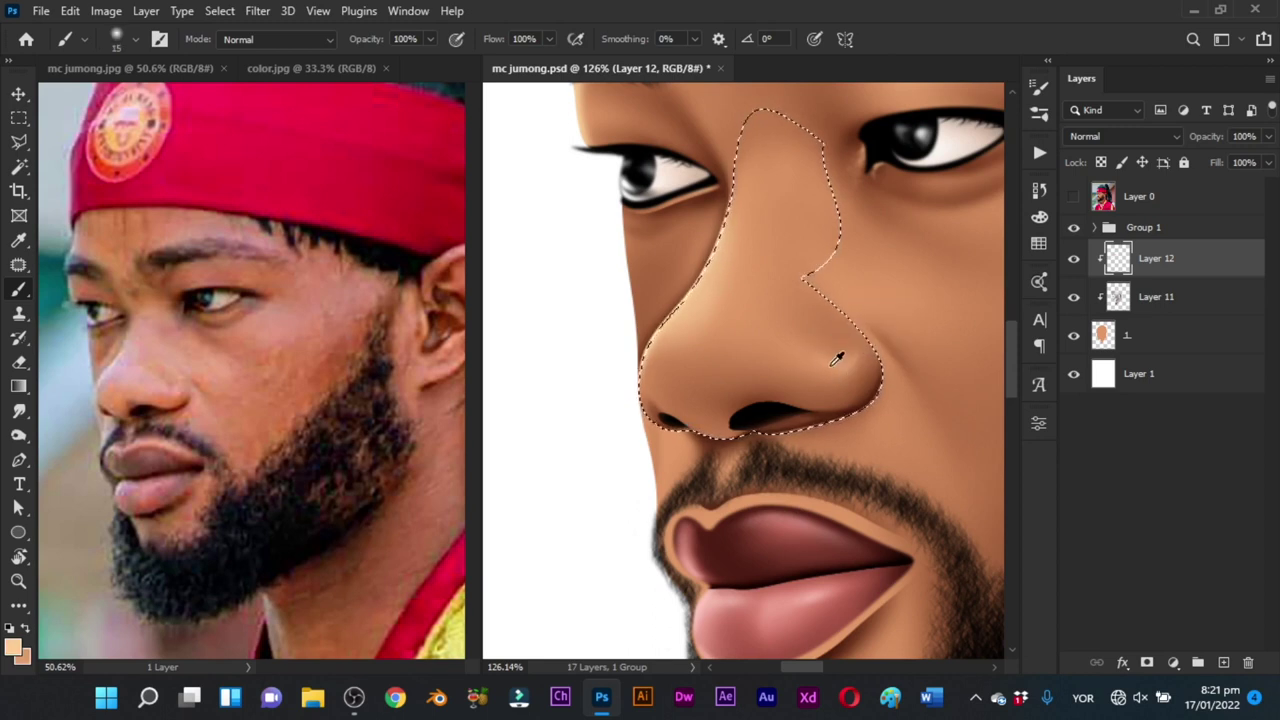
pyautogui.keyDown('alt'); pyautogui.rightClick(829, 363); pyautogui.keyUp('alt')
pyautogui.keyDown('alt'); pyautogui.rightClick(818, 358); pyautogui.keyUp('alt')
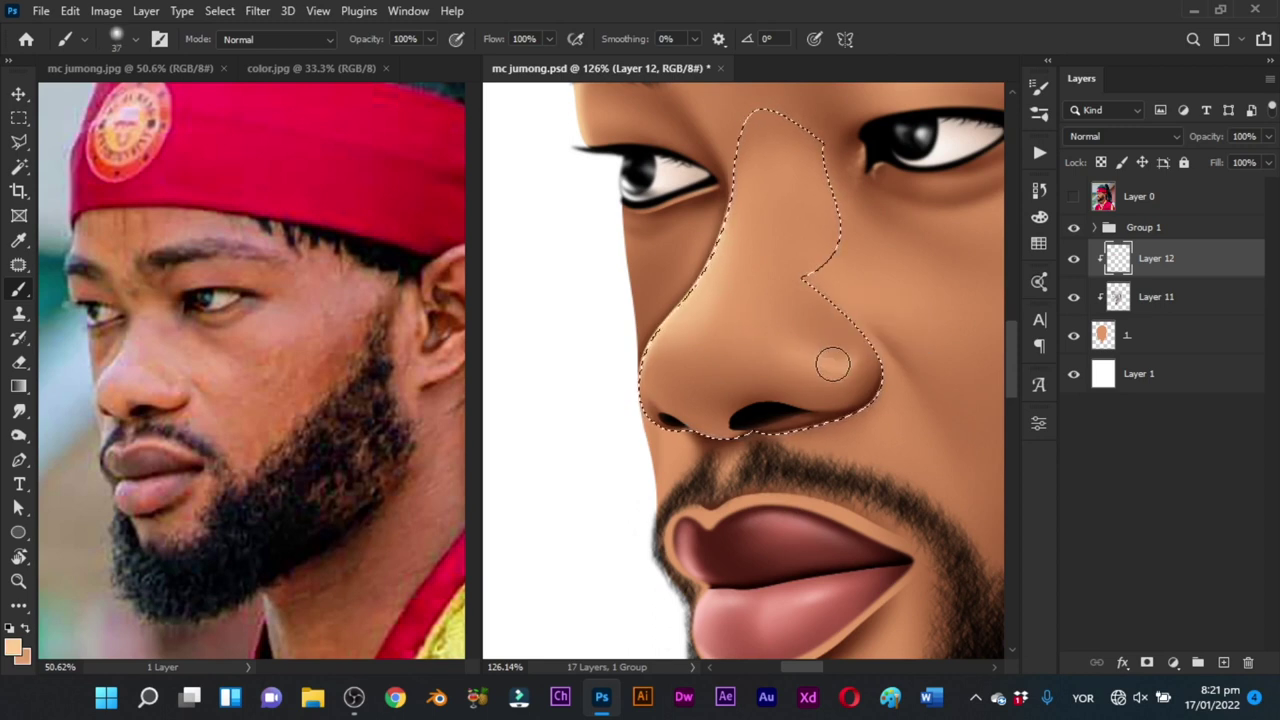
pyautogui.moveTo(831, 363)
pyautogui.mouseDown()
pyautogui.moveTo(799, 349)
pyautogui.moveTo(743, 449)
pyautogui.moveTo(780, 375)
pyautogui.mouseUp()
# Step: Softly blend cream over the nose tip at brush size 55
pyautogui.press('b')
pyautogui.keyDown('alt'); pyautogui.rightClick(767, 365); pyautogui.keyUp('alt')
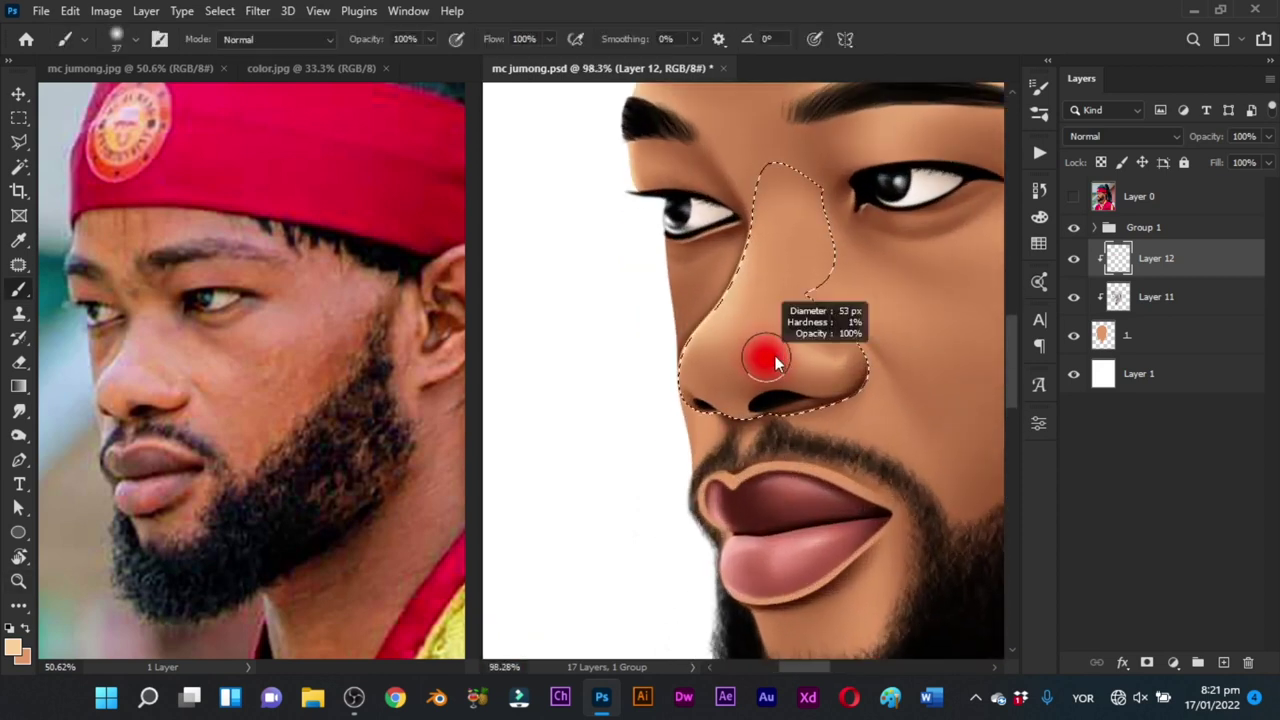
pyautogui.keyDown('alt'); pyautogui.rightClick(763, 332); pyautogui.keyUp('alt')
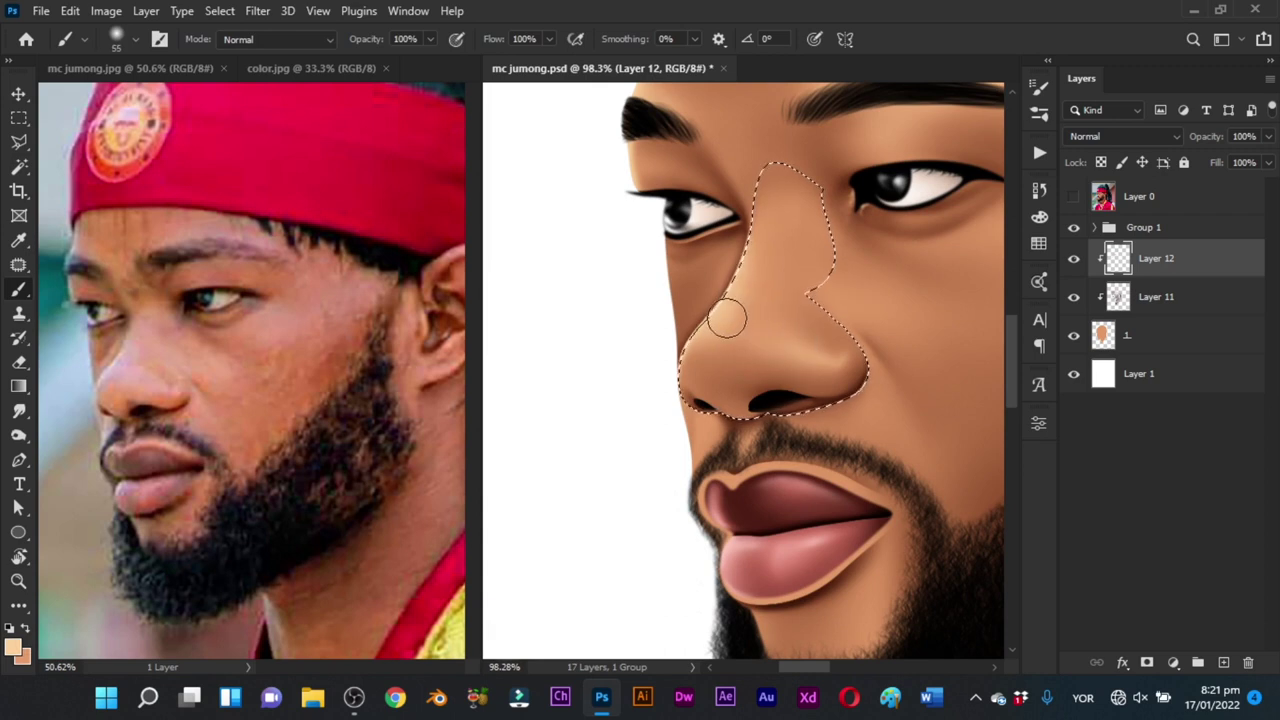
pyautogui.hotkey('ctrl', 'space')
pyautogui.moveTo(809, 345)
pyautogui.mouseDown()
pyautogui.moveTo(717, 477)
pyautogui.moveTo(774, 466)
pyautogui.moveTo(793, 440)
pyautogui.mouseUp()
# Step: Broaden the cream highlight across the lower nose bridge and tip at brush sizes 64 and 38
pyautogui.keyDown('alt'); pyautogui.rightClick(763, 344); pyautogui.keyUp('alt')
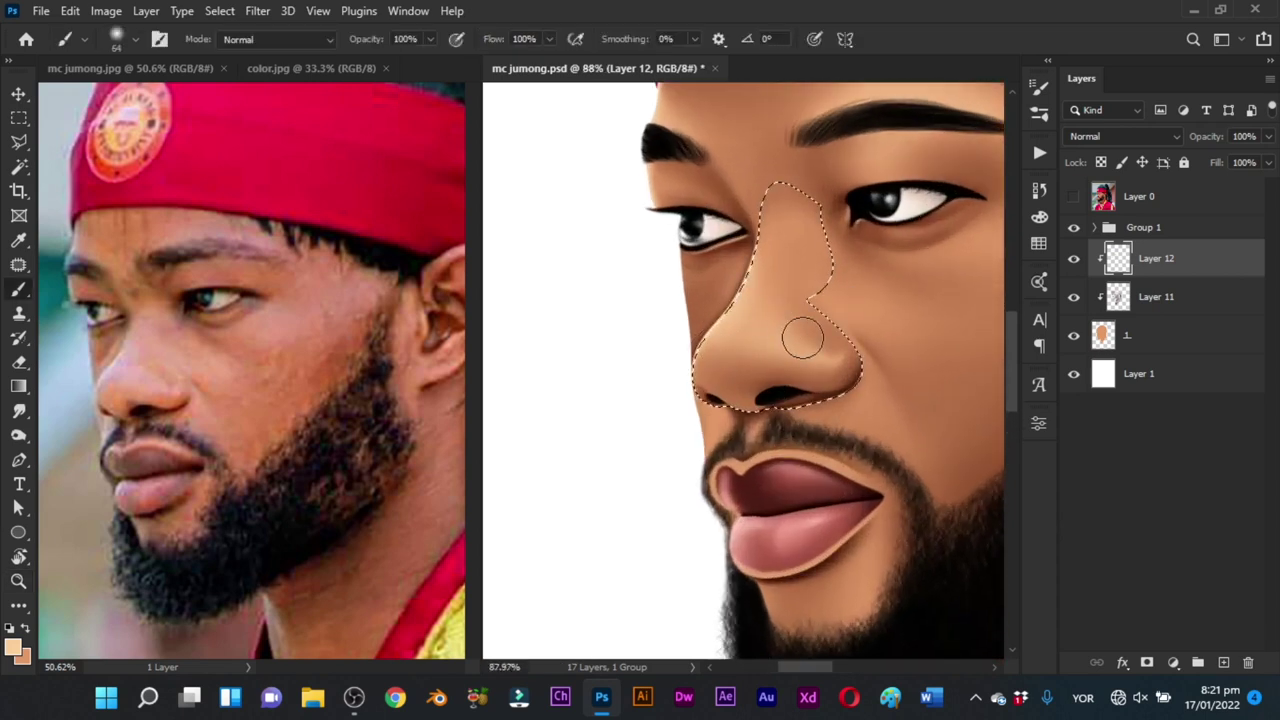
pyautogui.scroll(2, 760, 330)
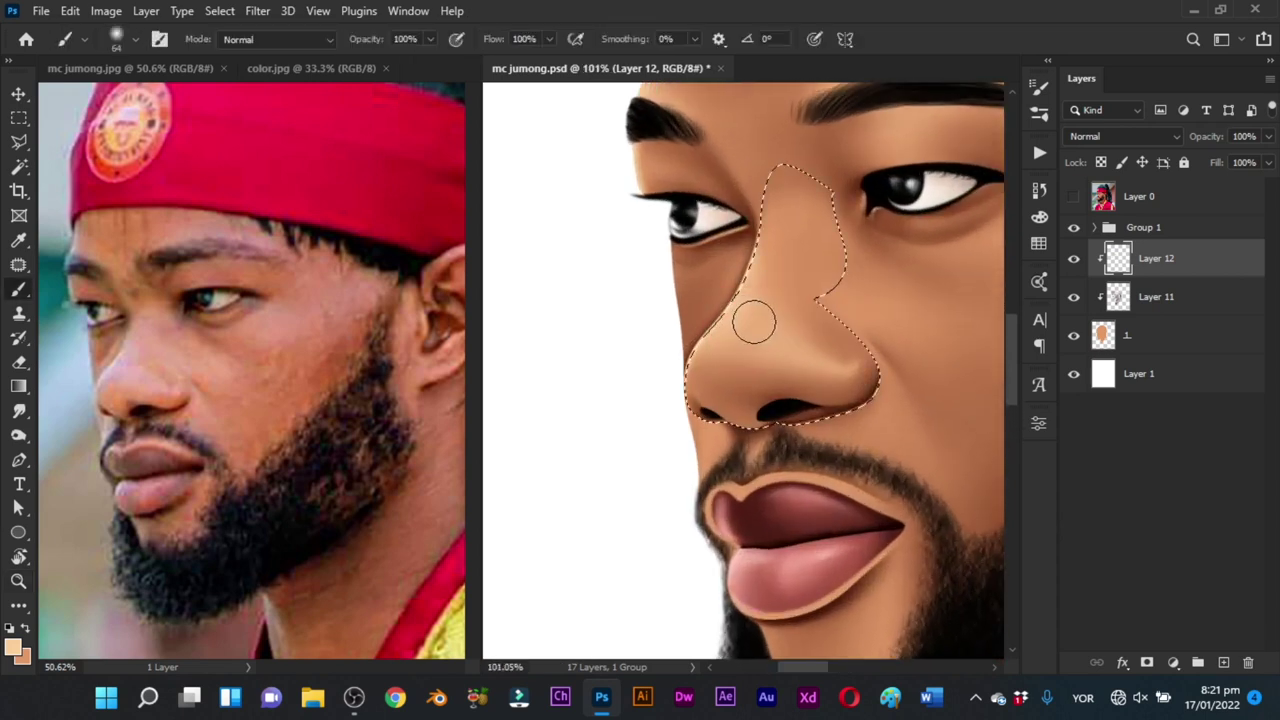
pyautogui.keyDown('alt'); pyautogui.rightClick(741, 342); pyautogui.keyUp('alt')
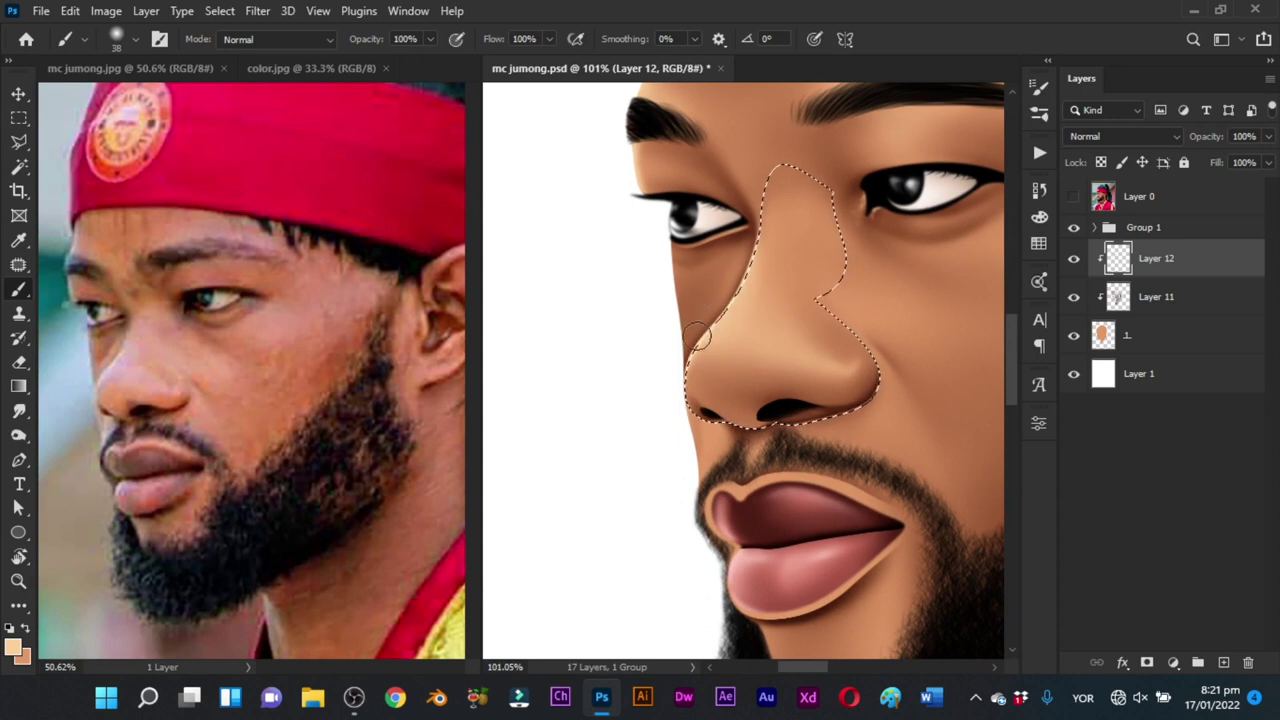
# Step: Extend the cream highlight up the far edge of the nose bridge inside the selection at brush sizes 52 and 34
pyautogui.moveTo(818, 330)
pyautogui.mouseDown()
pyautogui.moveTo(782, 418)
pyautogui.moveTo(712, 448)
pyautogui.mouseUp()
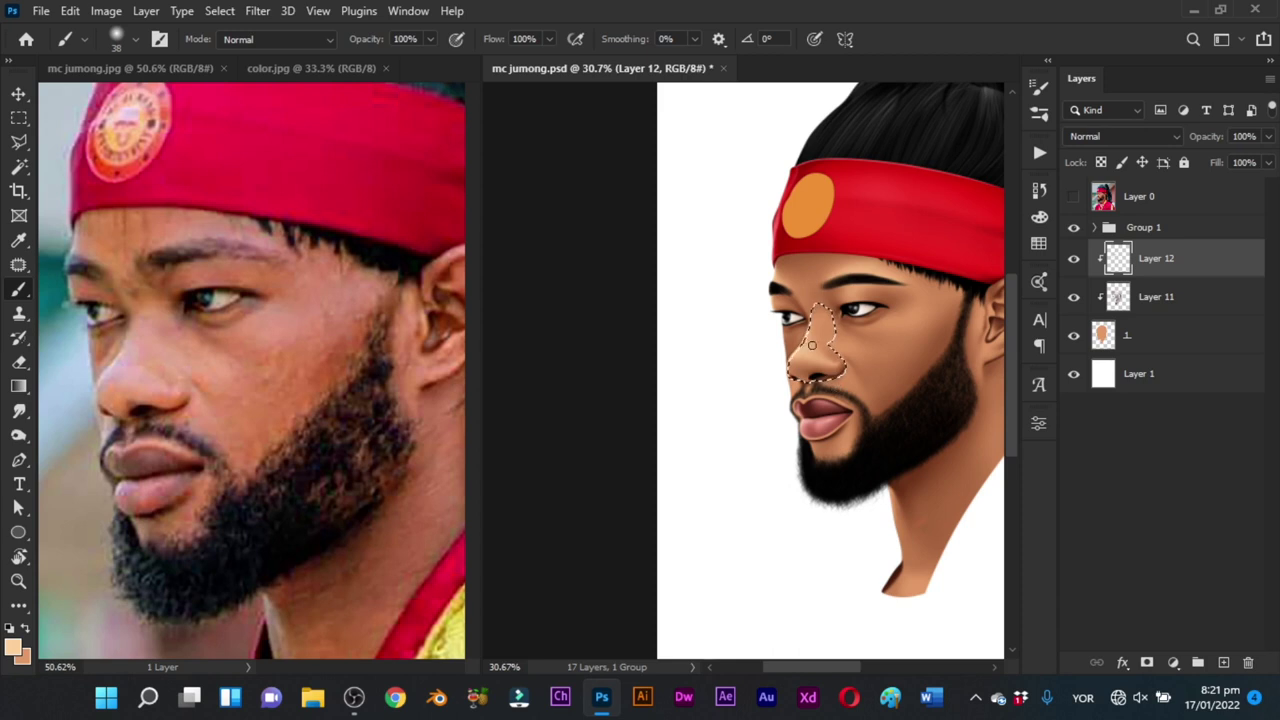
pyautogui.scroll(5, 830, 347)
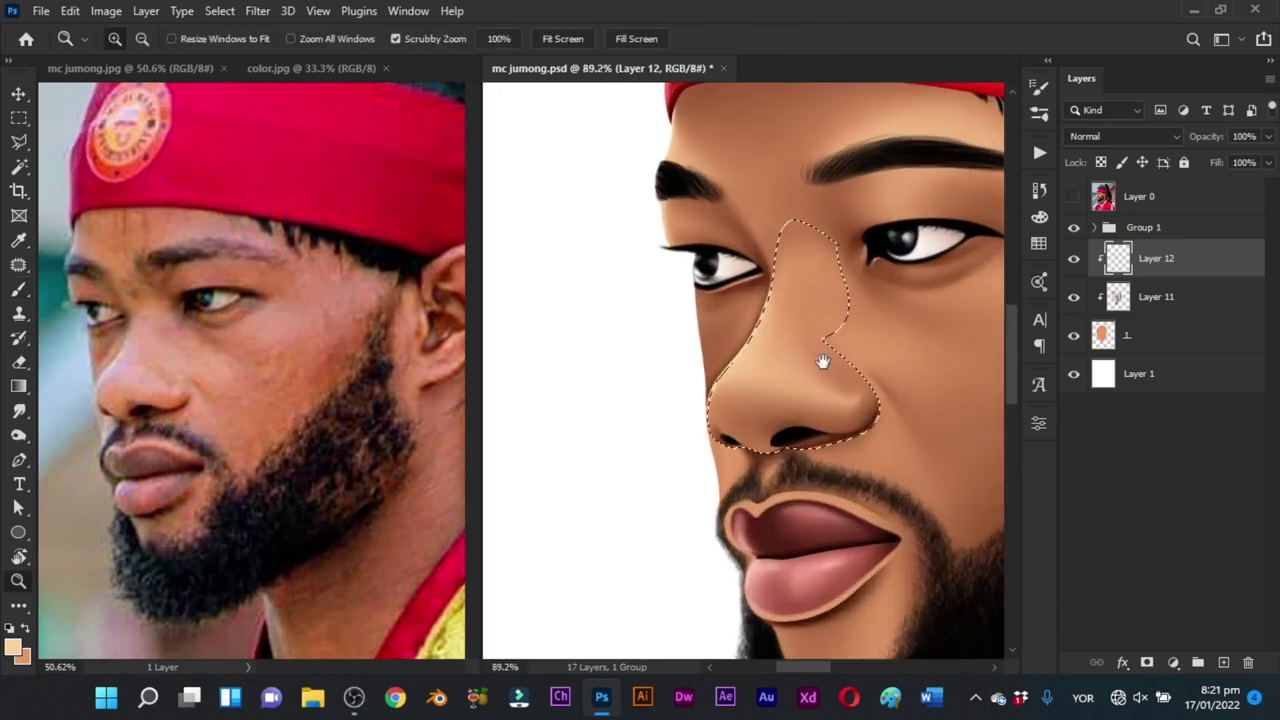
pyautogui.scroll(1, 823, 360)
pyautogui.press('b')
pyautogui.moveTo(755, 334); pyautogui.dragTo(761, 334)
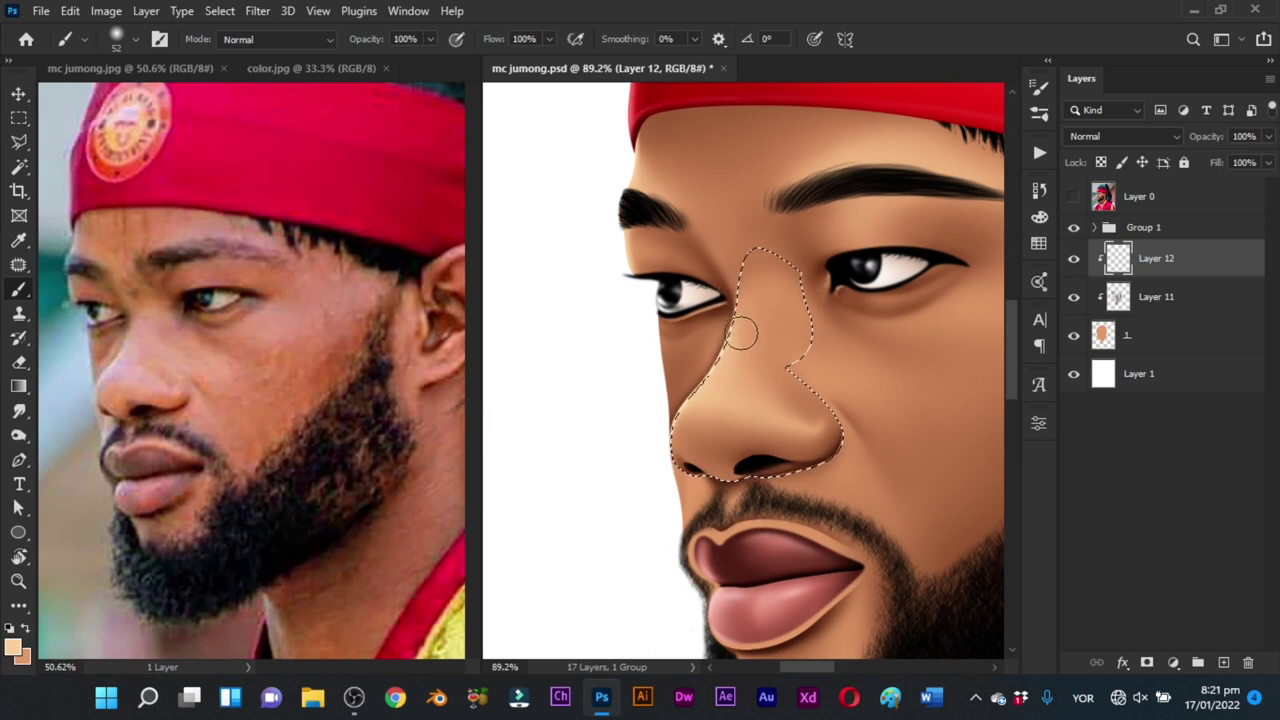
pyautogui.moveTo(749, 309); pyautogui.dragTo(739, 309)
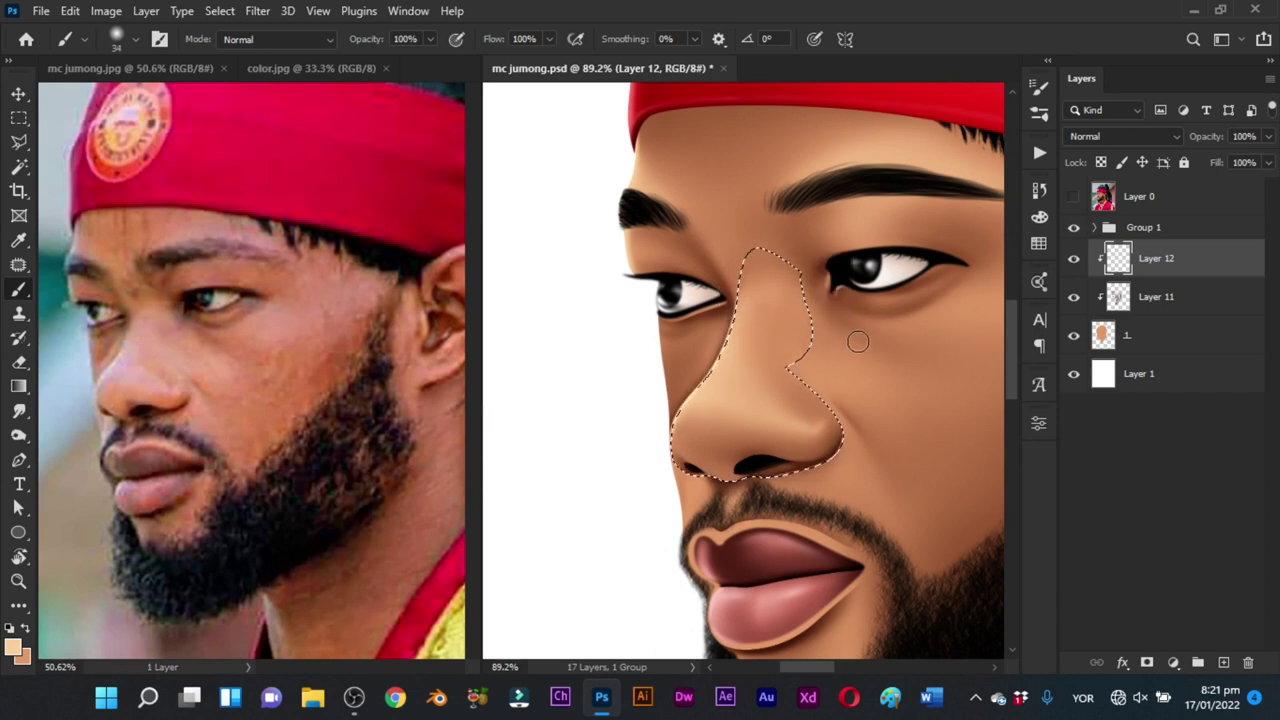
# Step: Invert the nose selection and softly add cream on the skin below the far nostril at brush sizes 24 and 15
pyautogui.moveTo(814, 402); pyautogui.dragTo(773, 306)
pyautogui.scroll(3, 666, 408)
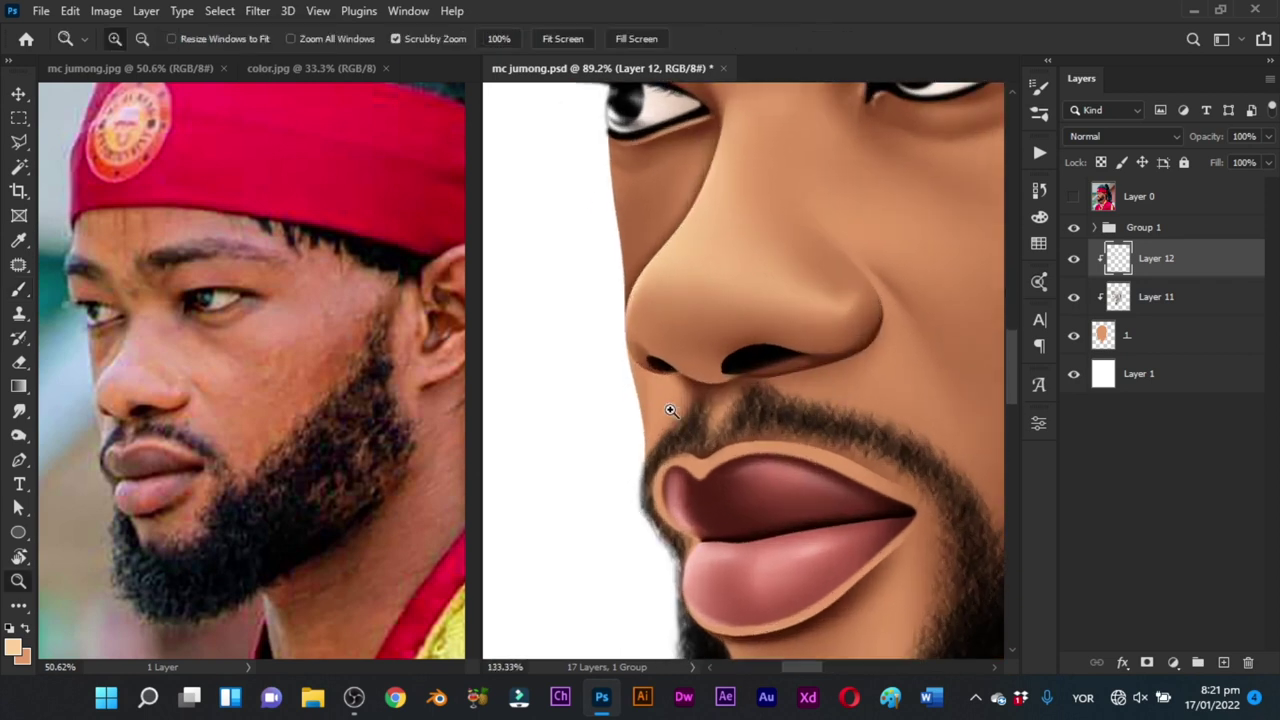
pyautogui.hotkey('ctrl', 'shift', 'd')
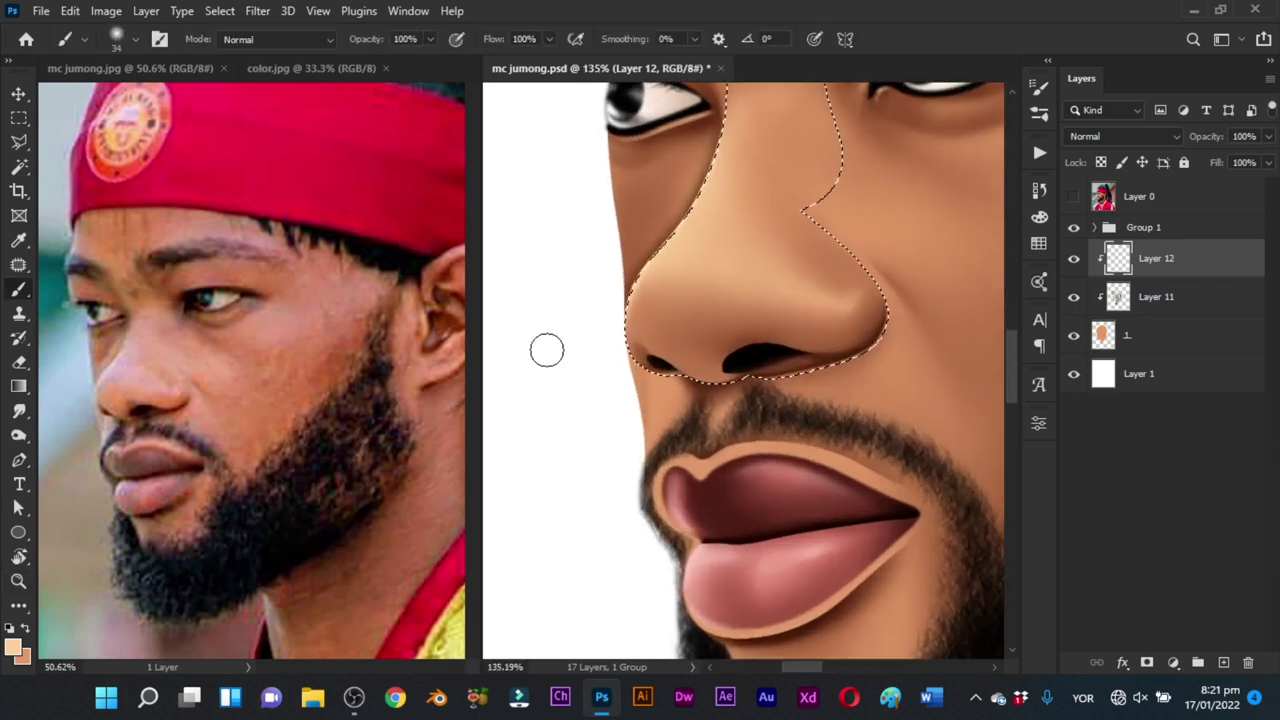
pyautogui.press('[')
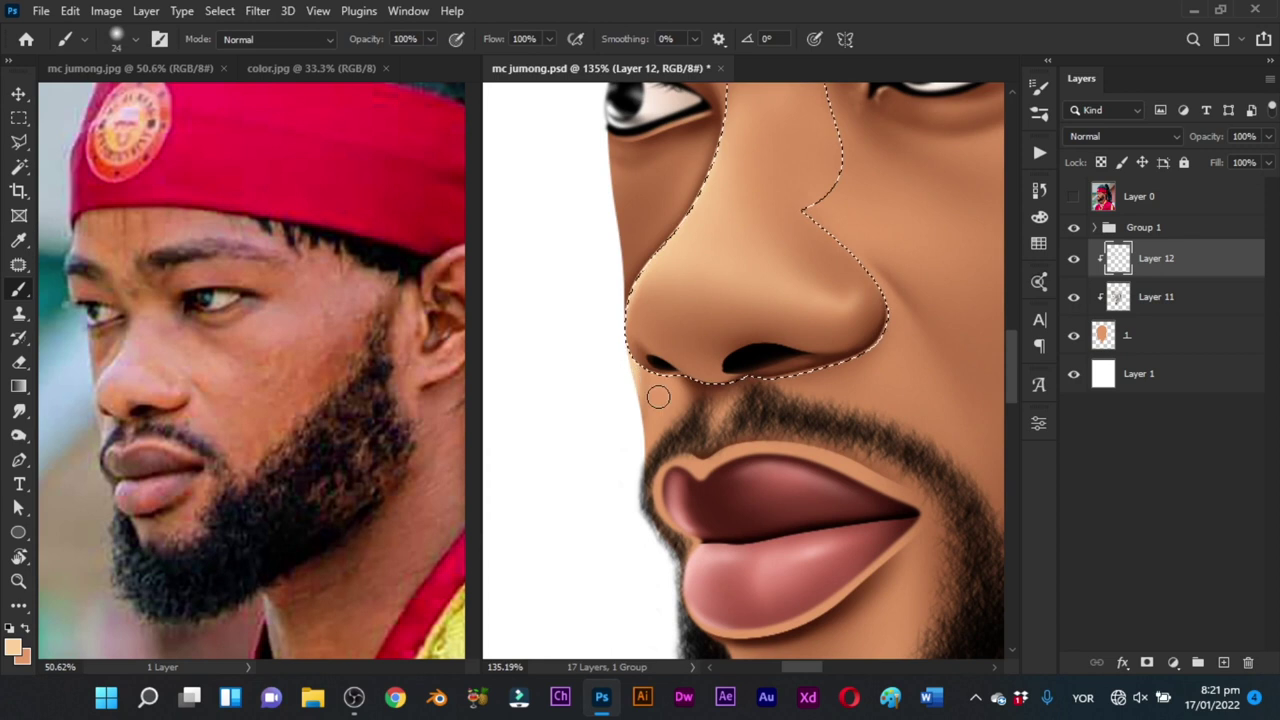
pyautogui.moveTo(661, 351); pyautogui.dragTo(657, 392)
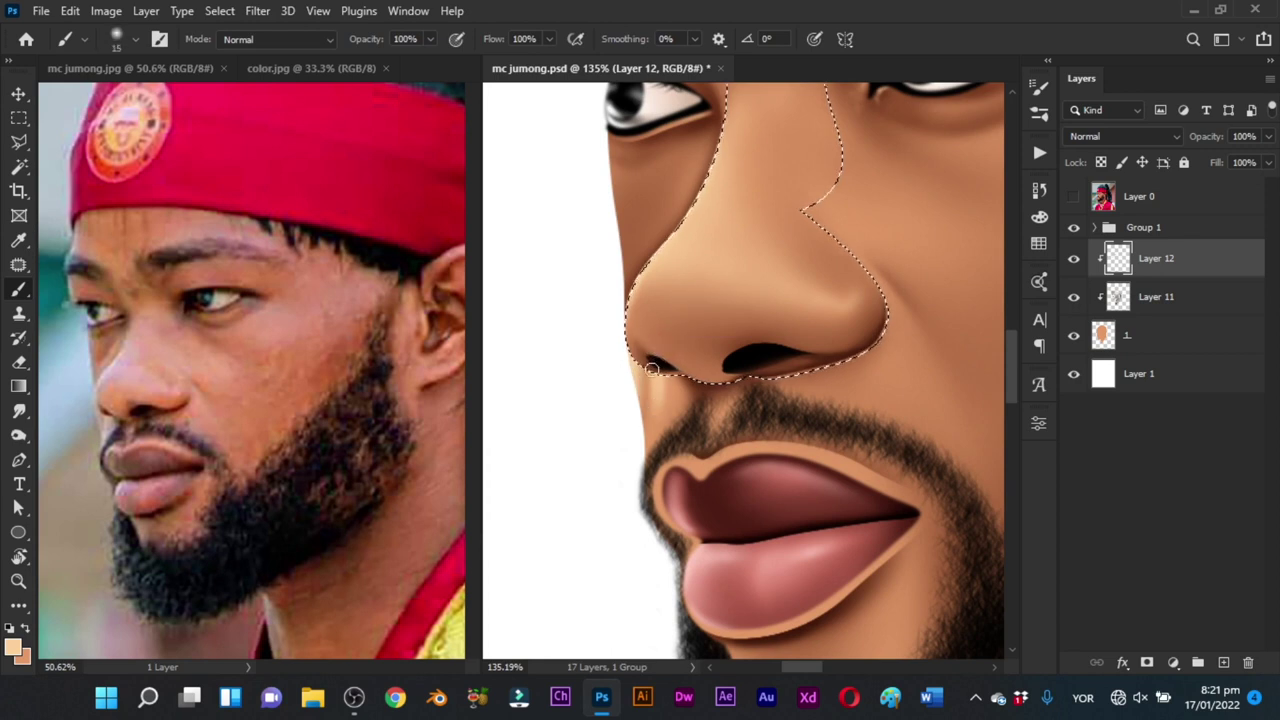
pyautogui.keyDown('alt'); pyautogui.rightClick(657, 374); pyautogui.keyUp('alt')
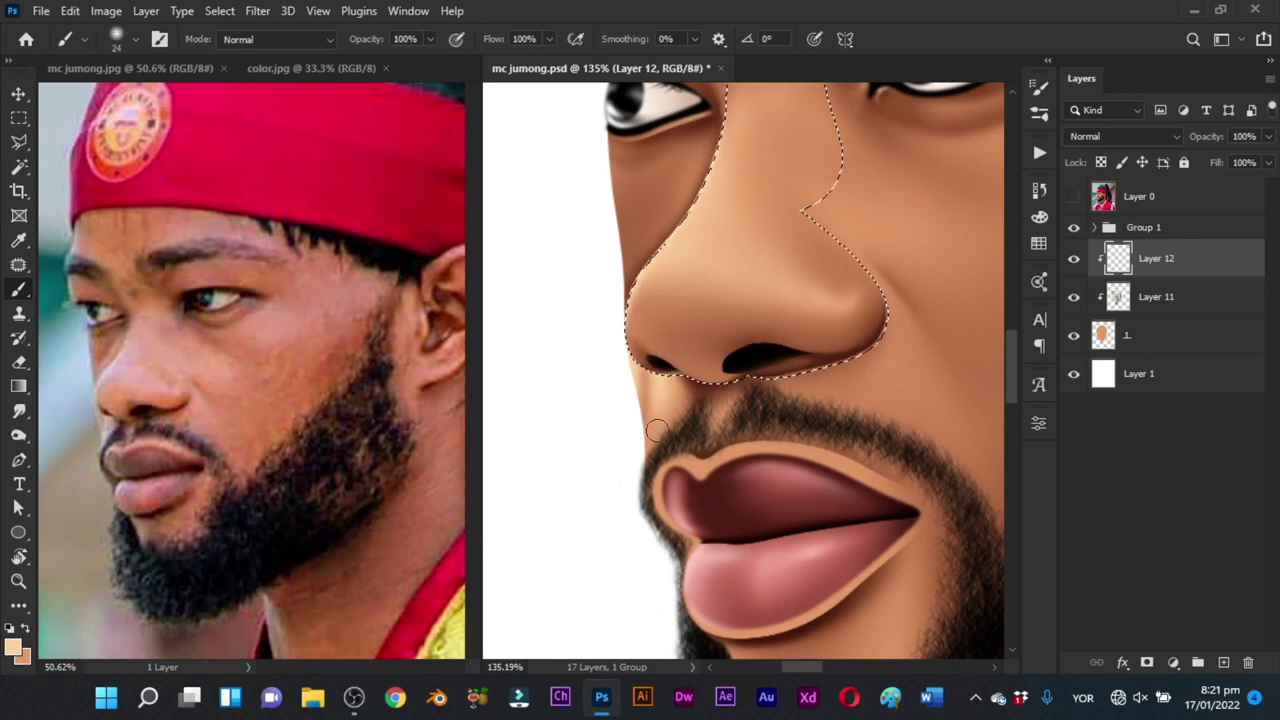
pyautogui.keyDown('alt'); pyautogui.rightClick(659, 400); pyautogui.keyUp('alt')
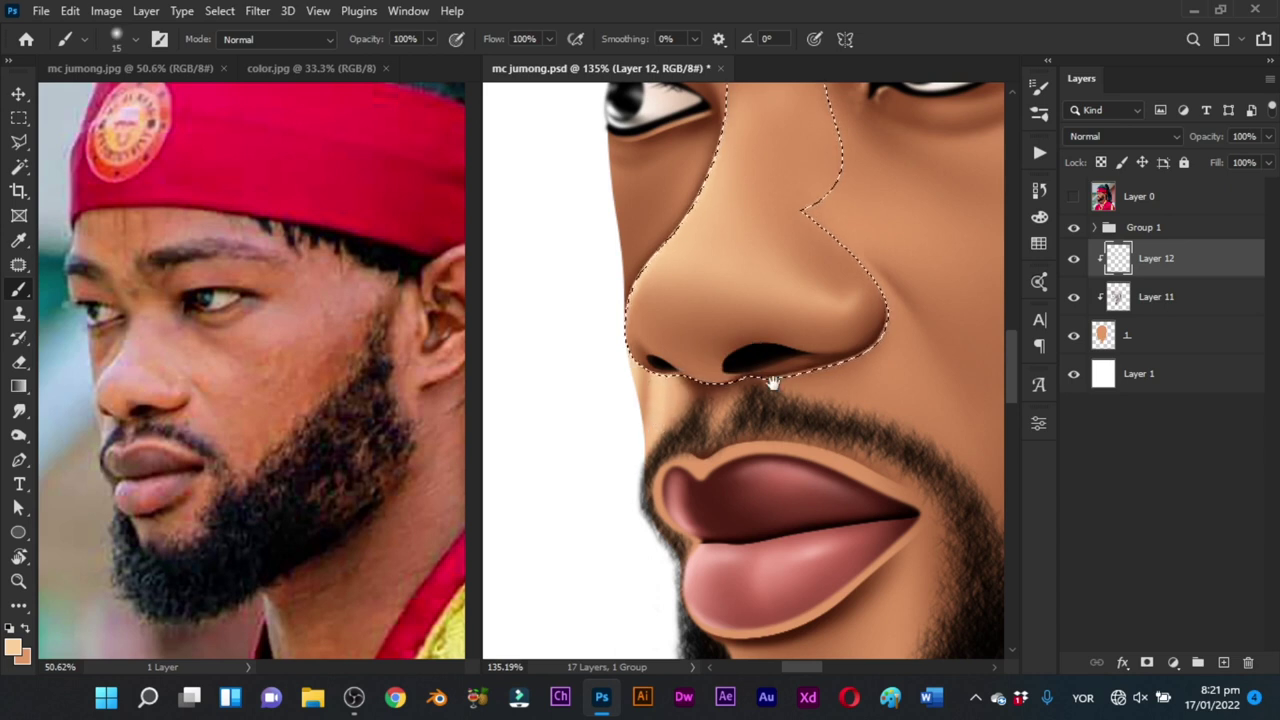
# Step: Lighten the skin between the near nostril and the moustache with soft cream at brush sizes 15, 31 and 56
pyautogui.moveTo(782, 385); pyautogui.dragTo(690, 355)
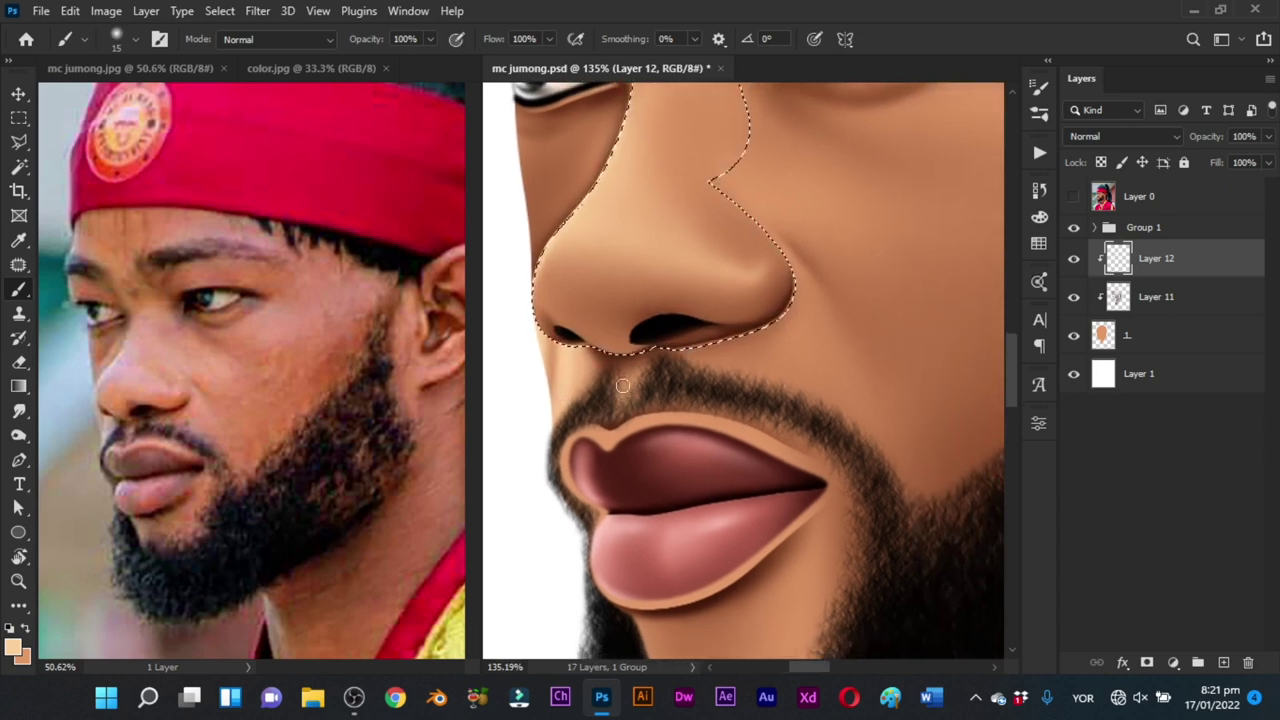
pyautogui.moveTo(741, 347); pyautogui.dragTo(669, 366)
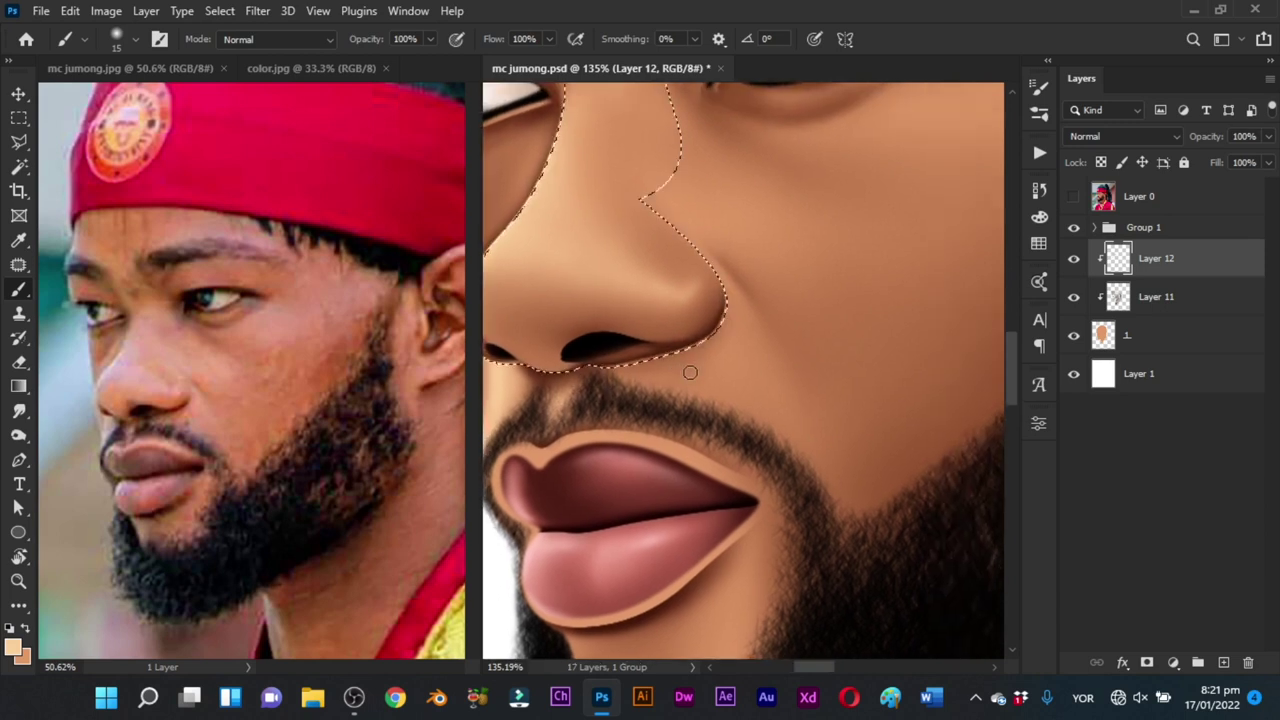
pyautogui.keyDown('alt'); pyautogui.rightClick(663, 371); pyautogui.keyUp('alt')
pyautogui.keyDown('alt'); pyautogui.rightClick(651, 370); pyautogui.keyUp('alt')
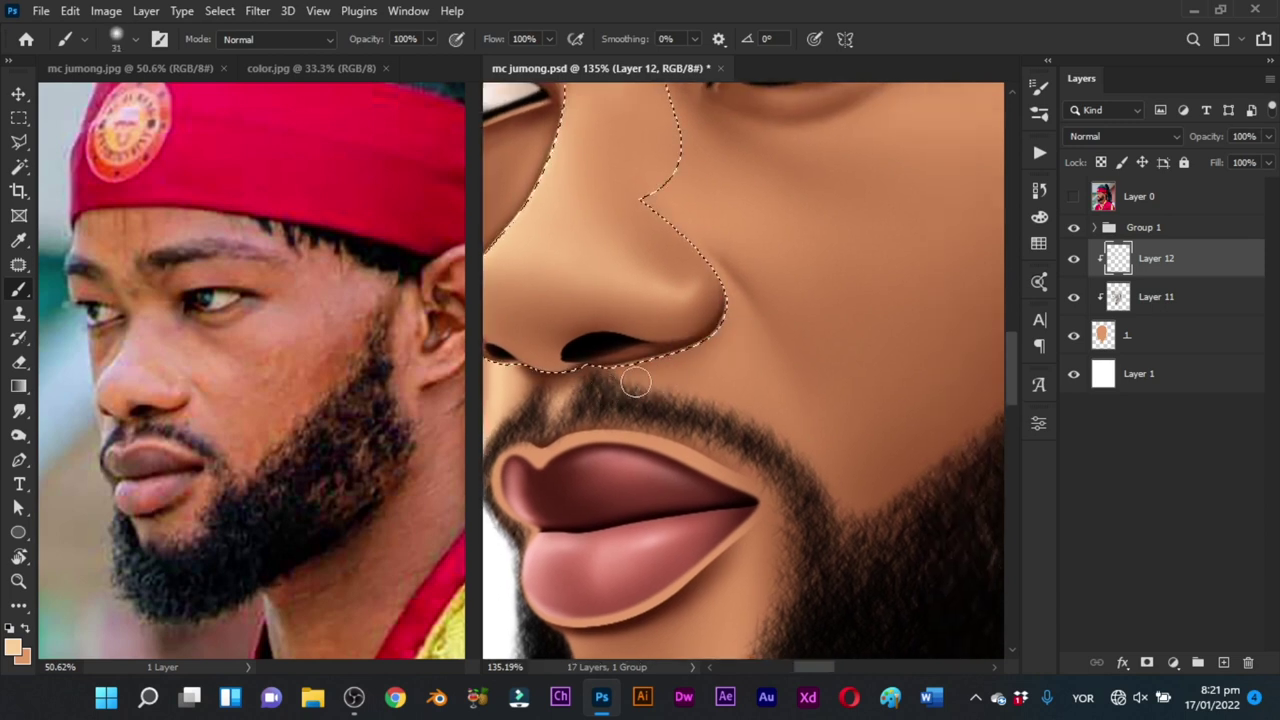
pyautogui.keyDown('alt'); pyautogui.rightClick(672, 385); pyautogui.keyUp('alt')
pyautogui.keyDown('alt'); pyautogui.rightClick(686, 388); pyautogui.keyUp('alt')
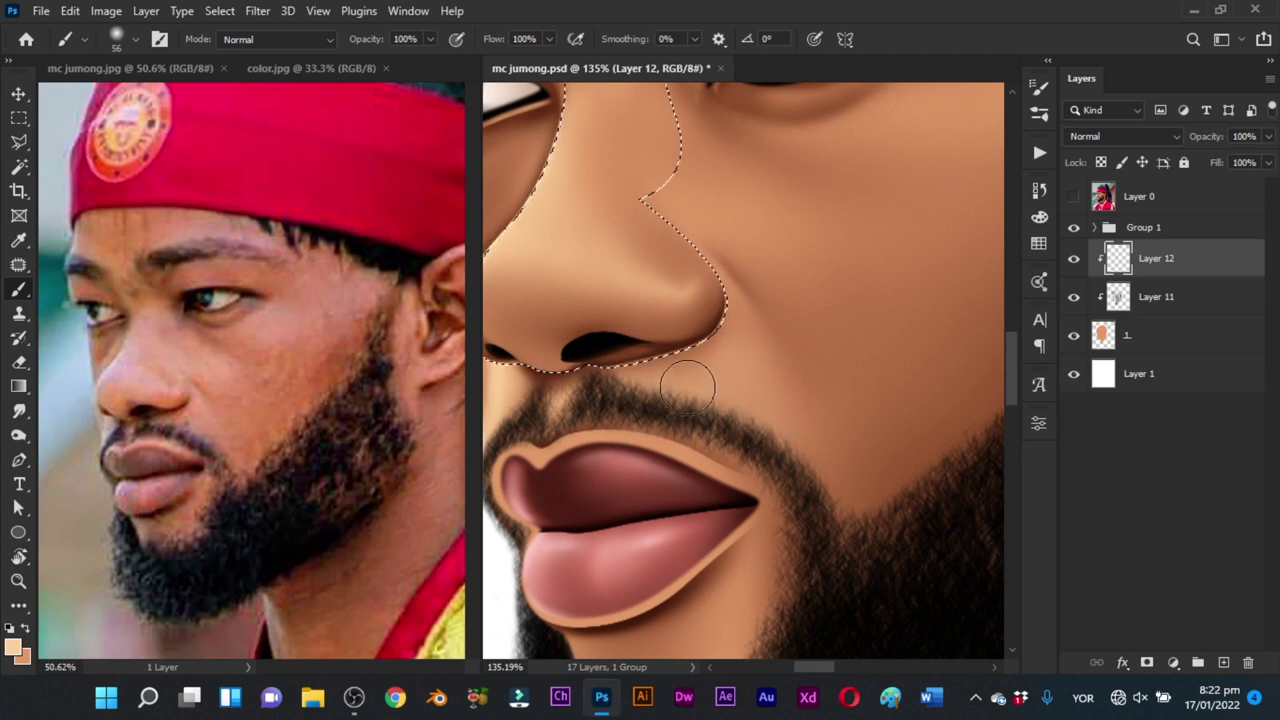
# Step: Paint a cream highlight on the cheek along the near nostril wing's outer edge at brush sizes 17 and 32, and deselect
pyautogui.keyDown('alt'); pyautogui.rightClick(712, 316); pyautogui.keyUp('alt')
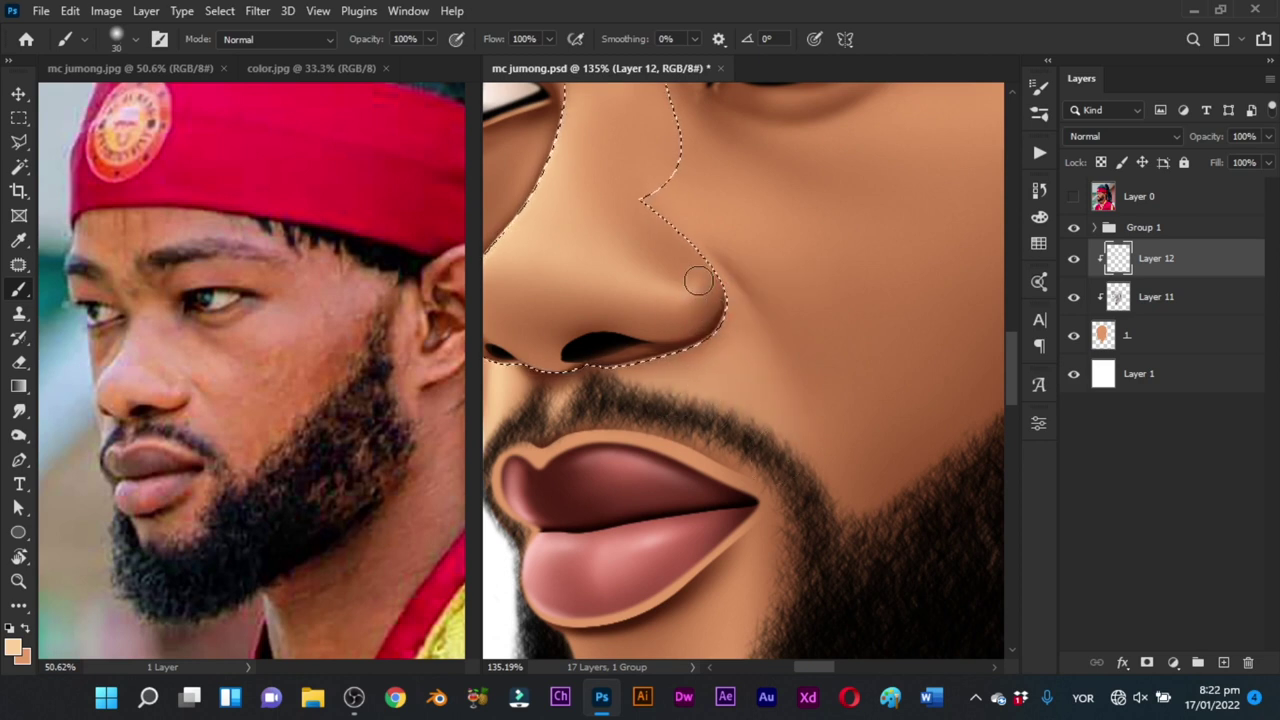
pyautogui.keyDown('alt'); pyautogui.rightClick(694, 272); pyautogui.keyUp('alt')
pyautogui.keyDown('alt'); pyautogui.rightClick(702, 264); pyautogui.keyUp('alt')
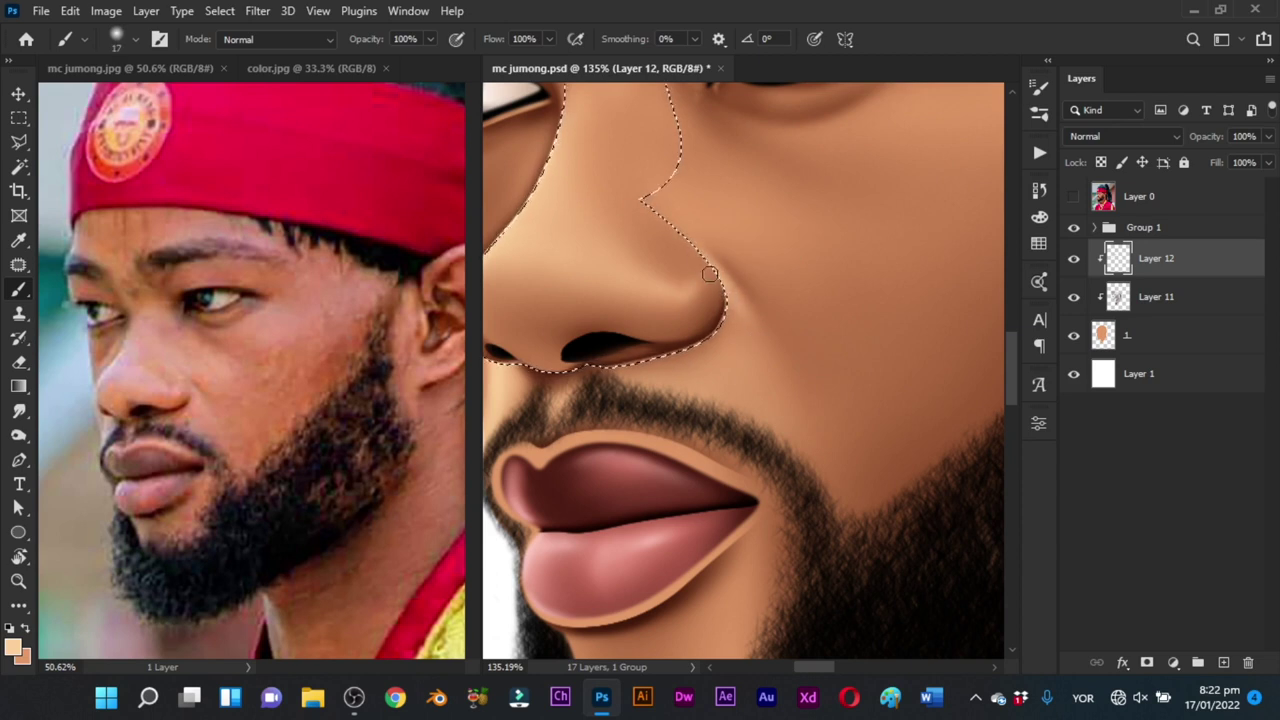
pyautogui.keyDown('alt'); pyautogui.rightClick(740, 310); pyautogui.keyUp('alt')
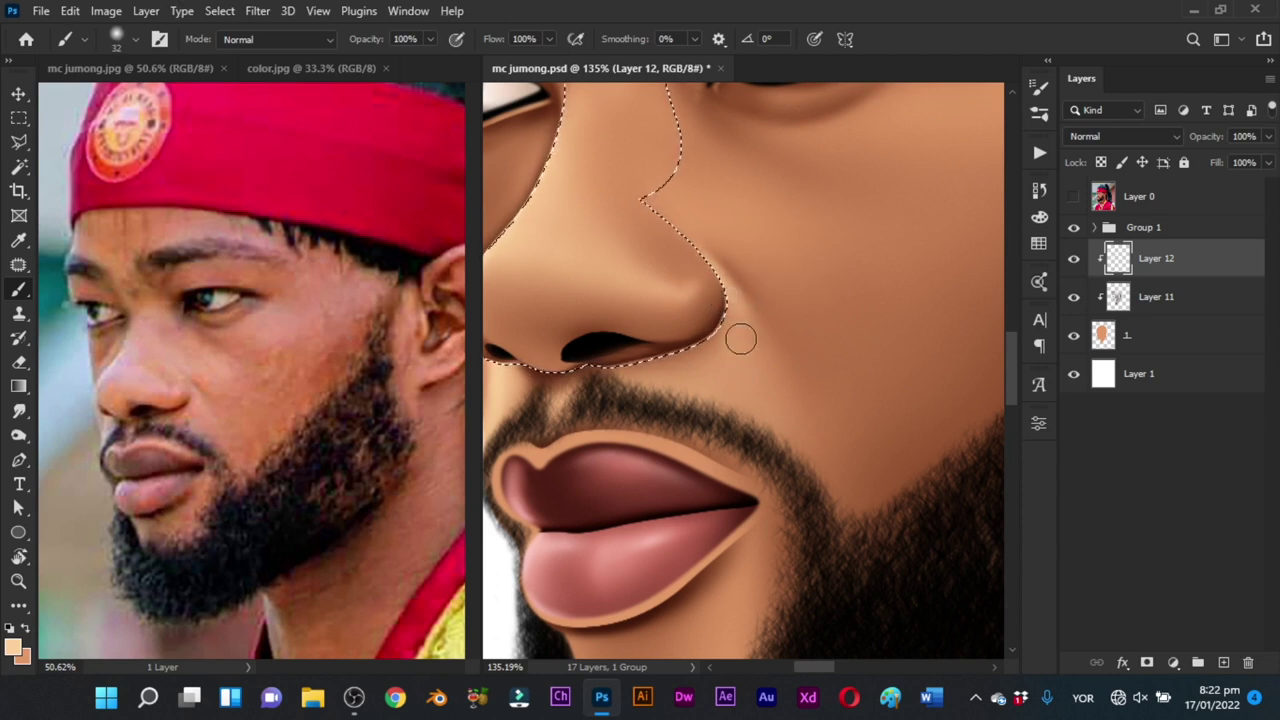
pyautogui.moveTo(733, 305)
pyautogui.mouseDown()
pyautogui.moveTo(738, 346)
pyautogui.moveTo(704, 430)
pyautogui.moveTo(759, 341)
pyautogui.moveTo(711, 391)
pyautogui.moveTo(726, 406)
pyautogui.mouseUp()
pyautogui.press('b')
pyautogui.hotkey('ctrl', 'd')
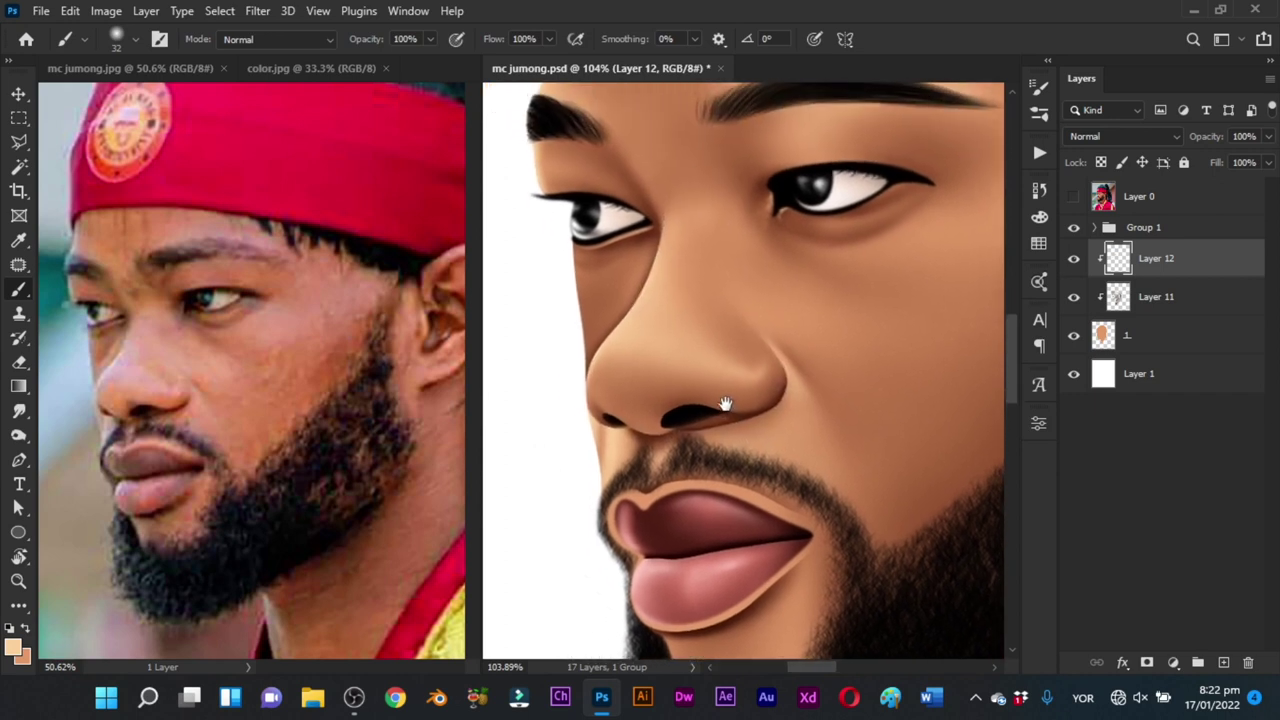
# Step: Smudge the hard edges at the top of the nose bridge and above the near nostril wing at size 44, 57% strength
pyautogui.press('z')
pyautogui.moveTo(668, 244)
pyautogui.mouseDown()
pyautogui.moveTo(703, 249)
pyautogui.moveTo(622, 236)
pyautogui.mouseUp()
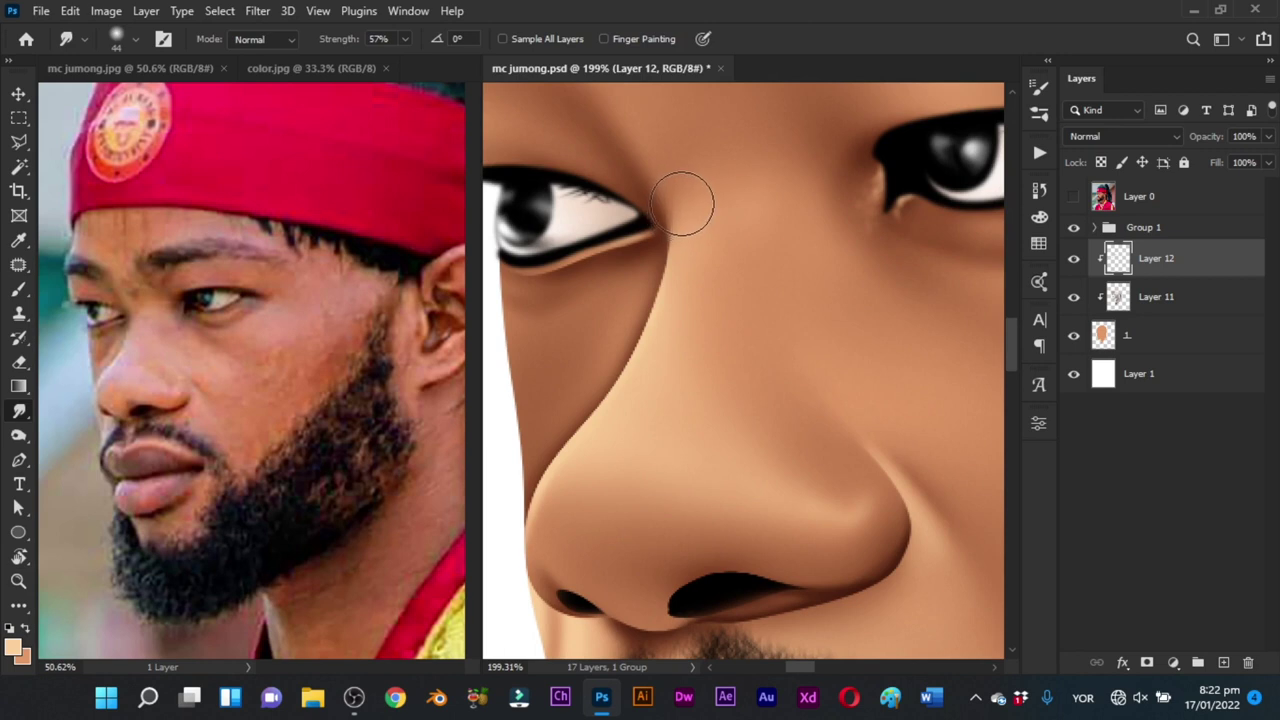
pyautogui.moveTo(792, 346); pyautogui.dragTo(736, 261)
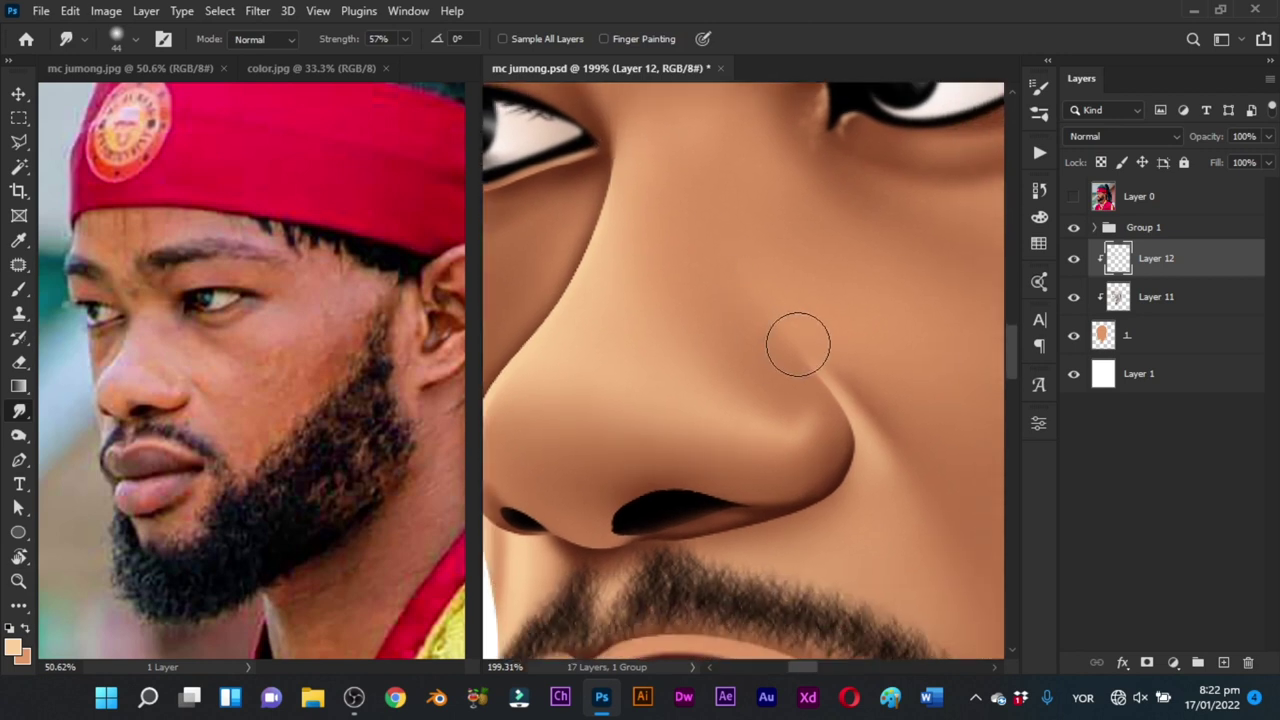
pyautogui.press('z')
pyautogui.moveTo(811, 331)
pyautogui.mouseDown()
pyautogui.moveTo(726, 391)
pyautogui.moveTo(760, 300)
pyautogui.mouseUp()
# Step: Blend the near side of the nose into the cheek with soft tan and cream at brush sizes 75 and 63
pyautogui.press('b')
pyautogui.moveTo(786, 380); pyautogui.dragTo(697, 351)
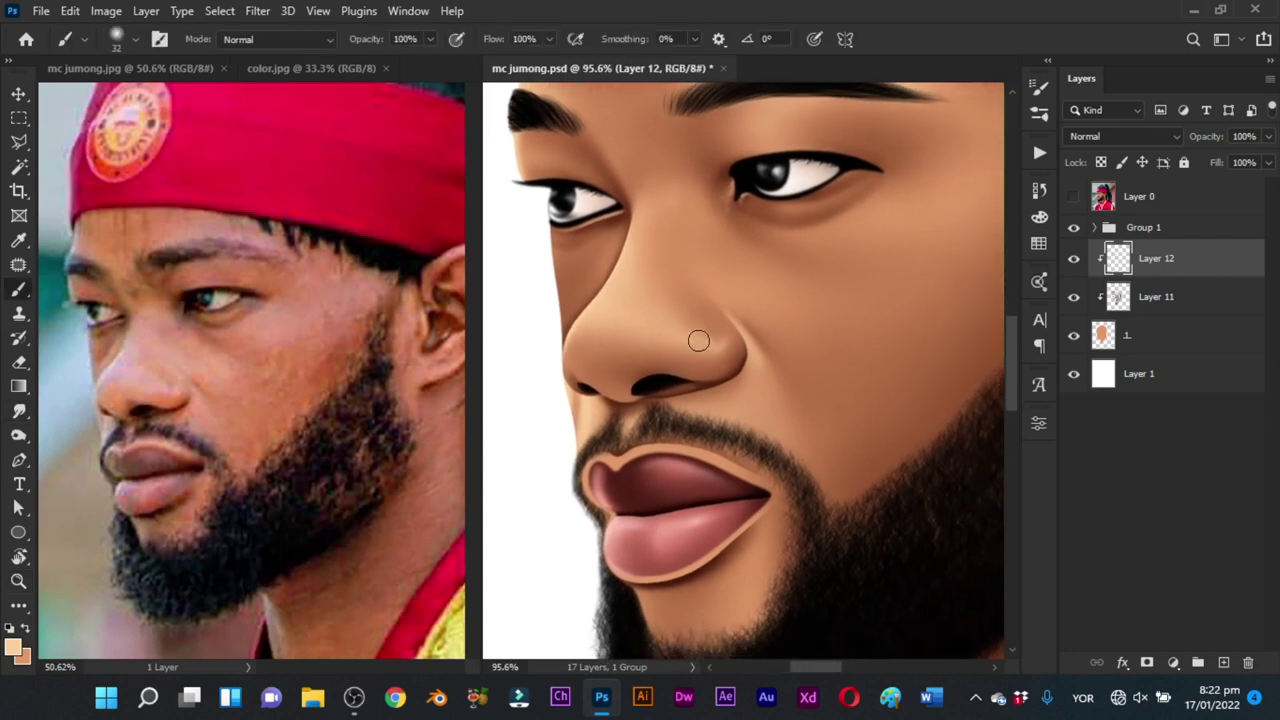
pyautogui.keyDown('alt'); pyautogui.rightClick(735, 290); pyautogui.keyUp('alt')
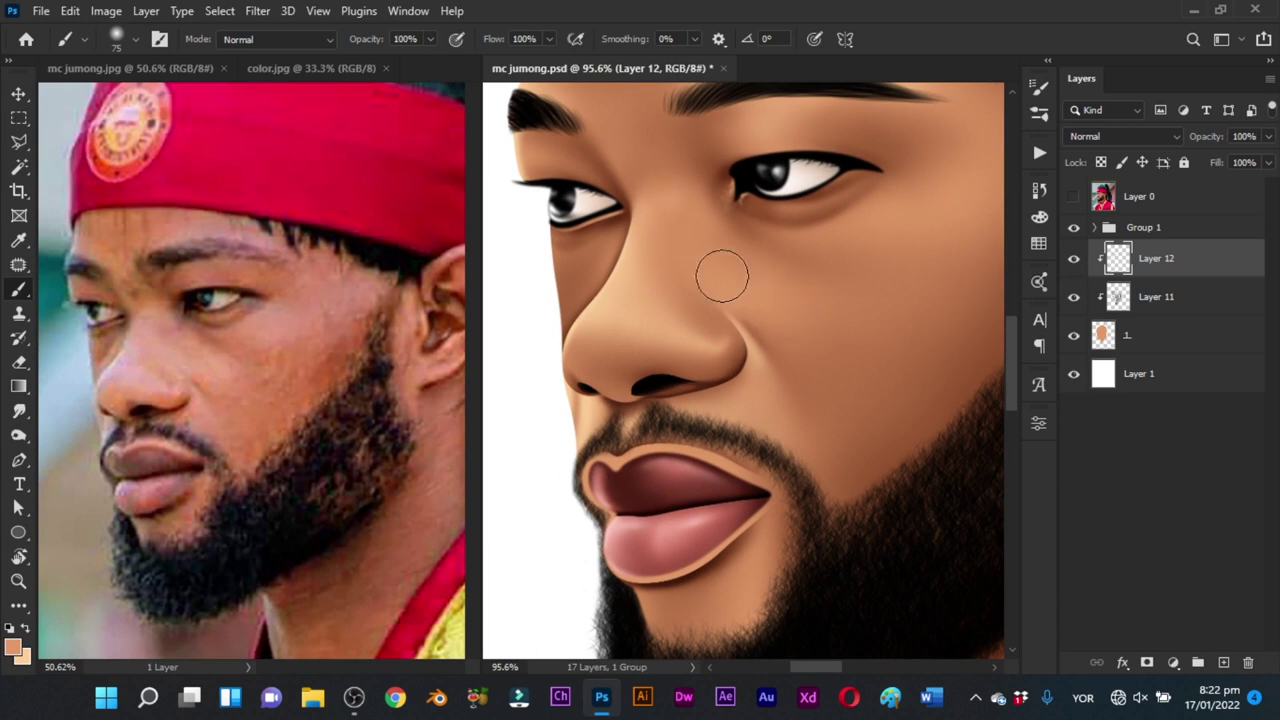
pyautogui.keyDown('alt'); pyautogui.rightClick(715, 236); pyautogui.keyUp('alt')
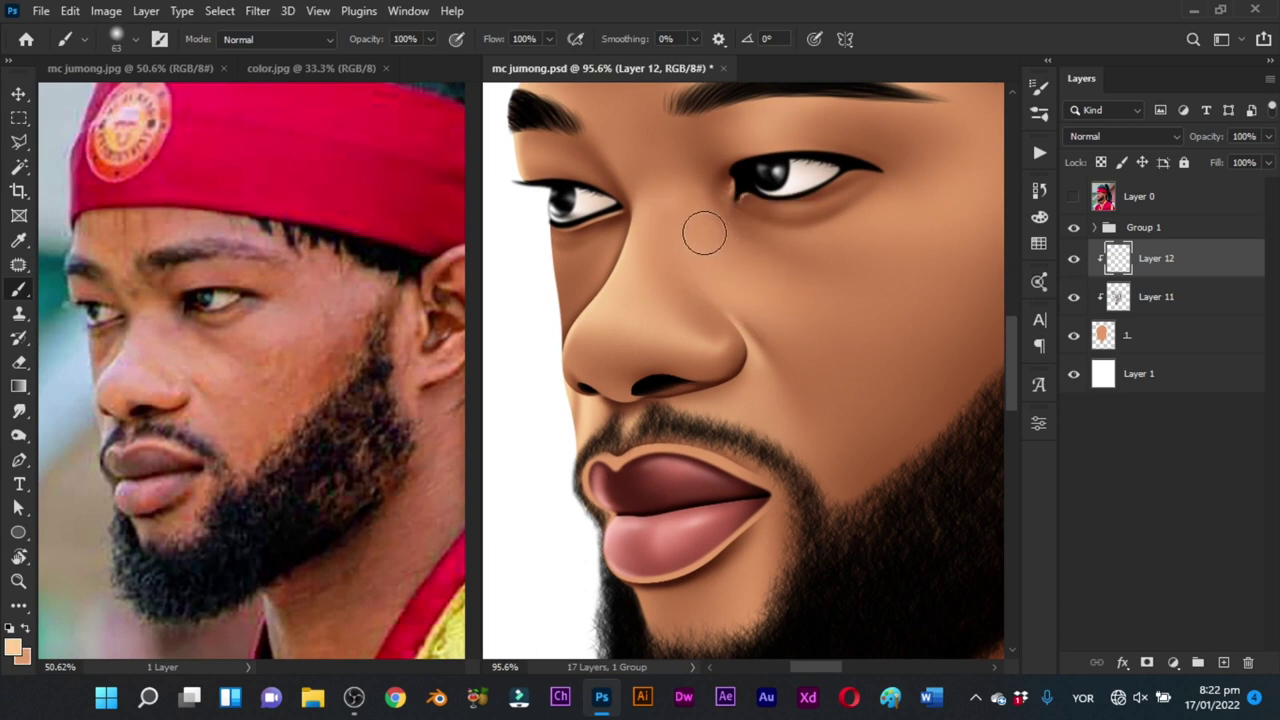
pyautogui.keyDown('alt'); pyautogui.rightClick(783, 292); pyautogui.keyUp('alt')
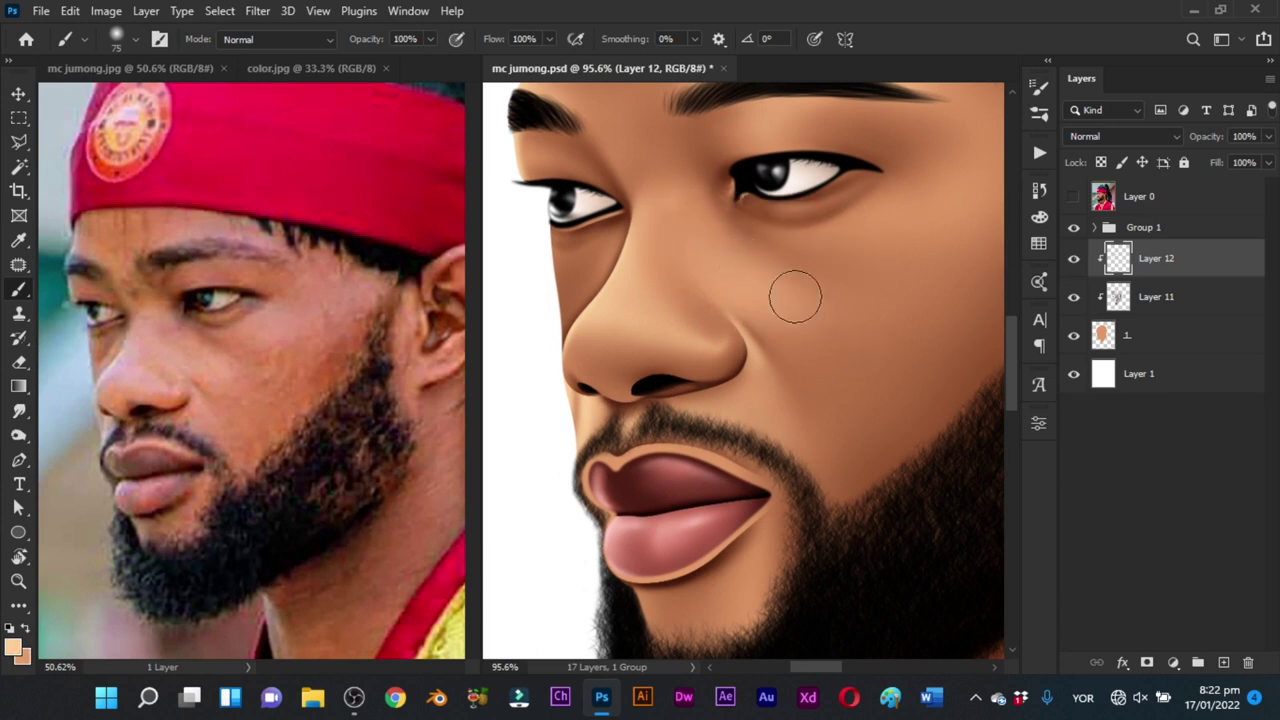
# Step: Even out the near cheek's skin tone between the eye and beard with soft tan at brush sizes 115 and 134
pyautogui.moveTo(794, 291)
pyautogui.mouseDown()
pyautogui.moveTo(746, 300)
pyautogui.moveTo(644, 281)
pyautogui.mouseUp()
pyautogui.moveTo(781, 312)
pyautogui.mouseDown()
pyautogui.moveTo(714, 405)
pyautogui.moveTo(730, 430)
pyautogui.moveTo(759, 345)
pyautogui.mouseUp()
pyautogui.keyDown('alt'); pyautogui.rightClick(757, 318); pyautogui.keyUp('alt')
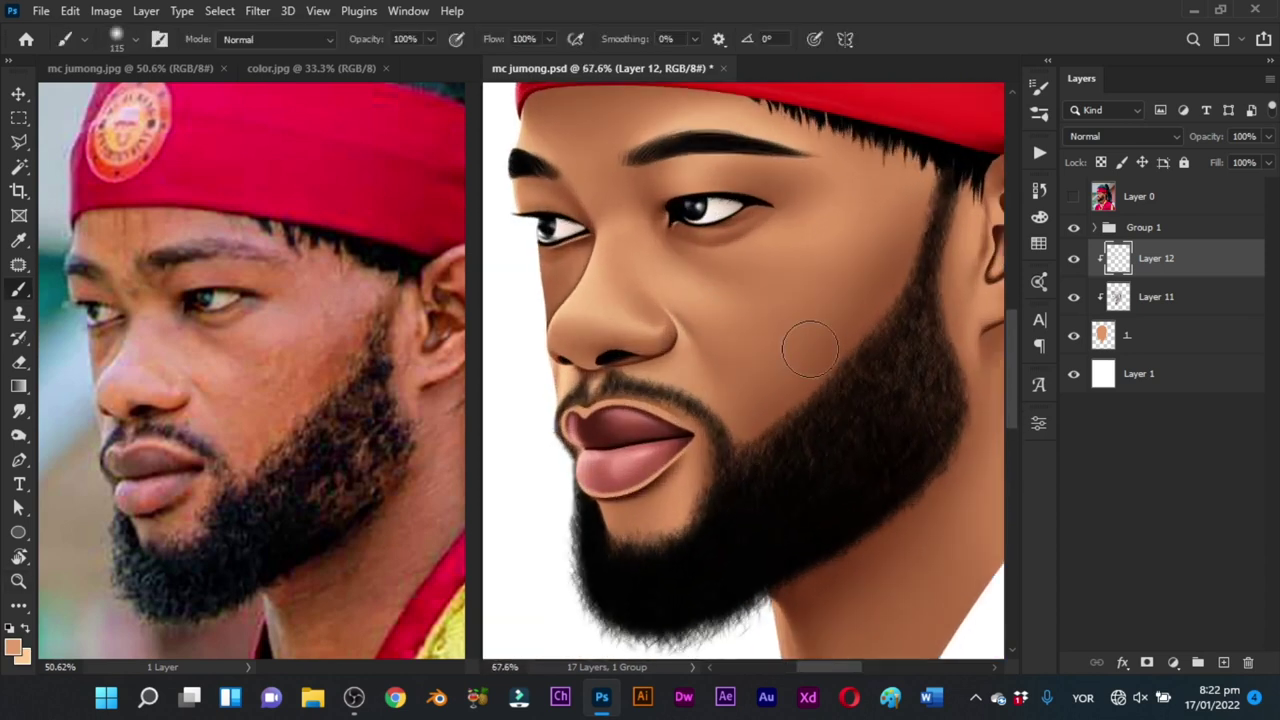
pyautogui.moveTo(846, 343)
pyautogui.mouseDown()
pyautogui.moveTo(757, 469)
pyautogui.moveTo(831, 414)
pyautogui.mouseUp()
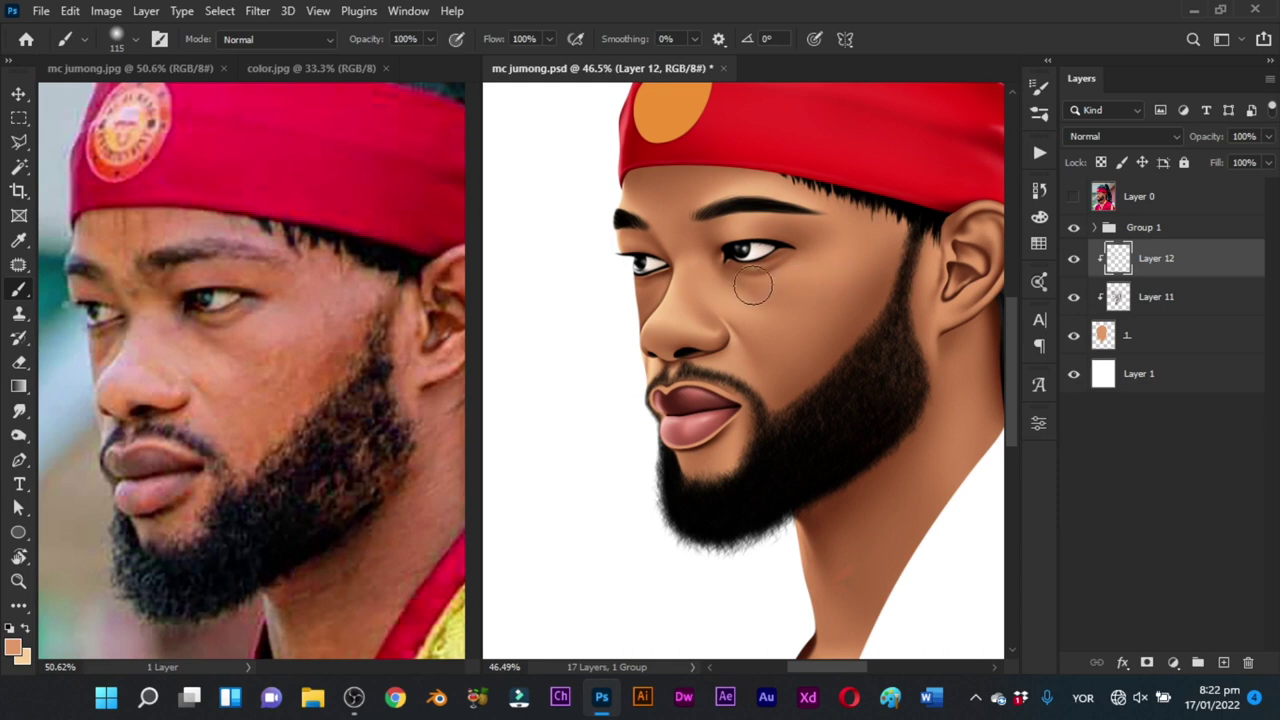
pyautogui.moveTo(829, 296)
pyautogui.mouseDown()
pyautogui.moveTo(769, 319)
pyautogui.moveTo(706, 308)
pyautogui.moveTo(745, 334)
pyautogui.moveTo(691, 345)
pyautogui.moveTo(700, 394)
pyautogui.mouseUp()
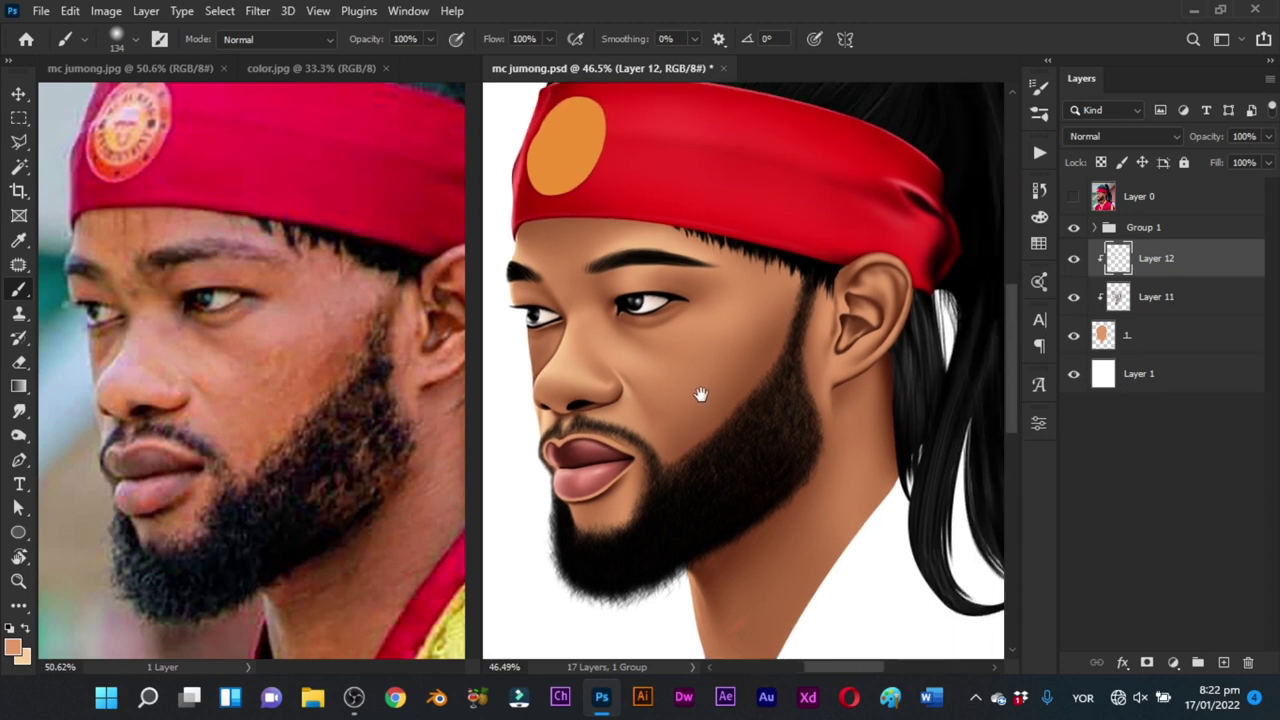
# Step: Draw a closed pen path around the near cheek, following the curve under the eye, and convert it to a selection
pyautogui.moveTo(694, 340)
pyautogui.mouseDown()
pyautogui.moveTo(736, 346)
pyautogui.moveTo(669, 311)
pyautogui.moveTo(733, 328)
pyautogui.mouseUp()
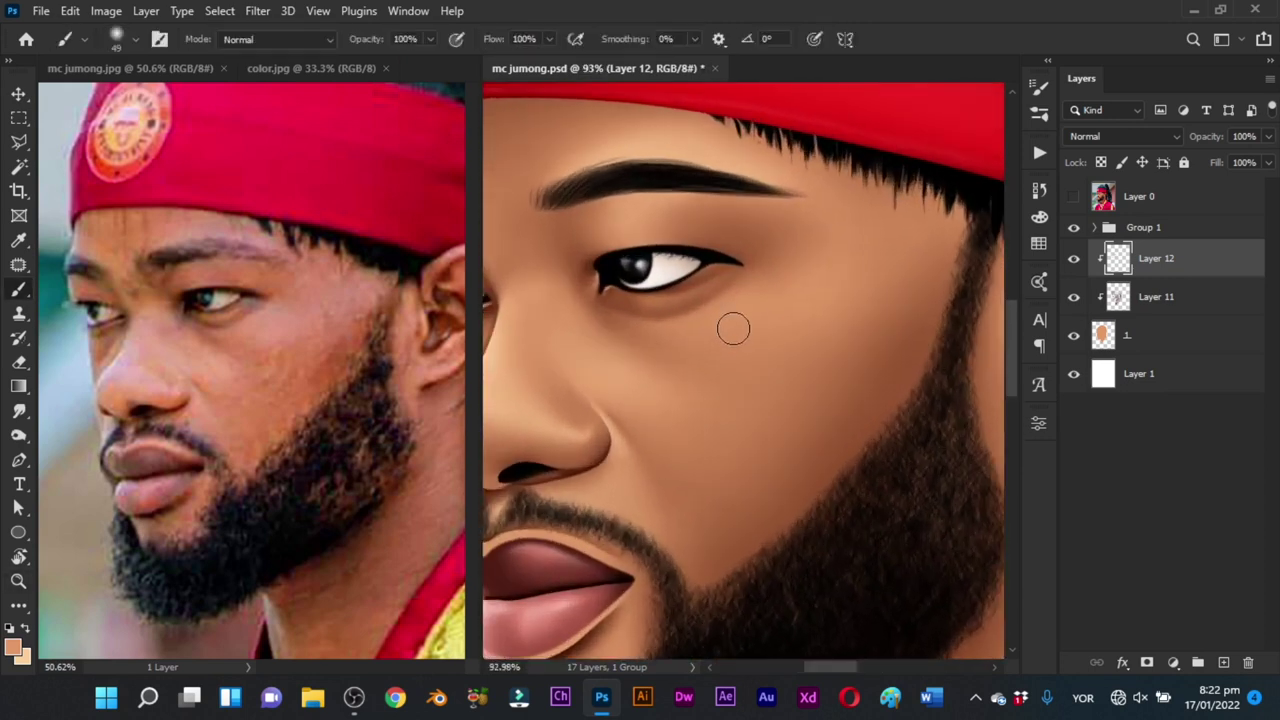
pyautogui.press('p')
pyautogui.click(617, 313)
pyautogui.click(649, 322)
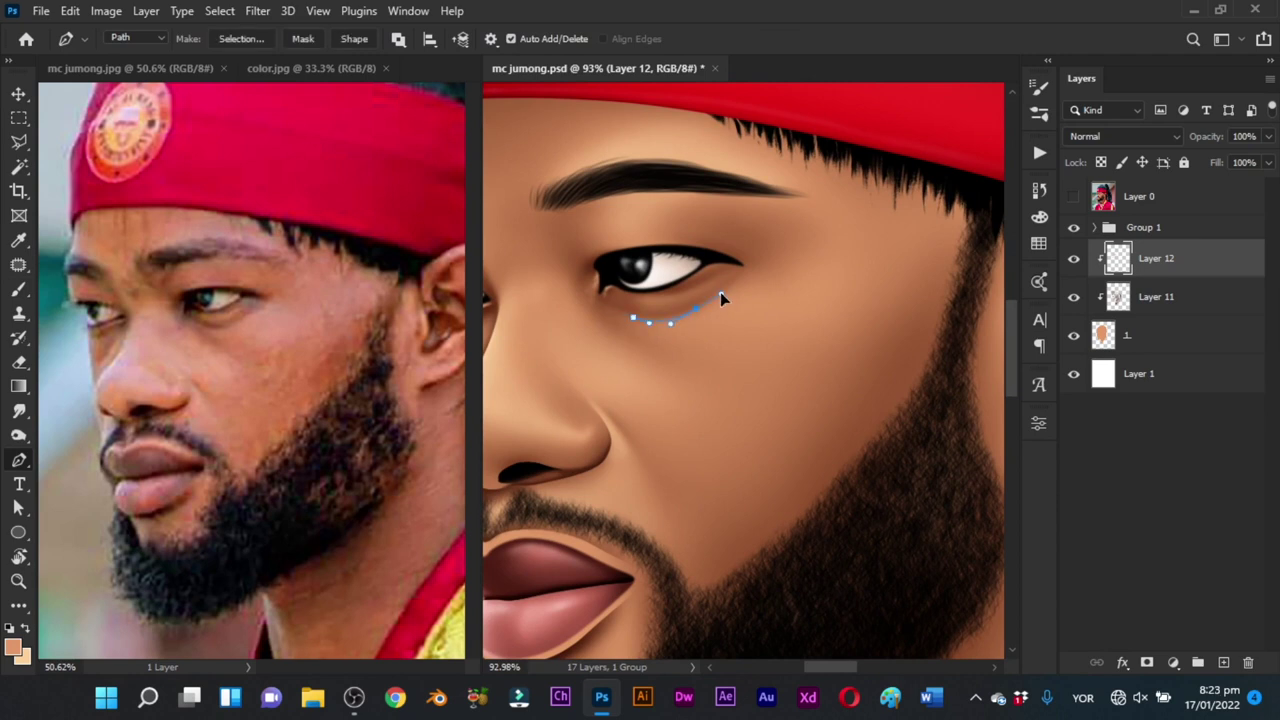
pyautogui.moveTo(720, 293); pyautogui.dragTo(761, 266)
pyautogui.moveTo(921, 353); pyautogui.dragTo(908, 422)
pyautogui.moveTo(873, 469); pyautogui.dragTo(803, 491)
pyautogui.moveTo(601, 399); pyautogui.dragTo(577, 371)
pyautogui.moveTo(635, 319); pyautogui.dragTo(693, 340)
pyautogui.hotkey('ctrl', 'Return')
# Step: Brush tan and cream along the upper edge of the cheek selection at size 90 to define the under-eye crease, and deselect
pyautogui.press('b')
pyautogui.moveTo(636, 293)
pyautogui.mouseDown()
pyautogui.moveTo(690, 312)
pyautogui.moveTo(716, 296)
pyautogui.moveTo(662, 316)
pyautogui.mouseUp()
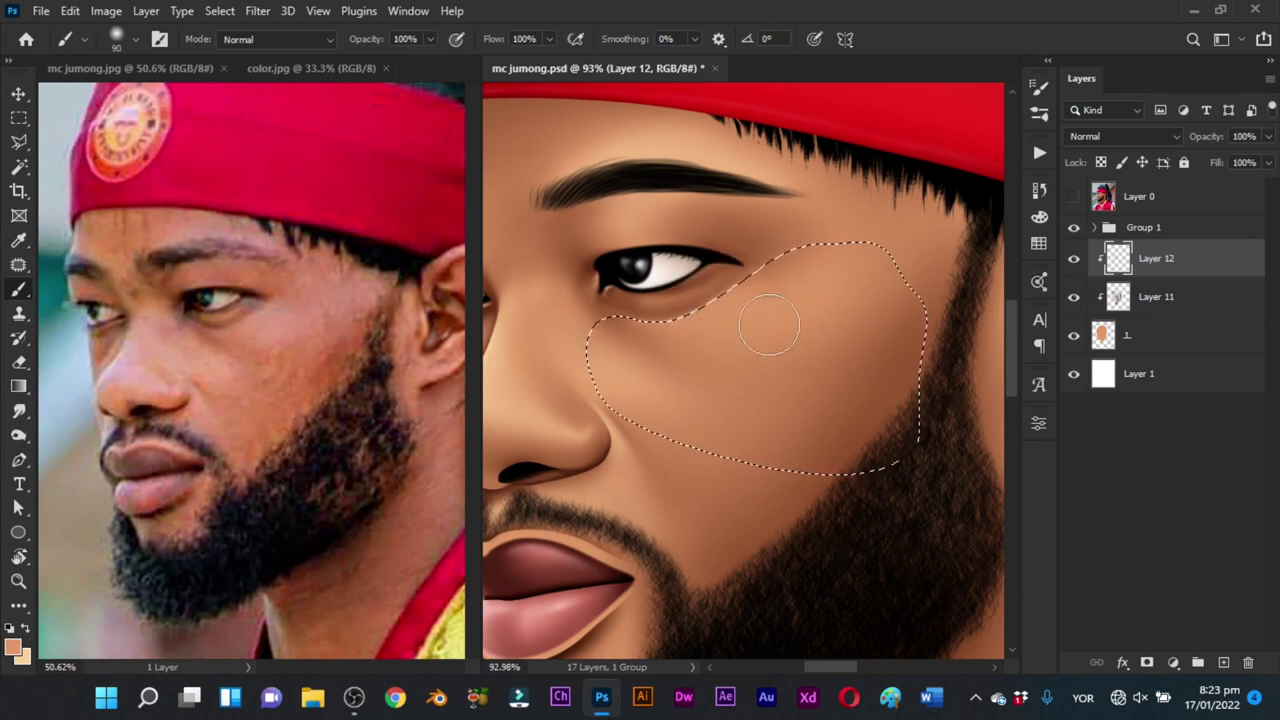
pyautogui.keyDown('alt'); pyautogui.click(660, 308); pyautogui.keyUp('alt')
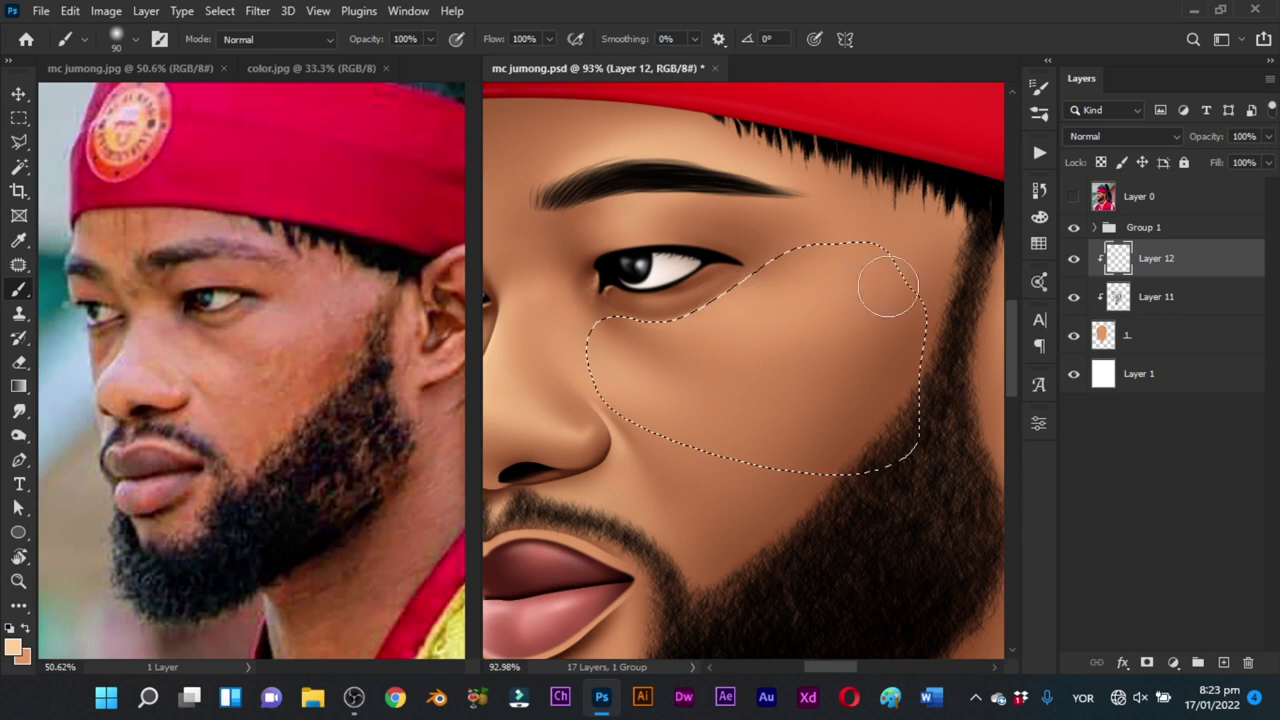
pyautogui.hotkey('ctrl', 'd')
# Step: Smudge the cheek highlight into the skin under the near eye at size 65, 57% strength
pyautogui.keyDown('ctrl'); pyautogui.moveTo(772, 338); pyautogui.dragTo(776, 412); pyautogui.keyUp('ctrl')
pyautogui.press('r')
pyautogui.keyDown('alt'); pyautogui.moveTo(730, 285); pyautogui.dragTo(745, 280); pyautogui.keyUp('alt')
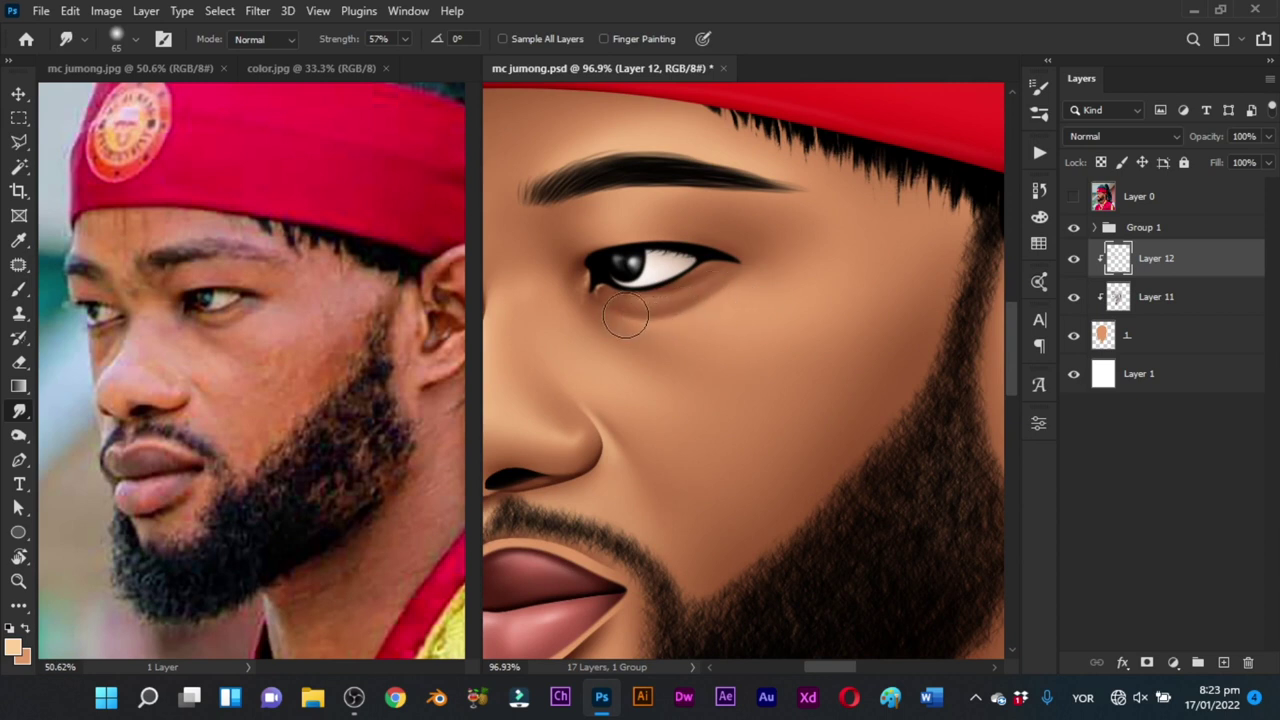
# Step: Touch up the lower eyelid under the near eye's outer corner with tan at brush size 8, and restore cream as foreground
pyautogui.keyDown('ctrl'); pyautogui.moveTo(631, 284); pyautogui.dragTo(689, 320); pyautogui.keyUp('ctrl')
pyautogui.press('b')
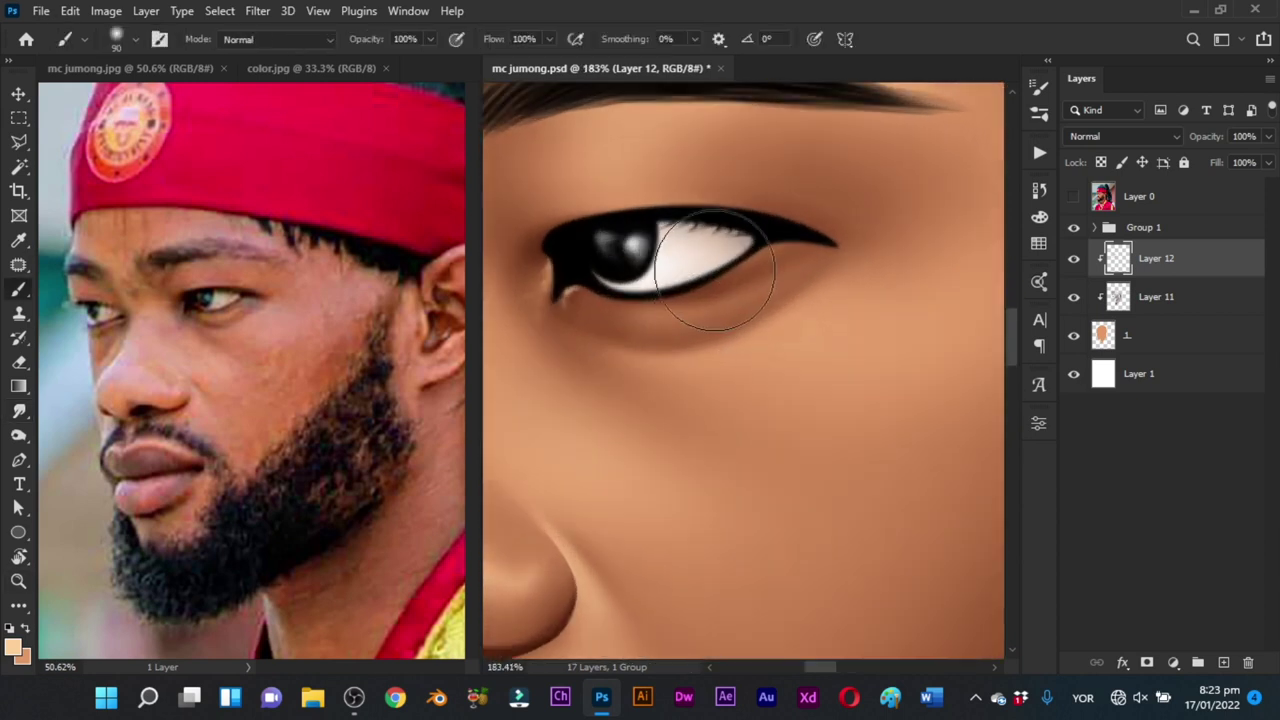
pyautogui.keyDown('alt'); pyautogui.moveTo(722, 266); pyautogui.dragTo(652, 262); pyautogui.keyUp('alt')
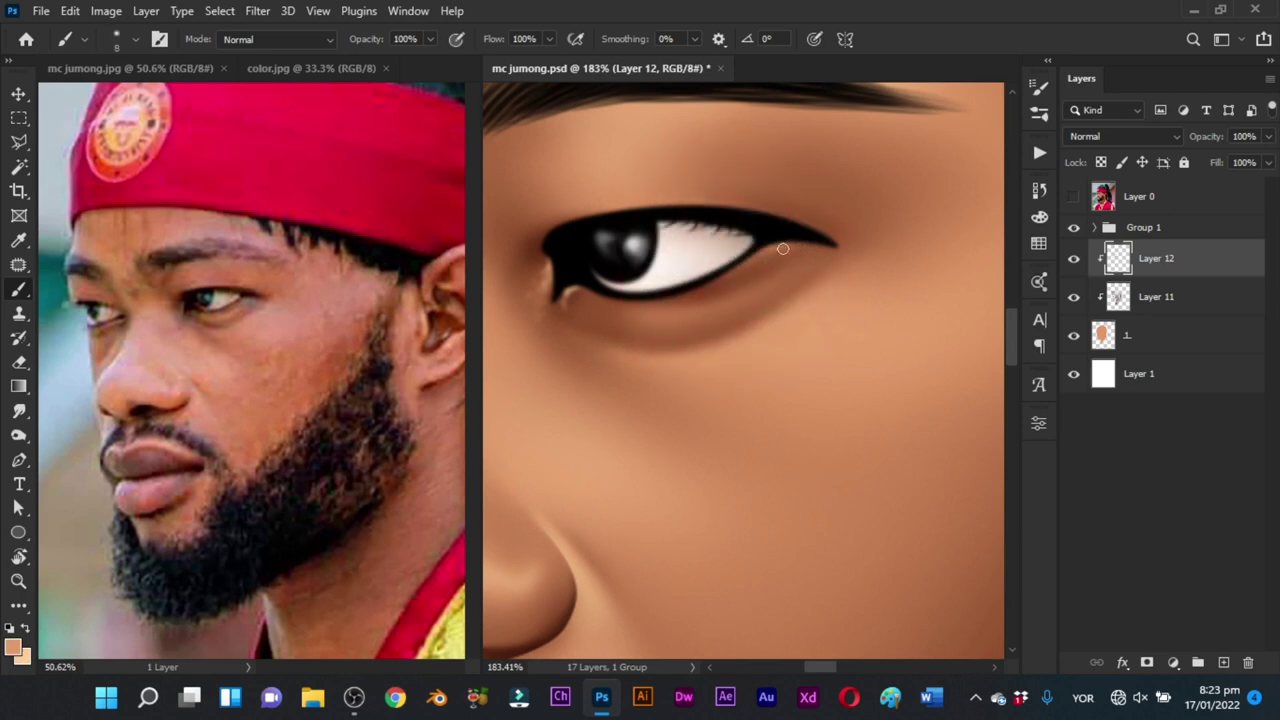
pyautogui.keyDown('alt'); pyautogui.moveTo(772, 249); pyautogui.dragTo(777, 249); pyautogui.keyUp('alt')
pyautogui.keyDown('alt'); pyautogui.moveTo(774, 248); pyautogui.dragTo(806, 248); pyautogui.keyUp('alt')
pyautogui.press('x')
pyautogui.hotkey('ctrl', '0')
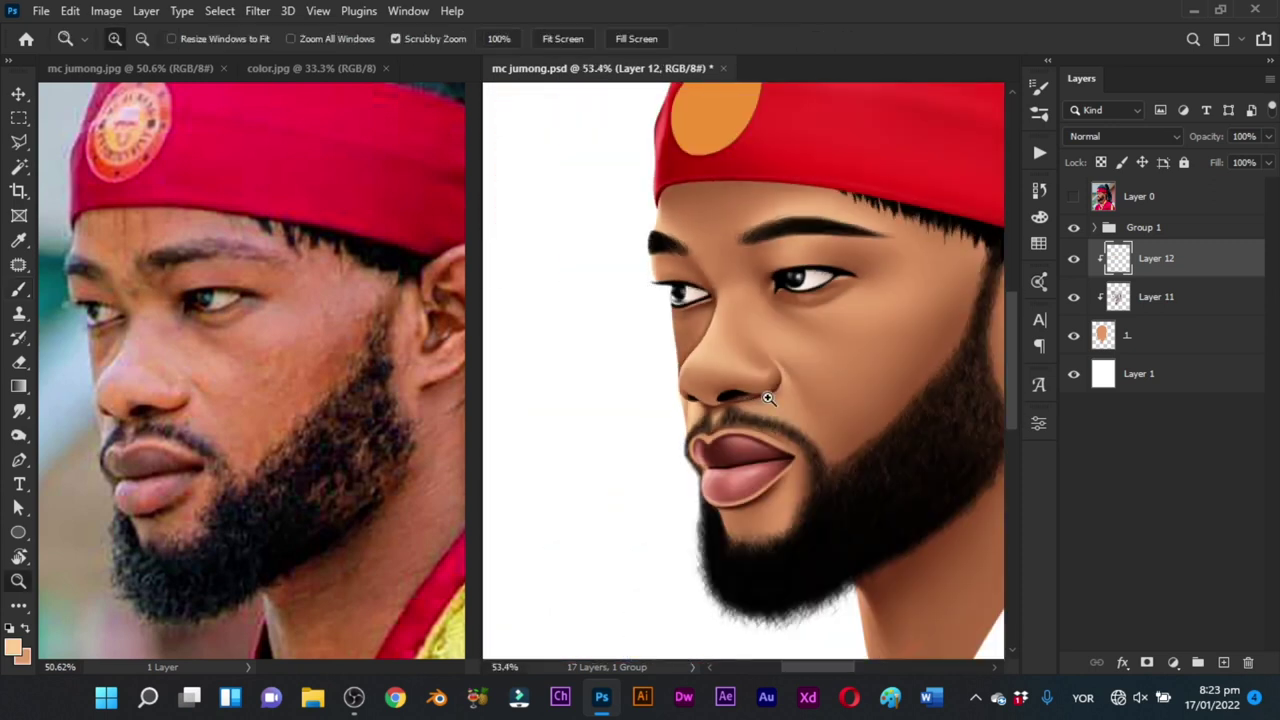
# Step: Save the portrait and brush cream onto the upper cheek below the near eye at size 52
pyautogui.hotkey('ctrl', 's')
pyautogui.moveTo(740, 328); pyautogui.dragTo(732, 320)
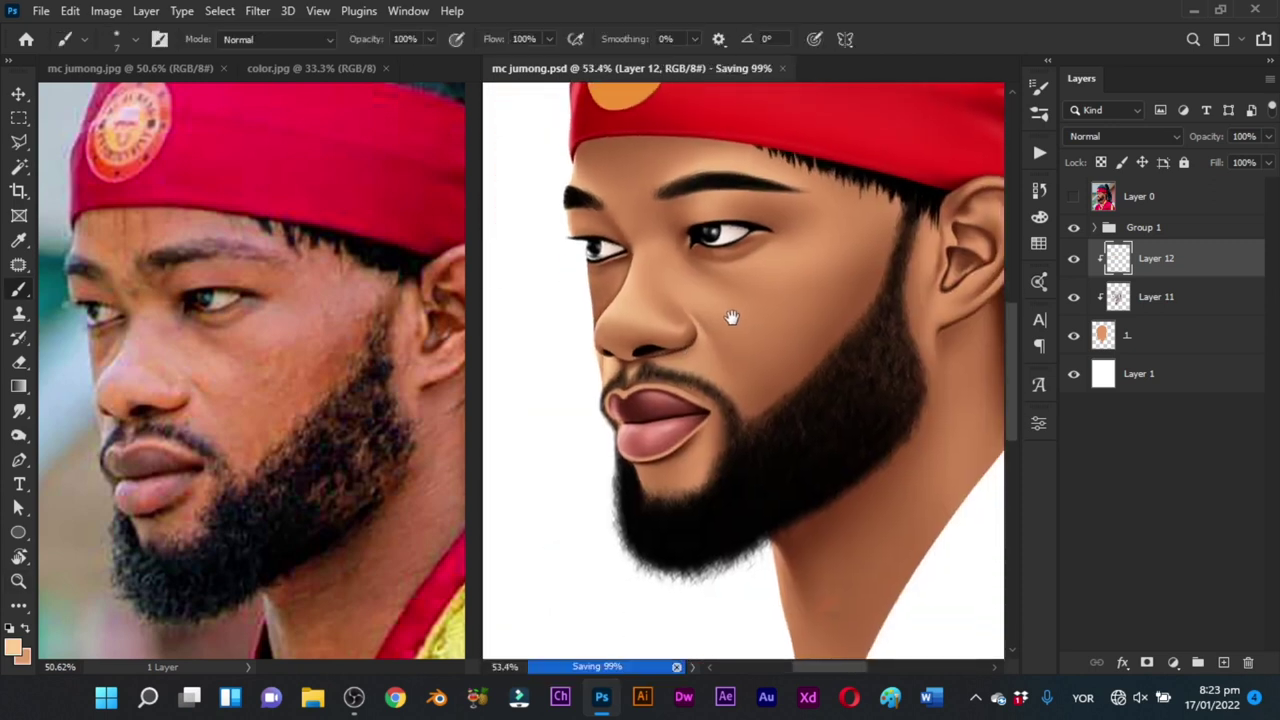
pyautogui.press('z')
pyautogui.moveTo(788, 251); pyautogui.dragTo(849, 264)
pyautogui.press('b')
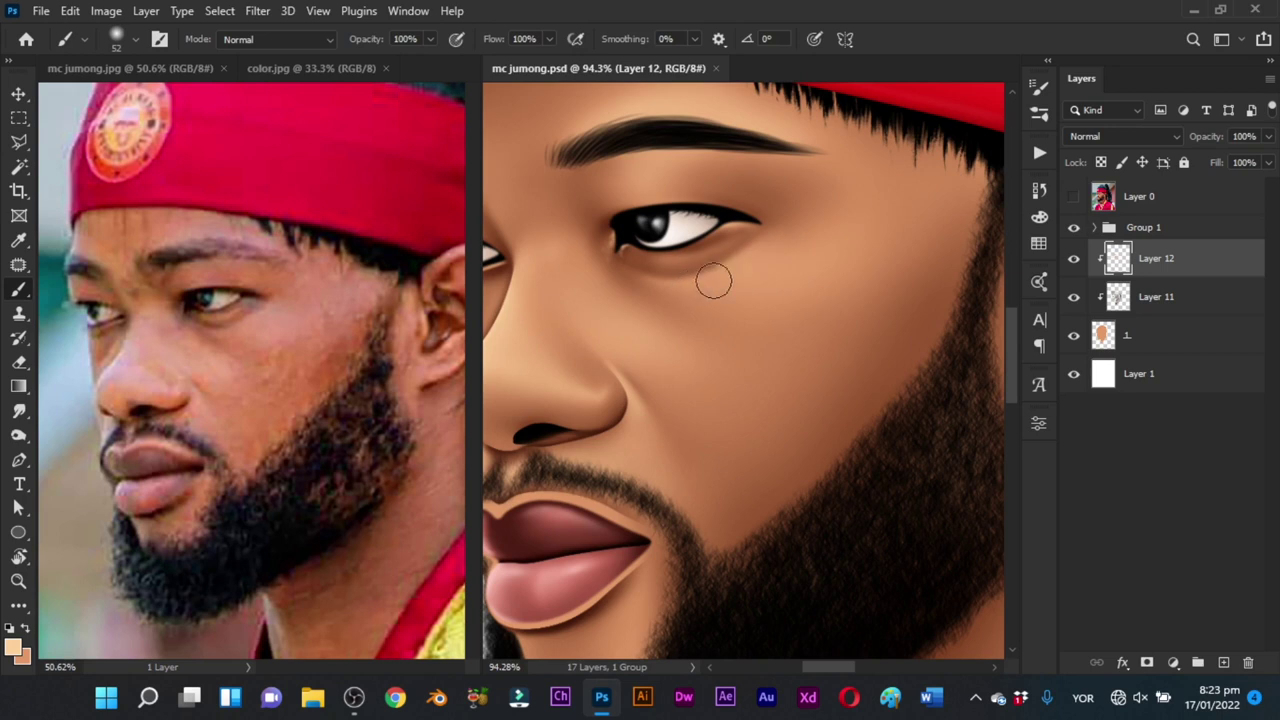
pyautogui.moveTo(714, 281); pyautogui.dragTo(732, 281)
pyautogui.moveTo(810, 260)
pyautogui.mouseDown()
pyautogui.moveTo(831, 269)
pyautogui.moveTo(746, 293)
pyautogui.moveTo(771, 286)
pyautogui.moveTo(723, 274)
pyautogui.mouseUp()
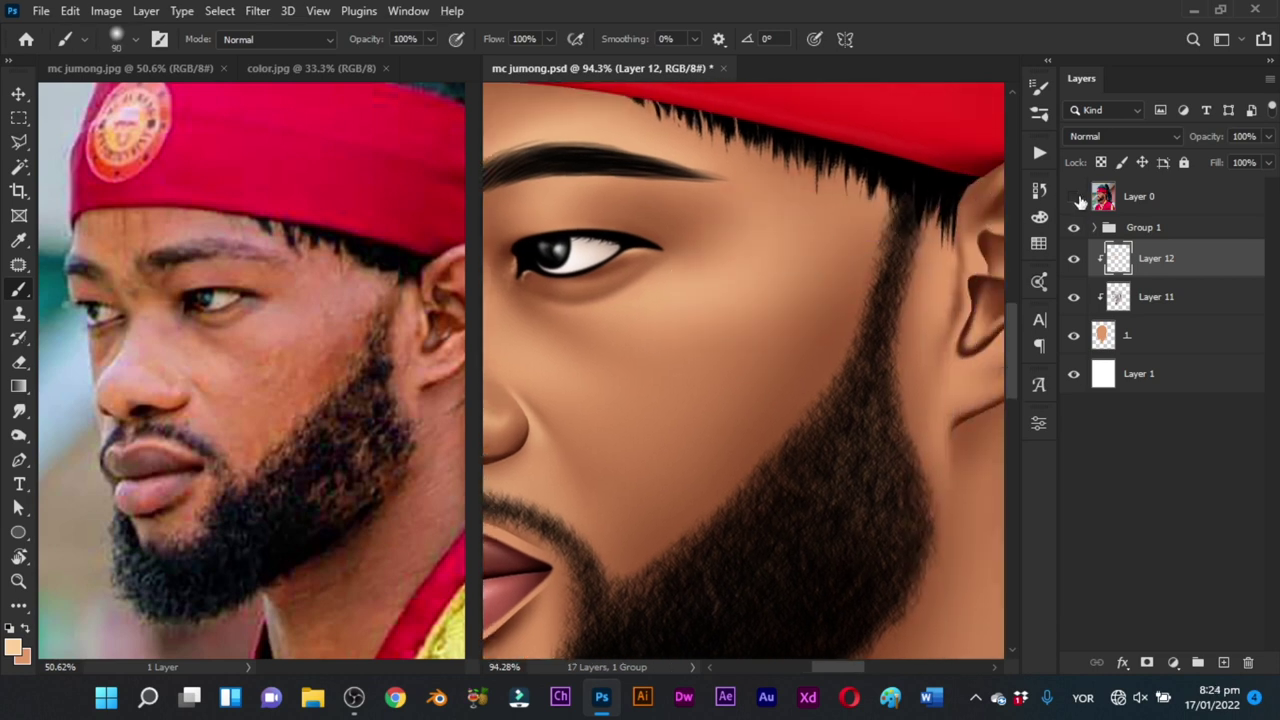
# Step: Check against the photo in Layer 0, hide it again, and brush cream highlights on the temple at sizes 78 and 115
pyautogui.click(1073, 197)
pyautogui.click(1073, 197)
pyautogui.moveTo(895, 213); pyautogui.dragTo(873, 206)
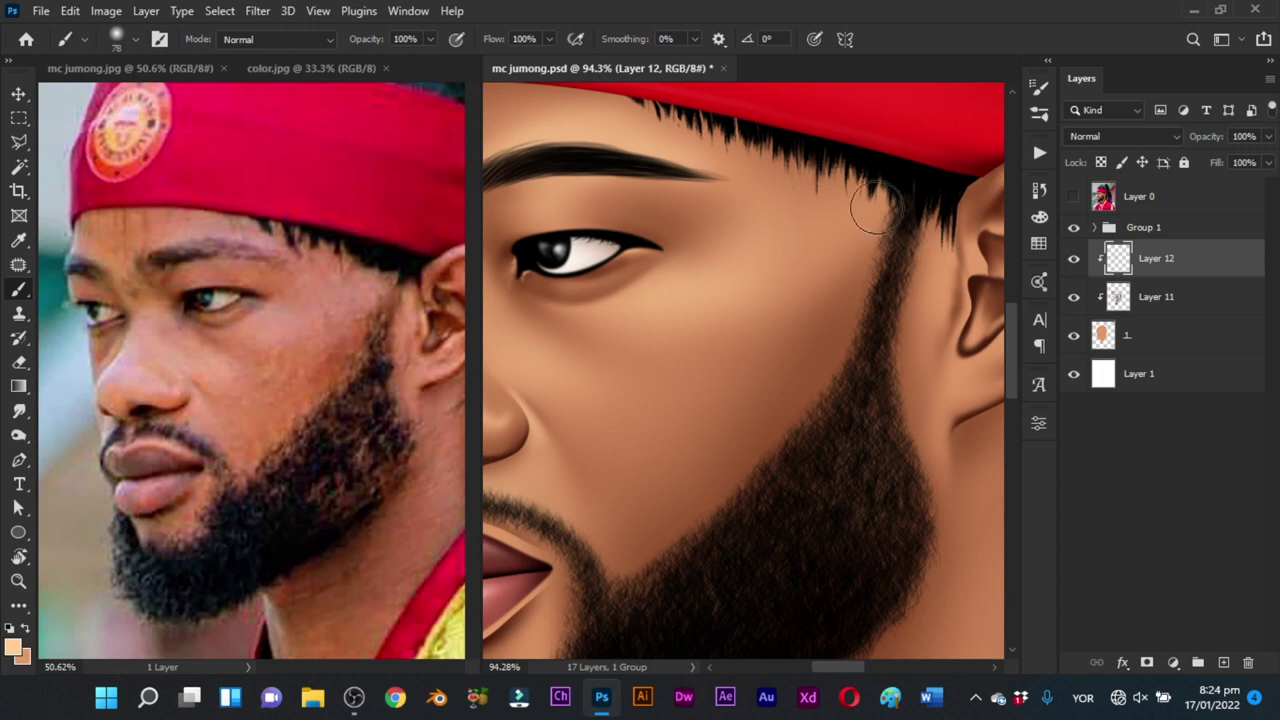
pyautogui.moveTo(815, 243); pyautogui.dragTo(846, 241)
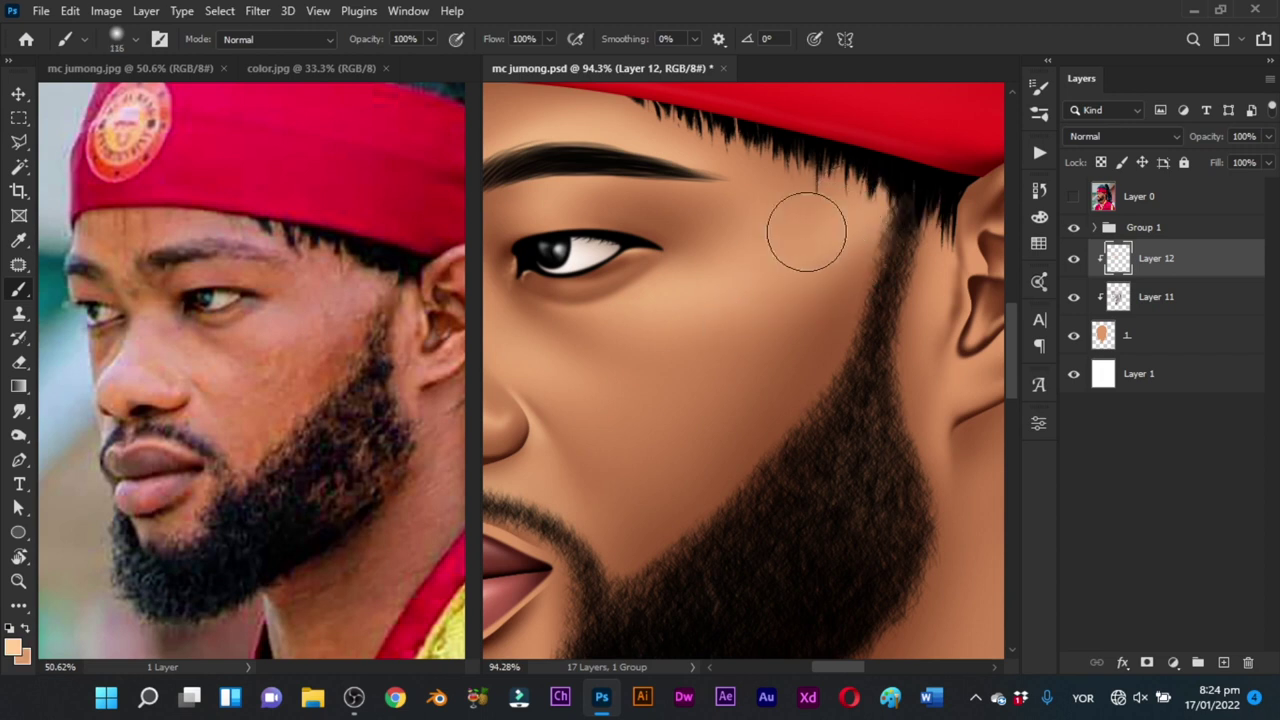
# Step: Blend the middle of the near cheek with tan at brush size 126, restore cream as foreground, and save
pyautogui.moveTo(773, 352)
pyautogui.mouseDown()
pyautogui.moveTo(705, 416)
pyautogui.moveTo(737, 384)
pyautogui.mouseUp()
pyautogui.moveTo(762, 325); pyautogui.dragTo(780, 315)
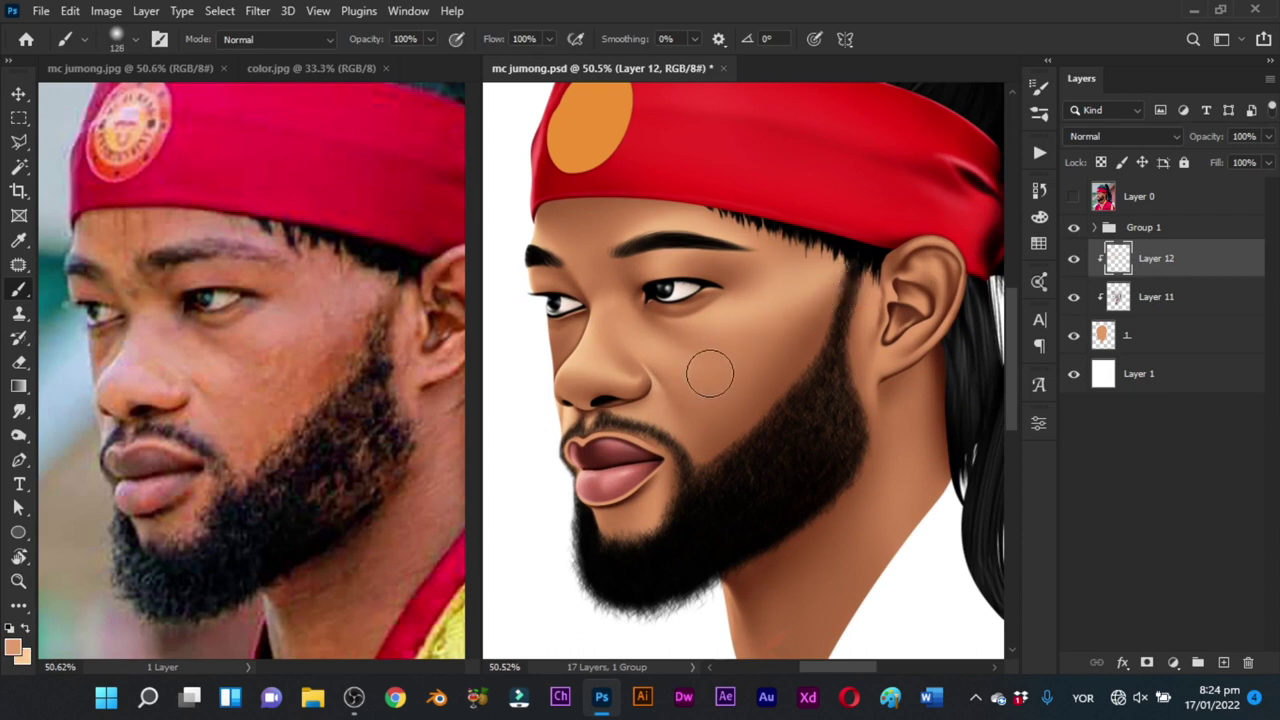
pyautogui.press('x')
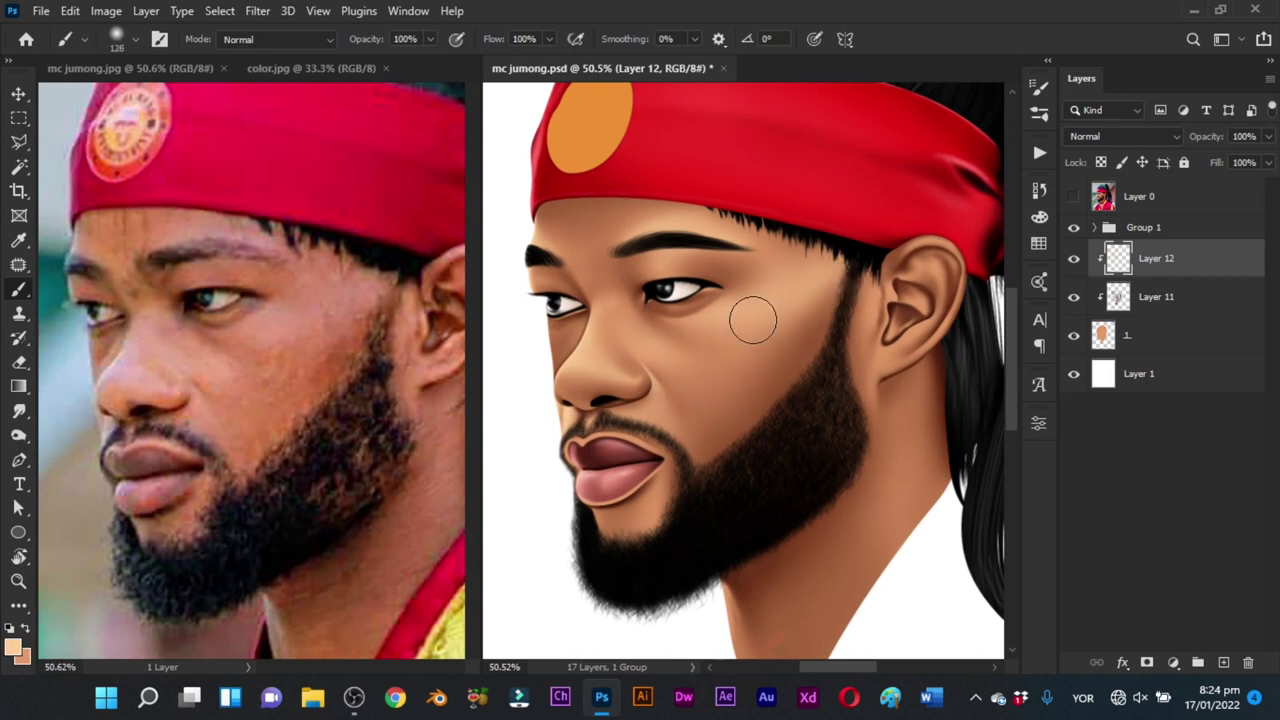
pyautogui.press('z')
pyautogui.moveTo(783, 363); pyautogui.dragTo(719, 429)
pyautogui.hotkey('ctrl', 's')
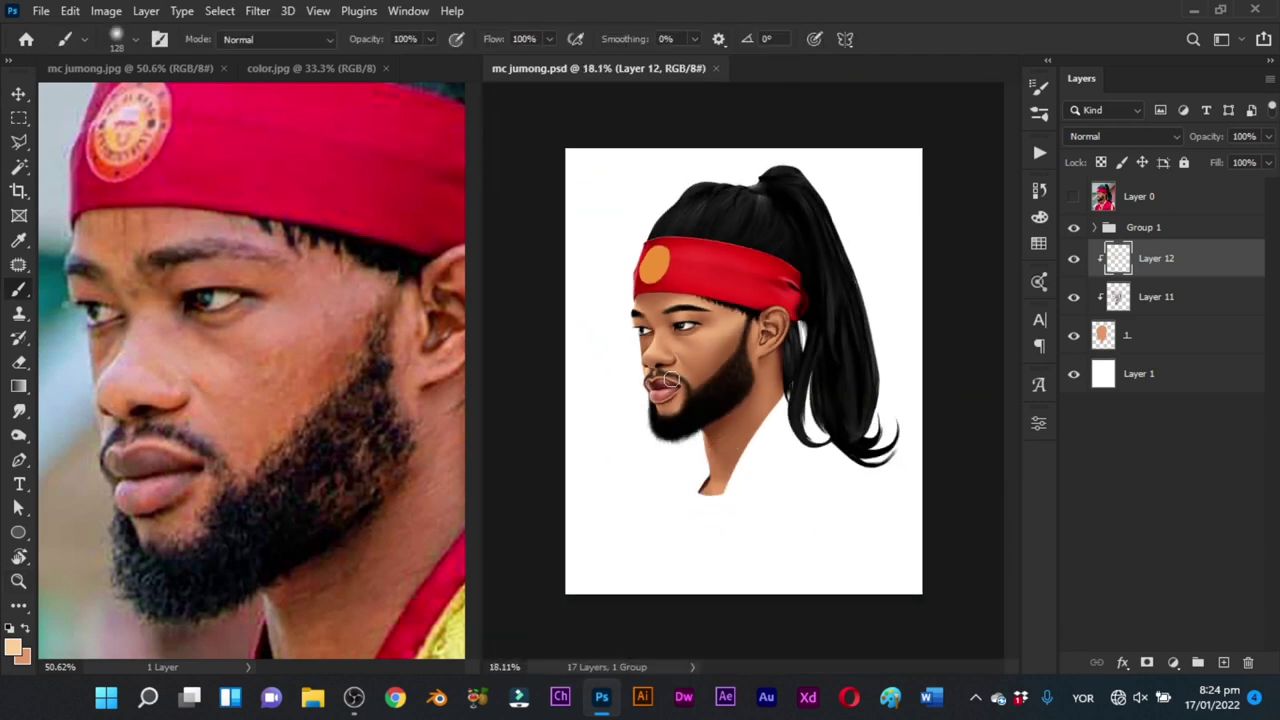
# Step: Brush a thin cream highlight along the outer edge of the far cheek below the far eye at size 11
pyautogui.press('z')
pyautogui.moveTo(612, 362)
pyautogui.mouseDown()
pyautogui.moveTo(717, 333)
pyautogui.moveTo(646, 321)
pyautogui.moveTo(691, 314)
pyautogui.mouseUp()
pyautogui.press('b')
pyautogui.press('z')
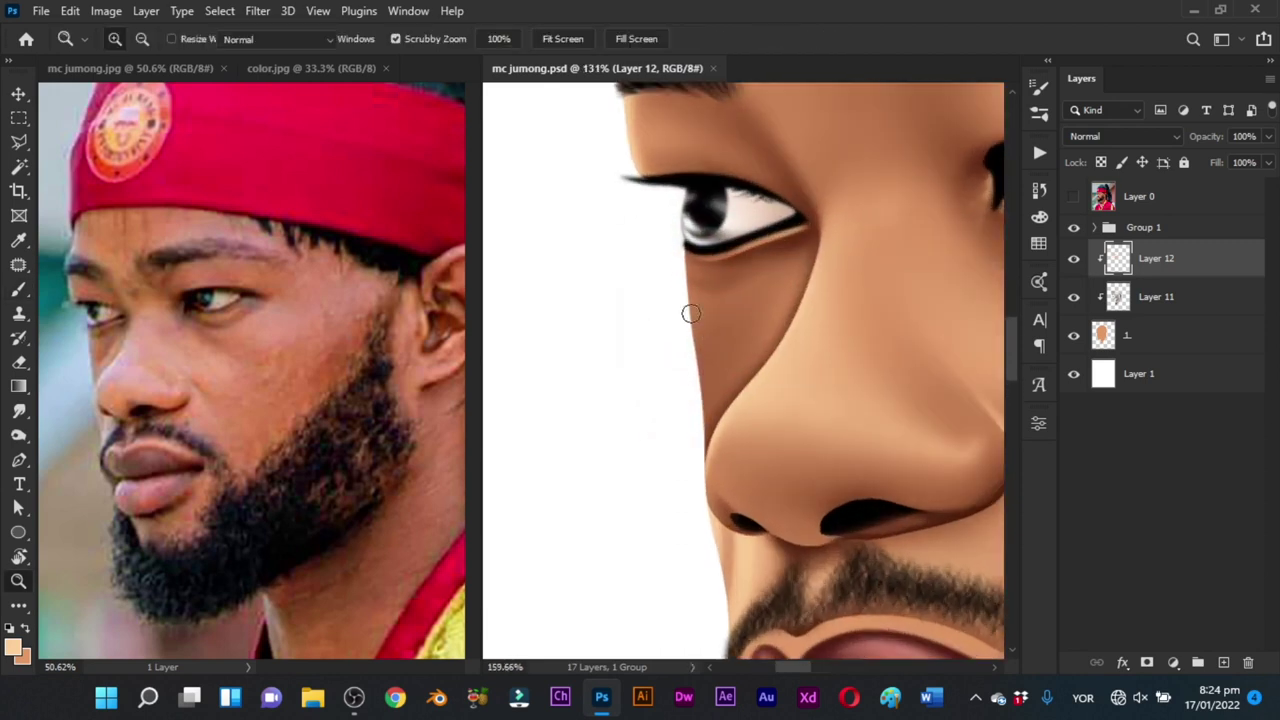
pyautogui.press('b')
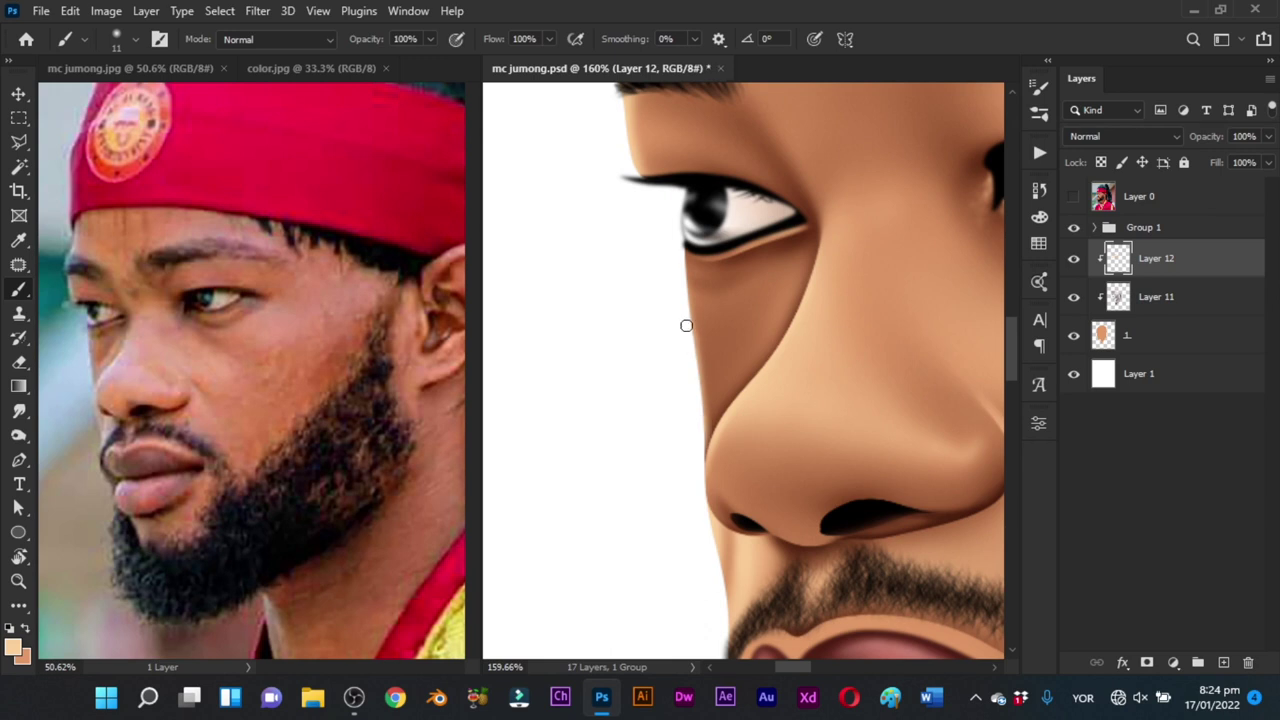
pyautogui.keyDown('alt'); pyautogui.rightClick(720, 330); pyautogui.keyUp('alt')
# Step: Soften the far cheek beside the nose with tan and cream at brush sizes 14 and 22
pyautogui.press('z')
pyautogui.moveTo(798, 317)
pyautogui.mouseDown()
pyautogui.moveTo(677, 429)
pyautogui.moveTo(757, 415)
pyautogui.mouseUp()
pyautogui.press('b')
pyautogui.press('x')
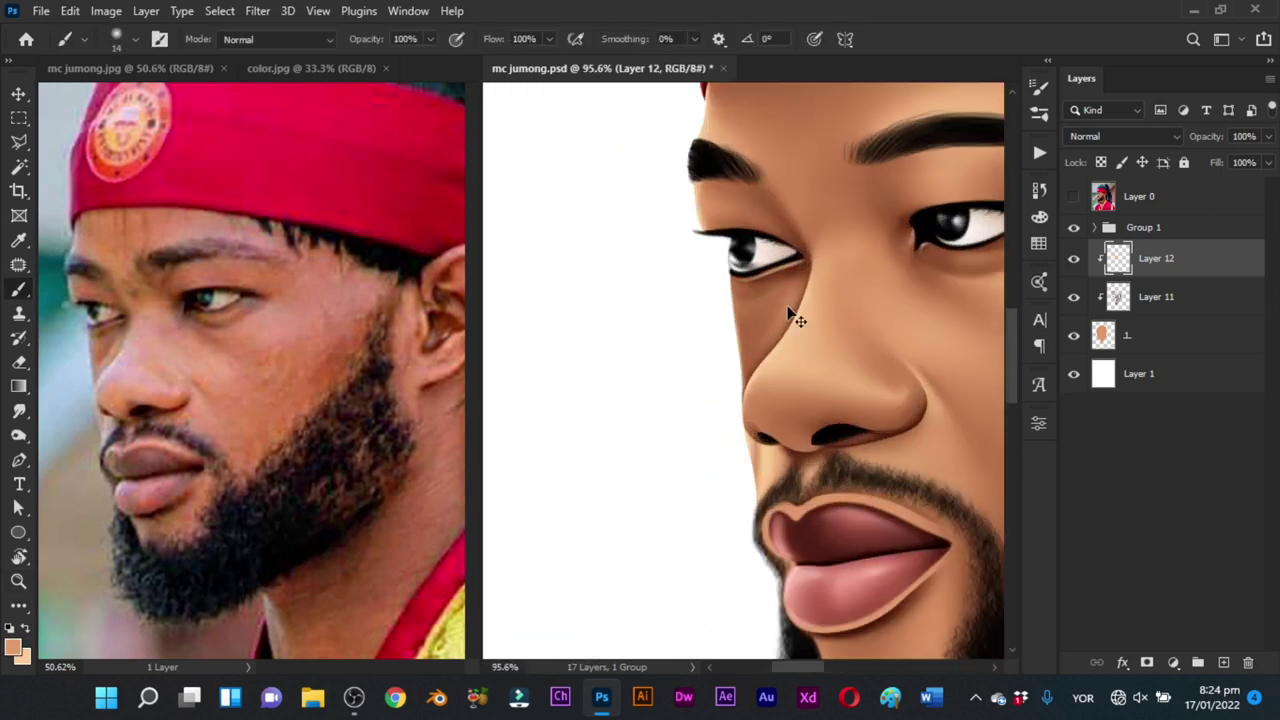
pyautogui.keyDown('alt'); pyautogui.rightClick(769, 333); pyautogui.keyUp('alt')
pyautogui.moveTo(712, 333); pyautogui.dragTo(652, 313)
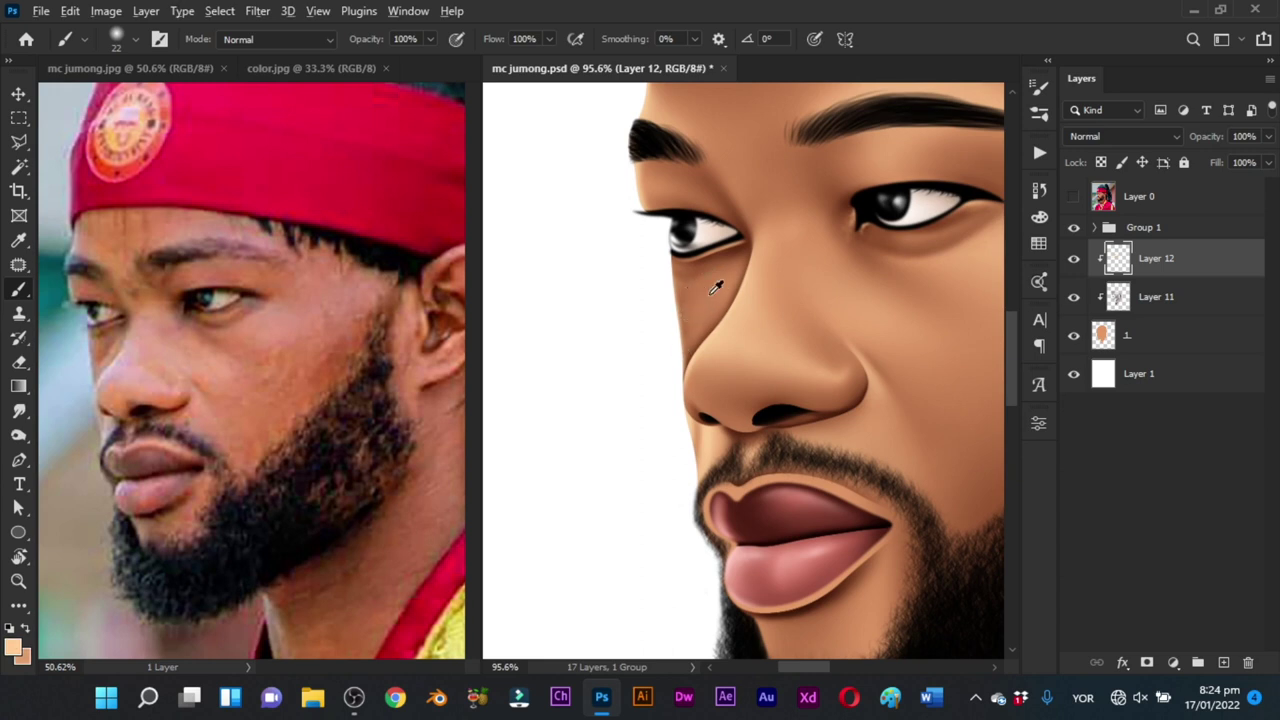
pyautogui.keyDown('alt'); pyautogui.rightClick(700, 287); pyautogui.keyUp('alt')
pyautogui.moveTo(720, 281); pyautogui.dragTo(686, 340)
# Step: Touch up the far cheek along the nose bridge with cream at brush size 22 and save the portrait
pyautogui.press('z')
pyautogui.moveTo(778, 358)
pyautogui.mouseDown()
pyautogui.moveTo(634, 468)
pyautogui.moveTo(688, 481)
pyautogui.moveTo(735, 440)
pyautogui.mouseUp()
pyautogui.press('b')
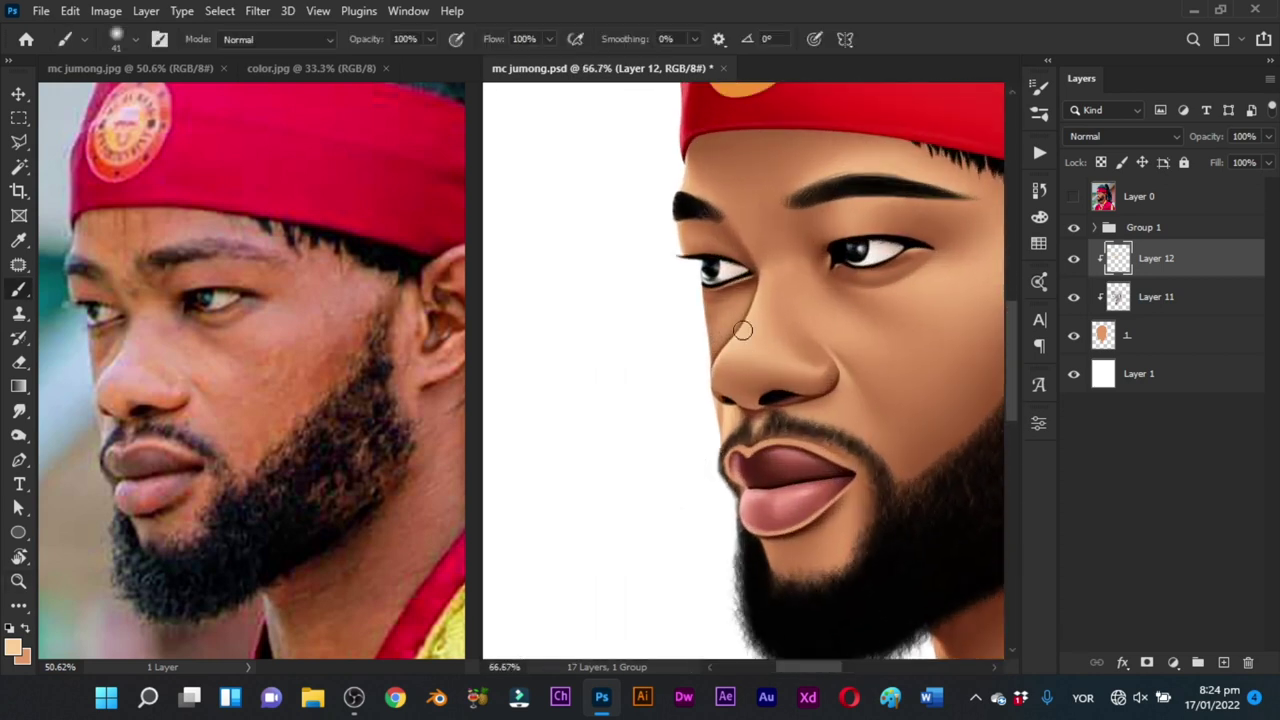
pyautogui.press('z')
pyautogui.moveTo(732, 328); pyautogui.dragTo(770, 306)
pyautogui.press('b')
pyautogui.keyDown('alt'); pyautogui.rightClick(757, 304); pyautogui.keyUp('alt')
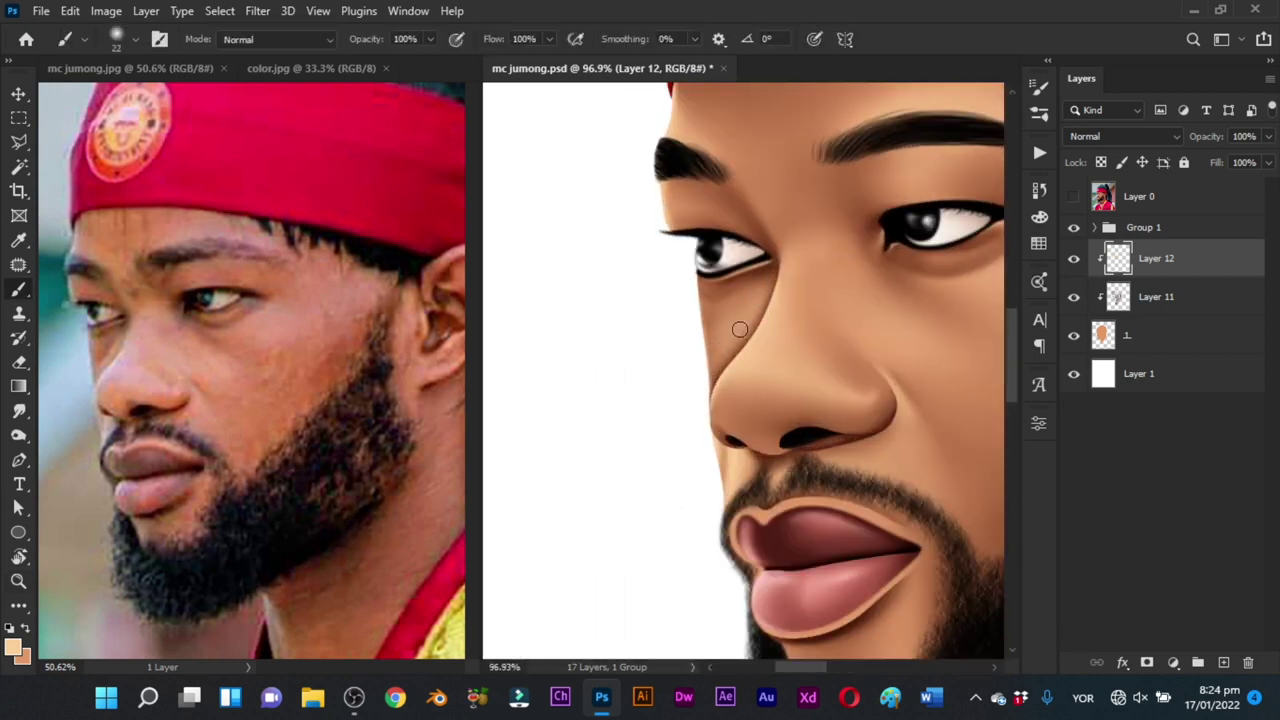
pyautogui.press('z')
pyautogui.moveTo(776, 355); pyautogui.dragTo(691, 443)
pyautogui.press('b')
pyautogui.hotkey('ctrl', 's')
# Step: Brush a cream highlight down the far side of the chin below the lower lip at sizes 12, 15 and 24
pyautogui.press('z')
pyautogui.moveTo(836, 346); pyautogui.dragTo(747, 458)
pyautogui.moveTo(674, 381); pyautogui.dragTo(750, 451)
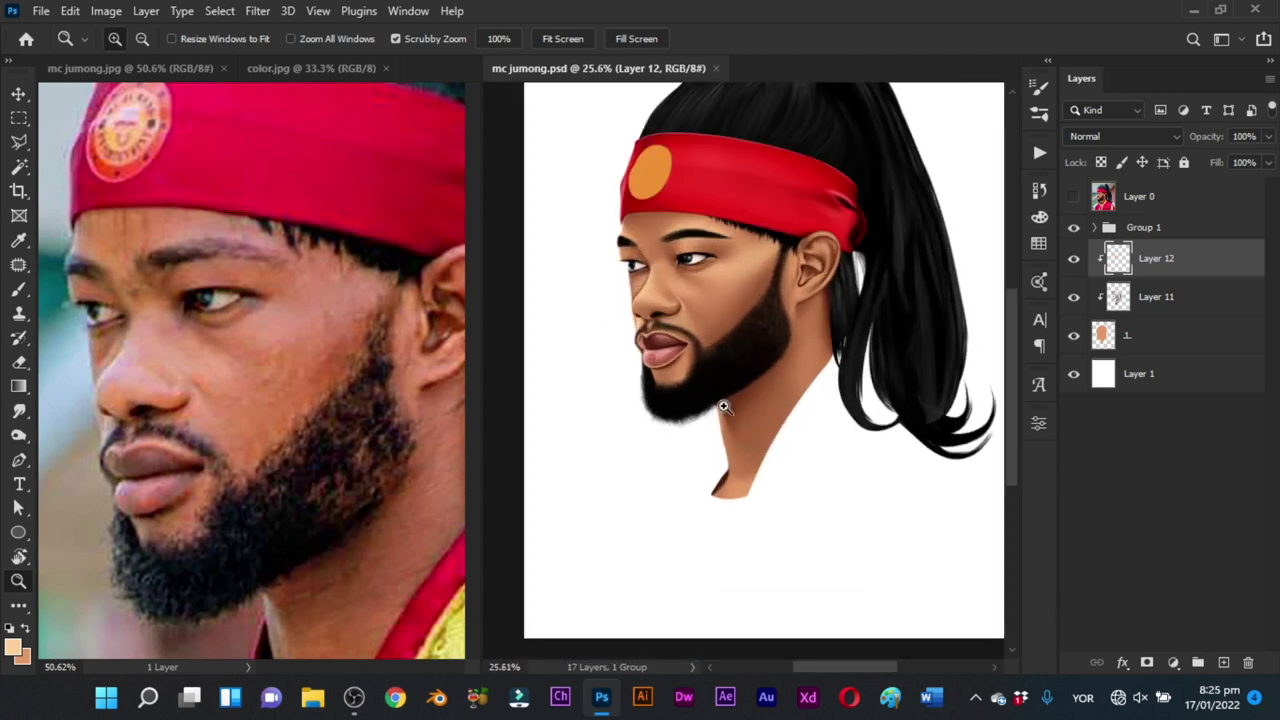
pyautogui.moveTo(724, 407); pyautogui.dragTo(719, 421)
pyautogui.moveTo(639, 368); pyautogui.dragTo(686, 394)
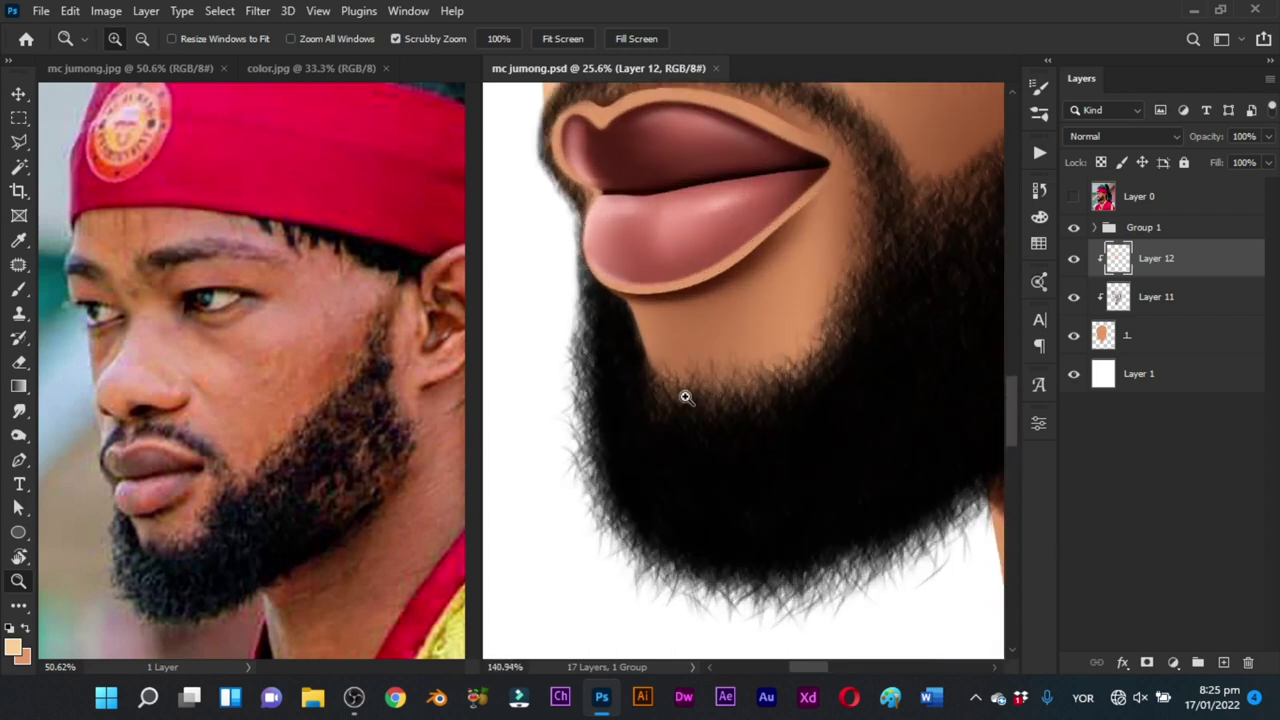
pyautogui.moveTo(622, 331); pyautogui.dragTo(614, 328)
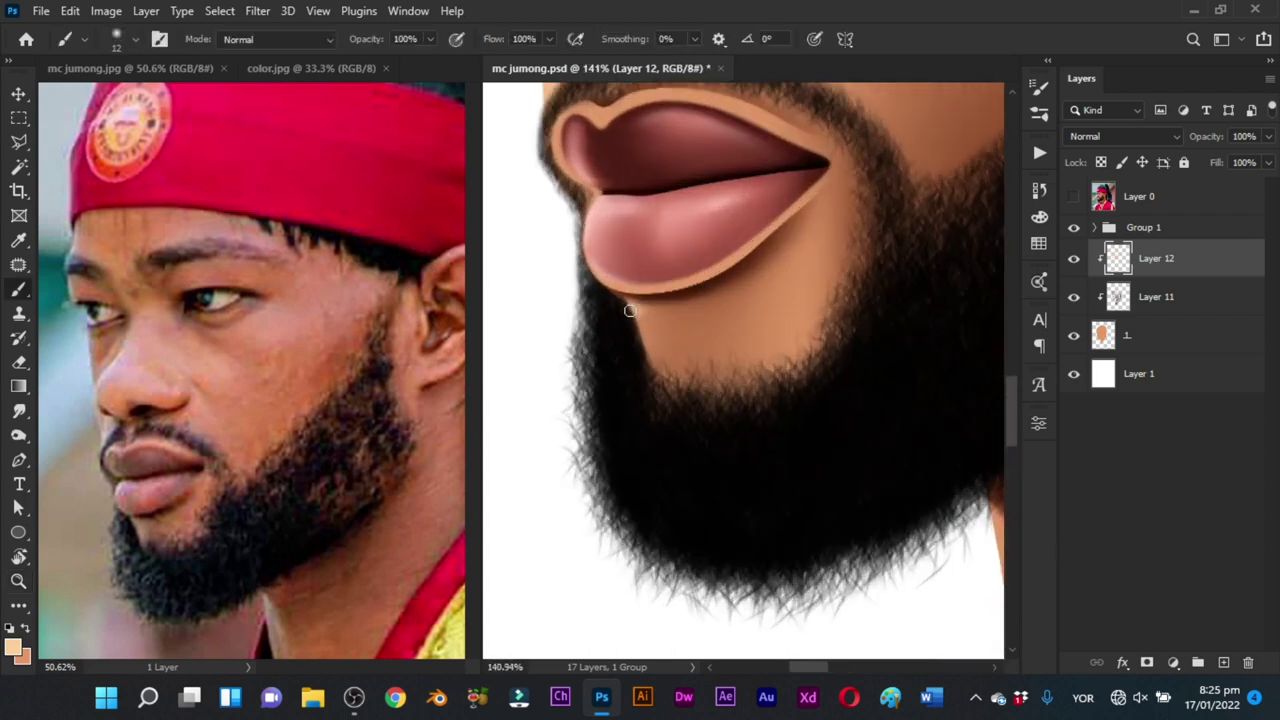
pyautogui.moveTo(638, 311)
pyautogui.mouseDown()
pyautogui.moveTo(651, 334)
pyautogui.moveTo(629, 306)
pyautogui.mouseUp()
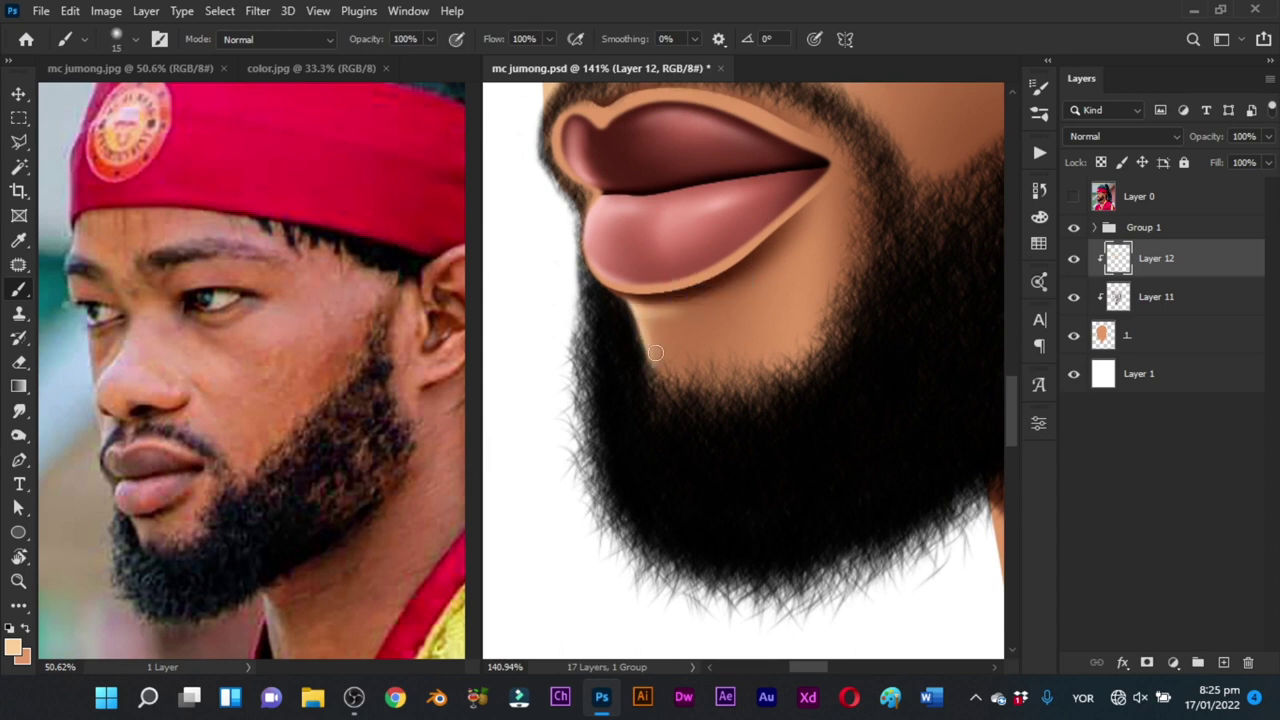
pyautogui.moveTo(655, 352)
pyautogui.mouseDown()
pyautogui.moveTo(663, 343)
pyautogui.moveTo(659, 356)
pyautogui.mouseUp()
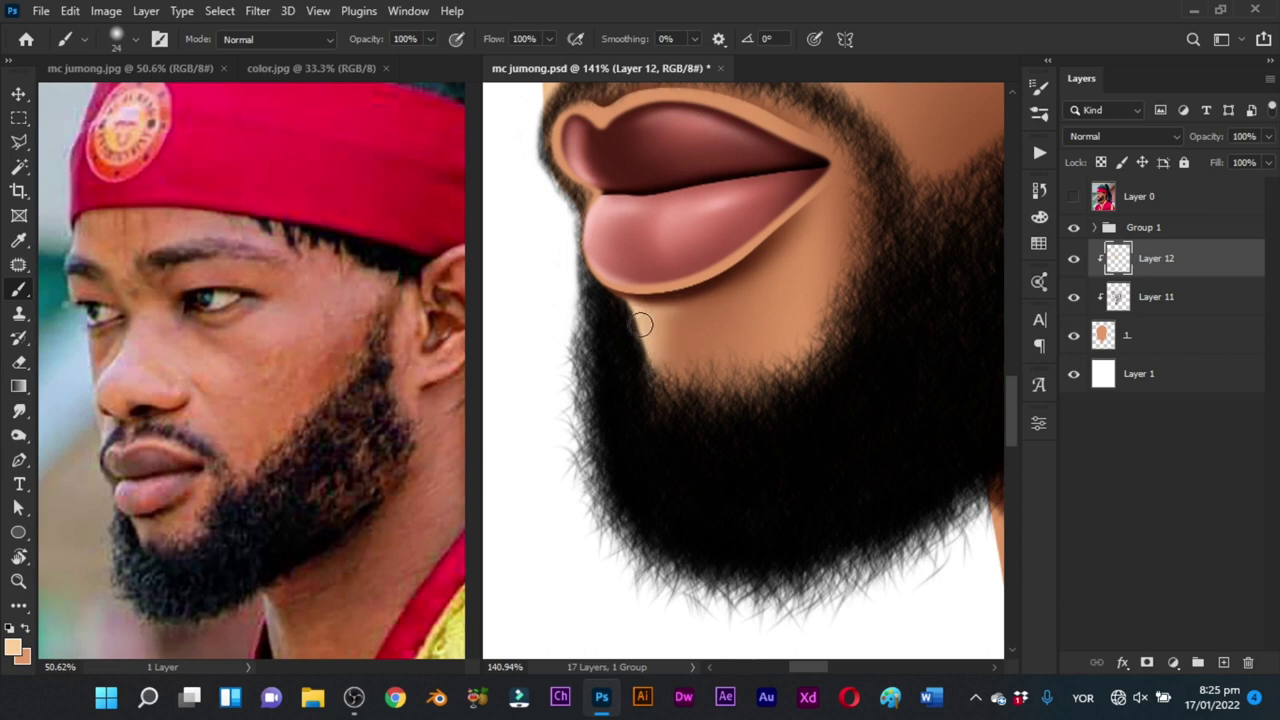
# Step: Brush cream onto the near side of the chin between the lip corner and the beard at sizes 31 and 54
pyautogui.moveTo(727, 366); pyautogui.dragTo(651, 391)
pyautogui.moveTo(727, 299); pyautogui.dragTo(735, 291)
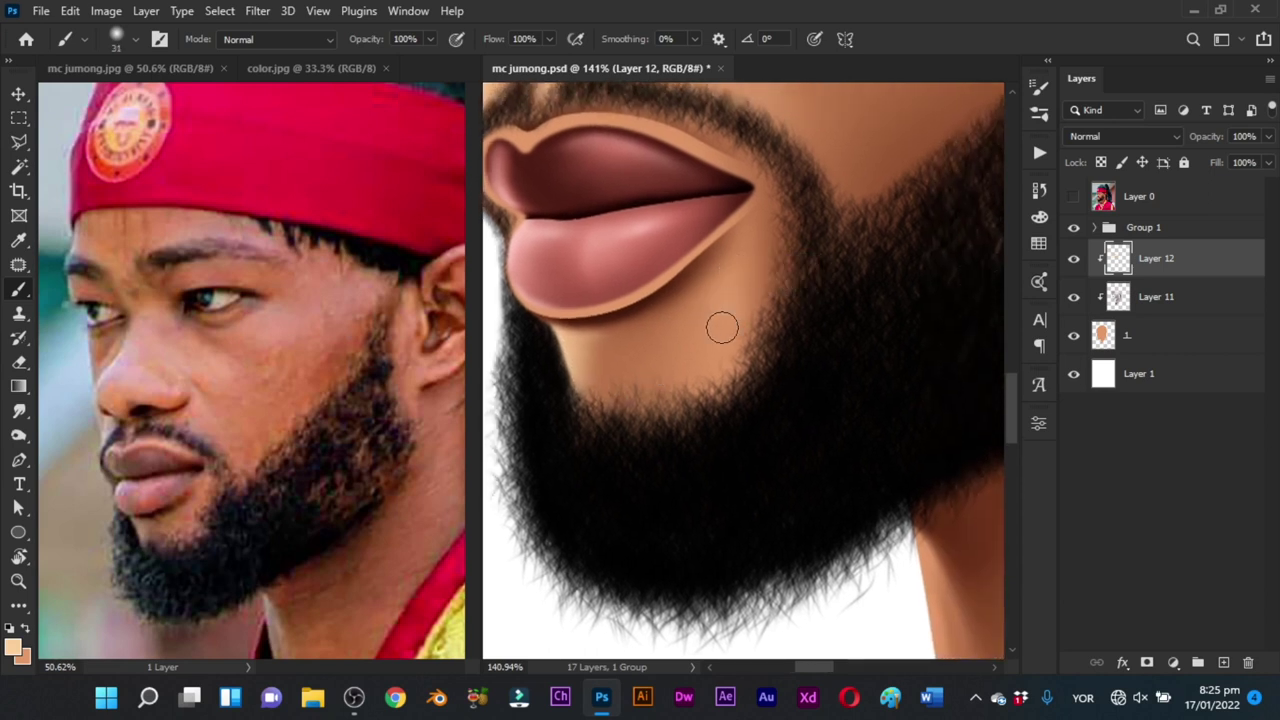
pyautogui.moveTo(790, 370)
pyautogui.mouseDown()
pyautogui.moveTo(697, 469)
pyautogui.moveTo(714, 472)
pyautogui.moveTo(768, 342)
pyautogui.mouseUp()
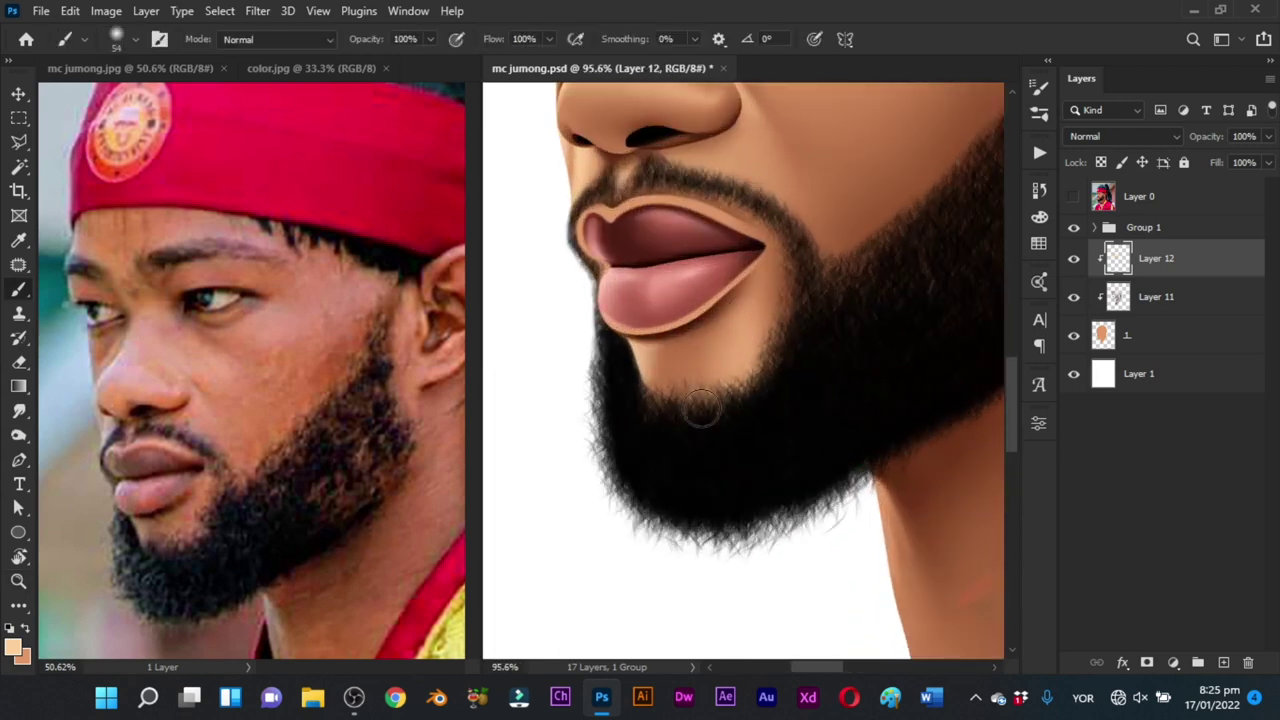
# Step: Draw a closed pen path around the outer border of the lips and convert it to a selection
pyautogui.moveTo(693, 294); pyautogui.dragTo(708, 383)
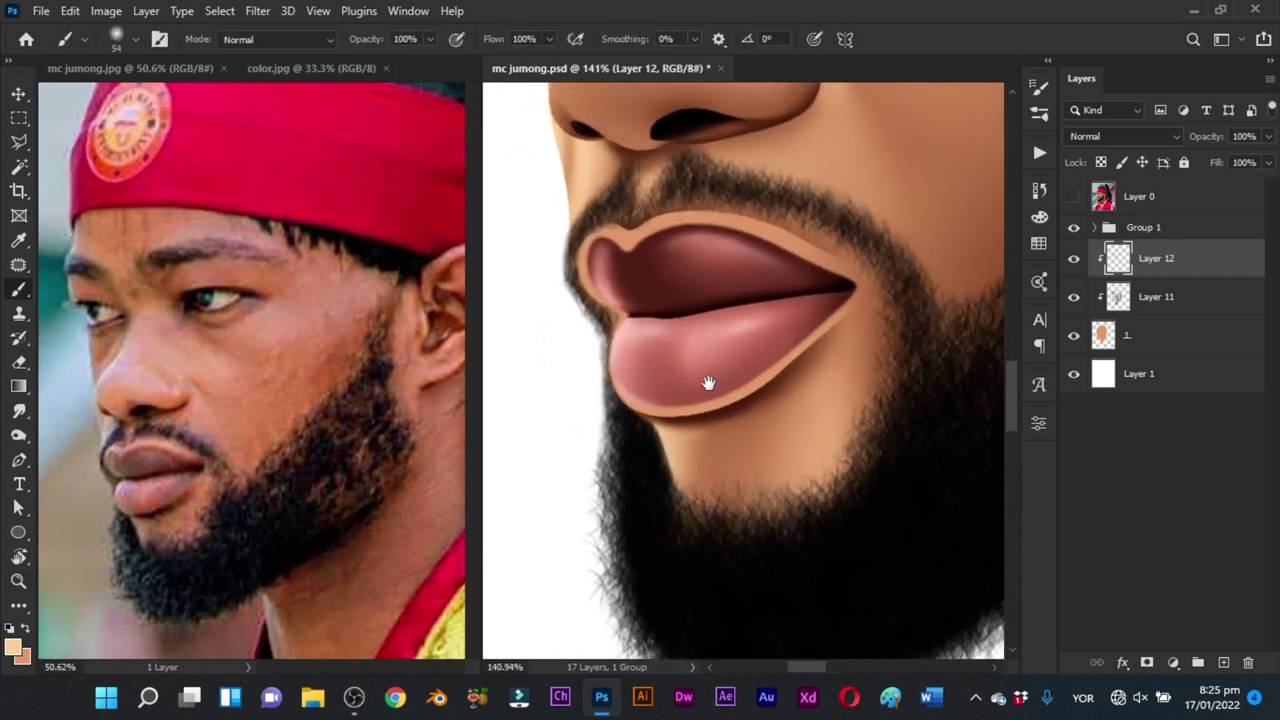
pyautogui.press('p')
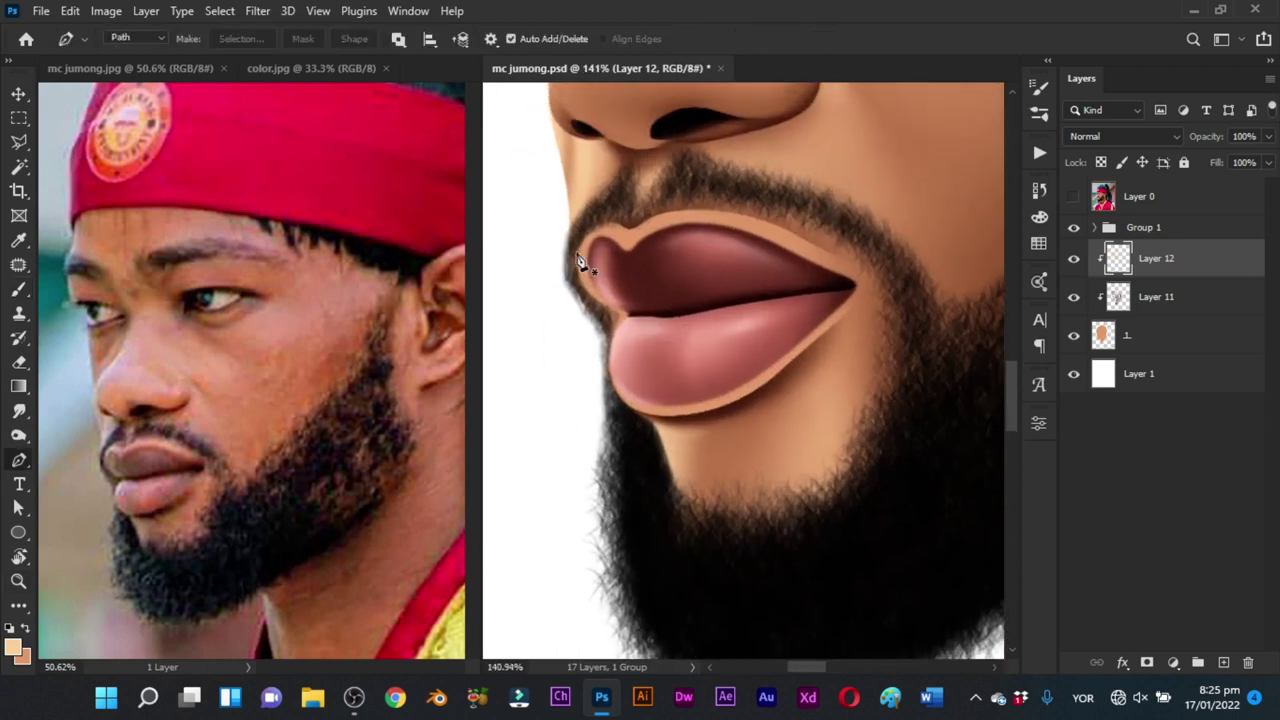
pyautogui.moveTo(577, 257); pyautogui.dragTo(584, 232)
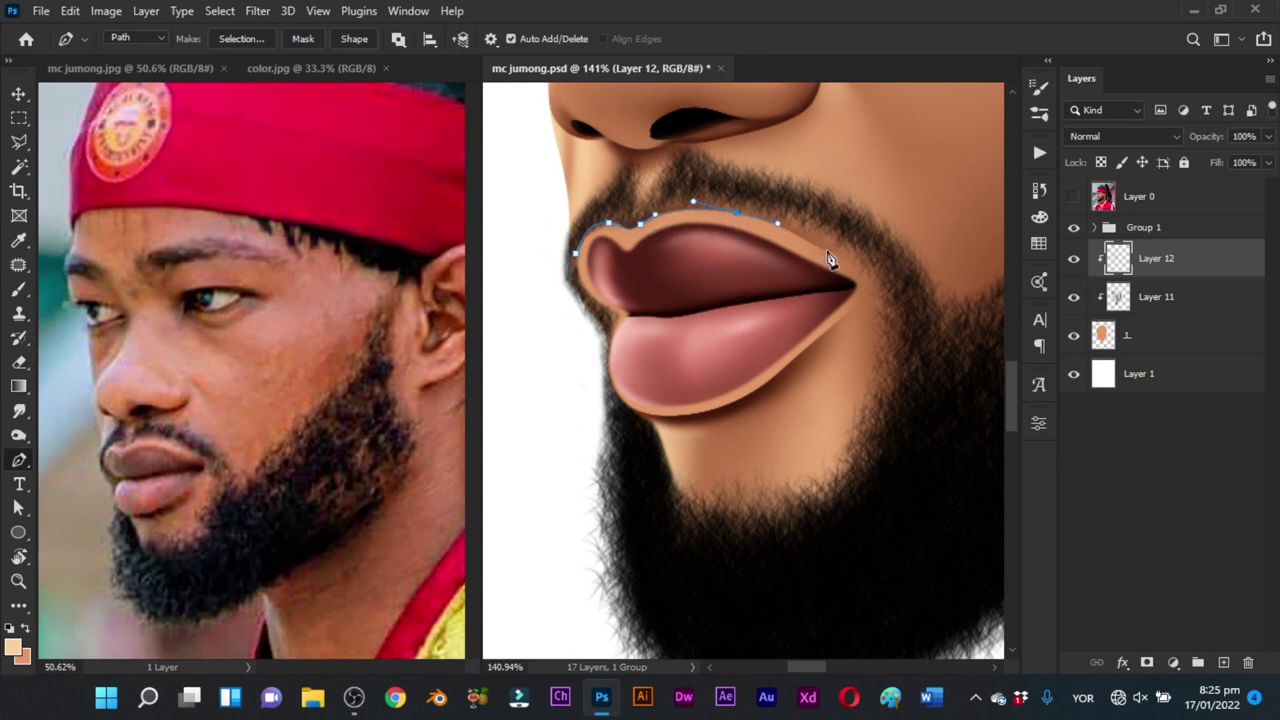
pyautogui.scroll(-2, 843, 326)
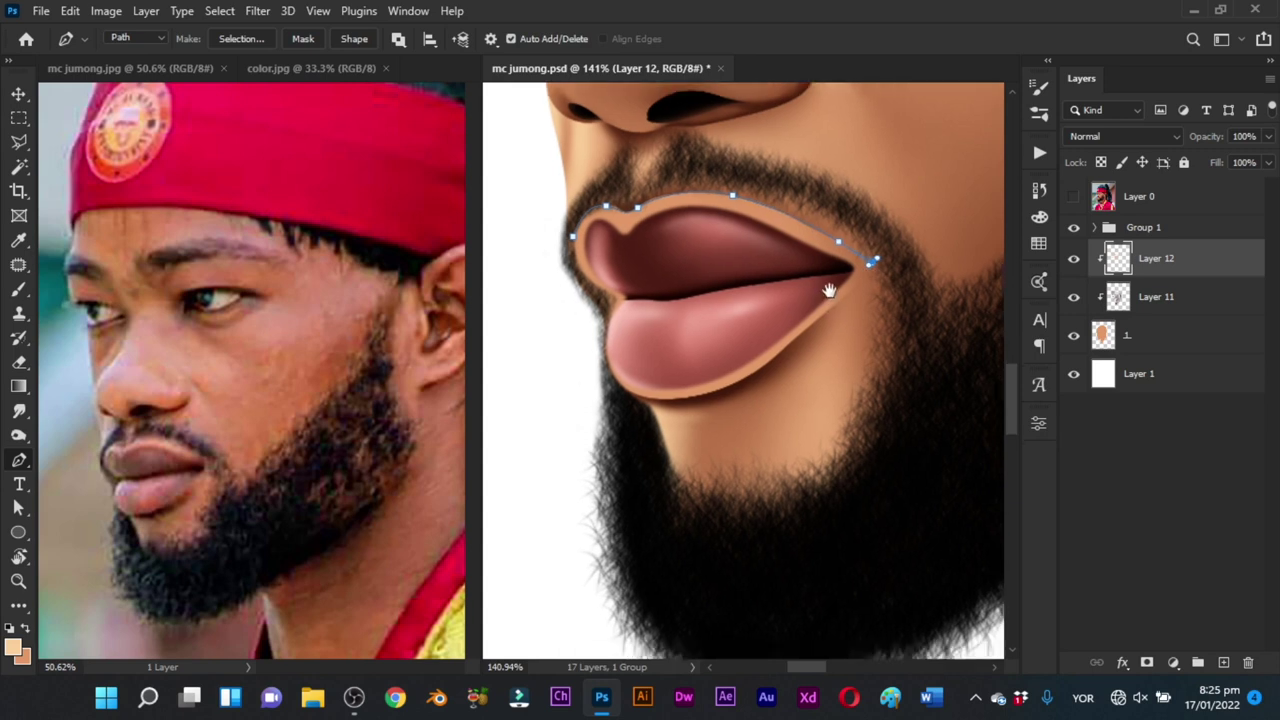
pyautogui.moveTo(815, 294); pyautogui.dragTo(789, 321)
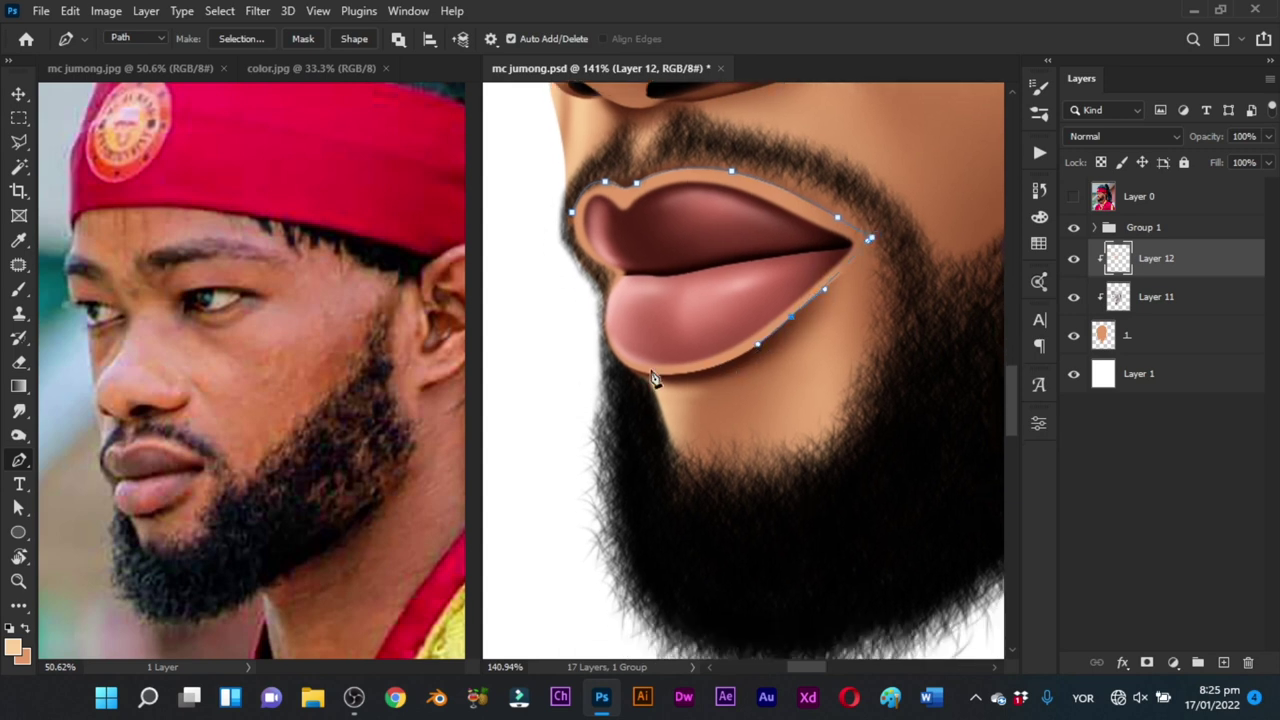
pyautogui.moveTo(637, 370); pyautogui.dragTo(575, 349)
pyautogui.click(543, 261)
pyautogui.hotkey('ctrl', 'Return')
# Step: Brush cream along the border around the upper and lower lips at size 51, deselect, and save
pyautogui.press('b')
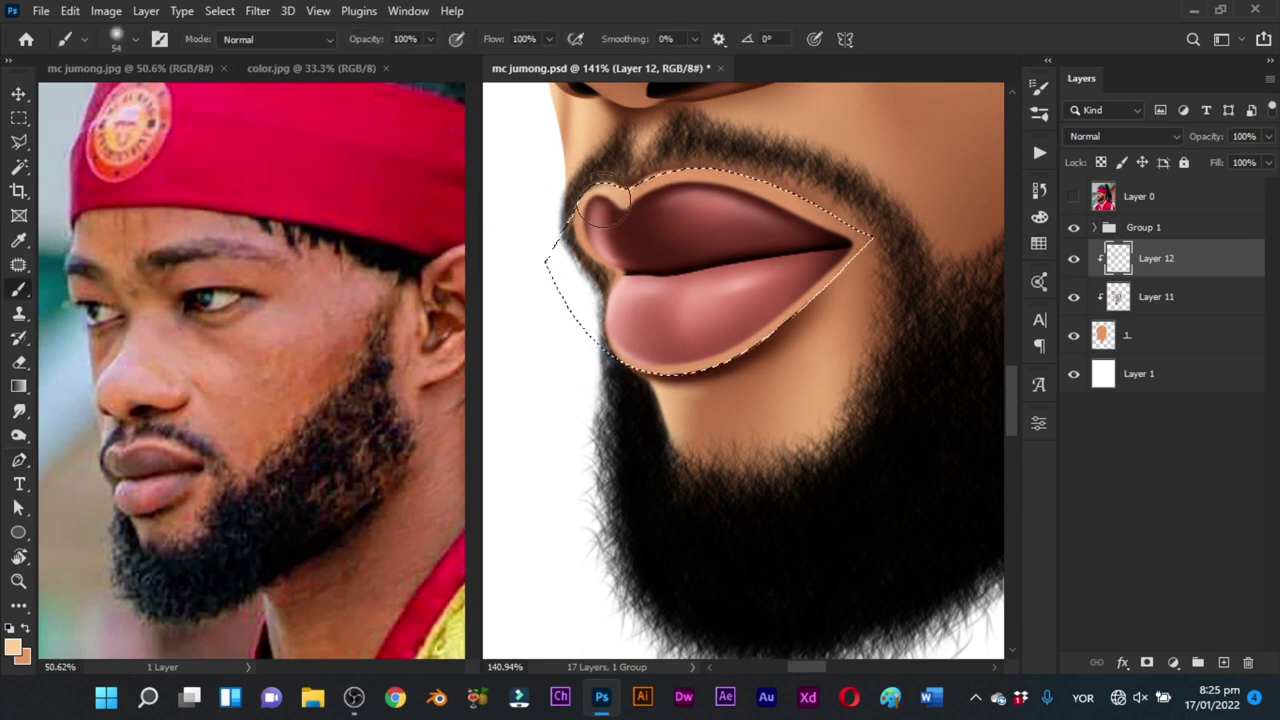
pyautogui.keyDown('alt'); pyautogui.rightClick(653, 193); pyautogui.keyUp('alt')
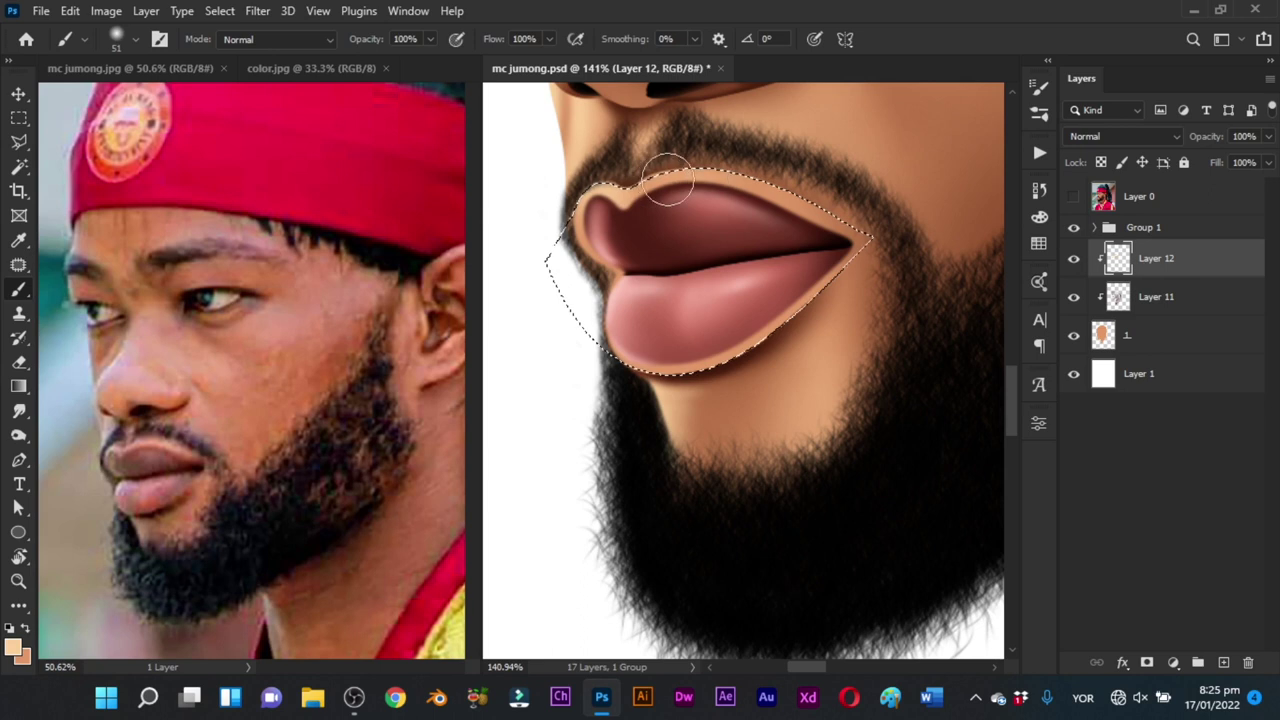
pyautogui.moveTo(668, 180)
pyautogui.mouseDown()
pyautogui.moveTo(711, 196)
pyautogui.moveTo(674, 178)
pyautogui.moveTo(711, 183)
pyautogui.mouseUp()
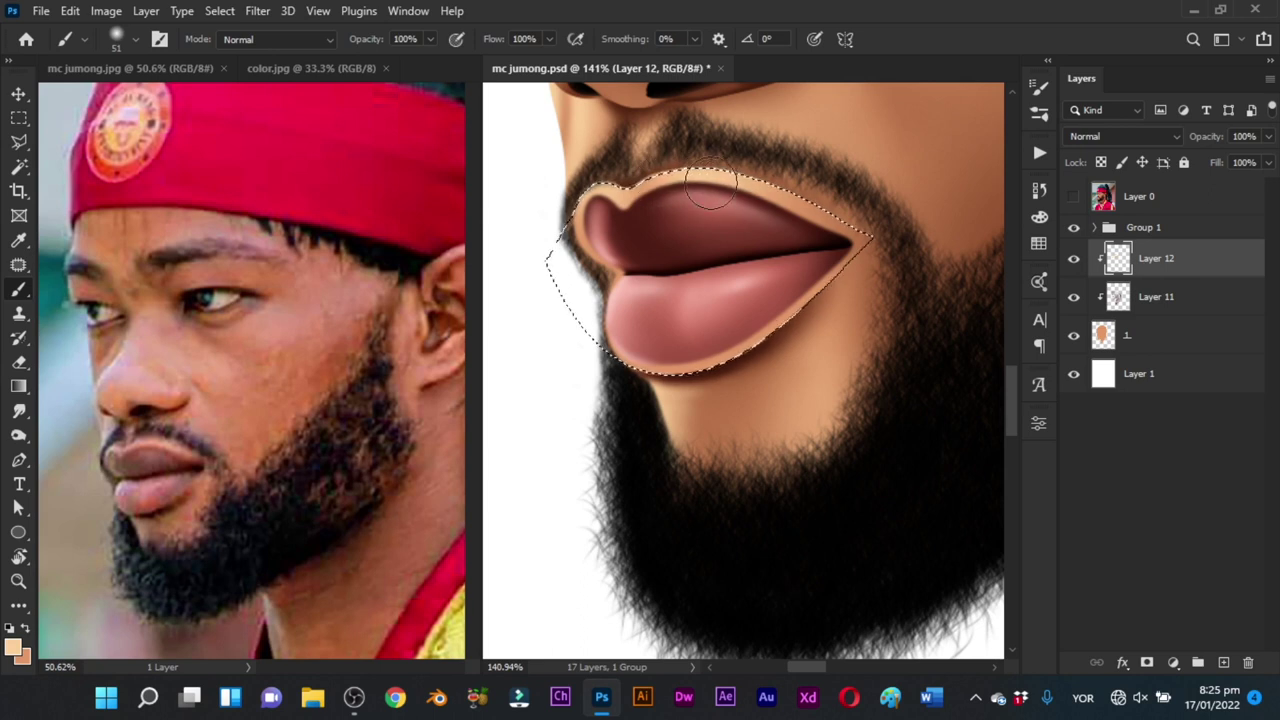
pyautogui.moveTo(686, 254); pyautogui.dragTo(666, 278)
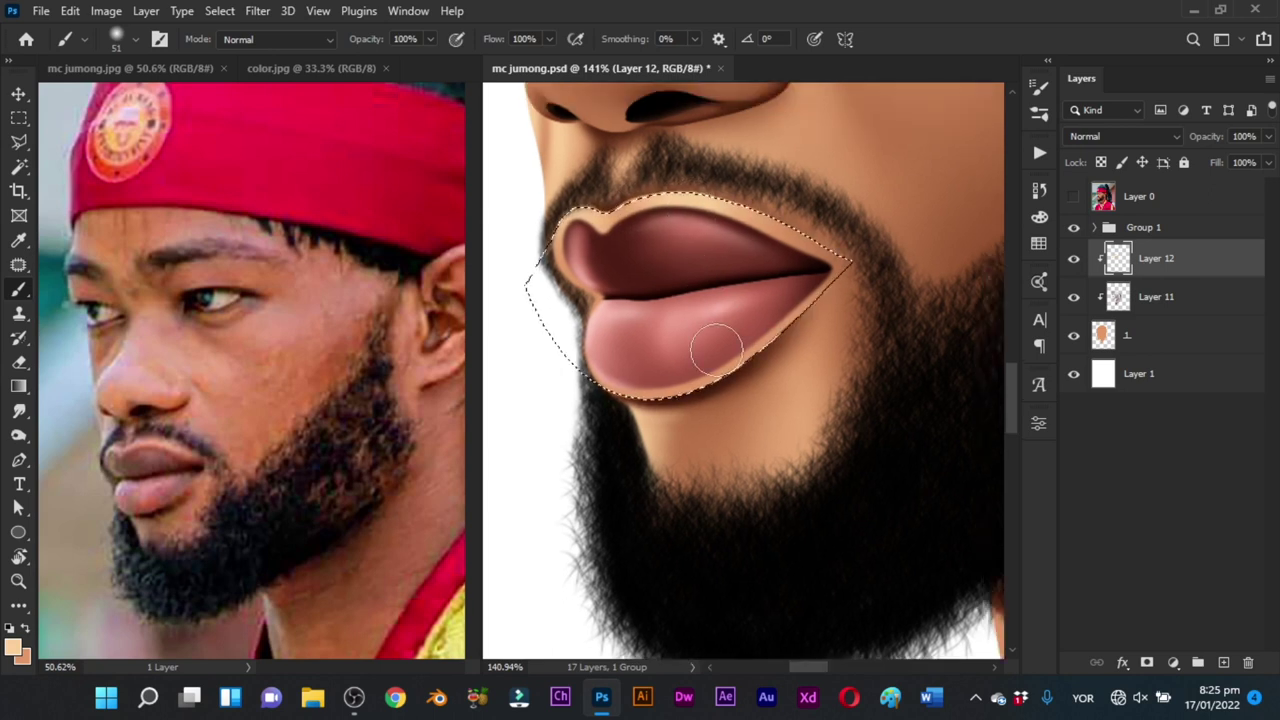
pyautogui.moveTo(817, 295)
pyautogui.mouseDown()
pyautogui.moveTo(684, 430)
pyautogui.moveTo(649, 445)
pyautogui.mouseUp()
pyautogui.hotkey('ctrl', 'd')
pyautogui.hotkey('ctrl', 'space')
pyautogui.hotkey('ctrl', 'space')
pyautogui.moveTo(827, 366); pyautogui.dragTo(783, 385)
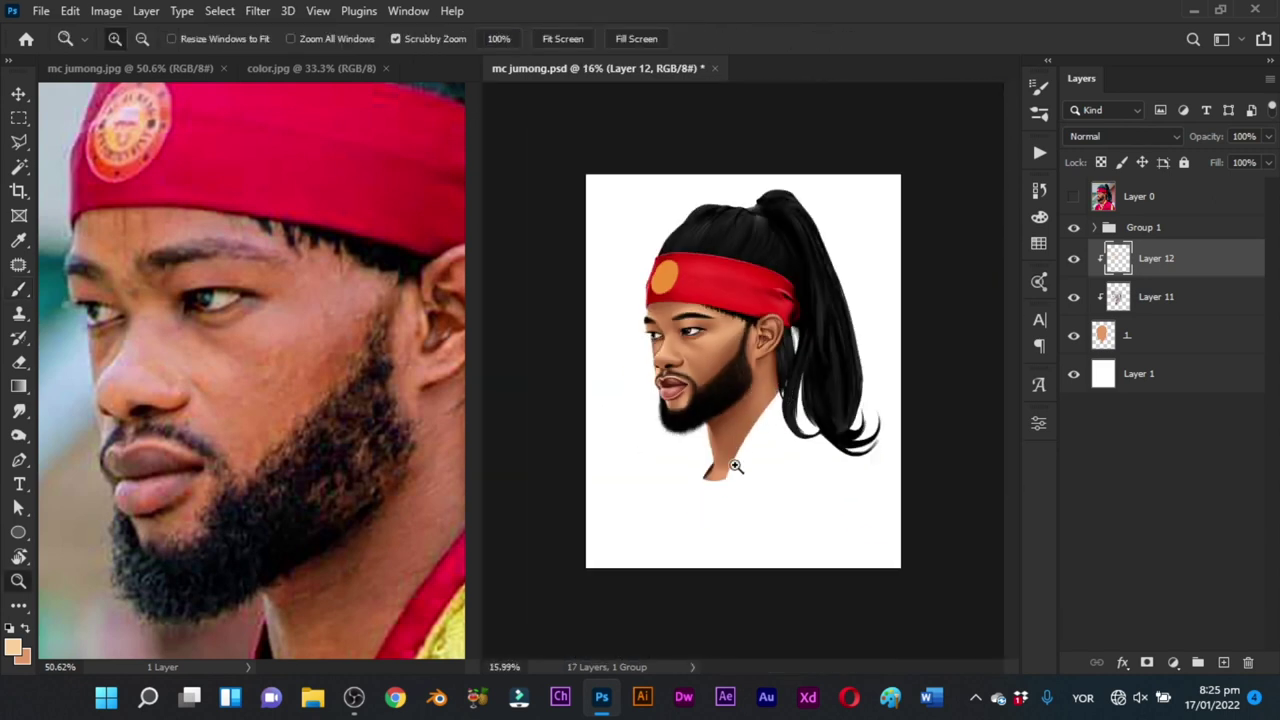
pyautogui.moveTo(736, 466)
pyautogui.mouseDown()
pyautogui.moveTo(757, 426)
pyautogui.moveTo(839, 434)
pyautogui.mouseUp()
pyautogui.press('b')
# Step: Brush a cream highlight along the front edge of the neck just below the beard on Layer 12 at size 13
pyautogui.hotkey('ctrl', 'space')
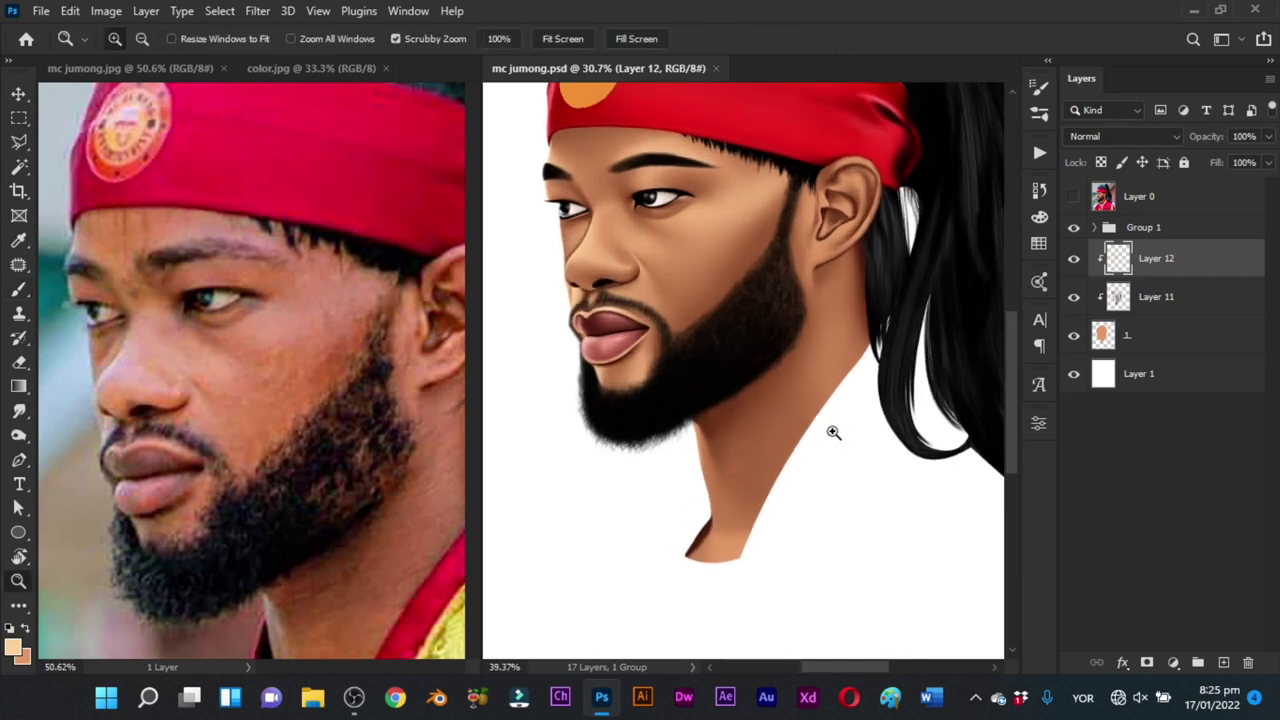
pyautogui.press('space')
pyautogui.moveTo(763, 474); pyautogui.dragTo(746, 413)
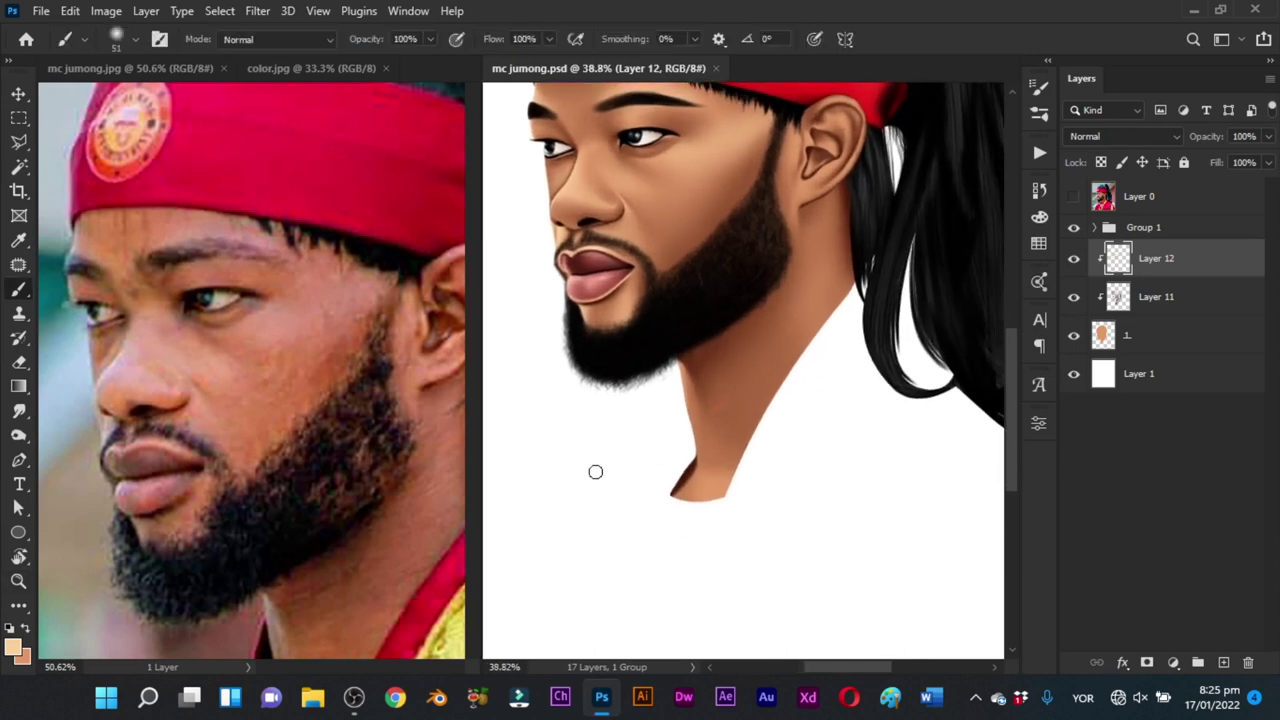
pyautogui.click(343, 548)
pyautogui.press('space')
pyautogui.moveTo(338, 568); pyautogui.dragTo(321, 366)
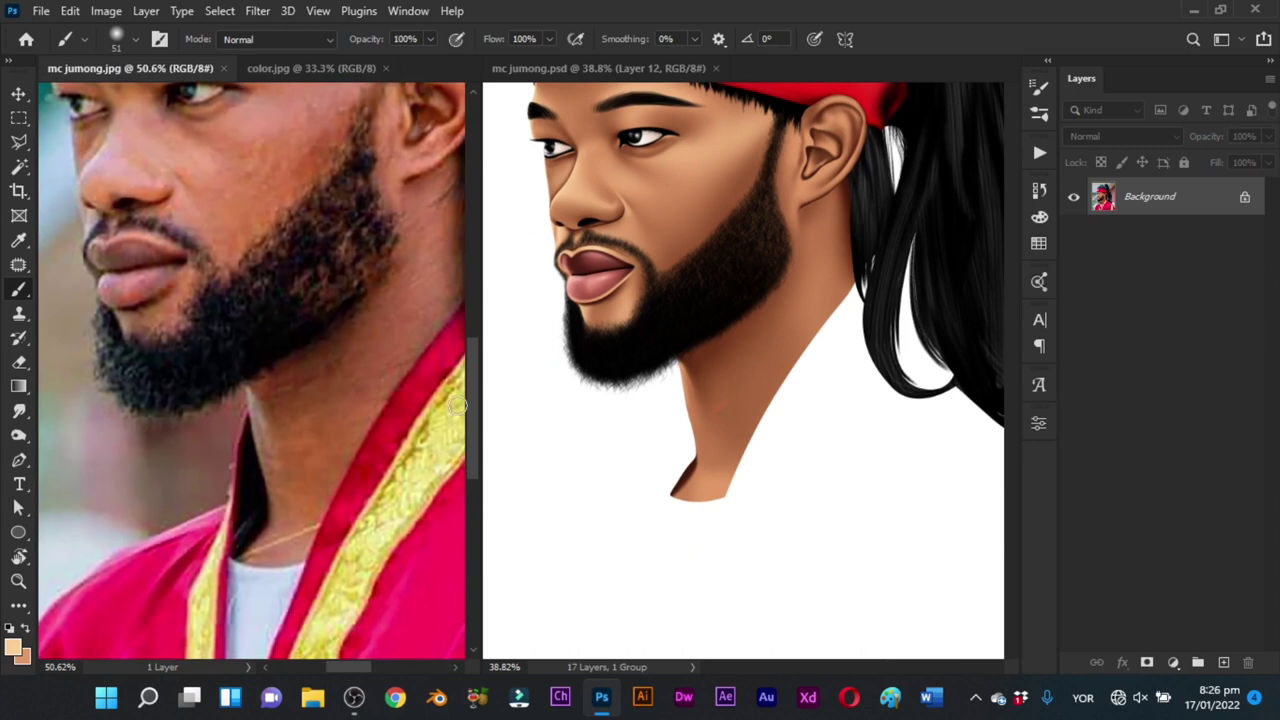
pyautogui.click(657, 526)
pyautogui.hotkey('ctrl', 'space')
pyautogui.moveTo(692, 395); pyautogui.dragTo(754, 453)
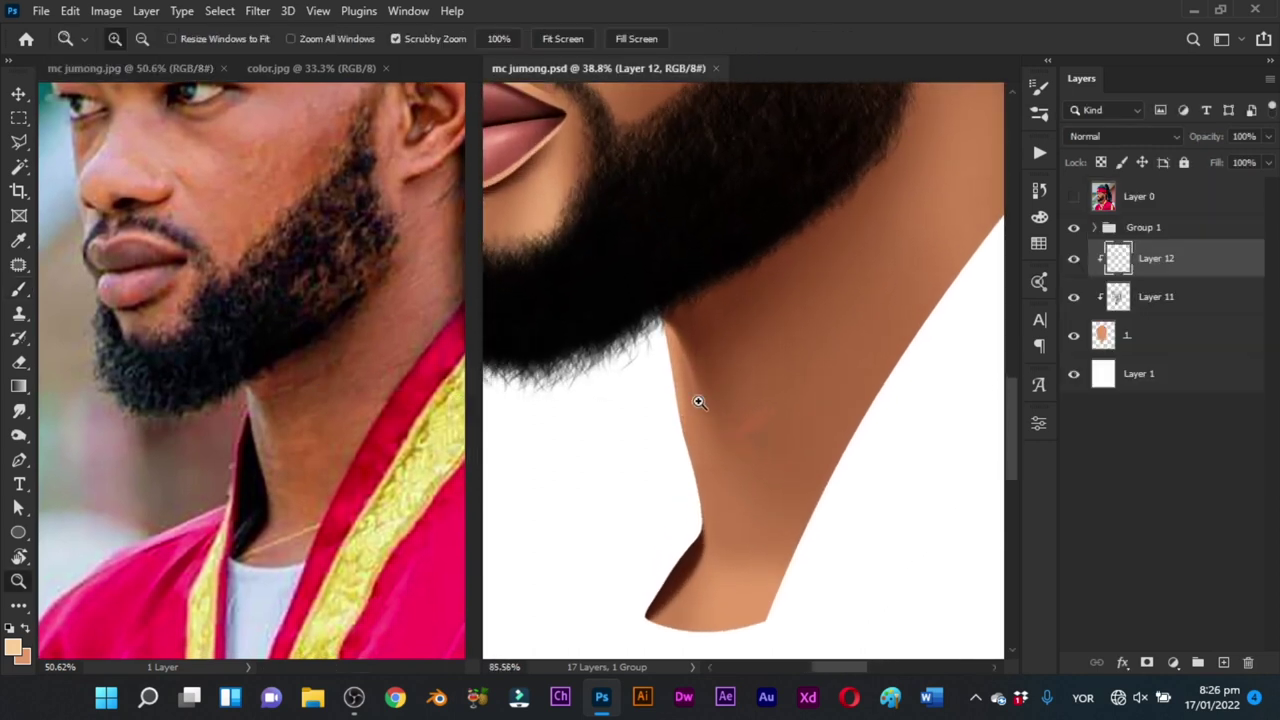
pyautogui.moveTo(676, 373); pyautogui.dragTo(666, 374)
pyautogui.hotkey('ctrl', 'space')
pyautogui.moveTo(664, 323)
pyautogui.mouseDown()
pyautogui.moveTo(689, 315)
pyautogui.moveTo(698, 385)
pyautogui.mouseUp()
pyautogui.press('b')
pyautogui.keyDown('alt'); pyautogui.rightClick(672, 307); pyautogui.keyUp('alt')
pyautogui.keyDown('alt'); pyautogui.rightClick(672, 346); pyautogui.keyUp('alt')
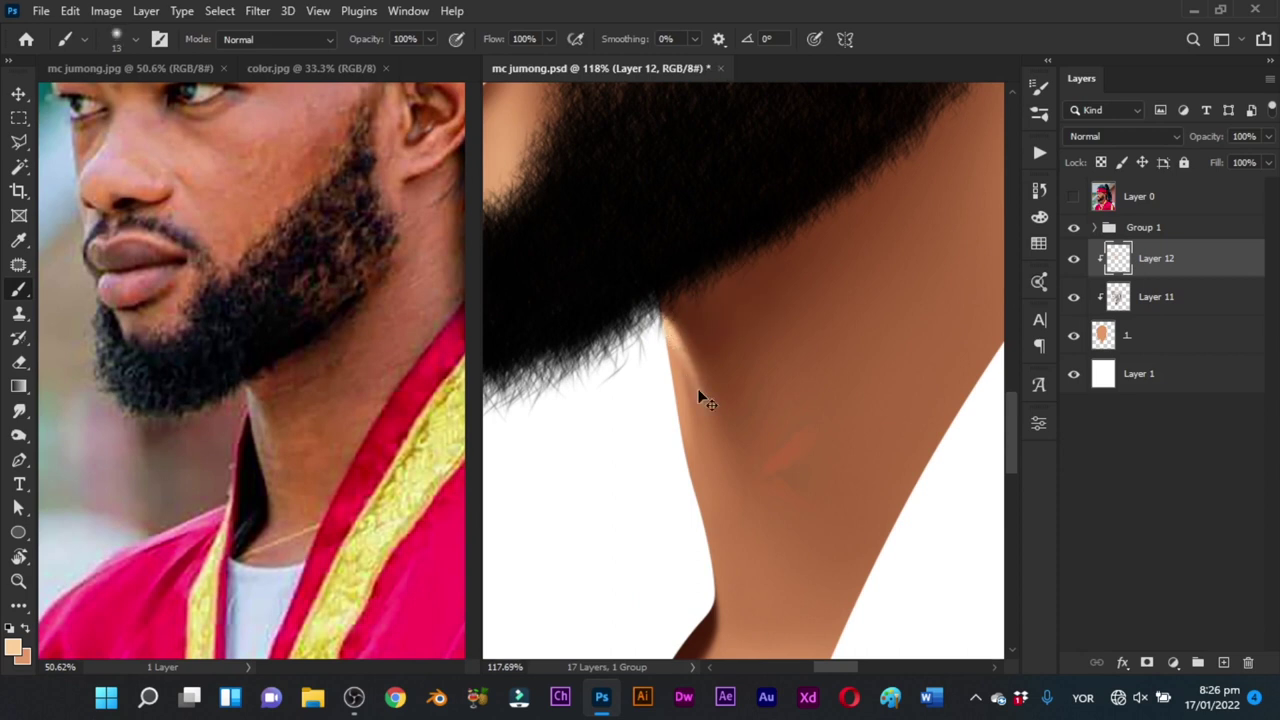
pyautogui.moveTo(665, 334)
pyautogui.mouseDown()
pyautogui.moveTo(682, 450)
pyautogui.moveTo(694, 386)
pyautogui.moveTo(700, 414)
pyautogui.moveTo(680, 343)
pyautogui.mouseUp()
pyautogui.keyDown('alt'); pyautogui.rightClick(666, 310); pyautogui.keyUp('alt')
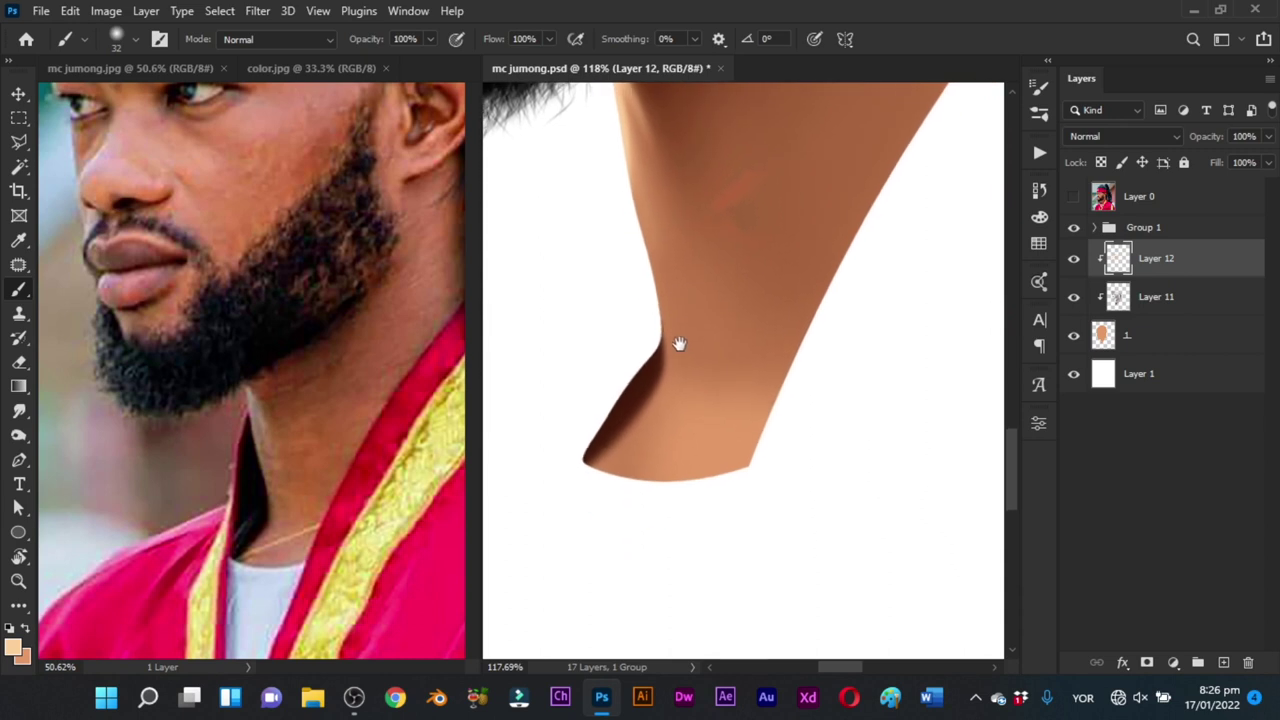
# Step: Continue the cream highlight down the front edge of the neck towards the dark collar shadow at sizes 32 and 15
pyautogui.keyDown('alt'); pyautogui.rightClick(638, 397); pyautogui.keyUp('alt')
pyautogui.moveTo(638, 397); pyautogui.dragTo(635, 385)
pyautogui.keyDown('alt'); pyautogui.rightClick(664, 360); pyautogui.keyUp('alt')
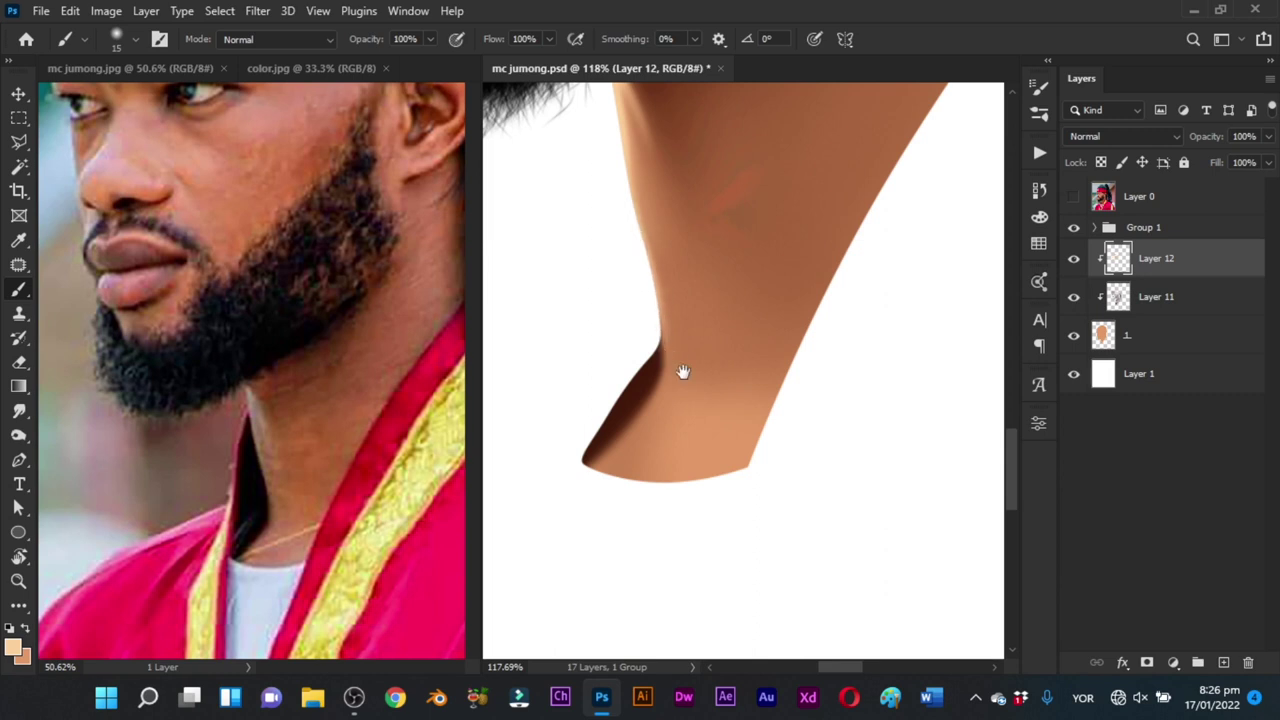
# Step: Draw a closed pen path around the neck's base, following the edge of the dark collar shadow, and convert it to a selection
pyautogui.moveTo(683, 369); pyautogui.dragTo(686, 317)
pyautogui.press('p')
pyautogui.click(657, 245)
pyautogui.moveTo(660, 265); pyautogui.dragTo(661, 269)
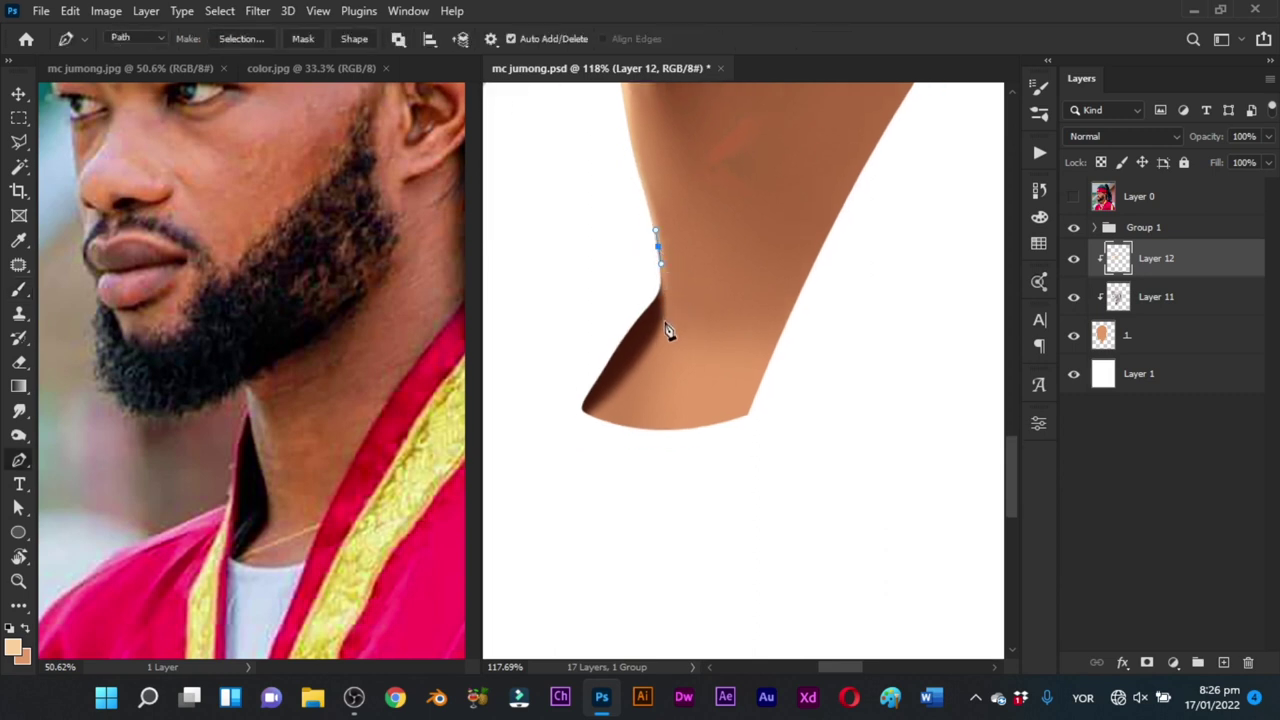
pyautogui.moveTo(662, 321); pyautogui.dragTo(656, 337)
pyautogui.moveTo(617, 388); pyautogui.dragTo(600, 403)
pyautogui.click(574, 430)
pyautogui.click(632, 502)
pyautogui.click(797, 447)
pyautogui.moveTo(821, 260); pyautogui.dragTo(607, 176)
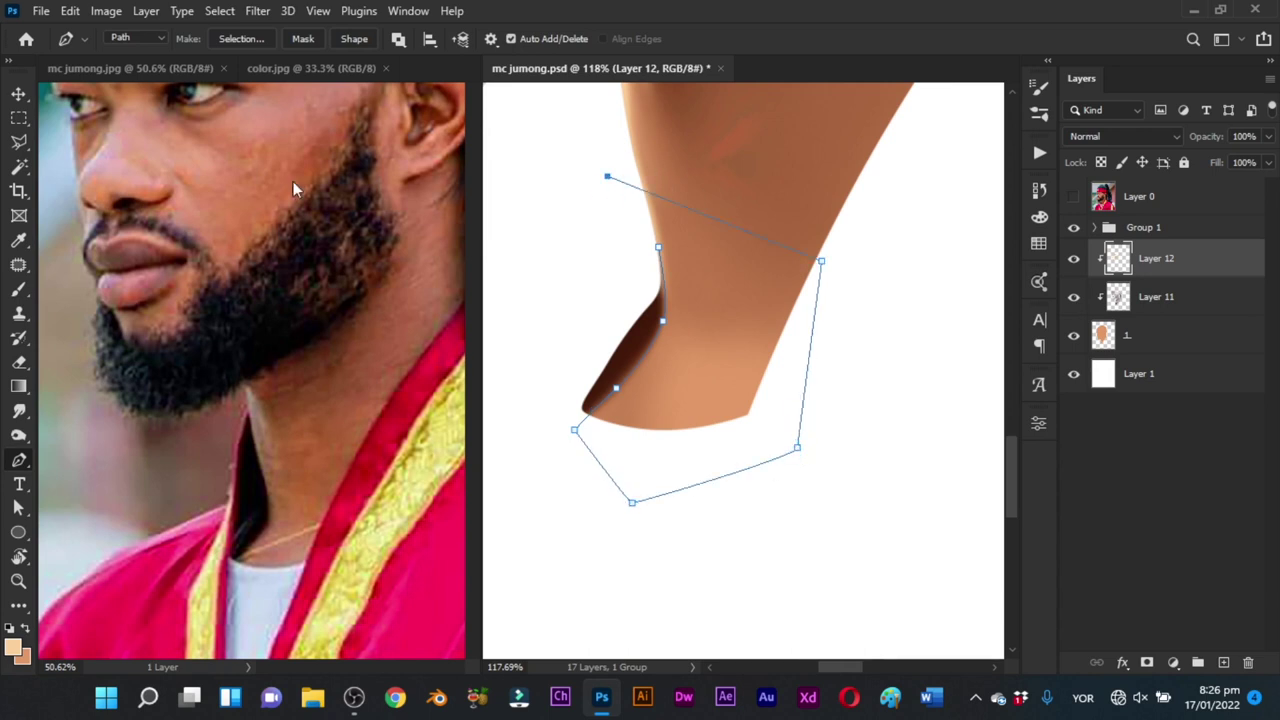
pyautogui.hotkey('ctrl', 'Return')
# Step: Brush cream inside the selection along the edge of the dark collar shadow at size 40, redoing the first stroke
pyautogui.press('b')
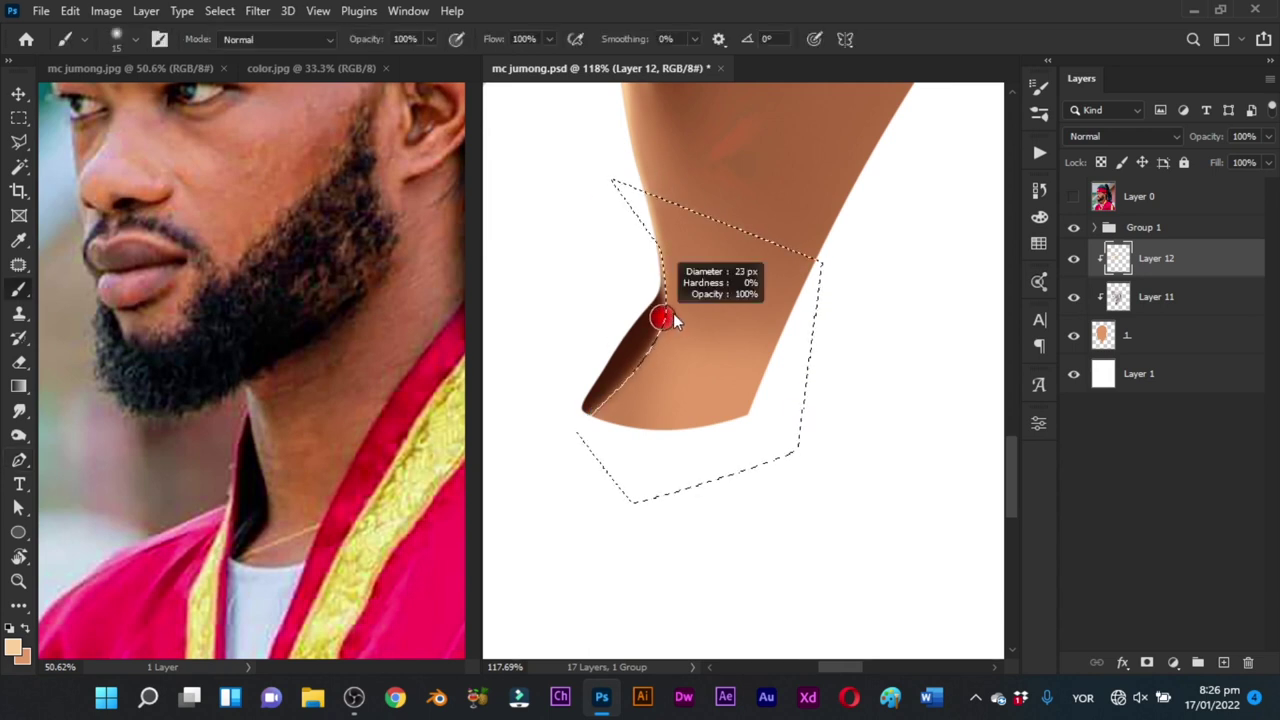
pyautogui.moveTo(673, 313)
pyautogui.mouseDown()
pyautogui.moveTo(648, 346)
pyautogui.moveTo(580, 436)
pyautogui.mouseUp()
pyautogui.hotkey('ctrl', 'z')
pyautogui.moveTo(668, 323); pyautogui.dragTo(588, 443)
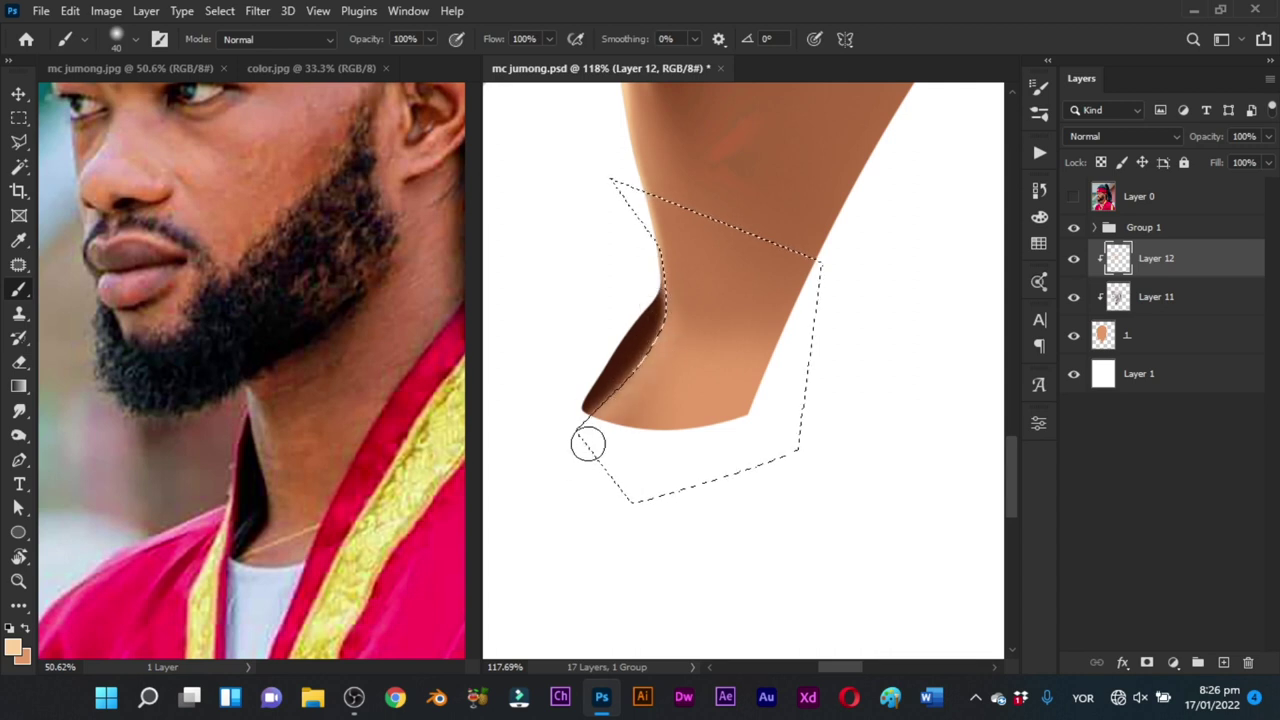
pyautogui.moveTo(653, 290)
pyautogui.mouseDown()
pyautogui.moveTo(657, 324)
pyautogui.moveTo(592, 414)
pyautogui.mouseUp()
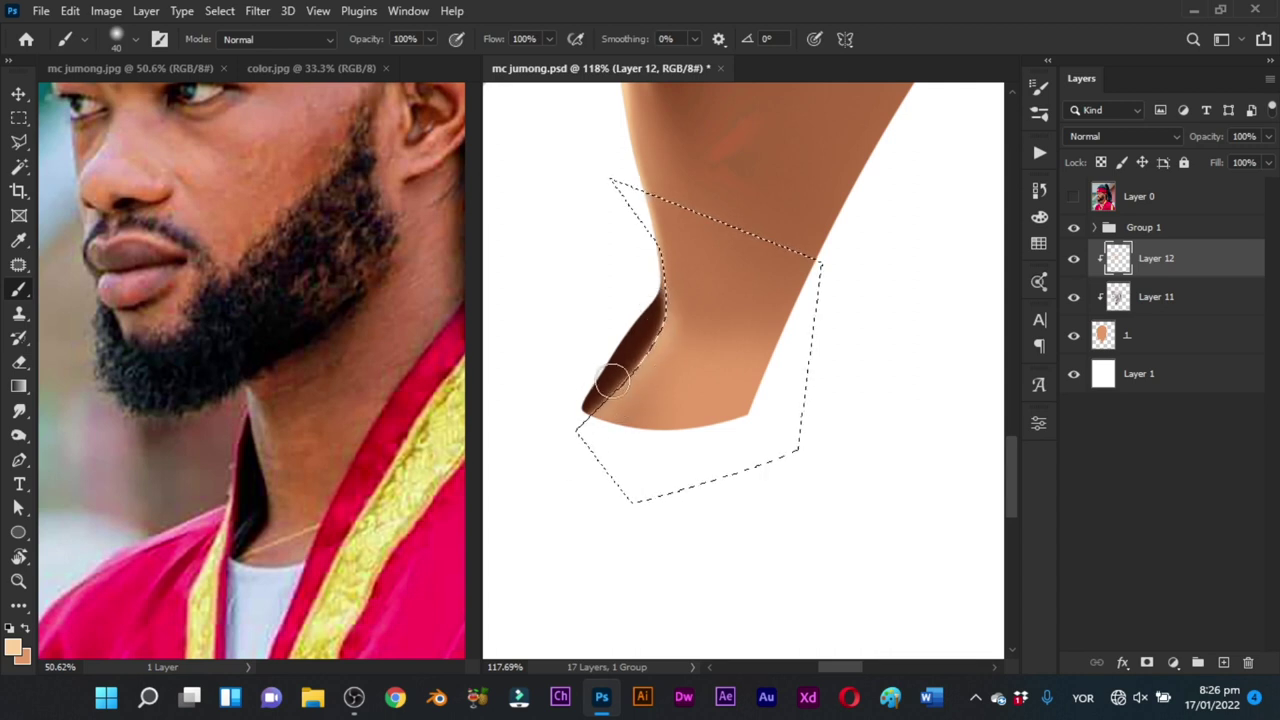
pyautogui.moveTo(684, 357); pyautogui.dragTo(692, 357)
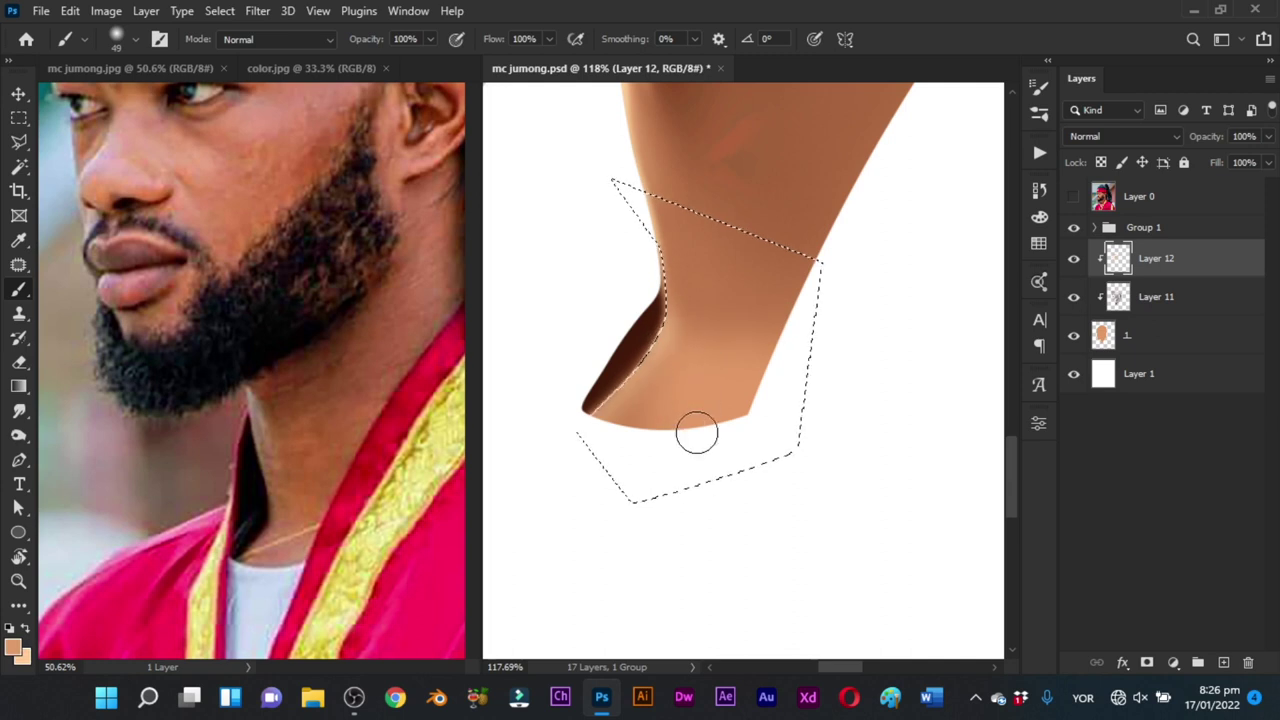
# Step: Brush cream across the lower end of the neck inside the selection at sizes 49 and 78, and deselect
pyautogui.keyDown('alt'); pyautogui.click(706, 352); pyautogui.keyUp('alt')
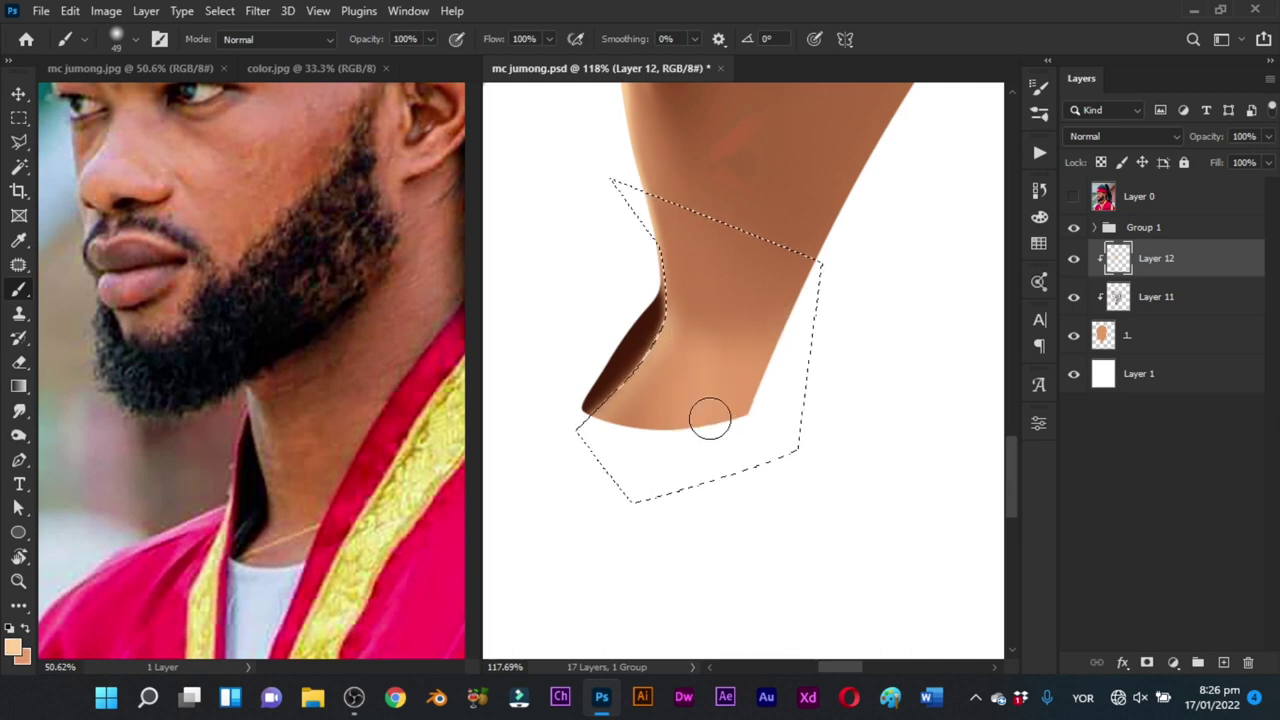
pyautogui.moveTo(710, 418)
pyautogui.mouseDown()
pyautogui.moveTo(820, 331)
pyautogui.moveTo(720, 469)
pyautogui.moveTo(773, 430)
pyautogui.mouseUp()
pyautogui.hotkey('ctrl', 'd')
pyautogui.press('z')
pyautogui.press('b')
pyautogui.moveTo(766, 364); pyautogui.dragTo(780, 365)
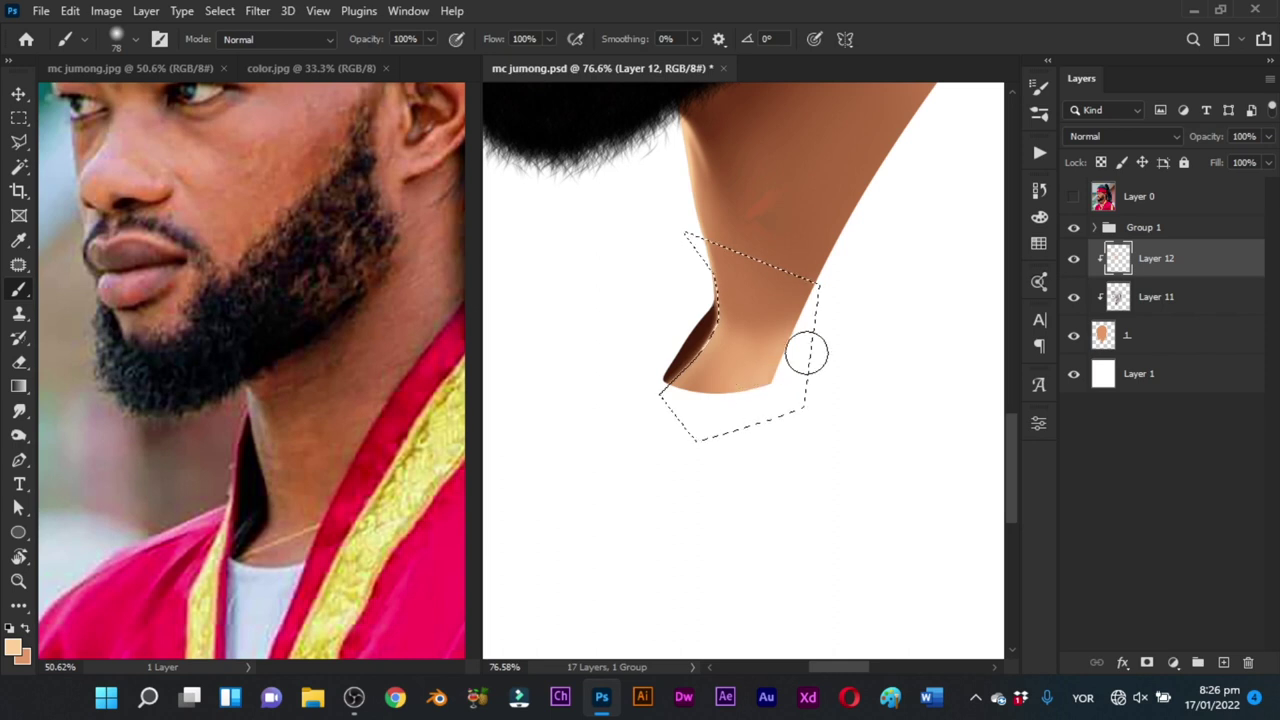
pyautogui.hotkey('ctrl', 'd')
# Step: Smudge the highlight beside the dark shadow at the neck's base with a size 74 brush at 57% strength
pyautogui.press('z')
pyautogui.moveTo(794, 372); pyautogui.dragTo(751, 443)
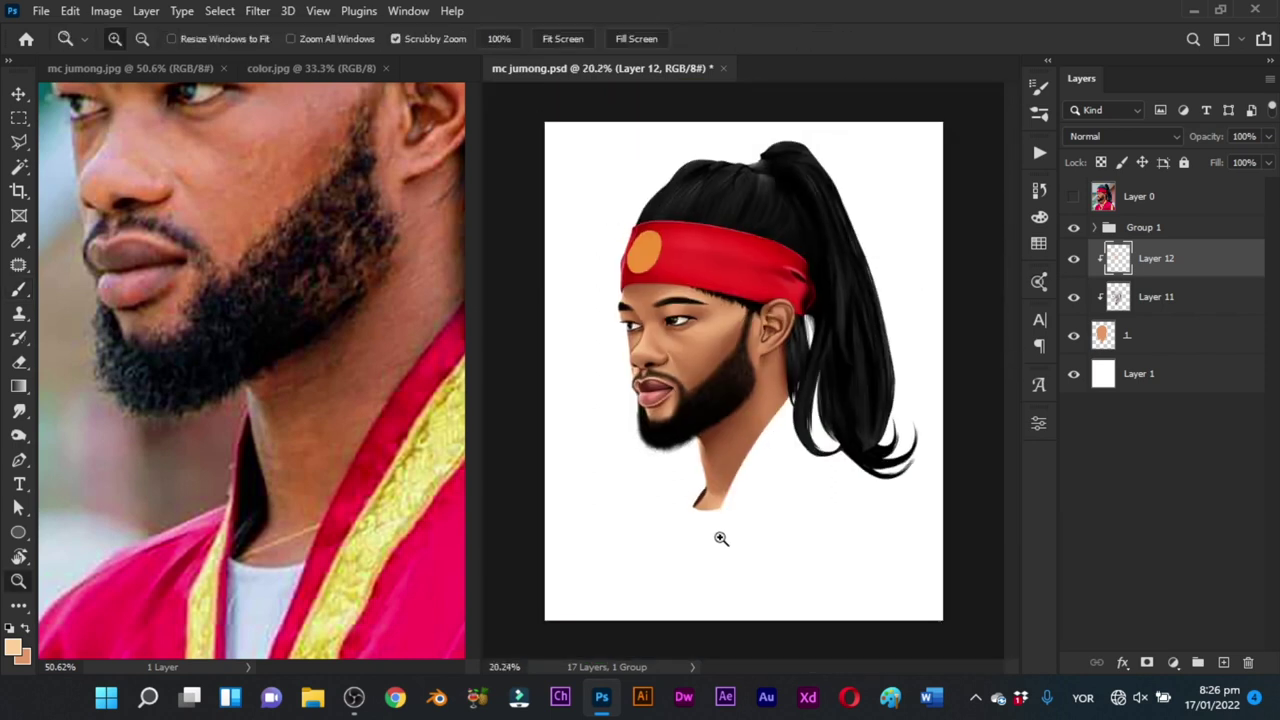
pyautogui.moveTo(721, 538); pyautogui.dragTo(826, 511)
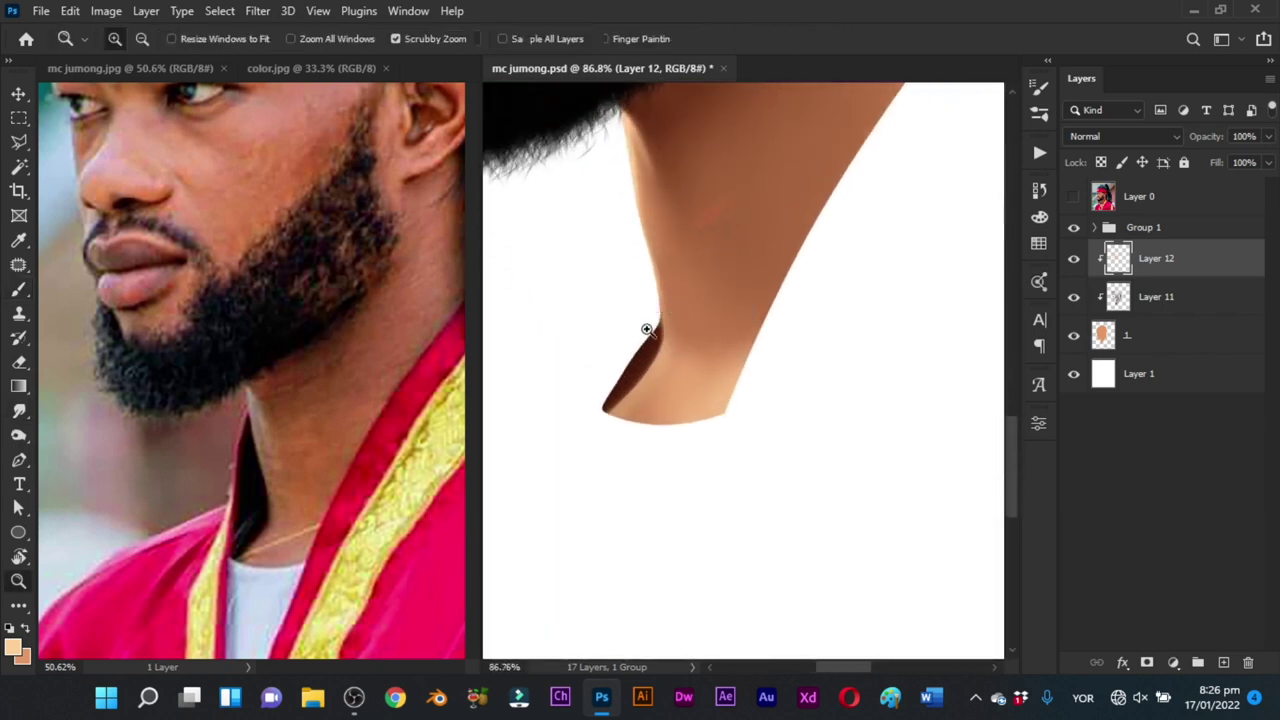
pyautogui.moveTo(647, 329); pyautogui.dragTo(684, 345)
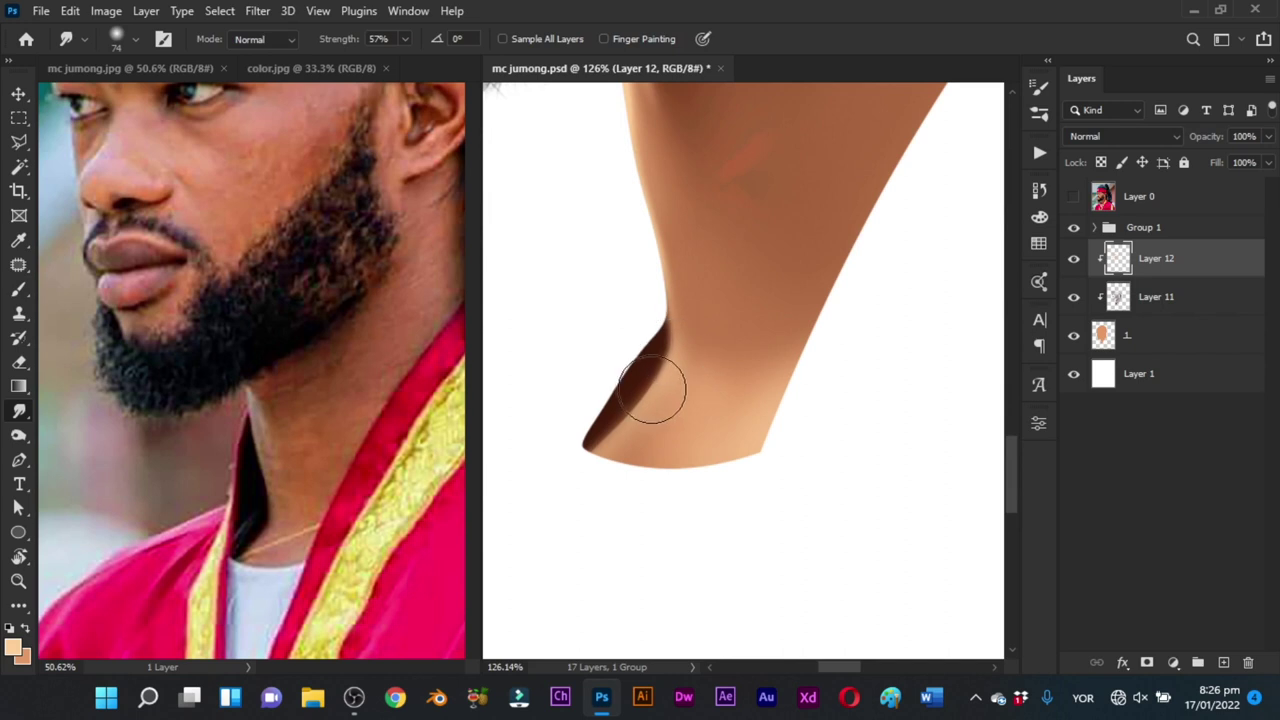
pyautogui.moveTo(652, 390)
pyautogui.mouseDown()
pyautogui.moveTo(651, 377)
pyautogui.moveTo(649, 409)
pyautogui.moveTo(617, 414)
pyautogui.moveTo(597, 446)
pyautogui.mouseUp()
pyautogui.moveTo(745, 345); pyautogui.dragTo(587, 574)
pyautogui.moveTo(669, 394); pyautogui.dragTo(651, 449)
pyautogui.moveTo(720, 367); pyautogui.dragTo(683, 423)
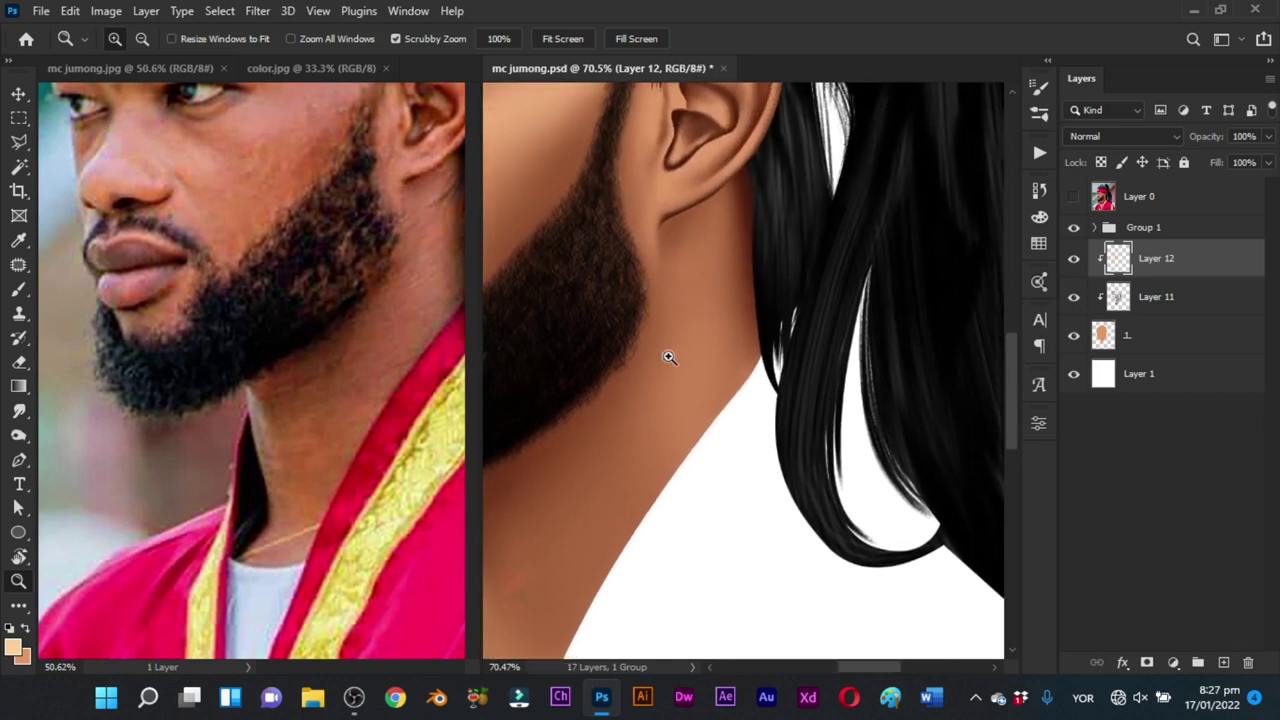
# Step: Brush cream onto the side of the neck between the beard and the hair at size 78, following the reference photo
pyautogui.moveTo(665, 345); pyautogui.dragTo(683, 345)
pyautogui.click(358, 502)
pyautogui.moveTo(397, 323); pyautogui.dragTo(317, 471)
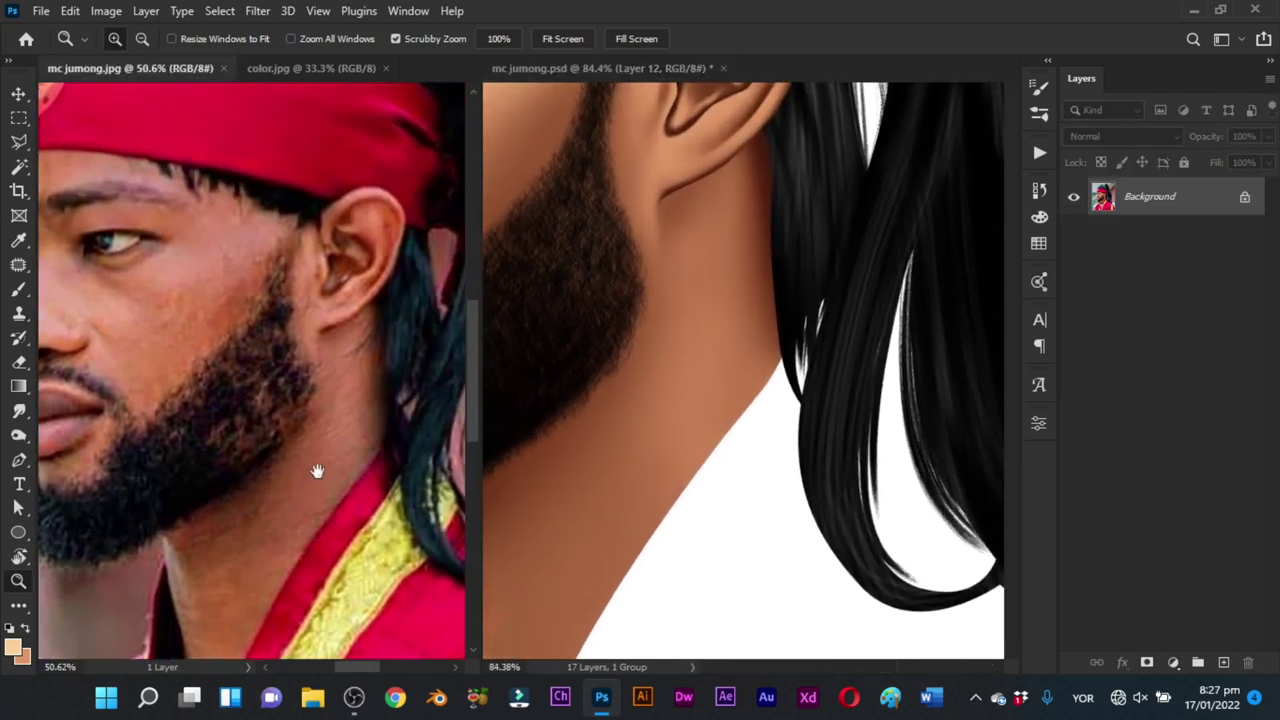
pyautogui.click(700, 403)
pyautogui.press('b')
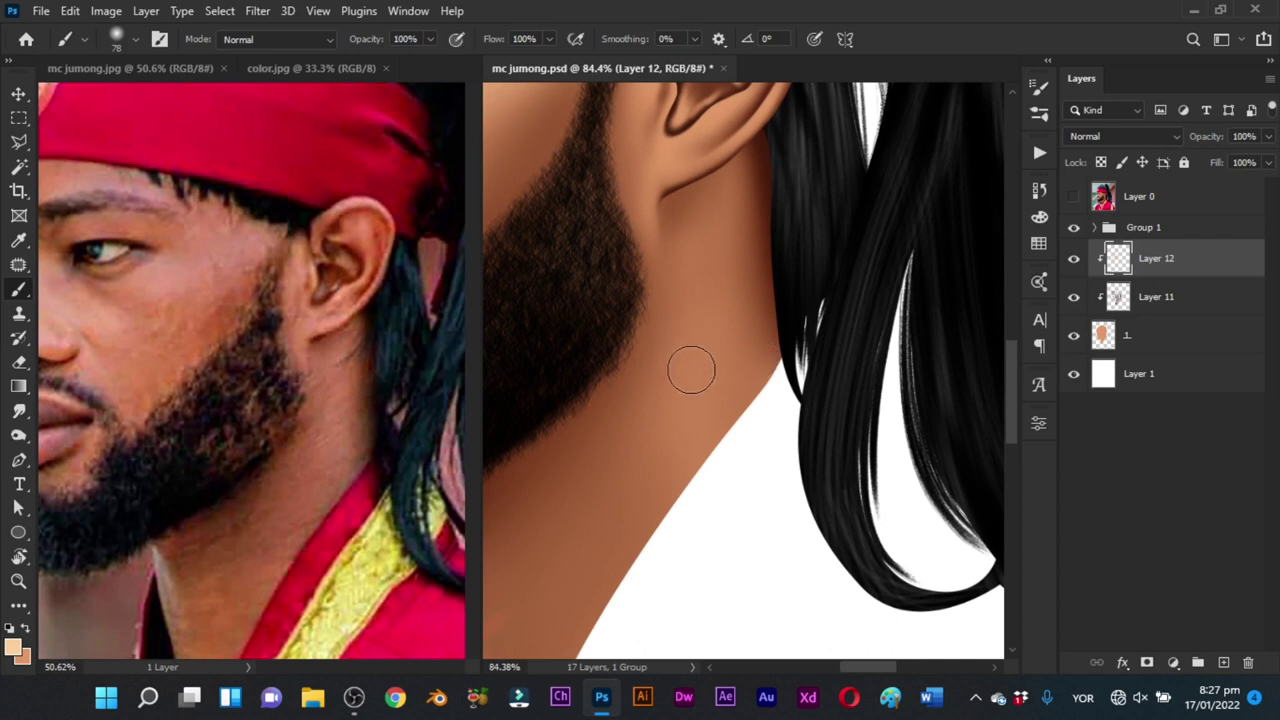
pyautogui.moveTo(703, 372); pyautogui.dragTo(729, 380)
# Step: Blend tan at sizes 61 and 82 and cream at size 65 over the neck below the earlobe
pyautogui.moveTo(751, 277); pyautogui.dragTo(740, 280)
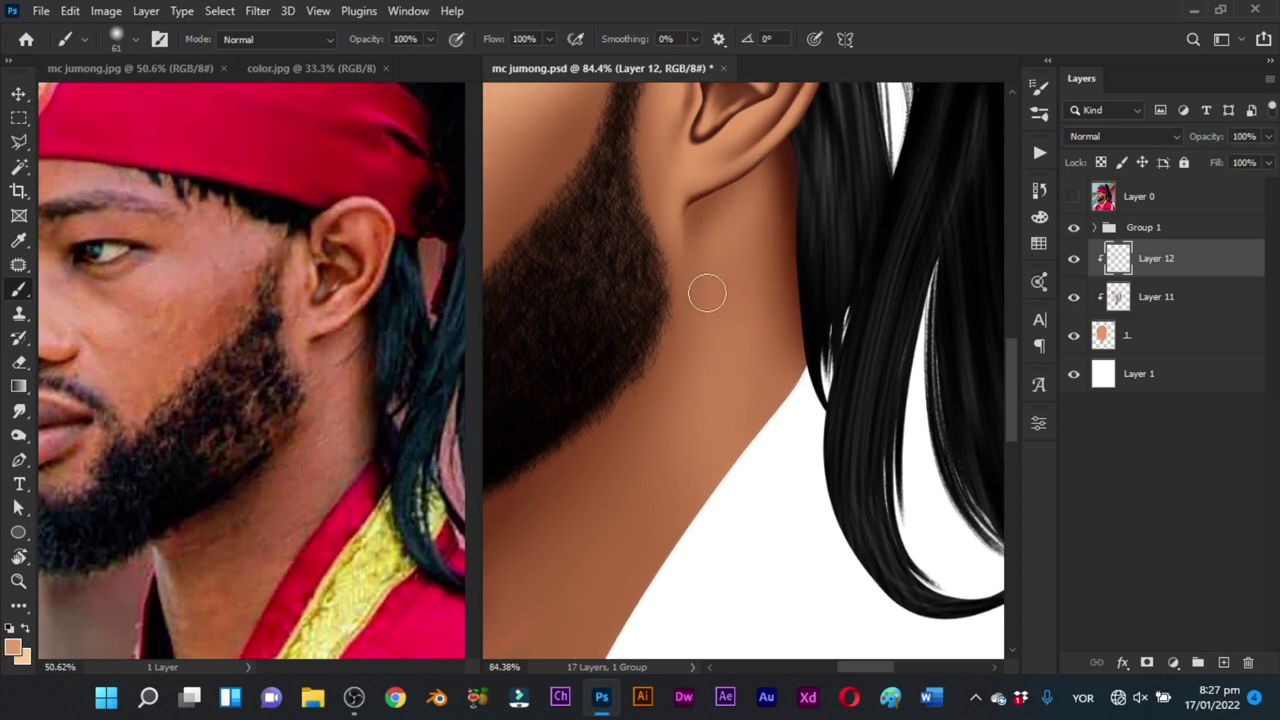
pyautogui.keyDown('alt'); pyautogui.rightClick(737, 266); pyautogui.keyUp('alt')
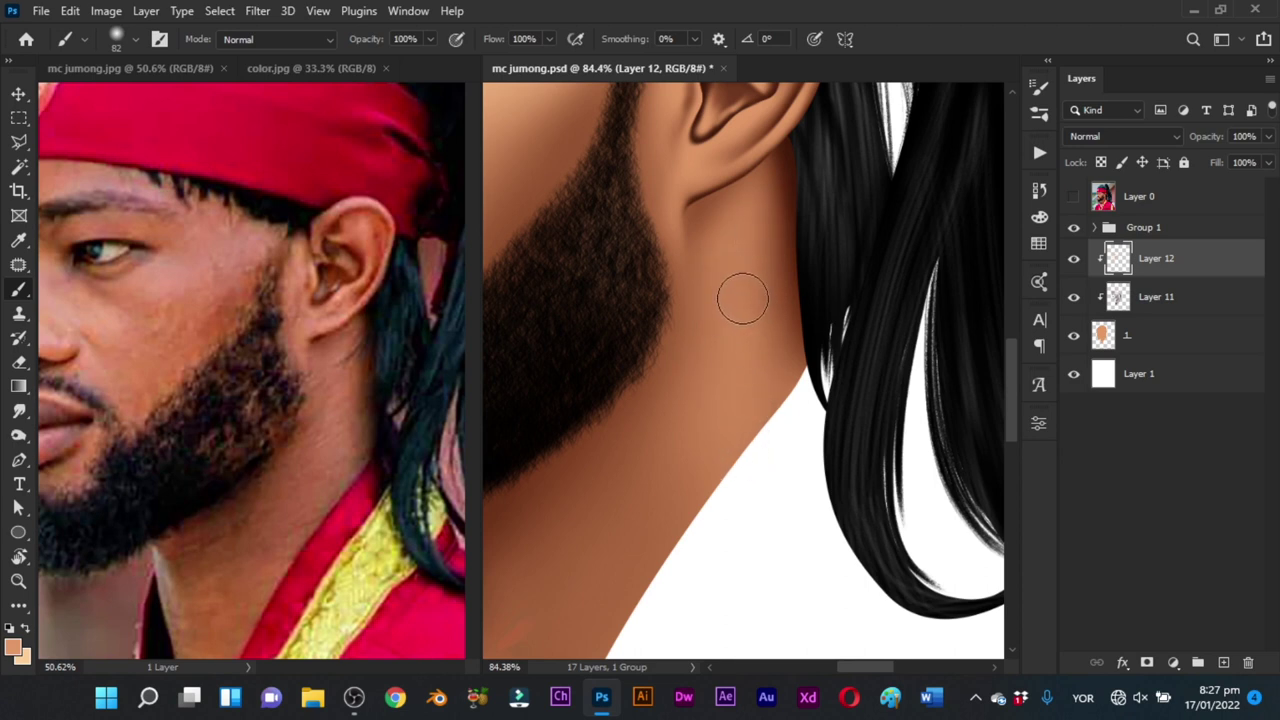
pyautogui.keyDown('alt'); pyautogui.rightClick(737, 290); pyautogui.keyUp('alt')
pyautogui.keyDown('alt'); pyautogui.rightClick(745, 235); pyautogui.keyUp('alt')
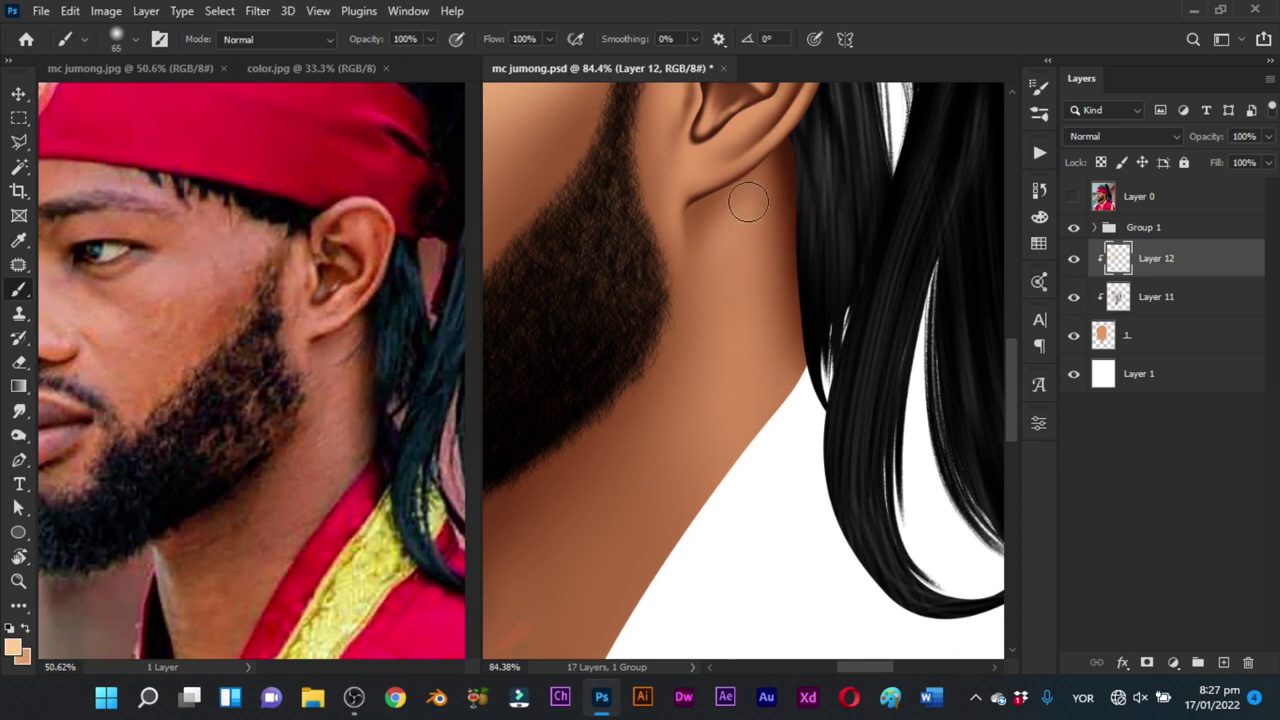
# Step: Widen the cream highlight over the side of the neck behind the beard at size 102
pyautogui.press('z')
pyautogui.moveTo(770, 418)
pyautogui.mouseDown()
pyautogui.moveTo(720, 488)
pyautogui.moveTo(790, 416)
pyautogui.mouseUp()
pyautogui.press('b')
pyautogui.keyDown('alt'); pyautogui.rightClick(763, 323); pyautogui.keyUp('alt')
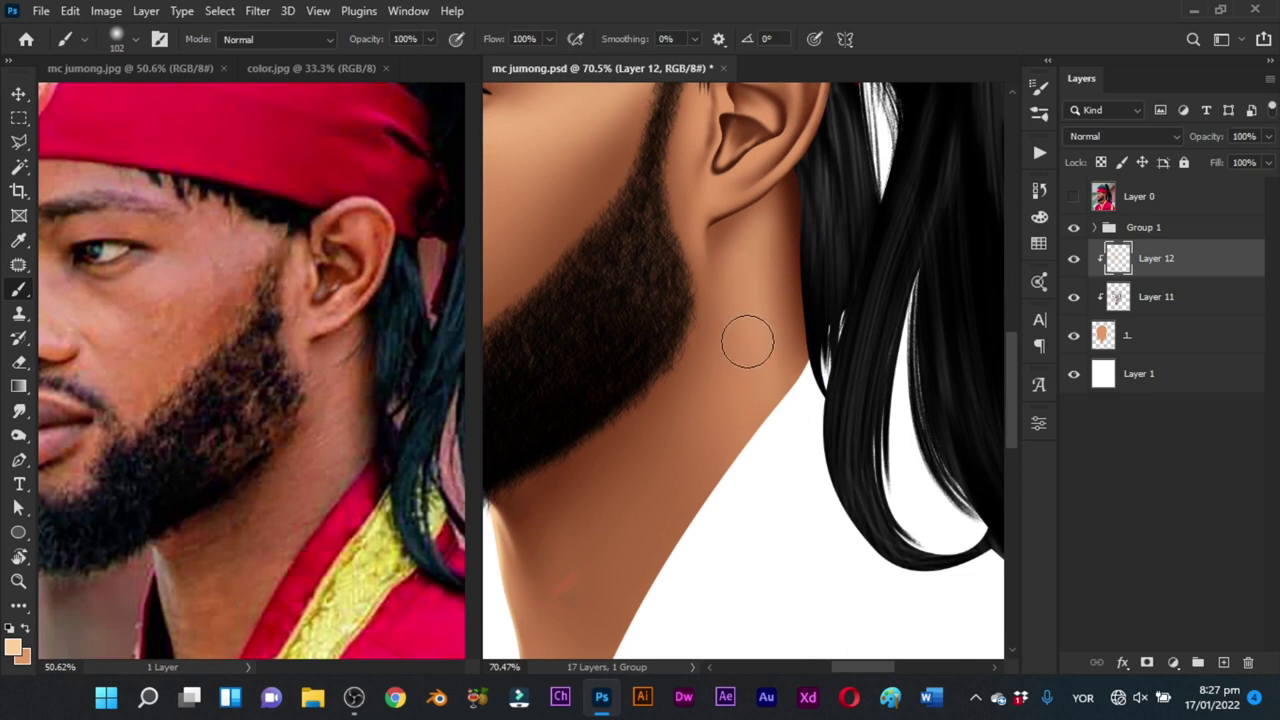
pyautogui.moveTo(683, 294)
pyautogui.mouseDown()
pyautogui.moveTo(733, 381)
pyautogui.moveTo(777, 384)
pyautogui.mouseUp()
# Step: Brush tan over the skin where the earlobe meets the jaw at sizes 33 and 37
pyautogui.hotkey('ctrl', 'space')
pyautogui.keyDown('alt'); pyautogui.rightClick(768, 325); pyautogui.keyUp('alt')
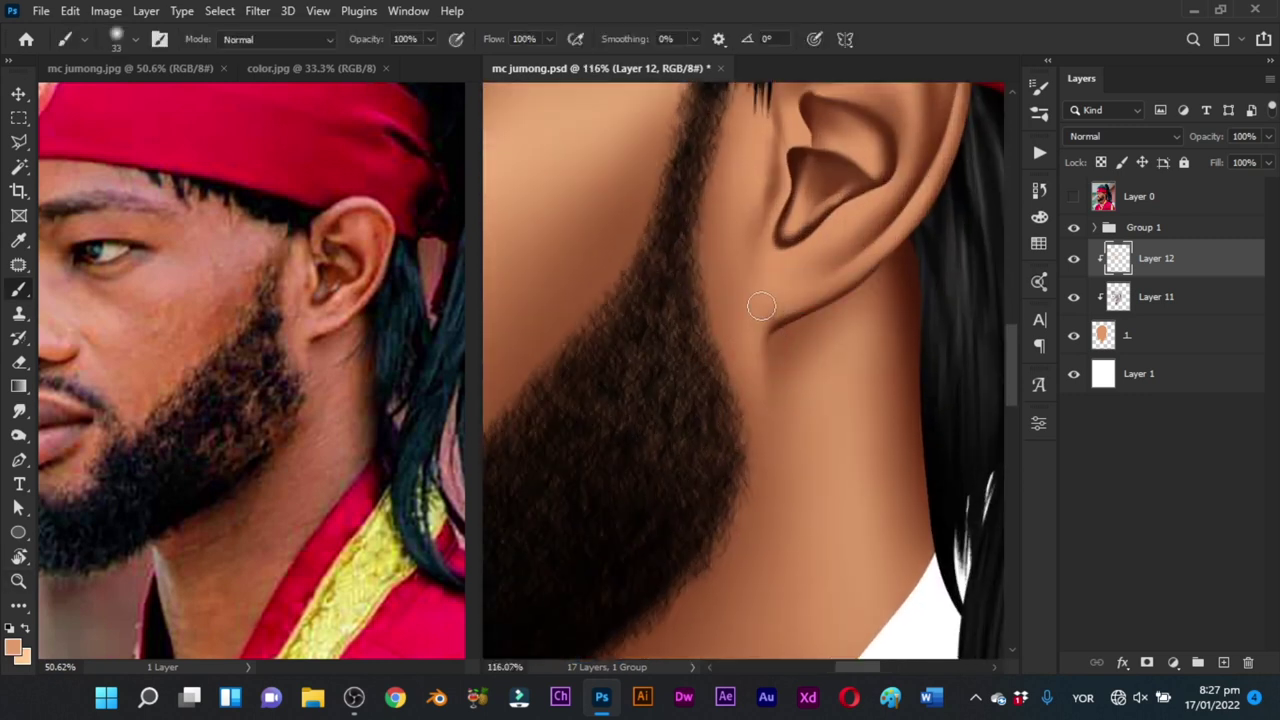
pyautogui.keyDown('alt'); pyautogui.rightClick(757, 334); pyautogui.keyUp('alt')
pyautogui.moveTo(766, 386); pyautogui.dragTo(708, 434)
pyautogui.moveTo(717, 373); pyautogui.dragTo(732, 370)
pyautogui.keyDown('alt'); pyautogui.rightClick(710, 328); pyautogui.keyUp('alt')
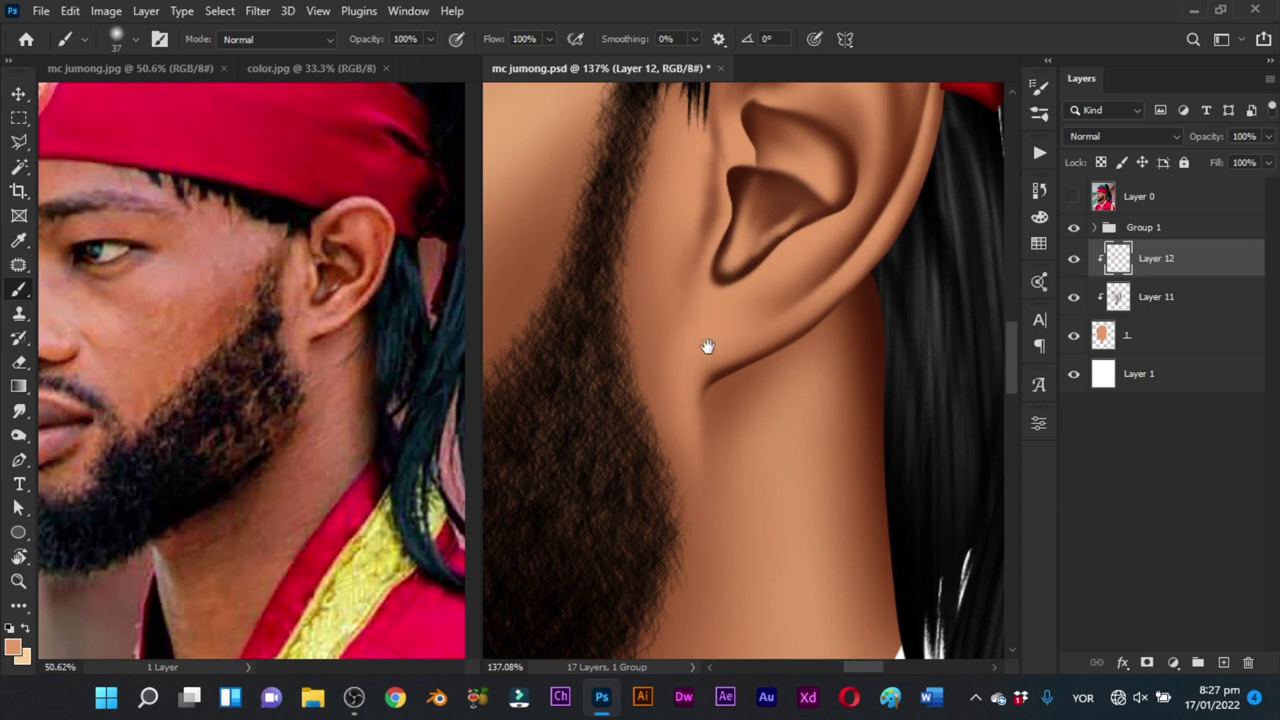
# Step: Brush tan along the strip of skin between the sideburn and the ear at sizes 26 and 40
pyautogui.moveTo(705, 340); pyautogui.dragTo(710, 352)
pyautogui.scroll(2, 692, 300)
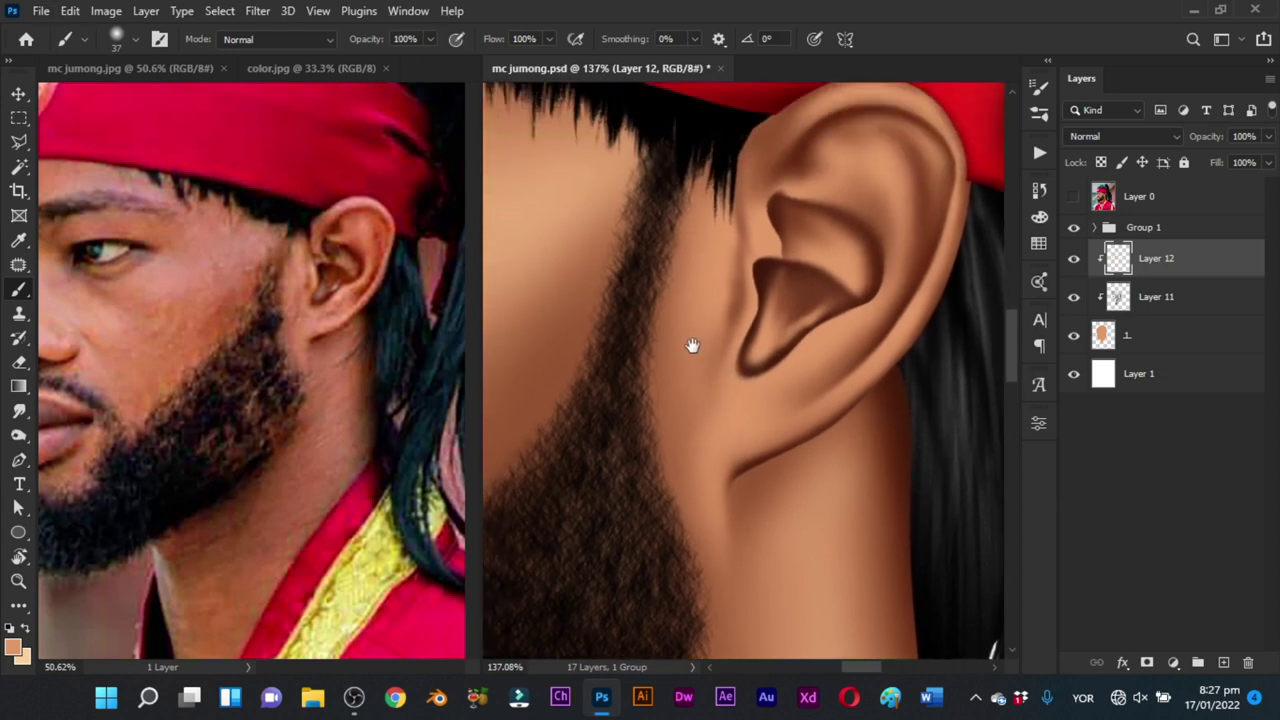
pyautogui.keyDown('alt'); pyautogui.rightClick(700, 271); pyautogui.keyUp('alt')
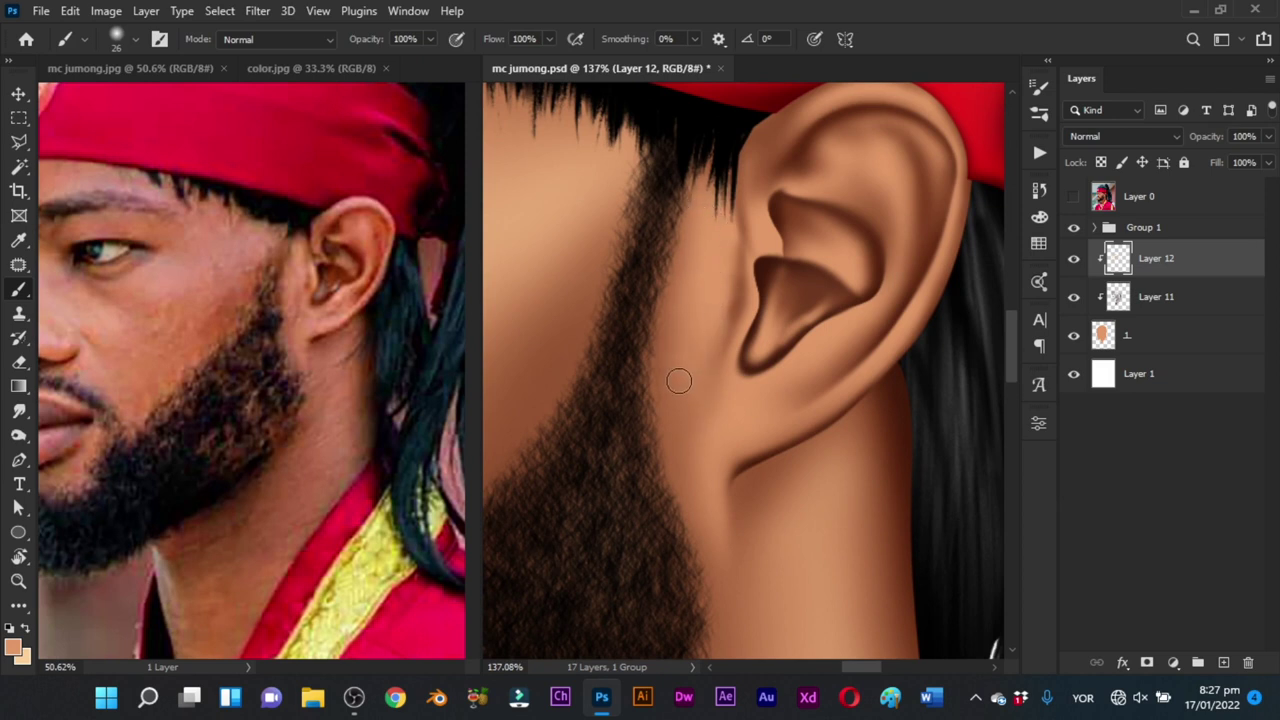
pyautogui.keyDown('alt'); pyautogui.rightClick(698, 264); pyautogui.keyUp('alt')
pyautogui.keyDown('alt'); pyautogui.rightClick(700, 293); pyautogui.keyUp('alt')
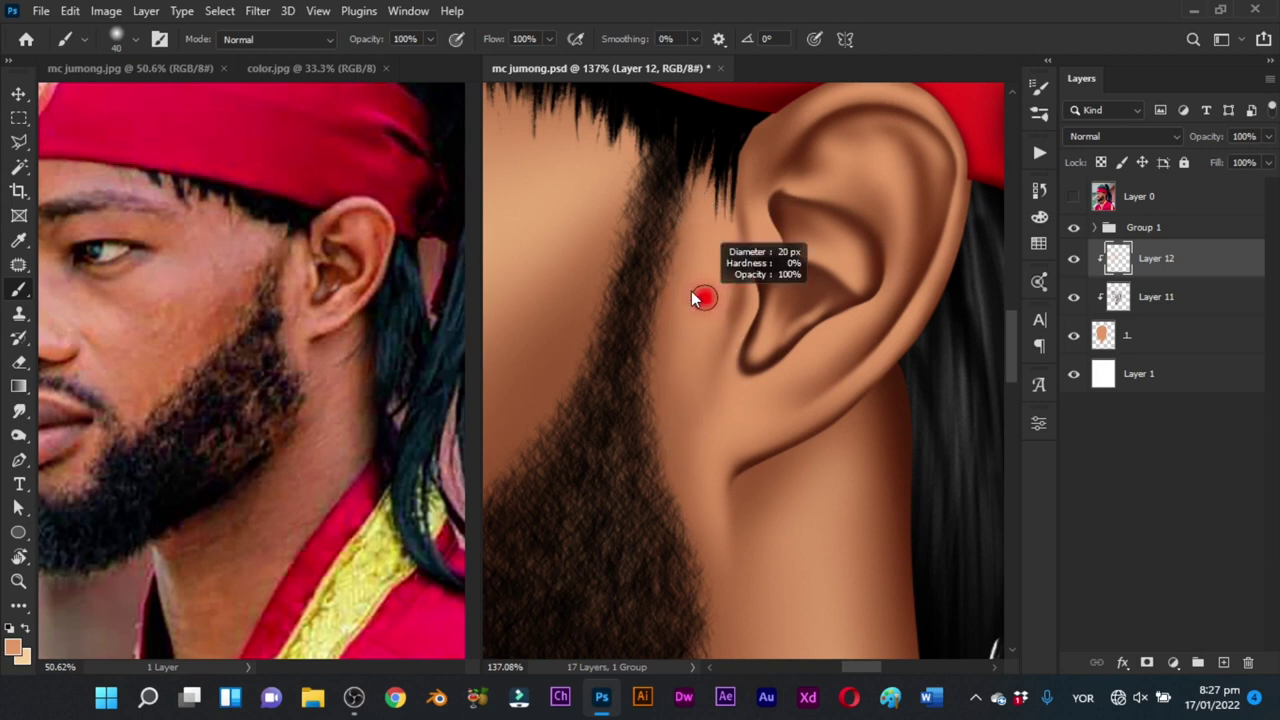
# Step: Brush a cream highlight on the skin in front of the ear beside the sideburn at size 24
pyautogui.keyDown('alt'); pyautogui.rightClick(720, 238); pyautogui.keyUp('alt')
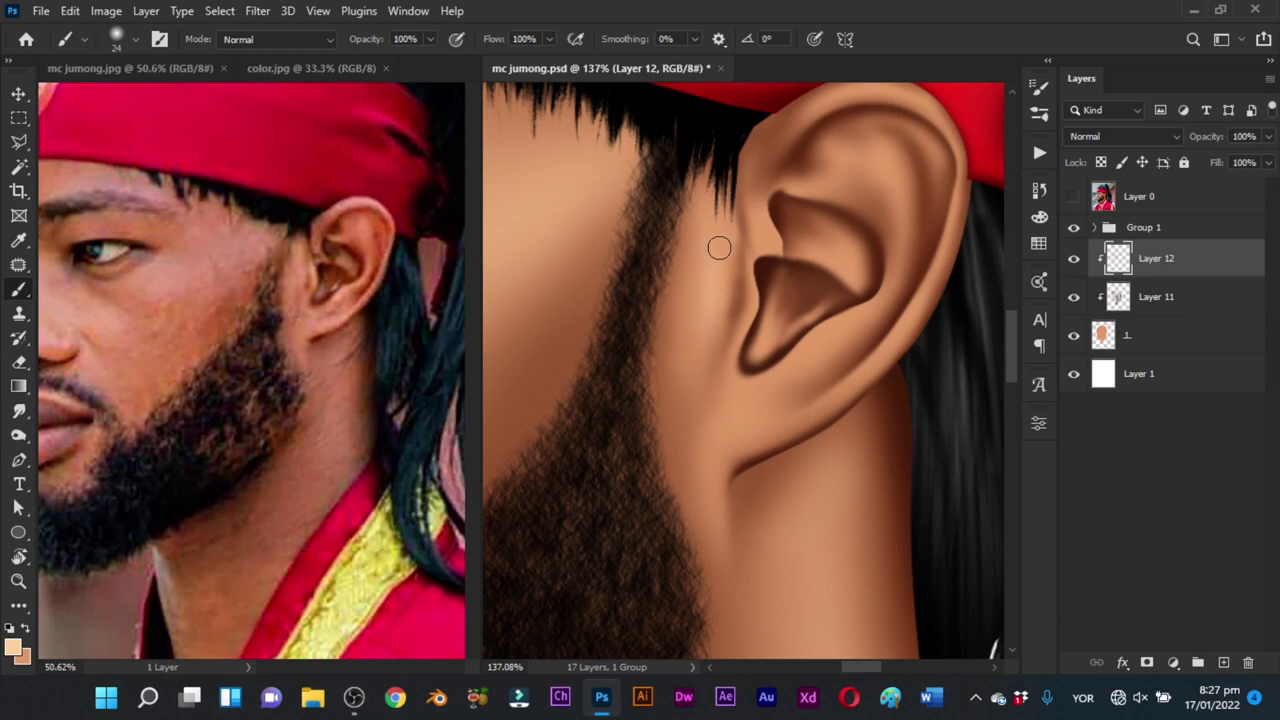
pyautogui.moveTo(733, 344)
pyautogui.mouseDown()
pyautogui.moveTo(688, 372)
pyautogui.moveTo(718, 367)
pyautogui.mouseUp()
pyautogui.keyDown('alt'); pyautogui.rightClick(703, 331); pyautogui.keyUp('alt')
pyautogui.press('b')
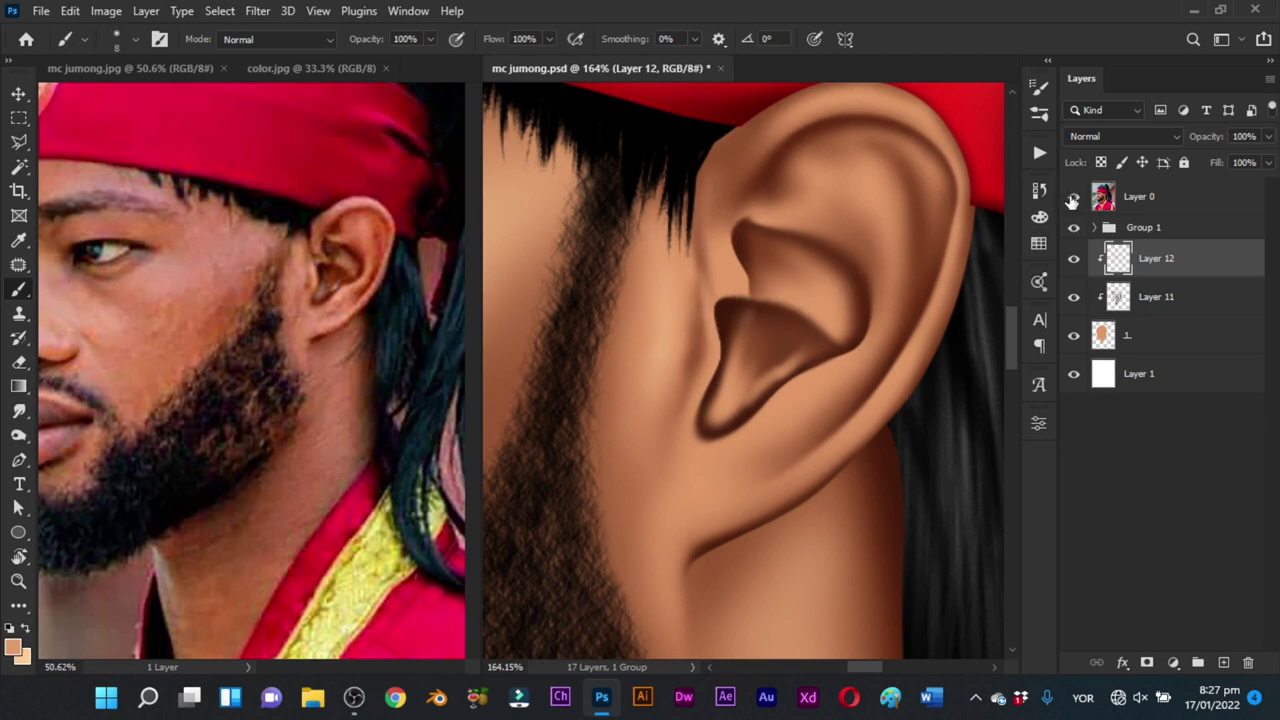
# Step: Check the ear against the Layer 0 photo and brush a thin cream highlight along the ear's front edge at size 8
pyautogui.click(1073, 200)
pyautogui.press('z')
pyautogui.moveTo(757, 297)
pyautogui.mouseDown()
pyautogui.moveTo(657, 403)
pyautogui.moveTo(694, 403)
pyautogui.moveTo(751, 372)
pyautogui.mouseUp()
pyautogui.press('b')
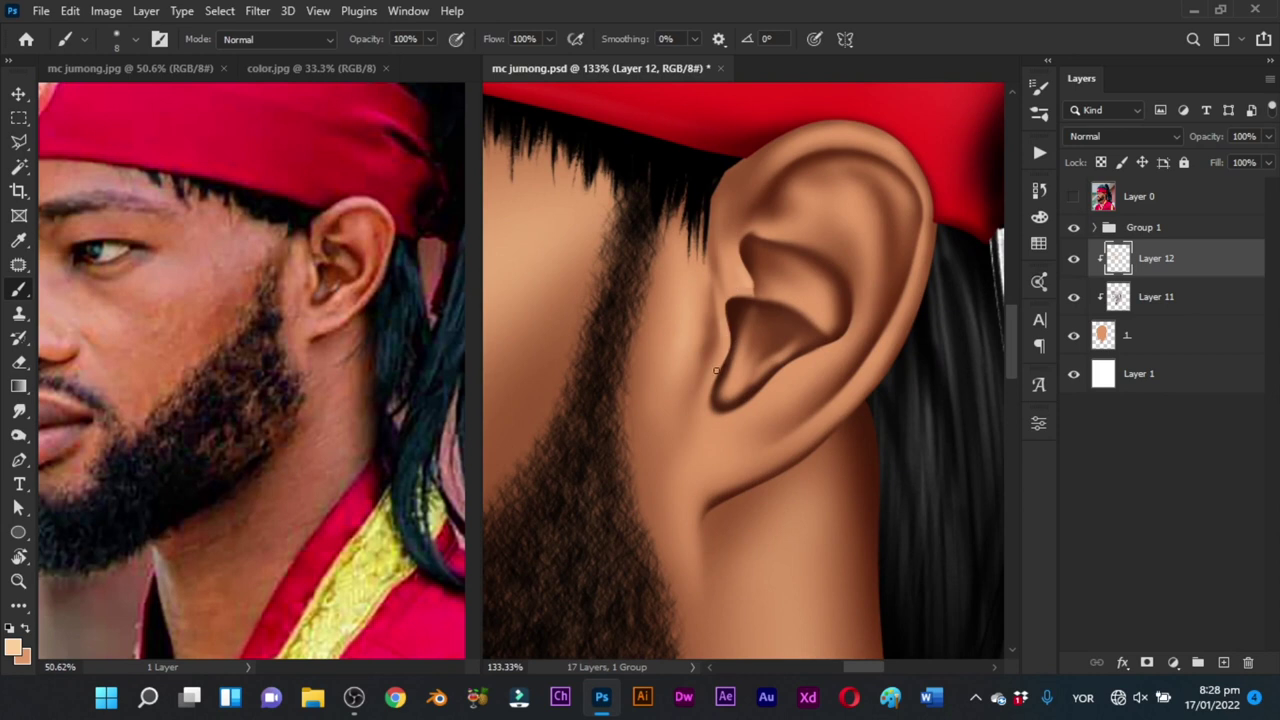
pyautogui.moveTo(728, 331)
pyautogui.mouseDown()
pyautogui.moveTo(743, 349)
pyautogui.moveTo(727, 343)
pyautogui.moveTo(733, 358)
pyautogui.mouseUp()
# Step: Brush fine cream highlights inside the ear opening and along its inner folds at sizes 4 and 9
pyautogui.keyDown('alt'); pyautogui.rightClick(763, 291); pyautogui.keyUp('alt')
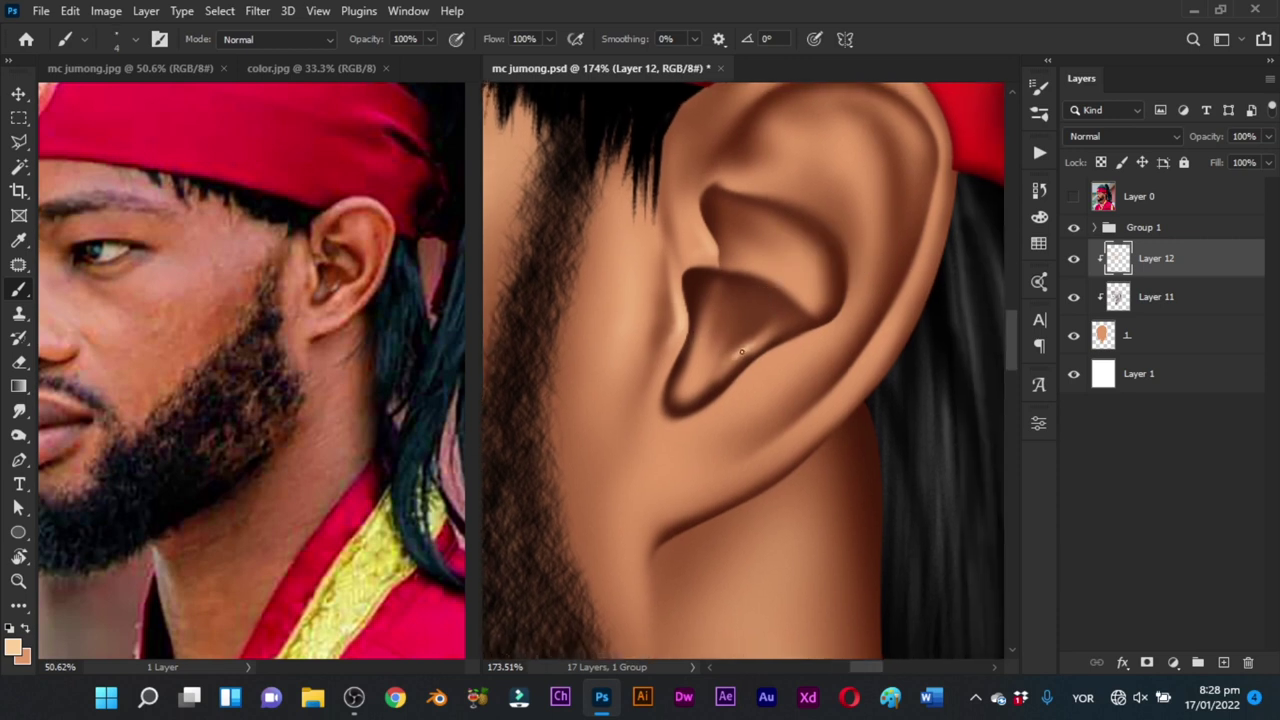
pyautogui.keyDown('alt'); pyautogui.rightClick(680, 356); pyautogui.keyUp('alt')
pyautogui.keyDown('alt'); pyautogui.rightClick(782, 299); pyautogui.keyUp('alt')
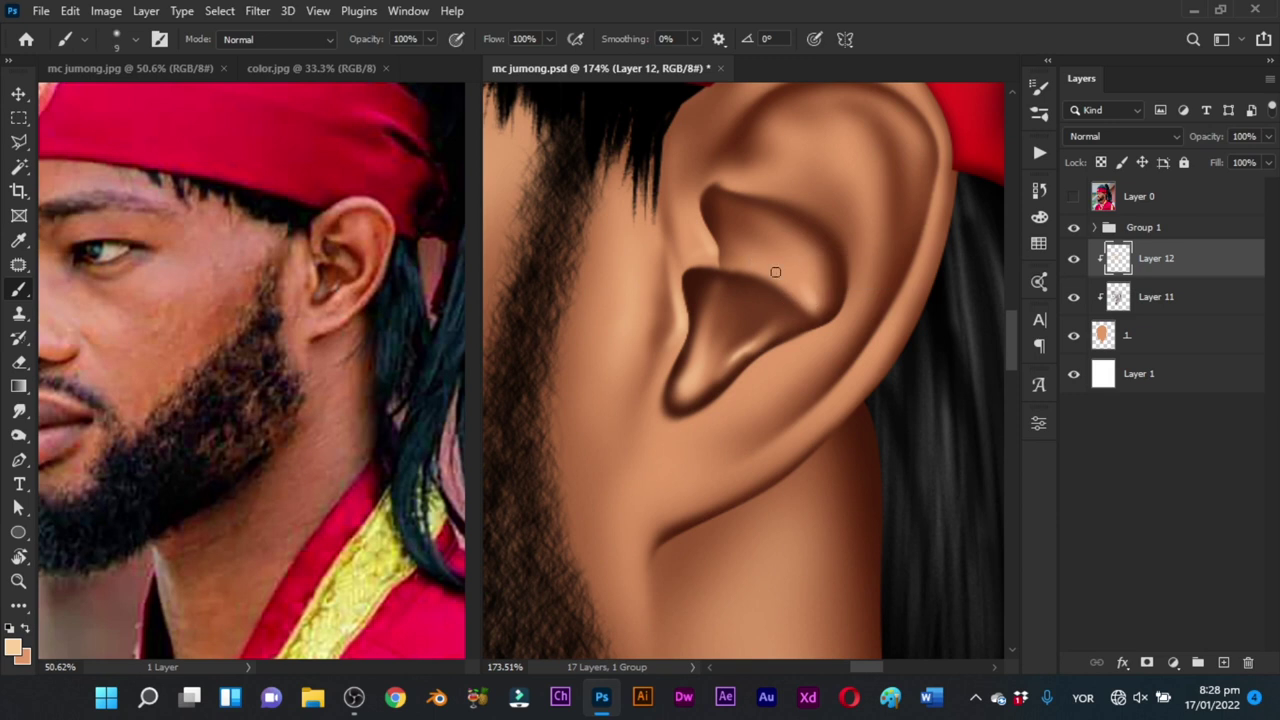
# Step: Brush a small cream highlight on the ridge just above the ear opening's upper fold at size 8
pyautogui.keyDown('alt'); pyautogui.rightClick(783, 266); pyautogui.keyUp('alt')
pyautogui.moveTo(782, 244); pyautogui.dragTo(709, 354)
pyautogui.moveTo(688, 252); pyautogui.dragTo(671, 260)
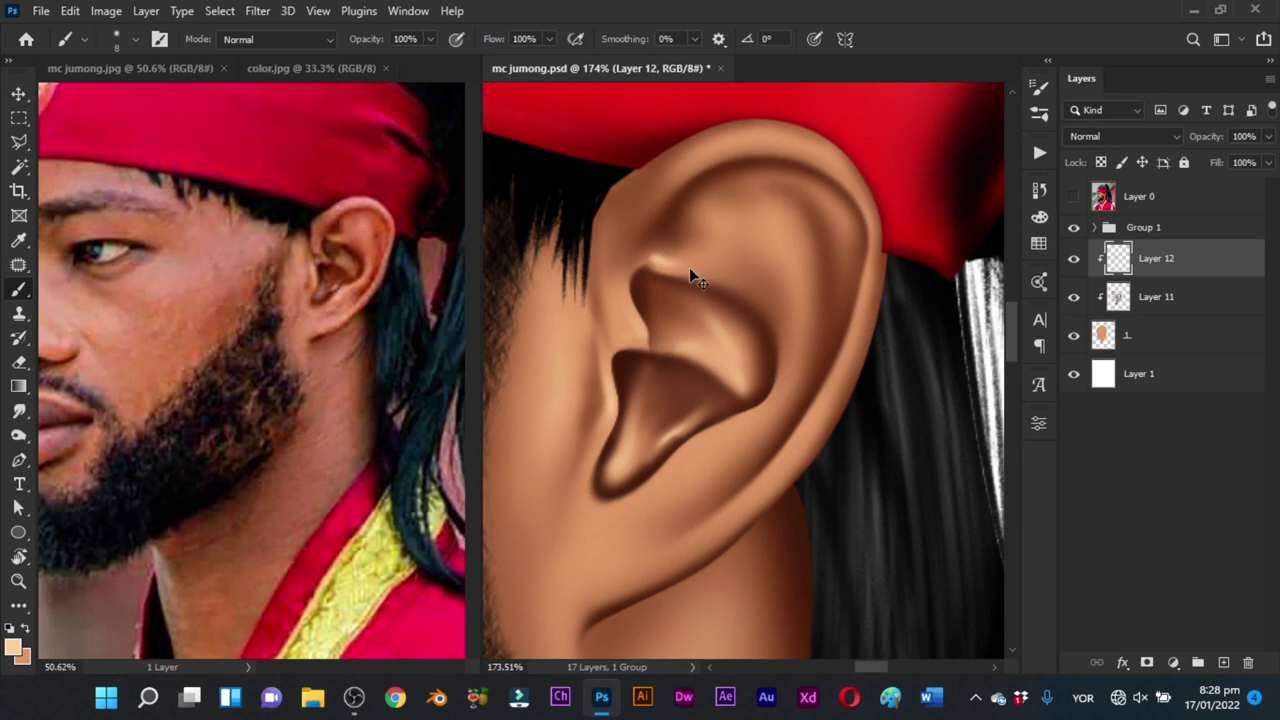
# Step: Brush soft tan and cream highlights across the upper inner ear beneath the outer rim at sizes 15 and 20
pyautogui.press('z')
pyautogui.moveTo(690, 282)
pyautogui.mouseDown()
pyautogui.moveTo(686, 334)
pyautogui.moveTo(634, 374)
pyautogui.moveTo(736, 312)
pyautogui.mouseUp()
pyautogui.press('b')
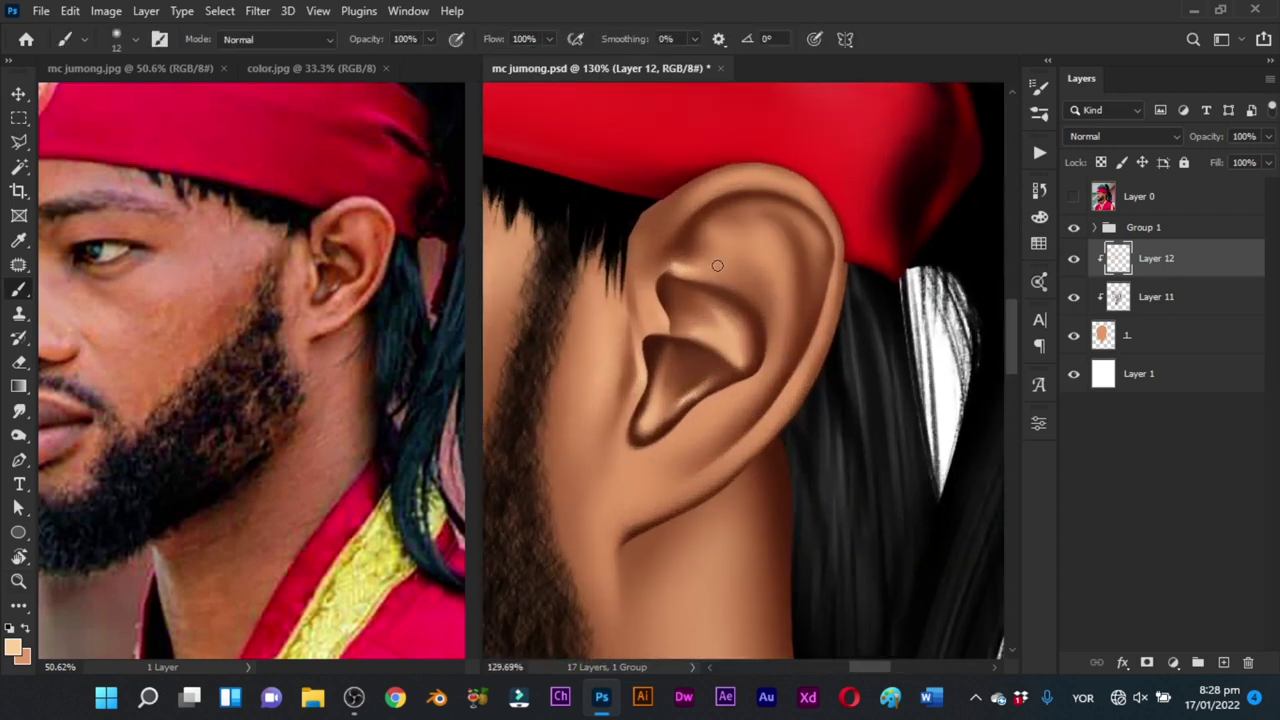
pyautogui.moveTo(740, 265)
pyautogui.mouseDown()
pyautogui.moveTo(725, 239)
pyautogui.moveTo(768, 237)
pyautogui.mouseUp()
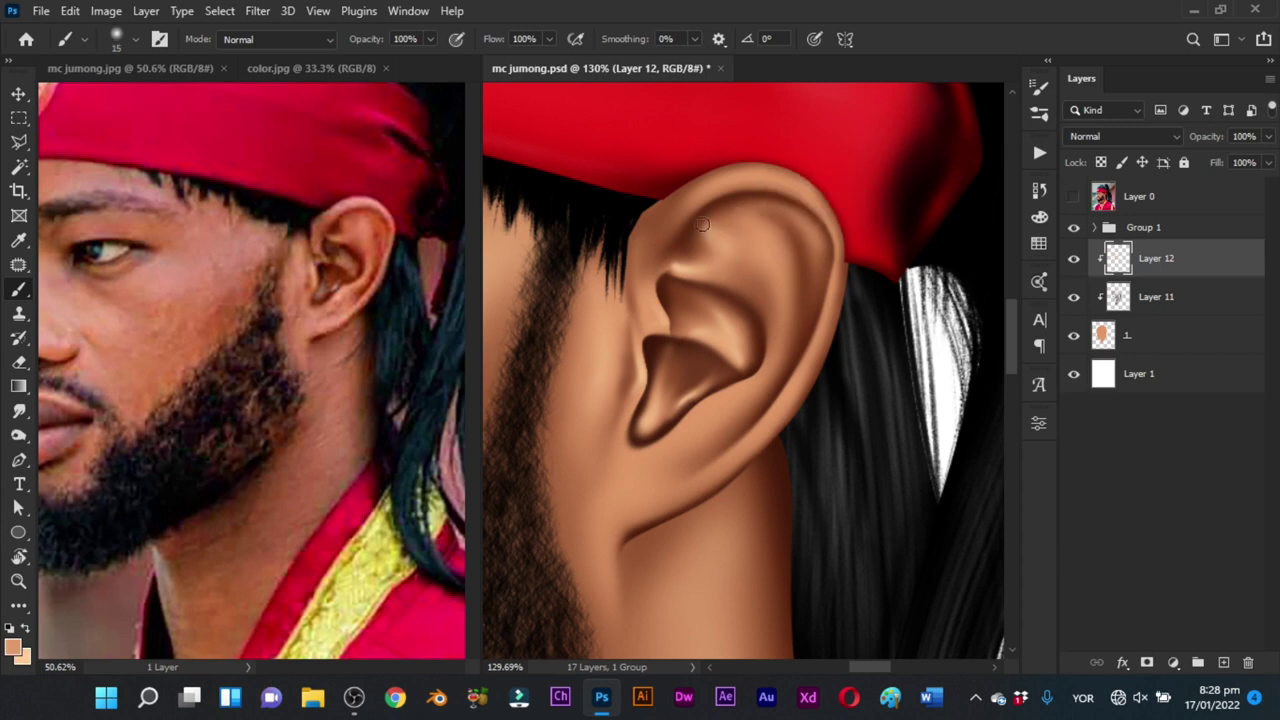
pyautogui.keyDown('alt'); pyautogui.click(736, 218); pyautogui.keyUp('alt')
pyautogui.keyDown('alt'); pyautogui.rightClick(775, 271); pyautogui.keyUp('alt')
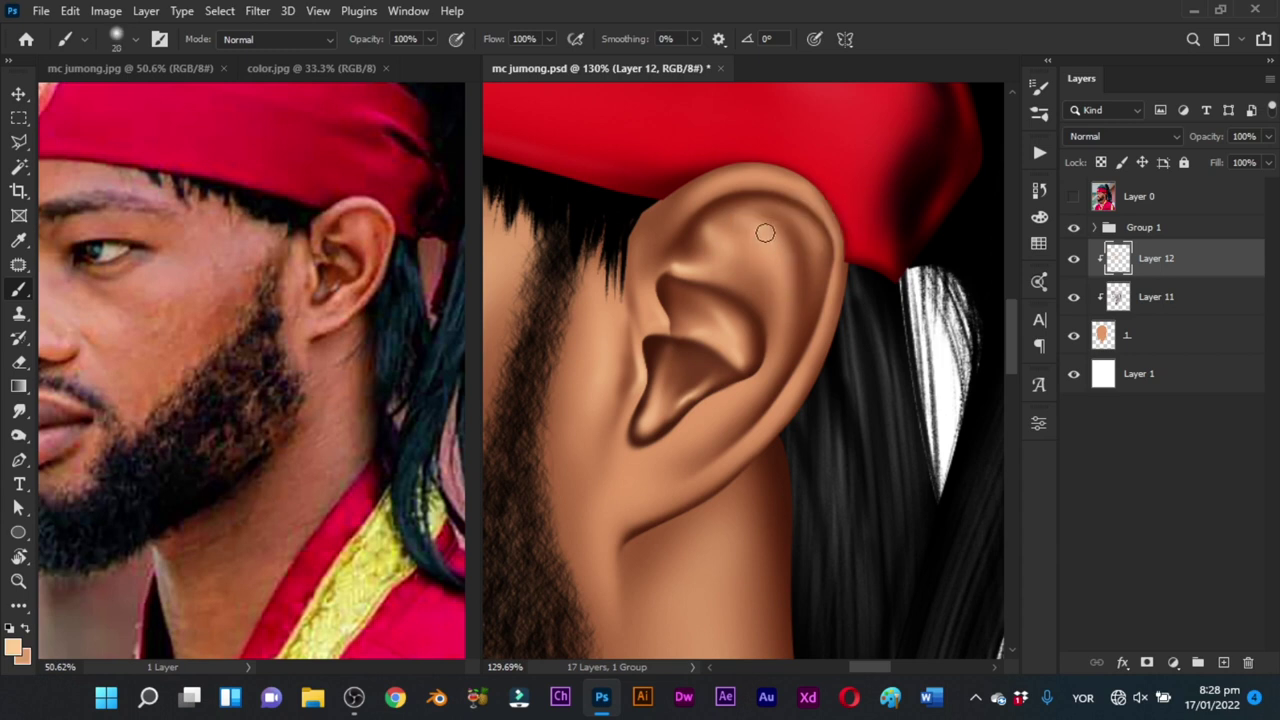
pyautogui.keyDown('alt'); pyautogui.rightClick(775, 293); pyautogui.keyUp('alt')
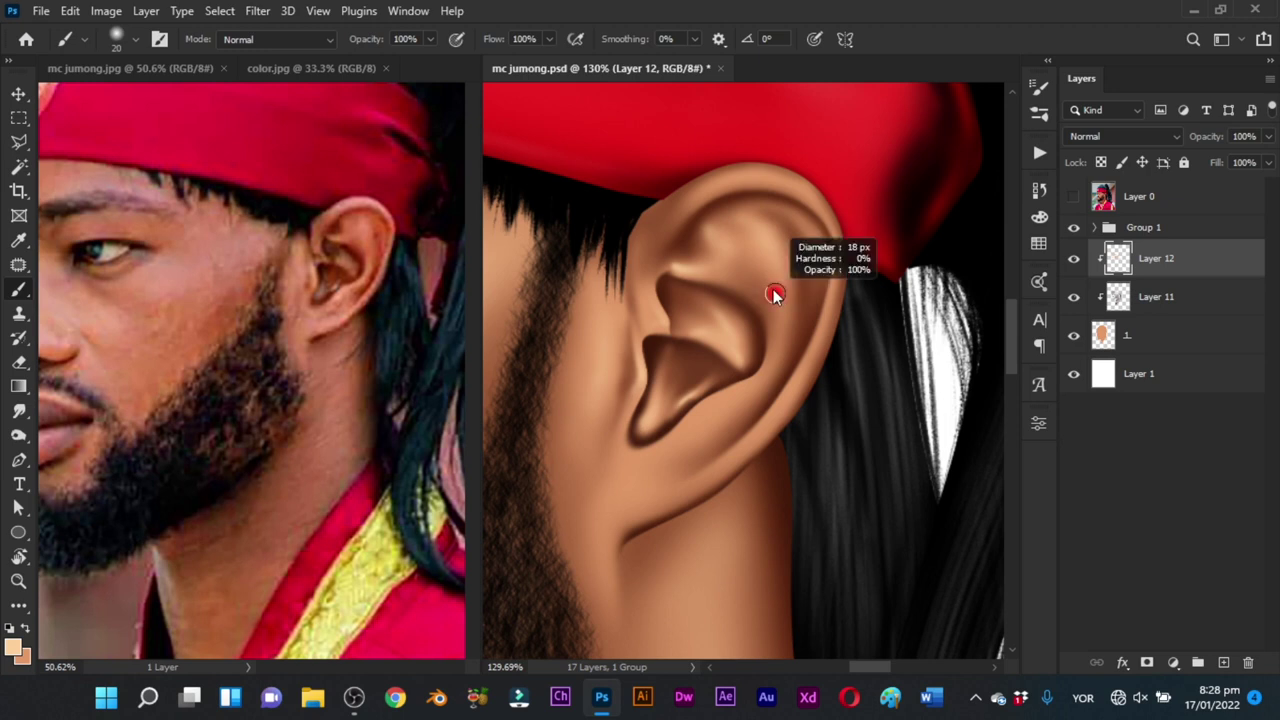
# Step: Brush tan at size 12 and a cream highlight at size 7 along the inner ridge behind the ear opening
pyautogui.hotkey('ctrl', 'space')
pyautogui.click(765, 405)
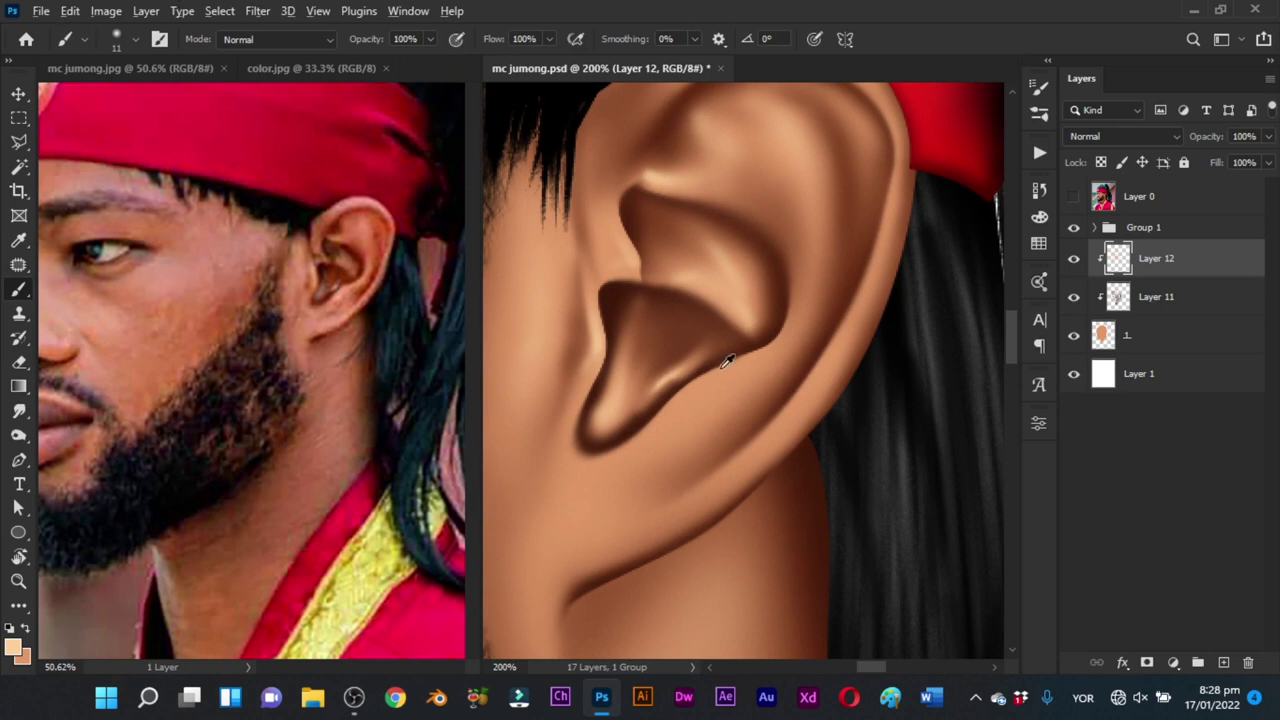
pyautogui.keyDown('alt'); pyautogui.rightClick(728, 364); pyautogui.keyUp('alt')
pyautogui.keyDown('alt'); pyautogui.rightClick(811, 245); pyautogui.keyUp('alt')
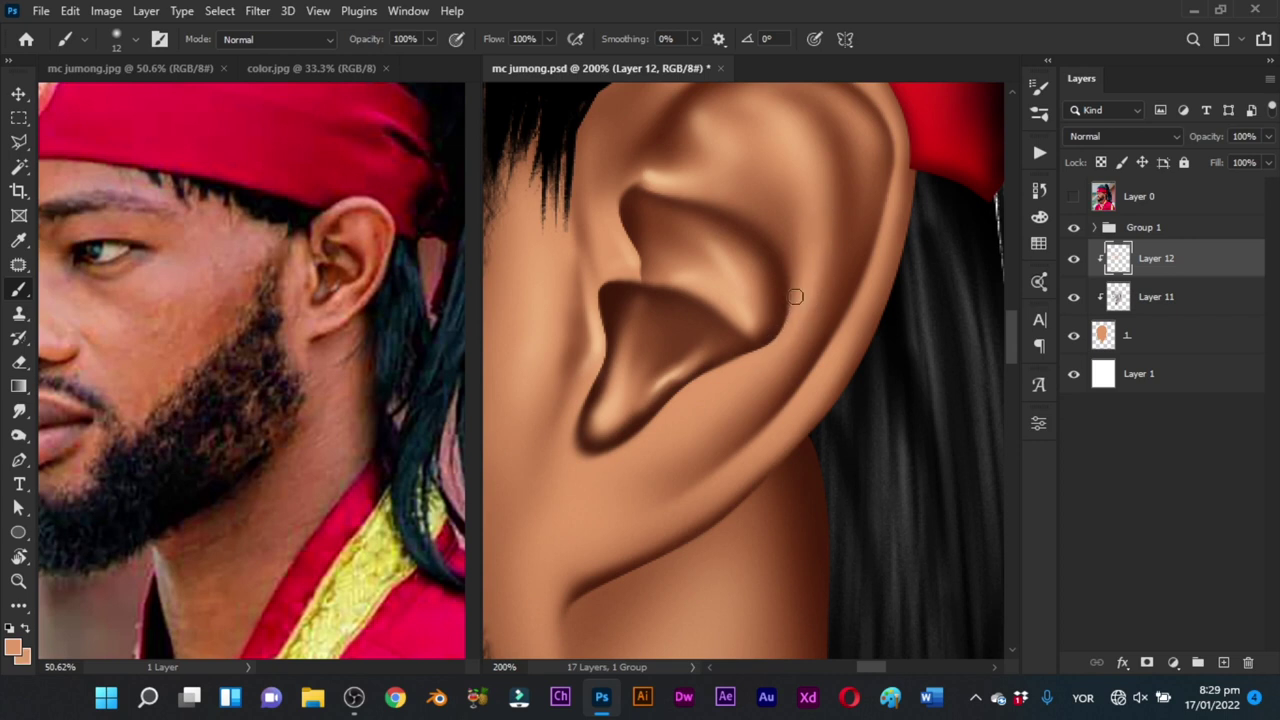
pyautogui.keyDown('alt'); pyautogui.rightClick(791, 297); pyautogui.keyUp('alt')
pyautogui.moveTo(791, 330); pyautogui.dragTo(813, 234)
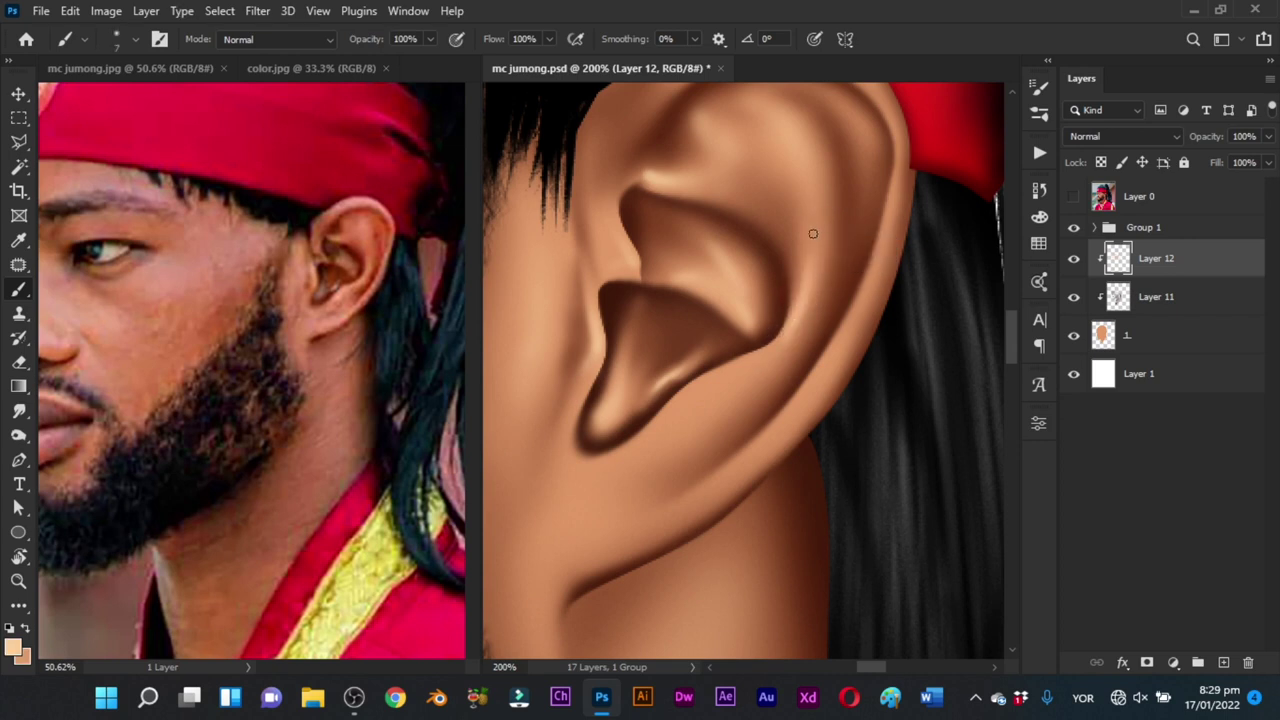
pyautogui.keyDown('alt'); pyautogui.rightClick(813, 265); pyautogui.keyUp('alt')
pyautogui.moveTo(786, 300)
pyautogui.mouseDown()
pyautogui.moveTo(820, 258)
pyautogui.moveTo(808, 257)
pyautogui.mouseUp()
# Step: Brush a cream highlight along the ear opening's lower edge towards the lobe at sizes 9, 12 and 19
pyautogui.keyDown('alt'); pyautogui.rightClick(806, 257); pyautogui.keyUp('alt')
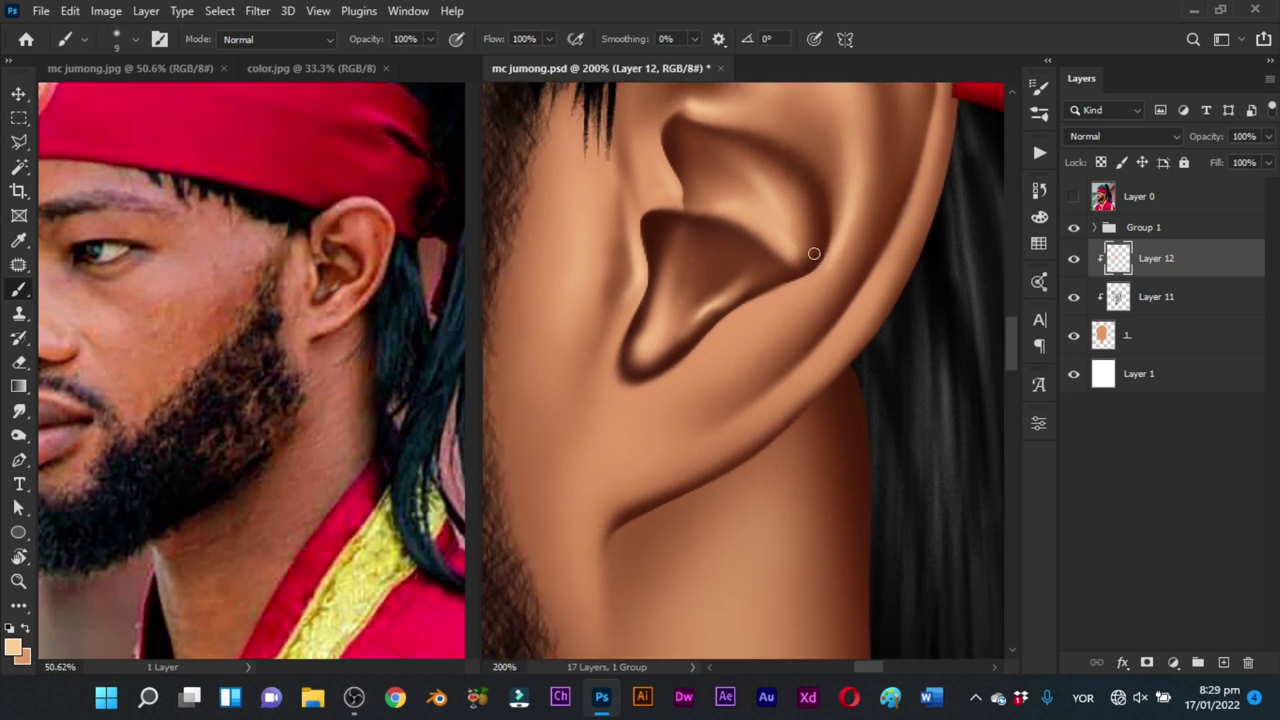
pyautogui.keyDown('alt'); pyautogui.rightClick(815, 263); pyautogui.keyUp('alt')
pyautogui.keyDown('alt'); pyautogui.rightClick(740, 326); pyautogui.keyUp('alt')
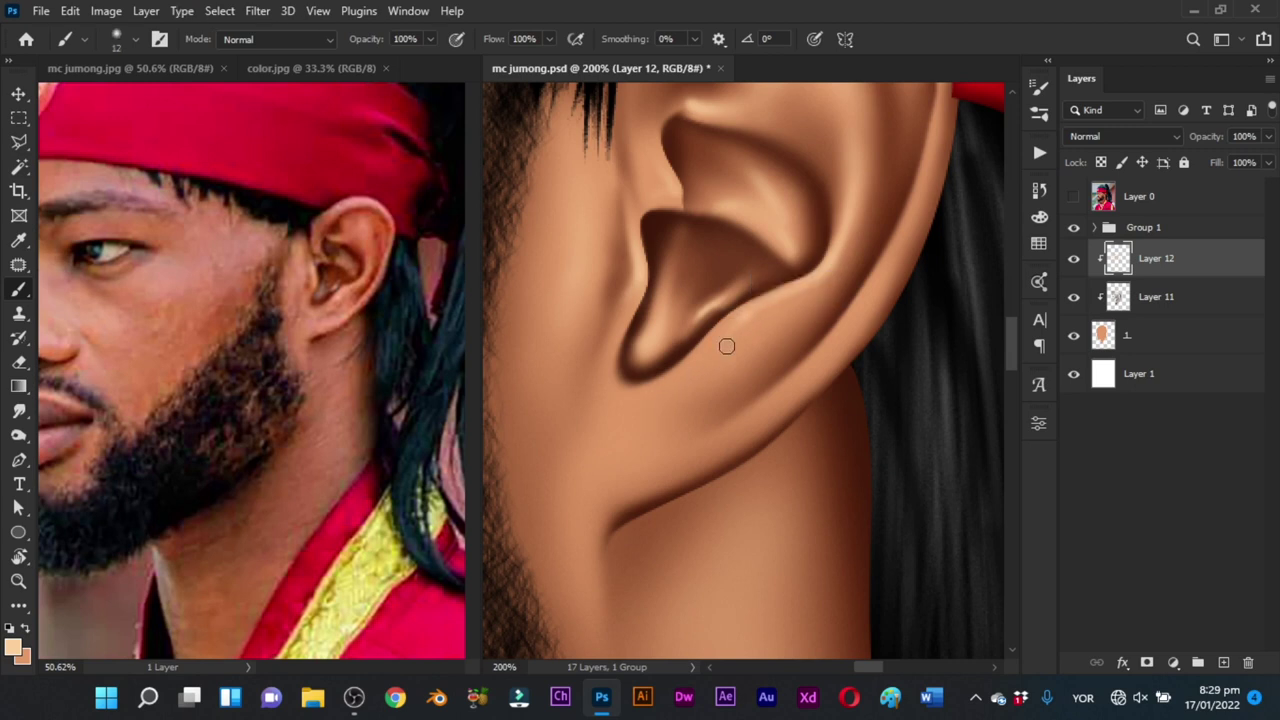
pyautogui.moveTo(742, 319); pyautogui.dragTo(706, 352)
pyautogui.keyDown('alt'); pyautogui.rightClick(766, 306); pyautogui.keyUp('alt')
pyautogui.moveTo(771, 363); pyautogui.dragTo(714, 340)
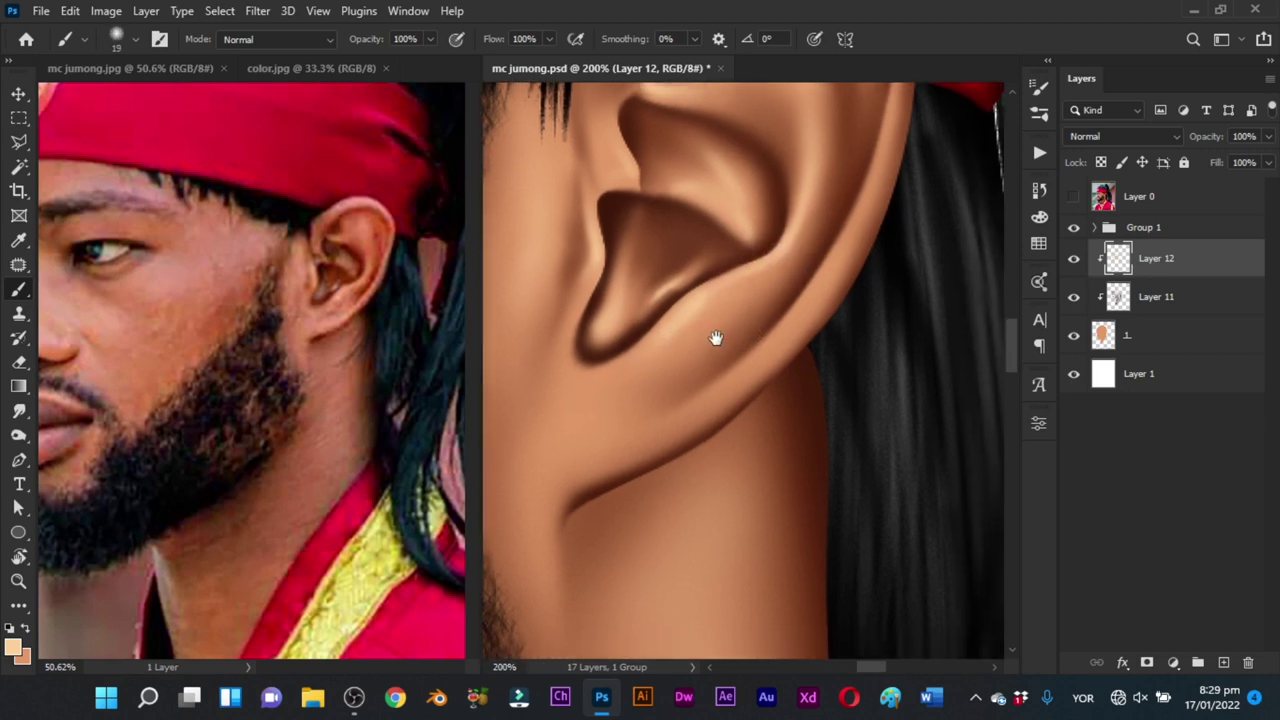
# Step: Paint soft light skin highlights along the ear's lower outer rim on Layer 12 with a 10 px brush
pyautogui.keyDown('alt'); pyautogui.rightClick(657, 374); pyautogui.keyUp('alt')
pyautogui.moveTo(646, 380); pyautogui.dragTo(717, 314)
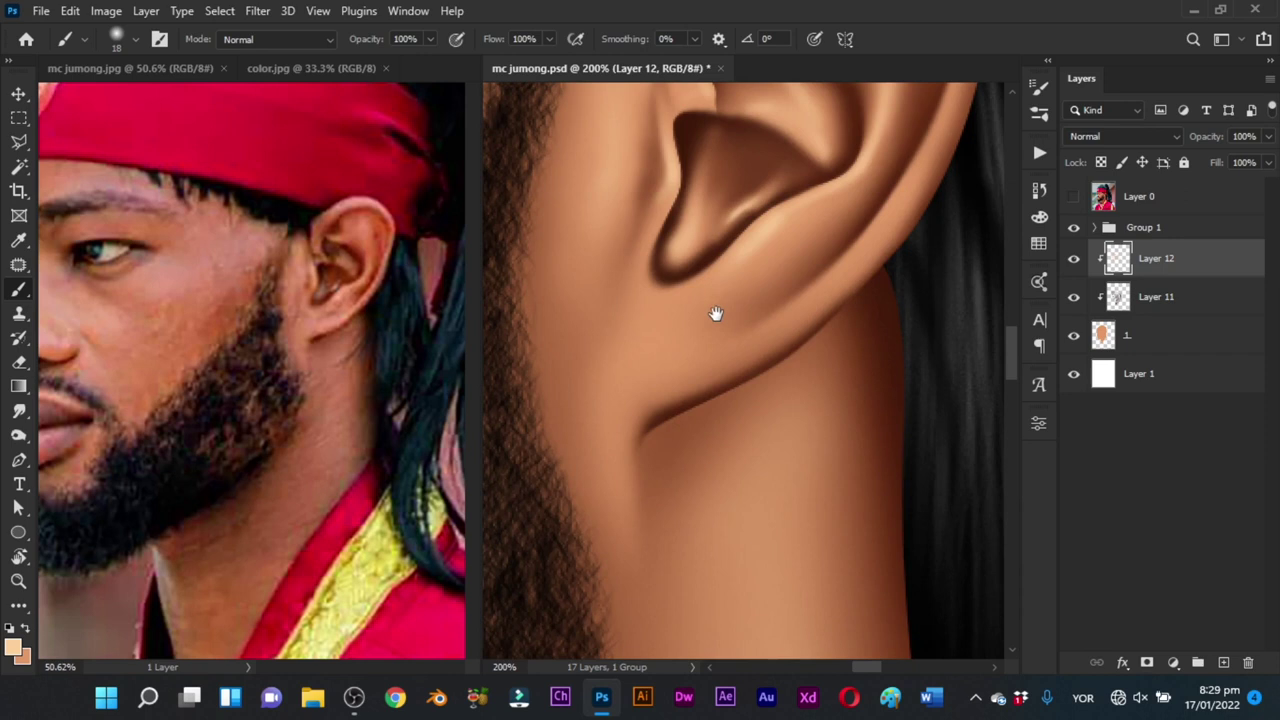
pyautogui.keyDown('alt'); pyautogui.rightClick(640, 357); pyautogui.keyUp('alt')
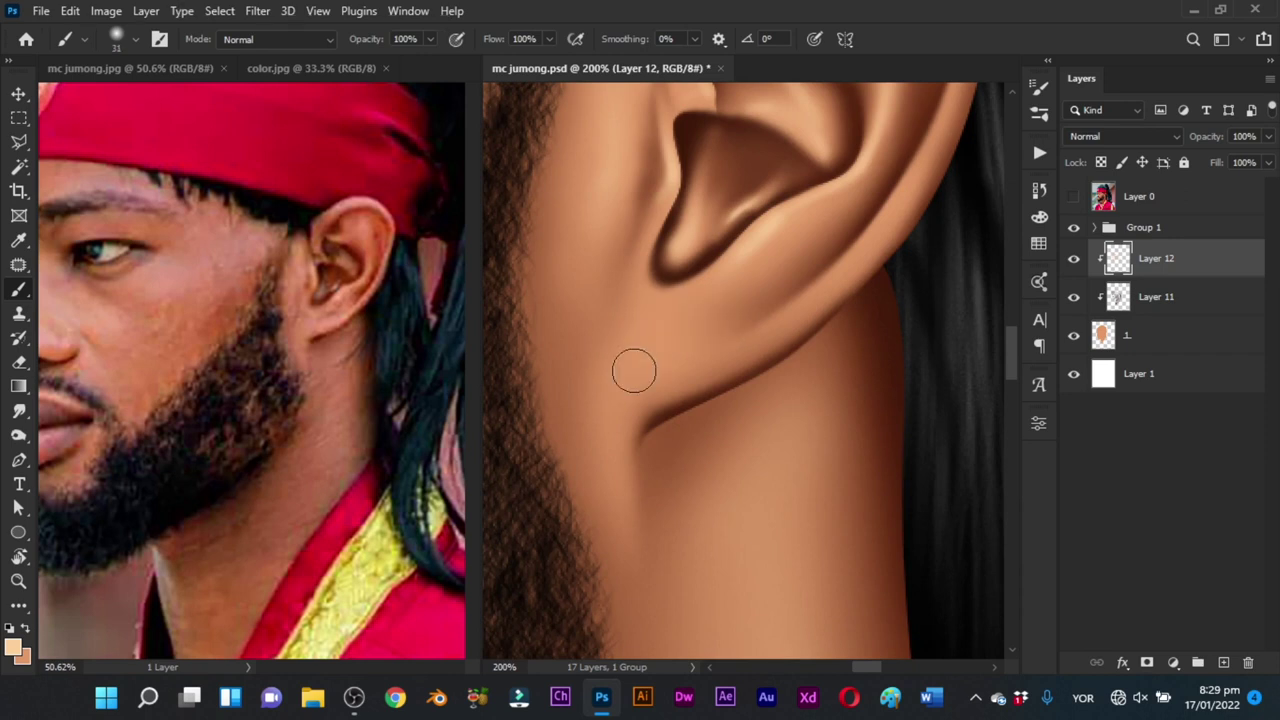
pyautogui.keyDown('alt'); pyautogui.rightClick(700, 352); pyautogui.keyUp('alt')
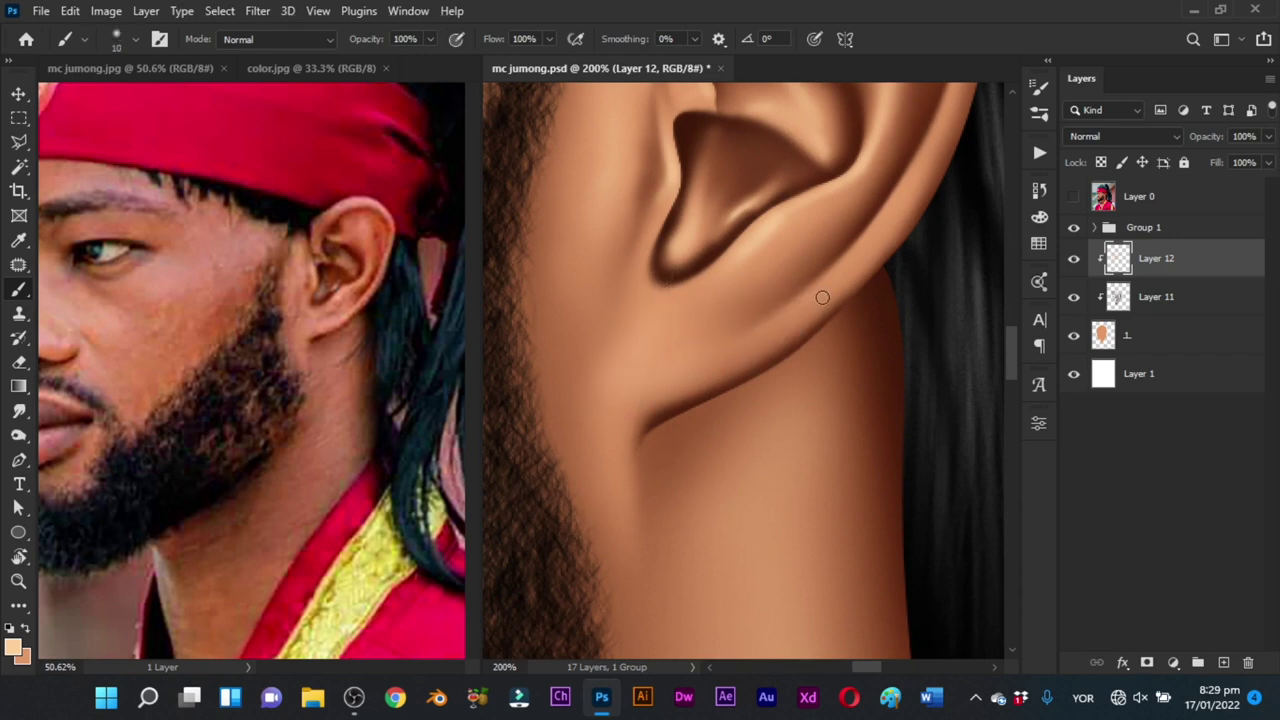
pyautogui.moveTo(752, 348); pyautogui.dragTo(853, 275)
pyautogui.moveTo(791, 306); pyautogui.dragTo(691, 397)
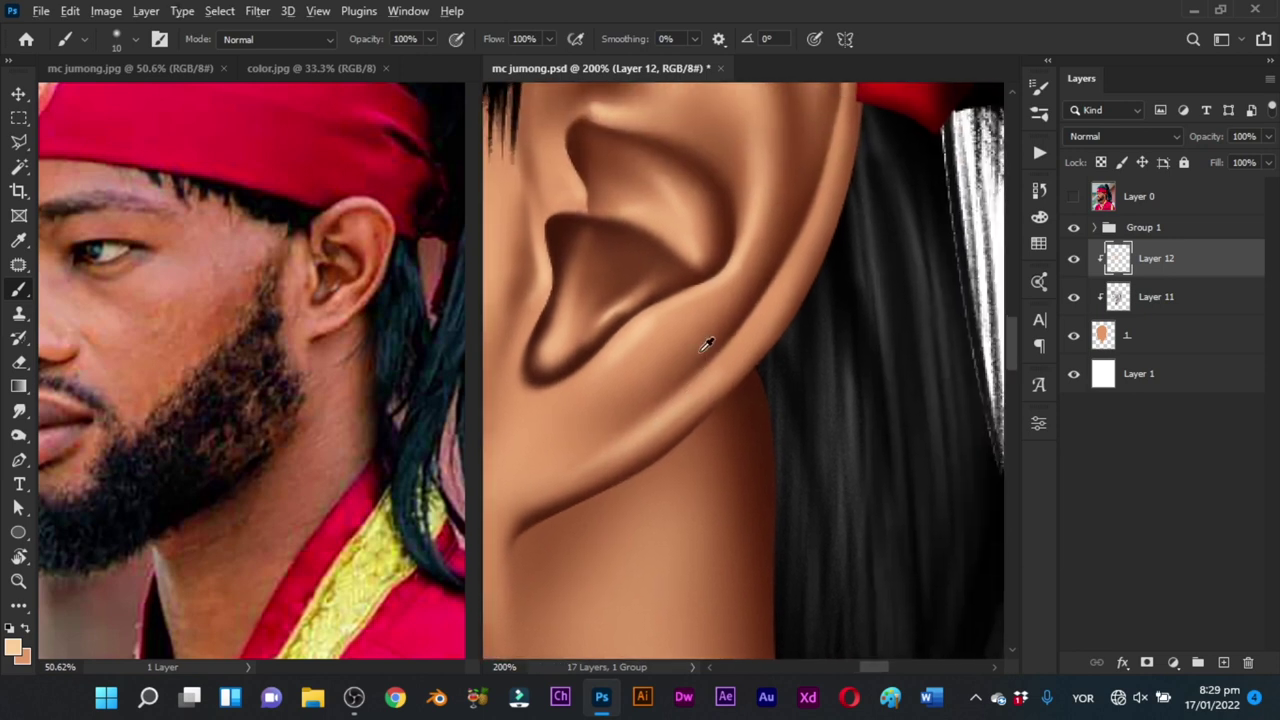
# Step: Brighten the highlight along the back rim of the ear with a soft brush between 11 and 7 px
pyautogui.keyDown('alt'); pyautogui.rightClick(706, 344); pyautogui.keyUp('alt')
pyautogui.keyDown('alt'); pyautogui.rightClick(746, 333); pyautogui.keyUp('alt')
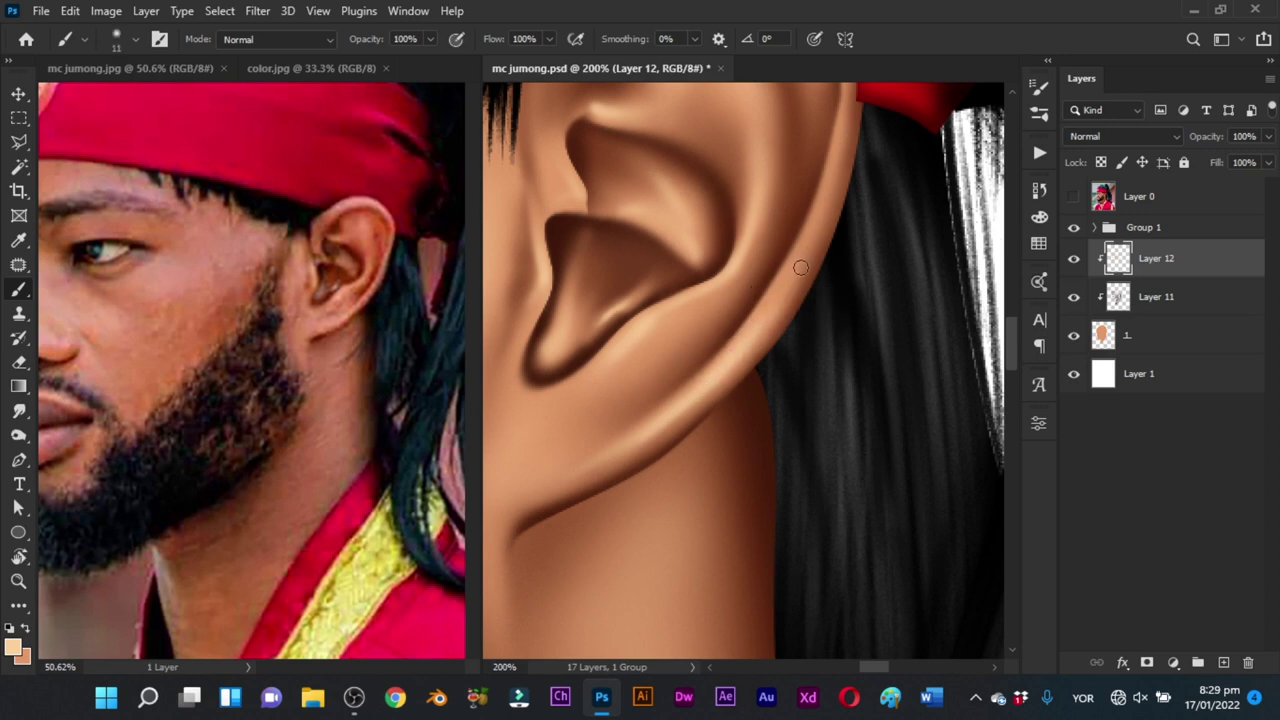
pyautogui.moveTo(801, 267); pyautogui.dragTo(771, 357)
pyautogui.keyDown('alt'); pyautogui.rightClick(737, 357); pyautogui.keyUp('alt')
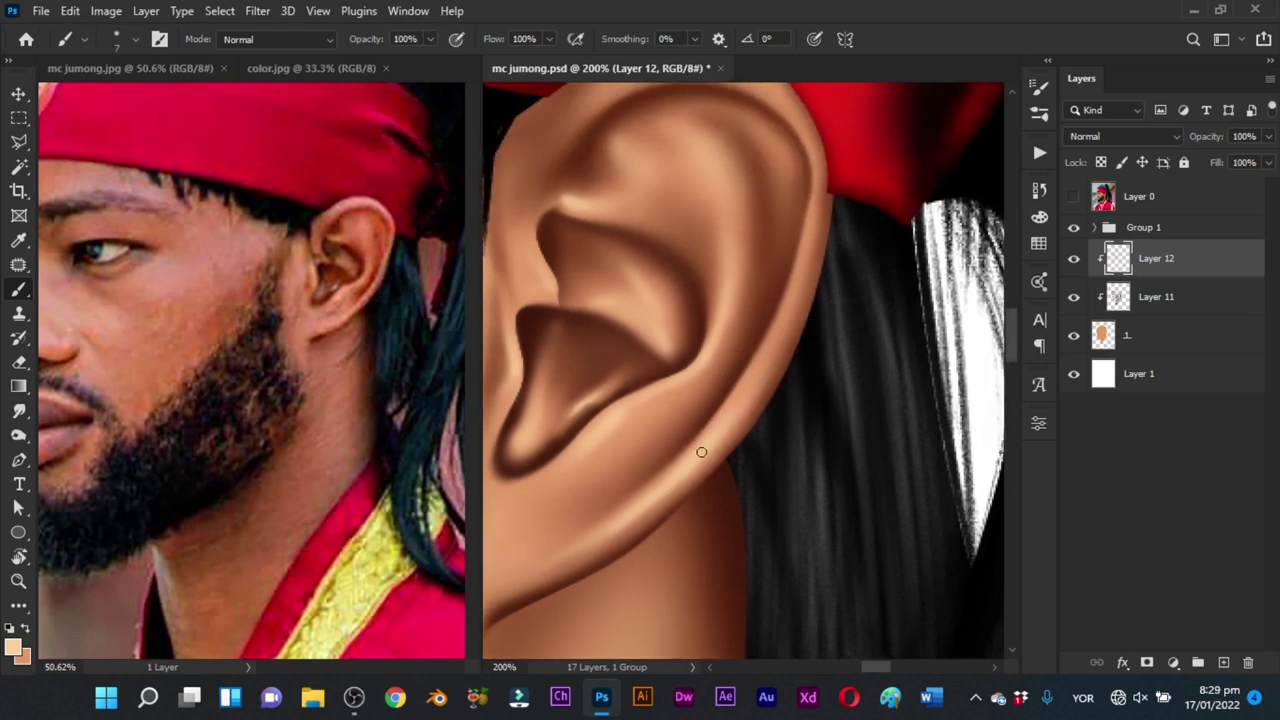
pyautogui.moveTo(810, 236); pyautogui.dragTo(818, 324)
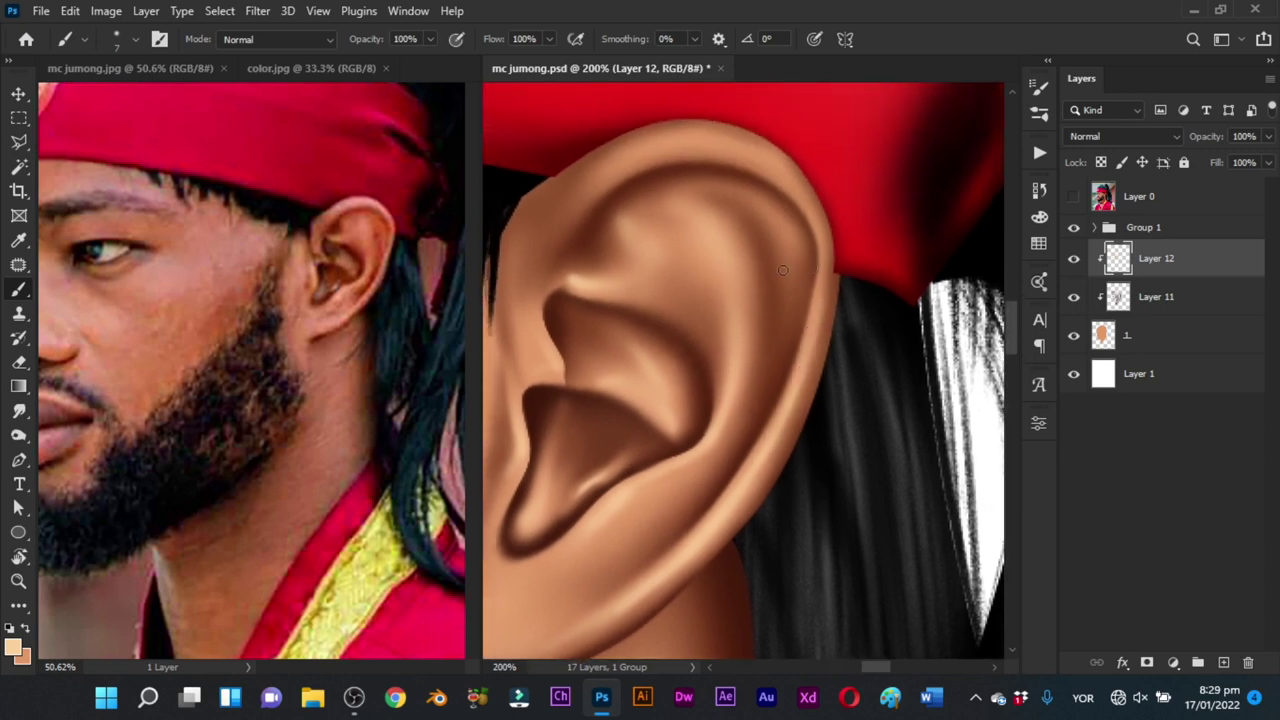
# Step: Paint a light highlight along the top curve of the ear's outer rim with a 9 px soft brush
pyautogui.moveTo(703, 273); pyautogui.dragTo(761, 323)
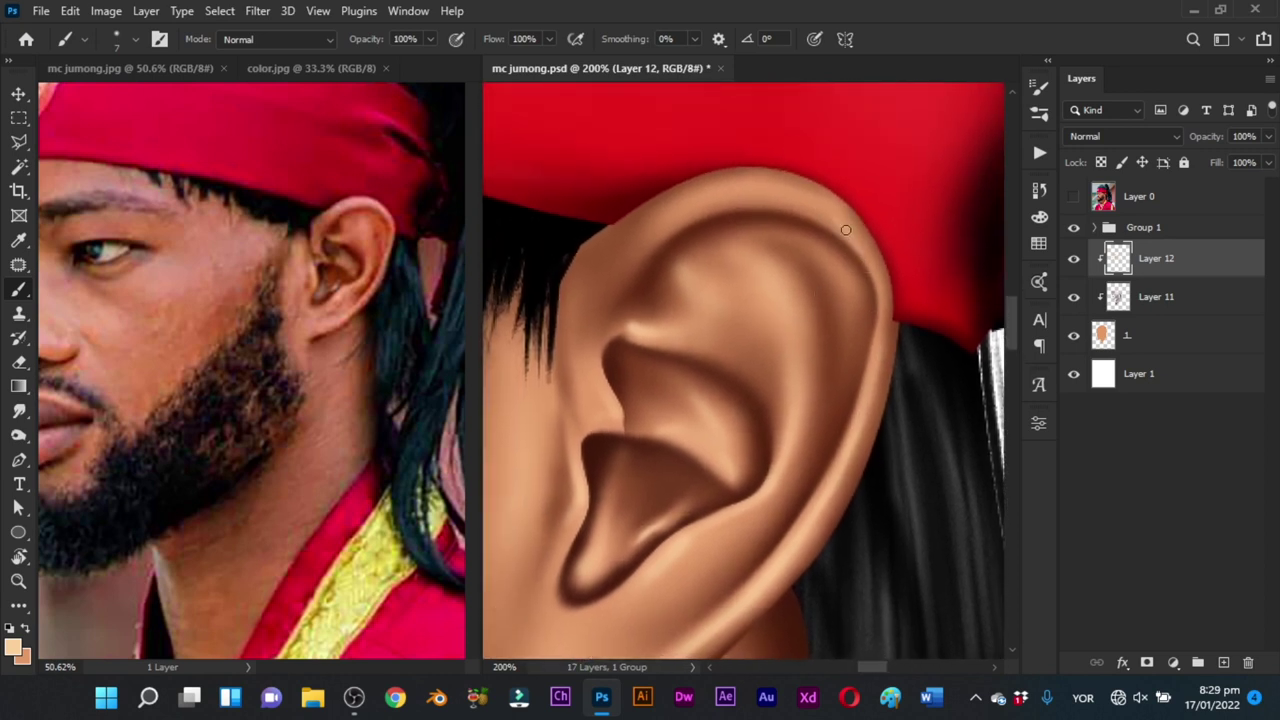
pyautogui.moveTo(794, 337); pyautogui.dragTo(809, 354)
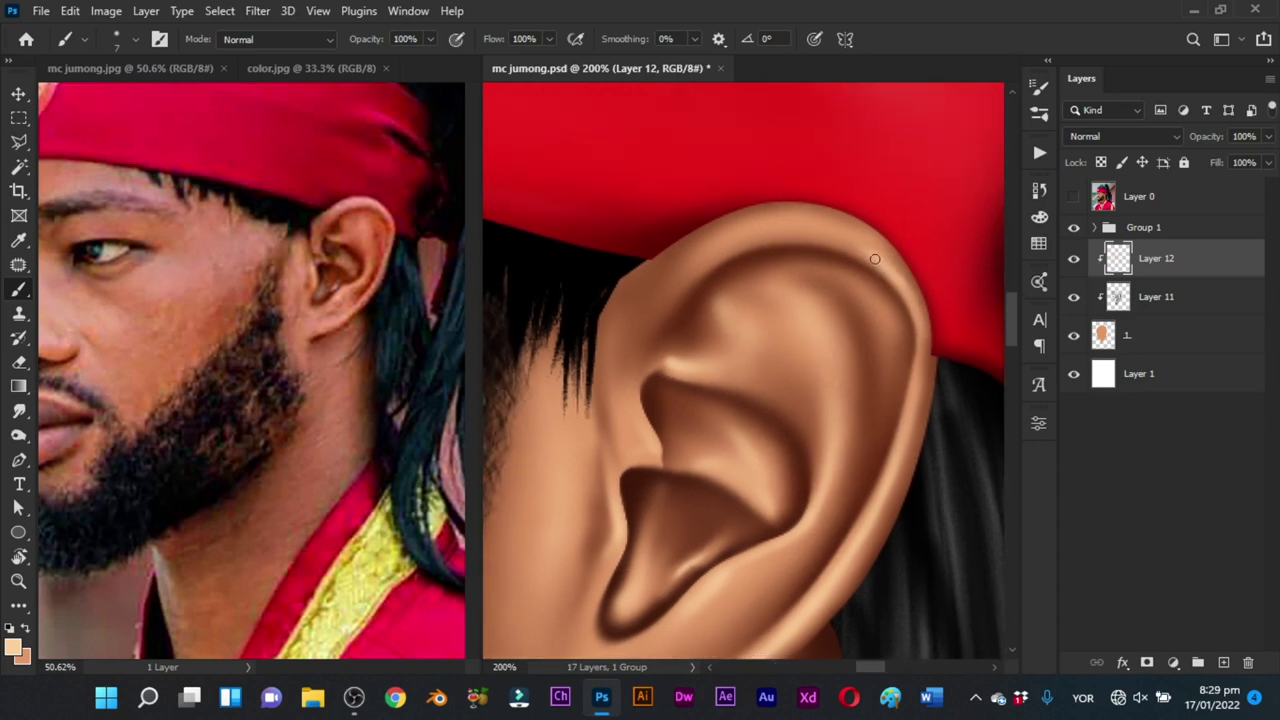
pyautogui.keyDown('alt'); pyautogui.rightClick(831, 232); pyautogui.keyUp('alt')
pyautogui.moveTo(844, 235)
pyautogui.mouseDown()
pyautogui.moveTo(686, 254)
pyautogui.moveTo(727, 255)
pyautogui.moveTo(813, 223)
pyautogui.moveTo(680, 261)
pyautogui.moveTo(803, 226)
pyautogui.moveTo(706, 253)
pyautogui.mouseUp()
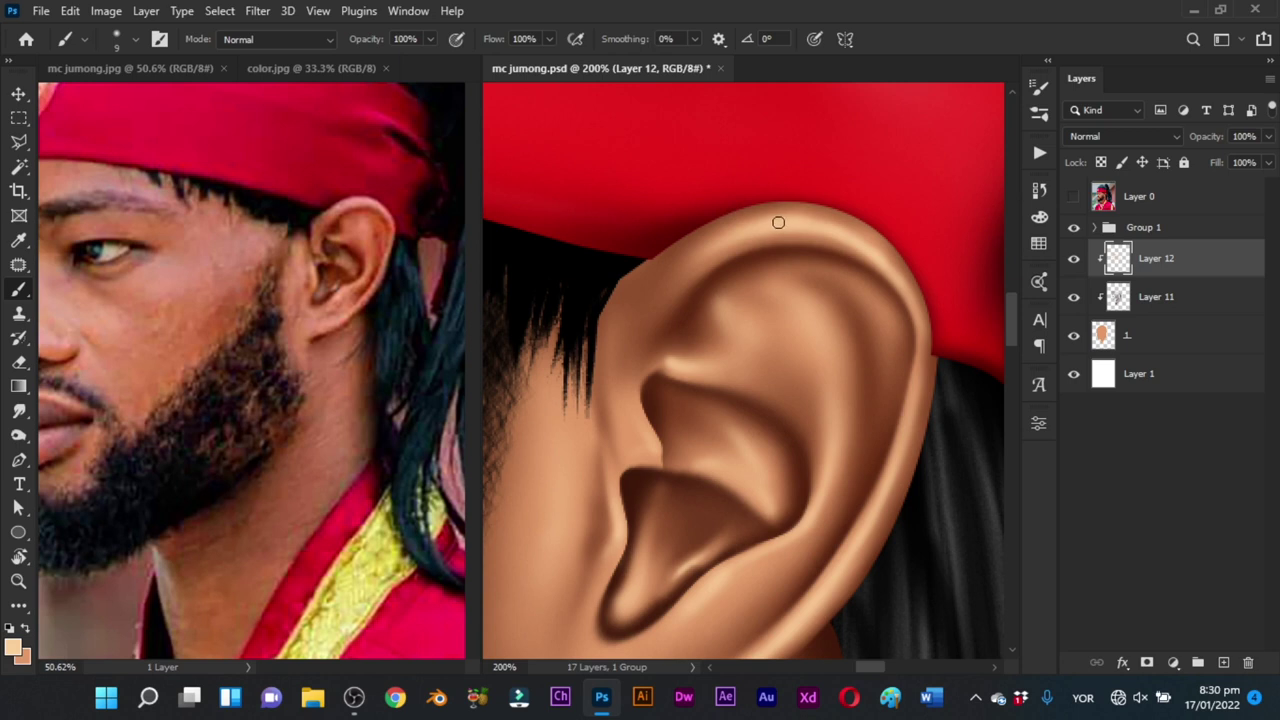
pyautogui.moveTo(778, 222); pyautogui.dragTo(640, 300)
pyautogui.moveTo(780, 205); pyautogui.dragTo(696, 262)
# Step: Examine the highlights and shading of the whole ear at several magnifications
pyautogui.press('x')
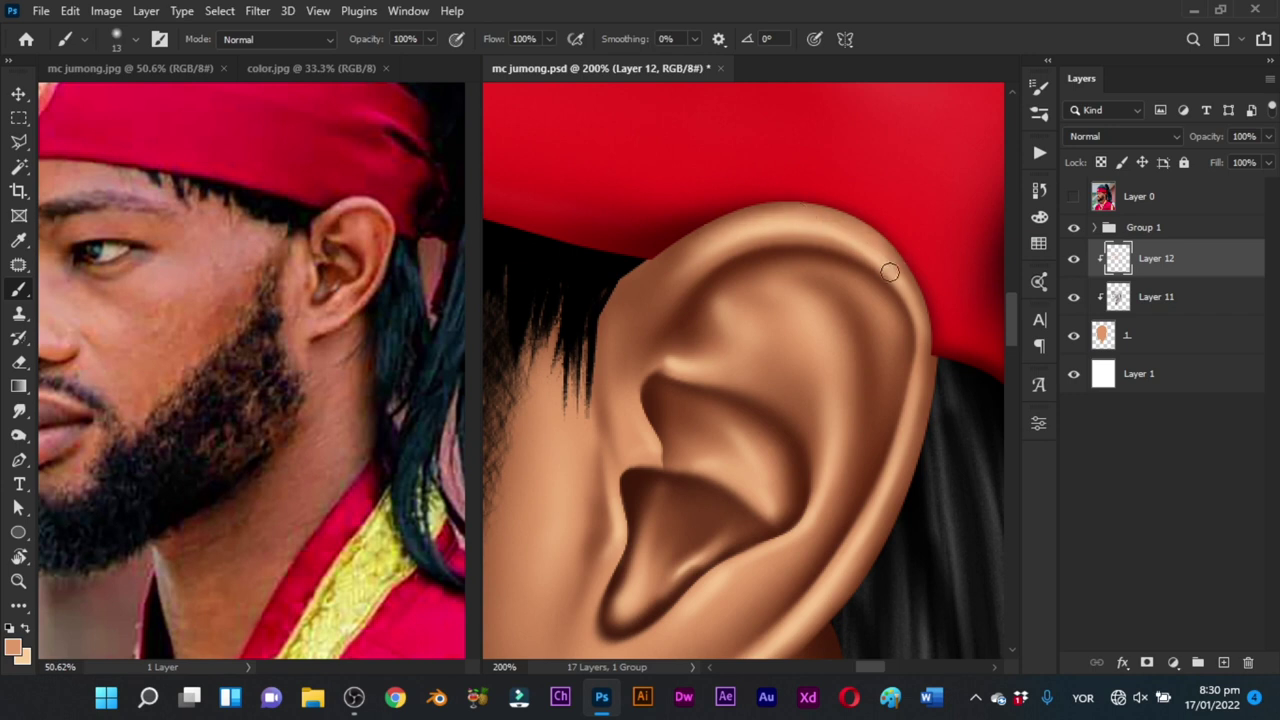
pyautogui.press('x')
pyautogui.press('z')
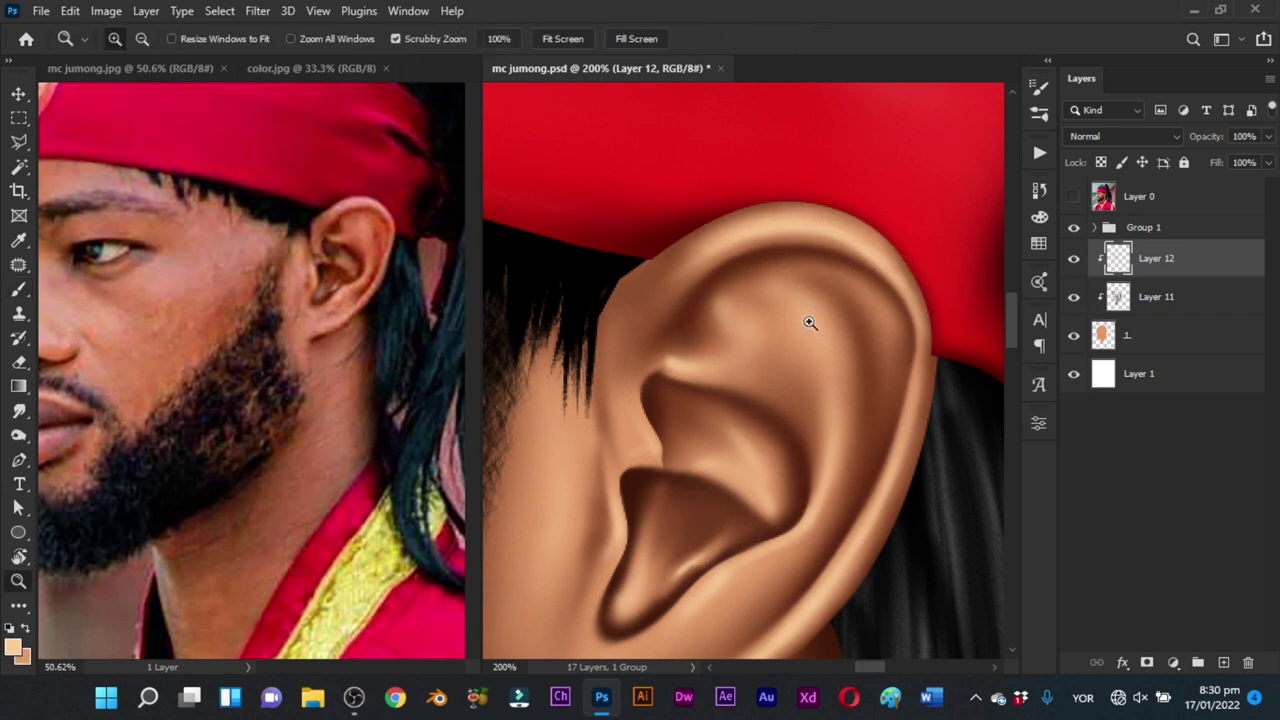
pyautogui.moveTo(808, 323)
pyautogui.mouseDown()
pyautogui.moveTo(743, 366)
pyautogui.moveTo(795, 375)
pyautogui.moveTo(840, 355)
pyautogui.mouseUp()
pyautogui.press('b')
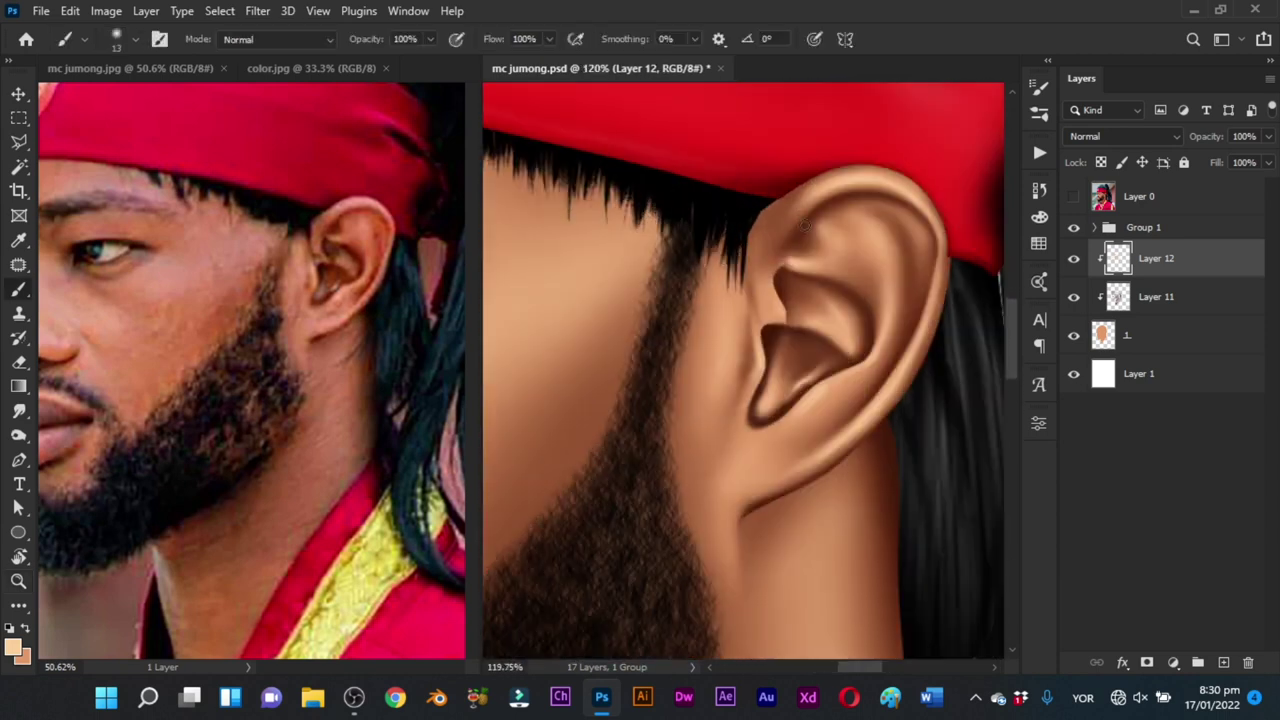
pyautogui.press('z')
pyautogui.moveTo(799, 206)
pyautogui.mouseDown()
pyautogui.moveTo(817, 226)
pyautogui.moveTo(828, 218)
pyautogui.moveTo(777, 228)
pyautogui.mouseUp()
pyautogui.press('b')
pyautogui.keyDown('alt'); pyautogui.rightClick(823, 213); pyautogui.keyUp('alt')
pyautogui.press('x')
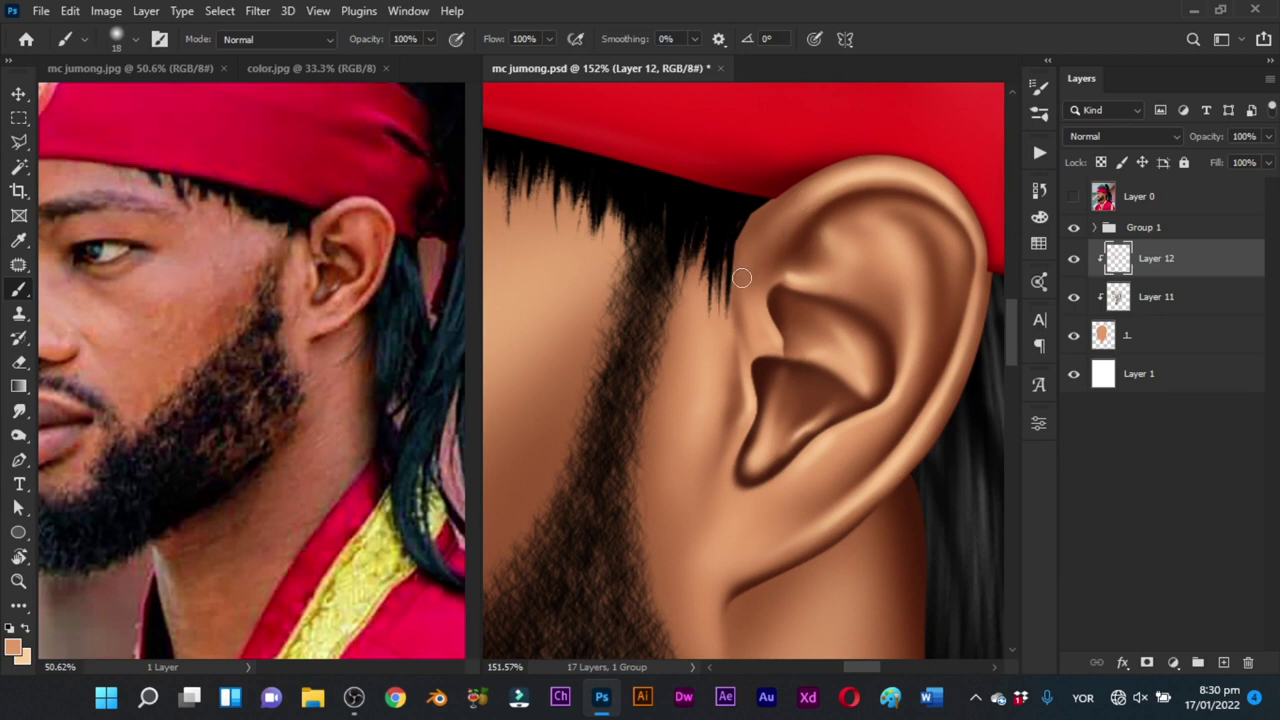
# Step: Check the painted ear against the whole head and save the document
pyautogui.press('z')
pyautogui.moveTo(797, 283)
pyautogui.mouseDown()
pyautogui.moveTo(737, 336)
pyautogui.moveTo(683, 350)
pyautogui.mouseUp()
pyautogui.press('b')
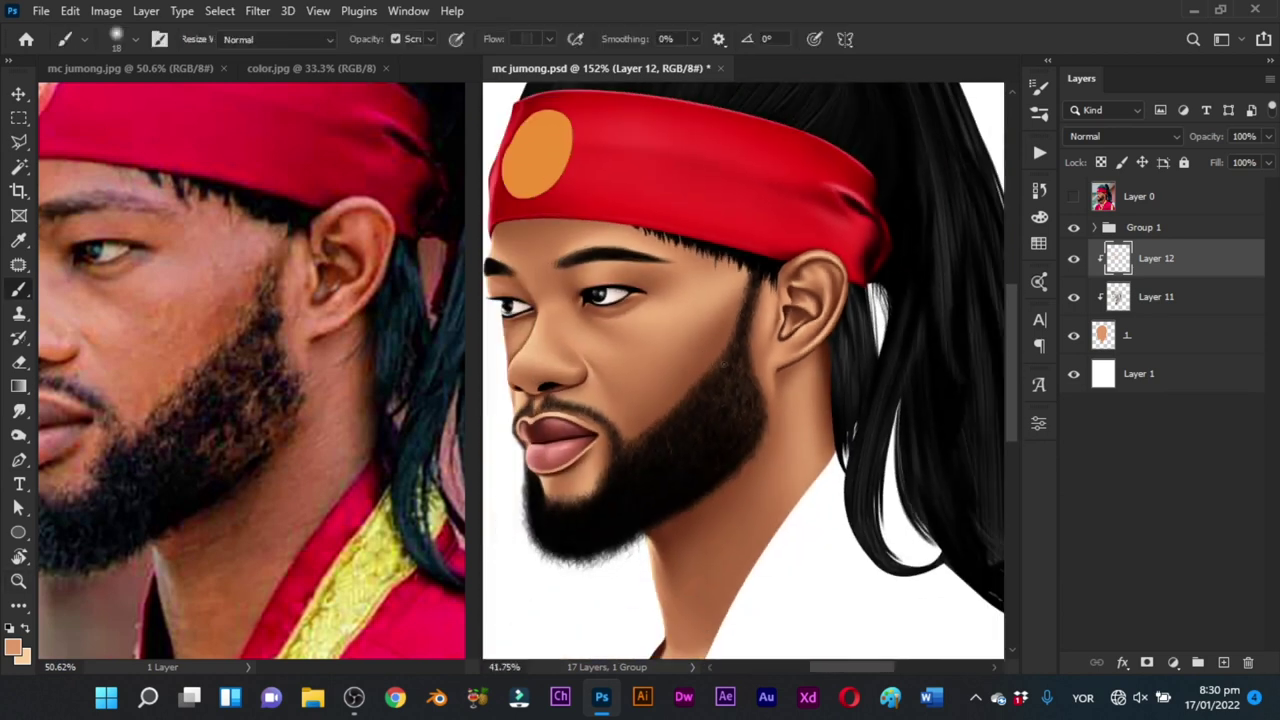
pyautogui.hotkey('ctrl', 's')
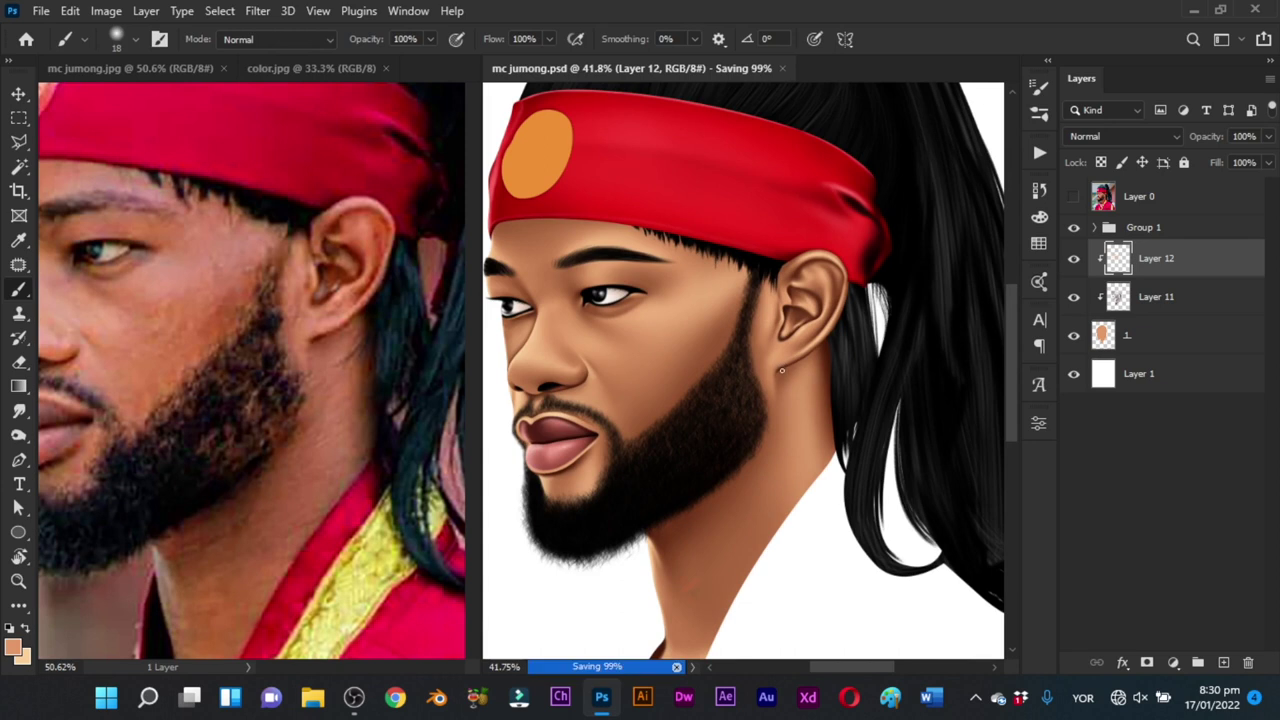
# Step: Compare the painted portrait with the reference photo by briefly showing Layer 0, then inspect the face
pyautogui.moveTo(809, 380); pyautogui.dragTo(740, 440)
pyautogui.click(1073, 198)
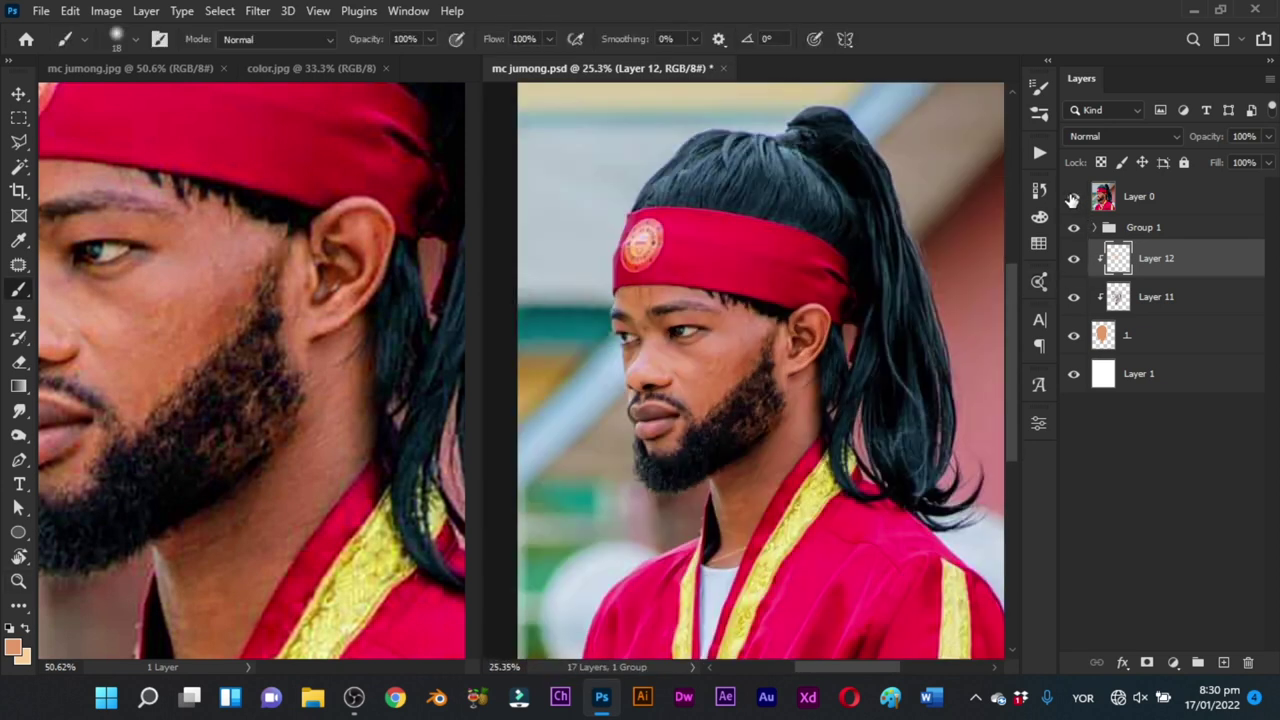
pyautogui.click(1073, 198)
pyautogui.press('z')
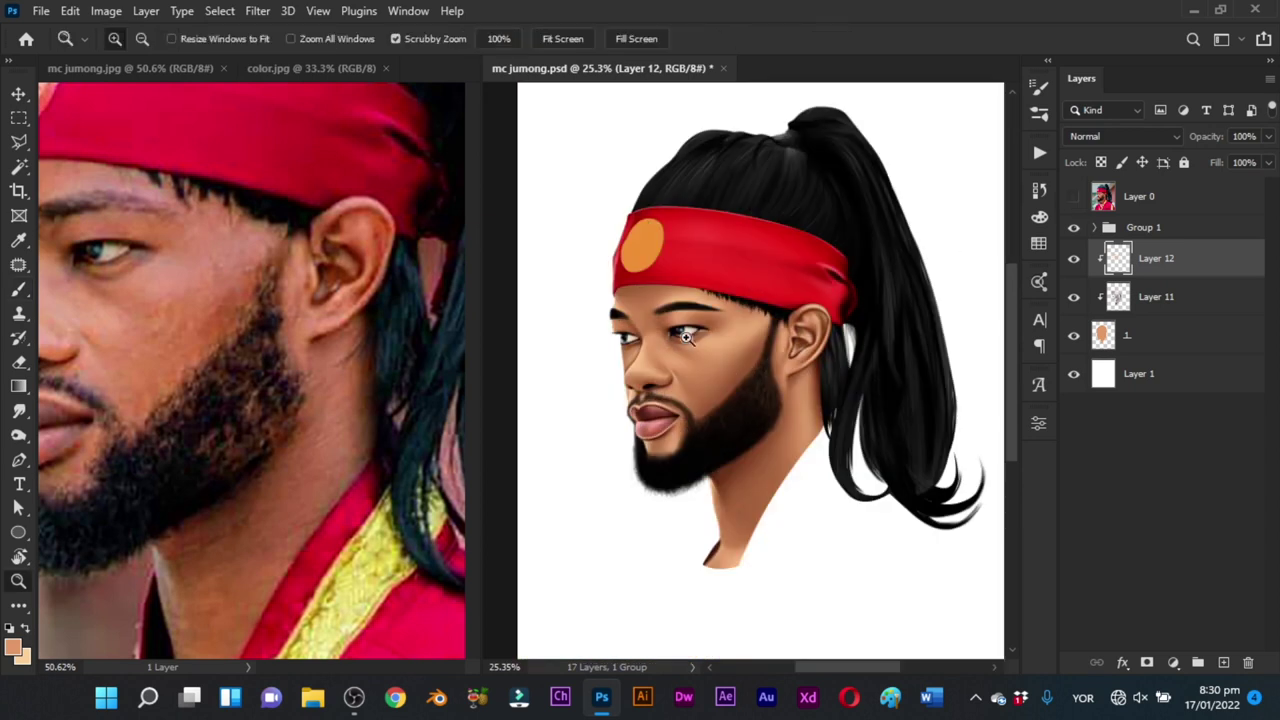
pyautogui.moveTo(700, 338); pyautogui.dragTo(729, 380)
pyautogui.press('b')
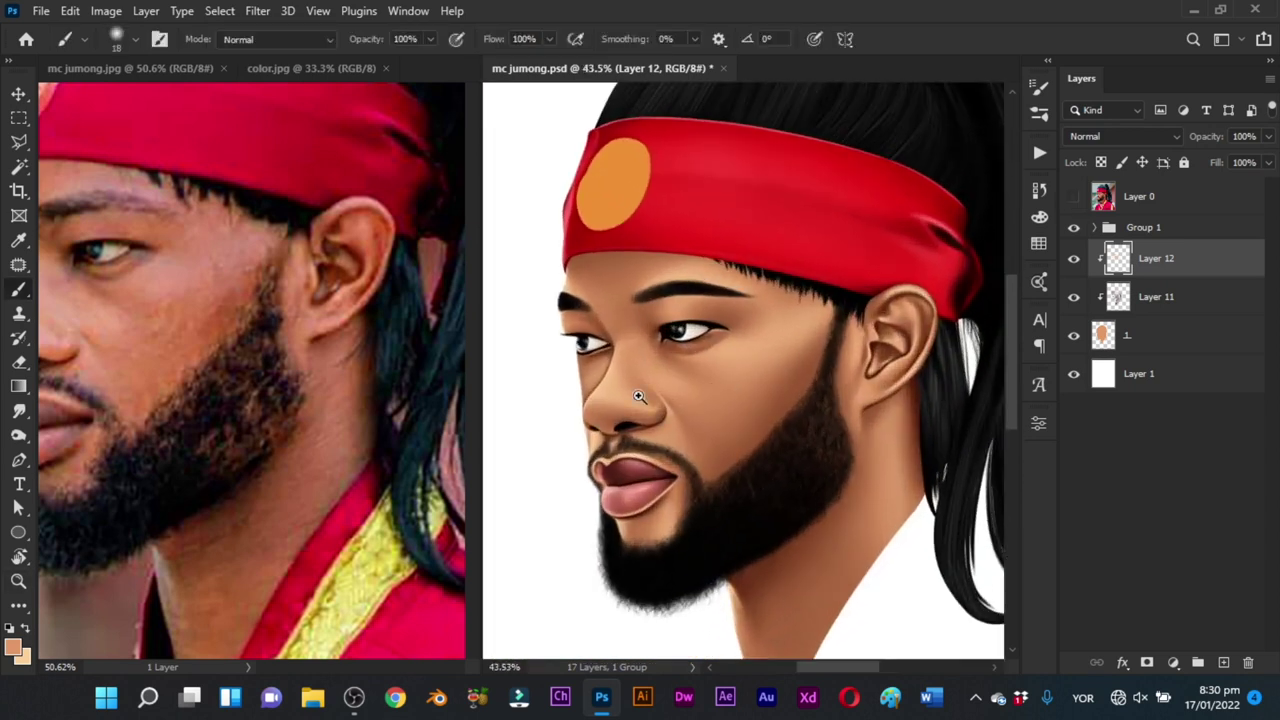
pyautogui.press('z')
pyautogui.moveTo(639, 397); pyautogui.dragTo(679, 430)
pyautogui.press('b')
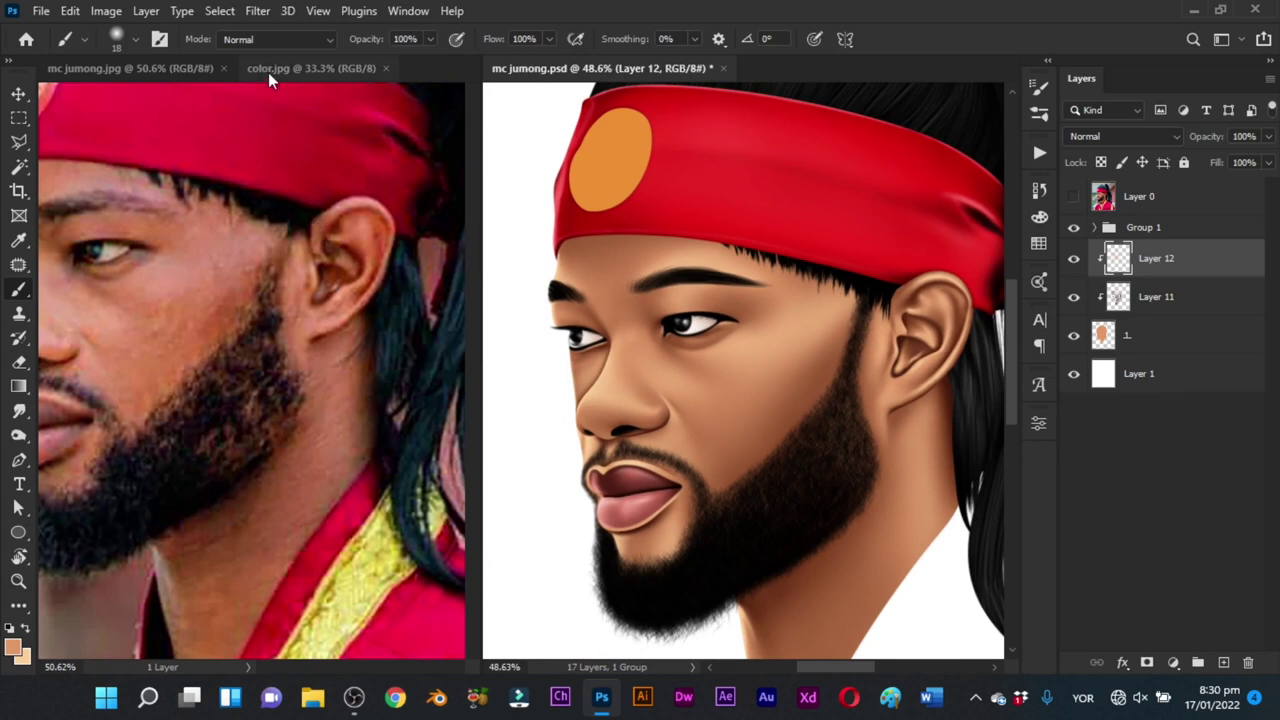
# Step: Sample a dark reddish-brown skin tone from color.jpg and make Layer 11 the active layer in mc jumong.psd
pyautogui.click(300, 68)
pyautogui.keyDown('alt'); pyautogui.click(330, 295); pyautogui.keyUp('alt')
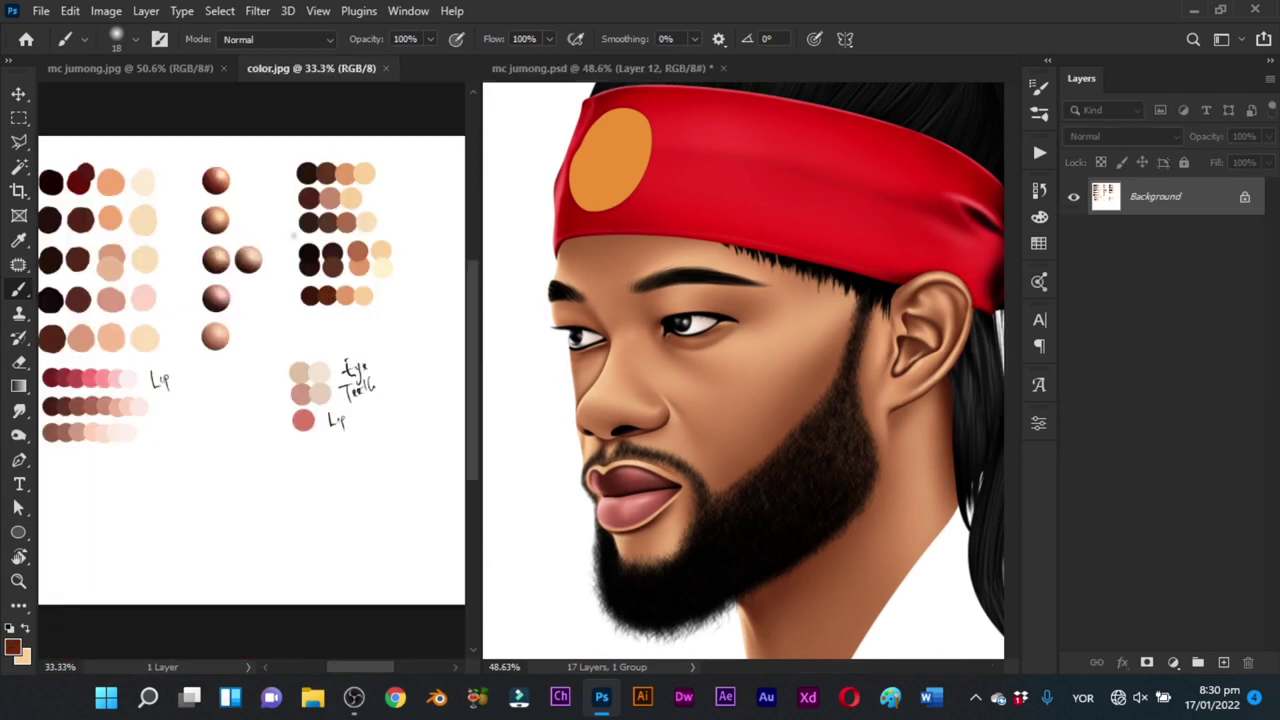
pyautogui.click(140, 68)
pyautogui.click(932, 347)
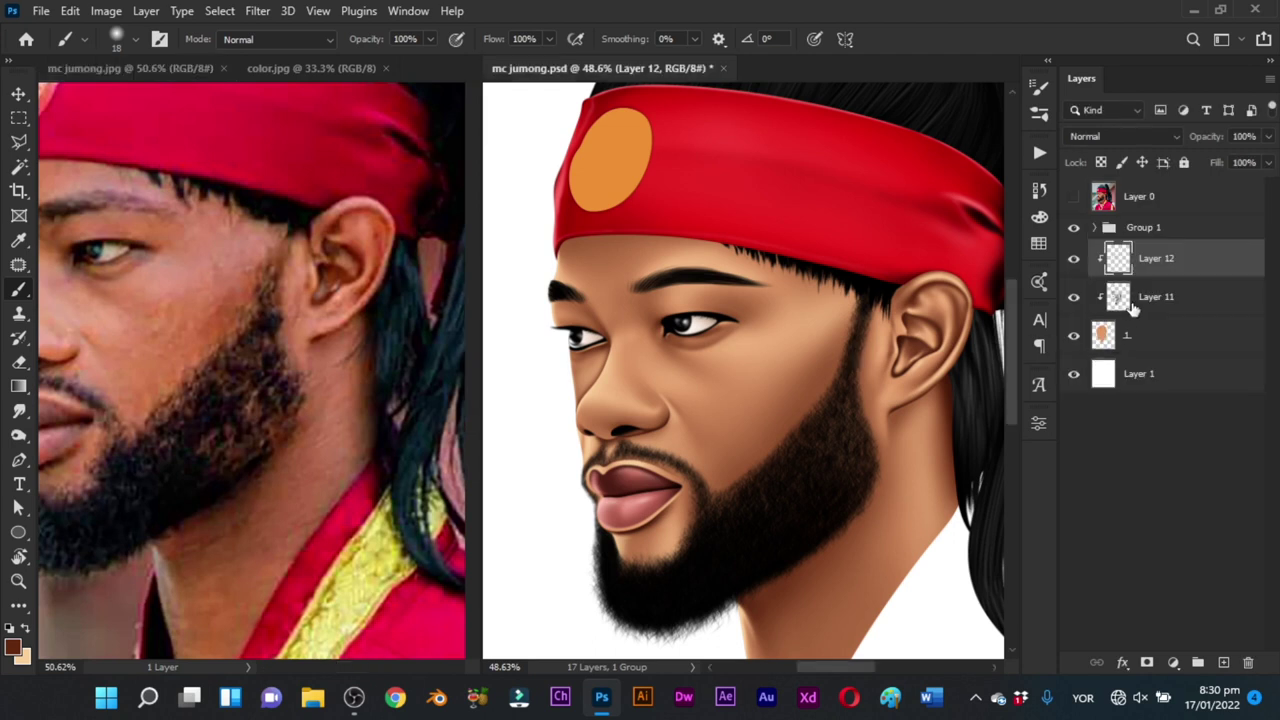
pyautogui.click(1132, 303)
pyautogui.hotkey('ctrl', 'space')
pyautogui.moveTo(634, 324); pyautogui.dragTo(667, 336)
pyautogui.press('b')
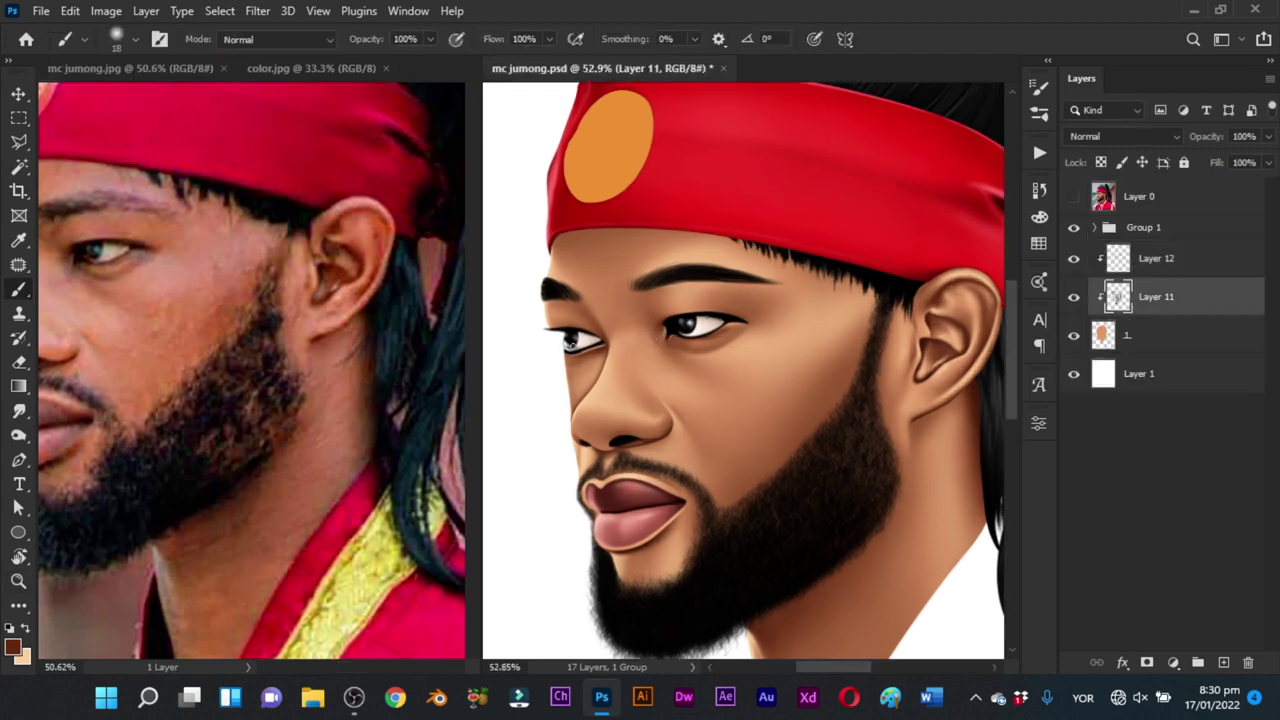
# Step: Enlarge the soft brush to about 71 px for shading the eye's inner corner, comparing the area with Layer 0
pyautogui.keyDown('alt'); pyautogui.rightClick(640, 318); pyautogui.keyUp('alt')
pyautogui.click(1074, 198)
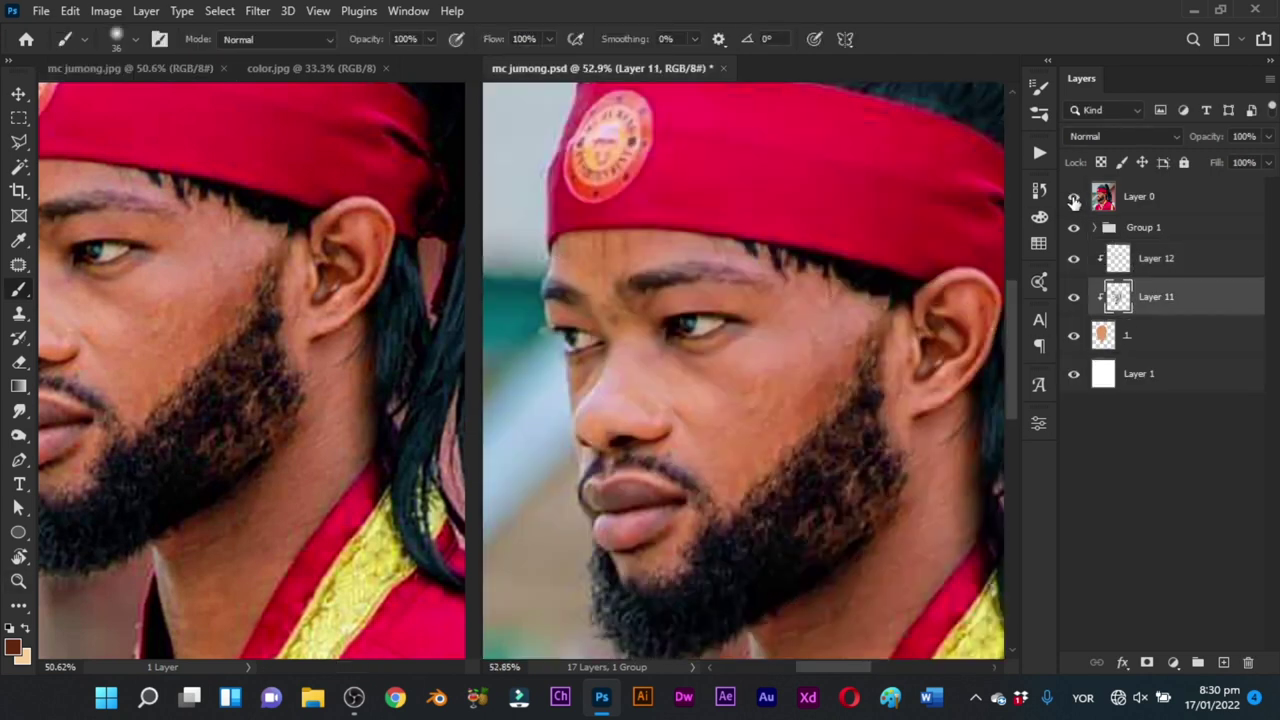
pyautogui.click(1074, 198)
pyautogui.keyDown('alt'); pyautogui.rightClick(667, 291); pyautogui.keyUp('alt')
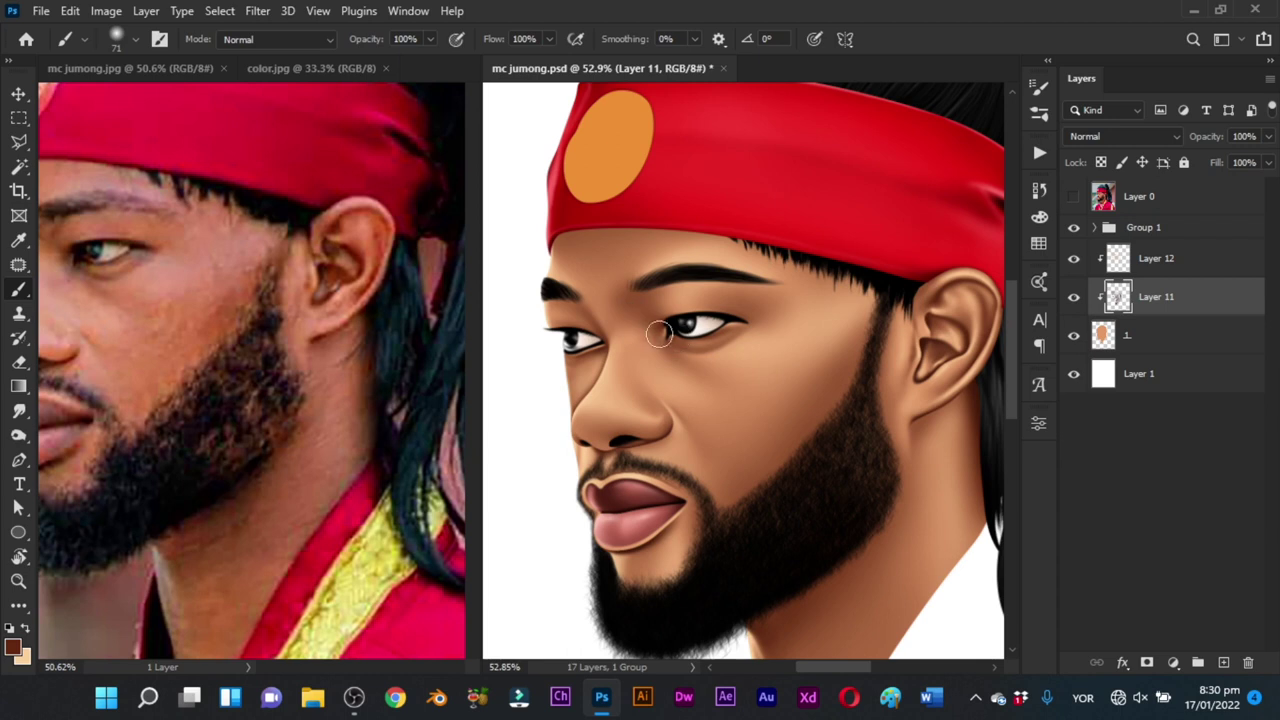
pyautogui.keyDown('alt'); pyautogui.rightClick(657, 320); pyautogui.keyUp('alt')
# Step: Fit the whole portrait in view and save the document
pyautogui.press('z')
pyautogui.moveTo(687, 322); pyautogui.dragTo(613, 409)
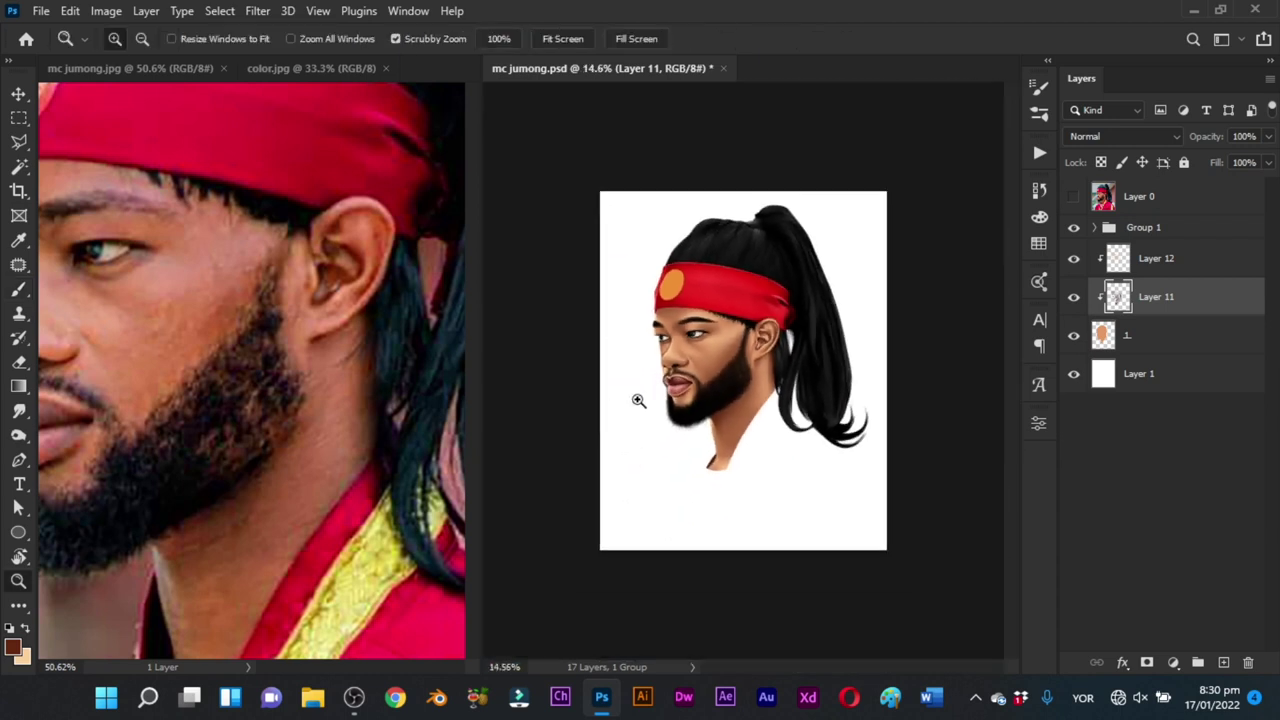
pyautogui.hotkey('ctrl', 's')
pyautogui.moveTo(691, 428); pyautogui.dragTo(708, 440)
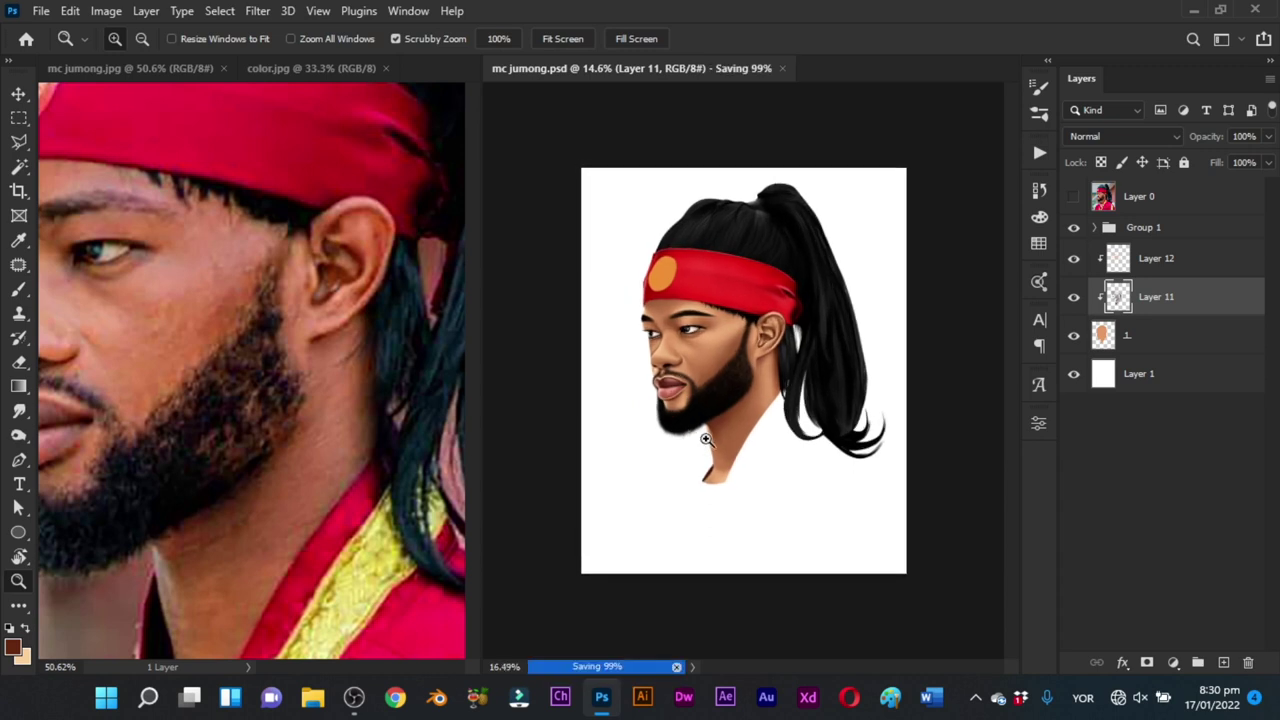
# Step: Frame the robe in the mc jumong.jpg reference, enlarge the portrait's head and neck, and activate the Pen tool
pyautogui.click(445, 482)
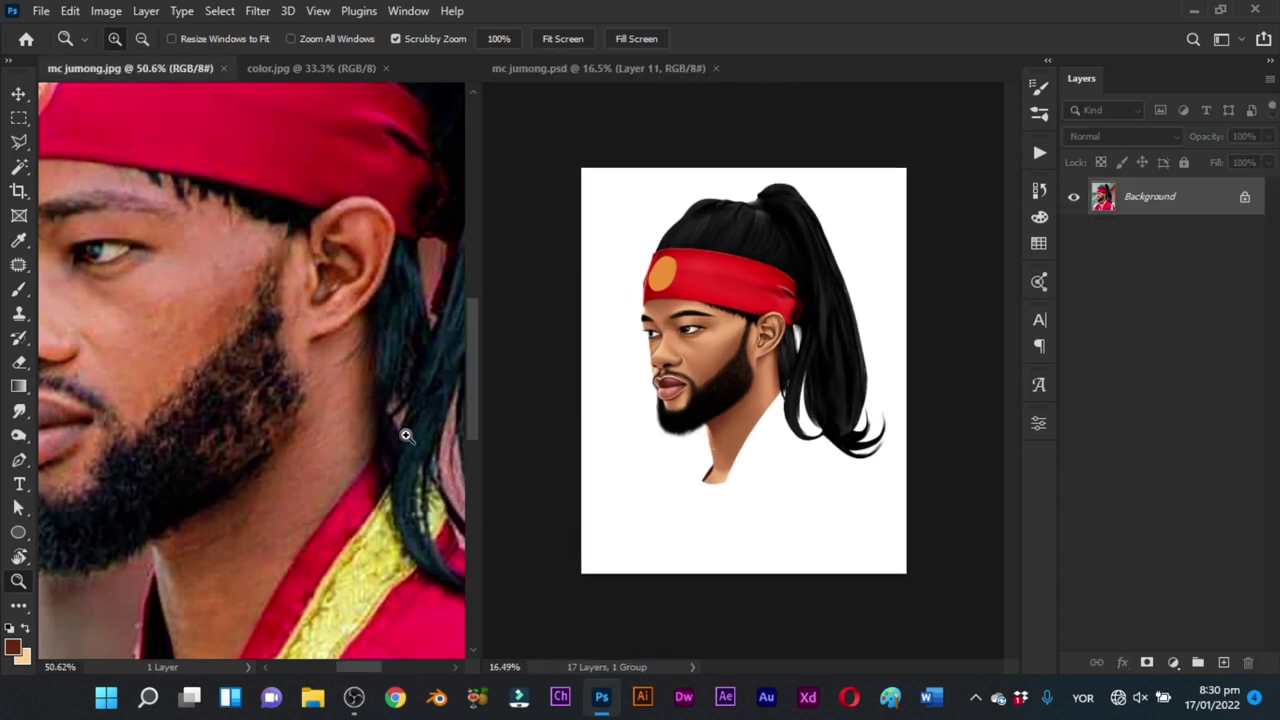
pyautogui.moveTo(410, 432); pyautogui.dragTo(262, 392)
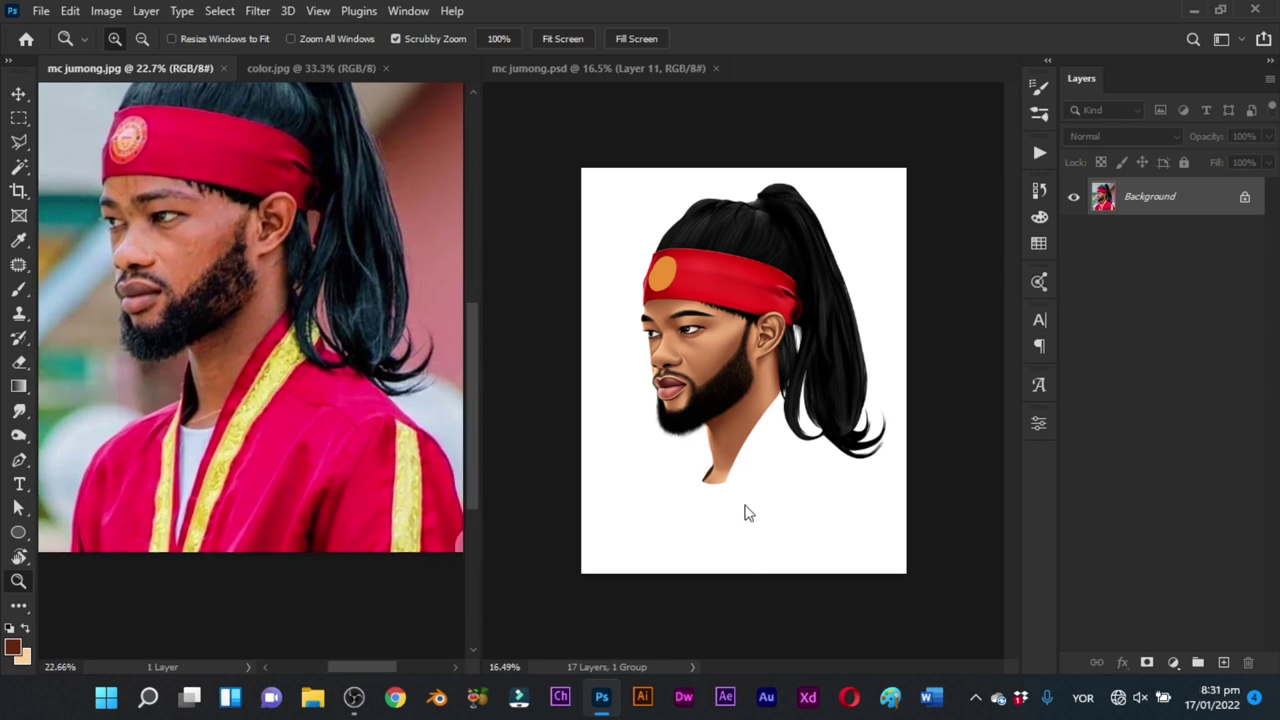
pyautogui.click(737, 536)
pyautogui.moveTo(690, 522); pyautogui.dragTo(788, 419)
pyautogui.press('p')
pyautogui.scroll(5, 800, 471)
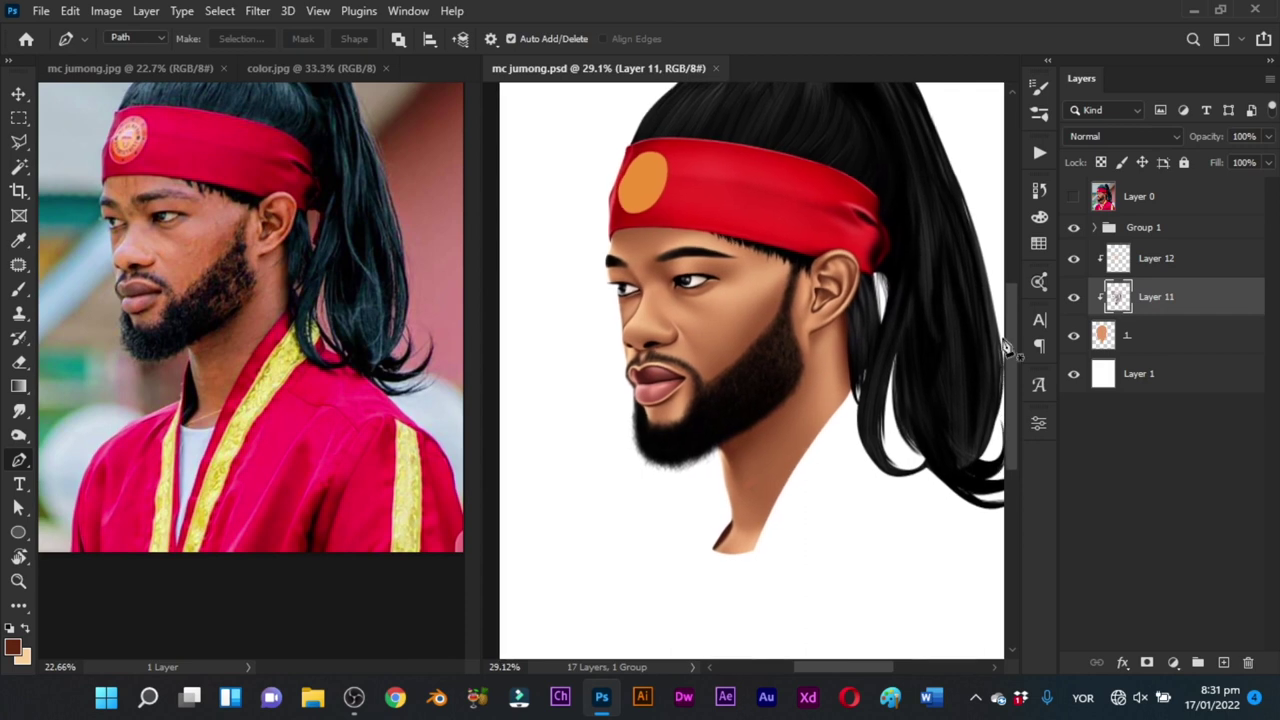
# Step: Expand Group 1, identify the headband layer, and move Layer 3, Layer 2 and label out above the group
pyautogui.click(1094, 229)
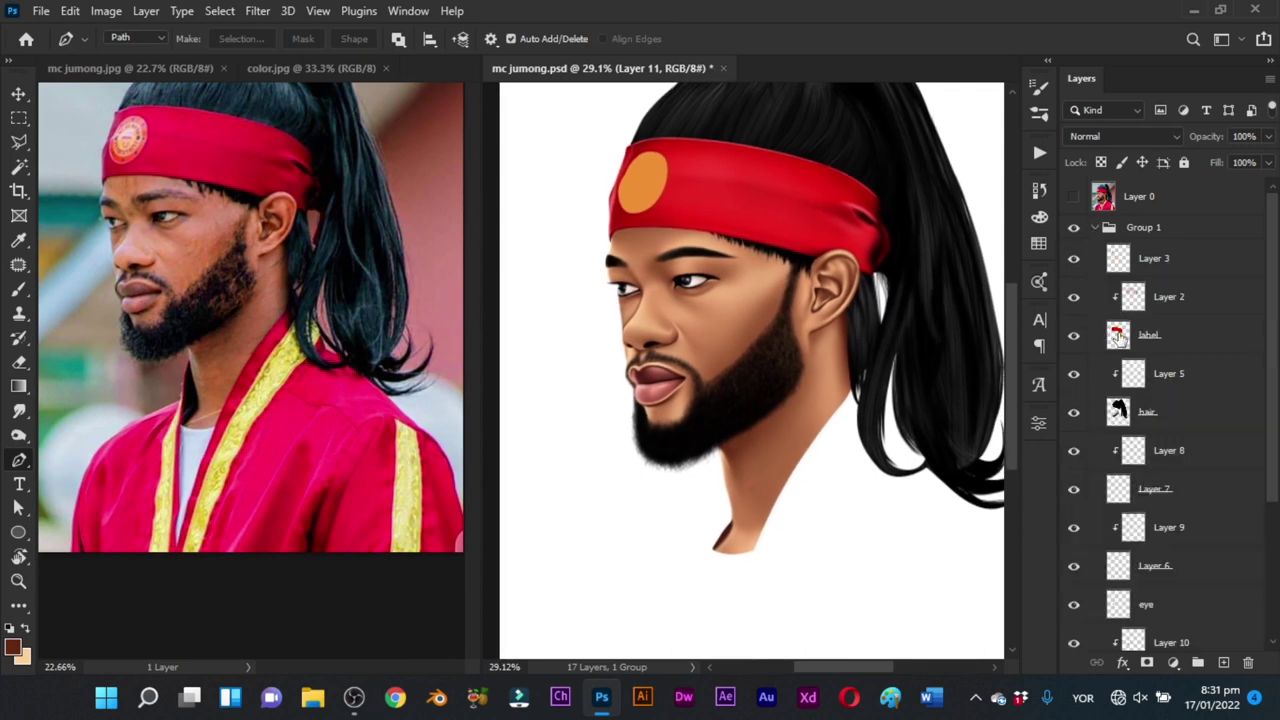
pyautogui.click(1074, 335)
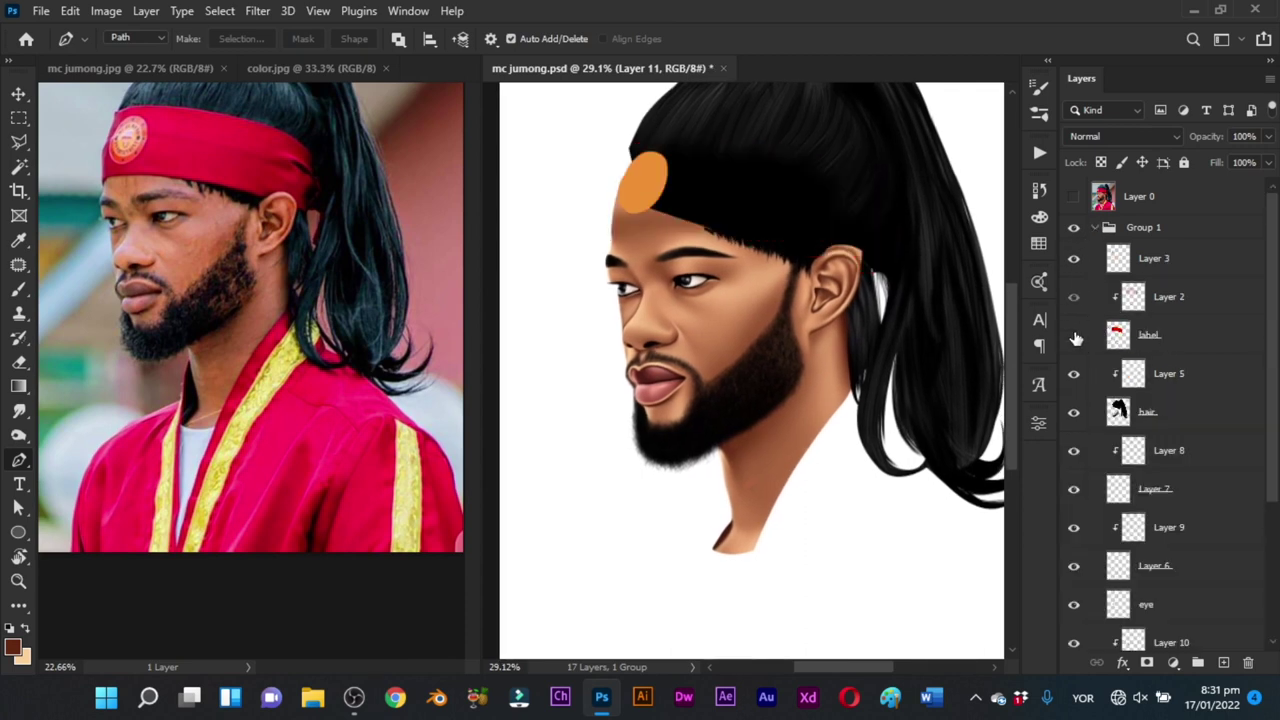
pyautogui.click(1074, 335)
pyautogui.click(1165, 340)
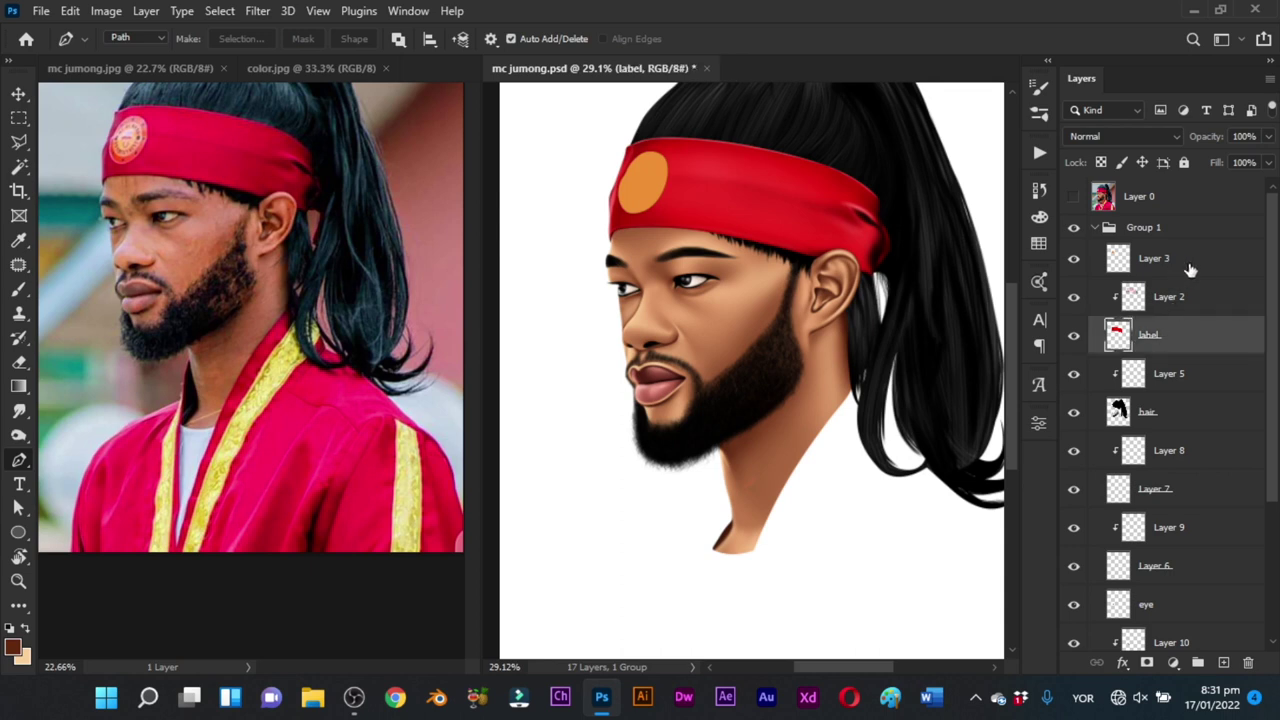
pyautogui.click(1197, 262)
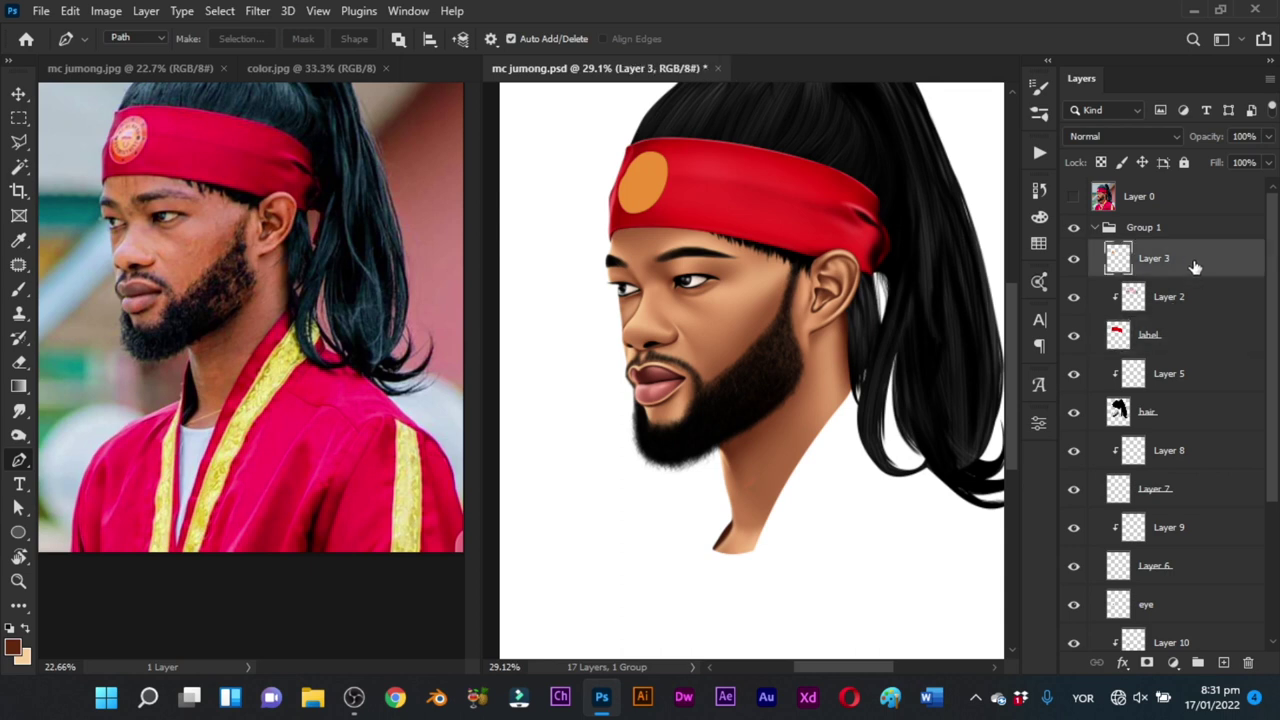
pyautogui.keyDown('shift'); pyautogui.click(1190, 335); pyautogui.keyUp('shift')
pyautogui.moveTo(1193, 272); pyautogui.dragTo(1189, 211)
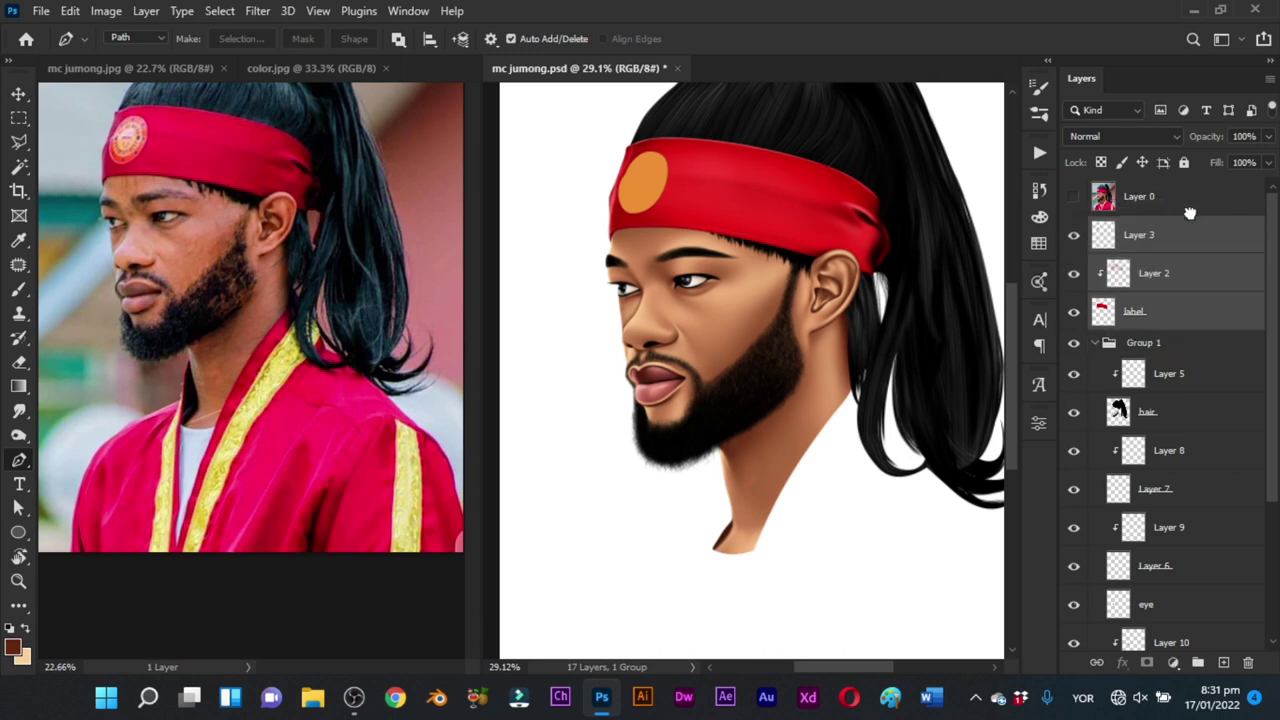
# Step: Collapse Group 1, group Layer 3, Layer 2 and label together, and expand the new headband group
pyautogui.click(1097, 343)
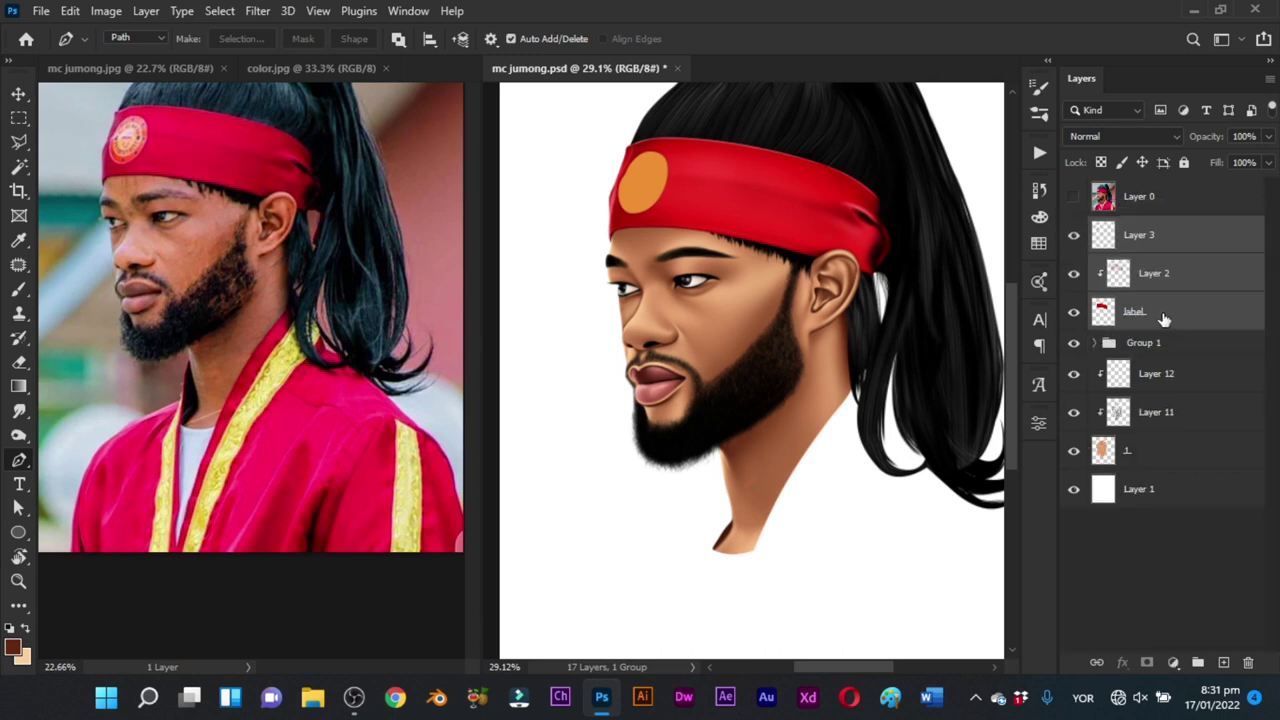
pyautogui.hotkey('ctrl', 'g')
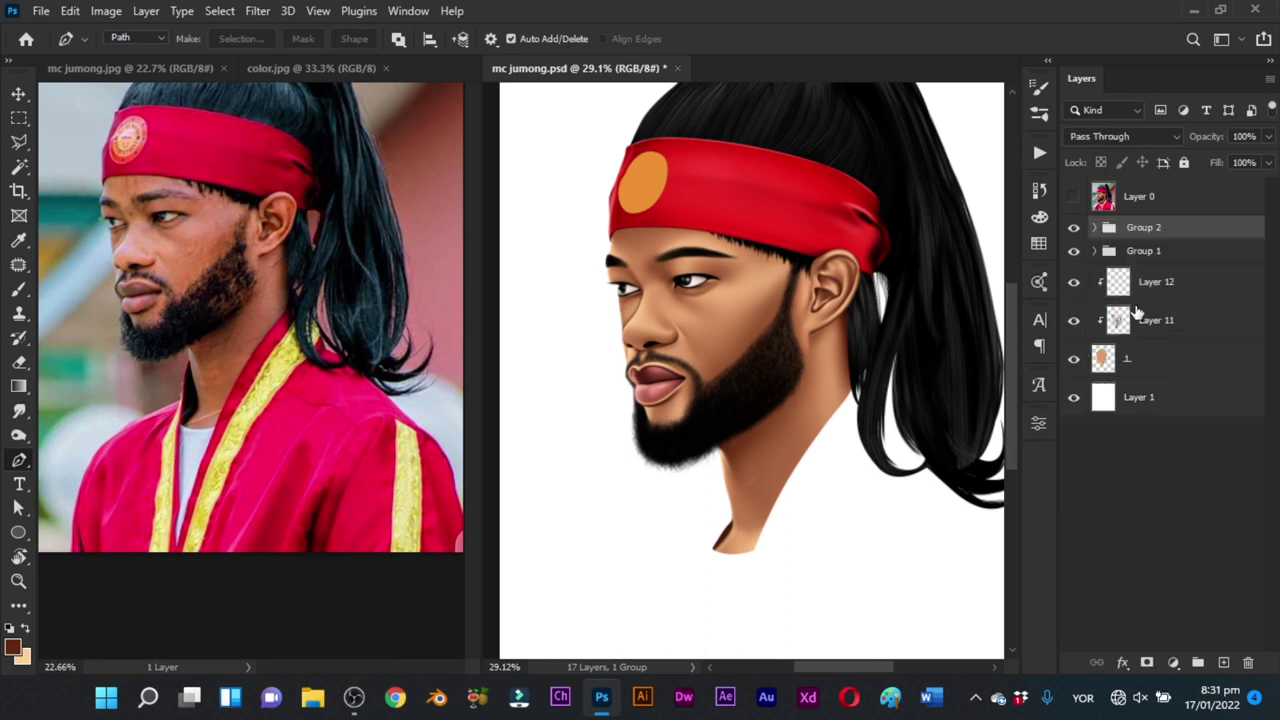
pyautogui.click(1095, 228)
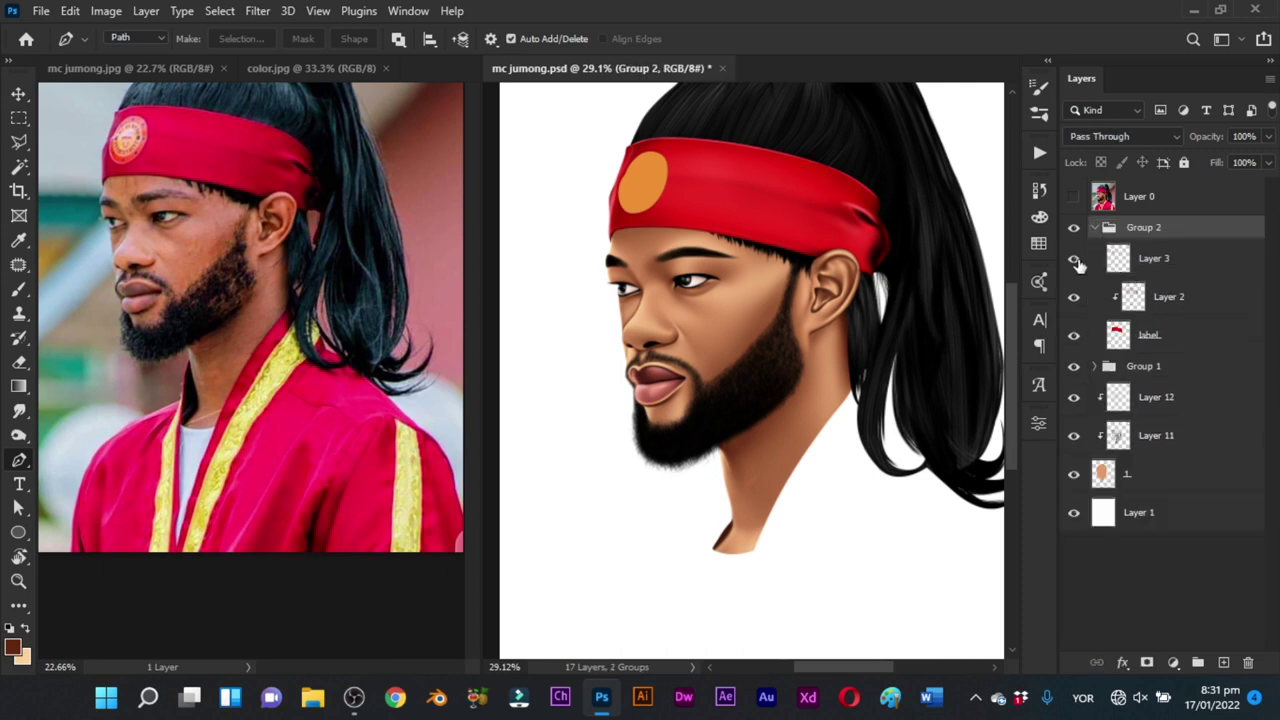
# Step: Hide Layer 3 and Layer 2, sample the headband's flat red as the foreground colour, and show both layers again
pyautogui.click(1073, 258)
pyautogui.click(1073, 296)
pyautogui.press('b')
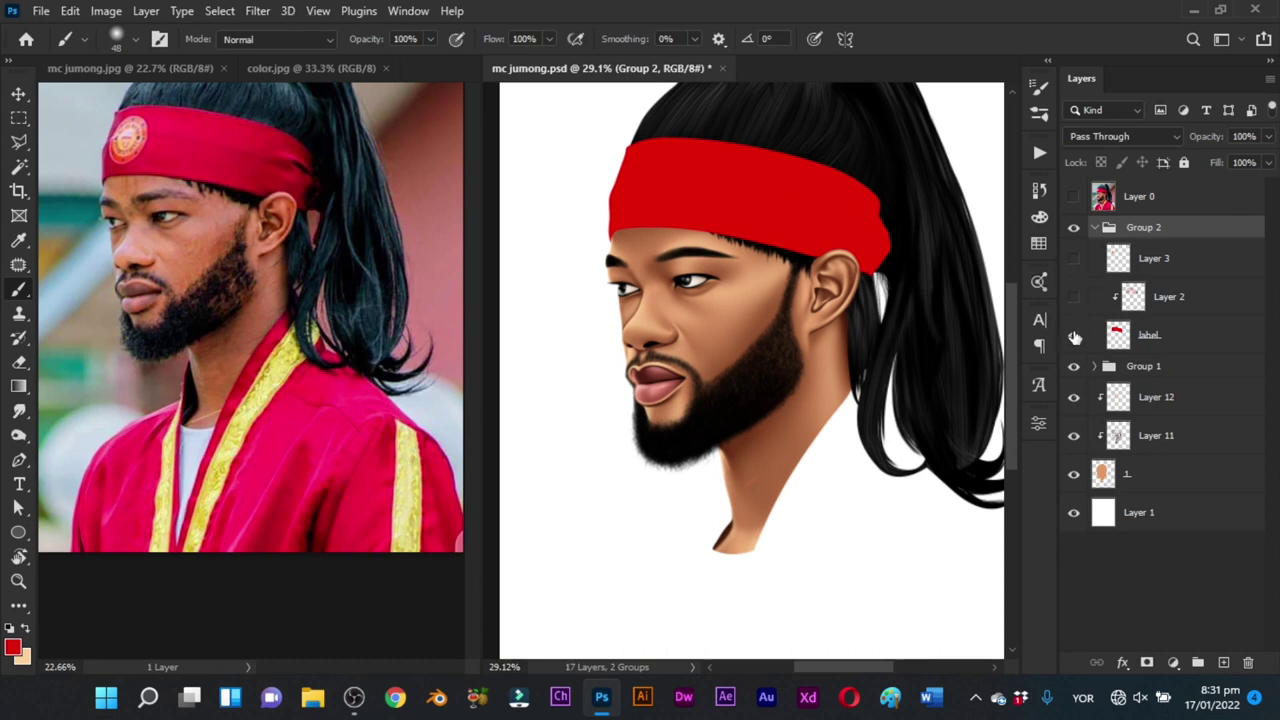
pyautogui.click(1073, 297)
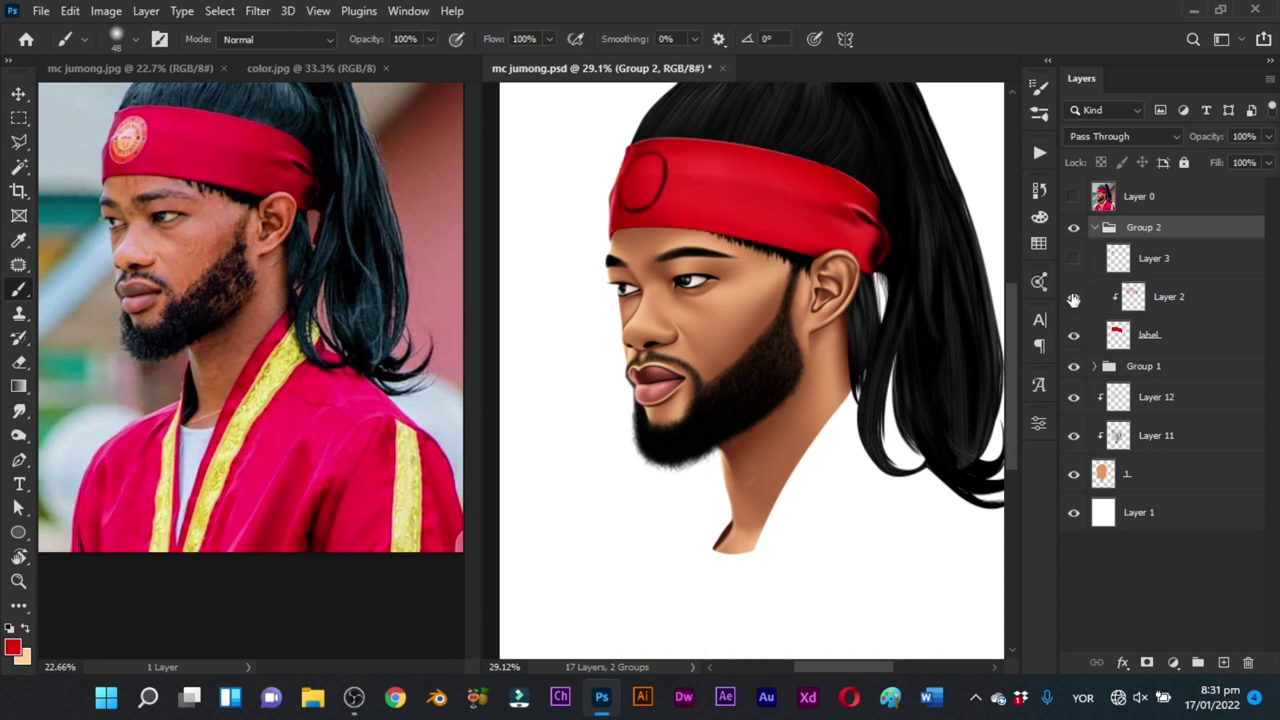
pyautogui.click(1073, 260)
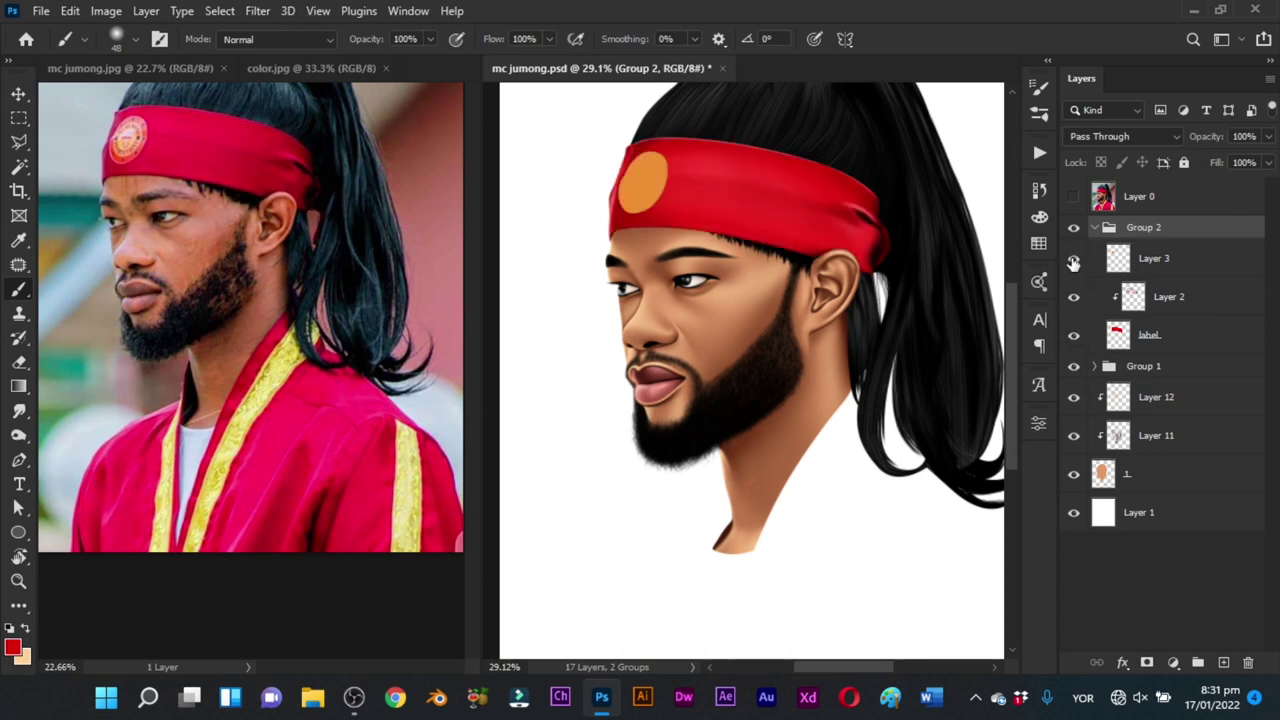
# Step: Group Layer 12, Layer 11 and the skin layer together, and add an empty layer directly above Layer 1
pyautogui.click(1158, 460)
pyautogui.keyDown('shift'); pyautogui.click(1170, 399); pyautogui.keyUp('shift')
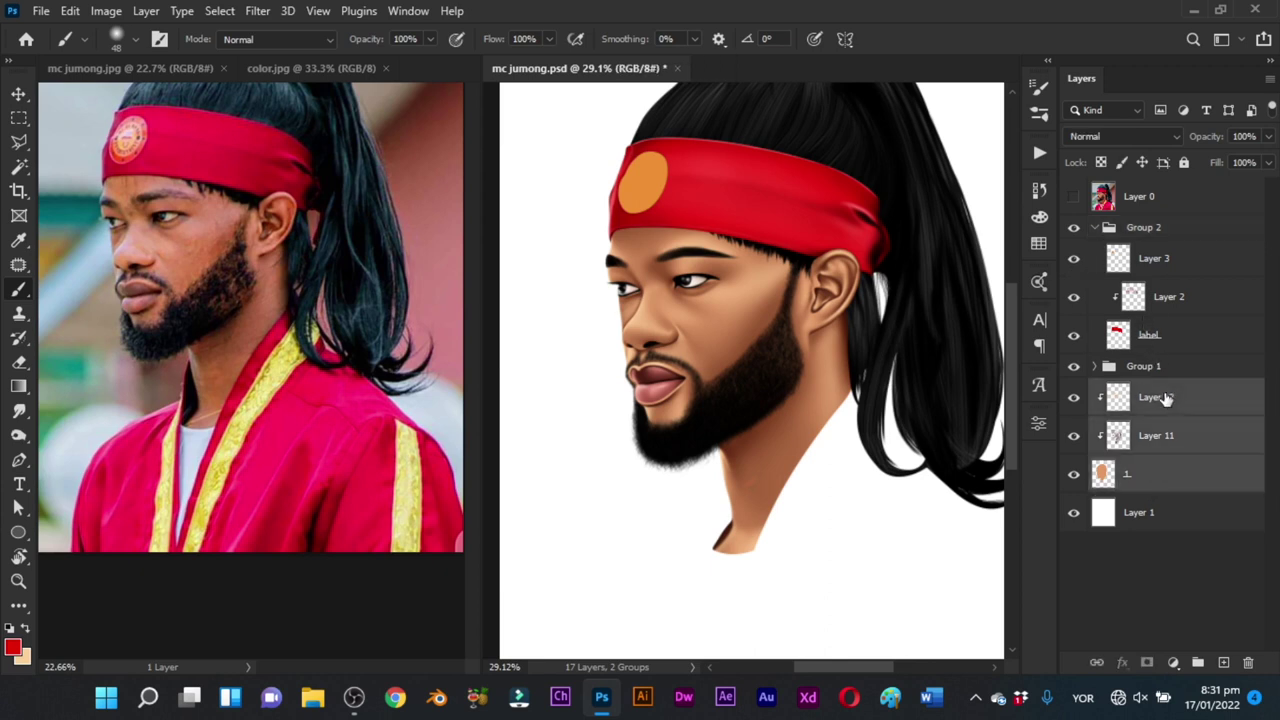
pyautogui.hotkey('ctrl', 'g')
pyautogui.click(1158, 423)
pyautogui.click(1222, 661)
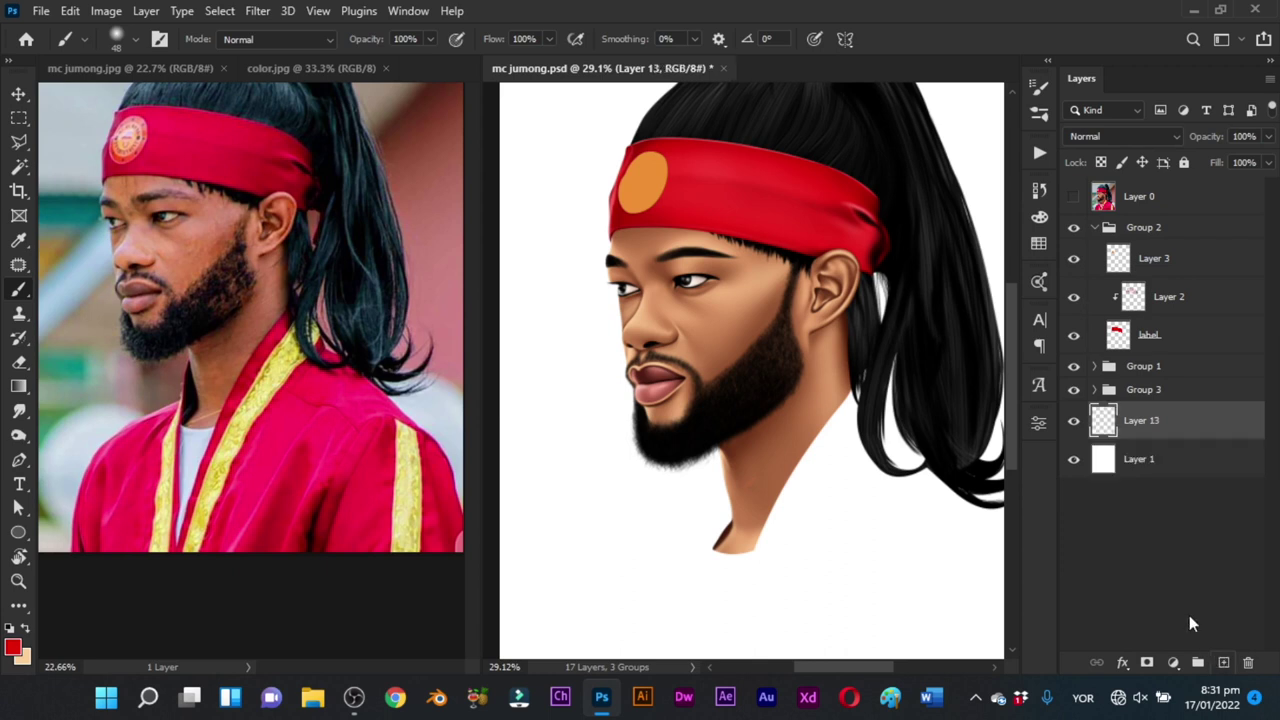
# Step: With Layer 0 shown and the skin layer's outline loaded as guide, trace a path from the robe's front collar onto the adjoining shoulder
pyautogui.press('p')
pyautogui.click(1073, 196)
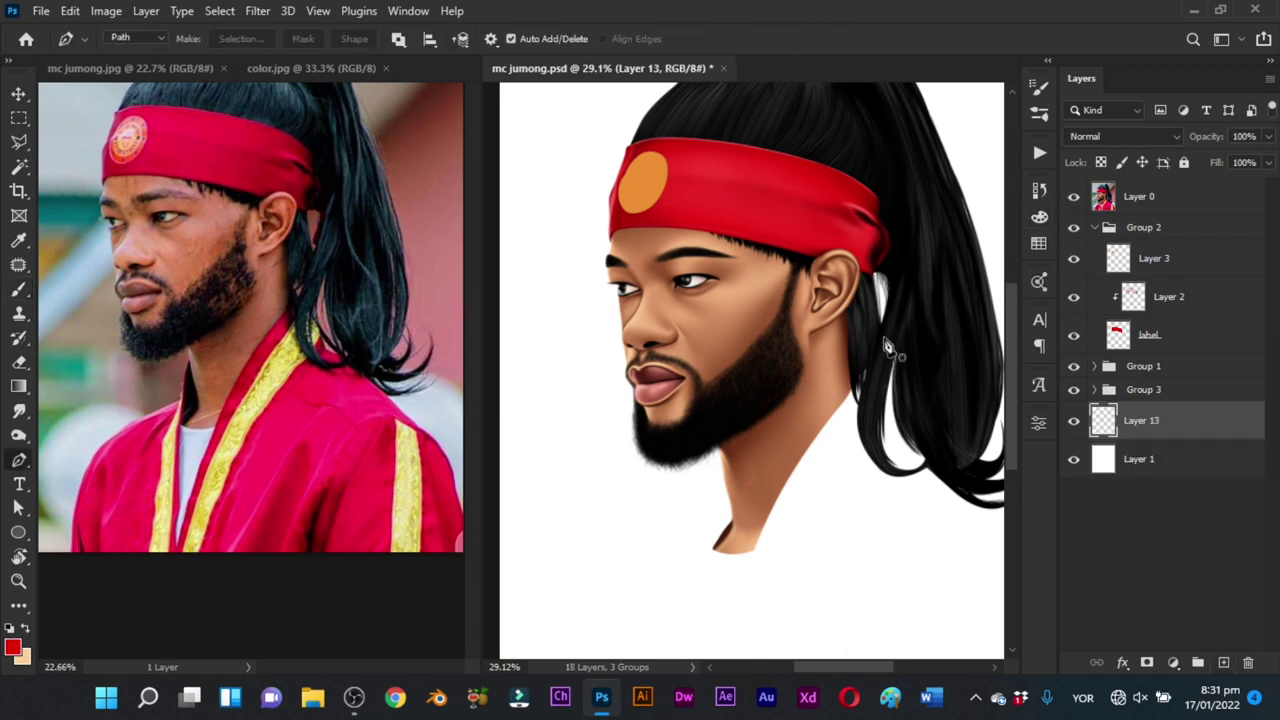
pyautogui.moveTo(668, 427); pyautogui.dragTo(731, 231)
pyautogui.moveTo(762, 300); pyautogui.dragTo(860, 329)
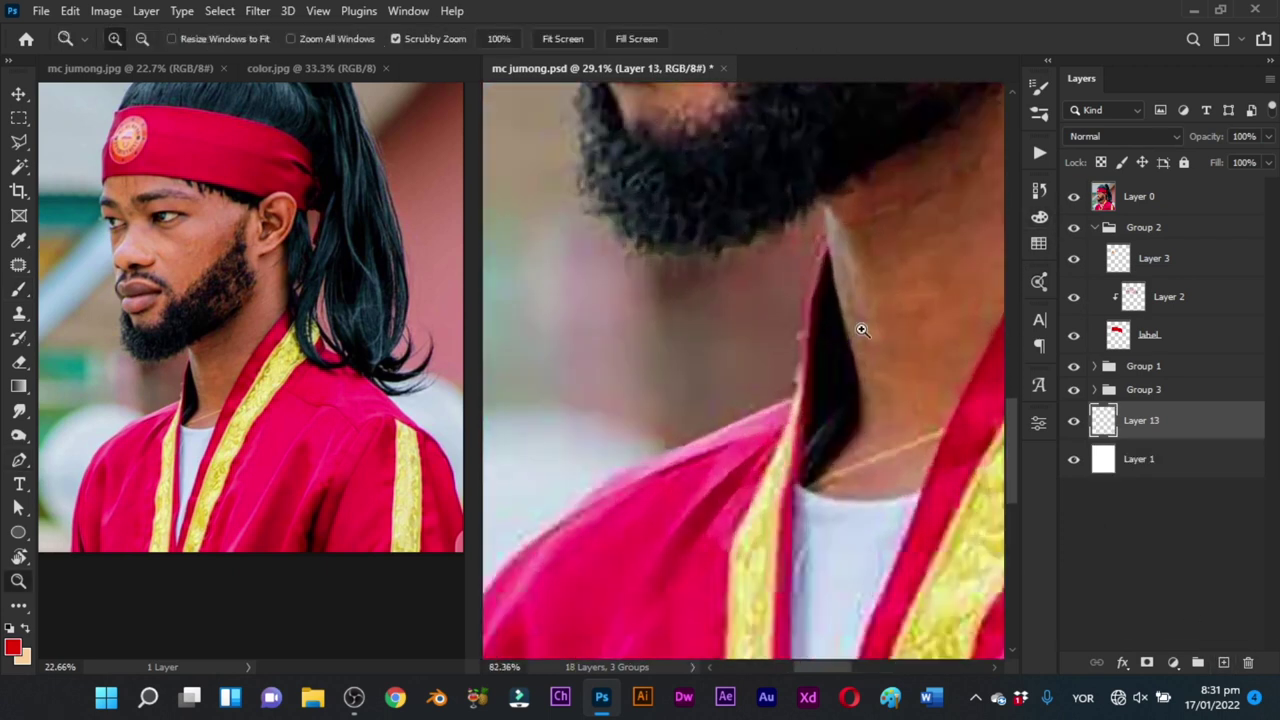
pyautogui.moveTo(826, 263); pyautogui.dragTo(834, 269)
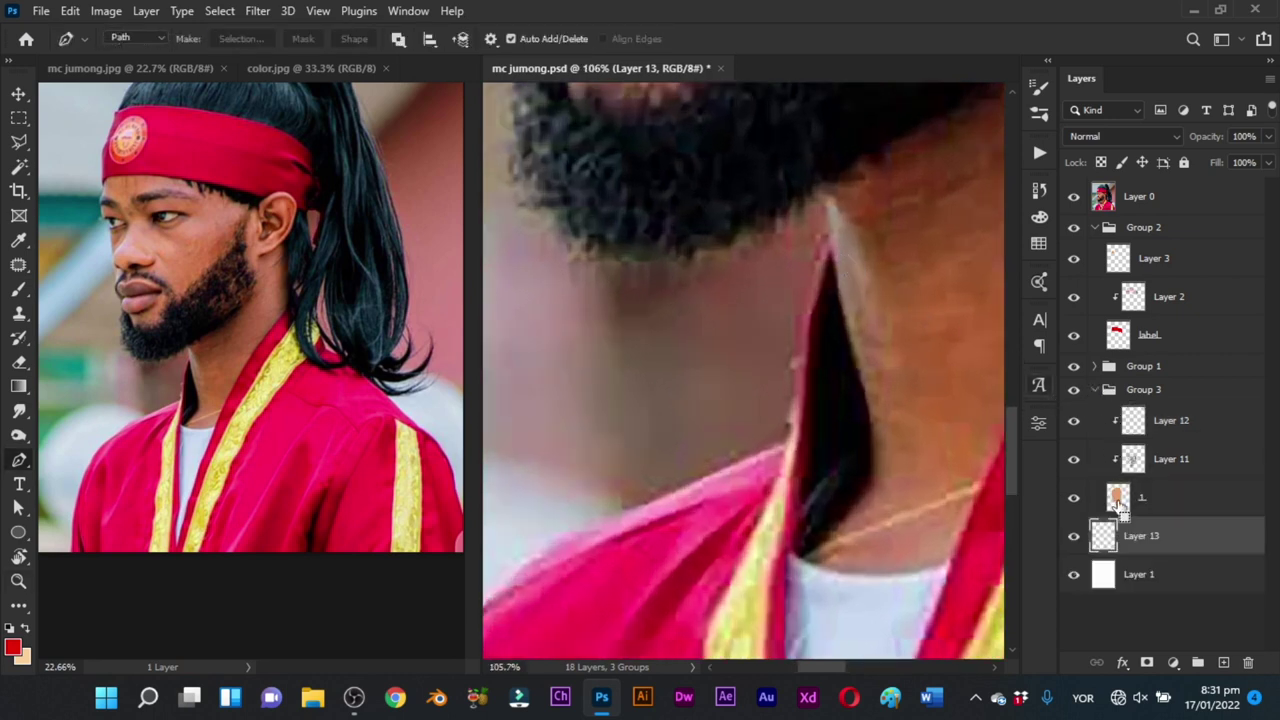
pyautogui.moveTo(832, 221); pyautogui.dragTo(828, 234)
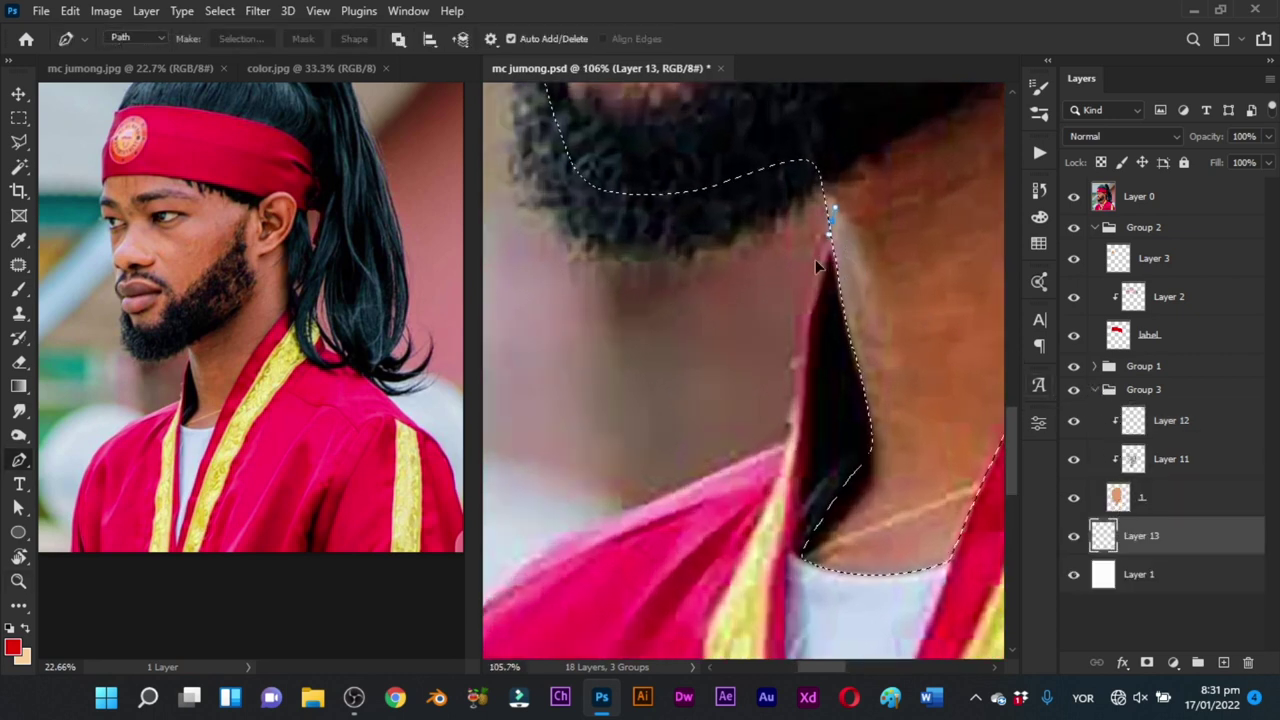
pyautogui.moveTo(805, 297); pyautogui.dragTo(886, 266)
pyautogui.moveTo(812, 304); pyautogui.dragTo(876, 222)
pyautogui.moveTo(712, 355); pyautogui.dragTo(698, 308)
pyautogui.hotkey('ctrl', 'z')
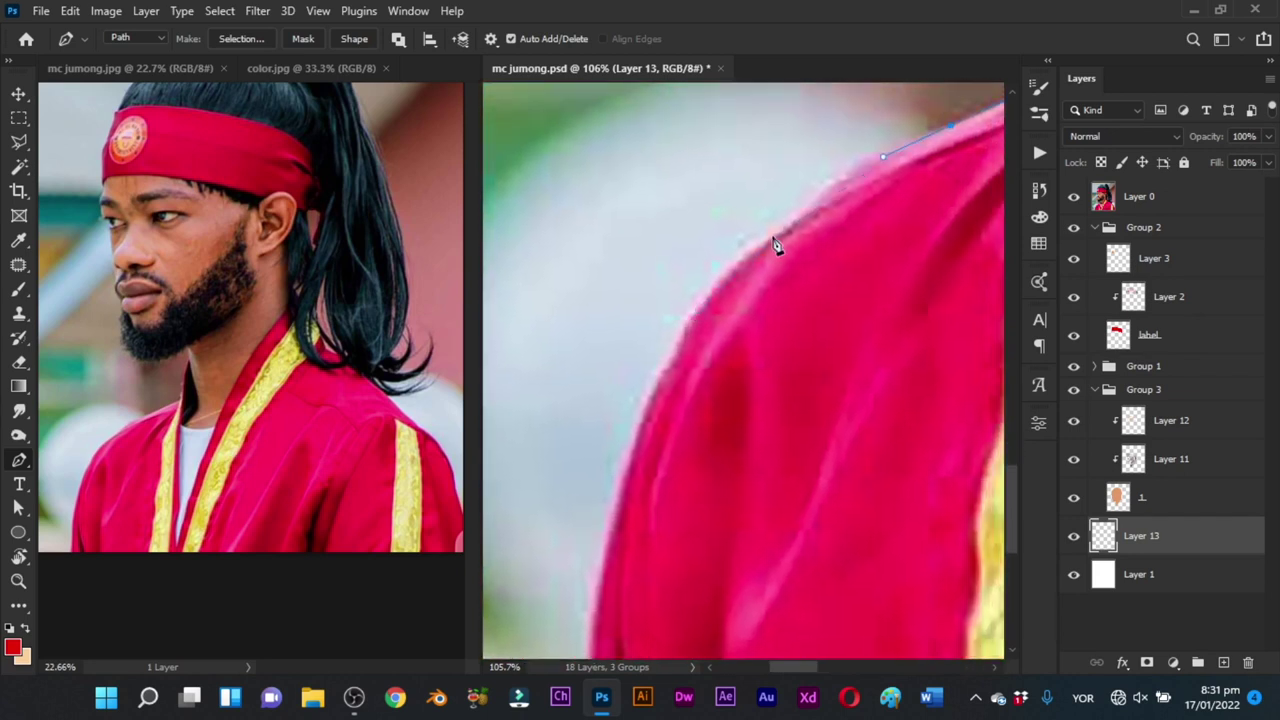
# Step: Continue the robe path around the front shoulder and down the sleeve's outer edge to just below the canvas
pyautogui.moveTo(771, 235); pyautogui.dragTo(663, 395)
pyautogui.hotkey('ctrl', 'z')
pyautogui.moveTo(762, 240); pyautogui.dragTo(692, 296)
pyautogui.moveTo(631, 474); pyautogui.dragTo(604, 566)
pyautogui.scroll(-5, 636, 425)
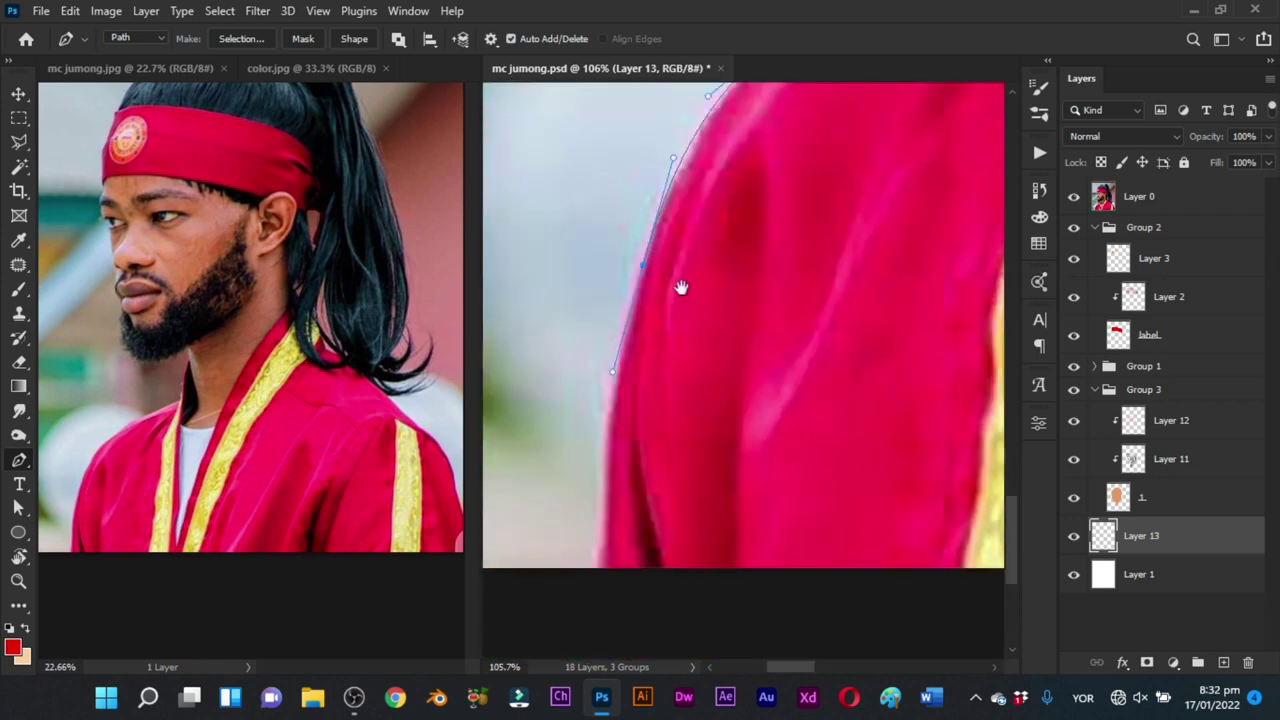
pyautogui.moveTo(622, 417); pyautogui.dragTo(619, 483)
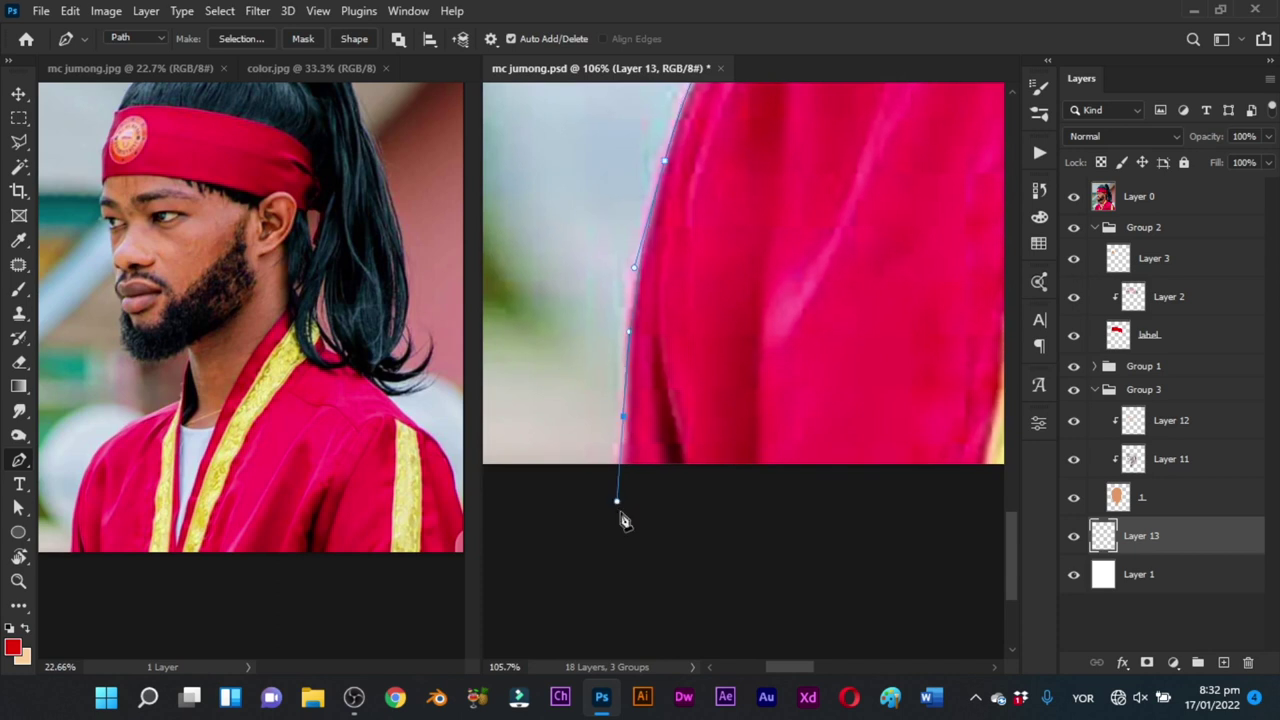
pyautogui.click(620, 512)
# Step: Run the robe path along beneath the canvas to a point beyond the reference photo's far lower corner
pyautogui.moveTo(806, 483); pyautogui.dragTo(500, 391)
pyautogui.moveTo(754, 446); pyautogui.dragTo(500, 520)
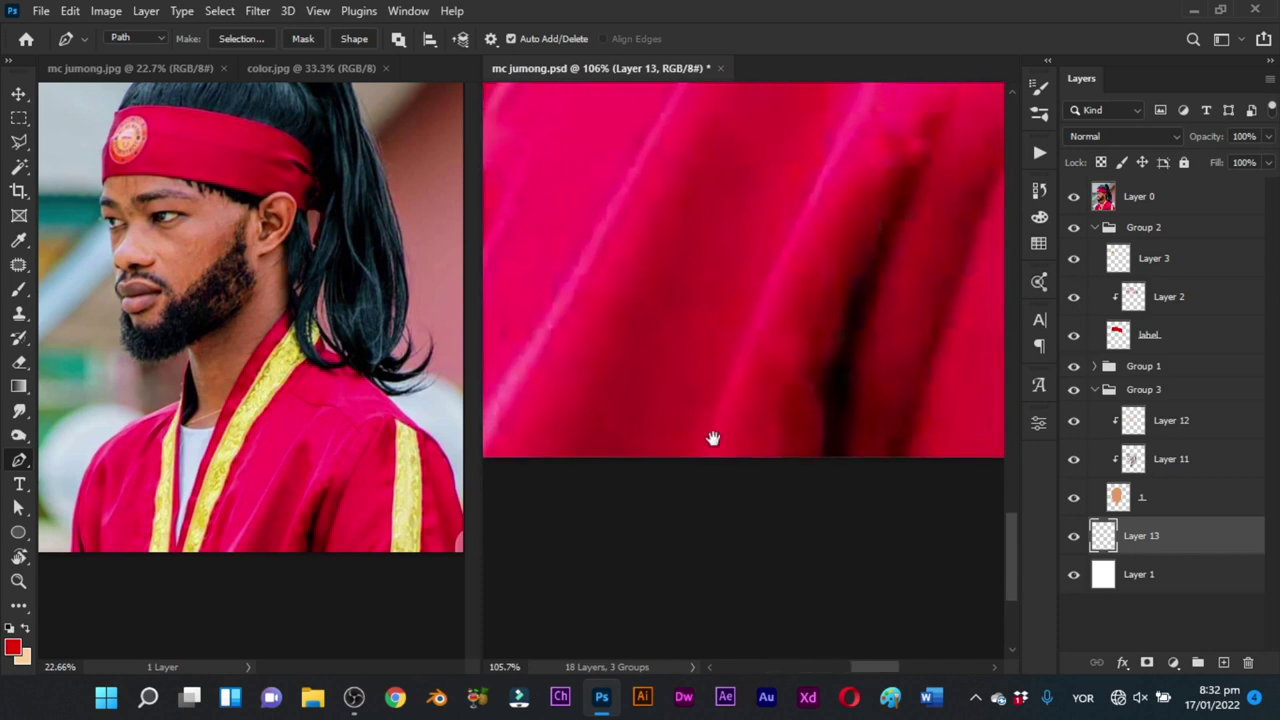
pyautogui.moveTo(835, 432); pyautogui.dragTo(545, 426)
pyautogui.moveTo(862, 430); pyautogui.dragTo(514, 441)
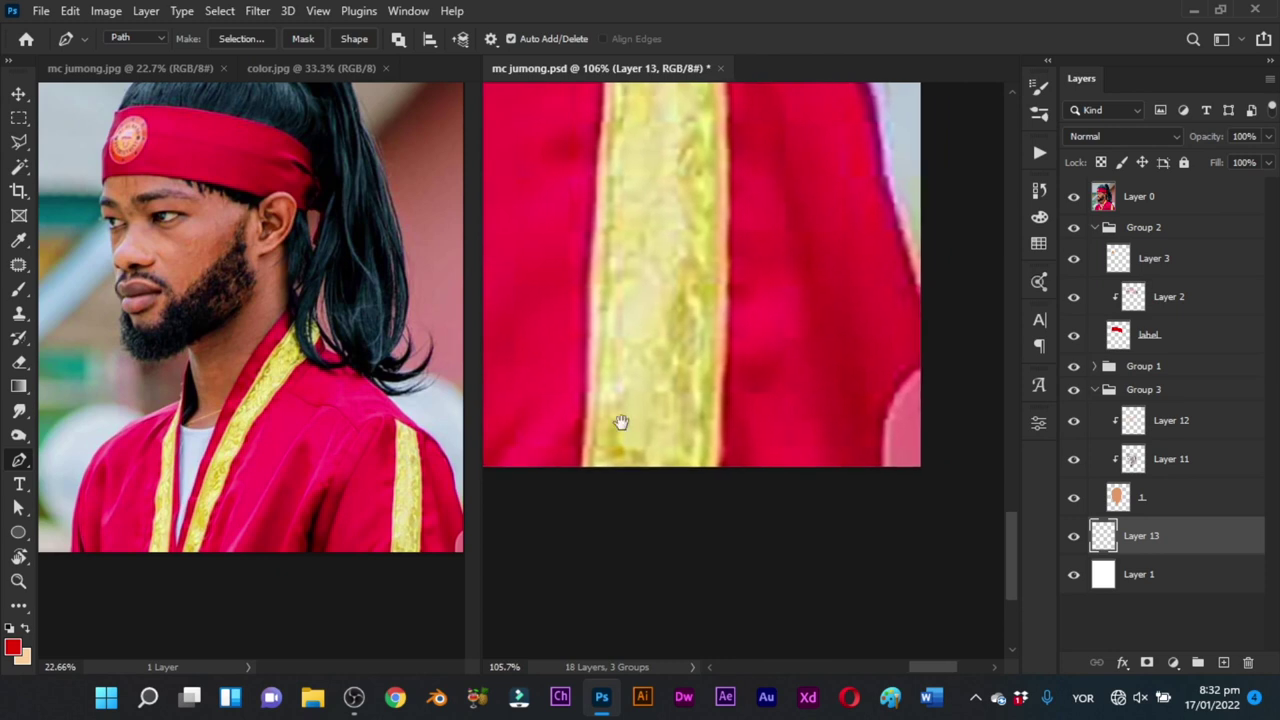
pyautogui.moveTo(702, 426); pyautogui.dragTo(662, 425)
pyautogui.moveTo(891, 483); pyautogui.dragTo(817, 481)
pyautogui.click(893, 486)
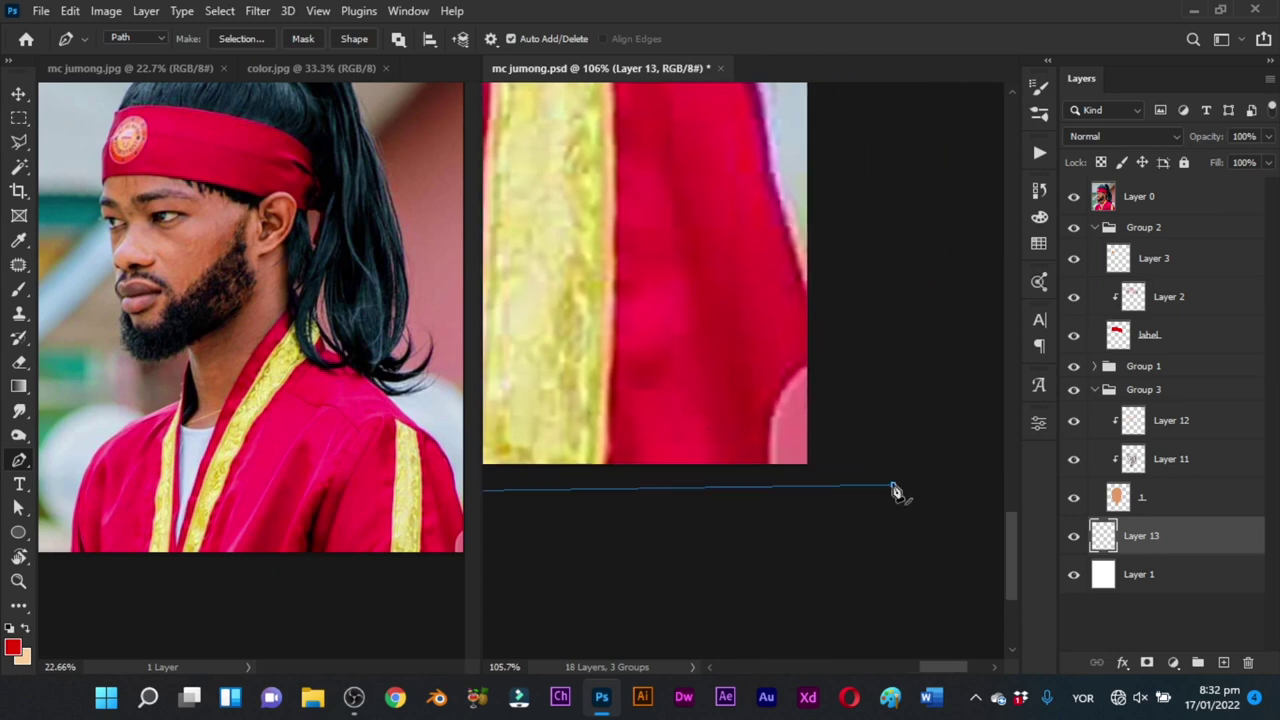
# Step: Trace the robe path up the rear sleeve and over the back shoulder to where the hair overlaps it
pyautogui.moveTo(814, 314); pyautogui.dragTo(846, 400)
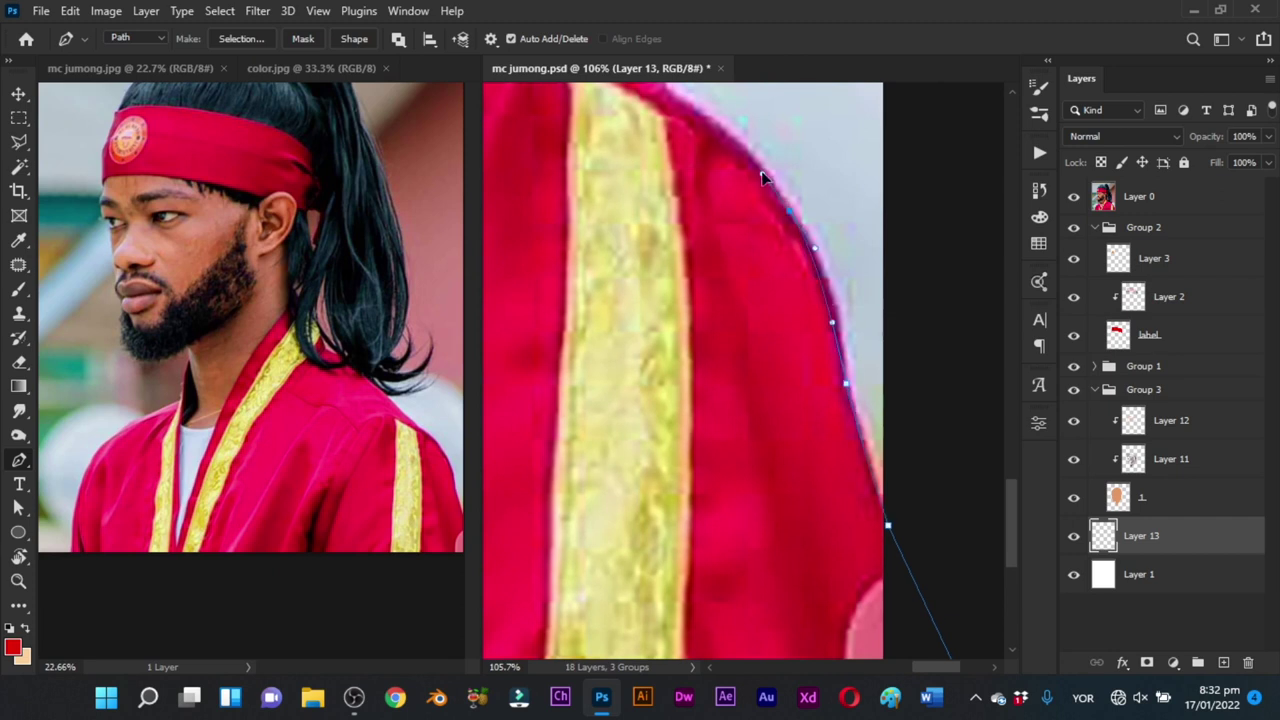
pyautogui.moveTo(736, 161); pyautogui.dragTo(829, 370)
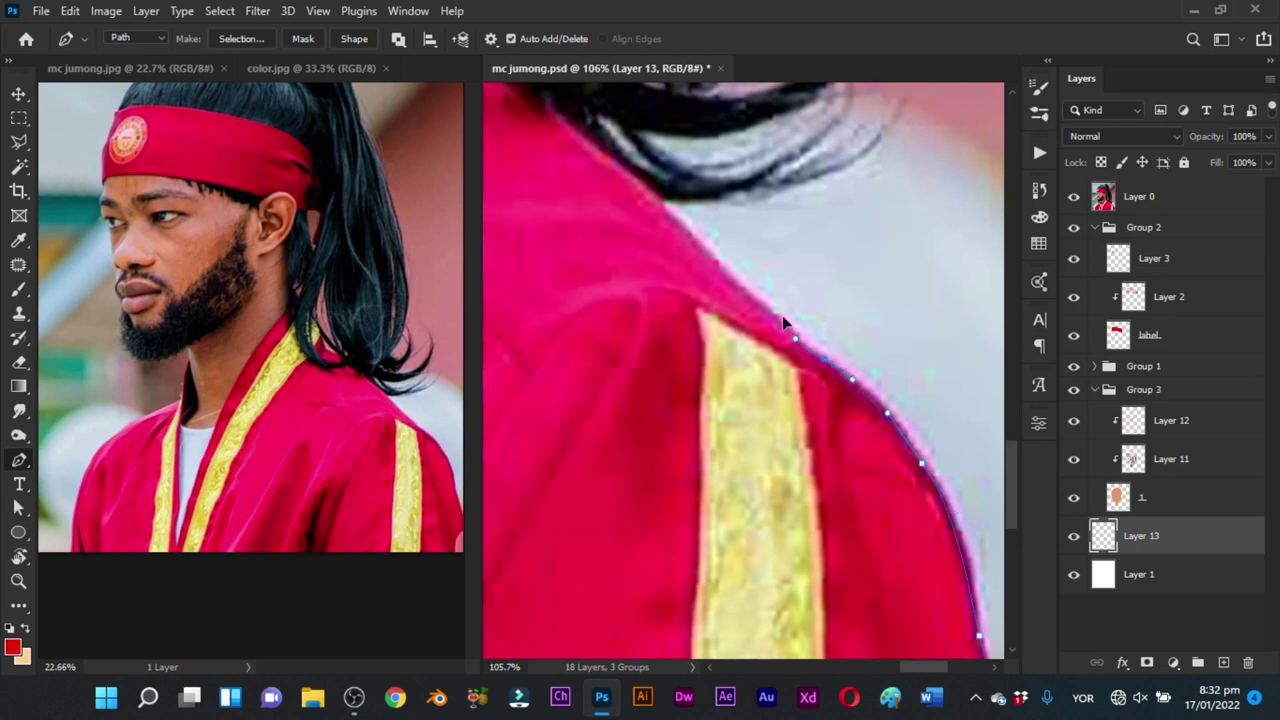
pyautogui.moveTo(680, 228); pyautogui.dragTo(862, 398)
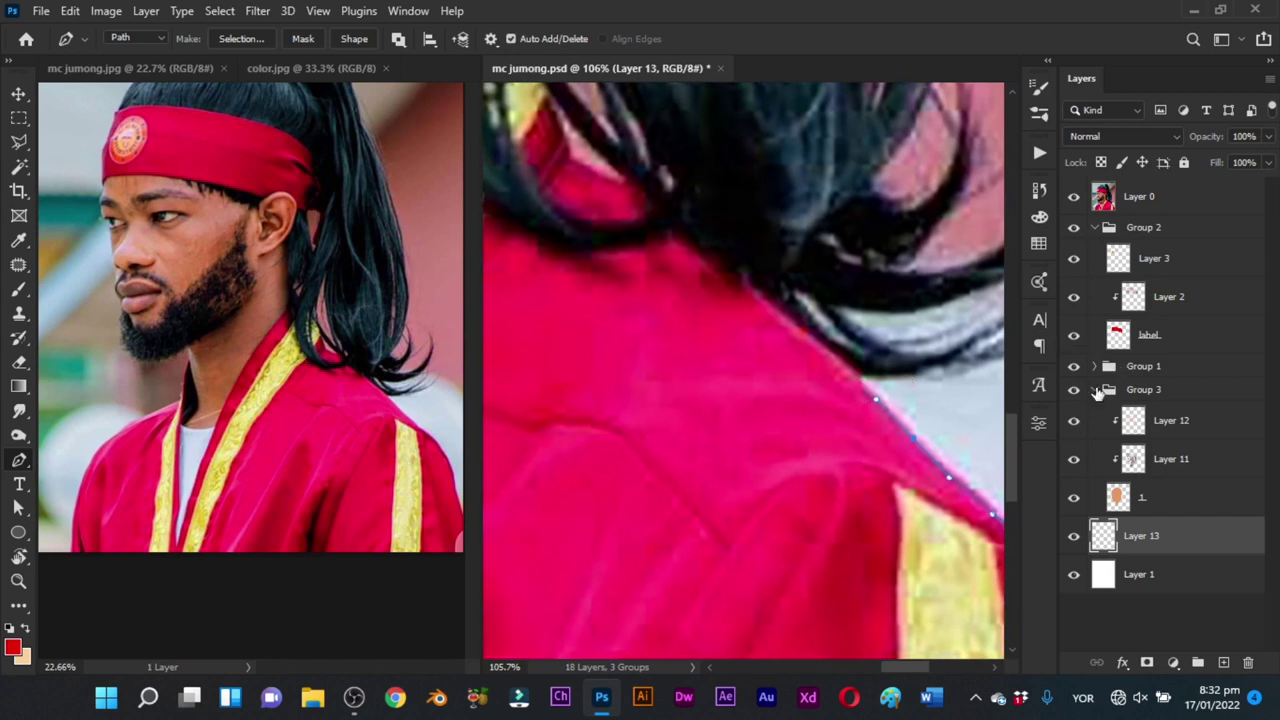
# Step: Load the hair layer's outline as a selection guide, continue the robe path behind the ponytail, and close it across the neck
pyautogui.click(1096, 390)
pyautogui.click(1095, 367)
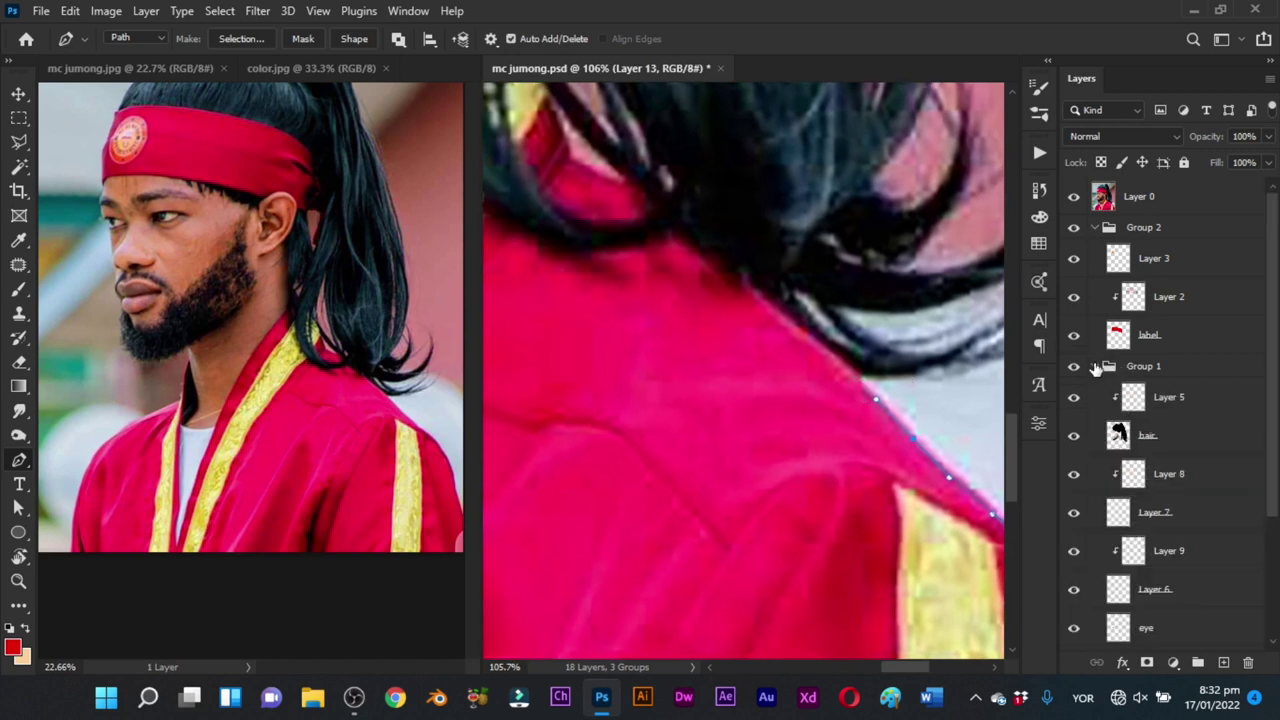
pyautogui.keyDown('ctrl'); pyautogui.click(1119, 433); pyautogui.keyUp('ctrl')
pyautogui.moveTo(764, 283); pyautogui.dragTo(743, 425)
pyautogui.press('z')
pyautogui.scroll(4, 770, 425)
pyautogui.press('p')
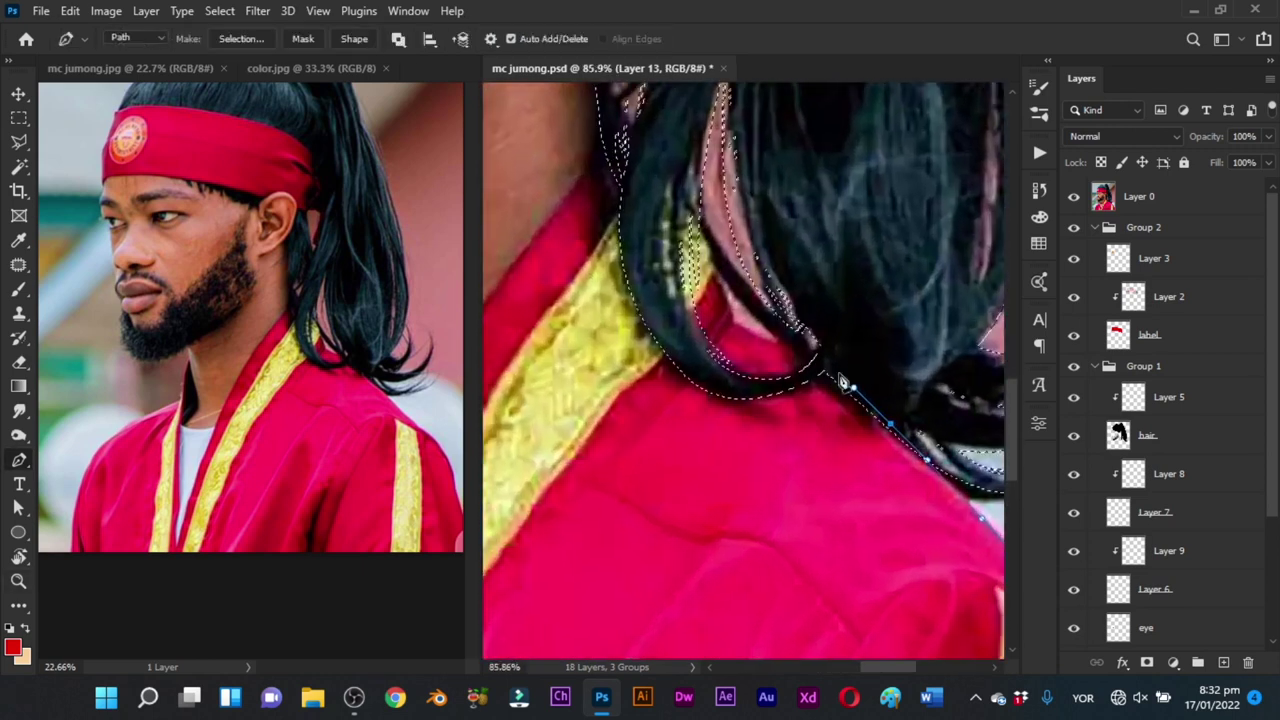
pyautogui.moveTo(793, 348); pyautogui.dragTo(773, 331)
pyautogui.moveTo(723, 281); pyautogui.dragTo(698, 265)
pyautogui.hotkey('ctrl', 'z')
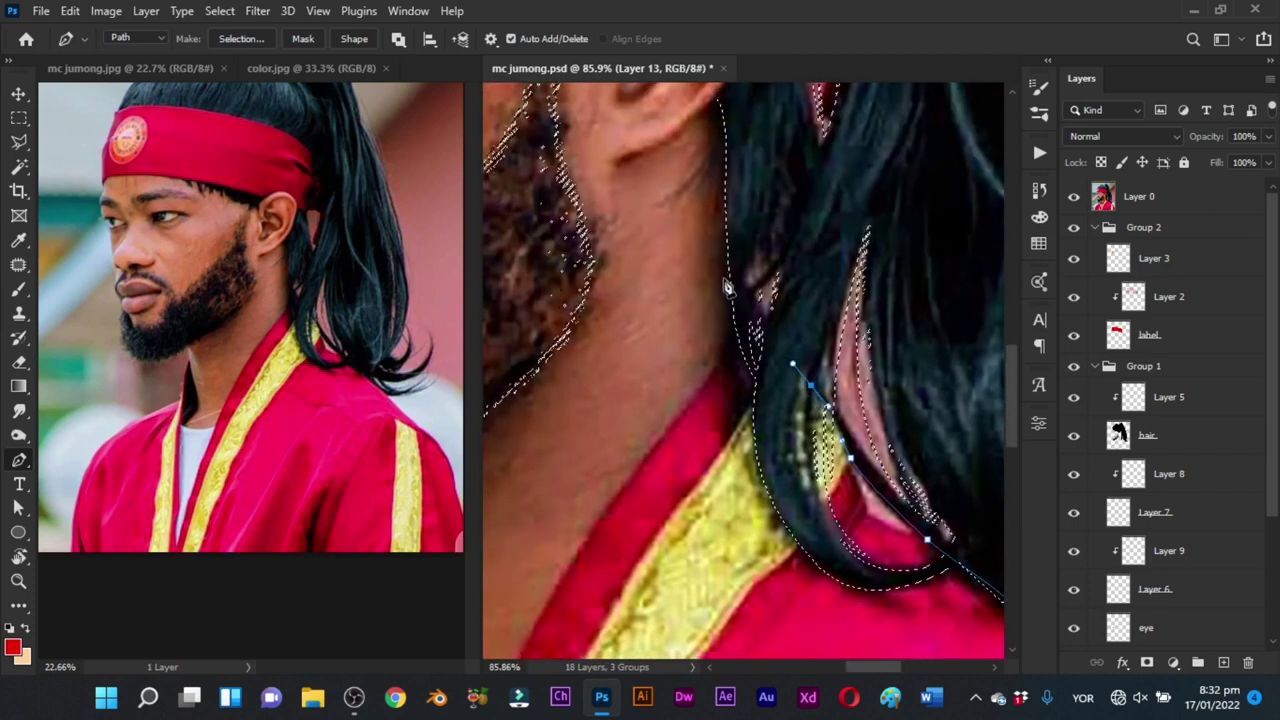
pyautogui.moveTo(721, 316); pyautogui.dragTo(772, 314)
pyautogui.click(742, 322)
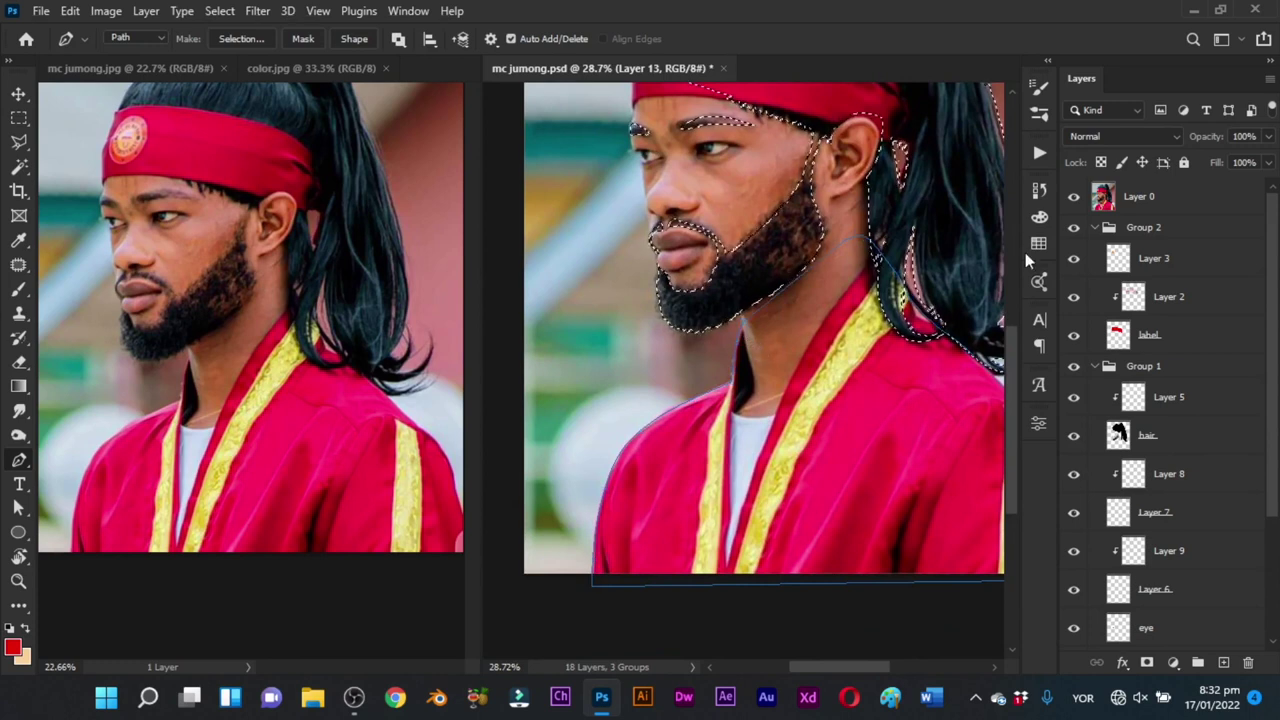
# Step: Hide Layer 0, collapse Group 2 and Group 1, and clear the hair selection
pyautogui.click(1094, 228)
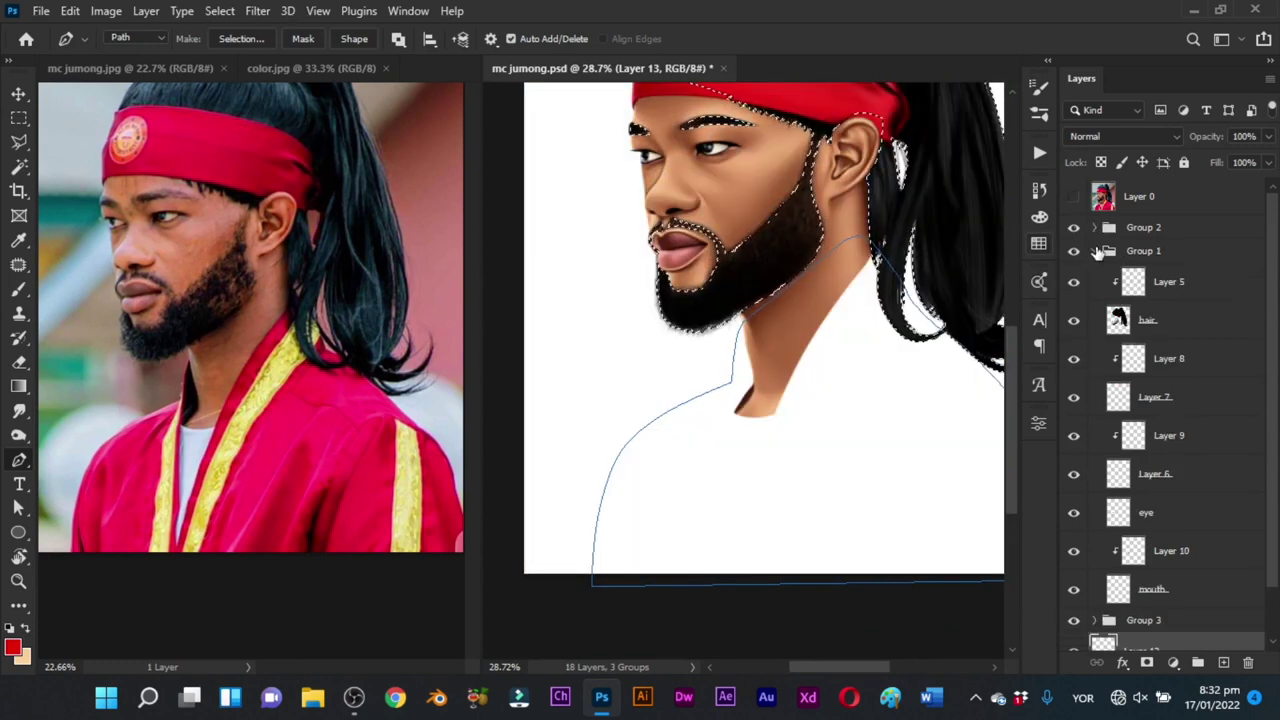
pyautogui.click(1094, 251)
pyautogui.hotkey('ctrl', 'd')
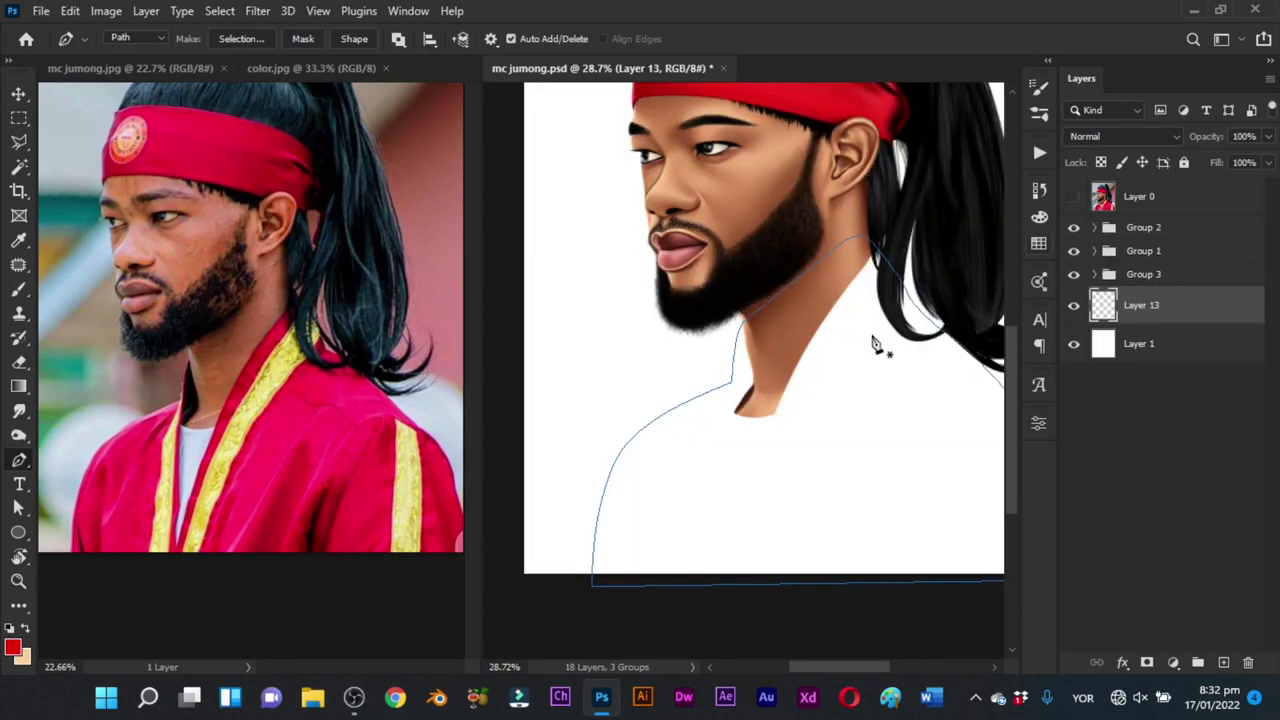
# Step: Fill the robe path on Layer 13 with the red foreground colour at 100% opacity in Normal mode, and delete the path
pyautogui.rightClick(890, 354)
pyautogui.click(906, 370)
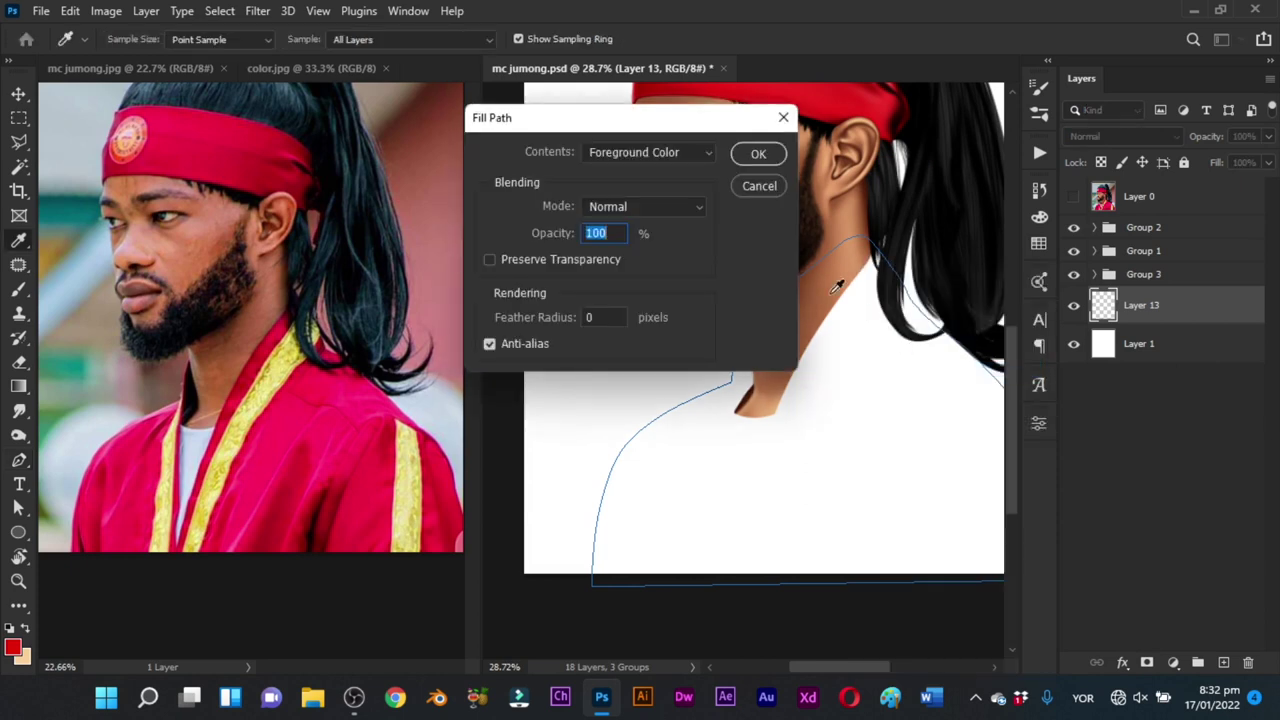
pyautogui.click(768, 160)
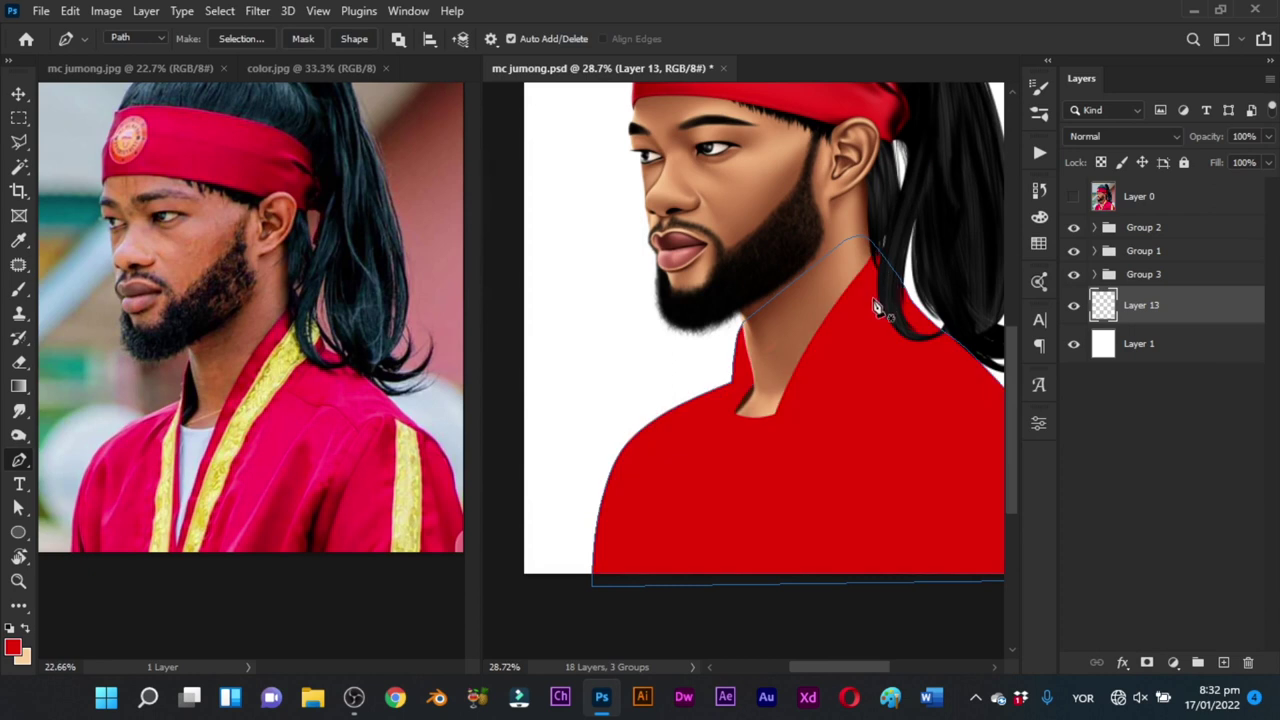
pyautogui.rightClick(877, 298)
pyautogui.click(905, 284)
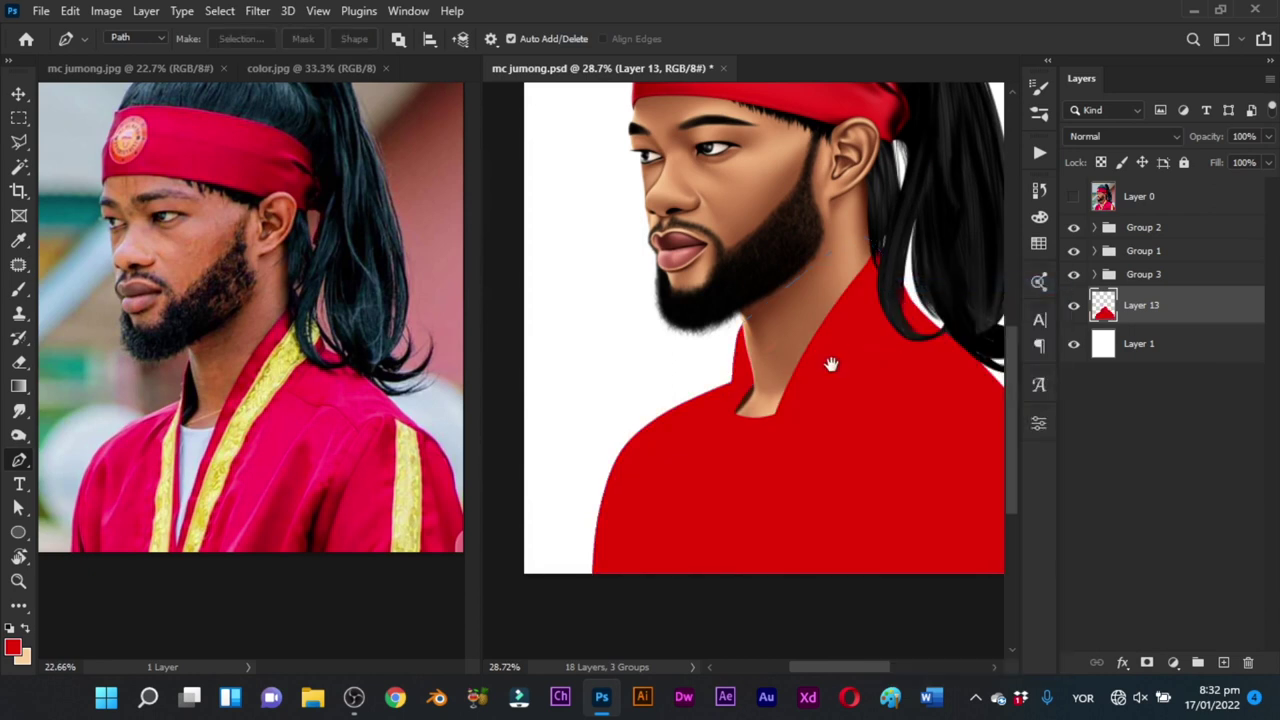
# Step: Add a new empty layer directly above the red robe layer, Layer 13
pyautogui.moveTo(829, 457); pyautogui.dragTo(784, 399)
pyautogui.press('z')
pyautogui.moveTo(669, 446); pyautogui.dragTo(734, 423)
pyautogui.press('p')
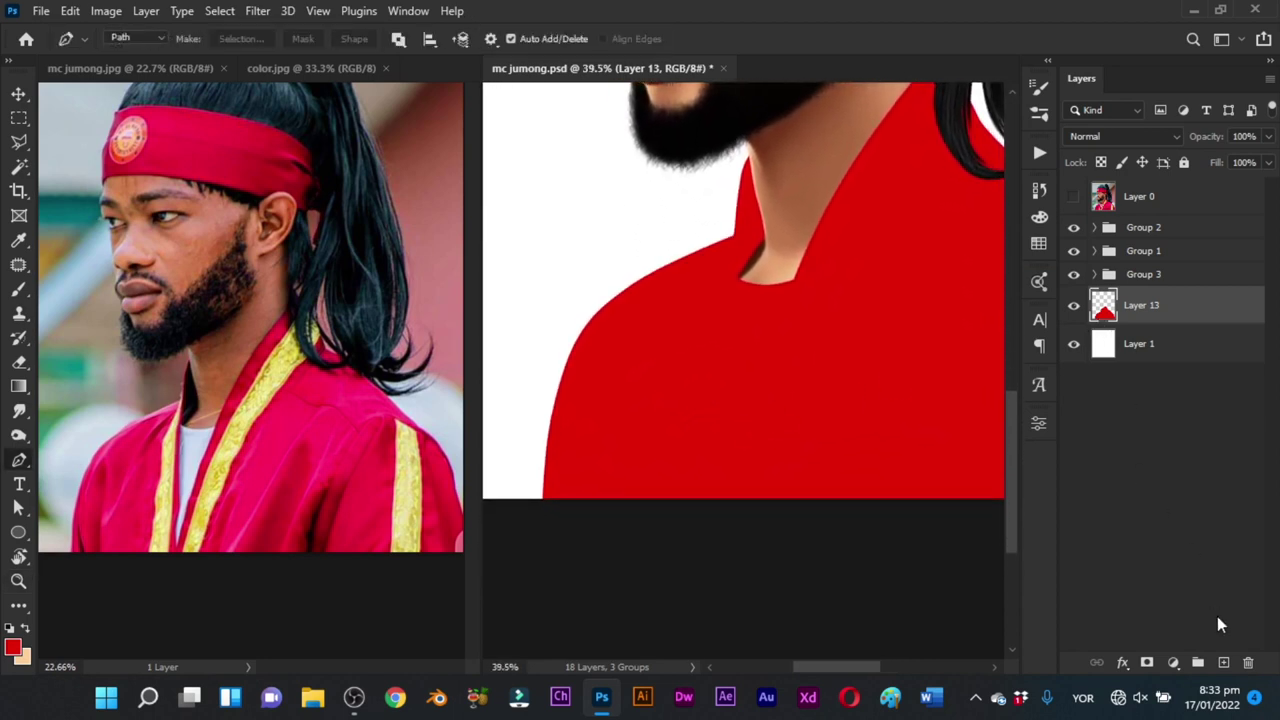
pyautogui.click(1224, 664)
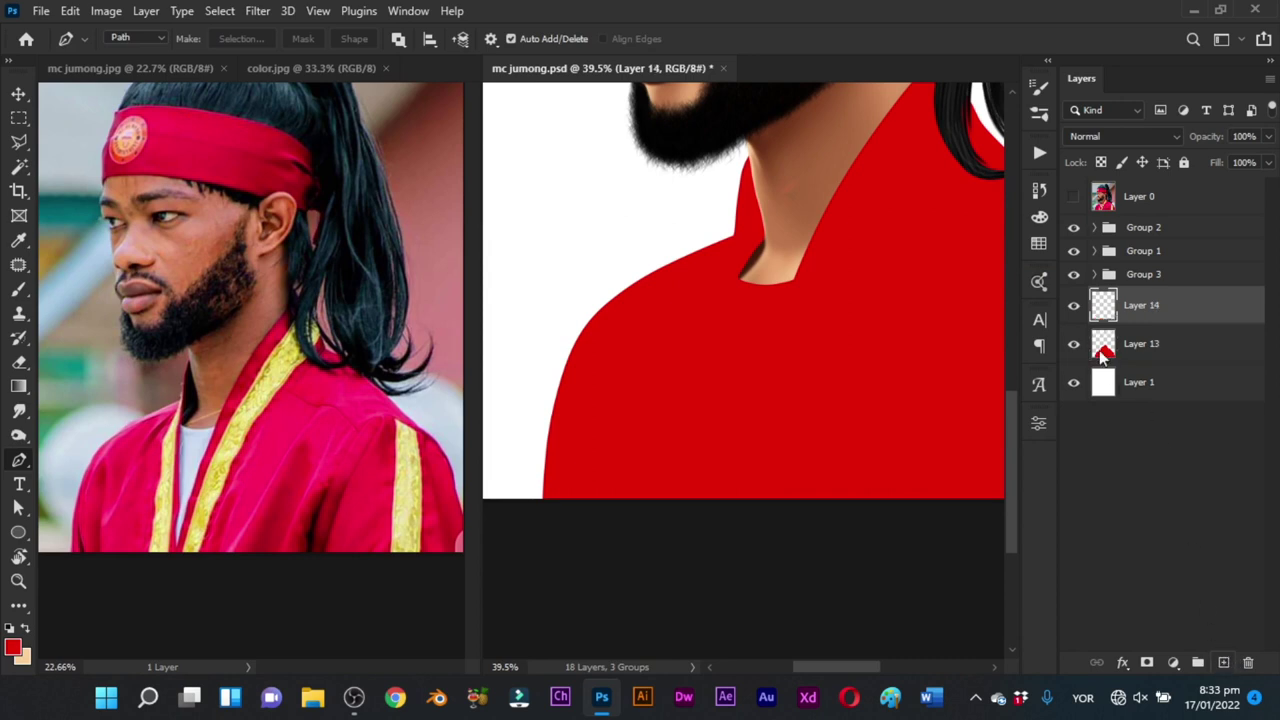
# Step: Sample the orange of the headband's round emblem as the foreground colour for the Brush tool
pyautogui.hotkey('ctrl', 'space')
pyautogui.moveTo(820, 363); pyautogui.dragTo(857, 363)
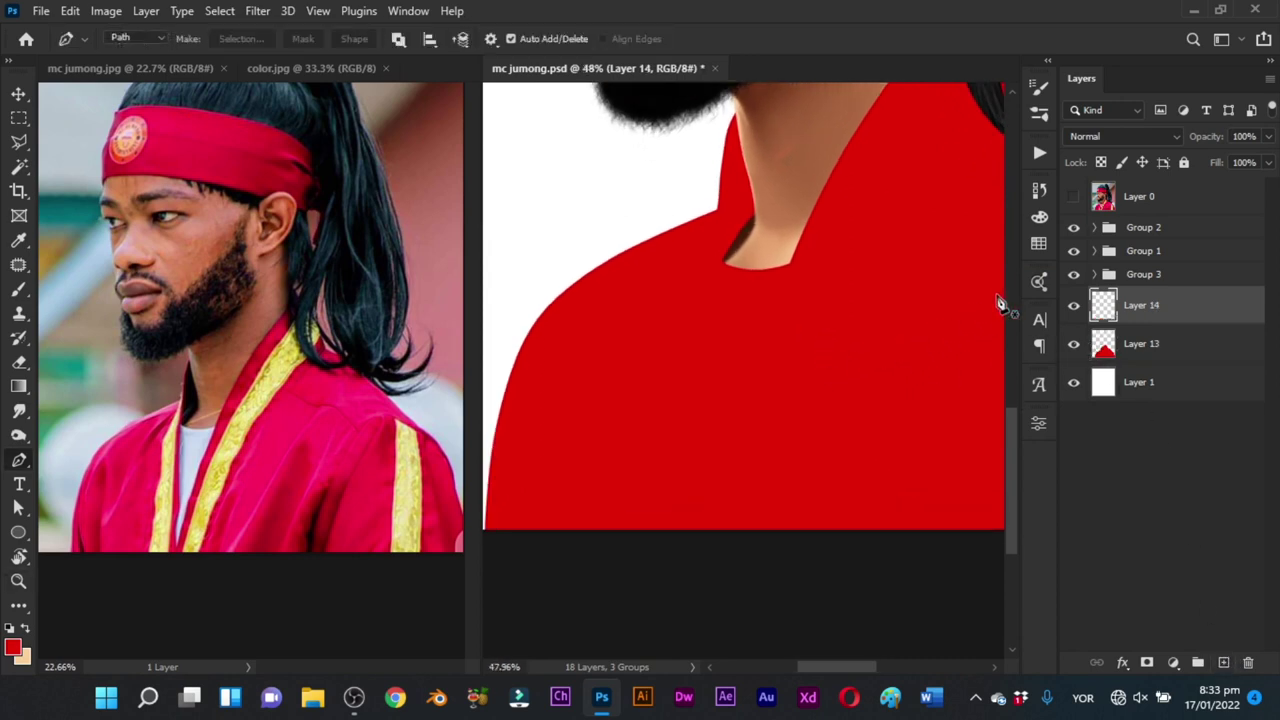
pyautogui.moveTo(912, 247); pyautogui.dragTo(903, 423)
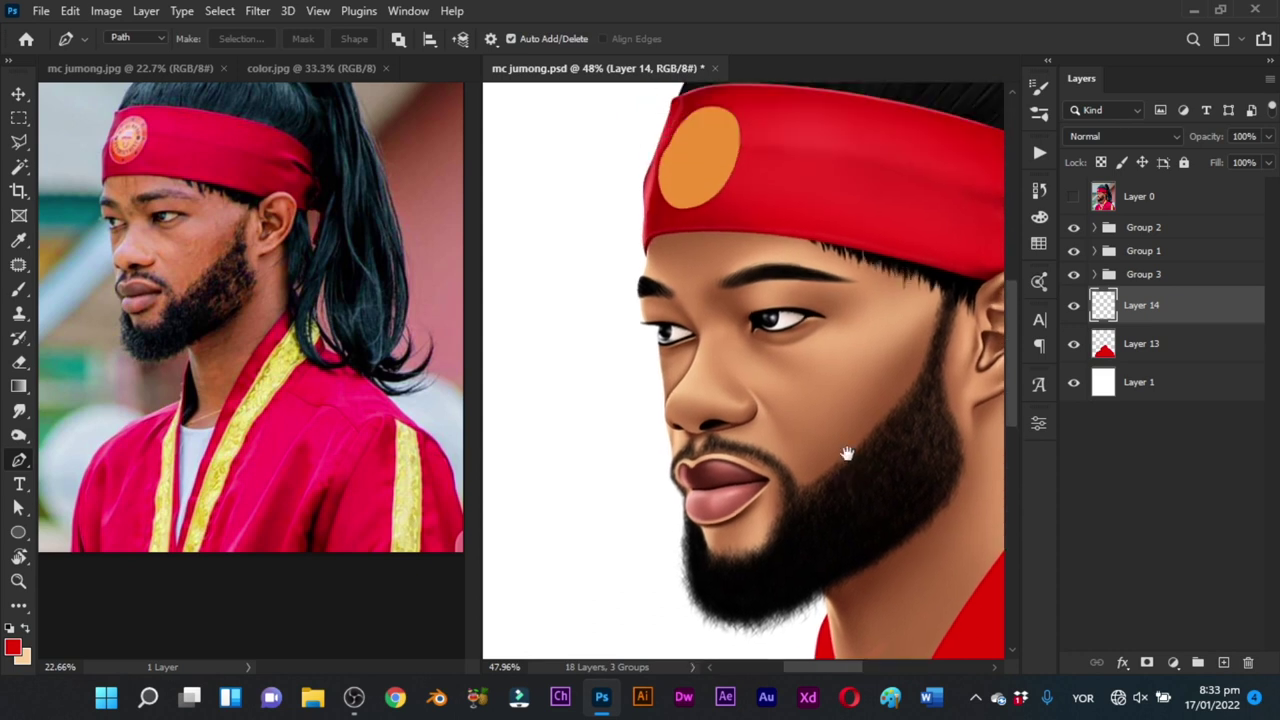
pyautogui.press('b')
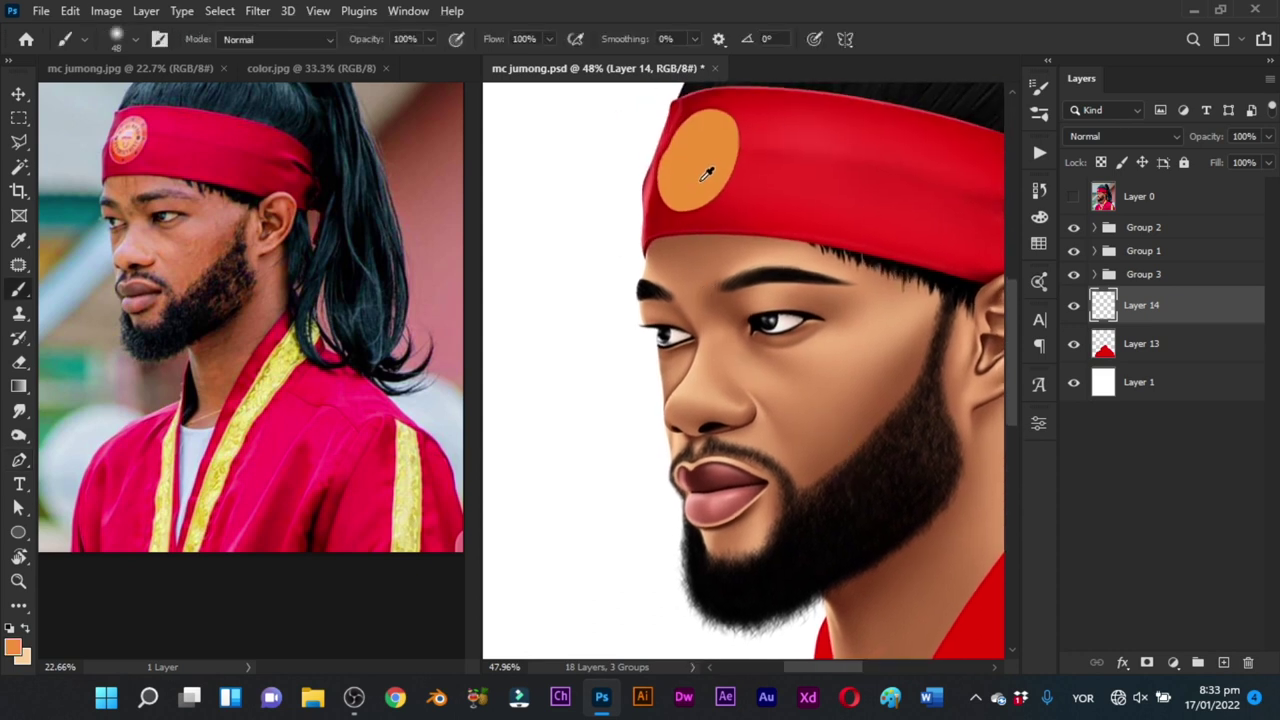
# Step: Show the Layer 0 reference photo over the robe, with the Pen tool active and Layer 14 still selected
pyautogui.moveTo(772, 455); pyautogui.dragTo(722, 242)
pyautogui.moveTo(778, 580)
pyautogui.mouseDown()
pyautogui.moveTo(737, 409)
pyautogui.moveTo(740, 286)
pyautogui.mouseUp()
pyautogui.press('p')
pyautogui.click(1073, 196)
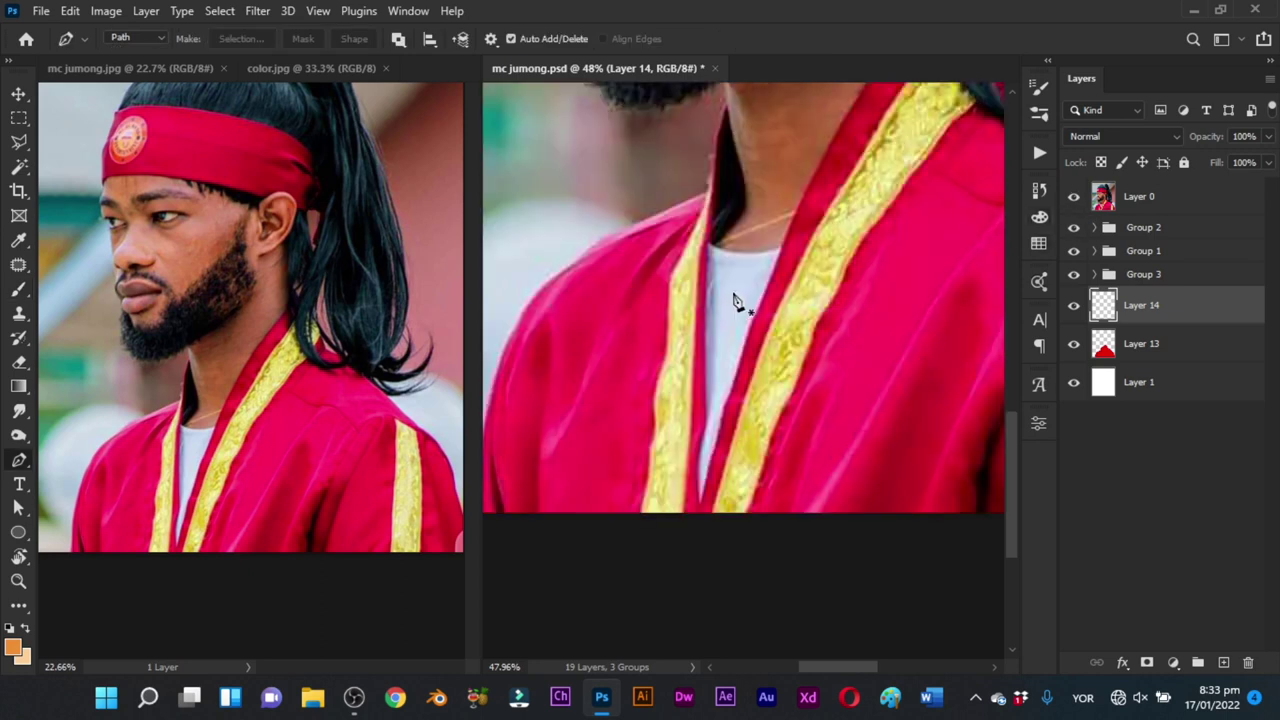
# Step: Trace the outer edge of the narrow yellow collar trim with a Pen path, from its neck tip down to the canvas's lower edge
pyautogui.moveTo(706, 228); pyautogui.dragTo(742, 266)
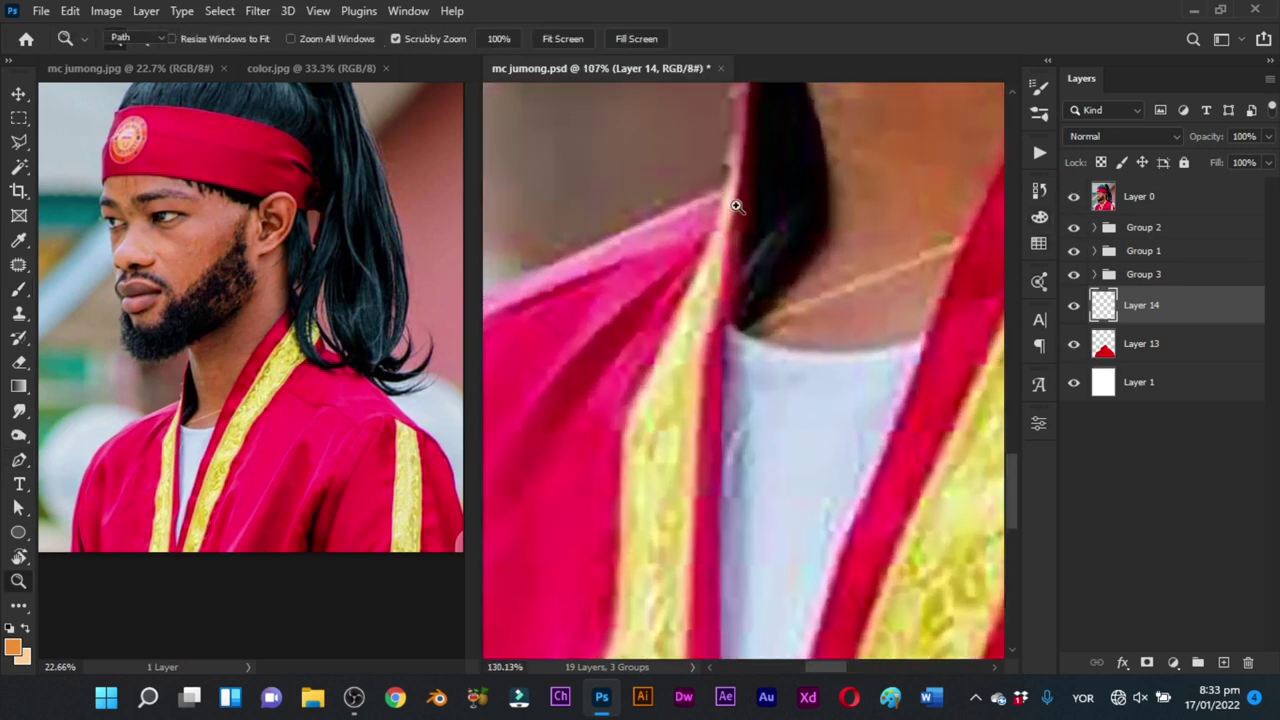
pyautogui.click(728, 195)
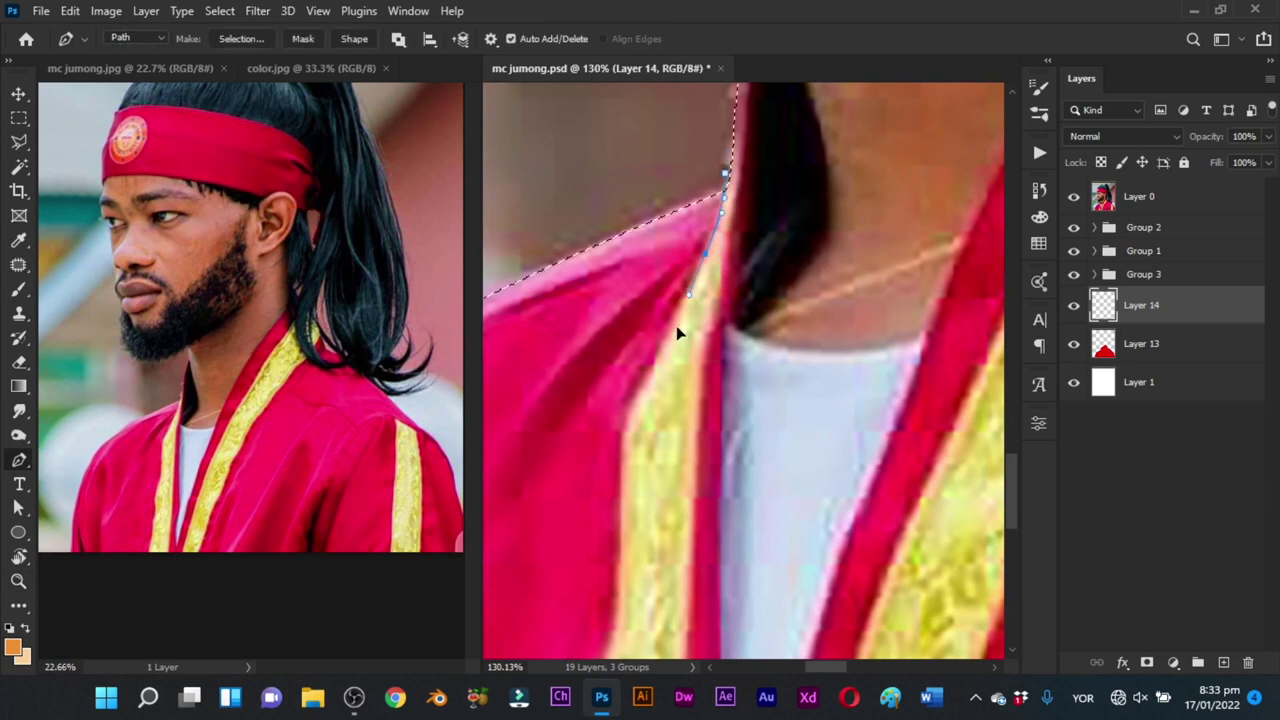
pyautogui.moveTo(678, 333); pyautogui.dragTo(723, 189)
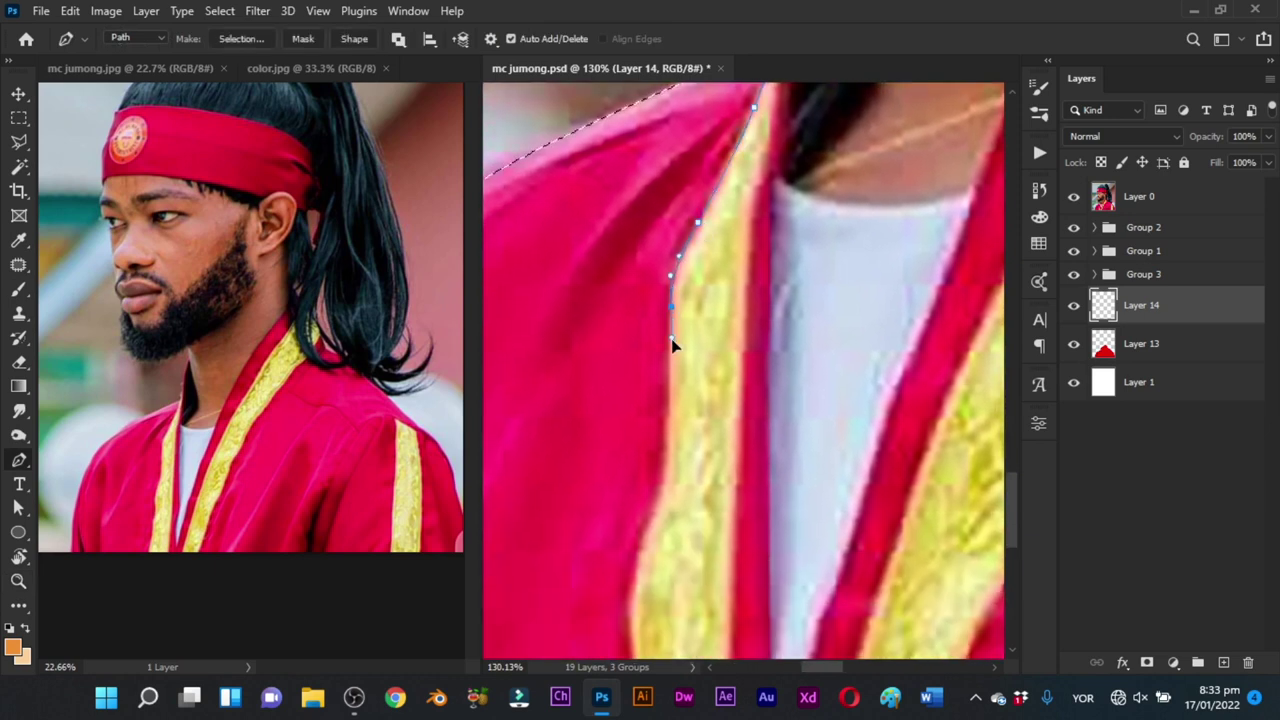
pyautogui.moveTo(683, 356); pyautogui.dragTo(683, 390)
pyautogui.moveTo(721, 294); pyautogui.dragTo(740, 246)
pyautogui.hotkey('ctrl', 'z')
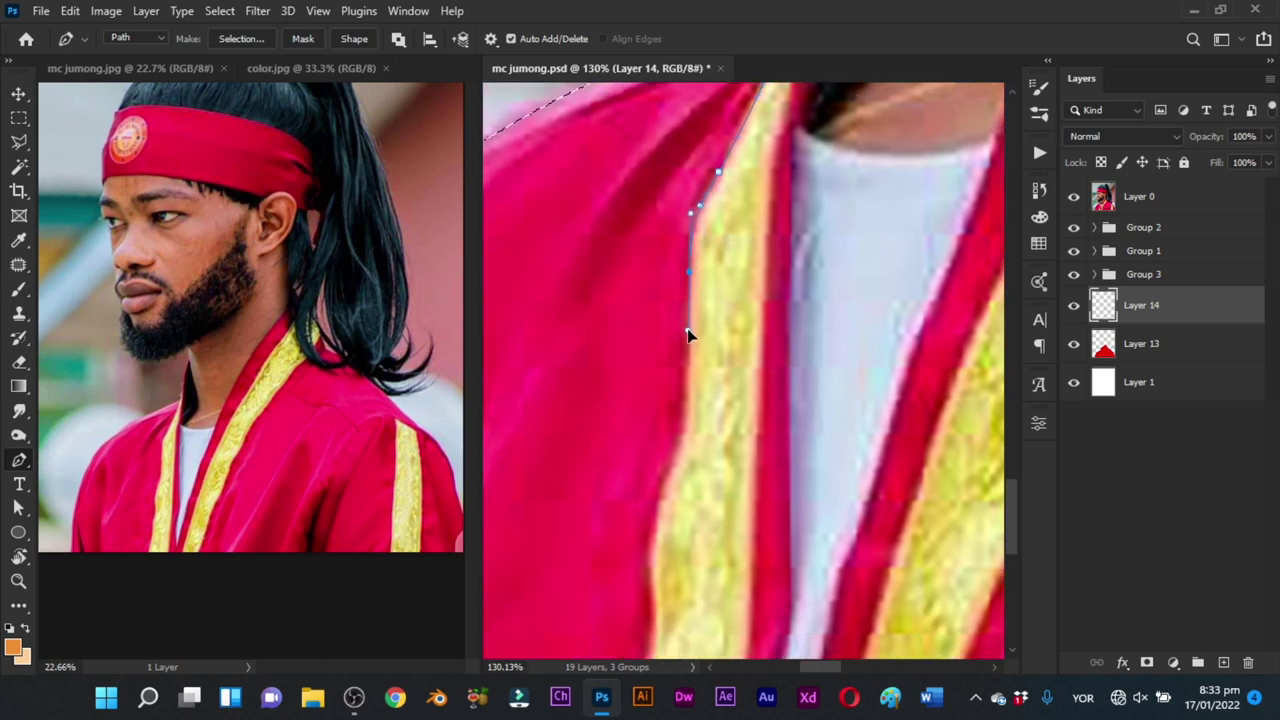
pyautogui.moveTo(700, 348); pyautogui.dragTo(710, 205)
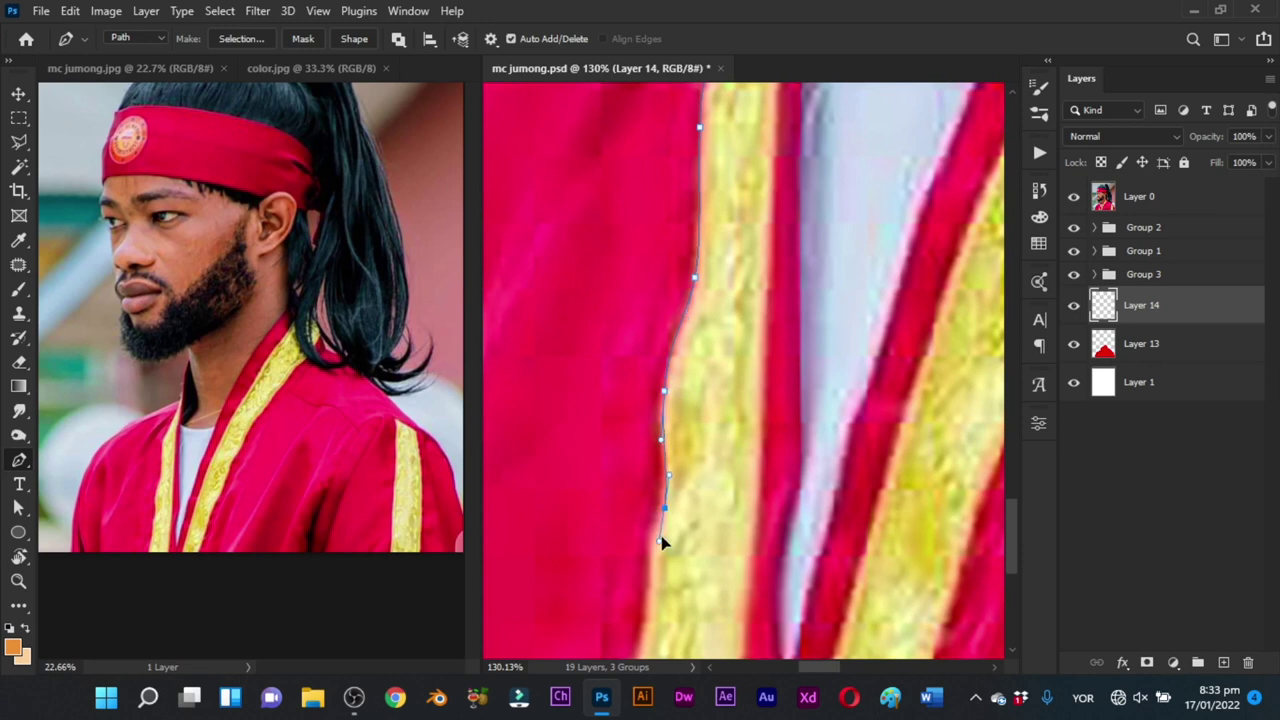
pyautogui.moveTo(660, 540); pyautogui.dragTo(642, 305)
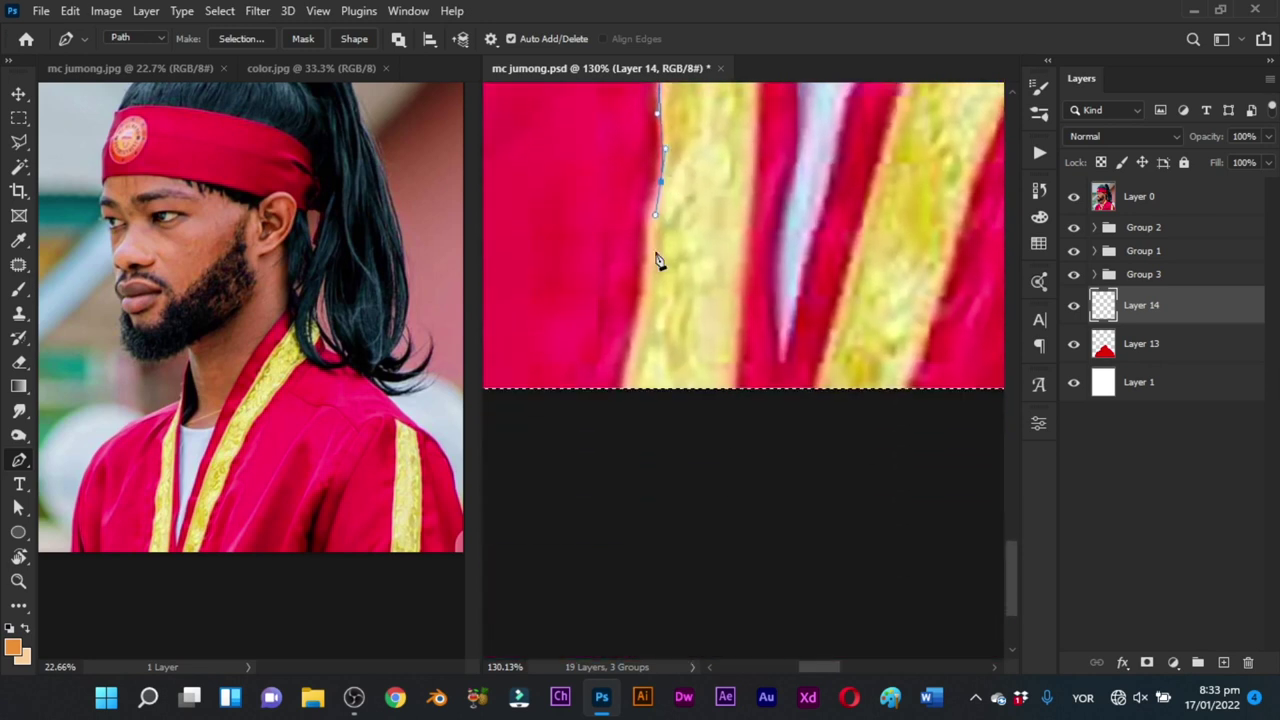
pyautogui.click(628, 370)
pyautogui.moveTo(618, 390)
pyautogui.mouseDown()
pyautogui.moveTo(712, 397)
pyautogui.moveTo(623, 414)
pyautogui.mouseUp()
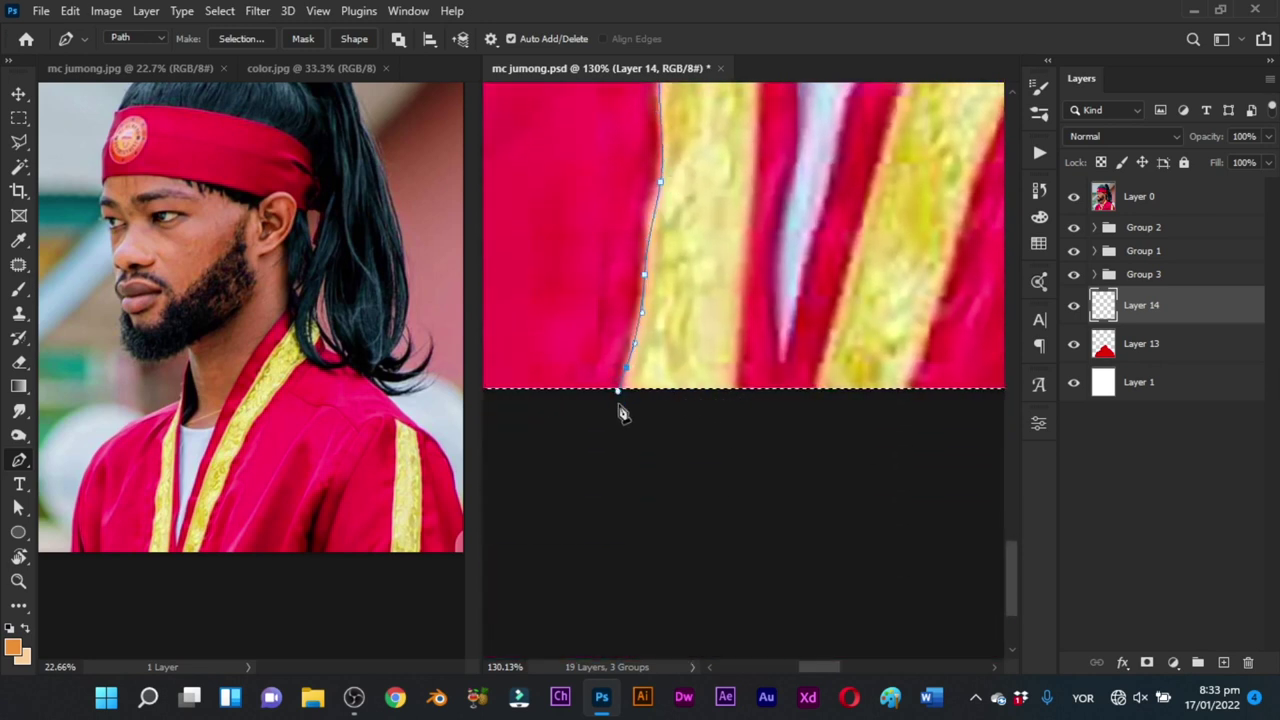
# Step: Trace the narrow collar trim's inner edge back up beside the white undershirt and close the path at the neck tip
pyautogui.click(734, 396)
pyautogui.moveTo(752, 289)
pyautogui.mouseDown()
pyautogui.moveTo(735, 423)
pyautogui.moveTo(738, 298)
pyautogui.mouseUp()
pyautogui.hotkey('ctrl', 'z')
pyautogui.moveTo(733, 383); pyautogui.dragTo(745, 447)
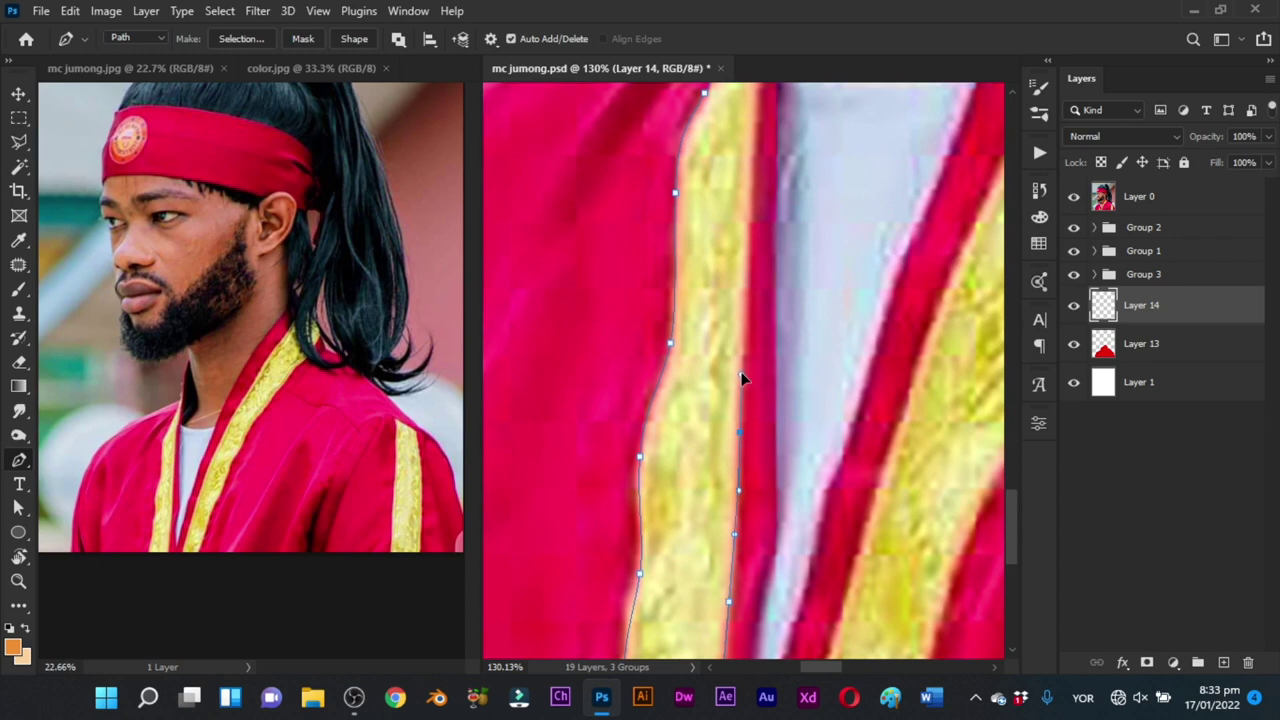
pyautogui.moveTo(752, 323); pyautogui.dragTo(754, 482)
pyautogui.moveTo(756, 322); pyautogui.dragTo(757, 281)
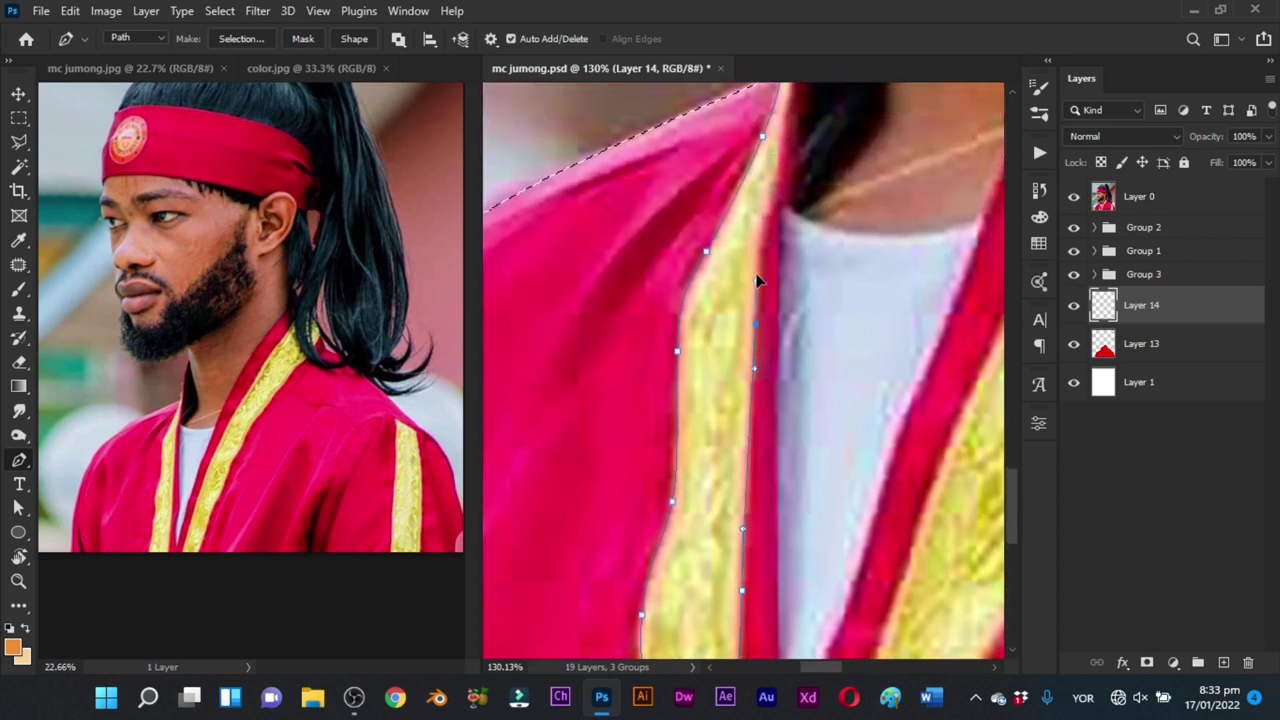
pyautogui.moveTo(776, 217); pyautogui.dragTo(737, 355)
pyautogui.moveTo(736, 308); pyautogui.dragTo(742, 289)
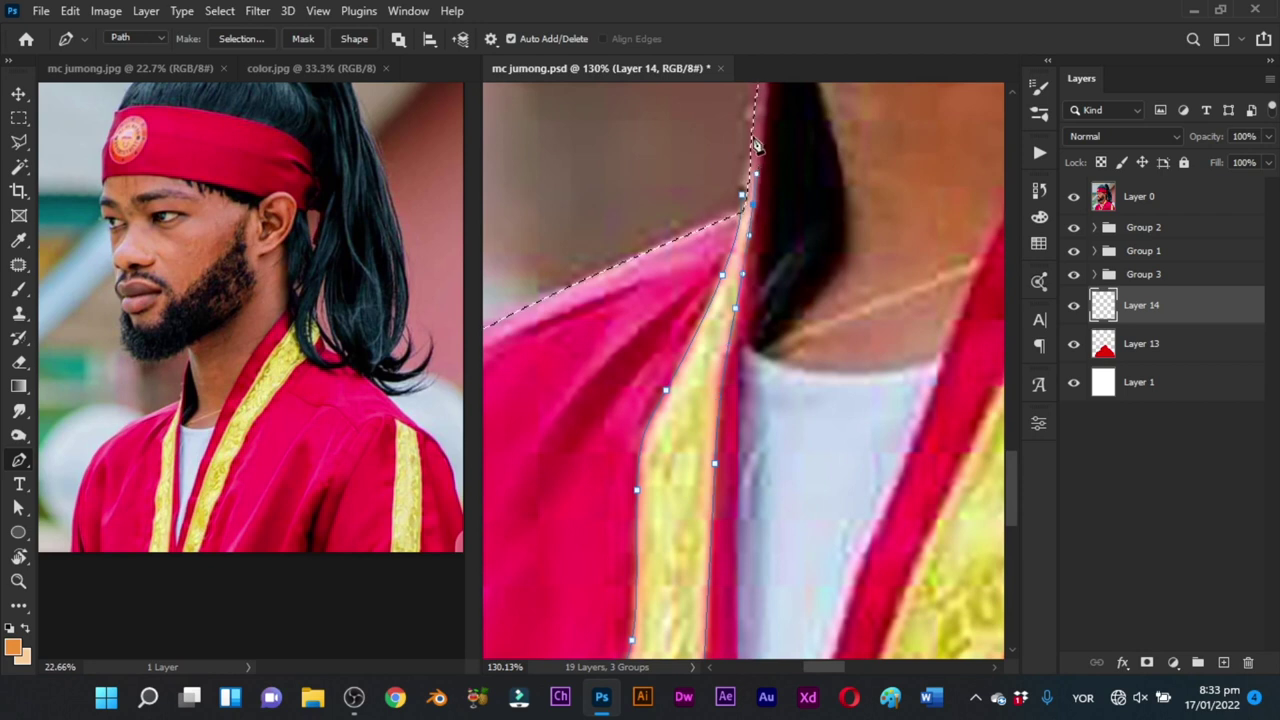
pyautogui.click(749, 197)
pyautogui.hotkey('ctrl', 'Return')
# Step: Start a second Pen path behind the hair and trace the upper inner edge of the wide yellow collar trim
pyautogui.moveTo(854, 267); pyautogui.dragTo(752, 237)
pyautogui.click(777, 151)
pyautogui.moveTo(688, 276); pyautogui.dragTo(656, 323)
pyautogui.moveTo(628, 378); pyautogui.dragTo(775, 190)
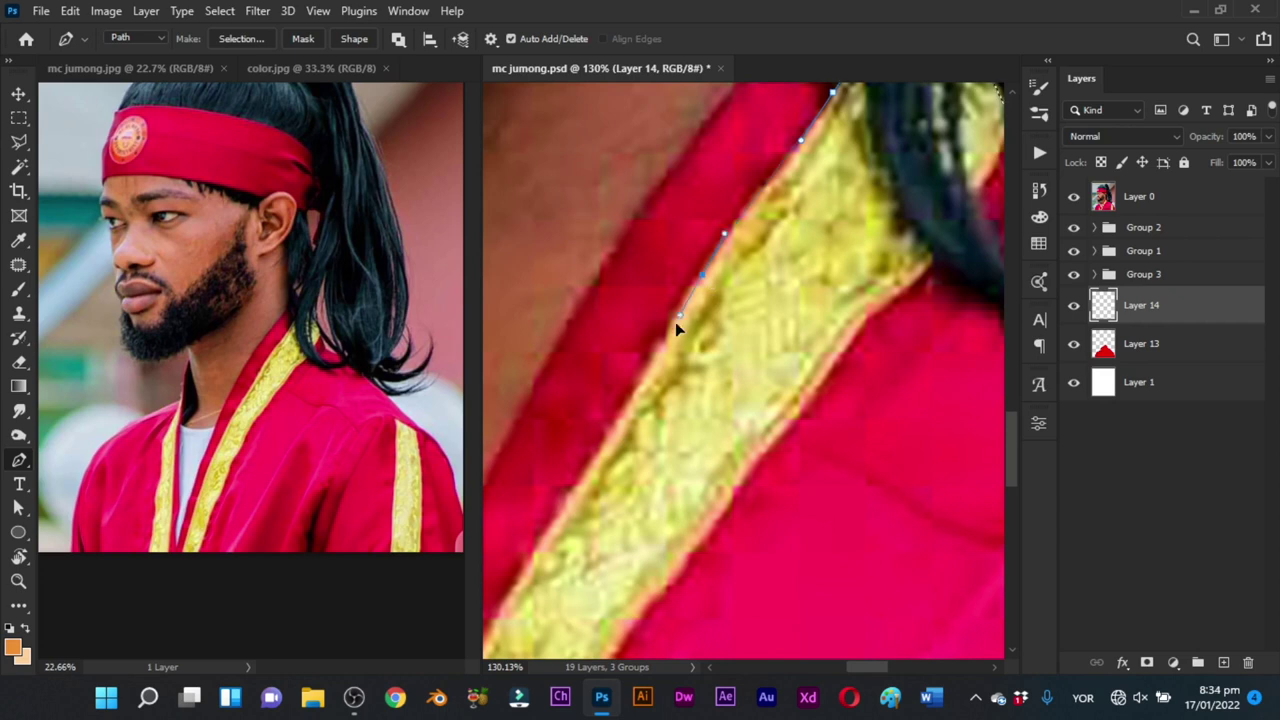
pyautogui.moveTo(641, 390); pyautogui.dragTo(748, 209)
pyautogui.moveTo(666, 338); pyautogui.dragTo(633, 387)
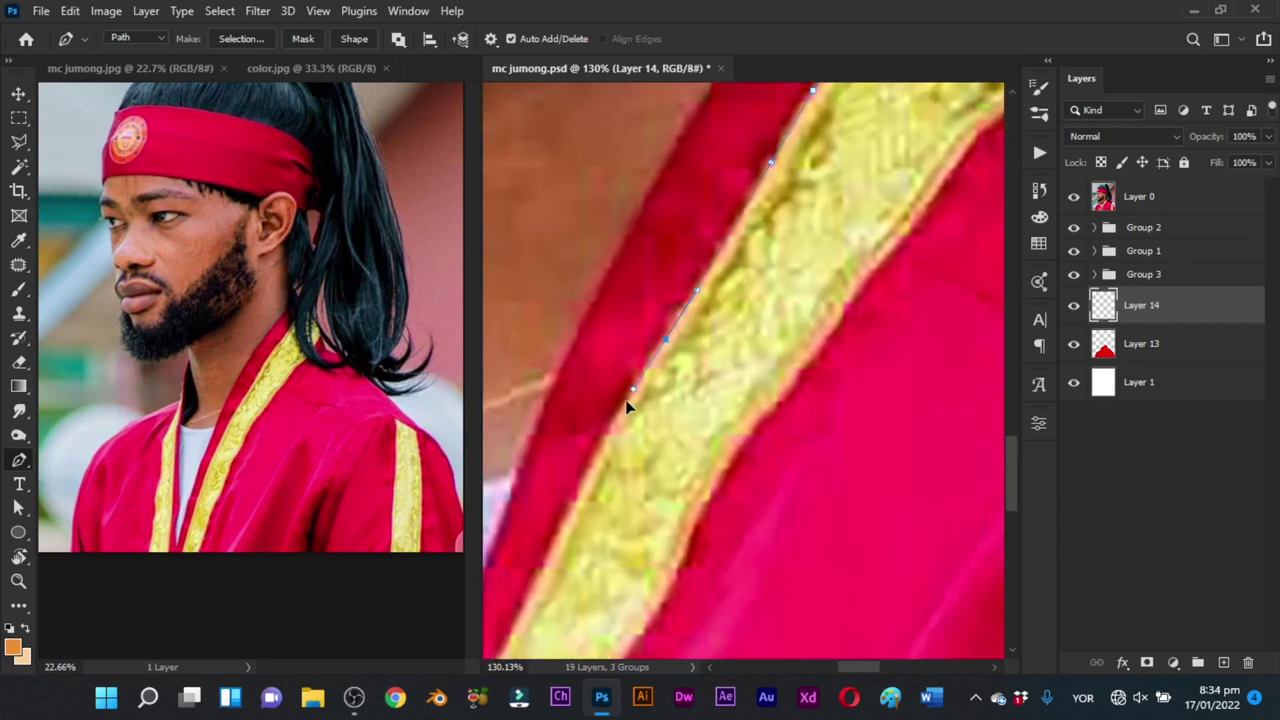
pyautogui.moveTo(612, 440); pyautogui.dragTo(692, 315)
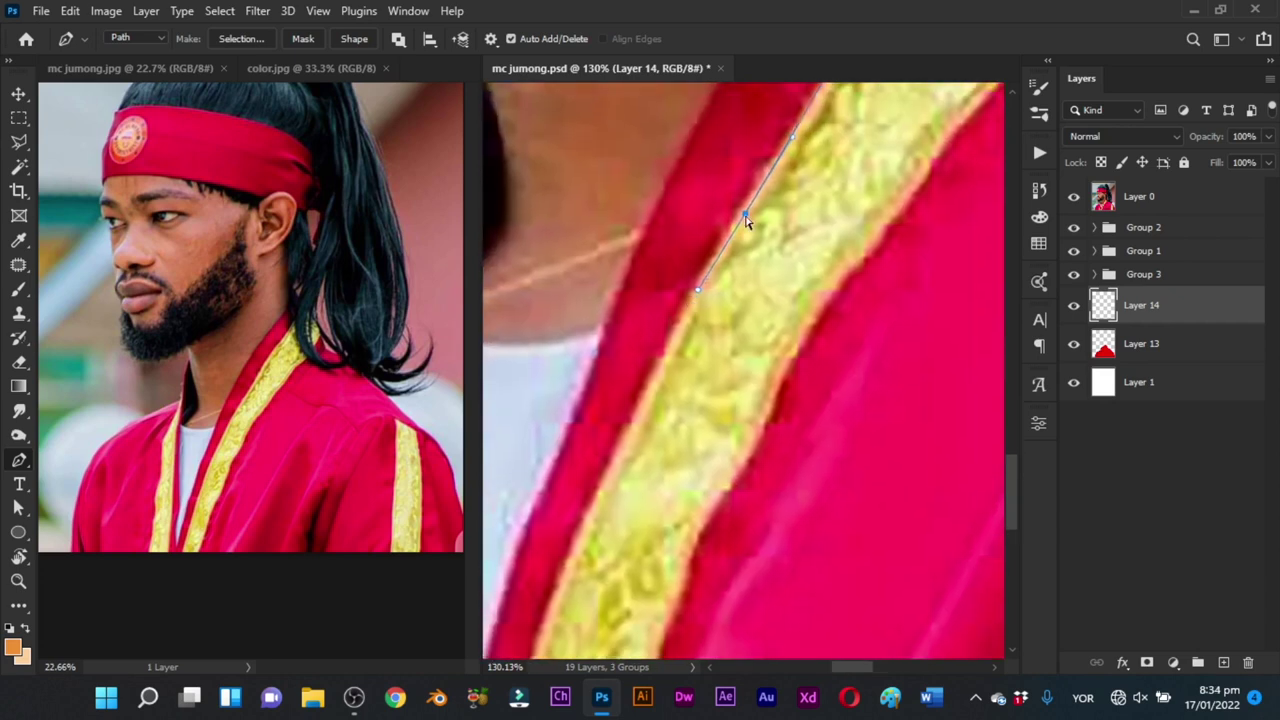
pyautogui.click(744, 207)
# Step: Continue the wide trim's inner edge alongside the white undershirt down to the canvas's lower edge
pyautogui.moveTo(616, 493); pyautogui.dragTo(707, 245)
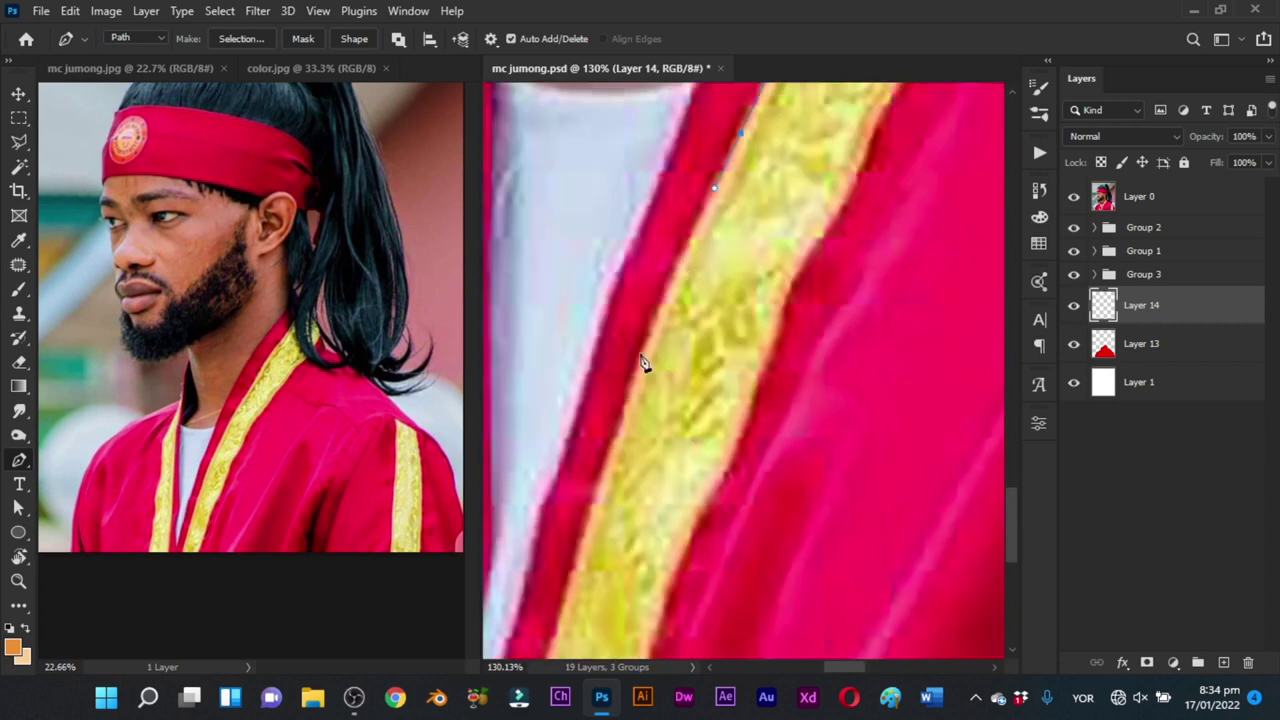
pyautogui.moveTo(594, 530); pyautogui.dragTo(651, 320)
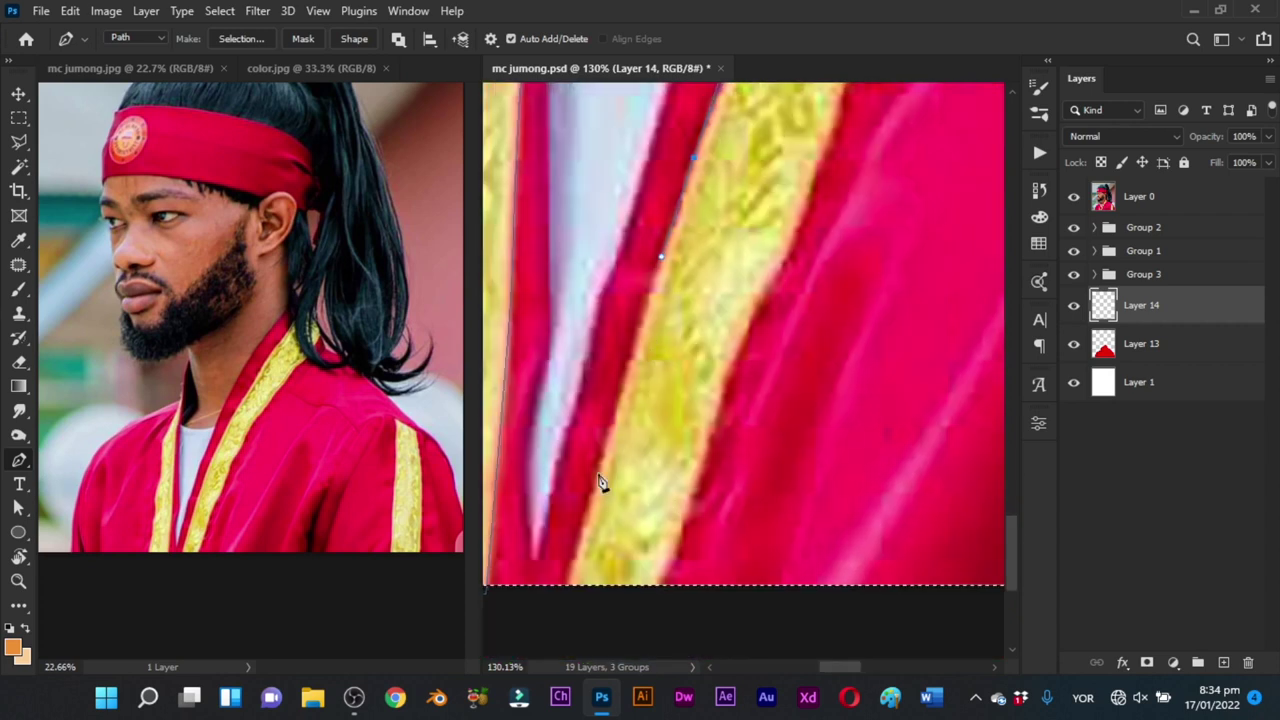
pyautogui.moveTo(598, 480); pyautogui.dragTo(581, 551)
pyautogui.hotkey('ctrl', 'z')
pyautogui.moveTo(604, 452); pyautogui.dragTo(589, 497)
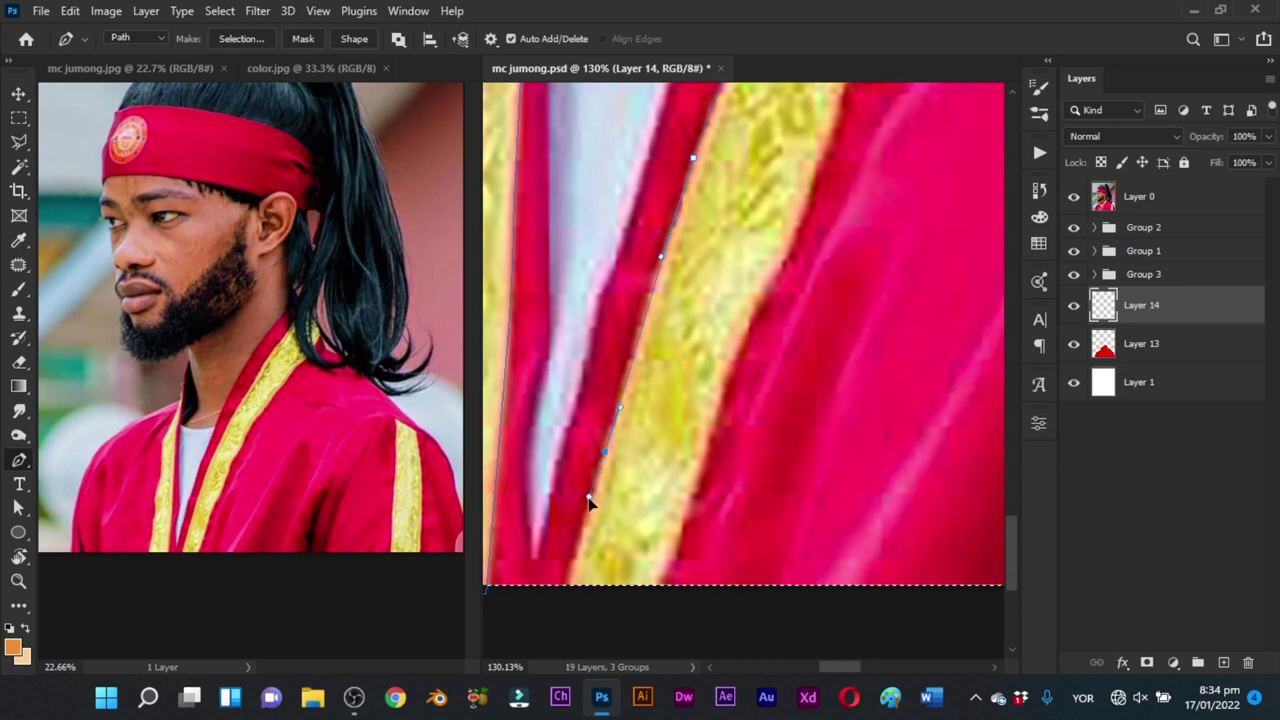
pyautogui.click(566, 585)
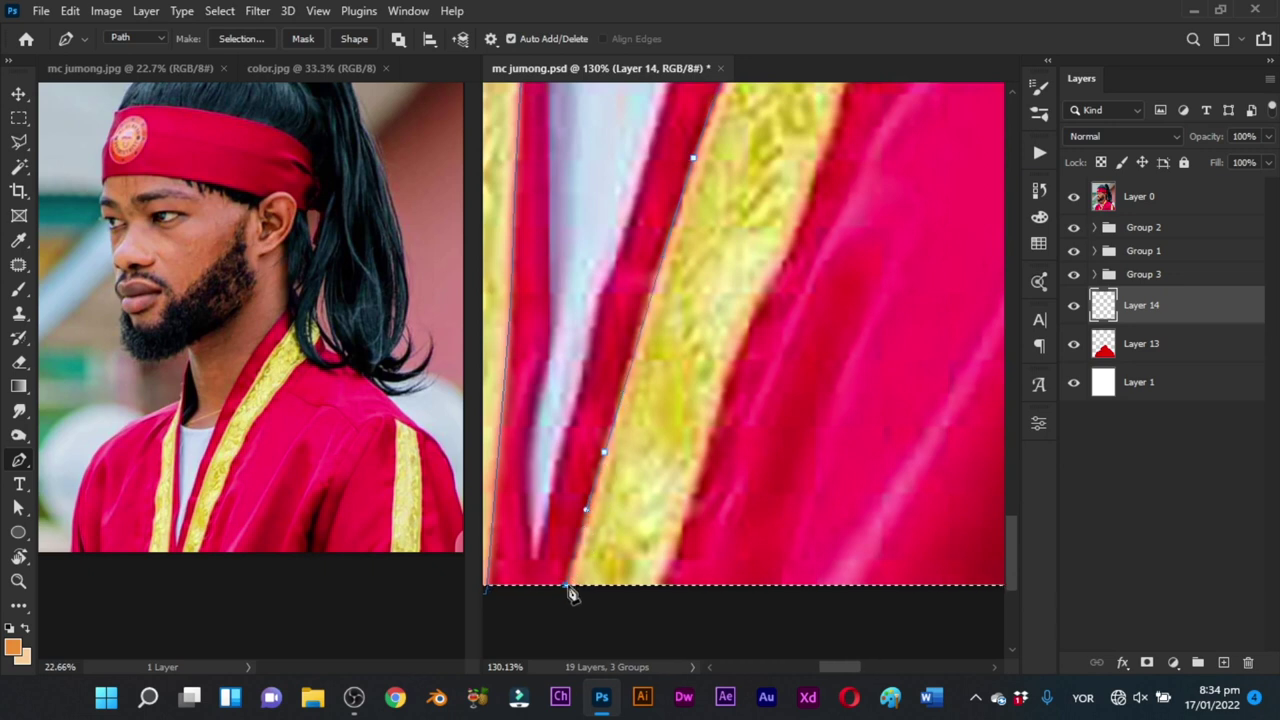
# Step: Trace the wide collar trim's outer edge from the canvas's lower edge up under the hair and close the path
pyautogui.click(656, 585)
pyautogui.moveTo(776, 278); pyautogui.dragTo(672, 503)
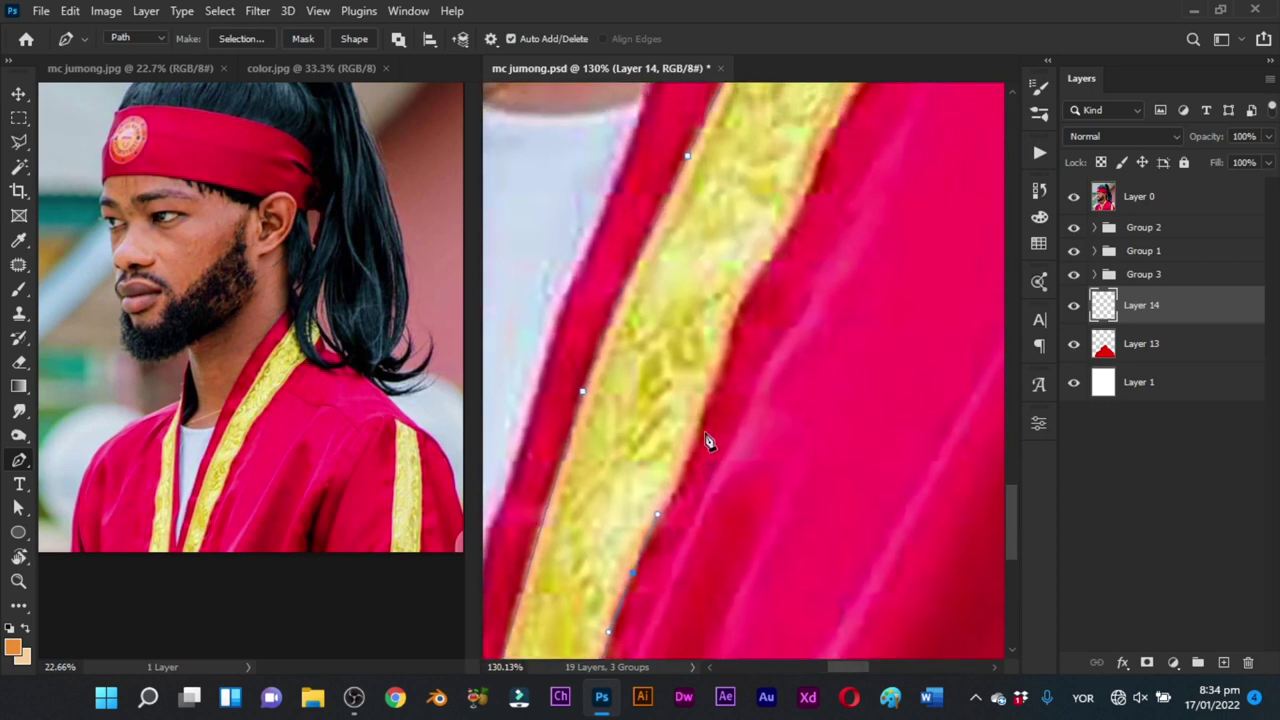
pyautogui.moveTo(710, 386); pyautogui.dragTo(727, 335)
pyautogui.moveTo(751, 284); pyautogui.dragTo(769, 256)
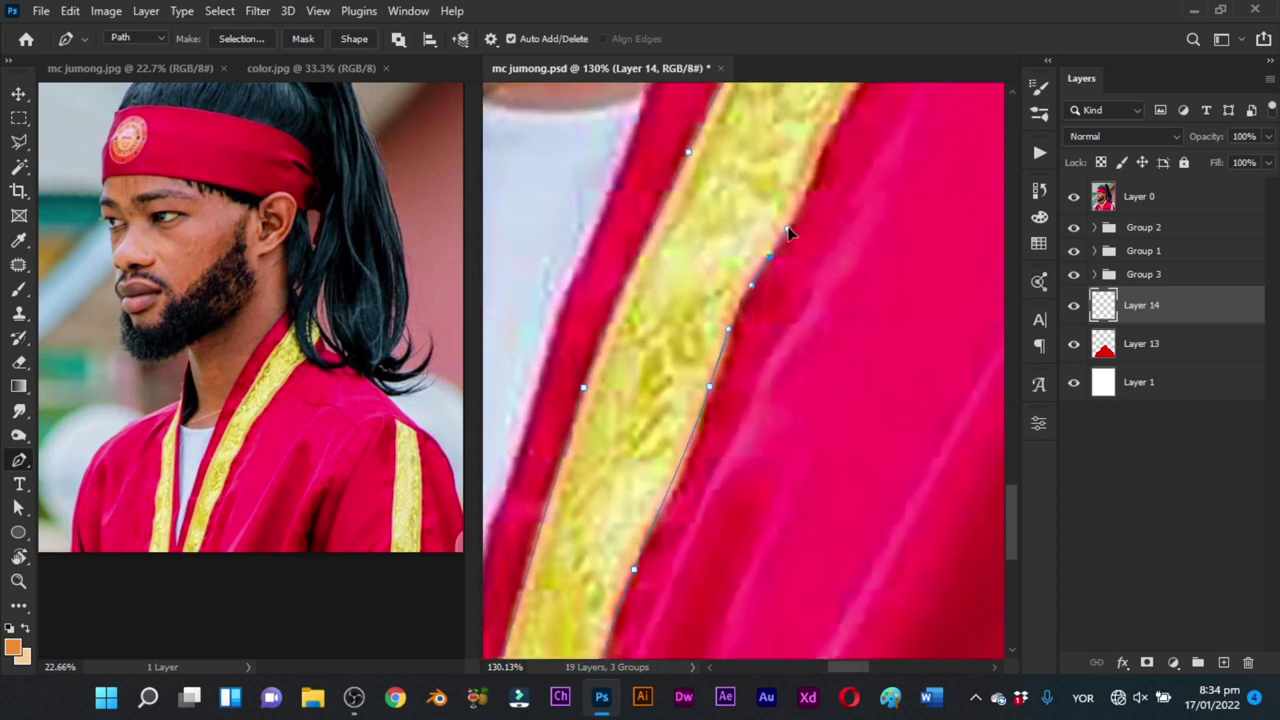
pyautogui.moveTo(828, 193); pyautogui.dragTo(713, 441)
pyautogui.moveTo(713, 388); pyautogui.dragTo(734, 341)
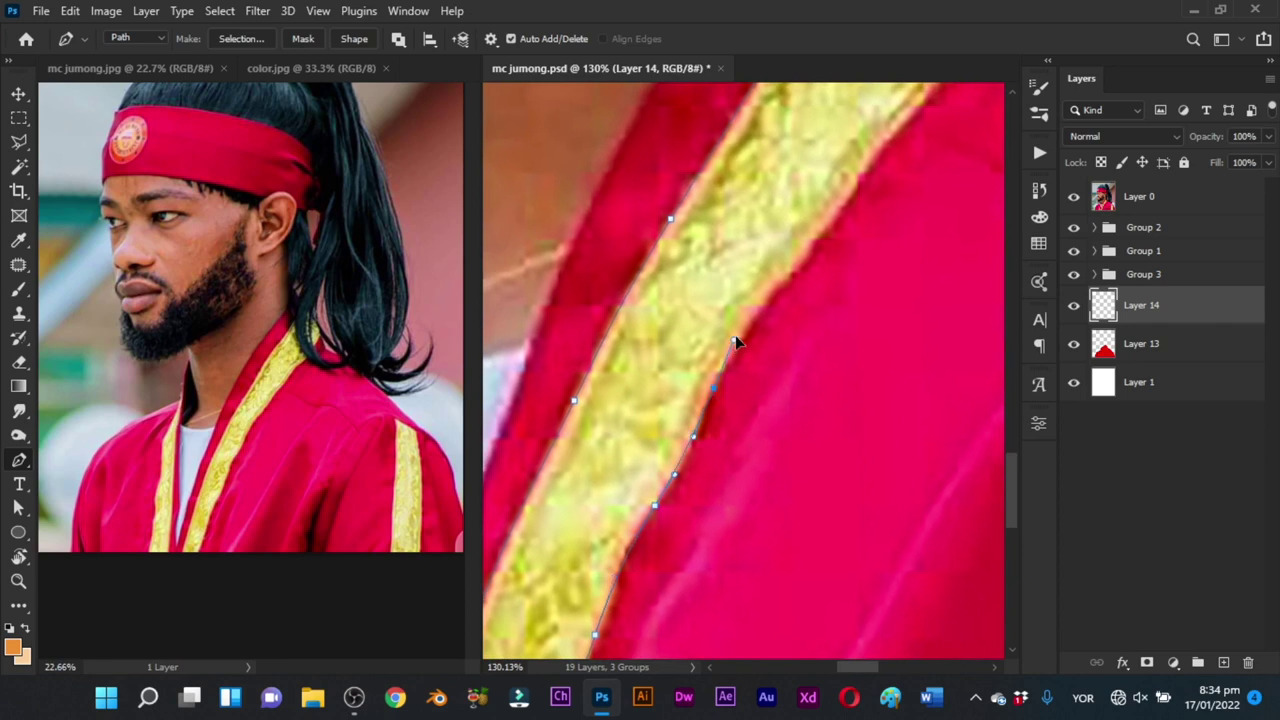
pyautogui.moveTo(881, 178); pyautogui.dragTo(793, 314)
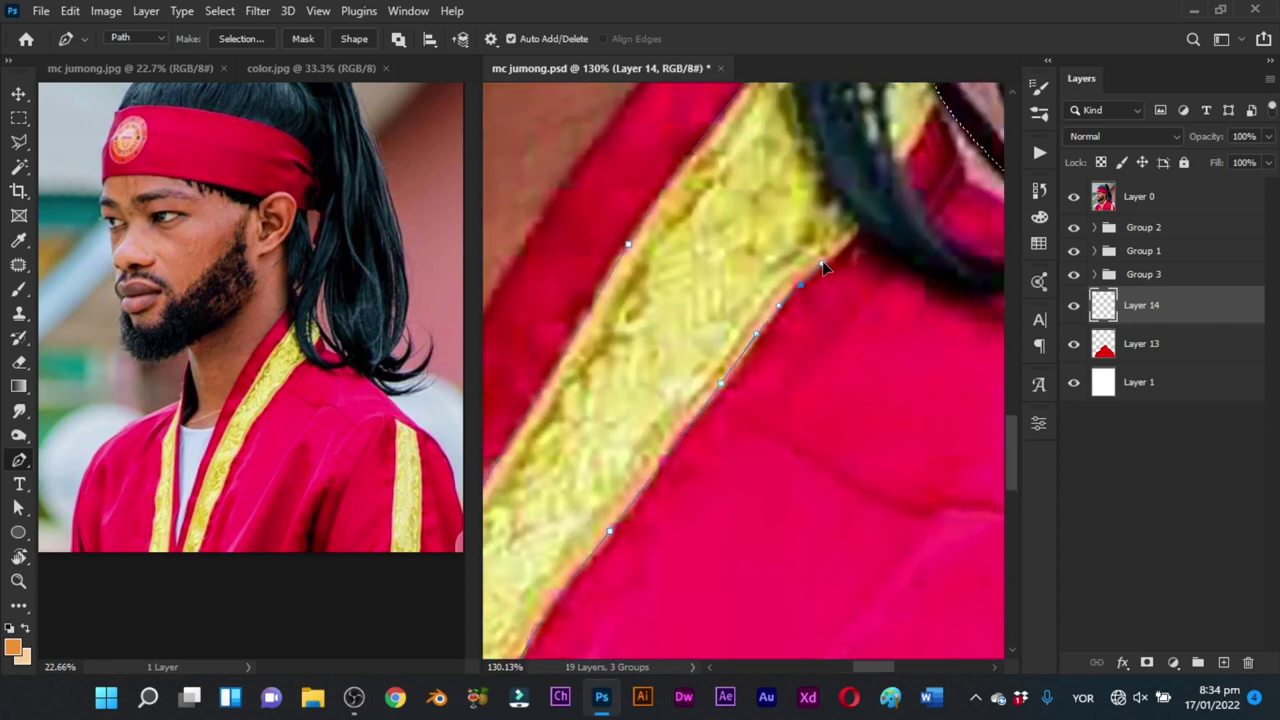
pyautogui.moveTo(866, 221); pyautogui.dragTo(828, 429)
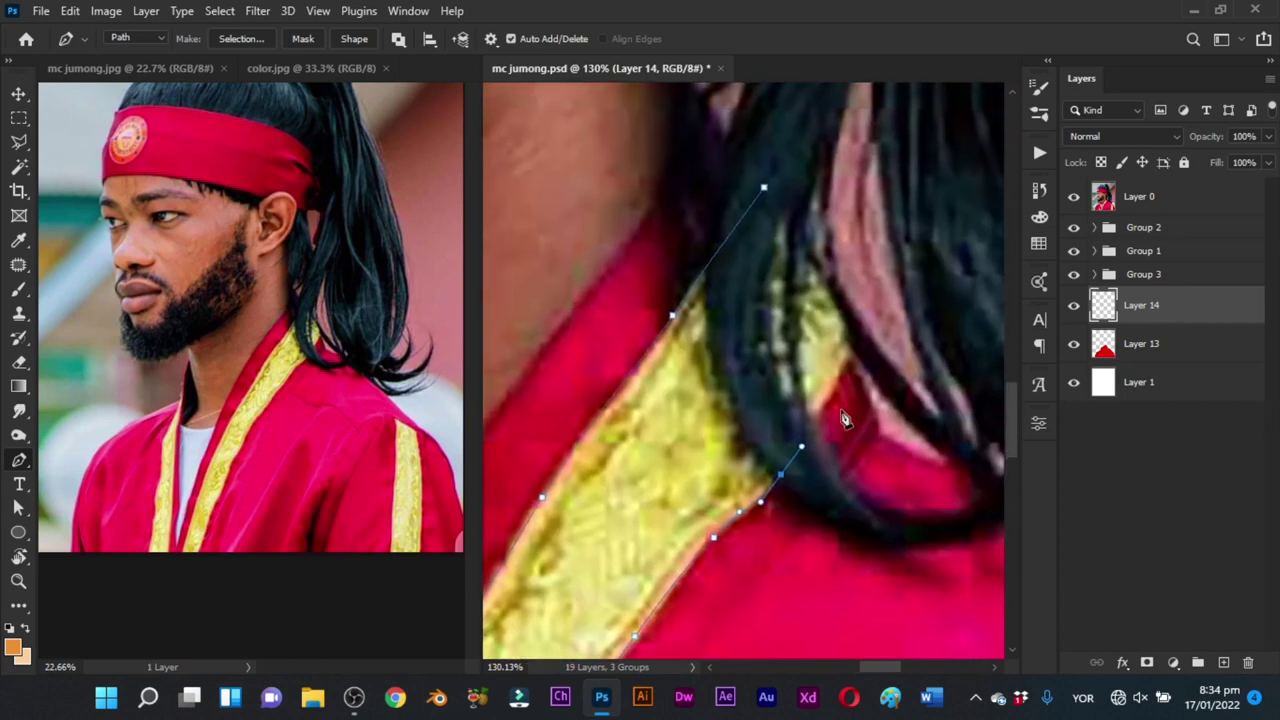
pyautogui.moveTo(848, 358); pyautogui.dragTo(723, 370)
pyautogui.click(767, 190)
pyautogui.hotkey('ctrl', 'Return')
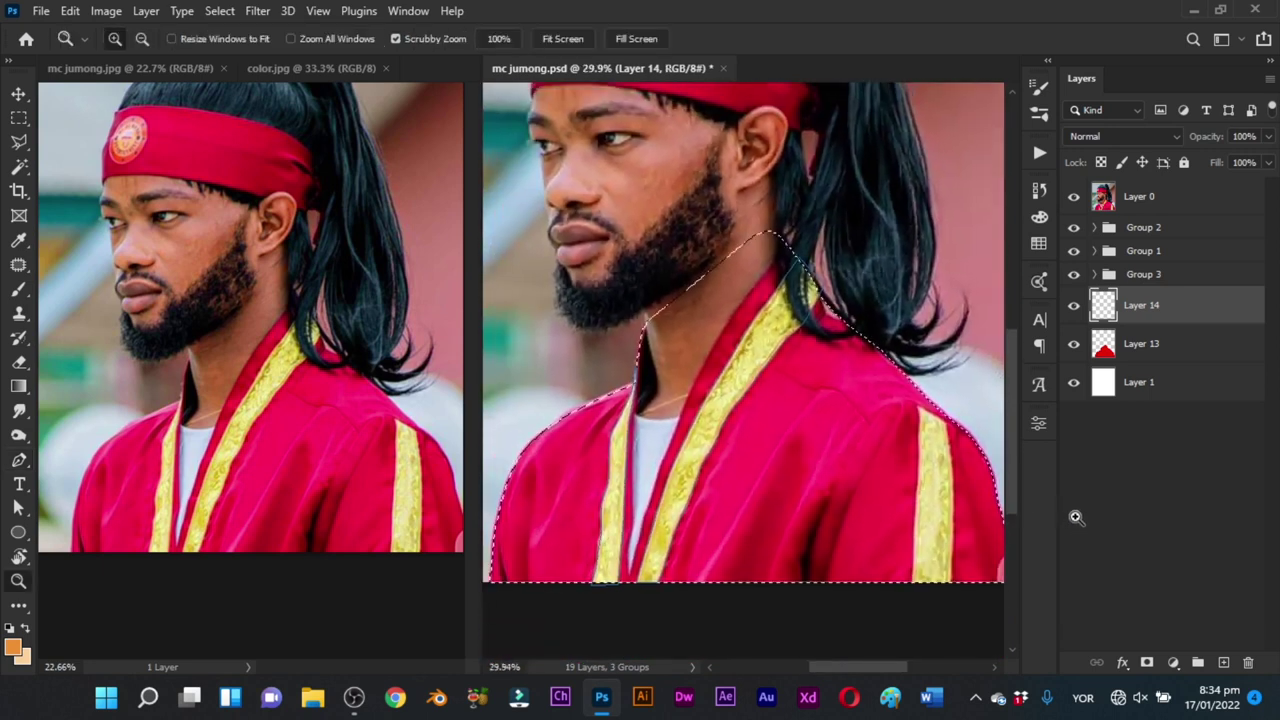
pyautogui.moveTo(887, 469); pyautogui.dragTo(887, 431)
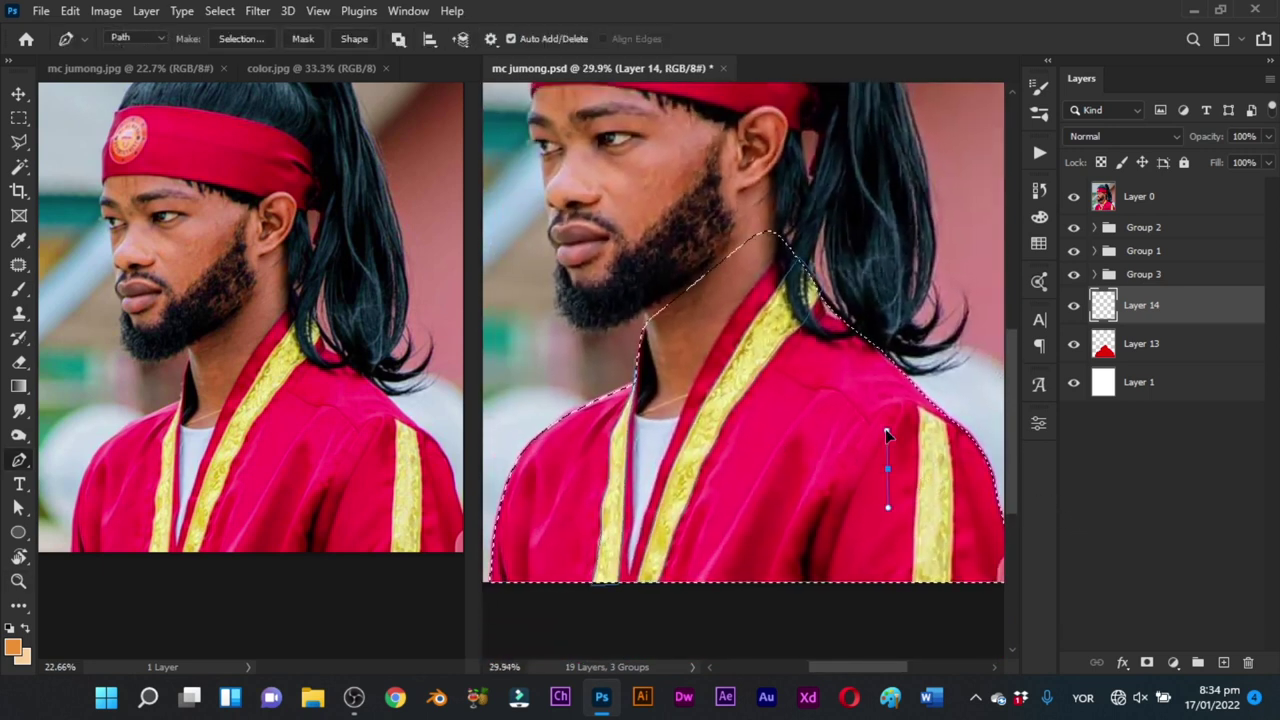
pyautogui.keyDown('ctrl'); pyautogui.click(922, 468); pyautogui.keyUp('ctrl')
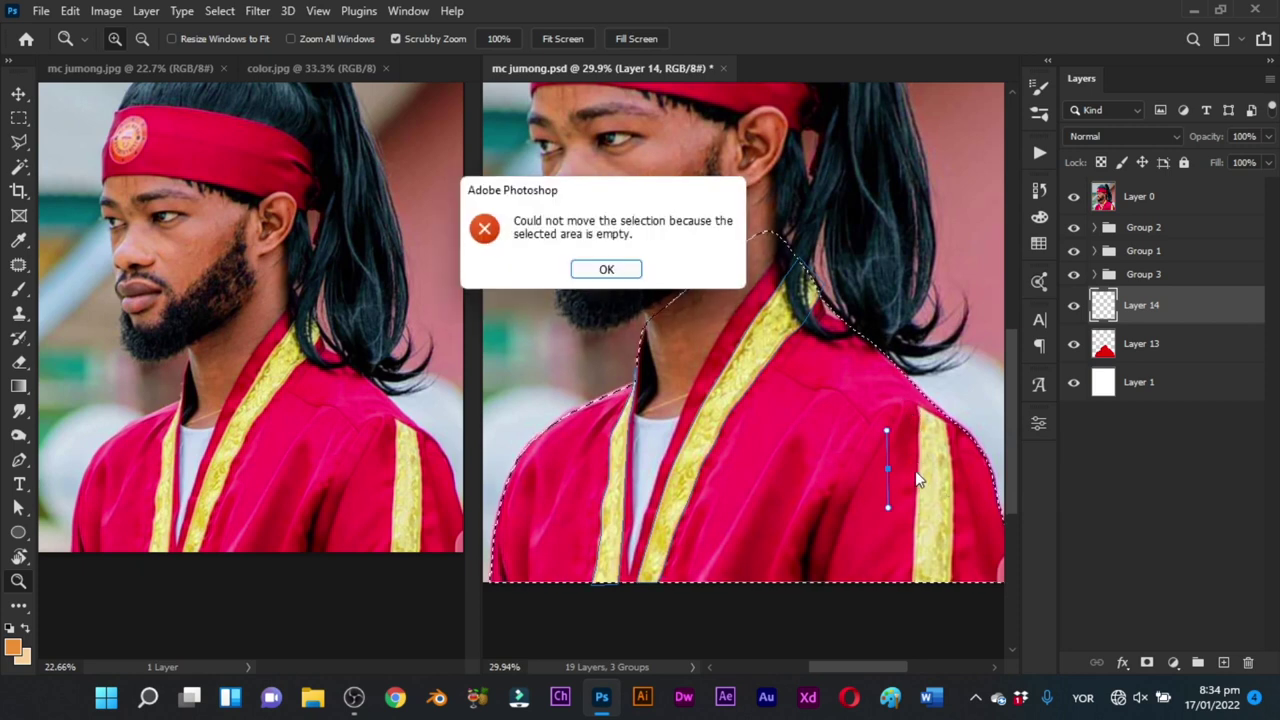
pyautogui.click(608, 269)
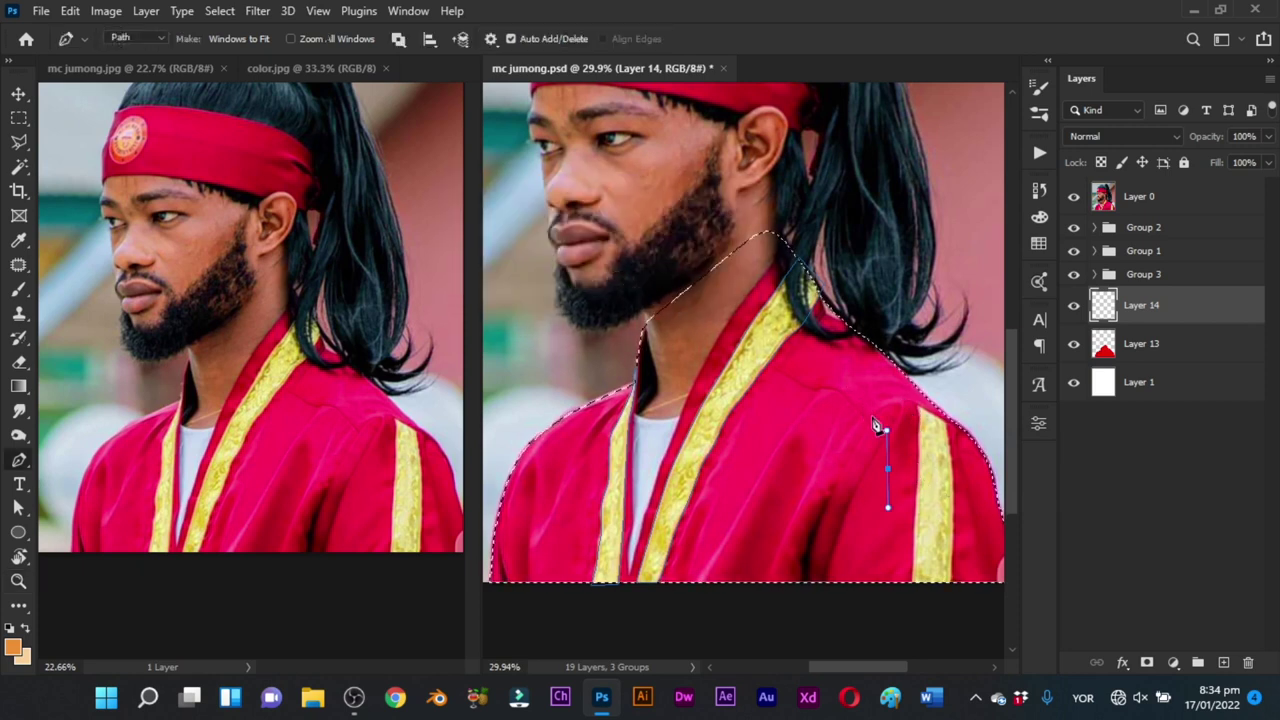
pyautogui.hotkey('ctrl', 'z')
# Step: Trace the slanted upper end and outer edge of the yellow shoulder stripe with a Pen path, down to the canvas's lower edge
pyautogui.moveTo(931, 476); pyautogui.dragTo(776, 326)
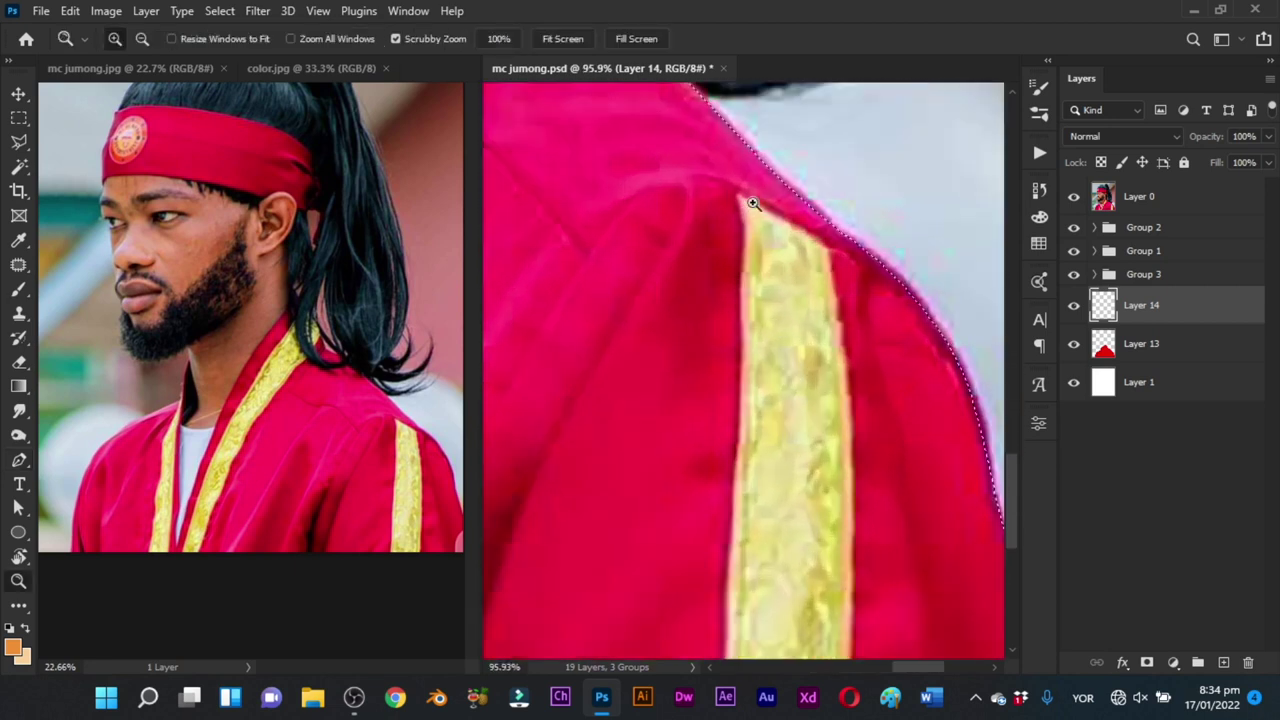
pyautogui.press('p')
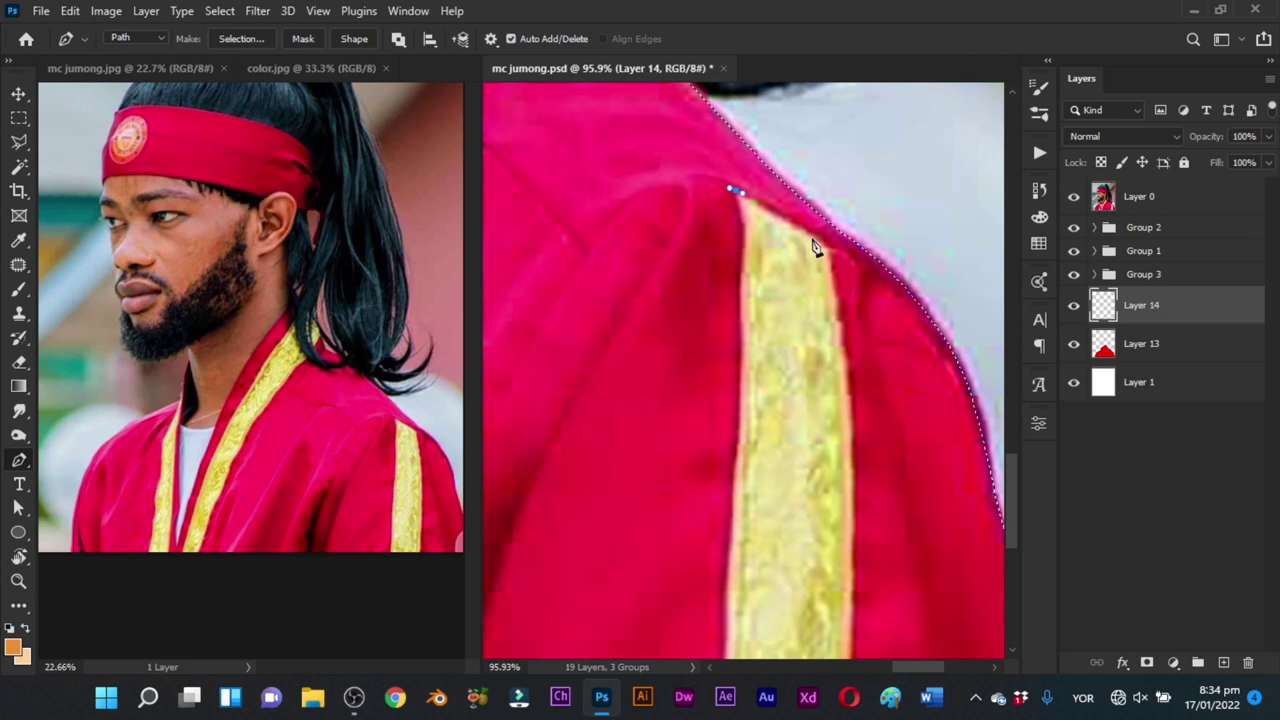
pyautogui.moveTo(813, 240); pyautogui.dragTo(830, 258)
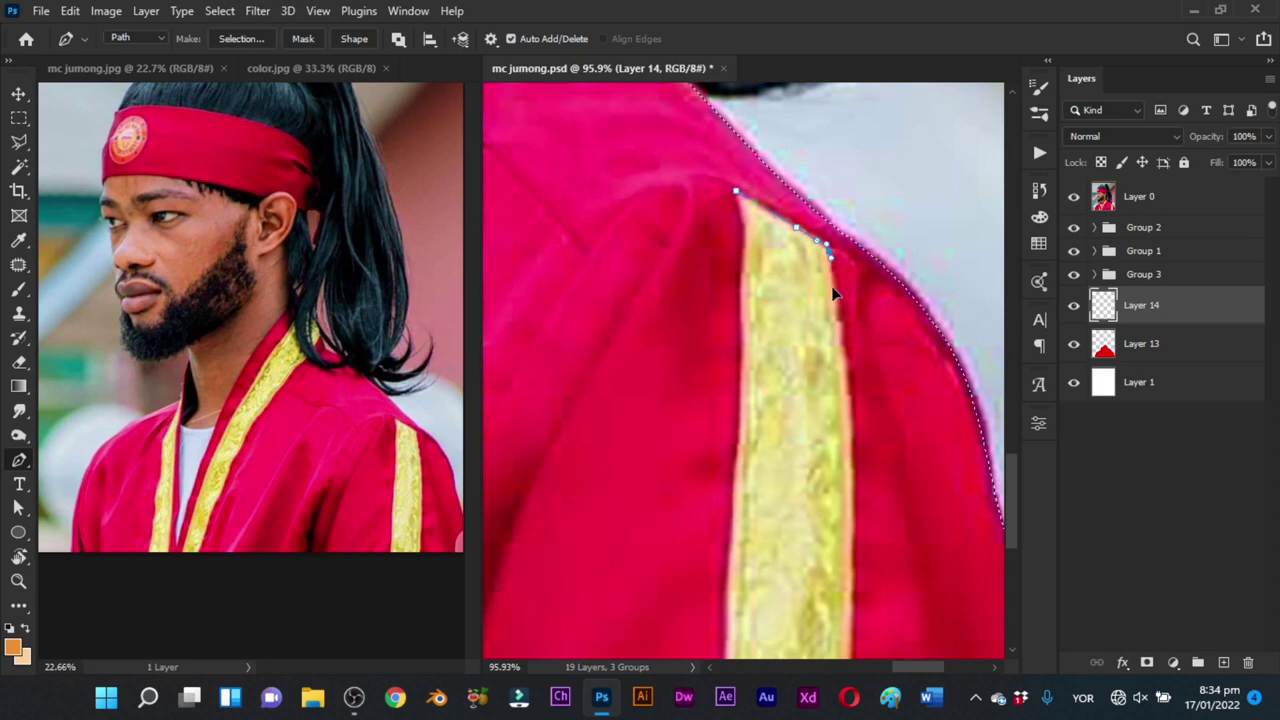
pyautogui.moveTo(845, 366); pyautogui.dragTo(852, 324)
pyautogui.moveTo(844, 408); pyautogui.dragTo(841, 484)
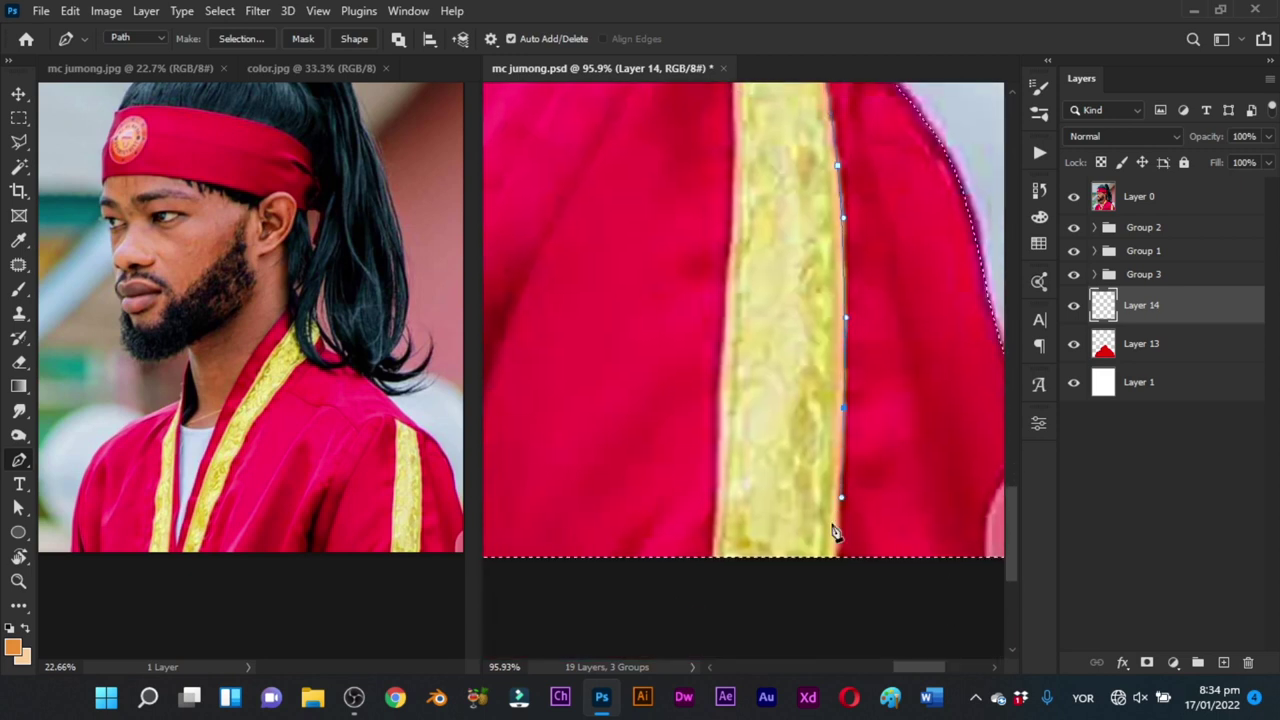
pyautogui.click(836, 559)
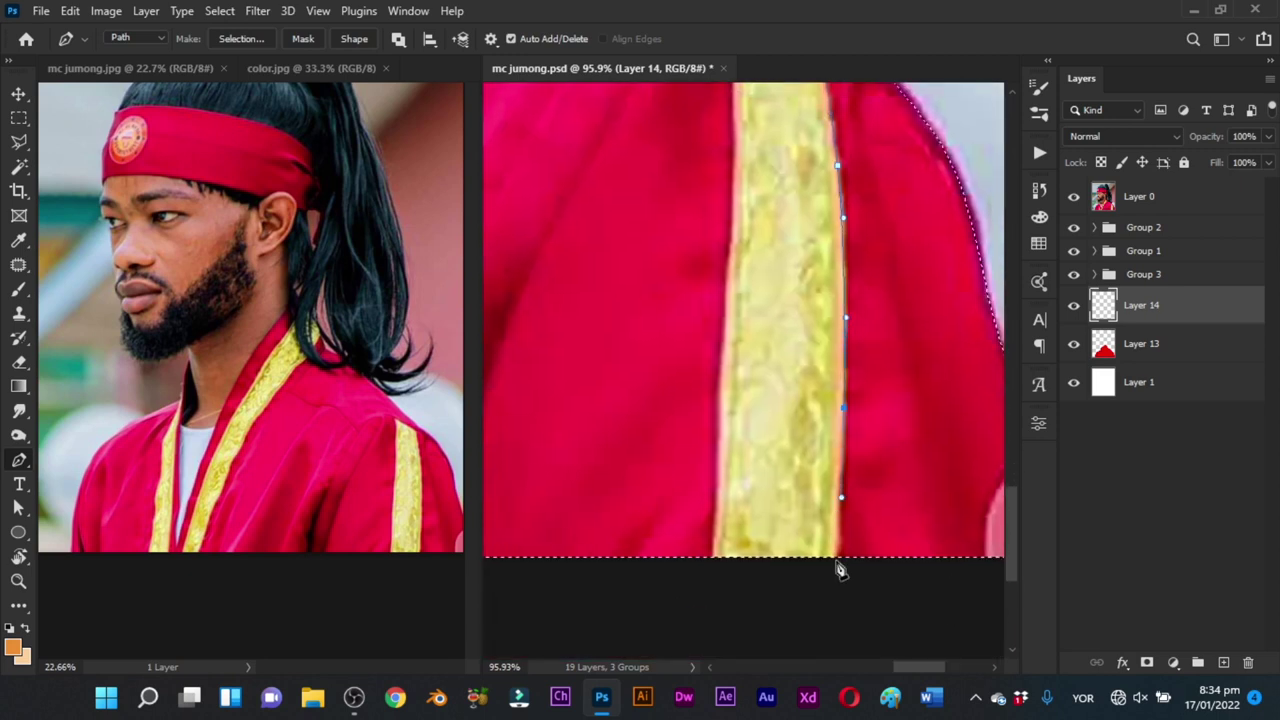
# Step: Close the shoulder stripe's path along its lower end and inner edge, and hide the Layer 0 reference photo
pyautogui.click(712, 566)
pyautogui.click(717, 398)
pyautogui.click(721, 338)
pyautogui.moveTo(741, 270); pyautogui.dragTo(756, 528)
pyautogui.moveTo(749, 384); pyautogui.dragTo(750, 346)
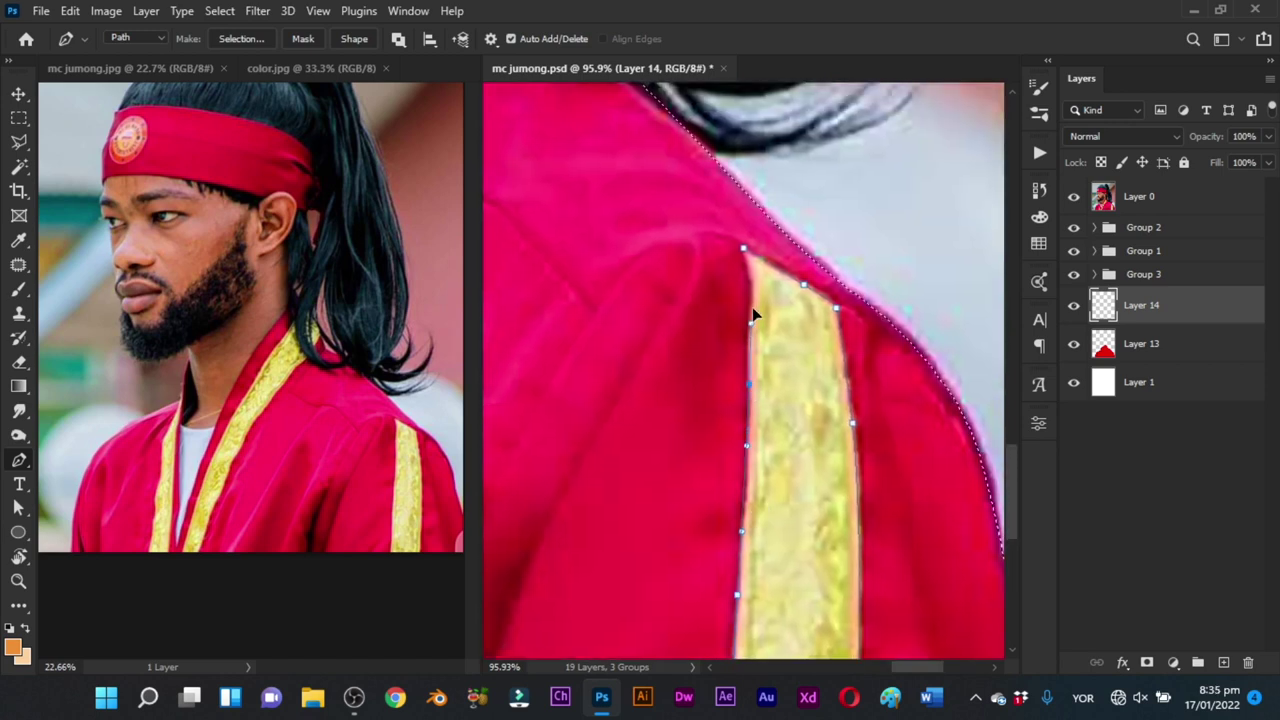
pyautogui.click(751, 281)
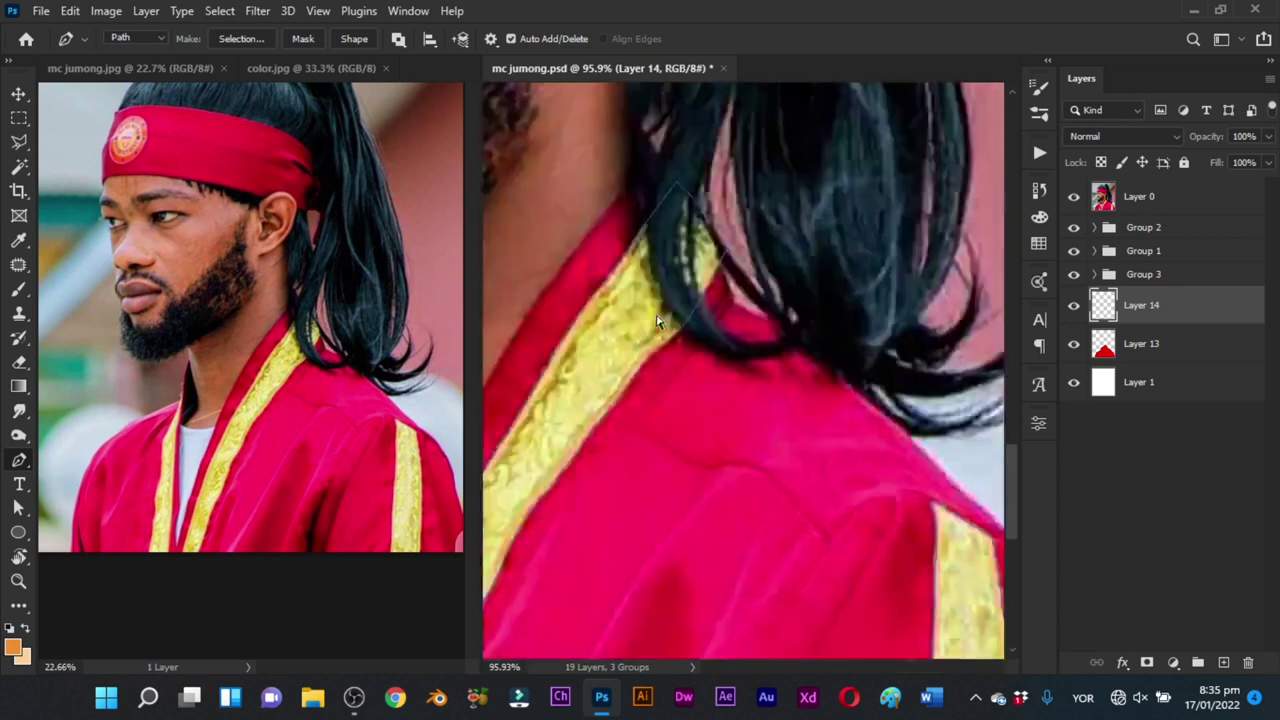
pyautogui.hotkey('ctrl', '0')
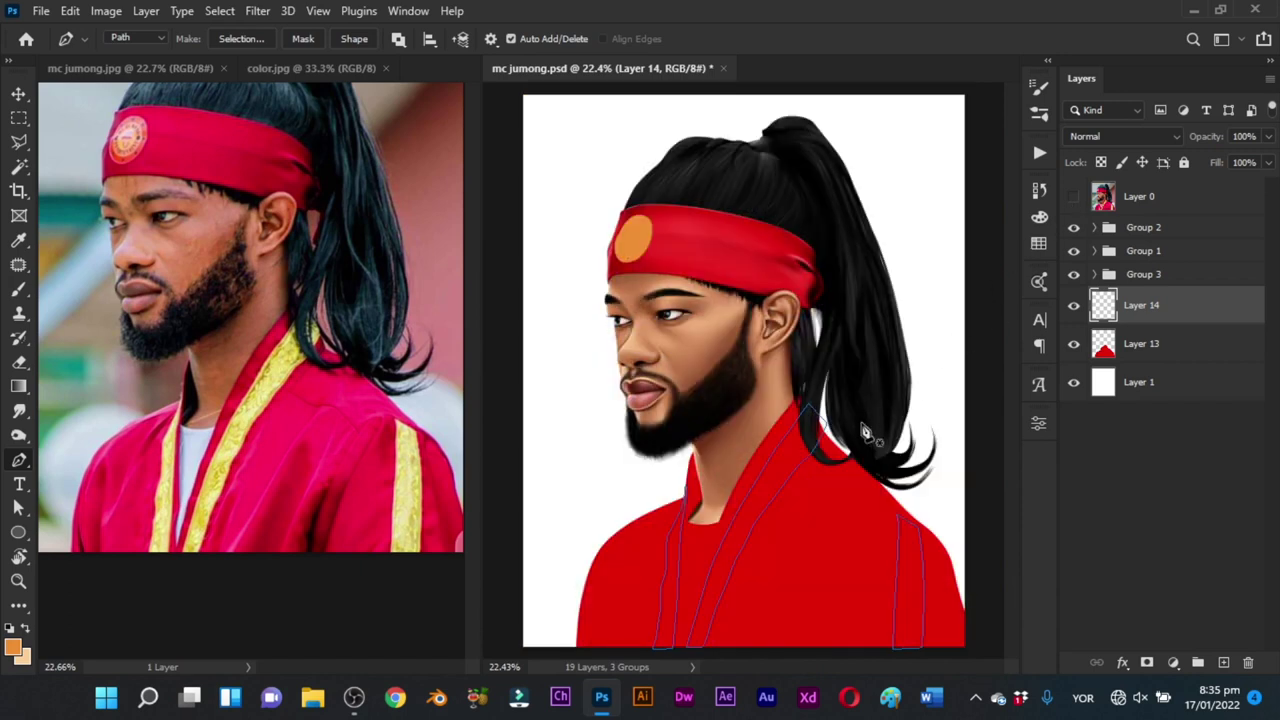
# Step: Fill the traced collar and shoulder trim paths on Layer 14 with the orange foreground colour at 100% opacity
pyautogui.rightClick(843, 383)
pyautogui.click(888, 368)
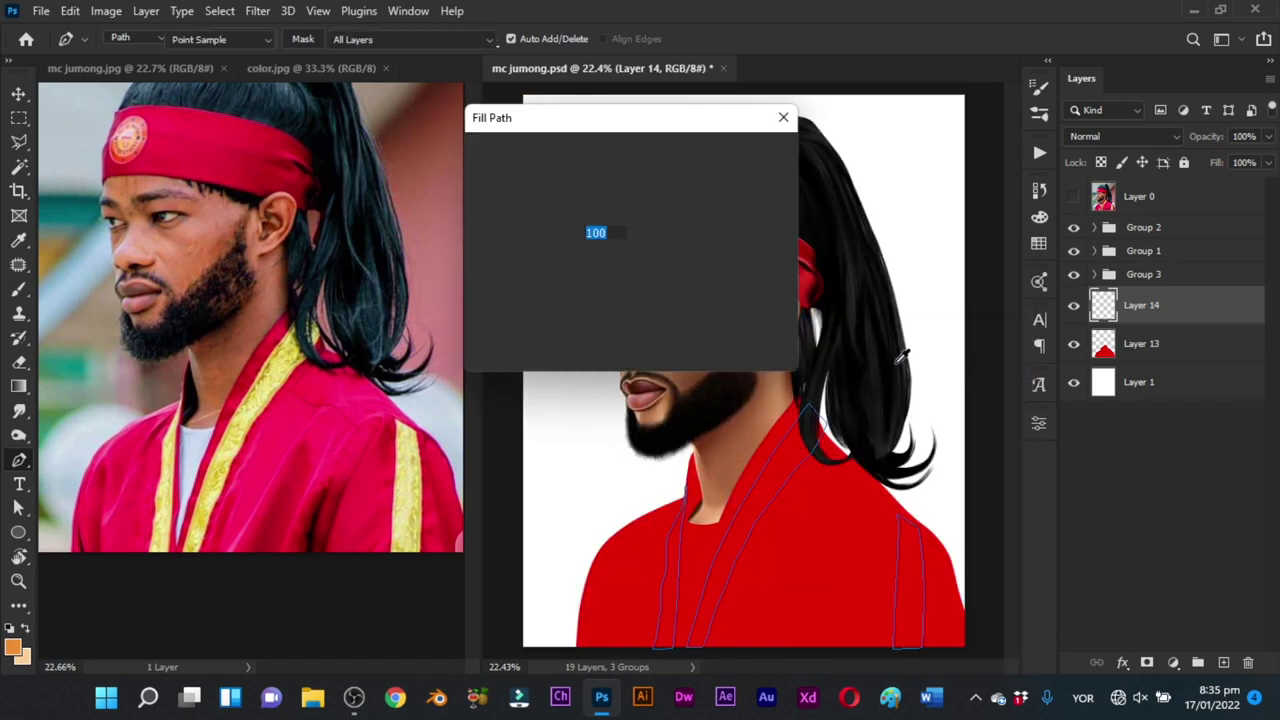
pyautogui.press('Return')
pyautogui.press('p')
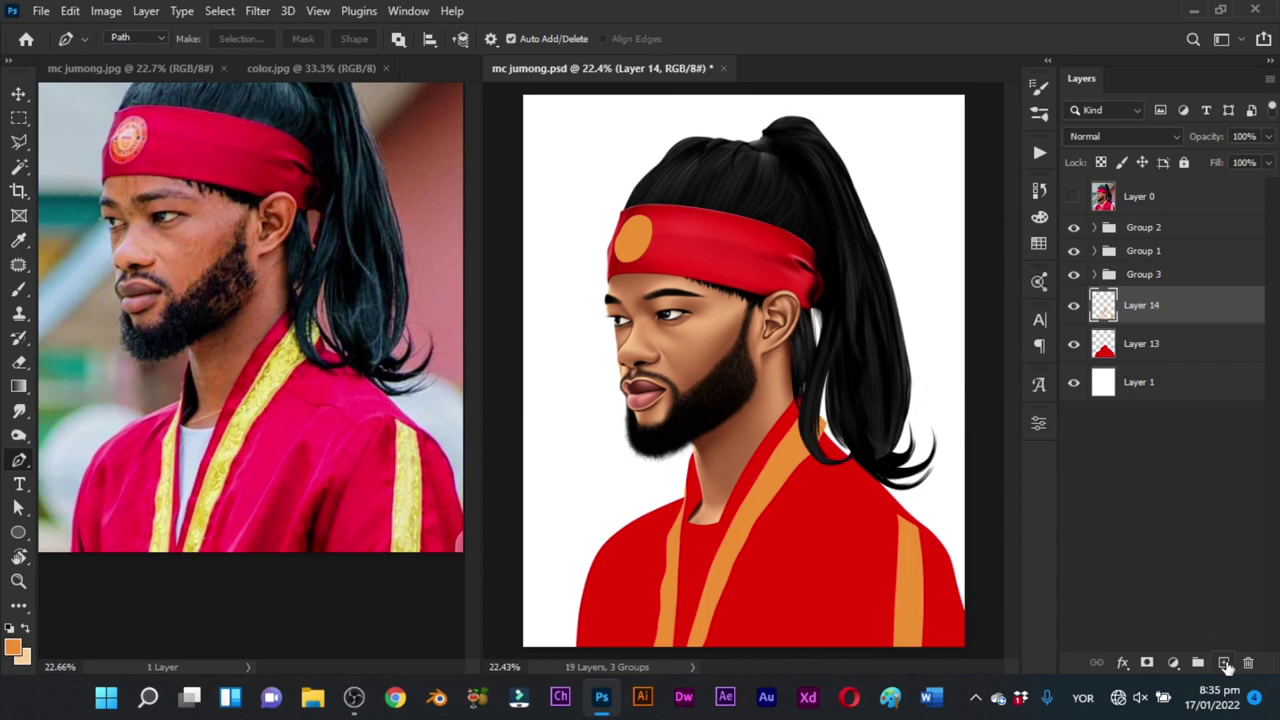
# Step: Add a new layer above the orange trim, show the Layer 0 reference photo, and load the neck and face base shape in Group 3 as a selection
pyautogui.click(1224, 663)
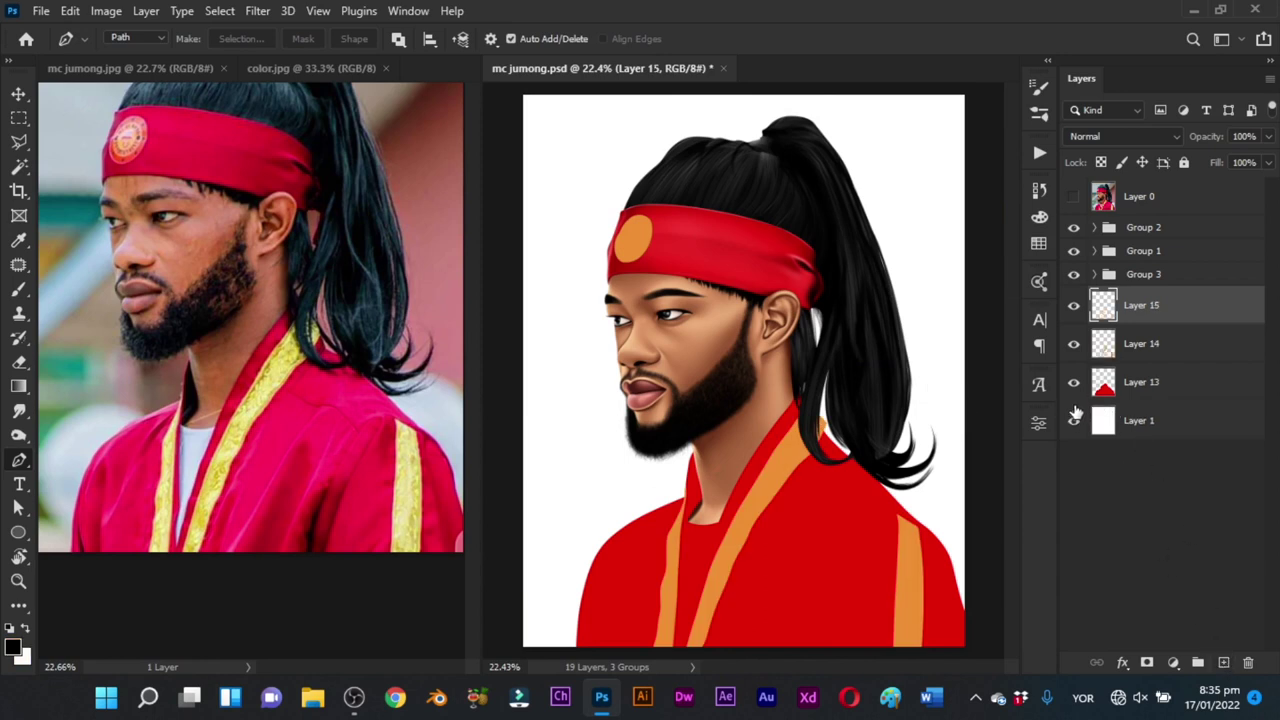
pyautogui.click(1073, 197)
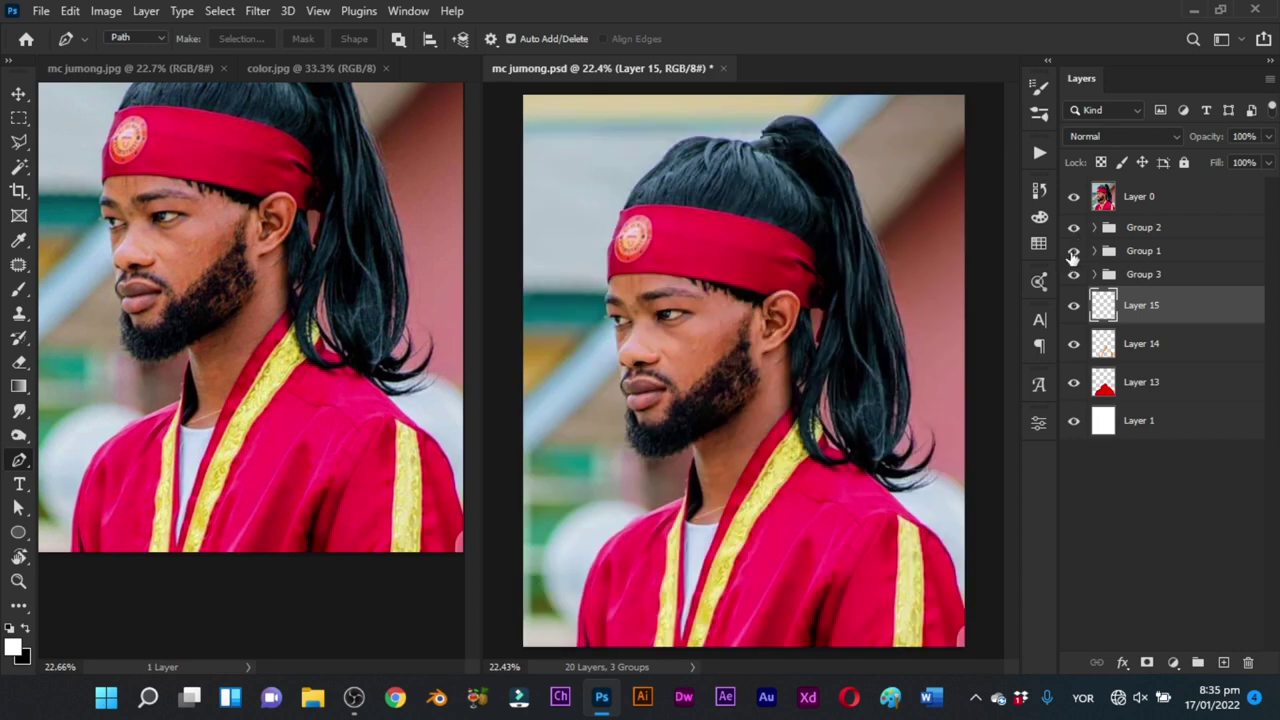
pyautogui.press('z')
pyautogui.moveTo(700, 534); pyautogui.dragTo(783, 143)
pyautogui.moveTo(807, 368); pyautogui.dragTo(808, 433)
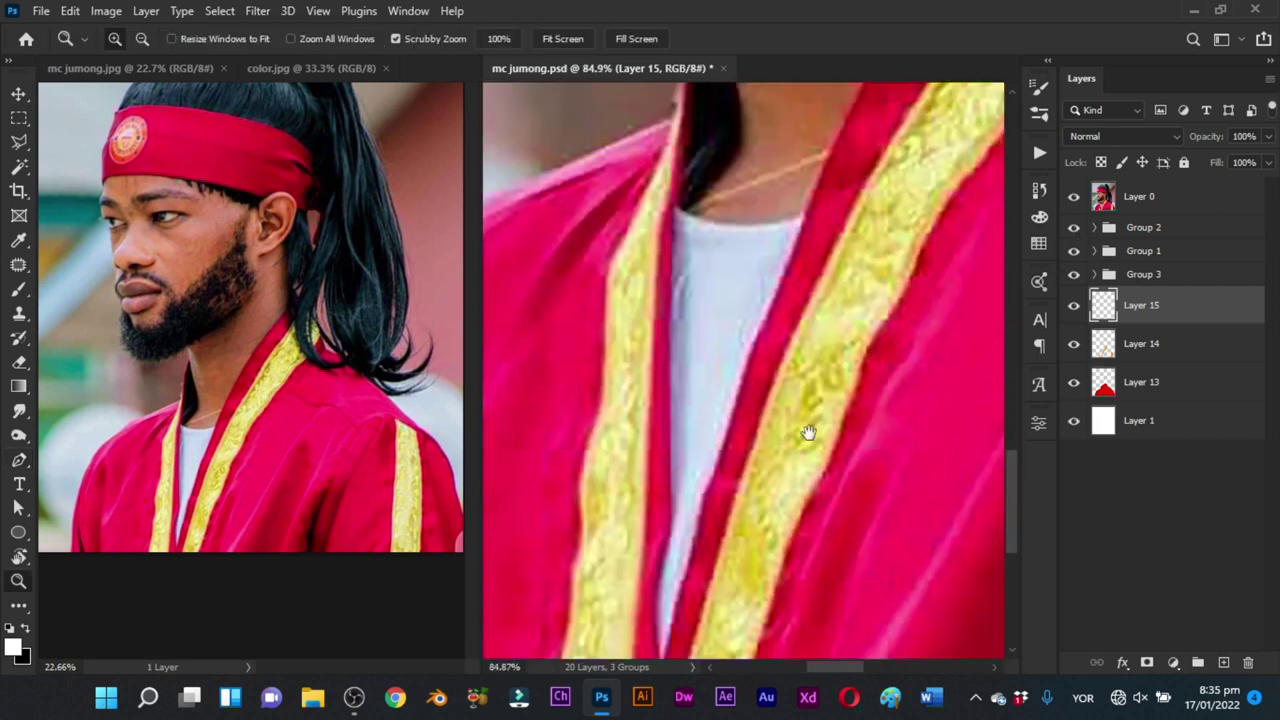
pyautogui.click(1094, 274)
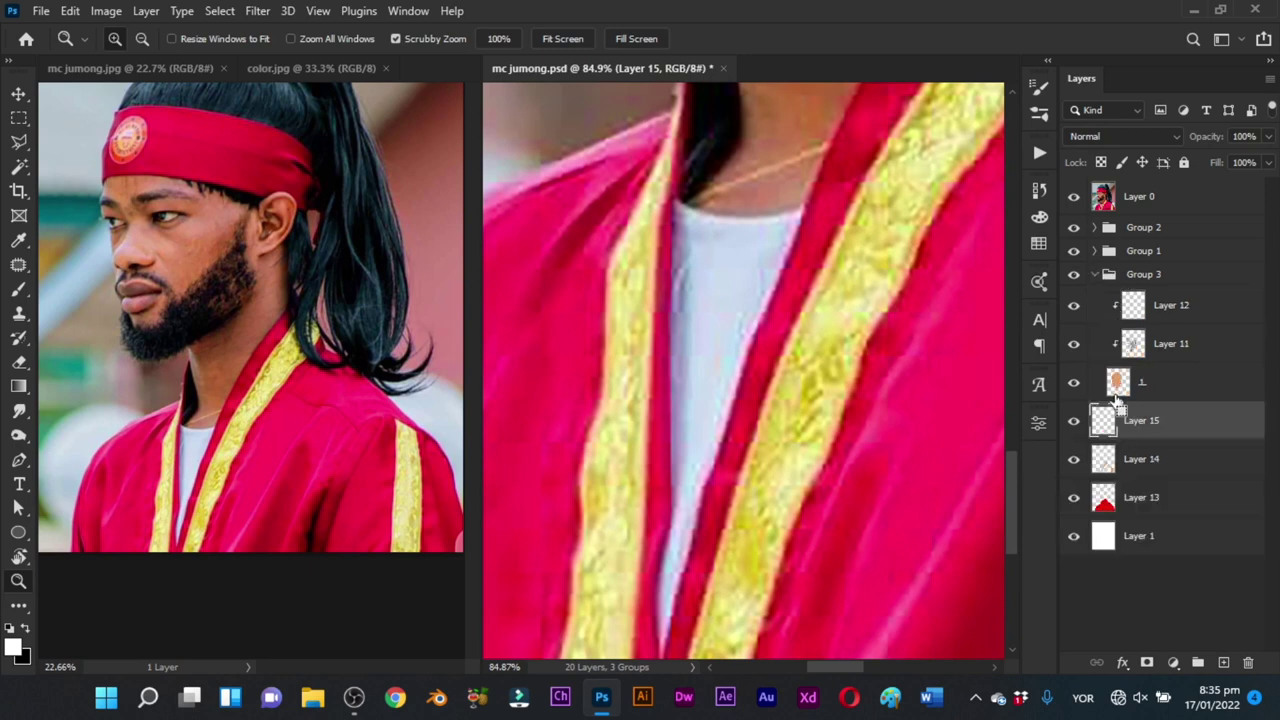
pyautogui.keyDown('ctrl'); pyautogui.click(1118, 383); pyautogui.keyUp('ctrl')
pyautogui.click(1088, 274)
pyautogui.press('p')
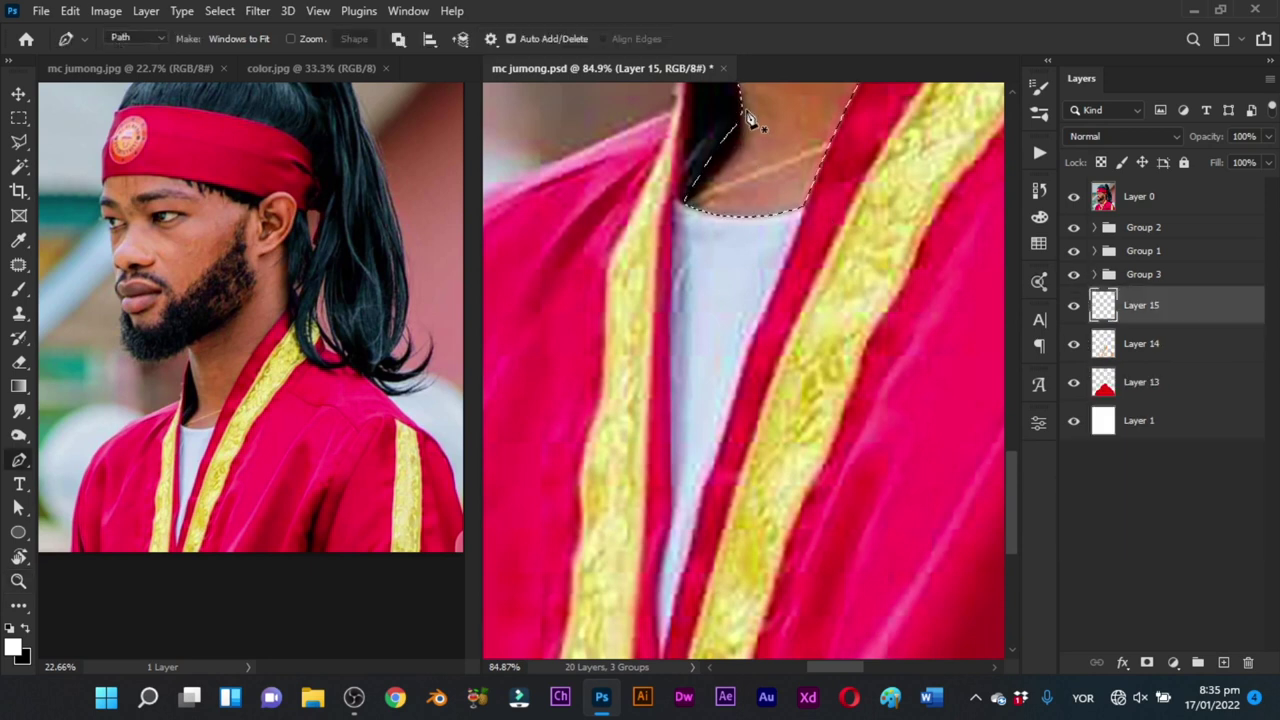
# Step: Trace the white undershirt with a closed Pen path from the neck's edge down to its pointed lower end and back up
pyautogui.click(742, 100)
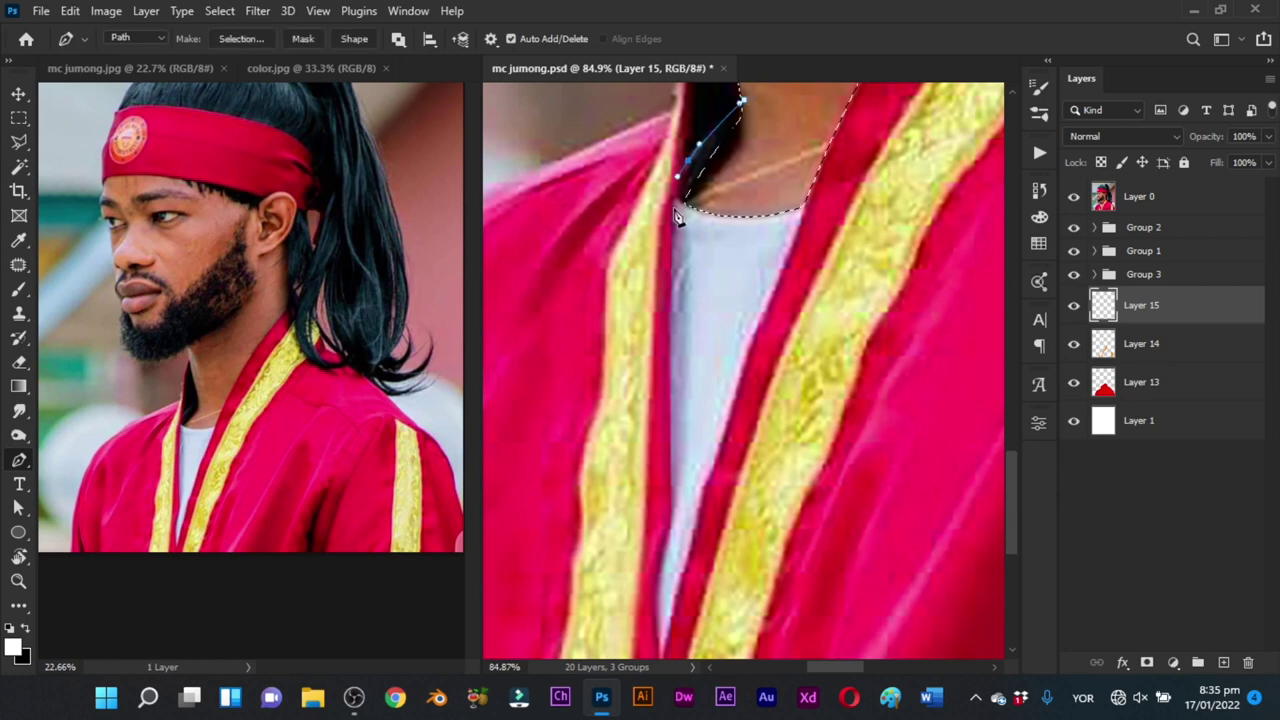
pyautogui.click(670, 356)
pyautogui.click(670, 403)
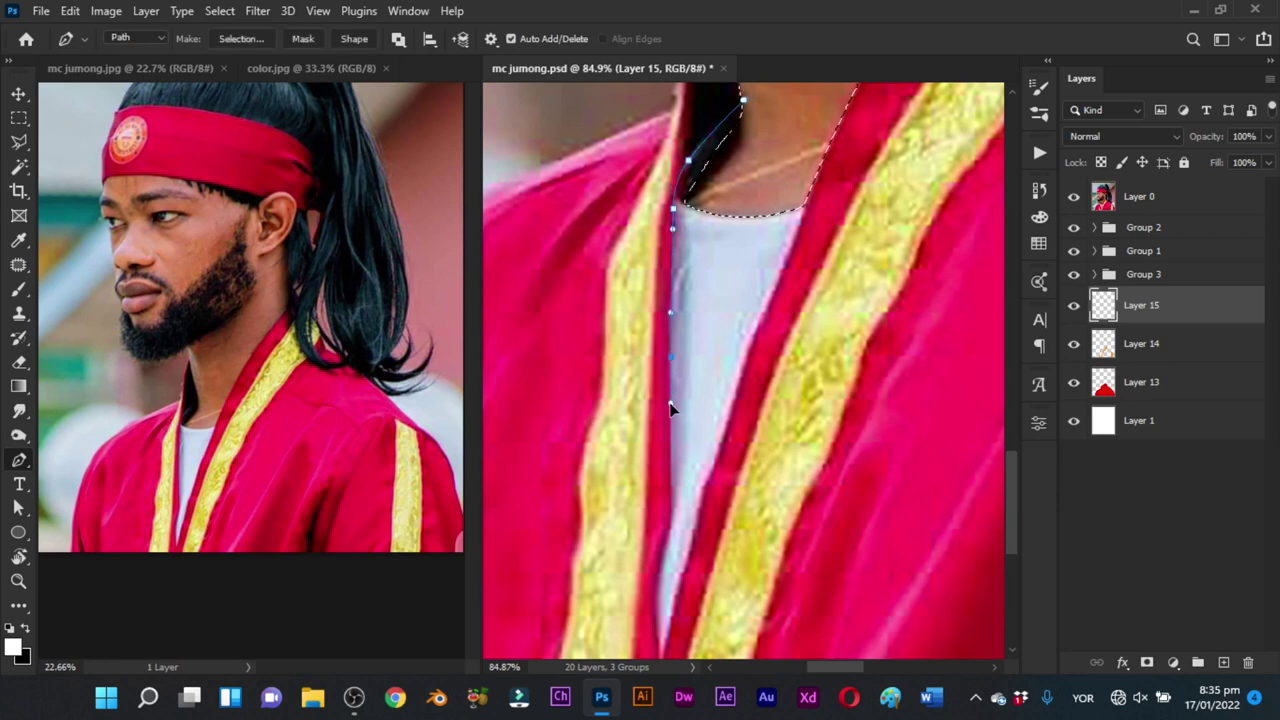
pyautogui.click(666, 514)
pyautogui.scroll(-3, 670, 625)
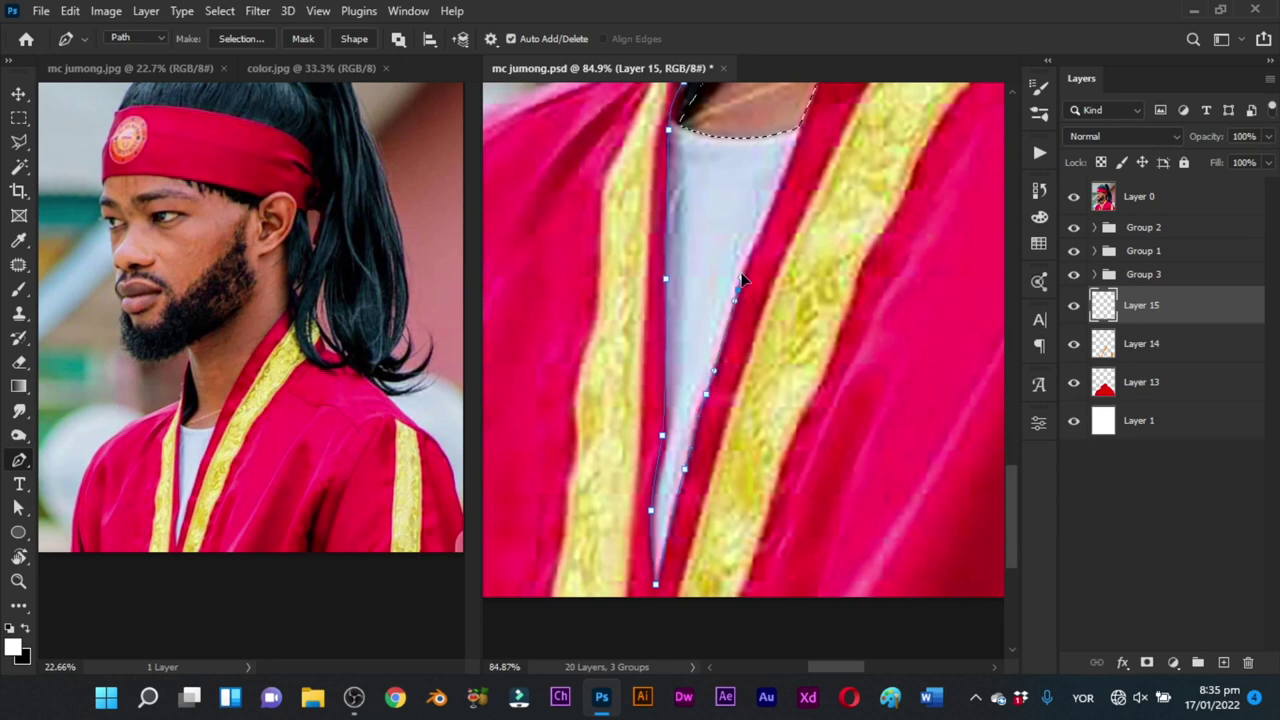
pyautogui.scroll(5, 767, 240)
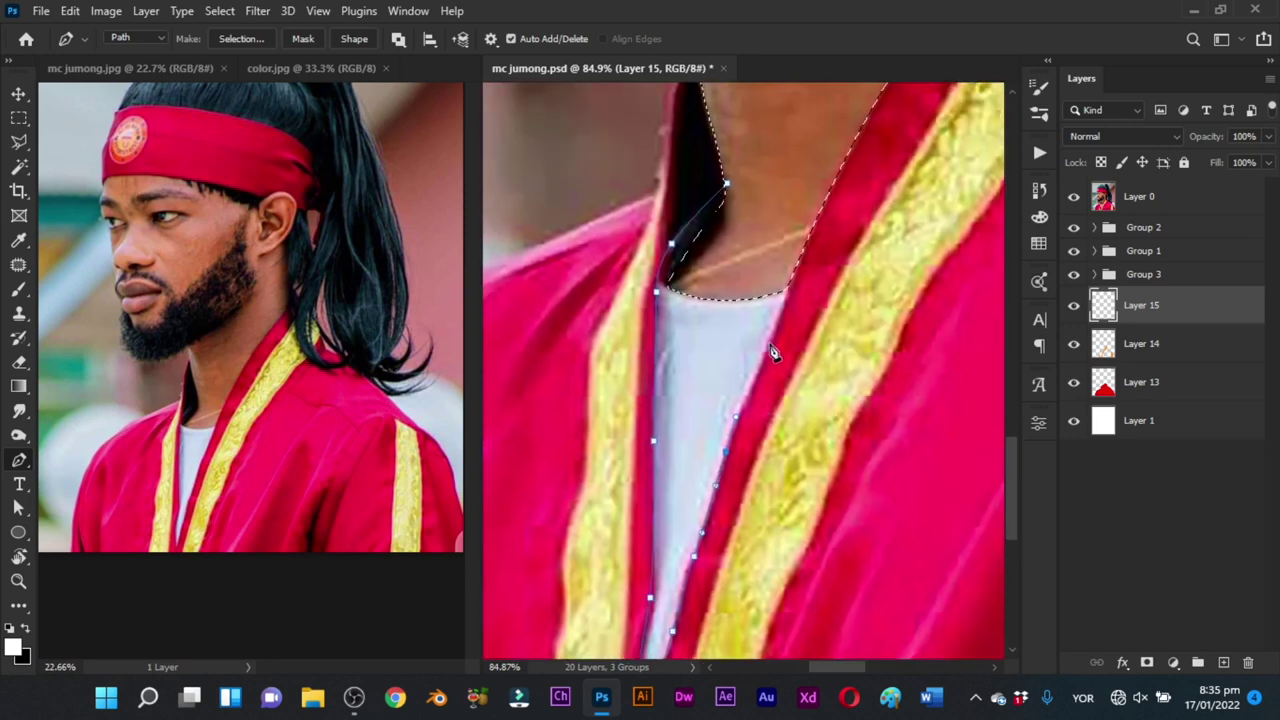
pyautogui.click(728, 188)
pyautogui.moveTo(803, 275); pyautogui.dragTo(776, 282)
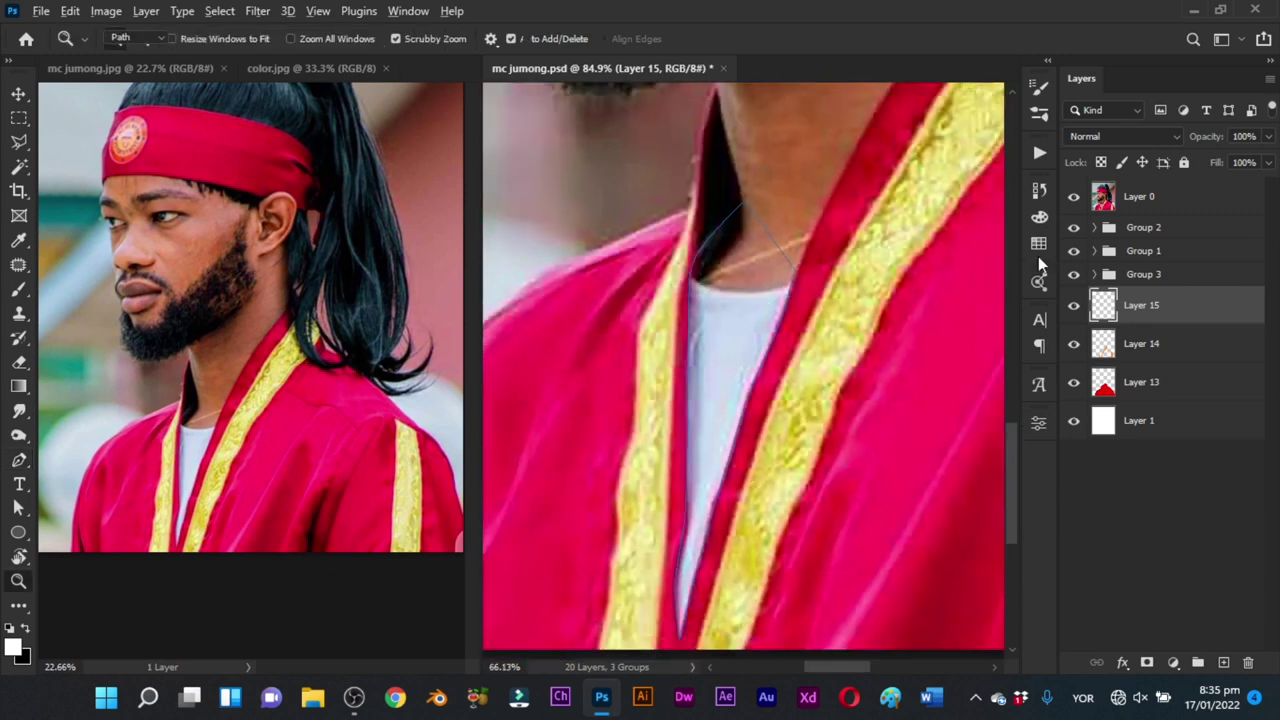
# Step: Hide the Layer 0 reference photo and fill the undershirt path with the white foreground colour at 100% opacity
pyautogui.click(1077, 203)
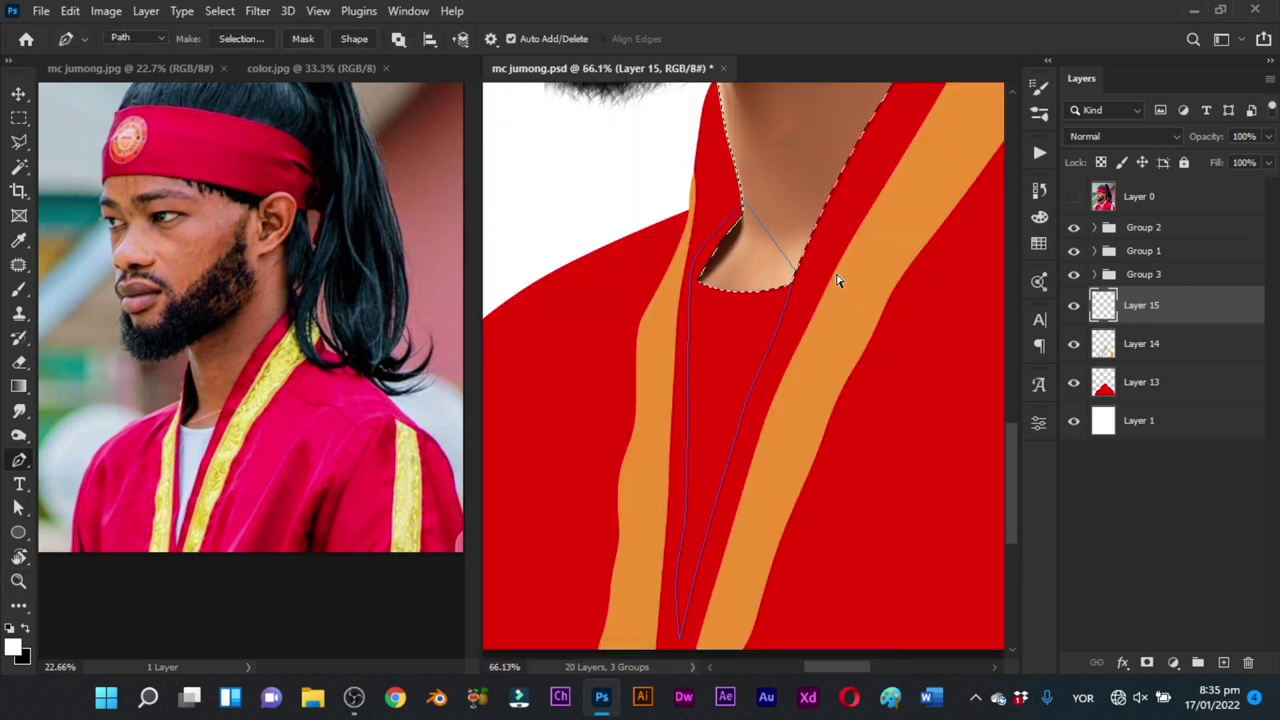
pyautogui.rightClick(838, 278)
pyautogui.click(872, 368)
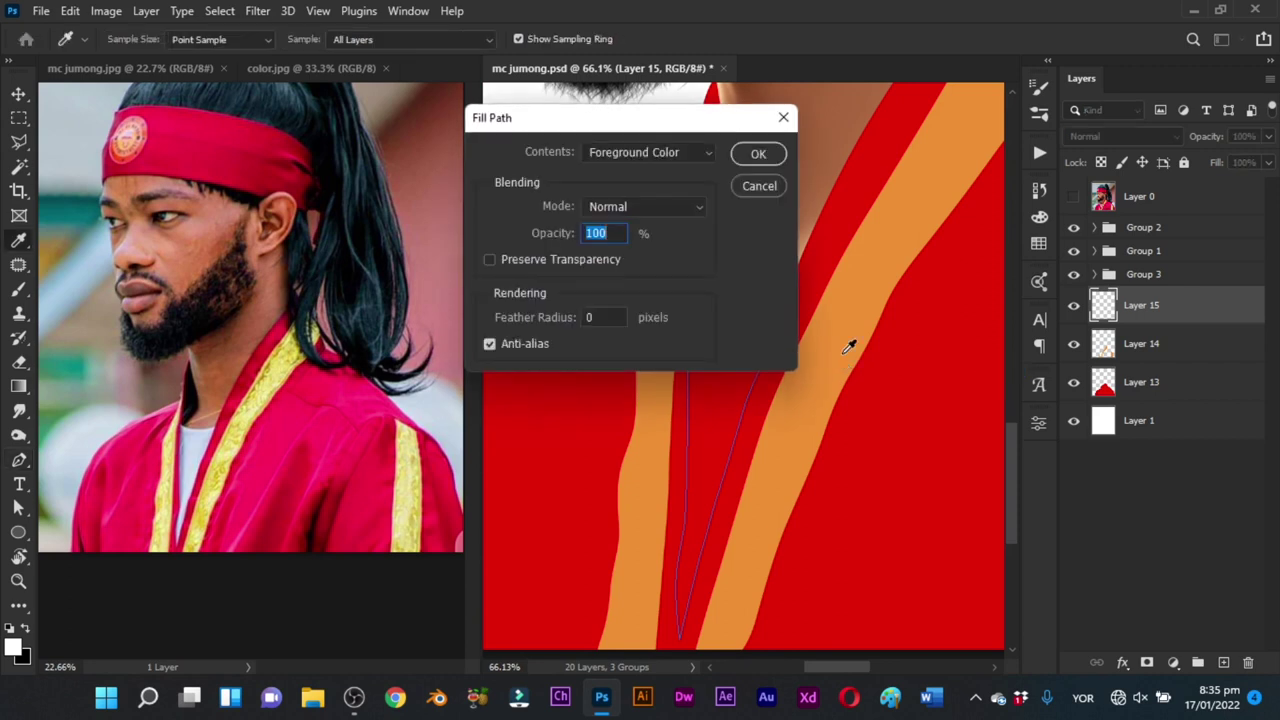
pyautogui.press('Return')
pyautogui.press('p')
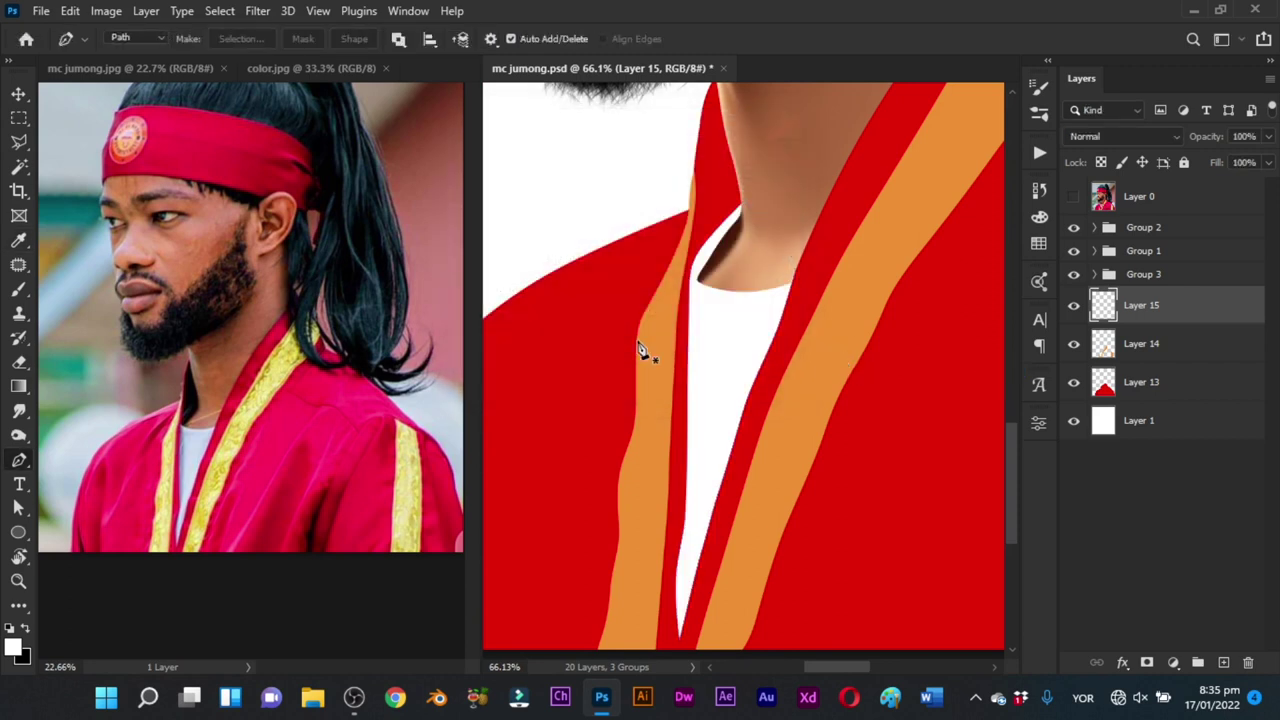
# Step: Frame the collar area in both documents, add a new layer clipped to the white undershirt layer, and make black the foreground colour
pyautogui.hotkey('ctrl', 'space')
pyautogui.moveTo(700, 331); pyautogui.dragTo(684, 420)
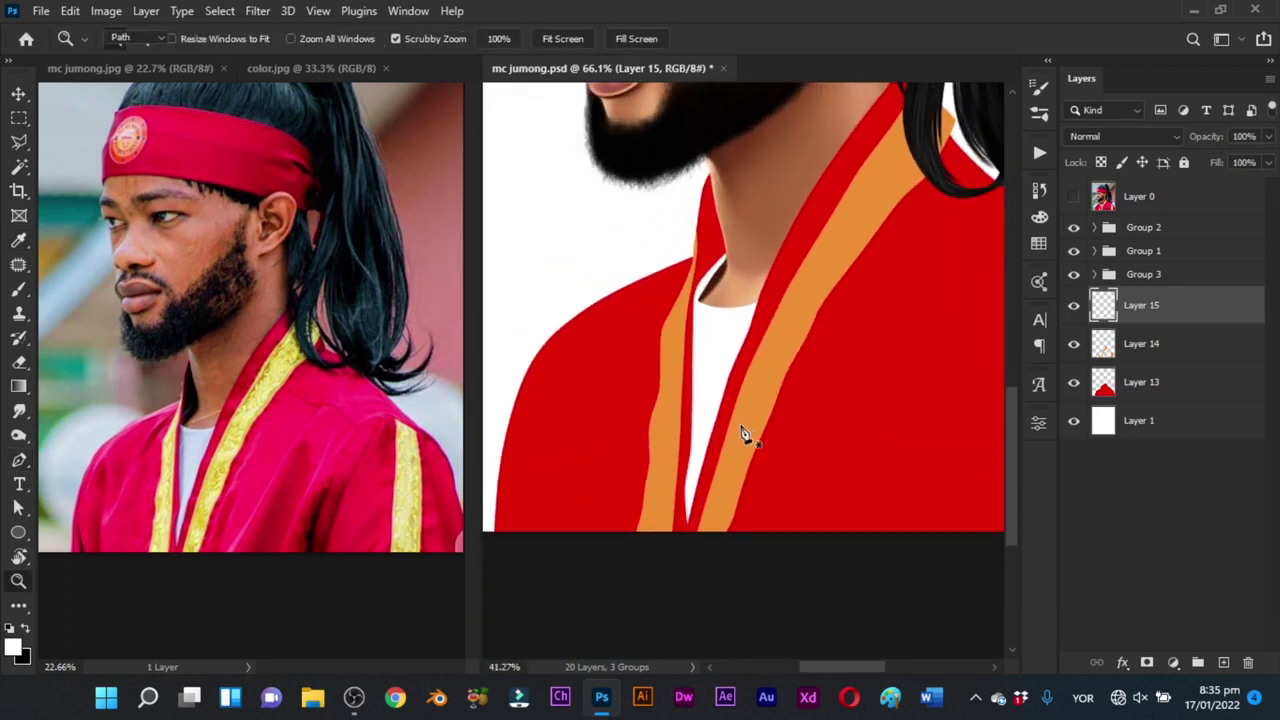
pyautogui.click(322, 516)
pyautogui.hotkey('ctrl', 'space')
pyautogui.moveTo(170, 529); pyautogui.dragTo(259, 553)
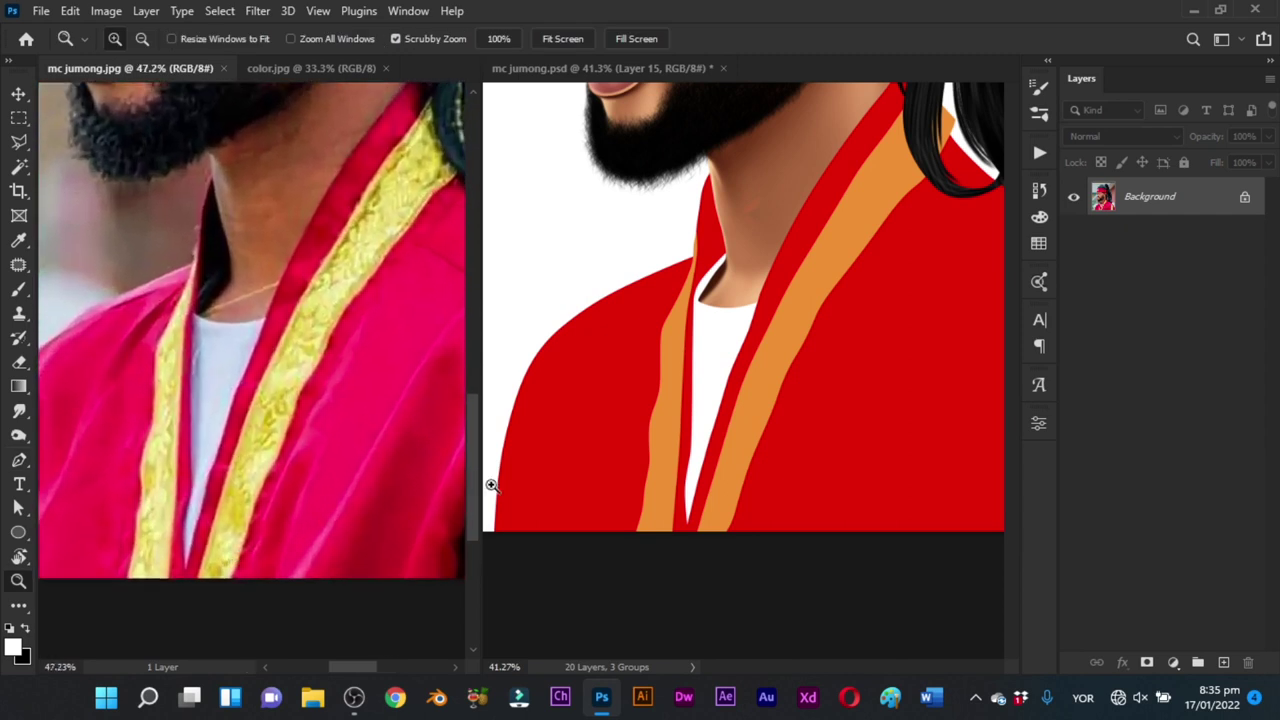
pyautogui.click(828, 449)
pyautogui.hotkey('ctrl', 'space')
pyautogui.moveTo(734, 450); pyautogui.dragTo(780, 475)
pyautogui.press('p')
pyautogui.click(1223, 662)
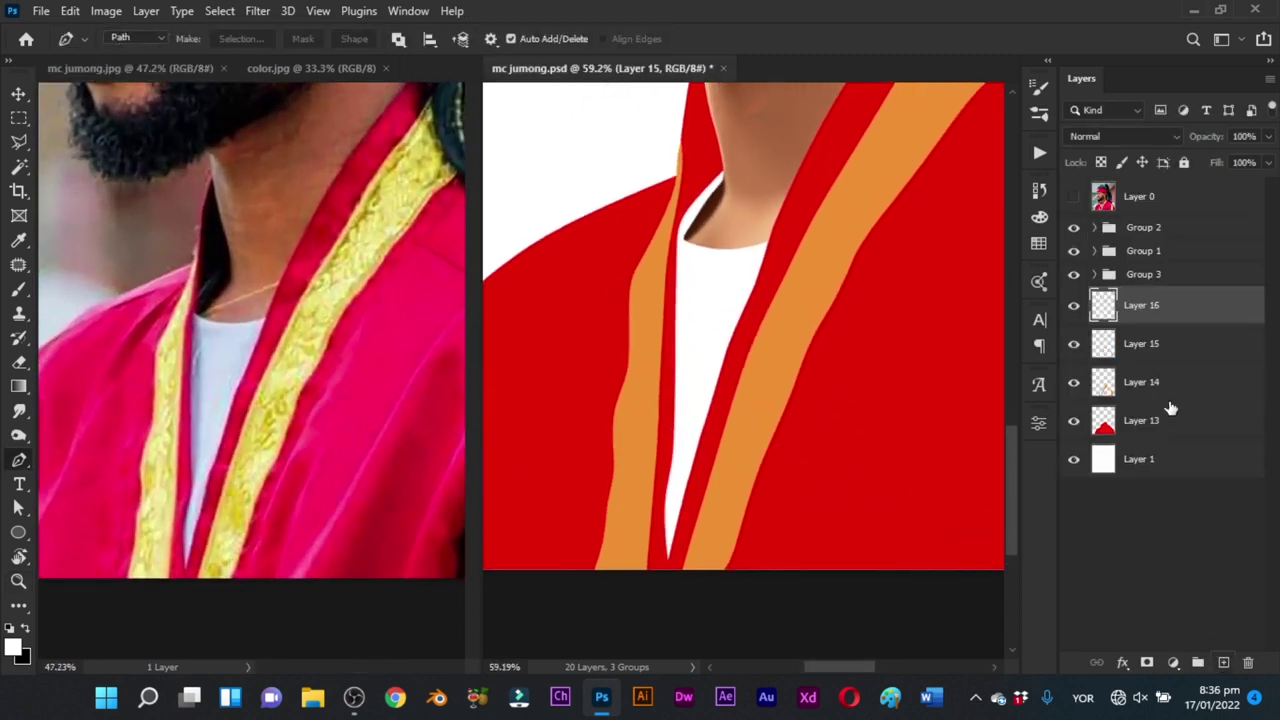
pyautogui.keyDown('alt'); pyautogui.click(1166, 319); pyautogui.keyUp('alt')
pyautogui.press('x')
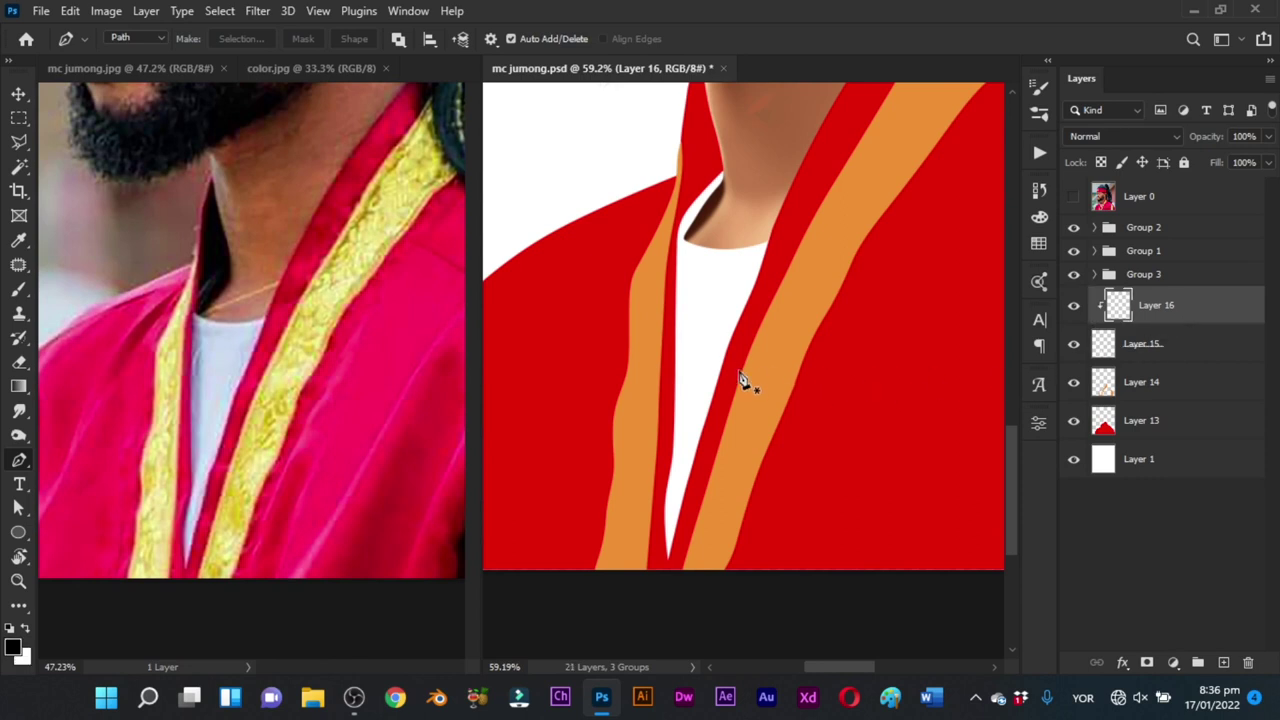
# Step: Paint black shading with a soft 19 px brush on the undershirt's narrow strip beside the neck shadow, redoing the first stroke
pyautogui.press('b')
pyautogui.moveTo(680, 231)
pyautogui.mouseDown()
pyautogui.moveTo(700, 259)
pyautogui.moveTo(703, 182)
pyautogui.mouseUp()
pyautogui.keyDown('alt'); pyautogui.rightClick(700, 203); pyautogui.keyUp('alt')
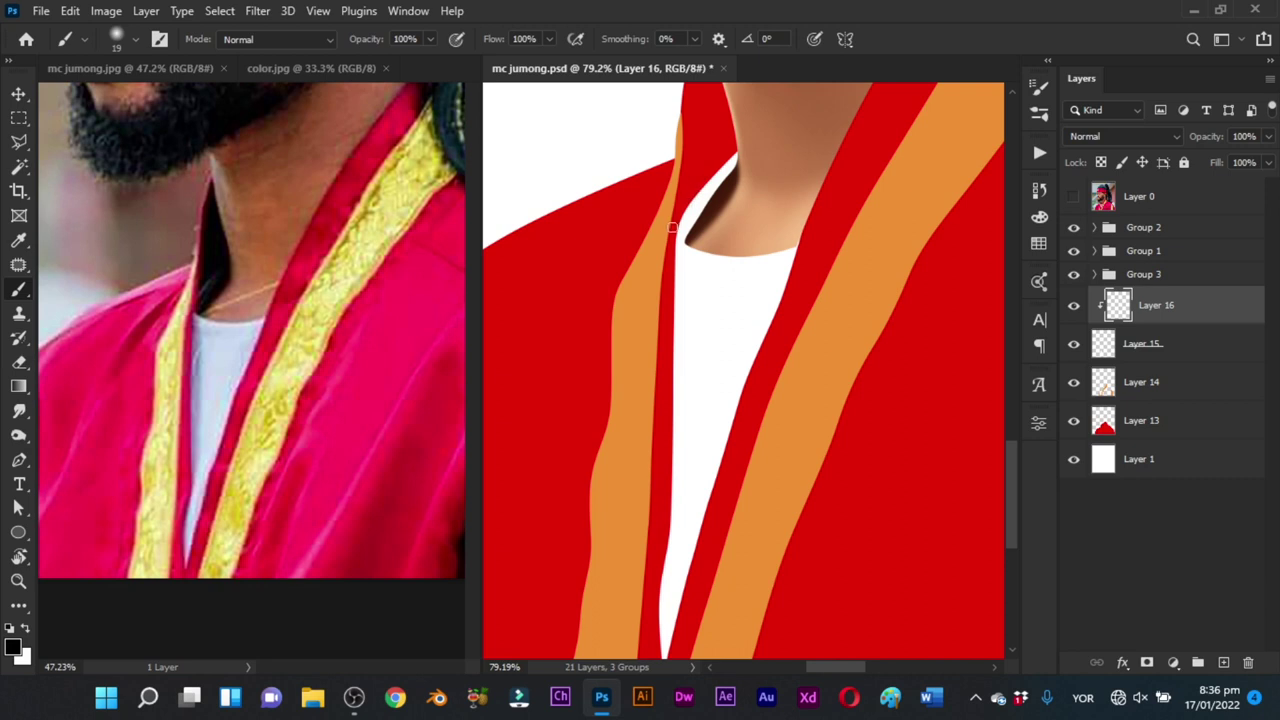
pyautogui.moveTo(673, 228); pyautogui.dragTo(703, 222)
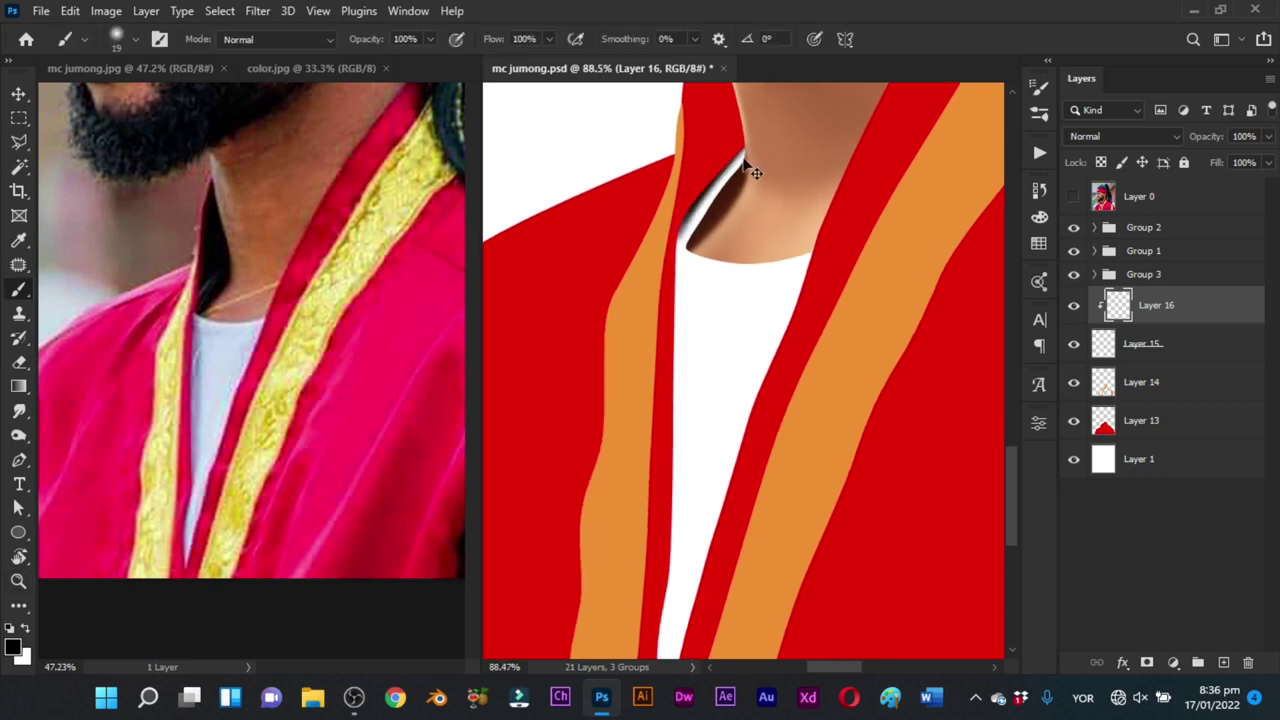
pyautogui.hotkey('ctrl', 'z')
pyautogui.moveTo(726, 170)
pyautogui.mouseDown()
pyautogui.moveTo(704, 203)
pyautogui.moveTo(713, 220)
pyautogui.moveTo(774, 116)
pyautogui.mouseUp()
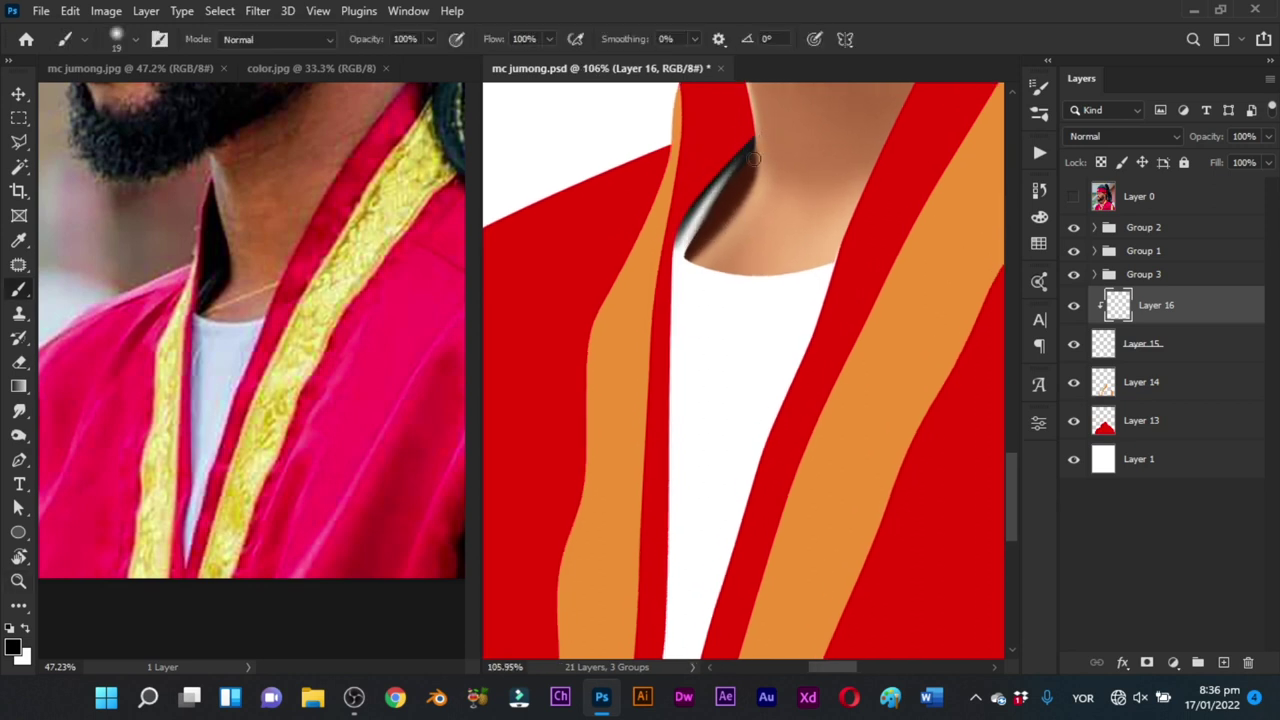
pyautogui.moveTo(754, 158); pyautogui.dragTo(690, 263)
pyautogui.moveTo(717, 175); pyautogui.dragTo(677, 250)
# Step: Undo the trial stroke and shade the undershirt's left edge with a thin, soft black stroke from the neckline downward
pyautogui.moveTo(651, 307); pyautogui.dragTo(670, 228)
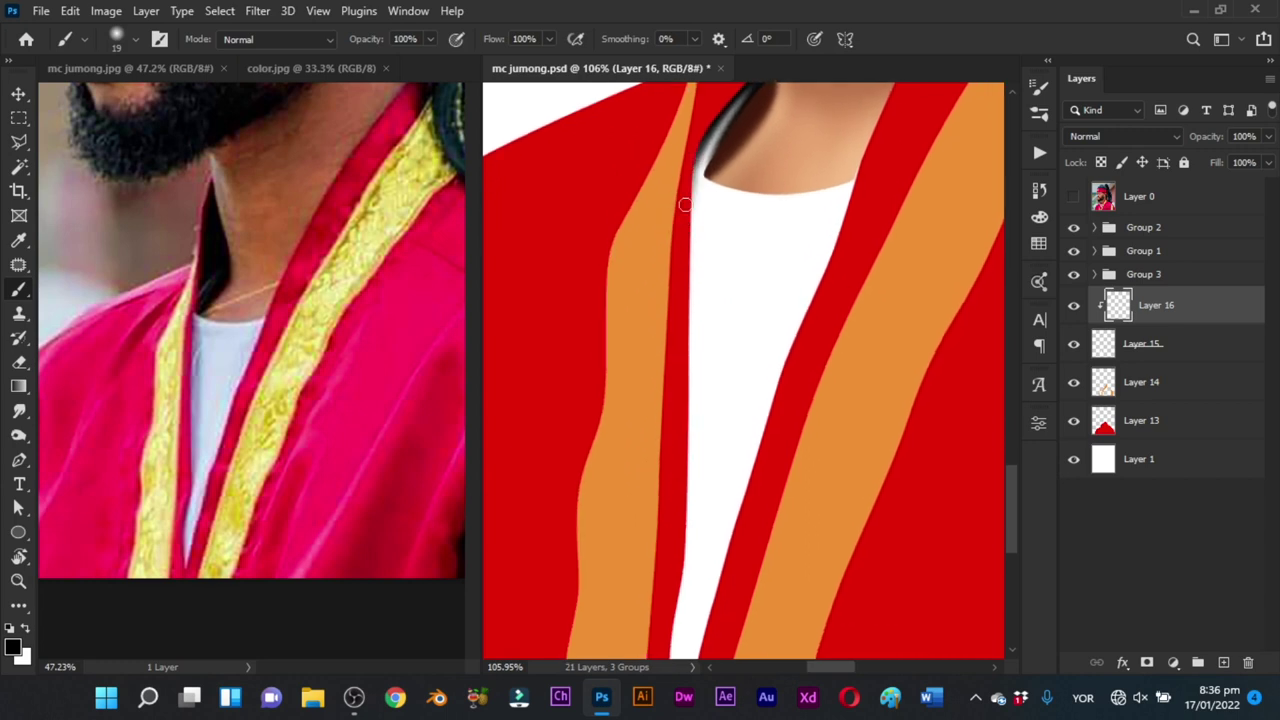
pyautogui.moveTo(690, 166); pyautogui.dragTo(693, 284)
pyautogui.hotkey('ctrl', 'z')
pyautogui.keyDown('alt'); pyautogui.rightClick(719, 233); pyautogui.keyUp('alt')
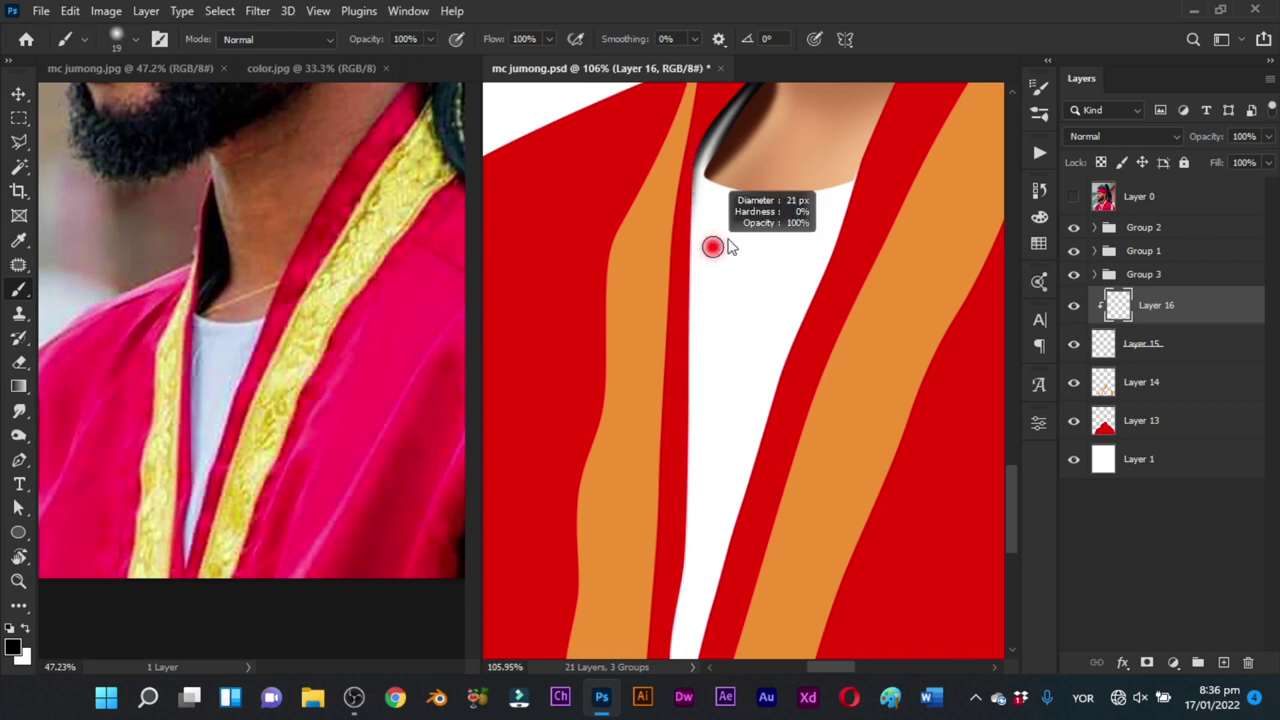
pyautogui.scroll(-1, 754, 251)
pyautogui.moveTo(687, 127); pyautogui.dragTo(640, 535)
pyautogui.moveTo(708, 362); pyautogui.dragTo(640, 418)
# Step: Enlarge the soft brush to 117 px and paint broad, light shading along the undershirt's side edges down to its point
pyautogui.press('b')
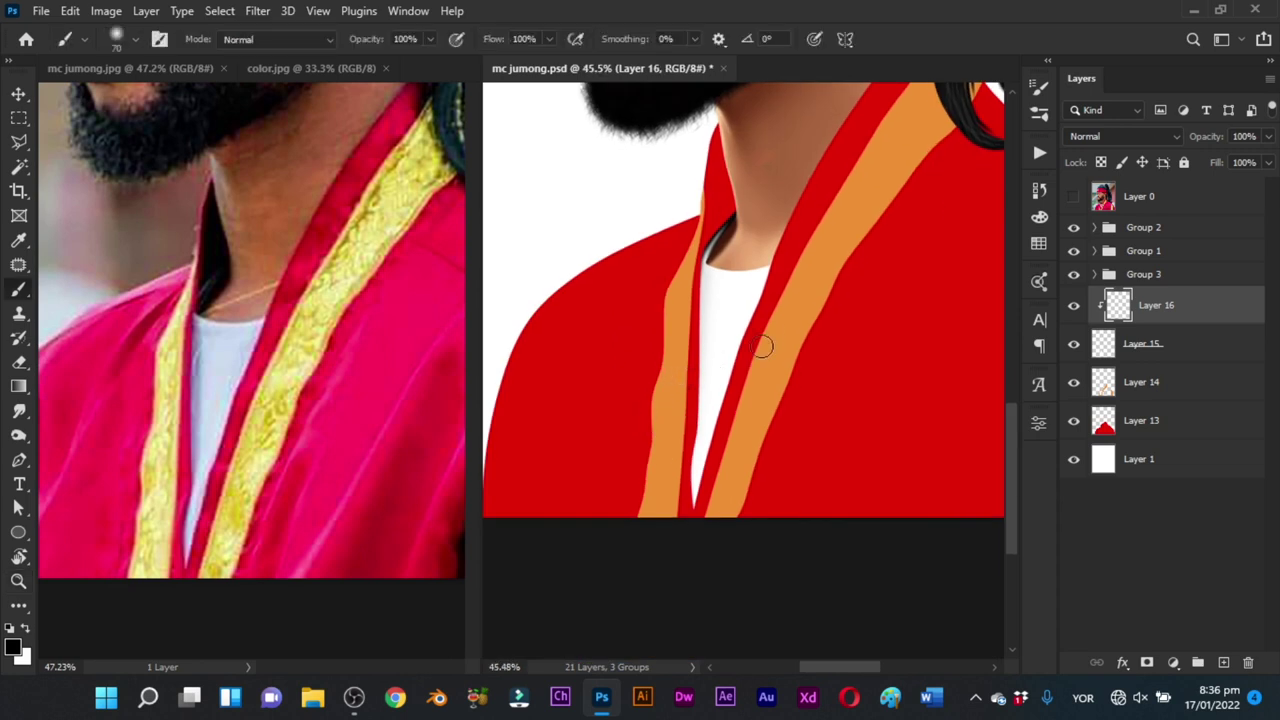
pyautogui.keyDown('alt'); pyautogui.rightClick(749, 350); pyautogui.keyUp('alt')
pyautogui.moveTo(700, 235)
pyautogui.mouseDown()
pyautogui.moveTo(688, 514)
pyautogui.moveTo(702, 522)
pyautogui.moveTo(707, 458)
pyautogui.moveTo(675, 492)
pyautogui.mouseUp()
pyautogui.moveTo(687, 321)
pyautogui.mouseDown()
pyautogui.moveTo(712, 505)
pyautogui.moveTo(759, 336)
pyautogui.moveTo(731, 354)
pyautogui.moveTo(752, 350)
pyautogui.mouseUp()
pyautogui.hotkey('ctrl', 'space')
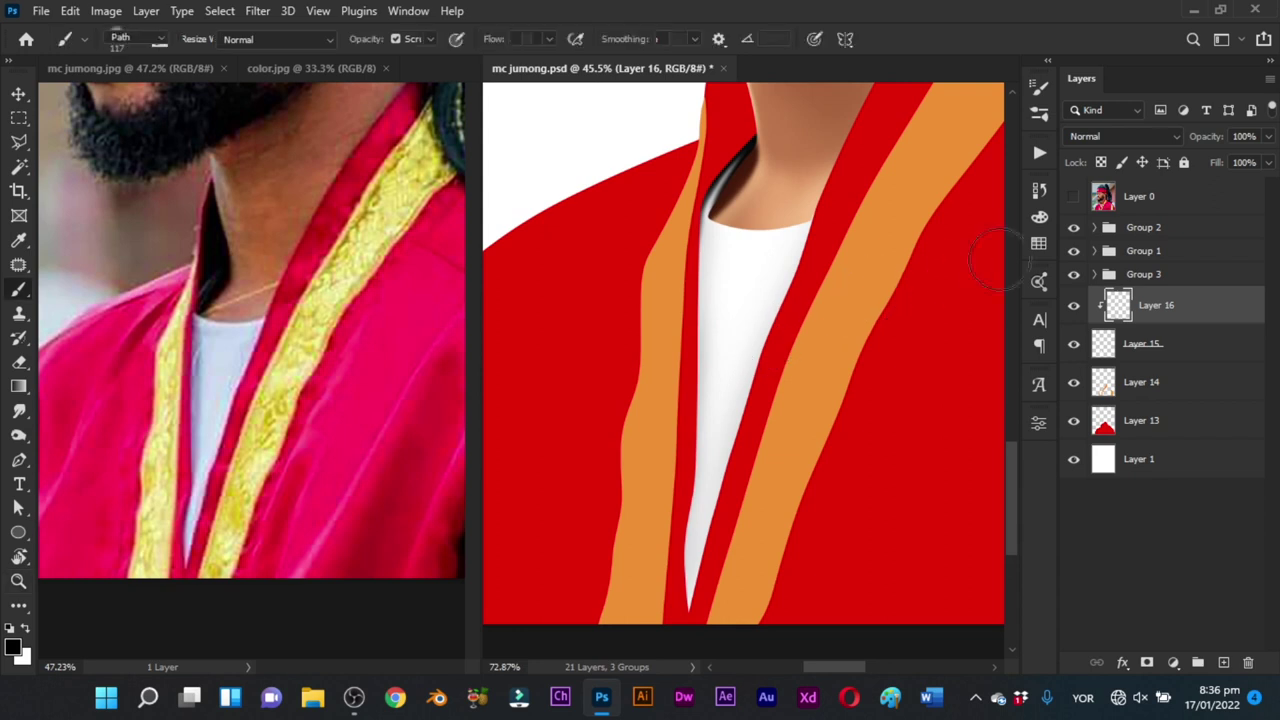
# Step: Show the Layer 0 reference photo, trace the shadowed left strip of the undershirt with a closed Pen path, and convert it to a selection
pyautogui.press('p')
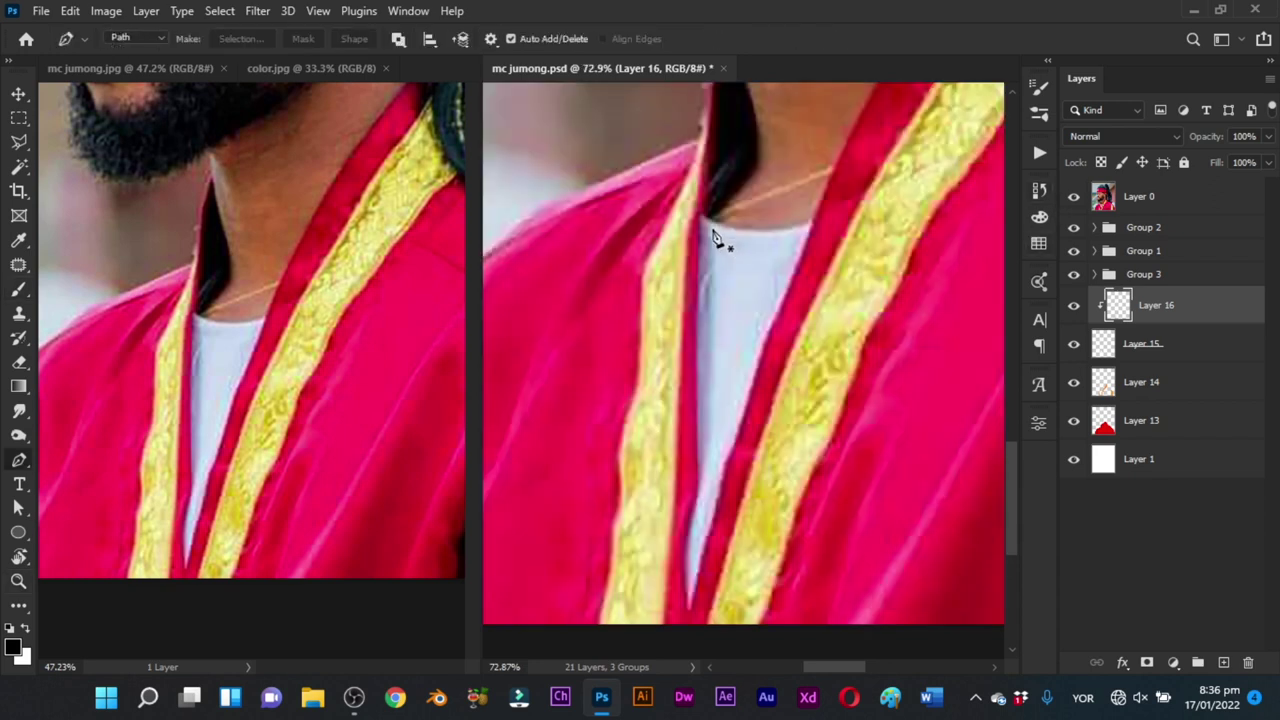
pyautogui.moveTo(710, 219); pyautogui.dragTo(713, 228)
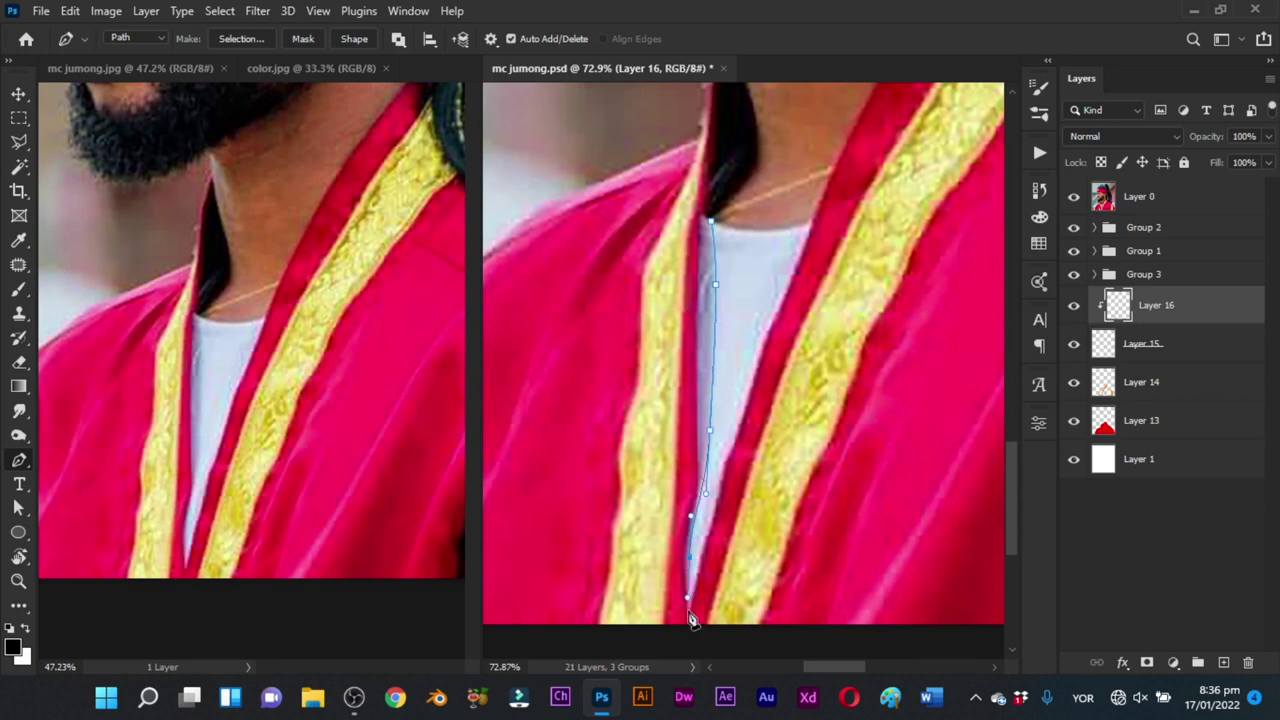
pyautogui.click(672, 192)
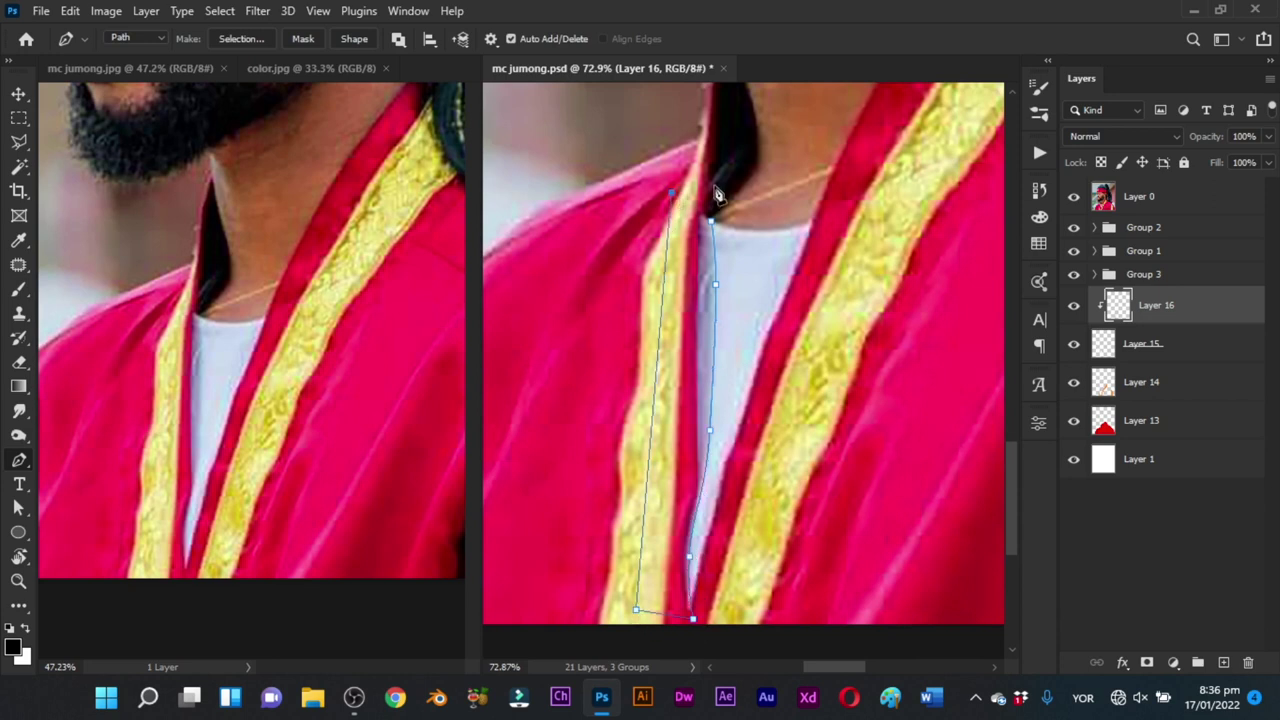
pyautogui.hotkey('ctrl', 'Return')
pyautogui.press('b')
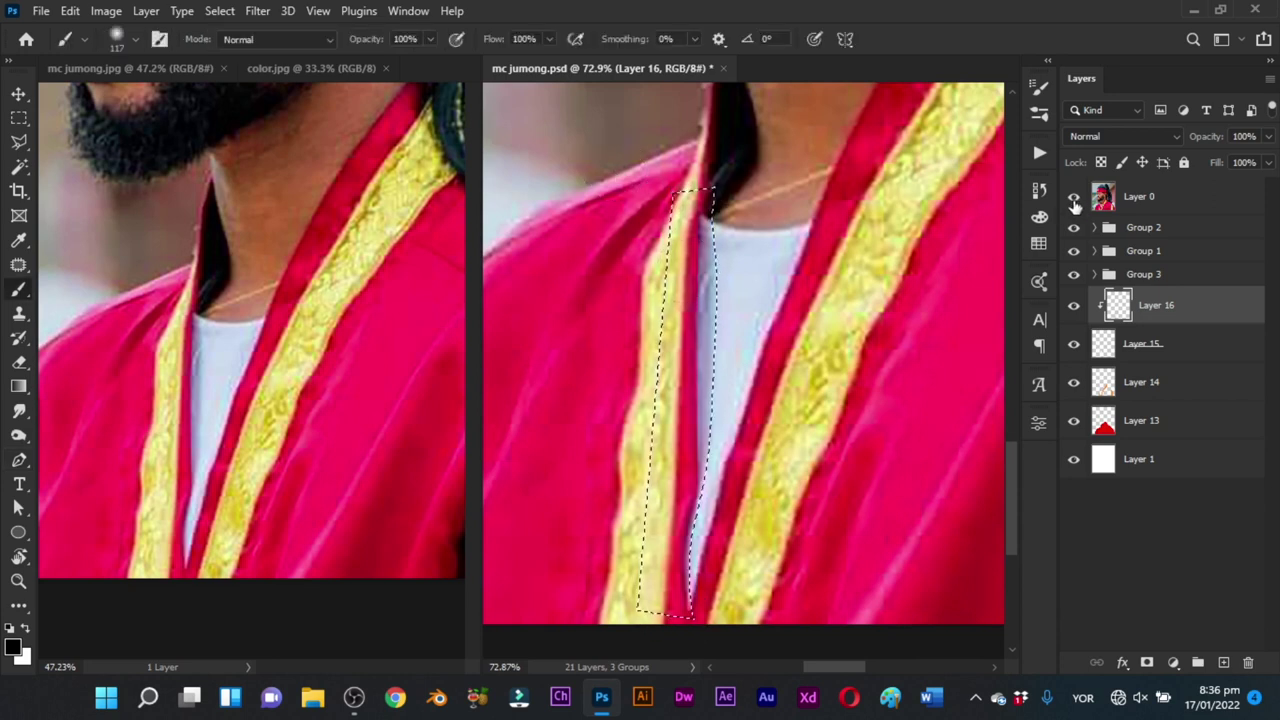
# Step: Hide the Layer 0 reference photo and shade inside the selected undershirt strip with a soft 77 px black brush
pyautogui.click(1073, 196)
pyautogui.keyDown('alt'); pyautogui.rightClick(703, 249); pyautogui.keyUp('alt')
pyautogui.moveTo(692, 204); pyautogui.dragTo(678, 588)
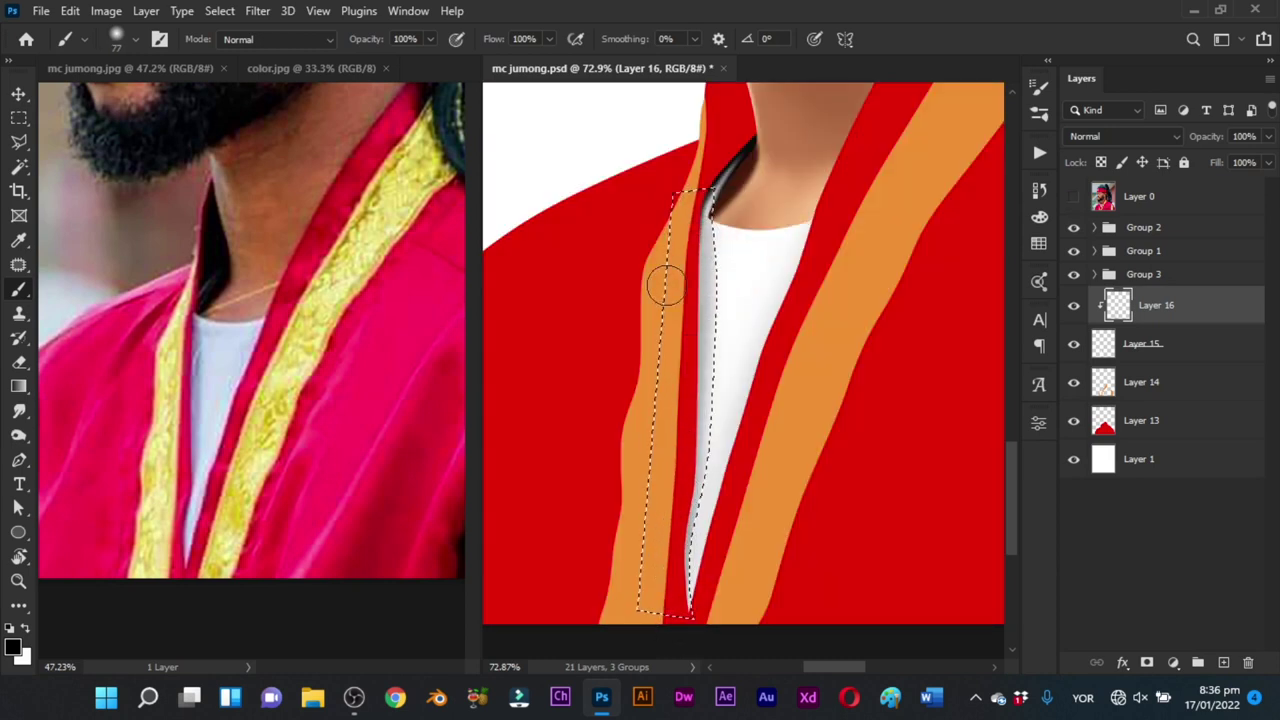
# Step: Darken the undershirt's outer left edge within the selection, using a smaller soft brush of about 30 px down toward its point
pyautogui.press('z')
pyautogui.moveTo(668, 254); pyautogui.dragTo(706, 311)
pyautogui.press('b')
pyautogui.keyDown('alt'); pyautogui.rightClick(717, 241); pyautogui.keyUp('alt')
pyautogui.keyDown('alt'); pyautogui.rightClick(714, 196); pyautogui.keyUp('alt')
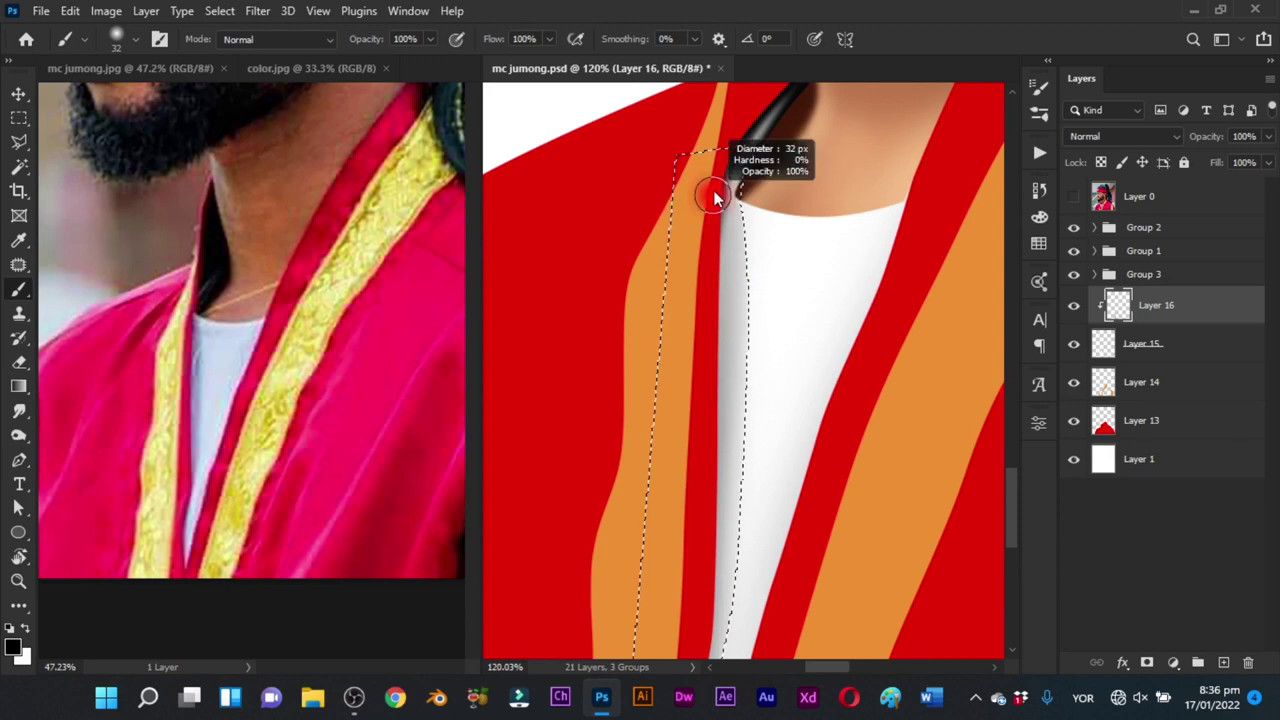
pyautogui.moveTo(712, 194); pyautogui.dragTo(706, 403)
pyautogui.press('space')
pyautogui.moveTo(715, 190)
pyautogui.mouseDown()
pyautogui.moveTo(705, 418)
pyautogui.moveTo(713, 208)
pyautogui.mouseUp()
pyautogui.hotkey('ctrl', 'shift', 'd')
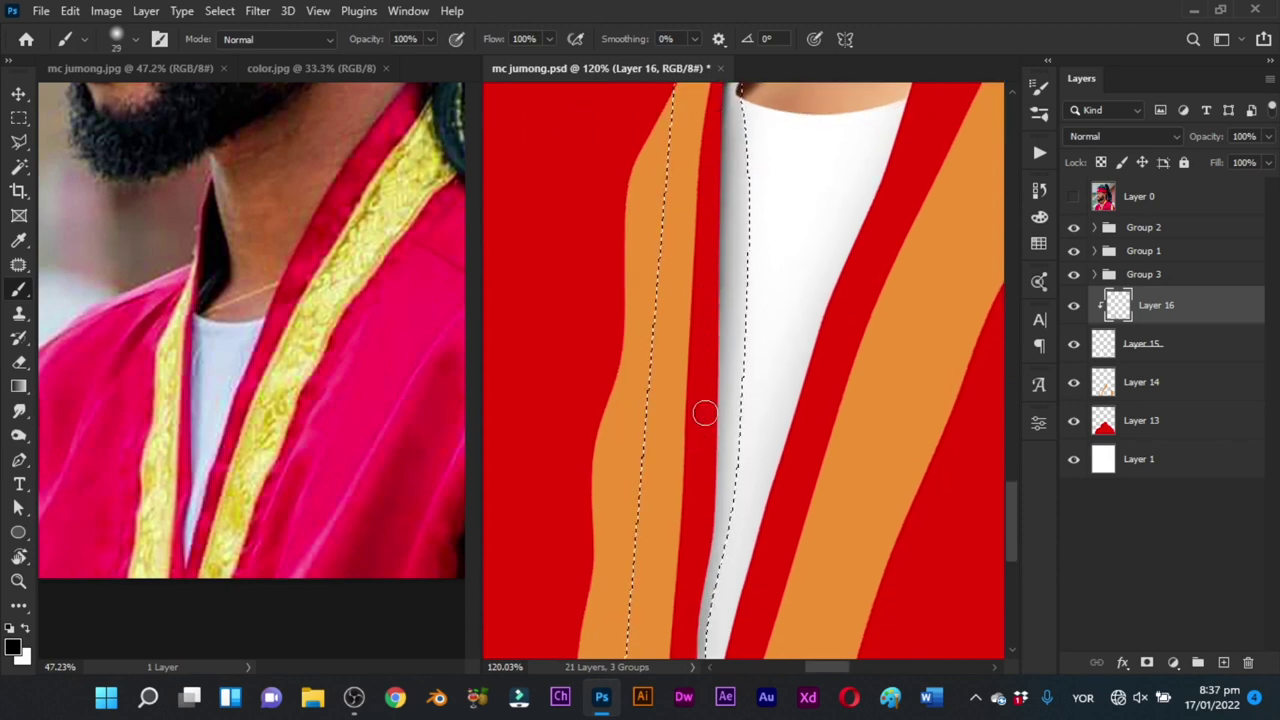
pyautogui.moveTo(703, 459); pyautogui.dragTo(700, 360)
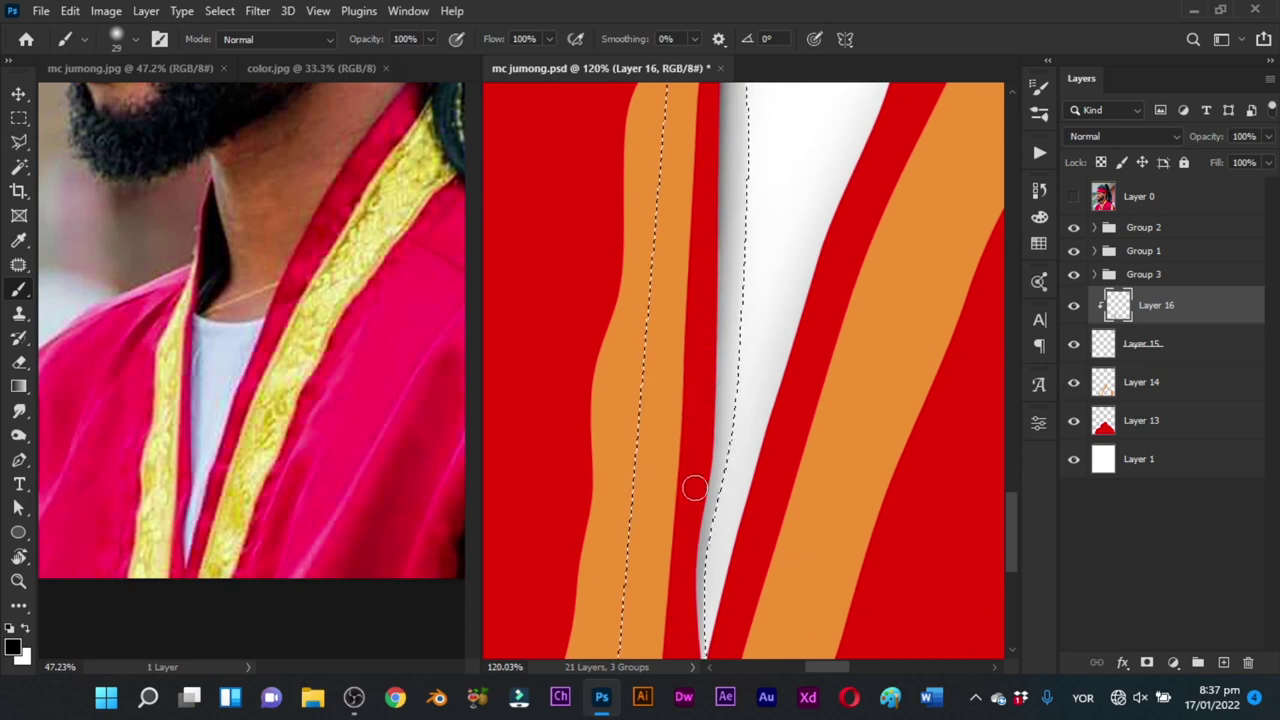
# Step: Remove the selection and paint soft shading along the undershirt's right edge with a 167 px brush
pyautogui.press('z')
pyautogui.moveTo(791, 374)
pyautogui.mouseDown()
pyautogui.moveTo(725, 431)
pyautogui.moveTo(773, 432)
pyautogui.moveTo(726, 423)
pyautogui.mouseUp()
pyautogui.press('b')
pyautogui.moveTo(793, 337); pyautogui.dragTo(884, 332)
pyautogui.moveTo(774, 189)
pyautogui.mouseDown()
pyautogui.moveTo(783, 231)
pyautogui.moveTo(766, 402)
pyautogui.mouseUp()
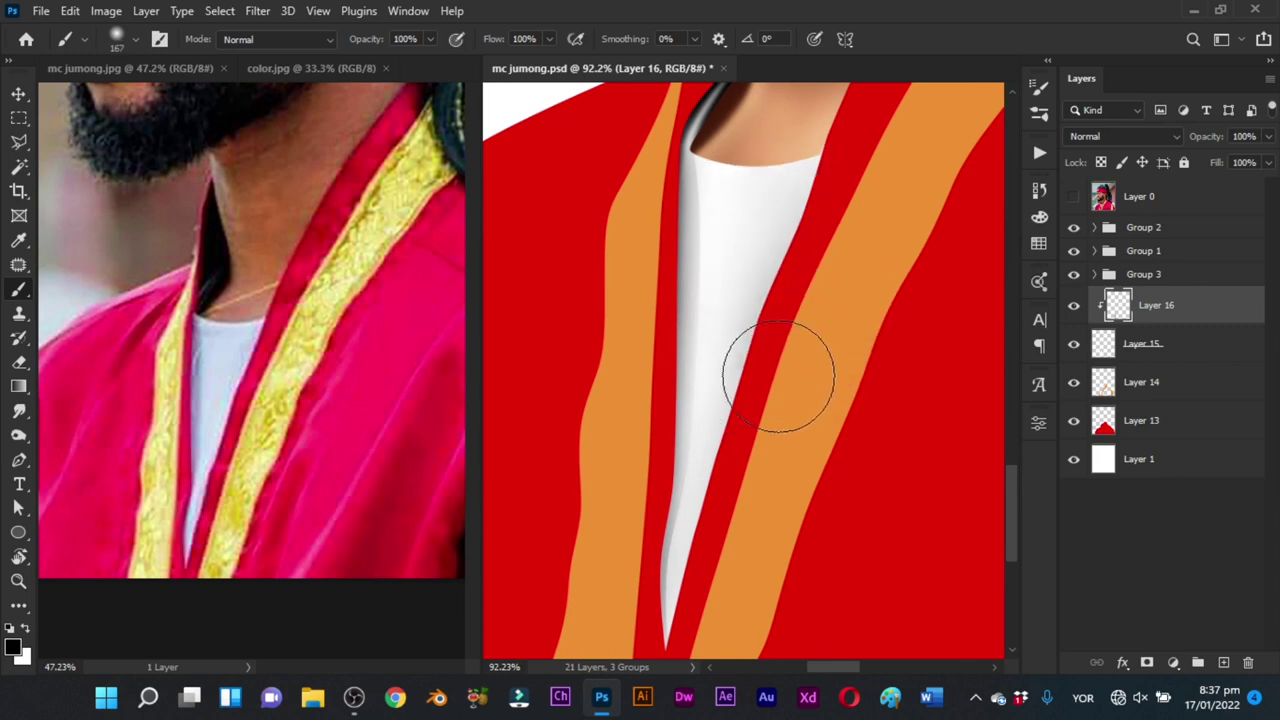
# Step: Soften the shading on the undershirt's upper left side with the Smudge tool at 83 px and 57% strength
pyautogui.moveTo(794, 277); pyautogui.dragTo(832, 277)
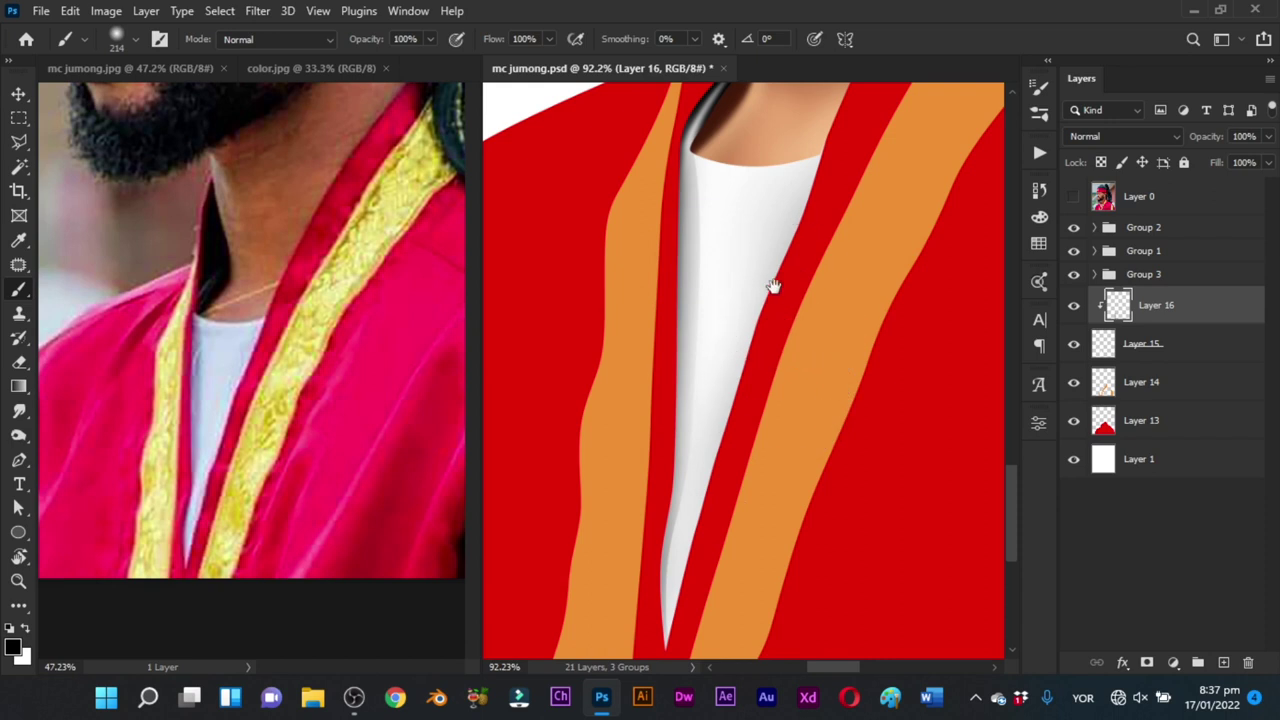
pyautogui.moveTo(774, 287); pyautogui.dragTo(758, 362)
pyautogui.press('n')
pyautogui.moveTo(705, 264); pyautogui.dragTo(713, 263)
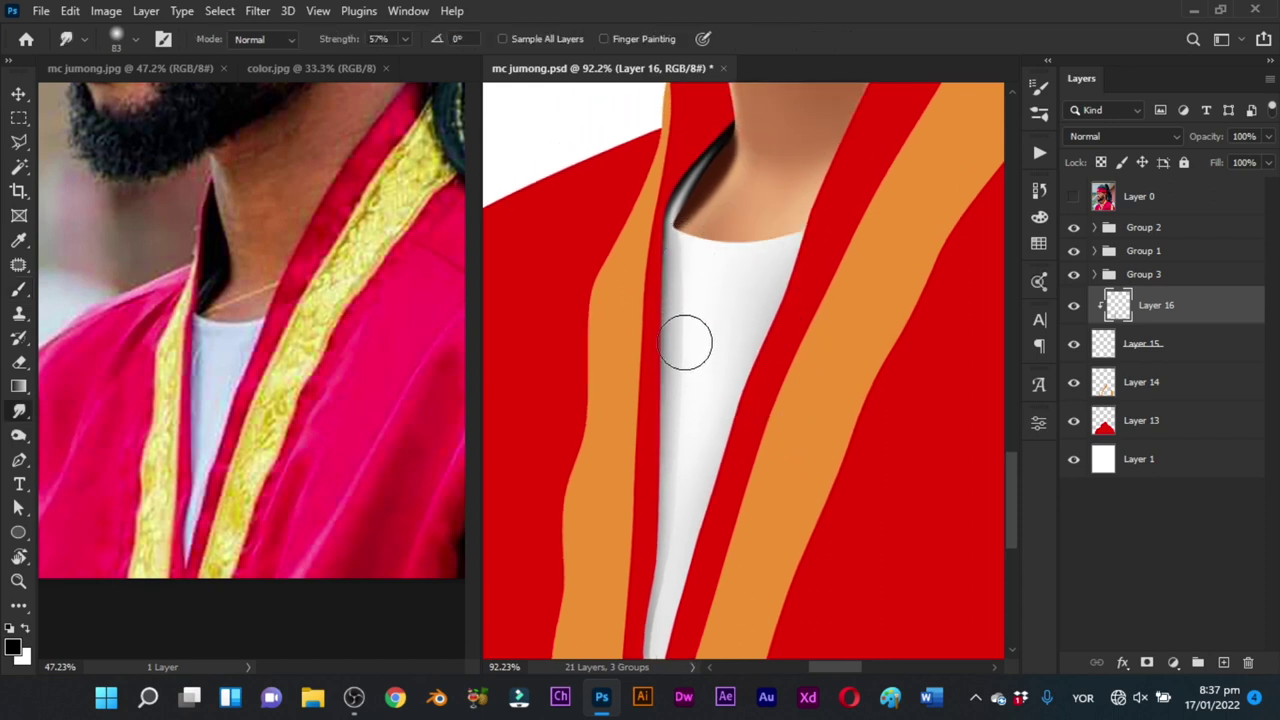
# Step: Darken the undershirt's curved neckline edge with a small soft 12 px black brush
pyautogui.press('z')
pyautogui.moveTo(725, 310)
pyautogui.mouseDown()
pyautogui.moveTo(746, 328)
pyautogui.moveTo(749, 311)
pyautogui.mouseUp()
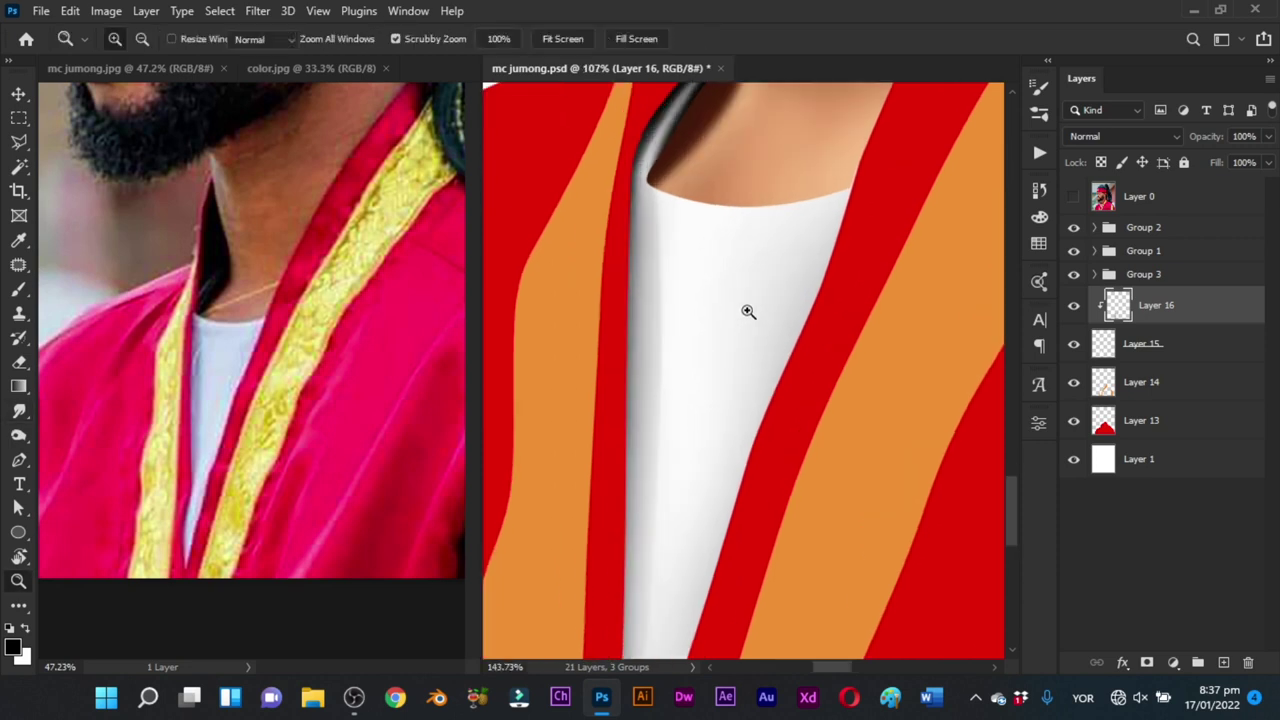
pyautogui.press('b')
pyautogui.moveTo(762, 232); pyautogui.dragTo(621, 211)
pyautogui.moveTo(716, 226)
pyautogui.mouseDown()
pyautogui.moveTo(695, 307)
pyautogui.moveTo(692, 280)
pyautogui.moveTo(663, 268)
pyautogui.mouseUp()
pyautogui.press('z')
pyautogui.press('b')
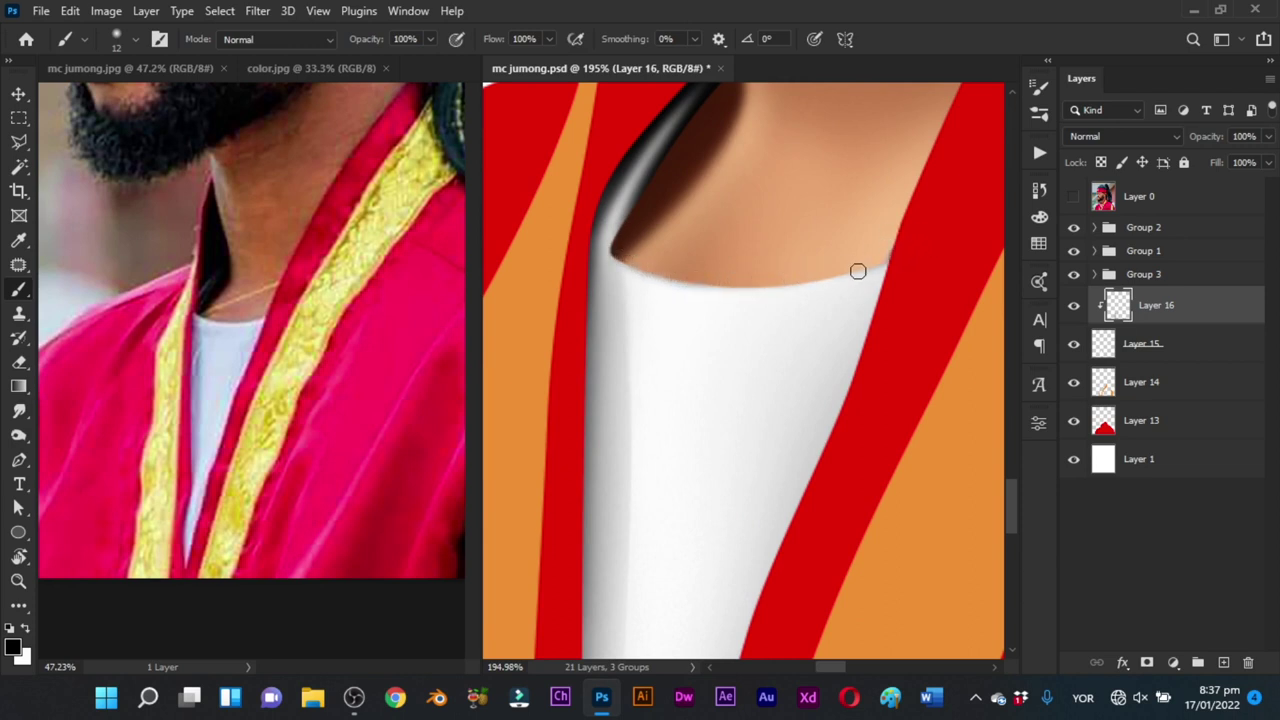
pyautogui.hotkey('ctrl', 'space')
pyautogui.moveTo(806, 289)
pyautogui.mouseDown()
pyautogui.moveTo(711, 394)
pyautogui.moveTo(780, 329)
pyautogui.moveTo(786, 300)
pyautogui.mouseUp()
pyautogui.hotkey('ctrl', 'space')
pyautogui.press('b')
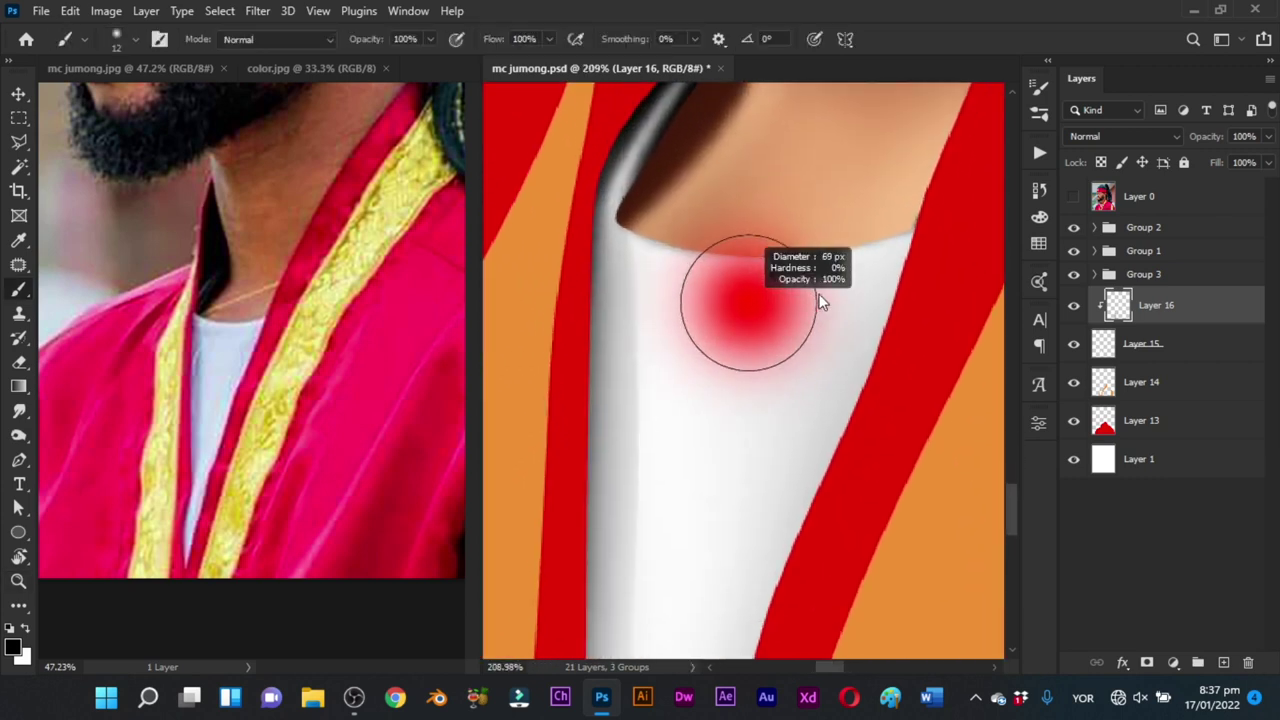
# Step: Shade the fabric just below the undershirt's neckline with a soft black brush of 104 to 83 px at 30% opacity
pyautogui.press('z')
pyautogui.moveTo(851, 299); pyautogui.dragTo(823, 305)
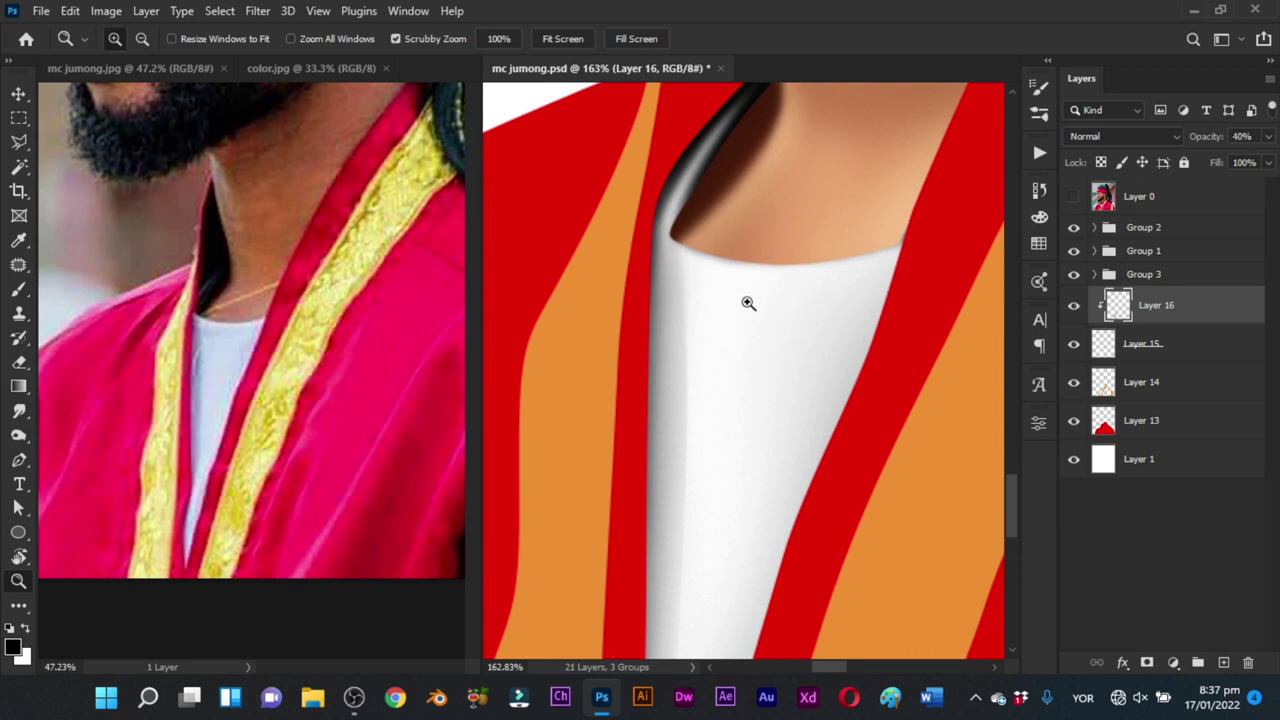
pyautogui.press('0')
pyautogui.press('b')
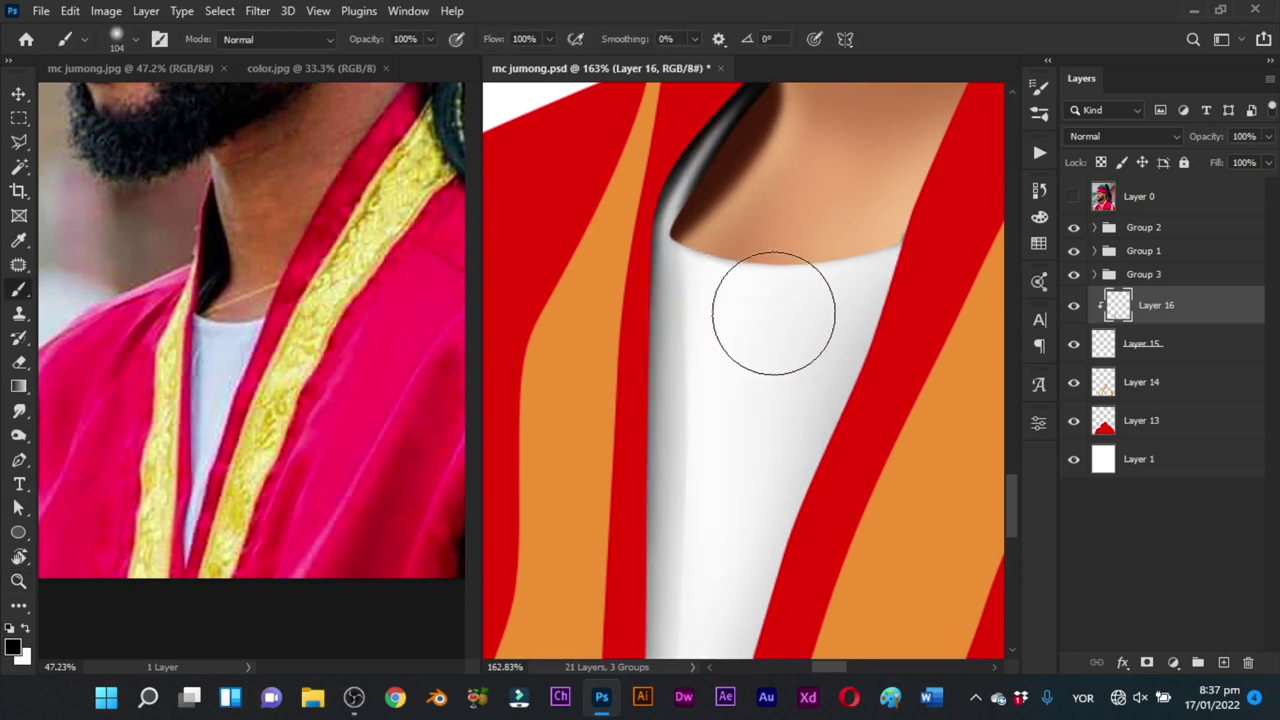
pyautogui.press('3')
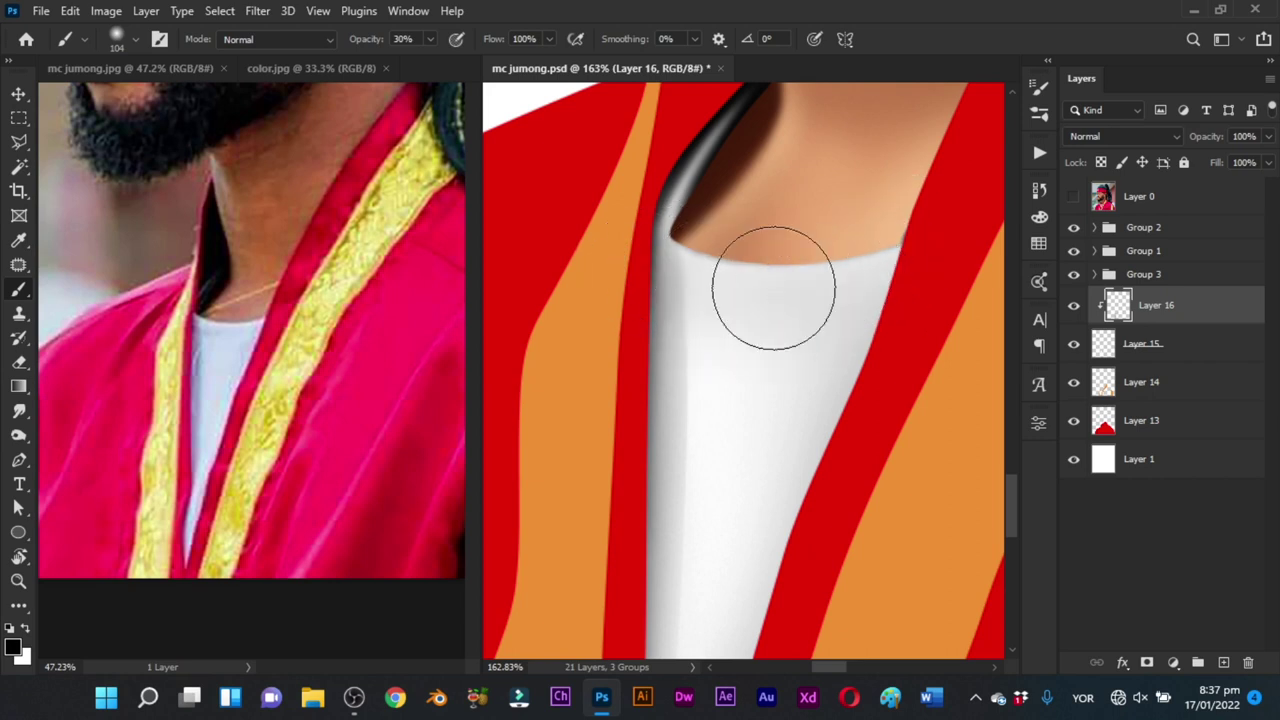
pyautogui.hotkey('ctrl', 'space')
pyautogui.moveTo(758, 301); pyautogui.dragTo(782, 307)
pyautogui.moveTo(768, 291); pyautogui.dragTo(742, 289)
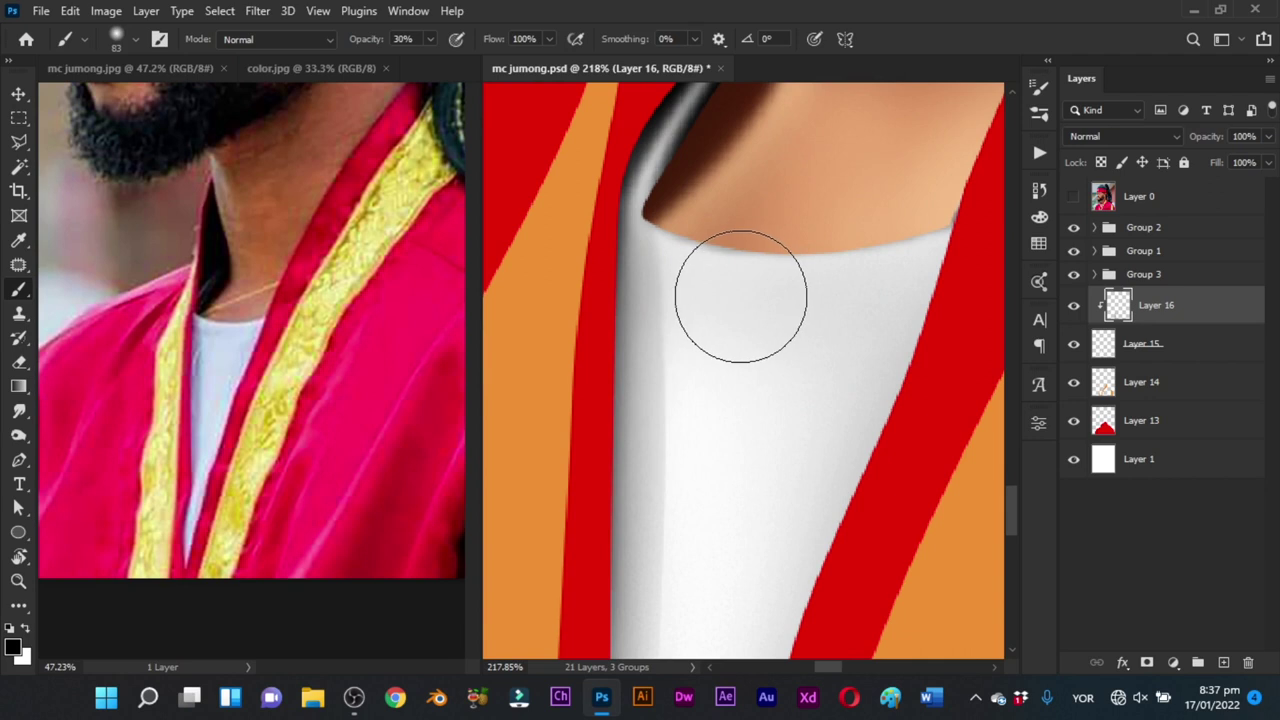
# Step: Paint a thin white highlight along the undershirt's neckline with a 6 px brush at 100% opacity
pyautogui.press('0')
pyautogui.press('x')
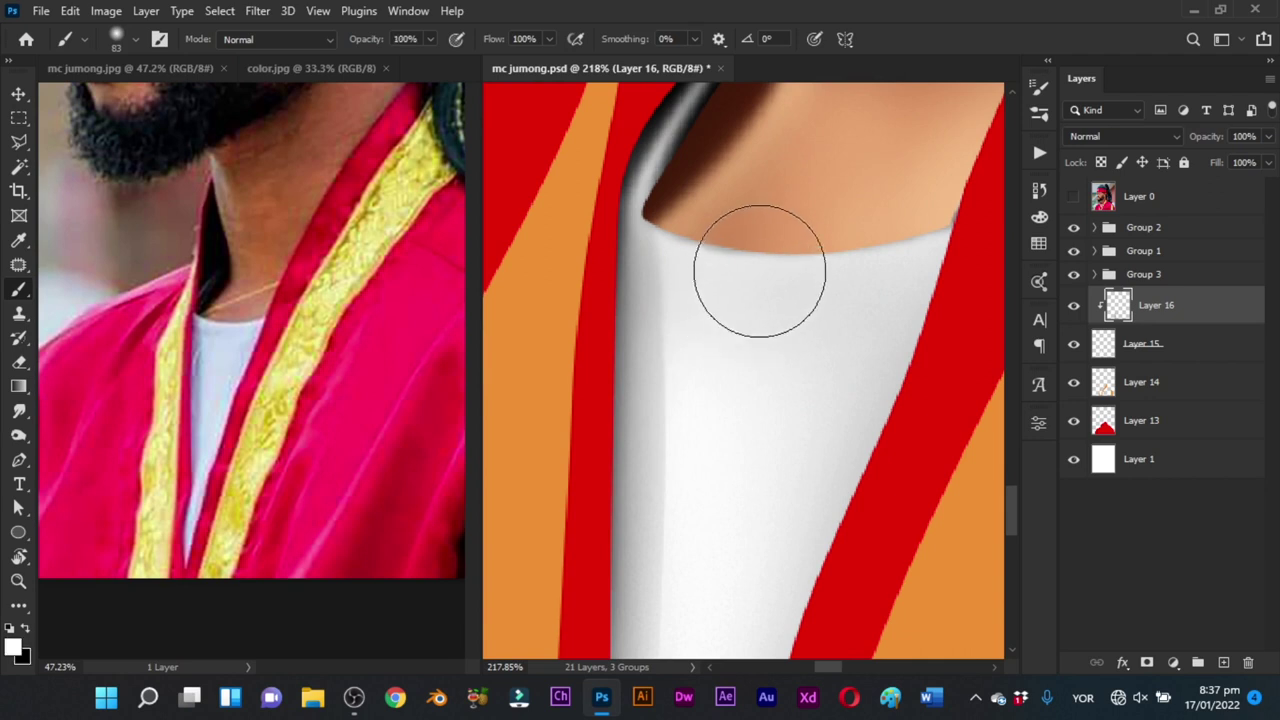
pyautogui.moveTo(755, 252); pyautogui.dragTo(650, 232)
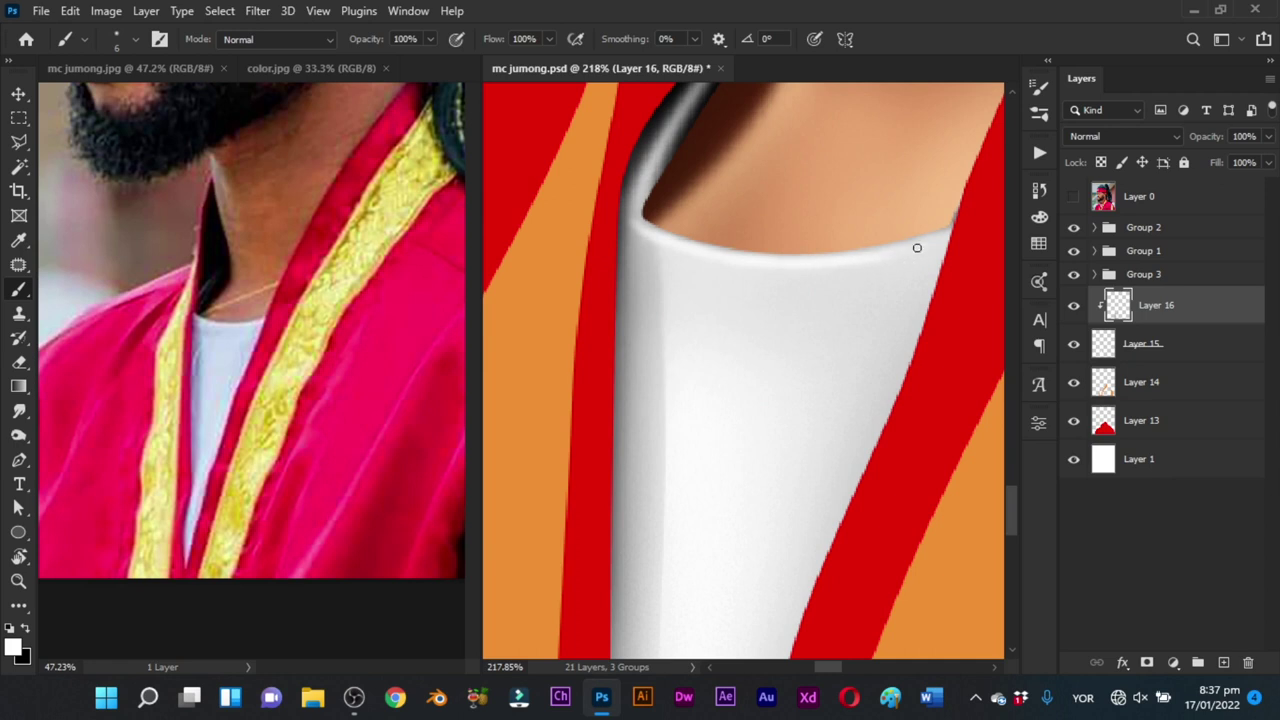
# Step: Trace a closed Pen path just below the highlighted neckline, around the upper undershirt, and convert it to a selection
pyautogui.press('z')
pyautogui.moveTo(927, 250)
pyautogui.mouseDown()
pyautogui.moveTo(915, 287)
pyautogui.moveTo(842, 350)
pyautogui.moveTo(670, 351)
pyautogui.mouseUp()
pyautogui.press('z')
pyautogui.moveTo(768, 288); pyautogui.dragTo(830, 326)
pyautogui.moveTo(735, 302); pyautogui.dragTo(737, 337)
pyautogui.press('p')
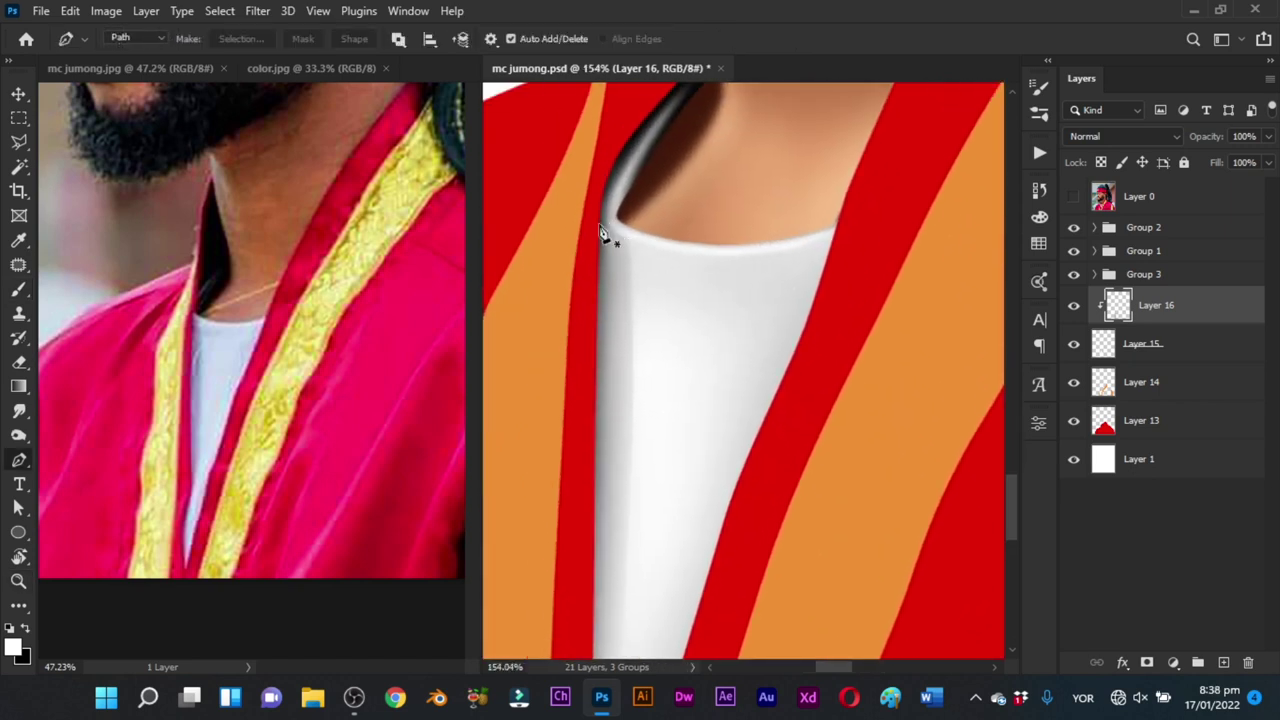
pyautogui.moveTo(599, 222); pyautogui.dragTo(614, 232)
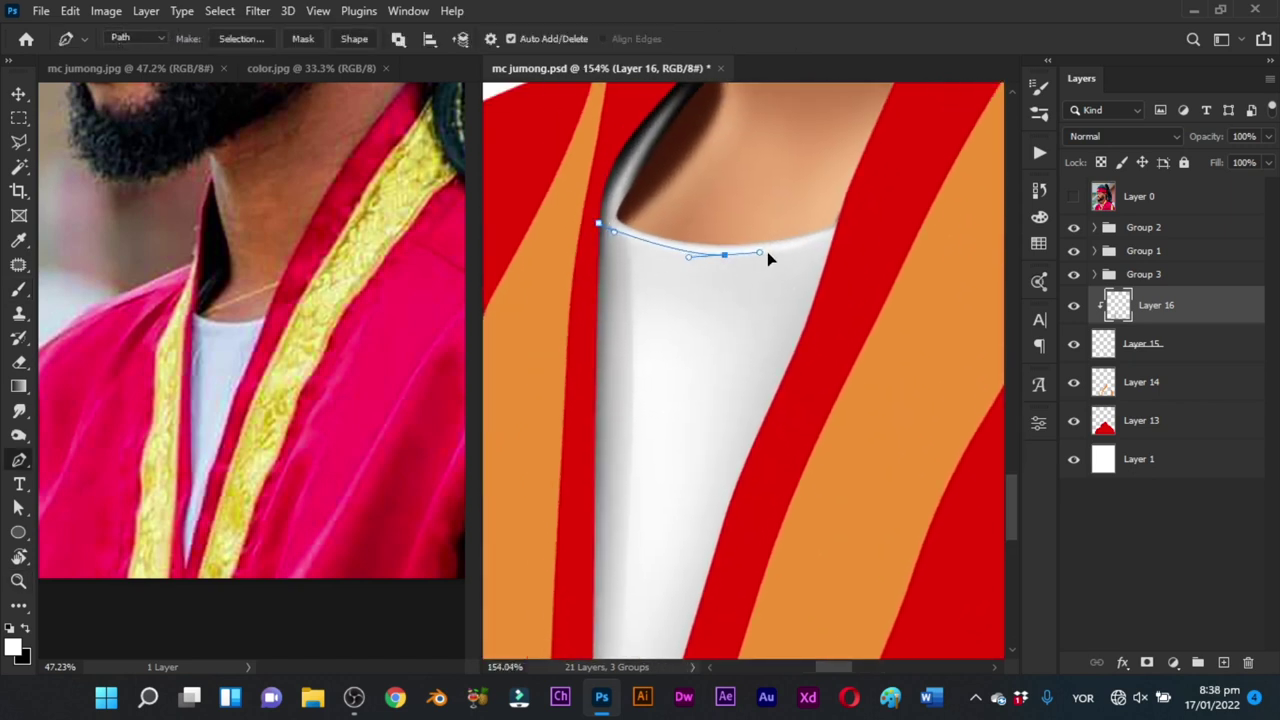
pyautogui.moveTo(813, 250); pyautogui.dragTo(813, 250)
pyautogui.click(838, 232)
pyautogui.click(578, 378)
pyautogui.hotkey('ctrl', 'Return')
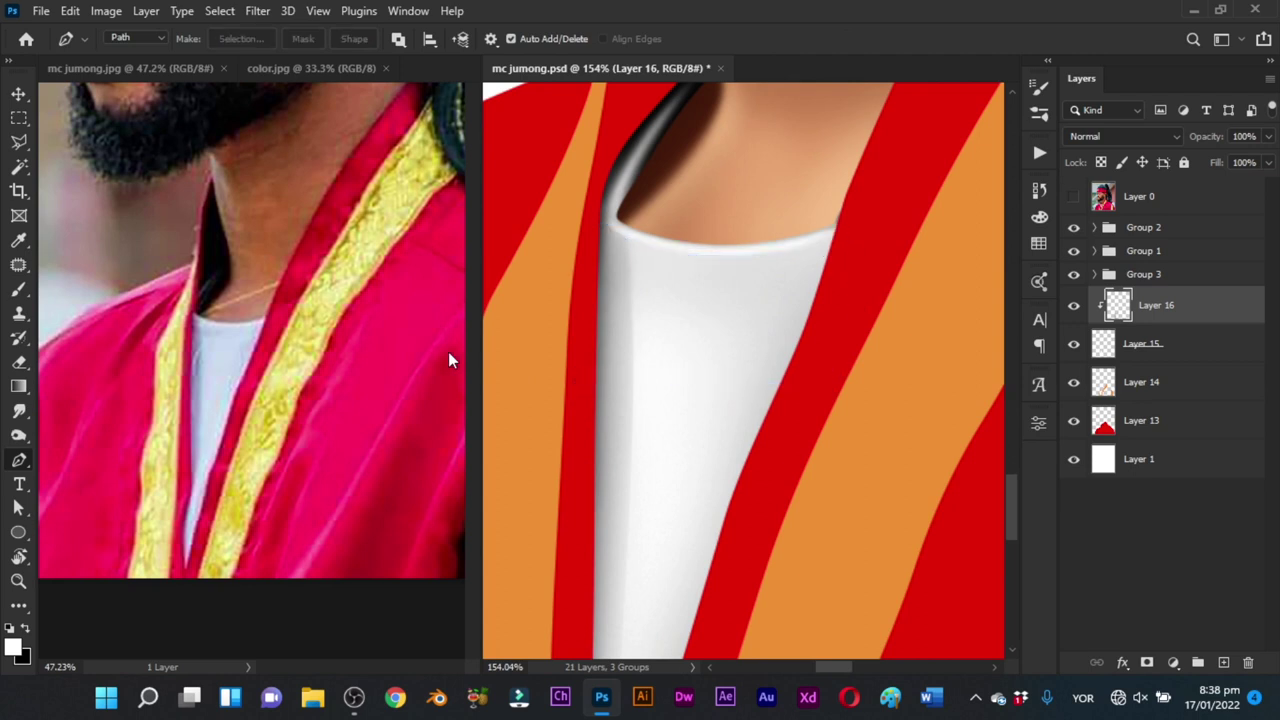
# Step: Shade under the neckline band inside the selection with a soft 90 px black brush at 30% opacity, and deselect
pyautogui.press('b')
pyautogui.moveTo(628, 266); pyautogui.dragTo(686, 256)
pyautogui.press('x')
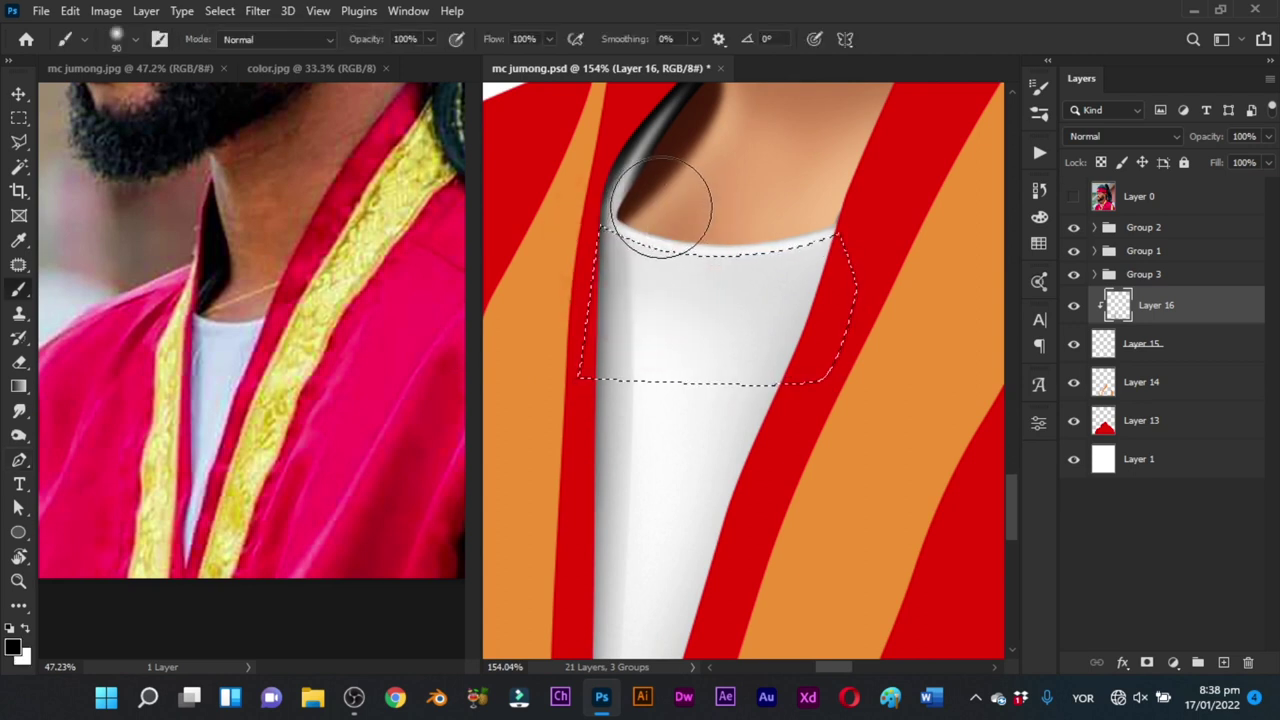
pyautogui.press('3')
pyautogui.moveTo(660, 213)
pyautogui.mouseDown()
pyautogui.moveTo(813, 184)
pyautogui.moveTo(668, 204)
pyautogui.moveTo(802, 209)
pyautogui.mouseUp()
pyautogui.hotkey('ctrl', 'd')
# Step: Save the mc jumong.psd portrait file
pyautogui.press('z')
pyautogui.moveTo(786, 335); pyautogui.dragTo(677, 431)
pyautogui.press('b')
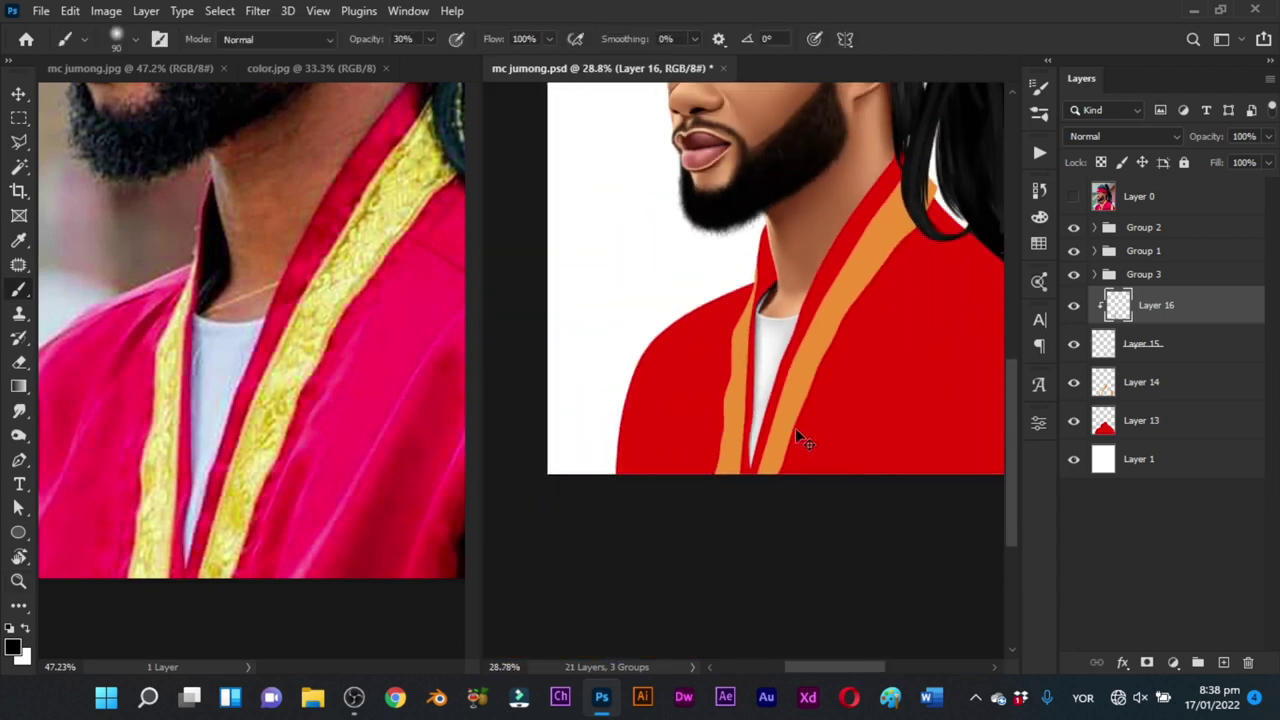
pyautogui.hotkey('ctrl', 's')
# Step: On Layer 11 in Group 3, shade the skin above the undershirt's neckline in dark brown with a soft 36 to 63 px brush
pyautogui.press('z')
pyautogui.moveTo(774, 397)
pyautogui.mouseDown()
pyautogui.moveTo(758, 412)
pyautogui.moveTo(803, 399)
pyautogui.mouseUp()
pyautogui.press('b')
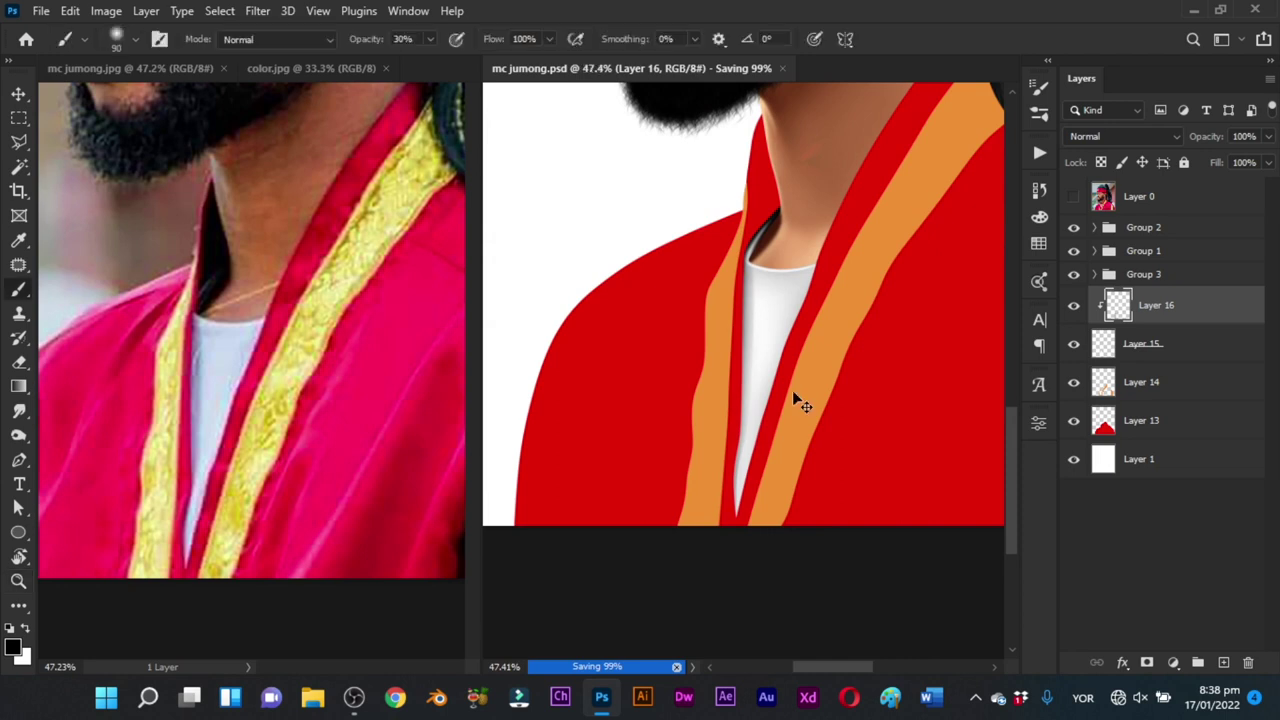
pyautogui.hotkey('ctrl', 'space')
pyautogui.moveTo(822, 240)
pyautogui.mouseDown()
pyautogui.moveTo(860, 289)
pyautogui.moveTo(884, 296)
pyautogui.mouseUp()
pyautogui.click(1094, 274)
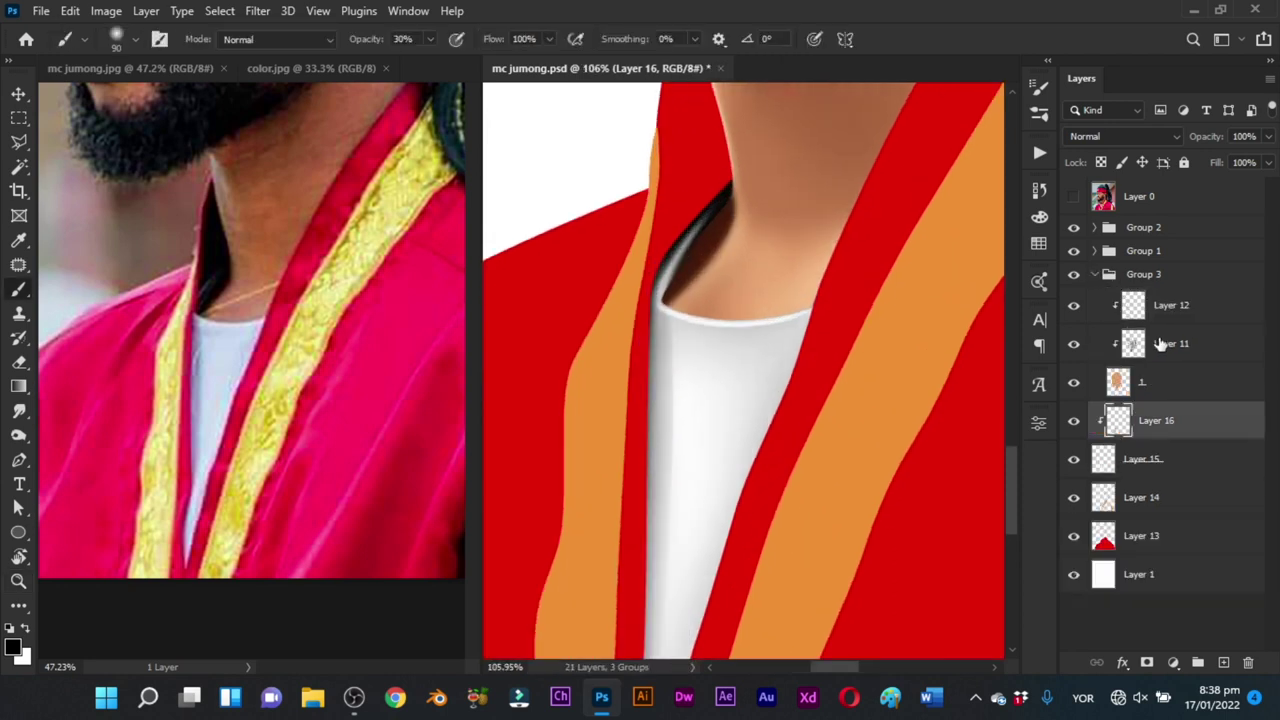
pyautogui.click(1160, 345)
pyautogui.hotkey('ctrl', 'space')
pyautogui.moveTo(752, 323); pyautogui.dragTo(776, 343)
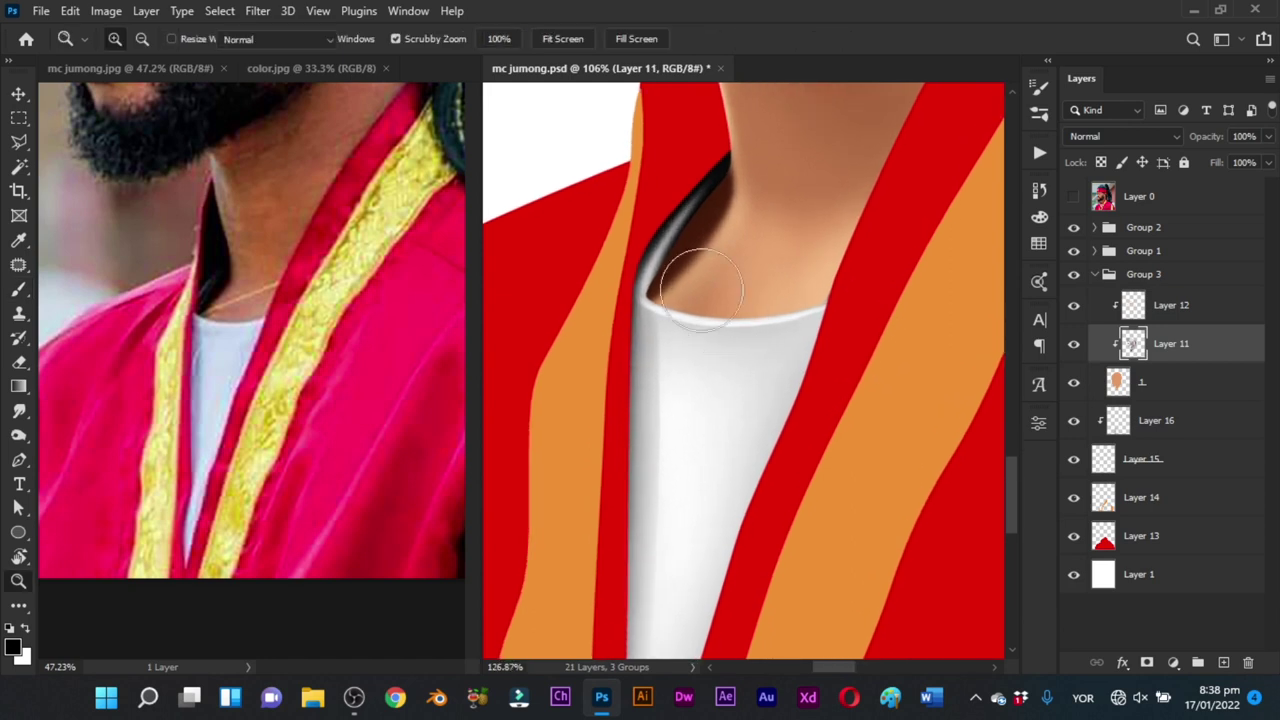
pyautogui.moveTo(667, 309)
pyautogui.mouseDown()
pyautogui.moveTo(645, 299)
pyautogui.moveTo(655, 303)
pyautogui.mouseUp()
pyautogui.press('0')
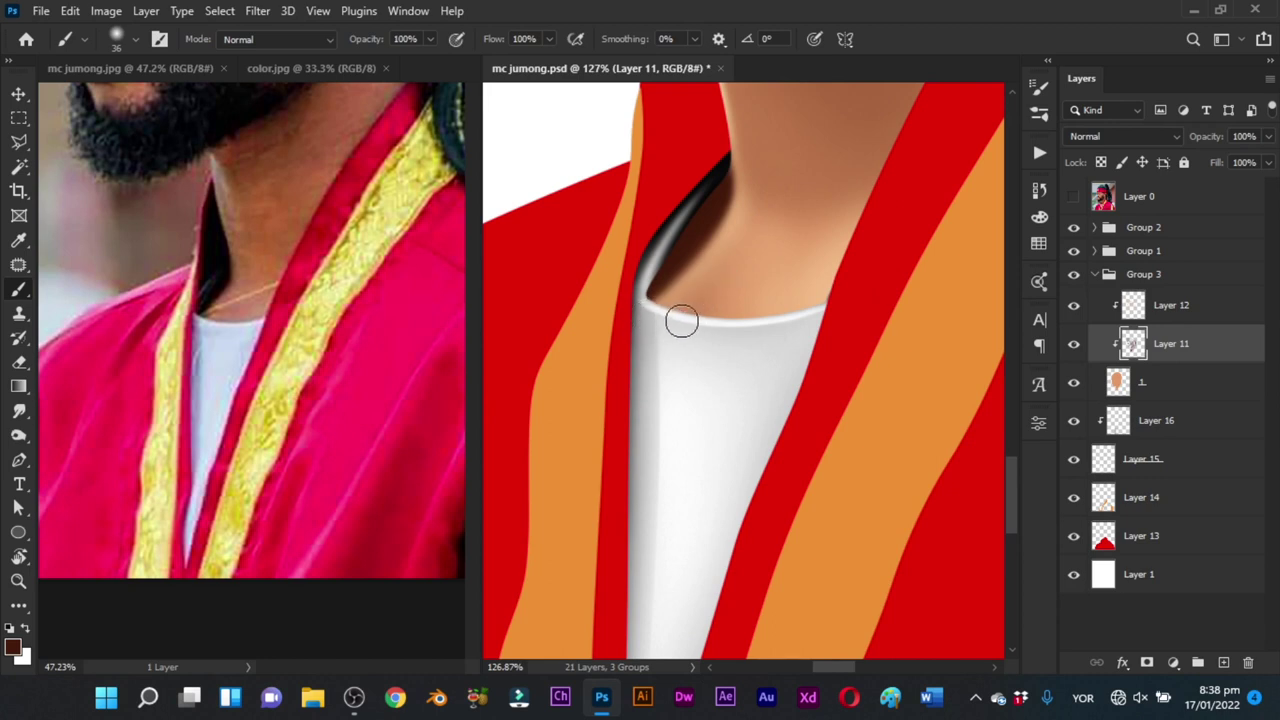
pyautogui.moveTo(689, 318)
pyautogui.mouseDown()
pyautogui.moveTo(786, 323)
pyautogui.moveTo(826, 306)
pyautogui.mouseUp()
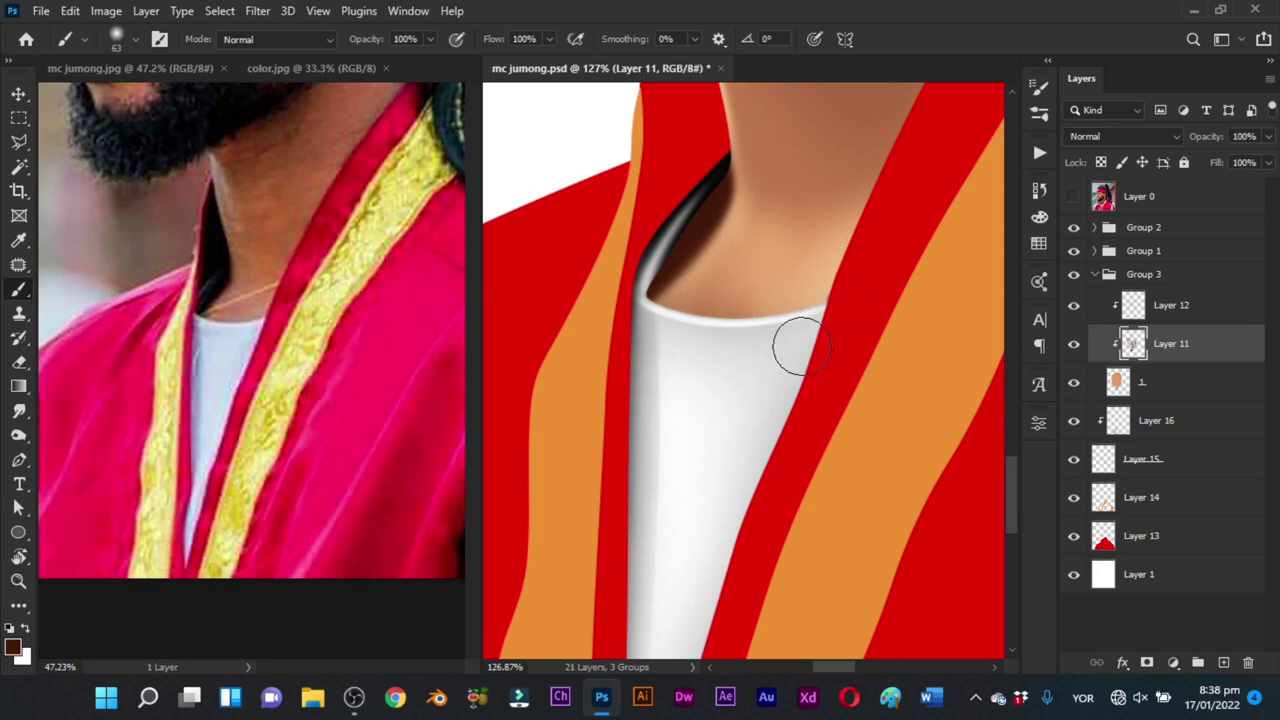
pyautogui.moveTo(794, 320); pyautogui.dragTo(816, 317)
# Step: Deepen the skin shadow where the neckline meets the right collar with a 107 px brush, and save the file
pyautogui.moveTo(766, 297)
pyautogui.mouseDown()
pyautogui.moveTo(731, 431)
pyautogui.moveTo(680, 460)
pyautogui.mouseUp()
pyautogui.press('z')
pyautogui.press('z')
pyautogui.moveTo(827, 305)
pyautogui.mouseDown()
pyautogui.moveTo(838, 321)
pyautogui.moveTo(808, 316)
pyautogui.mouseUp()
pyautogui.press('b')
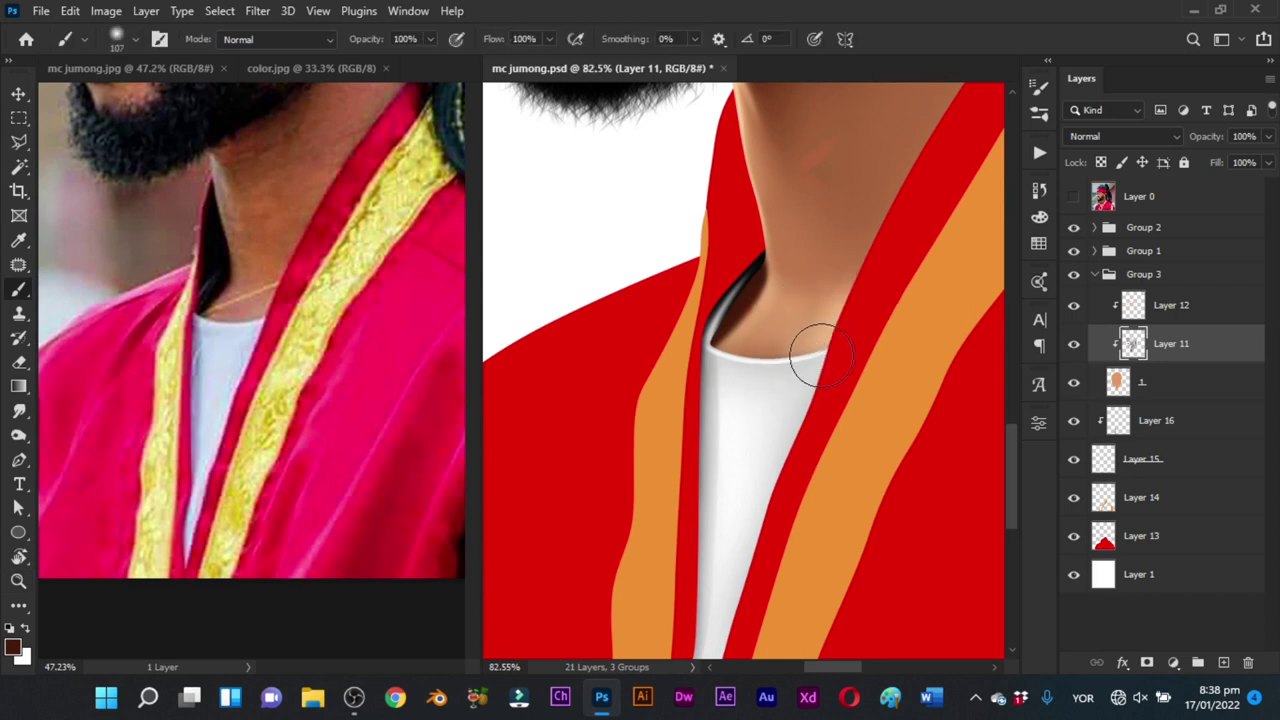
pyautogui.hotkey('ctrl', 'space')
pyautogui.moveTo(823, 365)
pyautogui.mouseDown()
pyautogui.moveTo(783, 413)
pyautogui.moveTo(948, 388)
pyautogui.mouseUp()
pyautogui.hotkey('ctrl', 's')
pyautogui.hotkey('ctrl', 'space')
pyautogui.hotkey('ctrl', 'space')
pyautogui.moveTo(774, 397); pyautogui.dragTo(797, 371)
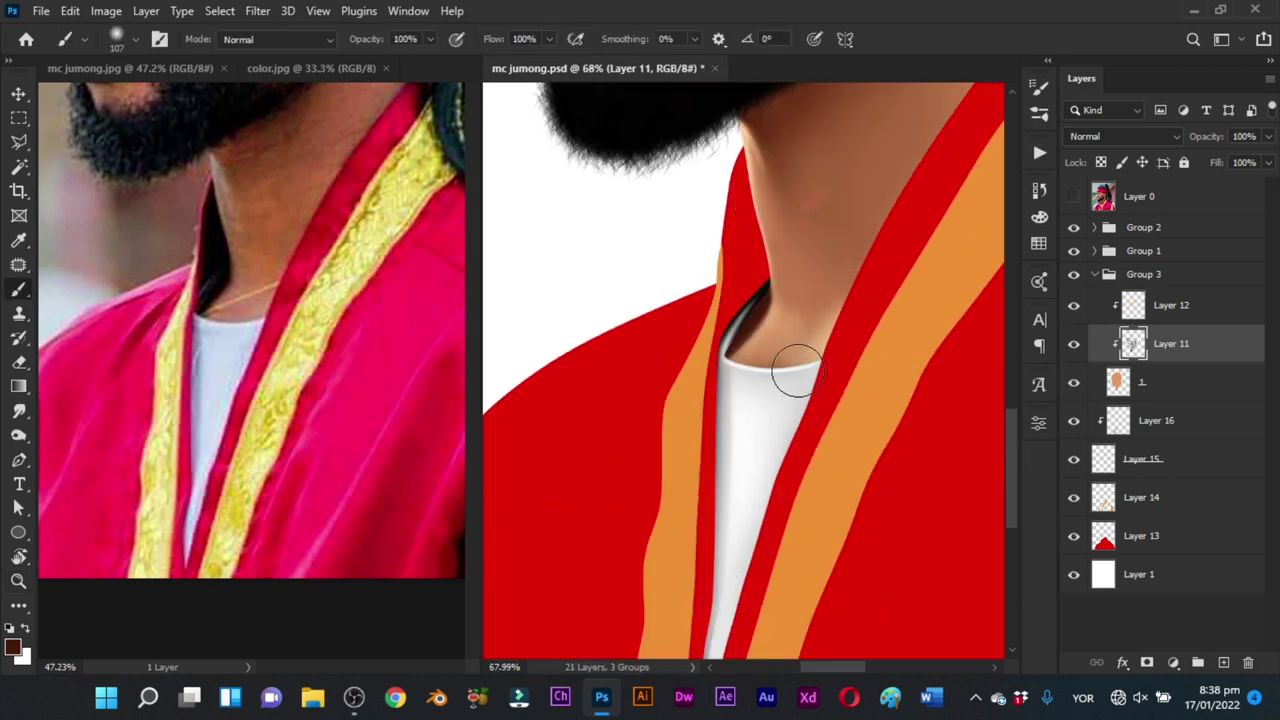
# Step: Select Layer 12 in Group 3 and save the portrait again
pyautogui.click(1155, 310)
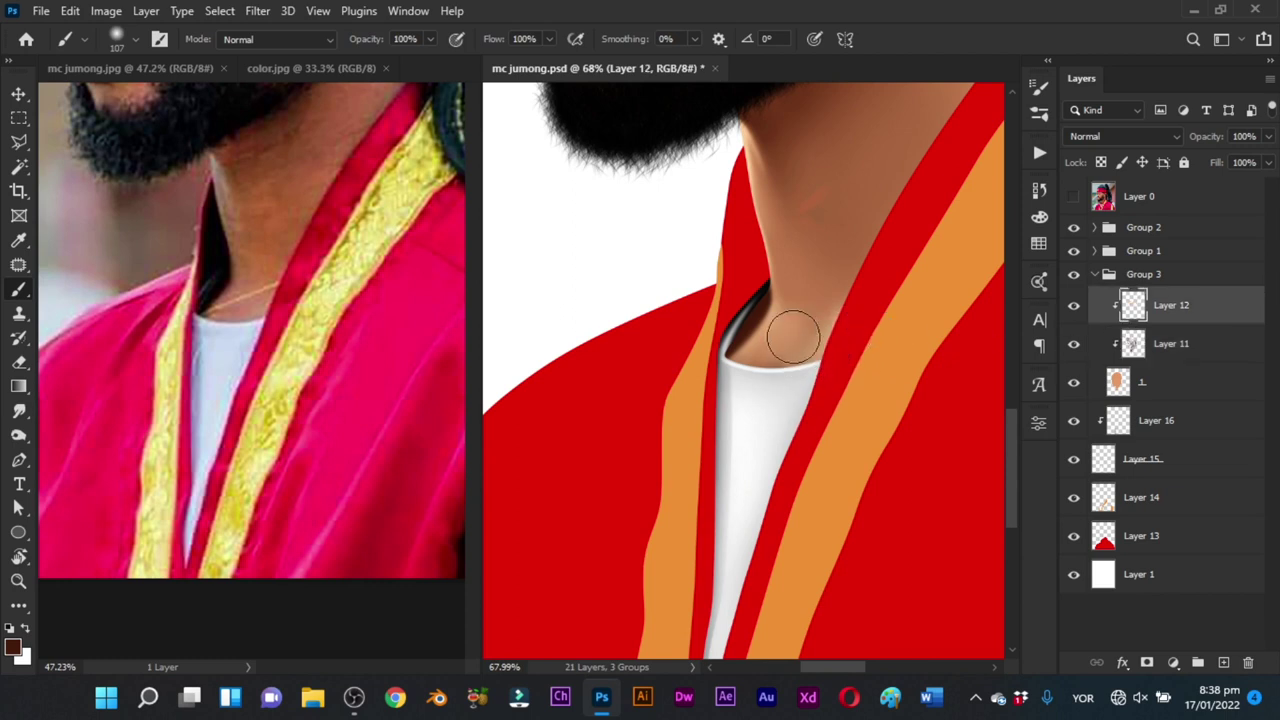
pyautogui.hotkey('ctrl', 's')
pyautogui.scroll(-4, 803, 378)
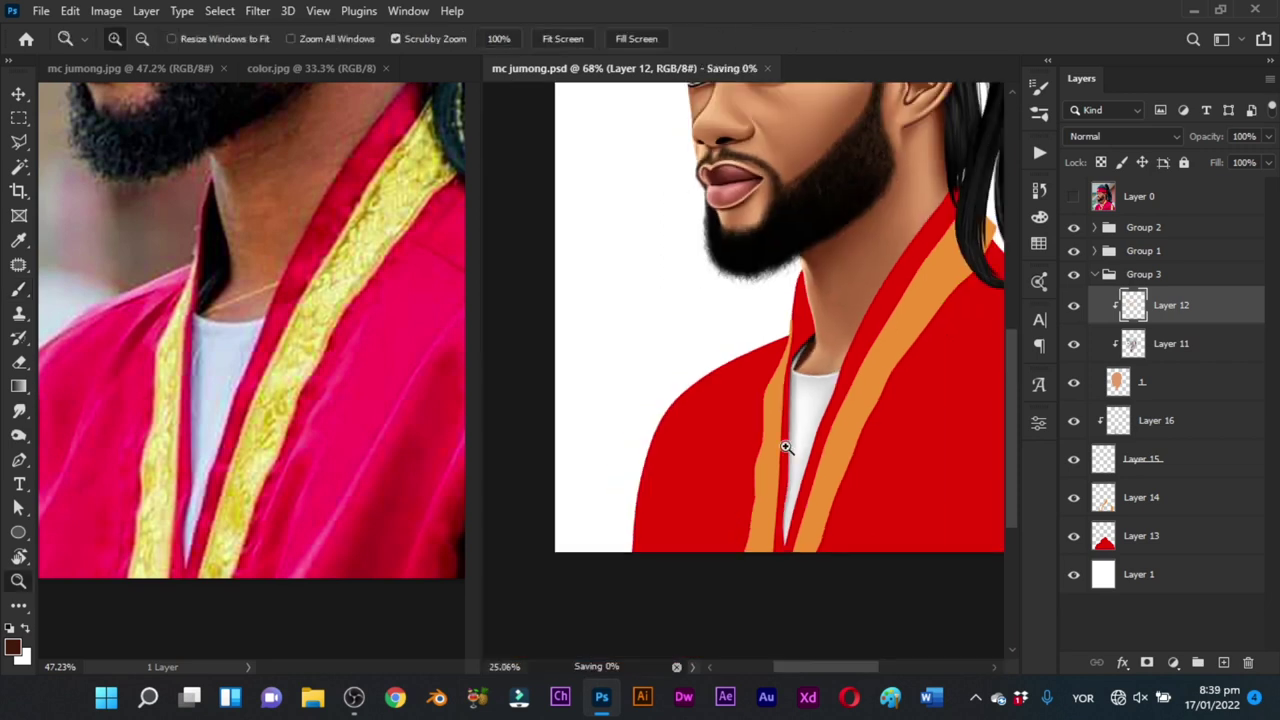
pyautogui.press('z')
pyautogui.moveTo(843, 397); pyautogui.dragTo(922, 389)
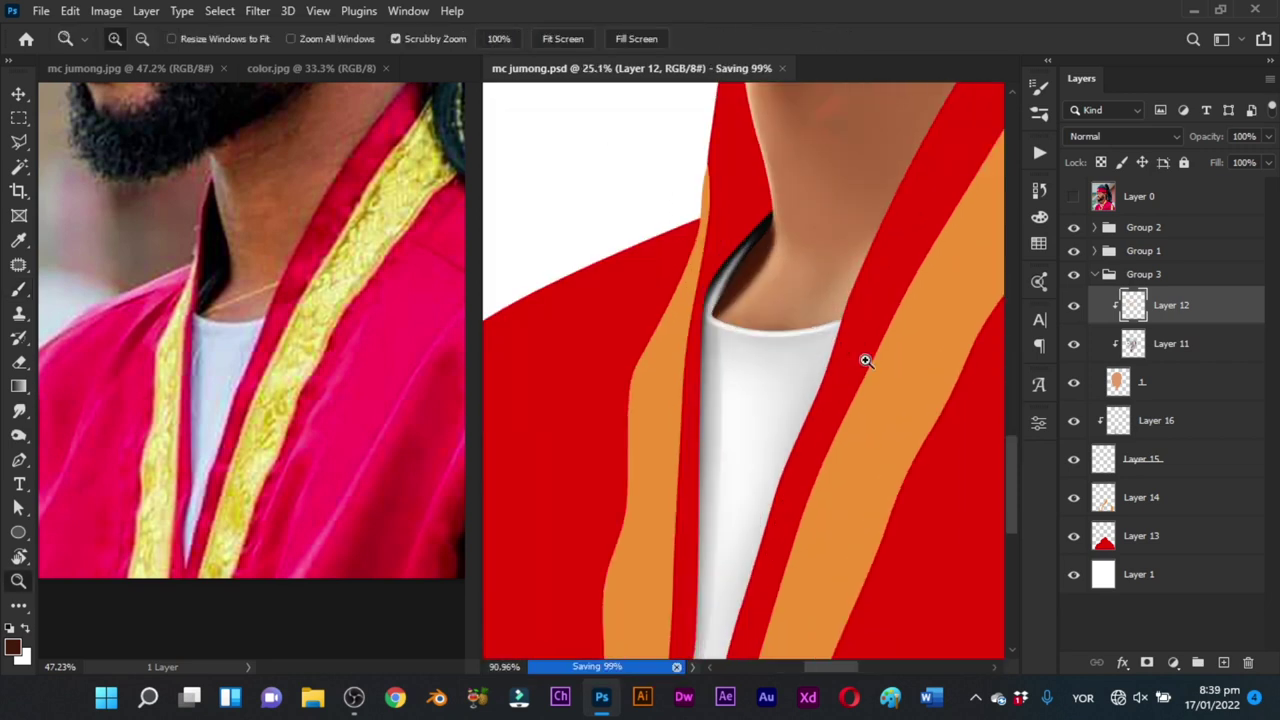
pyautogui.press('b')
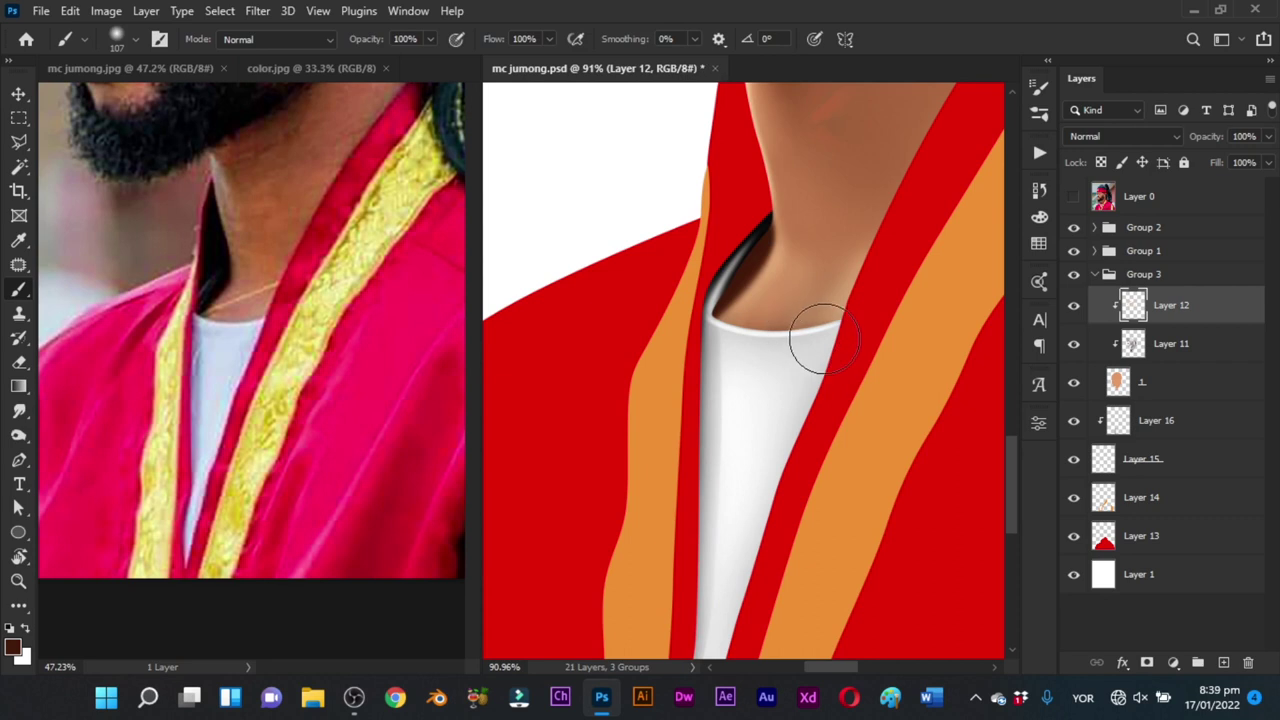
pyautogui.hotkey('ctrl', 's')
pyautogui.press('z')
pyautogui.moveTo(835, 389); pyautogui.dragTo(784, 421)
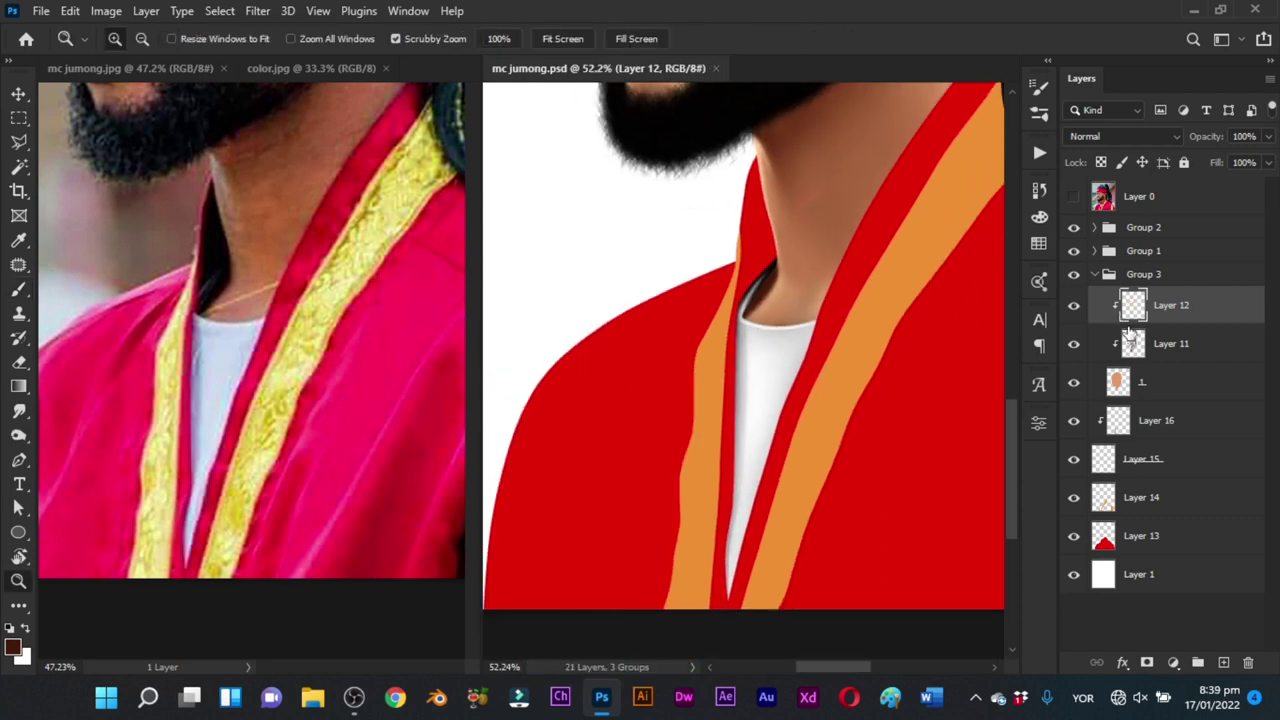
# Step: Collapse Group 3 and toggle Layer 16's visibility to check the undershirt's shading
pyautogui.click(1104, 275)
pyautogui.click(1095, 274)
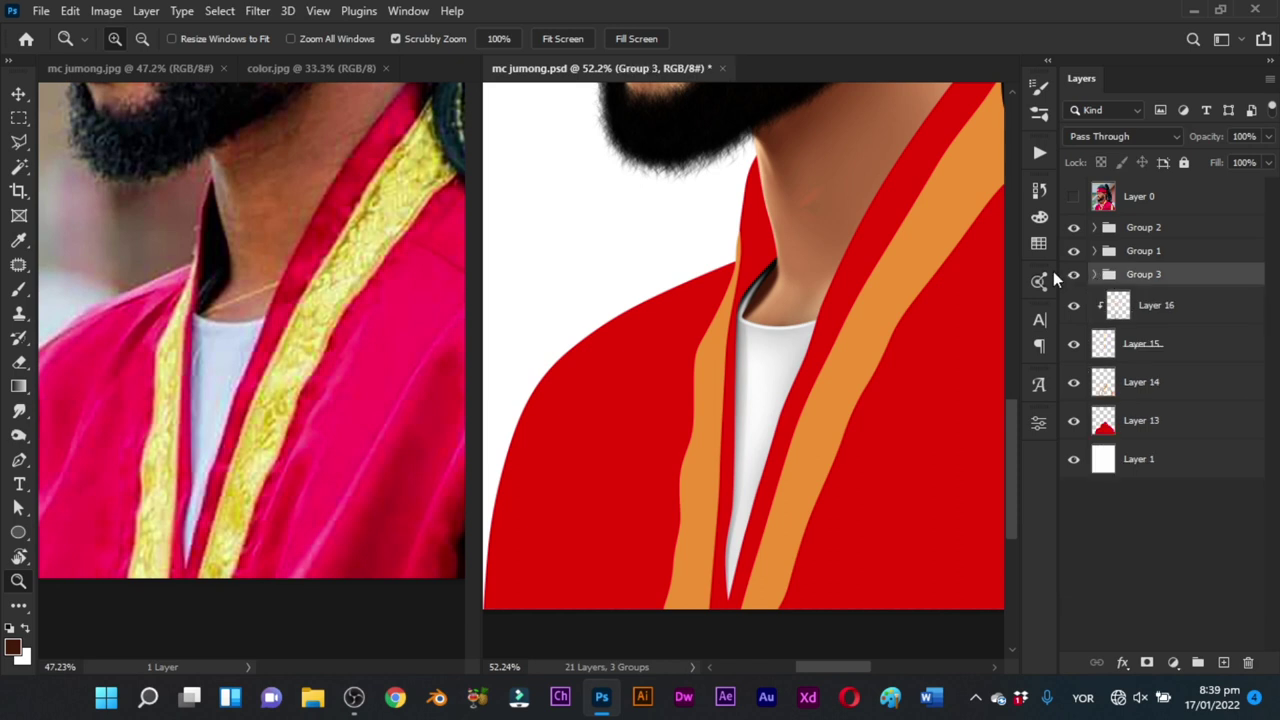
pyautogui.moveTo(875, 402); pyautogui.dragTo(829, 382)
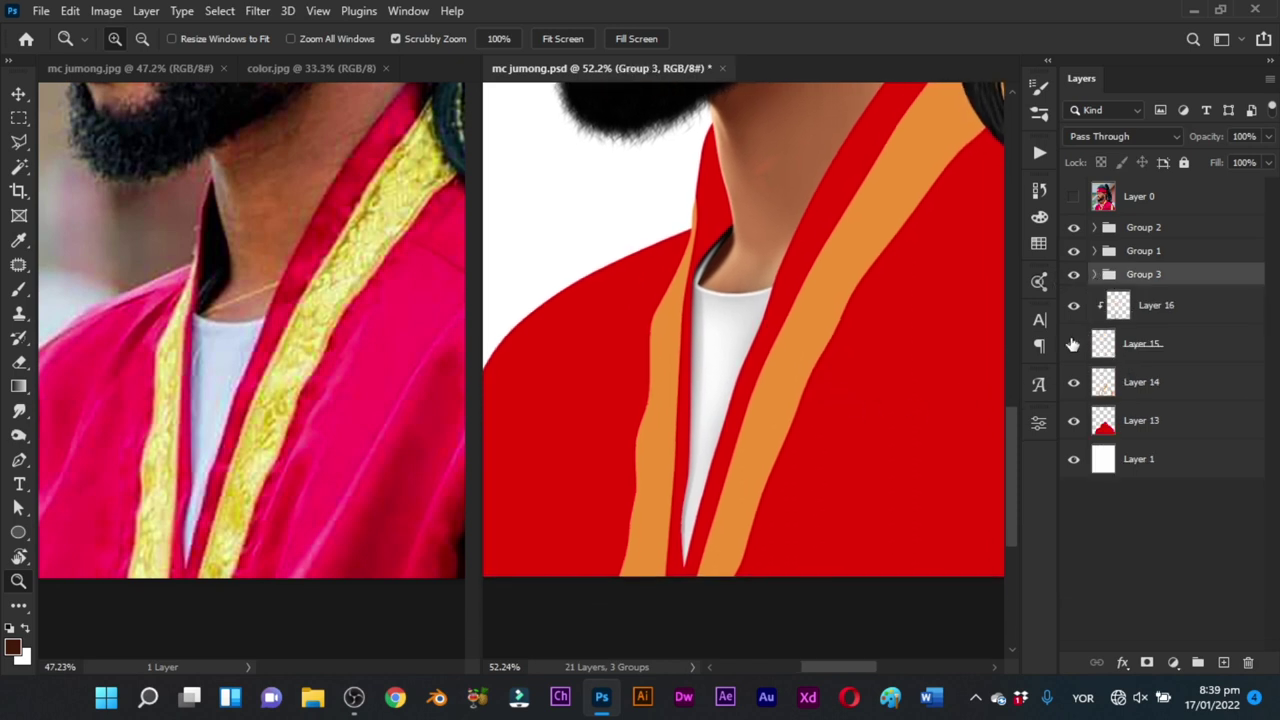
pyautogui.click(1073, 305)
pyautogui.click(1075, 305)
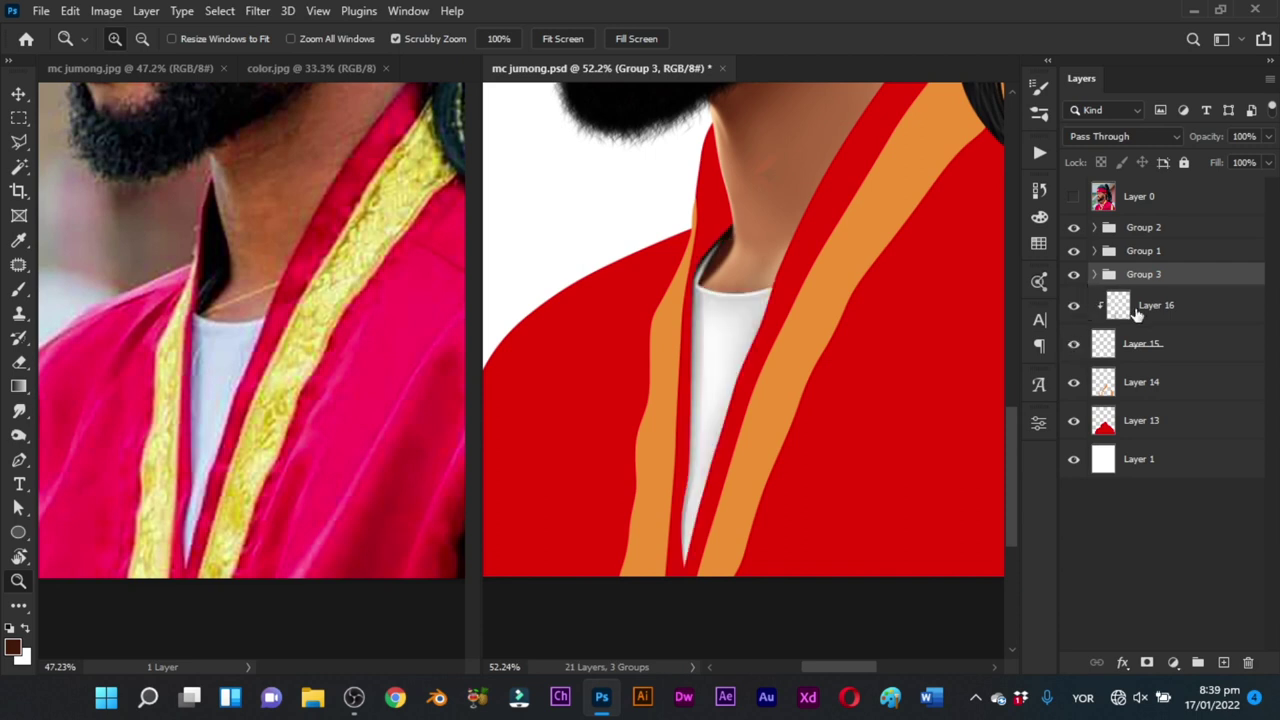
# Step: Add a new layer above the orange trim's Layer 14 and clip it to that layer
pyautogui.click(1077, 384)
pyautogui.click(1160, 388)
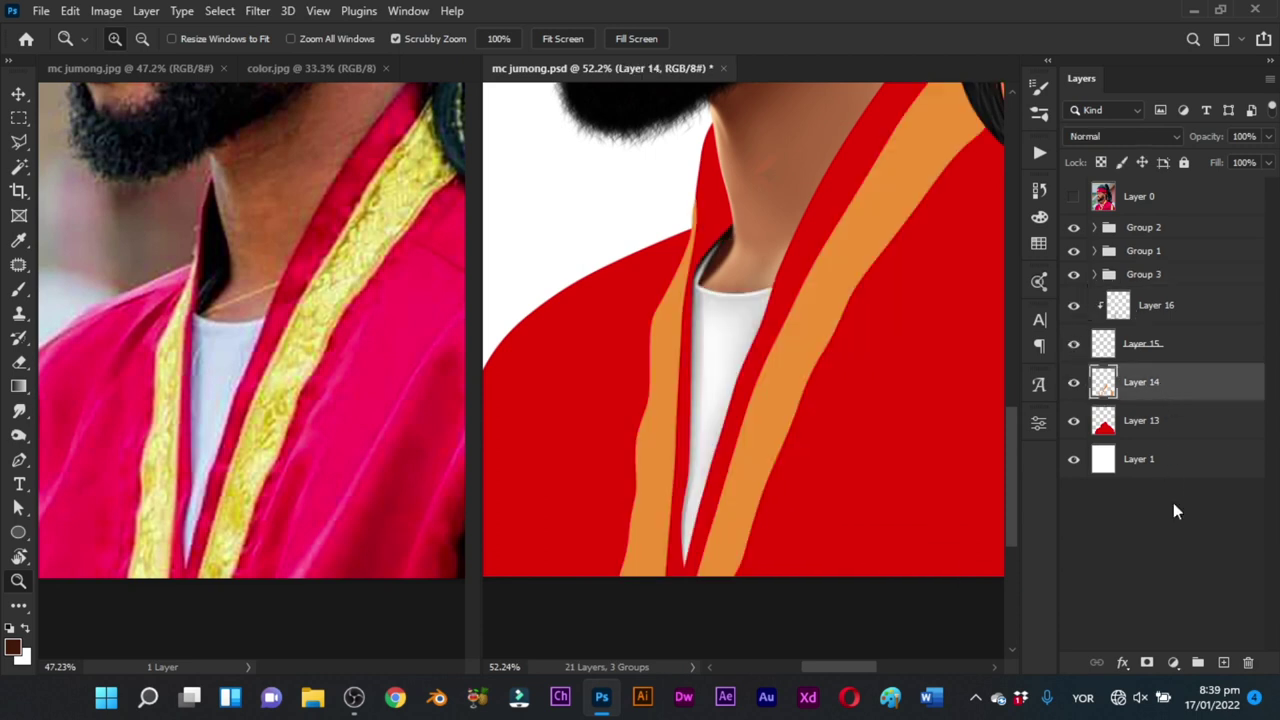
pyautogui.click(1224, 663)
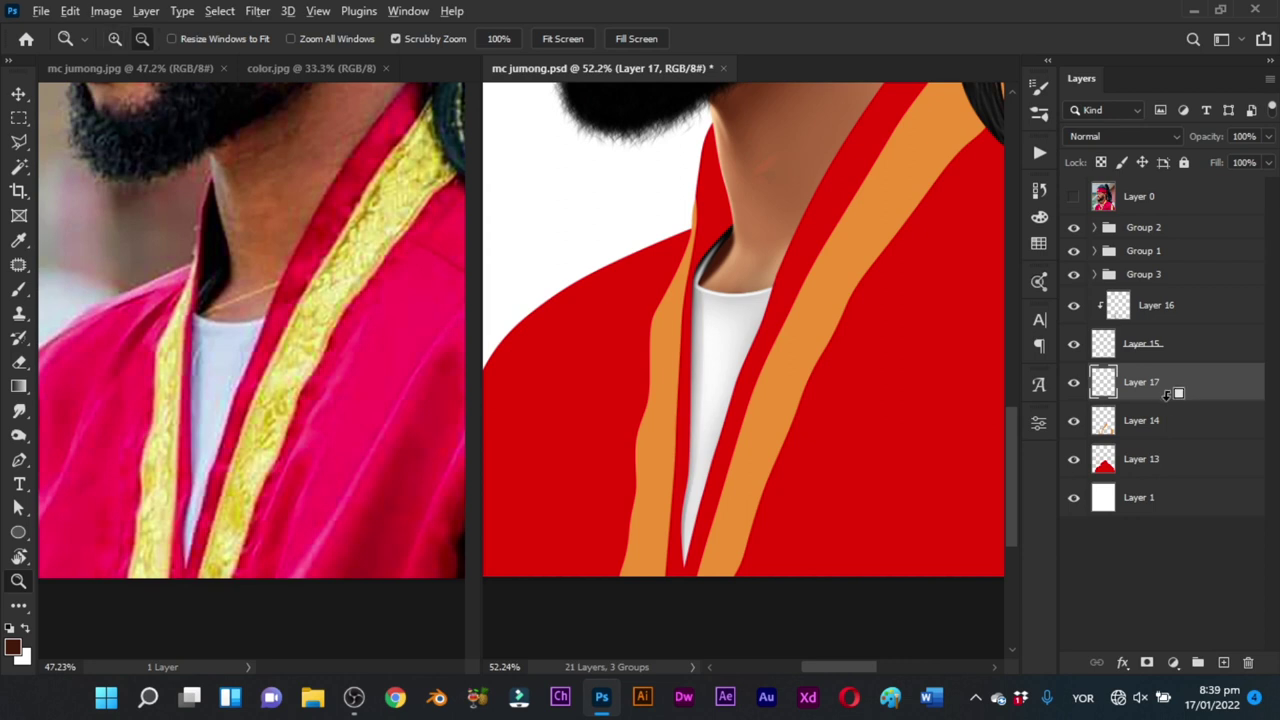
pyautogui.keyDown('alt'); pyautogui.click(1166, 400); pyautogui.keyUp('alt')
# Step: Set the two paint colors to yellow fde545 and pale yellow fbe79e, sampled from the gold trim in the reference photo
pyautogui.press('b')
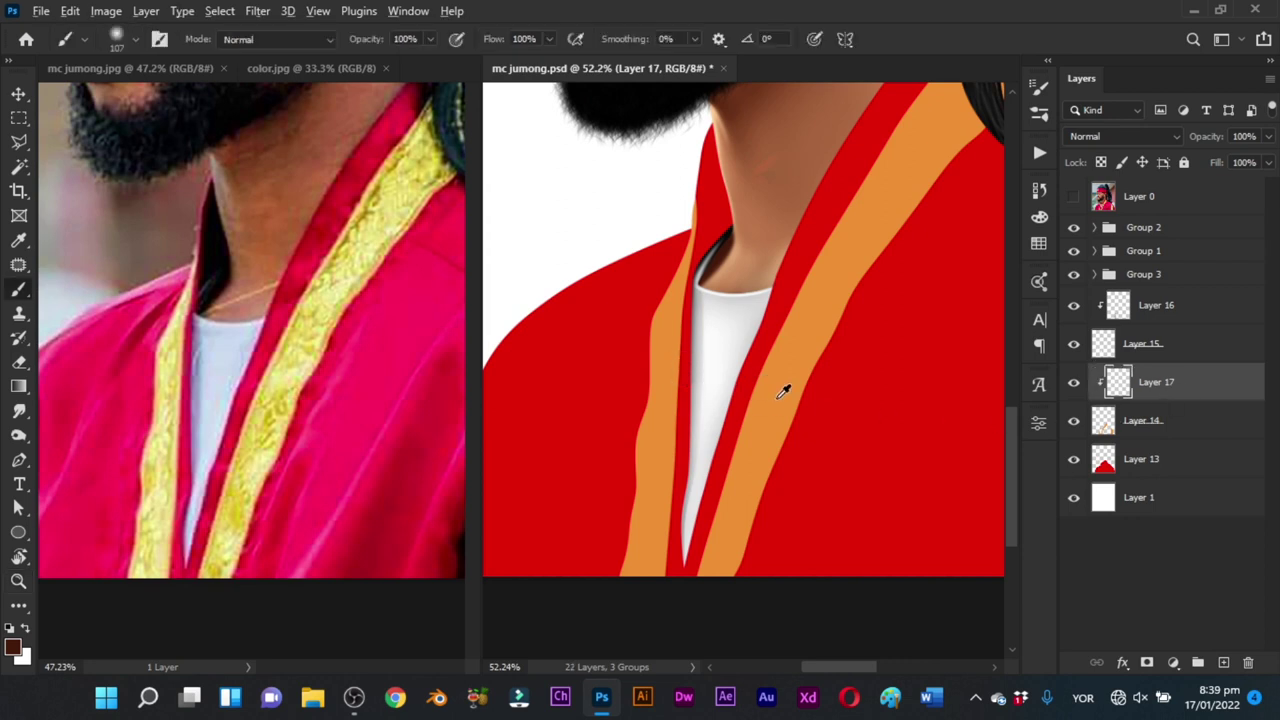
pyautogui.keyDown('alt'); pyautogui.click(784, 389); pyautogui.keyUp('alt')
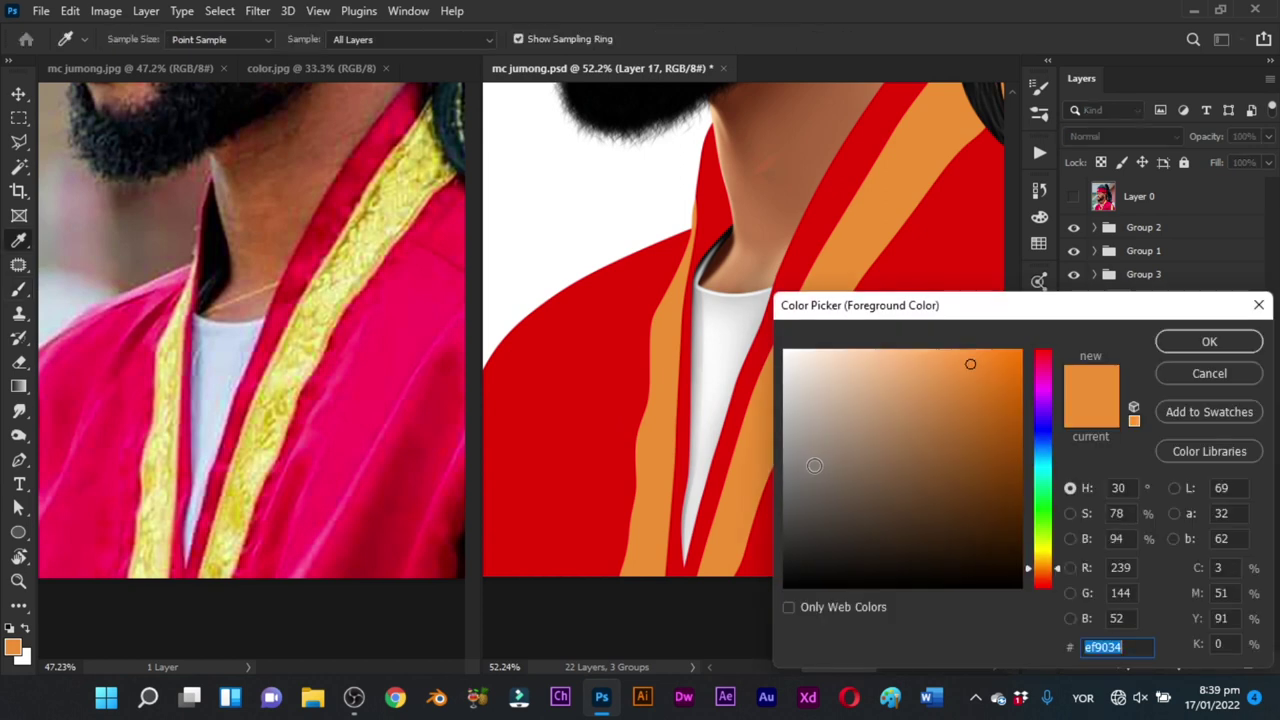
pyautogui.click(285, 398)
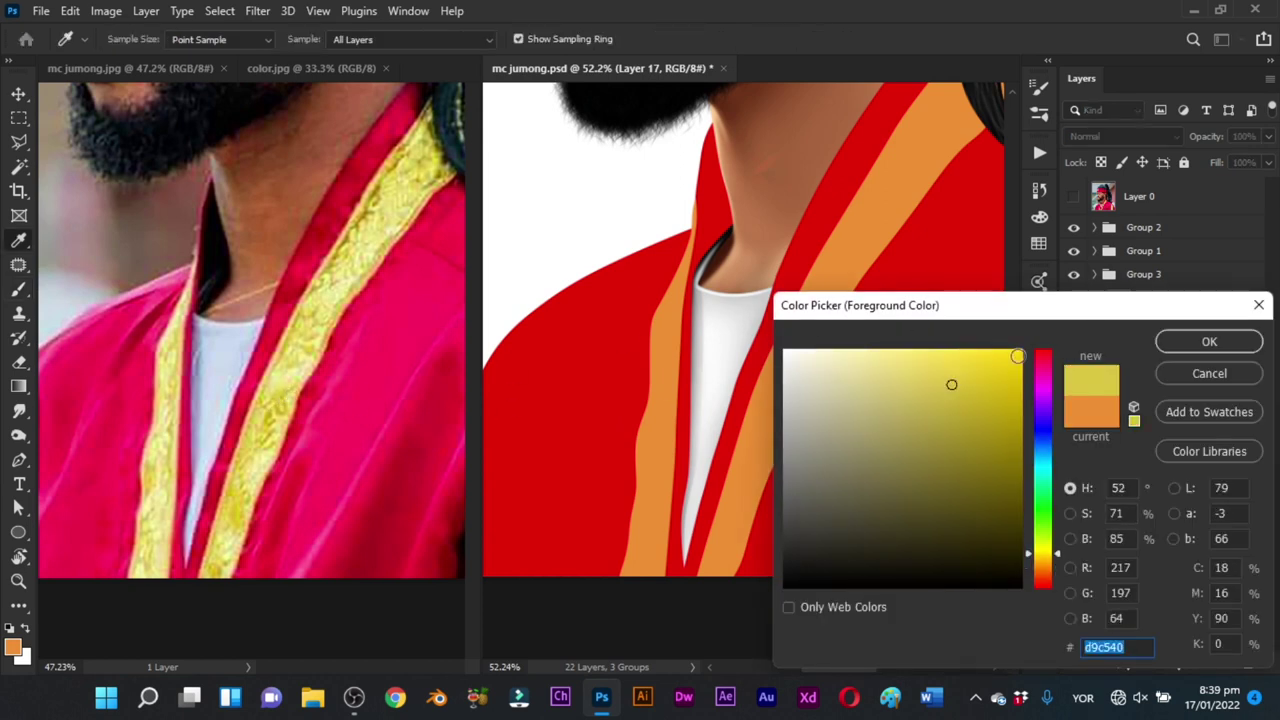
pyautogui.moveTo(950, 378); pyautogui.dragTo(955, 353)
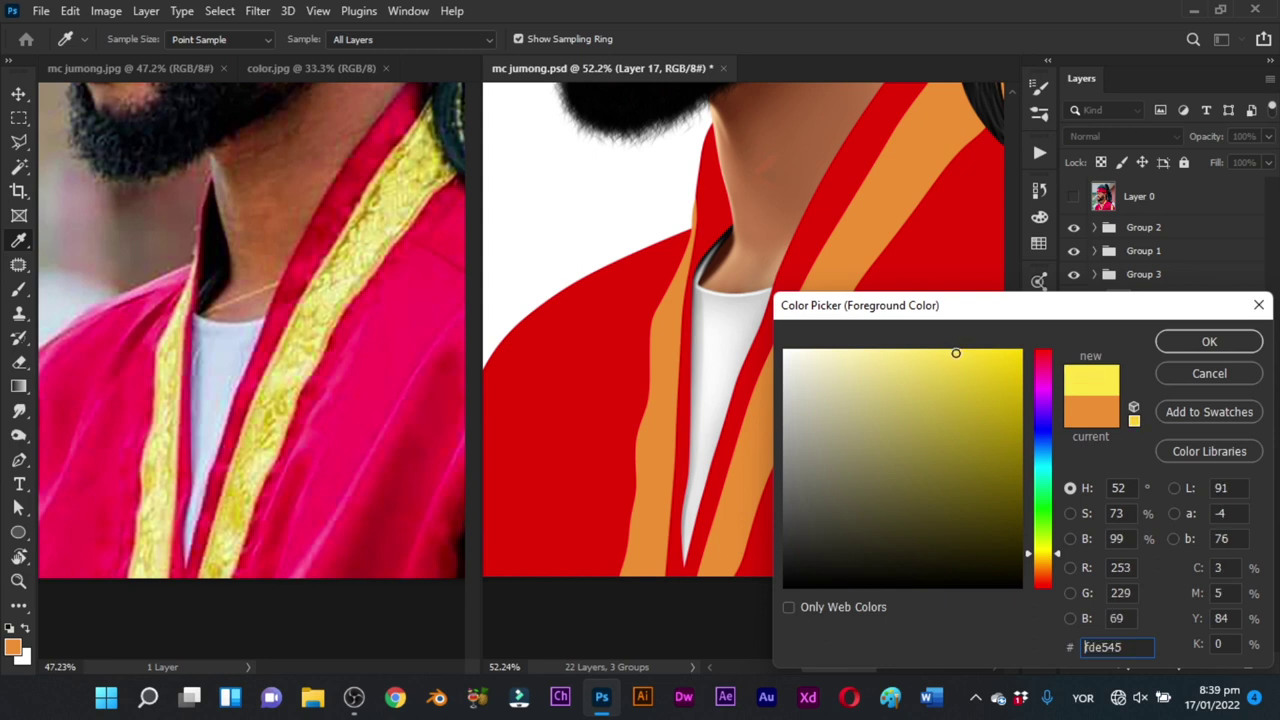
pyautogui.click(1203, 345)
pyautogui.press('b')
pyautogui.press('x')
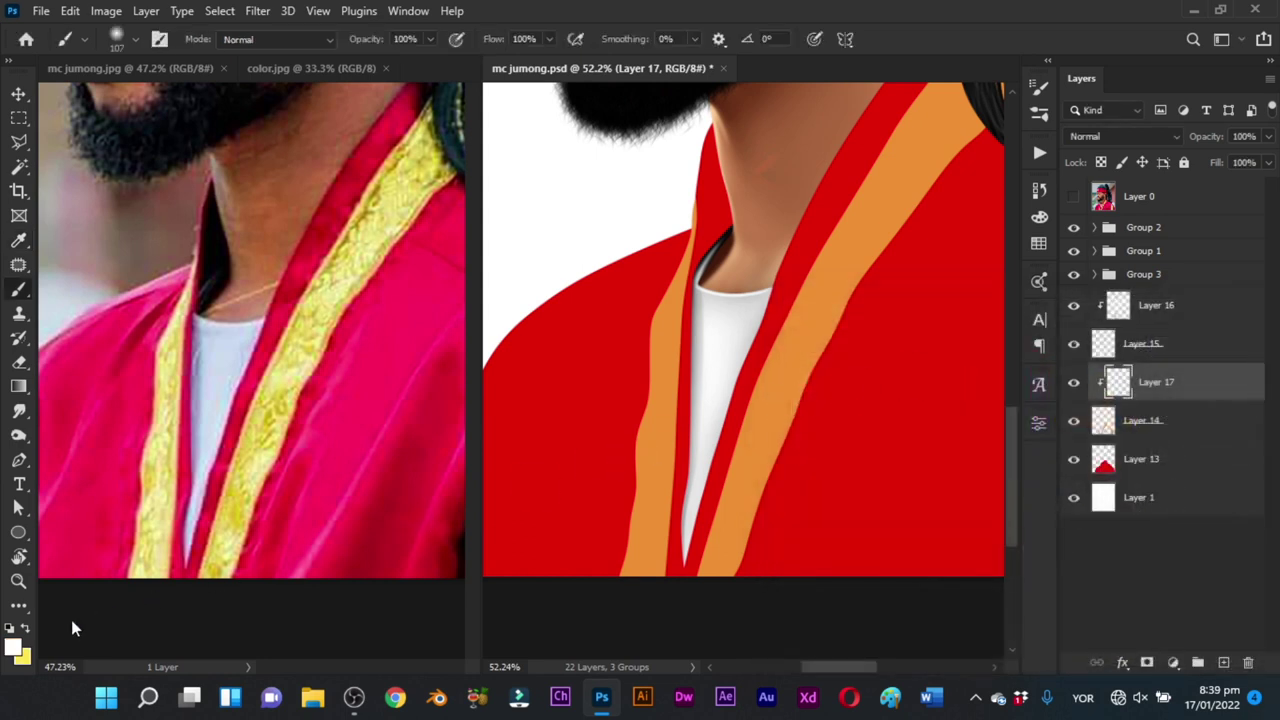
pyautogui.click(13, 647)
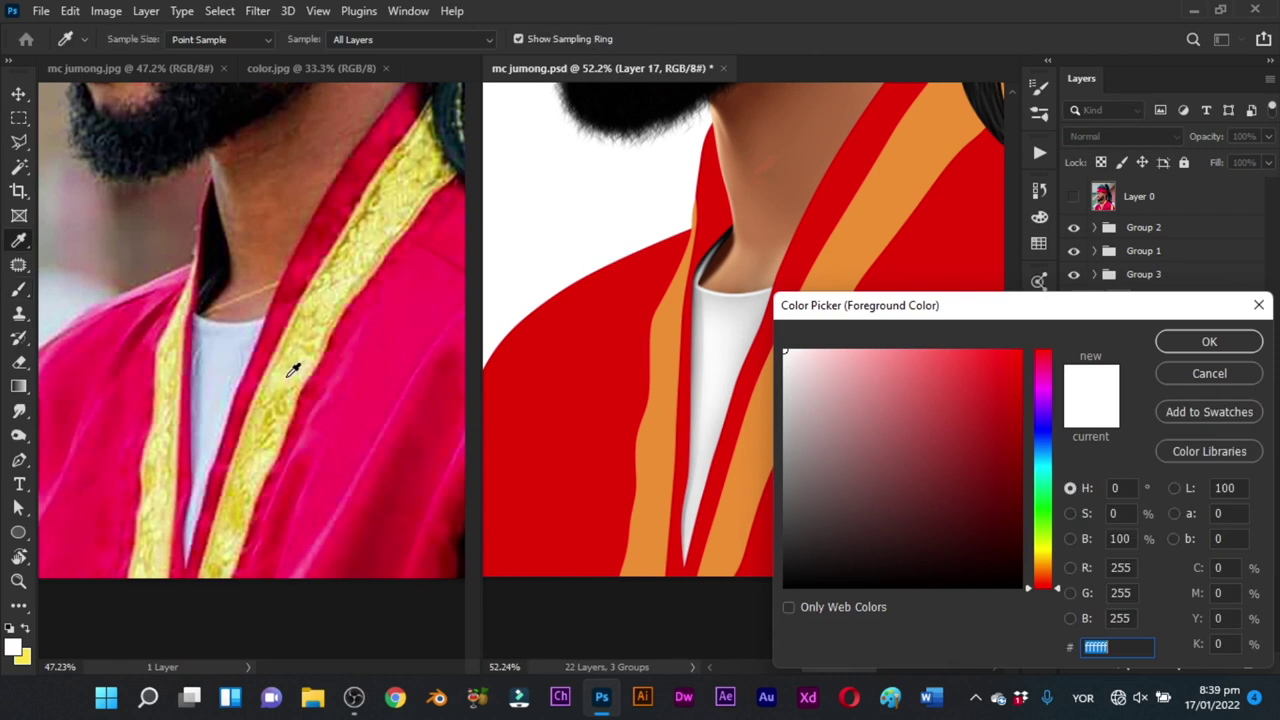
pyautogui.click(292, 374)
pyautogui.click(1160, 349)
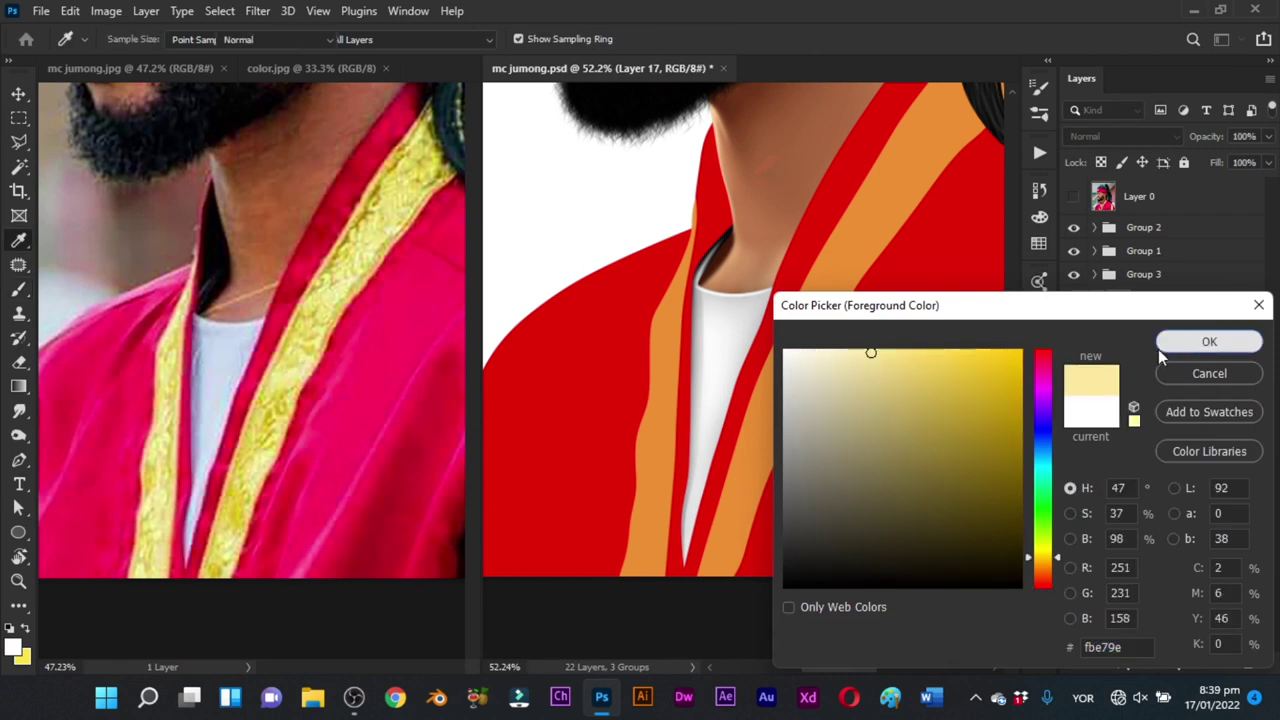
# Step: Paint soft yellow fde545 patches along the narrow left trim with a 53 px brush
pyautogui.moveTo(787, 359)
pyautogui.mouseDown()
pyautogui.moveTo(771, 370)
pyautogui.moveTo(758, 358)
pyautogui.mouseUp()
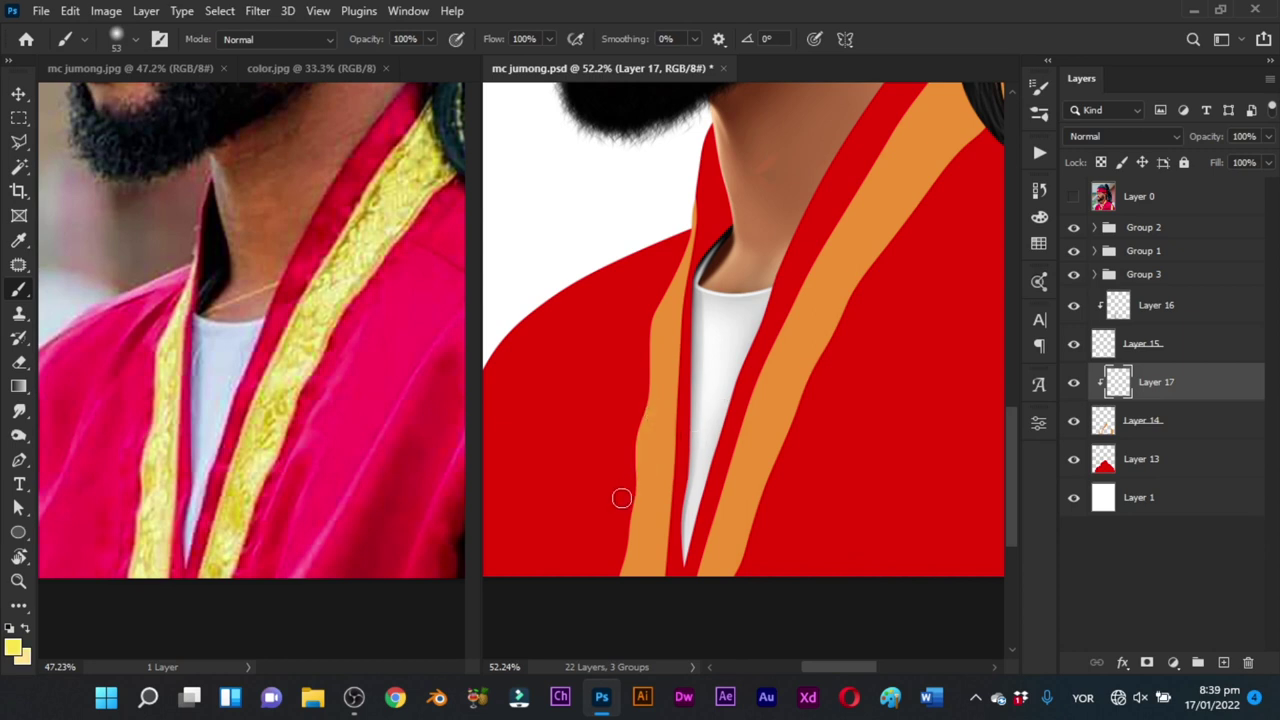
pyautogui.moveTo(621, 498); pyautogui.dragTo(620, 504)
pyautogui.moveTo(650, 407)
pyautogui.mouseDown()
pyautogui.moveTo(672, 378)
pyautogui.moveTo(672, 337)
pyautogui.moveTo(653, 322)
pyautogui.moveTo(690, 290)
pyautogui.moveTo(677, 330)
pyautogui.moveTo(674, 281)
pyautogui.moveTo(671, 523)
pyautogui.mouseUp()
pyautogui.moveTo(623, 569)
pyautogui.mouseDown()
pyautogui.moveTo(652, 521)
pyautogui.moveTo(612, 566)
pyautogui.moveTo(629, 590)
pyautogui.moveTo(663, 553)
pyautogui.mouseUp()
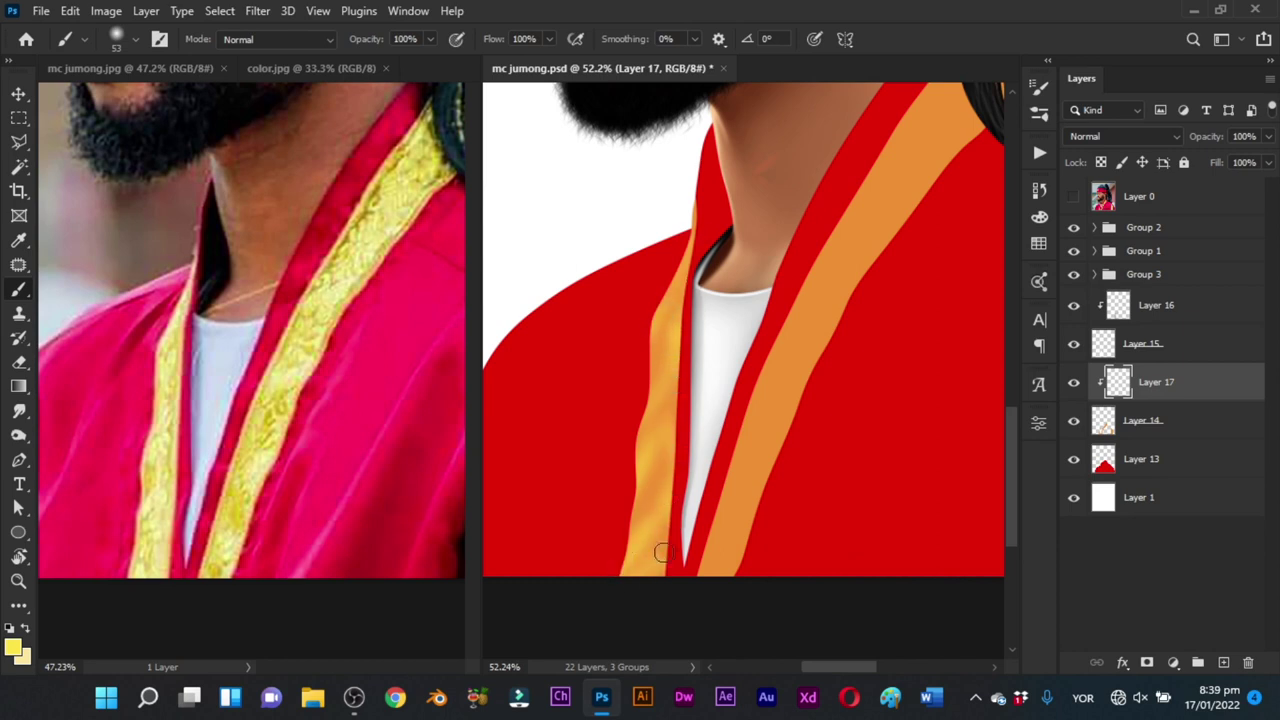
# Step: Paint soft yellow patches up the wide right trim, enlarging the brush from 53 to 80 px and switching to pale yellow for lighter tones
pyautogui.moveTo(728, 514); pyautogui.dragTo(724, 584)
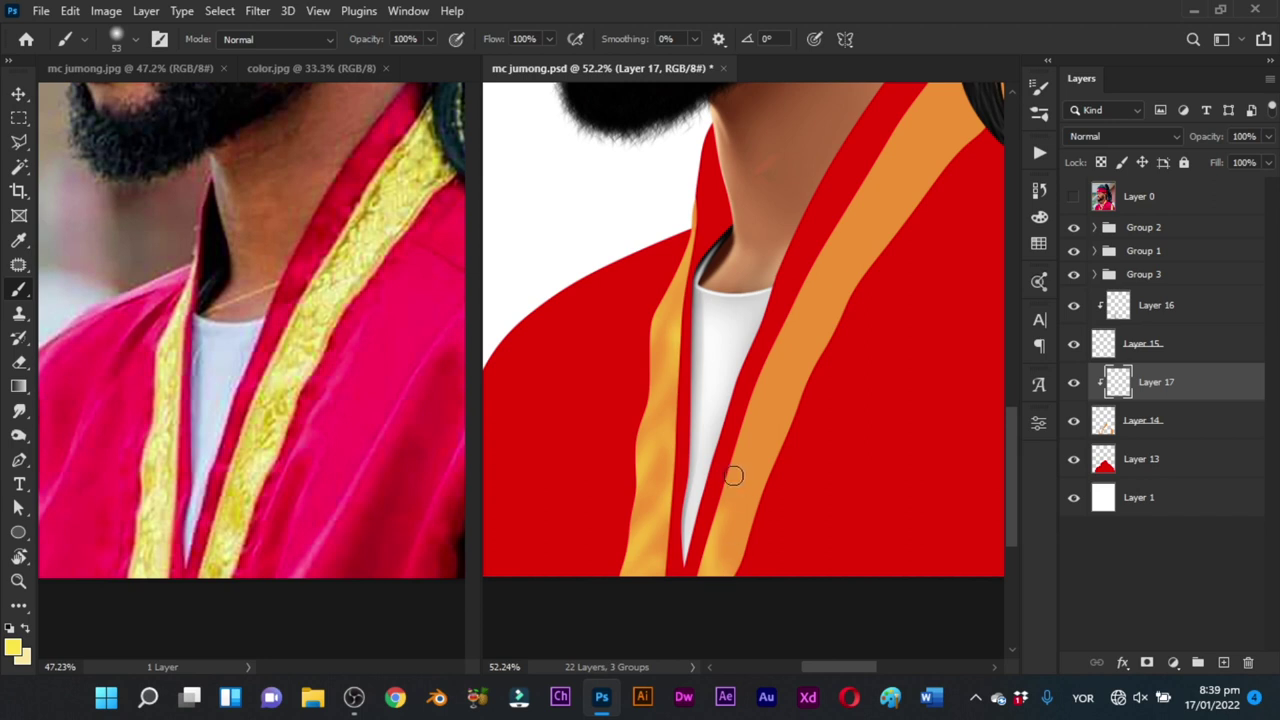
pyautogui.moveTo(749, 397); pyautogui.dragTo(754, 526)
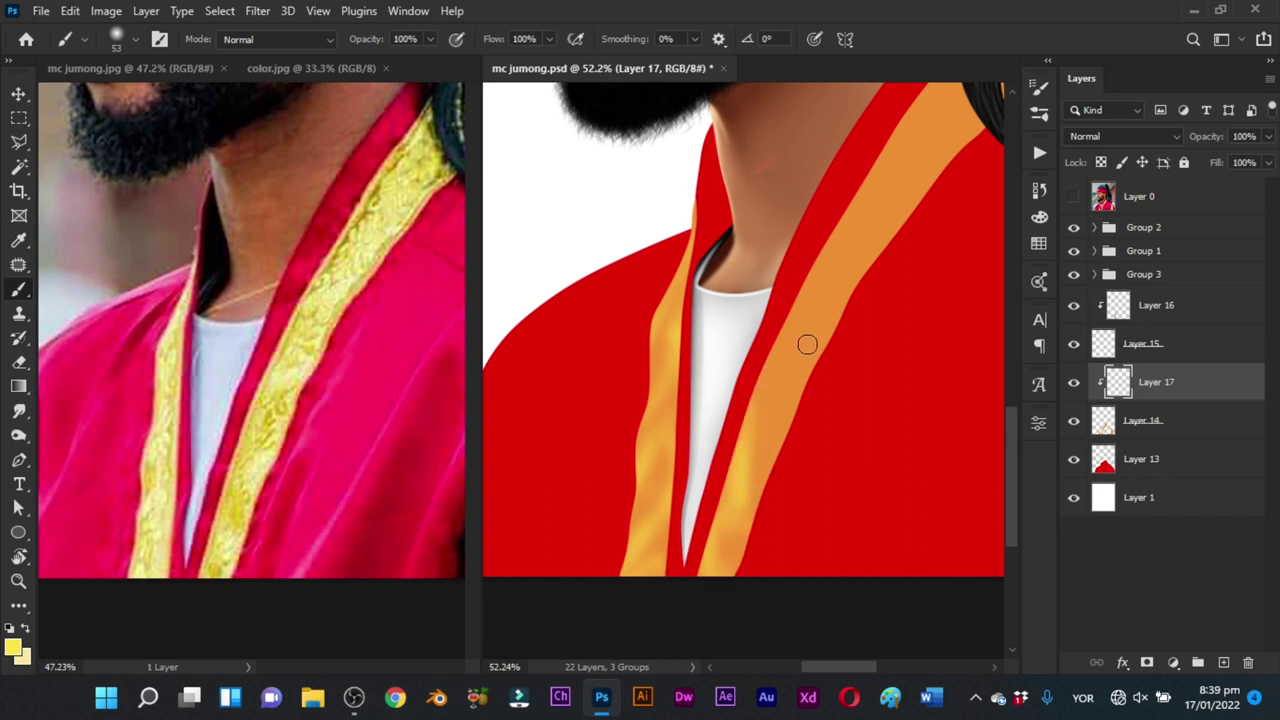
pyautogui.moveTo(767, 449)
pyautogui.mouseDown()
pyautogui.moveTo(806, 344)
pyautogui.moveTo(834, 401)
pyautogui.moveTo(814, 343)
pyautogui.moveTo(844, 320)
pyautogui.moveTo(756, 422)
pyautogui.moveTo(818, 334)
pyautogui.mouseUp()
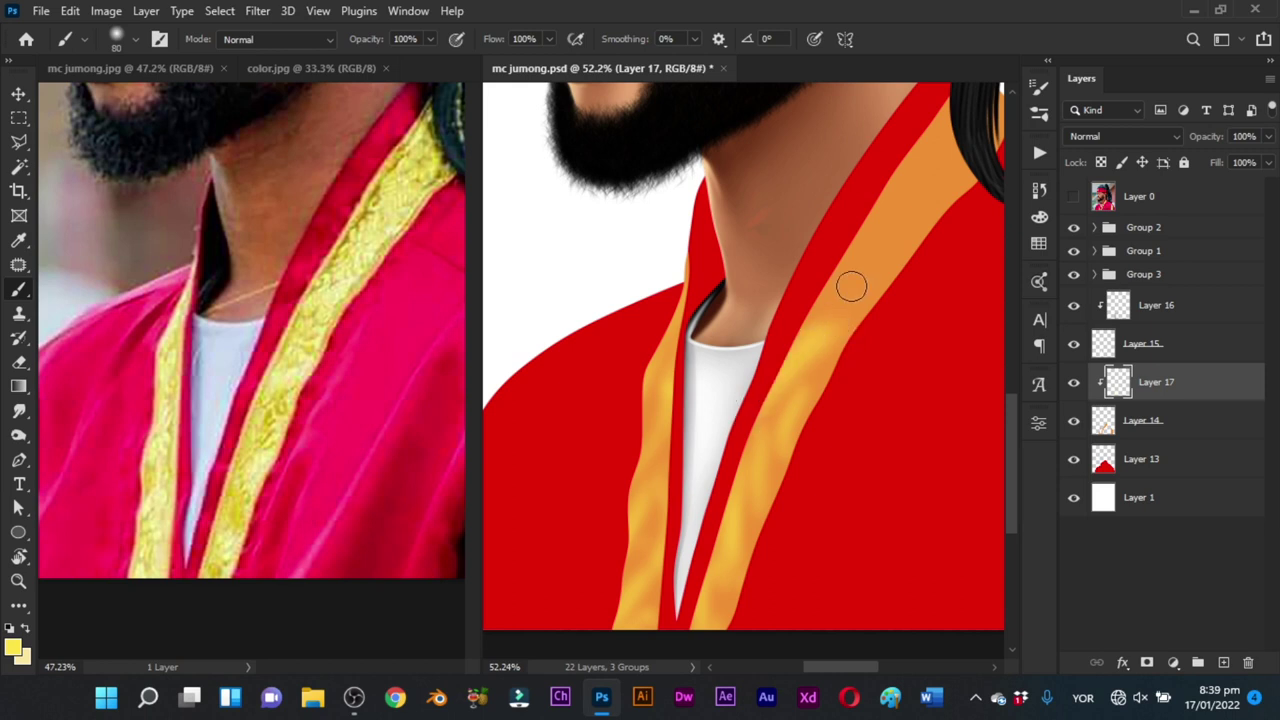
pyautogui.moveTo(851, 287)
pyautogui.mouseDown()
pyautogui.moveTo(857, 306)
pyautogui.moveTo(741, 521)
pyautogui.mouseUp()
pyautogui.moveTo(867, 292)
pyautogui.mouseDown()
pyautogui.moveTo(829, 339)
pyautogui.moveTo(827, 324)
pyautogui.mouseUp()
pyautogui.moveTo(772, 356)
pyautogui.mouseDown()
pyautogui.moveTo(921, 143)
pyautogui.moveTo(934, 178)
pyautogui.moveTo(803, 416)
pyautogui.moveTo(848, 262)
pyautogui.moveTo(916, 169)
pyautogui.moveTo(911, 198)
pyautogui.moveTo(883, 234)
pyautogui.moveTo(920, 153)
pyautogui.moveTo(846, 232)
pyautogui.moveTo(907, 184)
pyautogui.moveTo(814, 298)
pyautogui.moveTo(800, 368)
pyautogui.mouseUp()
pyautogui.moveTo(759, 428); pyautogui.dragTo(806, 371)
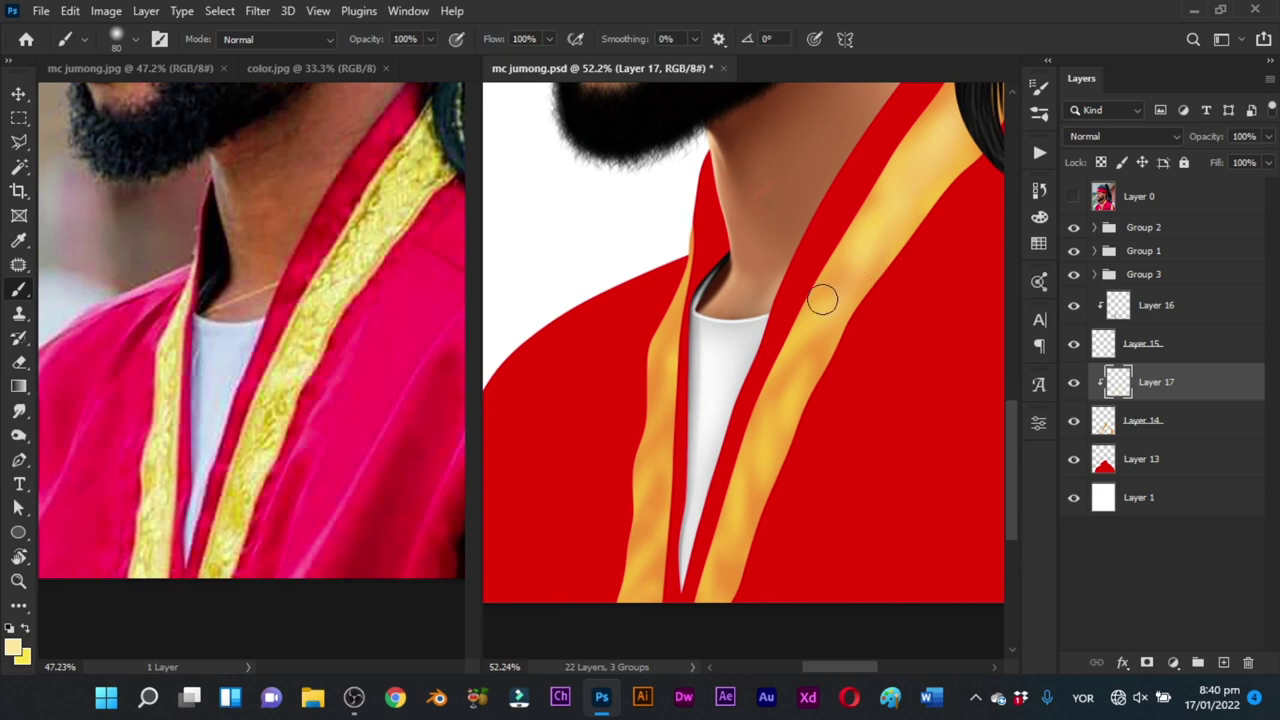
# Step: Add pale yellow highlight patches down the right trim to its lower end with a 57 px brush
pyautogui.keyDown('alt'); pyautogui.rightClick(797, 363); pyautogui.keyUp('alt')
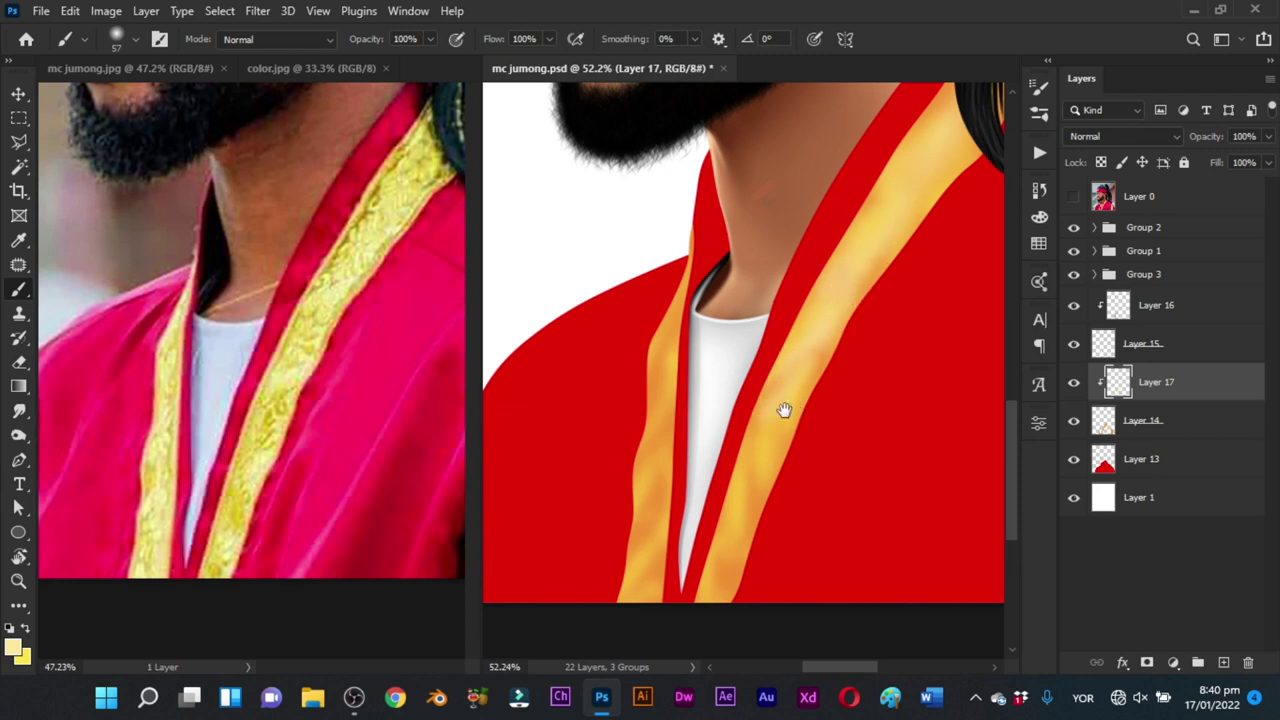
pyautogui.moveTo(786, 410); pyautogui.dragTo(798, 355)
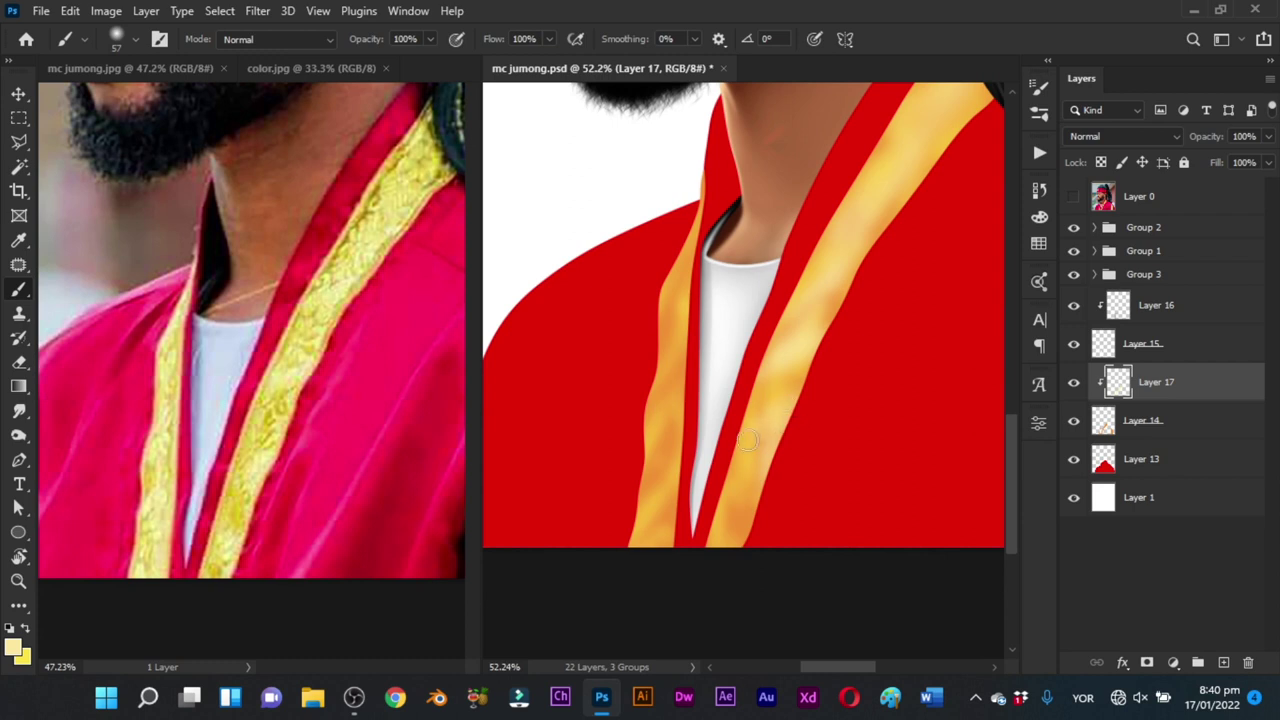
pyautogui.moveTo(760, 476); pyautogui.dragTo(803, 368)
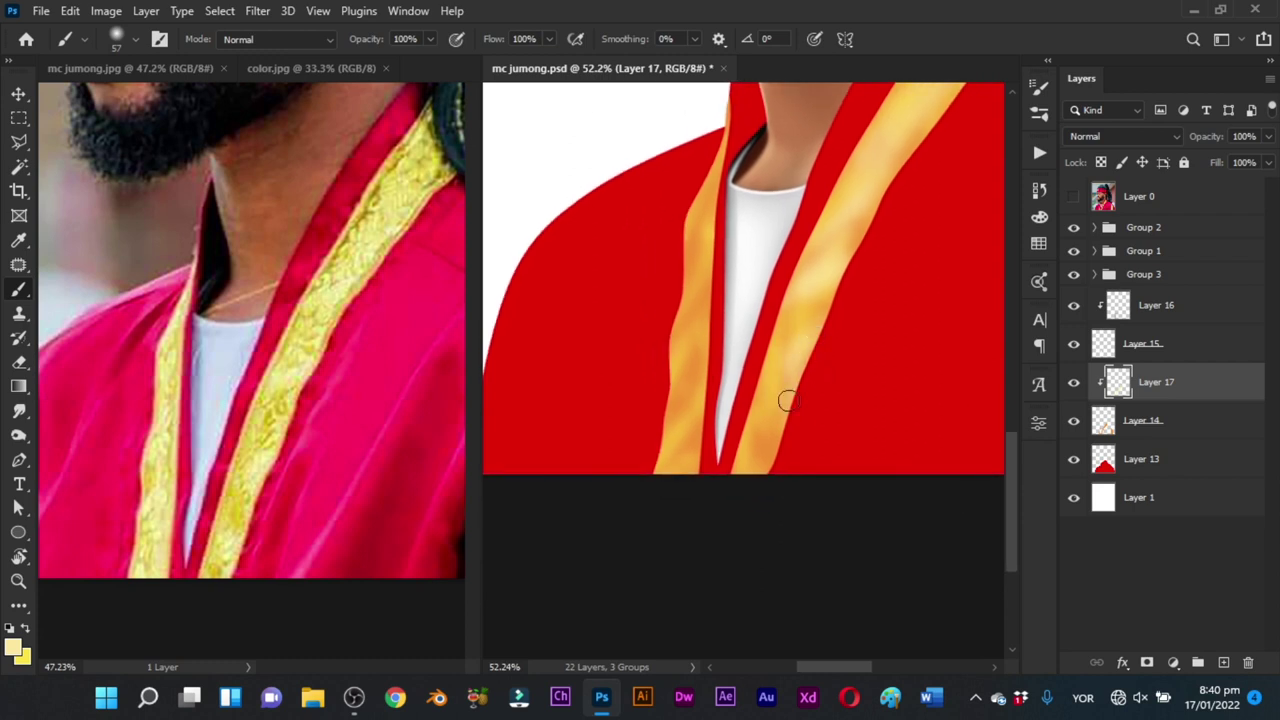
pyautogui.moveTo(753, 427); pyautogui.dragTo(776, 465)
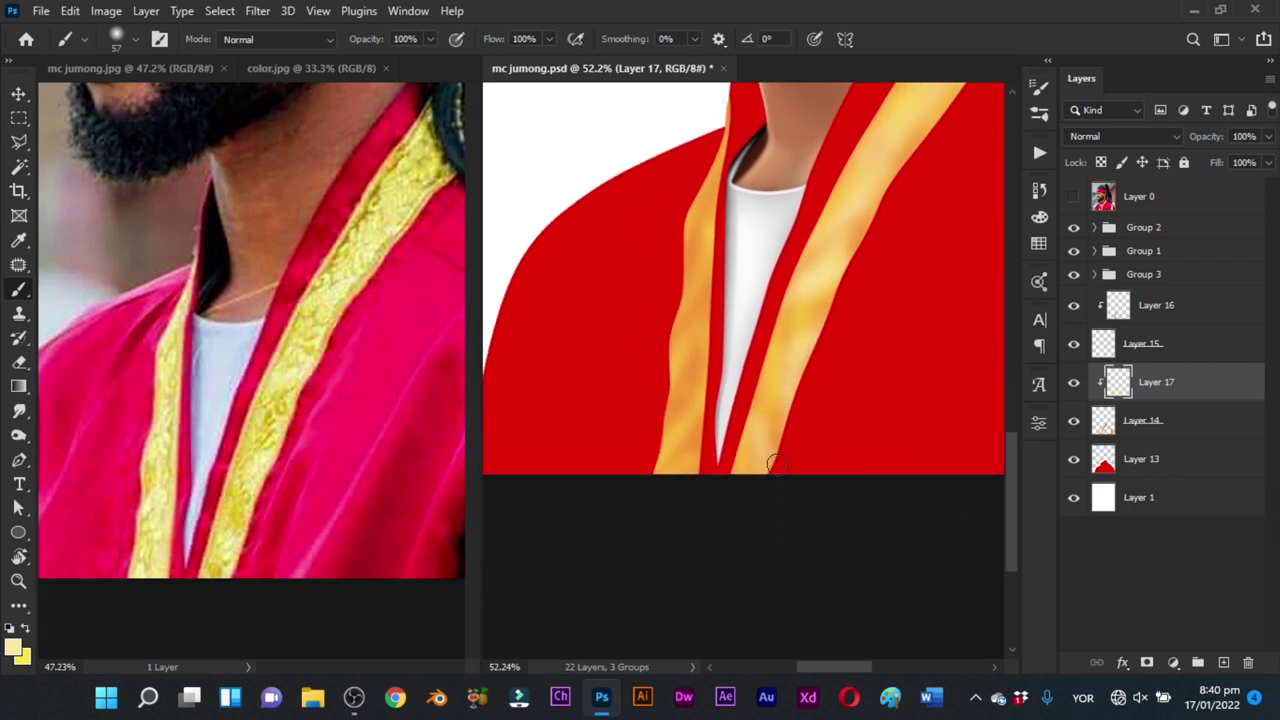
pyautogui.moveTo(820, 415)
pyautogui.mouseDown()
pyautogui.moveTo(751, 474)
pyautogui.moveTo(819, 440)
pyautogui.mouseUp()
# Step: Lighten the narrow left trim up to its upper tip with pale yellow, varying the soft brush between 46 and 67 px
pyautogui.keyDown('alt'); pyautogui.click(700, 372); pyautogui.keyUp('alt')
pyautogui.press('[')
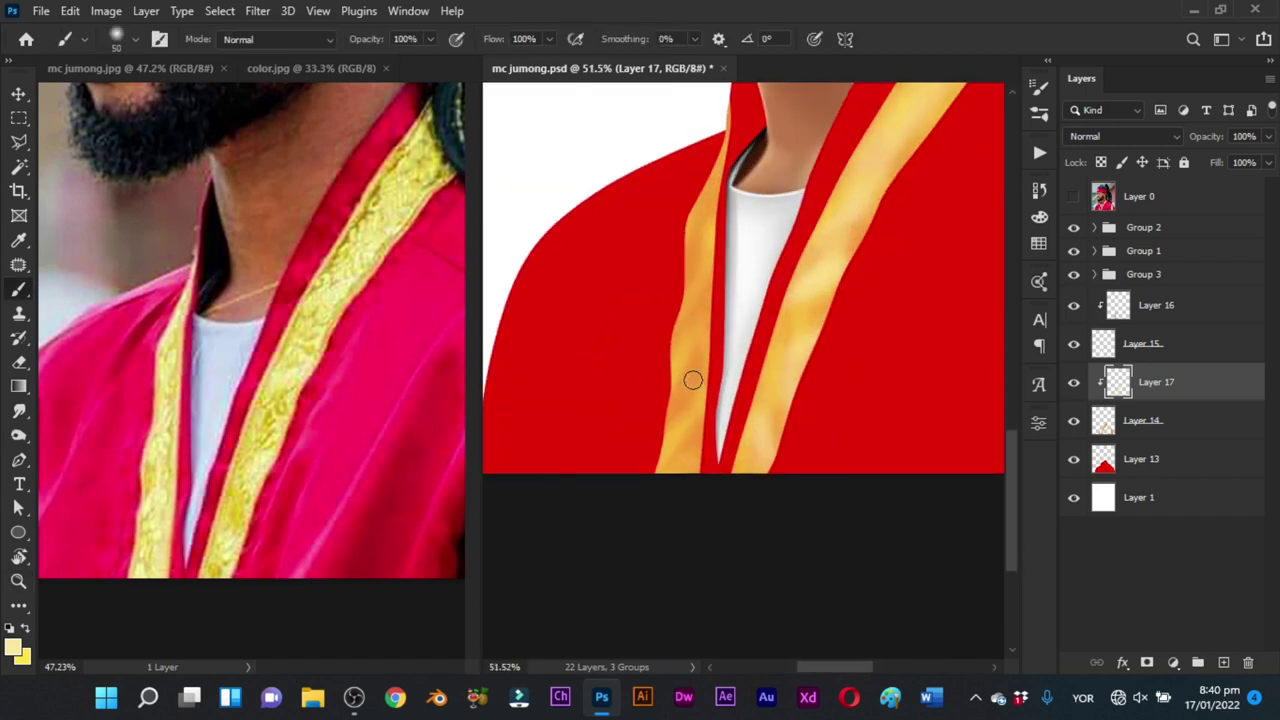
pyautogui.moveTo(692, 463)
pyautogui.mouseDown()
pyautogui.moveTo(693, 387)
pyautogui.moveTo(674, 446)
pyautogui.moveTo(694, 391)
pyautogui.moveTo(675, 414)
pyautogui.moveTo(715, 294)
pyautogui.moveTo(697, 466)
pyautogui.mouseUp()
pyautogui.moveTo(723, 297)
pyautogui.mouseDown()
pyautogui.moveTo(729, 339)
pyautogui.moveTo(721, 330)
pyautogui.mouseUp()
pyautogui.moveTo(697, 283); pyautogui.dragTo(688, 382)
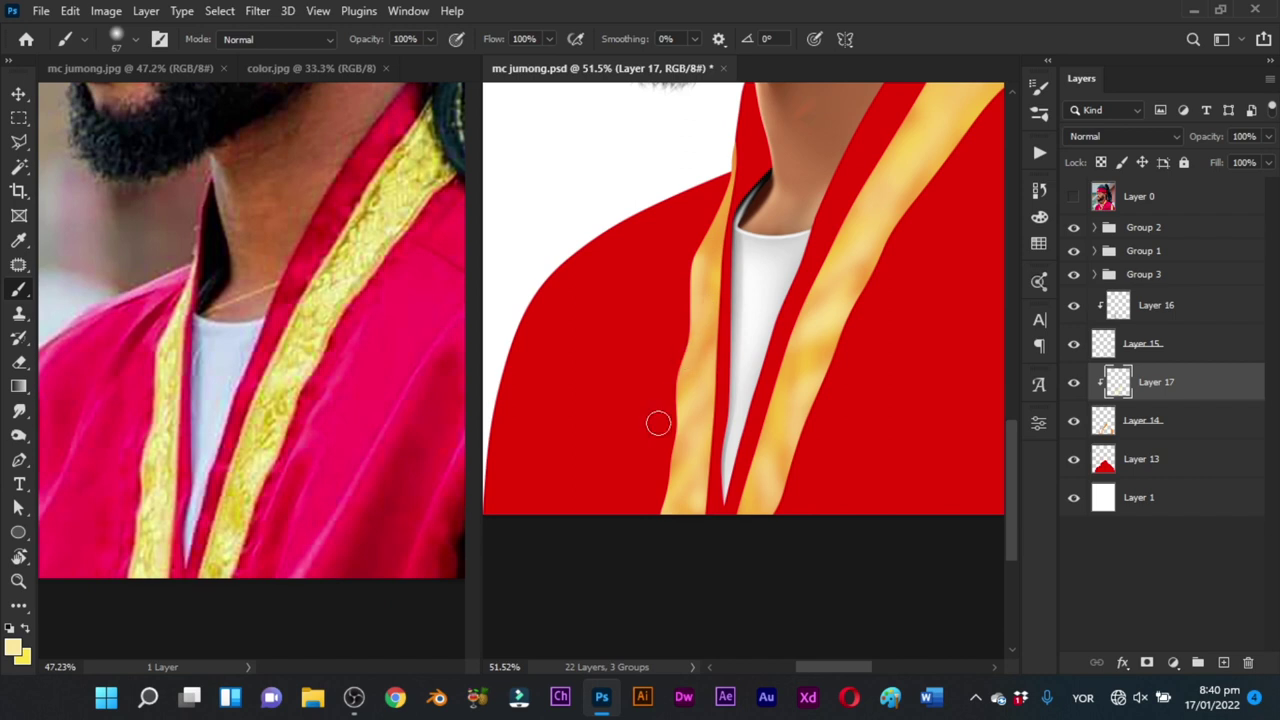
pyautogui.moveTo(703, 306); pyautogui.dragTo(682, 382)
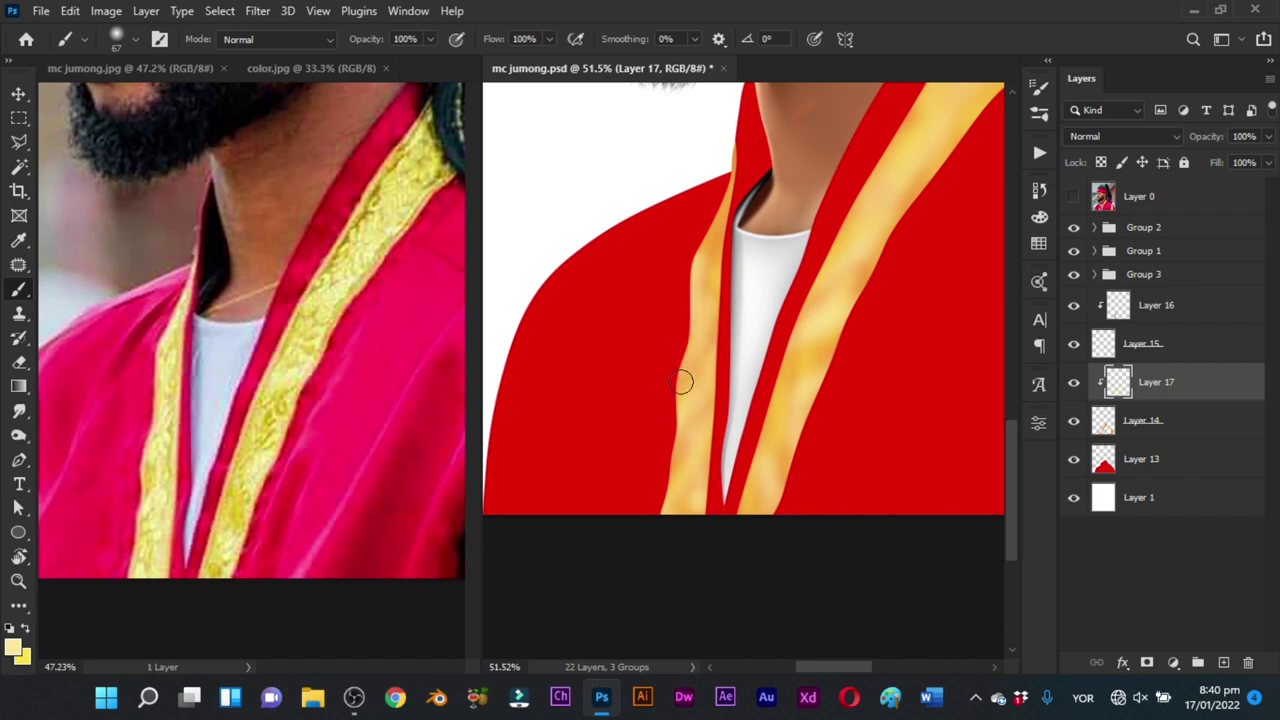
pyautogui.keyDown('alt'); pyautogui.rightClick(707, 258); pyautogui.keyUp('alt')
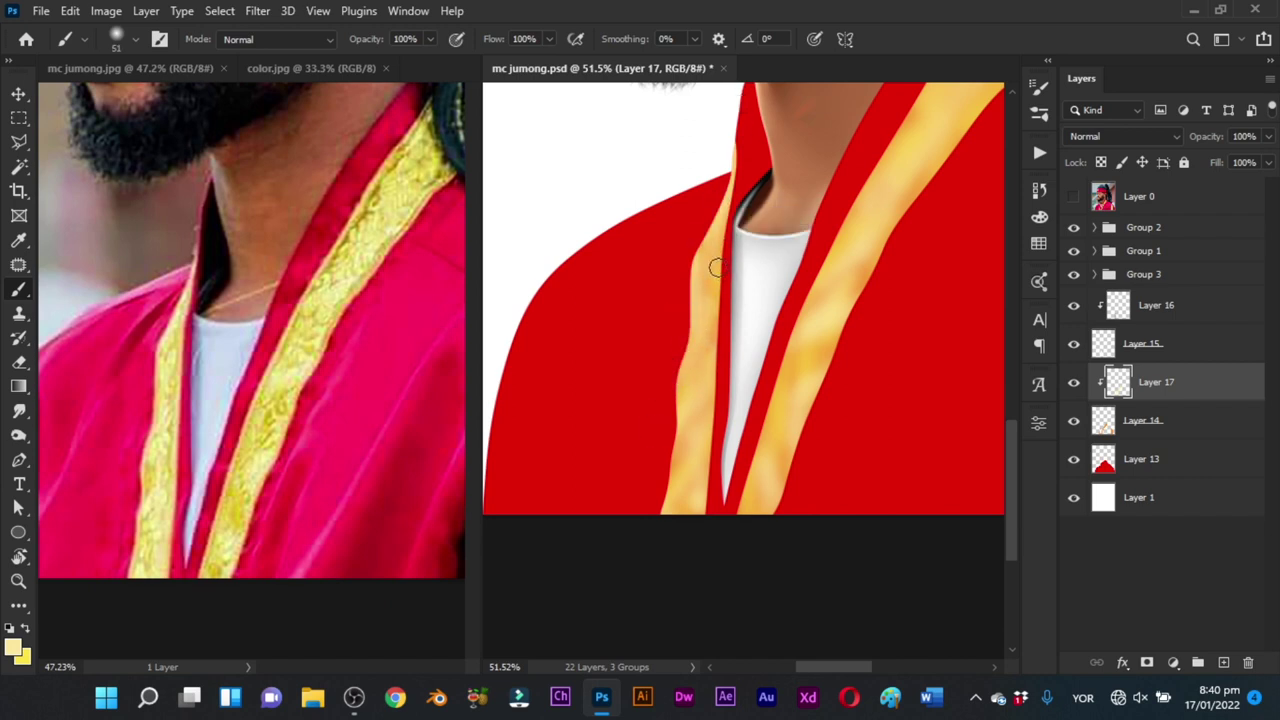
pyautogui.keyDown('alt'); pyautogui.rightClick(716, 248); pyautogui.keyUp('alt')
pyautogui.moveTo(730, 208); pyautogui.dragTo(719, 254)
# Step: Paint a thin pale yellow highlight on the upper inner edge of the left trim with a harder 17 px brush
pyautogui.hotkey('ctrl', 'space')
pyautogui.moveTo(702, 317); pyautogui.dragTo(731, 345)
pyautogui.rightClick(755, 304)
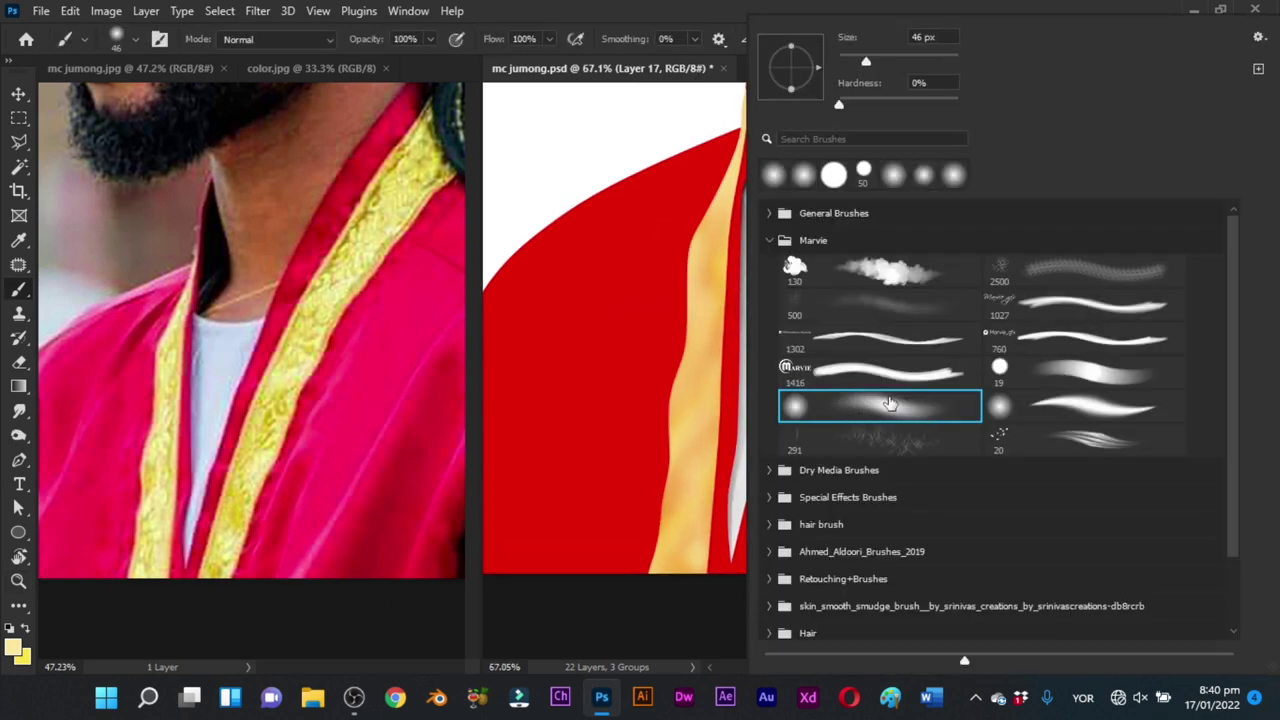
pyautogui.click(694, 323)
pyautogui.keyDown('alt'); pyautogui.rightClick(716, 290); pyautogui.keyUp('alt')
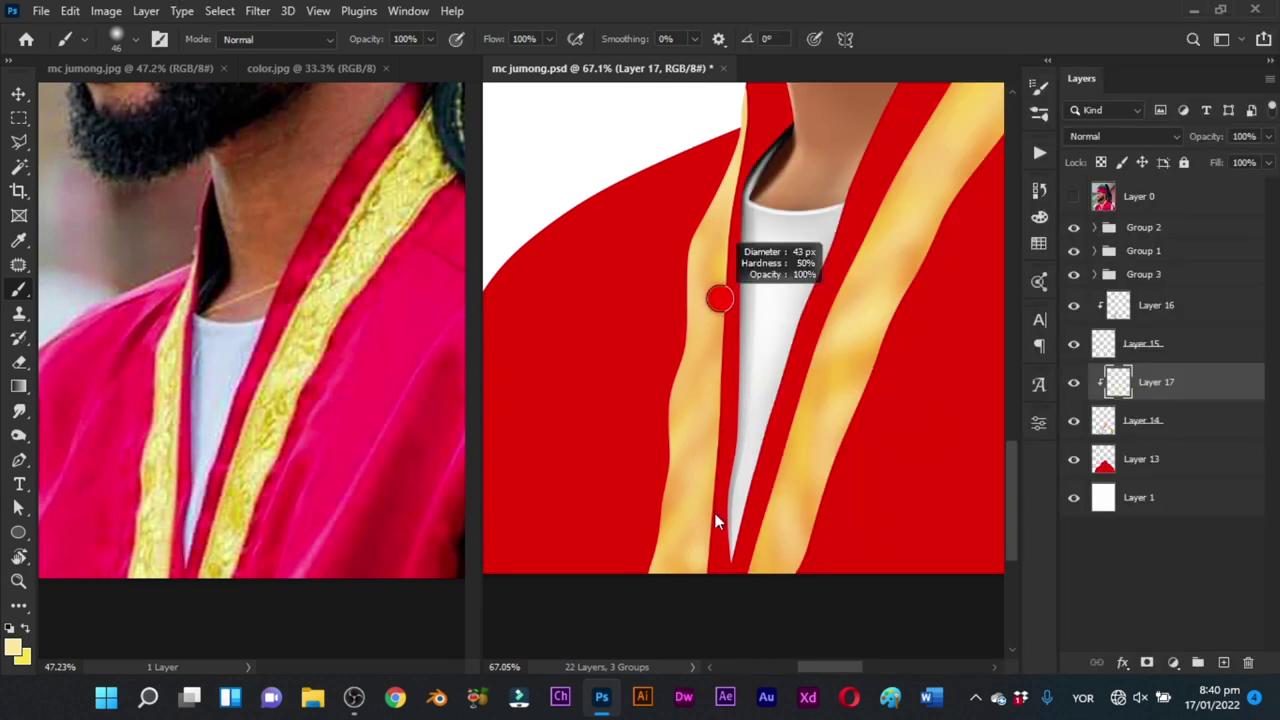
pyautogui.keyDown('alt'); pyautogui.rightClick(711, 273); pyautogui.keyUp('alt')
pyautogui.press('z')
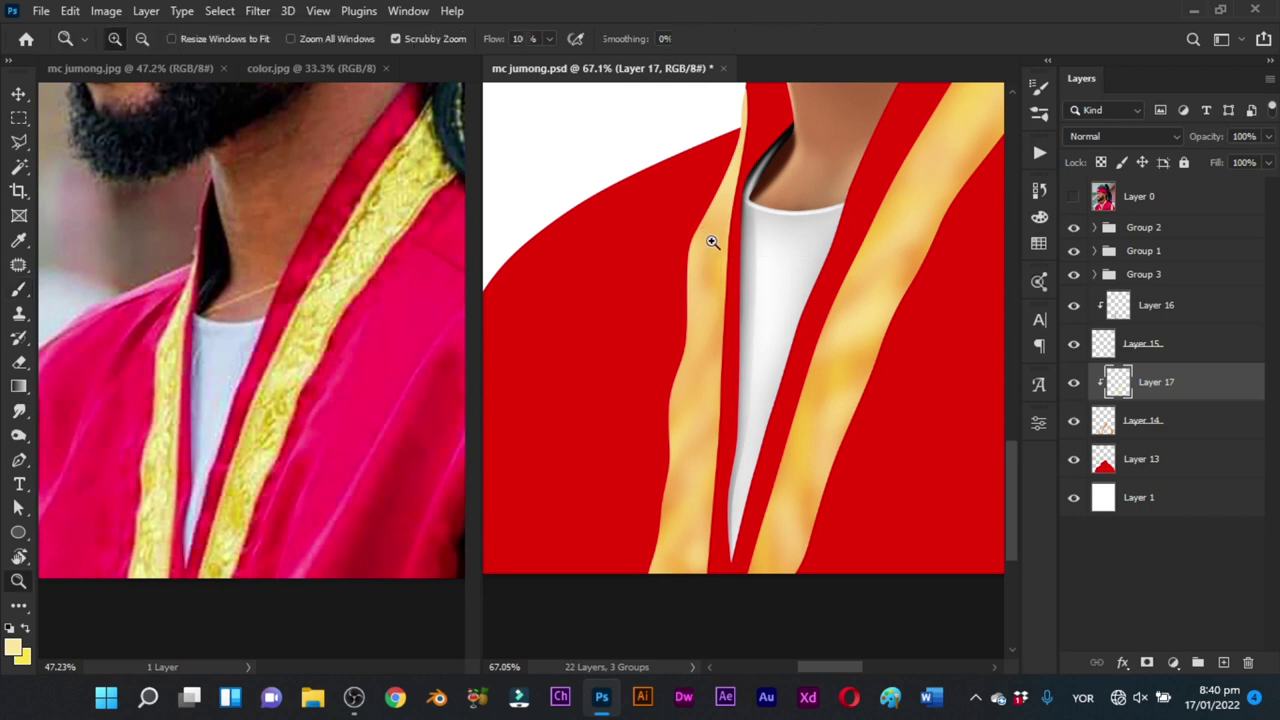
pyautogui.press('b')
pyautogui.moveTo(714, 243)
pyautogui.mouseDown()
pyautogui.moveTo(745, 212)
pyautogui.moveTo(741, 330)
pyautogui.mouseUp()
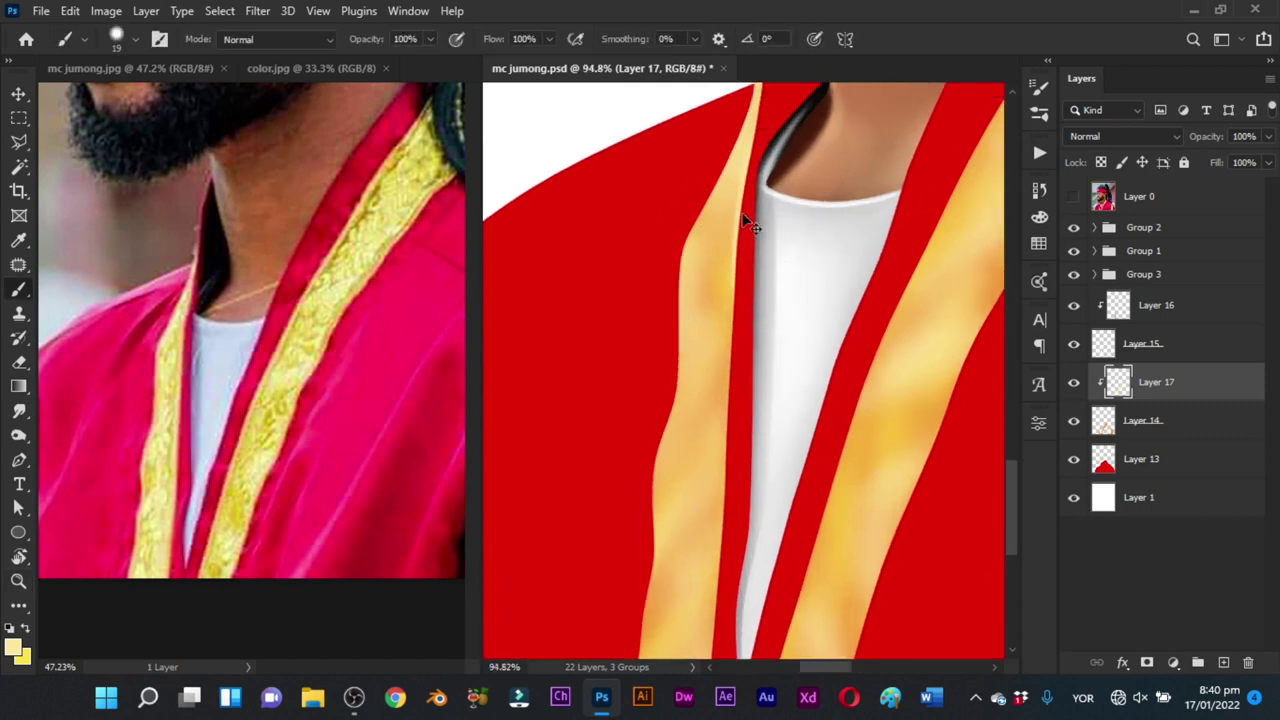
pyautogui.keyDown('alt'); pyautogui.rightClick(746, 172); pyautogui.keyUp('alt')
pyautogui.moveTo(741, 182); pyautogui.dragTo(731, 300)
pyautogui.moveTo(736, 211); pyautogui.dragTo(727, 378)
# Step: Continue the 17 px pale yellow edge highlight down the left trim's inner side to the bottom of the canvas
pyautogui.press('space')
pyautogui.moveTo(737, 386); pyautogui.dragTo(750, 271)
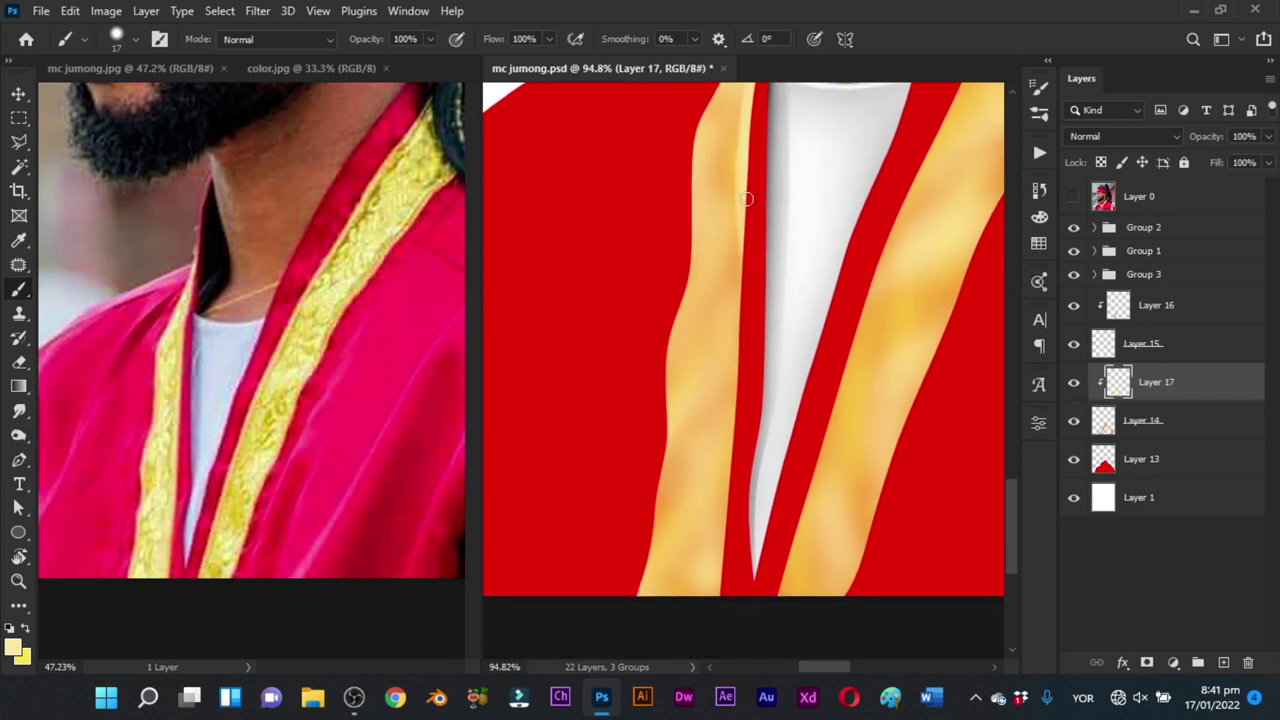
pyautogui.moveTo(743, 213); pyautogui.dragTo(734, 386)
pyautogui.press('space')
pyautogui.moveTo(743, 330); pyautogui.dragTo(750, 270)
pyautogui.moveTo(748, 184); pyautogui.dragTo(732, 452)
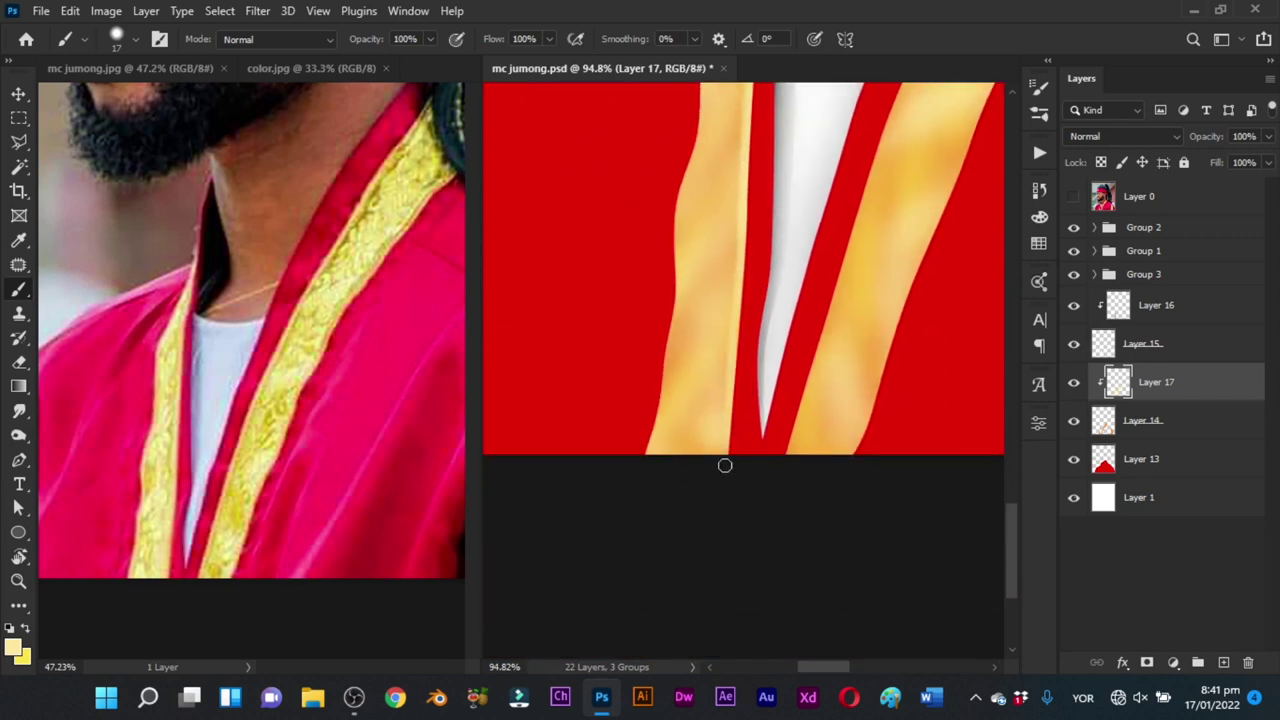
# Step: Highlight the lower outer edge of the left trim in pale yellow with a 12 px brush
pyautogui.hotkey('ctrl', 'space')
pyautogui.moveTo(764, 266)
pyautogui.mouseDown()
pyautogui.moveTo(709, 371)
pyautogui.moveTo(750, 384)
pyautogui.mouseUp()
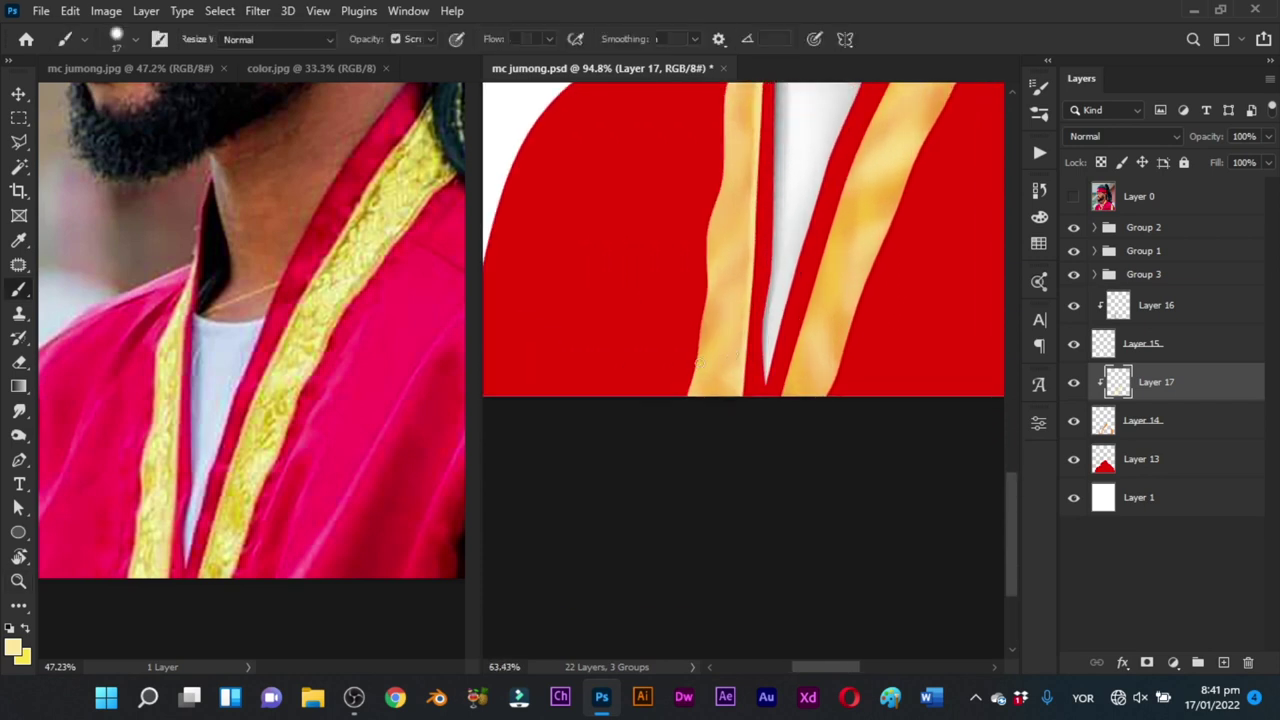
pyautogui.hotkey('ctrl', 'space')
pyautogui.moveTo(676, 356)
pyautogui.mouseDown()
pyautogui.moveTo(800, 443)
pyautogui.moveTo(777, 443)
pyautogui.moveTo(704, 361)
pyautogui.moveTo(723, 338)
pyautogui.moveTo(802, 304)
pyautogui.mouseUp()
pyautogui.hotkey('ctrl', 'space')
pyautogui.press('b')
pyautogui.keyDown('alt'); pyautogui.rightClick(666, 357); pyautogui.keyUp('alt')
pyautogui.moveTo(843, 266); pyautogui.dragTo(738, 312)
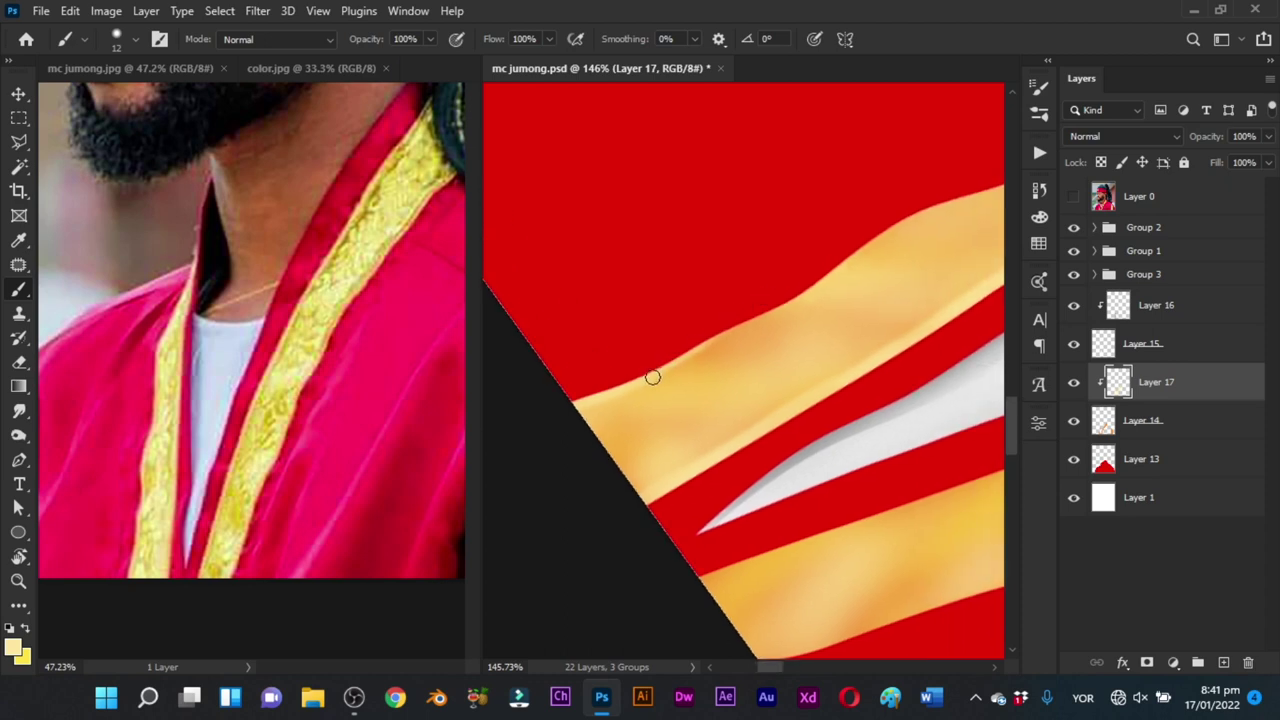
# Step: Extend the 12 px pale yellow highlight along the left trim's outer edge up to its narrow tip at the collar
pyautogui.moveTo(655, 377)
pyautogui.mouseDown()
pyautogui.moveTo(763, 323)
pyautogui.moveTo(686, 351)
pyautogui.moveTo(675, 369)
pyautogui.moveTo(757, 300)
pyautogui.moveTo(668, 343)
pyautogui.mouseUp()
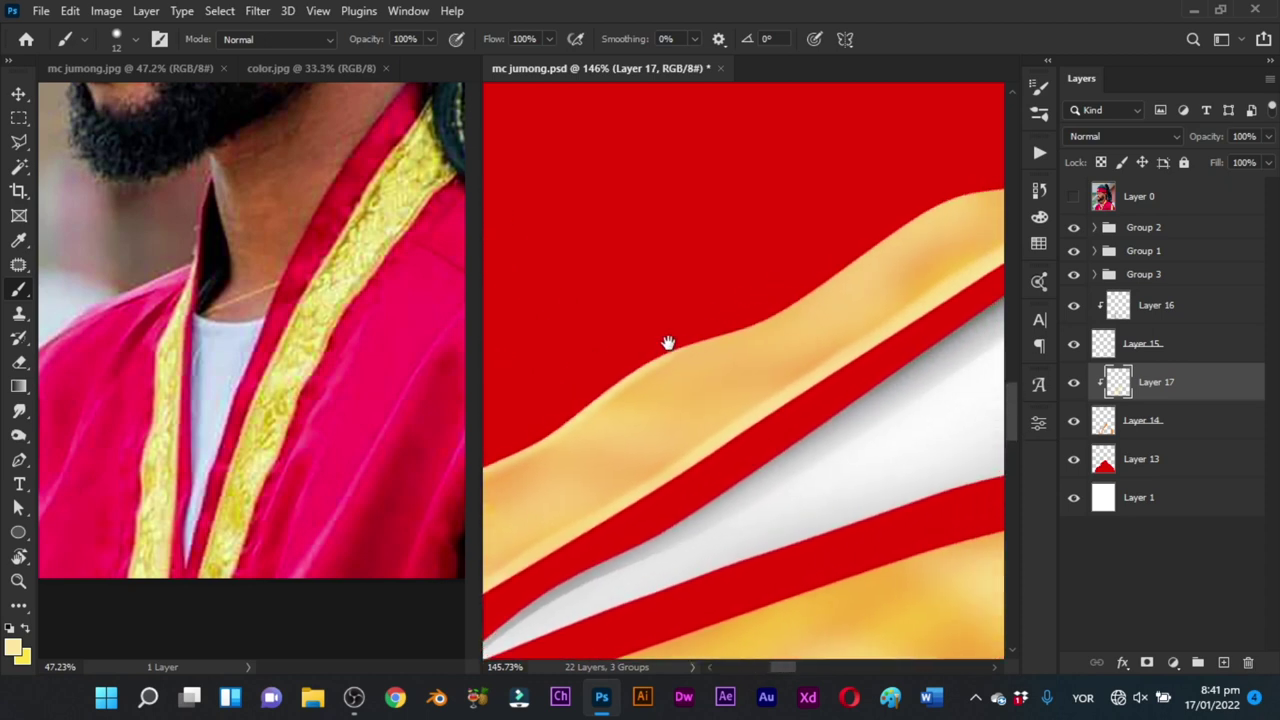
pyautogui.moveTo(804, 285); pyautogui.dragTo(659, 355)
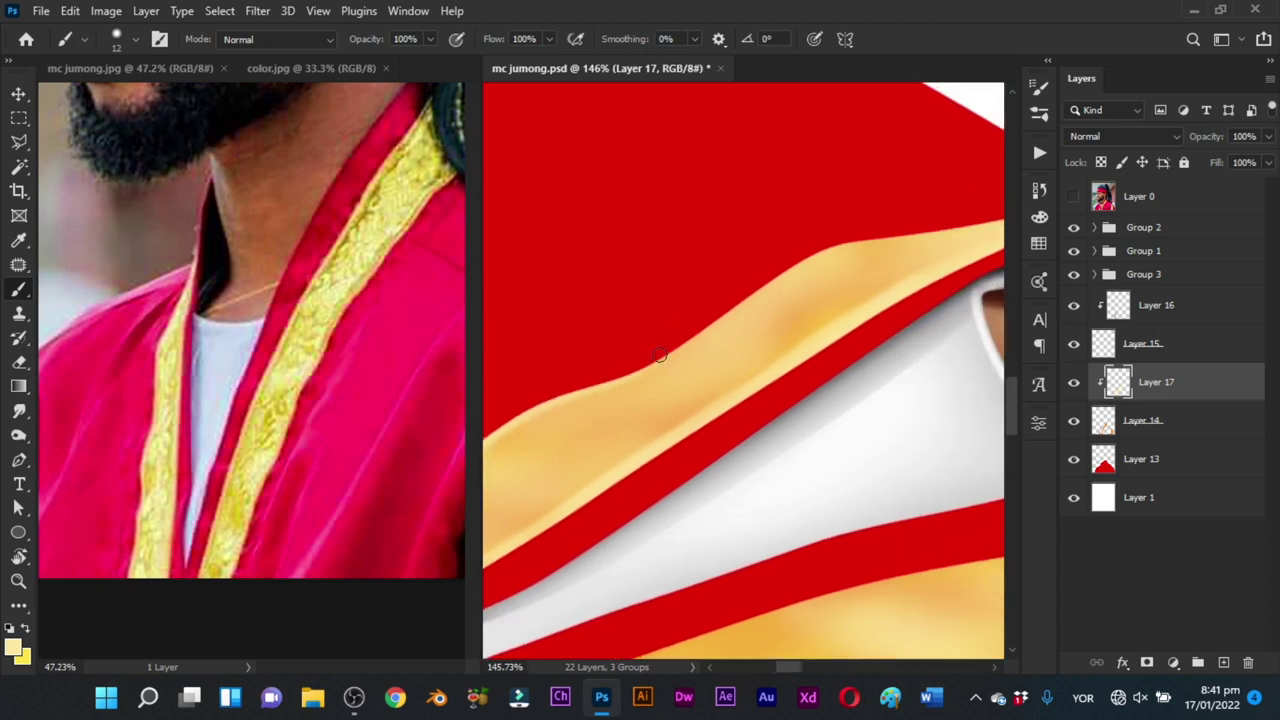
pyautogui.moveTo(809, 262); pyautogui.dragTo(660, 335)
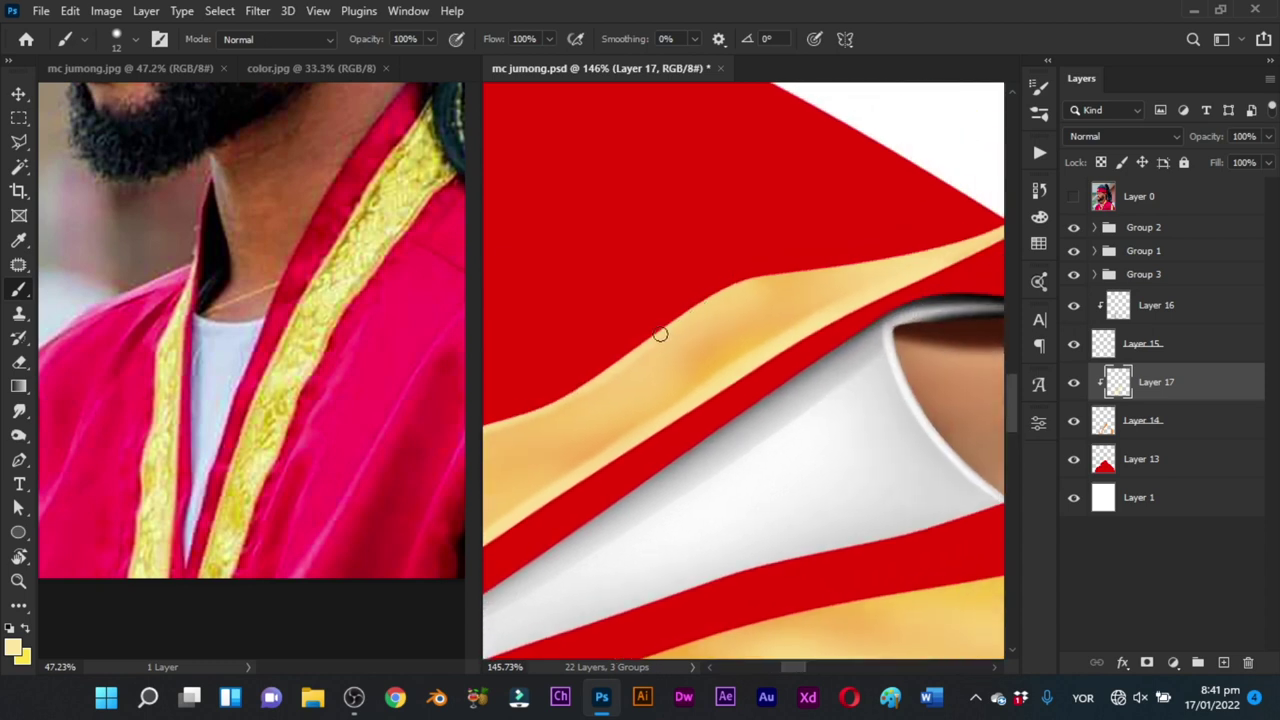
pyautogui.moveTo(865, 257)
pyautogui.mouseDown()
pyautogui.moveTo(751, 263)
pyautogui.moveTo(698, 300)
pyautogui.mouseUp()
# Step: Start a 12 px pale yellow highlight on the right trim's inner edge at the bottom of the canvas
pyautogui.press('r')
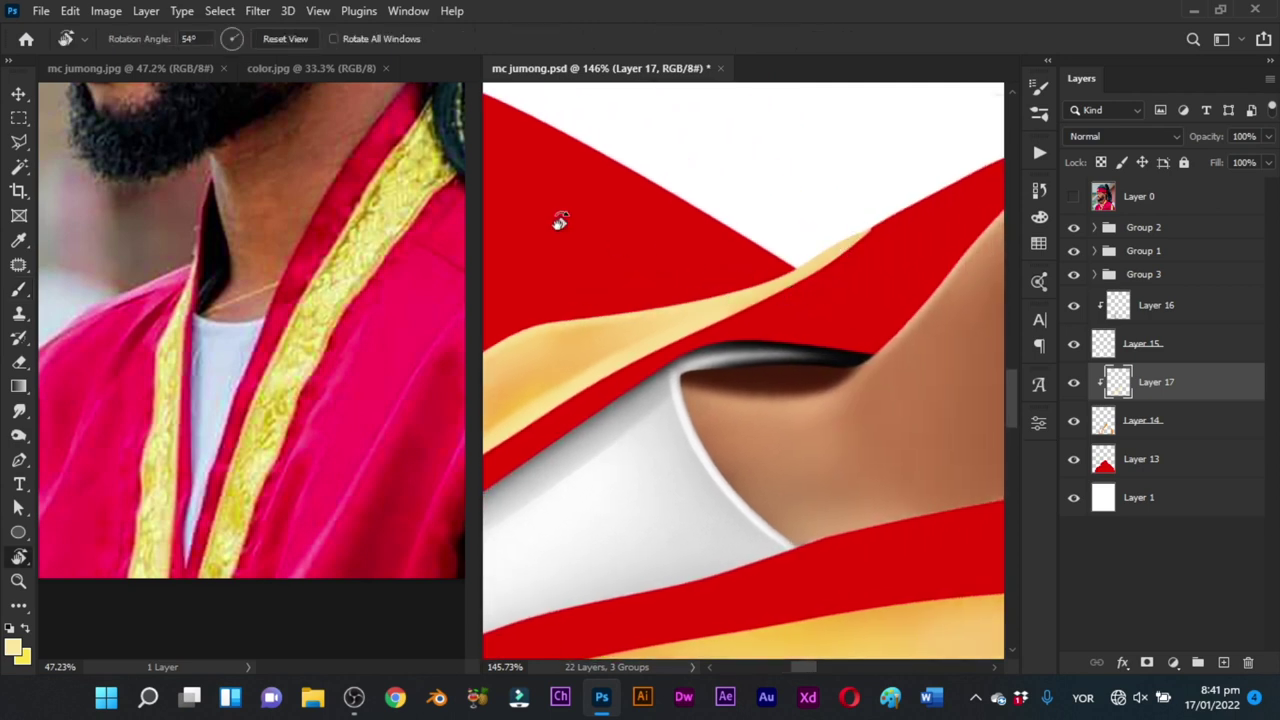
pyautogui.click(282, 40)
pyautogui.press('b')
pyautogui.moveTo(712, 395)
pyautogui.mouseDown()
pyautogui.moveTo(706, 280)
pyautogui.moveTo(724, 249)
pyautogui.mouseUp()
pyautogui.moveTo(728, 322); pyautogui.dragTo(723, 180)
pyautogui.moveTo(645, 470); pyautogui.dragTo(671, 243)
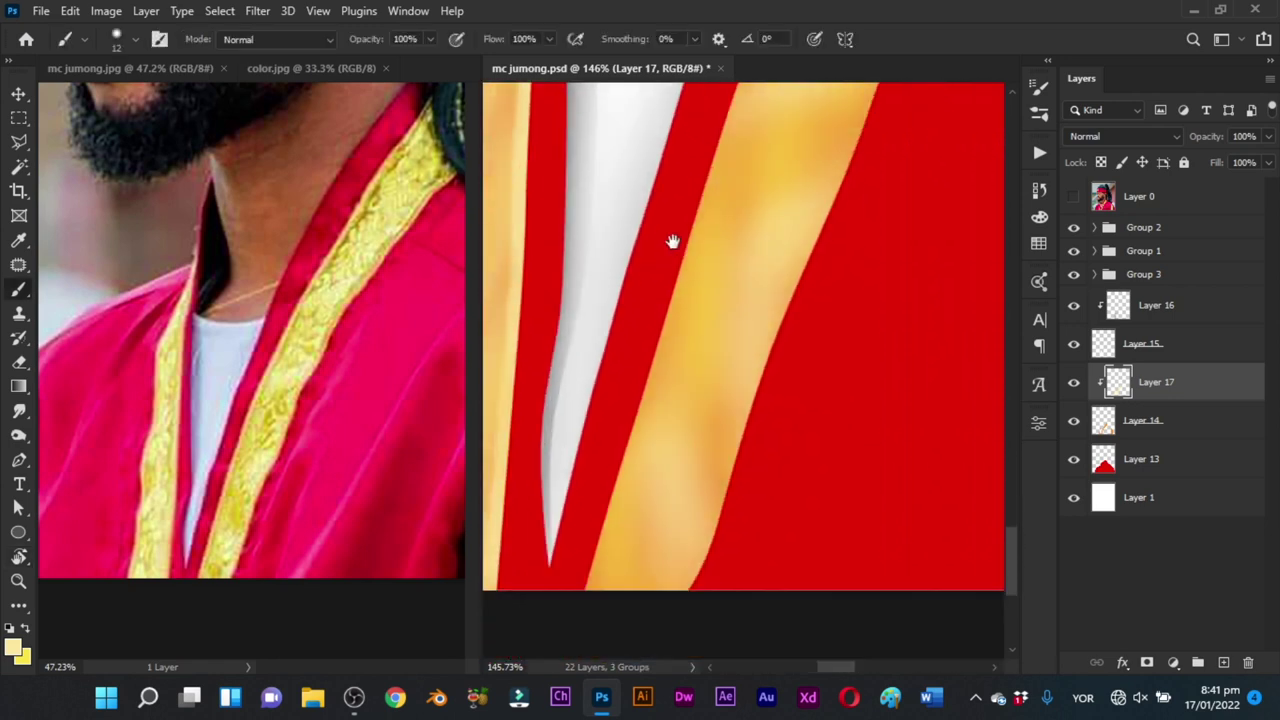
pyautogui.moveTo(649, 531)
pyautogui.mouseDown()
pyautogui.moveTo(663, 328)
pyautogui.moveTo(653, 419)
pyautogui.mouseUp()
pyautogui.moveTo(684, 372)
pyautogui.mouseDown()
pyautogui.moveTo(634, 423)
pyautogui.moveTo(643, 480)
pyautogui.moveTo(650, 450)
pyautogui.moveTo(624, 453)
pyautogui.moveTo(715, 502)
pyautogui.mouseUp()
pyautogui.press('b')
pyautogui.press('r')
pyautogui.moveTo(697, 379)
pyautogui.mouseDown()
pyautogui.moveTo(757, 357)
pyautogui.moveTo(737, 303)
pyautogui.moveTo(666, 373)
pyautogui.mouseUp()
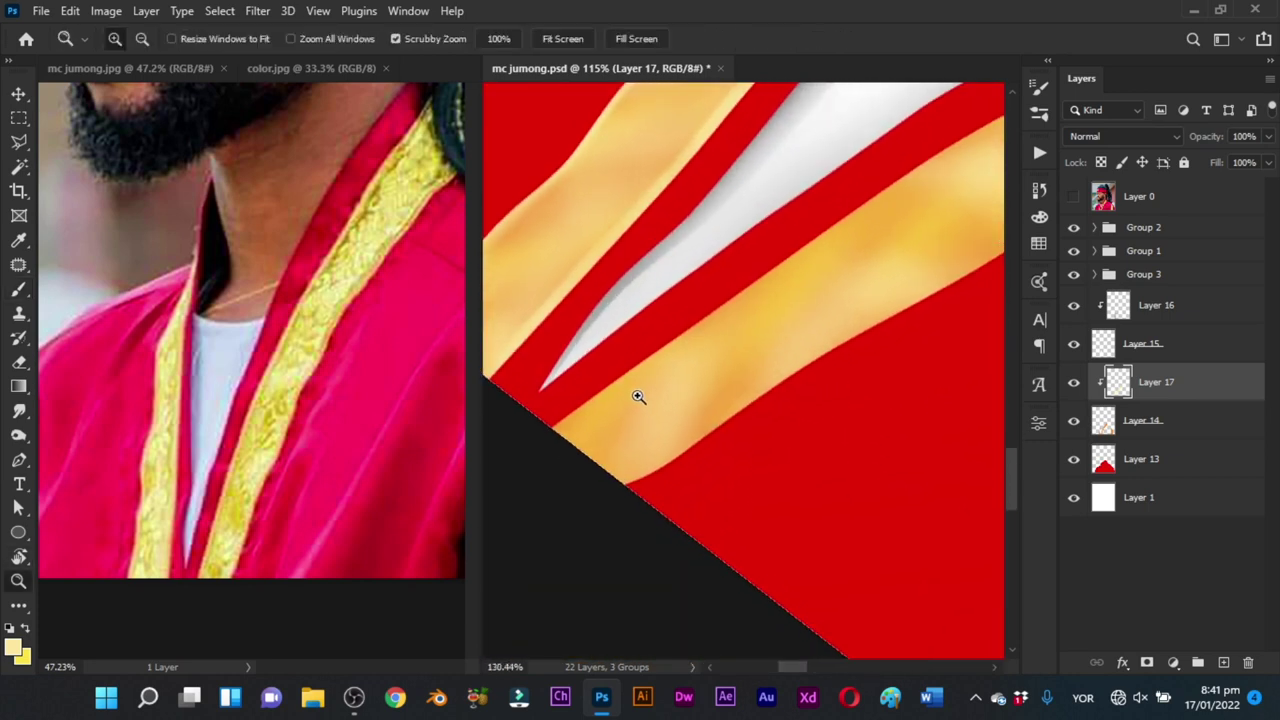
pyautogui.scroll(1, 634, 397)
pyautogui.moveTo(547, 435); pyautogui.dragTo(661, 349)
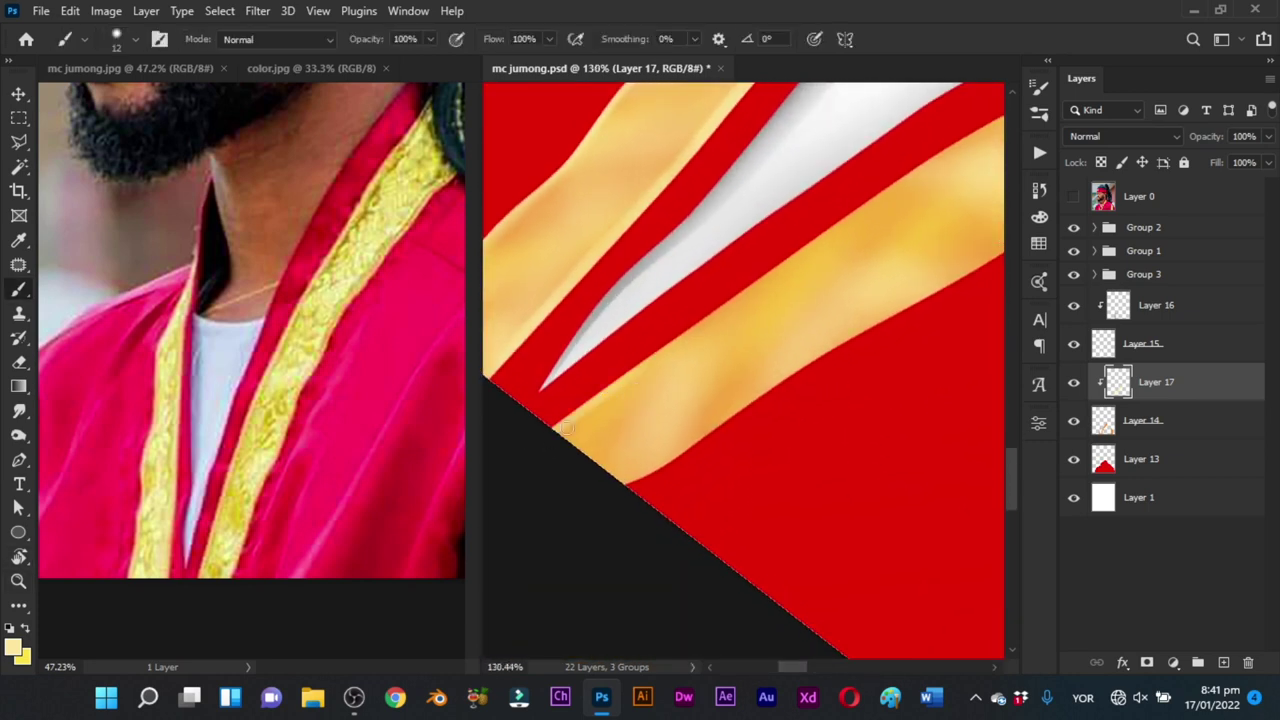
pyautogui.moveTo(567, 427)
pyautogui.mouseDown()
pyautogui.moveTo(700, 330)
pyautogui.moveTo(646, 365)
pyautogui.mouseUp()
# Step: Redo the last highlight stroke and extend the 12 px pale yellow line up the right trim's lower inner edge
pyautogui.press('space')
pyautogui.moveTo(590, 402); pyautogui.dragTo(728, 314)
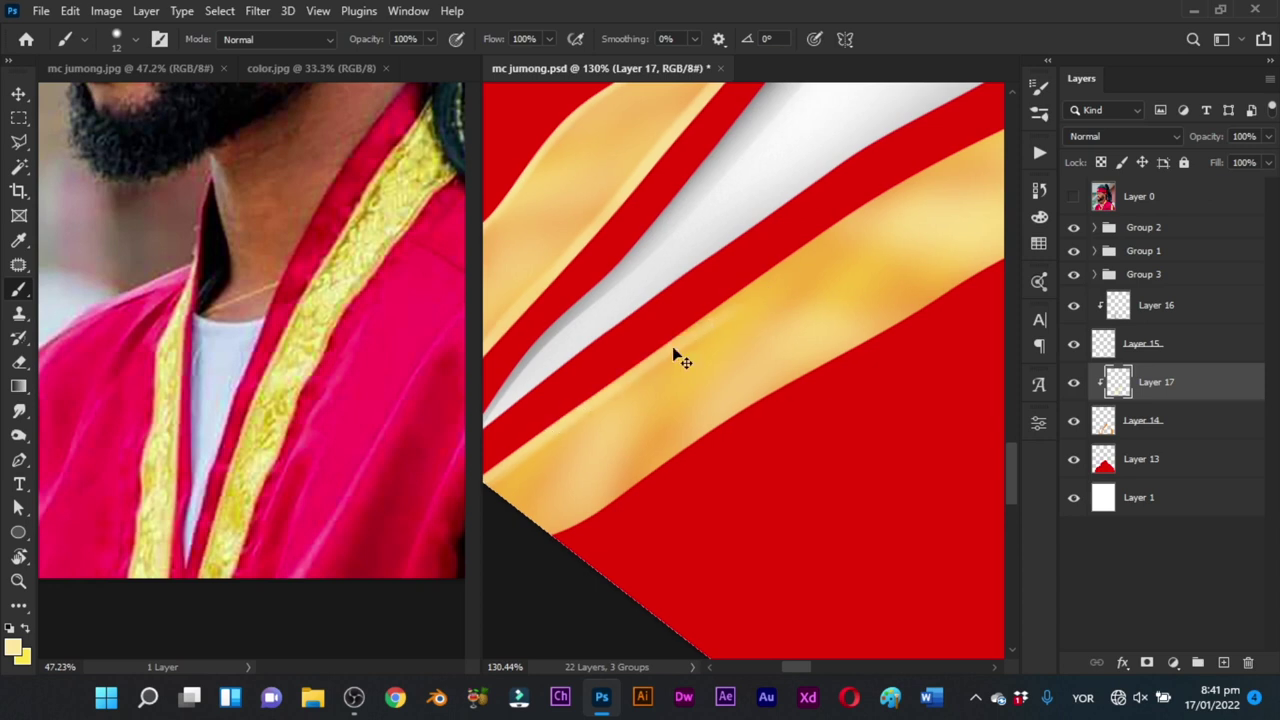
pyautogui.hotkey('ctrl', 'z')
pyautogui.moveTo(563, 421); pyautogui.dragTo(708, 319)
pyautogui.moveTo(613, 387)
pyautogui.mouseDown()
pyautogui.moveTo(815, 245)
pyautogui.moveTo(691, 334)
pyautogui.mouseUp()
pyautogui.press('space')
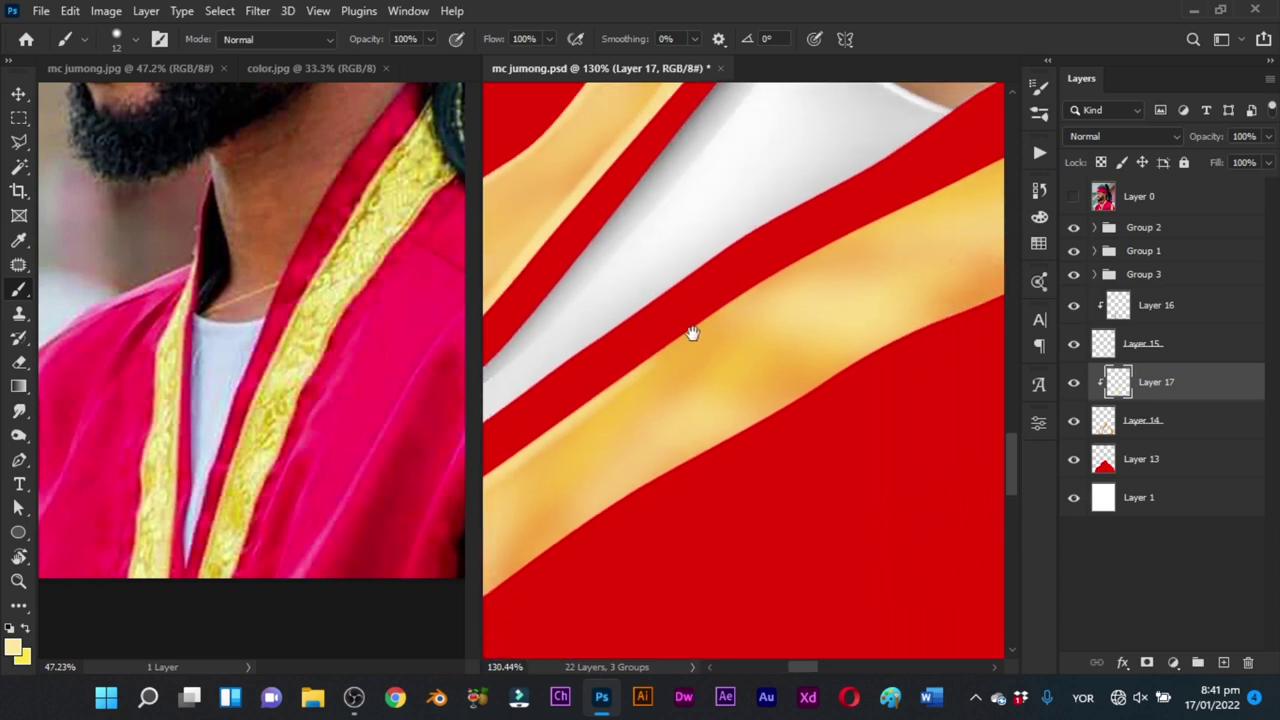
pyautogui.moveTo(622, 387); pyautogui.dragTo(751, 295)
pyautogui.moveTo(636, 371); pyautogui.dragTo(603, 391)
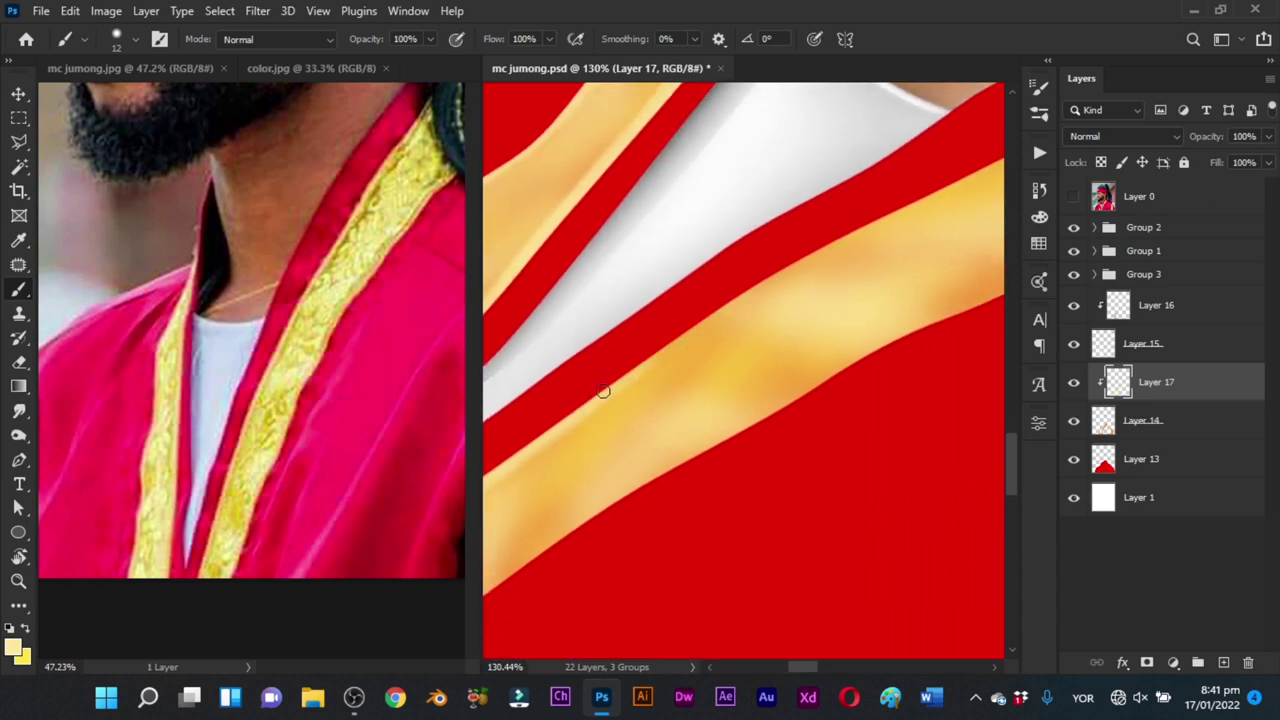
# Step: Carry the pale yellow inner-edge highlight up the right trim past the shirt neckline, redoing the uneven stroke
pyautogui.moveTo(655, 359); pyautogui.dragTo(816, 256)
pyautogui.press('space')
pyautogui.moveTo(852, 235); pyautogui.dragTo(690, 327)
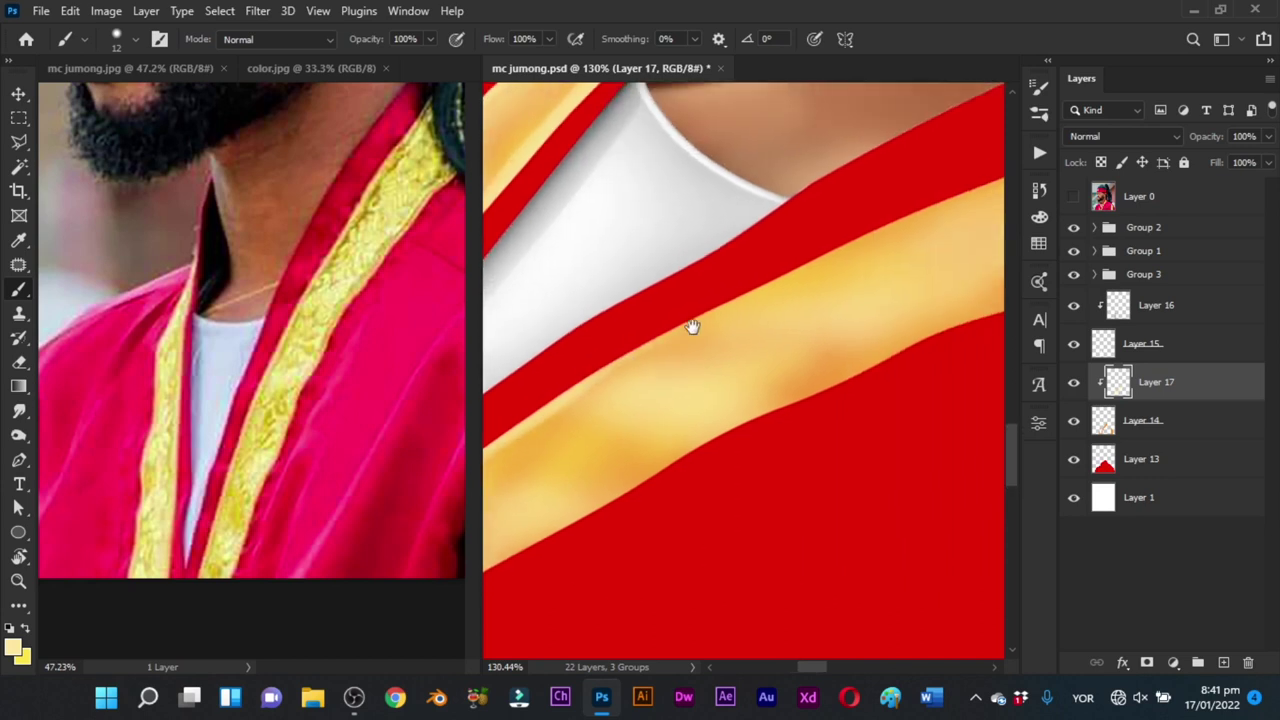
pyautogui.moveTo(598, 374); pyautogui.dragTo(808, 260)
pyautogui.moveTo(682, 327)
pyautogui.mouseDown()
pyautogui.moveTo(763, 283)
pyautogui.moveTo(638, 345)
pyautogui.moveTo(918, 240)
pyautogui.mouseUp()
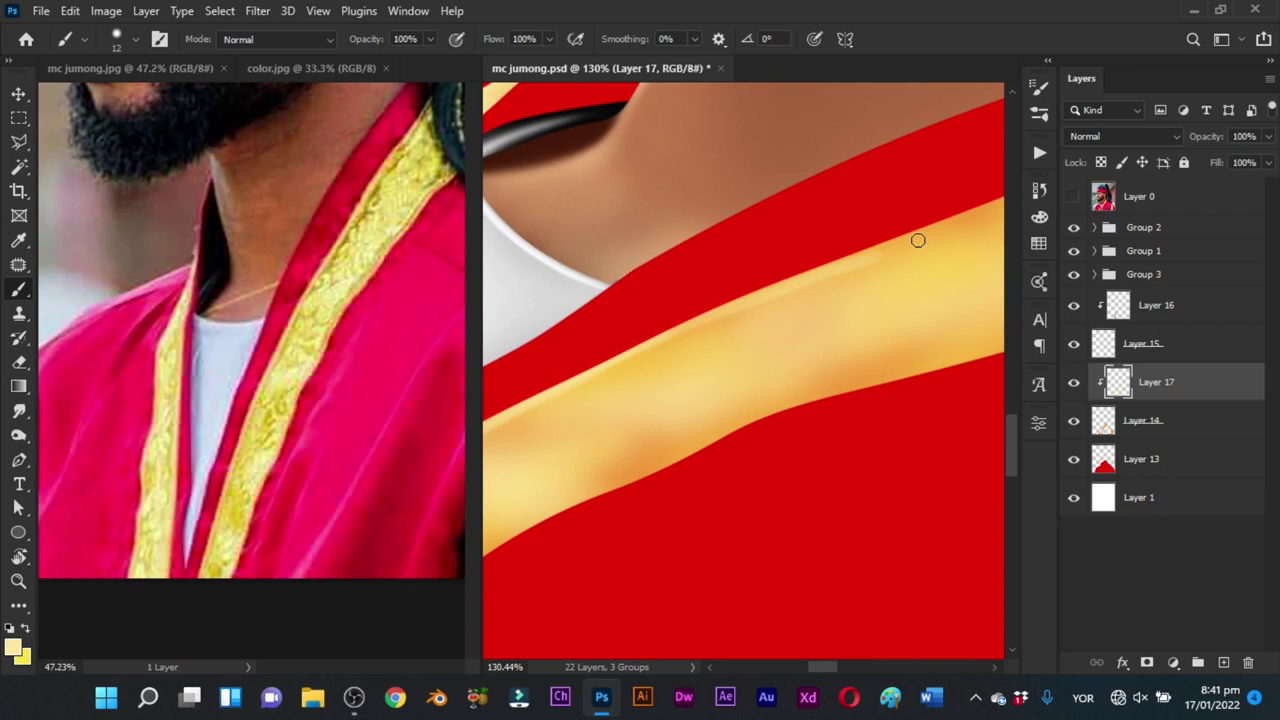
pyautogui.hotkey('ctrl', 'z')
pyautogui.moveTo(651, 343); pyautogui.dragTo(888, 236)
pyautogui.moveTo(892, 230)
pyautogui.mouseDown()
pyautogui.moveTo(637, 306)
pyautogui.moveTo(640, 293)
pyautogui.mouseUp()
pyautogui.moveTo(491, 368); pyautogui.dragTo(904, 217)
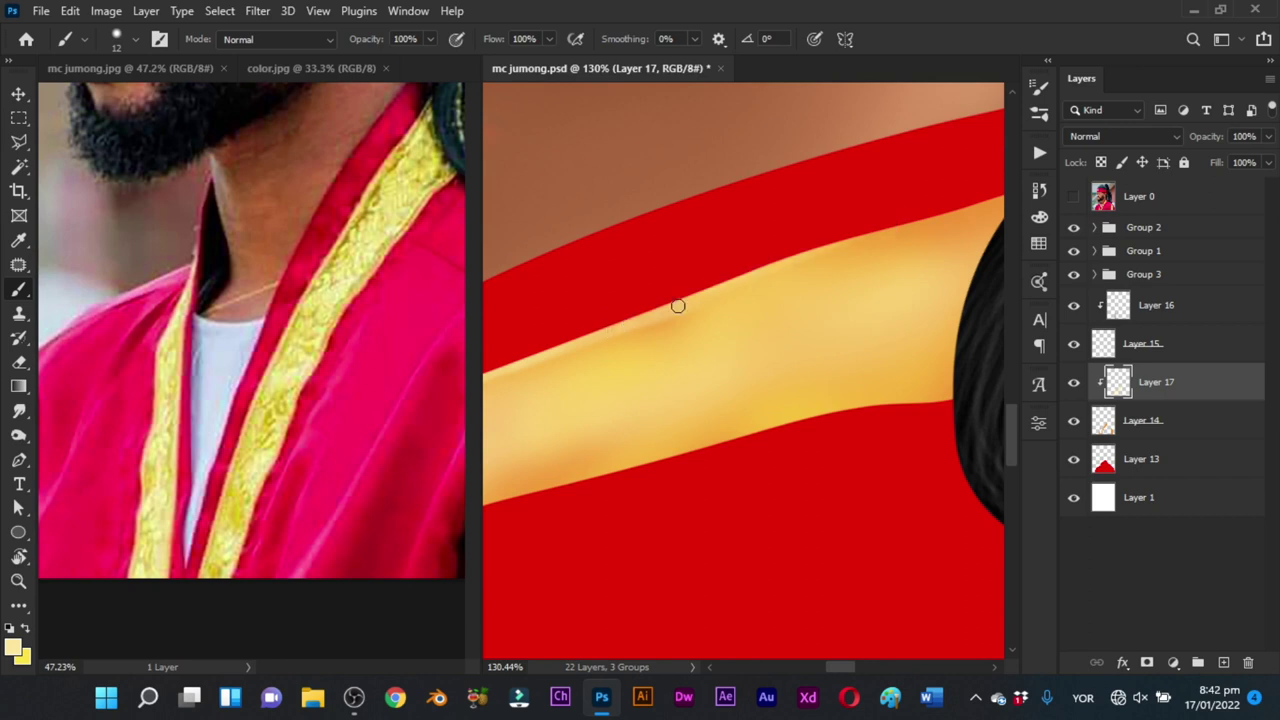
# Step: Finish the pale yellow highlight on the right trim's upper inner edge where it meets the hair
pyautogui.moveTo(678, 306); pyautogui.dragTo(862, 236)
pyautogui.moveTo(868, 216); pyautogui.dragTo(728, 234)
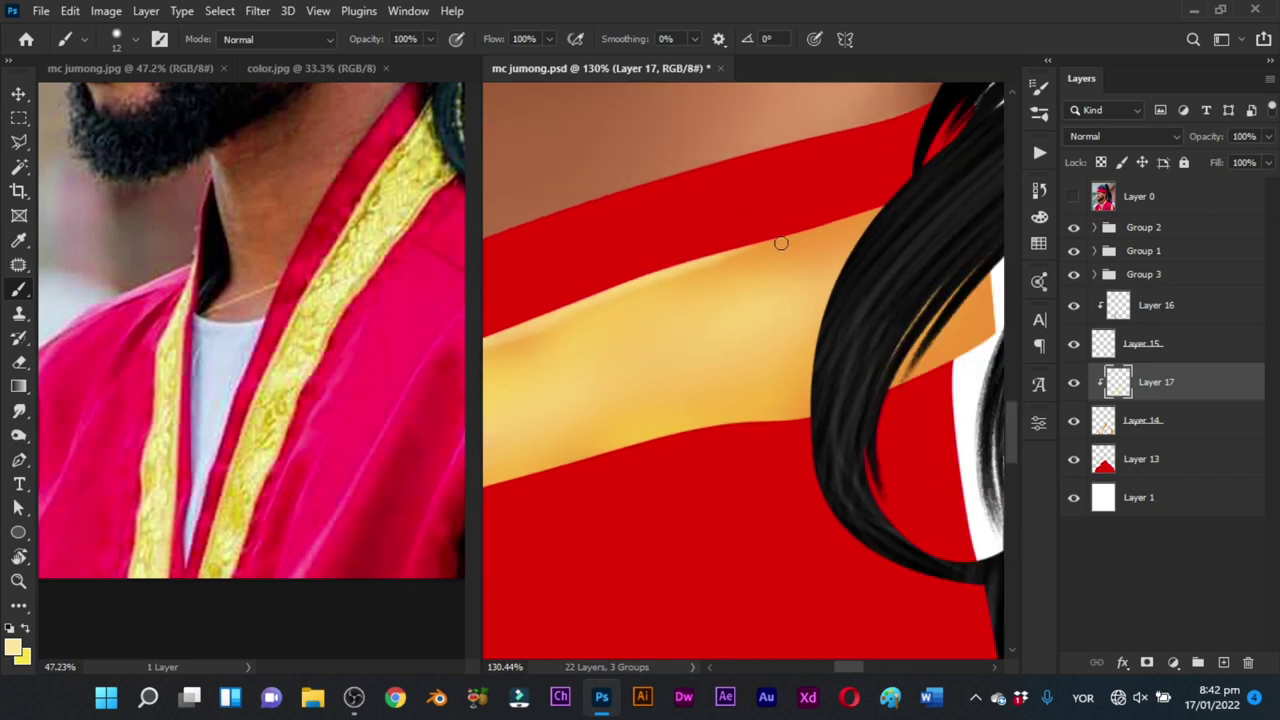
pyautogui.moveTo(846, 230)
pyautogui.mouseDown()
pyautogui.moveTo(763, 243)
pyautogui.moveTo(902, 201)
pyautogui.mouseUp()
pyautogui.moveTo(746, 266); pyautogui.dragTo(772, 217)
pyautogui.moveTo(858, 290)
pyautogui.mouseDown()
pyautogui.moveTo(755, 246)
pyautogui.moveTo(663, 263)
pyautogui.mouseUp()
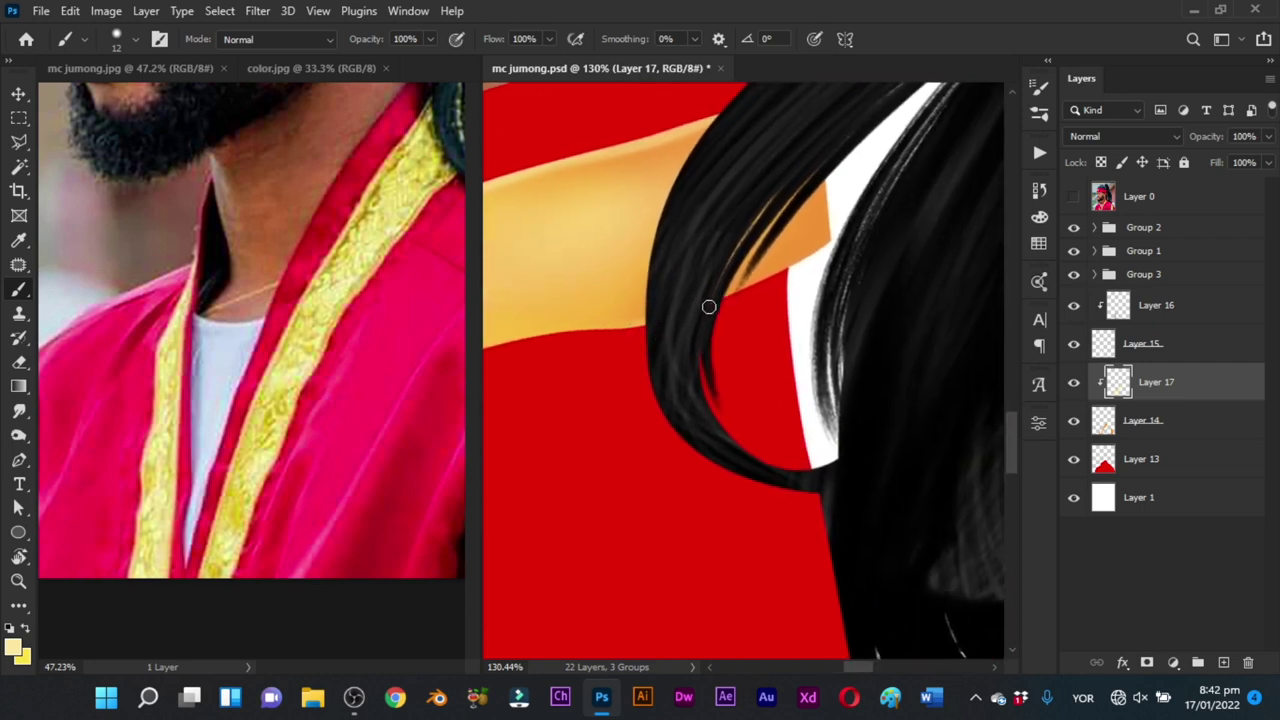
# Step: Highlight the upper outer edge of the right trim in pale yellow with the 12 px brush, starting beside the hair
pyautogui.moveTo(722, 299); pyautogui.dragTo(843, 237)
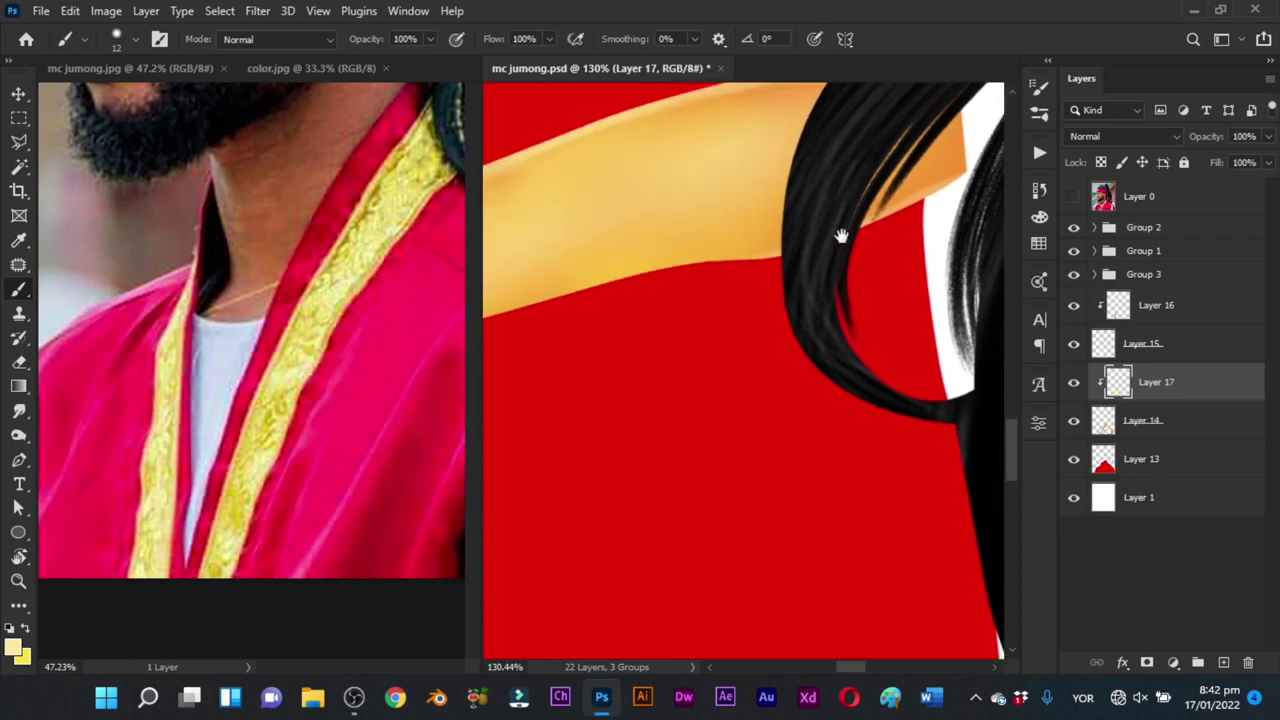
pyautogui.moveTo(741, 263); pyautogui.dragTo(628, 280)
pyautogui.moveTo(628, 280); pyautogui.dragTo(922, 222)
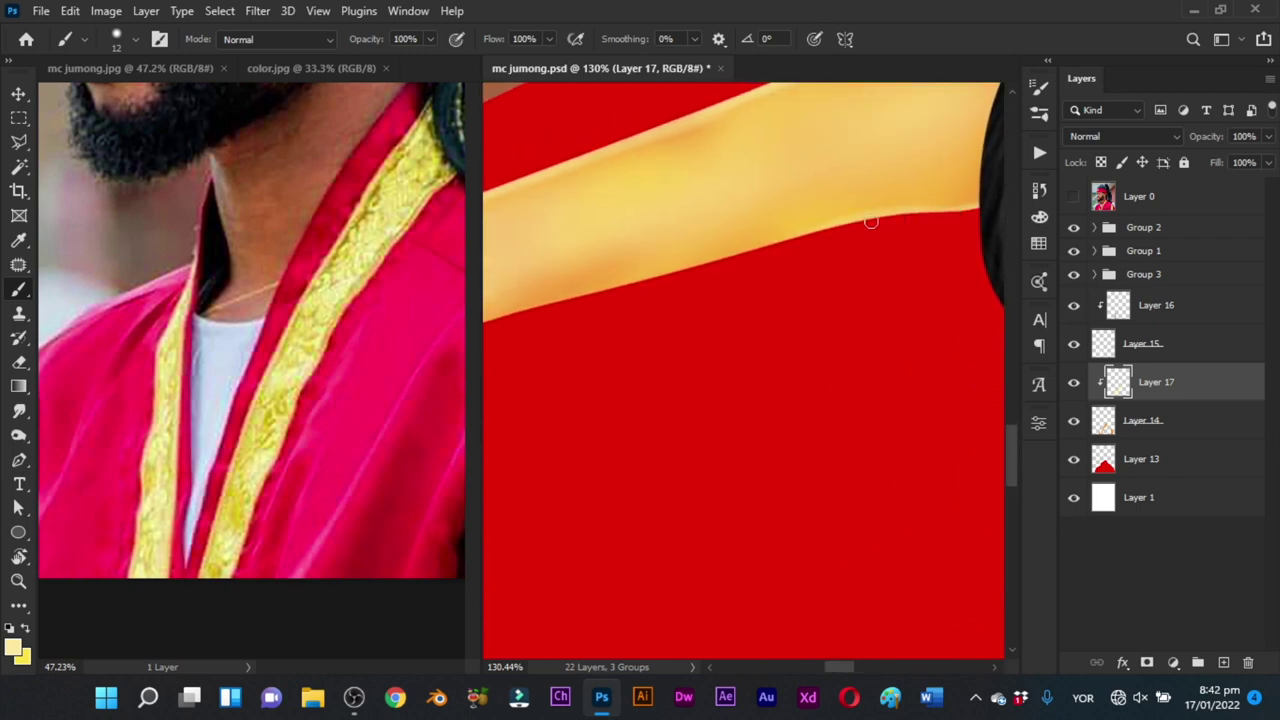
pyautogui.moveTo(812, 233)
pyautogui.mouseDown()
pyautogui.moveTo(664, 280)
pyautogui.moveTo(699, 291)
pyautogui.mouseUp()
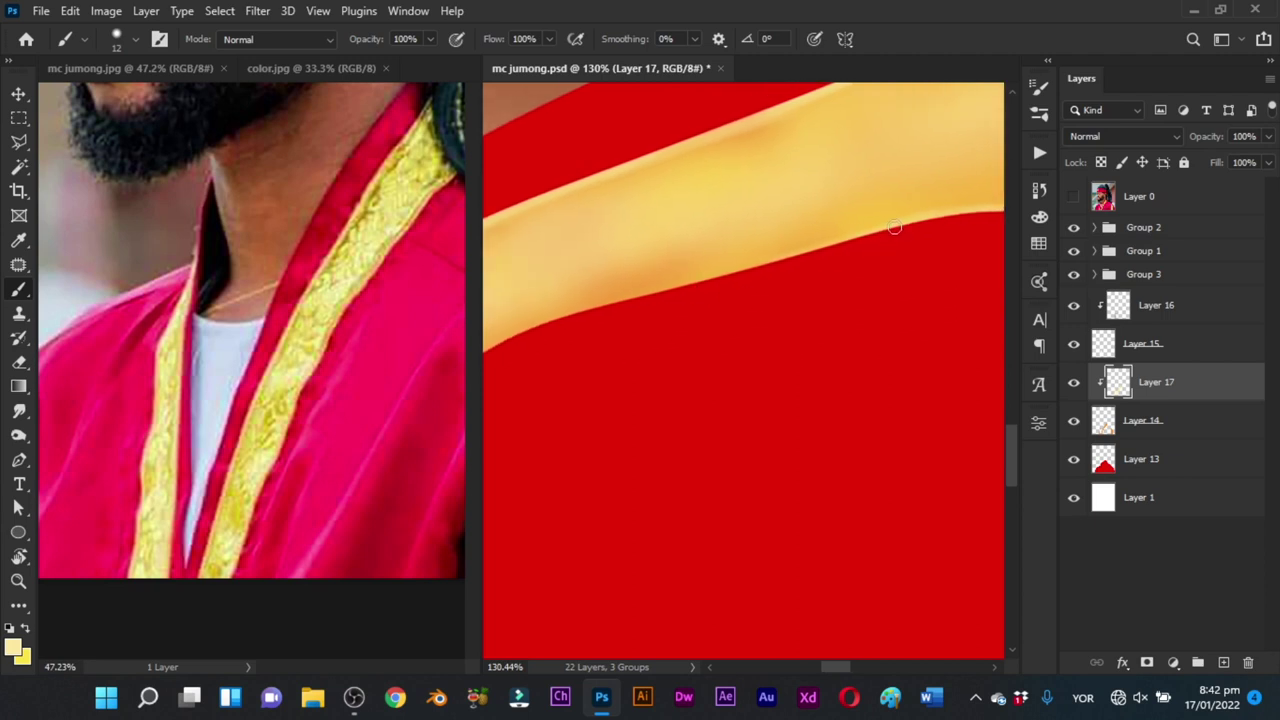
pyautogui.moveTo(809, 251)
pyautogui.mouseDown()
pyautogui.moveTo(702, 279)
pyautogui.moveTo(829, 262)
pyautogui.moveTo(684, 300)
pyautogui.mouseUp()
# Step: Continue the 12 px pale yellow highlight down the right trim's outer edge to the bottom of the canvas
pyautogui.moveTo(594, 366); pyautogui.dragTo(777, 294)
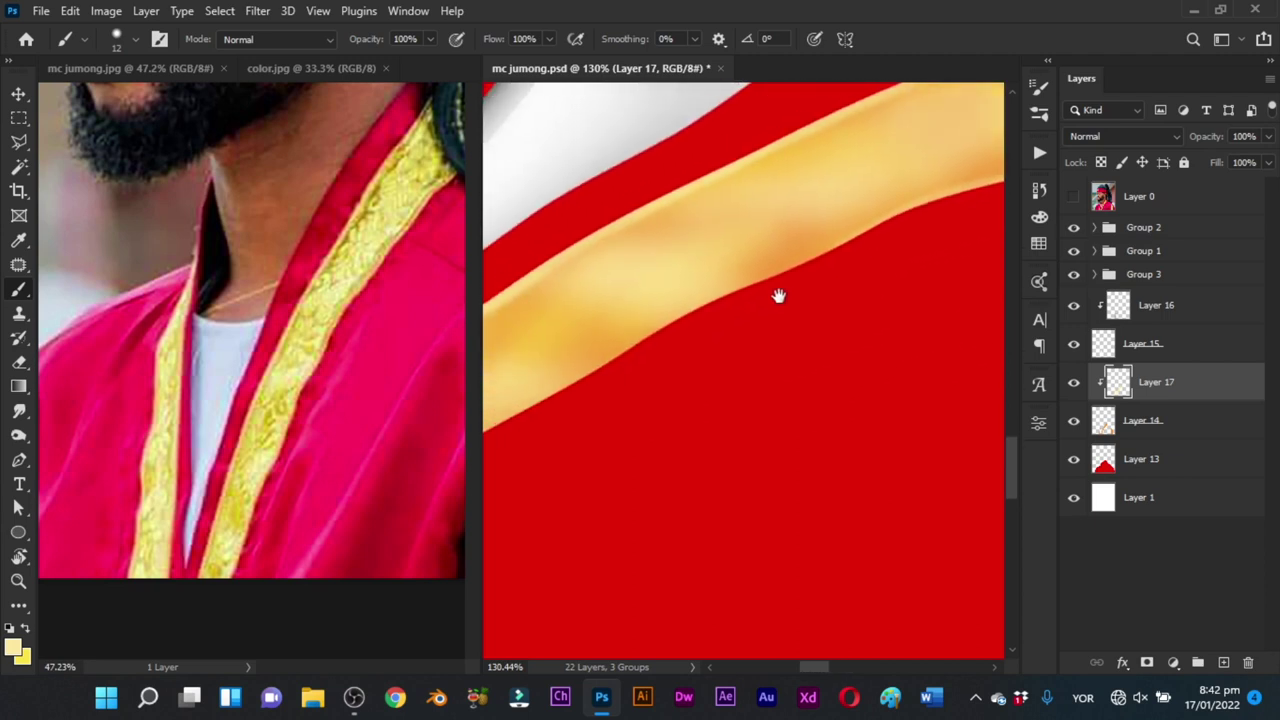
pyautogui.moveTo(826, 249); pyautogui.dragTo(770, 270)
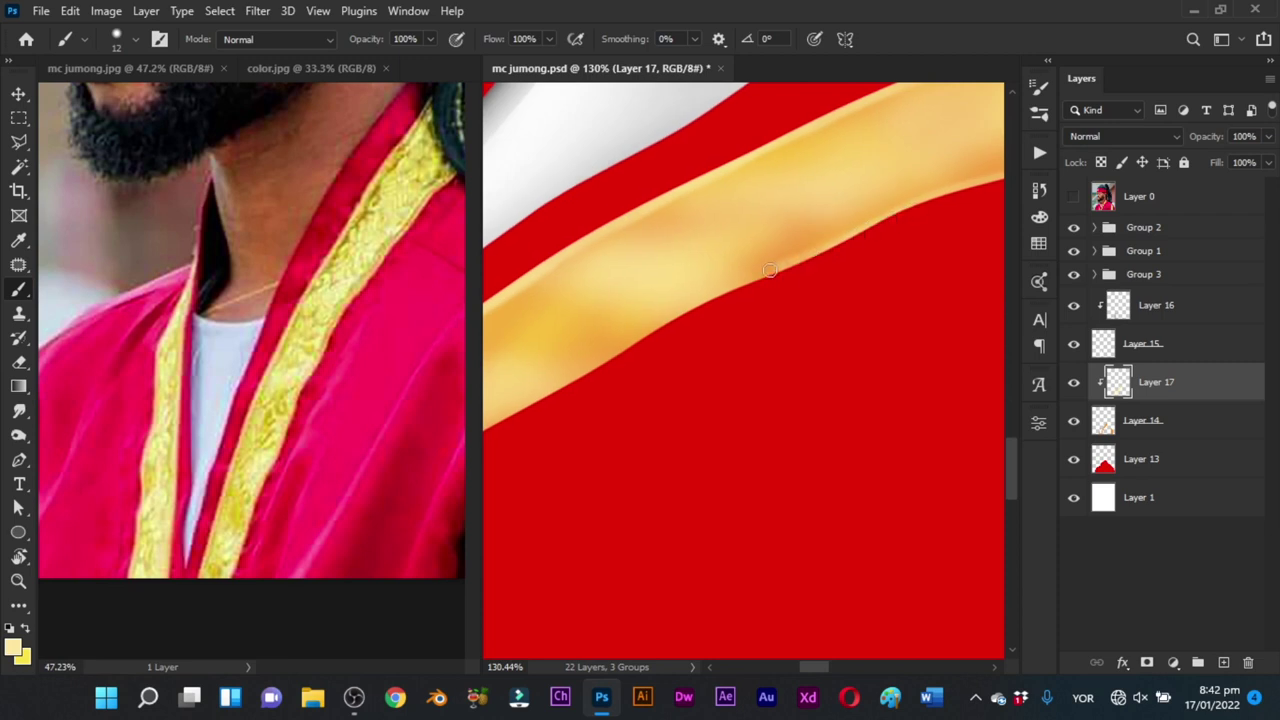
pyautogui.moveTo(705, 298)
pyautogui.mouseDown()
pyautogui.moveTo(577, 400)
pyautogui.moveTo(754, 300)
pyautogui.moveTo(845, 220)
pyautogui.moveTo(671, 320)
pyautogui.moveTo(734, 286)
pyautogui.mouseUp()
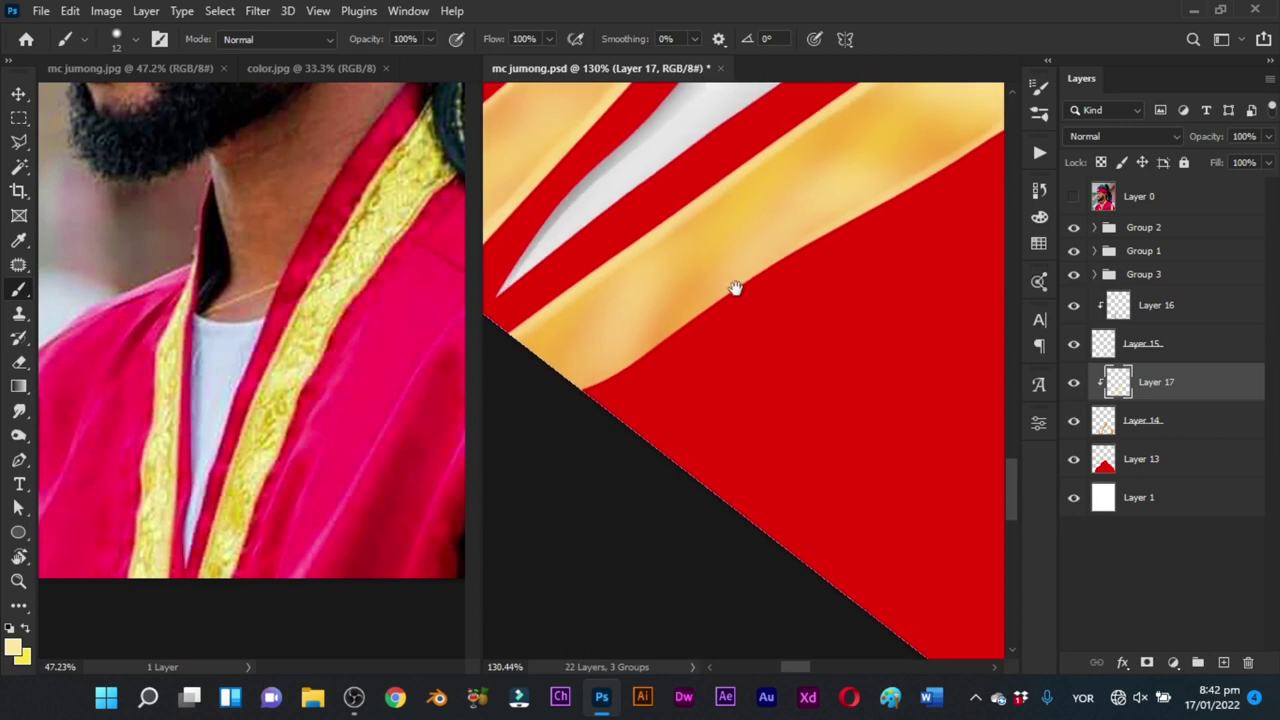
pyautogui.moveTo(610, 372); pyautogui.dragTo(858, 222)
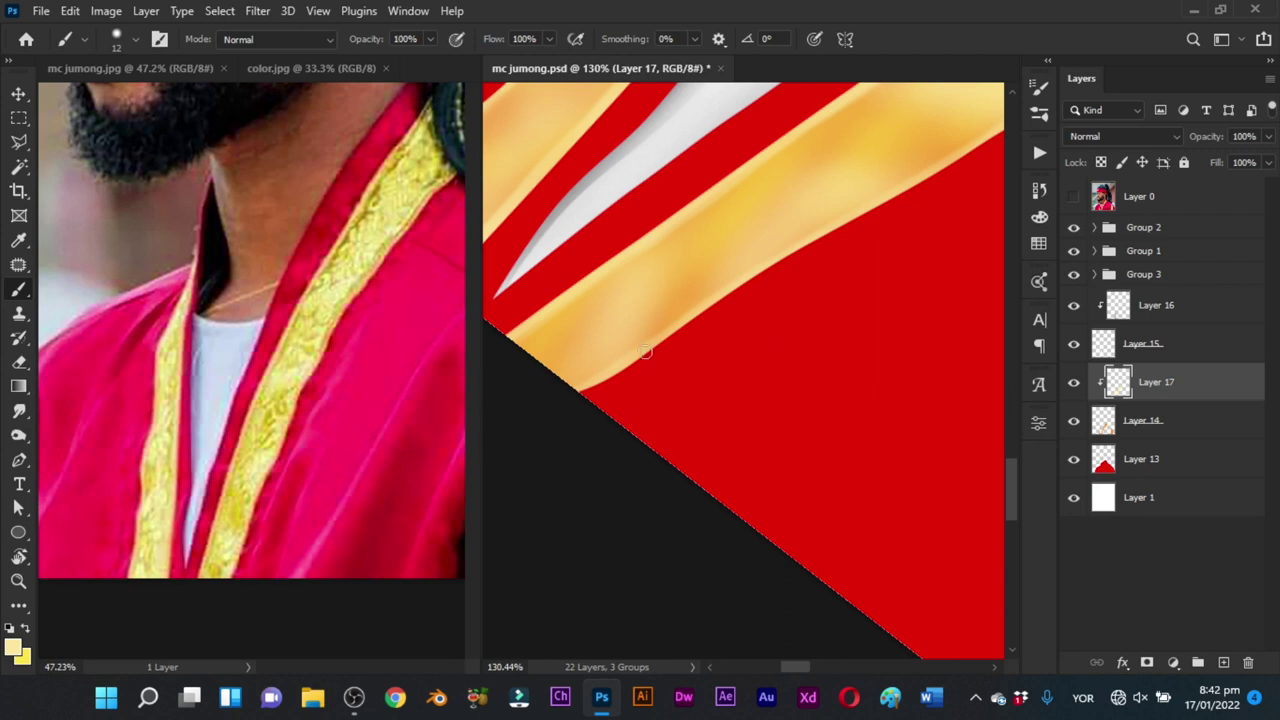
# Step: Sample a dark gold from the reference photo's trim and try it along the right trim's upper inner edge
pyautogui.keyDown('alt'); pyautogui.click(943, 135); pyautogui.keyUp('alt')
pyautogui.scroll(5, 682, 310)
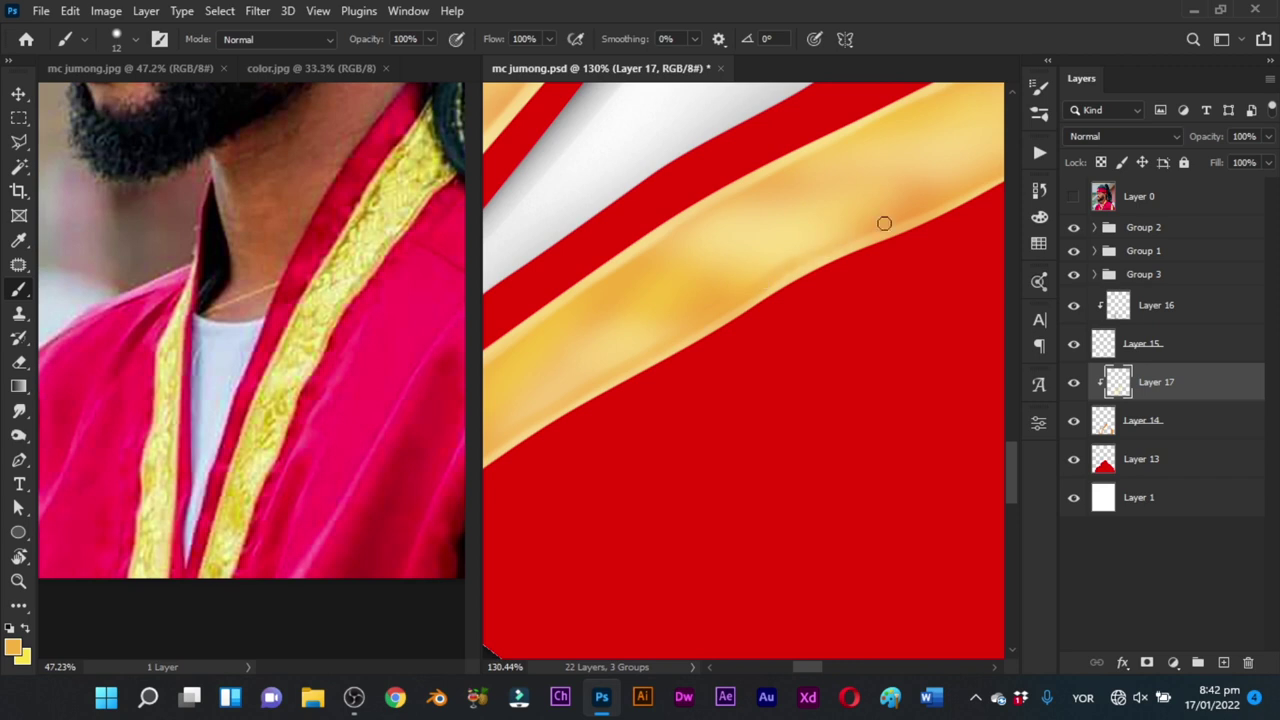
pyautogui.moveTo(884, 223); pyautogui.dragTo(697, 310)
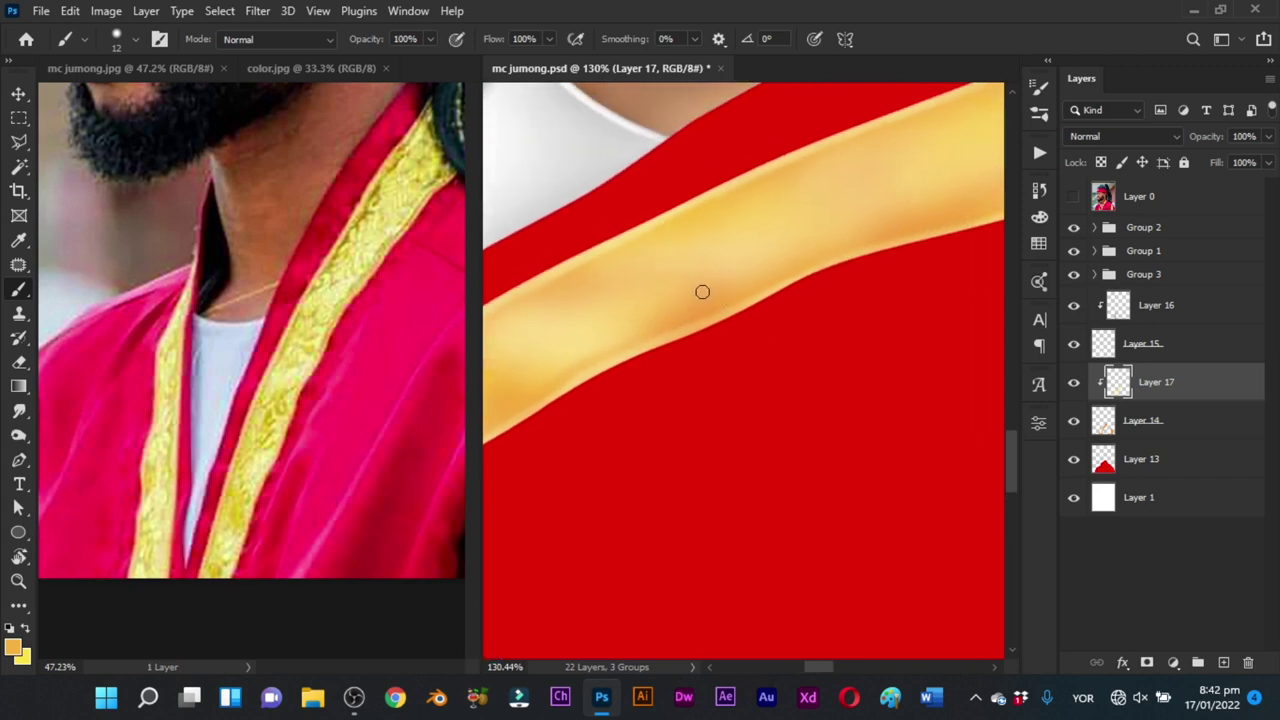
pyautogui.moveTo(930, 190); pyautogui.dragTo(920, 273)
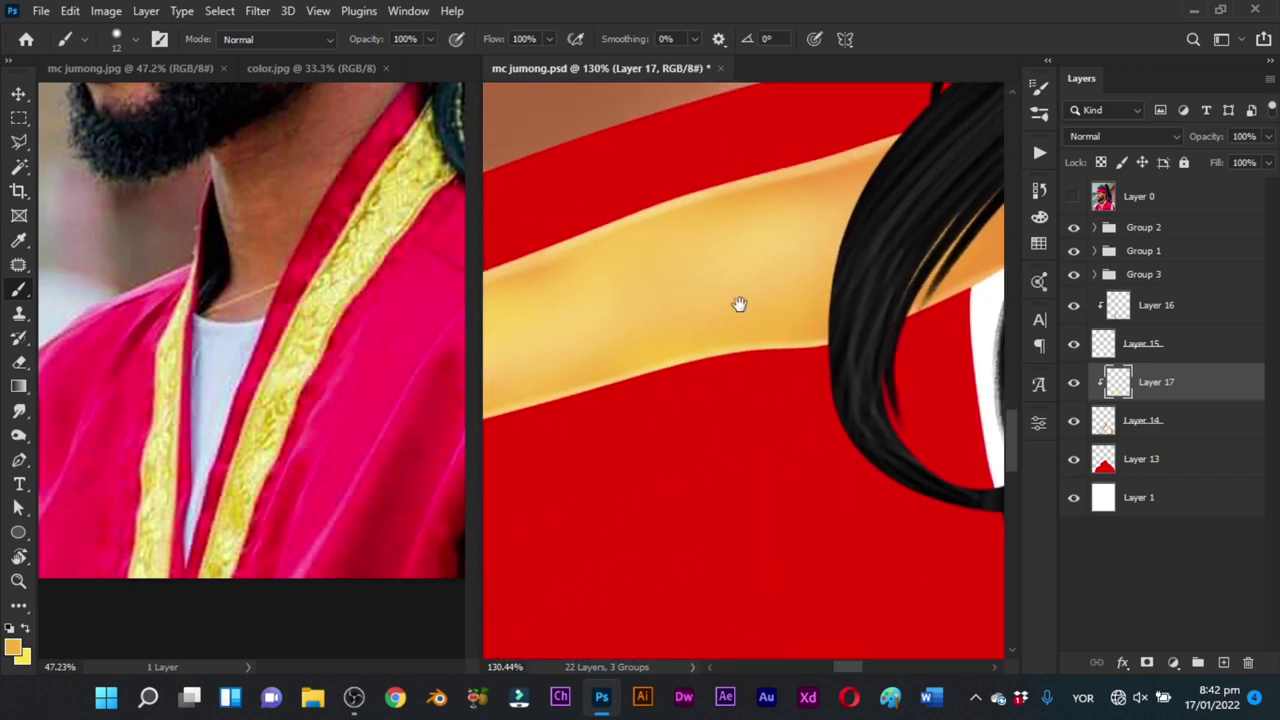
pyautogui.moveTo(739, 304)
pyautogui.mouseDown()
pyautogui.moveTo(811, 354)
pyautogui.moveTo(826, 277)
pyautogui.moveTo(937, 222)
pyautogui.mouseUp()
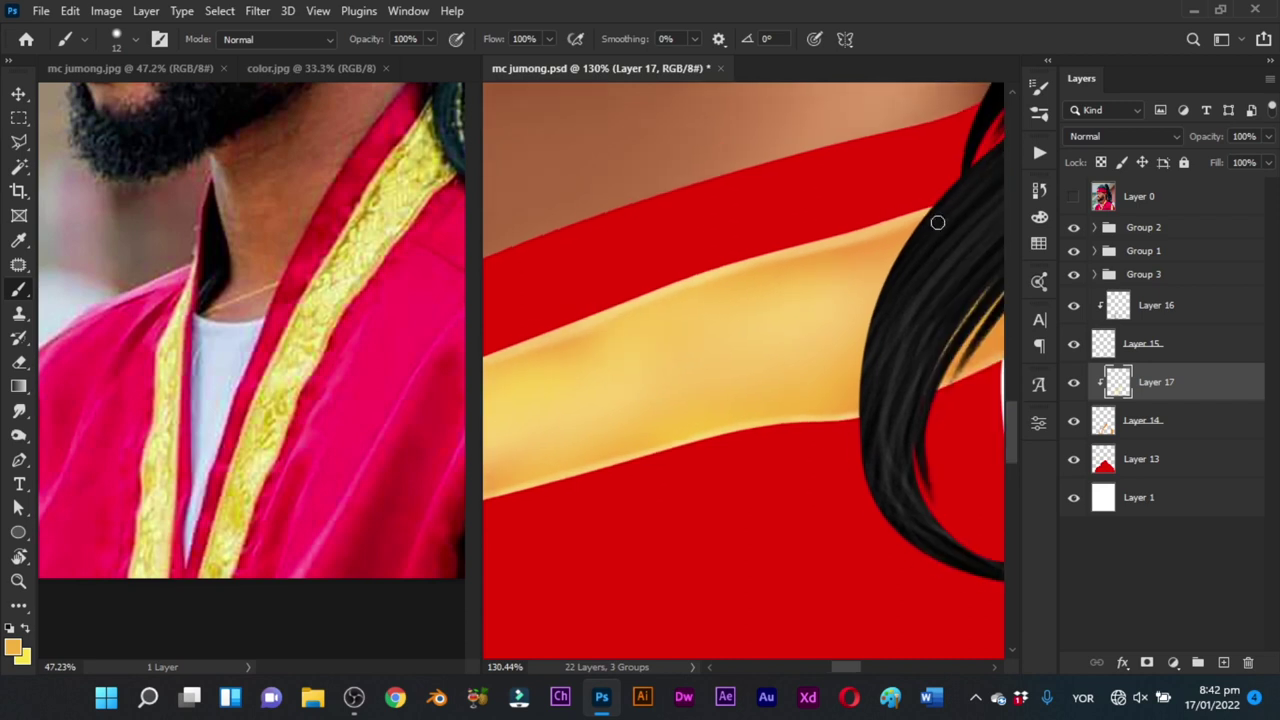
pyautogui.keyDown('alt'); pyautogui.click(864, 242); pyautogui.keyUp('alt')
pyautogui.keyDown('alt'); pyautogui.click(436, 217); pyautogui.keyUp('alt')
pyautogui.moveTo(940, 218); pyautogui.dragTo(776, 282)
pyautogui.moveTo(929, 225); pyautogui.dragTo(760, 278)
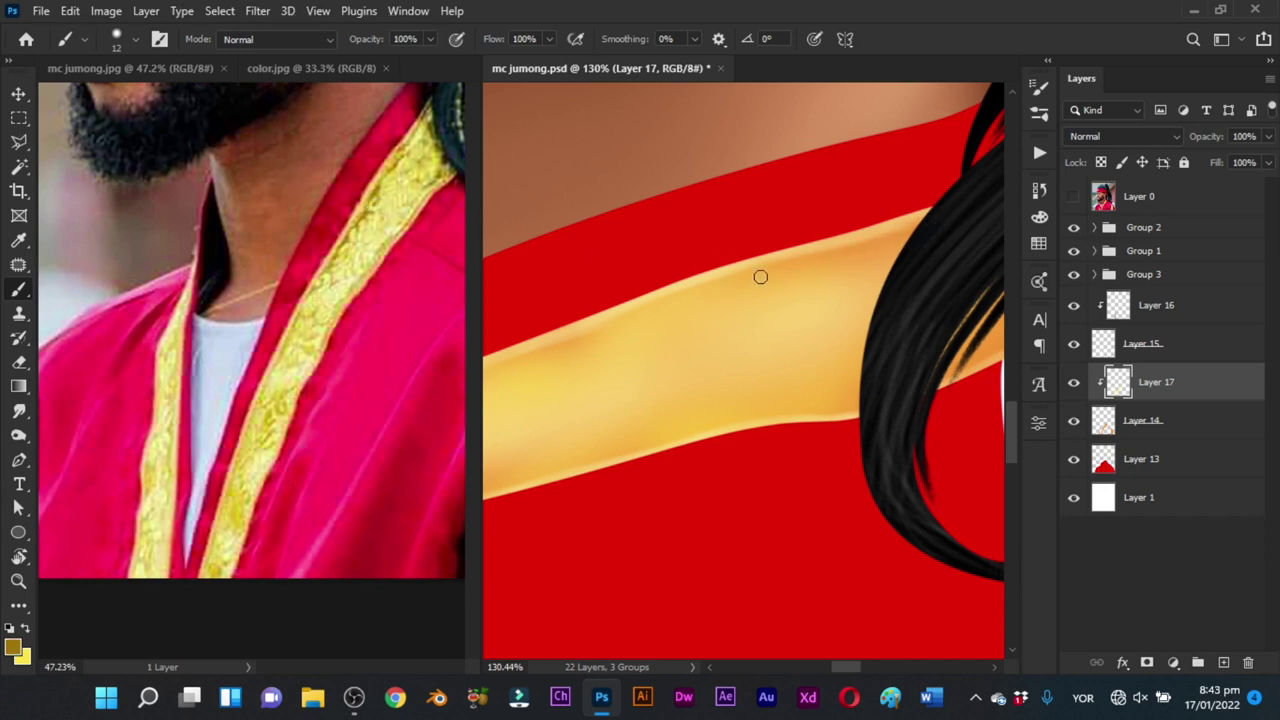
# Step: Switch to the soft round brush from the Marvie set with 0% hardness and reduce it to 9 px
pyautogui.rightClick(864, 232)
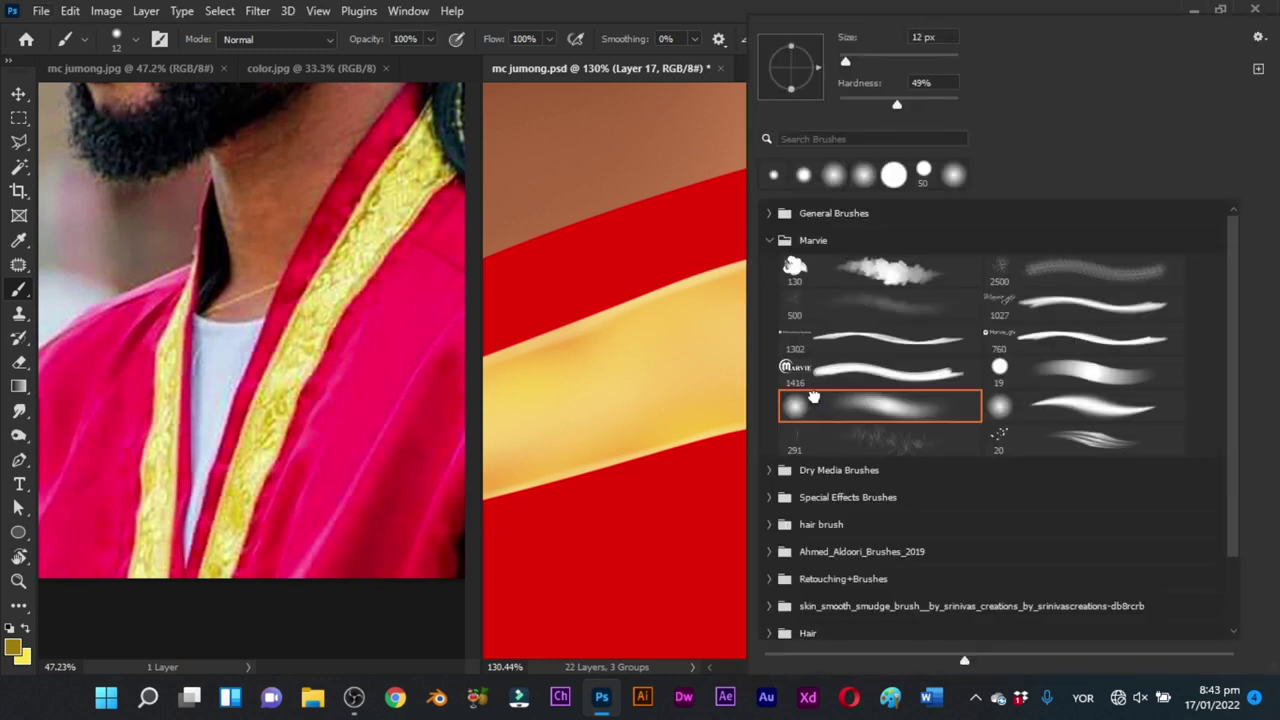
pyautogui.doubleClick(813, 397)
pyautogui.moveTo(812, 256); pyautogui.dragTo(826, 254)
pyautogui.moveTo(826, 253); pyautogui.dragTo(911, 224)
pyautogui.keyDown('alt'); pyautogui.rightClick(834, 240); pyautogui.keyUp('alt')
pyautogui.moveTo(834, 240); pyautogui.dragTo(800, 240)
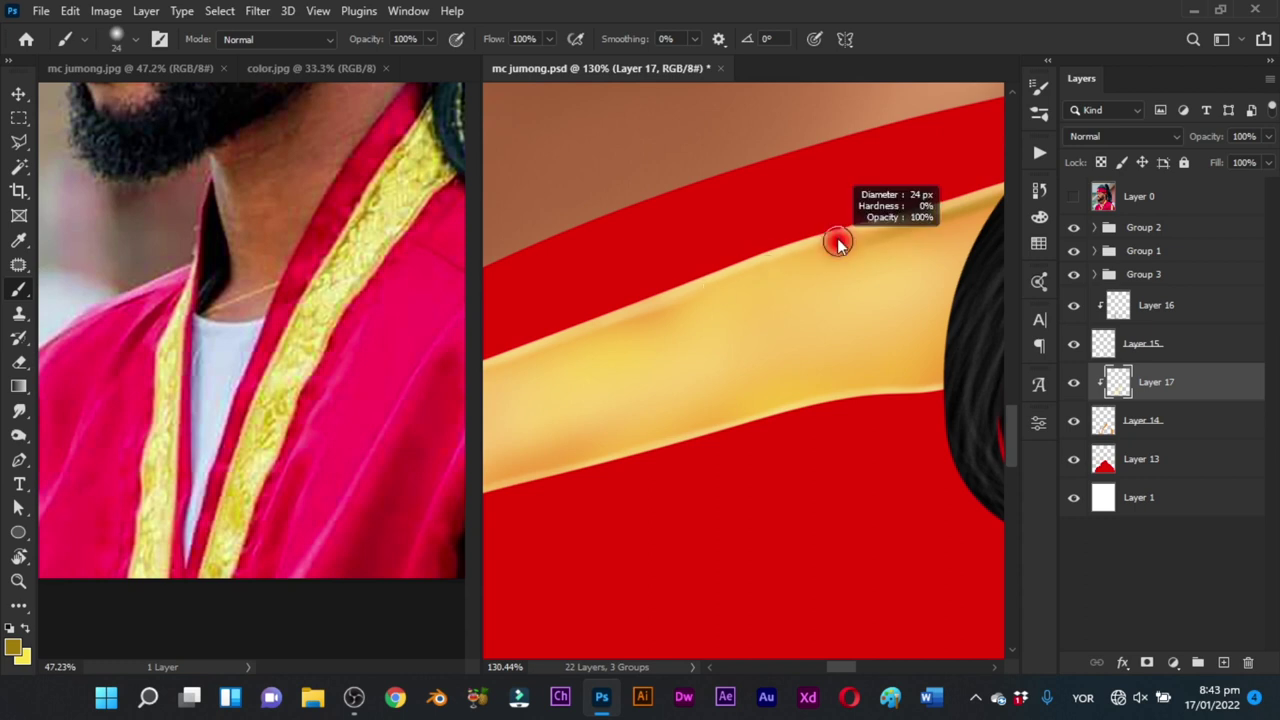
# Step: Paint a soft 9 px dark gold shadow line just inside the right trim's inner-edge highlight, from the hair downward
pyautogui.moveTo(656, 323)
pyautogui.mouseDown()
pyautogui.moveTo(820, 271)
pyautogui.moveTo(834, 244)
pyautogui.mouseUp()
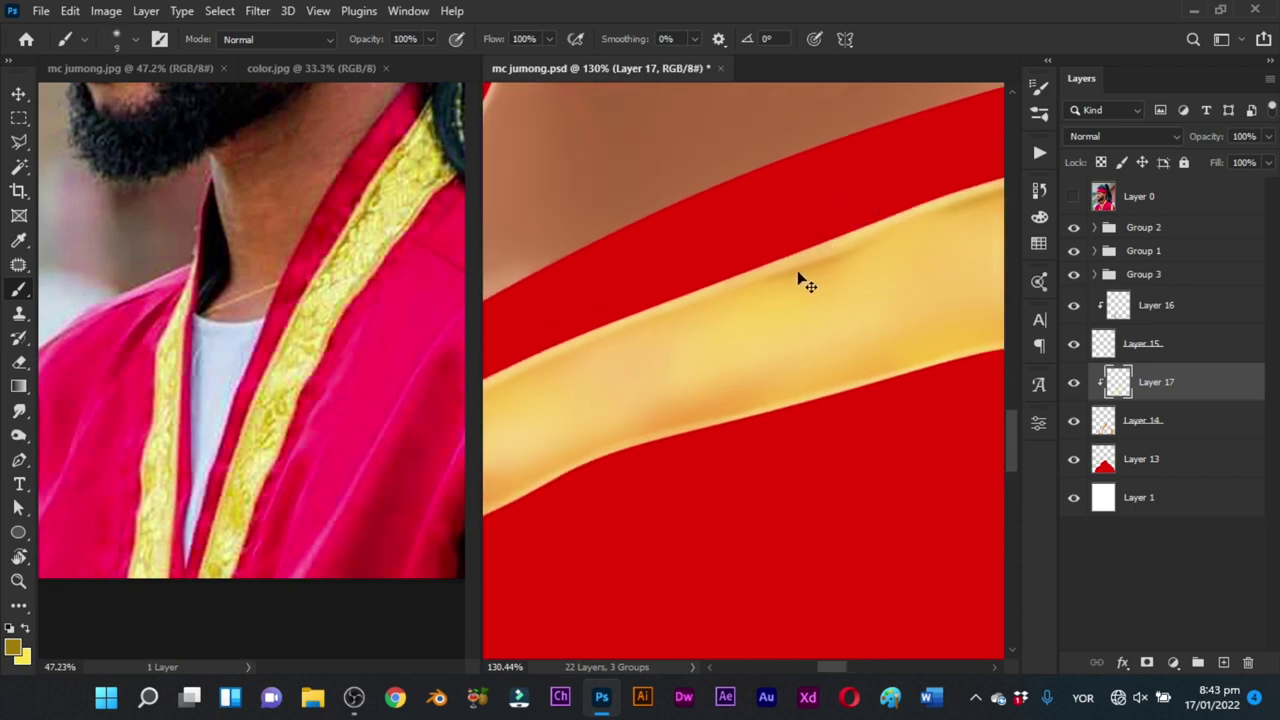
pyautogui.moveTo(903, 222); pyautogui.dragTo(740, 289)
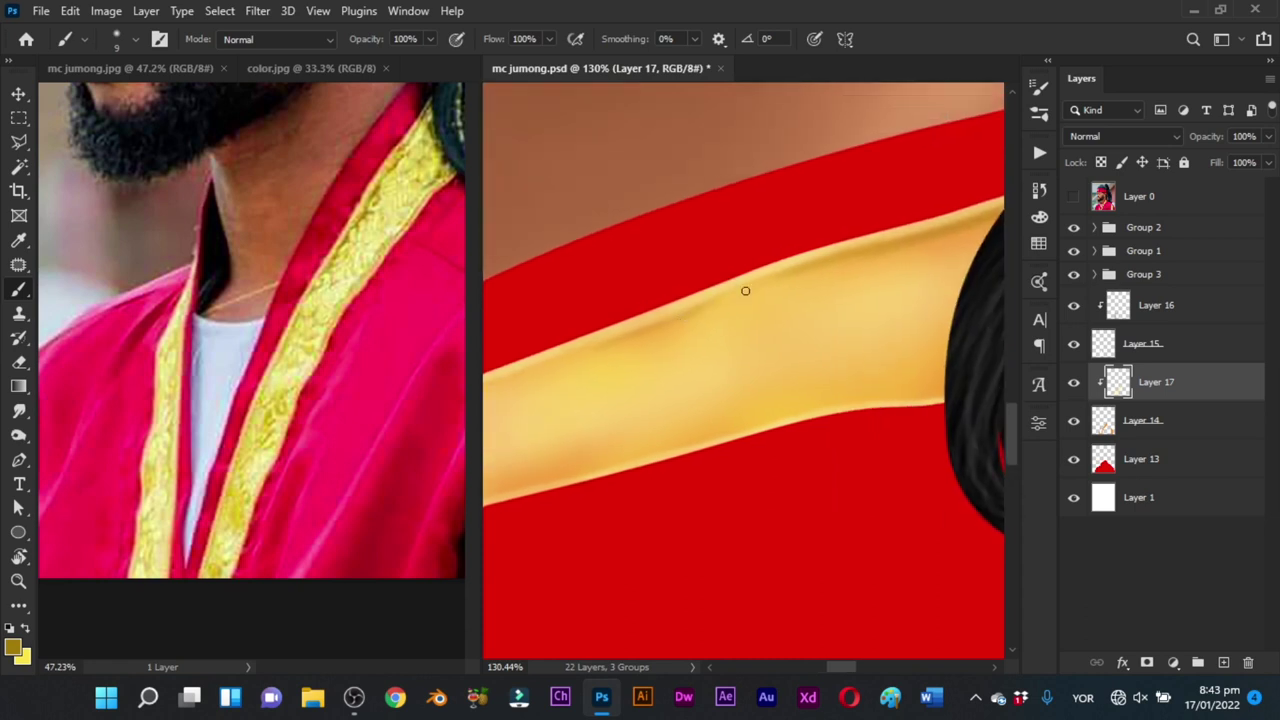
pyautogui.press('z')
pyautogui.moveTo(834, 289)
pyautogui.mouseDown()
pyautogui.moveTo(700, 380)
pyautogui.moveTo(677, 331)
pyautogui.moveTo(736, 315)
pyautogui.mouseUp()
pyautogui.press('b')
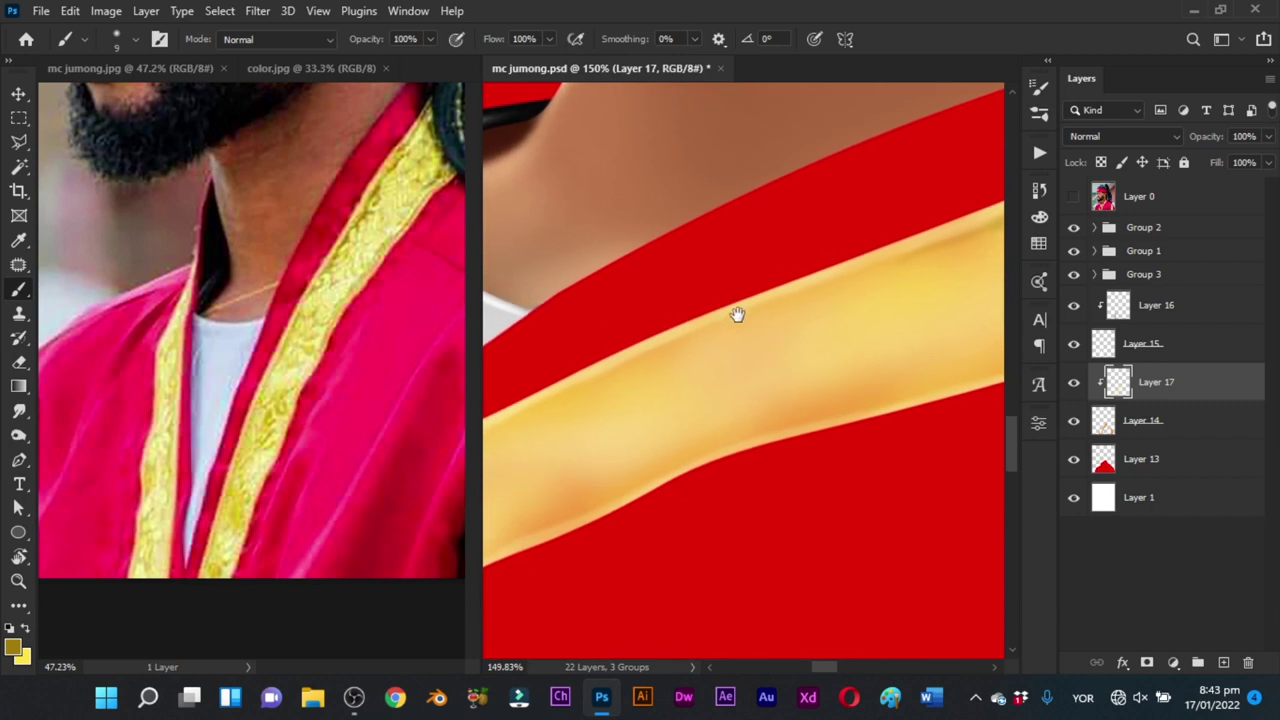
pyautogui.moveTo(930, 251); pyautogui.dragTo(613, 365)
pyautogui.moveTo(674, 345); pyautogui.dragTo(921, 255)
pyautogui.moveTo(646, 357); pyautogui.dragTo(851, 253)
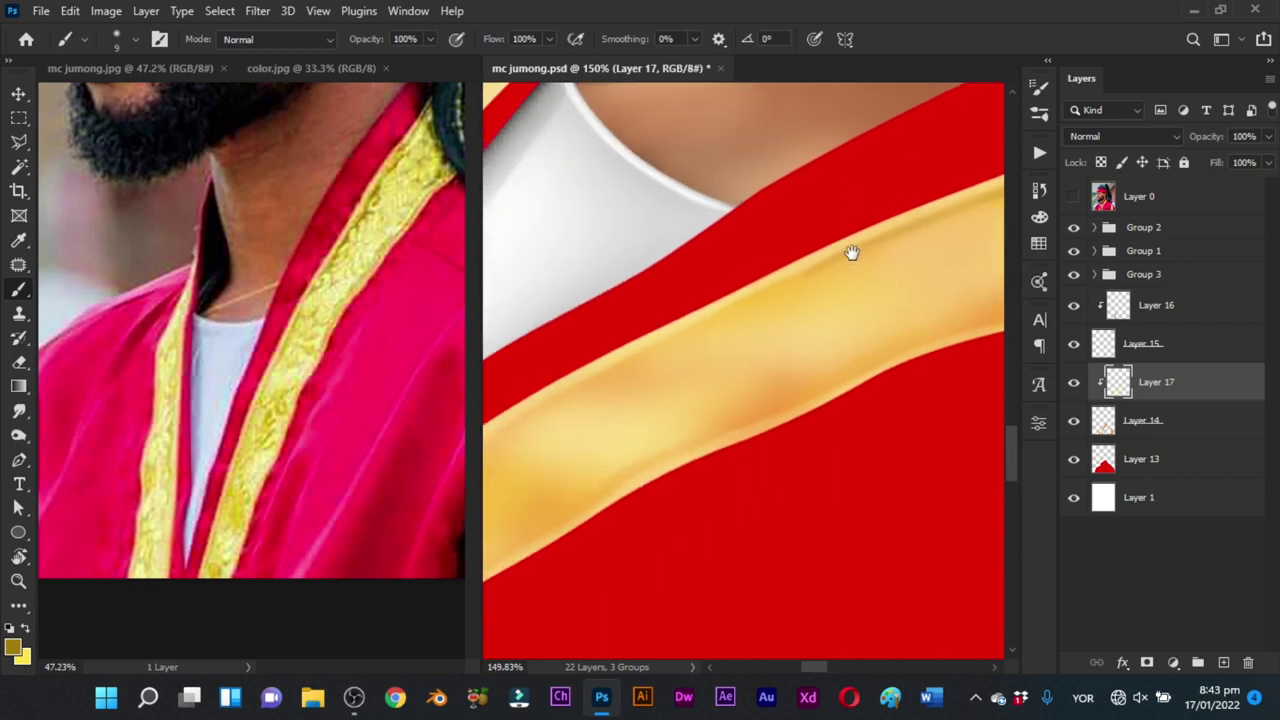
pyautogui.moveTo(573, 381); pyautogui.dragTo(860, 245)
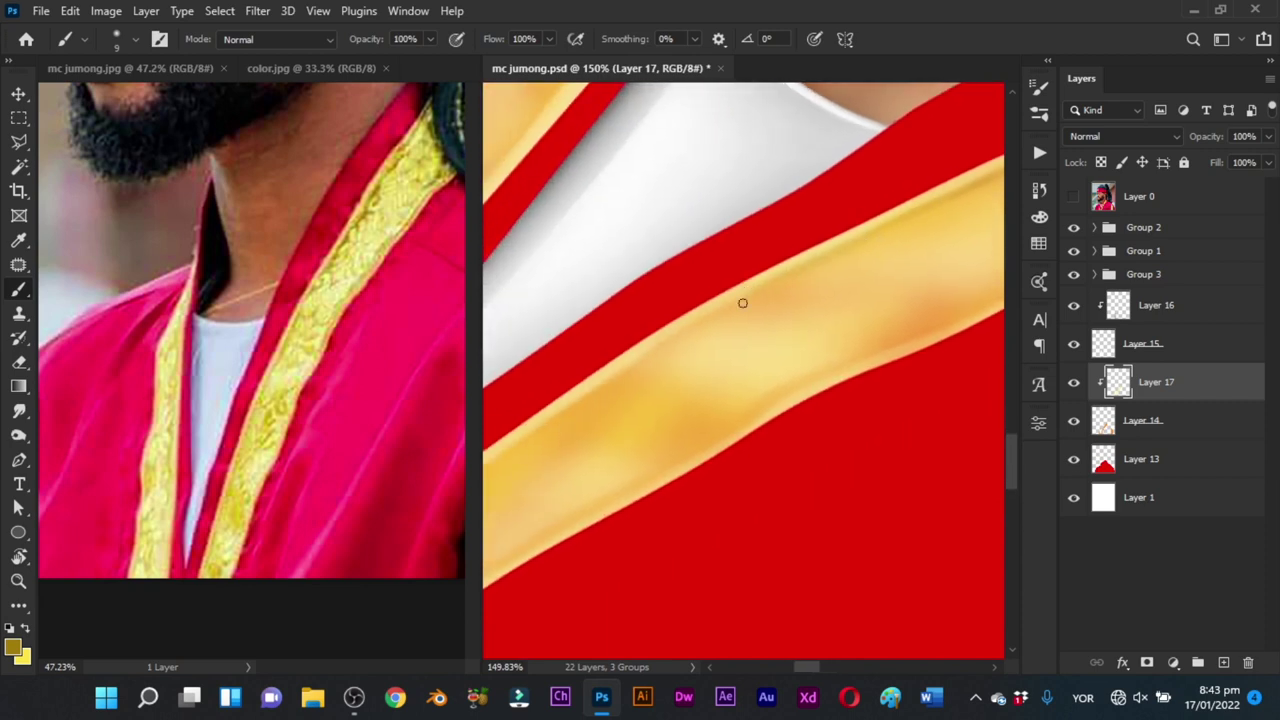
pyautogui.moveTo(791, 302)
pyautogui.mouseDown()
pyautogui.moveTo(677, 409)
pyautogui.moveTo(834, 317)
pyautogui.moveTo(641, 367)
pyautogui.moveTo(634, 357)
pyautogui.moveTo(703, 301)
pyautogui.mouseUp()
# Step: Reduce the brush to 6 px and deepen the dark gold shadow line beside the right trim's inner highlight
pyautogui.press('b')
pyautogui.keyDown('alt'); pyautogui.rightClick(646, 338); pyautogui.keyUp('alt')
pyautogui.press('z')
pyautogui.moveTo(634, 331); pyautogui.dragTo(654, 333)
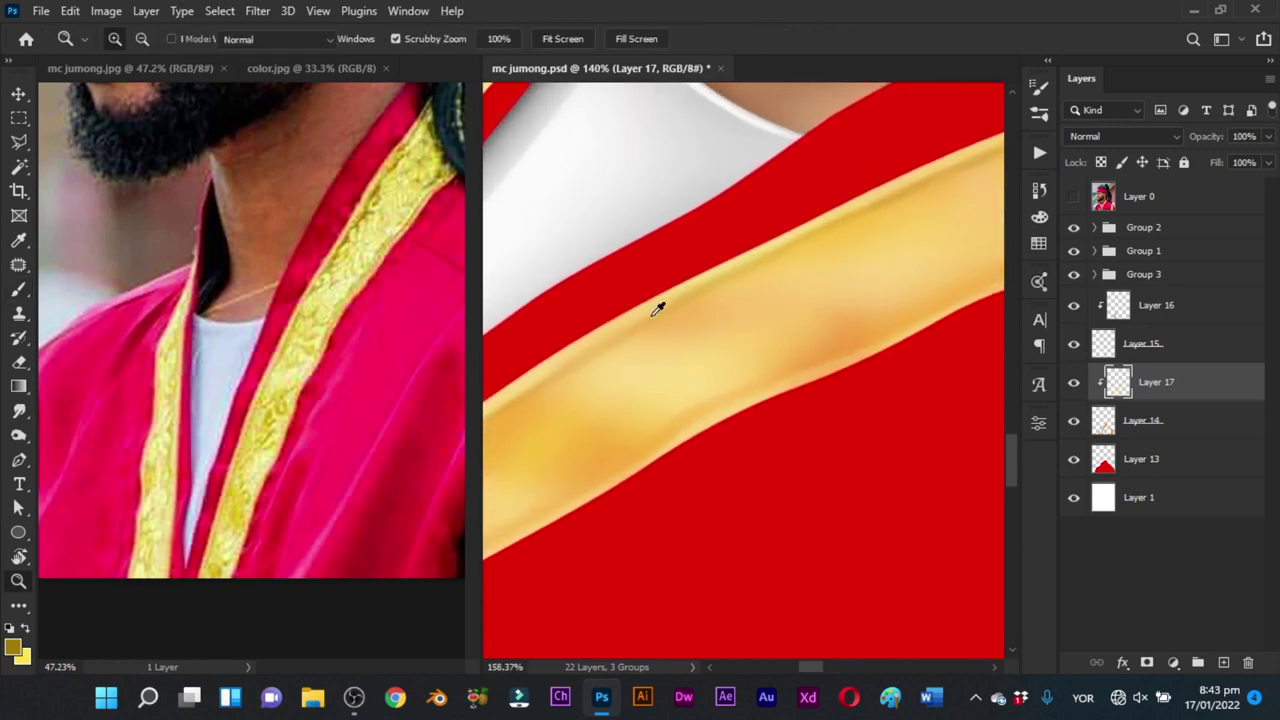
pyautogui.press('b')
pyautogui.keyDown('alt'); pyautogui.rightClick(651, 319); pyautogui.keyUp('alt')
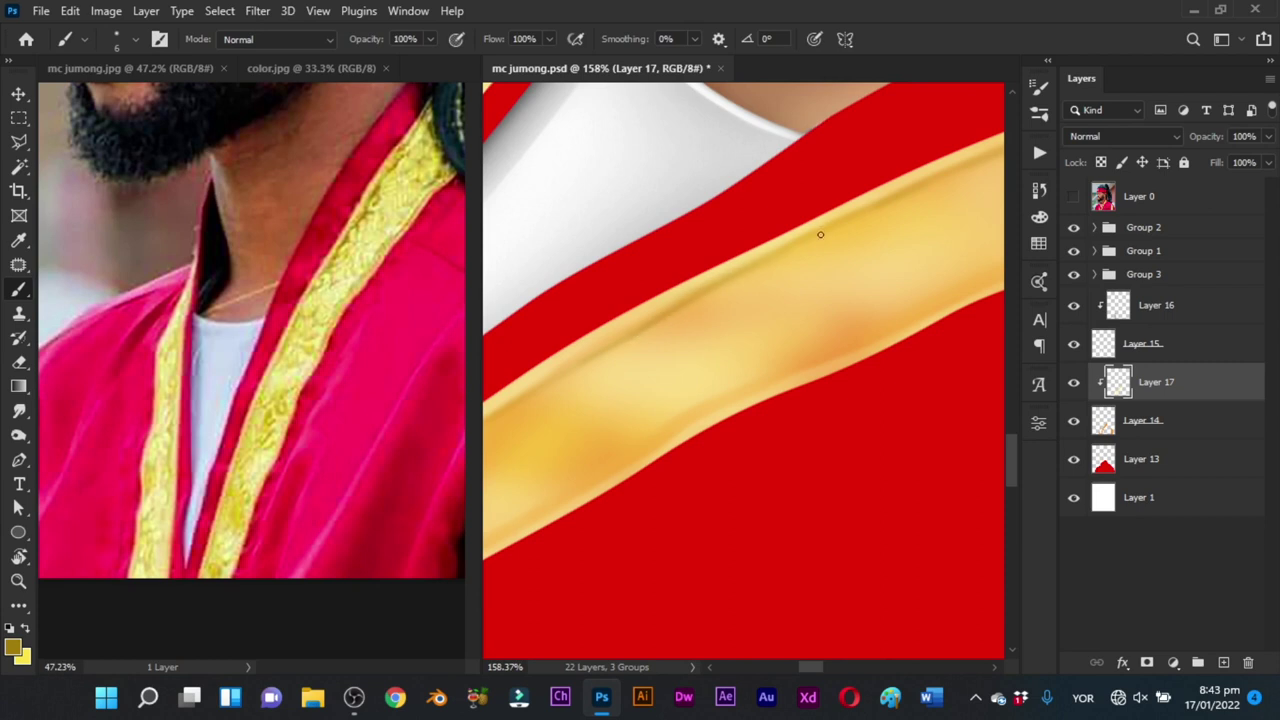
pyautogui.moveTo(820, 234); pyautogui.dragTo(674, 337)
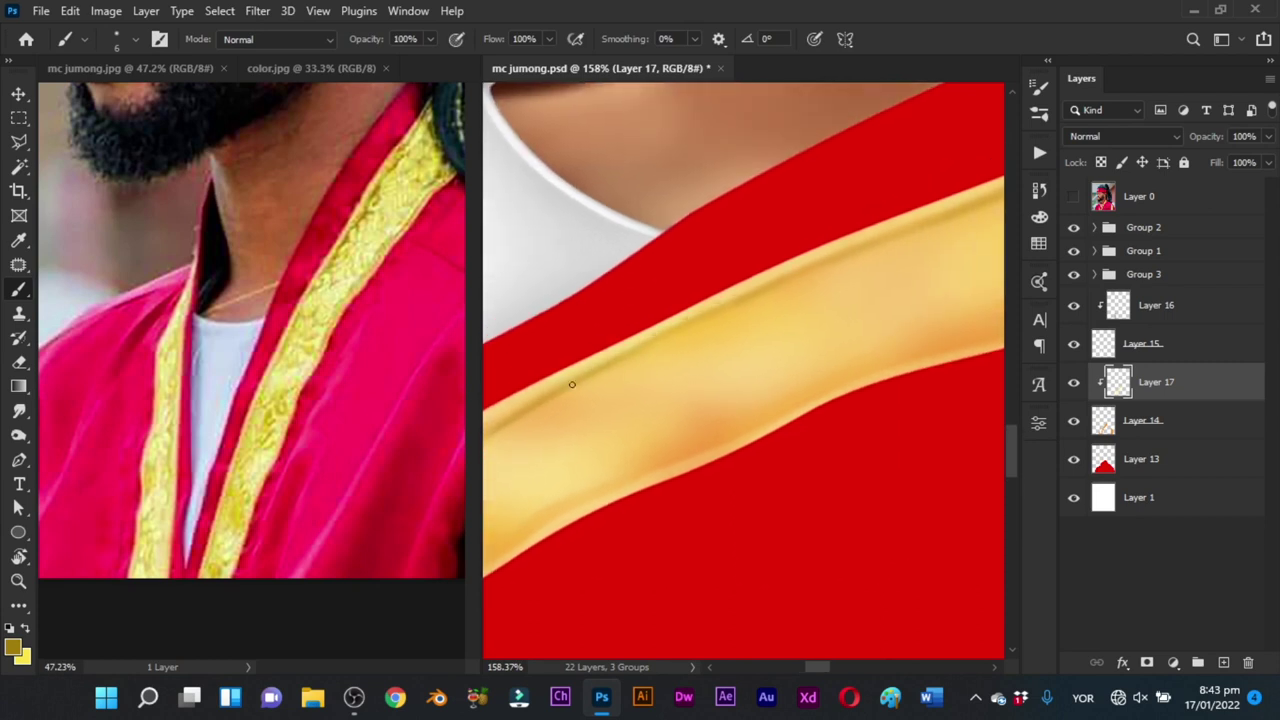
pyautogui.moveTo(572, 385); pyautogui.dragTo(766, 284)
pyautogui.moveTo(890, 241); pyautogui.dragTo(688, 329)
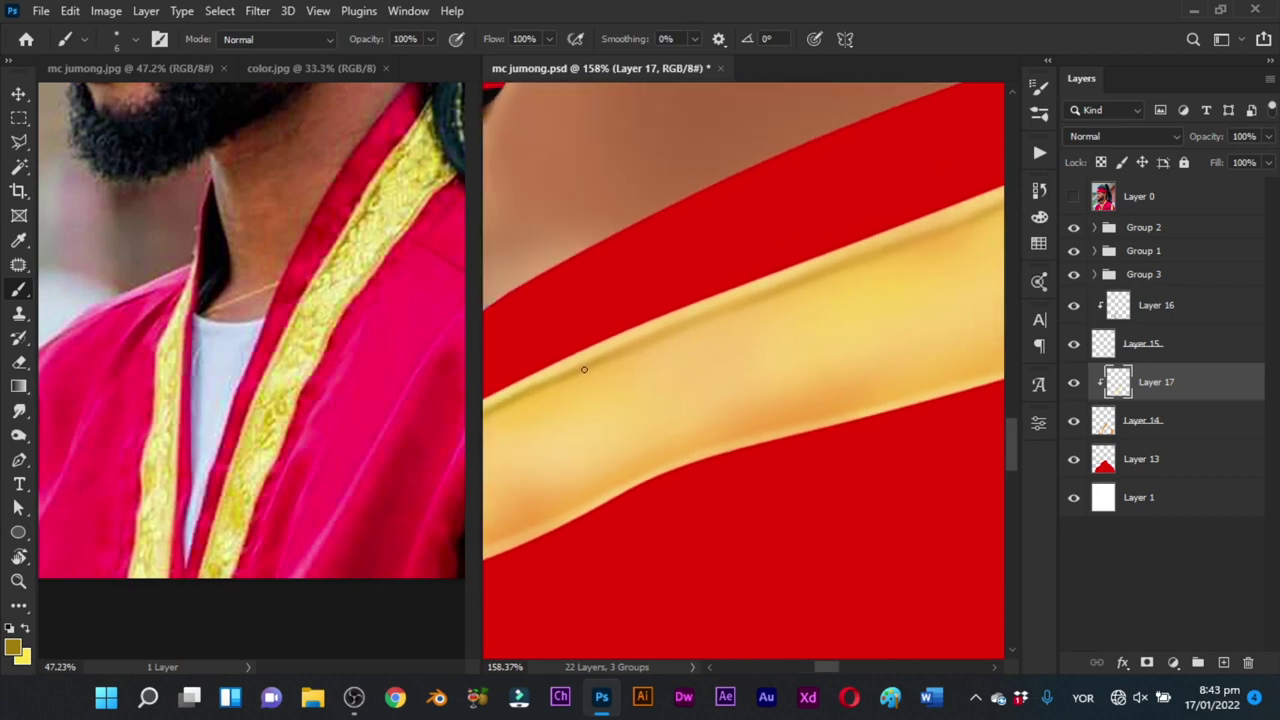
# Step: Extend the 6 px dark gold shadow line beside the right trim's inner highlight up to the hair strands
pyautogui.moveTo(588, 368); pyautogui.dragTo(744, 301)
pyautogui.moveTo(646, 339)
pyautogui.mouseDown()
pyautogui.moveTo(849, 263)
pyautogui.moveTo(643, 334)
pyautogui.moveTo(785, 295)
pyautogui.mouseUp()
pyautogui.moveTo(706, 313)
pyautogui.mouseDown()
pyautogui.moveTo(783, 286)
pyautogui.moveTo(648, 340)
pyautogui.moveTo(871, 266)
pyautogui.moveTo(766, 304)
pyautogui.mouseUp()
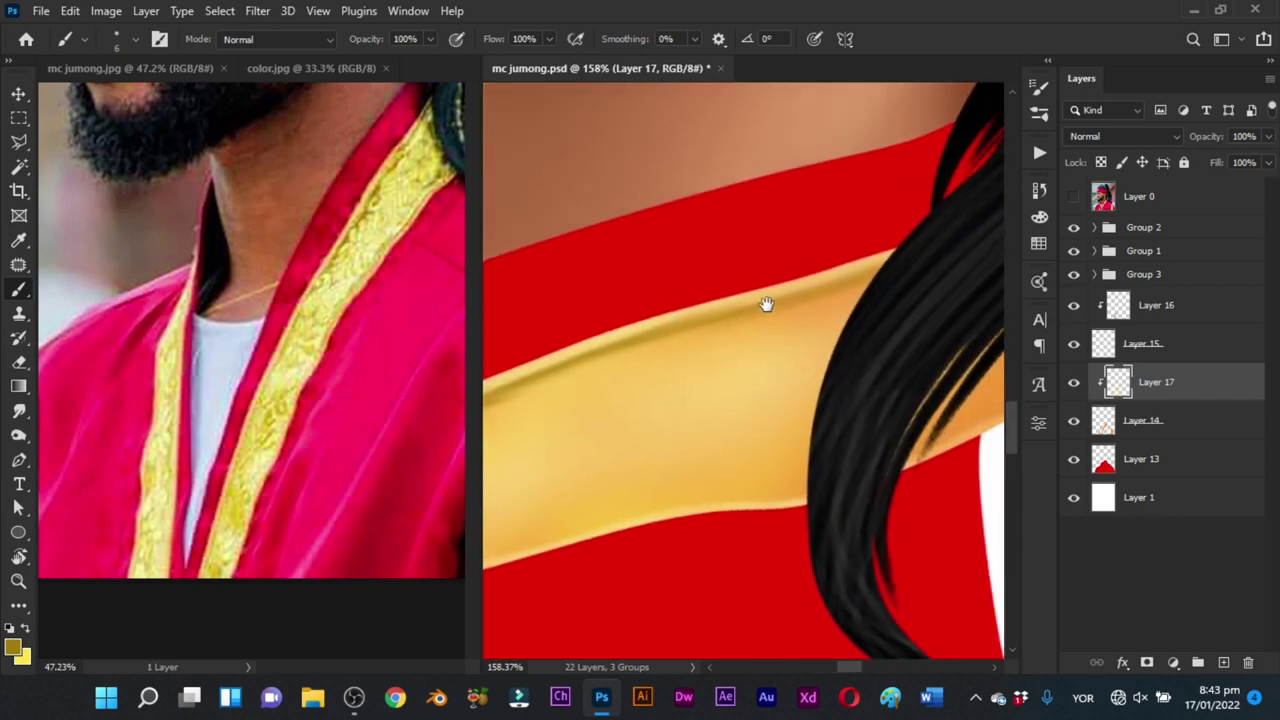
pyautogui.moveTo(634, 341); pyautogui.dragTo(923, 259)
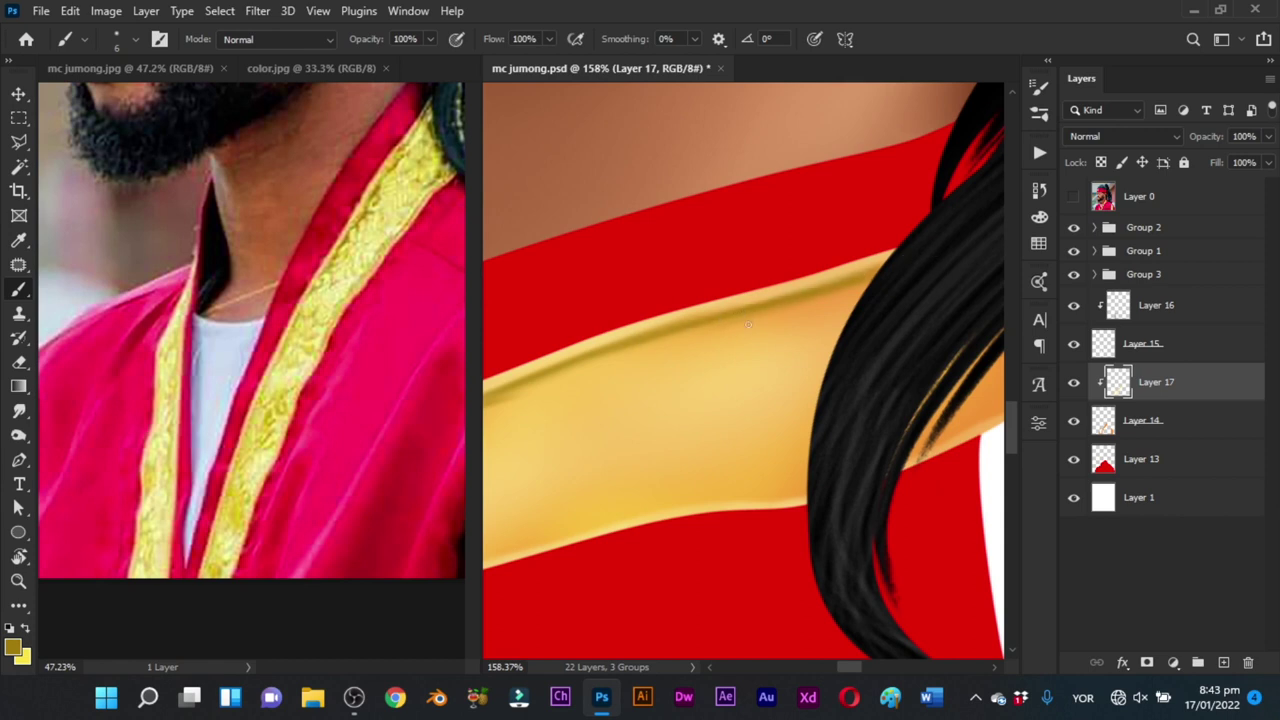
pyautogui.moveTo(864, 297); pyautogui.dragTo(677, 401)
pyautogui.moveTo(590, 395); pyautogui.dragTo(703, 320)
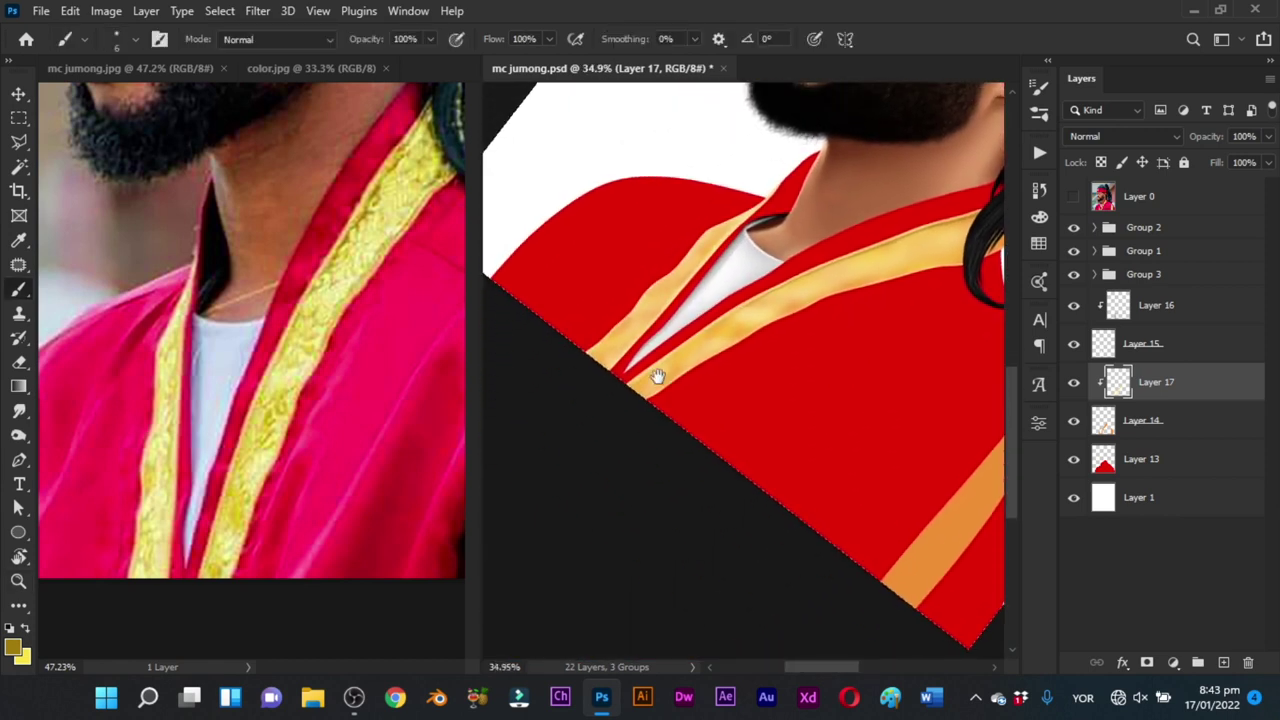
# Step: Enlarge the brush to 16 px and paint a soft dark gold shadow line just inside the left trim's inner highlight
pyautogui.moveTo(657, 376)
pyautogui.mouseDown()
pyautogui.moveTo(680, 380)
pyautogui.moveTo(757, 343)
pyautogui.moveTo(691, 345)
pyautogui.mouseUp()
pyautogui.keyDown('alt'); pyautogui.rightClick(664, 345); pyautogui.keyUp('alt')
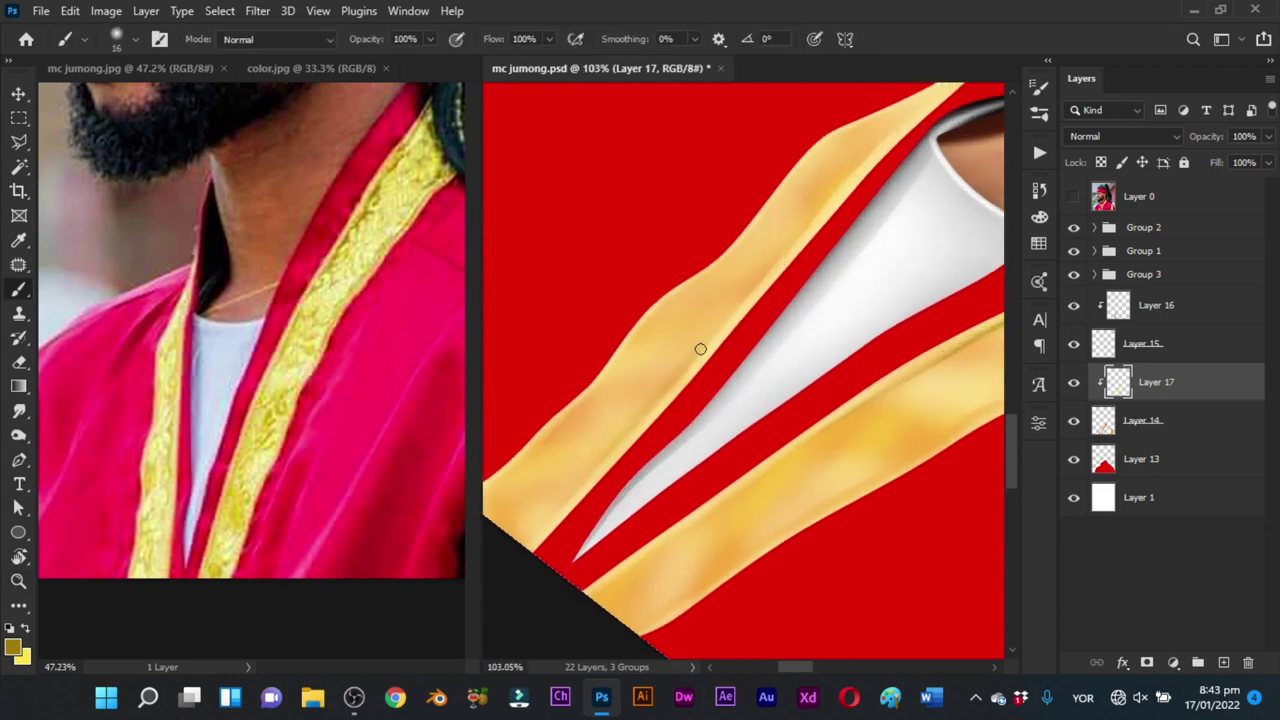
pyautogui.moveTo(795, 244); pyautogui.dragTo(771, 277)
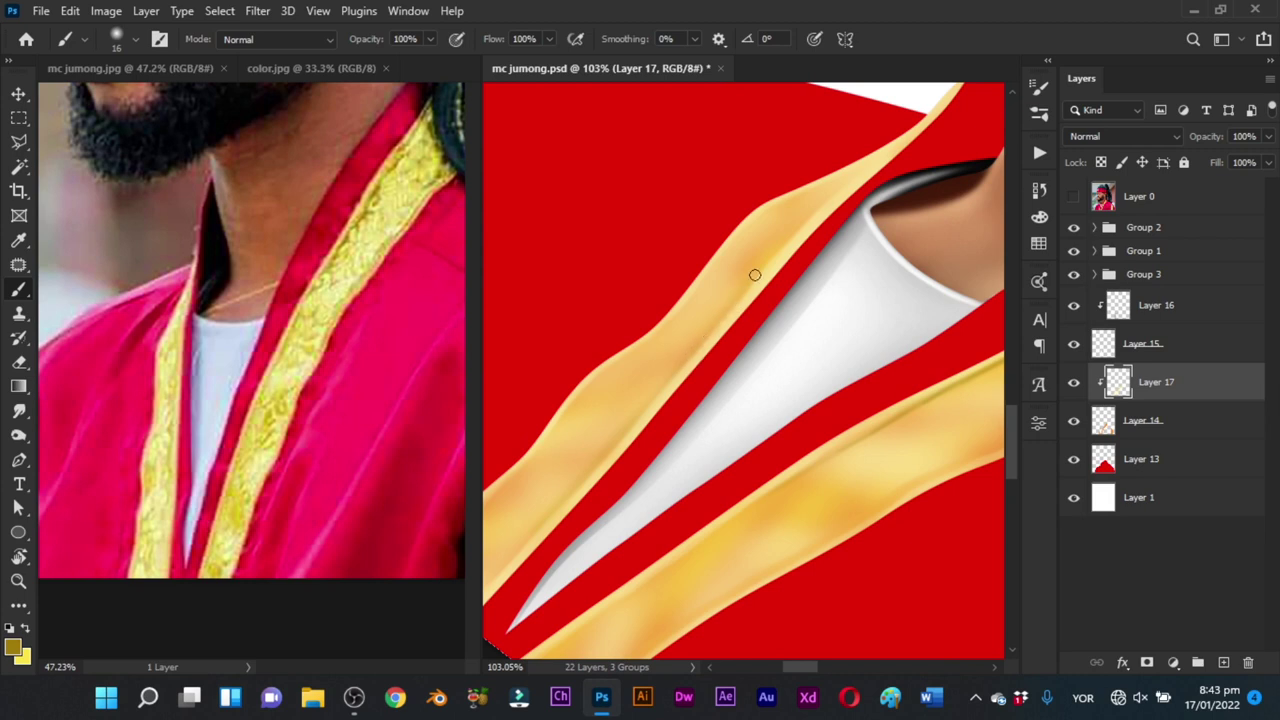
pyautogui.moveTo(755, 275)
pyautogui.mouseDown()
pyautogui.moveTo(836, 196)
pyautogui.moveTo(766, 283)
pyautogui.moveTo(815, 234)
pyautogui.mouseUp()
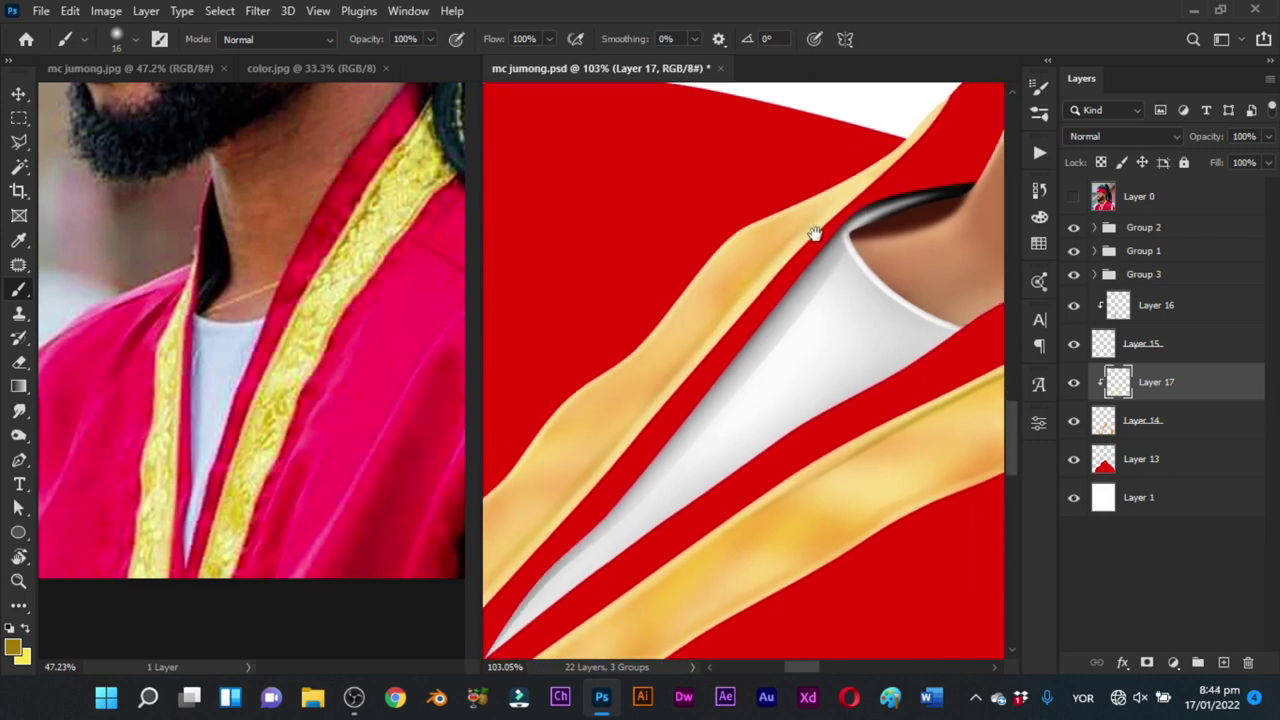
pyautogui.moveTo(697, 346); pyautogui.dragTo(751, 286)
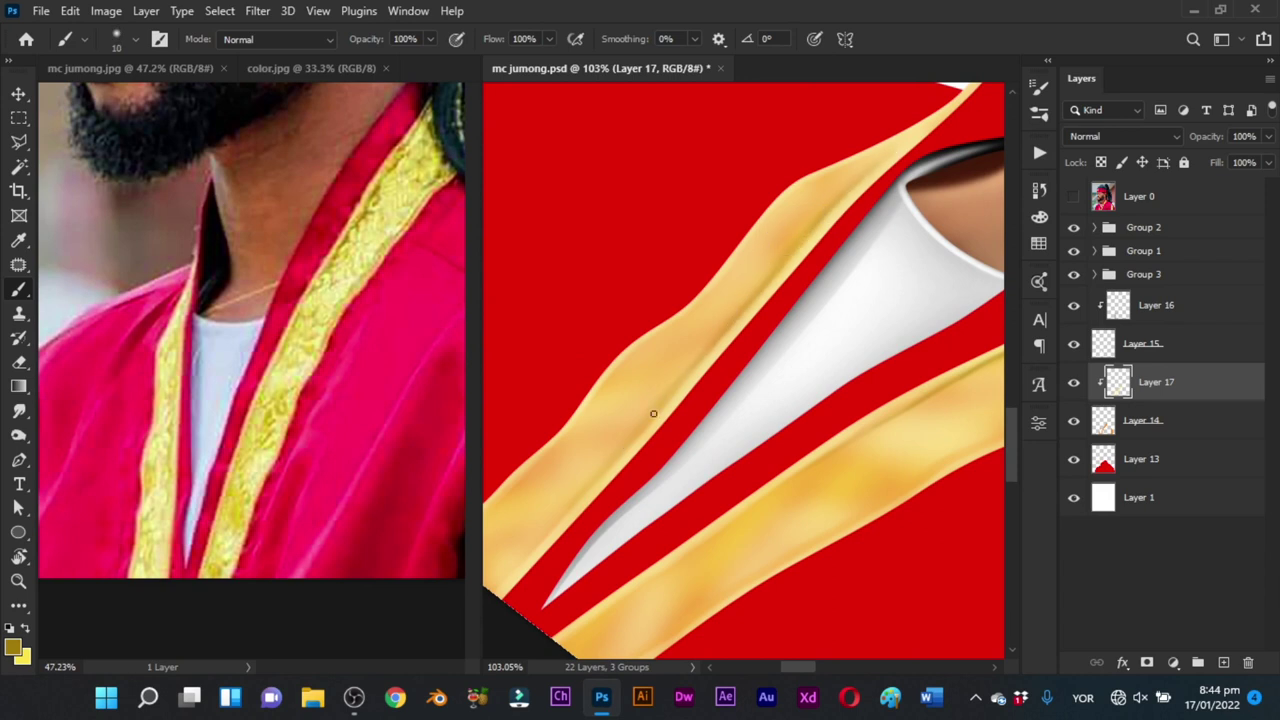
# Step: Carry the dark gold shadow line down to the lower ends of the collar trims with a 10 px brush
pyautogui.moveTo(828, 313); pyautogui.dragTo(722, 451)
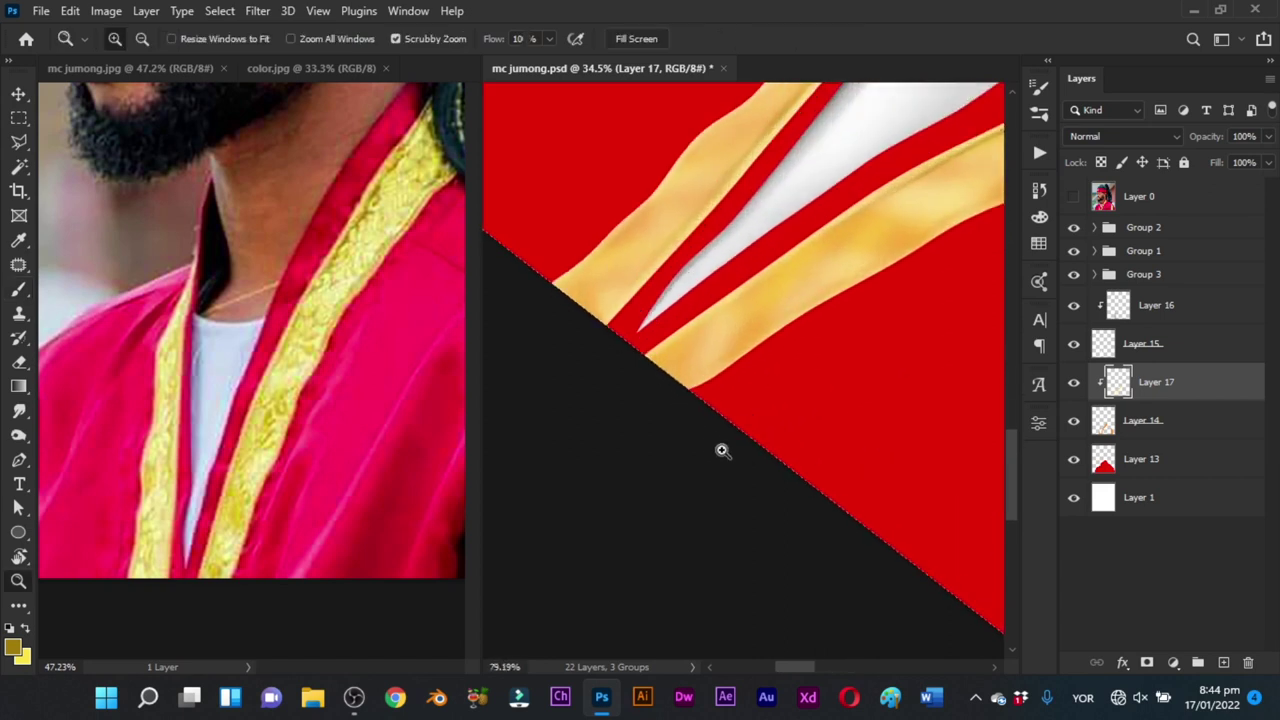
pyautogui.scroll(1, 722, 451)
pyautogui.press('b')
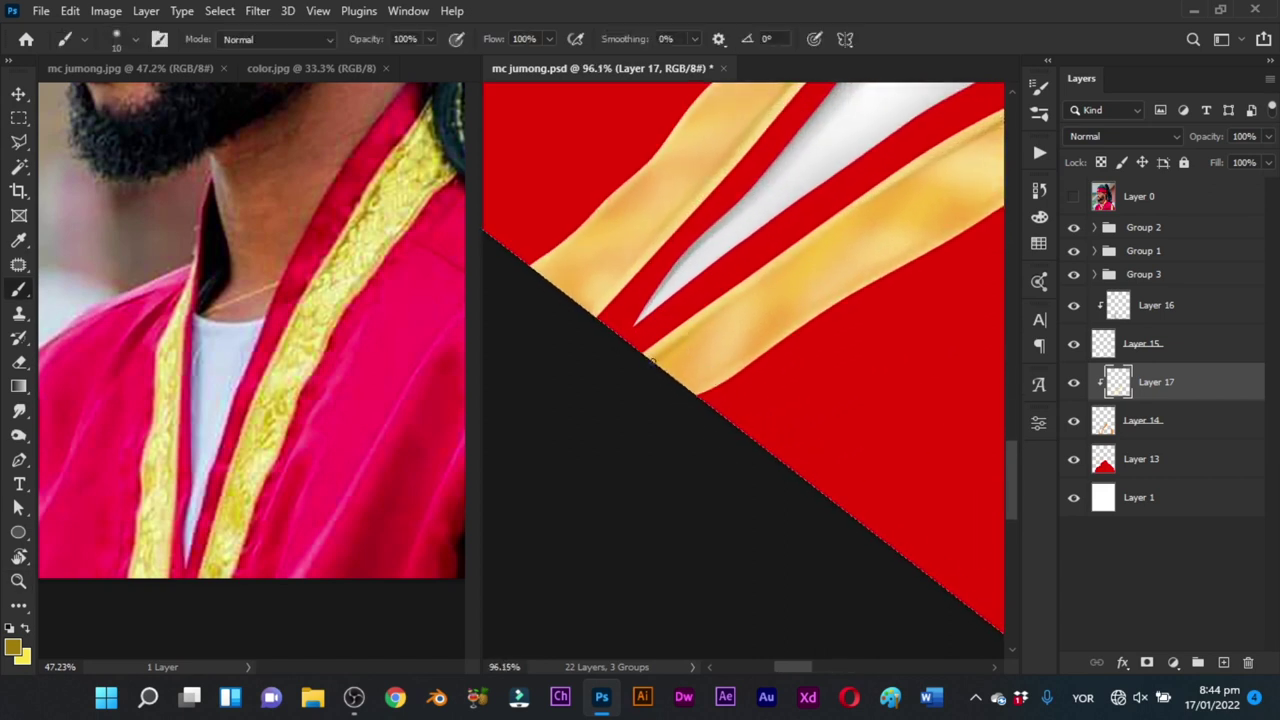
pyautogui.hscroll(2, 697, 274)
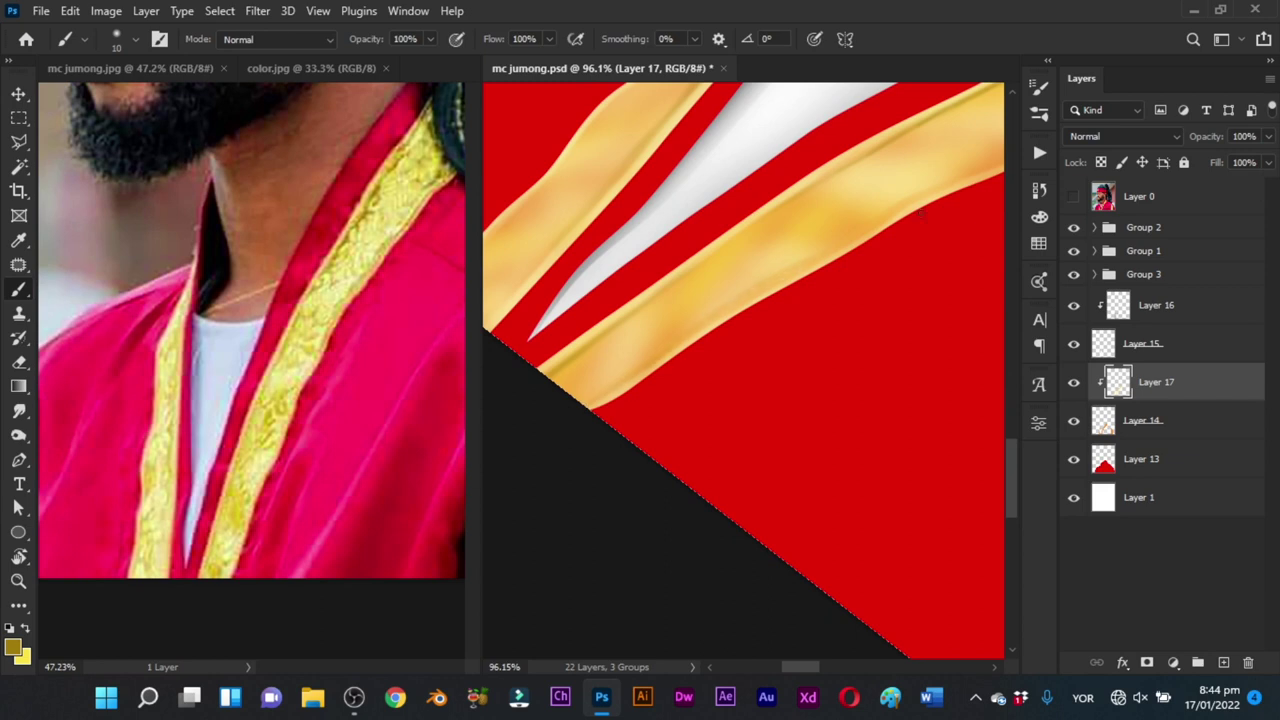
# Step: Save the portrait document and reset the canvas rotation to upright
pyautogui.press('z')
pyautogui.scroll(-5, 922, 213)
pyautogui.scroll(3, 747, 397)
pyautogui.hotkey('ctrl', 's')
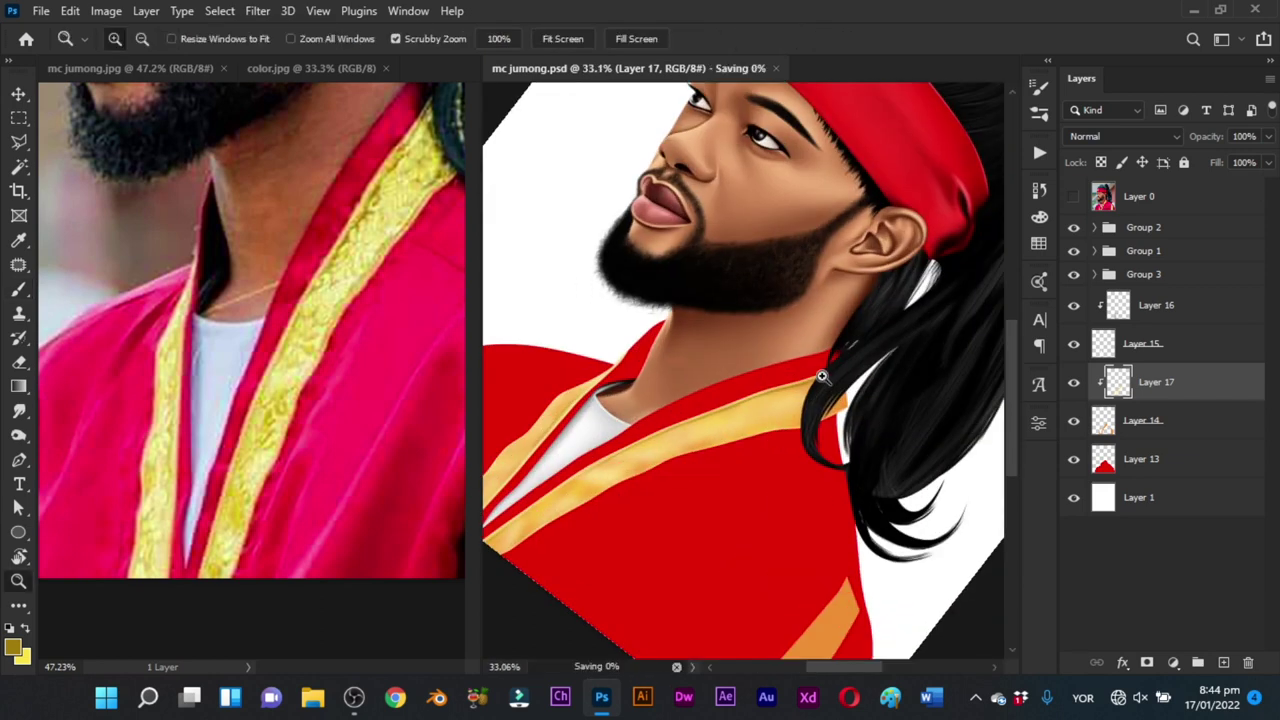
pyautogui.scroll(-2, 821, 376)
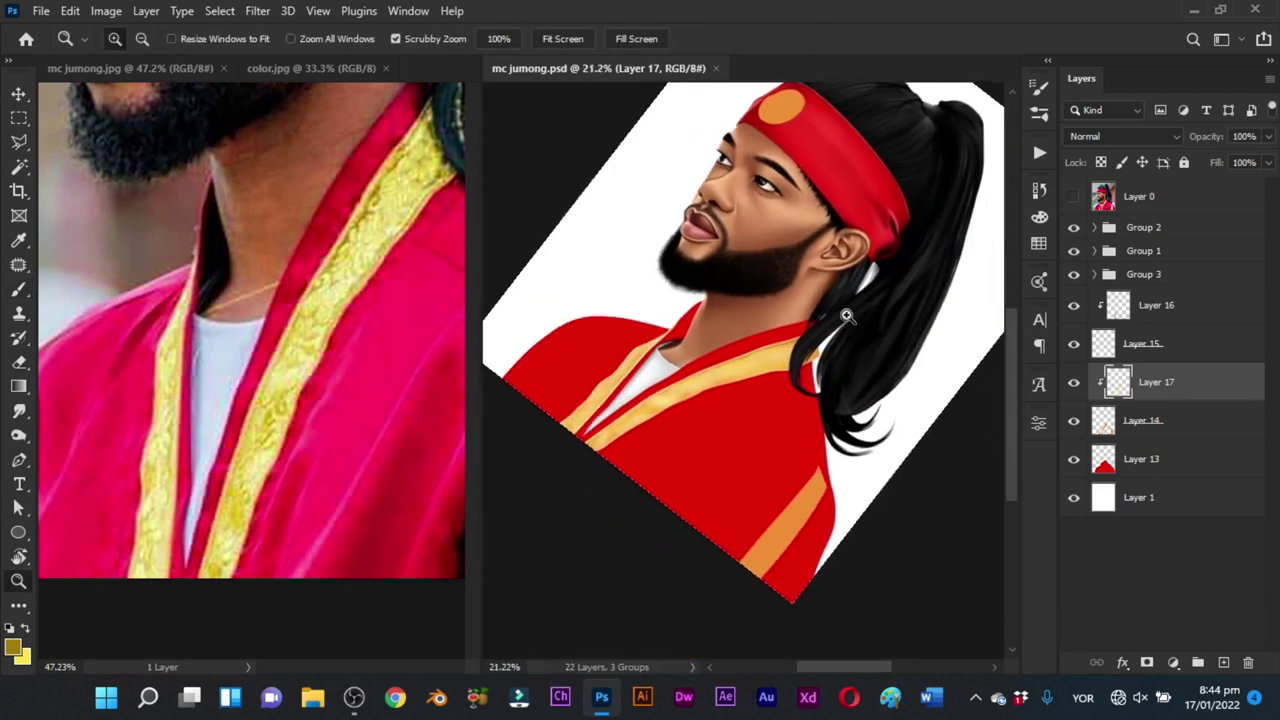
pyautogui.press('r')
pyautogui.click(312, 41)
pyautogui.press('z')
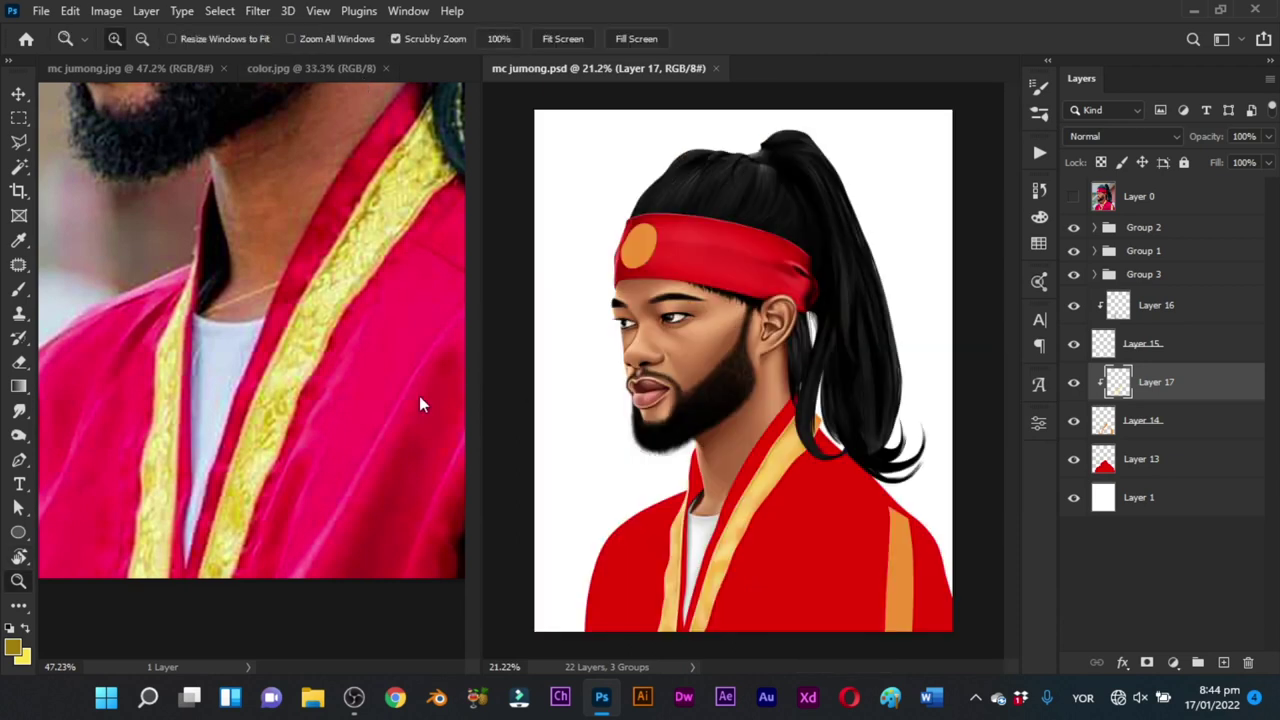
# Step: Bring the reference photo's sleeve stripe into view and paint soft bright yellow patches down the portrait's sleeve stripe
pyautogui.scroll(1, 384, 491)
pyautogui.click(384, 491)
pyautogui.moveTo(314, 491); pyautogui.dragTo(120, 429)
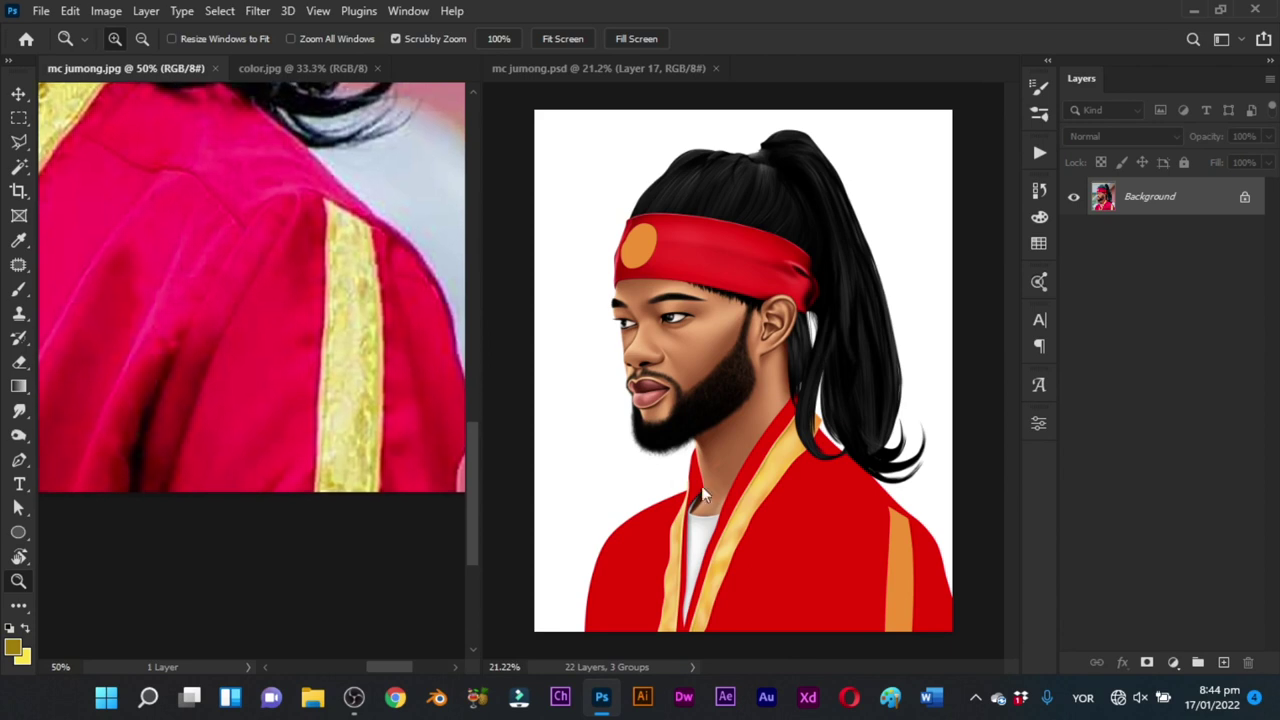
pyautogui.moveTo(783, 547)
pyautogui.mouseDown()
pyautogui.moveTo(851, 560)
pyautogui.moveTo(754, 397)
pyautogui.moveTo(754, 363)
pyautogui.moveTo(794, 379)
pyautogui.moveTo(734, 383)
pyautogui.moveTo(720, 371)
pyautogui.moveTo(798, 345)
pyautogui.mouseUp()
pyautogui.moveTo(803, 289)
pyautogui.mouseDown()
pyautogui.moveTo(811, 397)
pyautogui.moveTo(793, 398)
pyautogui.moveTo(809, 435)
pyautogui.moveTo(814, 413)
pyautogui.mouseUp()
pyautogui.hotkey('ctrl', 'z')
pyautogui.press('x')
pyautogui.moveTo(829, 323)
pyautogui.mouseDown()
pyautogui.moveTo(852, 618)
pyautogui.moveTo(798, 446)
pyautogui.moveTo(790, 574)
pyautogui.mouseUp()
pyautogui.moveTo(837, 345); pyautogui.dragTo(840, 319)
pyautogui.moveTo(808, 399)
pyautogui.mouseDown()
pyautogui.moveTo(820, 400)
pyautogui.moveTo(781, 371)
pyautogui.mouseUp()
# Step: Shade both long edges of the sleeve stripe with soft dark gold, using 55 px and 91 px brush sizes
pyautogui.keyDown('alt'); pyautogui.click(773, 294); pyautogui.keyUp('alt')
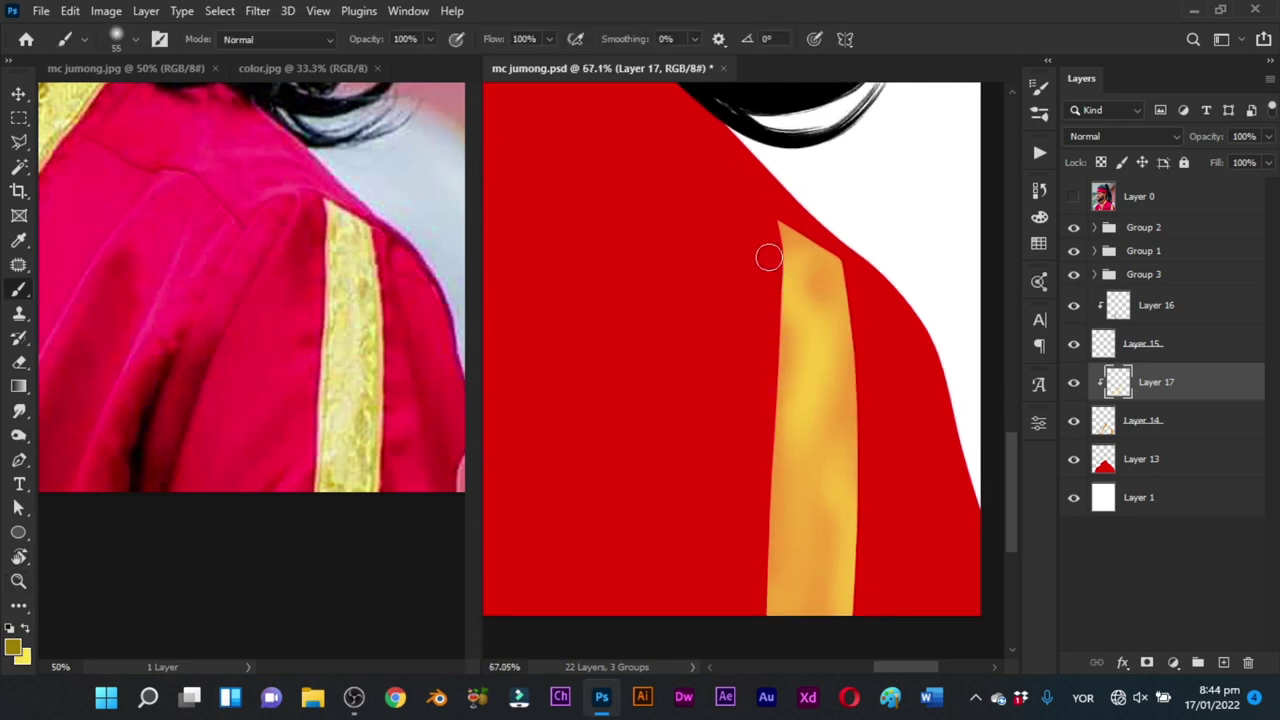
pyautogui.moveTo(775, 229)
pyautogui.mouseDown()
pyautogui.moveTo(771, 393)
pyautogui.moveTo(758, 306)
pyautogui.mouseUp()
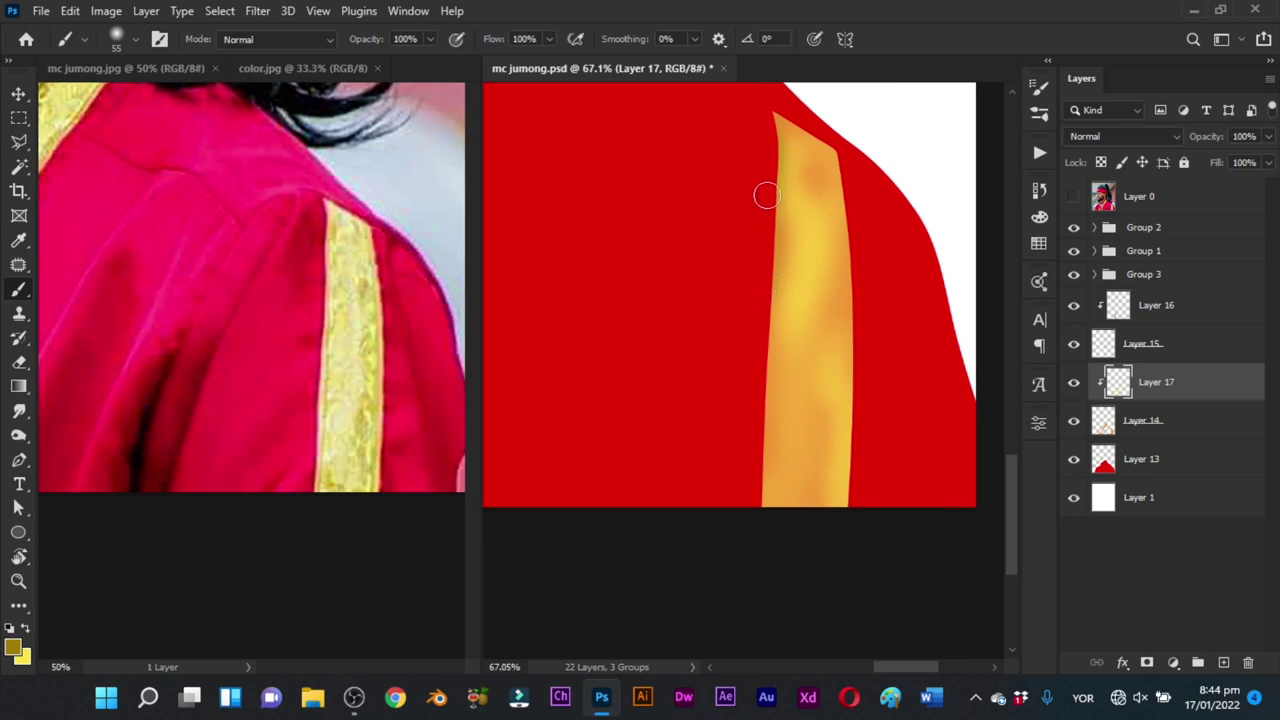
pyautogui.moveTo(775, 262); pyautogui.dragTo(759, 563)
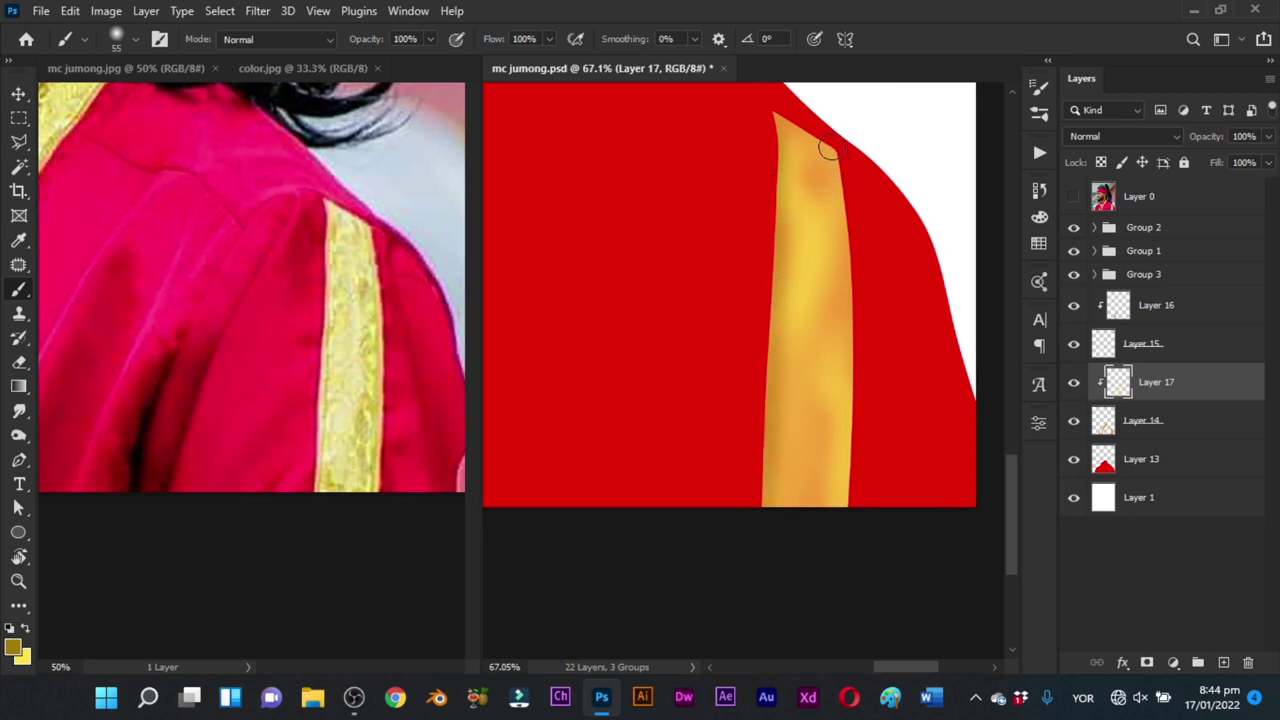
pyautogui.moveTo(843, 177); pyautogui.dragTo(851, 433)
pyautogui.keyDown('alt'); pyautogui.rightClick(843, 301); pyautogui.keyUp('alt')
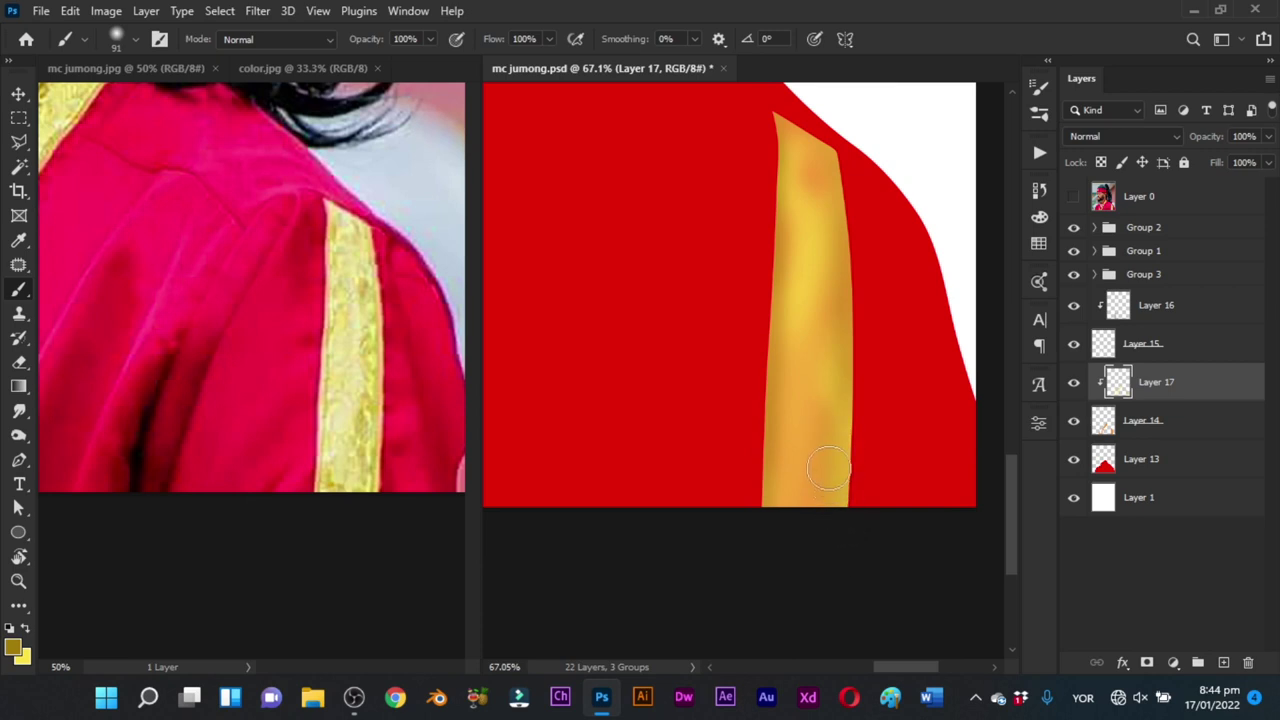
pyautogui.moveTo(860, 323); pyautogui.dragTo(848, 490)
pyautogui.moveTo(830, 412)
pyautogui.mouseDown()
pyautogui.moveTo(855, 449)
pyautogui.moveTo(880, 425)
pyautogui.mouseUp()
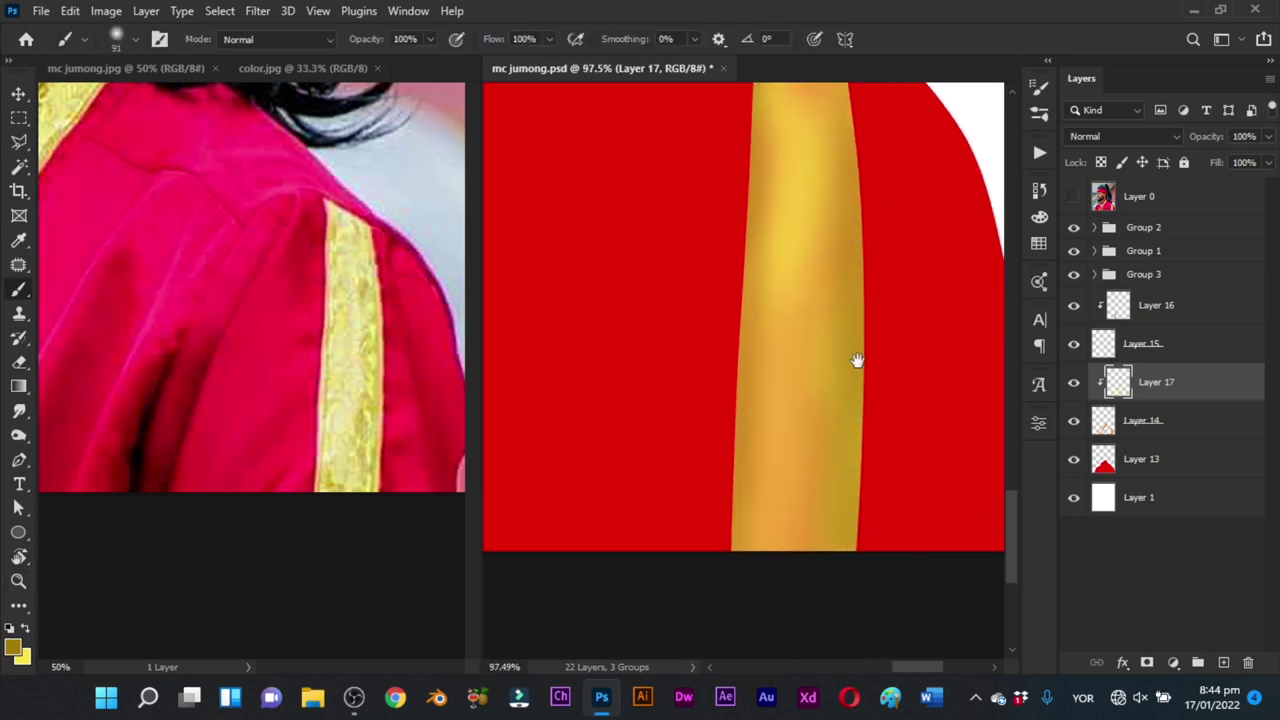
# Step: Sample a pale gold from the right collar trim and reduce the brush to 14 px for the sleeve stripe
pyautogui.scroll(5, 857, 357)
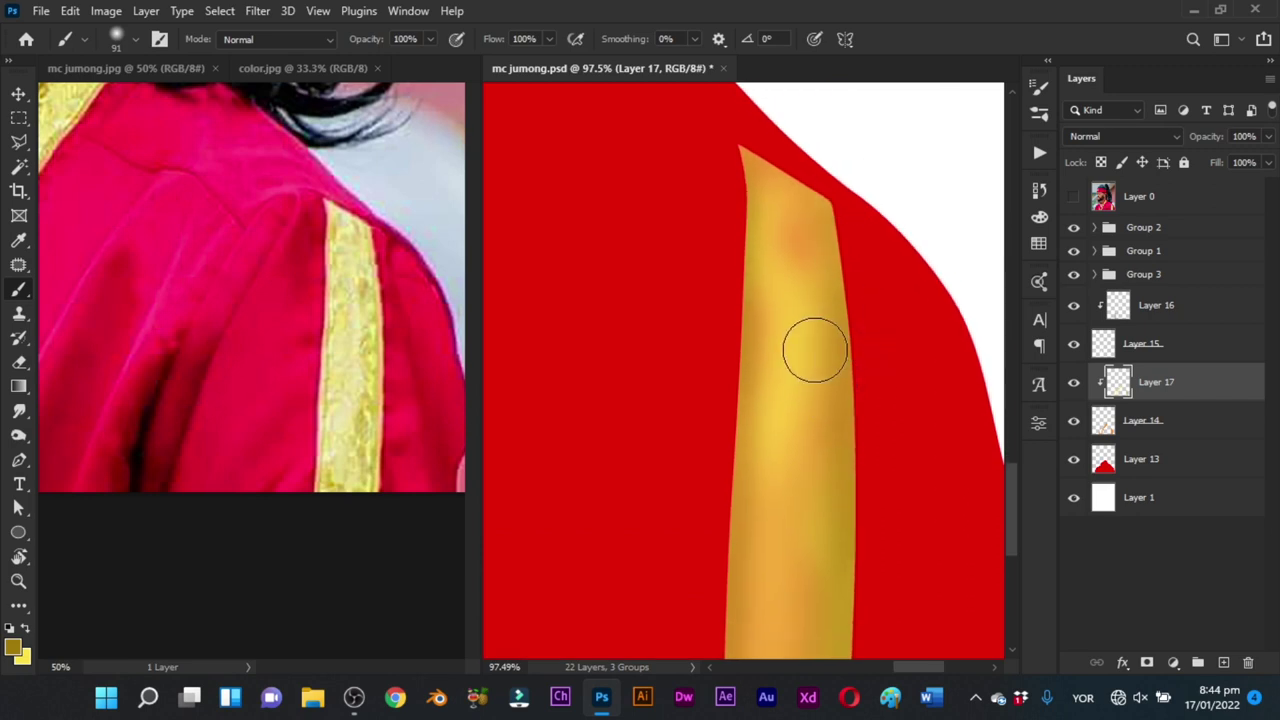
pyautogui.moveTo(808, 347); pyautogui.dragTo(708, 430)
pyautogui.moveTo(563, 377); pyautogui.dragTo(670, 371)
pyautogui.press('b')
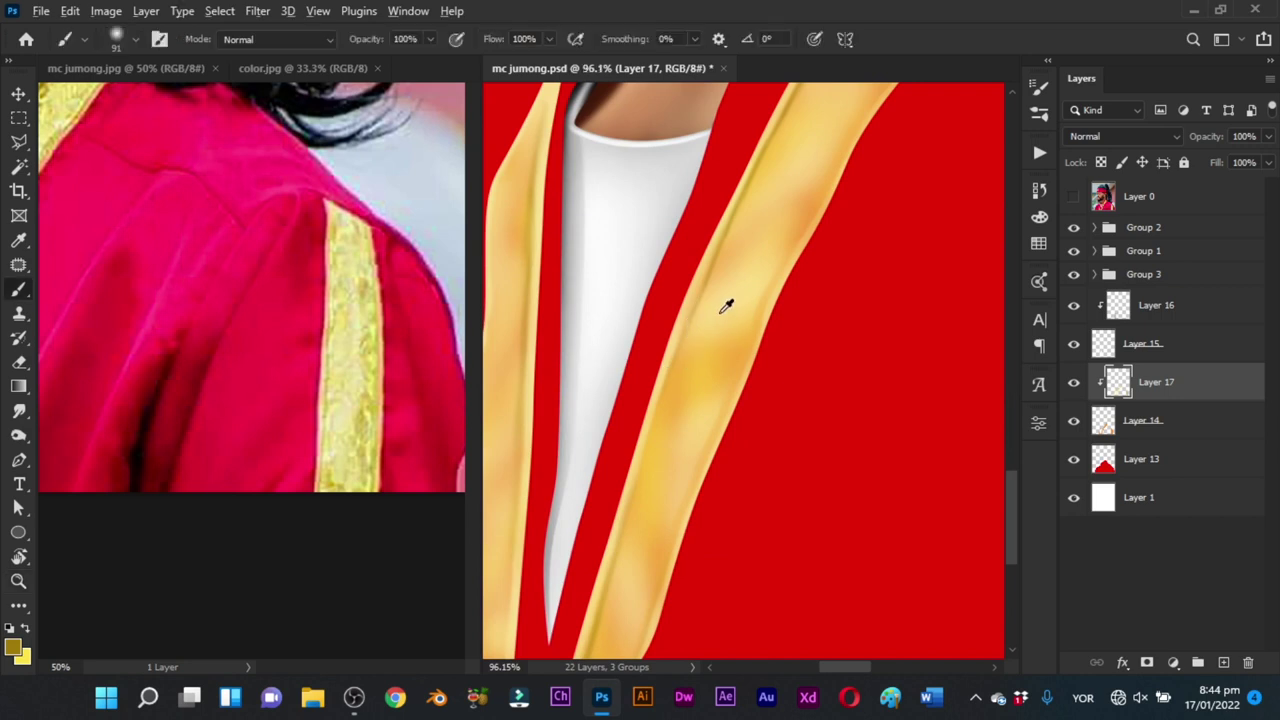
pyautogui.keyDown('alt'); pyautogui.click(742, 305); pyautogui.keyUp('alt')
pyautogui.moveTo(865, 347)
pyautogui.mouseDown()
pyautogui.moveTo(729, 306)
pyautogui.moveTo(651, 349)
pyautogui.moveTo(646, 317)
pyautogui.moveTo(755, 311)
pyautogui.moveTo(745, 573)
pyautogui.mouseUp()
pyautogui.moveTo(791, 331)
pyautogui.mouseDown()
pyautogui.moveTo(786, 310)
pyautogui.moveTo(745, 334)
pyautogui.mouseUp()
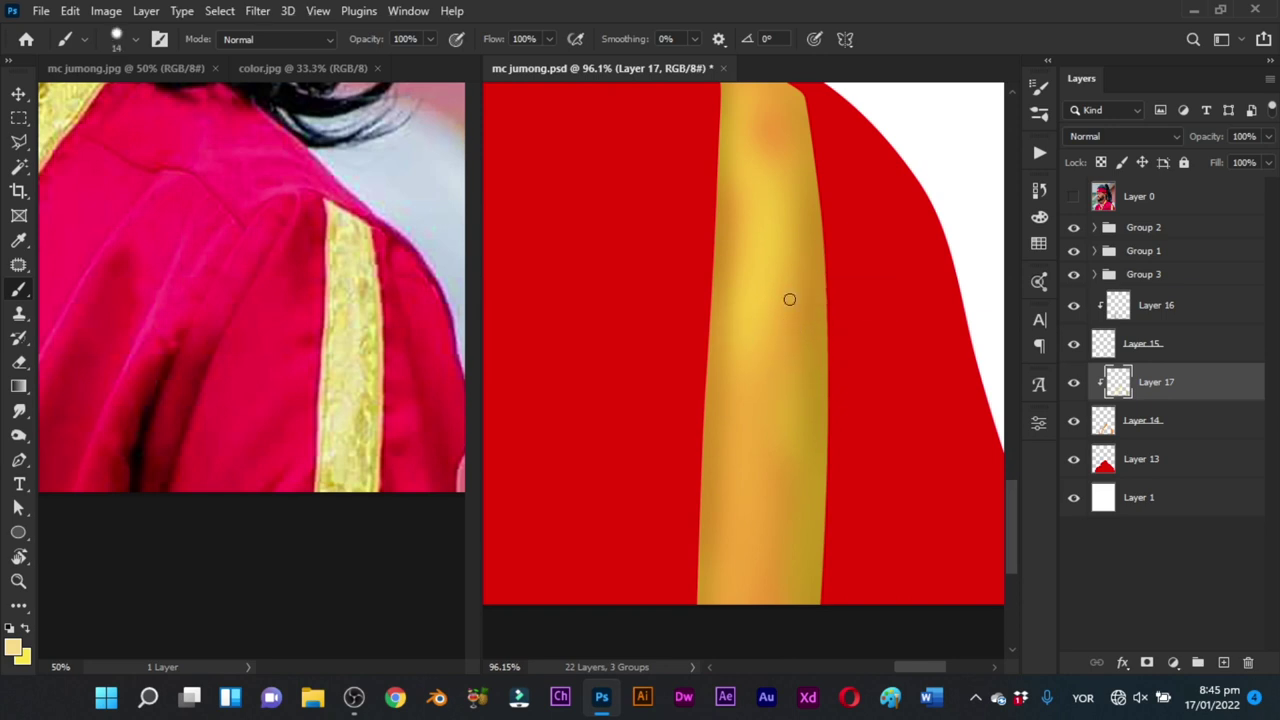
# Step: Paint a thin 14 px pale gold highlight down the sleeve stripe's outer edge, from its top corner to the canvas bottom
pyautogui.scroll(1, 811, 255)
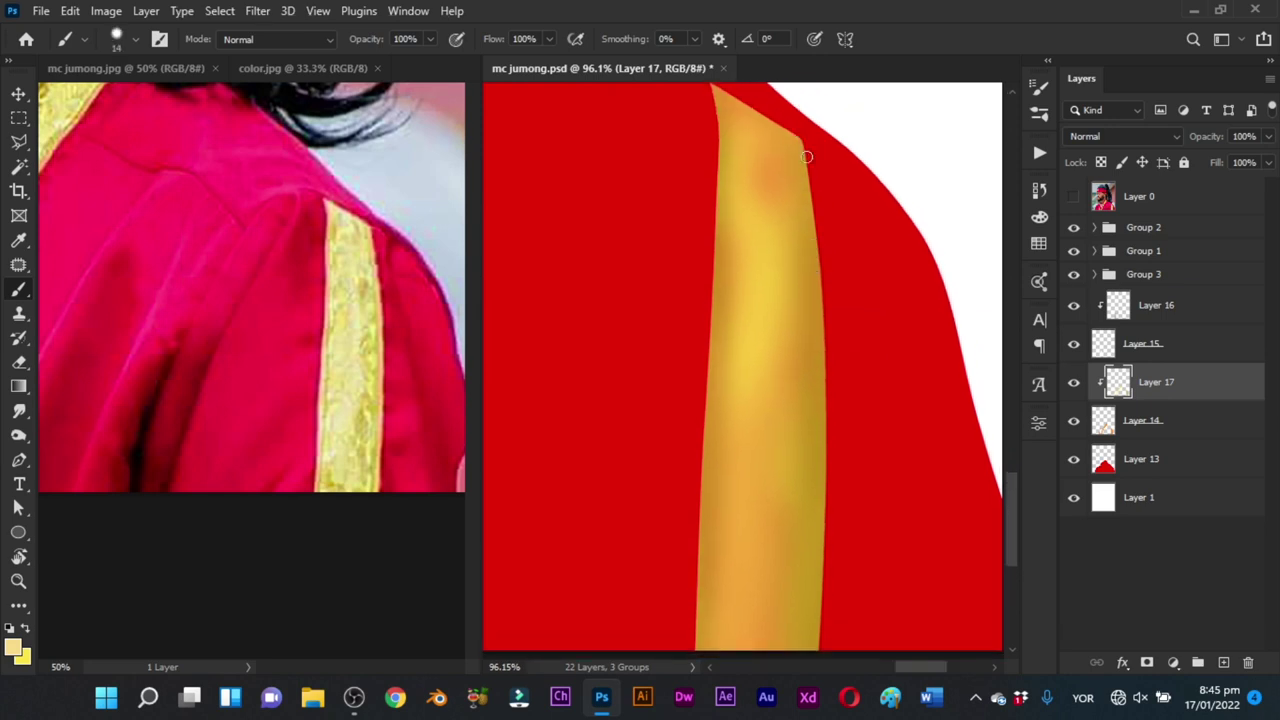
pyautogui.moveTo(801, 140); pyautogui.dragTo(810, 207)
pyautogui.hotkey('ctrl', 'z')
pyautogui.moveTo(798, 141); pyautogui.dragTo(811, 220)
pyautogui.hotkey('ctrl', 'z')
pyautogui.moveTo(801, 143); pyautogui.dragTo(812, 216)
pyautogui.moveTo(801, 145); pyautogui.dragTo(823, 394)
pyautogui.scroll(-3, 822, 340)
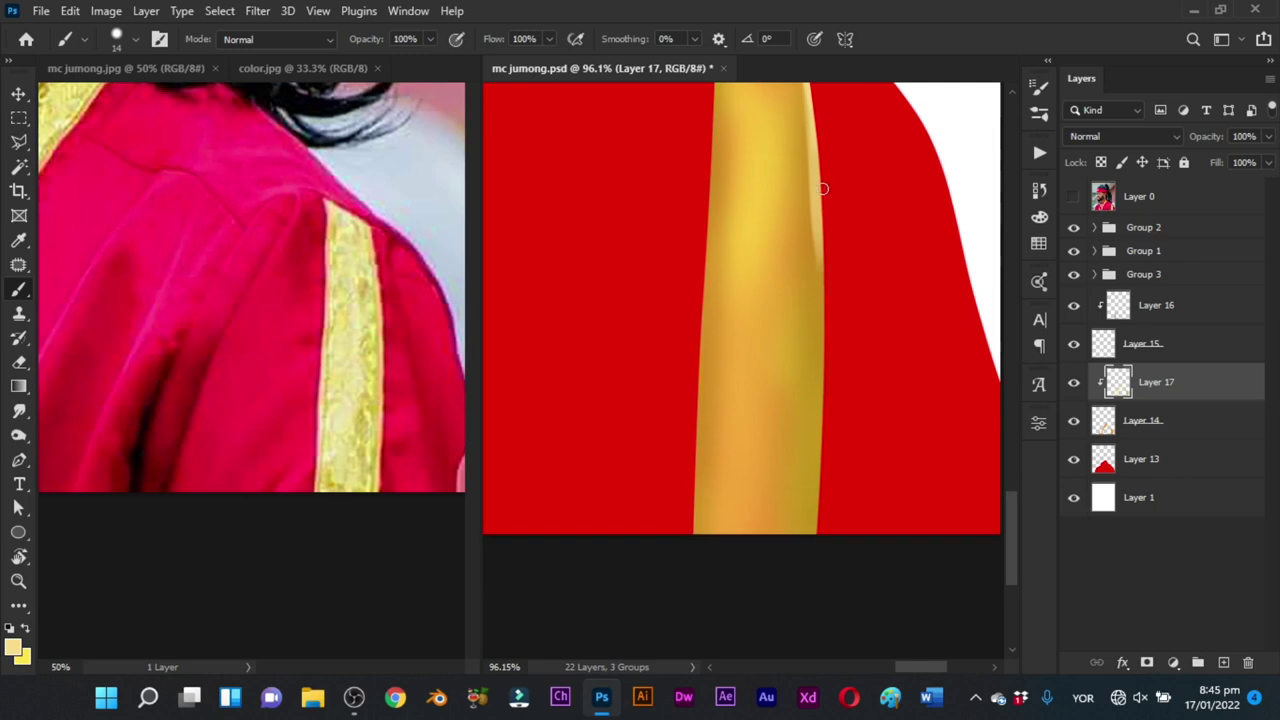
pyautogui.moveTo(820, 235); pyautogui.dragTo(826, 400)
pyautogui.scroll(-1, 830, 330)
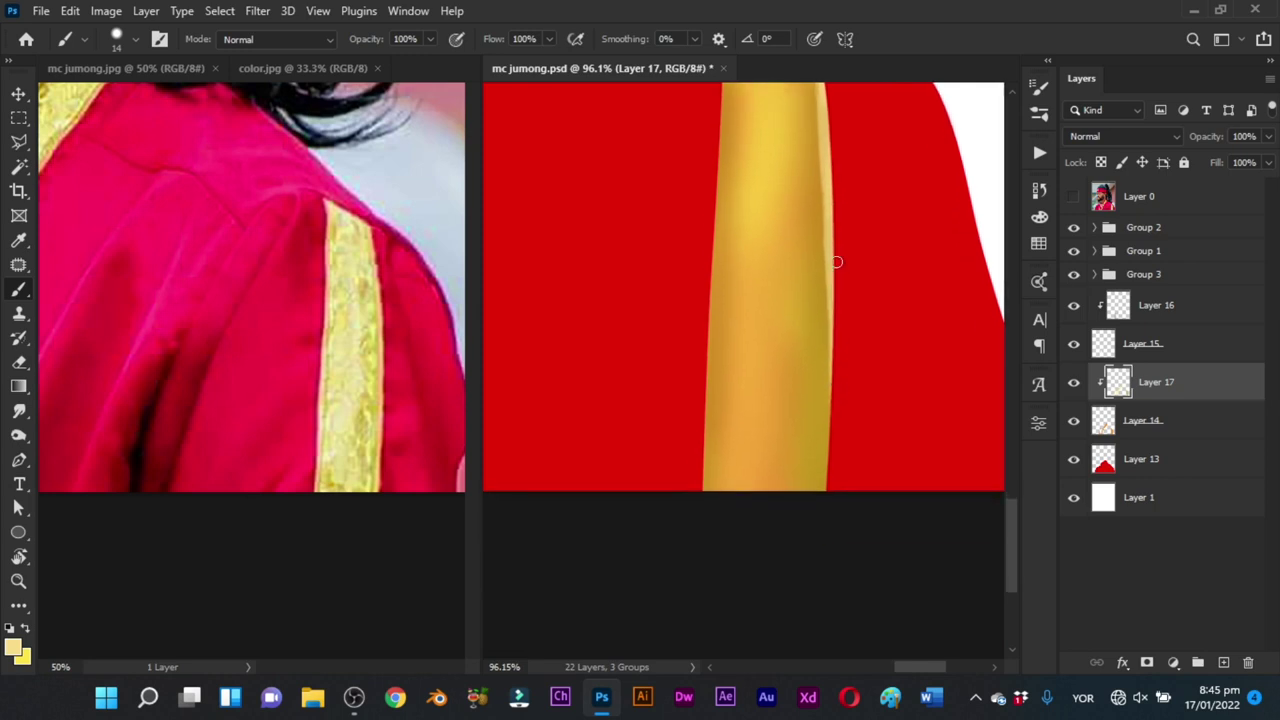
pyautogui.moveTo(829, 301); pyautogui.dragTo(828, 505)
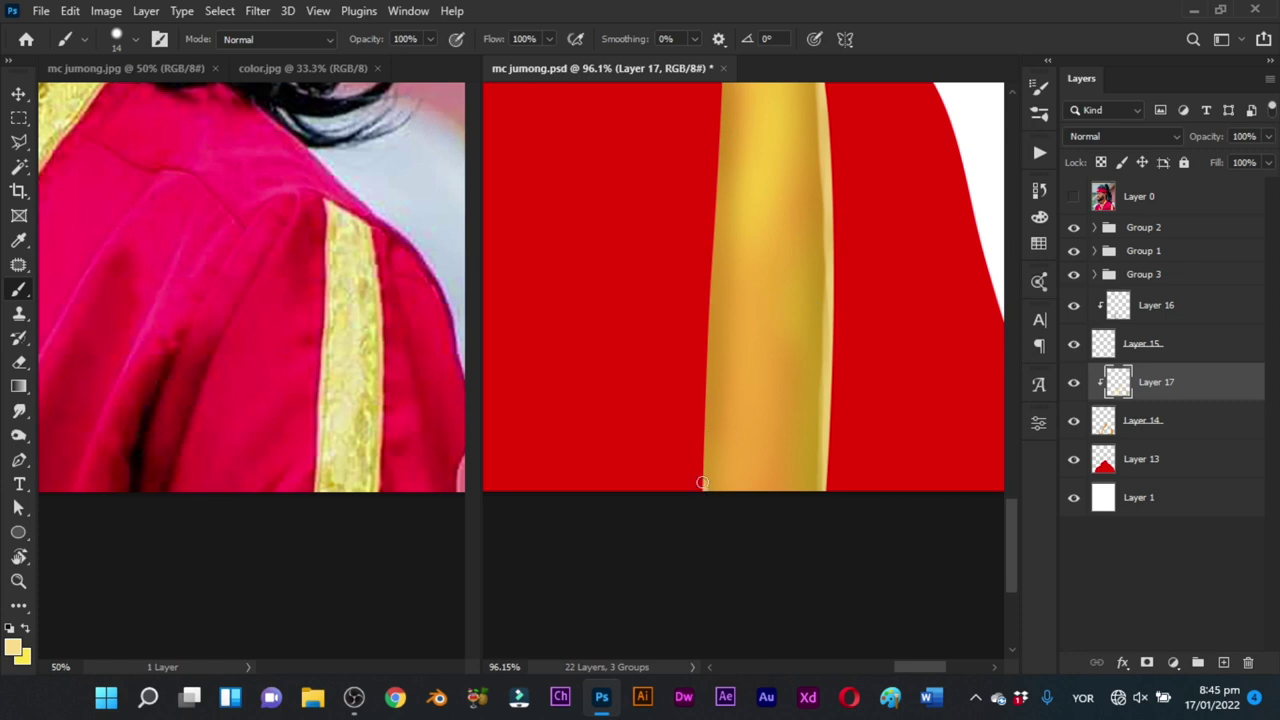
# Step: Paint matching pale gold highlights along the sleeve stripe's inner edge and slanted top edge
pyautogui.moveTo(703, 482)
pyautogui.mouseDown()
pyautogui.moveTo(710, 244)
pyautogui.moveTo(703, 534)
pyautogui.mouseUp()
pyautogui.moveTo(705, 408); pyautogui.dragTo(732, 447)
pyautogui.moveTo(741, 286); pyautogui.dragTo(731, 512)
pyautogui.moveTo(746, 308); pyautogui.dragTo(773, 461)
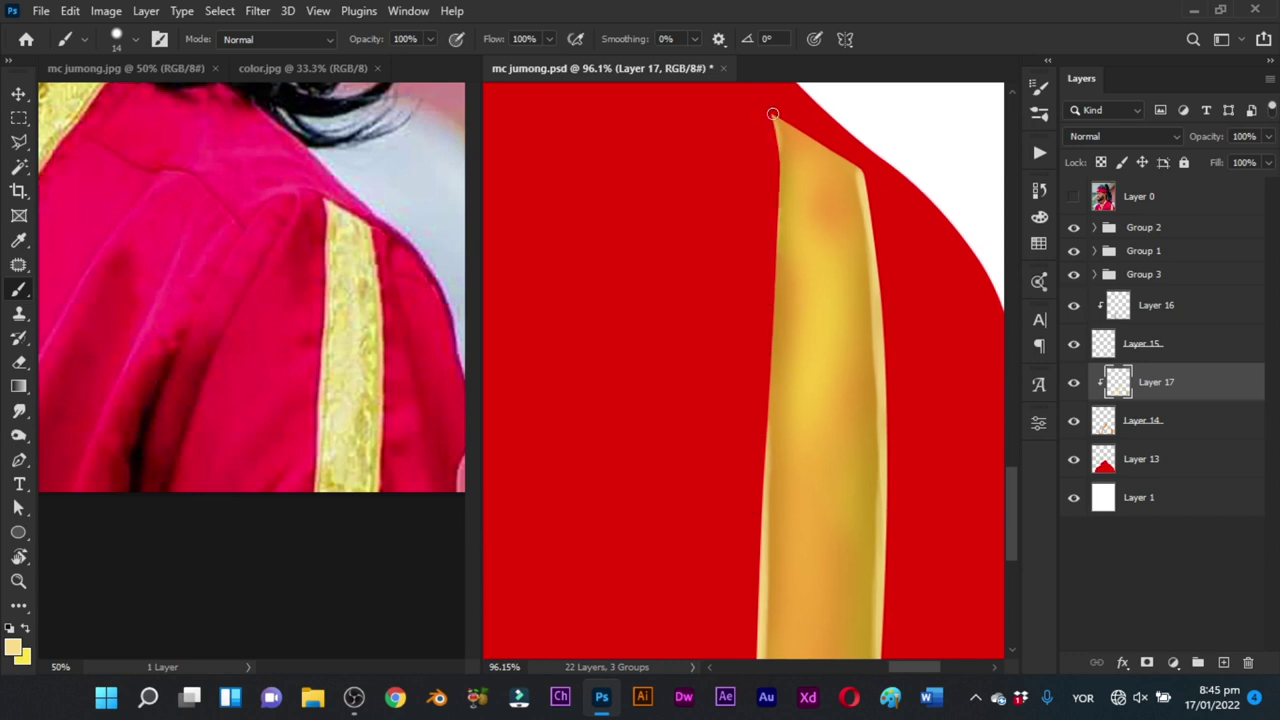
pyautogui.moveTo(775, 116)
pyautogui.mouseDown()
pyautogui.moveTo(870, 170)
pyautogui.moveTo(858, 170)
pyautogui.mouseUp()
pyautogui.moveTo(776, 150); pyautogui.dragTo(774, 290)
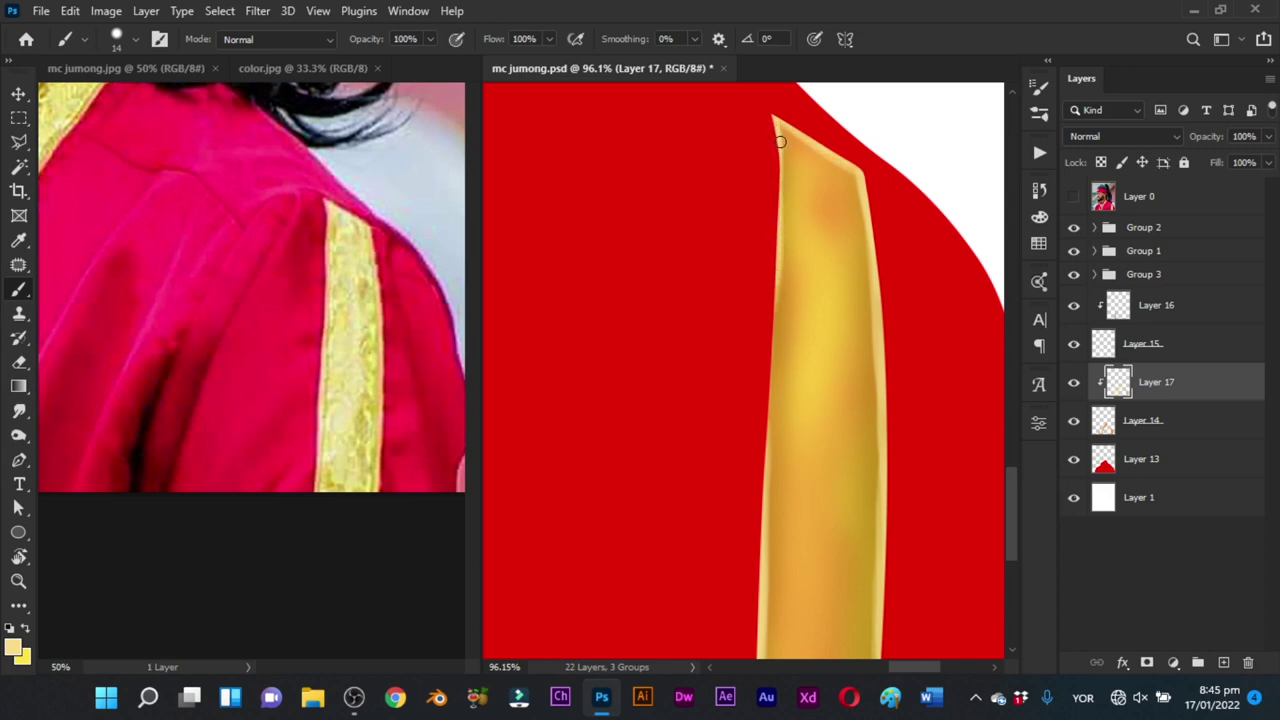
pyautogui.moveTo(780, 142)
pyautogui.mouseDown()
pyautogui.moveTo(778, 290)
pyautogui.moveTo(791, 287)
pyautogui.mouseUp()
pyautogui.moveTo(800, 136); pyautogui.dragTo(803, 192)
pyautogui.moveTo(790, 271)
pyautogui.mouseDown()
pyautogui.moveTo(795, 179)
pyautogui.moveTo(783, 458)
pyautogui.mouseUp()
# Step: Brush soft pale gold across the sleeve stripe's top at 65 px and down its middle at 38 px
pyautogui.moveTo(867, 323)
pyautogui.mouseDown()
pyautogui.moveTo(791, 397)
pyautogui.moveTo(859, 294)
pyautogui.moveTo(852, 226)
pyautogui.mouseUp()
pyautogui.moveTo(852, 353); pyautogui.dragTo(871, 217)
pyautogui.moveTo(874, 223); pyautogui.dragTo(877, 215)
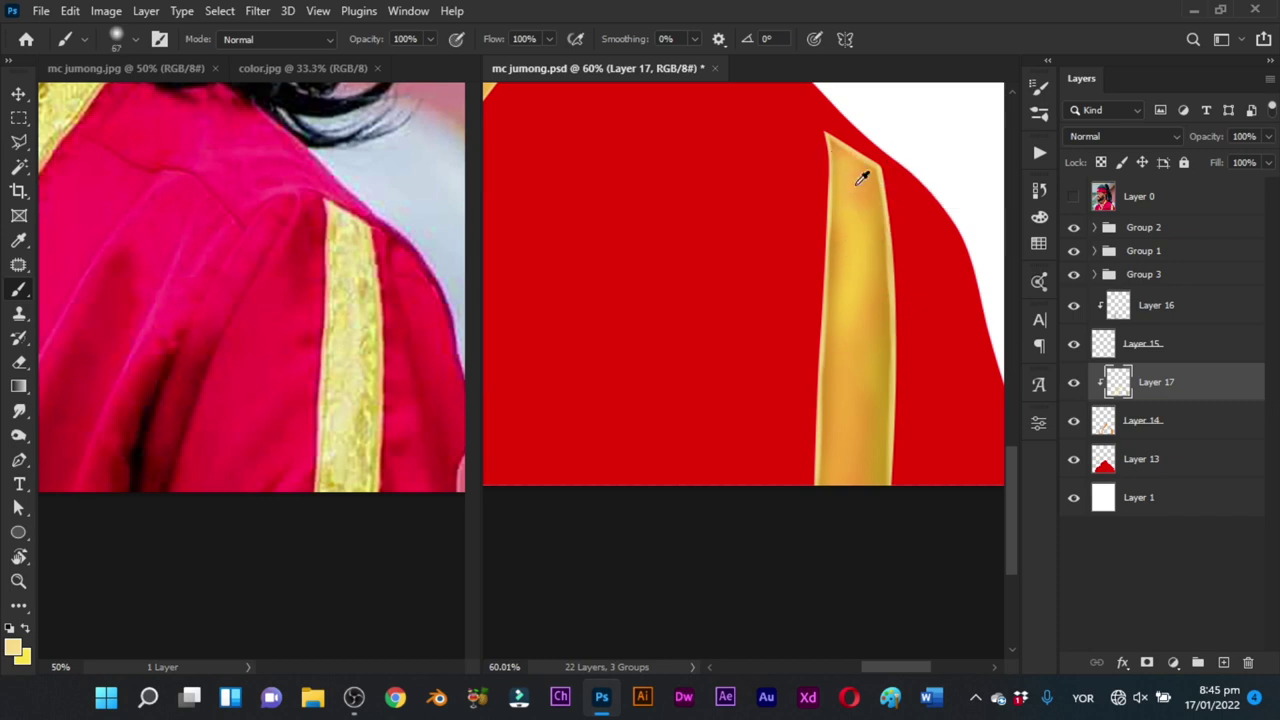
pyautogui.keyDown('alt'); pyautogui.rightClick(855, 187); pyautogui.keyUp('alt')
pyautogui.moveTo(837, 139); pyautogui.dragTo(859, 147)
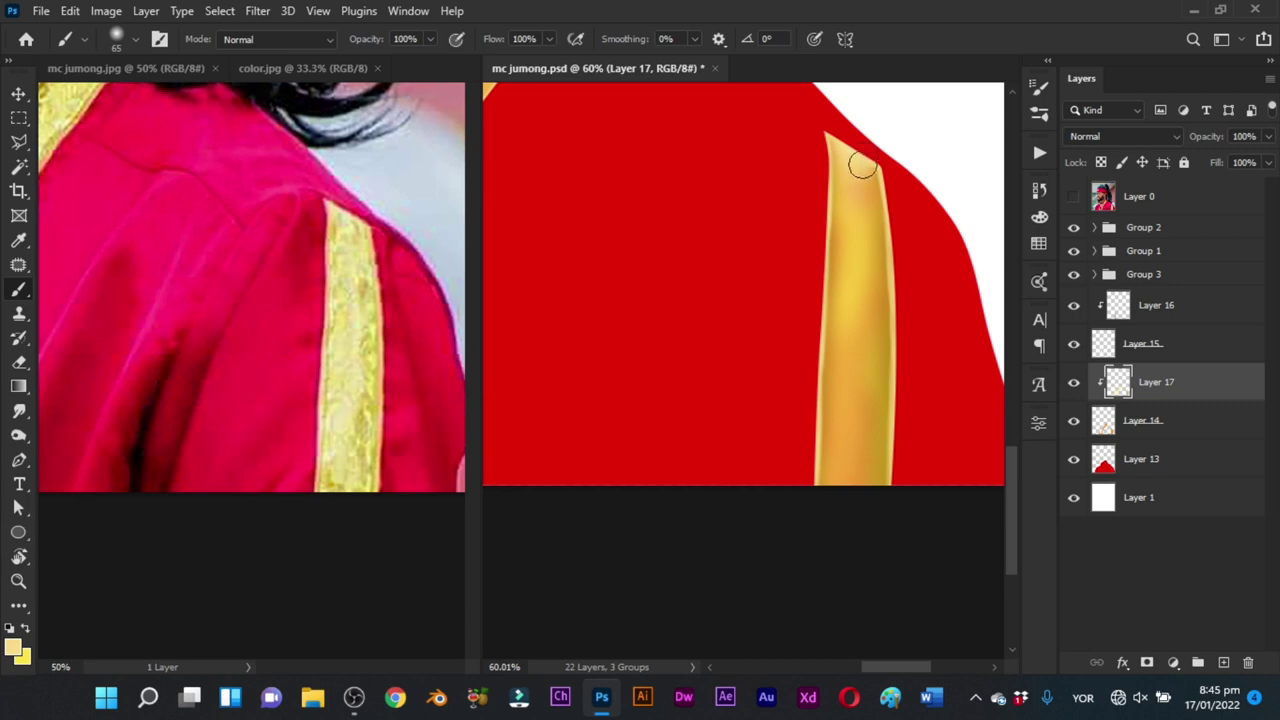
pyautogui.keyDown('alt'); pyautogui.rightClick(860, 262); pyautogui.keyUp('alt')
pyautogui.moveTo(865, 267); pyautogui.dragTo(860, 267)
pyautogui.moveTo(854, 185); pyautogui.dragTo(851, 460)
# Step: Enlarge the brush to 65 px and blend pale gold over the sleeve stripe's full length to even out its orange areas
pyautogui.keyDown('alt'); pyautogui.rightClick(845, 425); pyautogui.keyUp('alt')
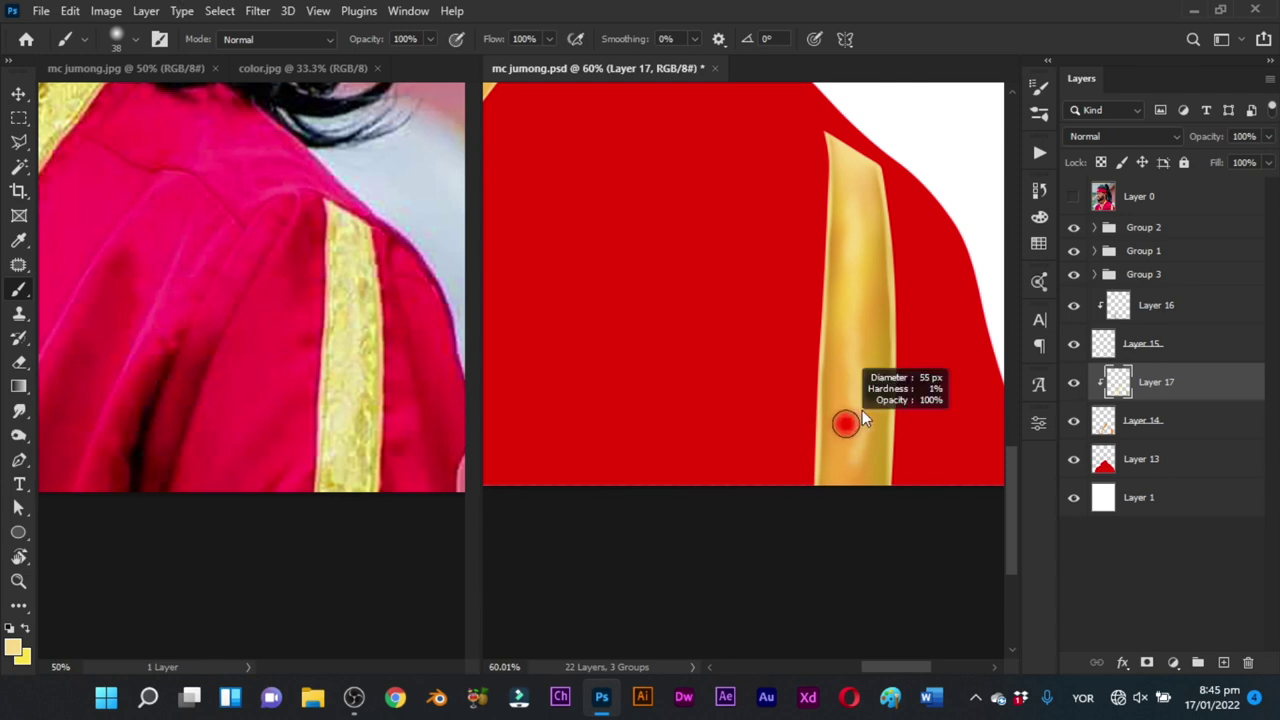
pyautogui.moveTo(850, 343); pyautogui.dragTo(849, 494)
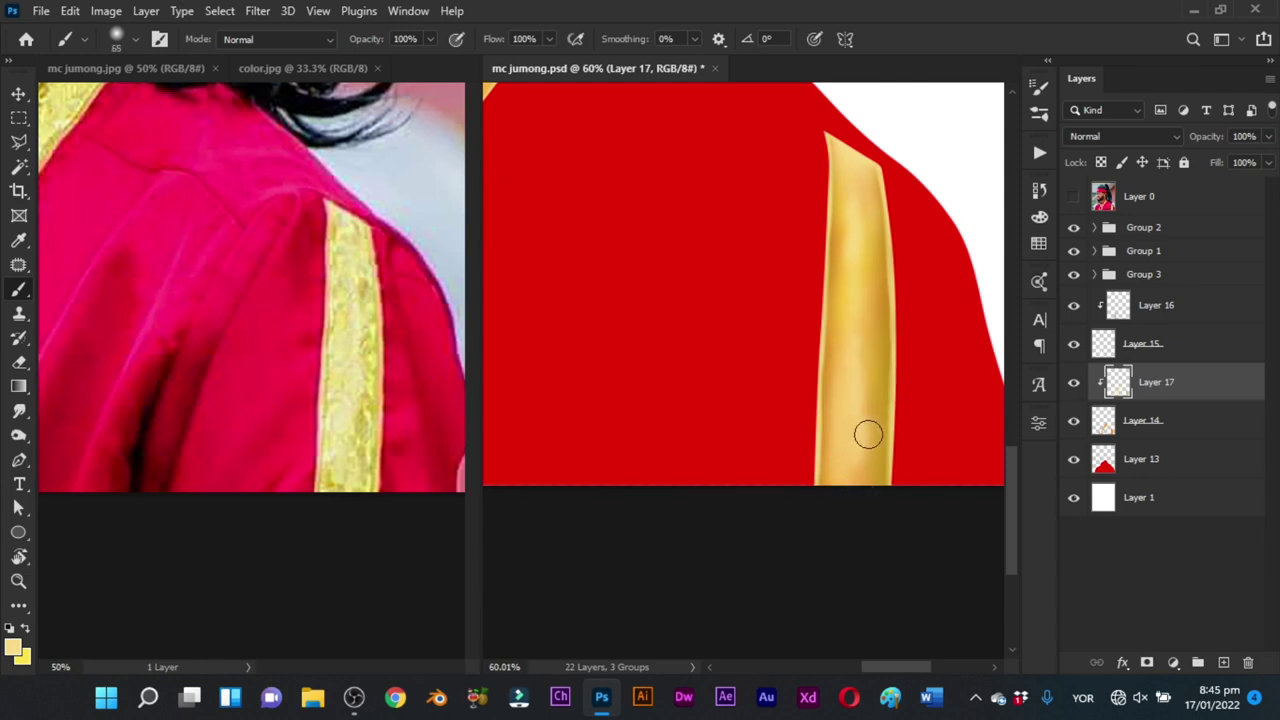
pyautogui.moveTo(851, 222); pyautogui.dragTo(847, 355)
pyautogui.moveTo(862, 185); pyautogui.dragTo(863, 438)
pyautogui.moveTo(870, 221); pyautogui.dragTo(866, 487)
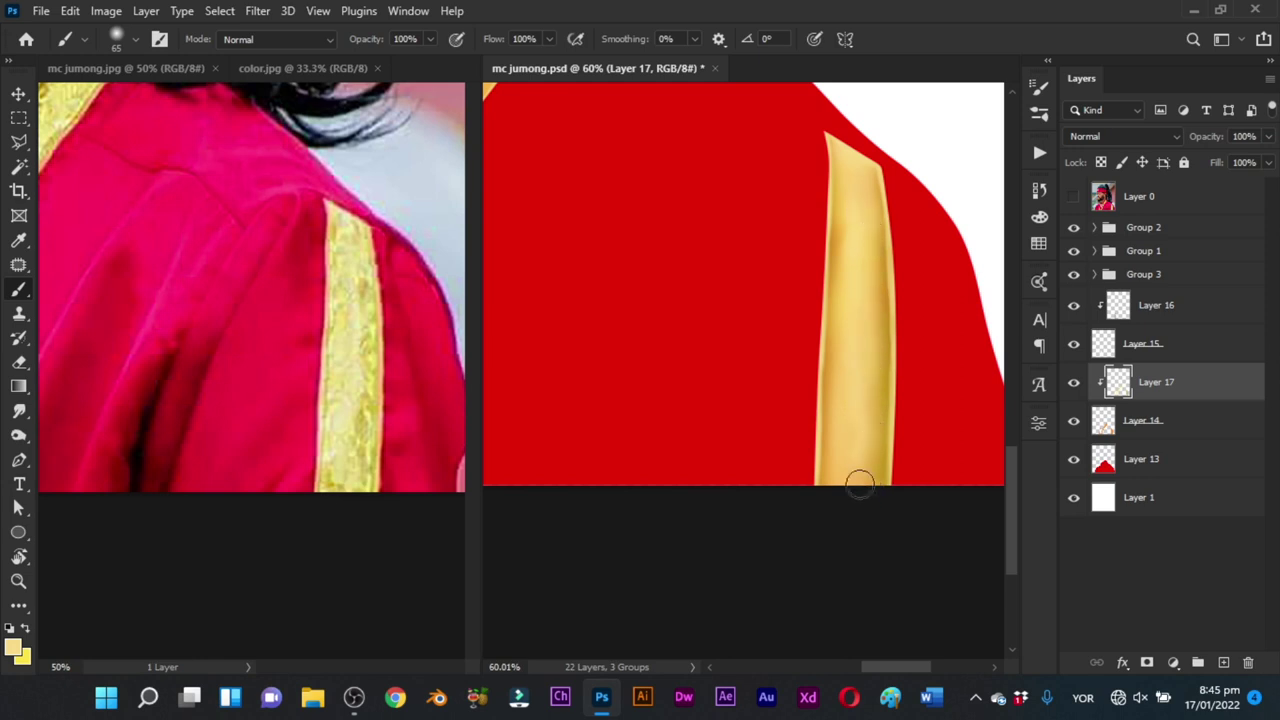
pyautogui.moveTo(841, 206); pyautogui.dragTo(846, 304)
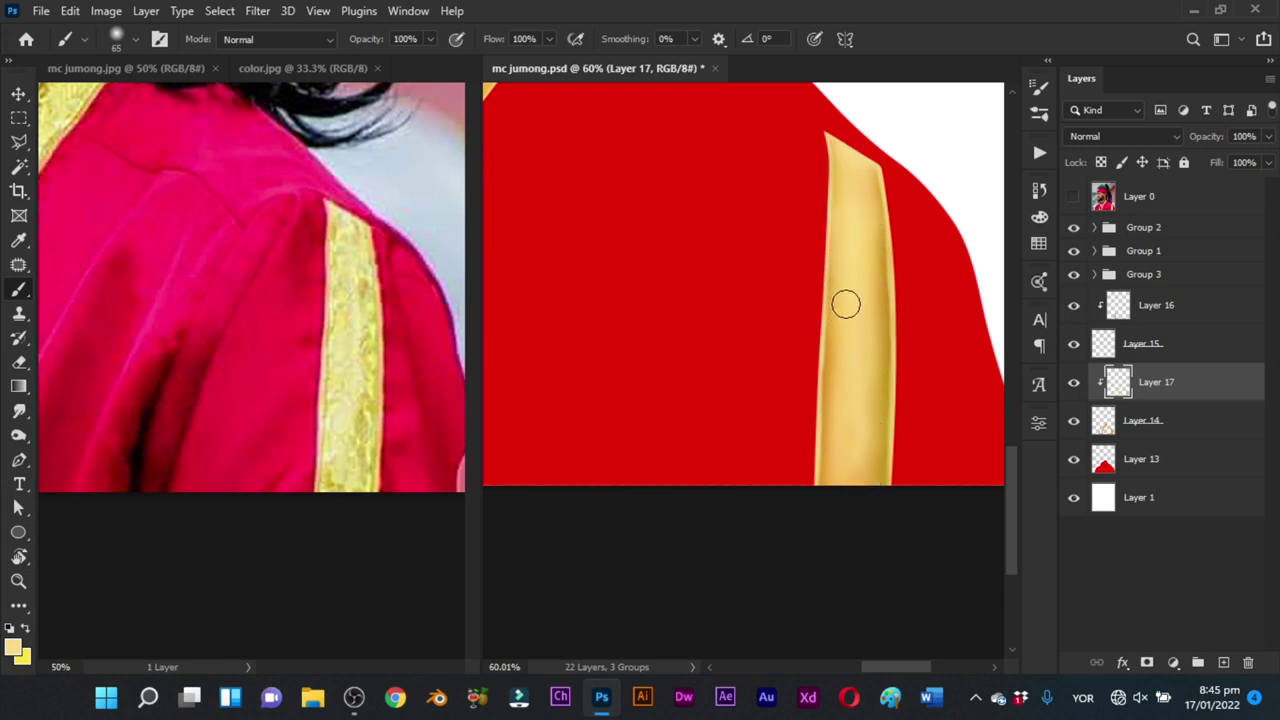
pyautogui.moveTo(837, 200); pyautogui.dragTo(841, 390)
pyautogui.moveTo(833, 328); pyautogui.dragTo(835, 511)
pyautogui.hotkey('ctrl', 'space')
pyautogui.moveTo(893, 370); pyautogui.dragTo(851, 434)
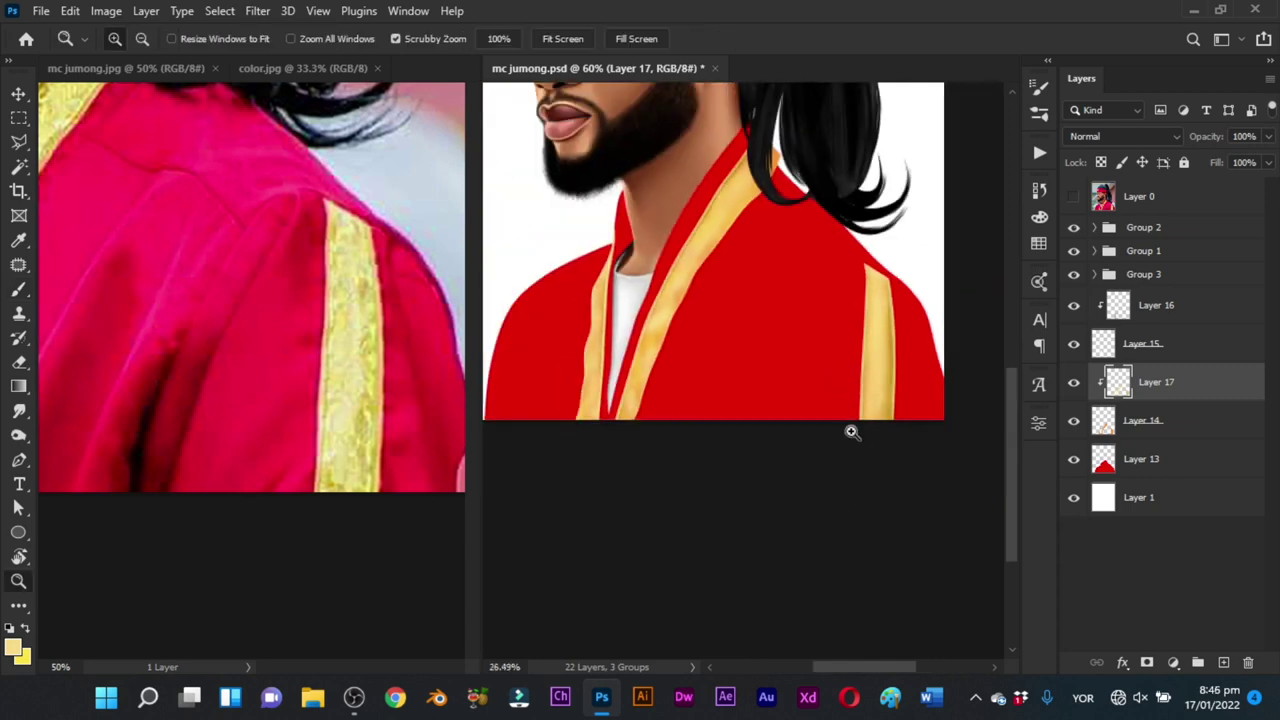
# Step: Save the mc jumong.psd portrait with the finished sleeve stripe shading
pyautogui.scroll(-2, 879, 356)
pyautogui.press('b')
pyautogui.hotkey('ctrl', 's')
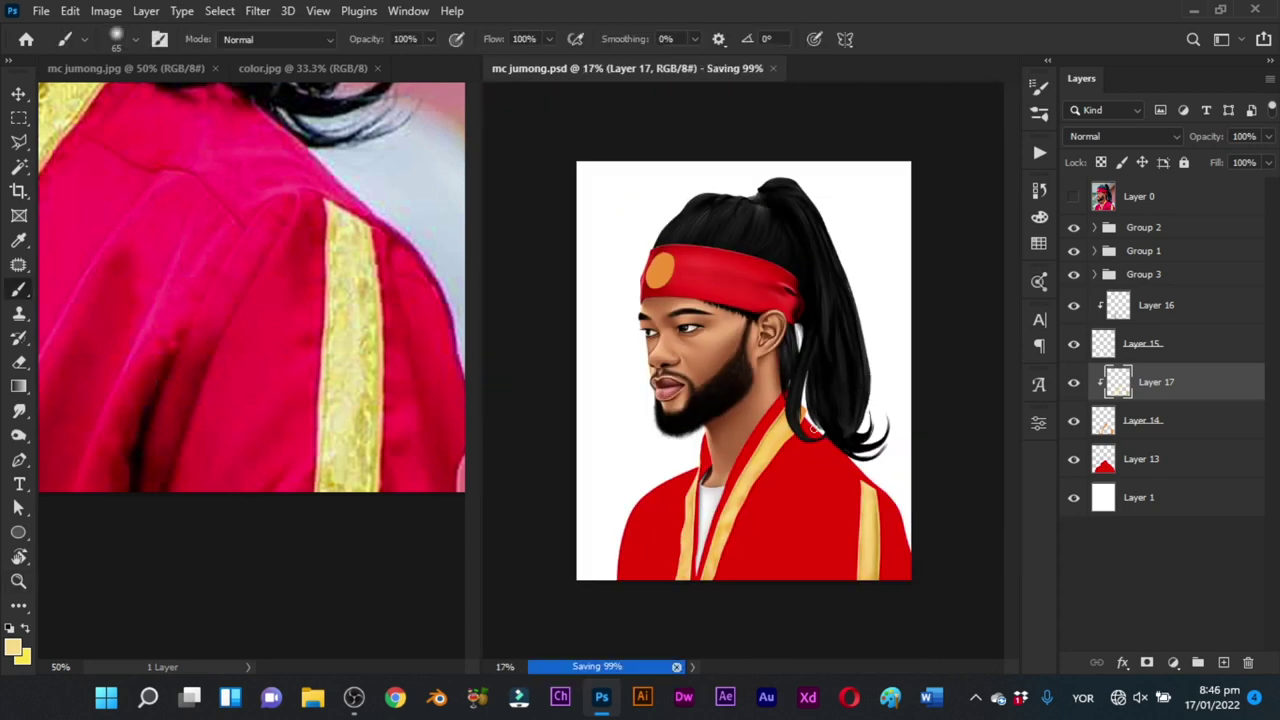
# Step: Pick a dark brown and brush a soft 25 px shadow on the gold collar trim beneath the hair and on its upper tip
pyautogui.moveTo(399, 432); pyautogui.dragTo(398, 503)
pyautogui.click(701, 455)
pyautogui.press('z')
pyautogui.scroll(4, 780, 455)
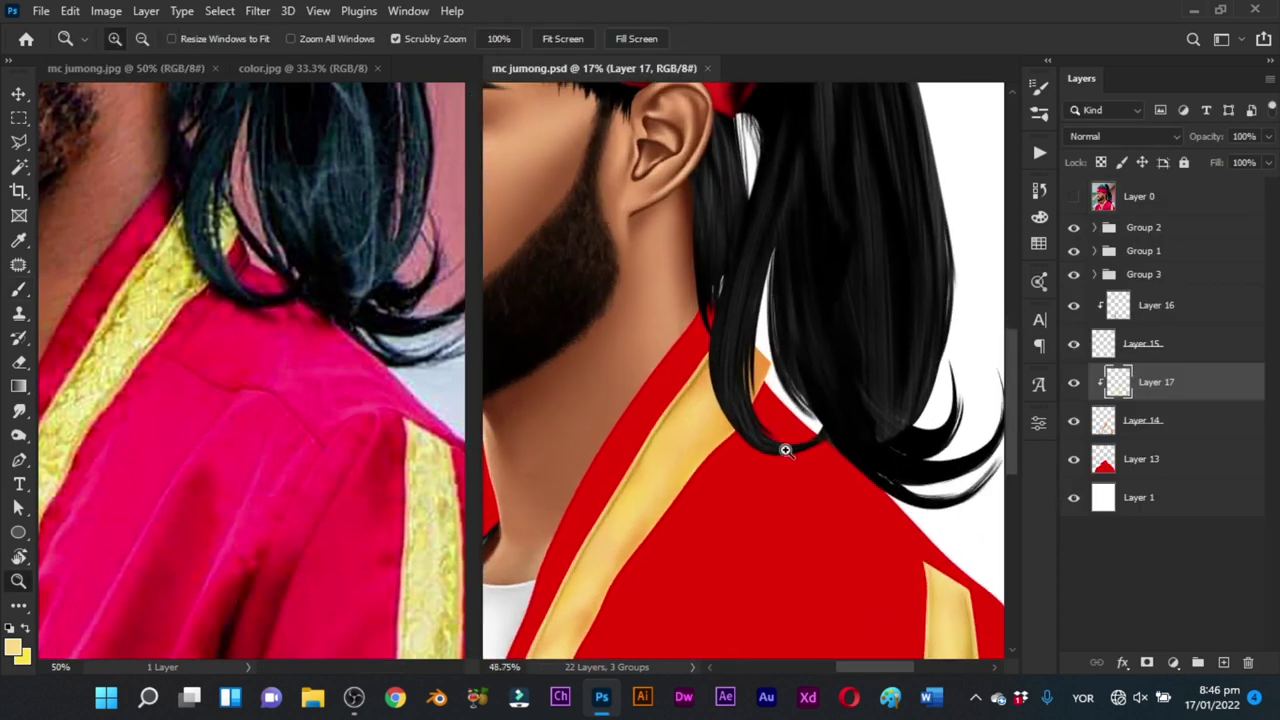
pyautogui.scroll(1, 775, 458)
pyautogui.press('b')
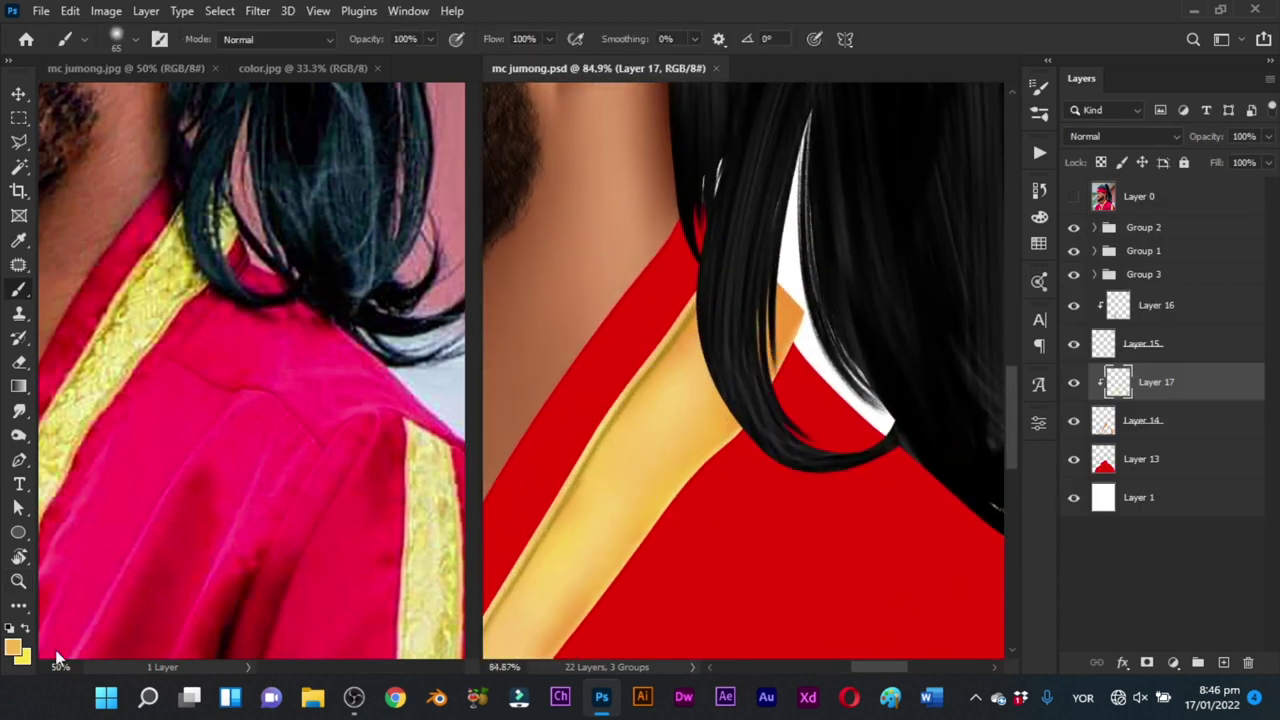
pyautogui.click(14, 647)
pyautogui.moveTo(966, 520); pyautogui.dragTo(995, 536)
pyautogui.click(1164, 342)
pyautogui.moveTo(771, 422)
pyautogui.mouseDown()
pyautogui.moveTo(705, 311)
pyautogui.moveTo(715, 436)
pyautogui.moveTo(731, 447)
pyautogui.moveTo(745, 423)
pyautogui.moveTo(718, 334)
pyautogui.moveTo(749, 444)
pyautogui.moveTo(728, 398)
pyautogui.moveTo(779, 286)
pyautogui.moveTo(767, 262)
pyautogui.moveTo(809, 320)
pyautogui.moveTo(775, 268)
pyautogui.moveTo(786, 335)
pyautogui.moveTo(774, 318)
pyautogui.moveTo(755, 375)
pyautogui.moveTo(772, 275)
pyautogui.moveTo(796, 307)
pyautogui.mouseUp()
pyautogui.press('x')
pyautogui.press('x')
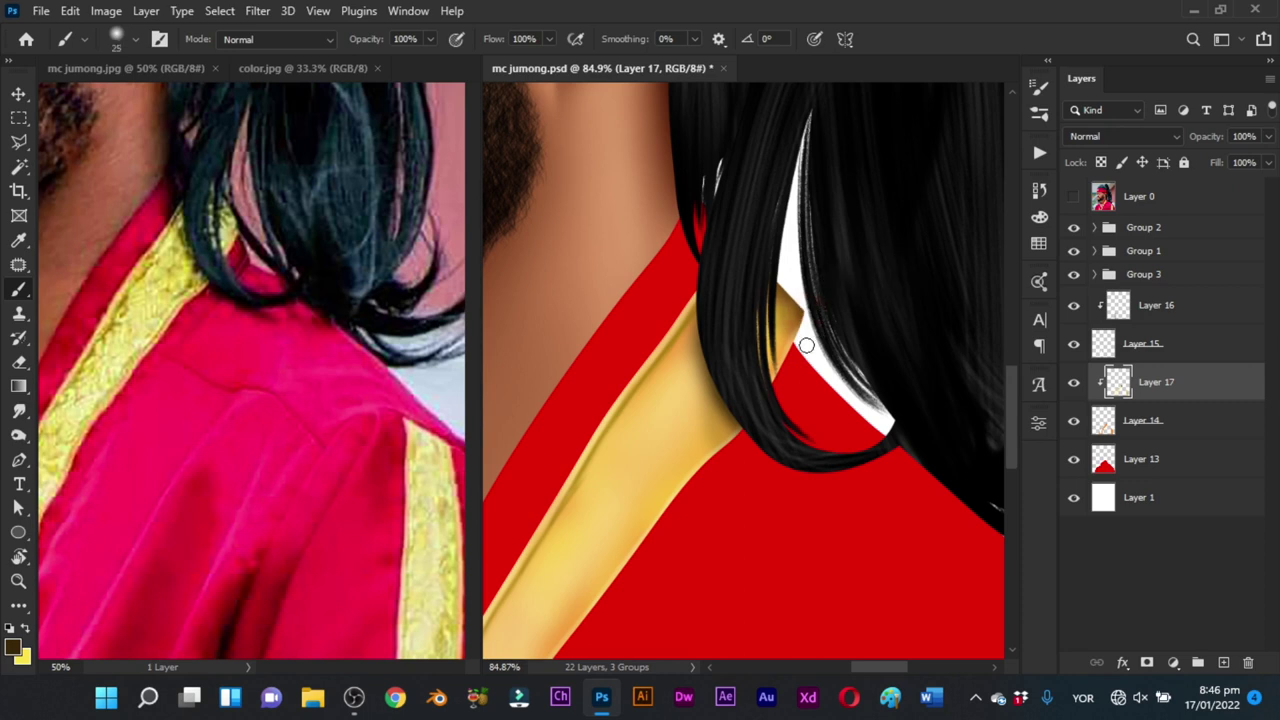
# Step: Compare the whole painted portrait with the mc jumong.jpg reference, framing the reference's full robe
pyautogui.hotkey('ctrl', 'space')
pyautogui.moveTo(824, 370); pyautogui.dragTo(770, 422)
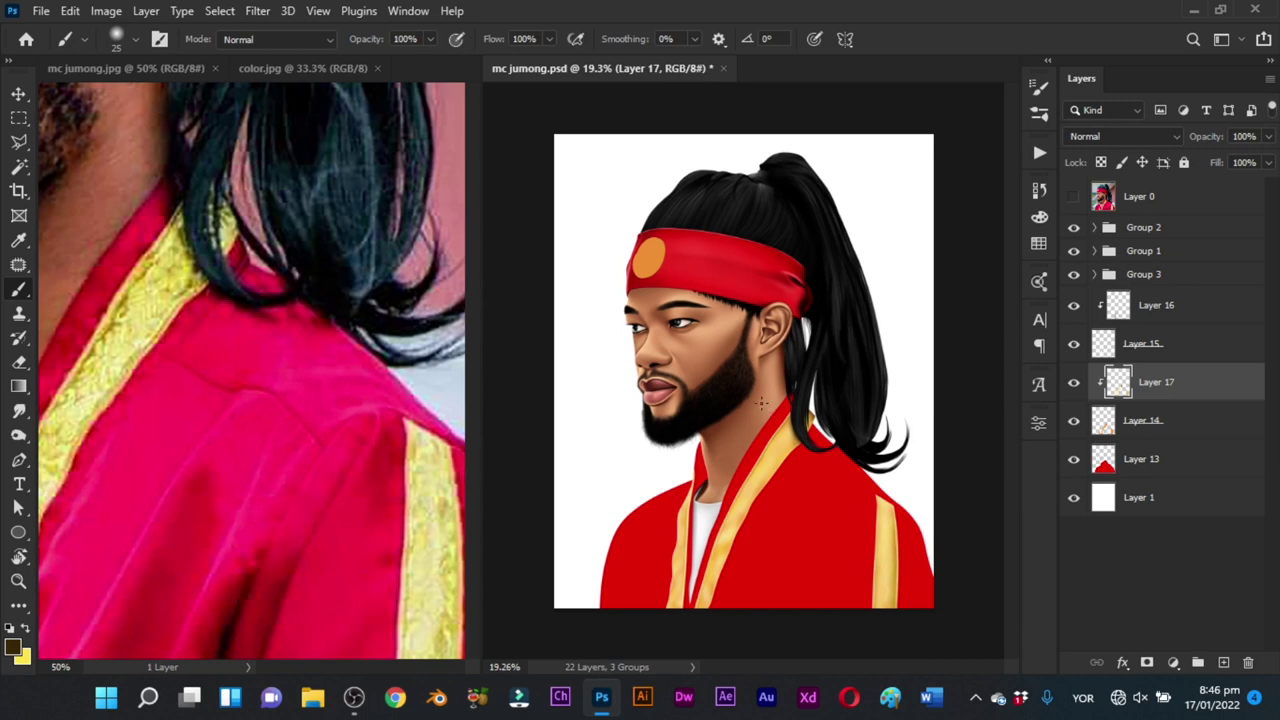
pyautogui.click(348, 498)
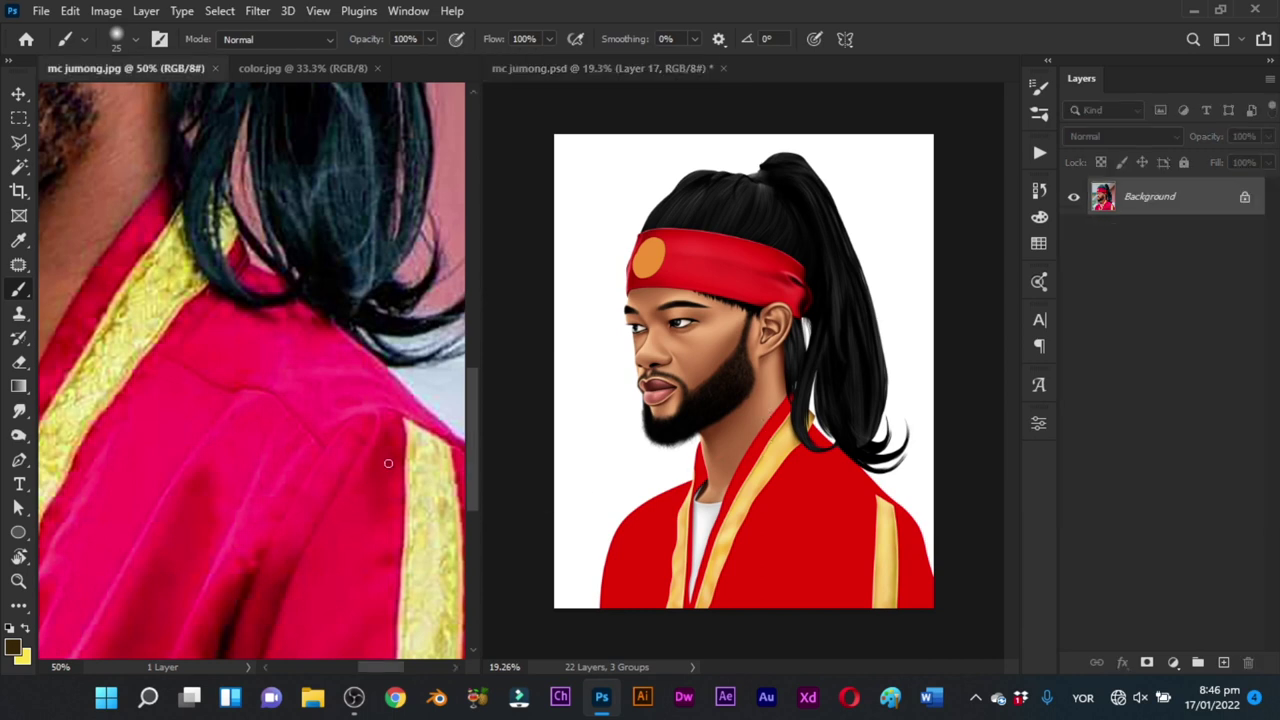
pyautogui.press('z')
pyautogui.moveTo(343, 491)
pyautogui.mouseDown()
pyautogui.moveTo(294, 551)
pyautogui.moveTo(268, 515)
pyautogui.mouseUp()
pyautogui.hotkey('ctrl', '0')
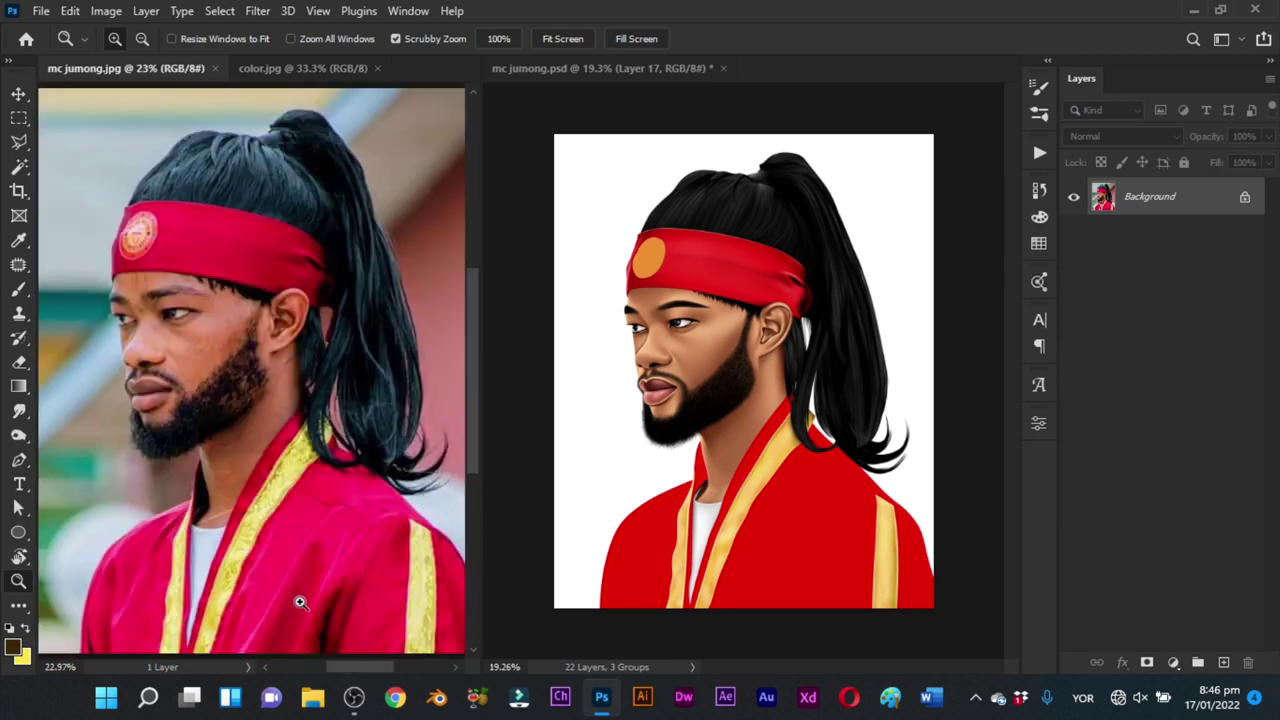
pyautogui.moveTo(334, 586); pyautogui.dragTo(316, 547)
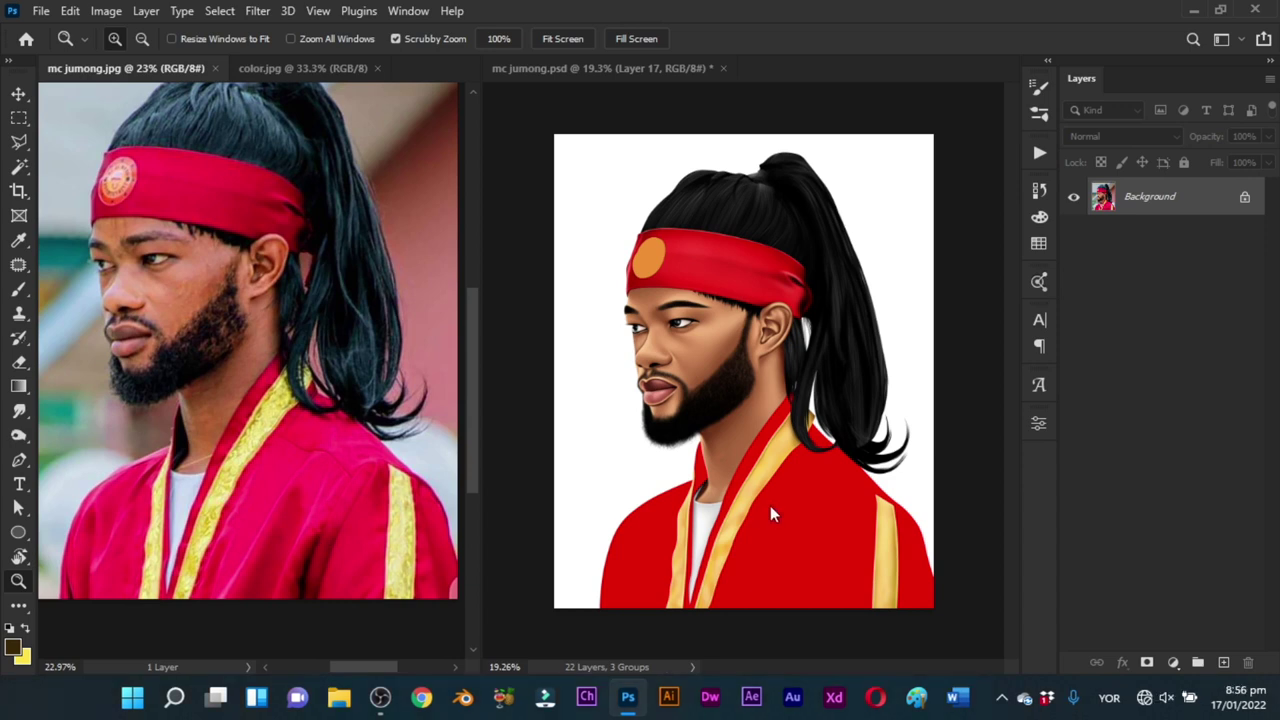
# Step: Sample the robe's red, then add a new layer directly above Layer 13 and clip it to the robe
pyautogui.press('b')
pyautogui.keyDown('alt'); pyautogui.click(796, 518); pyautogui.keyUp('alt')
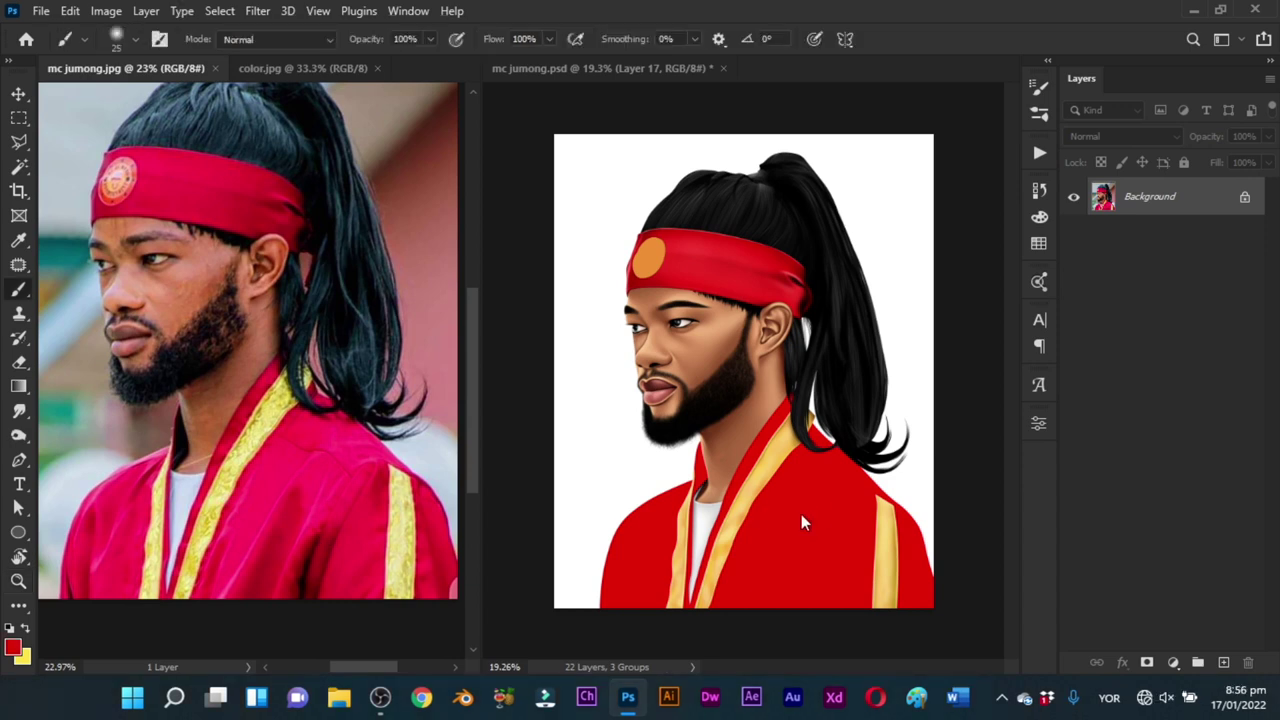
pyautogui.click(814, 502)
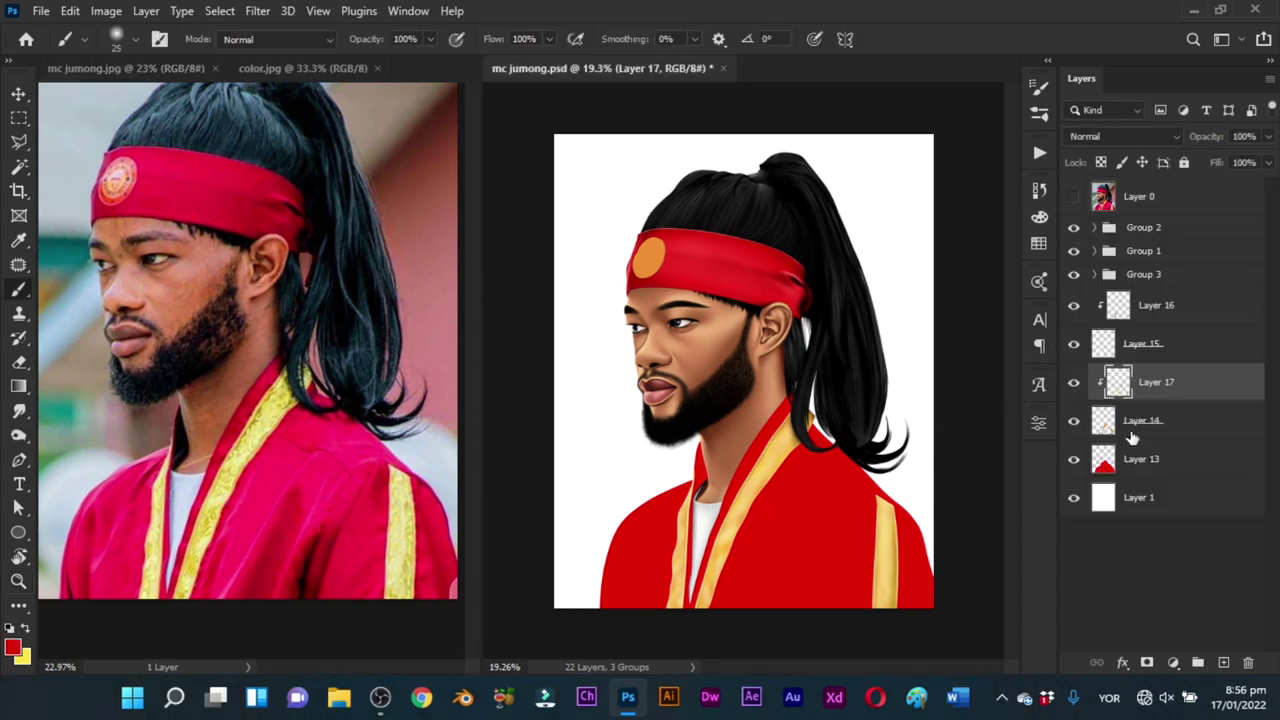
pyautogui.click(1127, 458)
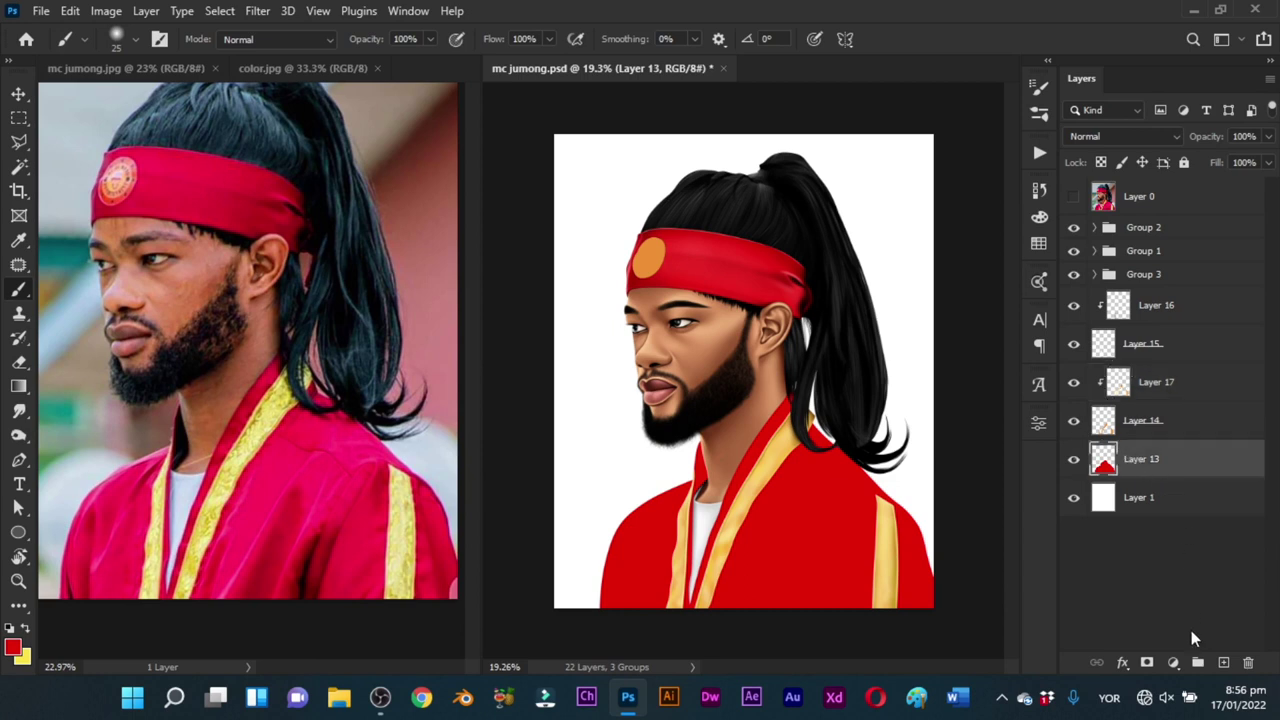
pyautogui.click(1223, 662)
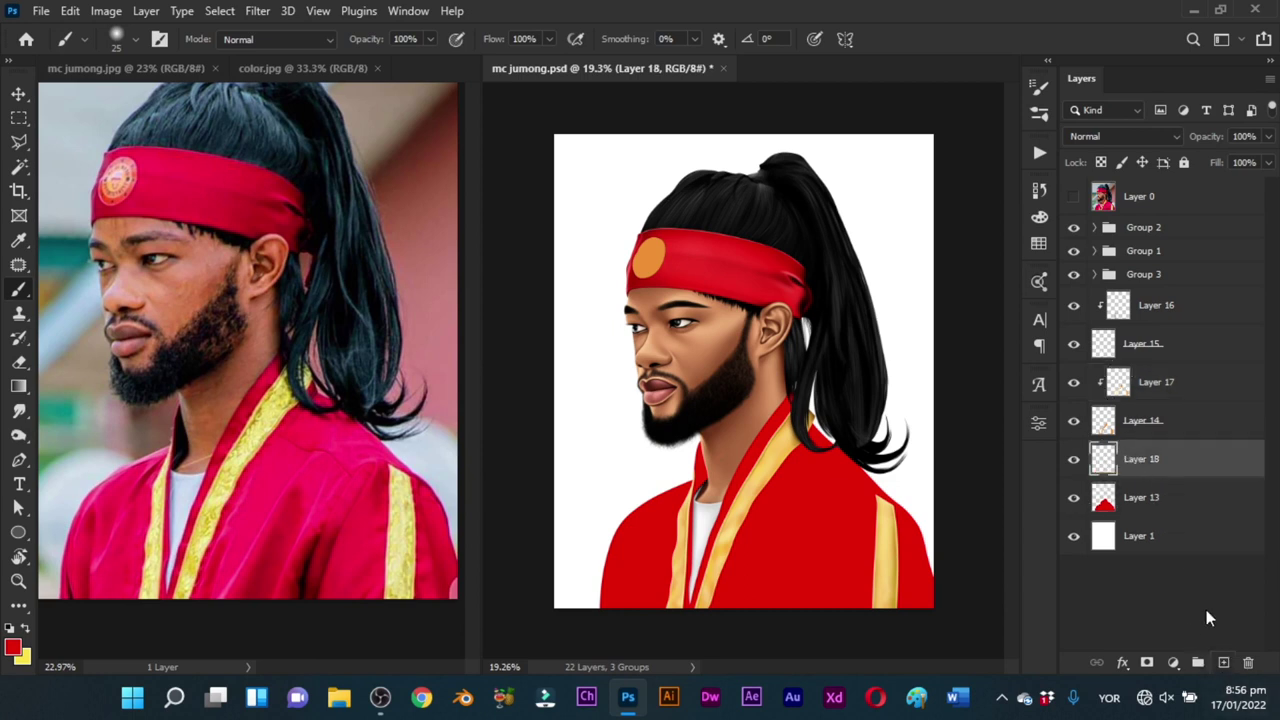
pyautogui.keyDown('alt'); pyautogui.click(1170, 477); pyautogui.keyUp('alt')
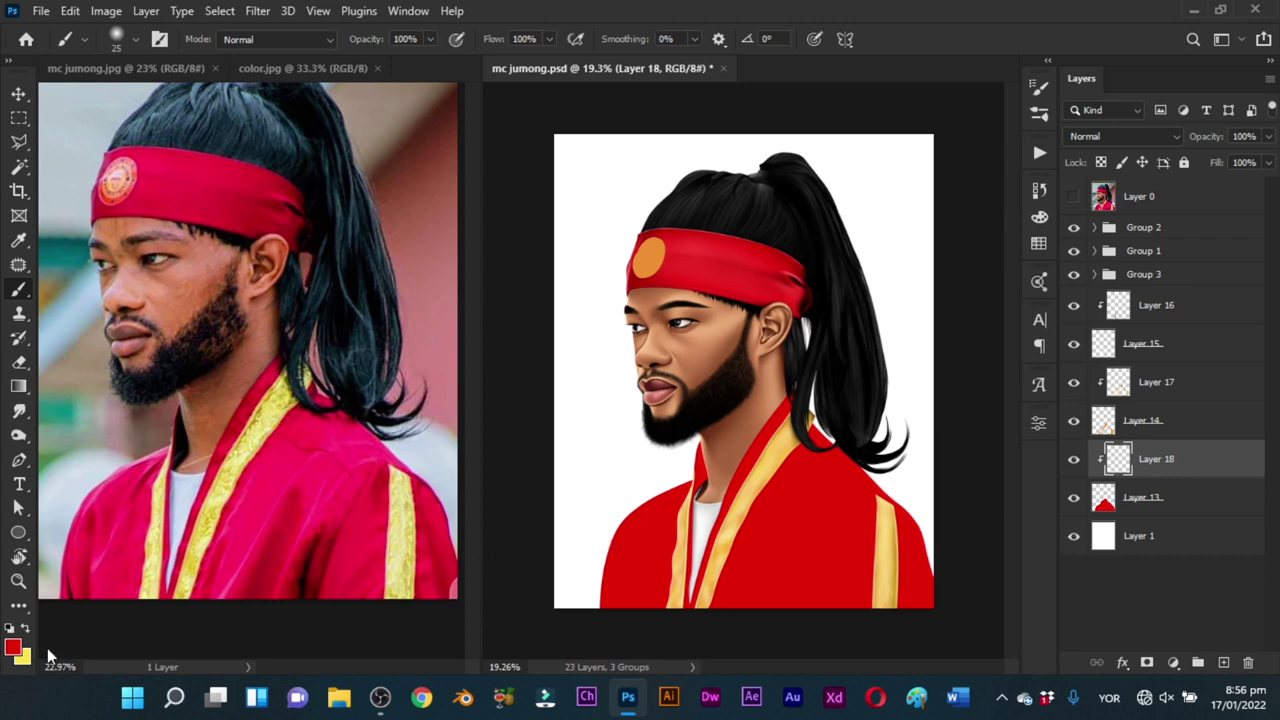
# Step: Set the foreground colour to light pink #ffc4c4 for the robe's highlights
pyautogui.press('x')
pyautogui.click(13, 647)
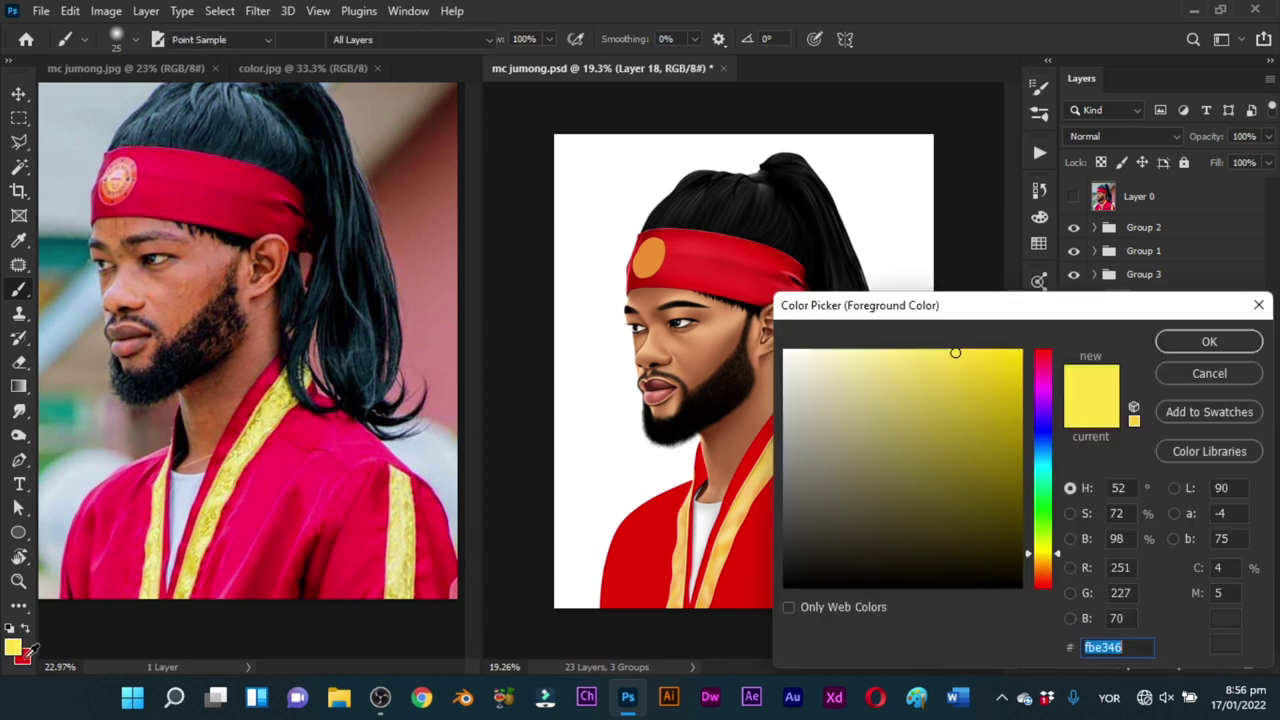
pyautogui.click(748, 431)
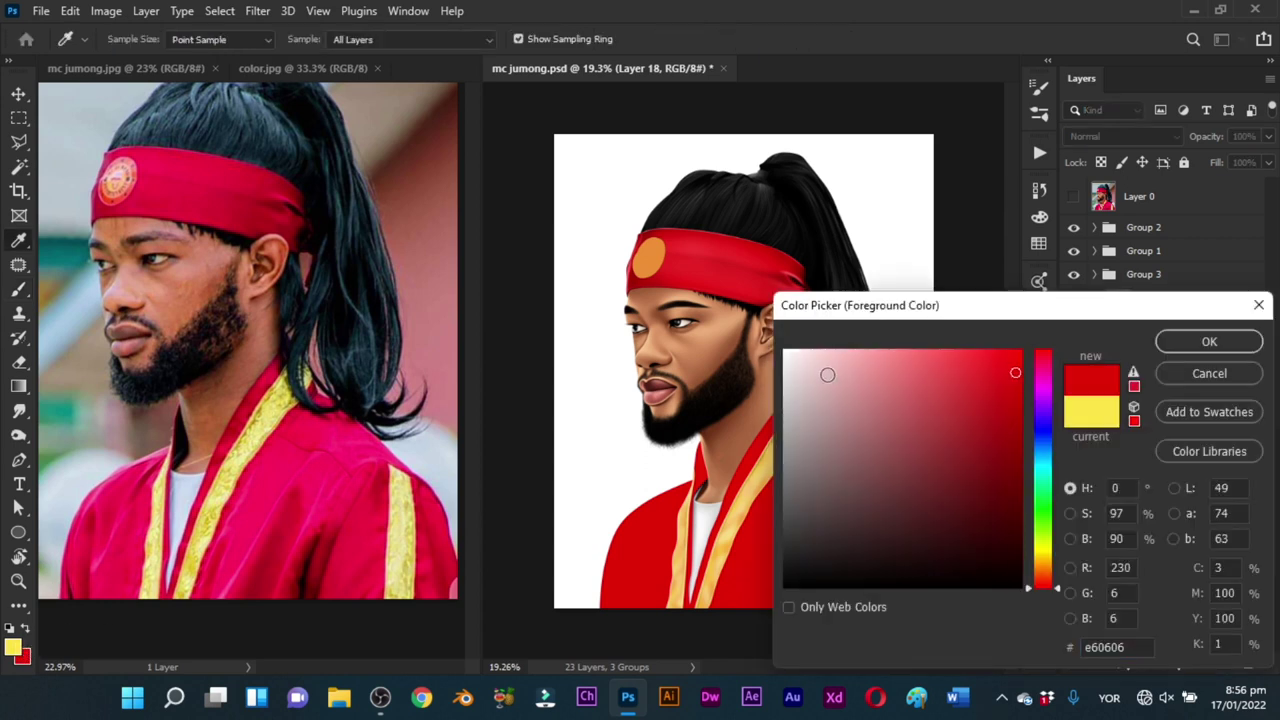
pyautogui.moveTo(848, 370); pyautogui.dragTo(838, 343)
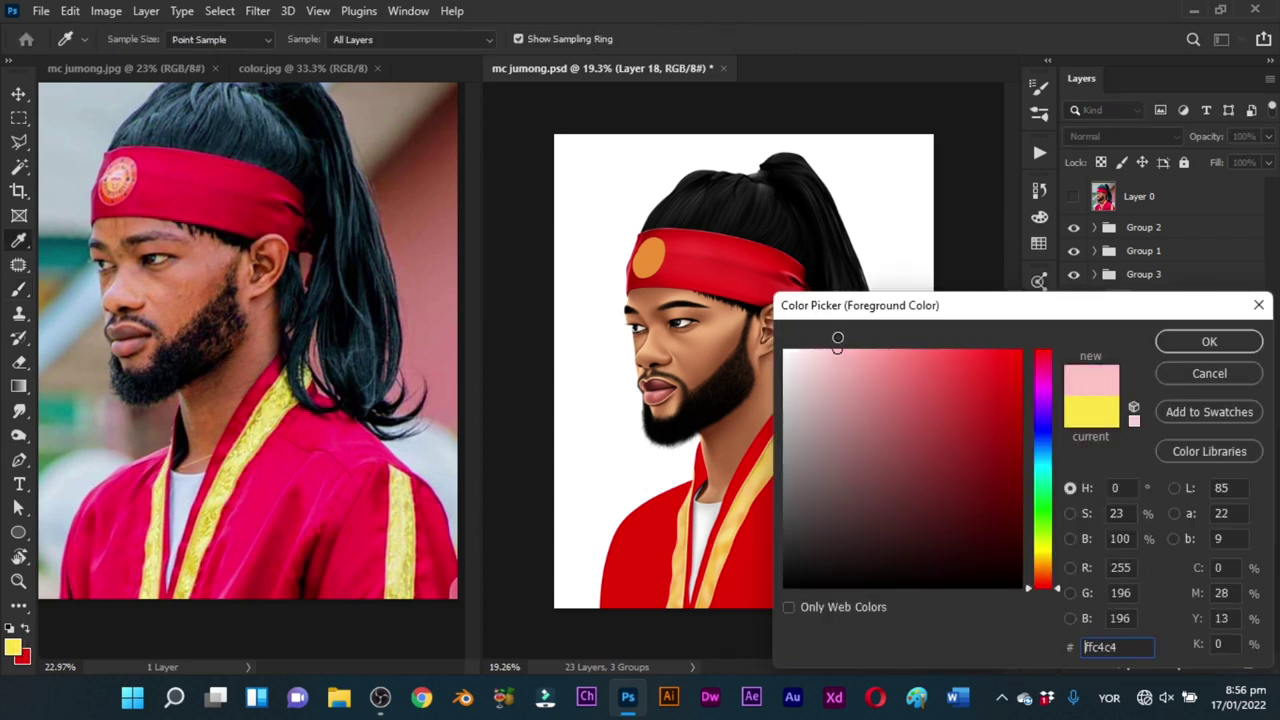
pyautogui.press('Return')
pyautogui.press('b')
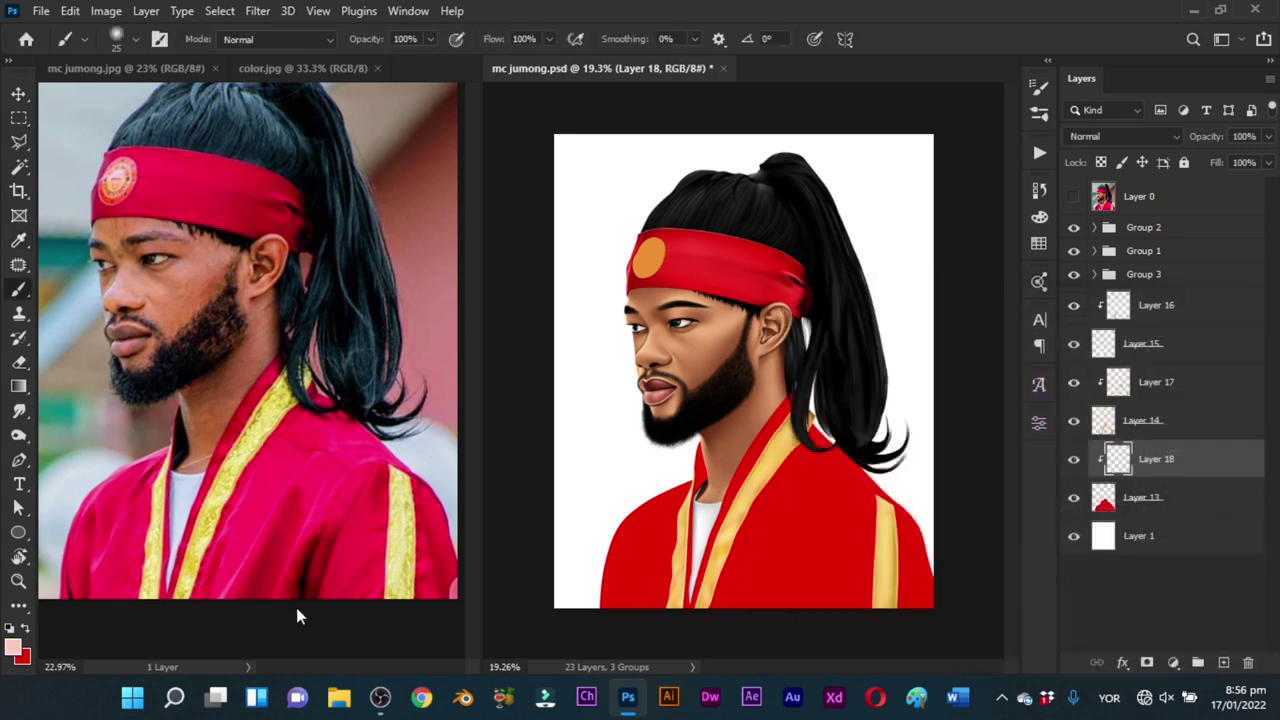
# Step: Swap the paint colours and replace the red with dark red #620202 for the robe's shadows
pyautogui.press('x')
pyautogui.click(13, 648)
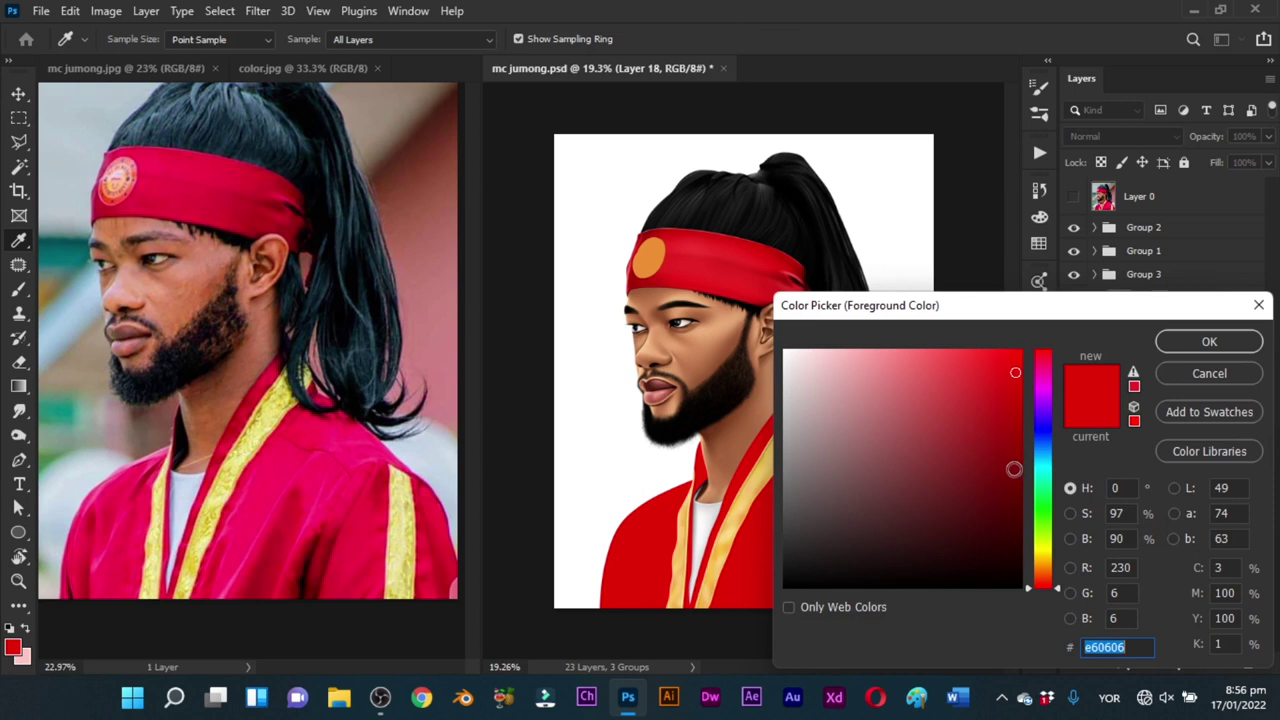
pyautogui.click(1016, 478)
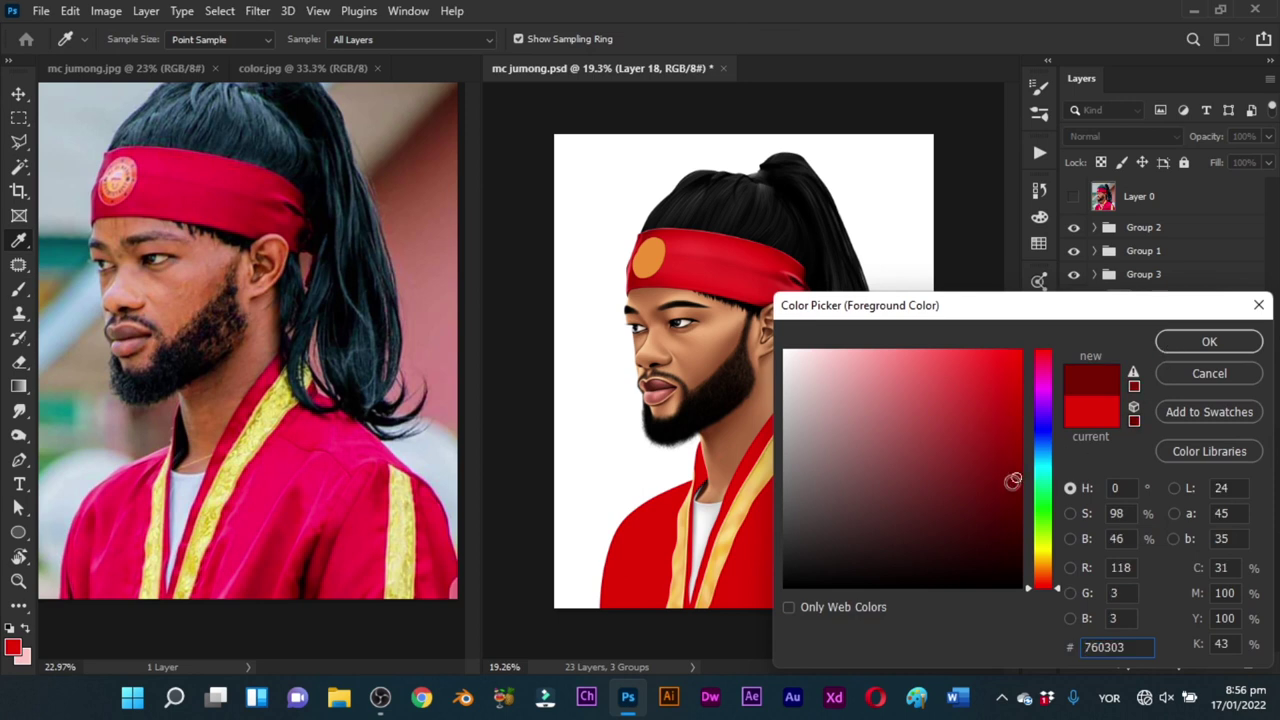
pyautogui.click(1017, 496)
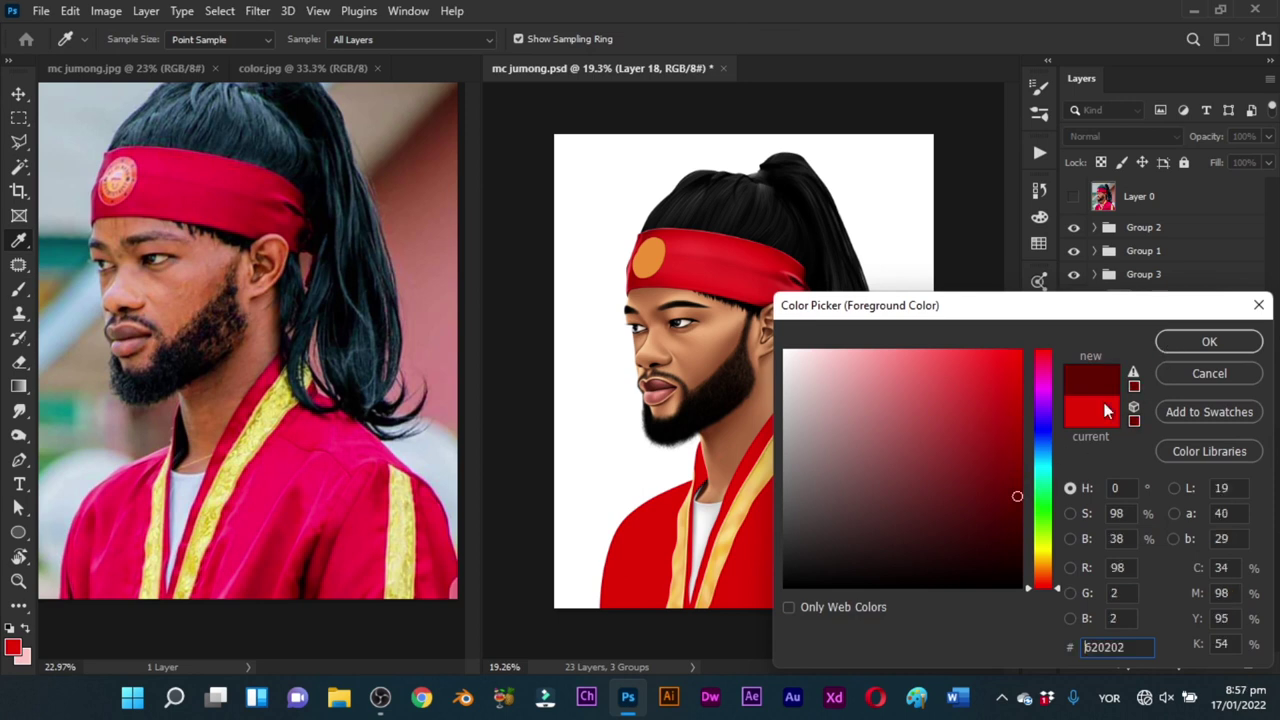
pyautogui.click(1208, 342)
# Step: Show the Layer 0 reference photo over the front shoulder and ready the Pen tool in path mode
pyautogui.press('z')
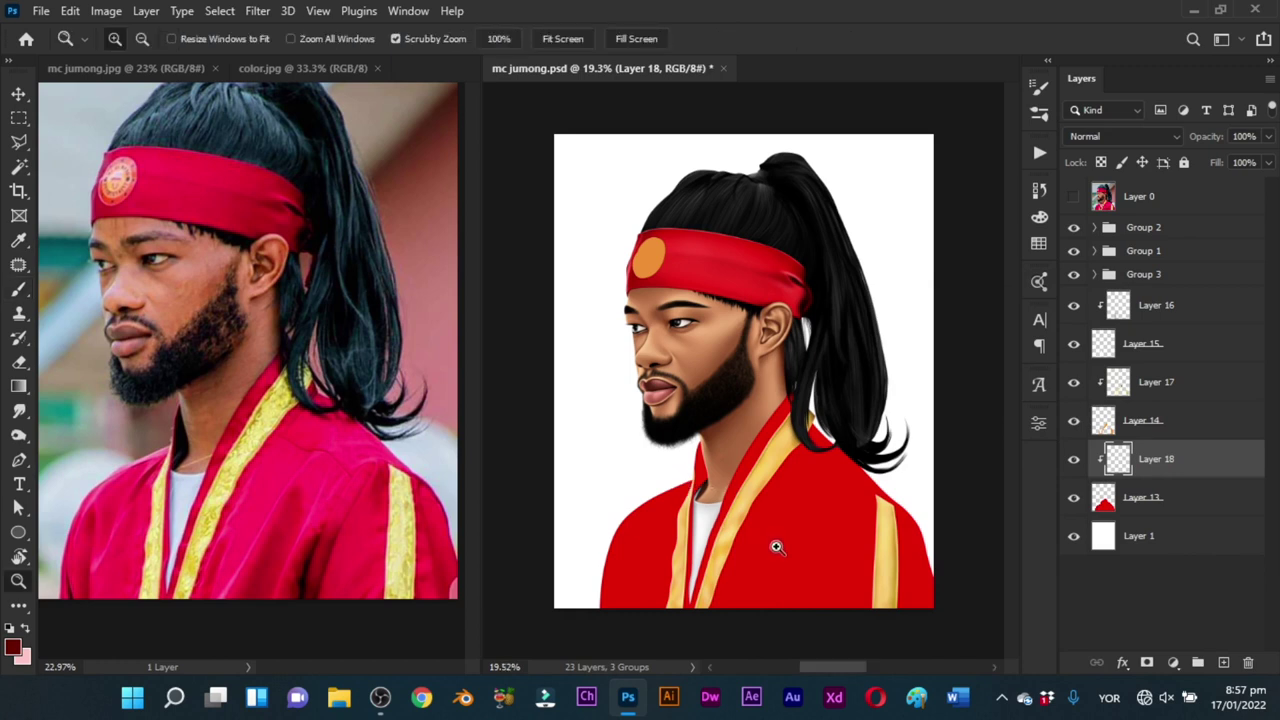
pyautogui.moveTo(680, 487)
pyautogui.mouseDown()
pyautogui.moveTo(750, 503)
pyautogui.moveTo(769, 423)
pyautogui.moveTo(818, 343)
pyautogui.moveTo(791, 371)
pyautogui.mouseUp()
pyautogui.press('b')
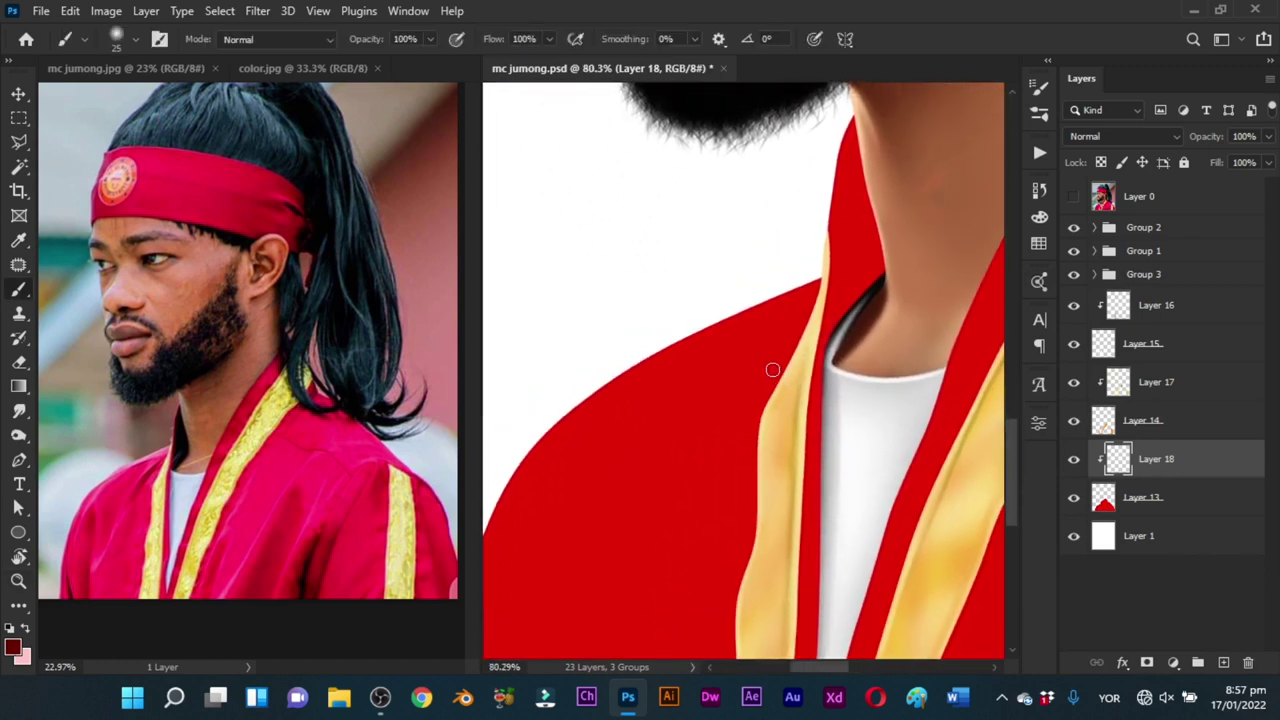
pyautogui.press('x')
pyautogui.press('z')
pyautogui.moveTo(600, 405); pyautogui.dragTo(680, 348)
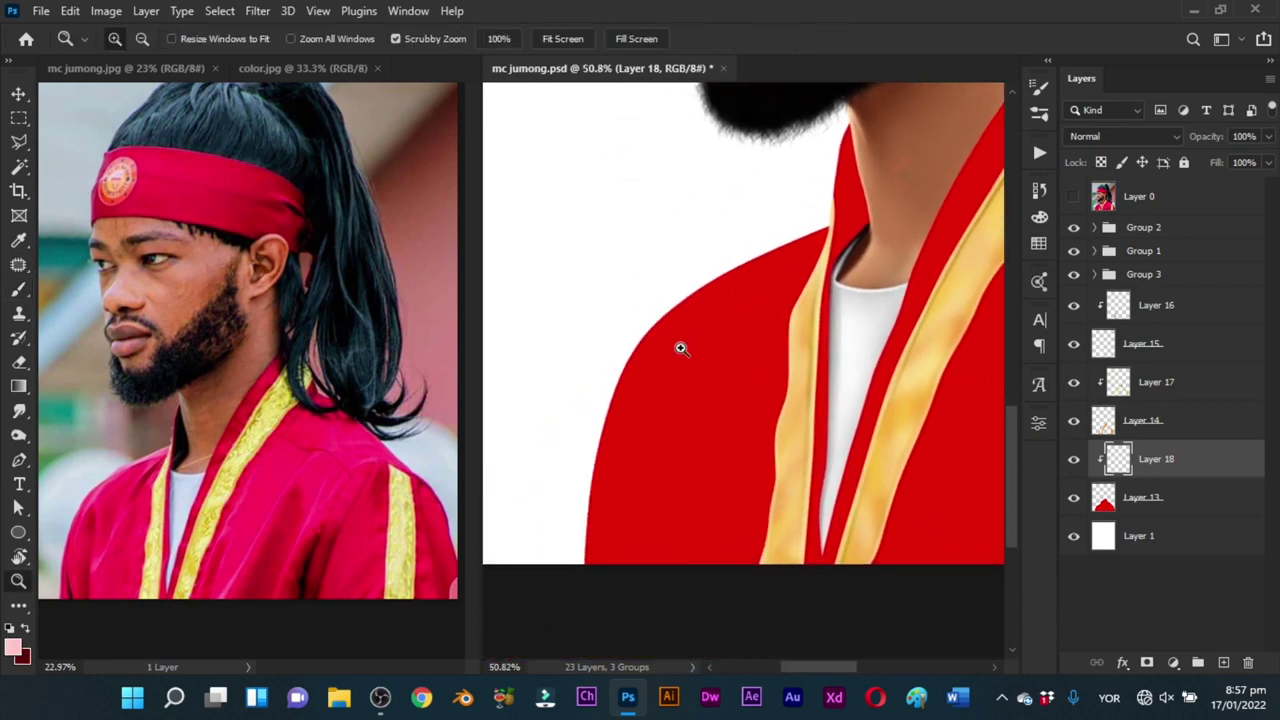
pyautogui.scroll(1, 681, 347)
pyautogui.press('p')
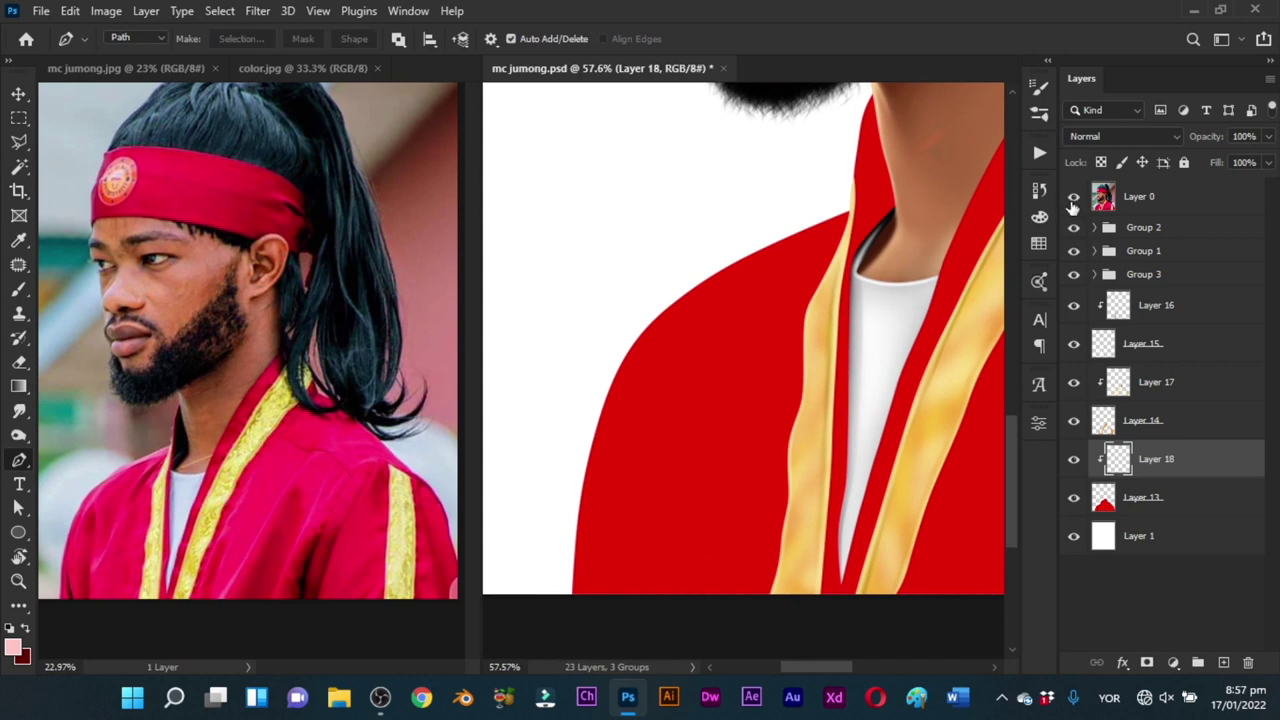
pyautogui.click(1073, 198)
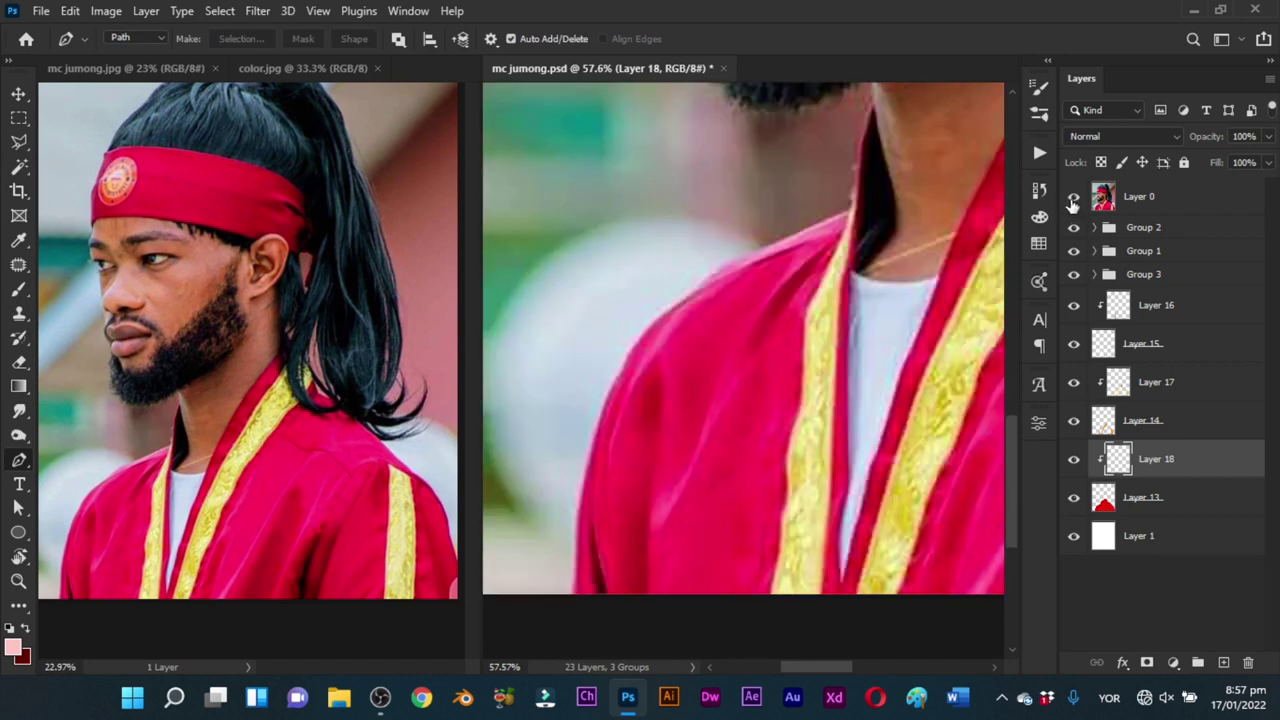
# Step: Trace a path along the shoulder seam, down the collar trim and around the front sleeve, and convert it to a selection
pyautogui.click(601, 382)
pyautogui.moveTo(638, 327); pyautogui.dragTo(686, 297)
pyautogui.click(735, 270)
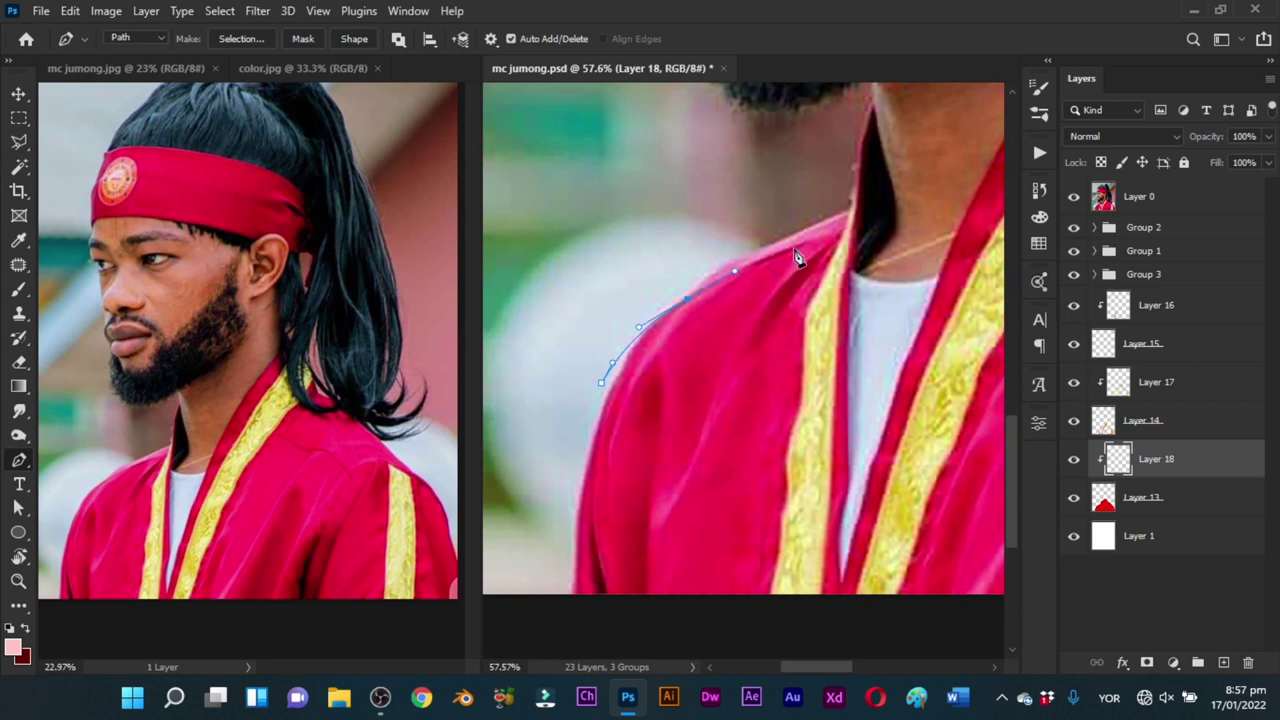
pyautogui.moveTo(798, 245); pyautogui.dragTo(825, 306)
pyautogui.click(850, 222)
pyautogui.scroll(-4, 817, 277)
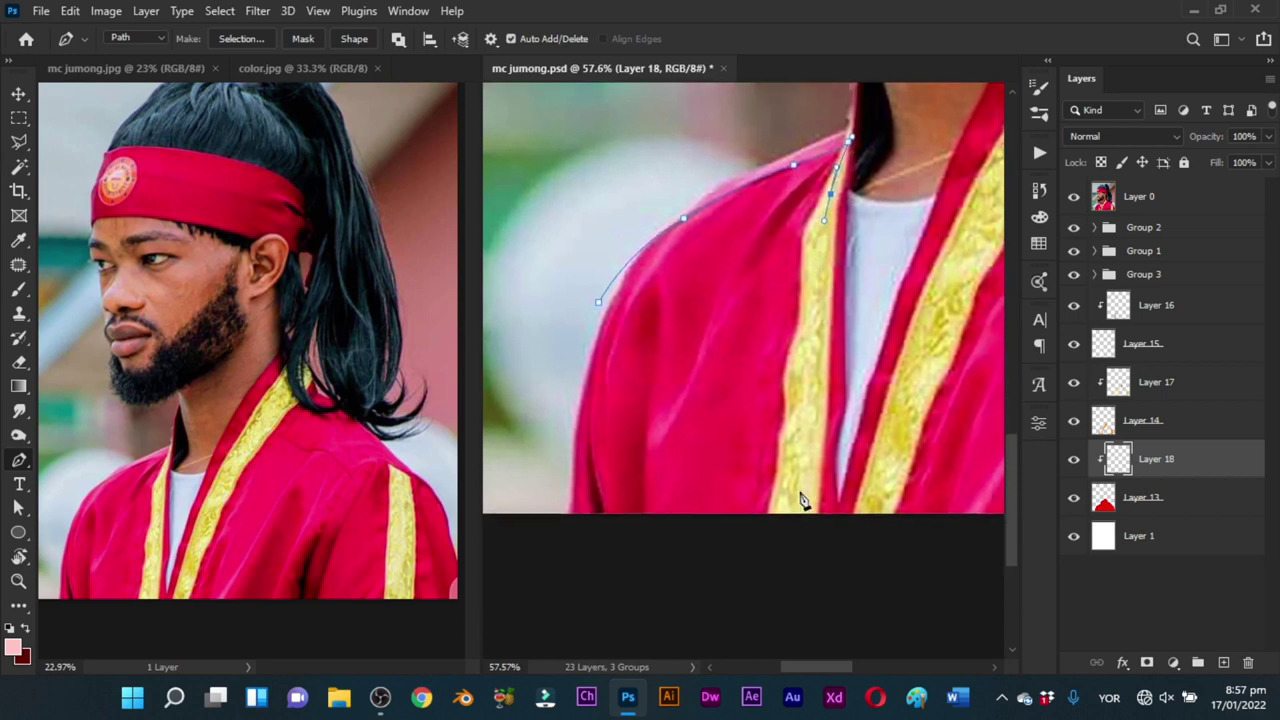
pyautogui.click(795, 532)
pyautogui.click(533, 527)
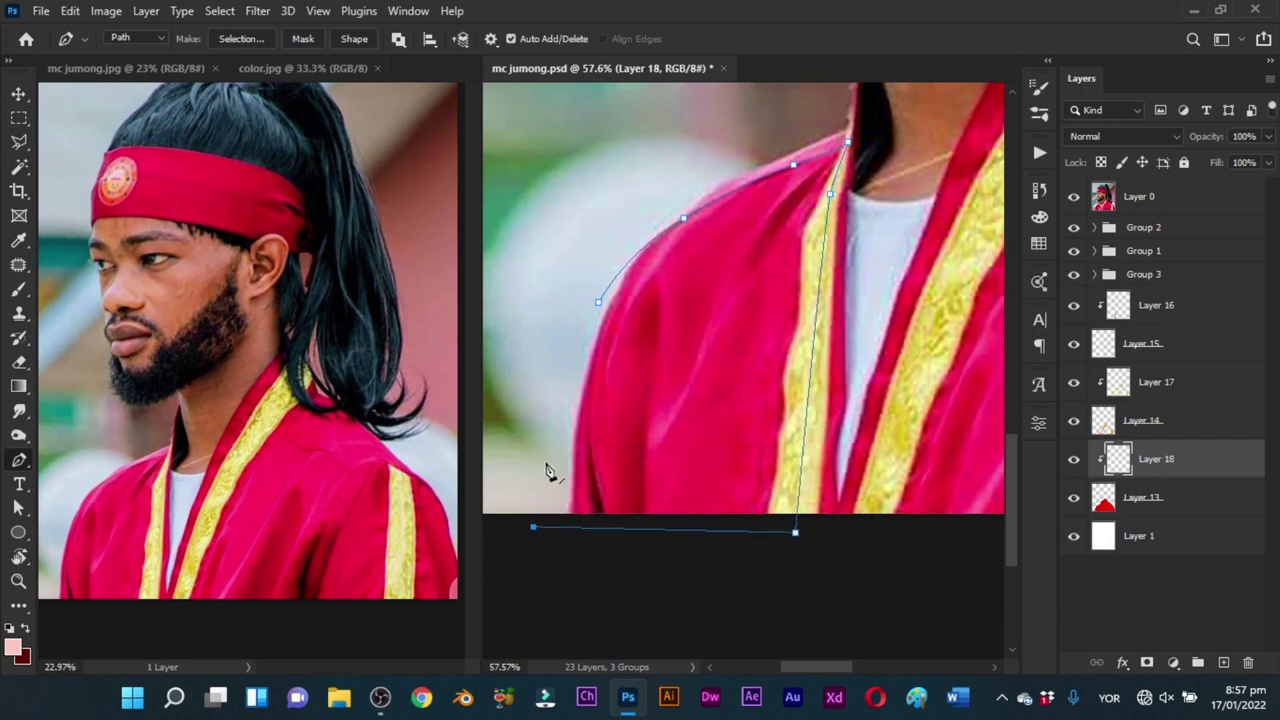
pyautogui.click(563, 359)
pyautogui.hotkey('ctrl', 'Return')
# Step: Hide the reference overlay and brush a soft 55 px dark red shadow along the shoulder's outer curve inside the selection
pyautogui.press('b')
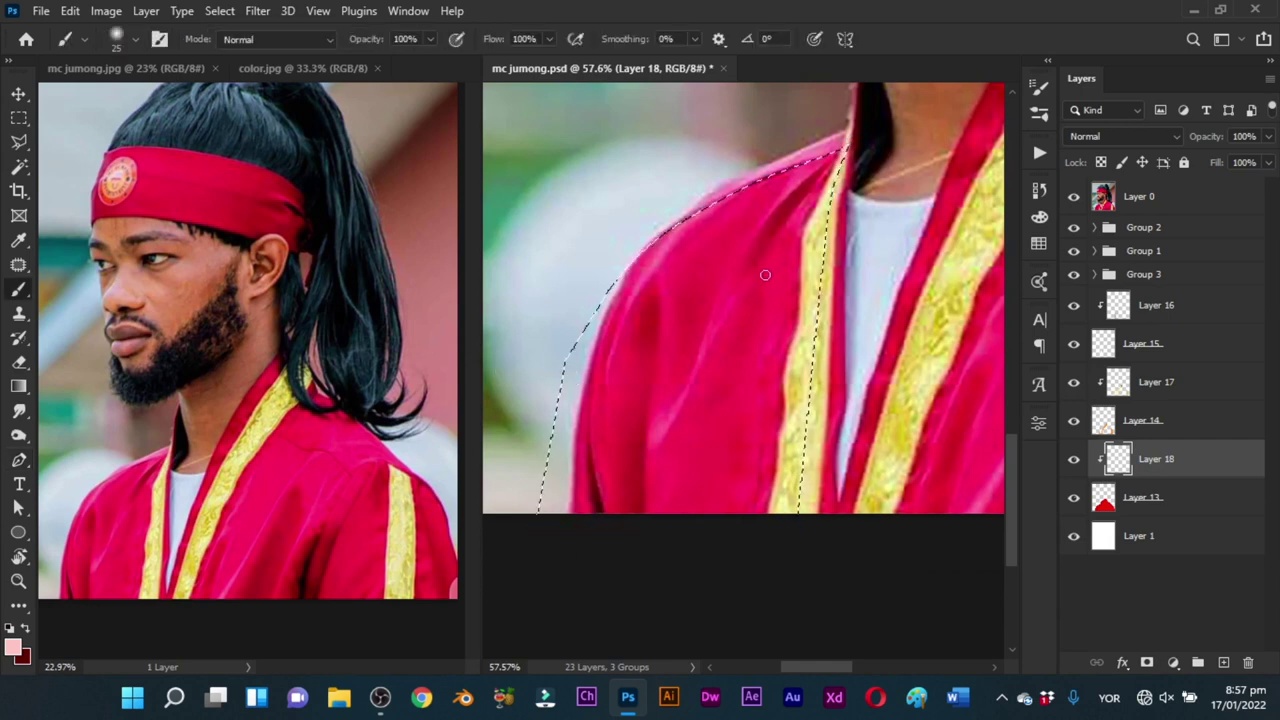
pyautogui.press('x')
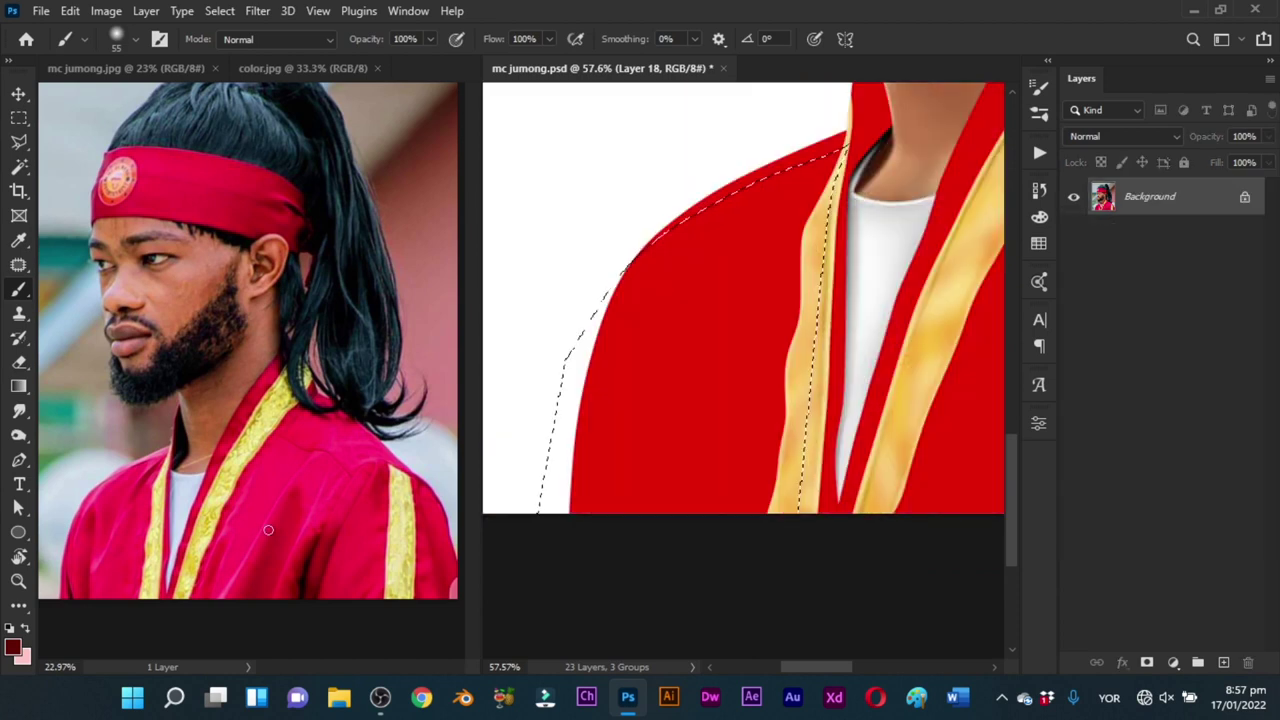
pyautogui.press('z')
pyautogui.moveTo(197, 540); pyautogui.dragTo(430, 418)
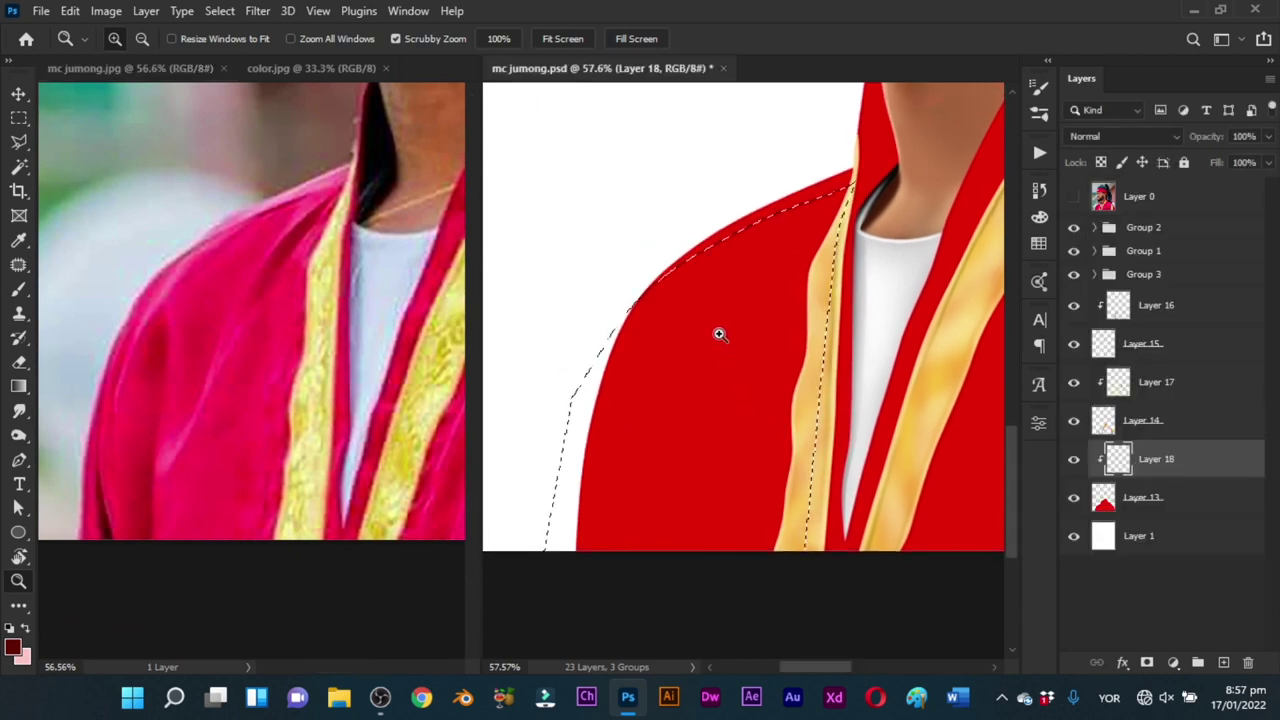
pyautogui.press('b')
pyautogui.keyDown('alt'); pyautogui.rightClick(694, 277); pyautogui.keyUp('alt')
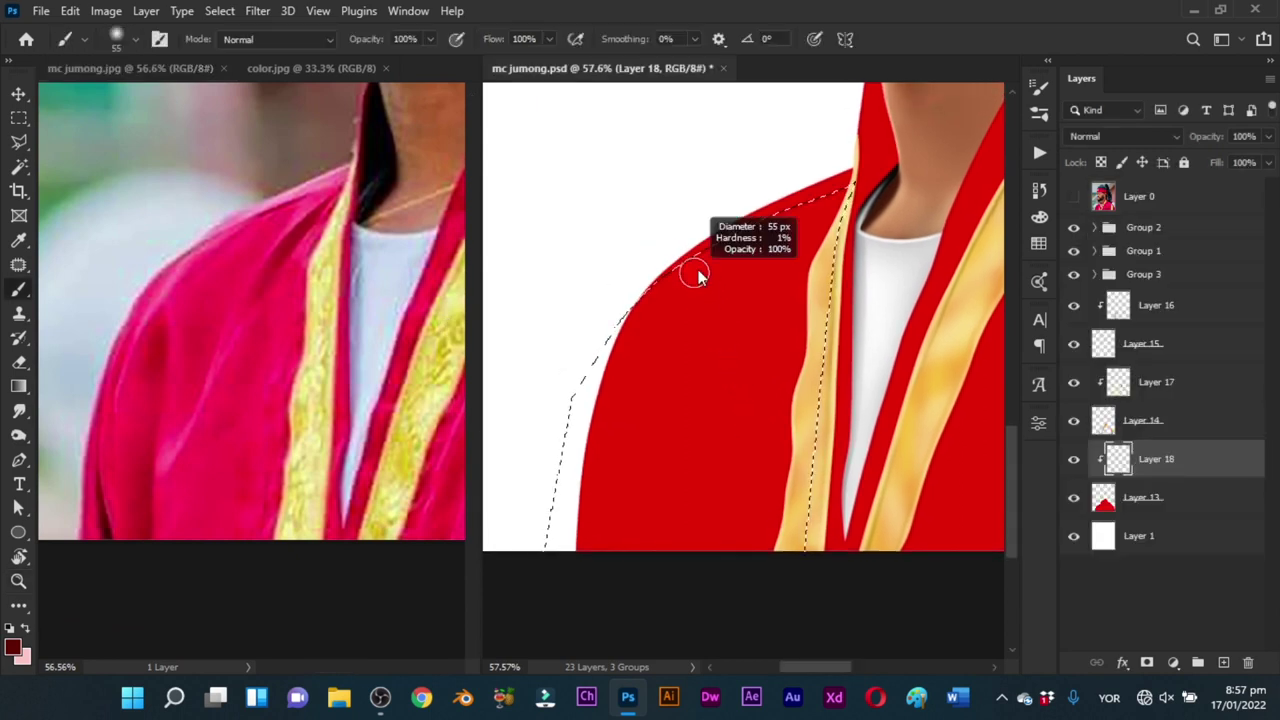
pyautogui.moveTo(688, 246)
pyautogui.mouseDown()
pyautogui.moveTo(636, 302)
pyautogui.moveTo(668, 266)
pyautogui.mouseUp()
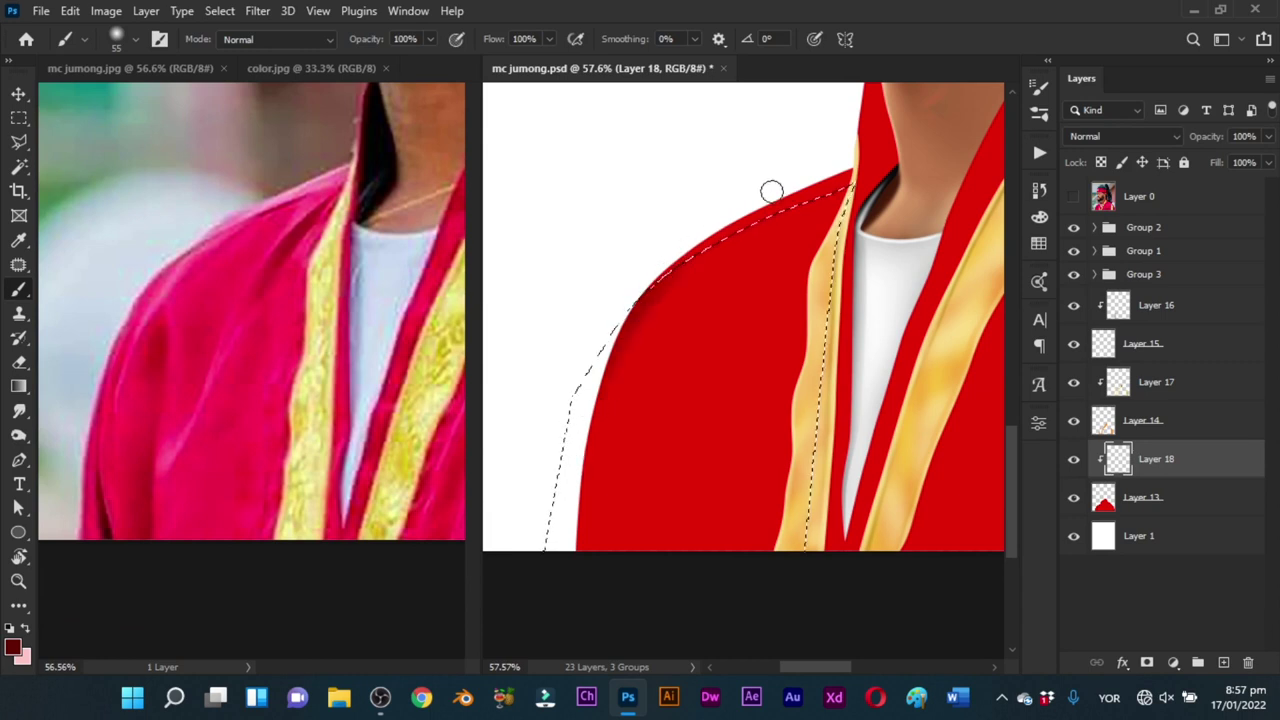
# Step: Enlarge the soft brush to 79 px and paint a light pink highlight just inside the shoulder's outer curve
pyautogui.keyDown('alt'); pyautogui.rightClick(691, 256); pyautogui.keyUp('alt')
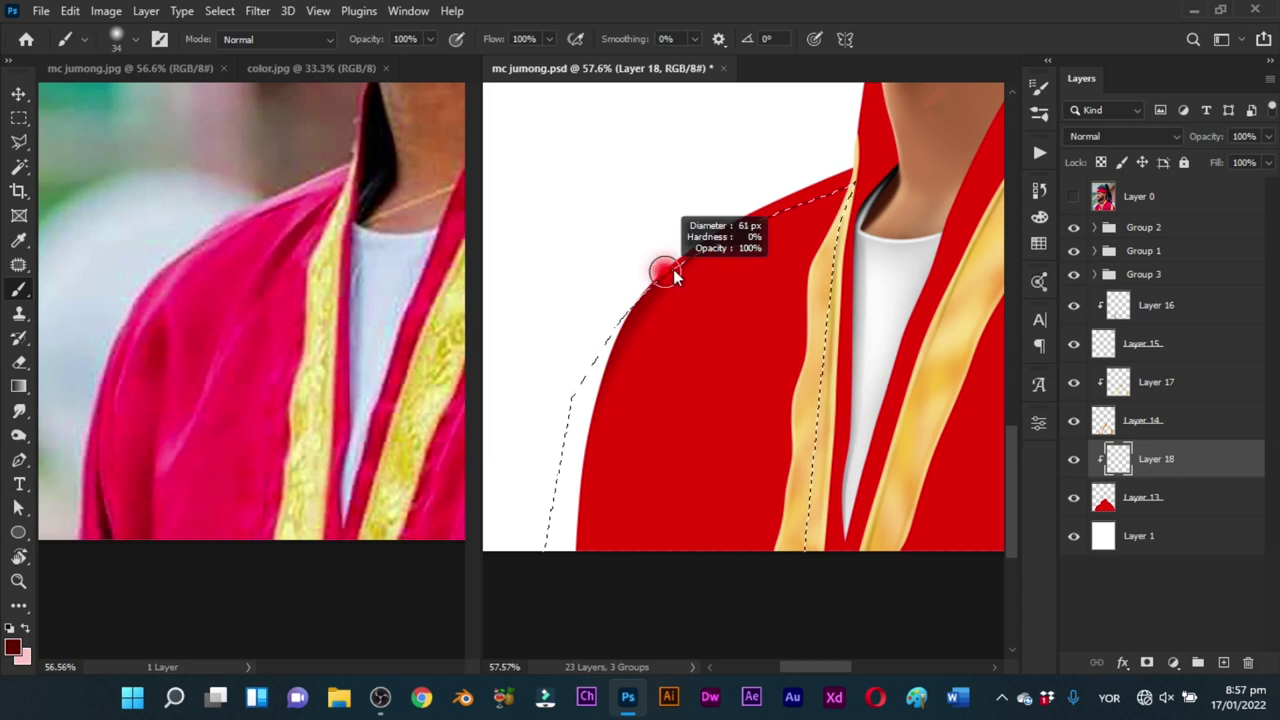
pyautogui.press('x')
pyautogui.moveTo(686, 285); pyautogui.dragTo(608, 401)
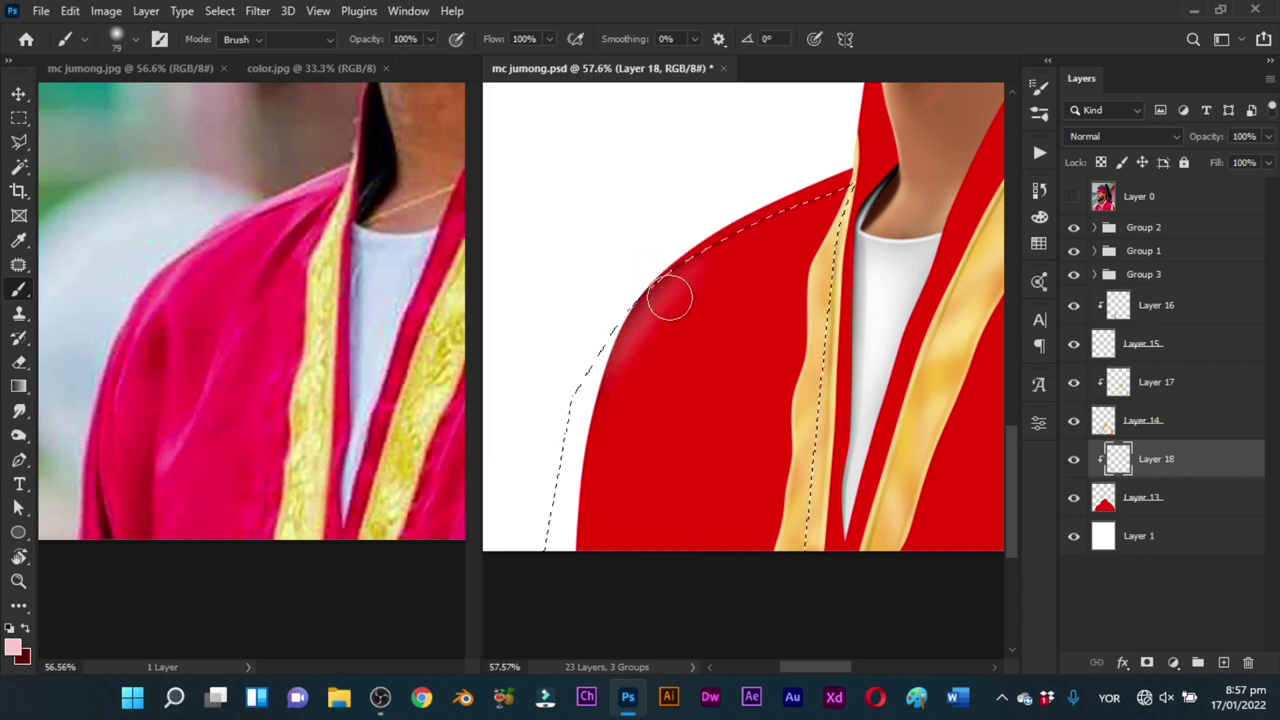
# Step: Brush soft dark red shadows below the shoulder seam and beside the gold collar trim, enlarging the brush up to 172 px
pyautogui.press('e')
pyautogui.press('b')
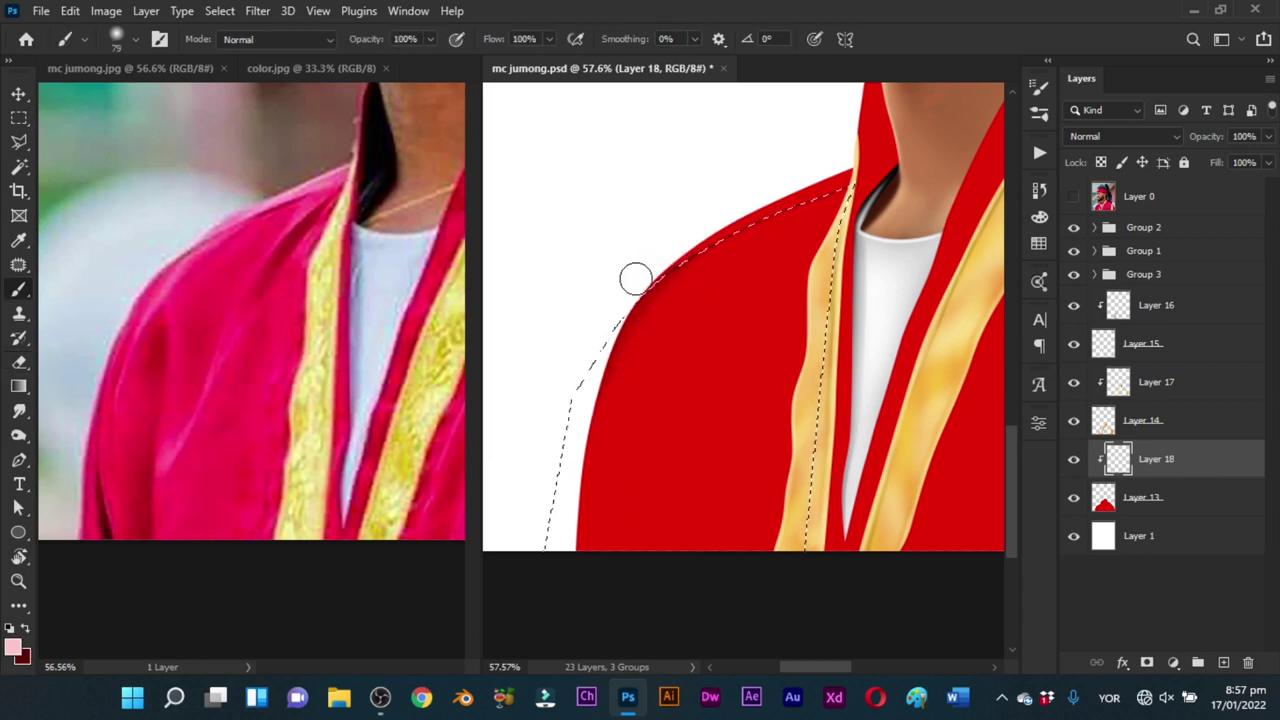
pyautogui.press('x')
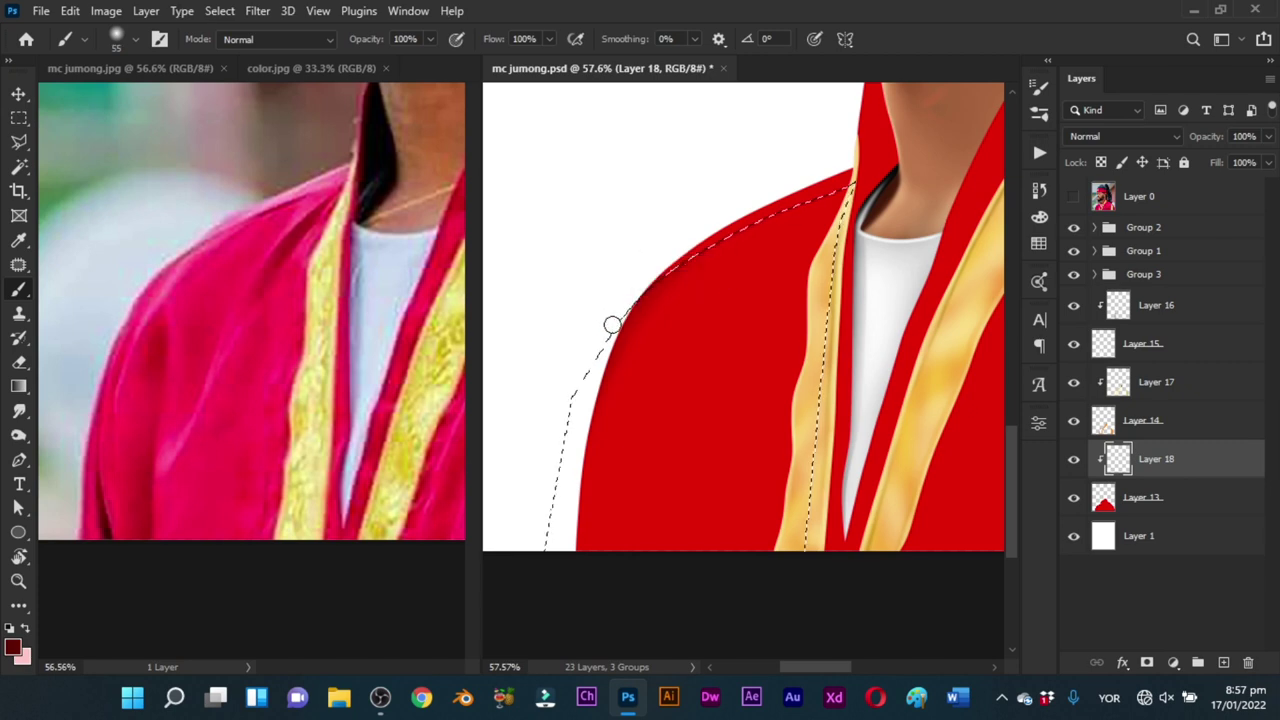
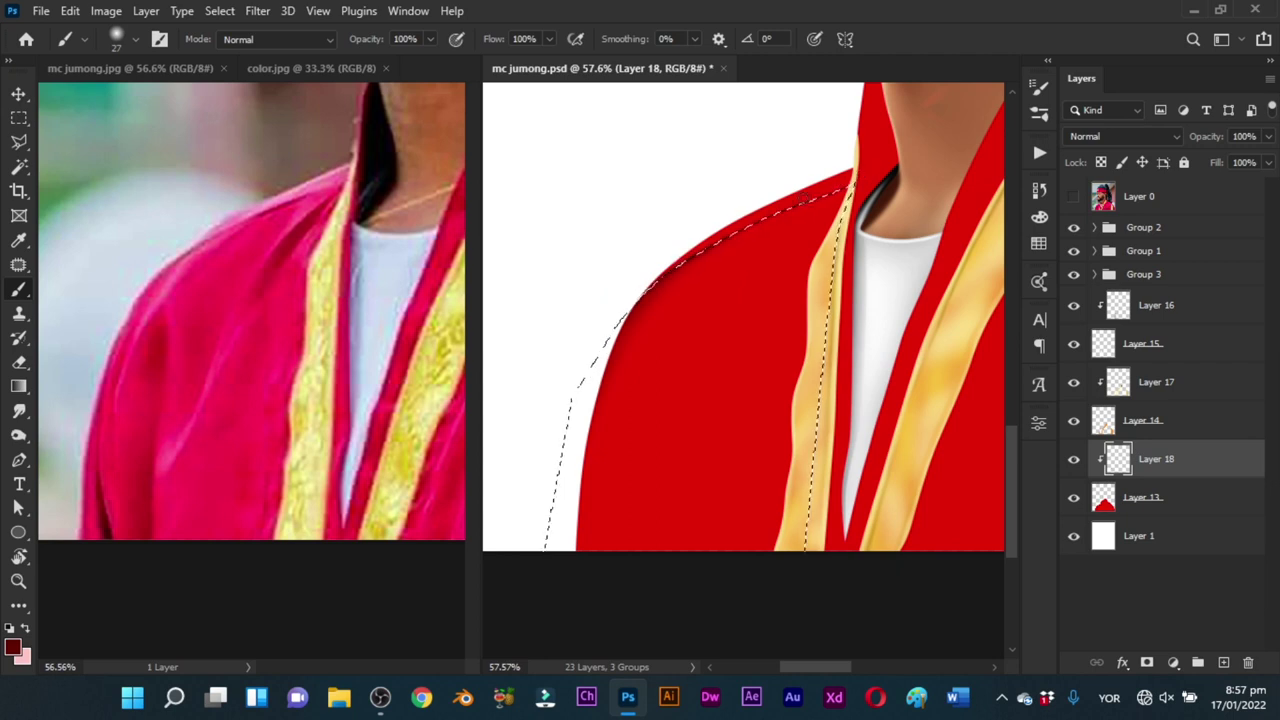
pyautogui.moveTo(747, 218); pyautogui.dragTo(827, 196)
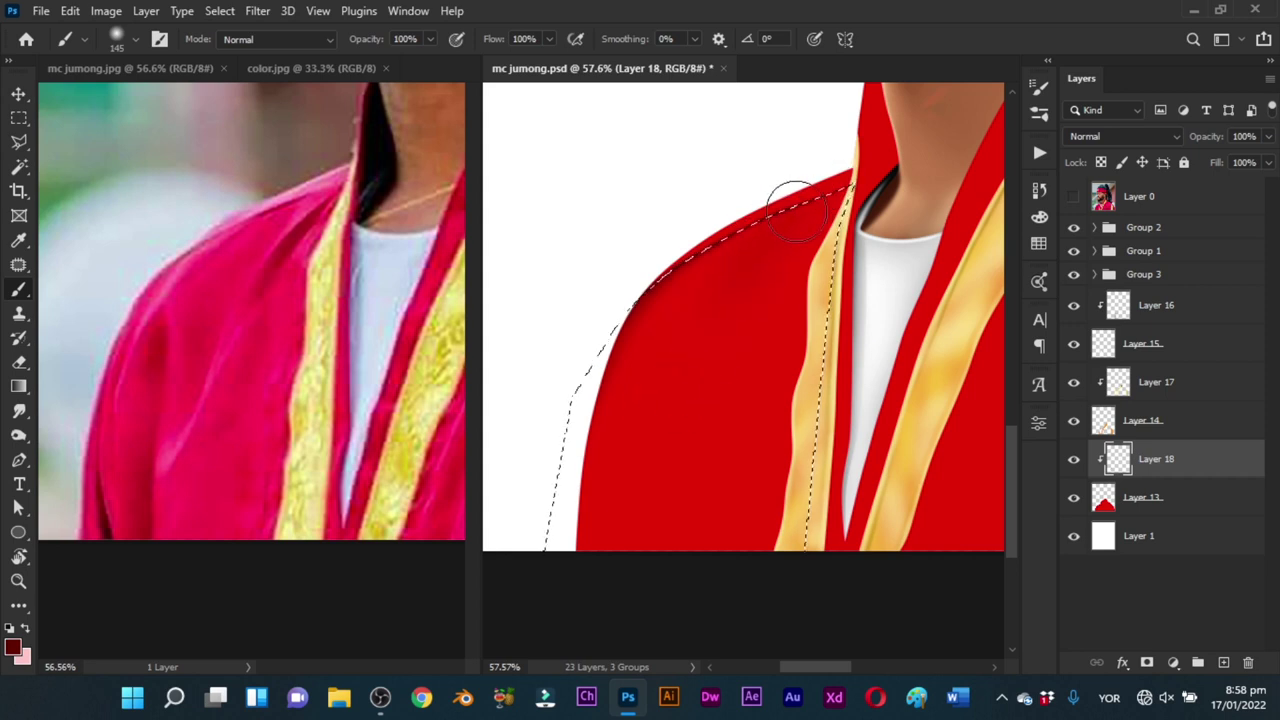
pyautogui.moveTo(848, 213); pyautogui.dragTo(841, 202)
pyautogui.moveTo(821, 249); pyautogui.dragTo(822, 322)
pyautogui.moveTo(806, 271); pyautogui.dragTo(838, 272)
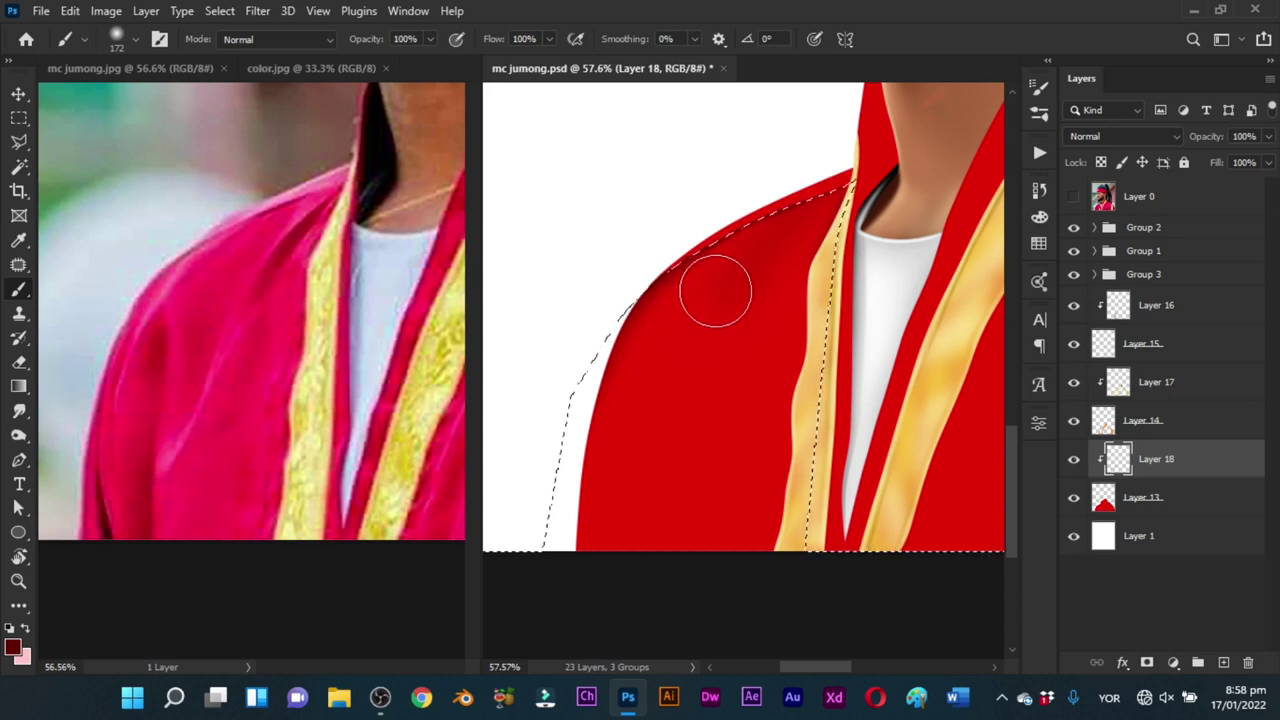
# Step: Brush a soft 37 px light pink highlight along the shoulder's upper edge outside the seam and clear the selection
pyautogui.press('x')
pyautogui.moveTo(734, 256)
pyautogui.mouseDown()
pyautogui.moveTo(700, 255)
pyautogui.moveTo(703, 240)
pyautogui.moveTo(768, 203)
pyautogui.mouseUp()
pyautogui.moveTo(811, 179)
pyautogui.mouseDown()
pyautogui.moveTo(842, 165)
pyautogui.moveTo(773, 203)
pyautogui.moveTo(845, 170)
pyautogui.moveTo(739, 221)
pyautogui.moveTo(830, 185)
pyautogui.mouseUp()
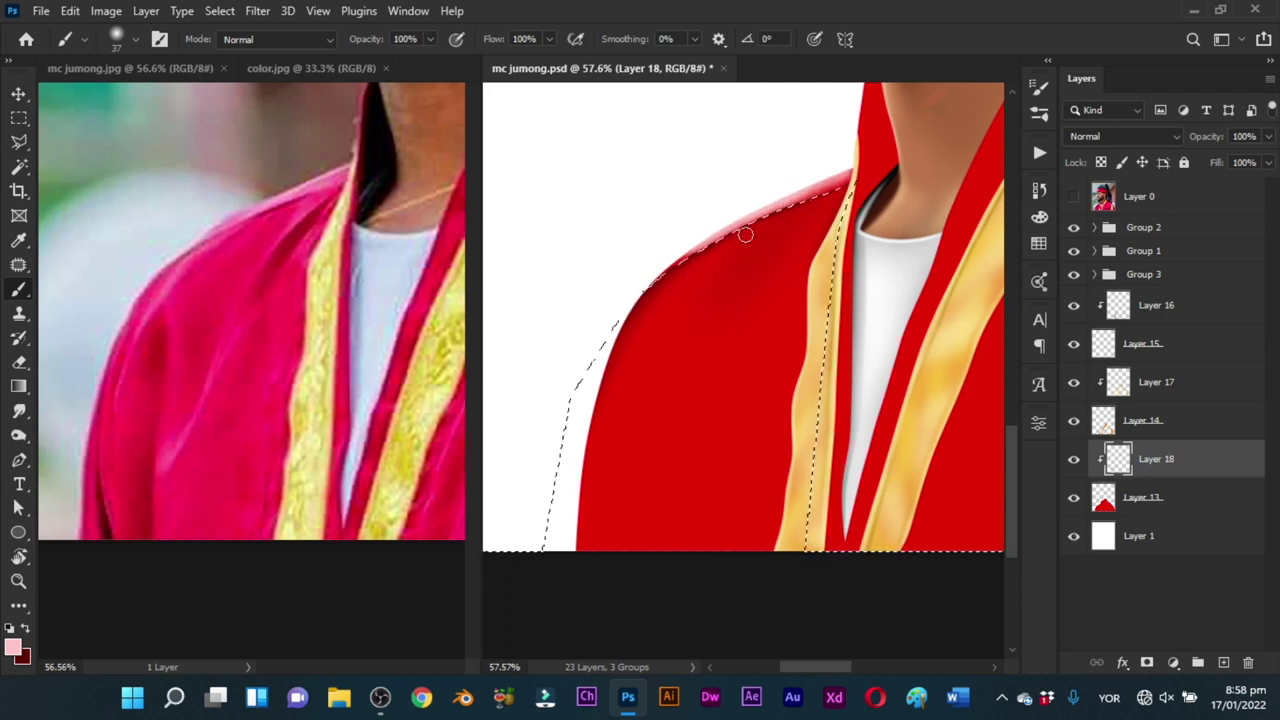
pyautogui.hotkey('ctrl', 'd')
# Step: Smudge the pink highlight and dark shadow along the shoulder seam at 57% strength to blend them
pyautogui.press('z')
pyautogui.moveTo(795, 287); pyautogui.dragTo(738, 349)
pyautogui.moveTo(733, 283); pyautogui.dragTo(777, 263)
pyautogui.press('r')
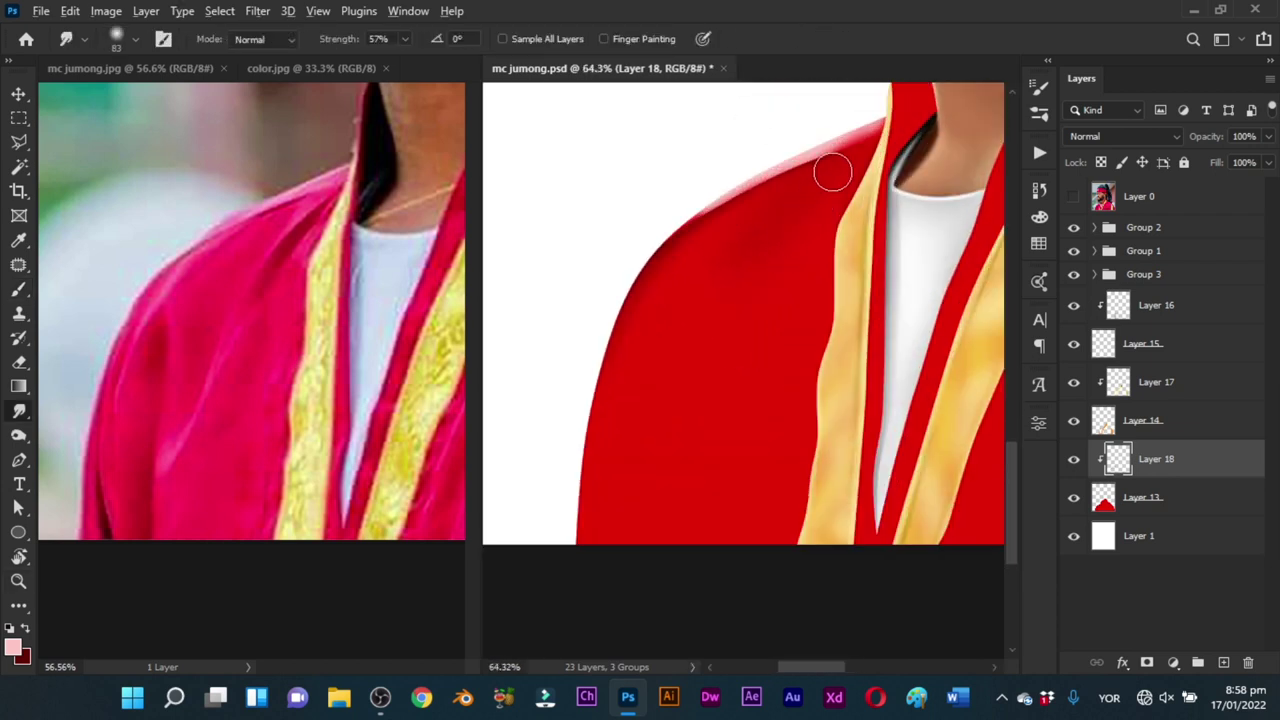
pyautogui.moveTo(848, 148); pyautogui.dragTo(674, 237)
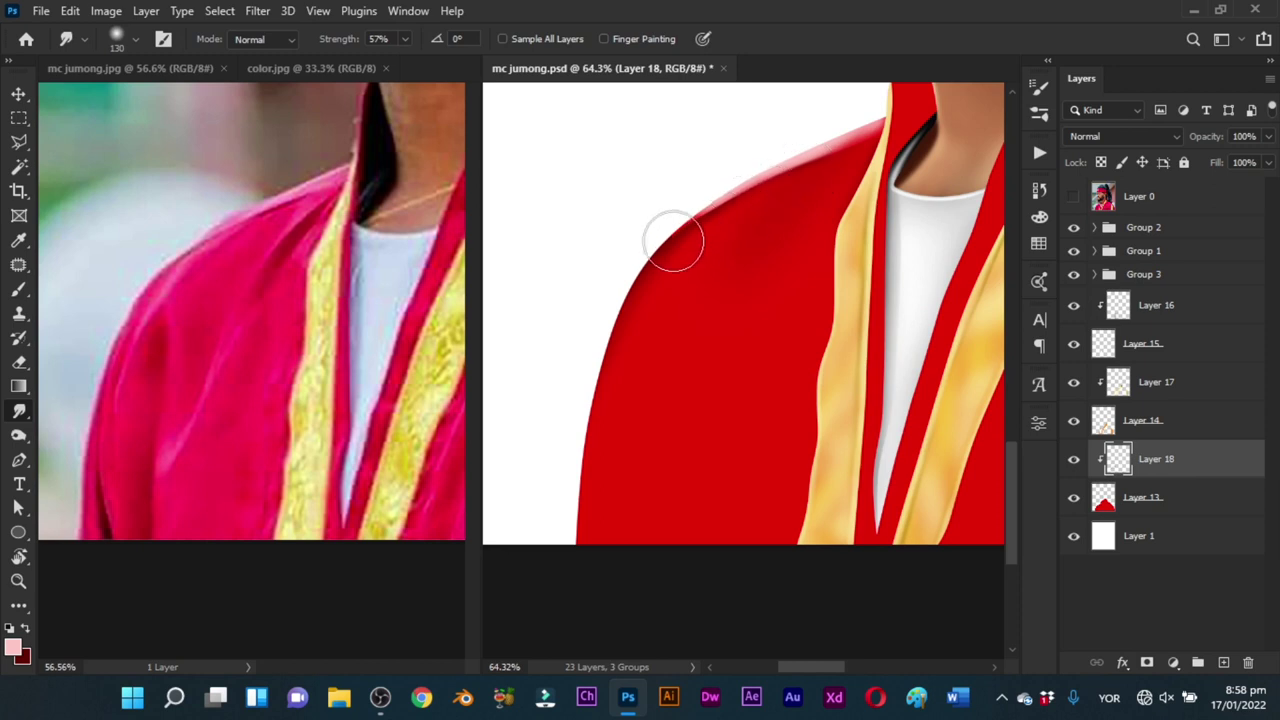
pyautogui.moveTo(677, 323); pyautogui.dragTo(672, 268)
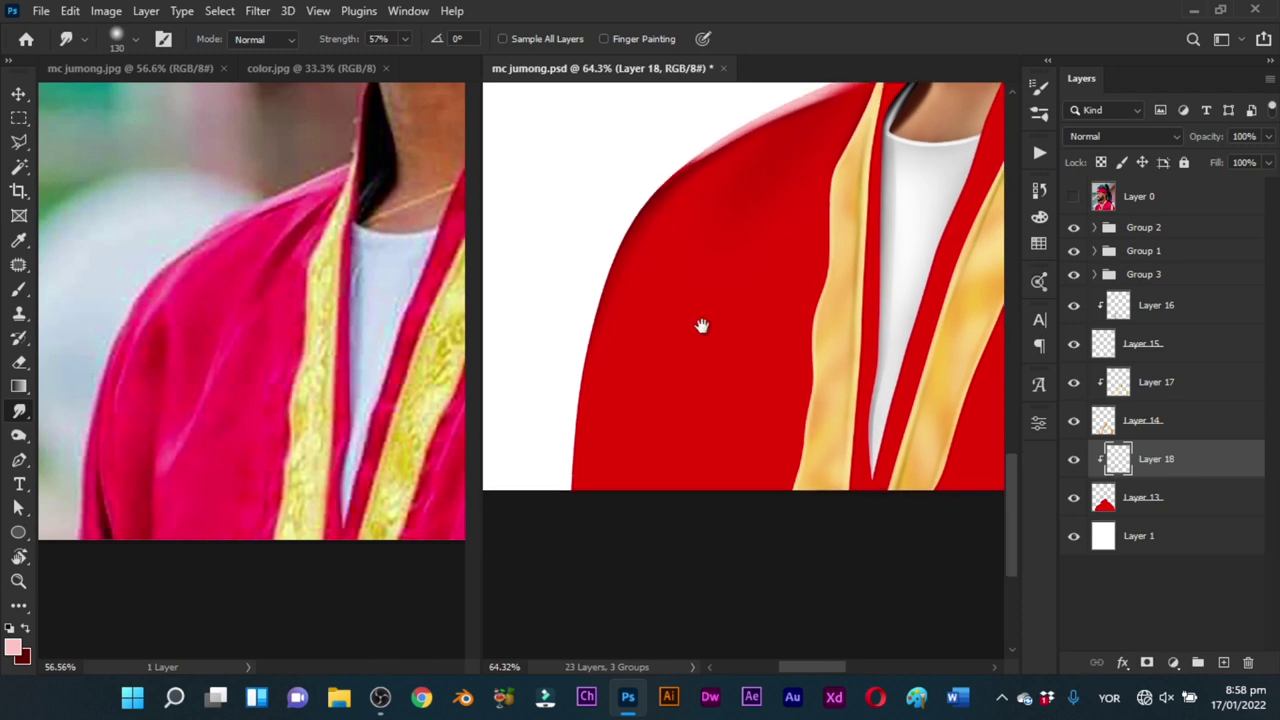
# Step: Show the Layer 0 reference, trace the narrow fold running from the collar down the chest and convert the path to a selection
pyautogui.moveTo(702, 326); pyautogui.dragTo(688, 317)
pyautogui.press('p')
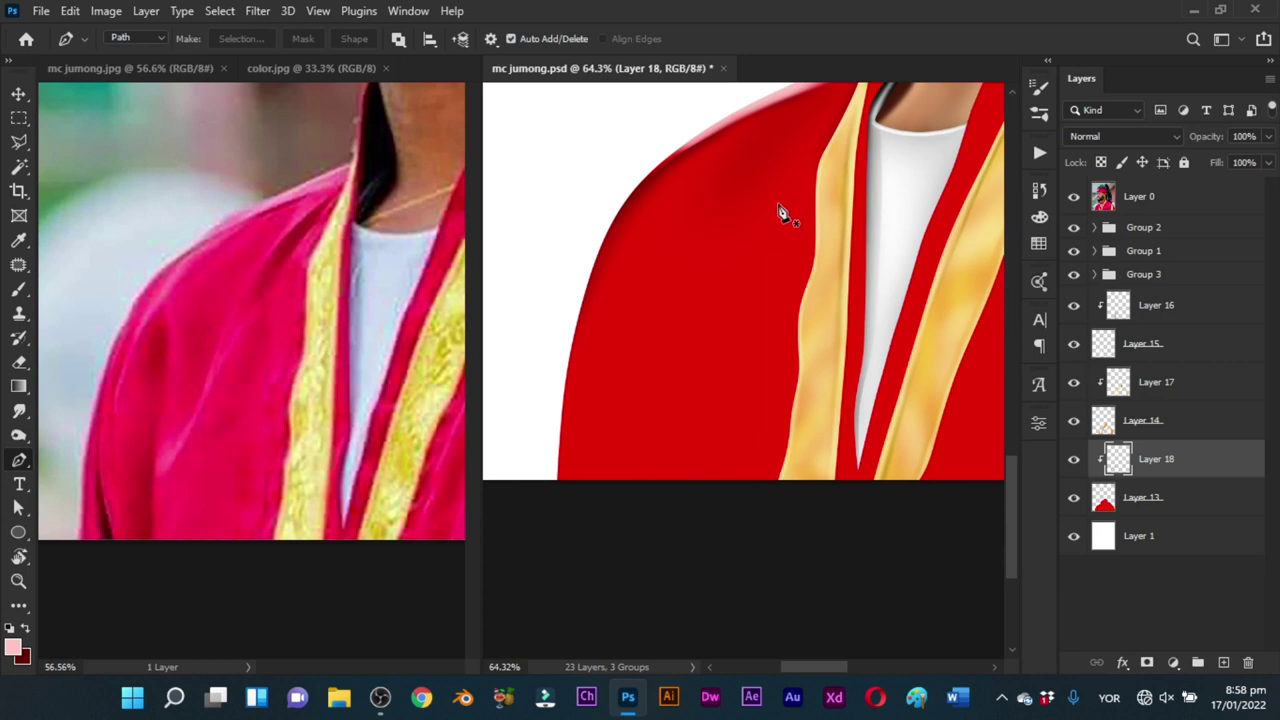
pyautogui.moveTo(780, 208); pyautogui.dragTo(762, 250)
pyautogui.moveTo(838, 120); pyautogui.dragTo(831, 127)
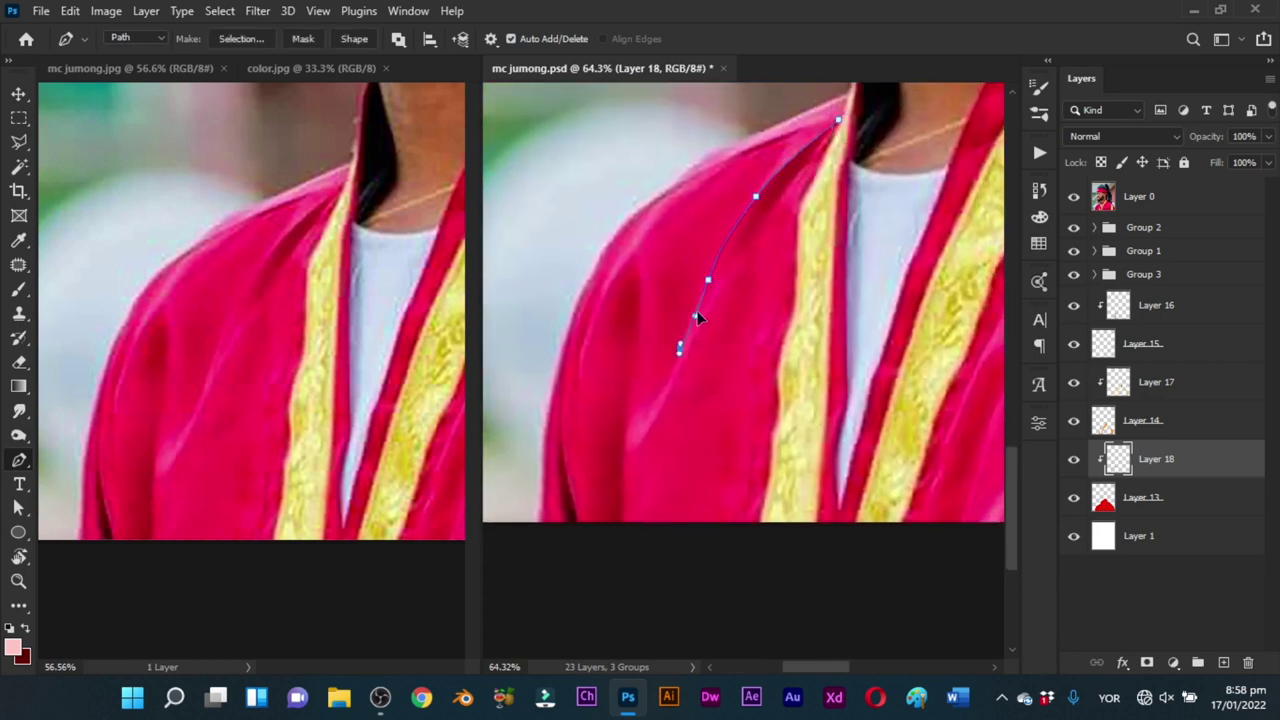
pyautogui.click(788, 189)
pyautogui.click(838, 121)
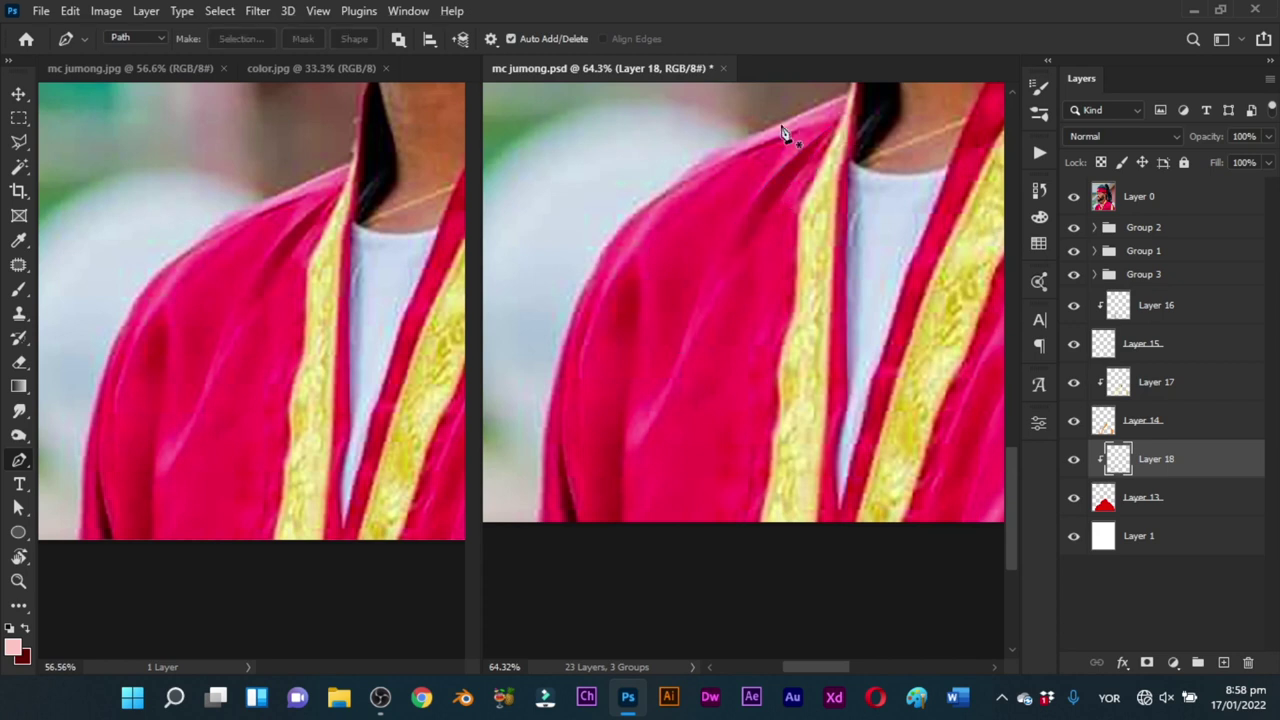
pyautogui.press('b')
pyautogui.hotkey('ctrl', 'Return')
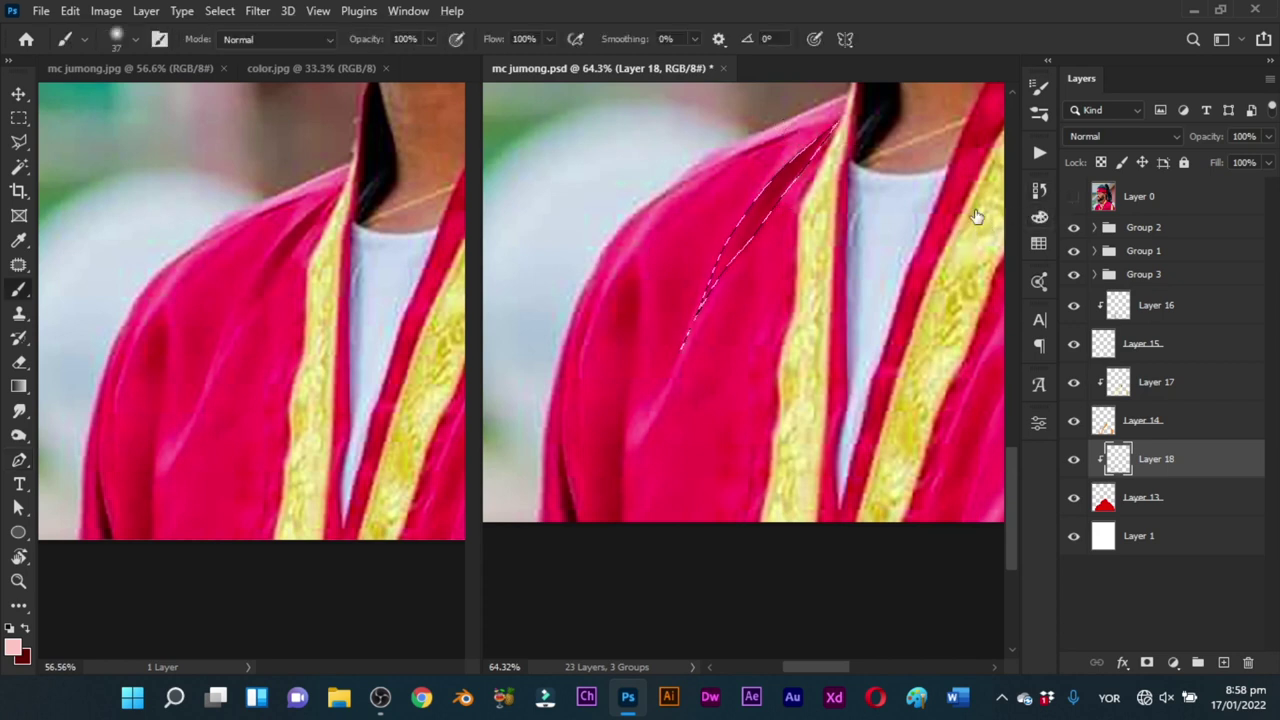
# Step: Hide the reference overlay, shade the selected fold with a soft 64 px dark red brush and clear the selection
pyautogui.press('x')
pyautogui.moveTo(770, 169); pyautogui.dragTo(792, 163)
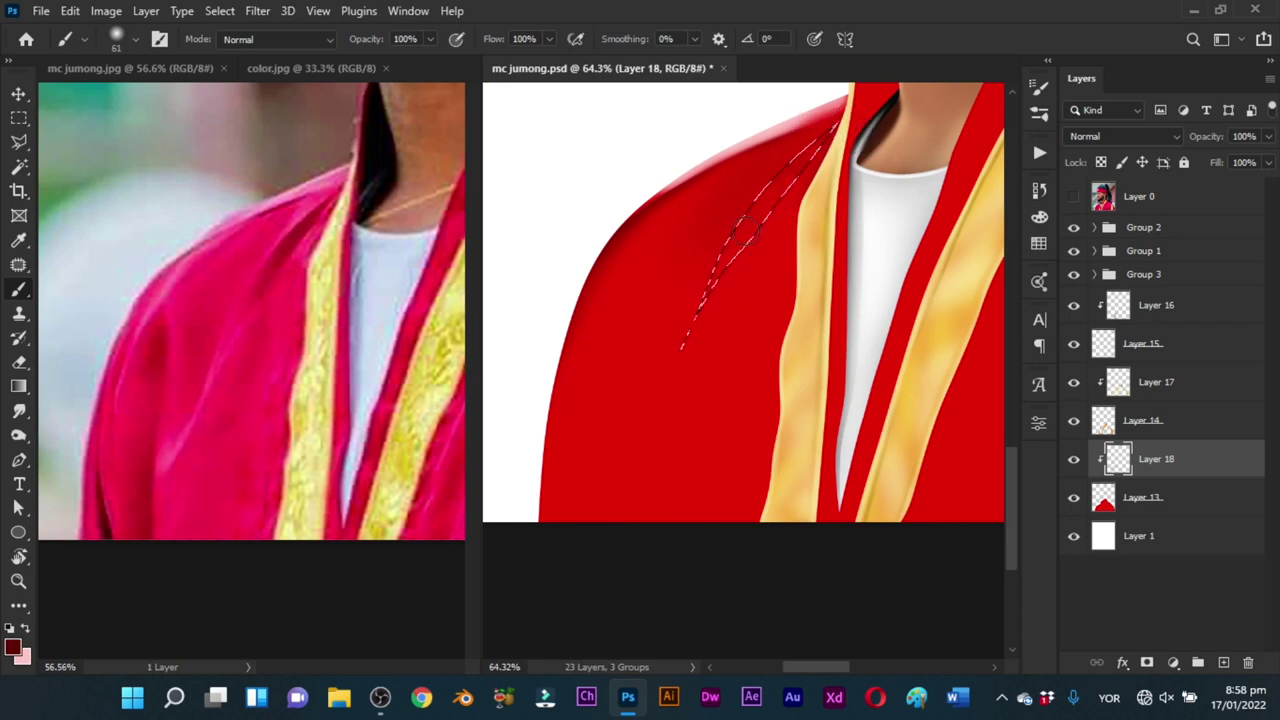
pyautogui.moveTo(773, 243); pyautogui.dragTo(776, 243)
pyautogui.moveTo(833, 140)
pyautogui.mouseDown()
pyautogui.moveTo(746, 222)
pyautogui.moveTo(813, 150)
pyautogui.moveTo(820, 115)
pyautogui.moveTo(810, 134)
pyautogui.moveTo(825, 127)
pyautogui.moveTo(723, 271)
pyautogui.moveTo(812, 162)
pyautogui.moveTo(832, 121)
pyautogui.moveTo(706, 280)
pyautogui.mouseUp()
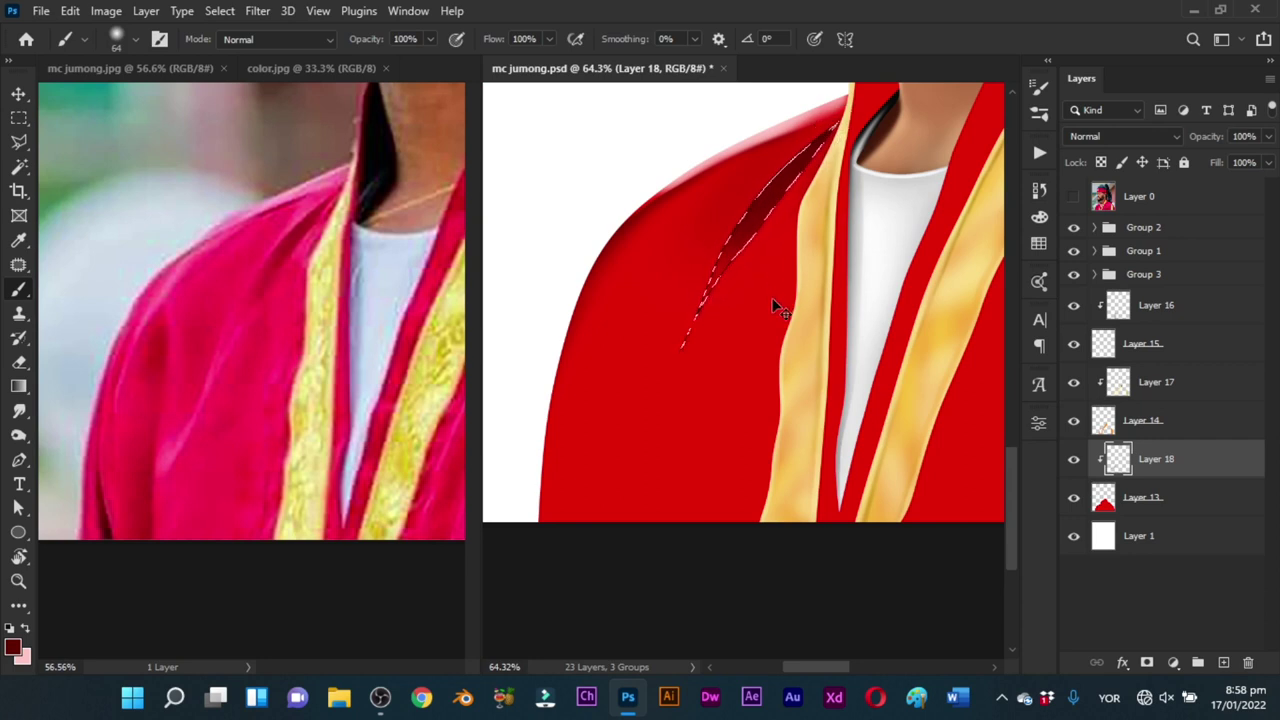
pyautogui.hotkey('ctrl', 'd')
# Step: Smudge the edges and lower tip of the dark fold at 57% strength so it fades into the red fabric
pyautogui.press('r')
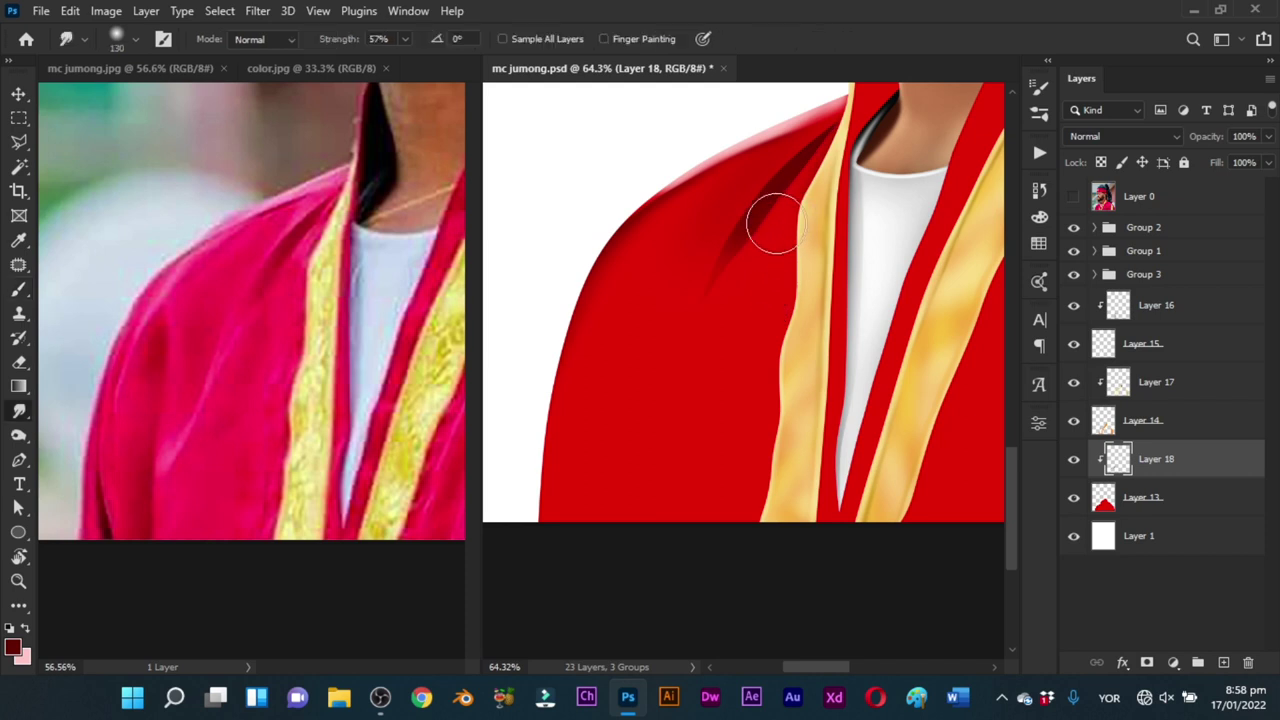
pyautogui.moveTo(701, 284); pyautogui.dragTo(706, 278)
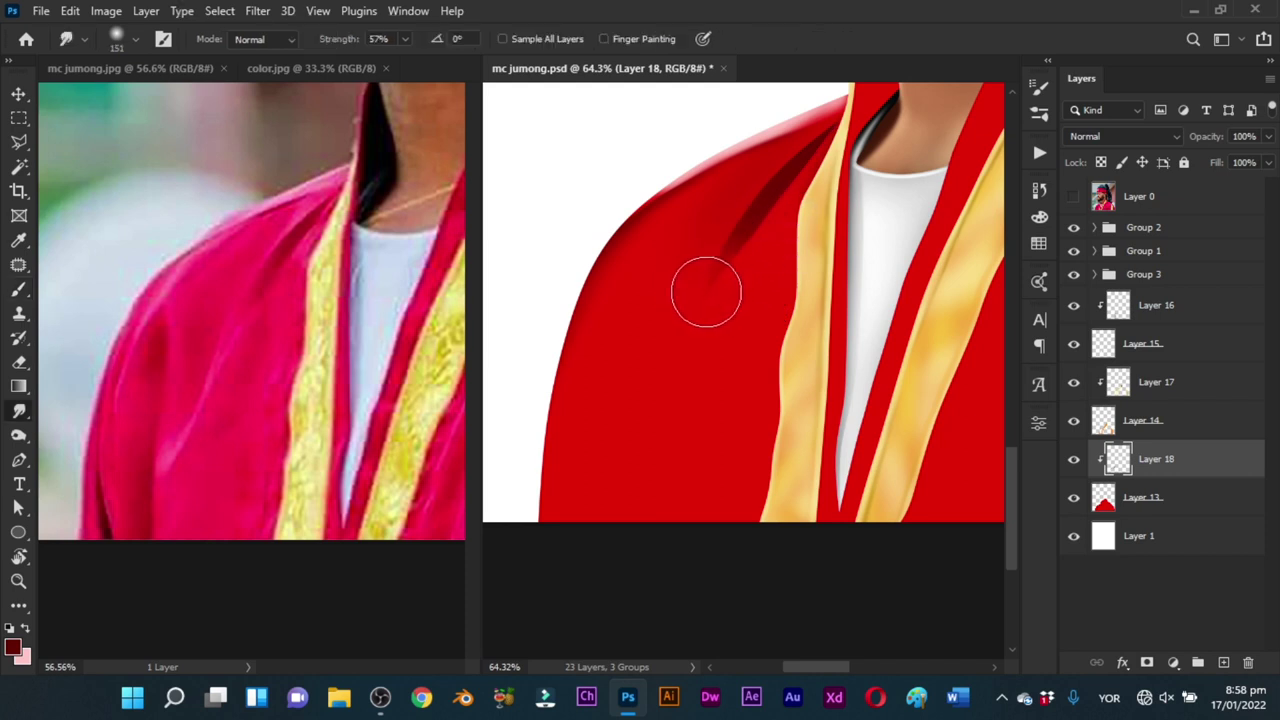
pyautogui.moveTo(734, 237)
pyautogui.mouseDown()
pyautogui.moveTo(708, 278)
pyautogui.moveTo(783, 190)
pyautogui.moveTo(765, 237)
pyautogui.moveTo(781, 209)
pyautogui.moveTo(735, 267)
pyautogui.moveTo(716, 272)
pyautogui.moveTo(716, 260)
pyautogui.moveTo(705, 278)
pyautogui.moveTo(719, 277)
pyautogui.moveTo(709, 274)
pyautogui.moveTo(733, 225)
pyautogui.moveTo(759, 304)
pyautogui.moveTo(753, 250)
pyautogui.mouseUp()
pyautogui.press('space')
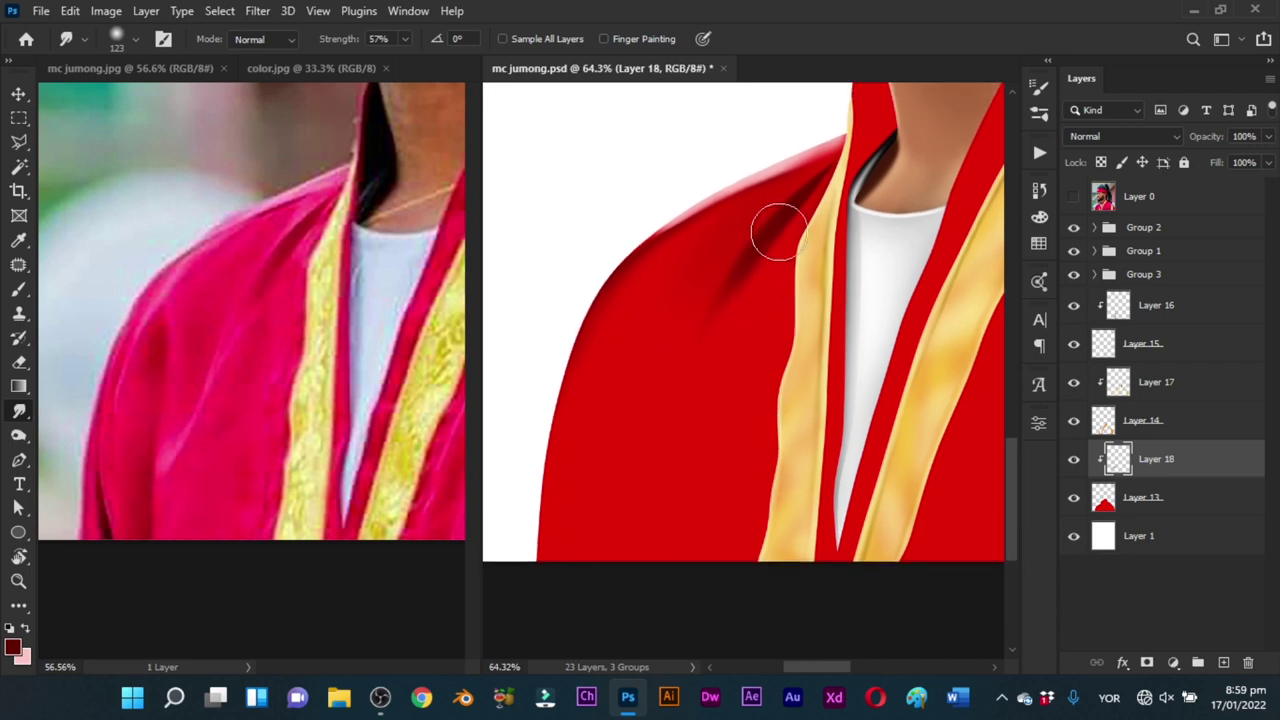
# Step: Try a thin light pink highlight along the upper edge of the dark fold with a small soft brush and undo the last stroke
pyautogui.hotkey('ctrl', 'space')
pyautogui.moveTo(789, 208); pyautogui.dragTo(830, 257)
pyautogui.press('p')
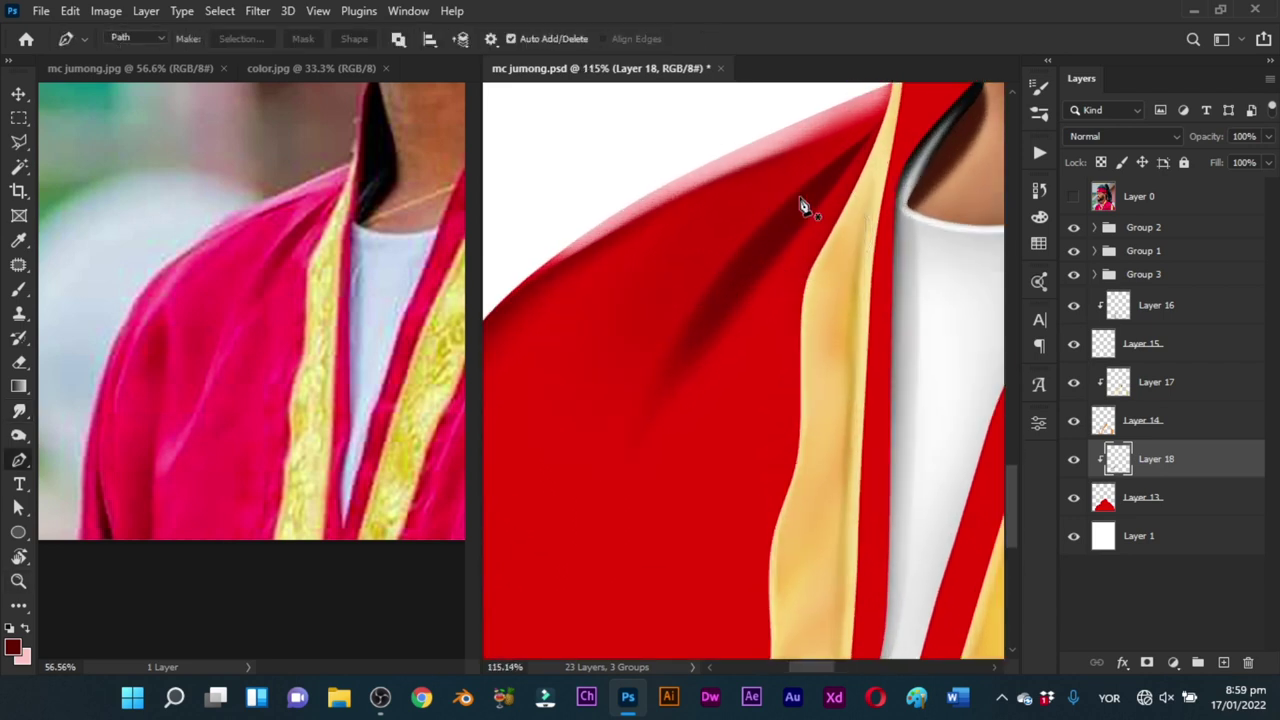
pyautogui.press('b')
pyautogui.moveTo(793, 172)
pyautogui.mouseDown()
pyautogui.moveTo(746, 168)
pyautogui.moveTo(760, 173)
pyautogui.mouseUp()
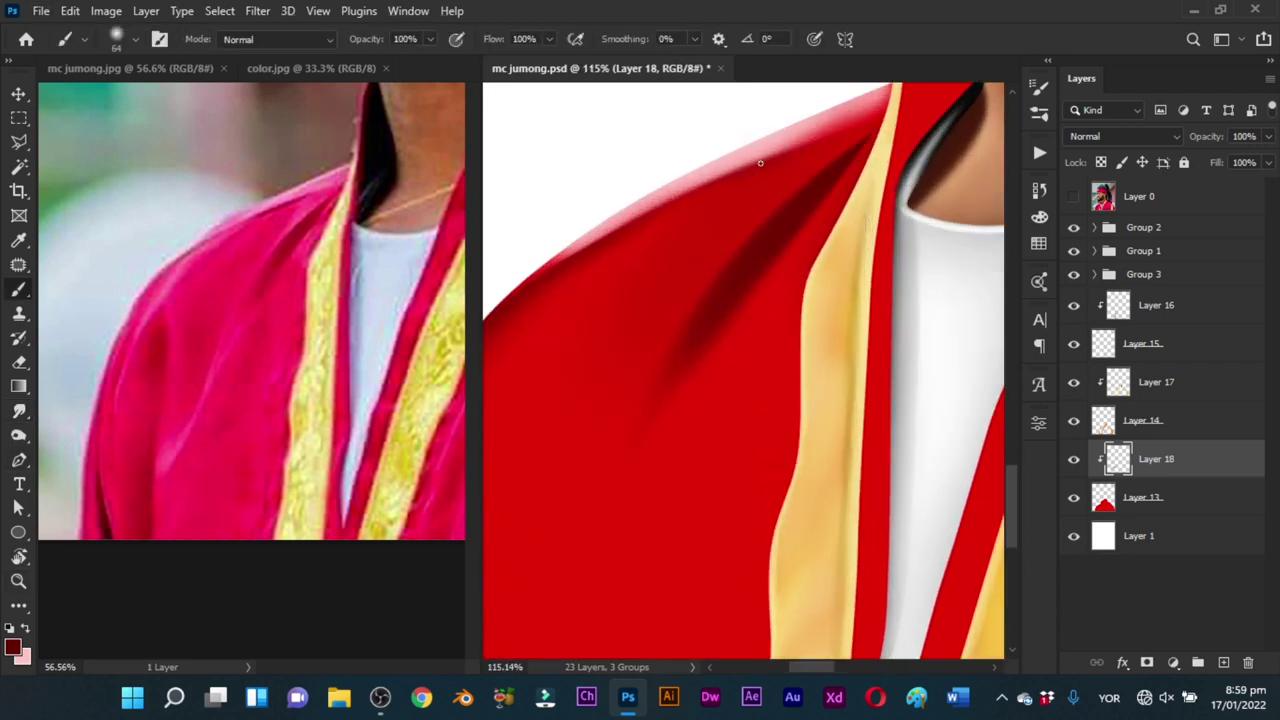
pyautogui.press('x')
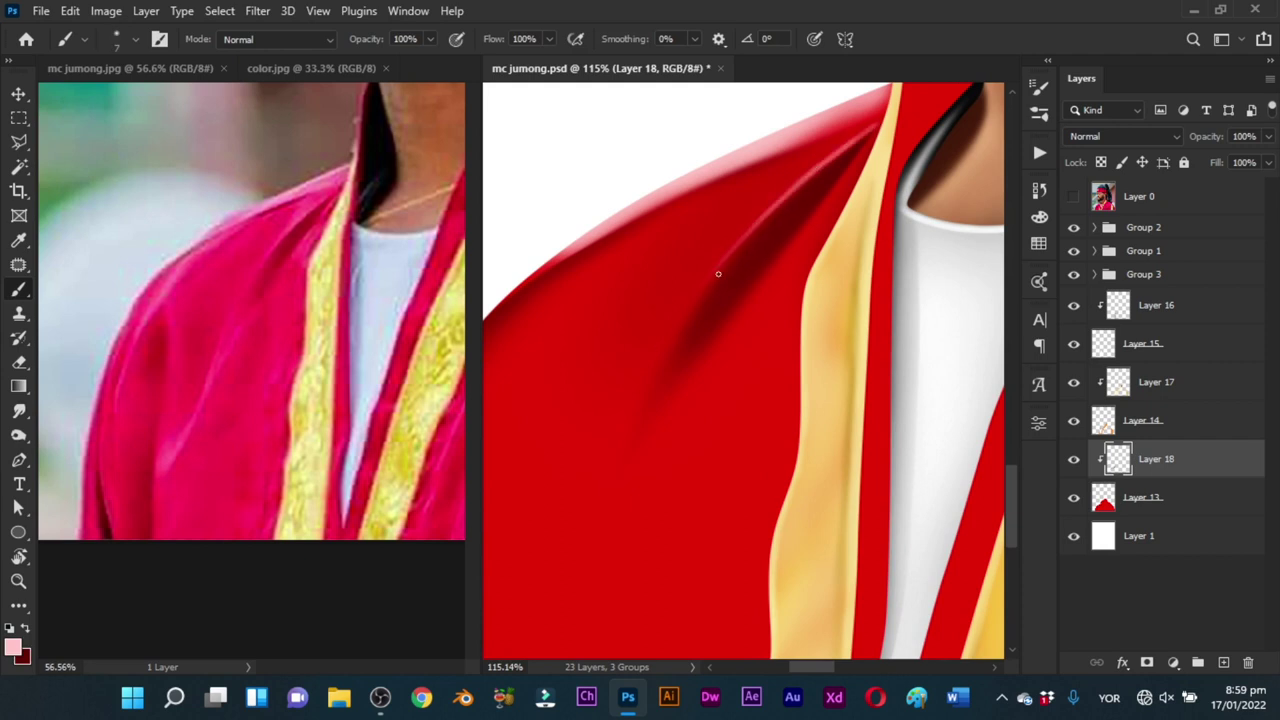
pyautogui.moveTo(783, 197)
pyautogui.mouseDown()
pyautogui.moveTo(835, 162)
pyautogui.moveTo(779, 205)
pyautogui.mouseUp()
pyautogui.moveTo(880, 117); pyautogui.dragTo(714, 285)
pyautogui.hotkey('ctrl', 'z')
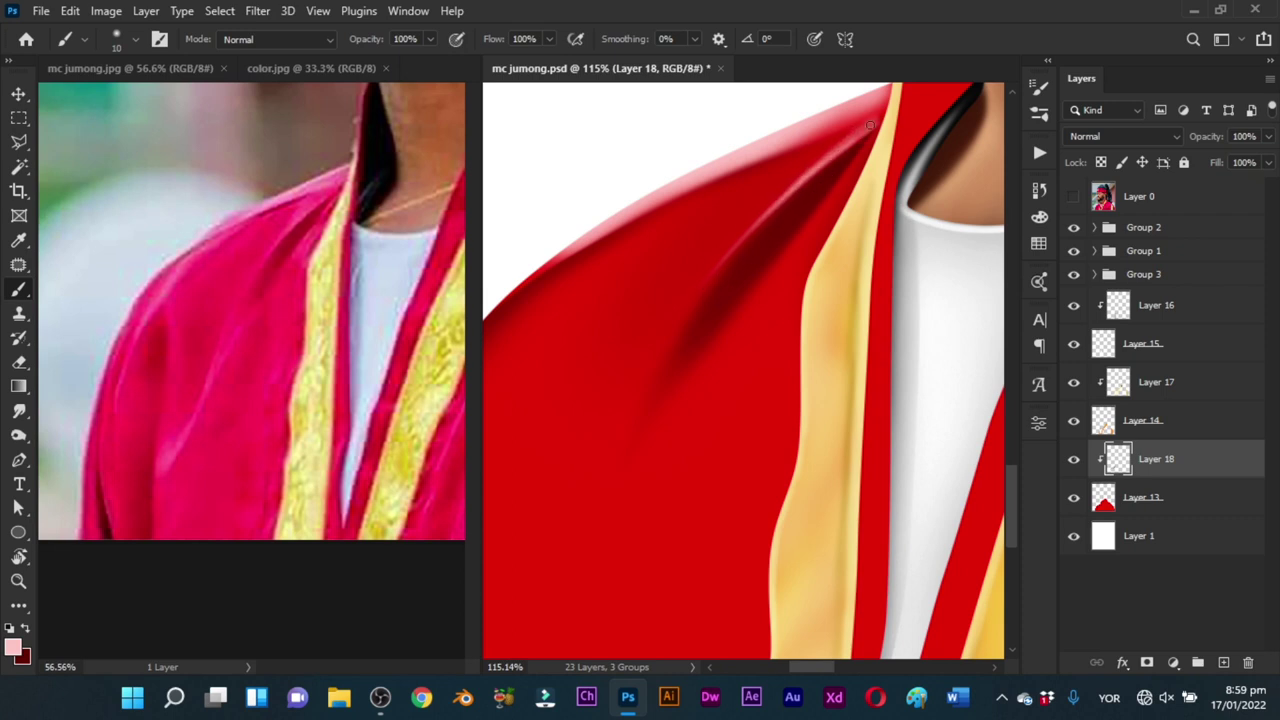
# Step: Build up a wider light pink highlight along the fold's upper edge toward the collar with a soft brush up to 21 px
pyautogui.moveTo(786, 191); pyautogui.dragTo(796, 191)
pyautogui.moveTo(868, 122); pyautogui.dragTo(767, 209)
pyautogui.moveTo(808, 167); pyautogui.dragTo(732, 254)
pyautogui.moveTo(764, 214); pyautogui.dragTo(711, 276)
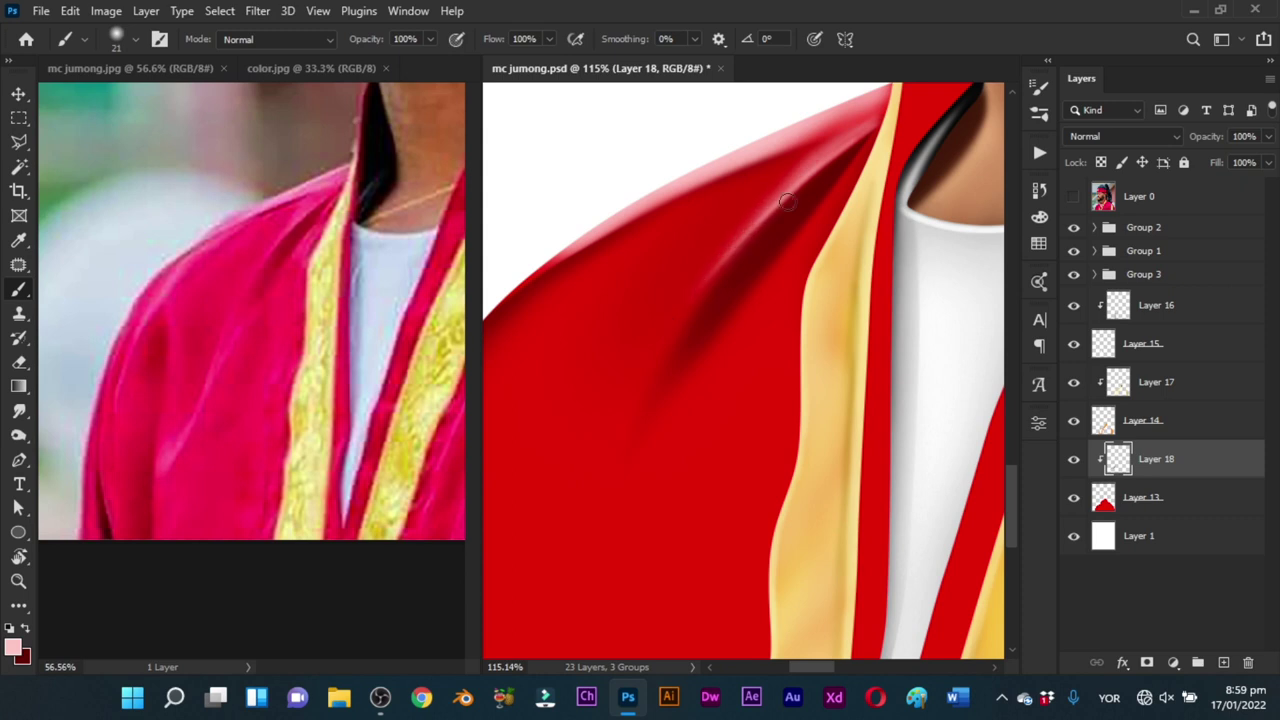
pyautogui.moveTo(784, 178)
pyautogui.mouseDown()
pyautogui.moveTo(835, 146)
pyautogui.moveTo(788, 171)
pyautogui.mouseUp()
pyautogui.moveTo(867, 111); pyautogui.dragTo(781, 174)
# Step: Paint a thin 14 px light pink highlight along the fold's lower edge beside the gold collar trim
pyautogui.hotkey('ctrl', 'space')
pyautogui.moveTo(826, 228)
pyautogui.mouseDown()
pyautogui.moveTo(743, 309)
pyautogui.moveTo(808, 250)
pyautogui.mouseUp()
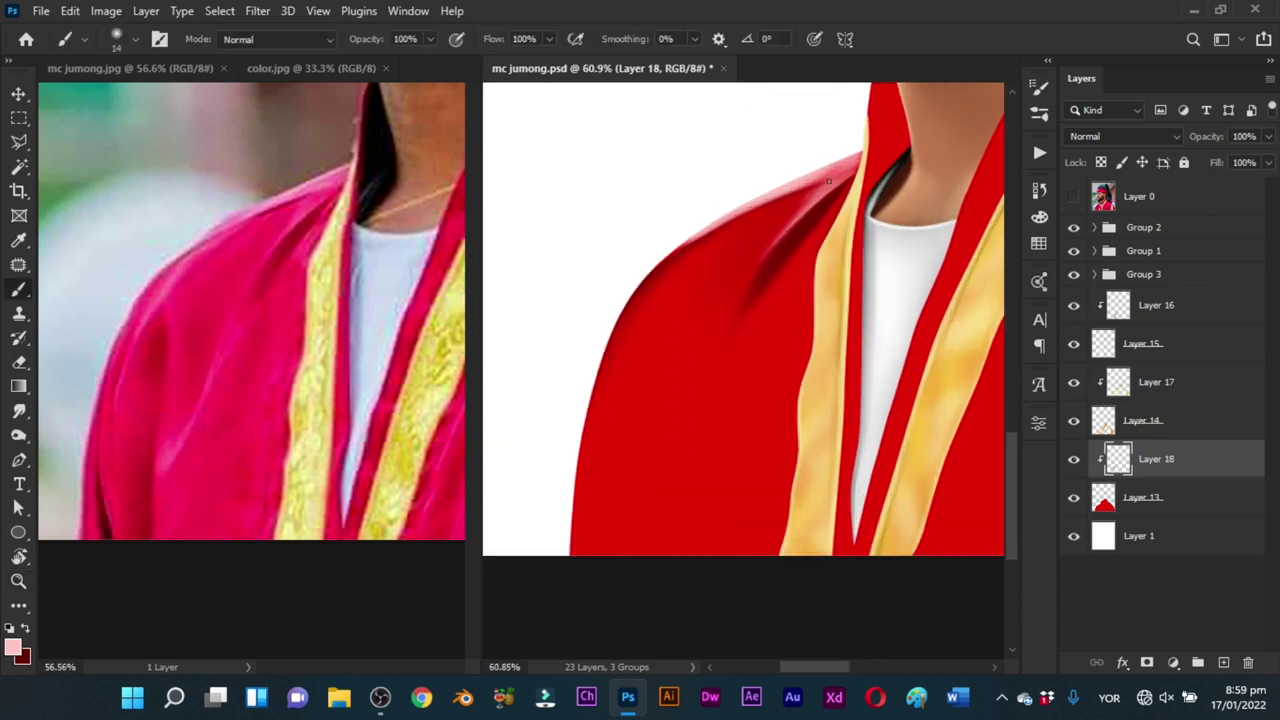
pyautogui.moveTo(841, 178); pyautogui.dragTo(866, 160)
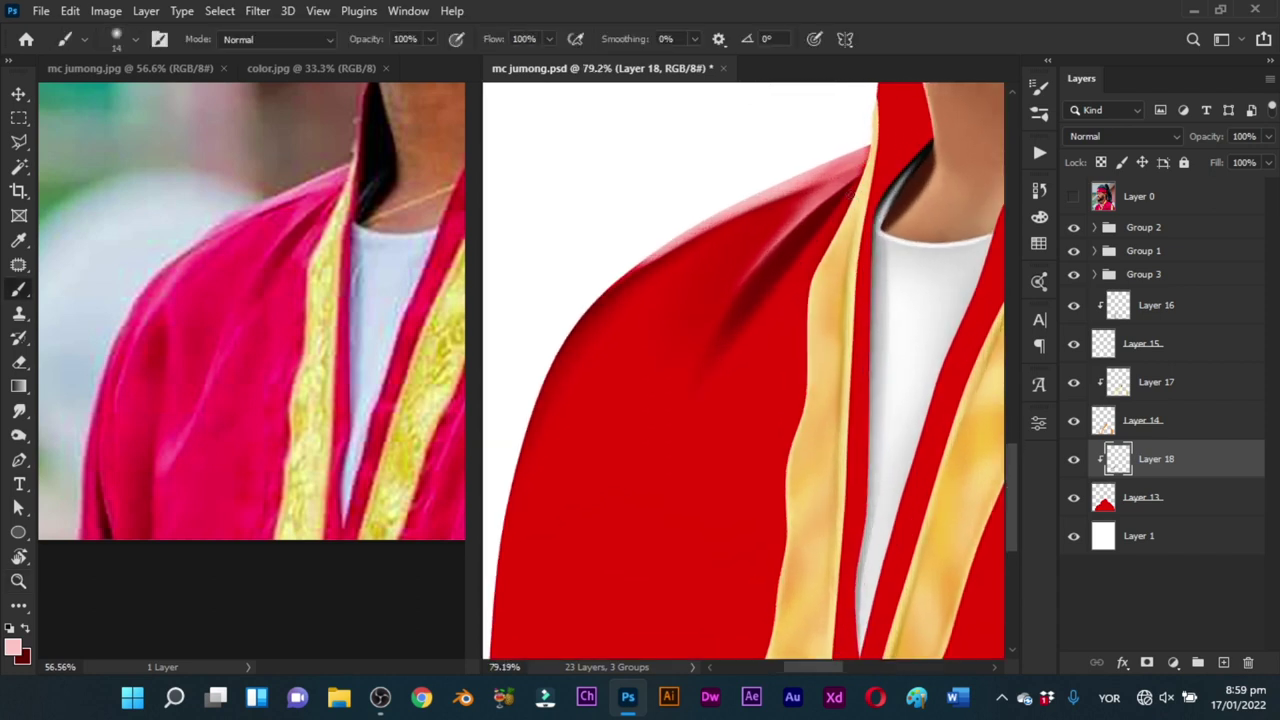
pyautogui.moveTo(765, 301)
pyautogui.mouseDown()
pyautogui.moveTo(783, 246)
pyautogui.moveTo(829, 218)
pyautogui.mouseUp()
pyautogui.hotkey('ctrl', 'space')
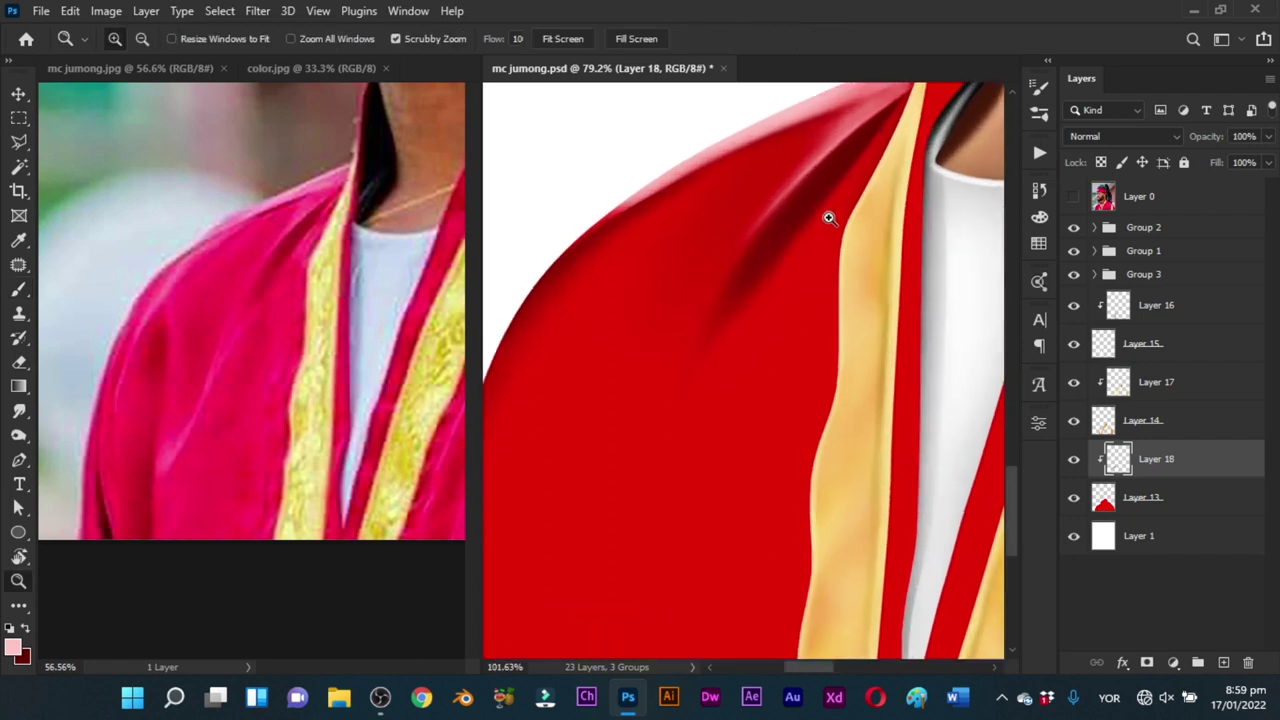
pyautogui.moveTo(879, 144); pyautogui.dragTo(875, 144)
pyautogui.press('space')
pyautogui.moveTo(855, 187)
pyautogui.mouseDown()
pyautogui.moveTo(830, 257)
pyautogui.moveTo(835, 180)
pyautogui.mouseUp()
pyautogui.moveTo(823, 236); pyautogui.dragTo(834, 233)
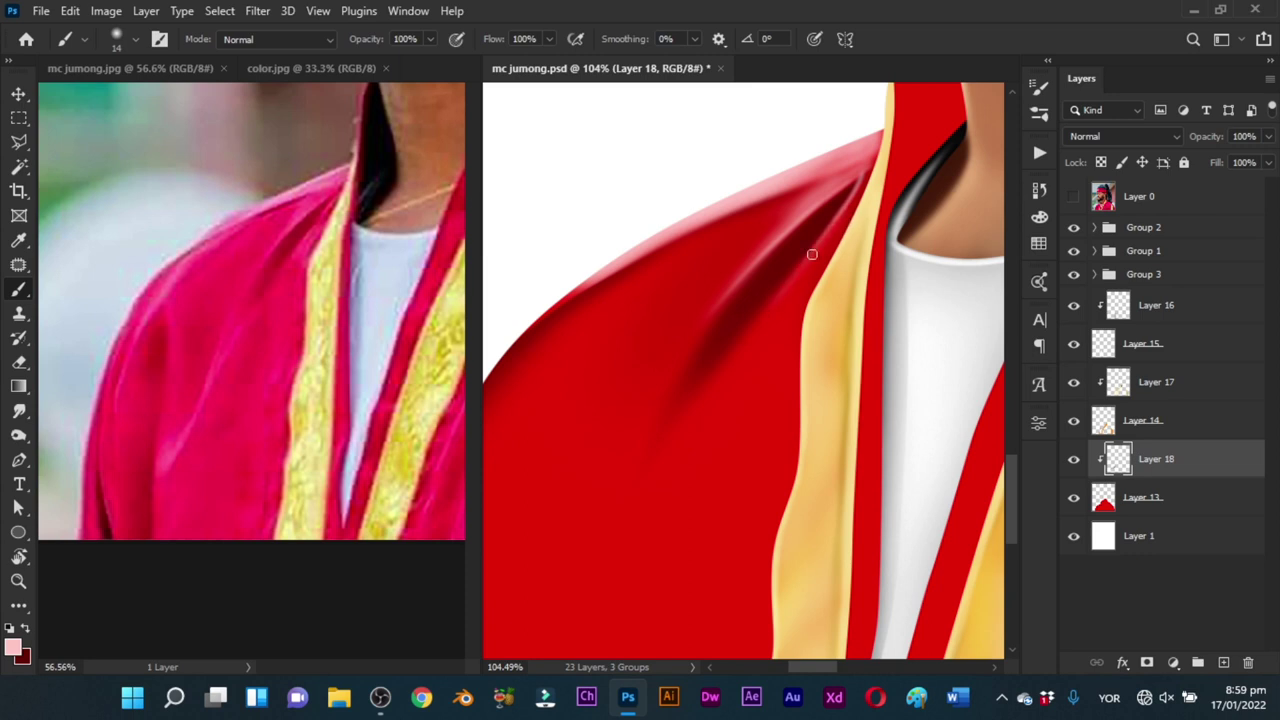
# Step: Enlarge the soft brush to 44 px and spread the pink highlight between the dark fold and the gold trim
pyautogui.moveTo(734, 337); pyautogui.dragTo(744, 297)
pyautogui.moveTo(840, 172)
pyautogui.mouseDown()
pyautogui.moveTo(795, 244)
pyautogui.moveTo(813, 240)
pyautogui.moveTo(773, 277)
pyautogui.mouseUp()
pyautogui.moveTo(827, 199)
pyautogui.mouseDown()
pyautogui.moveTo(797, 274)
pyautogui.moveTo(846, 176)
pyautogui.moveTo(788, 268)
pyautogui.moveTo(818, 209)
pyautogui.moveTo(799, 244)
pyautogui.moveTo(799, 293)
pyautogui.moveTo(713, 415)
pyautogui.moveTo(760, 374)
pyautogui.mouseUp()
pyautogui.moveTo(783, 303); pyautogui.dragTo(801, 288)
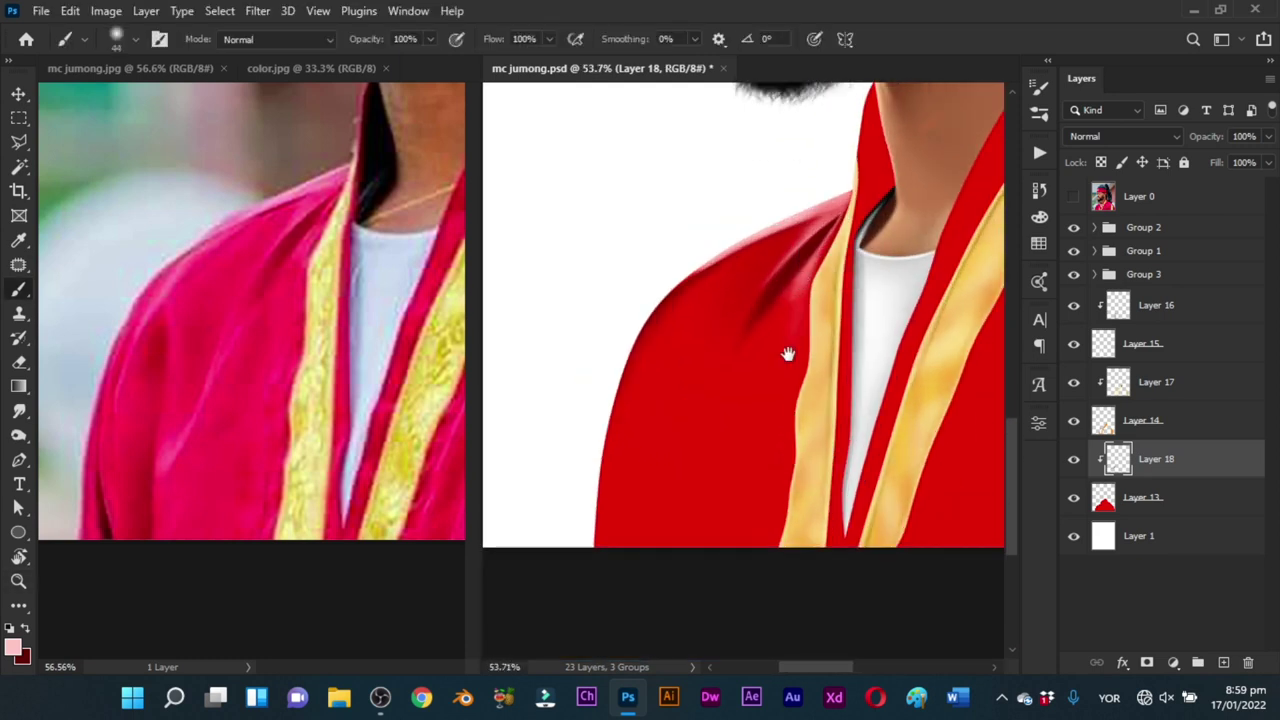
# Step: Show the Layer 0 reference, trace a closed path along the sleeve's inner shoulder seam and across the chest, and convert it to a selection
pyautogui.moveTo(786, 351); pyautogui.dragTo(806, 274)
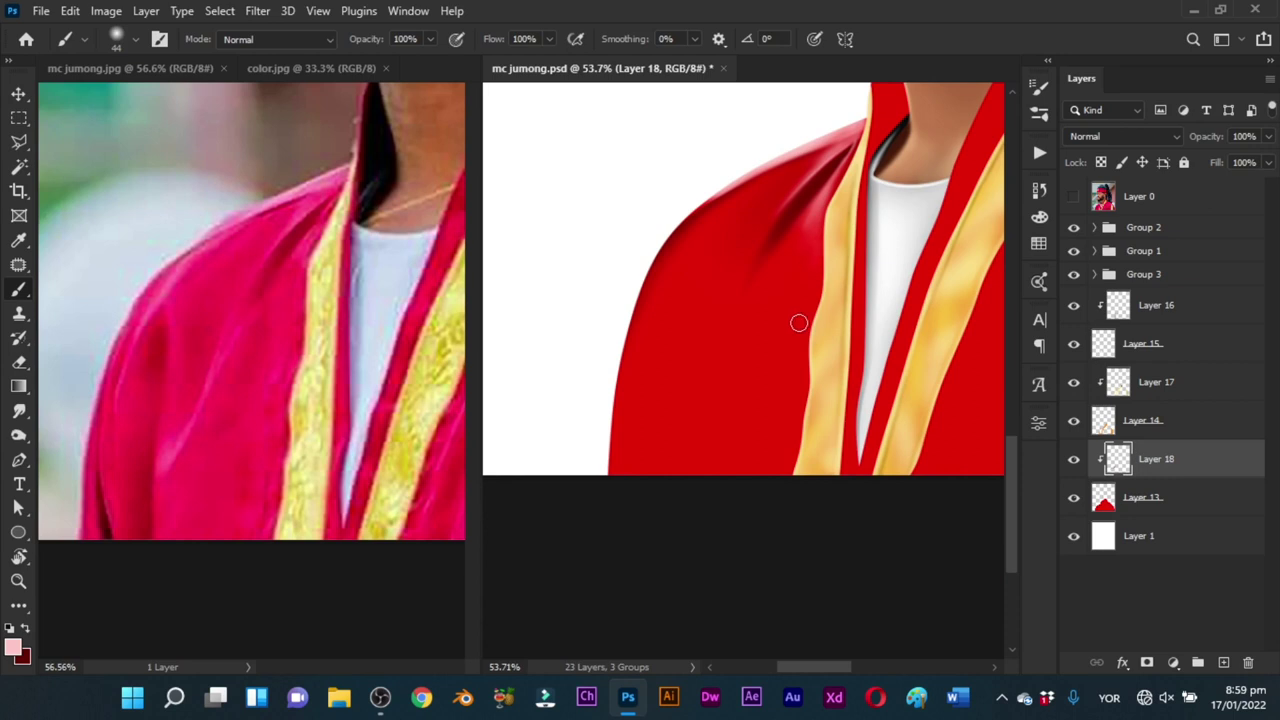
pyautogui.moveTo(638, 348); pyautogui.dragTo(711, 332)
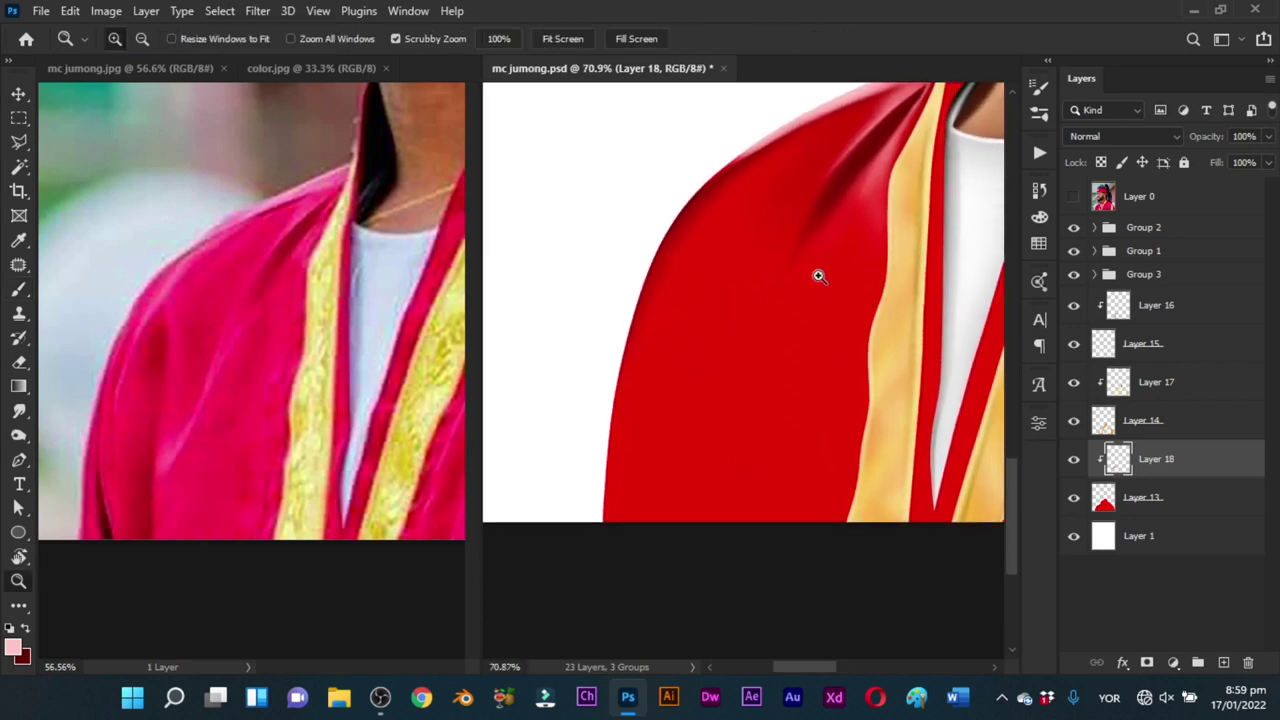
pyautogui.press('p')
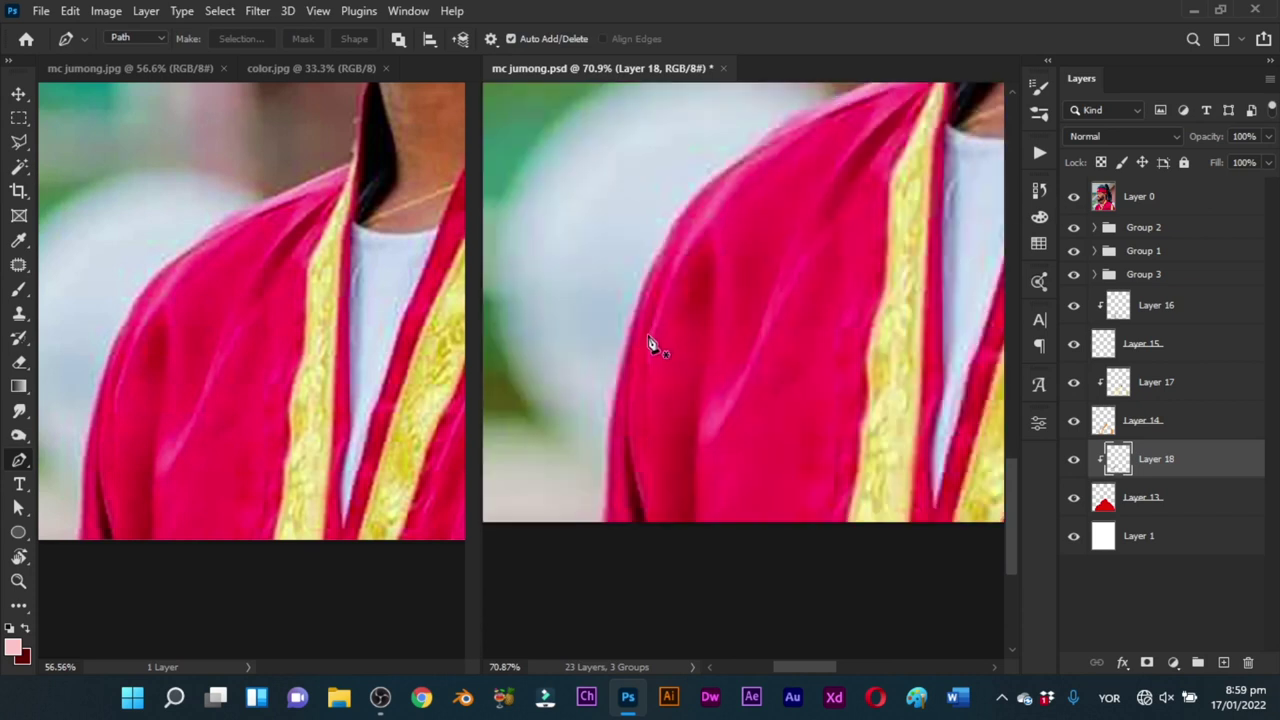
pyautogui.moveTo(638, 392); pyautogui.dragTo(636, 418)
pyautogui.moveTo(684, 240); pyautogui.dragTo(695, 214)
pyautogui.moveTo(748, 161); pyautogui.dragTo(773, 142)
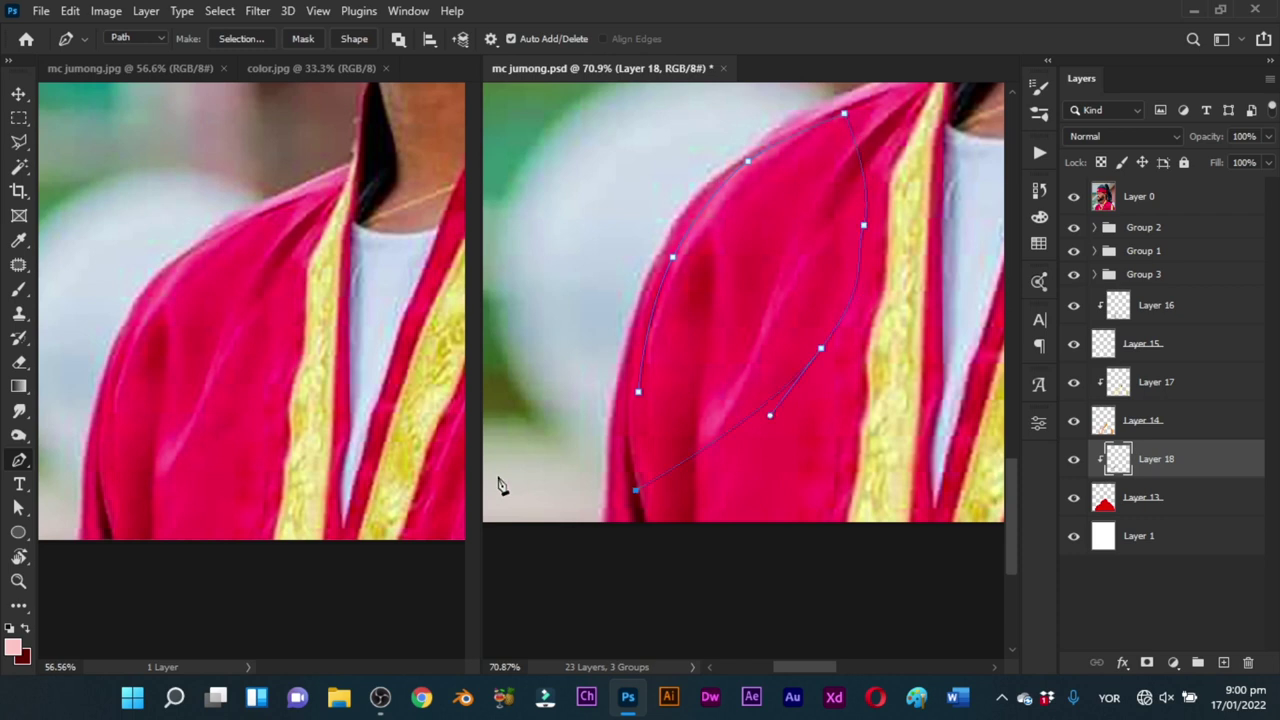
pyautogui.hotkey('ctrl', 'Return')
pyautogui.press('b')
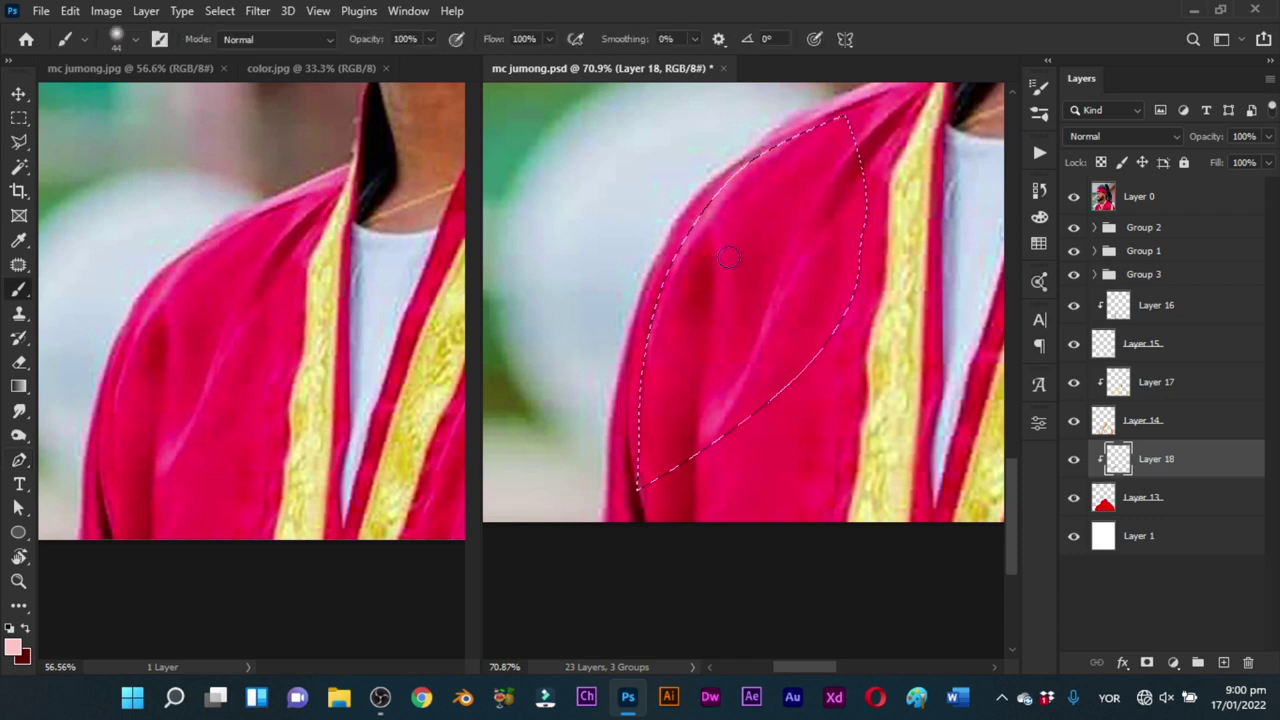
# Step: Hide the Layer 0 reference photo and switch the 44 px brush to dark red for shading along the sleeve seam
pyautogui.click(1074, 197)
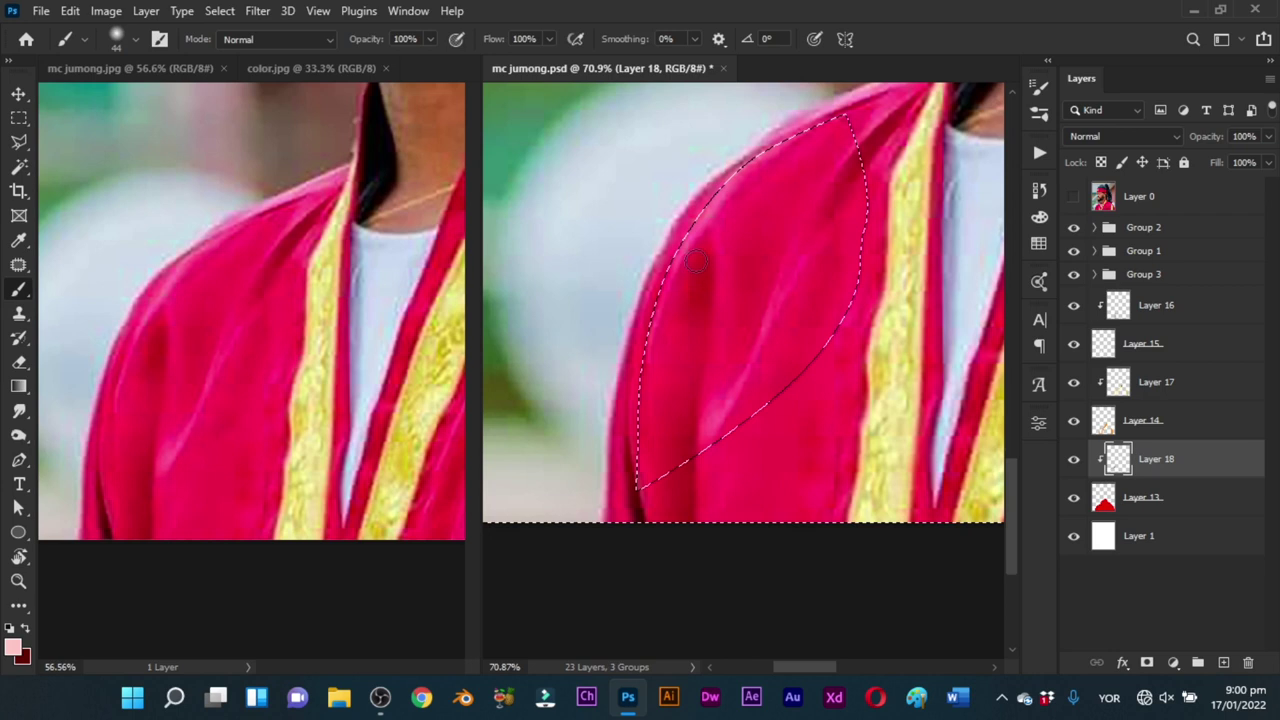
pyautogui.press('x')
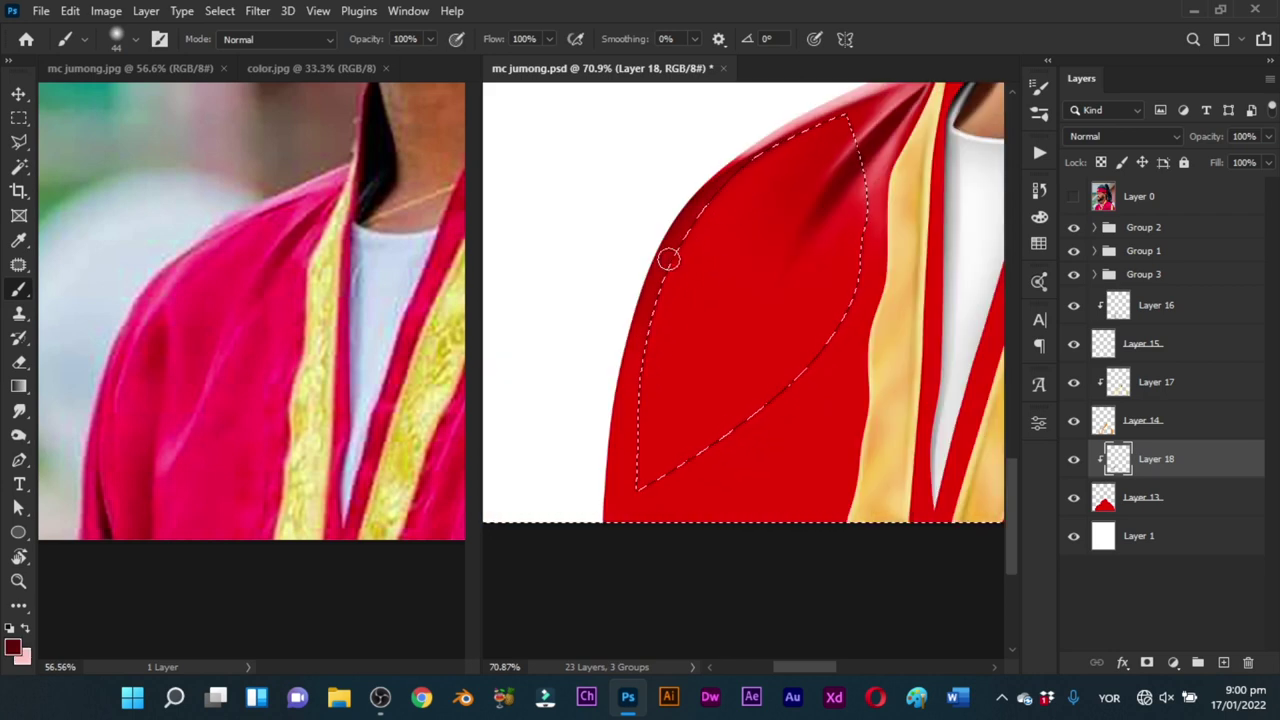
# Step: Paint a soft pink highlight along the selected curve inside the red robe's shoulder edge and clear the selection
pyautogui.keyDown('alt'); pyautogui.rightClick(670, 259); pyautogui.keyUp('alt')
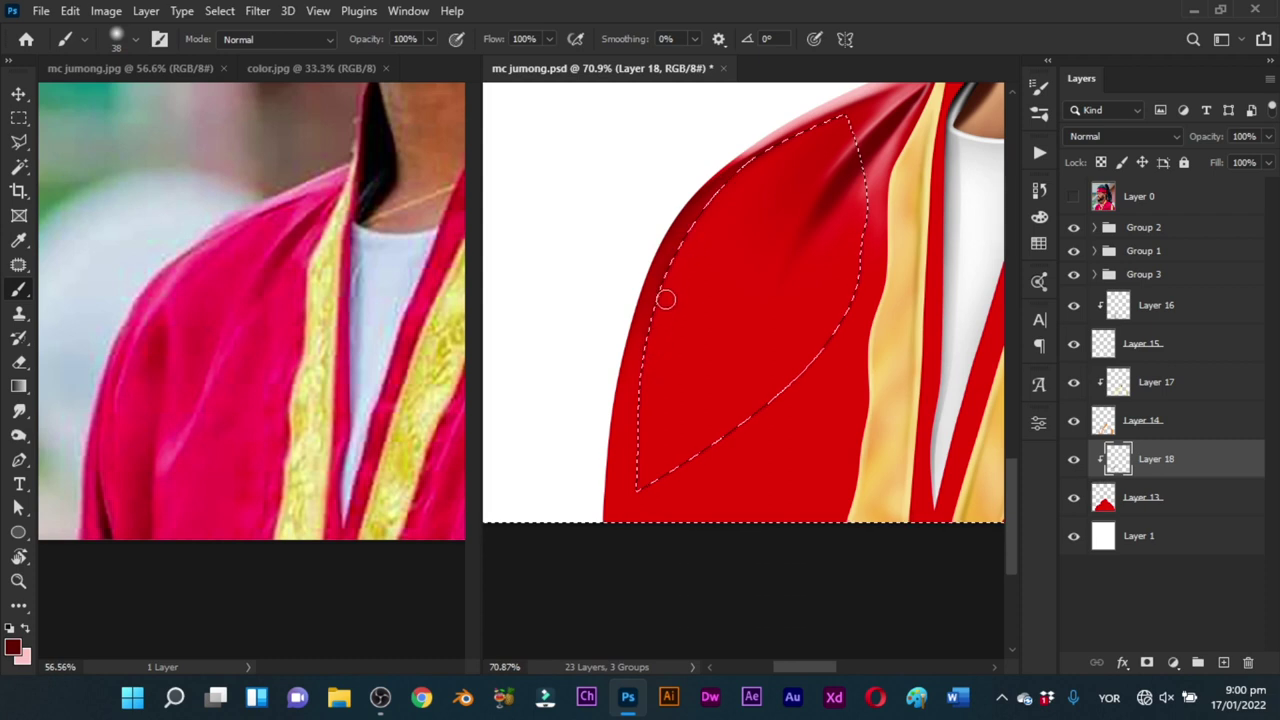
pyautogui.press('x')
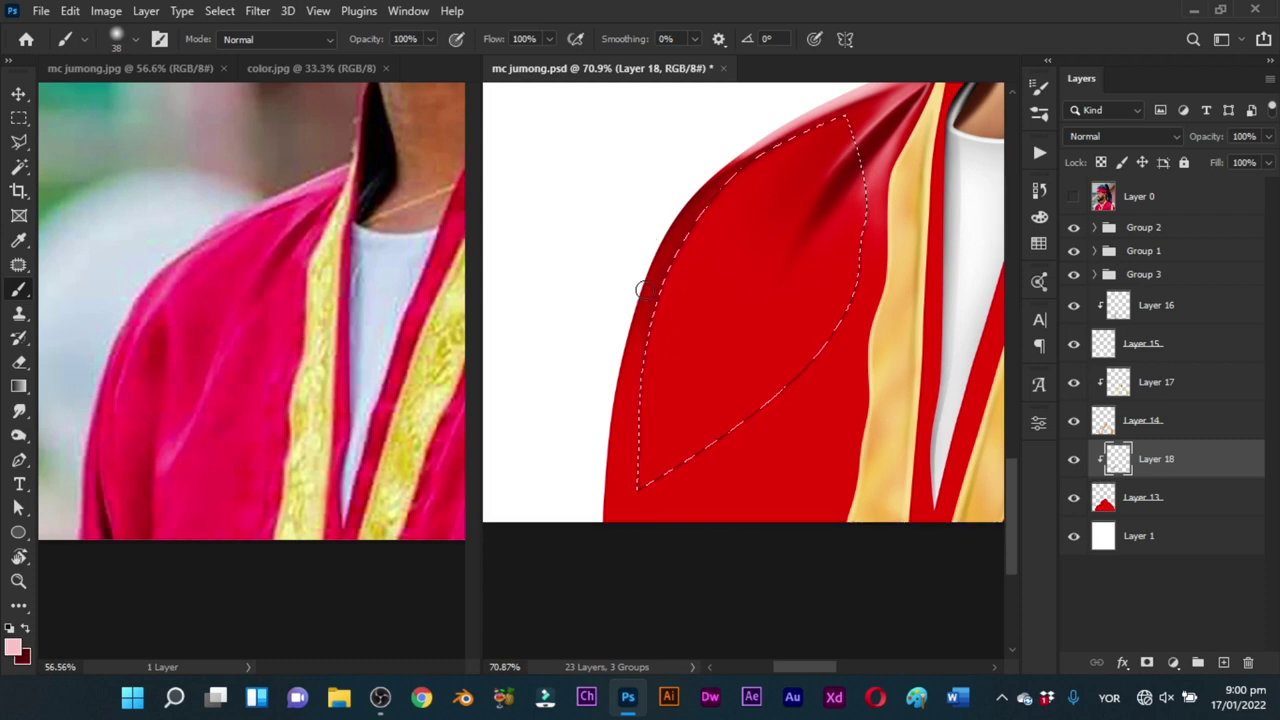
pyautogui.moveTo(660, 281)
pyautogui.mouseDown()
pyautogui.moveTo(783, 121)
pyautogui.moveTo(665, 276)
pyautogui.moveTo(808, 116)
pyautogui.mouseUp()
pyautogui.moveTo(722, 198)
pyautogui.mouseDown()
pyautogui.moveTo(737, 177)
pyautogui.moveTo(685, 240)
pyautogui.moveTo(691, 274)
pyautogui.moveTo(683, 251)
pyautogui.mouseUp()
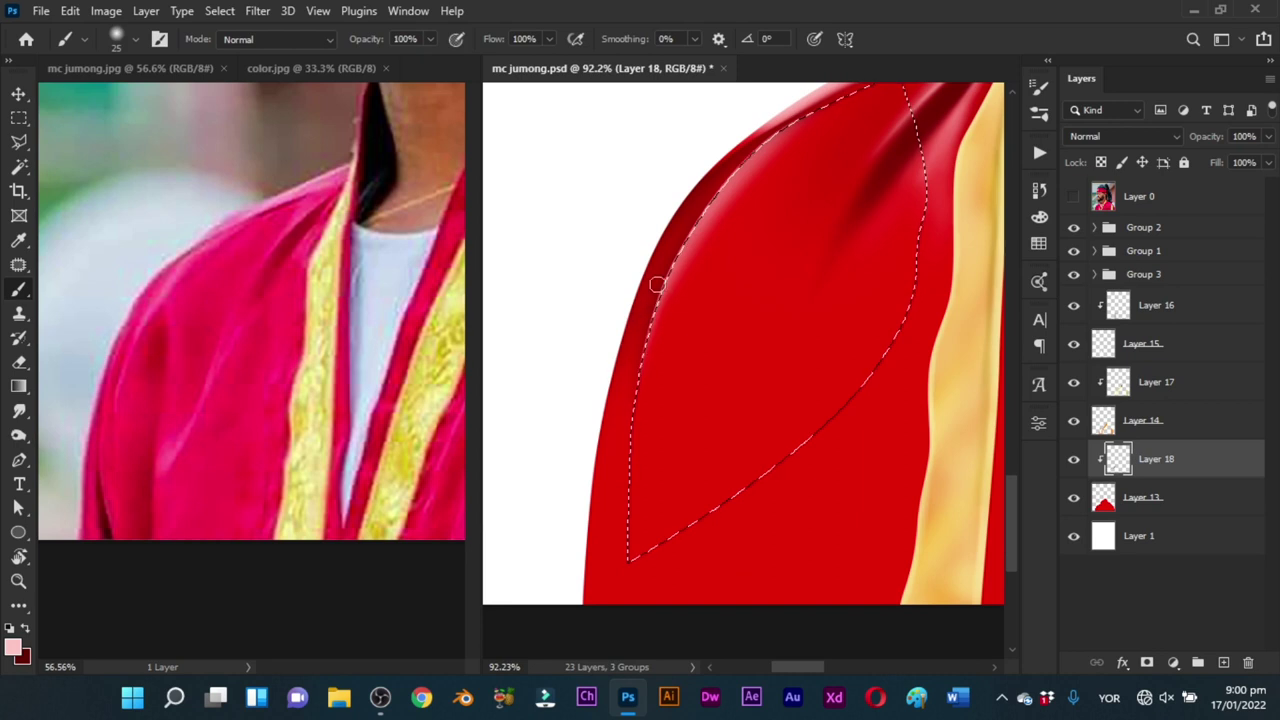
pyautogui.hotkey('ctrl', 'd')
# Step: Lower the brush opacity to 30% and shade softly with dark red beside the shoulder highlight
pyautogui.press('z')
pyautogui.moveTo(709, 374)
pyautogui.mouseDown()
pyautogui.moveTo(654, 439)
pyautogui.moveTo(714, 389)
pyautogui.mouseUp()
pyautogui.press('b')
pyautogui.keyDown('alt'); pyautogui.rightClick(718, 282); pyautogui.keyUp('alt')
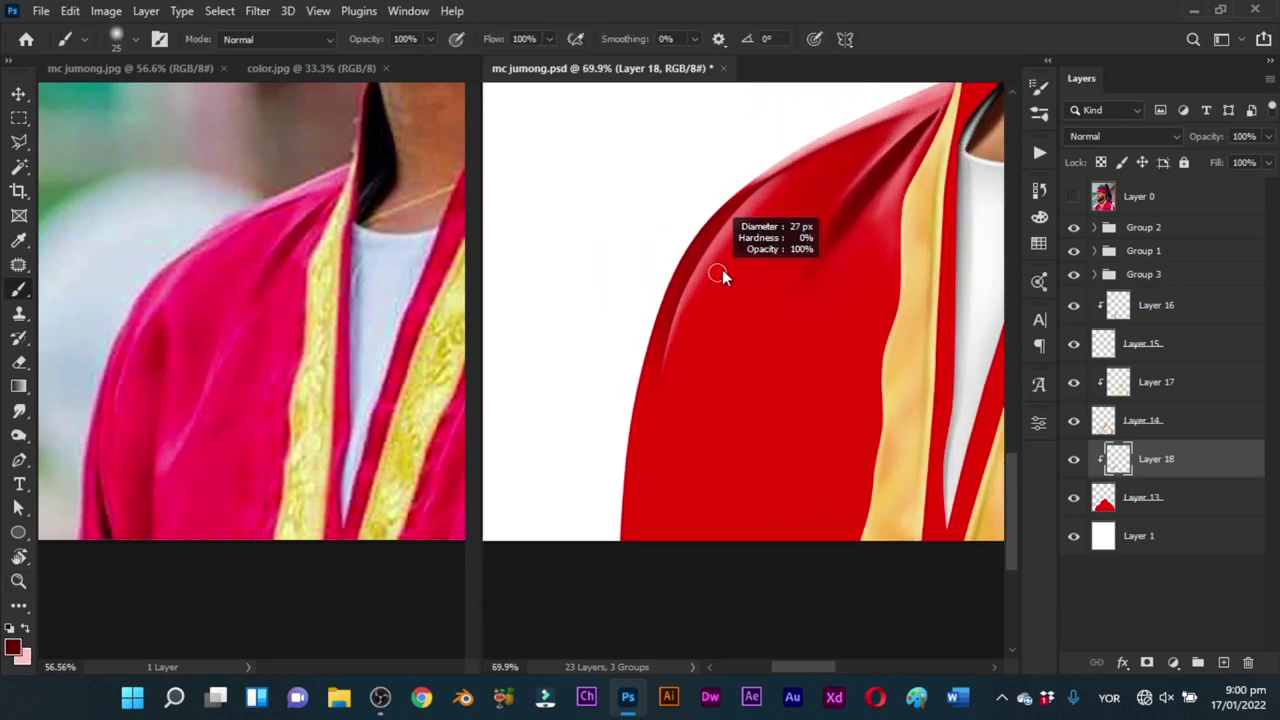
pyautogui.press('3')
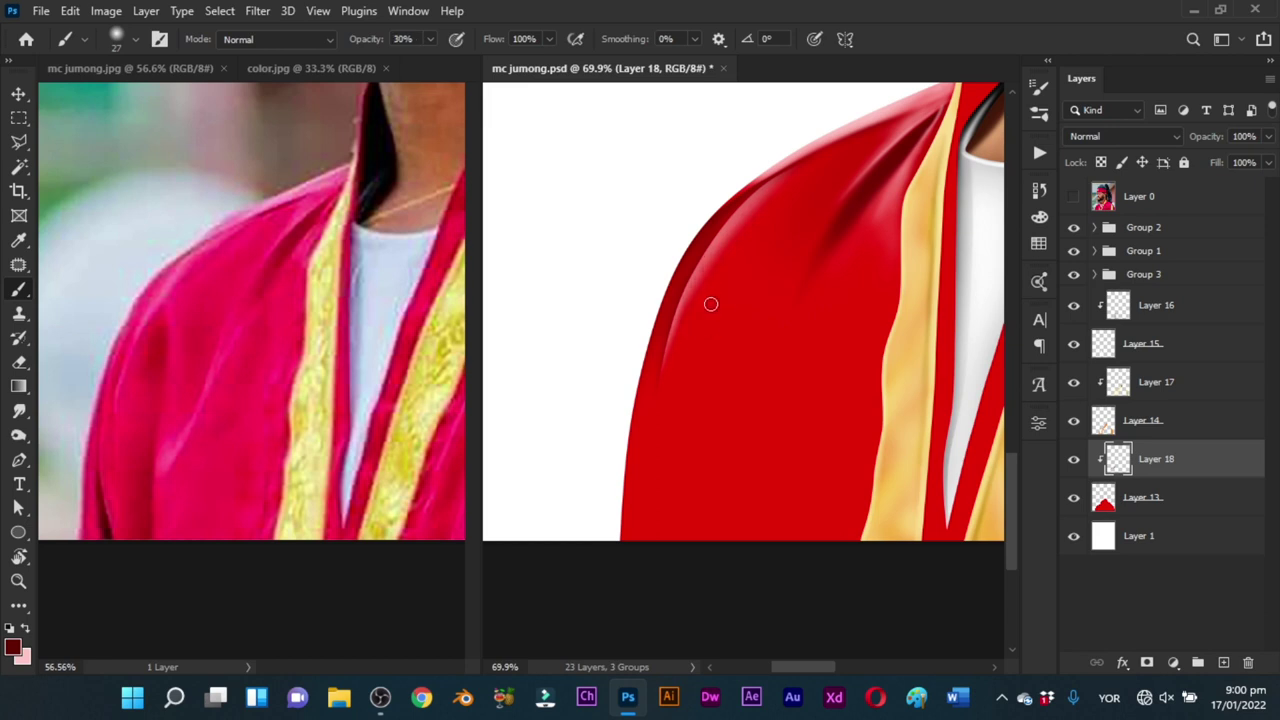
pyautogui.keyDown('alt'); pyautogui.rightClick(731, 257); pyautogui.keyUp('alt')
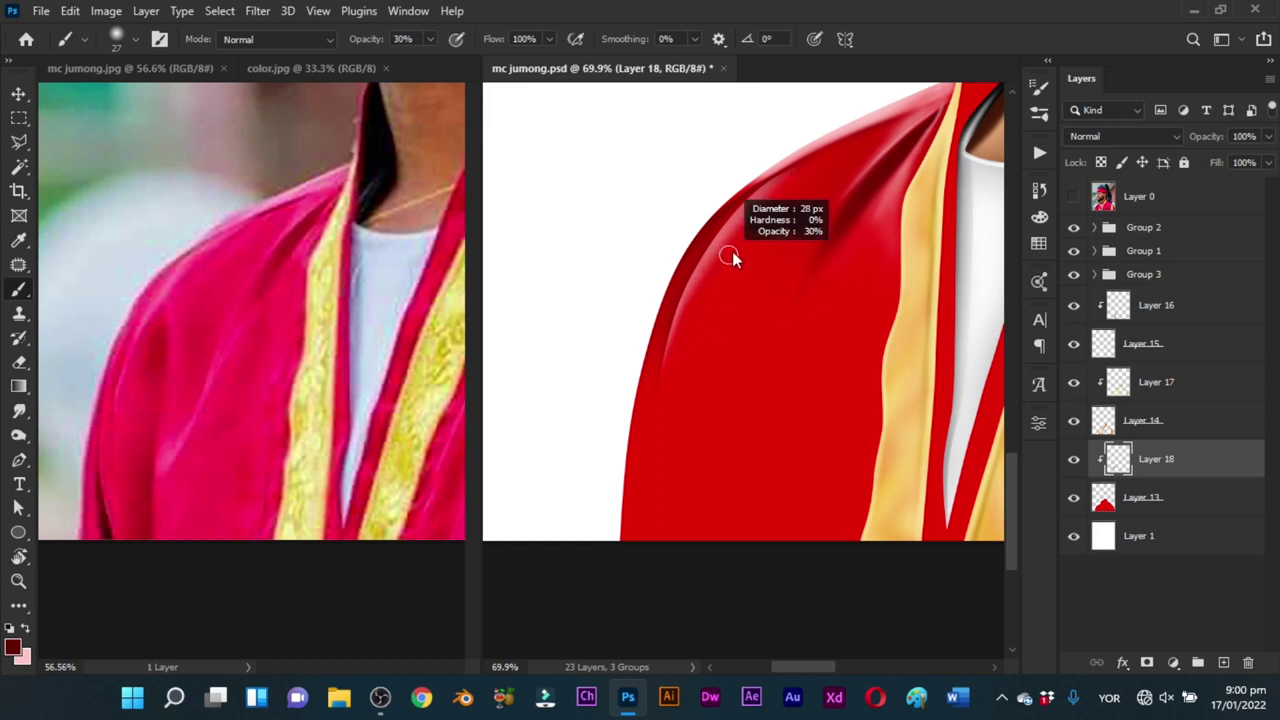
# Step: Smudge the shoulder highlight at 57% strength to blend it into the red fabric
pyautogui.moveTo(709, 364)
pyautogui.mouseDown()
pyautogui.moveTo(701, 338)
pyautogui.moveTo(674, 403)
pyautogui.moveTo(743, 371)
pyautogui.mouseUp()
pyautogui.press('r')
pyautogui.keyDown('alt'); pyautogui.rightClick(637, 306); pyautogui.keyUp('alt')
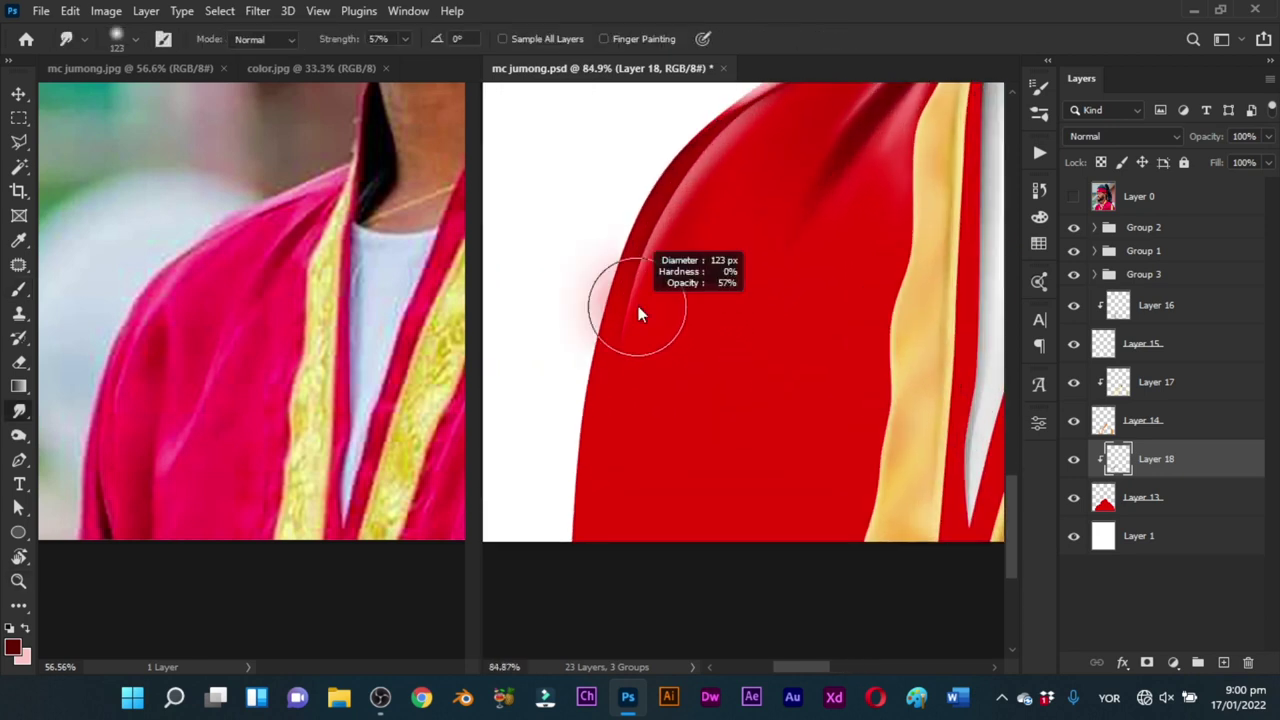
pyautogui.moveTo(659, 253); pyautogui.dragTo(701, 178)
pyautogui.moveTo(796, 254); pyautogui.dragTo(712, 335)
pyautogui.hotkey('ctrl', '0')
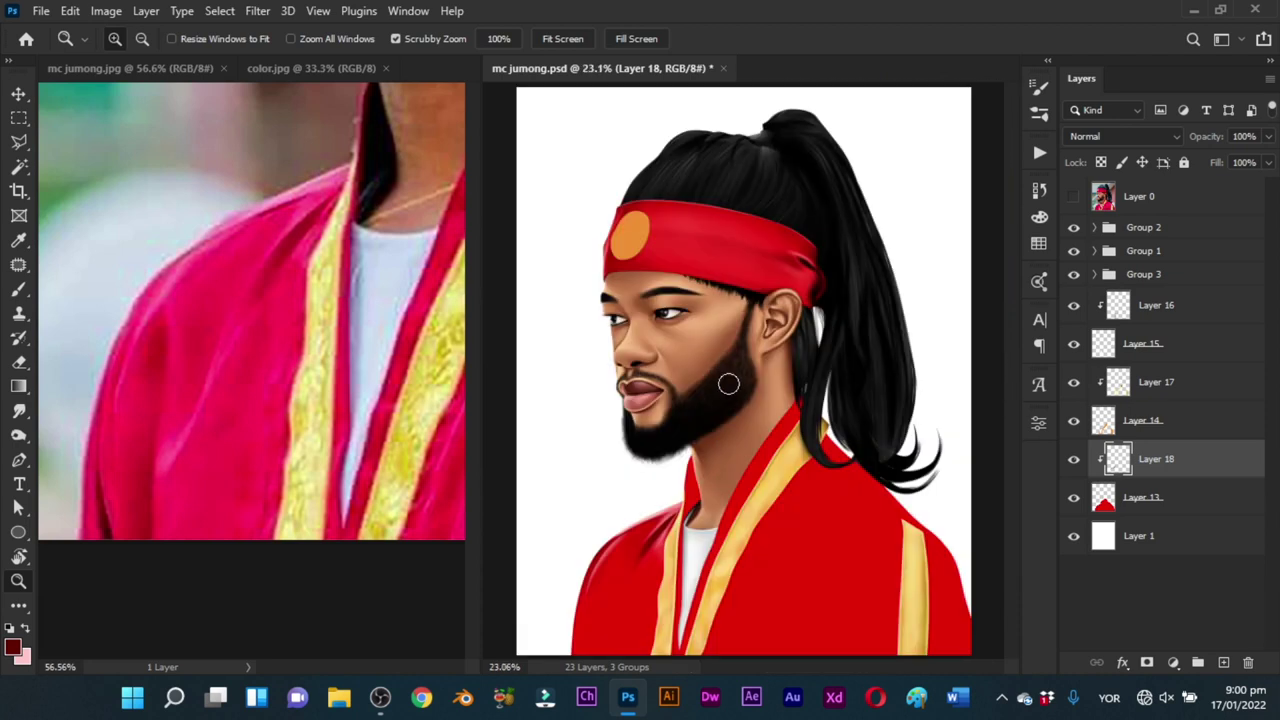
# Step: Compare the shoulder with the reference photo layer and build up its pink highlight with a soft 40 px brush at 30% opacity
pyautogui.moveTo(614, 597); pyautogui.dragTo(634, 586)
pyautogui.moveTo(657, 535)
pyautogui.mouseDown()
pyautogui.moveTo(696, 440)
pyautogui.moveTo(694, 411)
pyautogui.moveTo(666, 448)
pyautogui.moveTo(654, 400)
pyautogui.moveTo(670, 357)
pyautogui.mouseUp()
pyautogui.keyDown('alt'); pyautogui.rightClick(672, 348); pyautogui.keyUp('alt')
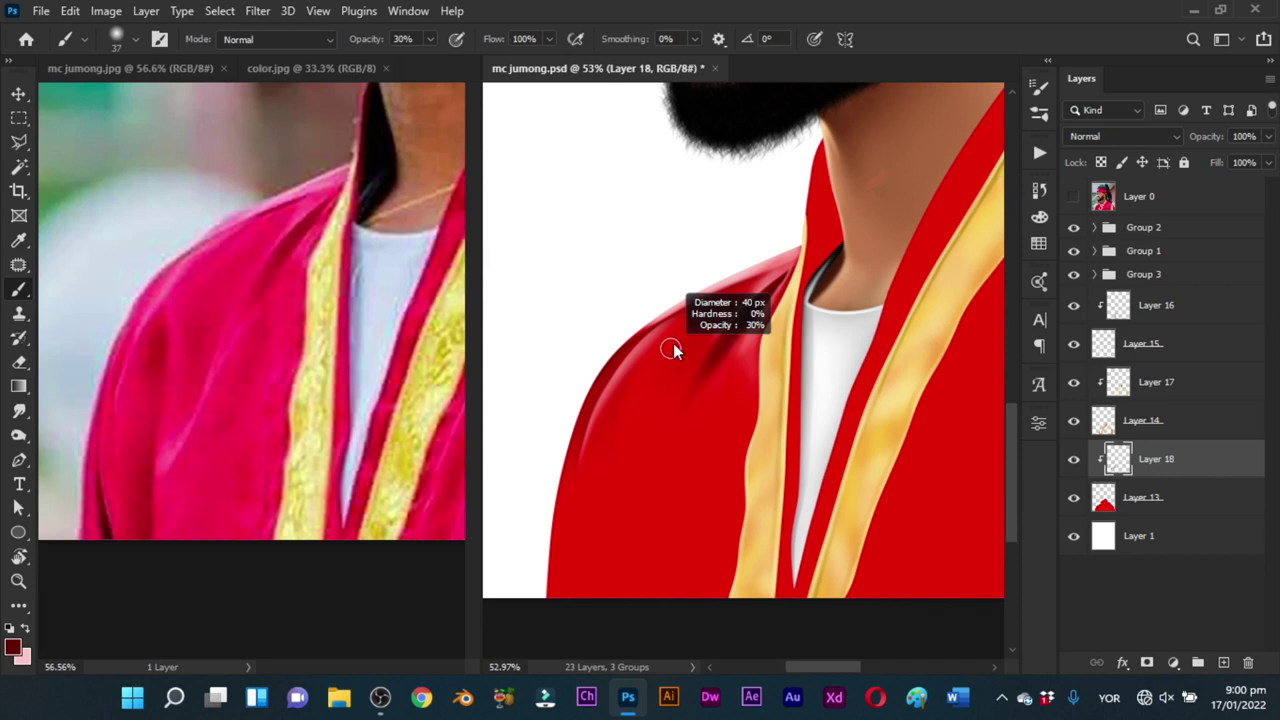
pyautogui.click(1073, 197)
pyautogui.click(1073, 197)
pyautogui.press('x')
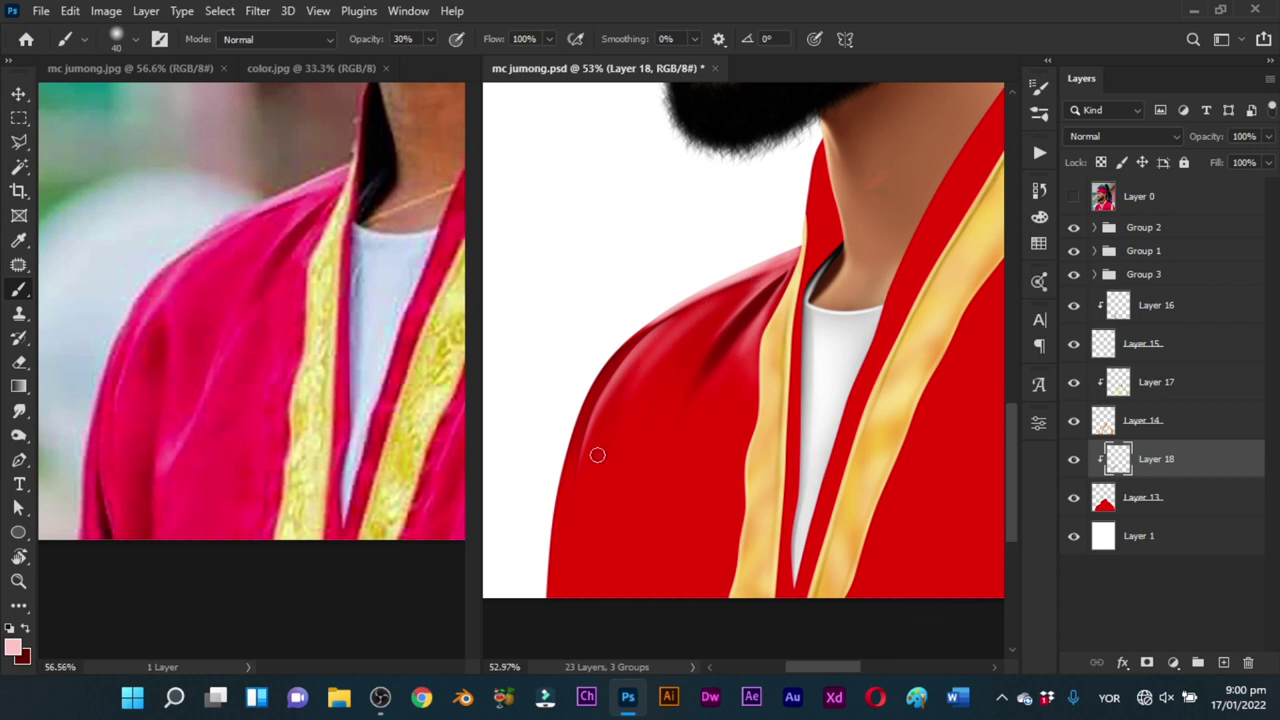
pyautogui.scroll(-3, 610, 400)
# Step: Deepen the upper shoulder edge and adjoining fold with soft dark red strokes at 30% opacity
pyautogui.press('x')
pyautogui.keyDown('alt'); pyautogui.rightClick(714, 222); pyautogui.keyUp('alt')
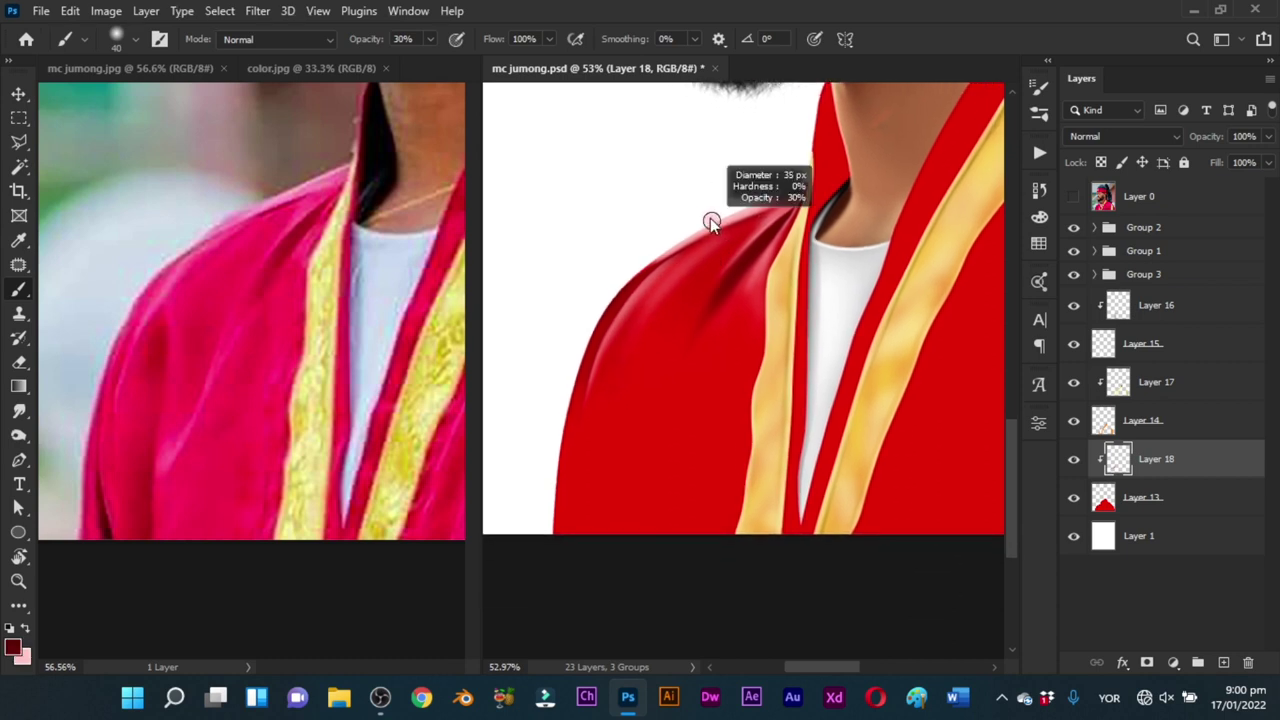
pyautogui.moveTo(711, 222); pyautogui.dragTo(707, 222)
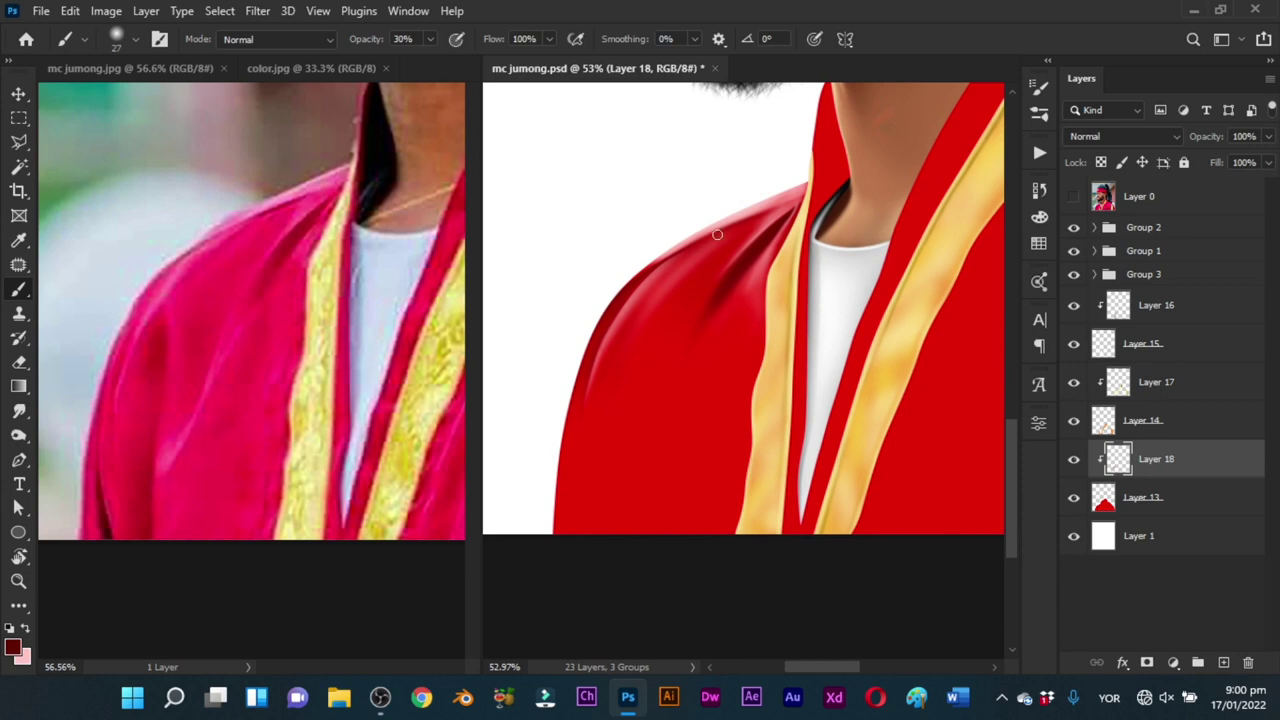
pyautogui.keyDown('alt'); pyautogui.rightClick(676, 264); pyautogui.keyUp('alt')
pyautogui.moveTo(614, 368); pyautogui.dragTo(629, 277)
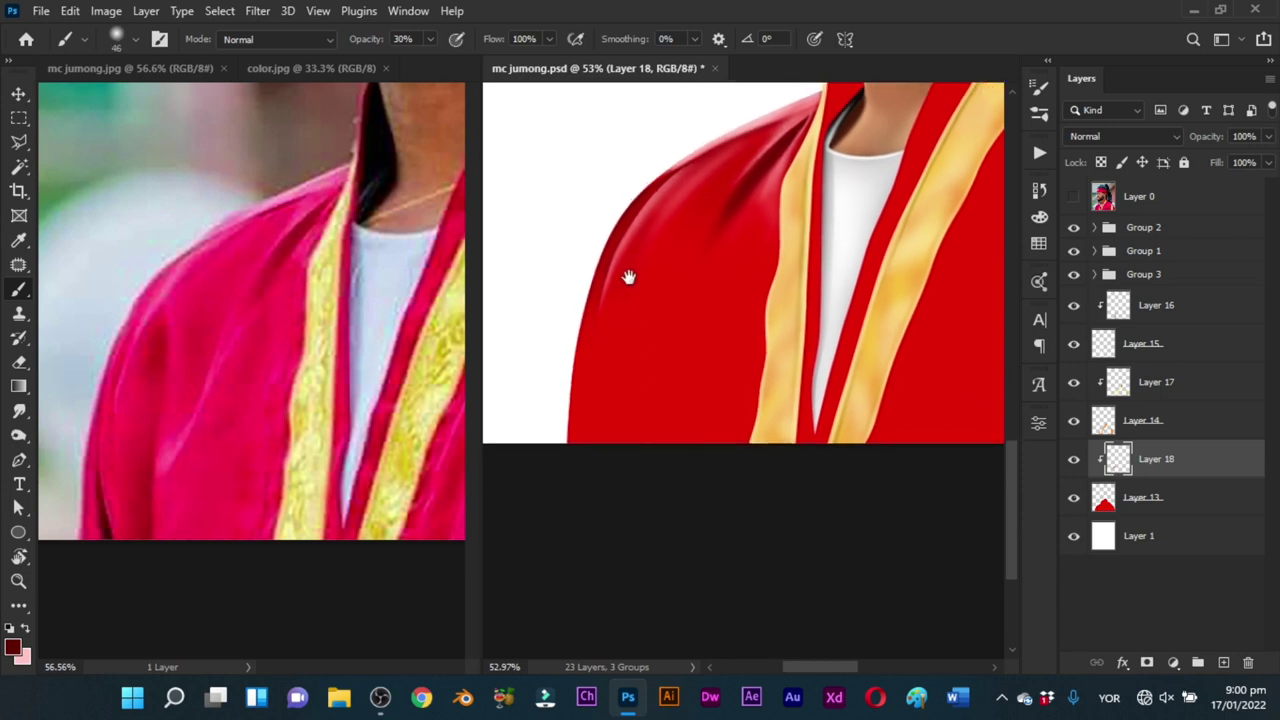
pyautogui.moveTo(634, 361); pyautogui.dragTo(647, 360)
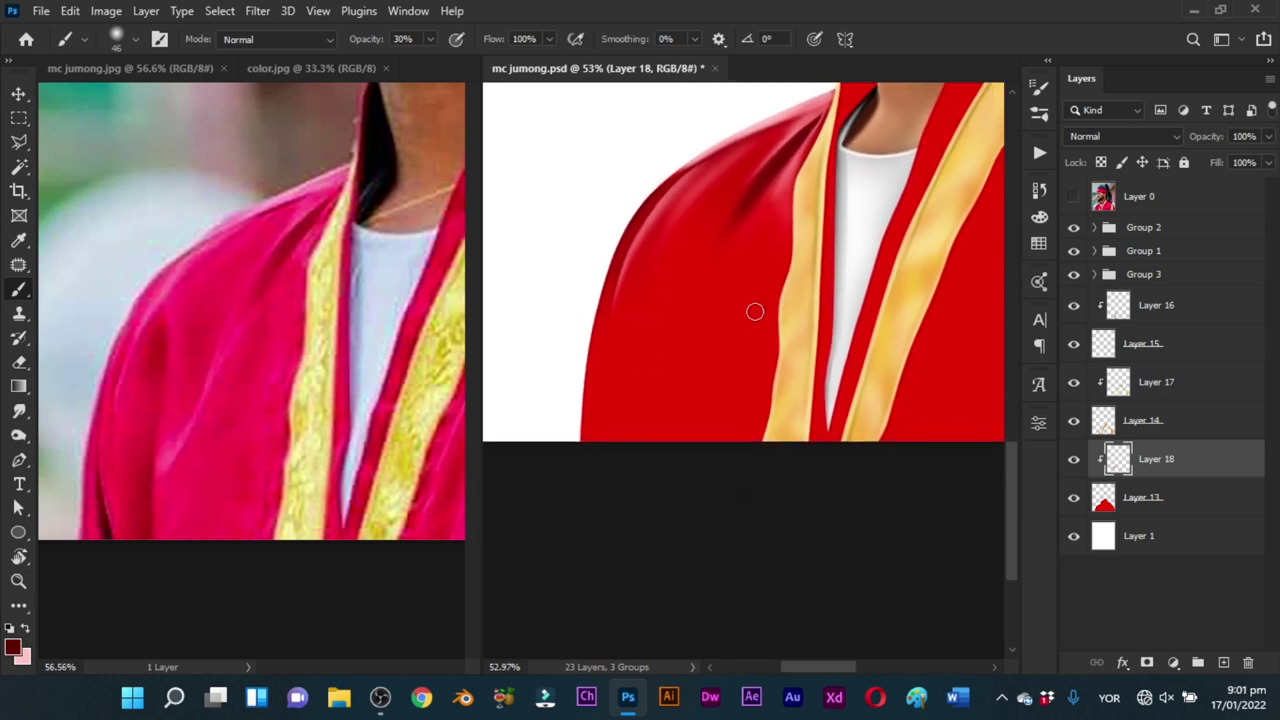
# Step: Trace the long vertical sleeve fold over the reference photo with the Pen tool and turn the path into a selection
pyautogui.press('p')
pyautogui.click(1072, 199)
pyautogui.click(1073, 200)
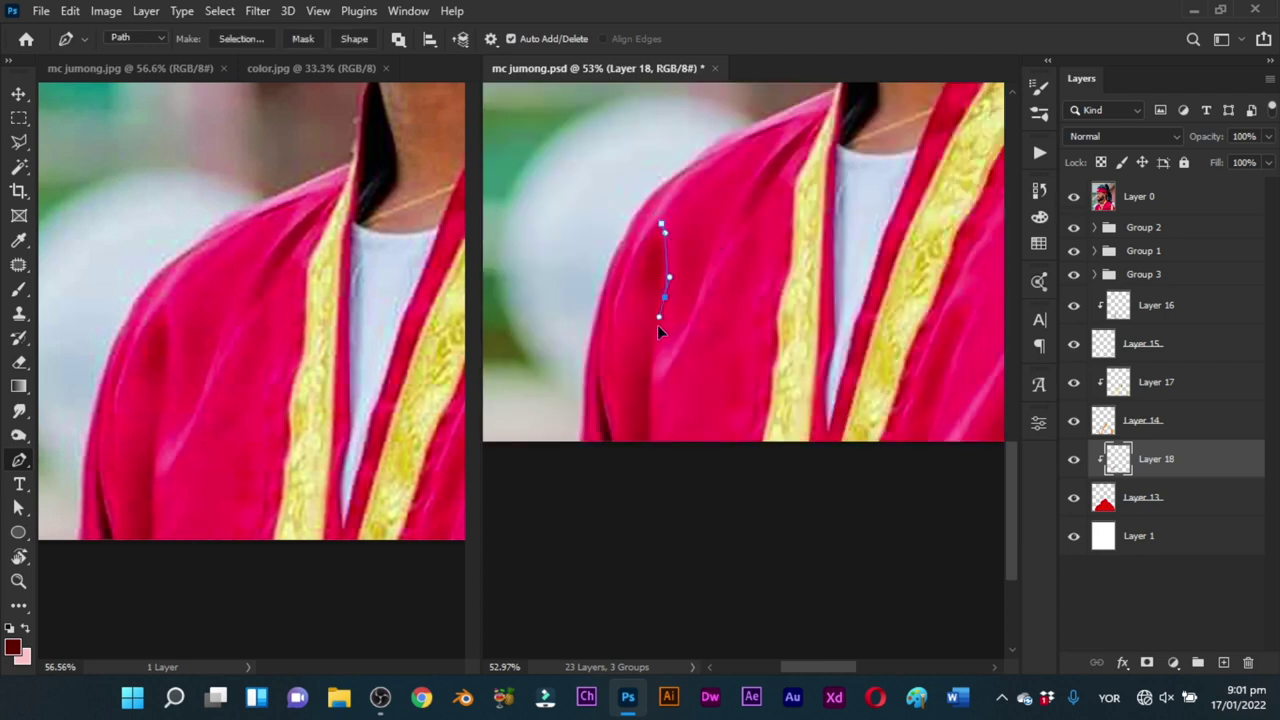
pyautogui.moveTo(648, 466); pyautogui.dragTo(599, 474)
pyautogui.click(660, 226)
pyautogui.hotkey('ctrl', 'Return')
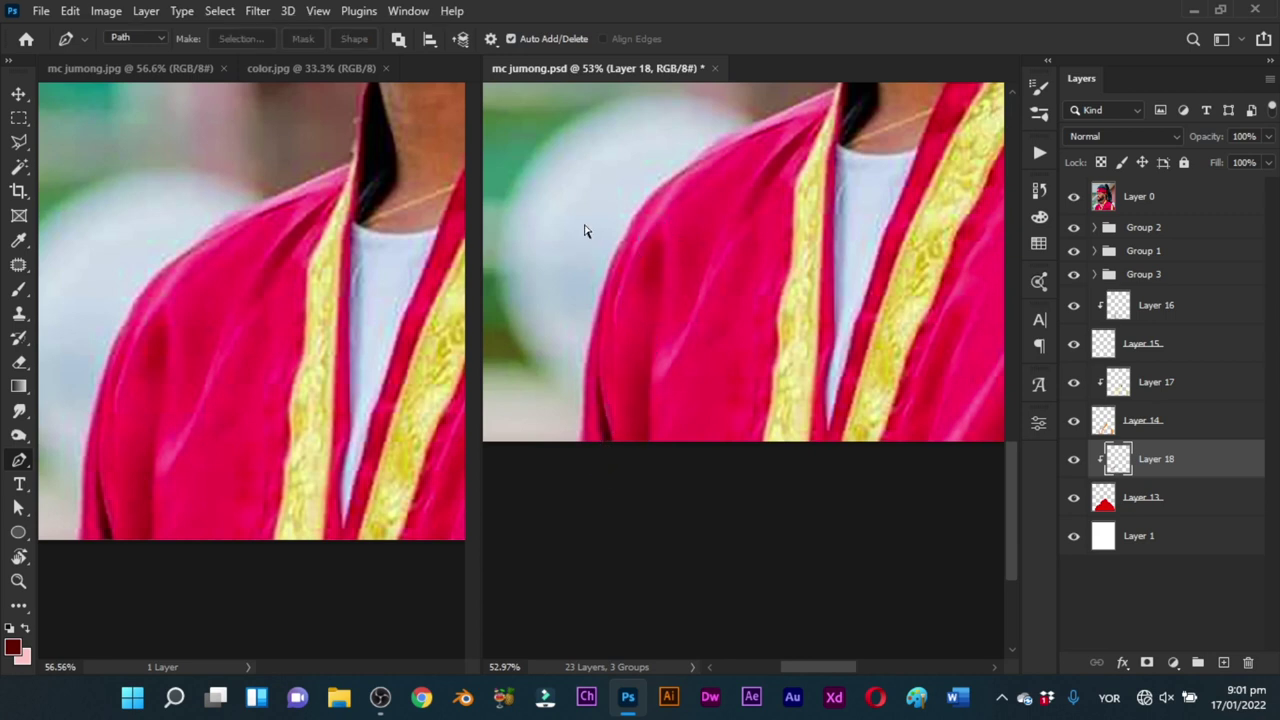
# Step: Hide the reference photo and fill the selected sleeve fold with soft dark red shading, raising the brush opacity to 100%
pyautogui.press('b')
pyautogui.click(1073, 197)
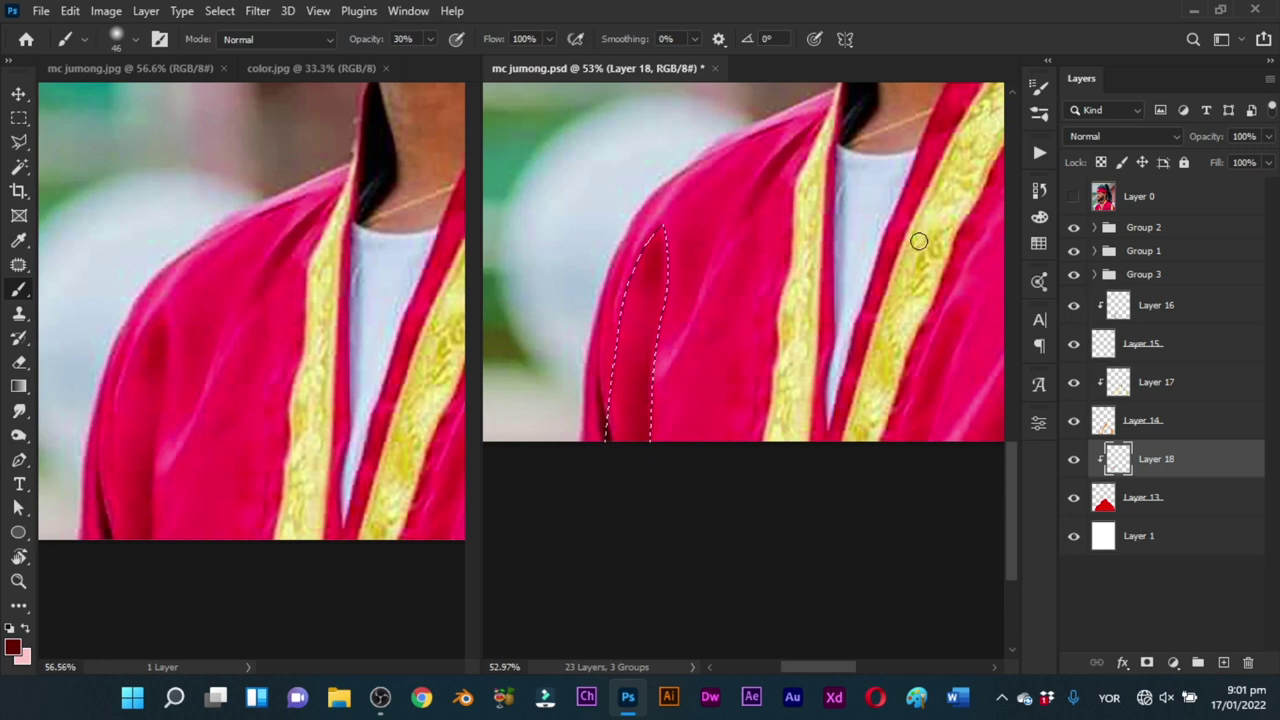
pyautogui.keyDown('alt'); pyautogui.rightClick(697, 261); pyautogui.keyUp('alt')
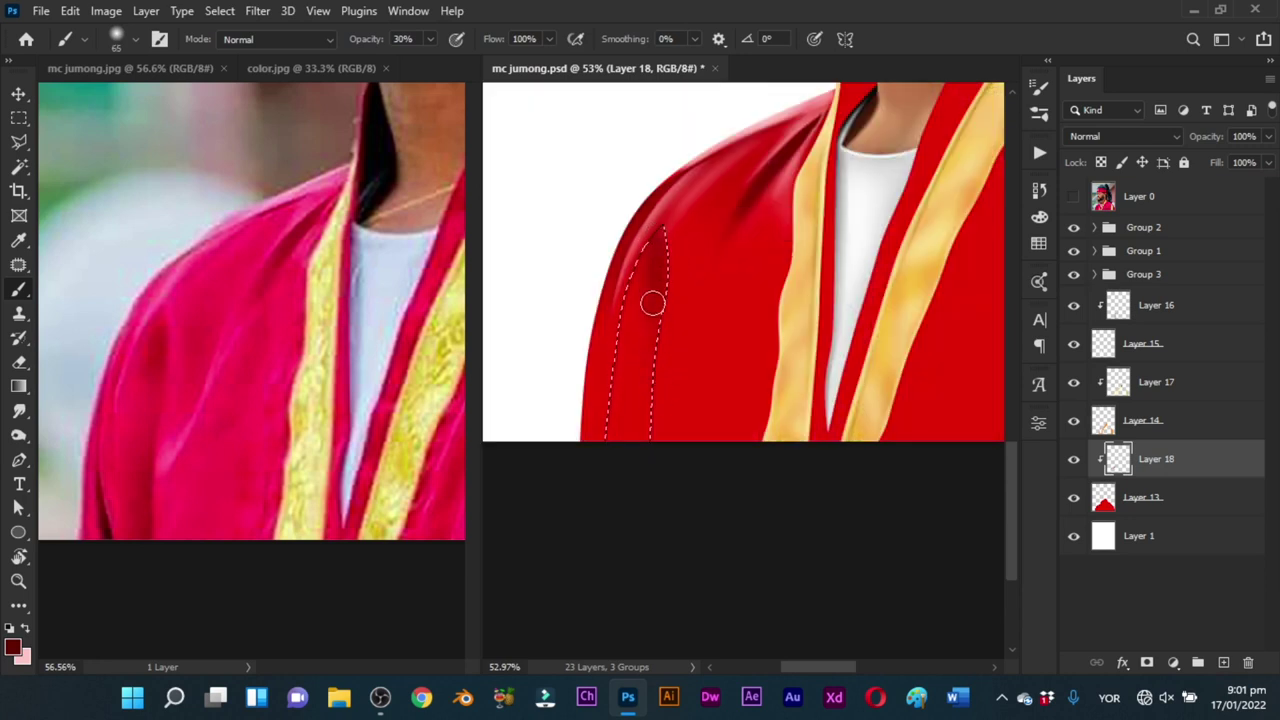
pyautogui.press('0')
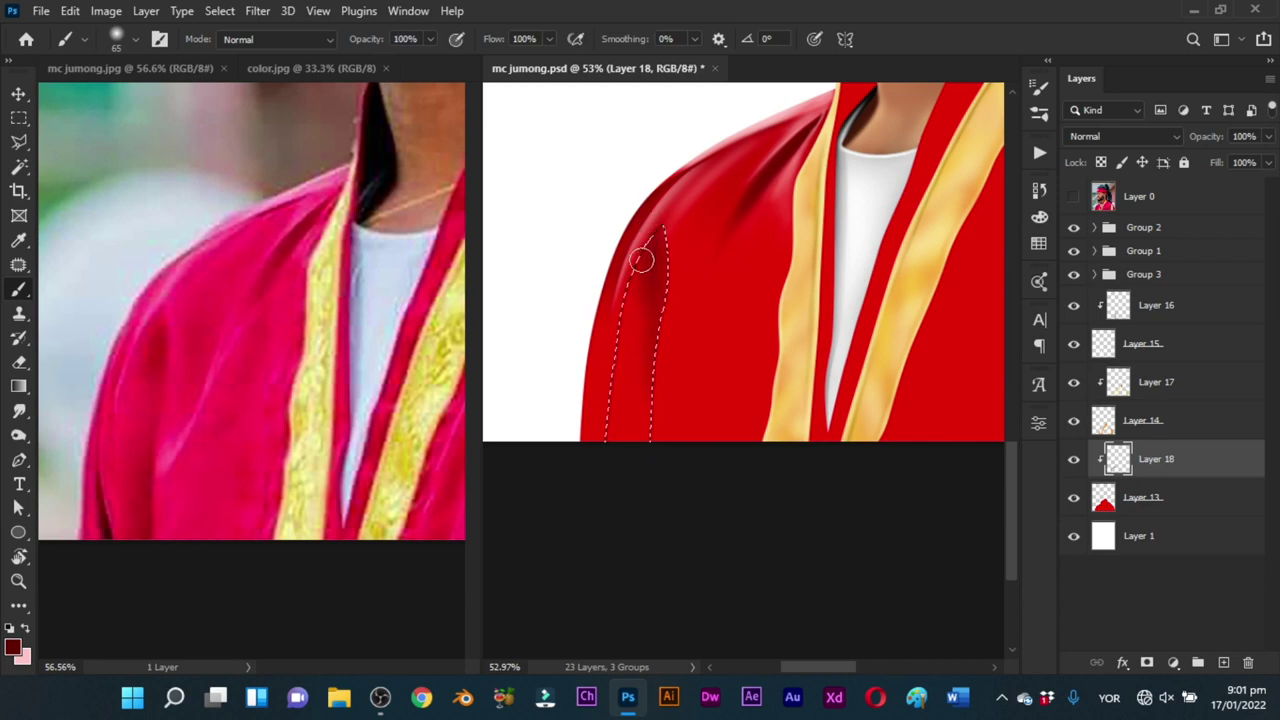
pyautogui.moveTo(641, 260)
pyautogui.mouseDown()
pyautogui.moveTo(654, 329)
pyautogui.moveTo(668, 319)
pyautogui.moveTo(660, 464)
pyautogui.mouseUp()
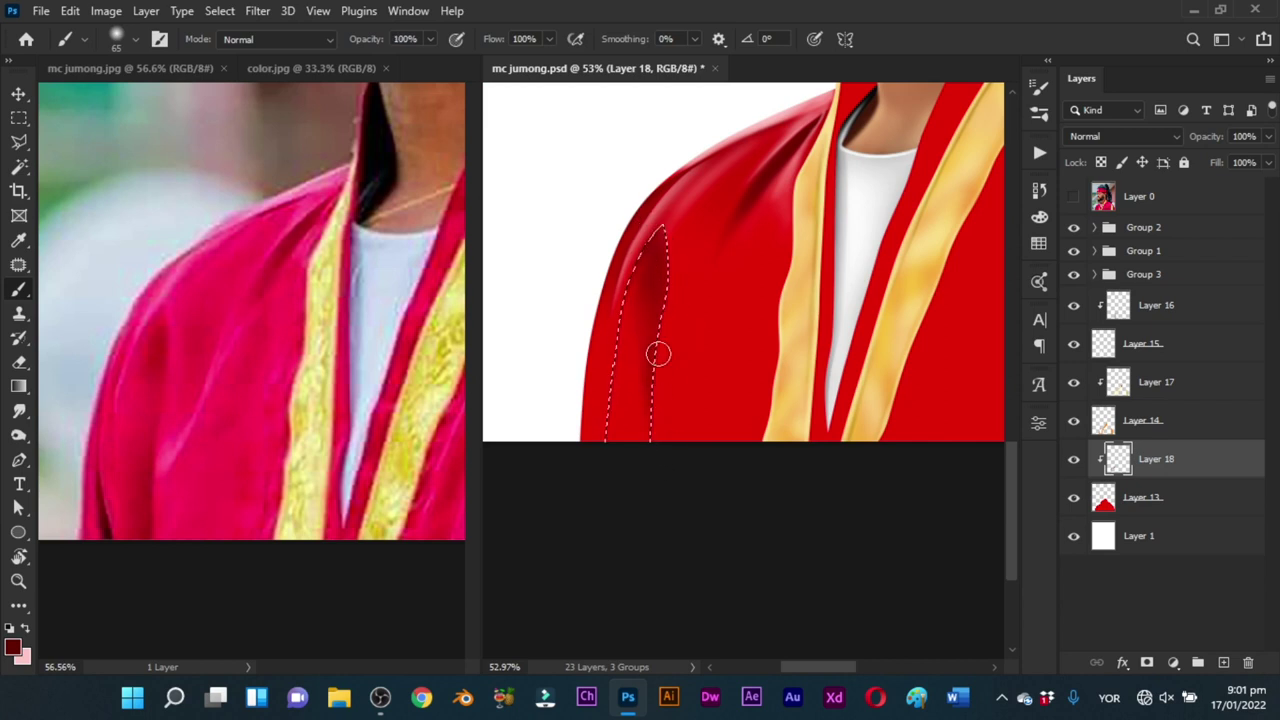
pyautogui.moveTo(655, 360); pyautogui.dragTo(663, 365)
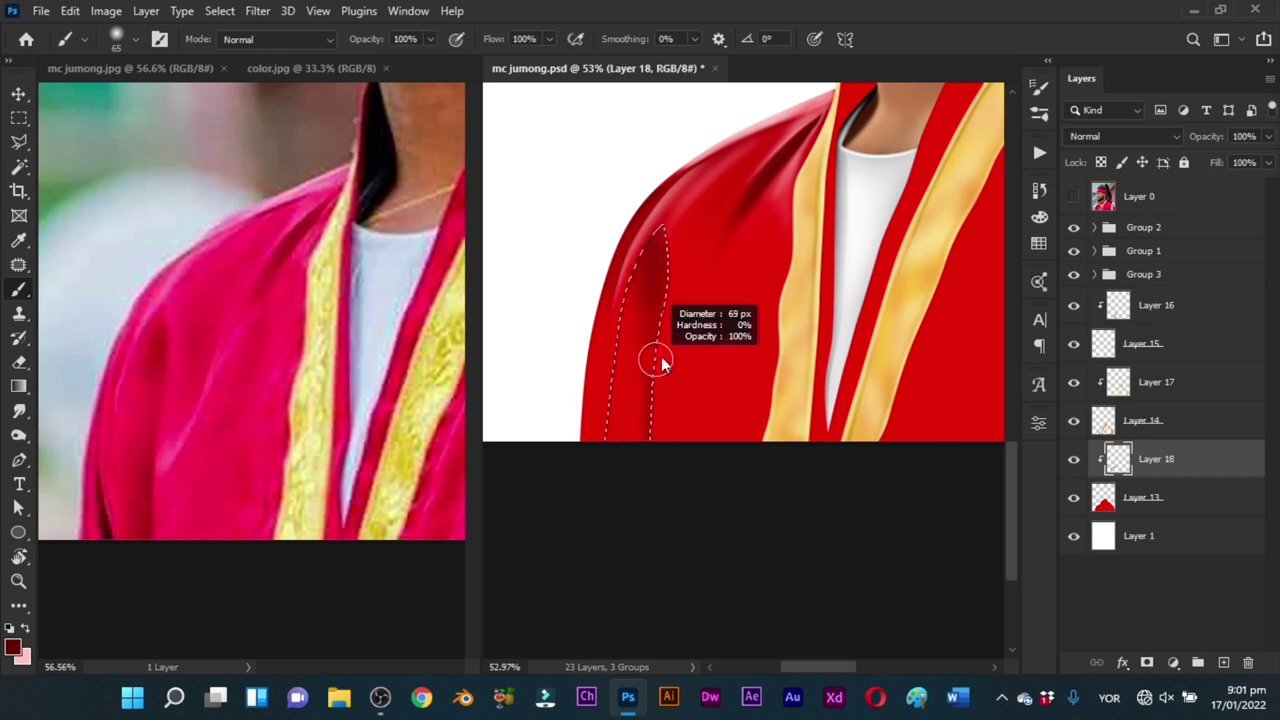
pyautogui.moveTo(635, 430); pyautogui.dragTo(654, 432)
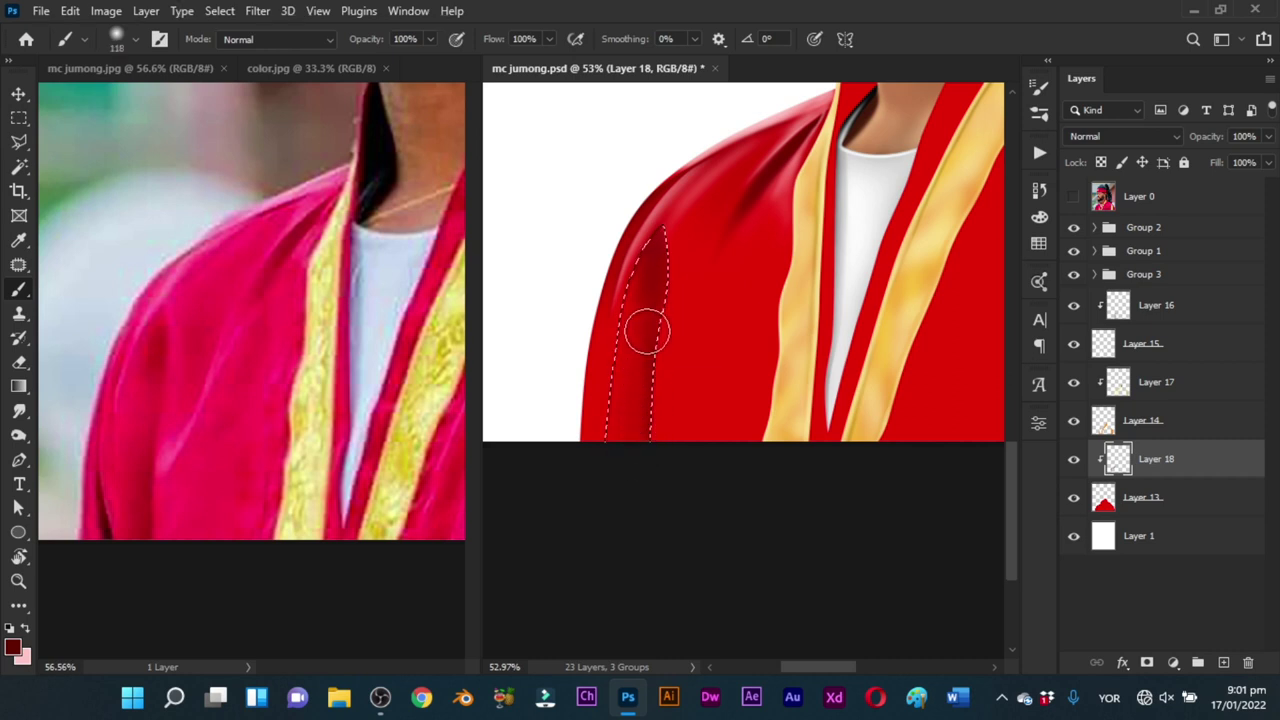
pyautogui.keyDown('alt'); pyautogui.rightClick(657, 394); pyautogui.keyUp('alt')
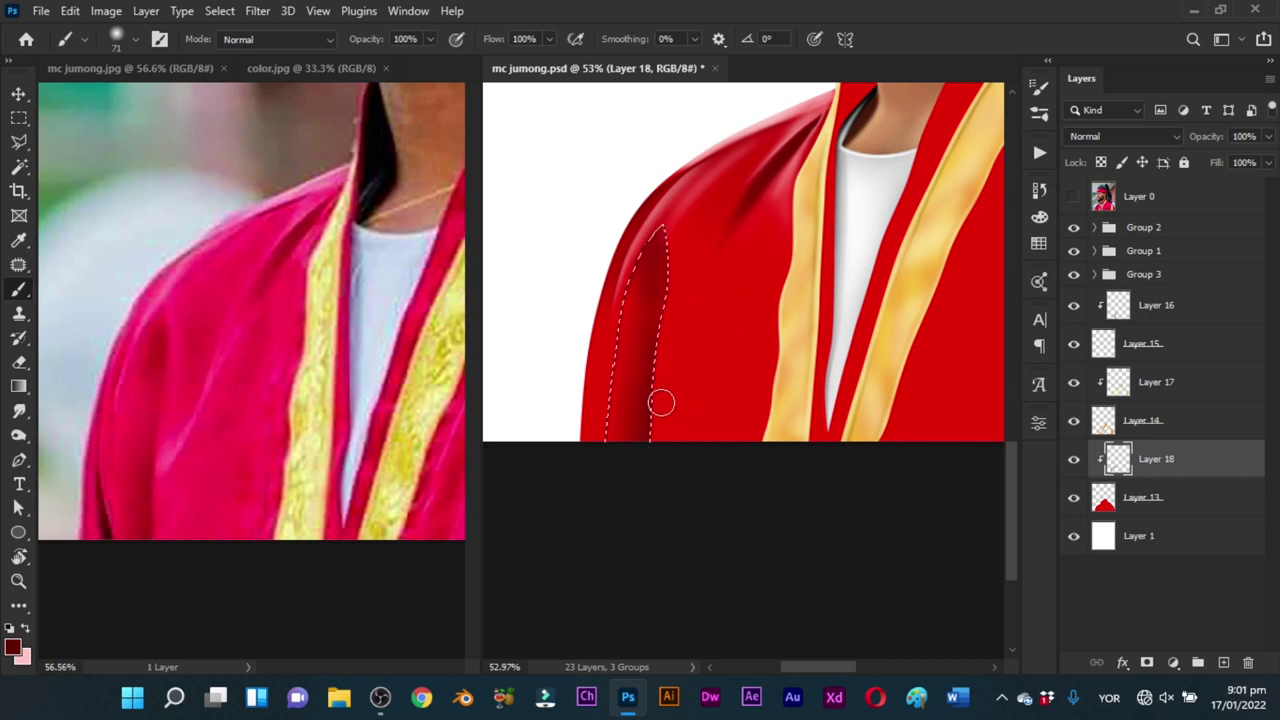
# Step: Smudge the inner edge of the dark sleeve fold at 57% strength, with the selection cleared
pyautogui.press('r')
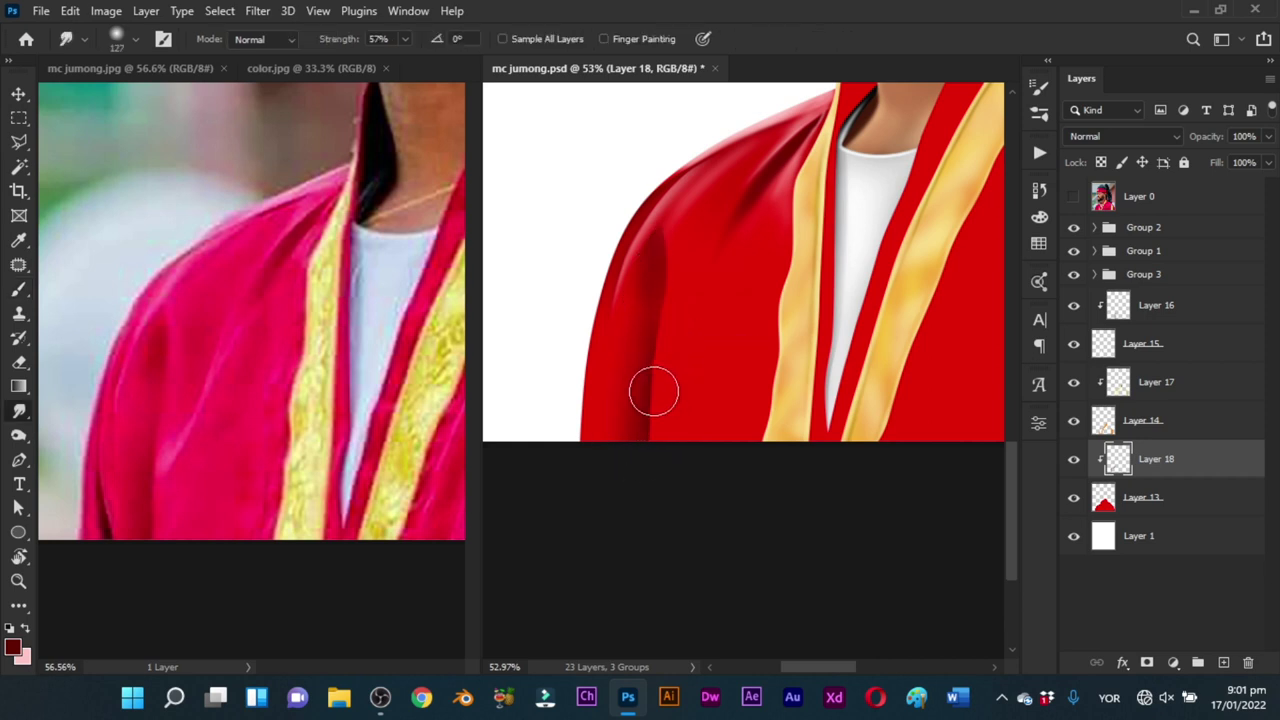
pyautogui.keyDown('alt'); pyautogui.rightClick(653, 387); pyautogui.keyUp('alt')
pyautogui.moveTo(661, 359); pyautogui.dragTo(664, 256)
# Step: Paint soft pink highlights along both sides of the dark sleeve fold, redoing the first stroke with a smaller brush
pyautogui.press('b')
pyautogui.press('x')
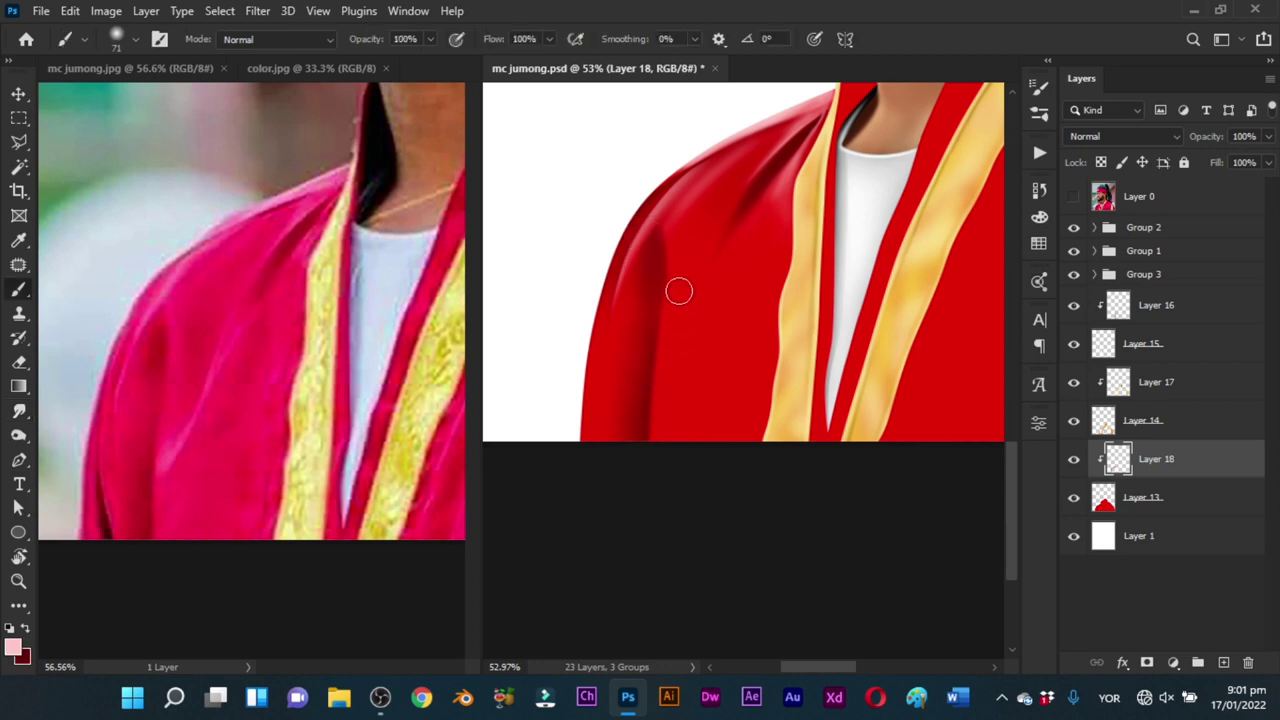
pyautogui.keyDown('alt'); pyautogui.rightClick(666, 263); pyautogui.keyUp('alt')
pyautogui.hotkey('ctrl', 'z')
pyautogui.keyDown('alt'); pyautogui.rightClick(668, 258); pyautogui.keyUp('alt')
pyautogui.moveTo(666, 228)
pyautogui.mouseDown()
pyautogui.moveTo(678, 358)
pyautogui.moveTo(682, 331)
pyautogui.moveTo(672, 269)
pyautogui.moveTo(661, 497)
pyautogui.mouseUp()
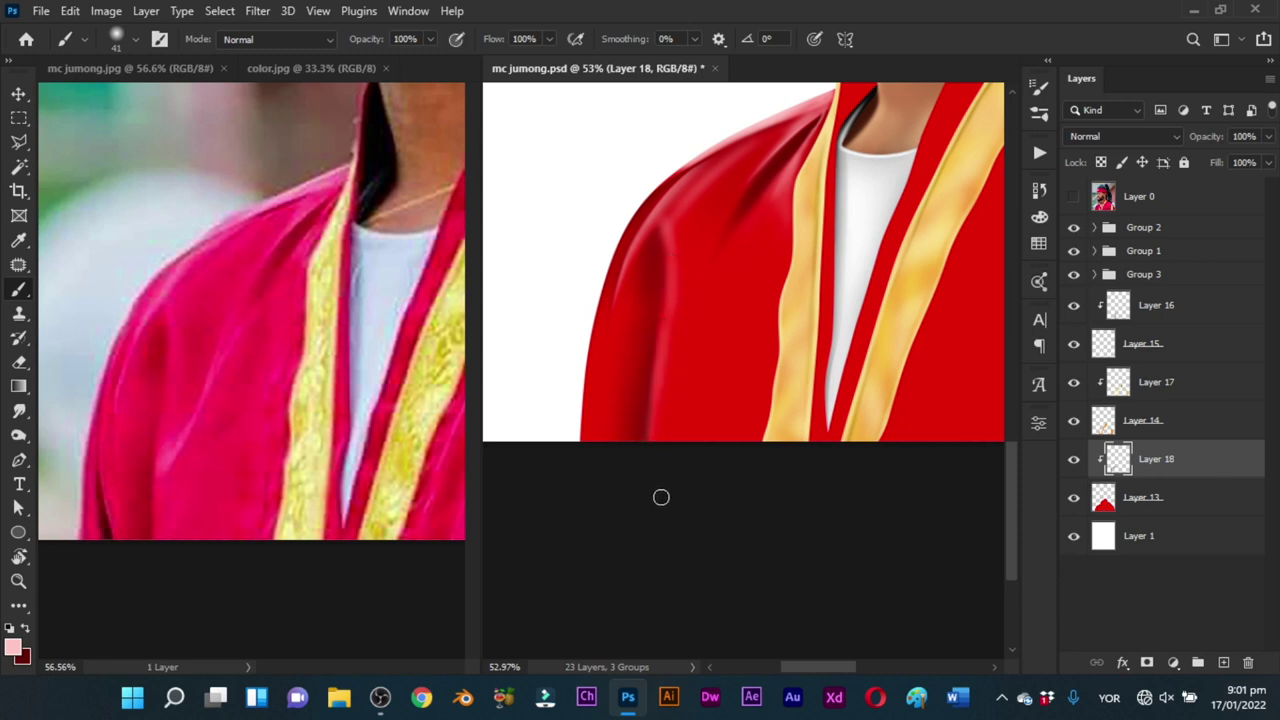
pyautogui.keyDown('alt'); pyautogui.rightClick(660, 369); pyautogui.keyUp('alt')
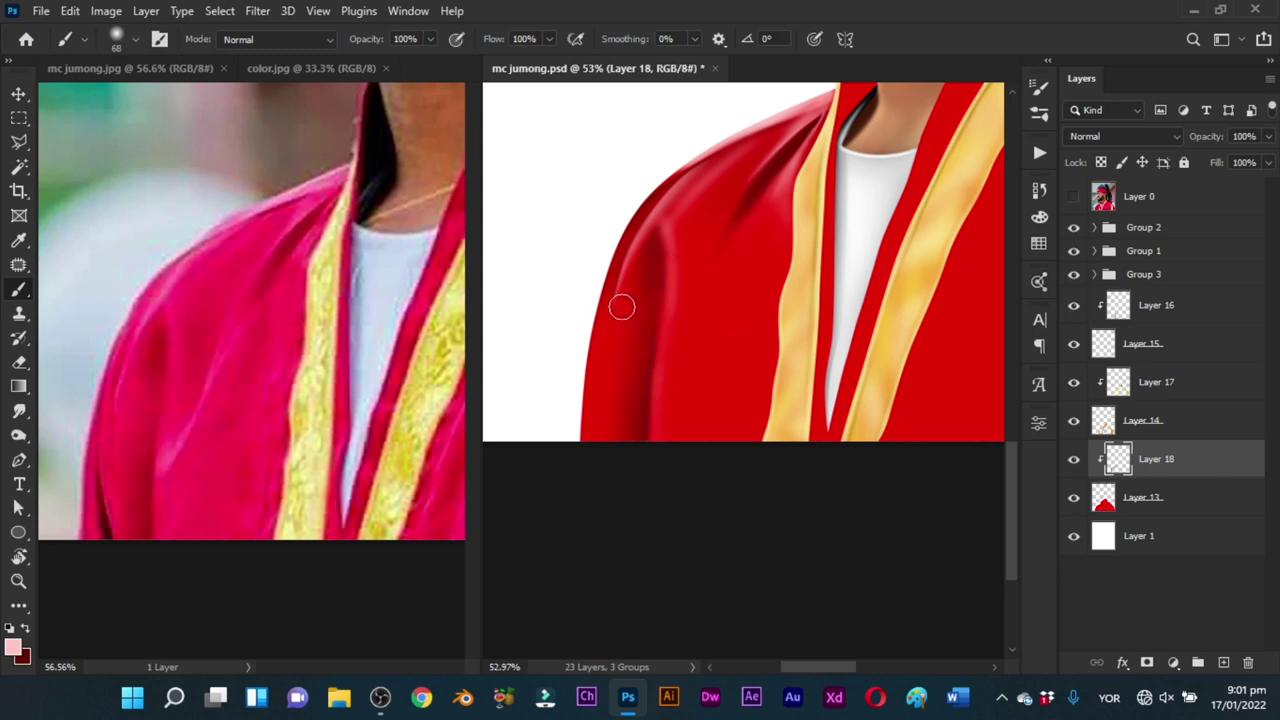
pyautogui.keyDown('alt'); pyautogui.rightClick(620, 386); pyautogui.keyUp('alt')
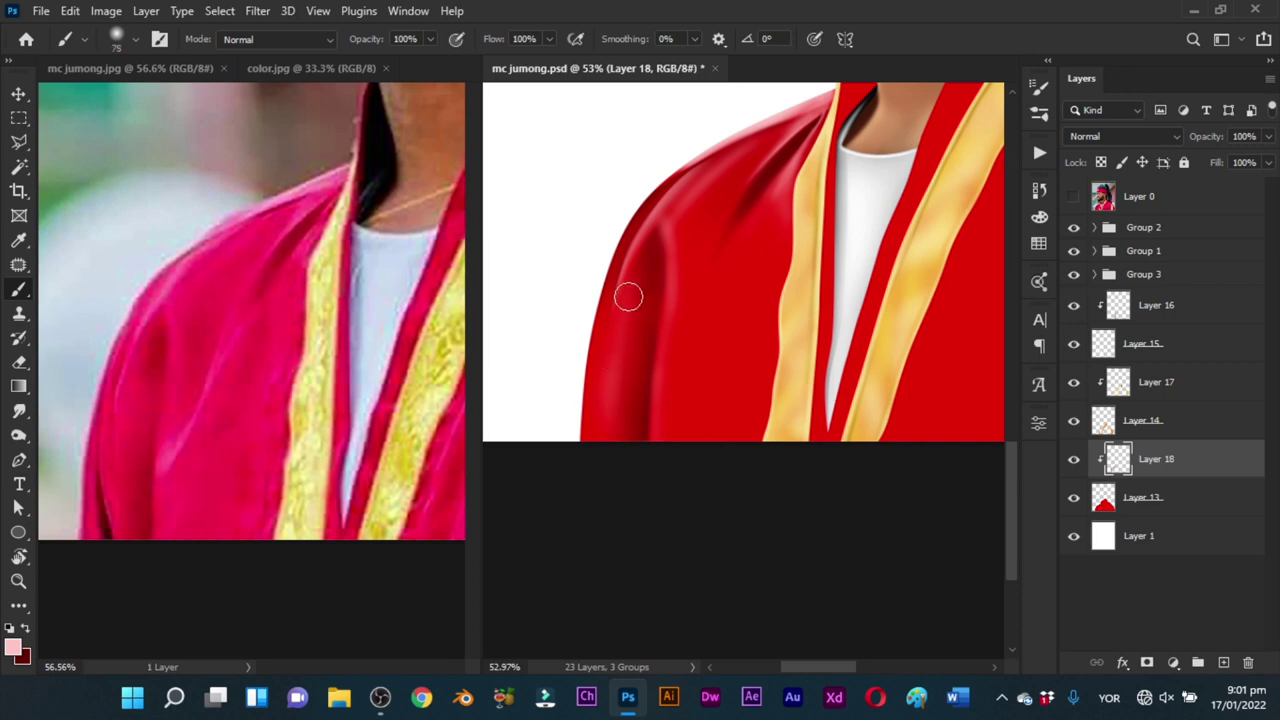
# Step: Trace the sleeve's outer edge strip over the reference photo with the Pen tool and turn the path into a selection
pyautogui.press('p')
pyautogui.click(1073, 196)
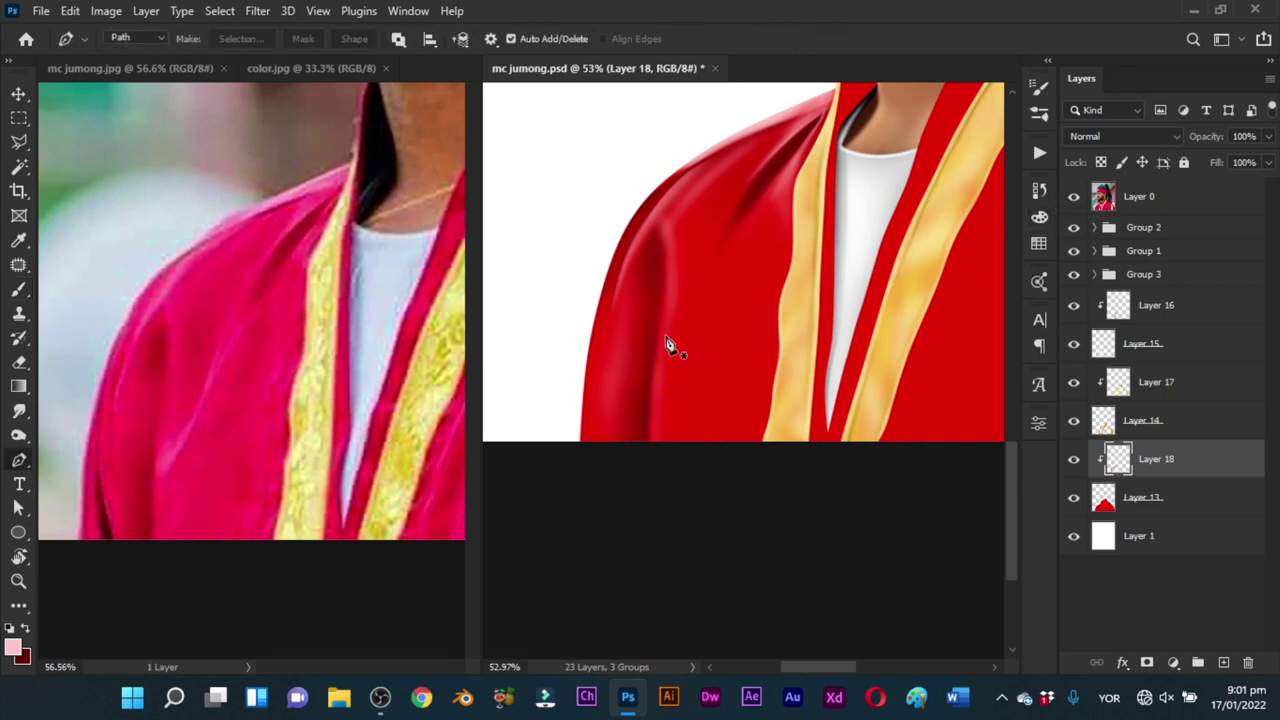
pyautogui.moveTo(608, 280); pyautogui.dragTo(604, 316)
pyautogui.moveTo(601, 395)
pyautogui.mouseDown()
pyautogui.moveTo(607, 462)
pyautogui.moveTo(546, 406)
pyautogui.mouseUp()
pyautogui.click(580, 254)
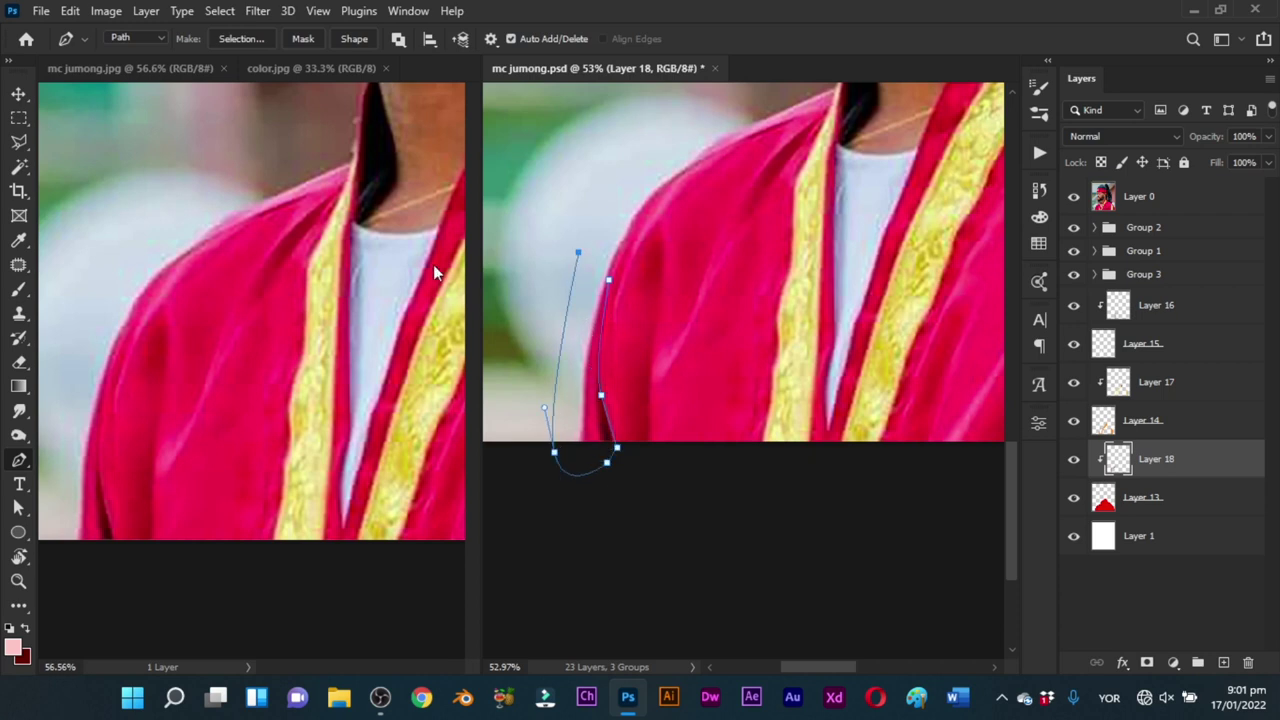
pyautogui.hotkey('ctrl', 'Return')
# Step: Hide the reference photo, paint a soft pink highlight down the selected outer sleeve strip and clear the selection
pyautogui.press('b')
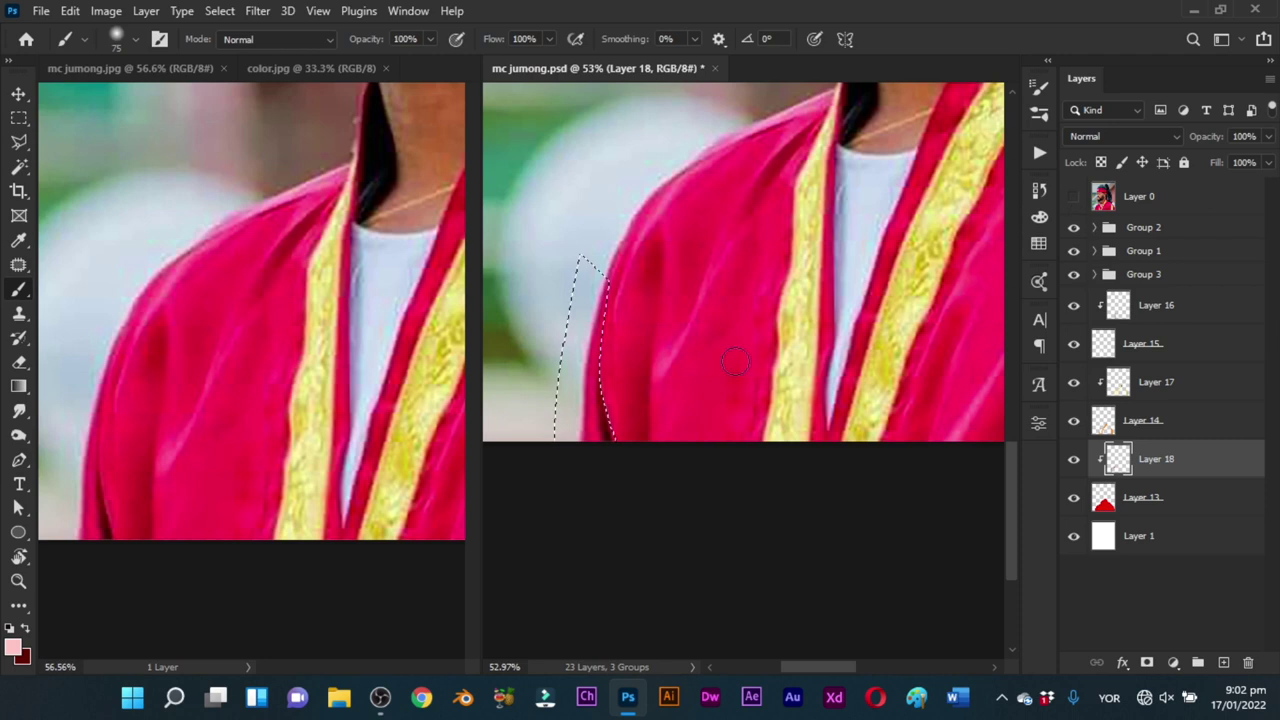
pyautogui.moveTo(609, 387); pyautogui.dragTo(598, 386)
pyautogui.press('x')
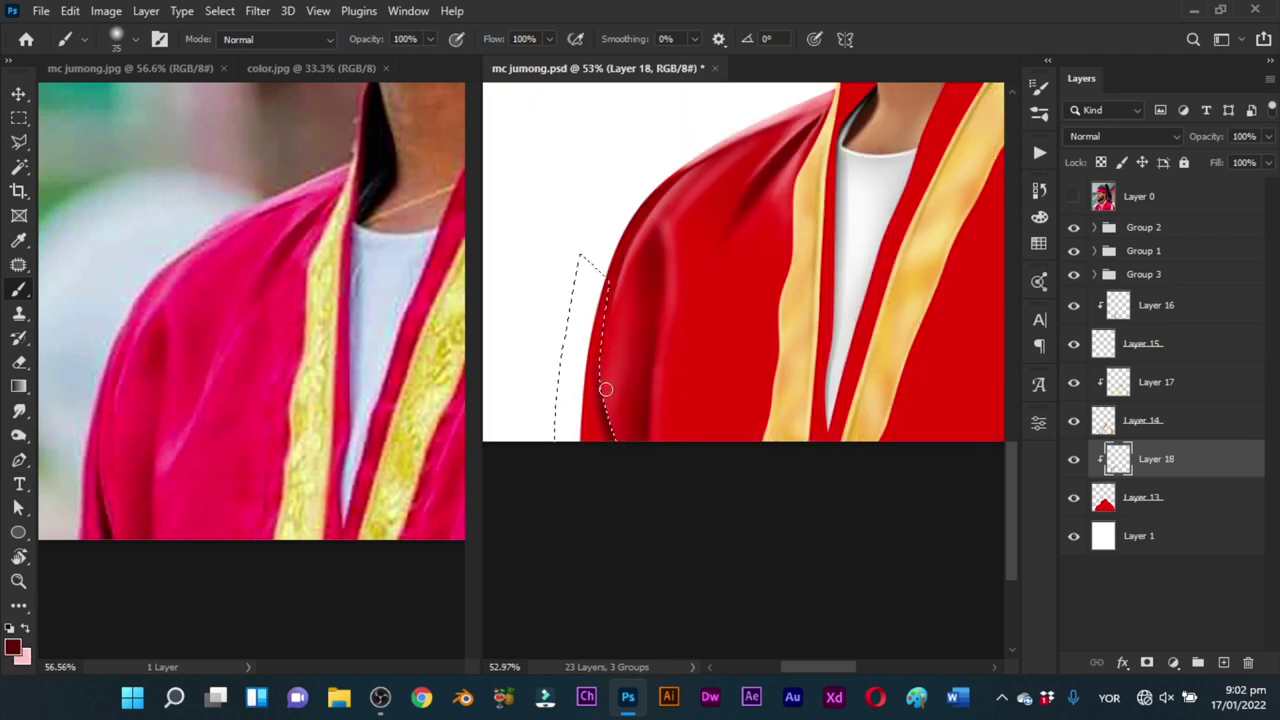
pyautogui.press('x')
pyautogui.moveTo(590, 318); pyautogui.dragTo(603, 518)
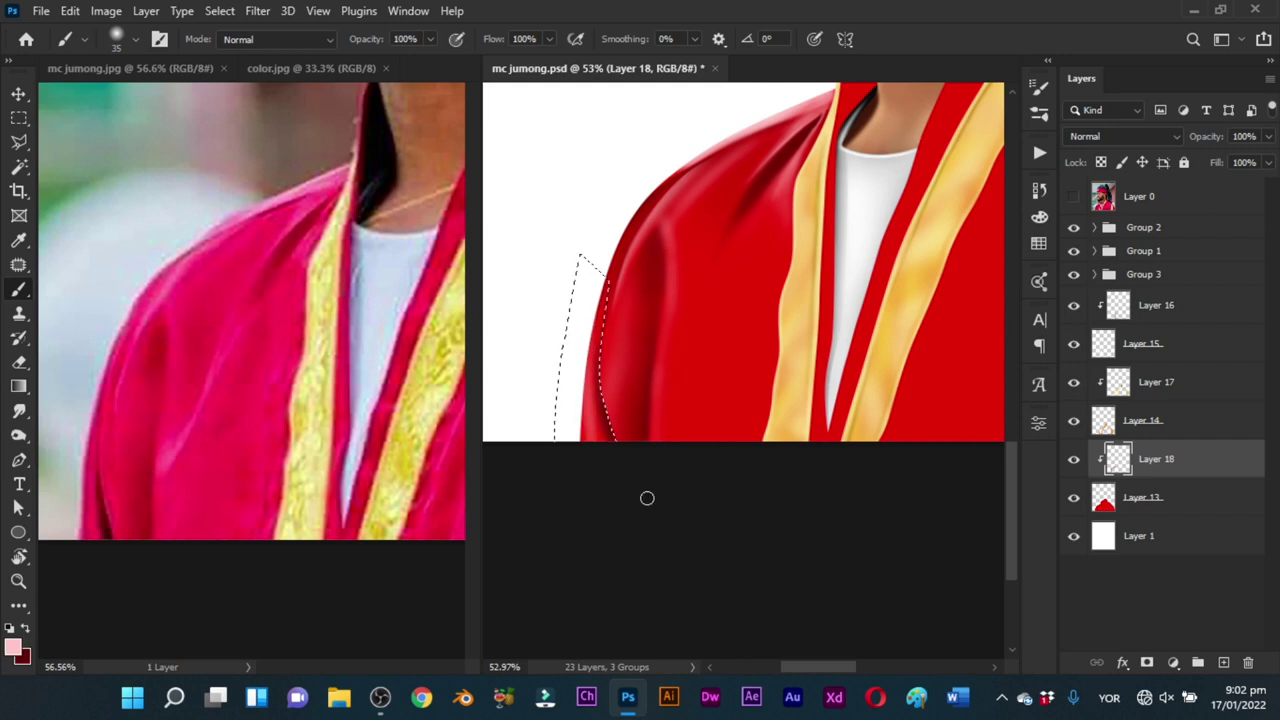
pyautogui.hotkey('ctrl', 'd')
# Step: Paint broad soft pink highlights on the robe's front between the sleeve fold and gold trim, and make dark red the active colour
pyautogui.moveTo(607, 363)
pyautogui.mouseDown()
pyautogui.moveTo(590, 338)
pyautogui.moveTo(604, 317)
pyautogui.mouseUp()
pyautogui.moveTo(716, 394)
pyautogui.mouseDown()
pyautogui.moveTo(670, 435)
pyautogui.moveTo(684, 407)
pyautogui.moveTo(658, 404)
pyautogui.moveTo(640, 529)
pyautogui.moveTo(629, 511)
pyautogui.moveTo(636, 394)
pyautogui.moveTo(677, 363)
pyautogui.moveTo(680, 471)
pyautogui.moveTo(705, 305)
pyautogui.moveTo(680, 288)
pyautogui.mouseUp()
pyautogui.press('x')
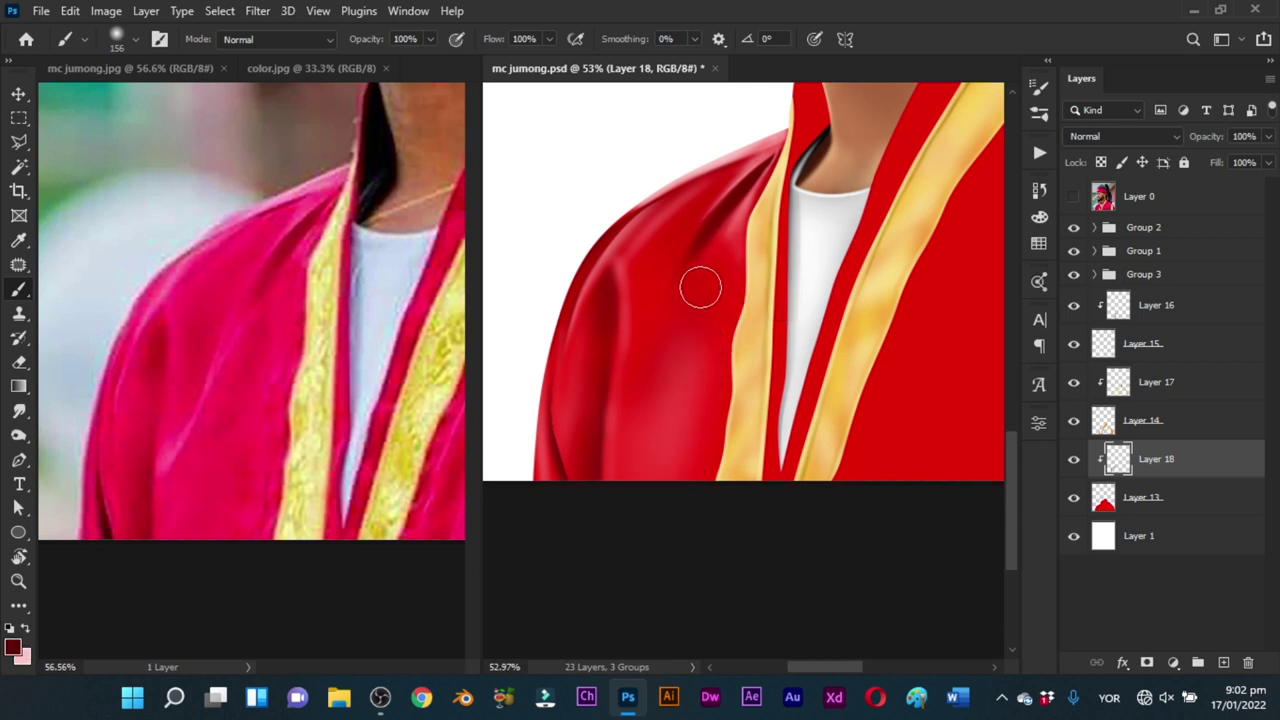
pyautogui.hotkey('ctrl', 'space')
pyautogui.moveTo(703, 400)
pyautogui.mouseDown()
pyautogui.moveTo(634, 520)
pyautogui.moveTo(711, 403)
pyautogui.mouseUp()
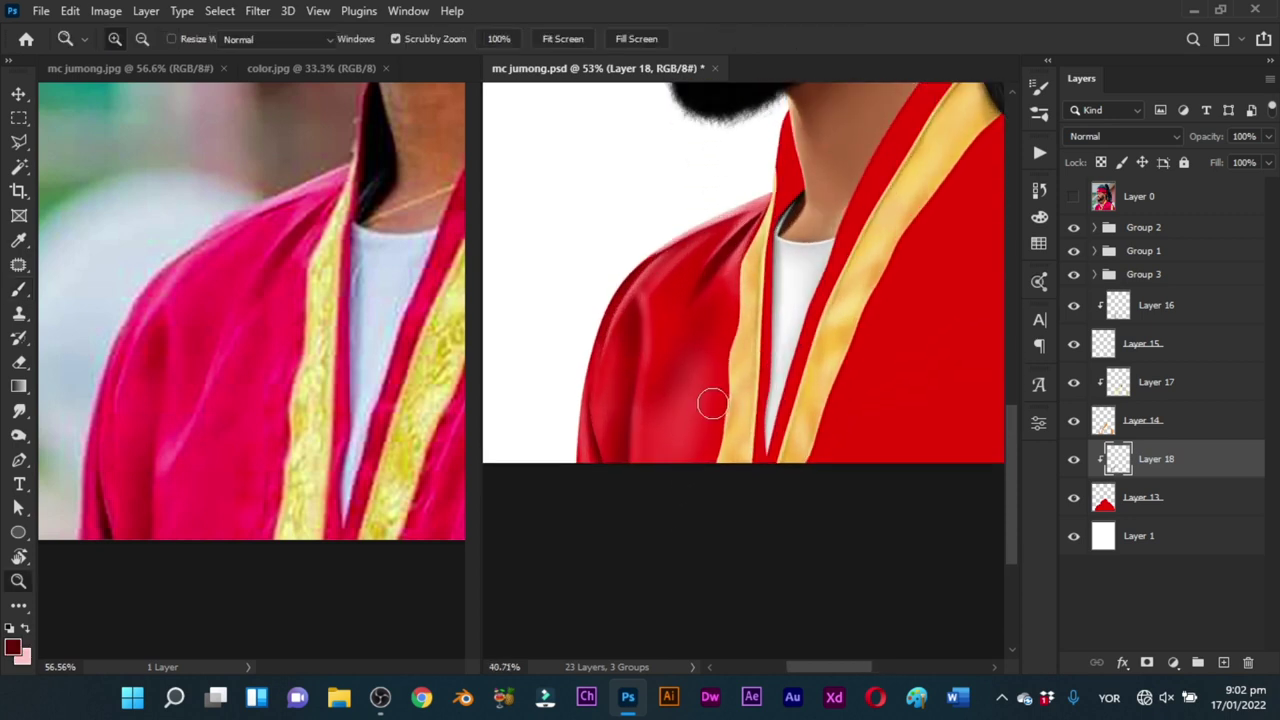
# Step: Undo the last front highlight and repaint softer pink highlights on the robe's front beside the gold trim with a resized soft brush
pyautogui.hotkey('ctrl', 'z')
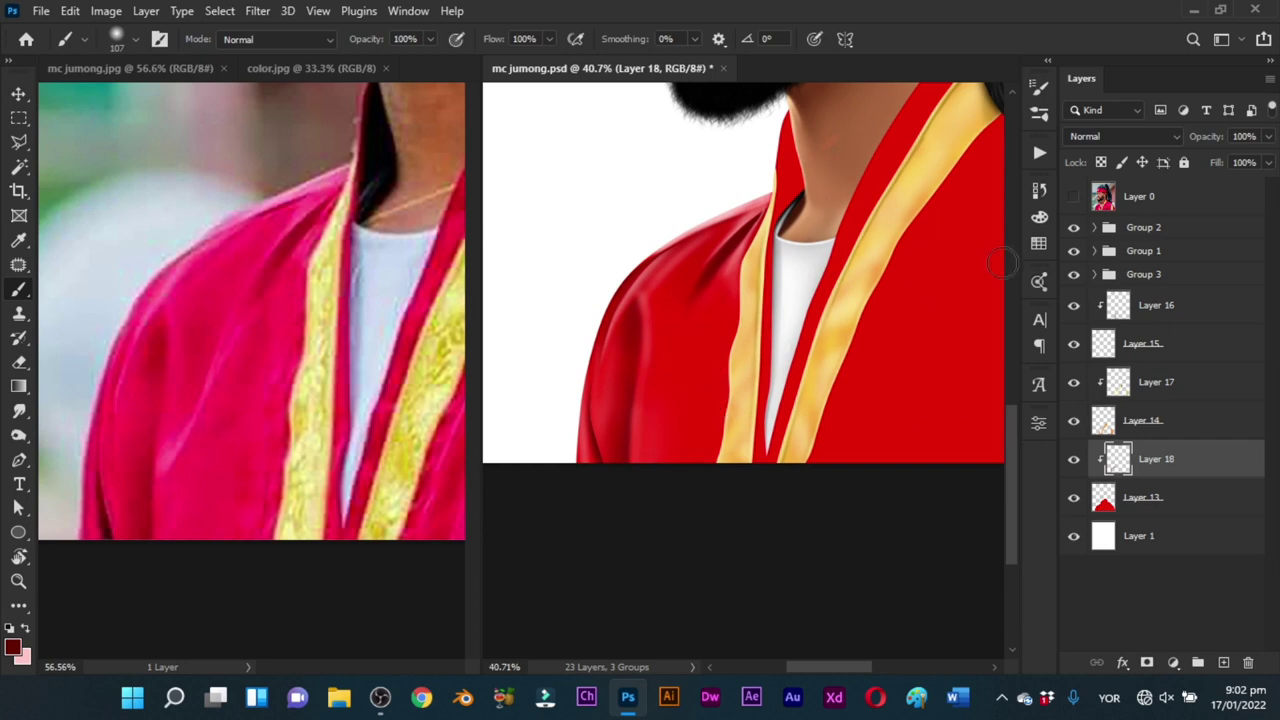
pyautogui.click(1074, 198)
pyautogui.keyDown('alt'); pyautogui.rightClick(690, 384); pyautogui.keyUp('alt')
pyautogui.press('x')
pyautogui.keyDown('alt'); pyautogui.rightClick(716, 340); pyautogui.keyUp('alt')
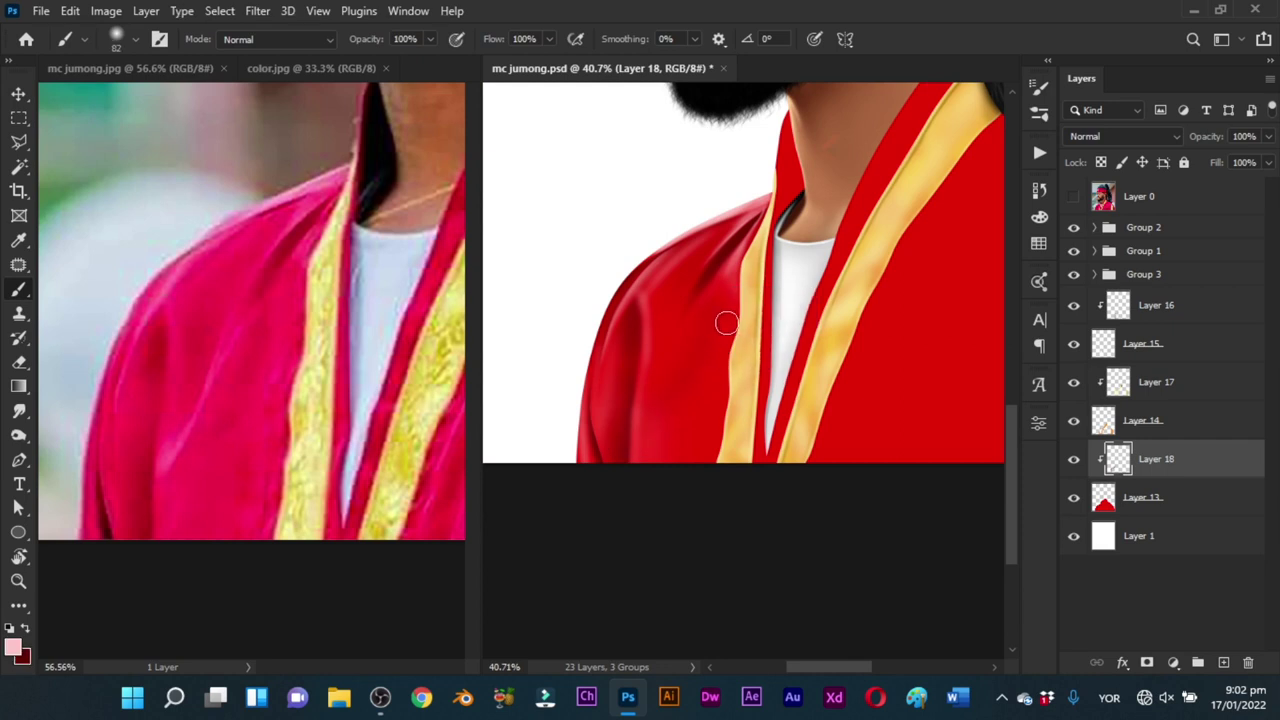
pyautogui.keyDown('alt'); pyautogui.rightClick(711, 401); pyautogui.keyUp('alt')
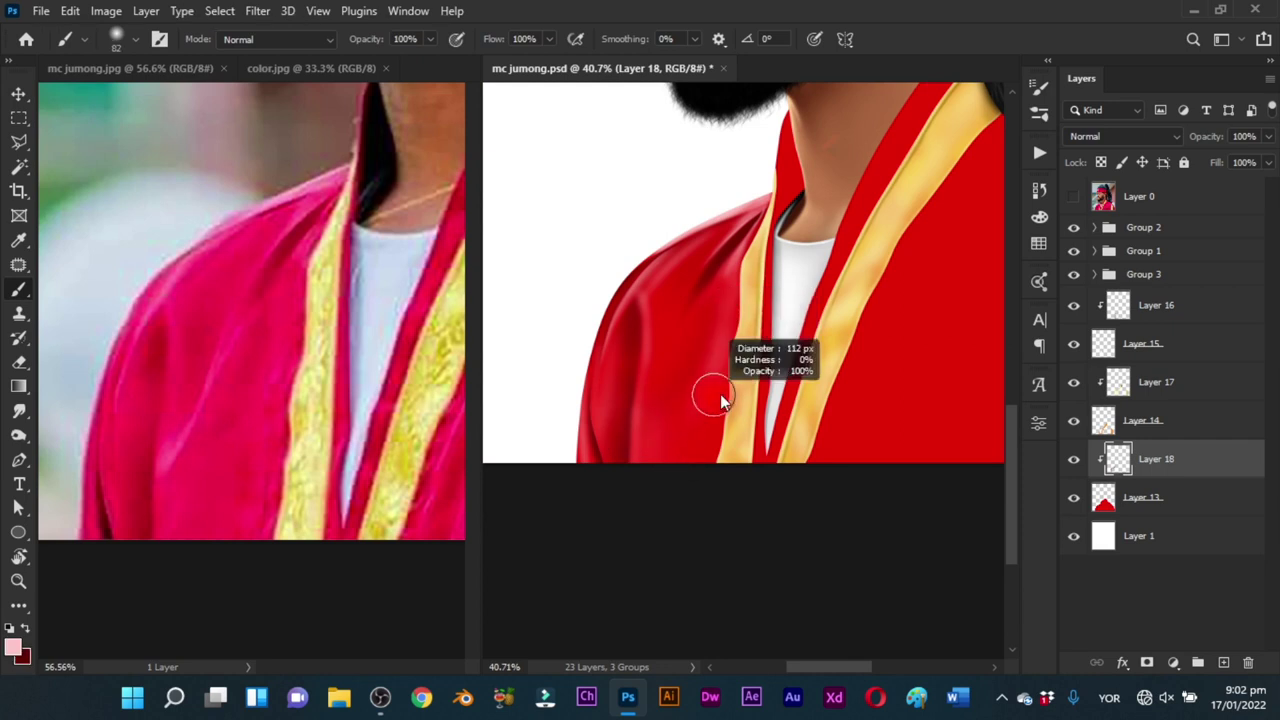
pyautogui.moveTo(686, 438); pyautogui.dragTo(677, 426)
pyautogui.keyDown('alt'); pyautogui.rightClick(677, 354); pyautogui.keyUp('alt')
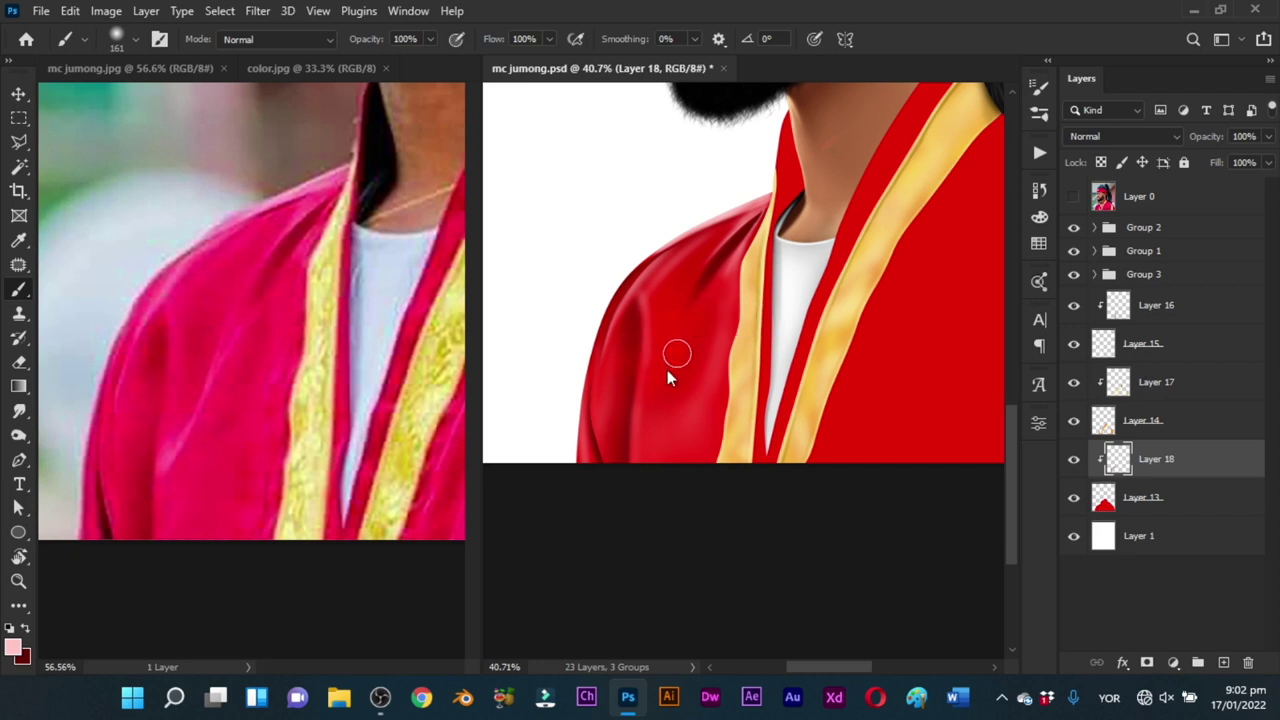
pyautogui.moveTo(667, 369); pyautogui.dragTo(695, 397)
# Step: Trace the diagonal front fold and the area up to the gold trim over the reference photo with the Pen tool and make it a selection
pyautogui.press('p')
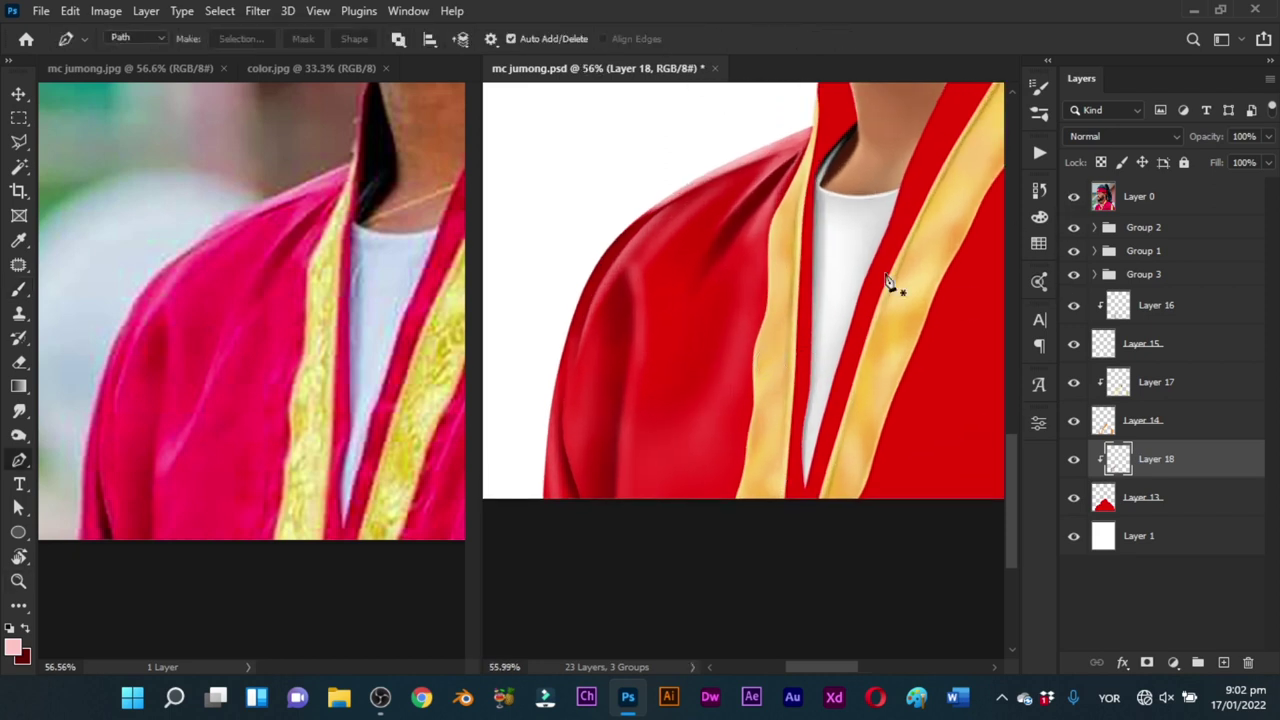
pyautogui.moveTo(697, 252); pyautogui.dragTo(692, 278)
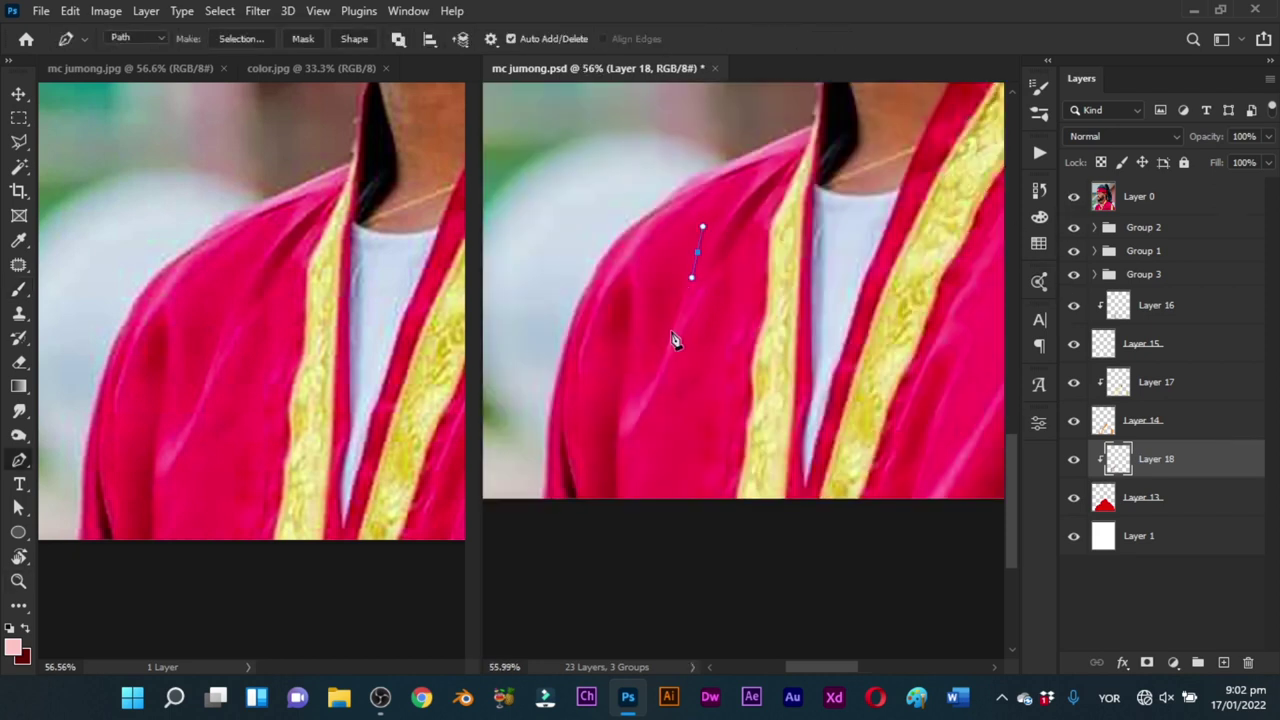
pyautogui.moveTo(672, 338); pyautogui.dragTo(660, 362)
pyautogui.moveTo(598, 461); pyautogui.dragTo(651, 518)
pyautogui.moveTo(795, 441); pyautogui.dragTo(797, 450)
pyautogui.click(787, 190)
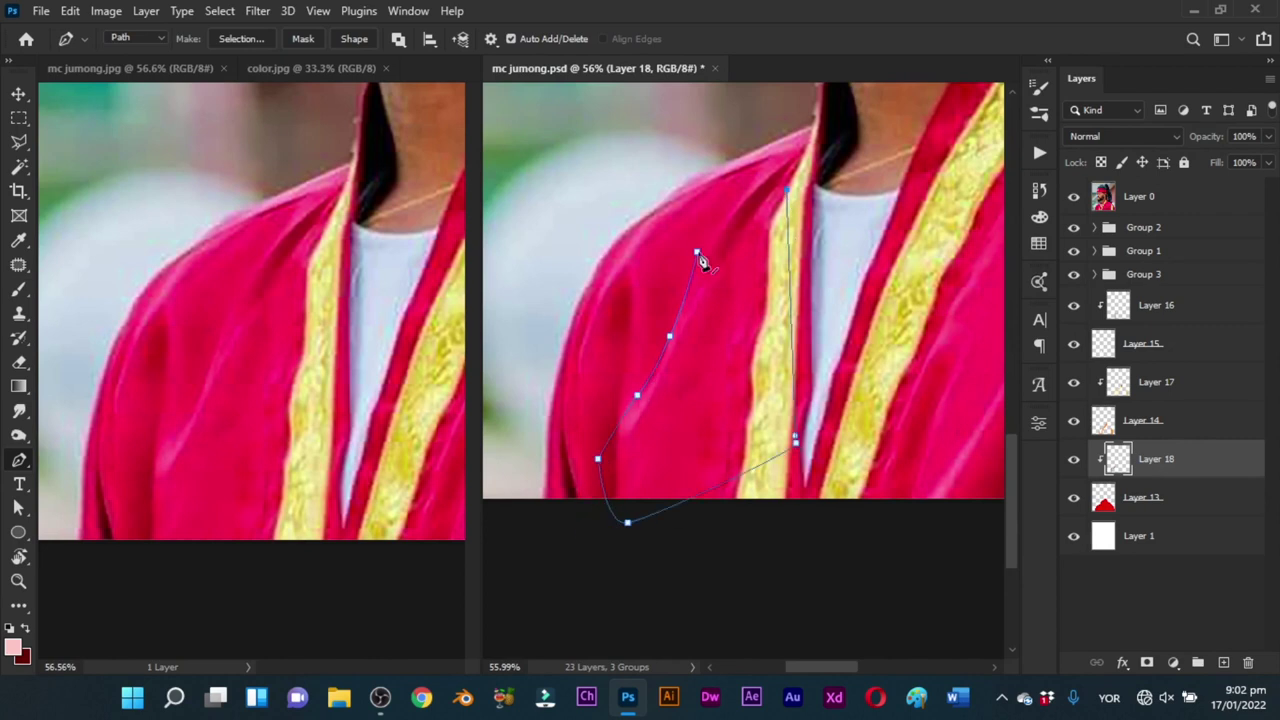
pyautogui.click(697, 252)
pyautogui.hotkey('ctrl', 'Return')
pyautogui.press('b')
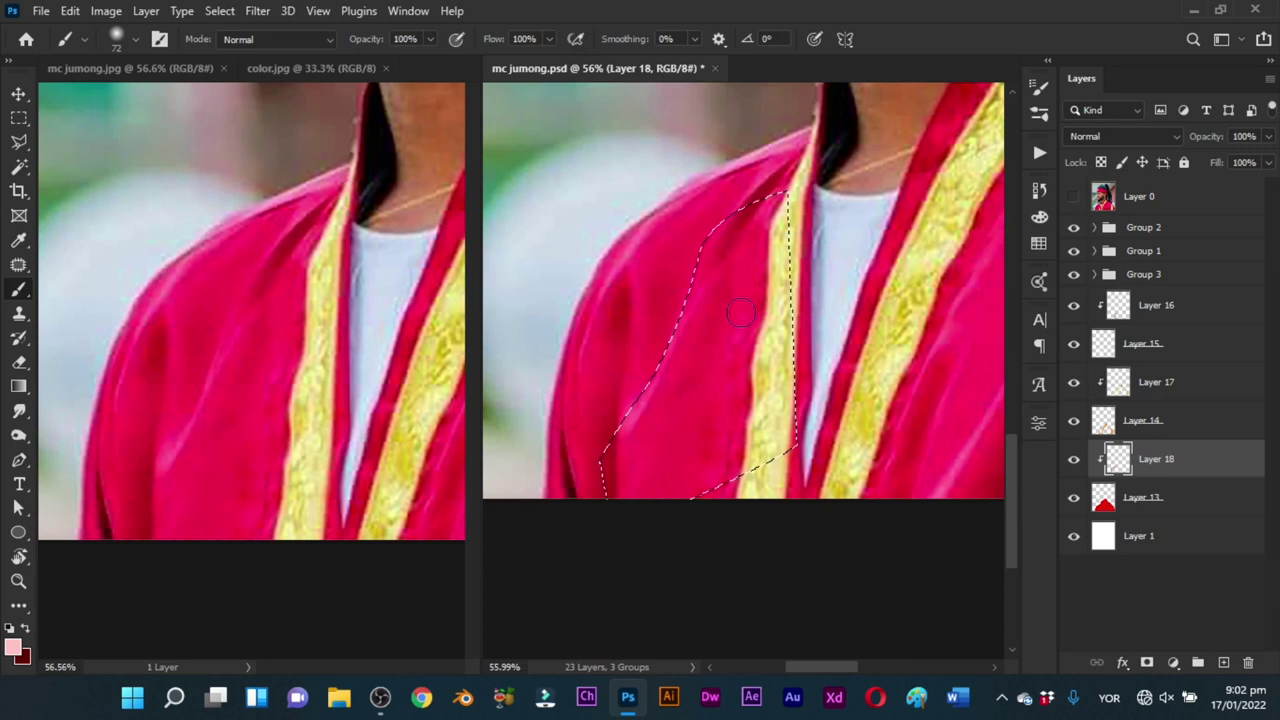
pyautogui.hotkey('ctrl', 'shift', 'i')
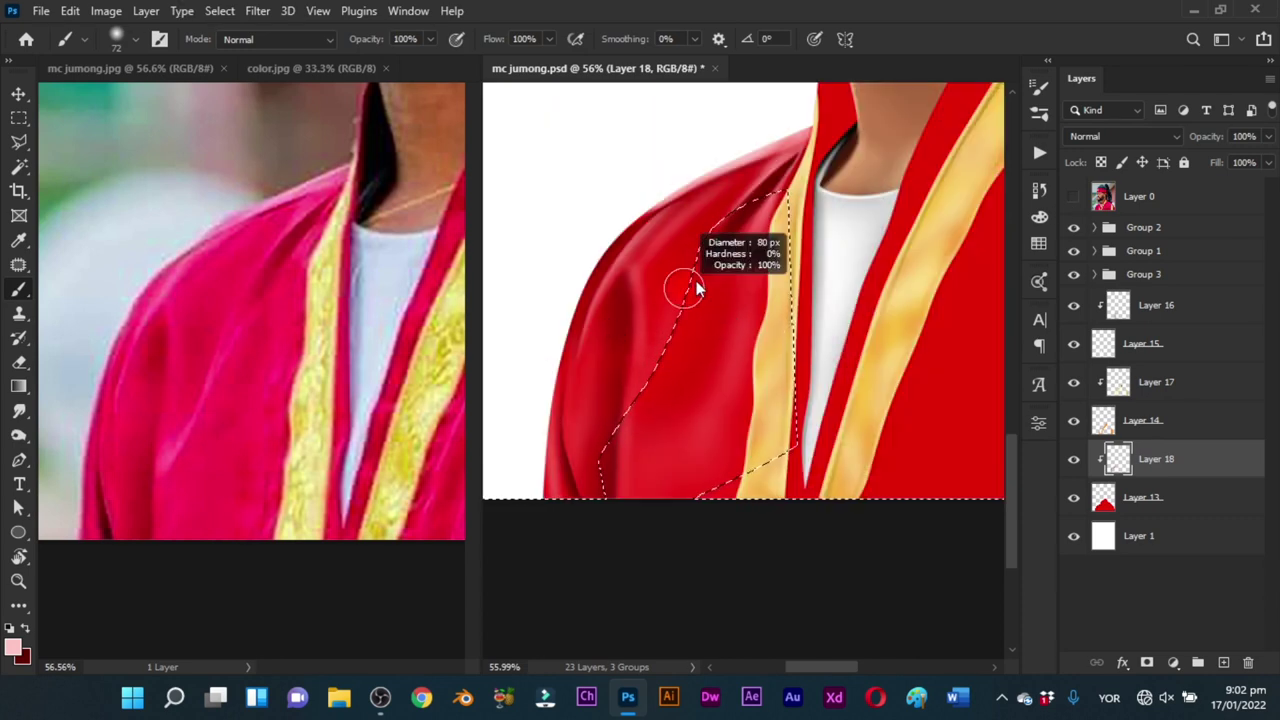
pyautogui.press('x')
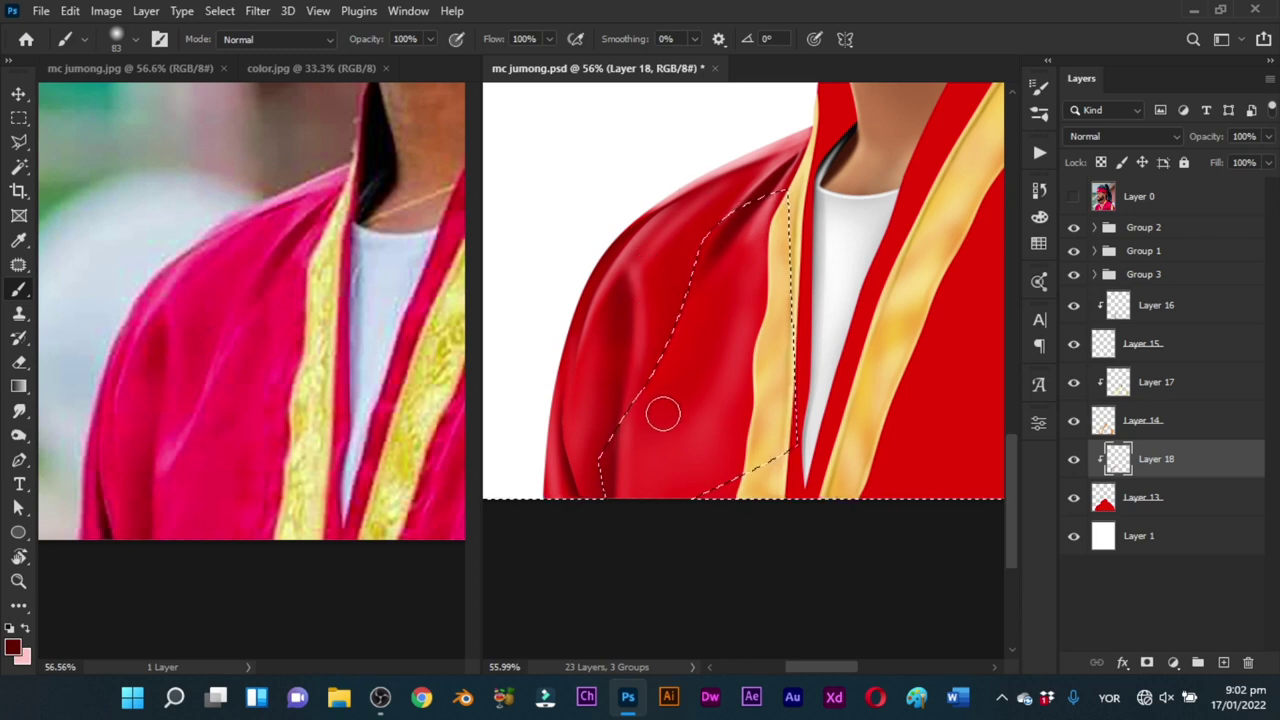
pyautogui.hotkey('ctrl', 'shift', 'i')
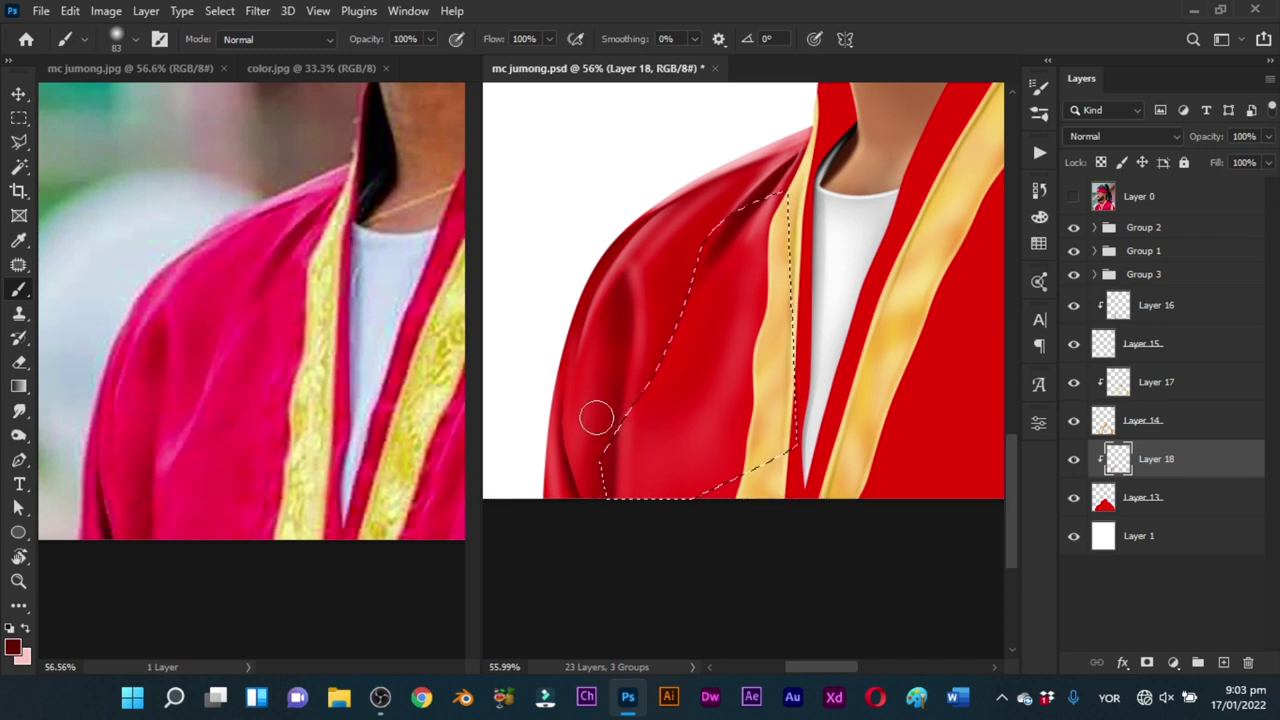
pyautogui.press('x')
# Step: Paint a thin soft pink highlight along the selected diagonal fold edge with progressively smaller brushes, and clear the selection
pyautogui.moveTo(686, 336); pyautogui.dragTo(672, 337)
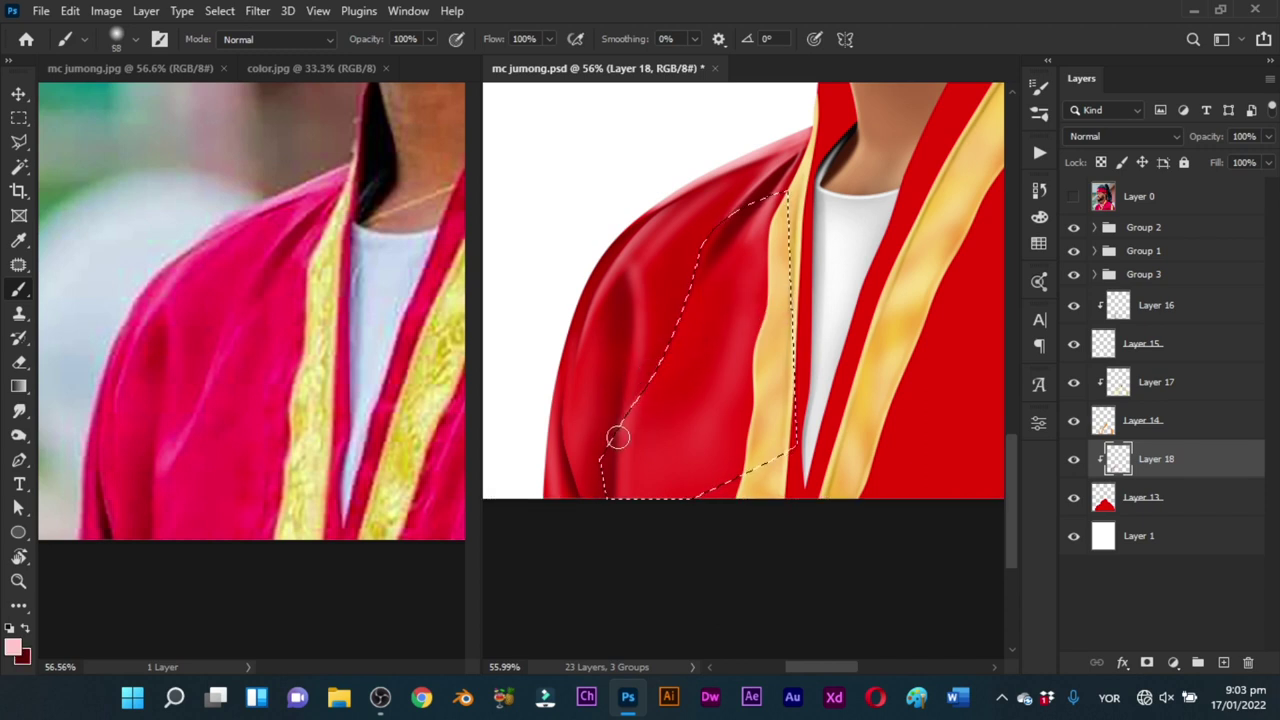
pyautogui.keyDown('alt'); pyautogui.moveTo(642, 391); pyautogui.dragTo(648, 393); pyautogui.keyUp('alt')
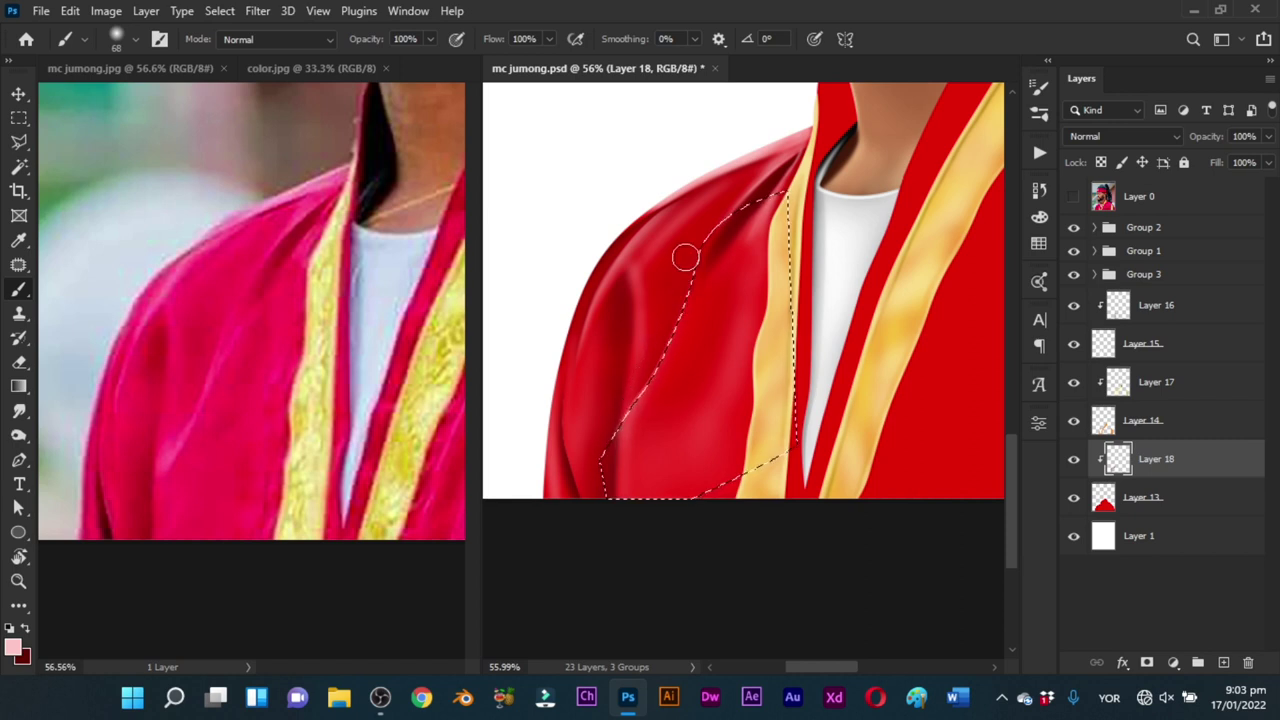
pyautogui.moveTo(652, 383)
pyautogui.keyDown('alt'); pyautogui.mouseDown()
pyautogui.moveTo(660, 352)
pyautogui.moveTo(628, 411)
pyautogui.mouseUp(); pyautogui.keyUp('alt')
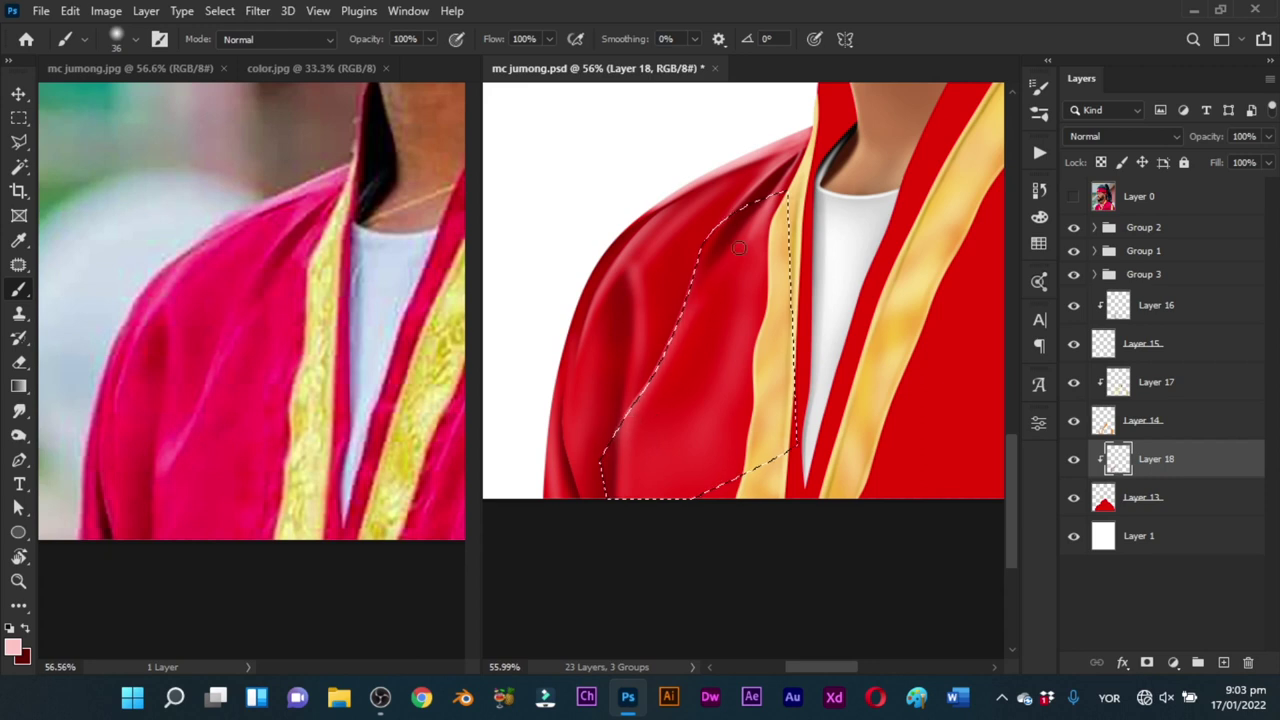
pyautogui.moveTo(644, 390)
pyautogui.mouseDown()
pyautogui.moveTo(708, 283)
pyautogui.moveTo(768, 223)
pyautogui.mouseUp()
pyautogui.keyDown('alt'); pyautogui.moveTo(702, 313); pyautogui.dragTo(684, 315); pyautogui.keyUp('alt')
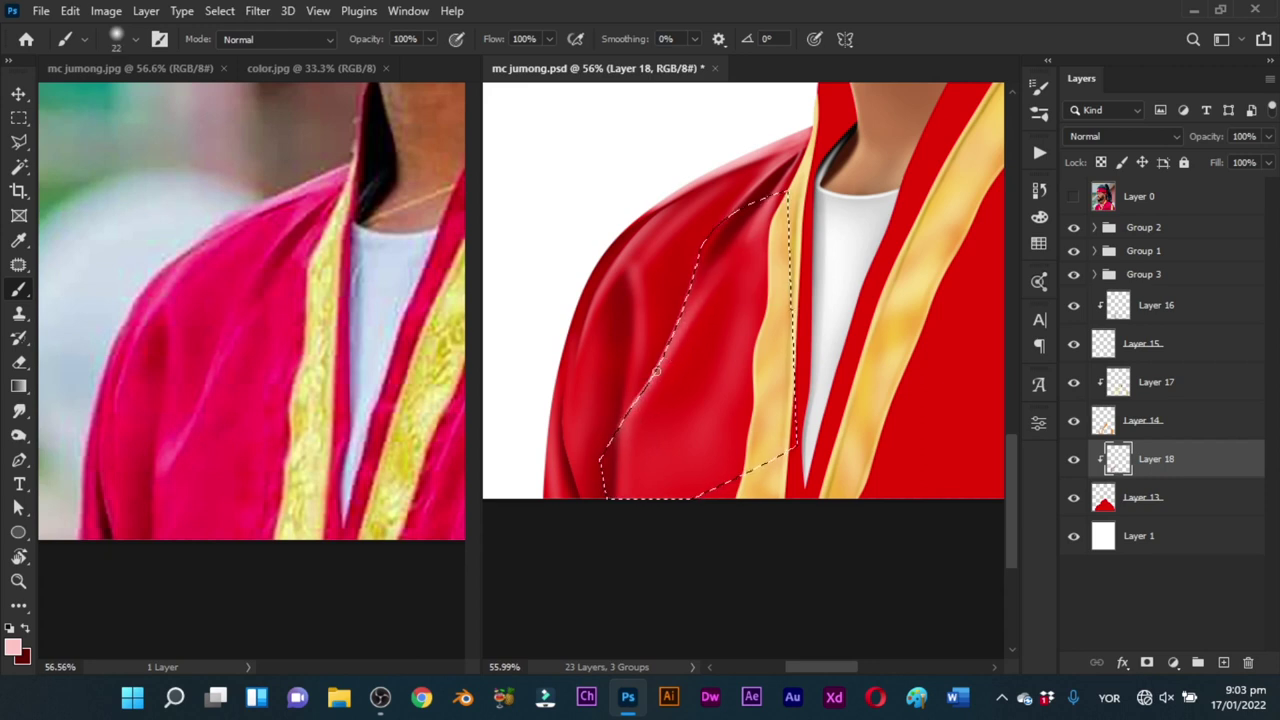
pyautogui.moveTo(656, 371); pyautogui.dragTo(758, 233)
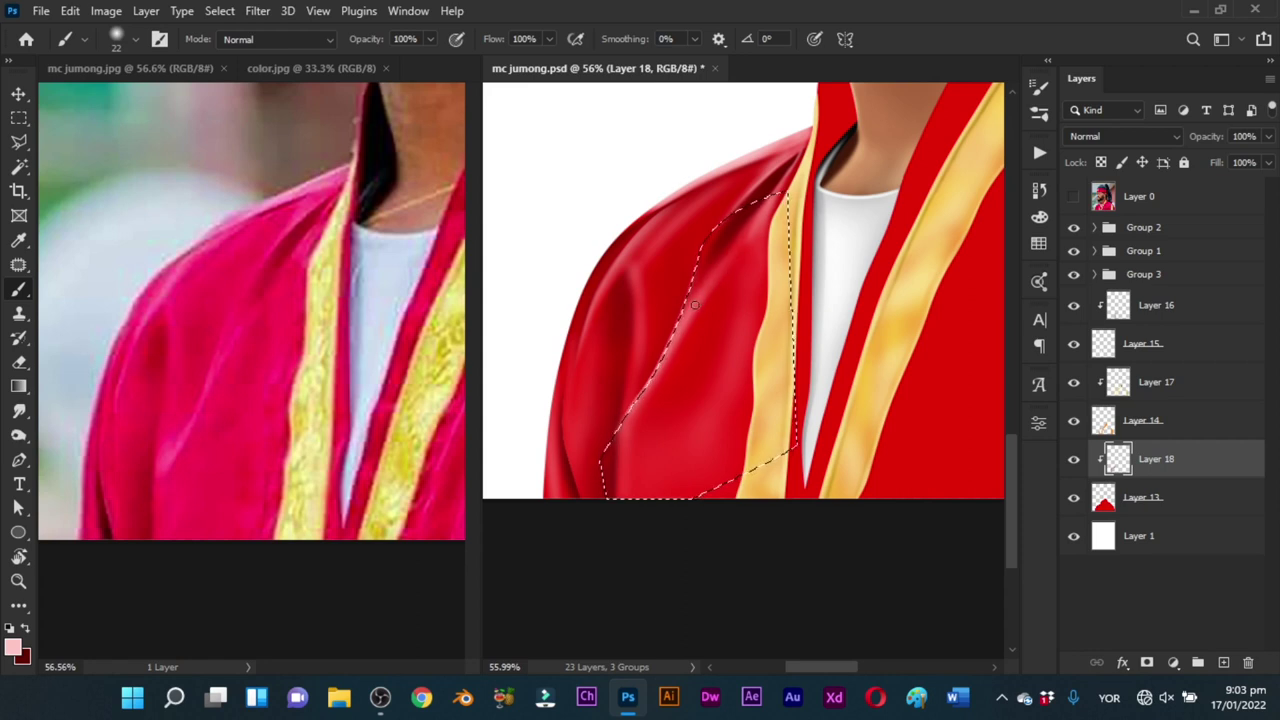
pyautogui.keyDown('alt'); pyautogui.moveTo(708, 297); pyautogui.dragTo(715, 297); pyautogui.keyUp('alt')
pyautogui.keyDown('alt'); pyautogui.moveTo(652, 370); pyautogui.dragTo(658, 370); pyautogui.keyUp('alt')
pyautogui.hotkey('ctrl', 'd')
# Step: Smudge the diagonal fold highlight down its length at 57% strength to soften its edge
pyautogui.press('r')
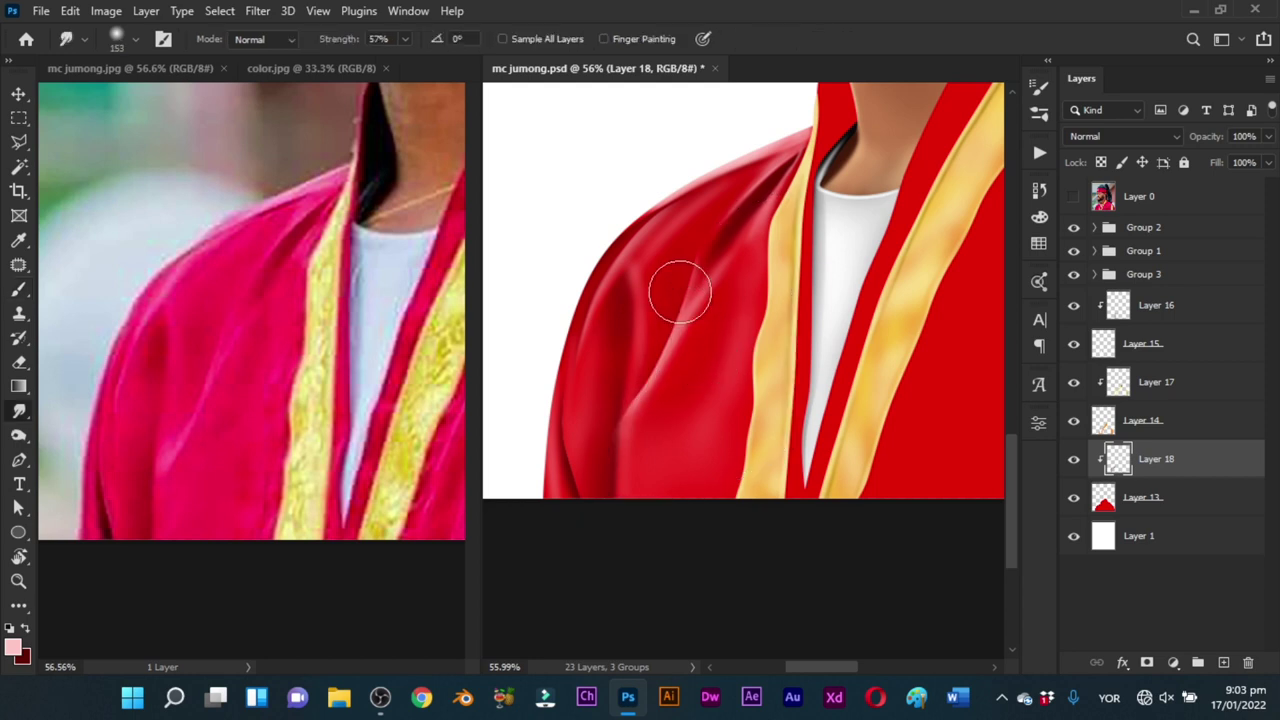
pyautogui.moveTo(669, 338)
pyautogui.mouseDown()
pyautogui.moveTo(620, 434)
pyautogui.moveTo(620, 419)
pyautogui.mouseUp()
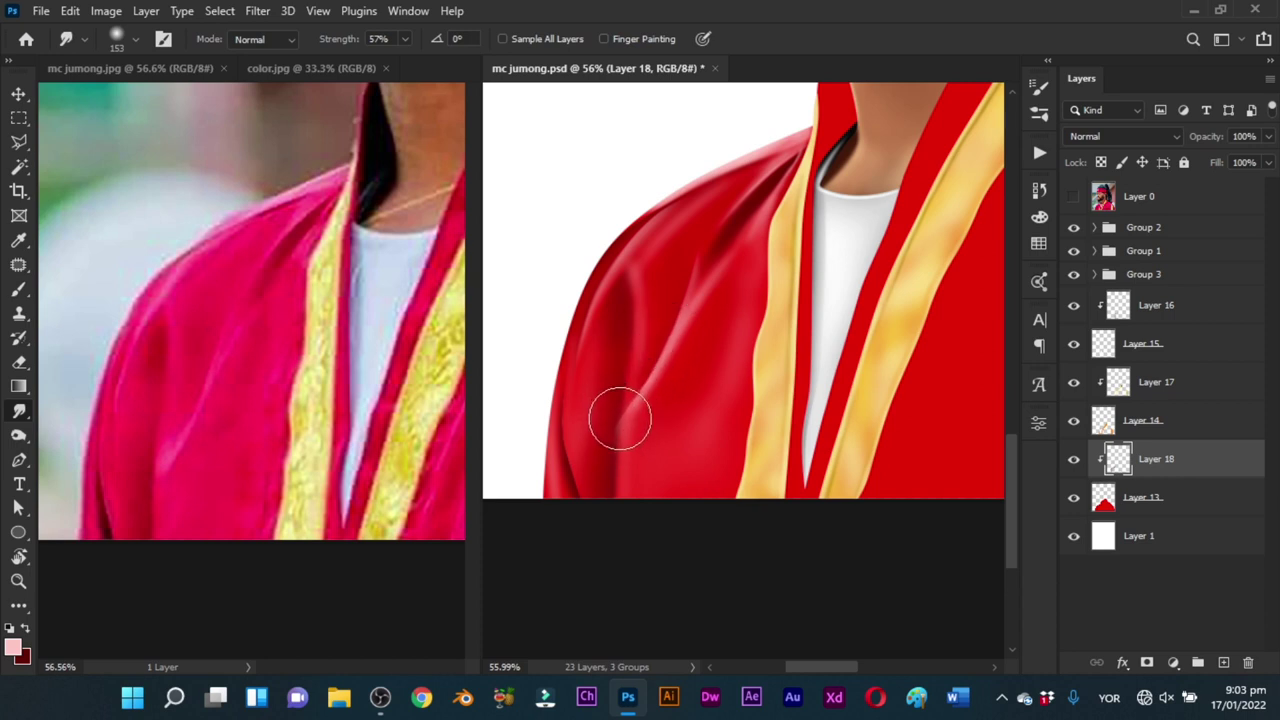
pyautogui.press('b')
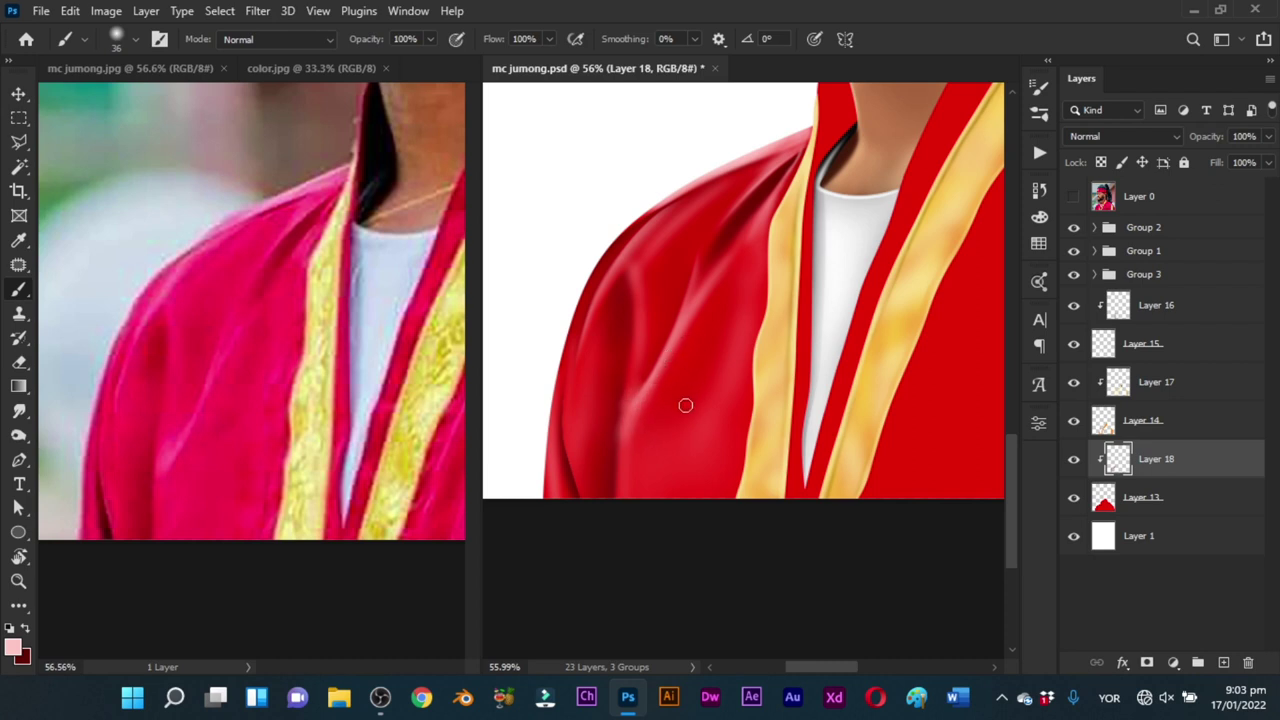
# Step: Switch to dark red and brush soft shadows around the folds on the robe's front
pyautogui.hotkey('ctrl', 'space')
pyautogui.moveTo(692, 427)
pyautogui.mouseDown()
pyautogui.moveTo(602, 530)
pyautogui.moveTo(746, 483)
pyautogui.moveTo(671, 449)
pyautogui.moveTo(660, 428)
pyautogui.mouseUp()
pyautogui.hotkey('ctrl', 'space')
pyautogui.press('space')
pyautogui.hotkey('ctrl', 'space')
pyautogui.moveTo(648, 376); pyautogui.dragTo(676, 367)
pyautogui.press('x')
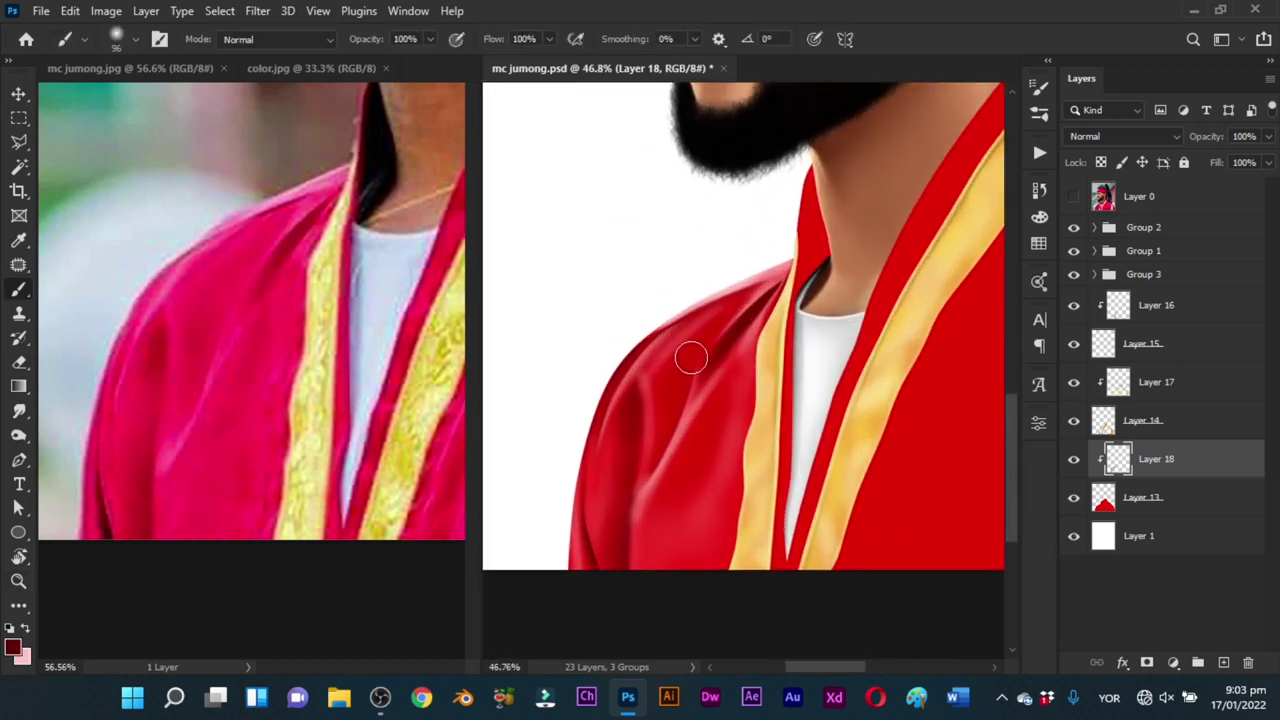
pyautogui.moveTo(680, 471)
pyautogui.mouseDown()
pyautogui.moveTo(669, 420)
pyautogui.moveTo(700, 382)
pyautogui.moveTo(675, 361)
pyautogui.mouseUp()
pyautogui.moveTo(642, 407)
pyautogui.mouseDown()
pyautogui.moveTo(669, 425)
pyautogui.moveTo(644, 407)
pyautogui.mouseUp()
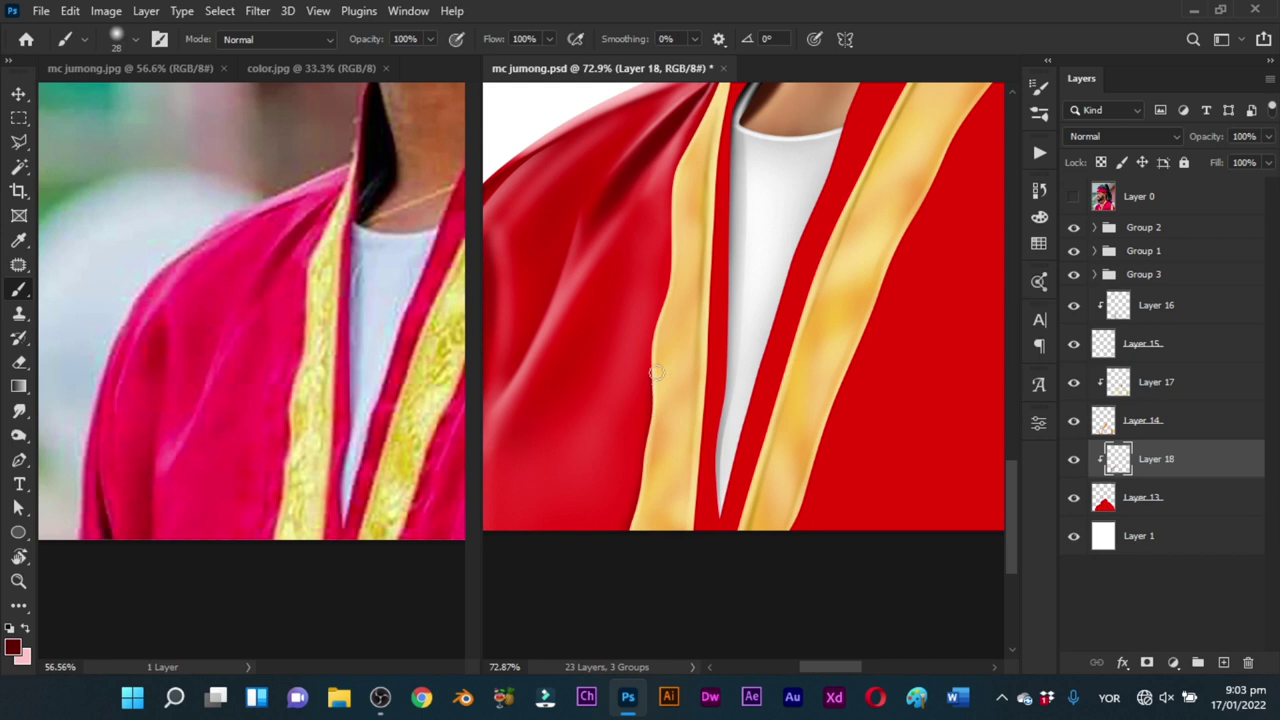
# Step: Paint the inside of the robe's raised collar beside the neck dark red with a small soft brush
pyautogui.moveTo(656, 337); pyautogui.dragTo(699, 474)
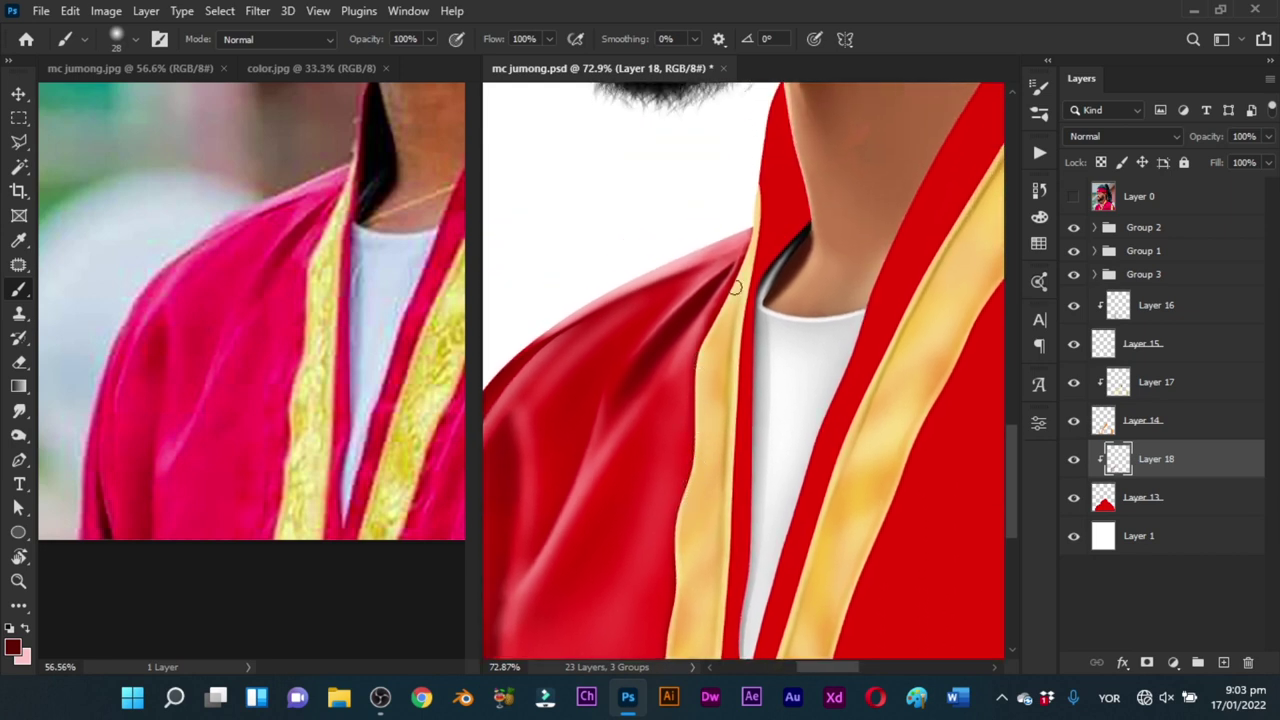
pyautogui.moveTo(736, 288)
pyautogui.mouseDown()
pyautogui.moveTo(703, 366)
pyautogui.moveTo(689, 346)
pyautogui.moveTo(704, 277)
pyautogui.mouseUp()
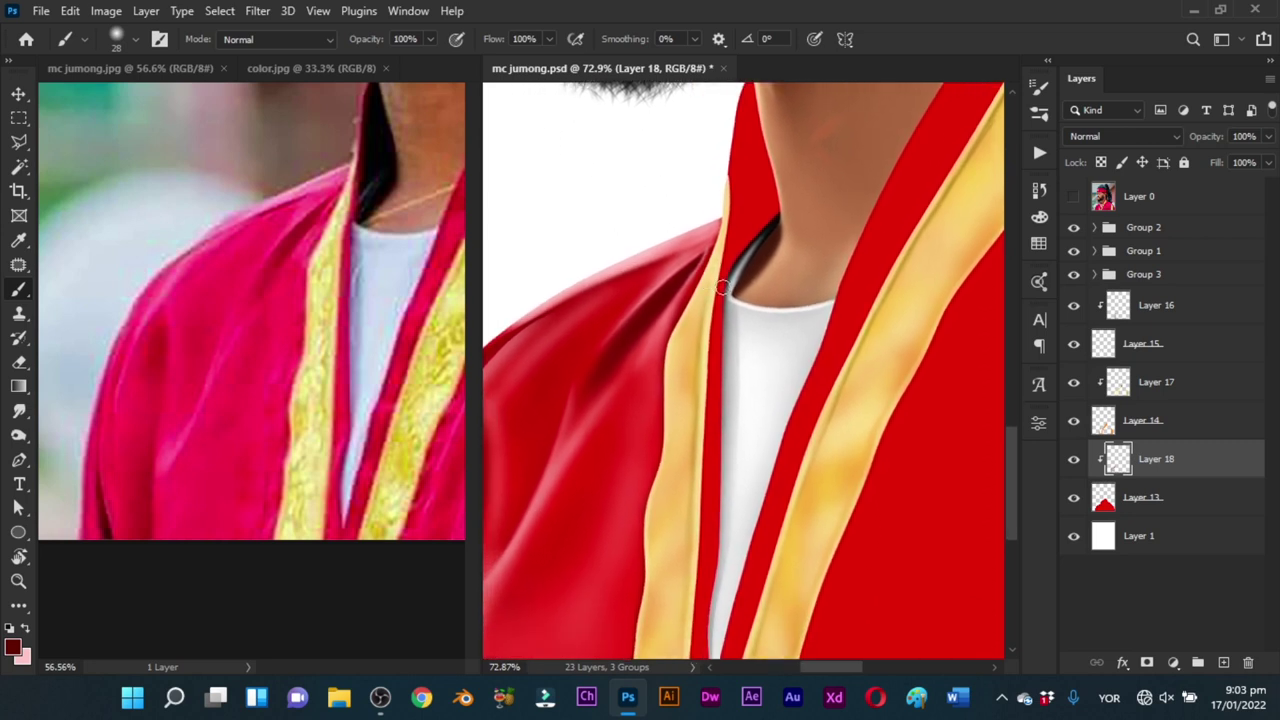
pyautogui.press('[')
pyautogui.moveTo(733, 273); pyautogui.dragTo(707, 406)
pyautogui.moveTo(732, 210); pyautogui.dragTo(704, 350)
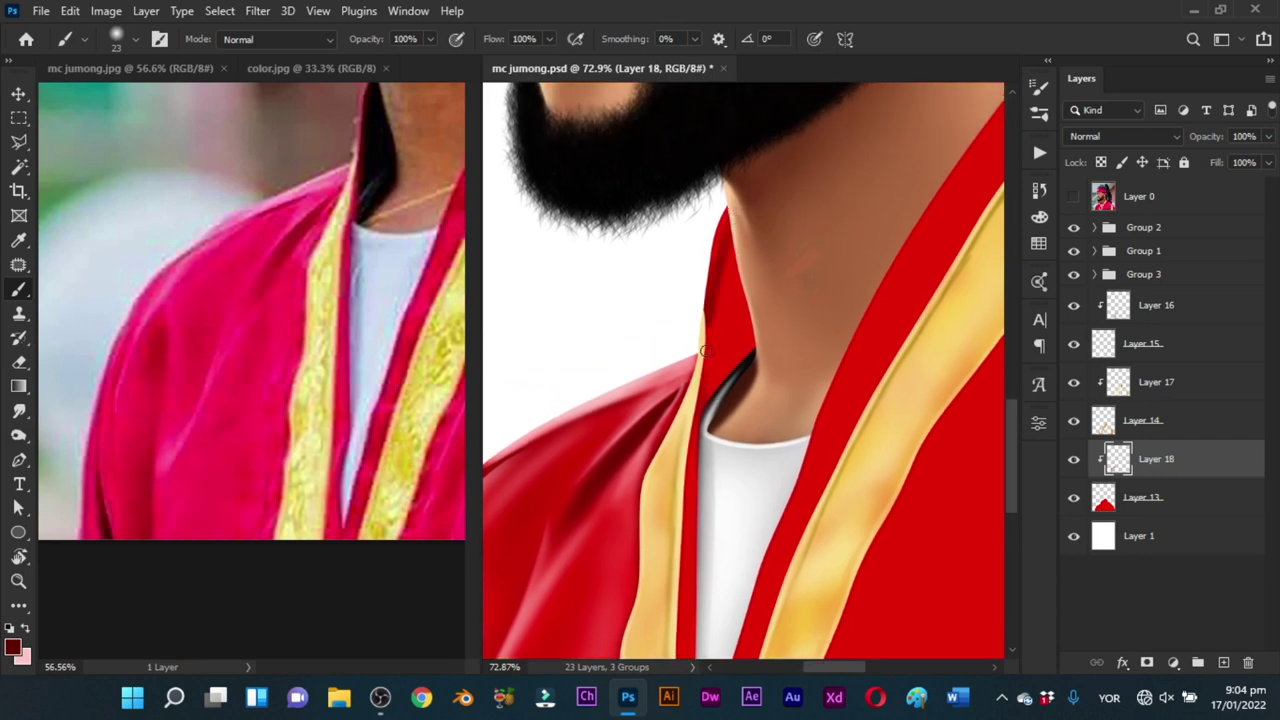
pyautogui.moveTo(728, 300)
pyautogui.keyDown('alt'); pyautogui.mouseDown()
pyautogui.moveTo(749, 327)
pyautogui.moveTo(744, 359)
pyautogui.moveTo(751, 249)
pyautogui.moveTo(738, 378)
pyautogui.moveTo(738, 293)
pyautogui.moveTo(725, 349)
pyautogui.moveTo(721, 333)
pyautogui.moveTo(718, 428)
pyautogui.moveTo(734, 217)
pyautogui.moveTo(722, 278)
pyautogui.mouseUp(); pyautogui.keyUp('alt')
pyautogui.moveTo(721, 449); pyautogui.dragTo(729, 307)
pyautogui.keyDown('alt'); pyautogui.moveTo(718, 297); pyautogui.dragTo(711, 297); pyautogui.keyUp('alt')
pyautogui.scroll(-2, 712, 420)
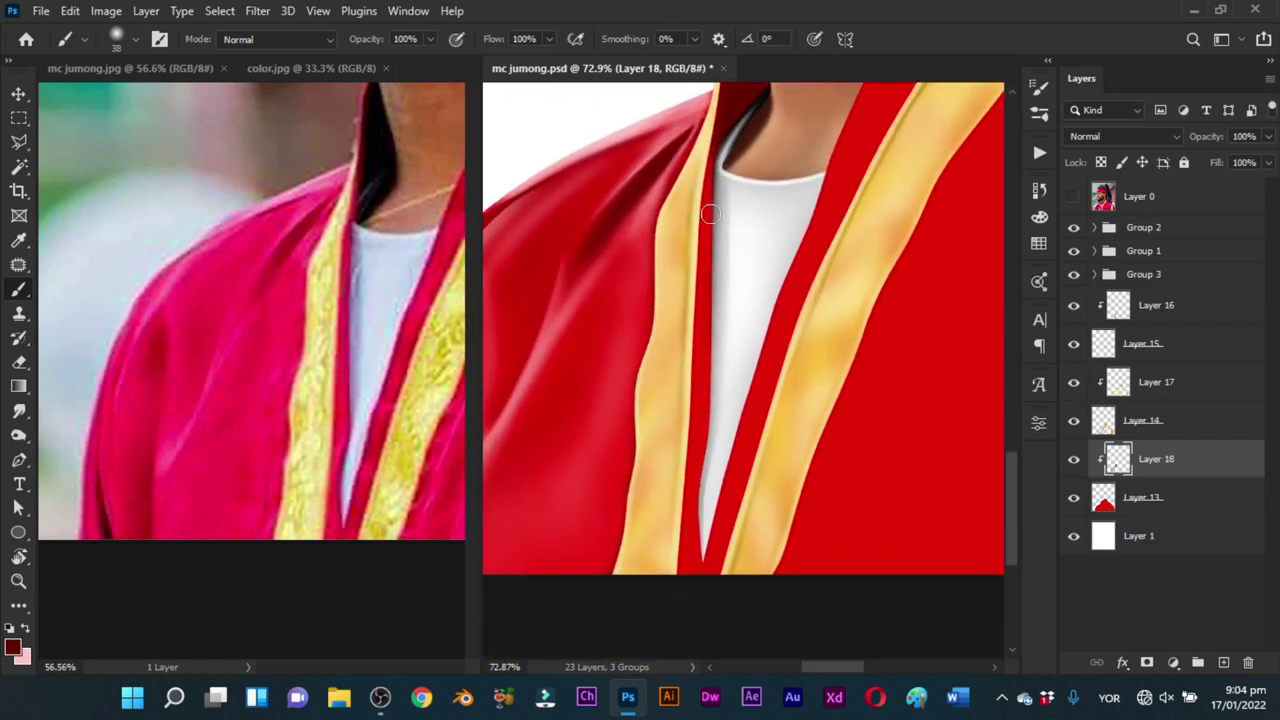
# Step: Shade the narrow red strip between the collar-side gold trim and the white shirt with dark red down to the neckline's point
pyautogui.press(']')
pyautogui.keyDown('alt'); pyautogui.moveTo(707, 366); pyautogui.dragTo(709, 514); pyautogui.keyUp('alt')
pyautogui.keyDown('alt'); pyautogui.moveTo(697, 394); pyautogui.dragTo(695, 394); pyautogui.keyUp('alt')
pyautogui.scroll(-2, 703, 521)
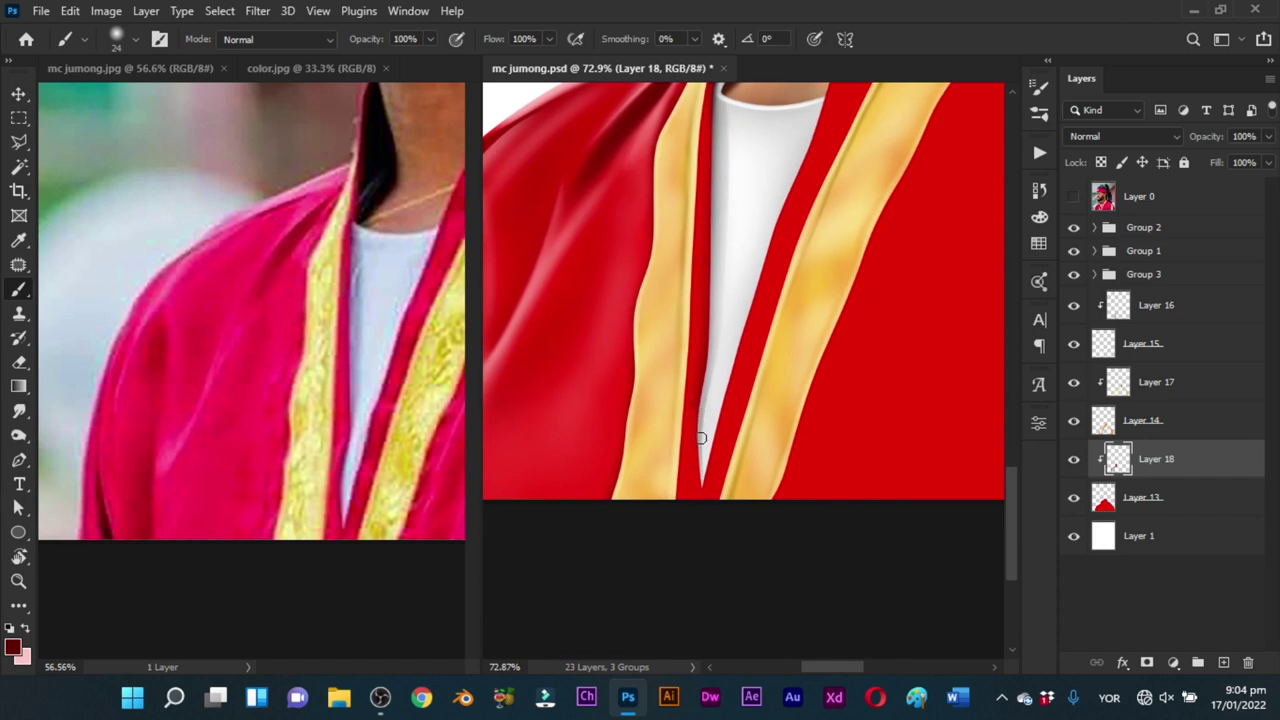
pyautogui.keyDown('alt'); pyautogui.moveTo(702, 449); pyautogui.dragTo(708, 449); pyautogui.keyUp('alt')
pyautogui.moveTo(673, 420); pyautogui.dragTo(674, 410)
pyautogui.scroll(3, 668, 424)
pyautogui.moveTo(666, 497); pyautogui.dragTo(687, 368)
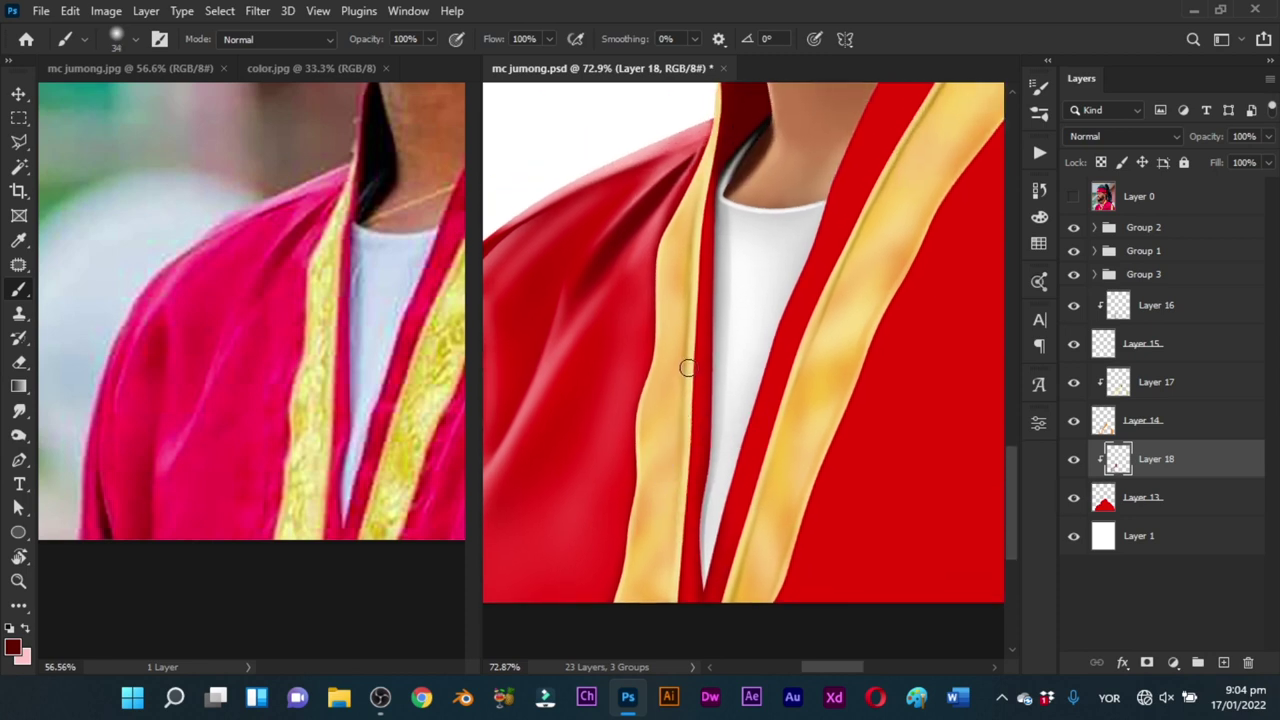
pyautogui.scroll(3, 661, 564)
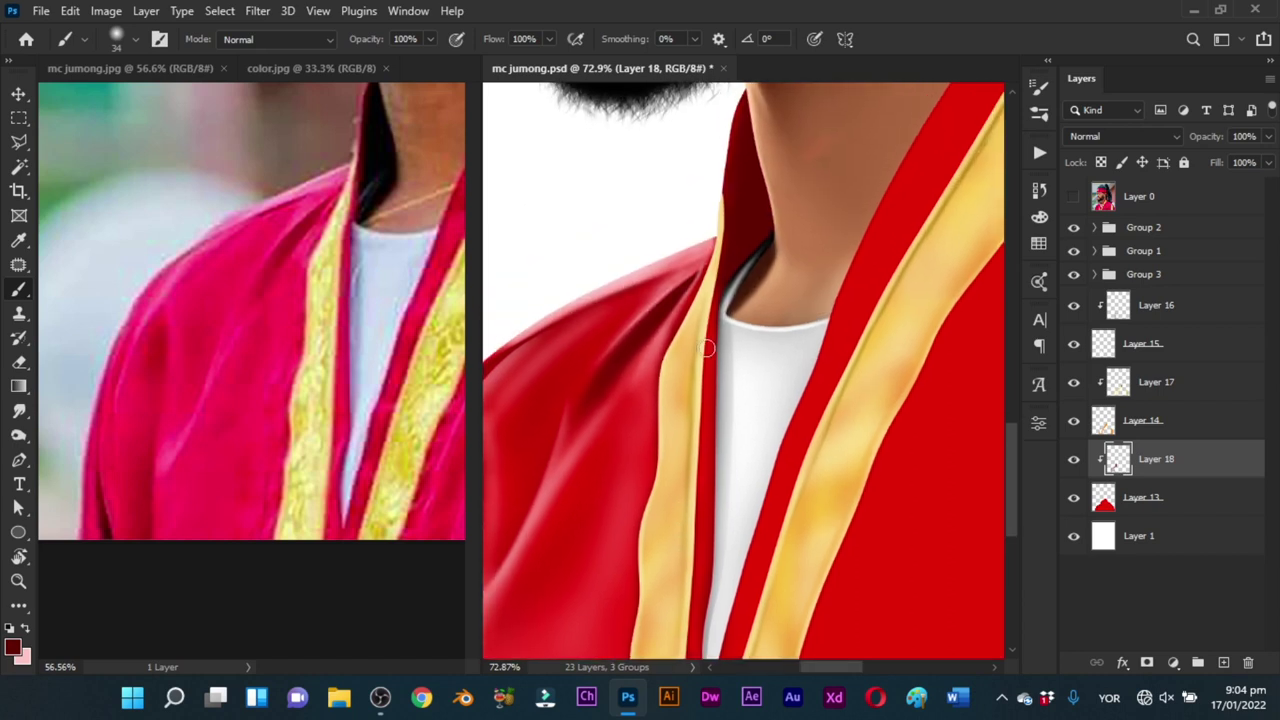
pyautogui.scroll(-3, 690, 500)
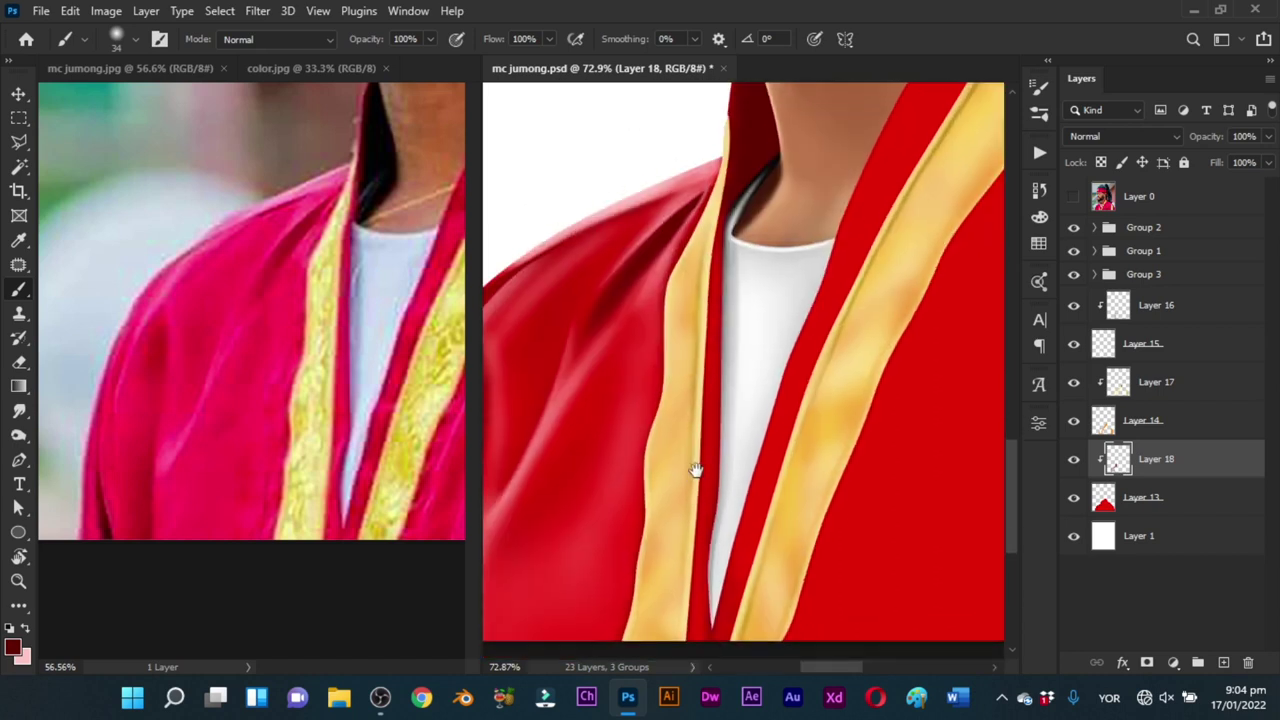
pyautogui.moveTo(700, 371); pyautogui.dragTo(686, 375)
# Step: Paint a thin soft pink highlight down the narrow red strip between the gold trim and the shirt with a 15 px brush
pyautogui.press('x')
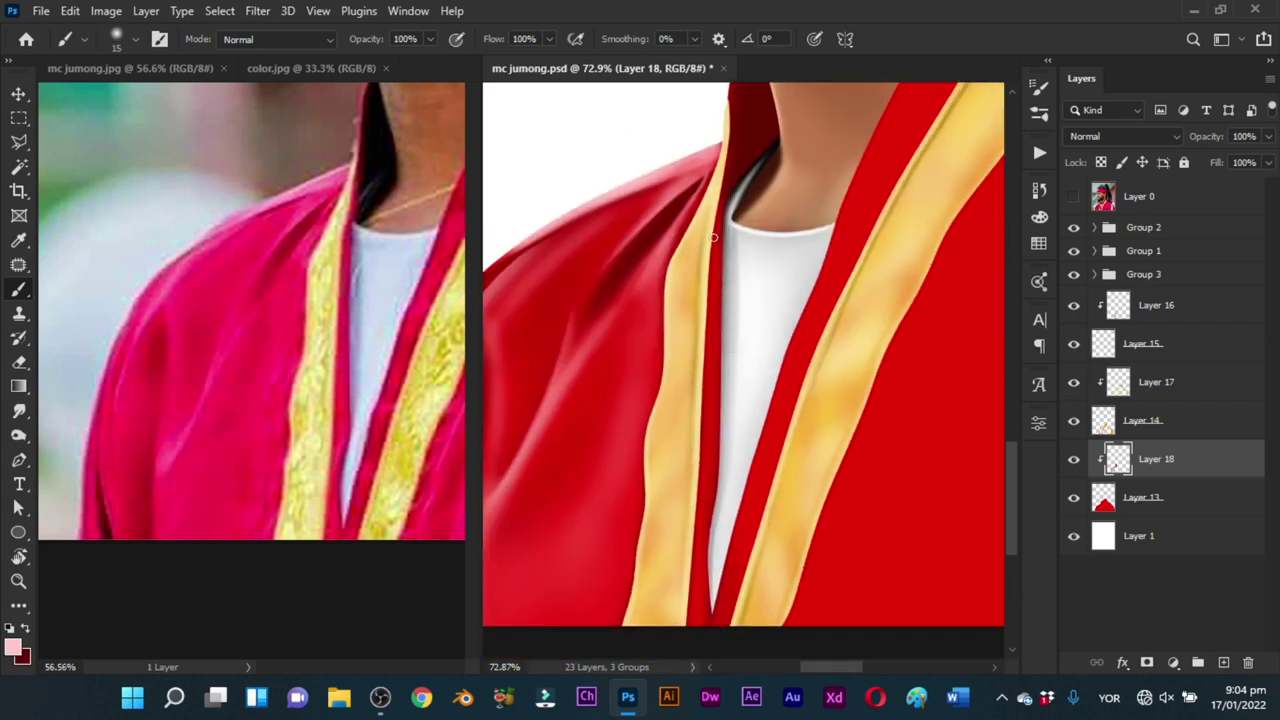
pyautogui.moveTo(713, 215); pyautogui.dragTo(707, 378)
pyautogui.moveTo(709, 305); pyautogui.dragTo(704, 431)
pyautogui.moveTo(706, 423); pyautogui.dragTo(727, 320)
pyautogui.moveTo(731, 260); pyautogui.dragTo(715, 431)
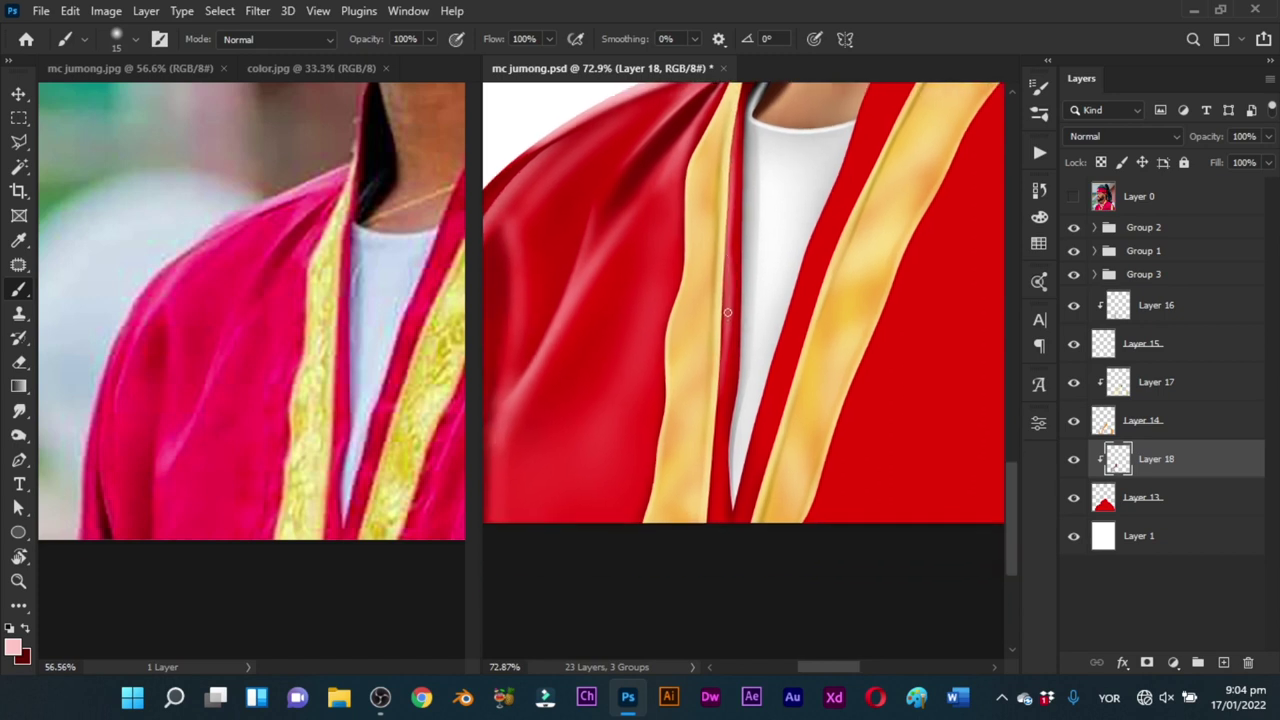
# Step: Switch to dark red and shade the wider red collar band's edge along the shirt and neck with a 26 px soft brush
pyautogui.moveTo(727, 313)
pyautogui.mouseDown()
pyautogui.moveTo(713, 485)
pyautogui.moveTo(691, 390)
pyautogui.moveTo(704, 326)
pyautogui.moveTo(642, 430)
pyautogui.mouseUp()
pyautogui.moveTo(686, 357)
pyautogui.mouseDown()
pyautogui.moveTo(629, 463)
pyautogui.moveTo(637, 431)
pyautogui.mouseUp()
pyautogui.keyDown('alt'); pyautogui.click(626, 454); pyautogui.keyUp('alt')
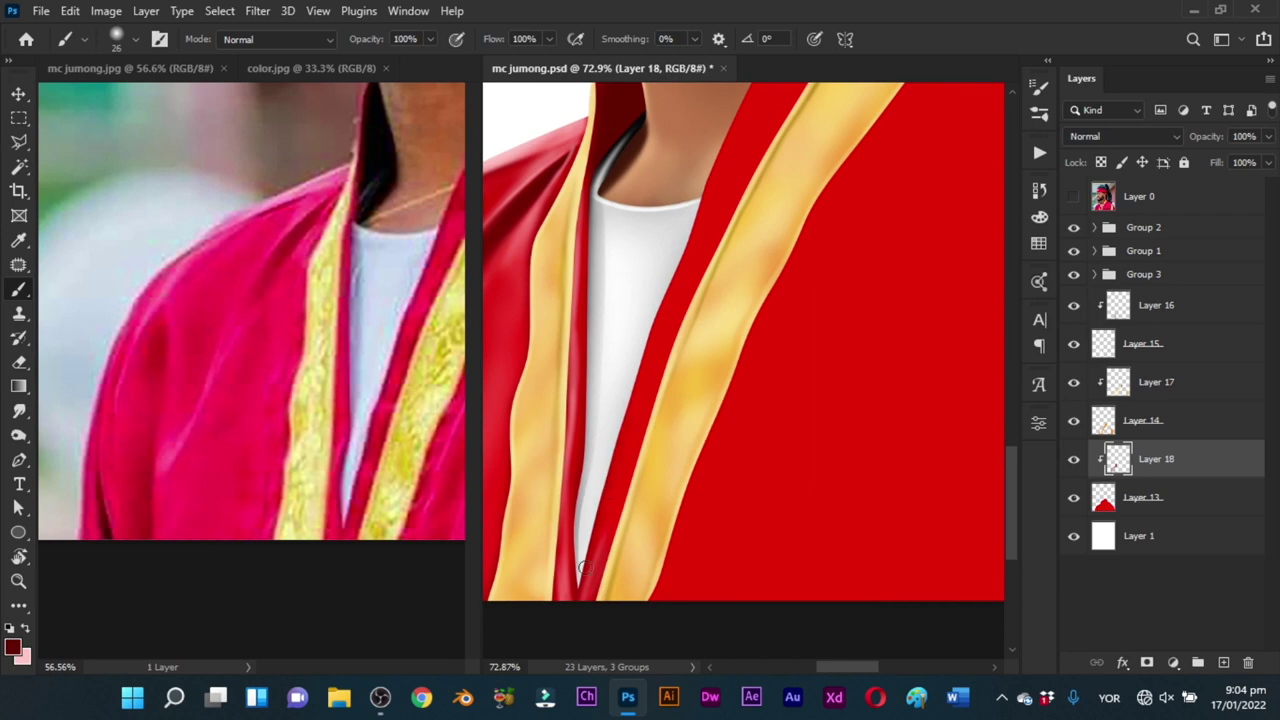
pyautogui.moveTo(679, 323); pyautogui.dragTo(665, 418)
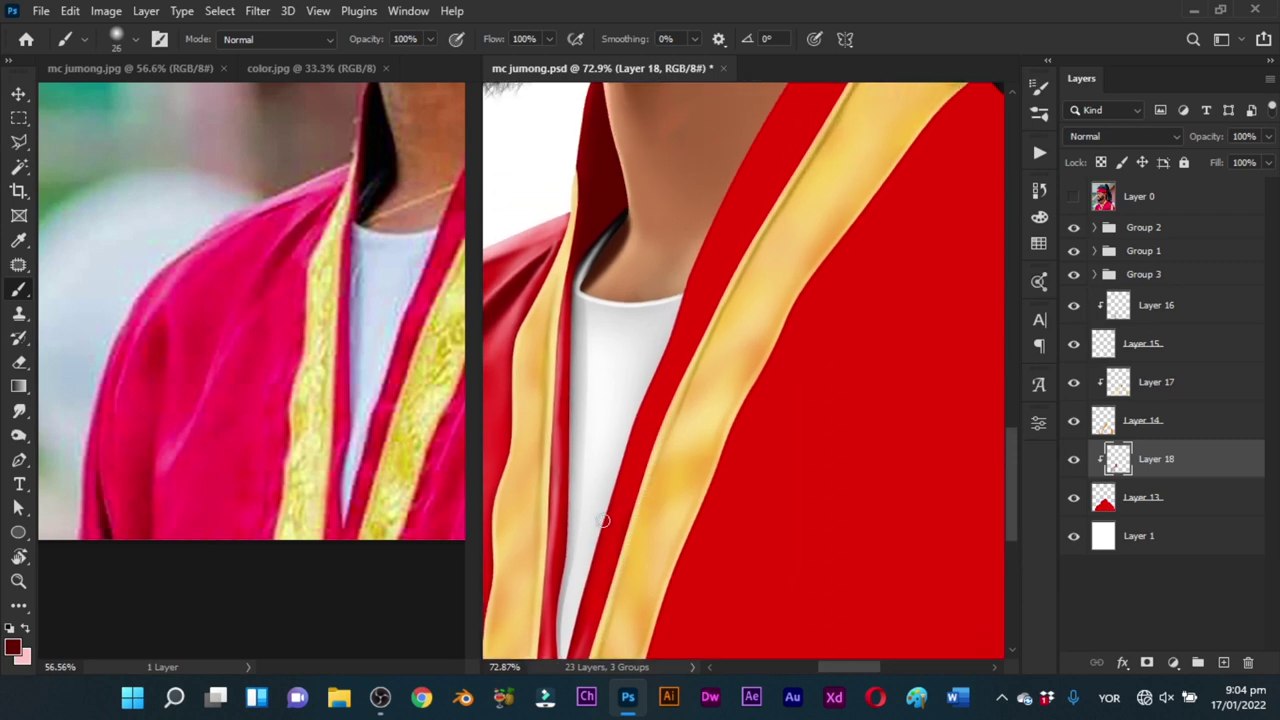
pyautogui.moveTo(644, 378); pyautogui.dragTo(629, 449)
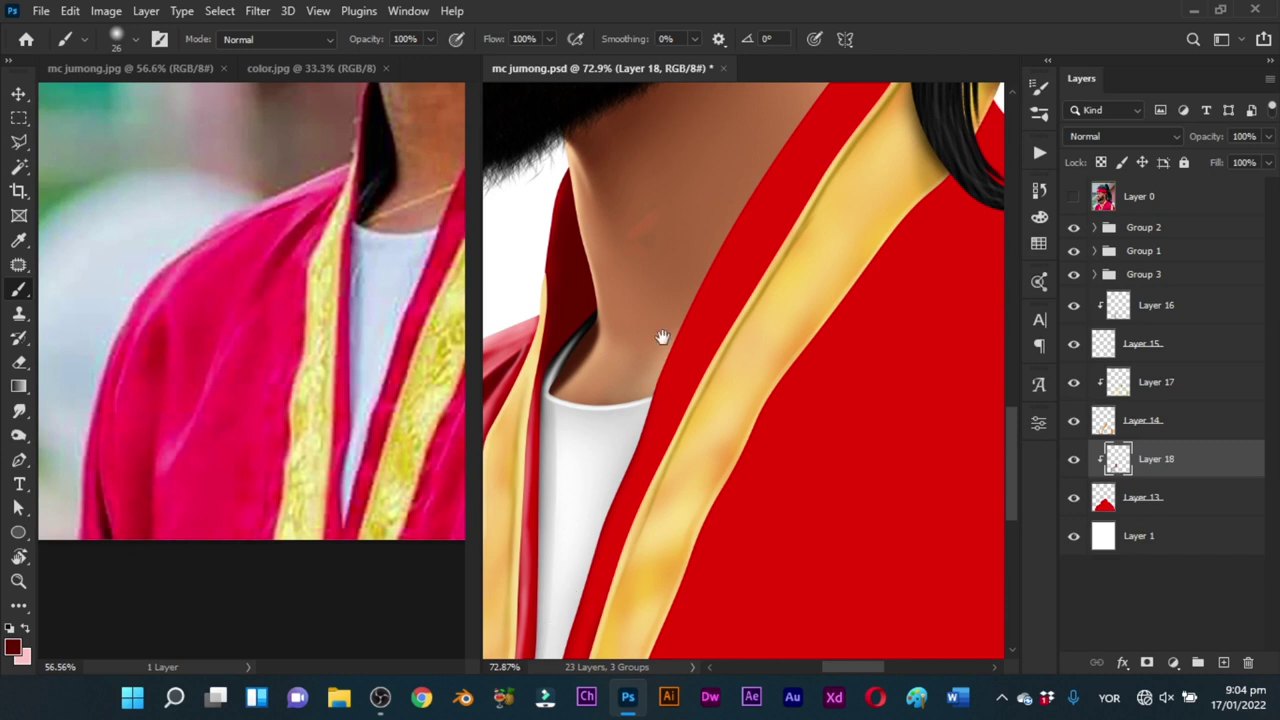
pyautogui.moveTo(663, 337); pyautogui.dragTo(214, 569)
pyautogui.click(421, 501)
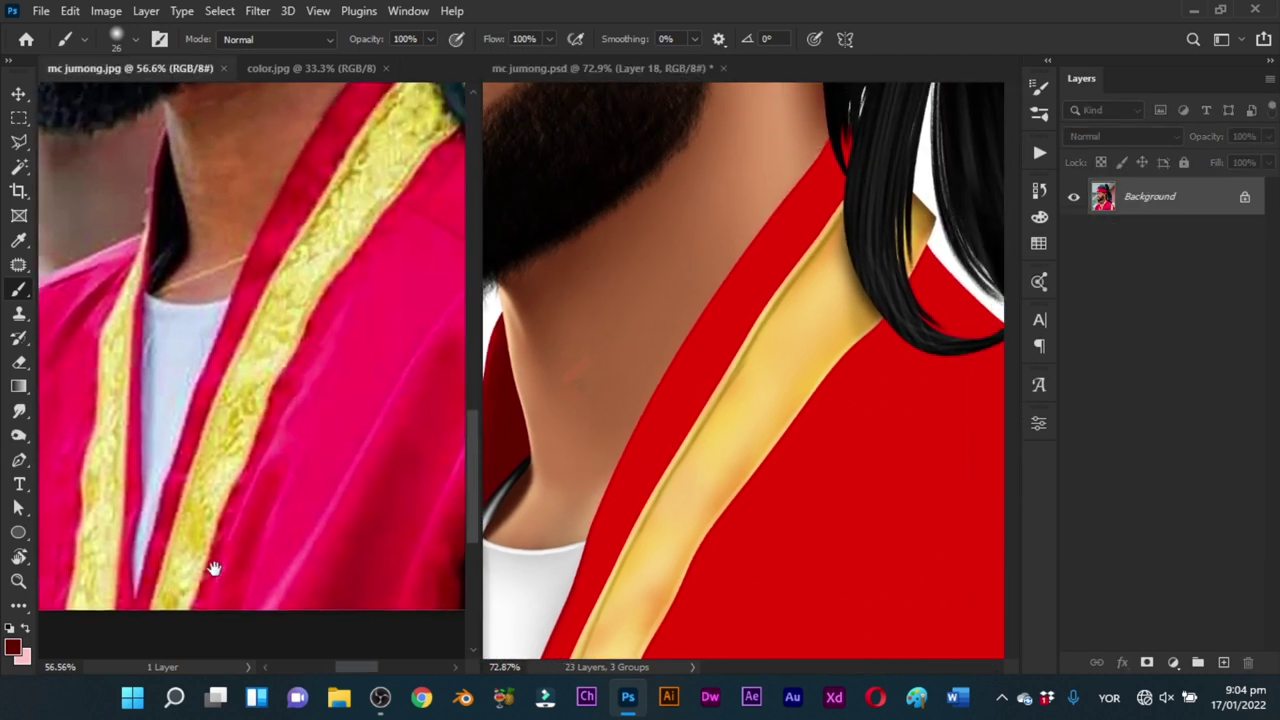
pyautogui.click(628, 541)
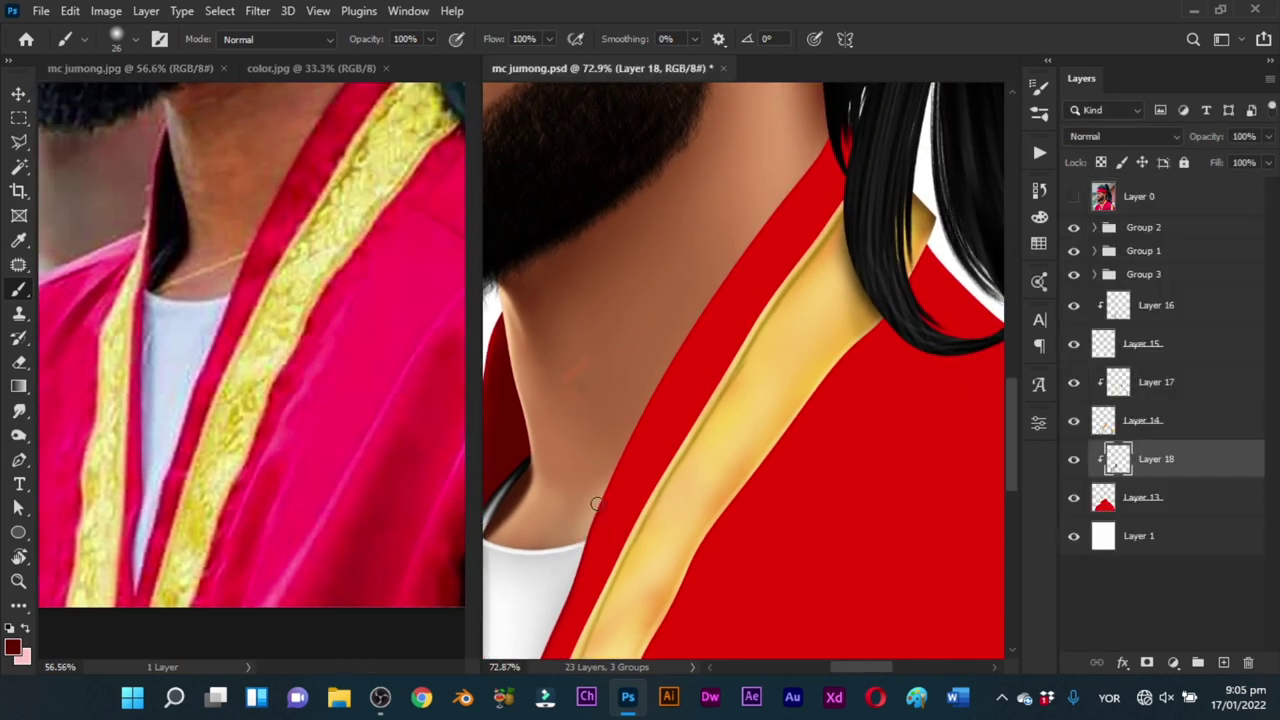
pyautogui.moveTo(675, 317); pyautogui.dragTo(665, 347)
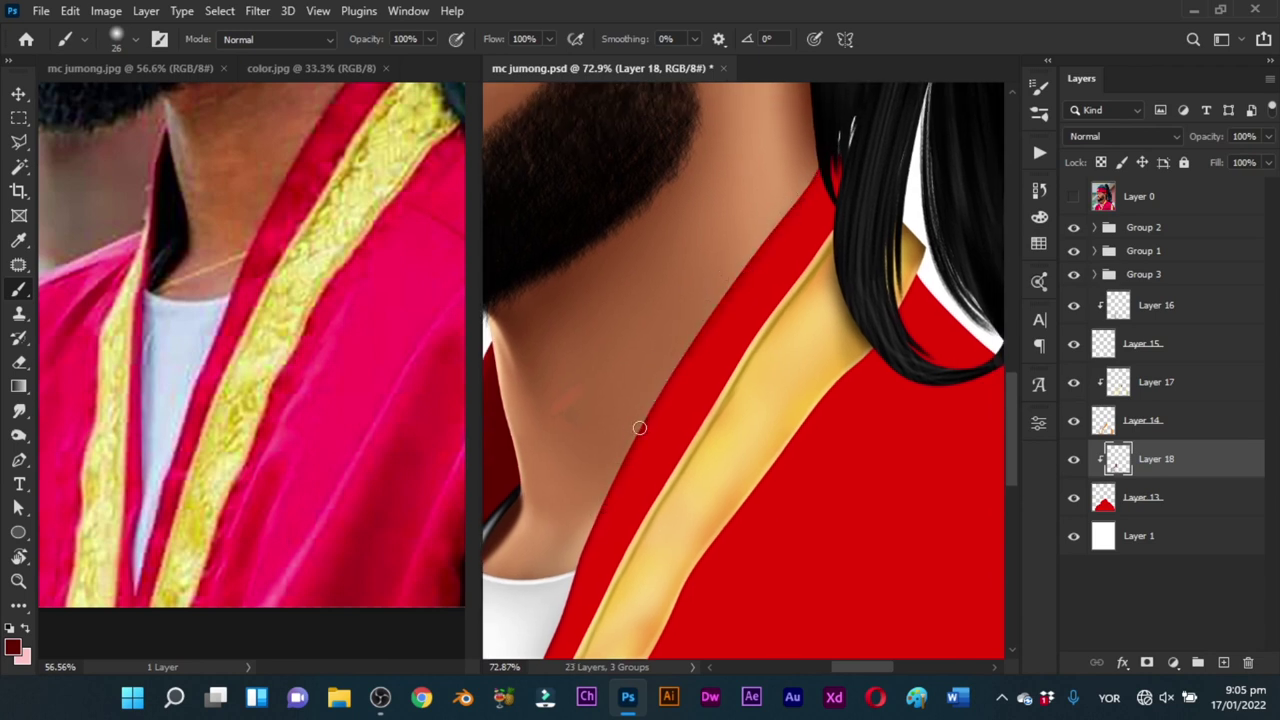
# Step: Darken the top of the wider red collar band under the hair with a larger soft dark red brush, following the reference photo
pyautogui.click(377, 453)
pyautogui.moveTo(386, 380); pyautogui.dragTo(337, 449)
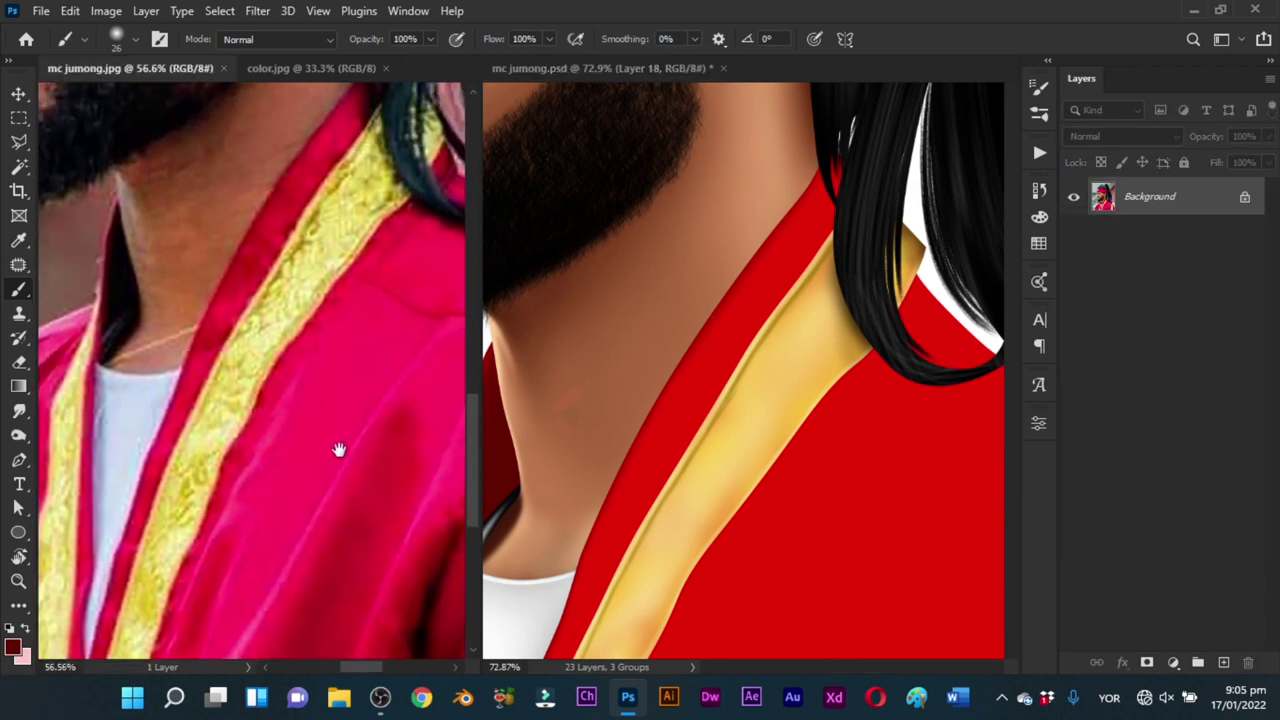
pyautogui.click(838, 248)
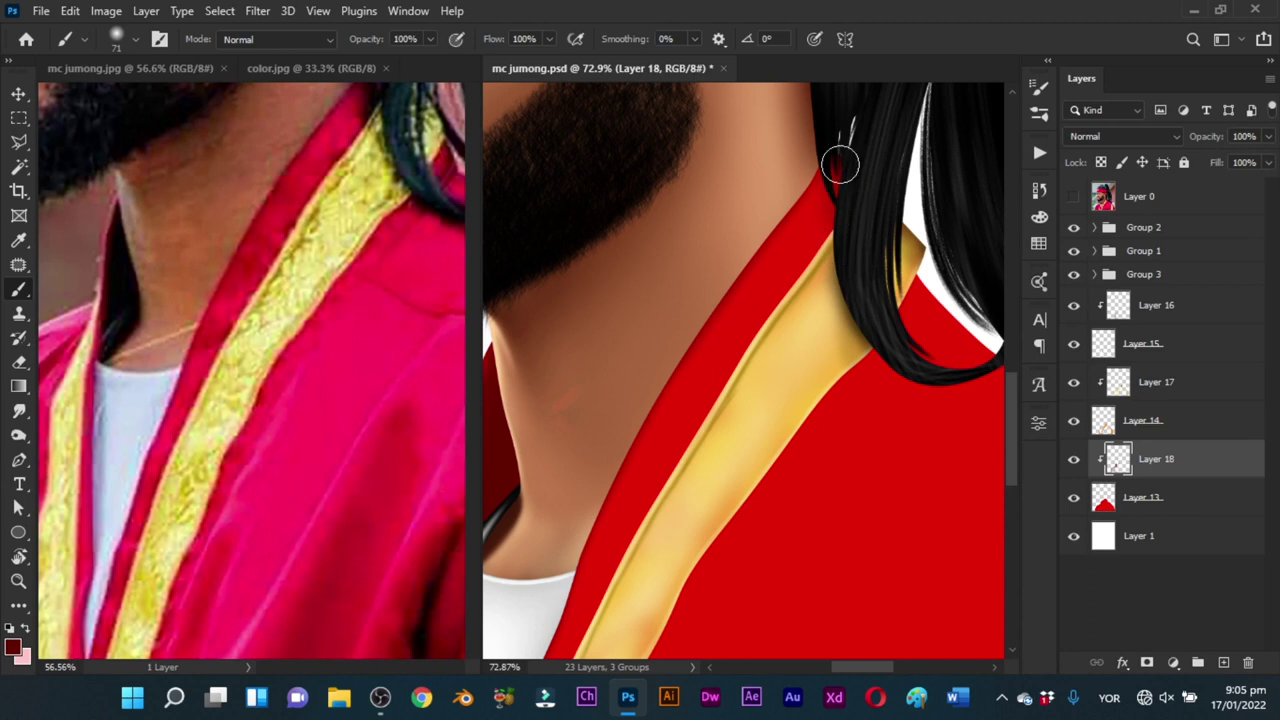
pyautogui.moveTo(814, 181)
pyautogui.mouseDown()
pyautogui.moveTo(802, 181)
pyautogui.moveTo(828, 180)
pyautogui.moveTo(835, 222)
pyautogui.mouseUp()
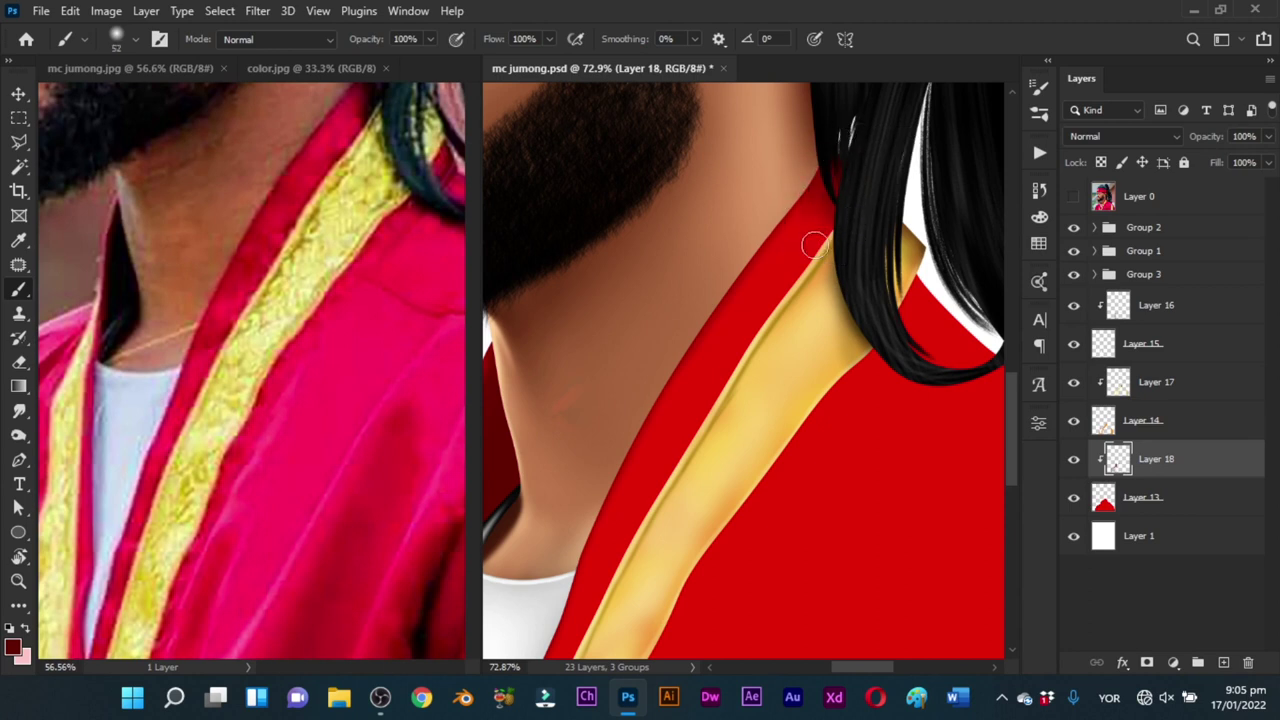
pyautogui.moveTo(805, 232); pyautogui.dragTo(814, 234)
# Step: Brush a dark red shadow on the wider collar band along the gold trim's inner edge down to the neckline's point at 30 px
pyautogui.moveTo(743, 383); pyautogui.dragTo(886, 153)
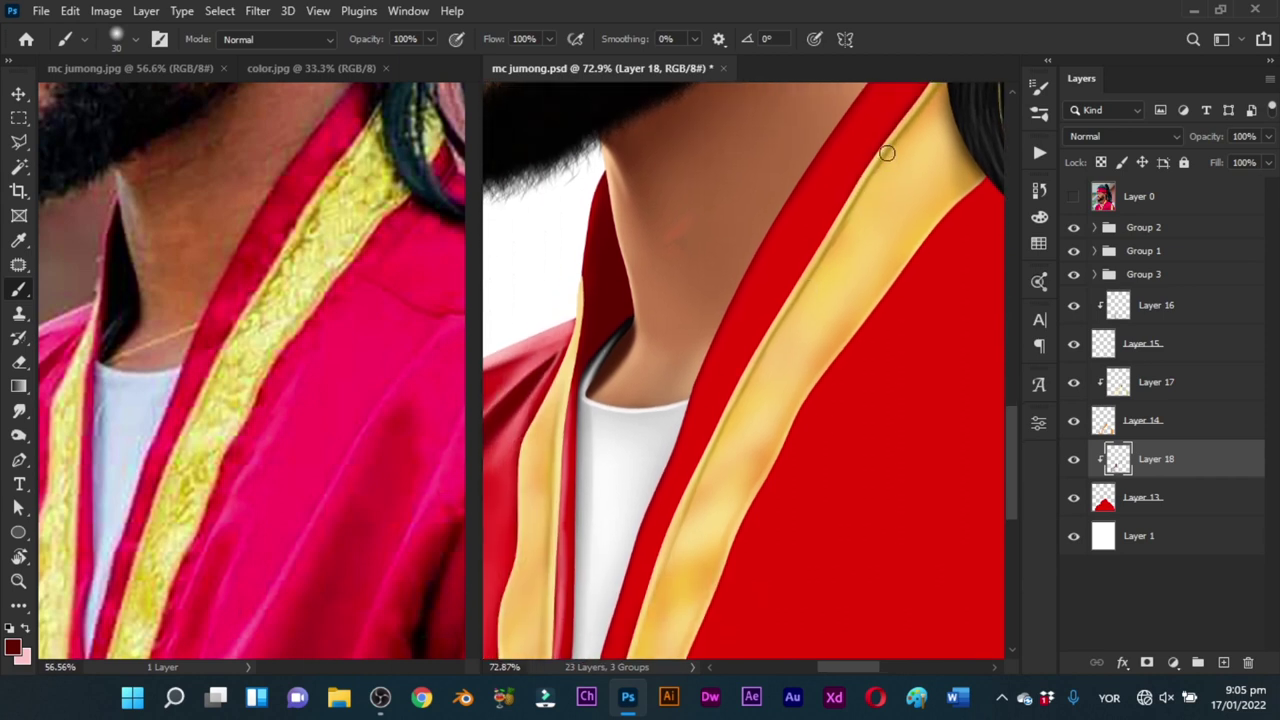
pyautogui.moveTo(749, 381)
pyautogui.mouseDown()
pyautogui.moveTo(774, 289)
pyautogui.moveTo(832, 174)
pyautogui.mouseUp()
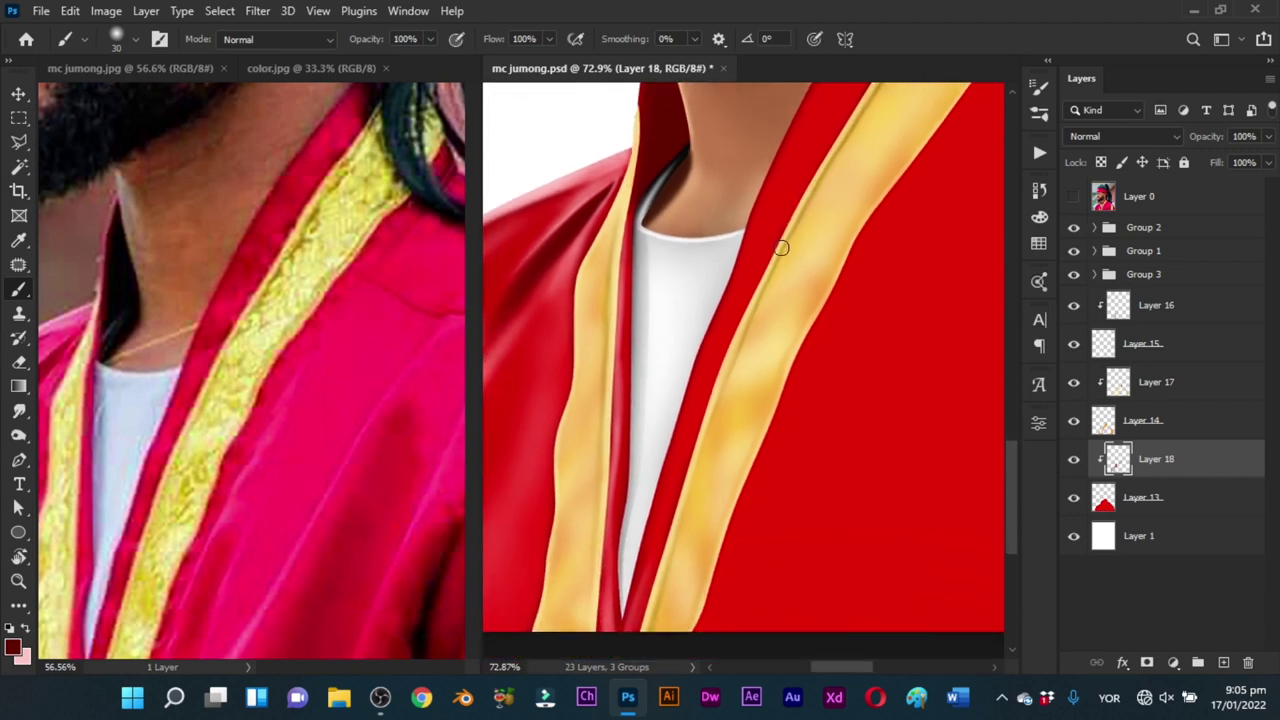
pyautogui.moveTo(745, 329); pyautogui.dragTo(772, 246)
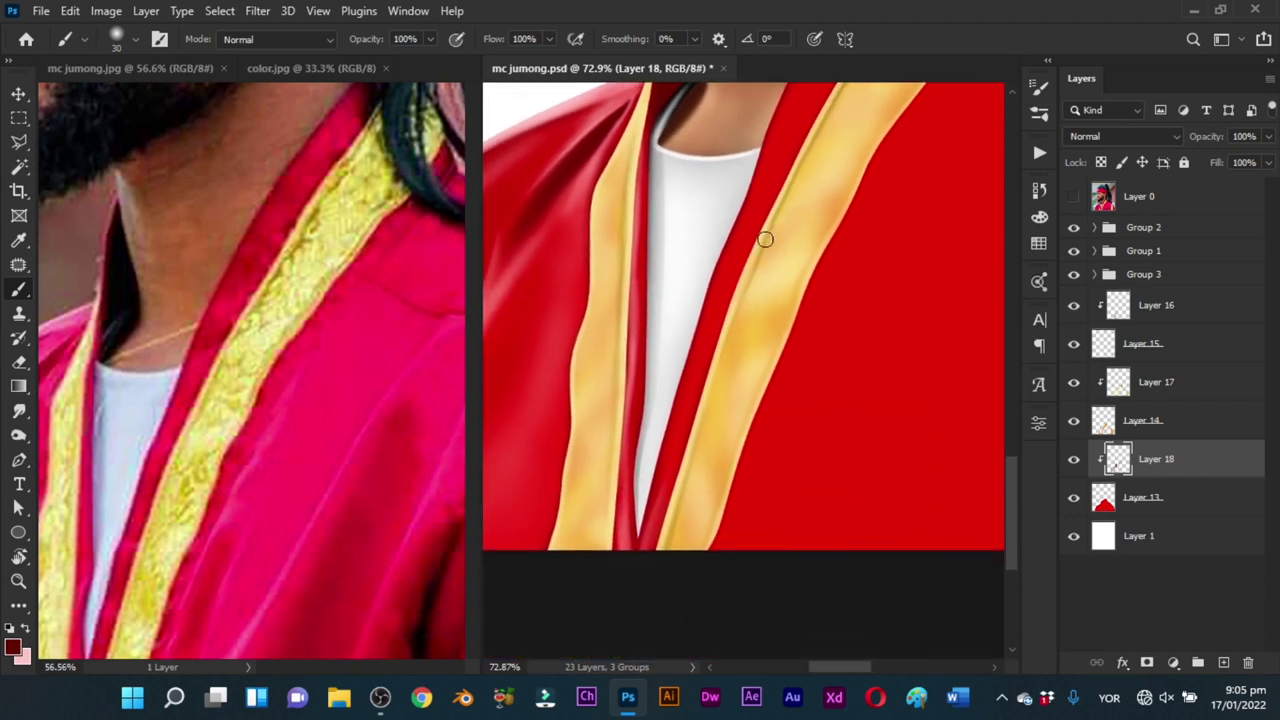
pyautogui.moveTo(695, 444); pyautogui.dragTo(713, 392)
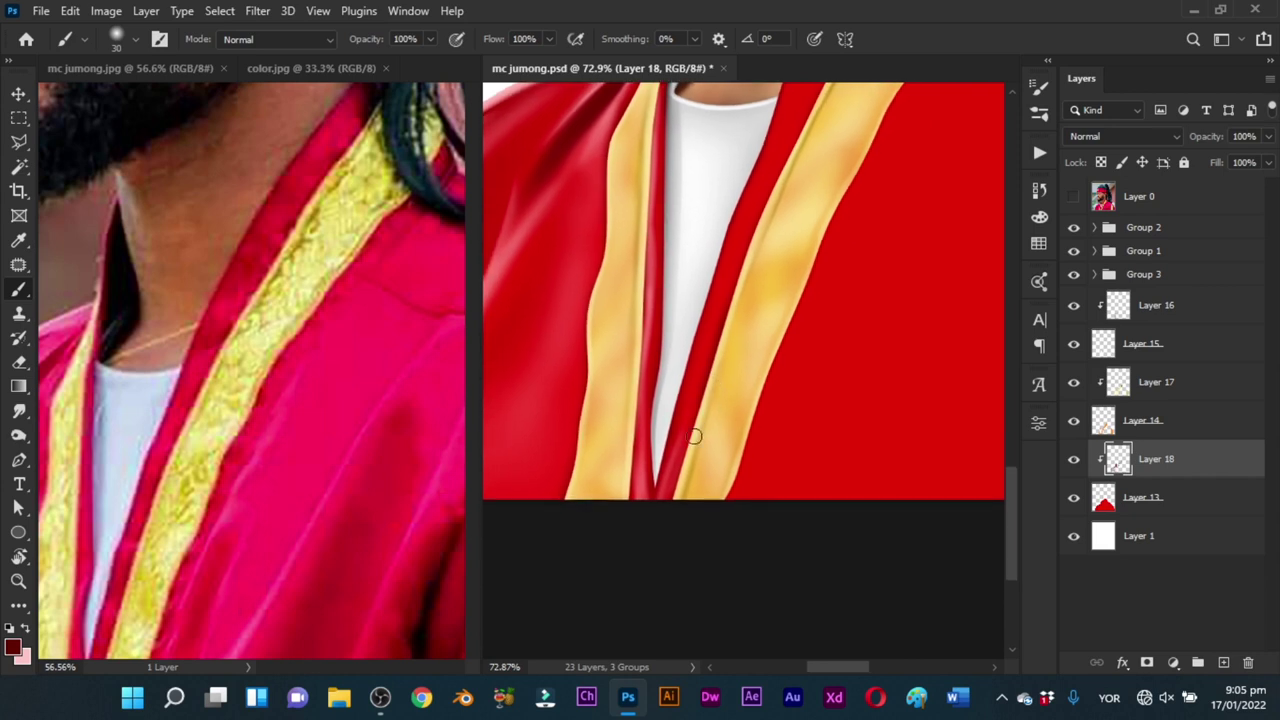
# Step: Switch to pink and paint a soft highlight up the lower part of the wider collar band with a 29 px brush
pyautogui.press('x')
pyautogui.moveTo(671, 453); pyautogui.dragTo(697, 378)
pyautogui.moveTo(726, 302); pyautogui.dragTo(720, 302)
pyautogui.moveTo(705, 357); pyautogui.dragTo(670, 451)
pyautogui.keyDown('alt'); pyautogui.rightClick(696, 350); pyautogui.keyUp('alt')
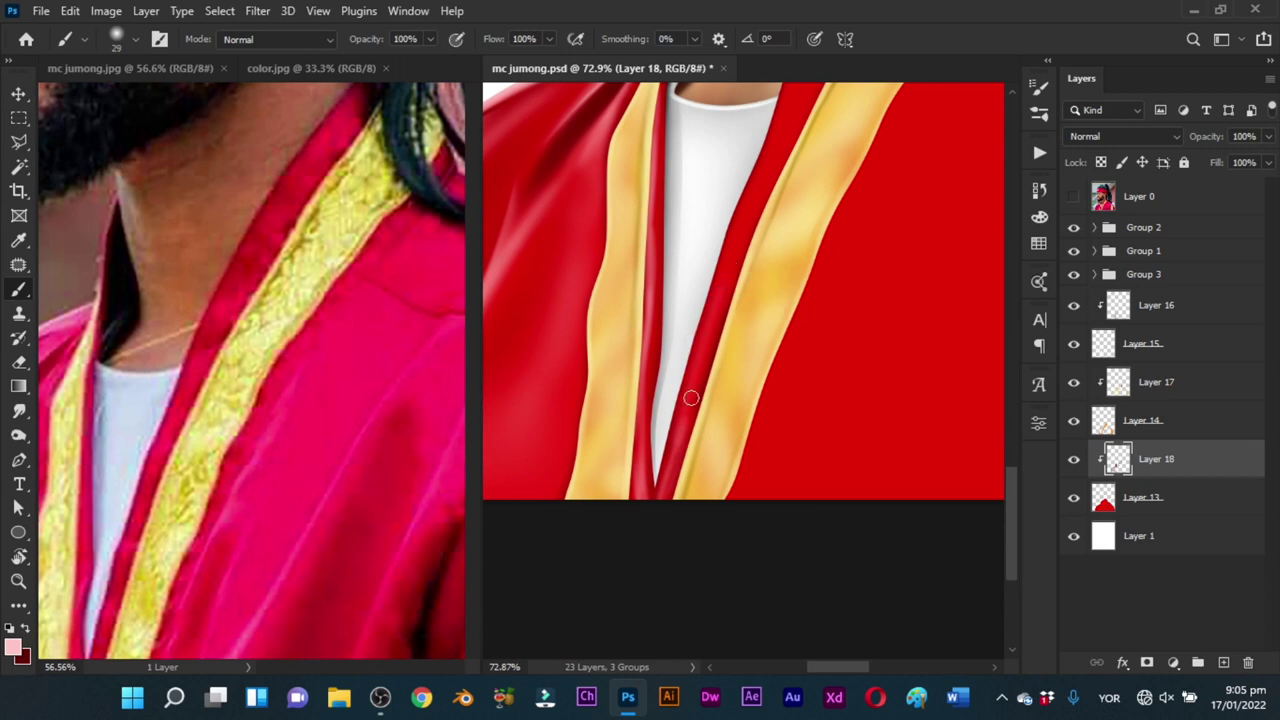
pyautogui.moveTo(743, 229); pyautogui.dragTo(680, 414)
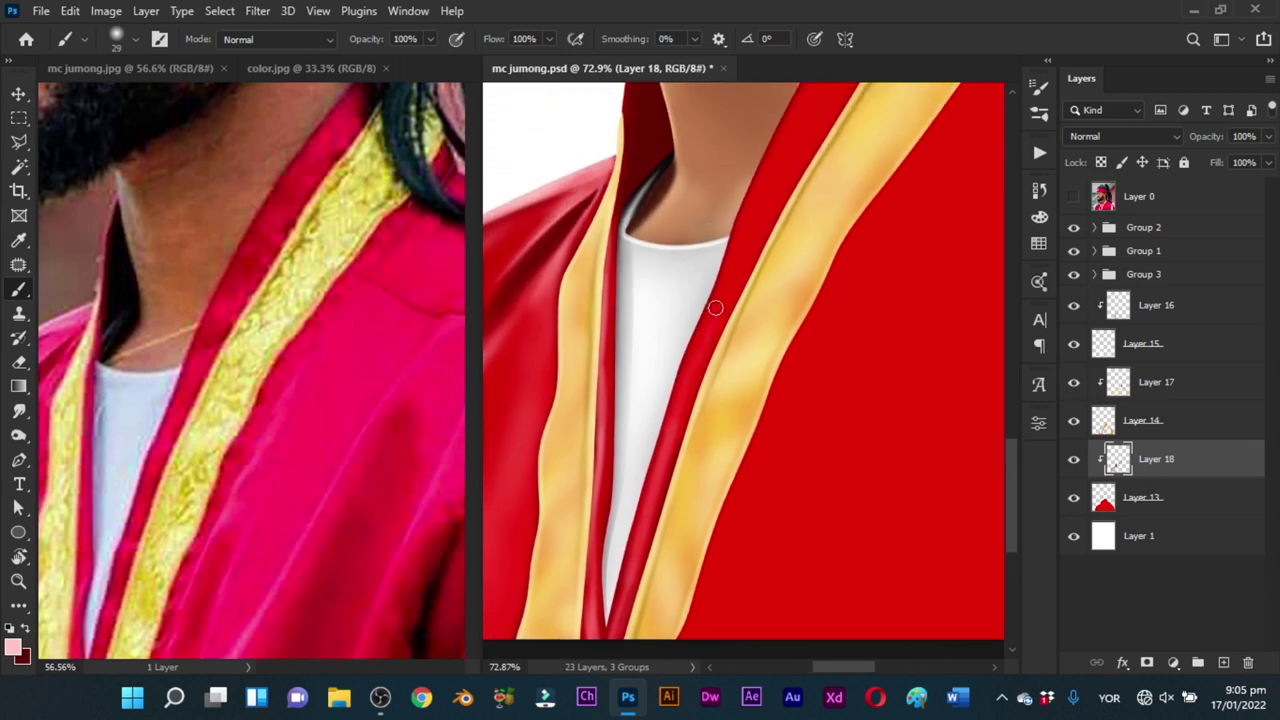
# Step: Extend the soft pink highlight up the collar band beside the neck towards the hair, enlarging the brush to 51 px
pyautogui.moveTo(760, 224); pyautogui.dragTo(743, 298)
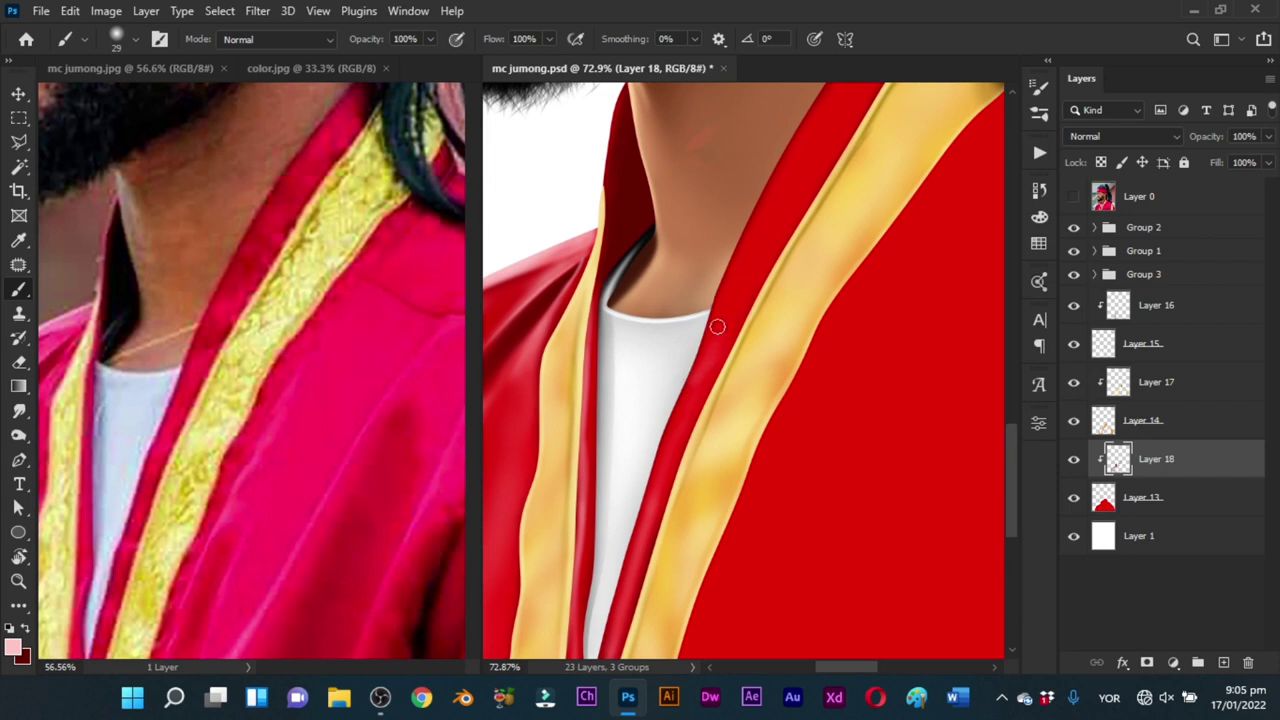
pyautogui.moveTo(777, 229)
pyautogui.mouseDown()
pyautogui.moveTo(706, 343)
pyautogui.moveTo(726, 280)
pyautogui.moveTo(759, 287)
pyautogui.mouseUp()
pyautogui.keyDown('alt'); pyautogui.rightClick(706, 343); pyautogui.keyUp('alt')
pyautogui.keyDown('alt'); pyautogui.rightClick(724, 332); pyautogui.keyUp('alt')
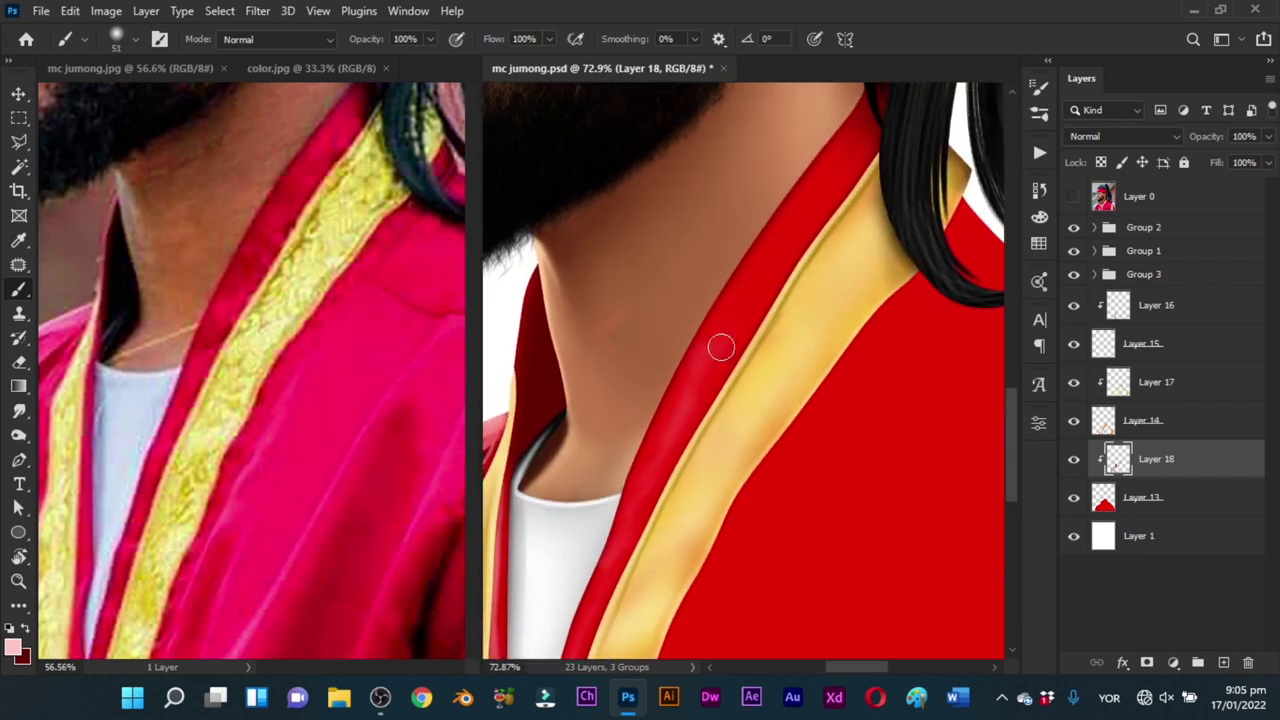
pyautogui.moveTo(720, 346)
pyautogui.mouseDown()
pyautogui.moveTo(771, 273)
pyautogui.moveTo(836, 166)
pyautogui.mouseUp()
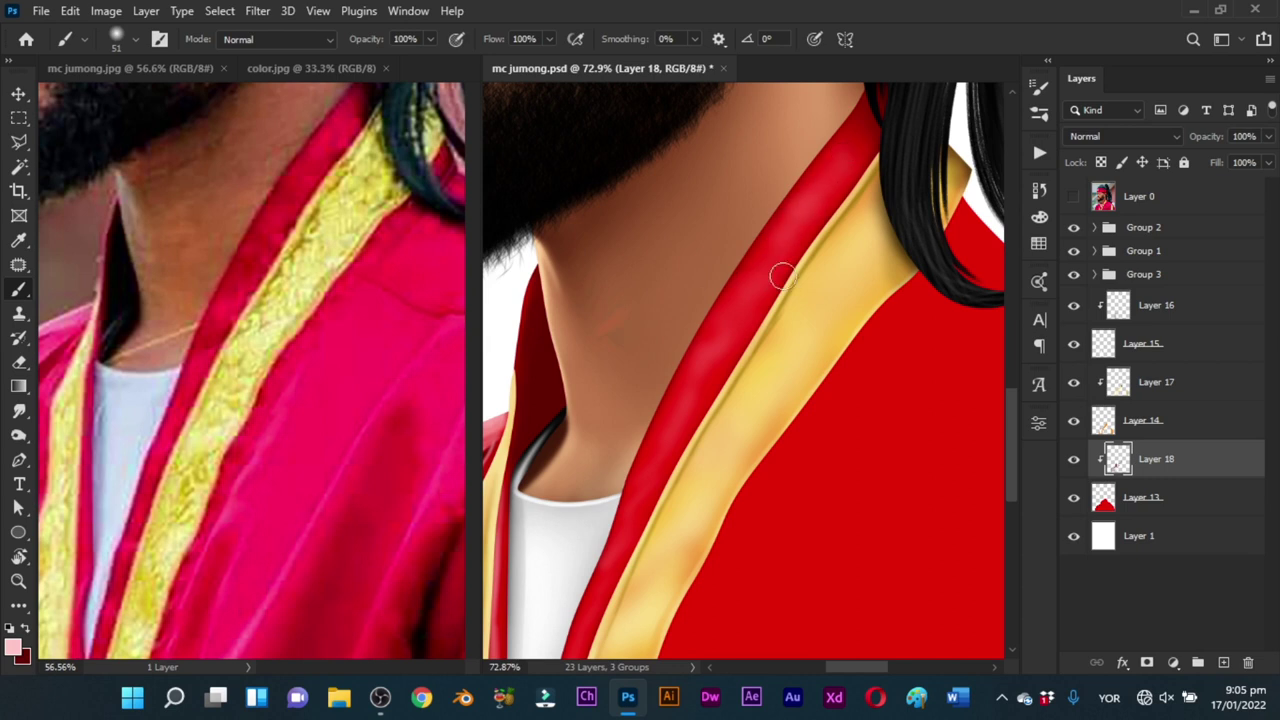
# Step: Switch back to dark red, brush soft shading over the highlighted collar band beside the neck, and save the document
pyautogui.scroll(-5, 785, 385)
pyautogui.keyDown('alt'); pyautogui.click(763, 337); pyautogui.keyUp('alt')
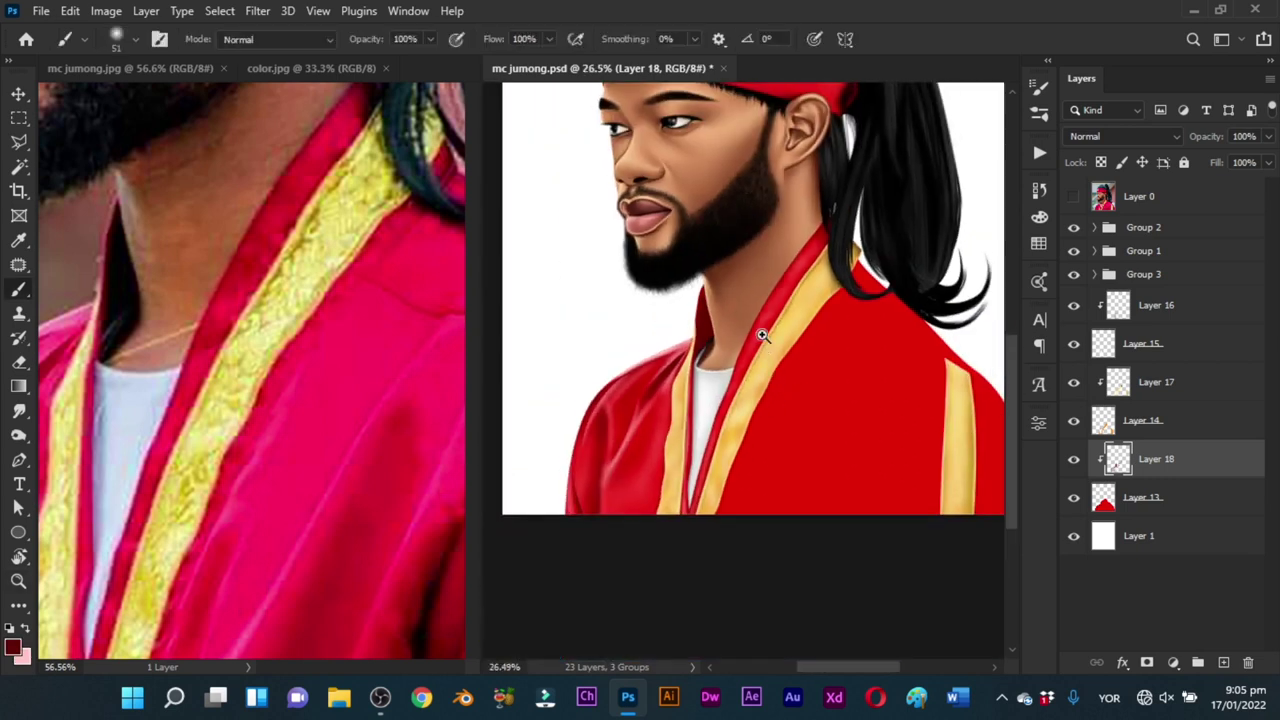
pyautogui.scroll(2, 765, 330)
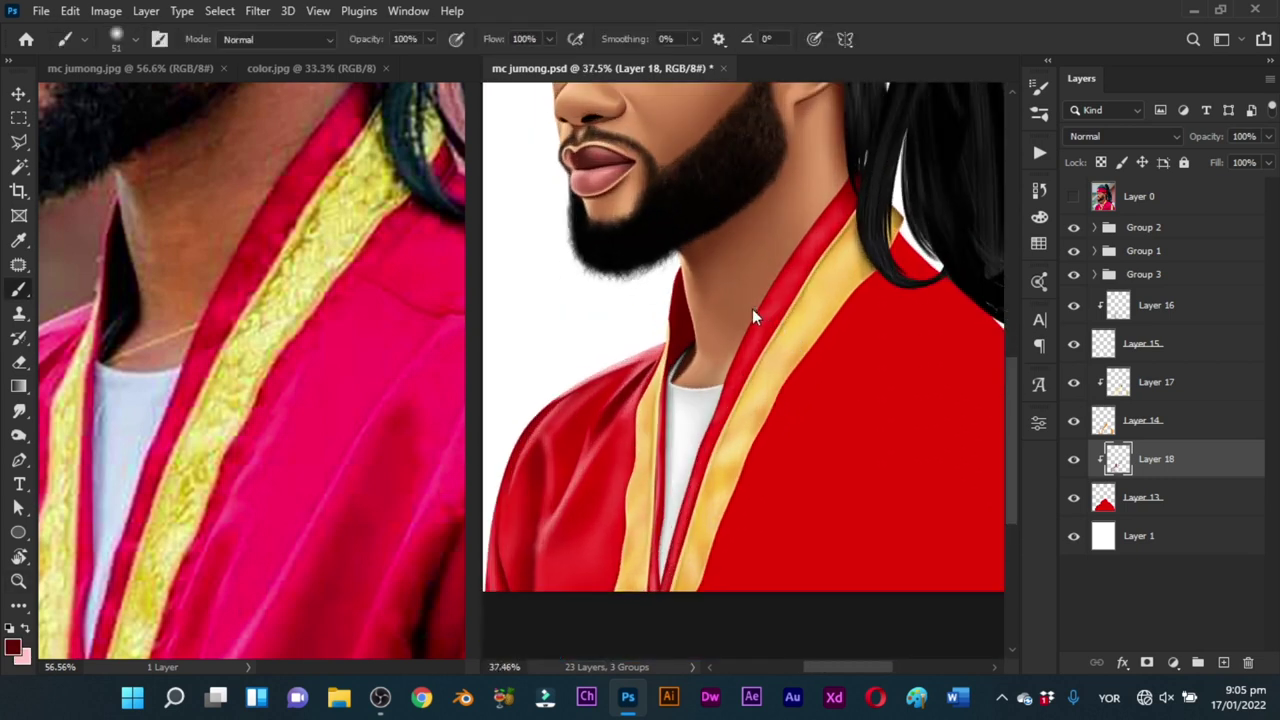
pyautogui.moveTo(752, 308)
pyautogui.mouseDown()
pyautogui.moveTo(764, 308)
pyautogui.moveTo(743, 330)
pyautogui.mouseUp()
pyautogui.moveTo(836, 292); pyautogui.dragTo(752, 388)
pyautogui.hotkey('ctrl', 's')
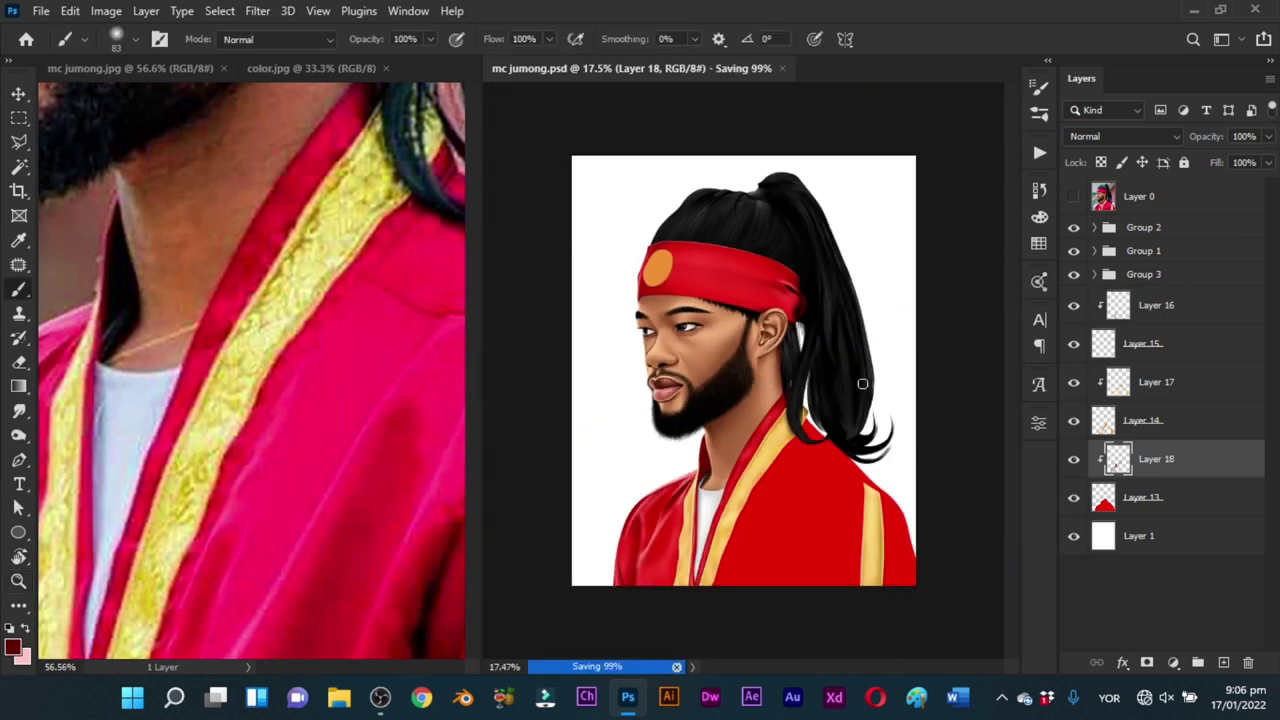
# Step: Deepen the dark red shading on the upper collar band near the hair with the 83 px soft brush
pyautogui.moveTo(740, 478)
pyautogui.mouseDown()
pyautogui.moveTo(786, 486)
pyautogui.moveTo(824, 472)
pyautogui.mouseUp()
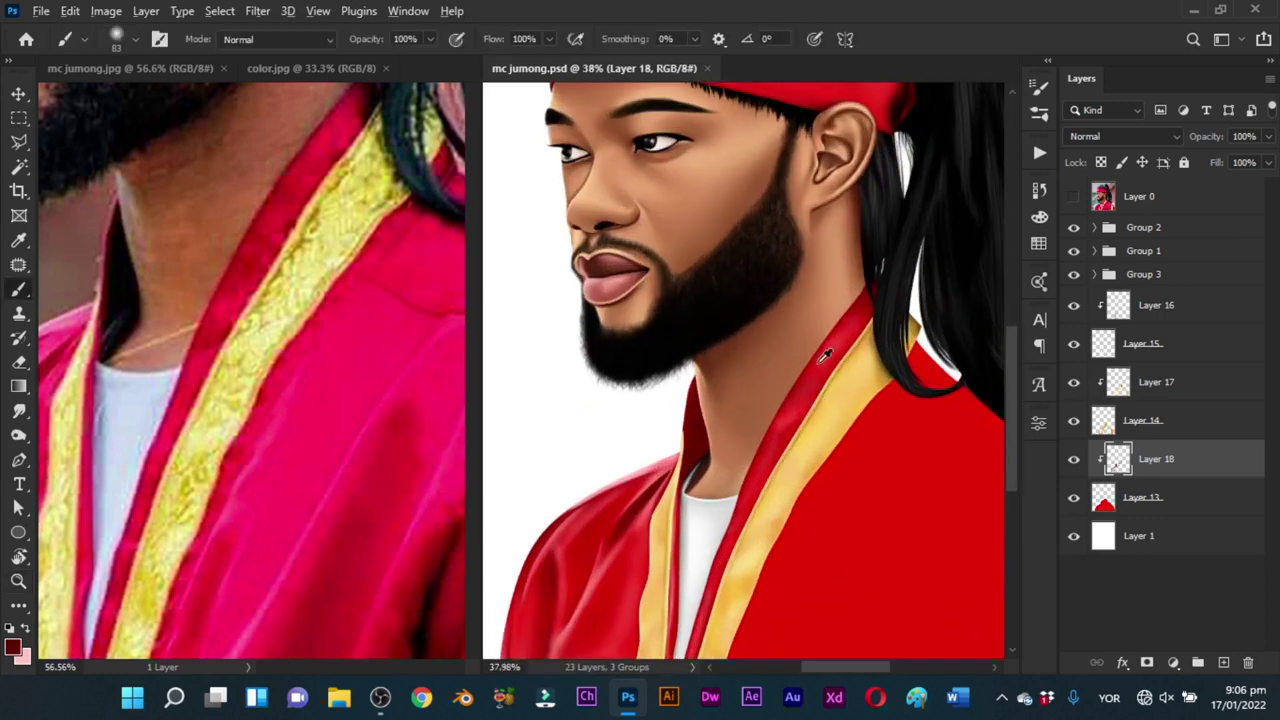
pyautogui.moveTo(840, 335); pyautogui.dragTo(849, 335)
pyautogui.moveTo(848, 372)
pyautogui.mouseDown()
pyautogui.moveTo(793, 254)
pyautogui.moveTo(868, 222)
pyautogui.mouseUp()
# Step: Paint a thin dark red shadow on the robe along the wide gold trim's outer edge with a 33 px brush
pyautogui.keyDown('alt'); pyautogui.rightClick(857, 255); pyautogui.keyUp('alt')
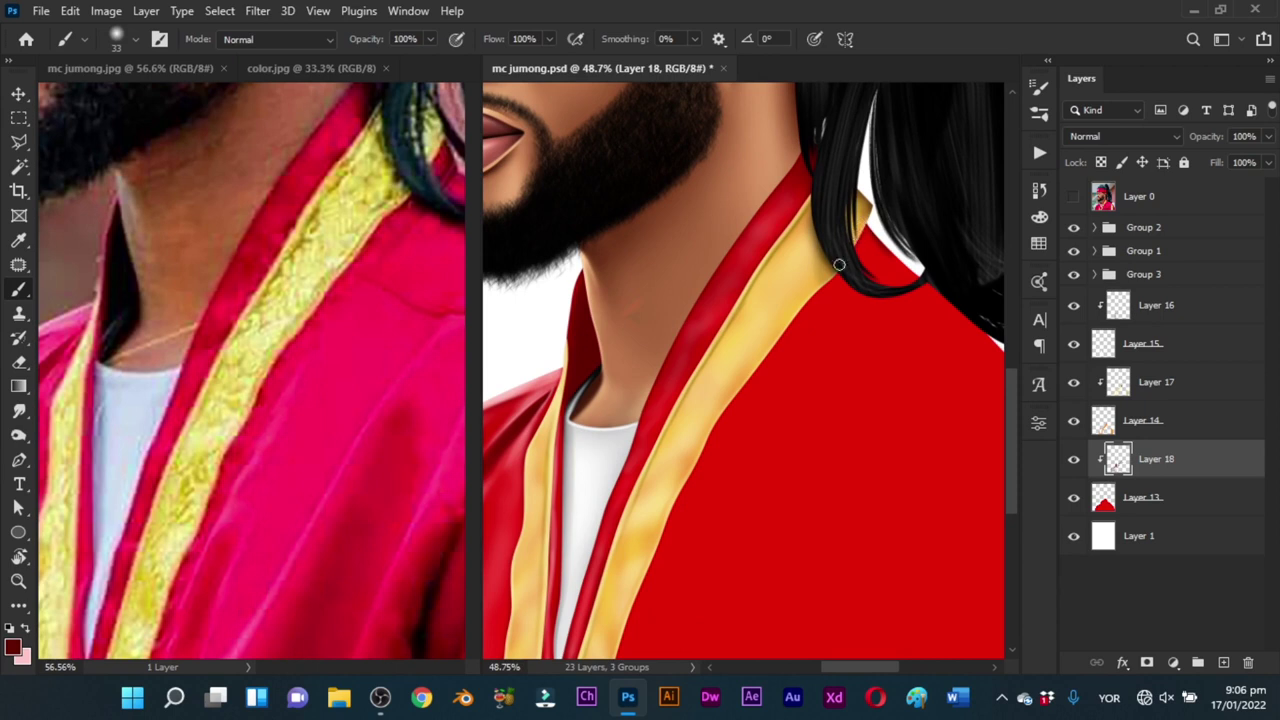
pyautogui.moveTo(794, 314); pyautogui.dragTo(815, 283)
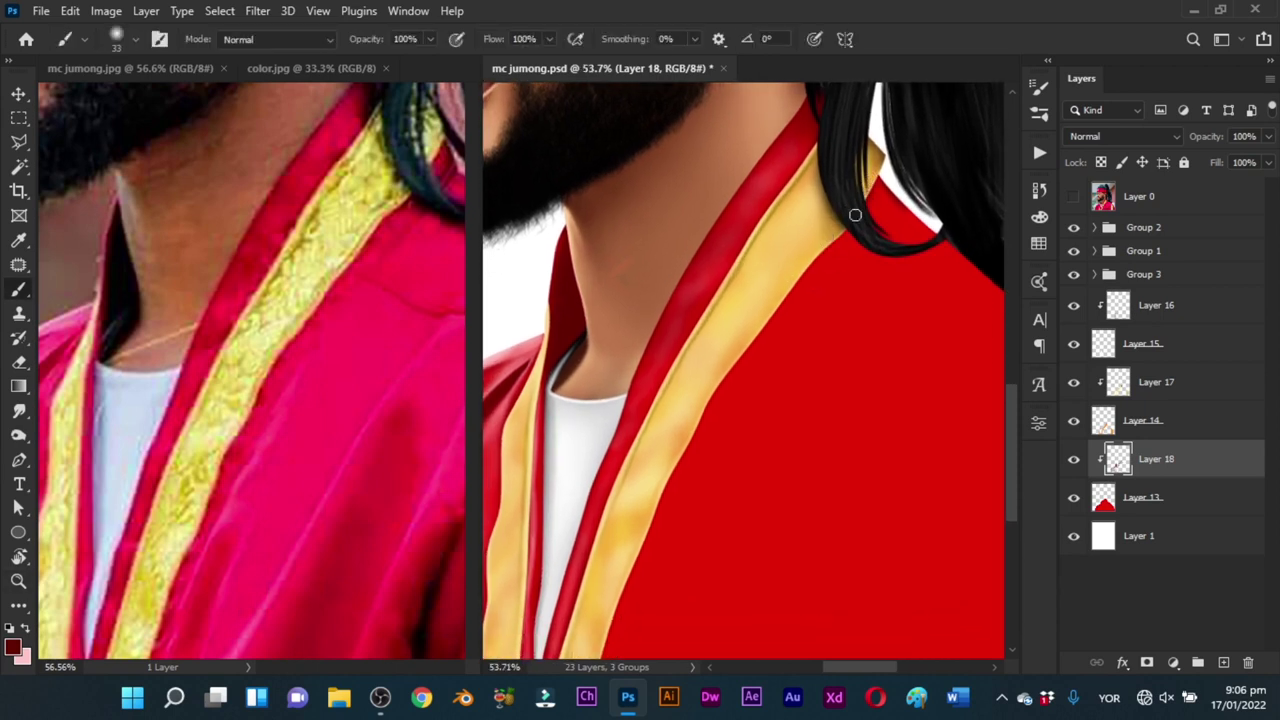
pyautogui.moveTo(727, 358); pyautogui.dragTo(846, 190)
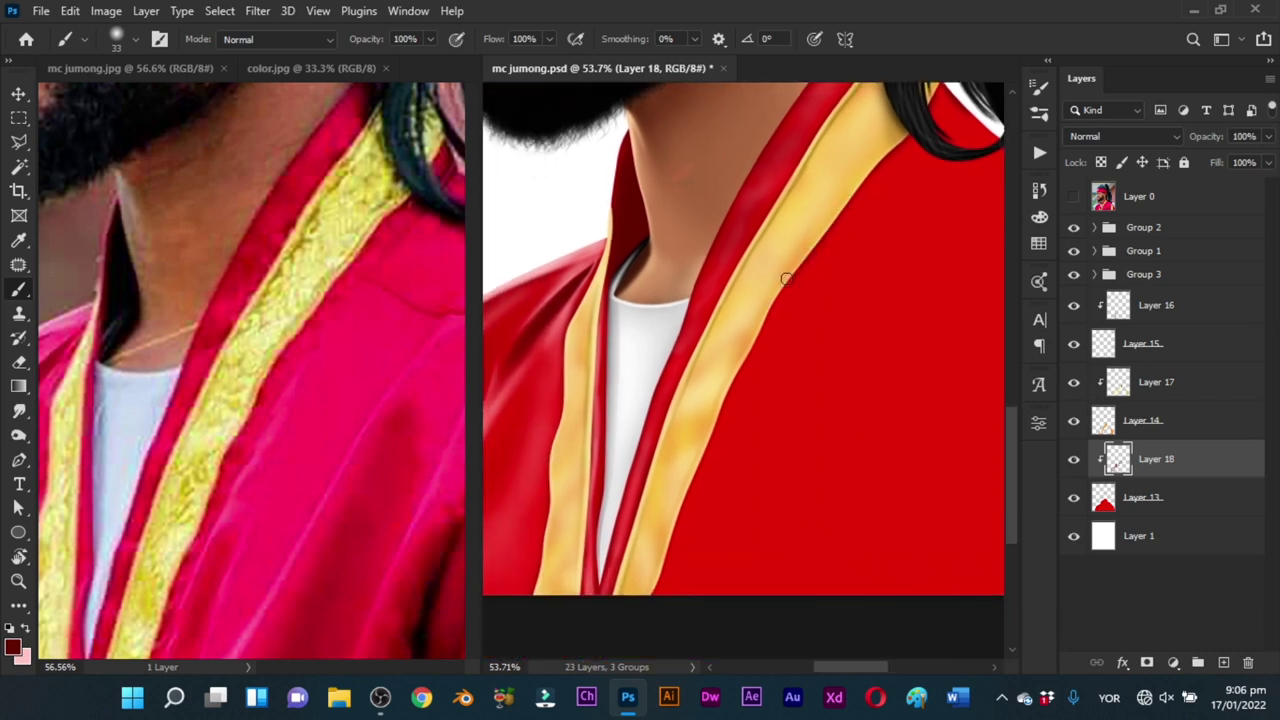
pyautogui.moveTo(707, 397); pyautogui.dragTo(729, 334)
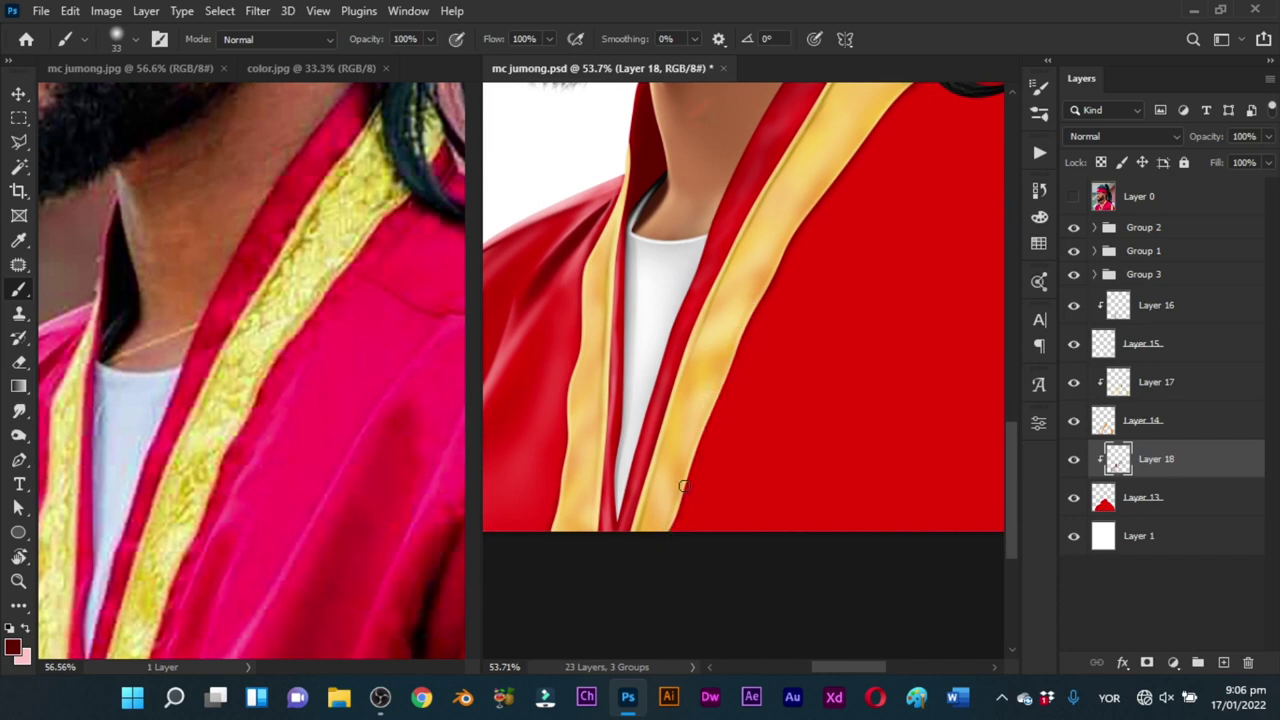
# Step: Examine the folds on the robe's shoulder and sleeve in the reference photo and compare them with the painting by toggling Layer 0
pyautogui.click(337, 528)
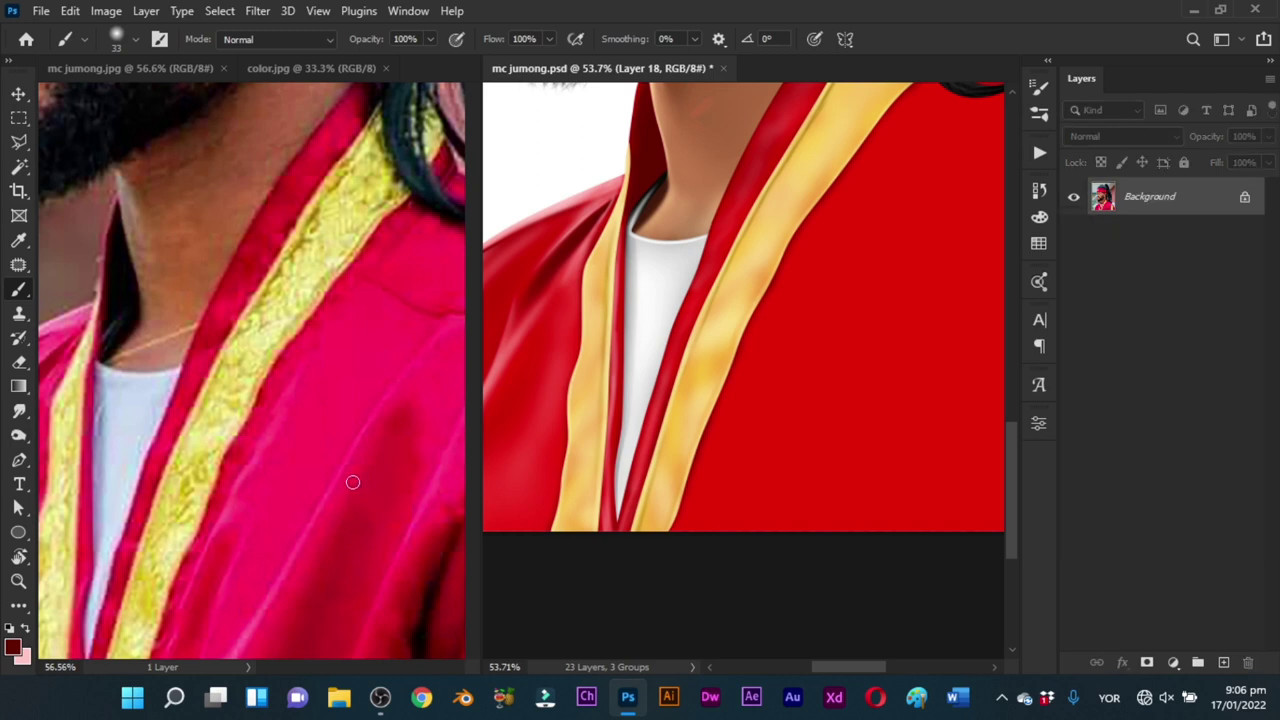
pyautogui.moveTo(328, 378); pyautogui.dragTo(258, 462)
pyautogui.moveTo(347, 550); pyautogui.dragTo(374, 563)
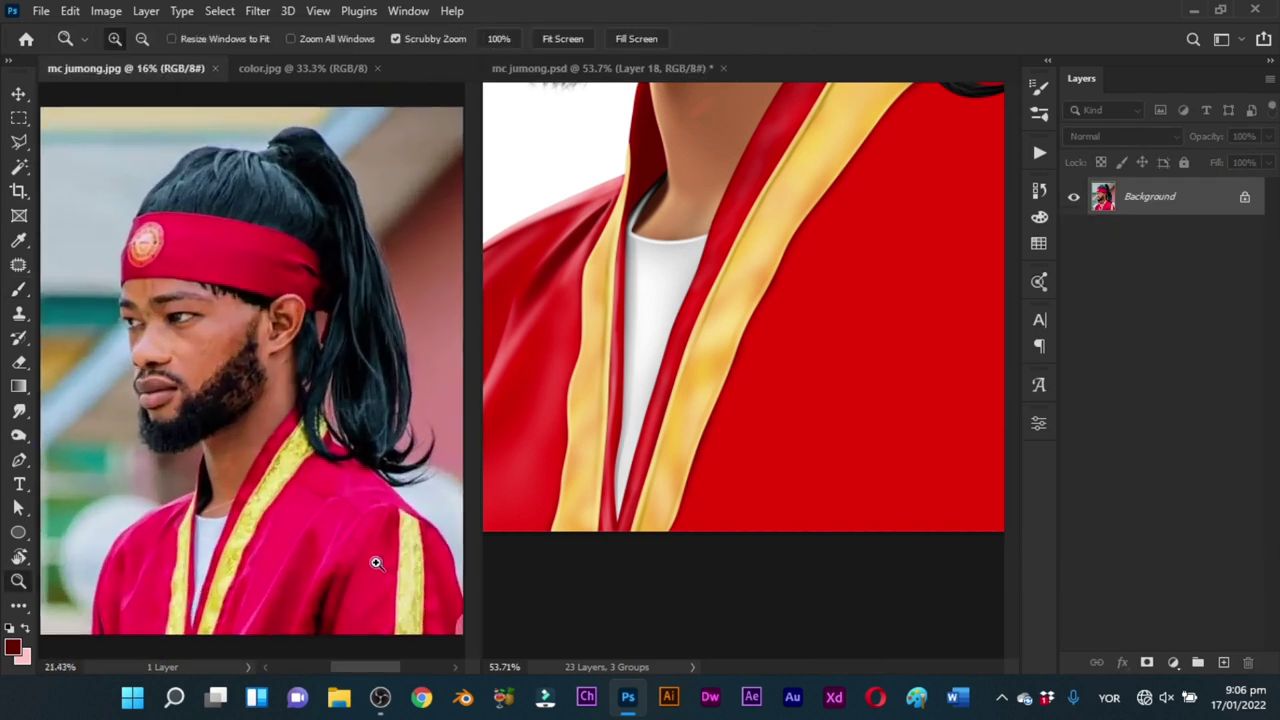
pyautogui.moveTo(394, 606); pyautogui.dragTo(286, 536)
pyautogui.moveTo(290, 534); pyautogui.dragTo(326, 526)
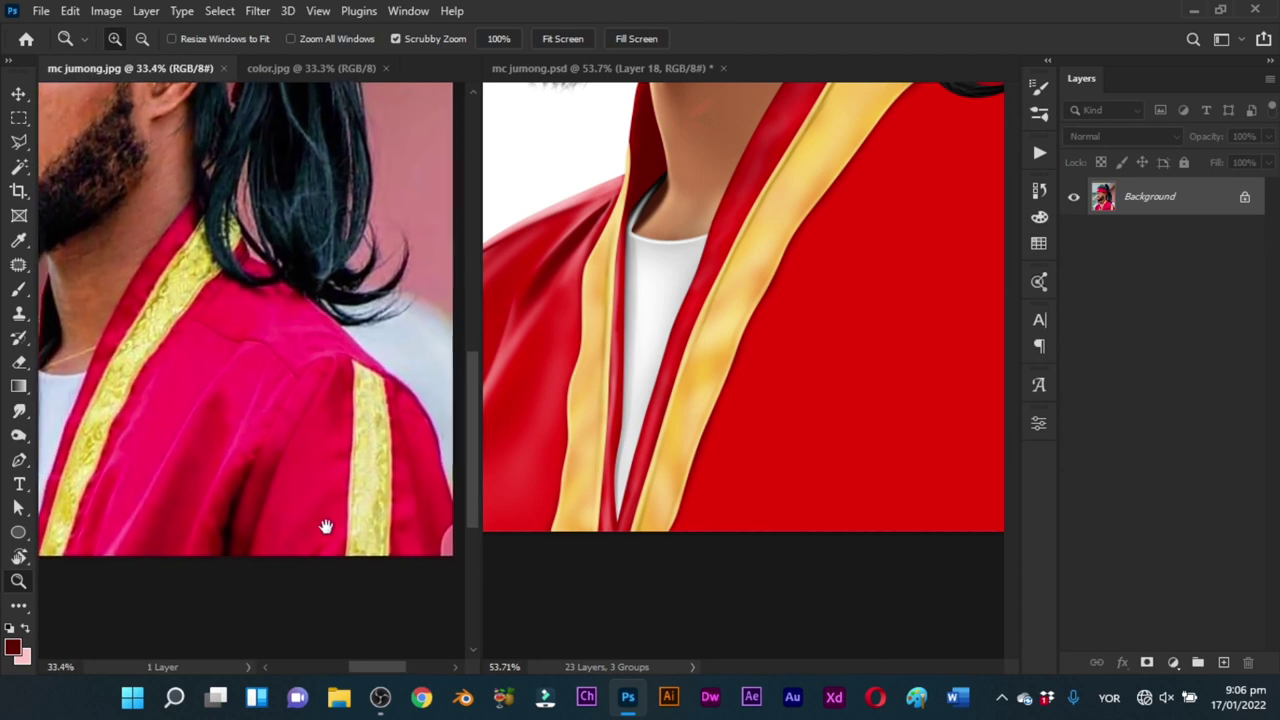
pyautogui.click(799, 431)
pyautogui.moveTo(826, 400); pyautogui.dragTo(810, 481)
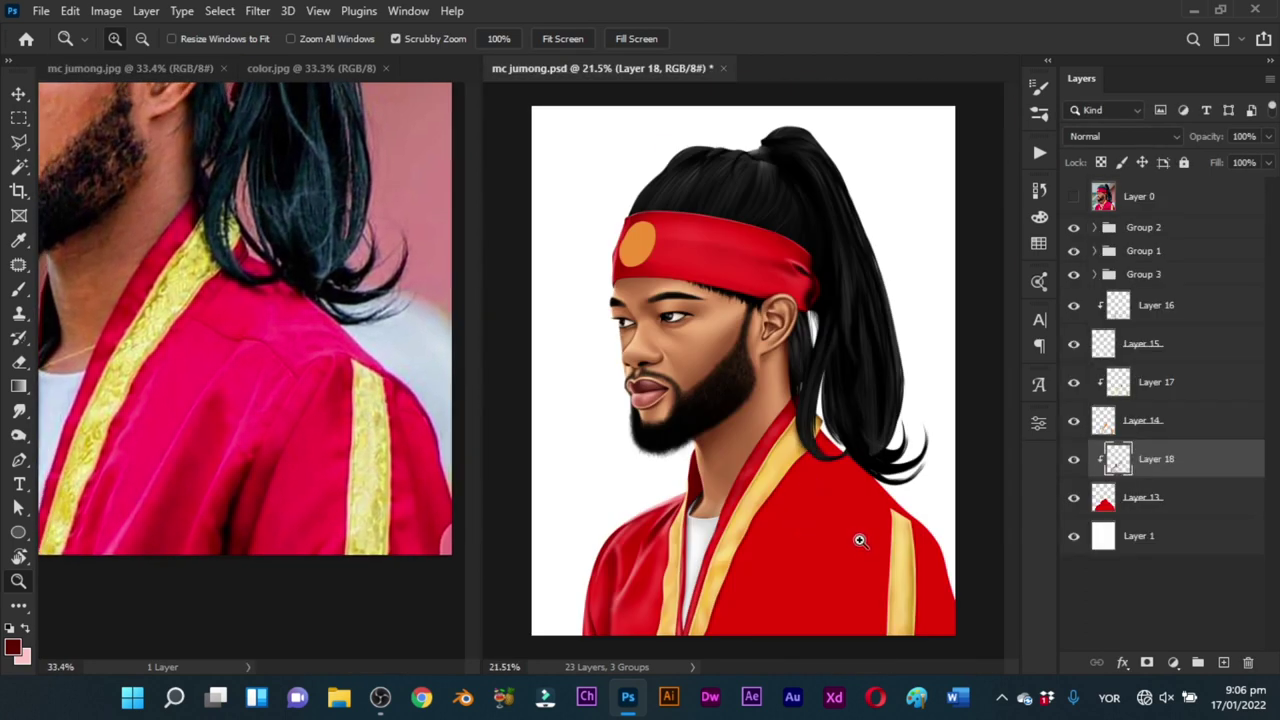
pyautogui.moveTo(846, 522); pyautogui.dragTo(891, 537)
pyautogui.moveTo(810, 562); pyautogui.dragTo(900, 330)
pyautogui.click(1075, 200)
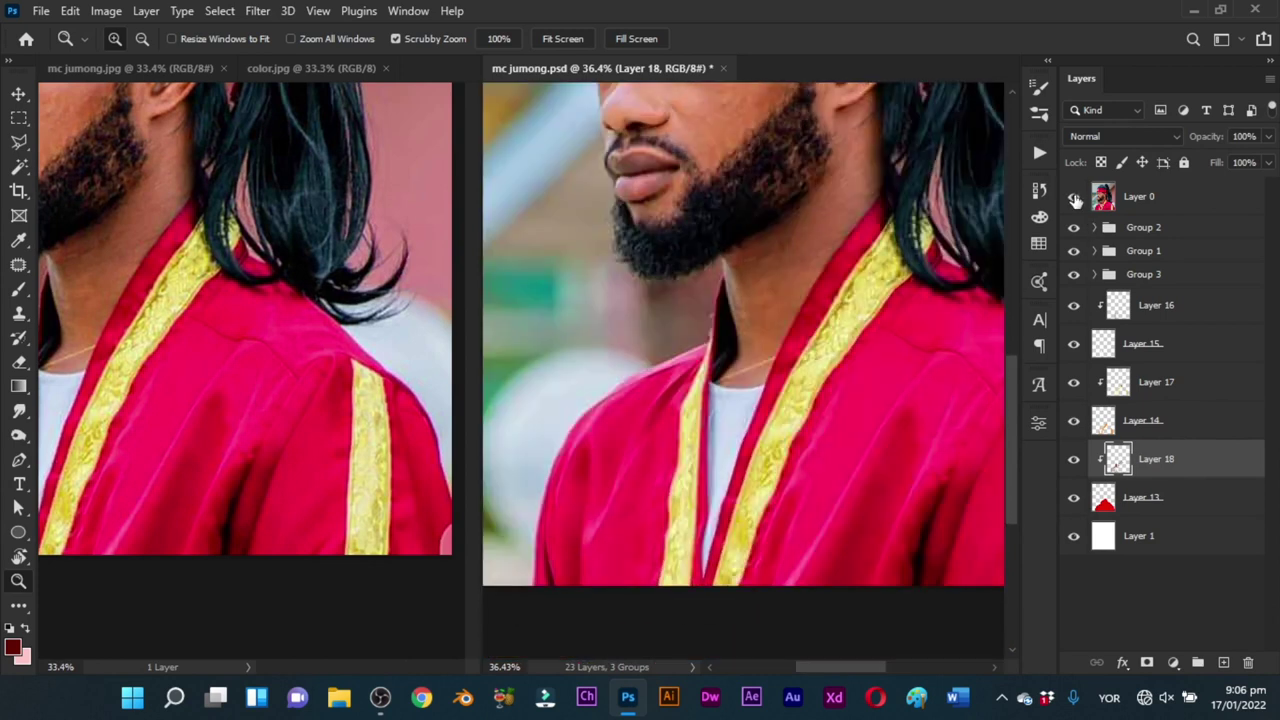
pyautogui.click(1075, 200)
# Step: Shade the outer sleeve beyond the gold stripe in dark red, enlarging the soft brush from 33 to about 104 px
pyautogui.press('b')
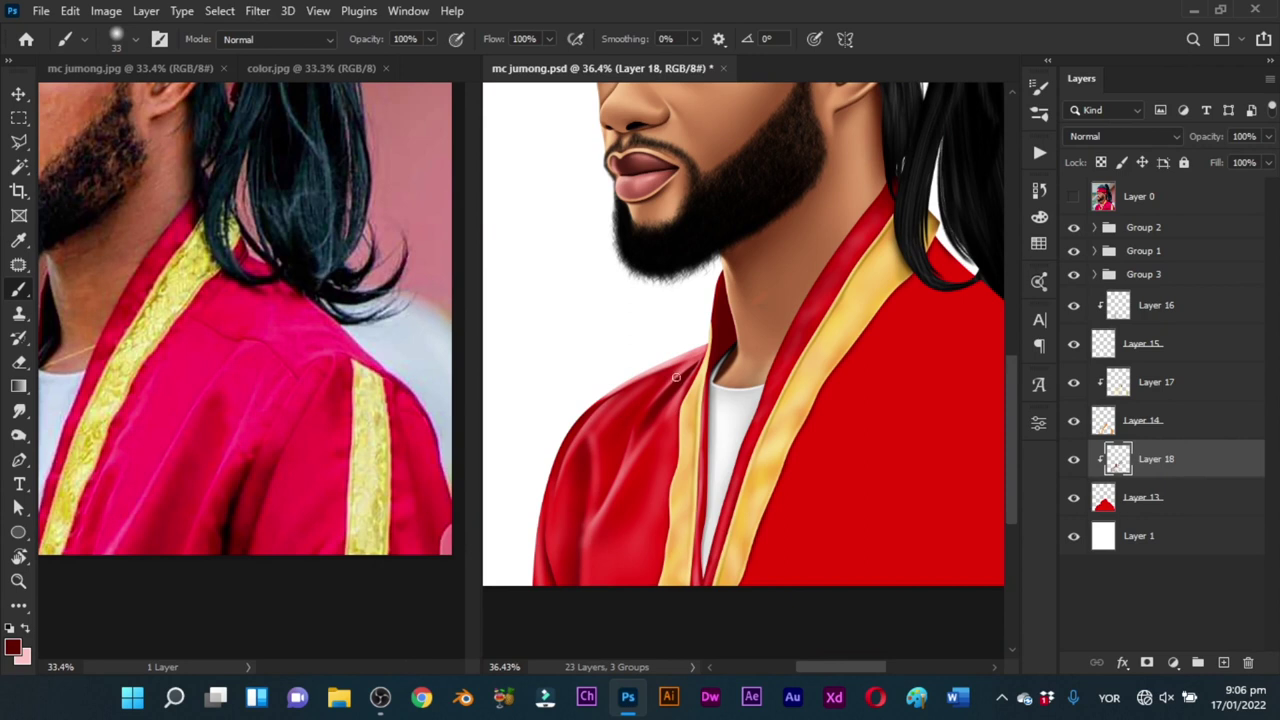
pyautogui.moveTo(735, 435); pyautogui.dragTo(640, 391)
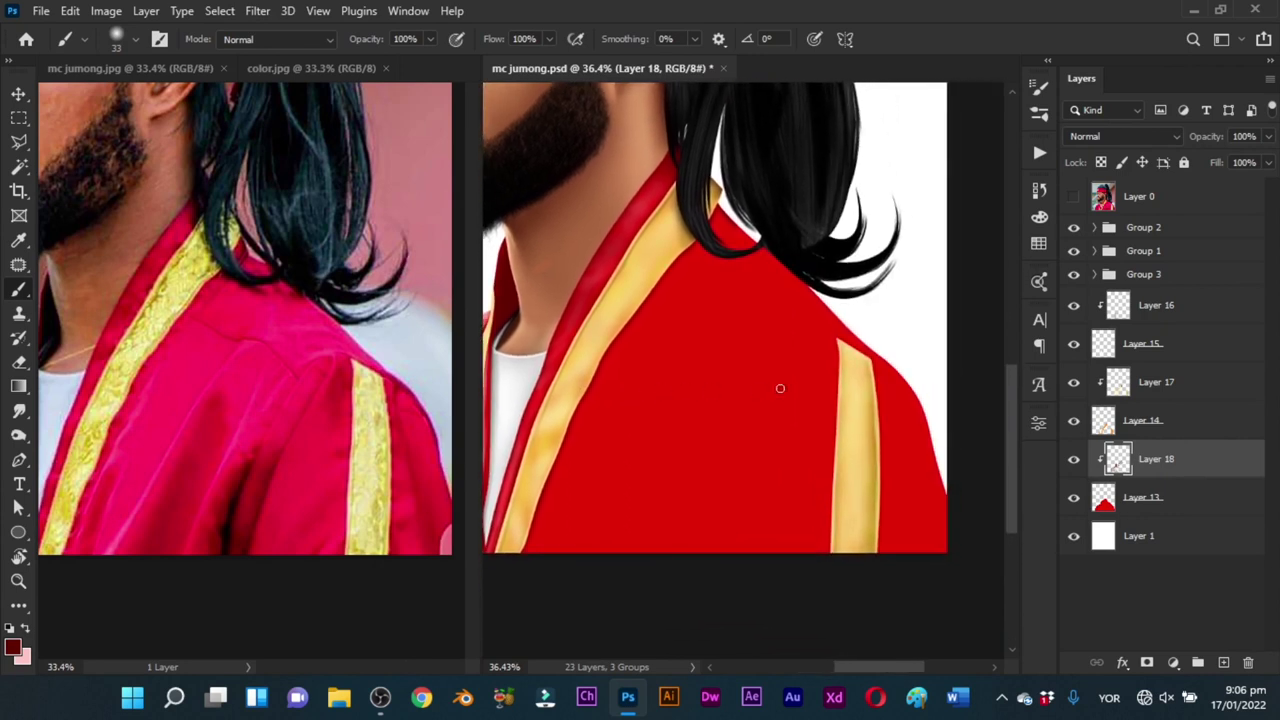
pyautogui.moveTo(887, 405); pyautogui.dragTo(892, 396)
pyautogui.keyDown('alt'); pyautogui.rightClick(893, 422); pyautogui.keyUp('alt')
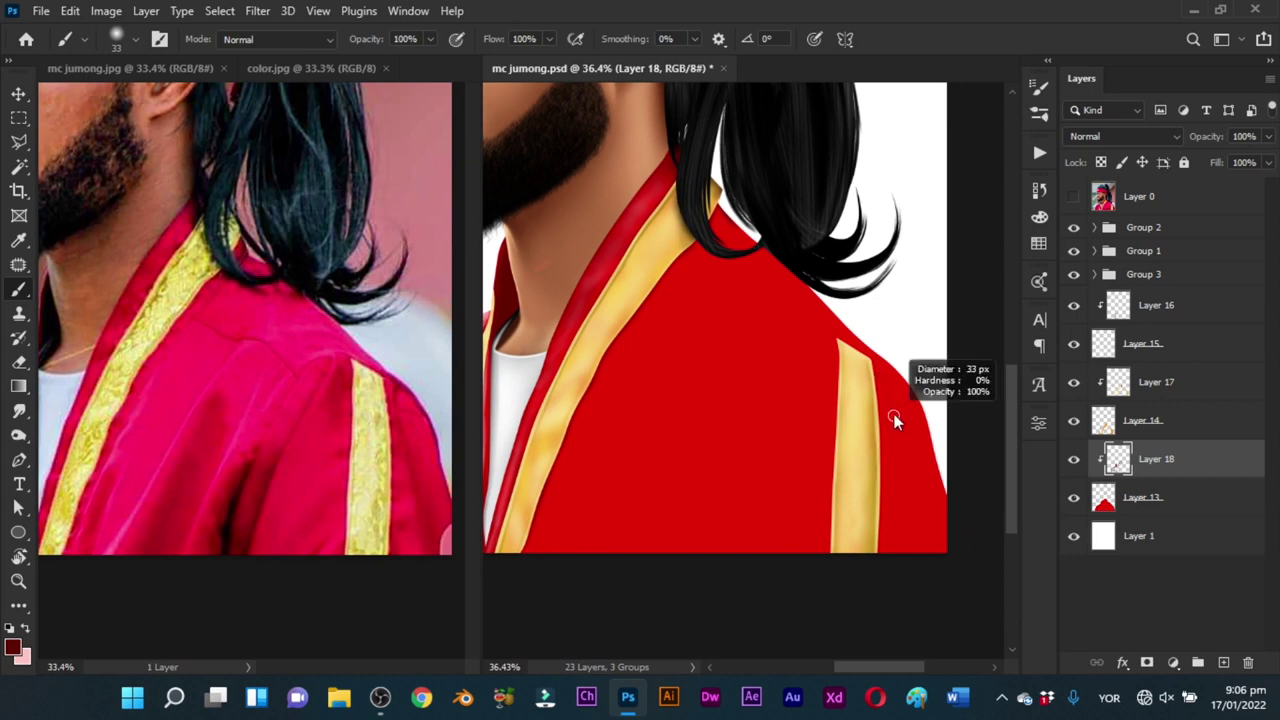
pyautogui.keyDown('alt'); pyautogui.rightClick(901, 434); pyautogui.keyUp('alt')
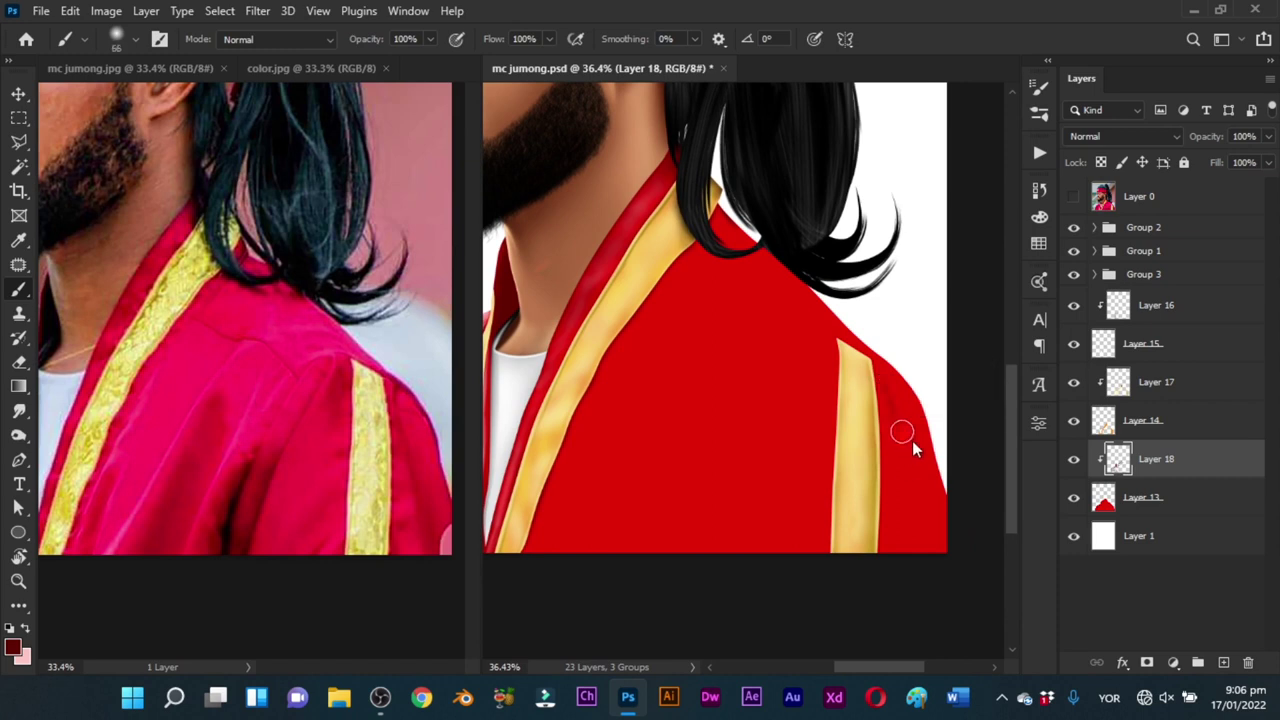
pyautogui.keyDown('alt'); pyautogui.rightClick(908, 486); pyautogui.keyUp('alt')
pyautogui.keyDown('alt'); pyautogui.rightClick(929, 491); pyautogui.keyUp('alt')
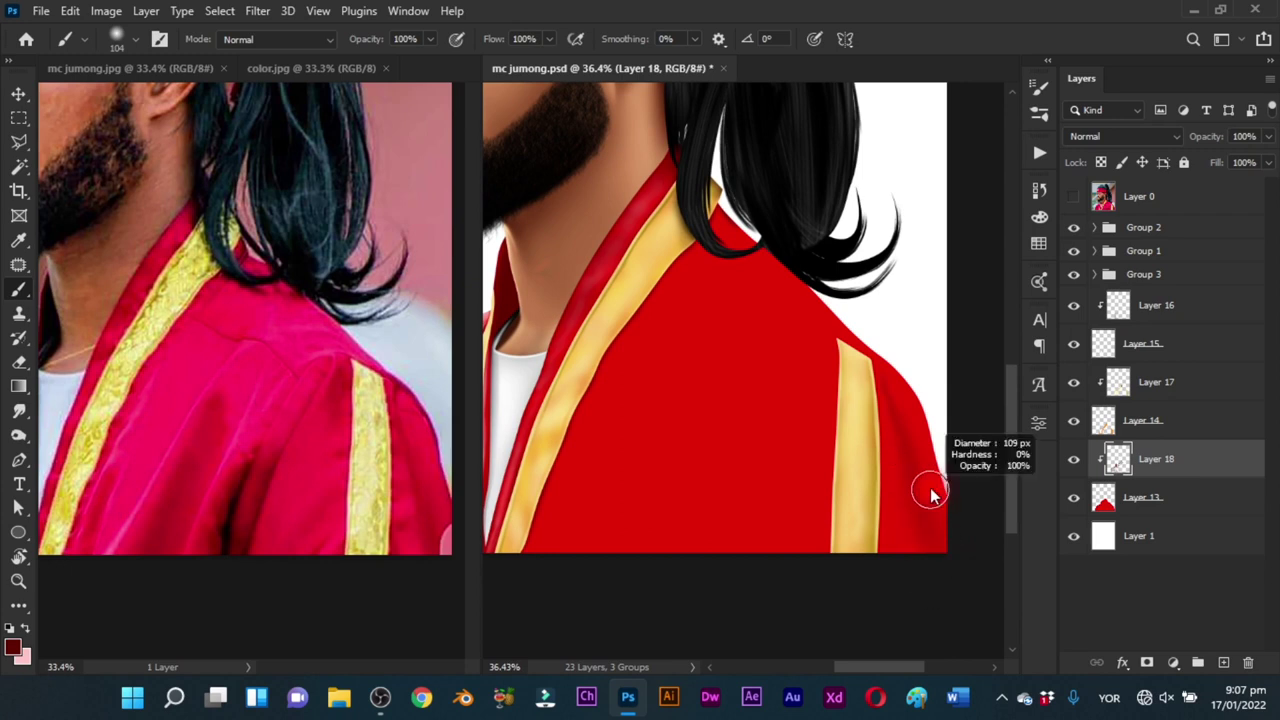
# Step: Switch to light pink and brush soft highlights down the outer sleeve beyond the gold stripe with 68 to 79 px brushes
pyautogui.press('x')
pyautogui.keyDown('alt'); pyautogui.rightClick(938, 508); pyautogui.keyUp('alt')
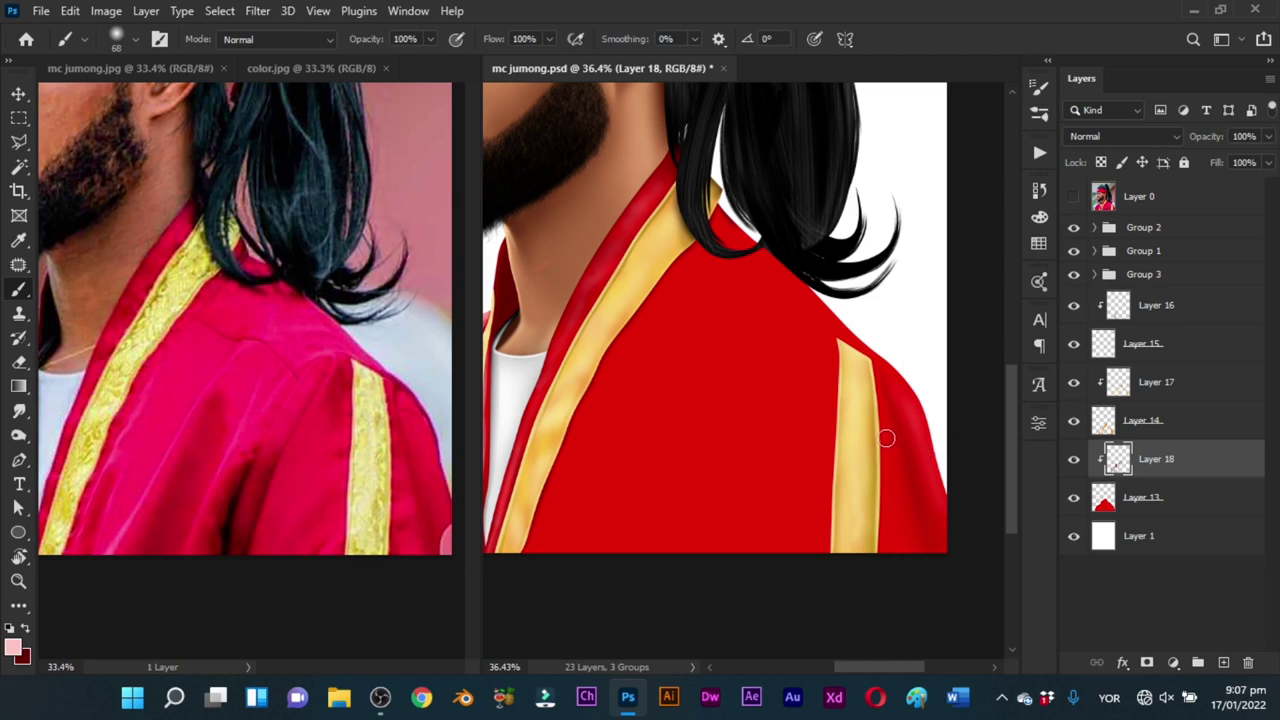
pyautogui.keyDown('alt'); pyautogui.rightClick(889, 445); pyautogui.keyUp('alt')
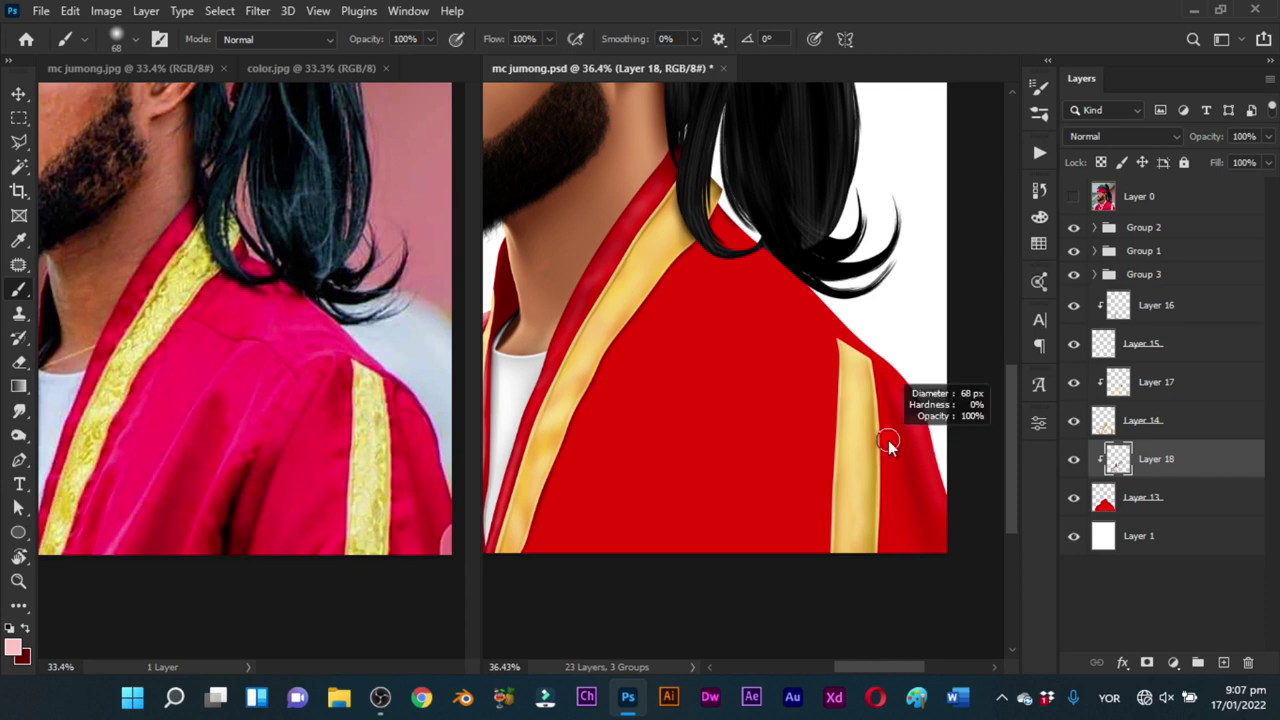
pyautogui.keyDown('alt'); pyautogui.rightClick(905, 525); pyautogui.keyUp('alt')
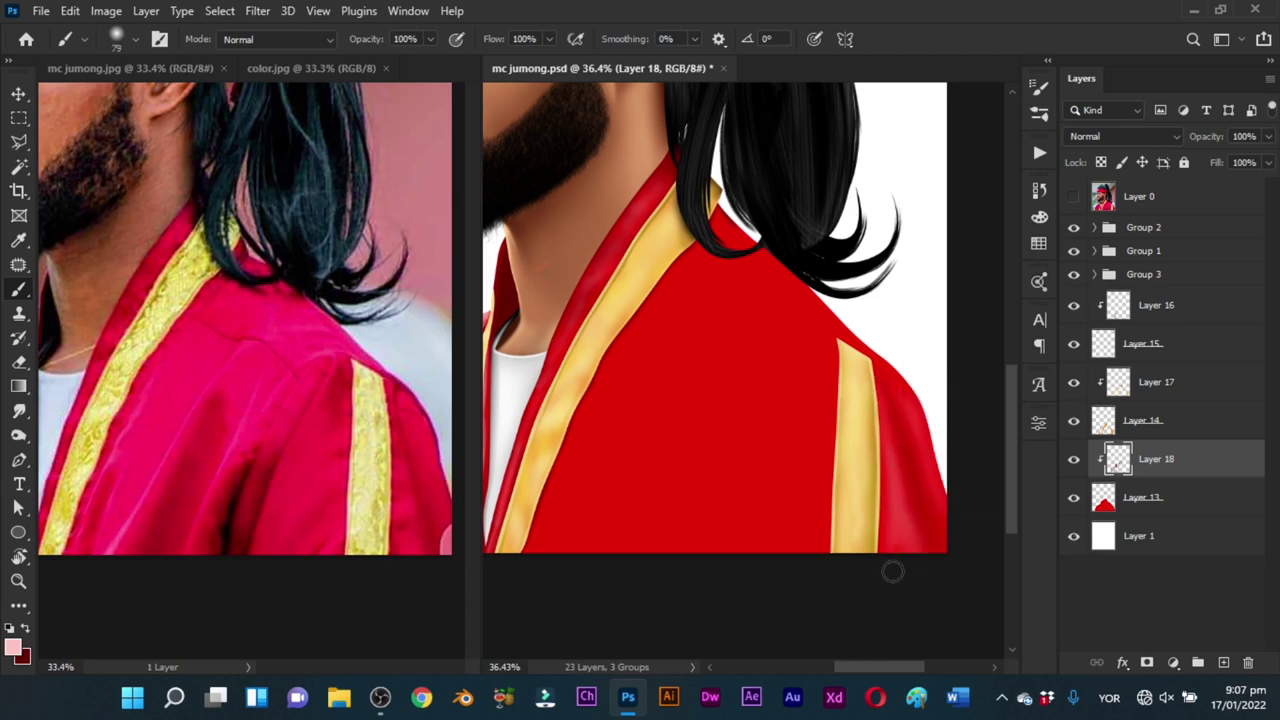
pyautogui.moveTo(898, 534)
pyautogui.mouseDown()
pyautogui.moveTo(900, 455)
pyautogui.moveTo(903, 527)
pyautogui.mouseUp()
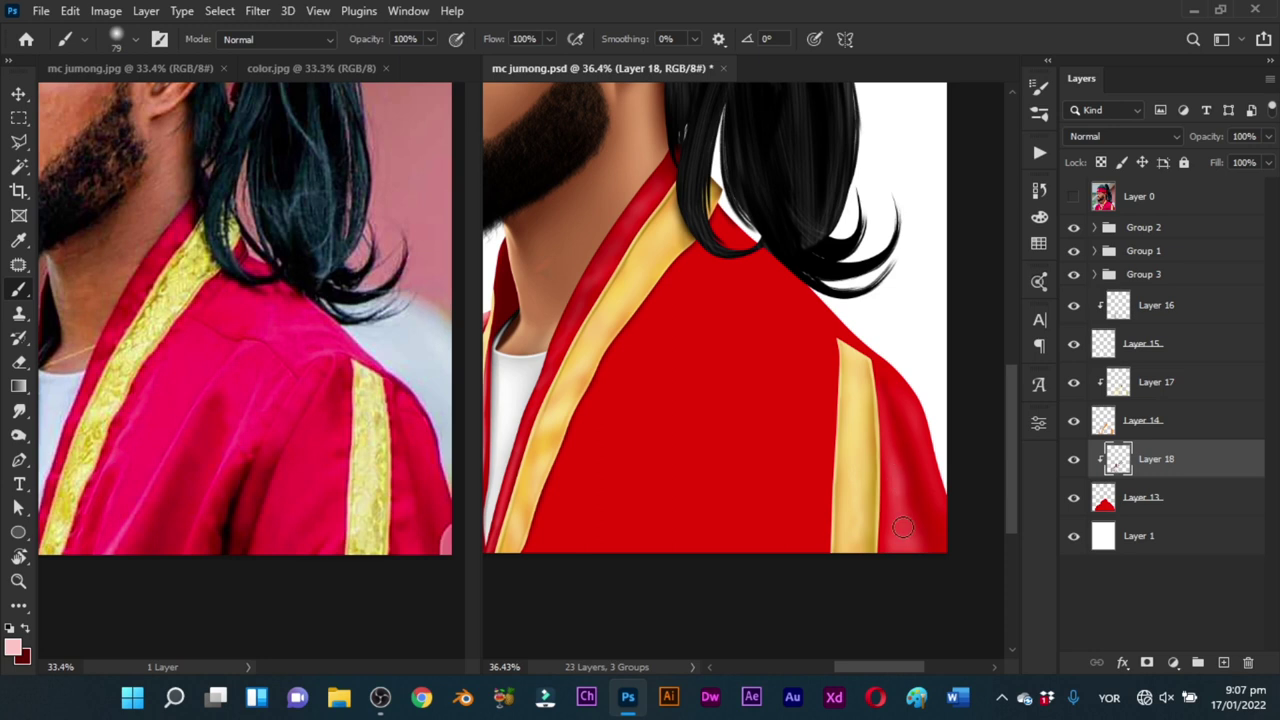
# Step: Paint a dark red shadow along the sleeve stripe's inner edge with a 40 px brush, and add a soft light pink highlight beside it
pyautogui.keyDown('alt'); pyautogui.rightClick(879, 464); pyautogui.keyUp('alt')
pyautogui.press('x')
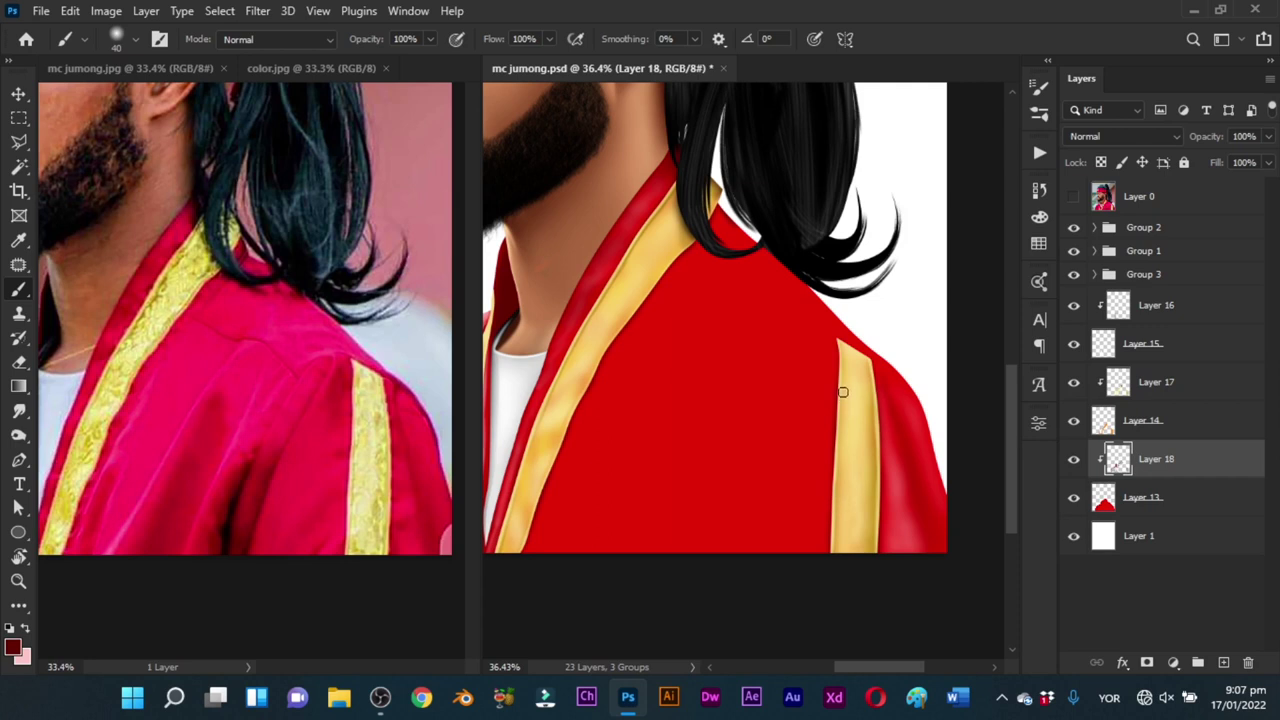
pyautogui.moveTo(848, 356)
pyautogui.mouseDown()
pyautogui.moveTo(828, 398)
pyautogui.moveTo(839, 398)
pyautogui.moveTo(822, 358)
pyautogui.moveTo(815, 367)
pyautogui.moveTo(835, 514)
pyautogui.moveTo(830, 415)
pyautogui.moveTo(815, 455)
pyautogui.mouseUp()
pyautogui.press('x')
pyautogui.moveTo(757, 546)
pyautogui.mouseDown()
pyautogui.moveTo(789, 495)
pyautogui.moveTo(789, 414)
pyautogui.moveTo(741, 591)
pyautogui.moveTo(800, 434)
pyautogui.moveTo(792, 561)
pyautogui.moveTo(809, 563)
pyautogui.moveTo(804, 421)
pyautogui.moveTo(813, 543)
pyautogui.mouseUp()
pyautogui.moveTo(856, 400)
pyautogui.mouseDown()
pyautogui.moveTo(832, 397)
pyautogui.moveTo(829, 437)
pyautogui.mouseUp()
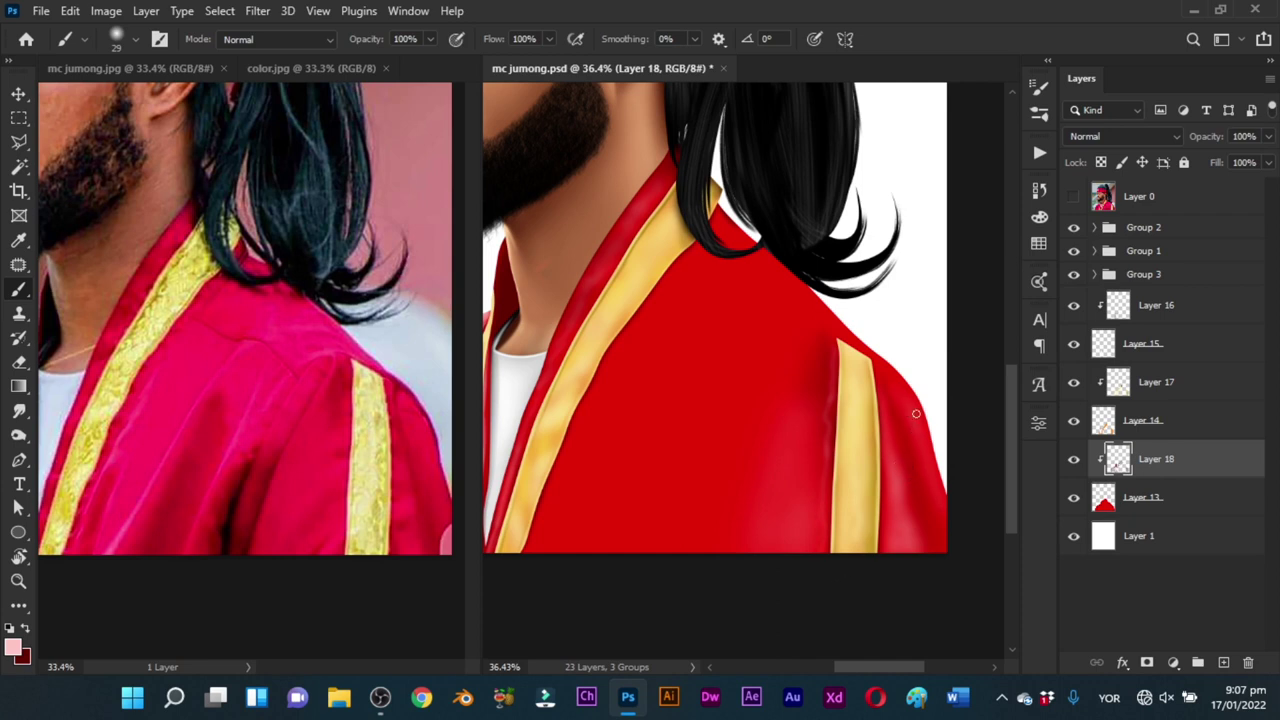
# Step: Brush thin light pink highlights along the shoulder's outer edge around the top of the gold stripe with 29 and 21 px brushes
pyautogui.moveTo(912, 398); pyautogui.dragTo(932, 409)
pyautogui.moveTo(891, 369); pyautogui.dragTo(883, 367)
pyautogui.press('x')
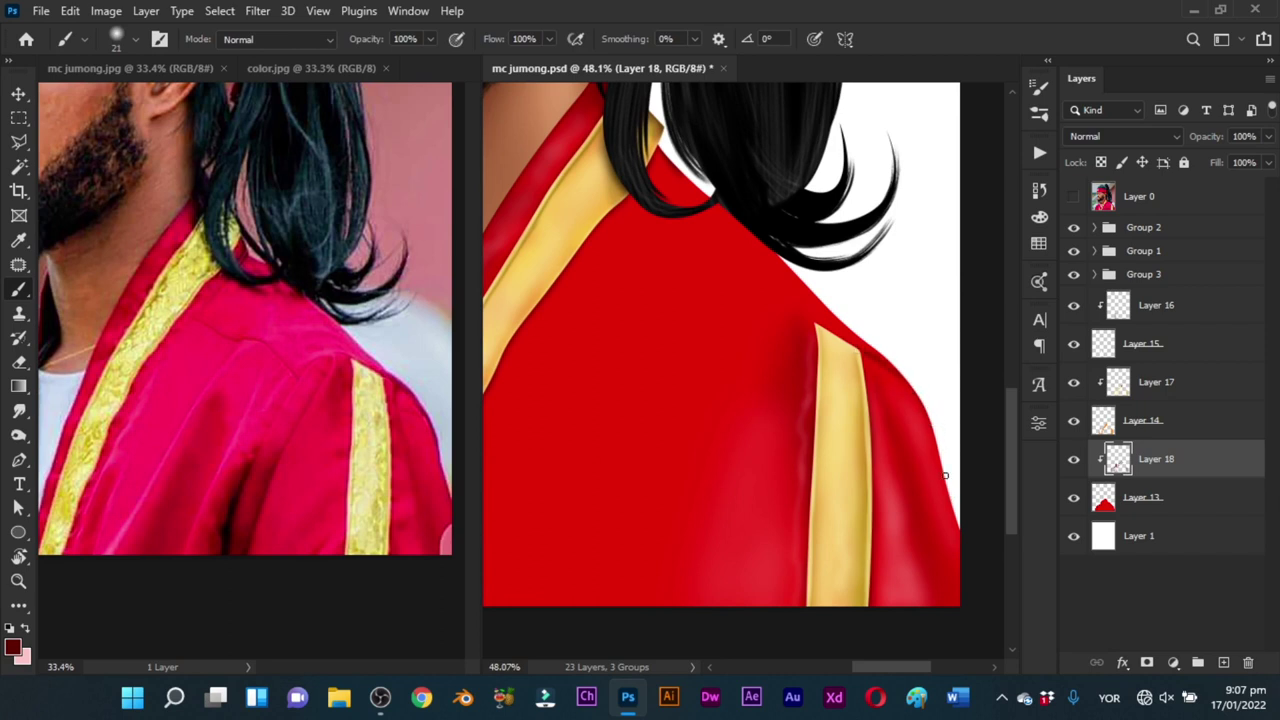
pyautogui.press('x')
pyautogui.moveTo(813, 341)
pyautogui.mouseDown()
pyautogui.moveTo(850, 394)
pyautogui.moveTo(932, 411)
pyautogui.mouseUp()
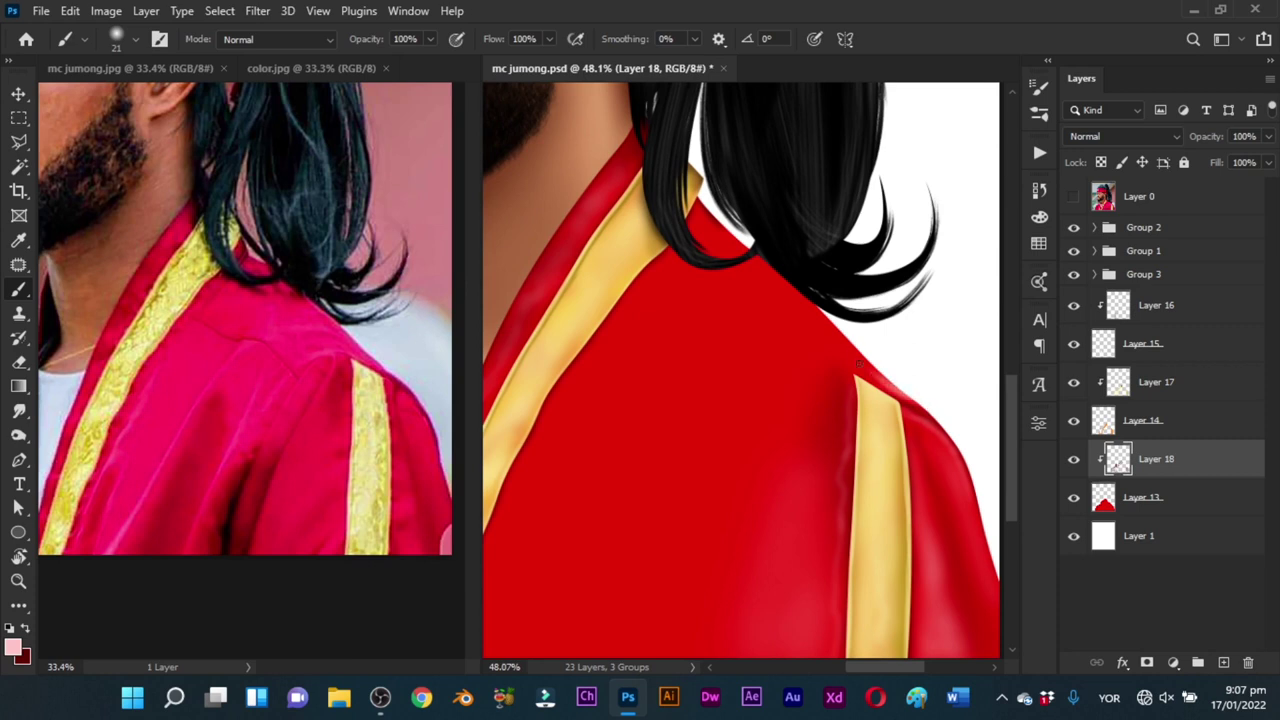
pyautogui.moveTo(799, 350); pyautogui.dragTo(814, 363)
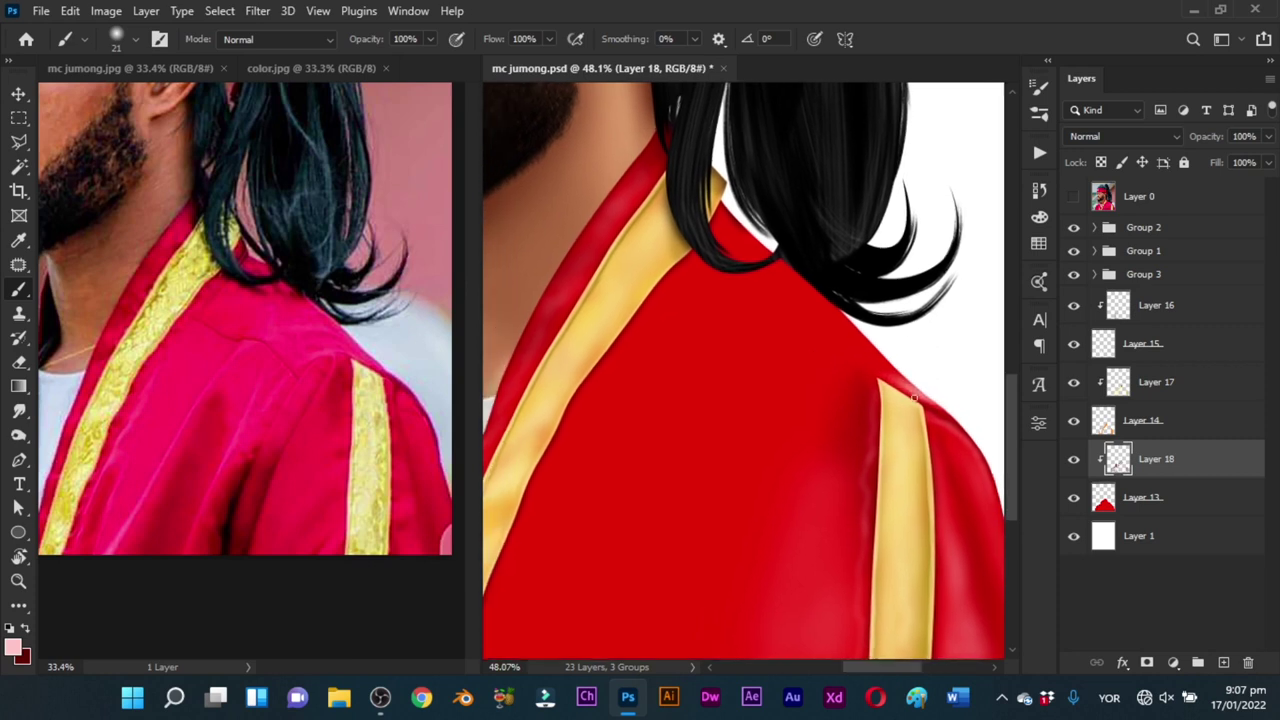
# Step: Switch to dark red and shade the shoulder edge beneath the hair with a 38 px soft brush
pyautogui.press('x')
pyautogui.moveTo(864, 367)
pyautogui.mouseDown()
pyautogui.moveTo(882, 378)
pyautogui.moveTo(896, 341)
pyautogui.mouseUp()
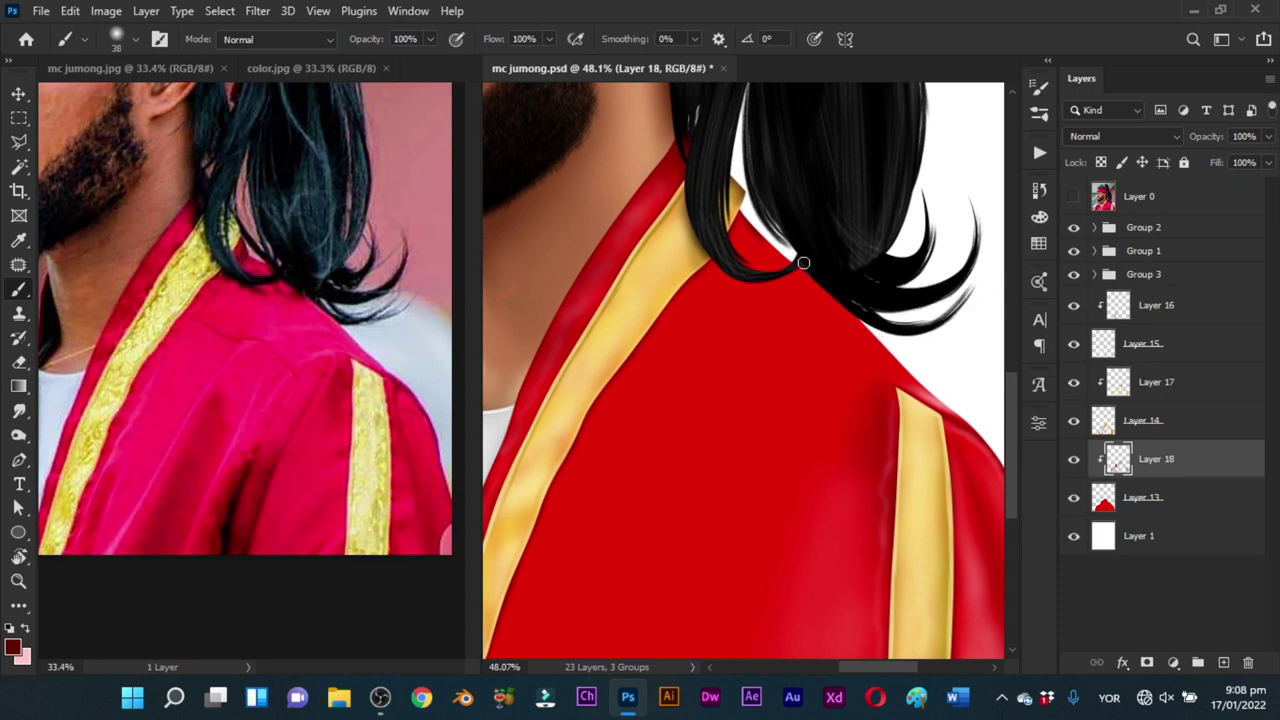
pyautogui.moveTo(803, 263); pyautogui.dragTo(806, 251)
# Step: Switch to light pink and build a broad soft highlight across the upper shoulder below the hair, enlarging the brush to 170 px
pyautogui.press('x')
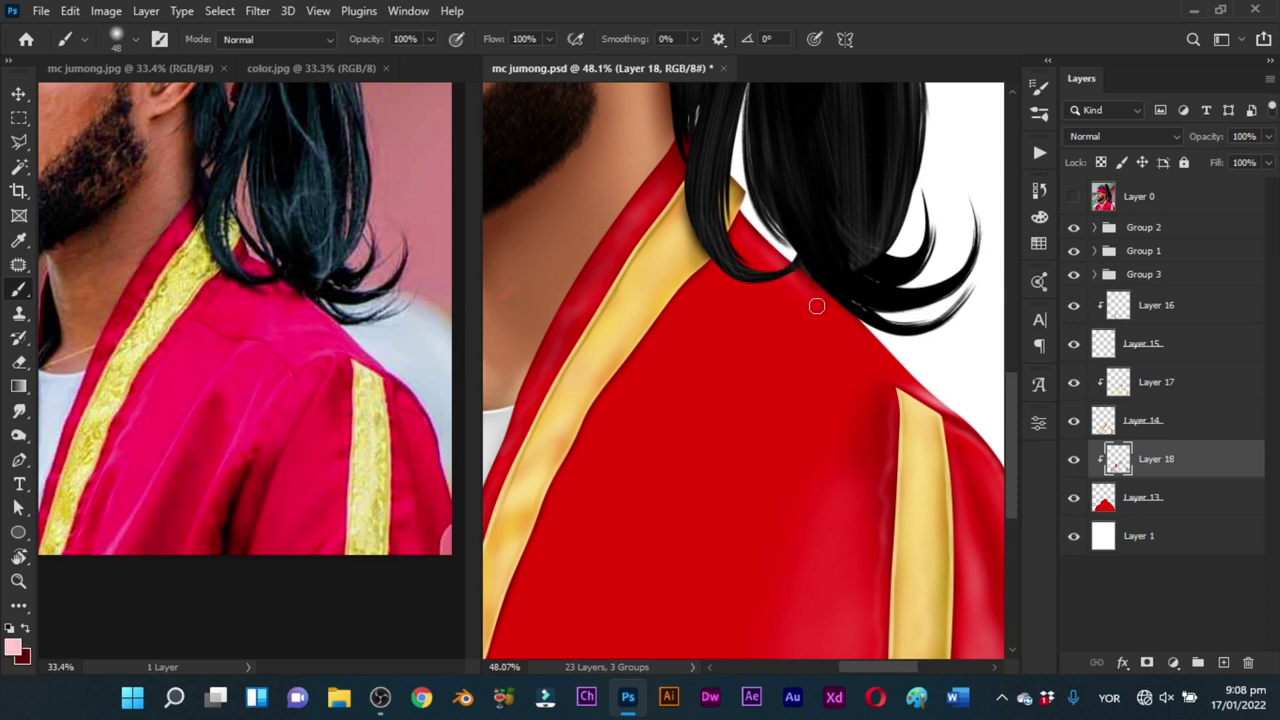
pyautogui.moveTo(817, 305)
pyautogui.mouseDown()
pyautogui.moveTo(830, 300)
pyautogui.moveTo(820, 329)
pyautogui.mouseUp()
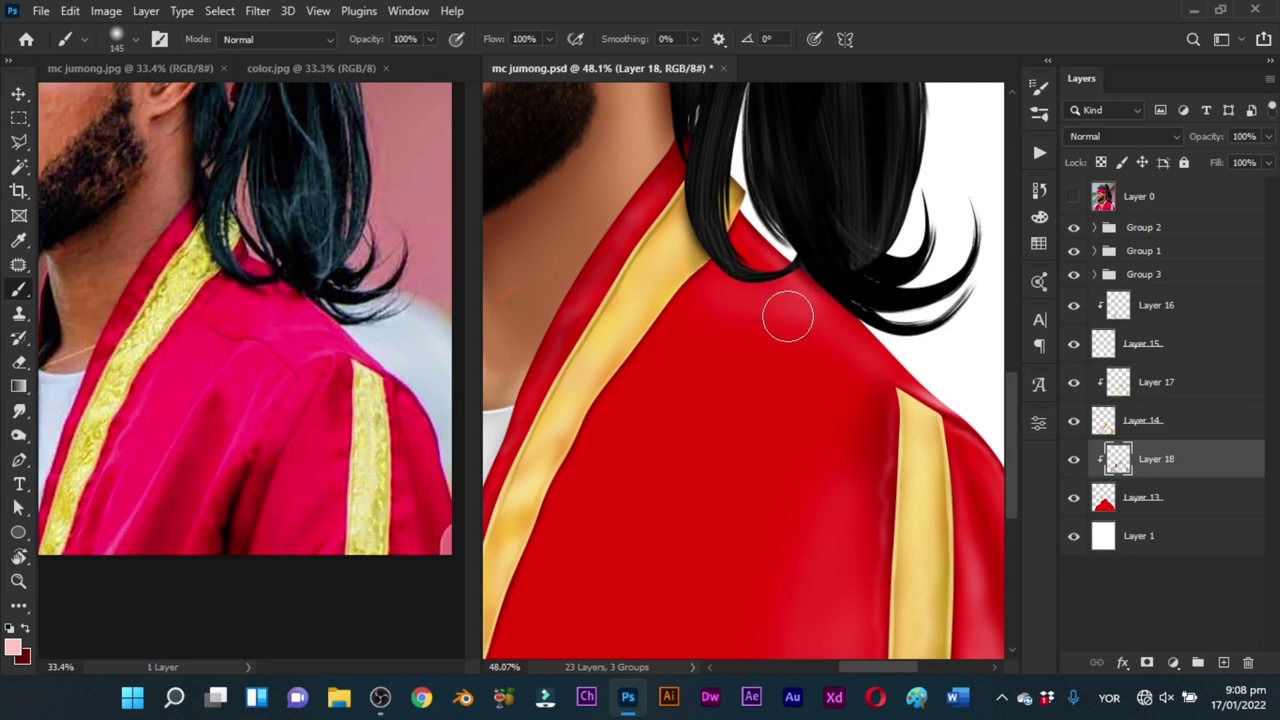
pyautogui.moveTo(731, 312); pyautogui.dragTo(743, 317)
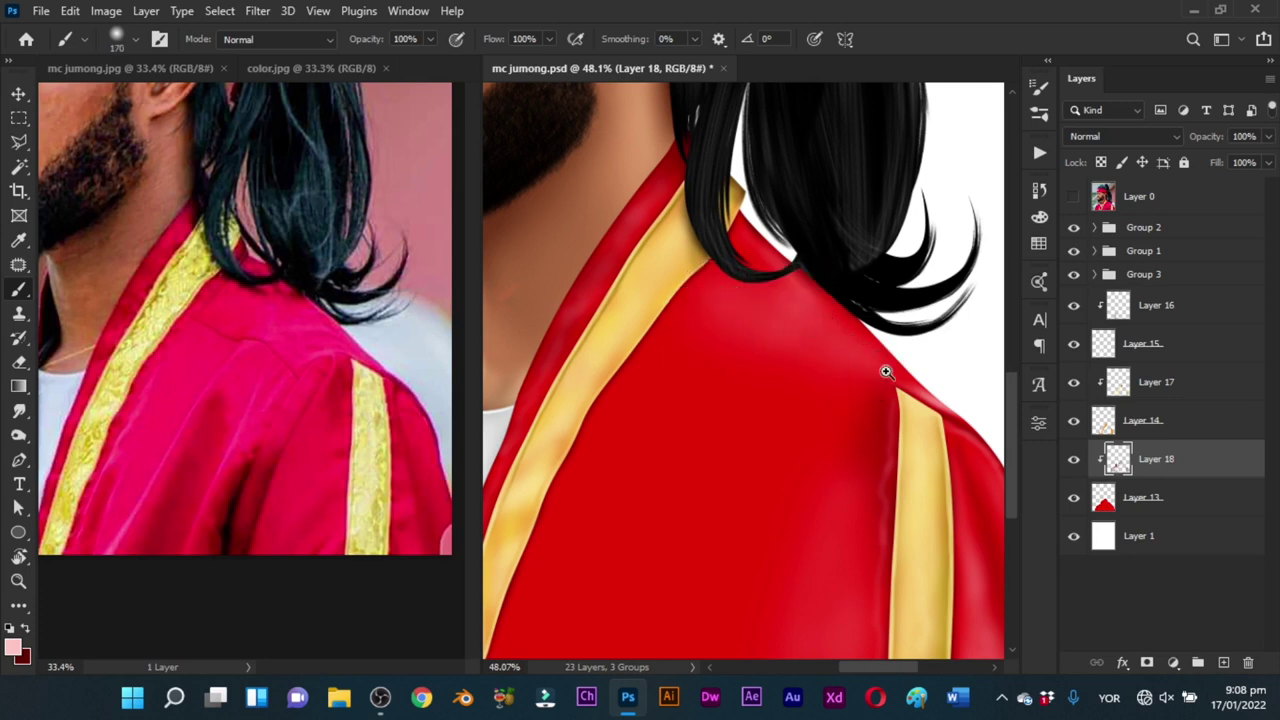
# Step: Switch back to dark red and shade the robe under the hair and beside the collar's gold trim with the 170 px brush
pyautogui.moveTo(885, 371)
pyautogui.mouseDown()
pyautogui.moveTo(817, 491)
pyautogui.moveTo(874, 495)
pyautogui.mouseUp()
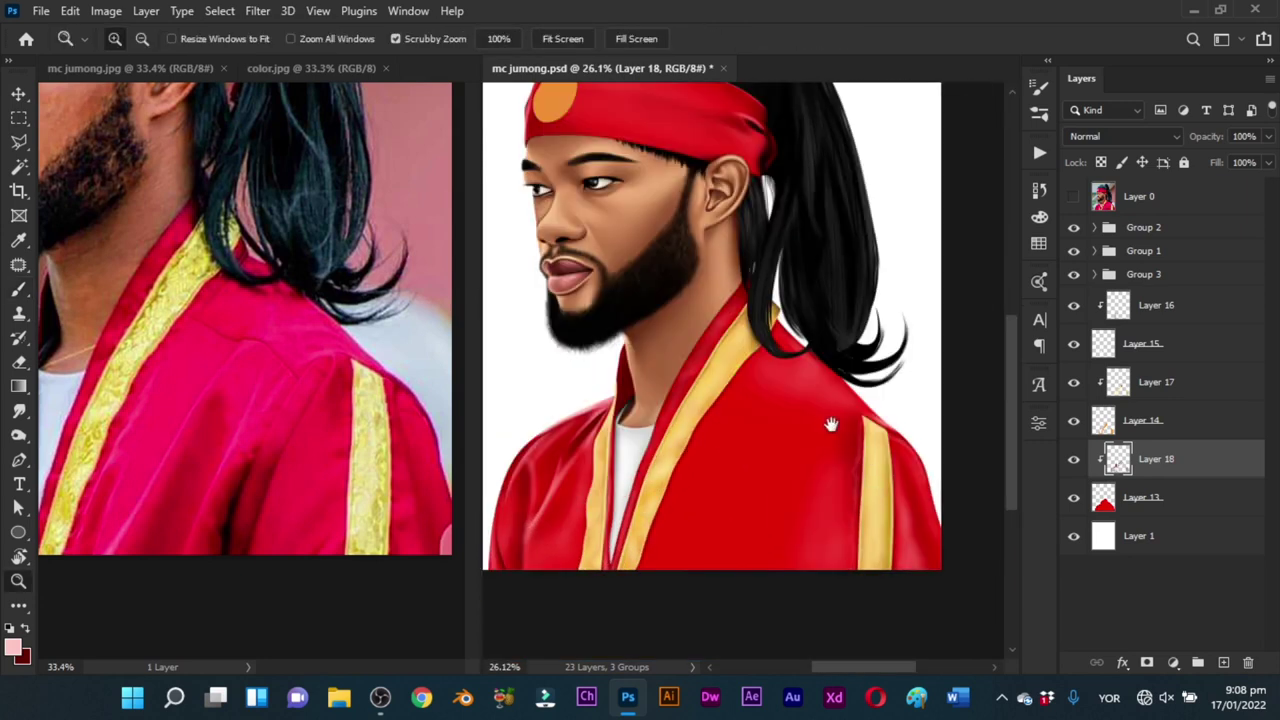
pyautogui.moveTo(831, 426)
pyautogui.mouseDown()
pyautogui.moveTo(791, 377)
pyautogui.moveTo(770, 406)
pyautogui.mouseUp()
pyautogui.moveTo(767, 416); pyautogui.dragTo(801, 367)
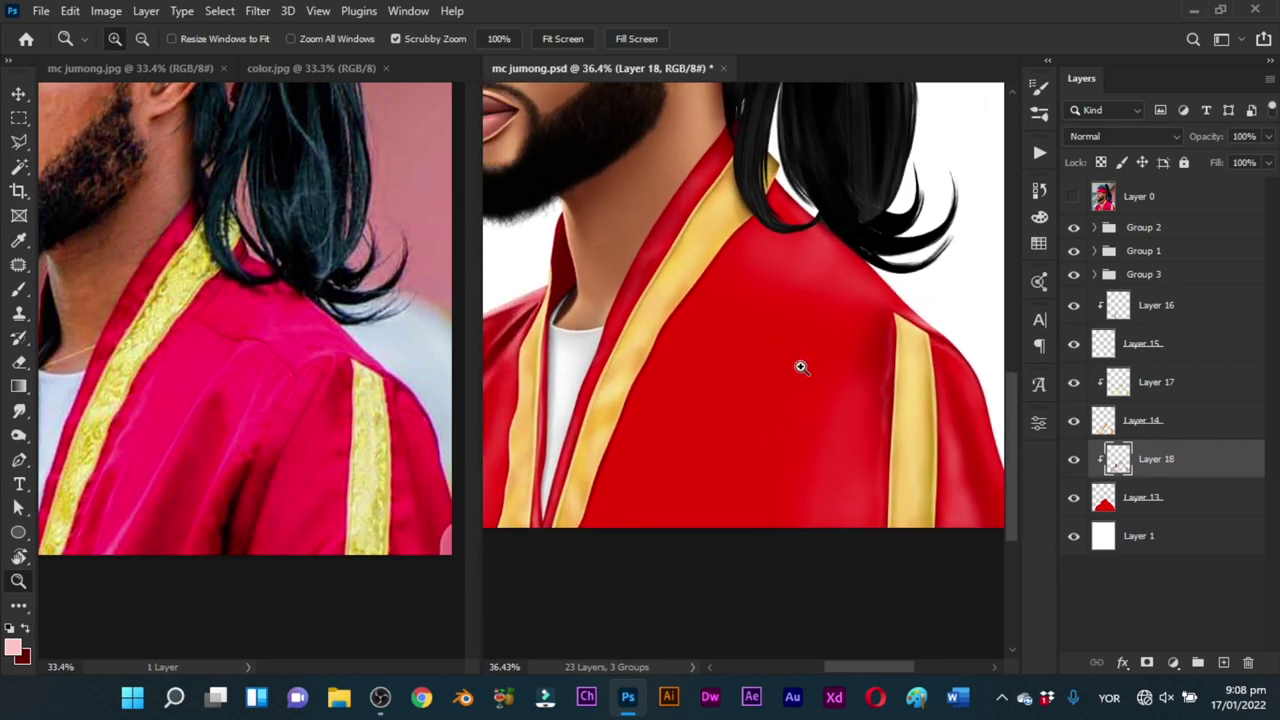
pyautogui.press('b')
pyautogui.press('x')
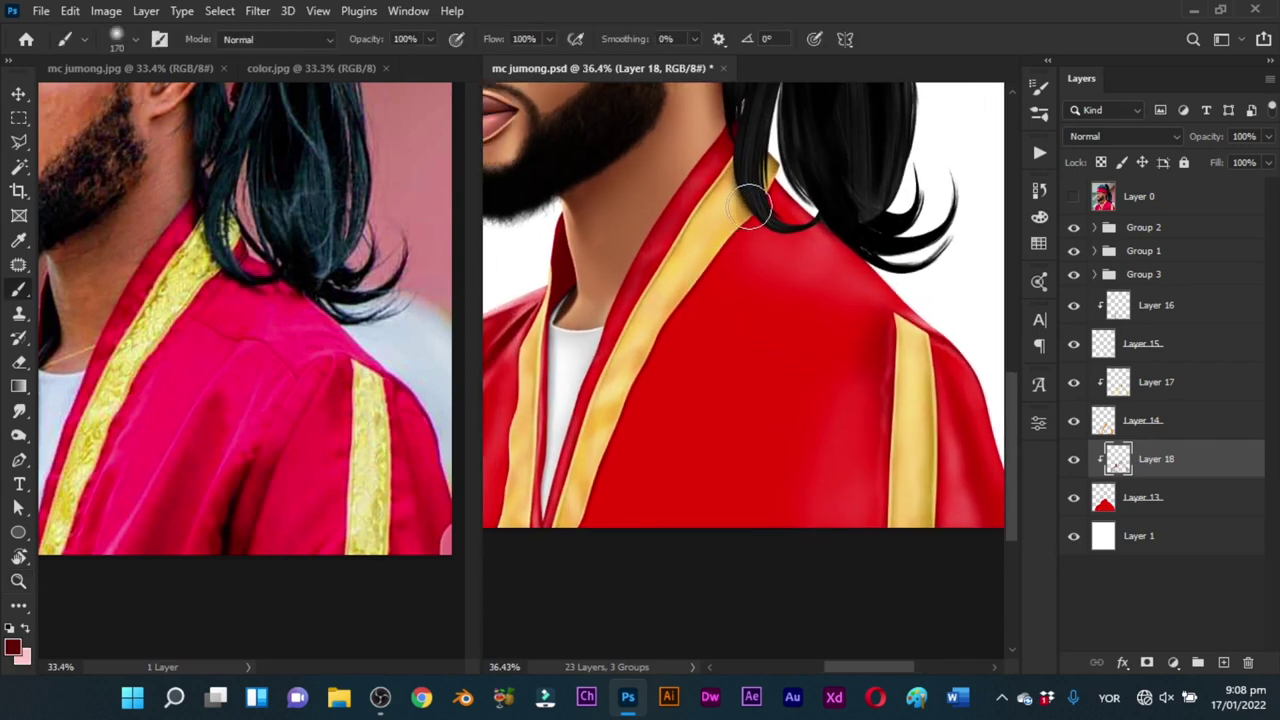
pyautogui.moveTo(774, 215)
pyautogui.mouseDown()
pyautogui.moveTo(810, 236)
pyautogui.moveTo(748, 231)
pyautogui.moveTo(885, 253)
pyautogui.mouseUp()
pyautogui.moveTo(755, 222)
pyautogui.mouseDown()
pyautogui.moveTo(899, 259)
pyautogui.moveTo(828, 255)
pyautogui.moveTo(893, 261)
pyautogui.moveTo(768, 386)
pyautogui.moveTo(808, 418)
pyautogui.moveTo(773, 363)
pyautogui.mouseUp()
# Step: Show Layer 0, trace the long fold between chest and sleeve with the Pen tool, and convert the path to a selection
pyautogui.press('z')
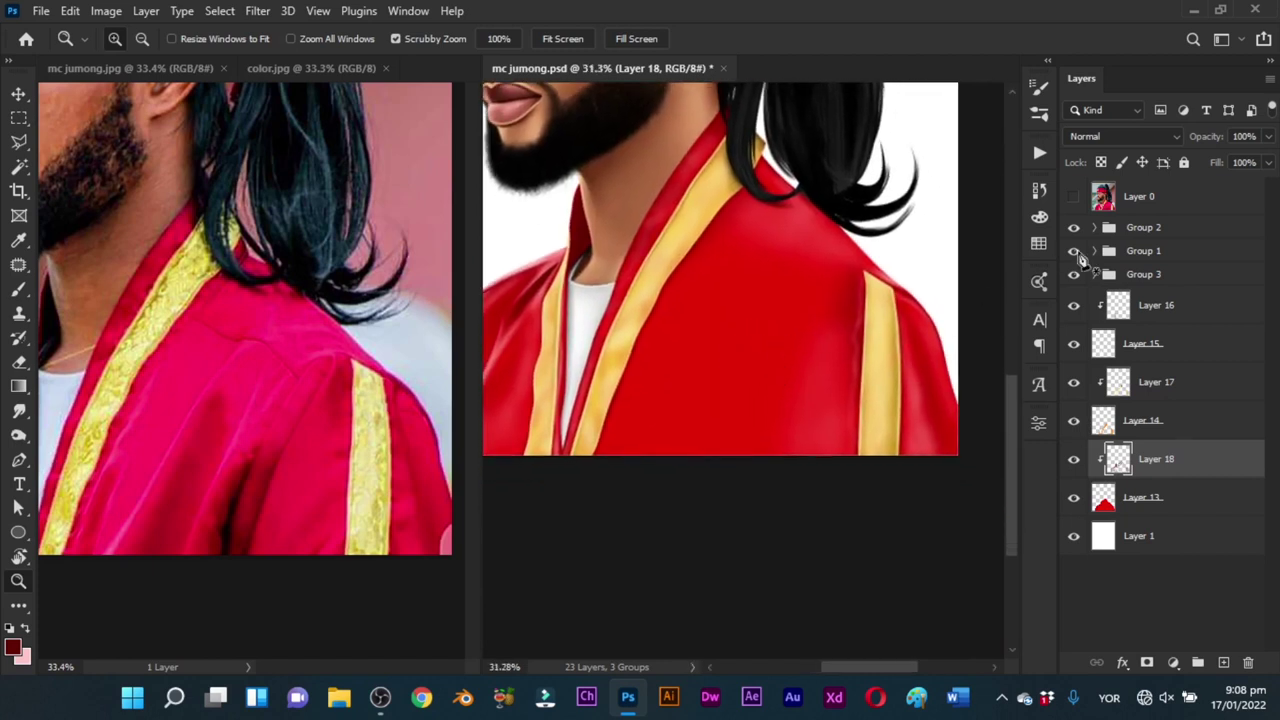
pyautogui.press('p')
pyautogui.click(1073, 197)
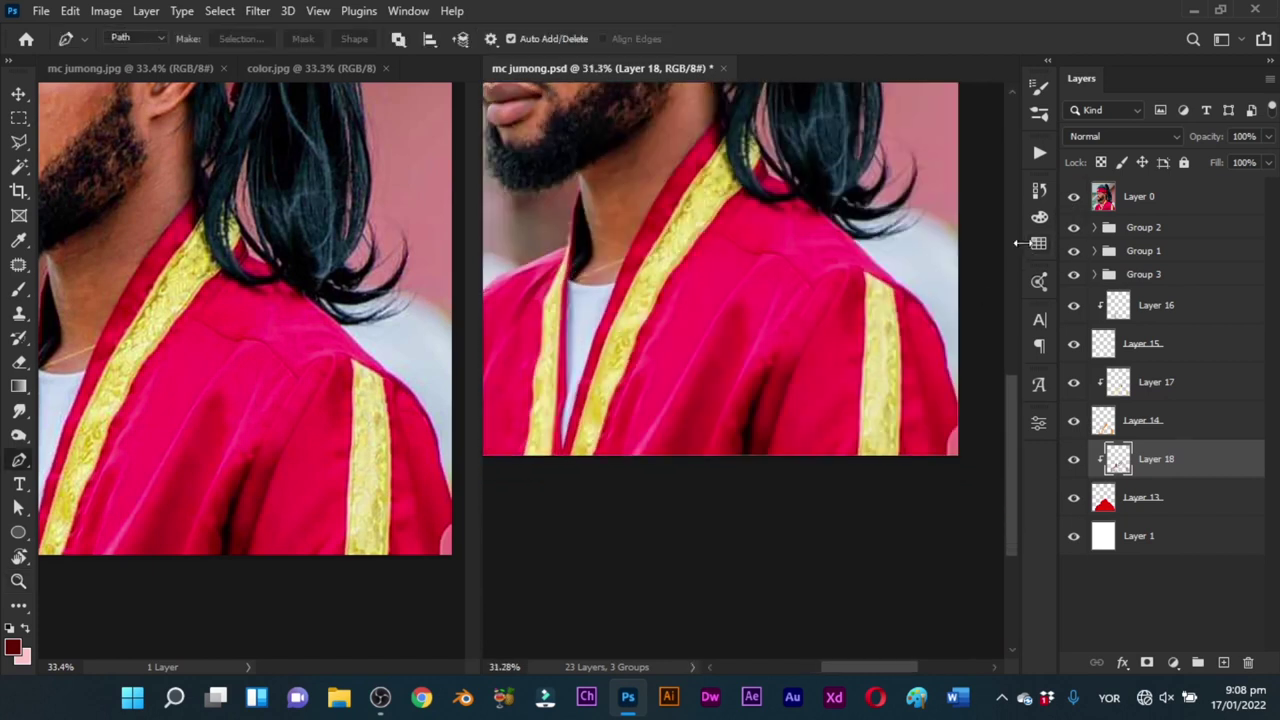
pyautogui.click(848, 271)
pyautogui.moveTo(818, 328); pyautogui.dragTo(800, 362)
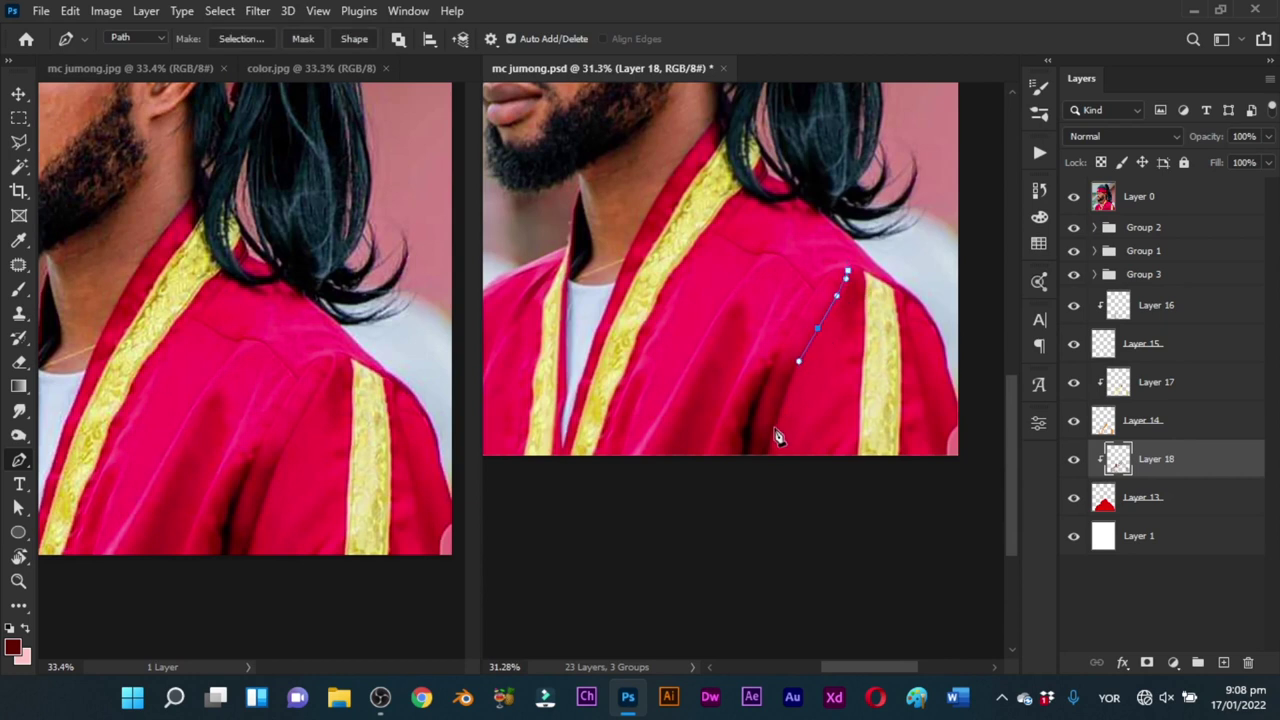
pyautogui.moveTo(777, 420); pyautogui.dragTo(766, 453)
pyautogui.moveTo(712, 461); pyautogui.dragTo(705, 470)
pyautogui.moveTo(784, 261); pyautogui.dragTo(790, 233)
pyautogui.click(849, 272)
pyautogui.hotkey('ctrl', 'Return')
# Step: Hide Layer 0 and brush a dark red shadow inside the selected fold along its sleeve side, comparing it with the reference photo layer
pyautogui.press('b')
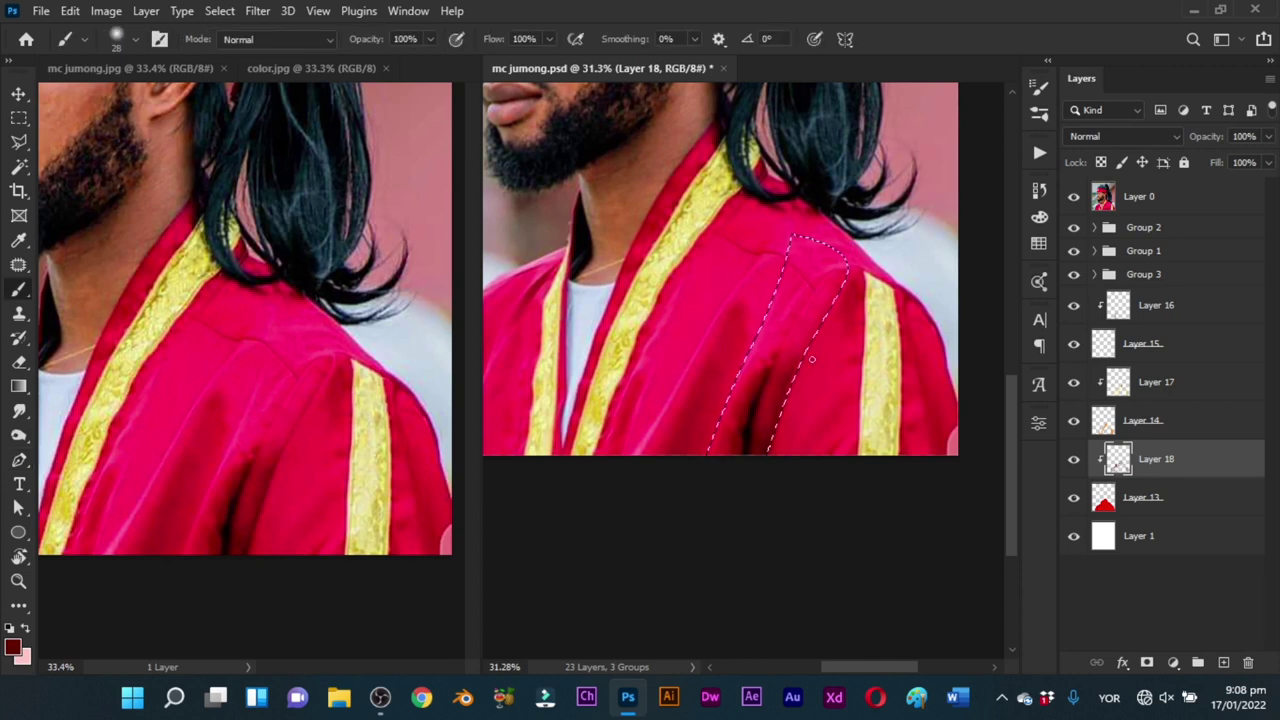
pyautogui.moveTo(806, 341); pyautogui.dragTo(823, 336)
pyautogui.press('x')
pyautogui.moveTo(797, 383); pyautogui.dragTo(806, 390)
pyautogui.press('x')
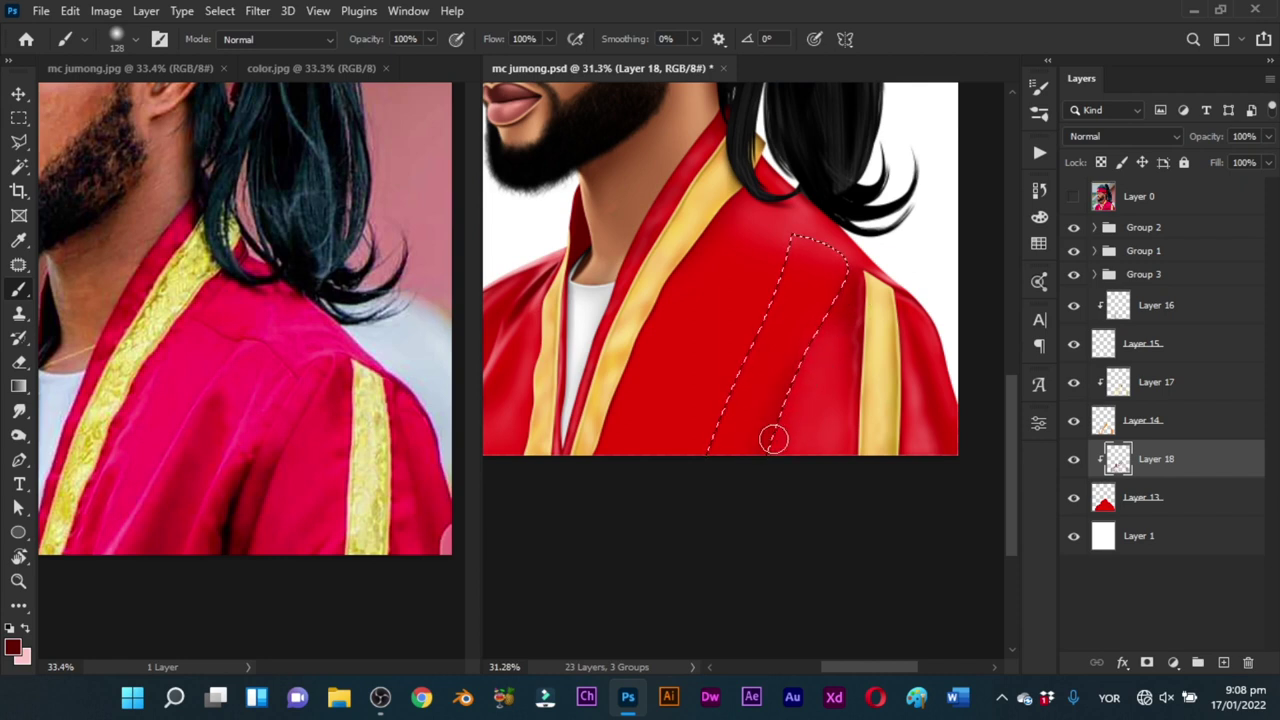
pyautogui.moveTo(766, 428); pyautogui.dragTo(778, 428)
pyautogui.moveTo(754, 472)
pyautogui.mouseDown()
pyautogui.moveTo(845, 290)
pyautogui.moveTo(797, 336)
pyautogui.mouseUp()
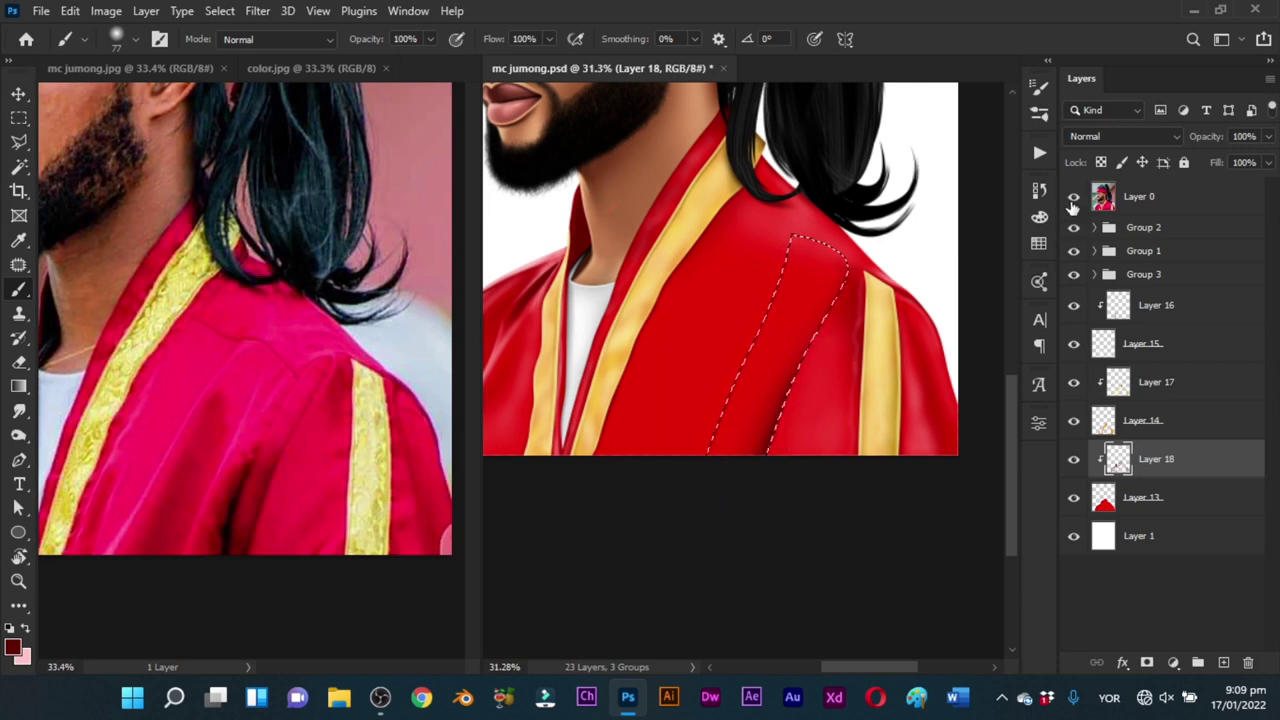
pyautogui.click(1071, 197)
pyautogui.click(1072, 199)
# Step: Switch to light pink and highlight the collar-side edge inside the selected fold with a 102 px soft brush
pyautogui.press('x')
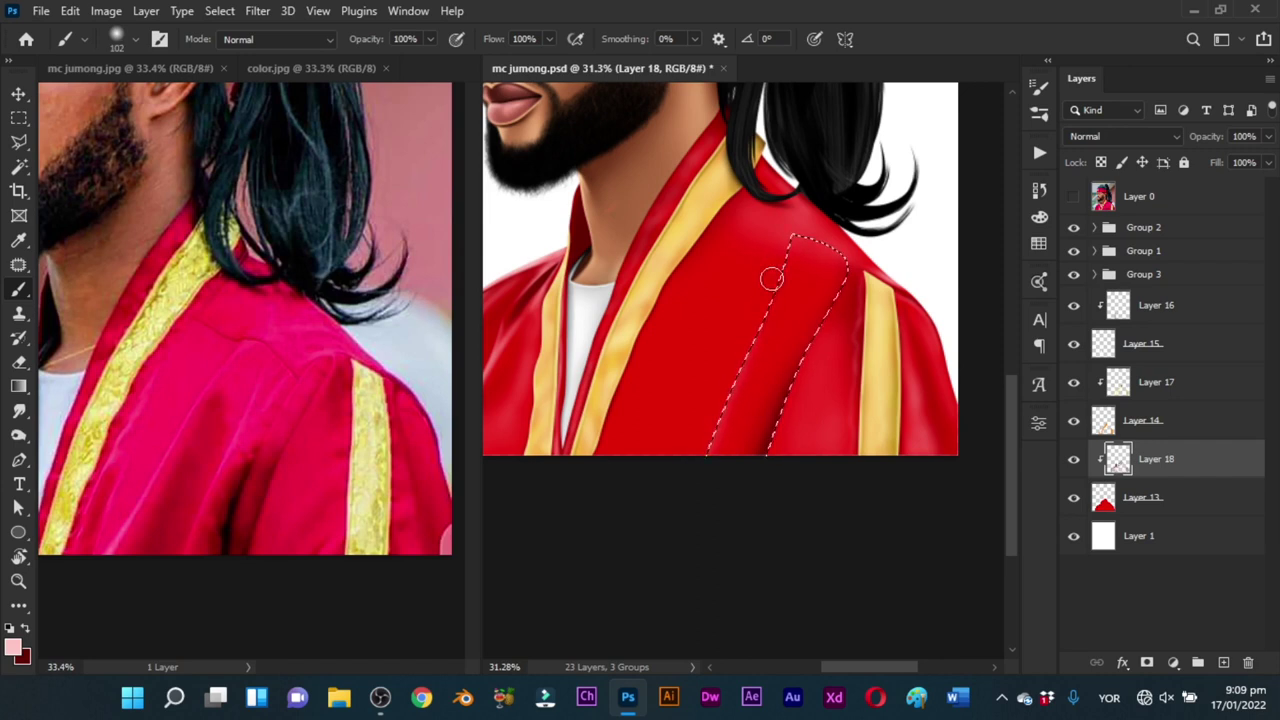
pyautogui.moveTo(740, 362); pyautogui.dragTo(749, 371)
pyautogui.moveTo(766, 298)
pyautogui.mouseDown()
pyautogui.moveTo(706, 422)
pyautogui.moveTo(748, 378)
pyautogui.moveTo(734, 266)
pyautogui.mouseUp()
# Step: Invert the selection, shade the robe outside the fold's collar-side edge in dark red with a 134 px brush, and deselect
pyautogui.hotkey('ctrl', 'shift', 'i')
pyautogui.moveTo(702, 461); pyautogui.dragTo(734, 274)
pyautogui.moveTo(728, 369); pyautogui.dragTo(698, 366)
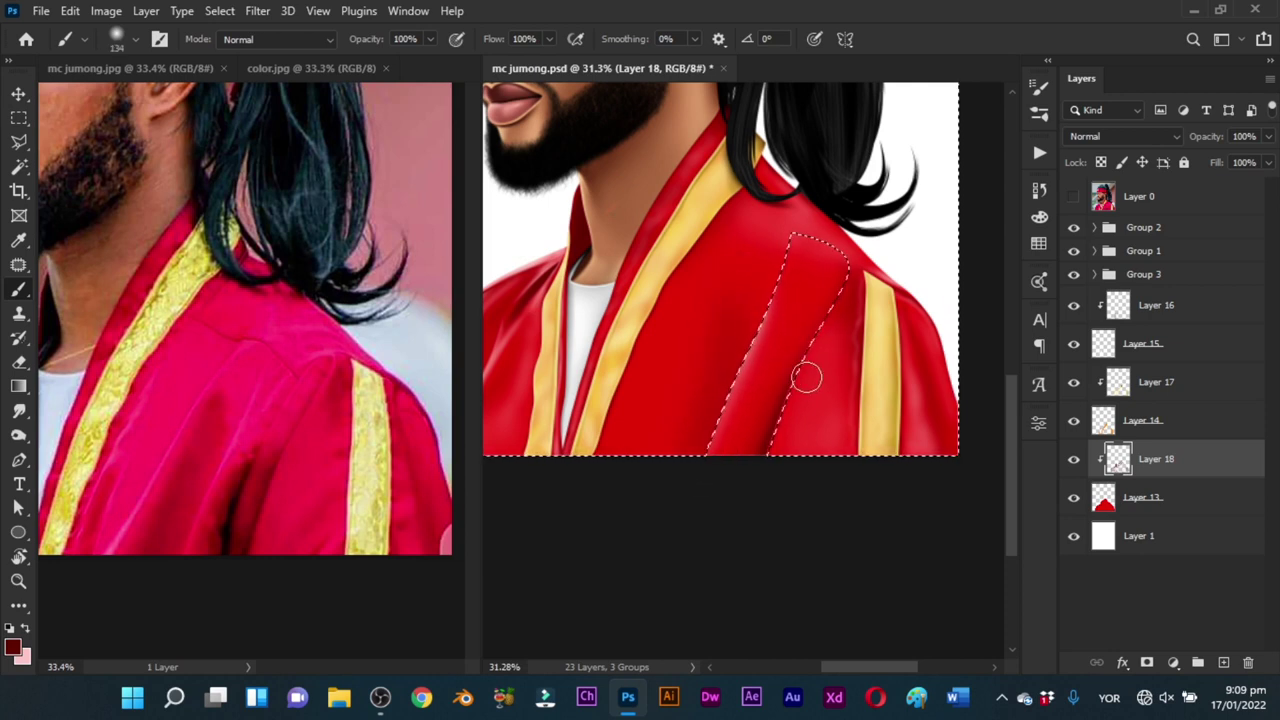
pyautogui.press('x')
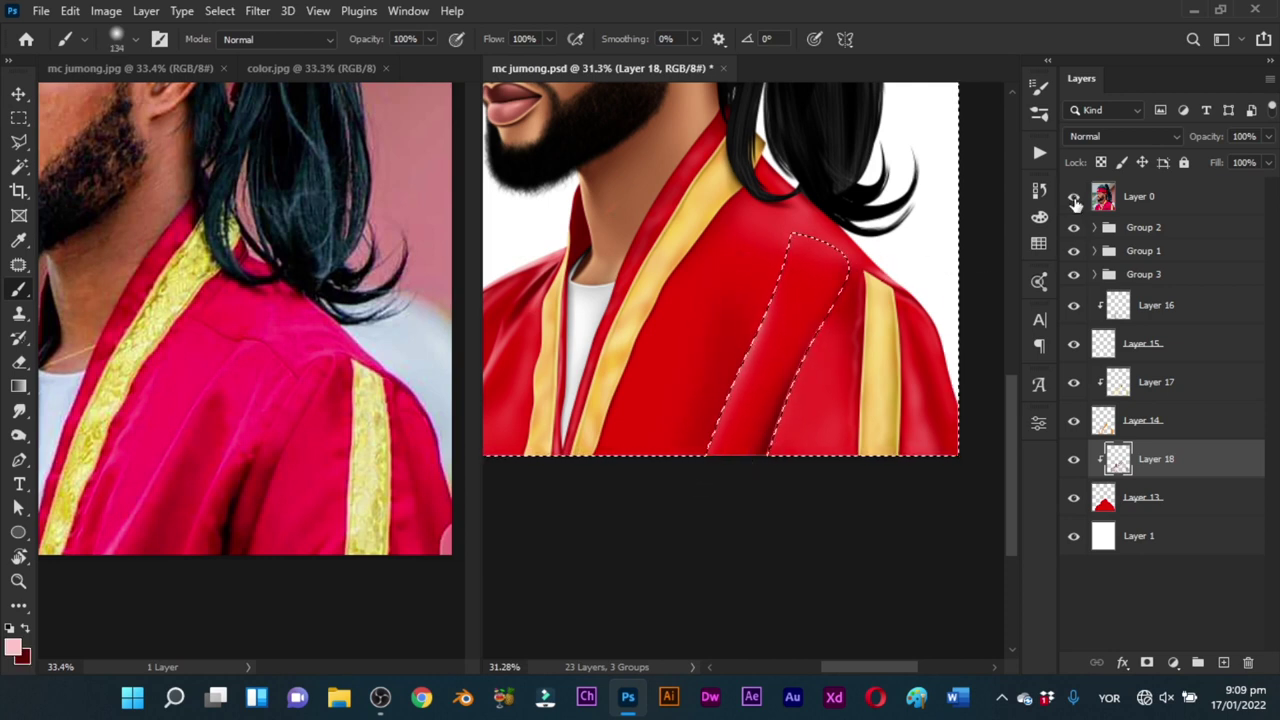
pyautogui.click(1075, 201)
pyautogui.click(1075, 201)
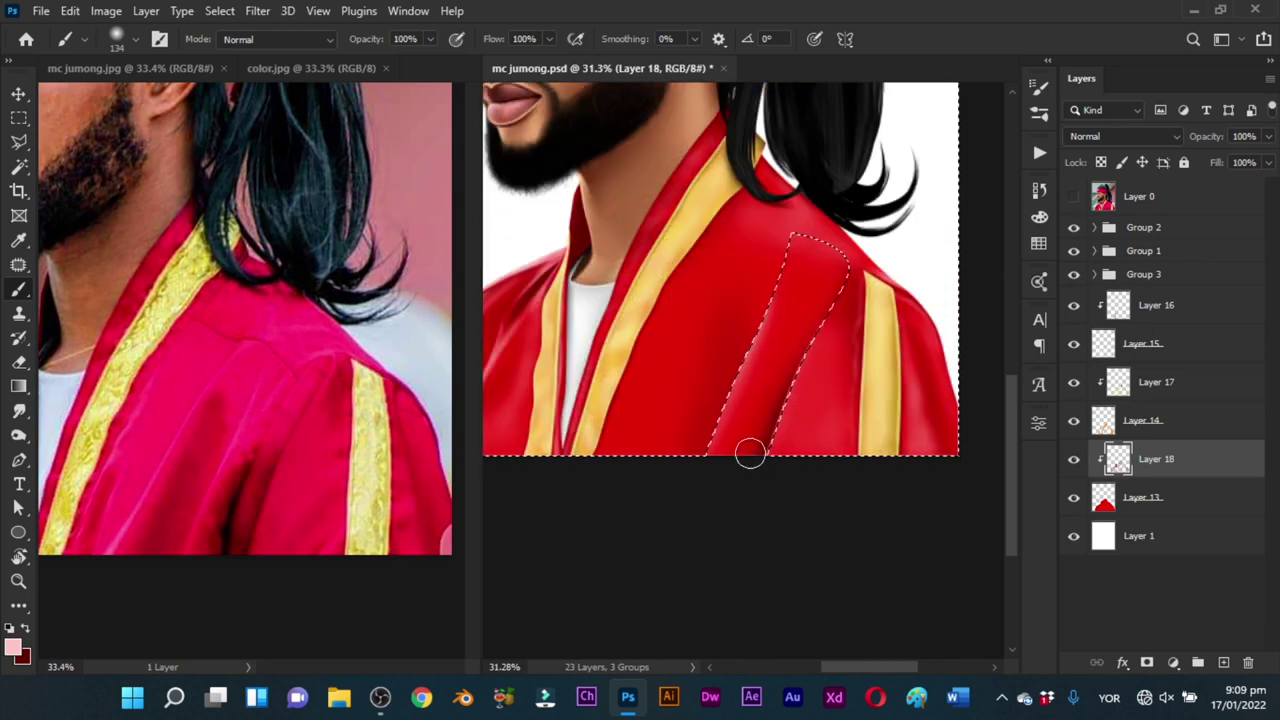
pyautogui.hotkey('ctrl', 'd')
# Step: Blend the hard edges of the fold's shadows and highlights with the Smudge tool at 57% strength, using 327 and 295 px brushes
pyautogui.press('s')
pyautogui.moveTo(770, 310); pyautogui.dragTo(797, 311)
pyautogui.moveTo(770, 310)
pyautogui.mouseDown()
pyautogui.moveTo(774, 271)
pyautogui.moveTo(791, 280)
pyautogui.moveTo(825, 261)
pyautogui.moveTo(806, 351)
pyautogui.moveTo(779, 414)
pyautogui.moveTo(767, 410)
pyautogui.mouseUp()
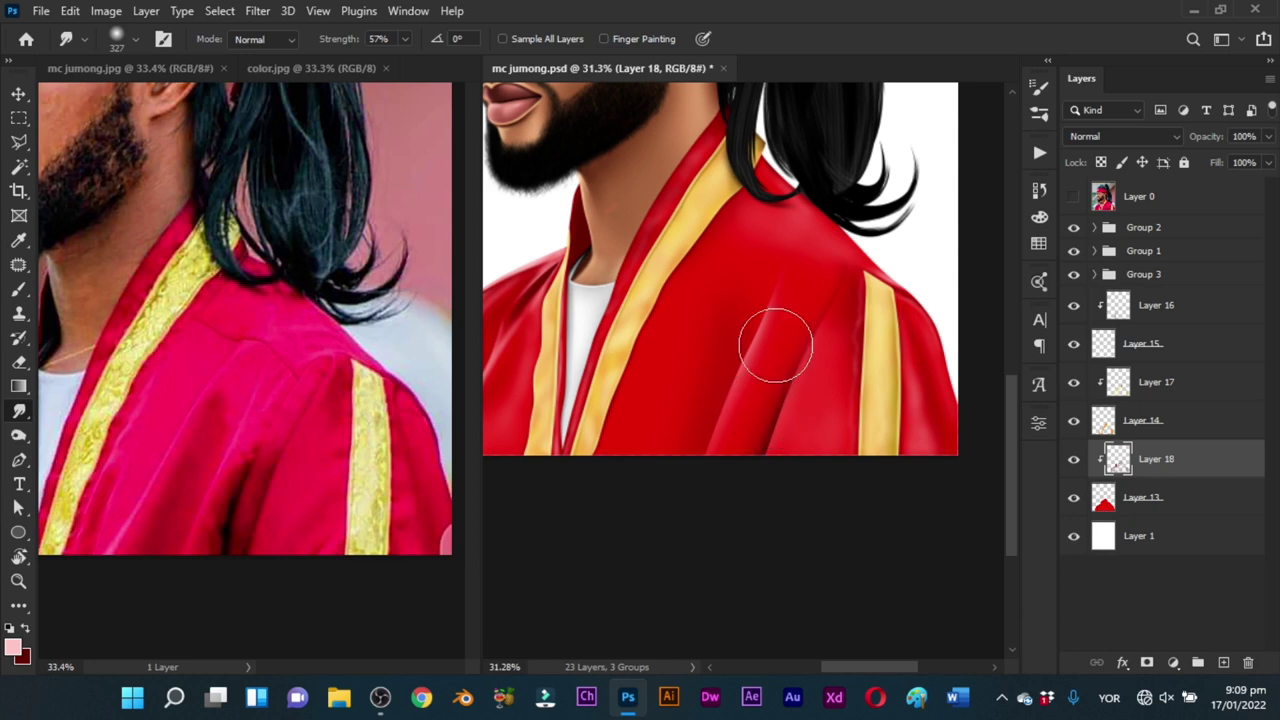
pyautogui.rightClick(779, 418)
pyautogui.click(657, 473)
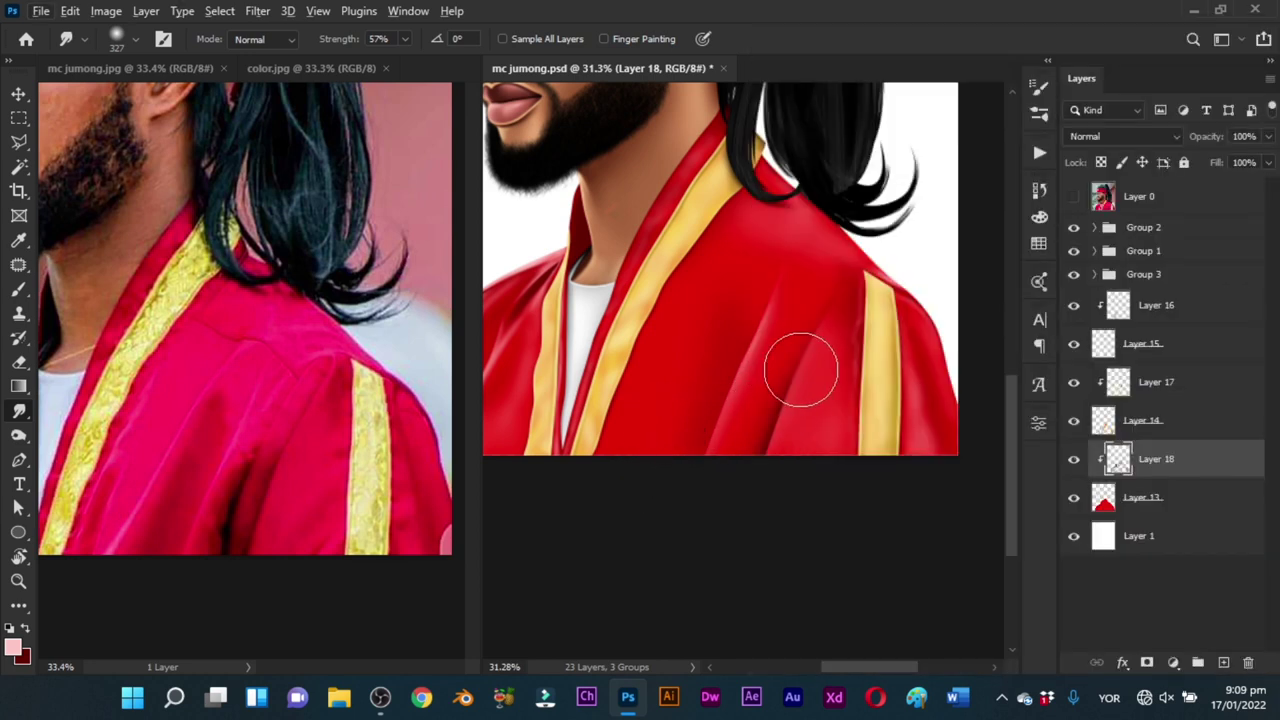
pyautogui.moveTo(797, 361); pyautogui.dragTo(793, 353)
pyautogui.moveTo(781, 412)
pyautogui.mouseDown()
pyautogui.moveTo(765, 447)
pyautogui.moveTo(710, 432)
pyautogui.mouseUp()
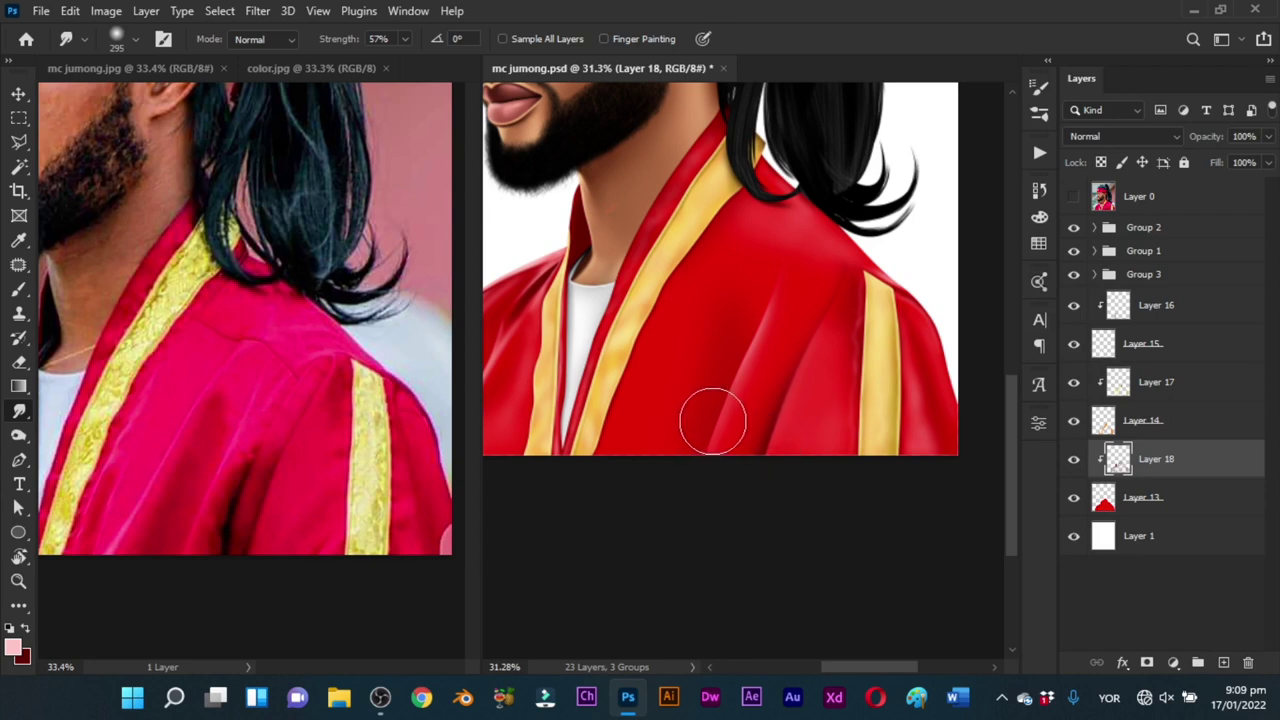
pyautogui.rightClick(711, 424)
pyautogui.click(663, 437)
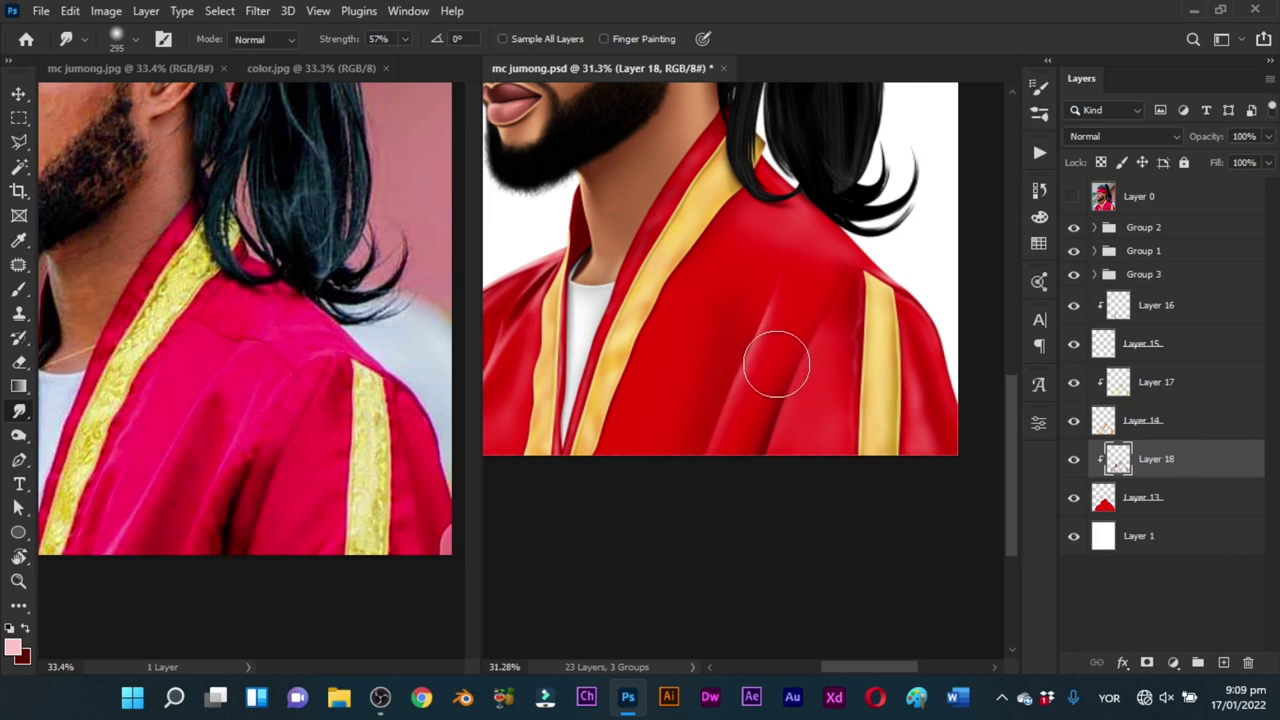
# Step: Soften the upper end of the robe fold with the Smudge tool at 57% strength, using a 295 px brush
pyautogui.press('b')
pyautogui.moveTo(771, 335); pyautogui.dragTo(756, 331)
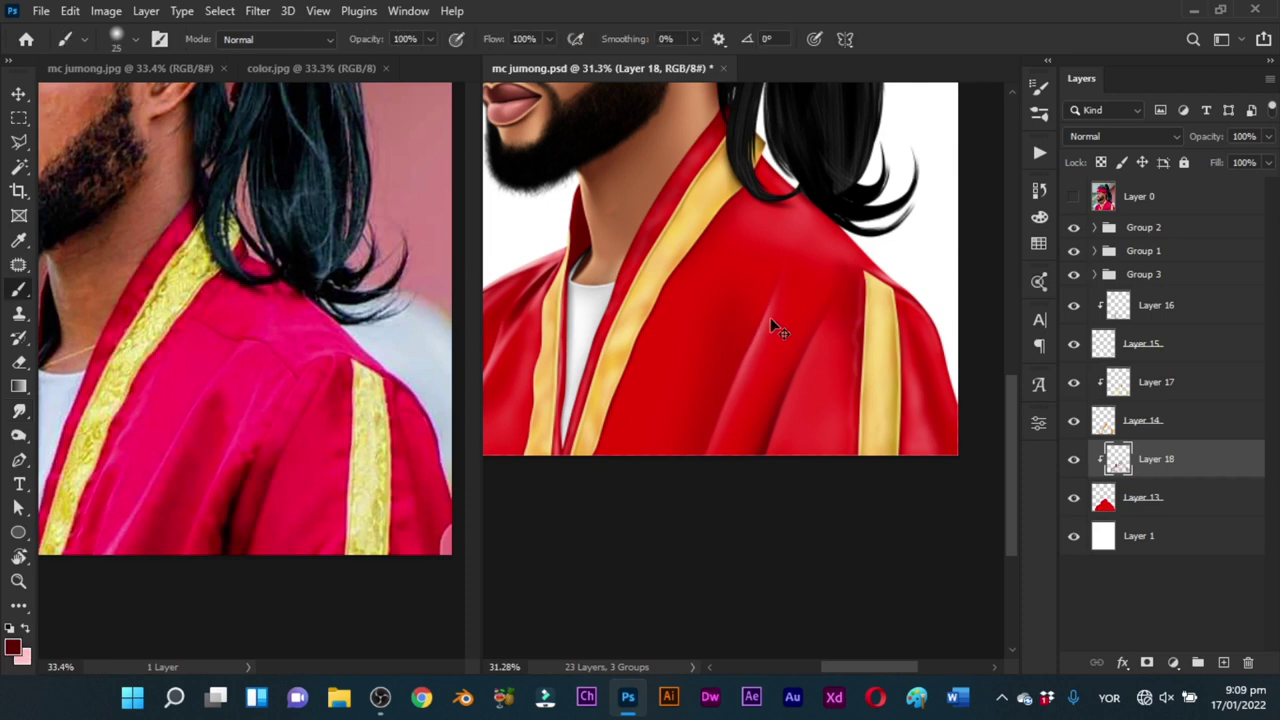
pyautogui.press('r')
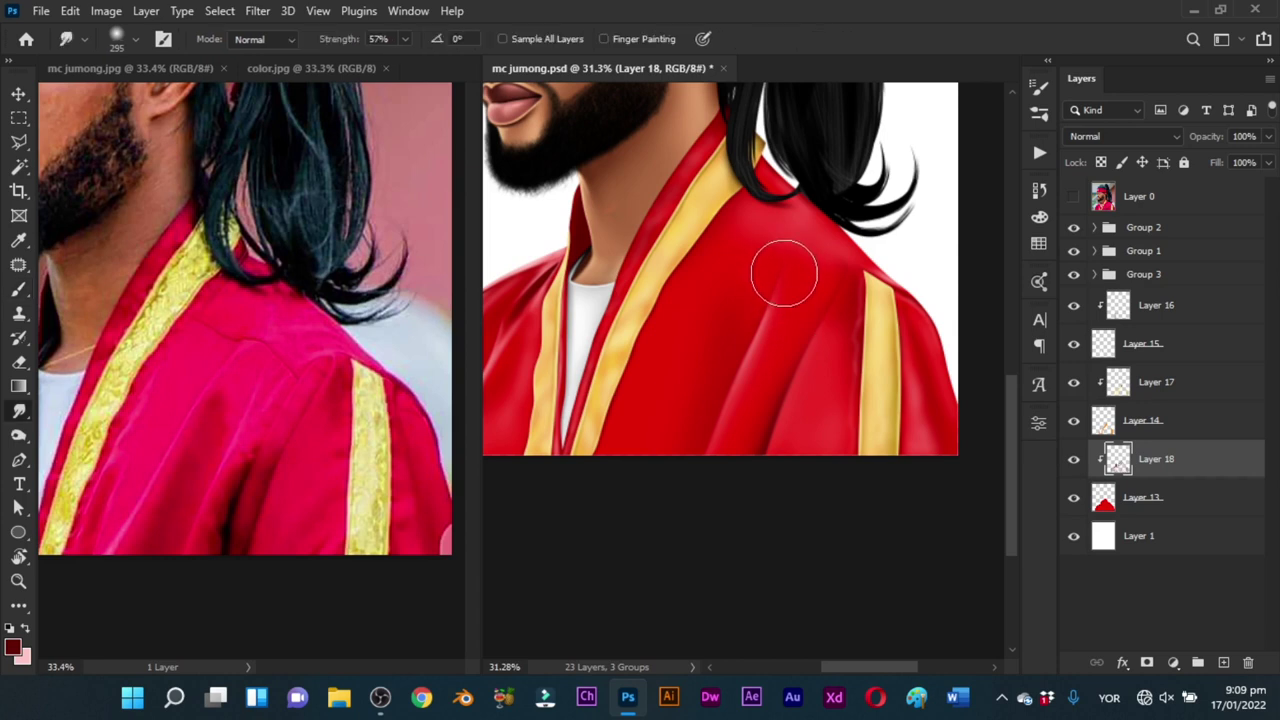
# Step: Show Layer 0, trace the fold beside the sleeve with a closed Pen path, and convert the path to a selection
pyautogui.press('p')
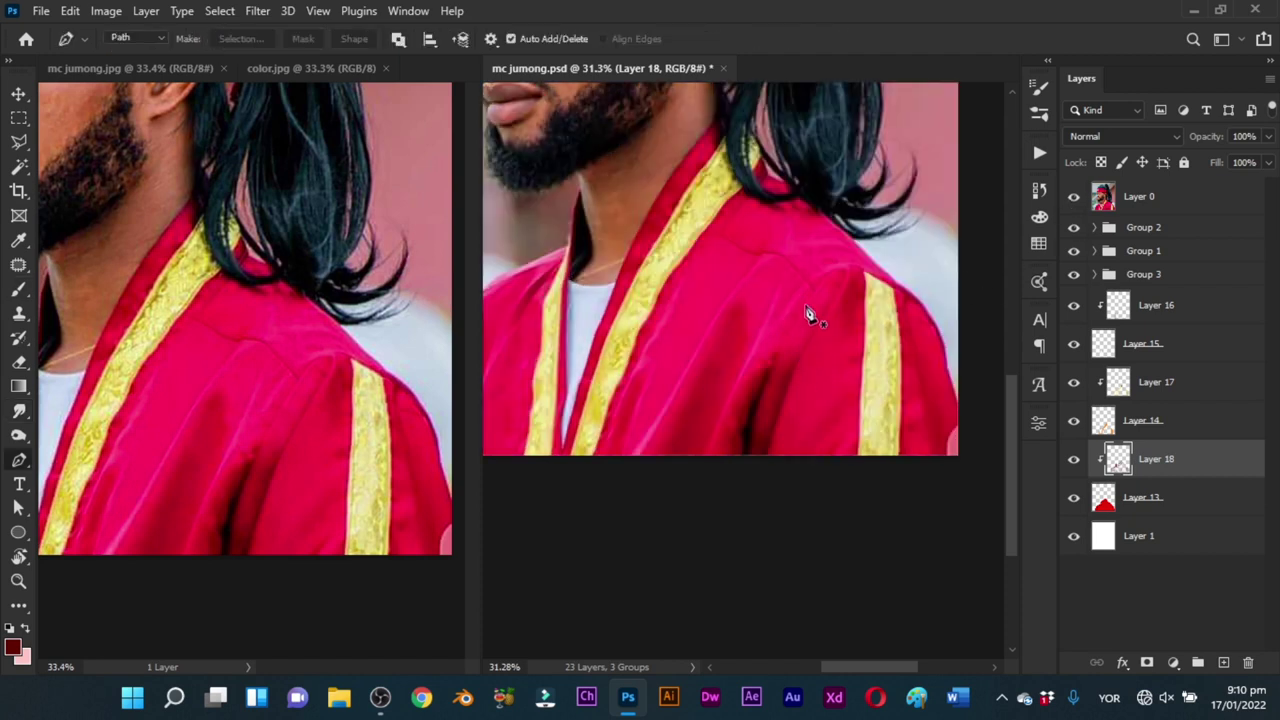
pyautogui.moveTo(807, 300); pyautogui.dragTo(795, 320)
pyautogui.moveTo(753, 412); pyautogui.dragTo(751, 427)
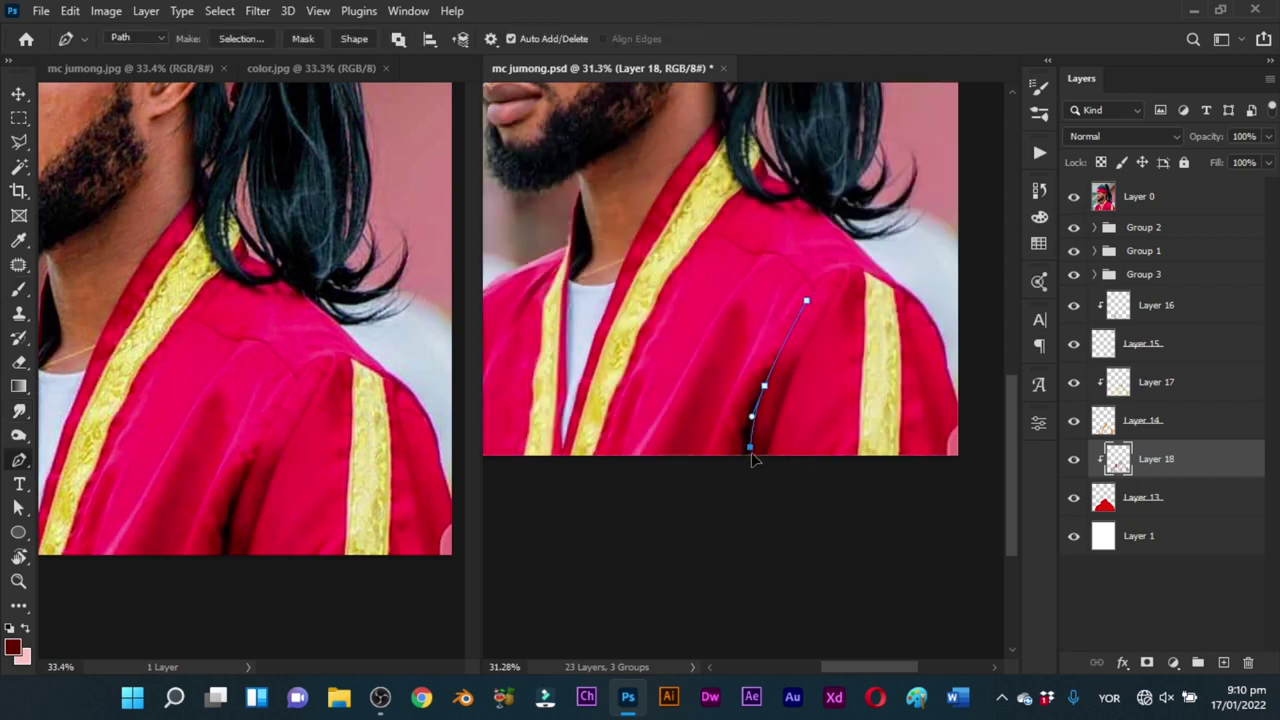
pyautogui.moveTo(741, 489); pyautogui.dragTo(670, 474)
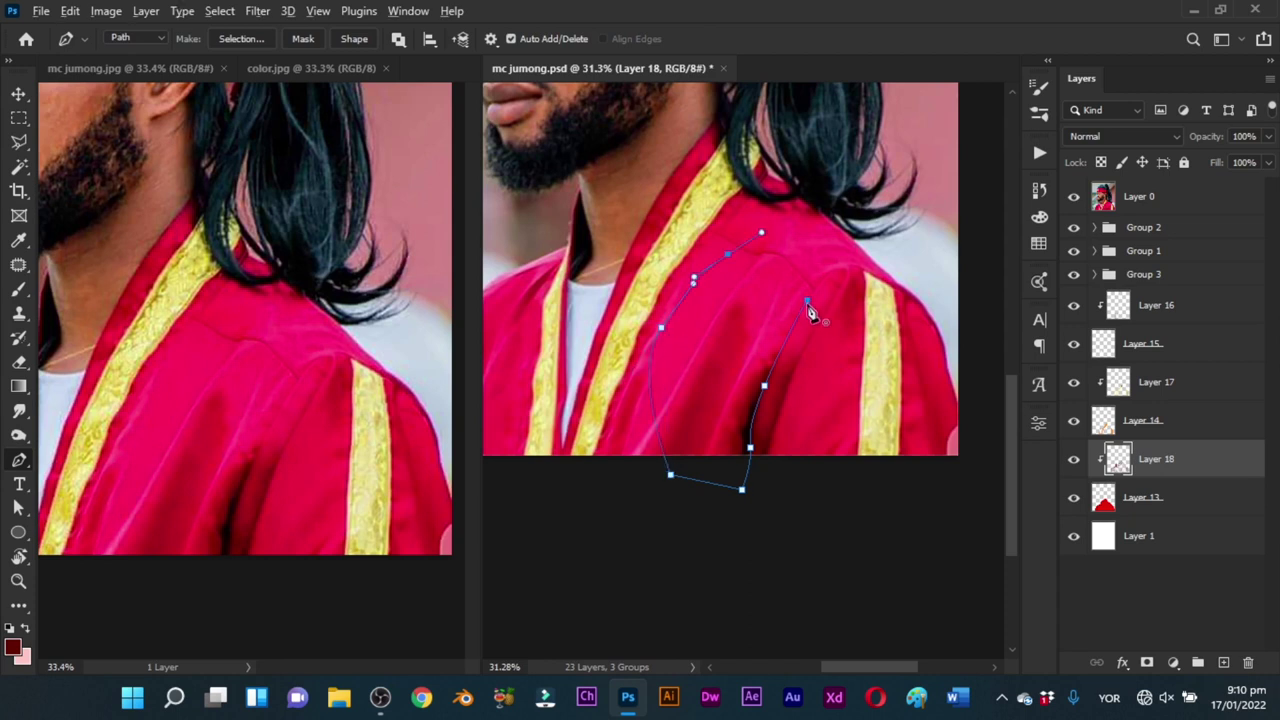
pyautogui.moveTo(808, 301); pyautogui.dragTo(794, 321)
pyautogui.hotkey('ctrl', 'Return')
# Step: Hide Layer 0 and brush a soft dark red shadow inside the selection along its sleeve-side edge
pyautogui.press('b')
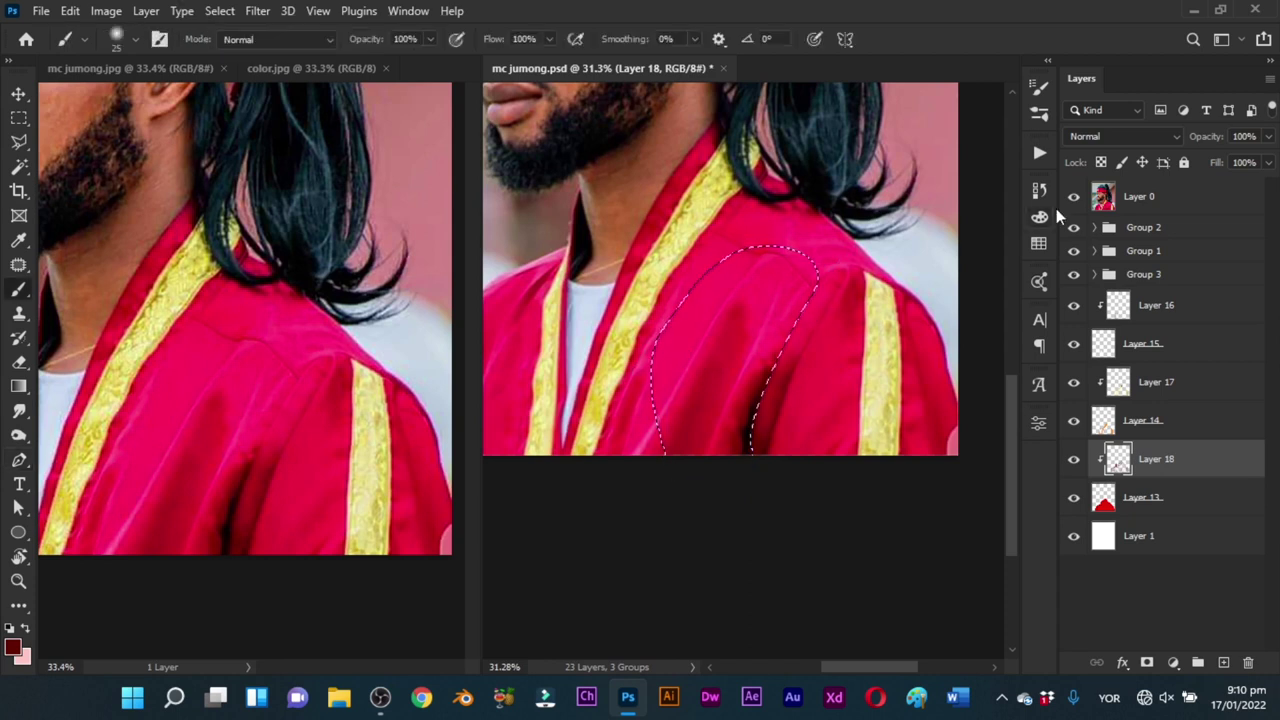
pyautogui.moveTo(777, 361); pyautogui.dragTo(789, 361)
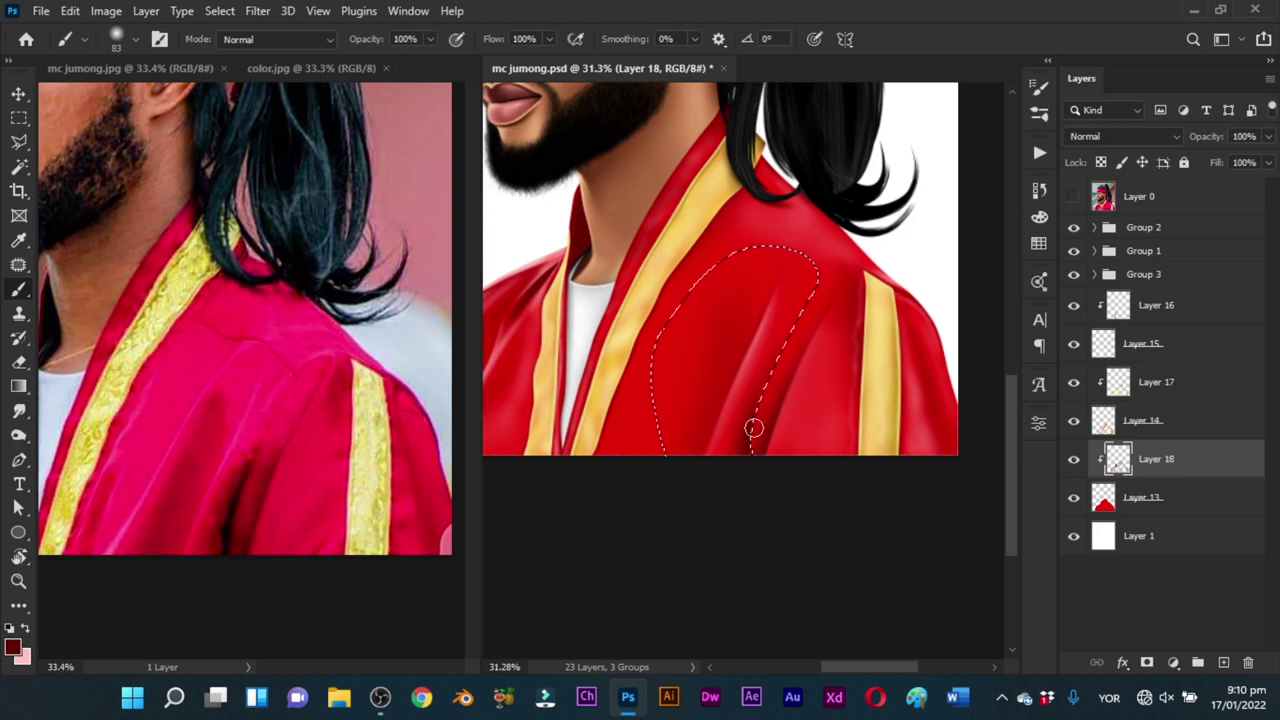
pyautogui.moveTo(792, 345); pyautogui.dragTo(806, 384)
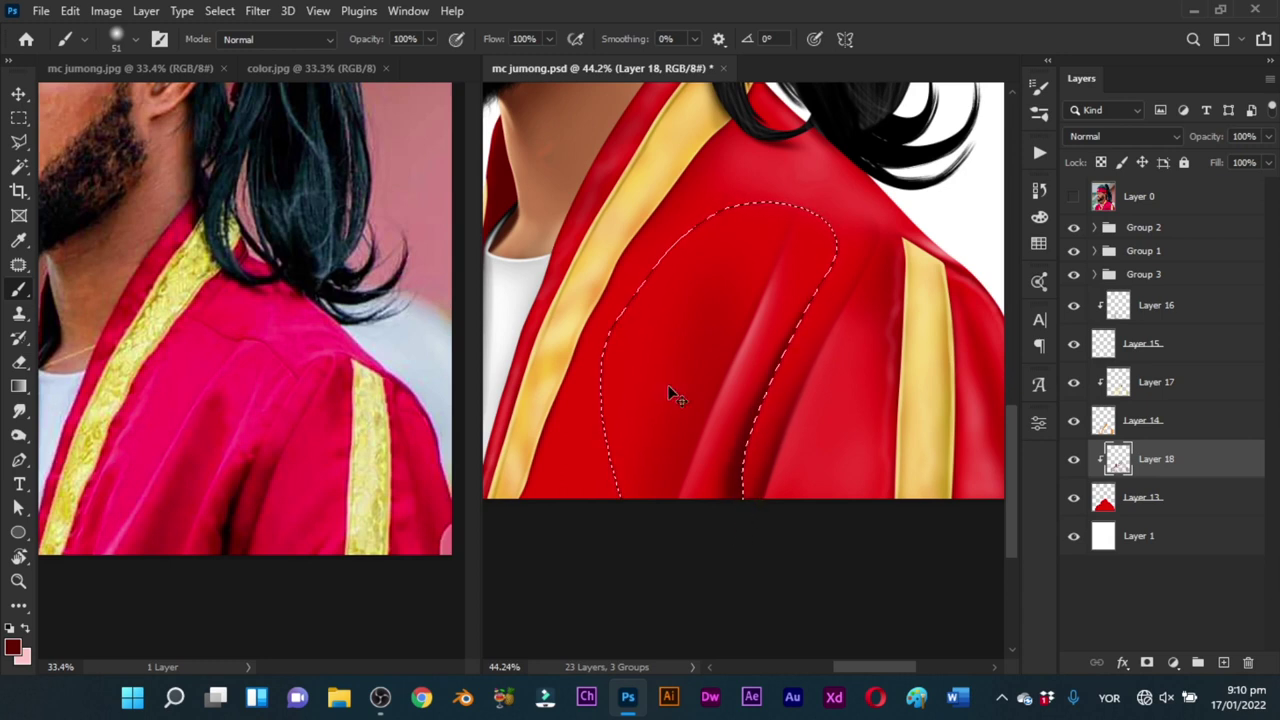
# Step: Invert the selection, switch to light pink with a 60 px brush to highlight the sleeve beside the fold's edge, and deselect
pyautogui.press('x')
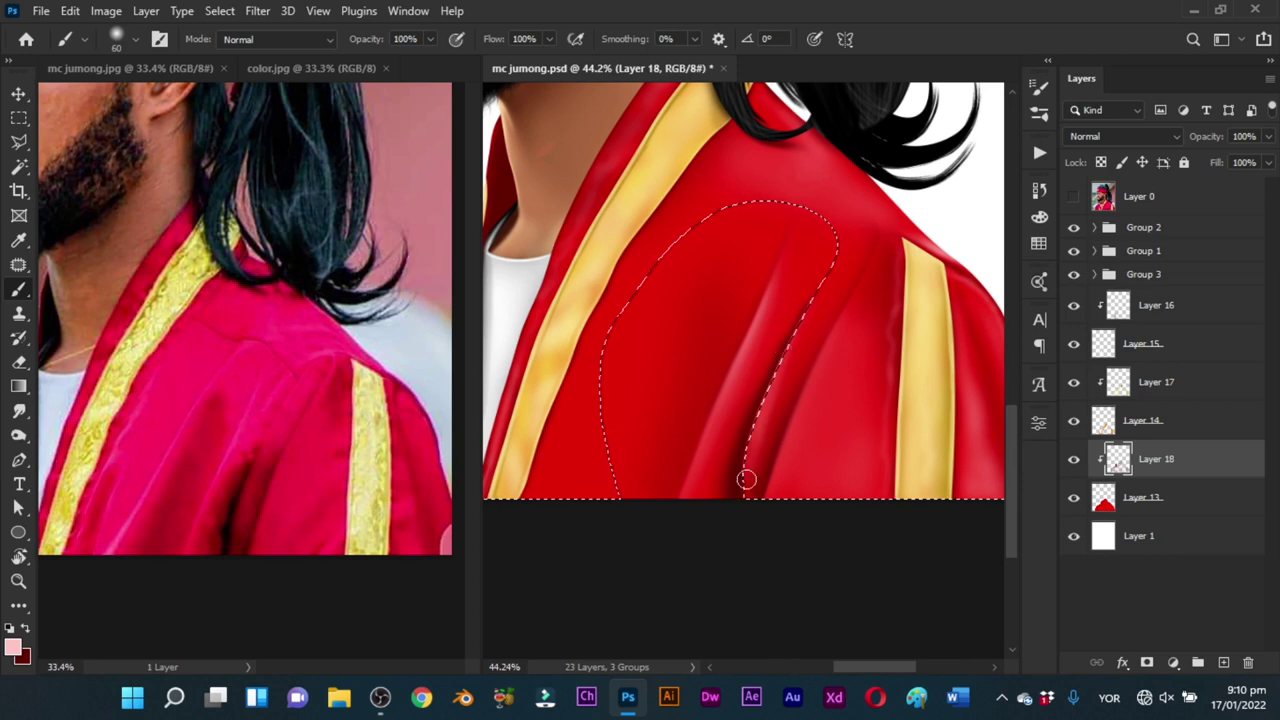
pyautogui.hotkey('ctrl', 'd')
pyautogui.moveTo(746, 479)
pyautogui.mouseDown()
pyautogui.moveTo(803, 303)
pyautogui.moveTo(790, 303)
pyautogui.moveTo(814, 291)
pyautogui.moveTo(749, 423)
pyautogui.moveTo(744, 494)
pyautogui.moveTo(755, 480)
pyautogui.mouseUp()
# Step: Blend the shadow and highlight where the fold meets the sleeve with a 259 px Smudge brush at 57% strength
pyautogui.press('s')
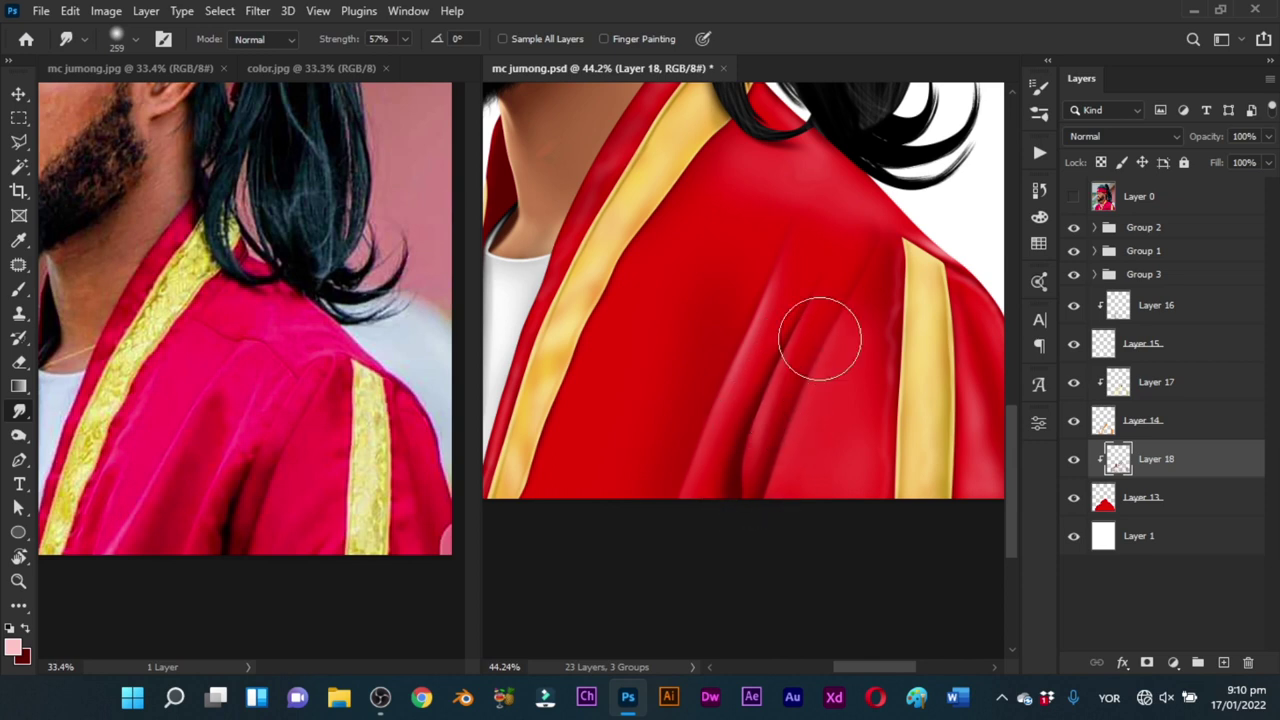
pyautogui.moveTo(820, 338)
pyautogui.mouseDown()
pyautogui.moveTo(808, 400)
pyautogui.moveTo(728, 452)
pyautogui.mouseUp()
pyautogui.press('z')
pyautogui.press('z')
pyautogui.moveTo(809, 499); pyautogui.dragTo(865, 499)
# Step: Brush soft light pink highlights up along the fold beside the sleeve with a 60 px brush, redoing the first stroke
pyautogui.press('b')
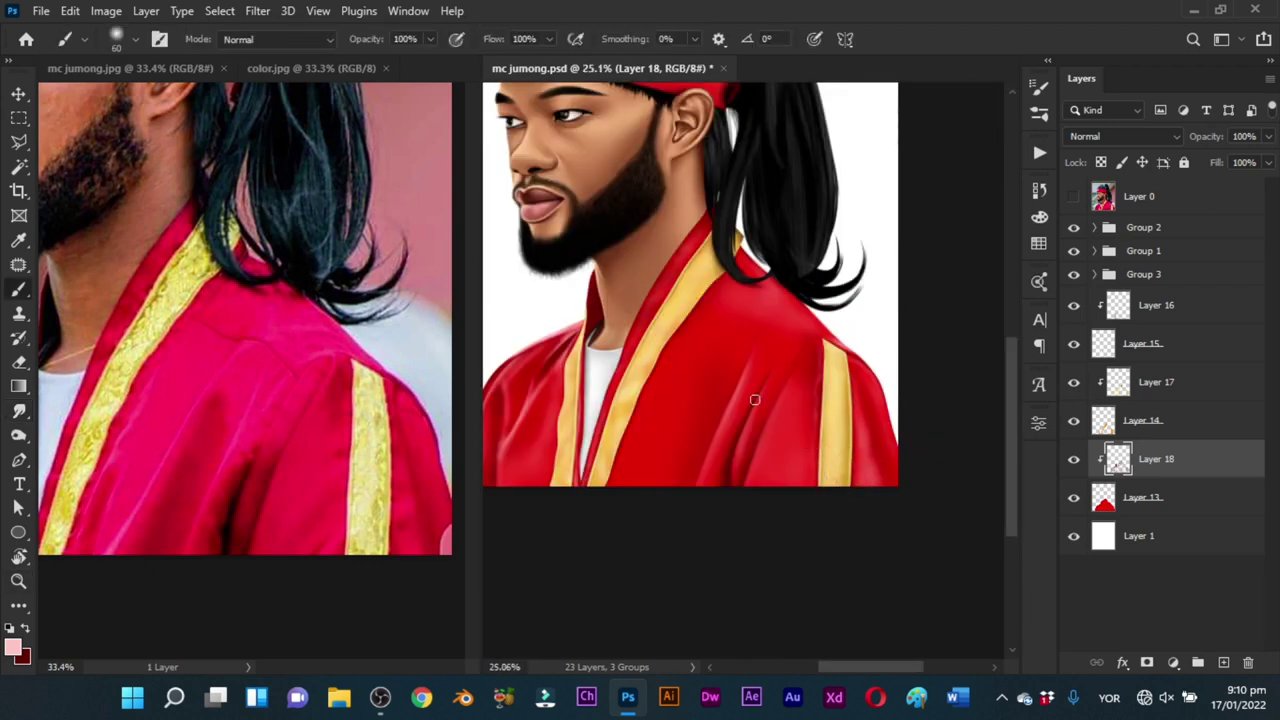
pyautogui.press('z')
pyautogui.moveTo(755, 400); pyautogui.dragTo(788, 408)
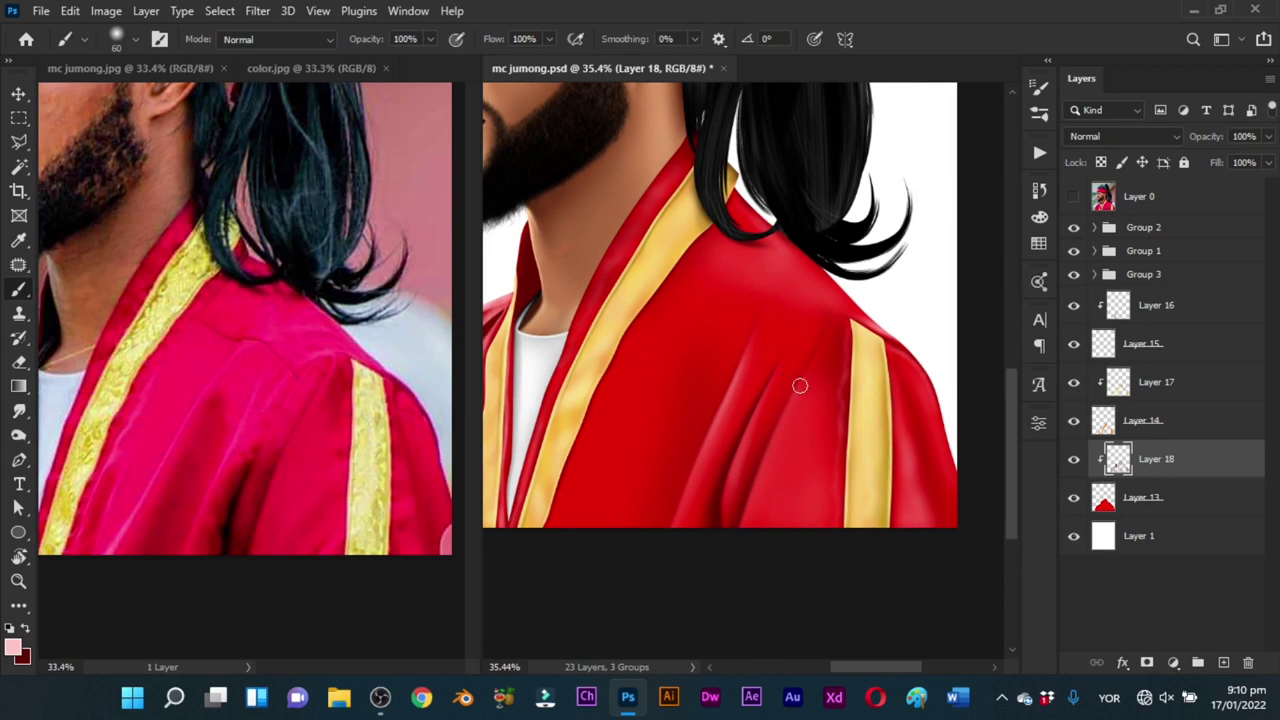
pyautogui.press('z')
pyautogui.moveTo(765, 391); pyautogui.dragTo(751, 374)
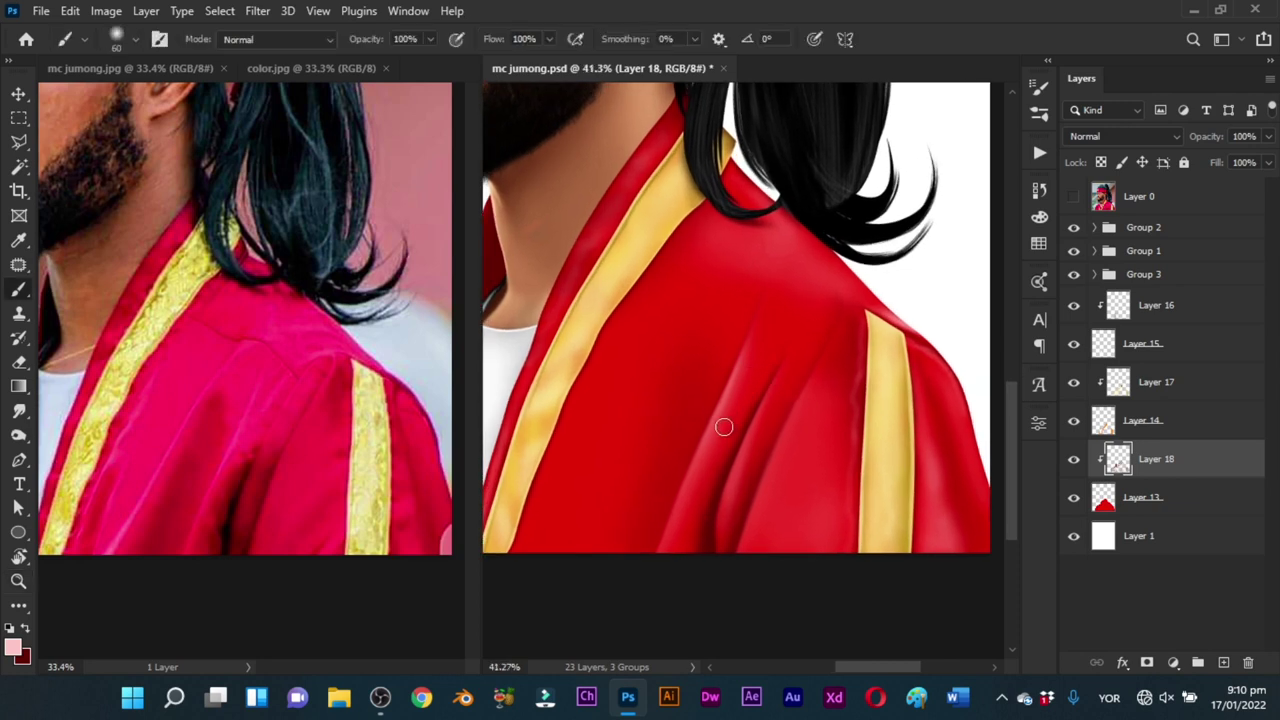
pyautogui.moveTo(708, 447); pyautogui.dragTo(768, 345)
pyautogui.hotkey('ctrl', 'z')
pyautogui.moveTo(717, 431)
pyautogui.mouseDown()
pyautogui.moveTo(774, 325)
pyautogui.moveTo(769, 352)
pyautogui.mouseUp()
pyautogui.moveTo(721, 434)
pyautogui.mouseDown()
pyautogui.moveTo(786, 325)
pyautogui.moveTo(792, 338)
pyautogui.mouseUp()
# Step: Check the fold against Layer 0 and extend the light pink highlights up toward the shoulder with a 57 px brush
pyautogui.click(1074, 196)
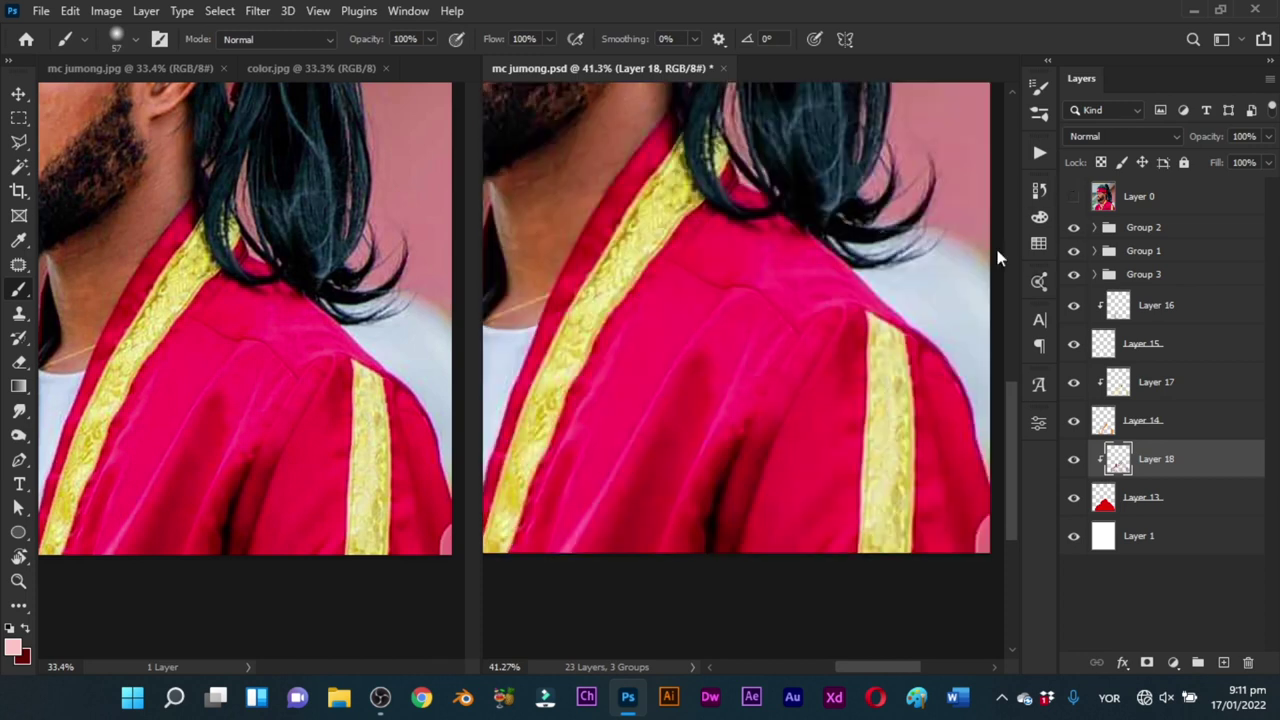
pyautogui.moveTo(757, 430); pyautogui.dragTo(797, 345)
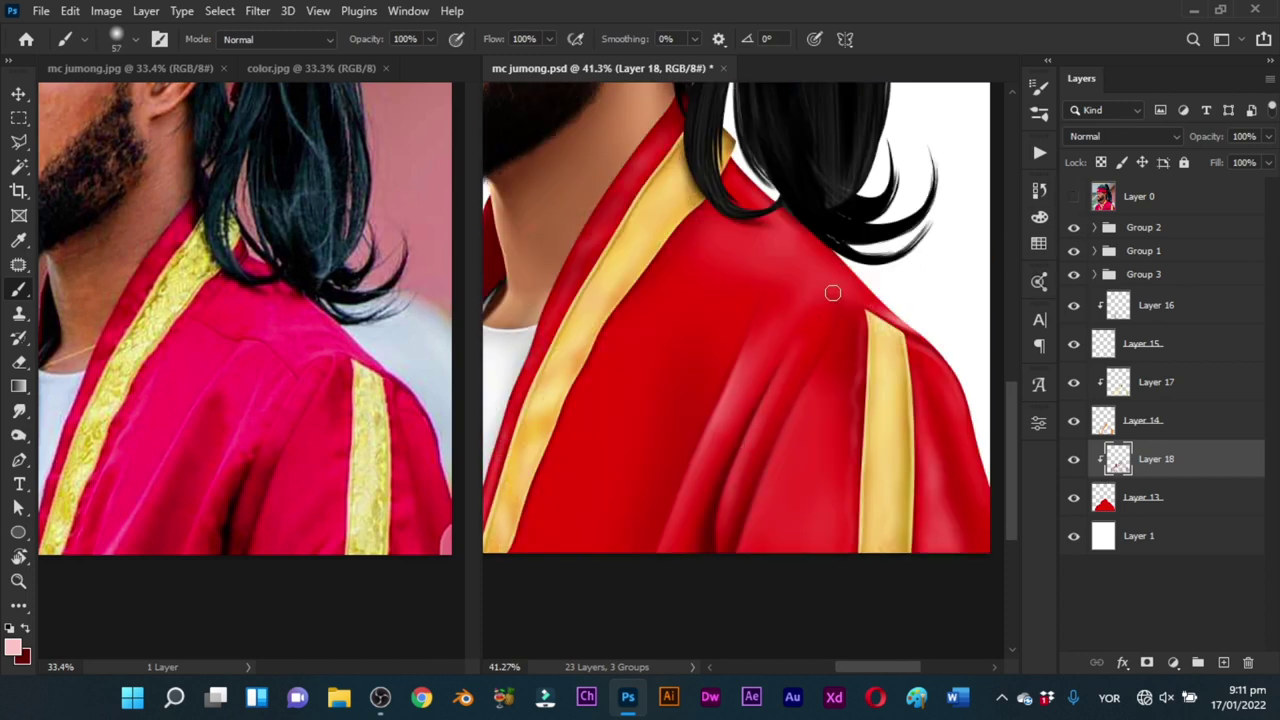
pyautogui.moveTo(765, 428); pyautogui.dragTo(822, 306)
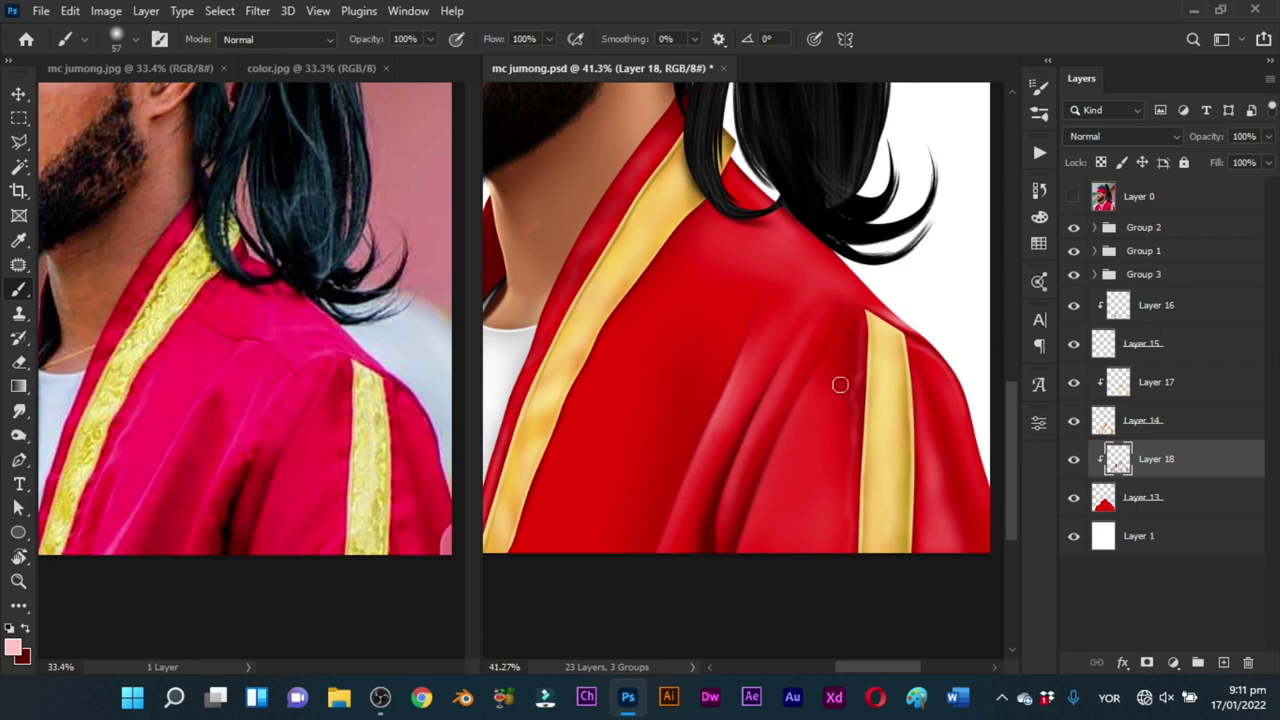
pyautogui.moveTo(819, 406); pyautogui.dragTo(860, 391)
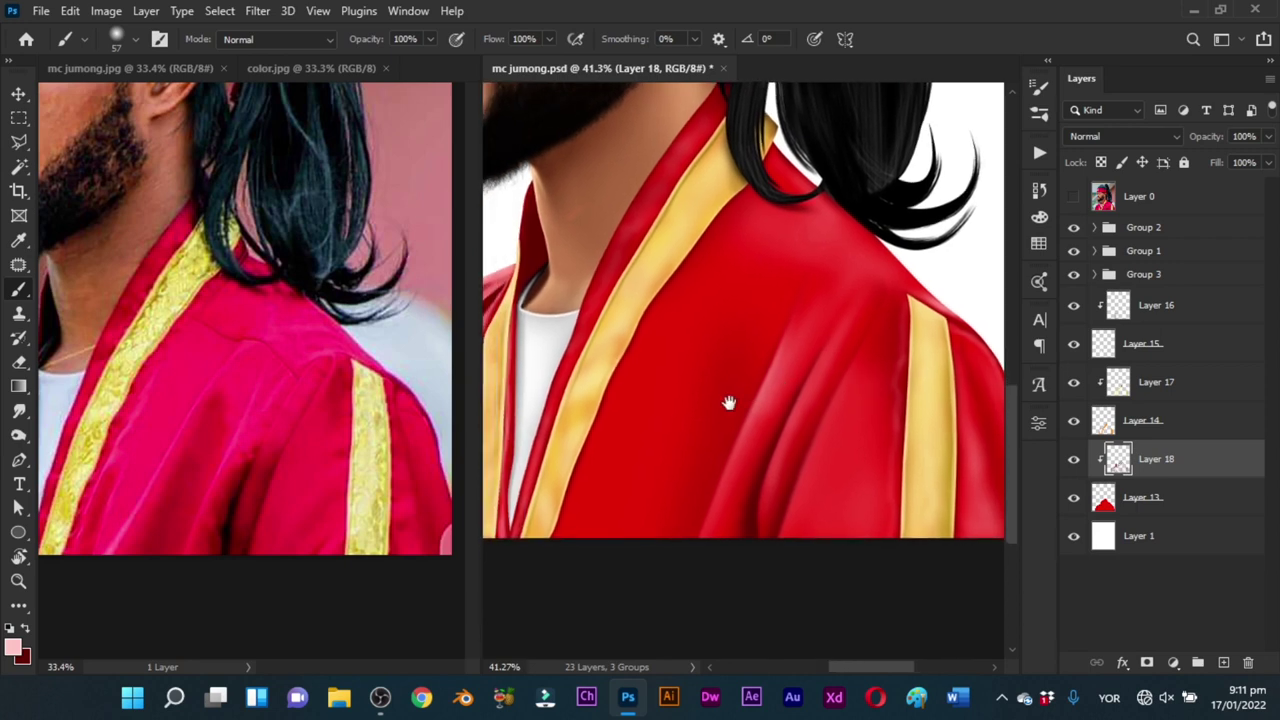
pyautogui.moveTo(729, 403); pyautogui.dragTo(771, 377)
pyautogui.press('p')
pyautogui.click(1074, 196)
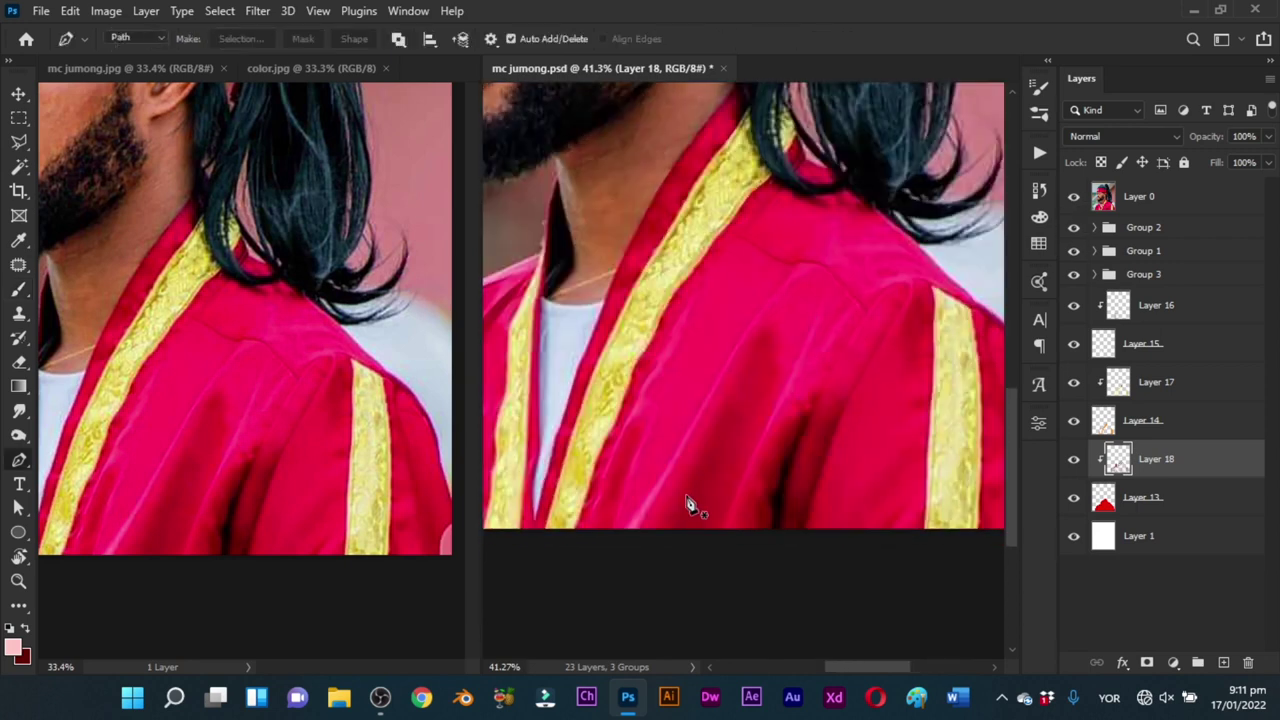
pyautogui.moveTo(628, 534); pyautogui.dragTo(619, 546)
pyautogui.moveTo(729, 362); pyautogui.dragTo(734, 355)
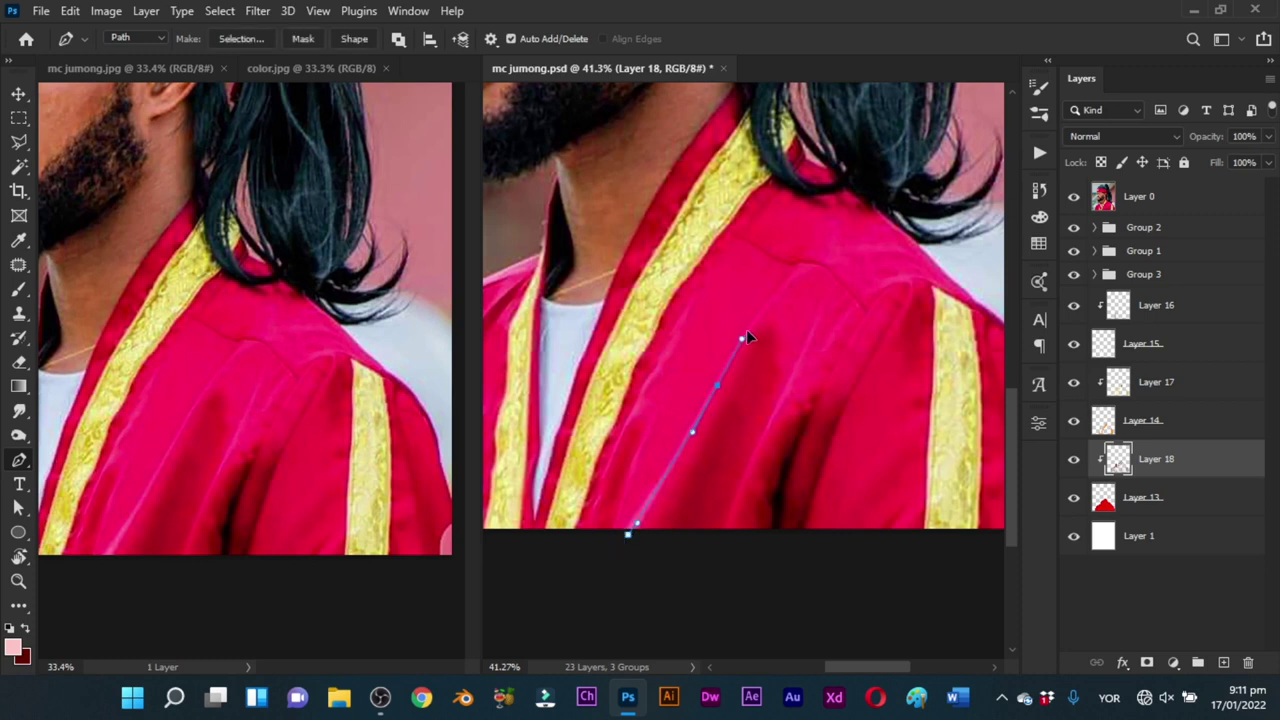
pyautogui.hotkey('ctrl', 'z')
pyautogui.hotkey('ctrl', 'z')
# Step: Hide Layer 0 and shade the robe front between the collar band and the fold in dark red with a 151 px brush
pyautogui.press('b')
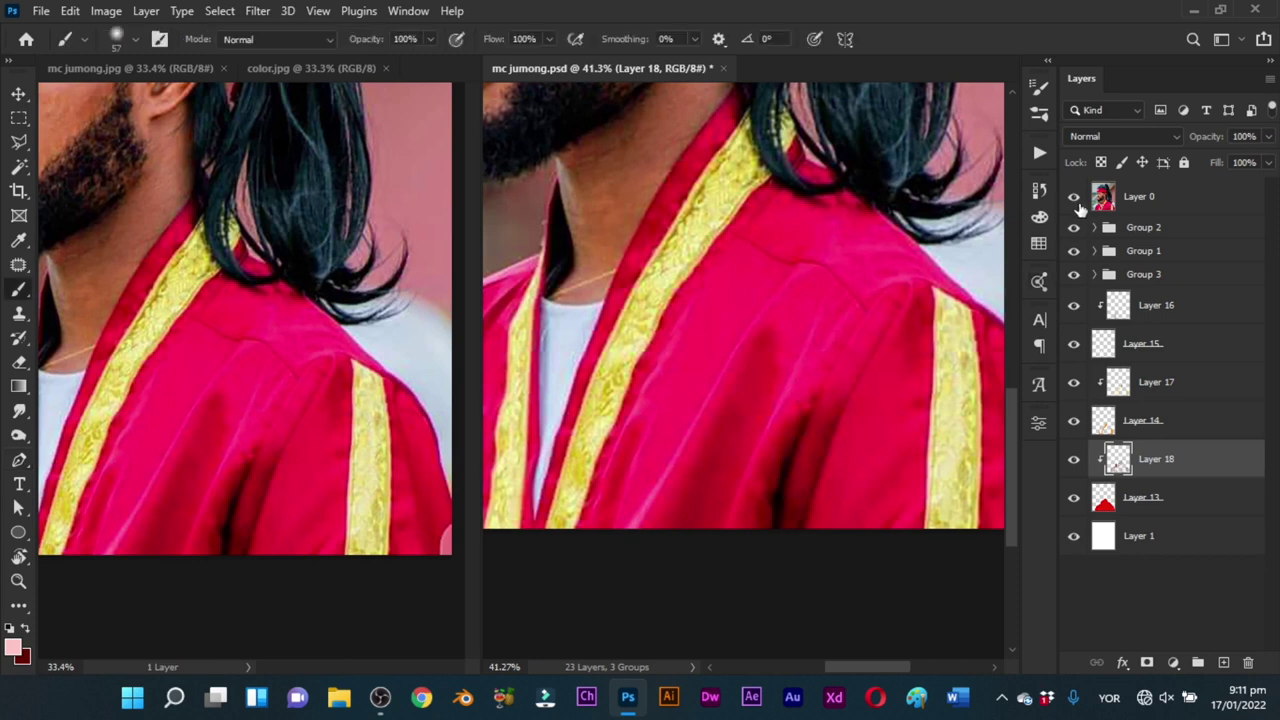
pyautogui.moveTo(762, 380); pyautogui.dragTo(787, 382)
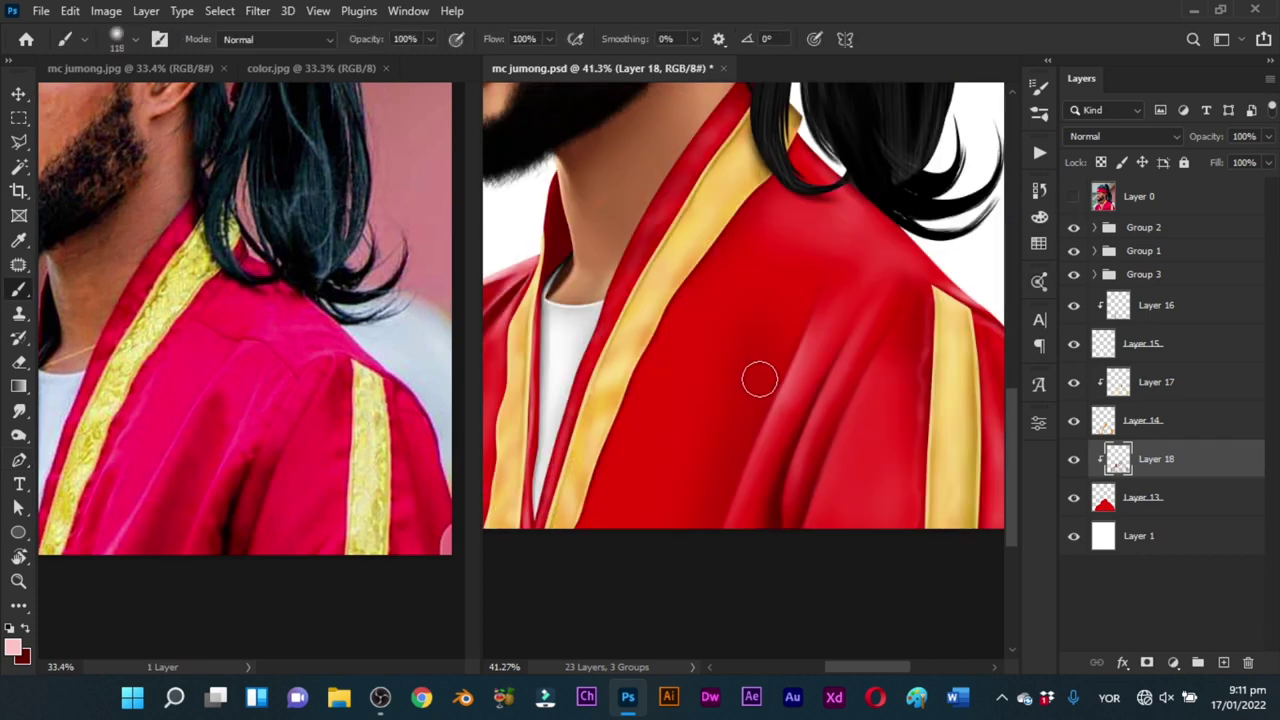
pyautogui.press('x')
pyautogui.keyDown('alt'); pyautogui.rightClick(755, 350); pyautogui.keyUp('alt')
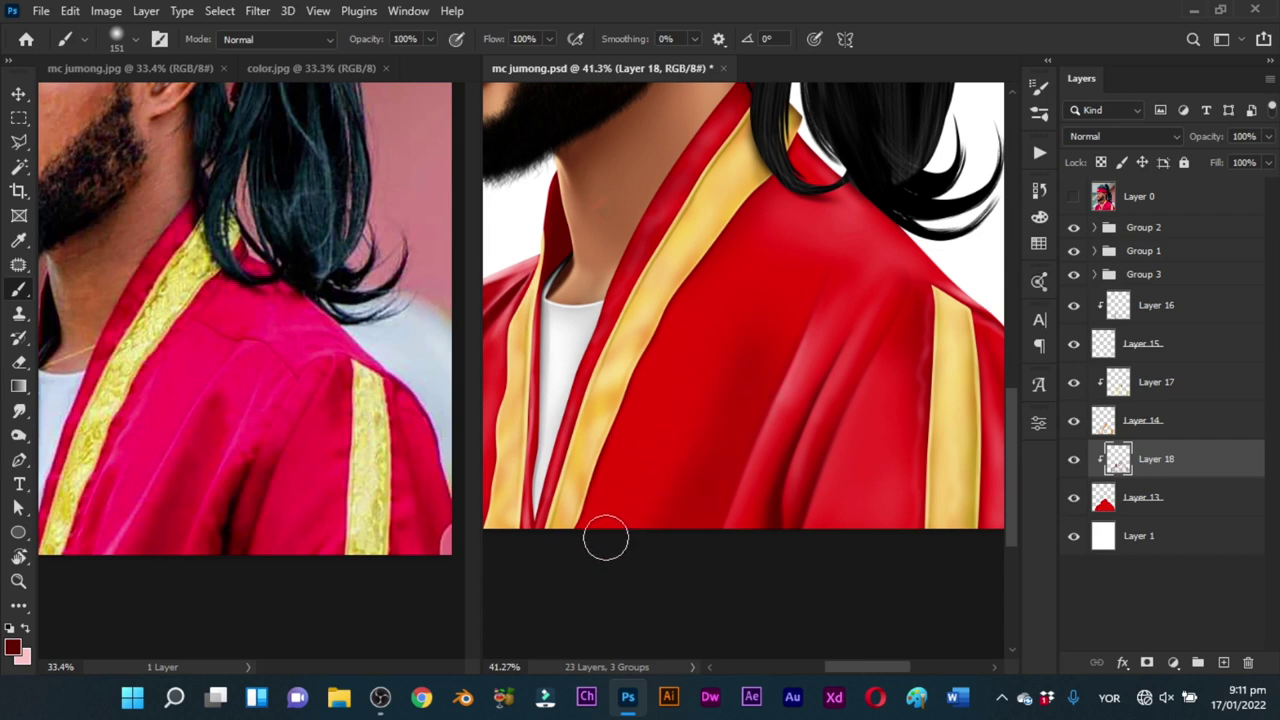
pyautogui.keyDown('alt'); pyautogui.rightClick(650, 415); pyautogui.keyUp('alt')
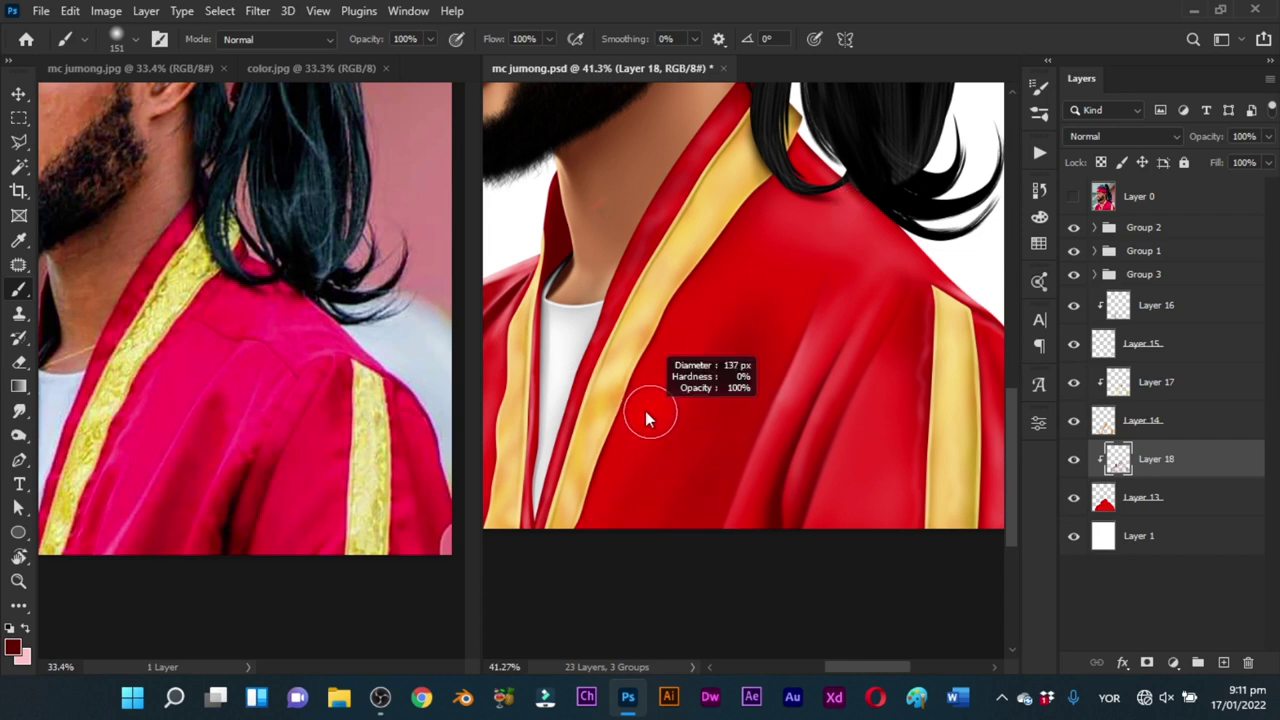
# Step: Compare the robe front with Layer 0 and deepen the dark red shading beside the lower collar band using an 88 px brush
pyautogui.click(1069, 199)
pyautogui.click(1073, 197)
pyautogui.click(1073, 197)
pyautogui.keyDown('alt'); pyautogui.rightClick(623, 494); pyautogui.keyUp('alt')
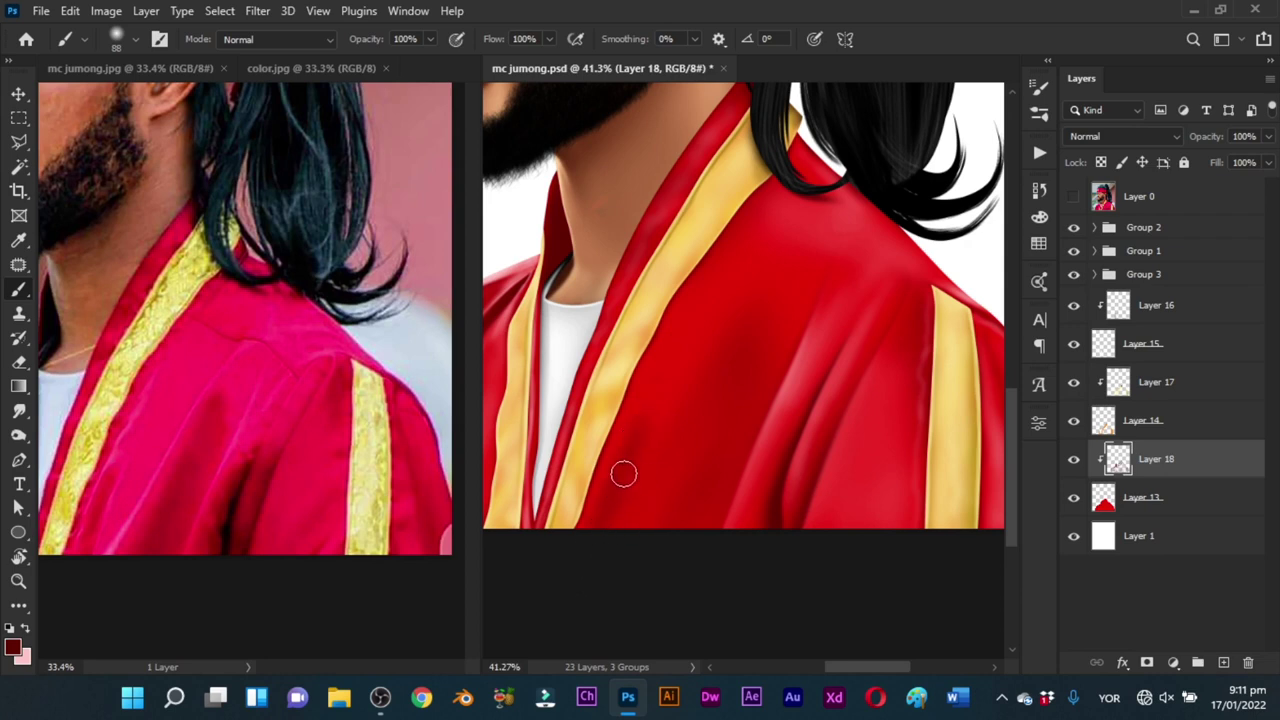
pyautogui.keyDown('alt'); pyautogui.rightClick(611, 471); pyautogui.keyUp('alt')
# Step: Draw thin light pink crease highlights beside the lower collar band with a 16 px brush, redoing the first stroke
pyautogui.press('x')
pyautogui.keyDown('alt'); pyautogui.rightClick(620, 418); pyautogui.keyUp('alt')
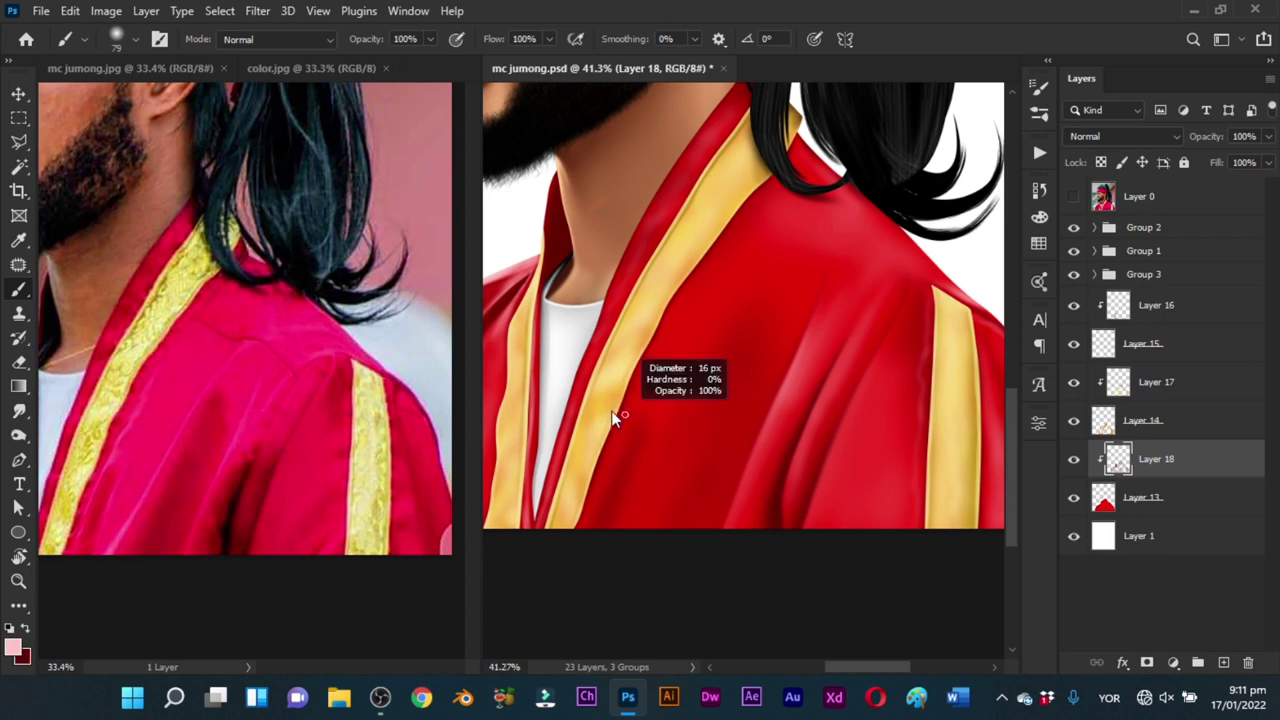
pyautogui.keyDown('alt'); pyautogui.rightClick(594, 506); pyautogui.keyUp('alt')
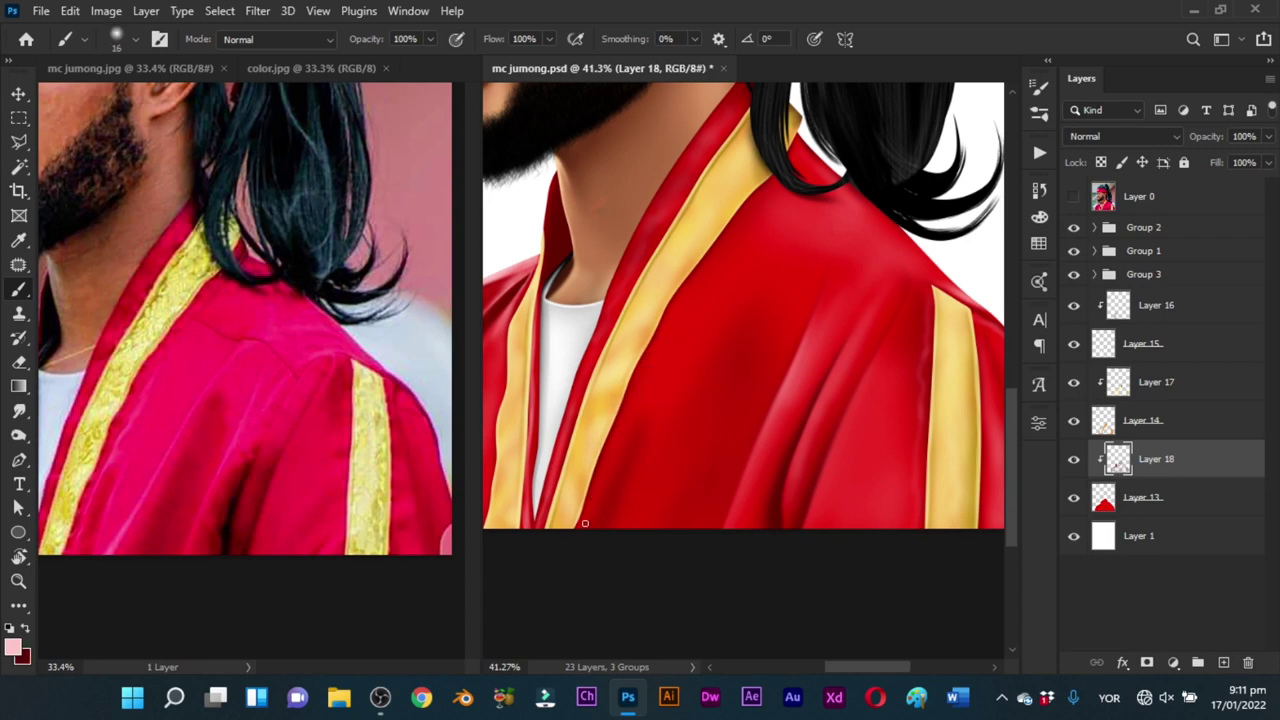
pyautogui.hotkey('ctrl', 'z')
pyautogui.moveTo(583, 525)
pyautogui.mouseDown()
pyautogui.moveTo(627, 433)
pyautogui.moveTo(619, 513)
pyautogui.moveTo(630, 502)
pyautogui.mouseUp()
# Step: Brush a thin light pink crease upward alongside the gold collar band with a 20 px brush and compare it with Layer 0
pyautogui.keyDown('alt'); pyautogui.rightClick(666, 358); pyautogui.keyUp('alt')
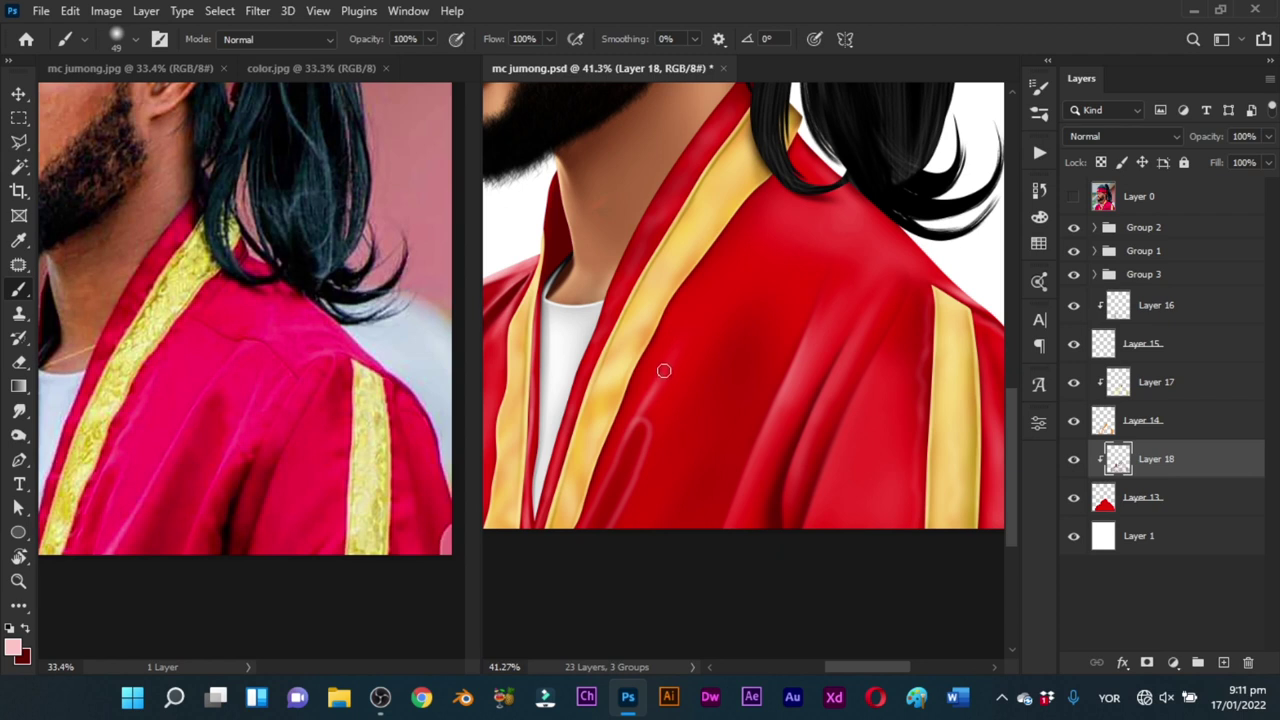
pyautogui.keyDown('alt'); pyautogui.rightClick(660, 355); pyautogui.keyUp('alt')
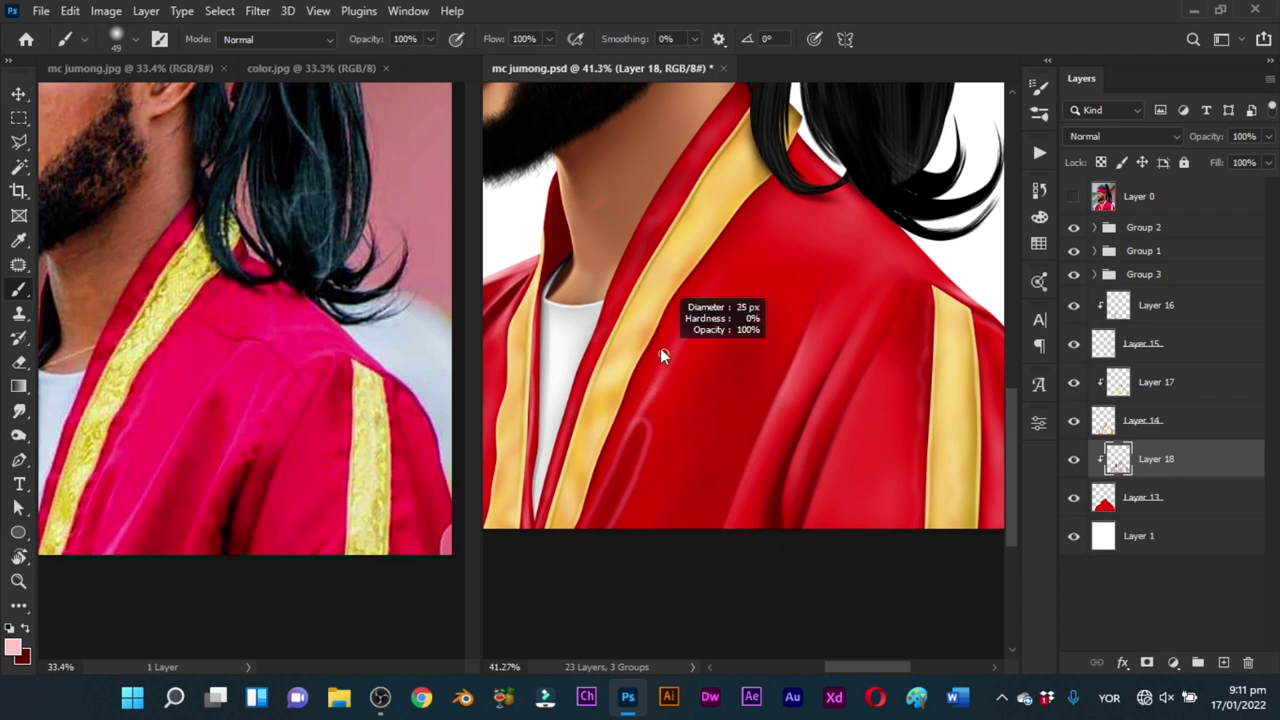
pyautogui.moveTo(672, 347); pyautogui.dragTo(716, 277)
pyautogui.keyDown('alt'); pyautogui.rightClick(717, 393); pyautogui.keyUp('alt')
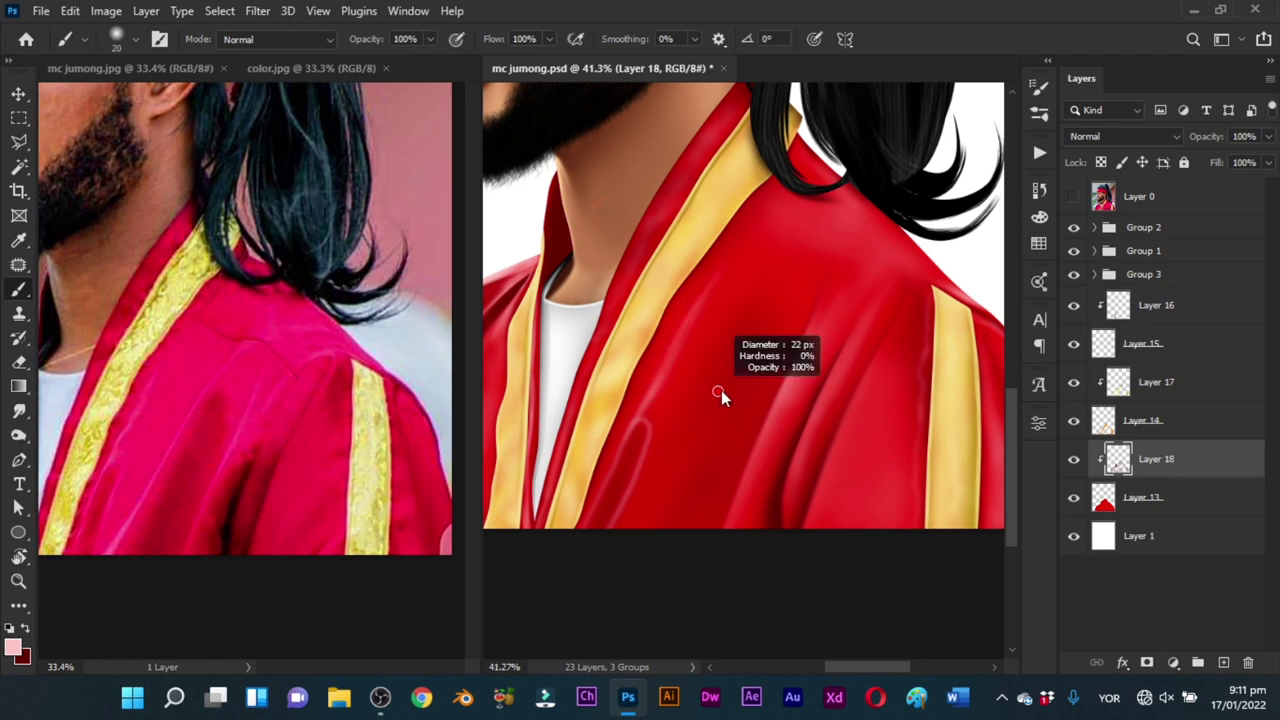
pyautogui.click(1073, 197)
pyautogui.click(1073, 197)
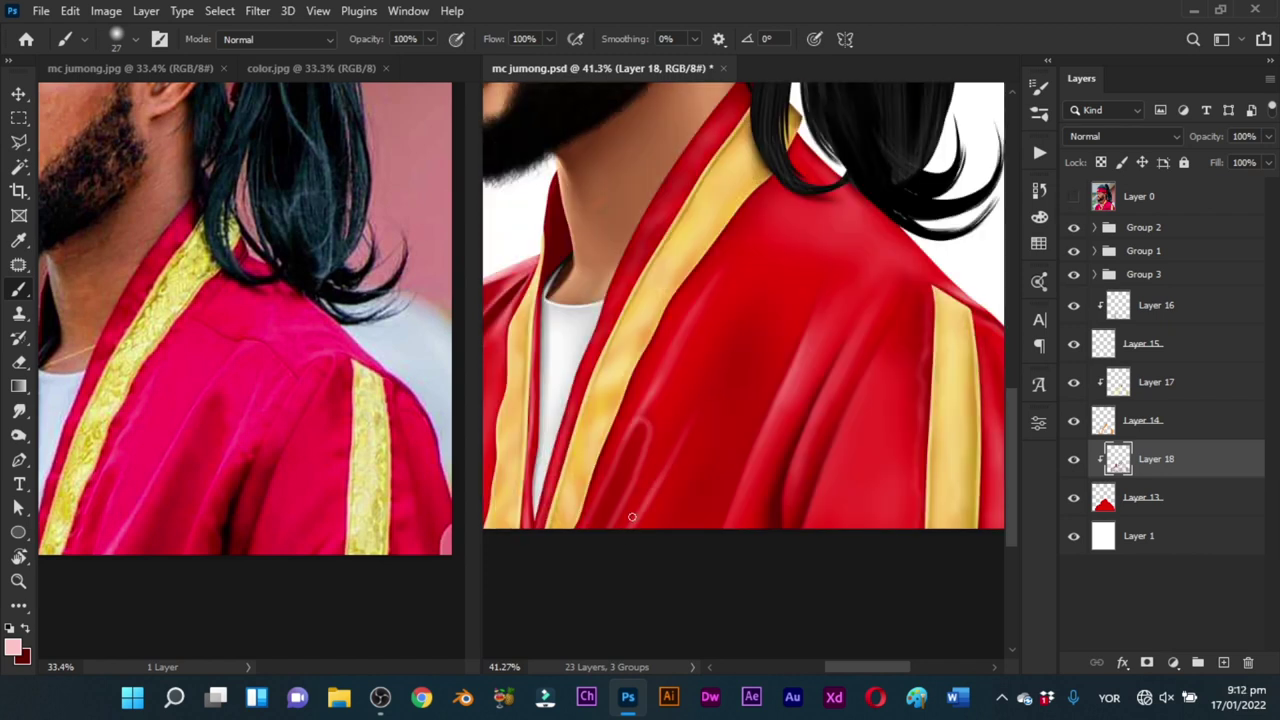
# Step: Brush a long light pink crease highlight diagonally up the middle of the robe front with a 27 px brush, redoing one stroke
pyautogui.moveTo(622, 528); pyautogui.dragTo(689, 428)
pyautogui.moveTo(637, 507); pyautogui.dragTo(696, 411)
pyautogui.moveTo(656, 477); pyautogui.dragTo(738, 308)
pyautogui.moveTo(657, 478); pyautogui.dragTo(731, 325)
pyautogui.hotkey('ctrl', 'z')
pyautogui.moveTo(666, 465); pyautogui.dragTo(747, 322)
# Step: Sharpen and lengthen the robe front's diagonal crease highlights in light pink with 22 and 17 px brushes
pyautogui.keyDown('alt'); pyautogui.rightClick(749, 312); pyautogui.keyUp('alt')
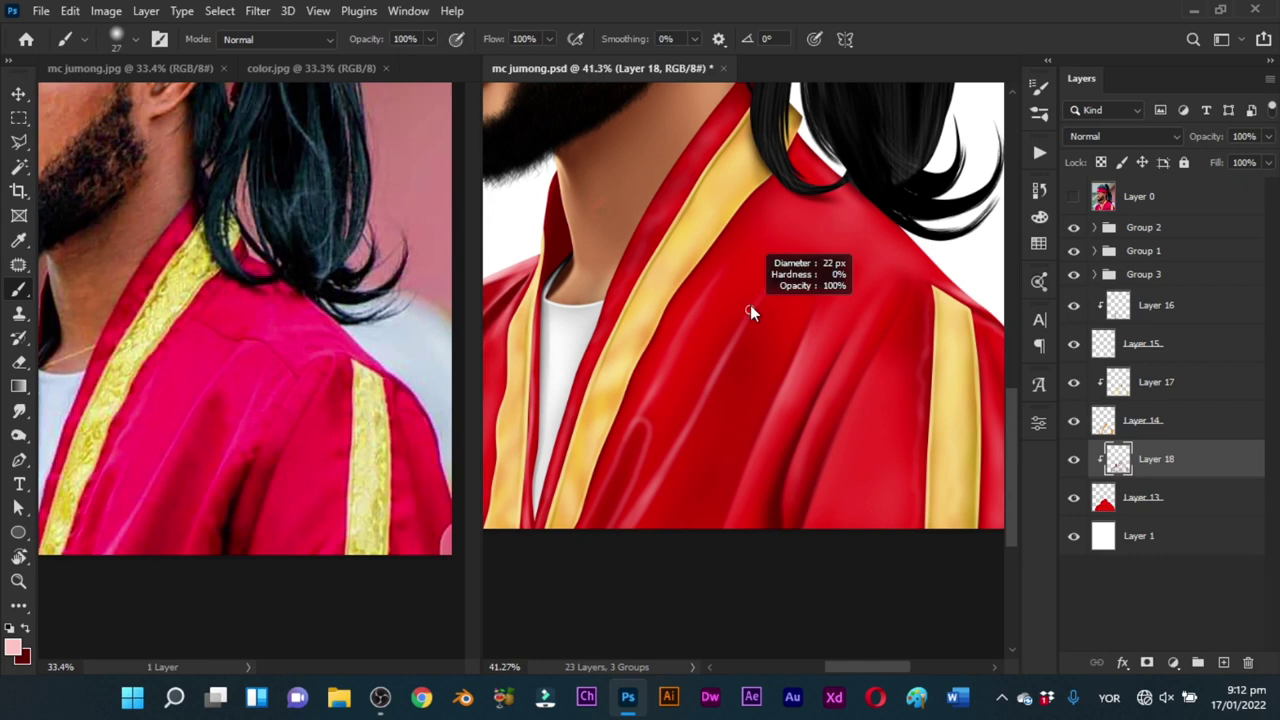
pyautogui.moveTo(729, 347)
pyautogui.mouseDown()
pyautogui.moveTo(776, 281)
pyautogui.moveTo(678, 432)
pyautogui.mouseUp()
pyautogui.keyDown('alt'); pyautogui.rightClick(752, 311); pyautogui.keyUp('alt')
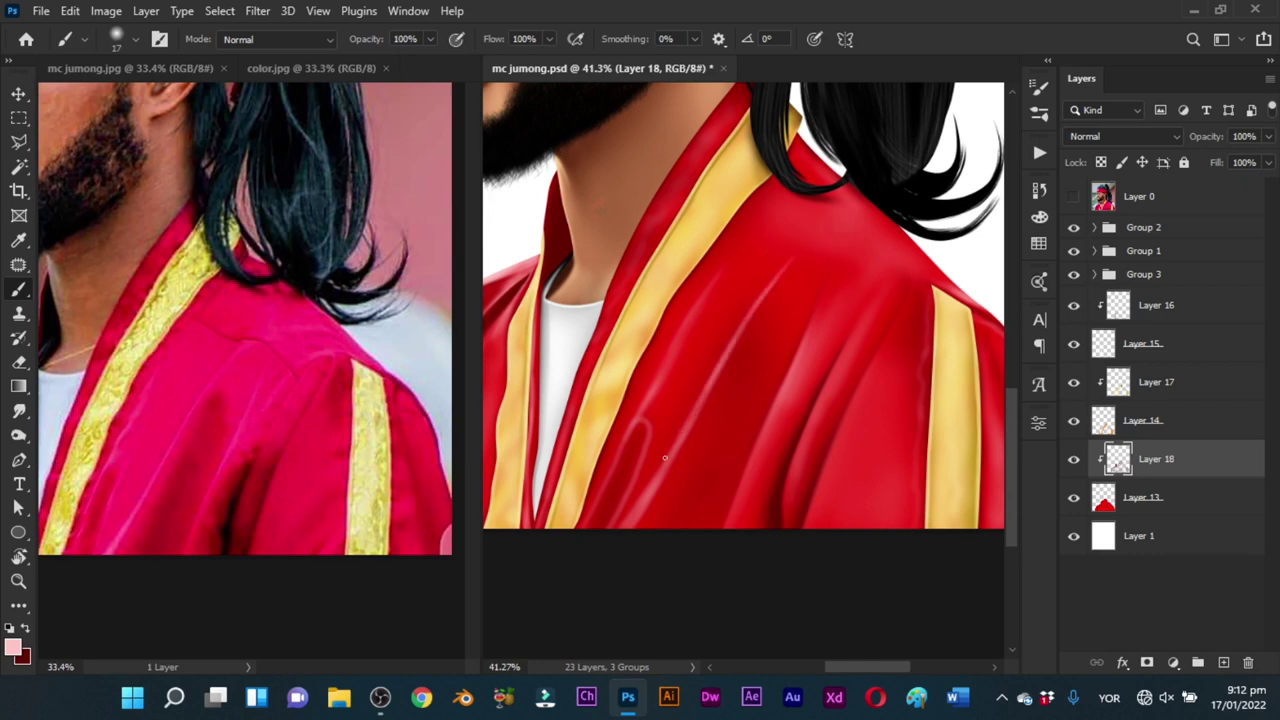
pyautogui.moveTo(707, 388); pyautogui.dragTo(678, 450)
pyautogui.moveTo(628, 535); pyautogui.dragTo(650, 498)
pyautogui.moveTo(614, 538); pyautogui.dragTo(696, 406)
# Step: Brush a soft light pink highlight over the lower crease beside the gold collar band with a 73 px brush
pyautogui.moveTo(779, 490); pyautogui.dragTo(668, 497)
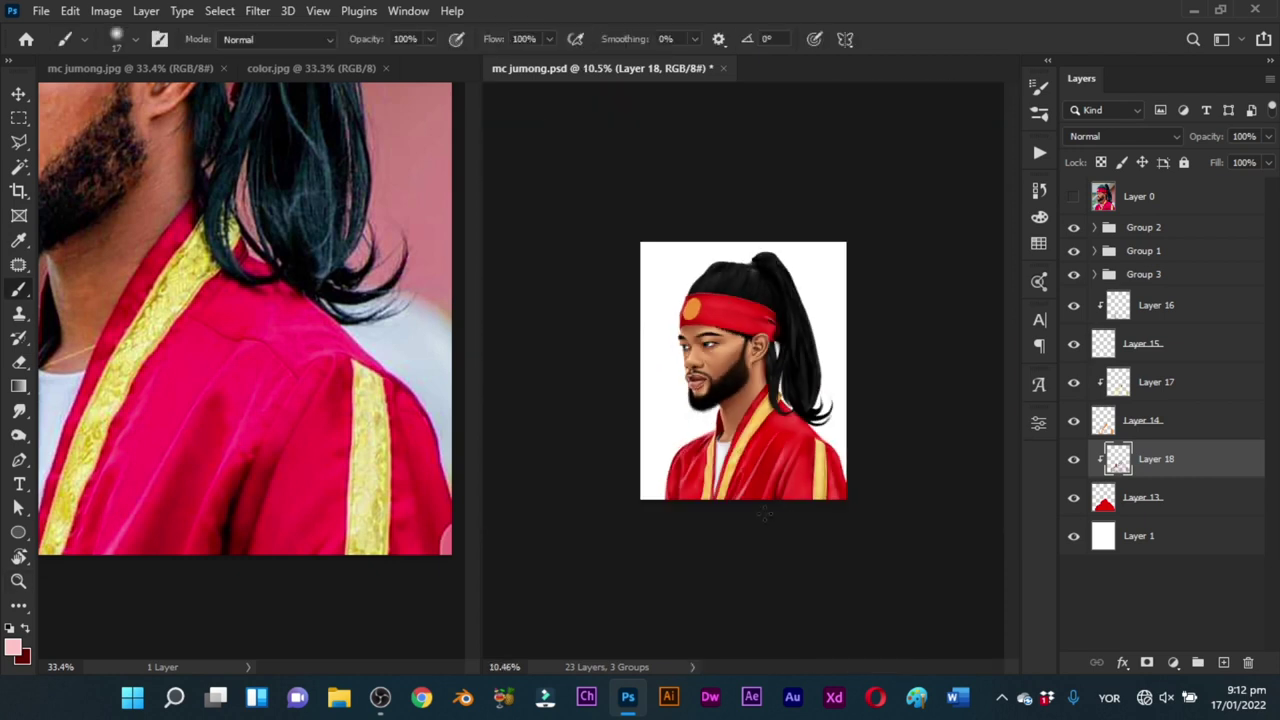
pyautogui.moveTo(771, 498); pyautogui.dragTo(855, 473)
pyautogui.press('b')
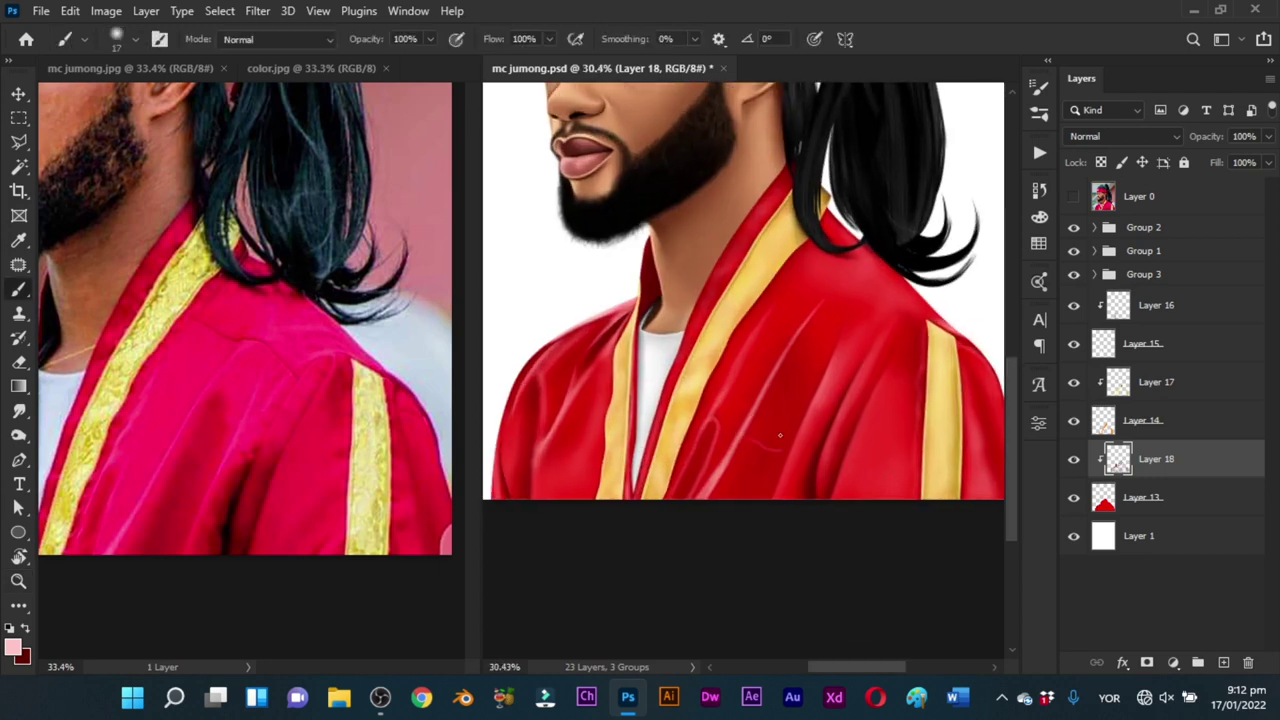
pyautogui.moveTo(763, 430); pyautogui.dragTo(783, 443)
pyautogui.moveTo(740, 390); pyautogui.dragTo(764, 372)
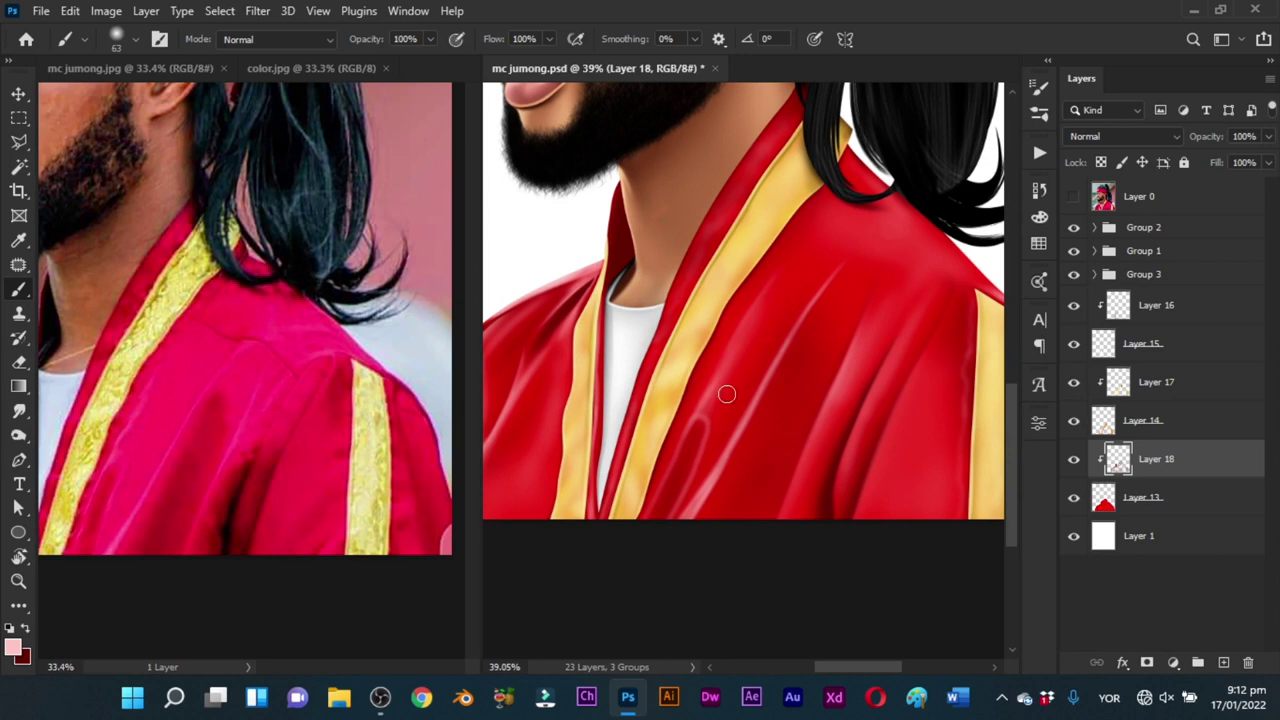
pyautogui.keyDown('alt'); pyautogui.rightClick(733, 377); pyautogui.keyUp('alt')
pyautogui.moveTo(715, 415); pyautogui.dragTo(710, 463)
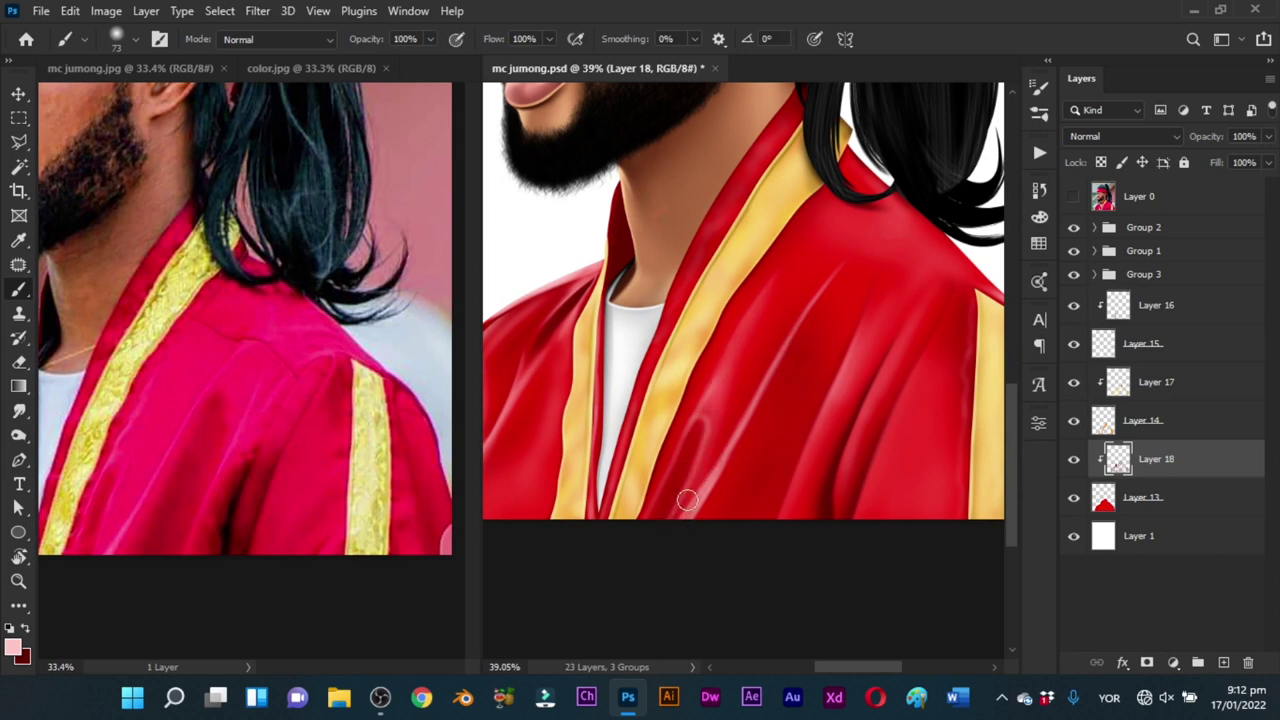
# Step: Brush broad light pink highlights down the upper robe front beside the gold collar band with a 142 px brush
pyautogui.keyDown('alt'); pyautogui.rightClick(765, 340); pyautogui.keyUp('alt')
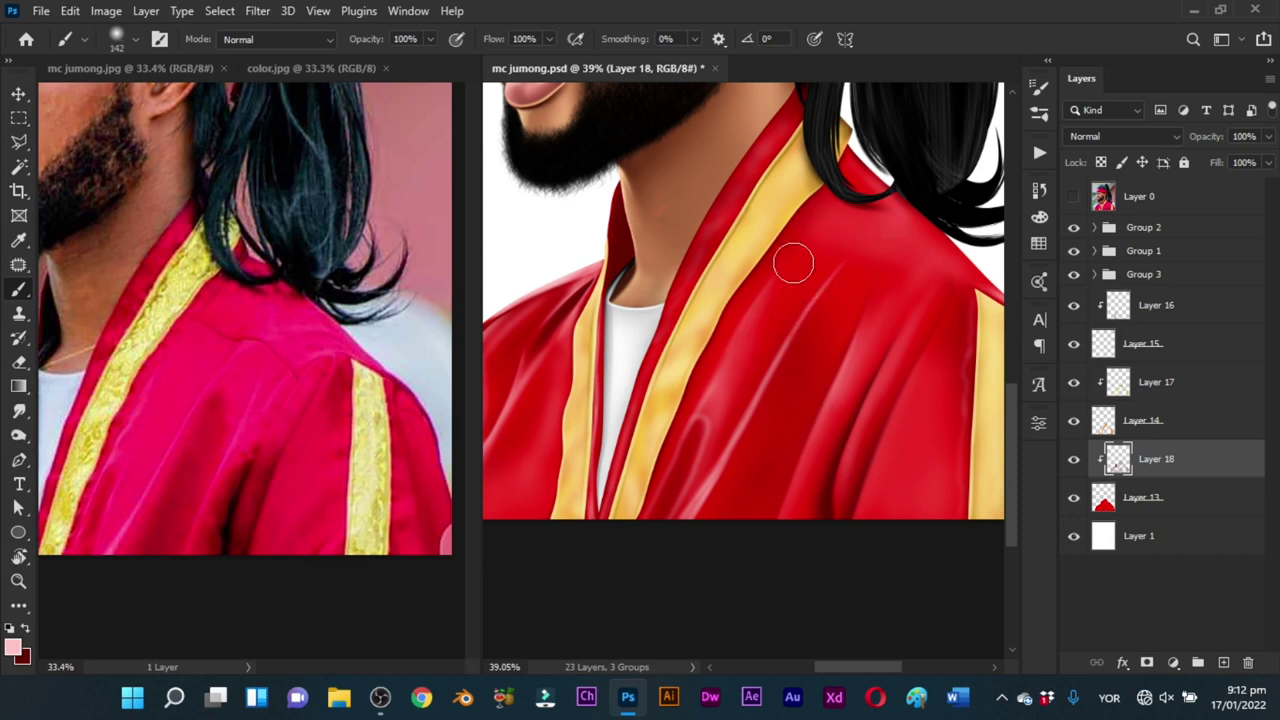
pyautogui.moveTo(791, 261)
pyautogui.mouseDown()
pyautogui.moveTo(756, 350)
pyautogui.moveTo(757, 338)
pyautogui.mouseUp()
pyautogui.moveTo(812, 234); pyautogui.dragTo(746, 368)
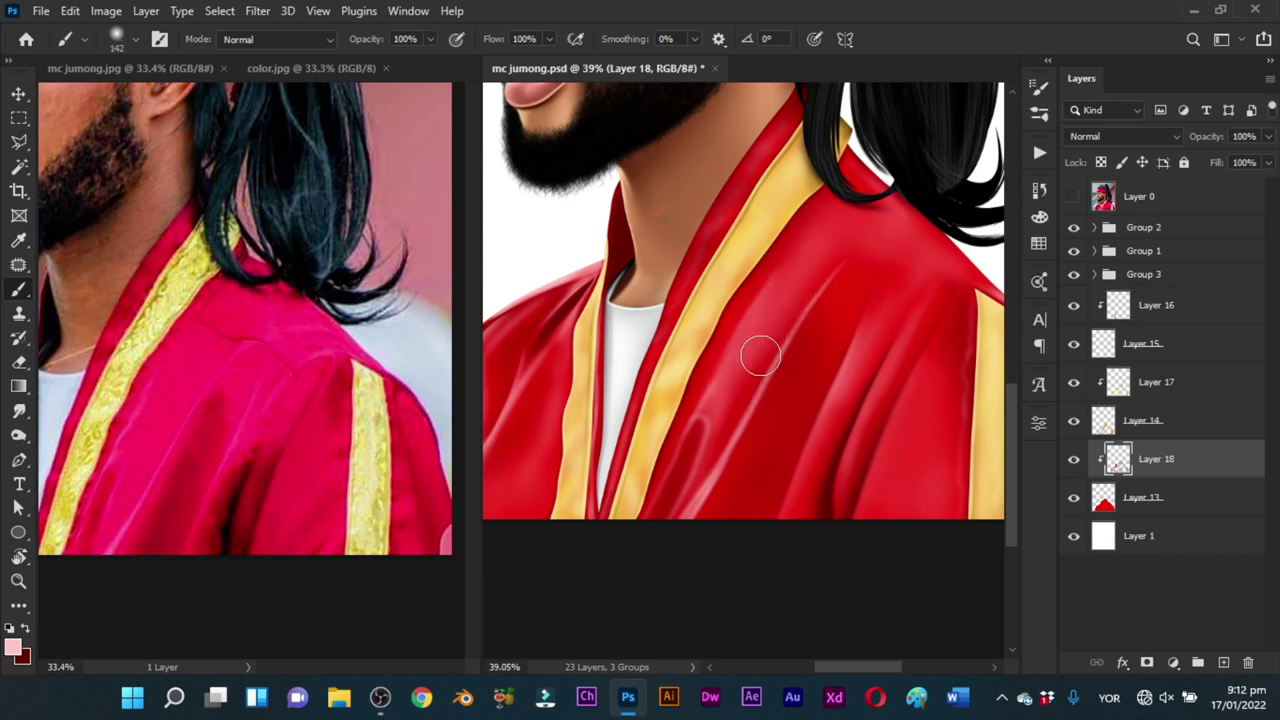
# Step: Brush soft light pink highlights down the fold beside the middle diagonal crease with an 86 px brush
pyautogui.keyDown('alt'); pyautogui.rightClick(768, 324); pyautogui.keyUp('alt')
pyautogui.keyDown('alt'); pyautogui.rightClick(745, 329); pyautogui.keyUp('alt')
pyautogui.hscroll(3, 760, 258)
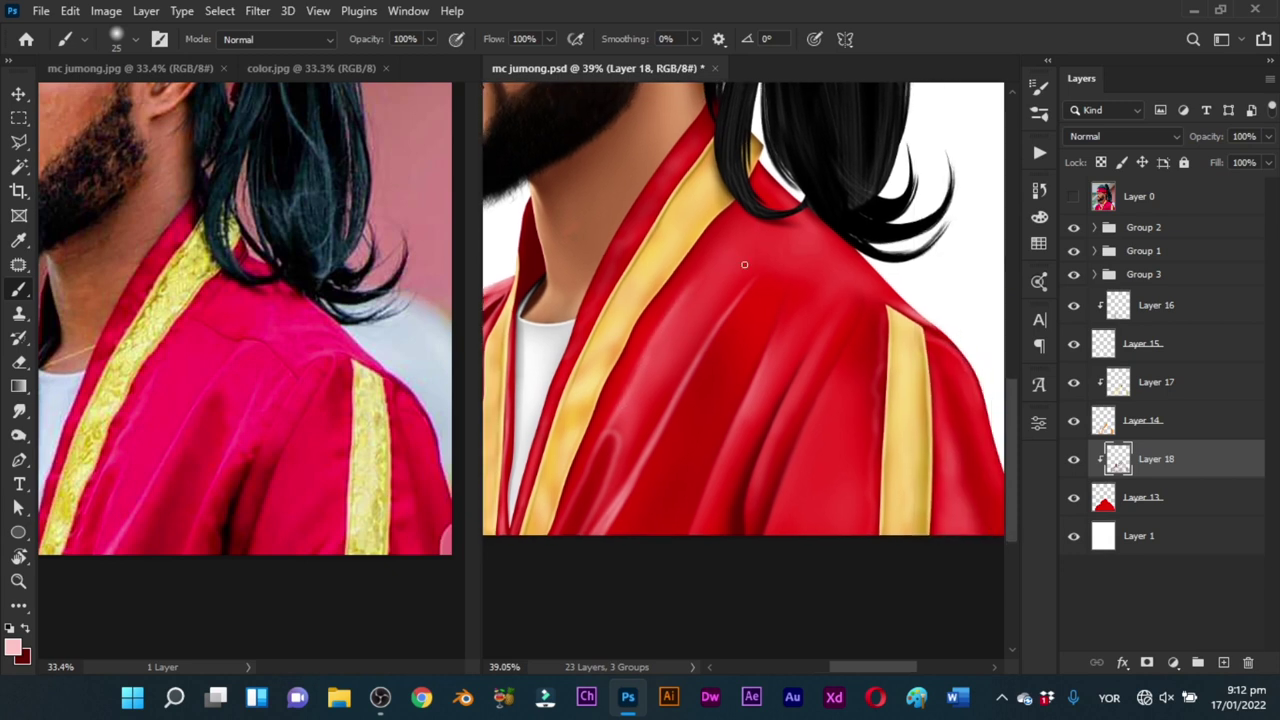
pyautogui.keyDown('alt'); pyautogui.rightClick(770, 318); pyautogui.keyUp('alt')
pyautogui.scroll(-1, 777, 320)
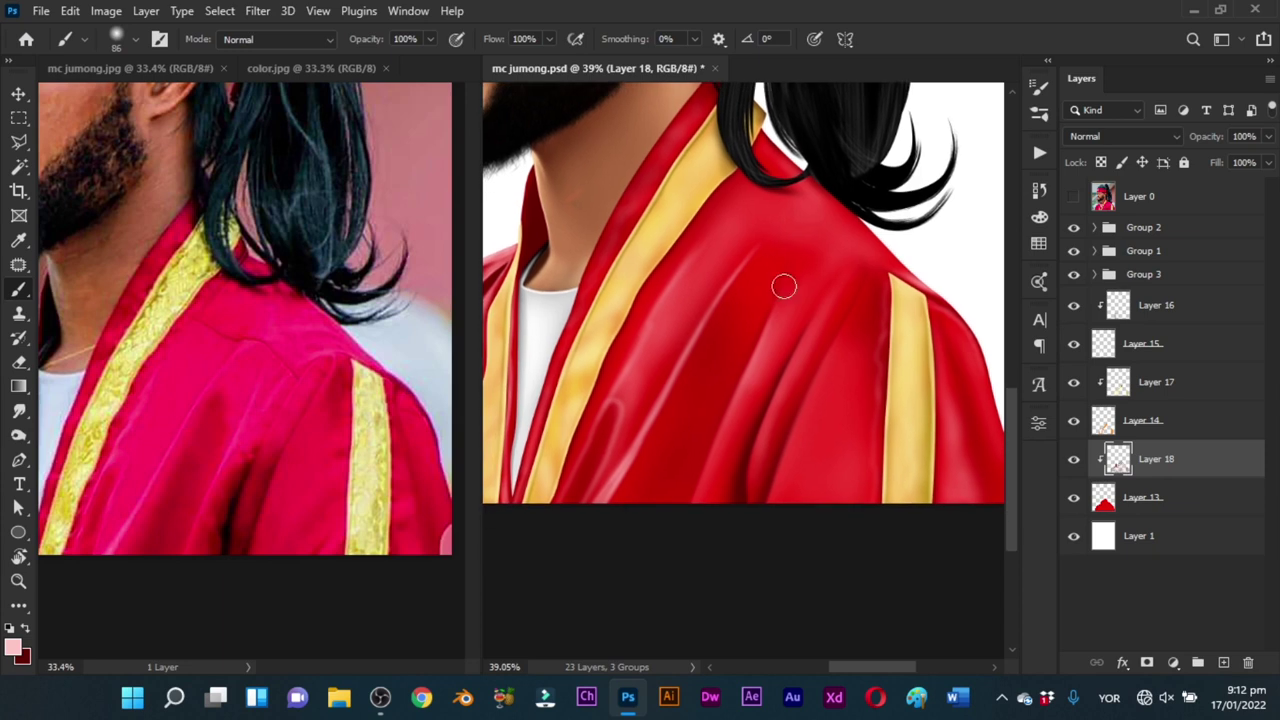
pyautogui.moveTo(750, 268)
pyautogui.mouseDown()
pyautogui.moveTo(723, 316)
pyautogui.moveTo(756, 257)
pyautogui.moveTo(710, 406)
pyautogui.mouseUp()
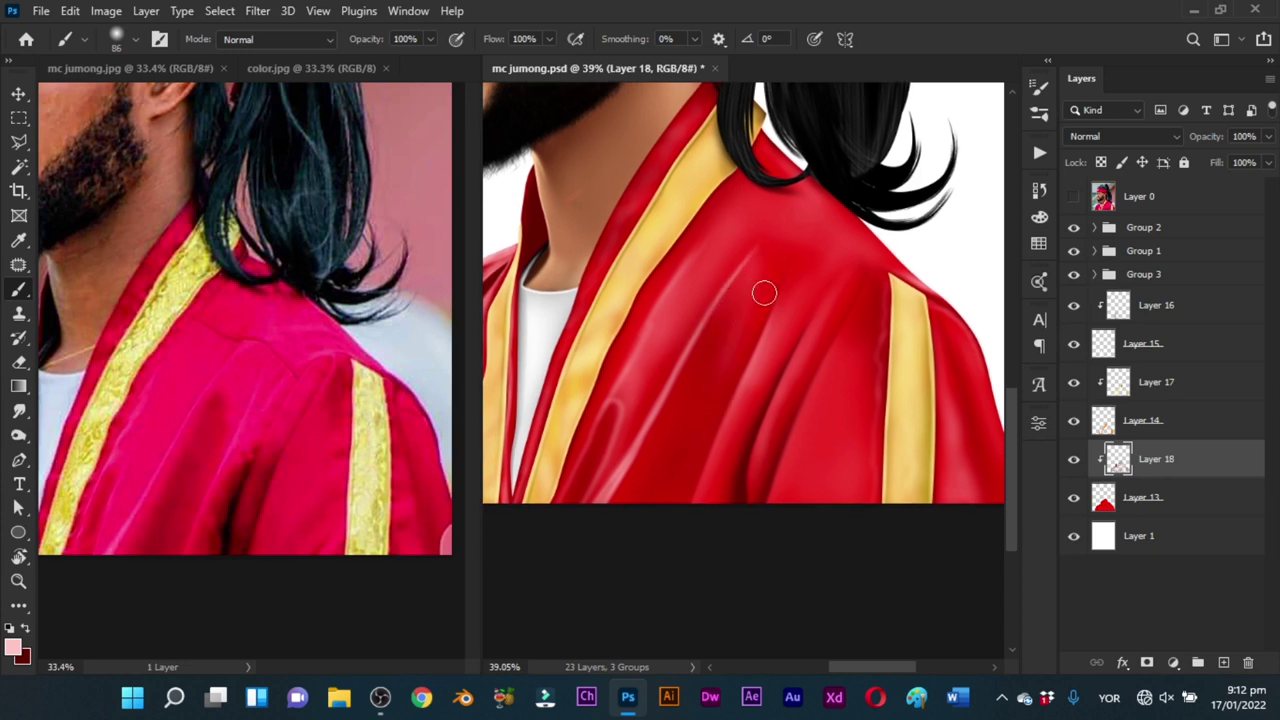
pyautogui.moveTo(763, 291); pyautogui.dragTo(716, 440)
# Step: Refine the middle crease highlights in light pink with 32 and 57 px brushes, redoing the unwanted strokes
pyautogui.keyDown('alt'); pyautogui.rightClick(746, 323); pyautogui.keyUp('alt')
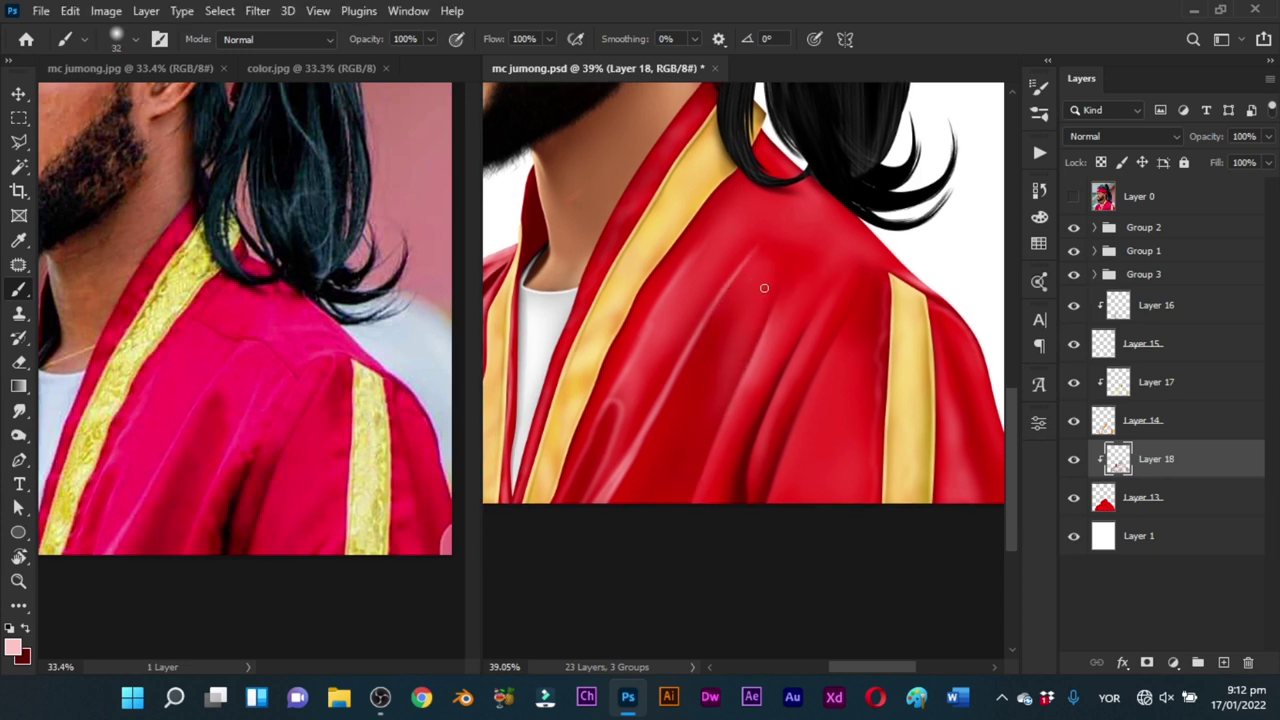
pyautogui.moveTo(763, 286); pyautogui.dragTo(717, 418)
pyautogui.keyDown('alt'); pyautogui.rightClick(763, 309); pyautogui.keyUp('alt')
pyautogui.moveTo(774, 306); pyautogui.dragTo(709, 443)
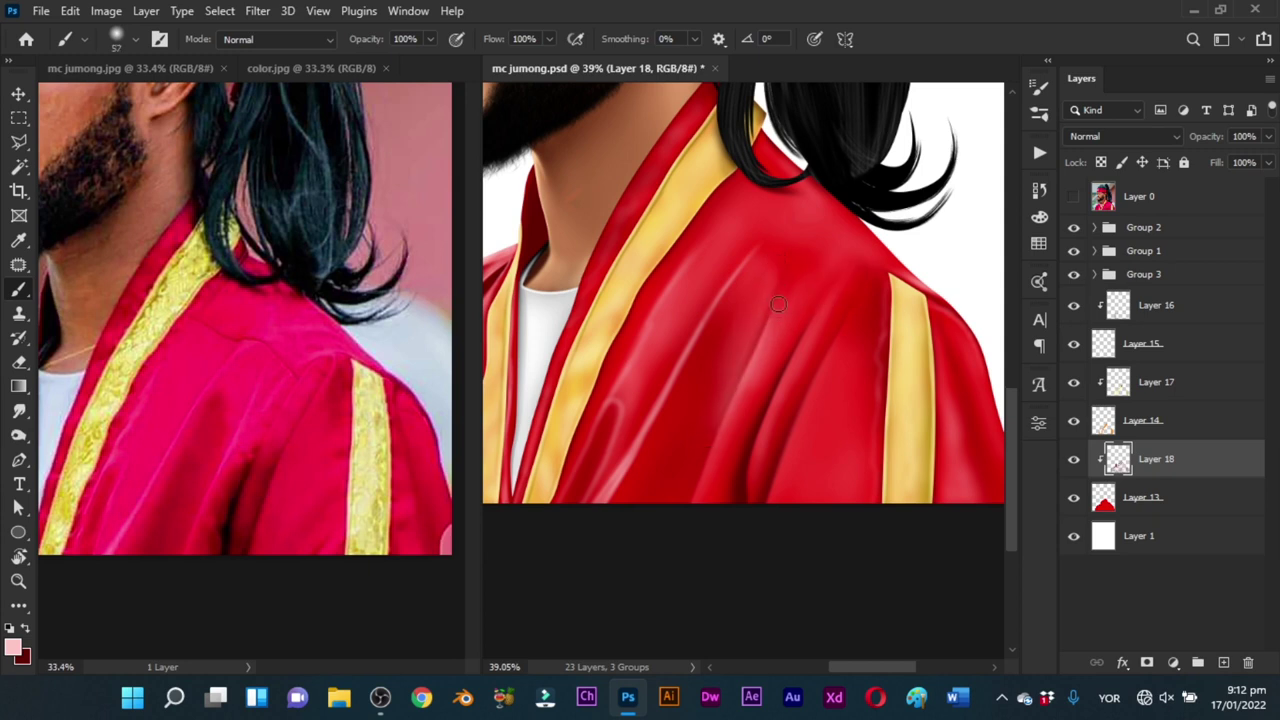
pyautogui.hotkey('ctrl', 'z')
pyautogui.moveTo(779, 275); pyautogui.dragTo(737, 388)
pyautogui.hotkey('ctrl', 'z')
pyautogui.keyDown('alt'); pyautogui.rightClick(771, 257); pyautogui.keyUp('alt')
pyautogui.moveTo(757, 277); pyautogui.dragTo(702, 347)
pyautogui.keyDown('alt'); pyautogui.rightClick(745, 300); pyautogui.keyUp('alt')
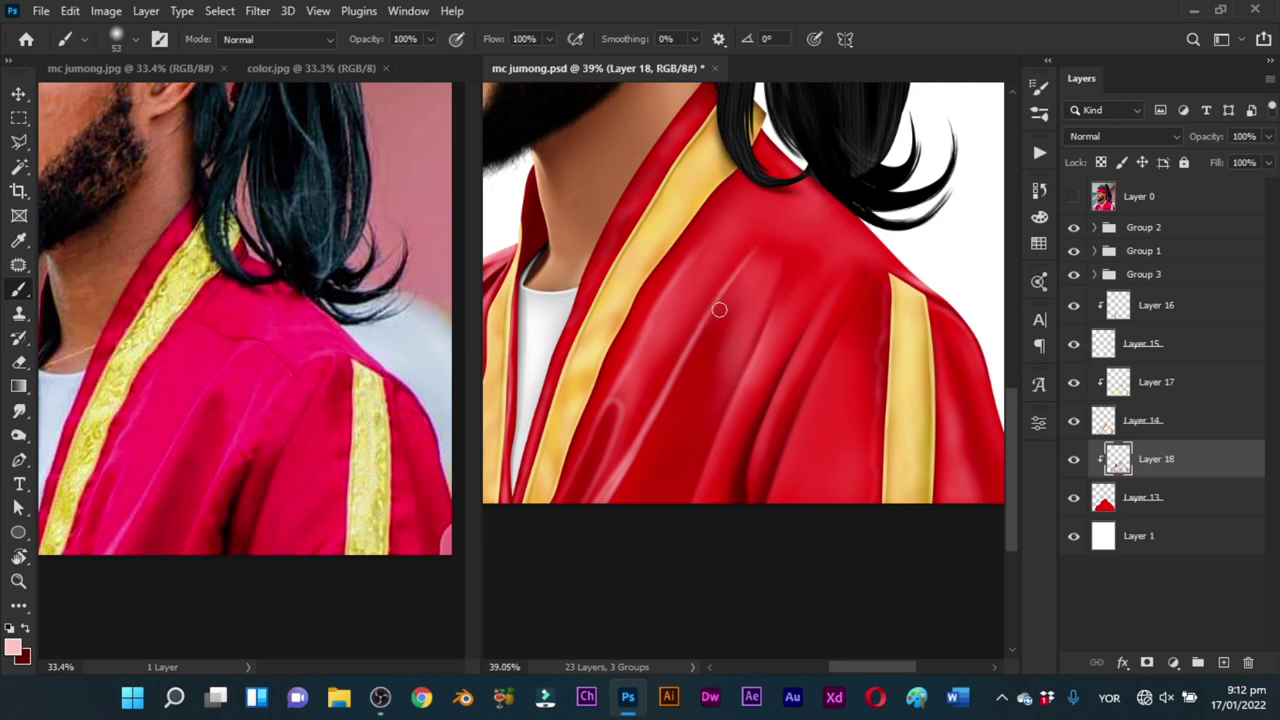
# Step: Deepen the shadow between the two diagonal creases in dark red with an 83 px brush, and save the document
pyautogui.press('x')
pyautogui.keyDown('alt'); pyautogui.rightClick(720, 345); pyautogui.keyUp('alt')
pyautogui.moveTo(728, 316); pyautogui.dragTo(706, 386)
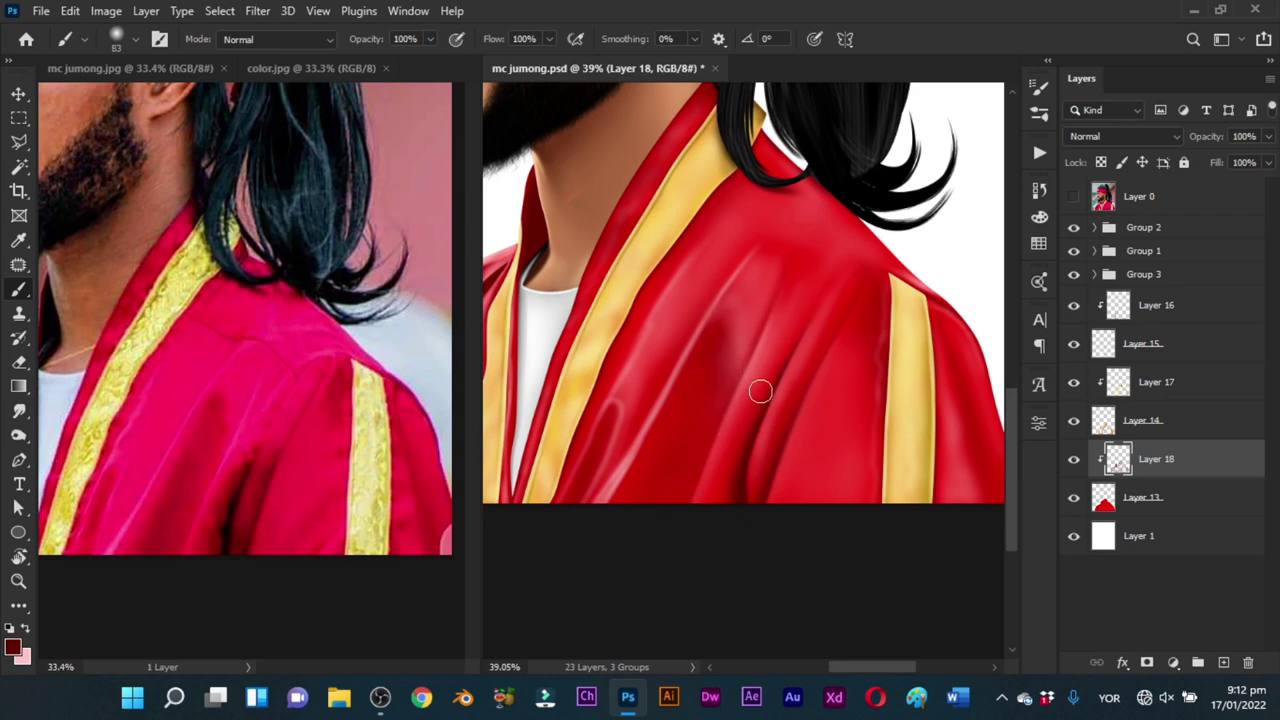
pyautogui.keyDown('alt'); pyautogui.rightClick(788, 268); pyautogui.keyUp('alt')
pyautogui.press('x')
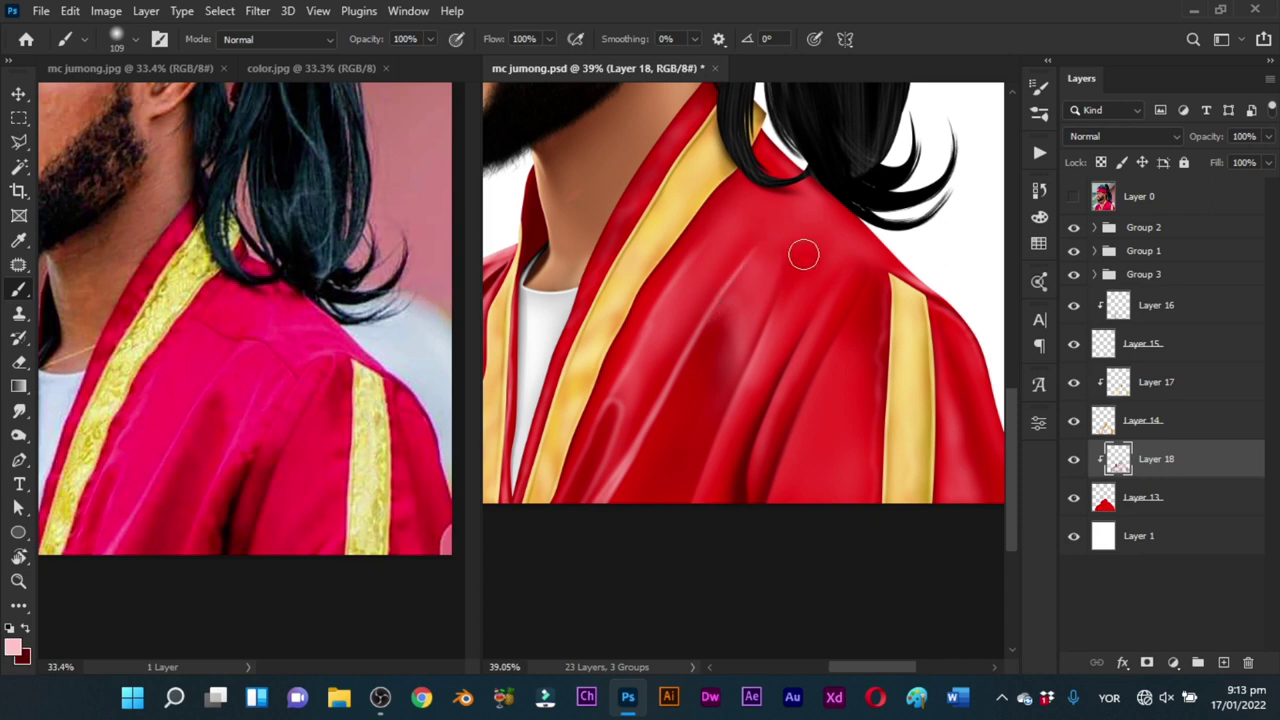
pyautogui.moveTo(837, 357); pyautogui.dragTo(775, 400)
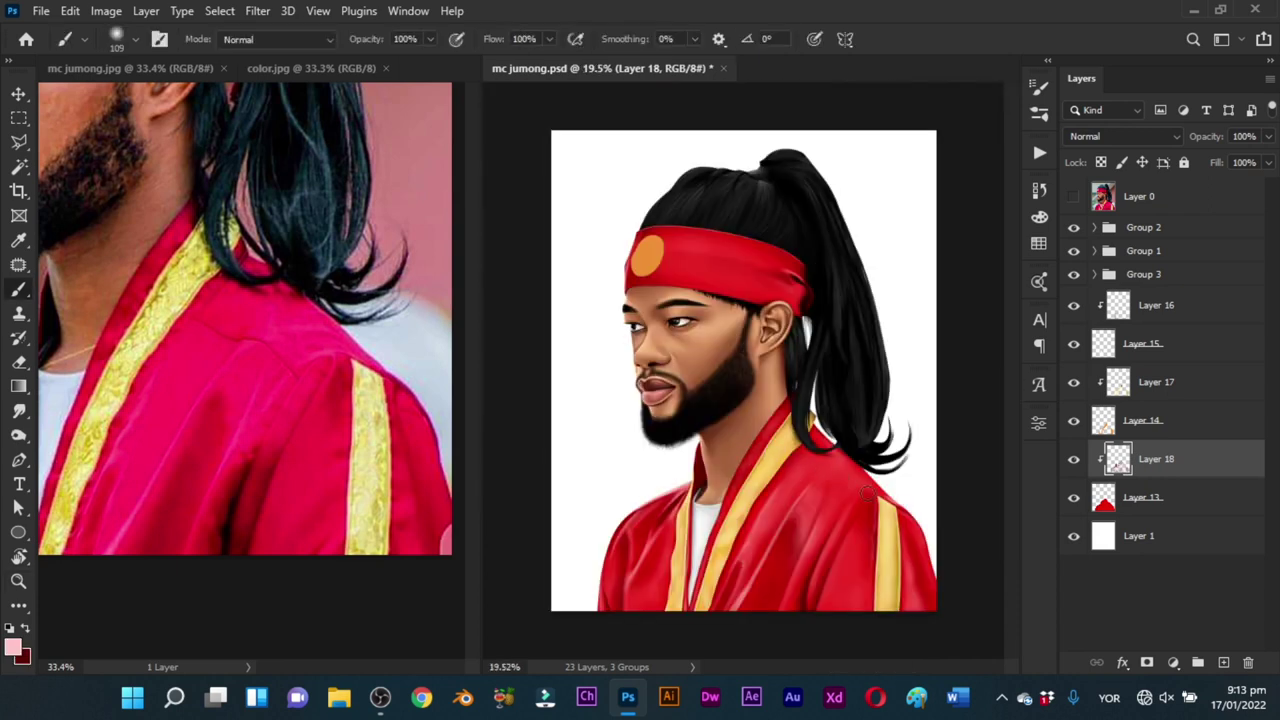
pyautogui.hotkey('ctrl', 's')
# Step: Brush light pink highlights along the lower robe front's diagonal fold with a brush of about 80 px, redoing the first two strokes
pyautogui.moveTo(862, 500)
pyautogui.mouseDown()
pyautogui.moveTo(806, 502)
pyautogui.moveTo(809, 518)
pyautogui.moveTo(864, 518)
pyautogui.mouseUp()
pyautogui.moveTo(747, 505); pyautogui.dragTo(735, 455)
pyautogui.press('b')
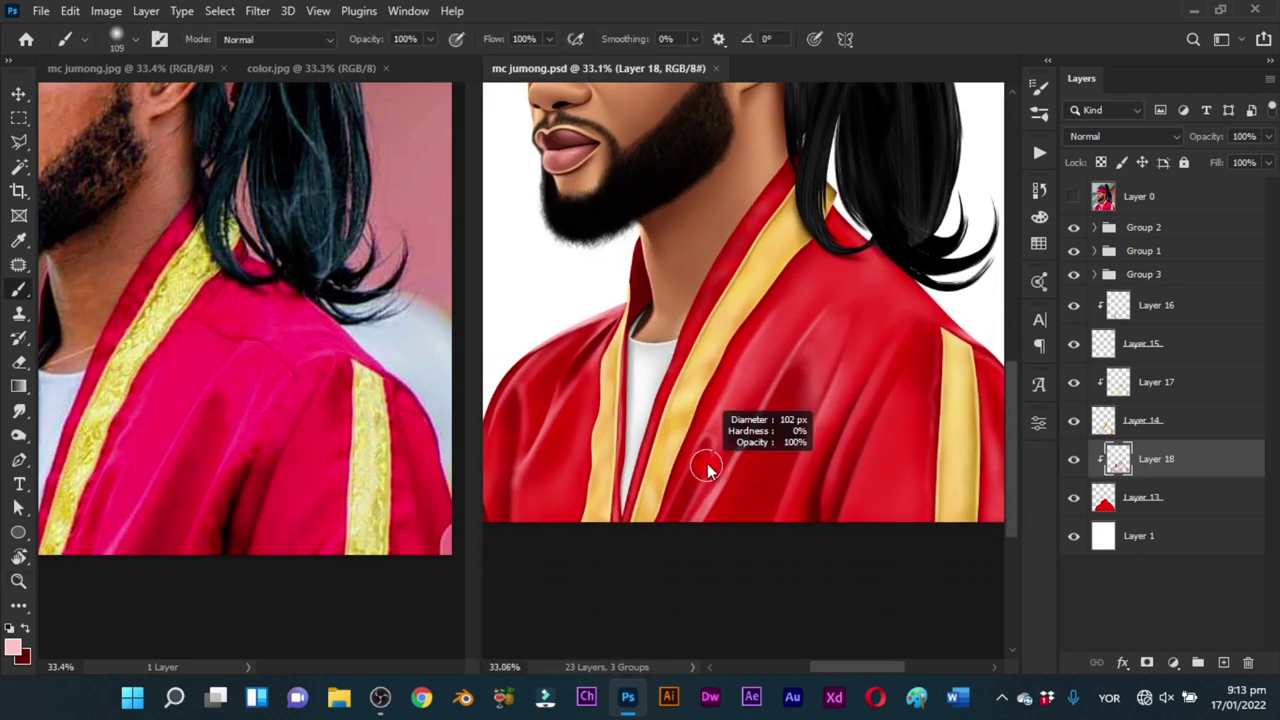
pyautogui.moveTo(703, 526); pyautogui.dragTo(768, 400)
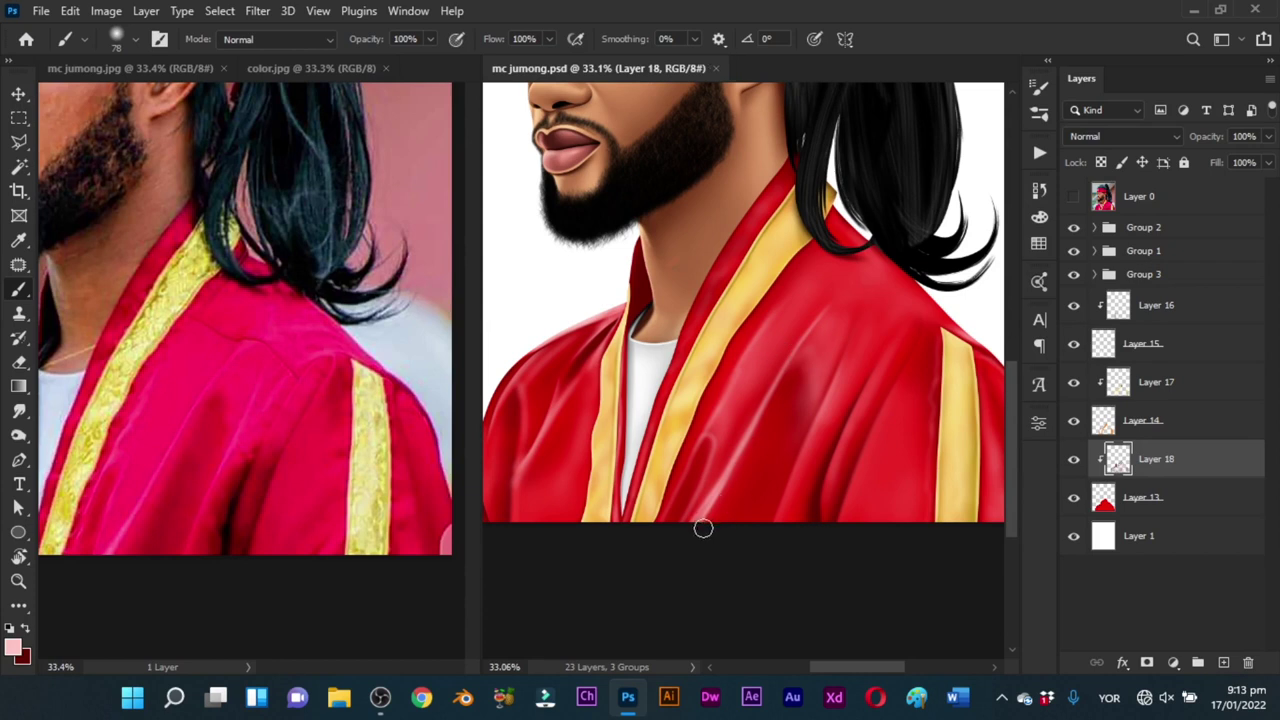
pyautogui.hotkey('ctrl', 'z')
pyautogui.moveTo(703, 528); pyautogui.dragTo(770, 398)
pyautogui.hotkey('ctrl', 'z')
pyautogui.moveTo(730, 482); pyautogui.dragTo(782, 380)
pyautogui.moveTo(749, 430); pyautogui.dragTo(692, 554)
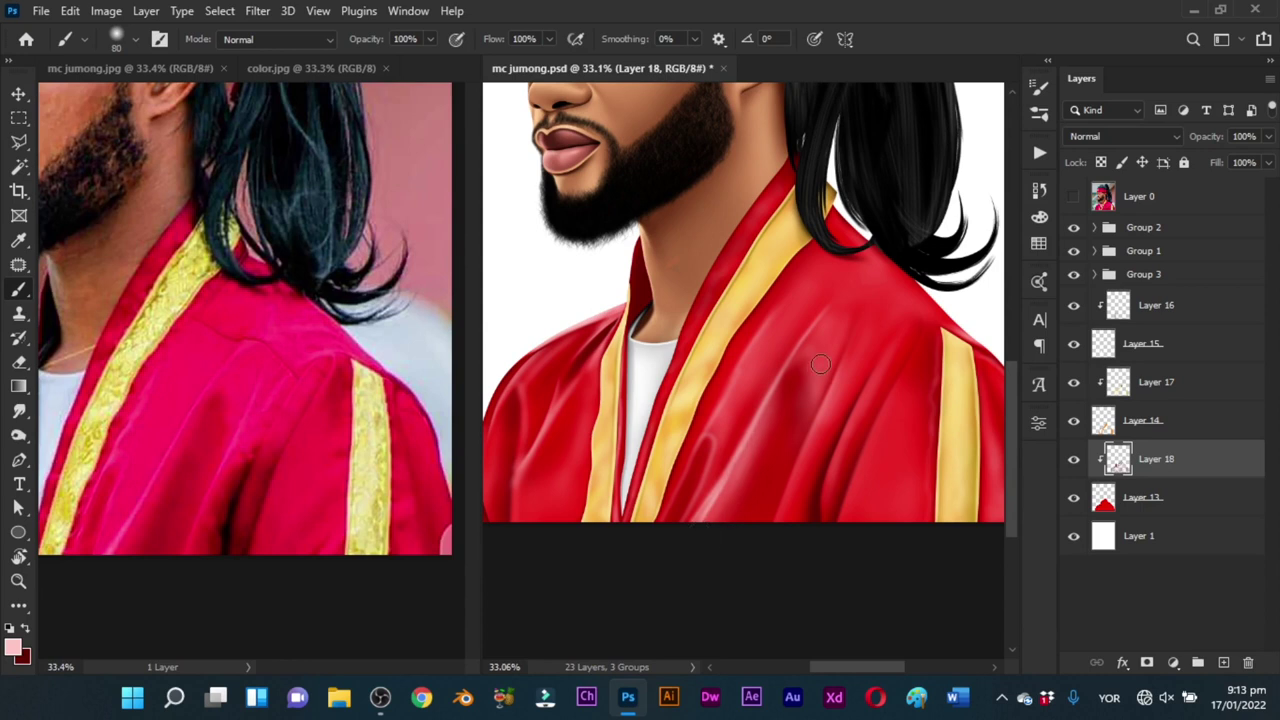
pyautogui.moveTo(820, 364); pyautogui.dragTo(743, 420)
# Step: Trace the shoulder seam from the gold collar band to the sleeve as a Pen path over Layer 0, and hide that layer
pyautogui.click(761, 386)
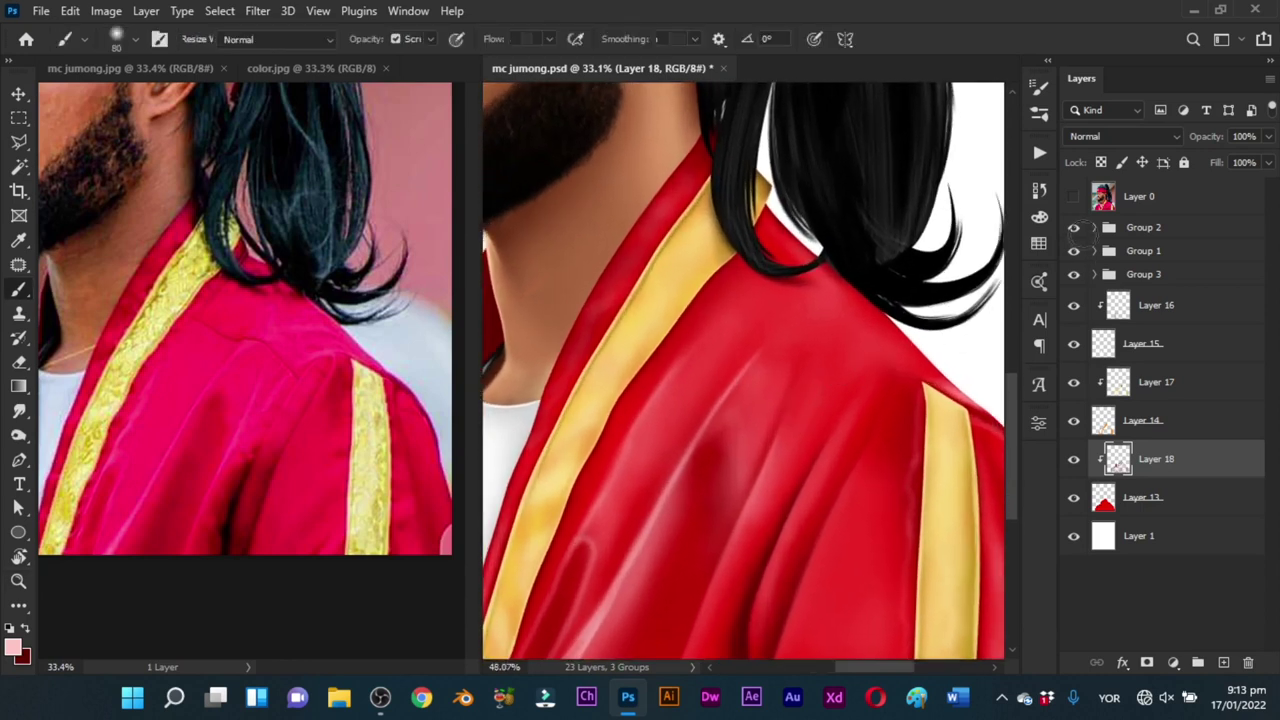
pyautogui.press('p')
pyautogui.moveTo(686, 316); pyautogui.dragTo(699, 324)
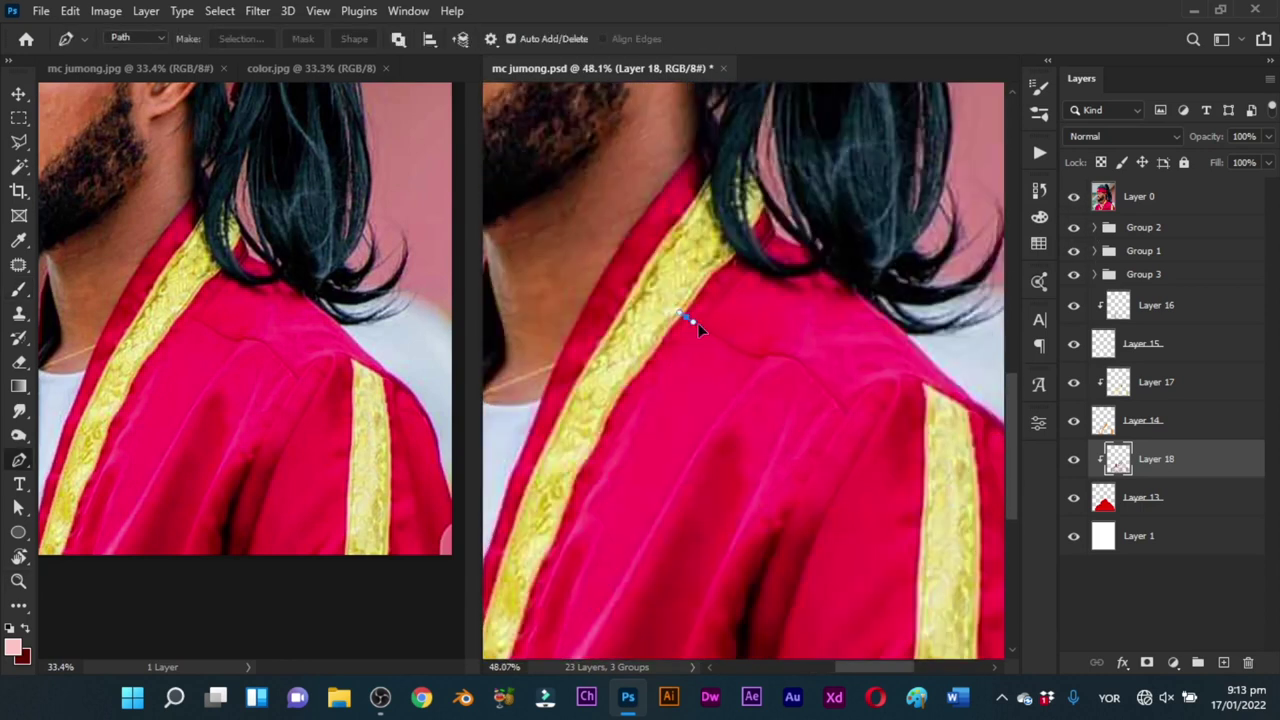
pyautogui.moveTo(764, 357); pyautogui.dragTo(906, 373)
pyautogui.click(847, 414)
pyautogui.press('b')
pyautogui.click(1073, 196)
# Step: Paint a thin dark red seam line along the shoulder path with a 7 px brush
pyautogui.moveTo(818, 428); pyautogui.dragTo(850, 430)
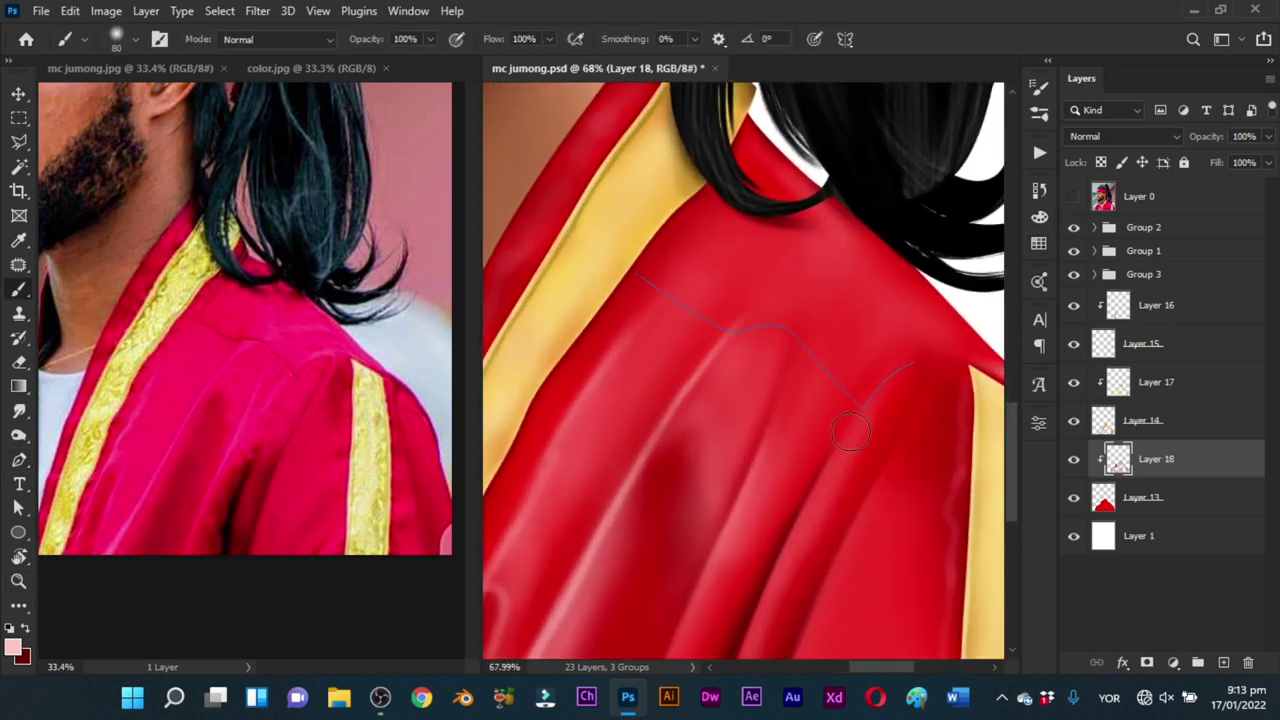
pyautogui.keyDown('alt'); pyautogui.rightClick(803, 374); pyautogui.keyUp('alt')
pyautogui.moveTo(803, 367); pyautogui.dragTo(780, 363)
pyautogui.moveTo(720, 332); pyautogui.dragTo(756, 354)
pyautogui.press('x')
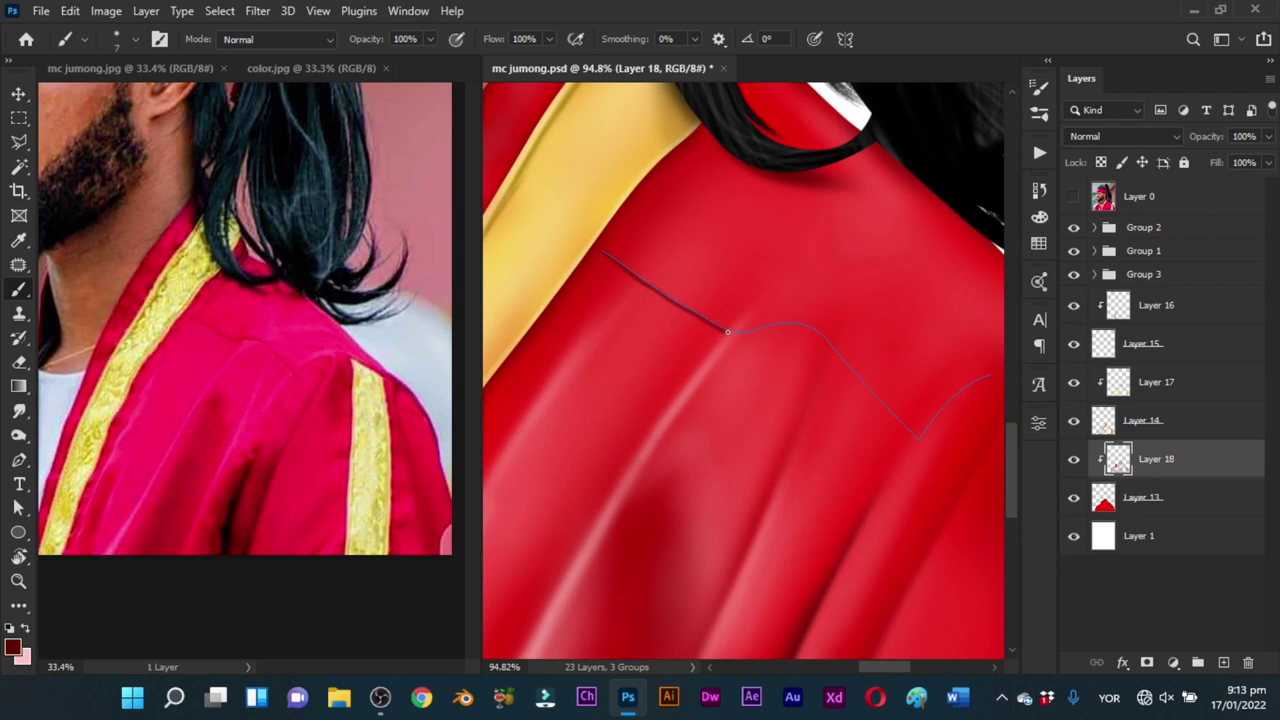
pyautogui.moveTo(798, 337); pyautogui.dragTo(690, 300)
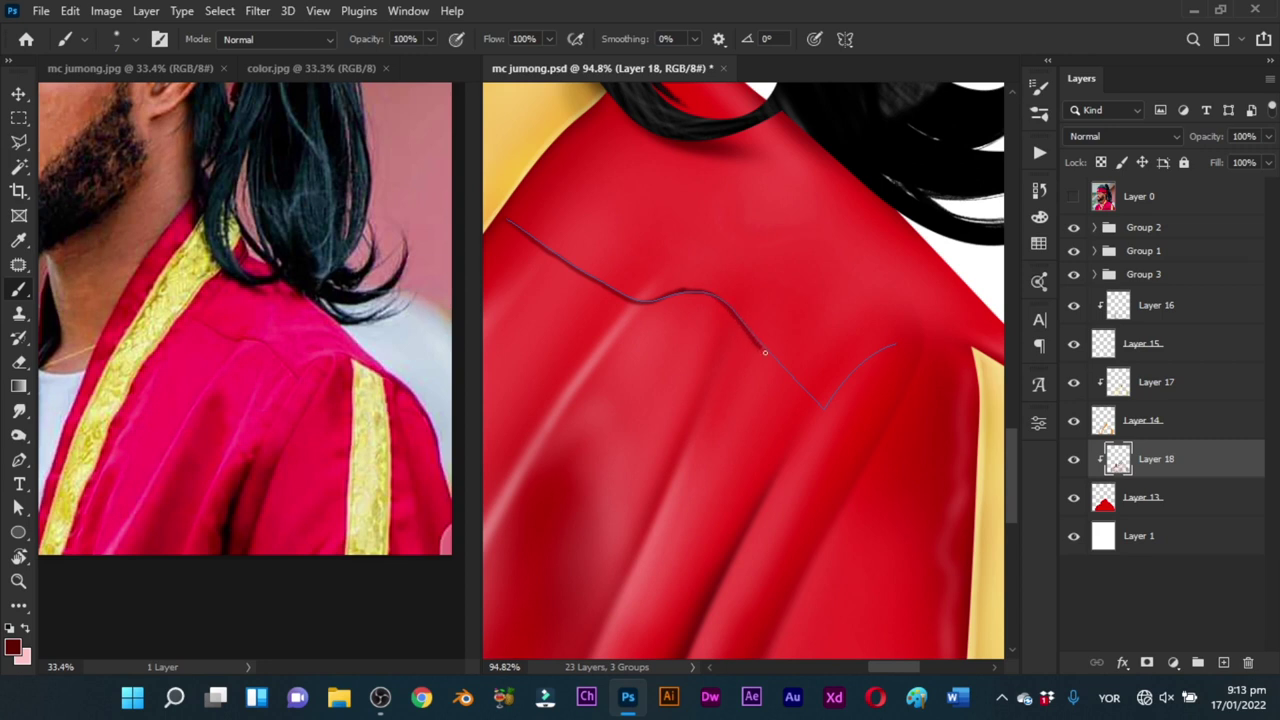
pyautogui.moveTo(809, 371); pyautogui.dragTo(740, 340)
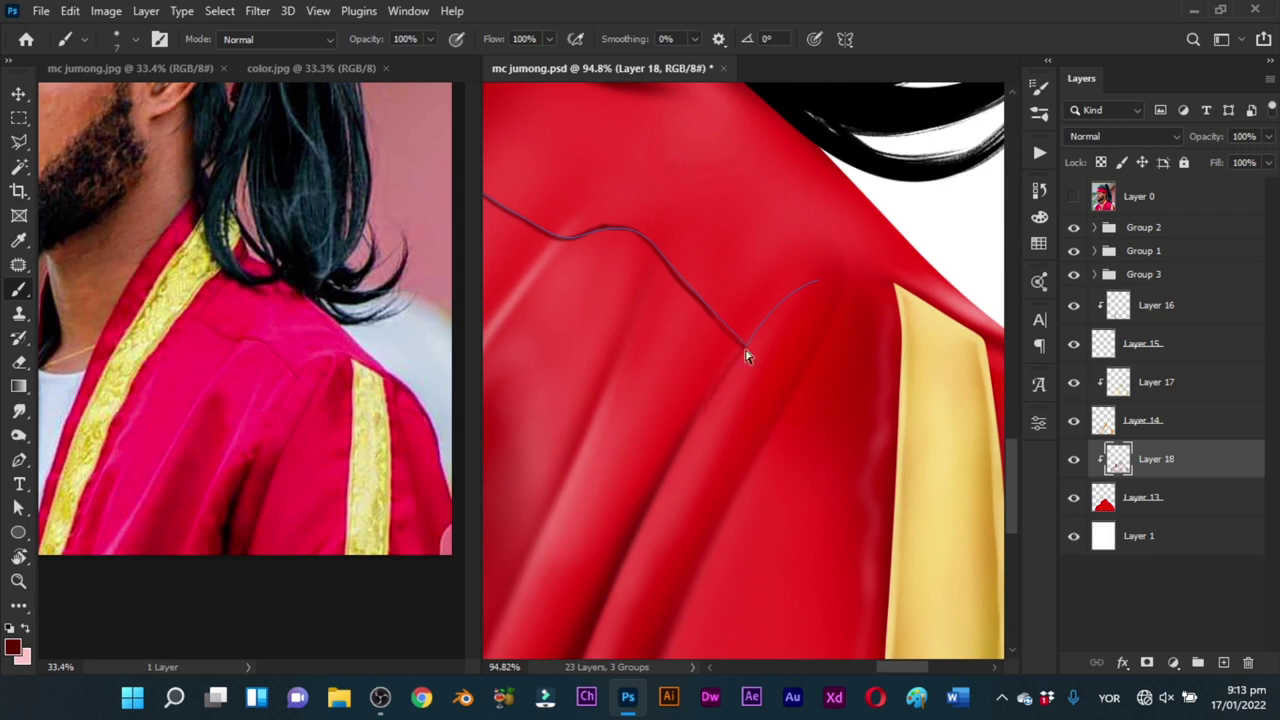
pyautogui.moveTo(742, 346); pyautogui.dragTo(792, 290)
# Step: Clear the pen path from the shoulder and check the dark red seam line beside the reference photo
pyautogui.press('z')
pyautogui.moveTo(834, 332); pyautogui.dragTo(746, 432)
pyautogui.moveTo(728, 371)
pyautogui.mouseDown()
pyautogui.moveTo(809, 348)
pyautogui.moveTo(775, 360)
pyautogui.moveTo(829, 357)
pyautogui.moveTo(797, 430)
pyautogui.mouseUp()
pyautogui.press('z')
pyautogui.press('p')
pyautogui.press('z')
pyautogui.moveTo(820, 526); pyautogui.dragTo(883, 500)
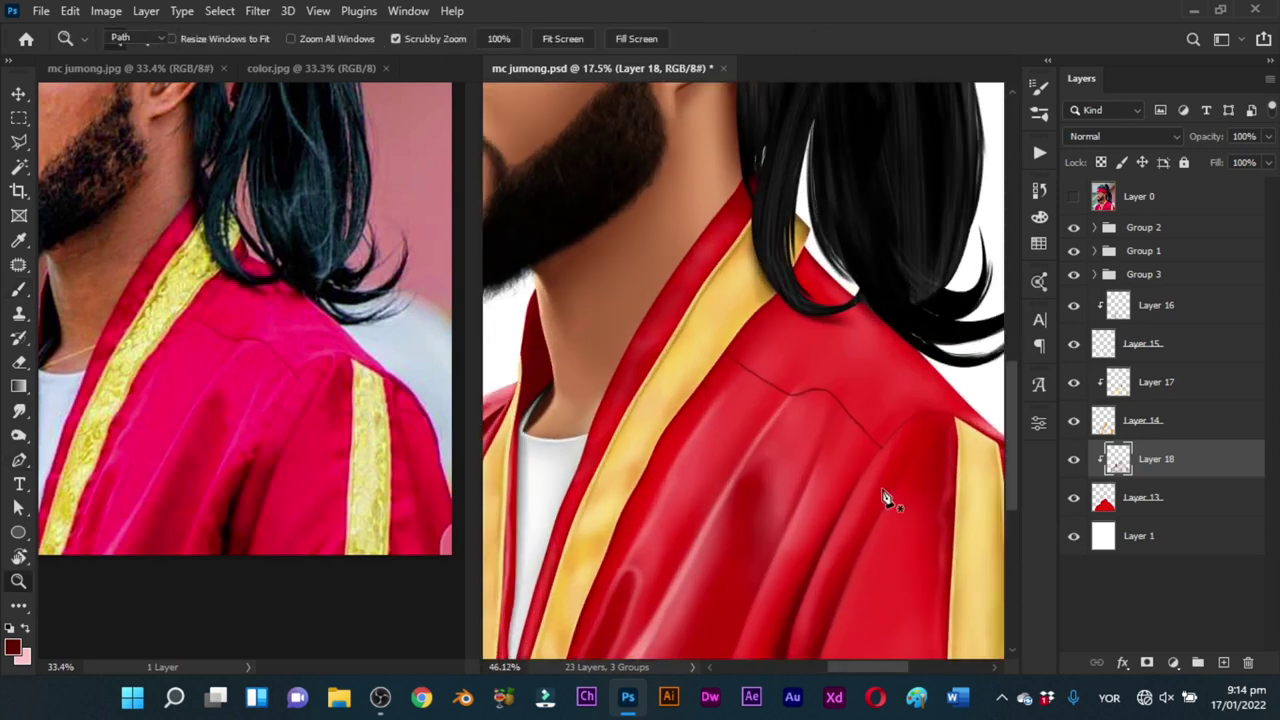
pyautogui.press('p')
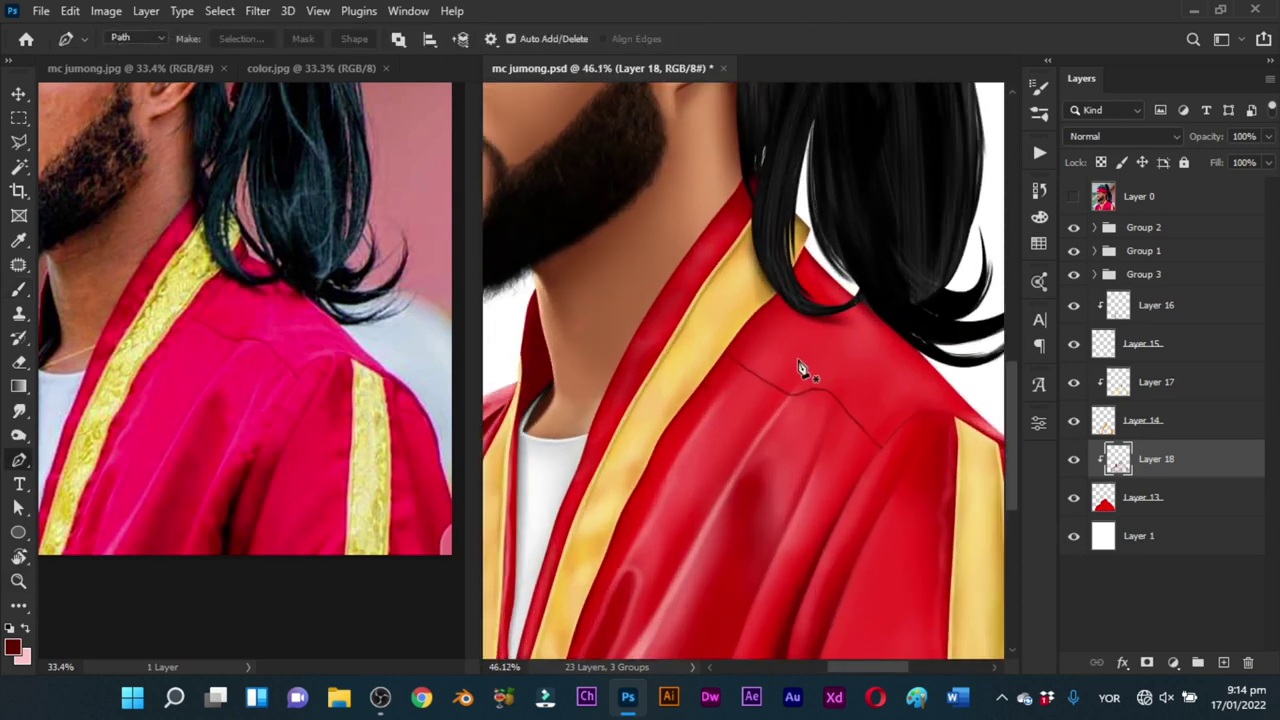
pyautogui.press('b')
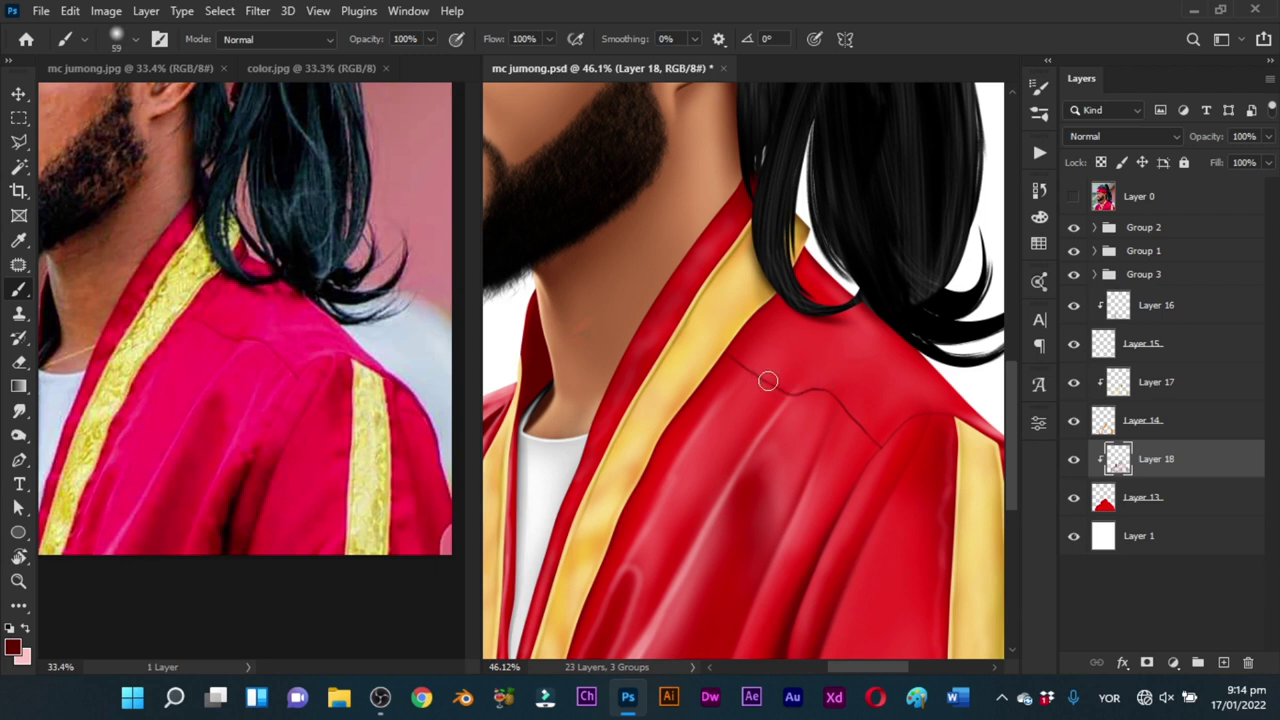
# Step: Draw a thin light pink highlight along the underside of the dark shoulder seam with a 10 px brush
pyautogui.hotkey('ctrl', 'space')
pyautogui.moveTo(862, 398)
pyautogui.mouseDown()
pyautogui.moveTo(797, 470)
pyautogui.moveTo(868, 428)
pyautogui.moveTo(799, 380)
pyautogui.moveTo(801, 361)
pyautogui.mouseUp()
pyautogui.hotkey('ctrl', 'space')
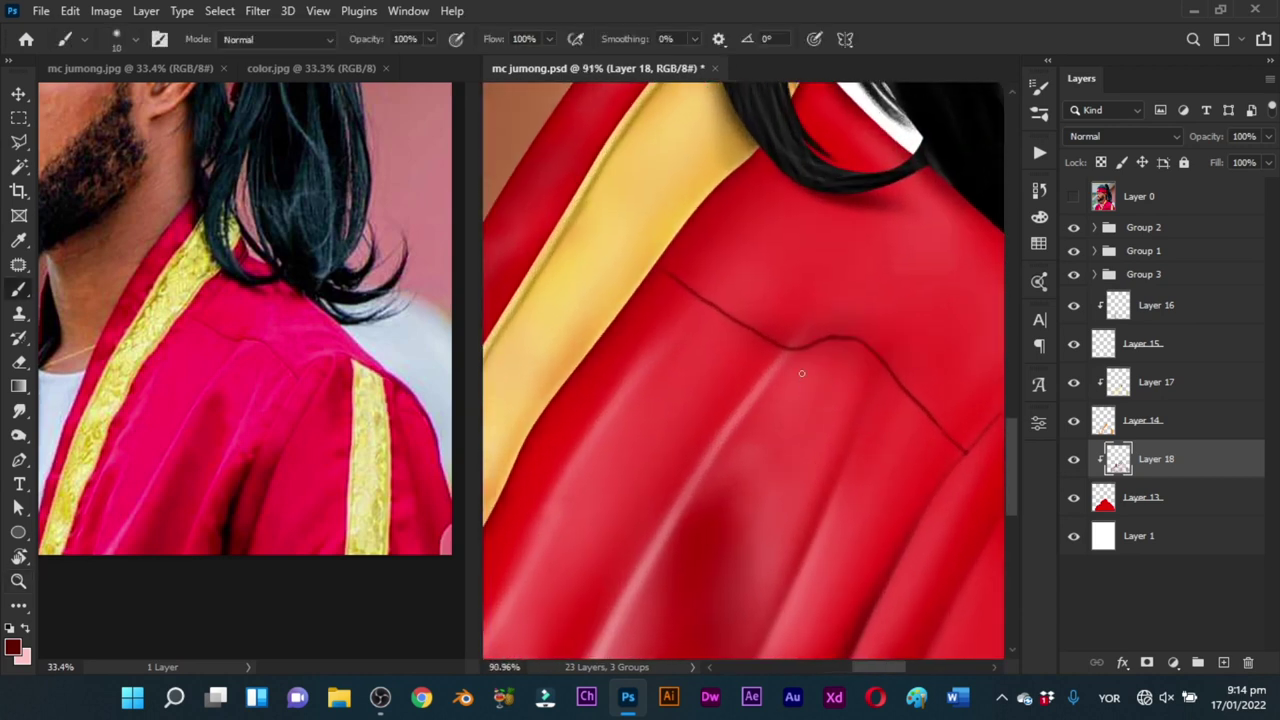
pyautogui.press('x')
pyautogui.moveTo(881, 367); pyautogui.dragTo(803, 337)
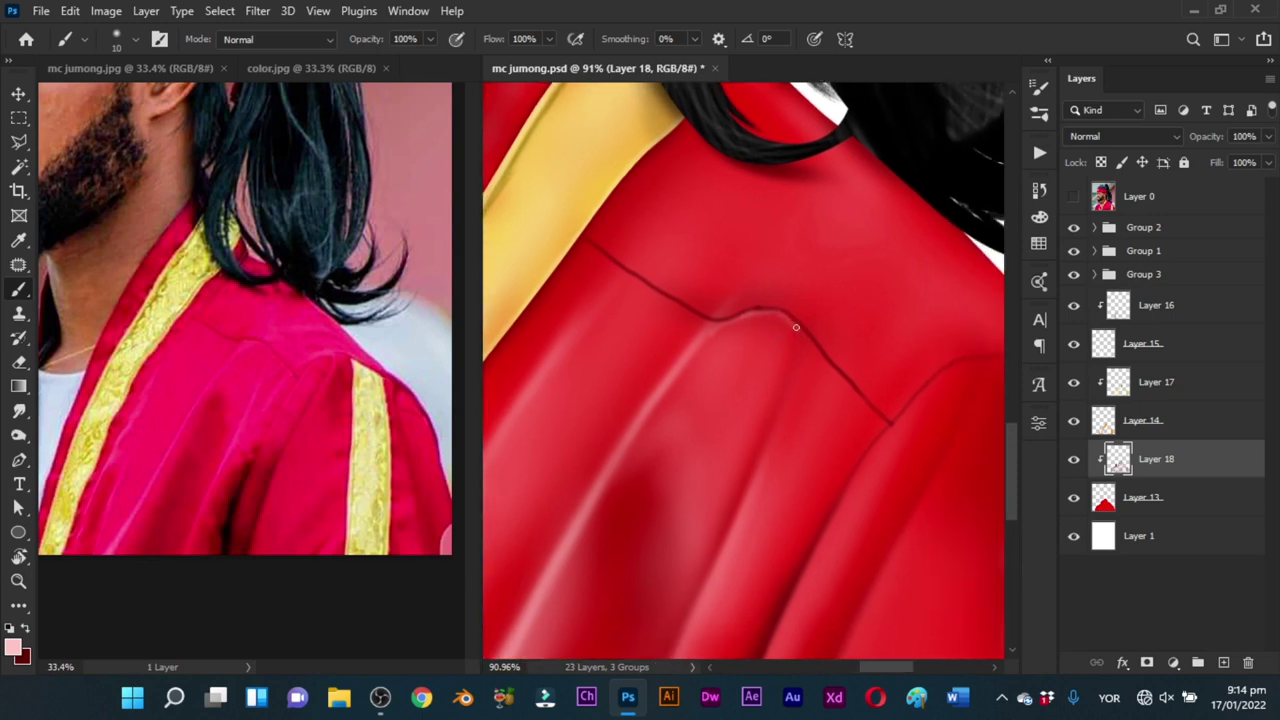
pyautogui.moveTo(703, 346); pyautogui.dragTo(785, 403)
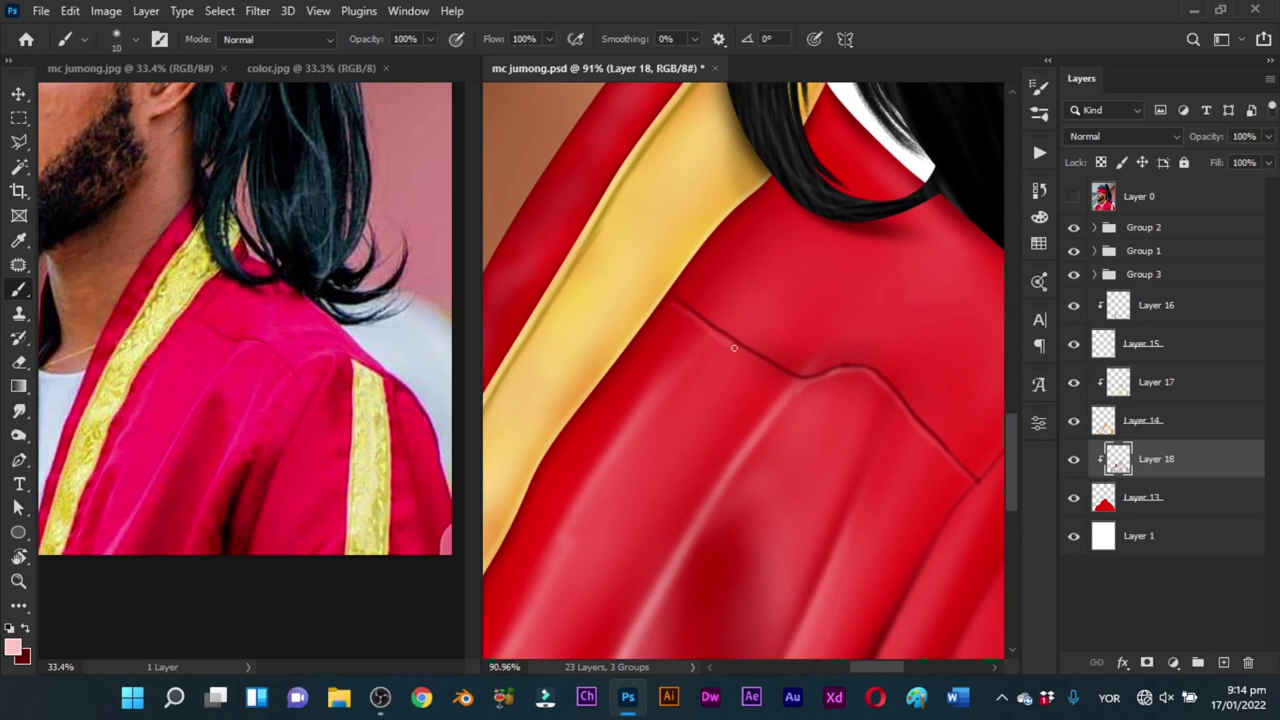
pyautogui.moveTo(734, 348)
pyautogui.mouseDown()
pyautogui.moveTo(814, 386)
pyautogui.moveTo(823, 437)
pyautogui.moveTo(723, 385)
pyautogui.mouseUp()
pyautogui.moveTo(764, 373); pyautogui.dragTo(900, 432)
pyautogui.moveTo(709, 337); pyautogui.dragTo(725, 351)
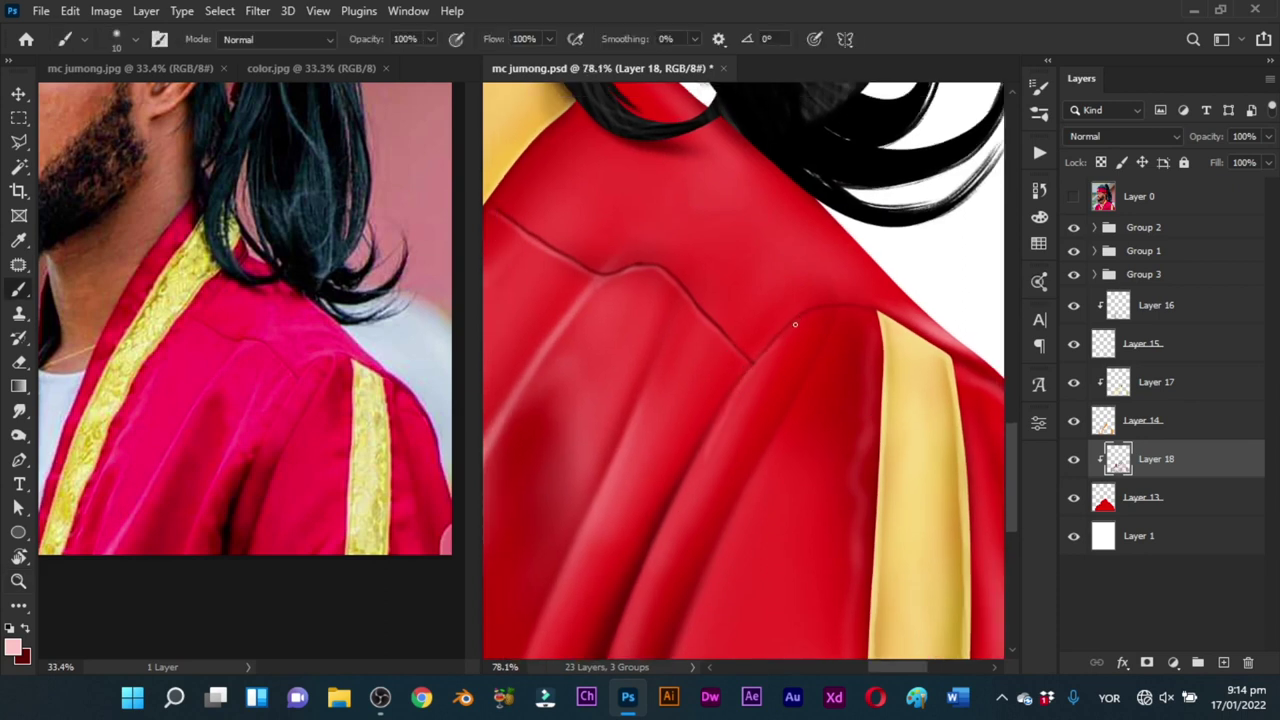
# Step: Draw a light pink crease curving down the sleeve from its top seam beside the gold stripe with 10 and 24 px brushes
pyautogui.moveTo(797, 321); pyautogui.dragTo(706, 448)
pyautogui.moveTo(772, 350)
pyautogui.mouseDown()
pyautogui.moveTo(708, 390)
pyautogui.moveTo(746, 384)
pyautogui.mouseUp()
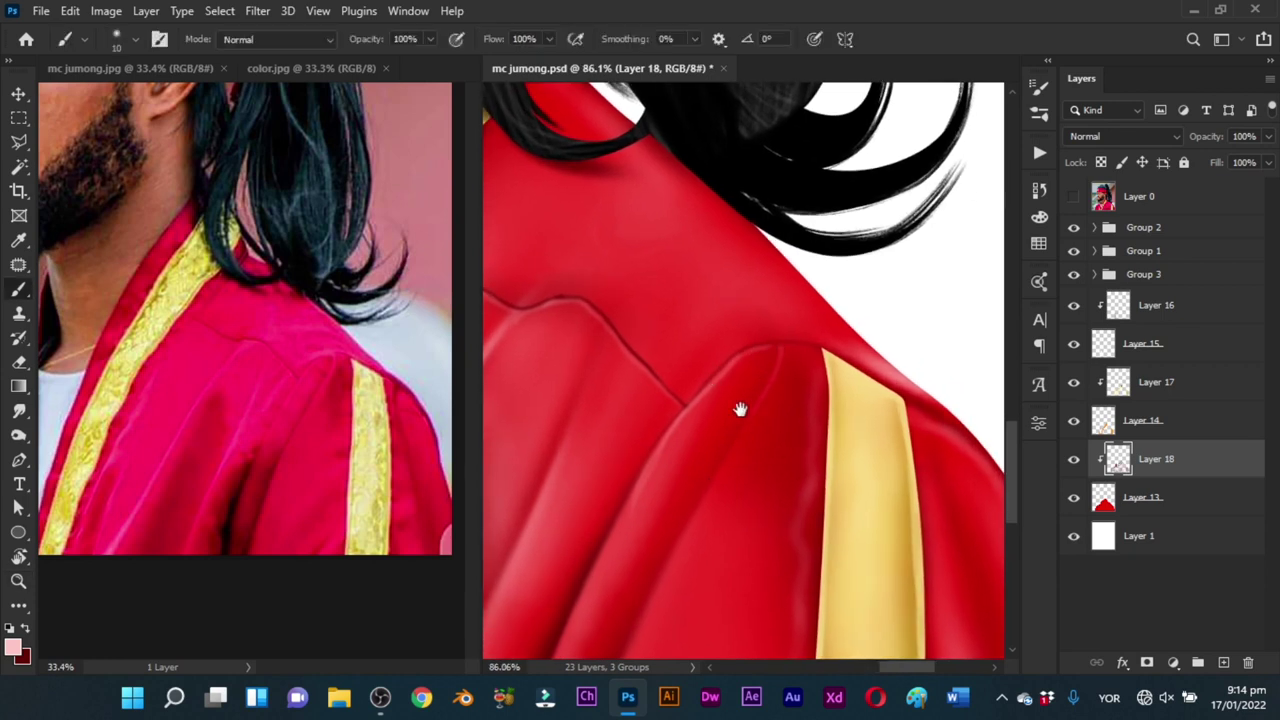
pyautogui.moveTo(740, 409)
pyautogui.mouseDown()
pyautogui.moveTo(716, 365)
pyautogui.moveTo(760, 303)
pyautogui.moveTo(712, 411)
pyautogui.mouseUp()
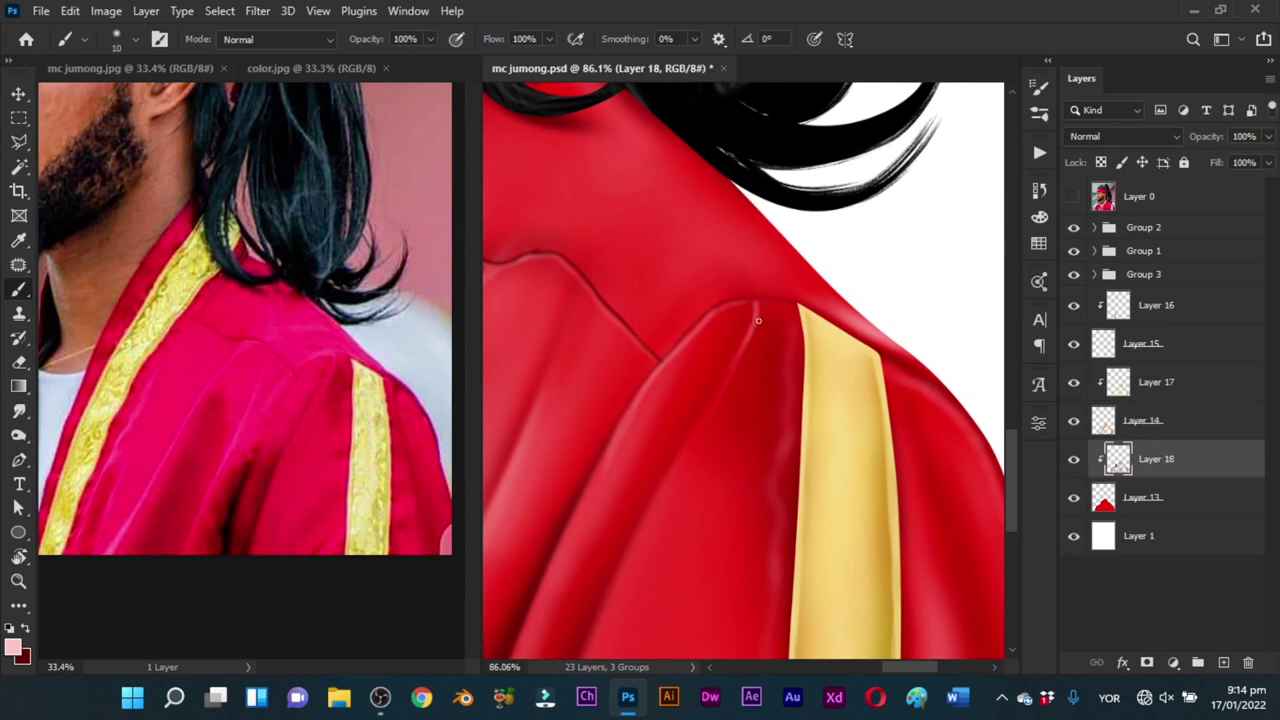
pyautogui.moveTo(759, 323); pyautogui.dragTo(650, 544)
pyautogui.moveTo(736, 366); pyautogui.dragTo(674, 526)
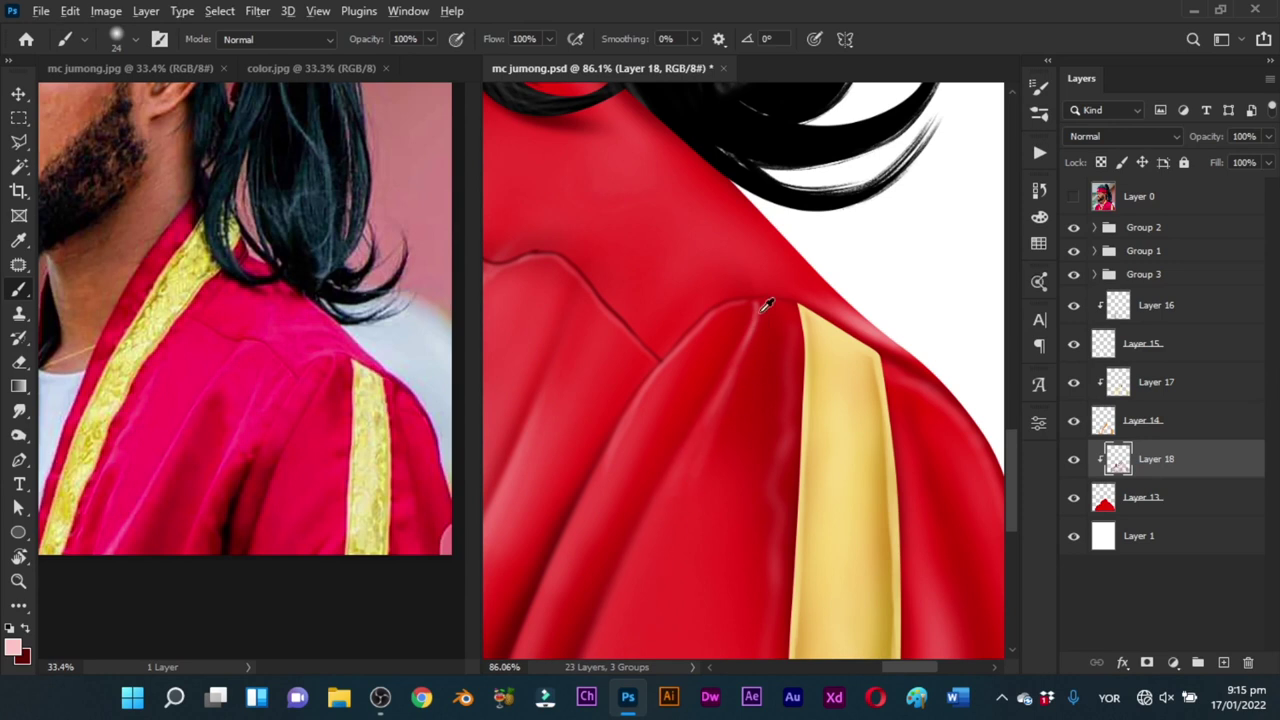
# Step: Touch up the light pink highlight along the curved top of the sleeve seam with a 10 px brush
pyautogui.moveTo(766, 305); pyautogui.dragTo(752, 302)
pyautogui.moveTo(882, 361); pyautogui.dragTo(922, 382)
pyautogui.moveTo(755, 342); pyautogui.dragTo(847, 370)
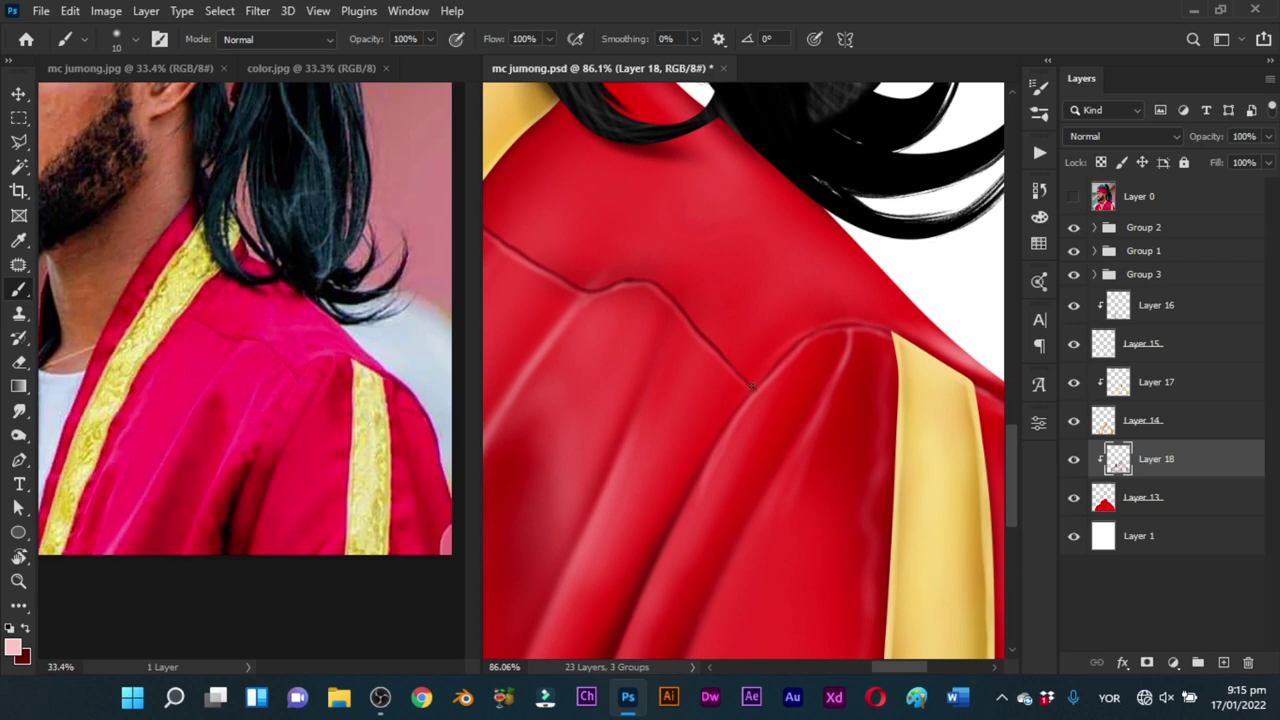
# Step: Blend light pink along the curved sleeve seam and down the fold beneath it with a 19 px brush
pyautogui.keyDown('alt'); pyautogui.rightClick(857, 320); pyautogui.keyUp('alt')
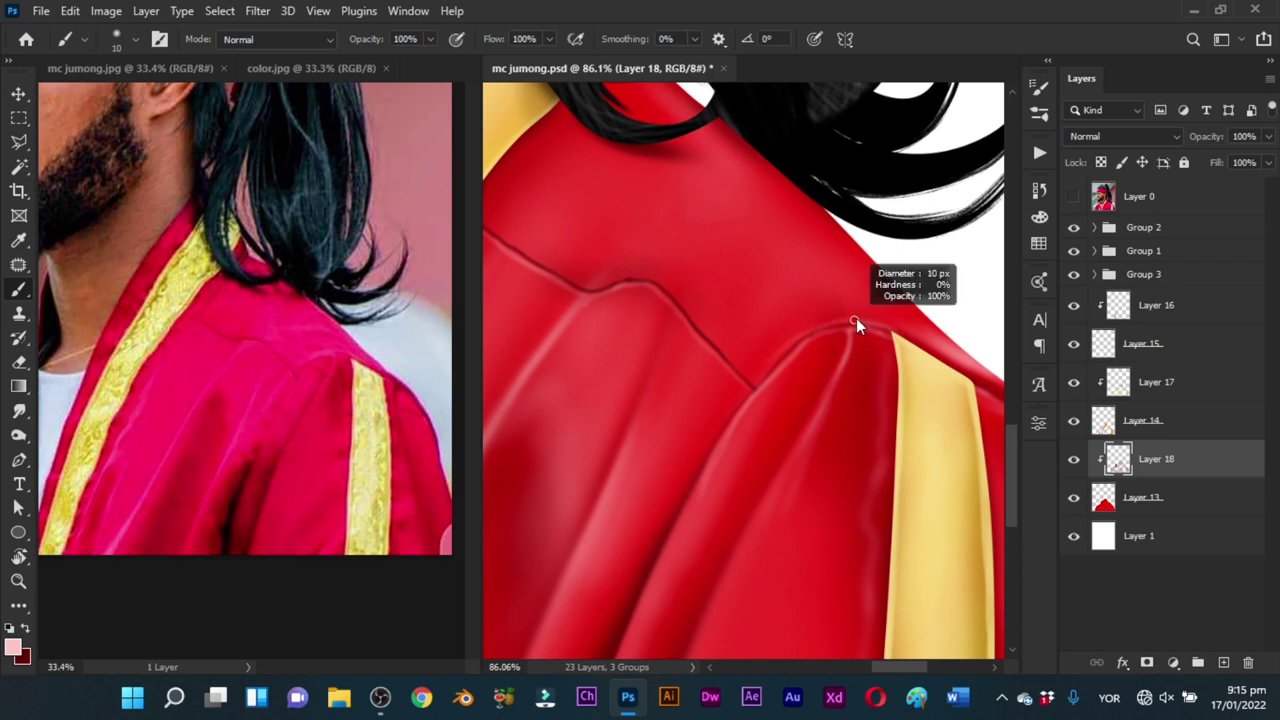
pyautogui.moveTo(839, 320)
pyautogui.mouseDown()
pyautogui.moveTo(769, 350)
pyautogui.moveTo(809, 329)
pyautogui.moveTo(789, 335)
pyautogui.moveTo(766, 384)
pyautogui.mouseUp()
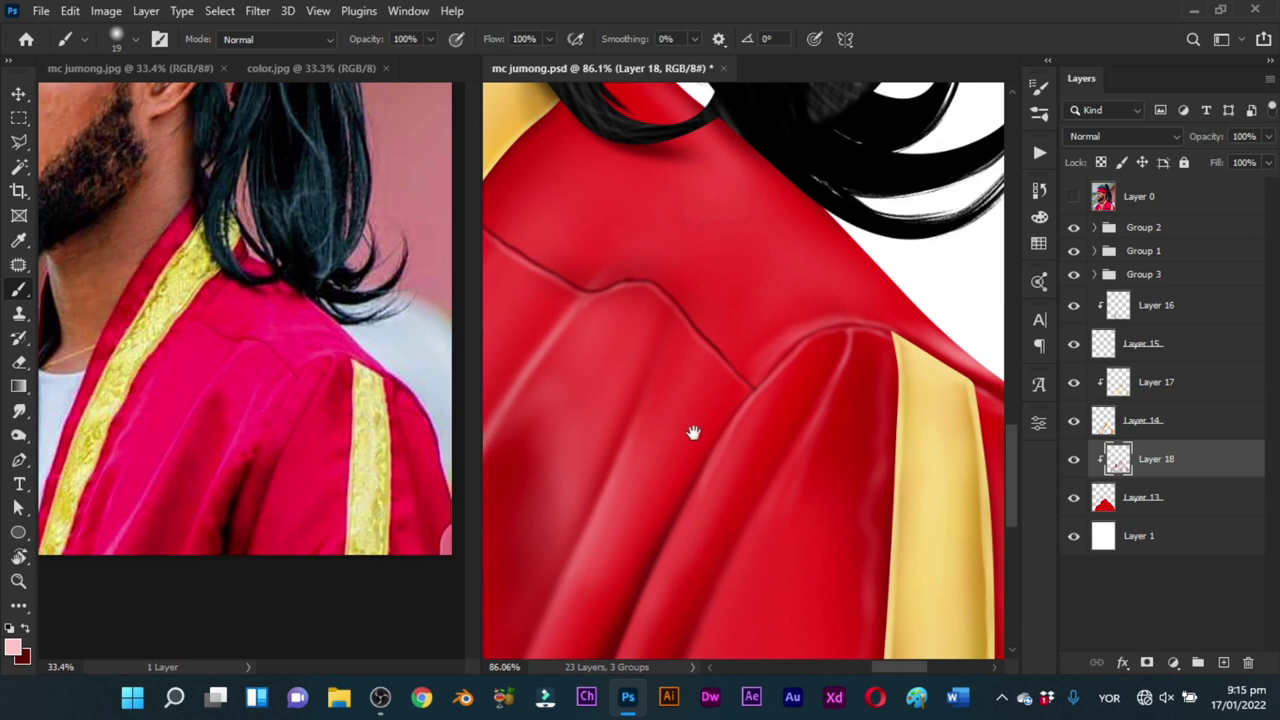
pyautogui.moveTo(714, 403)
pyautogui.mouseDown()
pyautogui.moveTo(726, 408)
pyautogui.moveTo(723, 372)
pyautogui.moveTo(641, 498)
pyautogui.mouseUp()
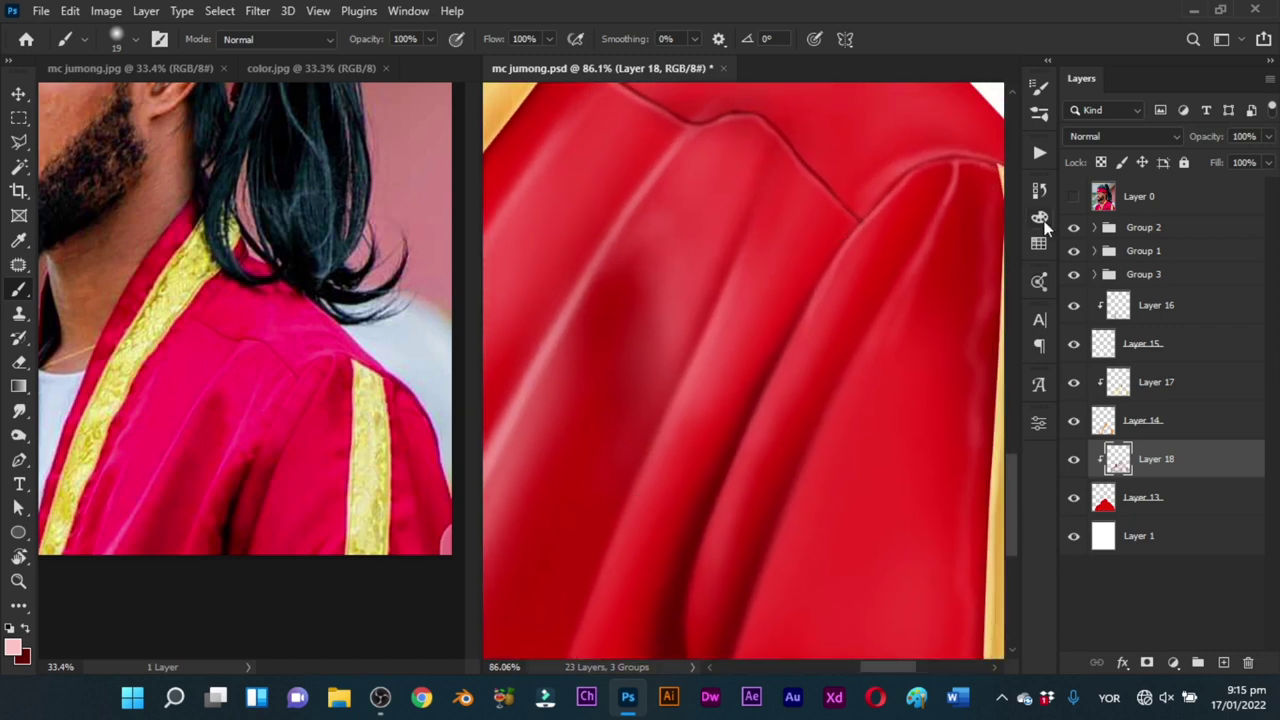
# Step: Check the reference overlay and paint light pink highlights down the fold below the shoulder seam's corner with 19 and 27 px brushes
pyautogui.click(1076, 201)
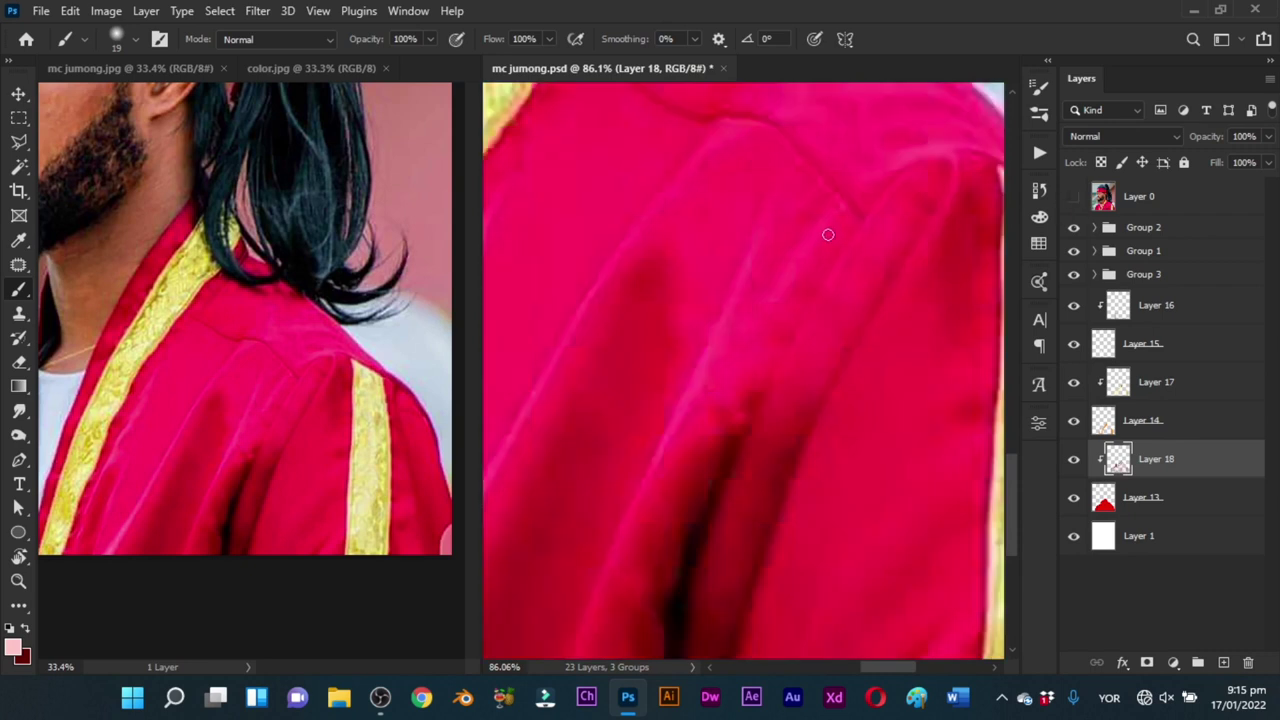
pyautogui.moveTo(835, 207); pyautogui.dragTo(744, 339)
pyautogui.keyDown('alt'); pyautogui.rightClick(830, 224); pyautogui.keyUp('alt')
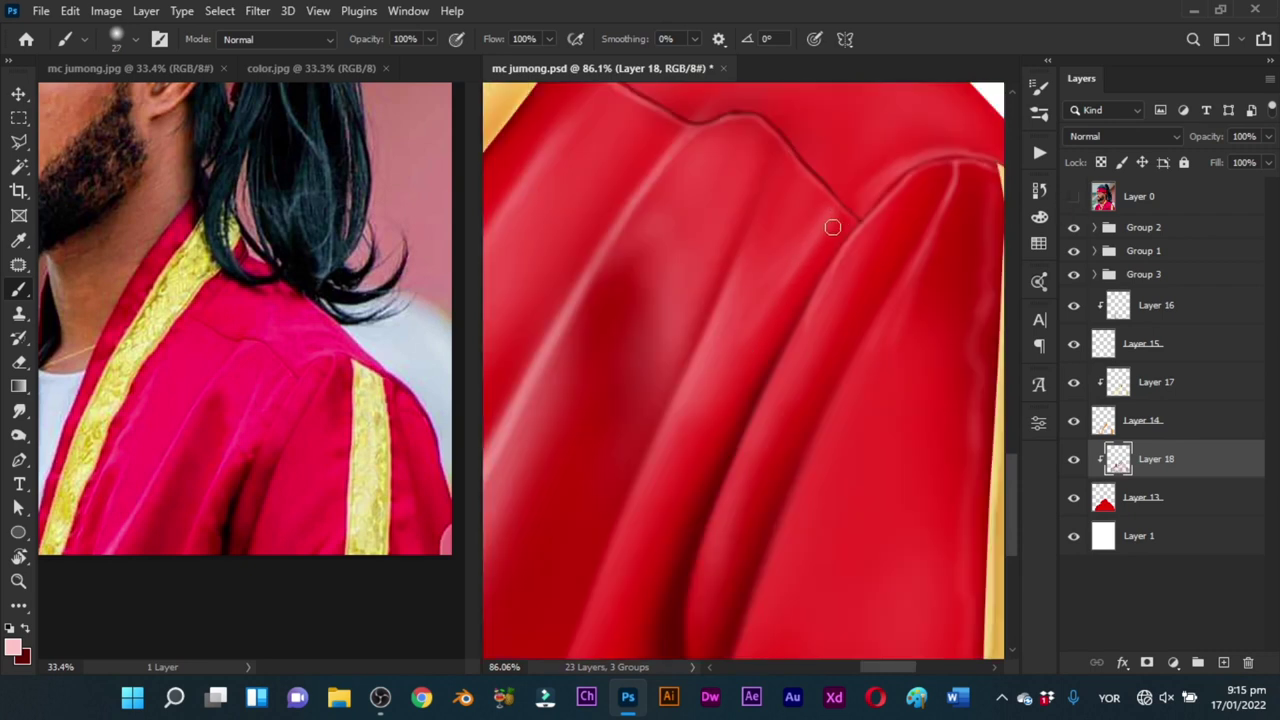
pyautogui.moveTo(841, 214); pyautogui.dragTo(732, 370)
pyautogui.moveTo(806, 243); pyautogui.dragTo(699, 416)
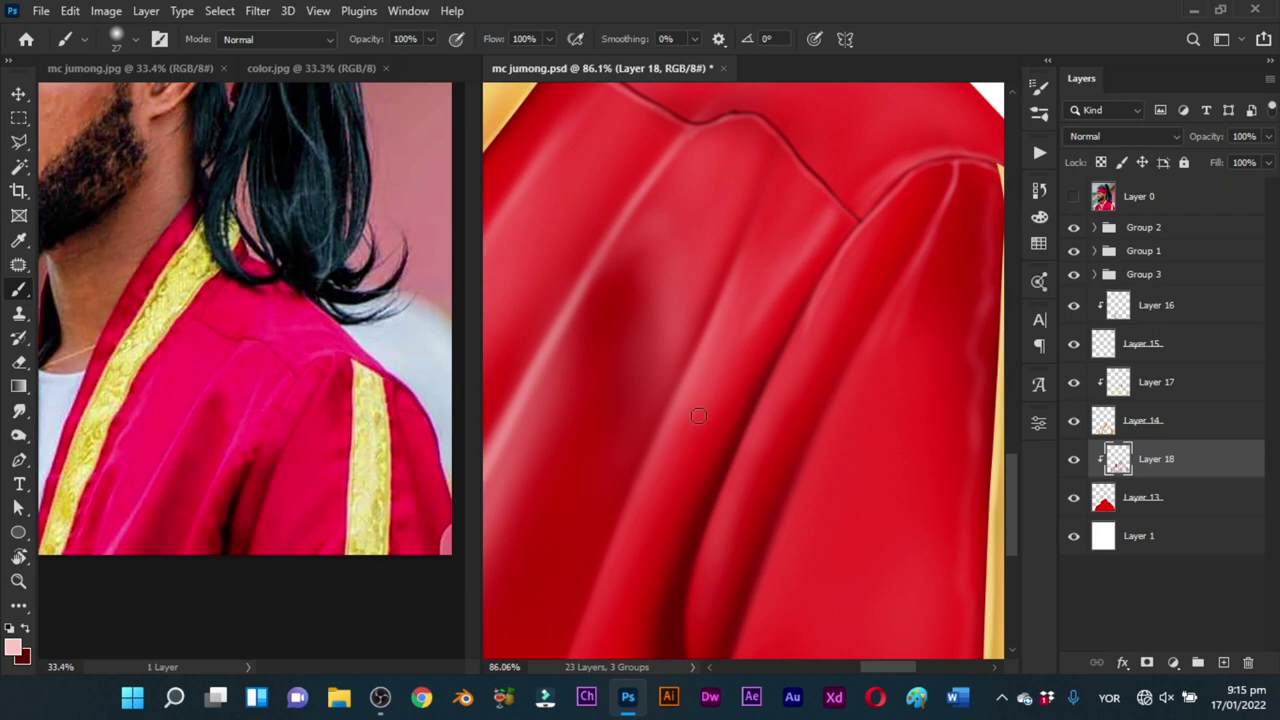
# Step: Shade around the fold highlight below the shoulder seam's corner in dark red with 31 and 22 px brushes
pyautogui.keyDown('alt'); pyautogui.rightClick(762, 332); pyautogui.keyUp('alt')
pyautogui.keyDown('alt'); pyautogui.rightClick(790, 282); pyautogui.keyUp('alt')
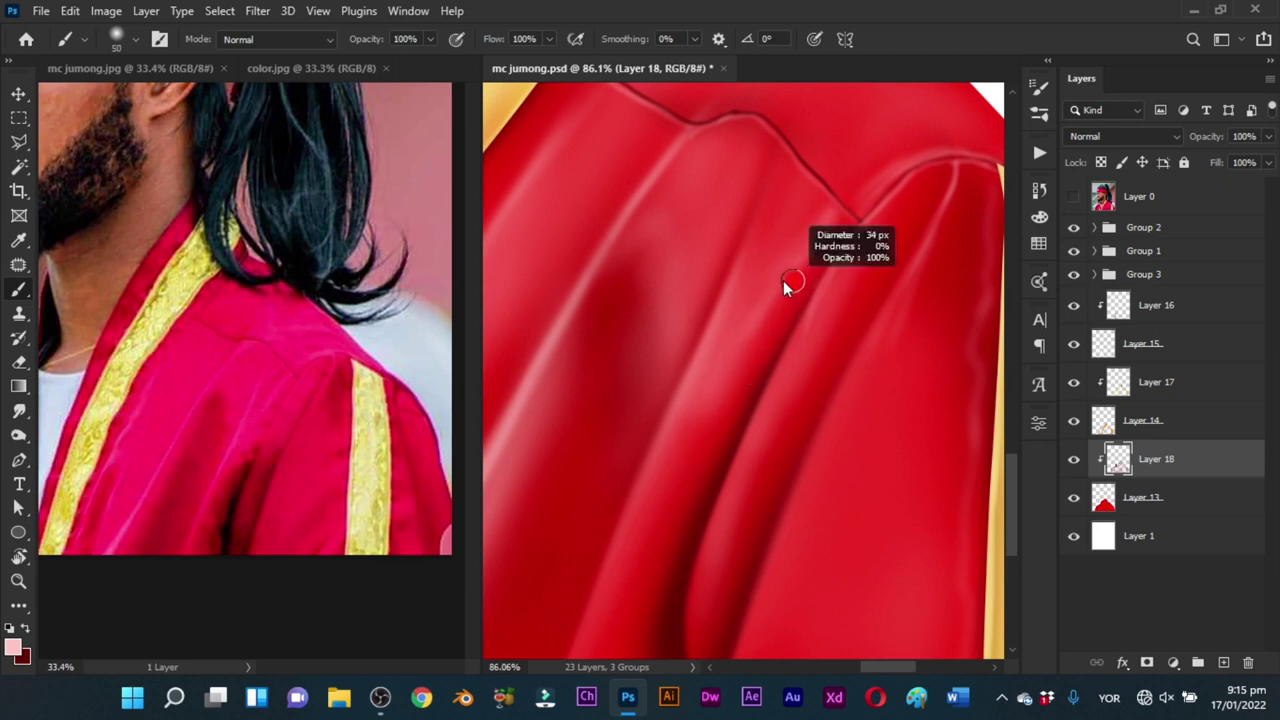
pyautogui.press('x')
pyautogui.keyDown('alt'); pyautogui.rightClick(848, 221); pyautogui.keyUp('alt')
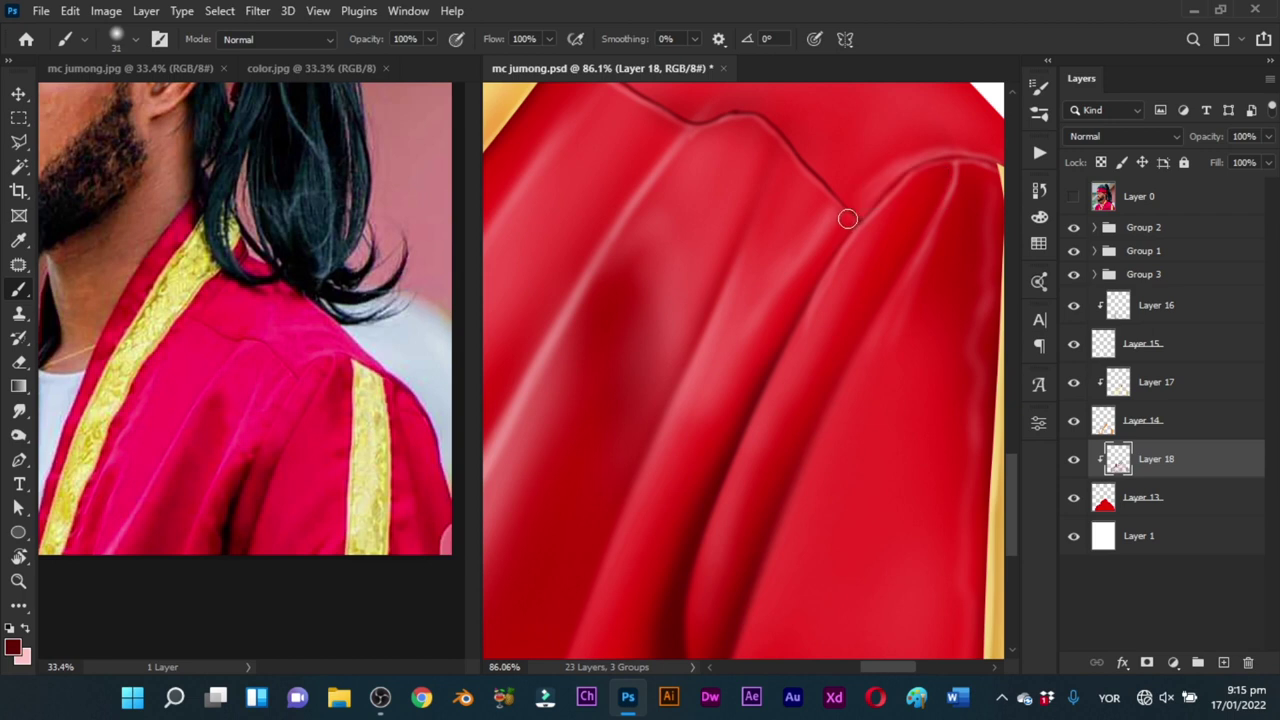
pyautogui.moveTo(848, 219); pyautogui.dragTo(745, 375)
pyautogui.moveTo(819, 221); pyautogui.dragTo(770, 295)
pyautogui.keyDown('alt'); pyautogui.rightClick(826, 202); pyautogui.keyUp('alt')
pyautogui.keyDown('alt'); pyautogui.rightClick(788, 226); pyautogui.keyUp('alt')
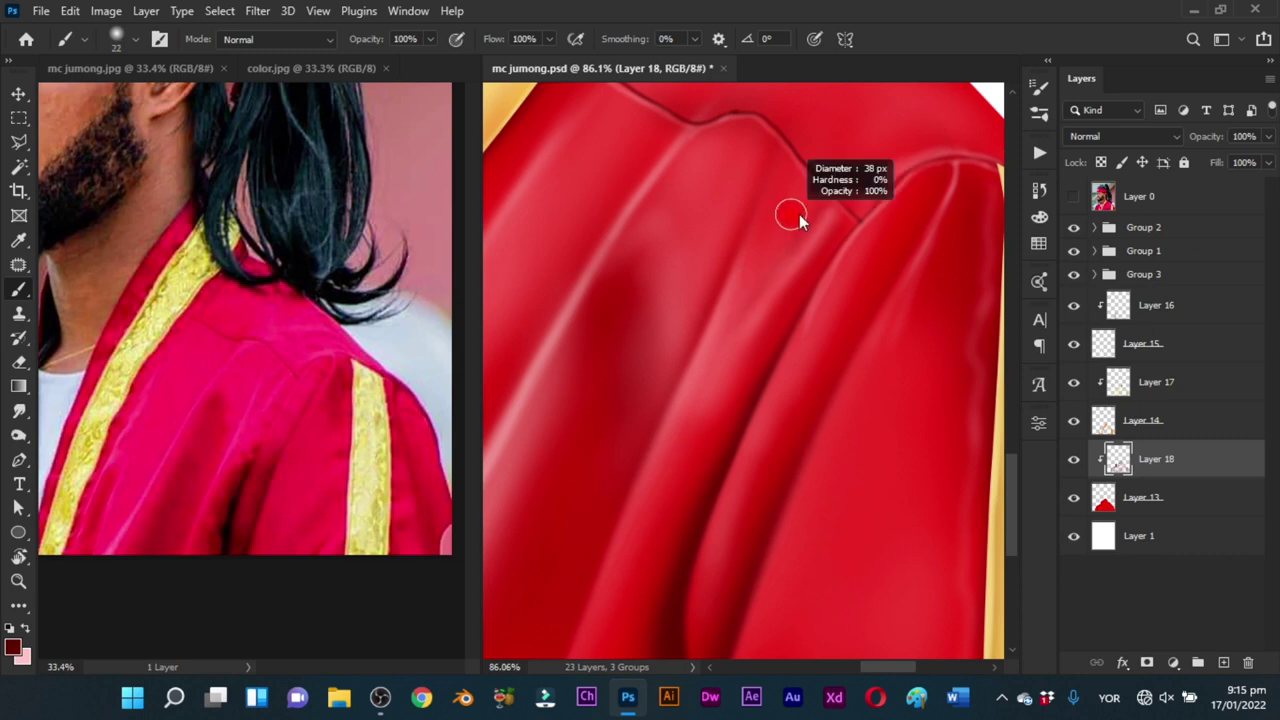
# Step: Soften the fold below the shoulder seam with a 39 px light pink brush and save the portrait
pyautogui.press('x')
pyautogui.keyDown('alt'); pyautogui.rightClick(812, 205); pyautogui.keyUp('alt')
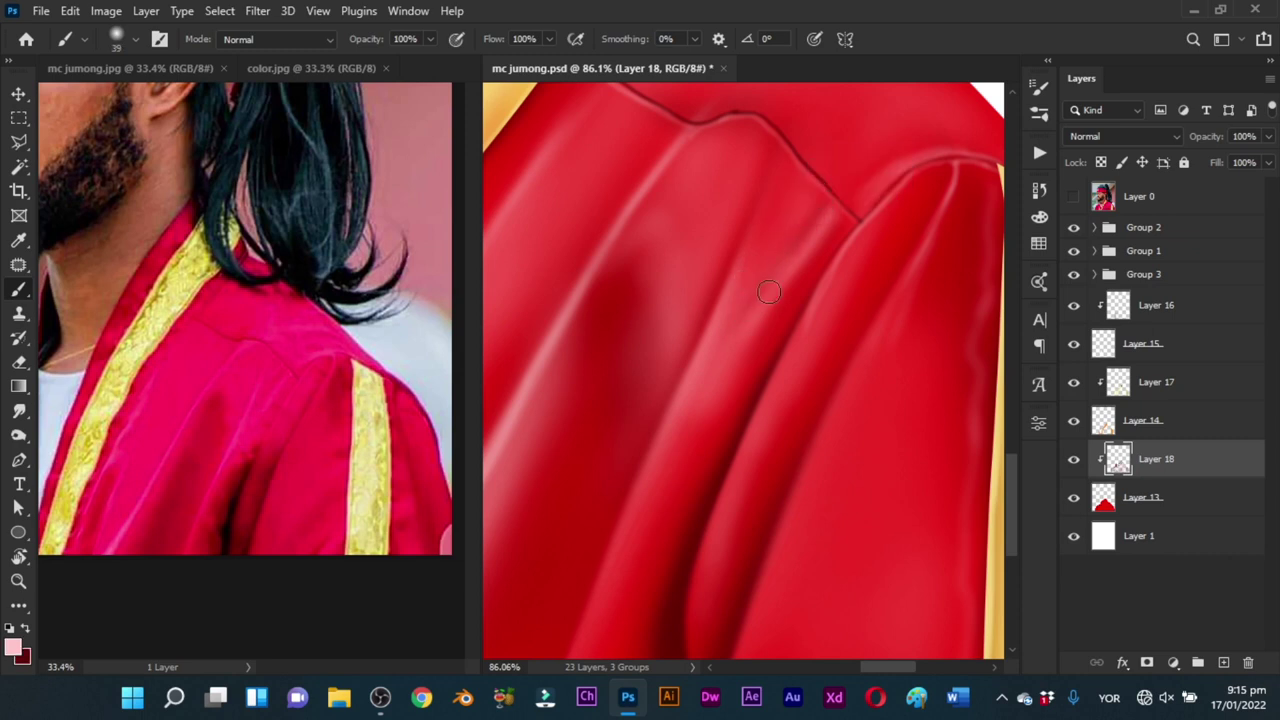
pyautogui.press('x')
pyautogui.press('z')
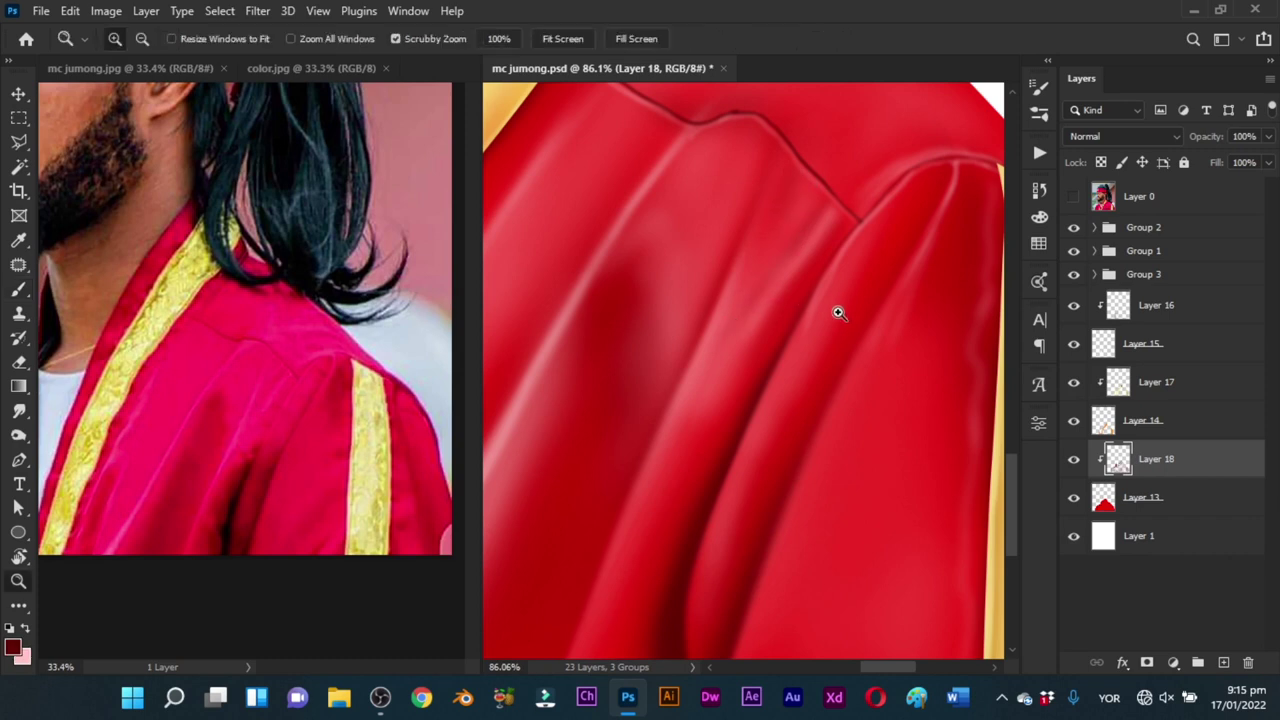
pyautogui.moveTo(837, 311); pyautogui.dragTo(811, 333)
pyautogui.hotkey('ctrl', 's')
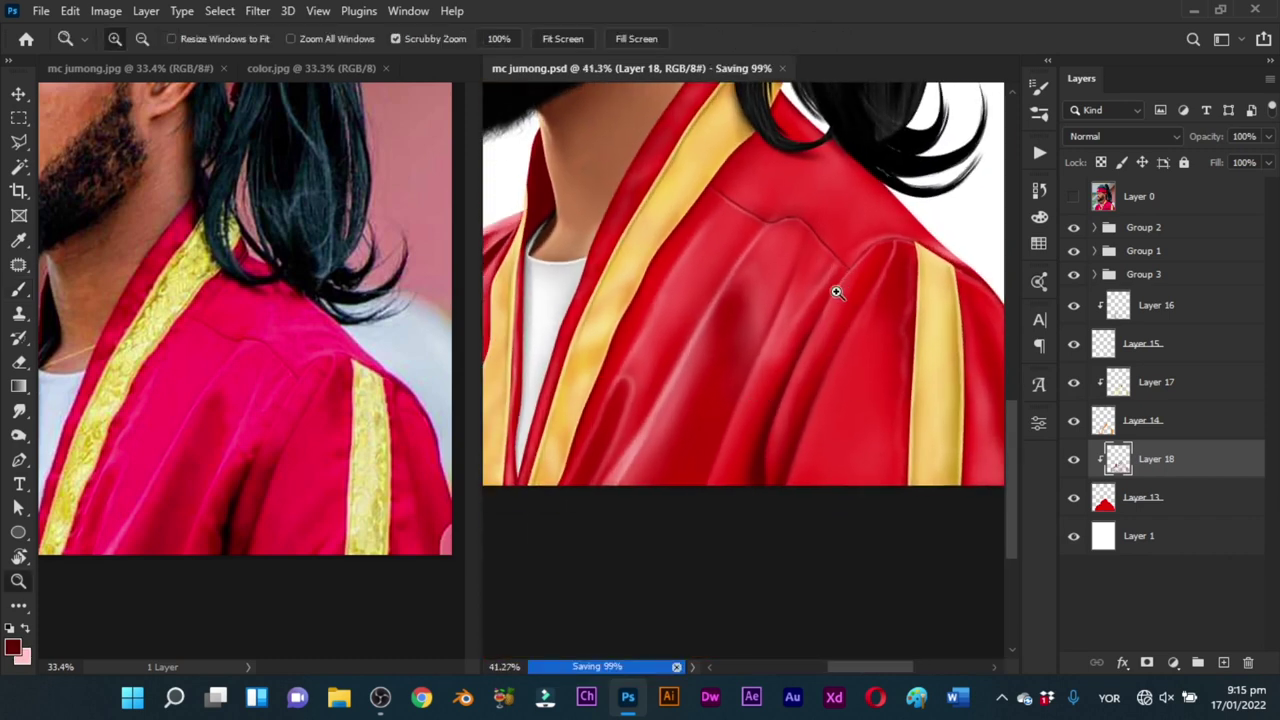
# Step: Darken the shoulder seam's end beside the gold collar trim and brush light pink on the fabric above it with a 38 px brush
pyautogui.moveTo(837, 291); pyautogui.dragTo(797, 354)
pyautogui.moveTo(660, 277); pyautogui.dragTo(719, 268)
pyautogui.press('b')
pyautogui.keyDown('alt'); pyautogui.rightClick(730, 256); pyautogui.keyUp('alt')
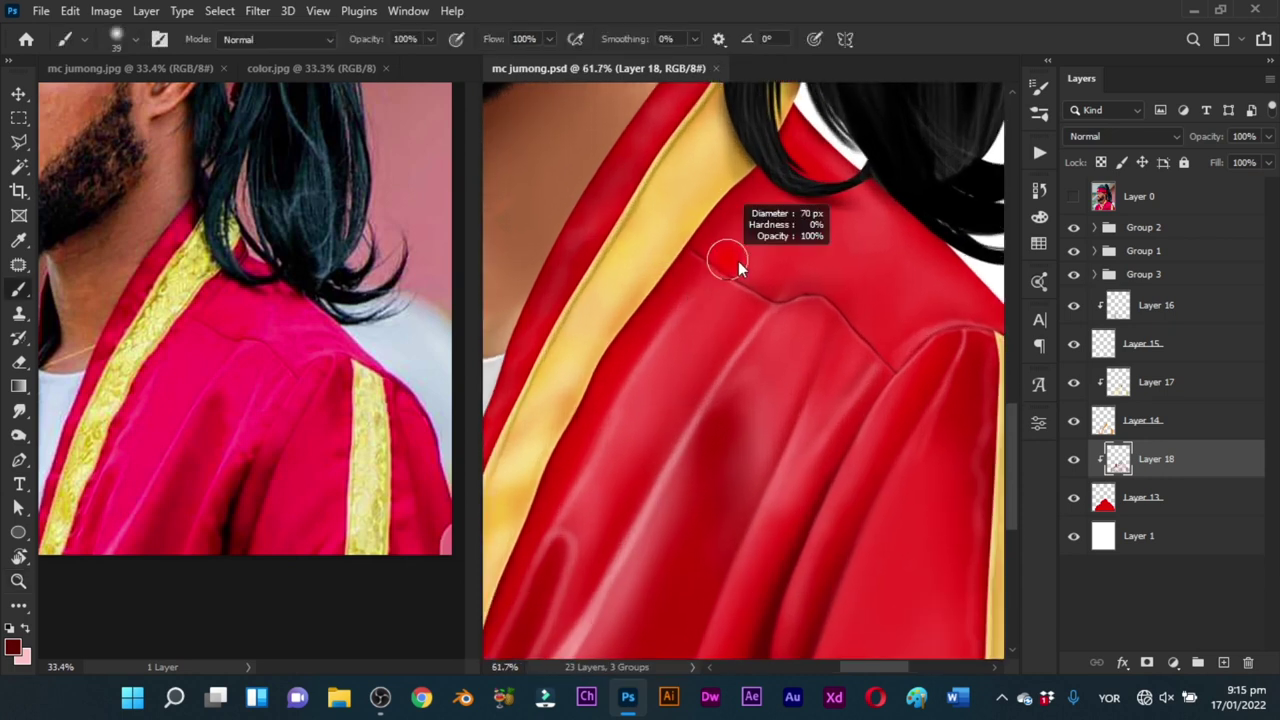
pyautogui.moveTo(699, 249); pyautogui.dragTo(746, 288)
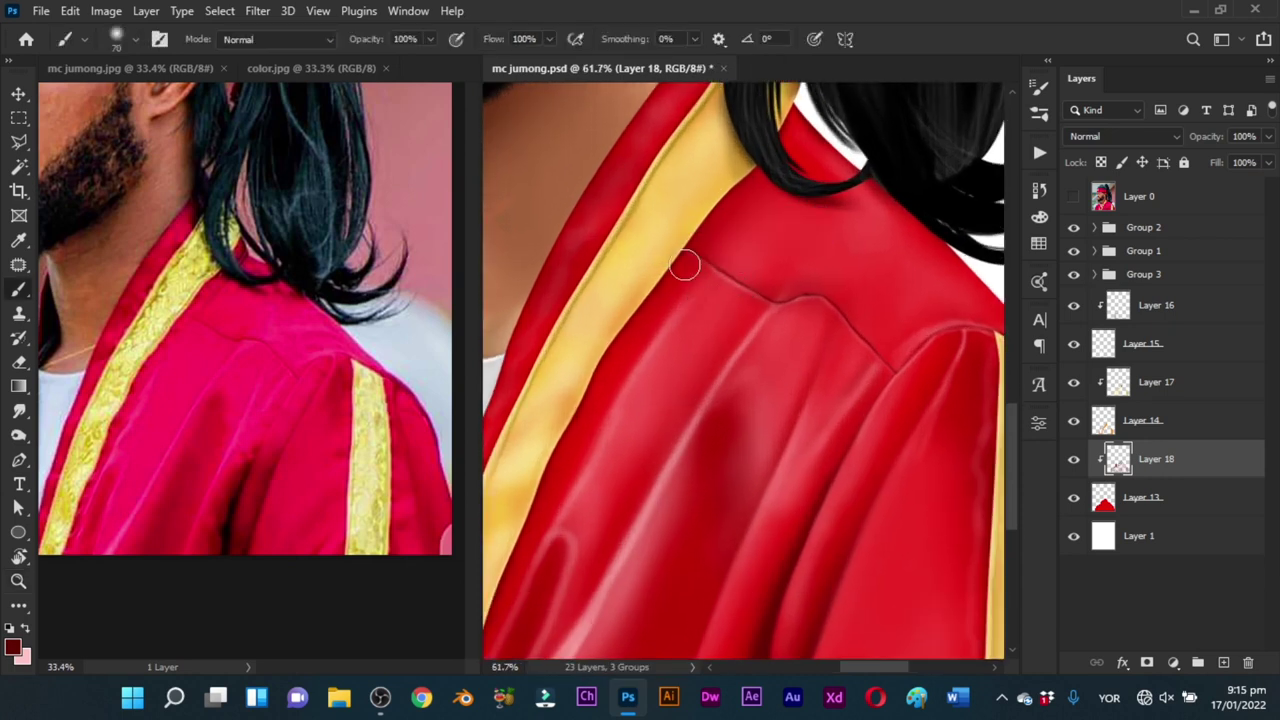
pyautogui.keyDown('alt'); pyautogui.rightClick(733, 244); pyautogui.keyUp('alt')
pyautogui.press('x')
pyautogui.moveTo(726, 237); pyautogui.dragTo(756, 196)
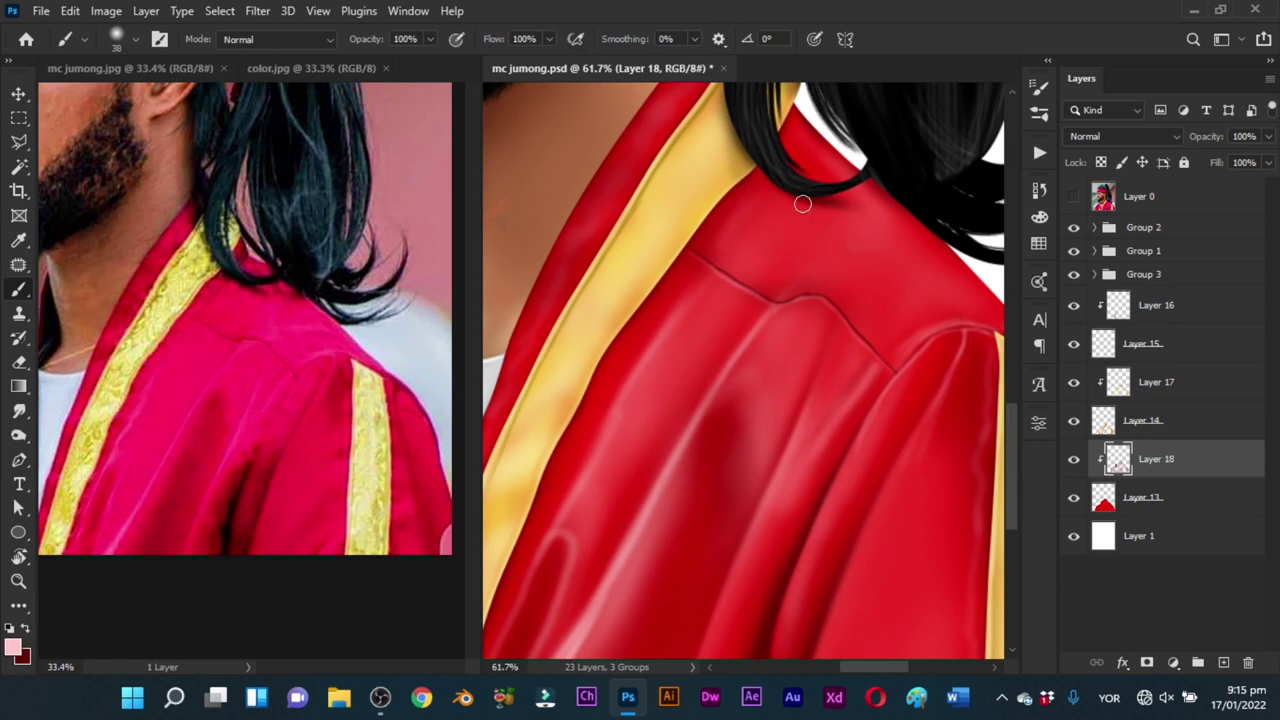
# Step: Brush soft light pink on the shoulder beneath the hanging hair with a 51 px brush and save the portrait
pyautogui.press('z')
pyautogui.moveTo(805, 241)
pyautogui.mouseDown()
pyautogui.moveTo(733, 329)
pyautogui.moveTo(776, 285)
pyautogui.mouseUp()
pyautogui.press('b')
pyautogui.press('z')
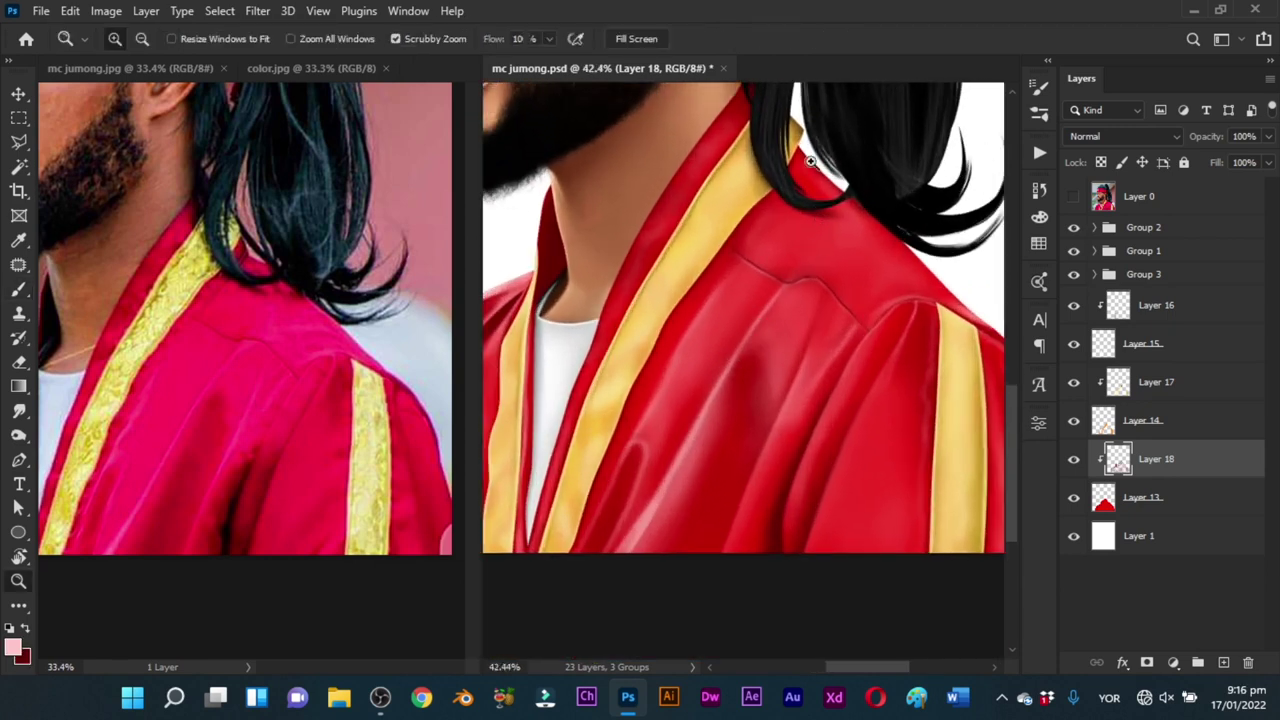
pyautogui.moveTo(809, 163); pyautogui.dragTo(843, 186)
pyautogui.press('b')
pyautogui.keyDown('alt'); pyautogui.rightClick(826, 195); pyautogui.keyUp('alt')
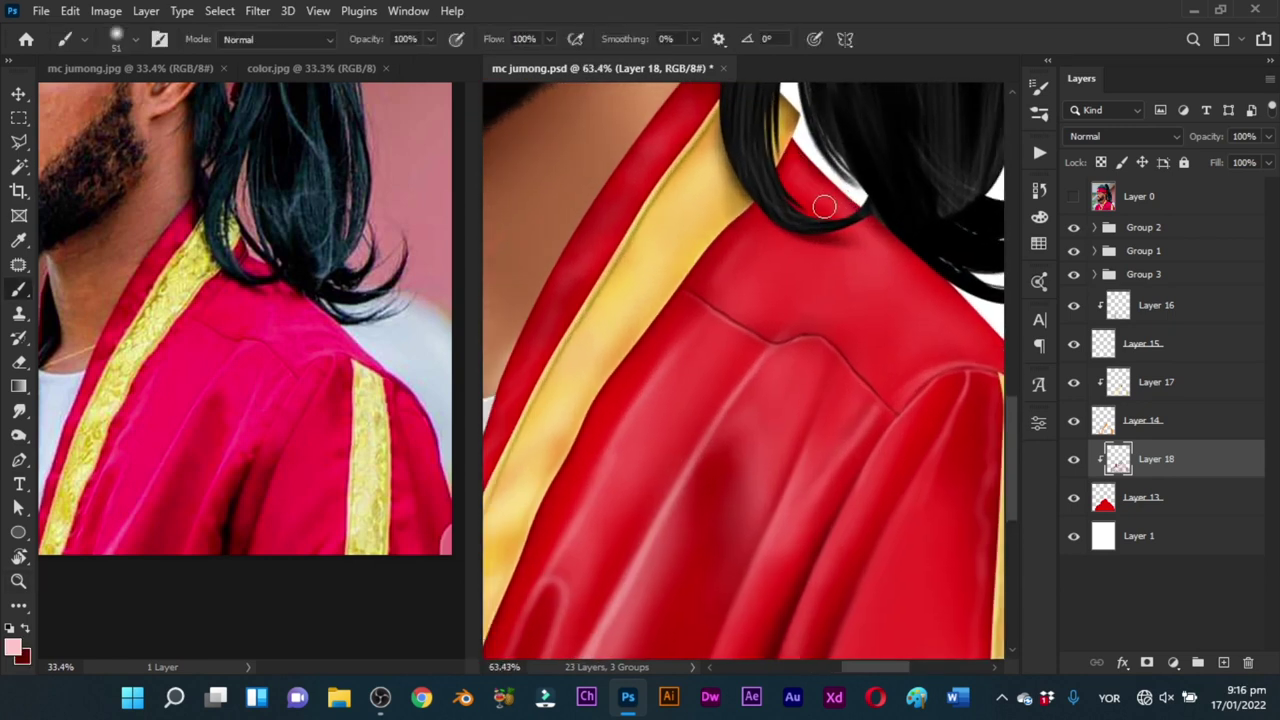
pyautogui.moveTo(795, 332); pyautogui.dragTo(764, 348)
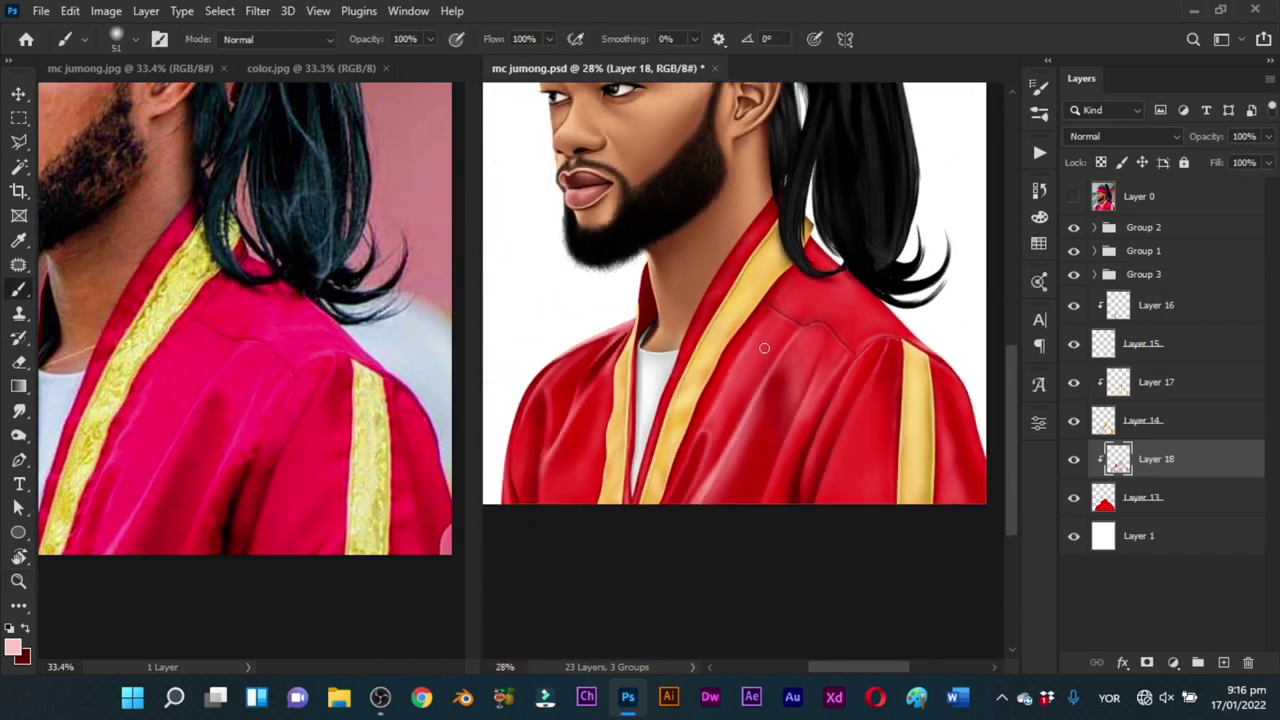
pyautogui.hotkey('ctrl', 's')
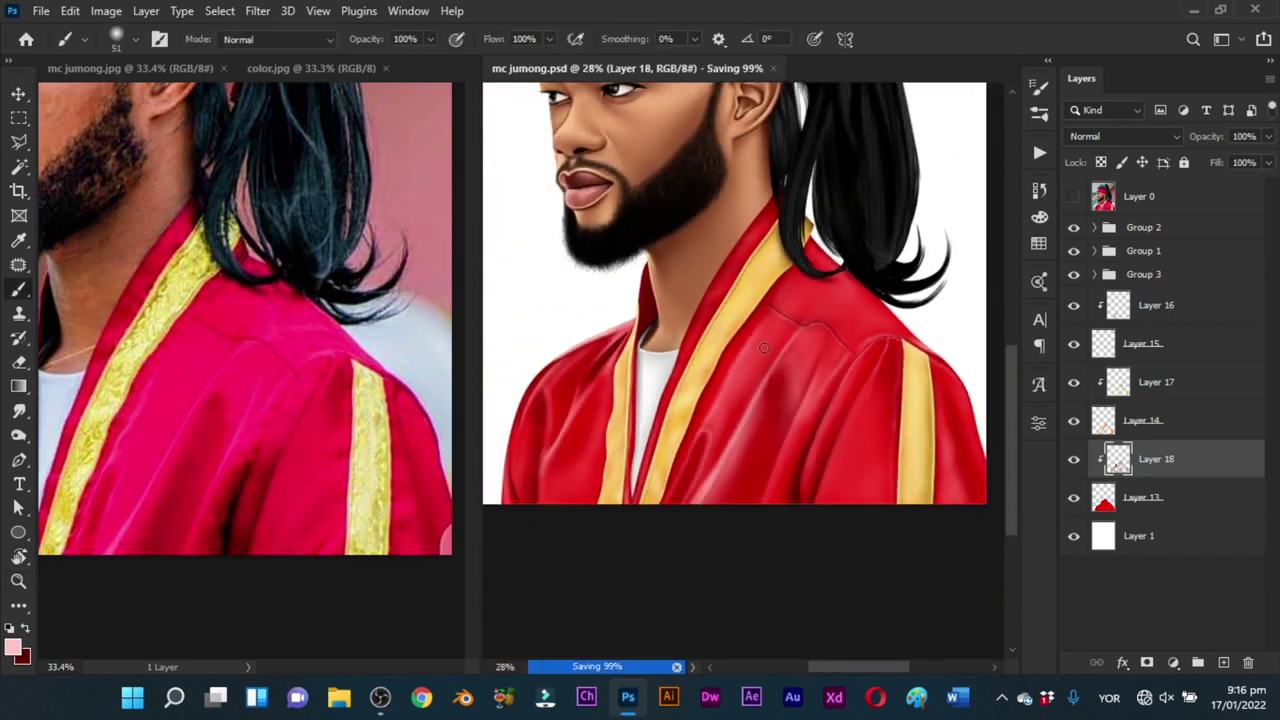
# Step: Touch up the light pink highlight on the small fold beside the gold front trim with a 41 px brush and save
pyautogui.moveTo(703, 483)
pyautogui.mouseDown()
pyautogui.moveTo(714, 488)
pyautogui.moveTo(743, 409)
pyautogui.mouseUp()
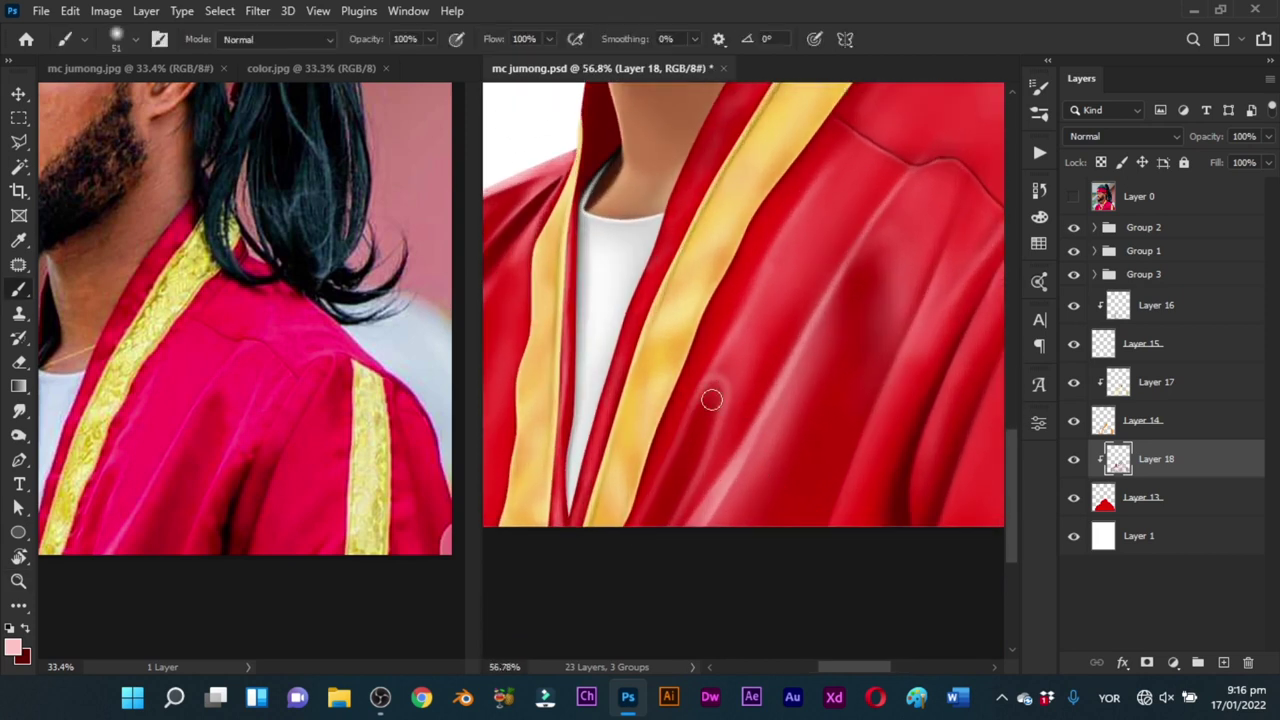
pyautogui.press('[')
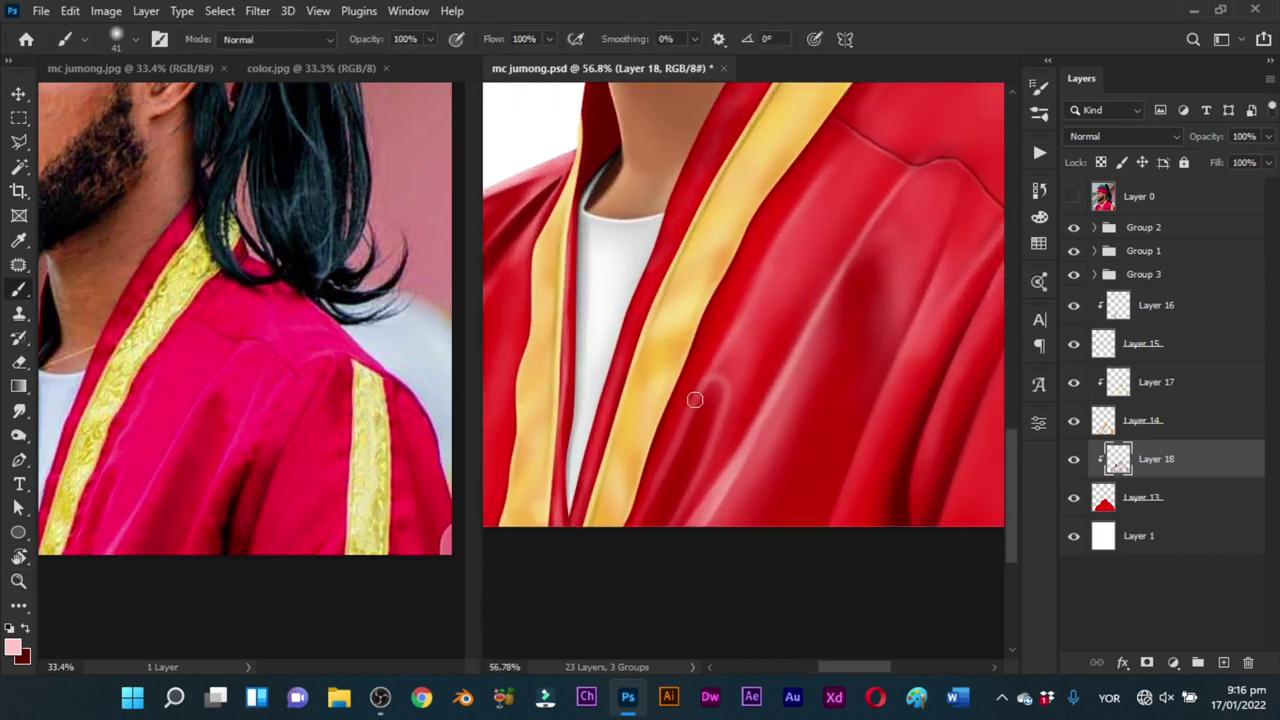
pyautogui.moveTo(743, 306); pyautogui.dragTo(805, 408)
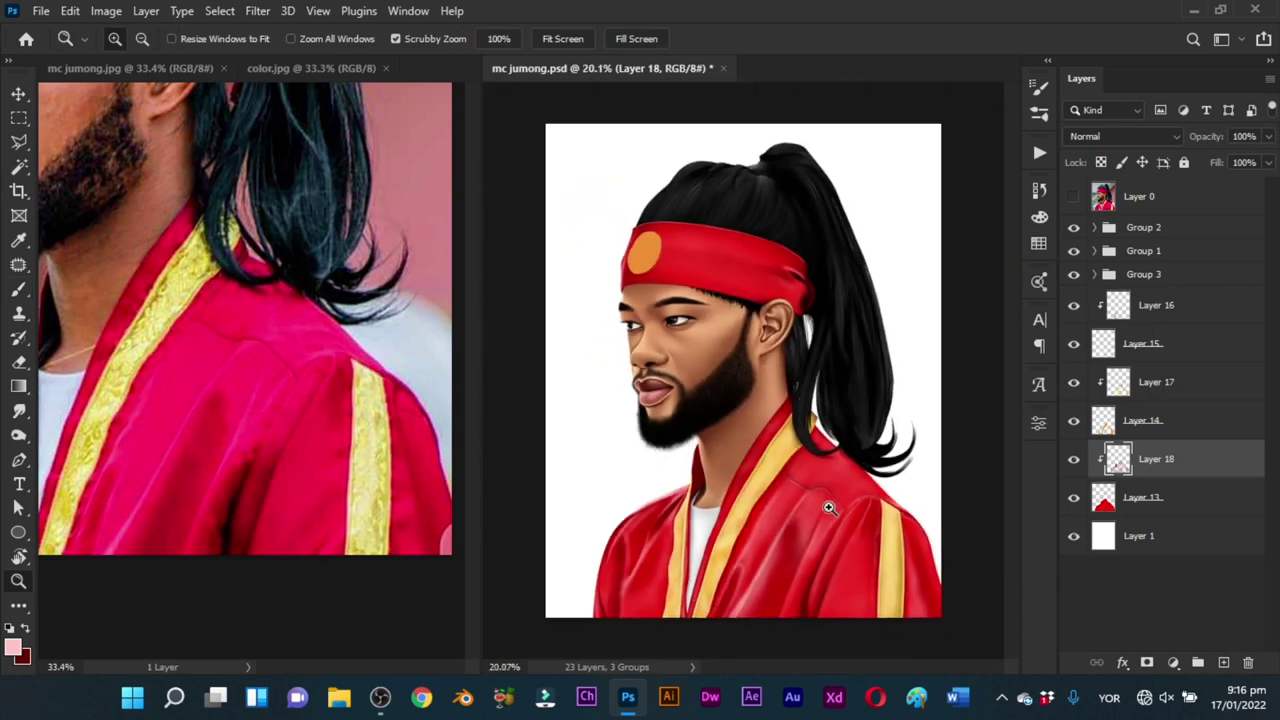
pyautogui.hotkey('ctrl', 's')
# Step: Add a solid color fill layer in red (#fd0000) above Layer 18 and clip it to the robe
pyautogui.click(1176, 665)
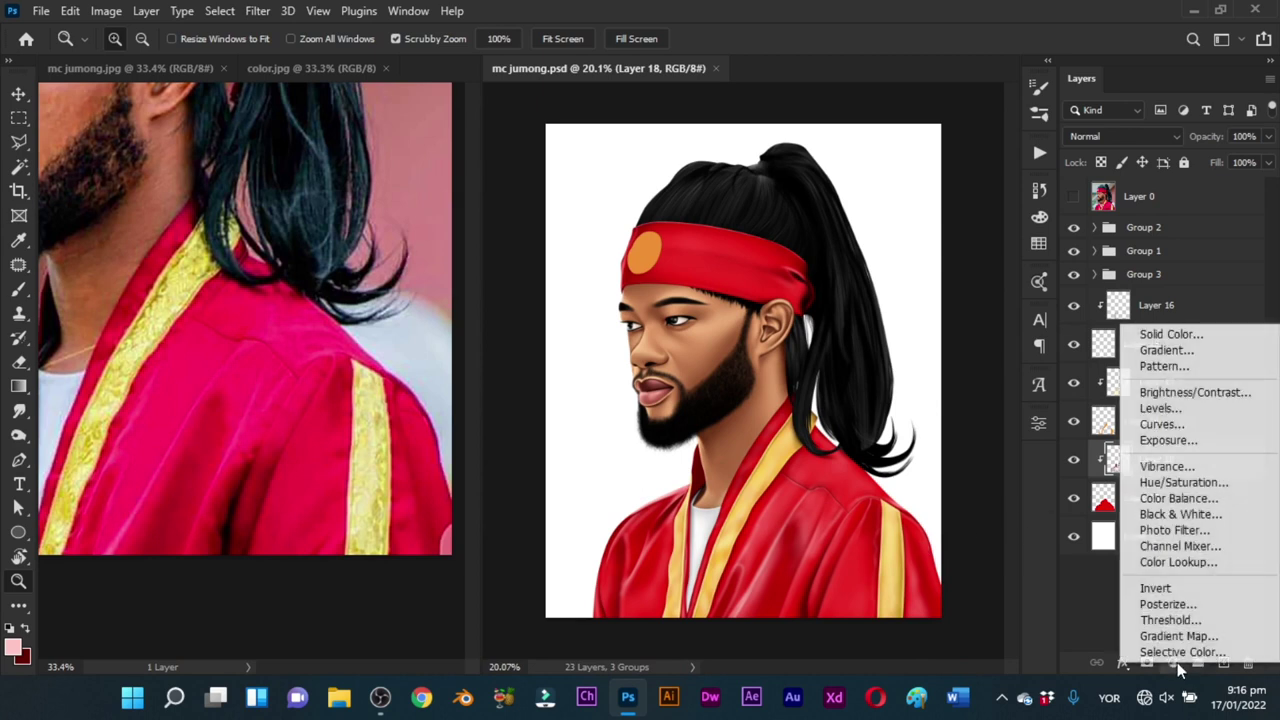
pyautogui.click(1171, 334)
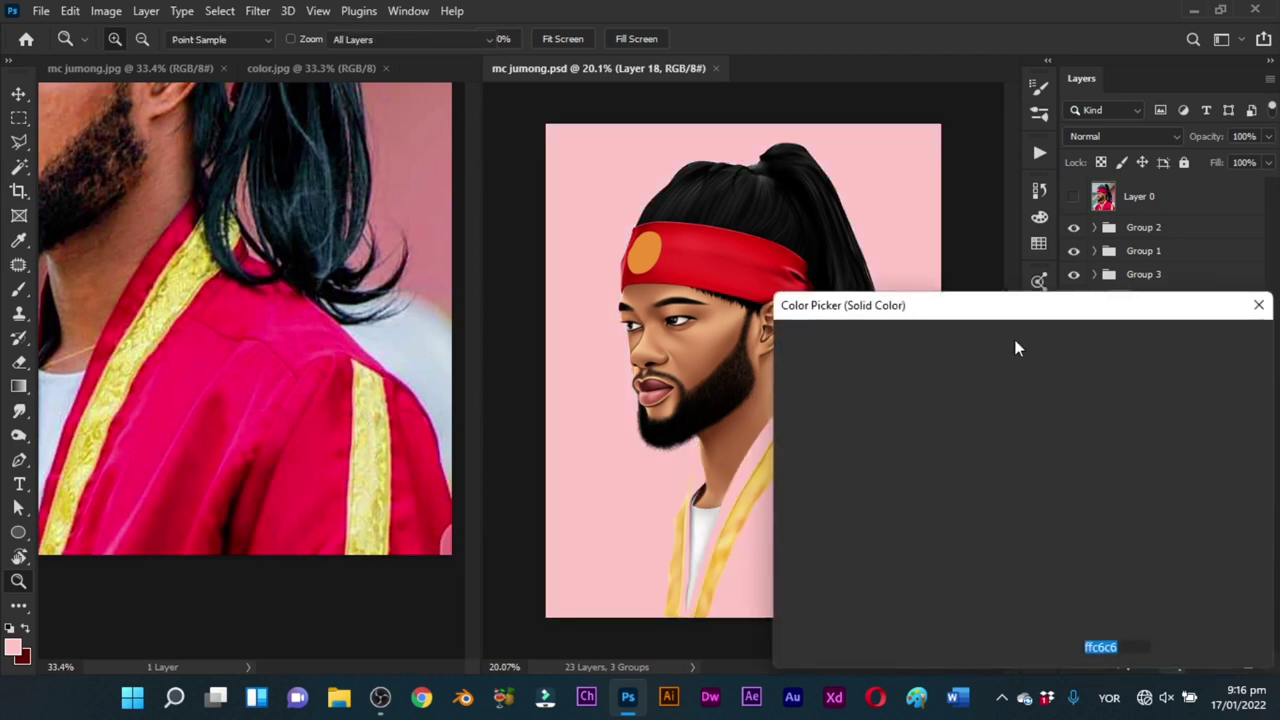
pyautogui.moveTo(897, 394); pyautogui.dragTo(1020, 350)
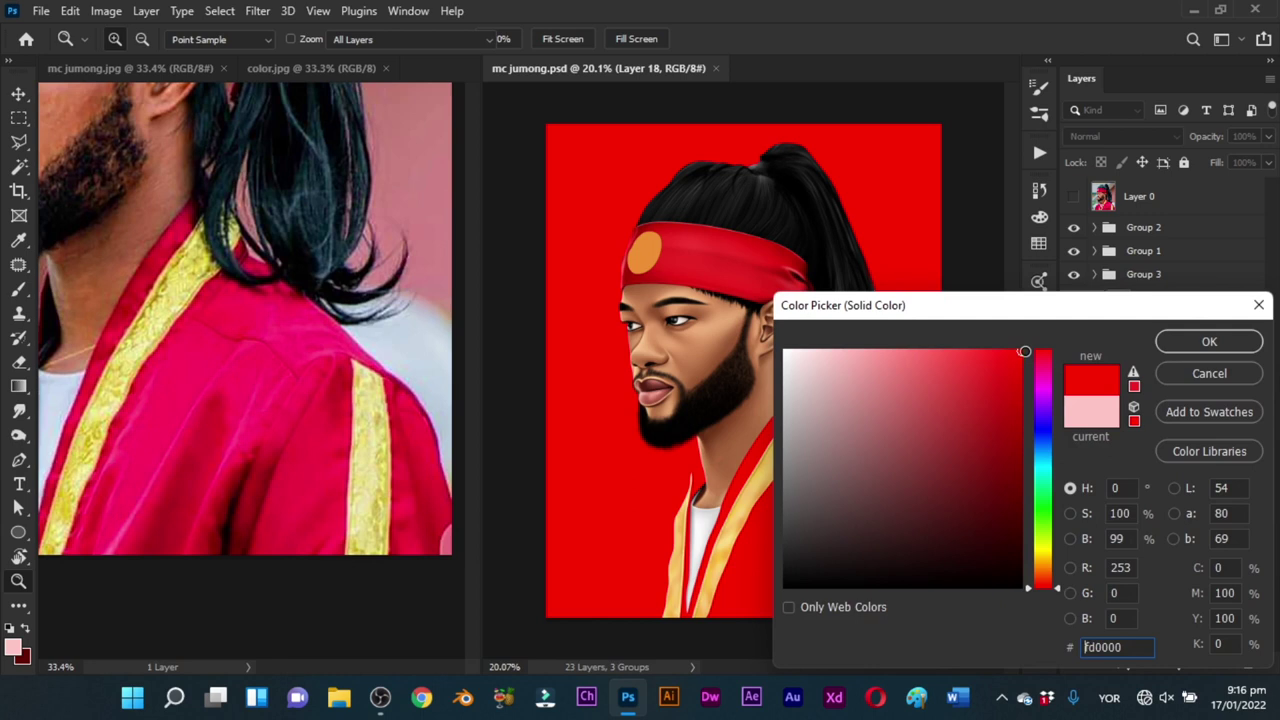
pyautogui.click(1177, 344)
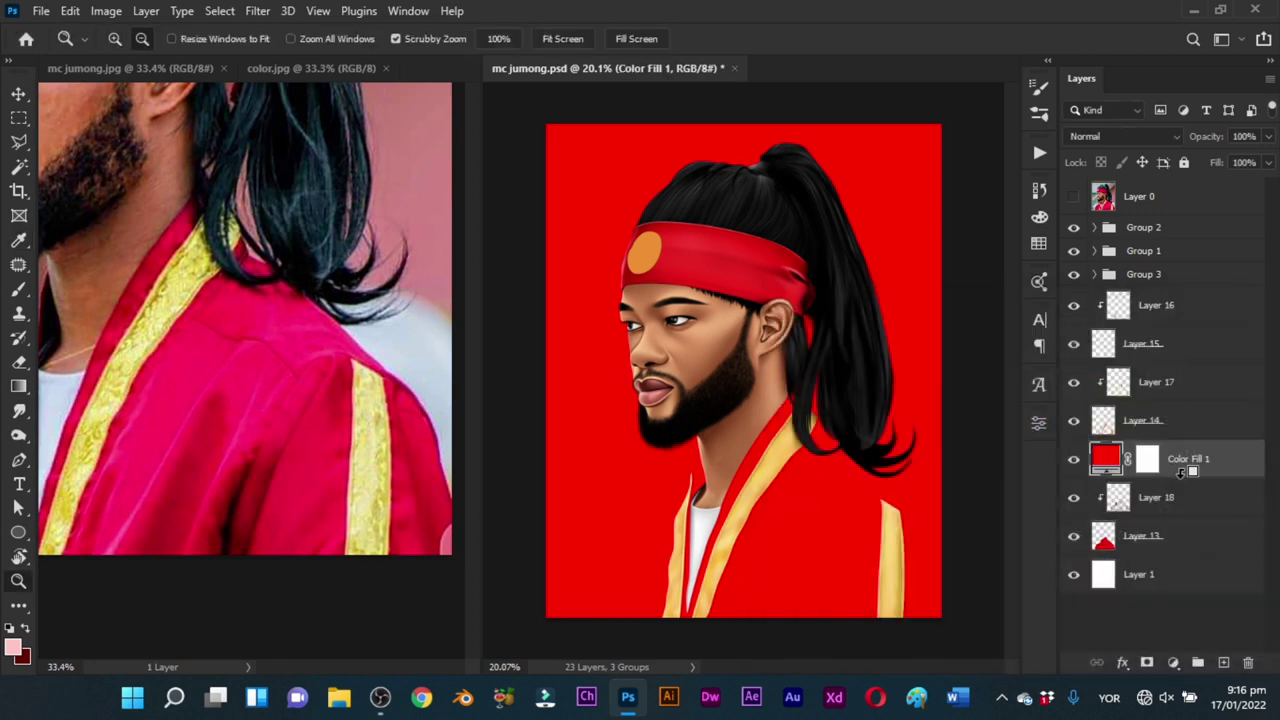
pyautogui.keyDown('alt'); pyautogui.click(1172, 476); pyautogui.keyUp('alt')
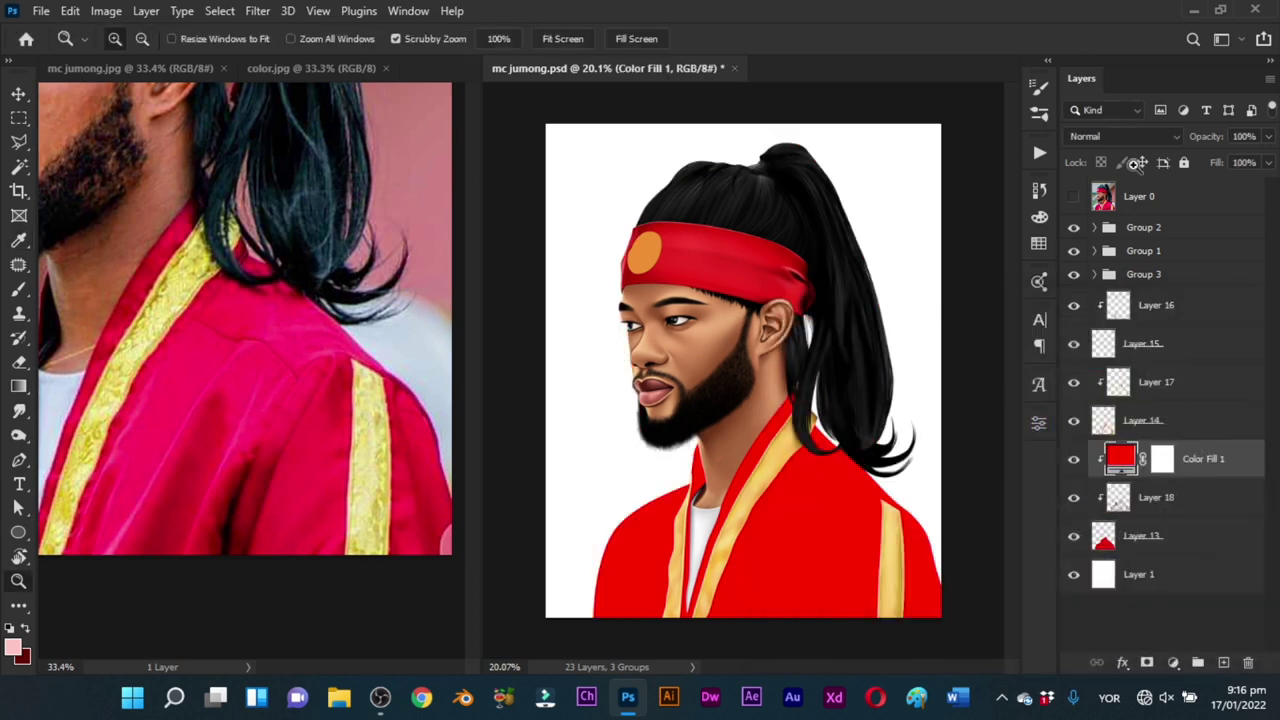
# Step: Set the red fill layer's blend mode to Multiply and its opacity to 65%
pyautogui.press('v')
pyautogui.click(1130, 137)
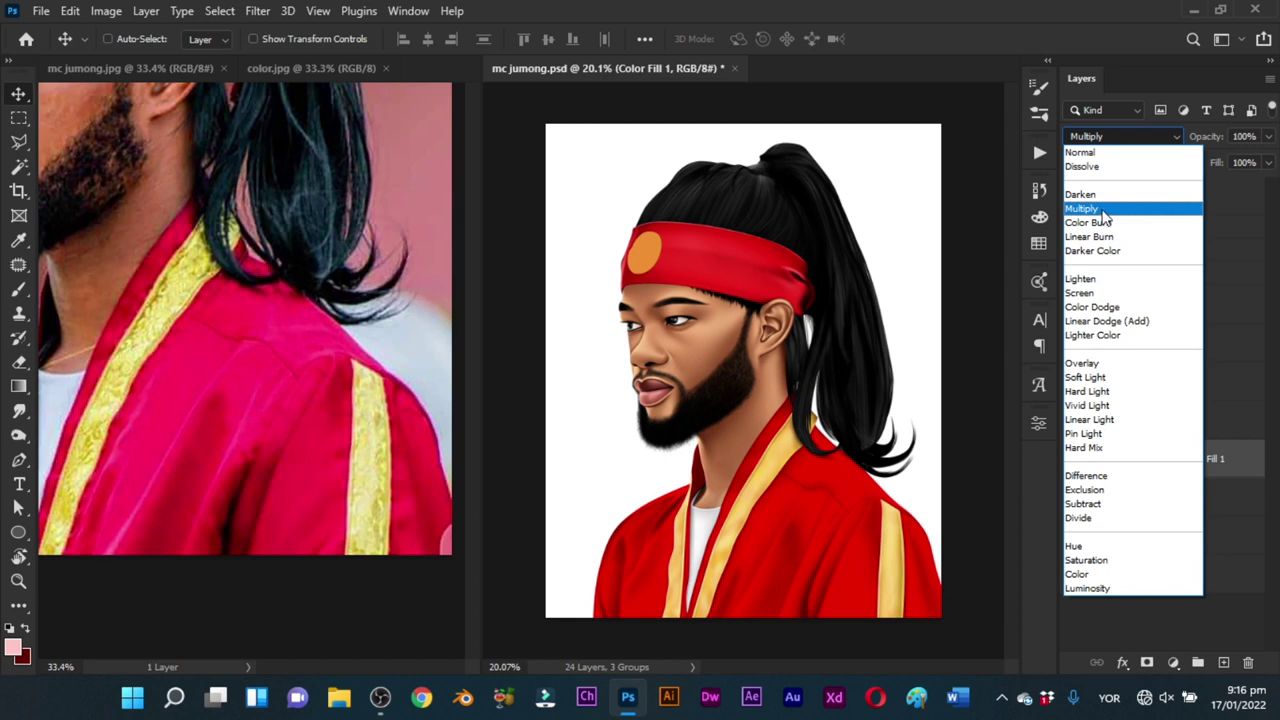
pyautogui.click(1104, 218)
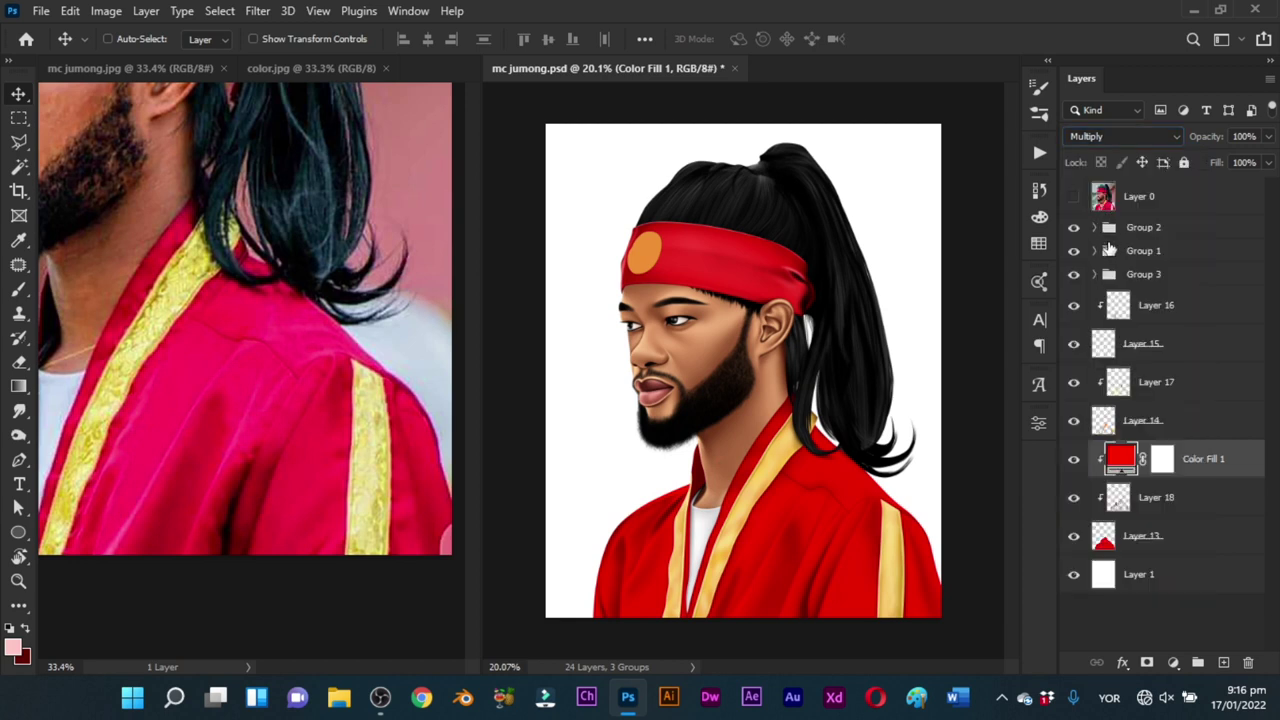
pyautogui.moveTo(1210, 142)
pyautogui.mouseDown()
pyautogui.moveTo(1192, 141)
pyautogui.moveTo(1210, 142)
pyautogui.mouseUp()
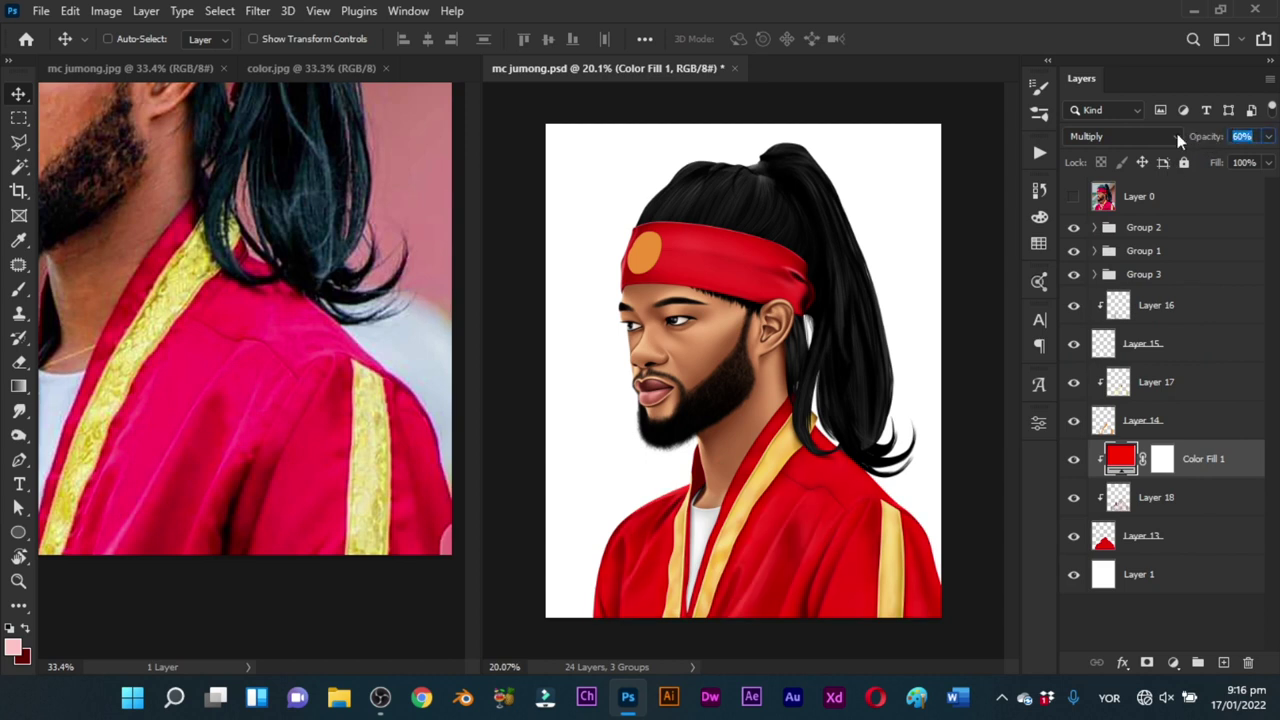
pyautogui.write('65')
pyautogui.press('Return')
# Step: Add a Levels adjustment with a white input level of 213 above the red fill and clip it to the robe
pyautogui.click(1173, 663)
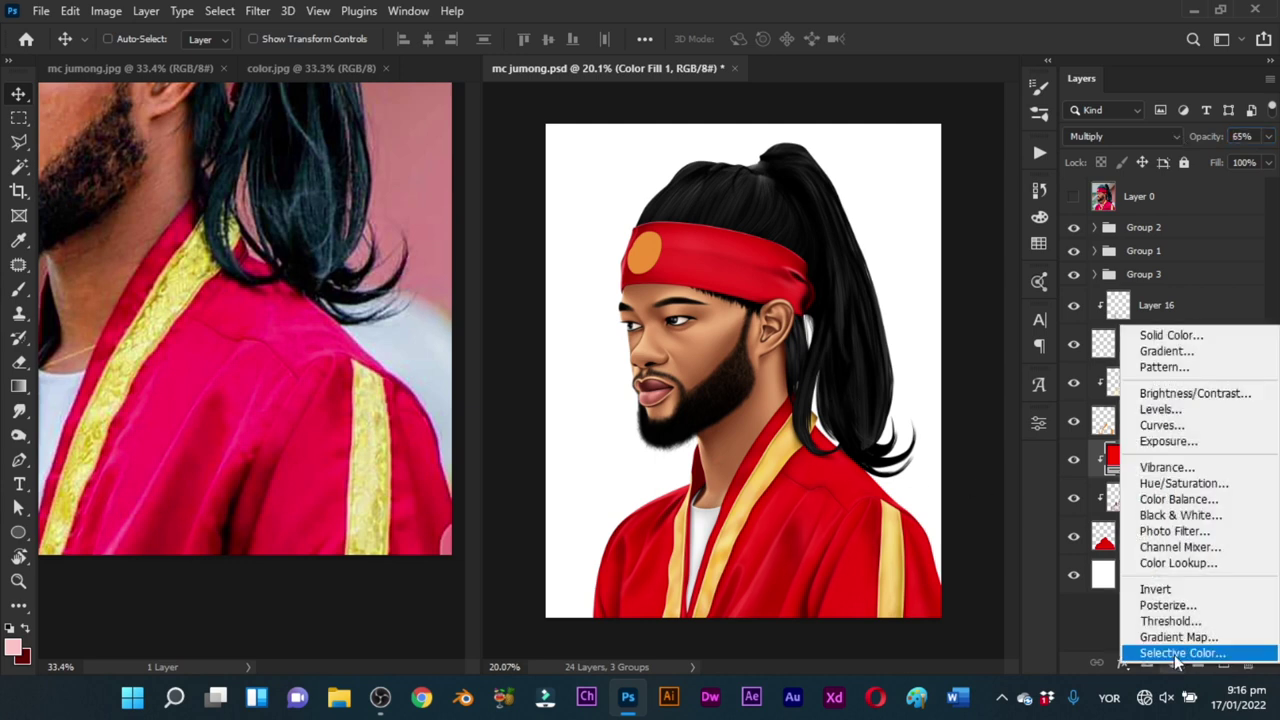
pyautogui.click(1039, 422)
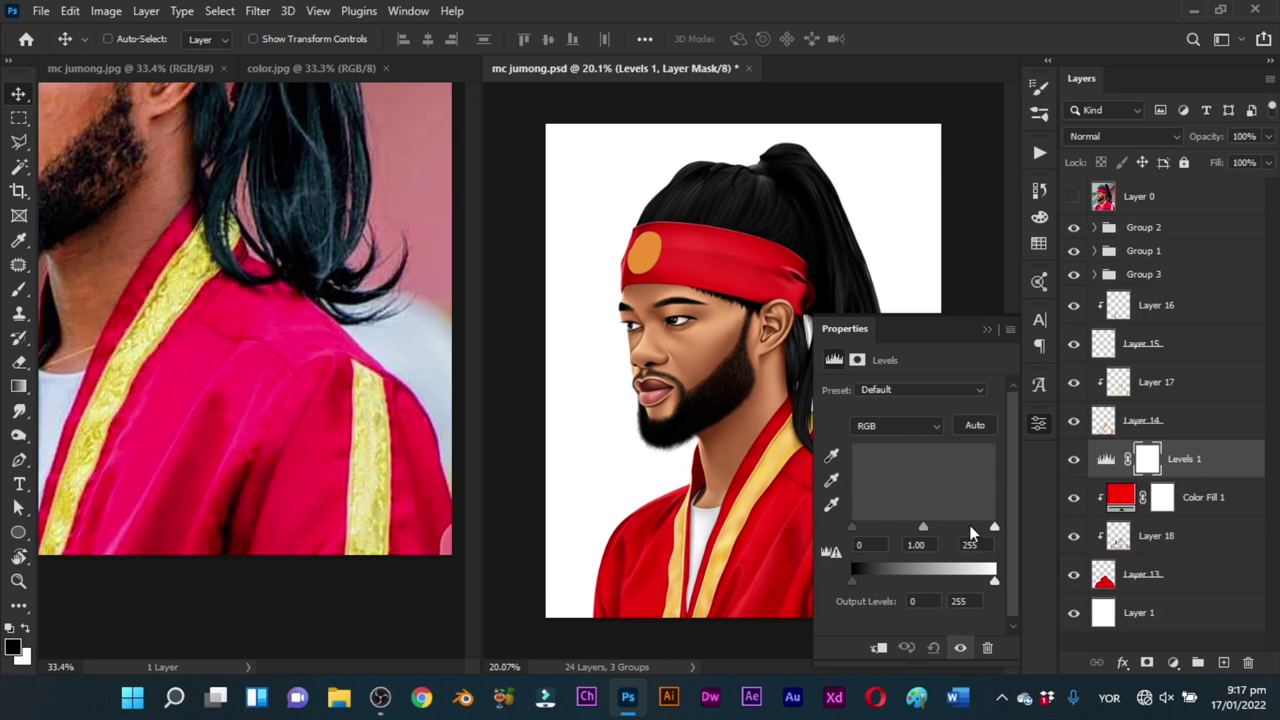
pyautogui.moveTo(994, 527)
pyautogui.mouseDown()
pyautogui.moveTo(964, 524)
pyautogui.moveTo(973, 533)
pyautogui.mouseUp()
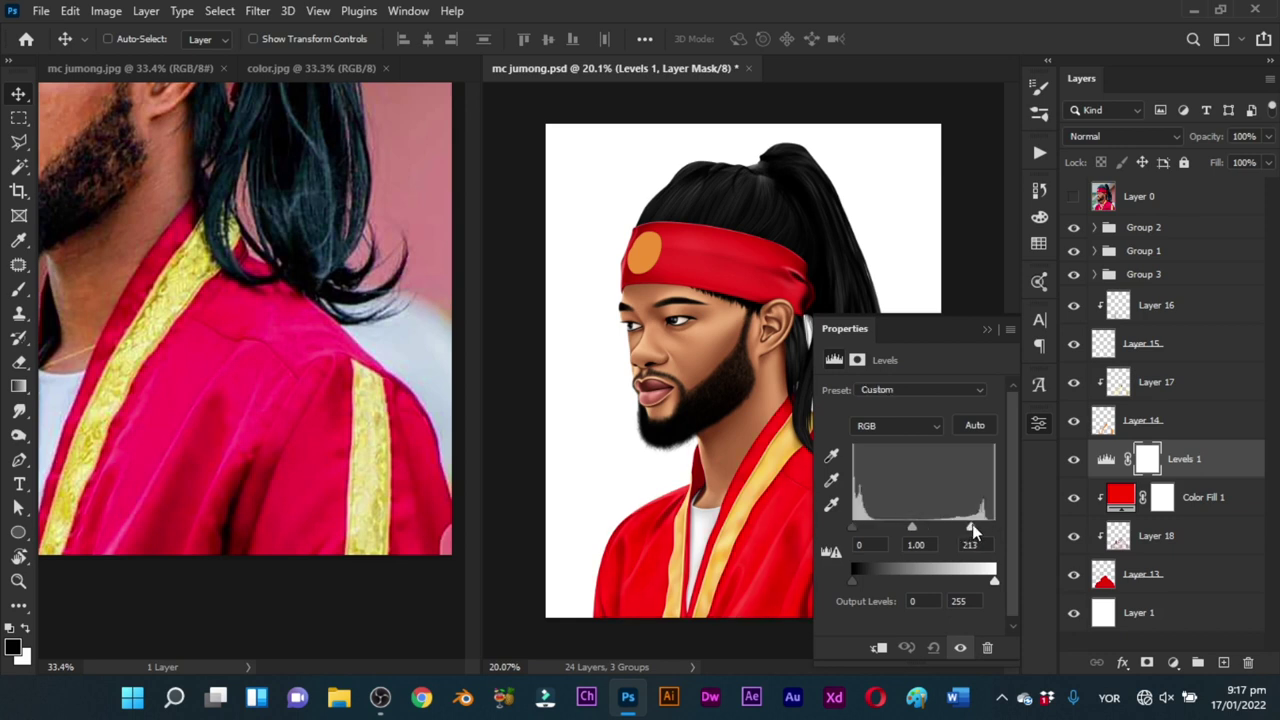
pyautogui.click(987, 329)
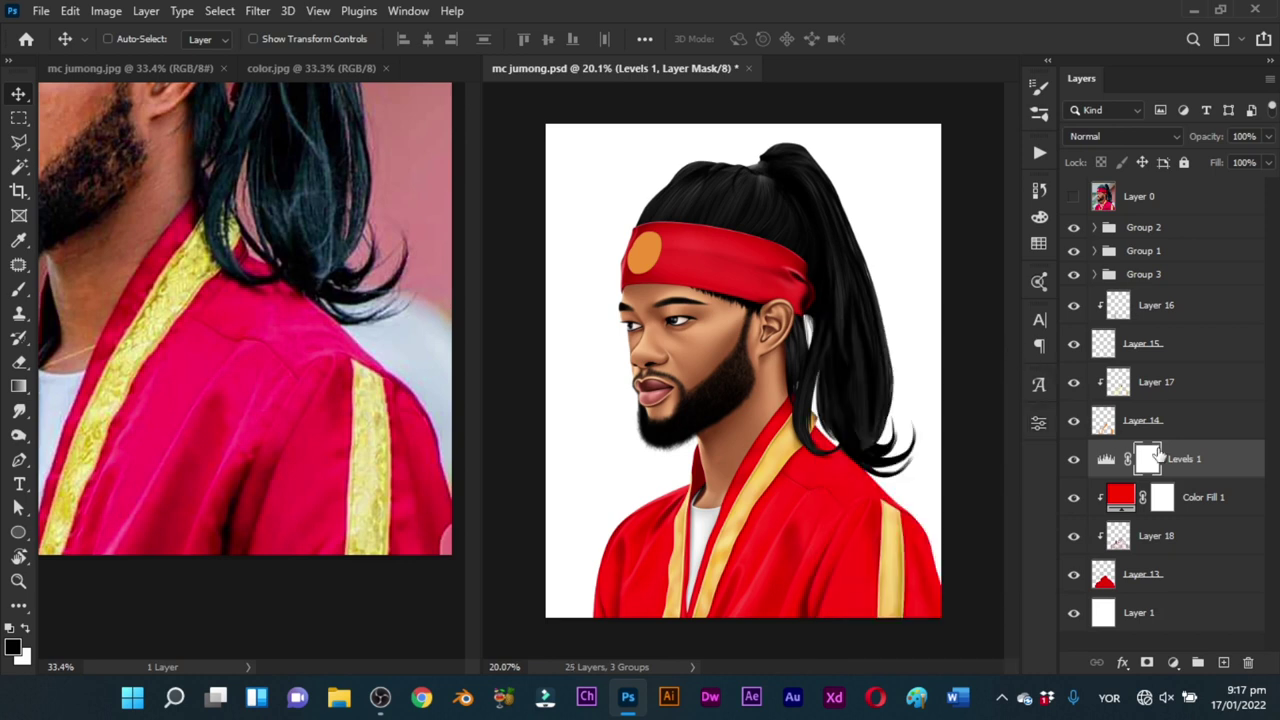
pyautogui.moveTo(1160, 455); pyautogui.dragTo(1204, 468)
pyautogui.keyDown('alt'); pyautogui.click(1207, 472); pyautogui.keyUp('alt')
pyautogui.click(1250, 460)
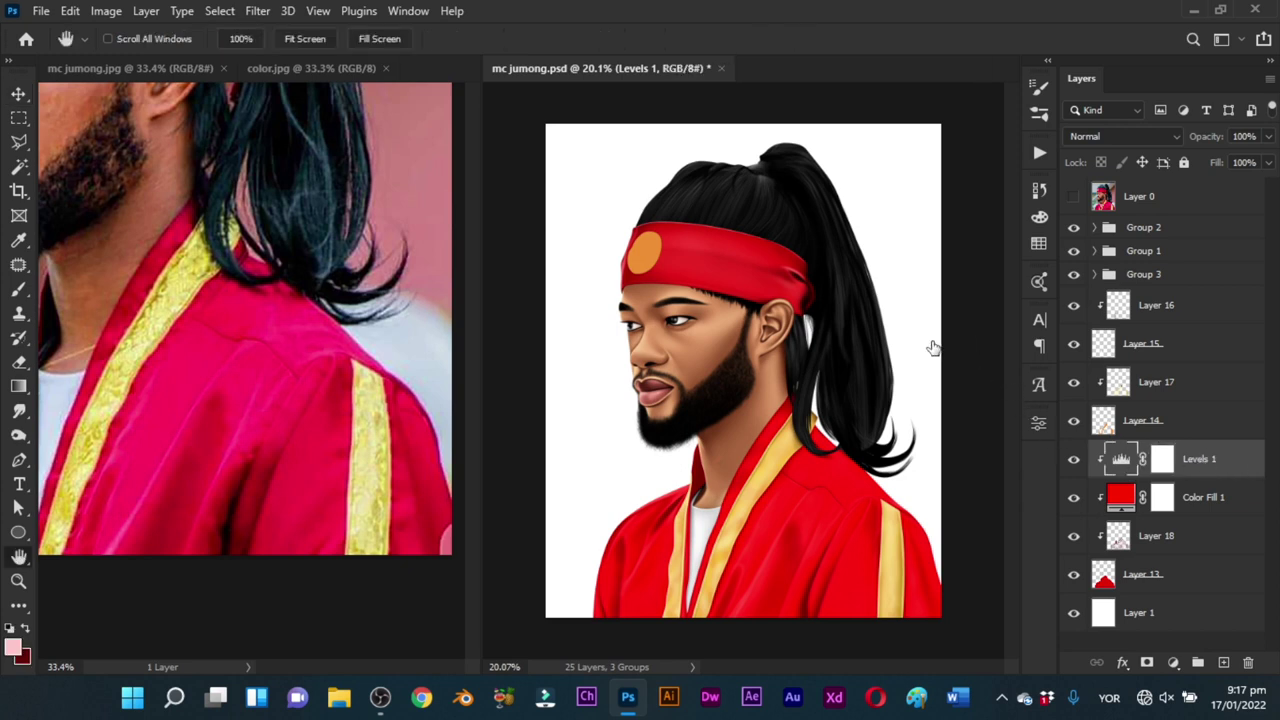
# Step: Split the Levels layer's Blend If black sliders to 0/148 for this layer and 0/75 for the underlying layer
pyautogui.moveTo(1035, 137); pyautogui.dragTo(1019, 36)
pyautogui.click(1024, 358)
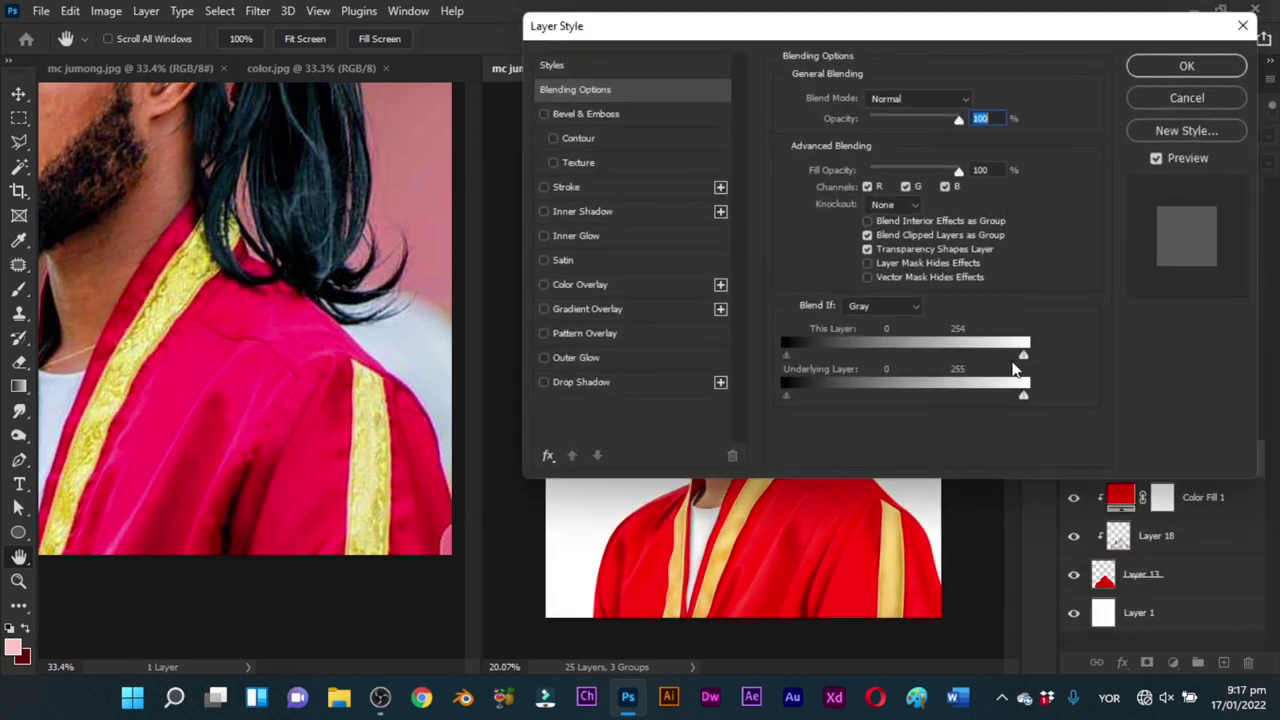
pyautogui.moveTo(988, 373); pyautogui.dragTo(1064, 368)
pyautogui.moveTo(787, 358); pyautogui.dragTo(924, 375)
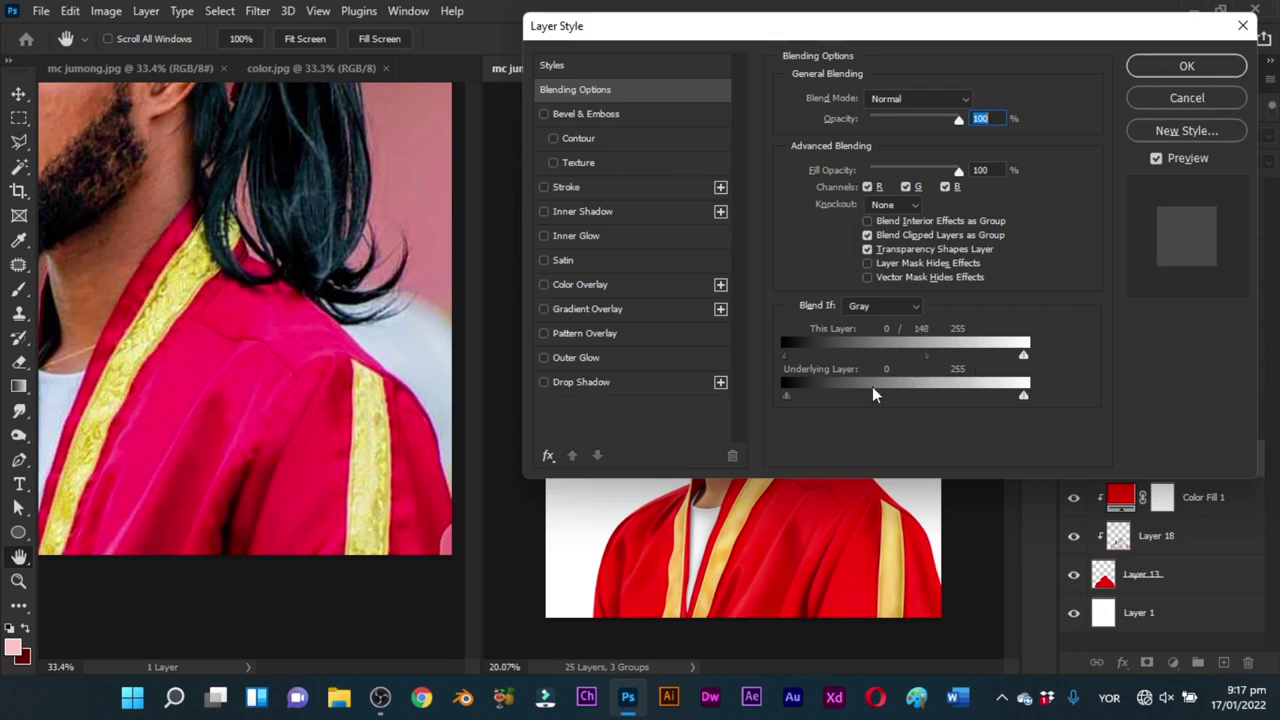
pyautogui.moveTo(788, 395)
pyautogui.mouseDown()
pyautogui.moveTo(866, 398)
pyautogui.moveTo(779, 399)
pyautogui.mouseUp()
pyautogui.moveTo(1023, 397); pyautogui.dragTo(1085, 401)
pyautogui.moveTo(795, 397); pyautogui.dragTo(857, 407)
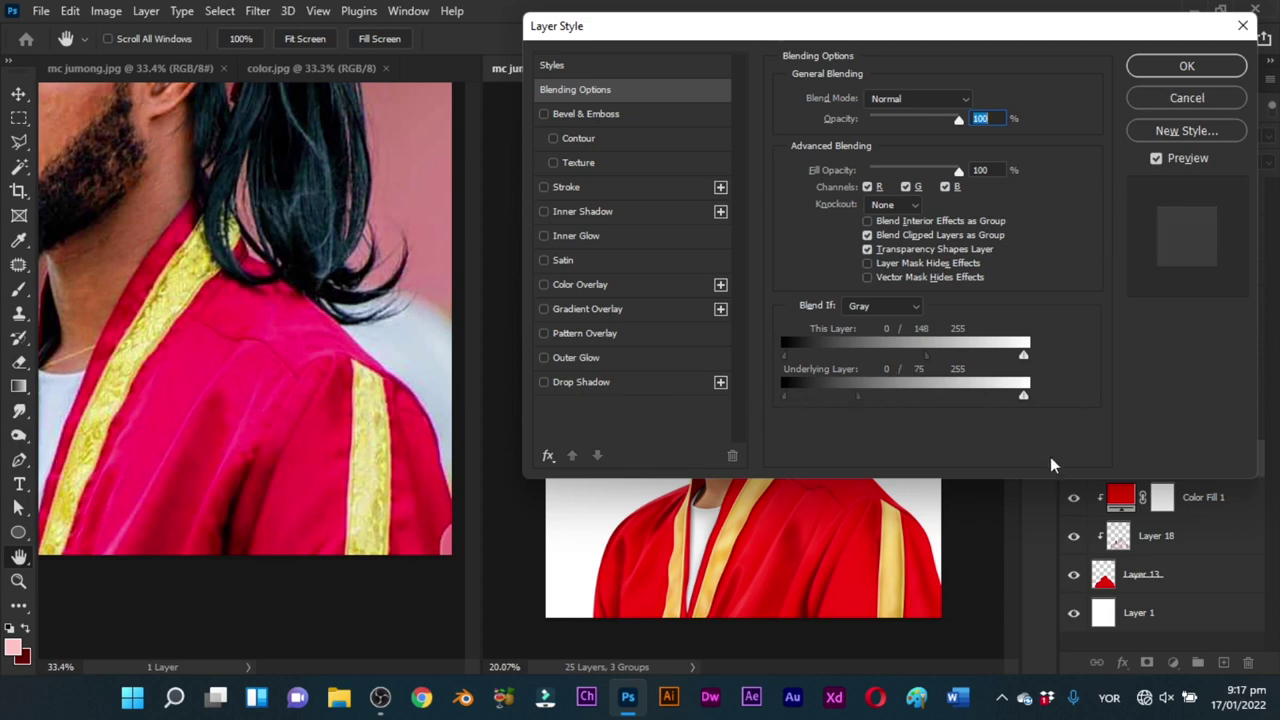
pyautogui.press('Return')
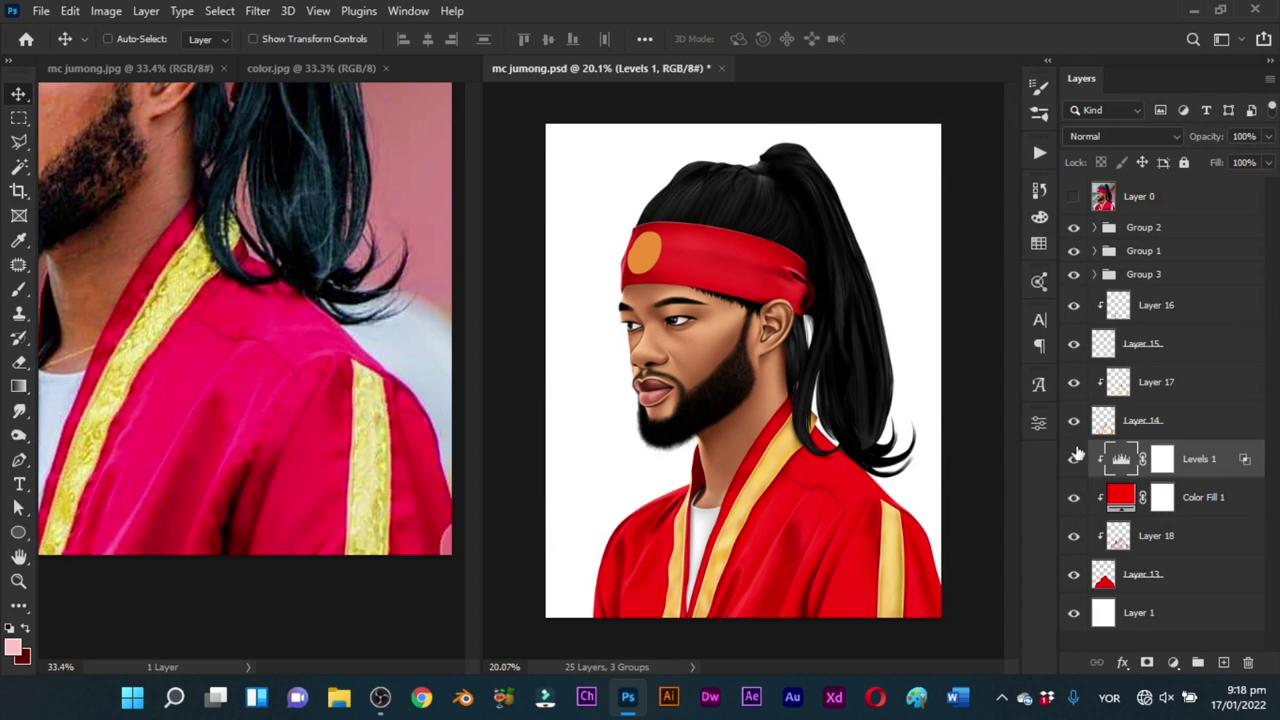
# Step: Compare the robe with and without the Levels adjustment and the red fill by toggling their visibility
pyautogui.click(1074, 459)
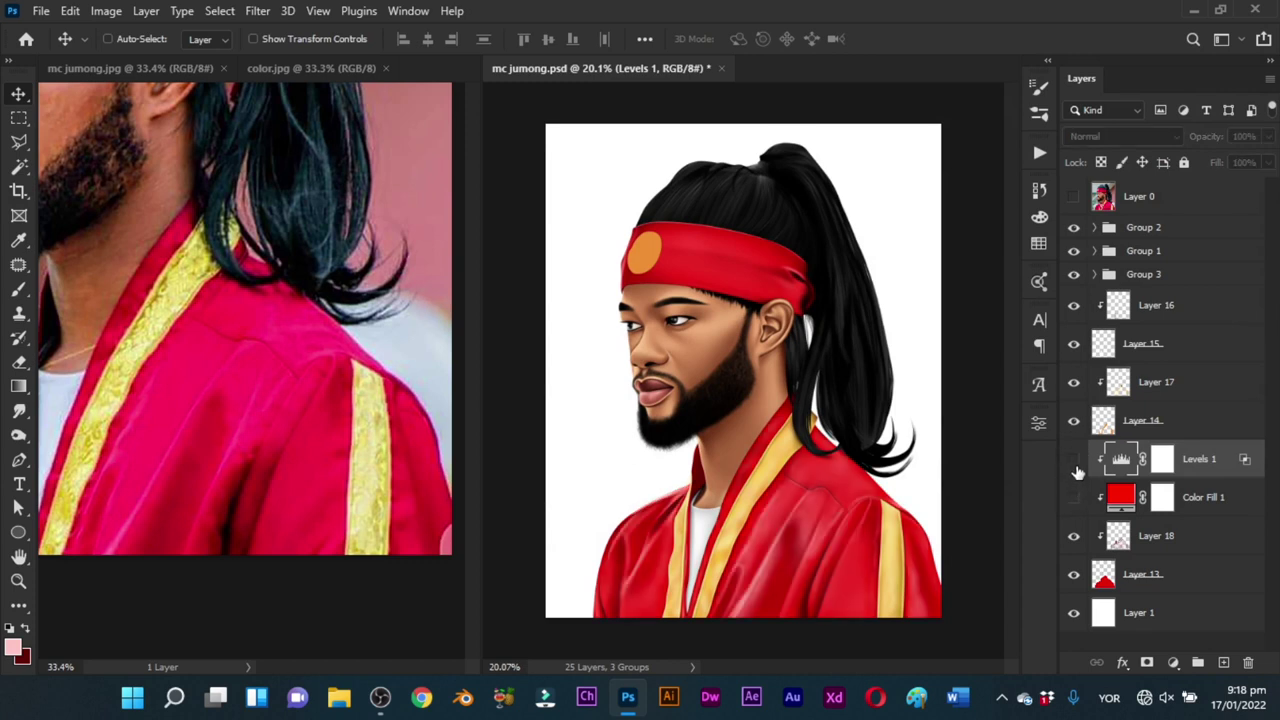
pyautogui.click(1075, 461)
pyautogui.click(1074, 461)
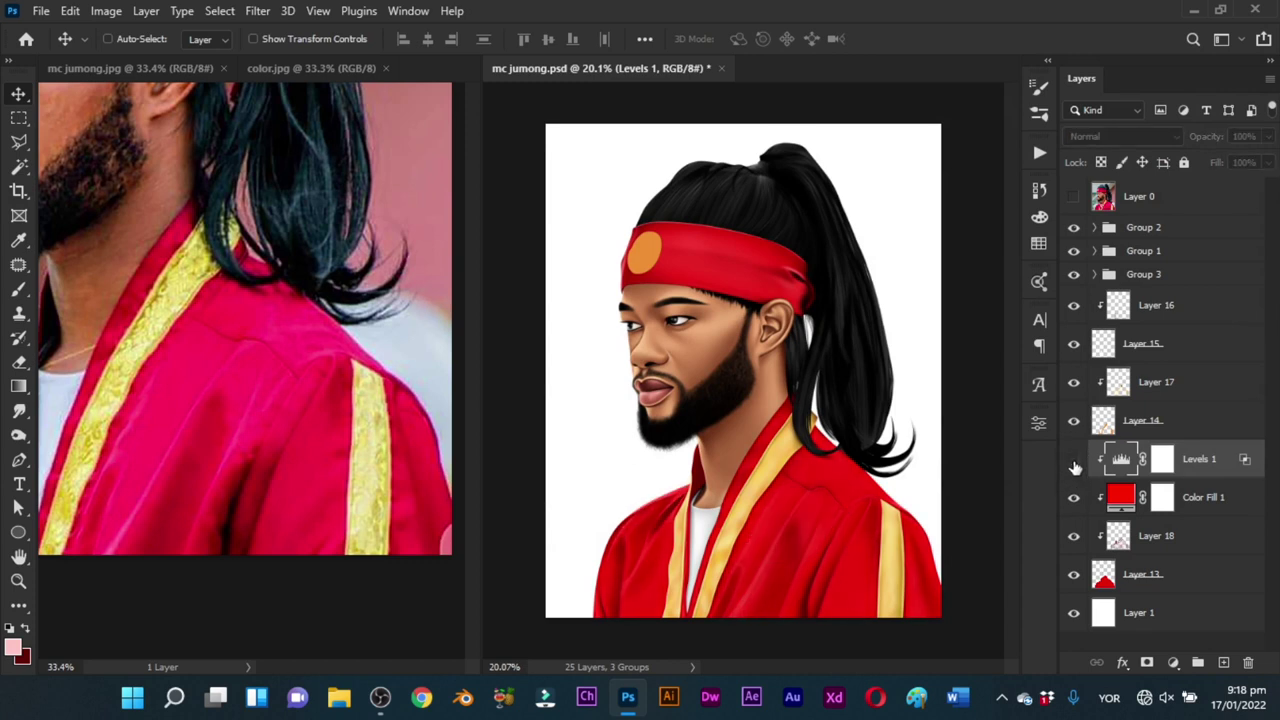
pyautogui.click(1075, 462)
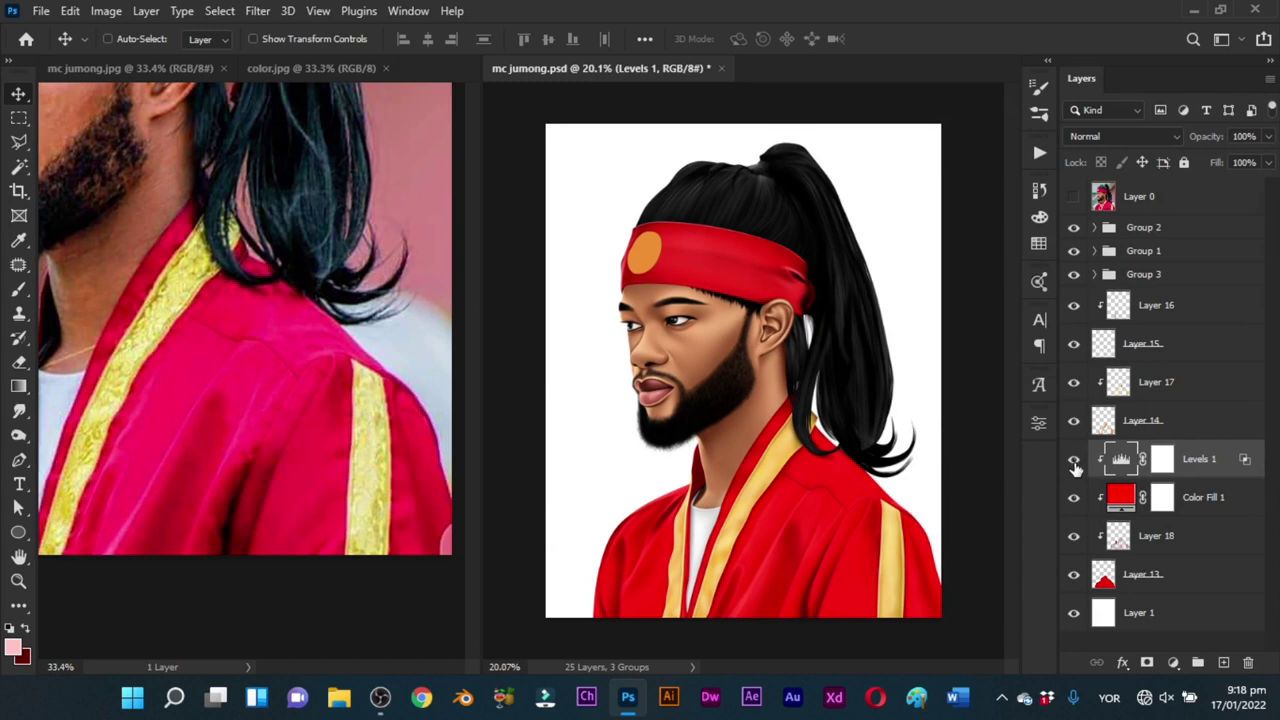
pyautogui.click(1077, 497)
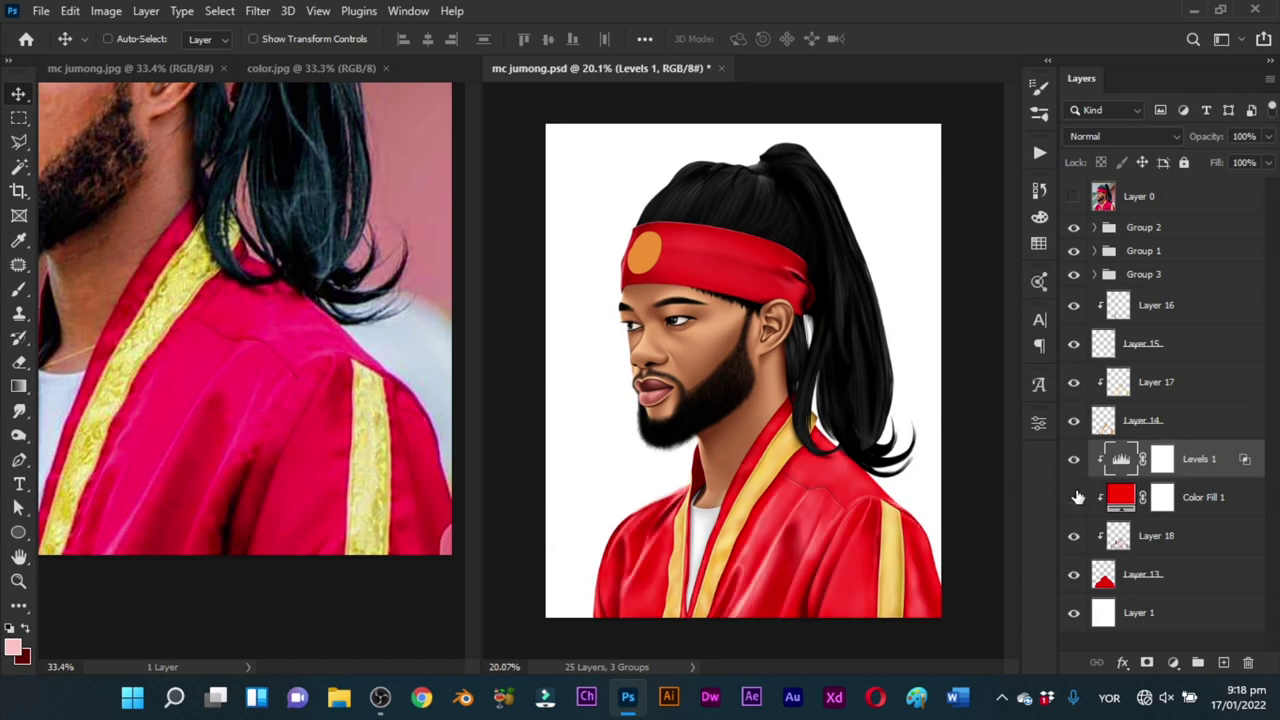
pyautogui.click(1076, 497)
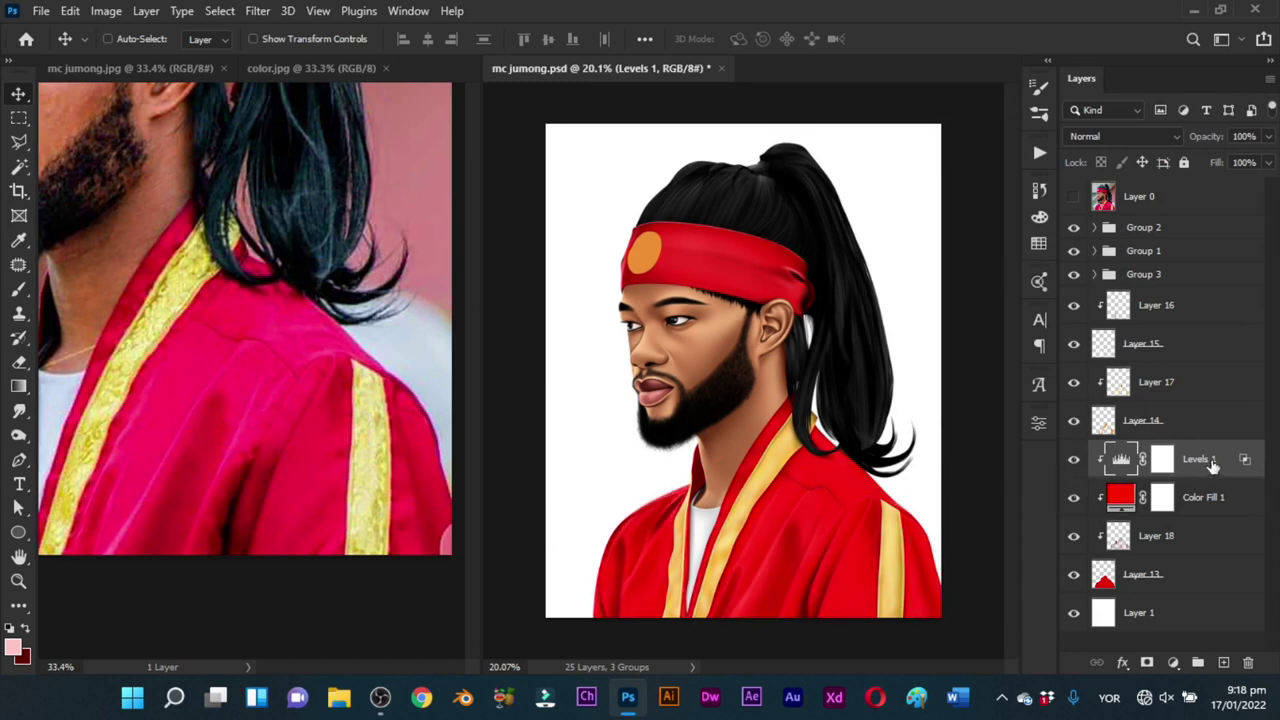
pyautogui.click(1076, 497)
pyautogui.click(1076, 497)
# Step: Lower the red color fill layer's opacity to 45%
pyautogui.click(1215, 497)
pyautogui.moveTo(1212, 143); pyautogui.dragTo(1213, 142)
pyautogui.write('50')
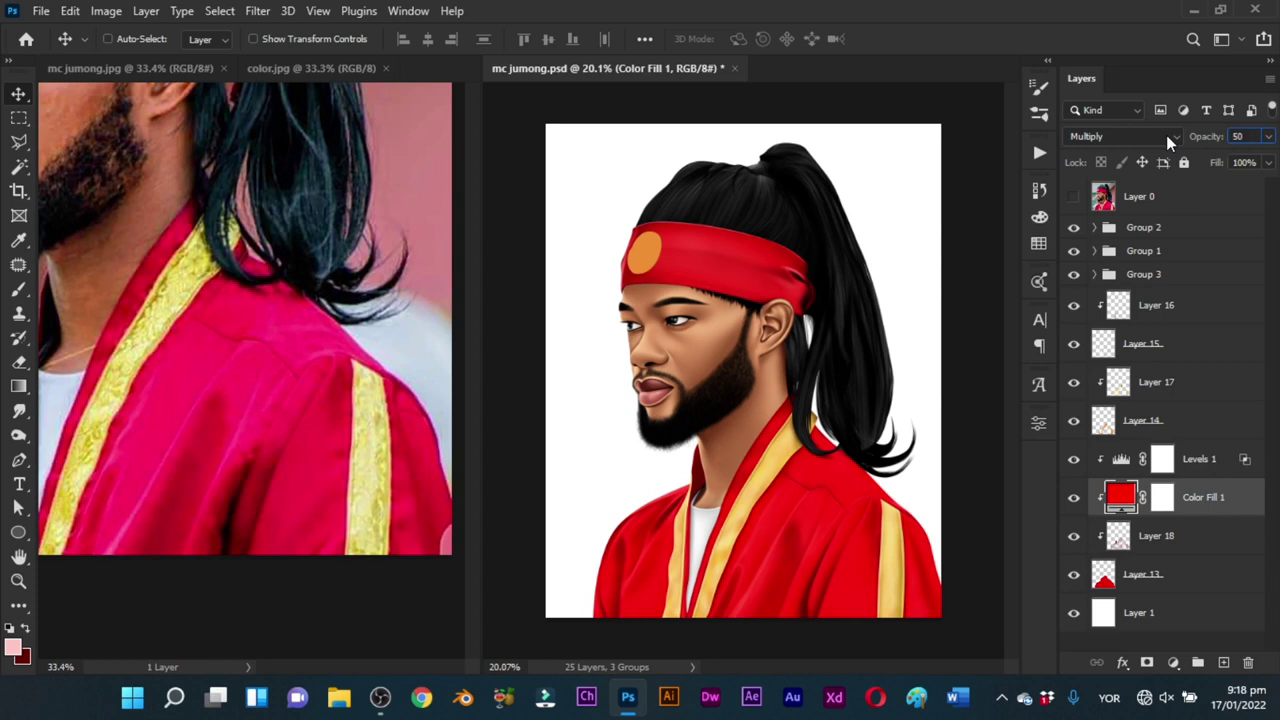
pyautogui.press('BackSpace')
pyautogui.press('BackSpace')
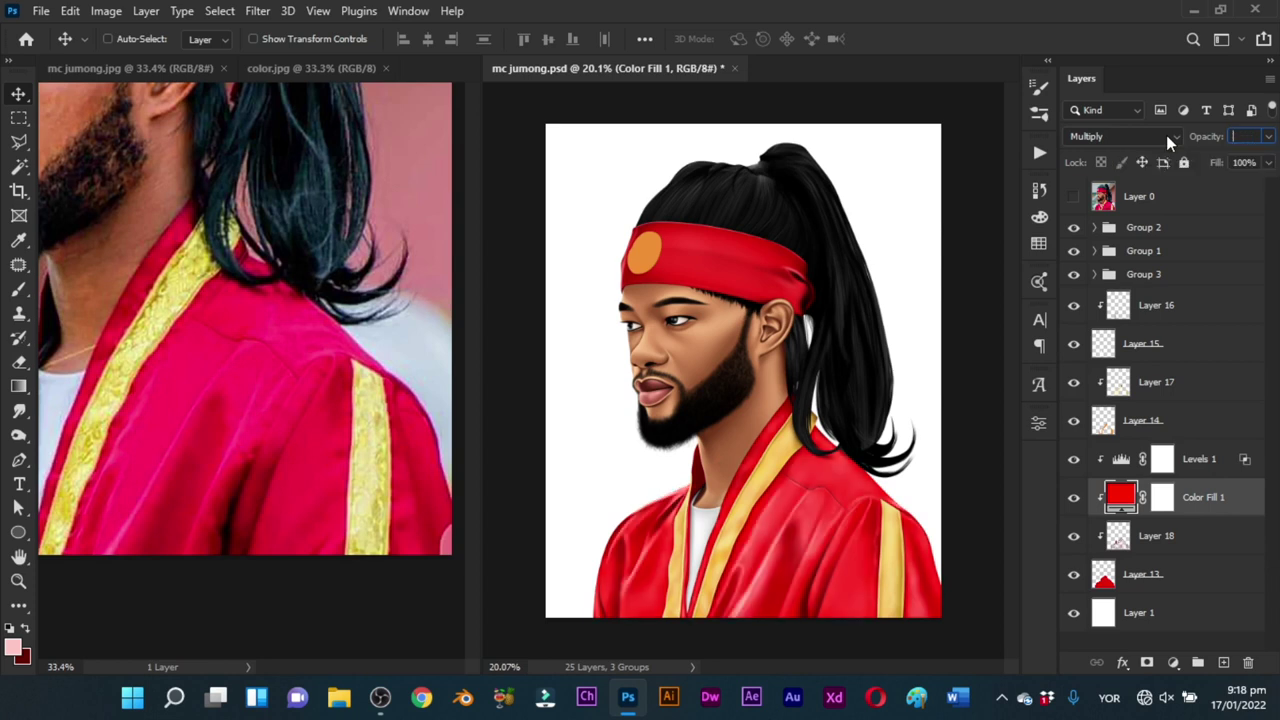
pyautogui.write('45')
pyautogui.press('Return')
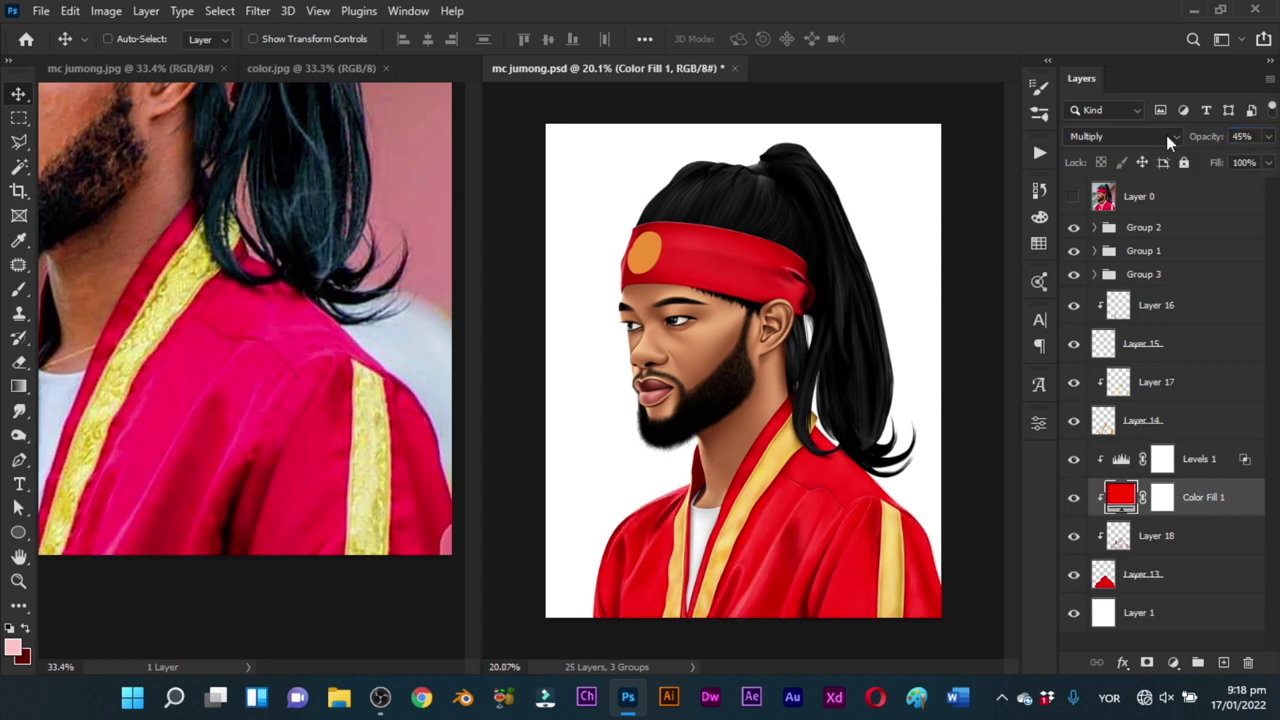
# Step: Paint a deep black shadow on Layer 18 inside the far collar behind the neck, using a soft 28 to 38 px brush
pyautogui.moveTo(851, 430)
pyautogui.mouseDown()
pyautogui.moveTo(780, 459)
pyautogui.moveTo(834, 514)
pyautogui.moveTo(868, 492)
pyautogui.mouseUp()
pyautogui.press('z')
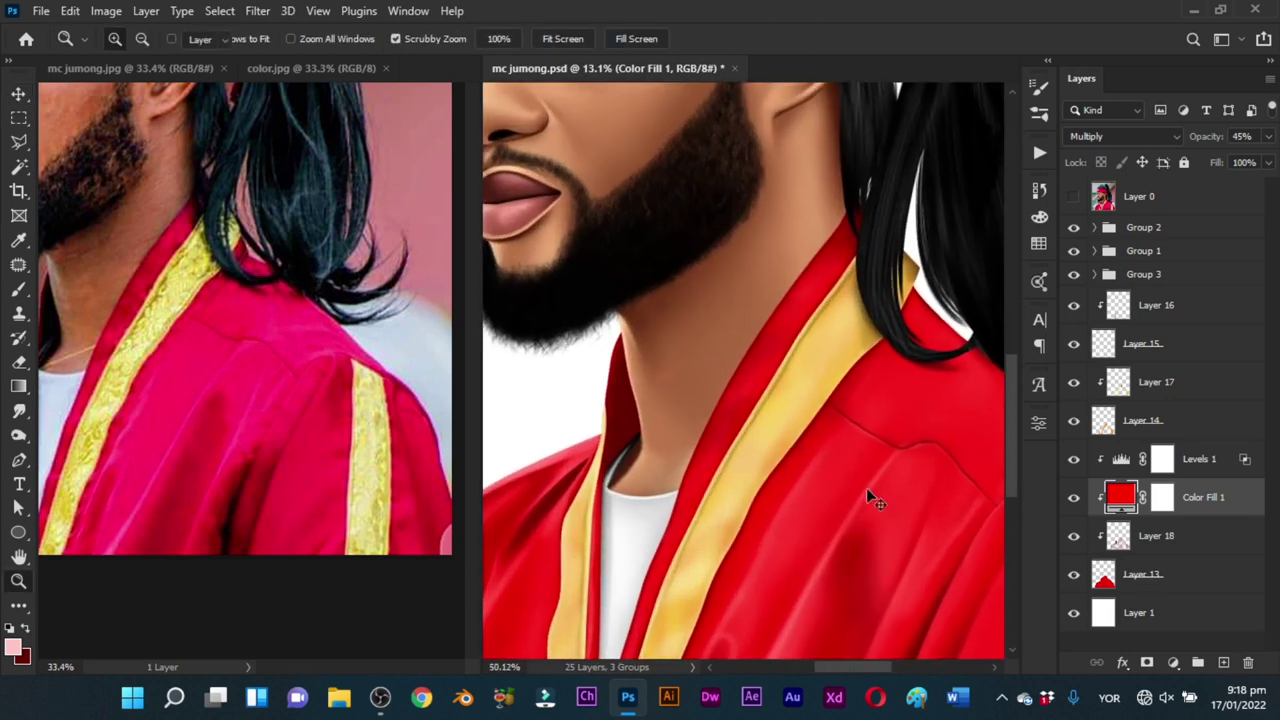
pyautogui.press('b')
pyautogui.click(1160, 533)
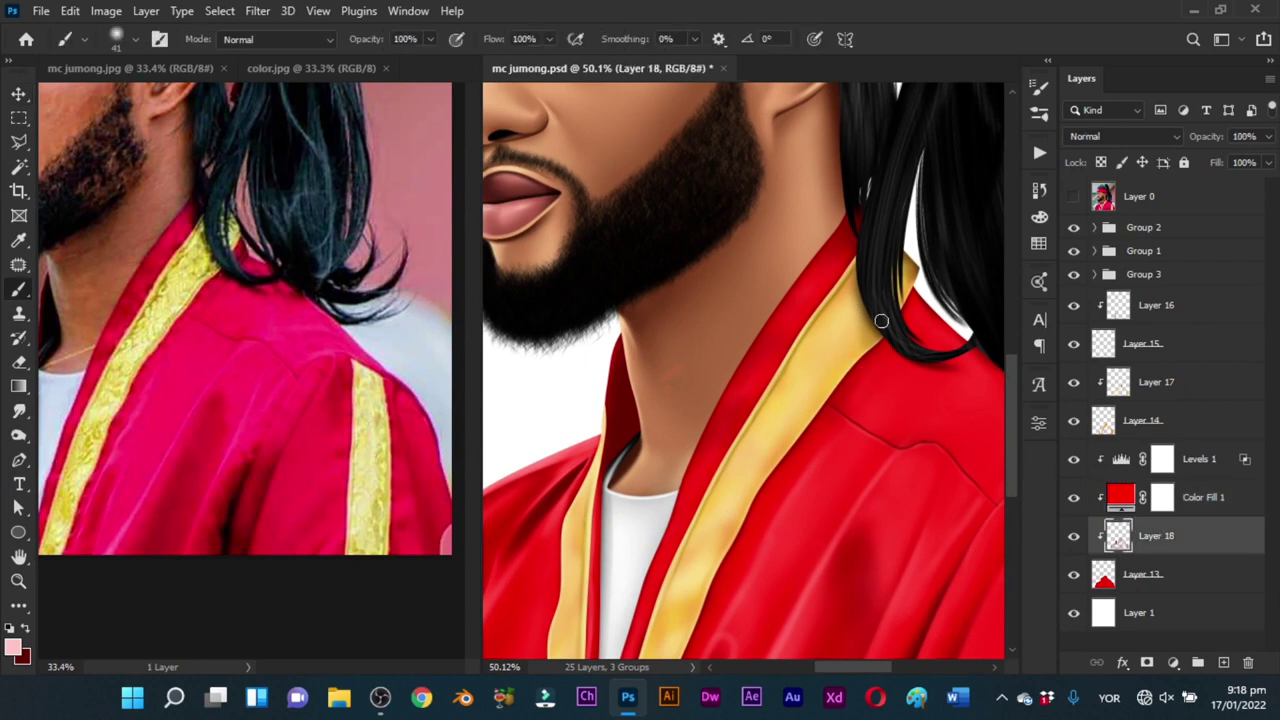
pyautogui.moveTo(819, 304); pyautogui.dragTo(795, 320)
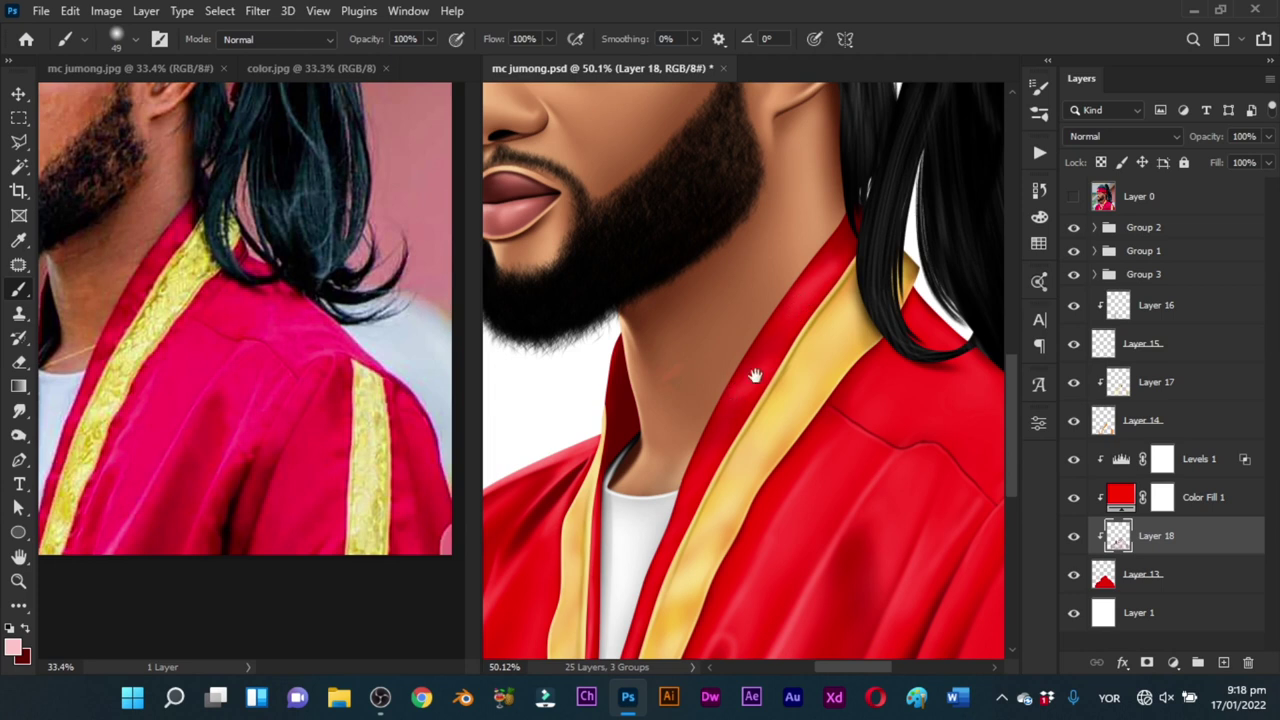
pyautogui.moveTo(754, 374); pyautogui.dragTo(832, 264)
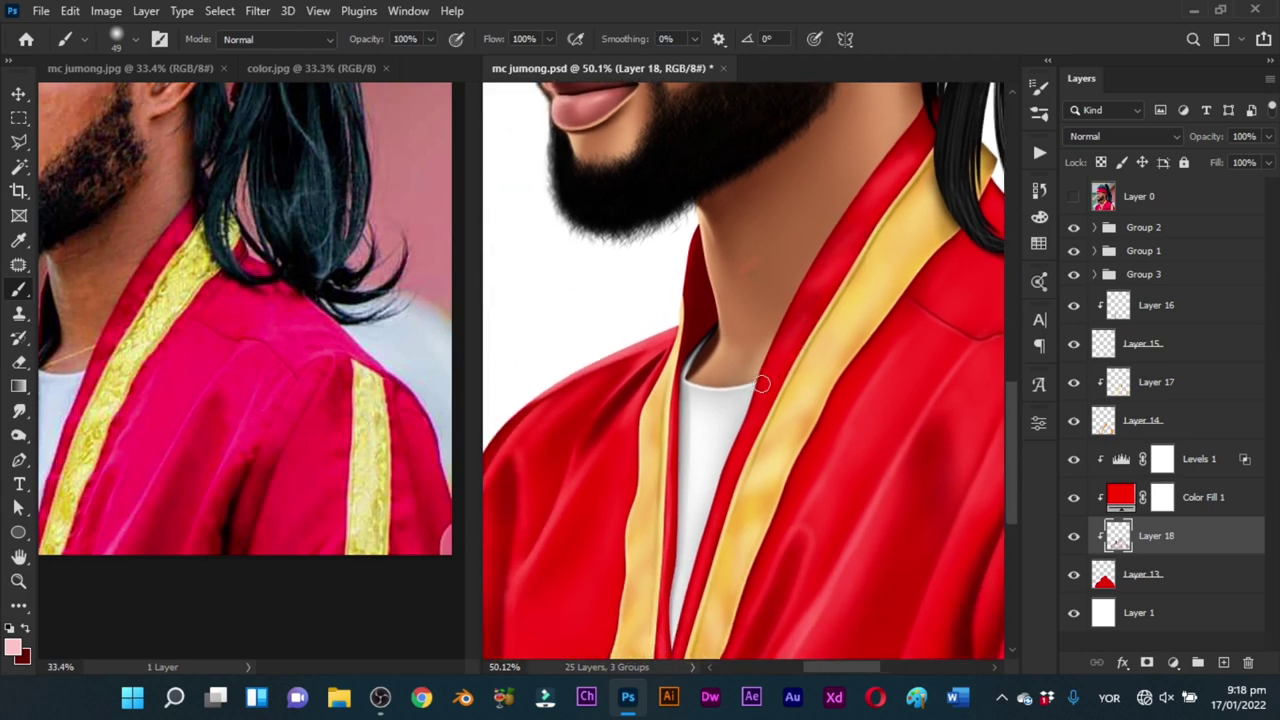
pyautogui.moveTo(772, 469)
pyautogui.mouseDown()
pyautogui.moveTo(754, 483)
pyautogui.moveTo(777, 468)
pyautogui.mouseUp()
pyautogui.moveTo(748, 340); pyautogui.dragTo(743, 441)
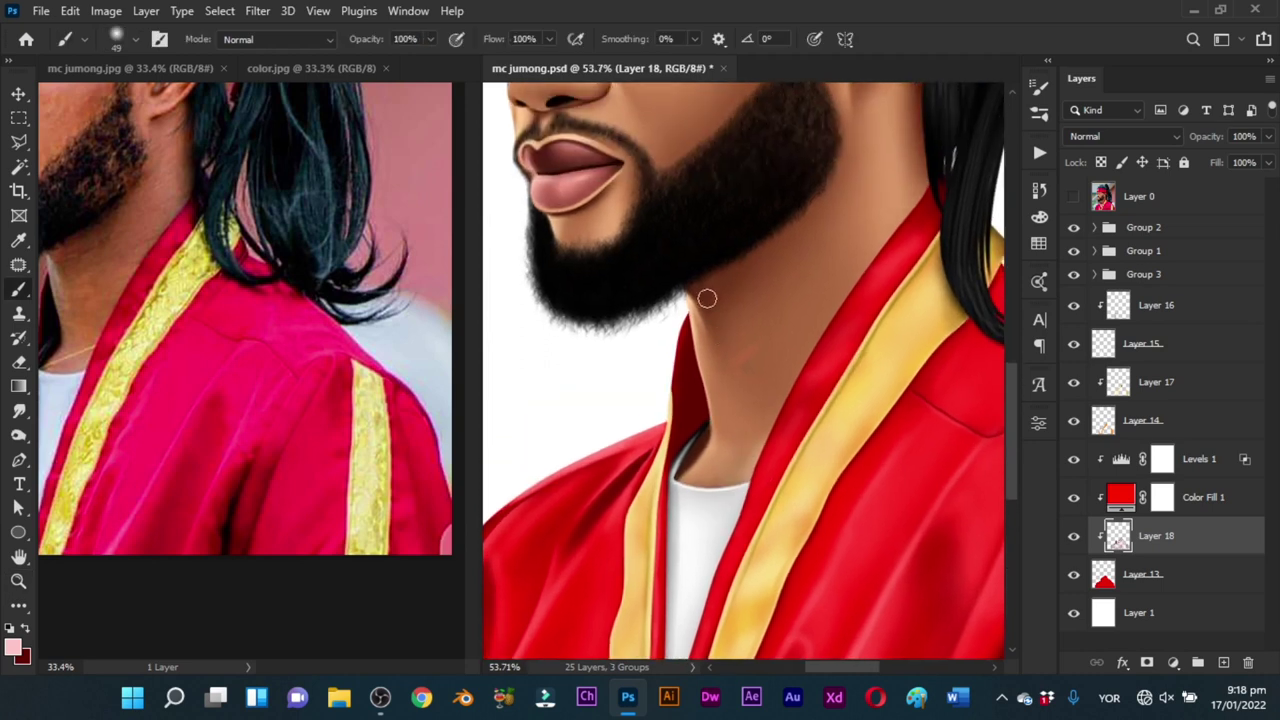
pyautogui.keyDown('alt'); pyautogui.click(669, 250); pyautogui.keyUp('alt')
pyautogui.moveTo(704, 364); pyautogui.dragTo(768, 418)
pyautogui.press('b')
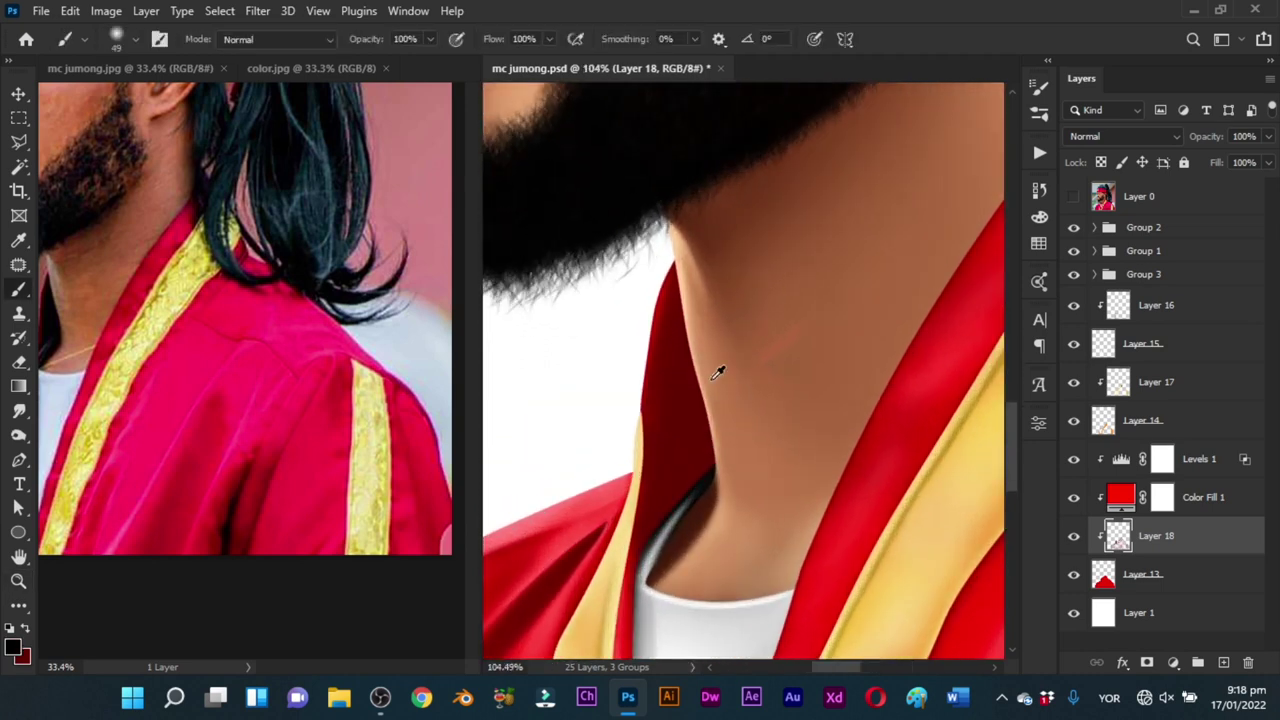
pyautogui.moveTo(700, 372); pyautogui.dragTo(702, 505)
pyautogui.moveTo(710, 457); pyautogui.dragTo(703, 383)
pyautogui.moveTo(692, 286)
pyautogui.mouseDown()
pyautogui.moveTo(682, 276)
pyautogui.moveTo(671, 430)
pyautogui.moveTo(718, 352)
pyautogui.mouseUp()
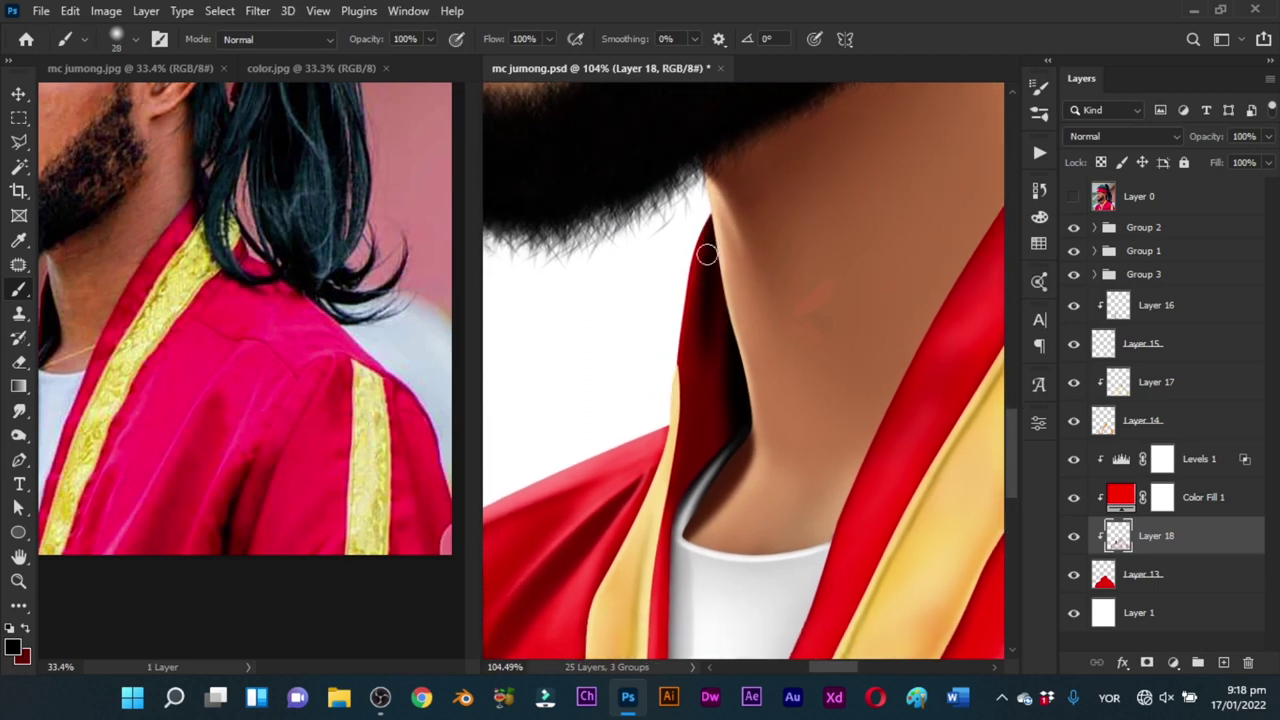
pyautogui.moveTo(706, 255)
pyautogui.mouseDown()
pyautogui.moveTo(676, 531)
pyautogui.moveTo(733, 263)
pyautogui.moveTo(702, 465)
pyautogui.moveTo(719, 444)
pyautogui.moveTo(710, 456)
pyautogui.moveTo(733, 343)
pyautogui.moveTo(709, 445)
pyautogui.moveTo(721, 248)
pyautogui.mouseUp()
pyautogui.keyDown('alt'); pyautogui.rightClick(711, 457); pyautogui.keyUp('alt')
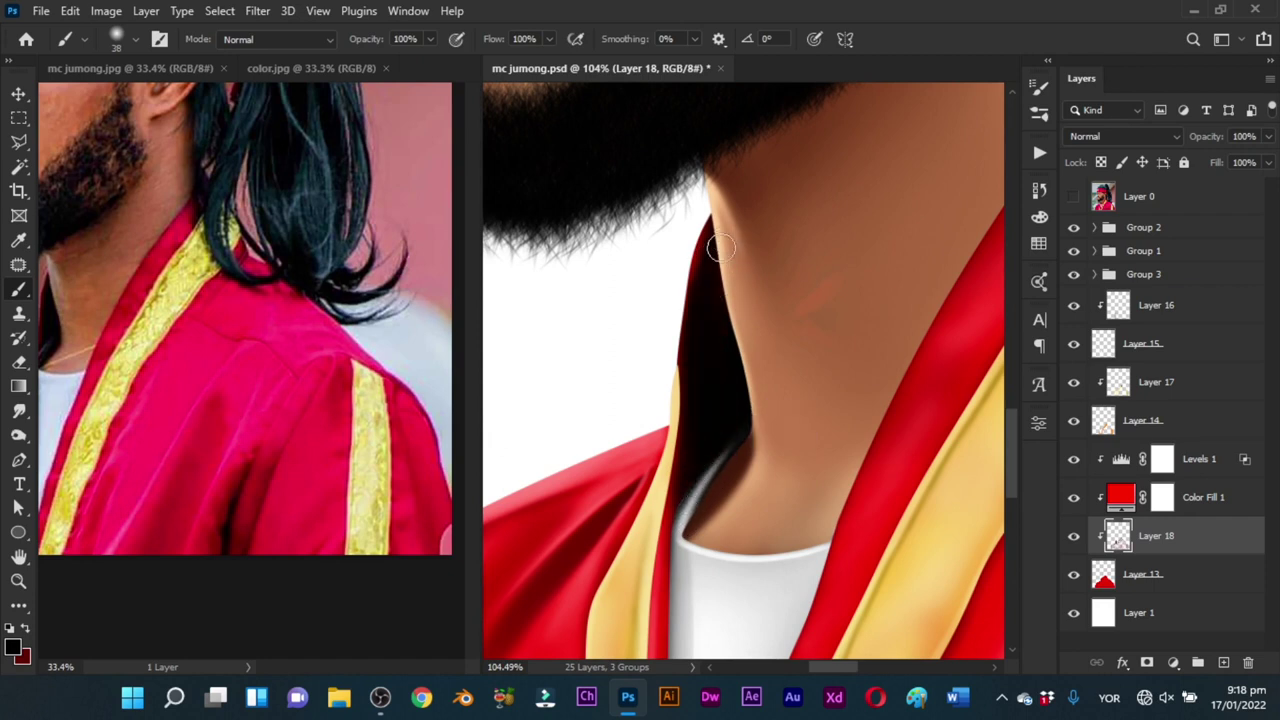
# Step: Paint a thin pink highlight along the far collar's outer edge with a 7 px brush, sampling the colour from the shoulder
pyautogui.hotkey('ctrl', 'space')
pyautogui.moveTo(641, 354); pyautogui.dragTo(690, 402)
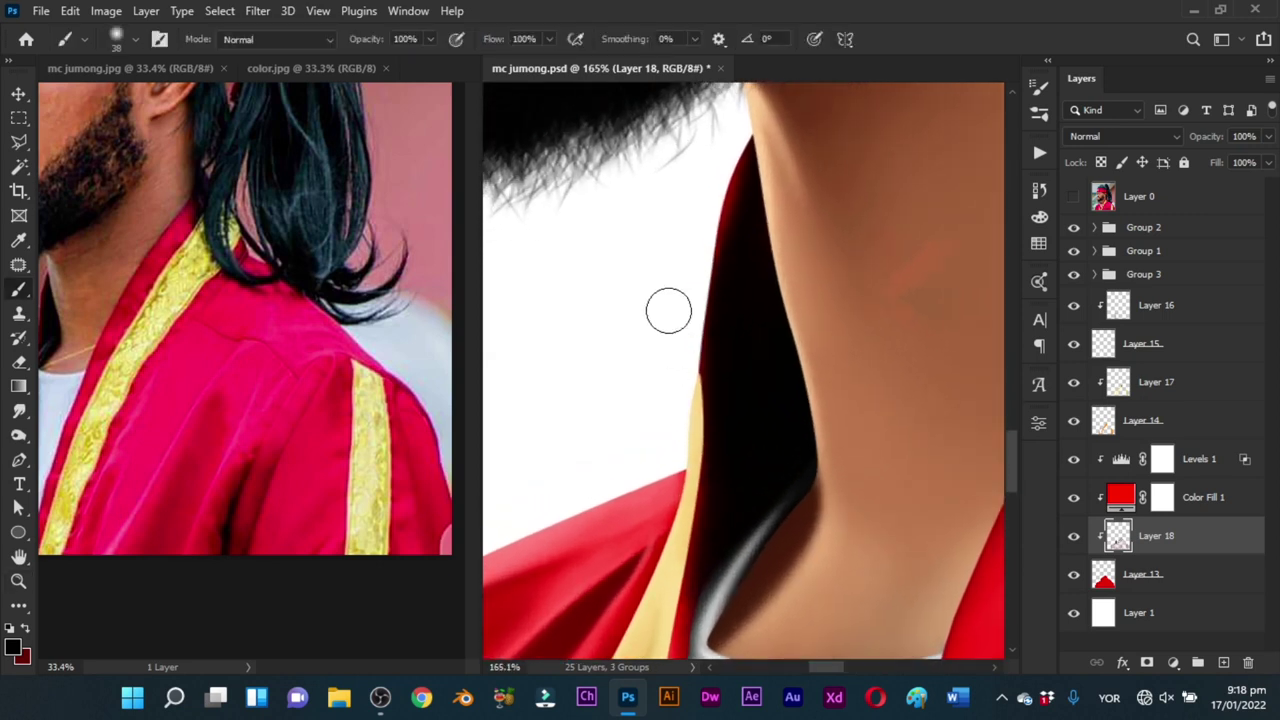
pyautogui.keyDown('alt'); pyautogui.rightClick(668, 311); pyautogui.keyUp('alt')
pyautogui.keyDown('alt'); pyautogui.click(569, 527); pyautogui.keyUp('alt')
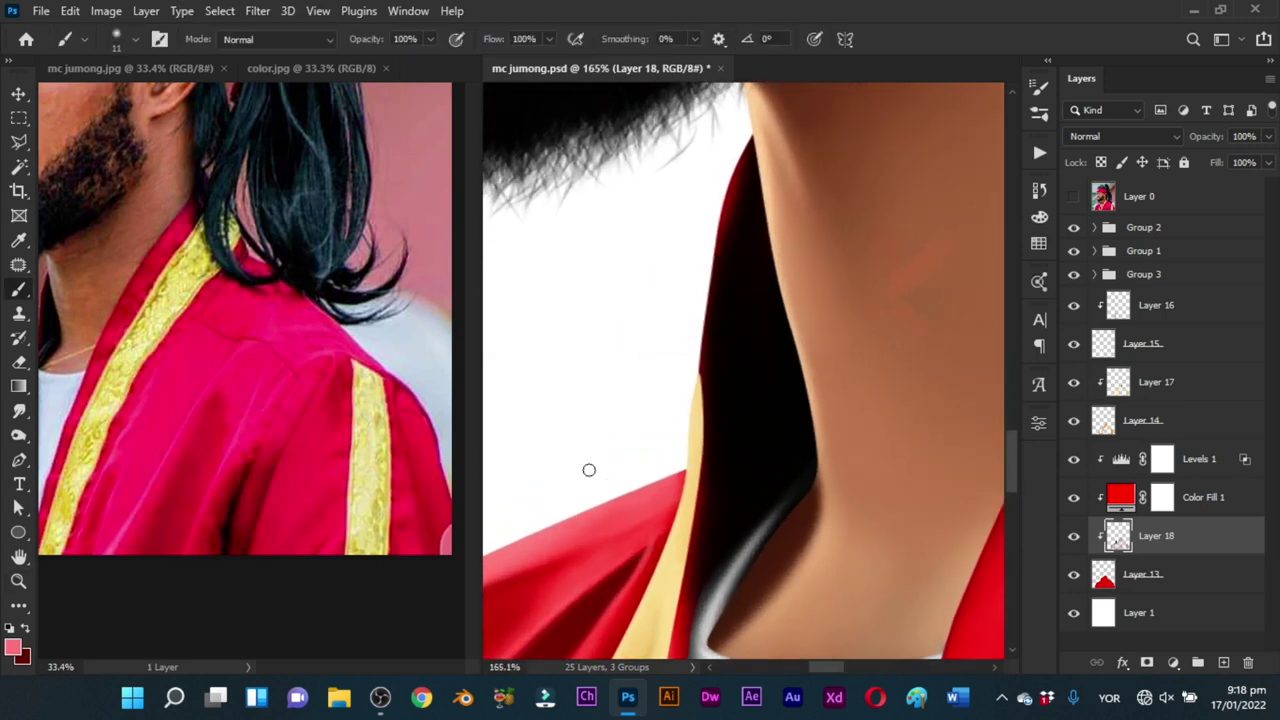
pyautogui.keyDown('alt'); pyautogui.rightClick(660, 317); pyautogui.keyUp('alt')
pyautogui.moveTo(743, 153); pyautogui.dragTo(729, 209)
pyautogui.hotkey('ctrl', 'z')
pyautogui.keyDown('alt'); pyautogui.rightClick(735, 187); pyautogui.keyUp('alt')
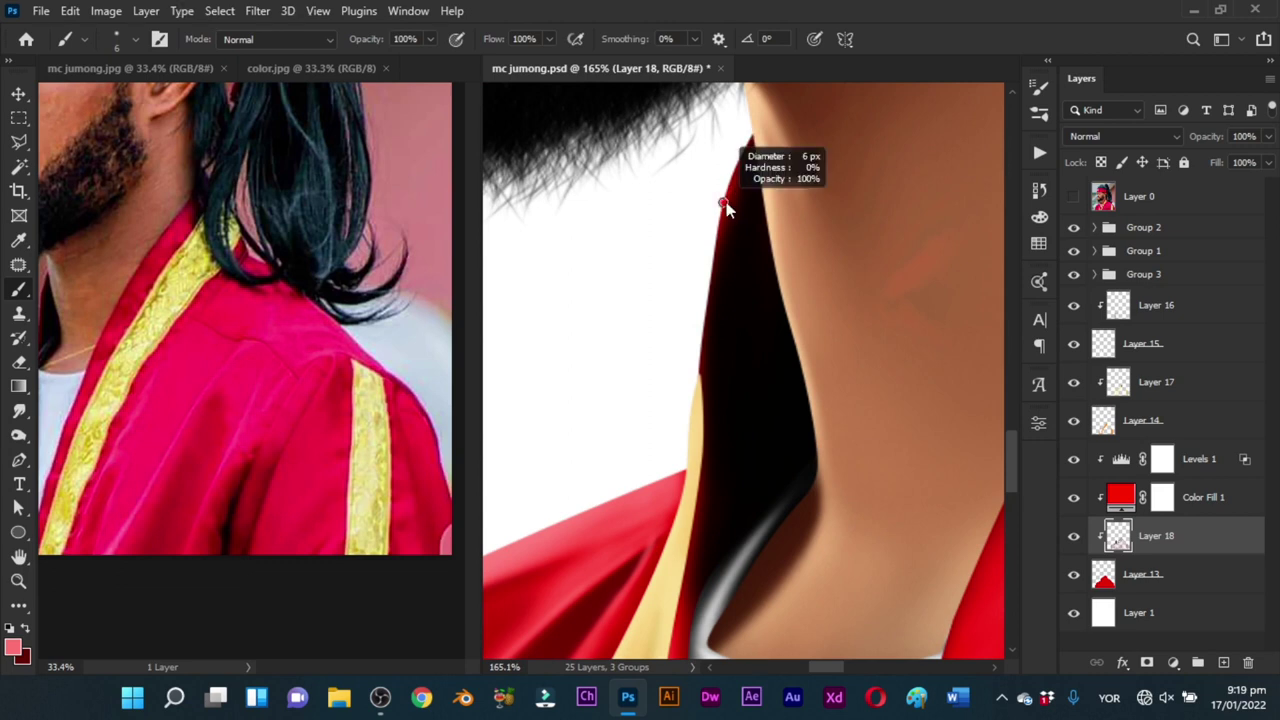
pyautogui.moveTo(752, 138); pyautogui.dragTo(719, 217)
pyautogui.hotkey('ctrl', 'z')
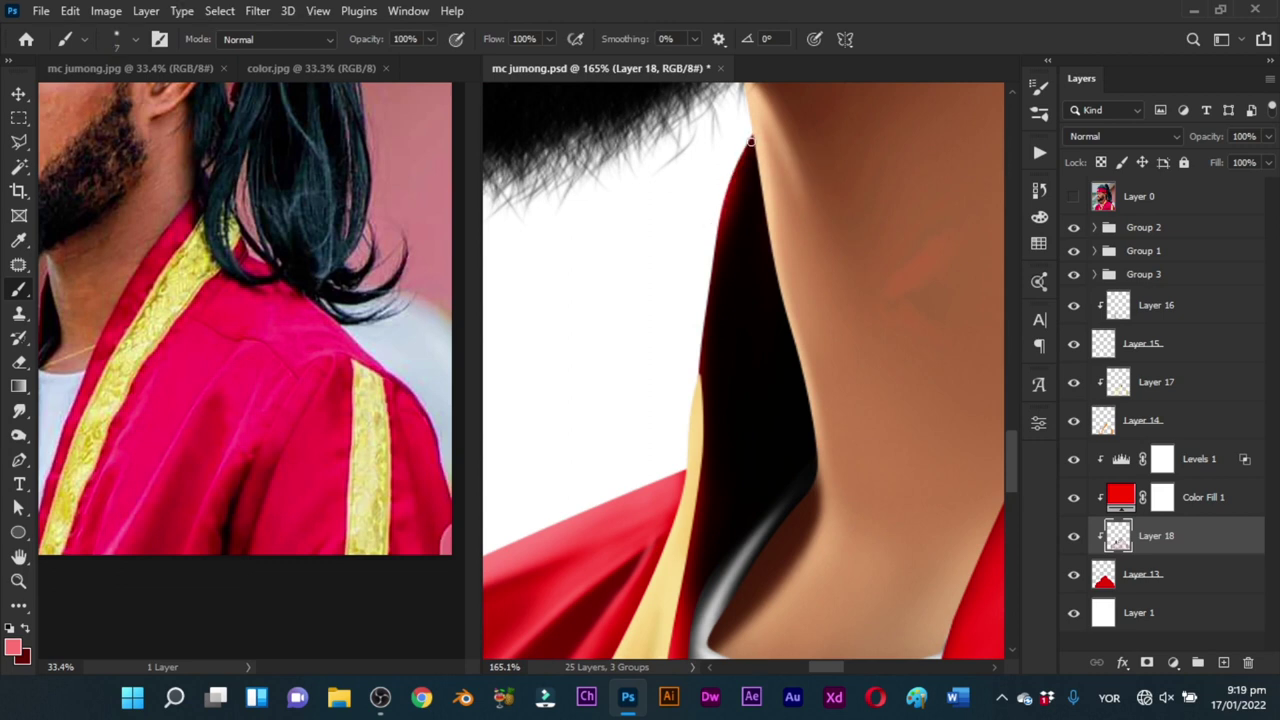
pyautogui.moveTo(752, 139); pyautogui.dragTo(718, 222)
pyautogui.moveTo(737, 160); pyautogui.dragTo(712, 256)
pyautogui.hotkey('ctrl', 'z')
pyautogui.moveTo(736, 170); pyautogui.dragTo(710, 281)
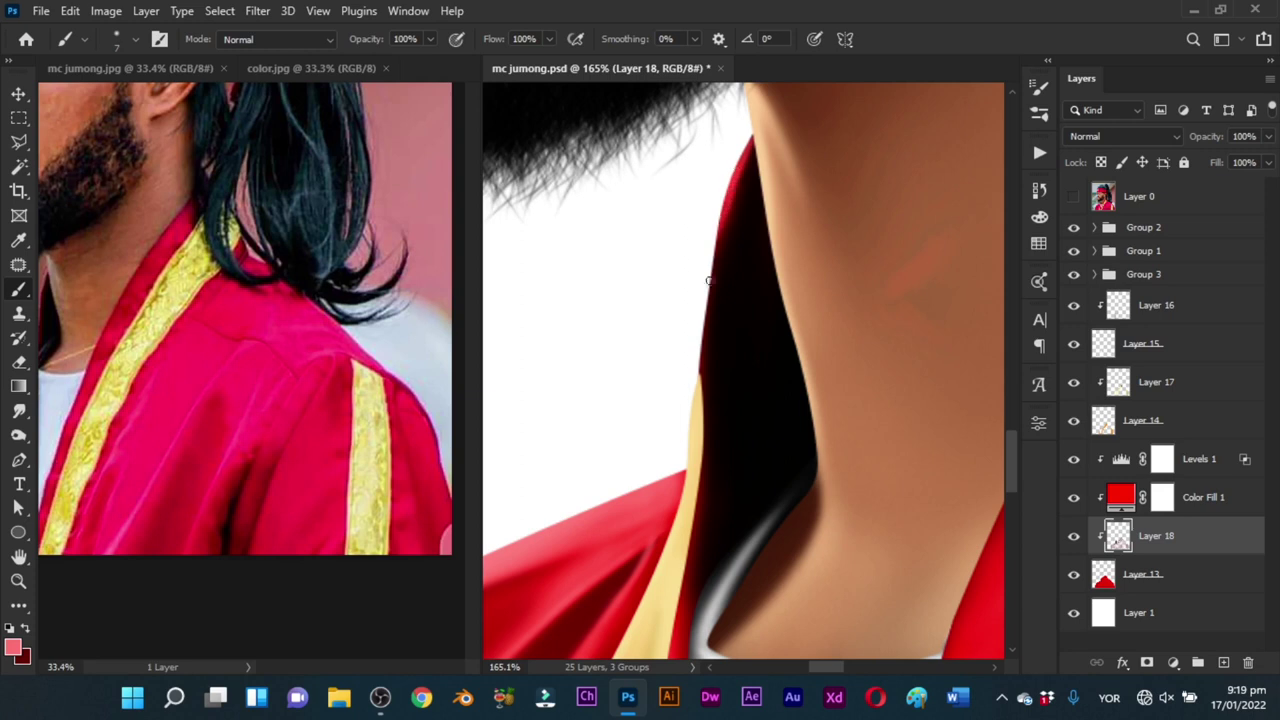
pyautogui.moveTo(727, 198); pyautogui.dragTo(697, 333)
pyautogui.moveTo(720, 228); pyautogui.dragTo(701, 338)
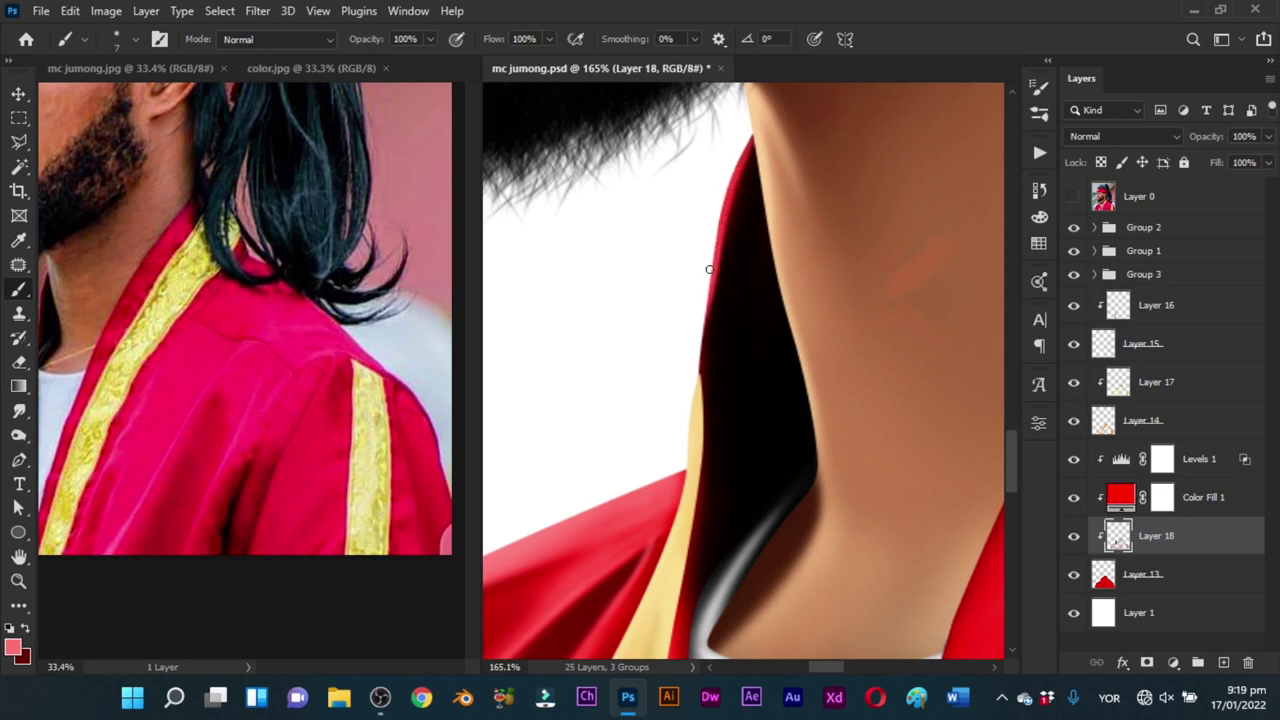
# Step: Continue the thin pink highlight down the narrow red edge between the far gold trim and the white shirt
pyautogui.moveTo(691, 429); pyautogui.dragTo(722, 290)
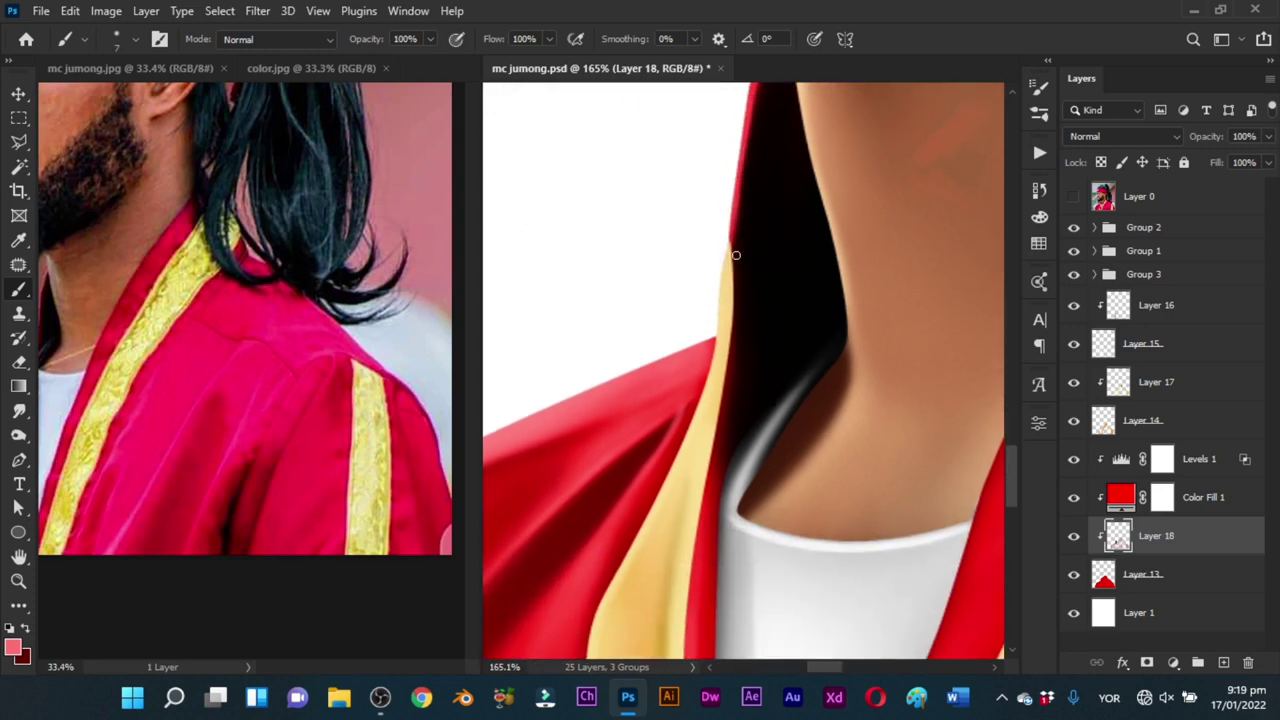
pyautogui.moveTo(708, 460); pyautogui.dragTo(728, 330)
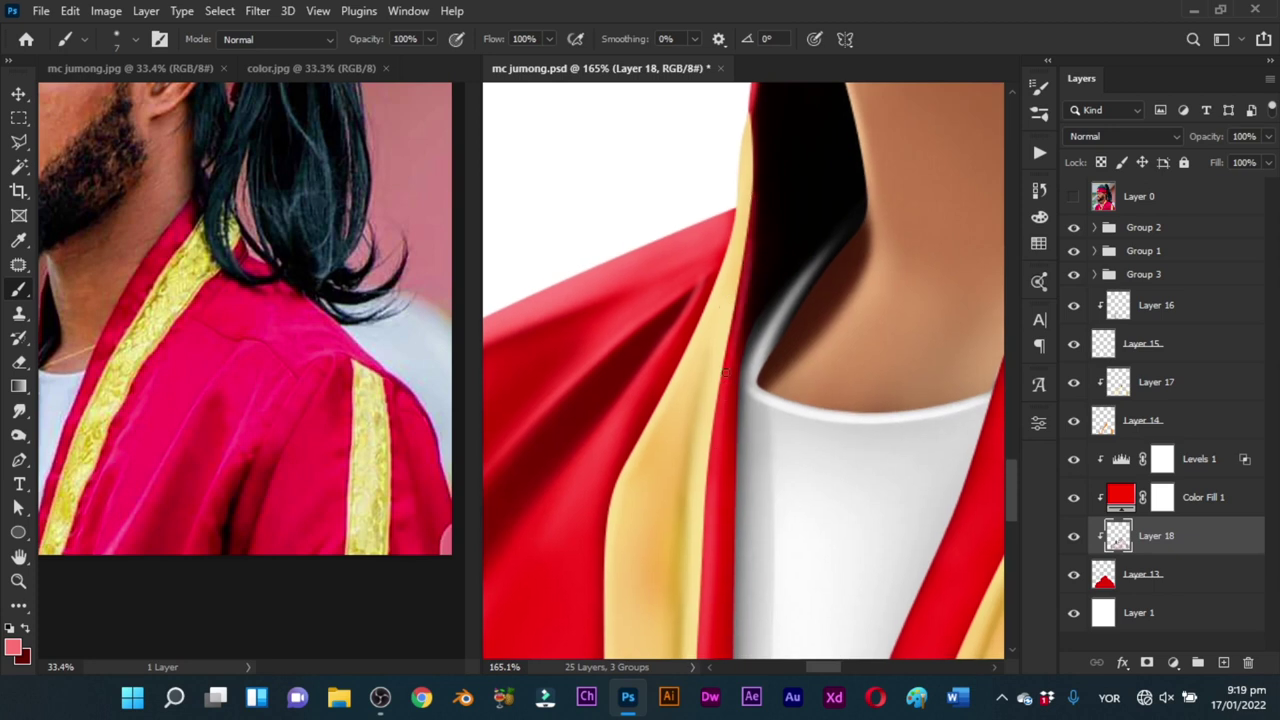
pyautogui.moveTo(754, 324)
pyautogui.mouseDown()
pyautogui.moveTo(700, 366)
pyautogui.moveTo(673, 508)
pyautogui.mouseUp()
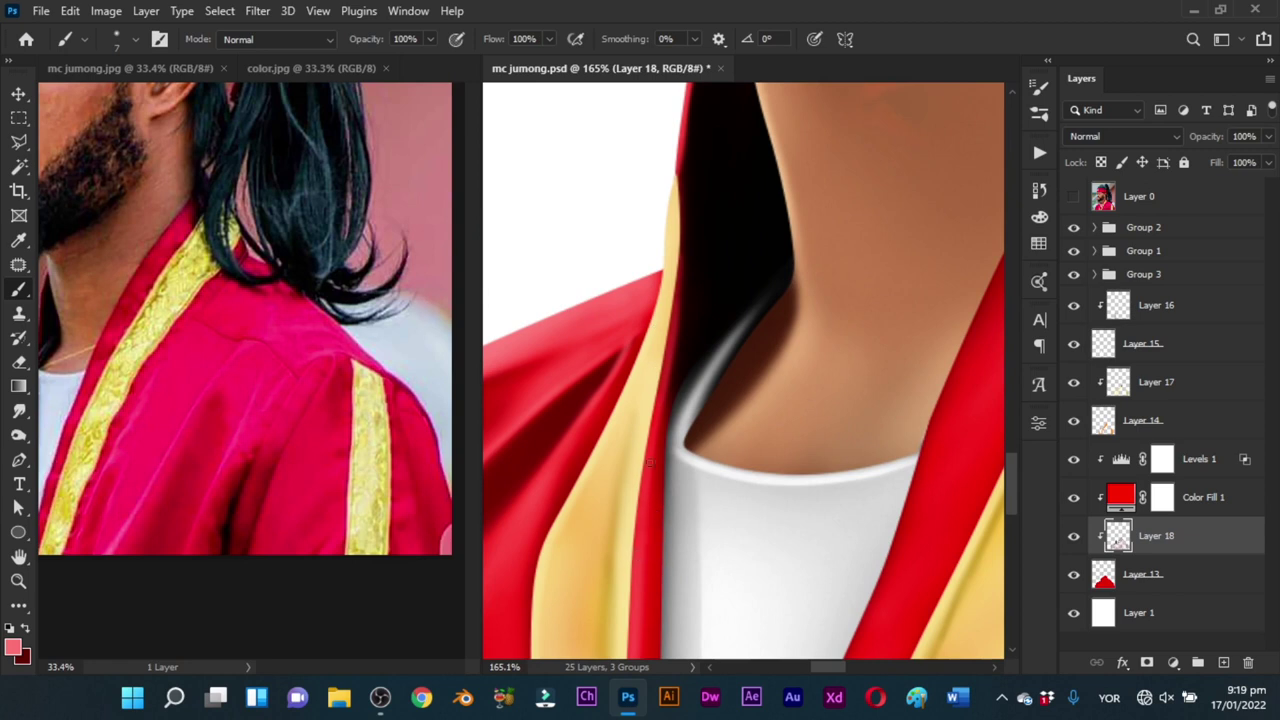
pyautogui.moveTo(656, 410); pyautogui.dragTo(670, 290)
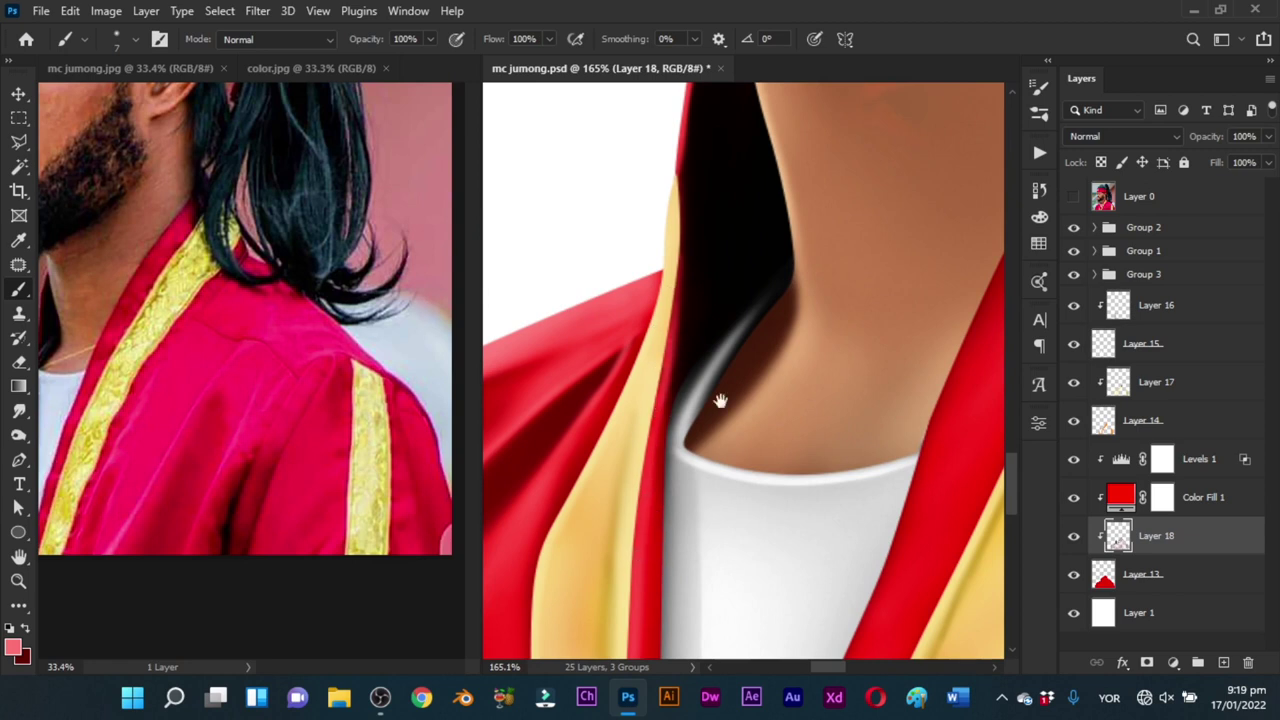
pyautogui.moveTo(810, 400)
pyautogui.mouseDown()
pyautogui.moveTo(637, 360)
pyautogui.moveTo(786, 397)
pyautogui.mouseUp()
pyautogui.press('z')
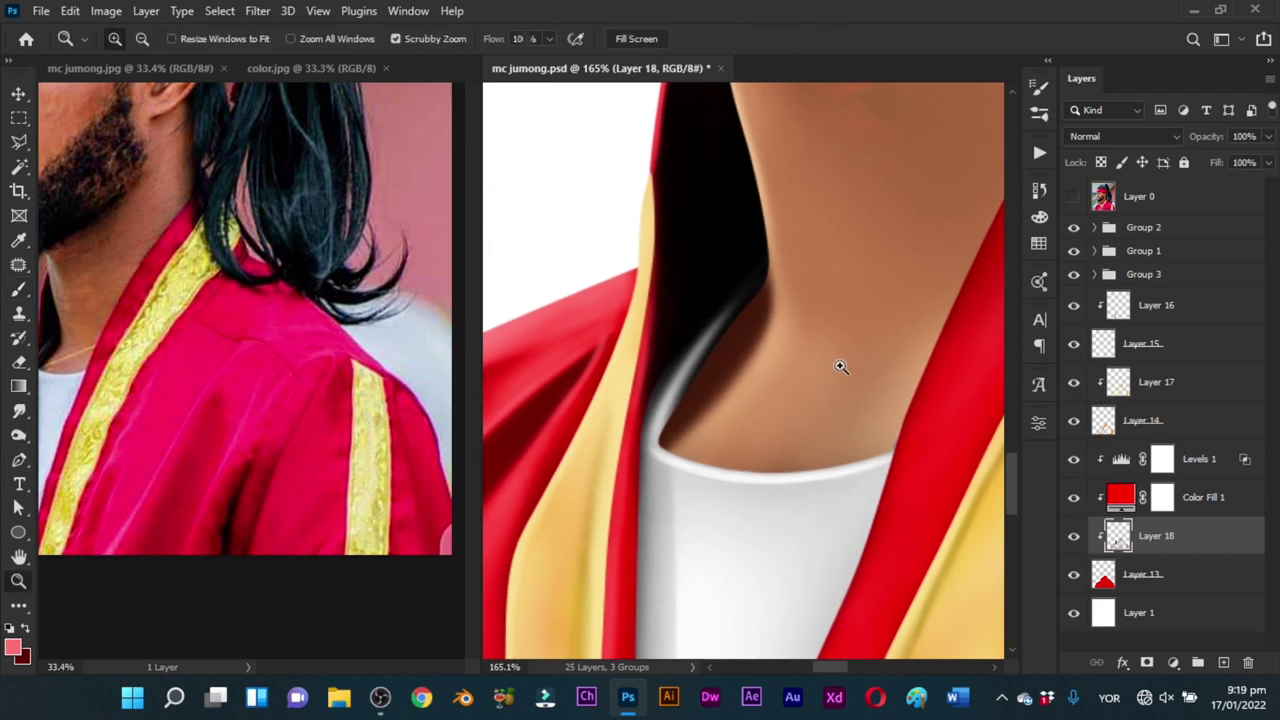
pyautogui.moveTo(840, 366); pyautogui.dragTo(740, 372)
pyautogui.press('b')
pyautogui.moveTo(817, 408)
pyautogui.mouseDown()
pyautogui.moveTo(674, 349)
pyautogui.moveTo(644, 285)
pyautogui.mouseUp()
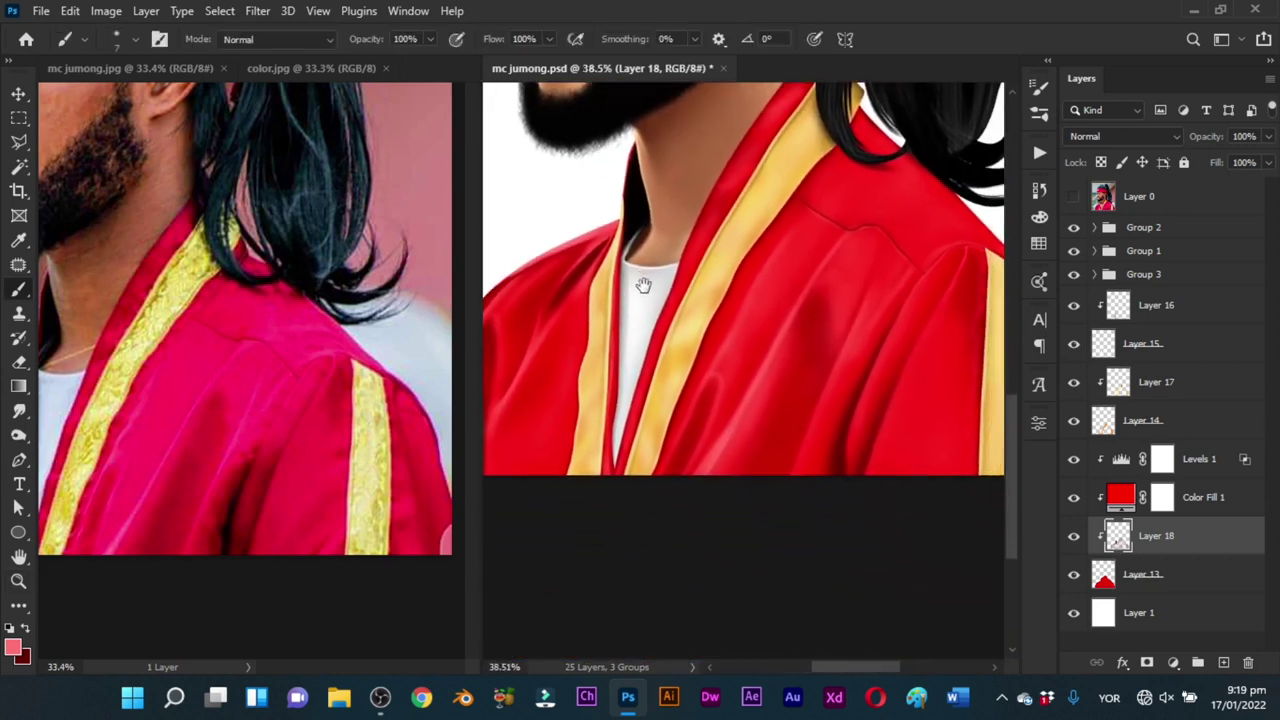
# Step: Shade the small fold beside the gold front trim in dark red with a 26 px brush
pyautogui.hotkey('ctrl', 'space')
pyautogui.moveTo(763, 437)
pyautogui.mouseDown()
pyautogui.moveTo(837, 434)
pyautogui.moveTo(616, 400)
pyautogui.moveTo(889, 430)
pyautogui.mouseUp()
pyautogui.moveTo(627, 442); pyautogui.dragTo(640, 442)
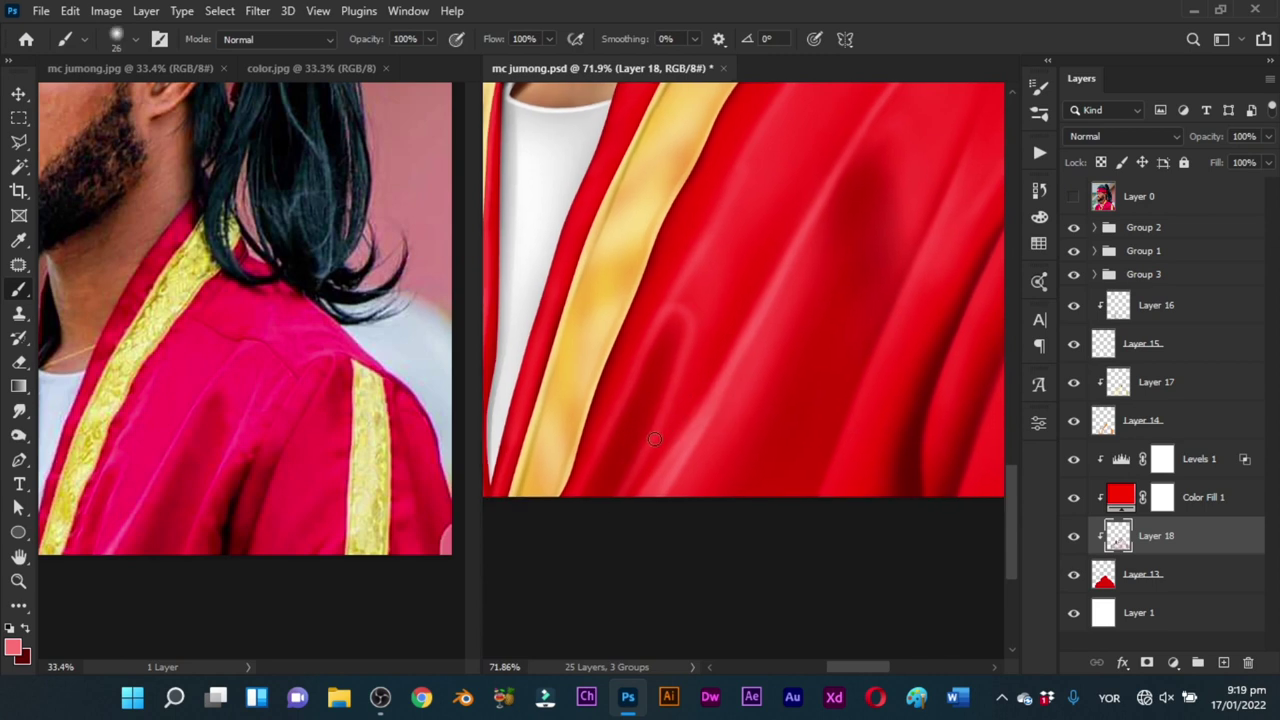
pyautogui.press('x')
pyautogui.moveTo(692, 326); pyautogui.dragTo(650, 400)
# Step: Darken the lower end of the deep fold beside the near sleeve on Layer 18 in default black, using a soft 9 to 16 px brush
pyautogui.moveTo(750, 317); pyautogui.dragTo(591, 343)
pyautogui.moveTo(657, 386); pyautogui.dragTo(614, 358)
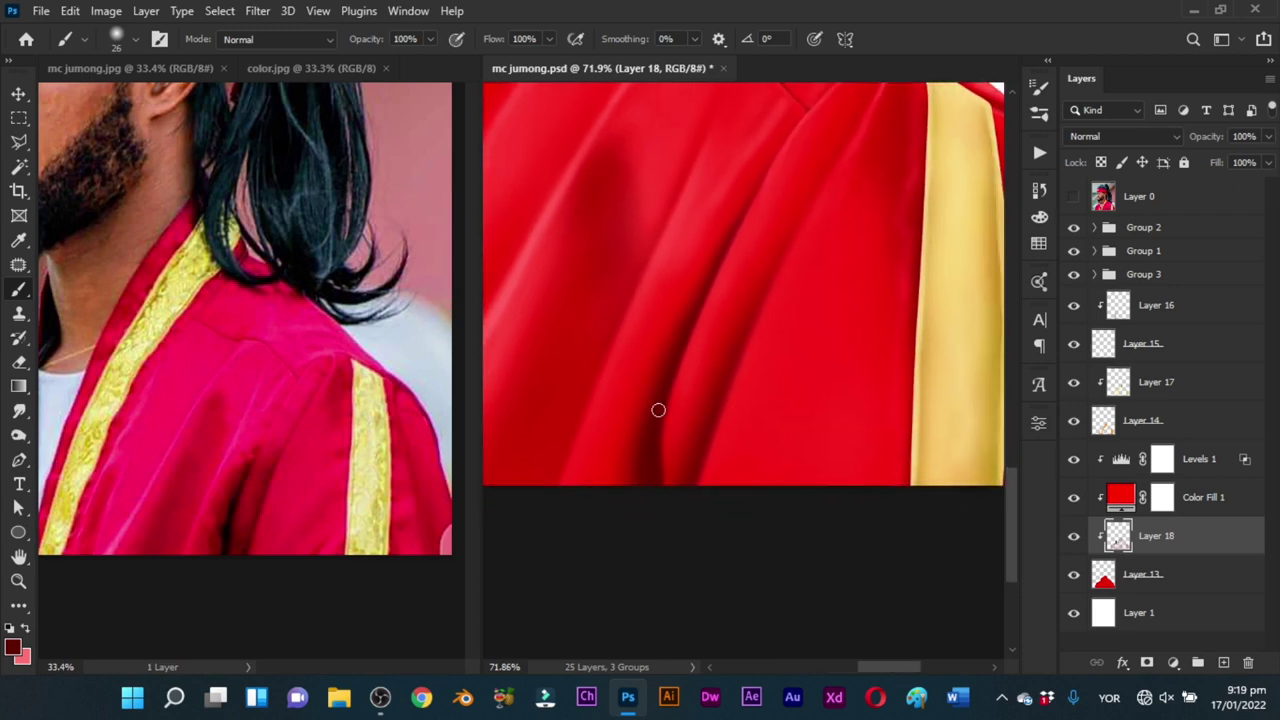
pyautogui.moveTo(658, 408); pyautogui.dragTo(693, 421)
pyautogui.press('b')
pyautogui.press('d')
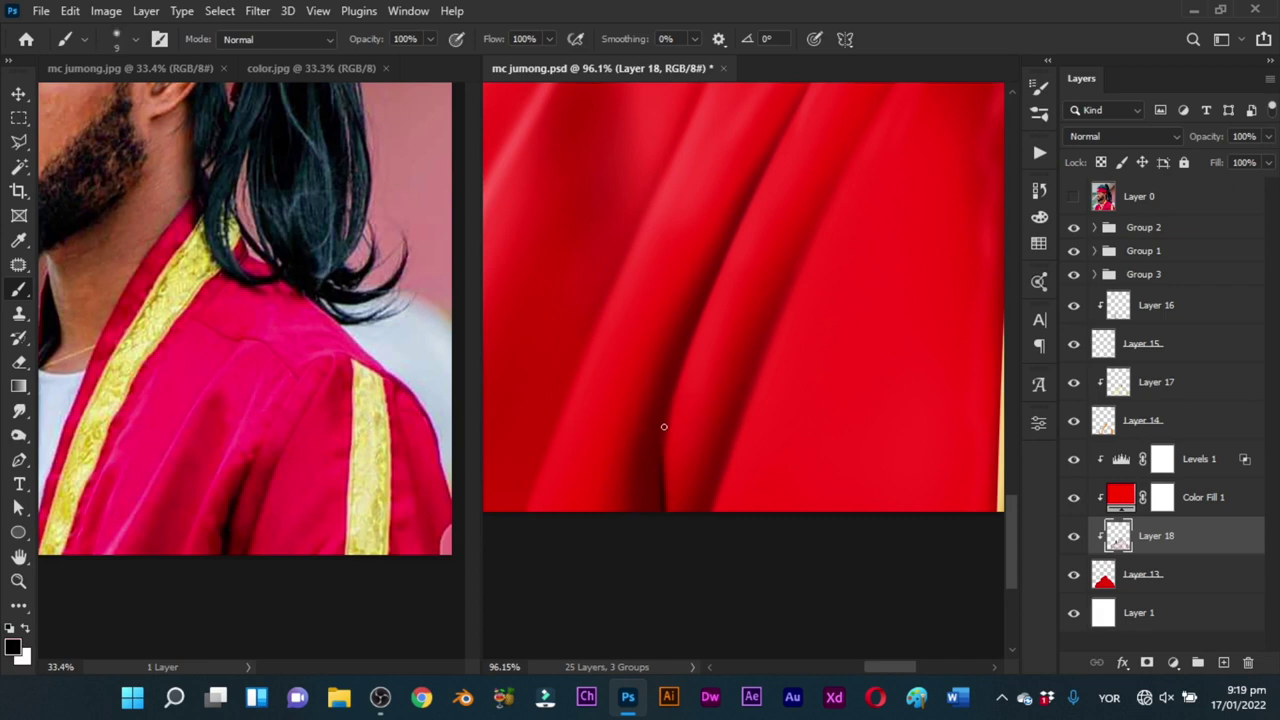
pyautogui.hotkey('ctrl', 'z')
pyautogui.moveTo(655, 440); pyautogui.dragTo(663, 440)
pyautogui.moveTo(658, 502); pyautogui.dragTo(654, 469)
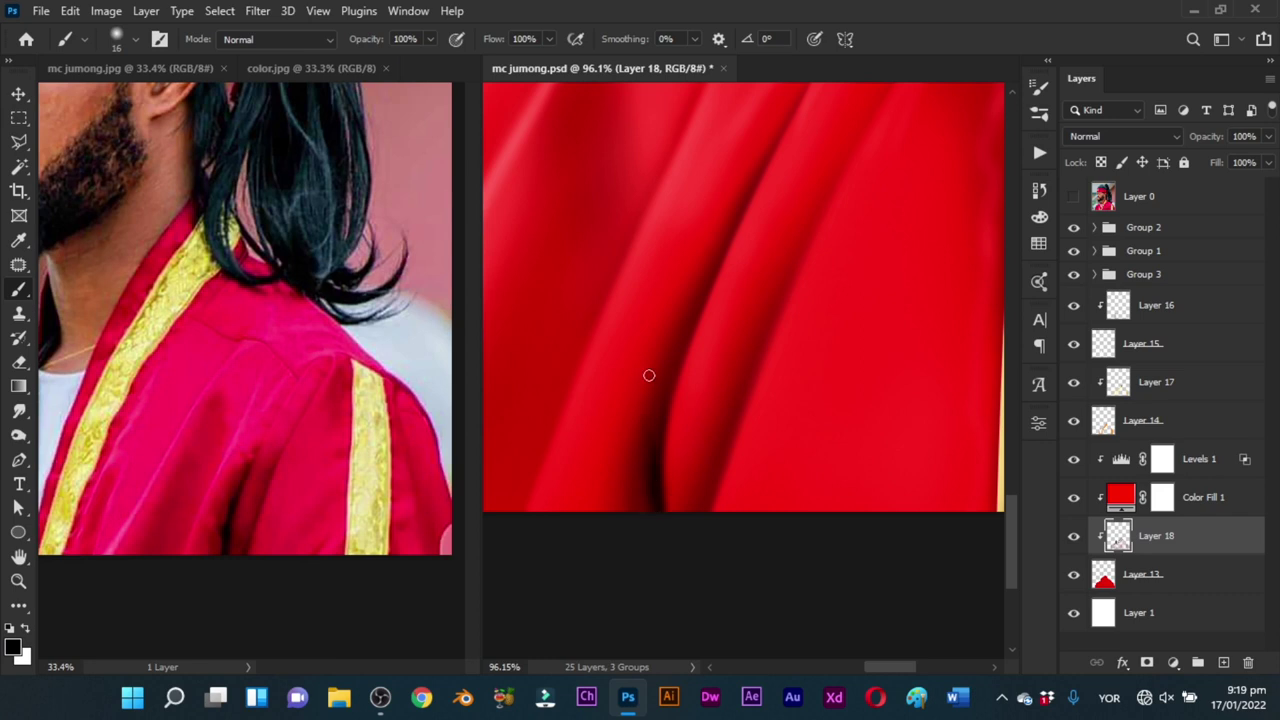
# Step: Carry the black crease upward along the deep sleeve fold with a soft brush of about 14 px
pyautogui.moveTo(659, 388); pyautogui.dragTo(692, 296)
pyautogui.moveTo(698, 312); pyautogui.dragTo(653, 420)
pyautogui.keyDown('alt'); pyautogui.rightClick(648, 453); pyautogui.keyUp('alt')
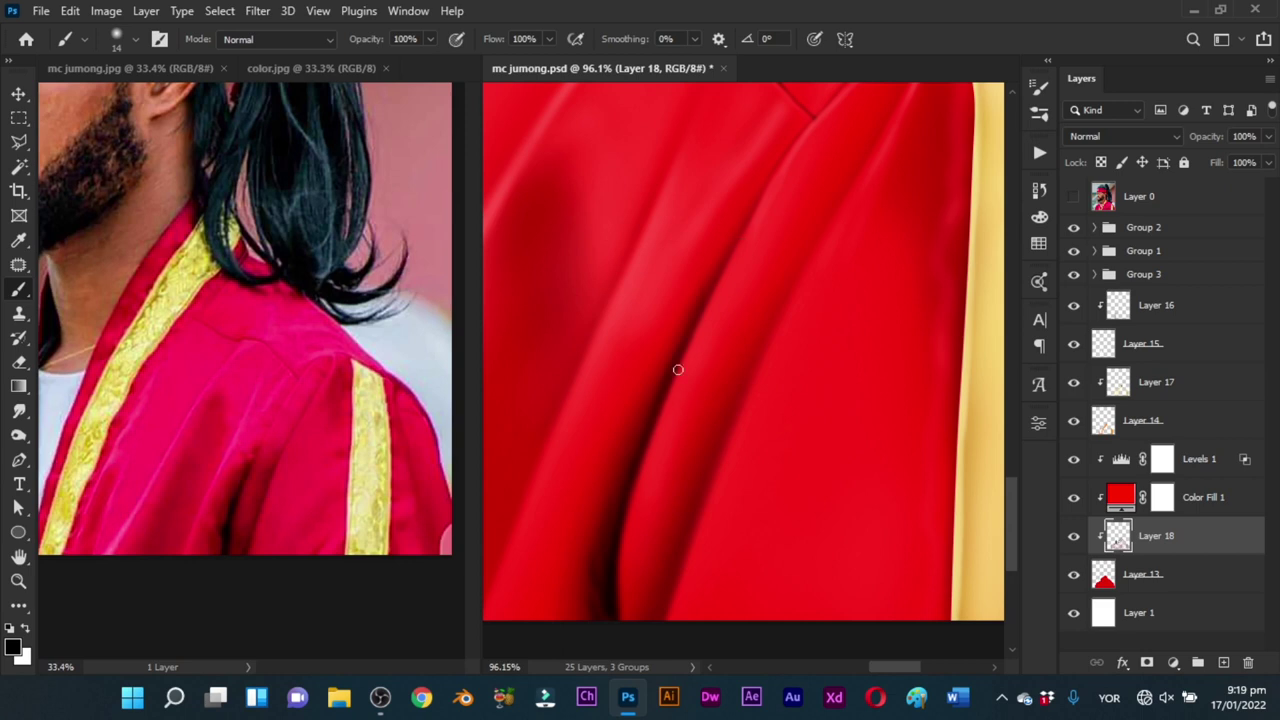
pyautogui.keyDown('alt'); pyautogui.rightClick(623, 443); pyautogui.keyUp('alt')
pyautogui.moveTo(598, 542); pyautogui.dragTo(666, 326)
pyautogui.keyDown('alt'); pyautogui.rightClick(666, 326); pyautogui.keyUp('alt')
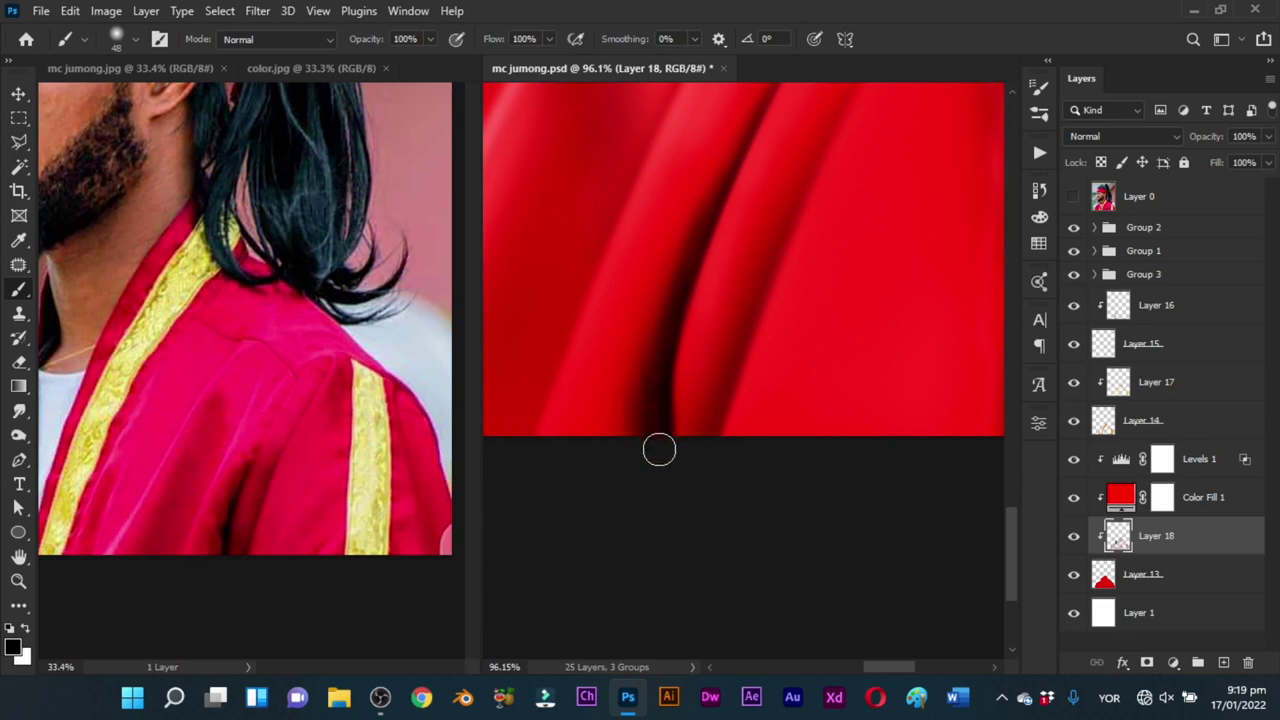
# Step: Deepen the black at the fold's base with a 48 px brush and shade the neighbouring crease with a 20 px brush
pyautogui.press('z')
pyautogui.moveTo(717, 431)
pyautogui.mouseDown()
pyautogui.moveTo(652, 484)
pyautogui.moveTo(622, 490)
pyautogui.mouseUp()
pyautogui.hotkey('ctrl', 'space')
pyautogui.moveTo(726, 406); pyautogui.dragTo(757, 433)
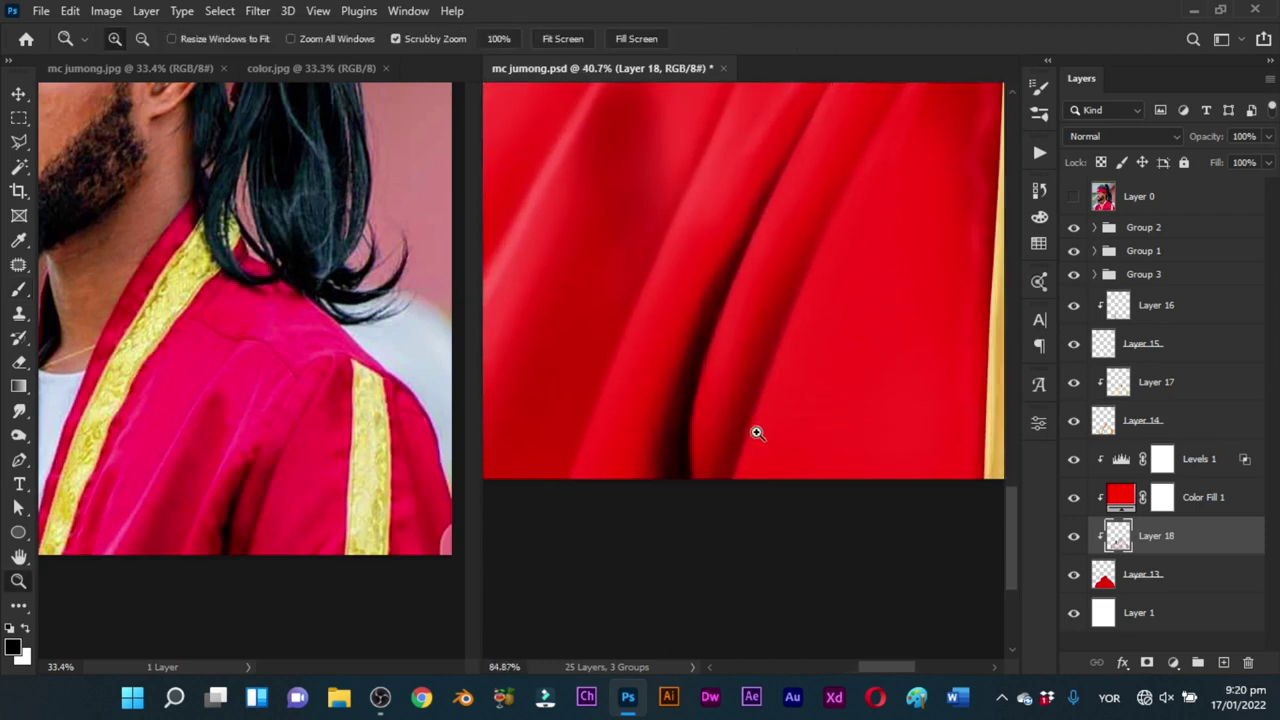
pyautogui.moveTo(695, 478); pyautogui.dragTo(749, 264)
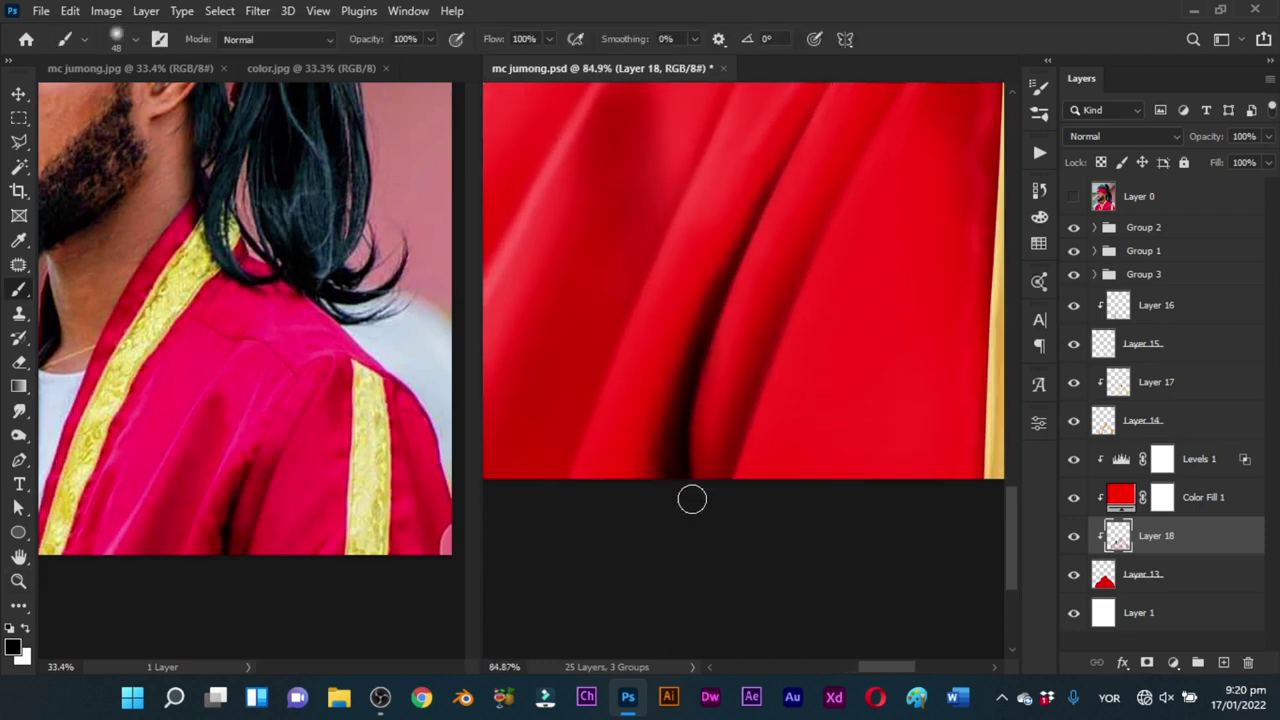
pyautogui.moveTo(711, 450)
pyautogui.mouseDown()
pyautogui.moveTo(700, 451)
pyautogui.moveTo(720, 464)
pyautogui.mouseUp()
pyautogui.moveTo(760, 356); pyautogui.dragTo(709, 434)
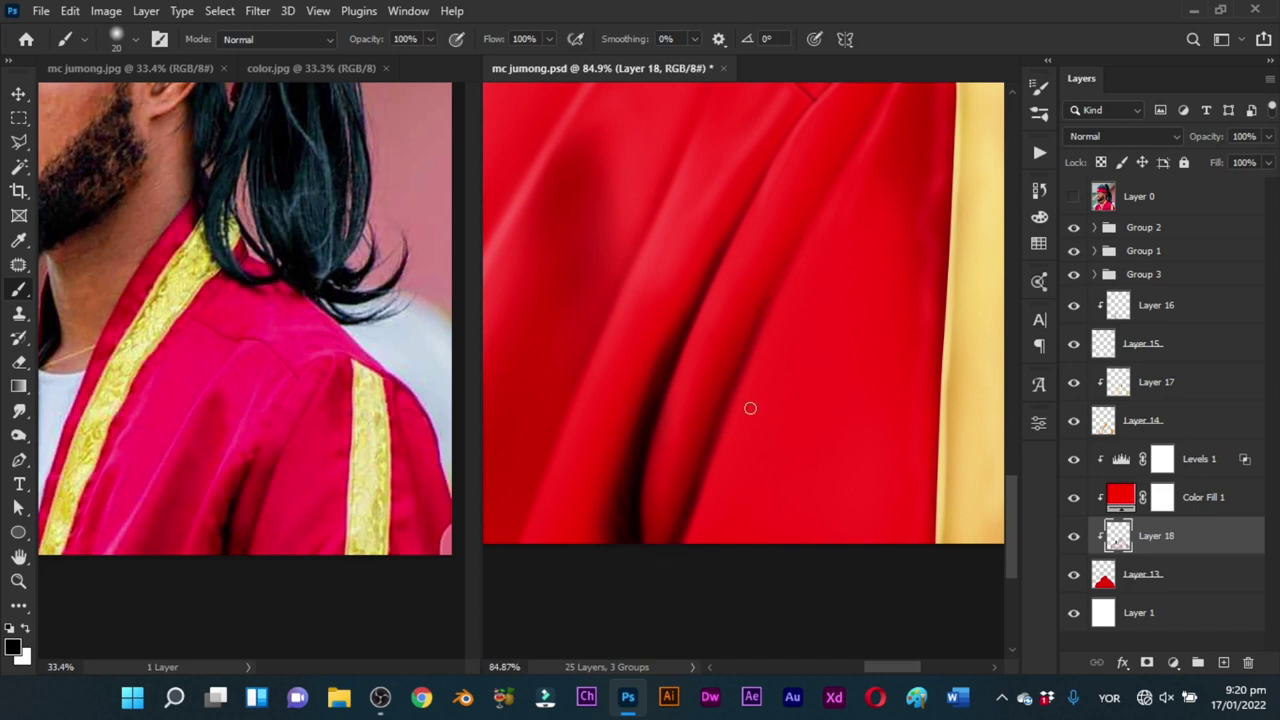
pyautogui.moveTo(790, 378); pyautogui.dragTo(724, 440)
# Step: Darken the diagonal shoulder fold beside the far gold trim in black with a soft 6 px brush, using the same area of mc jumong.jpg as reference
pyautogui.hotkey('ctrl', '0')
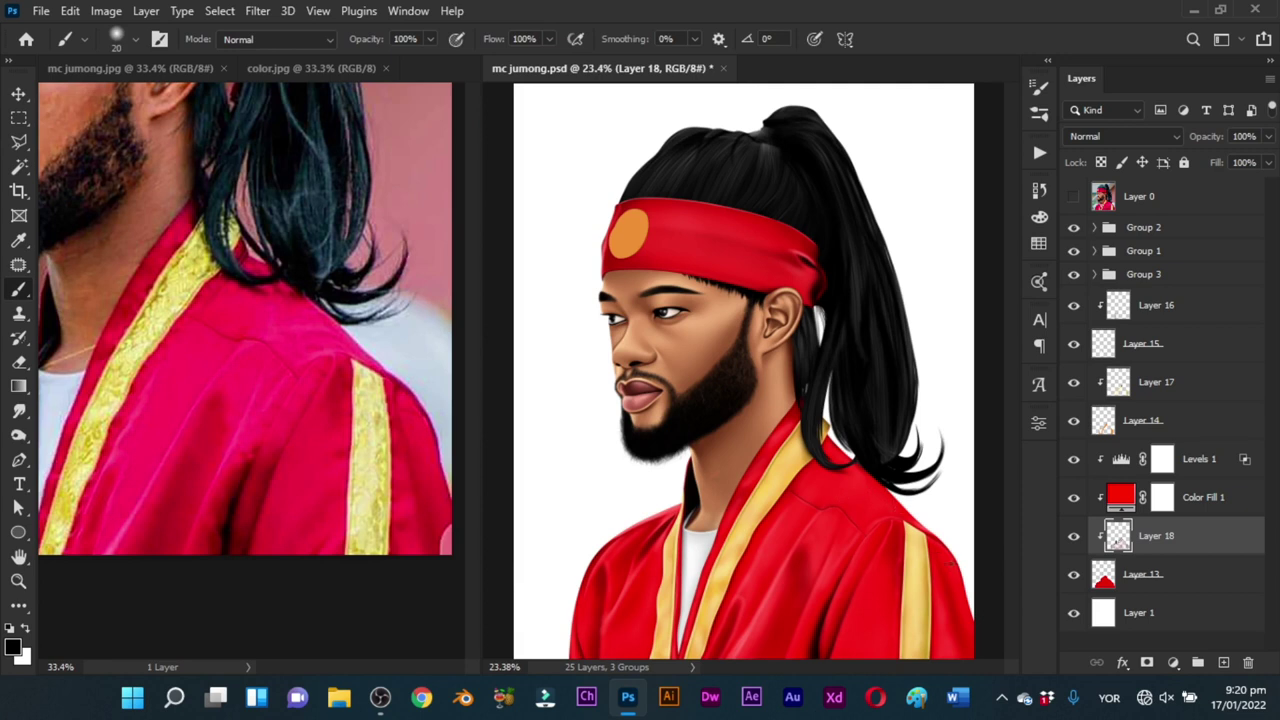
pyautogui.click(331, 510)
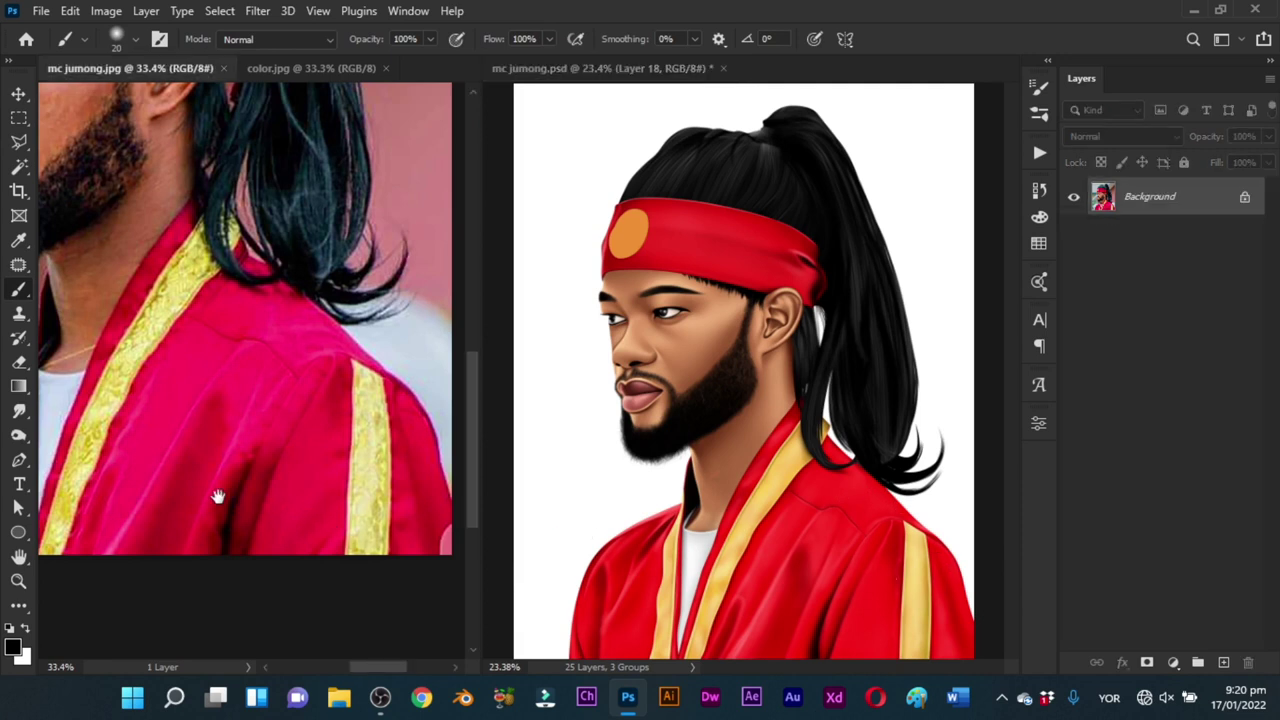
pyautogui.moveTo(217, 497); pyautogui.dragTo(428, 522)
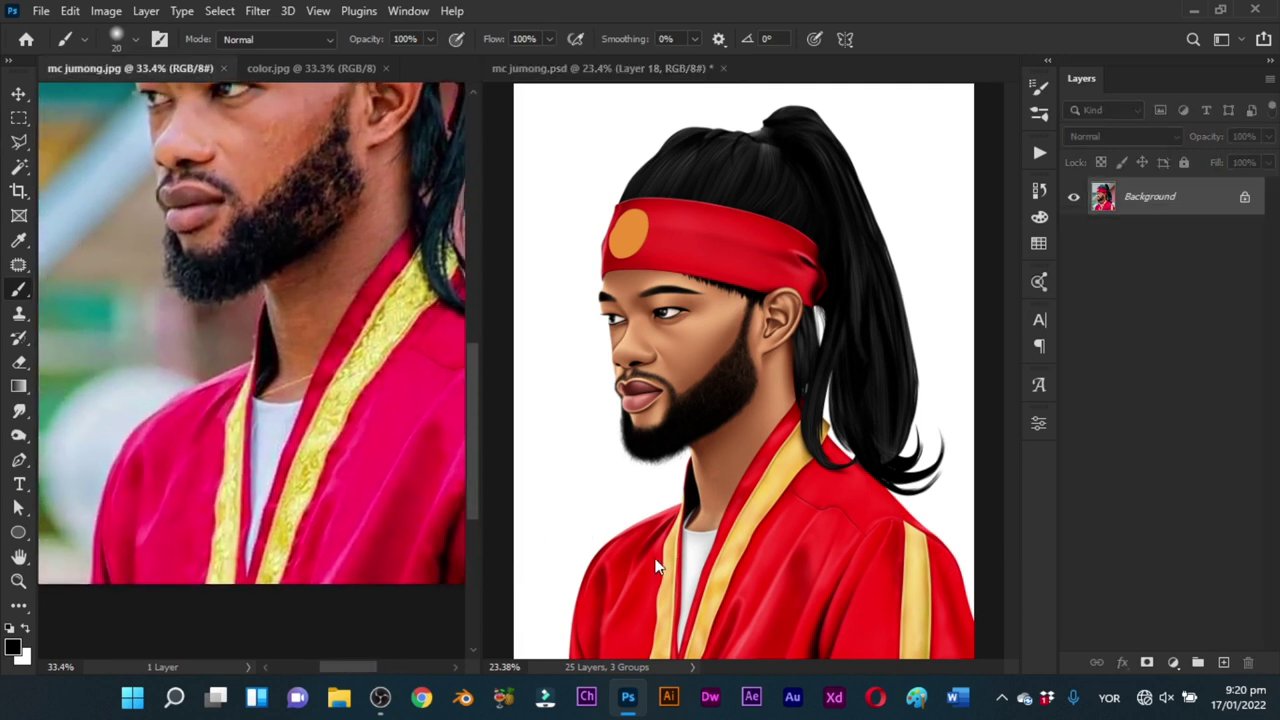
pyautogui.click(626, 606)
pyautogui.scroll(5, 700, 560)
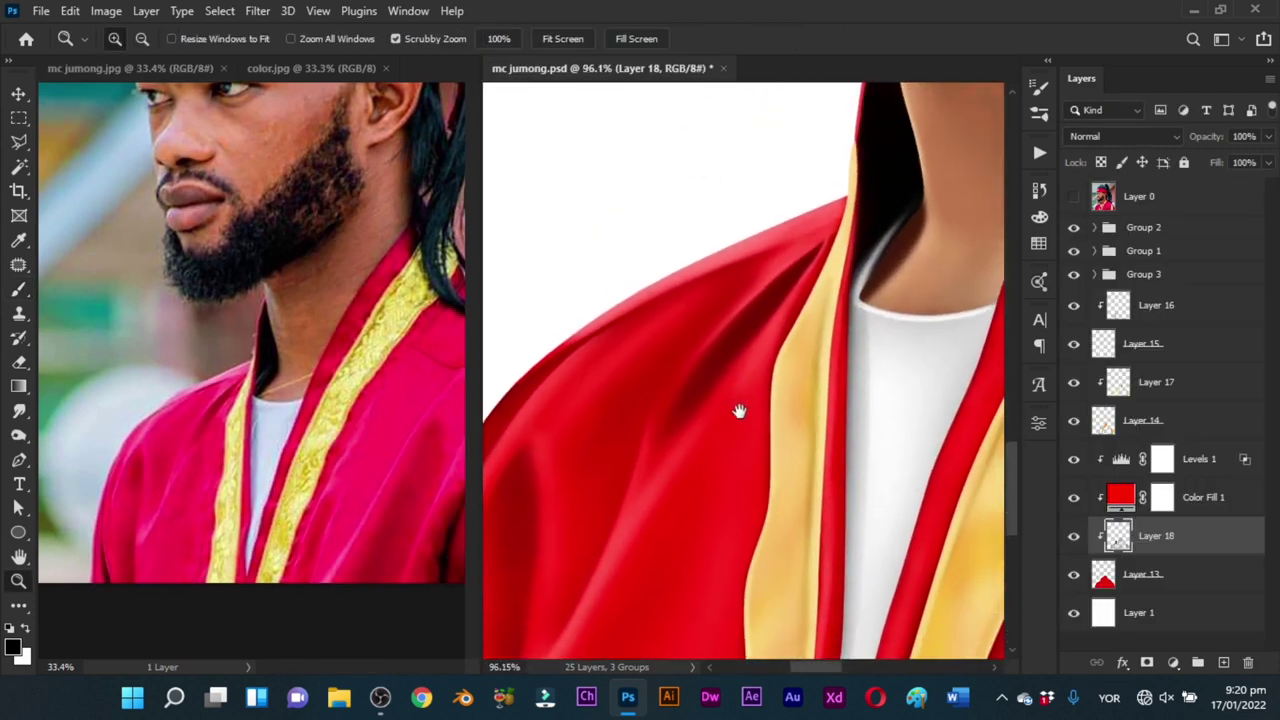
pyautogui.scroll(3, 739, 411)
pyautogui.press('b')
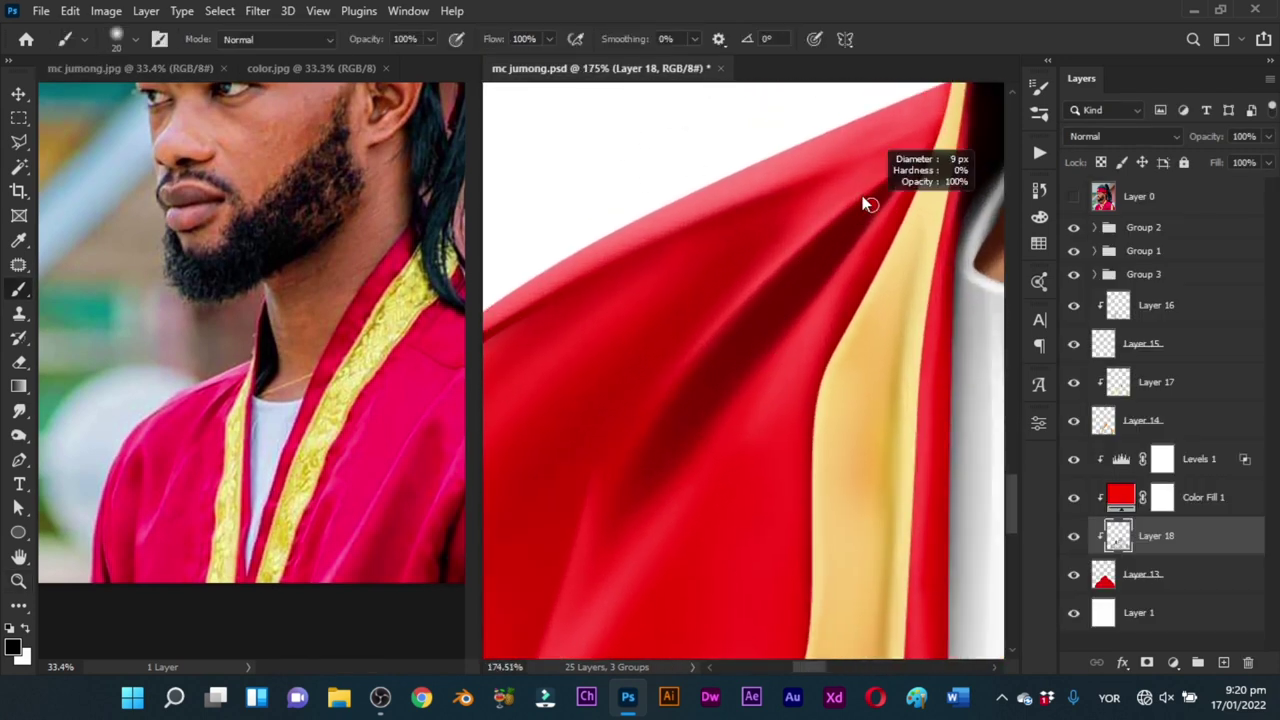
pyautogui.moveTo(862, 195); pyautogui.dragTo(860, 194)
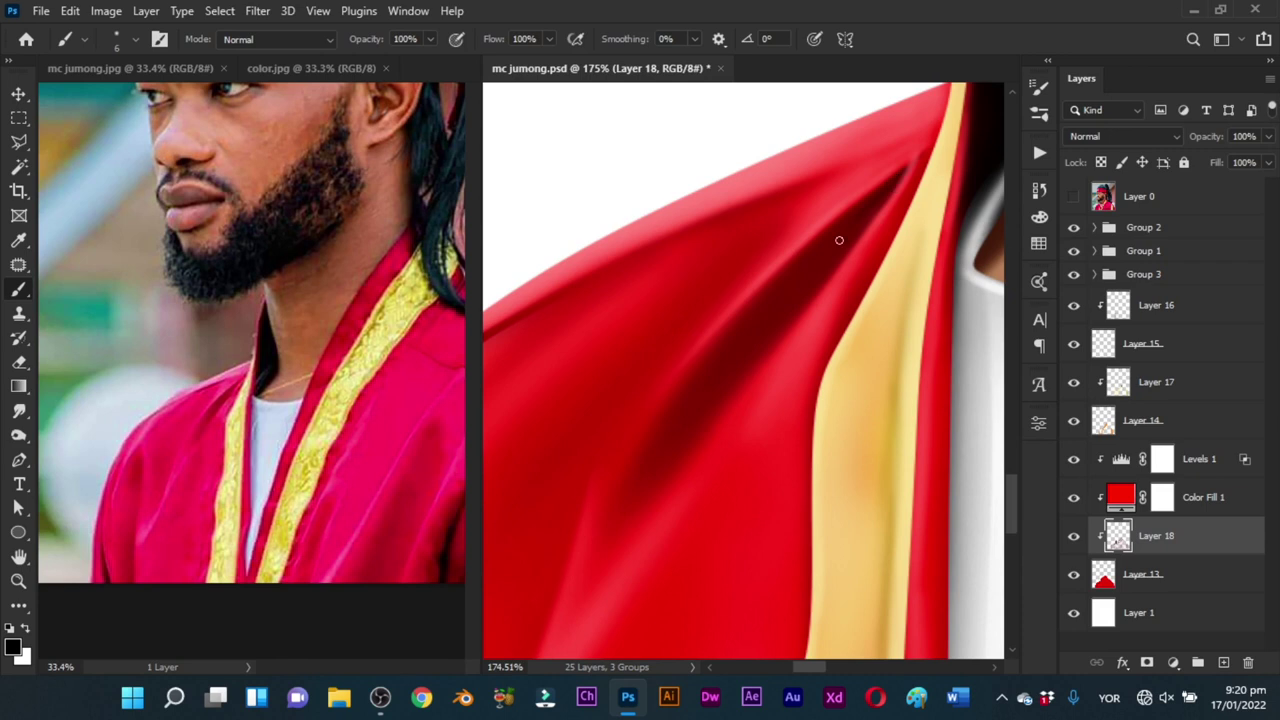
pyautogui.moveTo(839, 240); pyautogui.dragTo(857, 214)
# Step: Paint a thin black crease up the far sleeve from the canvas edge with a soft 9 to 13 px brush, and save the document
pyautogui.moveTo(600, 590); pyautogui.dragTo(830, 285)
pyautogui.moveTo(520, 550); pyautogui.dragTo(665, 275)
pyautogui.moveTo(555, 530); pyautogui.dragTo(577, 367)
pyautogui.moveTo(668, 400); pyautogui.dragTo(661, 397)
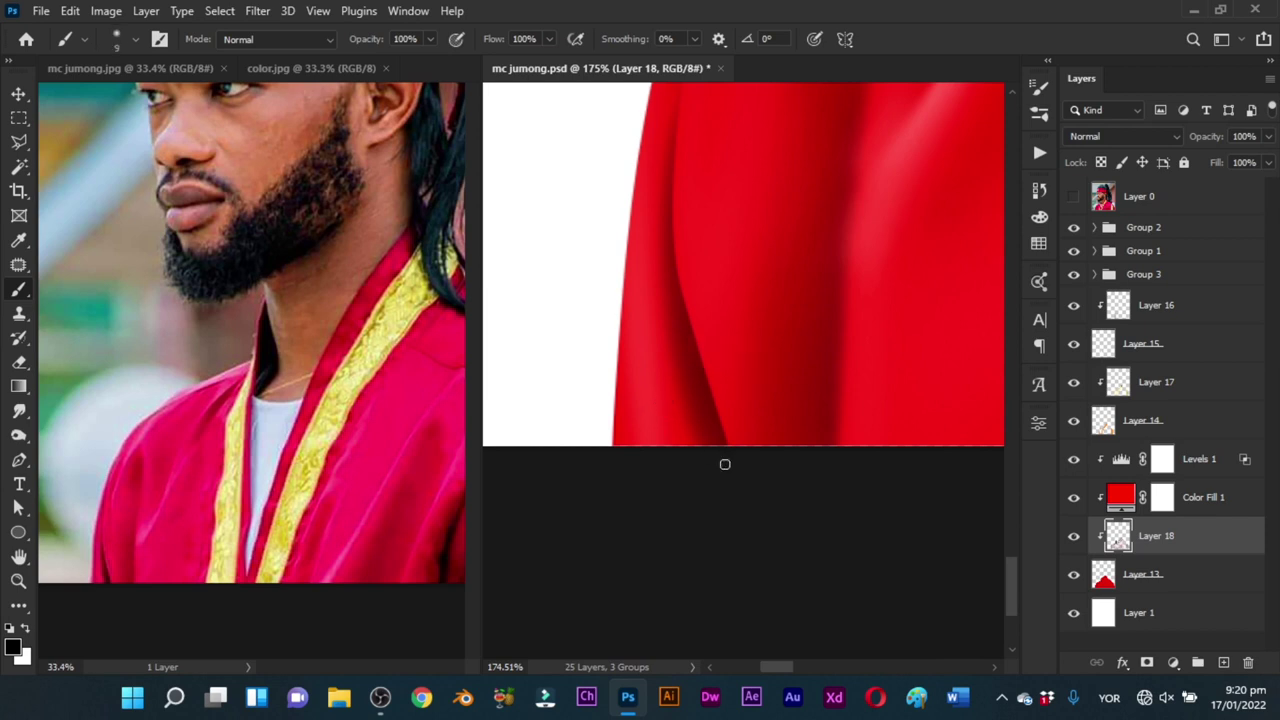
pyautogui.moveTo(730, 446); pyautogui.dragTo(684, 325)
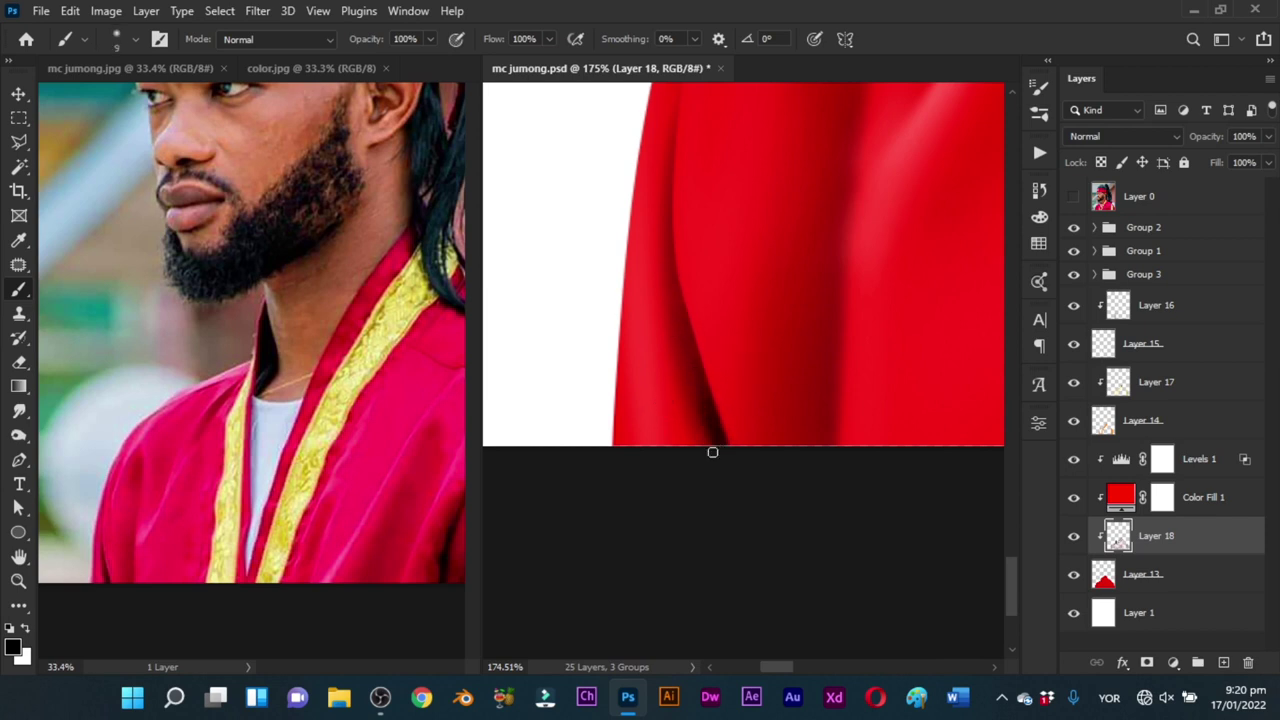
pyautogui.scroll(3, 689, 431)
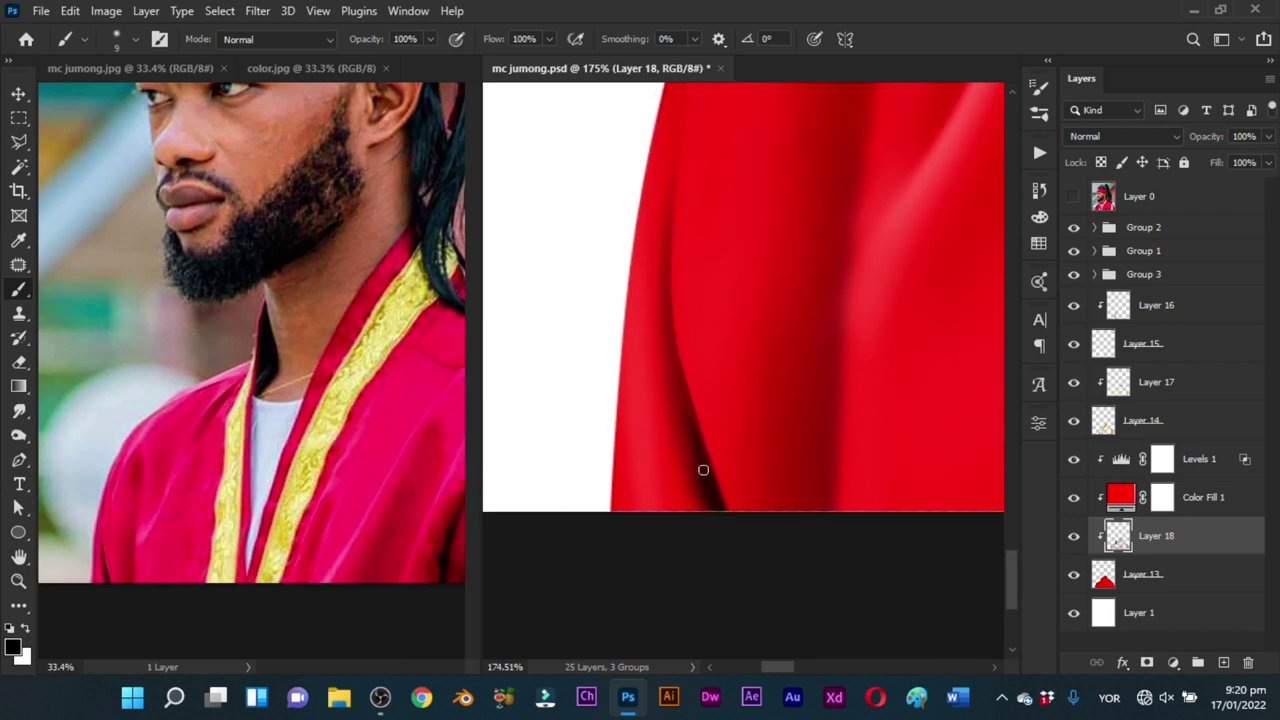
pyautogui.moveTo(675, 371); pyautogui.dragTo(665, 243)
pyautogui.keyDown('alt'); pyautogui.rightClick(671, 386); pyautogui.keyUp('alt')
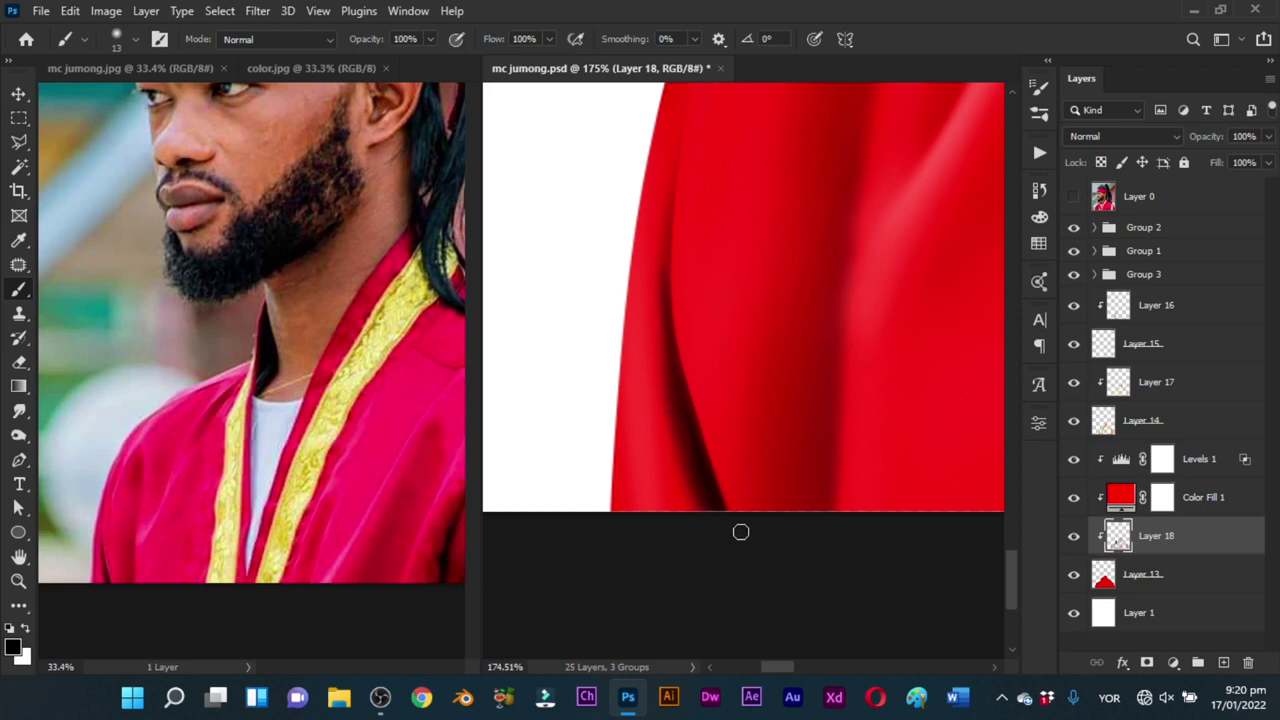
pyautogui.hotkey('ctrl', 'space')
pyautogui.moveTo(817, 347)
pyautogui.mouseDown()
pyautogui.moveTo(700, 480)
pyautogui.moveTo(791, 417)
pyautogui.mouseUp()
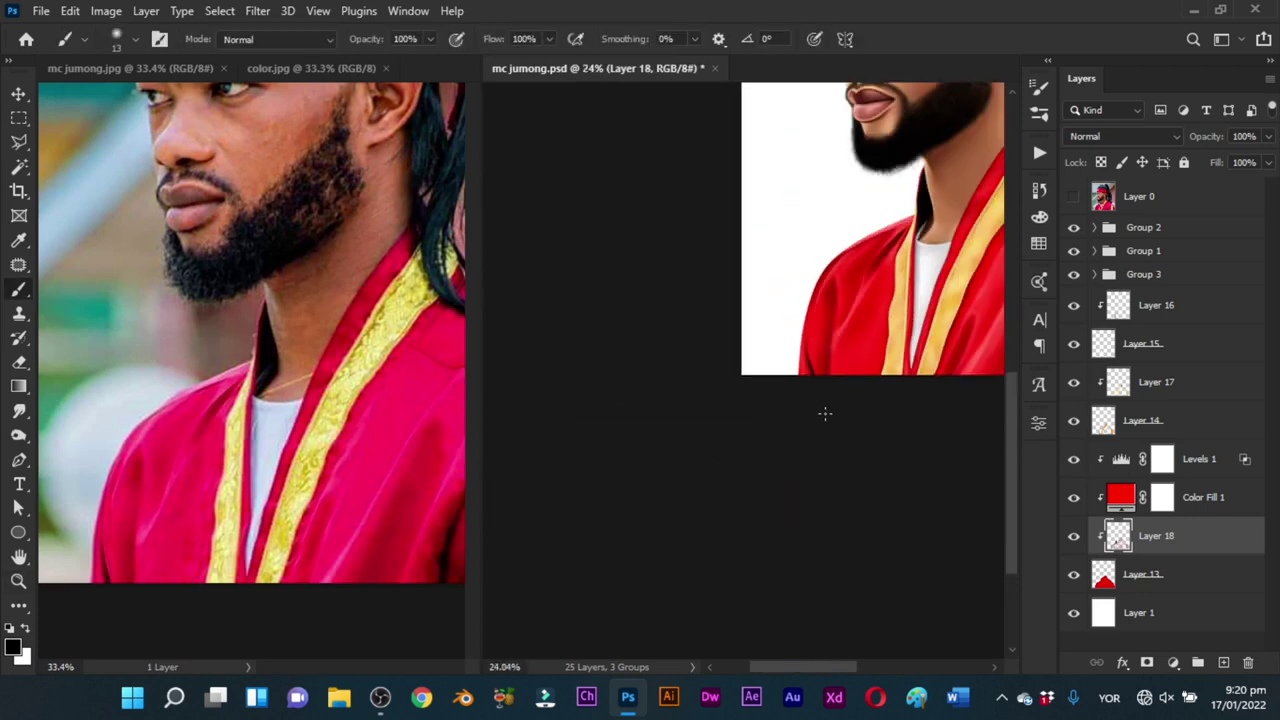
pyautogui.hotkey('ctrl', 's')
# Step: Darken the broad vertical fold on the far sleeve up to its top with a soft black brush of 18 to 34 px
pyautogui.hotkey('ctrl', 'space')
pyautogui.moveTo(859, 355); pyautogui.dragTo(928, 376)
pyautogui.keyDown('alt'); pyautogui.rightClick(752, 408); pyautogui.keyUp('alt')
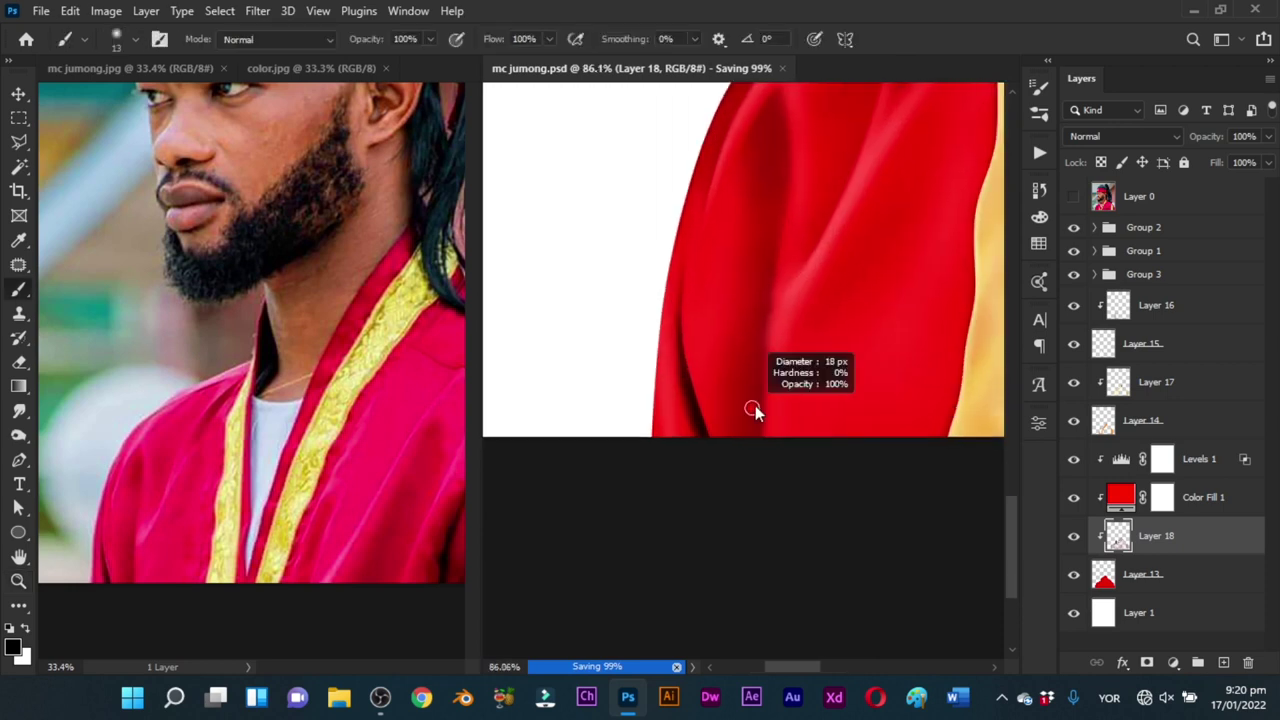
pyautogui.moveTo(758, 352); pyautogui.dragTo(783, 181)
pyautogui.press('space')
pyautogui.moveTo(770, 281); pyautogui.dragTo(729, 394)
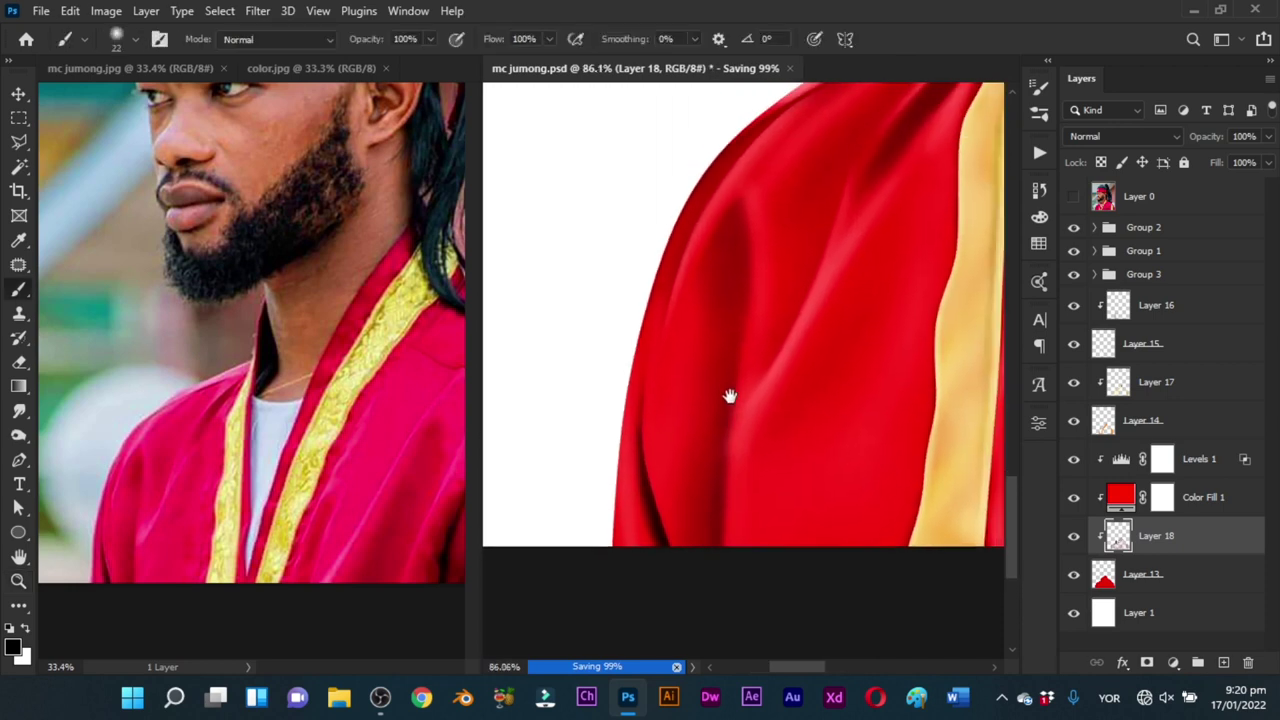
pyautogui.keyDown('alt'); pyautogui.rightClick(742, 260); pyautogui.keyUp('alt')
pyautogui.keyDown('alt'); pyautogui.rightClick(734, 251); pyautogui.keyUp('alt')
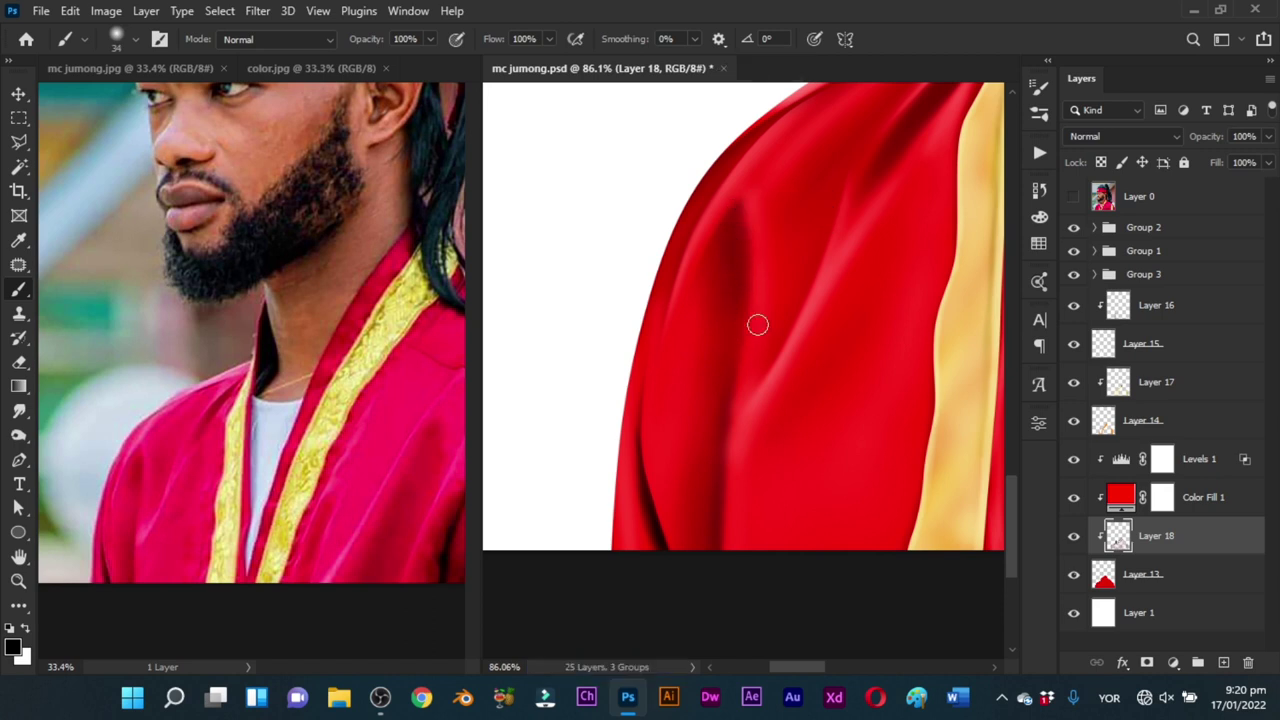
# Step: Save the document and briefly show the Layer 0 reference photo to compare it with the whole portrait
pyautogui.press('space')
pyautogui.moveTo(811, 369); pyautogui.dragTo(670, 423)
pyautogui.hotkey('ctrl', 'space')
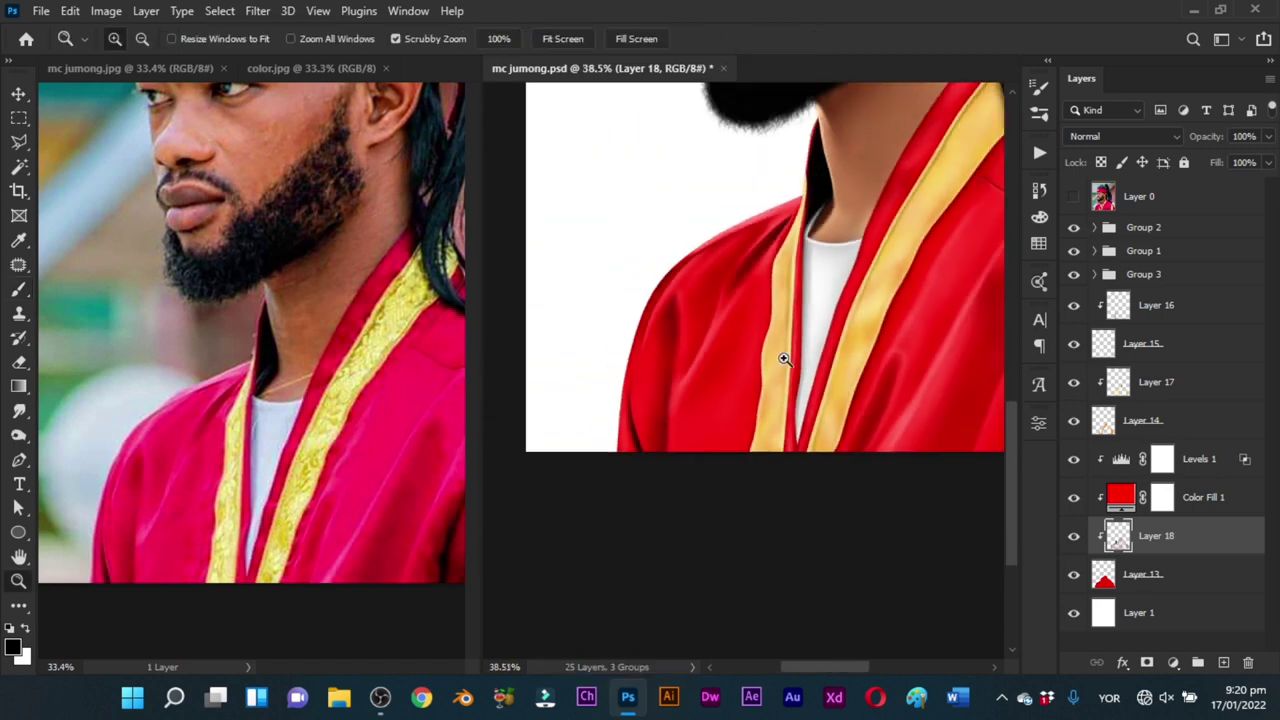
pyautogui.moveTo(786, 360); pyautogui.dragTo(748, 487)
pyautogui.hotkey('ctrl', 'space')
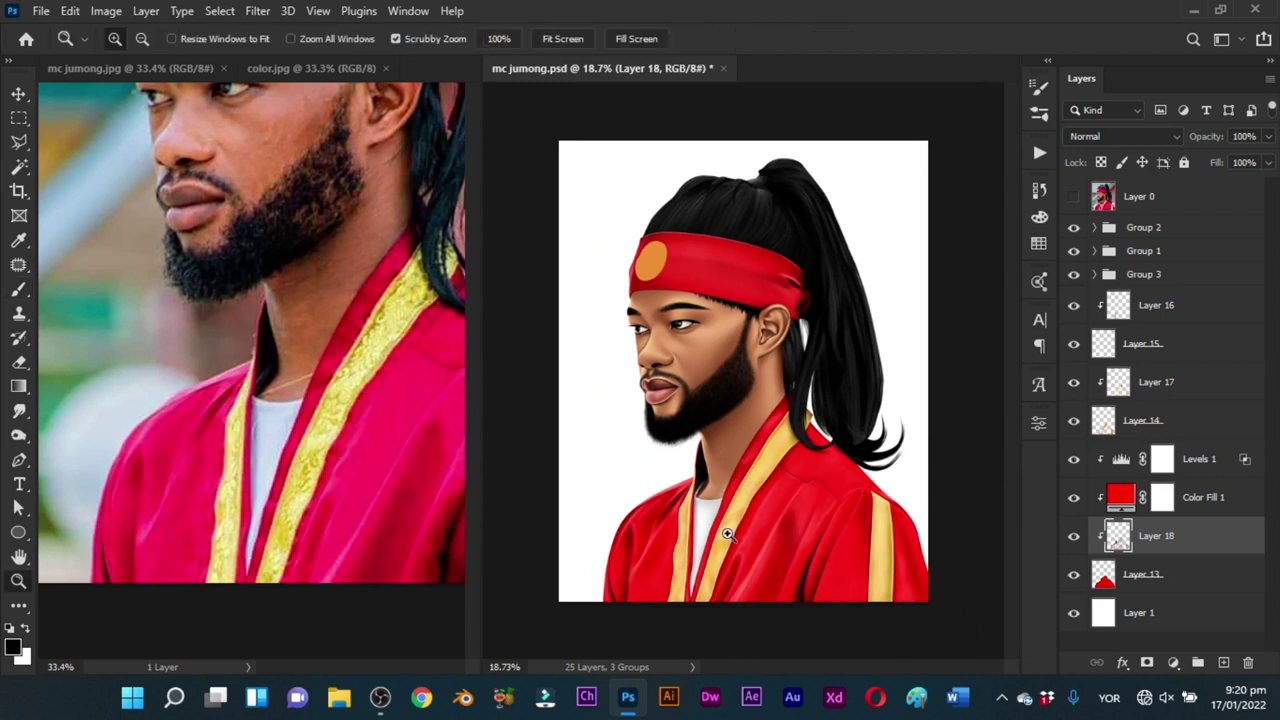
pyautogui.moveTo(729, 532); pyautogui.dragTo(793, 428)
pyautogui.press('space')
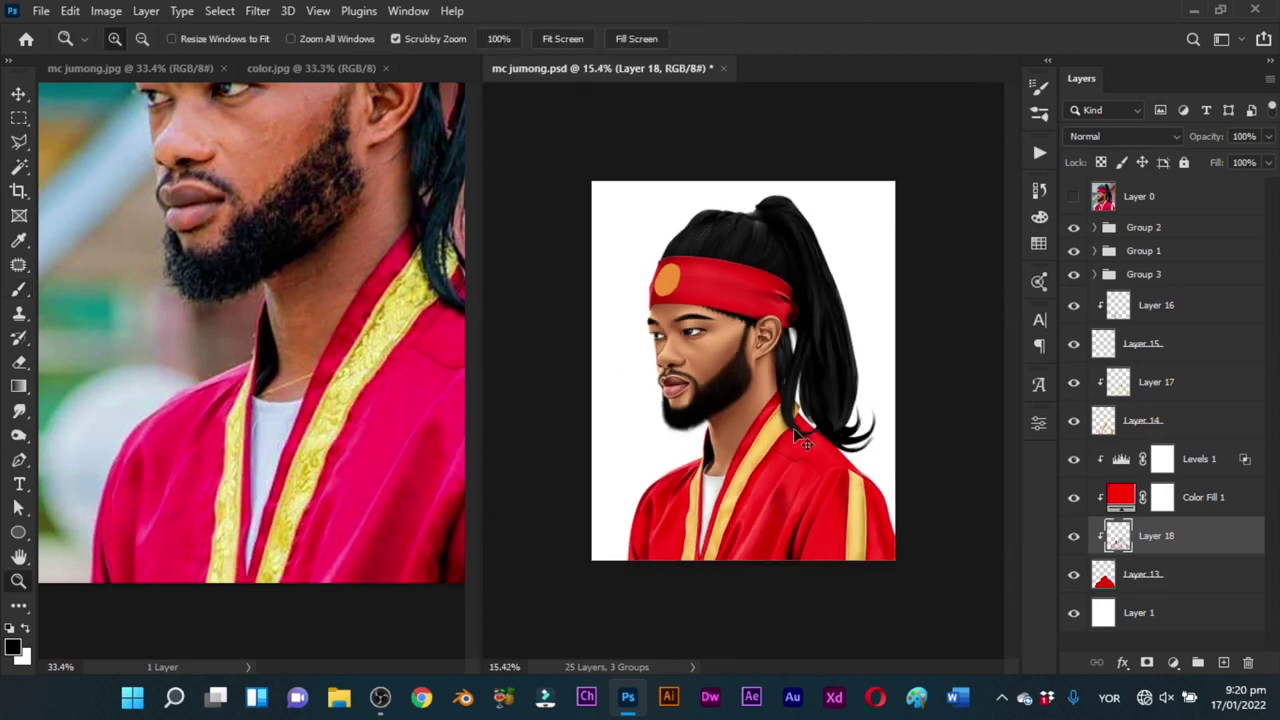
pyautogui.hotkey('ctrl', 's')
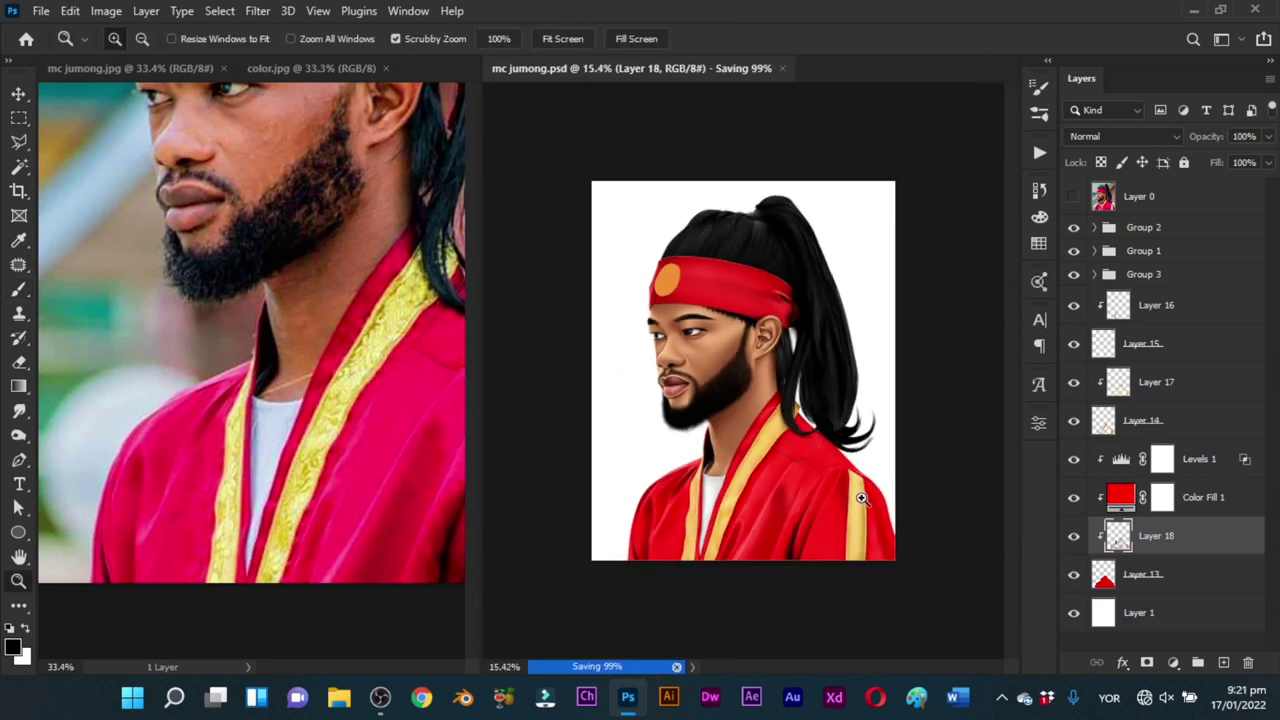
pyautogui.click(1073, 196)
pyautogui.click(1073, 196)
pyautogui.hotkey('ctrl', 's')
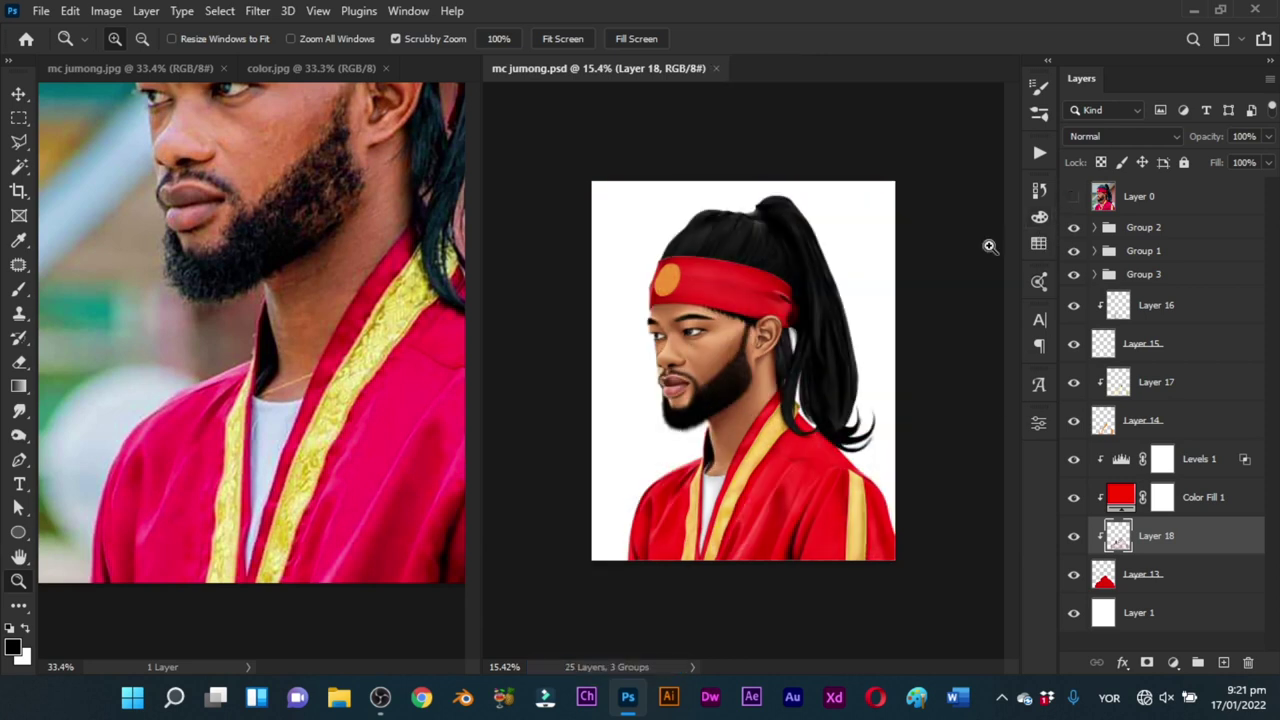
# Step: Shade the near collar's inner edge beside the neck on Layer 18 in black with a soft 20 px brush
pyautogui.press('b')
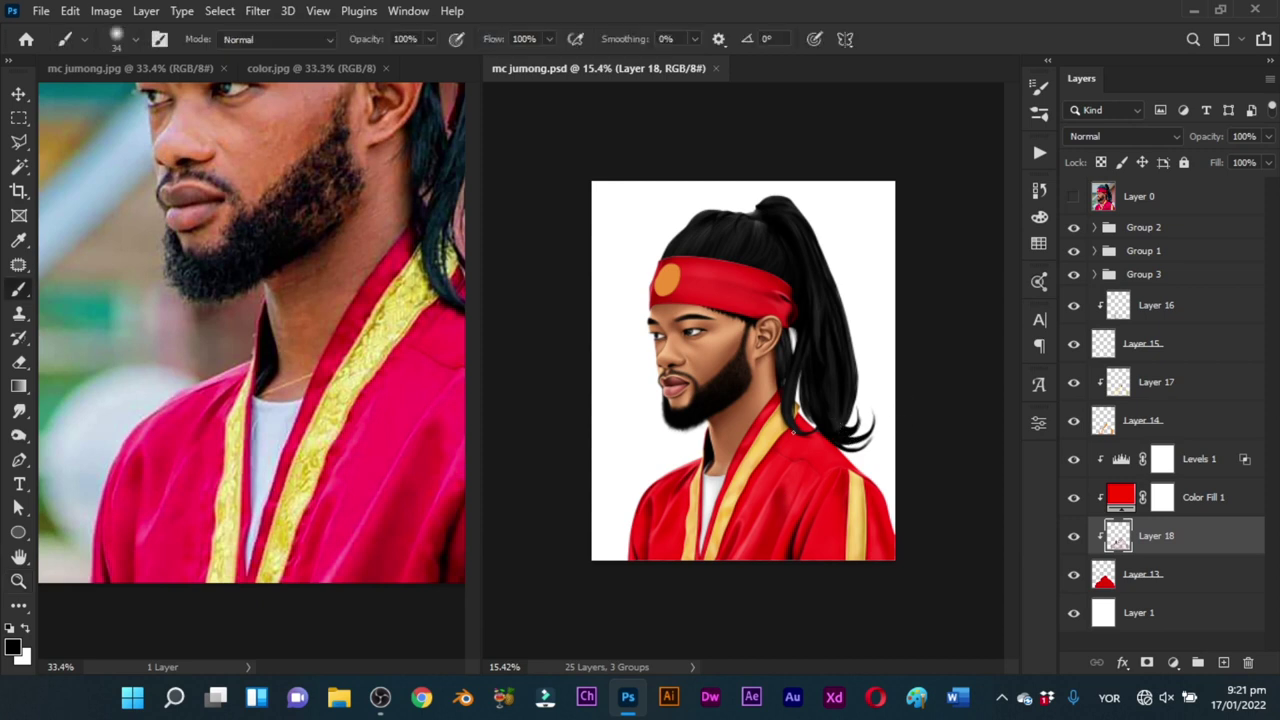
pyautogui.press('z')
pyautogui.moveTo(675, 358); pyautogui.dragTo(768, 464)
pyautogui.press('space')
pyautogui.moveTo(733, 537); pyautogui.dragTo(726, 489)
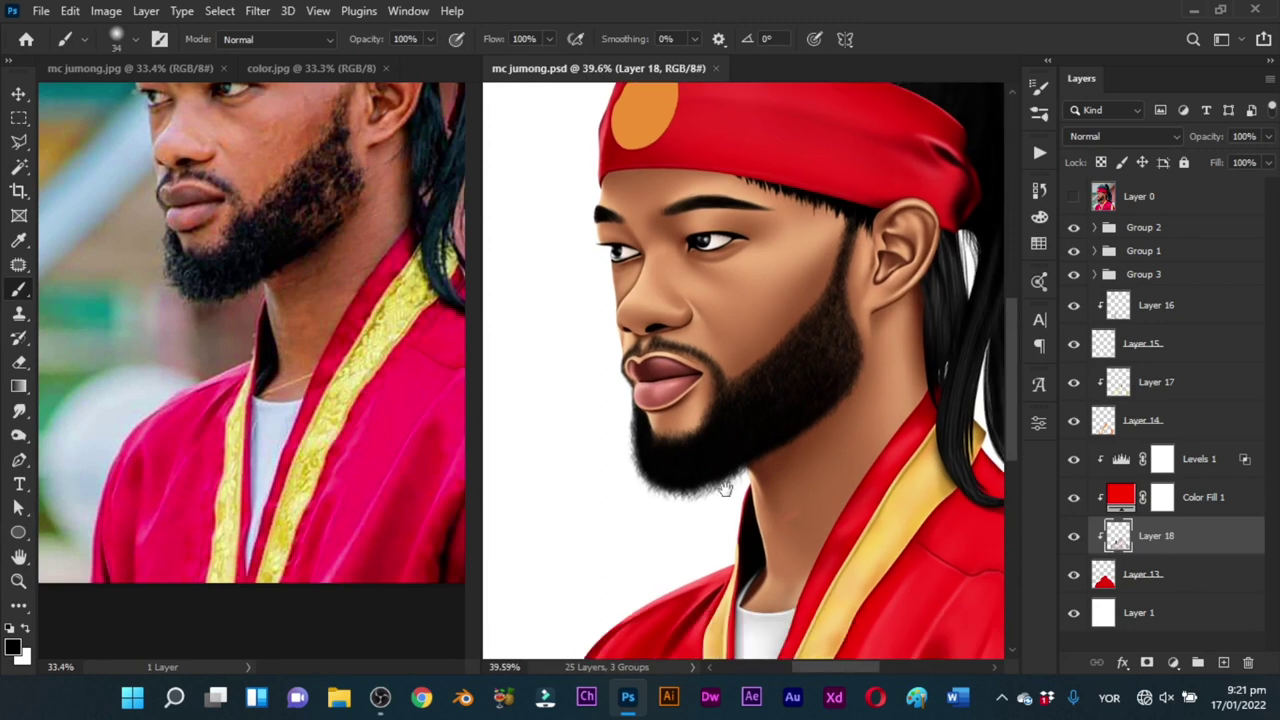
pyautogui.press('z')
pyautogui.click(706, 480)
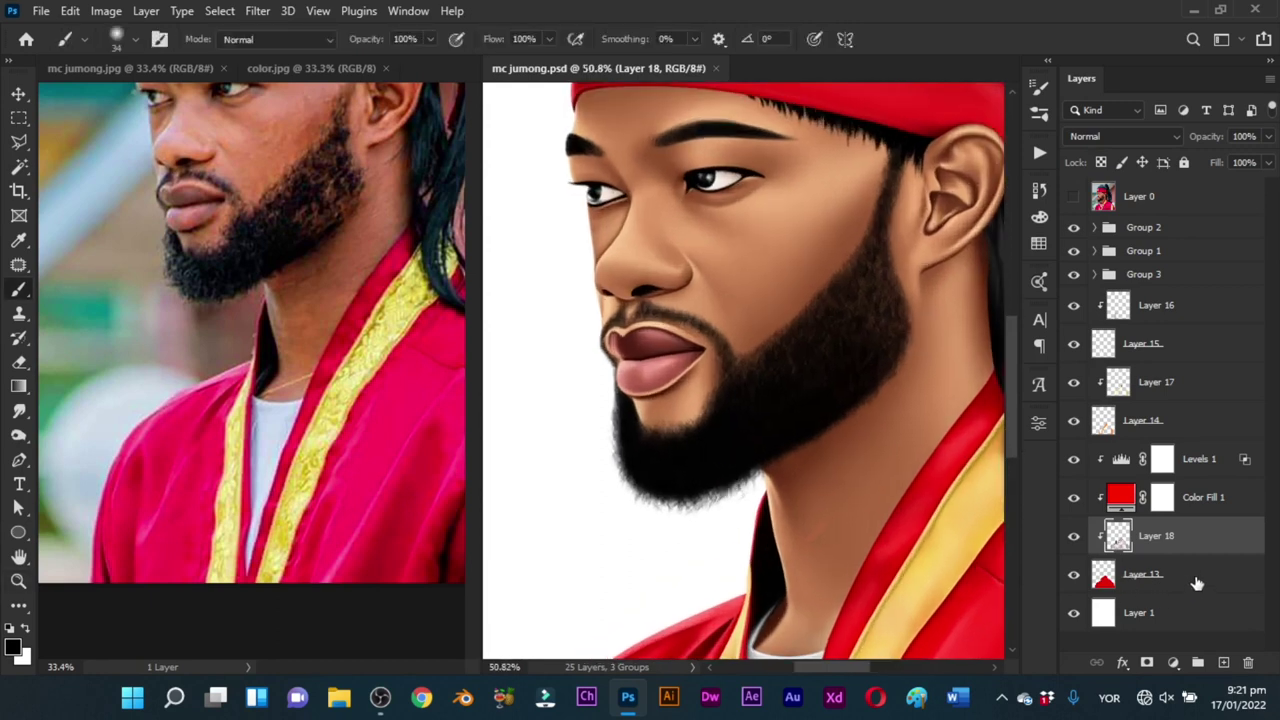
pyautogui.click(1196, 578)
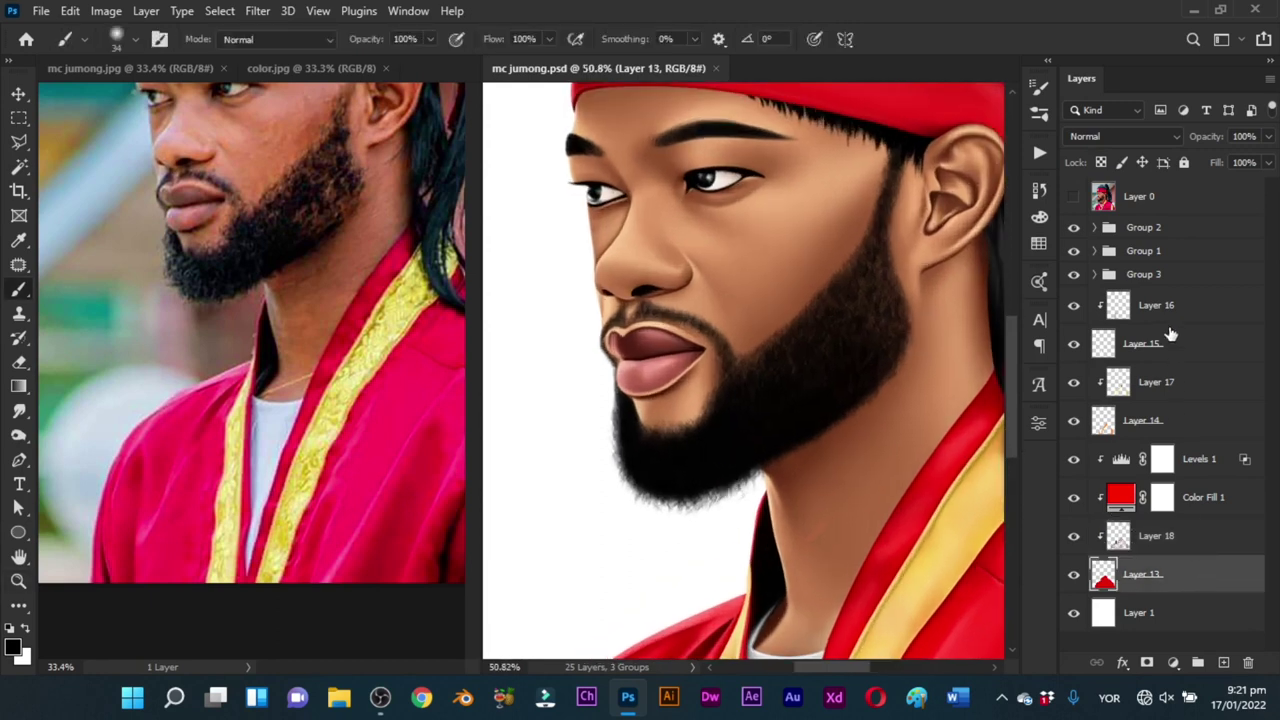
pyautogui.click(1181, 536)
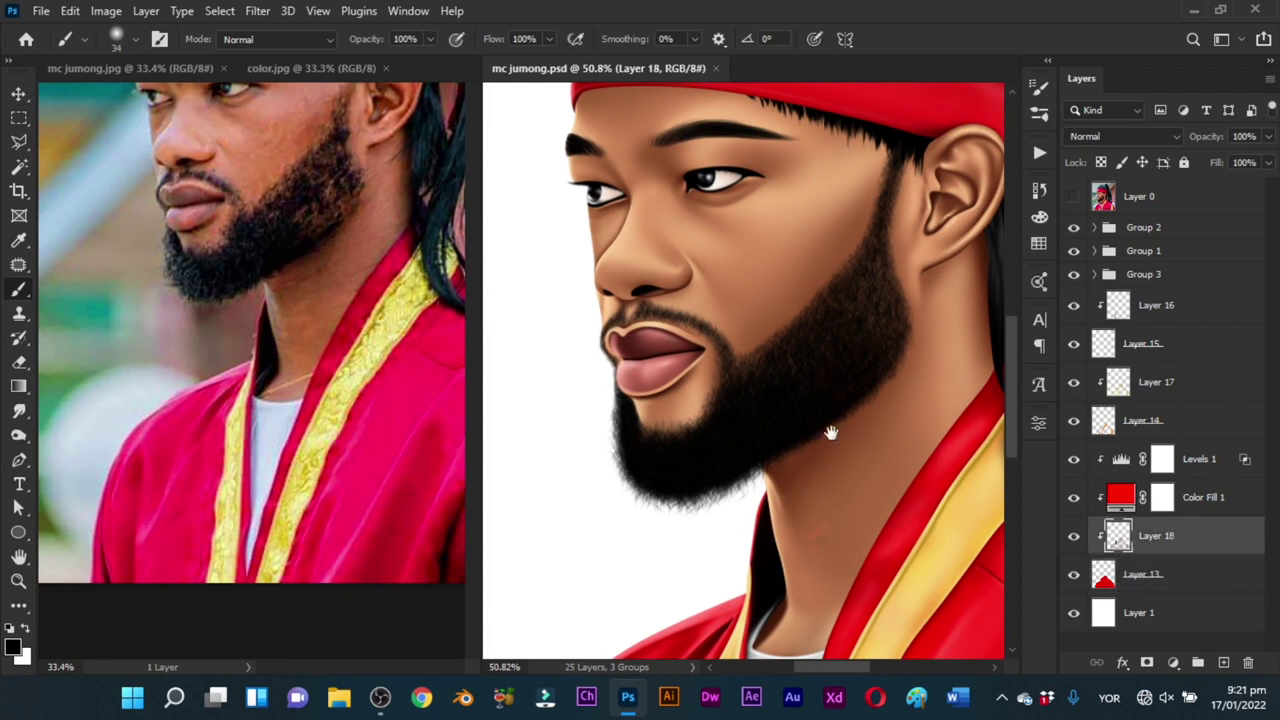
pyautogui.moveTo(831, 433); pyautogui.dragTo(745, 298)
pyautogui.moveTo(737, 434)
pyautogui.mouseDown()
pyautogui.moveTo(760, 445)
pyautogui.moveTo(684, 404)
pyautogui.moveTo(680, 414)
pyautogui.mouseUp()
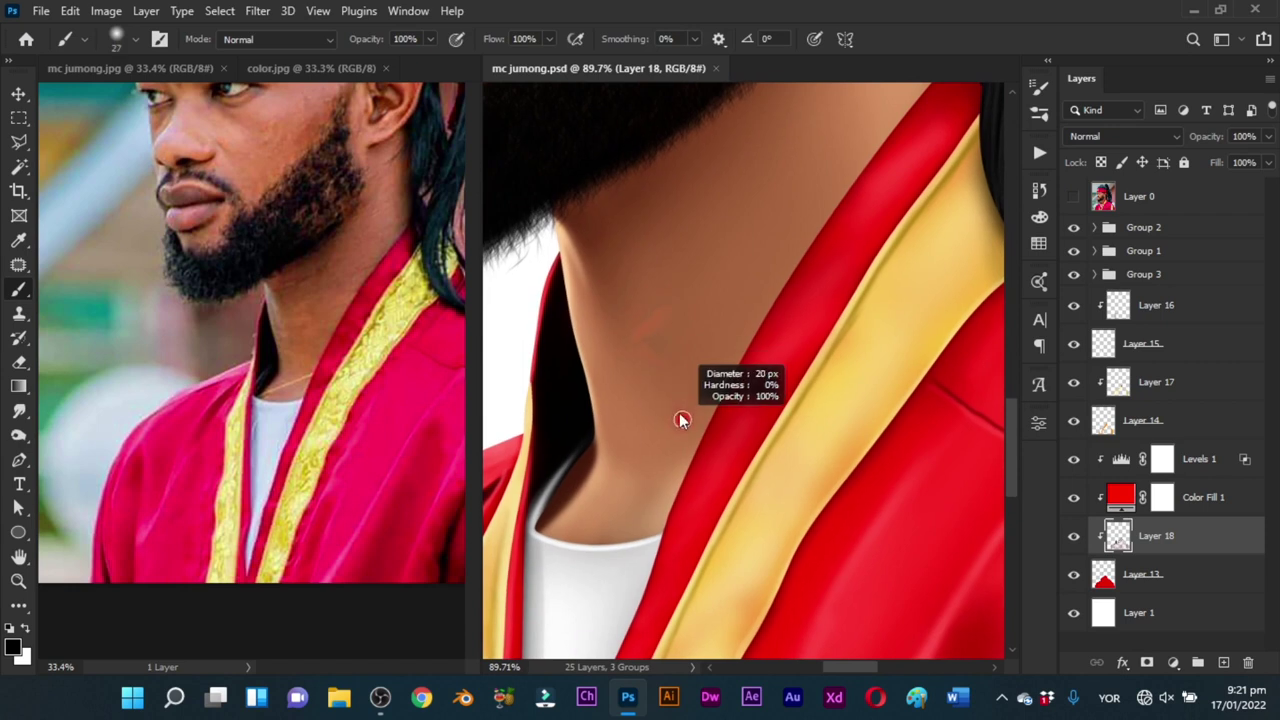
pyautogui.moveTo(671, 496); pyautogui.dragTo(738, 345)
# Step: Continue the soft 20 px shadow up the collar's neck edge towards the hair
pyautogui.moveTo(752, 320)
pyautogui.mouseDown()
pyautogui.moveTo(697, 394)
pyautogui.moveTo(640, 436)
pyautogui.mouseUp()
pyautogui.moveTo(761, 276)
pyautogui.mouseDown()
pyautogui.moveTo(700, 309)
pyautogui.moveTo(627, 450)
pyautogui.mouseUp()
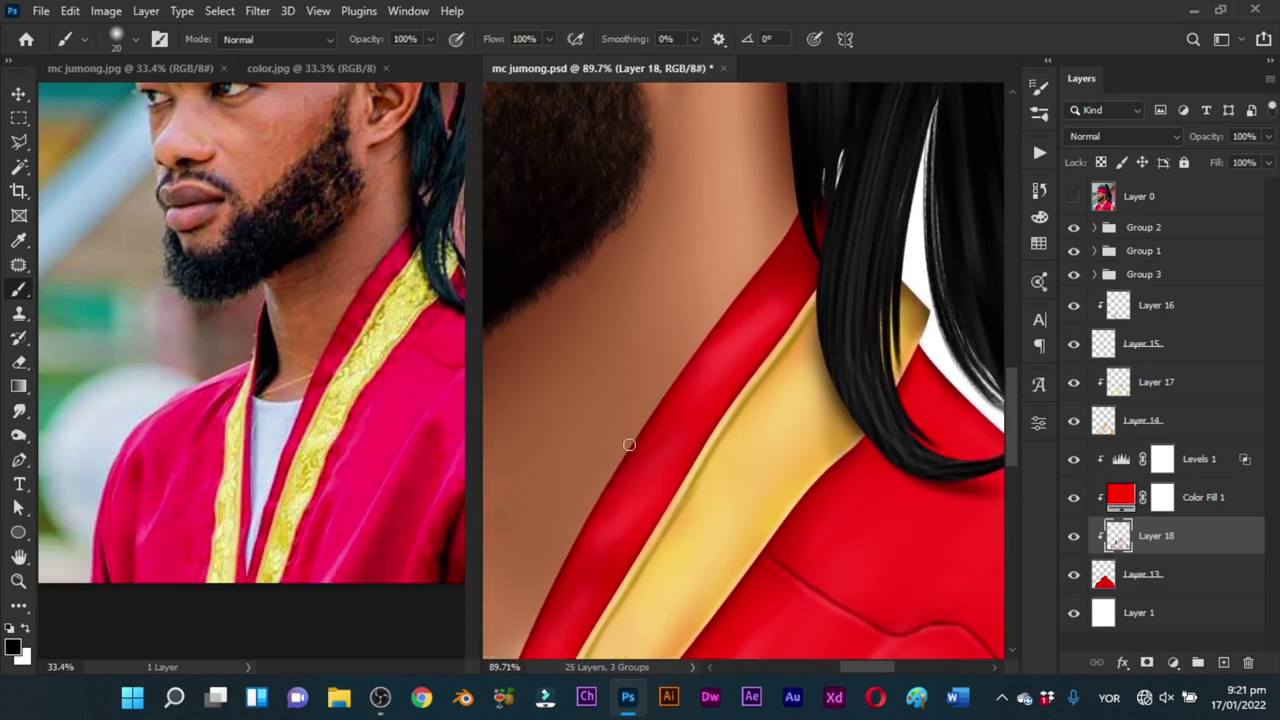
pyautogui.moveTo(788, 237); pyautogui.dragTo(735, 317)
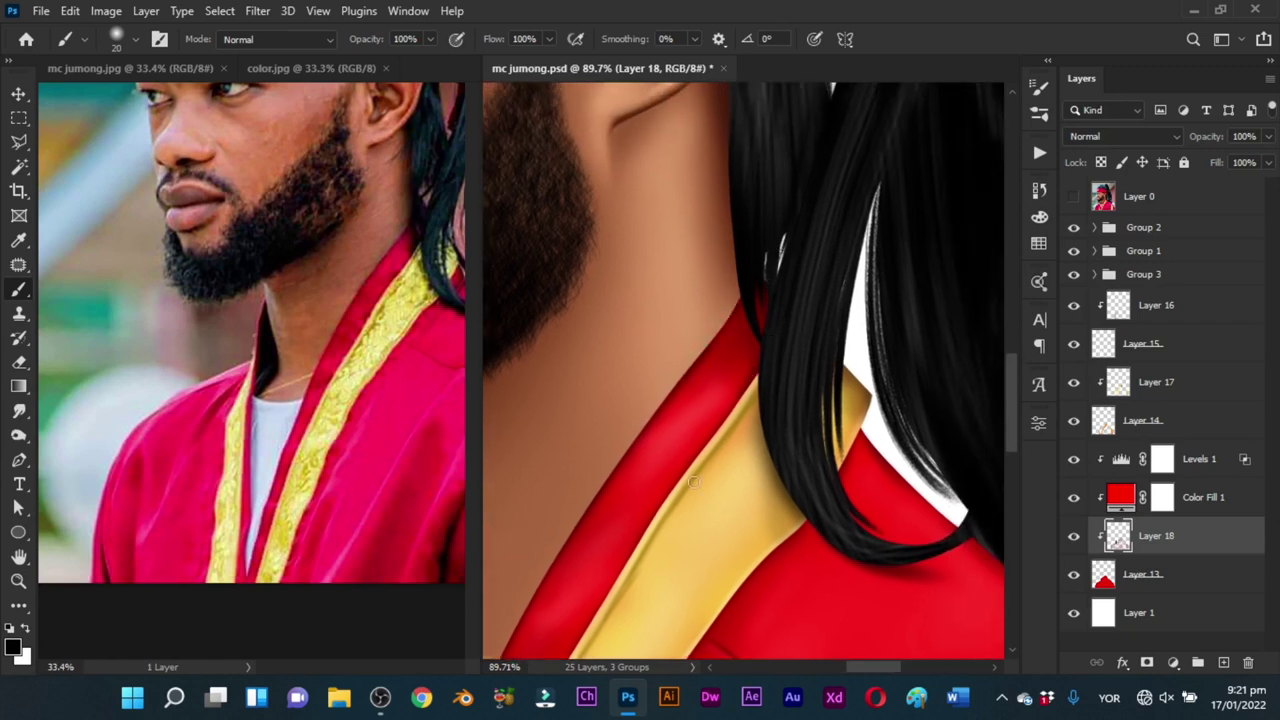
# Step: Deepen the soft black shading at the collar's top and the shoulder corner where they meet the hair, and save the document
pyautogui.moveTo(758, 317); pyautogui.dragTo(771, 314)
pyautogui.moveTo(761, 318); pyautogui.dragTo(759, 287)
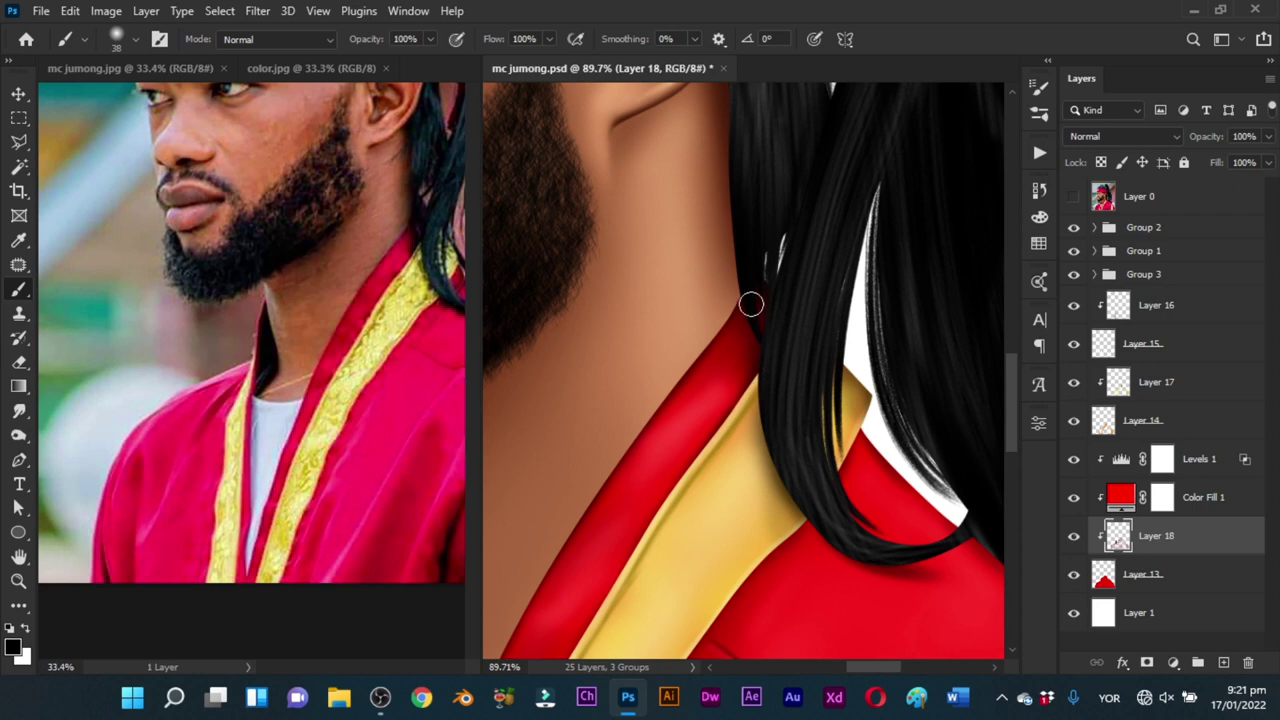
pyautogui.moveTo(792, 403); pyautogui.dragTo(697, 376)
pyautogui.moveTo(796, 334)
pyautogui.mouseDown()
pyautogui.moveTo(843, 352)
pyautogui.moveTo(824, 319)
pyautogui.mouseUp()
pyautogui.keyDown('alt'); pyautogui.rightClick(810, 326); pyautogui.keyUp('alt')
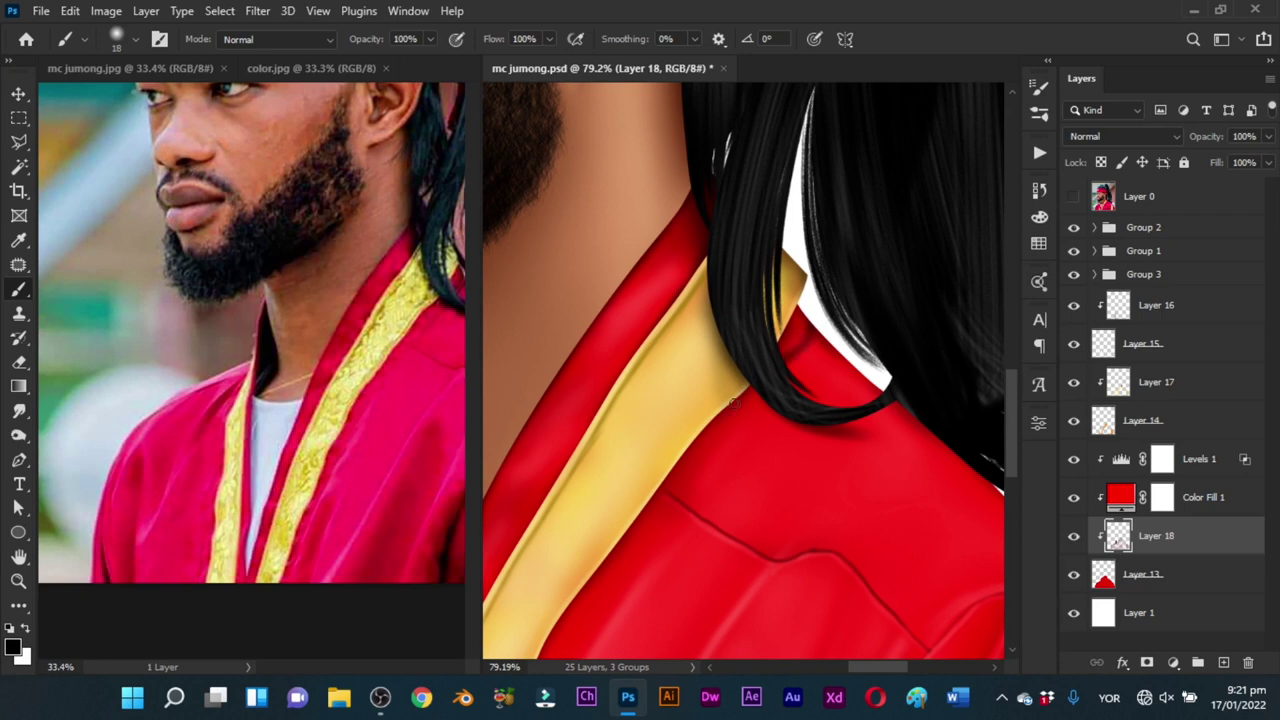
pyautogui.keyDown('alt'); pyautogui.rightClick(784, 354); pyautogui.keyUp('alt')
pyautogui.keyDown('alt'); pyautogui.rightClick(814, 336); pyautogui.keyUp('alt')
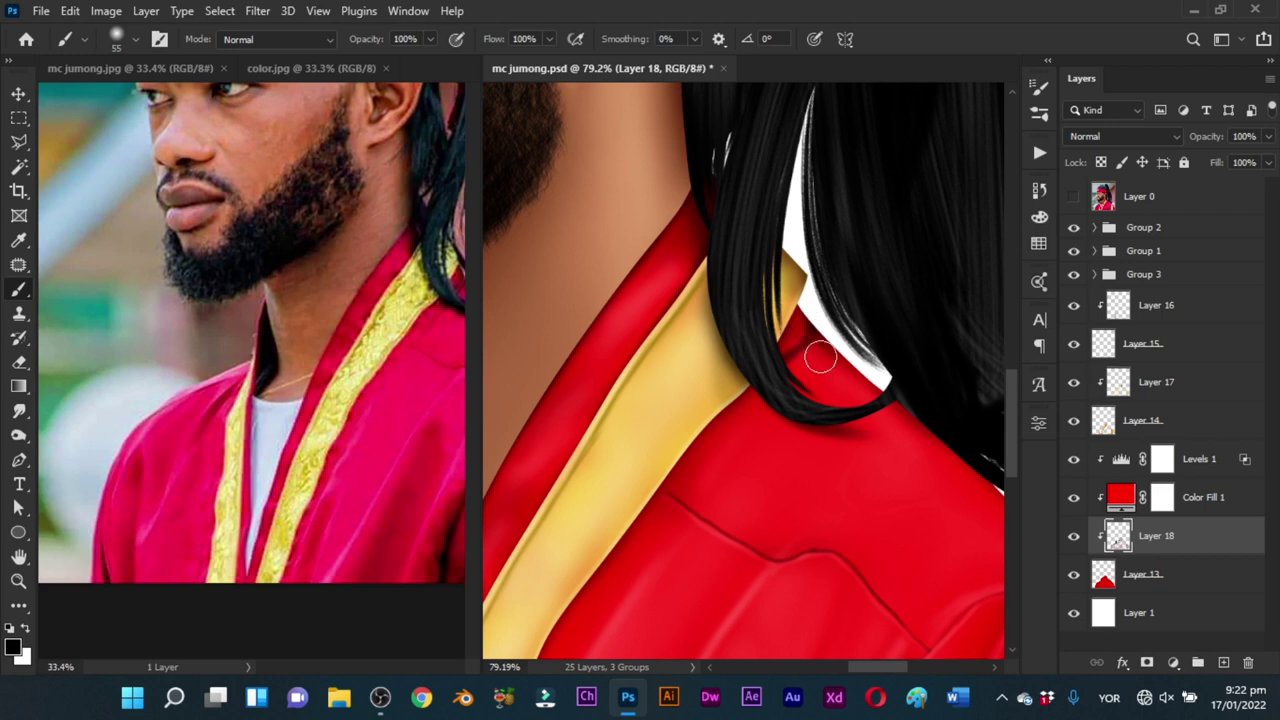
pyautogui.scroll(-5, 820, 357)
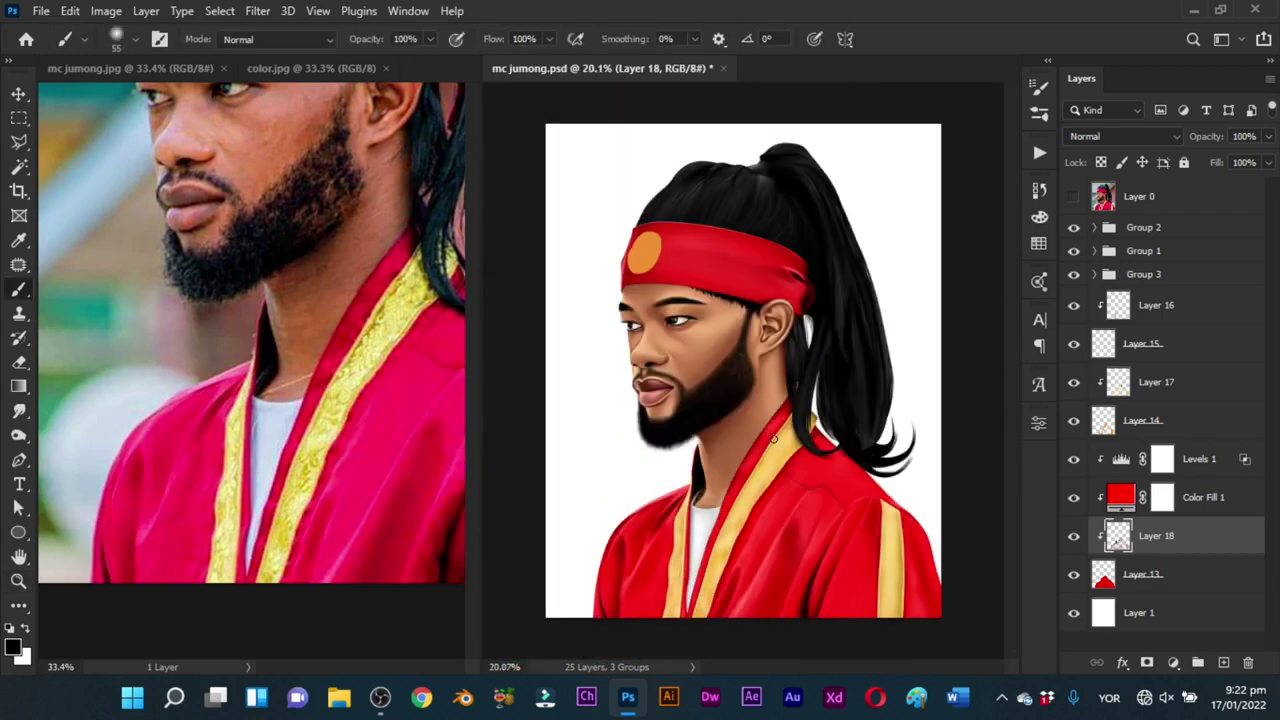
pyautogui.hotkey('ctrl', 's')
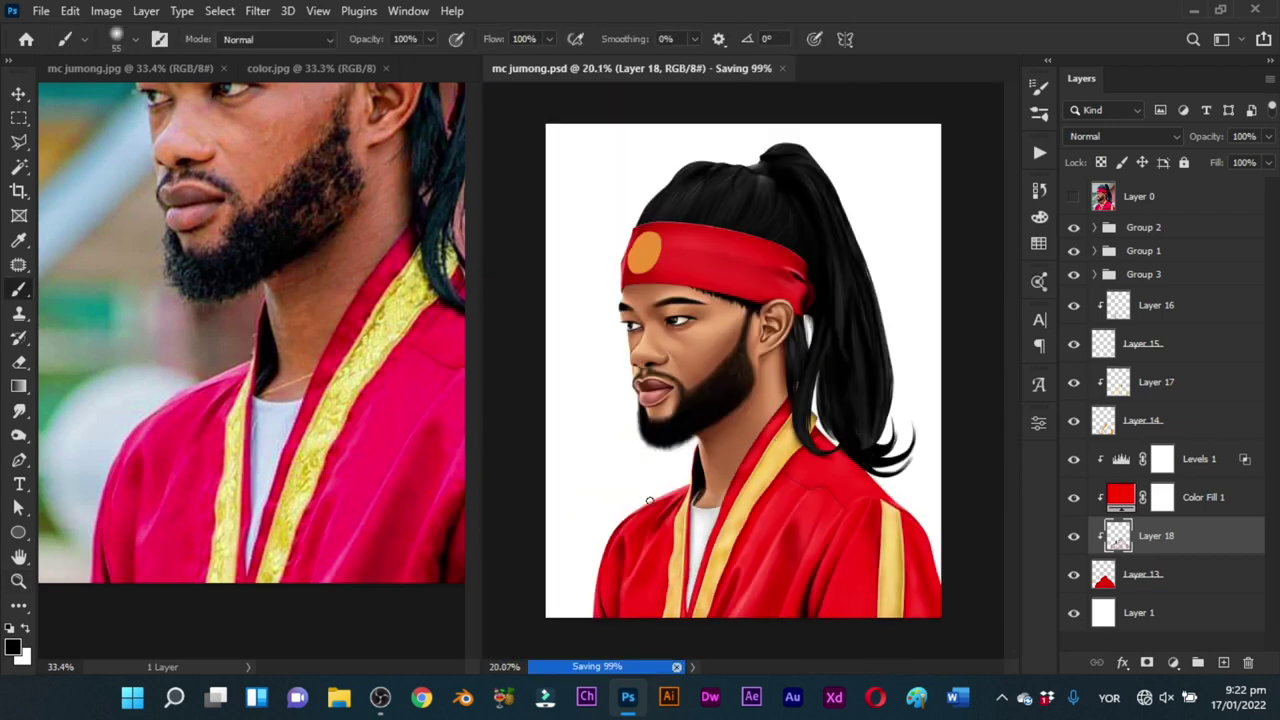
# Step: Touch up the far shoulder beside the collar on Layer 18 with a soft 36 px black brush, and save the document
pyautogui.press('z')
pyautogui.click(770, 440)
pyautogui.press('b')
pyautogui.keyDown('alt'); pyautogui.rightClick(743, 373); pyautogui.keyUp('alt')
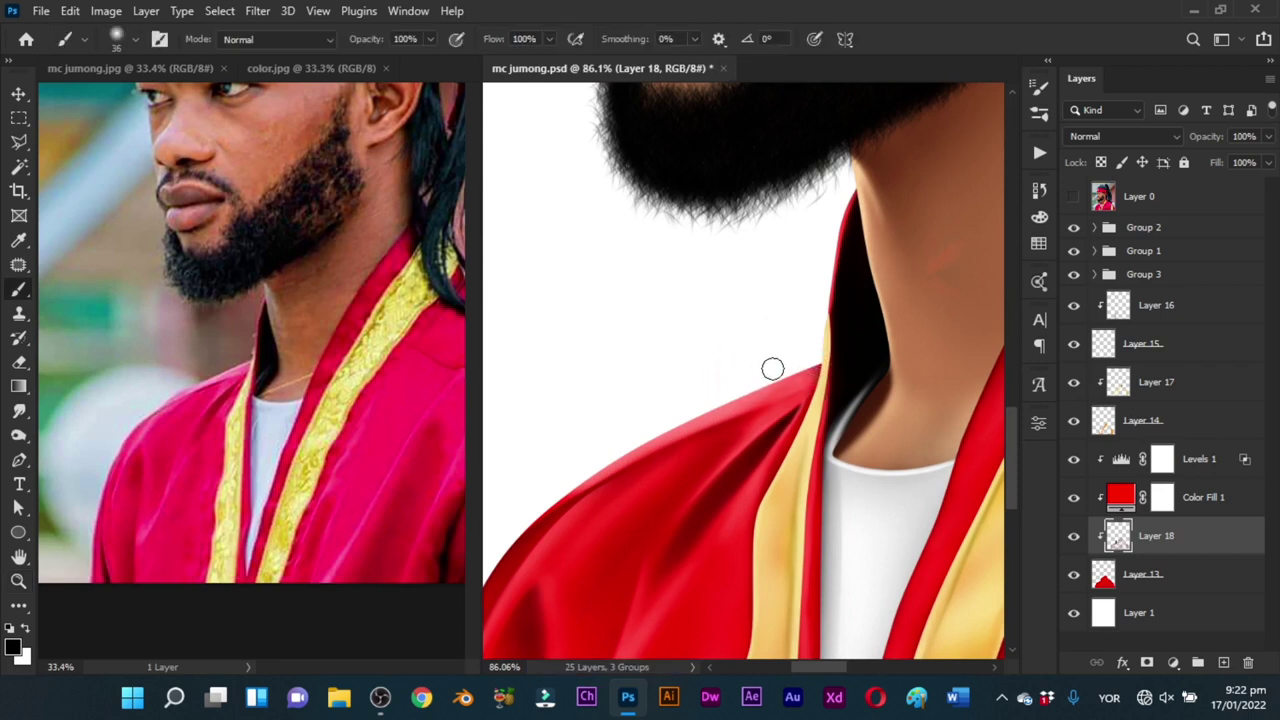
pyautogui.press('z')
pyautogui.scroll(-5, 749, 449)
pyautogui.hotkey('ctrl', 's')
pyautogui.scroll(-3, 840, 425)
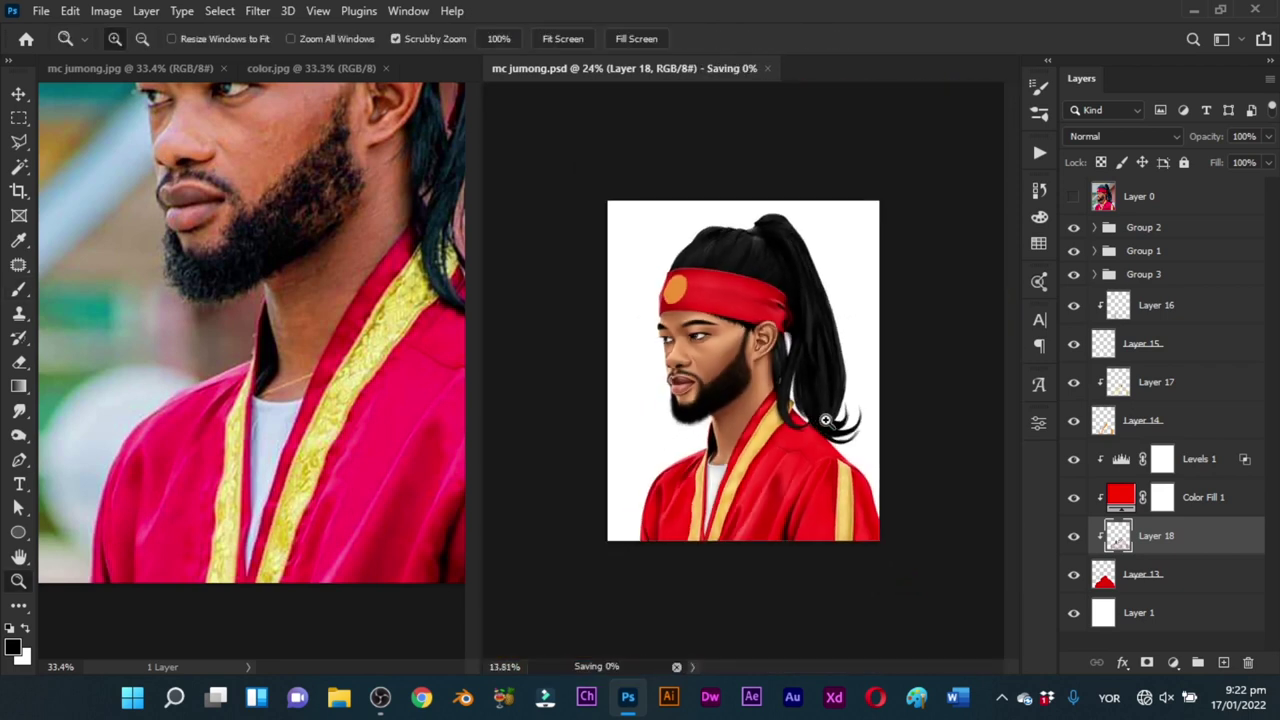
pyautogui.press('b')
pyautogui.press('z')
pyautogui.scroll(2, 743, 371)
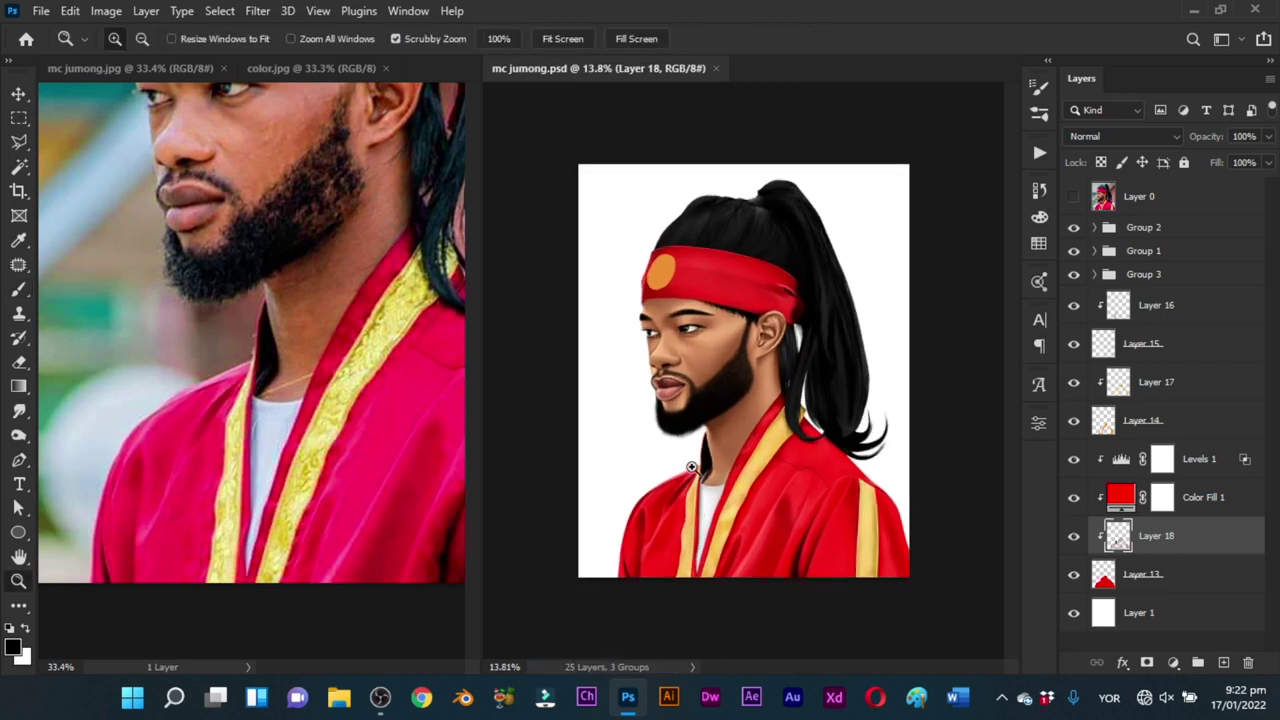
# Step: Group the robe layers from Layer 13 up to Layer 16, with white set as the foreground colour
pyautogui.press('b')
pyautogui.press('x')
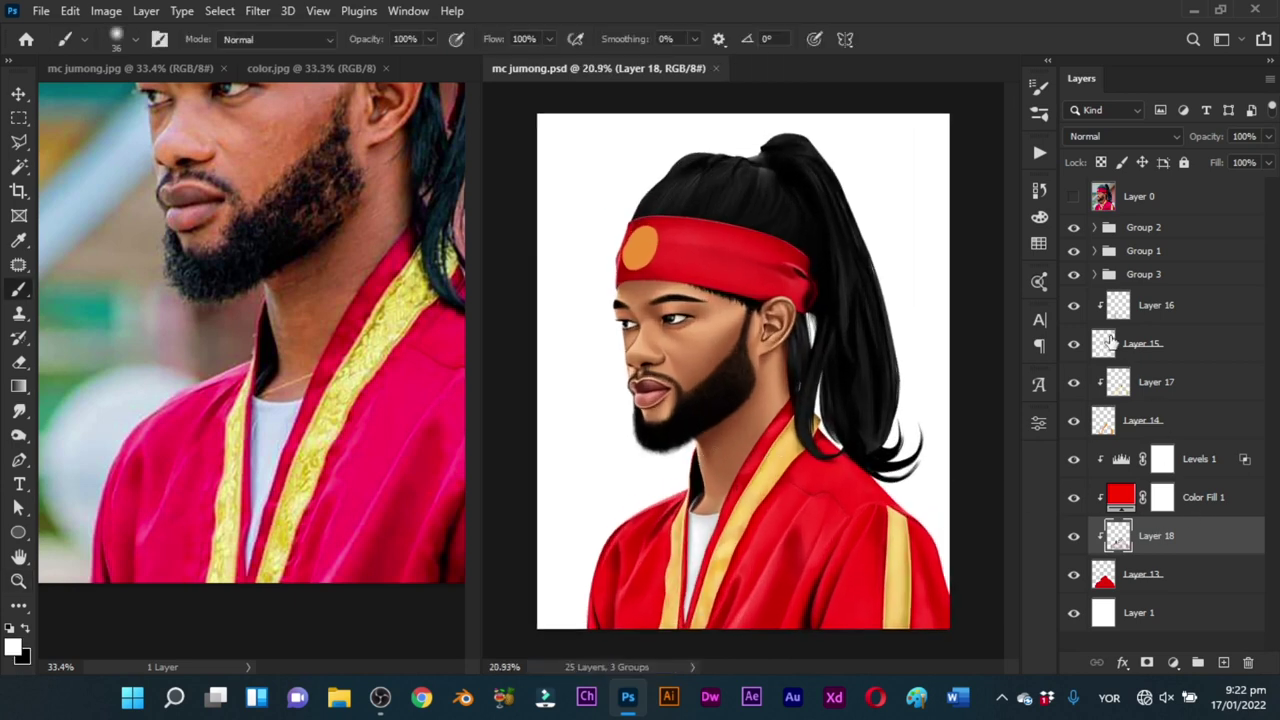
pyautogui.click(1192, 573)
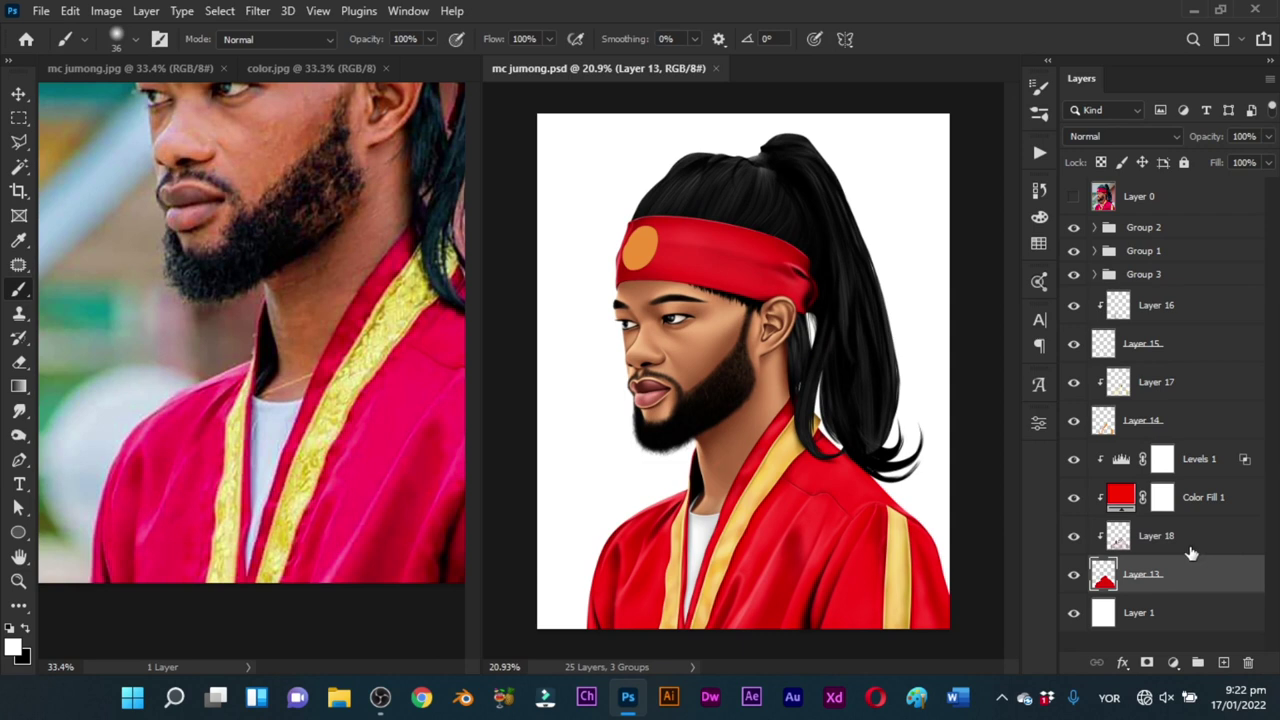
pyautogui.keyDown('shift'); pyautogui.click(1188, 307); pyautogui.keyUp('shift')
pyautogui.hotkey('ctrl', 'g')
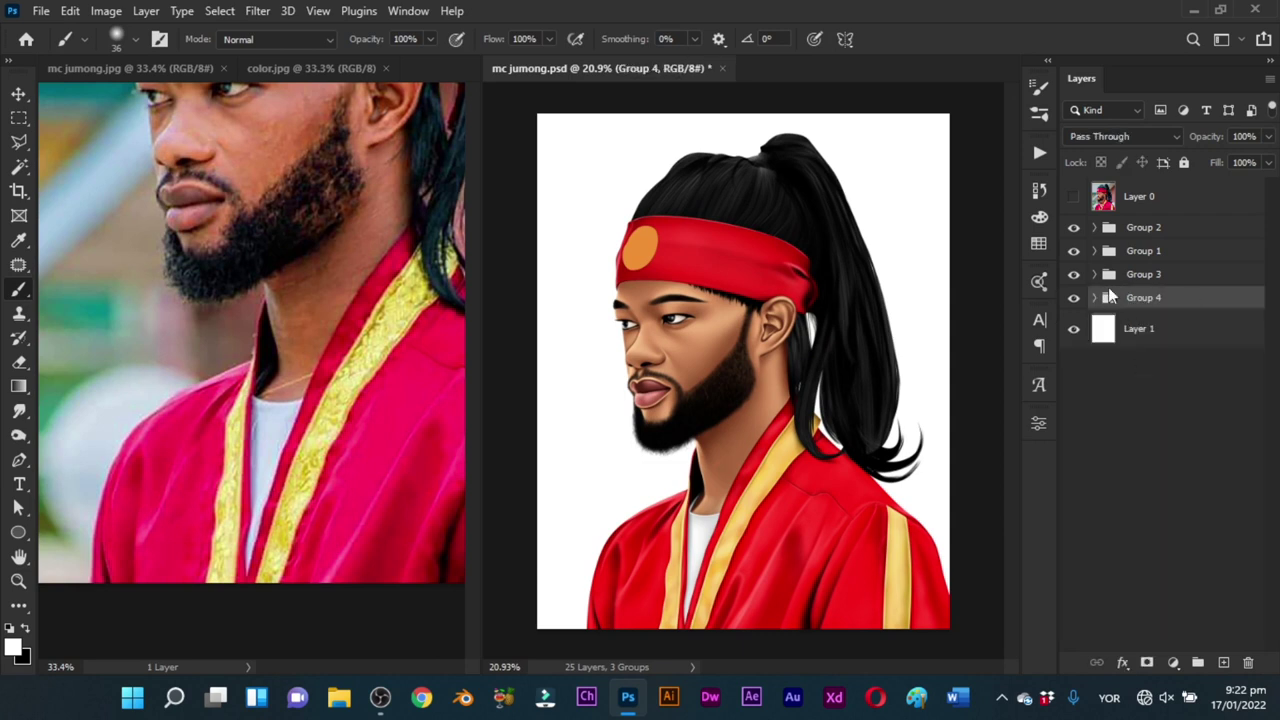
# Step: Toggle the visibility of Group 2, Group 1 and the layers inside Group 1 to identify which one holds the beard
pyautogui.click(1074, 228)
pyautogui.click(1074, 228)
pyautogui.click(1074, 251)
pyautogui.click(1074, 251)
pyautogui.click(1095, 251)
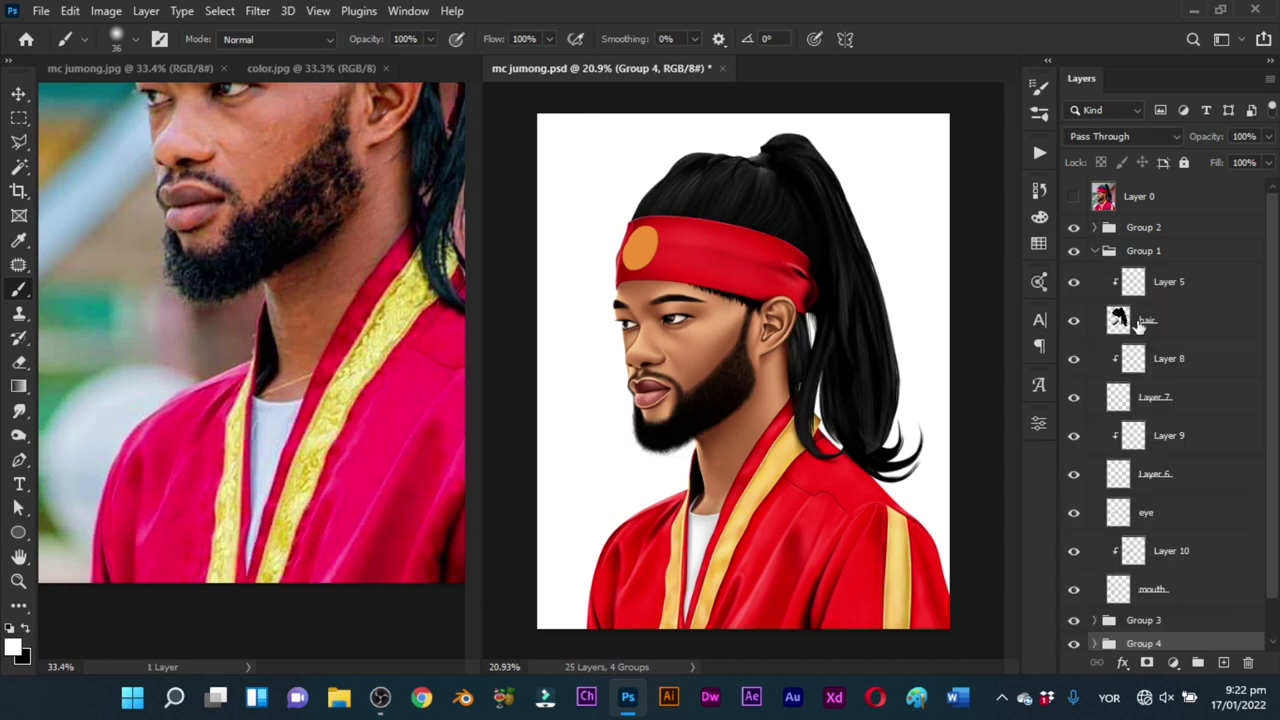
pyautogui.click(1075, 284)
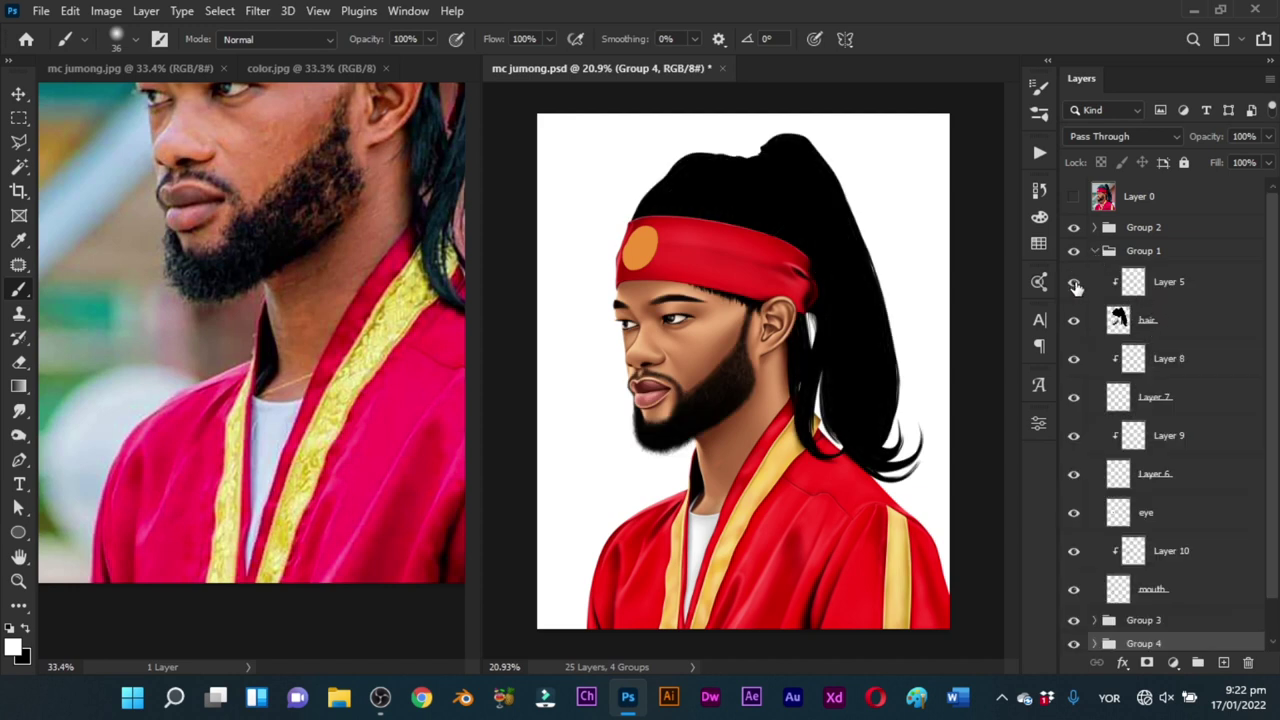
pyautogui.click(1074, 283)
pyautogui.click(1075, 360)
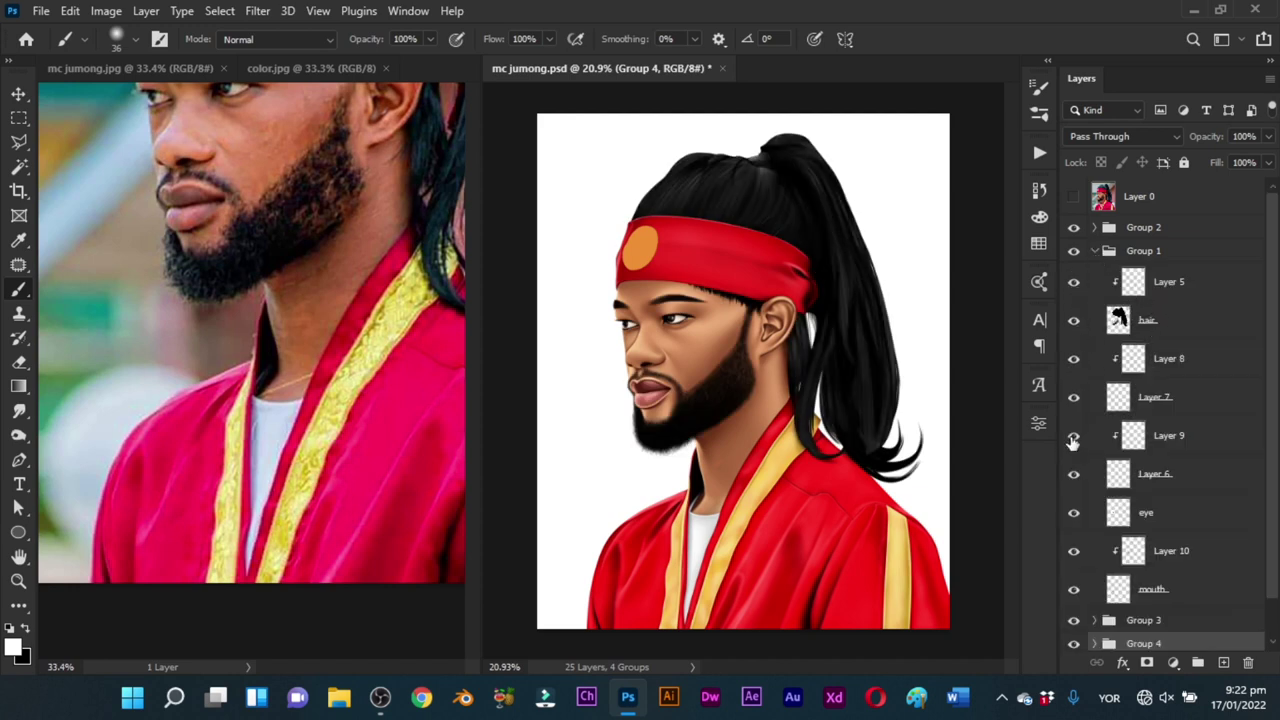
pyautogui.click(1075, 438)
pyautogui.click(1075, 398)
pyautogui.click(1075, 358)
pyautogui.click(1074, 320)
pyautogui.click(1074, 320)
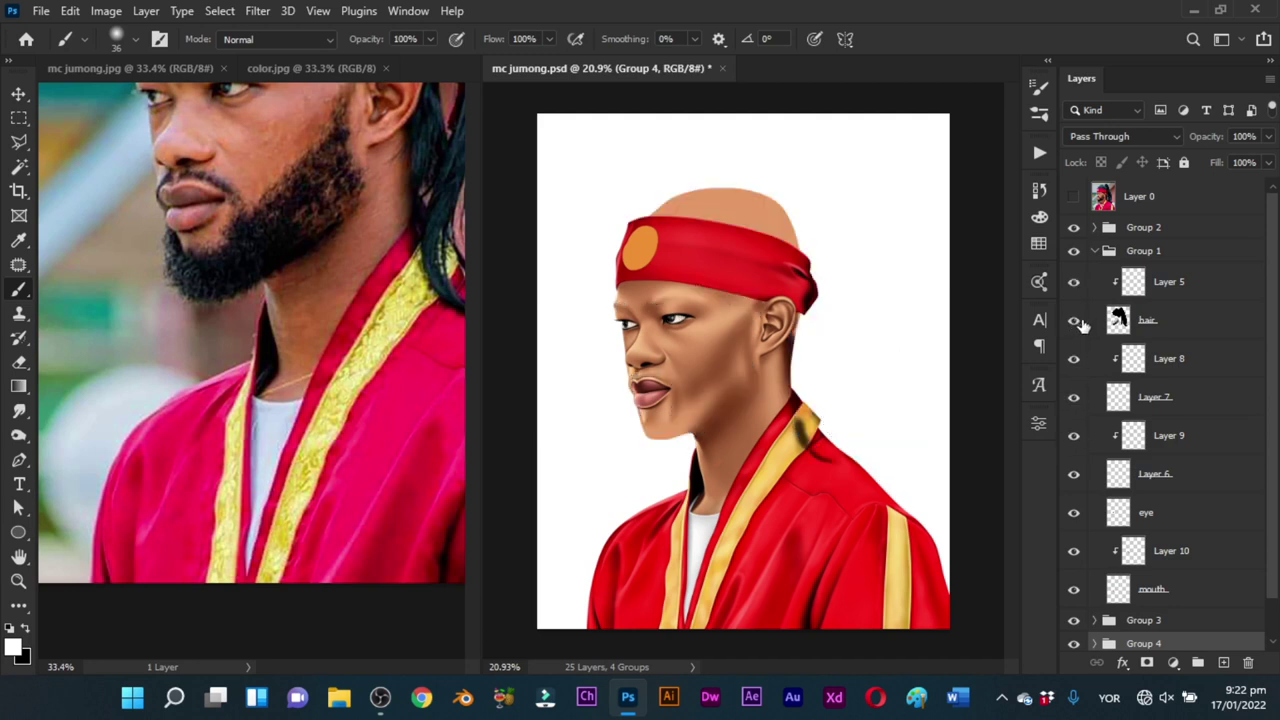
# Step: Target the hair layer and choose the 291 px scattered-hair brush from the Marvie set for the beard
pyautogui.click(1157, 328)
pyautogui.hotkey('ctrl', 'space')
pyautogui.moveTo(645, 424); pyautogui.dragTo(738, 442)
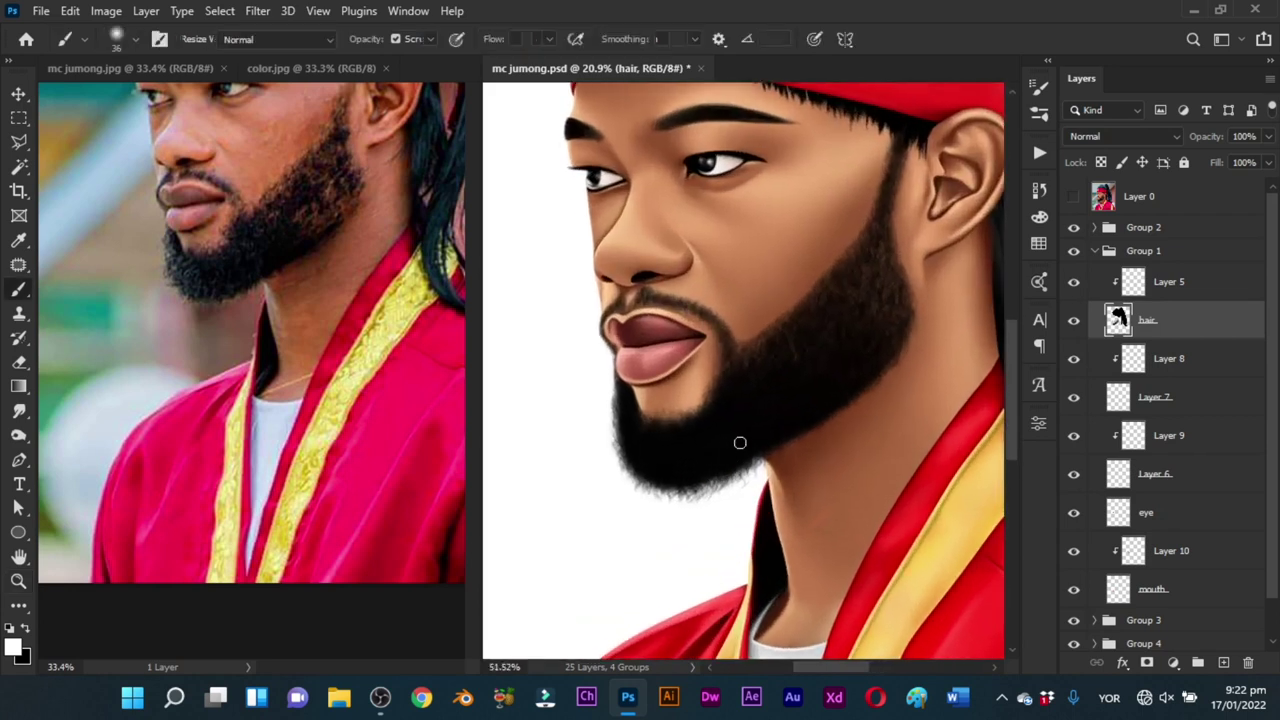
pyautogui.rightClick(785, 335)
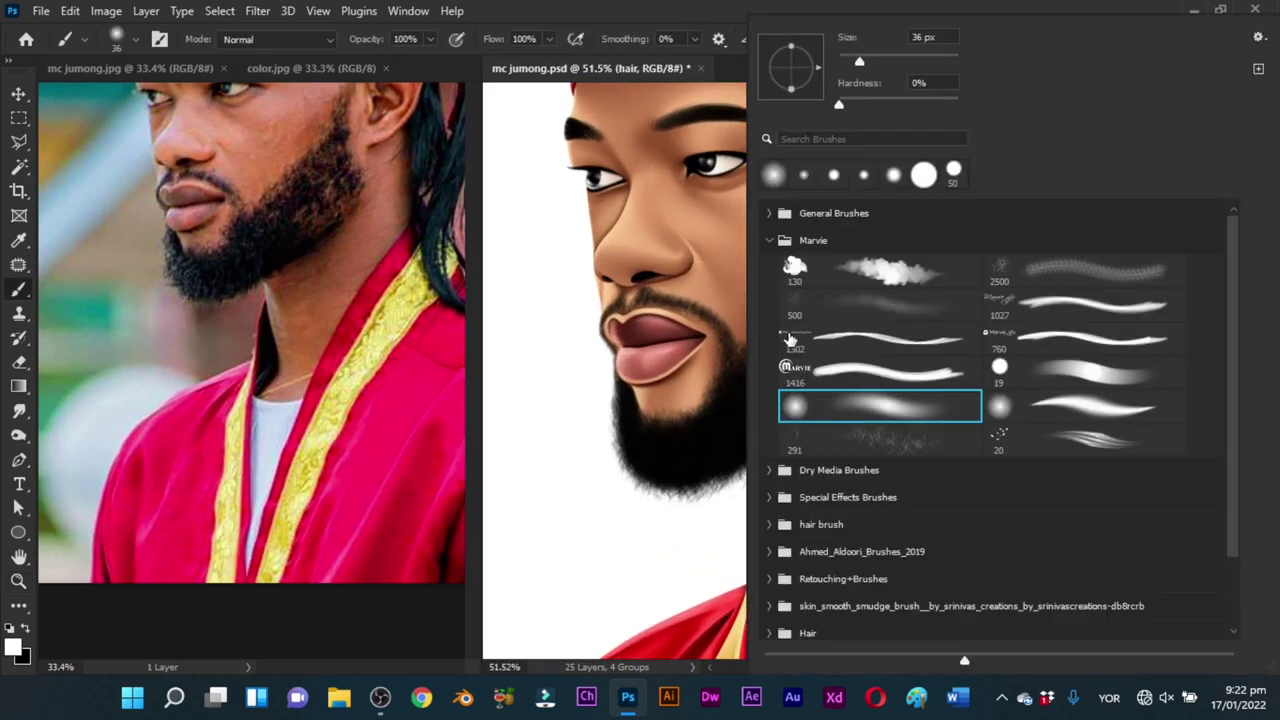
pyautogui.click(890, 443)
pyautogui.click(580, 536)
pyautogui.hotkey('ctrl', 'z')
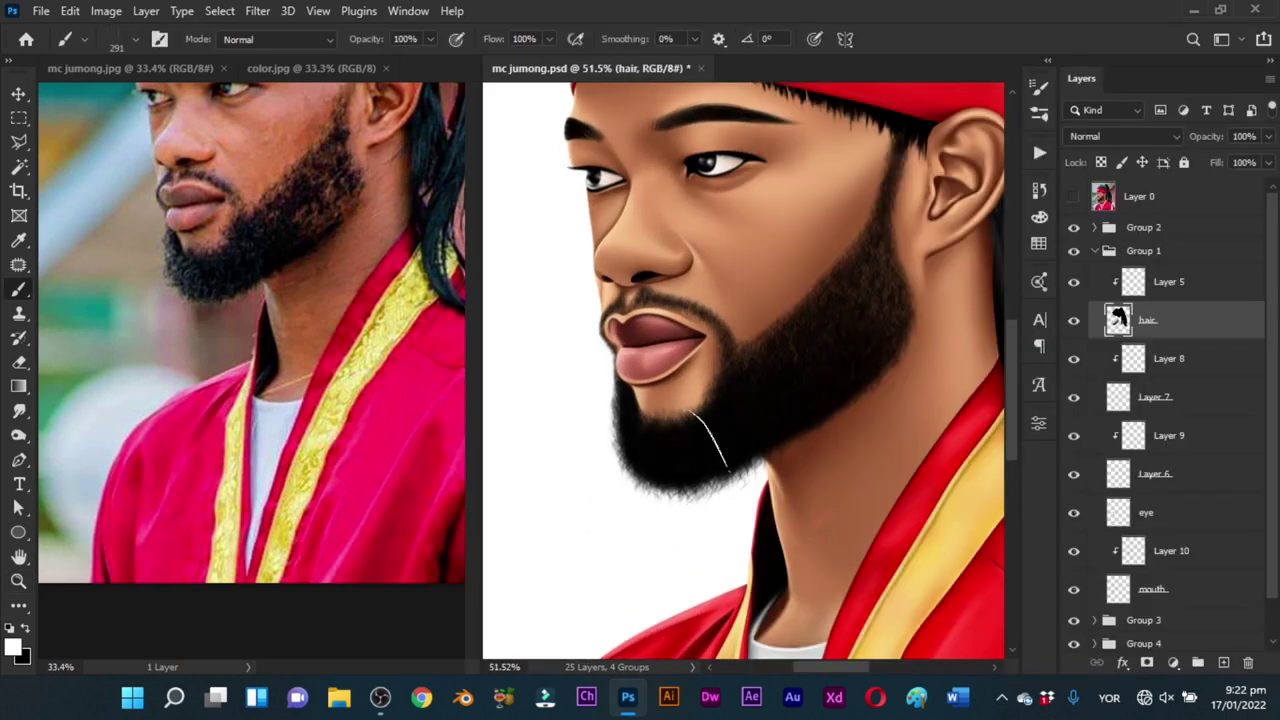
# Step: Reduce the hair brush to 72 px and set its scatter to 505% on both axes
pyautogui.moveTo(700, 428); pyautogui.dragTo(629, 407)
pyautogui.moveTo(842, 291)
pyautogui.mouseDown()
pyautogui.moveTo(847, 194)
pyautogui.moveTo(848, 418)
pyautogui.mouseUp()
pyautogui.press('F5')
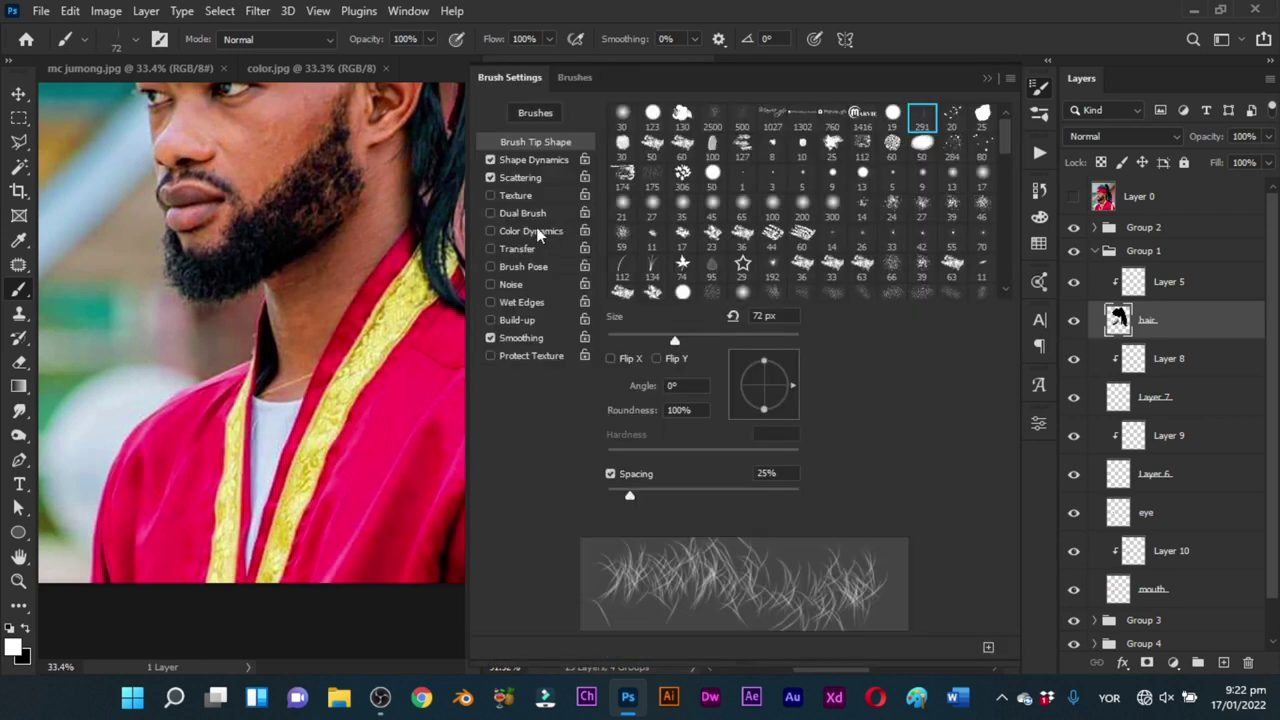
pyautogui.click(521, 178)
pyautogui.click(705, 129)
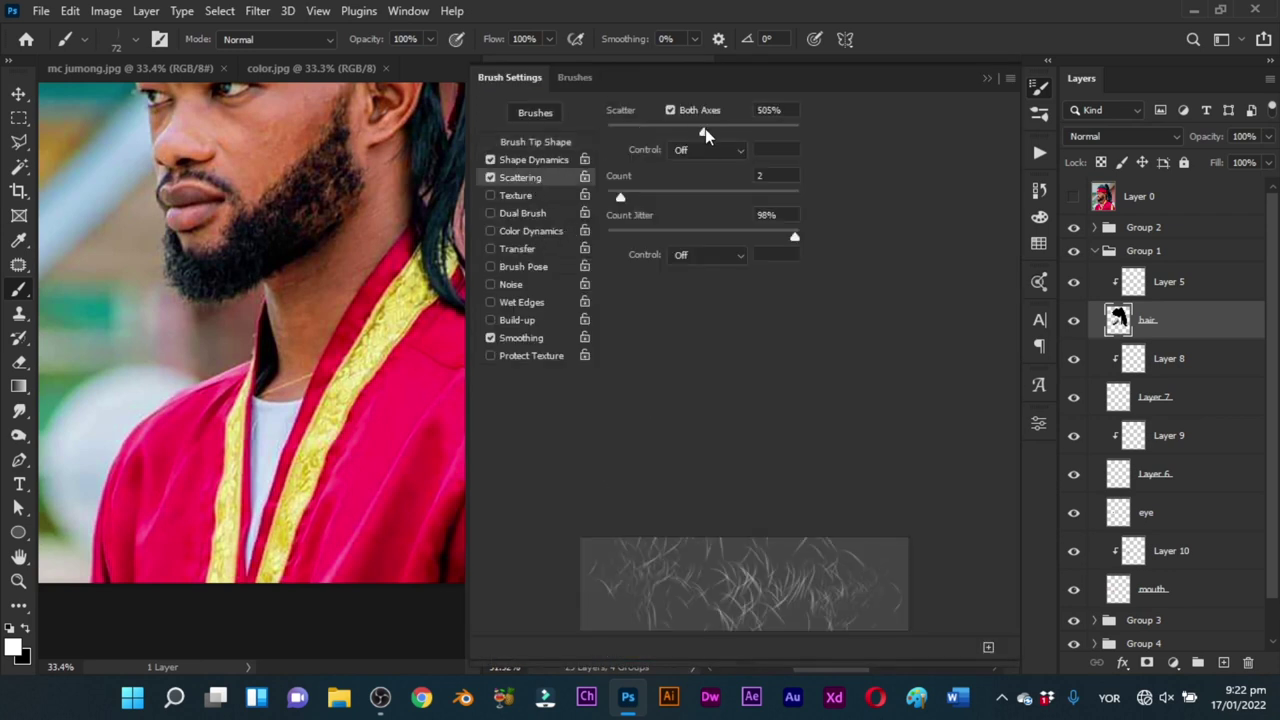
pyautogui.click(990, 78)
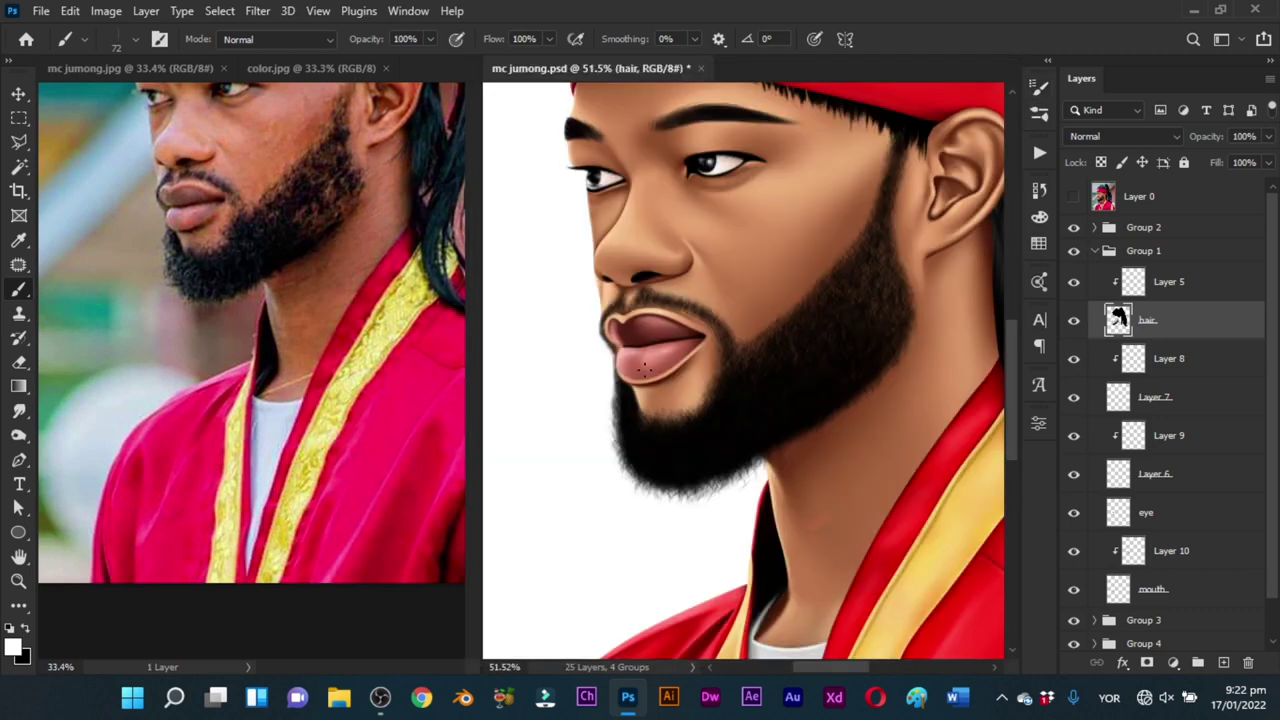
# Step: Try to texture the beard with fine white strands from chin to jaw directly on the hair layer
pyautogui.moveTo(620, 419); pyautogui.dragTo(748, 423)
pyautogui.hotkey('ctrl', 'z')
pyautogui.moveTo(649, 452)
pyautogui.mouseDown()
pyautogui.moveTo(700, 443)
pyautogui.moveTo(636, 442)
pyautogui.moveTo(682, 466)
pyautogui.moveTo(711, 449)
pyautogui.moveTo(677, 477)
pyautogui.mouseUp()
pyautogui.hotkey('ctrl', 'z')
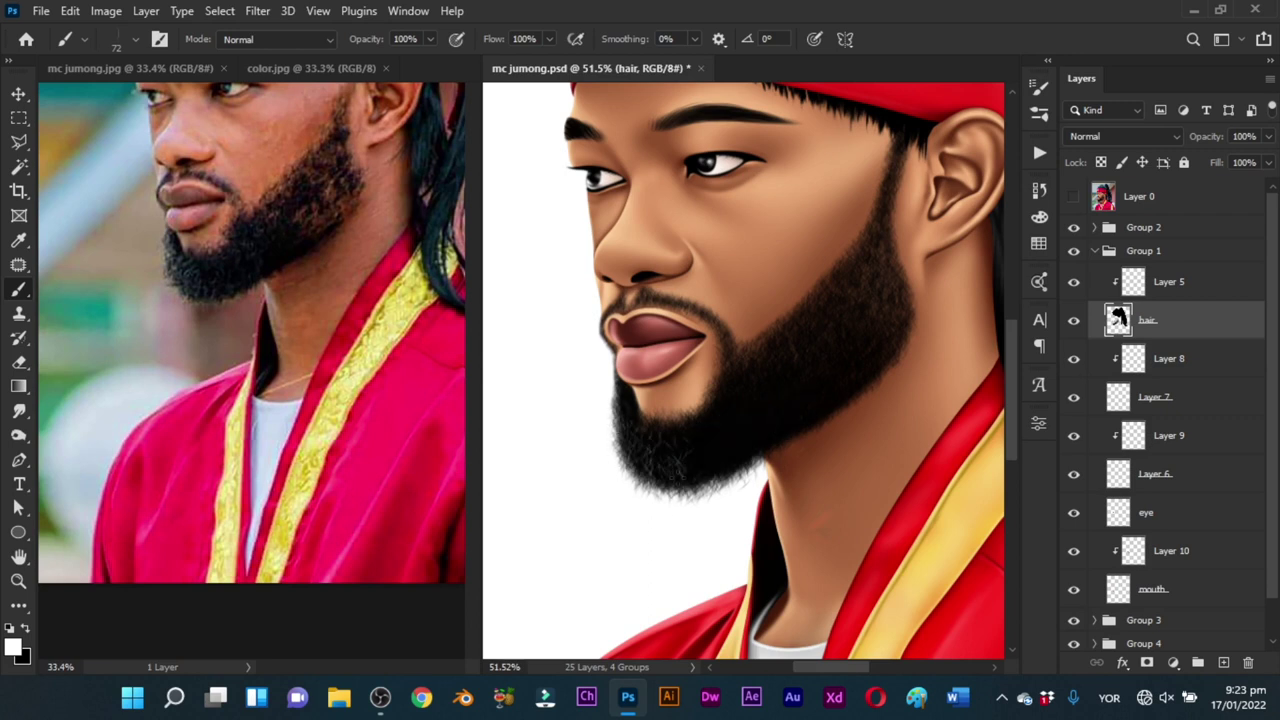
pyautogui.moveTo(773, 440)
pyautogui.mouseDown()
pyautogui.moveTo(715, 446)
pyautogui.moveTo(821, 359)
pyautogui.mouseUp()
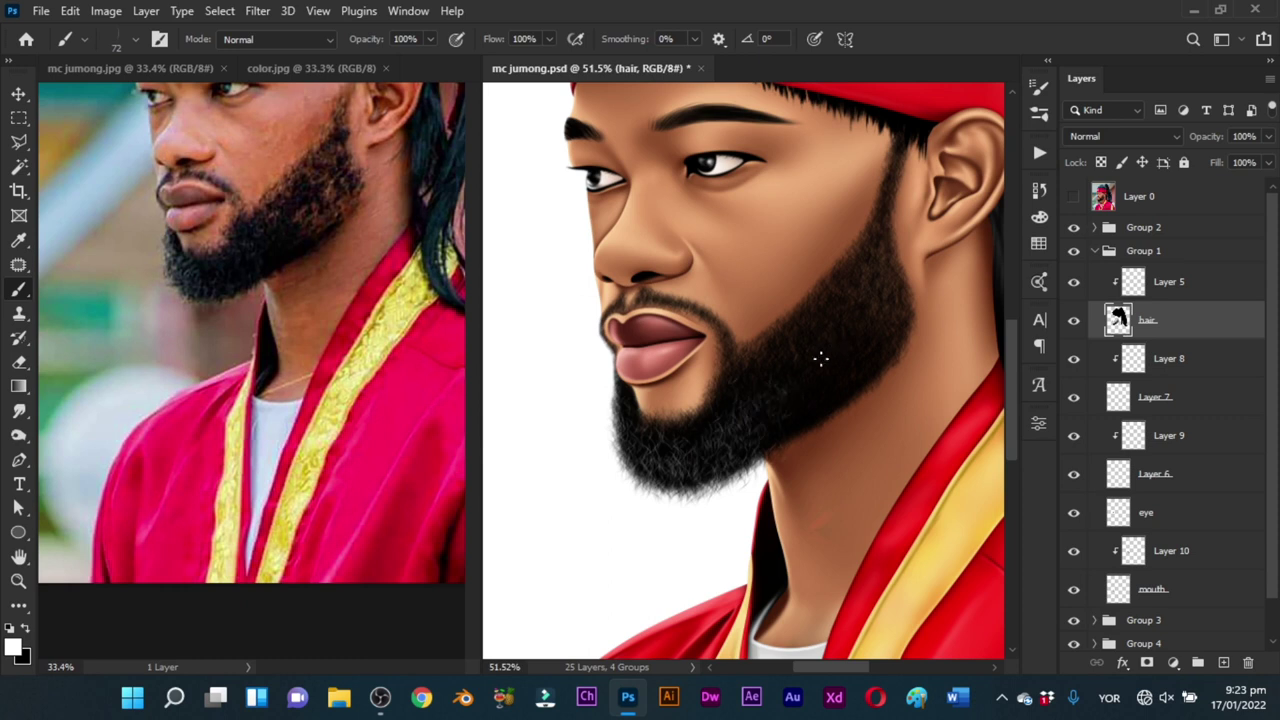
pyautogui.moveTo(769, 445); pyautogui.dragTo(877, 341)
pyautogui.scroll(3, 790, 450)
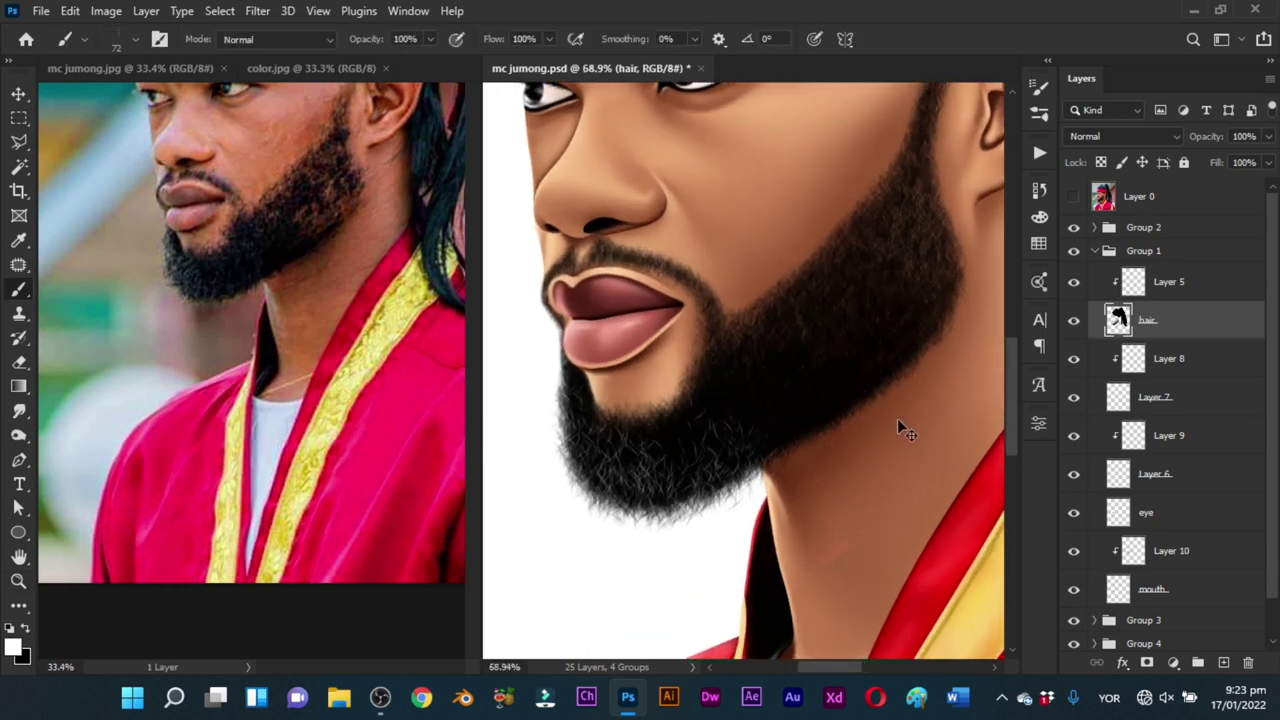
pyautogui.hotkey('ctrl', 'z')
pyautogui.hotkey('ctrl', 'z')
pyautogui.hotkey('ctrl', 'z')
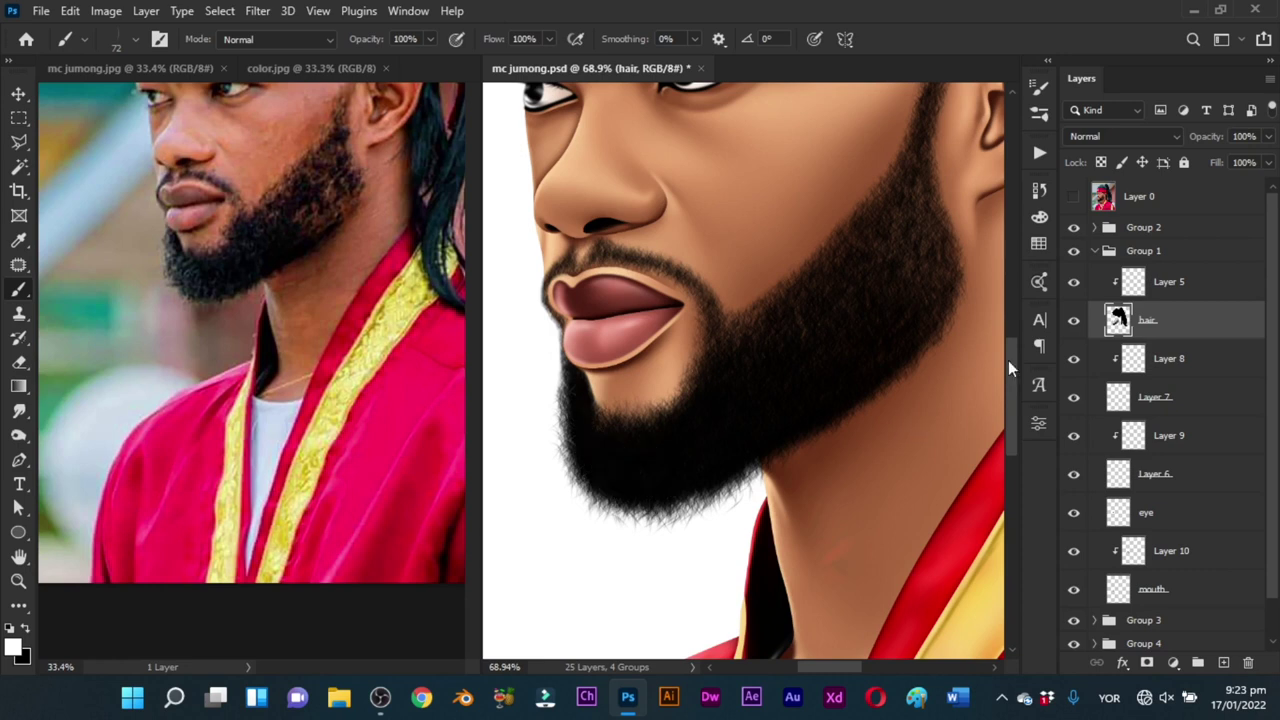
# Step: Paint fine white strands over the chin part of the beard on Layer 5 with the 72 px scattered-hair brush
pyautogui.click(1160, 287)
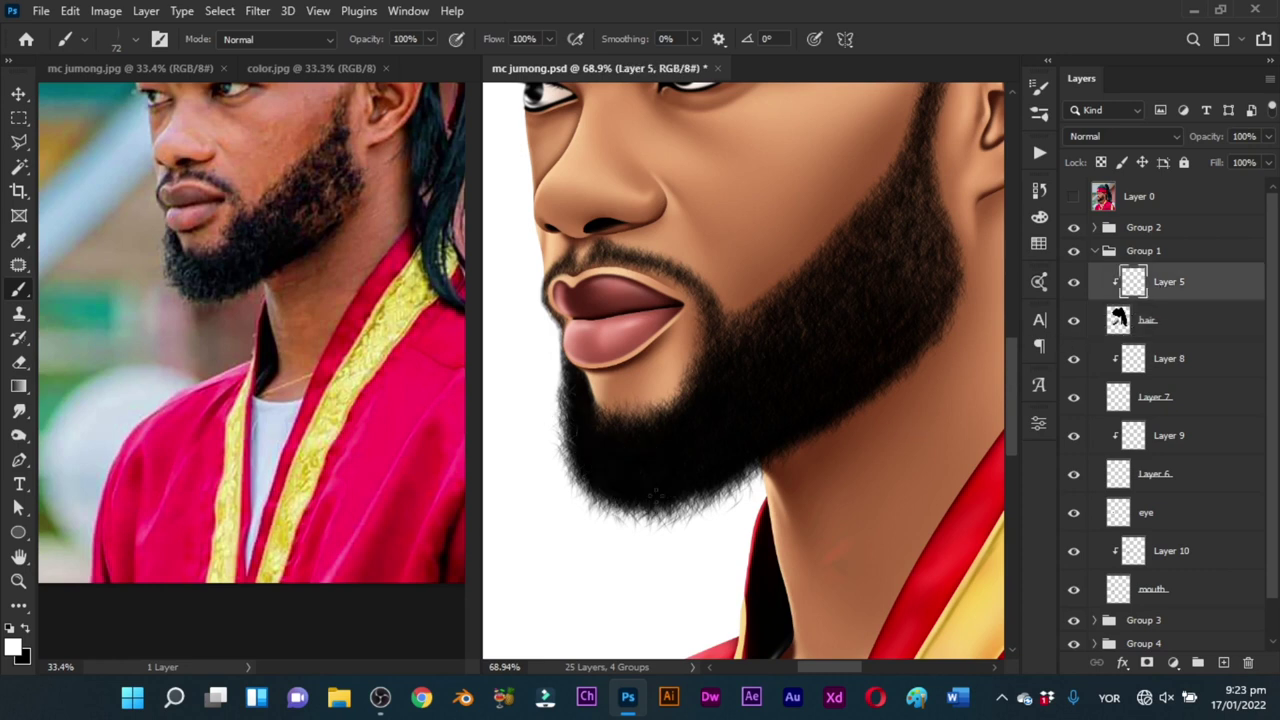
pyautogui.moveTo(656, 495)
pyautogui.mouseDown()
pyautogui.moveTo(555, 434)
pyautogui.moveTo(592, 476)
pyautogui.moveTo(560, 455)
pyautogui.moveTo(688, 460)
pyautogui.mouseUp()
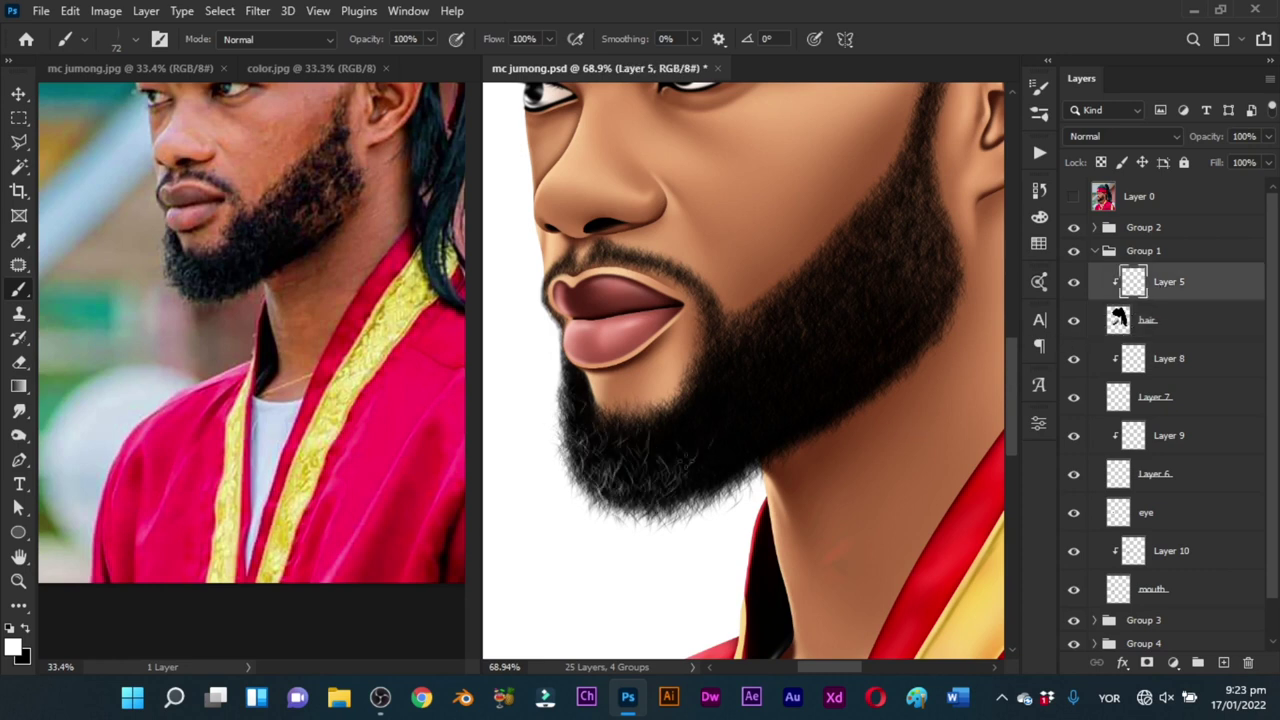
pyautogui.moveTo(566, 400)
pyautogui.mouseDown()
pyautogui.moveTo(592, 462)
pyautogui.moveTo(760, 385)
pyautogui.mouseUp()
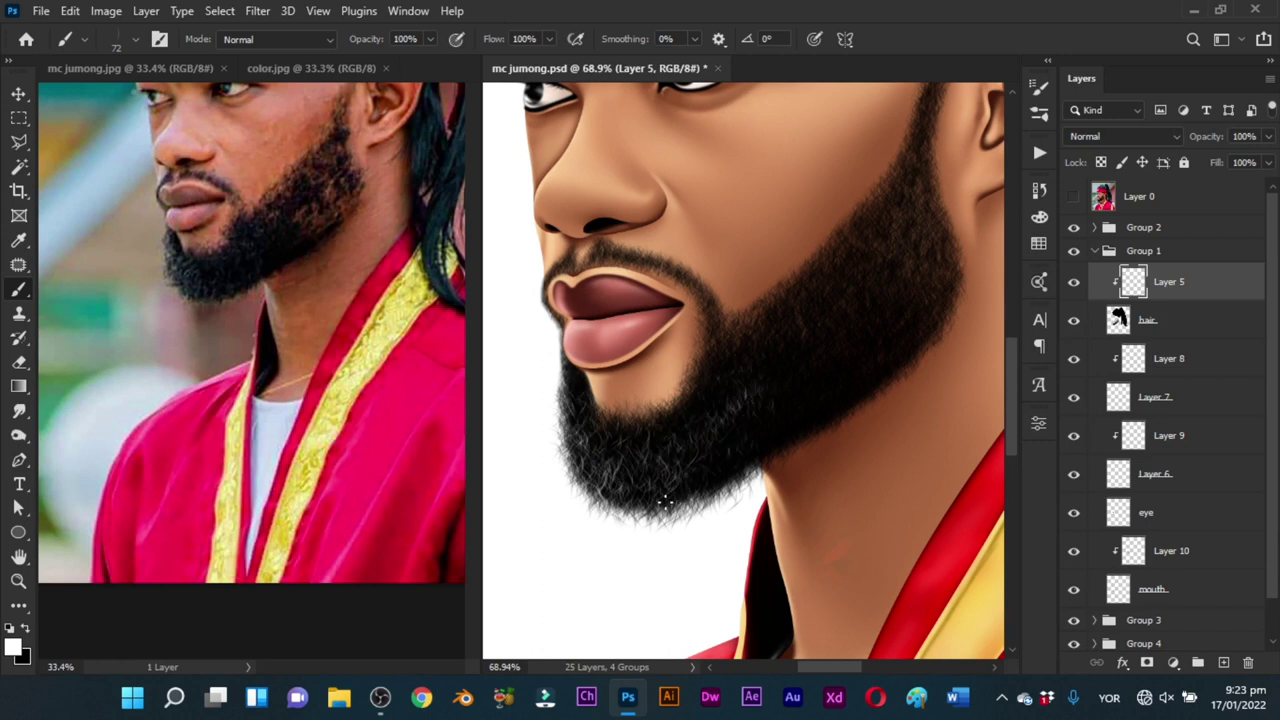
pyautogui.moveTo(665, 500); pyautogui.dragTo(775, 435)
pyautogui.hotkey('ctrl', 'z')
pyautogui.hotkey('ctrl', 'z')
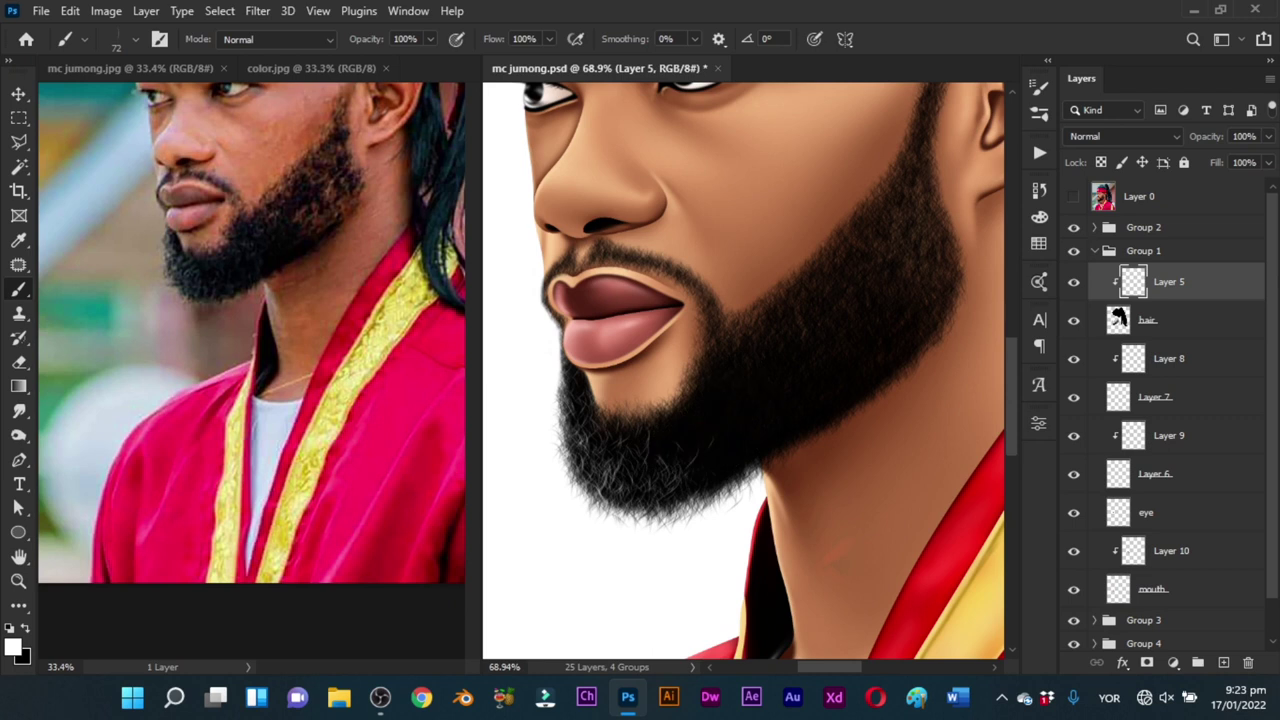
pyautogui.moveTo(680, 410); pyautogui.dragTo(734, 385)
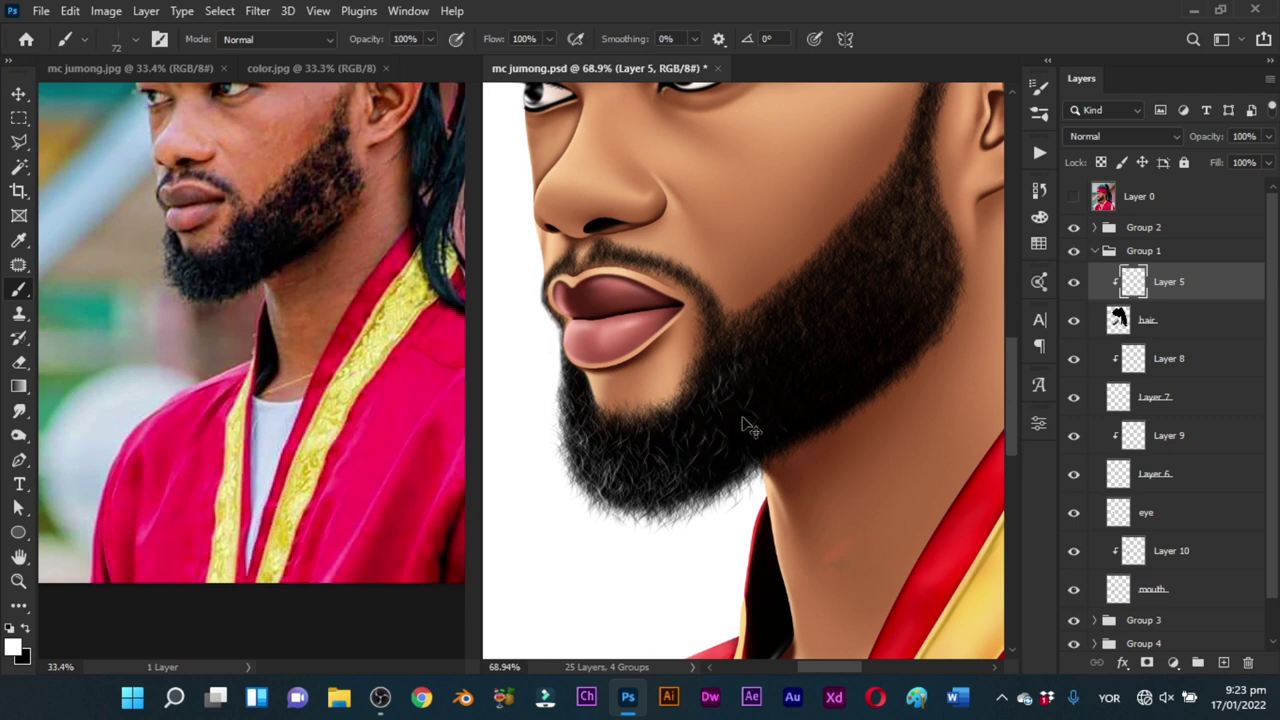
pyautogui.hotkey('ctrl', 'z')
pyautogui.moveTo(686, 424); pyautogui.dragTo(736, 398)
pyautogui.moveTo(656, 449); pyautogui.dragTo(731, 425)
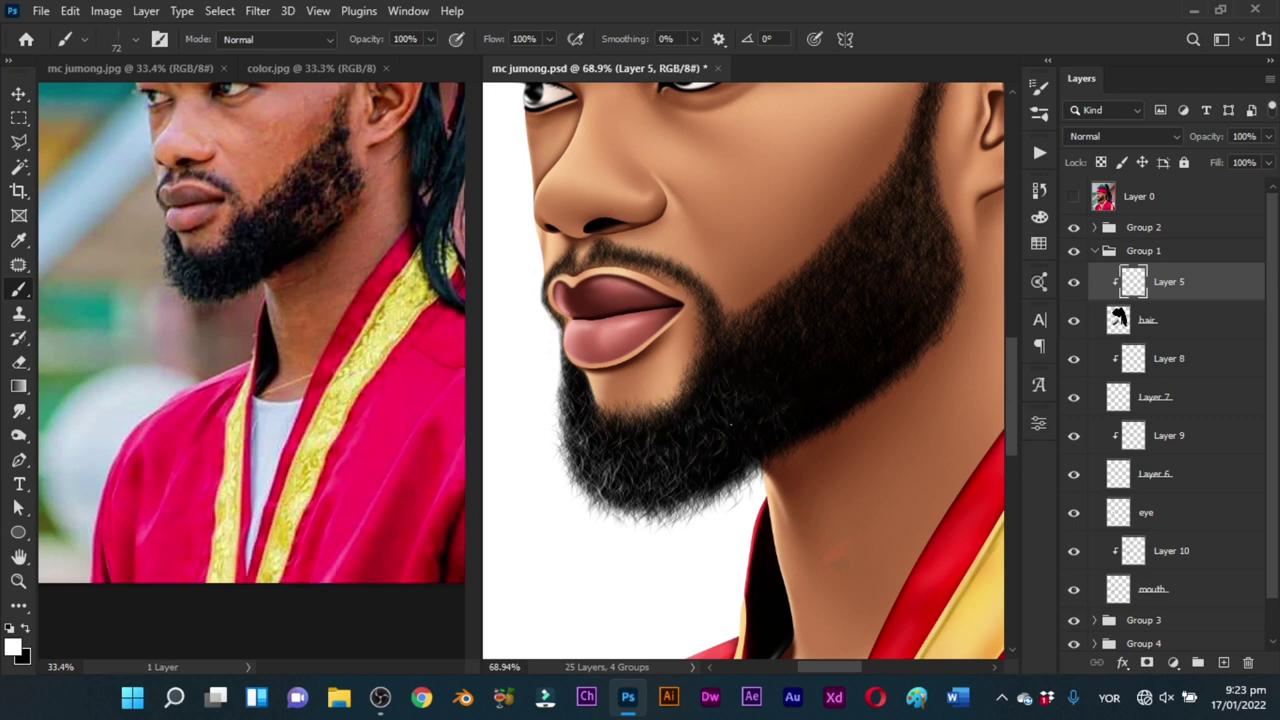
# Step: Soften the white beard strands around the chin's edges with a soft eraser of 108 to 131 px, and save the document
pyautogui.press('e')
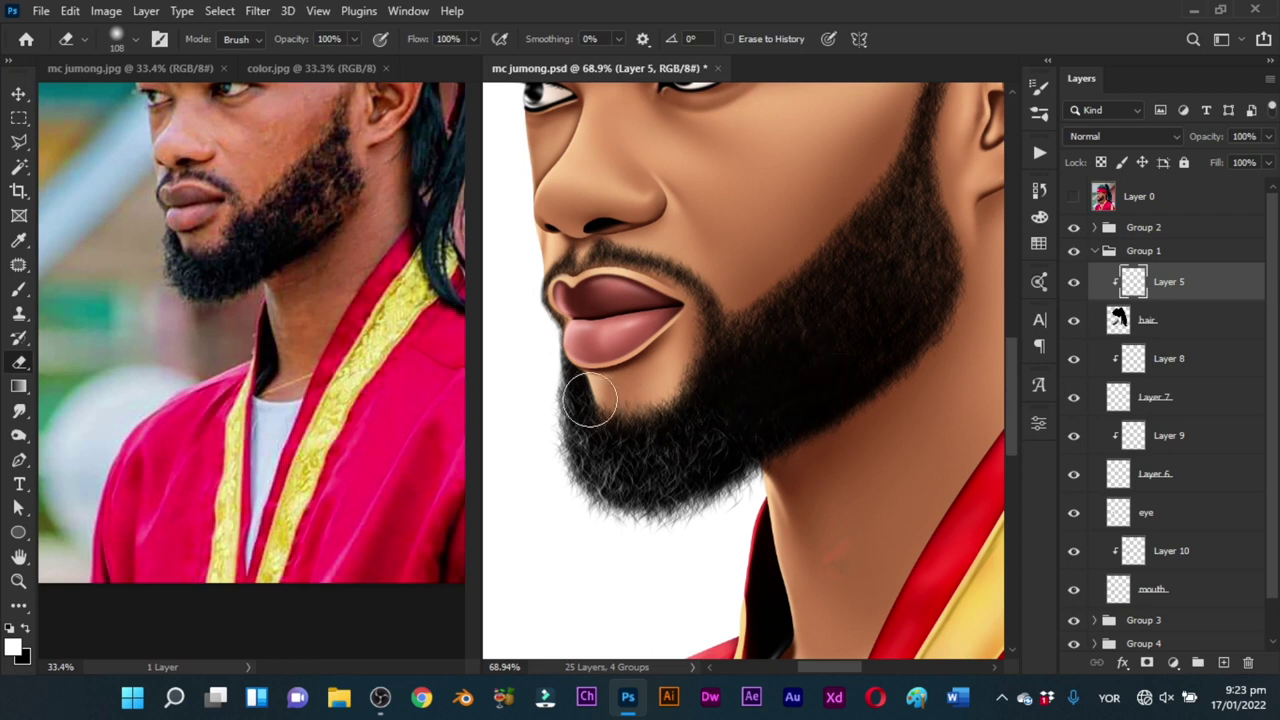
pyautogui.moveTo(620, 408)
pyautogui.mouseDown()
pyautogui.moveTo(606, 382)
pyautogui.moveTo(666, 385)
pyautogui.mouseUp()
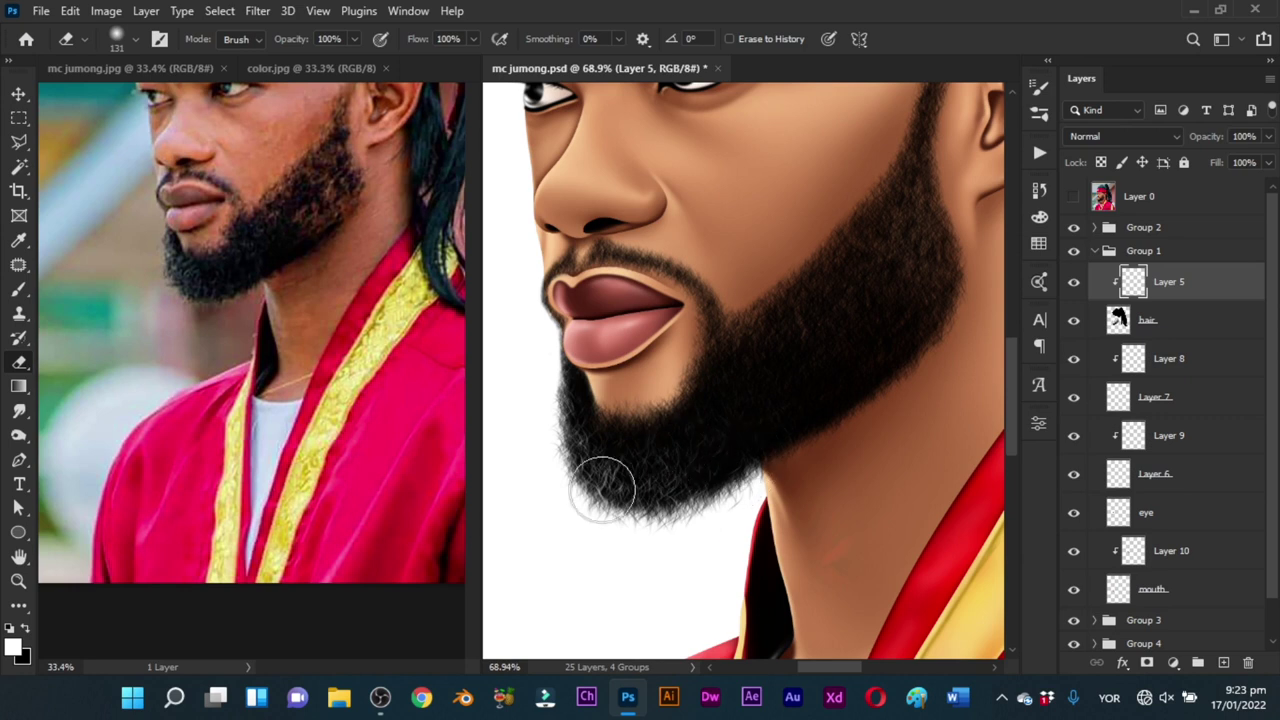
pyautogui.moveTo(756, 443); pyautogui.dragTo(700, 450)
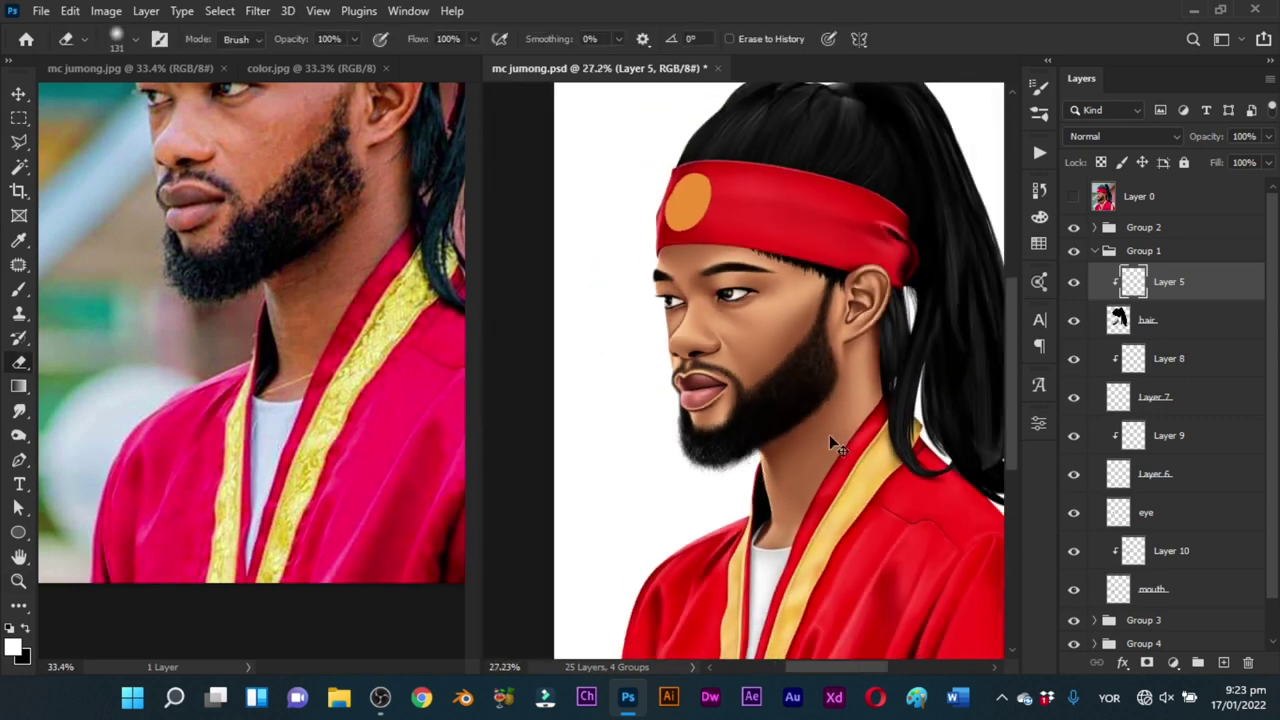
pyautogui.hotkey('ctrl', 's')
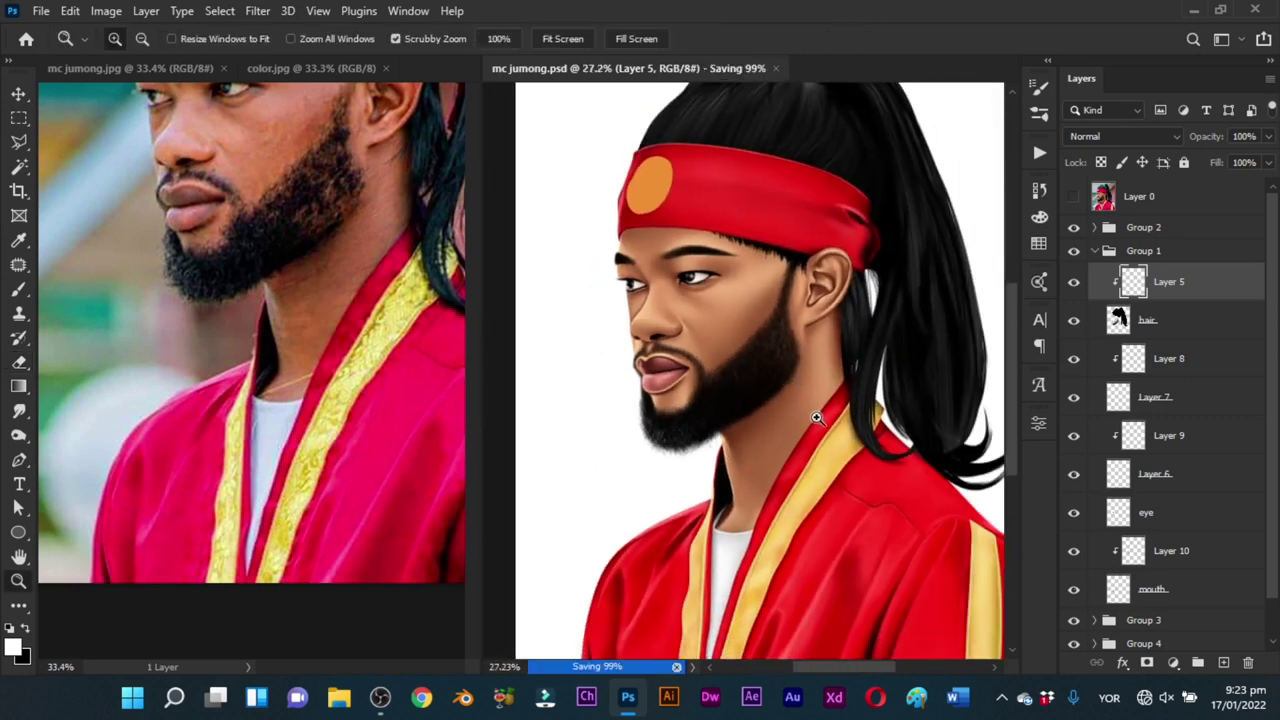
# Step: Collapse Group 1 in the layer stack of the portrait document
pyautogui.scroll(-2, 817, 417)
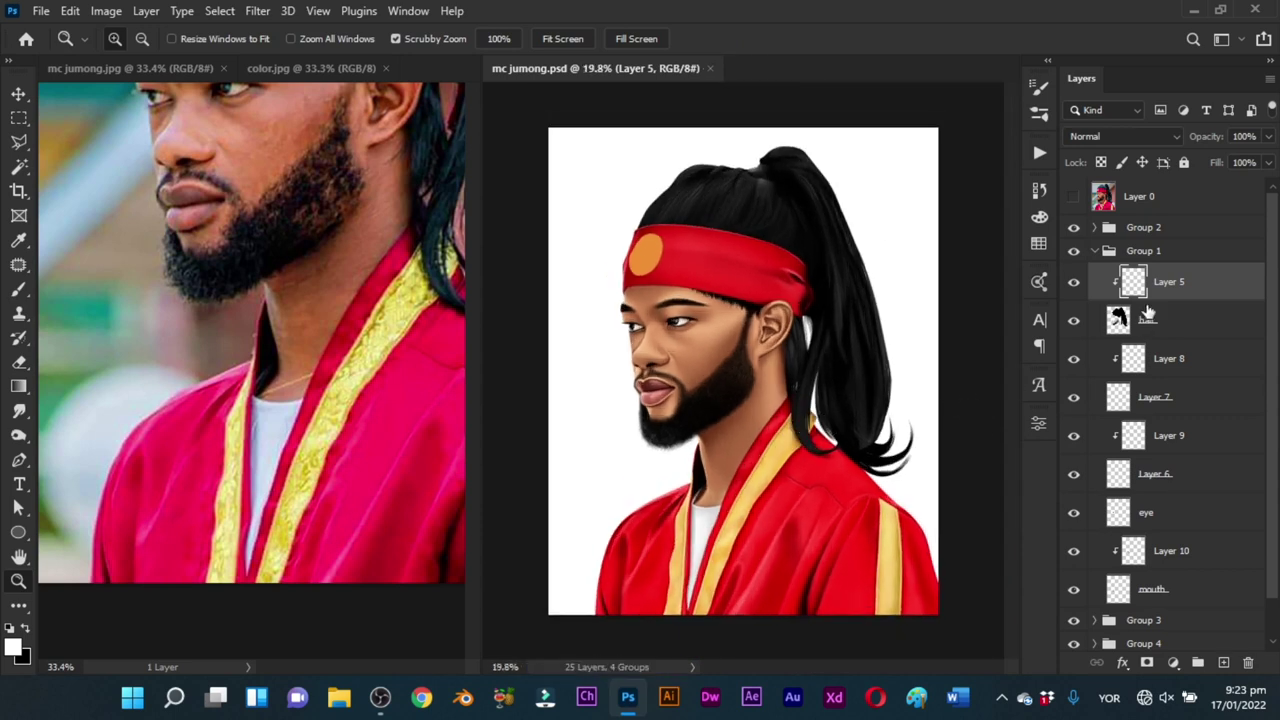
pyautogui.click(1096, 251)
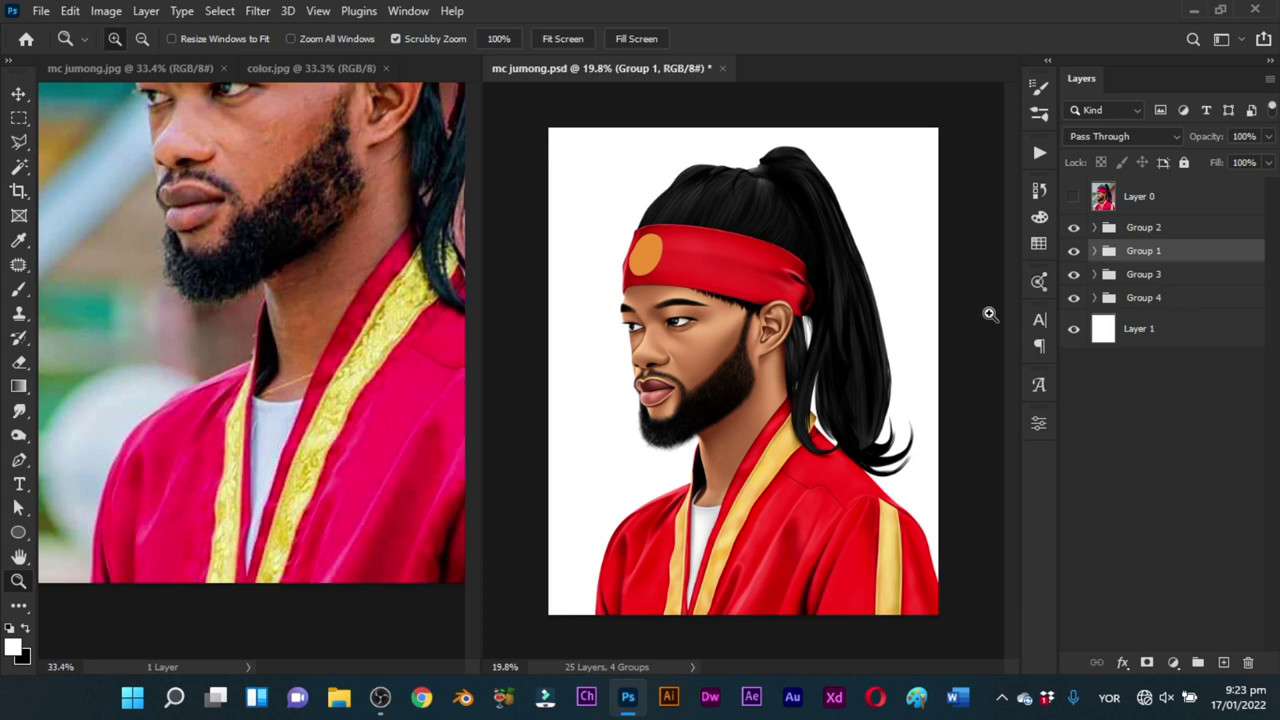
# Step: Compare the whole painted portrait side by side with the reference photo, checking the headband, face, beard, hair and robe
pyautogui.moveTo(808, 339); pyautogui.dragTo(787, 367)
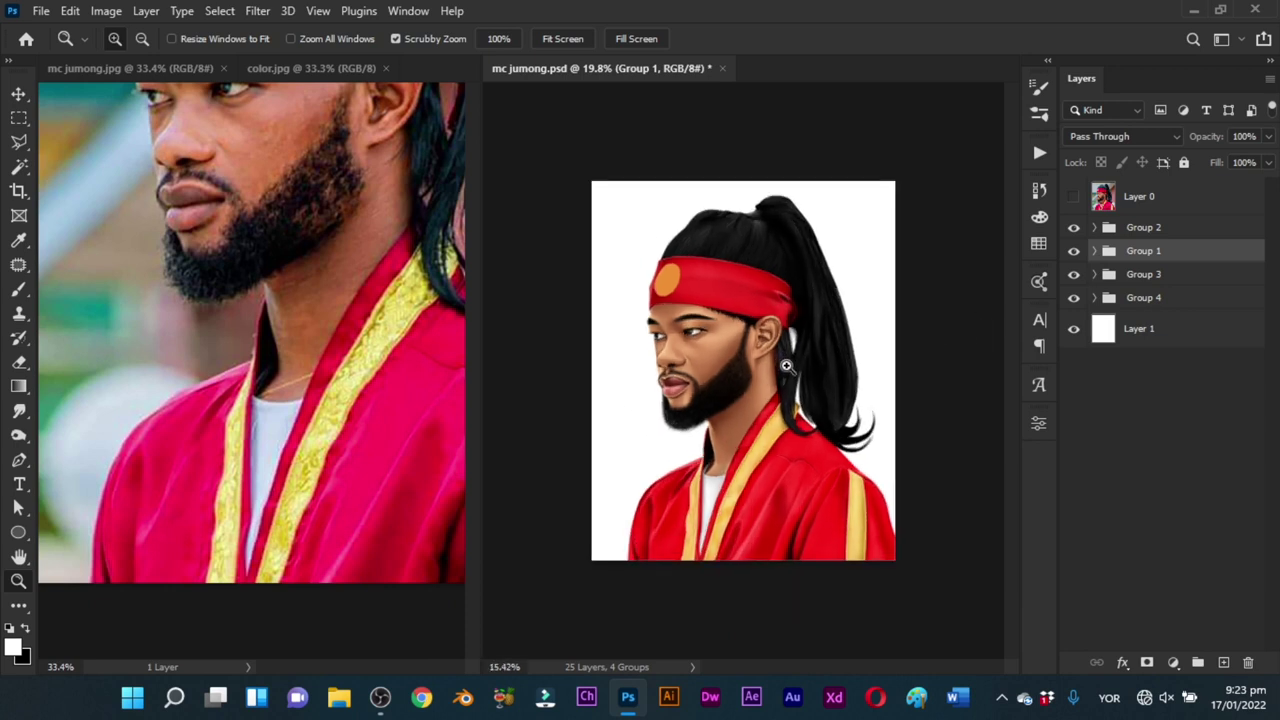
pyautogui.click(366, 473)
pyautogui.moveTo(390, 423); pyautogui.dragTo(359, 460)
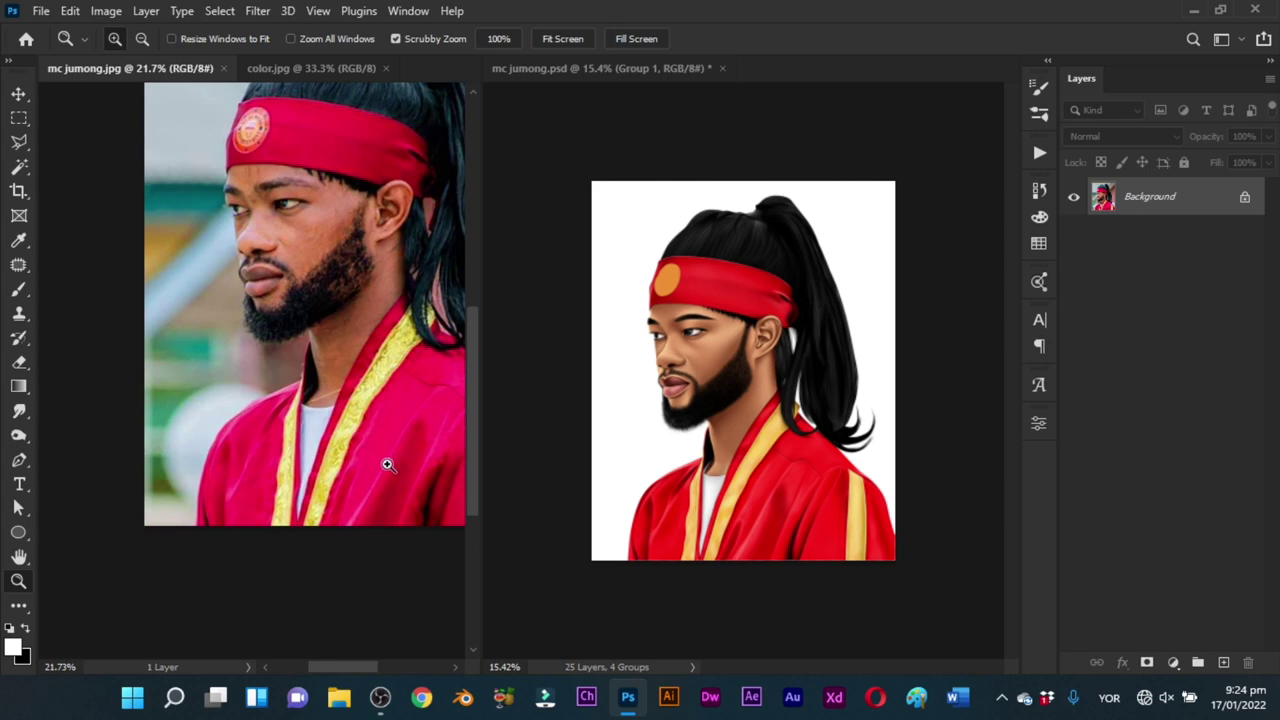
pyautogui.moveTo(400, 457); pyautogui.dragTo(338, 528)
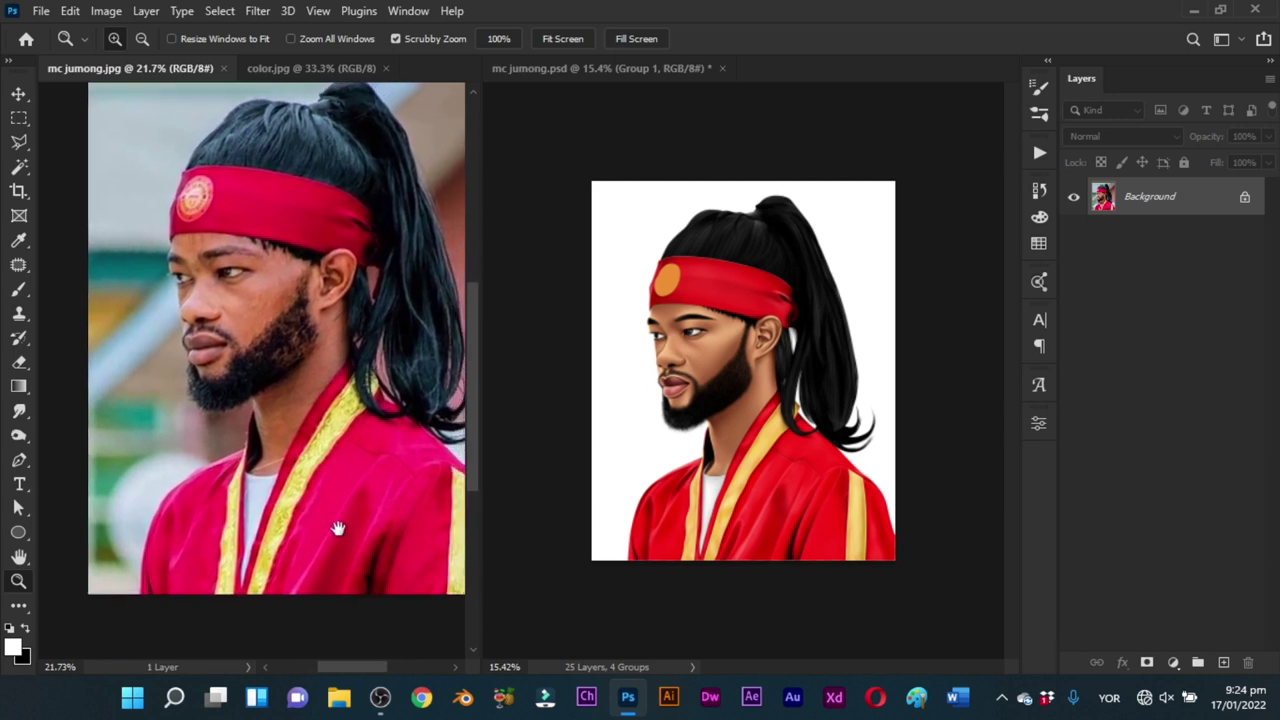
pyautogui.click(709, 411)
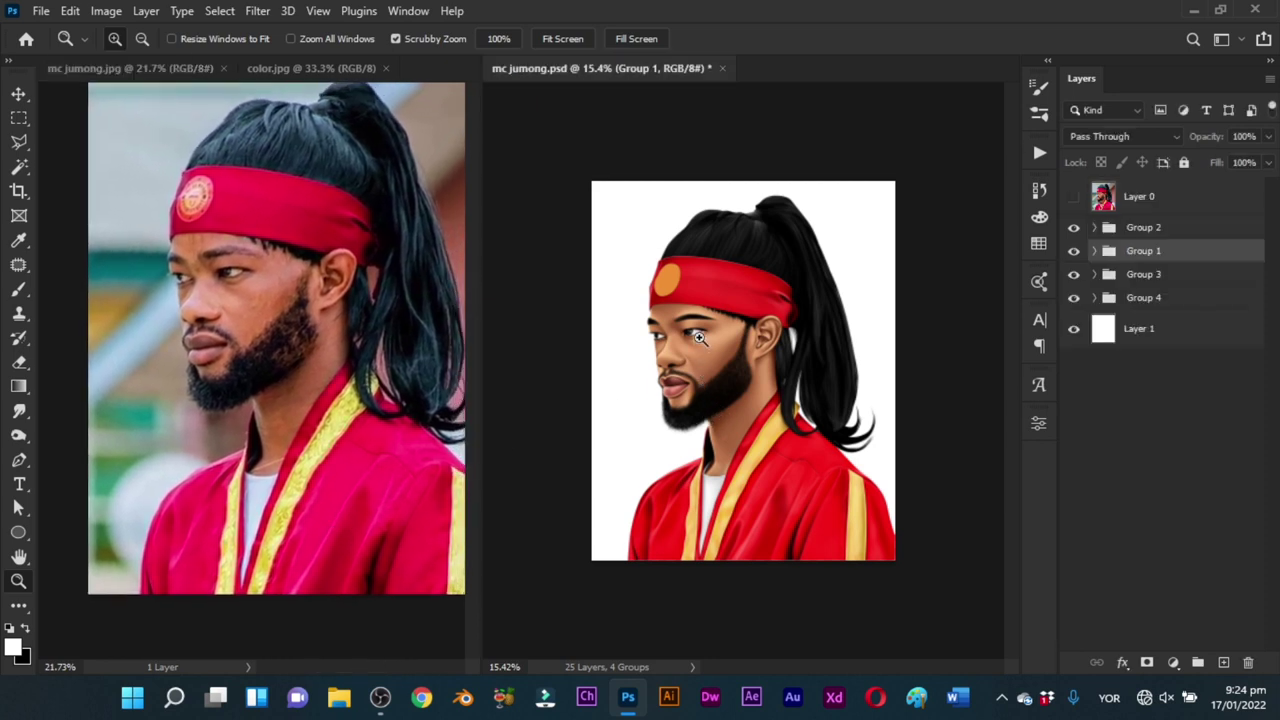
pyautogui.moveTo(680, 279); pyautogui.dragTo(695, 293)
pyautogui.press('v')
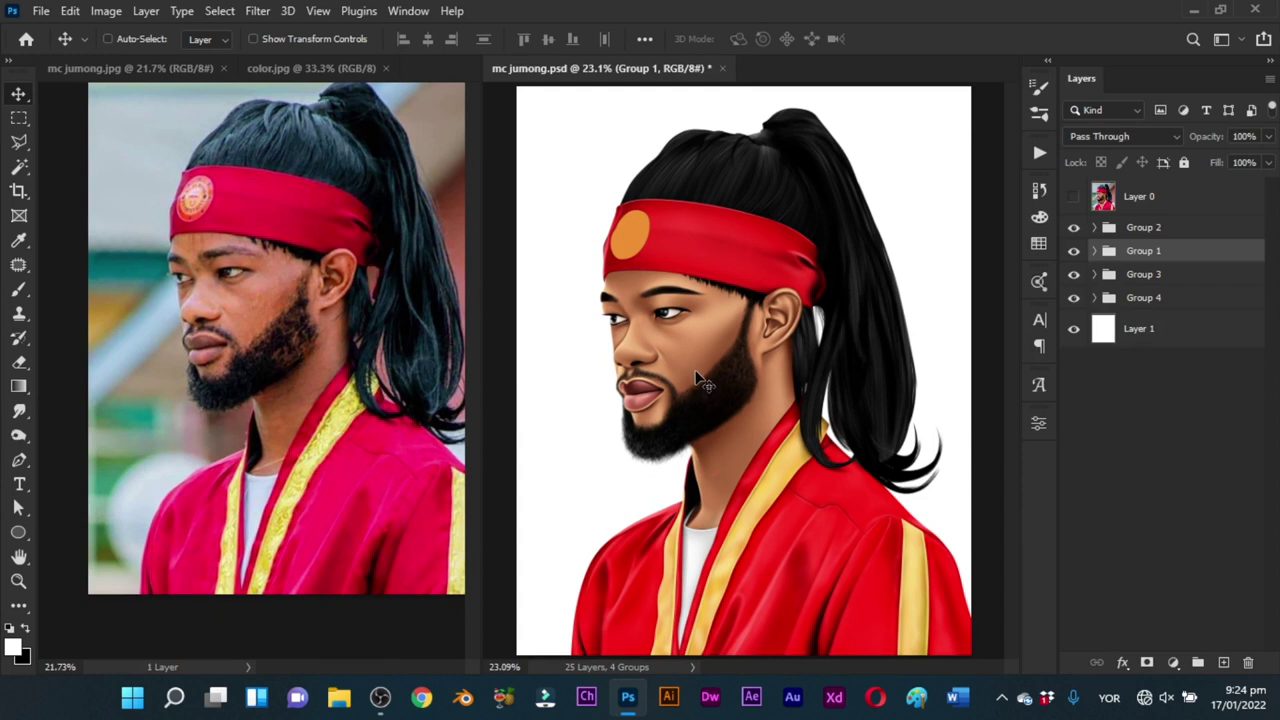
pyautogui.moveTo(735, 372); pyautogui.dragTo(714, 395)
pyautogui.click(391, 450)
pyautogui.moveTo(390, 450); pyautogui.dragTo(363, 465)
pyautogui.press('v')
pyautogui.click(750, 397)
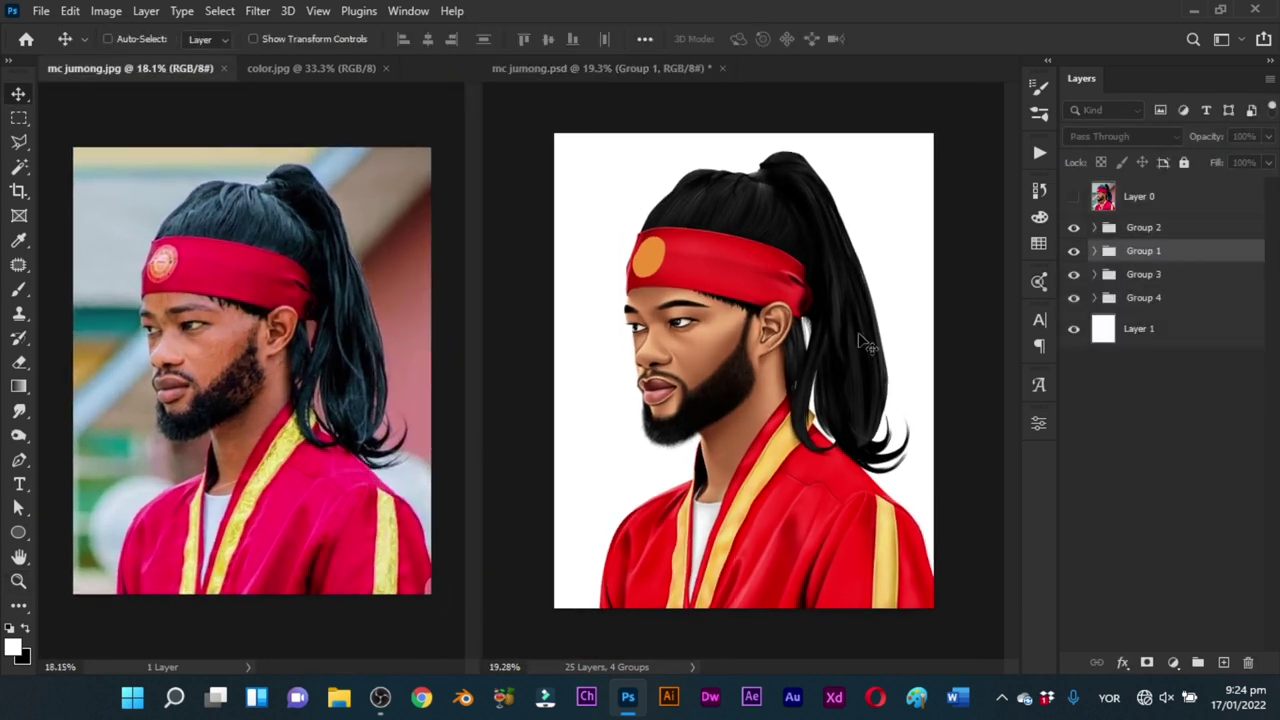